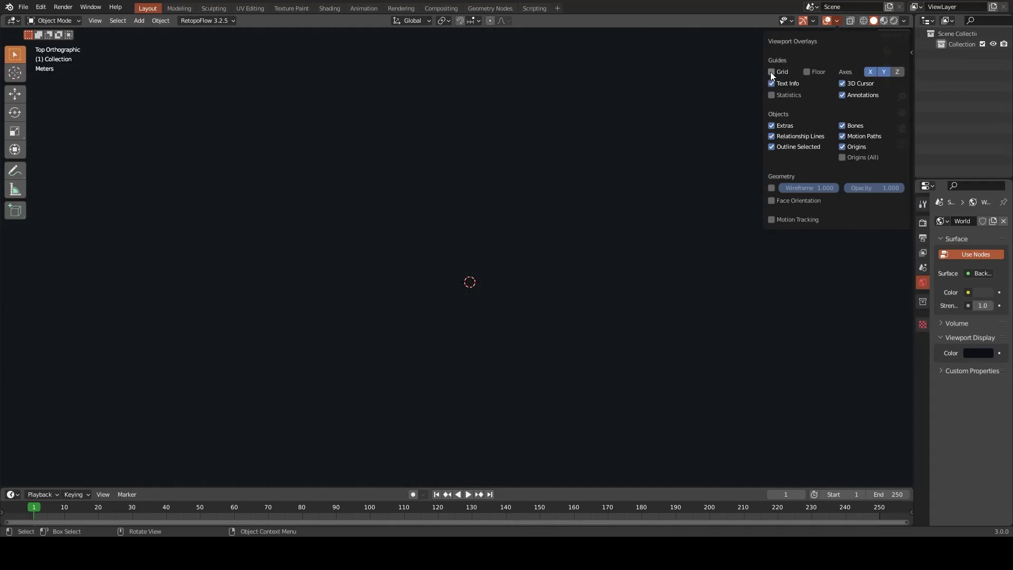
# Add the sword drawing to the top view as a reference image
pyautogui.hotkey('shift', 'a')
pyautogui.press('b')
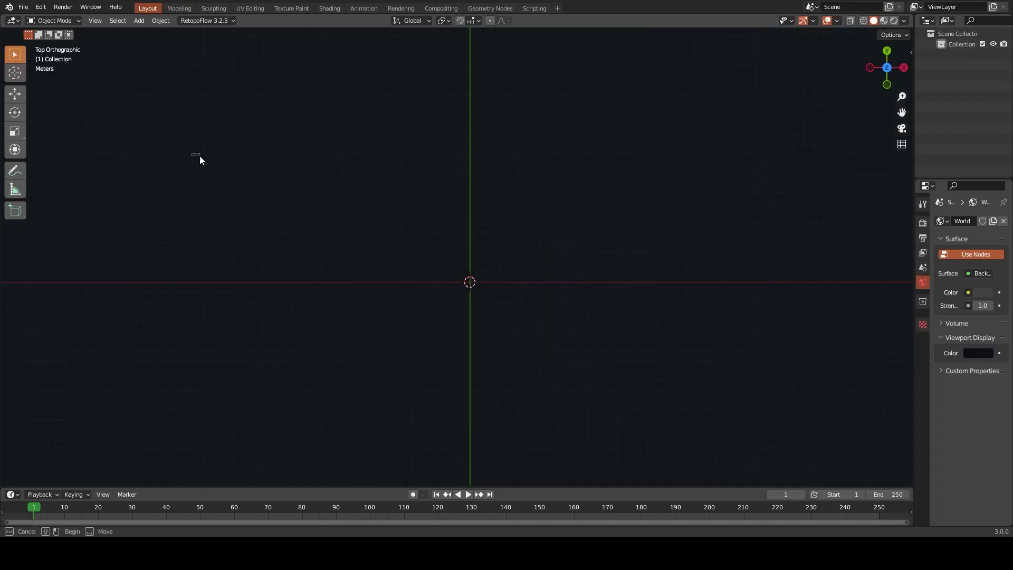
pyautogui.hotkey('shift', 'a')
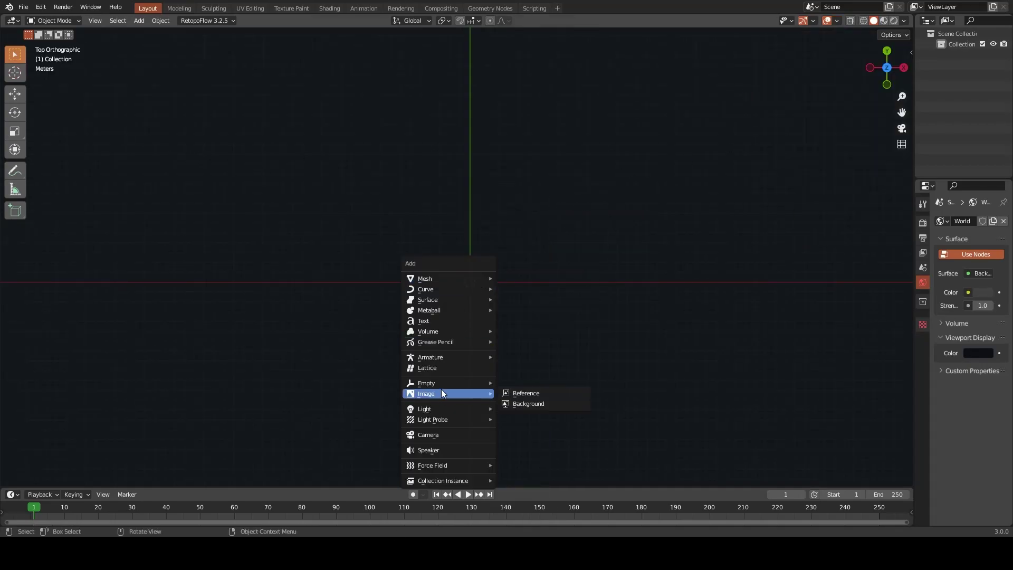
pyautogui.click(533, 403)
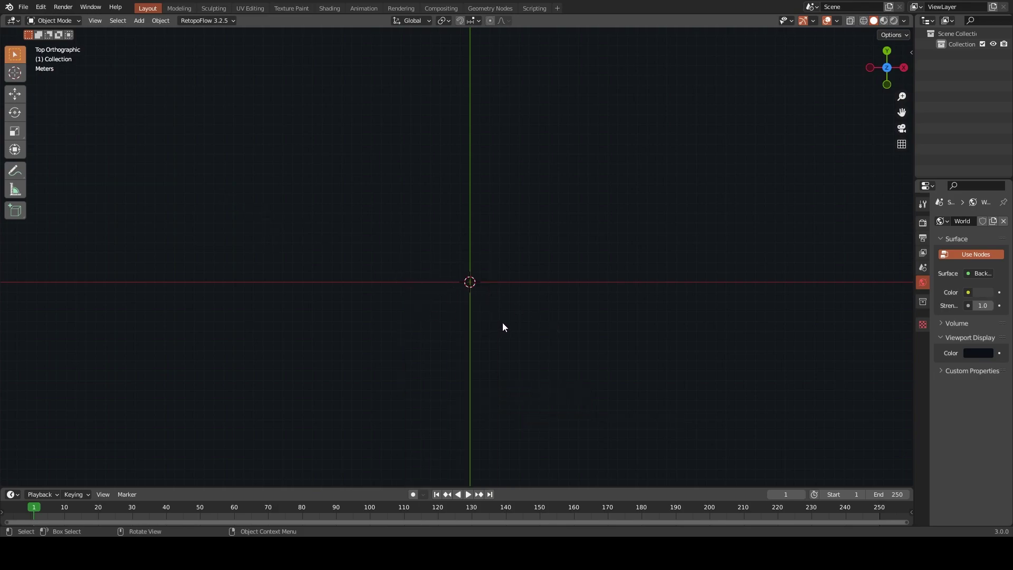
# Scale the sword reference image up to about 6.13 and deselect it
pyautogui.press('s')
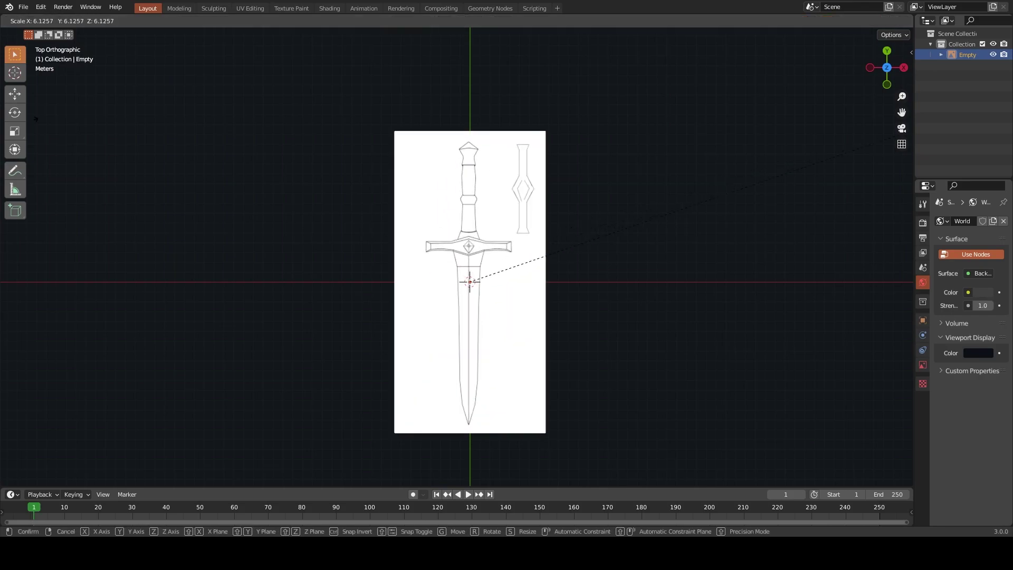
pyautogui.click(327, 163)
pyautogui.press('s')
pyautogui.click(743, 148)
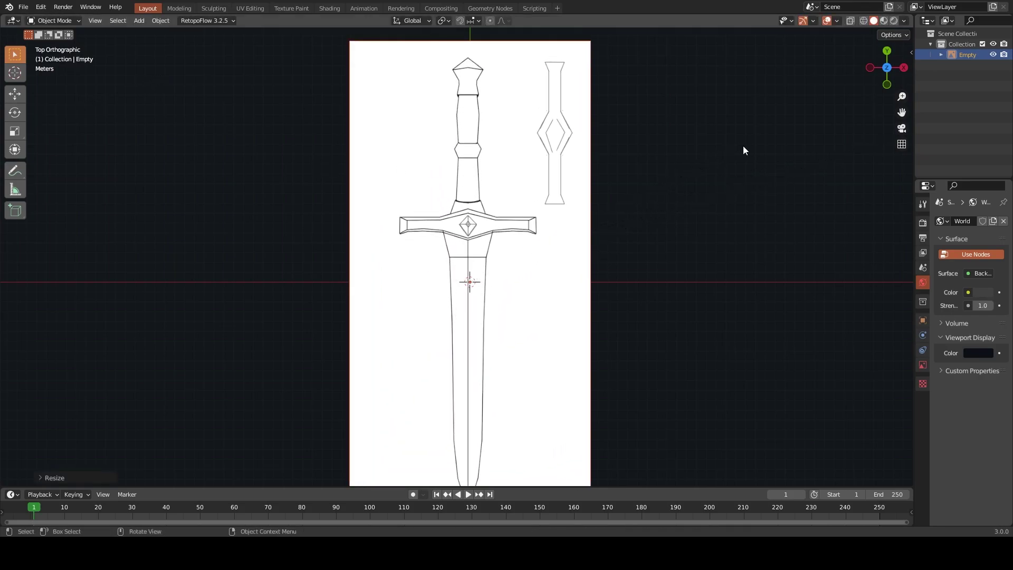
pyautogui.scroll(-2, 685, 159)
pyautogui.scroll(3, 643, 174)
pyautogui.scroll(-1, 601, 211)
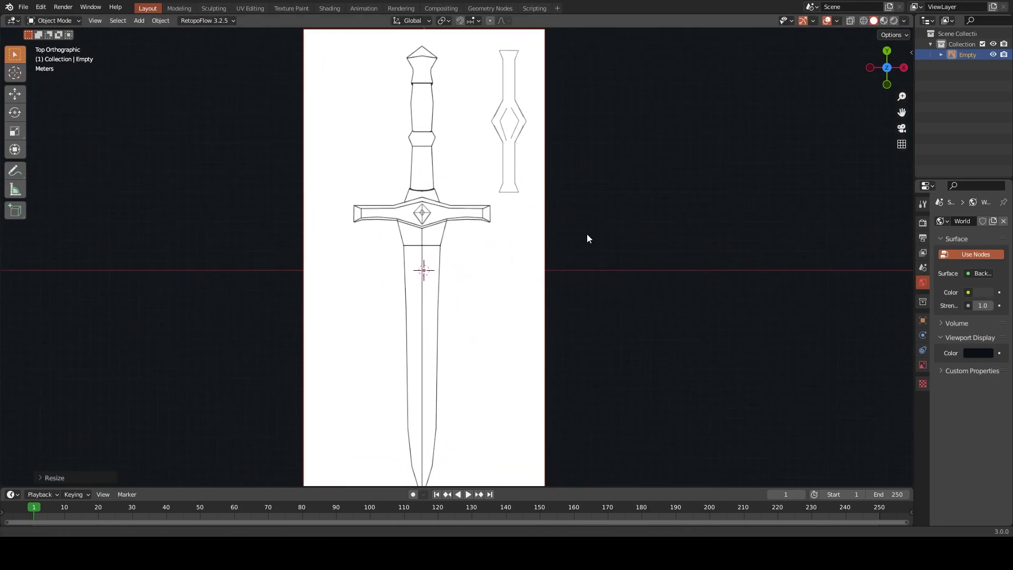
pyautogui.click(620, 282)
pyautogui.hotkey('shift', 'a')
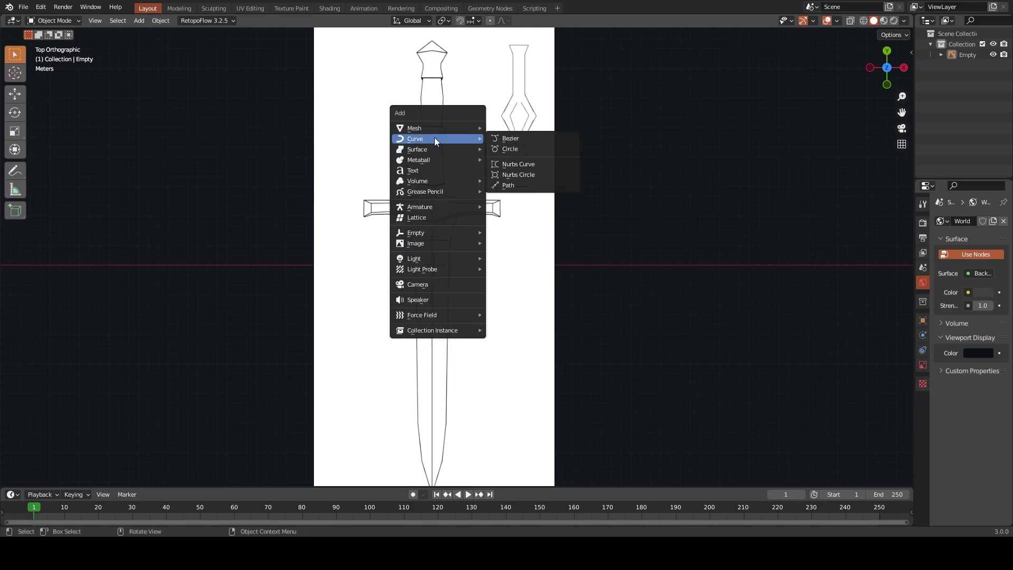
# Add a plane mesh and nudge the reference image into place
pyautogui.moveTo(414, 127)
pyautogui.click(506, 128)
pyautogui.keyDown('shift'); pyautogui.moveTo(528, 359); pyautogui.dragTo(519, 265, button='middle'); pyautogui.keyUp('shift')
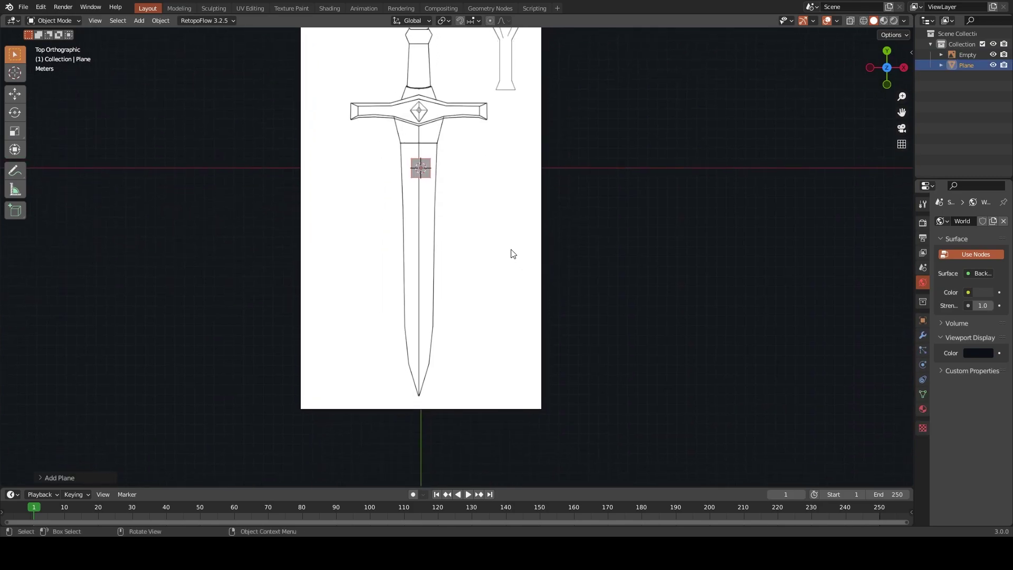
pyautogui.keyDown('shift'); pyautogui.scroll(2, 490, 232); pyautogui.keyUp('shift')
pyautogui.click(479, 218)
pyautogui.press('g')
pyautogui.click(475, 211)
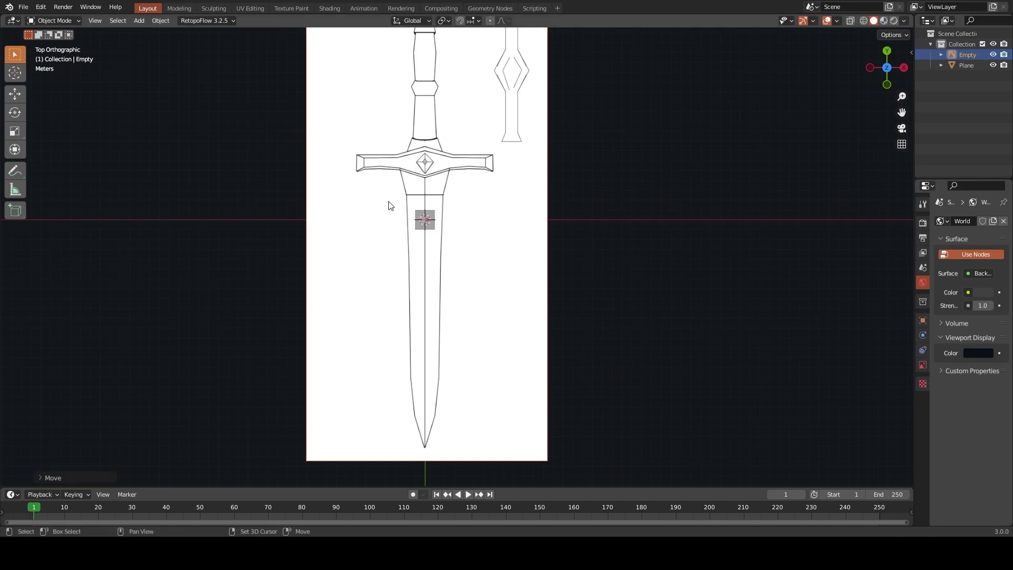
pyautogui.scroll(3, 390, 206)
# Delete the plane's right half and move the remaining face down near the blade tip
pyautogui.click(403, 230)
pyautogui.press('Tab')
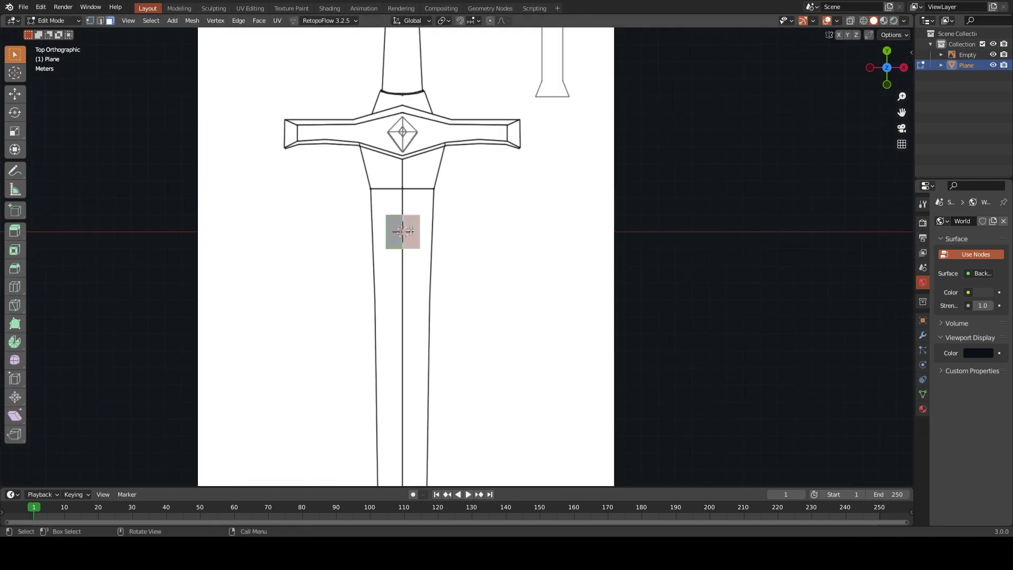
pyautogui.press('x')
pyautogui.click(397, 232)
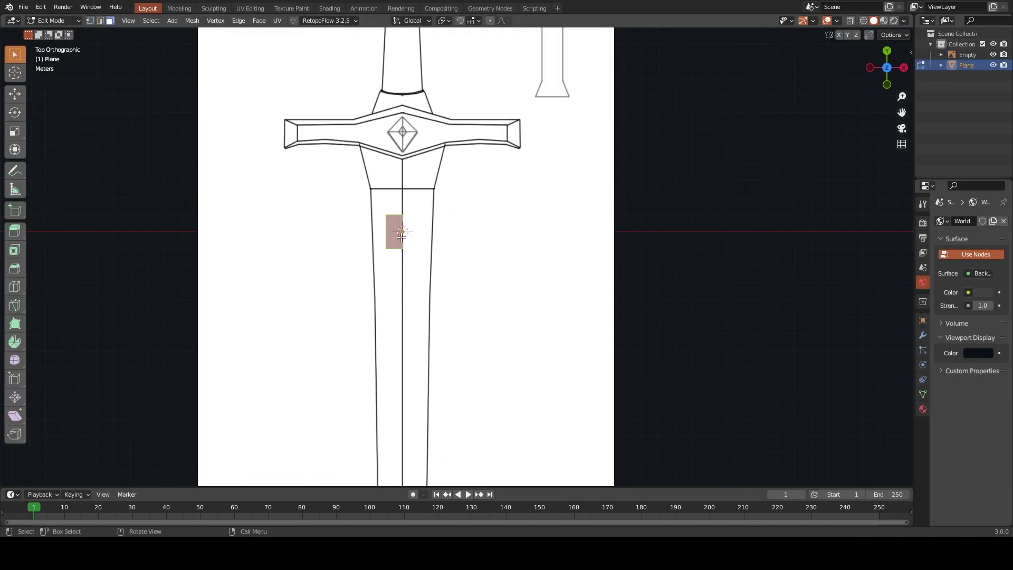
pyautogui.press('g')
pyautogui.press('y')
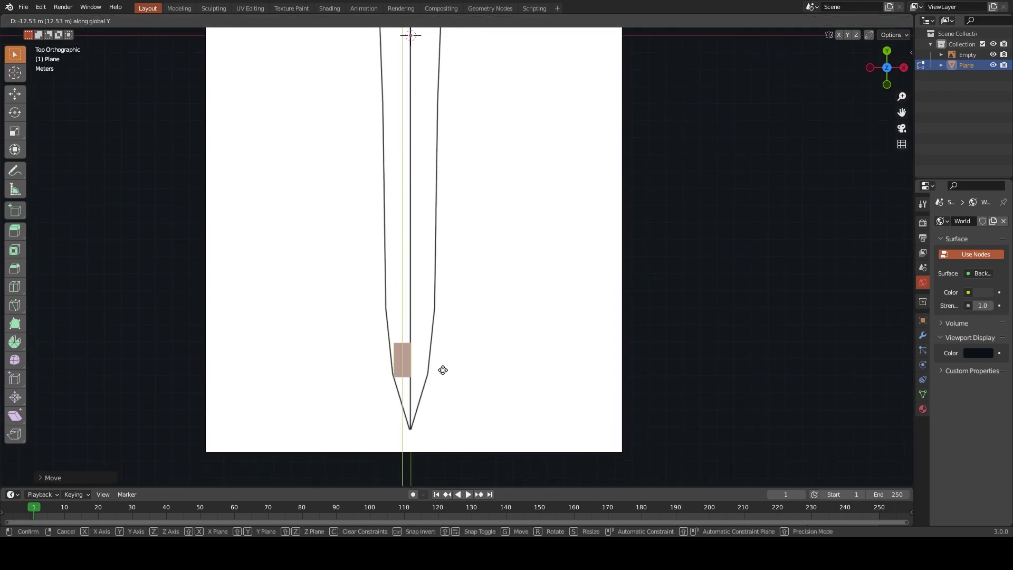
pyautogui.click(442, 370)
pyautogui.scroll(3, 433, 362)
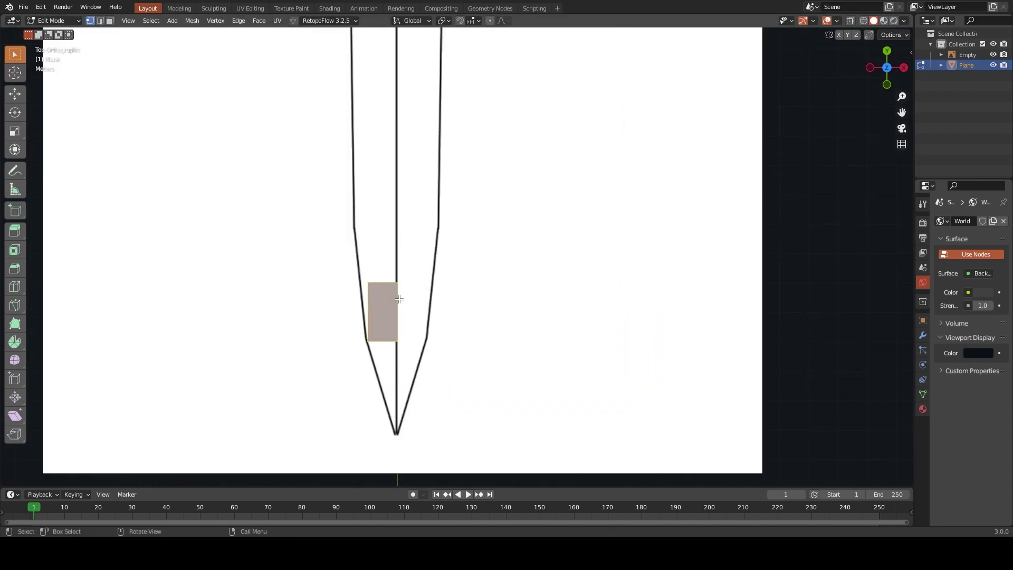
# Align the face's left edge and vertex along X with the blade's tapered outline
pyautogui.moveTo(376, 361); pyautogui.dragTo(375, 355)
pyautogui.press('g')
pyautogui.press('x')
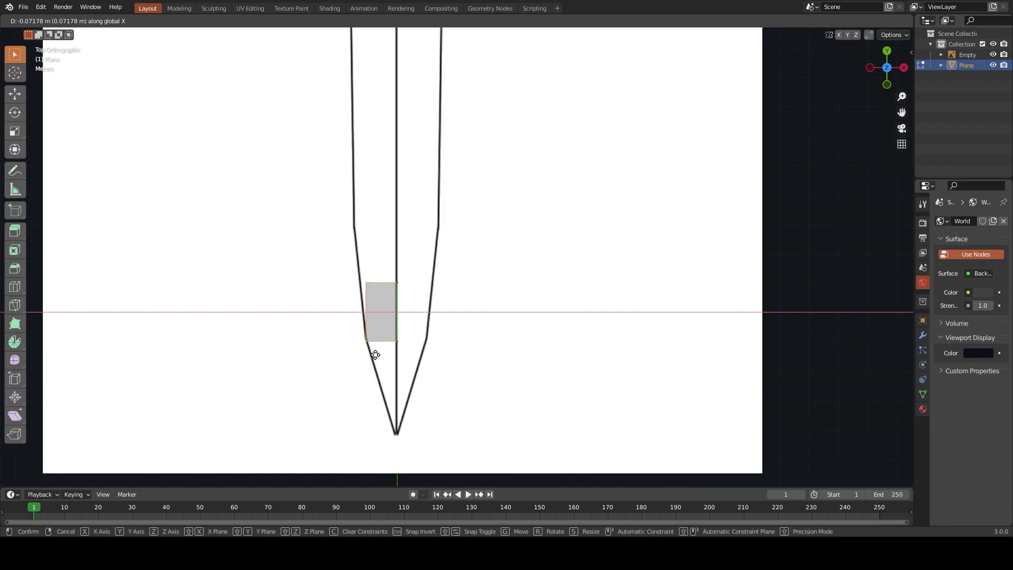
pyautogui.press('Escape')
pyautogui.press('g')
pyautogui.press('x')
pyautogui.click(385, 314)
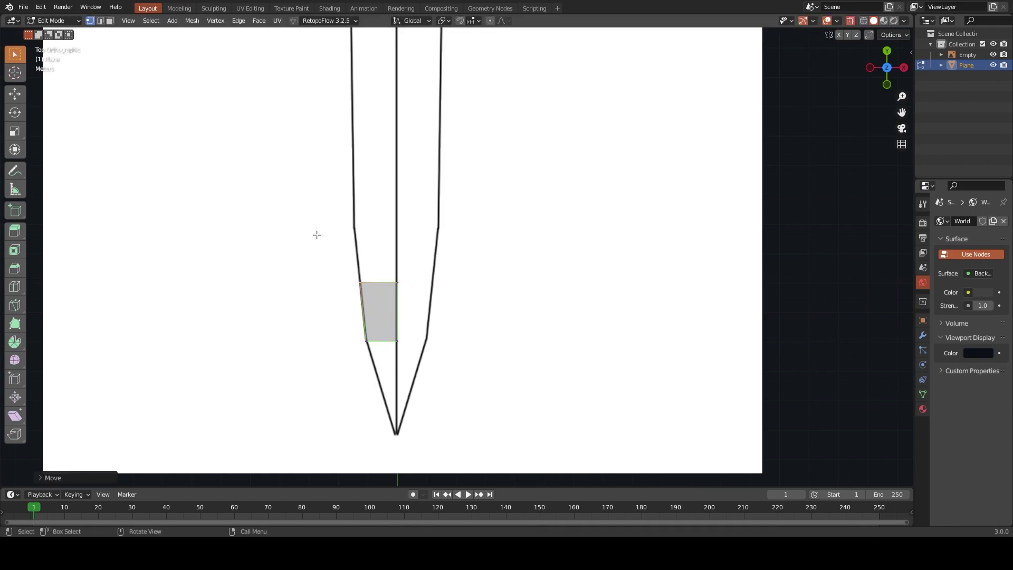
pyautogui.press('g')
pyautogui.press('x')
pyautogui.press('Escape')
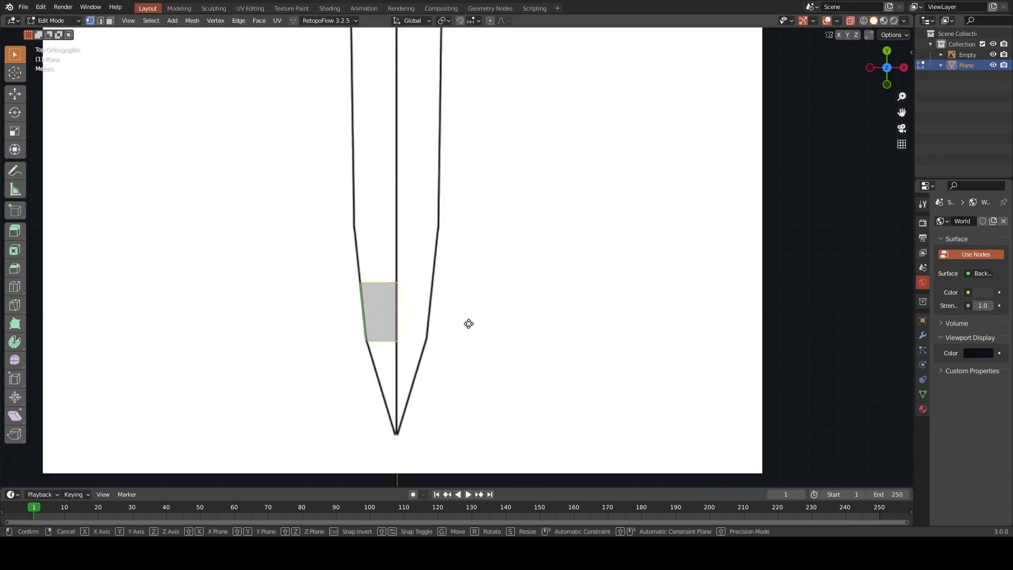
pyautogui.press('g')
pyautogui.press('x')
pyautogui.click(456, 324)
# Extrude the face's top edge to add a new face up the blade
pyautogui.keyDown('shift'); pyautogui.moveTo(346, 257); pyautogui.dragTo(427, 321, button='middle'); pyautogui.keyUp('shift')
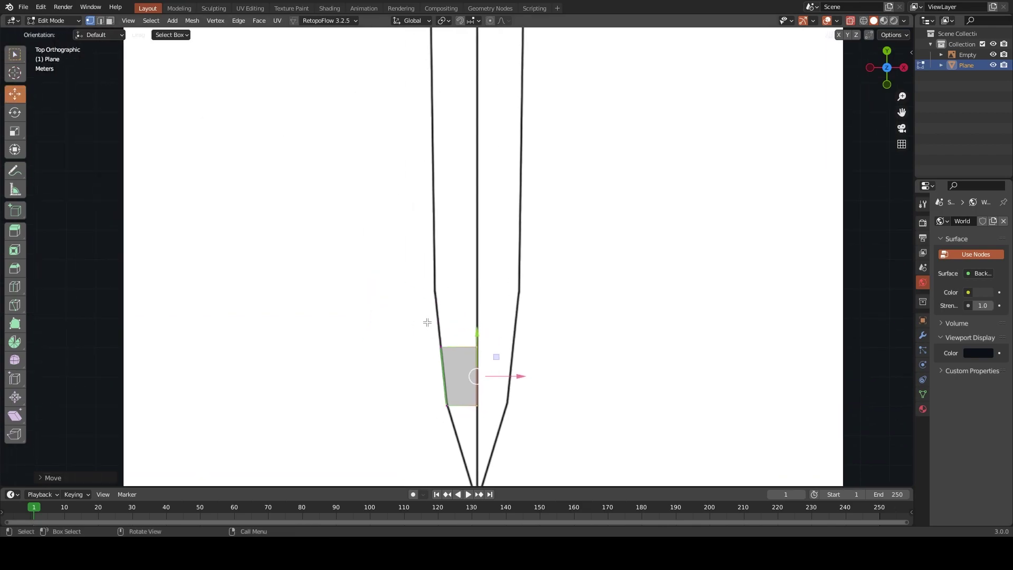
pyautogui.press('e')
pyautogui.press('Escape')
pyautogui.press('g')
pyautogui.press('y')
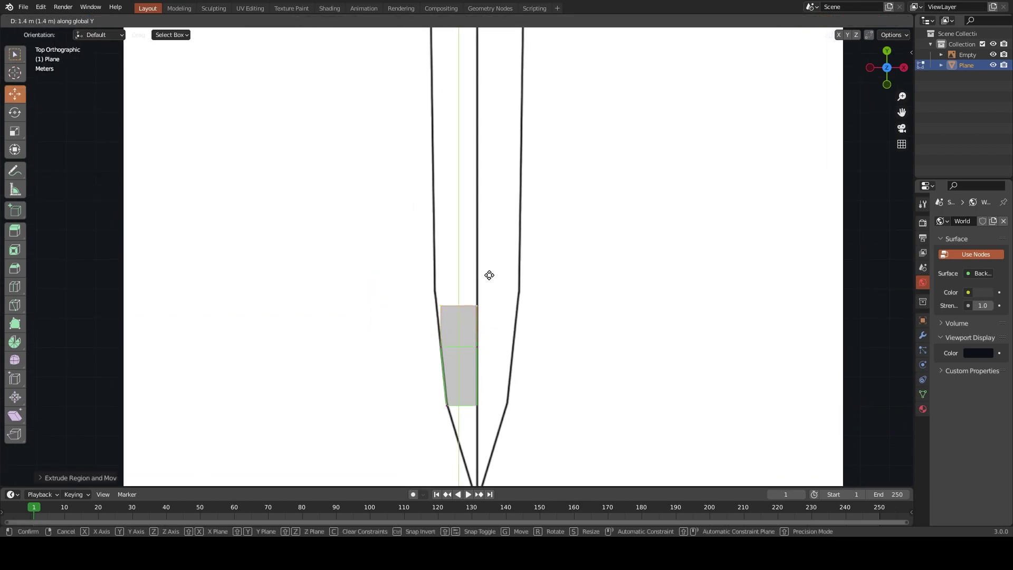
pyautogui.click(484, 262)
pyautogui.press('g')
pyautogui.press('x')
pyautogui.press('Escape')
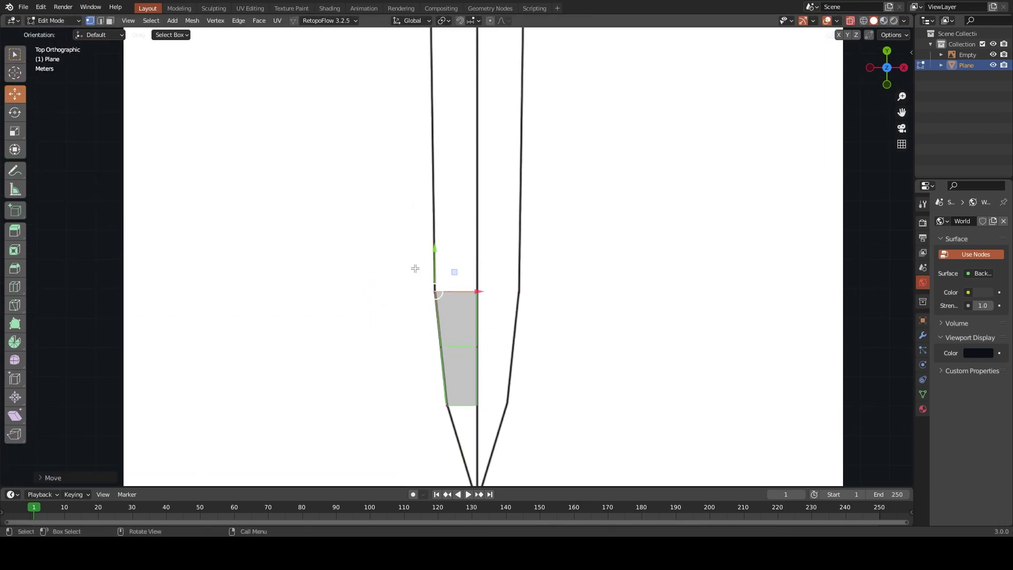
# Extrude the top edge along Y again, stretching the blade face toward the guard
pyautogui.keyDown('shift'); pyautogui.scroll(2, 491, 251); pyautogui.keyUp('shift')
pyautogui.keyDown('shift'); pyautogui.scroll(2, 482, 296); pyautogui.keyUp('shift')
pyautogui.press('e')
pyautogui.press('y')
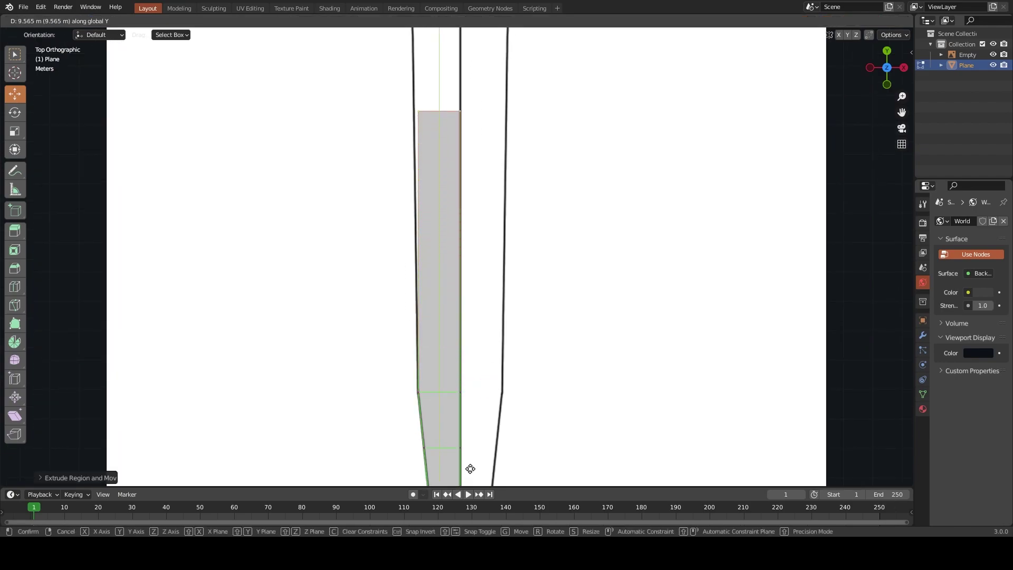
pyautogui.click(468, 443)
pyautogui.keyDown('shift'); pyautogui.scroll(3, 454, 237); pyautogui.keyUp('shift')
pyautogui.press('g')
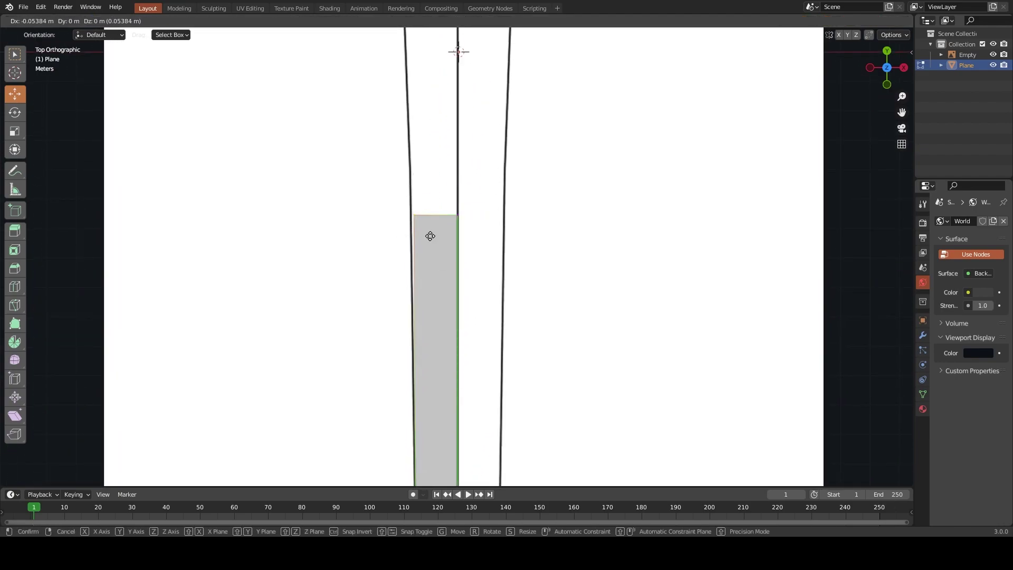
pyautogui.press('x')
pyautogui.press('Escape')
# Extrude a final face and line its top edge up with the crossguard
pyautogui.scroll(-1, 512, 240)
pyautogui.keyDown('shift'); pyautogui.scroll(3, 482, 296); pyautogui.keyUp('shift')
pyautogui.press('g')
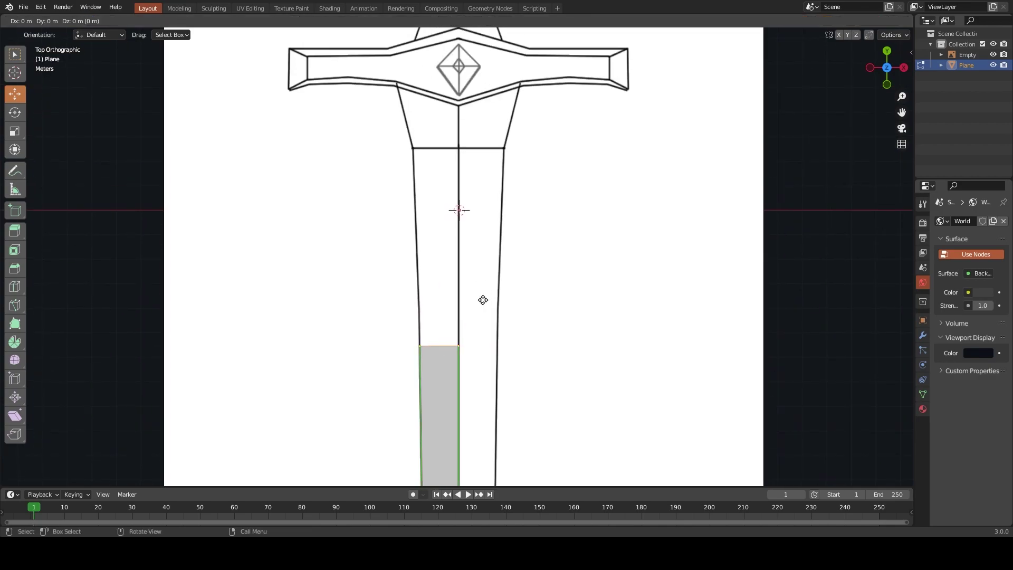
pyautogui.press('e')
pyautogui.press('y')
pyautogui.click(483, 107)
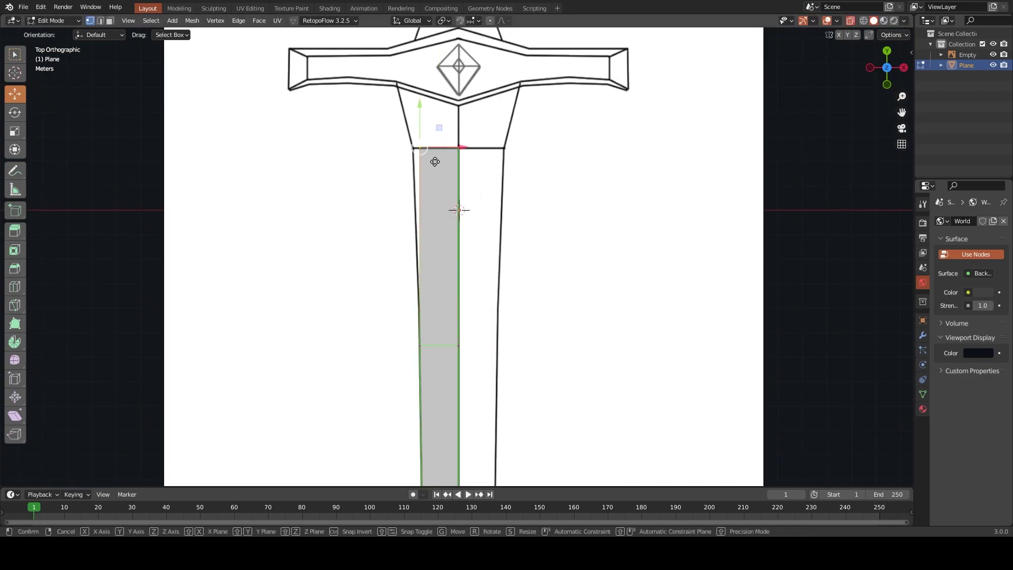
pyautogui.press('g')
pyautogui.press('y')
pyautogui.click(469, 134)
# Pull the bottom vertex down to the blade tip
pyautogui.scroll(-3, 469, 134)
pyautogui.keyDown('shift'); pyautogui.scroll(-4, 457, 278); pyautogui.keyUp('shift')
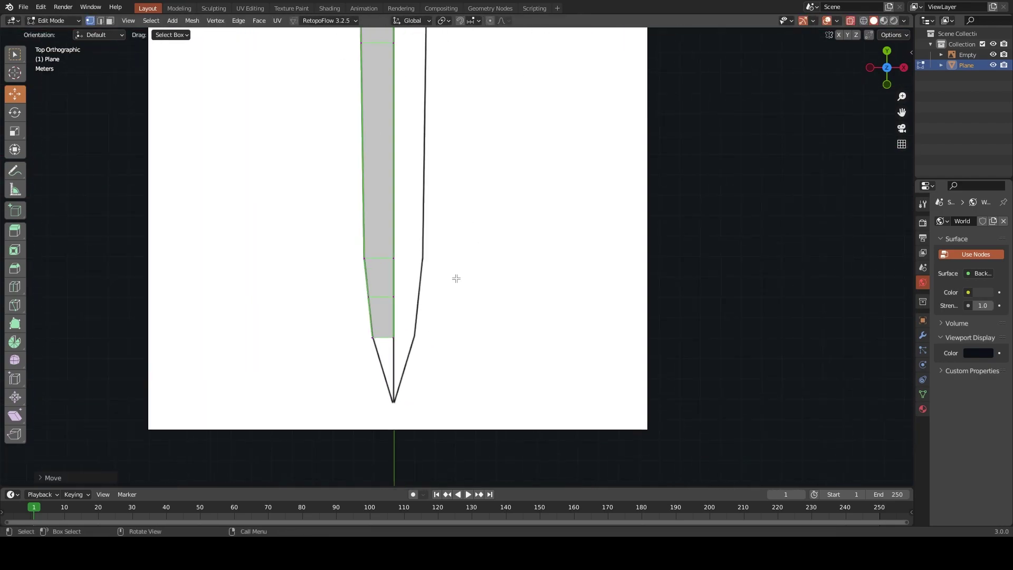
pyautogui.scroll(2, 462, 231)
pyautogui.moveTo(400, 211); pyautogui.dragTo(442, 336)
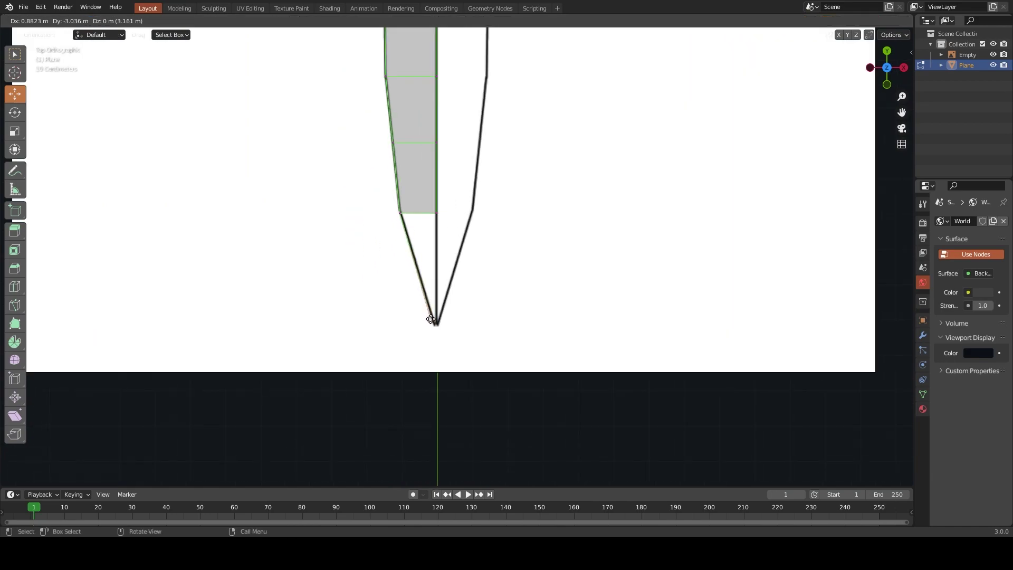
pyautogui.click(436, 327)
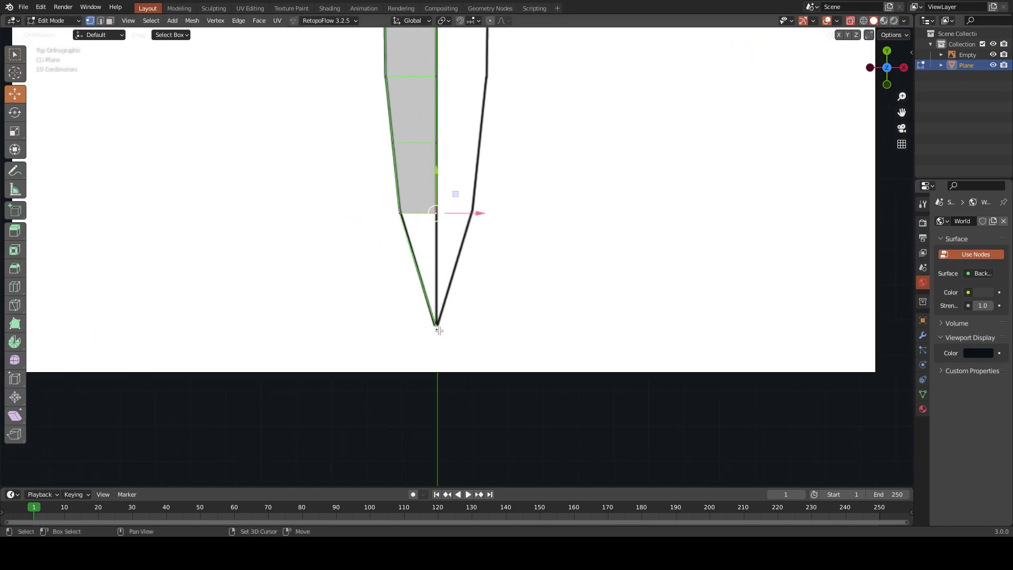
# Add a centred loop cut across the tip face and move the tip to the blade's point
pyautogui.scroll(3, 422, 264)
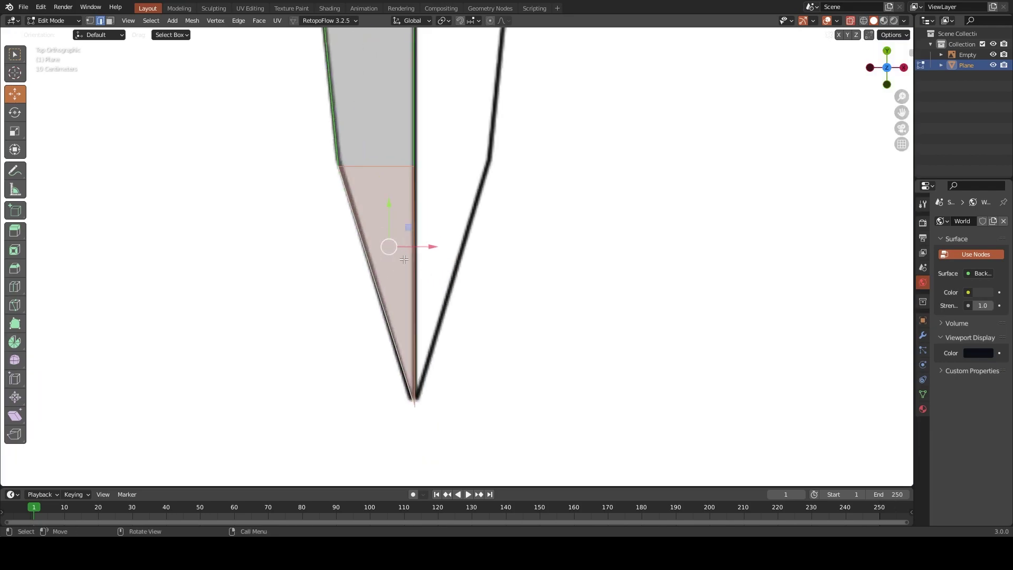
pyautogui.rightClick(370, 268)
pyautogui.press('Escape')
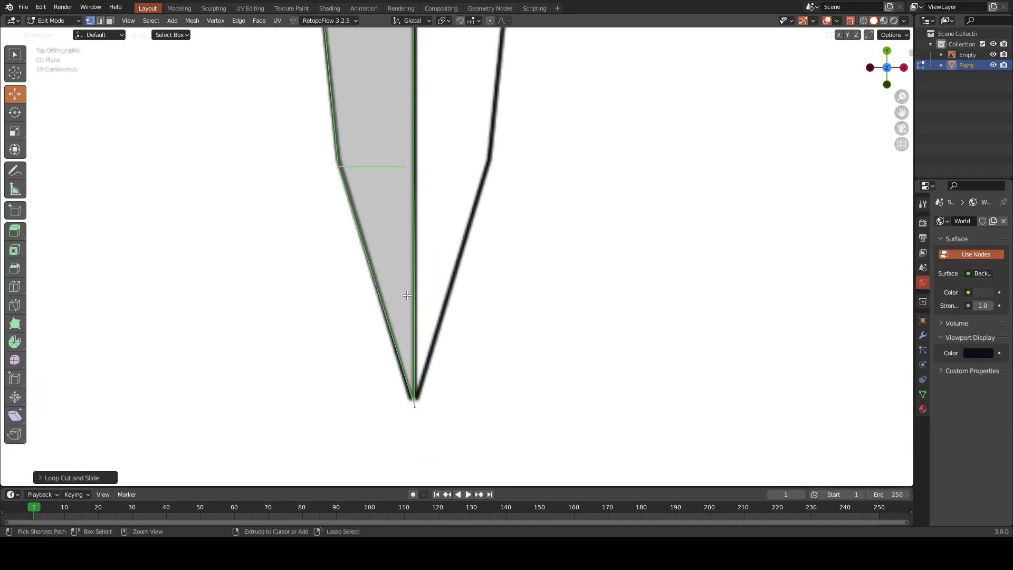
pyautogui.click(411, 291)
pyautogui.rightClick(365, 286)
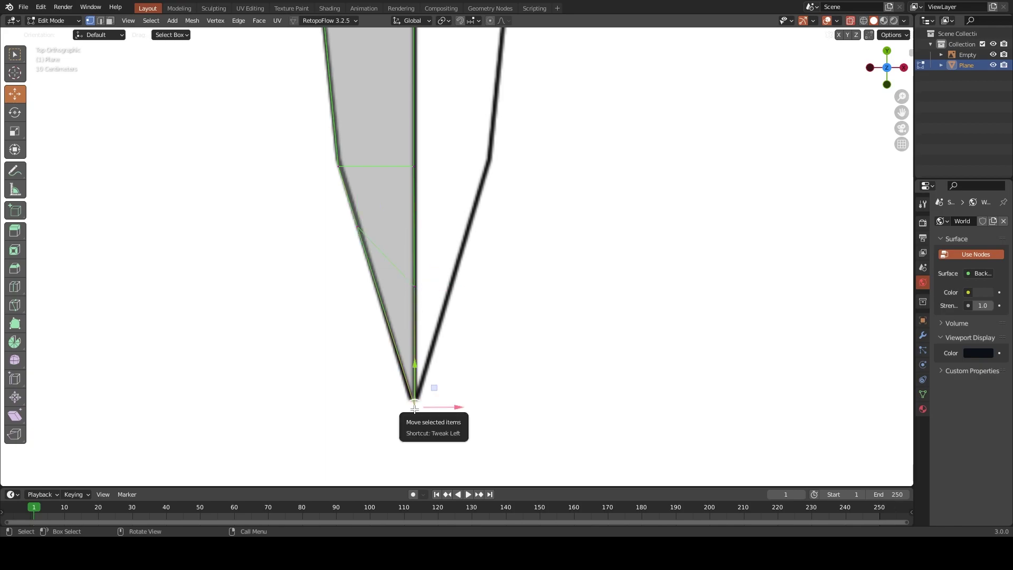
pyautogui.moveTo(414, 407)
pyautogui.mouseDown()
pyautogui.moveTo(425, 382)
pyautogui.moveTo(428, 392)
pyautogui.mouseUp()
pyautogui.scroll(-2, 428, 392)
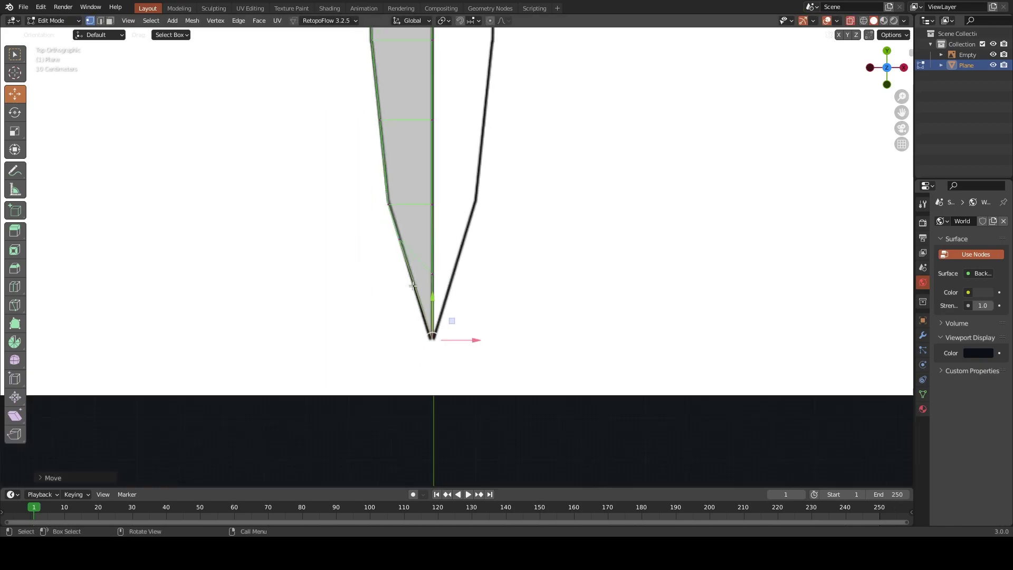
pyautogui.scroll(-2, 429, 392)
pyautogui.hotkey('ctrl', 'r')
# Orbit to a perspective view and select the whole blade mesh in edge mode
pyautogui.scroll(3, 427, 250)
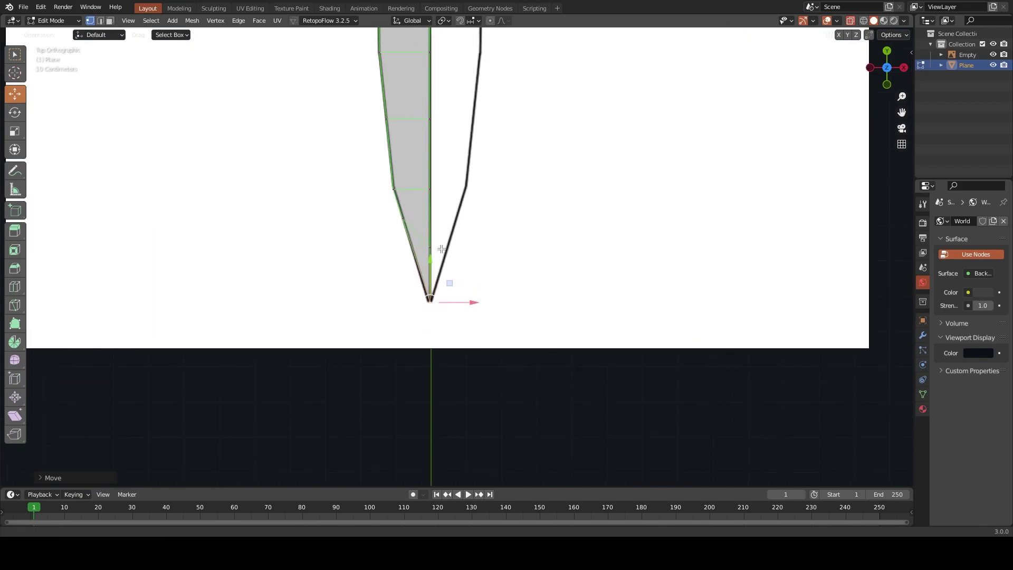
pyautogui.scroll(-2, 427, 250)
pyautogui.keyDown('shift'); pyautogui.moveTo(427, 250); pyautogui.dragTo(438, 404, button='middle'); pyautogui.keyUp('shift')
pyautogui.scroll(-3, 438, 405)
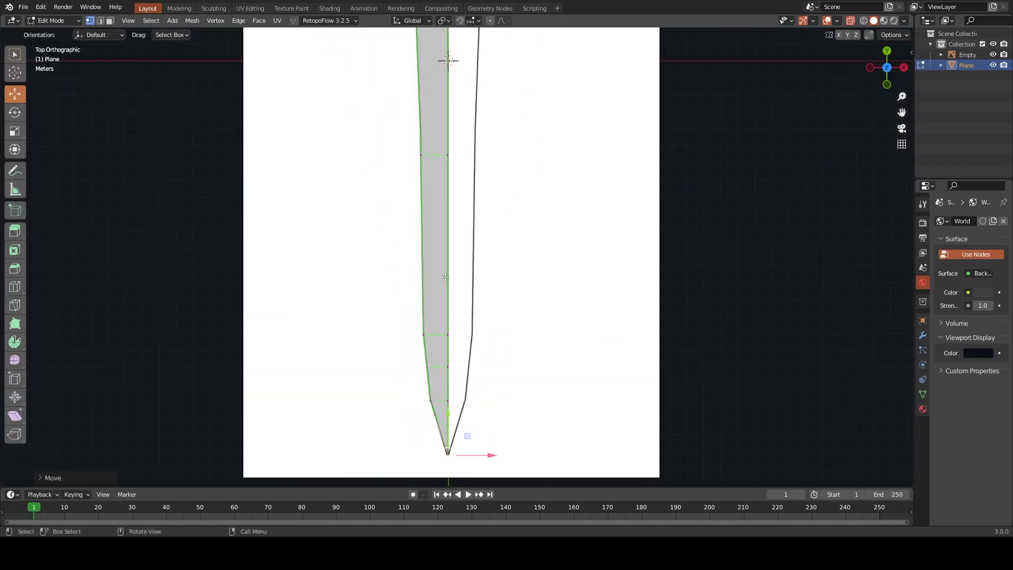
pyautogui.moveTo(463, 437)
pyautogui.mouseDown(button='middle')
pyautogui.moveTo(513, 186)
pyautogui.moveTo(508, 301)
pyautogui.moveTo(472, 217)
pyautogui.moveTo(472, 188)
pyautogui.moveTo(400, 205)
pyautogui.moveTo(560, 237)
pyautogui.moveTo(563, 198)
pyautogui.mouseUp(button='middle')
pyautogui.press('a')
pyautogui.press('2')
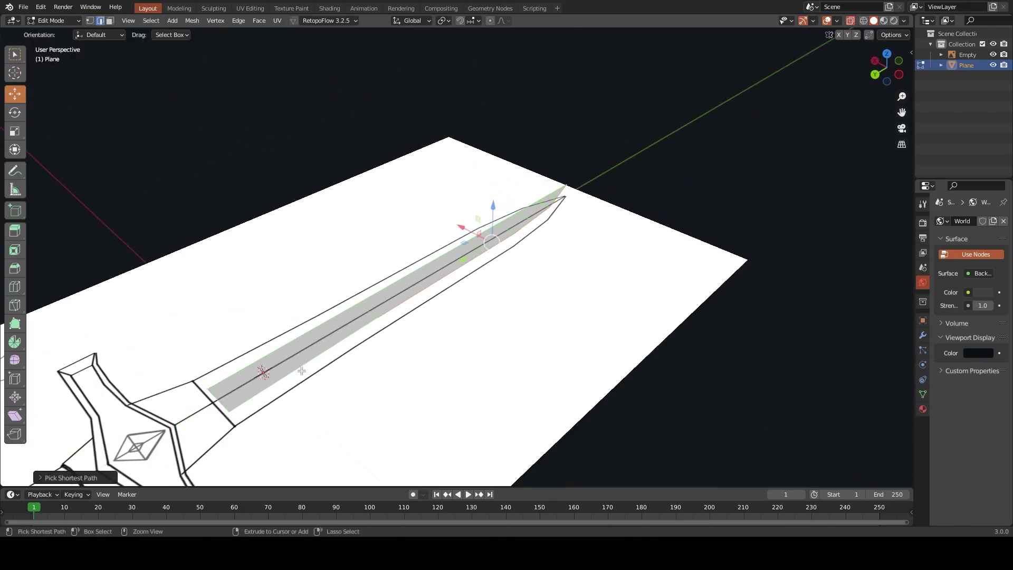
pyautogui.moveTo(301, 370)
pyautogui.mouseDown(button='middle')
pyautogui.moveTo(456, 296)
pyautogui.moveTo(321, 270)
pyautogui.mouseUp(button='middle')
# Raise the selected edges along Z into the blade's ridge, then return to Object Mode top view
pyautogui.press('g')
pyautogui.press('z')
pyautogui.click(456, 298)
pyautogui.press('Tab')
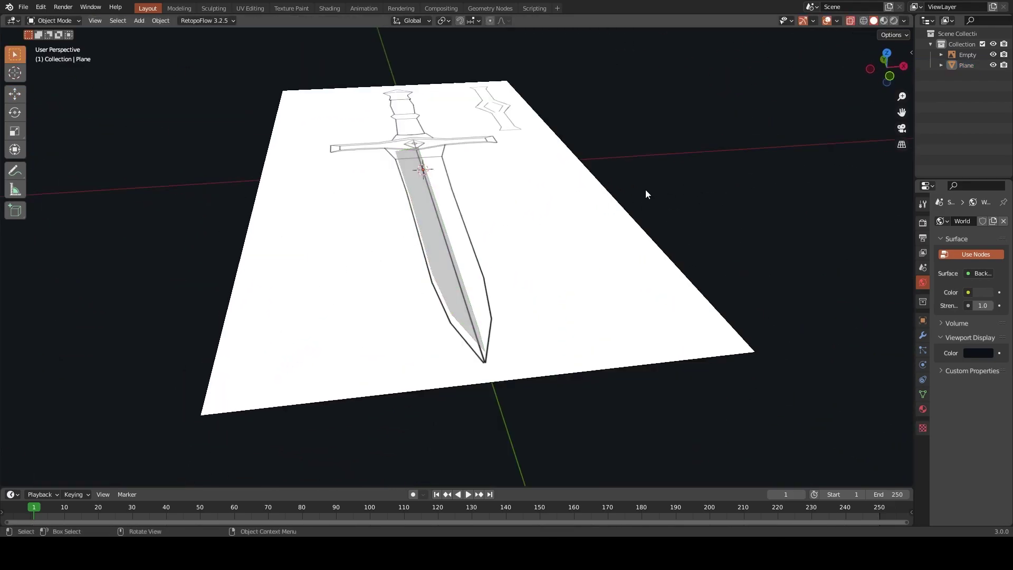
pyautogui.press('KP_7')
# Rename the blade to Sword and add a Mirror modifier with Clipping
pyautogui.click(439, 213)
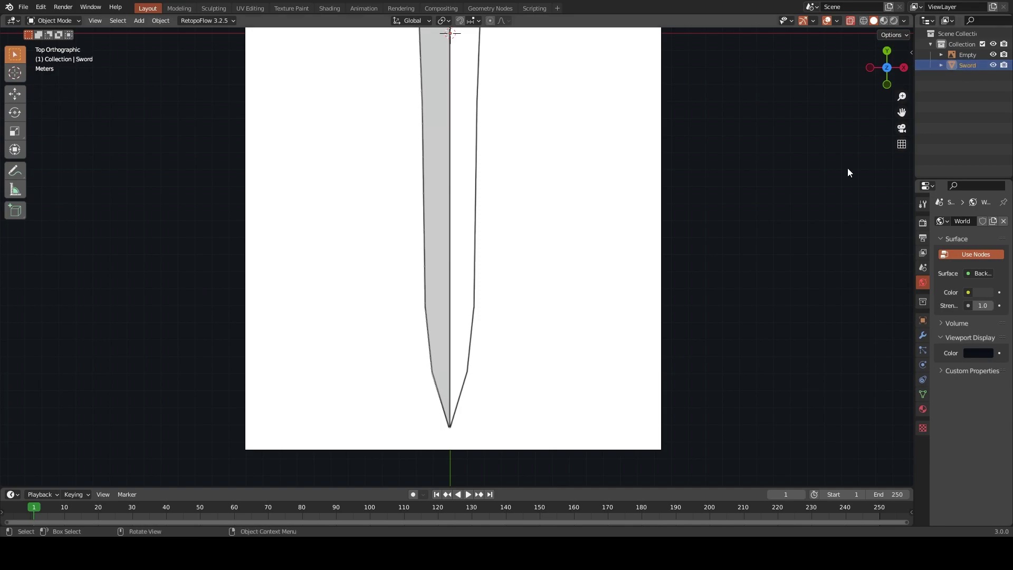
pyautogui.click(922, 336)
pyautogui.click(981, 221)
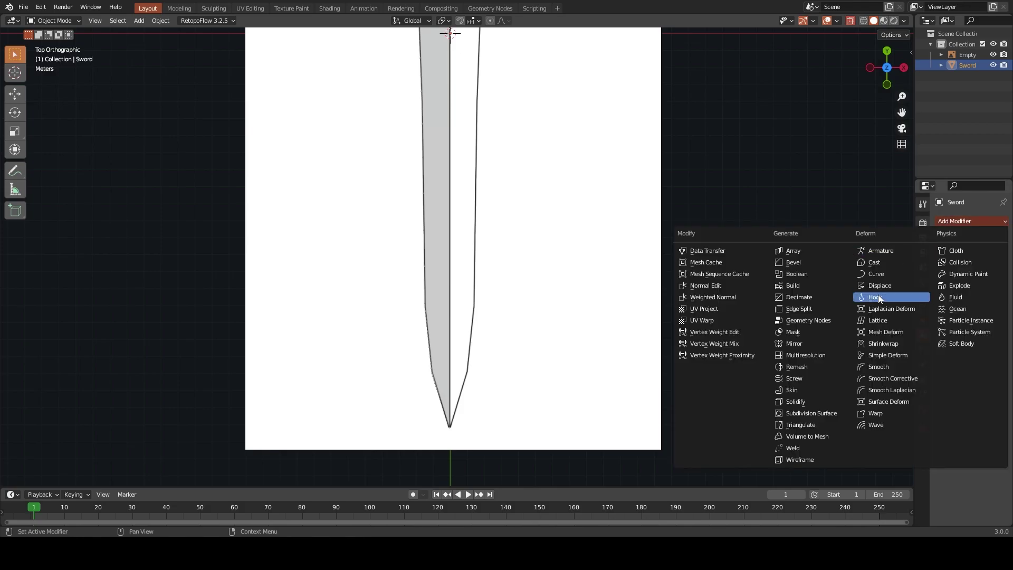
pyautogui.click(811, 343)
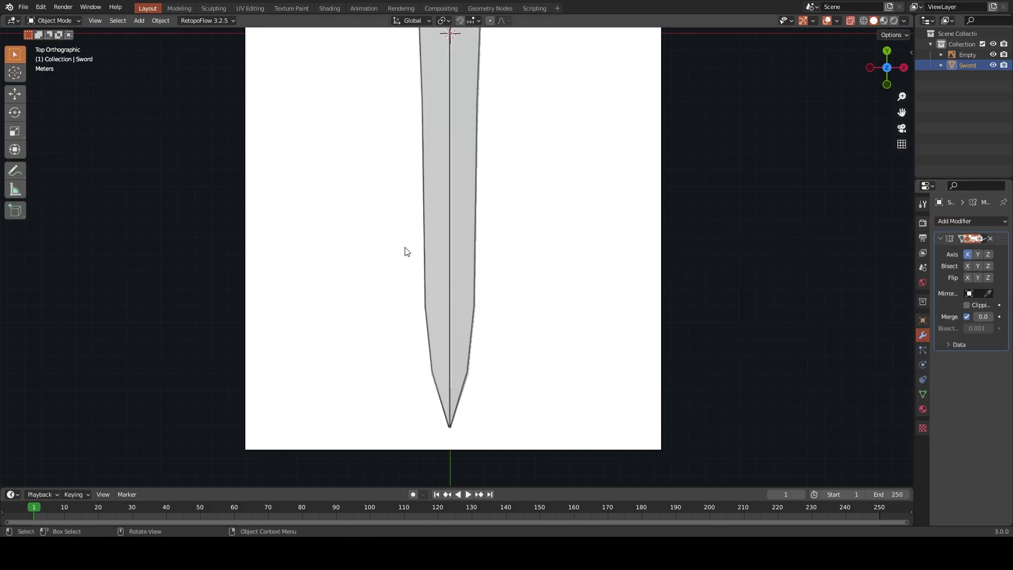
# Shift the blade half along X in Edit Mode to close the mirror seam
pyautogui.press('Tab')
pyautogui.press('g')
pyautogui.press('x')
pyautogui.press('Escape')
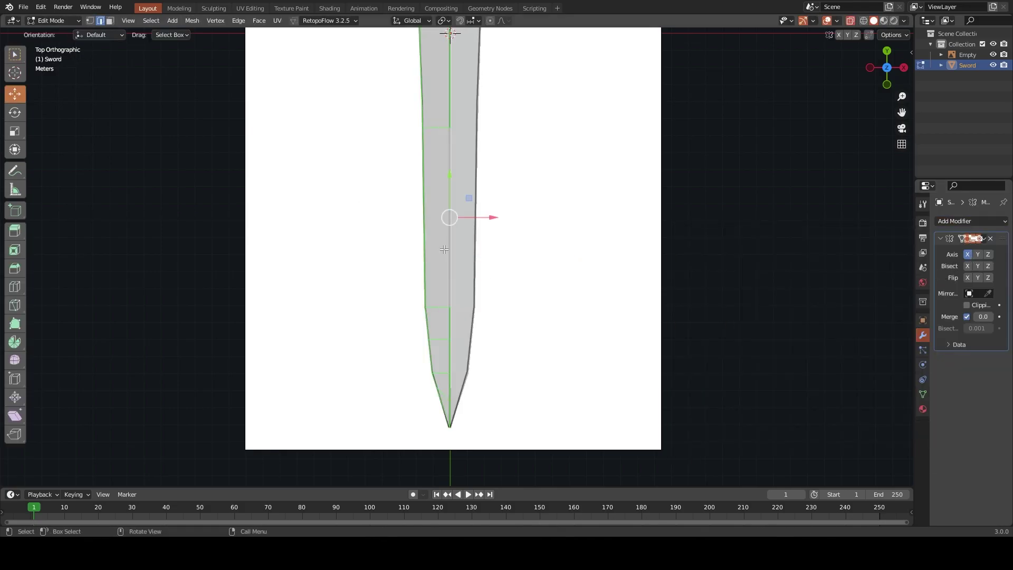
pyautogui.press('g')
pyautogui.press('x')
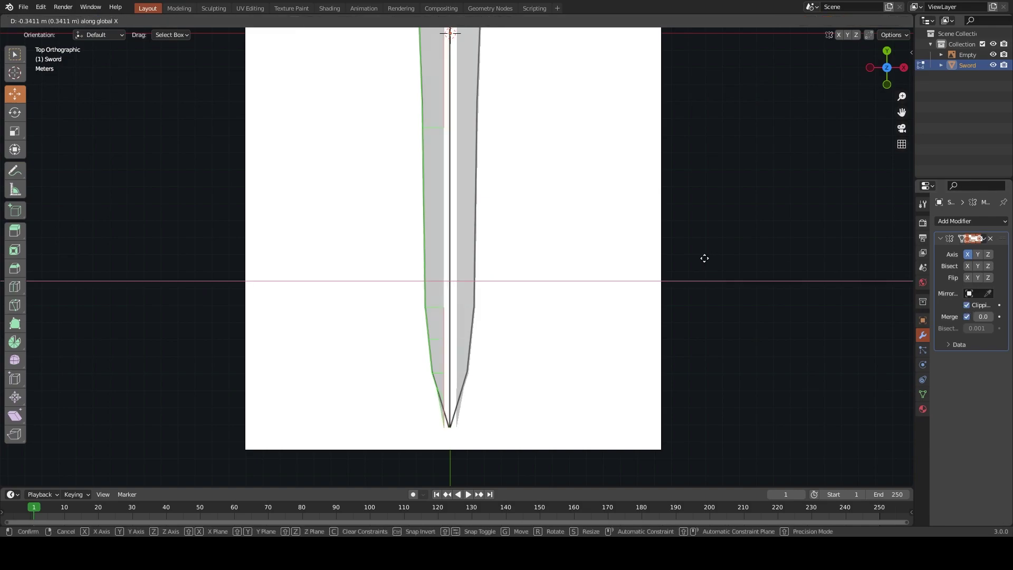
pyautogui.press('Escape')
pyautogui.press('g')
pyautogui.press('x')
pyautogui.press('Return')
# Orbit to tilted and edge-on views to inspect the full mirrored blade
pyautogui.scroll(-2, 610, 236)
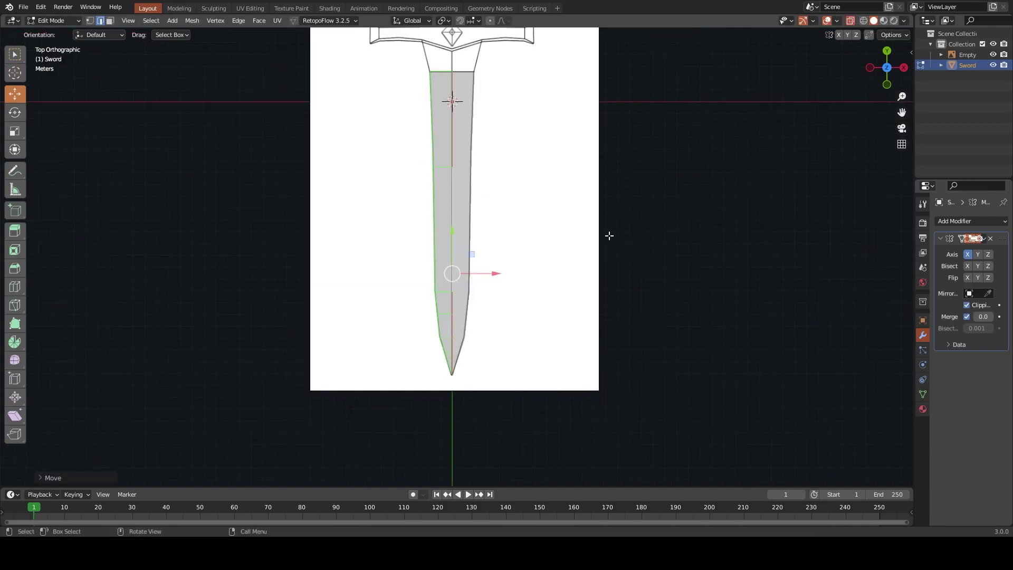
pyautogui.scroll(-2, 609, 236)
pyautogui.moveTo(609, 235); pyautogui.dragTo(558, 202, button='middle')
pyautogui.moveTo(581, 236); pyautogui.dragTo(633, 274, button='middle')
pyautogui.scroll(3, 675, 313)
# Knife-cut a new edge across the blade near its tip
pyautogui.moveTo(676, 314)
pyautogui.mouseDown(button='middle')
pyautogui.moveTo(402, 186)
pyautogui.moveTo(509, 294)
pyautogui.moveTo(464, 234)
pyautogui.moveTo(543, 223)
pyautogui.moveTo(477, 233)
pyautogui.moveTo(443, 196)
pyautogui.mouseUp(button='middle')
pyautogui.press('1')
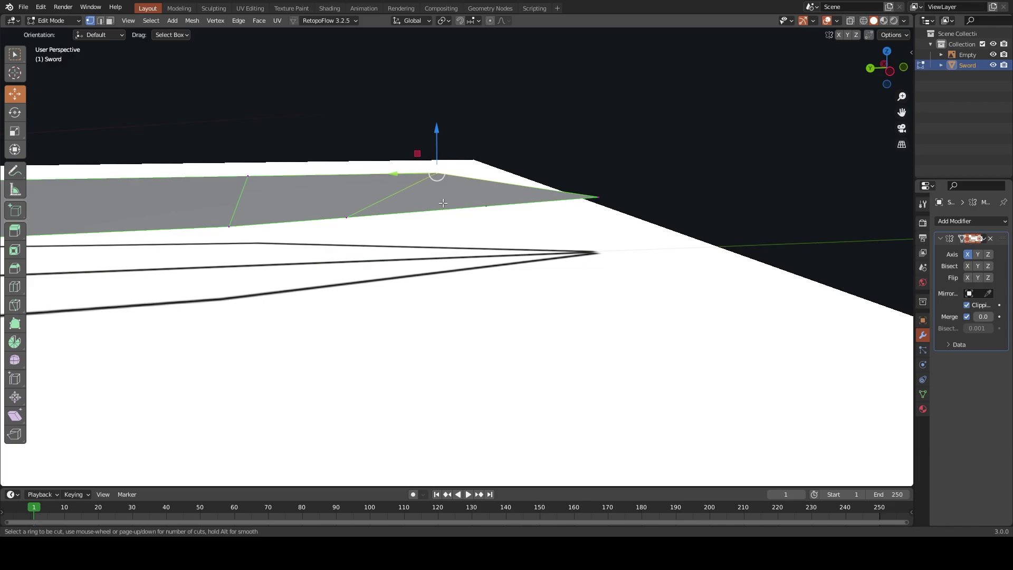
pyautogui.press('k')
pyautogui.click(446, 209)
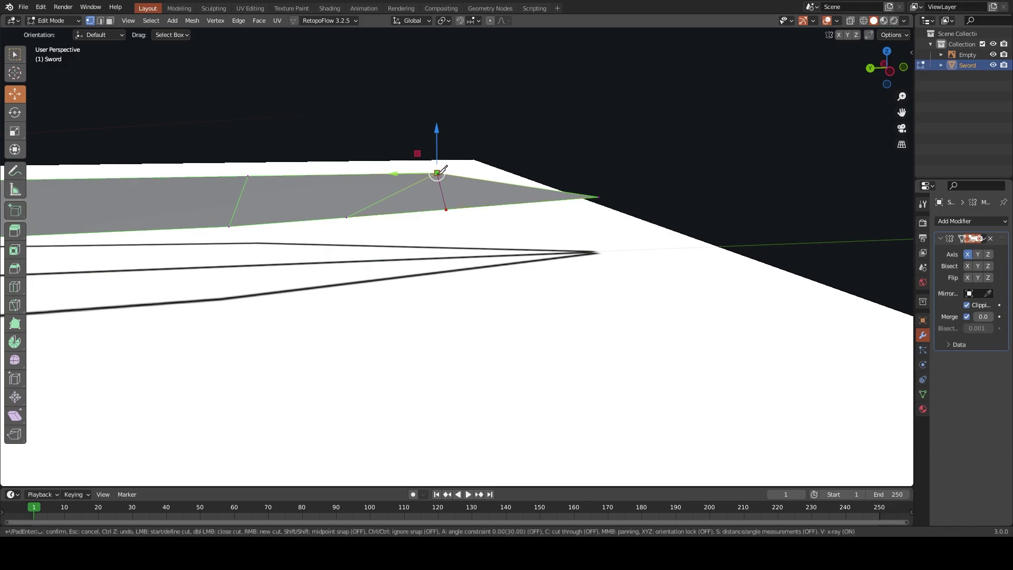
pyautogui.click(437, 173)
pyautogui.press('Return')
# Try further cuts on the blade, then scale the selected tip vertices
pyautogui.moveTo(441, 187)
pyautogui.mouseDown(button='middle')
pyautogui.moveTo(547, 203)
pyautogui.moveTo(575, 242)
pyautogui.moveTo(487, 215)
pyautogui.mouseUp(button='middle')
pyautogui.hotkey('ctrl', 'x')
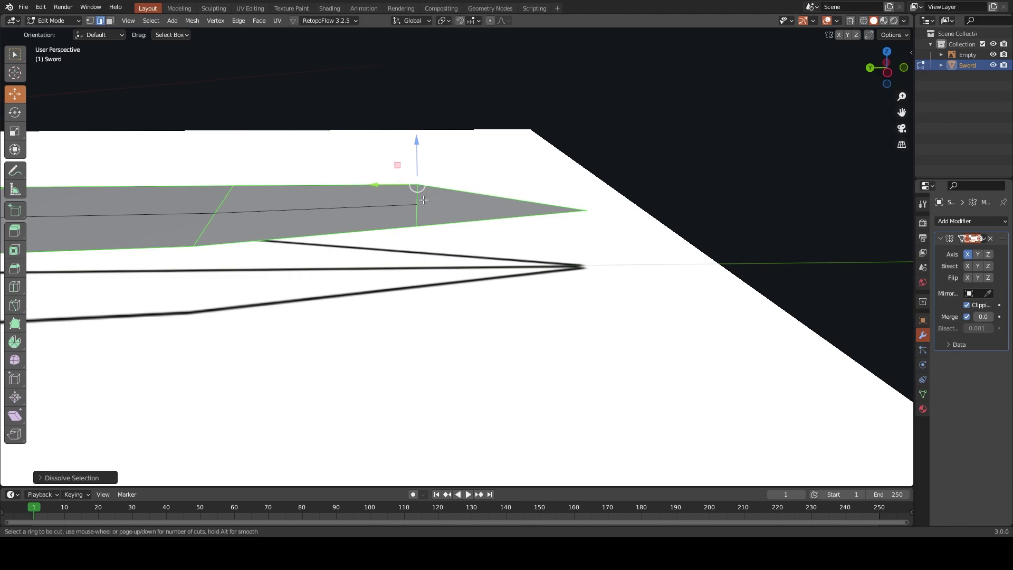
pyautogui.press('Escape')
pyautogui.moveTo(423, 200); pyautogui.dragTo(386, 193, button='middle')
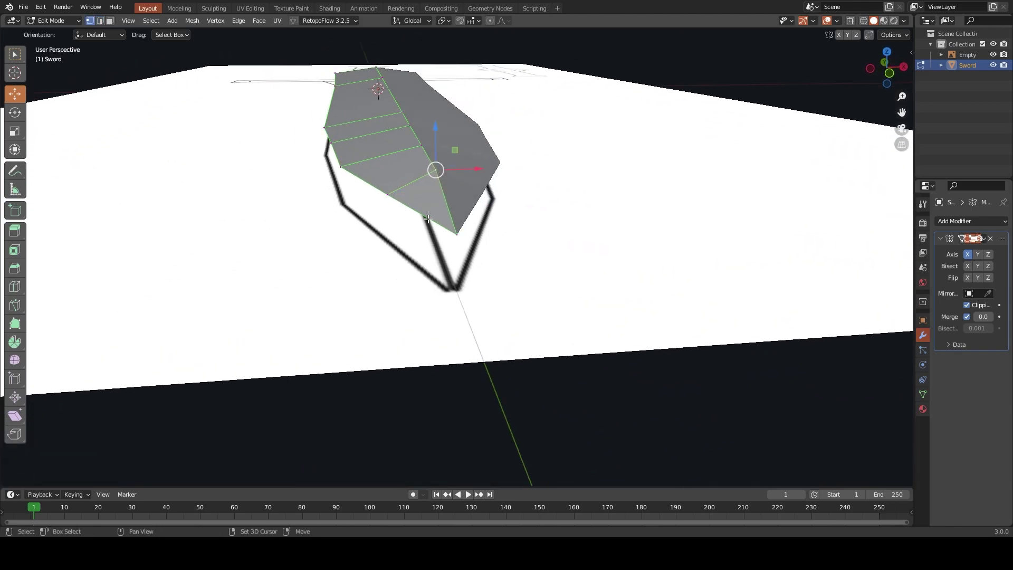
pyautogui.press('k')
pyautogui.press('Escape')
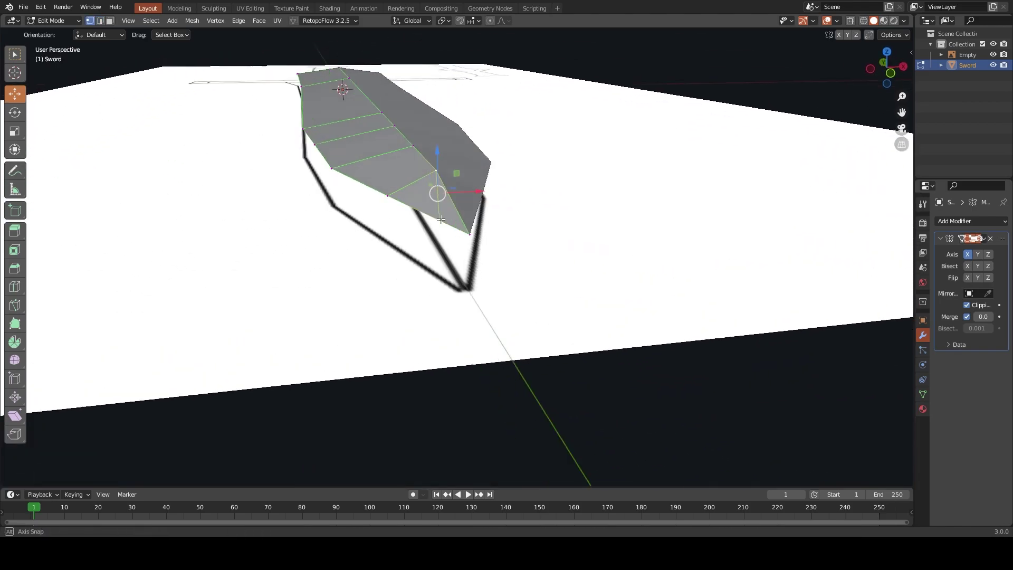
pyautogui.moveTo(435, 216)
pyautogui.mouseDown(button='middle')
pyautogui.moveTo(513, 202)
pyautogui.moveTo(563, 227)
pyautogui.moveTo(481, 192)
pyautogui.moveTo(472, 222)
pyautogui.moveTo(578, 266)
pyautogui.mouseUp(button='middle')
pyautogui.press('s')
pyautogui.click(531, 196)
# Move the selected blade vertices along Y to follow the reference outline
pyautogui.scroll(5, 481, 192)
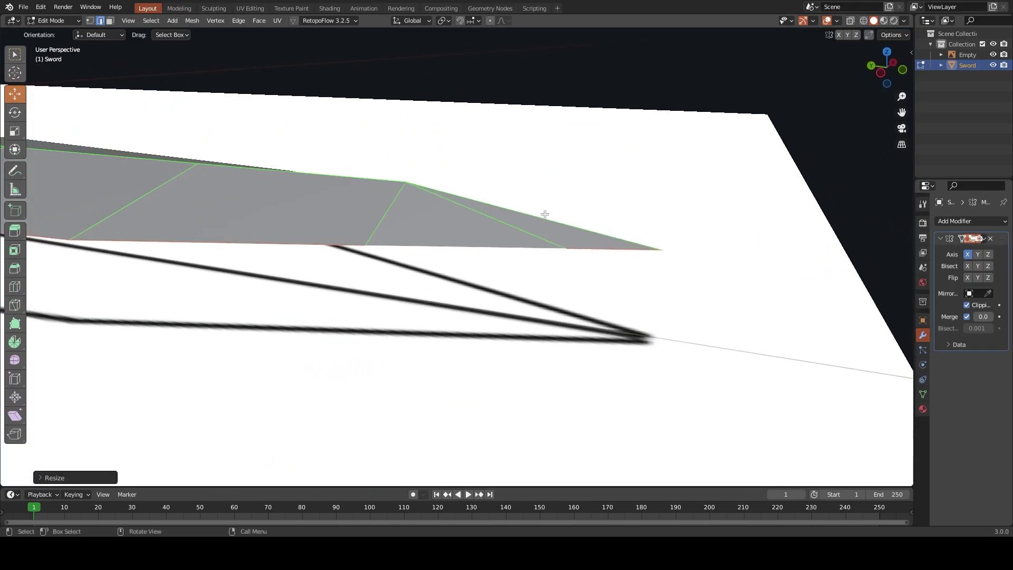
pyautogui.press('g')
pyautogui.press('y')
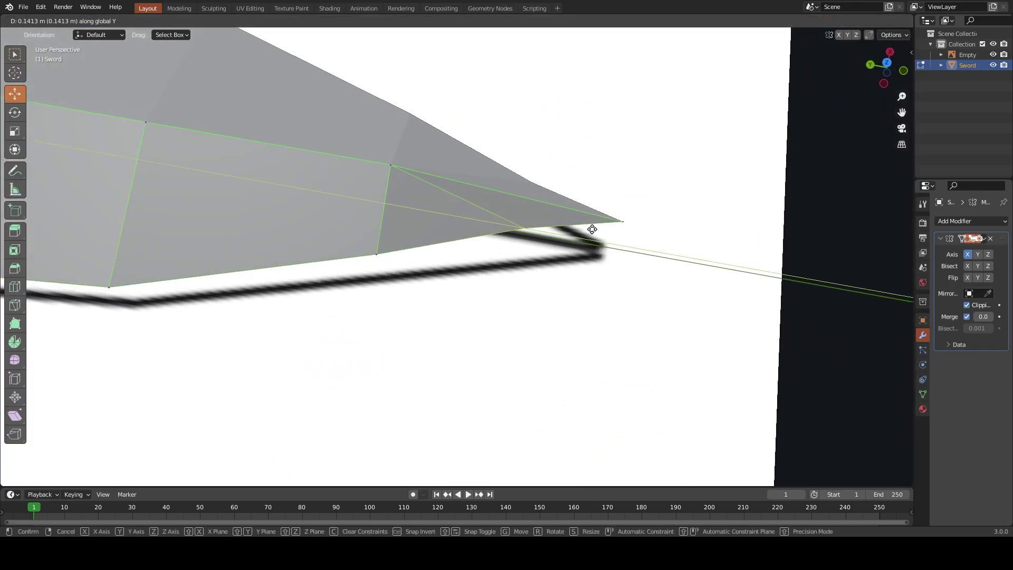
pyautogui.click(648, 231)
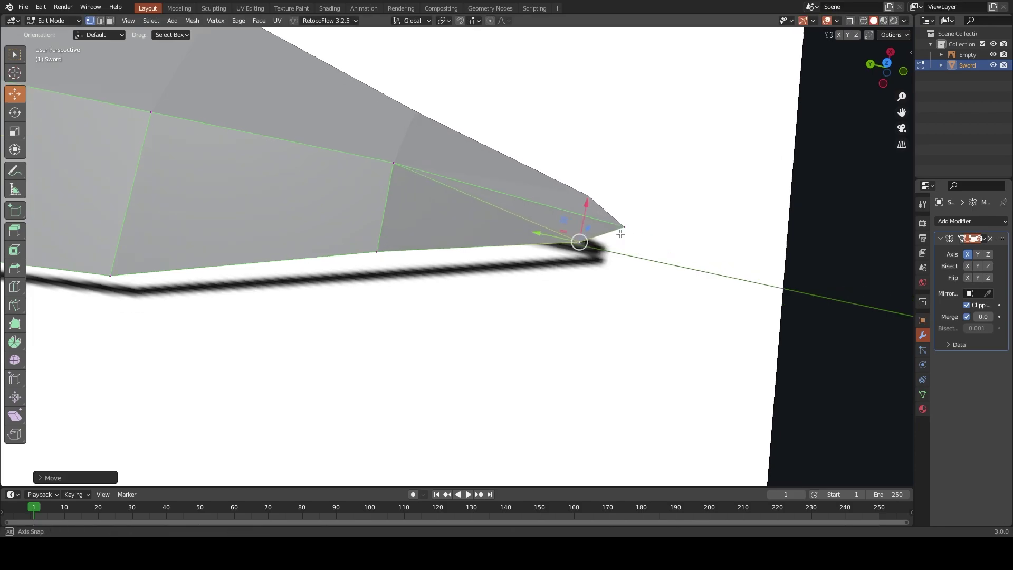
pyautogui.moveTo(648, 231); pyautogui.dragTo(535, 259, button='middle')
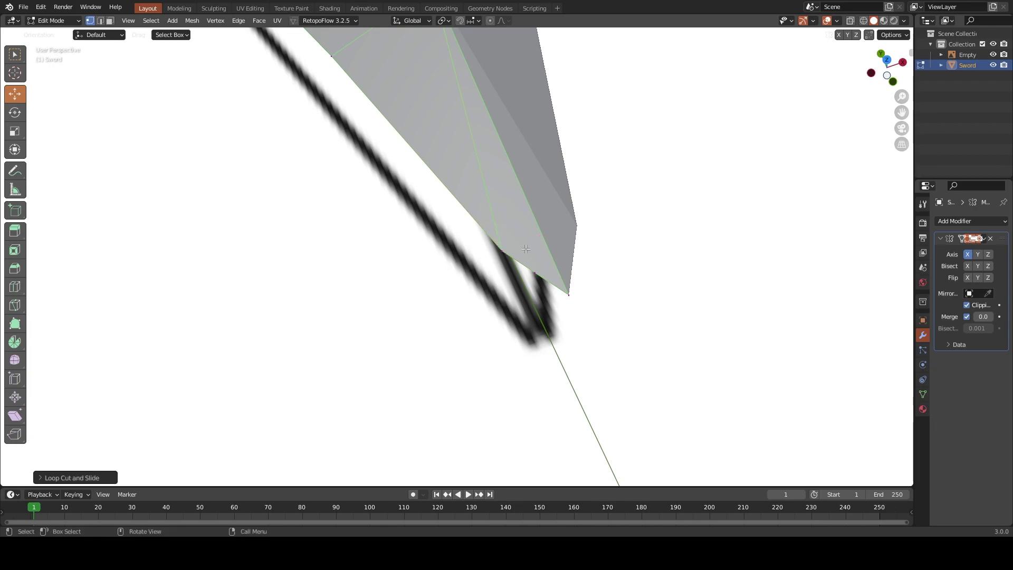
# Cut a new vertex near the blade tip and slide it along Y
pyautogui.press('l')
pyautogui.press('k')
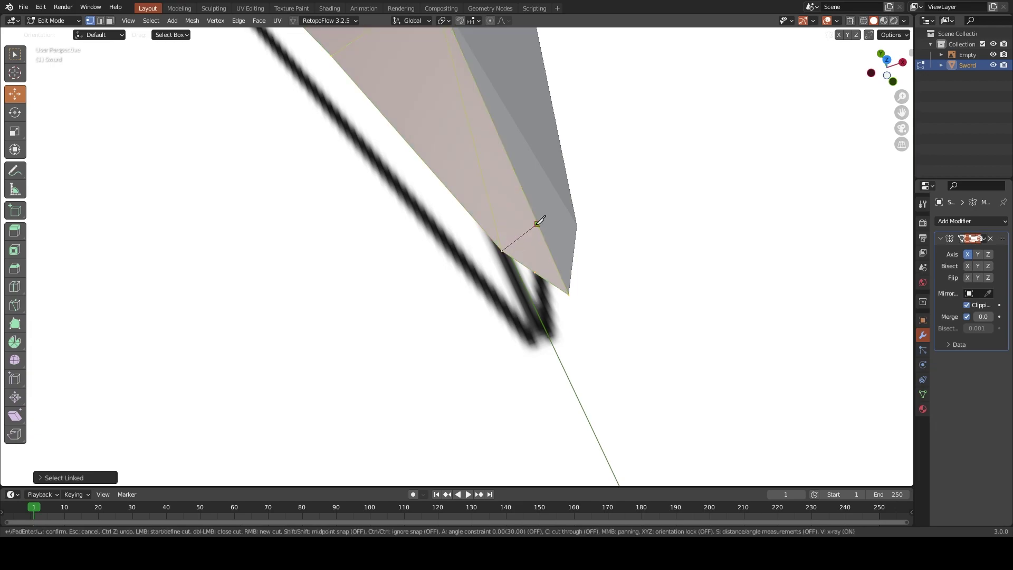
pyautogui.press('Return')
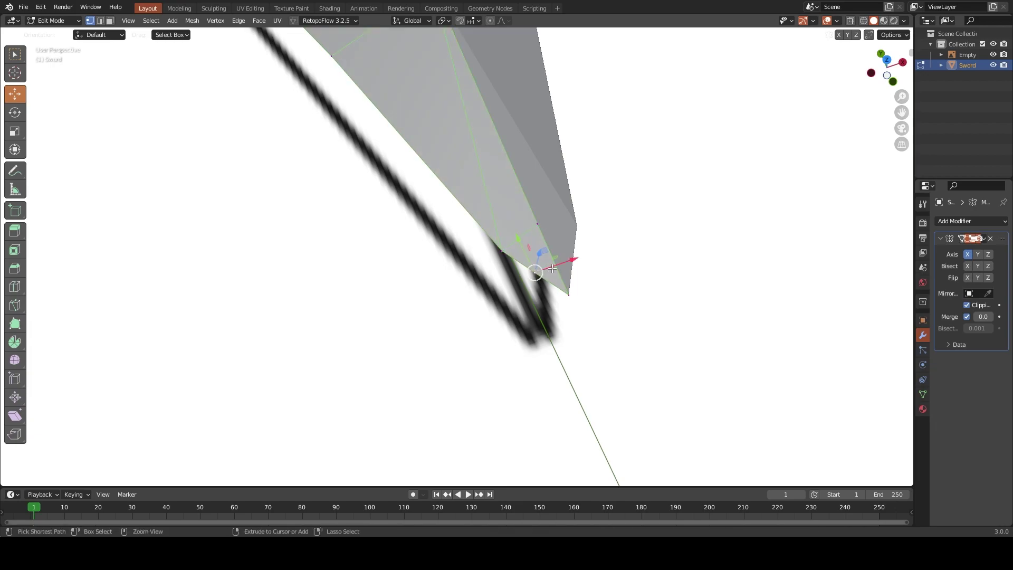
pyautogui.moveTo(552, 269)
pyautogui.mouseDown(button='middle')
pyautogui.moveTo(405, 142)
pyautogui.moveTo(378, 140)
pyautogui.moveTo(433, 151)
pyautogui.moveTo(426, 212)
pyautogui.mouseUp(button='middle')
pyautogui.press('g')
pyautogui.press('y')
pyautogui.click(478, 207)
# Select the strip of faces along the blade edge and scale it
pyautogui.press('3')
pyautogui.keyDown('alt'); pyautogui.click(474, 226); pyautogui.keyUp('alt')
pyautogui.press('s')
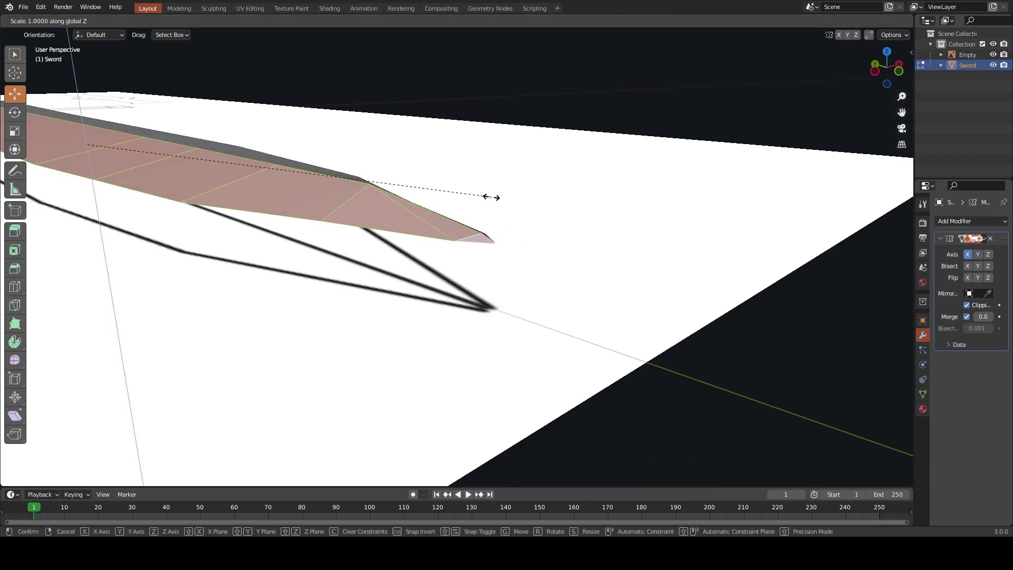
pyautogui.click(492, 196)
pyautogui.moveTo(493, 197)
pyautogui.mouseDown(button='middle')
pyautogui.moveTo(506, 221)
pyautogui.moveTo(429, 223)
pyautogui.mouseUp(button='middle')
# Dissolve the extra edges and lift the blade's centre edge along Z
pyautogui.press('2')
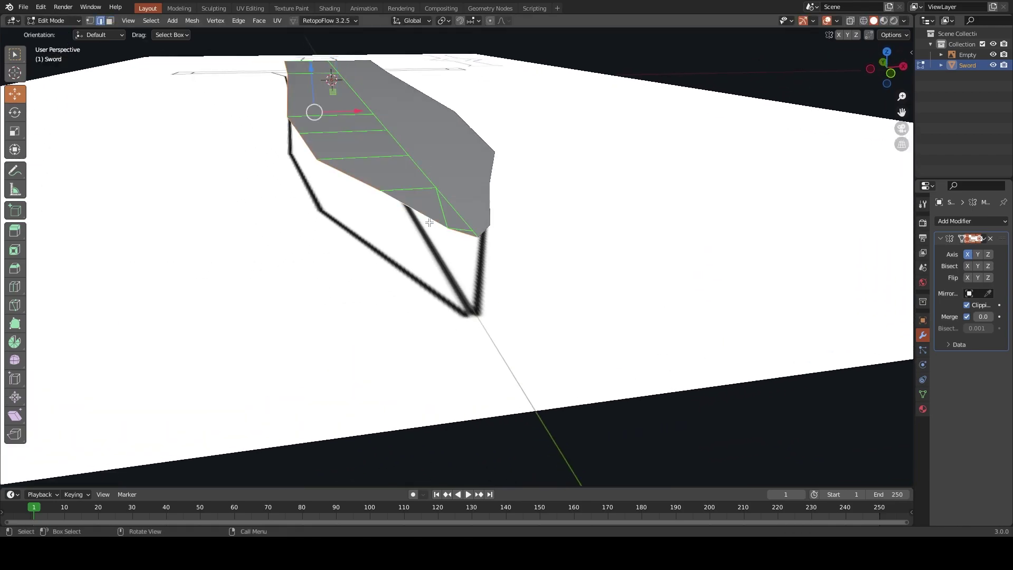
pyautogui.scroll(2, 427, 221)
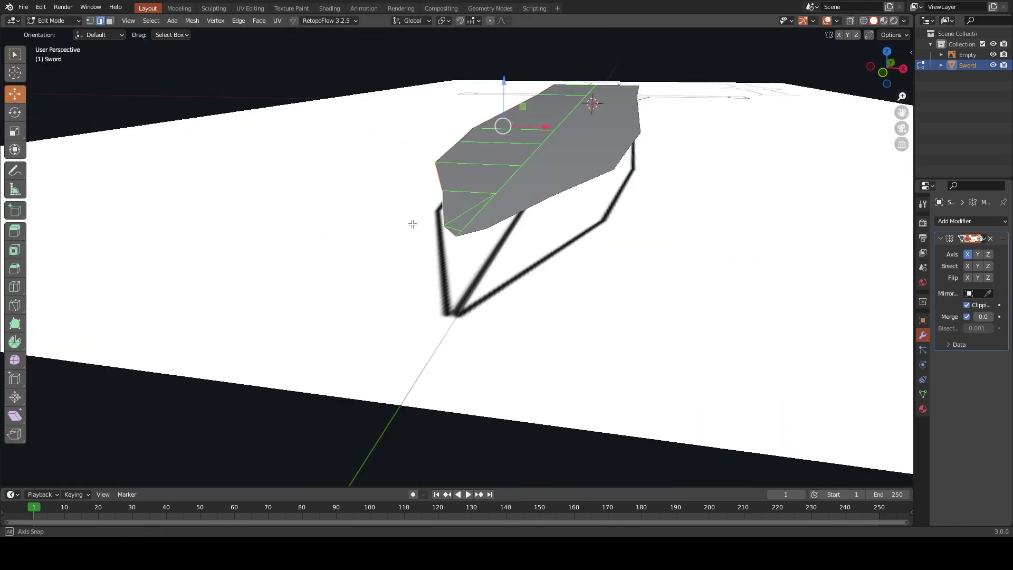
pyautogui.press('1')
pyautogui.moveTo(436, 213)
pyautogui.mouseDown(button='middle')
pyautogui.moveTo(437, 241)
pyautogui.moveTo(482, 217)
pyautogui.mouseUp(button='middle')
pyautogui.press('2')
pyautogui.hotkey('ctrl', 'x')
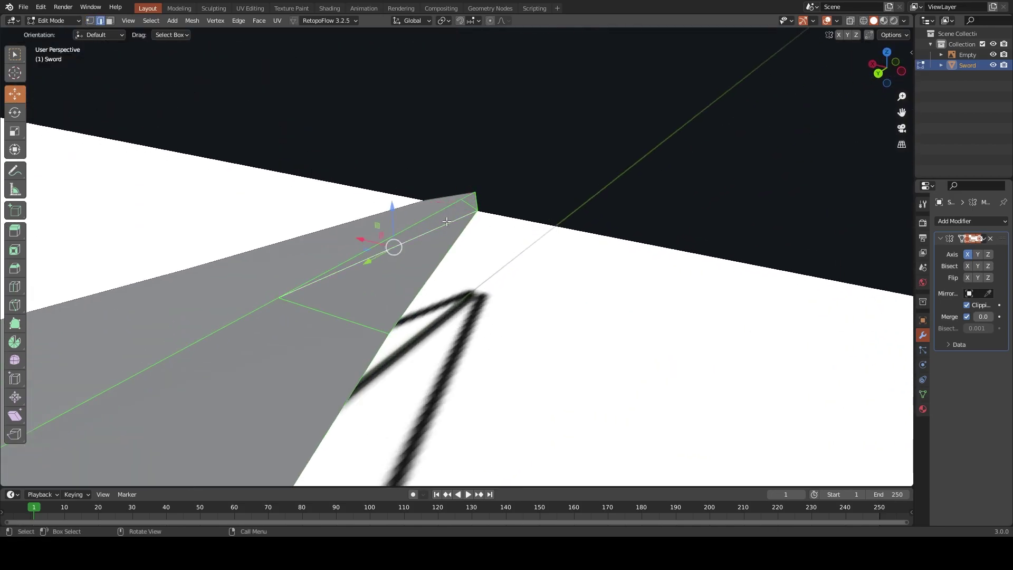
pyautogui.hotkey('alt', 'a')
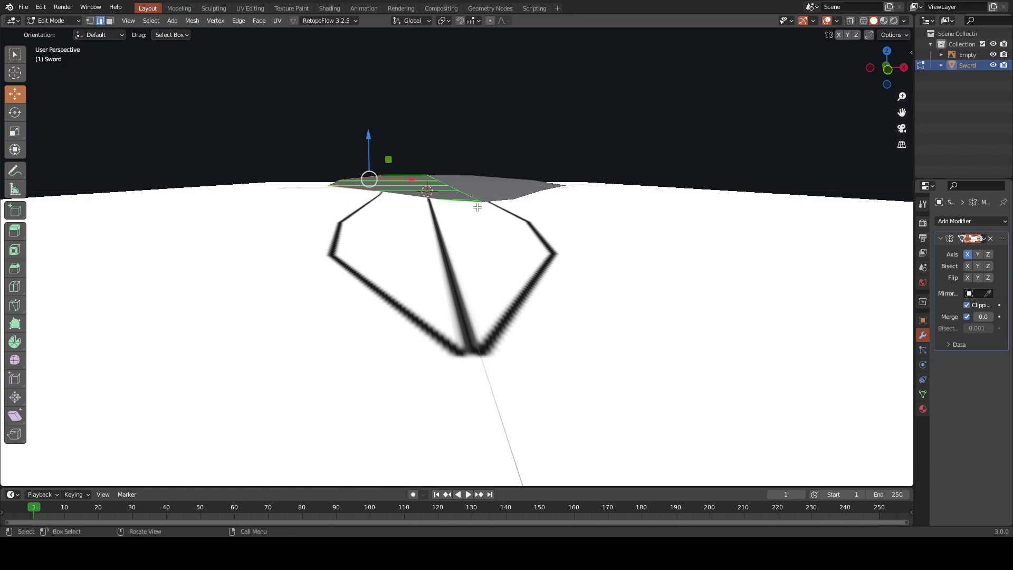
pyautogui.press('g')
pyautogui.press('z')
pyautogui.press('Return')
# Raise the blade-tip vertex along Z
pyautogui.moveTo(477, 207); pyautogui.dragTo(499, 210, button='middle')
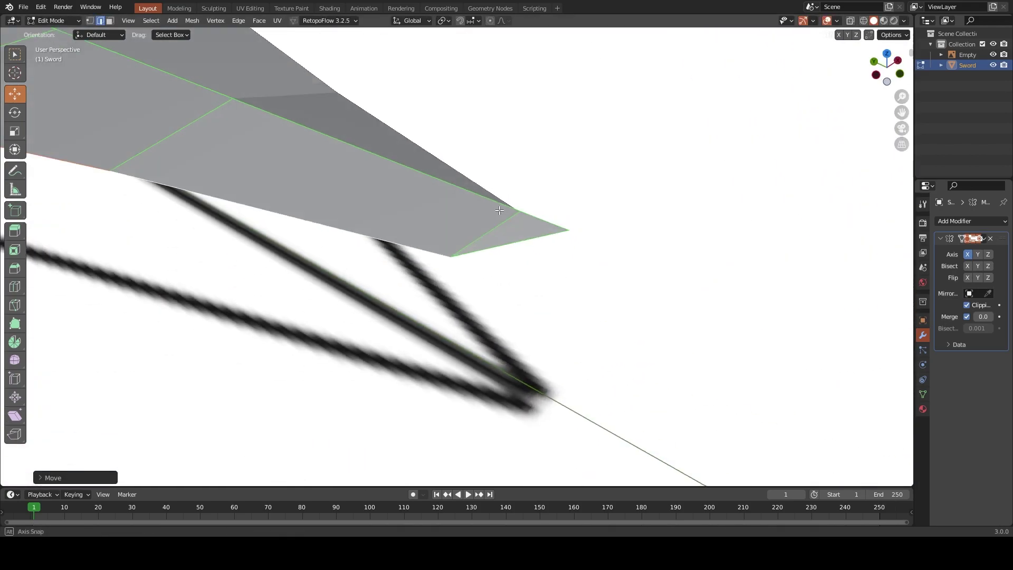
pyautogui.click(568, 230)
pyautogui.moveTo(568, 230); pyautogui.dragTo(628, 189, button='middle')
pyautogui.press('KP_7')
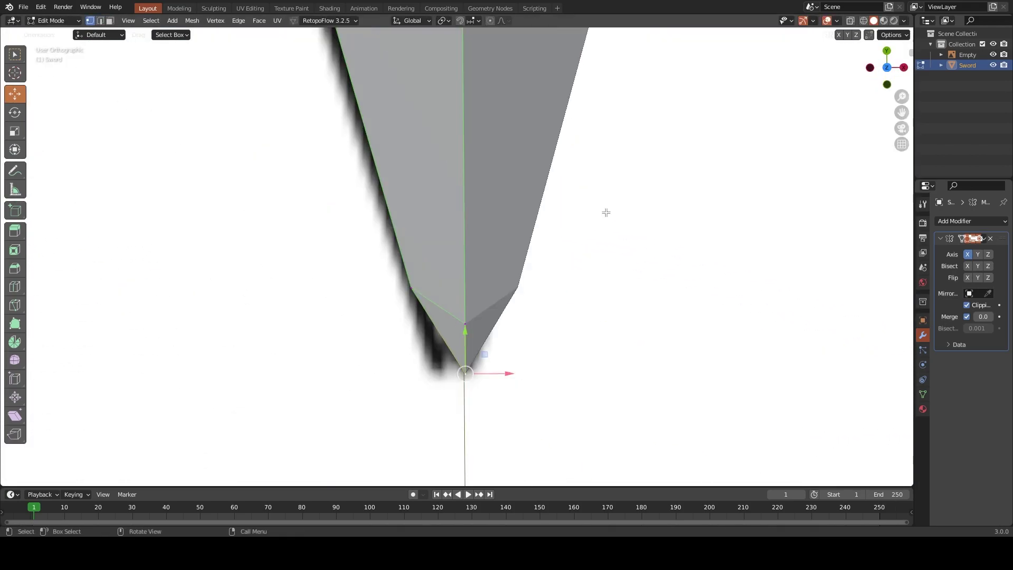
pyautogui.moveTo(528, 294)
pyautogui.mouseDown(button='middle')
pyautogui.moveTo(593, 217)
pyautogui.moveTo(649, 200)
pyautogui.moveTo(520, 222)
pyautogui.moveTo(615, 246)
pyautogui.mouseUp(button='middle')
pyautogui.press('g')
pyautogui.press('z')
pyautogui.click(658, 213)
# Delete the faces at the blade tip
pyautogui.press('Tab')
pyautogui.click(448, 257)
pyautogui.press('KP_7')
pyautogui.press('Tab')
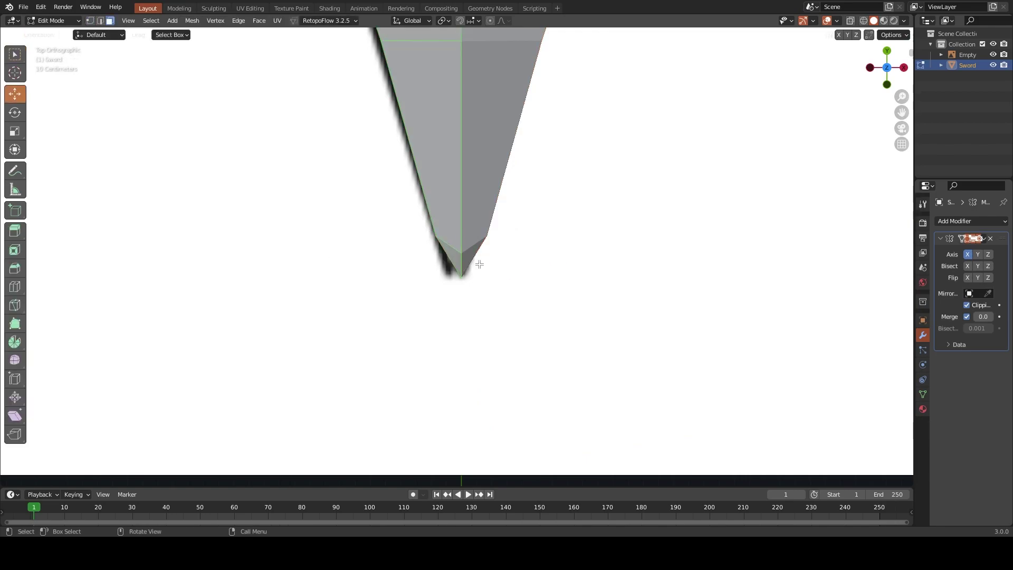
pyautogui.press('x')
pyautogui.click(457, 264)
pyautogui.moveTo(445, 289)
pyautogui.mouseDown(button='middle')
pyautogui.moveTo(511, 258)
pyautogui.moveTo(467, 216)
pyautogui.moveTo(466, 236)
pyautogui.moveTo(531, 262)
pyautogui.moveTo(564, 311)
pyautogui.moveTo(606, 301)
pyautogui.mouseUp(button='middle')
# Nudge the tip selection along Z twice to taper the point
pyautogui.press('g')
pyautogui.press('z')
pyautogui.click(564, 311)
pyautogui.scroll(5, 628, 334)
pyautogui.moveTo(627, 333)
pyautogui.mouseDown(button='middle')
pyautogui.moveTo(662, 282)
pyautogui.moveTo(470, 273)
pyautogui.mouseUp(button='middle')
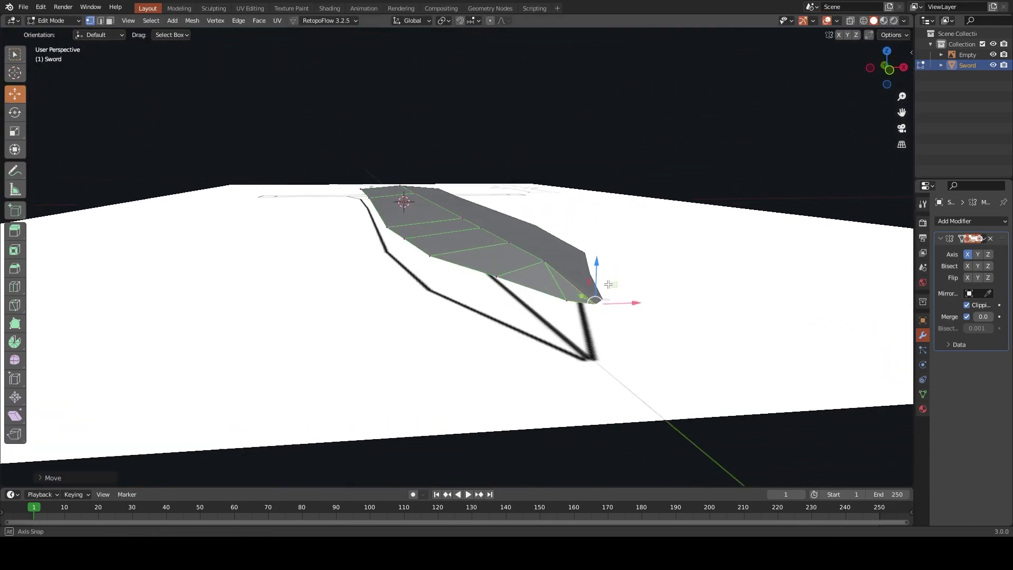
pyautogui.press('g')
pyautogui.press('z')
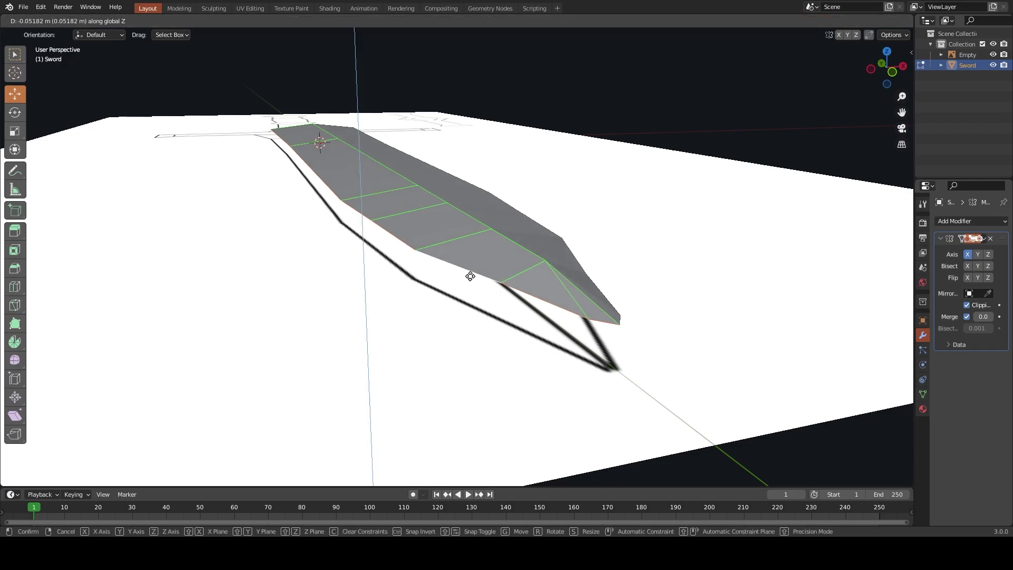
pyautogui.click(470, 283)
pyautogui.moveTo(470, 282)
pyautogui.mouseDown(button='middle')
pyautogui.moveTo(514, 245)
pyautogui.moveTo(468, 240)
pyautogui.mouseUp(button='middle')
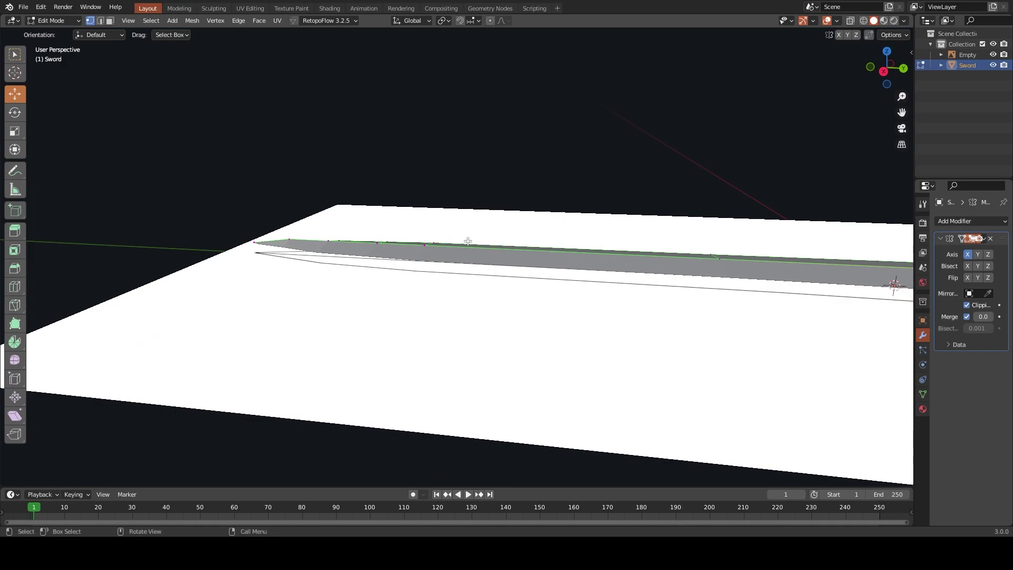
# In Right Orthographic view, level the blade's side profile by moving vertices along Z
pyautogui.press('KP_3')
pyautogui.keyDown('shift'); pyautogui.moveTo(628, 242); pyautogui.dragTo(553, 257, button='middle'); pyautogui.keyUp('shift')
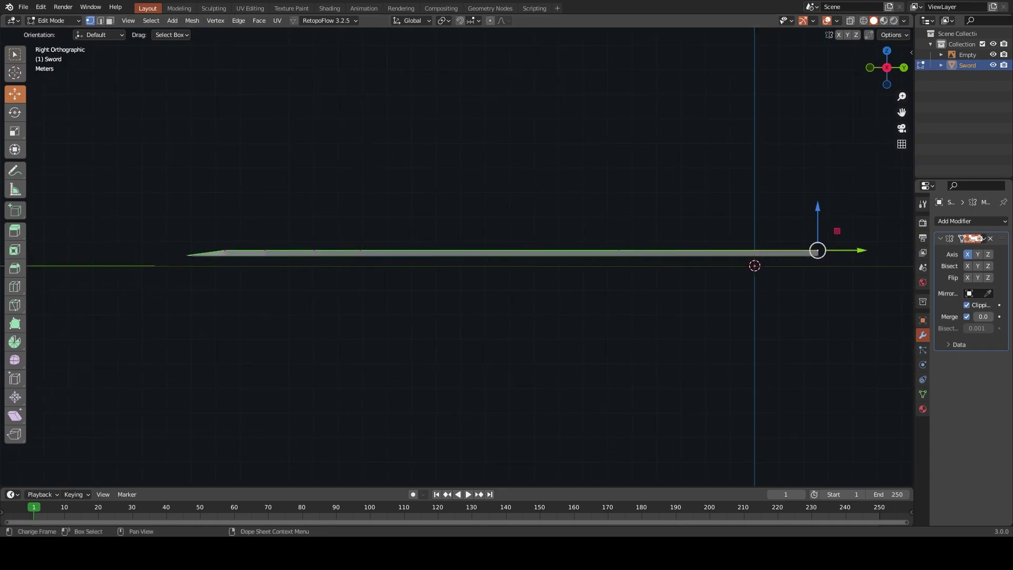
pyautogui.keyDown('shift'); pyautogui.moveTo(638, 269); pyautogui.dragTo(553, 292, button='middle'); pyautogui.keyUp('shift')
pyautogui.press('g')
pyautogui.press('z')
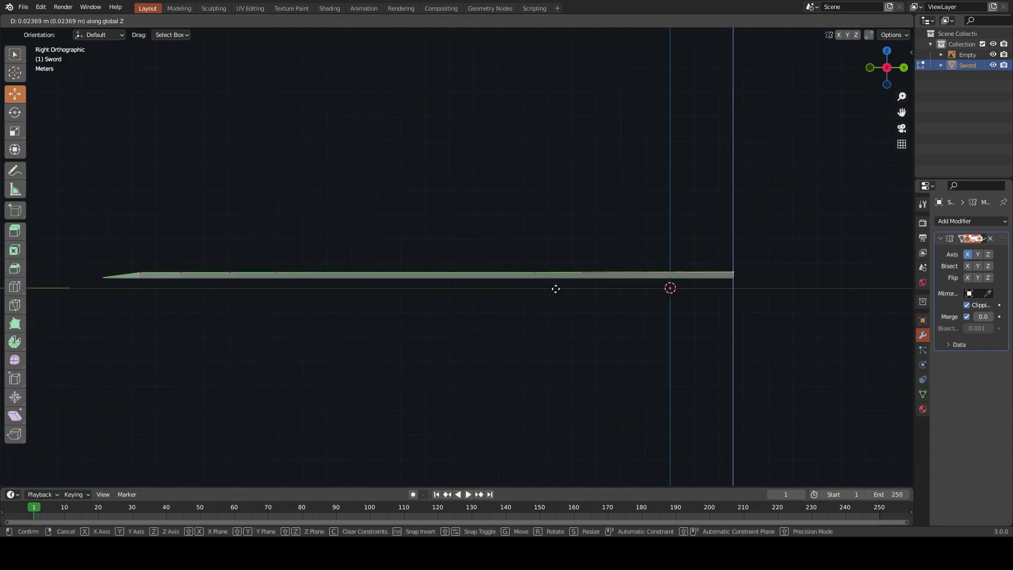
pyautogui.click(558, 259)
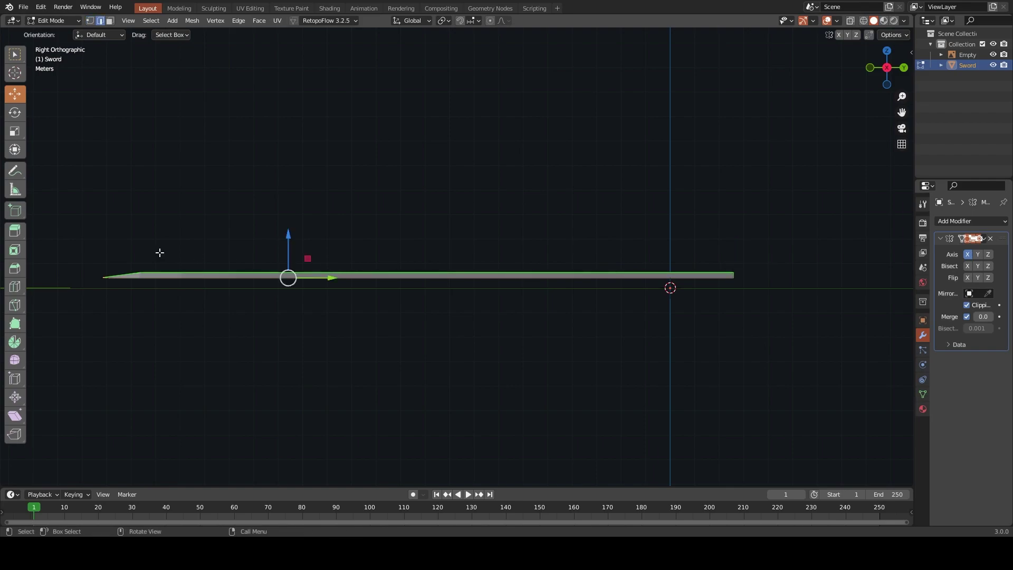
pyautogui.moveTo(101, 251); pyautogui.dragTo(759, 275)
pyautogui.press('g')
pyautogui.press('z')
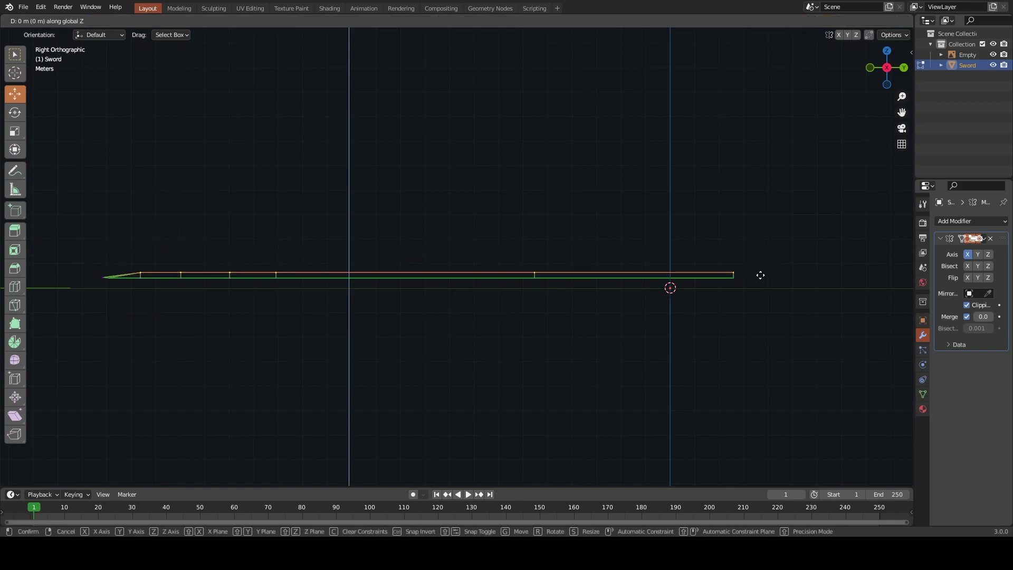
pyautogui.click(770, 252)
pyautogui.moveTo(475, 272)
pyautogui.mouseDown(button='middle')
pyautogui.moveTo(684, 290)
pyautogui.moveTo(515, 334)
pyautogui.moveTo(654, 333)
pyautogui.moveTo(791, 364)
pyautogui.moveTo(667, 373)
pyautogui.mouseUp(button='middle')
# Apply all transforms, shade the sword smooth, and enable Auto Smooth at 30°
pyautogui.press('Tab')
pyautogui.hotkey('ctrl', 'a')
pyautogui.click(542, 361)
pyautogui.rightClick(534, 343)
pyautogui.click(534, 343)
pyautogui.click(922, 394)
pyautogui.click(967, 441)
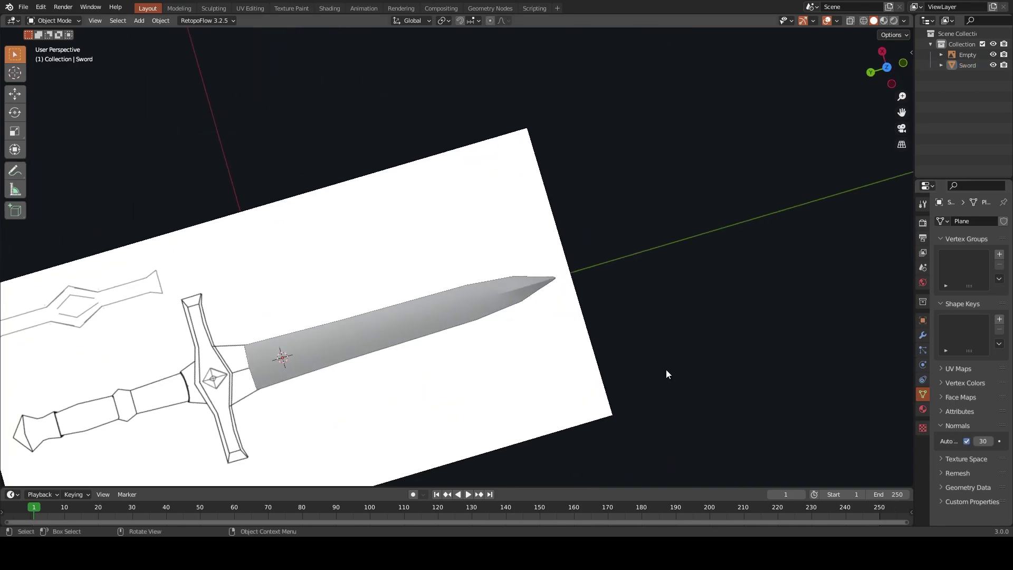
# Mark the blade's centre edge as a seam
pyautogui.scroll(4, 580, 327)
pyautogui.press('Tab')
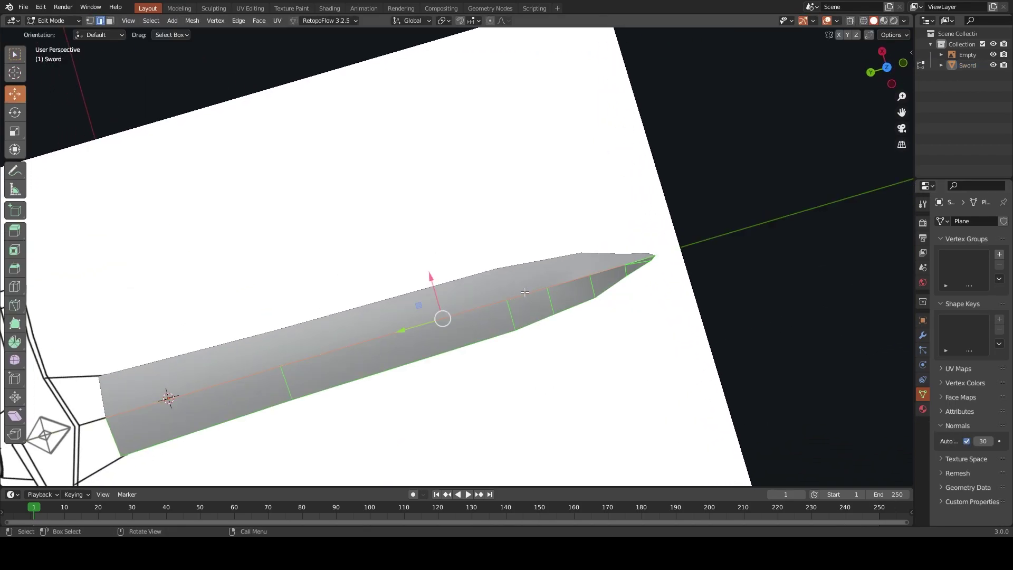
pyautogui.press('g')
pyautogui.click(520, 288)
pyautogui.rightClick(520, 289)
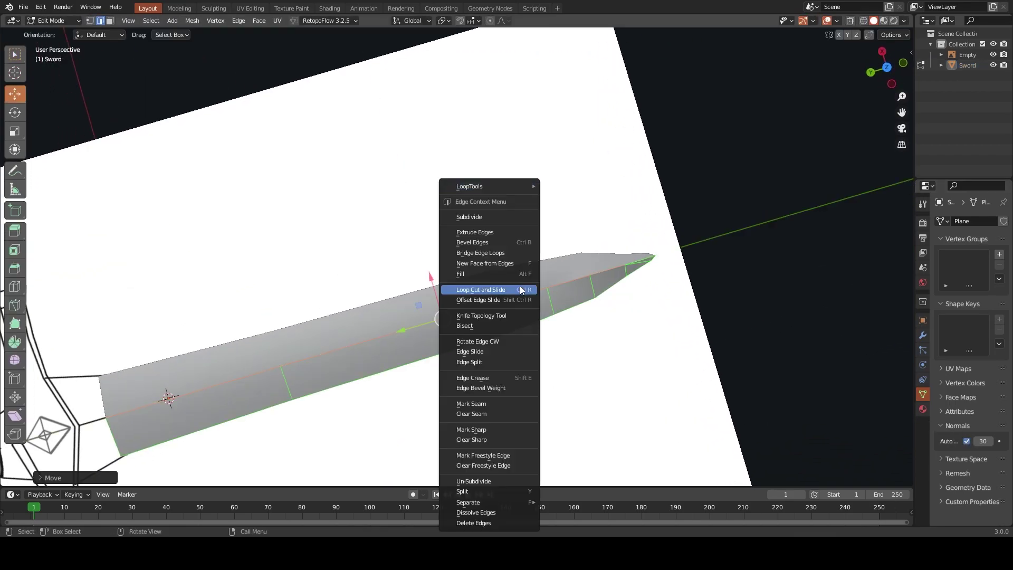
pyautogui.click(486, 407)
pyautogui.scroll(-3, 487, 407)
pyautogui.press('Tab')
# Apply the sword's transforms and enable Z in the Mirror modifier's axes
pyautogui.moveTo(698, 287); pyautogui.dragTo(515, 213, button='middle')
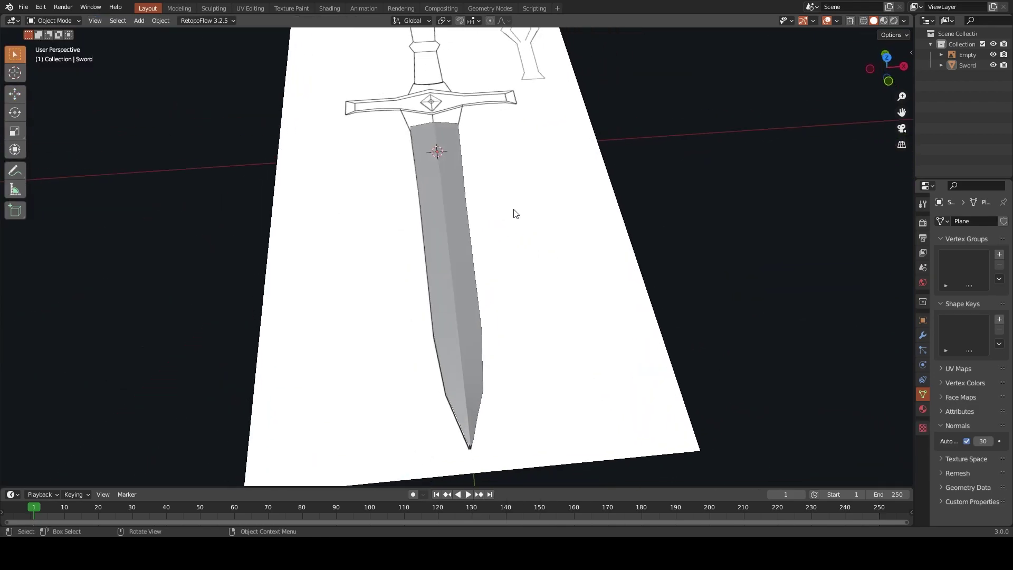
pyautogui.press('KP_7')
pyautogui.keyDown('shift'); pyautogui.moveTo(503, 249); pyautogui.dragTo(518, 249, button='middle'); pyautogui.keyUp('shift')
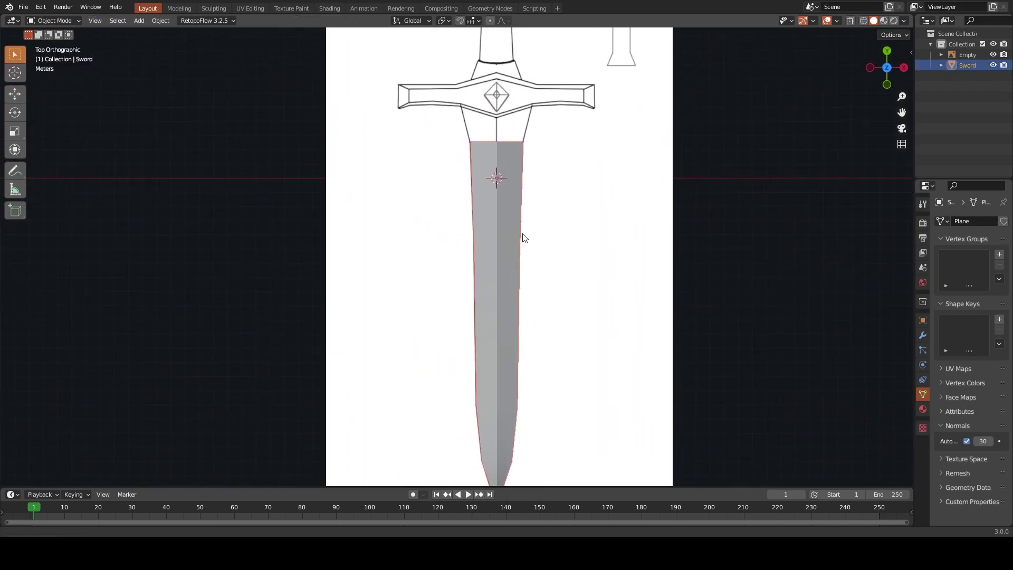
pyautogui.click(923, 334)
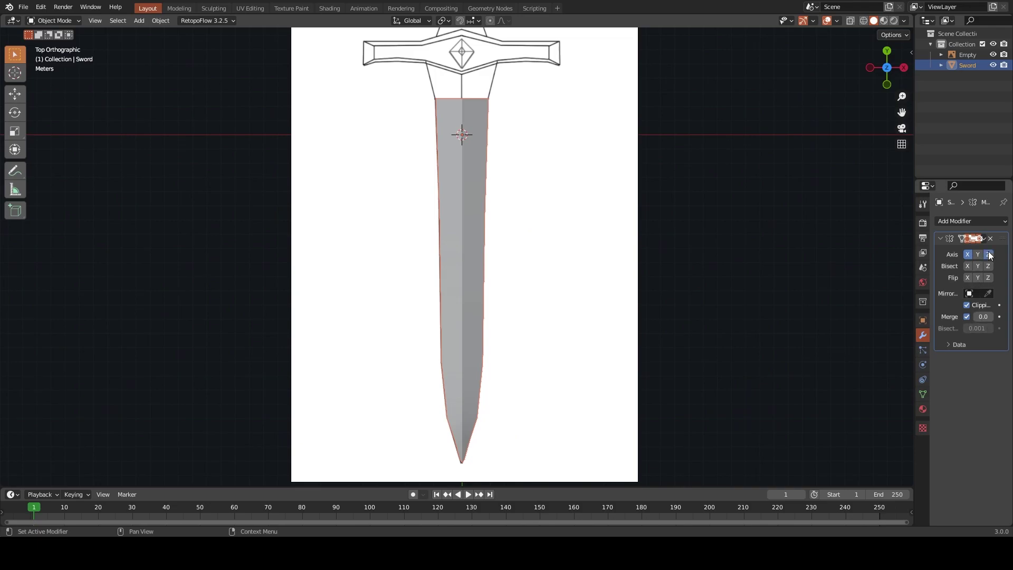
pyautogui.moveTo(765, 158)
pyautogui.mouseDown(button='middle')
pyautogui.moveTo(687, 211)
pyautogui.moveTo(609, 213)
pyautogui.moveTo(619, 267)
pyautogui.moveTo(634, 266)
pyautogui.mouseUp(button='middle')
pyautogui.hotkey('ctrl', 'a')
pyautogui.click(612, 208)
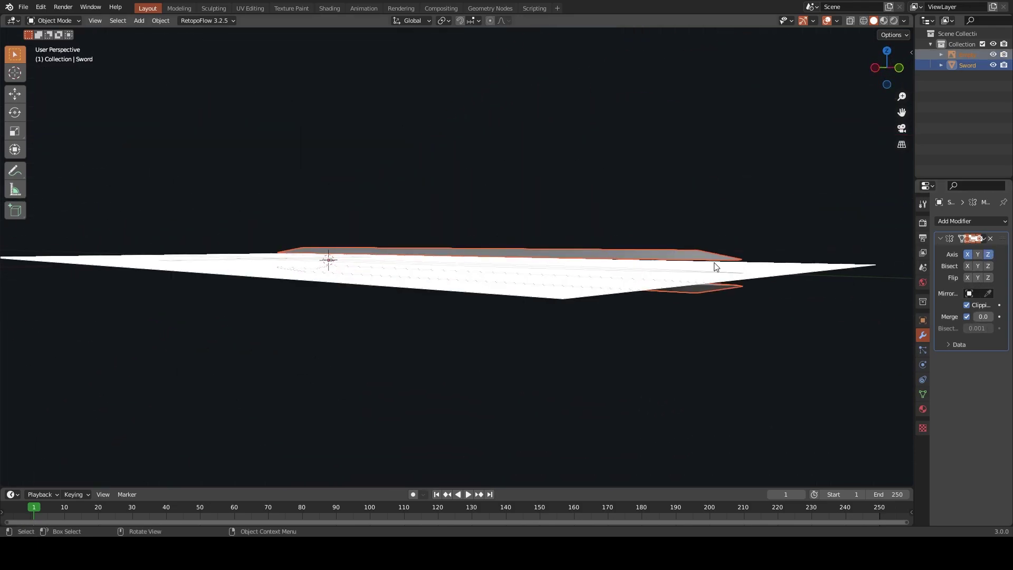
# Shift the blade mesh along Z and check it against the reference image
pyautogui.press('Tab')
pyautogui.press('g')
pyautogui.press('z')
pyautogui.click(775, 263)
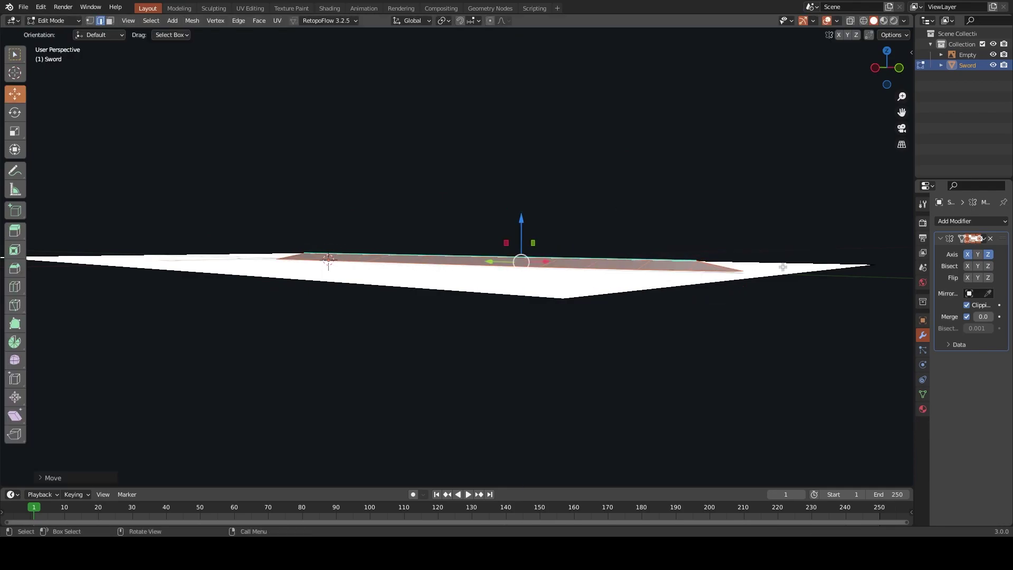
pyautogui.press('Tab')
pyautogui.click(737, 270)
pyautogui.moveTo(737, 269)
pyautogui.mouseDown(button='middle')
pyautogui.moveTo(751, 294)
pyautogui.moveTo(680, 279)
pyautogui.mouseUp(button='middle')
pyautogui.scroll(3, 680, 279)
pyautogui.click(705, 306)
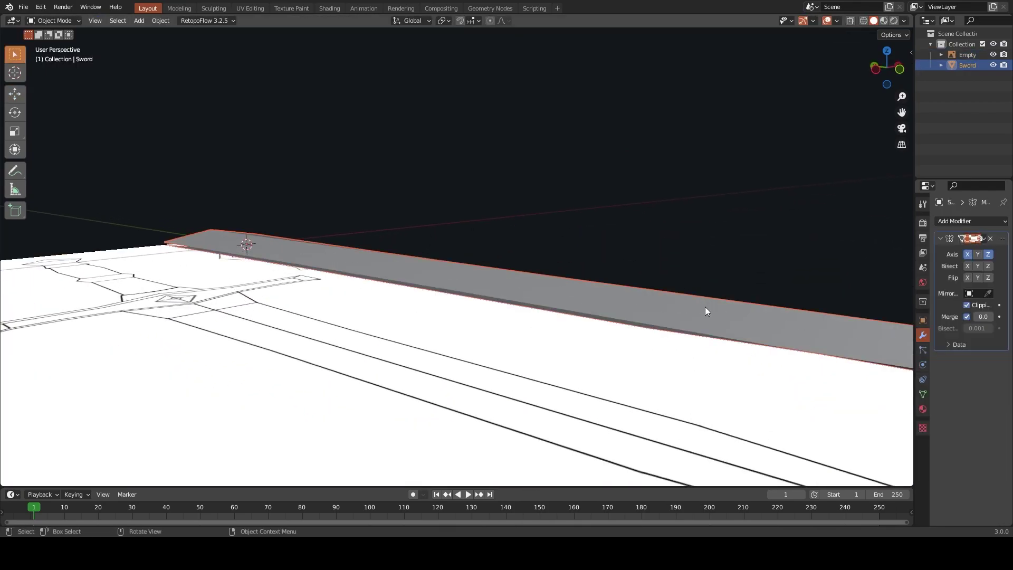
pyautogui.scroll(2, 569, 257)
pyautogui.scroll(-2, 570, 257)
# Move the blade along Z again and scale the whole mesh thinner on Z
pyautogui.press('Tab')
pyautogui.press('g')
pyautogui.press('z')
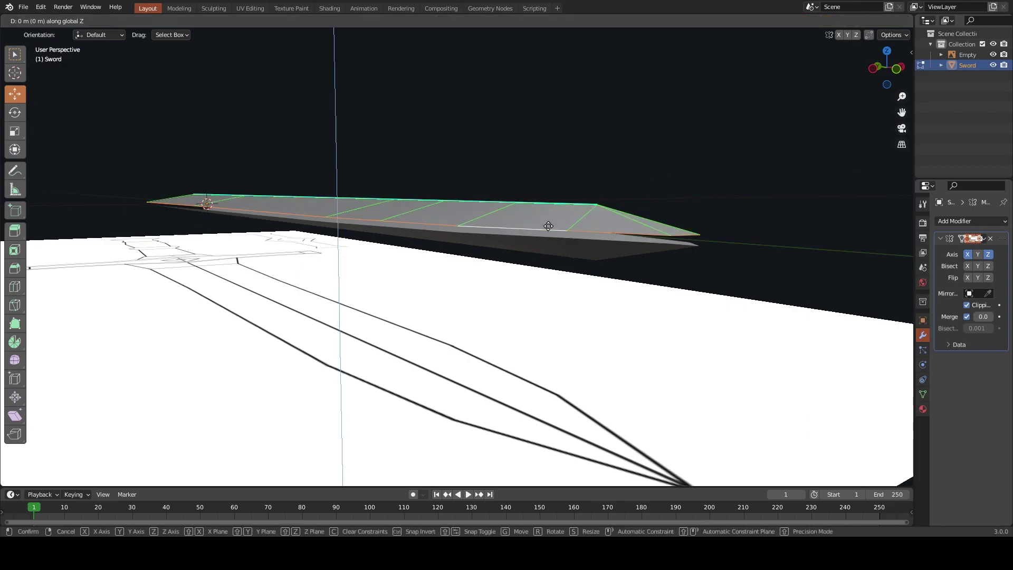
pyautogui.click(549, 230)
pyautogui.press('a')
pyautogui.press('s')
pyautogui.press('z')
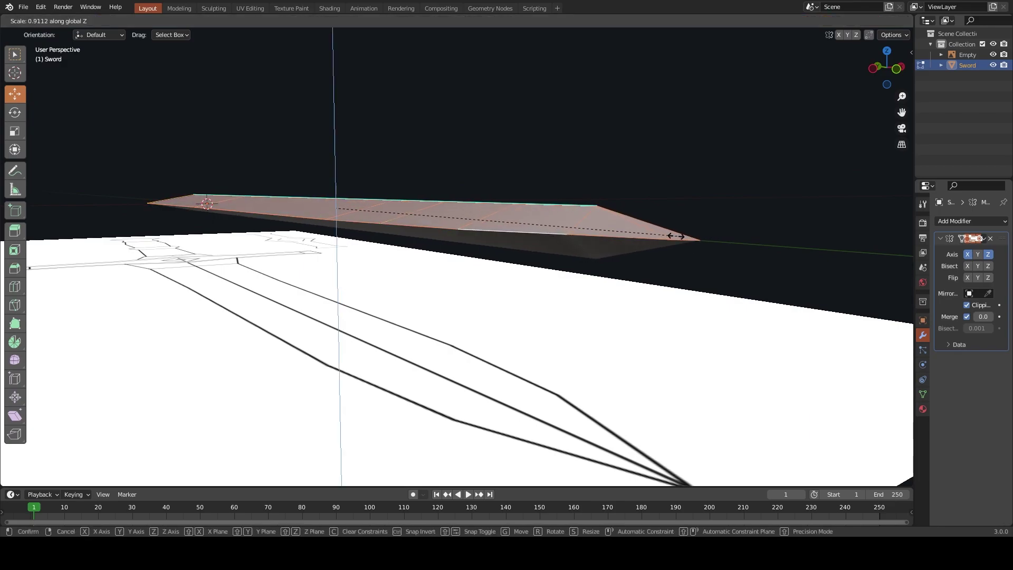
pyautogui.click(601, 224)
pyautogui.moveTo(601, 225)
pyautogui.mouseDown(button='middle')
pyautogui.moveTo(660, 258)
pyautogui.moveTo(610, 267)
pyautogui.moveTo(673, 332)
pyautogui.mouseUp(button='middle')
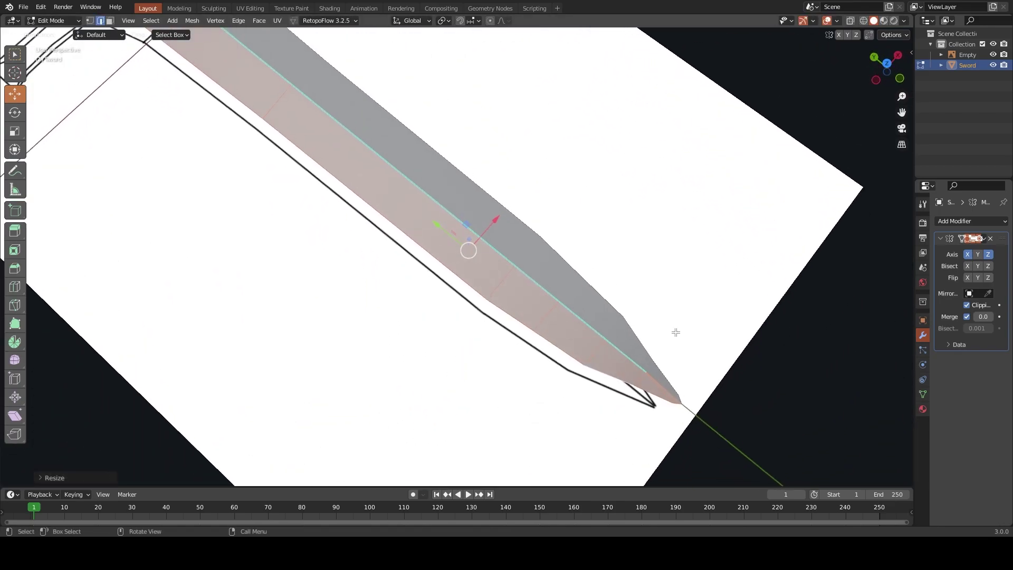
pyautogui.press('Tab')
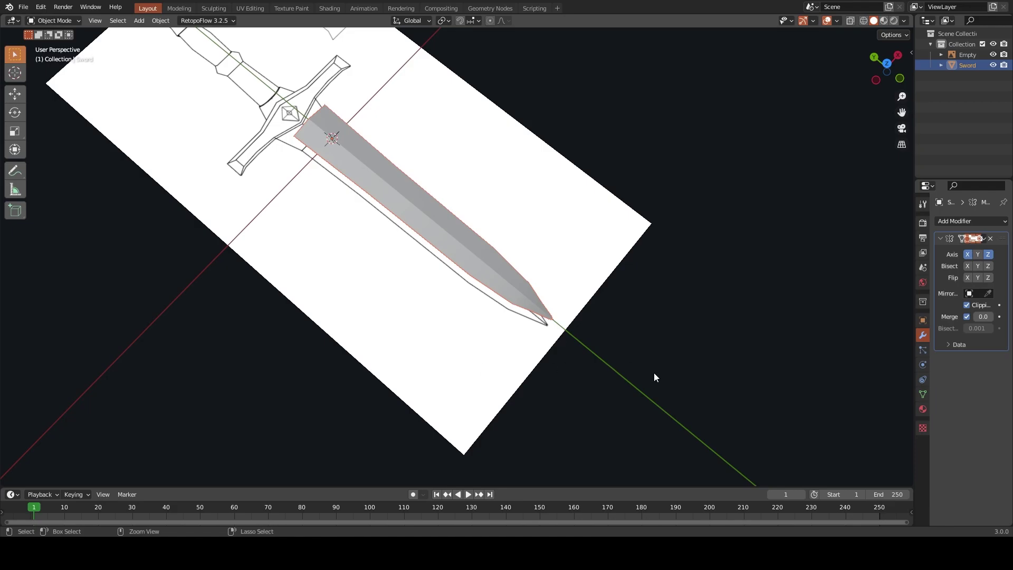
# In top view, extrude the blade's top edge along Y
pyautogui.moveTo(493, 315)
pyautogui.mouseDown(button='middle')
pyautogui.moveTo(559, 256)
pyautogui.moveTo(507, 271)
pyautogui.mouseUp(button='middle')
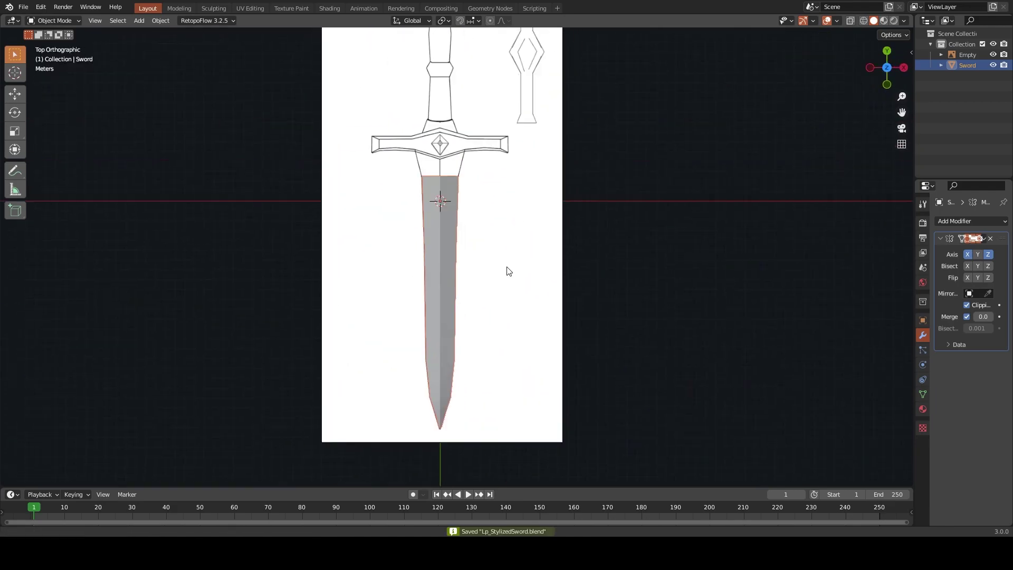
pyautogui.scroll(4, 369, 293)
pyautogui.press('Tab')
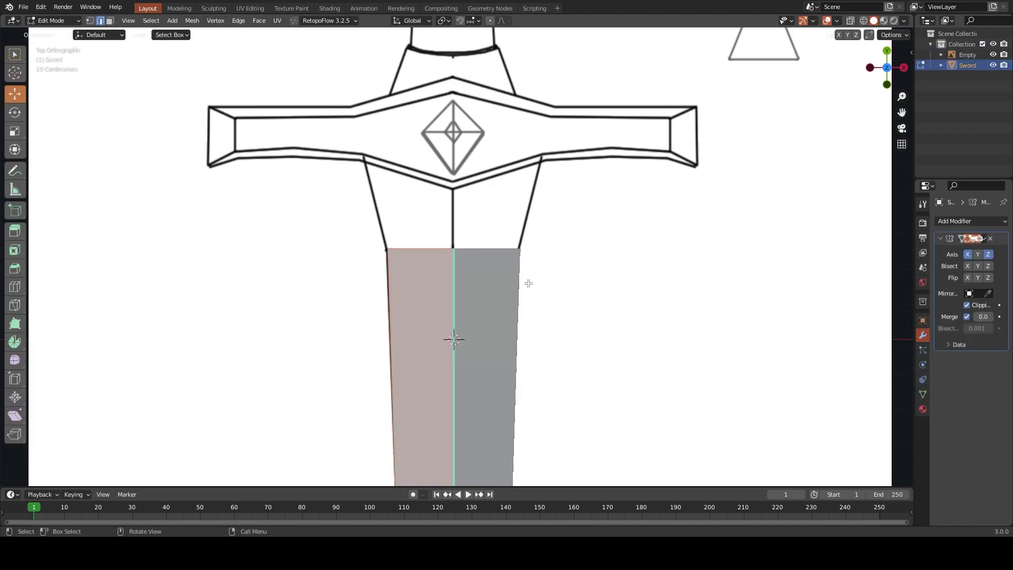
pyautogui.press('e')
pyautogui.press('y')
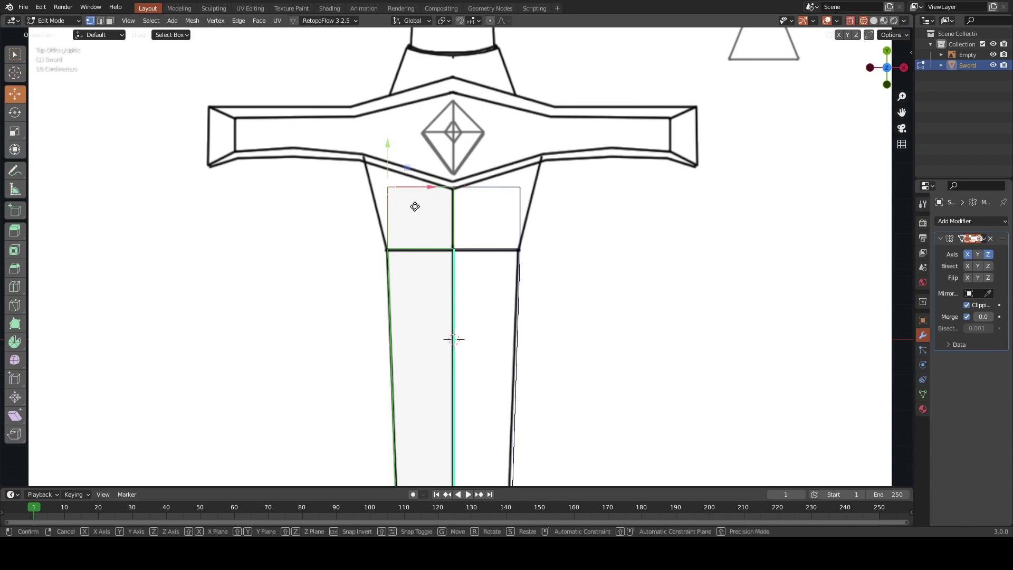
pyautogui.click(383, 207)
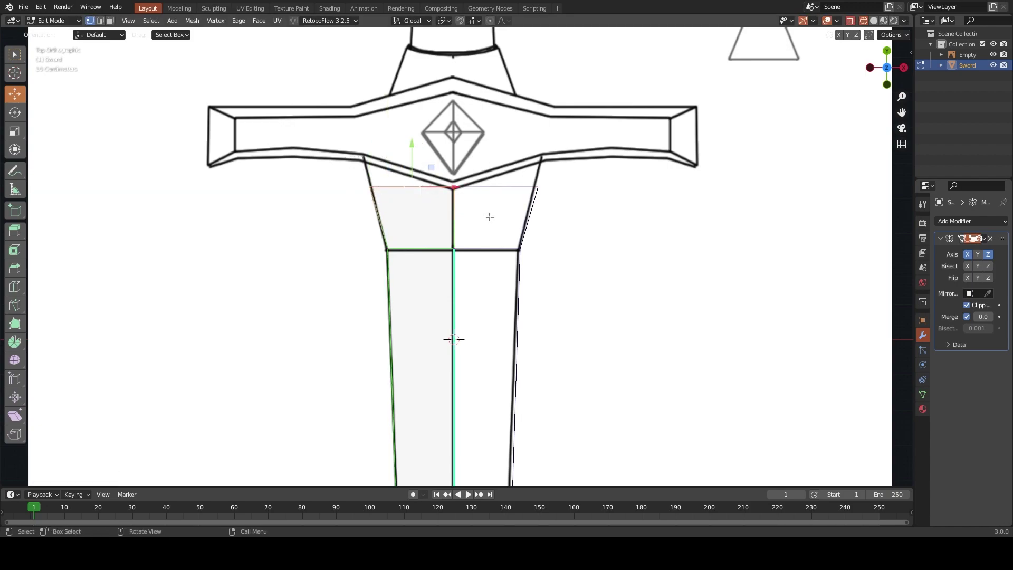
# Place the new top edge on the crossguard outline and align its corner along X
pyautogui.press('g')
pyautogui.click(421, 172)
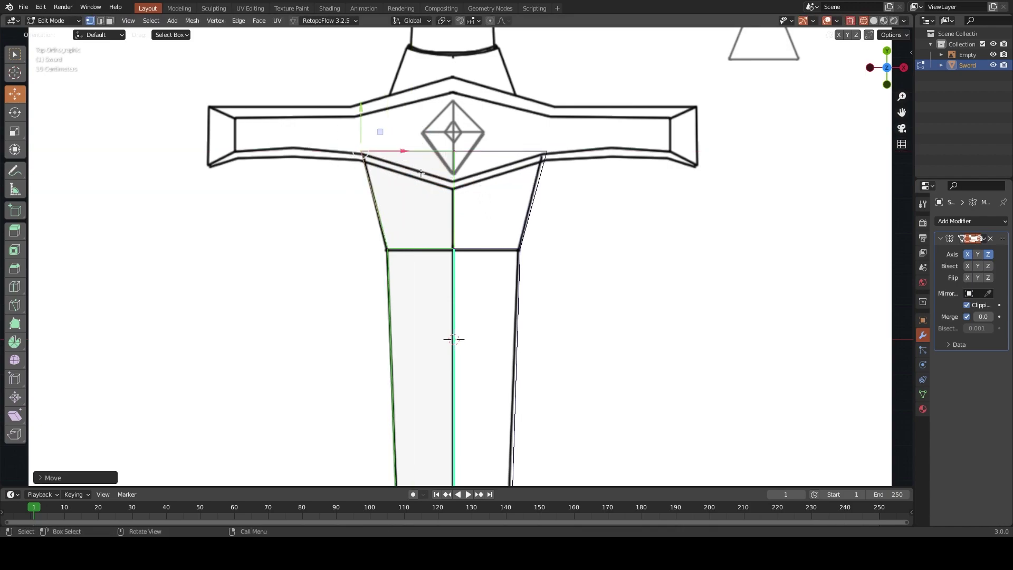
pyautogui.press('g')
pyautogui.click(499, 190)
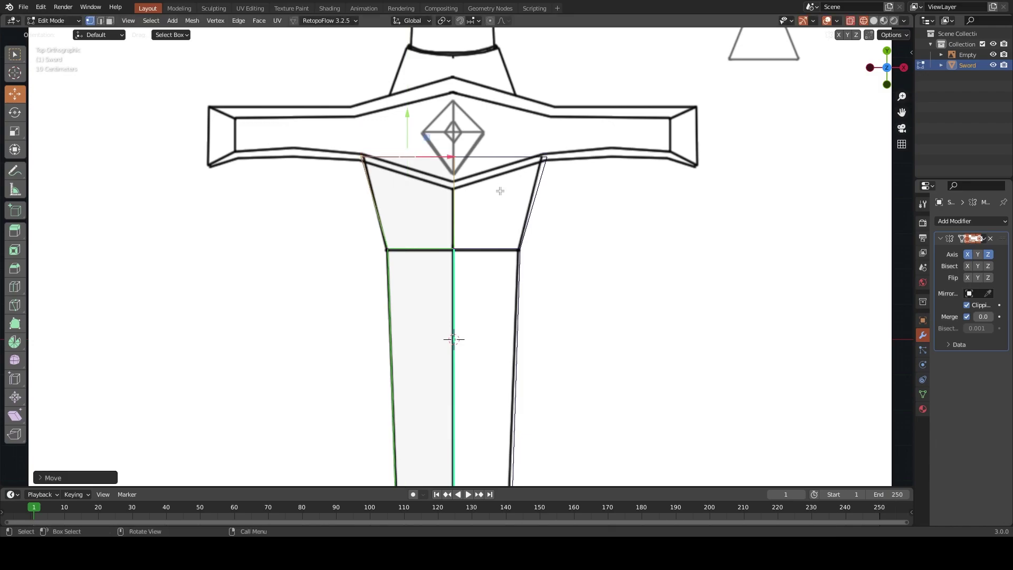
pyautogui.press('g')
pyautogui.press('x')
pyautogui.click(353, 145)
pyautogui.scroll(-4, 353, 145)
# Switch to solid shading and add a loop cut near the blade's base
pyautogui.moveTo(353, 145); pyautogui.dragTo(496, 172, button='middle')
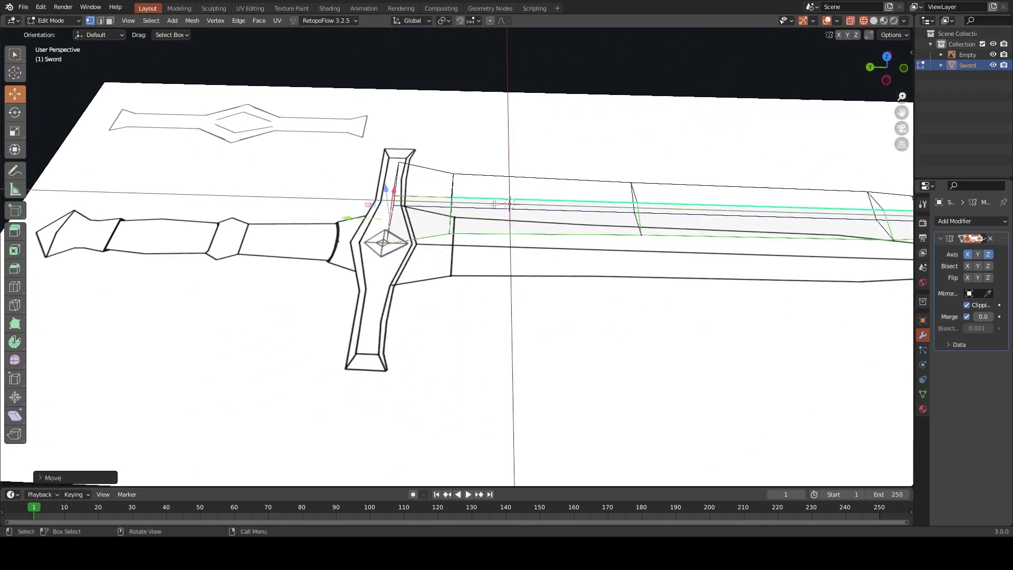
pyautogui.scroll(2, 495, 171)
pyautogui.hotkey('shift', 'z')
pyautogui.scroll(2, 400, 186)
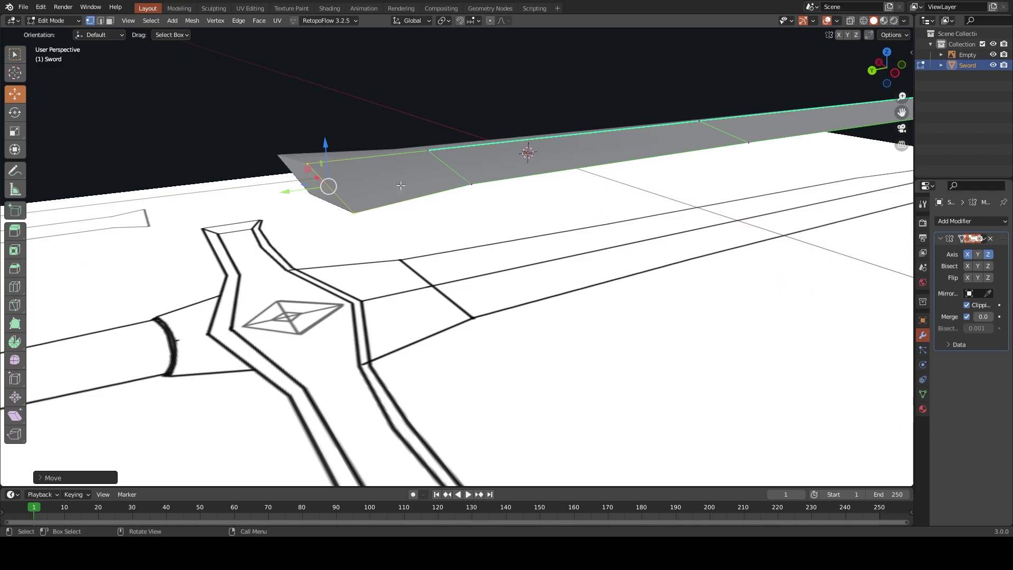
pyautogui.click(379, 157)
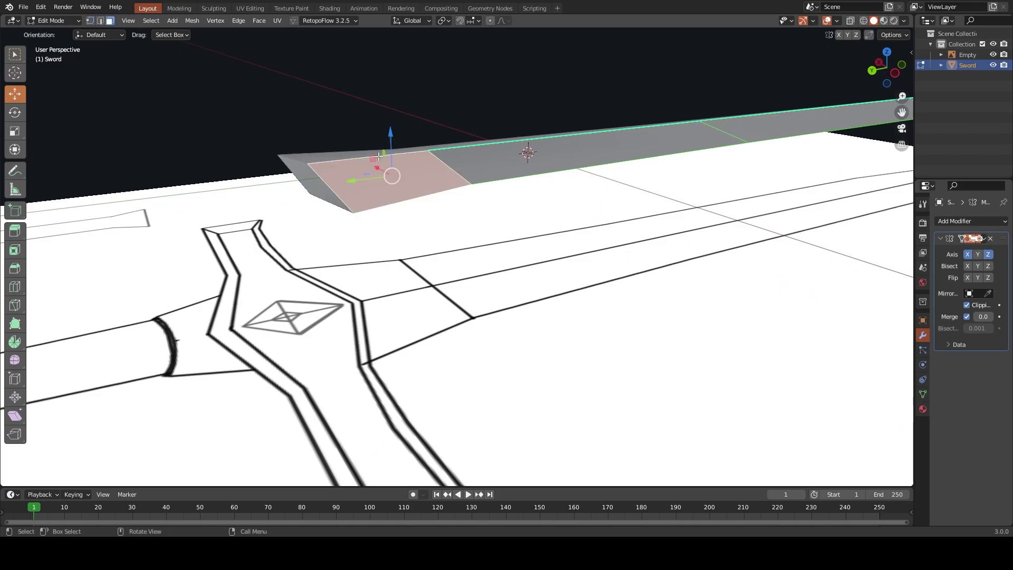
pyautogui.moveTo(493, 161)
pyautogui.mouseDown(button='middle')
pyautogui.moveTo(535, 160)
pyautogui.moveTo(442, 198)
pyautogui.mouseUp(button='middle')
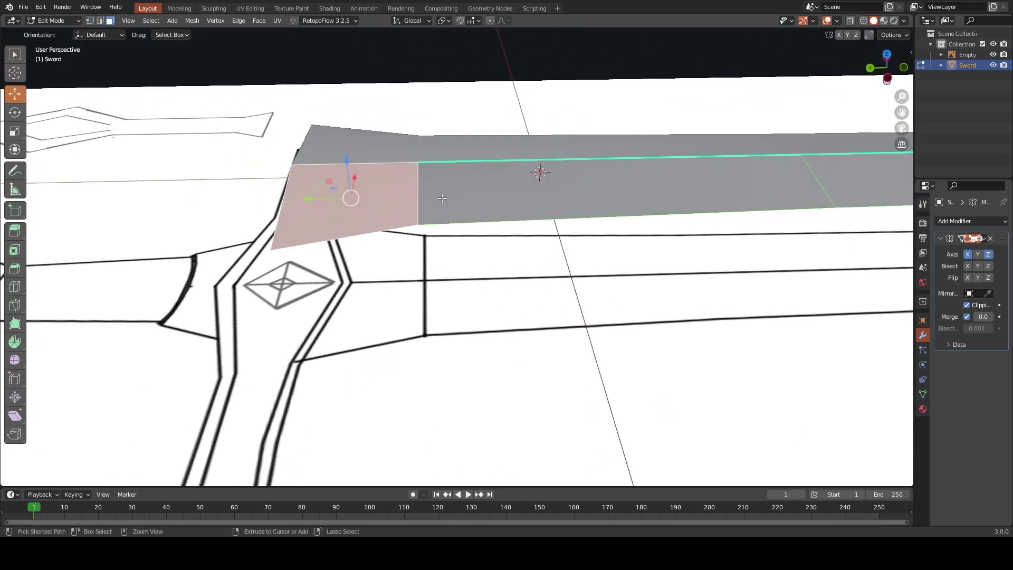
pyautogui.click(447, 221)
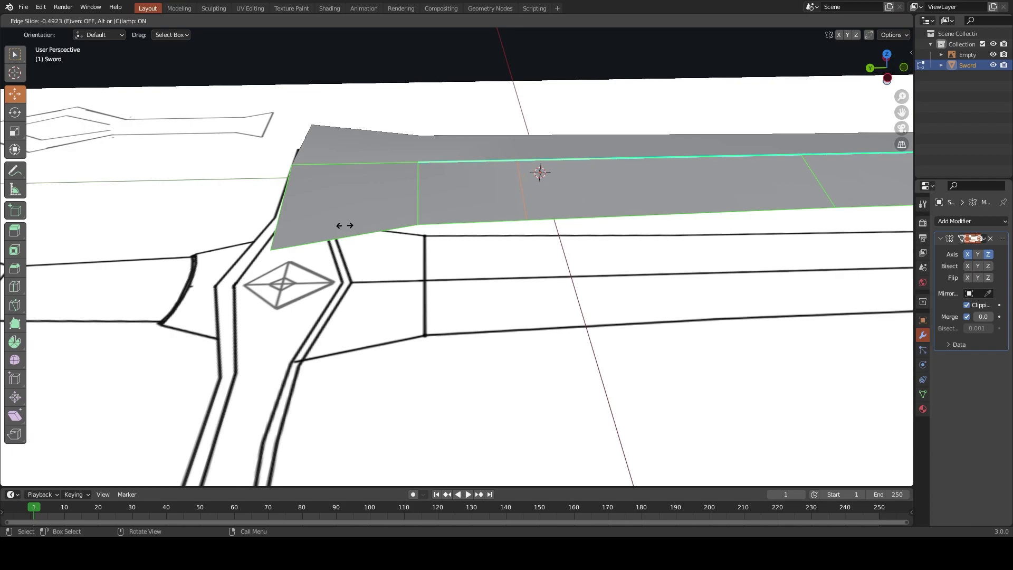
pyautogui.click(244, 221)
# Rescale the face beside the crossguard along Z, then save the sword file
pyautogui.click(406, 225)
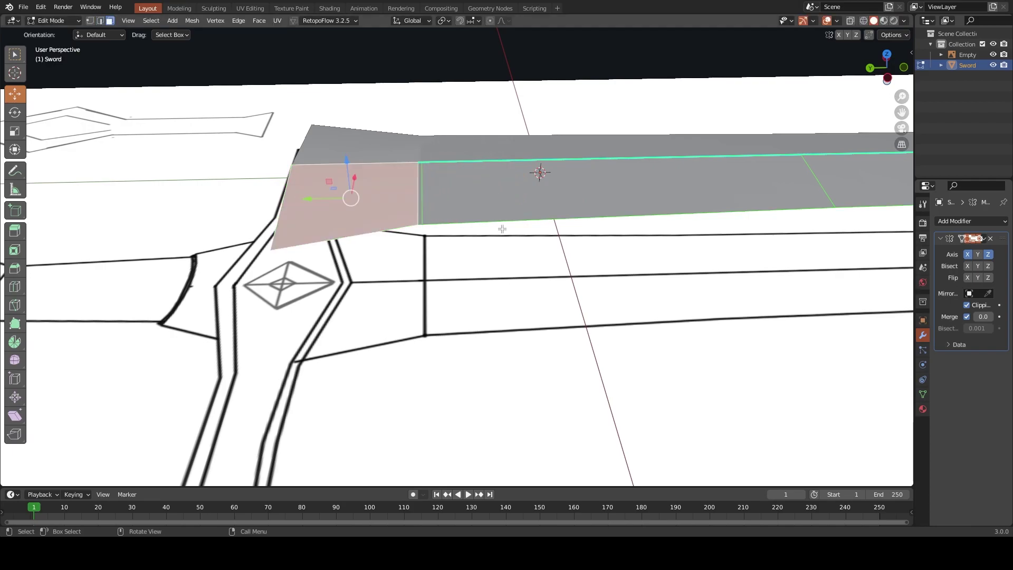
pyautogui.press('s')
pyautogui.press('z')
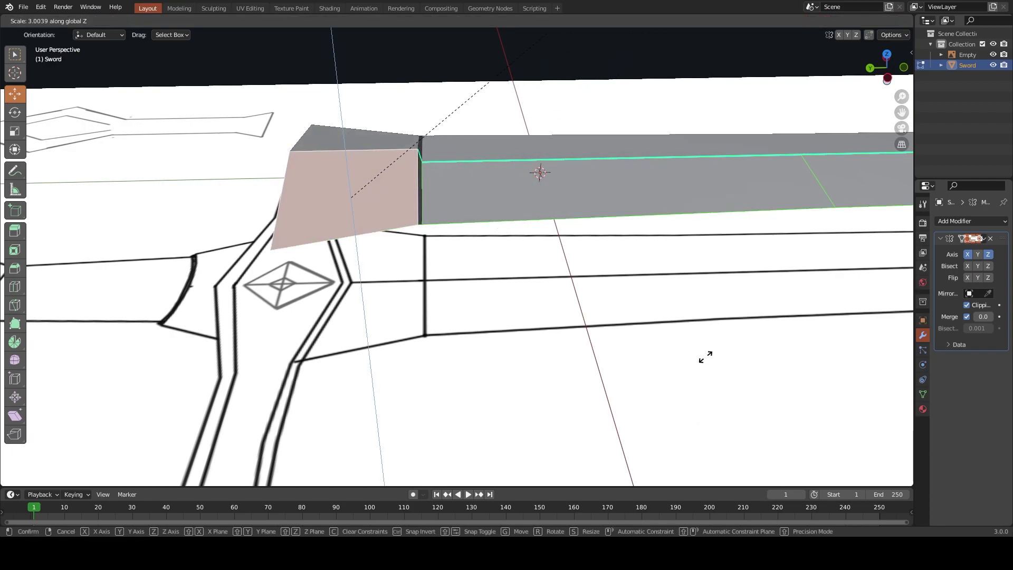
pyautogui.click(705, 356)
pyautogui.moveTo(584, 330); pyautogui.dragTo(585, 291, button='middle')
pyautogui.press('s')
pyautogui.press('z')
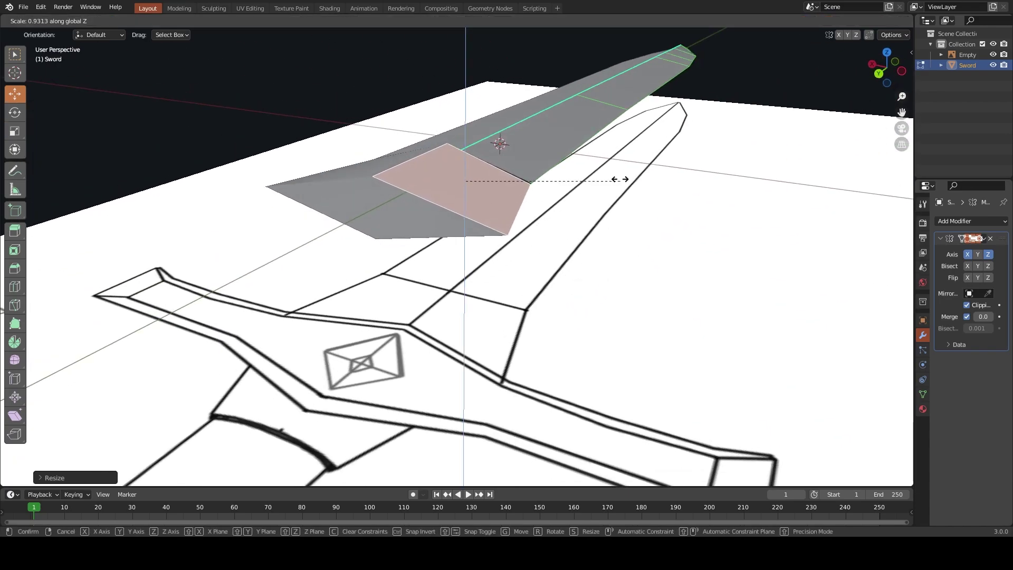
pyautogui.click(689, 105)
pyautogui.moveTo(688, 106)
pyautogui.mouseDown(button='middle')
pyautogui.moveTo(543, 131)
pyautogui.moveTo(538, 178)
pyautogui.moveTo(493, 212)
pyautogui.moveTo(455, 226)
pyautogui.moveTo(425, 203)
pyautogui.mouseUp(button='middle')
pyautogui.press('Tab')
pyautogui.hotkey('ctrl', 's')
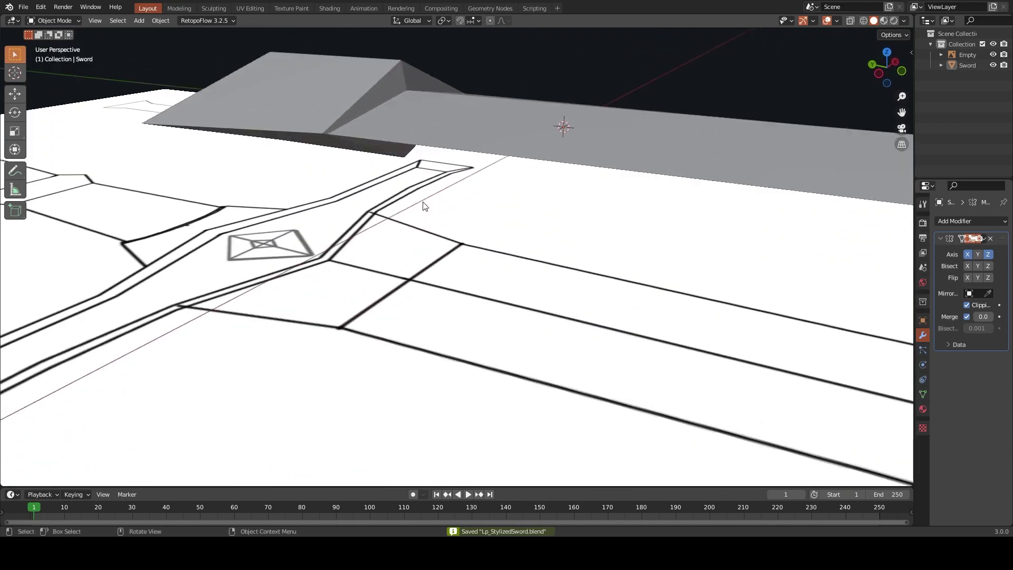
# Add an edge loop across the blade's flared base
pyautogui.click(418, 129)
pyautogui.press('Tab')
pyautogui.moveTo(352, 125)
pyautogui.mouseDown(button='middle')
pyautogui.moveTo(420, 99)
pyautogui.moveTo(363, 102)
pyautogui.moveTo(501, 169)
pyautogui.mouseUp(button='middle')
pyautogui.press('2')
pyautogui.click(364, 101)
pyautogui.hotkey('ctrl', 'b')
pyautogui.press('Escape')
pyautogui.hotkey('ctrl', 'r')
pyautogui.click(502, 169)
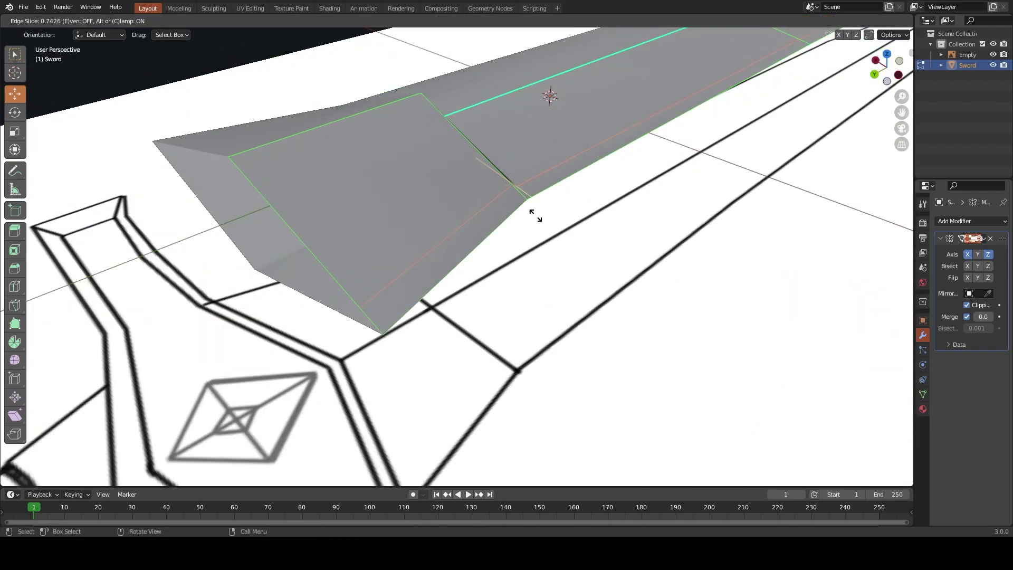
pyautogui.click(542, 225)
pyautogui.moveTo(538, 222)
pyautogui.mouseDown(button='middle')
pyautogui.moveTo(454, 159)
pyautogui.moveTo(510, 136)
pyautogui.mouseUp(button='middle')
pyautogui.press('Escape')
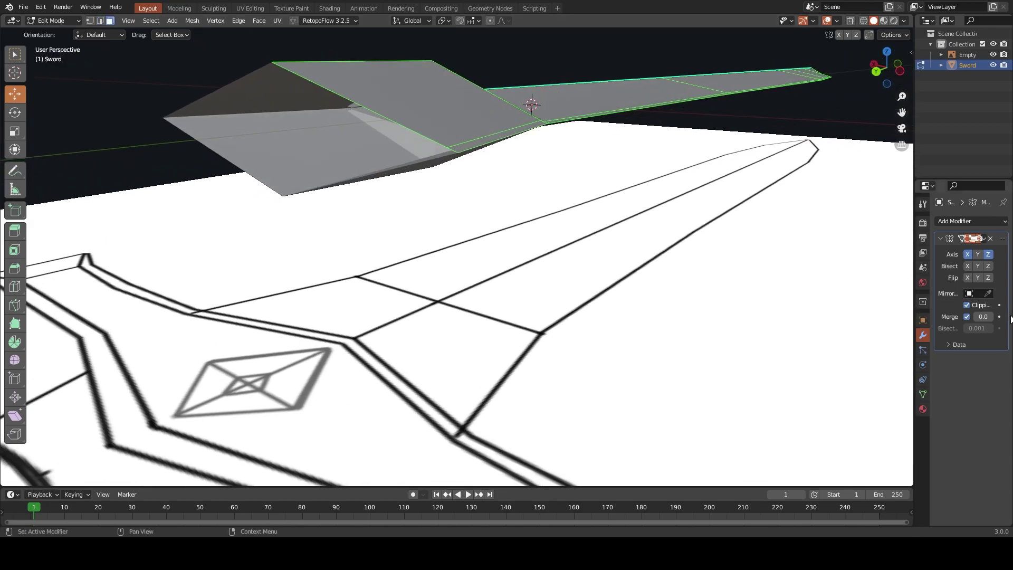
# Extrude the selected blade region along the vertical axis
pyautogui.rightClick(526, 140)
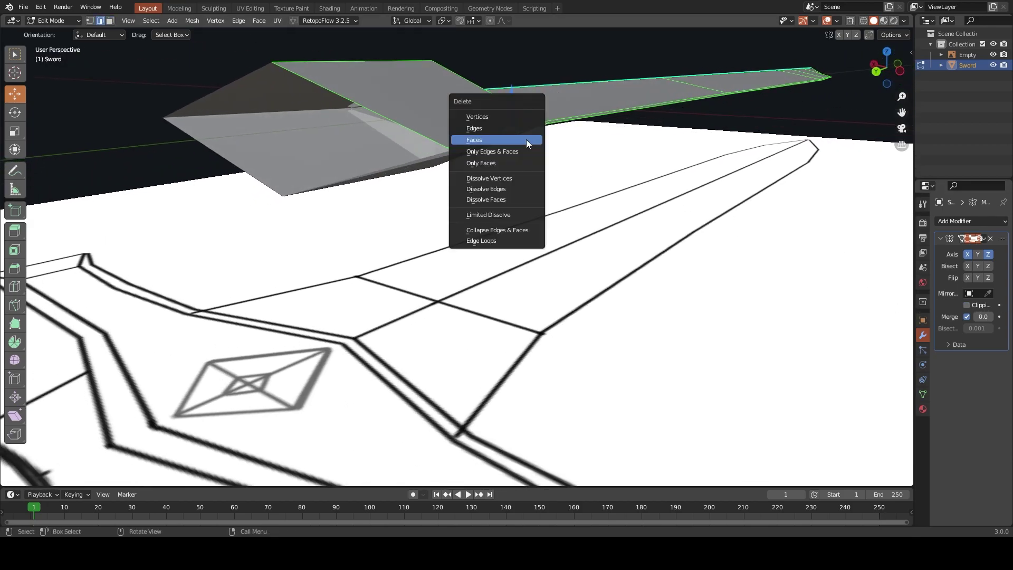
pyautogui.press('Escape')
pyautogui.moveTo(527, 139); pyautogui.dragTo(478, 123, button='middle')
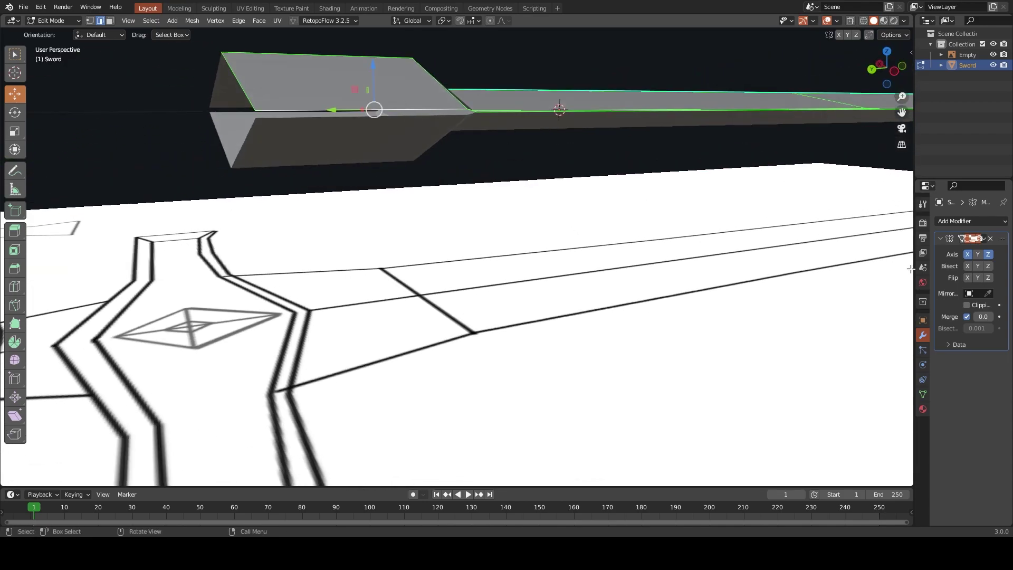
pyautogui.press('e')
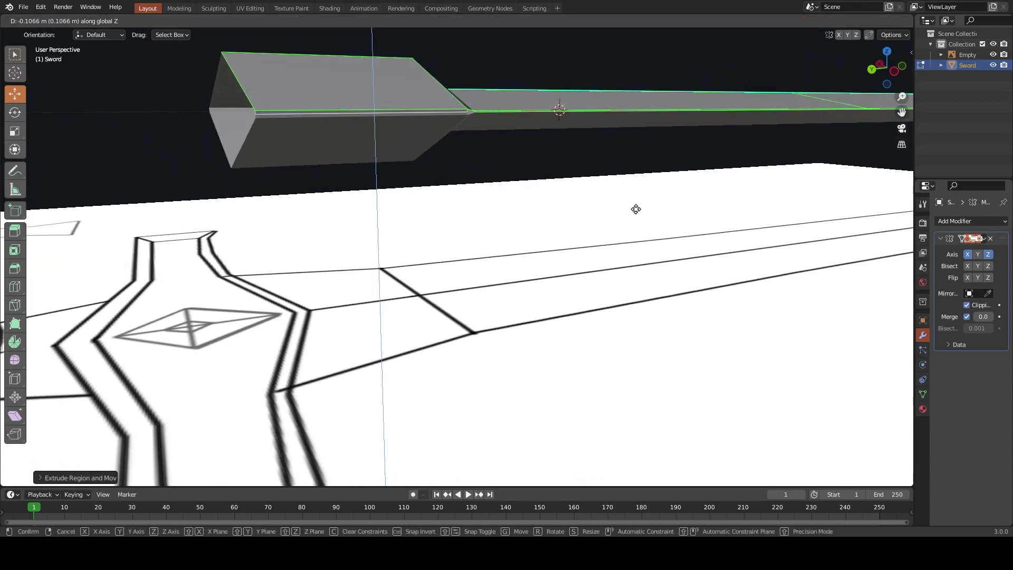
pyautogui.click(636, 209)
pyautogui.moveTo(636, 209)
pyautogui.mouseDown(button='middle')
pyautogui.moveTo(496, 201)
pyautogui.moveTo(589, 260)
pyautogui.mouseUp(button='middle')
pyautogui.scroll(4, 482, 196)
pyautogui.scroll(2, 589, 260)
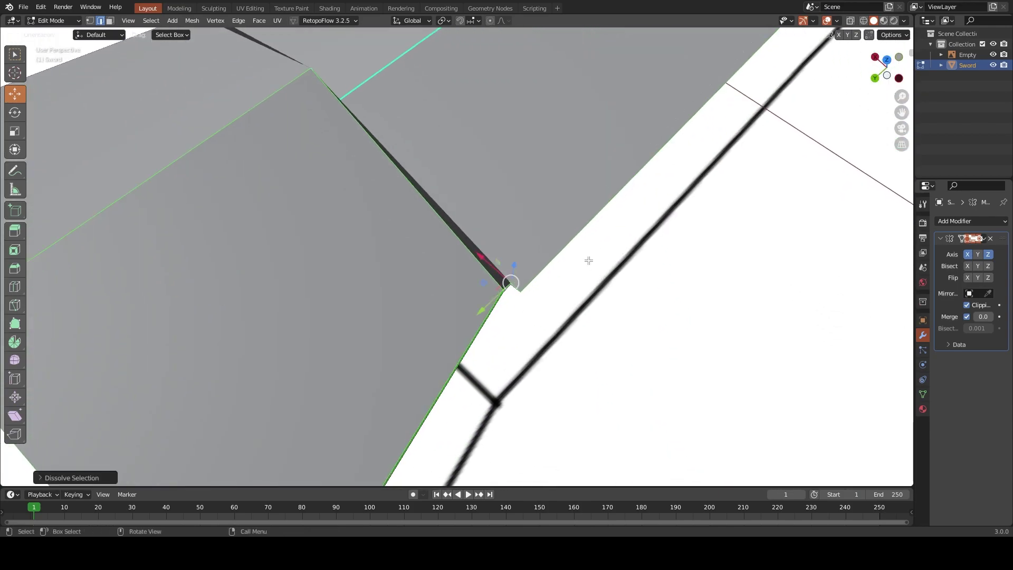
pyautogui.scroll(-3, 589, 260)
pyautogui.moveTo(545, 220)
pyautogui.mouseDown(button='middle')
pyautogui.moveTo(520, 199)
pyautogui.moveTo(484, 197)
pyautogui.moveTo(477, 165)
pyautogui.moveTo(382, 126)
pyautogui.moveTo(528, 227)
pyautogui.moveTo(513, 259)
pyautogui.moveTo(496, 248)
pyautogui.moveTo(476, 124)
pyautogui.moveTo(491, 151)
pyautogui.mouseUp(button='middle')
pyautogui.scroll(3, 497, 169)
# Duplicate the flared base's top face in place and separate it into its own object
pyautogui.rightClick(491, 150)
pyautogui.click(491, 154)
pyautogui.press('3')
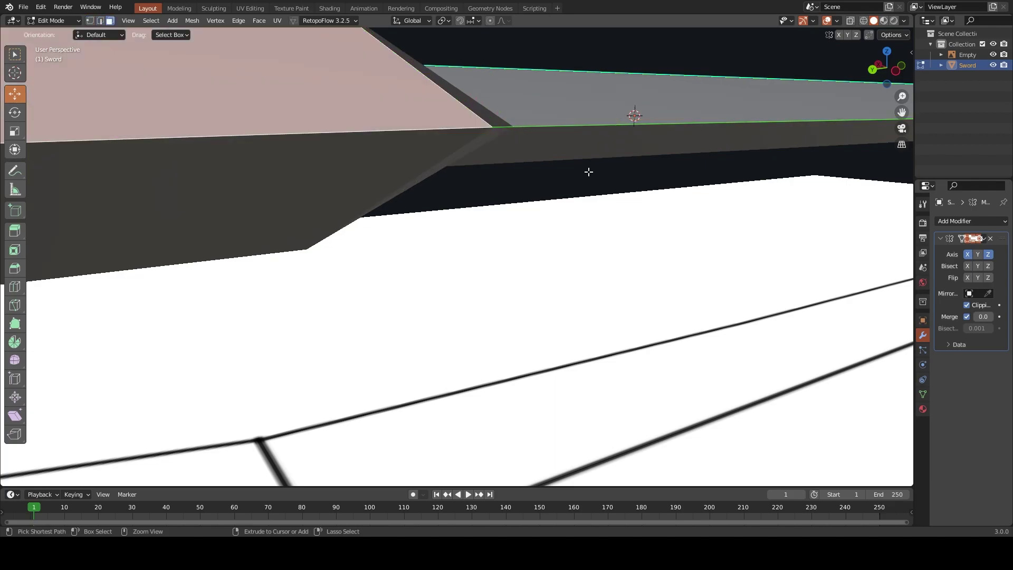
pyautogui.scroll(-4, 588, 171)
pyautogui.moveTo(588, 171)
pyautogui.mouseDown(button='middle')
pyautogui.moveTo(607, 188)
pyautogui.moveTo(627, 174)
pyautogui.moveTo(575, 164)
pyautogui.moveTo(606, 148)
pyautogui.mouseUp(button='middle')
pyautogui.hotkey('shift', 'd')
pyautogui.press('s')
pyautogui.rightClick(628, 152)
pyautogui.click(484, 175)
pyautogui.press('p')
pyautogui.press('Tab')
pyautogui.press('Tab')
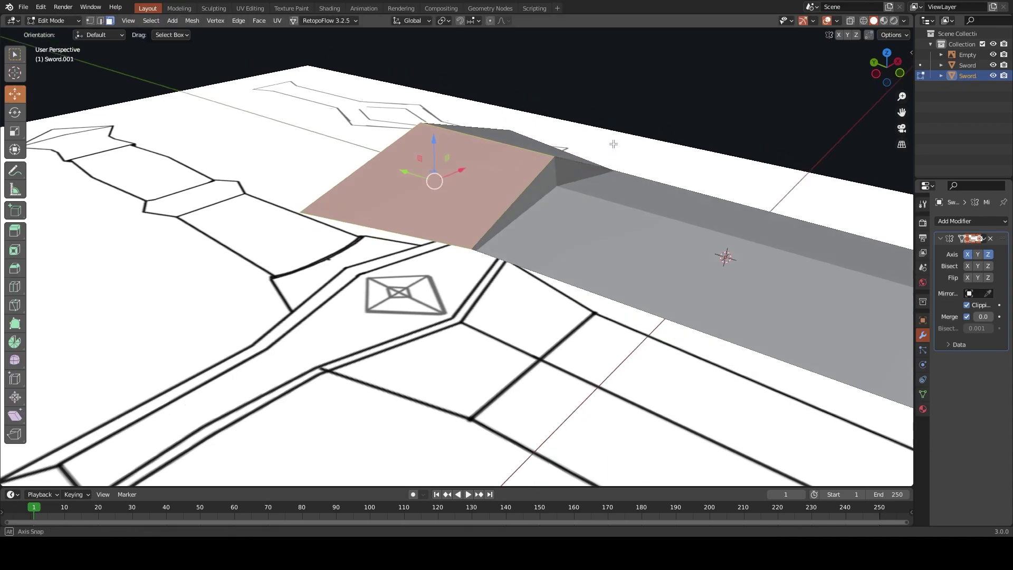
# Preview rendered shading, then scale the new face and stretch it along X
pyautogui.press('z')
pyautogui.click(678, 135)
pyautogui.press('z')
pyautogui.press('s')
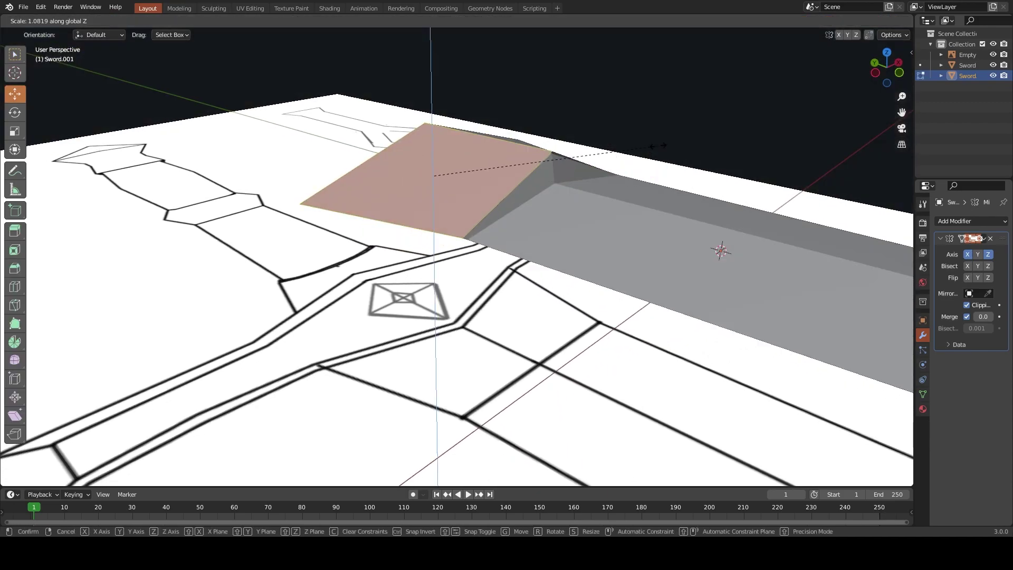
pyautogui.click(543, 154)
pyautogui.moveTo(673, 90); pyautogui.dragTo(477, 176, button='middle')
pyautogui.press('s')
pyautogui.press('x')
pyautogui.click(618, 122)
# Add an edge loop across the crossguard piece and scale one face along X
pyautogui.click(392, 200)
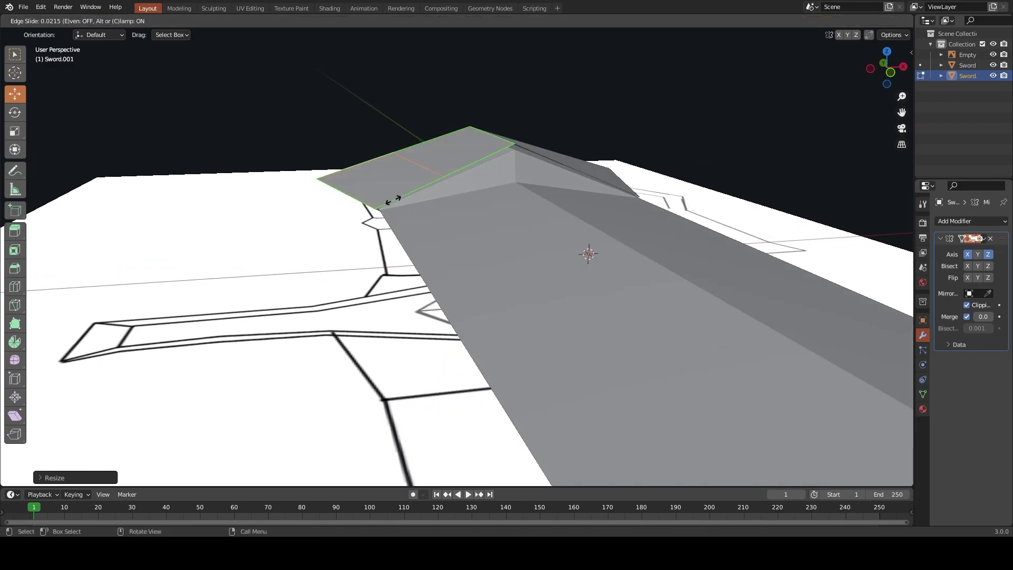
pyautogui.click(338, 227)
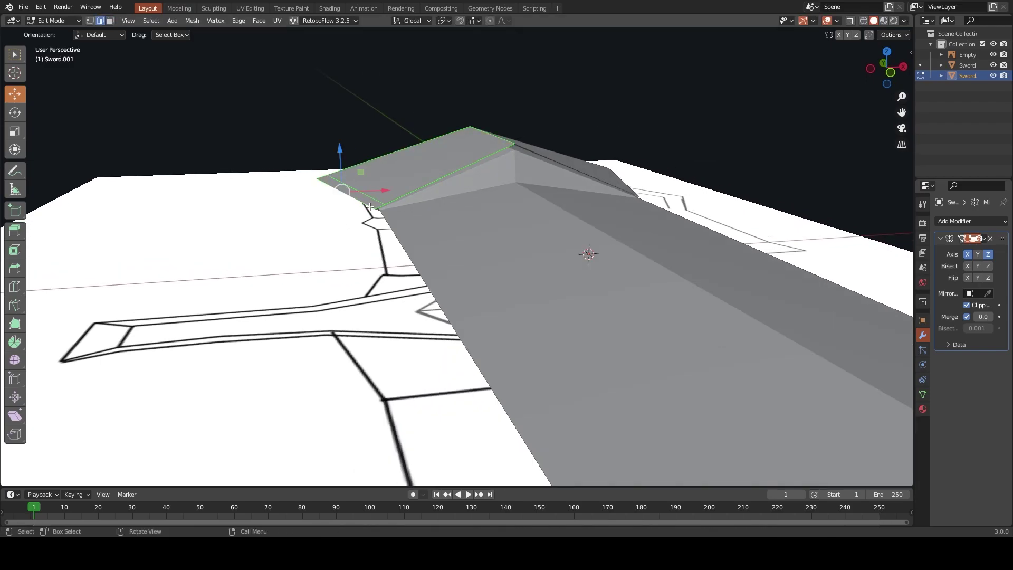
pyautogui.rightClick(369, 206)
pyautogui.moveTo(369, 207); pyautogui.dragTo(581, 220, button='middle')
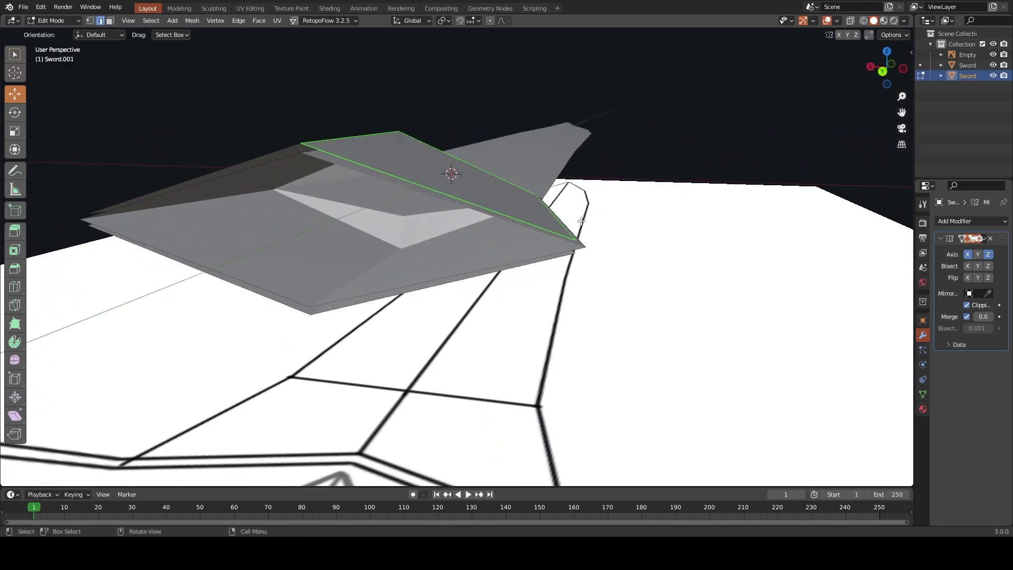
pyautogui.click(581, 221)
pyautogui.press('s')
pyautogui.press('x')
# Move between the Sword and Sword.001 meshes and select the crossguard's near top edge
pyautogui.press('Tab')
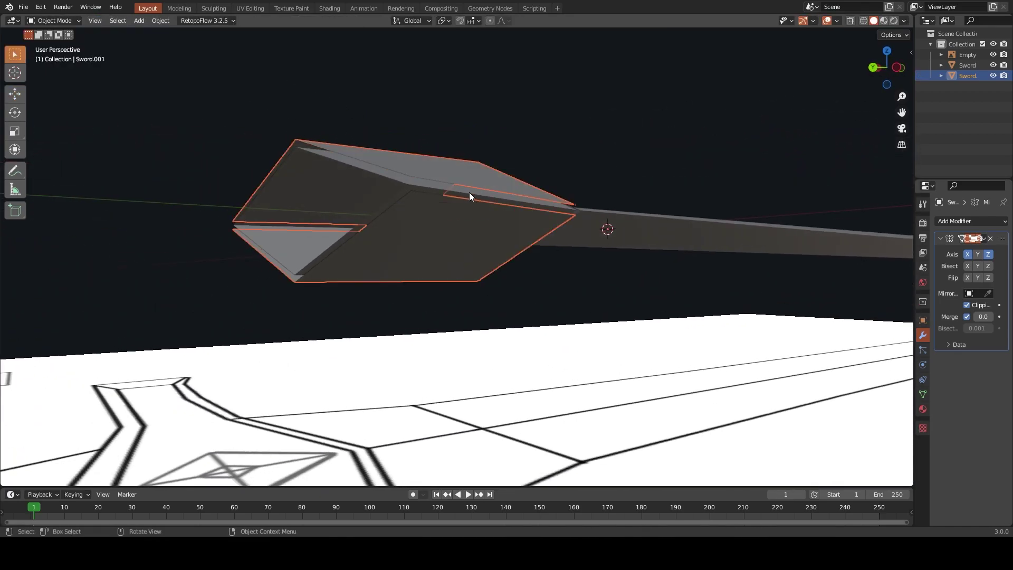
pyautogui.press('Tab')
pyautogui.rightClick(531, 200)
pyautogui.click(531, 219)
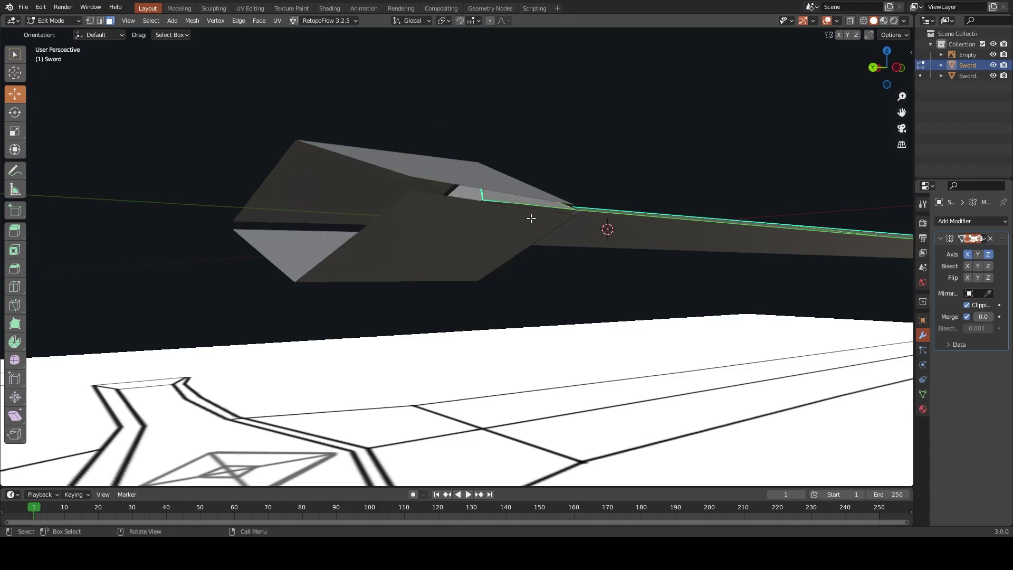
pyautogui.moveTo(530, 219)
pyautogui.mouseDown(button='middle')
pyautogui.moveTo(559, 193)
pyautogui.moveTo(542, 192)
pyautogui.mouseUp(button='middle')
pyautogui.press('Tab')
pyautogui.click(476, 201)
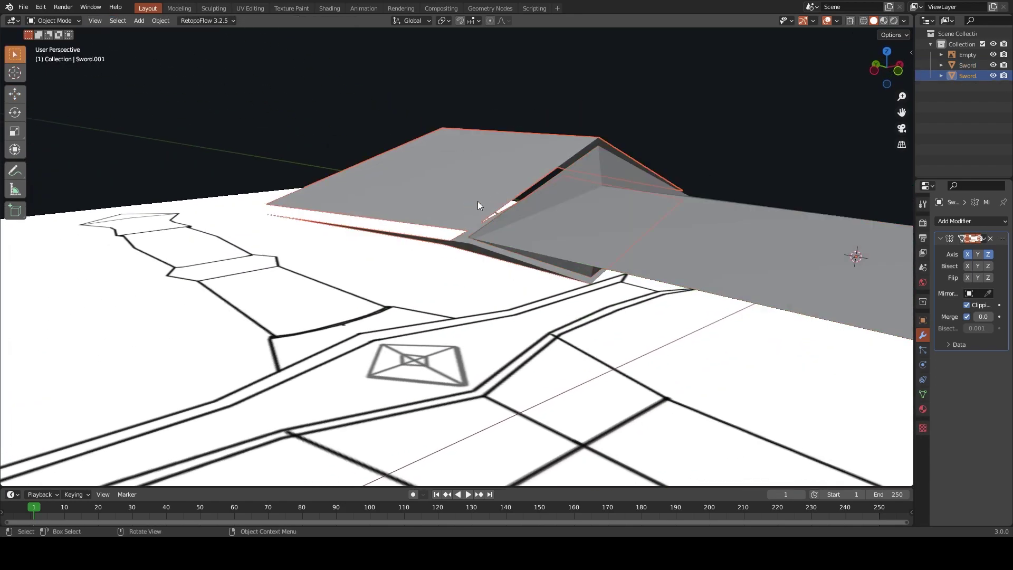
pyautogui.press('Tab')
pyautogui.press('2')
pyautogui.click(534, 224)
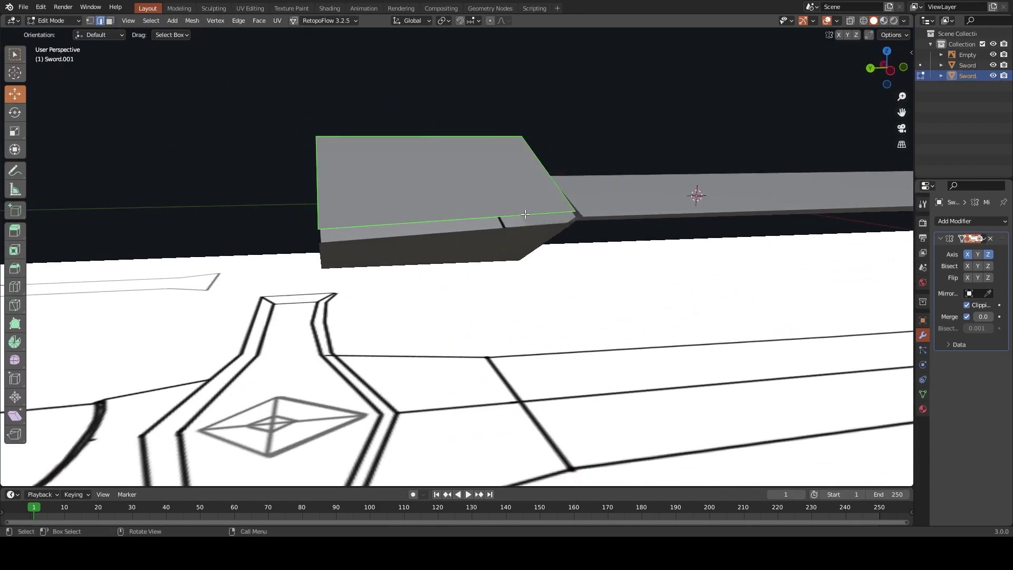
# Lower the crossguard's near top edge along Z and reposition its top face
pyautogui.press('g')
pyautogui.press('z')
pyautogui.click(532, 221)
pyautogui.moveTo(532, 222); pyautogui.dragTo(585, 226, button='middle')
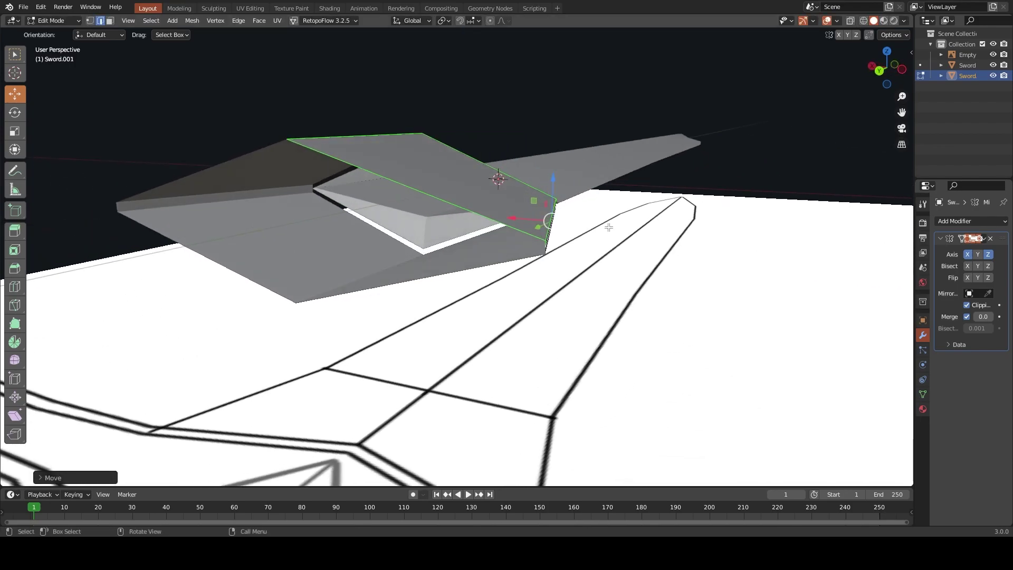
pyautogui.press('3')
pyautogui.click(464, 200)
pyautogui.press('g')
pyautogui.press('Escape')
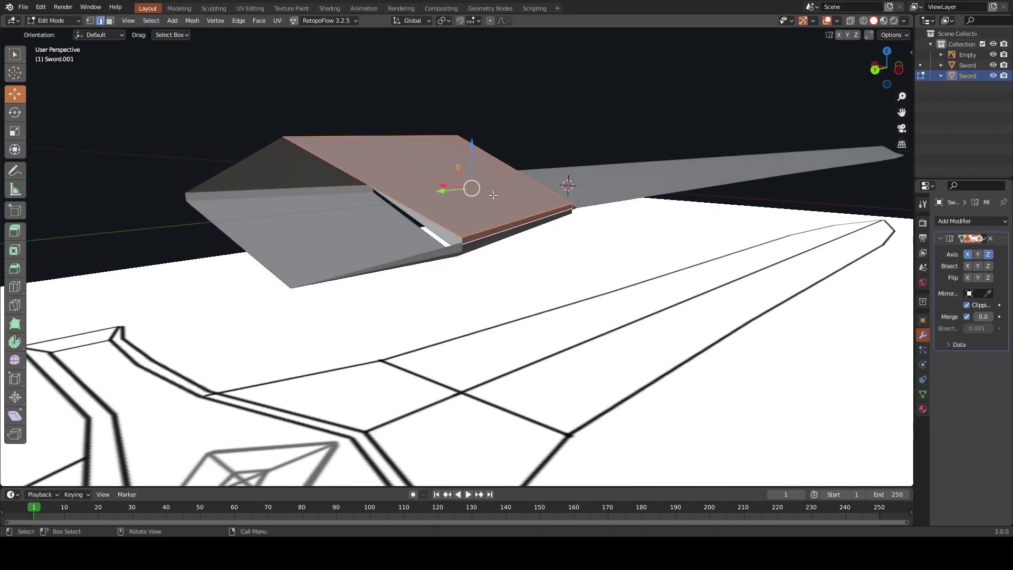
pyautogui.press('g')
pyautogui.click(443, 196)
pyautogui.press('2')
pyautogui.moveTo(446, 194)
pyautogui.mouseDown(button='middle')
pyautogui.moveTo(541, 180)
pyautogui.moveTo(441, 213)
pyautogui.moveTo(585, 240)
pyautogui.moveTo(635, 238)
pyautogui.moveTo(560, 267)
pyautogui.mouseUp(button='middle')
pyautogui.press('Escape')
# Delete the blade face under the crossguard and save Lp_StylizedSword.blend
pyautogui.press('Tab')
pyautogui.click(442, 213)
pyautogui.press('Tab')
pyautogui.press('1')
pyautogui.press('3')
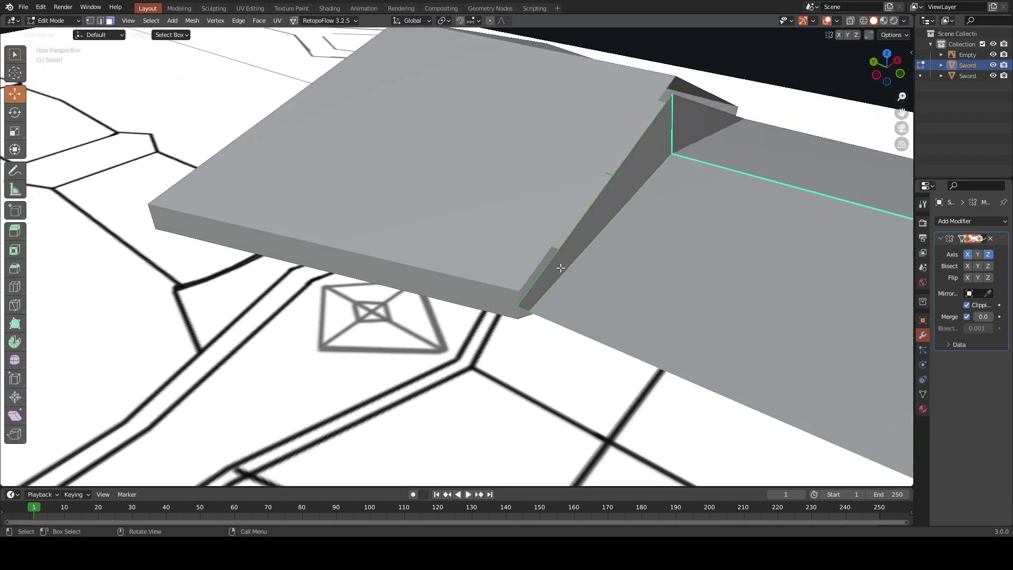
pyautogui.press('x')
pyautogui.press('x')
pyautogui.click(626, 174)
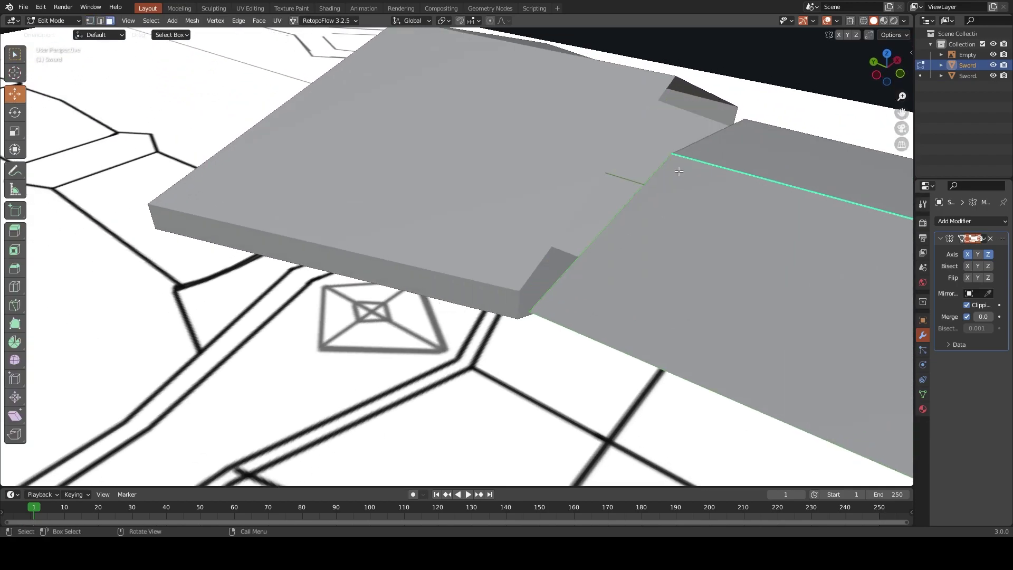
pyautogui.hotkey('ctrl', 's')
pyautogui.moveTo(679, 172)
pyautogui.mouseDown(button='middle')
pyautogui.moveTo(624, 161)
pyautogui.moveTo(517, 206)
pyautogui.moveTo(540, 183)
pyautogui.mouseUp(button='middle')
# Adjust a crossguard corner vertex and move the top face along Y
pyautogui.press('Tab')
pyautogui.click(518, 206)
pyautogui.press('Tab')
pyautogui.press('2')
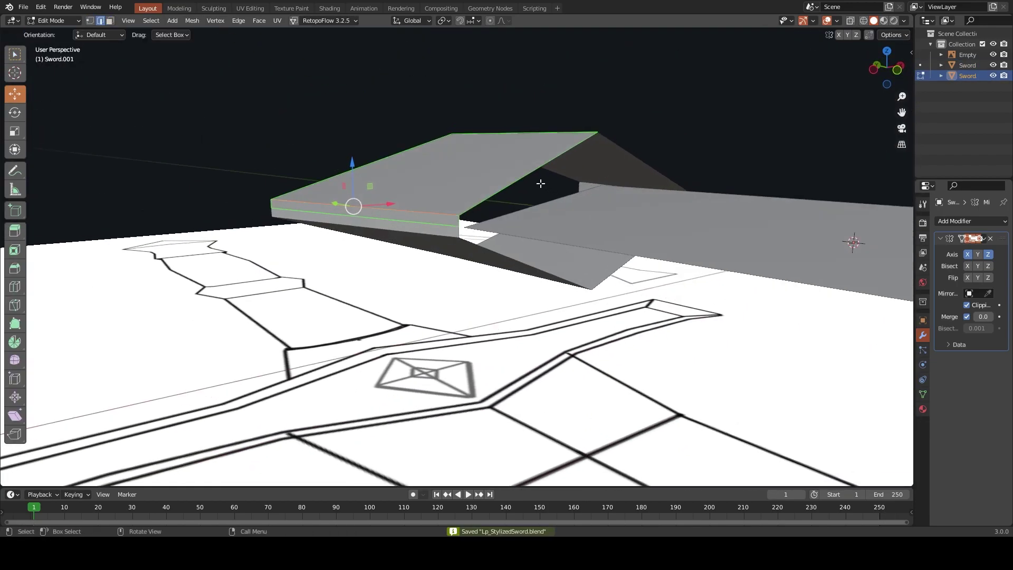
pyautogui.moveTo(456, 221); pyautogui.dragTo(468, 233, button='middle')
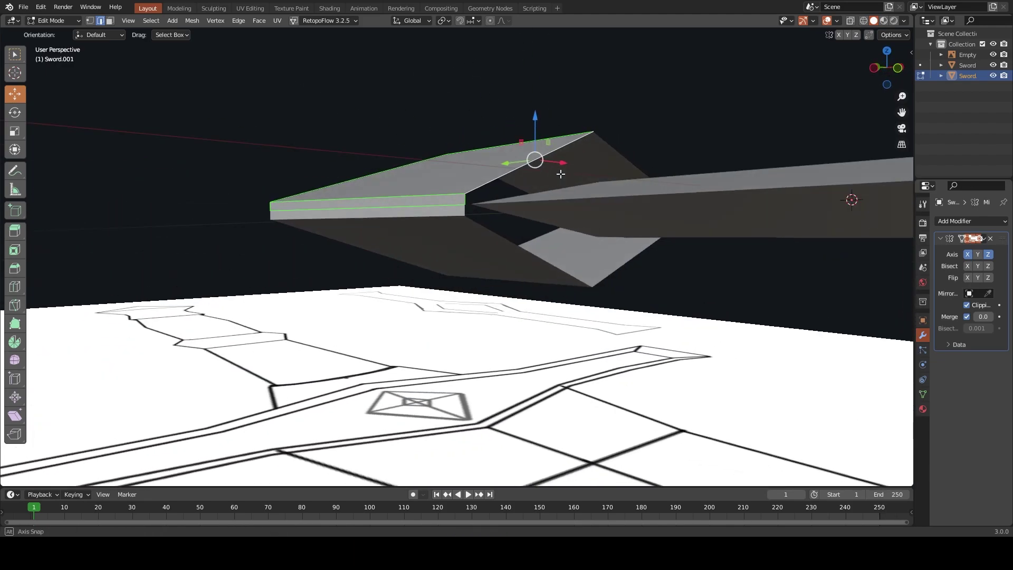
pyautogui.press('1')
pyautogui.click(542, 227)
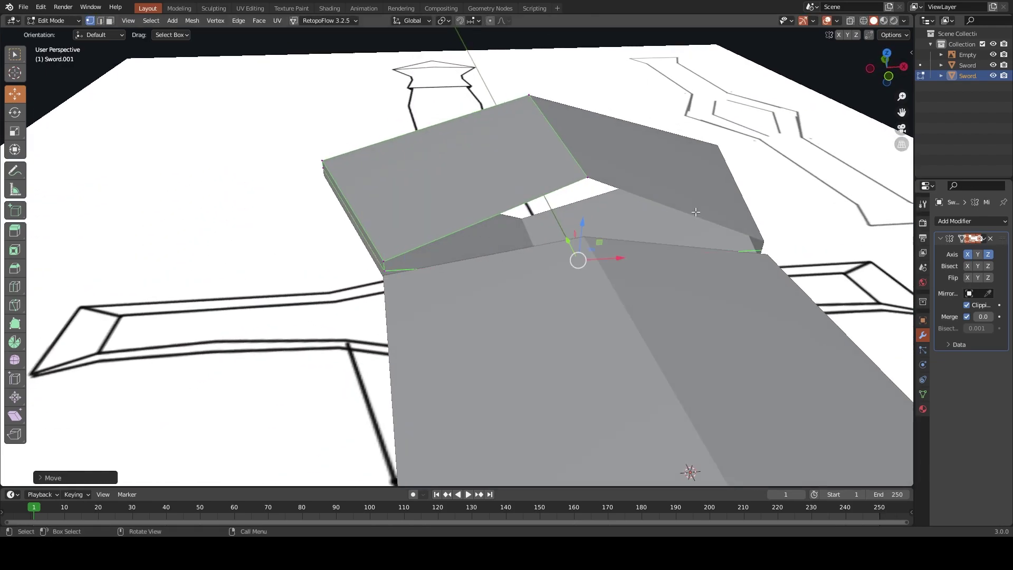
pyautogui.moveTo(694, 211)
pyautogui.mouseDown(button='middle')
pyautogui.moveTo(617, 185)
pyautogui.moveTo(620, 210)
pyautogui.moveTo(520, 194)
pyautogui.mouseUp(button='middle')
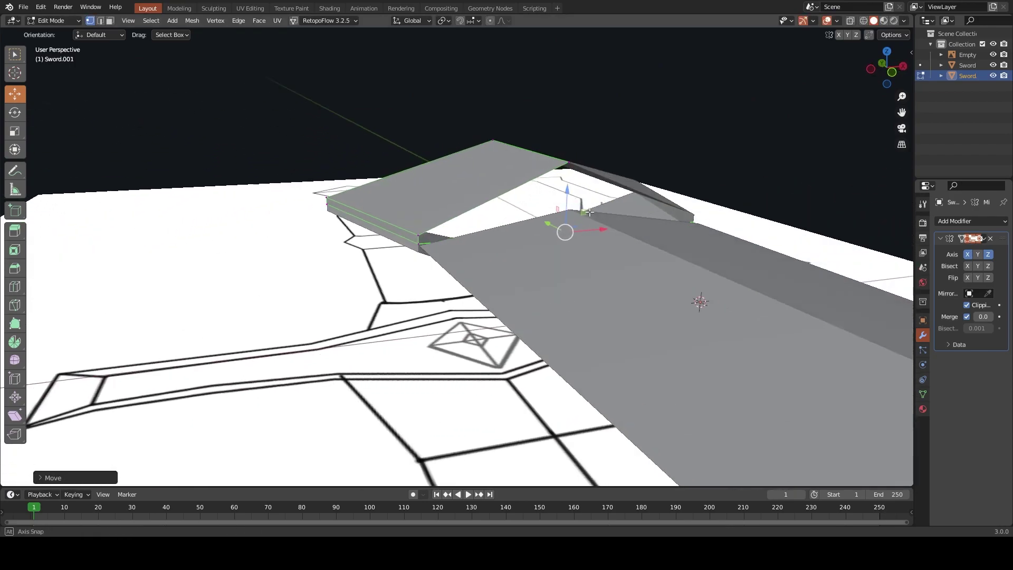
pyautogui.press('2')
pyautogui.moveTo(417, 250)
pyautogui.mouseDown(button='middle')
pyautogui.moveTo(587, 189)
pyautogui.moveTo(543, 220)
pyautogui.mouseUp(button='middle')
pyautogui.press('g')
pyautogui.press('y')
pyautogui.click(589, 251)
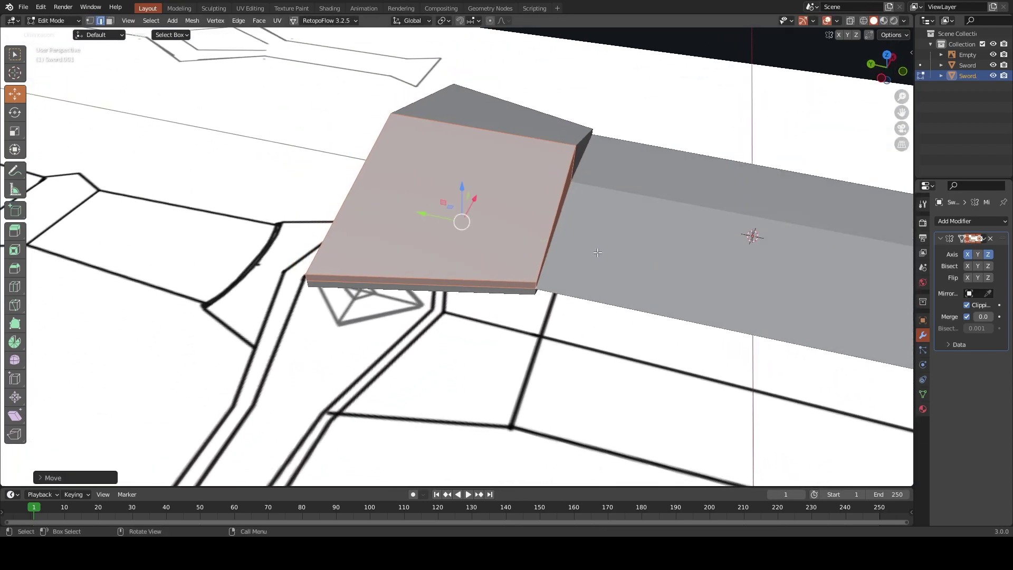
pyautogui.press('Tab')
# Widen the crossguard mesh along X, then reselect the blade object Sword
pyautogui.moveTo(589, 251); pyautogui.dragTo(594, 186, button='middle')
pyautogui.moveTo(706, 93)
pyautogui.mouseDown(button='middle')
pyautogui.moveTo(593, 160)
pyautogui.moveTo(591, 170)
pyautogui.moveTo(607, 176)
pyautogui.mouseUp(button='middle')
pyautogui.click(607, 175)
pyautogui.press('s')
pyautogui.press('Escape')
pyautogui.hotkey('ctrl', 'Tab')
pyautogui.click(776, 162)
pyautogui.press('s')
pyautogui.press('x')
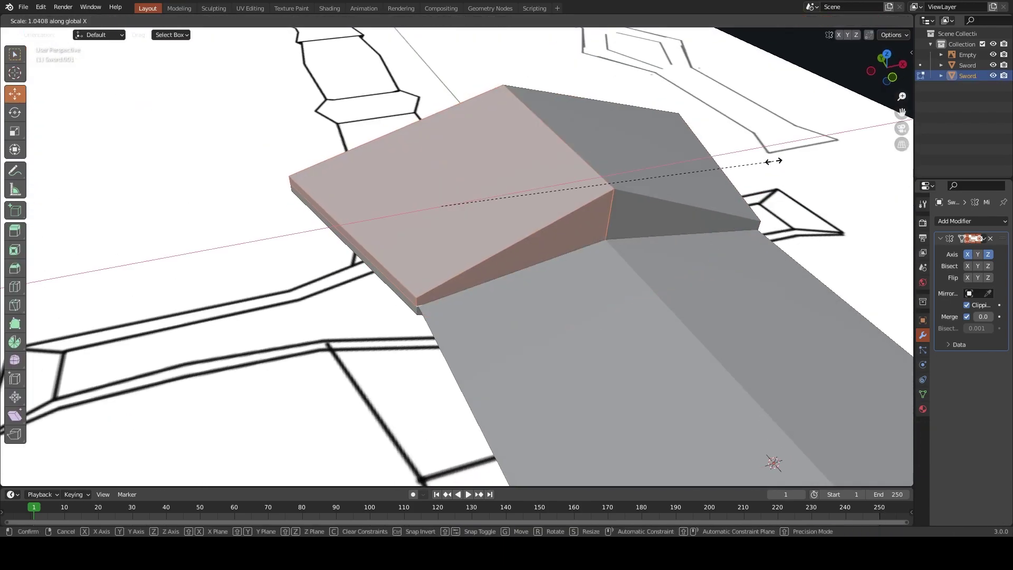
pyautogui.click(791, 159)
pyautogui.press('Tab')
pyautogui.moveTo(802, 158)
pyautogui.mouseDown(button='middle')
pyautogui.moveTo(755, 153)
pyautogui.moveTo(733, 195)
pyautogui.moveTo(554, 204)
pyautogui.moveTo(640, 194)
pyautogui.moveTo(597, 199)
pyautogui.mouseUp(button='middle')
pyautogui.click(733, 196)
pyautogui.click(908, 20)
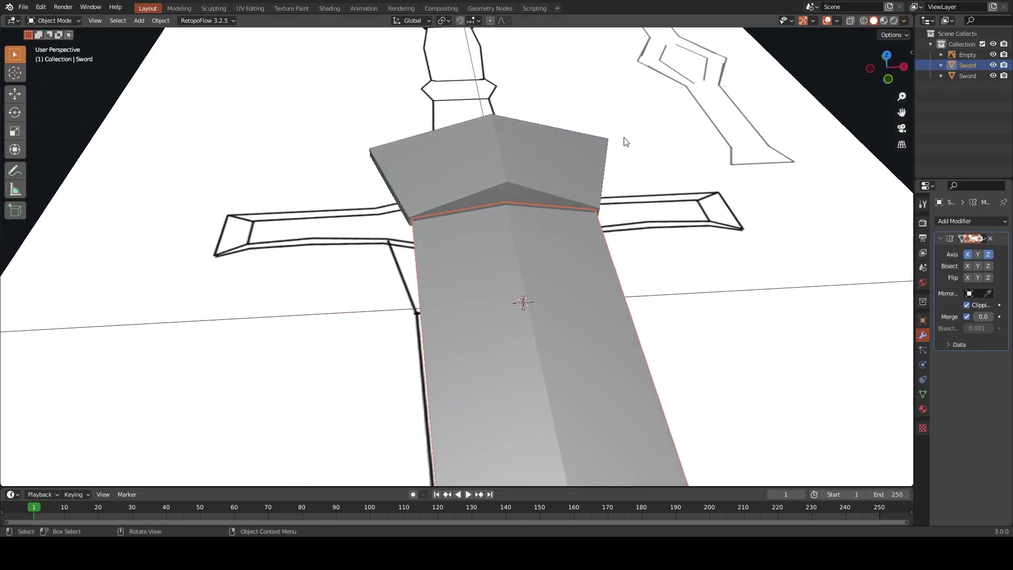
pyautogui.moveTo(623, 143); pyautogui.dragTo(572, 281, button='middle')
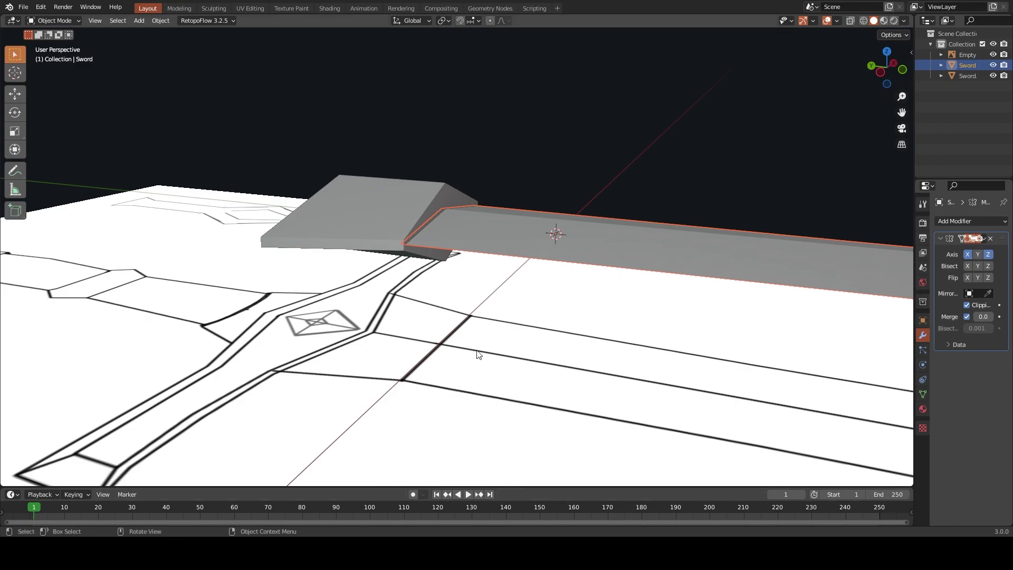
pyautogui.moveTo(478, 354)
pyautogui.mouseDown(button='middle')
pyautogui.moveTo(610, 242)
pyautogui.moveTo(534, 253)
pyautogui.moveTo(601, 350)
pyautogui.mouseUp(button='middle')
pyautogui.scroll(-5, 610, 242)
pyautogui.scroll(3, 584, 310)
pyautogui.scroll(3, 484, 226)
pyautogui.scroll(3, 470, 304)
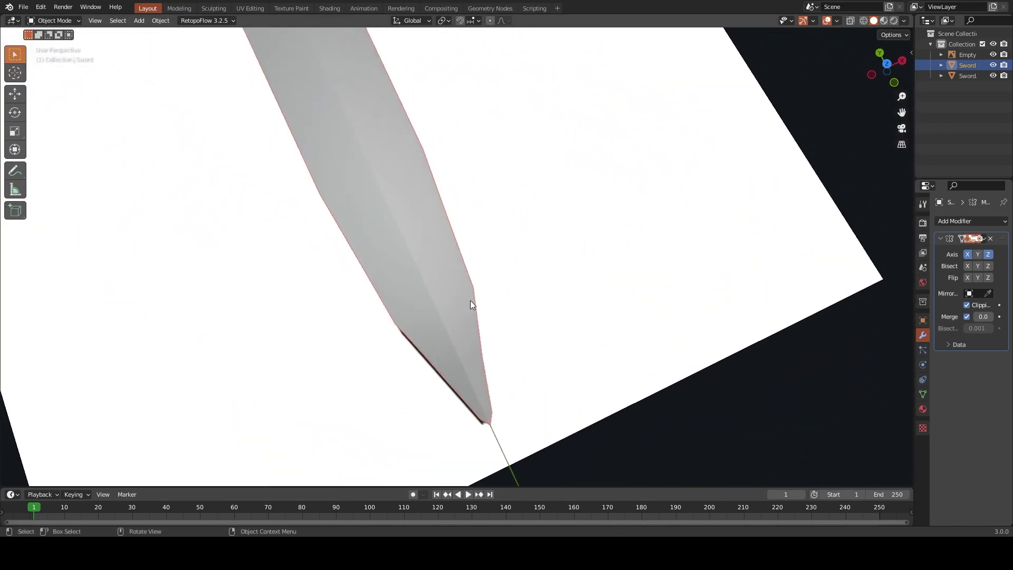
pyautogui.press('Tab')
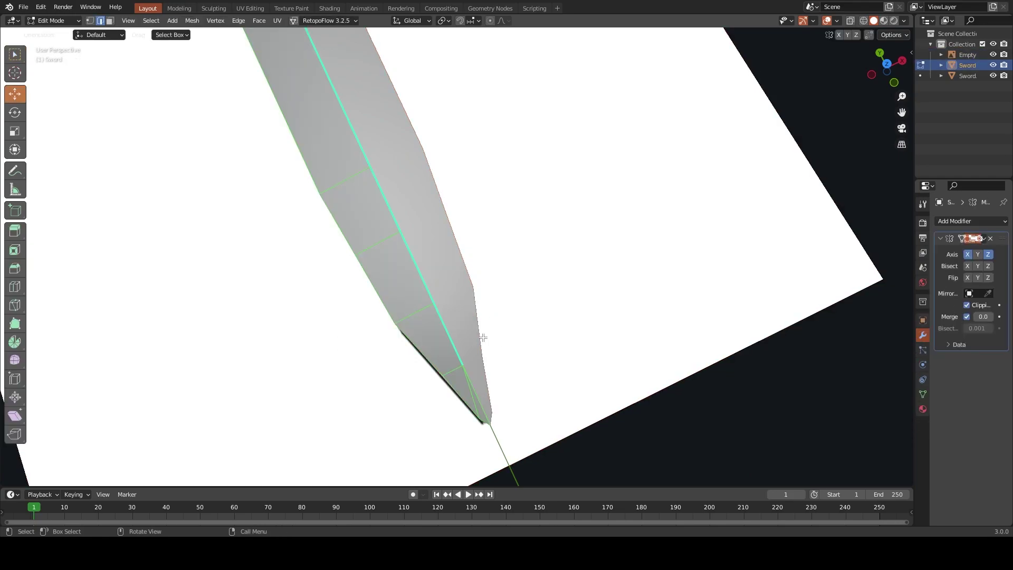
pyautogui.moveTo(482, 337)
pyautogui.mouseDown(button='middle')
pyautogui.moveTo(613, 280)
pyautogui.moveTo(560, 255)
pyautogui.moveTo(540, 228)
pyautogui.moveTo(540, 251)
pyautogui.moveTo(339, 219)
pyautogui.moveTo(423, 237)
pyautogui.moveTo(481, 227)
pyautogui.moveTo(554, 233)
pyautogui.moveTo(451, 233)
pyautogui.mouseUp(button='middle')
pyautogui.press('Tab')
pyautogui.hotkey('ctrl', 'Tab')
pyautogui.click(517, 266)
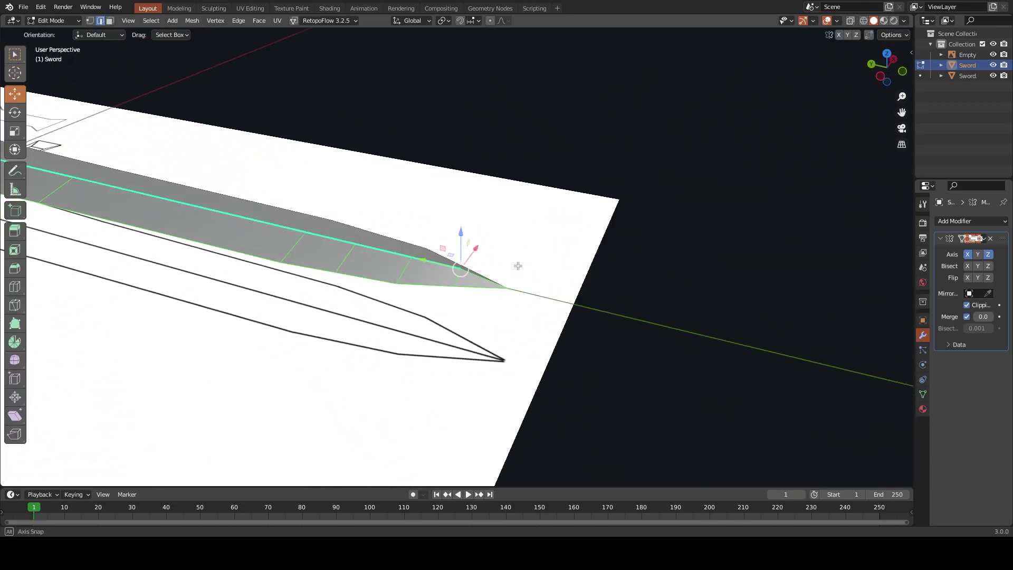
pyautogui.moveTo(517, 266)
pyautogui.mouseDown(button='middle')
pyautogui.moveTo(482, 219)
pyautogui.moveTo(554, 172)
pyautogui.moveTo(475, 217)
pyautogui.moveTo(620, 143)
pyautogui.moveTo(538, 195)
pyautogui.moveTo(603, 285)
pyautogui.moveTo(657, 302)
pyautogui.moveTo(538, 276)
pyautogui.mouseUp(button='middle')
pyautogui.press('Tab')
pyautogui.scroll(3, 629, 296)
pyautogui.hotkey('ctrl', 's')
pyautogui.press('KP_7')
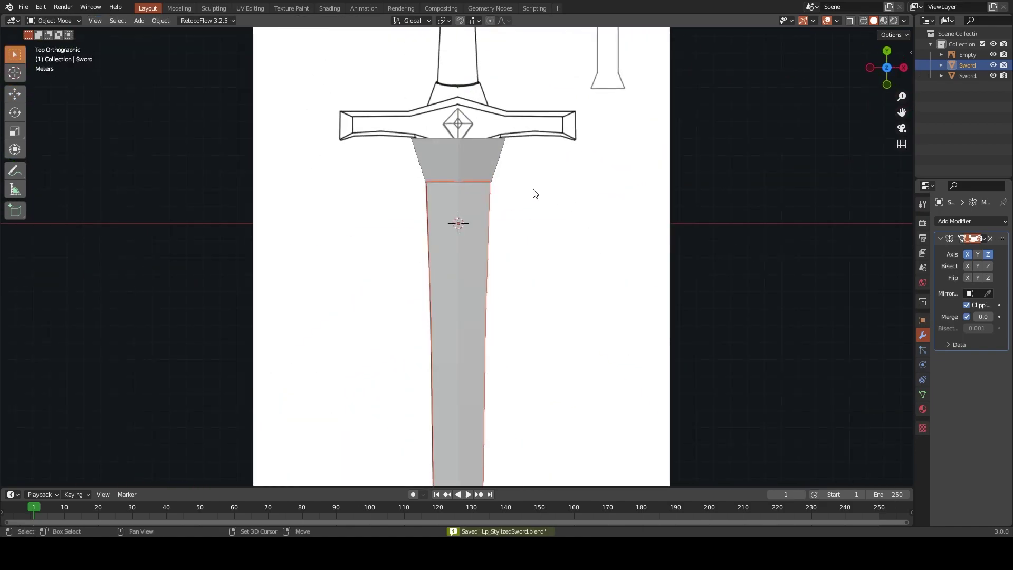
# In see-through Edit Mode on Sword.001, shift the wedge's corner vertex along X
pyautogui.scroll(4, 534, 192)
pyautogui.hotkey('shift', 'z')
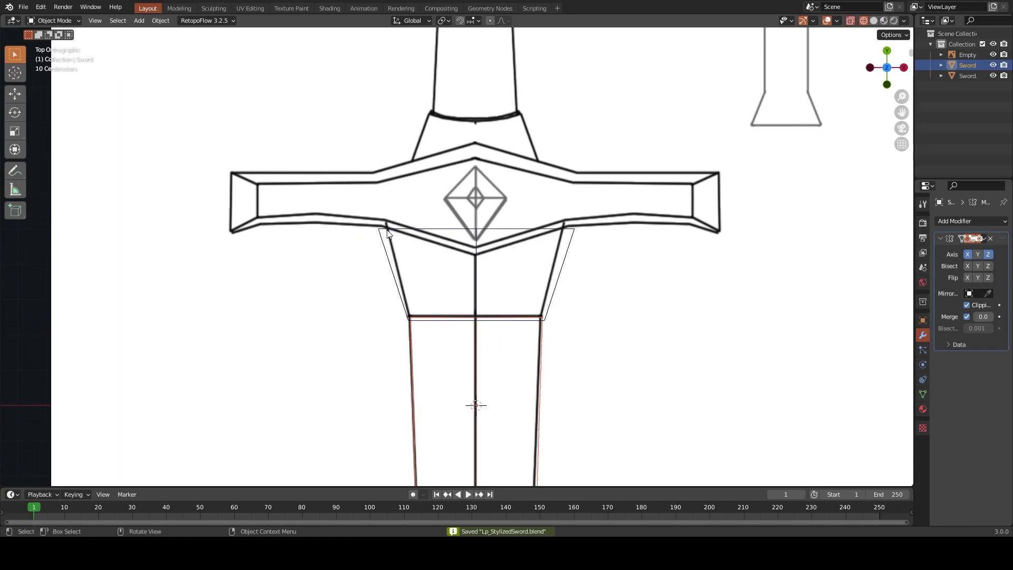
pyautogui.hotkey('ctrl', 'Tab')
pyautogui.press('Tab')
pyautogui.click(385, 227)
pyautogui.press('Tab')
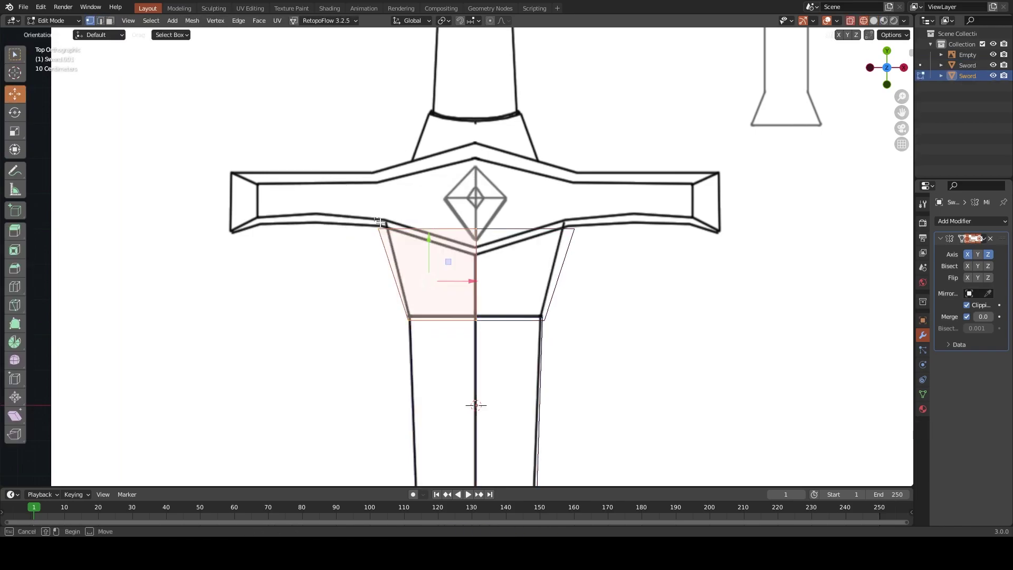
pyautogui.press('g')
pyautogui.press('x')
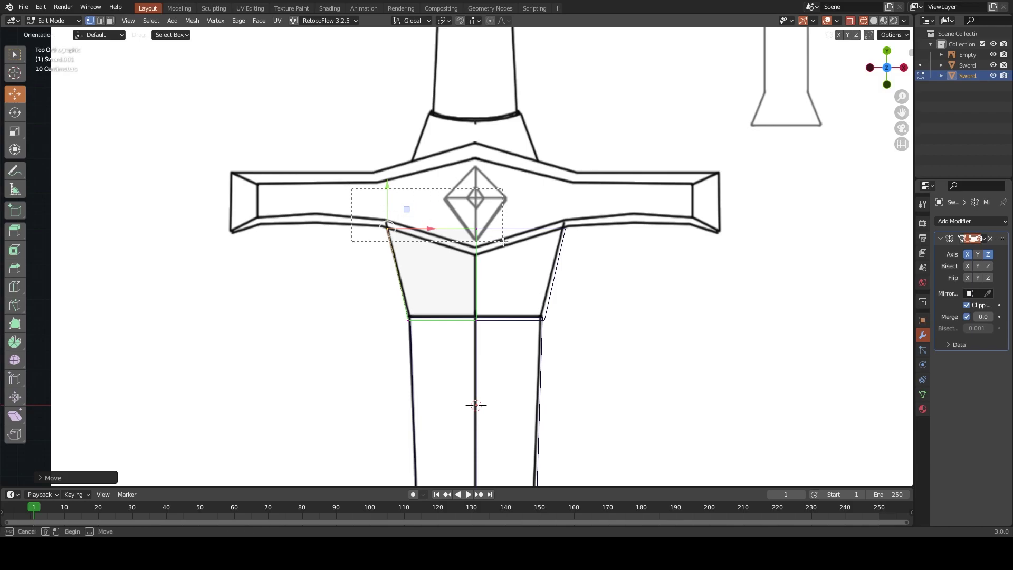
# Move the wedge's top edge vertically, then about 0.15 m along X under the crossguard
pyautogui.press('g')
pyautogui.press('y')
pyautogui.click(506, 229)
pyautogui.press('g')
pyautogui.press('x')
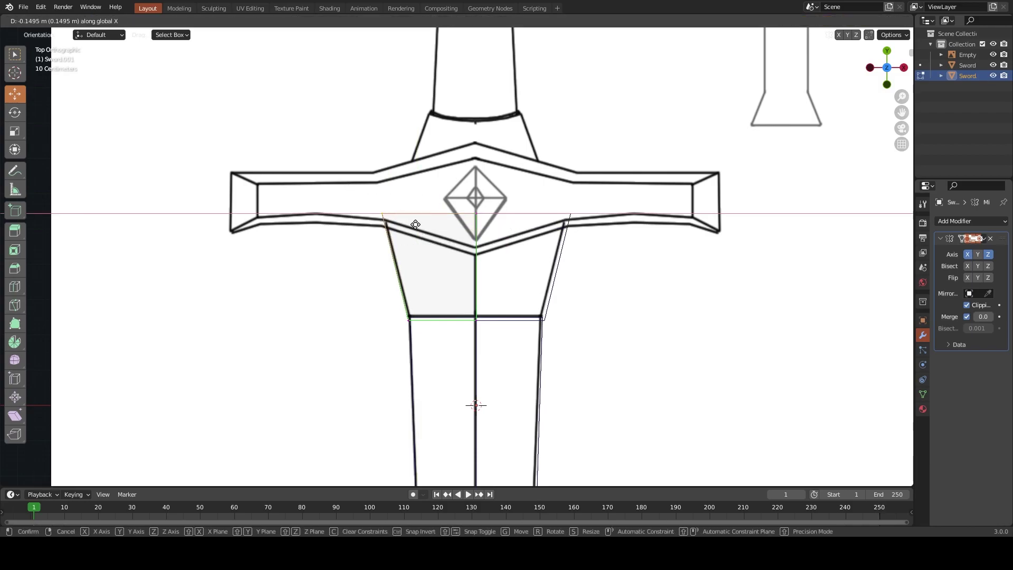
pyautogui.click(416, 225)
pyautogui.press('Tab')
# Return to solid shading, orbit to inspect the piece, then view from the top
pyautogui.press('z')
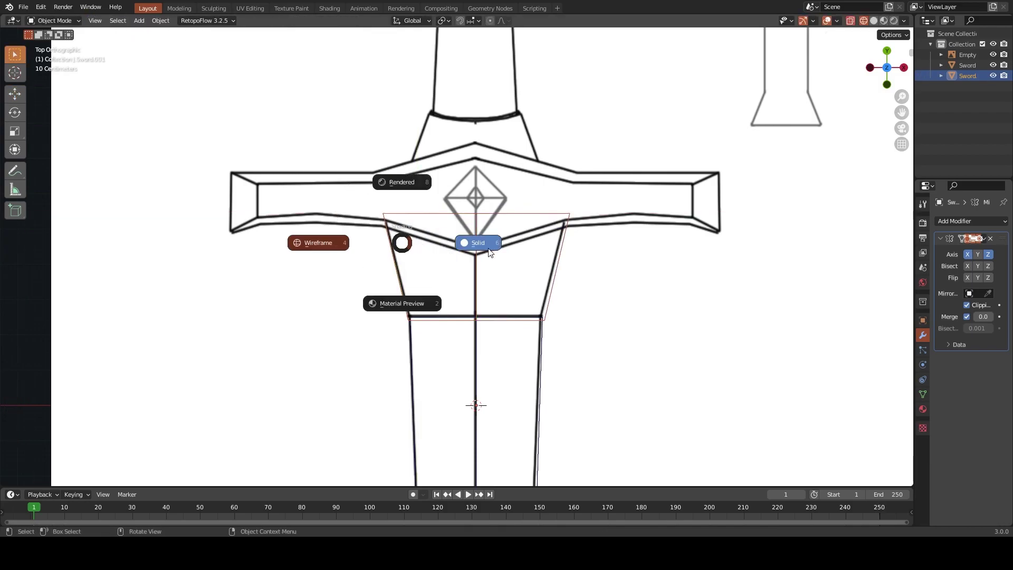
pyautogui.click(479, 242)
pyautogui.moveTo(479, 242)
pyautogui.mouseDown(button='middle')
pyautogui.moveTo(529, 208)
pyautogui.moveTo(620, 43)
pyautogui.mouseUp(button='middle')
pyautogui.press('`')
pyautogui.click(597, 45)
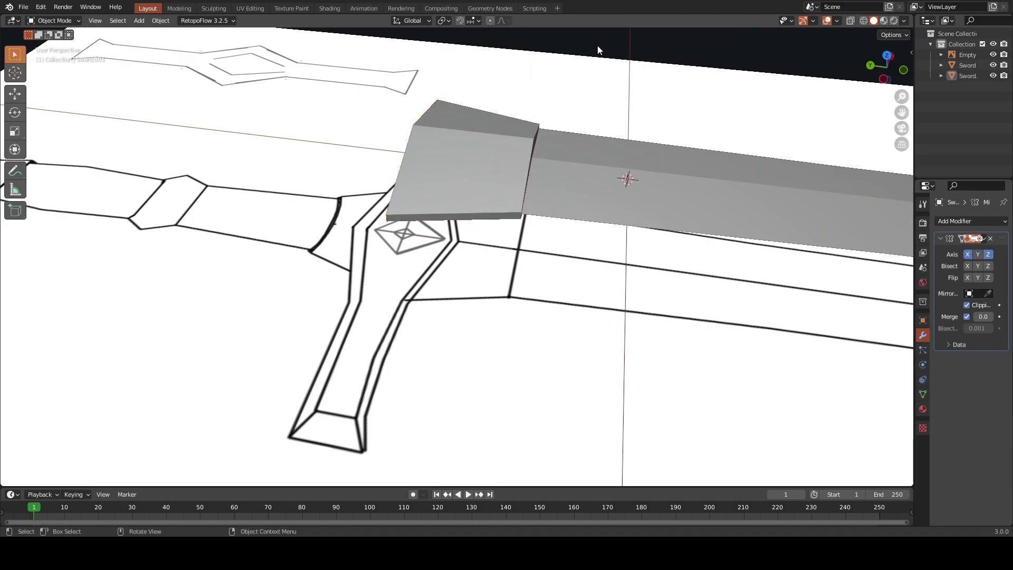
# Add a cube and move it along Y onto the reference crossguard
pyautogui.hotkey('shift', 'a')
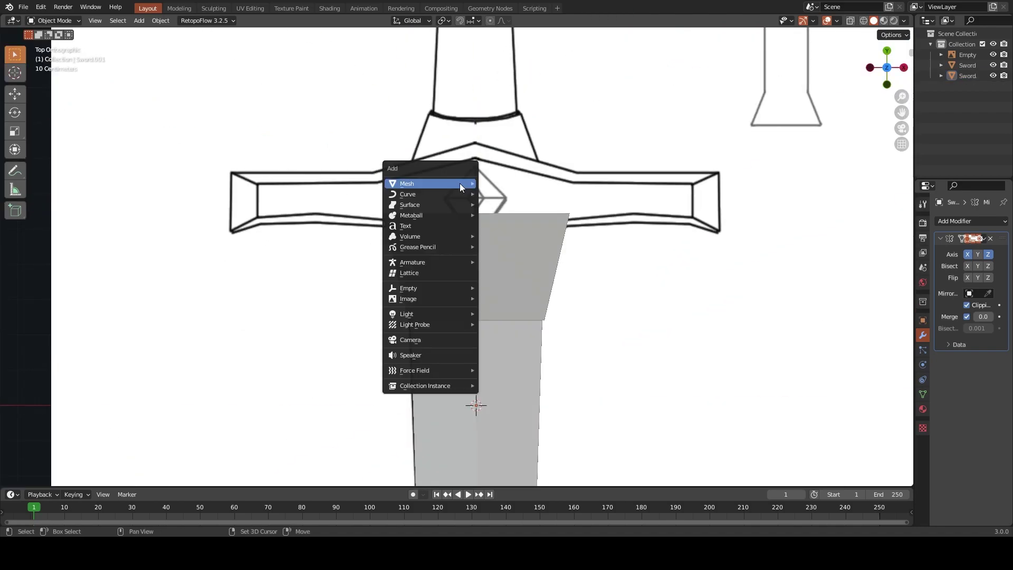
pyautogui.click(527, 194)
pyautogui.scroll(-3, 438, 276)
pyautogui.moveTo(437, 276); pyautogui.dragTo(525, 243, button='middle')
pyautogui.press('g')
pyautogui.press('y')
pyautogui.click(423, 214)
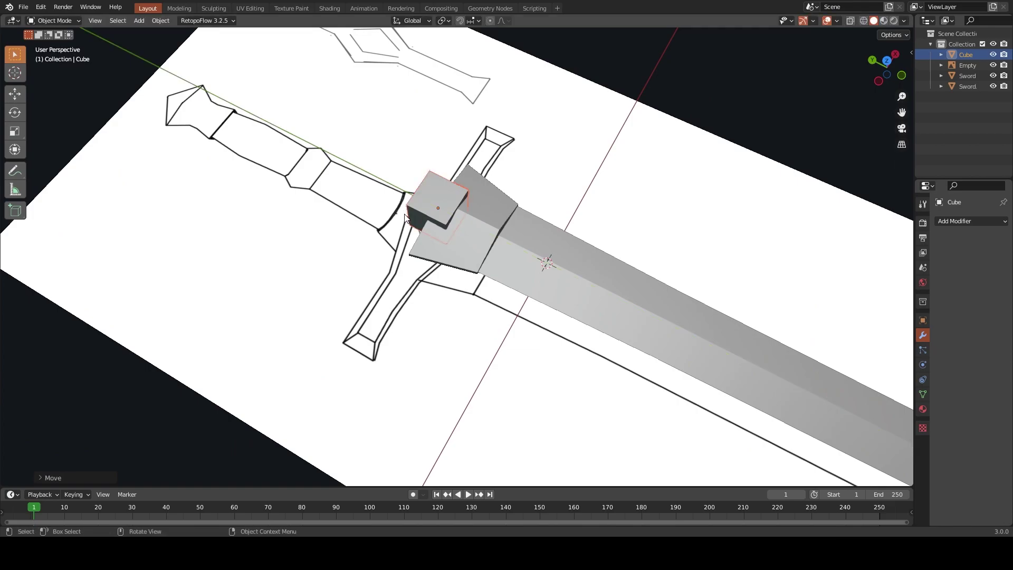
pyautogui.press('KP_7')
# Place the cube's face on the crossguard's left arm and match the arm's height
pyautogui.press('Tab')
pyautogui.press('g')
pyautogui.press('x')
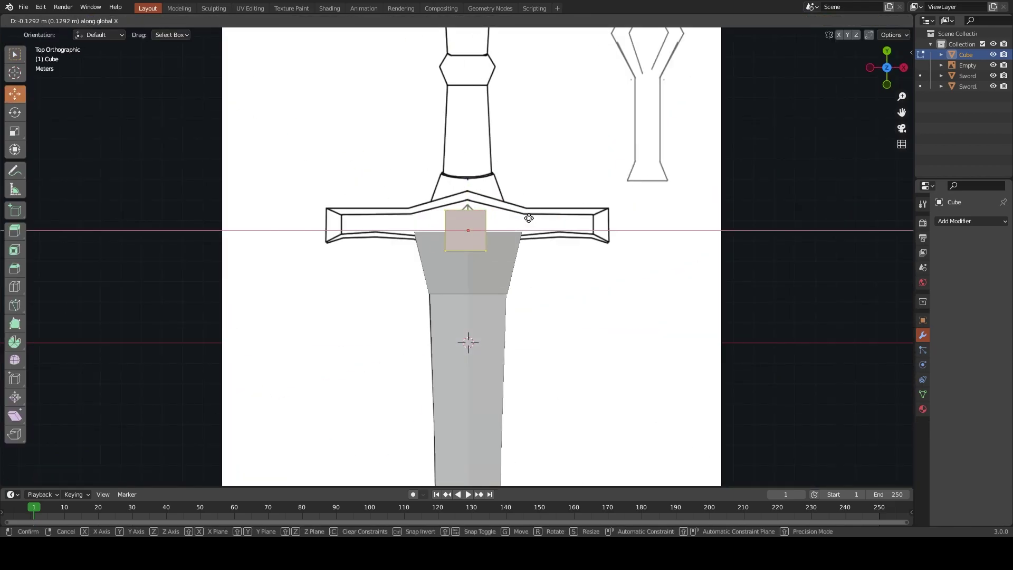
pyautogui.click(318, 222)
pyautogui.hotkey('alt', 'z')
pyautogui.scroll(2, 318, 223)
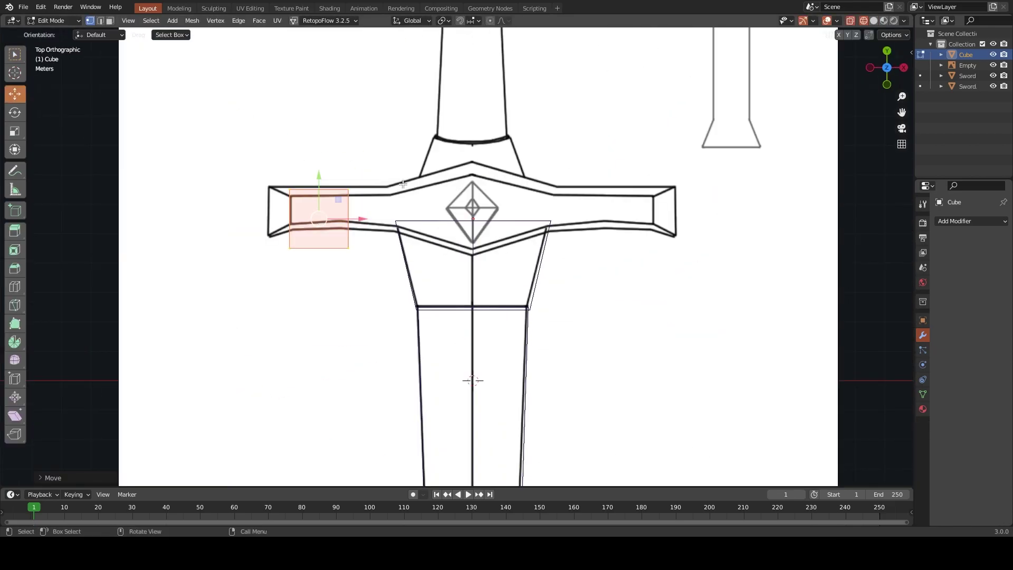
pyautogui.press('g')
pyautogui.press('y')
pyautogui.click(369, 199)
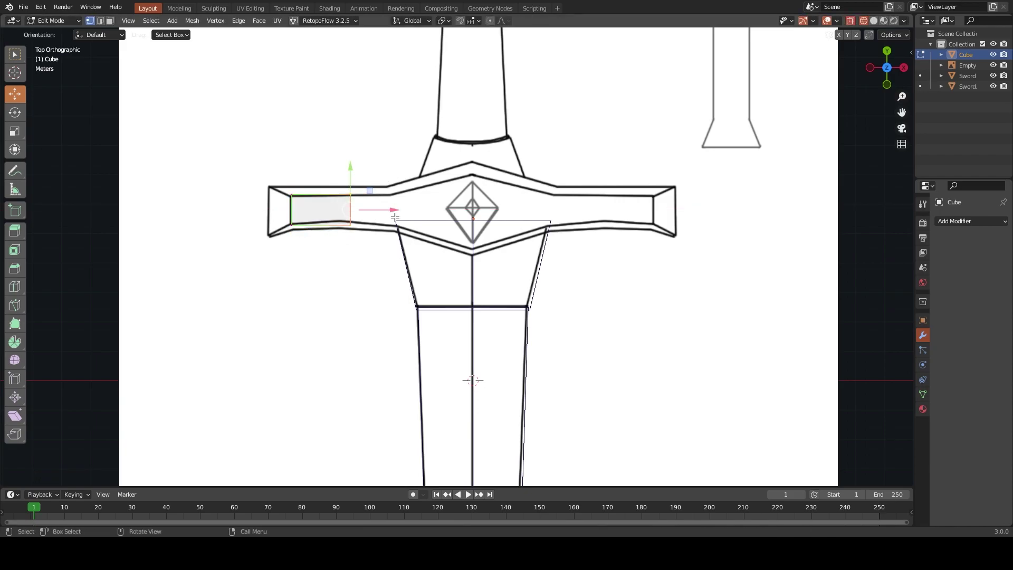
# Extrude the arm along X in two segments reaching the guard centre
pyautogui.scroll(2, 395, 216)
pyautogui.press('e')
pyautogui.press('x')
pyautogui.click(467, 219)
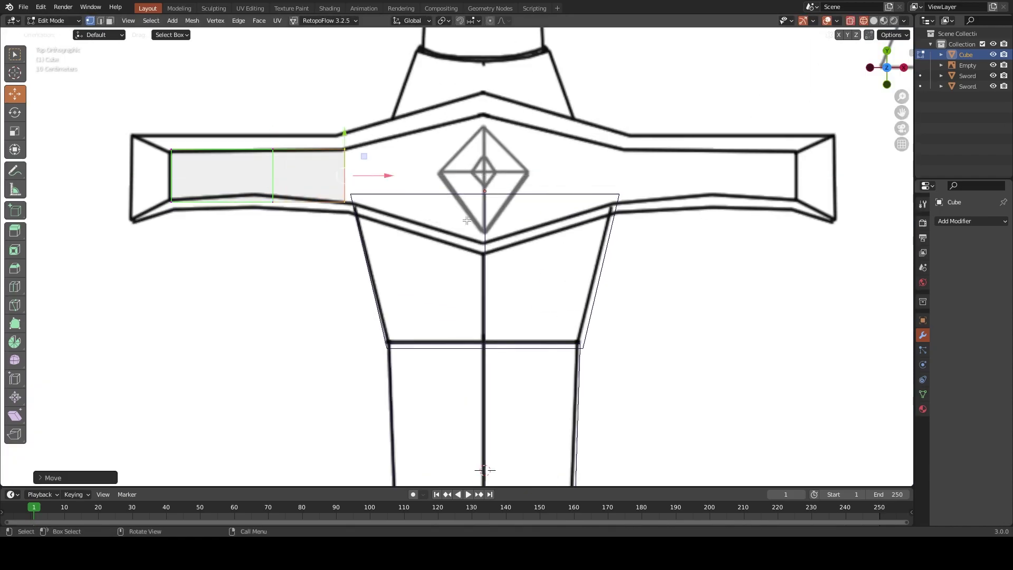
pyautogui.moveTo(372, 175); pyautogui.dragTo(378, 213)
pyautogui.click(380, 214)
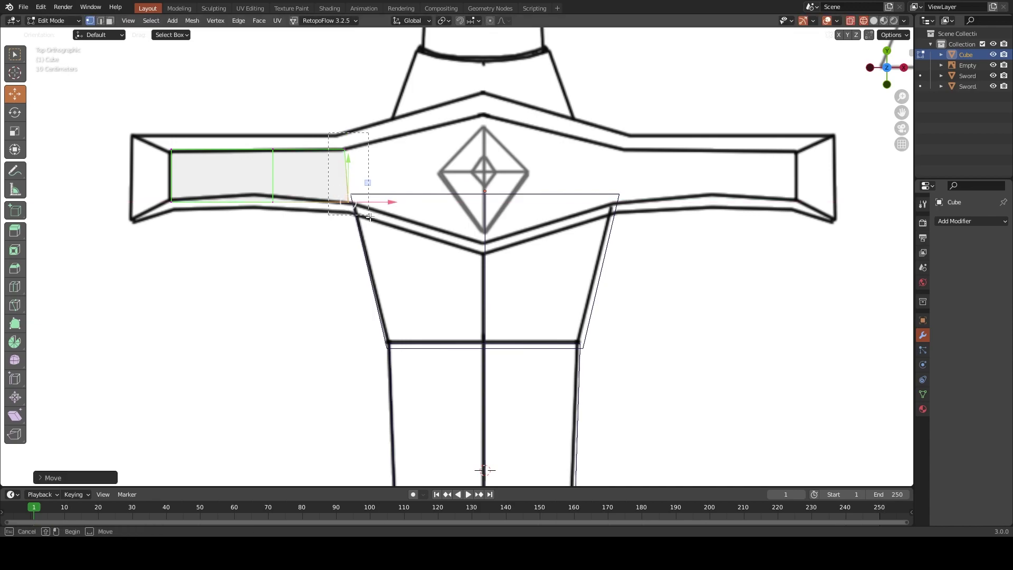
pyautogui.press('e')
pyautogui.press('x')
pyautogui.click(481, 172)
# Raise the inner corner to the outline and widen the centre edge to the gem outline
pyautogui.moveTo(481, 172); pyautogui.dragTo(481, 172)
pyautogui.press('g')
pyautogui.press('y')
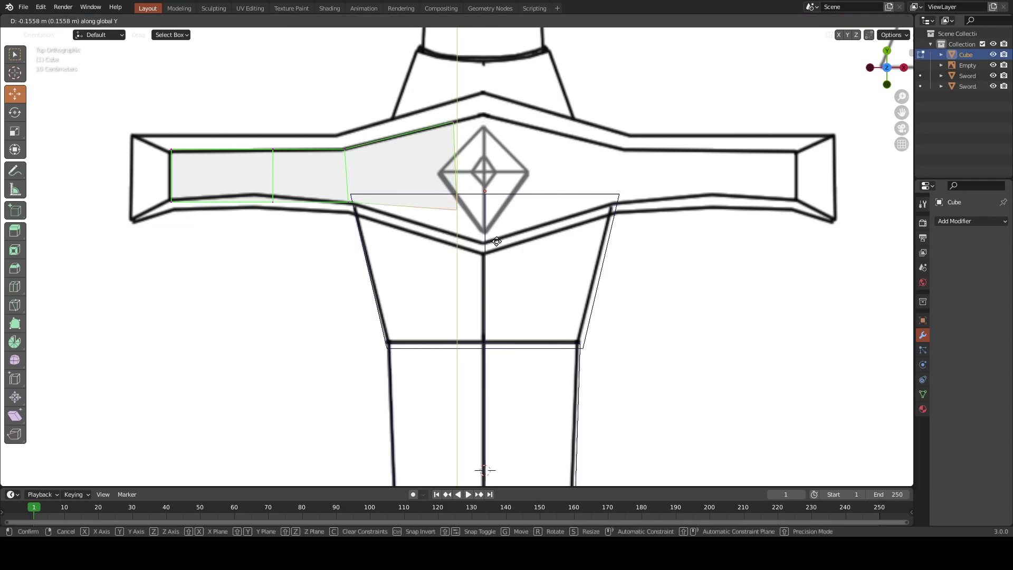
pyautogui.click(508, 266)
pyautogui.moveTo(468, 182); pyautogui.dragTo(467, 182)
pyautogui.press('g')
pyautogui.press('x')
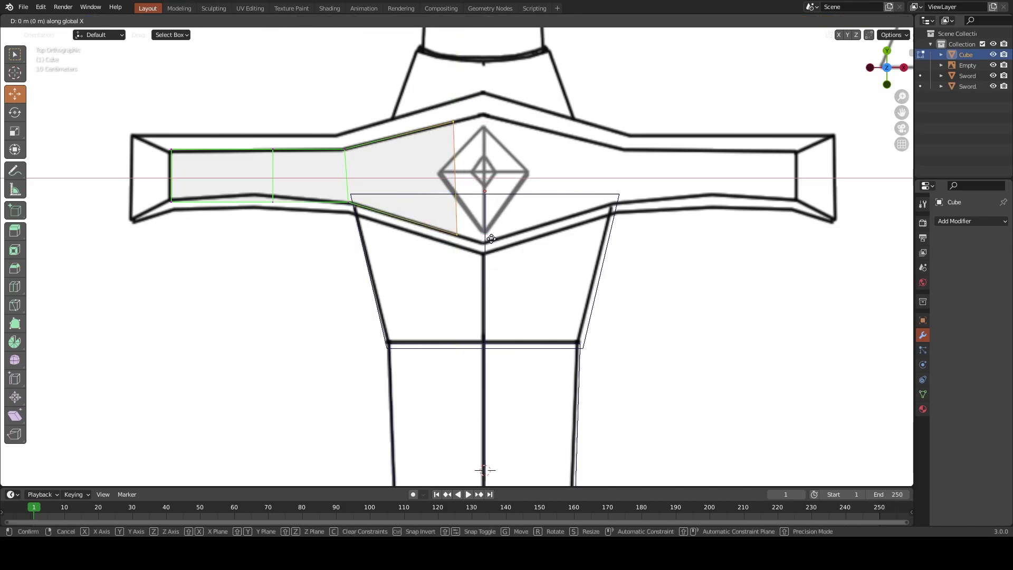
pyautogui.click(518, 239)
pyautogui.press('s')
pyautogui.press('y')
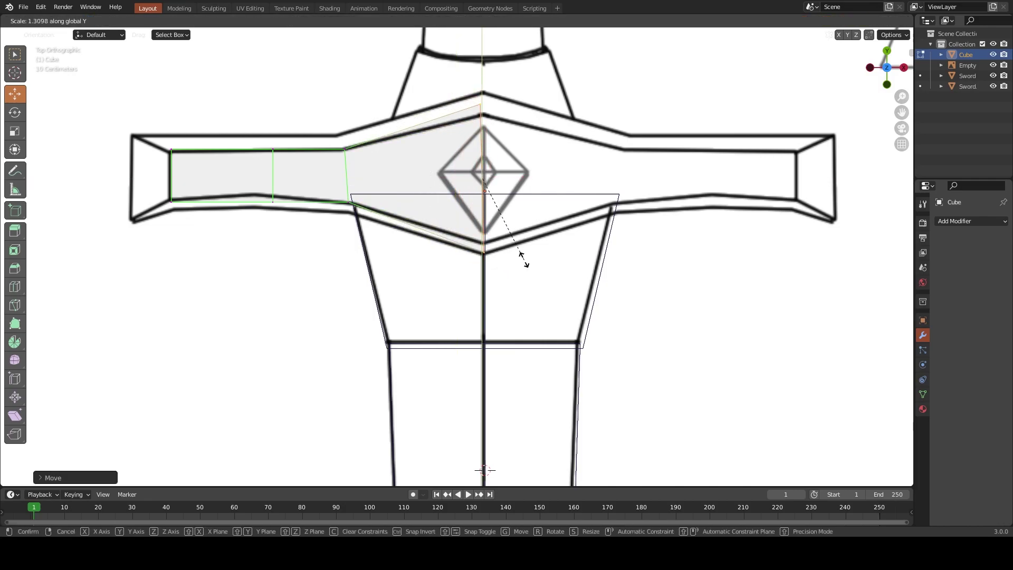
pyautogui.click(523, 253)
pyautogui.moveTo(523, 253)
pyautogui.mouseDown(button='middle')
pyautogui.moveTo(499, 205)
pyautogui.moveTo(331, 169)
pyautogui.moveTo(362, 182)
pyautogui.moveTo(518, 146)
pyautogui.mouseUp(button='middle')
# Add an edge loop across the arm and thin the arm's middle in Z
pyautogui.hotkey('ctrl', 'r')
pyautogui.press('g')
pyautogui.press('x')
pyautogui.click(316, 189)
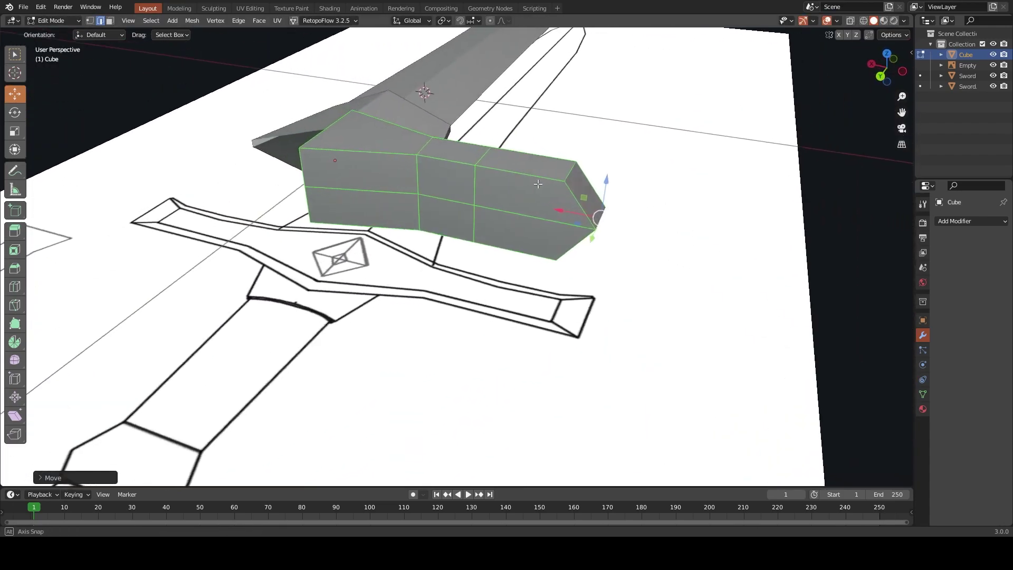
pyautogui.press('s')
pyautogui.press('z')
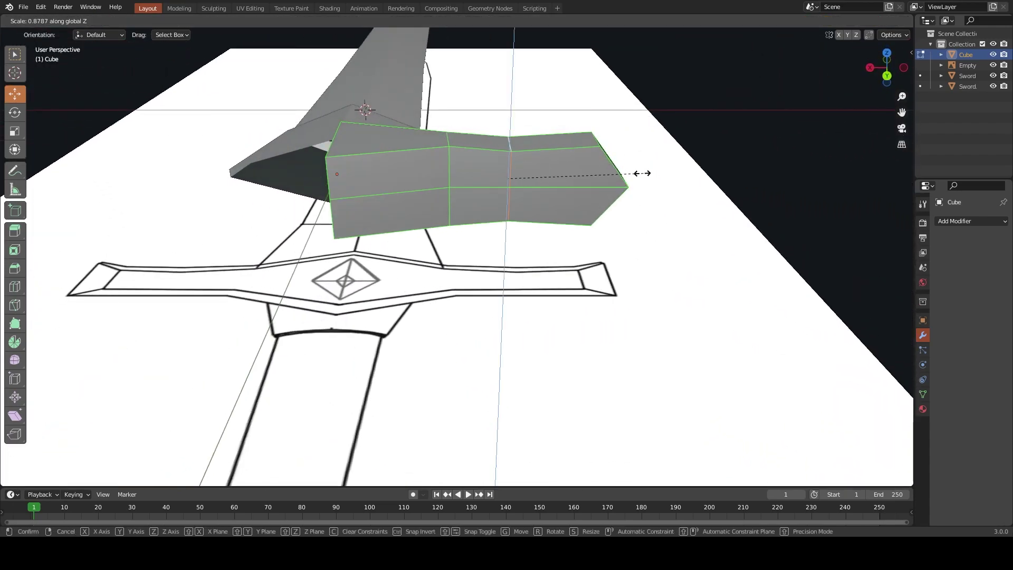
pyautogui.click(617, 175)
# Taper the next edge loop in thickness and widen a loop along Y
pyautogui.keyDown('alt'); pyautogui.click(448, 174); pyautogui.keyUp('alt')
pyautogui.press('s')
pyautogui.press('z')
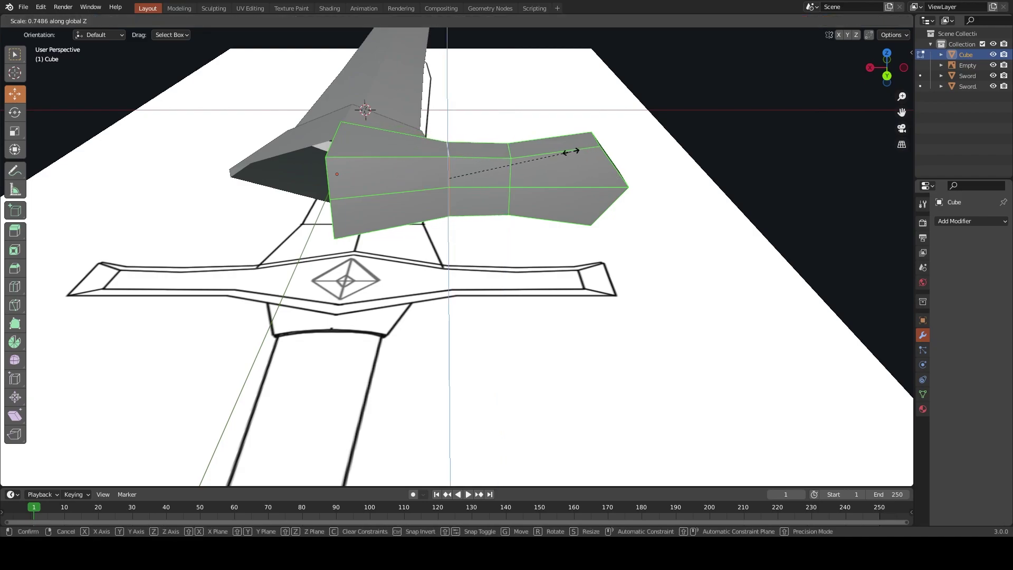
pyautogui.click(563, 152)
pyautogui.moveTo(563, 152); pyautogui.dragTo(378, 228, button='middle')
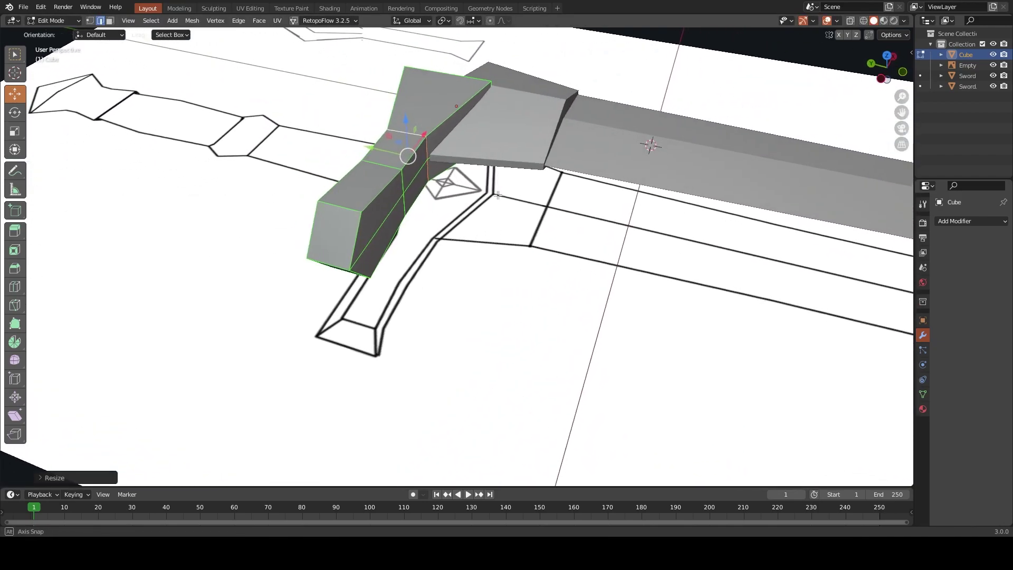
pyautogui.press('s')
pyautogui.press('y')
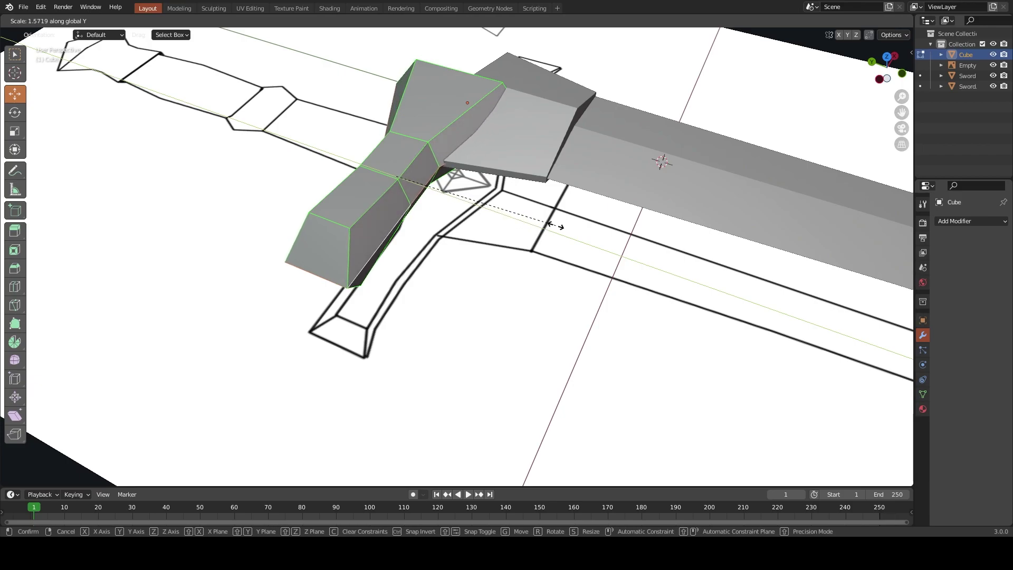
pyautogui.click(550, 224)
pyautogui.moveTo(550, 224)
pyautogui.mouseDown(button='middle')
pyautogui.moveTo(740, 198)
pyautogui.moveTo(496, 218)
pyautogui.moveTo(470, 235)
pyautogui.mouseUp(button='middle')
# Save the sword file from Object Mode, then re-enter Edit Mode on the cube
pyautogui.press('Tab')
pyautogui.hotkey('ctrl', 's')
pyautogui.press('Tab')
pyautogui.press('Tab')
# Add a Mirror modifier to the guard arm, then view from the top in X-ray
pyautogui.click(955, 222)
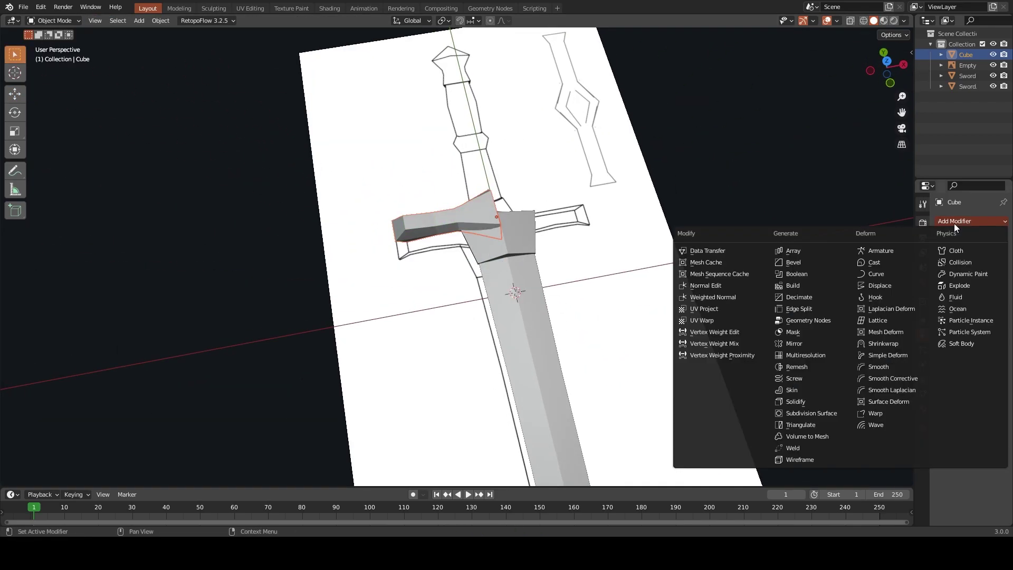
pyautogui.click(793, 343)
pyautogui.scroll(5, 562, 243)
pyautogui.press('KP_7')
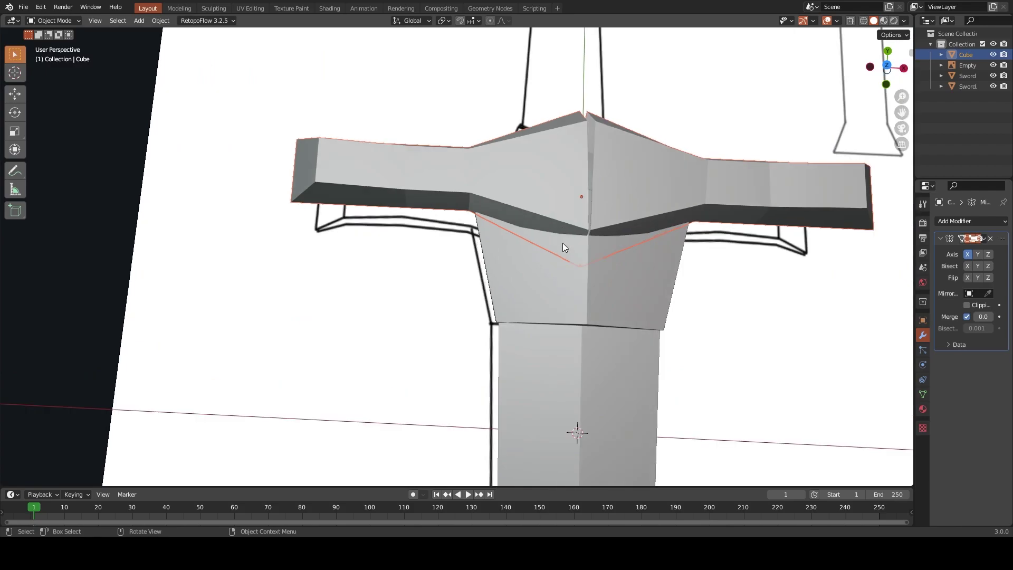
pyautogui.hotkey('shift', 'z')
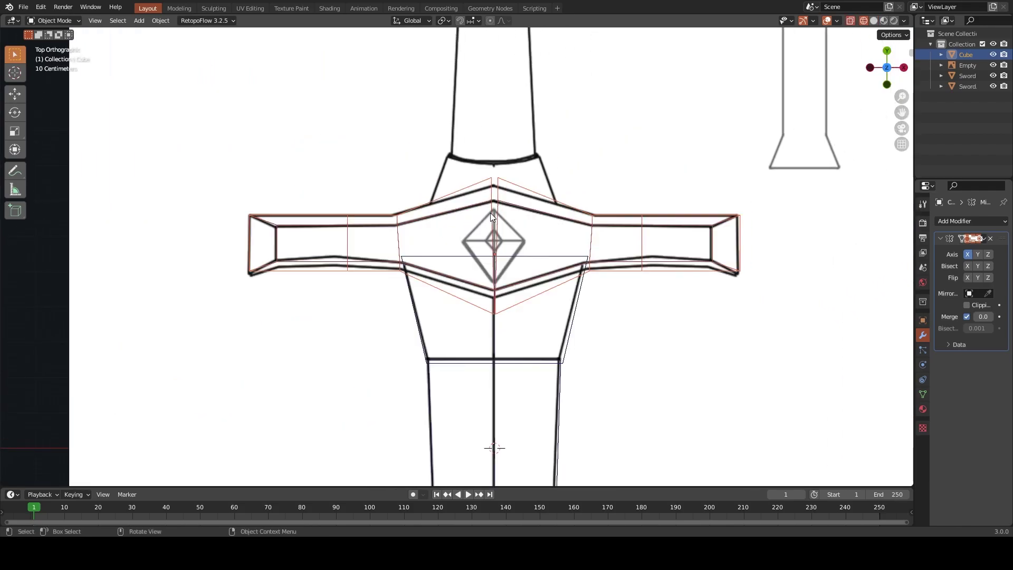
# Flatten the whole guard half slightly along Y and move the arm's outer end vertically
pyautogui.press('Tab')
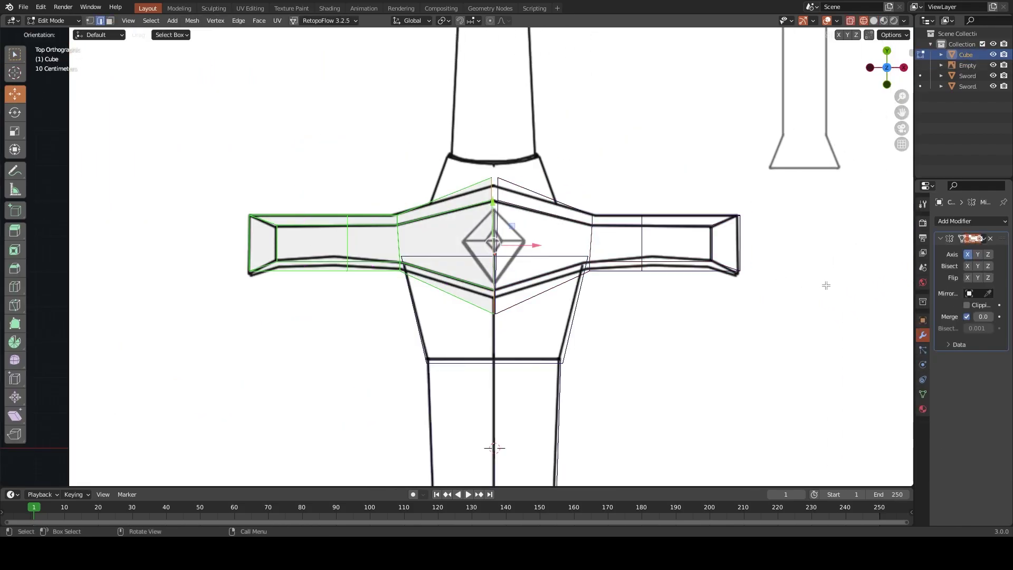
pyautogui.press('a')
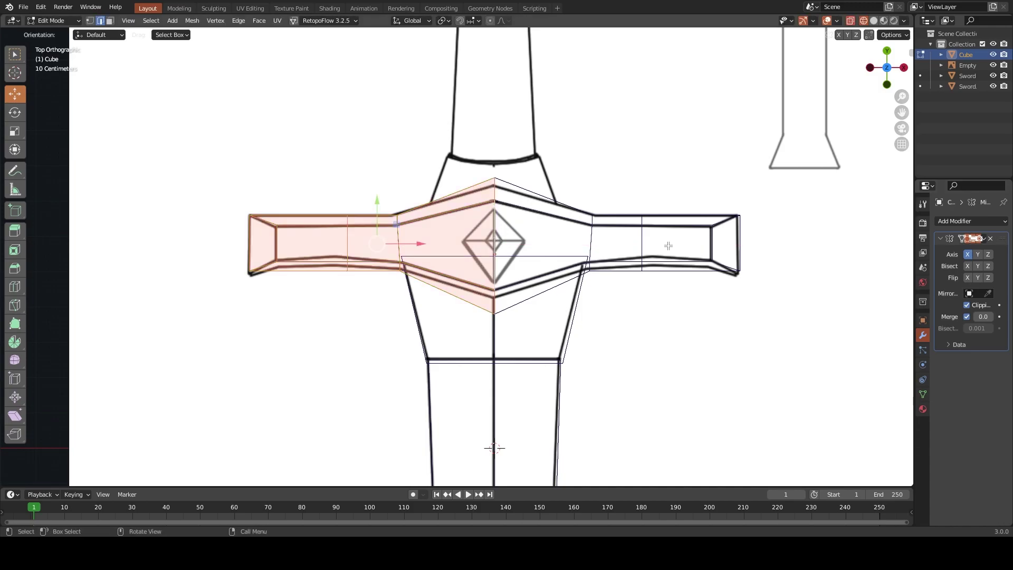
pyautogui.press('s')
pyautogui.press('y')
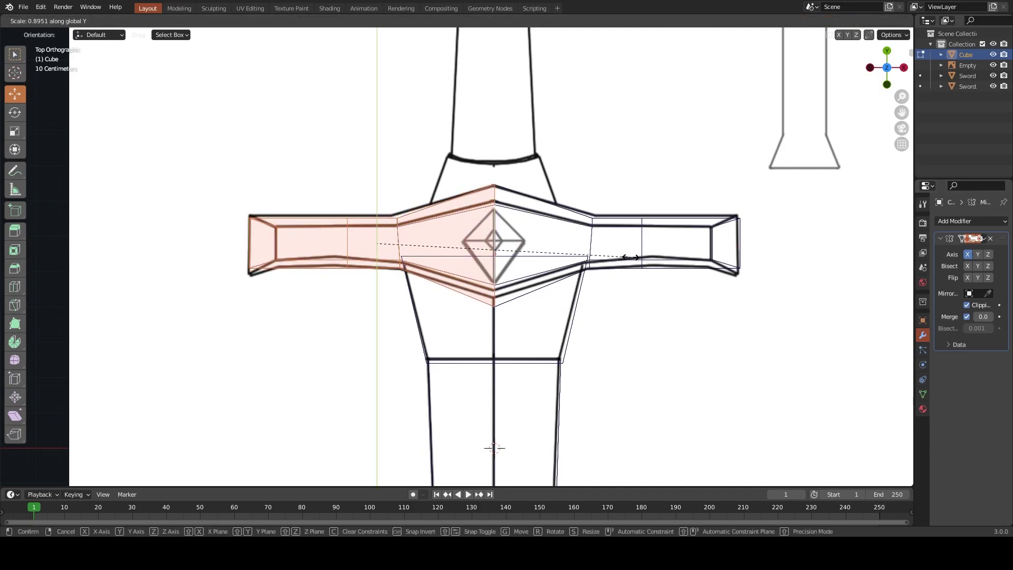
pyautogui.click(627, 255)
pyautogui.click(235, 260)
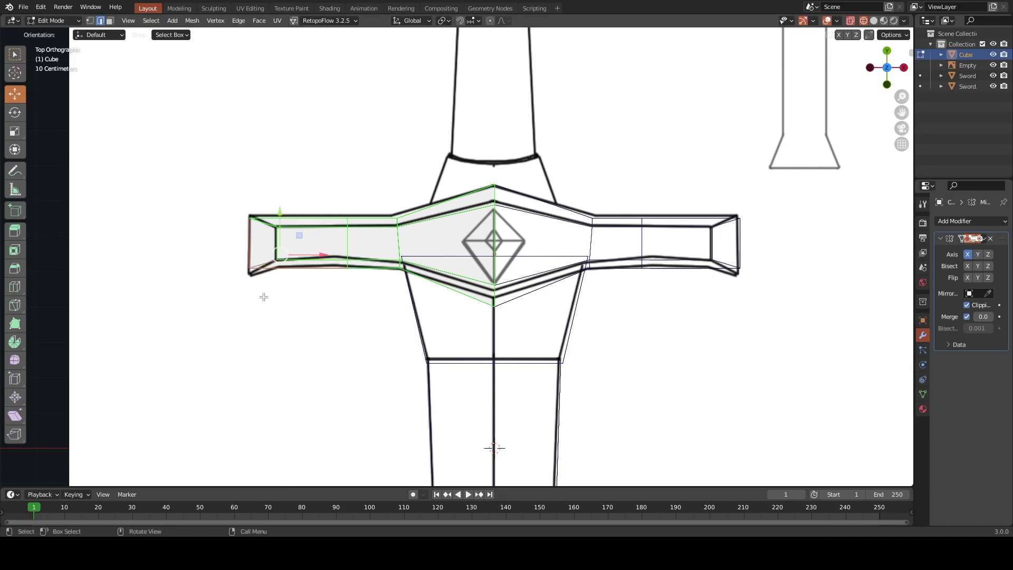
pyautogui.press('g')
pyautogui.press('y')
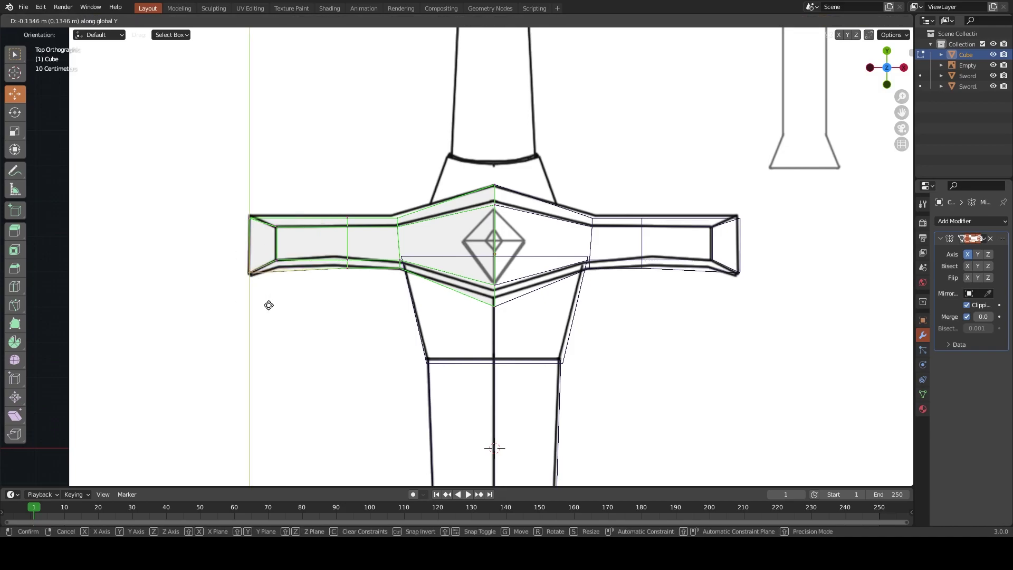
pyautogui.click(268, 305)
# Slide a new edge loop near the crossguard arm's tip
pyautogui.moveTo(257, 235); pyautogui.dragTo(255, 228)
pyautogui.press('z')
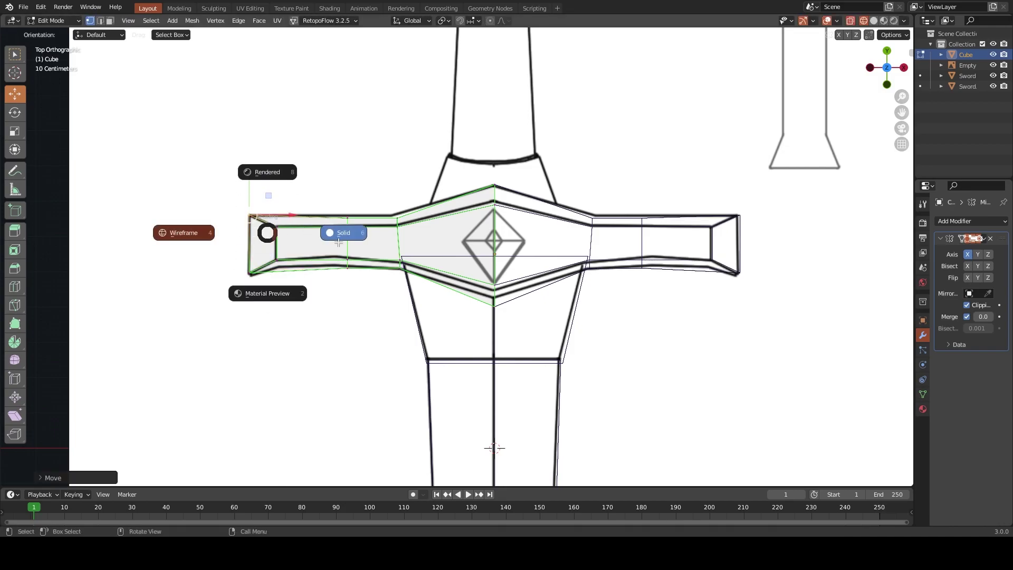
pyautogui.click(285, 226)
pyautogui.keyDown('shift'); pyautogui.moveTo(284, 226); pyautogui.dragTo(344, 229, button='middle'); pyautogui.keyUp('shift')
pyautogui.press('g')
pyautogui.press('g')
pyautogui.click(330, 229)
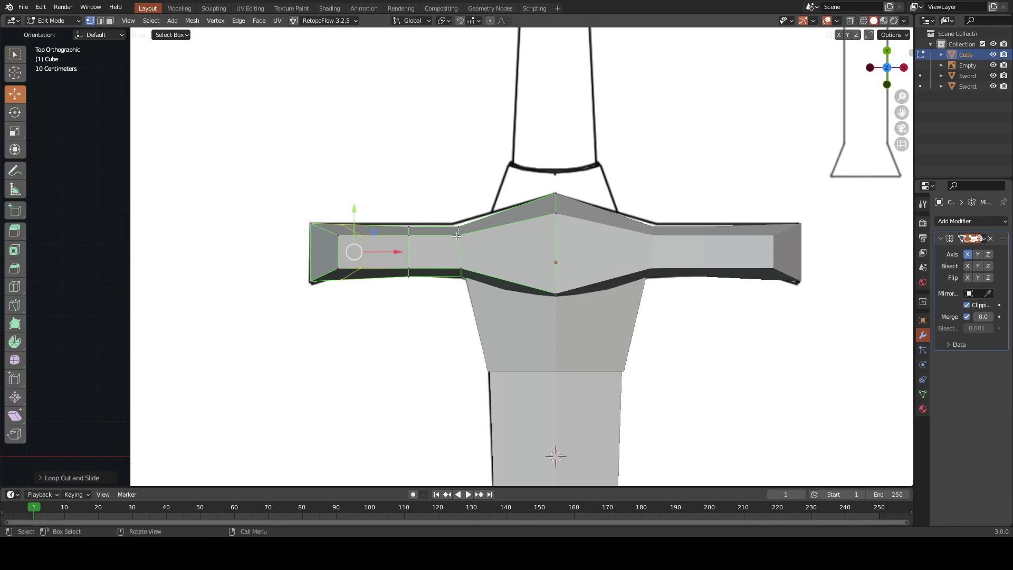
# Narrow the arm's tip along Y and move it onto the reference outline
pyautogui.hotkey('shift', 'z')
pyautogui.press('s')
pyautogui.press('y')
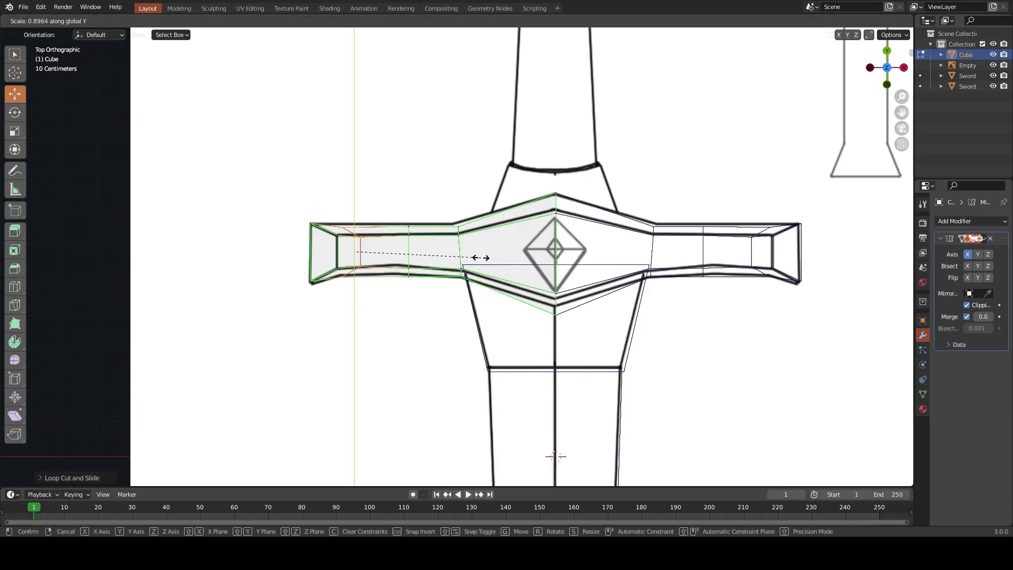
pyautogui.click(479, 257)
pyautogui.press('g')
pyautogui.press('y')
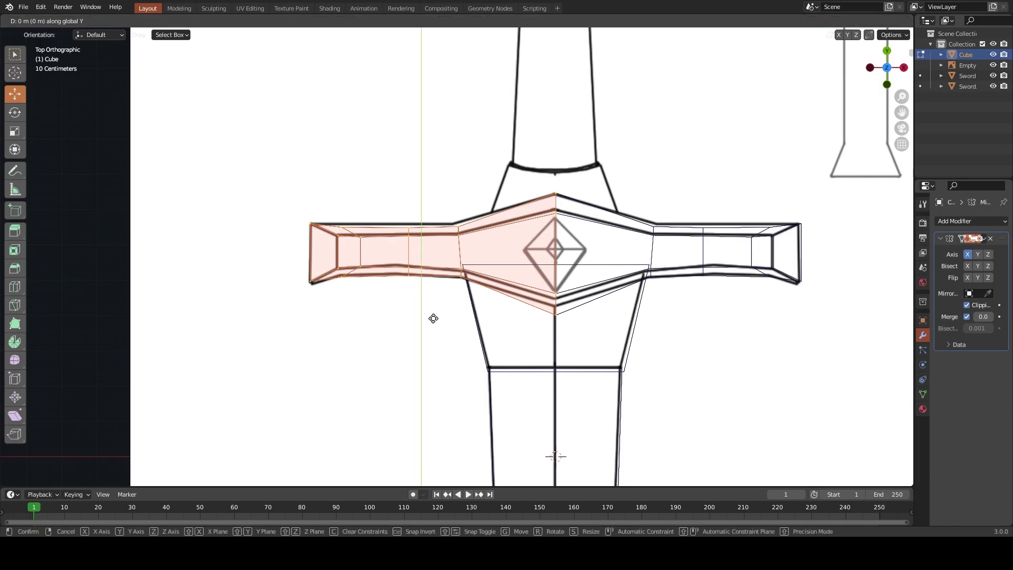
pyautogui.click(433, 304)
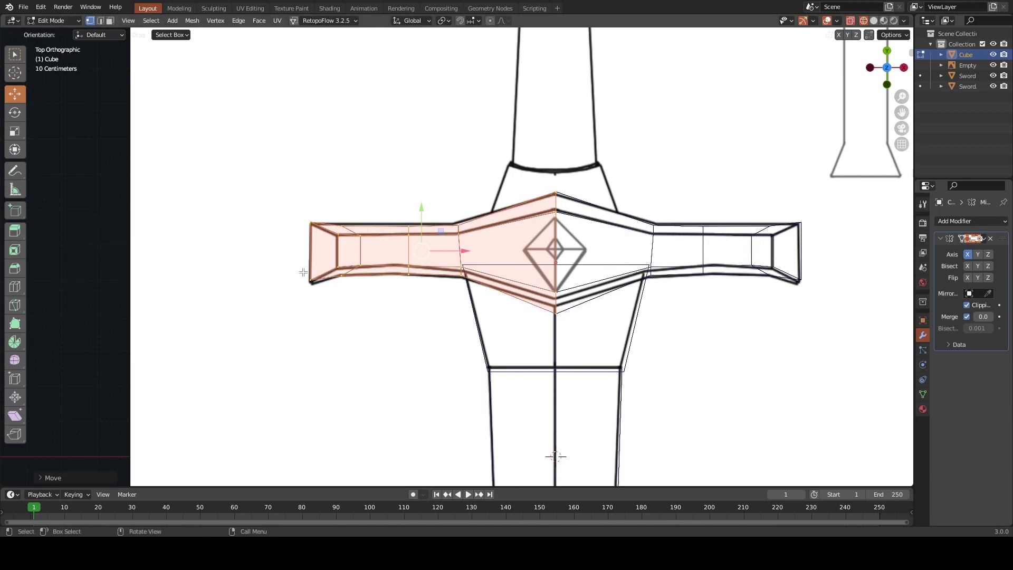
pyautogui.hotkey('shift', 'z')
# Return the sword to Object Mode and save the file
pyautogui.moveTo(443, 306); pyautogui.dragTo(514, 240, button='middle')
pyautogui.hotkey('ctrl', 'Tab')
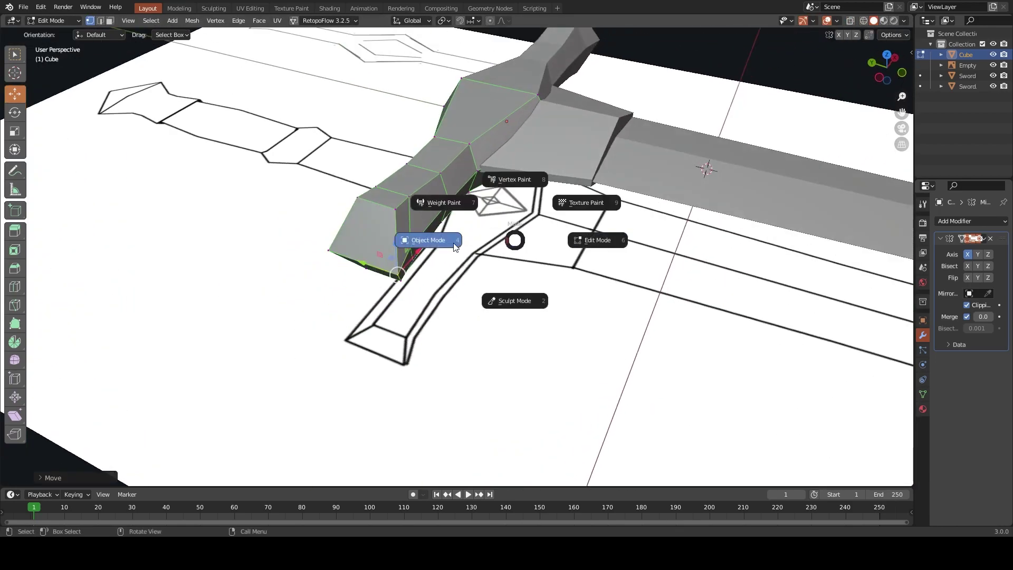
pyautogui.click(455, 247)
pyautogui.hotkey('ctrl', 's')
# Level the crossguard's top edge path by scaling it to 0 along Z
pyautogui.moveTo(508, 204)
pyautogui.mouseDown(button='middle')
pyautogui.moveTo(522, 220)
pyautogui.moveTo(369, 201)
pyautogui.mouseUp(button='middle')
pyautogui.hotkey('ctrl', 'Tab')
pyautogui.click(612, 204)
pyautogui.keyDown('ctrl'); pyautogui.click(333, 180); pyautogui.keyUp('ctrl')
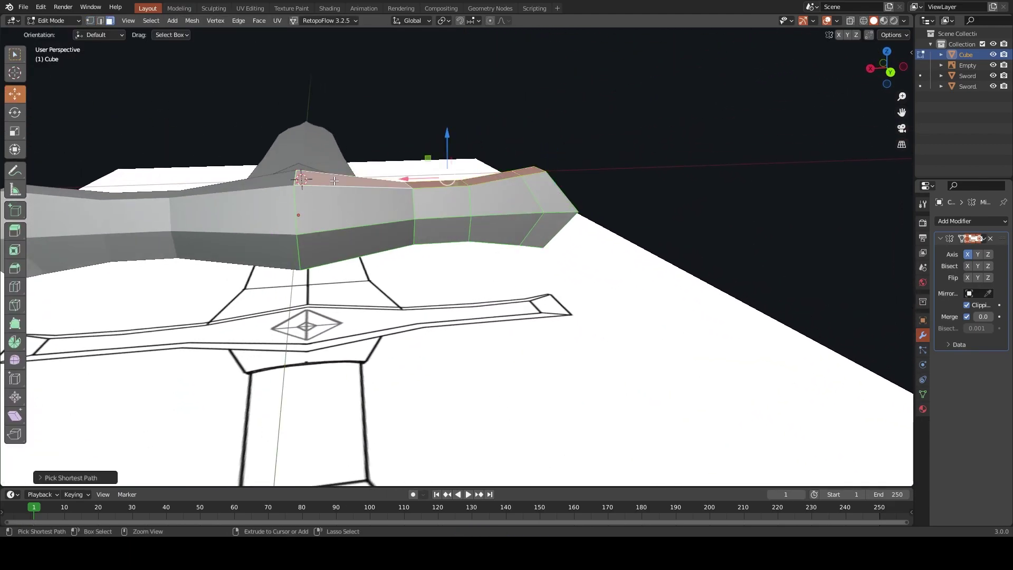
pyautogui.write('sz')
pyautogui.write('0')
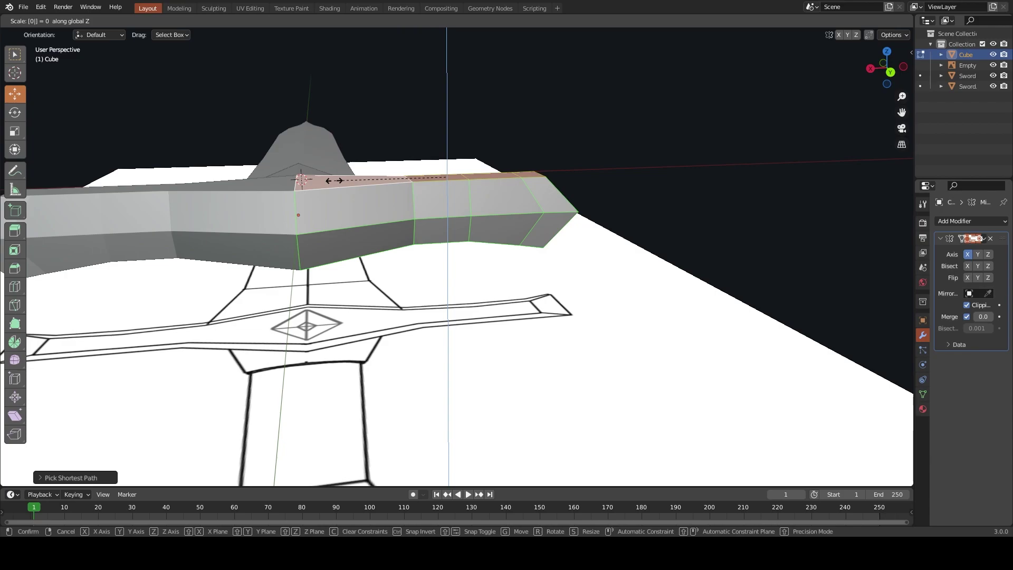
pyautogui.press('Return')
pyautogui.moveTo(334, 181); pyautogui.dragTo(451, 232, button='middle')
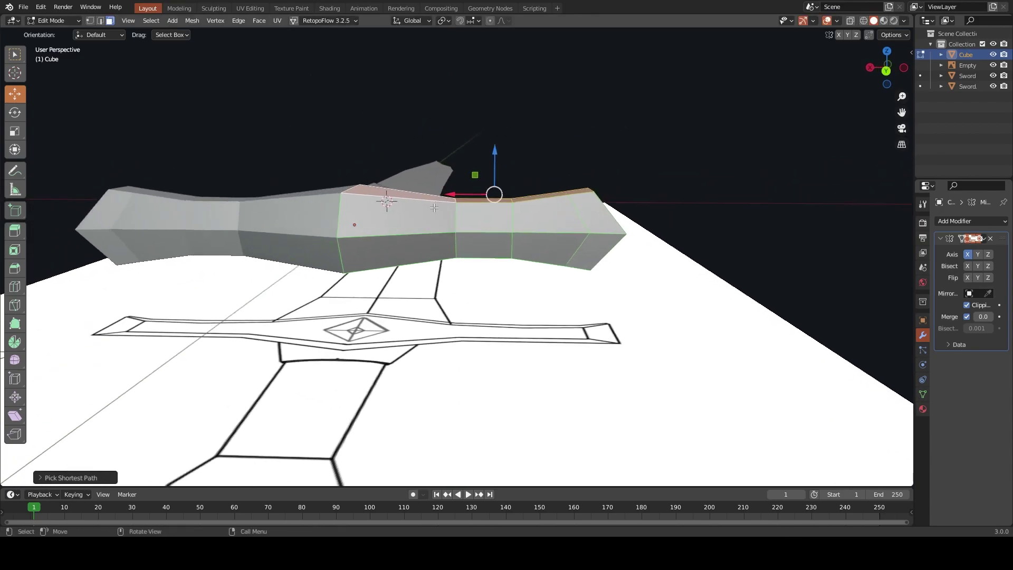
# Shade the sword smooth, enable Auto Smooth in mesh data, and save
pyautogui.press('Tab')
pyautogui.rightClick(451, 232)
pyautogui.click(451, 228)
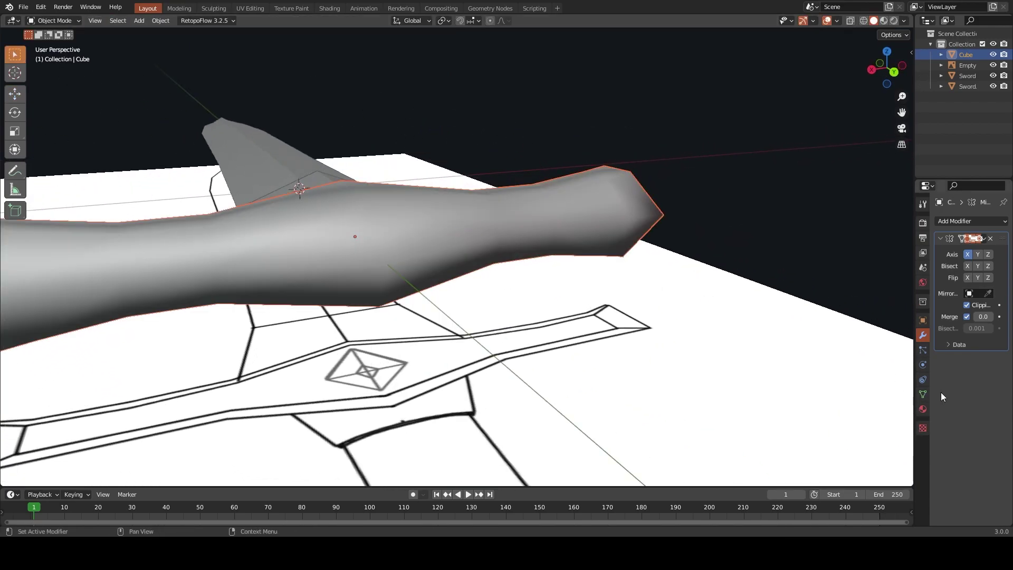
pyautogui.click(923, 394)
pyautogui.click(967, 440)
pyautogui.moveTo(854, 369)
pyautogui.mouseDown(button='middle')
pyautogui.moveTo(689, 251)
pyautogui.moveTo(574, 201)
pyautogui.moveTo(573, 178)
pyautogui.moveTo(468, 247)
pyautogui.mouseUp(button='middle')
pyautogui.hotkey('ctrl', 's')
# Mark the grip's upper edges as sharp
pyautogui.press('Tab')
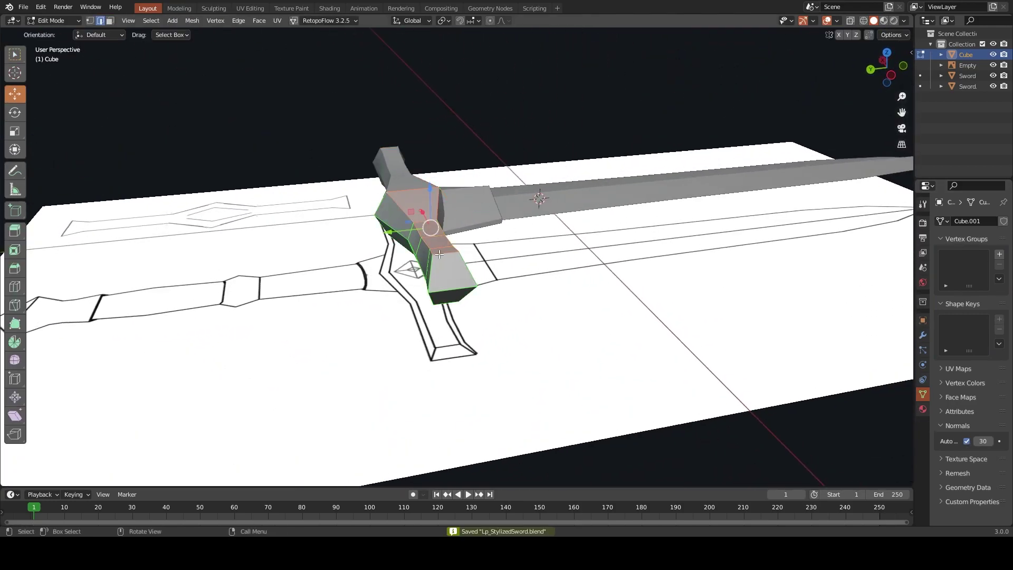
pyautogui.keyDown('ctrl'); pyautogui.click(419, 212); pyautogui.keyUp('ctrl')
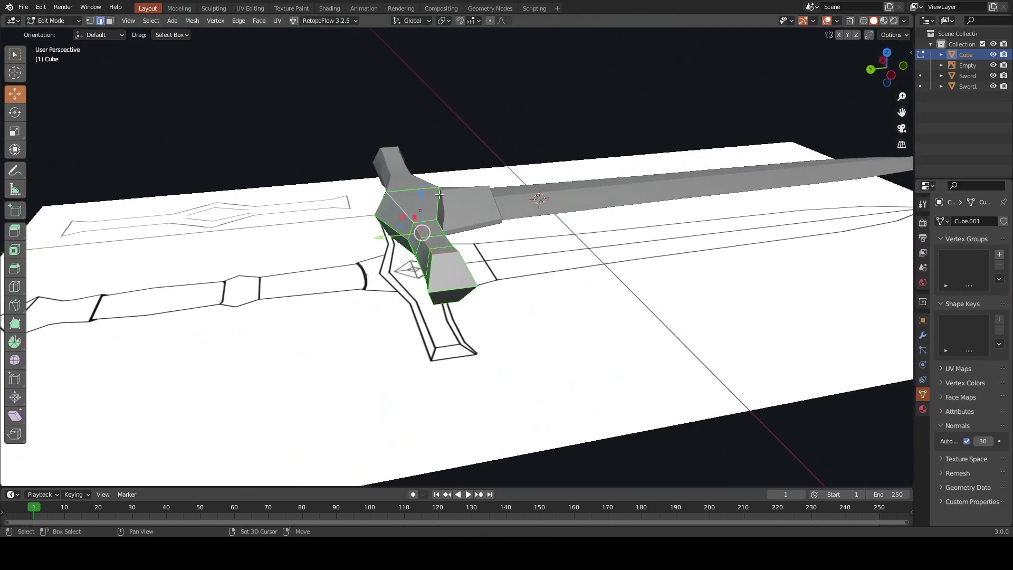
pyautogui.rightClick(447, 261)
pyautogui.click(441, 258)
# Mark the handle's lower and upper edge loops as sharp
pyautogui.moveTo(440, 259); pyautogui.dragTo(439, 252, button='middle')
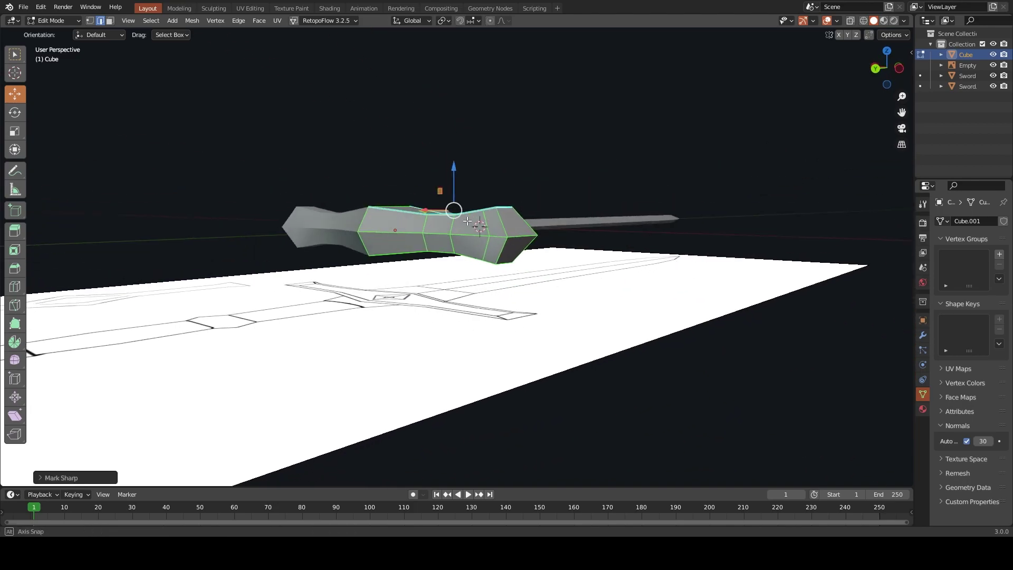
pyautogui.keyDown('ctrl'); pyautogui.click(439, 252); pyautogui.keyUp('ctrl')
pyautogui.scroll(2, 439, 252)
pyautogui.rightClick(439, 252)
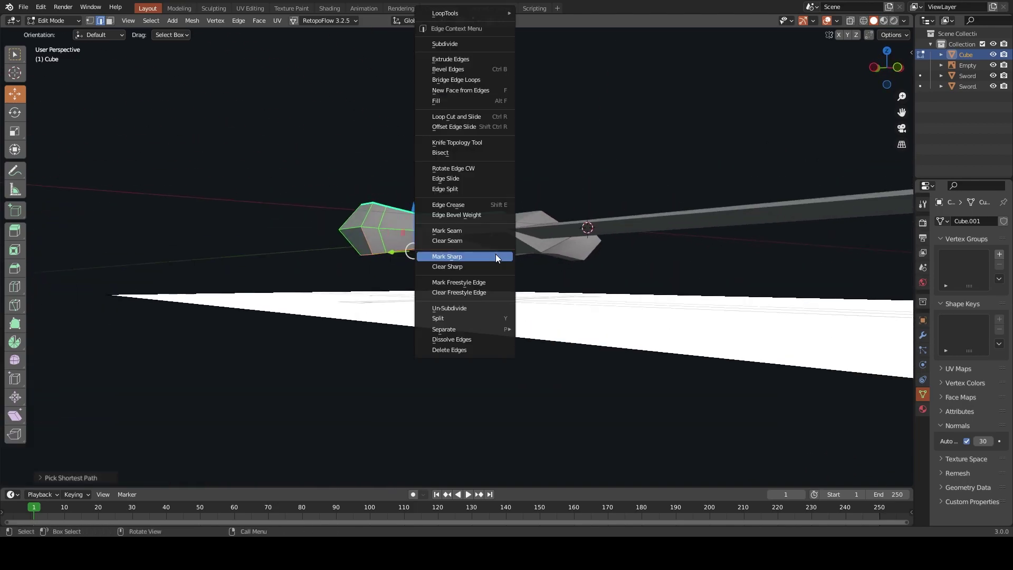
pyautogui.click(439, 253)
pyautogui.moveTo(439, 253)
pyautogui.mouseDown(button='middle')
pyautogui.moveTo(545, 218)
pyautogui.moveTo(533, 233)
pyautogui.moveTo(469, 244)
pyautogui.mouseUp(button='middle')
pyautogui.scroll(2, 546, 217)
pyautogui.rightClick(469, 244)
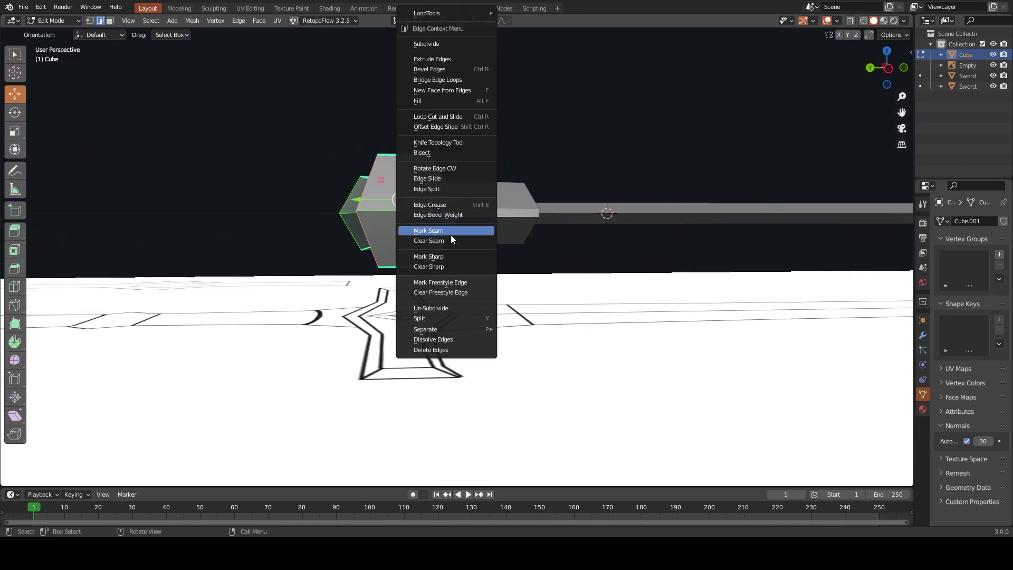
pyautogui.click(452, 258)
# Mark the crossguard edges as sharp and save the sword file
pyautogui.press('Tab')
pyautogui.moveTo(364, 244); pyautogui.dragTo(678, 195, button='middle')
pyautogui.hotkey('ctrl', 's')
pyautogui.scroll(3, 567, 294)
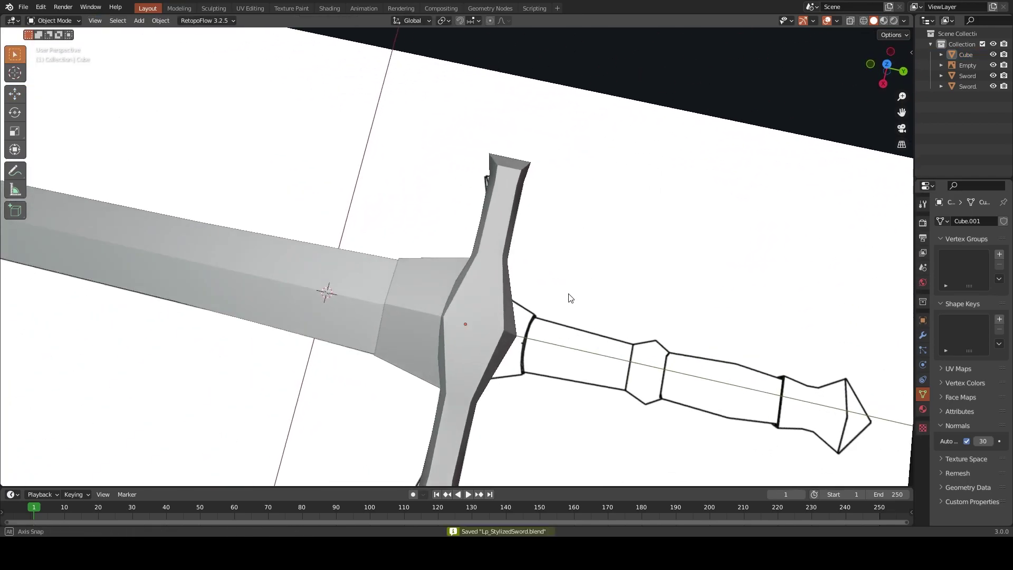
pyautogui.hotkey('ctrl', 'Tab')
pyautogui.click(671, 324)
pyautogui.moveTo(671, 324); pyautogui.dragTo(395, 260, button='middle')
pyautogui.rightClick(362, 260)
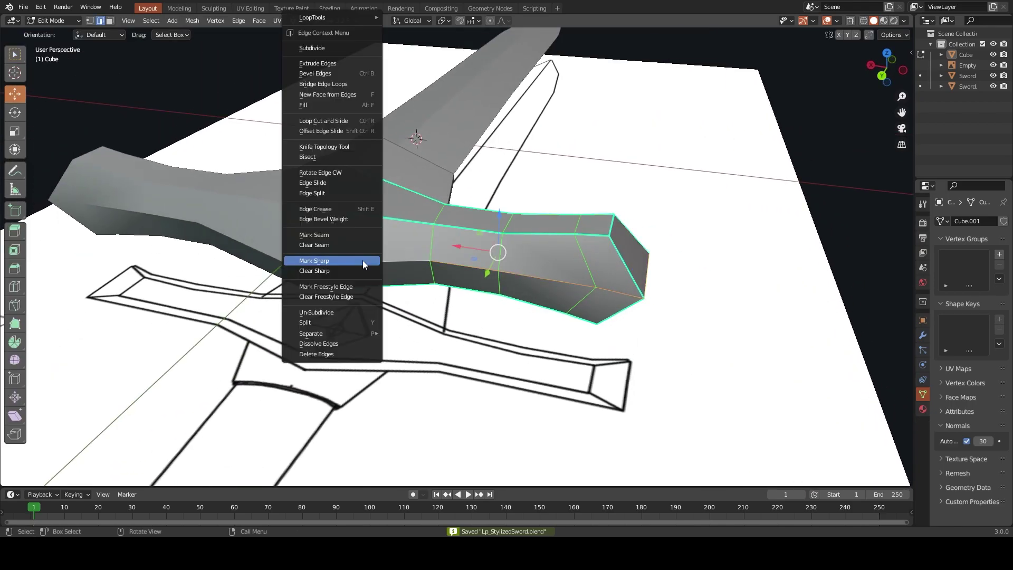
pyautogui.click(362, 260)
pyautogui.press('Tab')
pyautogui.moveTo(316, 261)
pyautogui.mouseDown(button='middle')
pyautogui.moveTo(726, 288)
pyautogui.moveTo(534, 248)
pyautogui.mouseUp(button='middle')
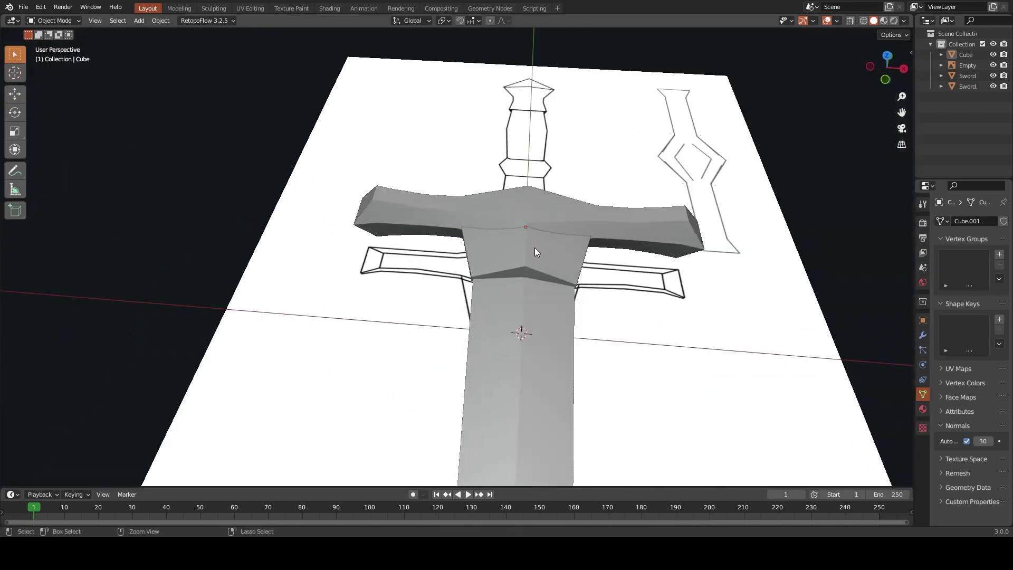
pyautogui.hotkey('ctrl', 's')
# Switch to top view and frame the crossguard
pyautogui.press('KP_7')
pyautogui.scroll(-2, 527, 253)
pyautogui.scroll(4, 527, 275)
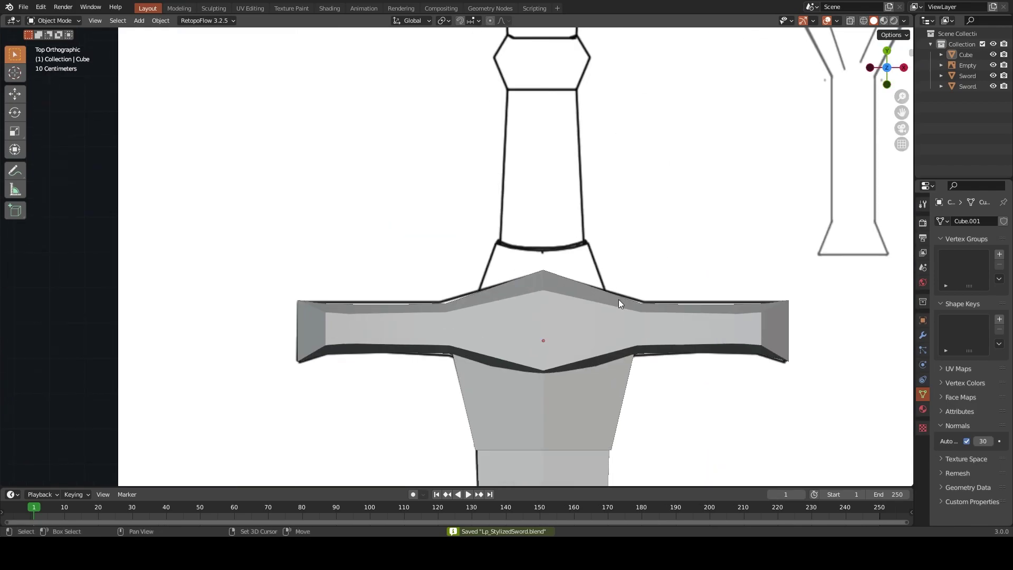
pyautogui.moveTo(618, 299)
pyautogui.keyDown('shift'); pyautogui.mouseDown(button='middle')
pyautogui.moveTo(454, 235)
pyautogui.moveTo(504, 246)
pyautogui.mouseUp(button='middle'); pyautogui.keyUp('shift')
# Add a cylinder, undo the stray one, and frame the whole sword
pyautogui.hotkey('shift', 'a')
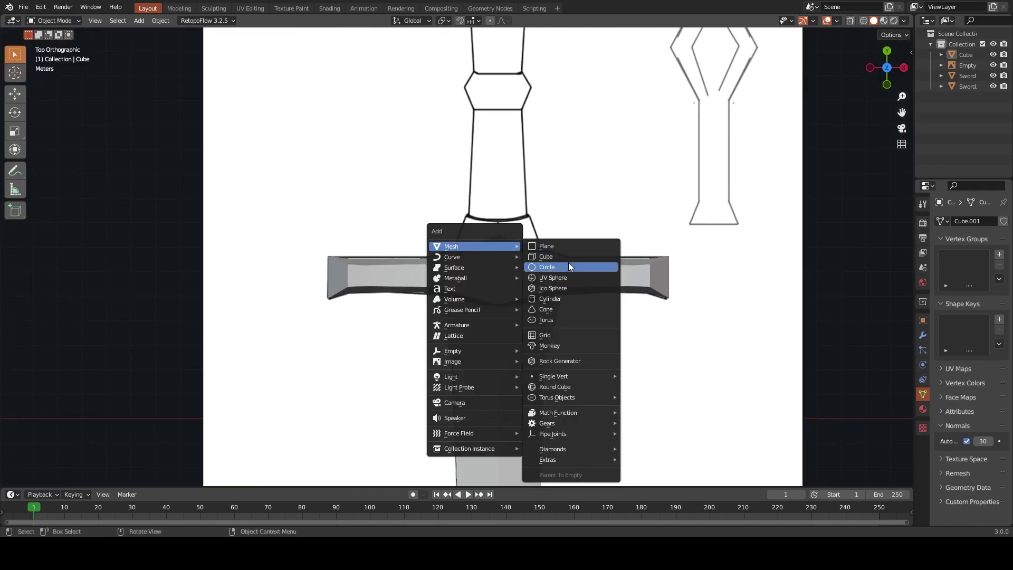
pyautogui.click(566, 298)
pyautogui.click(60, 478)
pyautogui.click(138, 352)
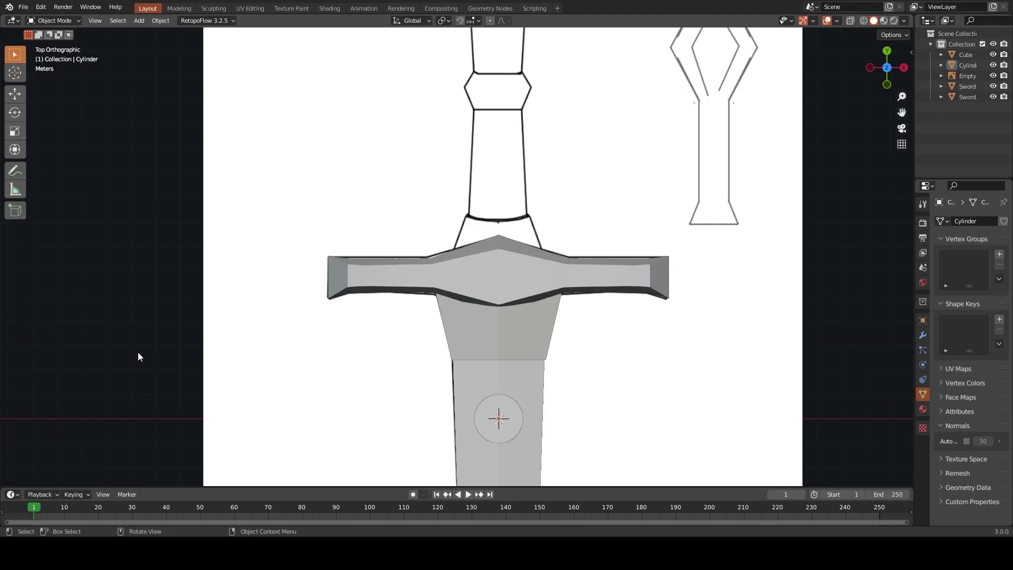
pyautogui.hotkey('ctrl', 'z')
pyautogui.hotkey('ctrl', 'z')
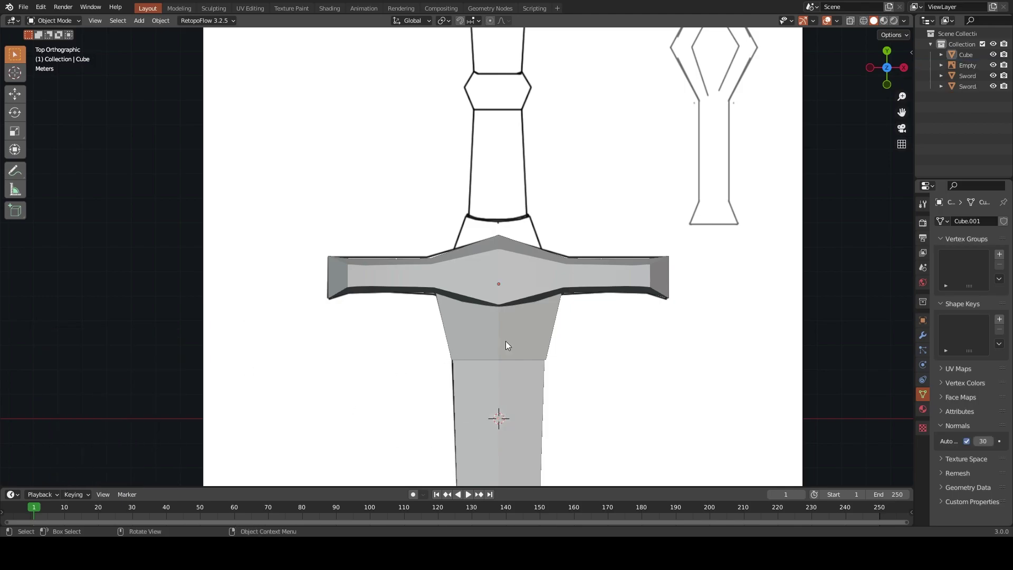
pyautogui.hotkey('shift', 'a')
pyautogui.press('Escape')
pyautogui.press('Home')
pyautogui.scroll(3, 549, 201)
# Add a new cylinder, rotate it 90° on X, and move it to the grip-guard joint
pyautogui.hotkey('shift', 'a')
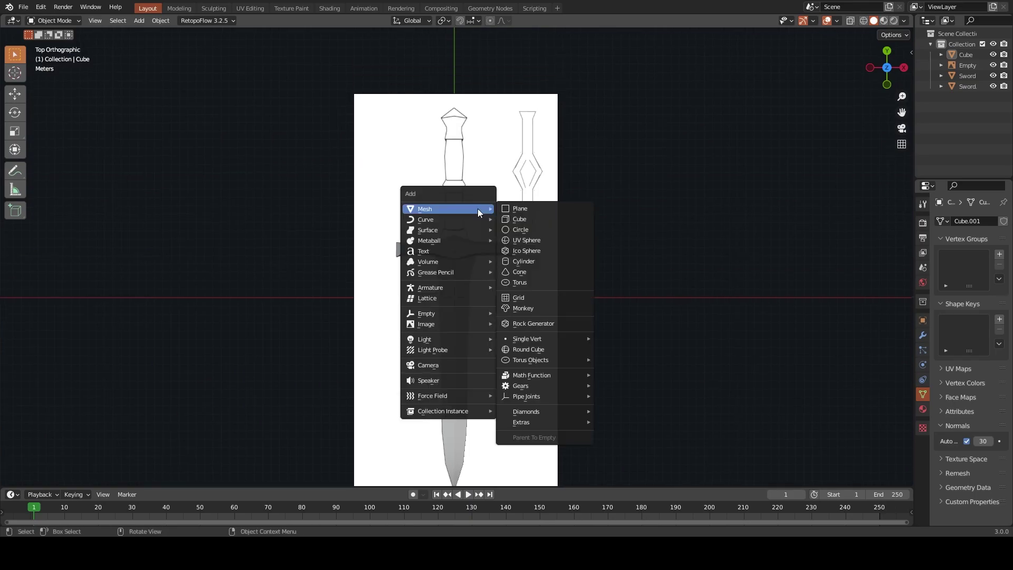
pyautogui.click(542, 260)
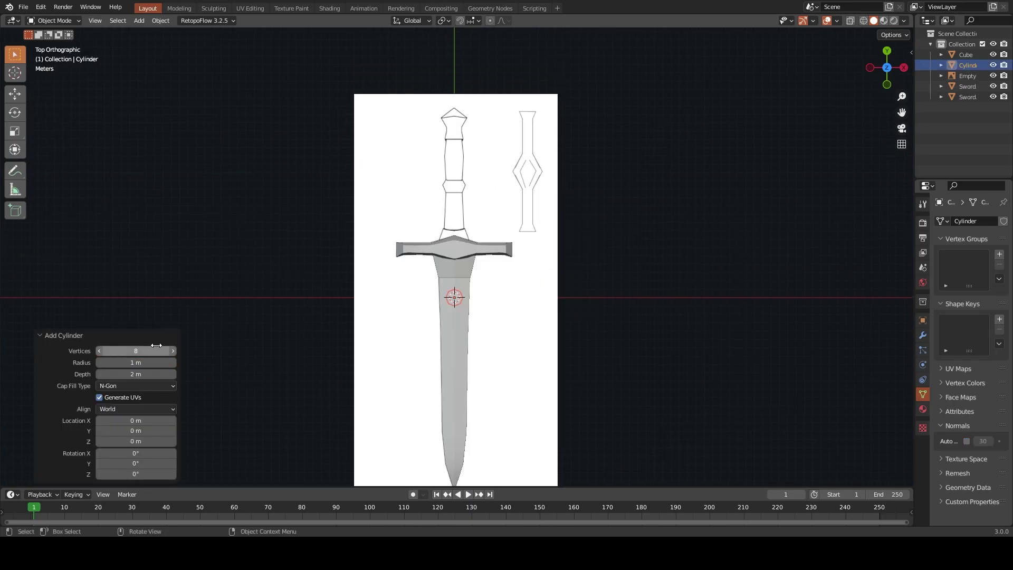
pyautogui.scroll(4, 625, 235)
pyautogui.press('r')
pyautogui.press('x')
pyautogui.write('90')
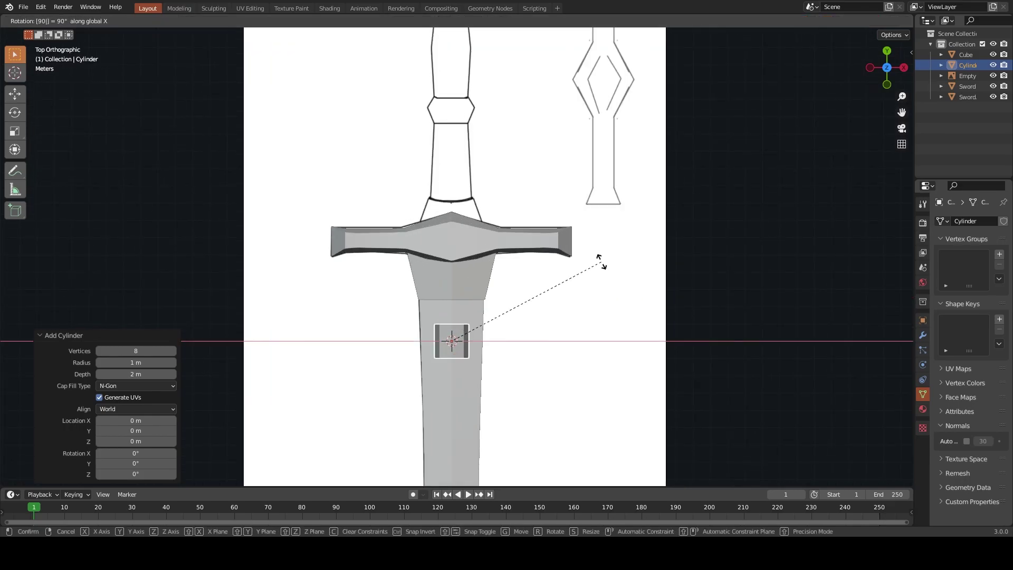
pyautogui.press('Return')
pyautogui.press('g')
pyautogui.press('y')
pyautogui.click(588, 229)
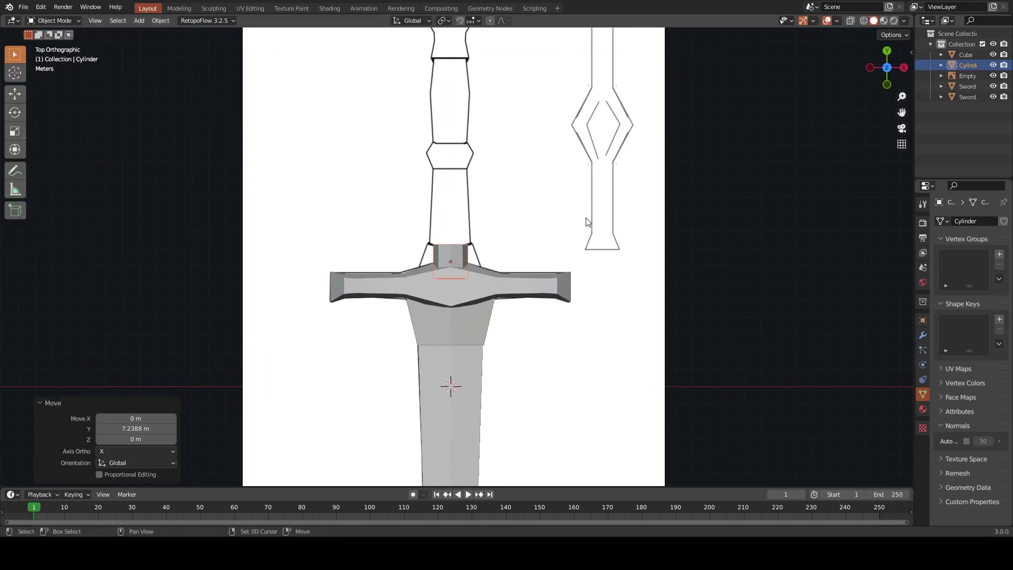
pyautogui.hotkey('shift', 'z')
# In see-through edit mode, widen the cylinder's selected faces along X
pyautogui.press('KP_Decimal')
pyautogui.press('Tab')
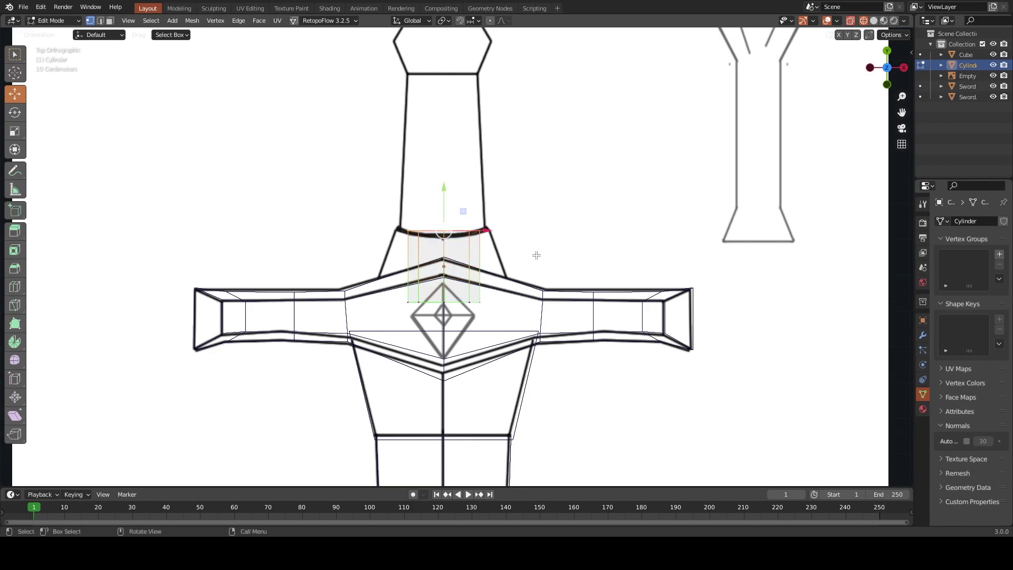
pyautogui.press('s')
pyautogui.press('x')
pyautogui.click(571, 253)
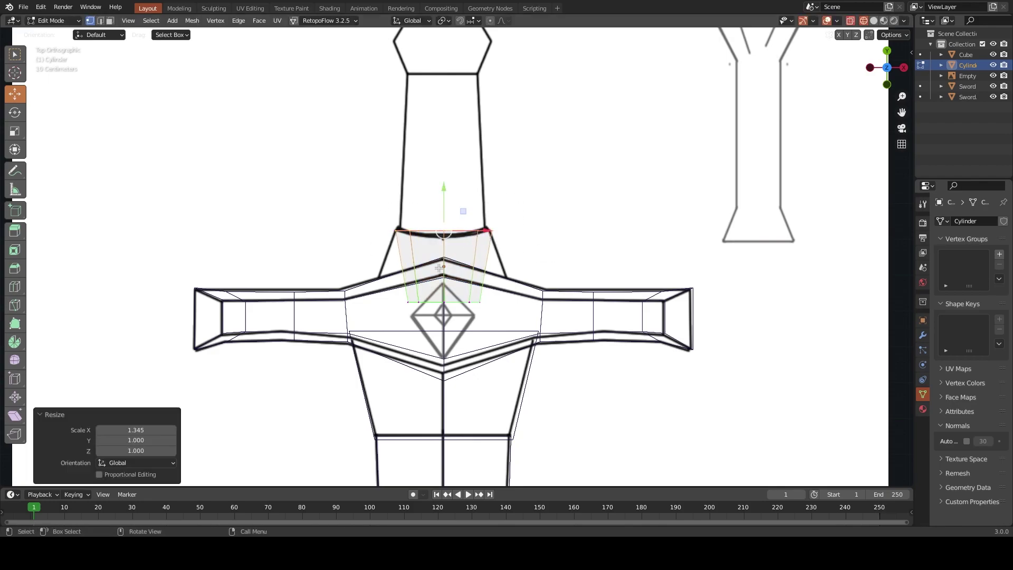
pyautogui.press('s')
pyautogui.press('x')
pyautogui.click(588, 313)
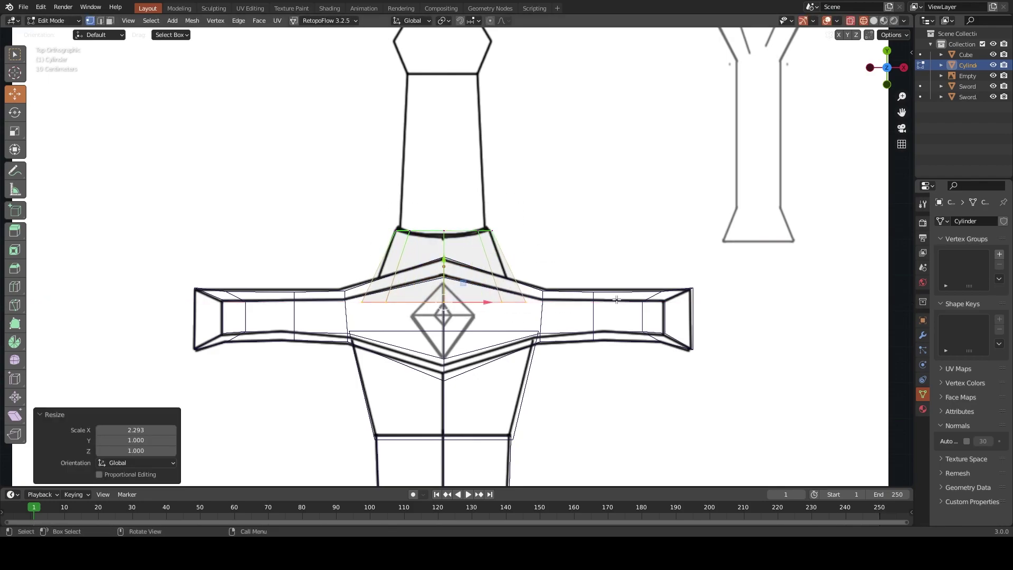
# Raise the trapezoid's bottom vertices along Y and narrow them along X
pyautogui.moveTo(574, 328); pyautogui.dragTo(573, 328)
pyautogui.press('g')
pyautogui.press('y')
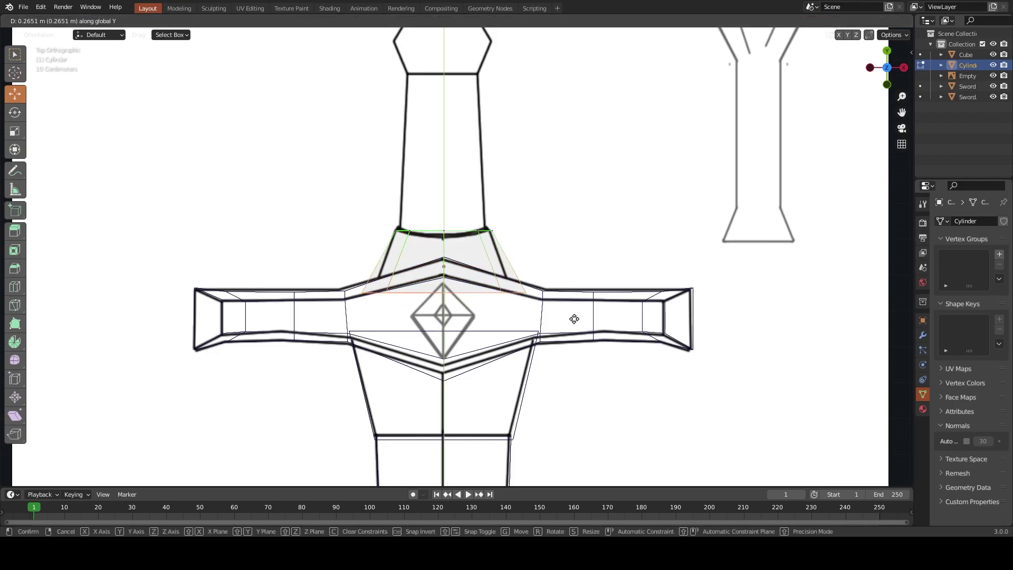
pyautogui.click(570, 314)
pyautogui.press('s')
pyautogui.press('x')
pyautogui.click(549, 310)
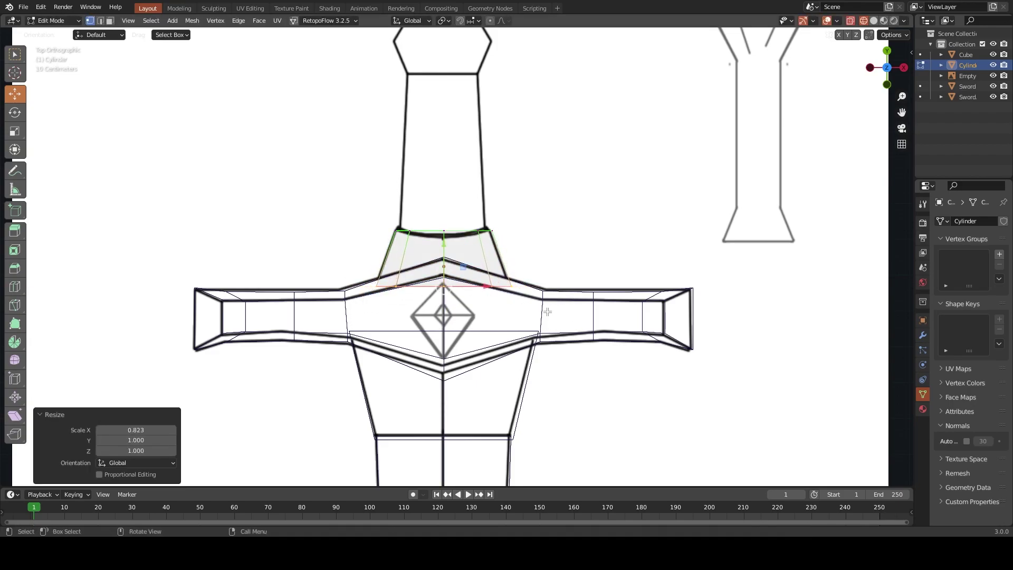
# Select the linked end section and scale it to 1.2 along Z
pyautogui.moveTo(549, 310)
pyautogui.mouseDown(button='middle')
pyautogui.moveTo(491, 245)
pyautogui.moveTo(456, 273)
pyautogui.mouseUp(button='middle')
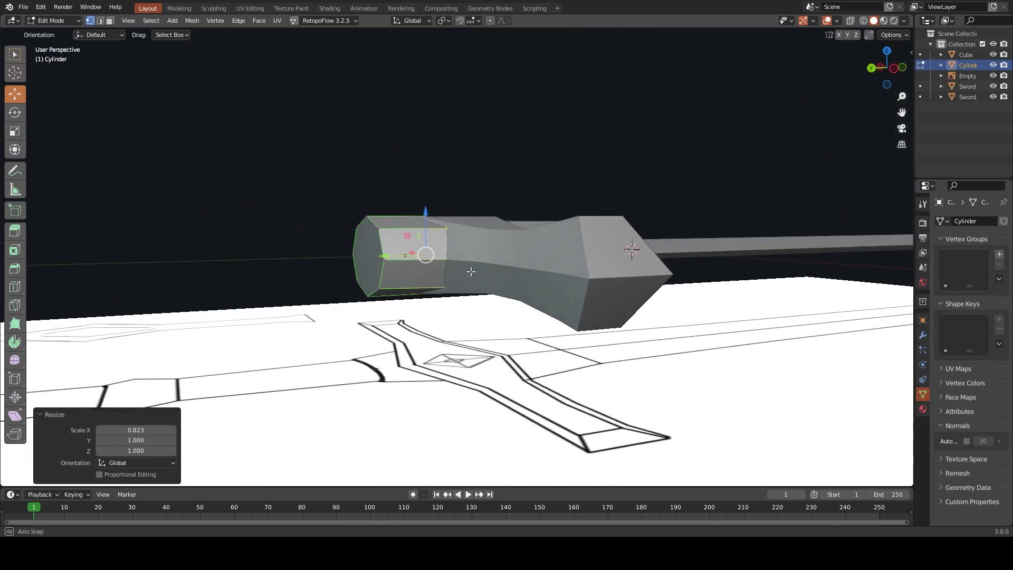
pyautogui.press('l')
pyautogui.press('s')
pyautogui.press('z')
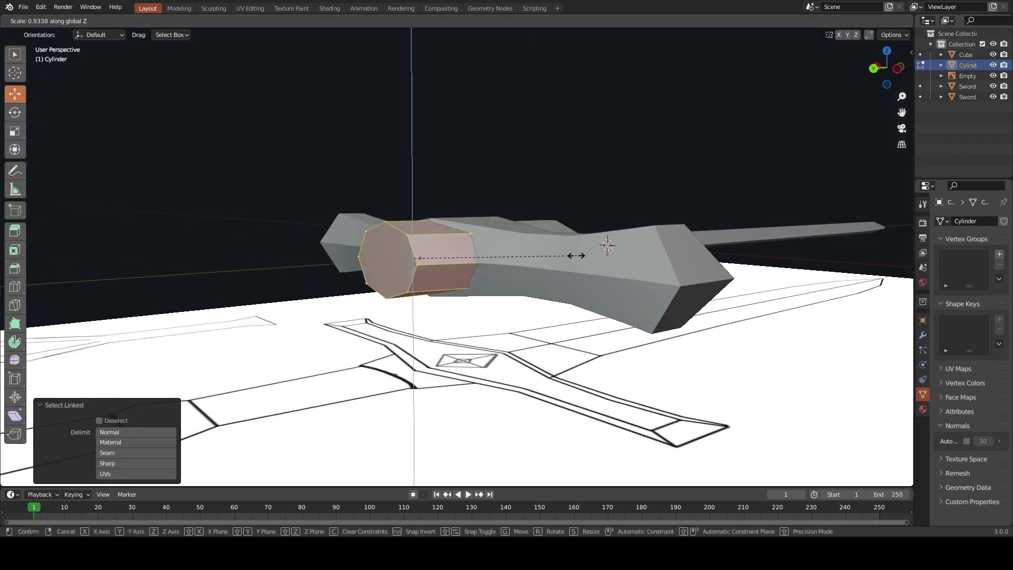
pyautogui.click(552, 262)
pyautogui.moveTo(552, 262); pyautogui.dragTo(507, 253, button='middle')
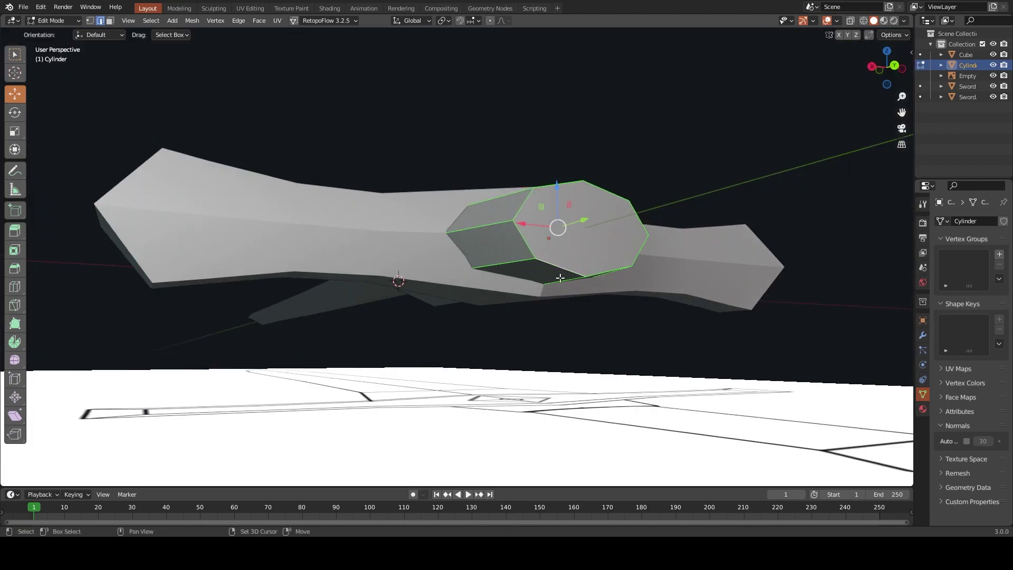
pyautogui.moveTo(566, 270)
pyautogui.mouseDown(button='middle')
pyautogui.moveTo(560, 260)
pyautogui.moveTo(615, 294)
pyautogui.moveTo(561, 318)
pyautogui.moveTo(591, 300)
pyautogui.moveTo(540, 292)
pyautogui.moveTo(667, 312)
pyautogui.mouseUp(button='middle')
pyautogui.press('s')
pyautogui.press('z')
pyautogui.click(624, 298)
# Save, then extrude the cylinder's end face and scale it in as an inset
pyautogui.press('Tab')
pyautogui.hotkey('ctrl', 's')
pyautogui.press('Tab')
pyautogui.press('e')
pyautogui.rightClick(666, 312)
pyautogui.press('s')
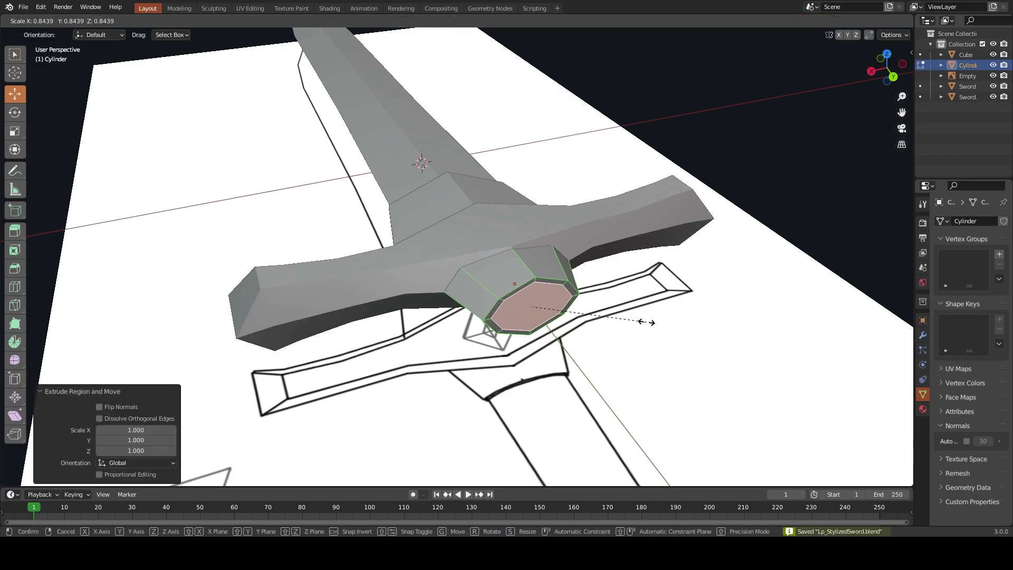
pyautogui.click(644, 321)
pyautogui.press('KP_Decimal')
# Extrude the inset face again, sink it inward along Y, and shrink it
pyautogui.press('e')
pyautogui.rightClick(565, 274)
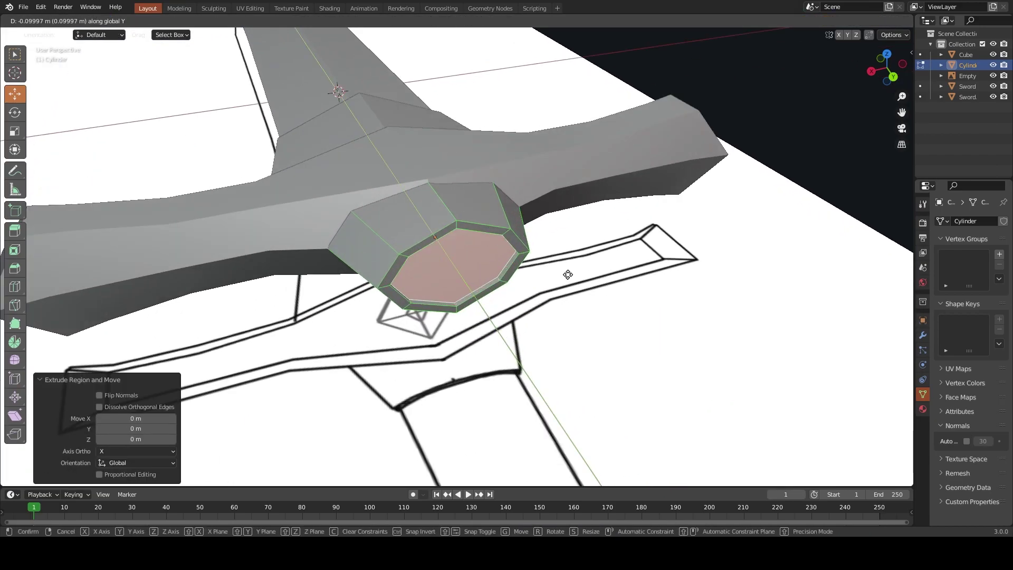
pyautogui.press('g')
pyautogui.press('y')
pyautogui.click(564, 270)
pyautogui.moveTo(564, 270)
pyautogui.mouseDown(button='middle')
pyautogui.moveTo(474, 211)
pyautogui.moveTo(538, 271)
pyautogui.mouseUp(button='middle')
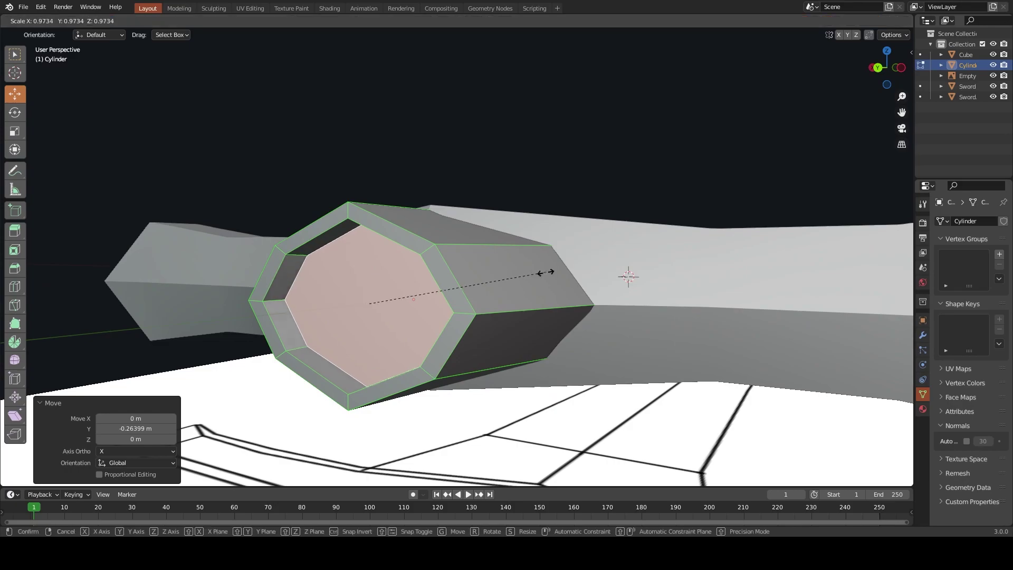
pyautogui.press('s')
pyautogui.click(537, 278)
pyautogui.press('KP_Decimal')
# Delete the recessed centre face and save the sword file
pyautogui.rightClick(443, 291)
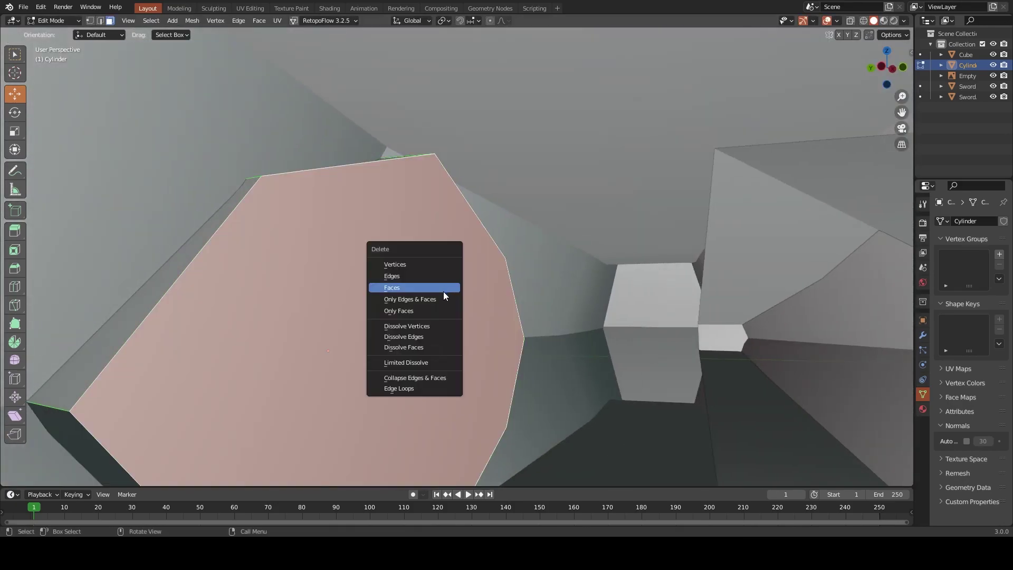
pyautogui.press('Escape')
pyautogui.hotkey('ctrl', 'Tab')
pyautogui.click(534, 304)
pyautogui.scroll(-5, 533, 304)
pyautogui.hotkey('ctrl', 's')
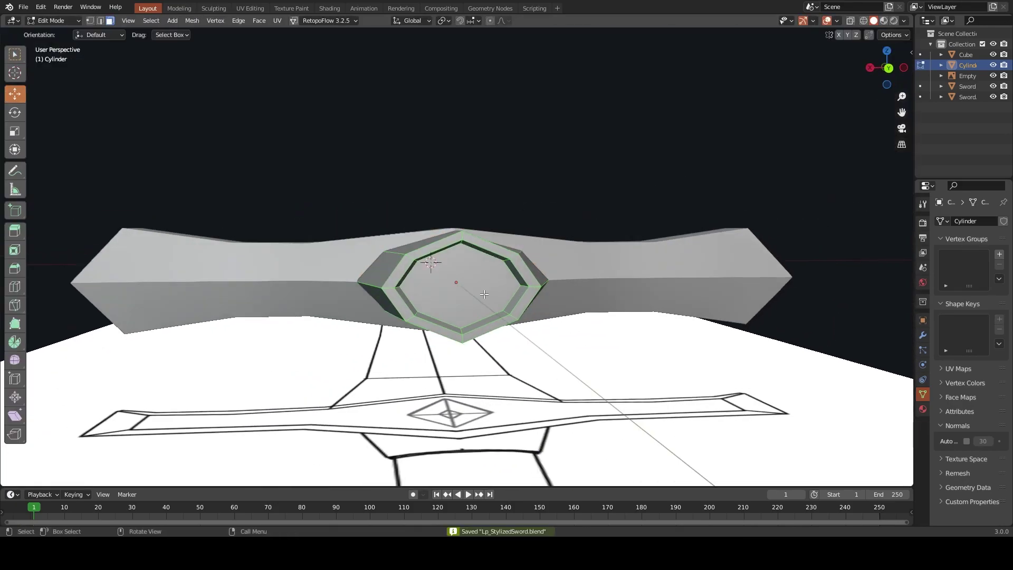
# Orbit around the guard to inspect the new recessed ring
pyautogui.moveTo(486, 297)
pyautogui.mouseDown(button='middle')
pyautogui.moveTo(545, 300)
pyautogui.moveTo(529, 293)
pyautogui.mouseUp(button='middle')
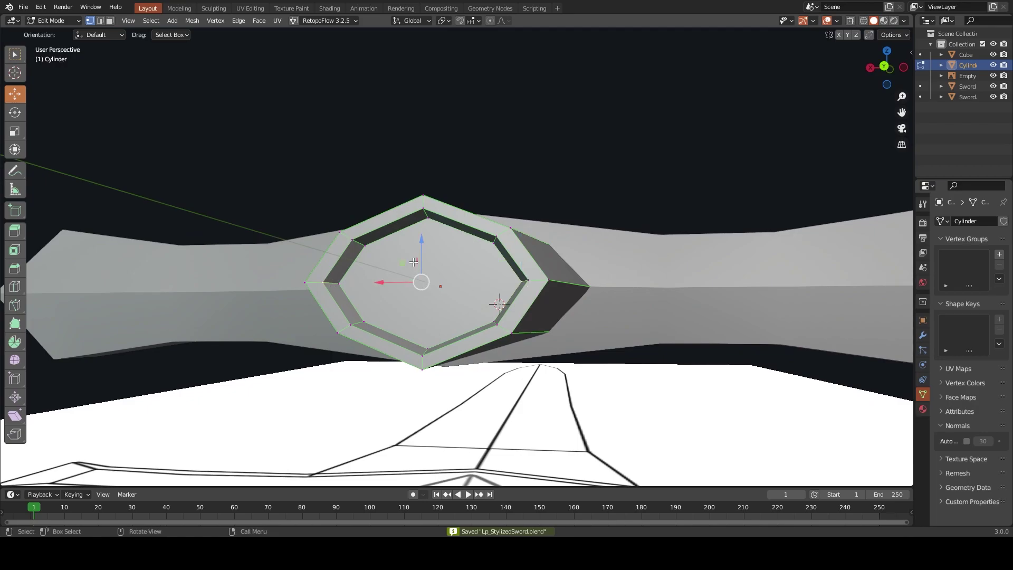
pyautogui.moveTo(436, 344); pyautogui.dragTo(408, 306, button='middle')
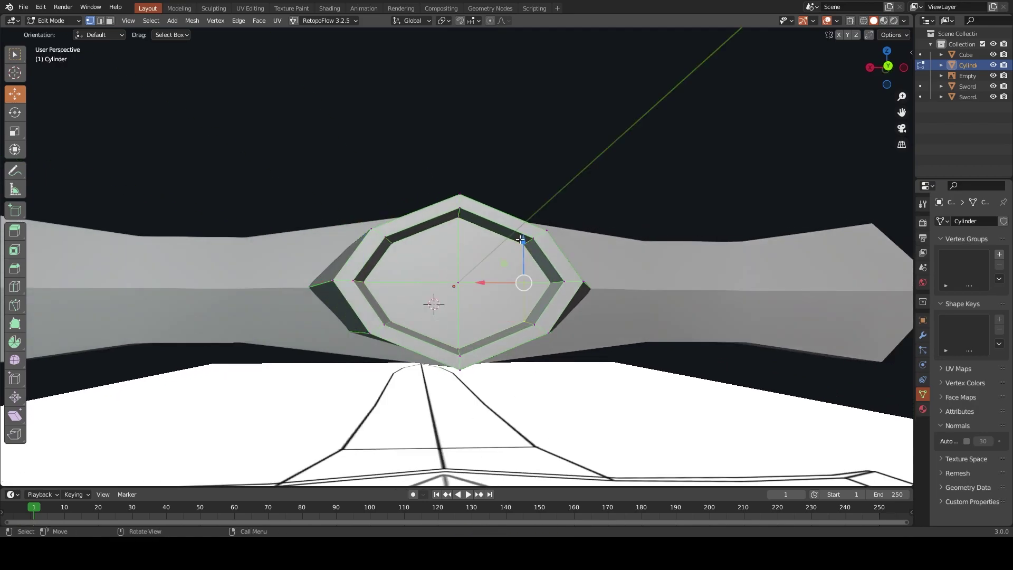
pyautogui.moveTo(392, 319); pyautogui.dragTo(593, 359, button='middle')
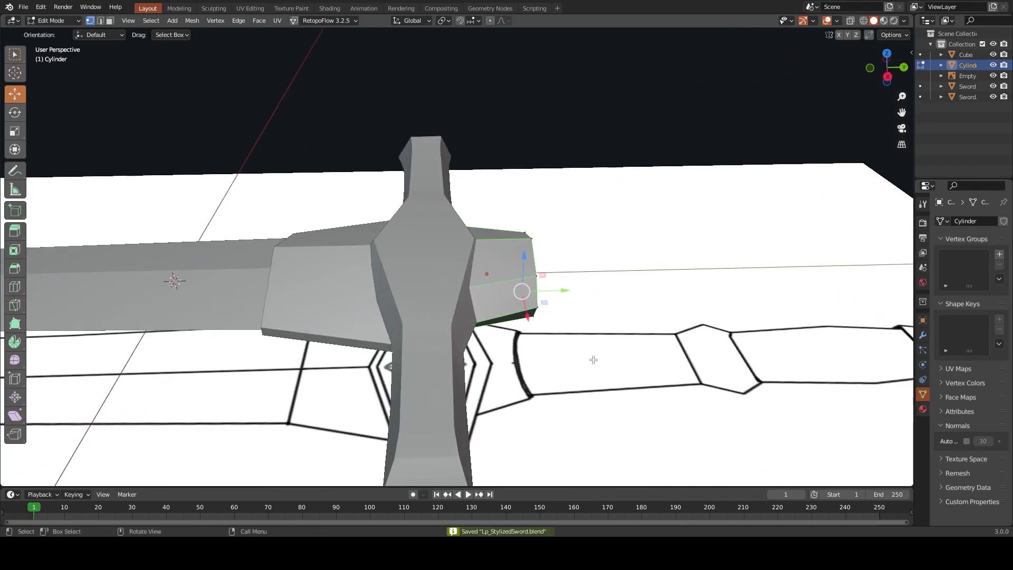
pyautogui.moveTo(594, 360); pyautogui.dragTo(539, 316, button='middle')
pyautogui.moveTo(490, 288); pyautogui.dragTo(426, 266, button='middle')
pyautogui.press('c')
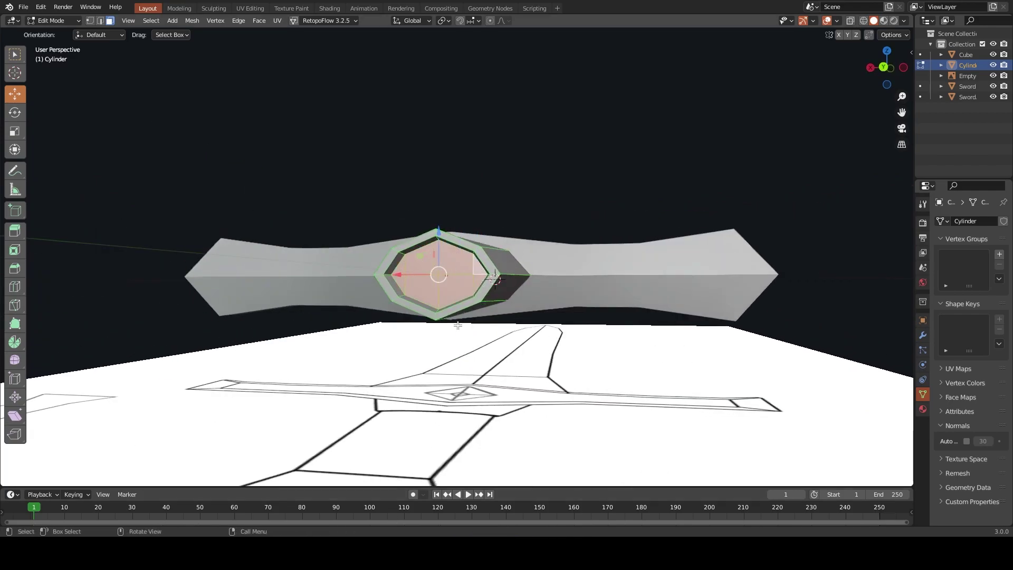
pyautogui.keyDown('alt'); pyautogui.moveTo(457, 326); pyautogui.dragTo(578, 215, button='middle'); pyautogui.keyUp('alt')
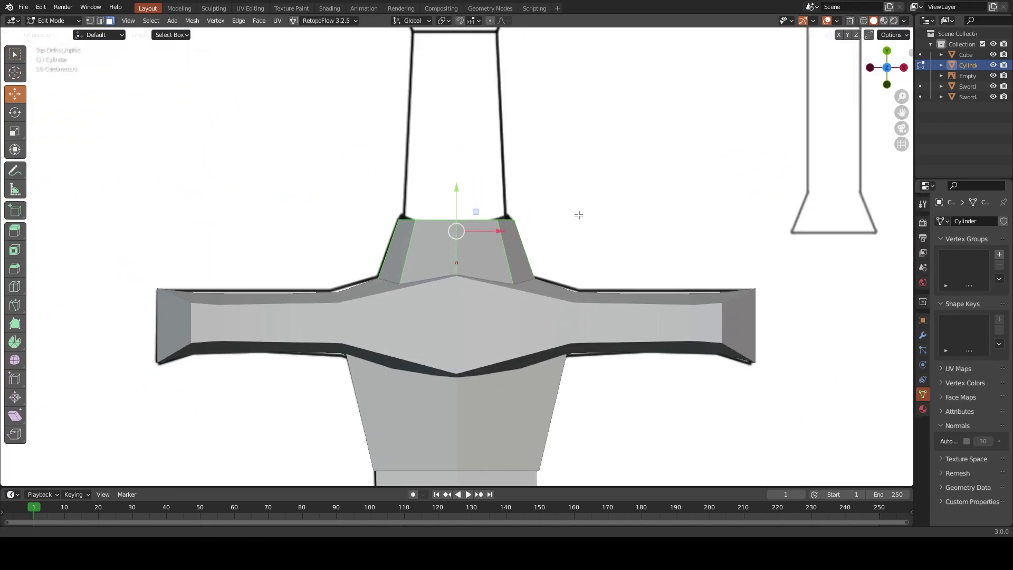
# Extrude the grip's top faces up along Y to 4.6 m, following the reference
pyautogui.keyDown('shift'); pyautogui.scroll(3, 578, 216); pyautogui.keyUp('shift')
pyautogui.press('e')
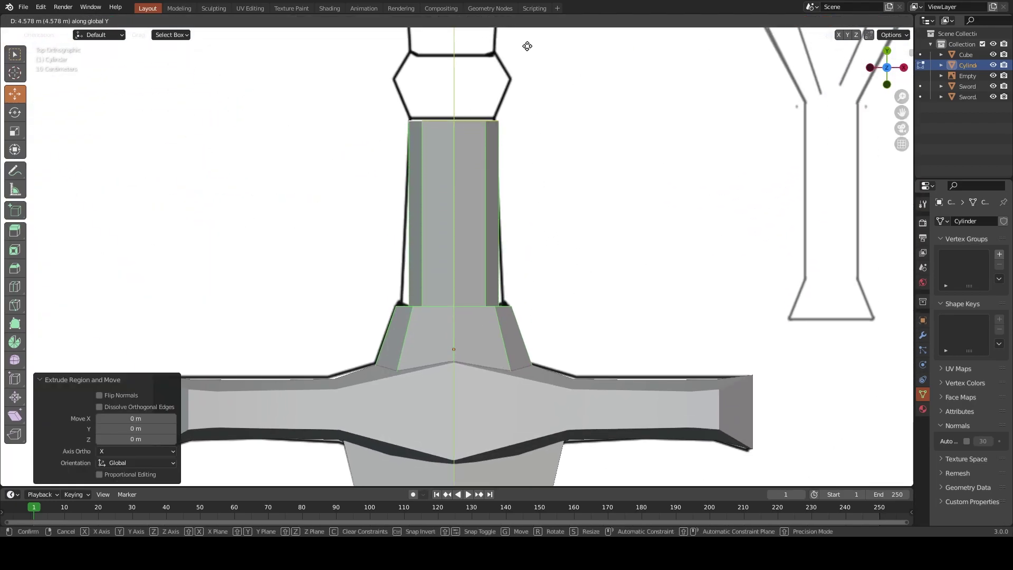
pyautogui.click(527, 46)
pyautogui.press('z')
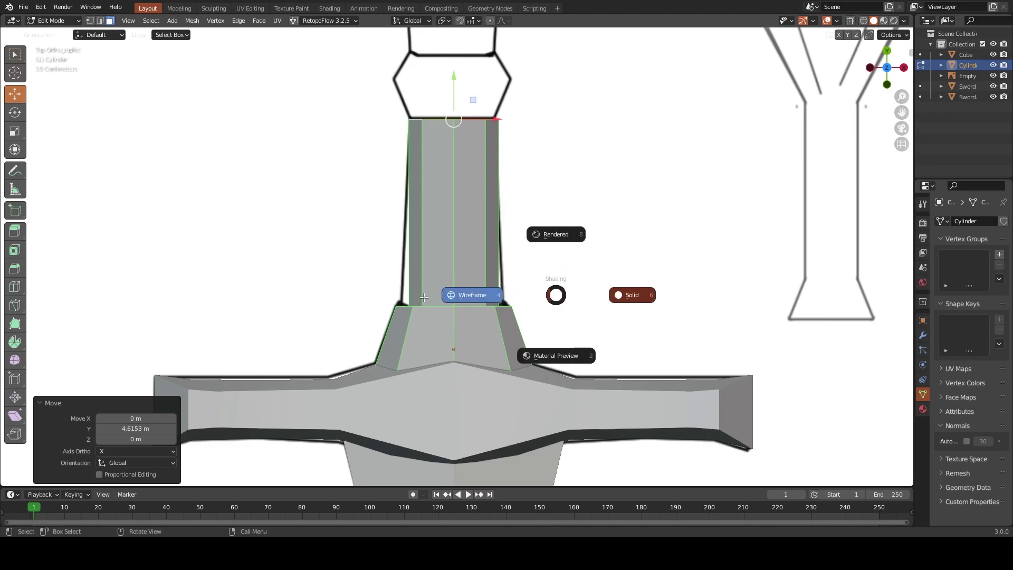
pyautogui.click(488, 289)
pyautogui.scroll(3, 499, 340)
# Select the grip's base loop and scale it to 1.103
pyautogui.keyDown('alt'); pyautogui.click(395, 357); pyautogui.keyUp('alt')
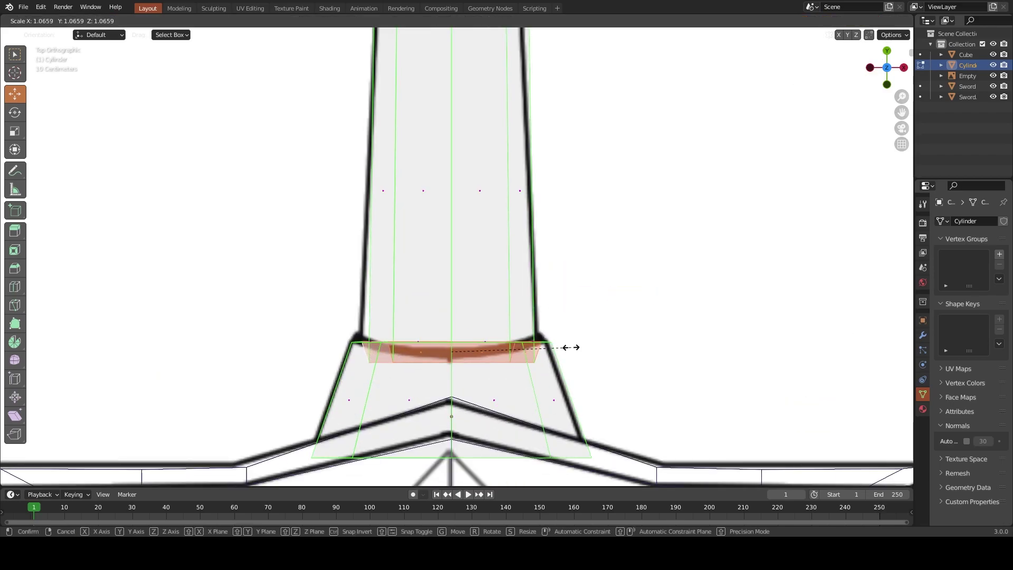
pyautogui.press('z')
pyautogui.click(617, 352)
pyautogui.moveTo(617, 352); pyautogui.dragTo(564, 261, button='middle')
pyautogui.press('s')
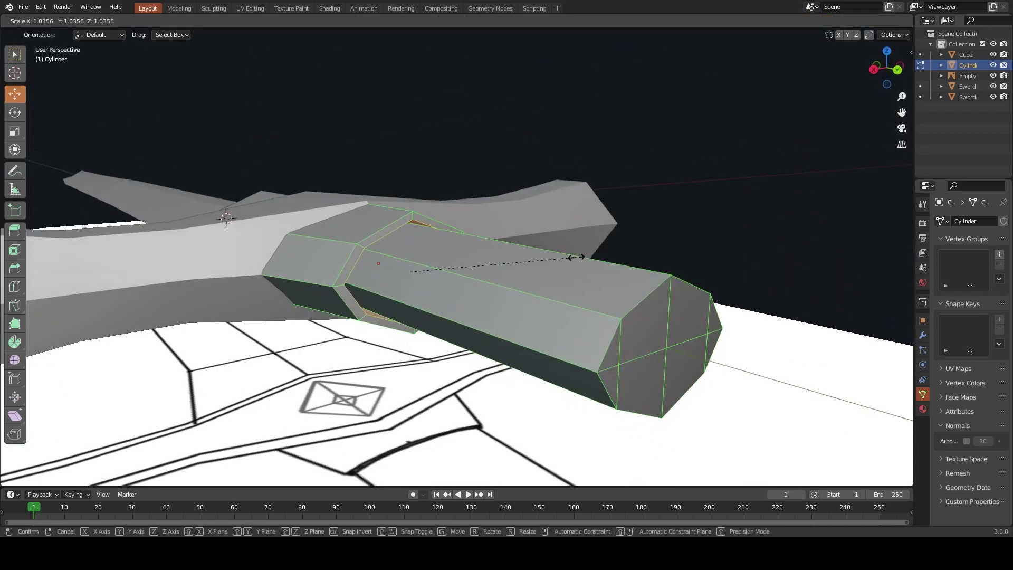
pyautogui.click(585, 257)
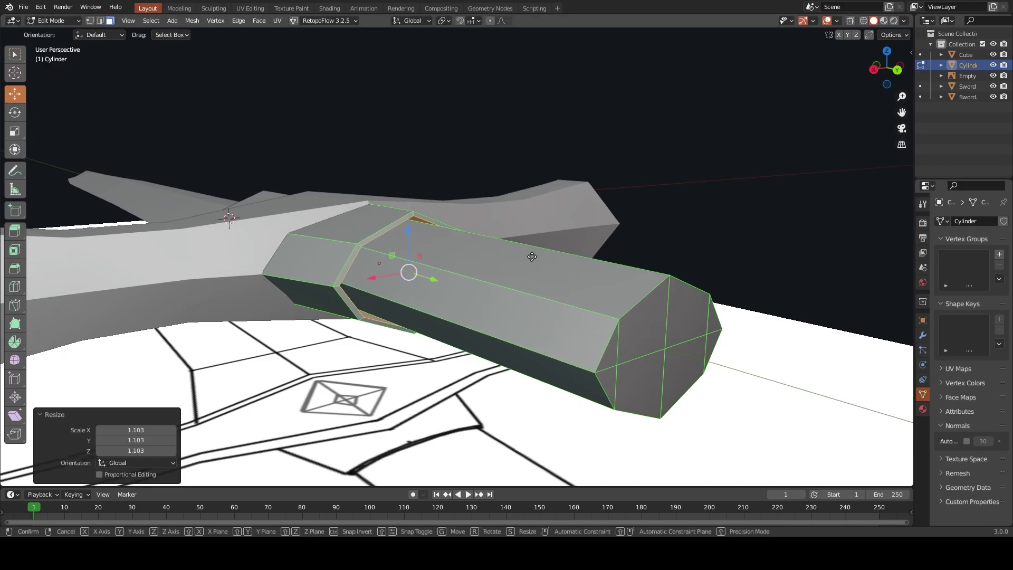
# Move the widened base band 0.27 m along Y up the grip
pyautogui.scroll(2, 412, 248)
pyautogui.scroll(2, 412, 248)
pyautogui.press('z')
pyautogui.click(400, 247)
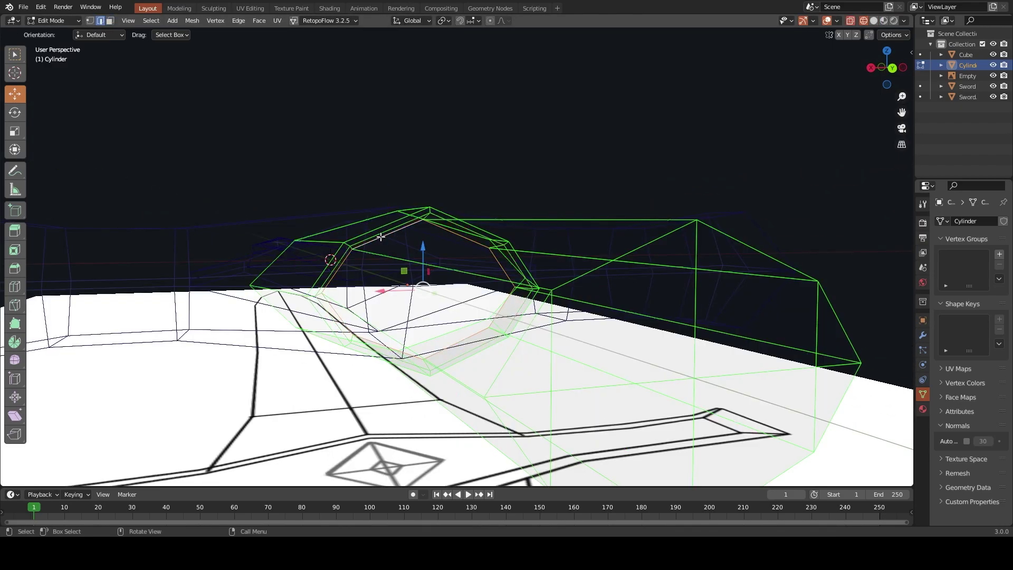
pyautogui.hotkey('shift', 'z')
pyautogui.moveTo(400, 247)
pyautogui.mouseDown(button='middle')
pyautogui.moveTo(527, 278)
pyautogui.moveTo(603, 323)
pyautogui.mouseUp(button='middle')
pyautogui.press('g')
pyautogui.press('y')
pyautogui.click(527, 278)
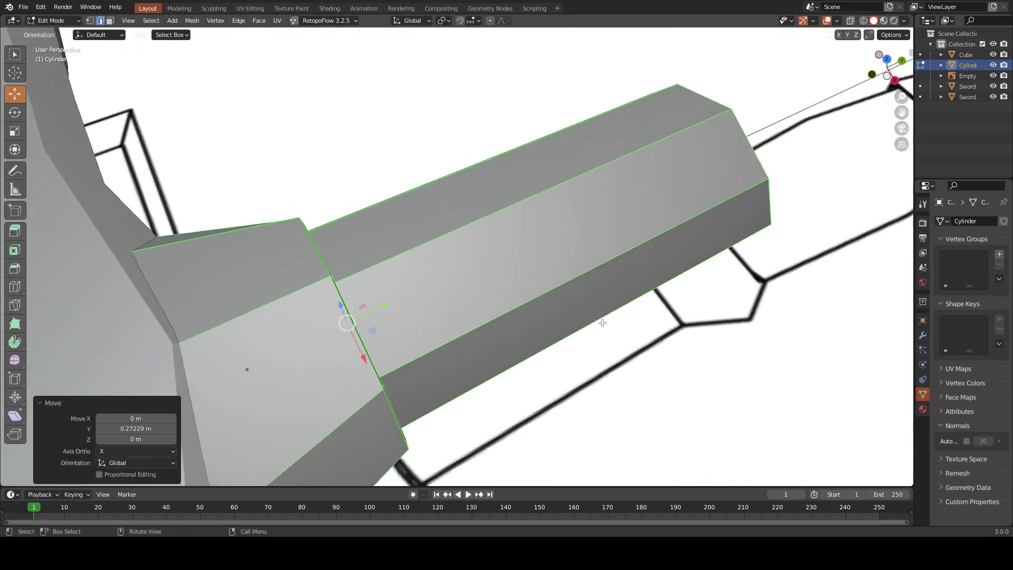
# Enlarge the base band slightly to 1.049 and check it from the top view
pyautogui.press('KP_7')
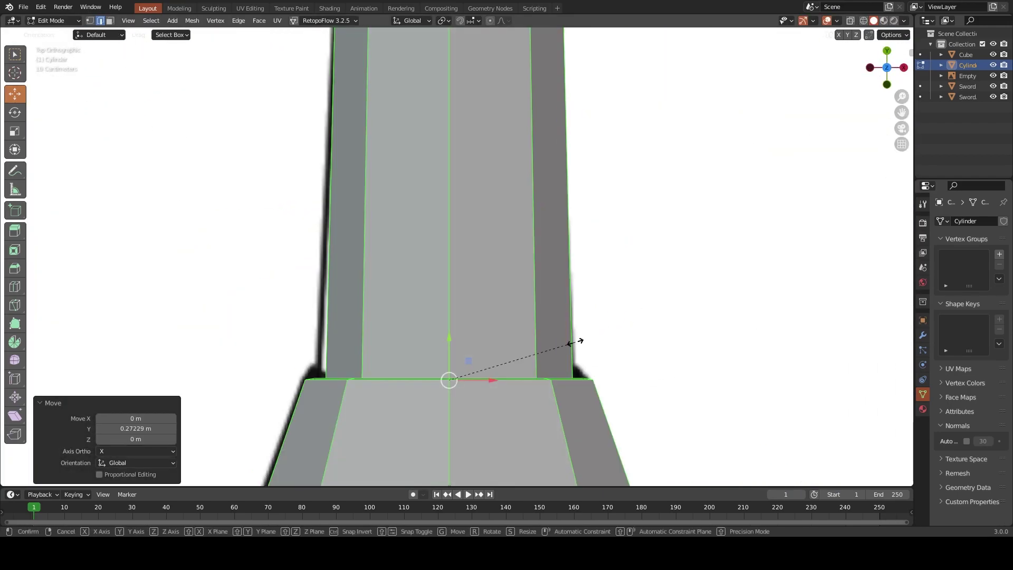
pyautogui.click(582, 341)
pyautogui.moveTo(585, 337)
pyautogui.mouseDown(button='middle')
pyautogui.moveTo(421, 253)
pyautogui.moveTo(562, 257)
pyautogui.mouseUp(button='middle')
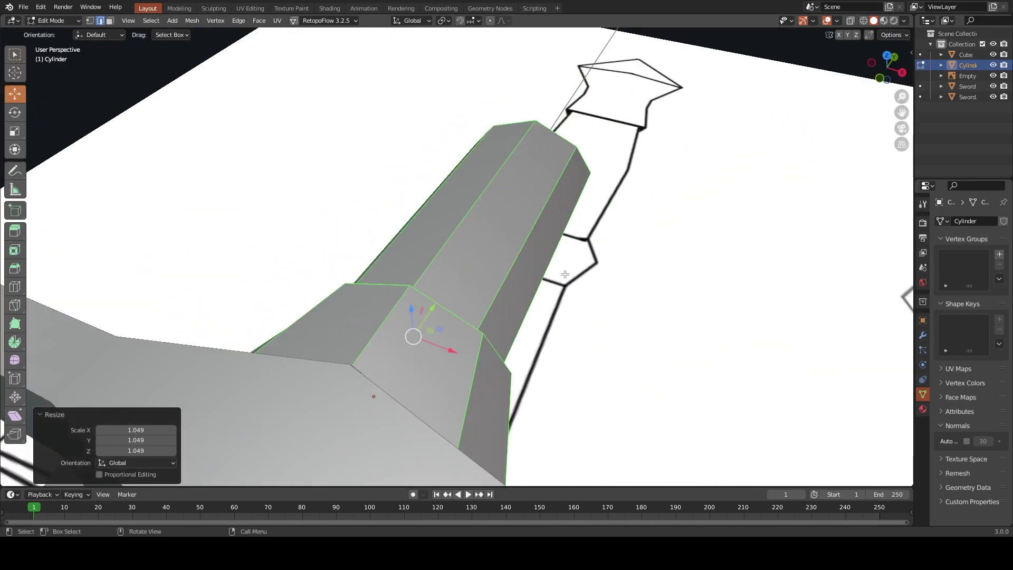
pyautogui.press('KP_7')
# In X-ray, extrude the grip's top ring up to the ring bulge and resize it
pyautogui.scroll(2, 493, 249)
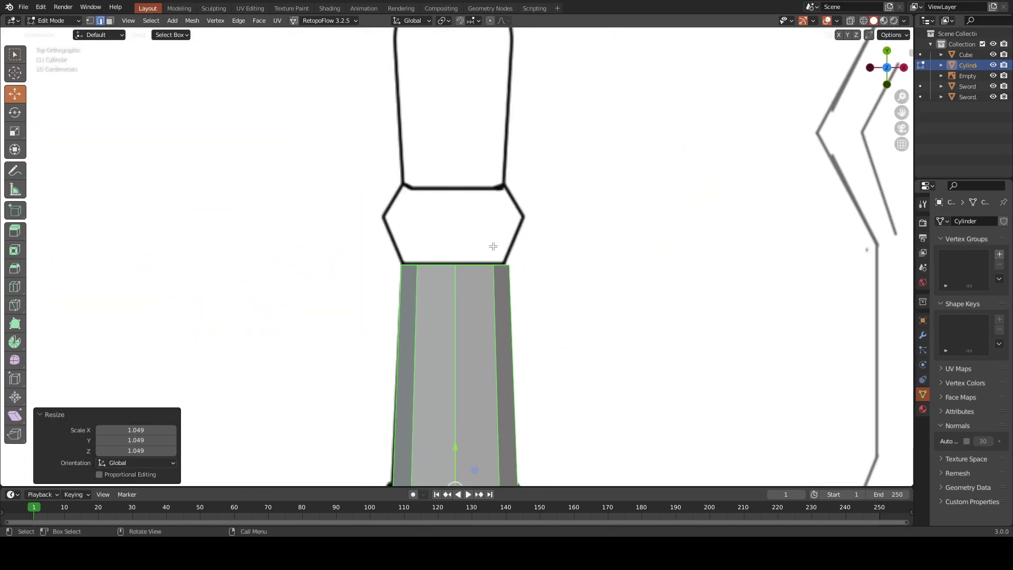
pyautogui.hotkey('alt', 'z')
pyautogui.press('1')
pyautogui.scroll(-2, 569, 276)
pyautogui.keyDown('shift'); pyautogui.moveTo(569, 275); pyautogui.dragTo(511, 281, button='middle'); pyautogui.keyUp('shift')
pyautogui.press('e')
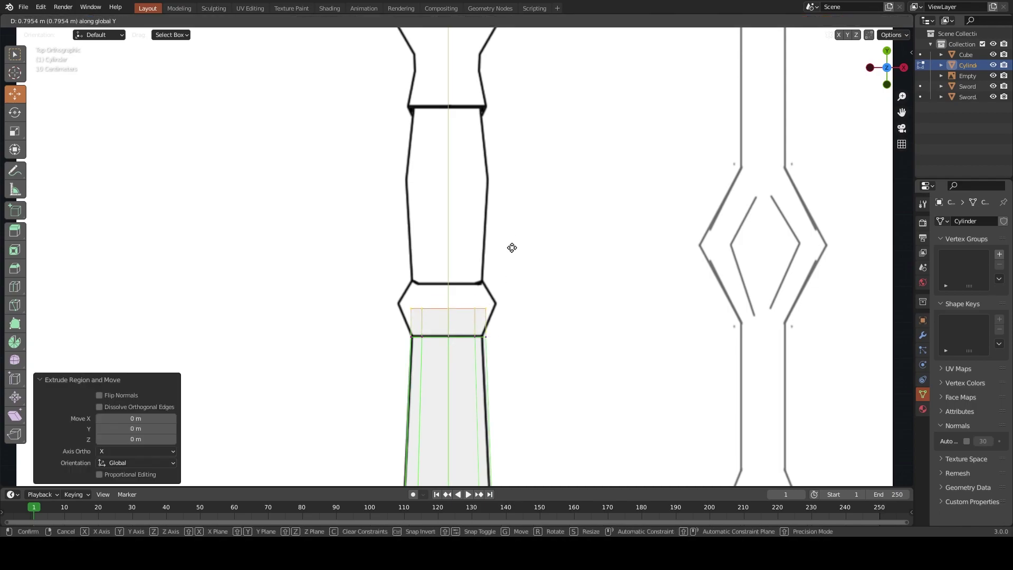
pyautogui.click(509, 222)
pyautogui.press('s')
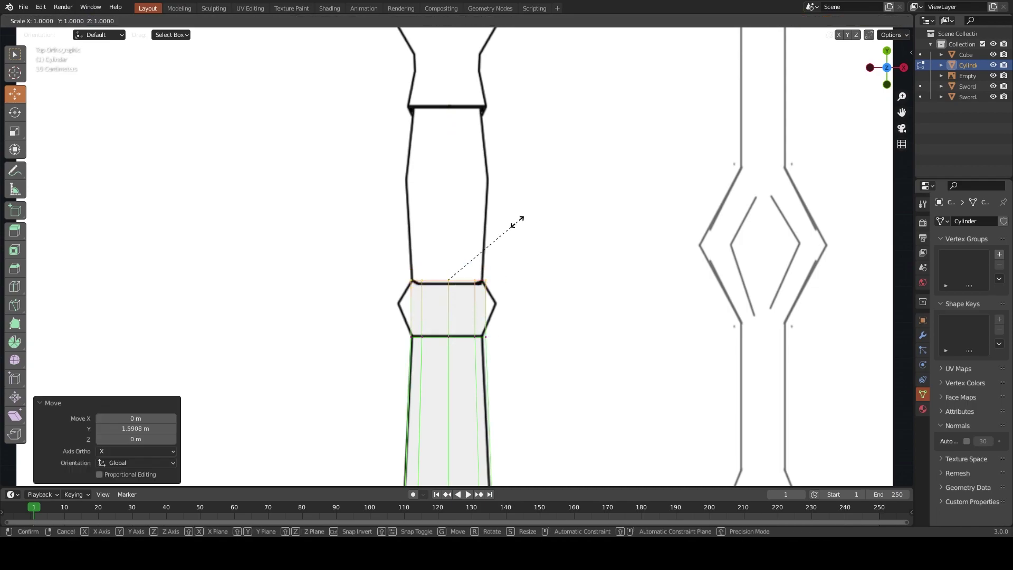
pyautogui.click(516, 222)
# Extrude two more tapering grip sections toward the pommel, narrowing the top to 0.756
pyautogui.press('e')
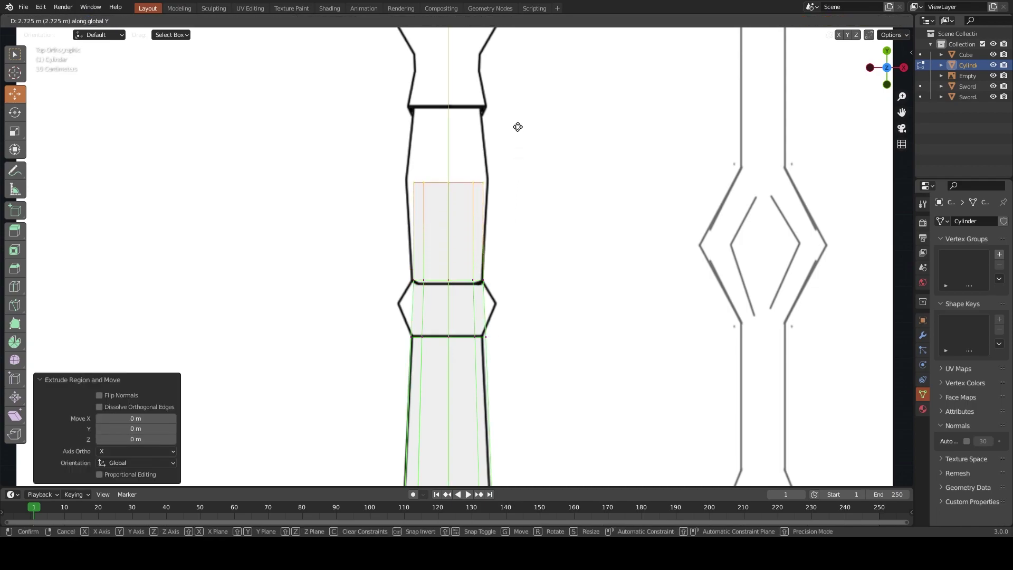
pyautogui.click(516, 129)
pyautogui.press('s')
pyautogui.click(535, 136)
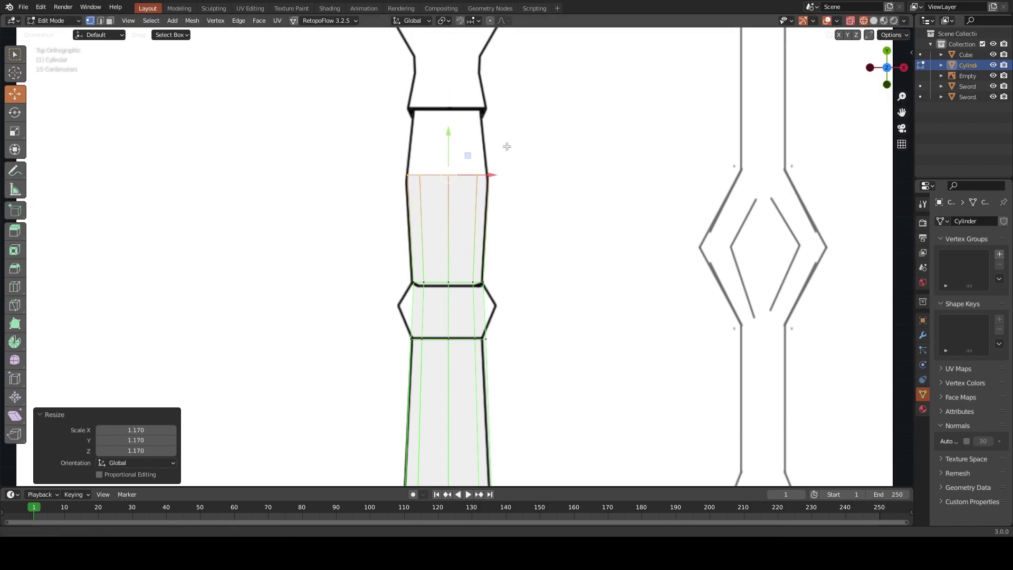
pyautogui.keyDown('shift'); pyautogui.moveTo(502, 144); pyautogui.dragTo(500, 199, button='middle'); pyautogui.keyUp('shift')
pyautogui.press('e')
pyautogui.click(506, 125)
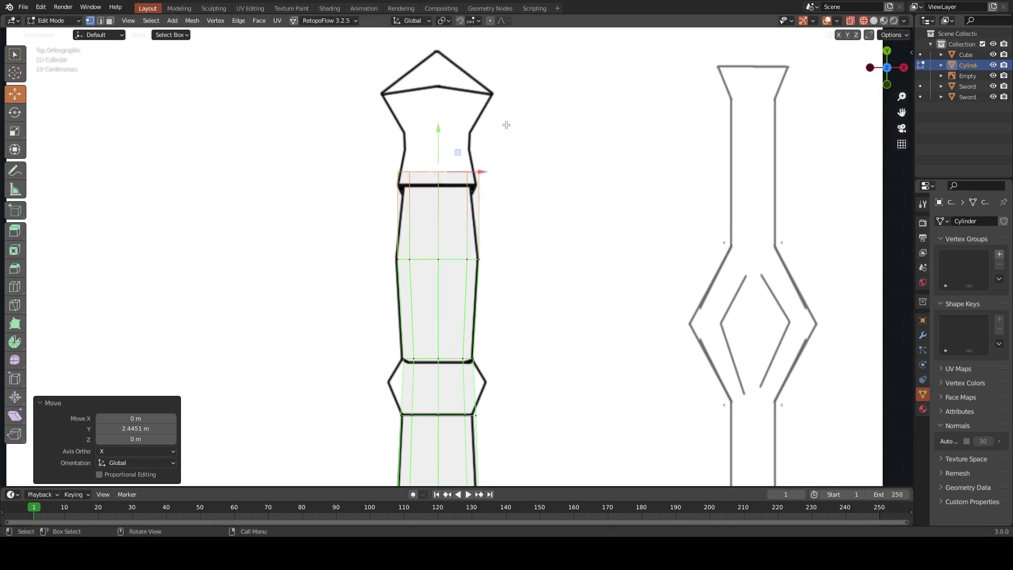
pyautogui.click(532, 153)
pyautogui.scroll(-3, 533, 153)
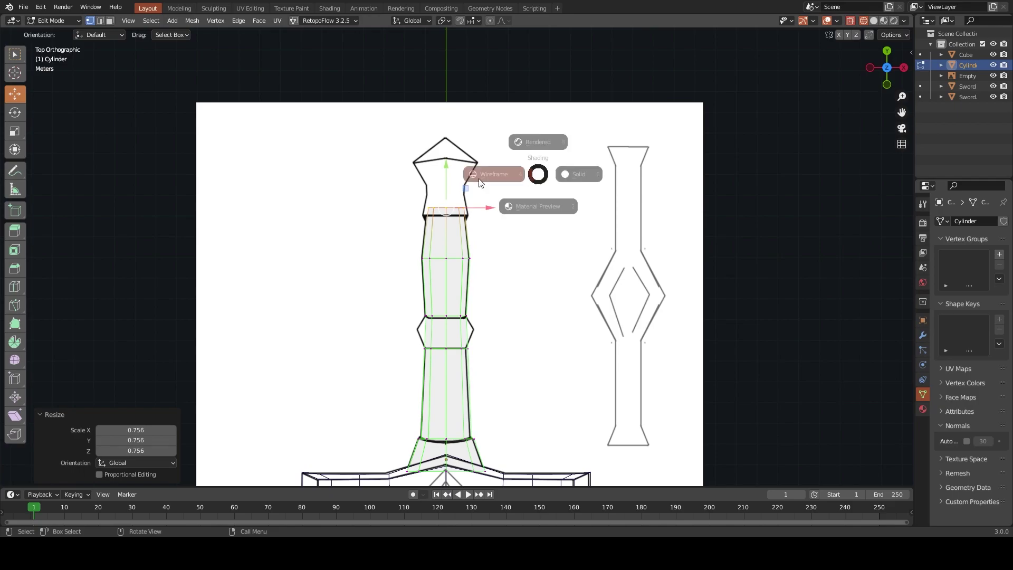
pyautogui.moveTo(533, 223)
pyautogui.mouseDown(button='middle')
pyautogui.moveTo(617, 168)
pyautogui.moveTo(488, 264)
pyautogui.moveTo(606, 232)
pyautogui.moveTo(644, 274)
pyautogui.moveTo(600, 340)
pyautogui.moveTo(569, 246)
pyautogui.mouseUp(button='middle')
# Return to Object Mode and save the sword file
pyautogui.press('Tab')
pyautogui.hotkey('ctrl', 's')
pyautogui.scroll(-5, 607, 236)
pyautogui.scroll(4, 615, 233)
pyautogui.scroll(-4, 644, 274)
pyautogui.scroll(3, 569, 246)
pyautogui.scroll(2, 508, 286)
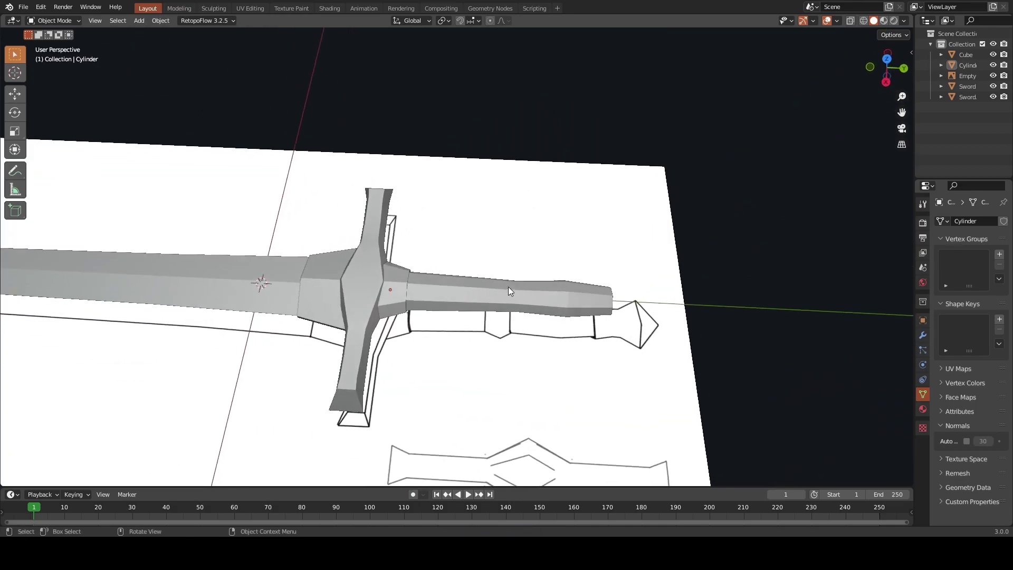
# Look straight down on the sword in wireframe view
pyautogui.moveTo(508, 287)
pyautogui.mouseDown(button='middle')
pyautogui.moveTo(521, 283)
pyautogui.moveTo(550, 224)
pyautogui.mouseUp(button='middle')
pyautogui.hotkey('shift', 'z')
pyautogui.scroll(2, 350, 264)
pyautogui.scroll(2, 351, 264)
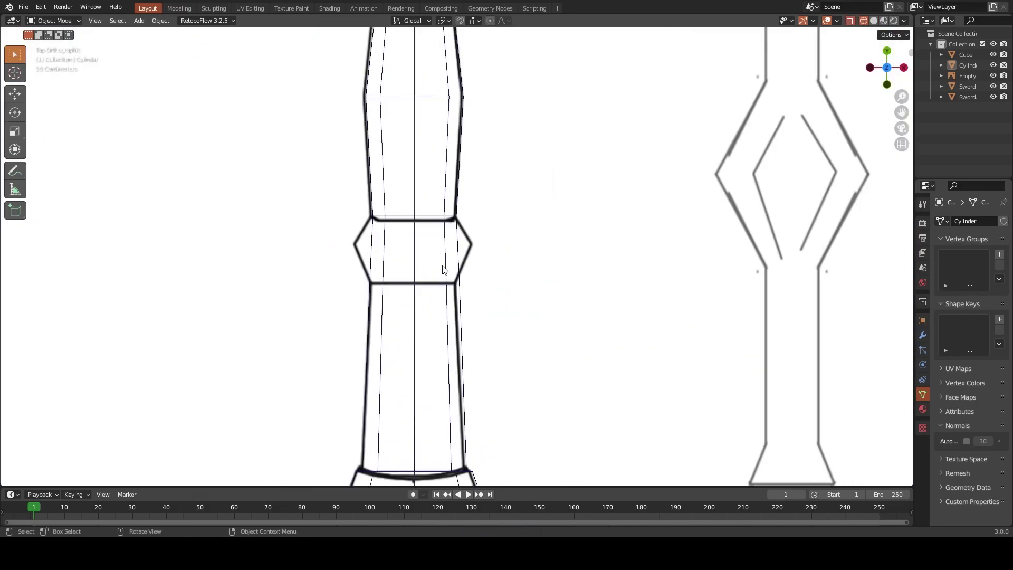
pyautogui.scroll(-3, 401, 248)
pyautogui.hotkey('shift', 'a')
pyautogui.press('Escape')
# Re-enter Edit Mode on the grip and enlarge the mid-grip ring band faces
pyautogui.hotkey('shift', 'z')
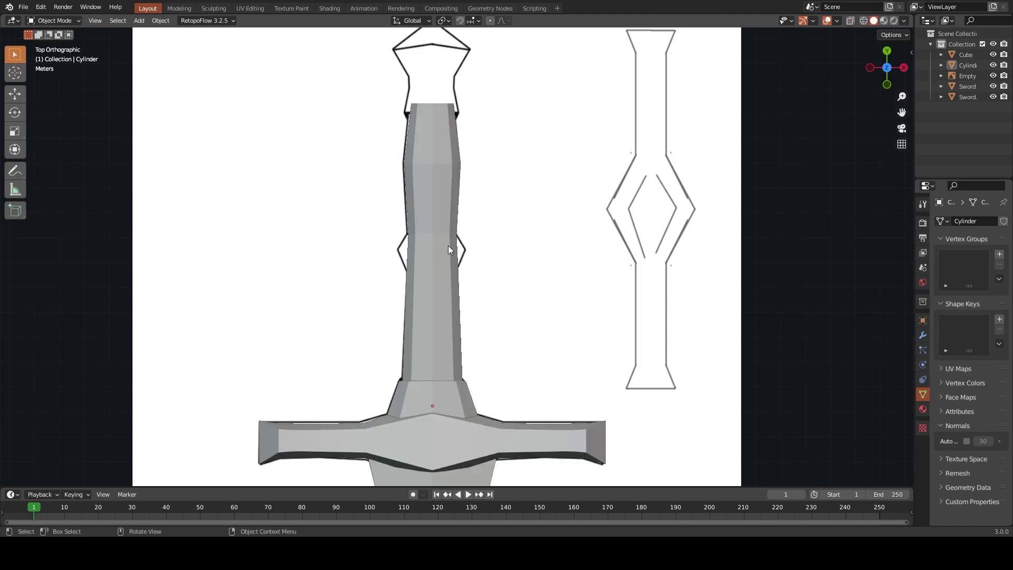
pyautogui.hotkey('ctrl', 'Tab')
pyautogui.click(448, 245)
pyautogui.press('s')
pyautogui.click(475, 256)
# Enlarge the ring band and bulge out a centred loop cut around it
pyautogui.press('s')
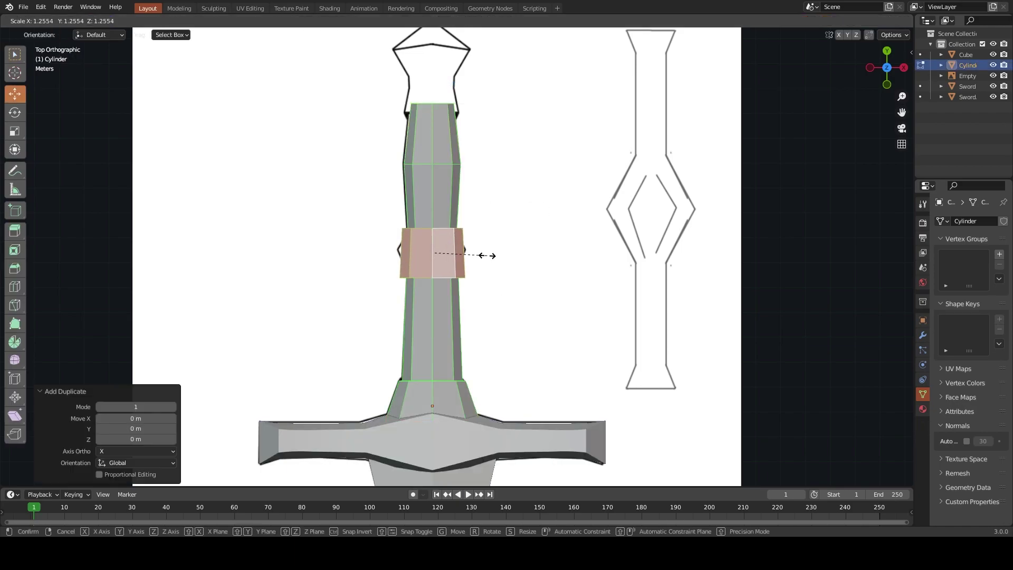
pyautogui.click(495, 255)
pyautogui.moveTo(495, 256)
pyautogui.mouseDown(button='middle')
pyautogui.moveTo(504, 164)
pyautogui.moveTo(526, 196)
pyautogui.mouseUp(button='middle')
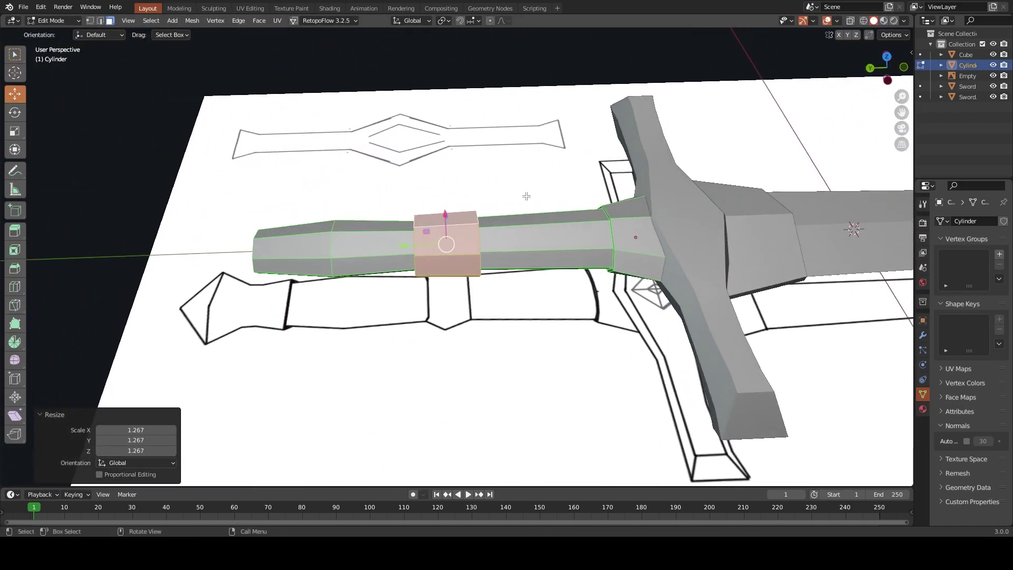
pyautogui.click(443, 215)
pyautogui.rightClick(443, 214)
pyautogui.press('s')
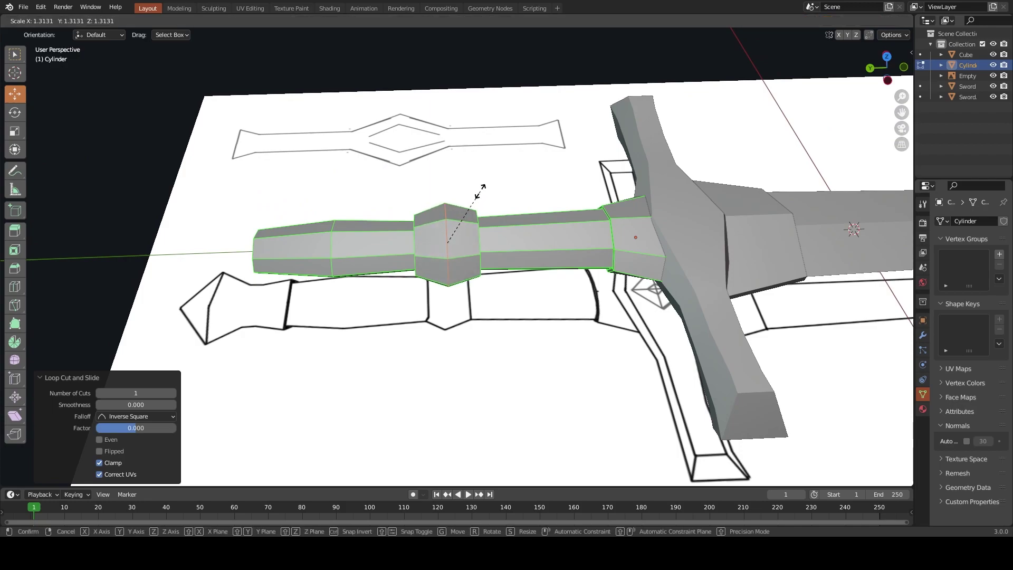
pyautogui.click(484, 186)
pyautogui.press('KP_7')
pyautogui.scroll(3, 439, 213)
# Select the guard ring, enlarge it, and narrow its width along X
pyautogui.press('a')
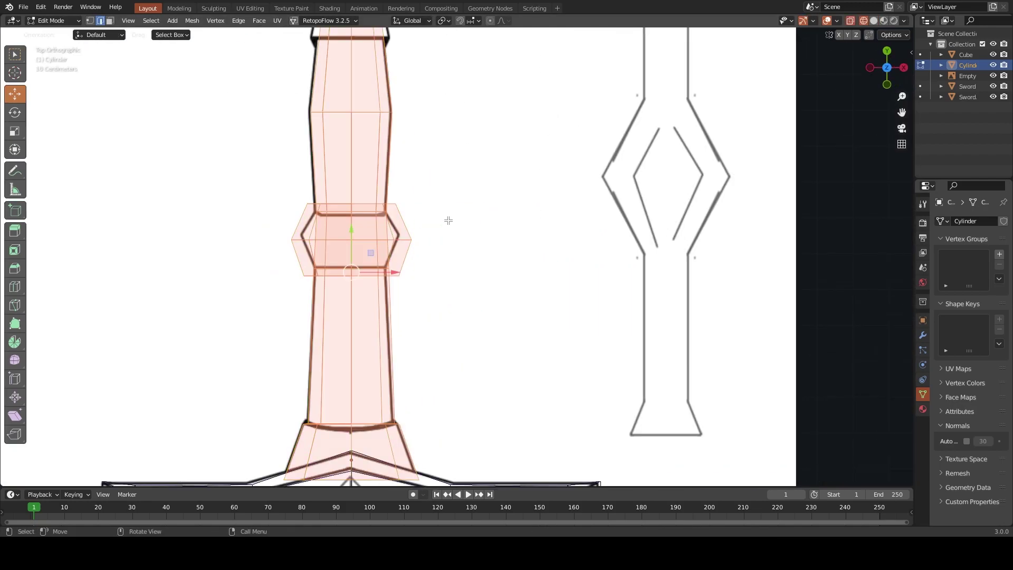
pyautogui.rightClick(448, 220)
pyautogui.press('Escape')
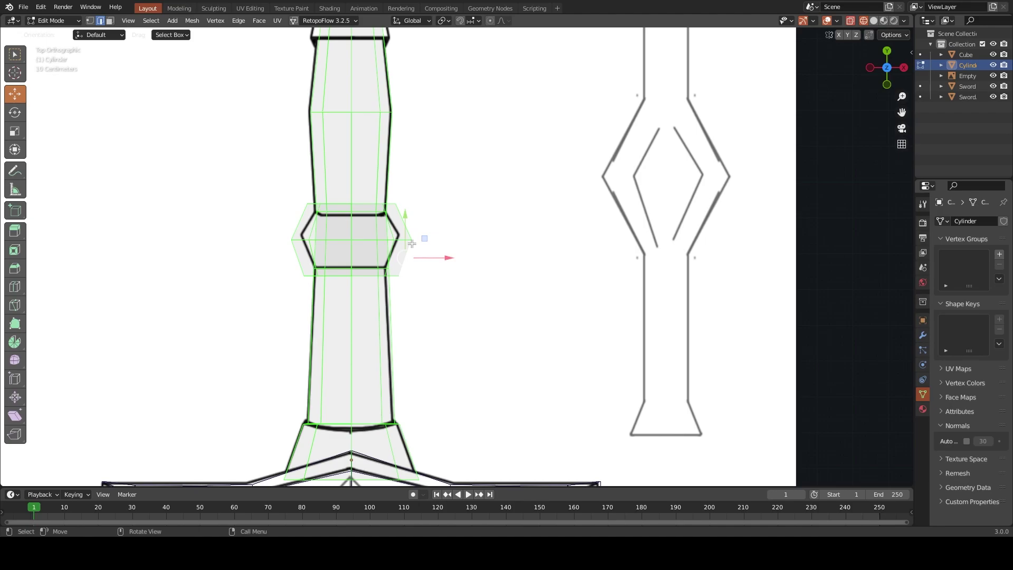
pyautogui.press('l')
pyautogui.click(435, 239)
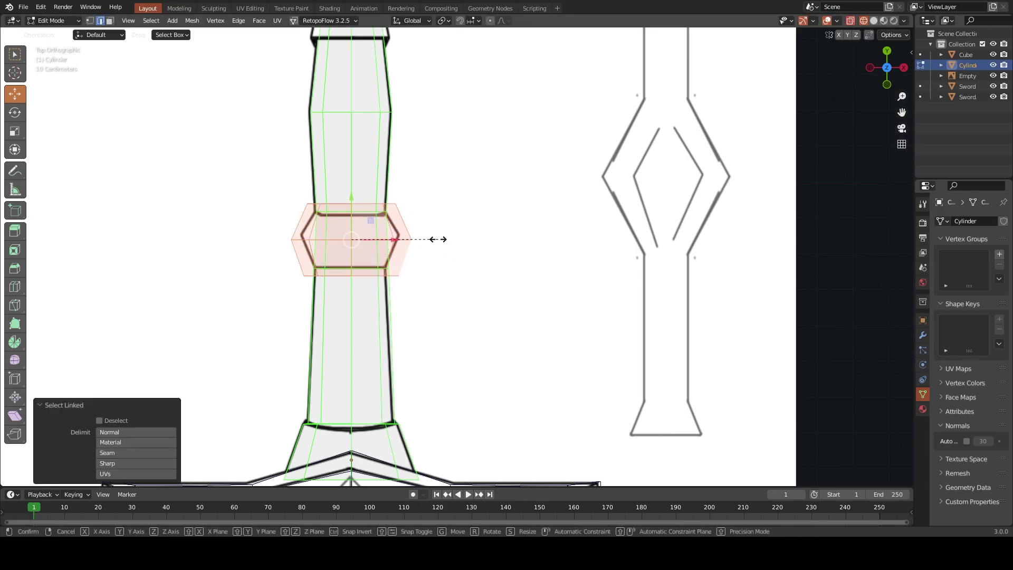
pyautogui.press('x')
pyautogui.click(426, 241)
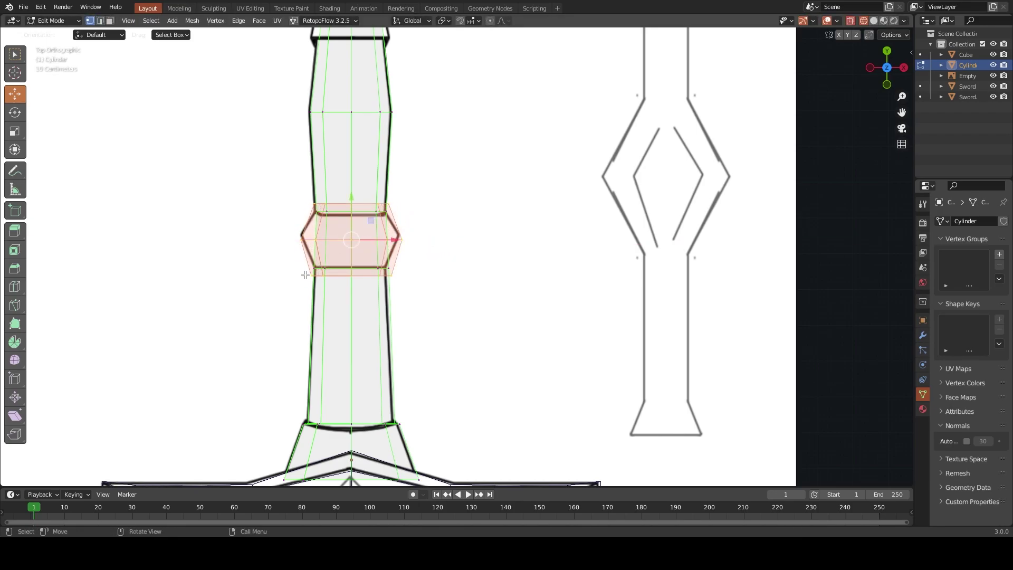
# Separate the selected ring from the grip as its own object
pyautogui.press('p')
pyautogui.press('Return')
pyautogui.press('Tab')
pyautogui.click(342, 274)
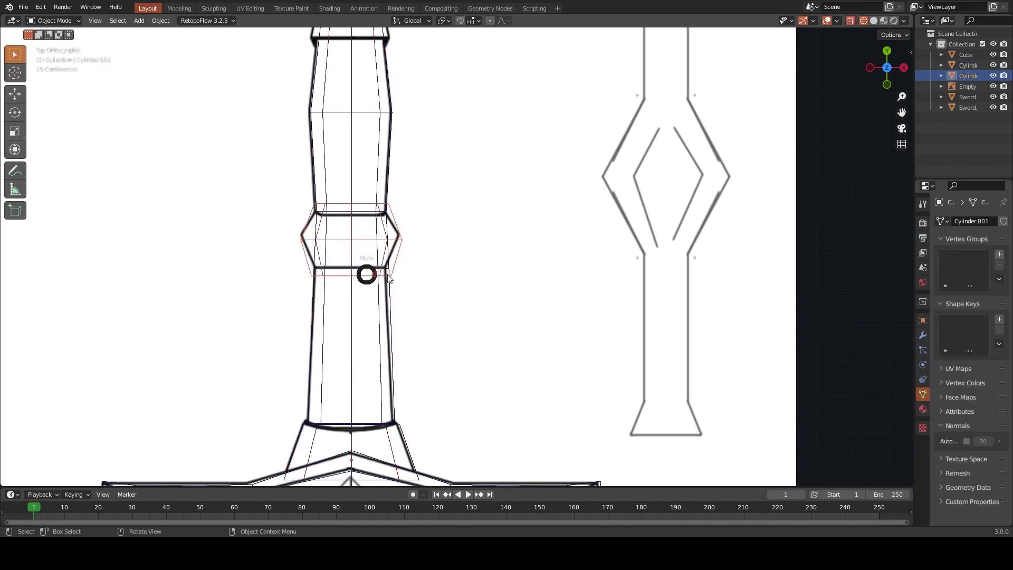
# Shift the ring's two edge loops along Y and widen its middle loop
pyautogui.press('Tab')
pyautogui.press('g')
pyautogui.press('y')
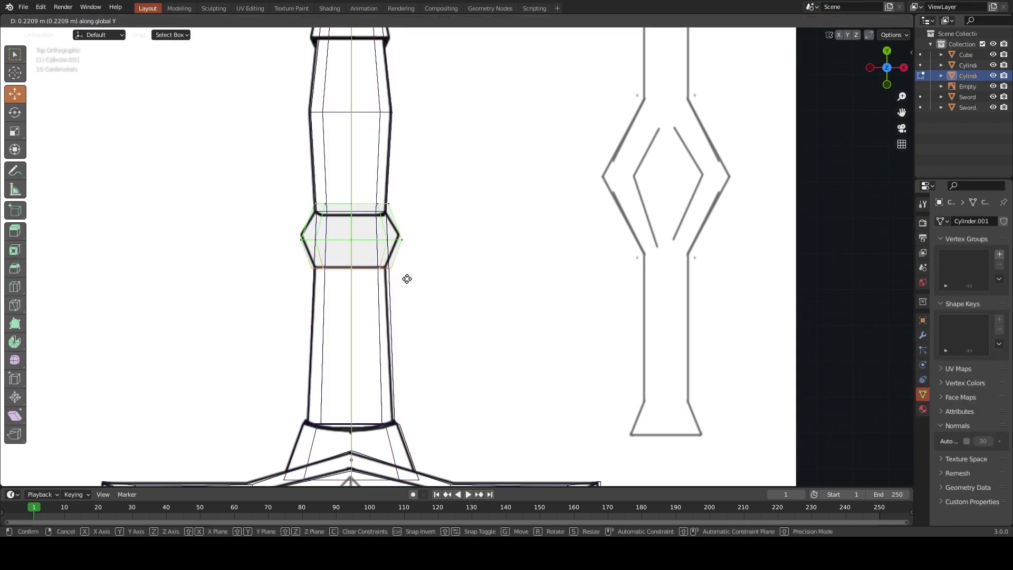
pyautogui.click(406, 278)
pyautogui.press('g')
pyautogui.press('y')
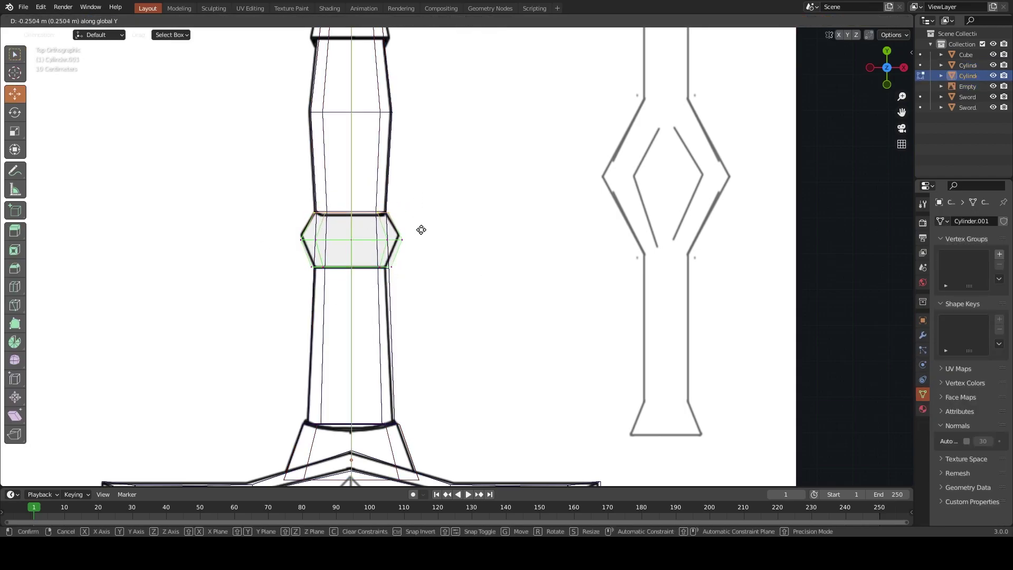
pyautogui.click(418, 233)
pyautogui.moveTo(433, 250); pyautogui.dragTo(434, 250)
pyautogui.press('s')
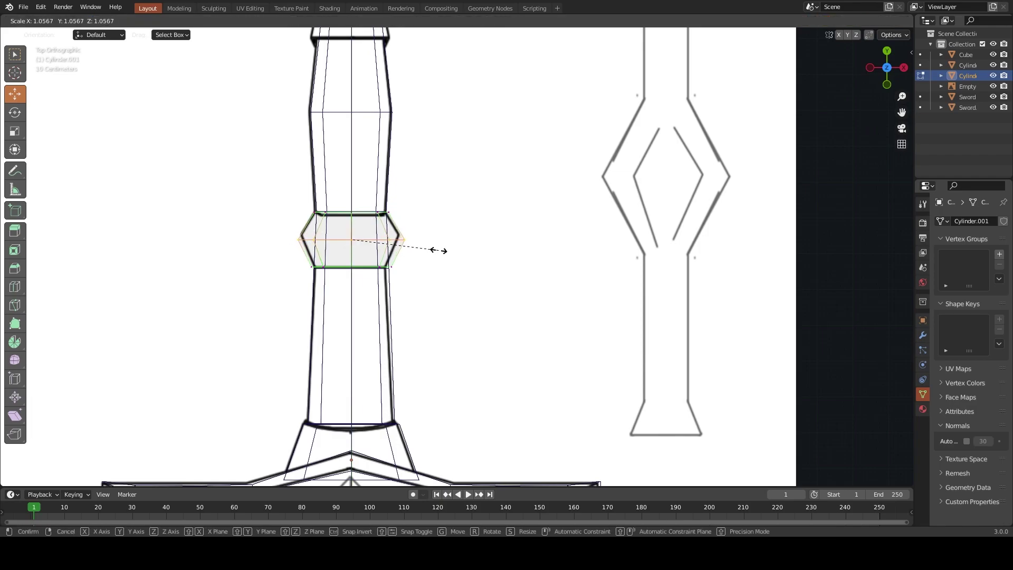
pyautogui.click(437, 250)
pyautogui.moveTo(436, 251); pyautogui.dragTo(361, 149, button='middle')
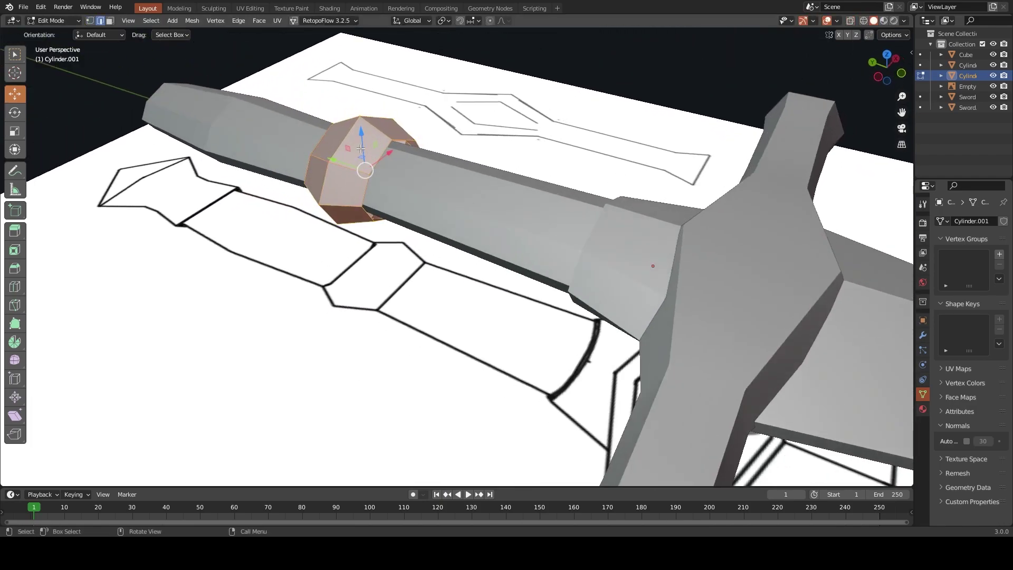
# Extrude the ring's faces in place, scale them to 0.8, then scale lengthwise along Y
pyautogui.press('3')
pyautogui.moveTo(484, 142)
pyautogui.mouseDown(button='middle')
pyautogui.moveTo(436, 175)
pyautogui.moveTo(579, 210)
pyautogui.mouseUp(button='middle')
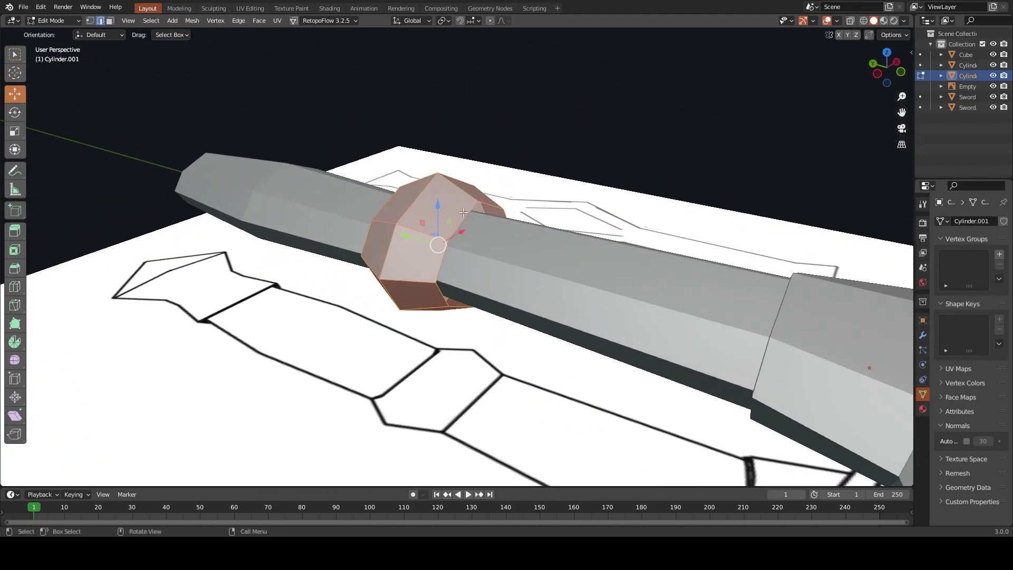
pyautogui.press('2')
pyautogui.press('e')
pyautogui.rightClick(733, 170)
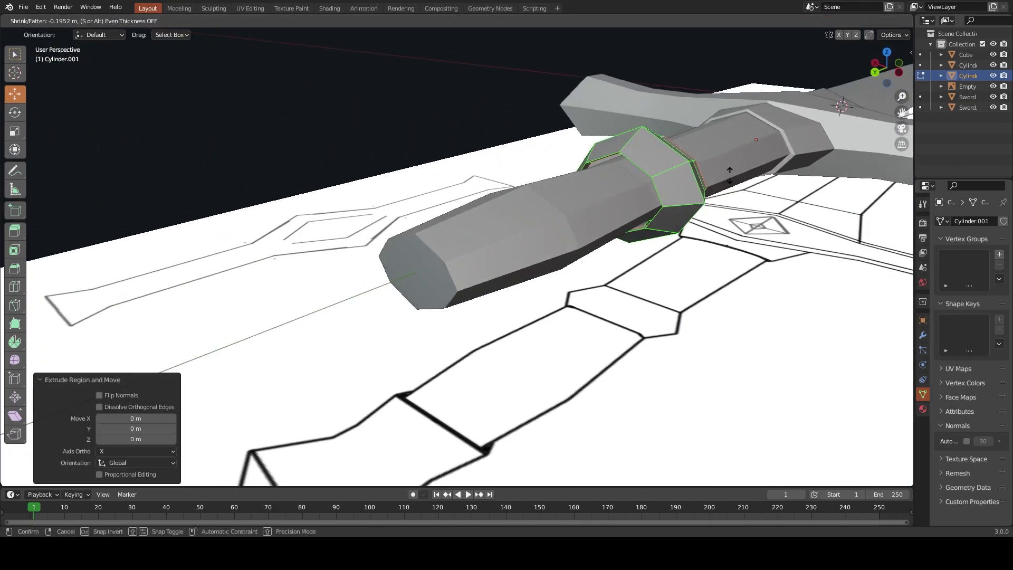
pyautogui.write('s.8')
pyautogui.press('Return')
pyautogui.moveTo(732, 173)
pyautogui.mouseDown(button='middle')
pyautogui.moveTo(746, 164)
pyautogui.moveTo(609, 220)
pyautogui.moveTo(611, 192)
pyautogui.moveTo(591, 215)
pyautogui.mouseUp(button='middle')
pyautogui.press('s')
pyautogui.click(760, 178)
pyautogui.press('s')
pyautogui.press('y')
pyautogui.click(735, 166)
# Return to Object Mode and save the sword file
pyautogui.press('Tab')
pyautogui.hotkey('ctrl', 's')
pyautogui.scroll(3, 532, 196)
# Dissolve selected faces on the ring object and enlarge the whole ring
pyautogui.click(477, 204)
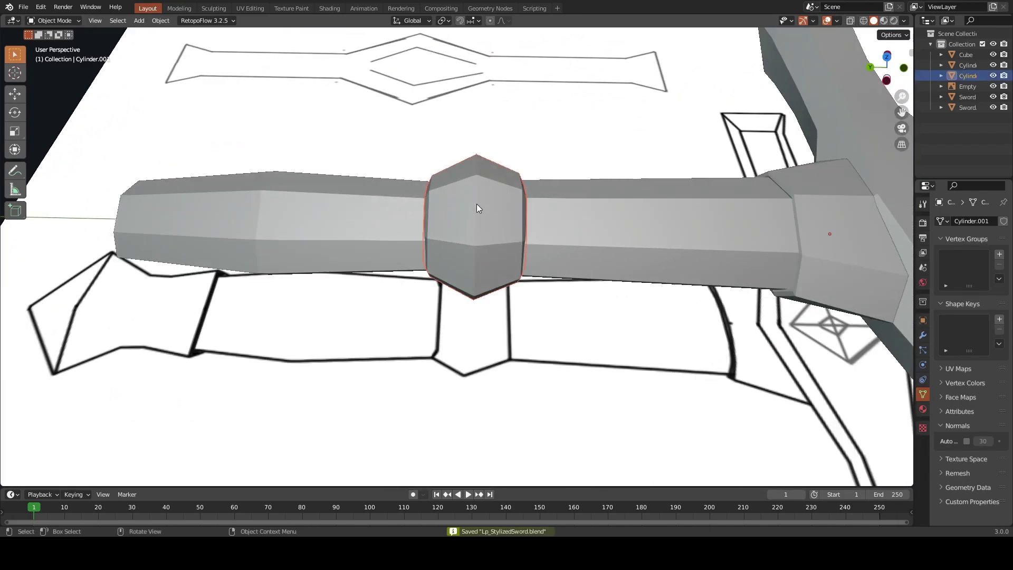
pyautogui.press('Tab')
pyautogui.hotkey('ctrl', 'x')
pyautogui.moveTo(513, 199)
pyautogui.mouseDown(button='middle')
pyautogui.moveTo(518, 132)
pyautogui.moveTo(587, 183)
pyautogui.moveTo(488, 201)
pyautogui.mouseUp(button='middle')
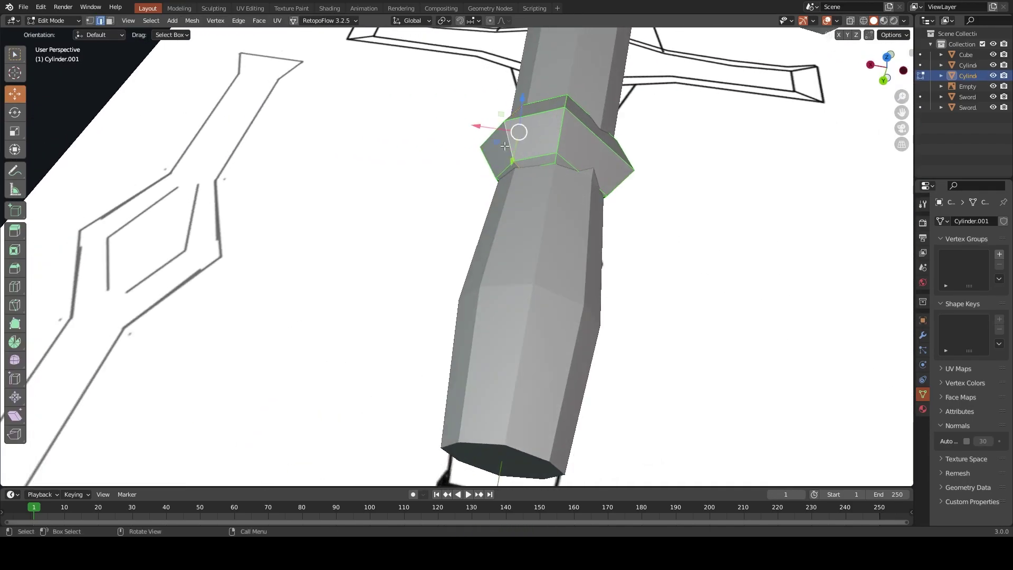
pyautogui.press('a')
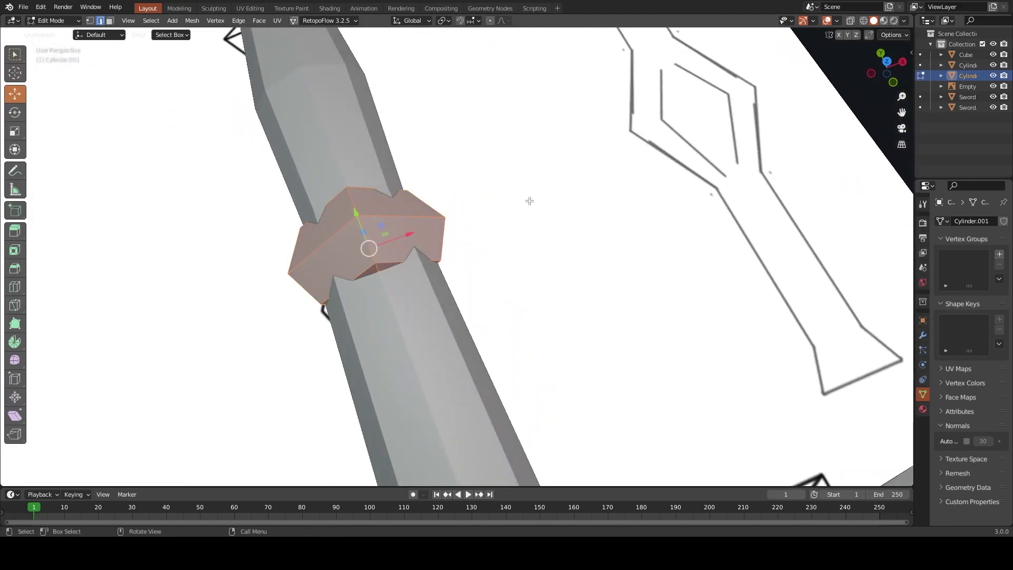
pyautogui.press('s')
pyautogui.click(553, 200)
pyautogui.moveTo(552, 201)
pyautogui.mouseDown(button='middle')
pyautogui.moveTo(489, 205)
pyautogui.moveTo(472, 246)
pyautogui.moveTo(567, 145)
pyautogui.moveTo(501, 150)
pyautogui.mouseUp(button='middle')
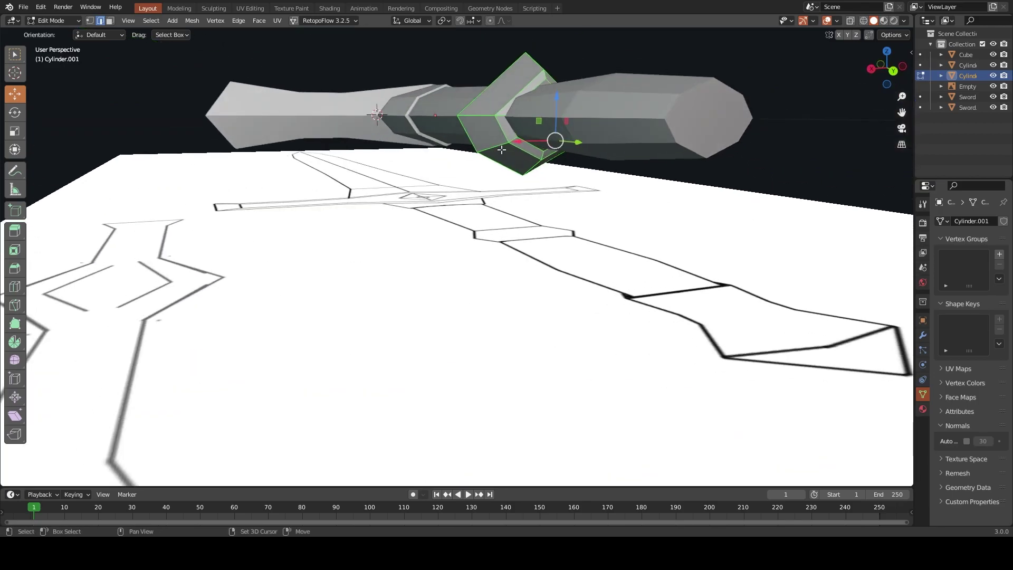
# Dissolve more ring geometry and shrink the ring along Y
pyautogui.hotkey('ctrl', 'x')
pyautogui.moveTo(573, 157)
pyautogui.mouseDown(button='middle')
pyautogui.moveTo(496, 189)
pyautogui.moveTo(510, 129)
pyautogui.mouseUp(button='middle')
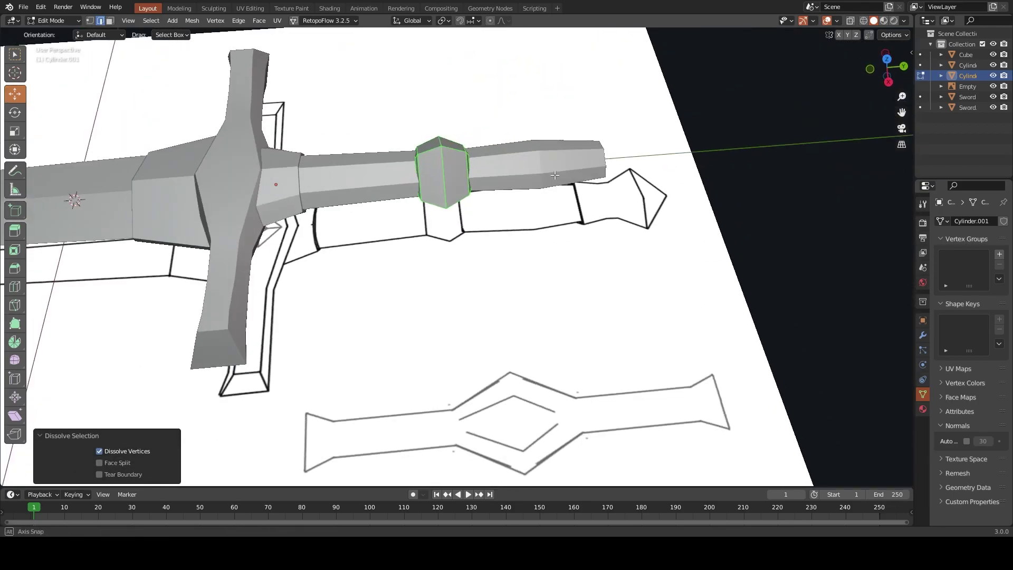
pyautogui.press('a')
pyautogui.press('s')
pyautogui.press('y')
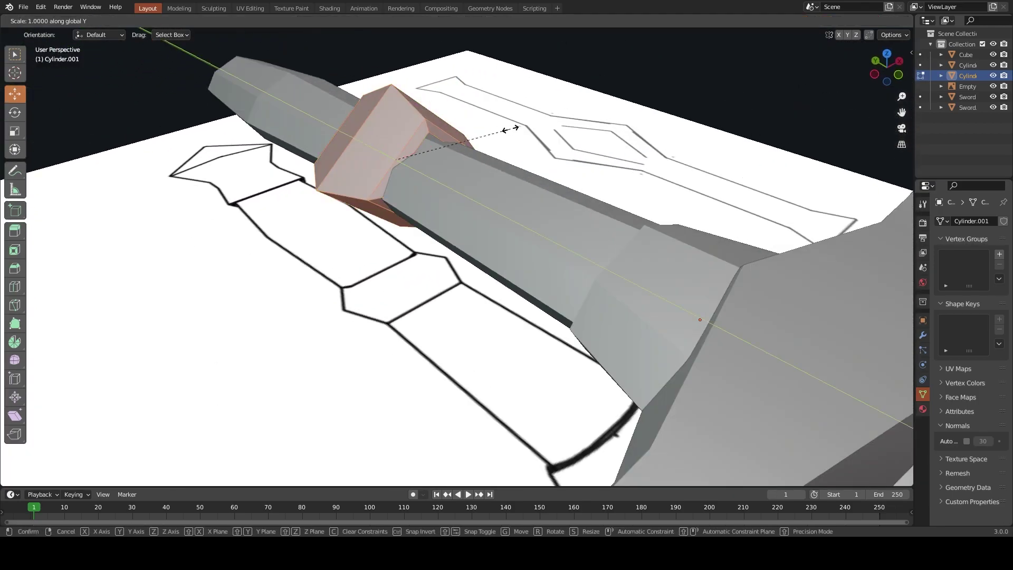
pyautogui.click(510, 128)
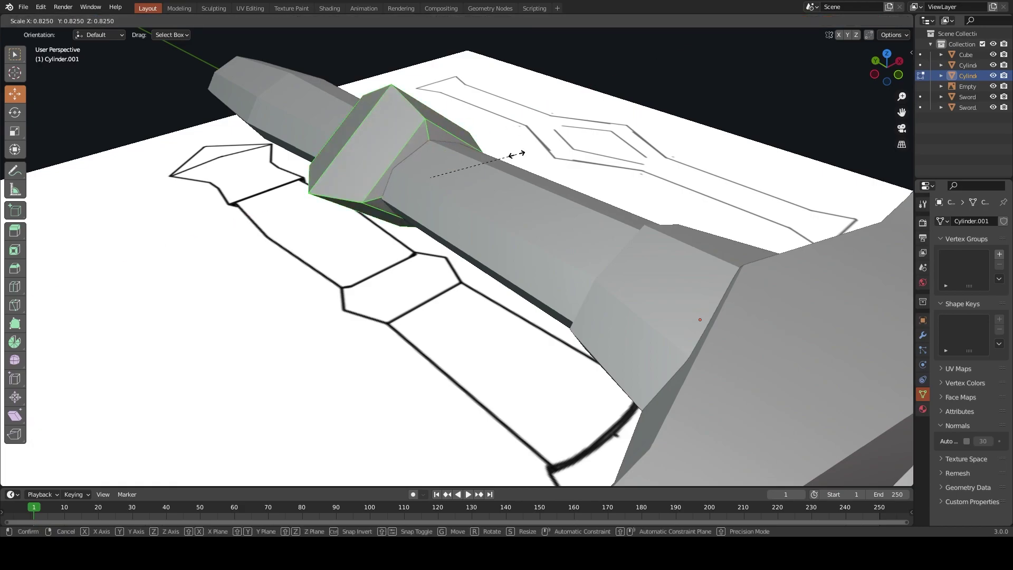
pyautogui.moveTo(518, 154)
pyautogui.mouseDown(button='middle')
pyautogui.moveTo(565, 140)
pyautogui.moveTo(522, 118)
pyautogui.moveTo(529, 163)
pyautogui.moveTo(439, 169)
pyautogui.mouseUp(button='middle')
pyautogui.scroll(-3, 510, 112)
# Leave Edit Mode, save Lp_StylizedSword.blend, and return to the top view
pyautogui.press('Tab')
pyautogui.hotkey('ctrl', 's')
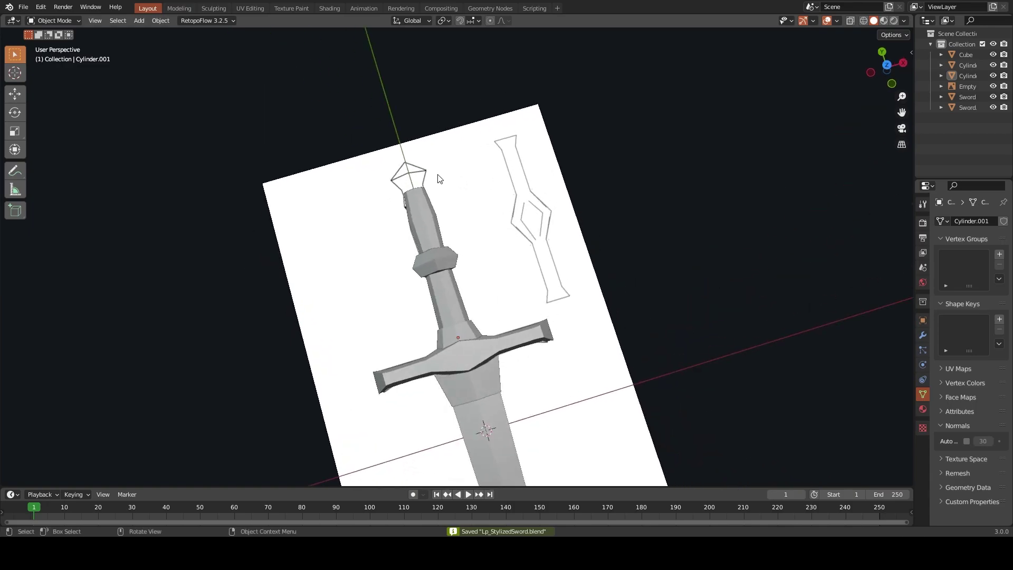
pyautogui.press('KP_7')
# Duplicate the grip cylinder's top faces and separate them into a new pommel object
pyautogui.scroll(5, 441, 179)
pyautogui.click(434, 214)
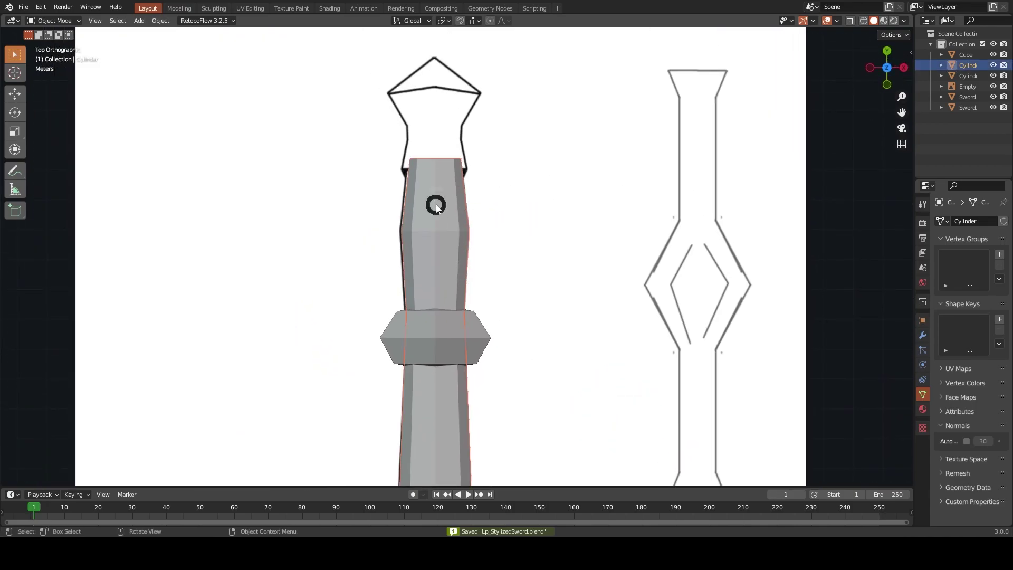
pyautogui.press('Tab')
pyautogui.hotkey('shift', 'd')
pyautogui.press('Escape')
pyautogui.press('p')
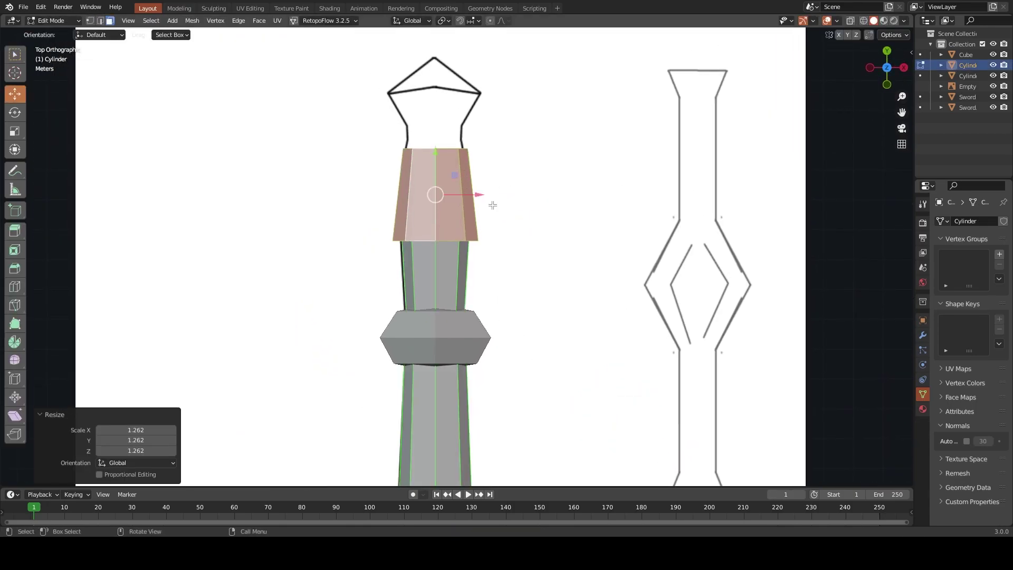
pyautogui.press('Tab')
# In wireframe view, move the new pommel piece along Y over the pommel outline
pyautogui.scroll(1, 458, 221)
pyautogui.click(457, 216)
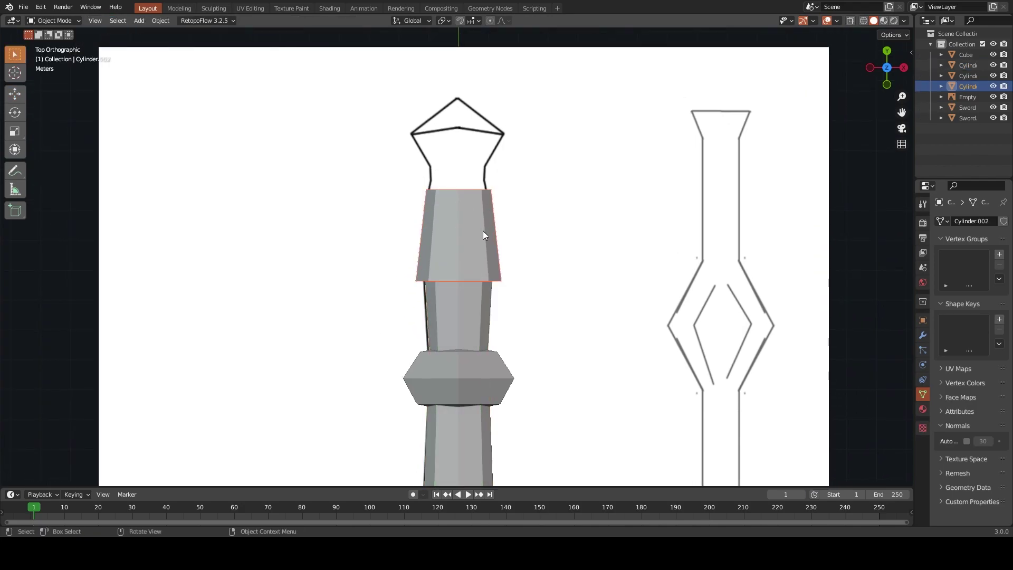
pyautogui.hotkey('shift', 'z')
pyautogui.press('g')
pyautogui.press('y')
pyautogui.click(524, 176)
# In Edit Mode, shrink the pommel piece's faces and move them down along Y
pyautogui.hotkey('ctrl', 'Tab')
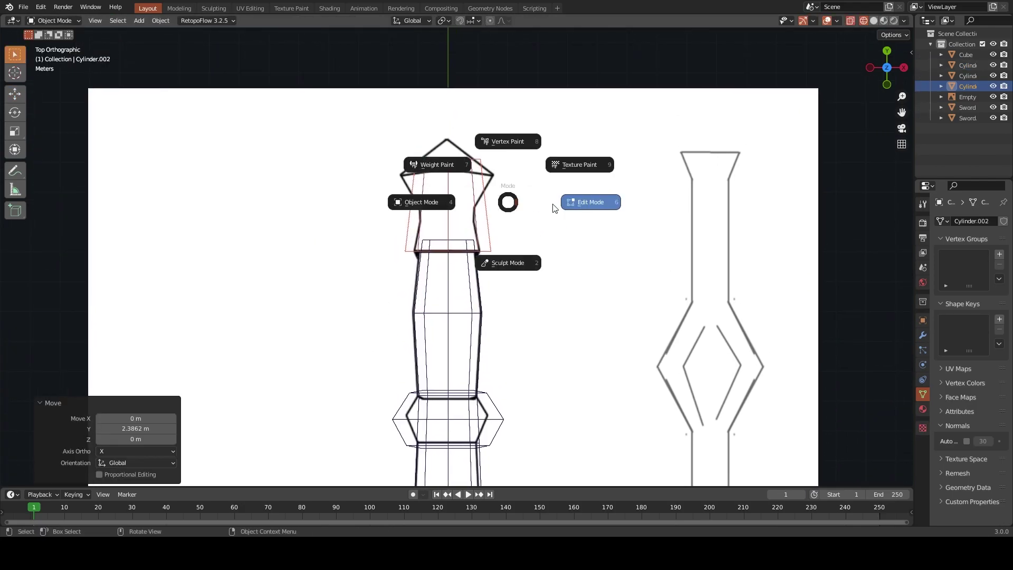
pyautogui.click(551, 201)
pyautogui.press('s')
pyautogui.click(505, 218)
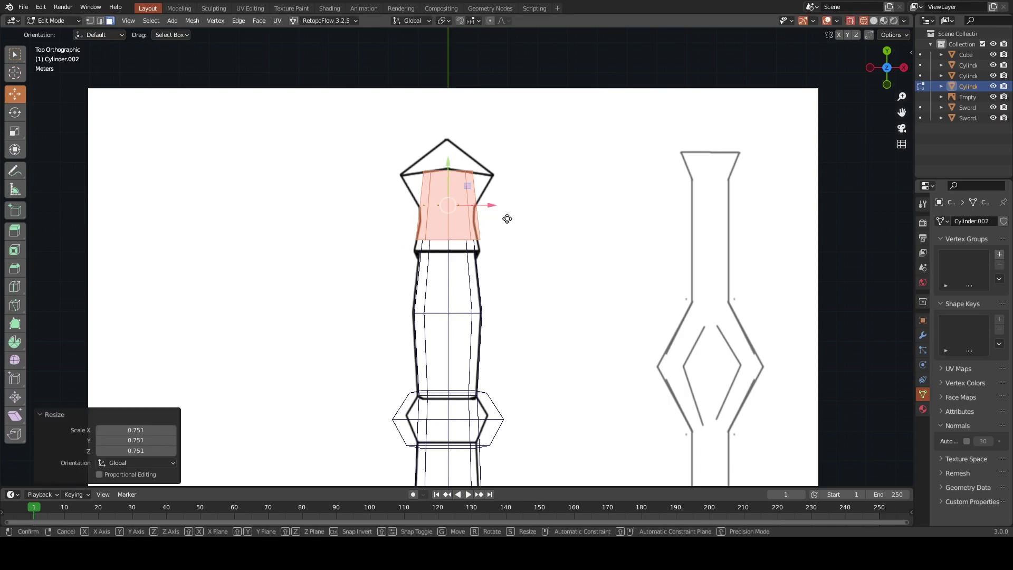
pyautogui.press('g')
pyautogui.press('y')
pyautogui.click(505, 227)
# Lower the pommel piece's top edge along Y
pyautogui.scroll(2, 502, 242)
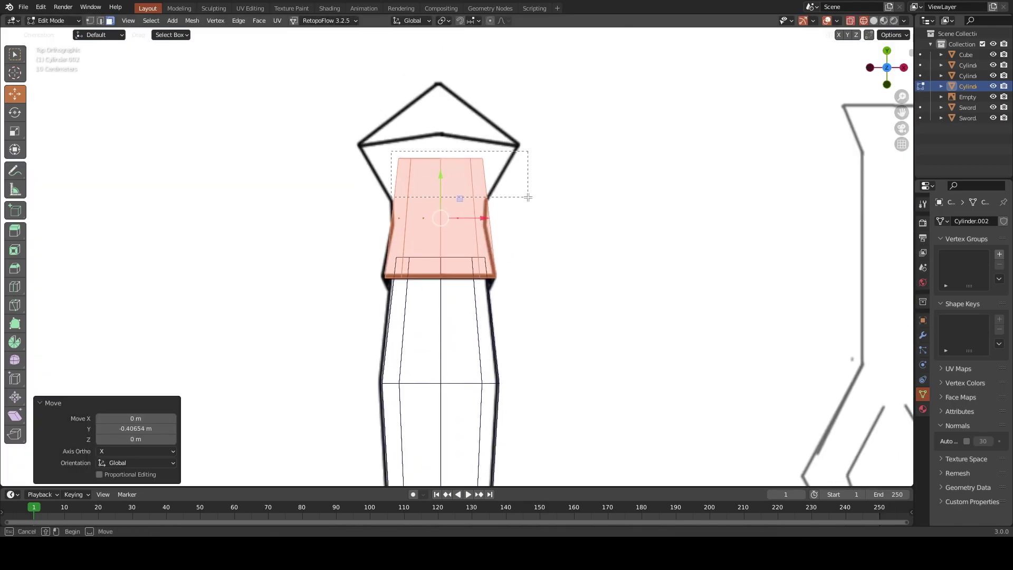
pyautogui.moveTo(528, 196)
pyautogui.mouseDown()
pyautogui.moveTo(541, 201)
pyautogui.moveTo(513, 186)
pyautogui.mouseUp()
pyautogui.press('g')
pyautogui.press('y')
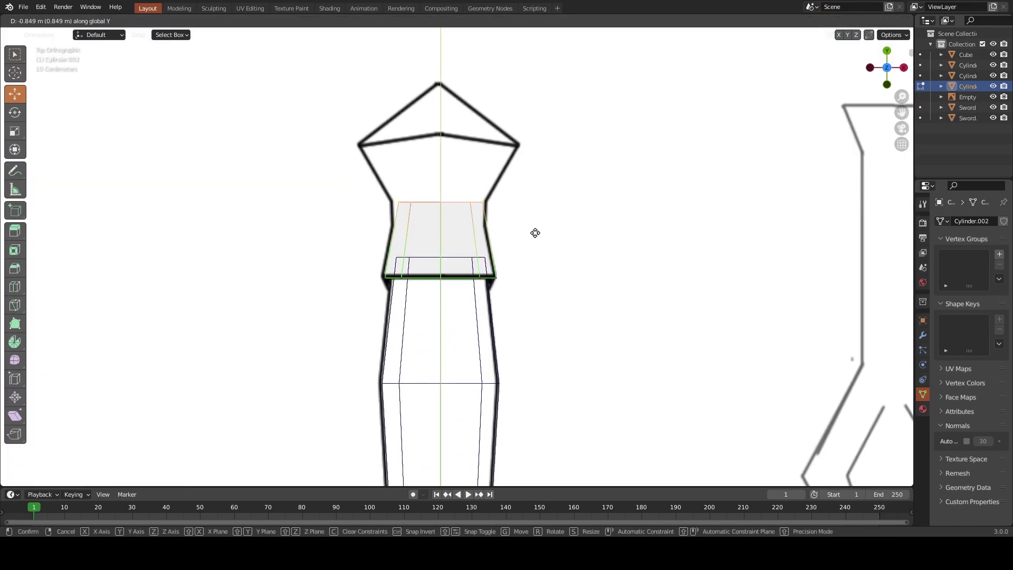
pyautogui.click(535, 254)
# Extrude the top edge, raise it, and widen it along X to match the outline
pyautogui.press('e')
pyautogui.press('x')
pyautogui.press('Escape')
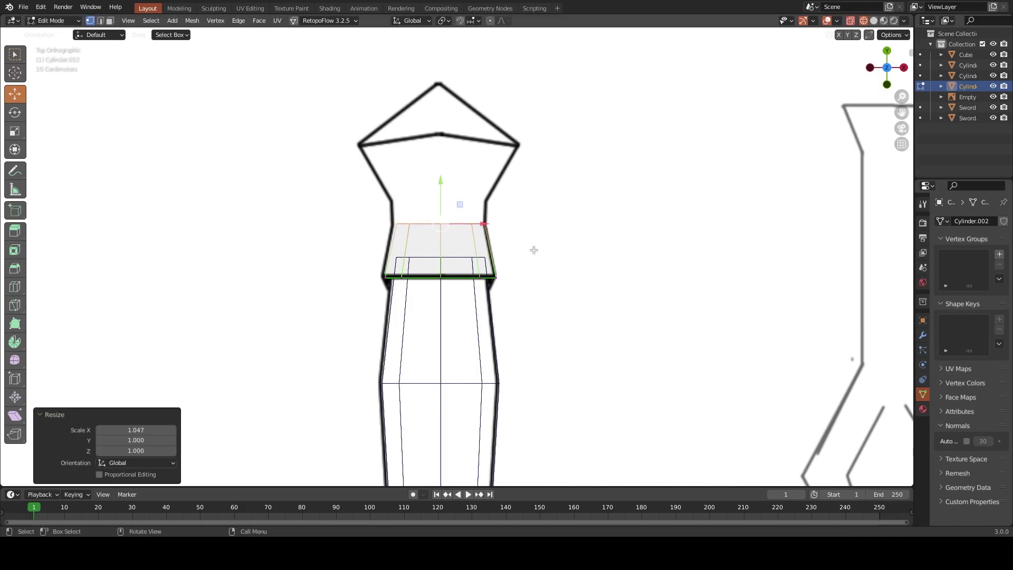
pyautogui.press('g')
pyautogui.press('y')
pyautogui.click(437, 189)
pyautogui.press('s')
pyautogui.press('x')
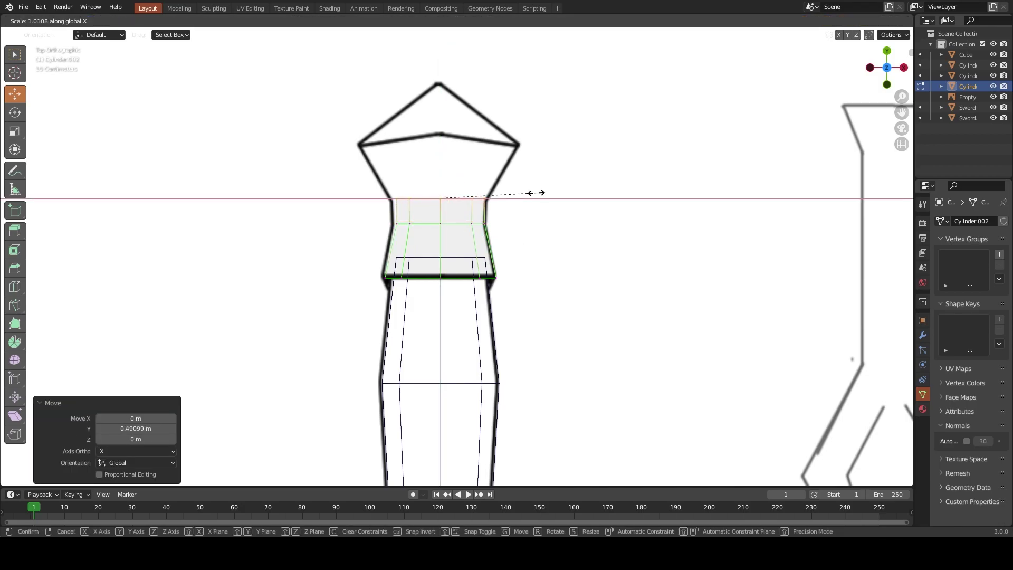
pyautogui.click(541, 193)
# Extrude another edge ring up to the pommel outline and widen it to the widest point
pyautogui.press('e')
pyautogui.press('y')
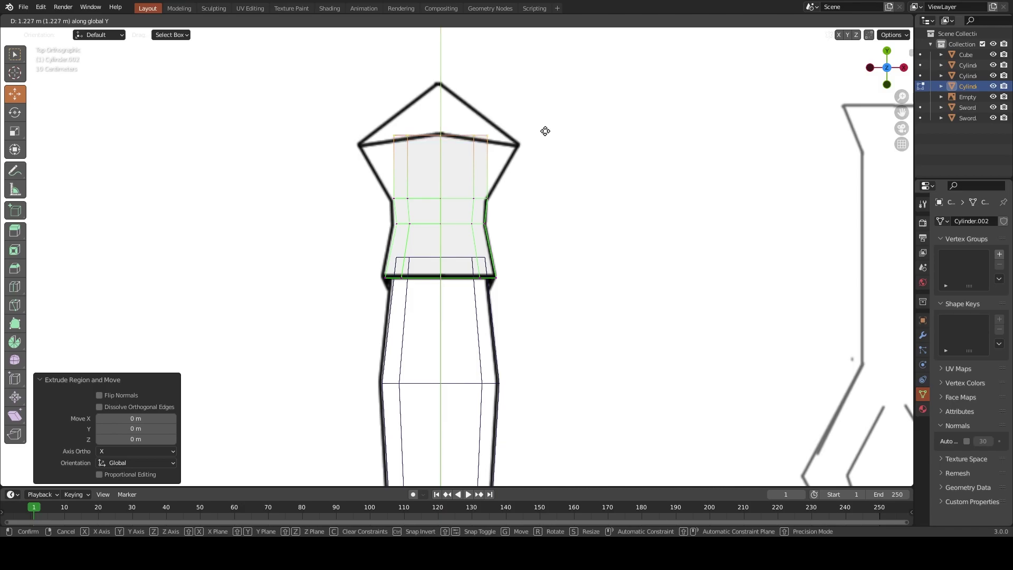
pyautogui.click(545, 131)
pyautogui.press('s')
pyautogui.press('y')
pyautogui.click(632, 143)
# Lower the pommel's upper edges along Y
pyautogui.keyDown('shift'); pyautogui.scroll(1, 529, 124); pyautogui.keyUp('shift')
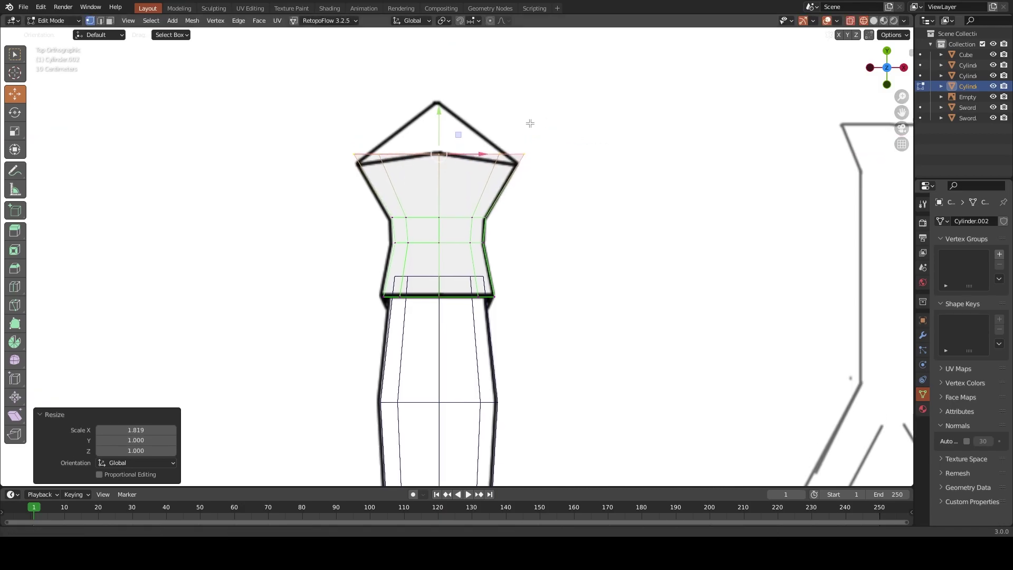
pyautogui.moveTo(362, 129)
pyautogui.mouseDown()
pyautogui.moveTo(577, 192)
pyautogui.moveTo(545, 150)
pyautogui.mouseUp()
pyautogui.press('g')
pyautogui.press('y')
pyautogui.click(572, 206)
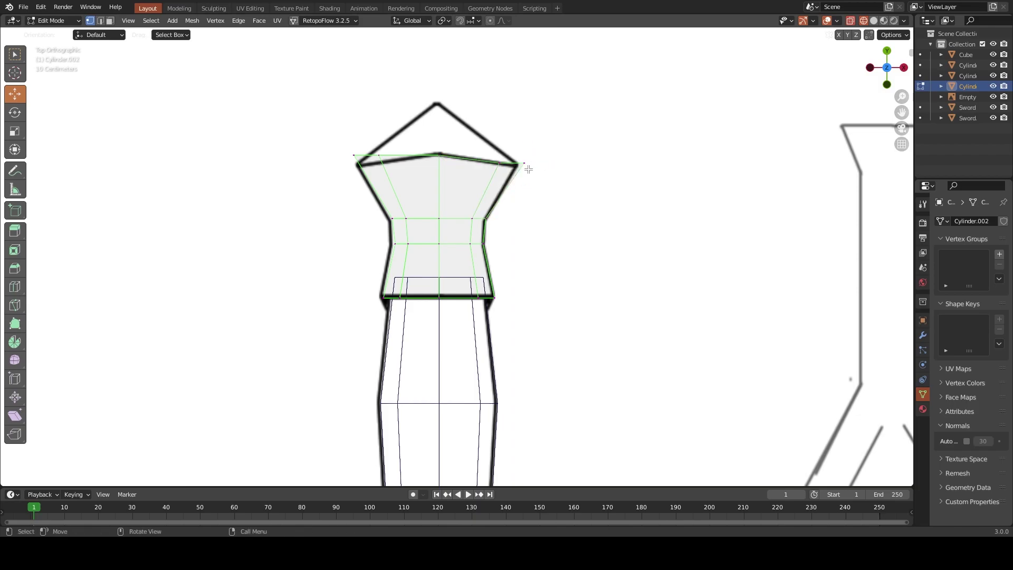
# Shift the upper-right corner vertex along X and Y, then box-select the left-half faces
pyautogui.press('g')
pyautogui.press('x')
pyautogui.click(503, 183)
pyautogui.press('g')
pyautogui.press('y')
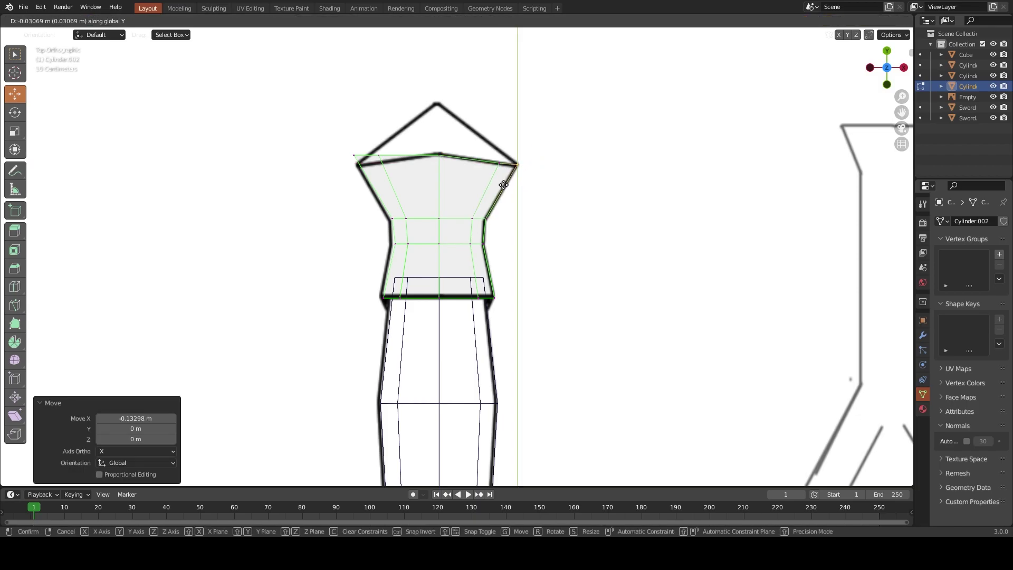
pyautogui.click(503, 184)
pyautogui.moveTo(319, 113); pyautogui.dragTo(444, 319)
# Delete the pommel's left-half faces and nudge the upper-right corner vertex along Y
pyautogui.press('x')
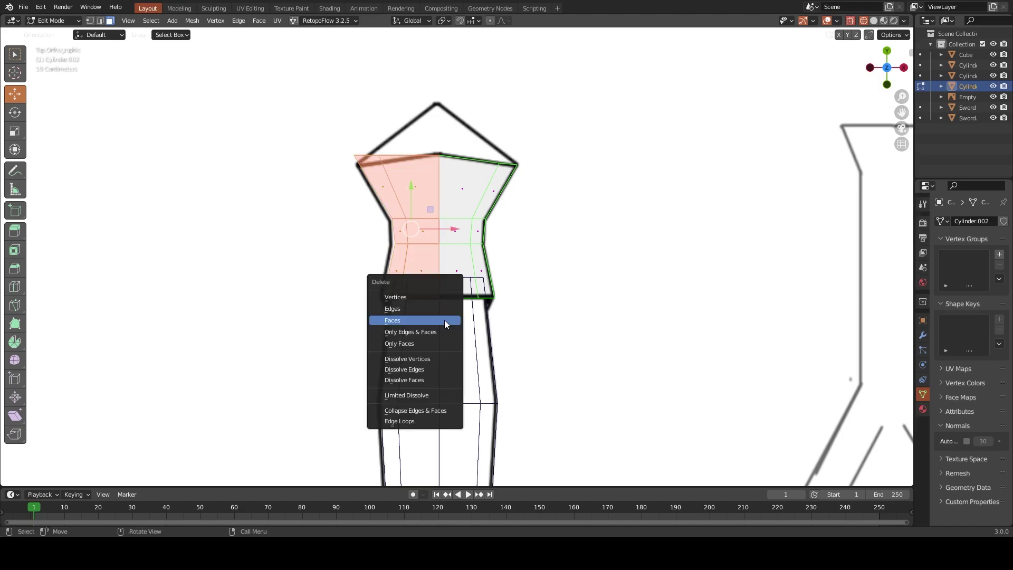
pyautogui.click(444, 320)
pyautogui.press('3')
pyautogui.scroll(2, 445, 193)
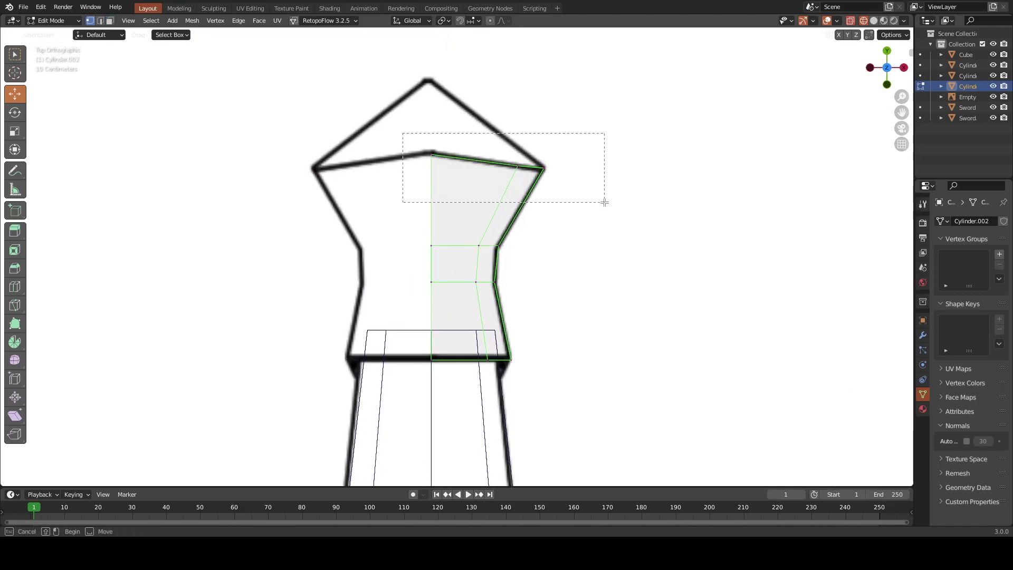
pyautogui.moveTo(519, 153); pyautogui.dragTo(536, 167)
pyautogui.press('g')
pyautogui.press('y')
pyautogui.click(575, 165)
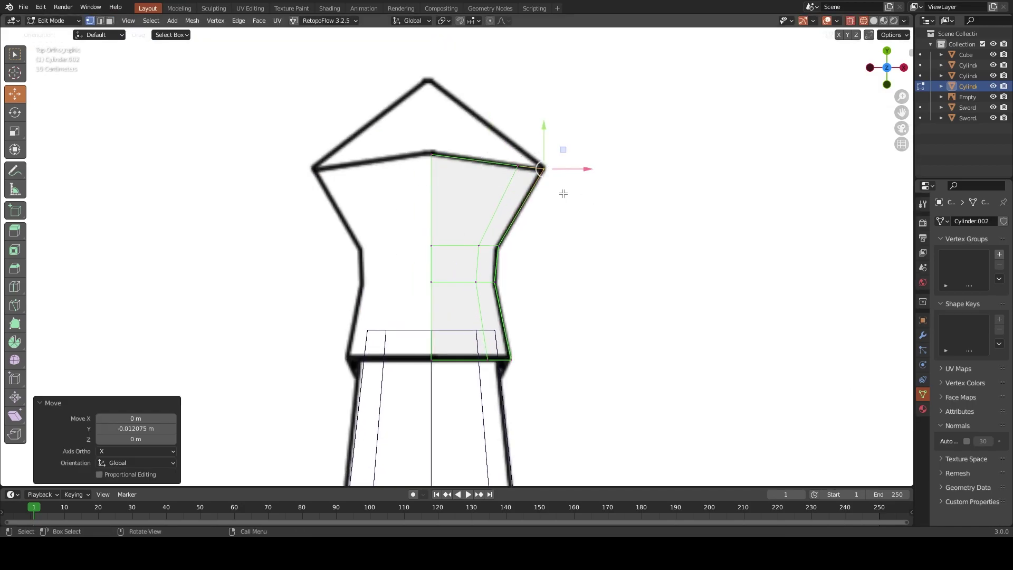
# In solid shading, extrude the half's top edge upward above the pommel
pyautogui.hotkey('shift', 'z')
pyautogui.scroll(-1, 577, 236)
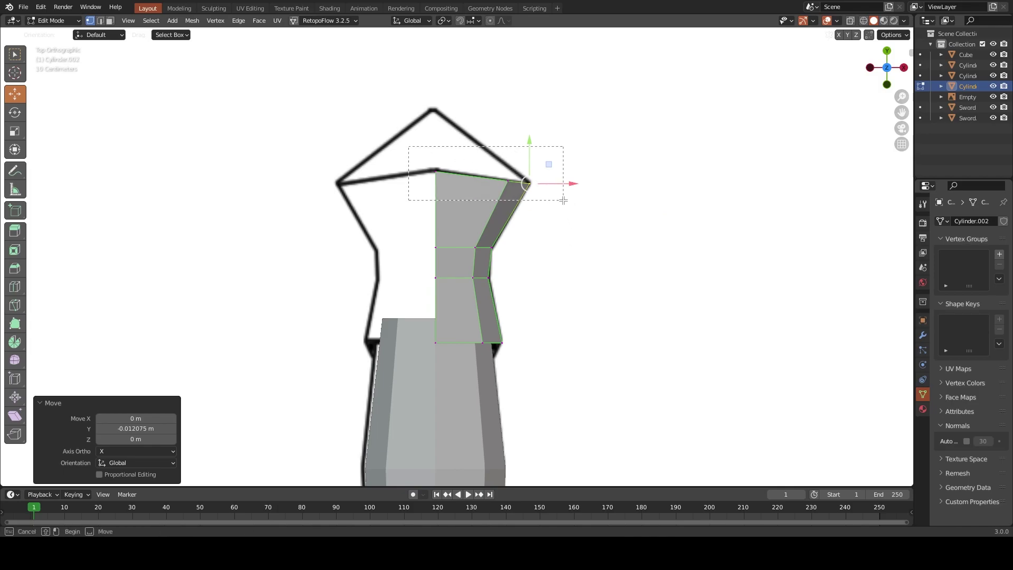
pyautogui.moveTo(563, 200); pyautogui.dragTo(563, 199)
pyautogui.press('e')
pyautogui.press('g')
pyautogui.press('y')
pyautogui.click(511, 104)
# With X-ray on, shift the raised top-right vertices left along X toward the tip
pyautogui.hotkey('alt', 'z')
pyautogui.scroll(2, 414, 187)
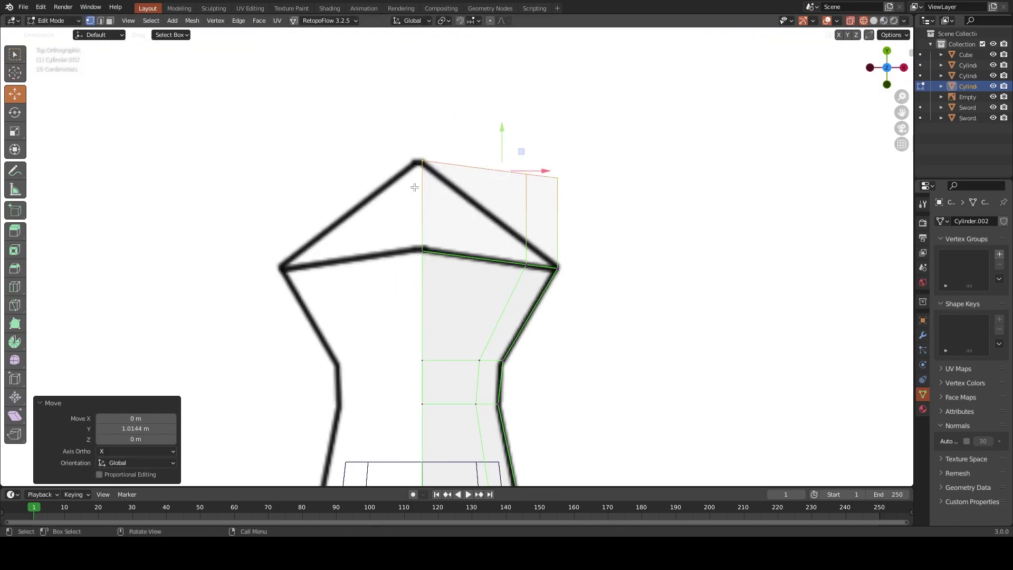
pyautogui.moveTo(620, 233); pyautogui.dragTo(619, 233)
pyautogui.press('g')
pyautogui.press('x')
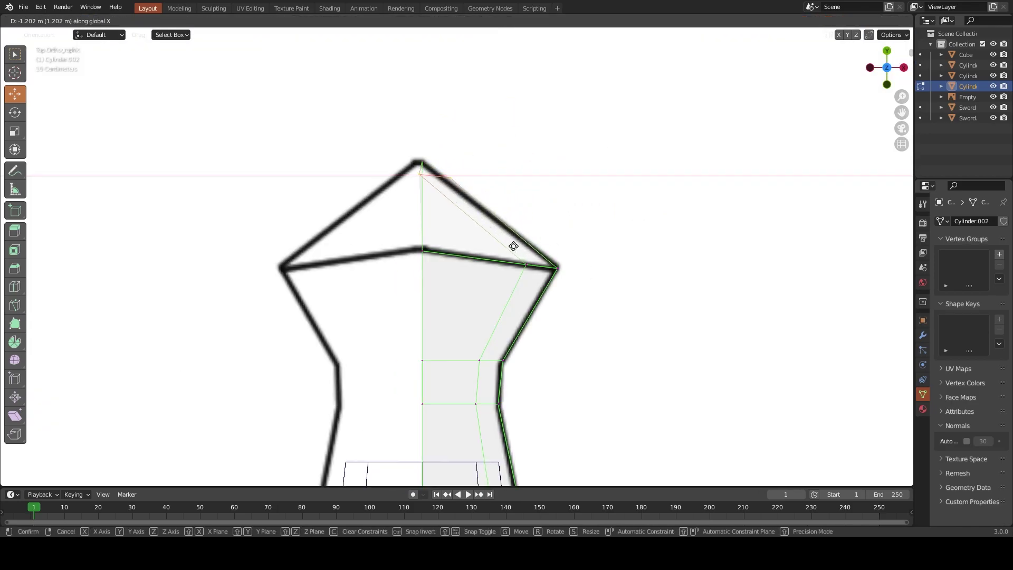
pyautogui.click(443, 158)
pyautogui.press('g')
pyautogui.press('x')
pyautogui.click(450, 158)
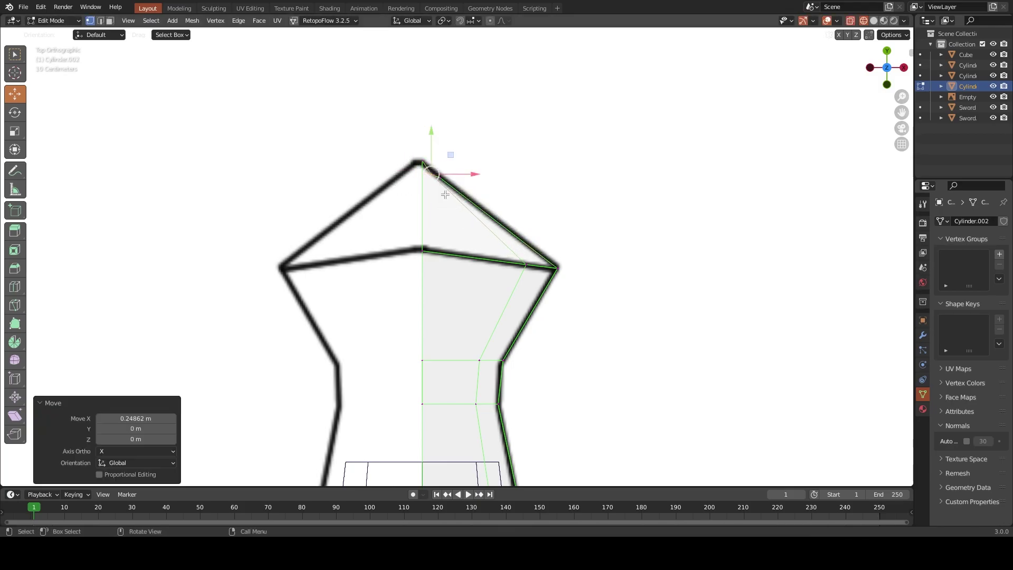
# Move the pommel's top vertex toward the tip with constrained moves
pyautogui.click(439, 177)
pyautogui.moveTo(433, 200); pyautogui.dragTo(432, 203)
pyautogui.press('g')
pyautogui.press('y')
pyautogui.click(443, 154)
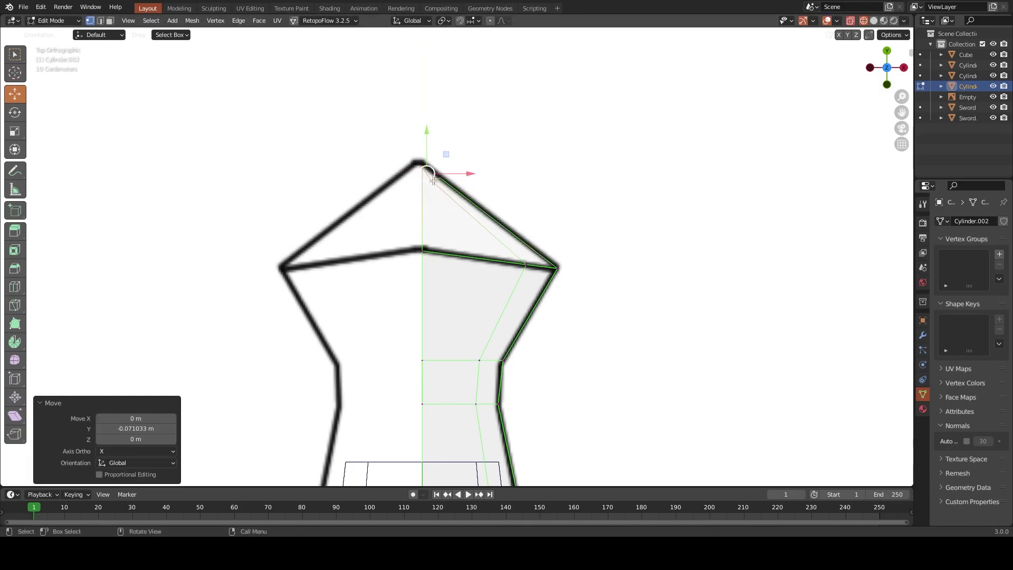
pyautogui.press('g')
pyautogui.press('y')
pyautogui.click(435, 172)
# Place the tip vertex precisely on the reference outline
pyautogui.press('g')
pyautogui.press('x')
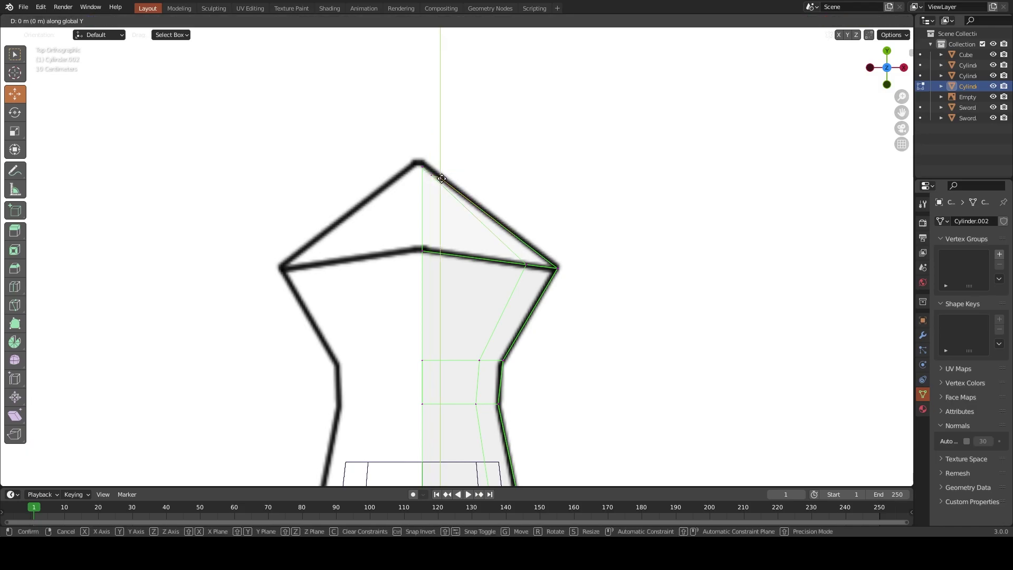
pyautogui.click(470, 186)
pyautogui.press('g')
pyautogui.press('y')
pyautogui.click(475, 204)
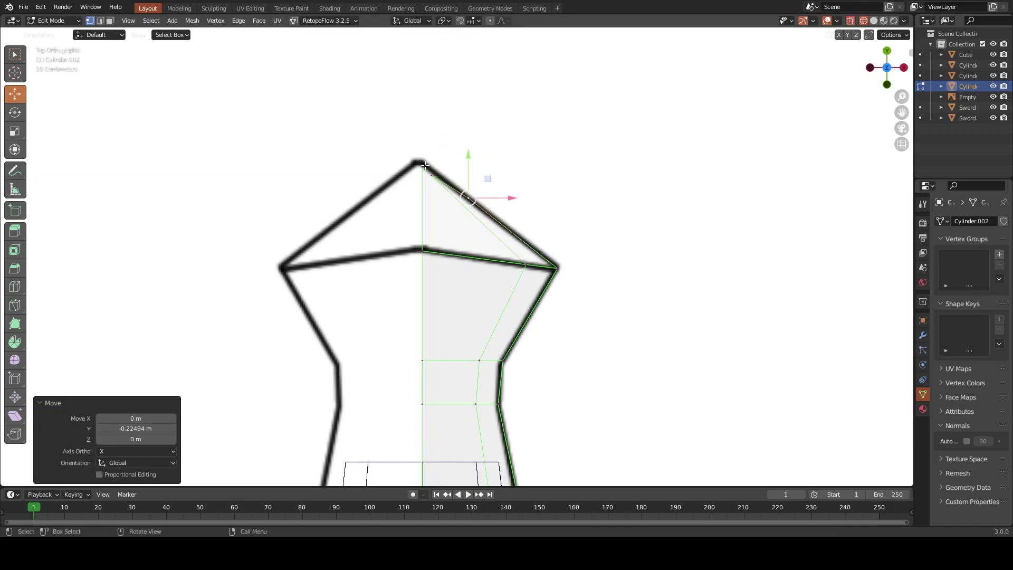
pyautogui.press('g')
pyautogui.click(443, 178)
# Turn off X-ray and delete the flat face strip in face select mode
pyautogui.hotkey('alt', 'z')
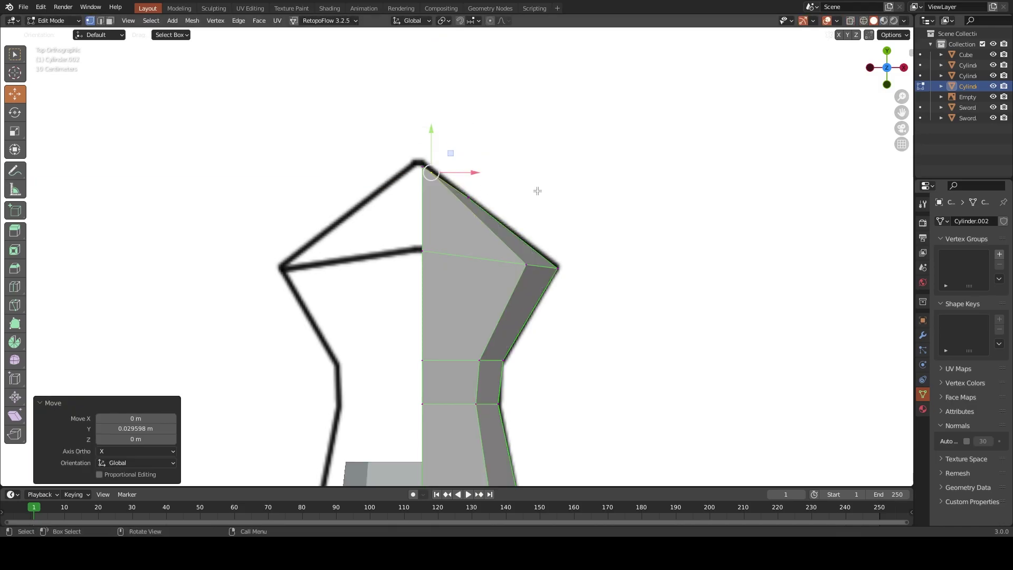
pyautogui.moveTo(538, 190)
pyautogui.mouseDown(button='middle')
pyautogui.moveTo(411, 154)
pyautogui.moveTo(523, 248)
pyautogui.moveTo(580, 126)
pyautogui.moveTo(445, 219)
pyautogui.mouseUp(button='middle')
pyautogui.press('3')
pyautogui.keyDown('alt'); pyautogui.click(445, 220); pyautogui.keyUp('alt')
pyautogui.press('x')
pyautogui.keyDown('alt'); pyautogui.click(409, 240); pyautogui.keyUp('alt')
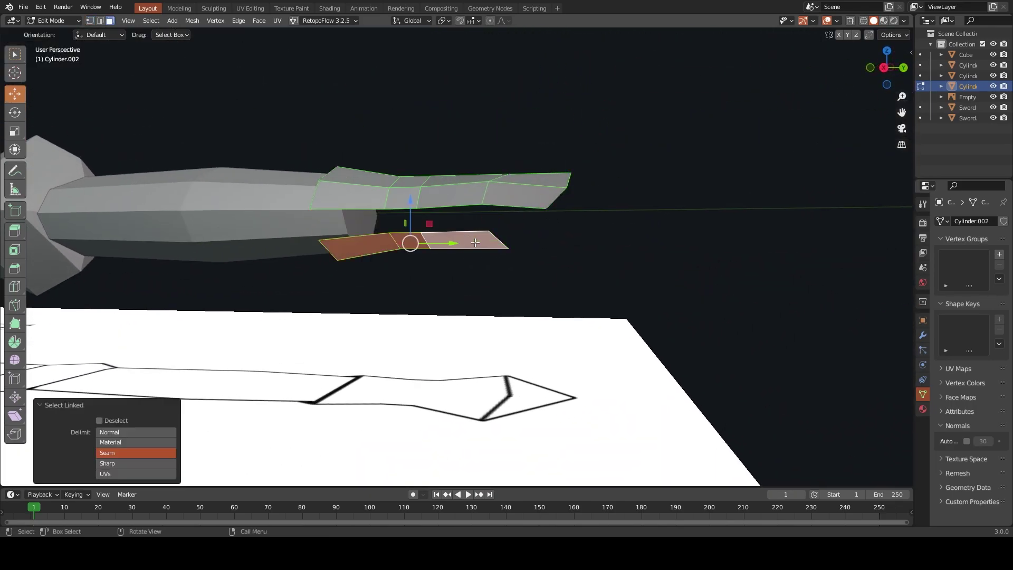
# Lower the leftover bottom strip along Z and return to Object Mode
pyautogui.press('x')
pyautogui.click(475, 242)
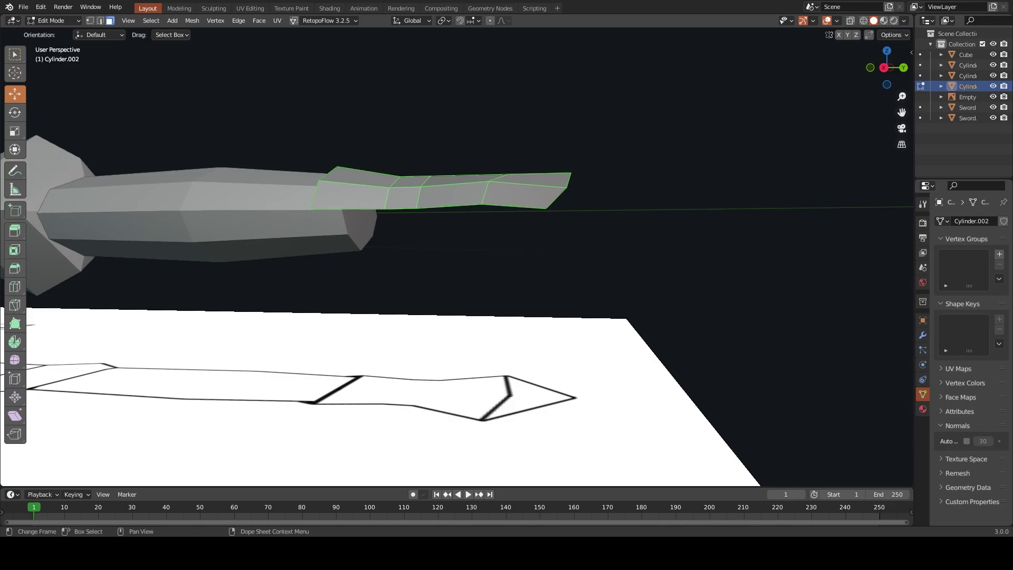
pyautogui.moveTo(464, 280)
pyautogui.mouseDown(button='middle')
pyautogui.moveTo(518, 275)
pyautogui.moveTo(555, 216)
pyautogui.mouseUp(button='middle')
pyautogui.click(549, 210)
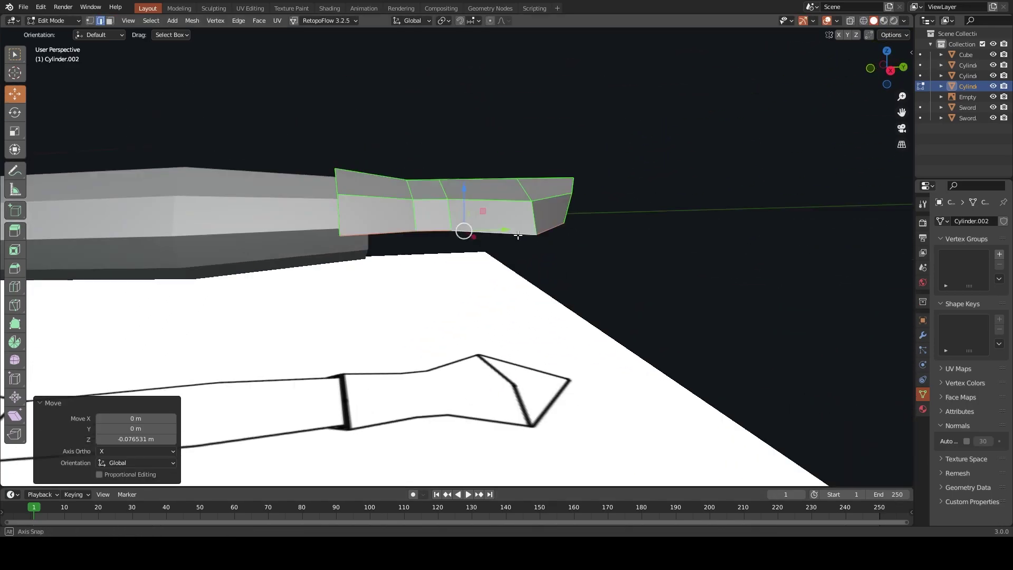
pyautogui.moveTo(464, 220)
pyautogui.mouseDown(button='middle')
pyautogui.moveTo(334, 226)
pyautogui.moveTo(411, 316)
pyautogui.moveTo(373, 279)
pyautogui.moveTo(595, 242)
pyautogui.mouseUp(button='middle')
pyautogui.press('Tab')
# Save the file and apply all transforms to the pommel
pyautogui.hotkey('ctrl', 's')
pyautogui.hotkey('ctrl', 'a')
pyautogui.click(560, 230)
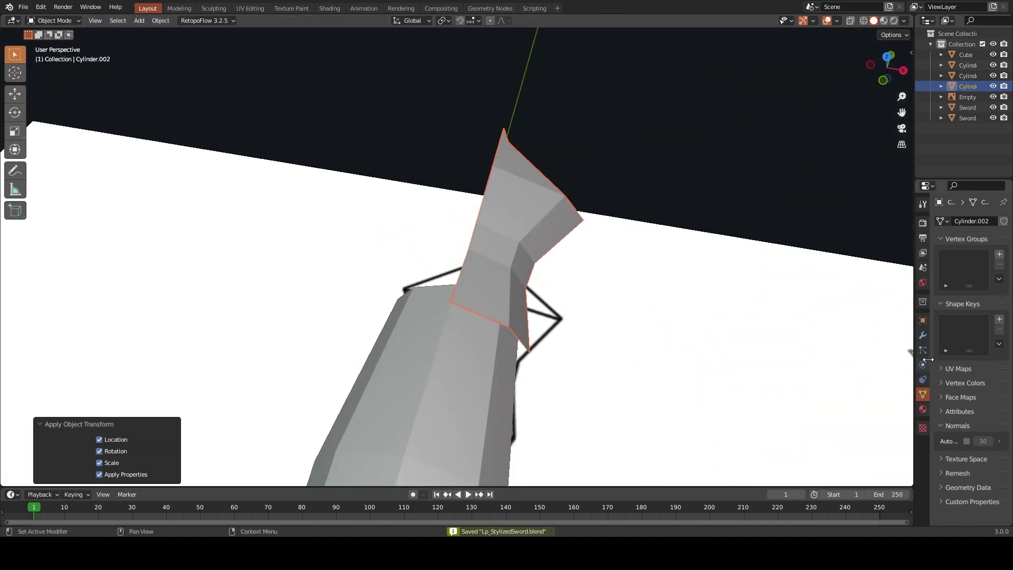
# Add a Mirror modifier to the pommel mirroring across Z
pyautogui.click(923, 335)
pyautogui.click(958, 220)
pyautogui.click(825, 343)
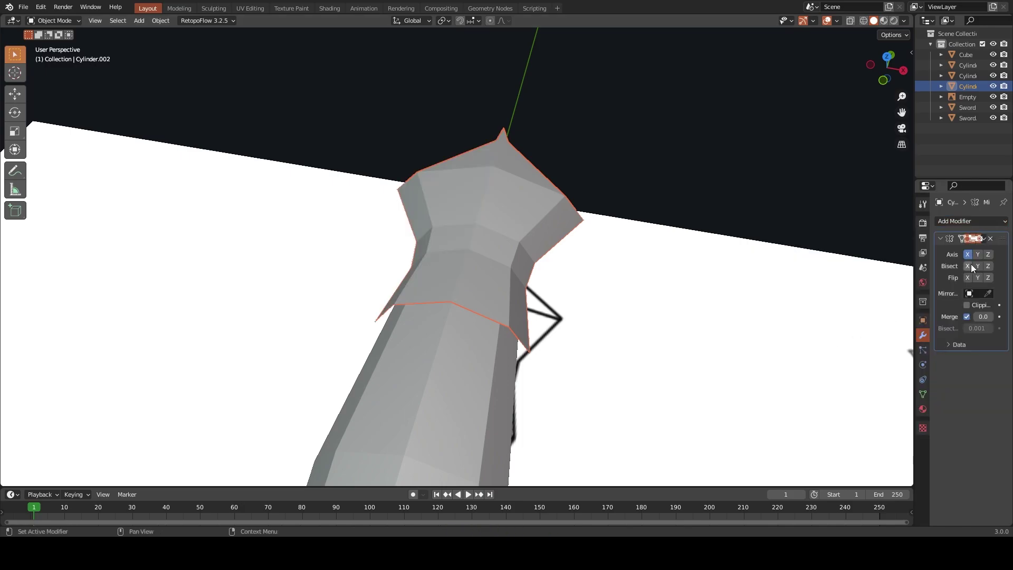
pyautogui.click(988, 254)
pyautogui.moveTo(685, 227)
pyautogui.mouseDown(button='middle')
pyautogui.moveTo(619, 210)
pyautogui.moveTo(630, 251)
pyautogui.moveTo(547, 157)
pyautogui.mouseUp(button='middle')
# Shift the pommel half slightly along X and raise it 0.11 m along Z
pyautogui.press('Tab')
pyautogui.press('g')
pyautogui.press('x')
pyautogui.click(674, 242)
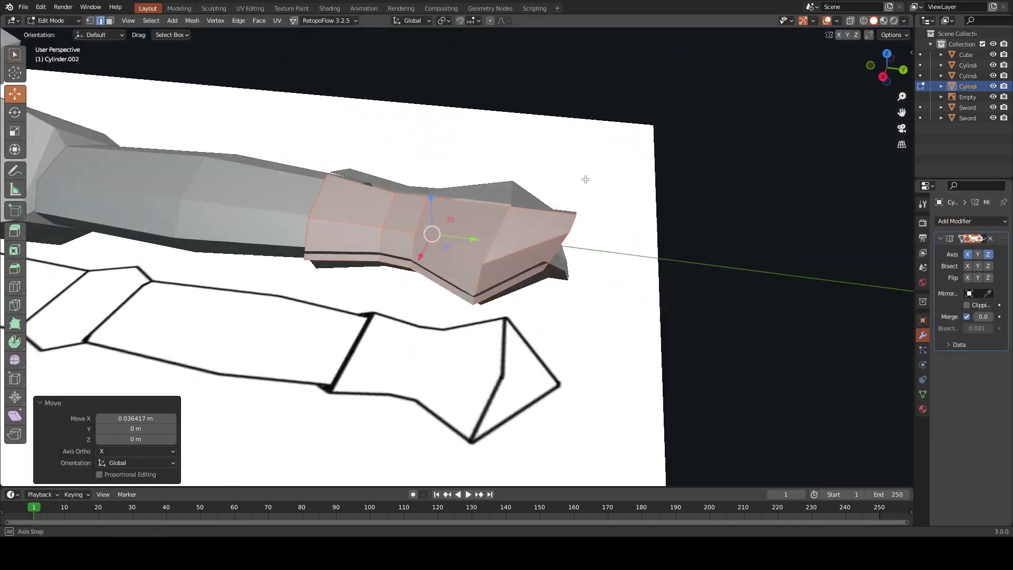
pyautogui.press('g')
pyautogui.press('z')
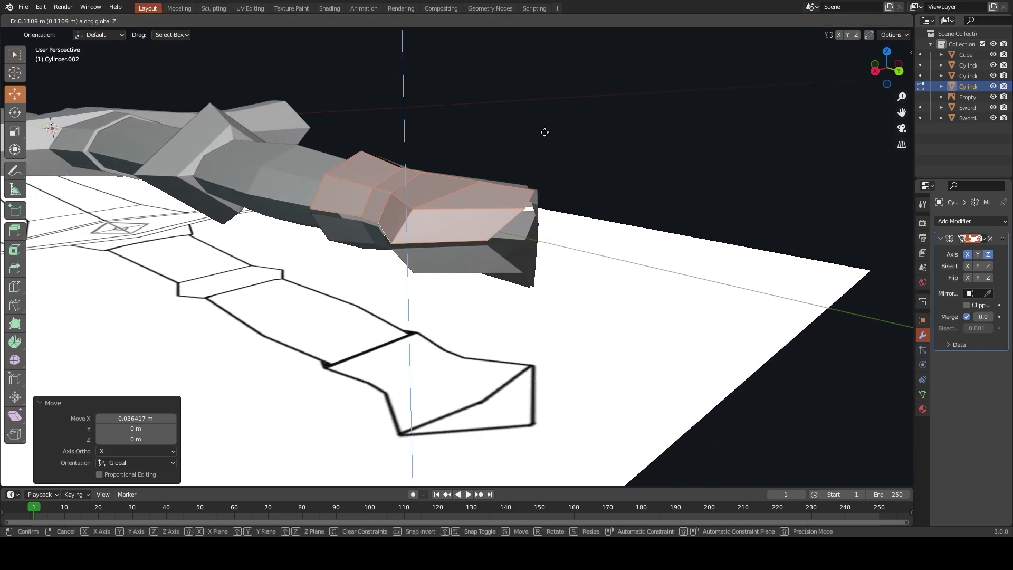
pyautogui.click(544, 132)
# Delete the pommel's end face and select the thin face left behind
pyautogui.moveTo(544, 132); pyautogui.dragTo(608, 200, button='middle')
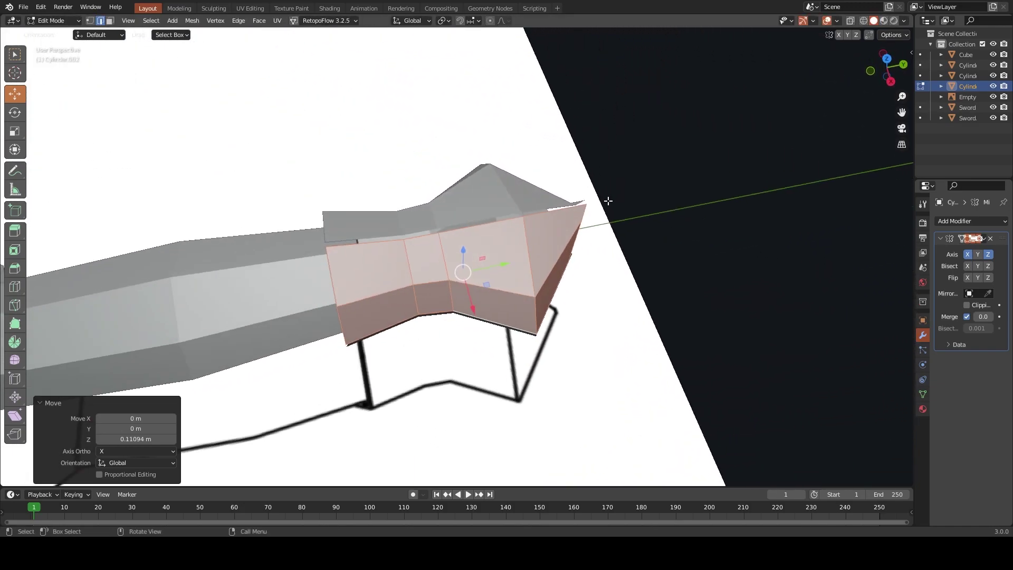
pyautogui.click(561, 250)
pyautogui.press('x')
pyautogui.click(561, 250)
pyautogui.click(557, 271)
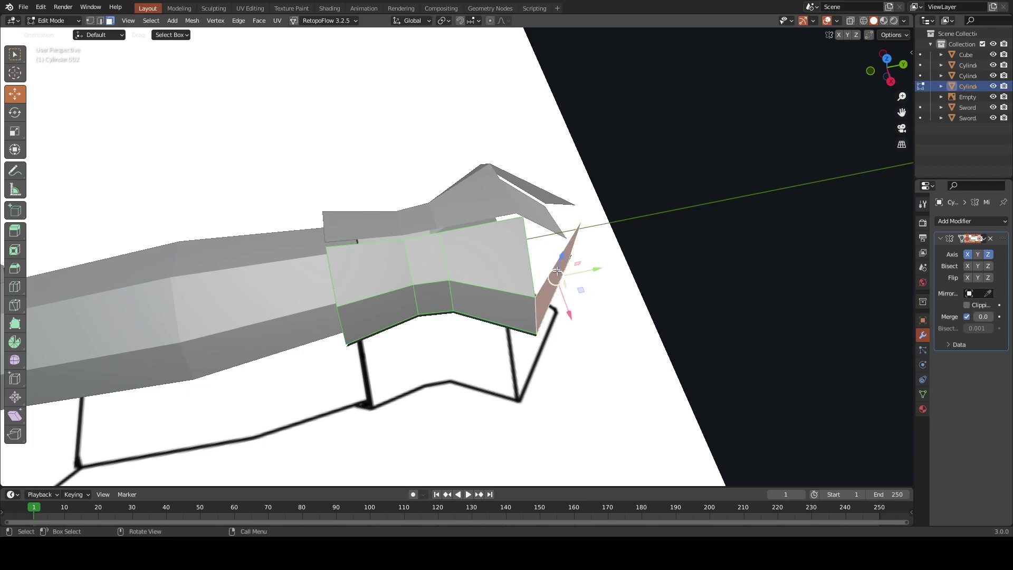
pyautogui.moveTo(557, 271)
pyautogui.mouseDown(button='middle')
pyautogui.moveTo(579, 269)
pyautogui.moveTo(583, 233)
pyautogui.moveTo(464, 258)
pyautogui.mouseUp(button='middle')
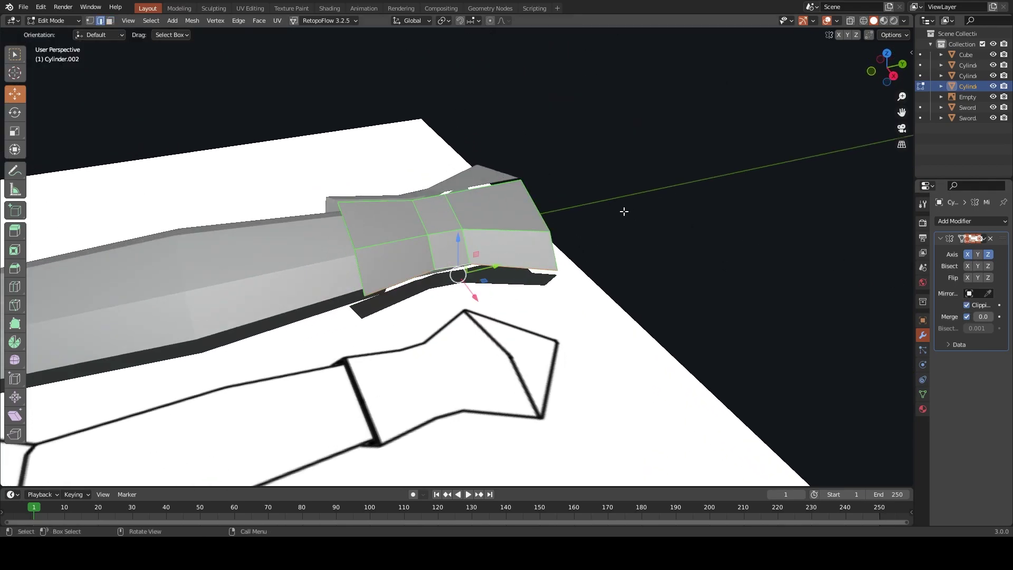
# Raise the pommel's end faces along Z and check the profile from front and top views
pyautogui.press('g')
pyautogui.click(639, 264)
pyautogui.moveTo(640, 264); pyautogui.dragTo(572, 264, button='middle')
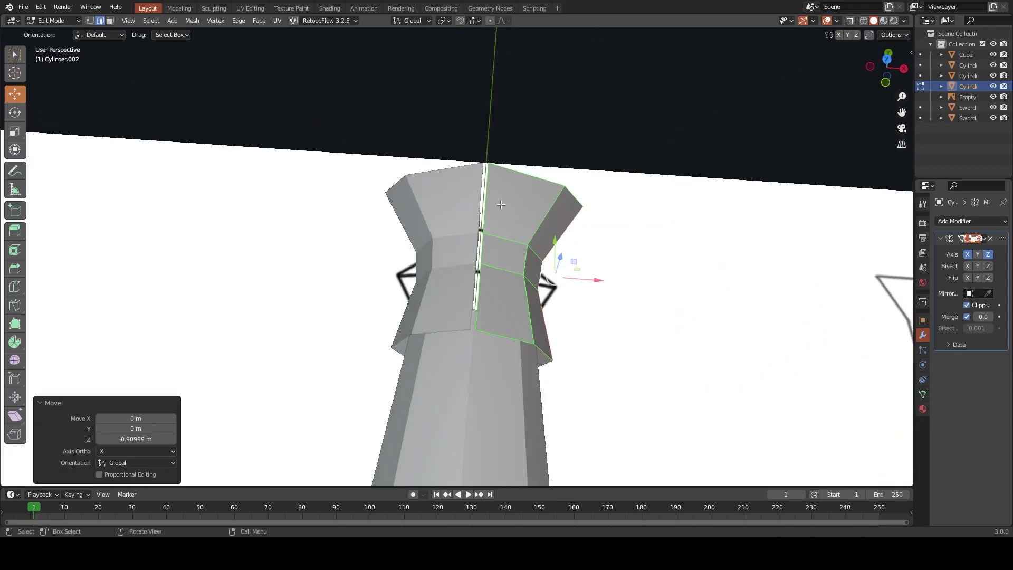
pyautogui.press('z')
pyautogui.click(471, 191)
pyautogui.moveTo(470, 192)
pyautogui.mouseDown(button='middle')
pyautogui.moveTo(464, 211)
pyautogui.moveTo(604, 186)
pyautogui.moveTo(574, 250)
pyautogui.mouseUp(button='middle')
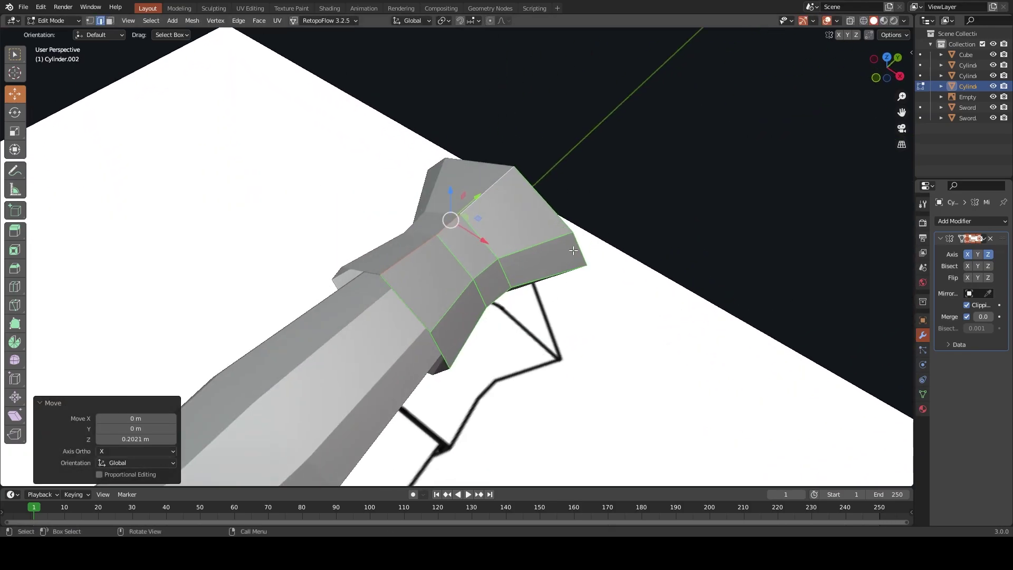
pyautogui.moveTo(561, 288); pyautogui.dragTo(584, 339, button='middle')
pyautogui.press('KP_1')
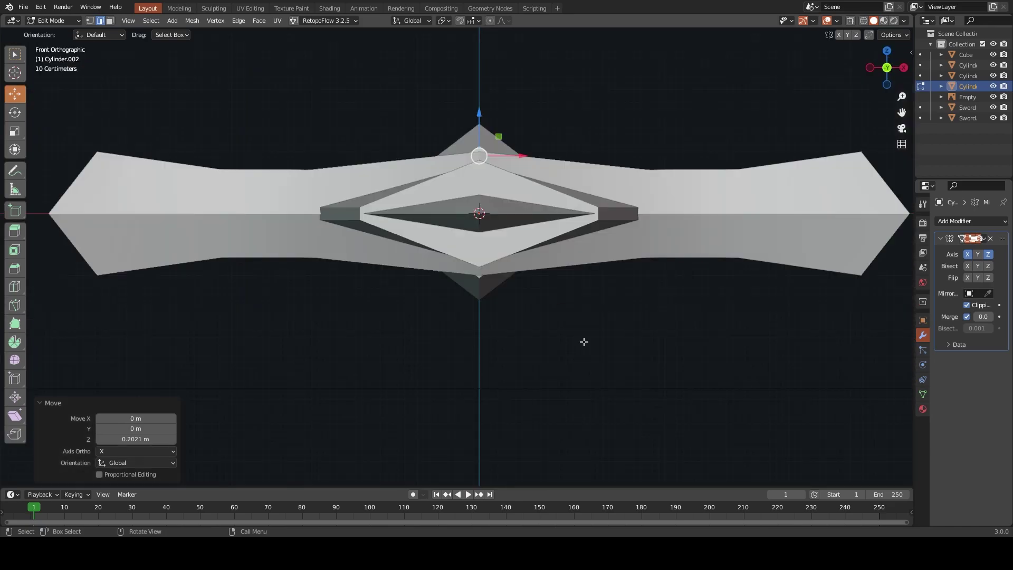
pyautogui.press('KP_8')
pyautogui.press('KP_8')
pyautogui.press('KP_8')
pyautogui.press('KP_7')
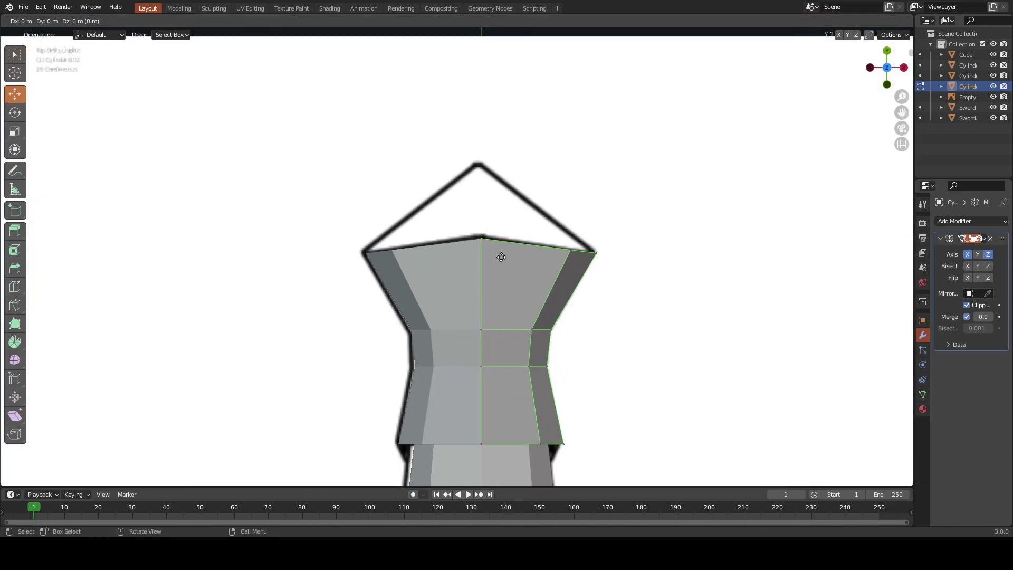
# Push the end faces out along Y and move the new end geometry along Y
pyautogui.press('y')
pyautogui.click(497, 156)
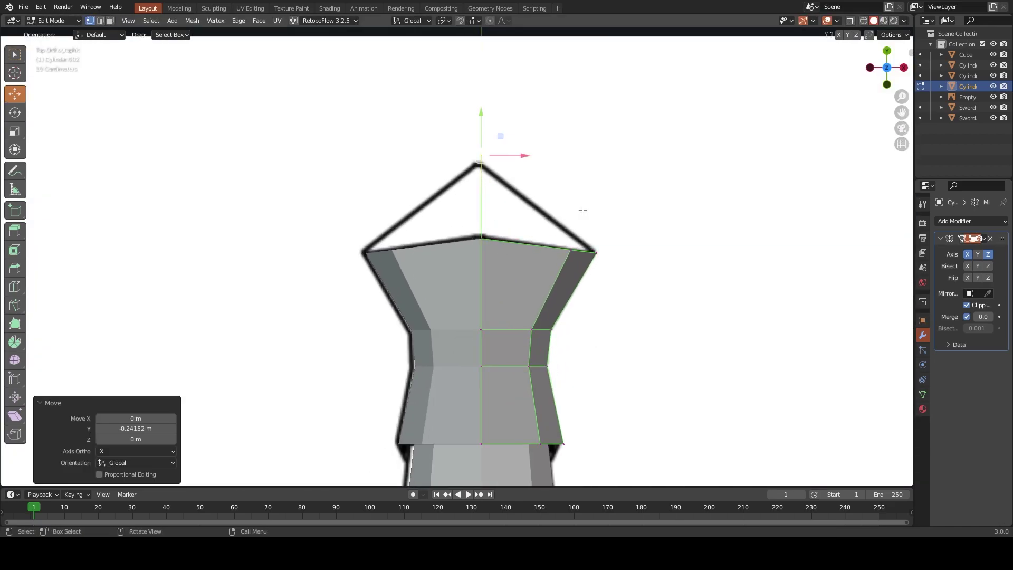
pyautogui.moveTo(584, 210); pyautogui.dragTo(543, 123, button='middle')
pyautogui.press('g')
pyautogui.press('y')
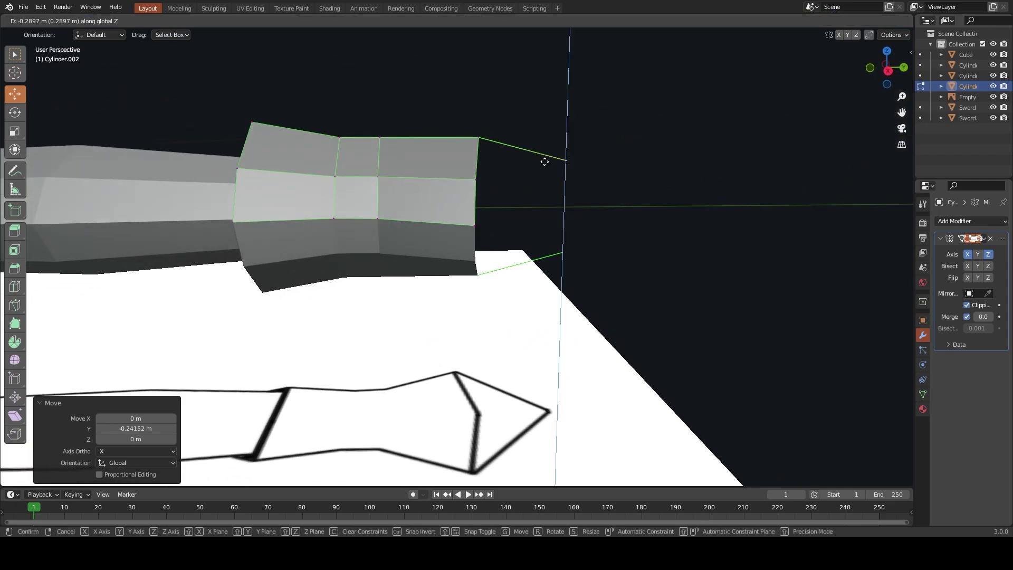
pyautogui.click(548, 186)
pyautogui.moveTo(486, 176); pyautogui.dragTo(543, 282, button='middle')
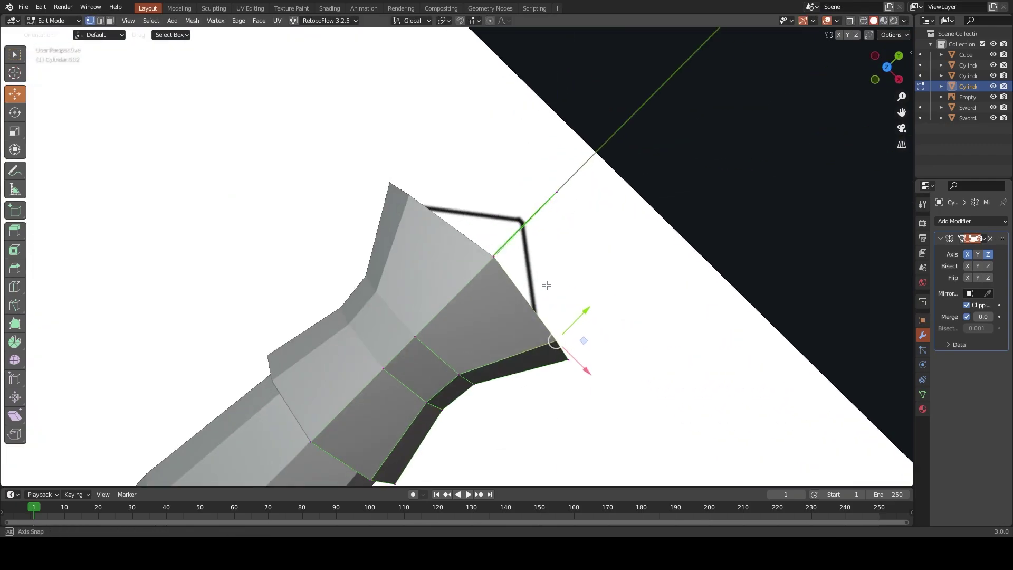
pyautogui.press('KP_7')
# Extrude another section from the end and slide its vertex along Y
pyautogui.press('e')
pyautogui.click(549, 271)
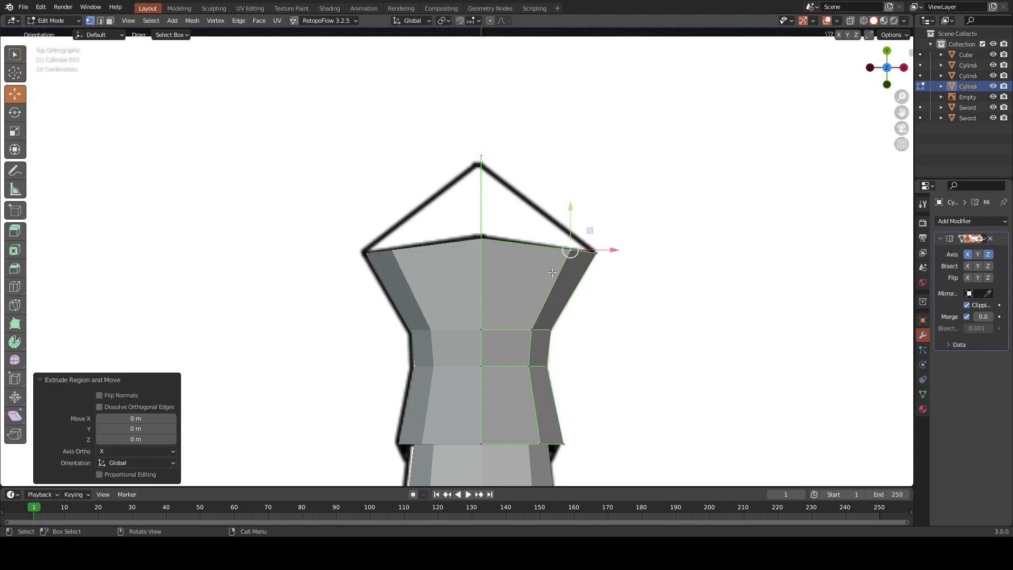
pyautogui.press('g')
pyautogui.press('y')
pyautogui.click(512, 227)
pyautogui.press('g')
pyautogui.press('x')
# Nudge the end vertex along Y and X onto the reference outline
pyautogui.press('g')
pyautogui.press('y')
pyautogui.click(531, 165)
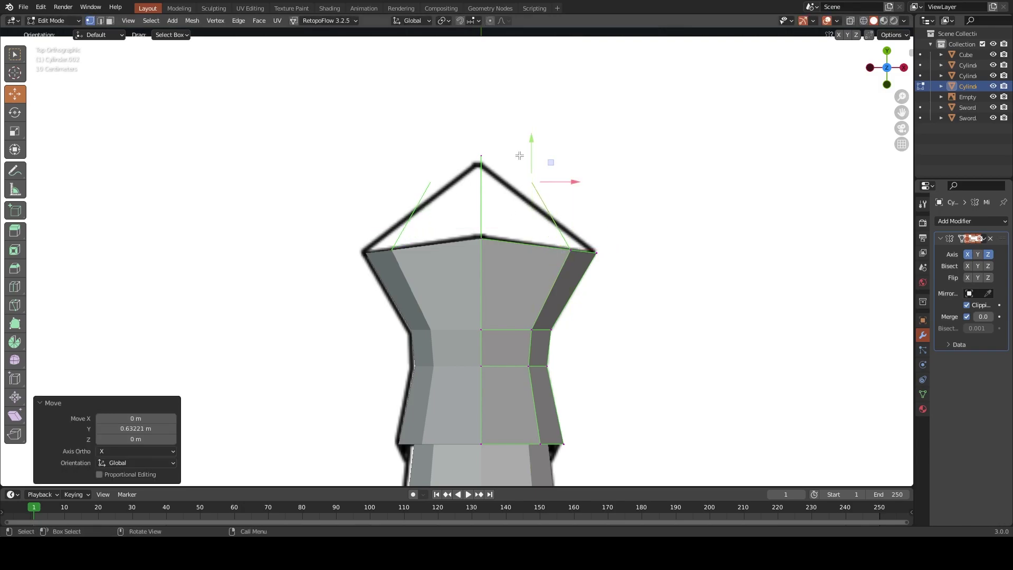
pyautogui.press('g')
pyautogui.press('x')
pyautogui.click(618, 226)
pyautogui.moveTo(618, 226); pyautogui.dragTo(532, 207, button='middle')
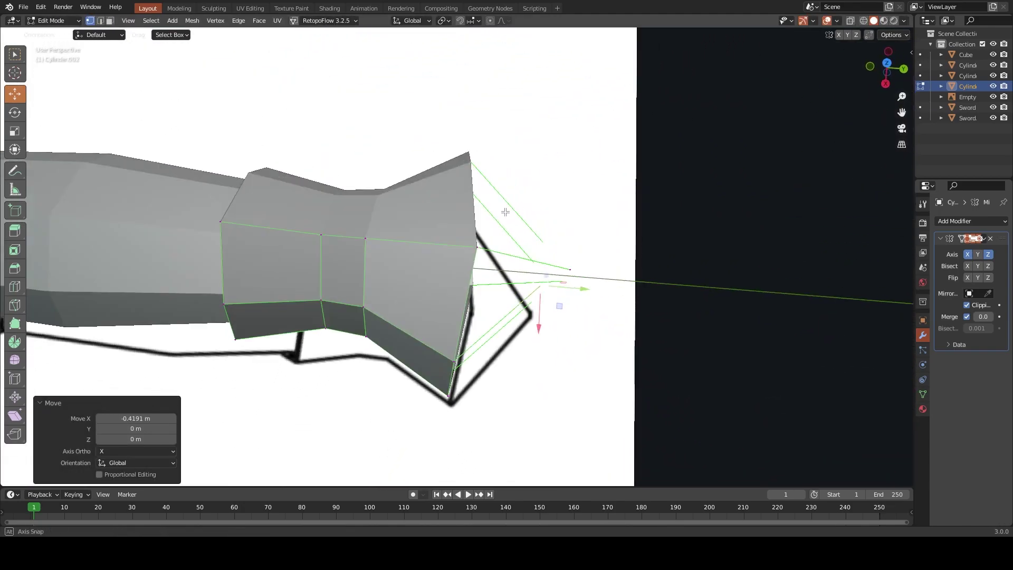
pyautogui.press('KP_7')
# Move the vertex toward the tip, then extrude along Y and shift the new section sideways
pyautogui.press('g')
pyautogui.press('y')
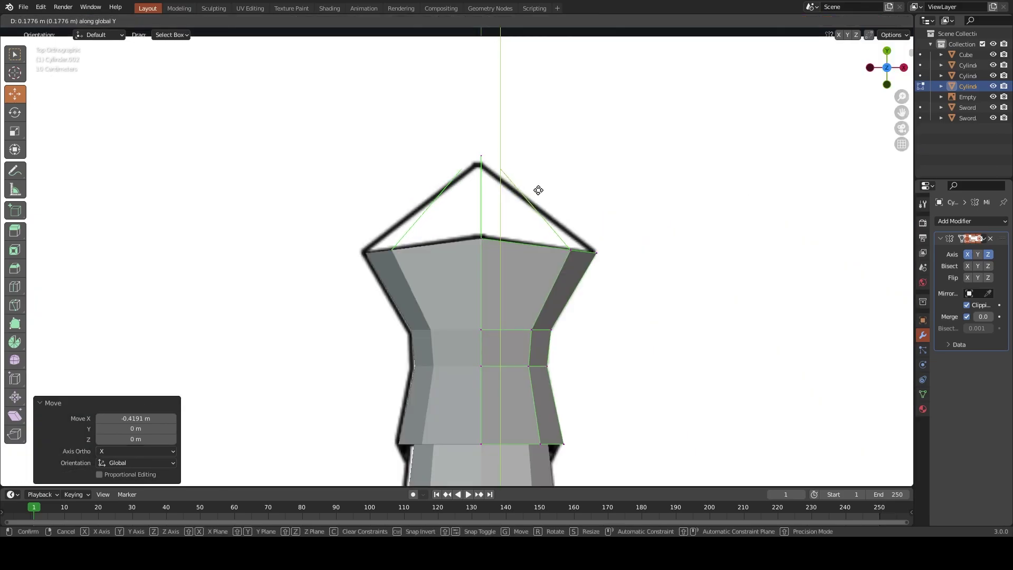
pyautogui.click(533, 179)
pyautogui.moveTo(534, 179)
pyautogui.mouseDown(button='middle')
pyautogui.moveTo(538, 128)
pyautogui.moveTo(518, 91)
pyautogui.moveTo(535, 91)
pyautogui.mouseUp(button='middle')
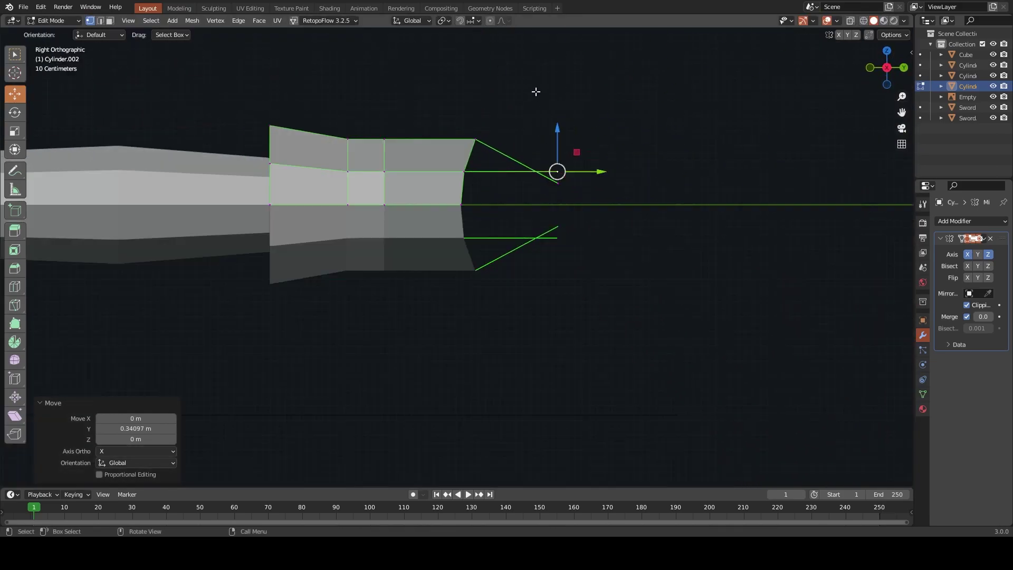
pyautogui.rightClick(688, 151)
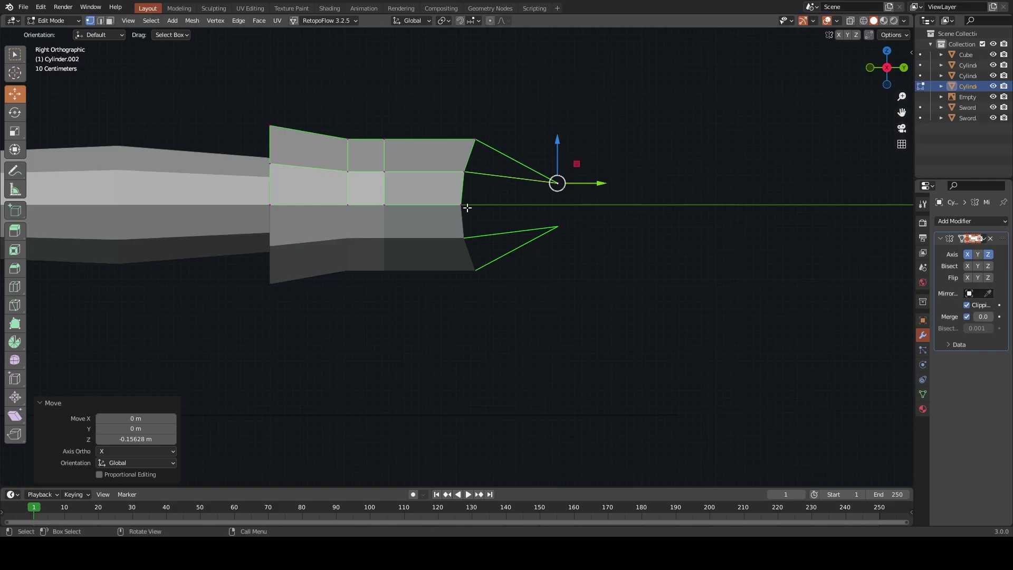
pyautogui.press('e')
pyautogui.press('y')
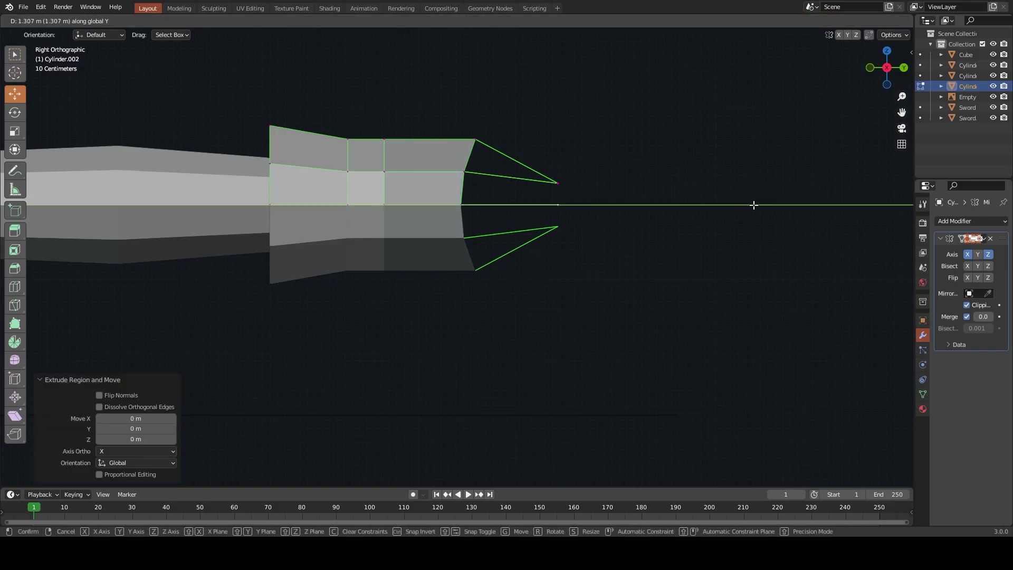
pyautogui.click(754, 205)
pyautogui.press('KP_7')
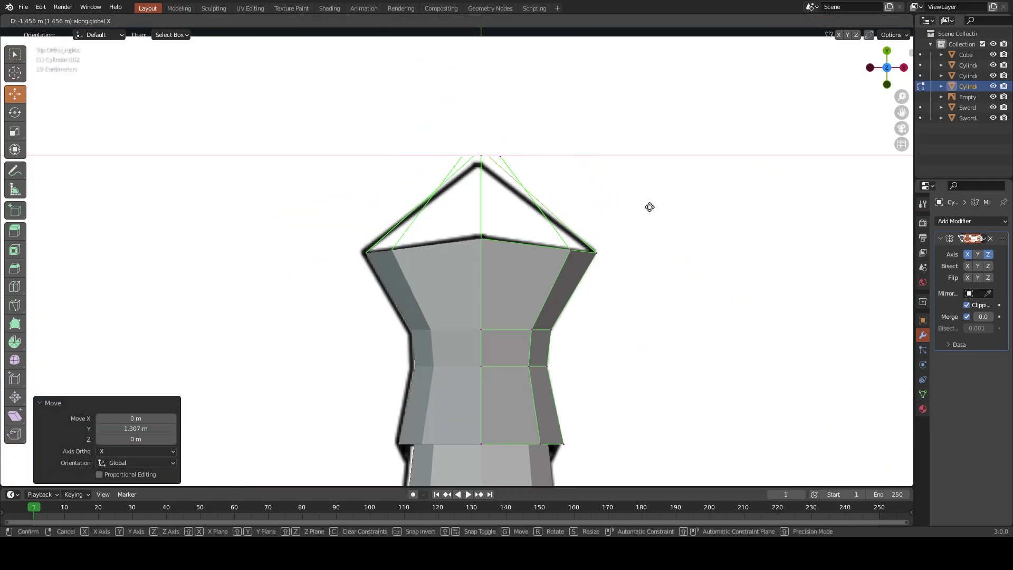
pyautogui.click(639, 207)
pyautogui.moveTo(595, 178)
pyautogui.mouseDown(button='middle')
pyautogui.moveTo(622, 224)
pyautogui.moveTo(595, 237)
pyautogui.mouseUp(button='middle')
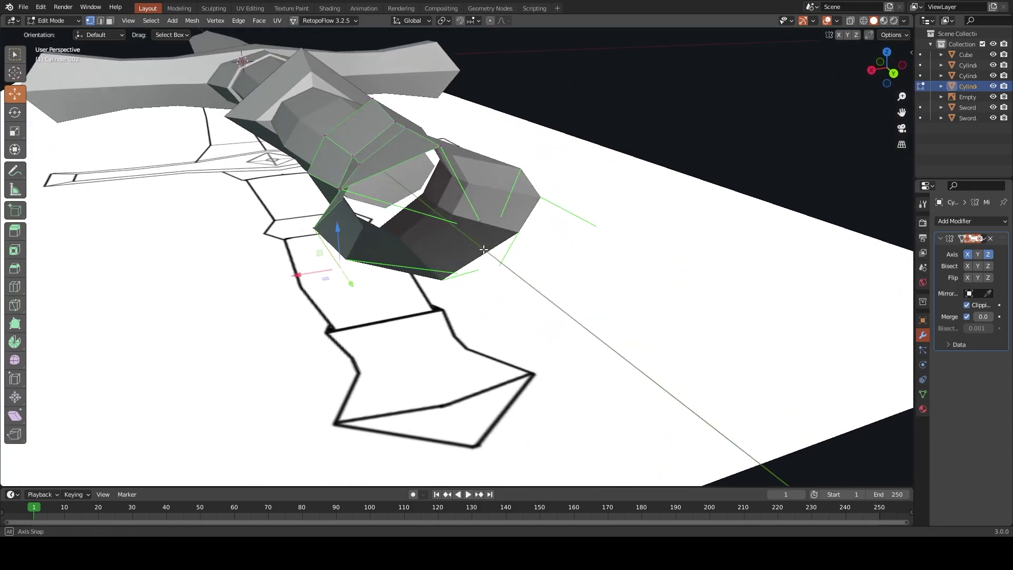
# Extrude the end once more along Y, offset it in X, and inspect the end edge loop
pyautogui.press('e')
pyautogui.press('y')
pyautogui.press('KP_7')
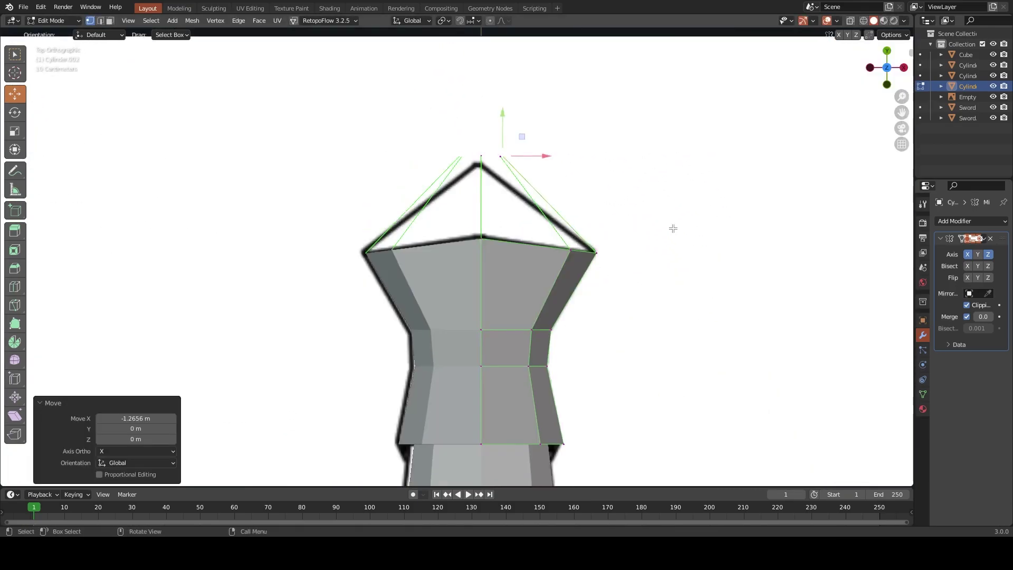
pyautogui.press('x')
pyautogui.click(665, 225)
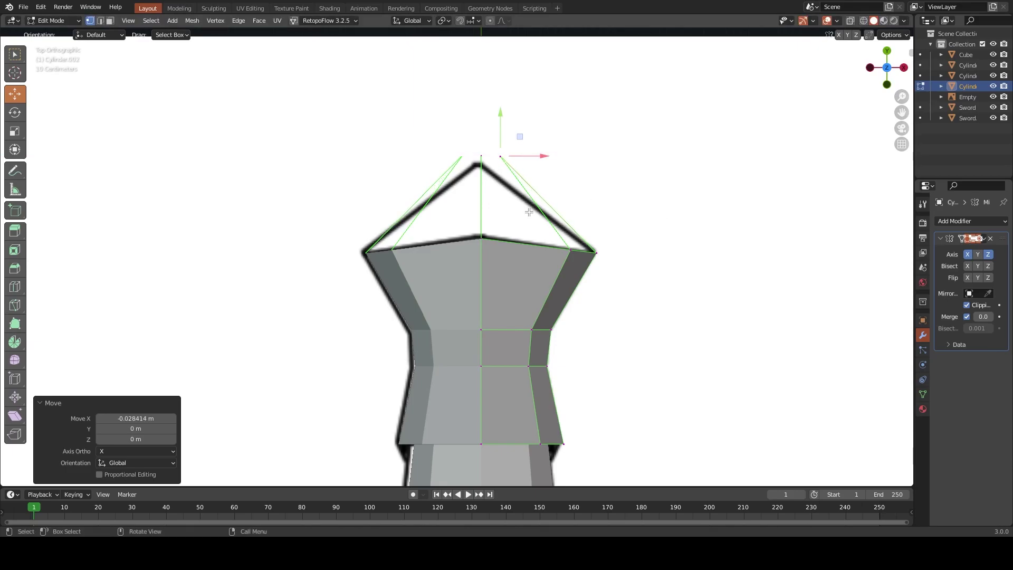
pyautogui.moveTo(633, 230); pyautogui.dragTo(511, 262, button='middle')
pyautogui.press('2')
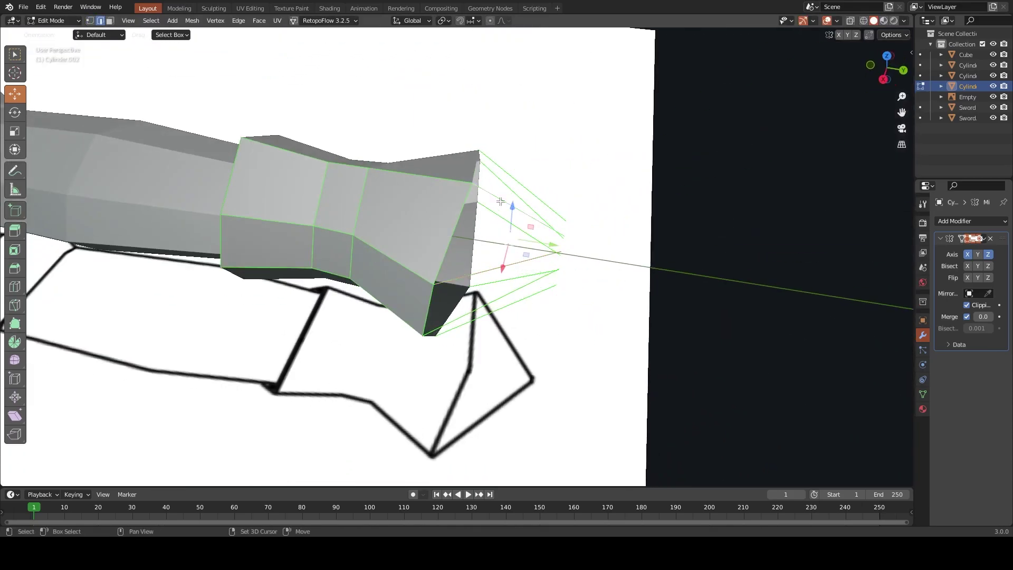
pyautogui.moveTo(500, 202); pyautogui.dragTo(479, 179, button='middle')
pyautogui.moveTo(415, 198)
pyautogui.mouseDown(button='middle')
pyautogui.moveTo(521, 293)
pyautogui.moveTo(504, 332)
pyautogui.moveTo(513, 136)
pyautogui.moveTo(529, 214)
pyautogui.mouseUp(button='middle')
# Extrude the end loop along Y and merge it at center into a single tip
pyautogui.press('e')
pyautogui.press('y')
pyautogui.click(530, 203)
pyautogui.press('s')
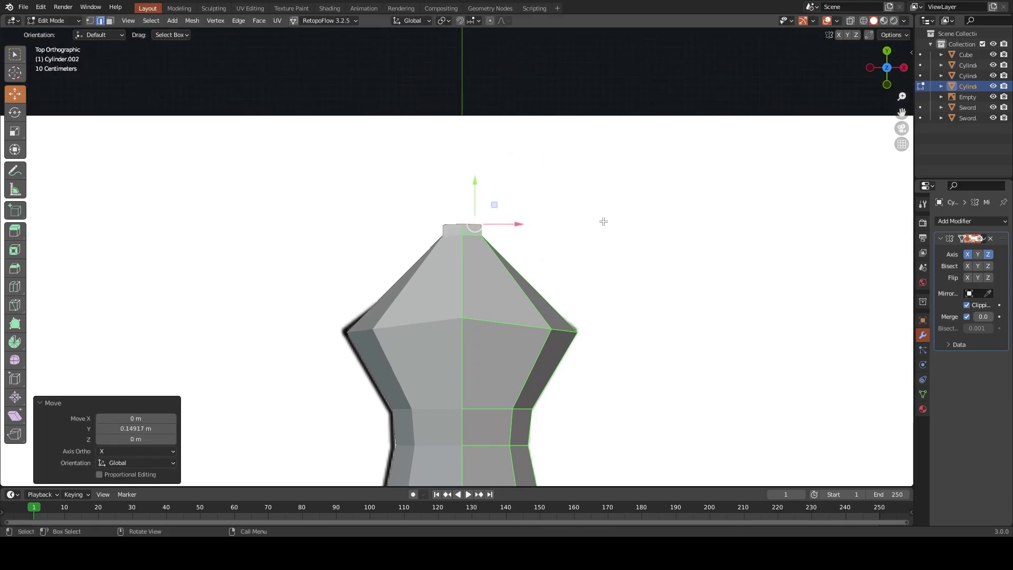
pyautogui.press('m')
pyautogui.click(603, 221)
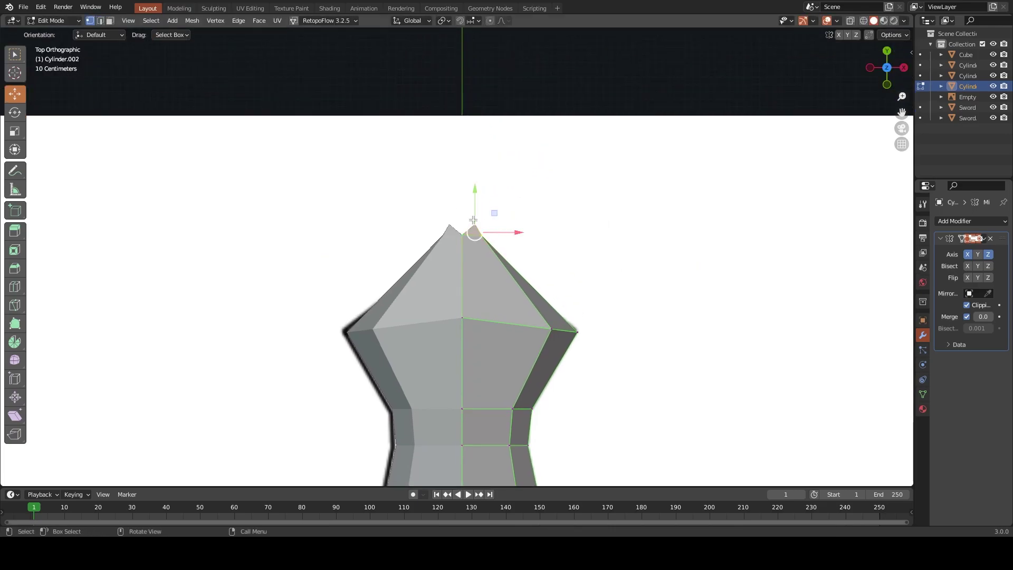
pyautogui.moveTo(473, 220)
pyautogui.mouseDown()
pyautogui.moveTo(475, 208)
pyautogui.moveTo(491, 236)
pyautogui.moveTo(473, 228)
pyautogui.mouseUp()
pyautogui.hotkey('ctrl', 'z')
pyautogui.click(473, 224)
pyautogui.moveTo(473, 224)
pyautogui.mouseDown(button='middle')
pyautogui.moveTo(509, 213)
pyautogui.moveTo(523, 242)
pyautogui.moveTo(538, 214)
pyautogui.moveTo(459, 205)
pyautogui.moveTo(547, 194)
pyautogui.moveTo(515, 230)
pyautogui.mouseUp(button='middle')
# Lower the tip along Z, narrow the width along X, and shift it along Y
pyautogui.press('g')
pyautogui.press('z')
pyautogui.click(457, 209)
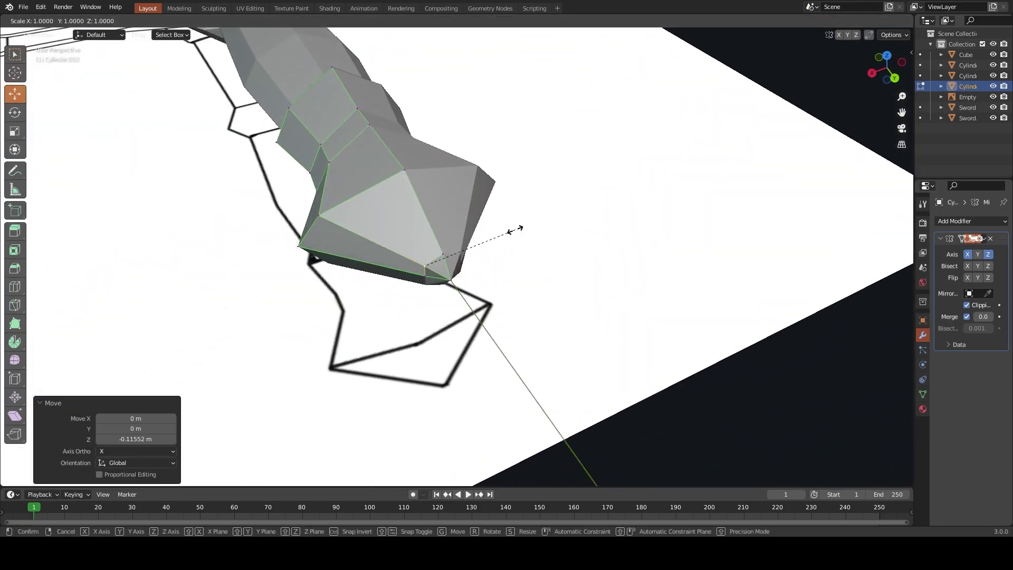
pyautogui.rightClick(530, 224)
pyautogui.press('x')
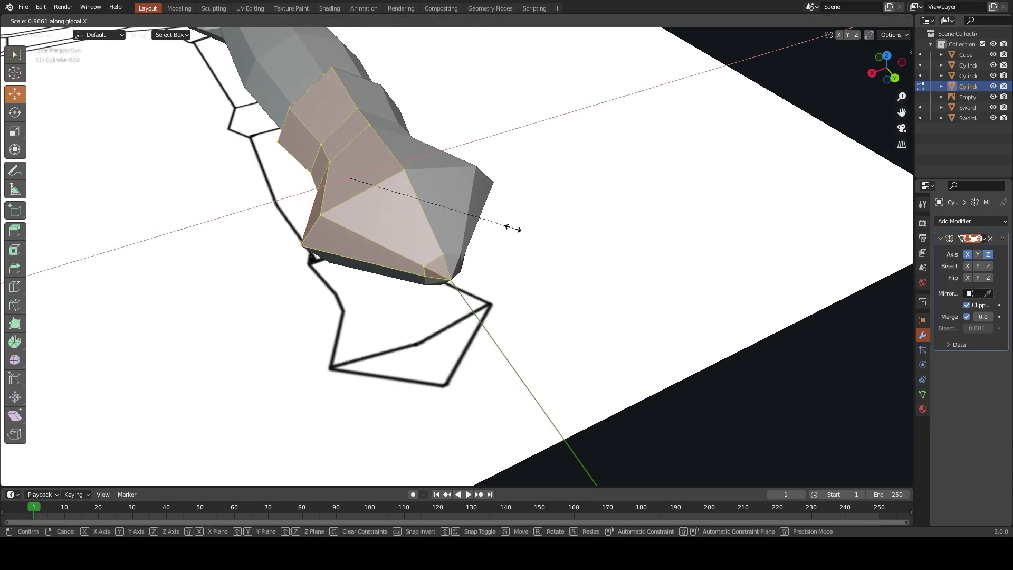
pyautogui.click(500, 231)
pyautogui.press('g')
pyautogui.press('y')
pyautogui.click(475, 253)
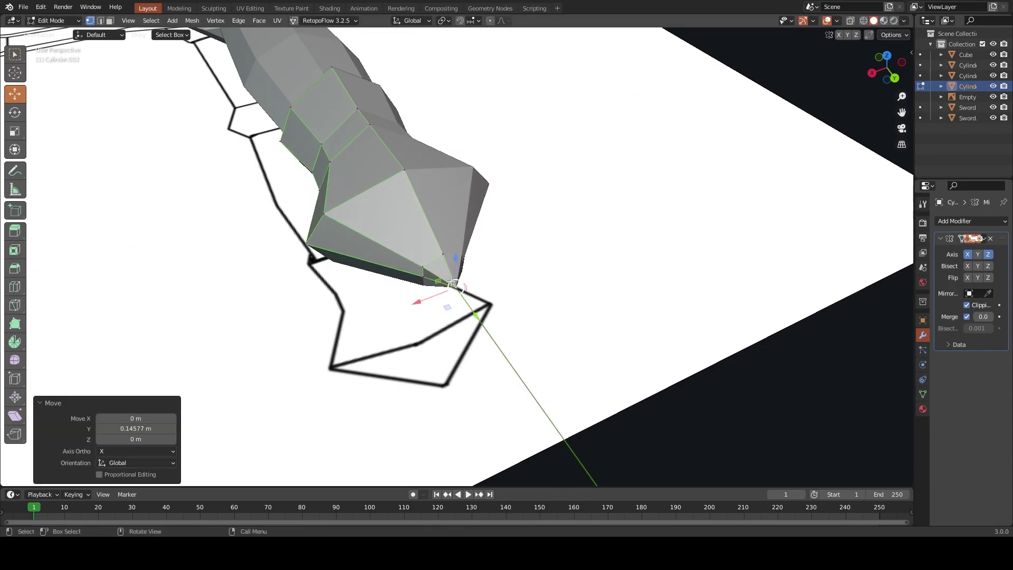
pyautogui.moveTo(474, 254)
pyautogui.mouseDown(button='middle')
pyautogui.moveTo(559, 263)
pyautogui.moveTo(375, 336)
pyautogui.moveTo(529, 294)
pyautogui.mouseUp(button='middle')
# Extrude an edge loop, scale it inward, offset it in X, and return to Object Mode
pyautogui.press('2')
pyautogui.press('e')
pyautogui.press('s')
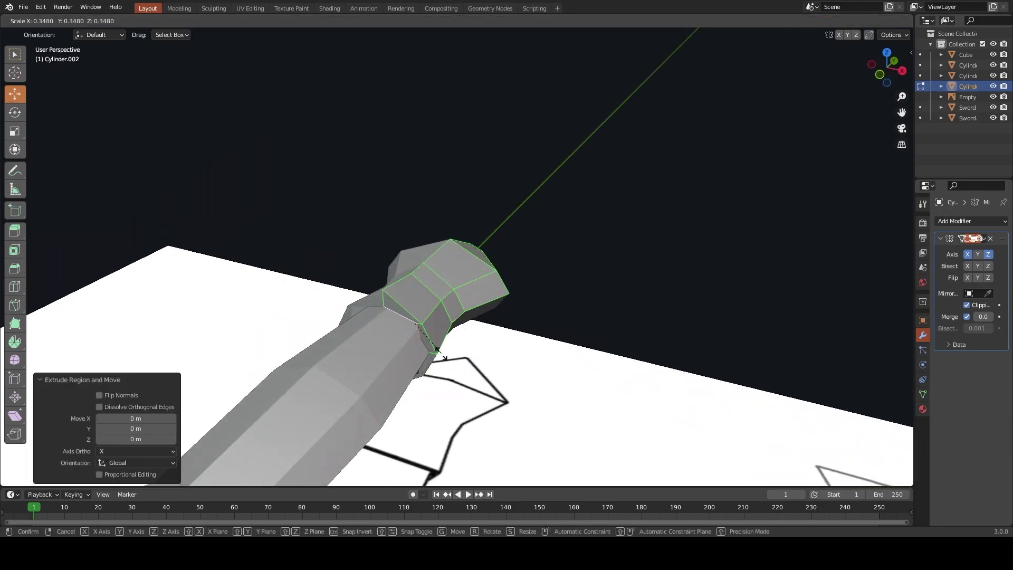
pyautogui.click(418, 333)
pyautogui.moveTo(418, 334); pyautogui.dragTo(521, 294, button='middle')
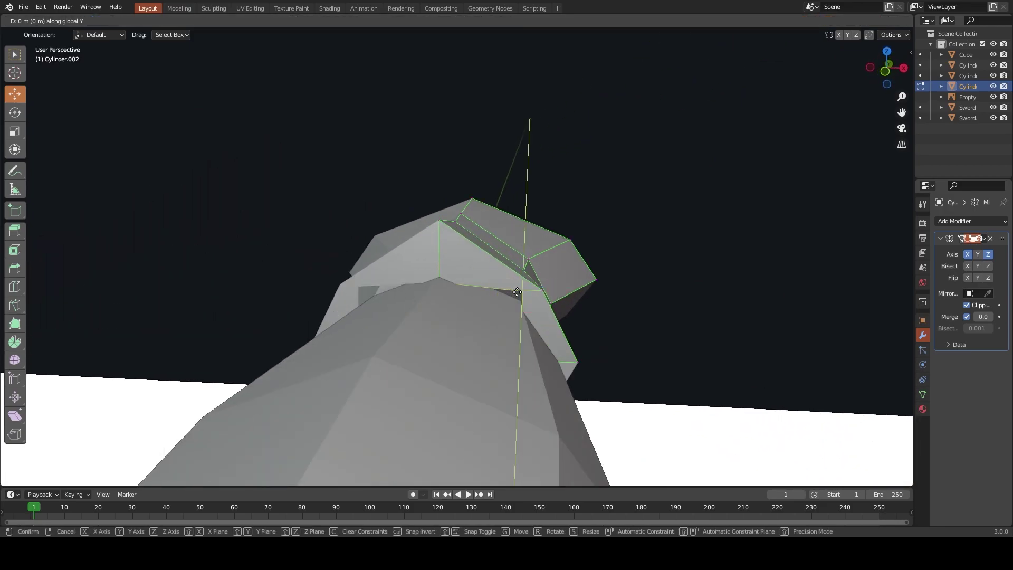
pyautogui.press('x')
pyautogui.click(542, 322)
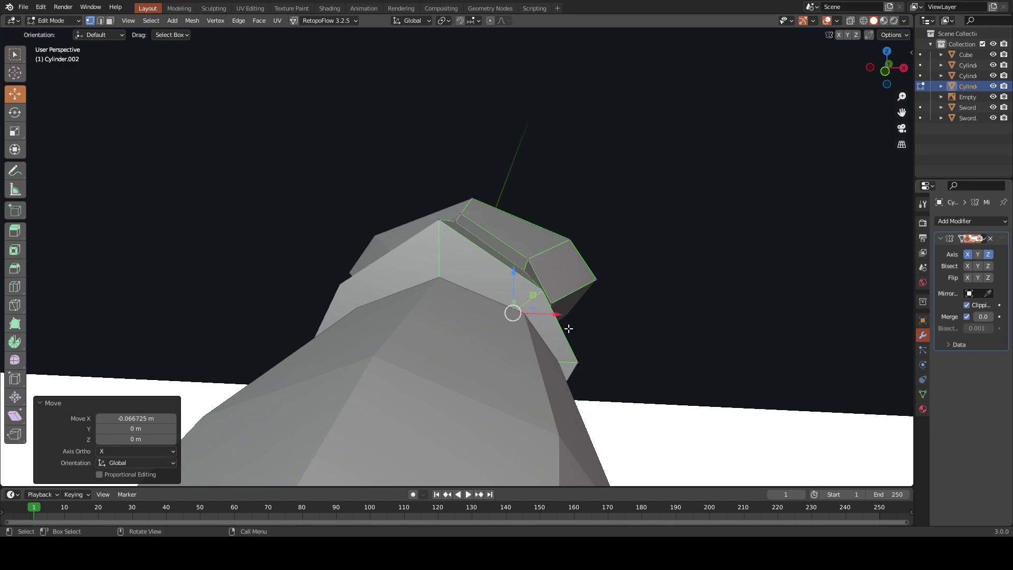
pyautogui.moveTo(568, 328); pyautogui.dragTo(478, 320, button='middle')
pyautogui.press('Tab')
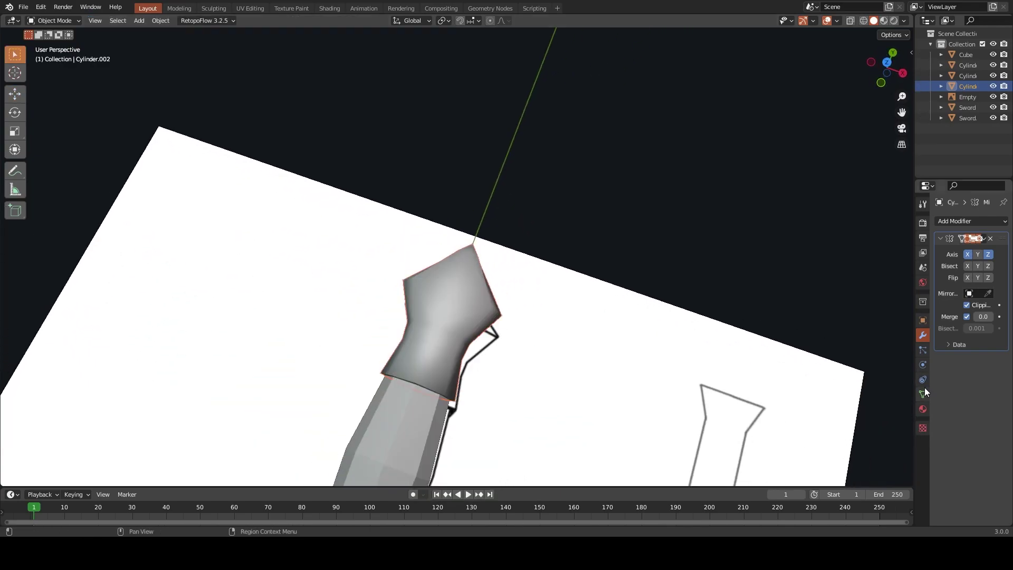
# Mark the selected blade and guard edges as sharp, then save the file
pyautogui.click(923, 393)
pyautogui.moveTo(760, 262); pyautogui.dragTo(325, 320, button='middle')
pyautogui.press('Tab')
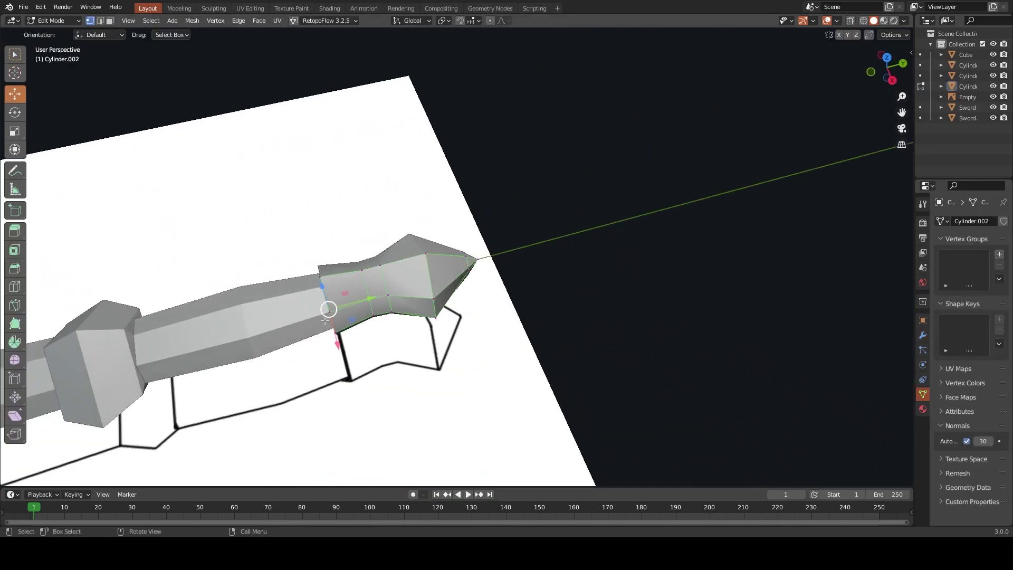
pyautogui.hotkey('ctrl', 'e')
pyautogui.click(390, 282)
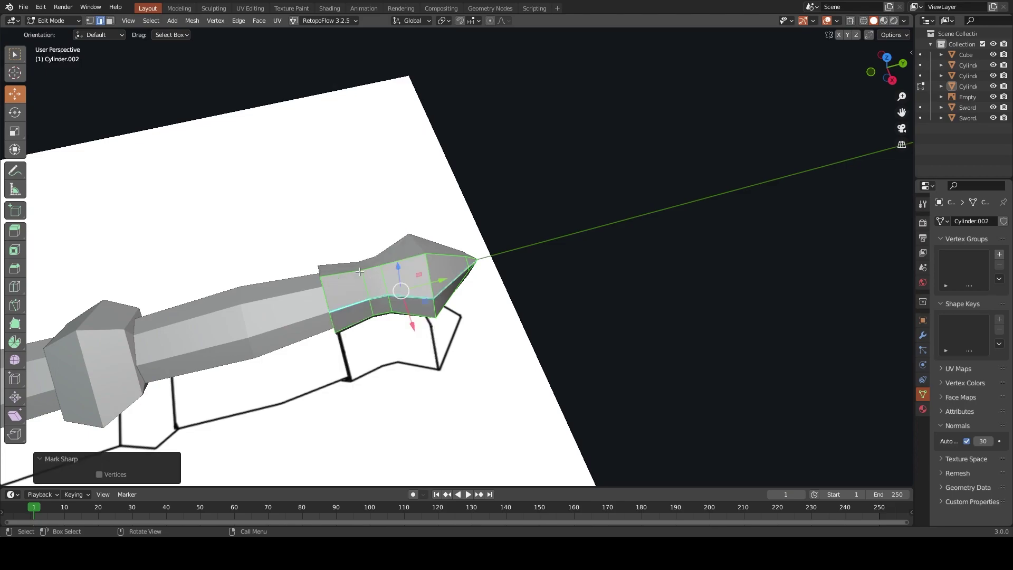
pyautogui.hotkey('ctrl', 'e')
pyautogui.click(343, 267)
pyautogui.moveTo(343, 268)
pyautogui.mouseDown(button='middle')
pyautogui.moveTo(554, 267)
pyautogui.moveTo(481, 278)
pyautogui.moveTo(454, 299)
pyautogui.mouseUp(button='middle')
pyautogui.press('Tab')
pyautogui.hotkey('ctrl', 's')
# Shade the pommel smooth, apply the handle's Mirror modifier, and shade the grip cylinder smooth
pyautogui.click(457, 287)
pyautogui.rightClick(457, 287)
pyautogui.click(457, 287)
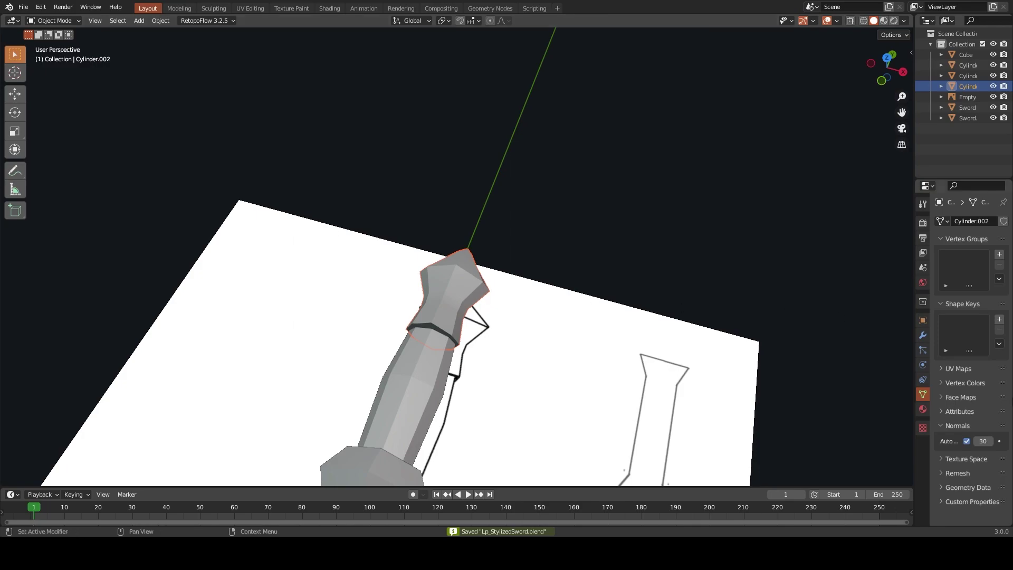
pyautogui.click(923, 336)
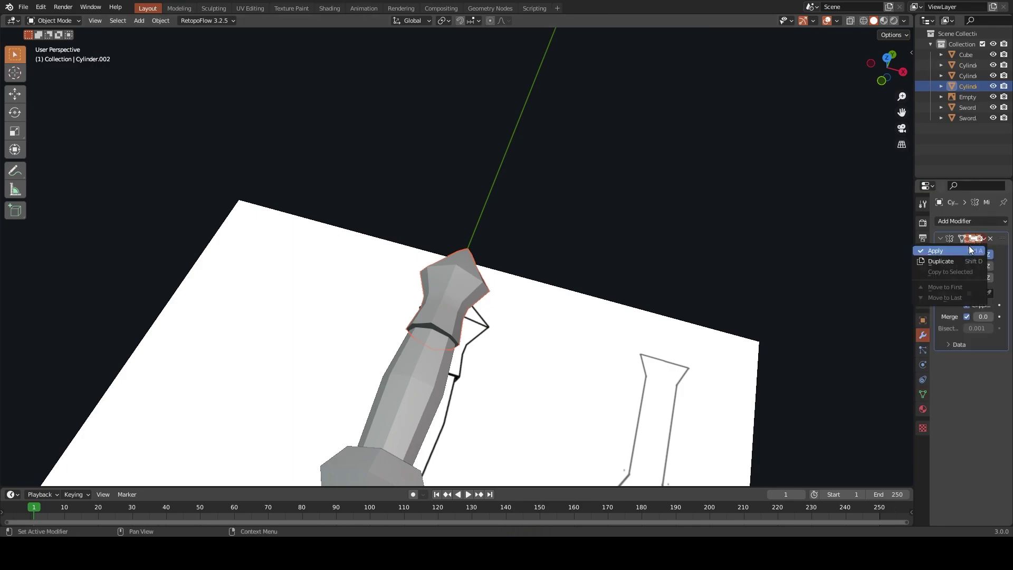
pyautogui.scroll(-2, 438, 350)
pyautogui.click(438, 349)
pyautogui.rightClick(434, 346)
pyautogui.click(435, 346)
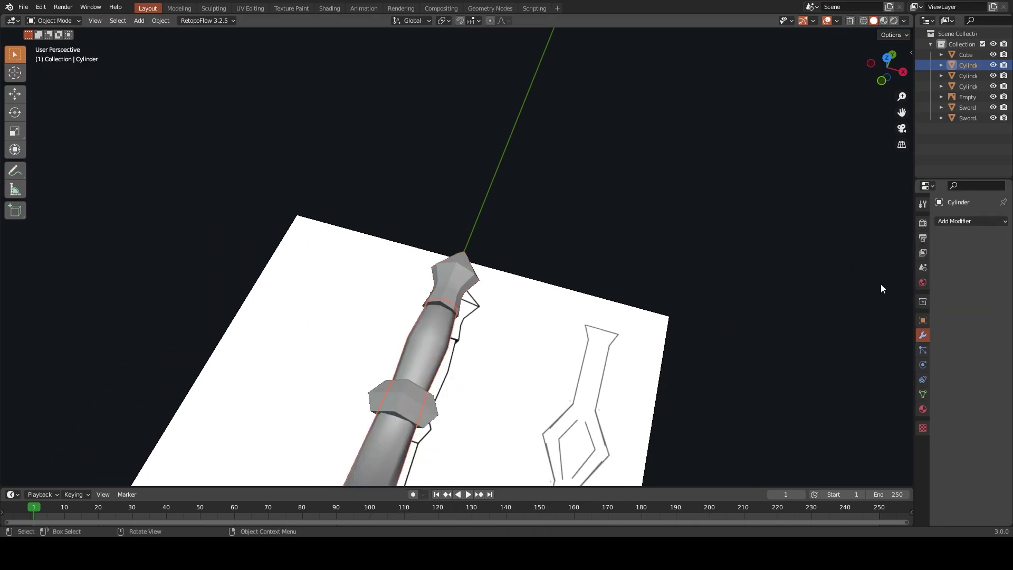
pyautogui.click(922, 394)
# Select the Cube cross-guard, enter Edit Mode, and scale a guard section along Z
pyautogui.moveTo(605, 203)
pyautogui.mouseDown(button='middle')
pyautogui.moveTo(603, 280)
pyautogui.moveTo(631, 208)
pyautogui.mouseUp(button='middle')
pyautogui.moveTo(575, 158)
pyautogui.mouseDown(button='middle')
pyautogui.moveTo(598, 169)
pyautogui.moveTo(536, 91)
pyautogui.moveTo(545, 181)
pyautogui.moveTo(553, 135)
pyautogui.moveTo(601, 210)
pyautogui.moveTo(419, 226)
pyautogui.moveTo(474, 193)
pyautogui.moveTo(502, 272)
pyautogui.moveTo(444, 278)
pyautogui.mouseUp(button='middle')
pyautogui.click(598, 169)
pyautogui.click(418, 226)
pyautogui.press('Tab')
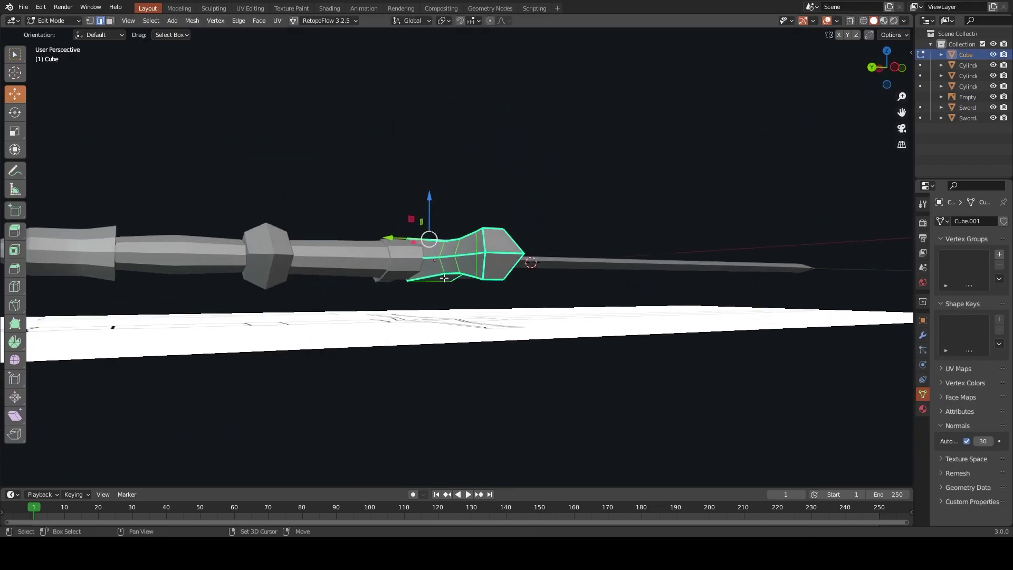
pyautogui.press('s')
pyautogui.press('z')
pyautogui.click(501, 206)
pyautogui.moveTo(501, 205)
pyautogui.mouseDown(button='middle')
pyautogui.moveTo(615, 215)
pyautogui.moveTo(581, 210)
pyautogui.mouseUp(button='middle')
# Add a centred edge loop to the guard arm and squash it slightly along Z
pyautogui.press('s')
pyautogui.press('z')
pyautogui.press('Escape')
pyautogui.hotkey('ctrl', 'r')
pyautogui.click(518, 246)
pyautogui.rightClick(519, 246)
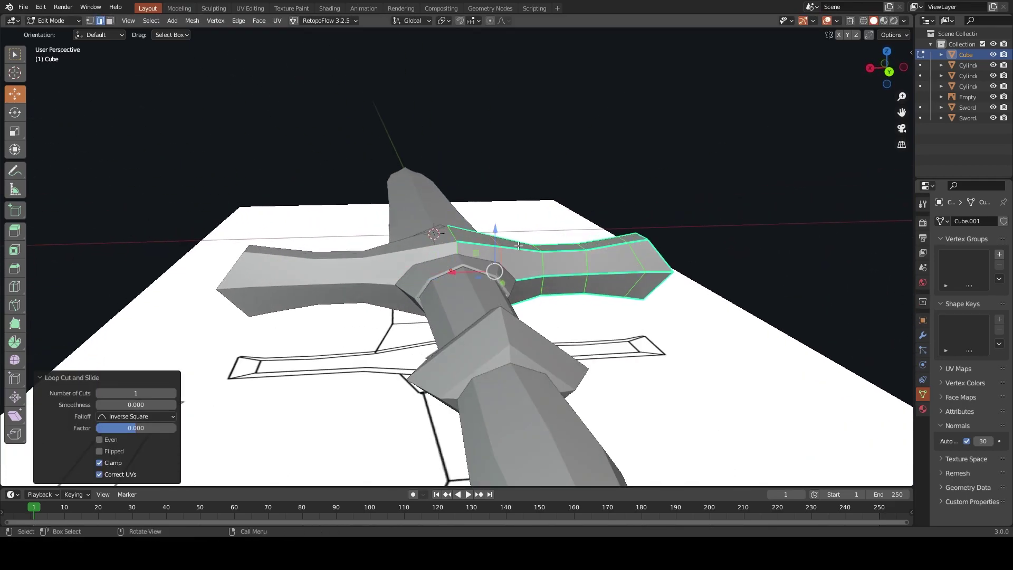
pyautogui.click(592, 238)
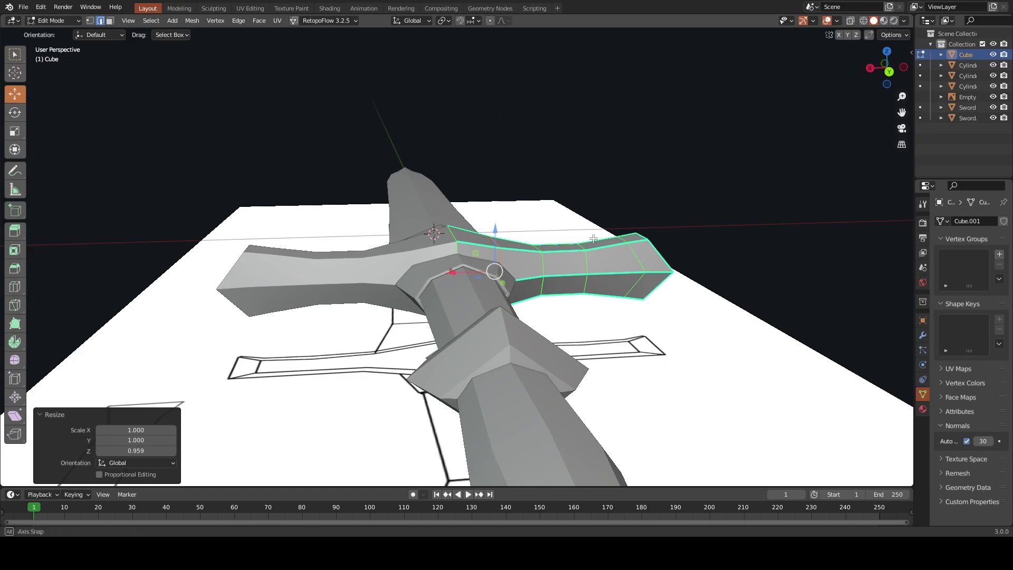
pyautogui.moveTo(591, 238)
pyautogui.mouseDown(button='middle')
pyautogui.moveTo(611, 228)
pyautogui.moveTo(545, 213)
pyautogui.moveTo(568, 188)
pyautogui.mouseUp(button='middle')
# Stretch the guard part about 1.145 along Z, leave Edit Mode, and save Lp_StylizedSword.blend
pyautogui.press('s')
pyautogui.press('z')
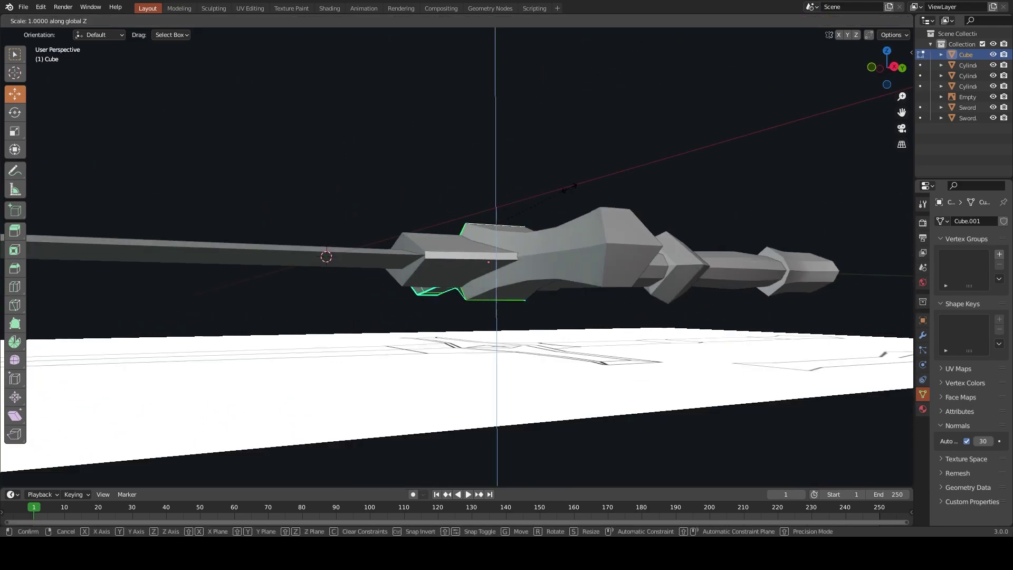
pyautogui.click(580, 169)
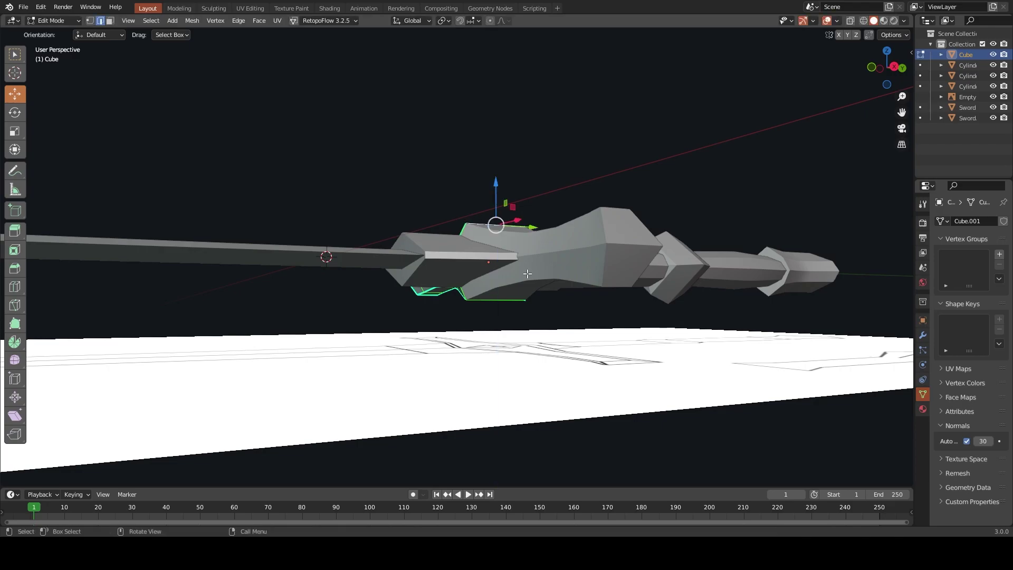
pyautogui.click(586, 198)
pyautogui.moveTo(587, 198)
pyautogui.mouseDown(button='middle')
pyautogui.moveTo(601, 213)
pyautogui.moveTo(647, 217)
pyautogui.moveTo(631, 239)
pyautogui.moveTo(609, 195)
pyautogui.mouseUp(button='middle')
pyautogui.press('Tab')
pyautogui.click(445, 298)
pyautogui.moveTo(445, 298)
pyautogui.mouseDown(button='middle')
pyautogui.moveTo(468, 236)
pyautogui.moveTo(498, 269)
pyautogui.moveTo(542, 233)
pyautogui.moveTo(607, 244)
pyautogui.moveTo(527, 296)
pyautogui.mouseUp(button='middle')
# Delete the reference image and select the blade in top view
pyautogui.press('Delete')
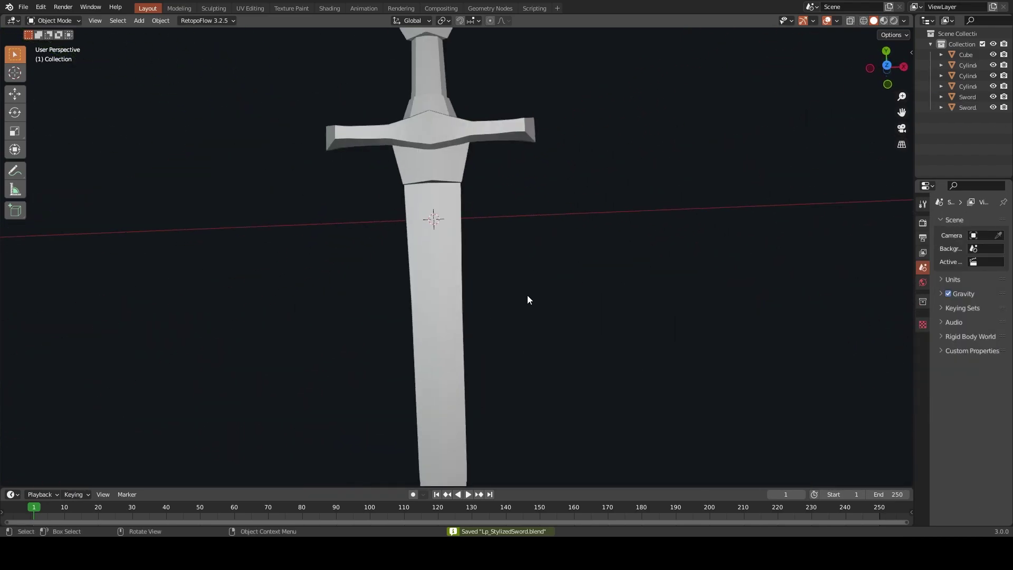
pyautogui.press('KP_7')
pyautogui.scroll(-3, 473, 283)
pyautogui.scroll(1, 448, 241)
pyautogui.click(449, 242)
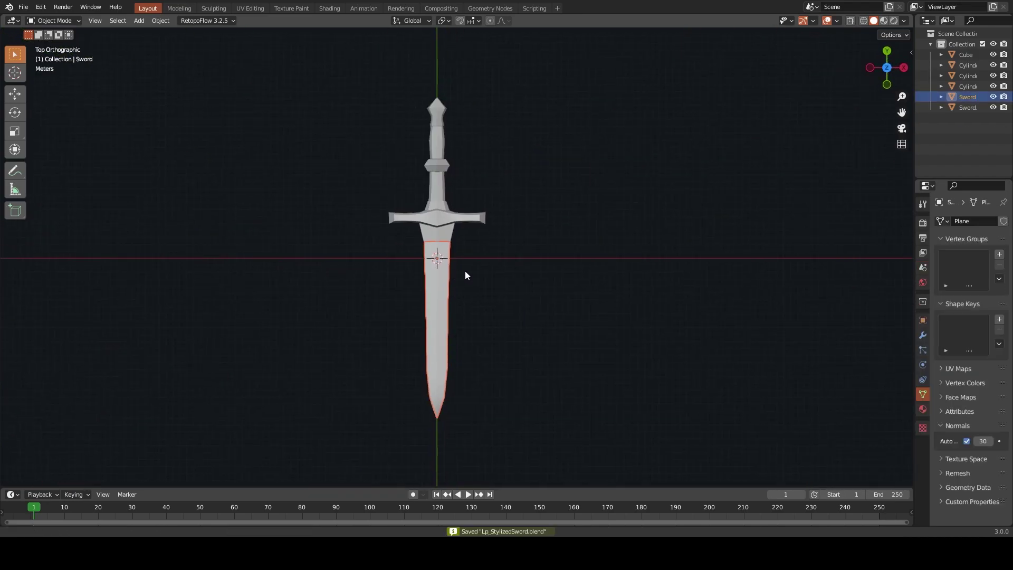
pyautogui.keyDown('shift'); pyautogui.moveTo(464, 270); pyautogui.dragTo(474, 189, button='middle'); pyautogui.keyUp('shift')
# Lengthen the blade mesh, scaling it 1.146 along Y and moving its top edge 0.17817 m
pyautogui.hotkey('ctrl', 'Tab')
pyautogui.click(529, 188)
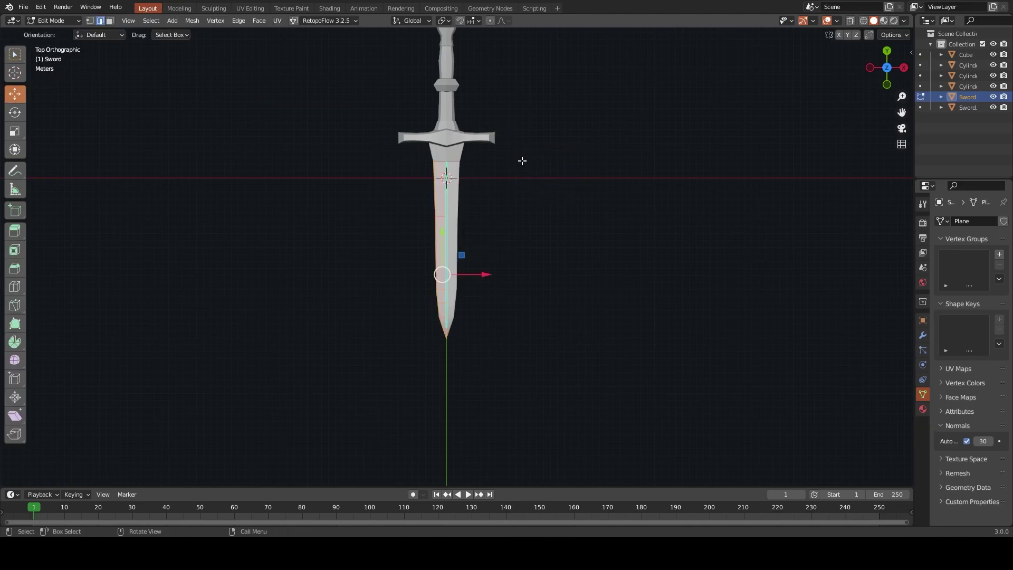
pyautogui.click(529, 141)
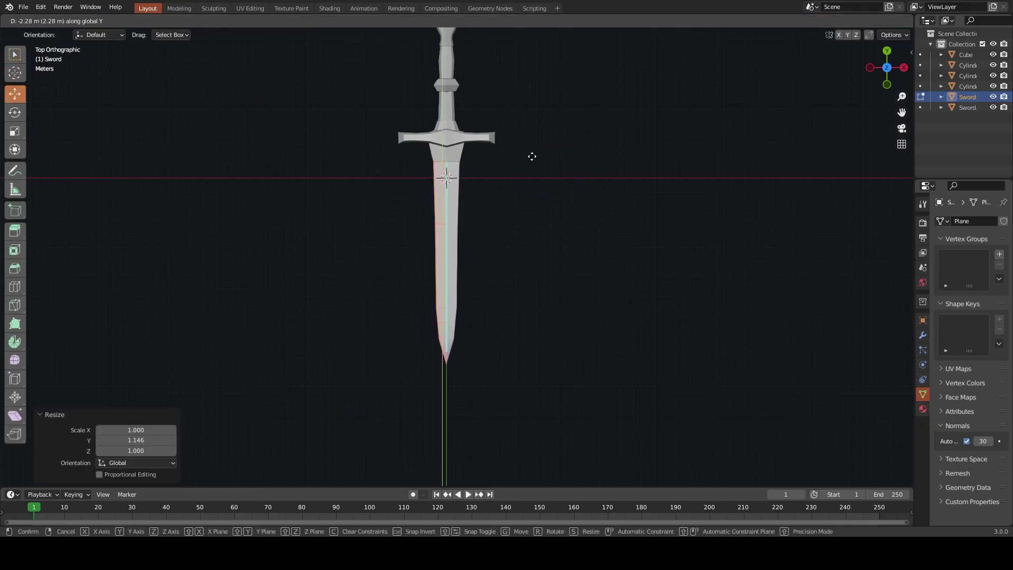
pyautogui.click(531, 156)
pyautogui.scroll(3, 534, 190)
pyautogui.scroll(3, 532, 211)
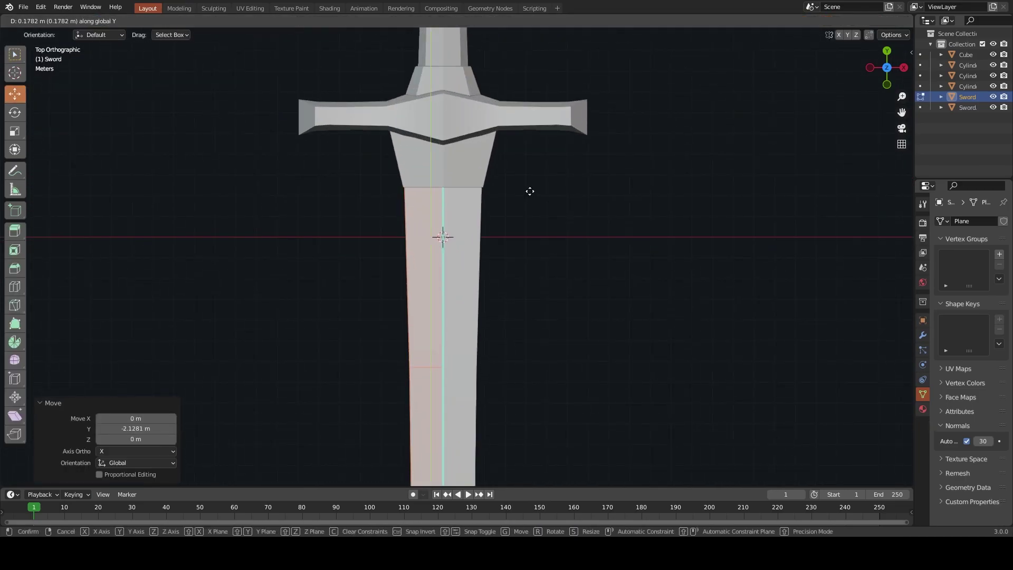
pyautogui.click(530, 191)
# Check the lengthened blade in X-ray view, then return to Object Mode
pyautogui.hotkey('alt', 'z')
pyautogui.scroll(3, 468, 180)
pyautogui.scroll(4, 491, 230)
pyautogui.scroll(2, 490, 236)
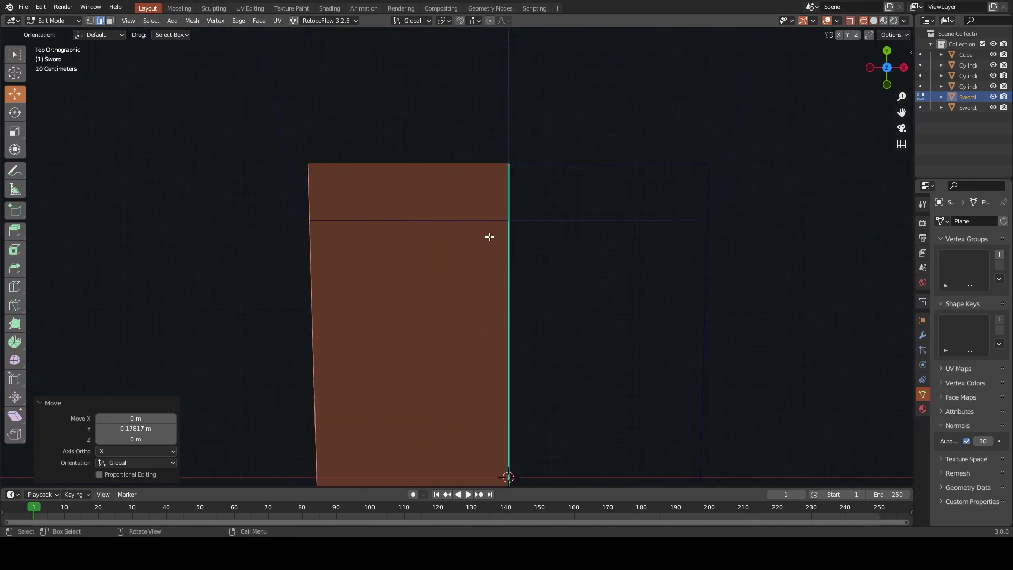
pyautogui.hotkey('alt', 'z')
pyautogui.scroll(-5, 527, 253)
pyautogui.press('Tab')
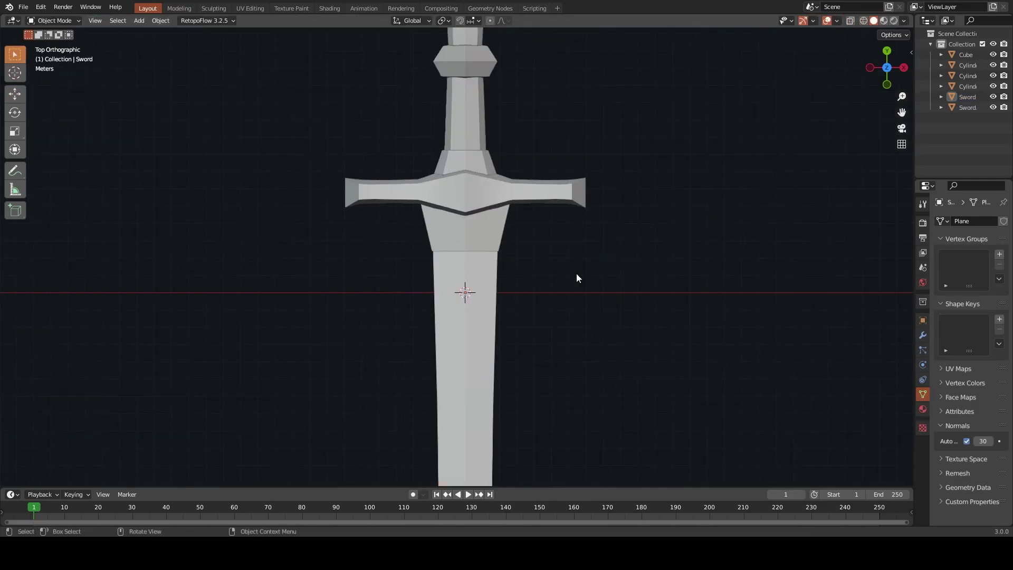
pyautogui.scroll(-3, 543, 288)
# Scale the blade mesh along Y again to make it longer
pyautogui.moveTo(511, 301)
pyautogui.mouseDown(button='middle')
pyautogui.moveTo(651, 246)
pyautogui.moveTo(594, 227)
pyautogui.moveTo(558, 249)
pyautogui.mouseUp(button='middle')
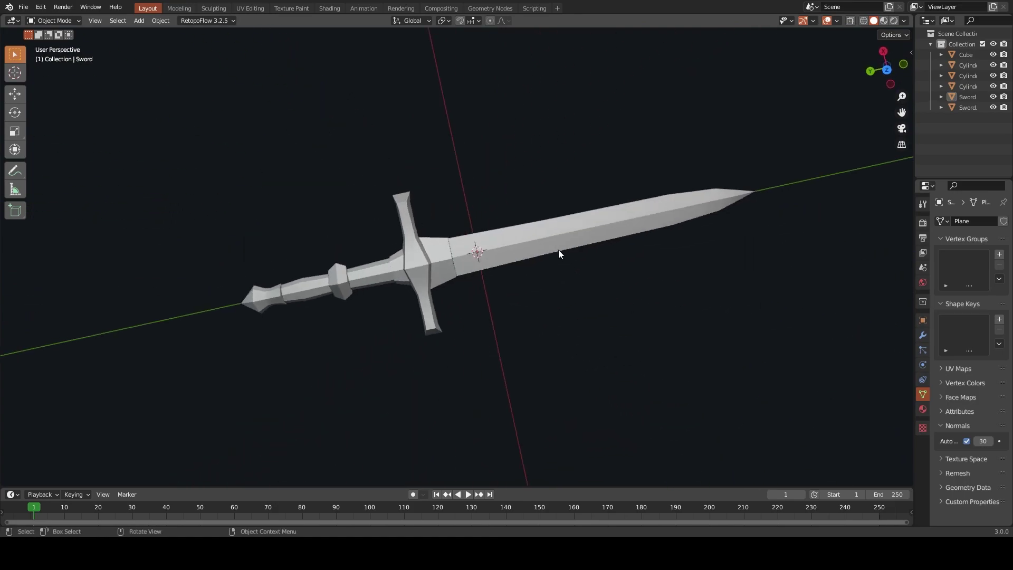
pyautogui.click(558, 249)
pyautogui.press('Tab')
pyautogui.press('s')
pyautogui.press('y')
pyautogui.click(616, 259)
# Save the file and apply all transforms to the sword in top view
pyautogui.press('Tab')
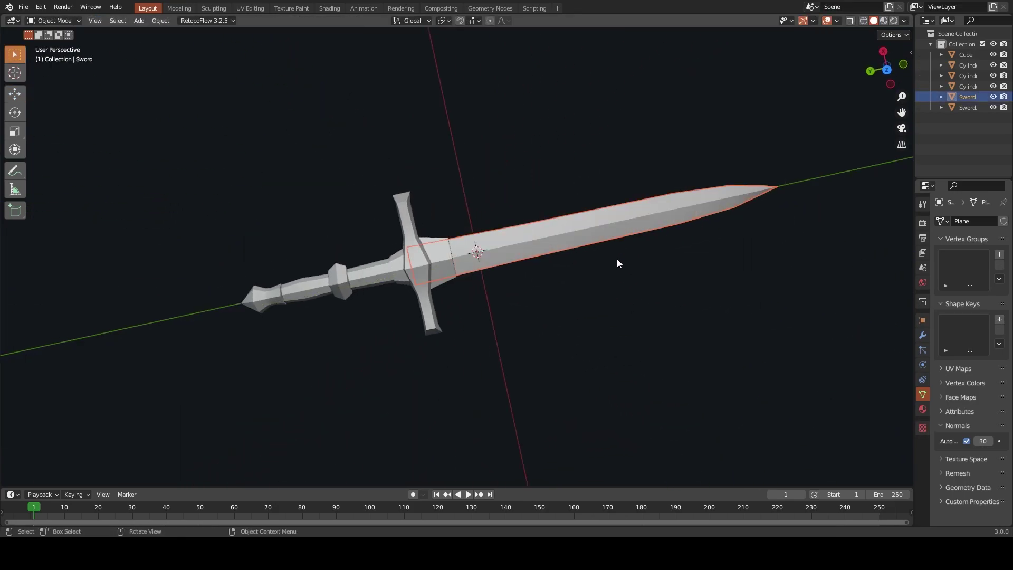
pyautogui.press('KP_7')
pyautogui.hotkey('ctrl', 's')
pyautogui.hotkey('ctrl', 'a')
pyautogui.click(462, 233)
# Nudge the sword slightly and show the blade's modifiers
pyautogui.moveTo(462, 233)
pyautogui.mouseDown(button='middle')
pyautogui.moveTo(551, 197)
pyautogui.moveTo(596, 204)
pyautogui.moveTo(612, 265)
pyautogui.moveTo(591, 285)
pyautogui.moveTo(533, 293)
pyautogui.moveTo(574, 241)
pyautogui.moveTo(632, 195)
pyautogui.moveTo(471, 226)
pyautogui.mouseUp(button='middle')
pyautogui.press('g')
pyautogui.click(625, 215)
pyautogui.click(471, 227)
pyautogui.click(922, 336)
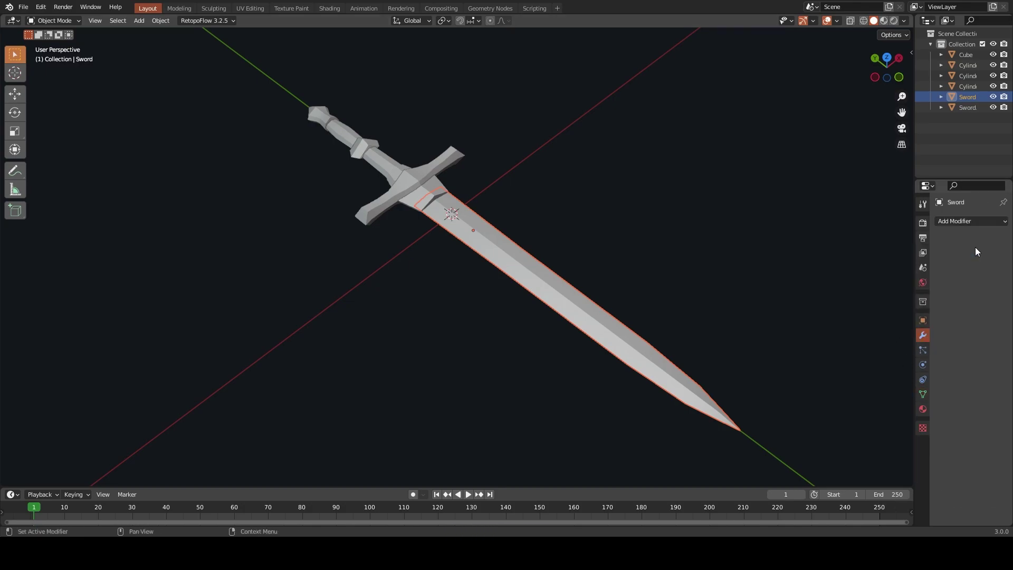
pyautogui.moveTo(552, 272)
pyautogui.mouseDown(button='middle')
pyautogui.moveTo(533, 170)
pyautogui.moveTo(536, 251)
pyautogui.moveTo(468, 233)
pyautogui.moveTo(452, 193)
pyautogui.moveTo(552, 205)
pyautogui.mouseUp(button='middle')
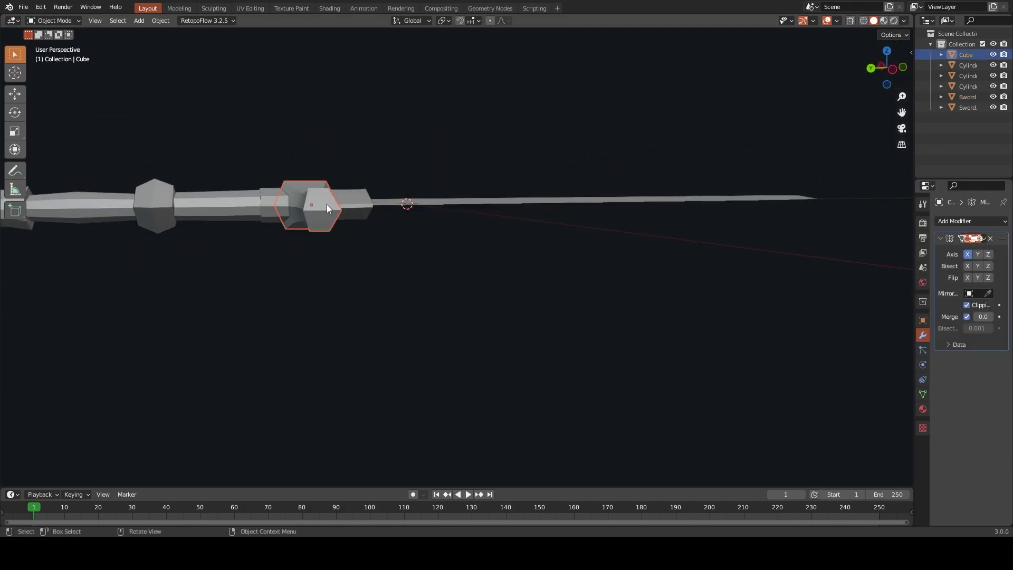
pyautogui.moveTo(405, 177)
pyautogui.mouseDown(button='middle')
pyautogui.moveTo(400, 238)
pyautogui.moveTo(485, 178)
pyautogui.moveTo(484, 205)
pyautogui.mouseUp(button='middle')
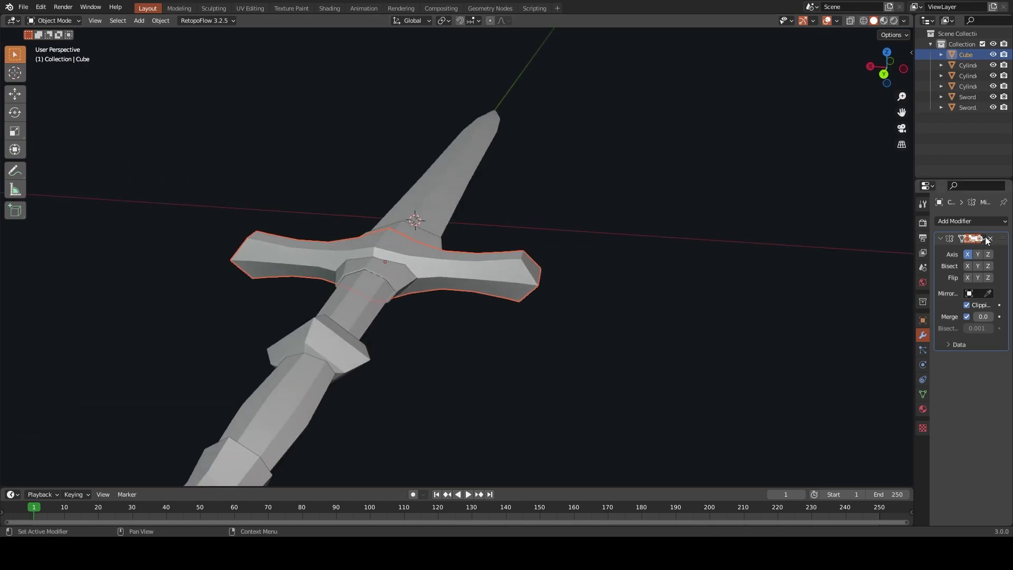
# Apply the cross-guard's Mirror modifier and delete its selected faces
pyautogui.click(984, 252)
pyautogui.press('Tab')
pyautogui.moveTo(490, 274)
pyautogui.mouseDown(button='middle')
pyautogui.moveTo(522, 217)
pyautogui.moveTo(489, 223)
pyautogui.moveTo(374, 206)
pyautogui.mouseUp(button='middle')
pyautogui.press('x')
pyautogui.click(489, 223)
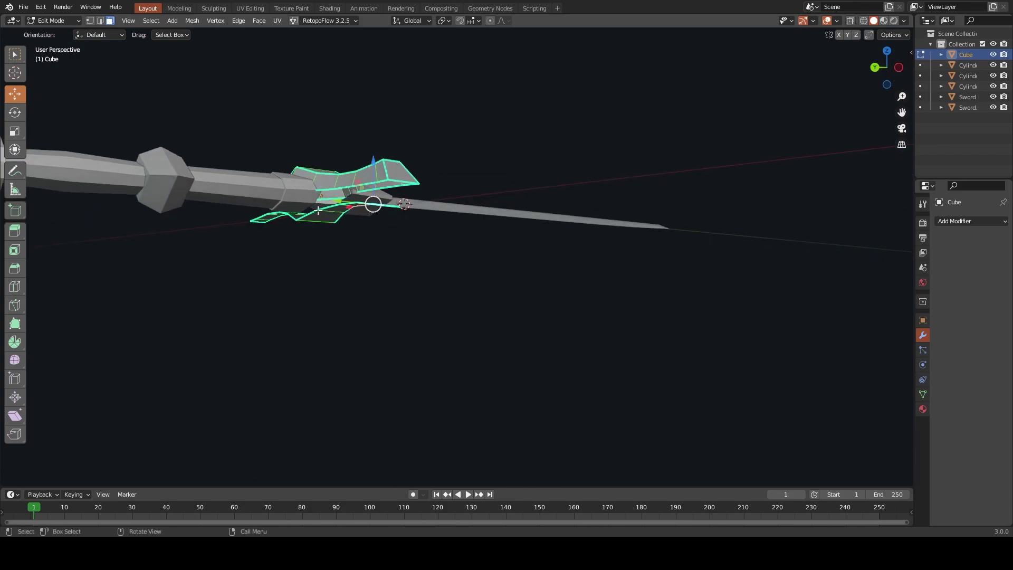
# Select the grip cylinder and enter Edit Mode on it
pyautogui.moveTo(326, 218); pyautogui.dragTo(317, 211)
pyautogui.moveTo(312, 210)
pyautogui.mouseDown(button='middle')
pyautogui.moveTo(475, 237)
pyautogui.moveTo(496, 221)
pyautogui.moveTo(567, 240)
pyautogui.mouseUp(button='middle')
pyautogui.press('Tab')
pyautogui.click(485, 242)
pyautogui.press('Tab')
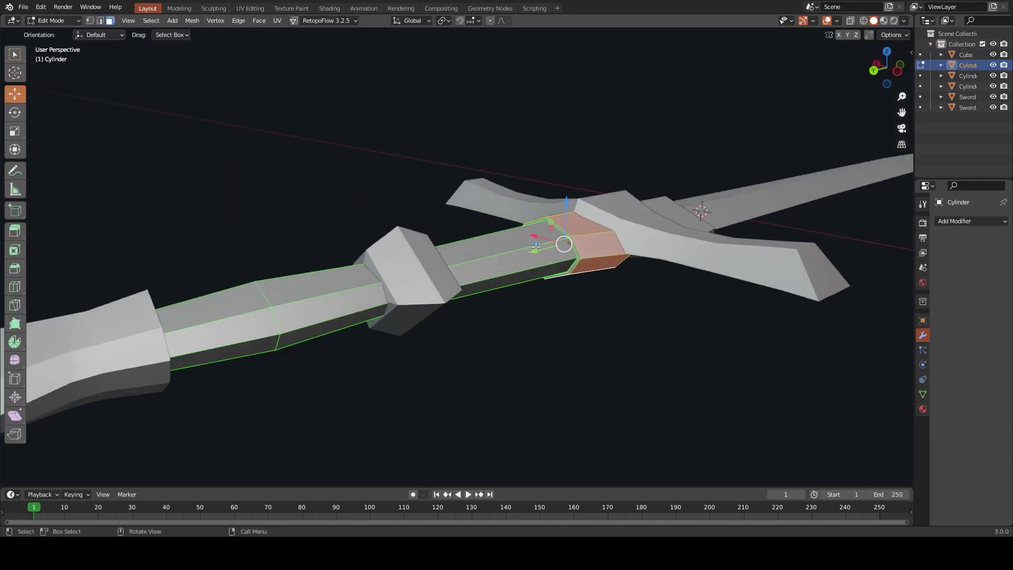
pyautogui.scroll(5, 567, 240)
pyautogui.scroll(-3, 567, 240)
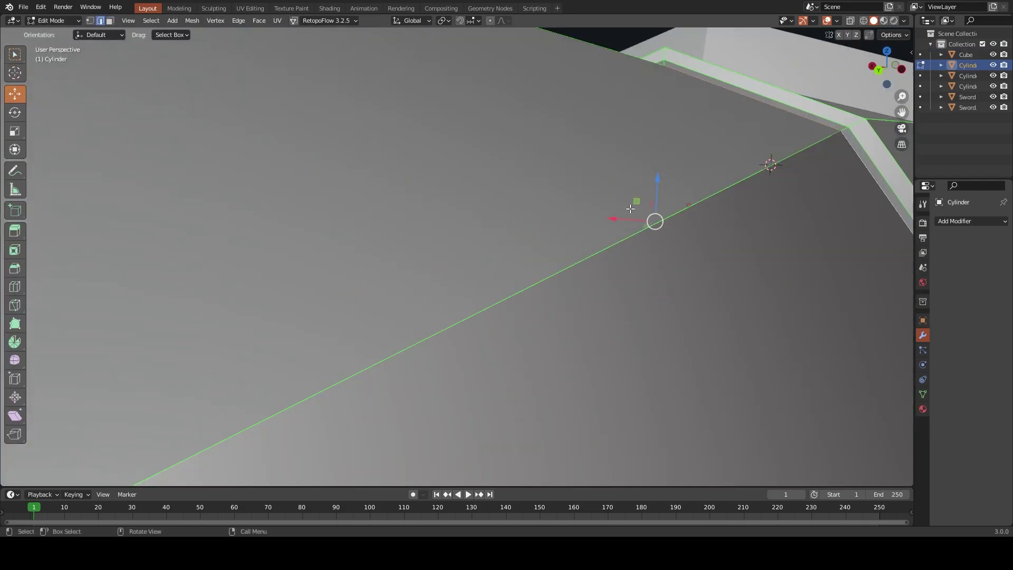
pyautogui.scroll(-3, 566, 240)
# Shift the grip's selected top edges slightly along Y
pyautogui.press('g')
pyautogui.press('y')
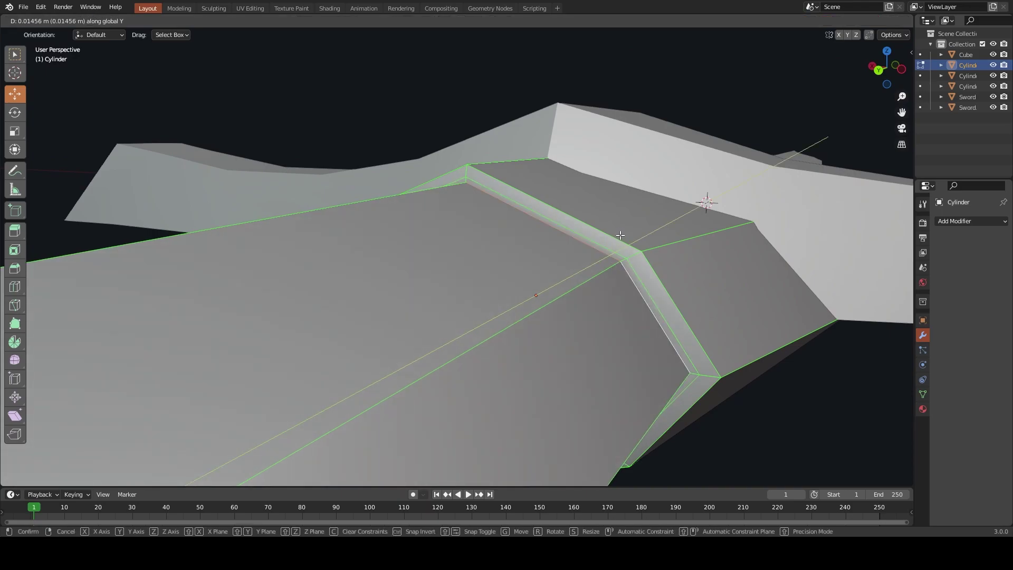
pyautogui.rightClick(620, 235)
pyautogui.press('g')
pyautogui.press('y')
pyautogui.click(632, 228)
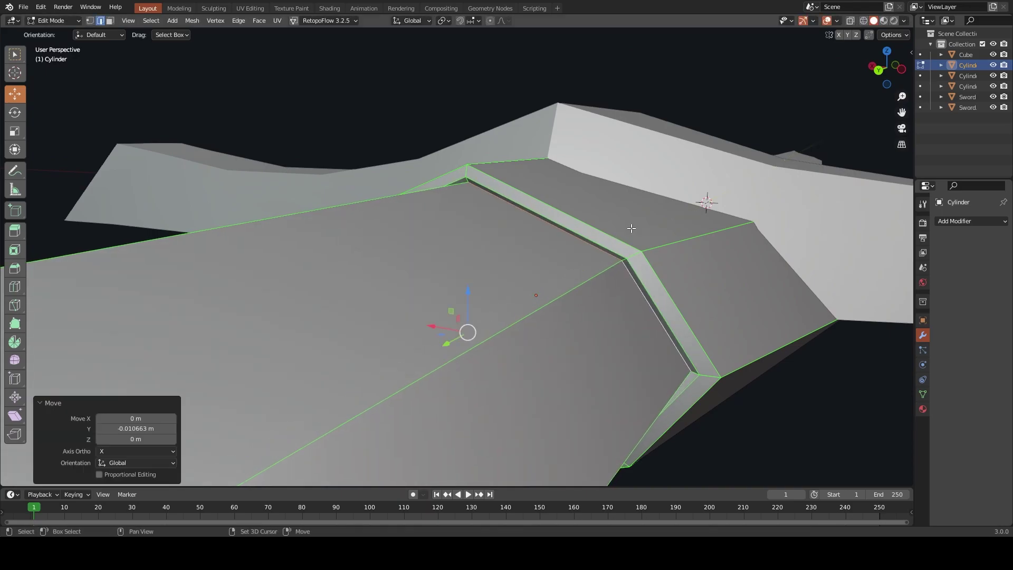
# Mark the selected grip edges as UV seams
pyautogui.rightClick(631, 228)
pyautogui.click(631, 228)
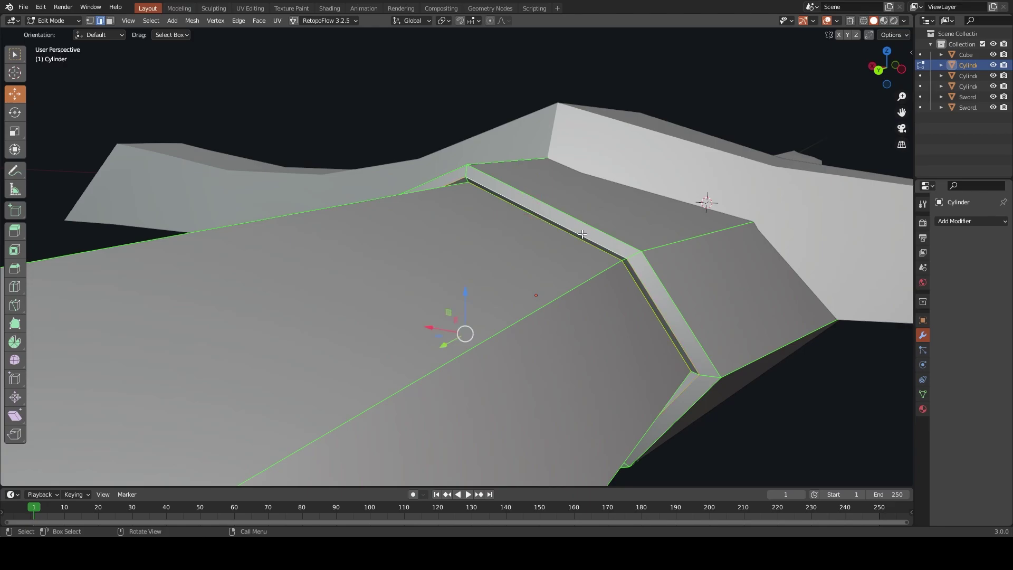
pyautogui.rightClick(581, 234)
pyautogui.click(581, 233)
pyautogui.scroll(-5, 581, 233)
pyautogui.moveTo(581, 233)
pyautogui.mouseDown(button='middle')
pyautogui.moveTo(616, 246)
pyautogui.moveTo(583, 264)
pyautogui.mouseUp(button='middle')
# Select a grip face through wireframe shading, then return to solid shading
pyautogui.press('z')
pyautogui.click(582, 232)
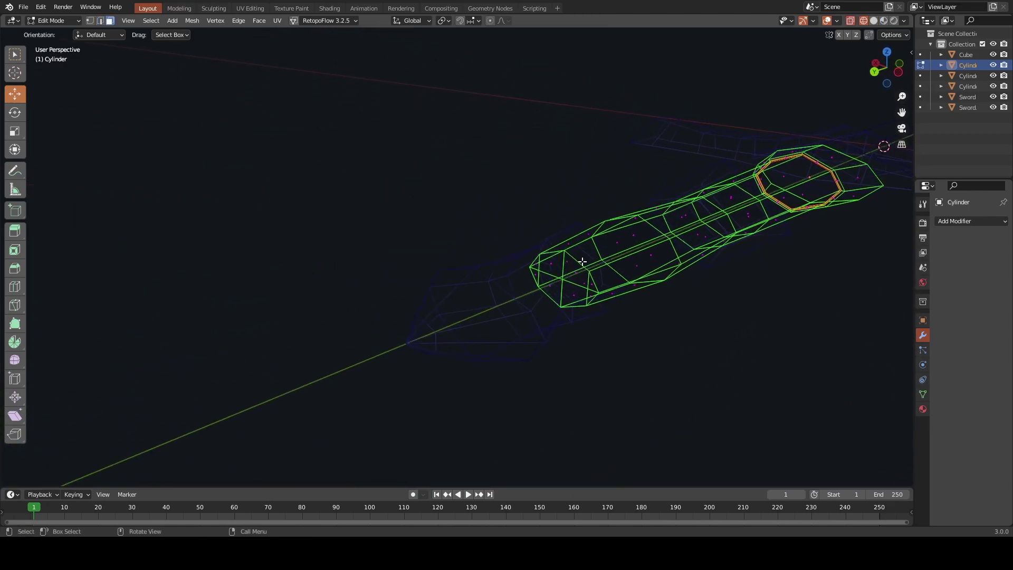
pyautogui.press('3')
pyautogui.click(581, 282)
pyautogui.press('z')
pyautogui.click(409, 305)
# Clear the seams from the selected grip edges
pyautogui.hotkey('shift', 'z')
pyautogui.moveTo(450, 309)
pyautogui.mouseDown(button='middle')
pyautogui.moveTo(659, 268)
pyautogui.moveTo(686, 224)
pyautogui.mouseUp(button='middle')
pyautogui.scroll(3, 659, 268)
pyautogui.scroll(-4, 720, 183)
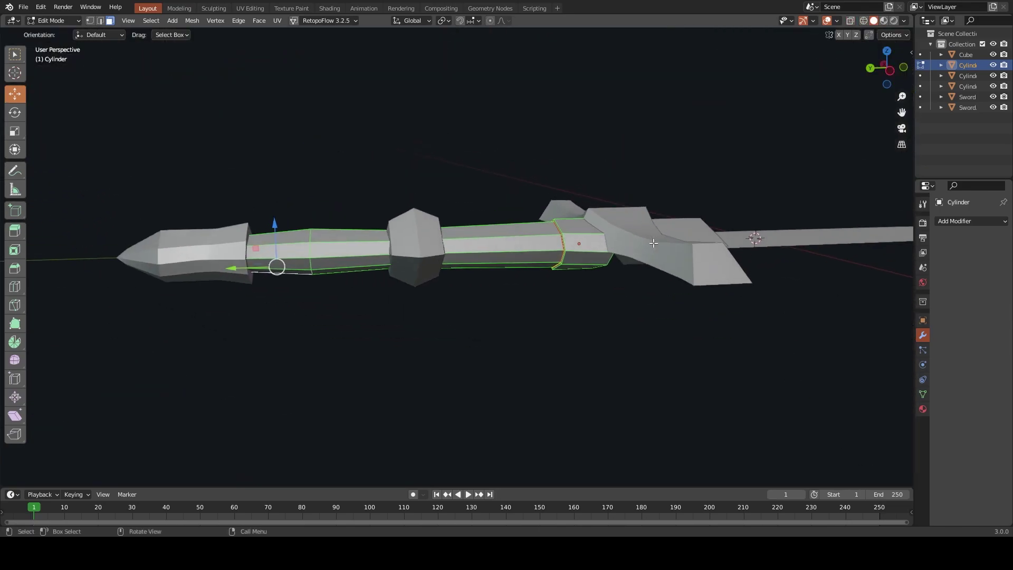
pyautogui.moveTo(720, 183)
pyautogui.mouseDown(button='middle')
pyautogui.moveTo(621, 215)
pyautogui.moveTo(674, 255)
pyautogui.moveTo(607, 222)
pyautogui.mouseUp(button='middle')
pyautogui.rightClick(596, 202)
pyautogui.click(581, 240)
pyautogui.scroll(4, 581, 211)
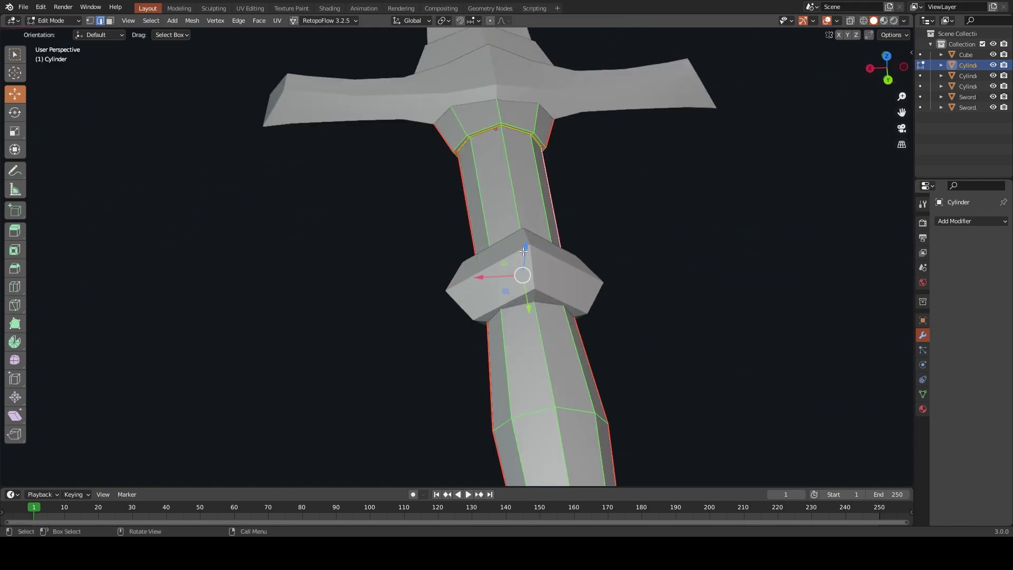
# Select the handle's ring piece and enter Edit Mode on it
pyautogui.press('Tab')
pyautogui.click(568, 194)
pyautogui.scroll(-2, 568, 194)
pyautogui.press('Tab')
pyautogui.moveTo(488, 253); pyautogui.dragTo(559, 217, button='middle')
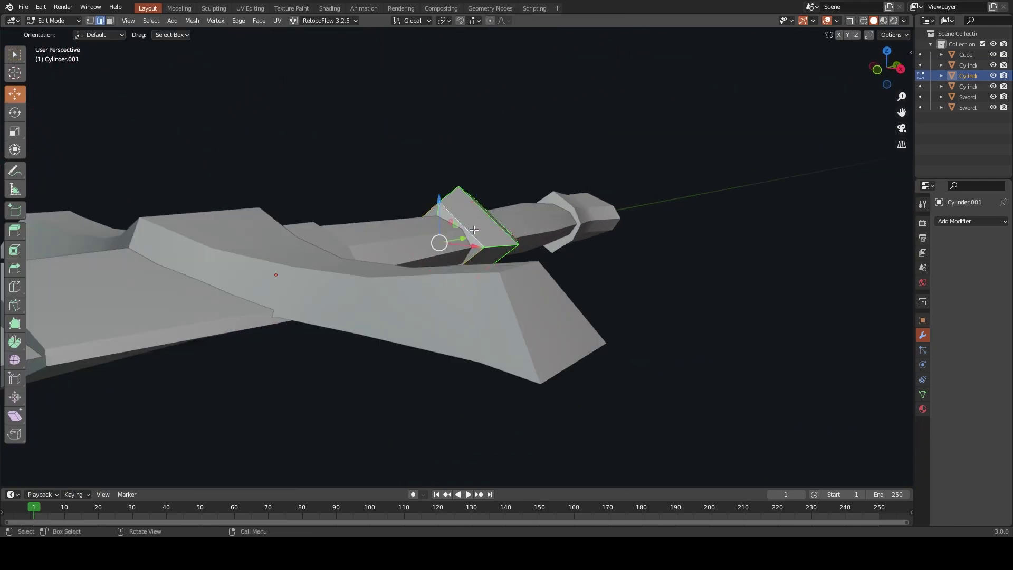
# Select the edge path around the ring and mark it as a UV seam
pyautogui.moveTo(474, 230)
pyautogui.mouseDown(button='middle')
pyautogui.moveTo(452, 227)
pyautogui.moveTo(468, 227)
pyautogui.mouseUp(button='middle')
pyautogui.rightClick(451, 226)
pyautogui.click(452, 226)
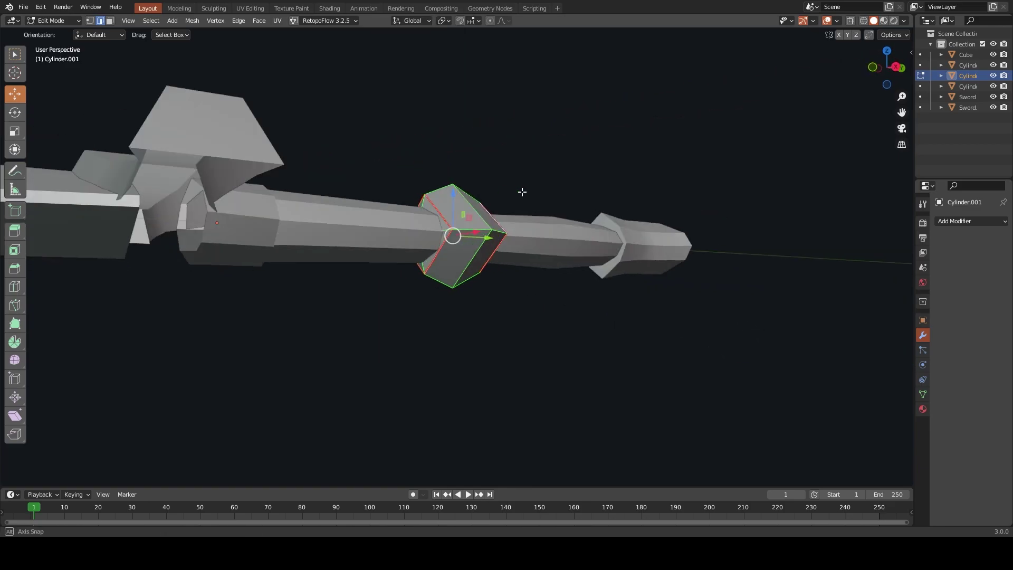
pyautogui.rightClick(467, 226)
pyautogui.keyDown('ctrl'); pyautogui.click(486, 228); pyautogui.keyUp('ctrl')
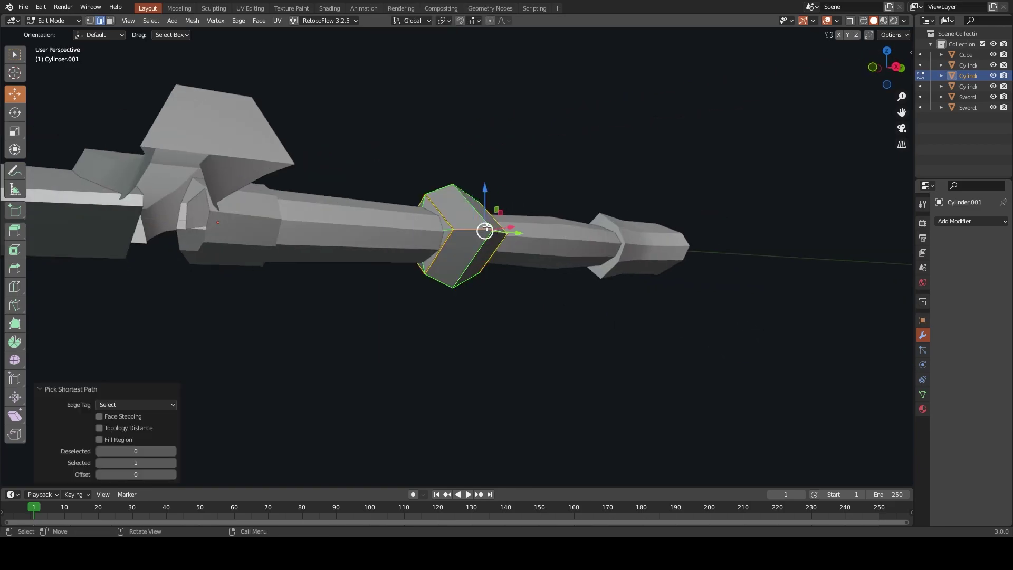
pyautogui.moveTo(486, 228)
pyautogui.mouseDown(button='middle')
pyautogui.moveTo(475, 267)
pyautogui.moveTo(507, 272)
pyautogui.moveTo(619, 240)
pyautogui.moveTo(480, 228)
pyautogui.mouseUp(button='middle')
pyautogui.rightClick(507, 272)
pyautogui.click(507, 269)
# Mark a path of edges along the pommel as a seam
pyautogui.click(421, 228)
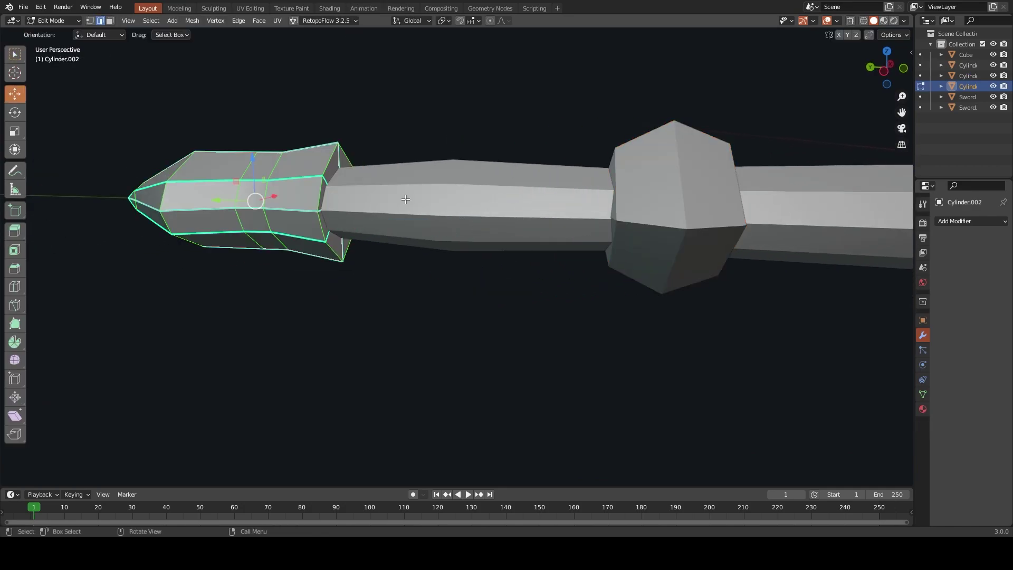
pyautogui.moveTo(405, 199)
pyautogui.keyDown('shift'); pyautogui.mouseDown(button='middle')
pyautogui.moveTo(506, 199)
pyautogui.moveTo(329, 255)
pyautogui.mouseUp(button='middle'); pyautogui.keyUp('shift')
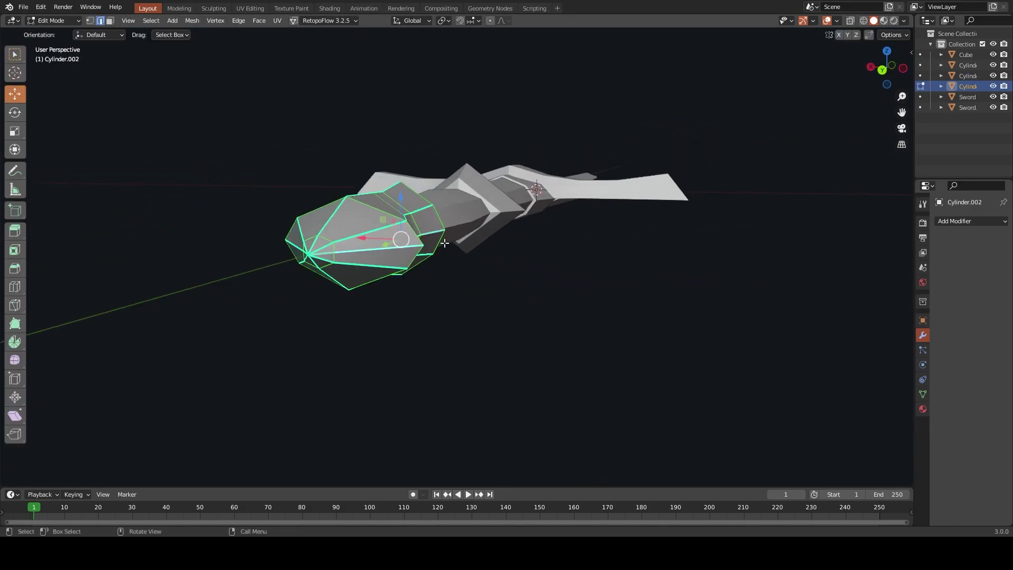
pyautogui.moveTo(445, 242)
pyautogui.mouseDown(button='middle')
pyautogui.moveTo(642, 245)
pyautogui.moveTo(453, 227)
pyautogui.mouseUp(button='middle')
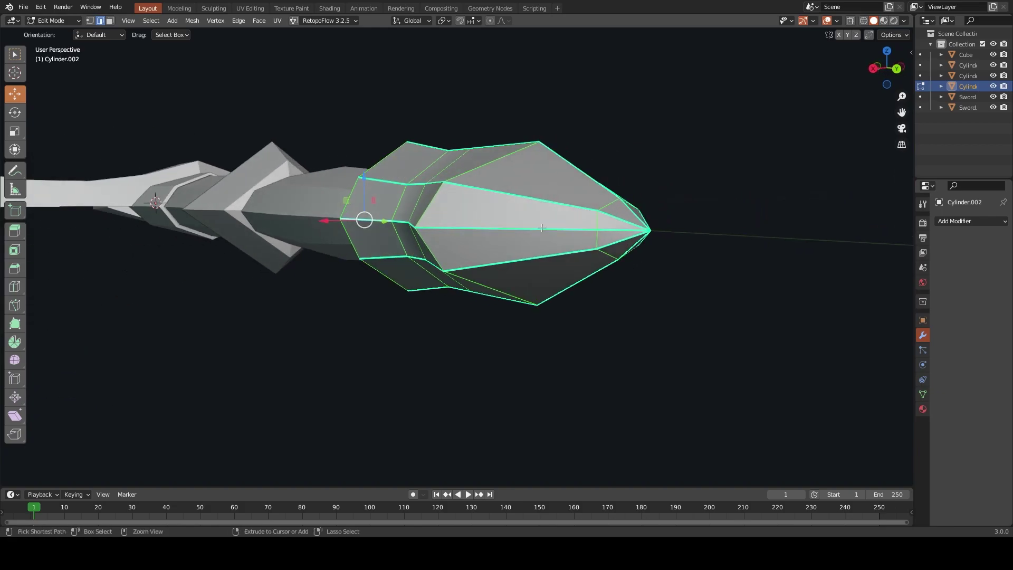
pyautogui.keyDown('ctrl'); pyautogui.click(453, 227); pyautogui.keyUp('ctrl')
pyautogui.rightClick(416, 214)
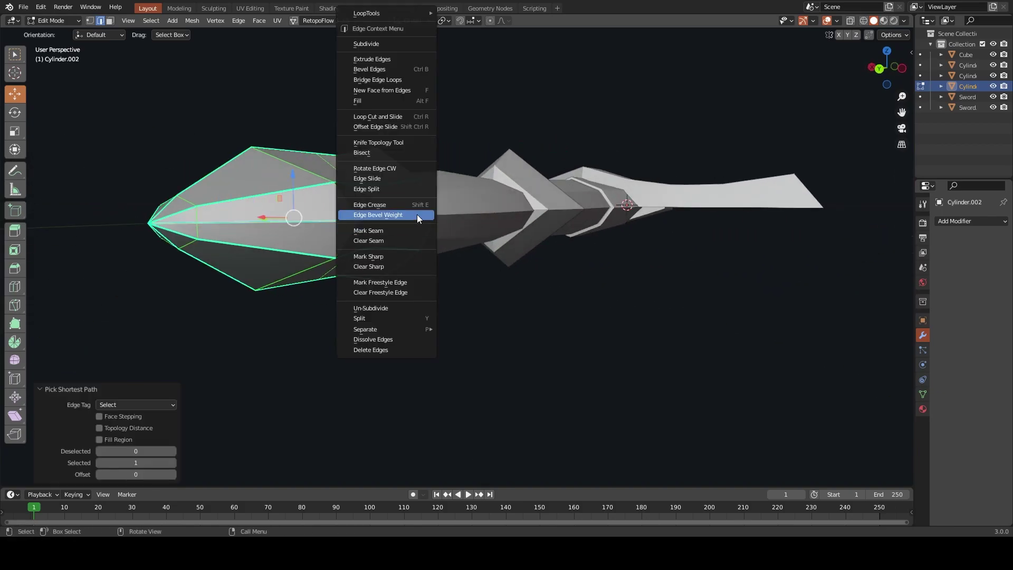
pyautogui.click(417, 214)
# Bevel the pommel base loop by 0.131 m with one segment and rescale the base
pyautogui.moveTo(417, 214)
pyautogui.mouseDown(button='middle')
pyautogui.moveTo(381, 240)
pyautogui.moveTo(428, 194)
pyautogui.mouseUp(button='middle')
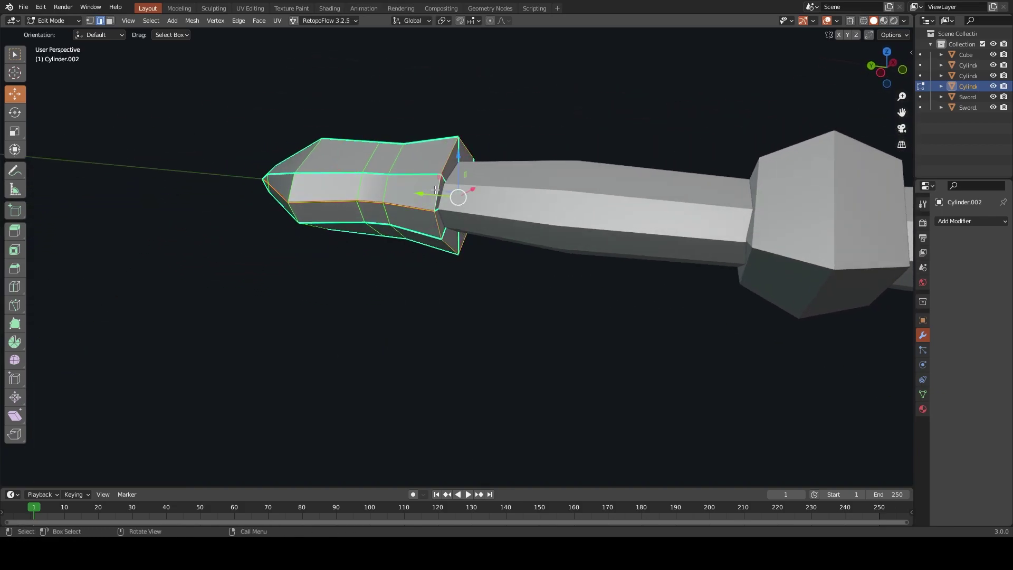
pyautogui.rightClick(434, 188)
pyautogui.click(435, 189)
pyautogui.click(527, 196)
pyautogui.moveTo(527, 195)
pyautogui.mouseDown(button='middle')
pyautogui.moveTo(603, 206)
pyautogui.moveTo(632, 231)
pyautogui.mouseUp(button='middle')
pyautogui.press('s')
pyautogui.rightClick(628, 205)
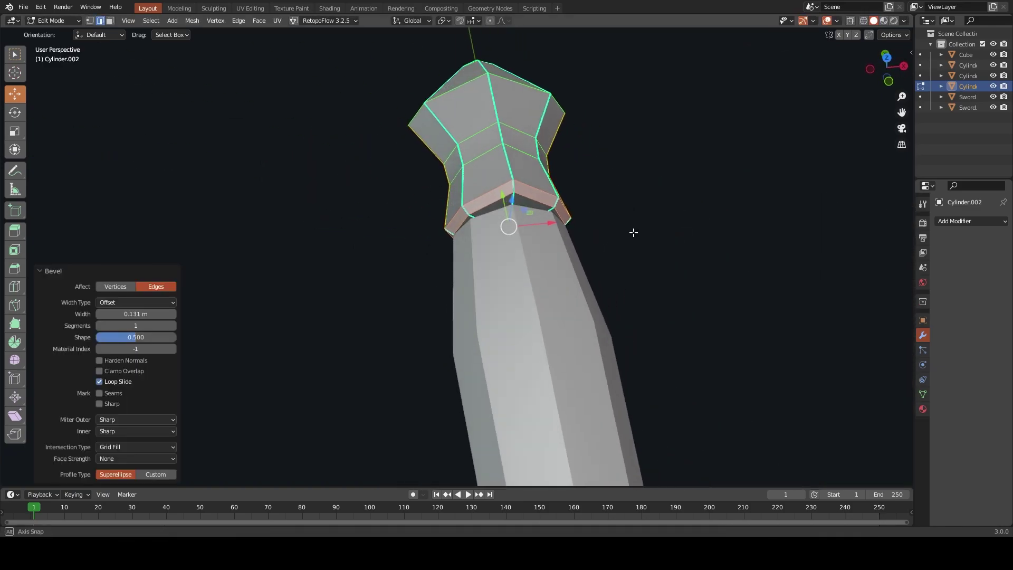
pyautogui.press('s')
pyautogui.click(640, 232)
# Mark the pommel base edge loop as a seam and save the file
pyautogui.keyDown('alt'); pyautogui.click(522, 201); pyautogui.keyUp('alt')
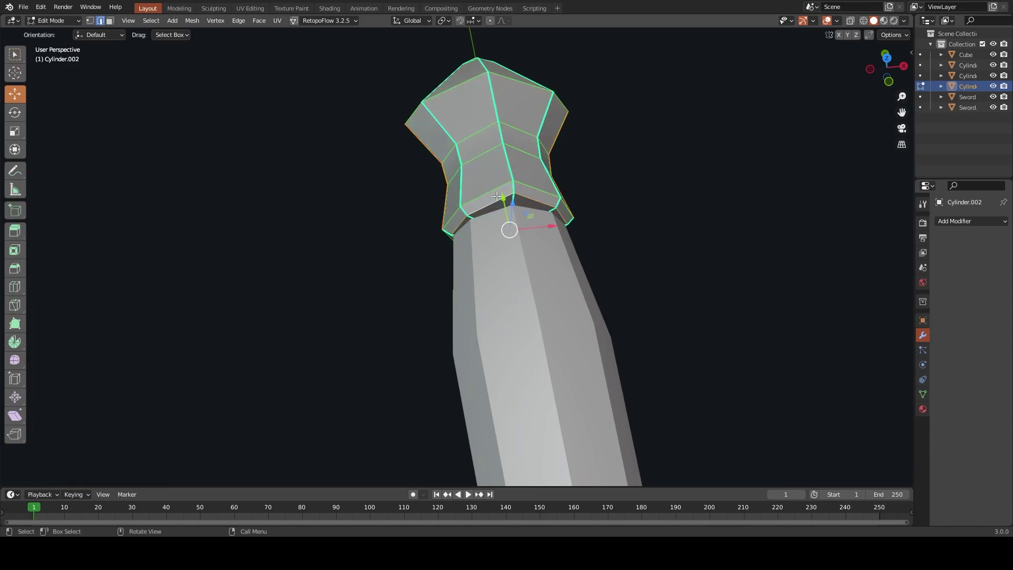
pyautogui.rightClick(495, 199)
pyautogui.click(469, 232)
pyautogui.scroll(-3, 516, 219)
pyautogui.scroll(-2, 554, 195)
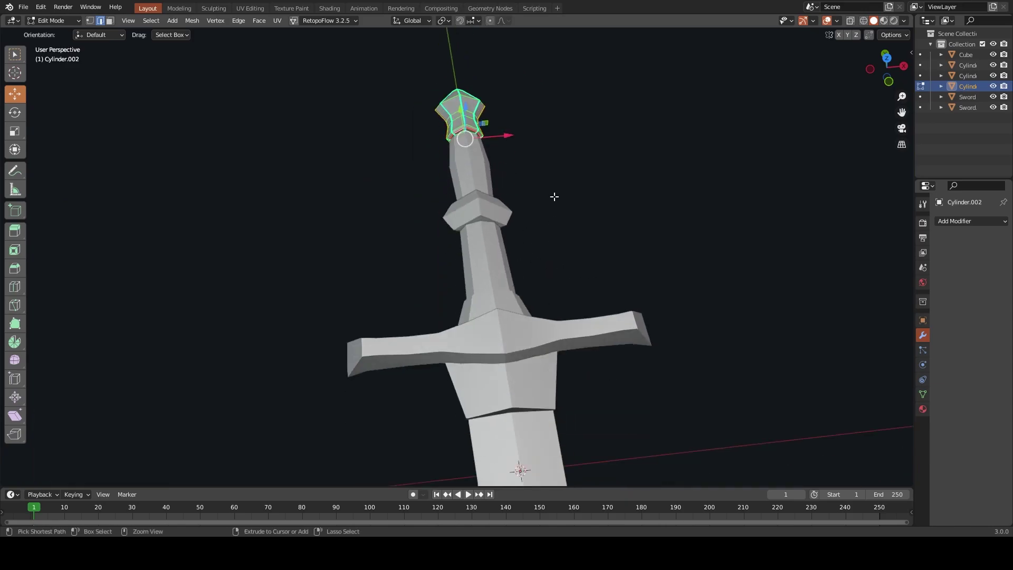
pyautogui.hotkey('ctrl', 's')
pyautogui.press('Tab')
pyautogui.press('Tab')
pyautogui.moveTo(699, 226)
pyautogui.mouseDown(button='middle')
pyautogui.moveTo(456, 180)
pyautogui.moveTo(474, 184)
pyautogui.mouseUp(button='middle')
# Mark the edges where the crossguard meets the blade as UV seams
pyautogui.scroll(5, 511, 185)
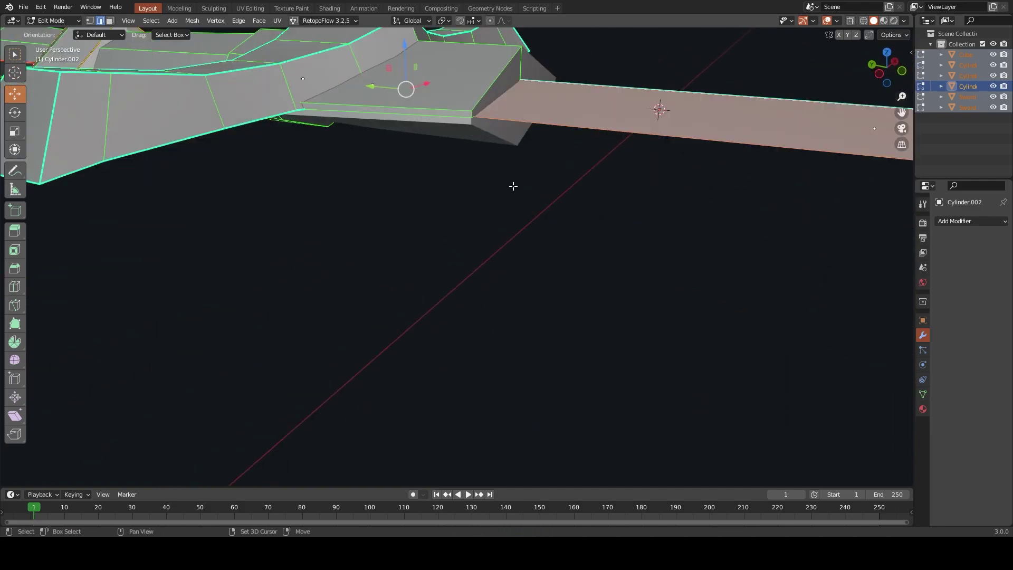
pyautogui.scroll(3, 511, 185)
pyautogui.click(522, 192)
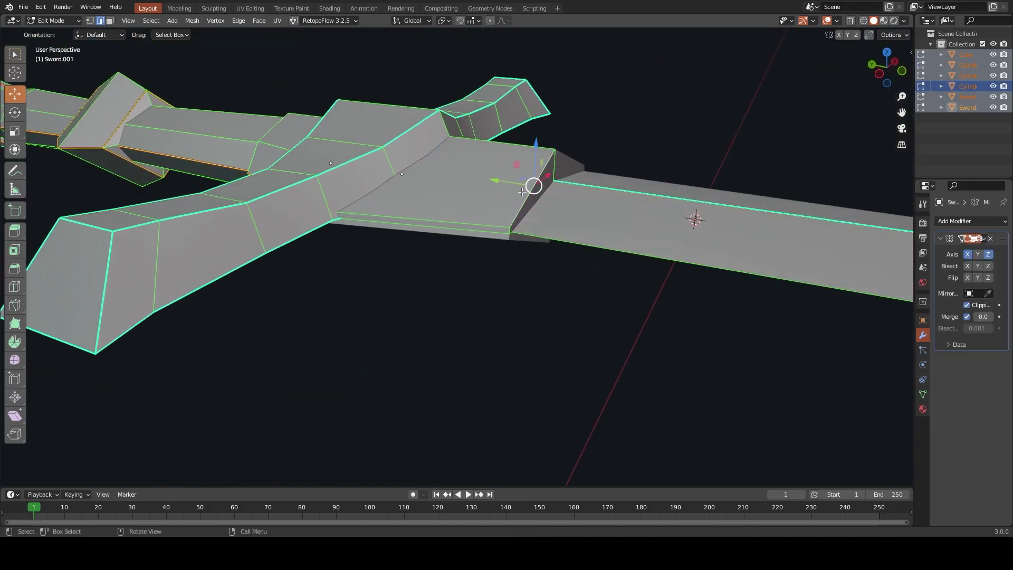
pyautogui.rightClick(510, 230)
pyautogui.click(516, 230)
pyautogui.moveTo(517, 230)
pyautogui.mouseDown(button='middle')
pyautogui.moveTo(560, 233)
pyautogui.moveTo(384, 165)
pyautogui.mouseUp(button='middle')
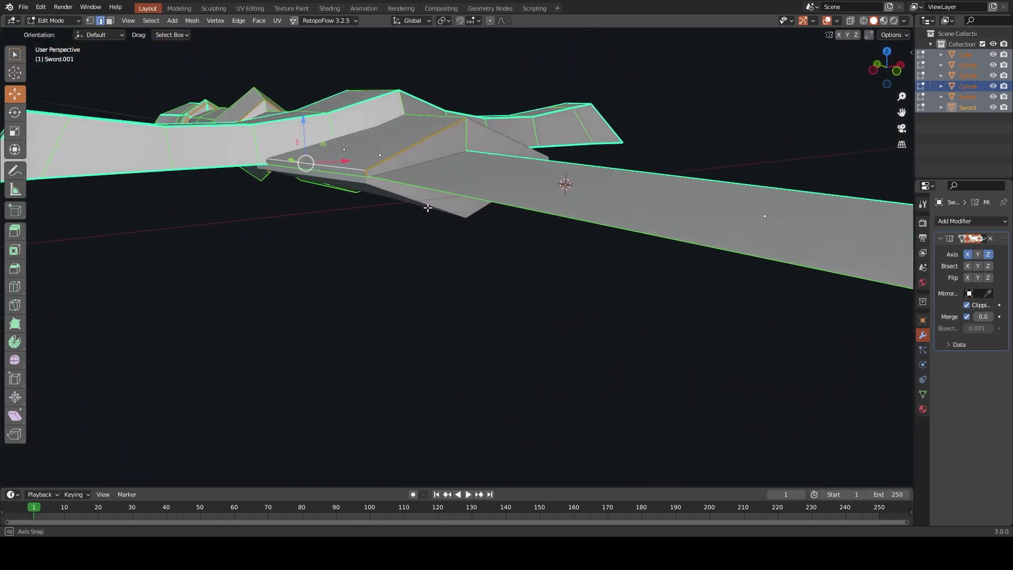
pyautogui.rightClick(384, 165)
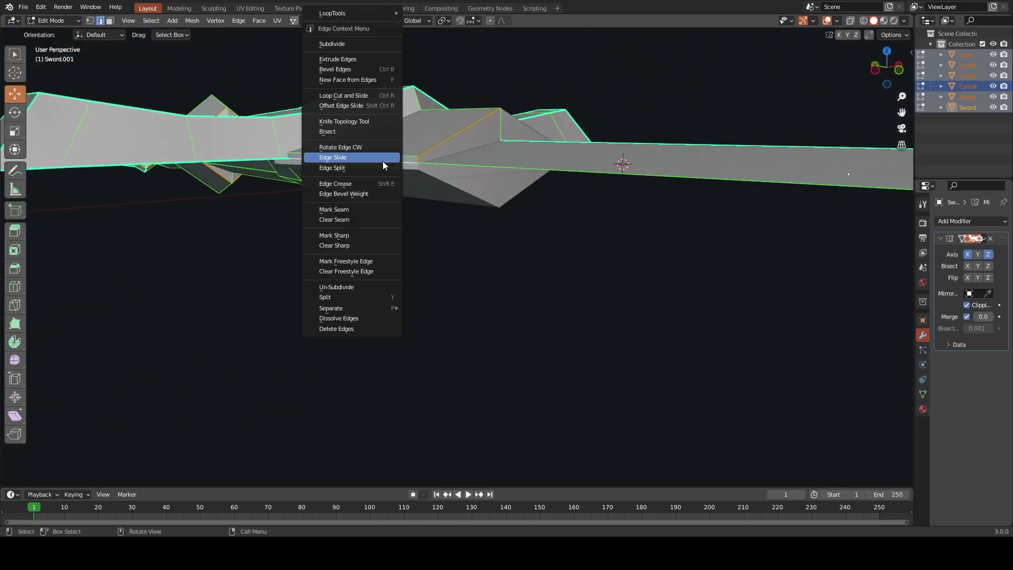
pyautogui.click(355, 209)
pyautogui.moveTo(355, 209)
pyautogui.mouseDown(button='middle')
pyautogui.moveTo(423, 172)
pyautogui.moveTo(423, 181)
pyautogui.moveTo(498, 170)
pyautogui.moveTo(429, 208)
pyautogui.moveTo(490, 181)
pyautogui.moveTo(436, 185)
pyautogui.moveTo(408, 201)
pyautogui.mouseUp(button='middle')
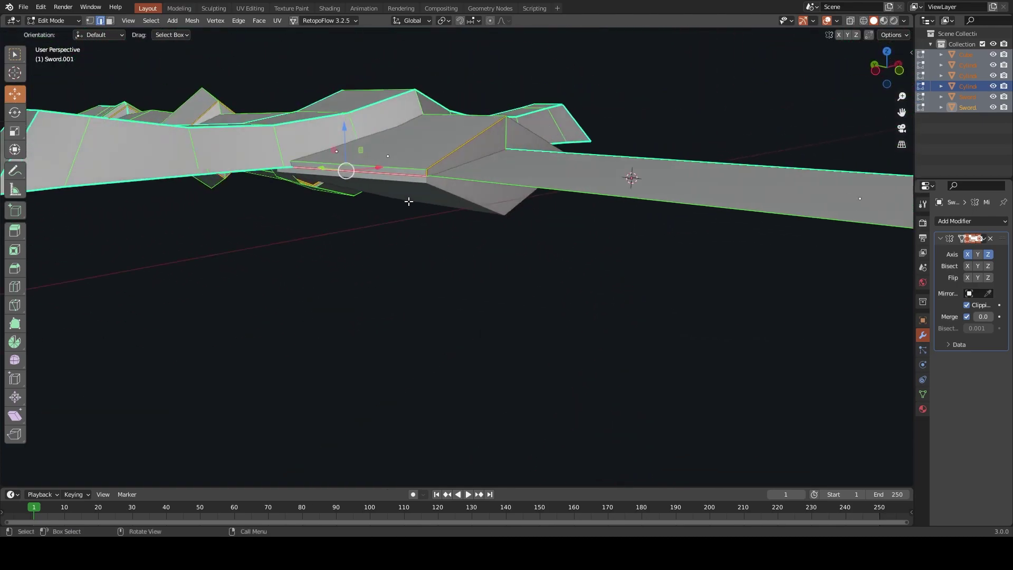
# Return to Object Mode with only the crossguard selected
pyautogui.press('Tab')
pyautogui.click(456, 144)
pyautogui.moveTo(596, 183); pyautogui.dragTo(922, 252, button='middle')
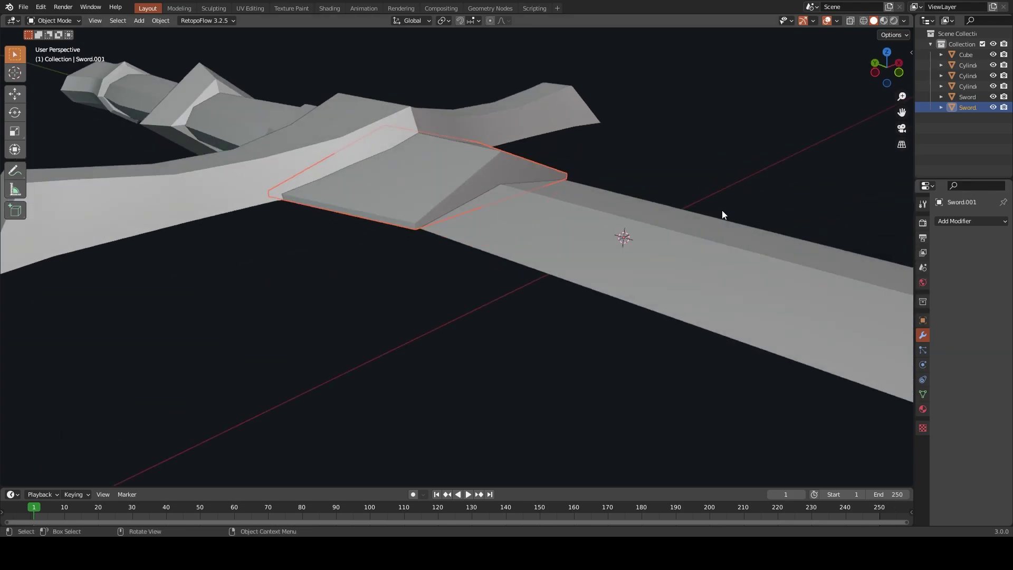
# Apply the blade's Mirror modifier
pyautogui.click(659, 223)
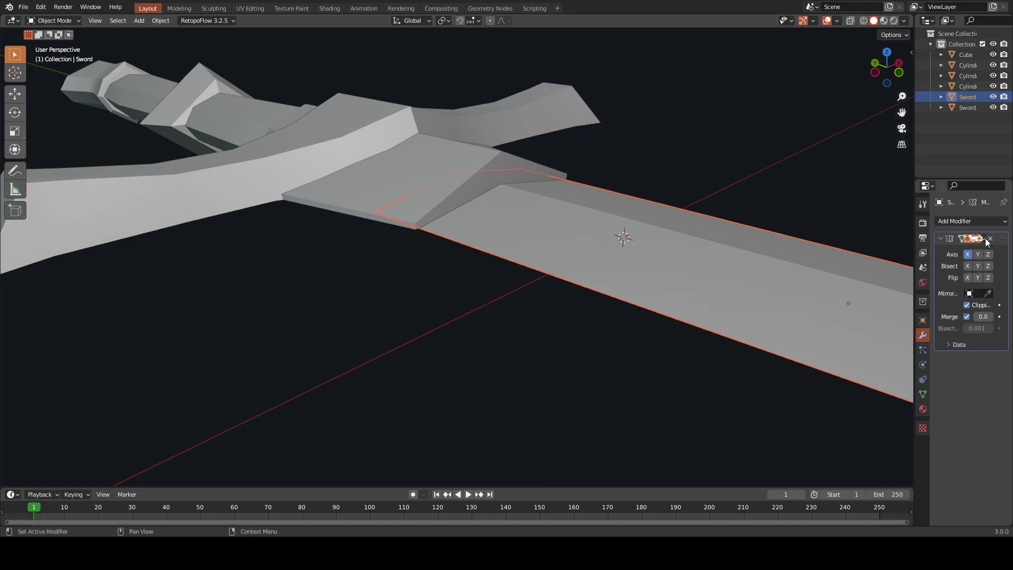
pyautogui.click(970, 252)
pyautogui.moveTo(535, 188); pyautogui.dragTo(533, 188, button='middle')
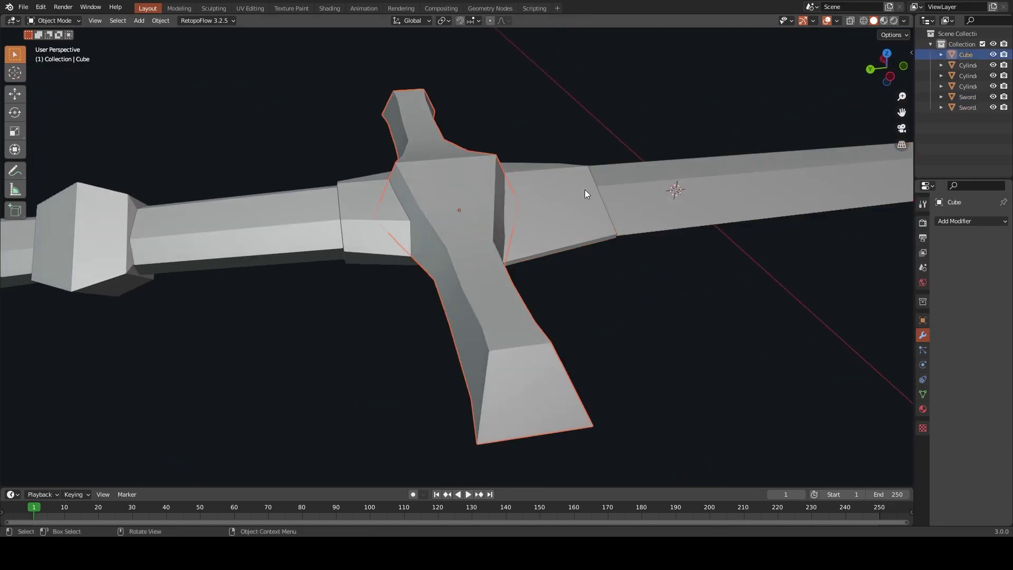
pyautogui.click(192, 228)
pyautogui.scroll(-6, 356, 226)
pyautogui.moveTo(355, 225); pyautogui.dragTo(491, 258, button='middle')
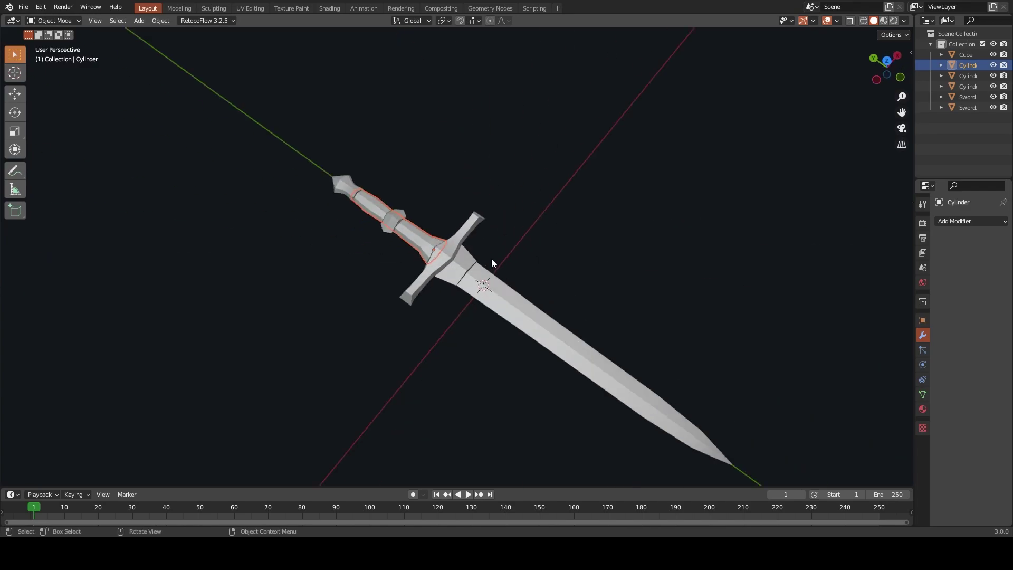
# Select all sword parts and apply location, rotation and scale to them
pyautogui.press('a')
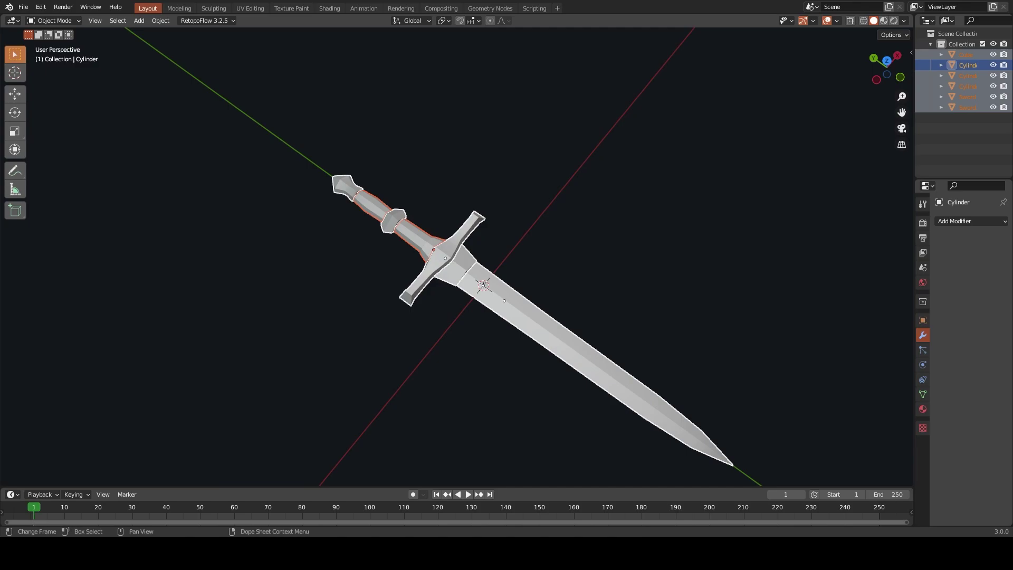
pyautogui.click(483, 213)
pyautogui.moveTo(483, 213)
pyautogui.mouseDown(button='middle')
pyautogui.moveTo(628, 262)
pyautogui.moveTo(454, 252)
pyautogui.mouseUp(button='middle')
pyautogui.press('a')
pyautogui.hotkey('ctrl', 'a')
pyautogui.click(282, 157)
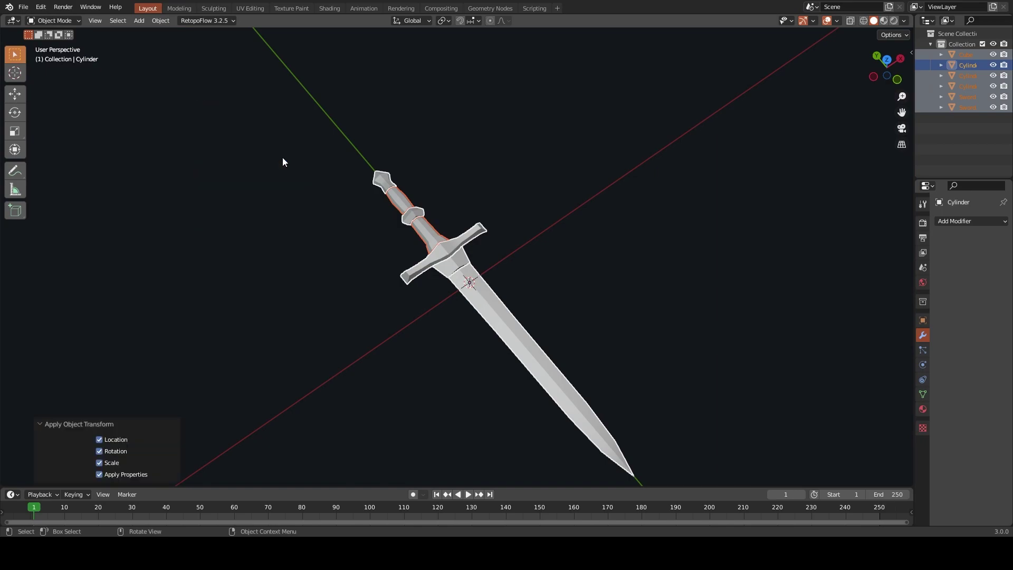
# Split the view, make the left area an image editor, and unwrap the sword mesh
pyautogui.moveTo(4, 25); pyautogui.dragTo(278, 158)
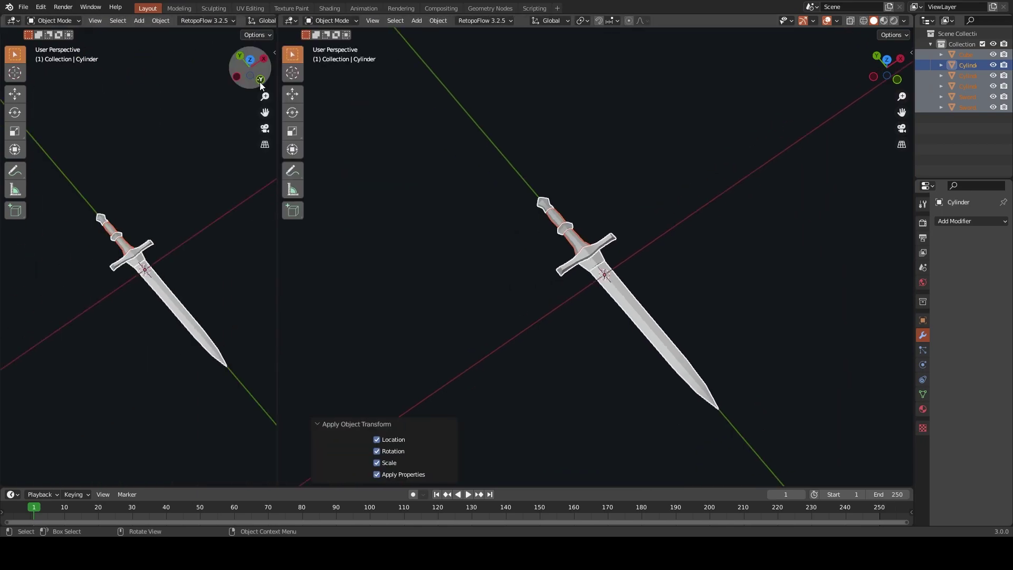
pyautogui.click(11, 21)
pyautogui.click(37, 55)
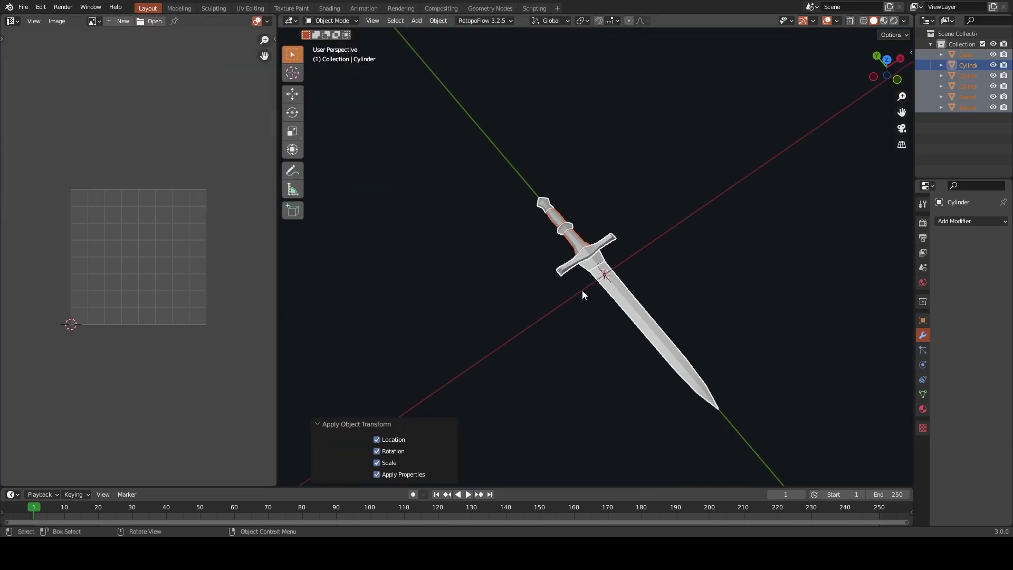
pyautogui.press('Tab')
pyautogui.press('u')
pyautogui.click(683, 288)
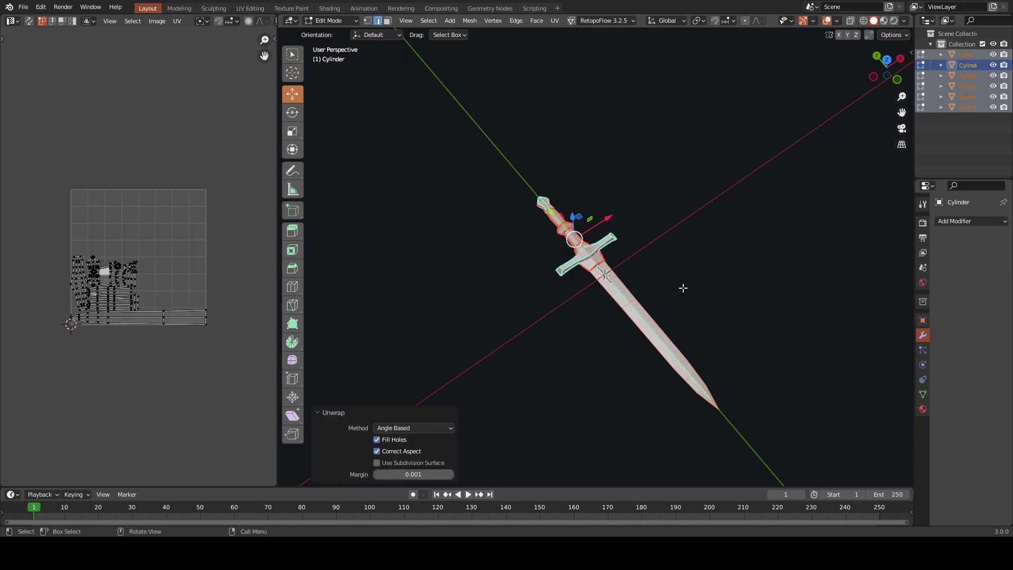
# Pack the UV islands with UV-Packer using the high-quality engine and padding 14
pyautogui.click(268, 119)
pyautogui.click(223, 174)
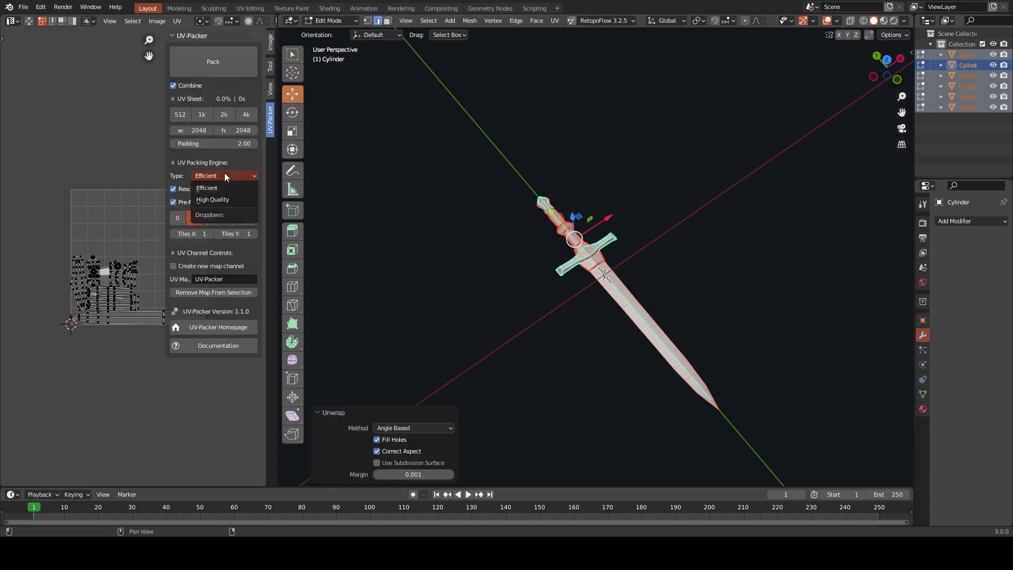
pyautogui.click(226, 206)
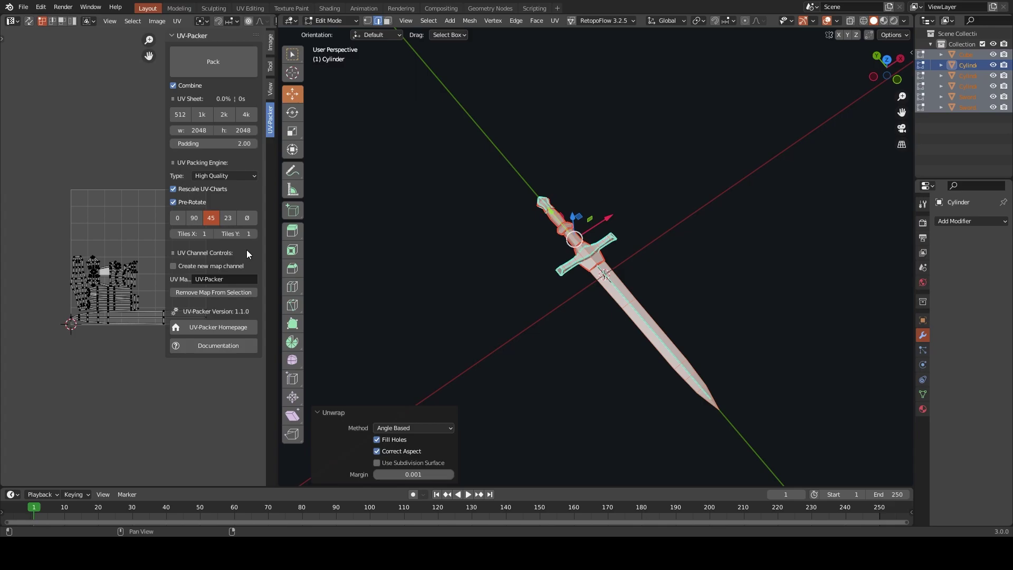
pyautogui.click(240, 143)
pyautogui.write('14')
pyautogui.click(221, 71)
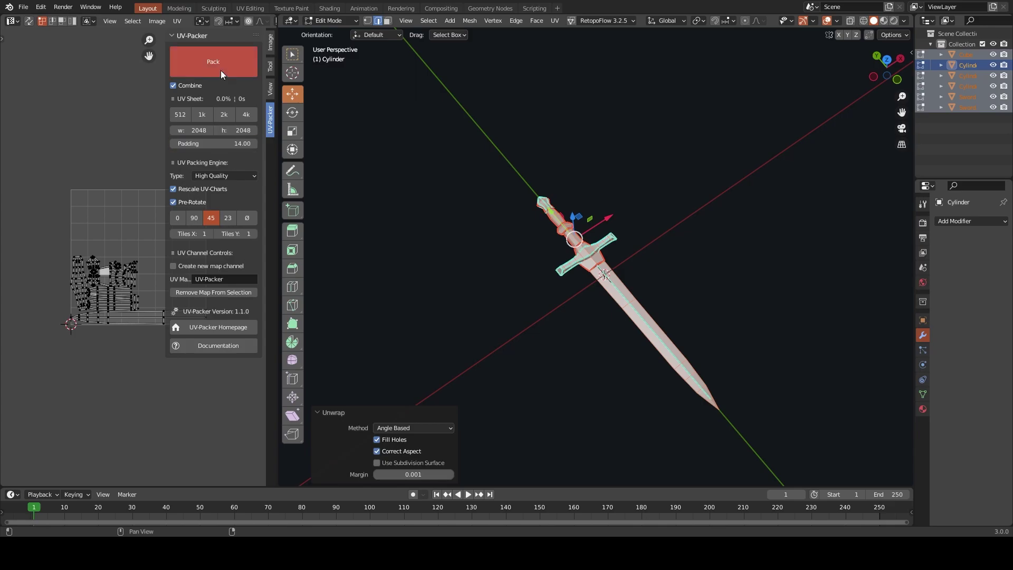
pyautogui.press('n')
# Clear the UV selection and select the whole arc-shaped UV island
pyautogui.scroll(1, 106, 253)
pyautogui.scroll(2, 105, 253)
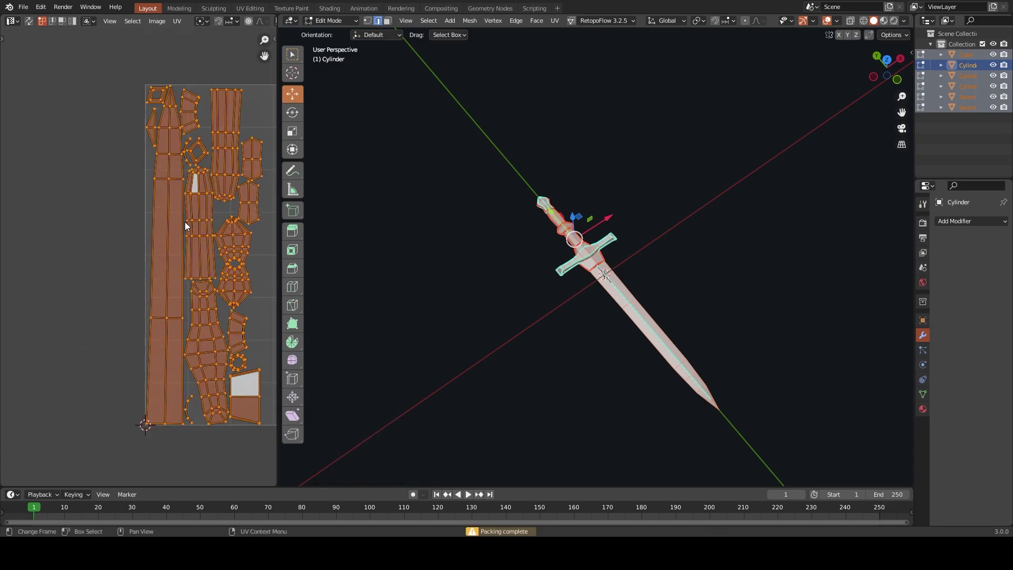
pyautogui.scroll(-1, 110, 192)
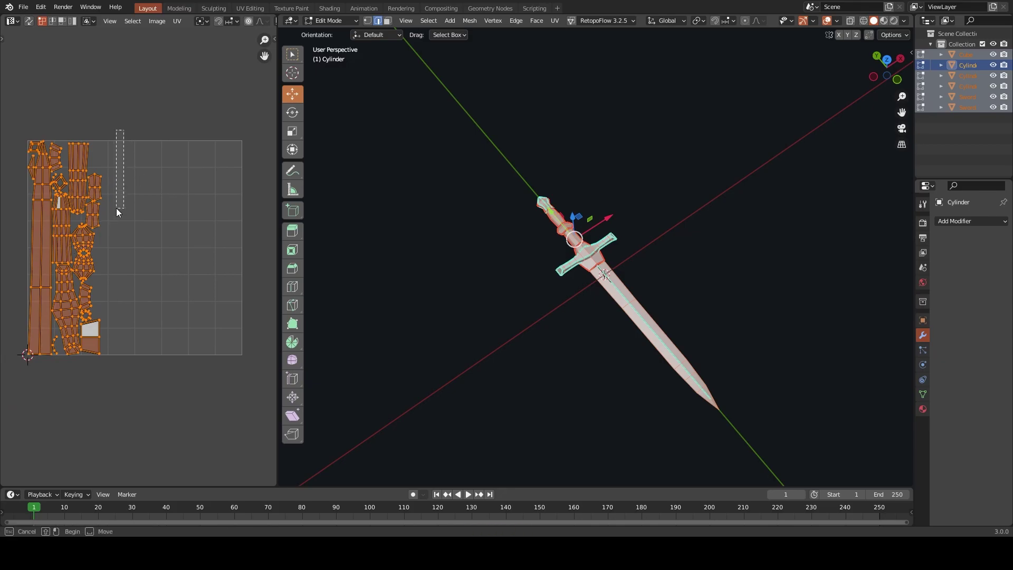
pyautogui.hotkey('alt', 'a')
pyautogui.scroll(4, 161, 213)
pyautogui.press('3')
pyautogui.click(123, 176)
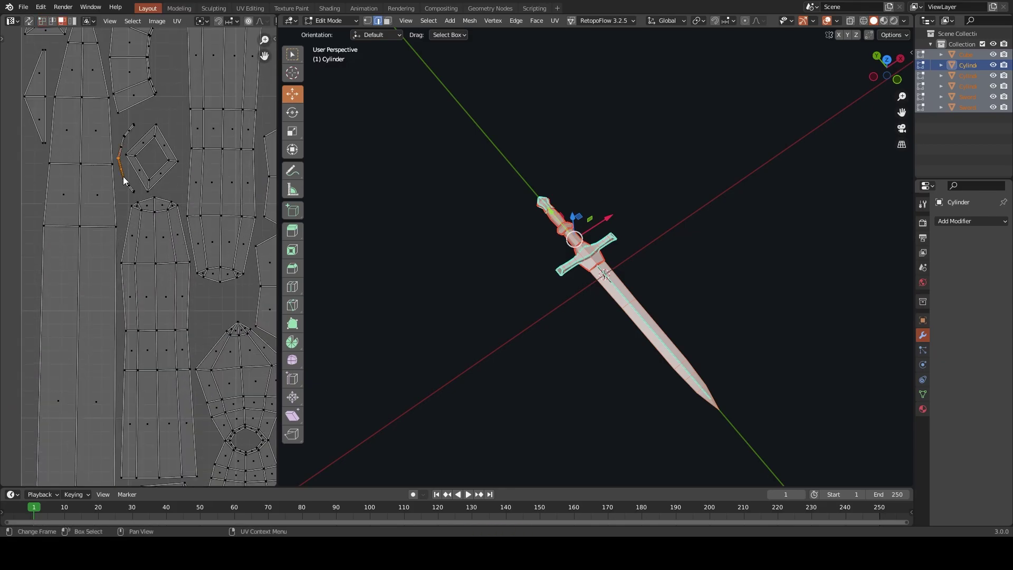
pyautogui.press('l')
pyautogui.click(29, 21)
pyautogui.click(125, 185)
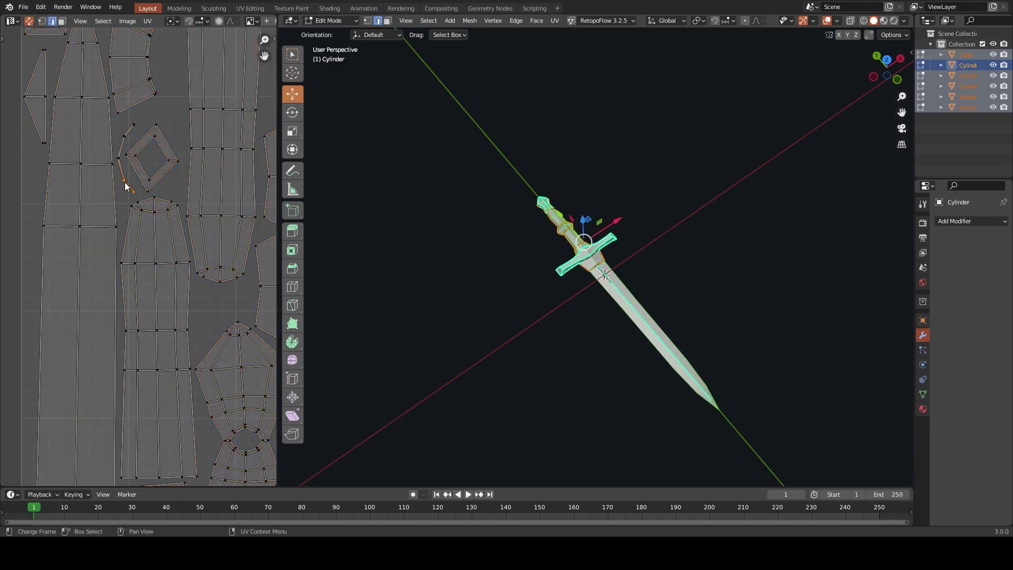
pyautogui.press('l')
pyautogui.press('3')
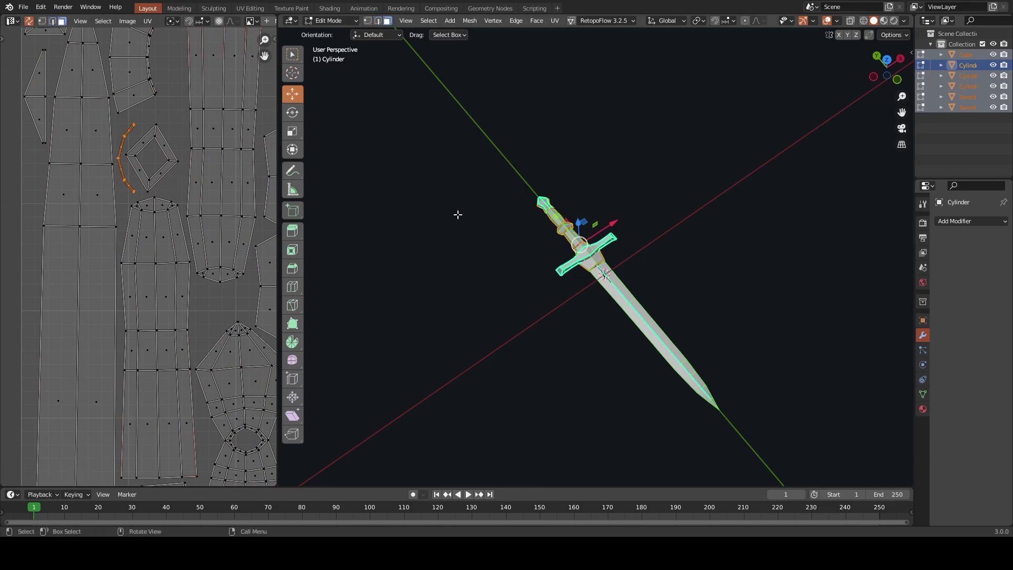
# Dissolve the selected edges at the crossguard corner
pyautogui.scroll(5, 596, 254)
pyautogui.moveTo(596, 253); pyautogui.dragTo(633, 201, button='middle')
pyautogui.scroll(3, 633, 202)
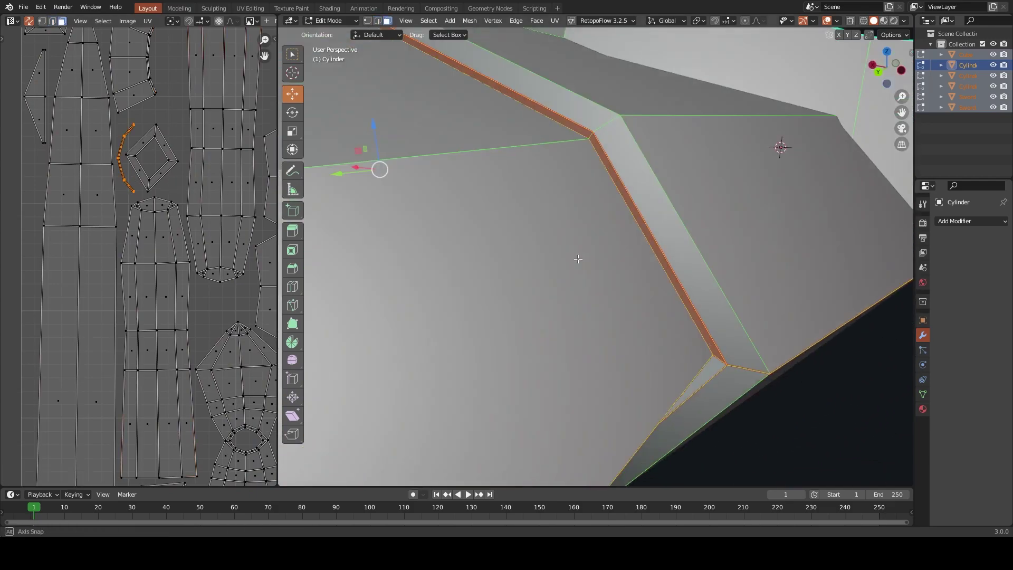
pyautogui.scroll(2, 576, 258)
pyautogui.press('2')
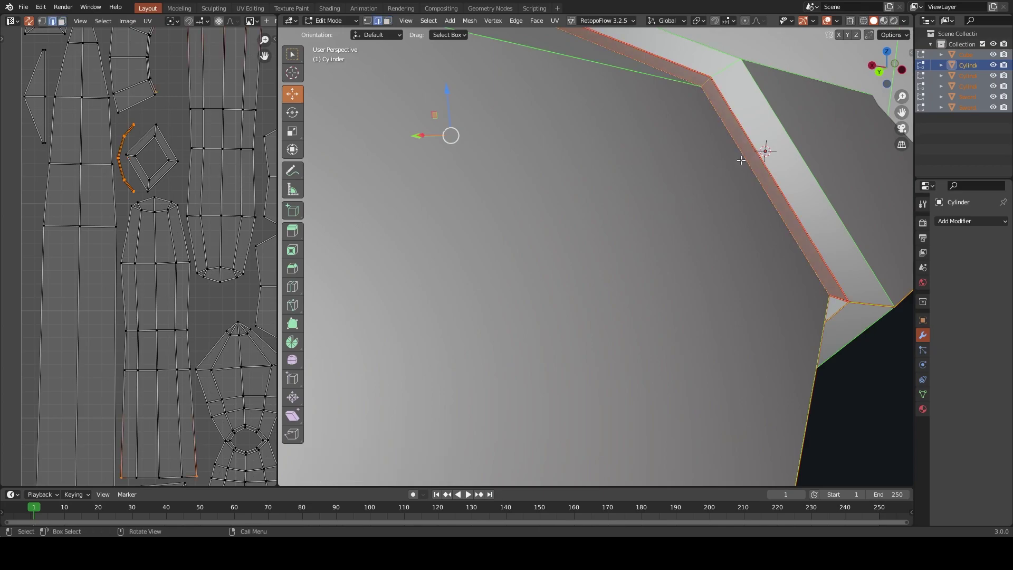
pyautogui.hotkey('ctrl', 'x')
# Select every face of the sword and unwrap it again into fresh UV islands
pyautogui.moveTo(739, 158); pyautogui.dragTo(706, 195, button='middle')
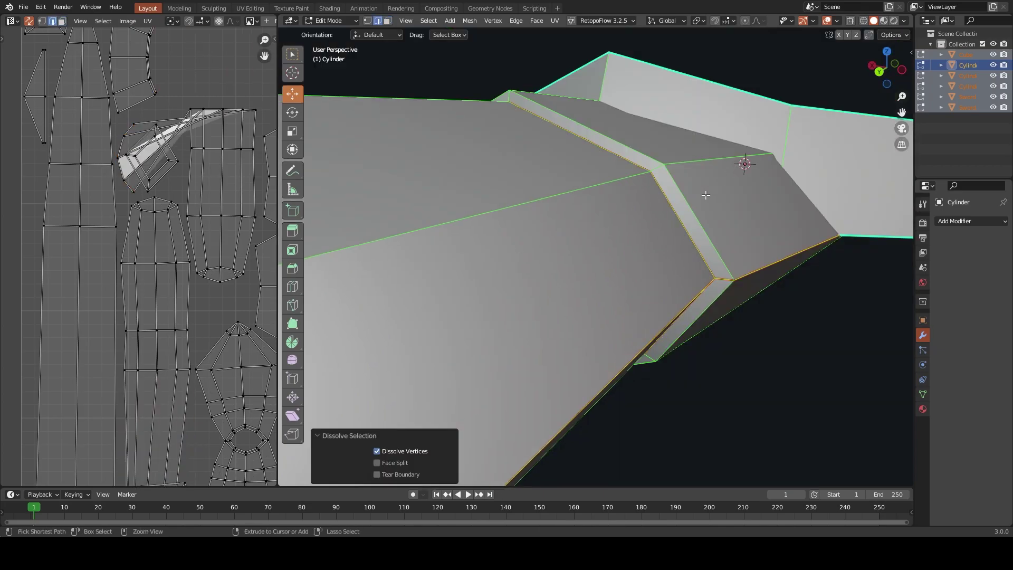
pyautogui.press('a')
pyautogui.press('u')
pyautogui.click(706, 195)
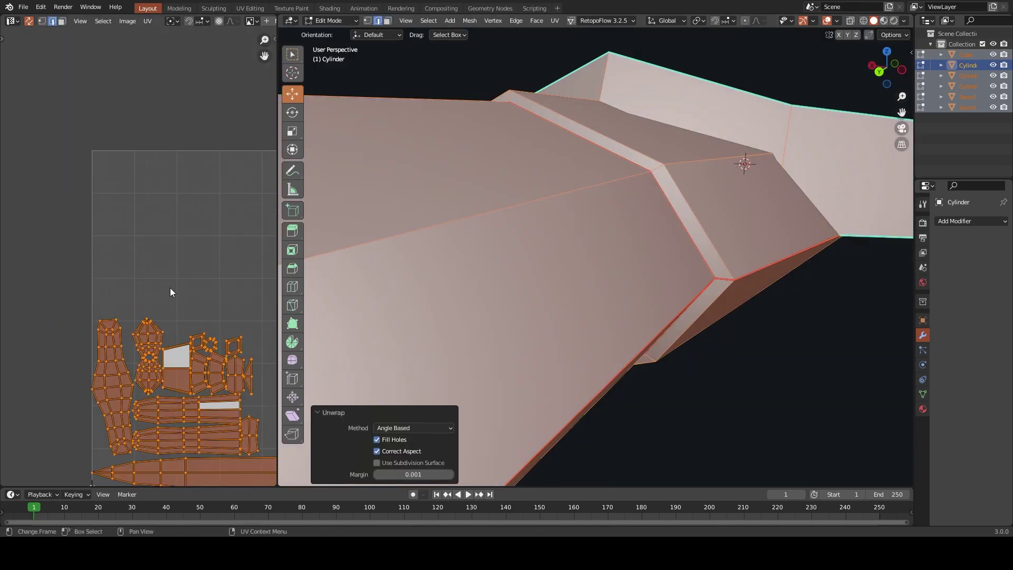
pyautogui.moveTo(171, 292); pyautogui.dragTo(79, 192, button='middle')
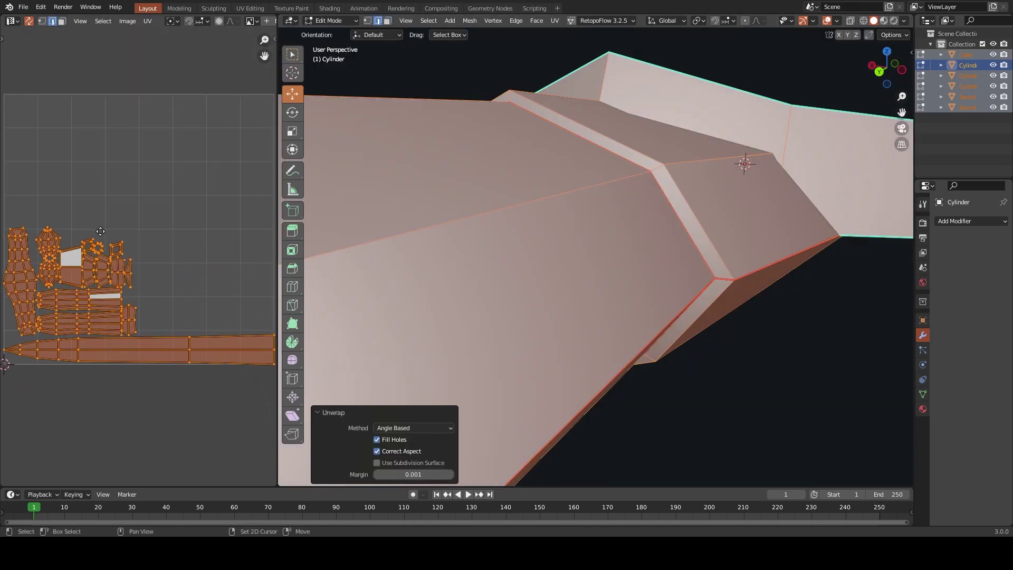
pyautogui.scroll(-2, 149, 249)
pyautogui.scroll(2, 169, 257)
# Repack the islands with UV-Packer, then shift all but the long strips to the right
pyautogui.press('n')
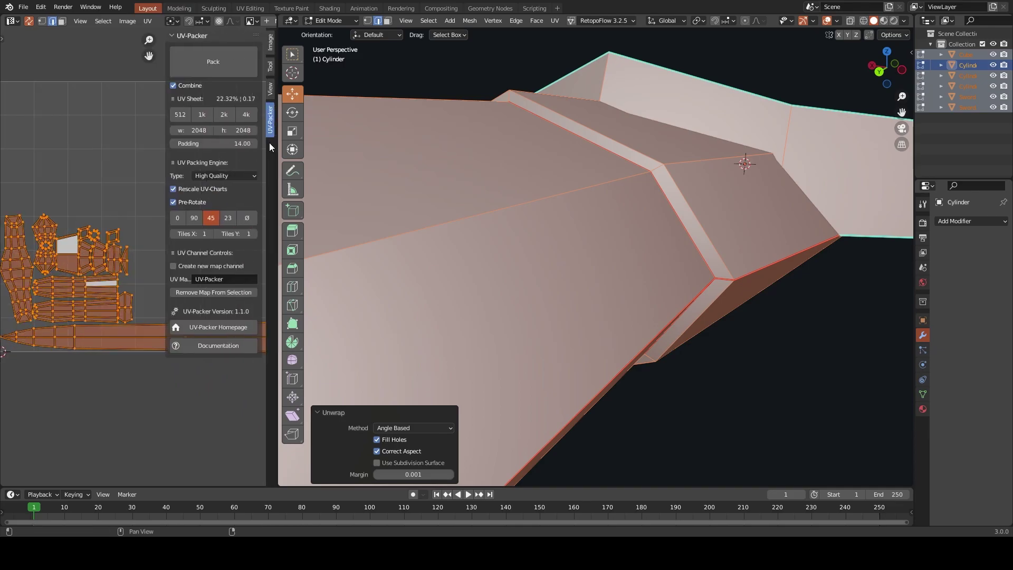
pyautogui.click(228, 73)
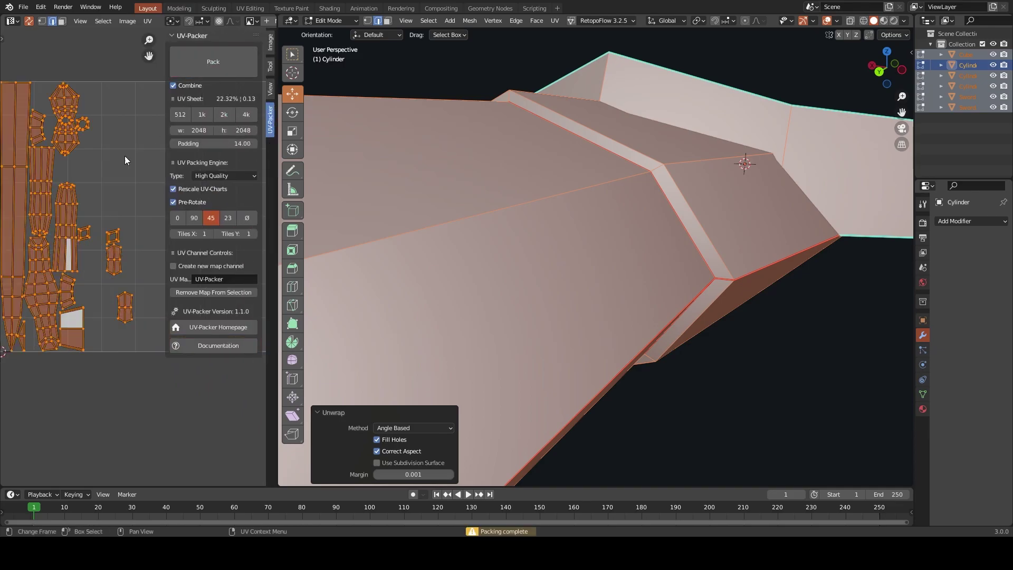
pyautogui.scroll(-3, 124, 156)
pyautogui.press('n')
pyautogui.moveTo(143, 111)
pyautogui.mouseDown()
pyautogui.moveTo(77, 308)
pyautogui.moveTo(52, 340)
pyautogui.mouseUp()
pyautogui.press('g')
pyautogui.click(170, 271)
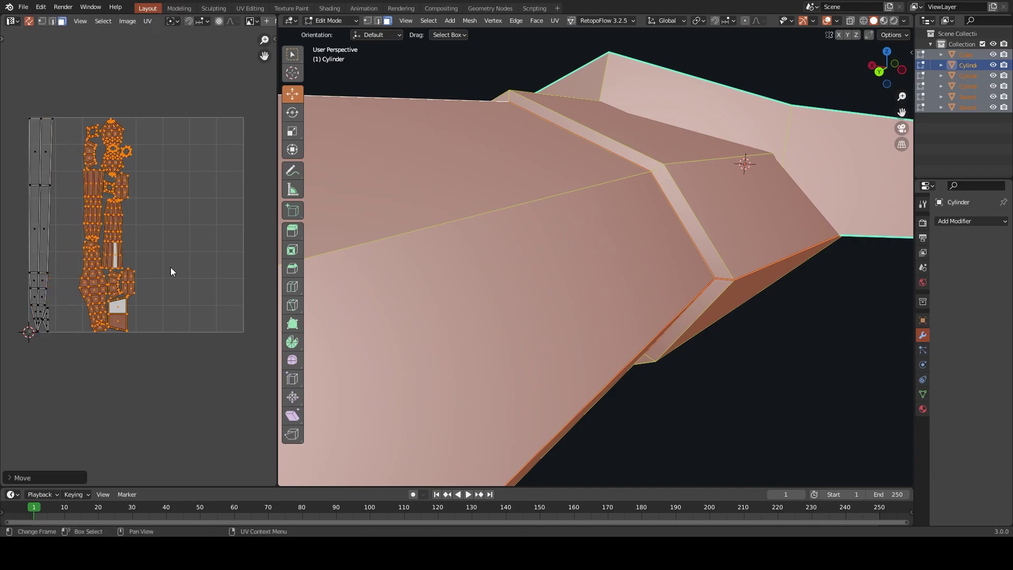
# Move the bottom-left UV strip to the right
pyautogui.click(45, 324)
pyautogui.moveTo(580, 264); pyautogui.dragTo(527, 237, button='middle')
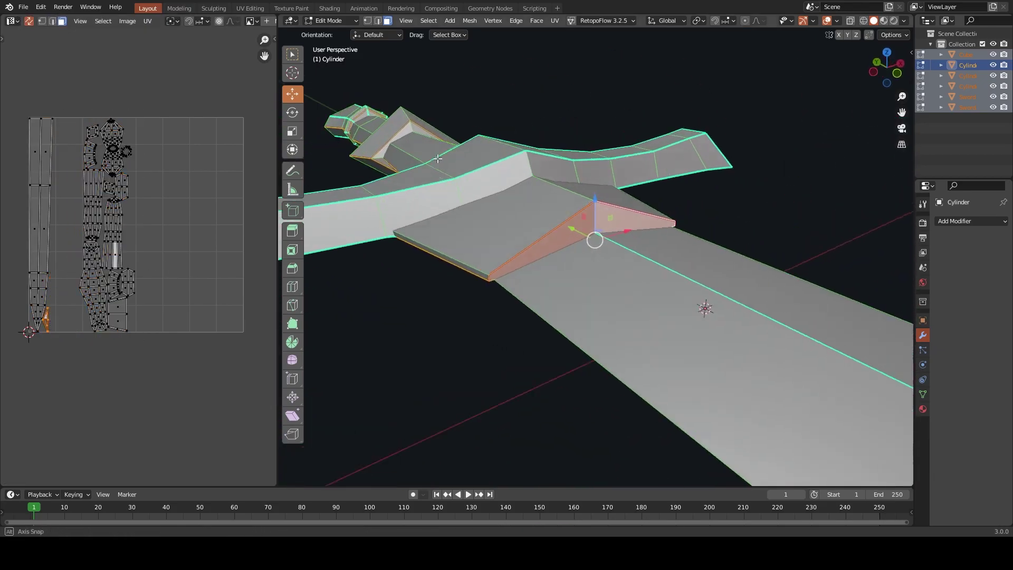
pyautogui.scroll(1, 97, 270)
pyautogui.press('g')
pyautogui.click(138, 269)
# Rotate another UV strip 90° and move it to the left
pyautogui.click(81, 170)
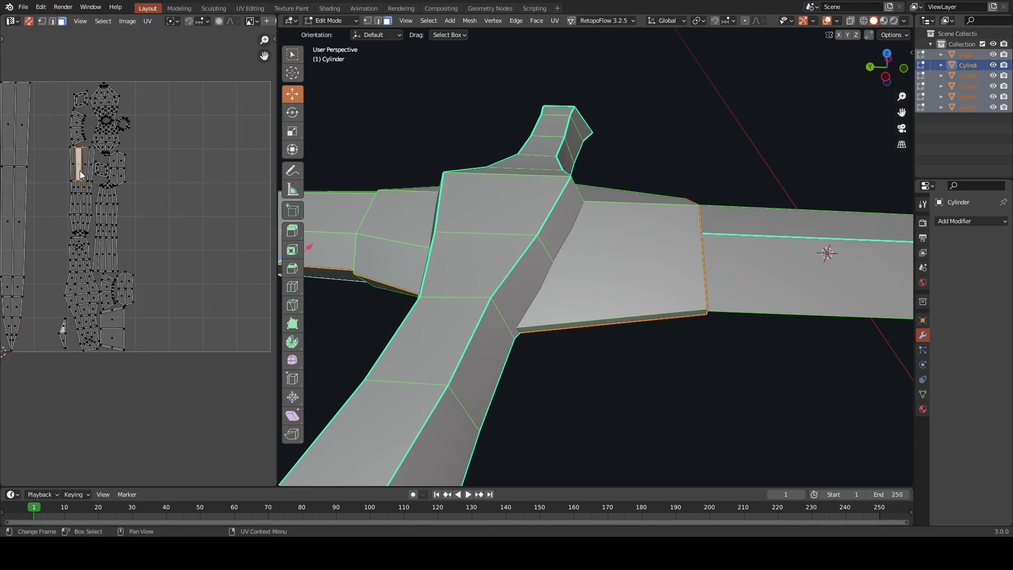
pyautogui.hotkey('ctrl', 'l')
pyautogui.write('r')
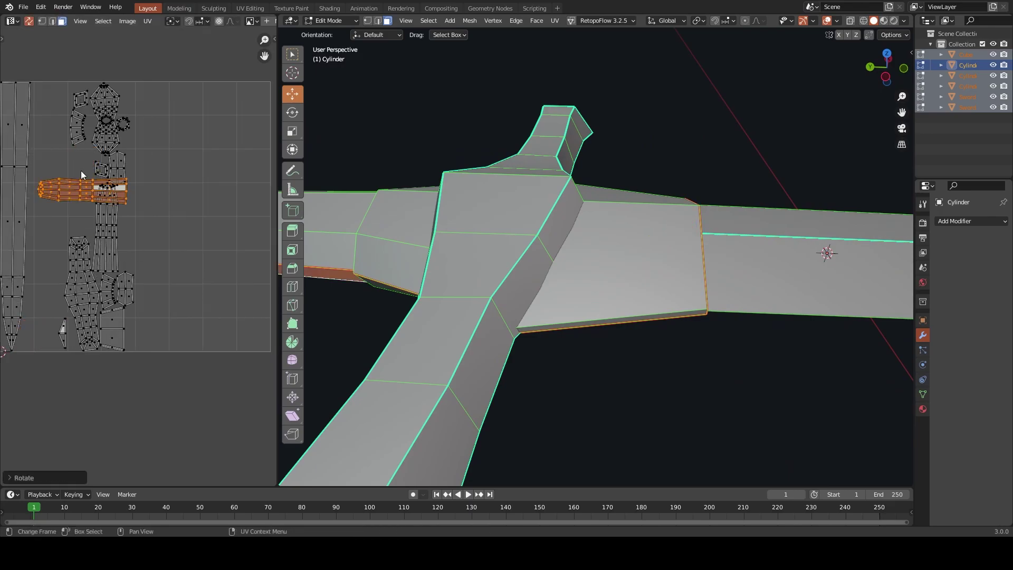
pyautogui.write('90')
pyautogui.press('Return')
pyautogui.press('g')
pyautogui.press('Return')
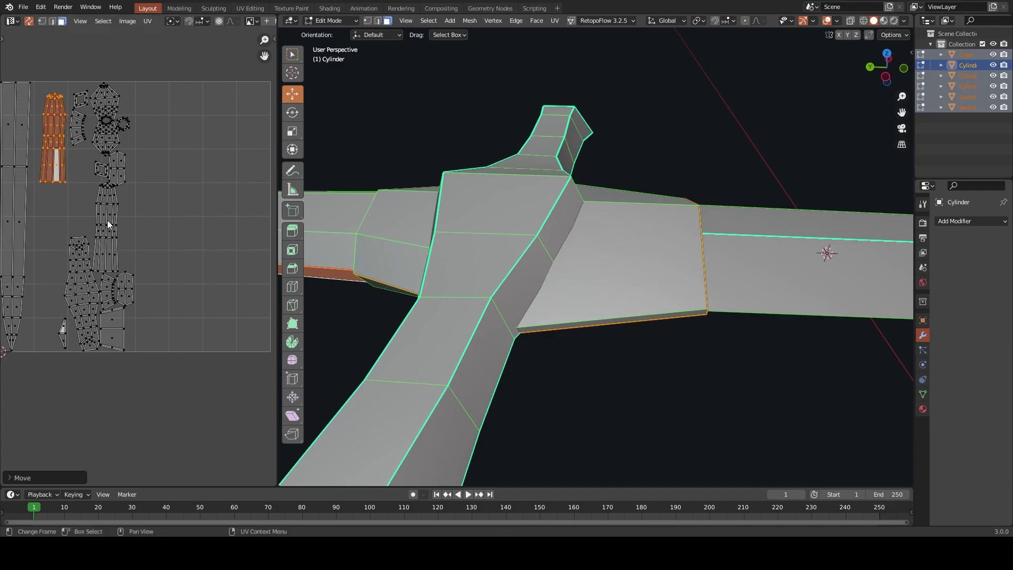
# Select a connected UV island and shift it left
pyautogui.click(107, 220)
pyautogui.click(135, 74)
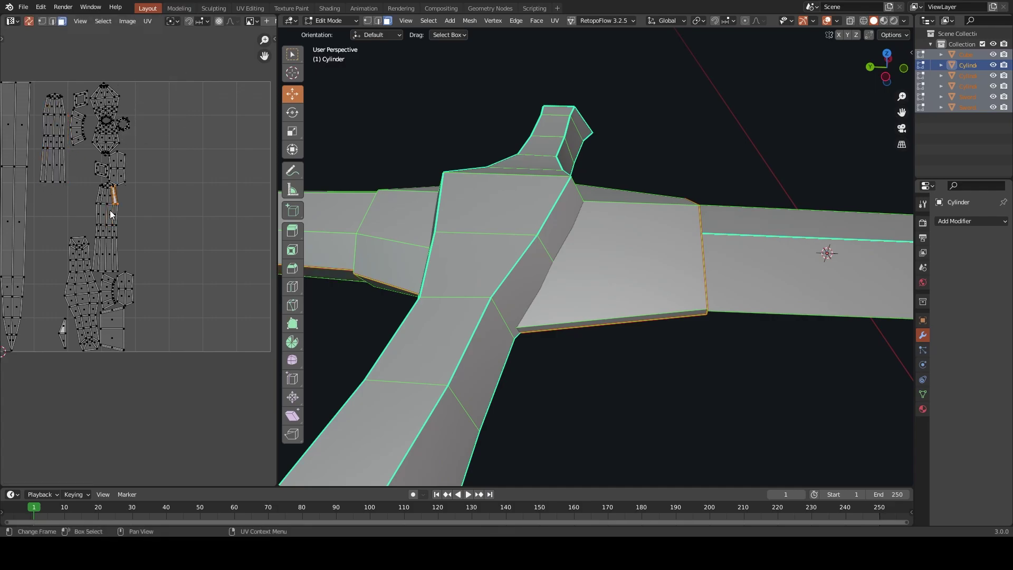
pyautogui.hotkey('ctrl', 'l')
pyautogui.press('g')
pyautogui.press('Return')
# Rotate another island 90° to lie horizontal and move it up and right
pyautogui.click(89, 276)
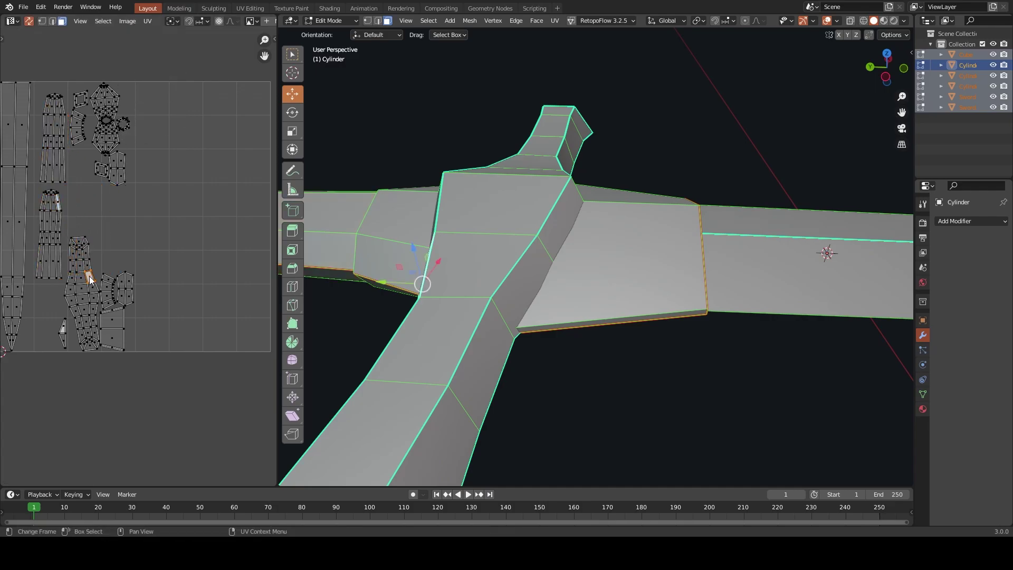
pyautogui.hotkey('ctrl', 'l')
pyautogui.write('r90')
pyautogui.press('Return')
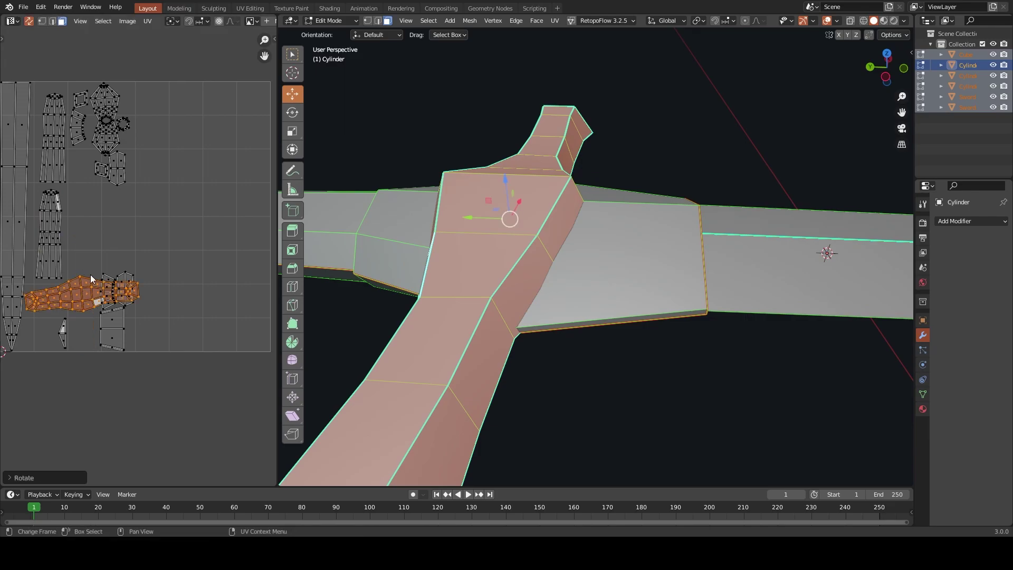
pyautogui.press('r')
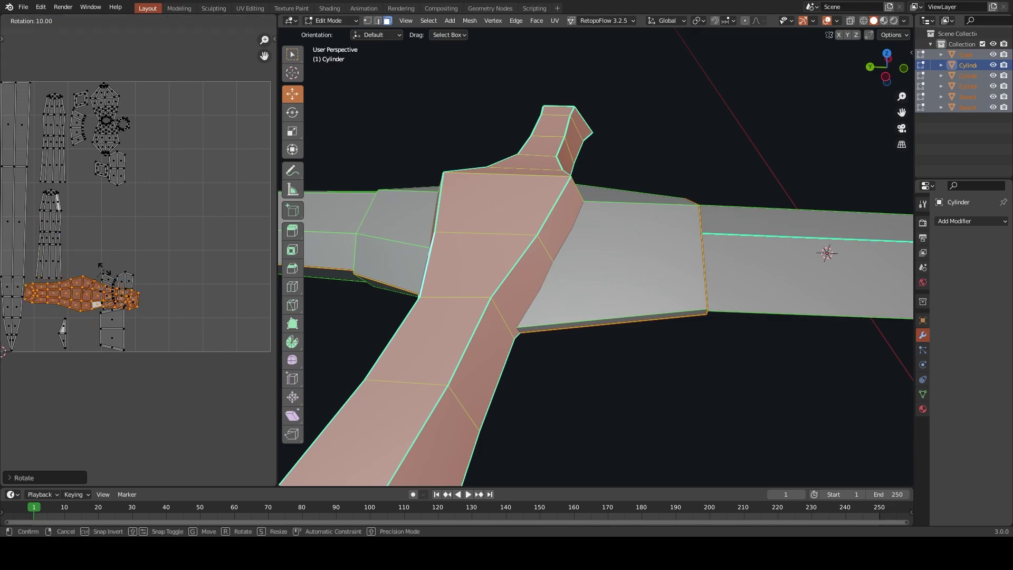
pyautogui.press('g')
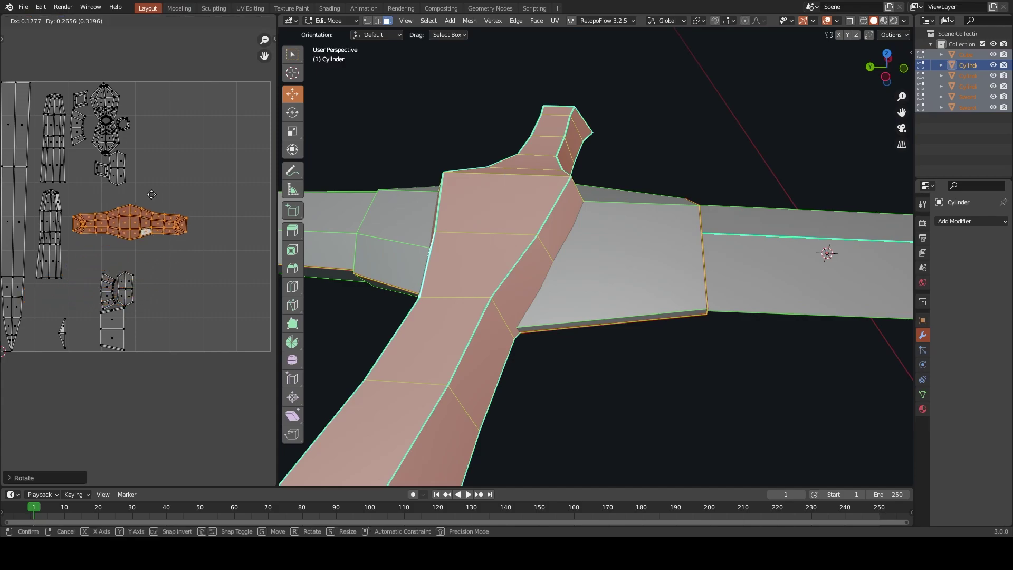
pyautogui.click(149, 191)
# Rotate a small island 90° and reposition it, then move the next island into place
pyautogui.click(125, 287)
pyautogui.press('l')
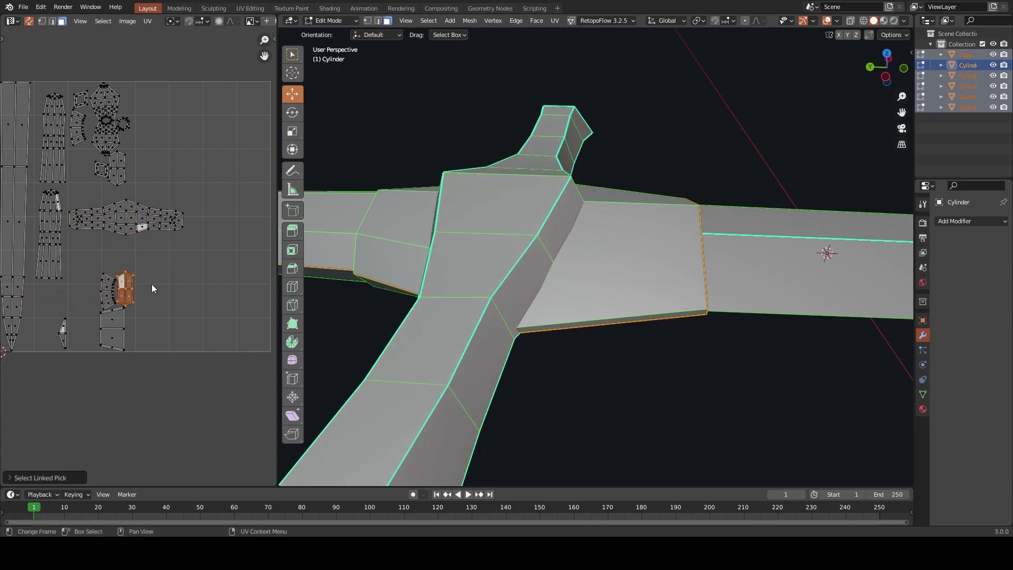
pyautogui.write('r')
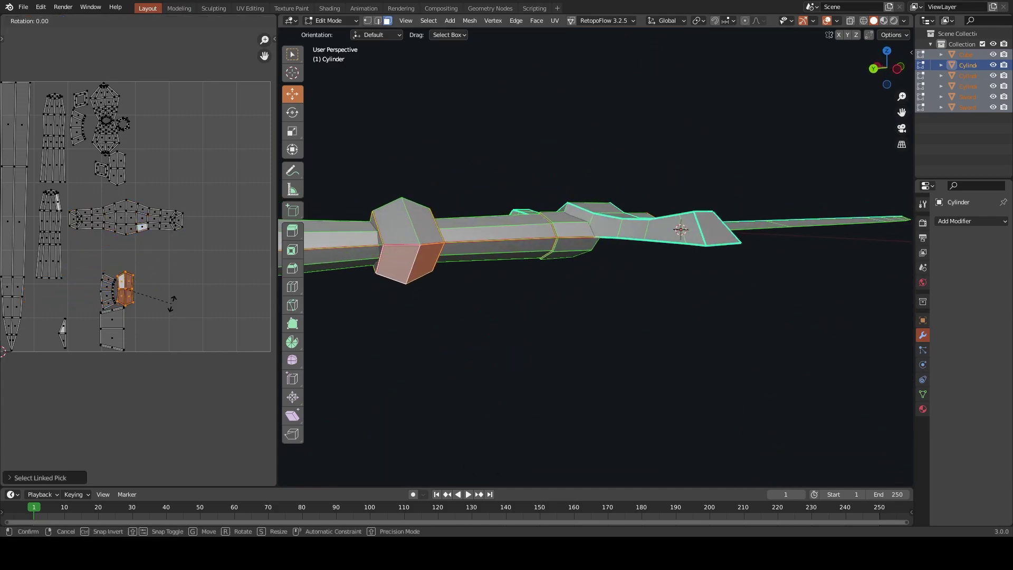
pyautogui.write('90')
pyautogui.press('Return')
pyautogui.press('g')
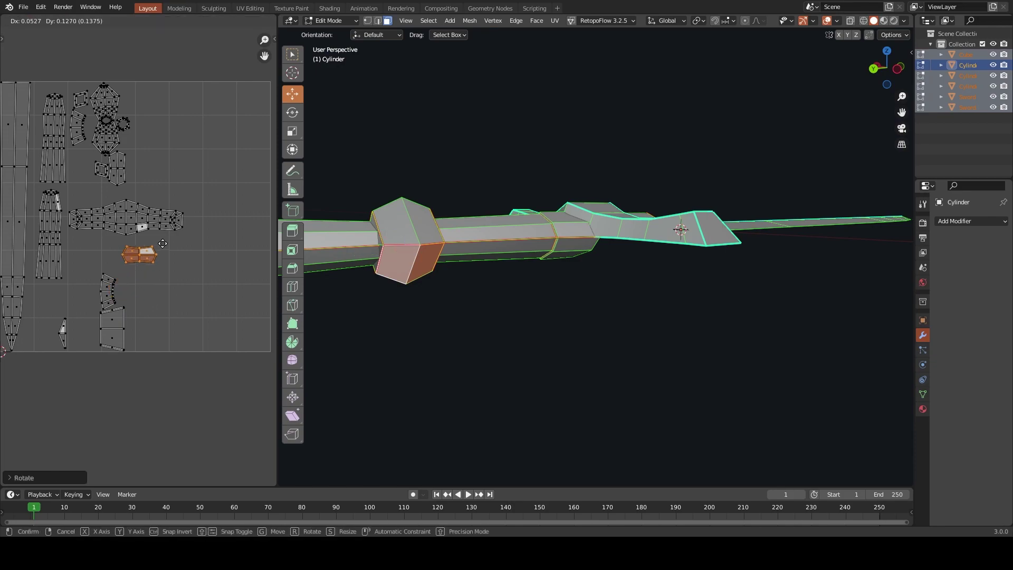
pyautogui.click(109, 187)
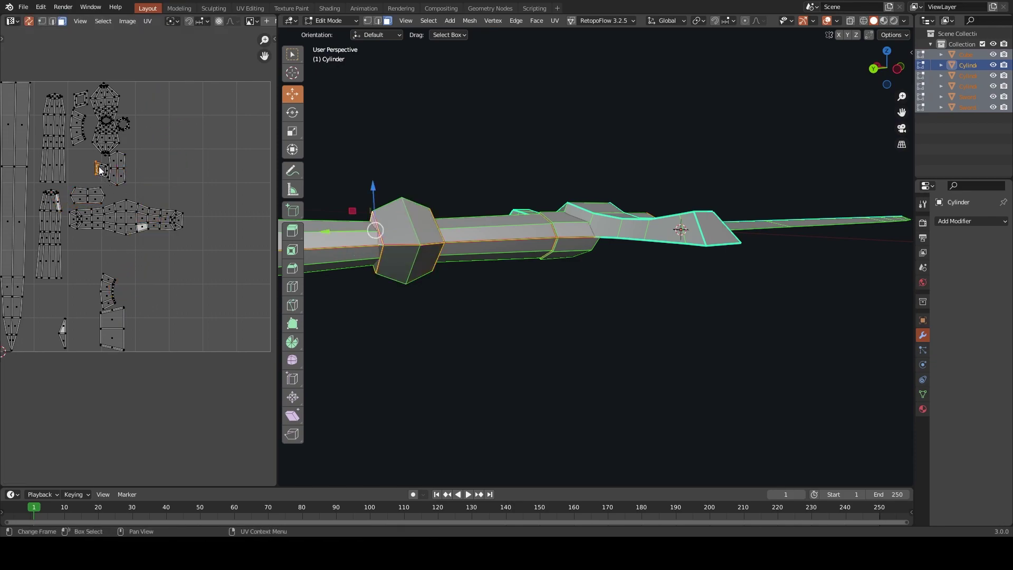
pyautogui.press('l')
pyautogui.press('g')
pyautogui.click(187, 96)
# Rotate two more islands, including a small one by -90°, and move both left
pyautogui.click(117, 165)
pyautogui.press('l')
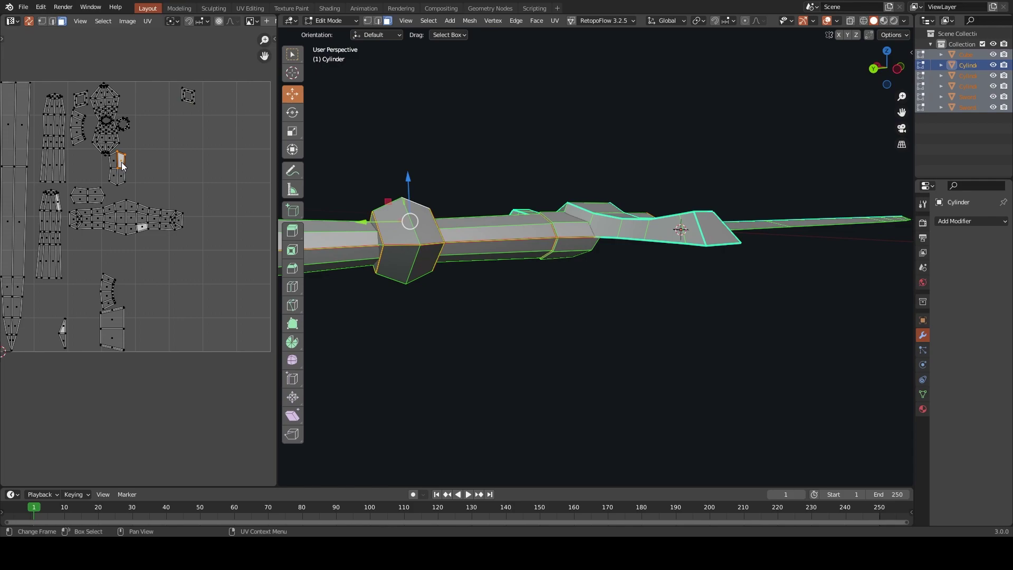
pyautogui.press('r')
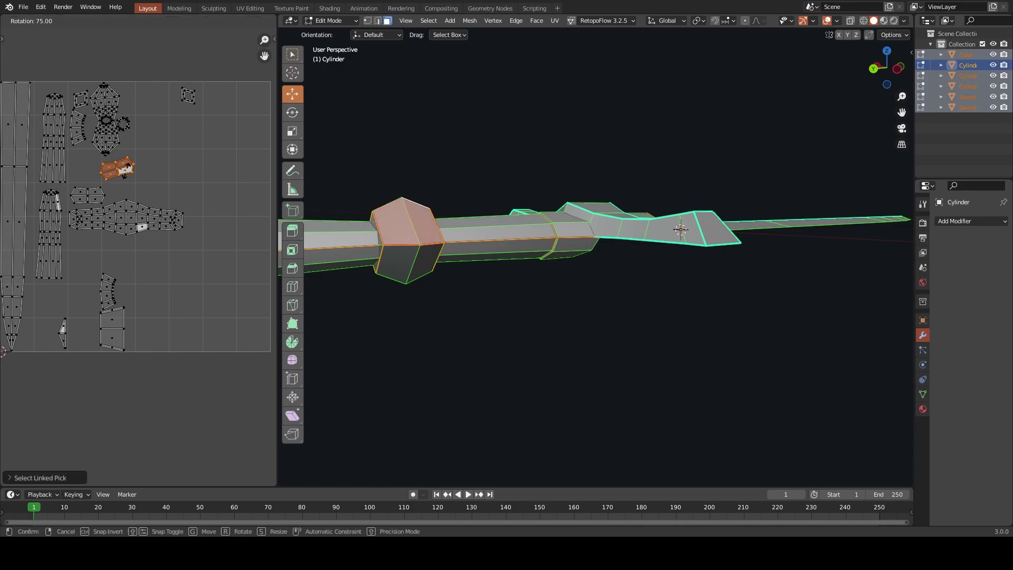
pyautogui.click(126, 171)
pyautogui.press('g')
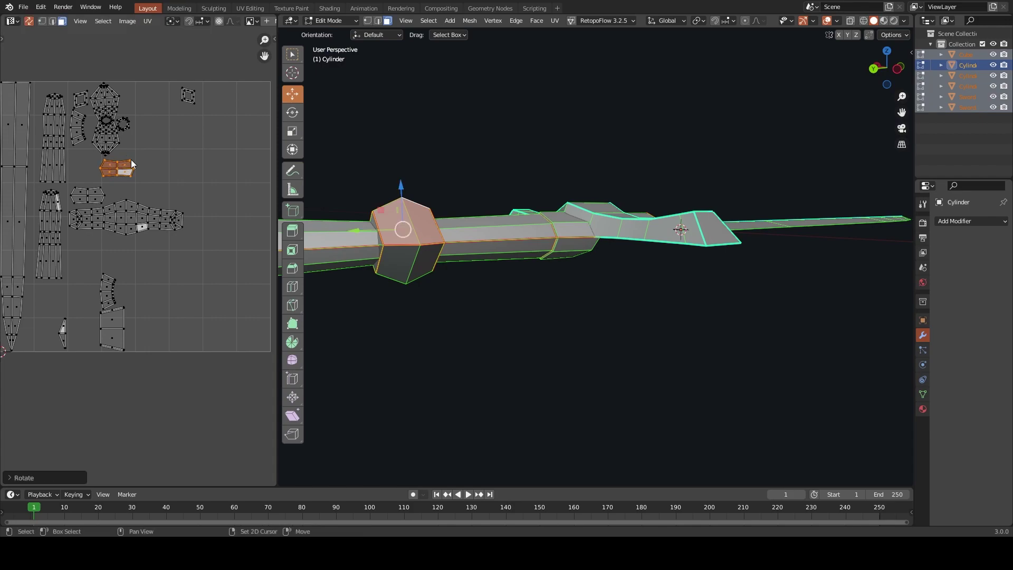
pyautogui.click(96, 170)
pyautogui.click(108, 287)
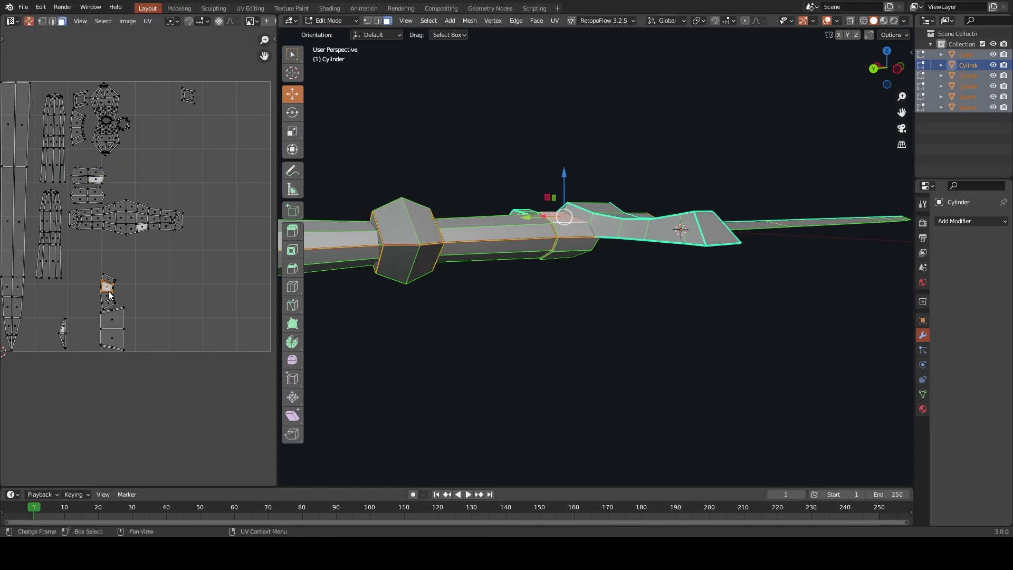
pyautogui.press('l')
pyautogui.press('r')
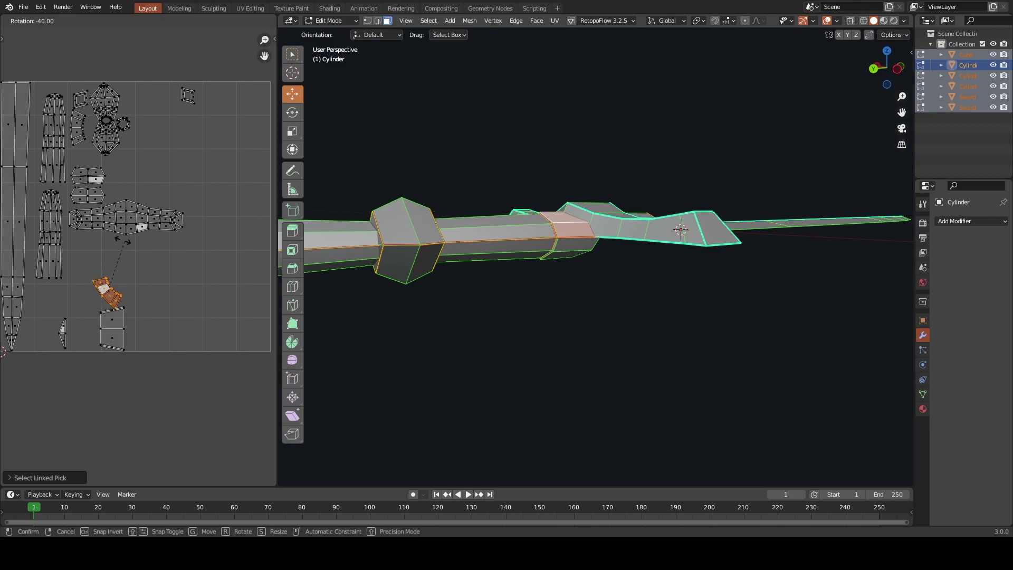
pyautogui.click(84, 251)
pyautogui.press('g')
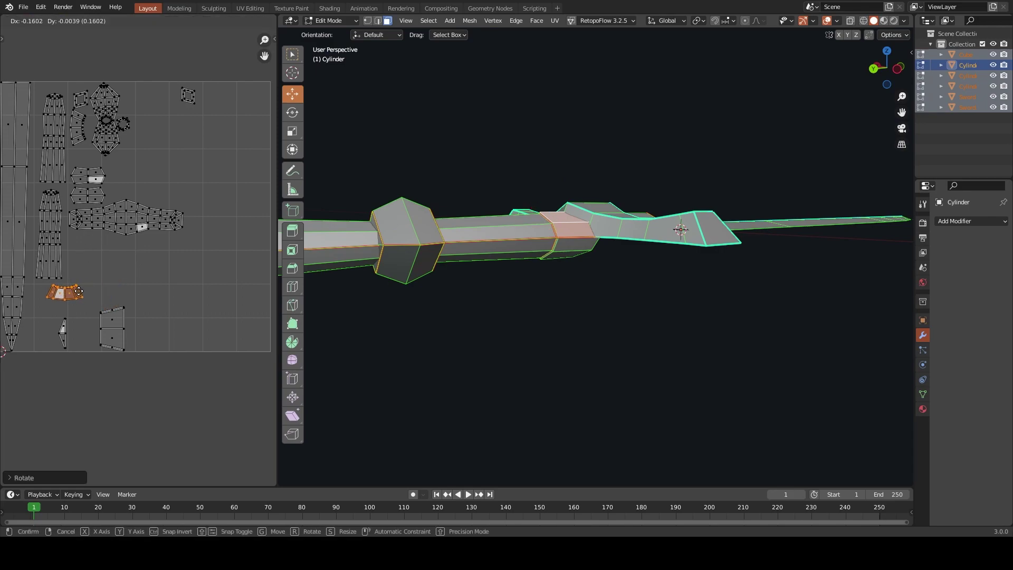
pyautogui.click(64, 293)
# Rotate two more islands -90° and move them down and left
pyautogui.click(82, 134)
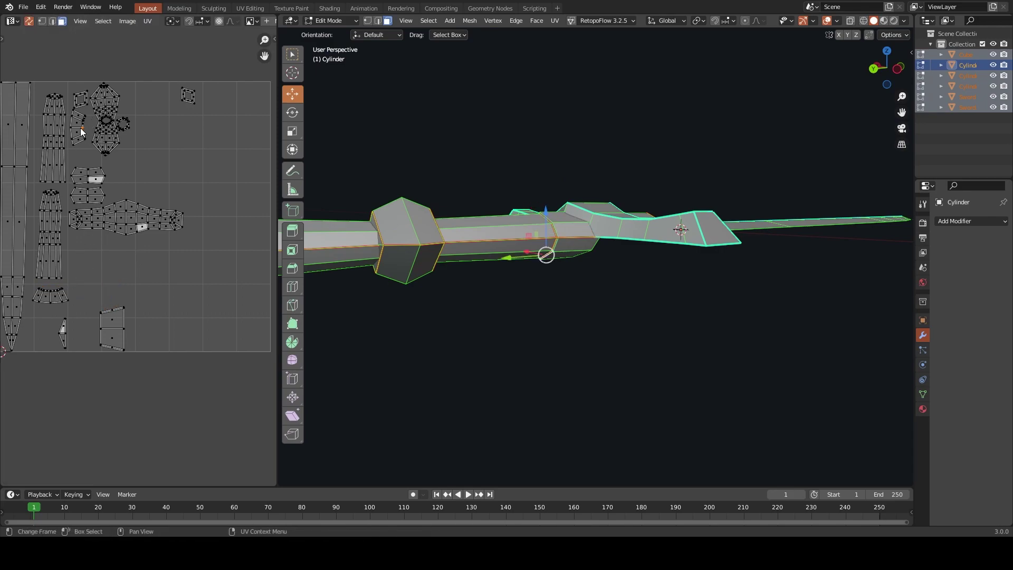
pyautogui.press('l')
pyautogui.press('r')
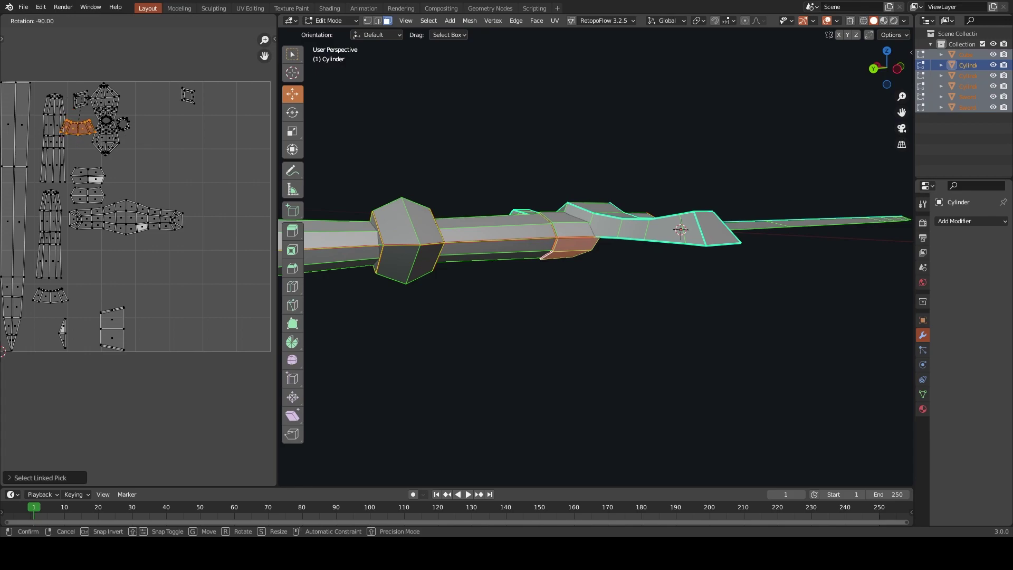
pyautogui.press('Return')
pyautogui.press('g')
pyautogui.click(54, 285)
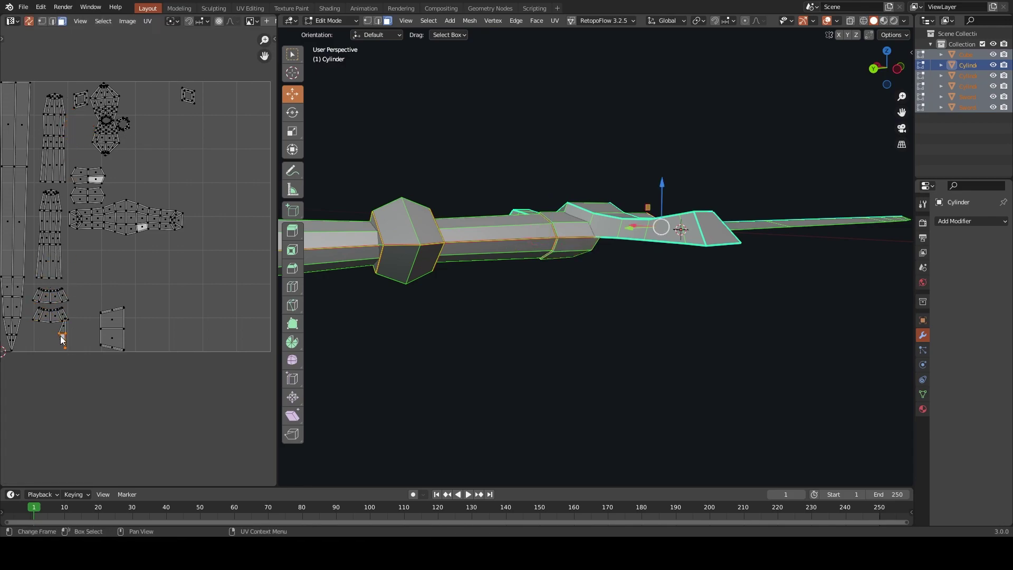
pyautogui.click(63, 333)
pyautogui.press('r')
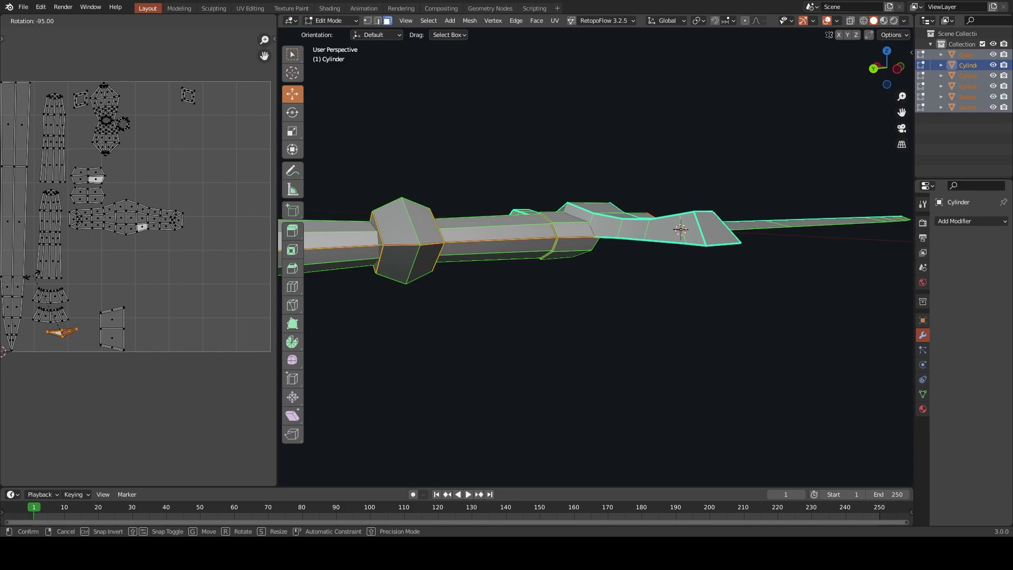
pyautogui.press('Return')
pyautogui.press('g')
pyautogui.press('Return')
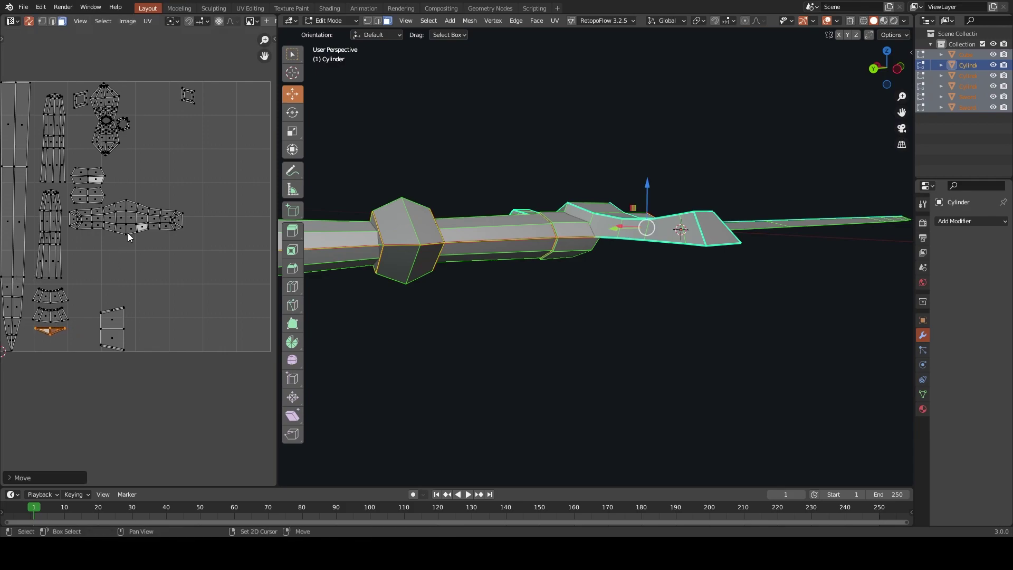
# Rotate the rectangle island -90° and move it up
pyautogui.moveTo(127, 233); pyautogui.dragTo(155, 241, button='middle')
pyautogui.moveTo(168, 295); pyautogui.dragTo(112, 381)
pyautogui.moveTo(327, 295); pyautogui.dragTo(317, 327, button='middle')
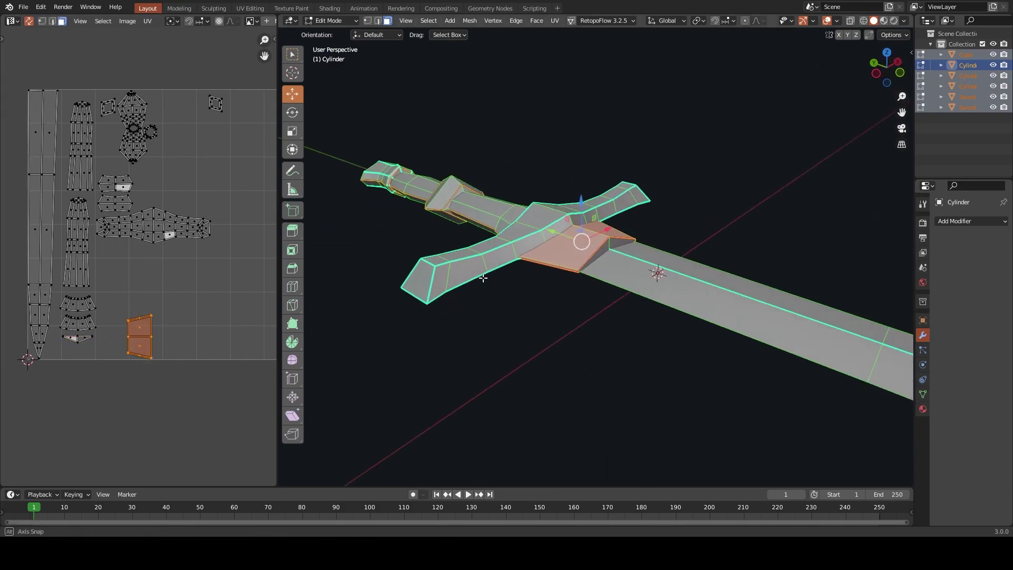
pyautogui.press('r')
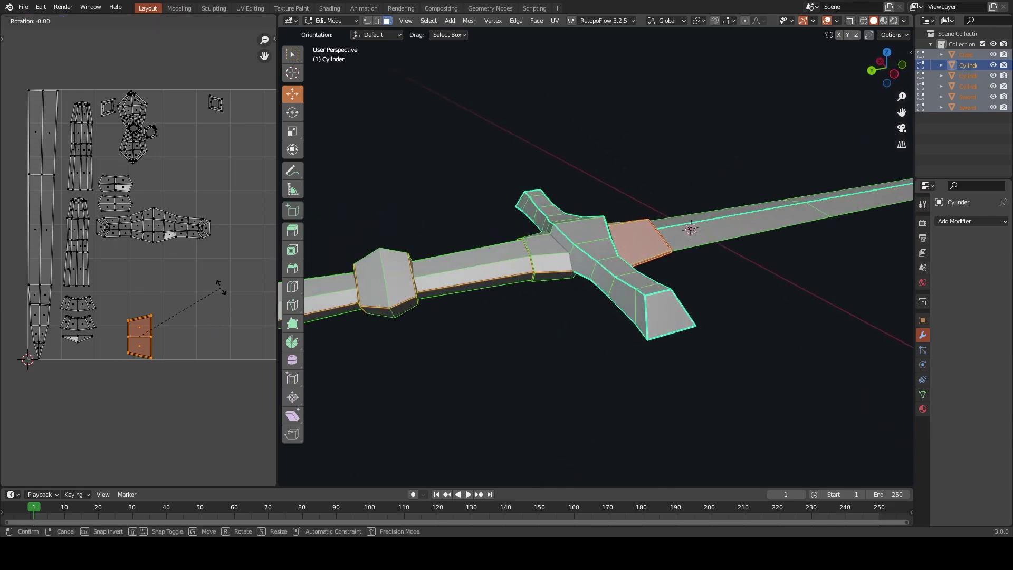
pyautogui.click(113, 296)
pyautogui.press('g')
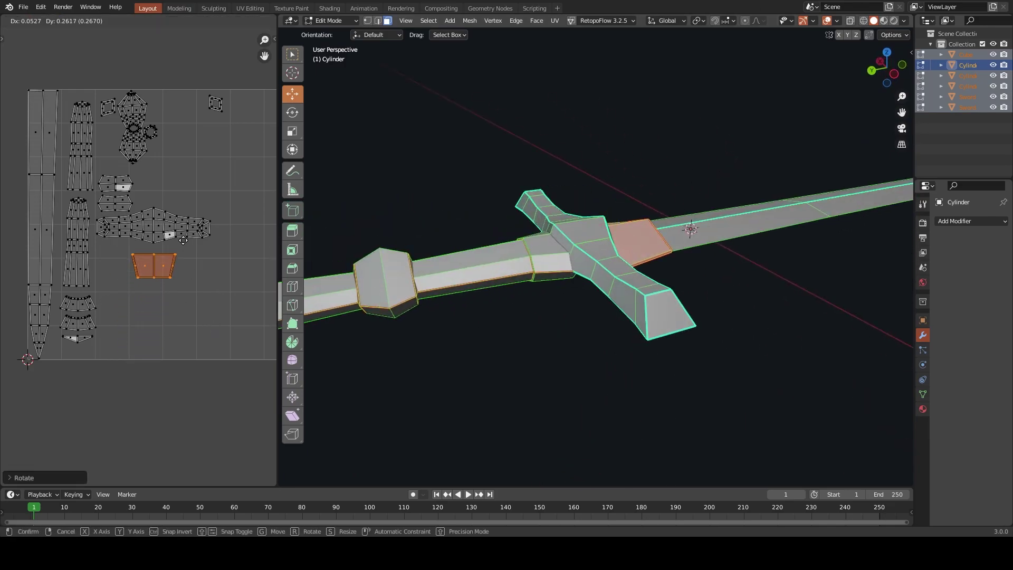
pyautogui.click(181, 240)
# Clear the UV selection and select a single vertex on the pommel
pyautogui.hotkey('alt', 'a')
pyautogui.press('l')
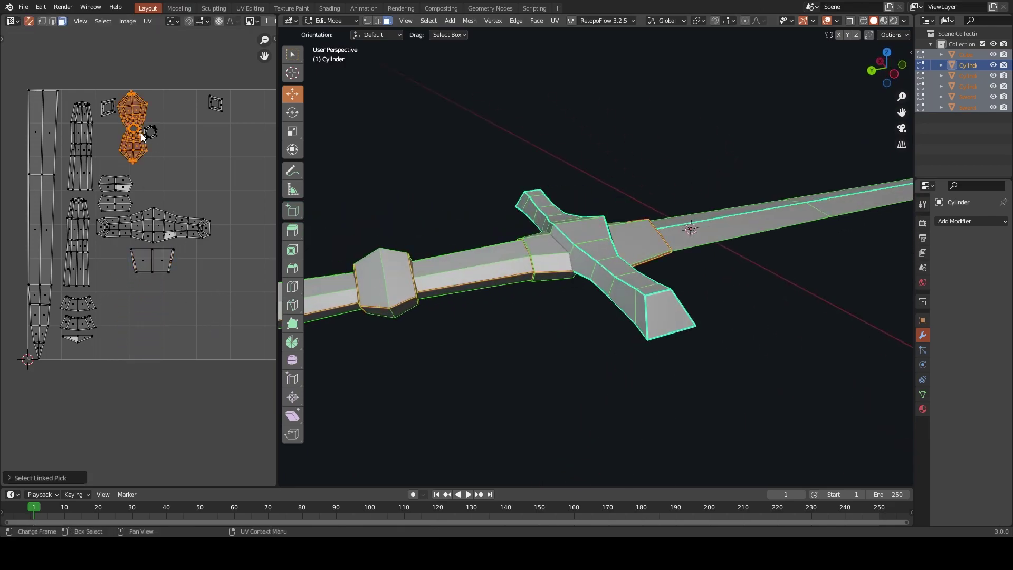
pyautogui.moveTo(411, 228)
pyautogui.mouseDown(button='middle')
pyautogui.moveTo(632, 177)
pyautogui.moveTo(430, 158)
pyautogui.moveTo(550, 174)
pyautogui.mouseUp(button='middle')
pyautogui.scroll(5, 540, 205)
pyautogui.press('2')
pyautogui.press('1')
pyautogui.click(611, 146)
# Mark the selected edge loop on the guard as a seam
pyautogui.scroll(-3, 549, 174)
pyautogui.rightClick(474, 94)
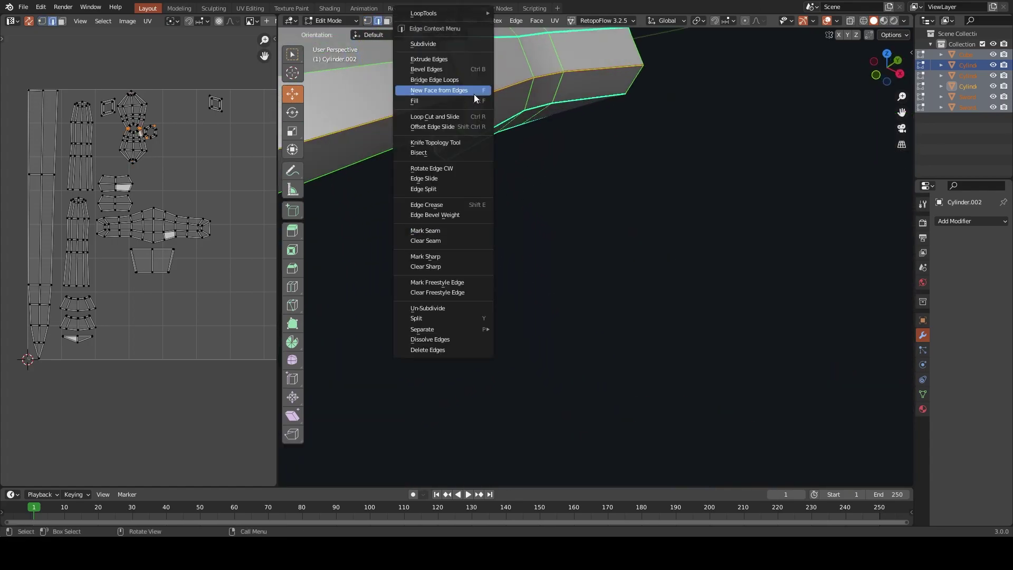
pyautogui.click(451, 231)
pyautogui.moveTo(450, 229); pyautogui.dragTo(524, 170, button='middle')
pyautogui.scroll(-3, 525, 170)
# Pin the UVs of every sword part except the guard
pyautogui.press('a')
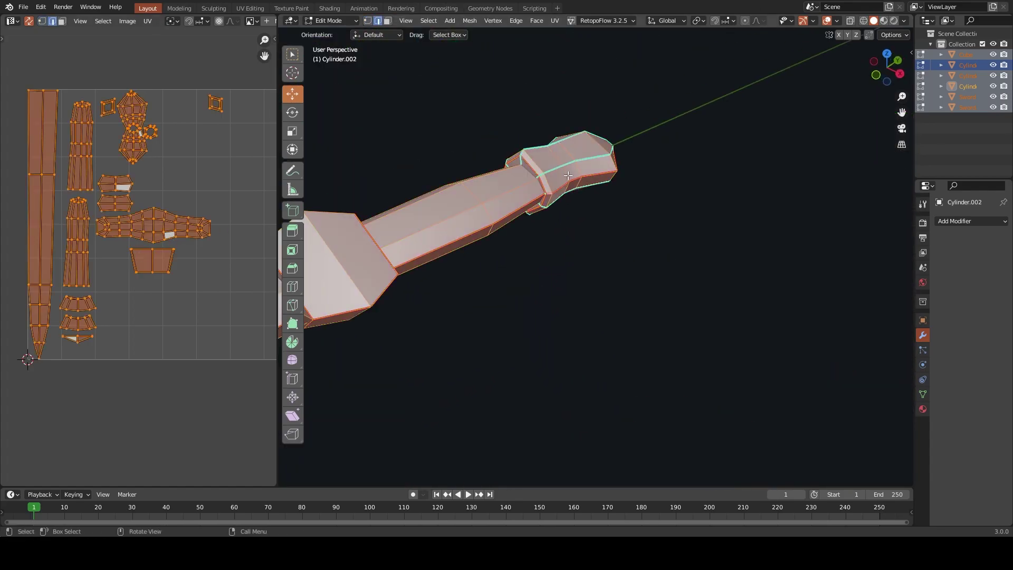
pyautogui.click(567, 175)
pyautogui.press('l')
pyautogui.hotkey('ctrl', 'i')
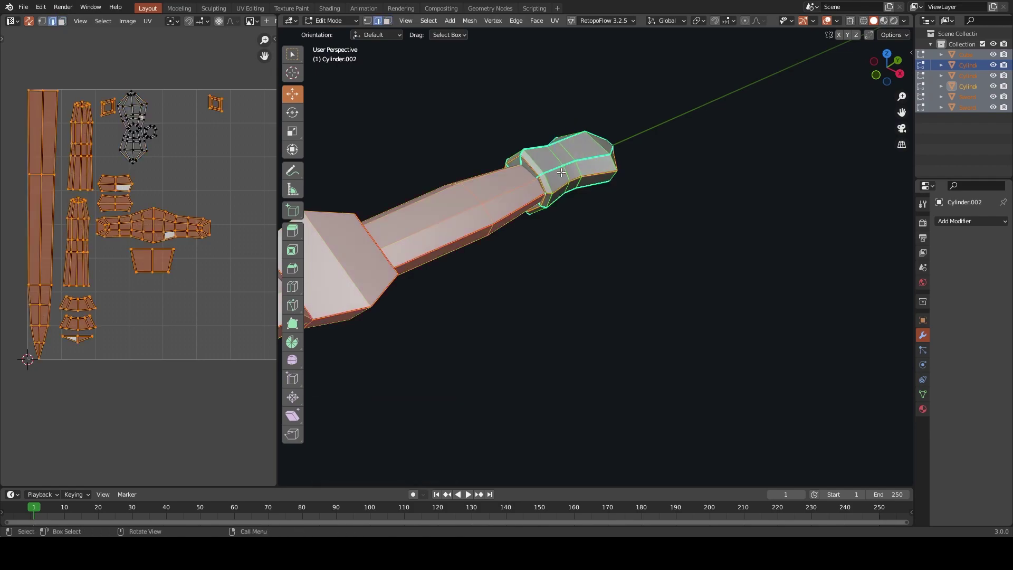
pyautogui.press('p')
pyautogui.press('p')
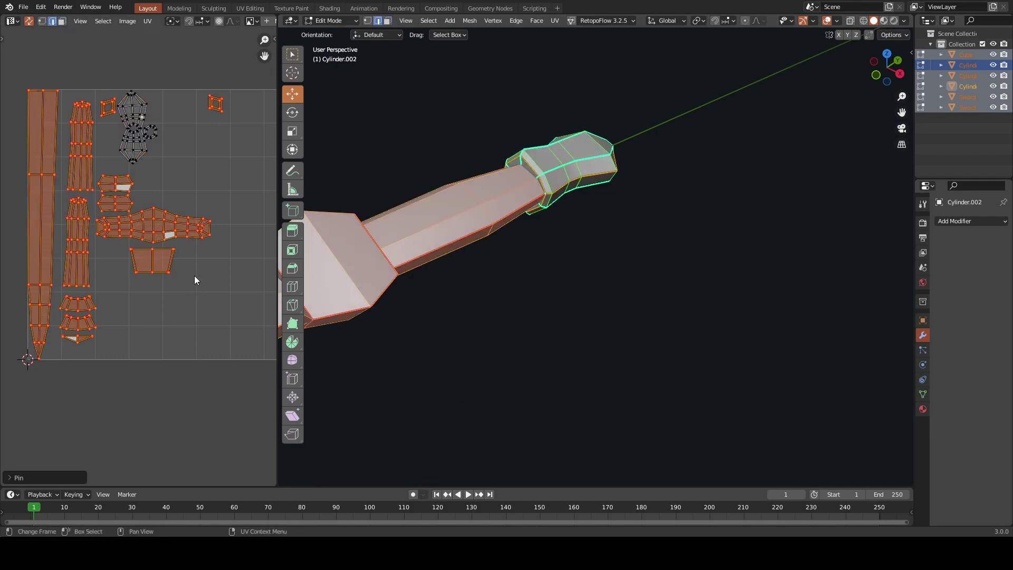
# Select the guard up to its seams and unwrap it into new islands
pyautogui.hotkey('alt', 'a')
pyautogui.press('l')
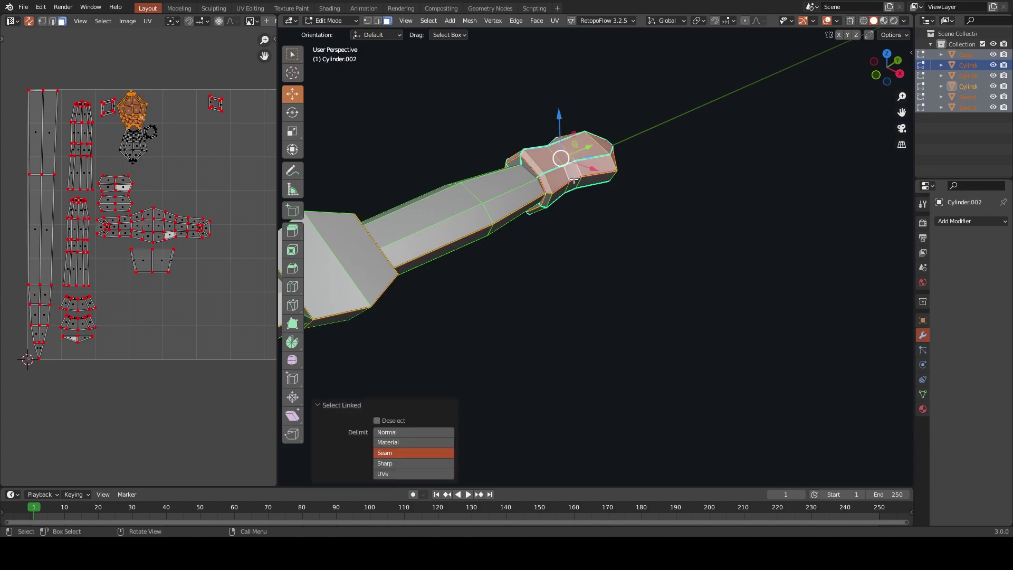
pyautogui.press('2')
pyautogui.press('l')
pyautogui.press('u')
pyautogui.click(574, 179)
# Shrink the new guard islands into the upper free UV area and adjust the ring island
pyautogui.press('s')
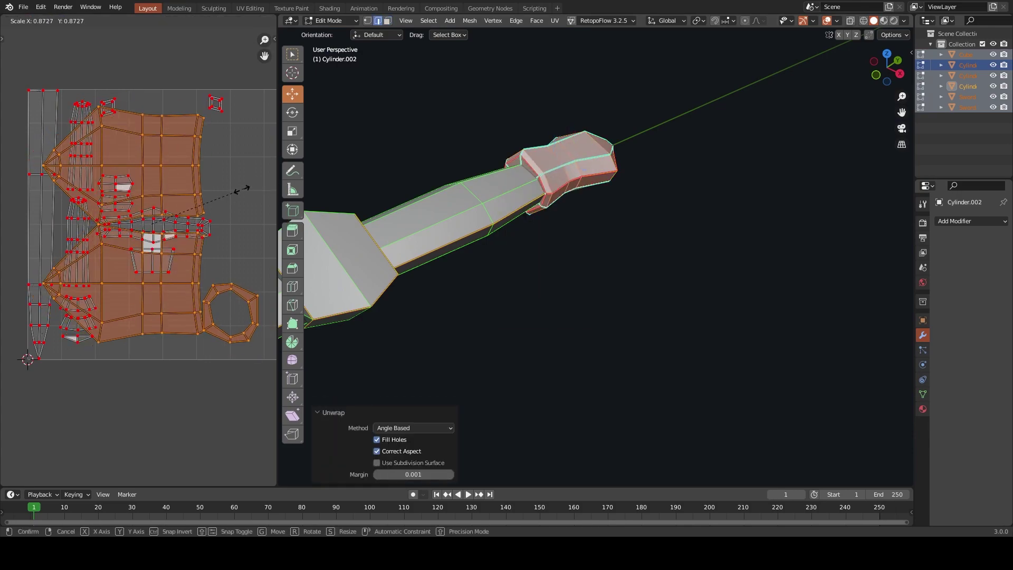
pyautogui.click(185, 220)
pyautogui.press('g')
pyautogui.click(198, 133)
pyautogui.press('a')
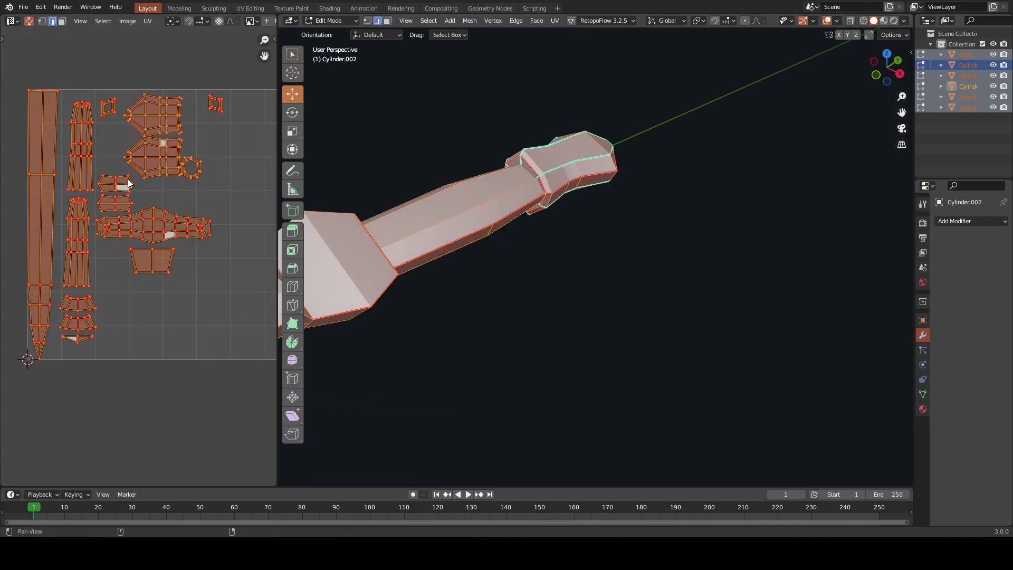
pyautogui.hotkey('alt', 'a')
pyautogui.press('3')
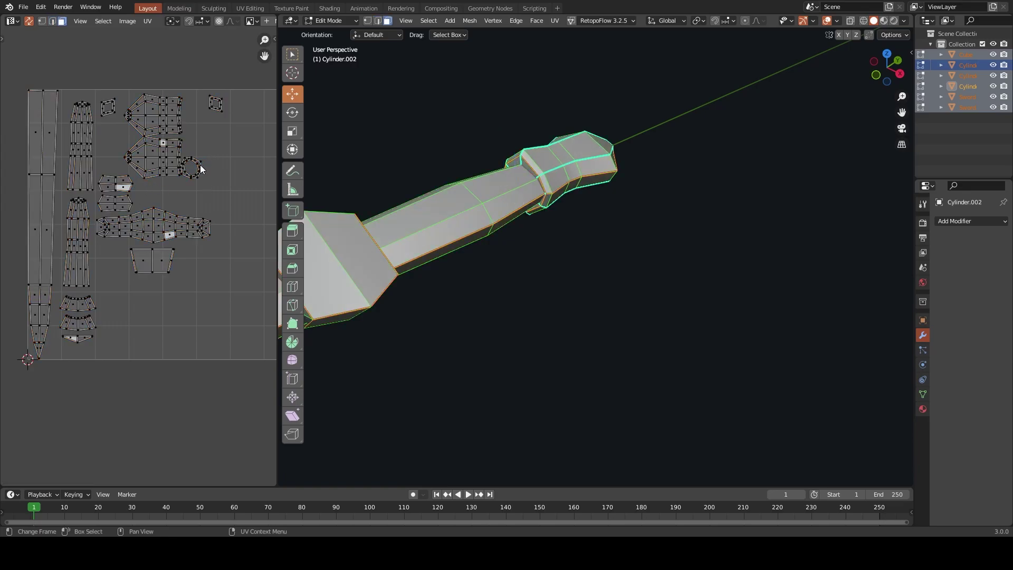
pyautogui.click(200, 166)
pyautogui.press('g')
pyautogui.click(205, 172)
pyautogui.scroll(3, 567, 165)
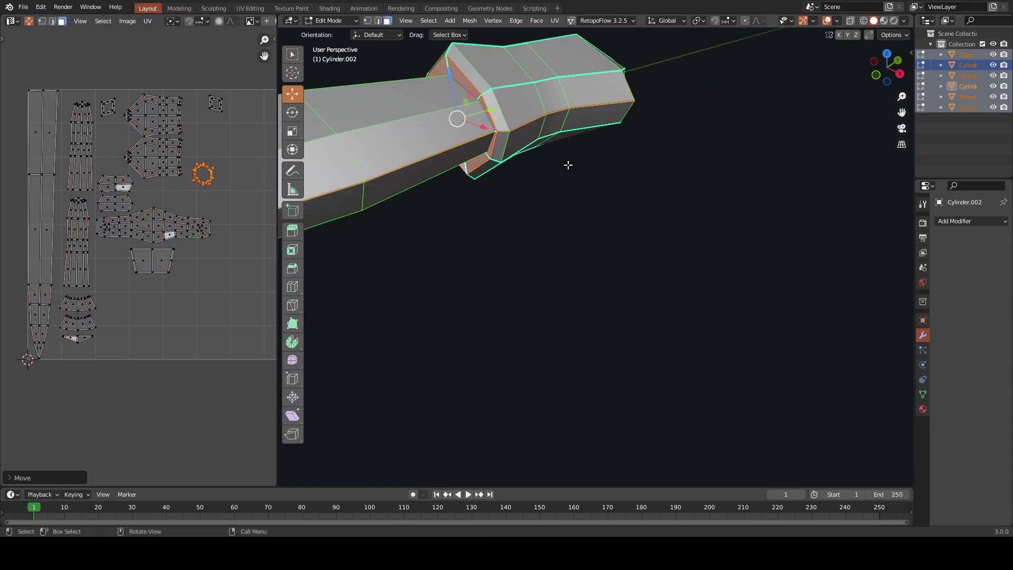
pyautogui.moveTo(567, 165); pyautogui.dragTo(620, 220, button='middle')
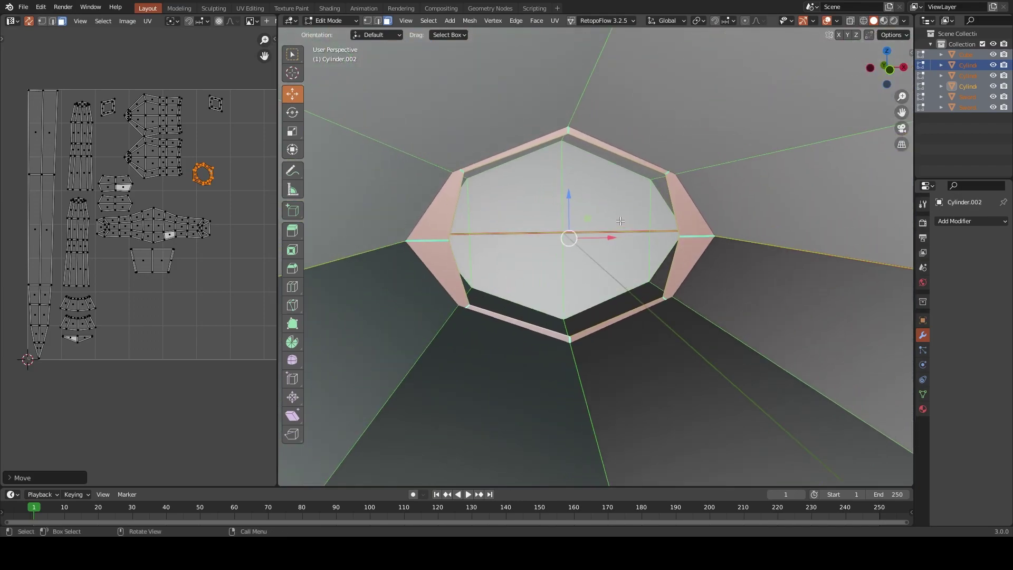
# Select the five ring cap faces on the Cylinder and extrude them inward
pyautogui.press('Tab')
pyautogui.click(549, 187)
pyautogui.press('Tab')
pyautogui.click(524, 196)
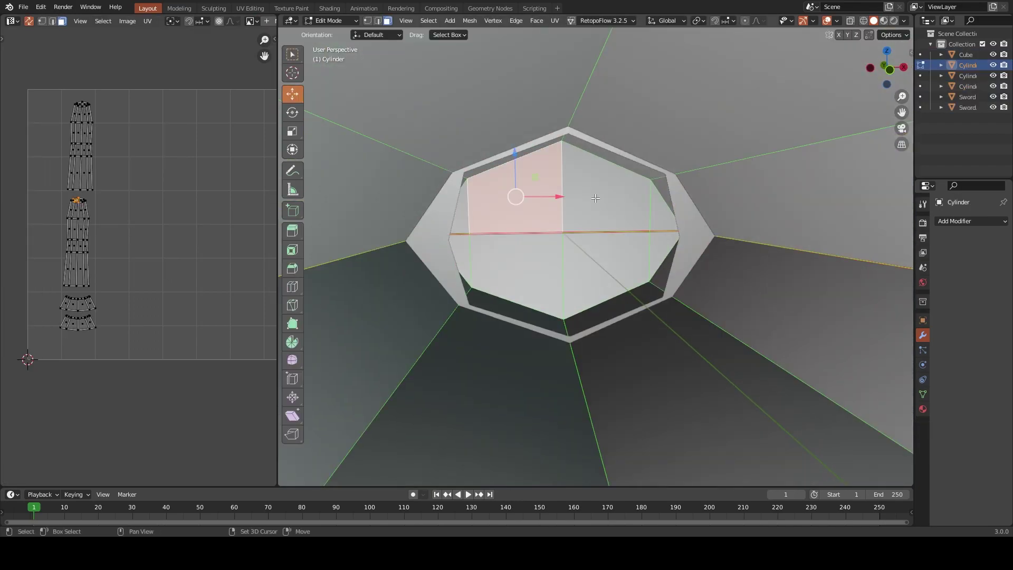
pyautogui.keyDown('shift'); pyautogui.click(655, 215); pyautogui.keyUp('shift')
pyautogui.keyDown('shift'); pyautogui.click(617, 269); pyautogui.keyUp('shift')
pyautogui.keyDown('shift'); pyautogui.click(506, 274); pyautogui.keyUp('shift')
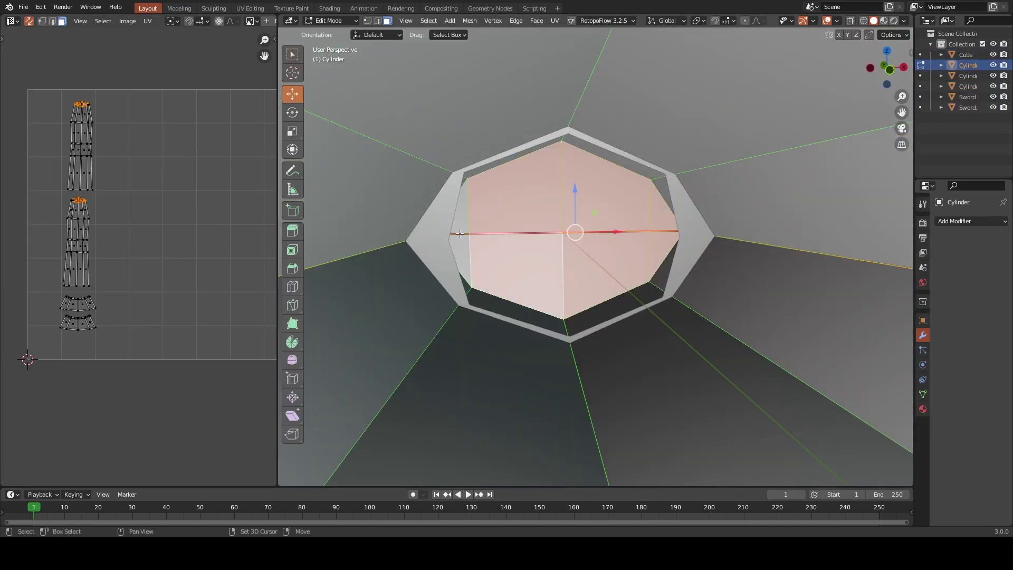
pyautogui.keyDown('shift'); pyautogui.click(463, 223); pyautogui.keyUp('shift')
pyautogui.rightClick(463, 223)
pyautogui.click(463, 223)
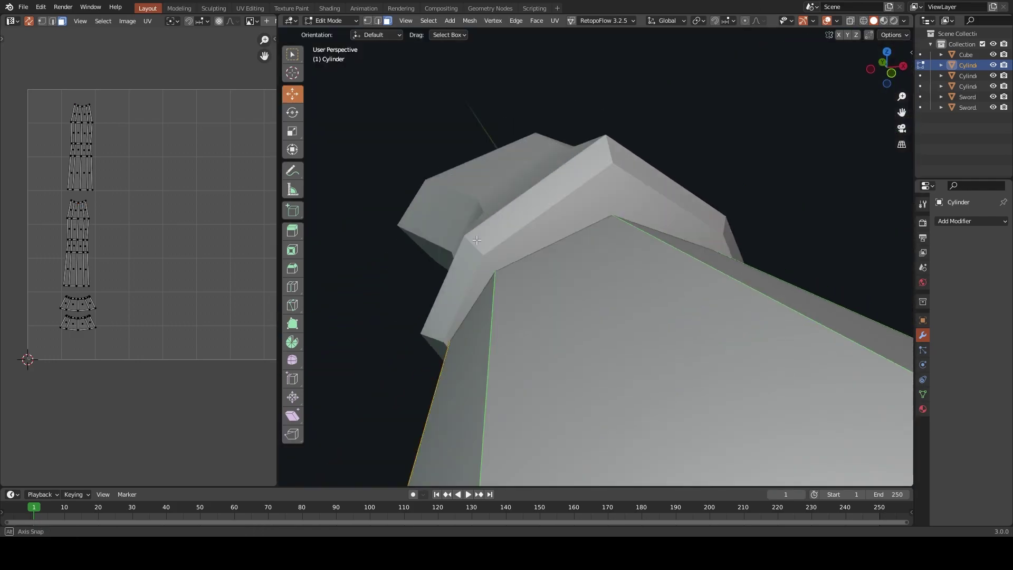
pyautogui.moveTo(476, 240); pyautogui.dragTo(575, 242, button='middle')
# Edit all sword parts together and select the guard's linked UV islands
pyautogui.press('Tab')
pyautogui.press('a')
pyautogui.press('Tab')
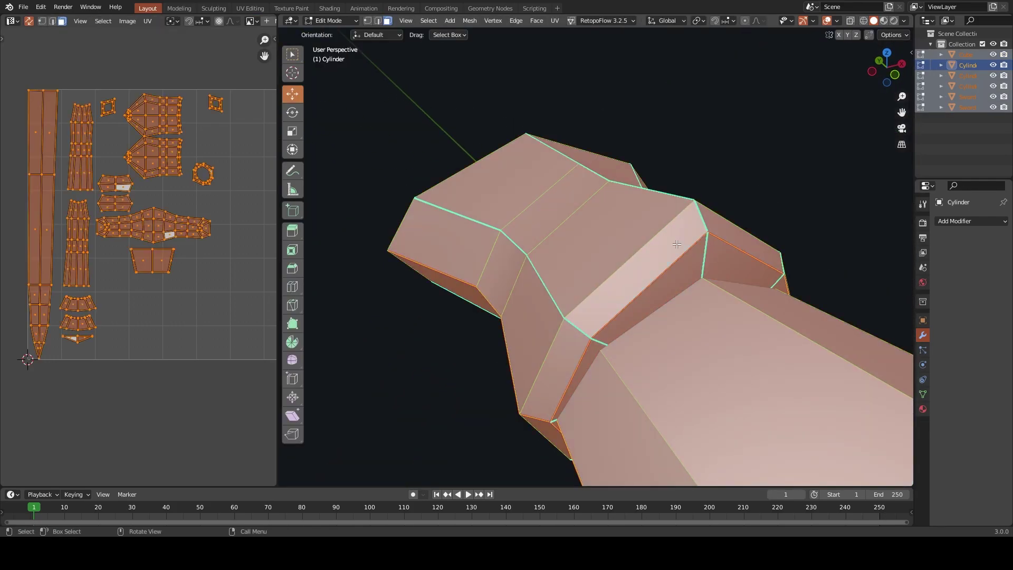
pyautogui.press('2')
pyautogui.press('3')
pyautogui.click(593, 262)
pyautogui.press('l')
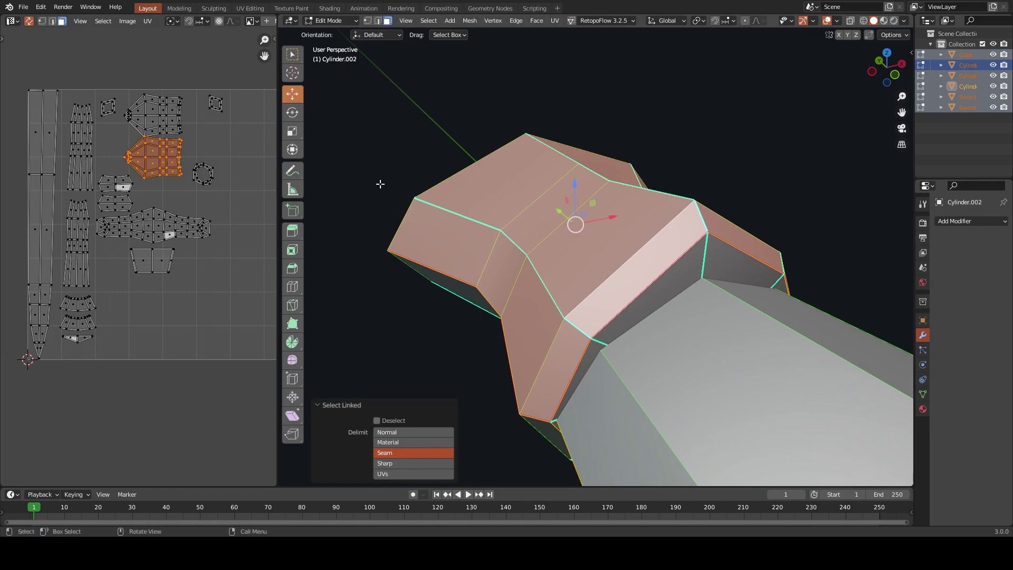
pyautogui.press('2')
pyautogui.press('l')
# Rotate, shrink and shift the guard islands to the left
pyautogui.press('r')
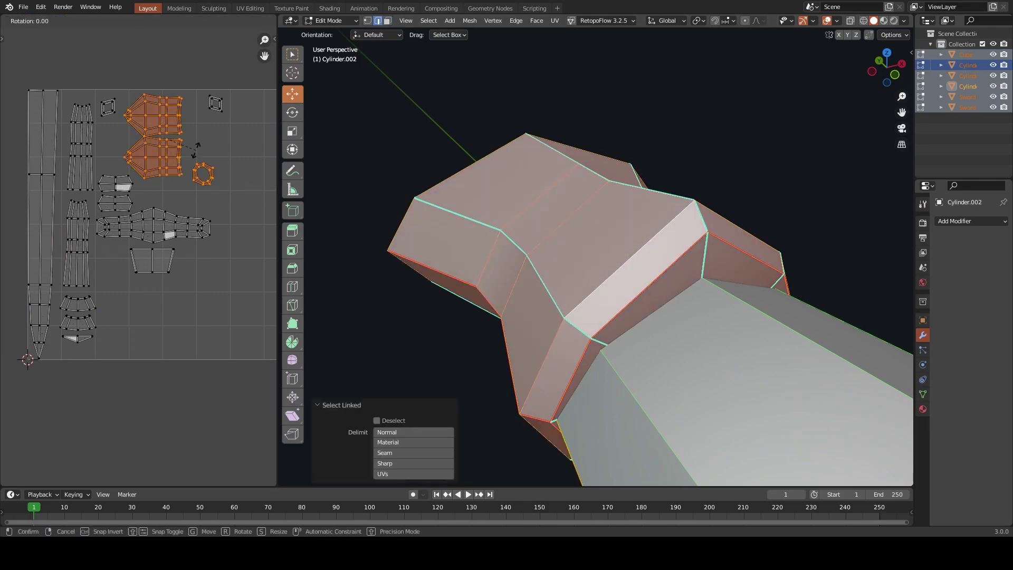
pyautogui.click(211, 119)
pyautogui.press('s')
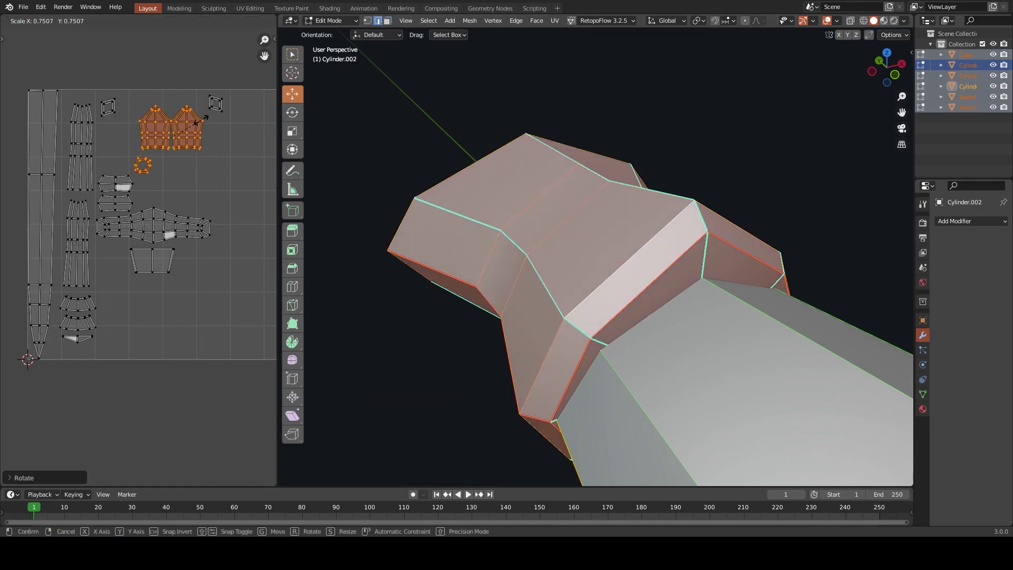
pyautogui.press('g')
pyautogui.click(111, 163)
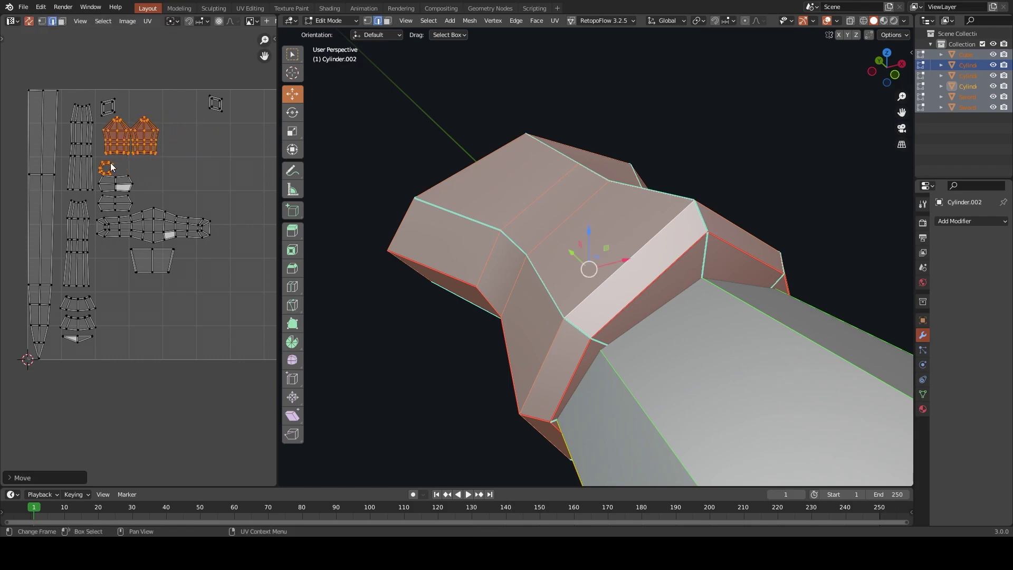
# Move the small ring island and the square island lower in the layout
pyautogui.press('l')
pyautogui.press('g')
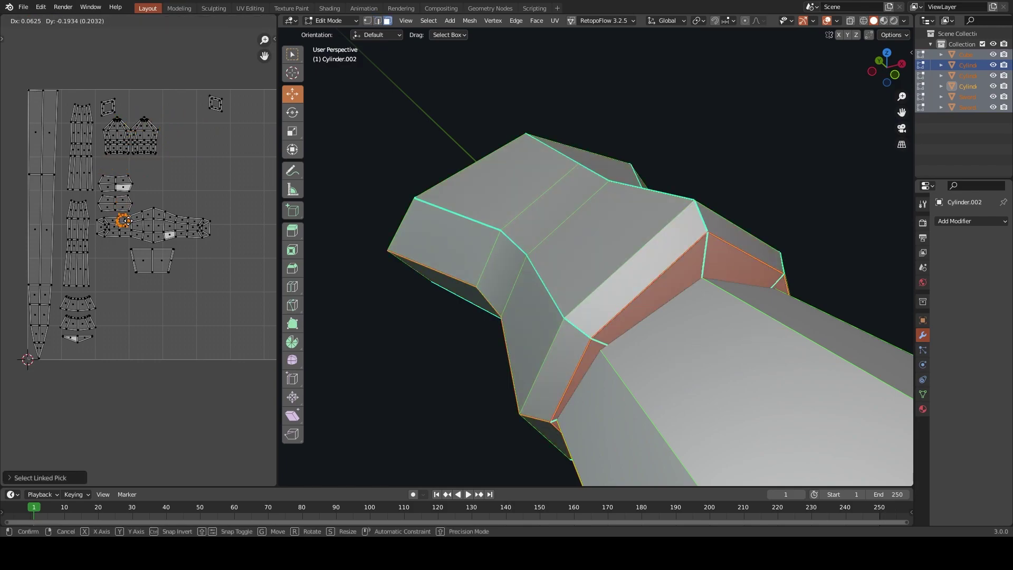
pyautogui.click(115, 254)
pyautogui.click(216, 106)
pyautogui.press('l')
pyautogui.press('g')
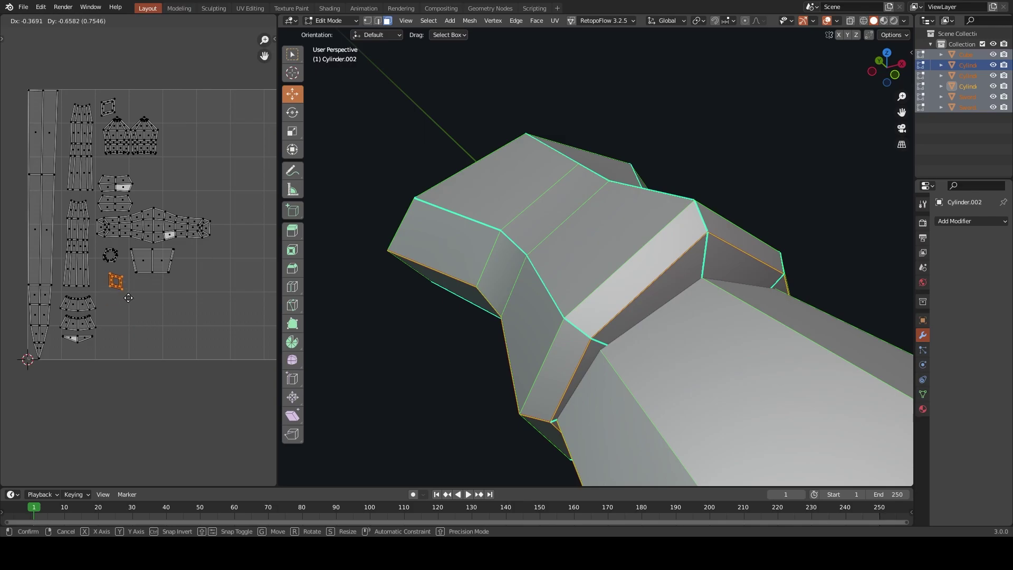
pyautogui.click(123, 293)
# Rotate the top-left diamond island and move it near the bottom
pyautogui.click(108, 109)
pyautogui.press('l')
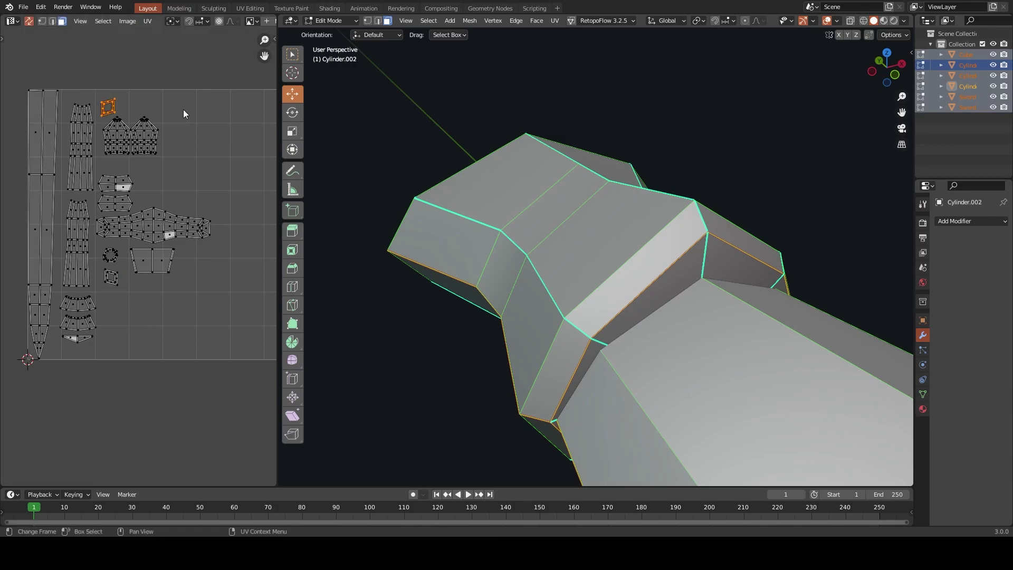
pyautogui.press('r')
pyautogui.click(136, 91)
pyautogui.press('g')
pyautogui.click(115, 276)
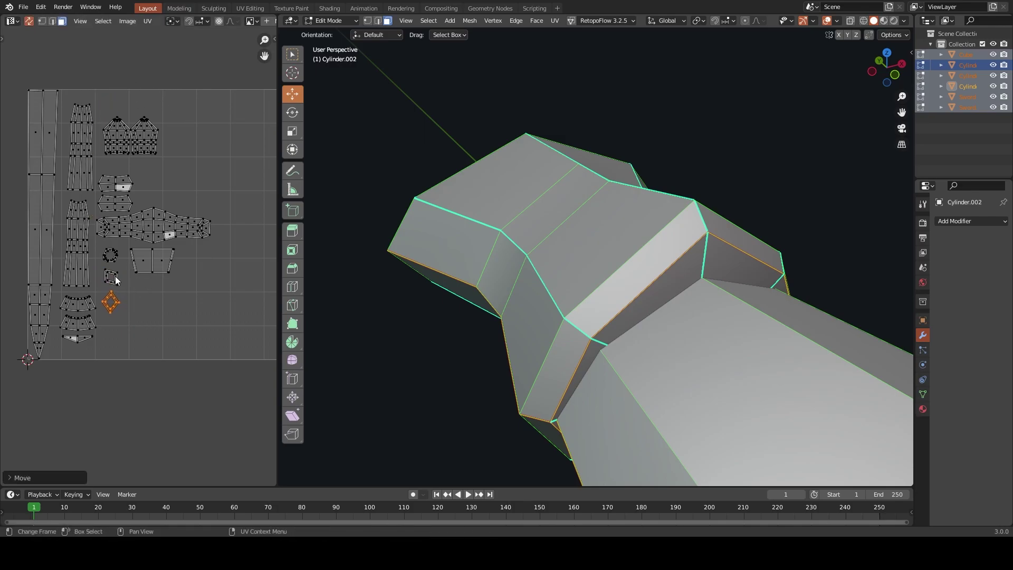
# Rotate the small square island beside it and place both diamond islands together
pyautogui.press('l')
pyautogui.press('r')
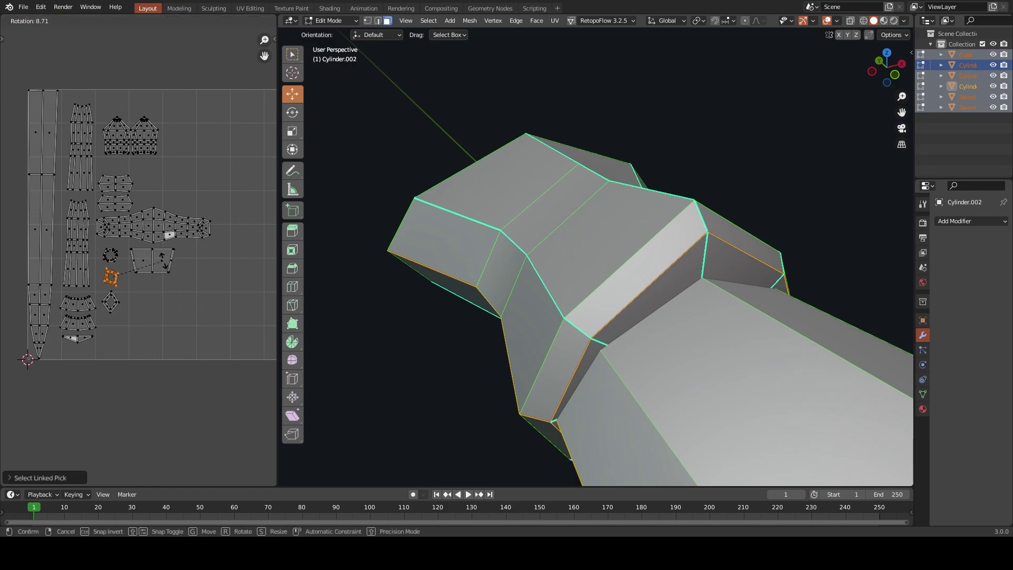
pyautogui.click(161, 291)
pyautogui.press('g')
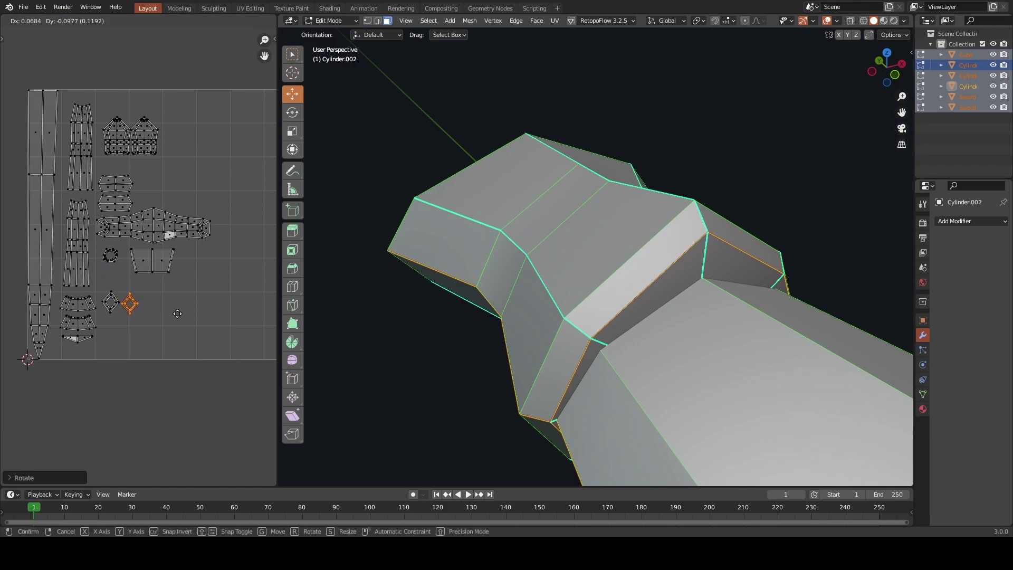
pyautogui.click(177, 313)
pyautogui.hotkey('shift', 'l')
pyautogui.press('g')
pyautogui.click(180, 309)
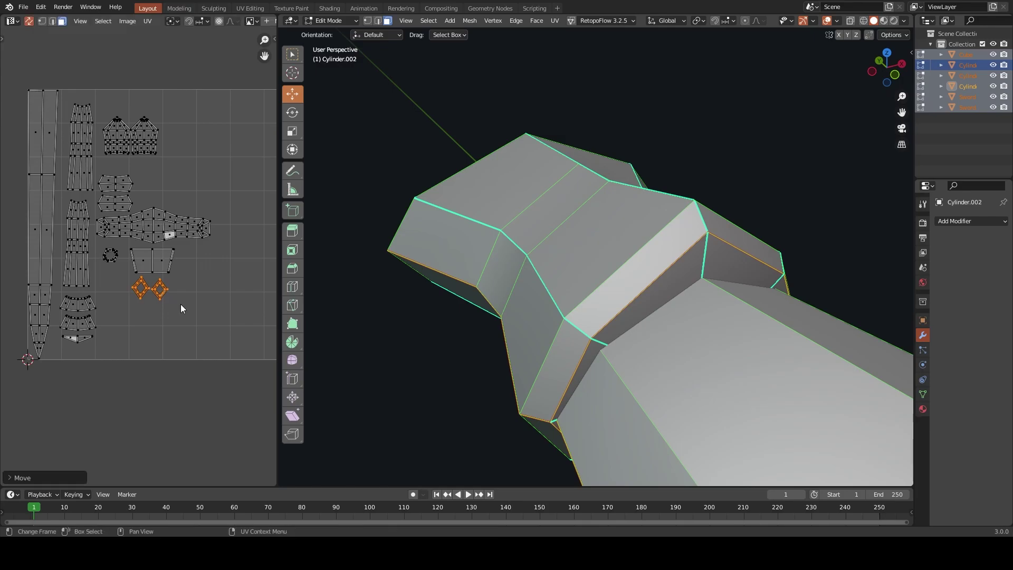
# Box-select the middle islands and reposition them up and to the right
pyautogui.moveTo(95, 167); pyautogui.dragTo(109, 203)
pyautogui.moveTo(96, 167); pyautogui.dragTo(140, 216)
pyautogui.press('g')
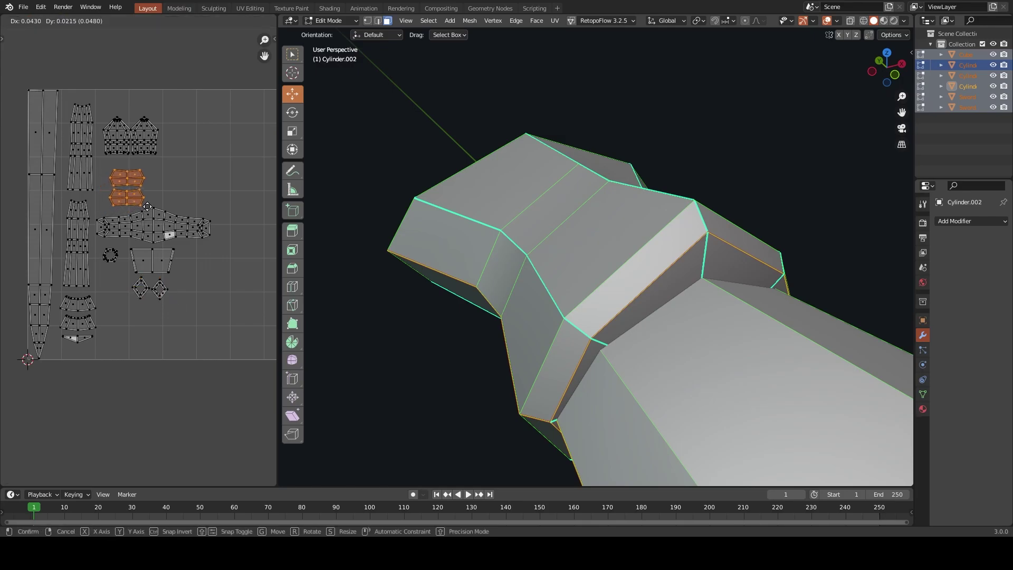
pyautogui.click(145, 212)
pyautogui.moveTo(98, 158); pyautogui.dragTo(182, 210)
pyautogui.press('g')
pyautogui.click(170, 203)
pyautogui.press('g')
pyautogui.click(196, 208)
# Move the crown-shaped island pair right and down, nudging the right crown island
pyautogui.moveTo(99, 102); pyautogui.dragTo(161, 158)
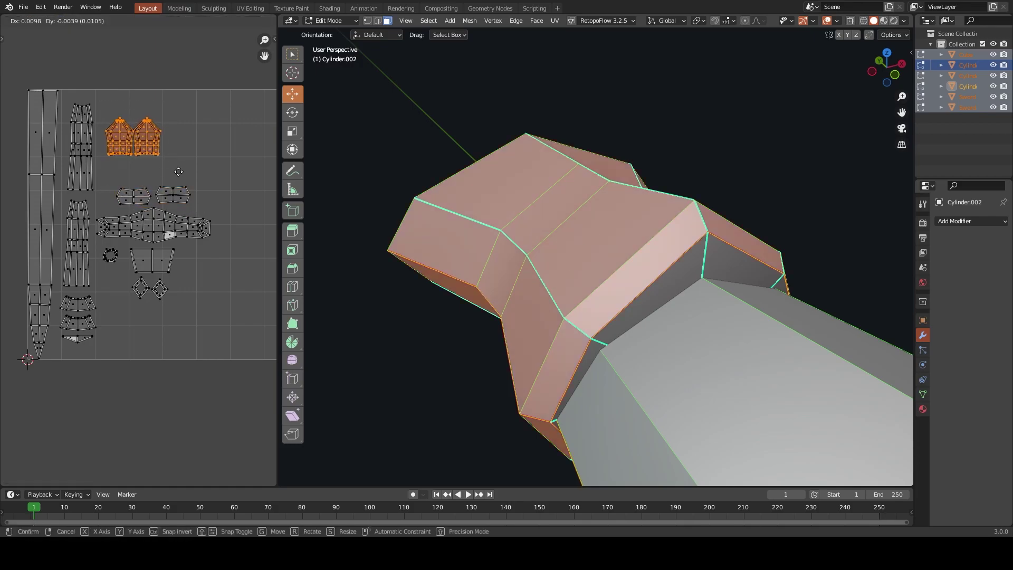
pyautogui.press('g')
pyautogui.click(182, 177)
pyautogui.moveTo(194, 110); pyautogui.dragTo(178, 142)
pyautogui.moveTo(150, 176); pyautogui.dragTo(151, 179)
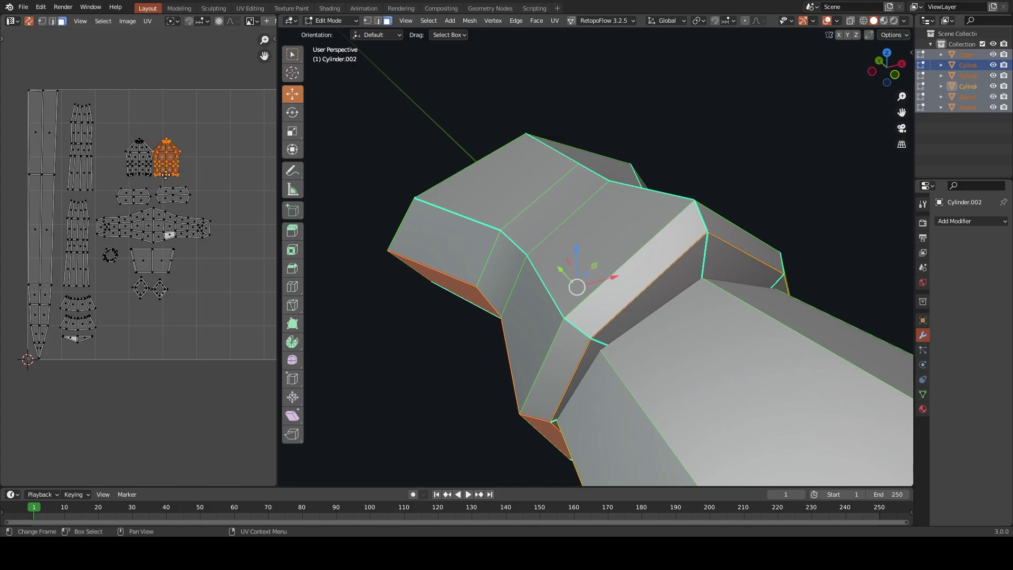
pyautogui.press('g')
pyautogui.click(171, 174)
pyautogui.click(36, 101)
# Shift the long blade strip island right, then move all islands right
pyautogui.press('a')
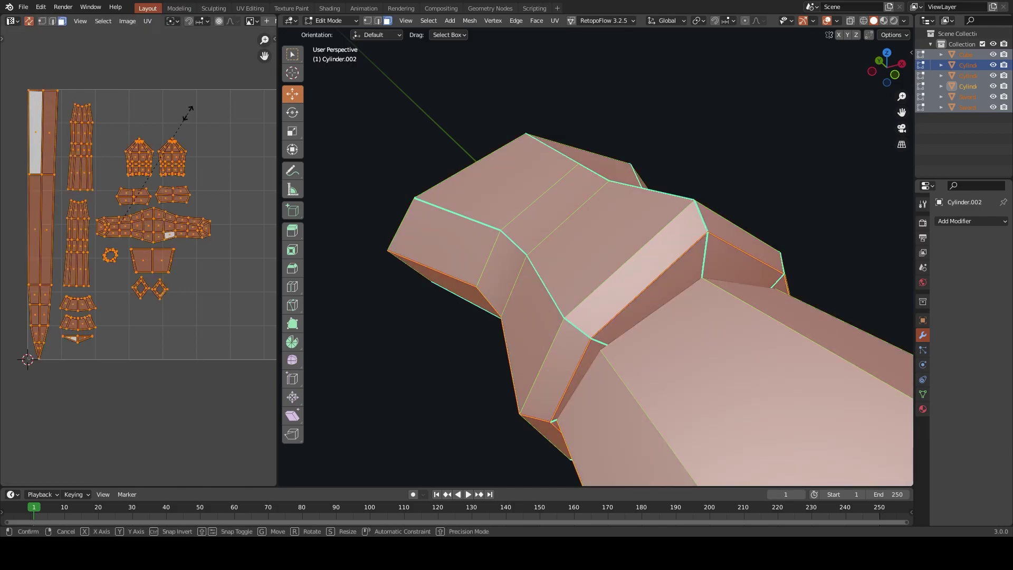
pyautogui.moveTo(10, 55); pyautogui.dragTo(62, 362)
pyautogui.press('g')
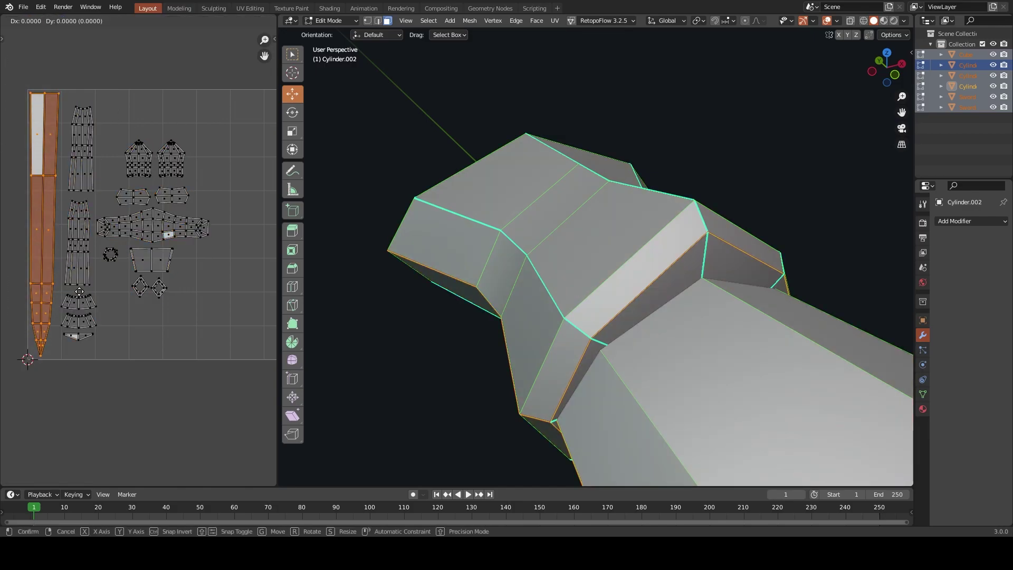
pyautogui.click(67, 361)
pyautogui.scroll(-2, 159, 212)
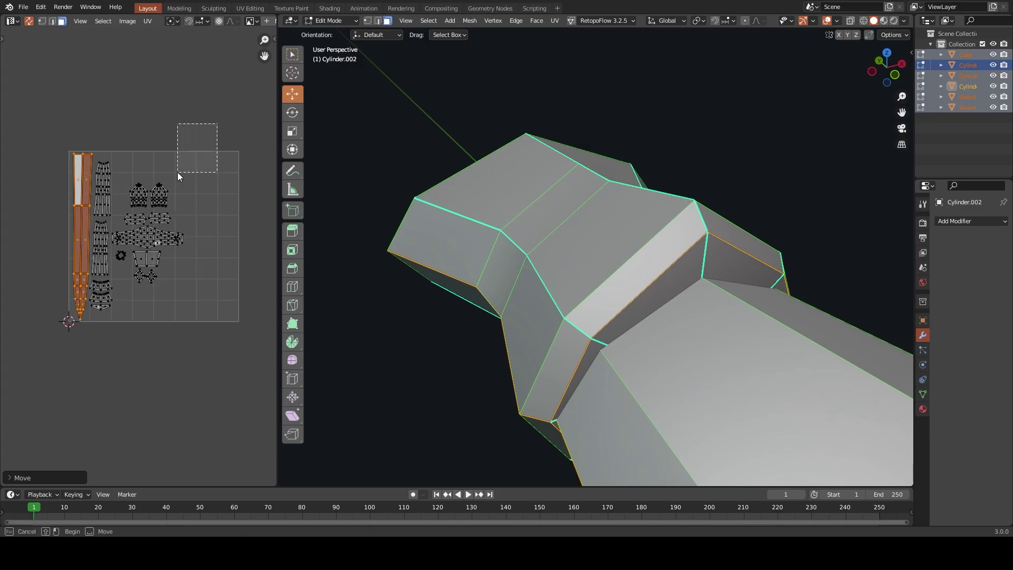
pyautogui.moveTo(221, 122); pyautogui.dragTo(31, 328)
pyautogui.press('g')
pyautogui.click(186, 199)
# Rotate all UV islands about 45°, scale them up and nudge them into place
pyautogui.press('r')
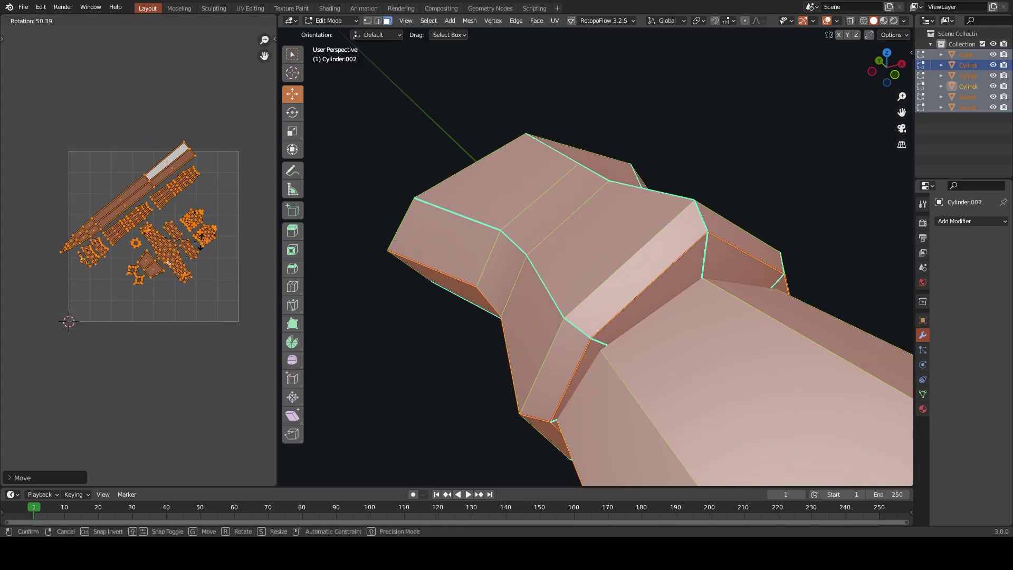
pyautogui.click(219, 199)
pyautogui.press('s')
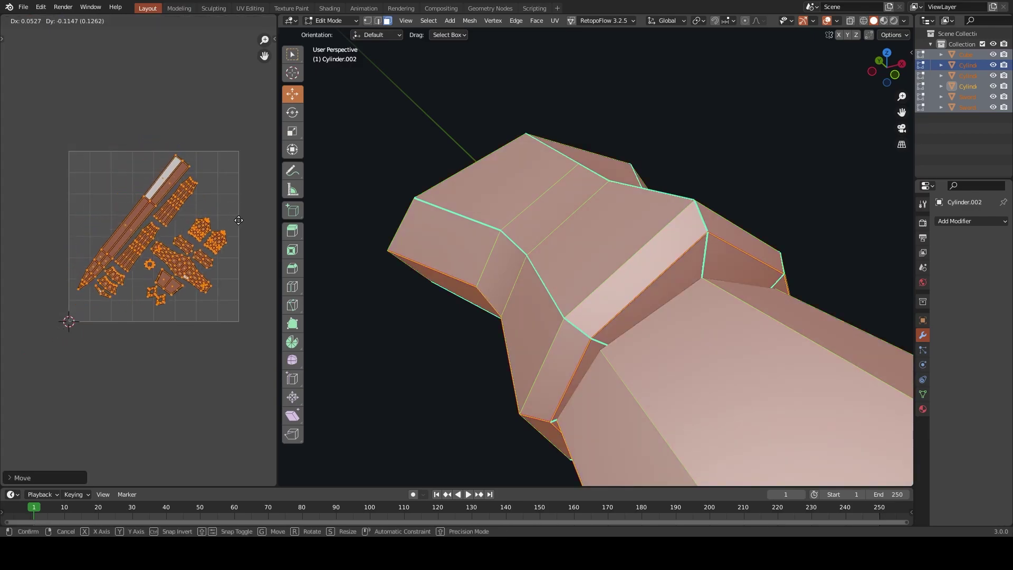
pyautogui.click(249, 227)
pyautogui.press('g')
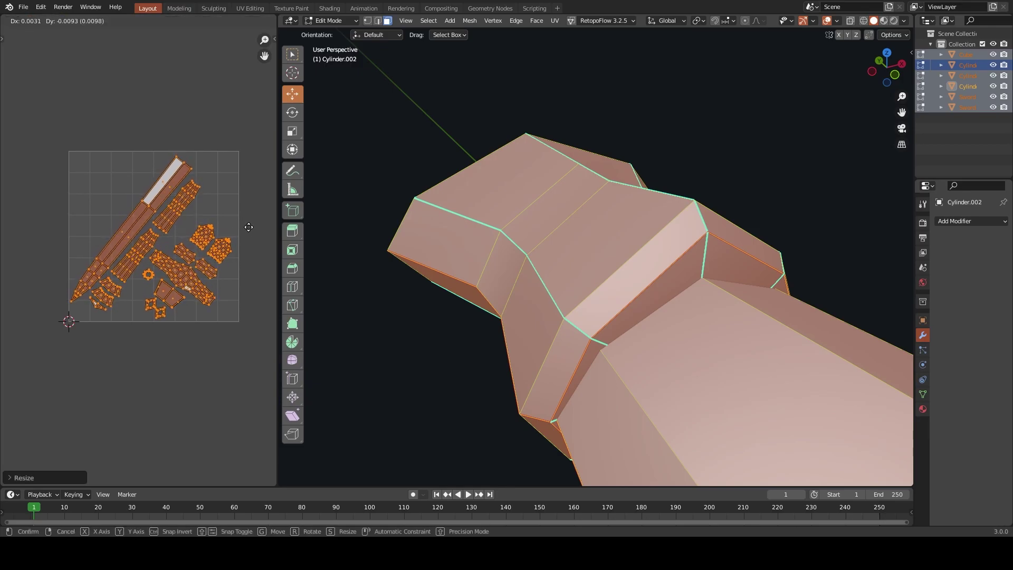
pyautogui.click(240, 227)
pyautogui.moveTo(185, 227); pyautogui.dragTo(166, 208, button='middle')
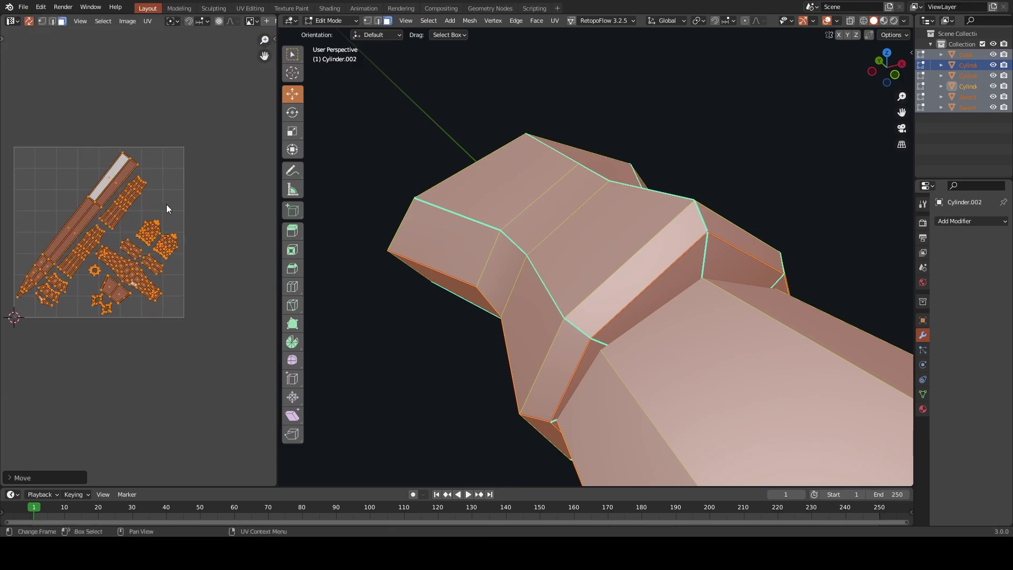
# Save Lp_StylizedSword.blend and return to object mode
pyautogui.hotkey('ctrl', 's')
pyautogui.press('Tab')
pyautogui.press('Tab')
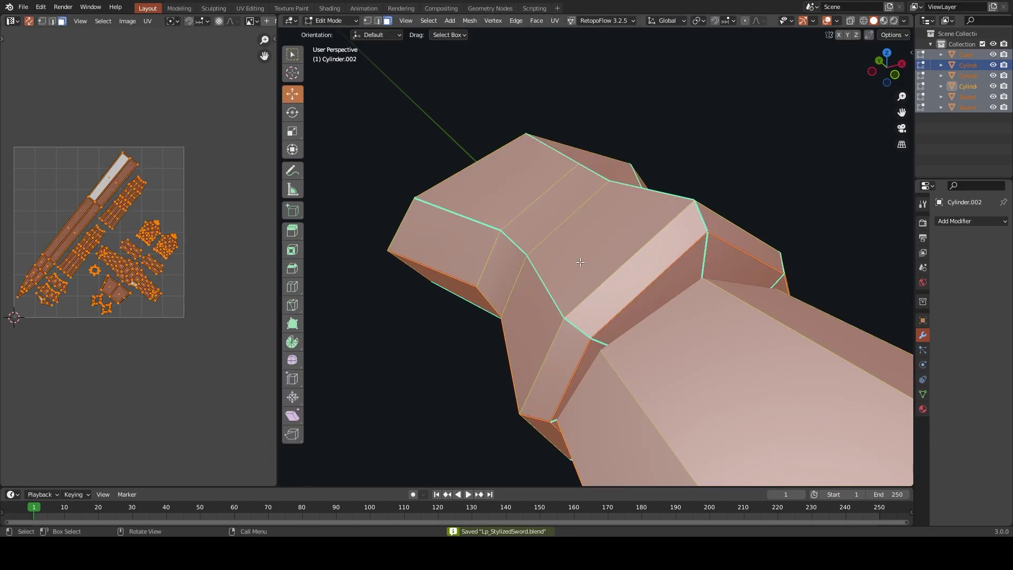
pyautogui.press('Tab')
pyautogui.moveTo(528, 295)
pyautogui.mouseDown(button='middle')
pyautogui.moveTo(589, 315)
pyautogui.moveTo(485, 213)
pyautogui.mouseUp(button='middle')
# Create a new material on the pommel and name it LP_StylizedSword_T1
pyautogui.moveTo(277, 262); pyautogui.dragTo(148, 261)
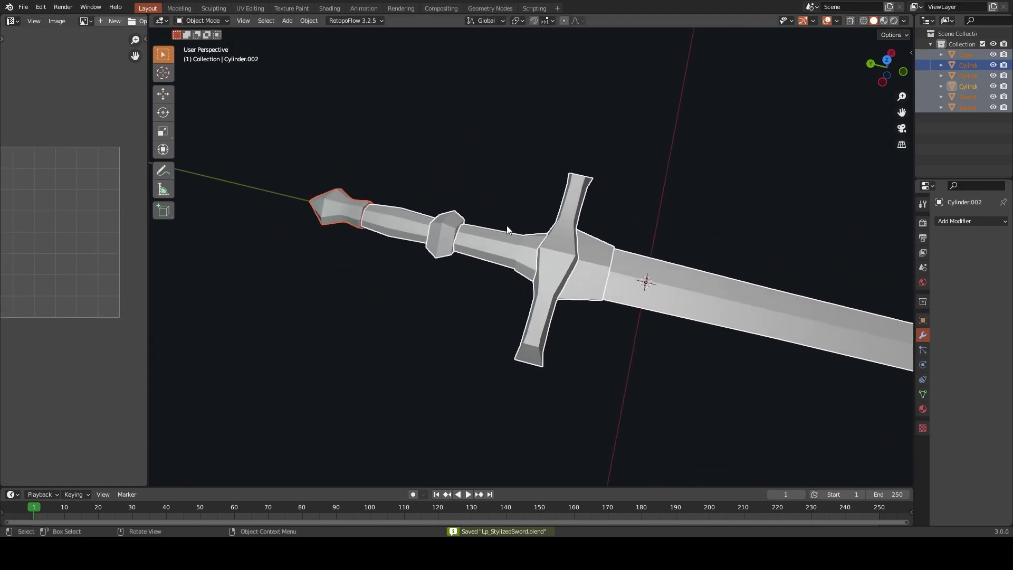
pyautogui.moveTo(507, 225); pyautogui.dragTo(441, 234, button='middle')
pyautogui.click(678, 253)
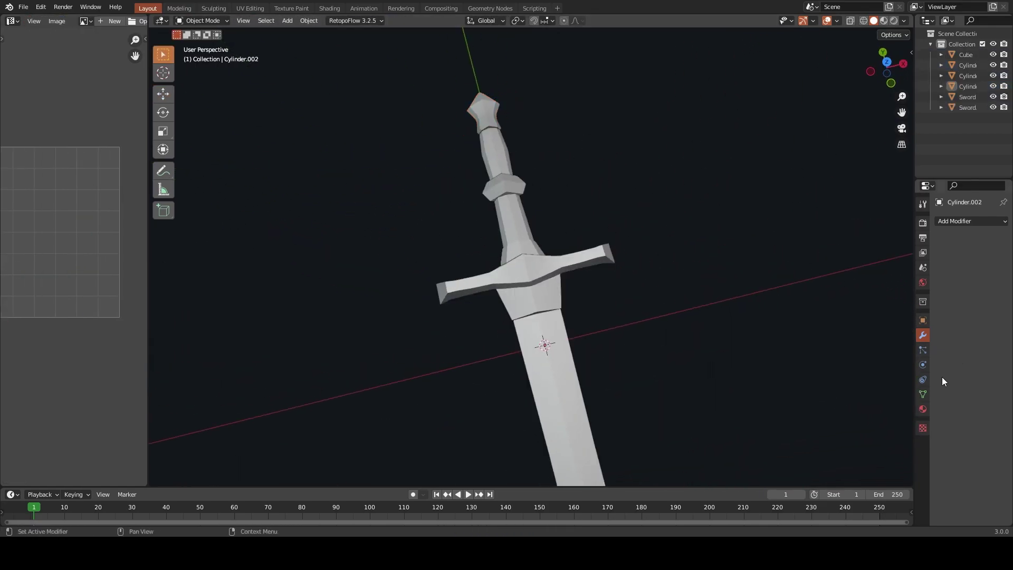
pyautogui.click(922, 409)
pyautogui.click(960, 267)
pyautogui.doubleClick(953, 223)
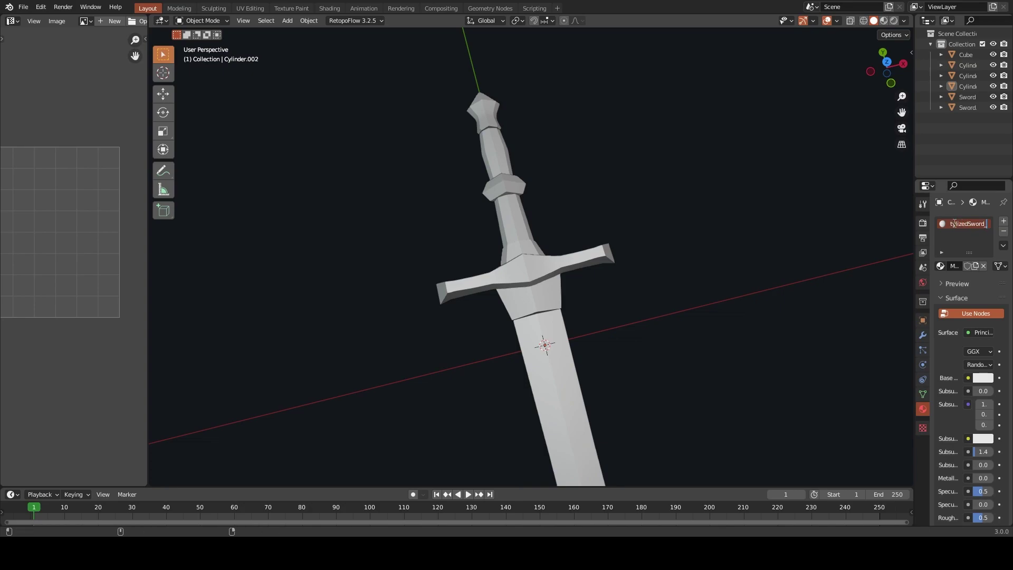
# Set roughness 0.610, specular 0.041 and metallic 0.092, preview material shading and save
pyautogui.moveTo(913, 453); pyautogui.dragTo(854, 447)
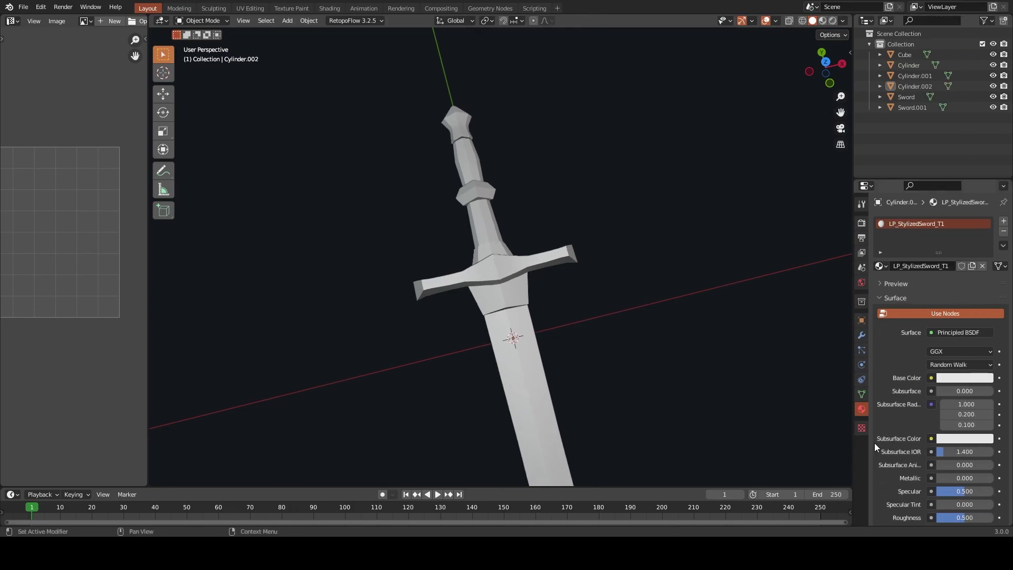
pyautogui.scroll(-3, 874, 442)
pyautogui.moveTo(964, 455)
pyautogui.mouseDown()
pyautogui.moveTo(952, 454)
pyautogui.moveTo(944, 428)
pyautogui.moveTo(968, 428)
pyautogui.moveTo(992, 455)
pyautogui.mouseUp()
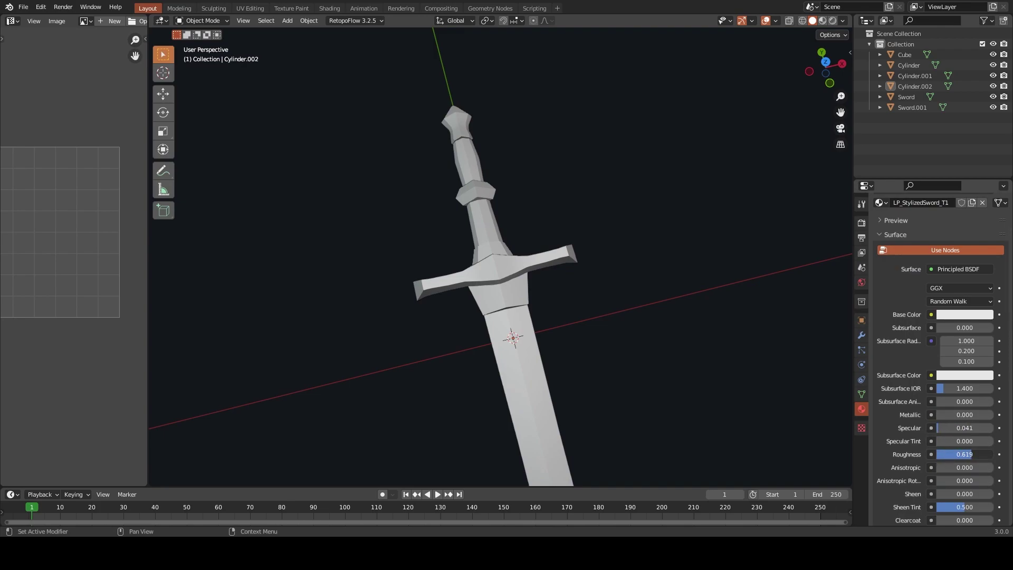
pyautogui.moveTo(964, 415); pyautogui.dragTo(970, 414)
pyautogui.moveTo(503, 249); pyautogui.dragTo(602, 282, button='middle')
pyautogui.click(823, 20)
pyautogui.moveTo(796, 57)
pyautogui.mouseDown(button='middle')
pyautogui.moveTo(687, 167)
pyautogui.moveTo(660, 233)
pyautogui.mouseUp(button='middle')
pyautogui.hotkey('ctrl', 's')
# Tint the material's base colour a pale blue-grey
pyautogui.click(950, 315)
pyautogui.moveTo(957, 187)
pyautogui.mouseDown()
pyautogui.moveTo(943, 196)
pyautogui.moveTo(985, 187)
pyautogui.mouseUp()
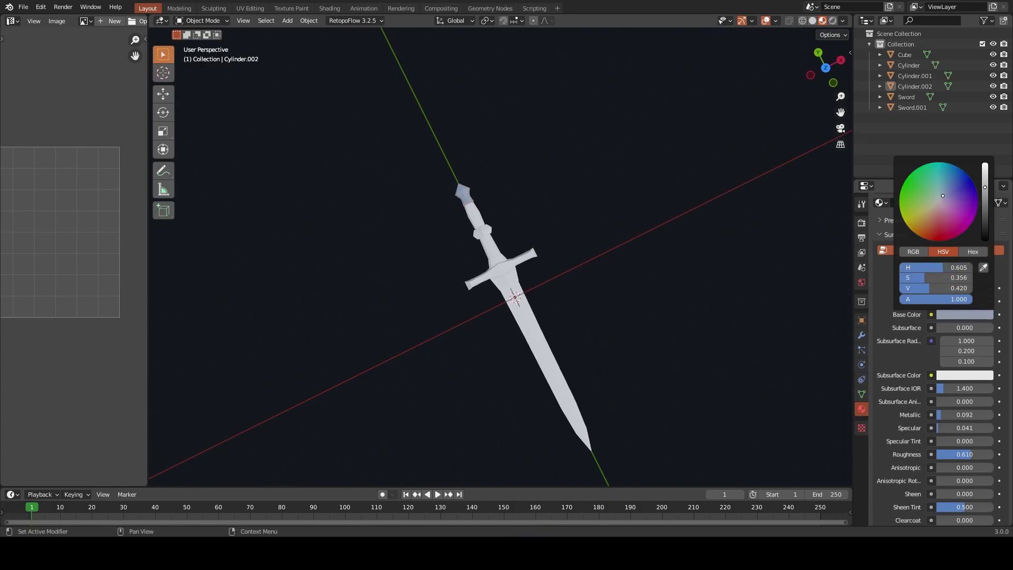
pyautogui.scroll(3, 949, 272)
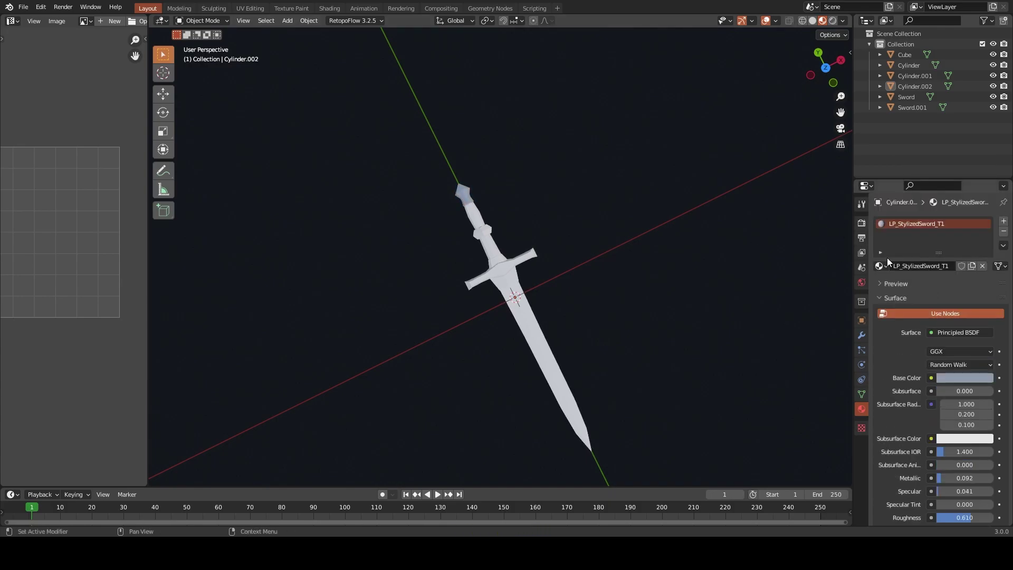
# Assign LP_StylizedSword_T1 to the Cube crossguard, Cylinder handle and Cylinder.001 pommel ring
pyautogui.click(904, 55)
pyautogui.click(879, 265)
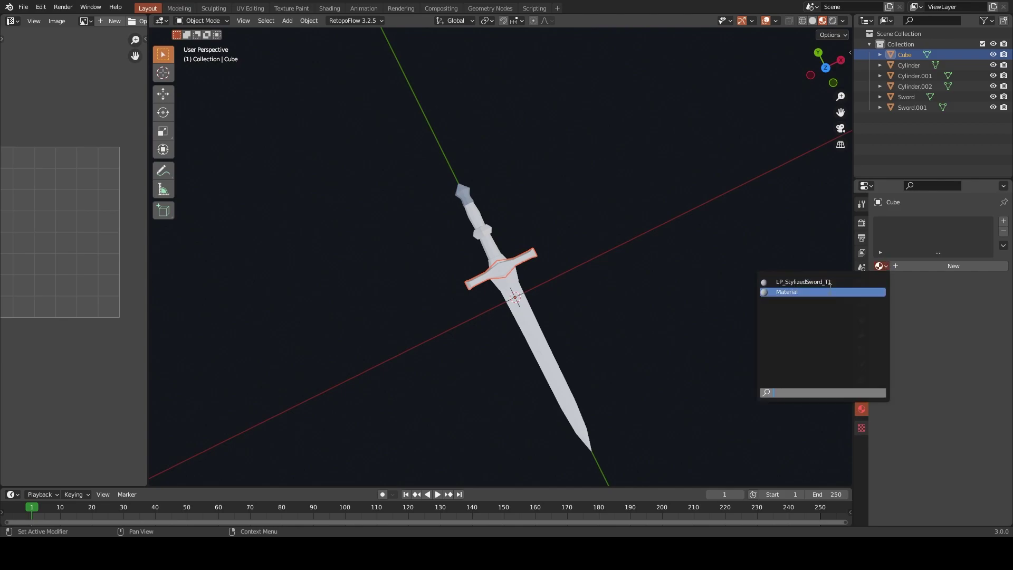
pyautogui.click(831, 287)
pyautogui.click(908, 65)
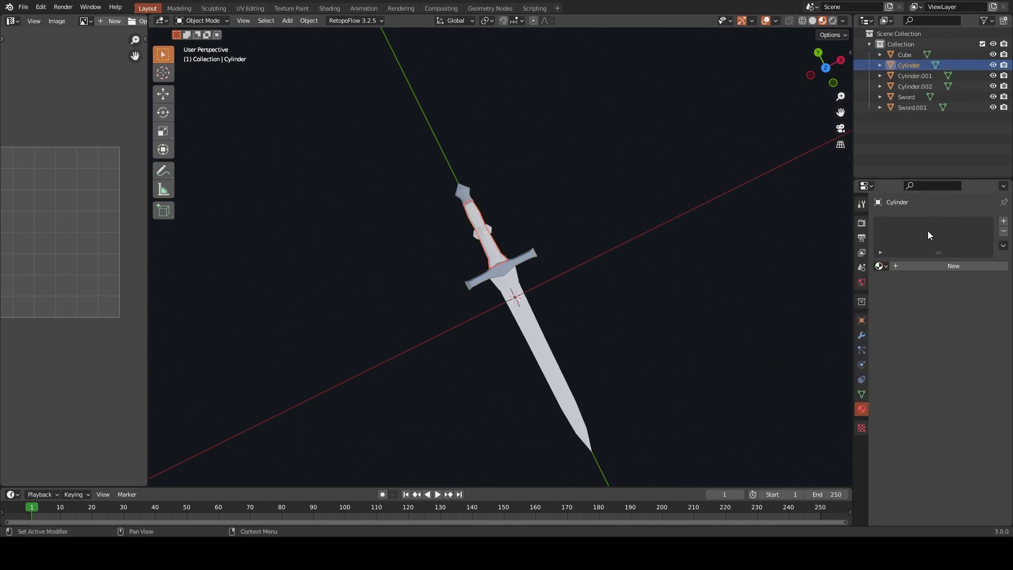
pyautogui.click(879, 265)
pyautogui.click(803, 281)
pyautogui.click(915, 75)
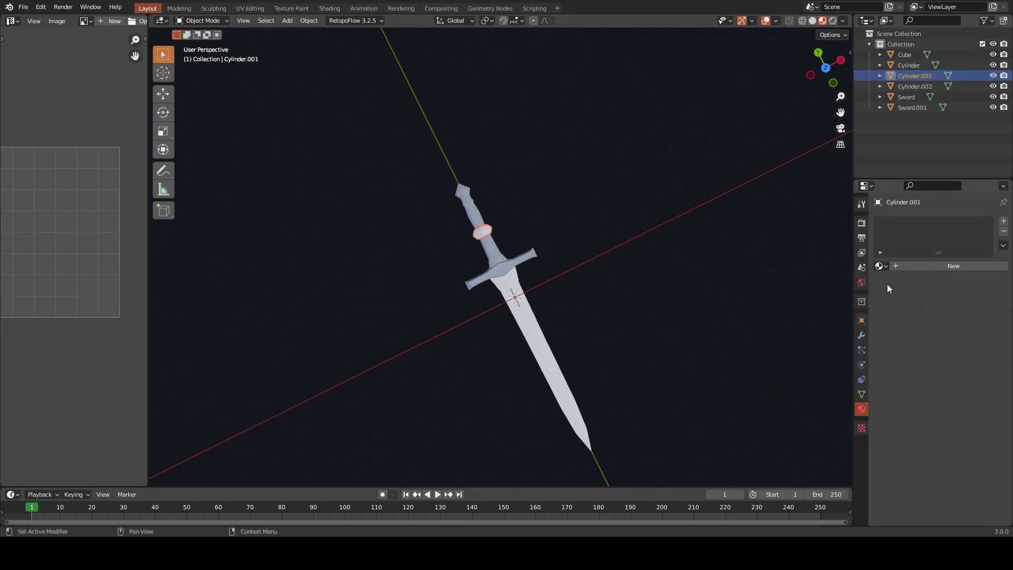
pyautogui.click(879, 265)
pyautogui.click(802, 281)
# Check Cylinder.002's material, then assign LP_StylizedSword_T1 to the Sword blade and Sword.001
pyautogui.click(915, 86)
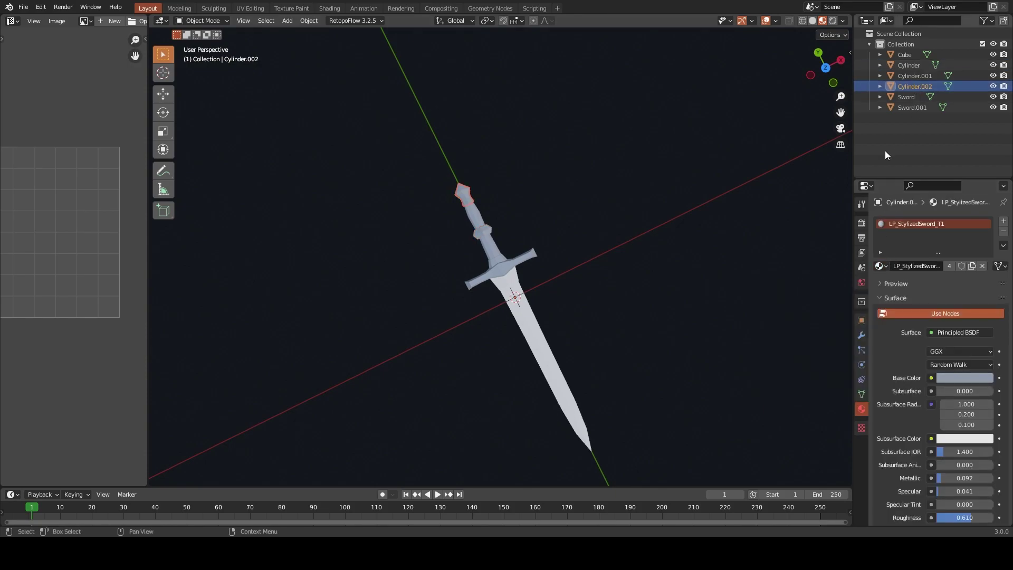
pyautogui.click(905, 96)
pyautogui.click(879, 265)
pyautogui.click(803, 281)
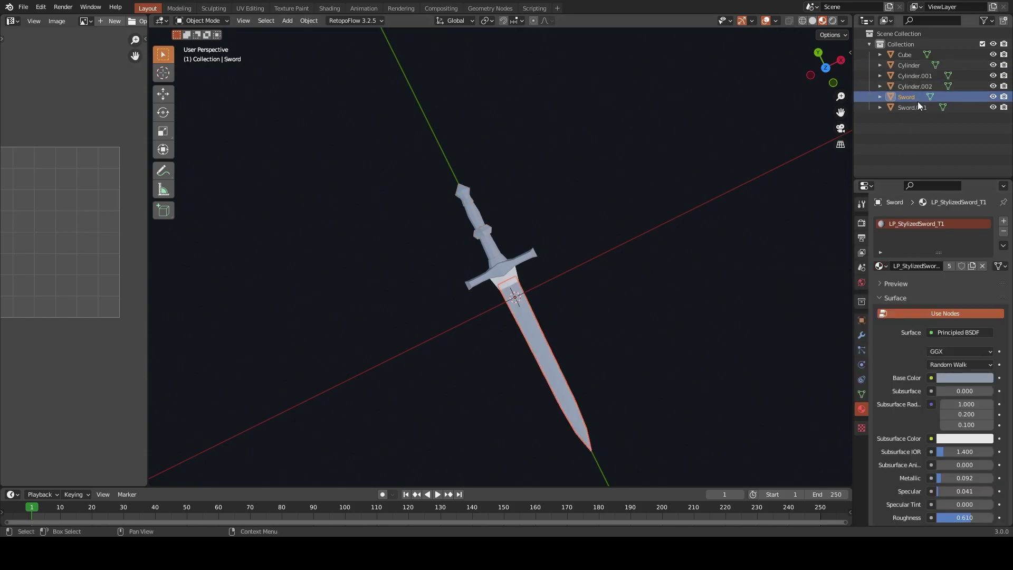
pyautogui.click(911, 107)
pyautogui.click(878, 265)
pyautogui.click(803, 281)
# Orbit around the sword and save Lp_StylizedSword.blend
pyautogui.moveTo(659, 264)
pyautogui.mouseDown(button='middle')
pyautogui.moveTo(577, 253)
pyautogui.moveTo(610, 245)
pyautogui.mouseUp(button='middle')
pyautogui.scroll(3, 611, 245)
pyautogui.hotkey('ctrl', 's')
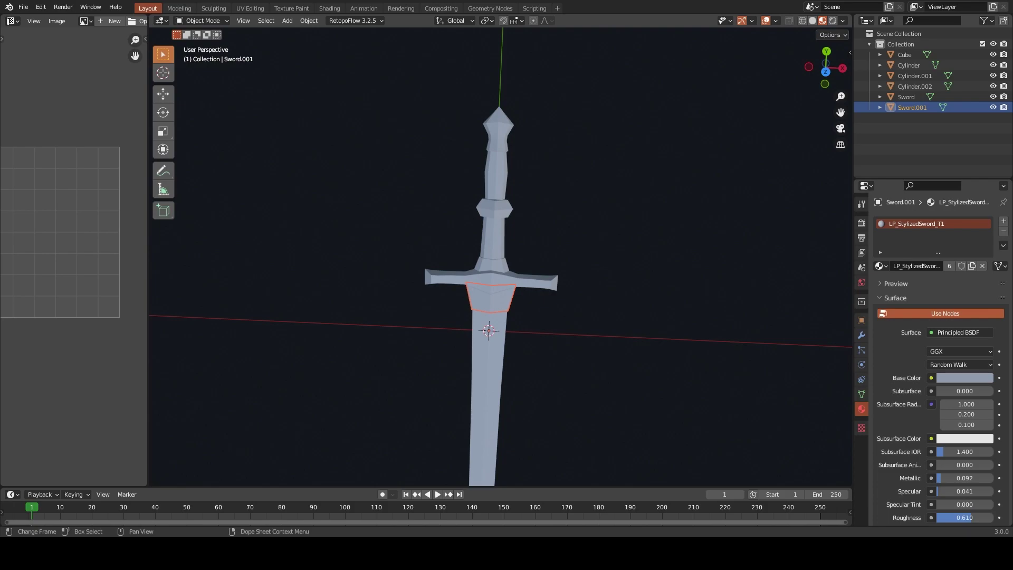
# Switch to the top view and frame the whole sword with nothing selected
pyautogui.scroll(-2, 523, 214)
pyautogui.click(695, 209)
pyautogui.scroll(2, 544, 248)
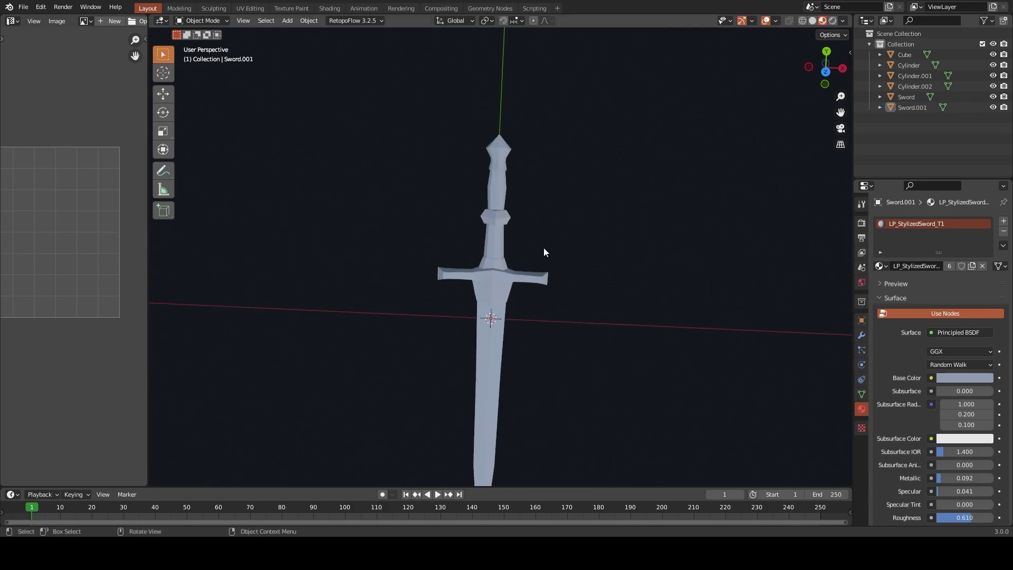
pyautogui.press('KP_1')
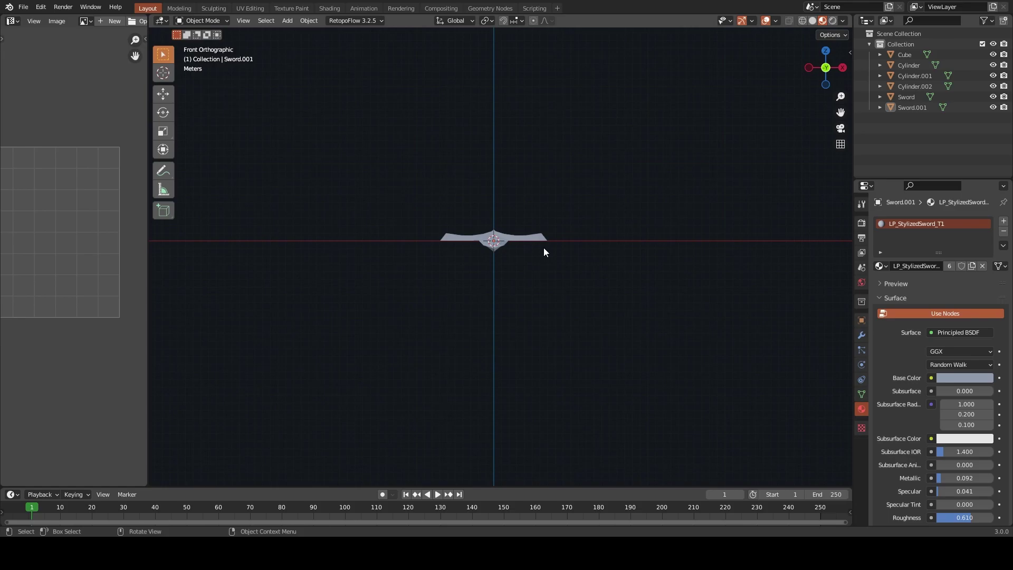
pyautogui.press('KP_7')
pyautogui.scroll(-2, 544, 281)
pyautogui.scroll(2, 587, 232)
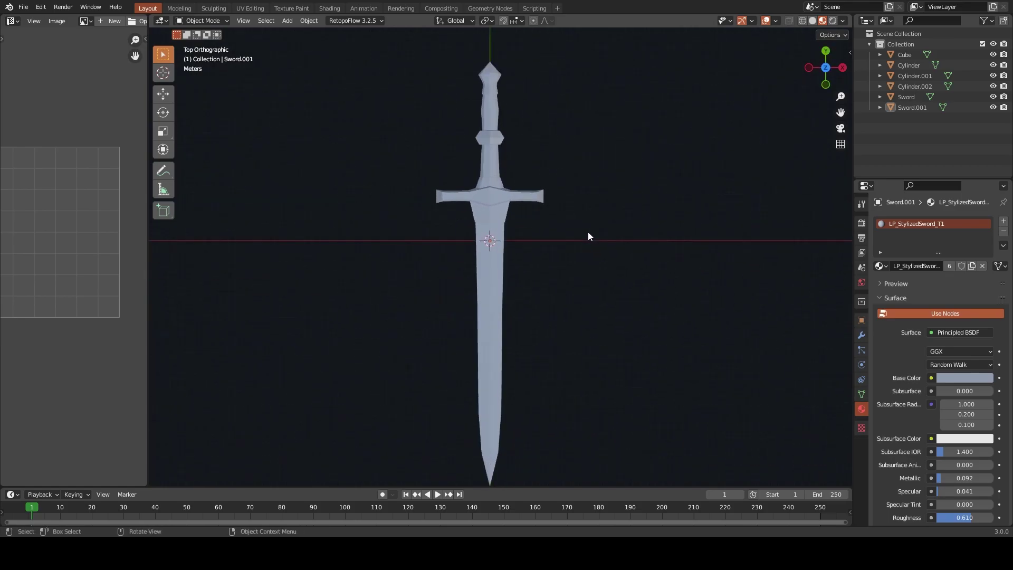
pyautogui.press('a')
pyautogui.rightClick(496, 154)
pyautogui.click(624, 207)
pyautogui.scroll(2, 520, 191)
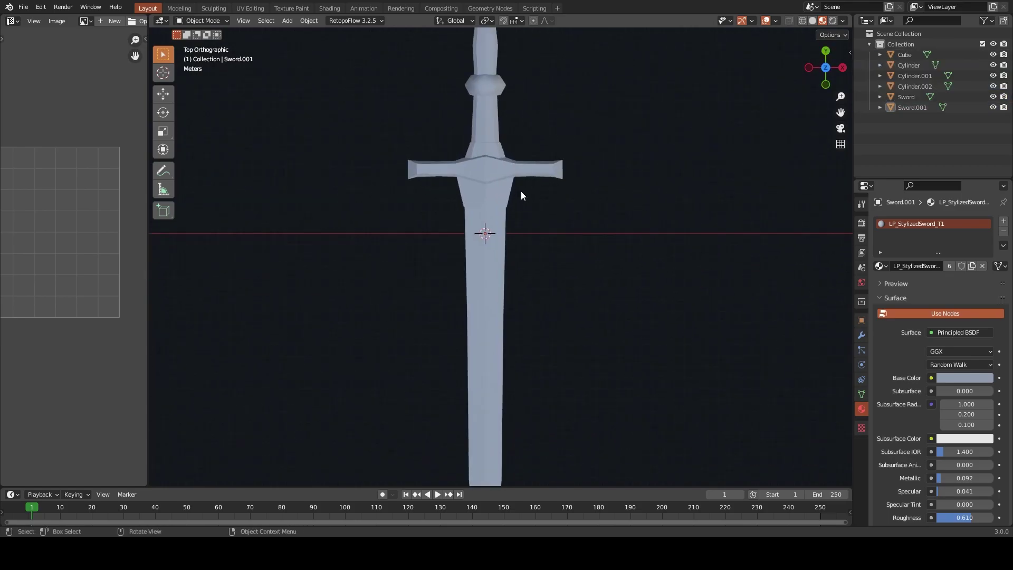
pyautogui.keyDown('shift'); pyautogui.moveTo(520, 191); pyautogui.dragTo(553, 277, button='middle'); pyautogui.keyUp('shift')
# Enable 30° Auto Smooth on the Cylinder.001 ring and shade the Cylinder.002 pommel smooth
pyautogui.click(519, 170)
pyautogui.click(862, 394)
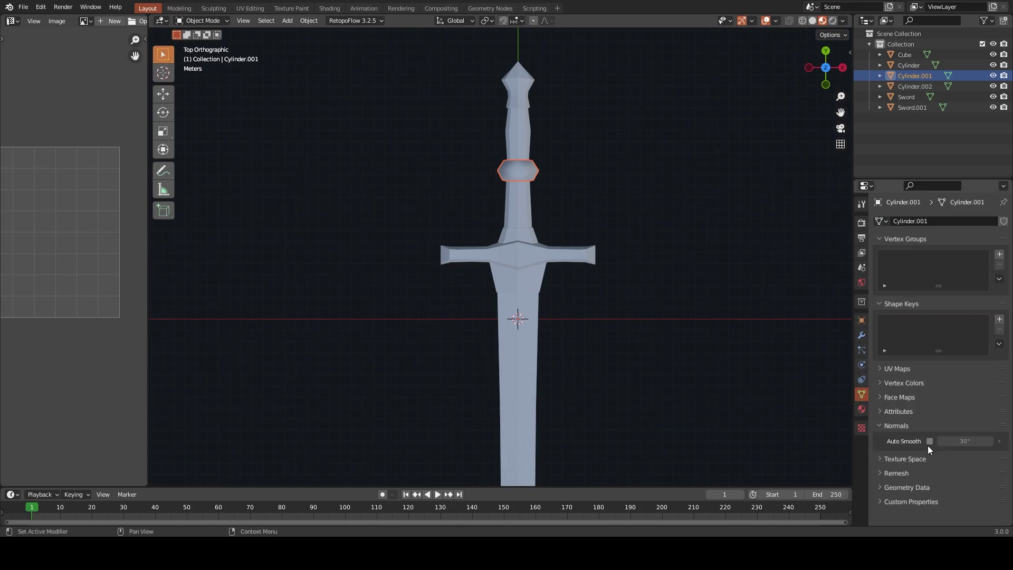
pyautogui.click(930, 442)
pyautogui.click(509, 102)
pyautogui.rightClick(511, 79)
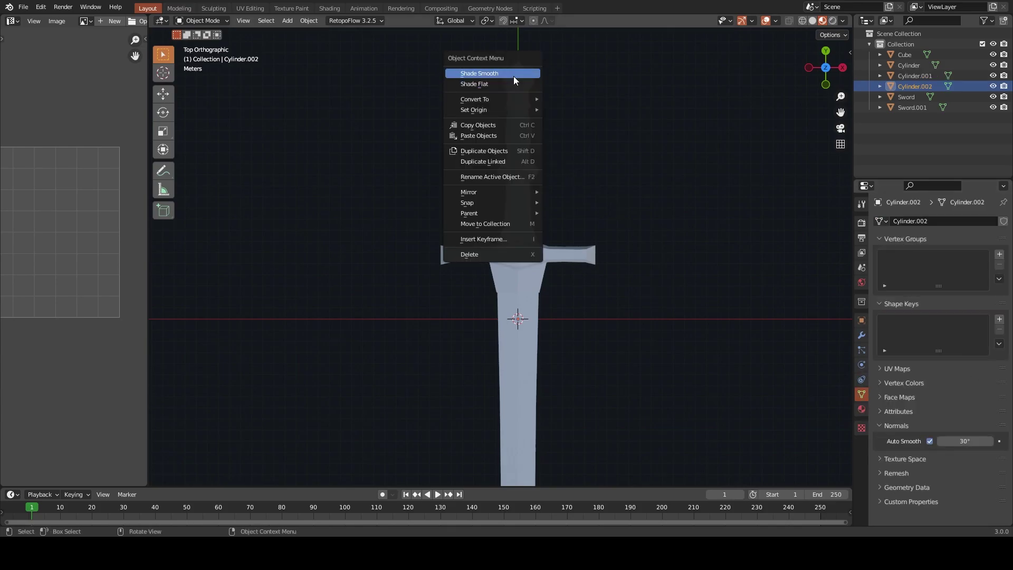
pyautogui.click(514, 73)
# Shade the Cylinder handle smooth with auto smooth, then deselect it
pyautogui.click(527, 118)
pyautogui.rightClick(528, 118)
pyautogui.click(527, 114)
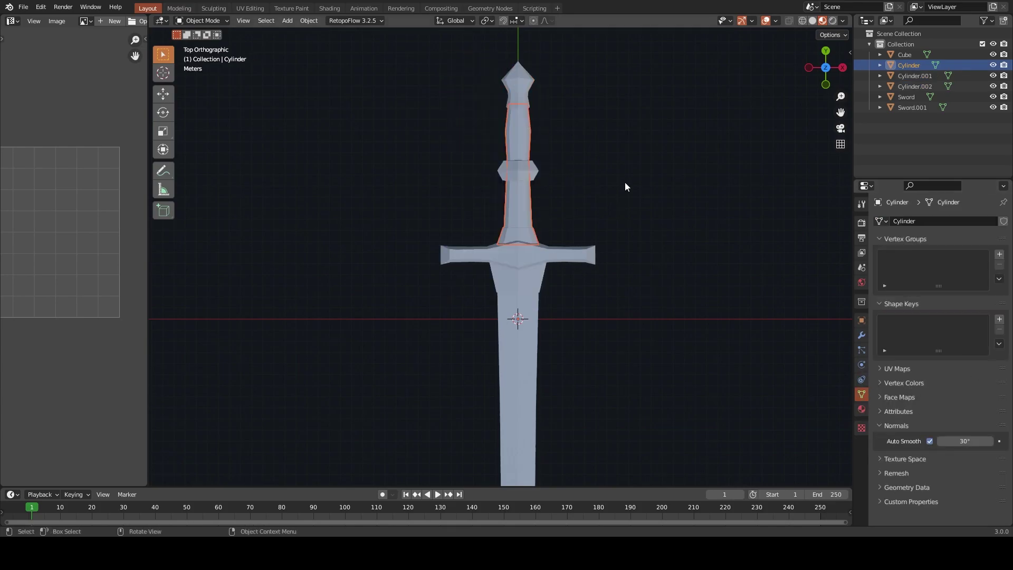
pyautogui.scroll(-3, 617, 238)
pyautogui.scroll(-2, 611, 248)
pyautogui.click(615, 199)
pyautogui.scroll(-2, 581, 203)
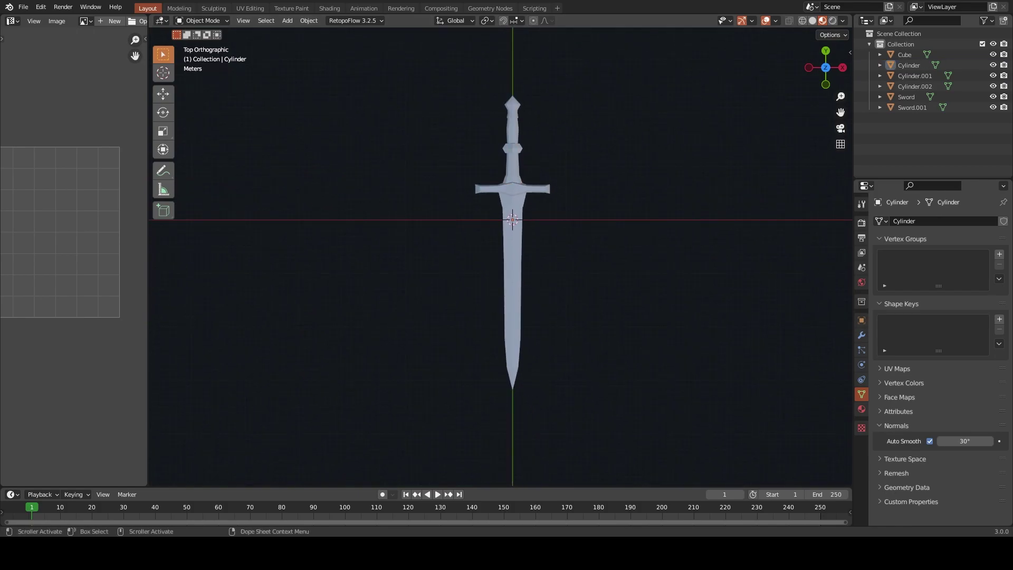
# Add the GoldAndMetalRef.png reference image, scale it up 14.423 and move it
pyautogui.click(271, 119)
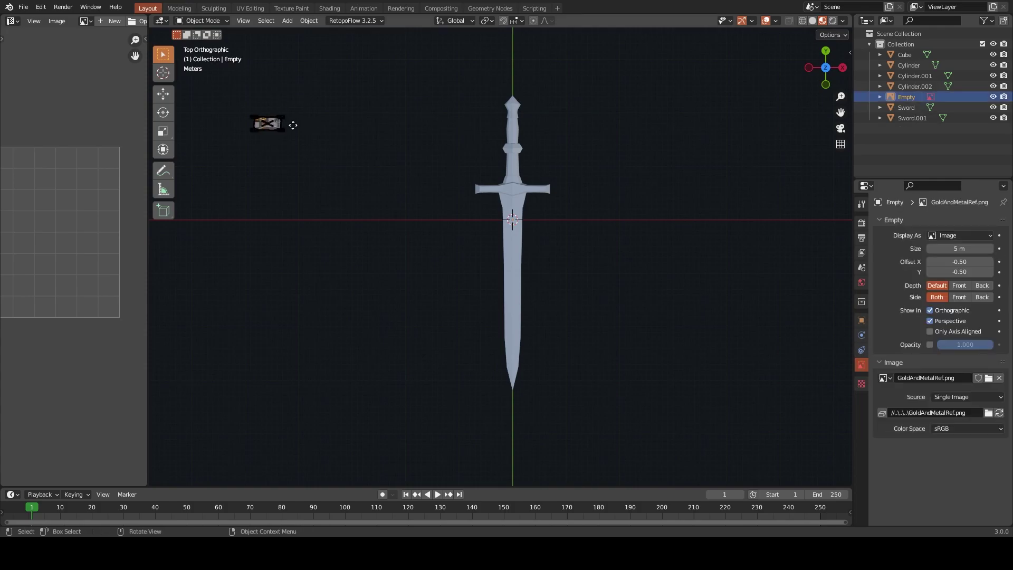
pyautogui.press('s')
pyautogui.click(422, 222)
pyautogui.press('g')
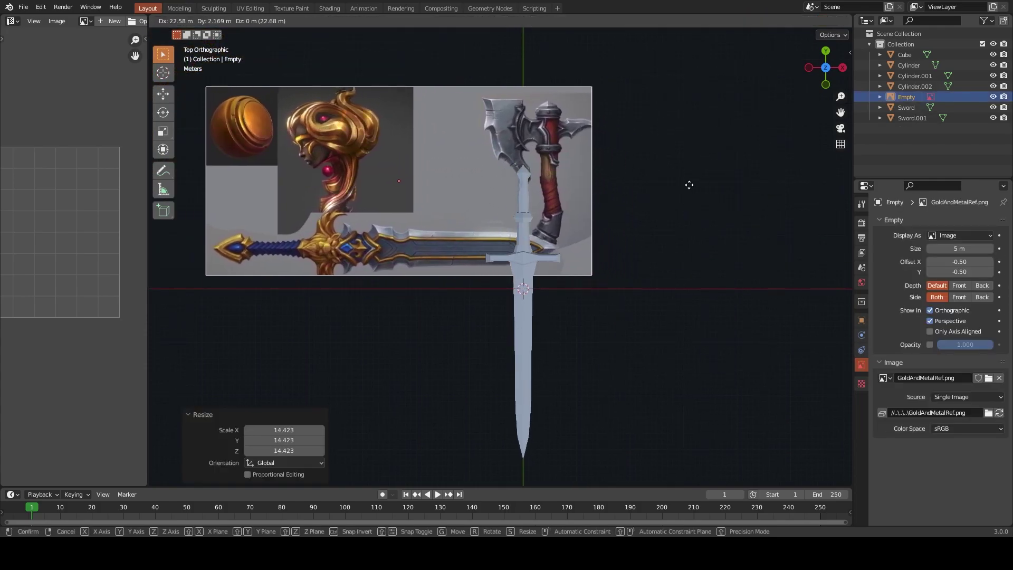
pyautogui.click(652, 111)
pyautogui.press('g')
pyautogui.click(617, 136)
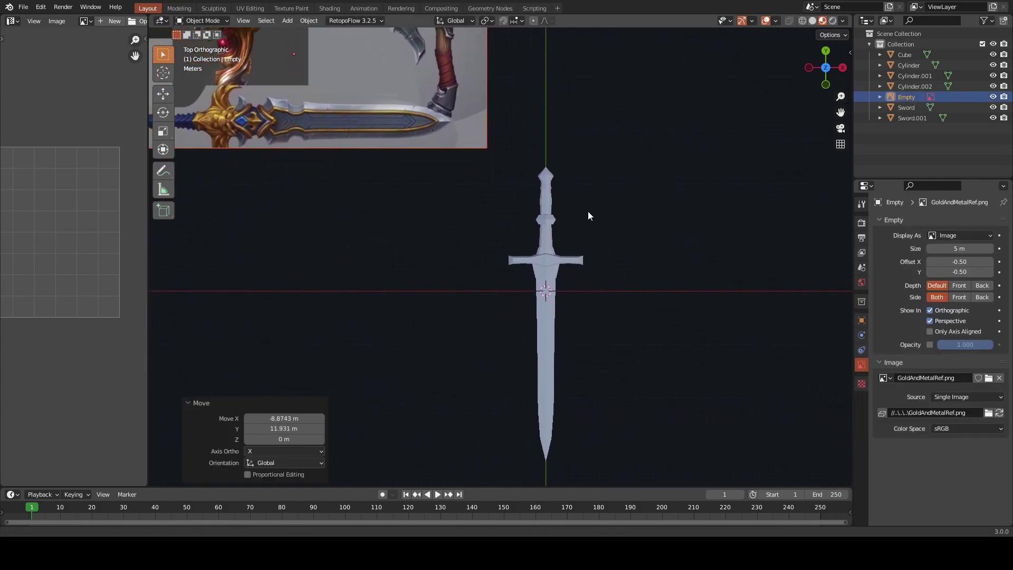
# Place the reference image left of the sword, frame both, and select Sword.001
pyautogui.press('s')
pyautogui.click(495, 288)
pyautogui.press('g')
pyautogui.click(513, 303)
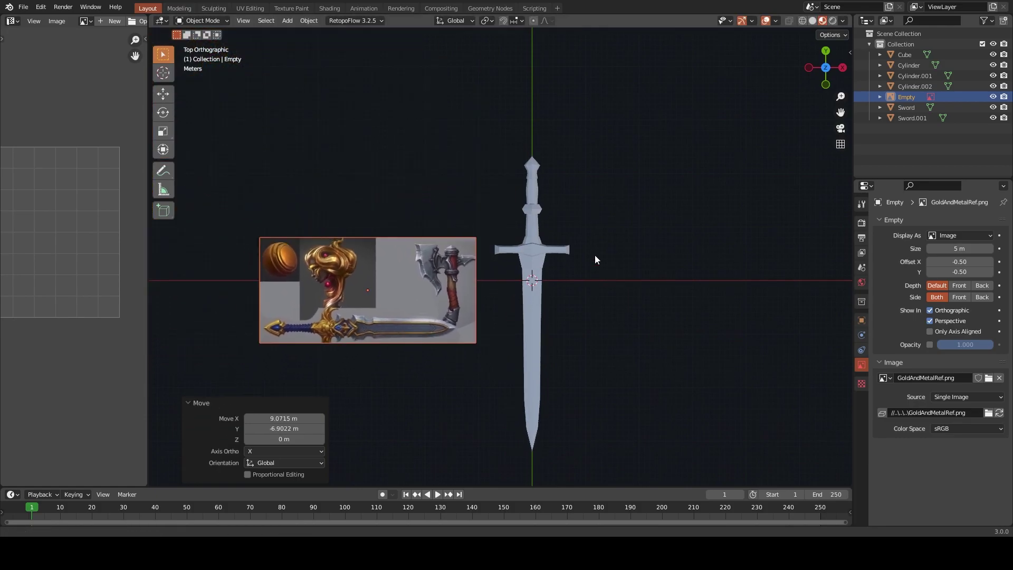
pyautogui.scroll(3, 594, 258)
pyautogui.scroll(-2, 540, 271)
pyautogui.keyDown('shift'); pyautogui.moveTo(540, 271); pyautogui.dragTo(565, 236, button='middle'); pyautogui.keyUp('shift')
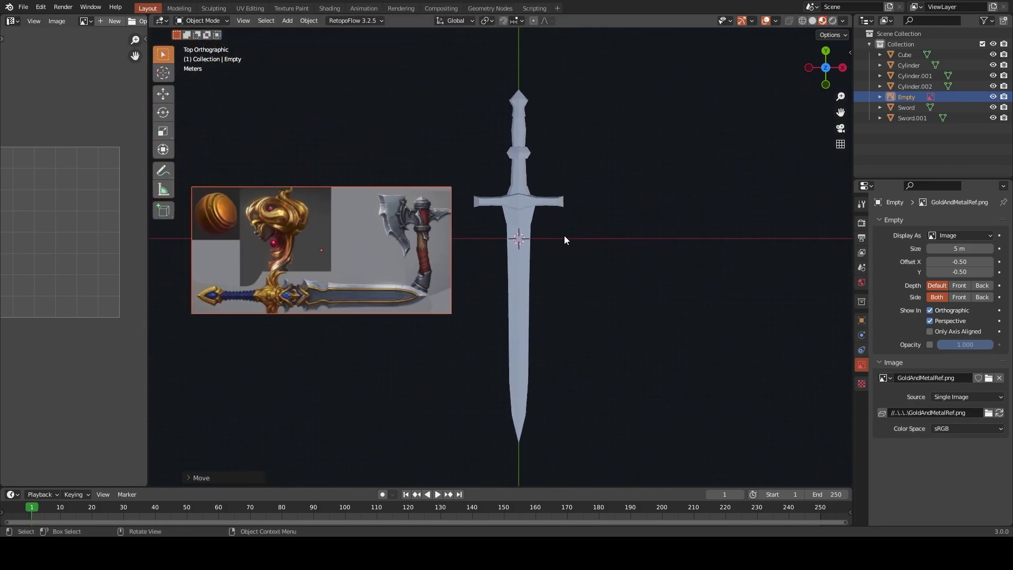
pyautogui.click(532, 219)
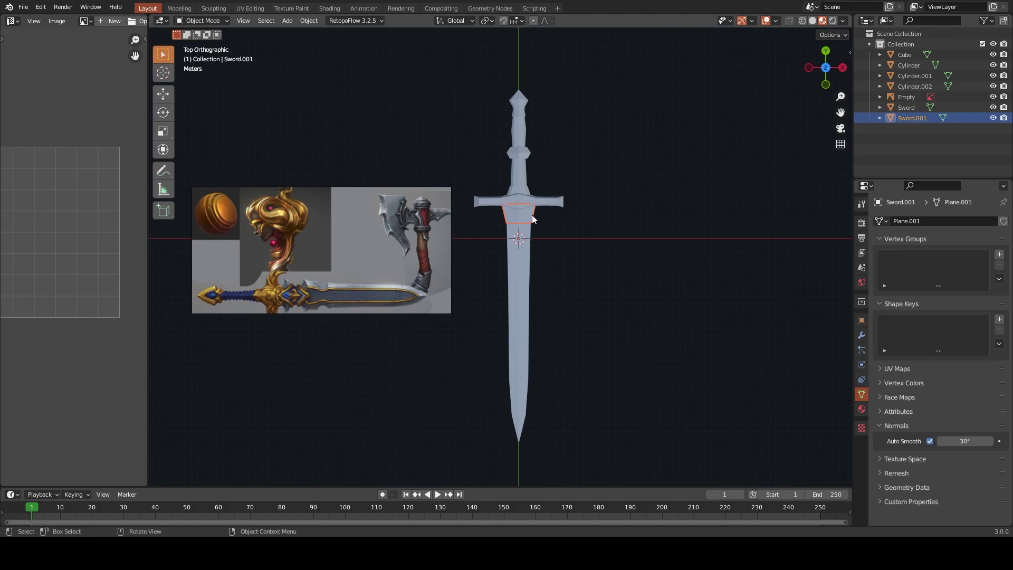
# Enter Texture Paint mode, set brush Bleed to 14 px and expand the Falloff settings
pyautogui.hotkey('ctrl', 'Tab')
pyautogui.click(549, 185)
pyautogui.click(861, 204)
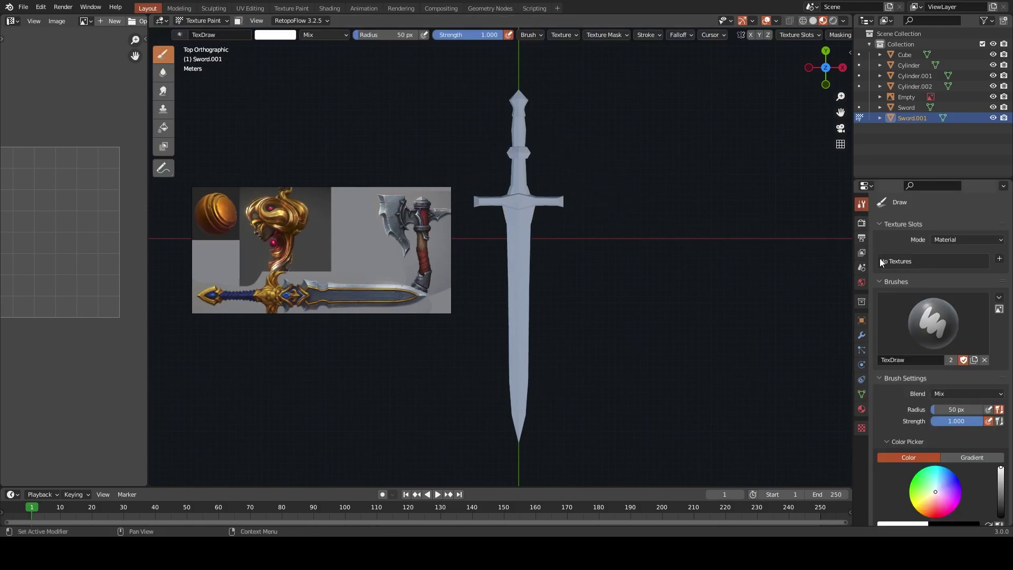
pyautogui.scroll(-3, 928, 395)
pyautogui.scroll(-3, 928, 422)
pyautogui.click(915, 504)
pyautogui.scroll(-3, 915, 501)
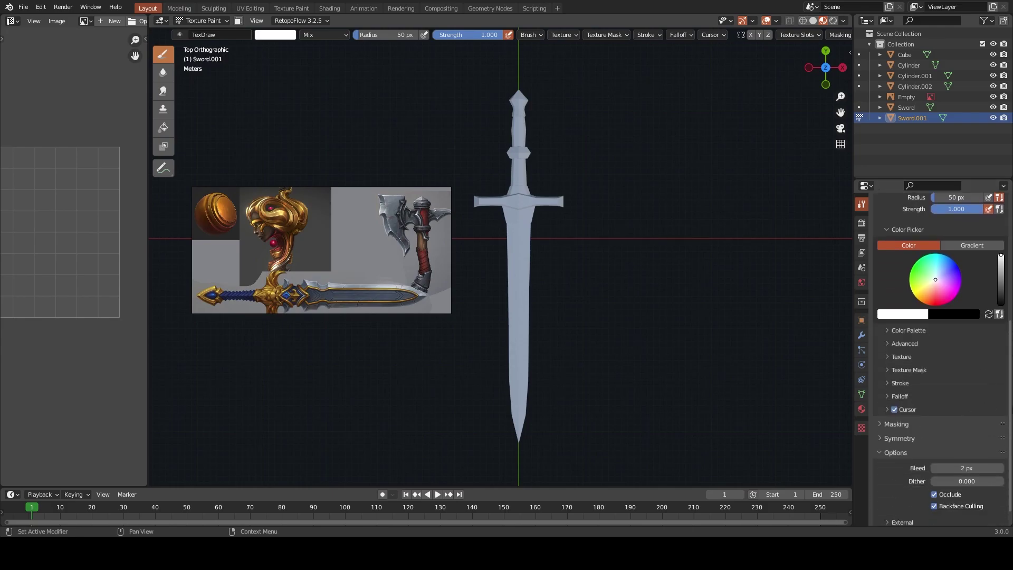
pyautogui.write('14')
pyautogui.press('Return')
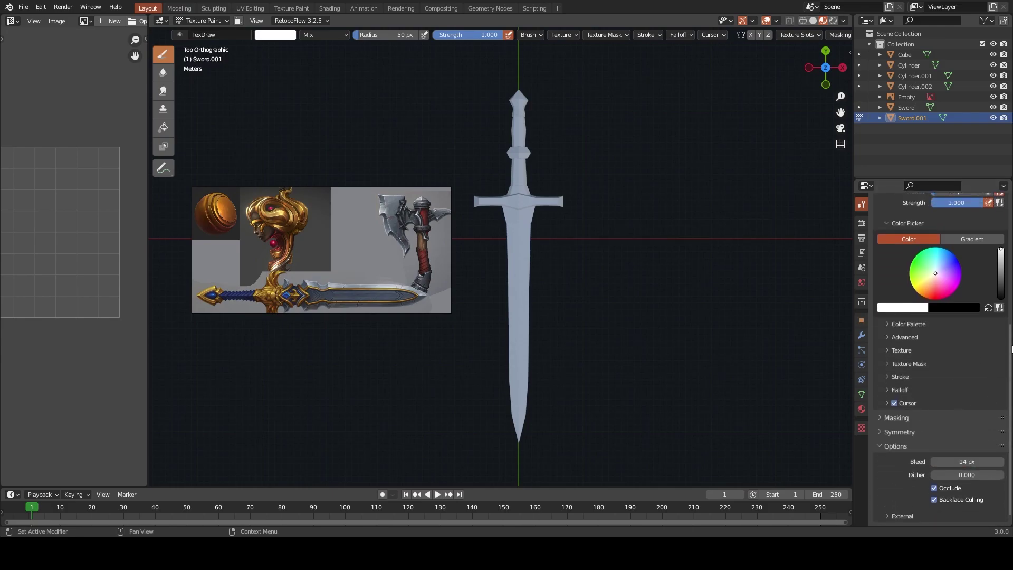
pyautogui.scroll(4, 896, 448)
pyautogui.click(899, 455)
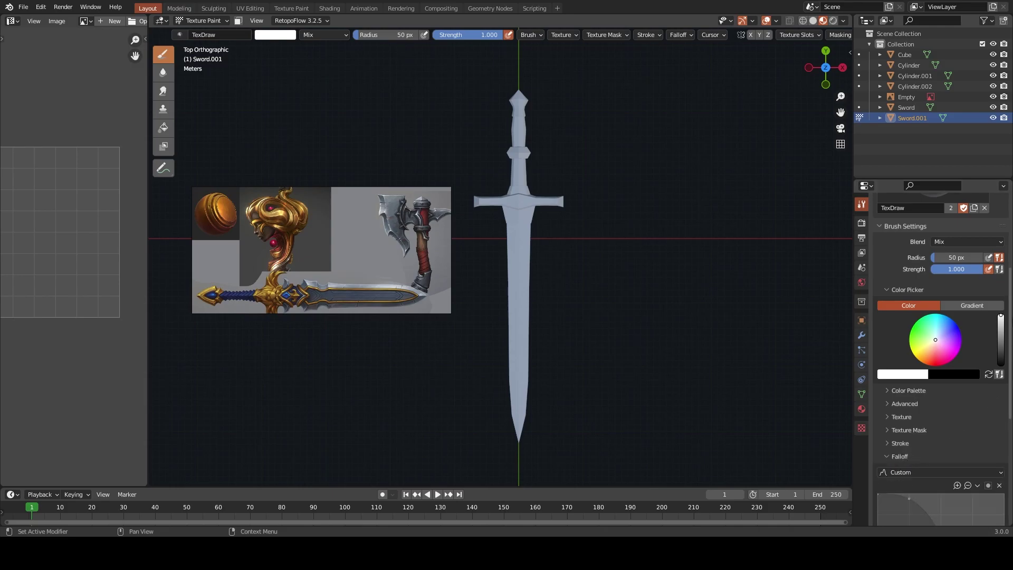
pyautogui.scroll(-5, 929, 422)
pyautogui.scroll(2, 538, 211)
pyautogui.scroll(1, 538, 212)
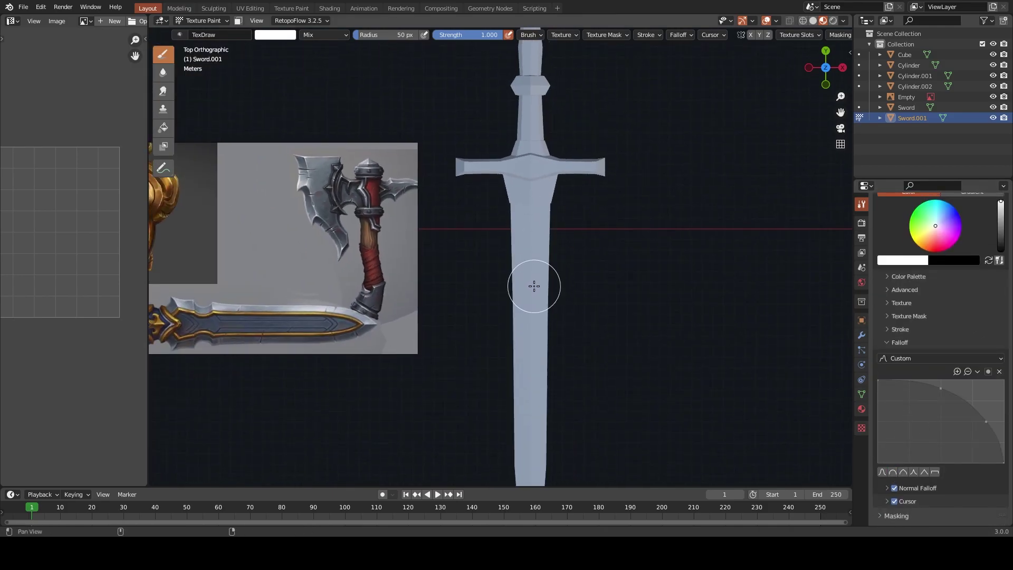
# Make Sword the paint object, sample its grey-blue colour, and set an 18 px brush radius
pyautogui.hotkey('ctrl', 'Tab')
pyautogui.click(553, 312)
pyautogui.hotkey('ctrl', 'Tab')
pyautogui.click(610, 226)
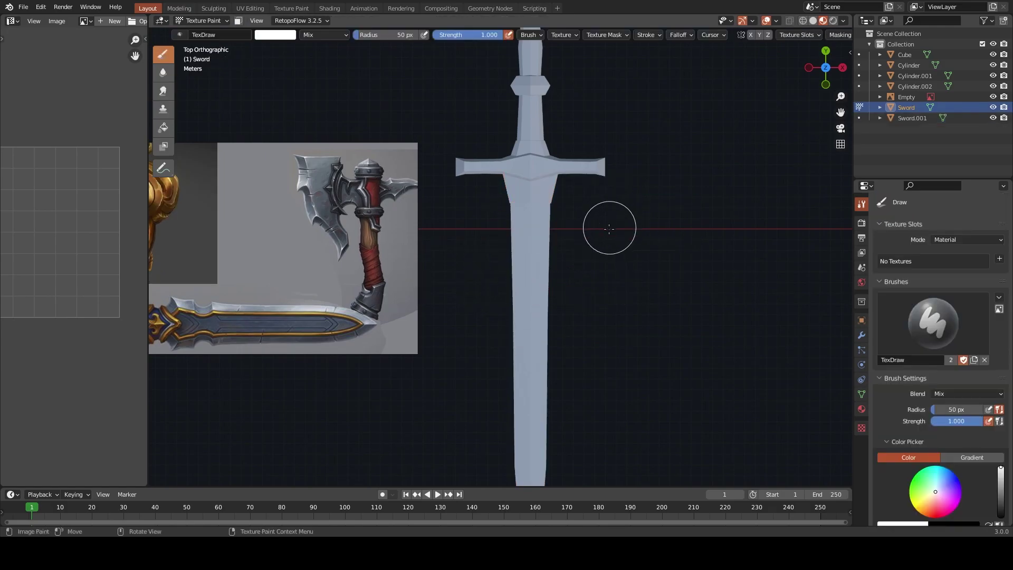
pyautogui.press('s')
pyautogui.press('f')
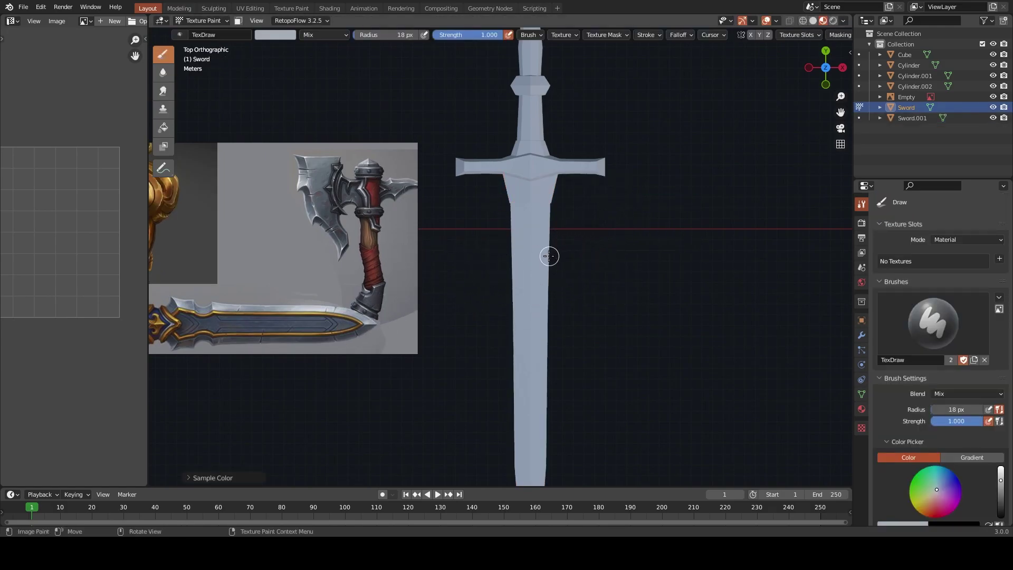
pyautogui.click(547, 253)
pyautogui.click(536, 368)
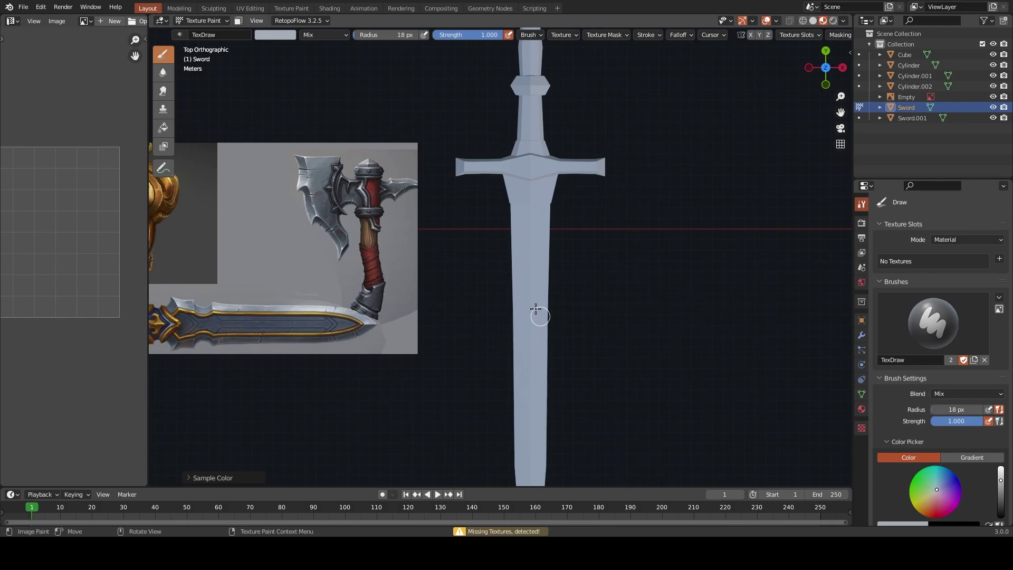
# Turn the left area into the Shader Editor and add an Image Texture node linked to Base Color
pyautogui.click(13, 21)
pyautogui.click(42, 120)
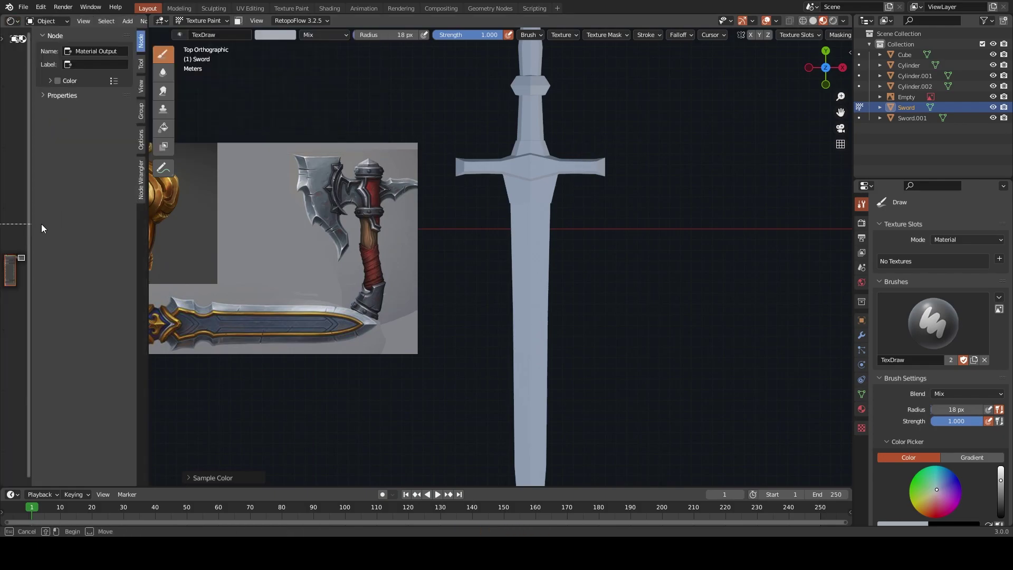
pyautogui.press('n')
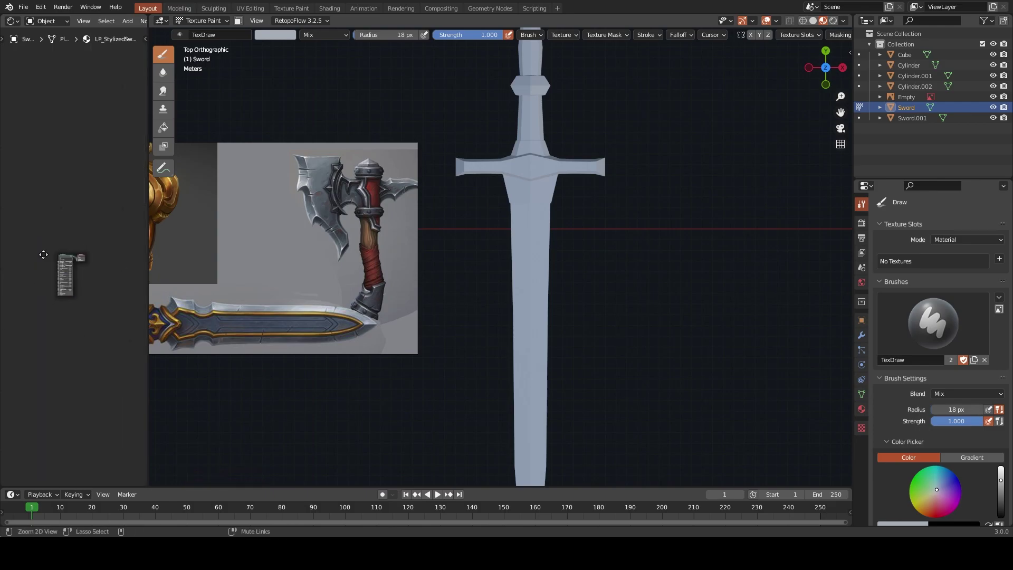
pyautogui.keyDown('ctrl'); pyautogui.moveTo(43, 254); pyautogui.dragTo(78, 186, button='middle'); pyautogui.keyUp('ctrl')
pyautogui.hotkey('shift', 'a')
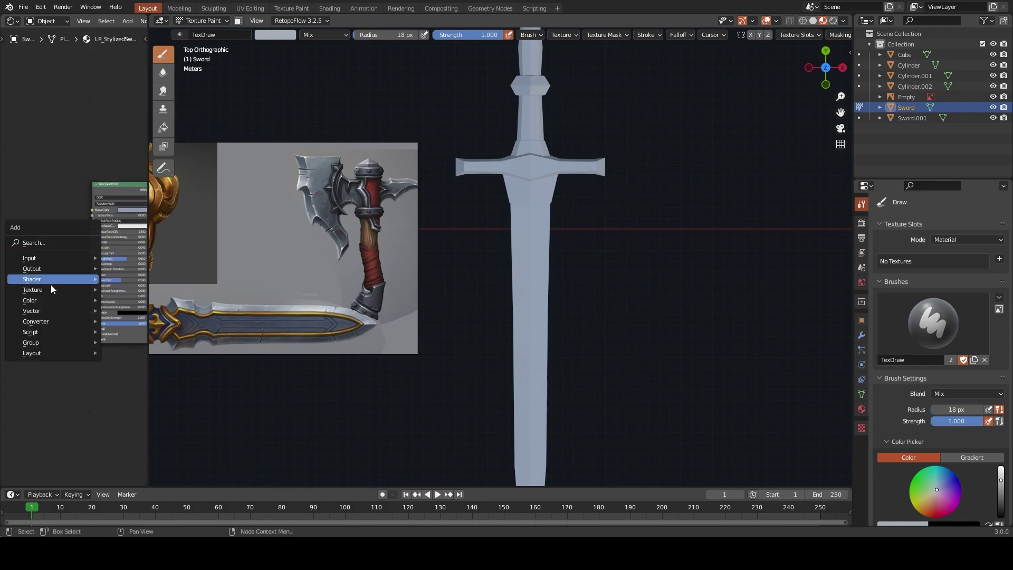
pyautogui.click(147, 368)
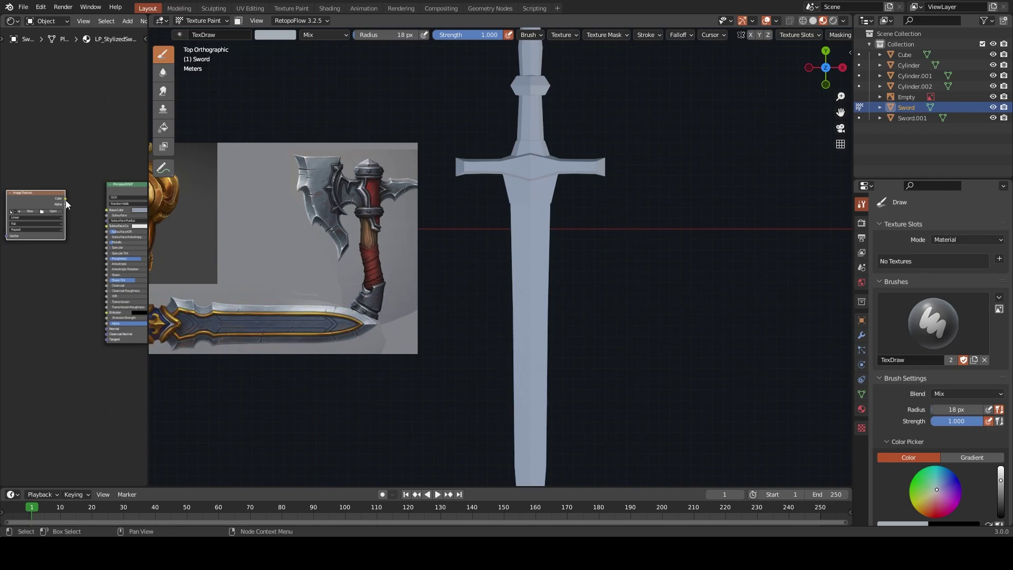
pyautogui.moveTo(66, 200)
pyautogui.mouseDown()
pyautogui.moveTo(97, 216)
pyautogui.moveTo(108, 211)
pyautogui.mouseUp()
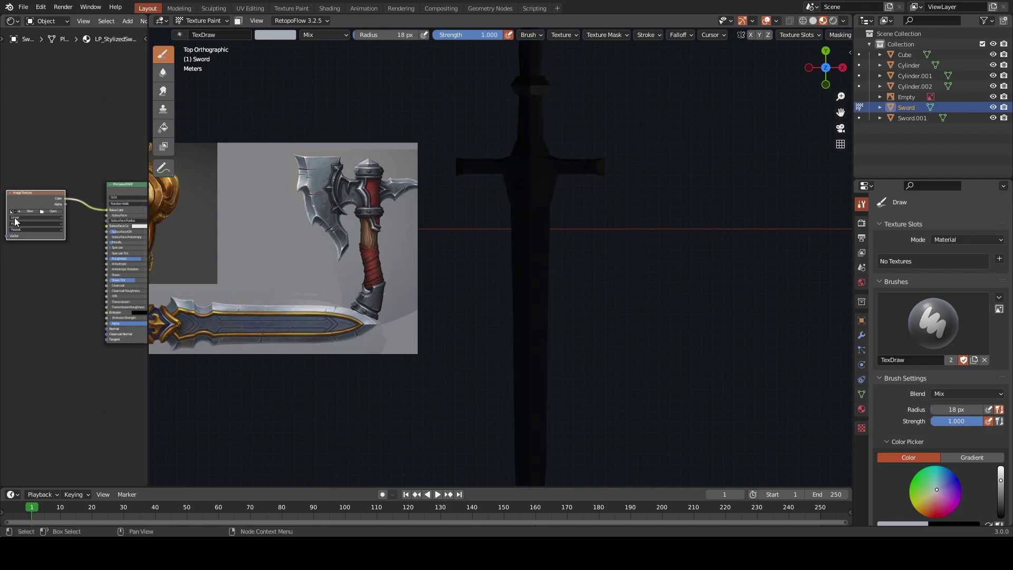
# Create image Stylized_LP_Sword_T1: 2048 px wide, grey-blue fill, alpha off
pyautogui.click(30, 211)
pyautogui.click(114, 230)
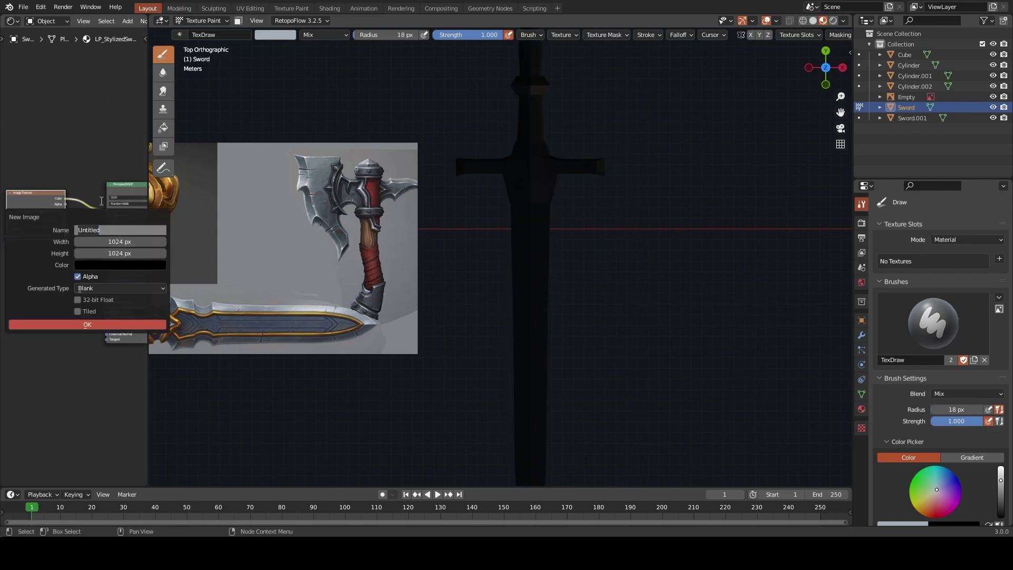
pyautogui.write('Low')
pyautogui.press('Return')
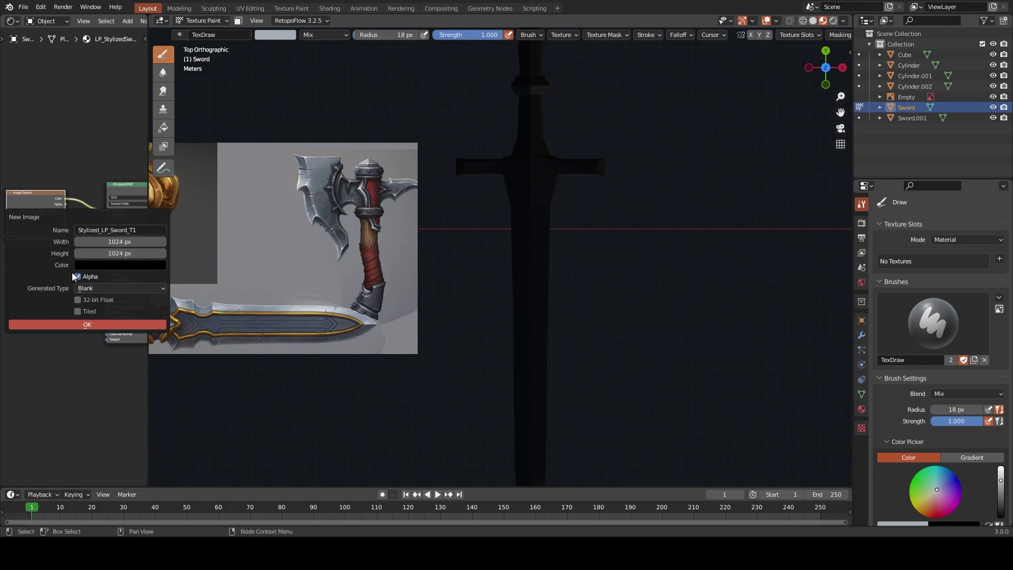
pyautogui.click(77, 276)
pyautogui.click(109, 266)
pyautogui.moveTo(165, 188); pyautogui.dragTo(165, 137)
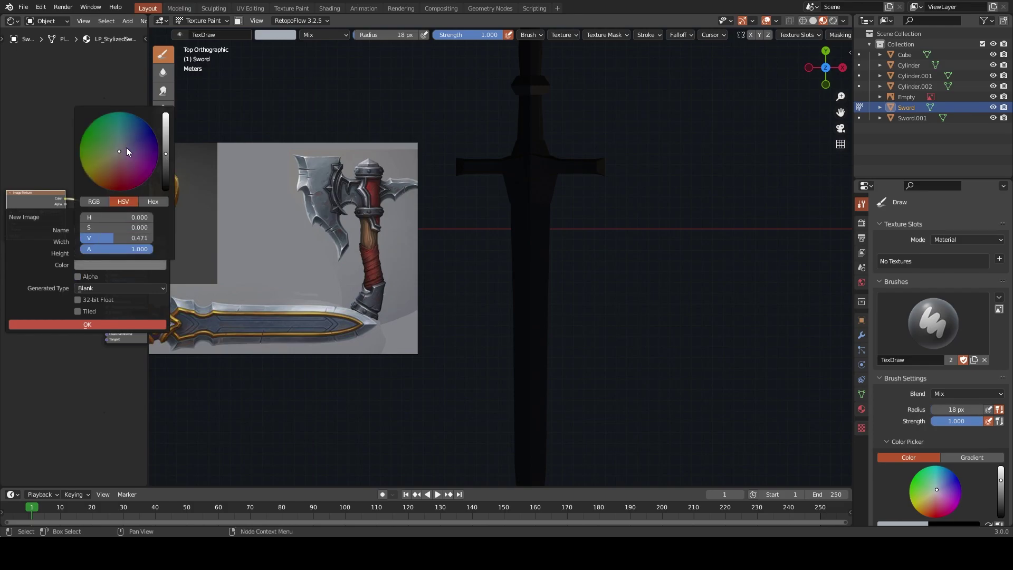
pyautogui.click(126, 153)
pyautogui.doubleClick(121, 241)
pyautogui.write('204')
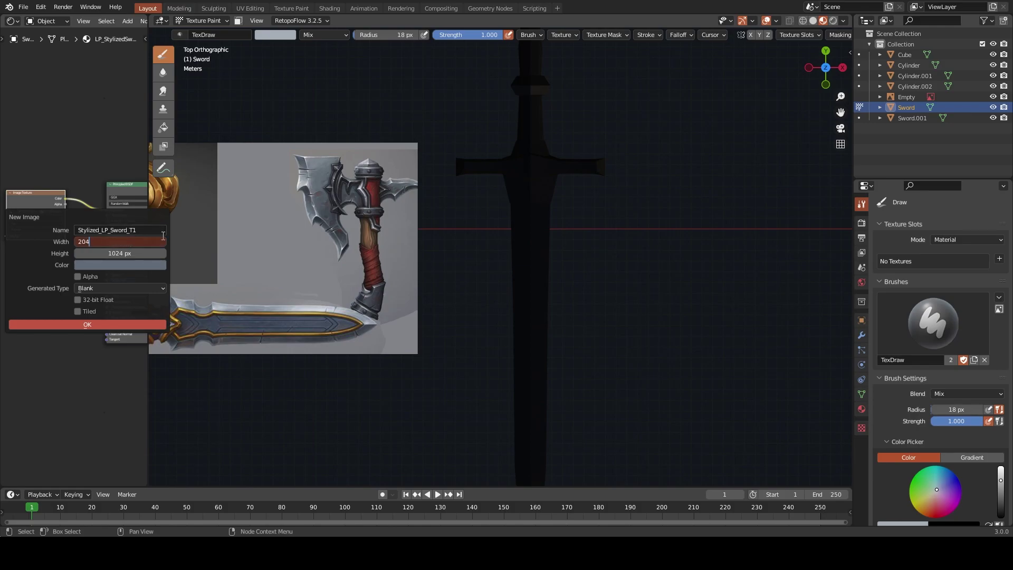
pyautogui.write('8')
pyautogui.press('Tab')
pyautogui.write('2')
pyautogui.click(113, 324)
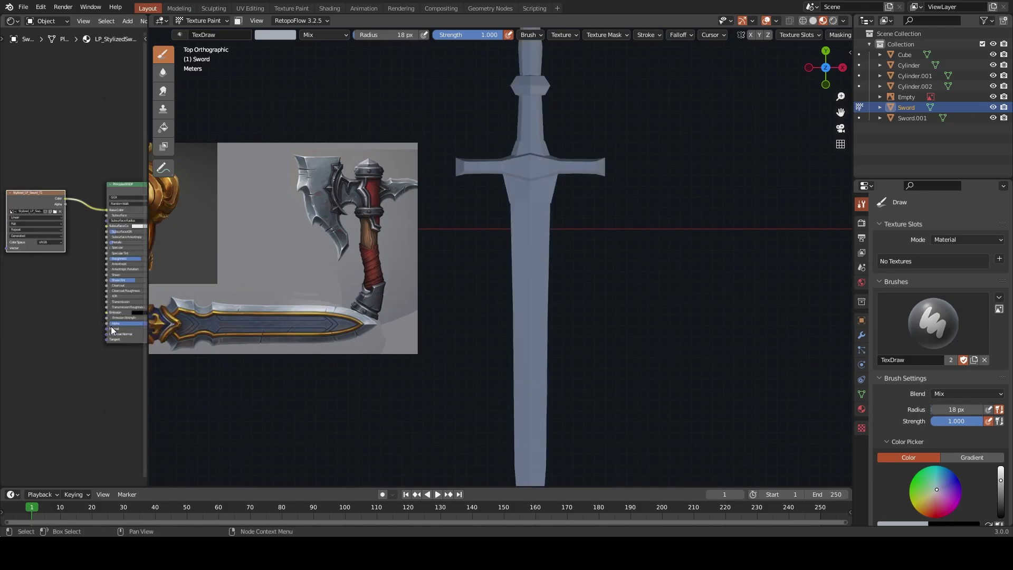
pyautogui.click(12, 20)
# Show Stylized_LP_Sword_T1 in the left Image Editor and narrow that area to widen the 3D view
pyautogui.click(33, 74)
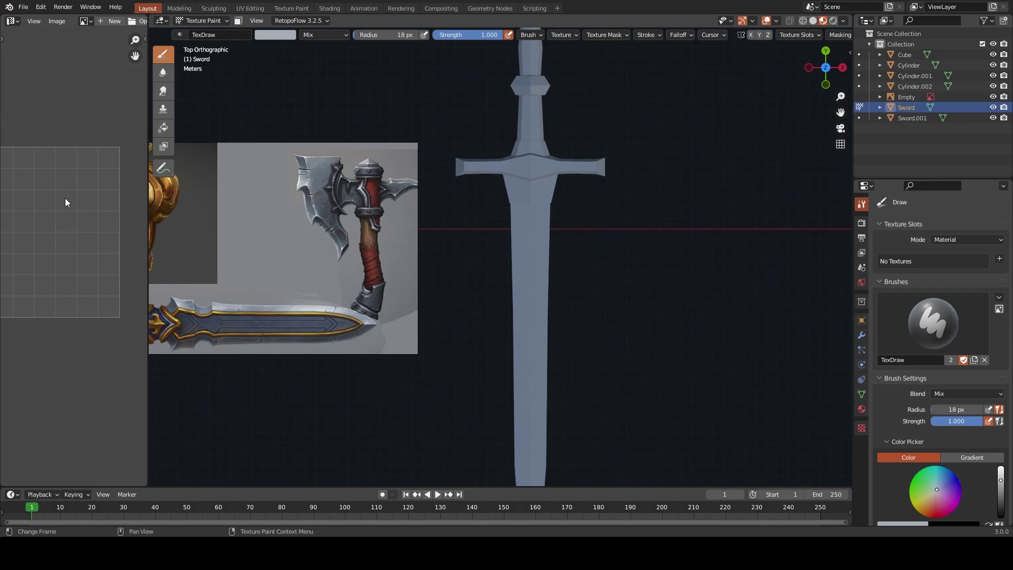
pyautogui.click(88, 20)
pyautogui.click(132, 79)
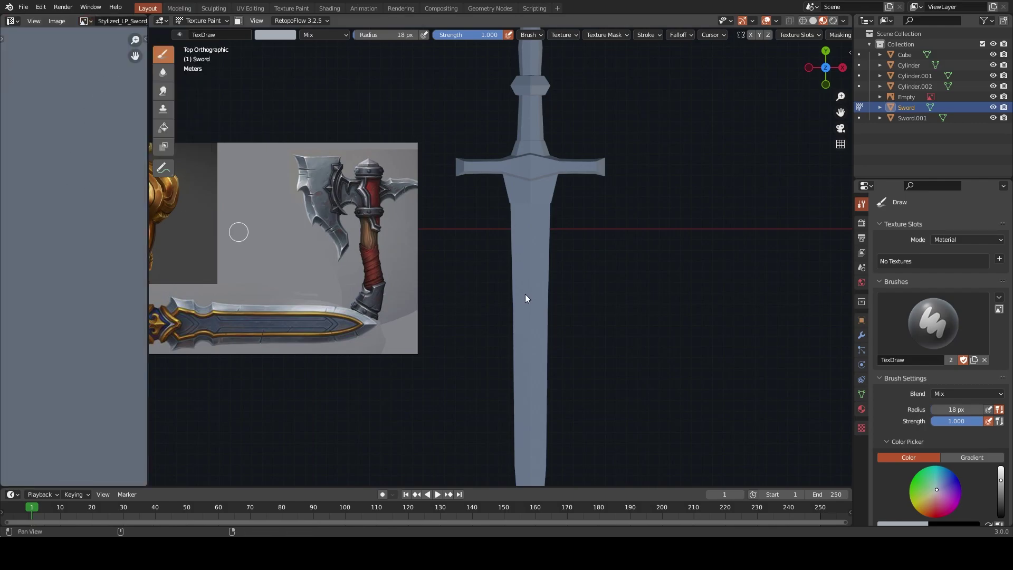
pyautogui.scroll(-3, 66, 231)
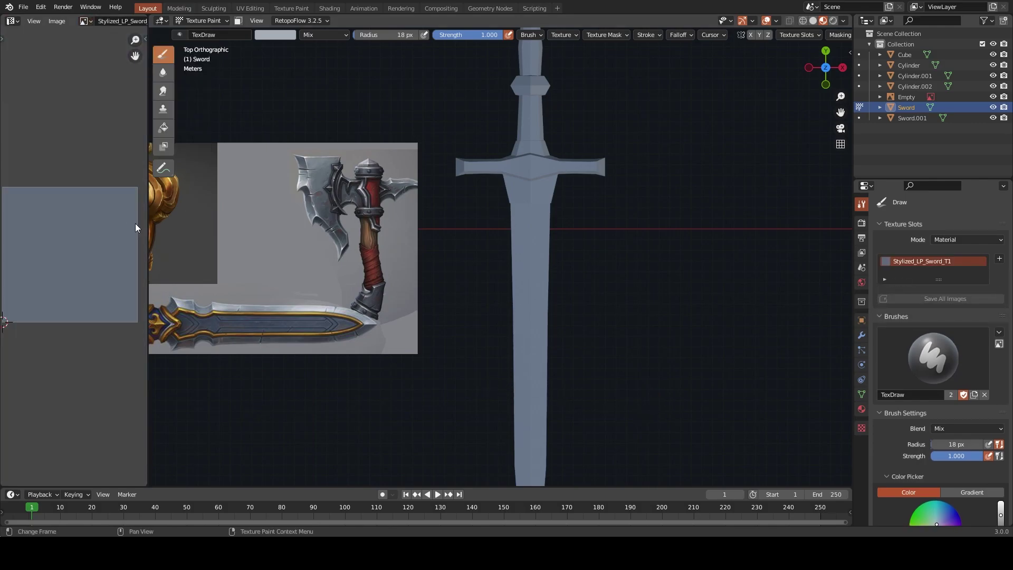
pyautogui.moveTo(149, 227); pyautogui.dragTo(76, 232)
pyautogui.keyDown('shift'); pyautogui.moveTo(324, 244); pyautogui.dragTo(400, 165, button='middle'); pyautogui.keyUp('shift')
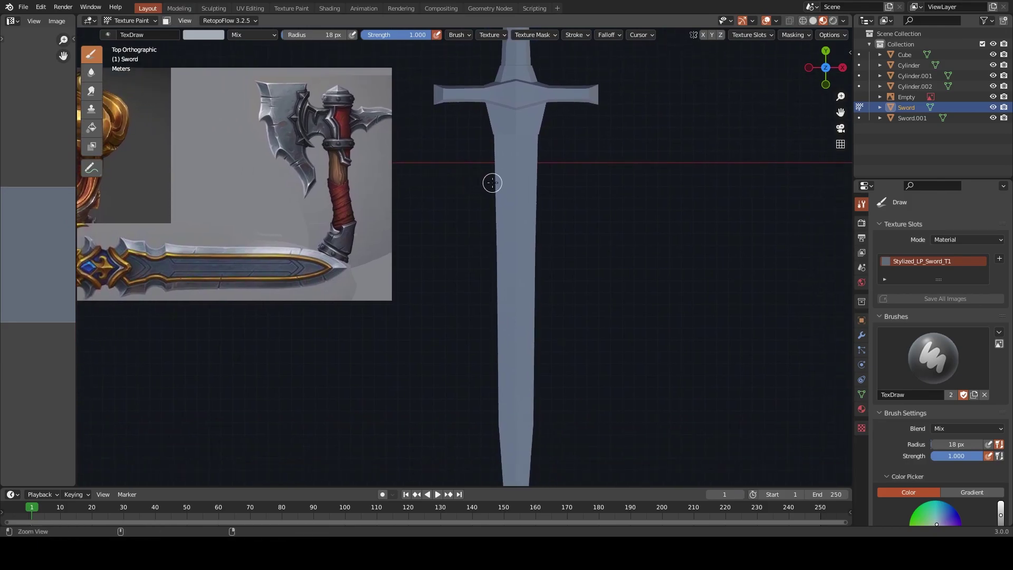
pyautogui.scroll(-1, 475, 180)
pyautogui.scroll(-1, 442, 243)
# Toggle the sword through Object Mode, check viewport overlays, return to Texture Paint, and save
pyautogui.hotkey('ctrl', 'Tab')
pyautogui.click(382, 237)
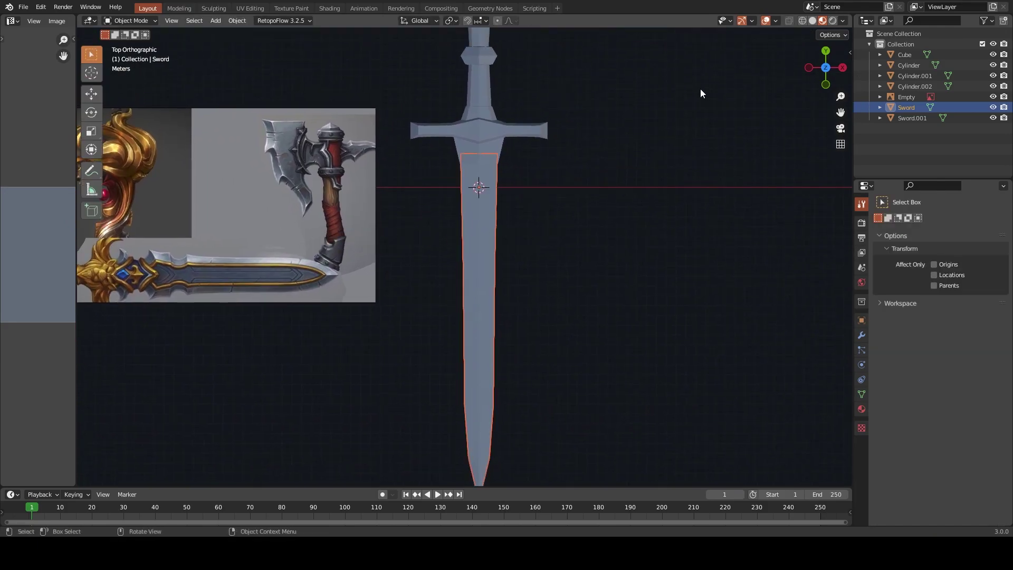
pyautogui.click(776, 21)
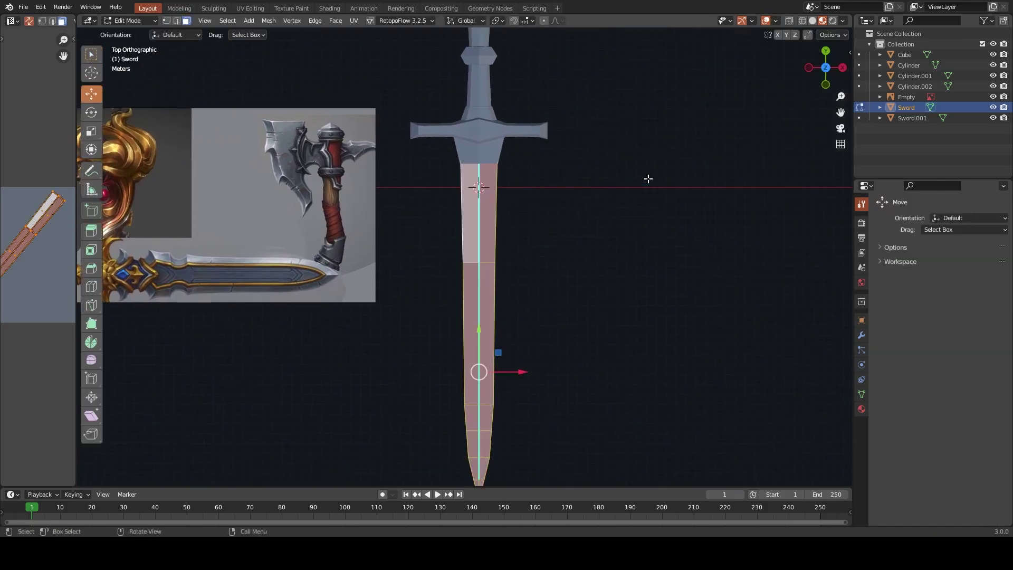
pyautogui.click(632, 192)
pyautogui.scroll(-2, 632, 192)
pyautogui.click(774, 20)
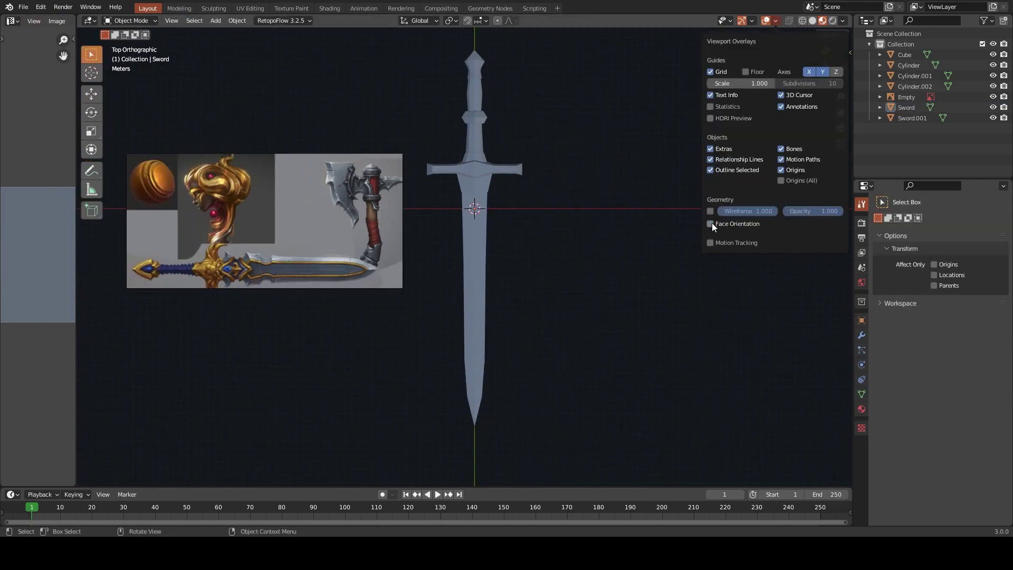
pyautogui.scroll(2, 472, 222)
pyautogui.hotkey('ctrl', 'Tab')
pyautogui.click(616, 164)
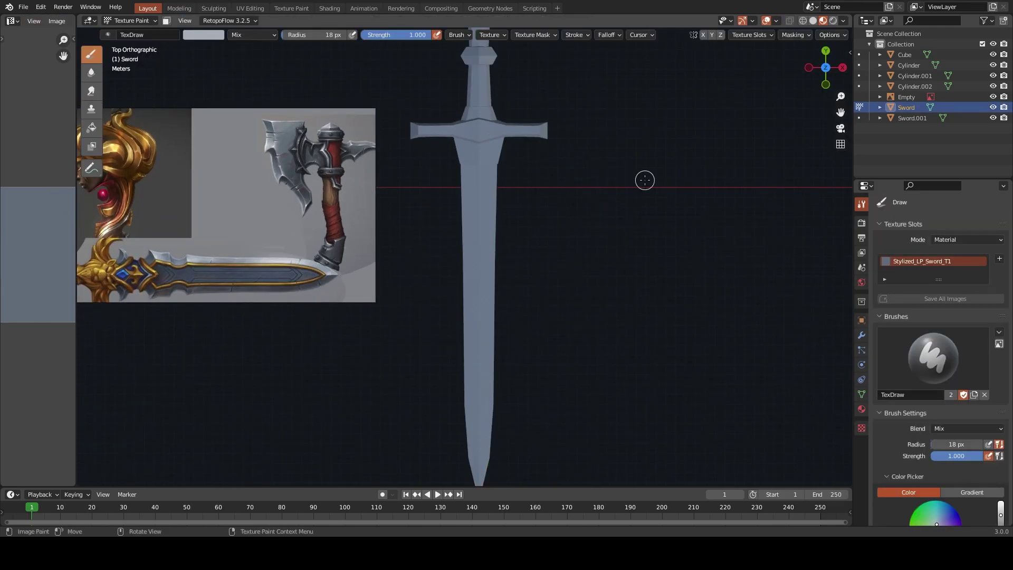
pyautogui.hotkey('ctrl', 's')
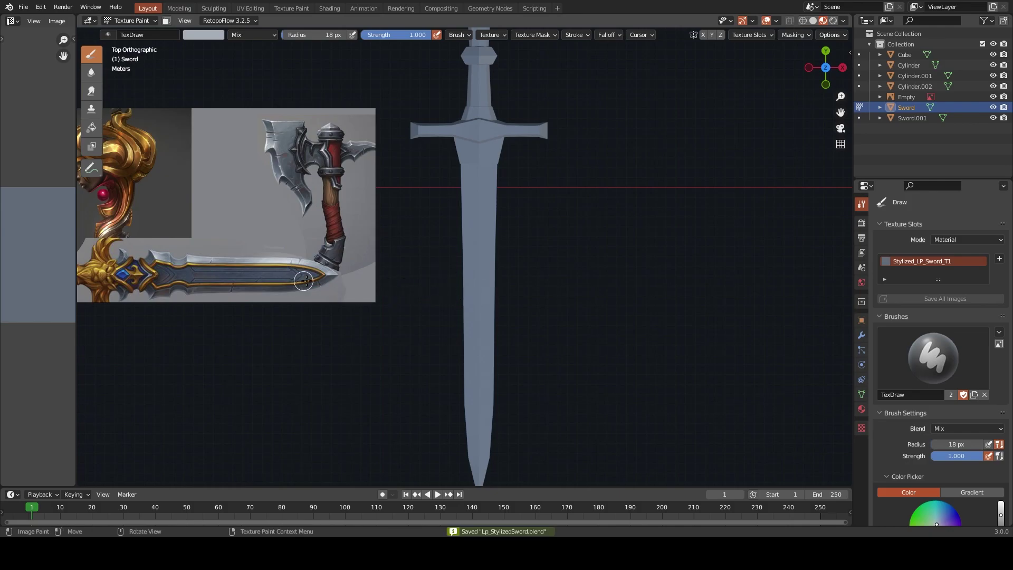
# Sample a darker grey, test a shading stroke down the blade, then undo it
pyautogui.press('s')
pyautogui.moveTo(485, 266); pyautogui.dragTo(480, 475)
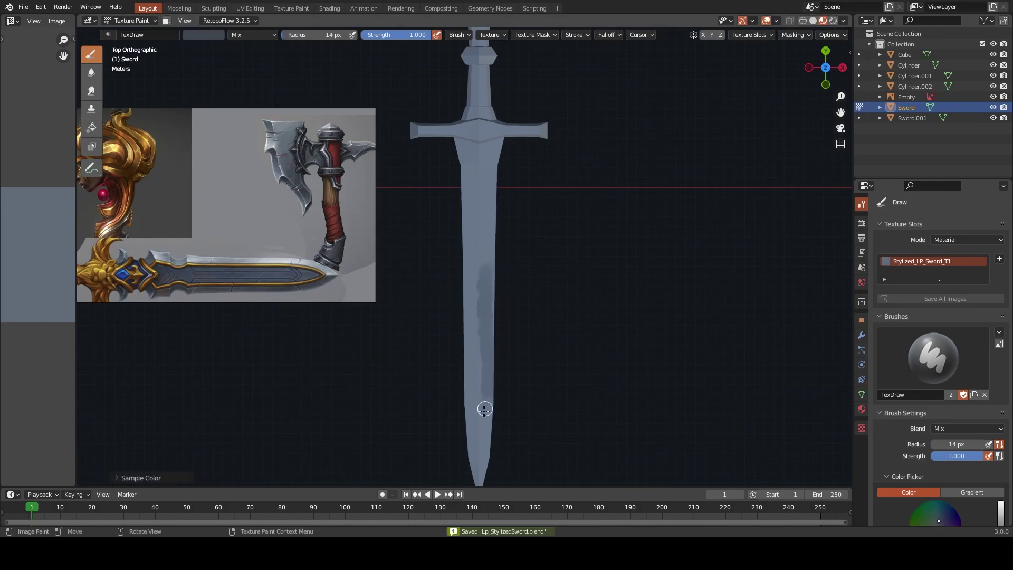
pyautogui.scroll(-7, 907, 433)
pyautogui.scroll(-3, 897, 453)
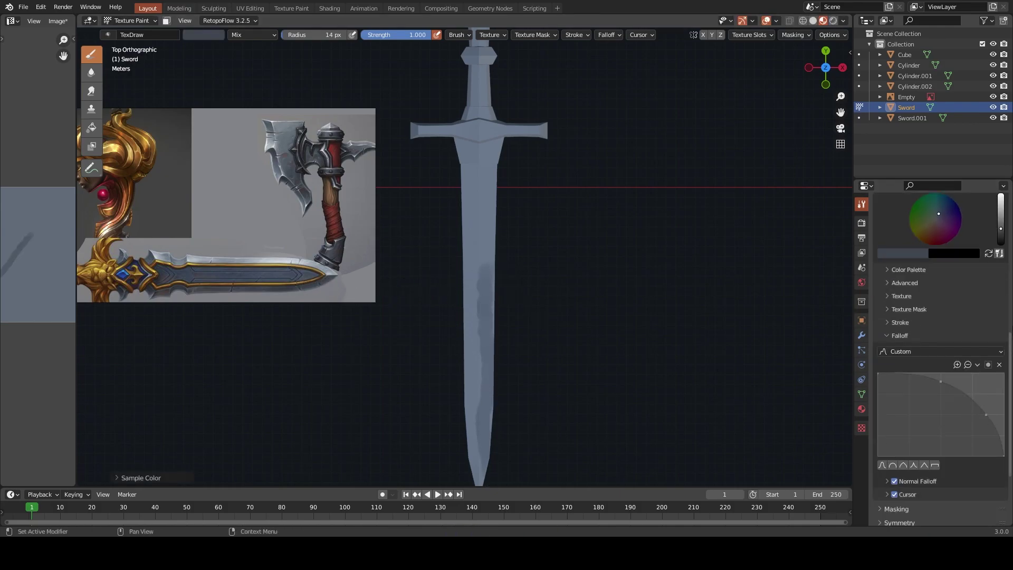
pyautogui.click(903, 465)
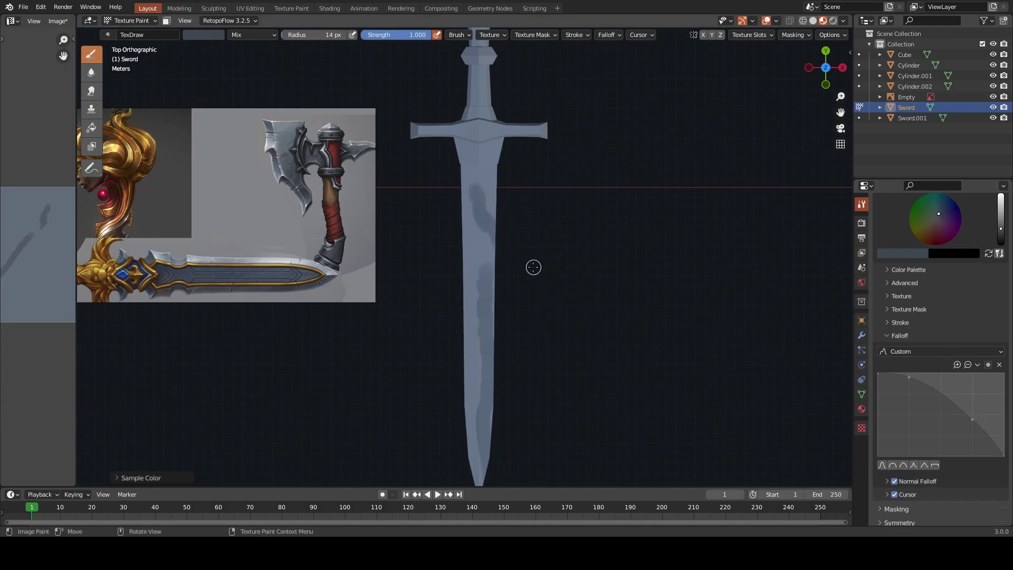
pyautogui.hotkey('ctrl', 'z')
pyautogui.scroll(-2, 491, 238)
pyautogui.scroll(8, 493, 197)
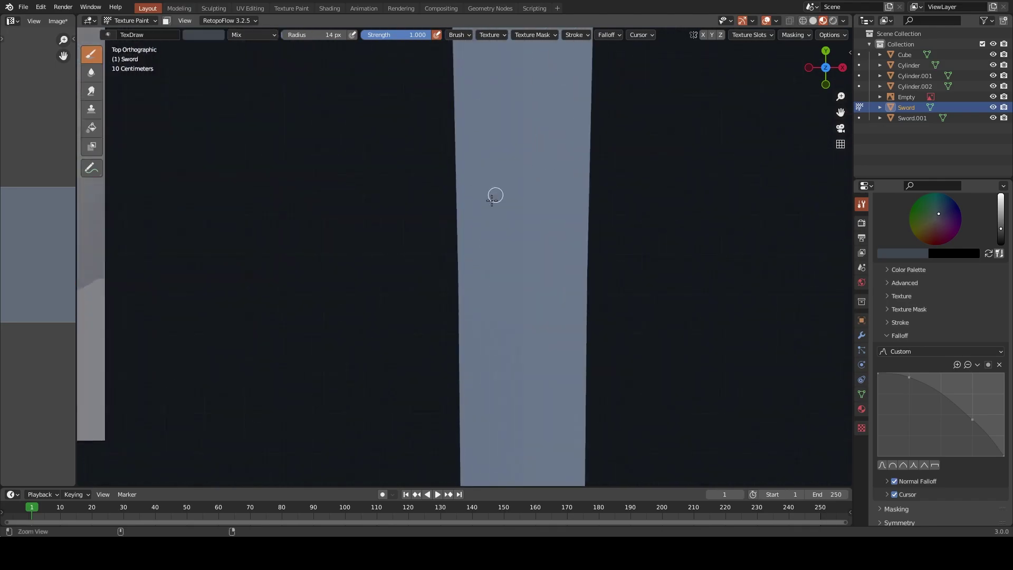
# Try several brush falloff presets with dark test strokes down and across the blade
pyautogui.moveTo(486, 219); pyautogui.dragTo(481, 428)
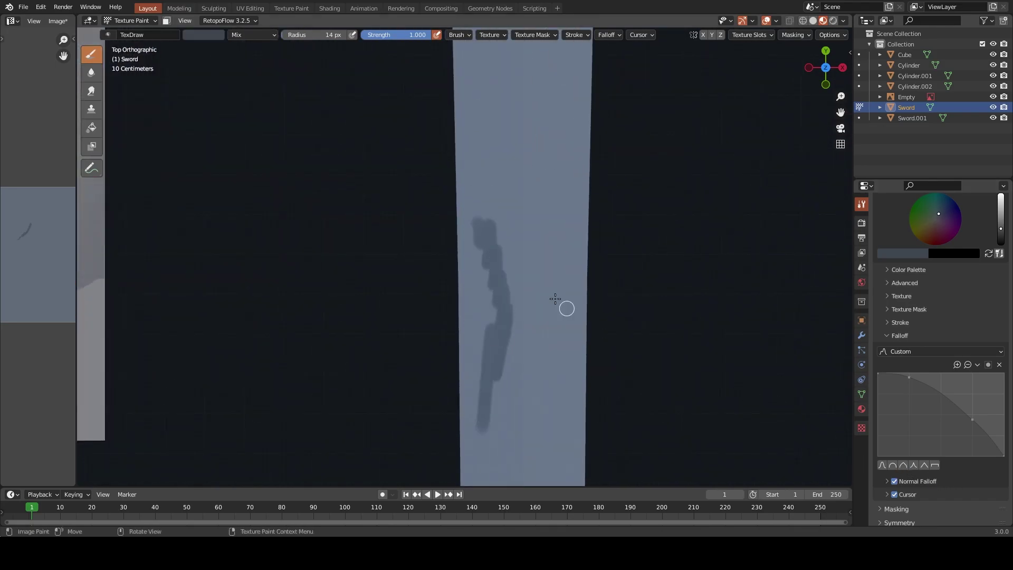
pyautogui.click(891, 465)
pyautogui.moveTo(540, 216)
pyautogui.mouseDown()
pyautogui.moveTo(543, 443)
pyautogui.moveTo(530, 472)
pyautogui.mouseUp()
pyautogui.click(903, 464)
pyautogui.moveTo(506, 350); pyautogui.dragTo(491, 477)
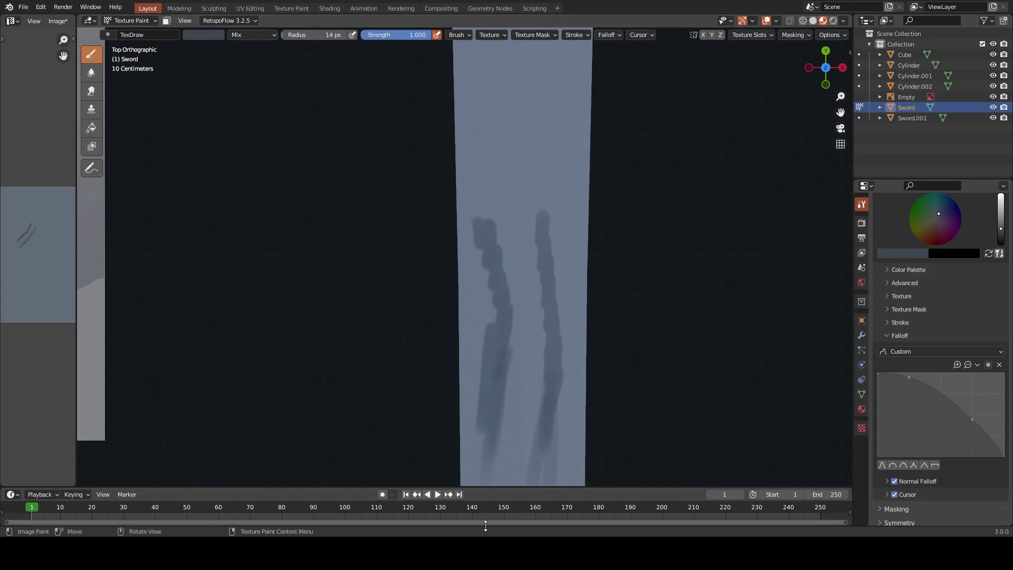
pyautogui.moveTo(458, 148)
pyautogui.mouseDown()
pyautogui.moveTo(490, 124)
pyautogui.moveTo(497, 136)
pyautogui.moveTo(530, 102)
pyautogui.mouseUp()
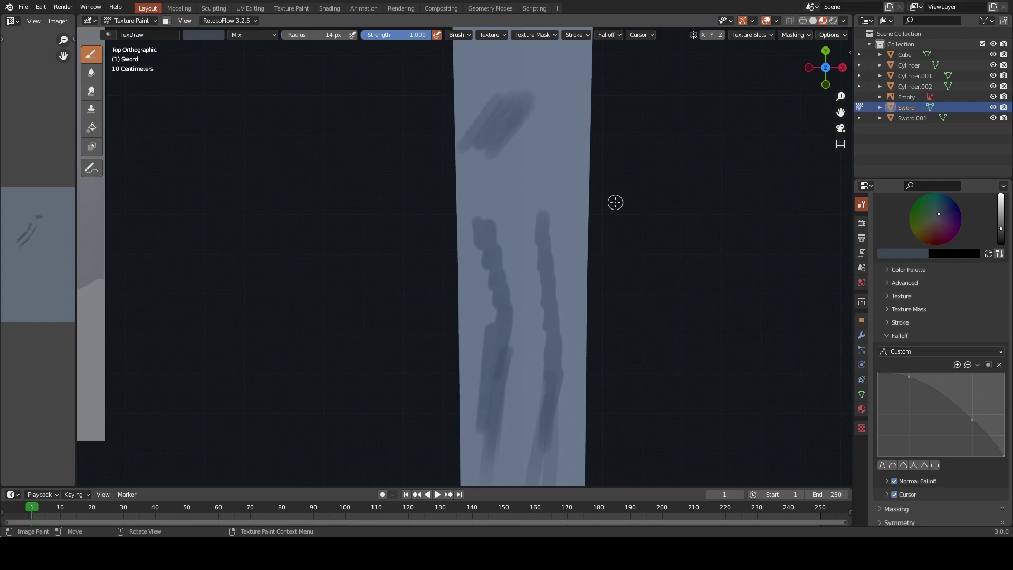
pyautogui.click(905, 465)
pyautogui.moveTo(536, 153)
pyautogui.mouseDown()
pyautogui.moveTo(574, 101)
pyautogui.moveTo(551, 160)
pyautogui.moveTo(596, 120)
pyautogui.mouseUp()
pyautogui.moveTo(563, 182); pyautogui.dragTo(552, 158)
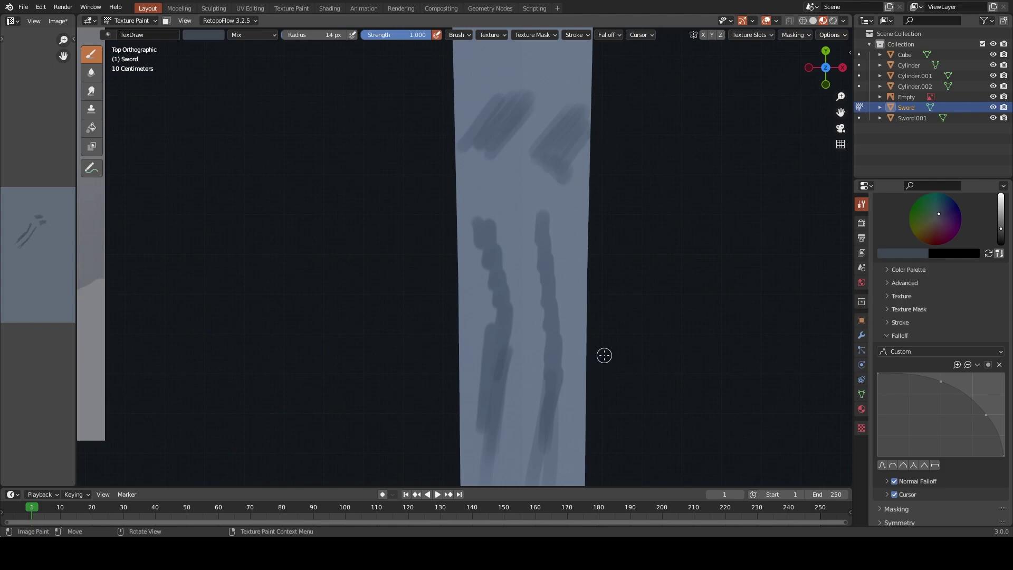
# Undo the test strokes, try further falloff curves, undo those too and zoom out
pyautogui.hotkey('ctrl', 'z')
pyautogui.hotkey('ctrl', 'z')
pyautogui.hotkey('ctrl', 'z')
pyautogui.hotkey('ctrl', 'z')
pyautogui.hotkey('ctrl', 'z')
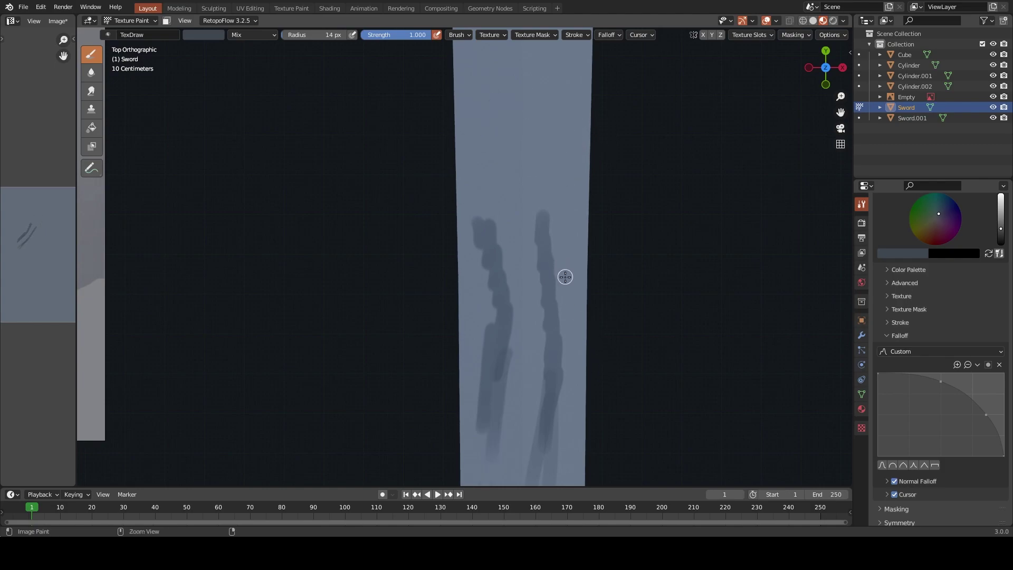
pyautogui.hotkey('ctrl', 'z')
pyautogui.hotkey('ctrl', 'z')
pyautogui.hotkey('ctrl', 'z')
pyautogui.hotkey('ctrl', 'z')
pyautogui.hotkey('ctrl', 'z')
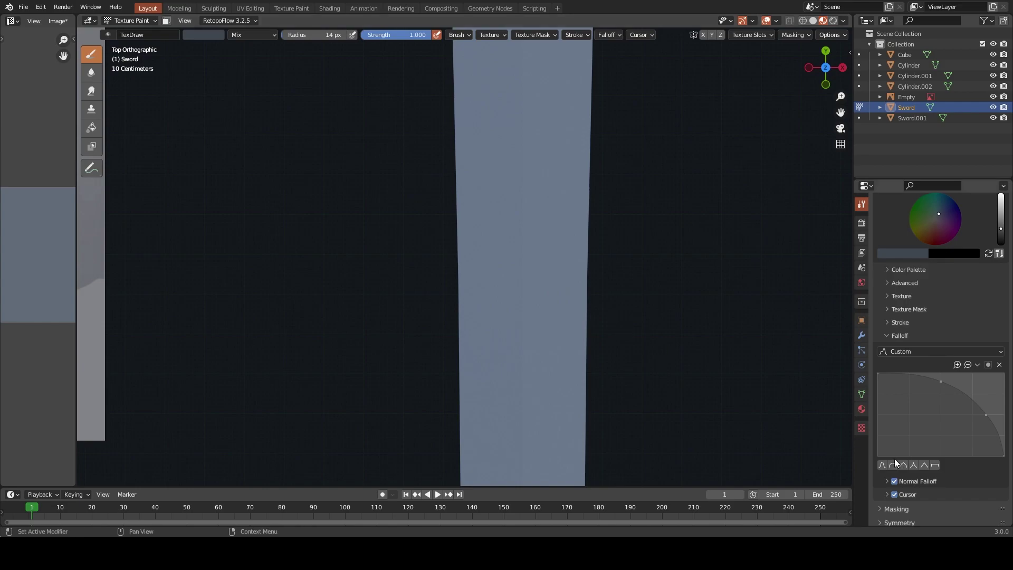
pyautogui.moveTo(558, 265)
pyautogui.mouseDown()
pyautogui.moveTo(554, 306)
pyautogui.moveTo(545, 229)
pyautogui.moveTo(563, 221)
pyautogui.mouseUp()
pyautogui.click(904, 465)
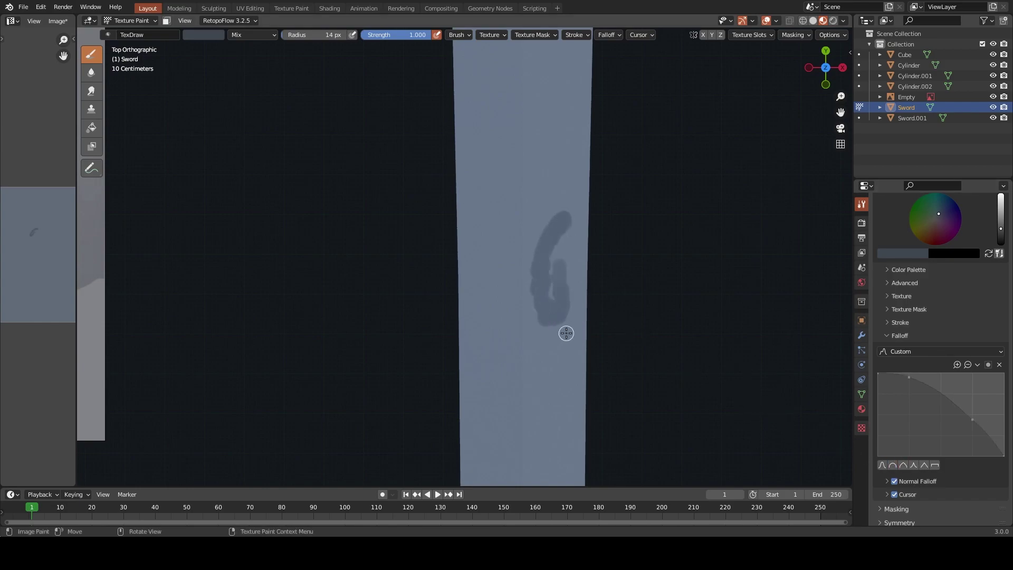
pyautogui.moveTo(560, 352)
pyautogui.mouseDown()
pyautogui.moveTo(538, 355)
pyautogui.moveTo(563, 393)
pyautogui.moveTo(529, 357)
pyautogui.moveTo(543, 401)
pyautogui.moveTo(575, 436)
pyautogui.mouseUp()
pyautogui.moveTo(525, 135)
pyautogui.mouseDown()
pyautogui.moveTo(545, 199)
pyautogui.moveTo(530, 327)
pyautogui.mouseUp()
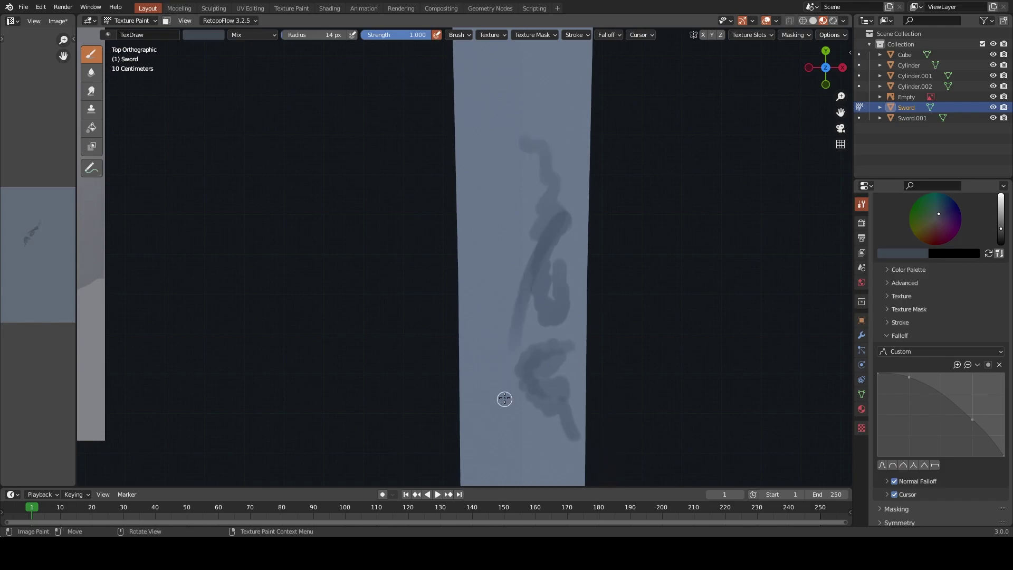
pyautogui.hotkey('ctrl', 'z')
pyautogui.hotkey('ctrl', 'z')
pyautogui.hotkey('ctrl', 'z')
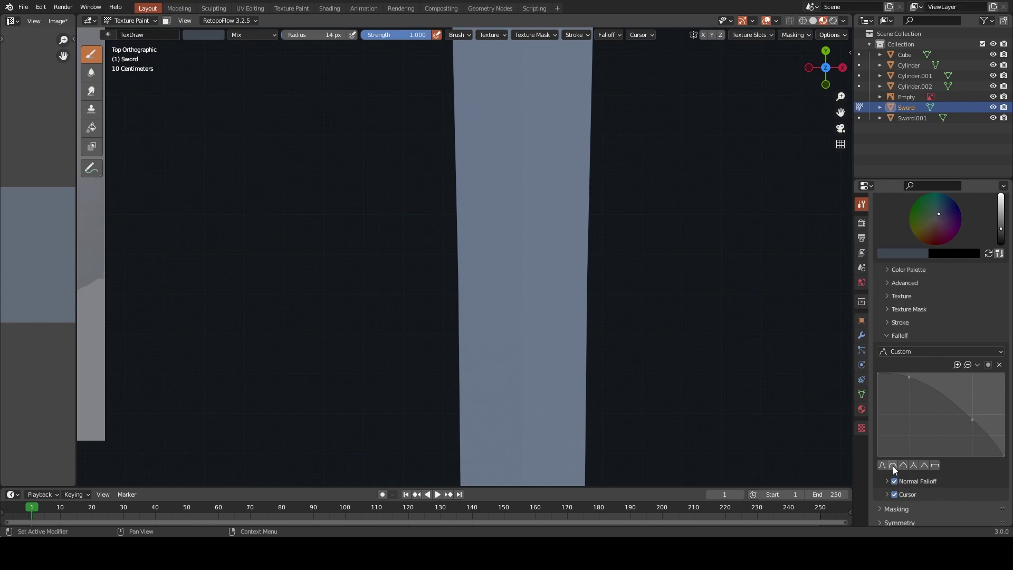
pyautogui.click(893, 464)
pyautogui.hotkey('ctrl', 'z')
pyautogui.scroll(-3, 527, 389)
pyautogui.scroll(-3, 517, 356)
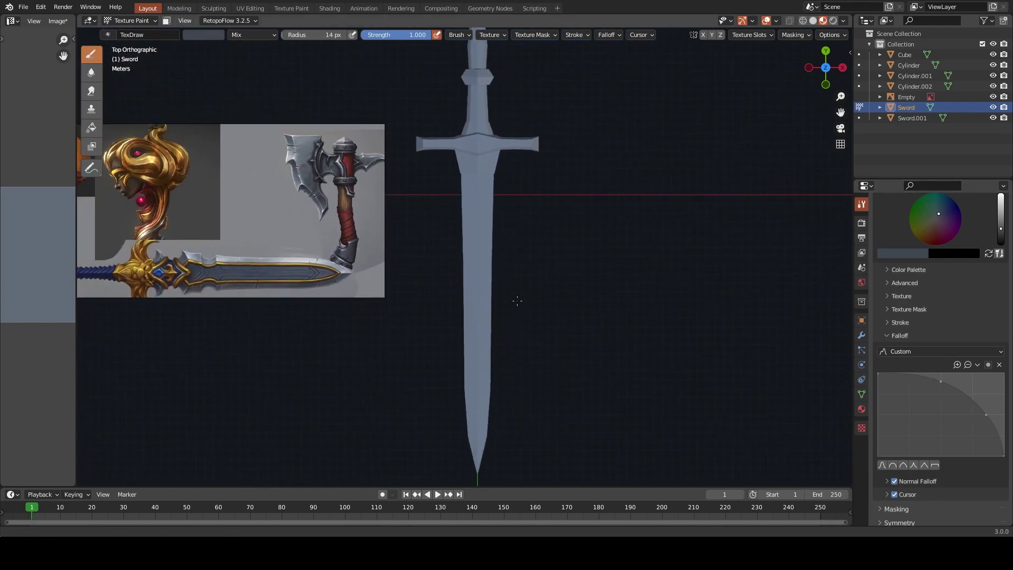
pyautogui.scroll(-3, 509, 323)
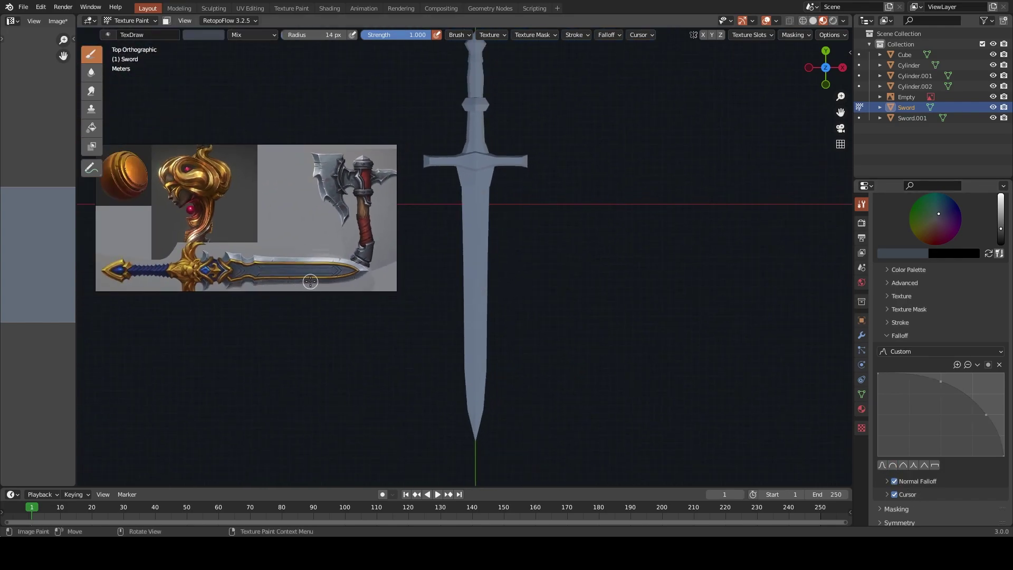
# Sample the blade's own colour and lay three faint shading strokes along the blade
pyautogui.press('s')
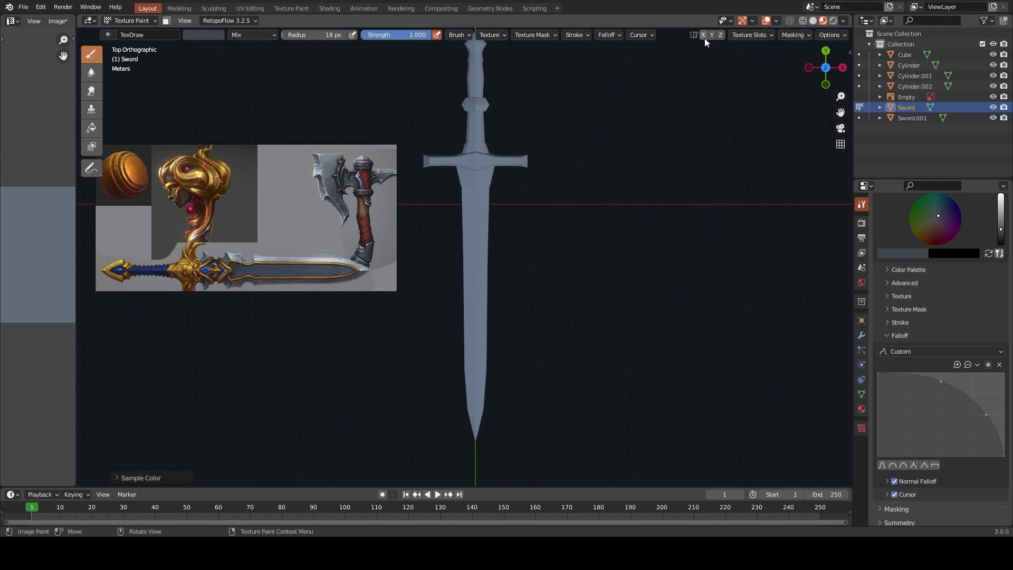
pyautogui.moveTo(493, 233); pyautogui.dragTo(494, 325)
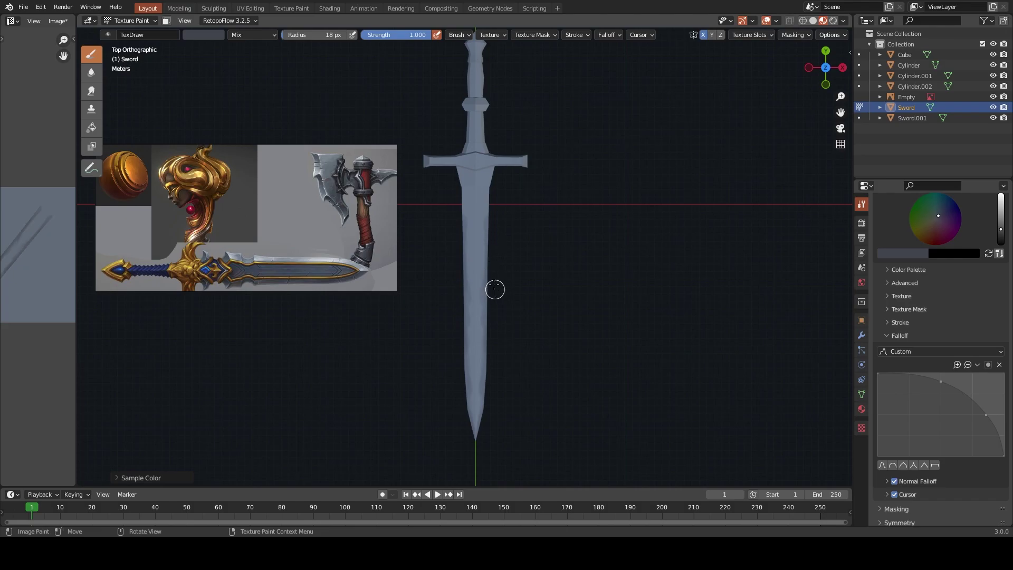
pyautogui.moveTo(489, 341); pyautogui.dragTo(489, 187)
pyautogui.moveTo(503, 313); pyautogui.dragTo(486, 253)
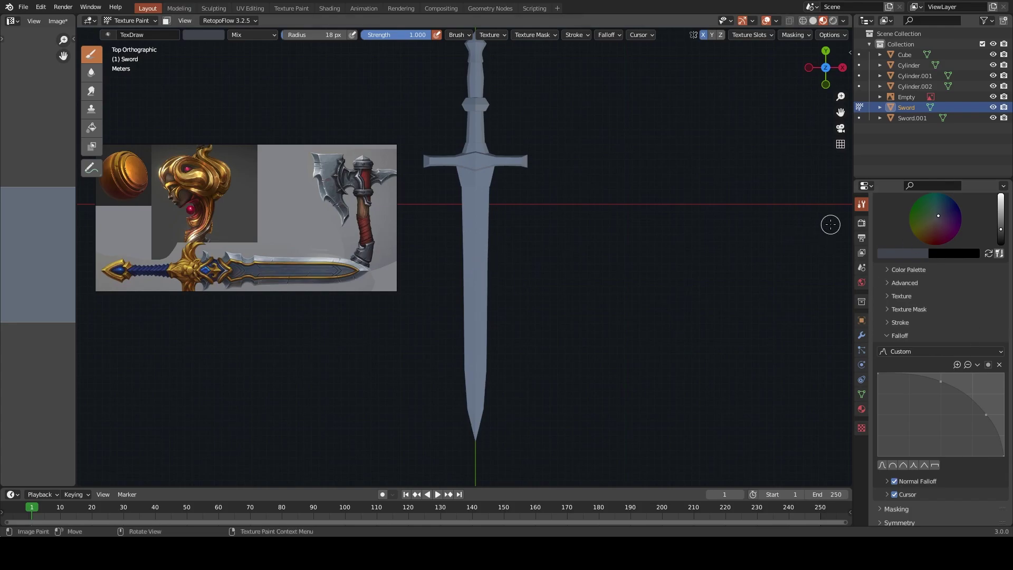
# Set the brush colour to pure white in the detailed colour editor
pyautogui.moveTo(1001, 229); pyautogui.dragTo(1001, 210)
pyautogui.click(935, 221)
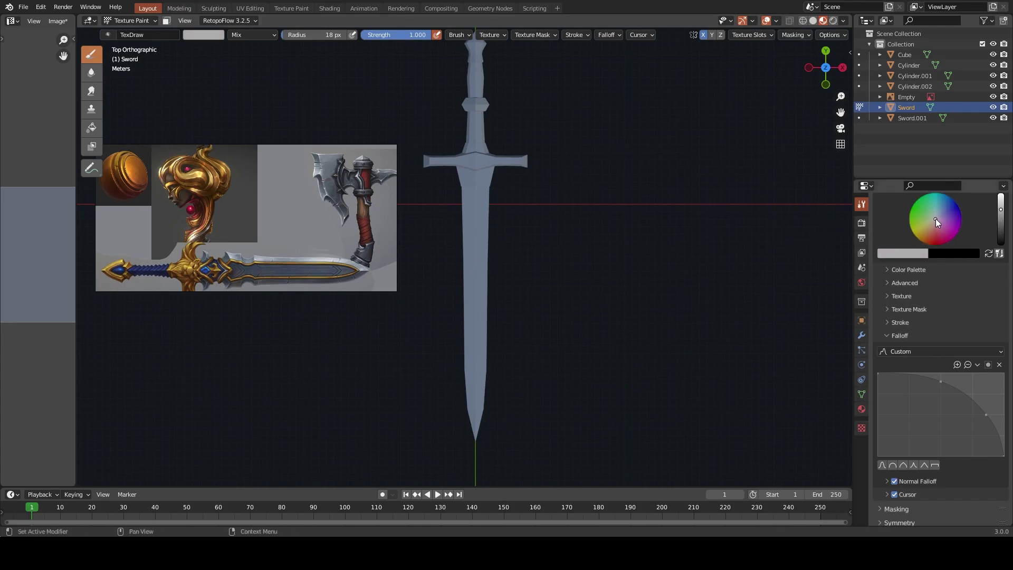
pyautogui.click(919, 249)
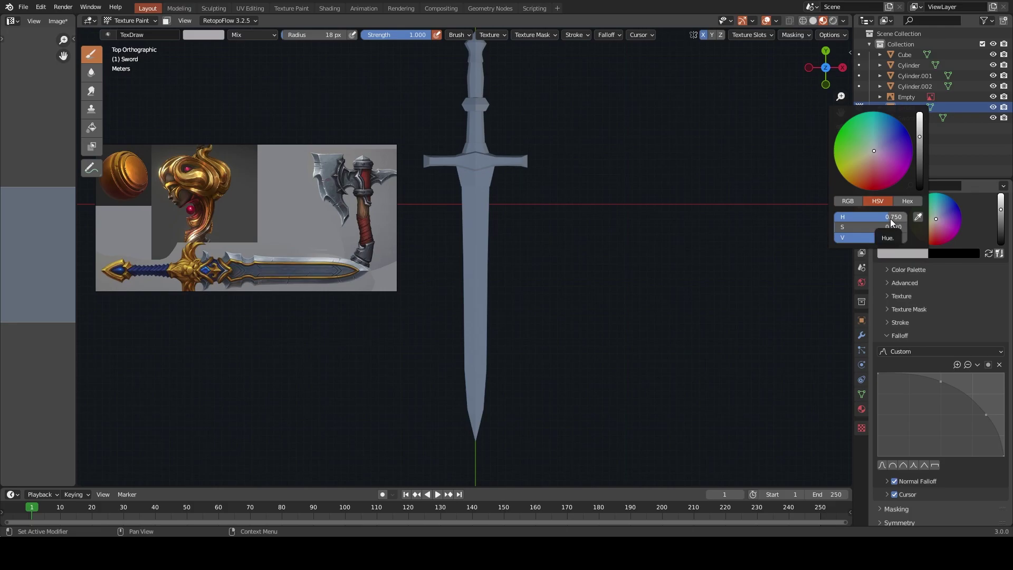
pyautogui.click(890, 220)
pyautogui.write('0')
pyautogui.write('1')
pyautogui.press('Tab')
pyautogui.write('2')
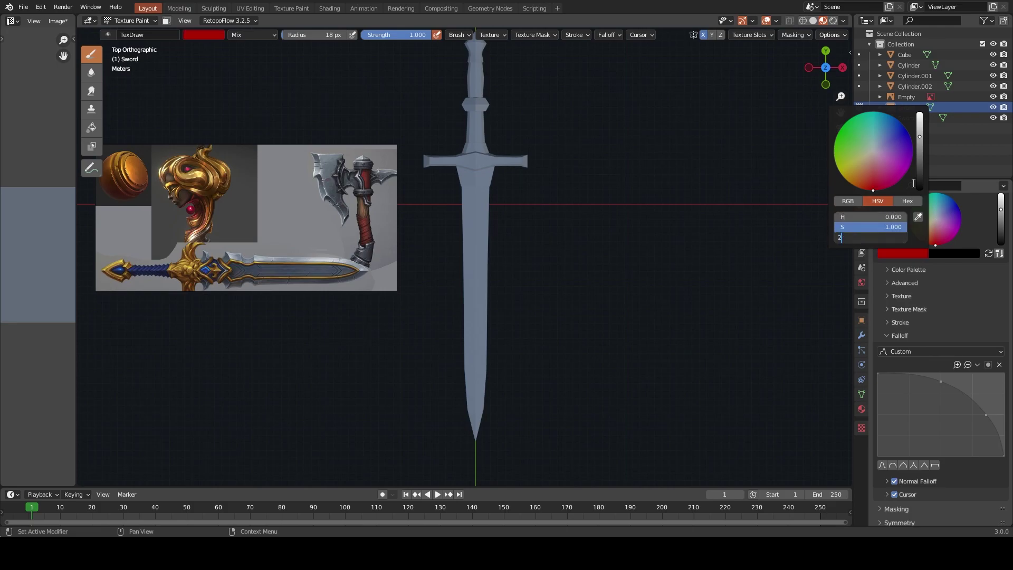
pyautogui.press('Return')
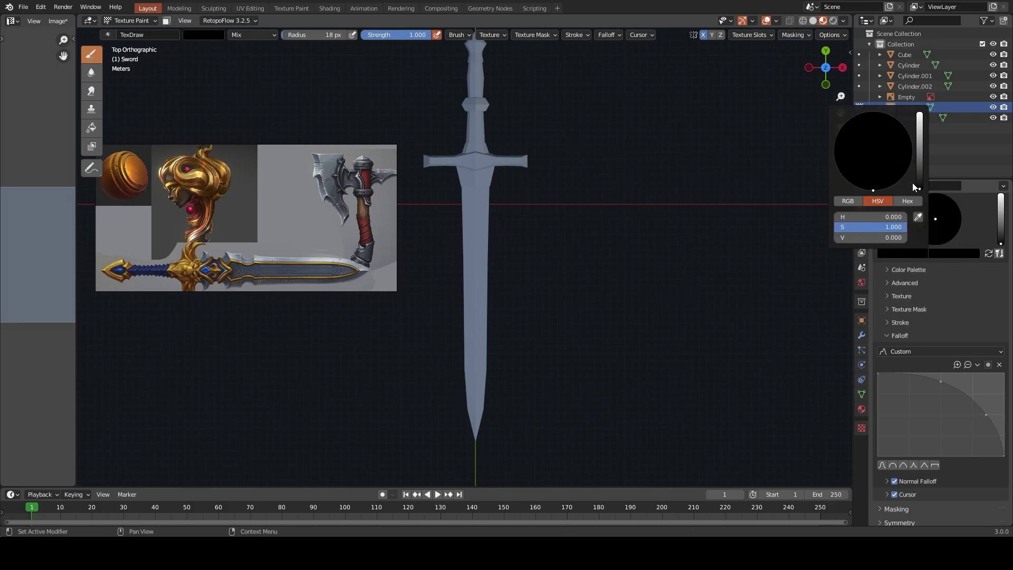
pyautogui.moveTo(1001, 244); pyautogui.dragTo(1005, 177)
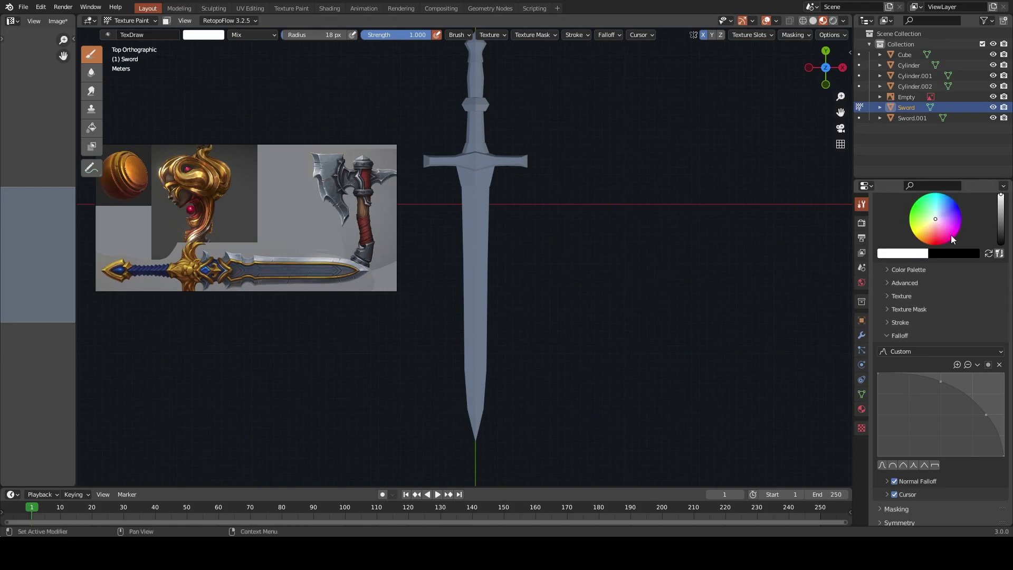
# Add white, grey and dark grey swatches to Palette.001, then put the sword in Object Mode
pyautogui.click(902, 271)
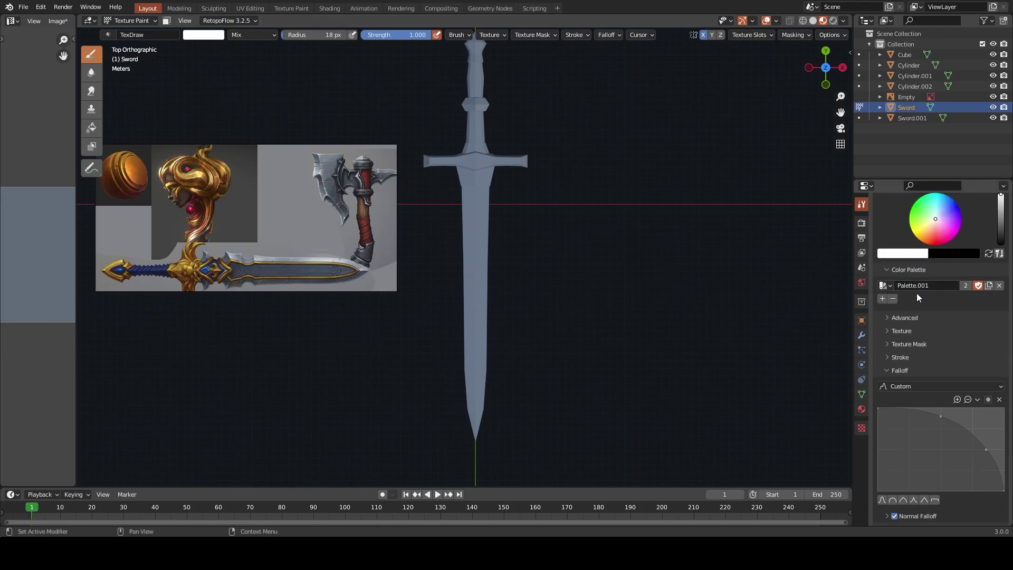
pyautogui.click(882, 298)
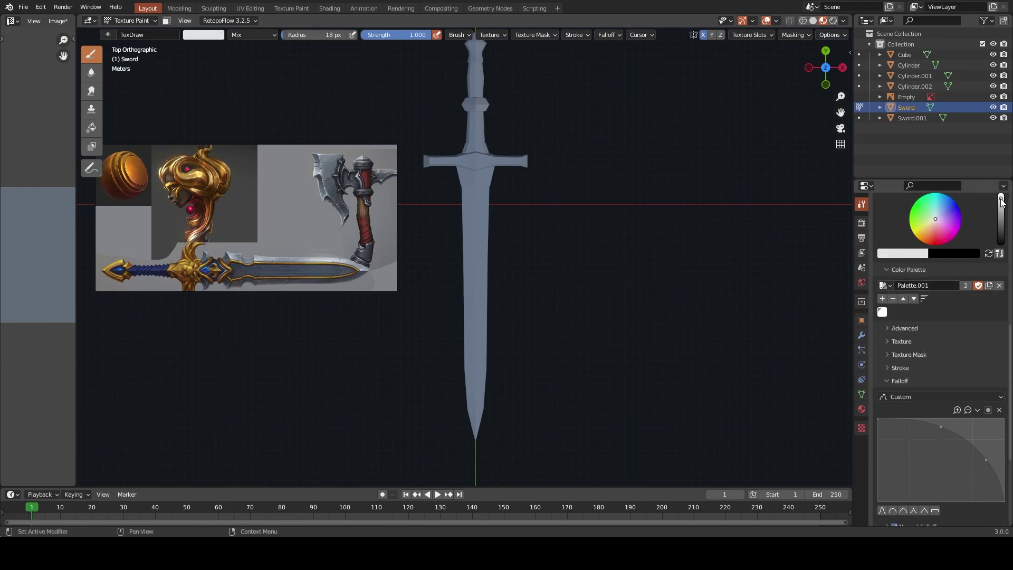
pyautogui.click(882, 298)
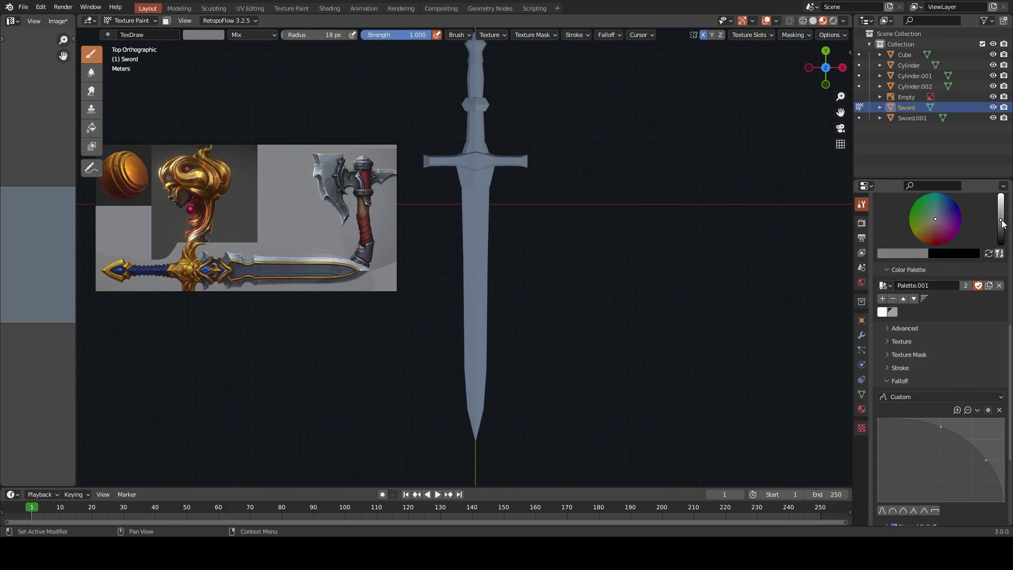
pyautogui.moveTo(1000, 227); pyautogui.dragTo(1000, 236)
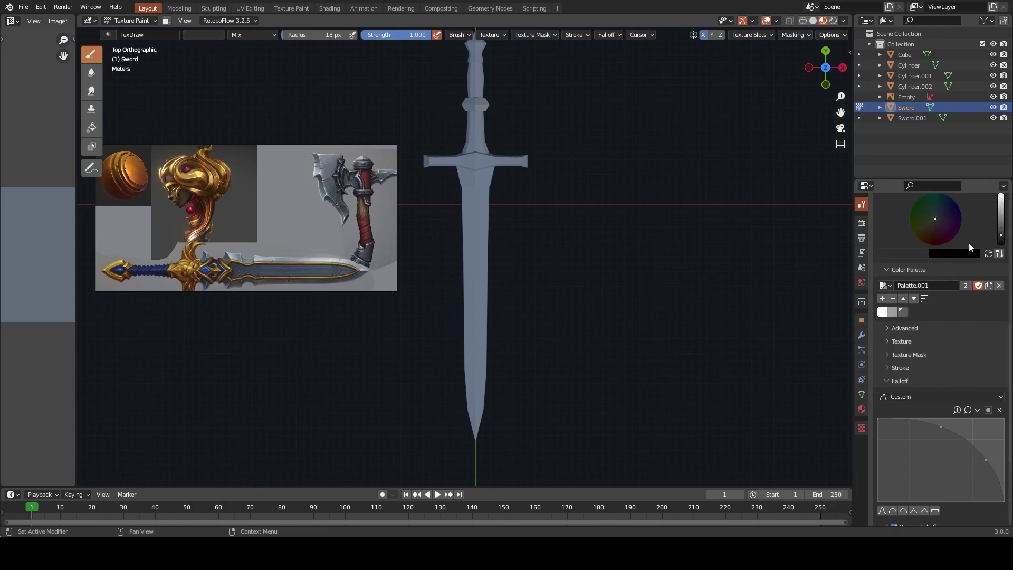
pyautogui.click(882, 298)
pyautogui.click(503, 256)
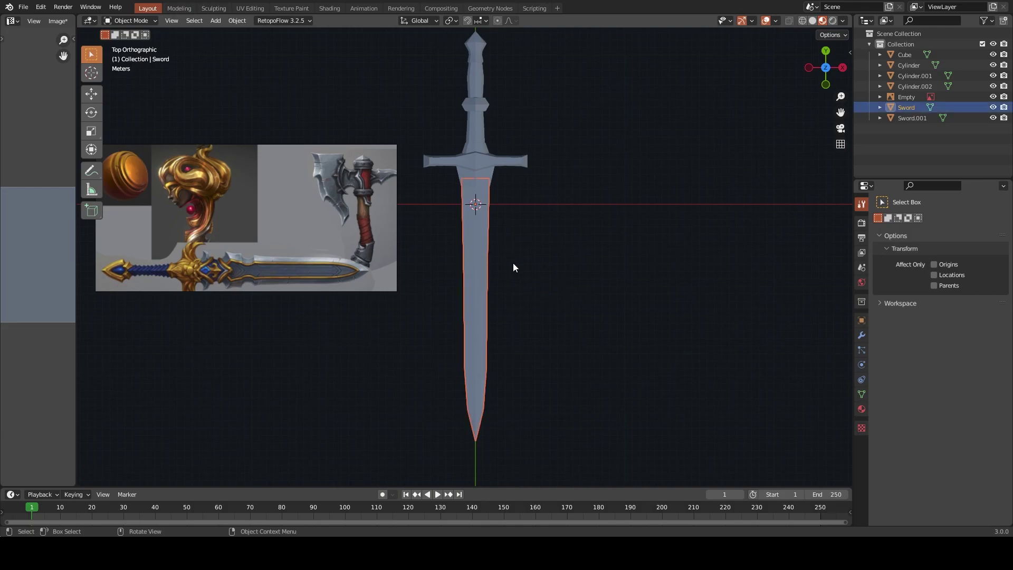
pyautogui.hotkey('ctrl', 'Tab')
# Back in Texture Paint, fill the sword blade with a grey palette swatch
pyautogui.click(653, 197)
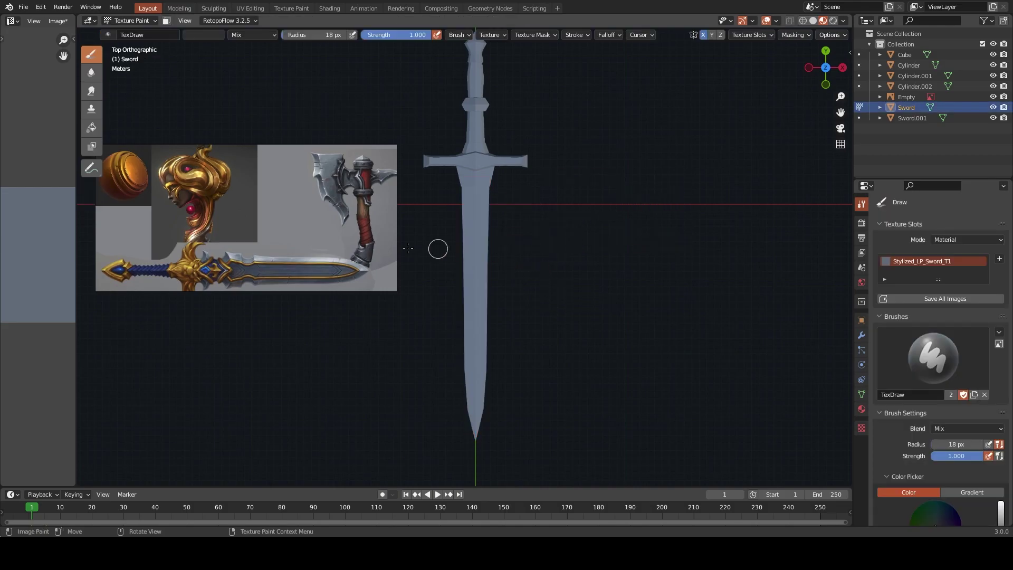
pyautogui.click(95, 129)
pyautogui.scroll(-8, 982, 369)
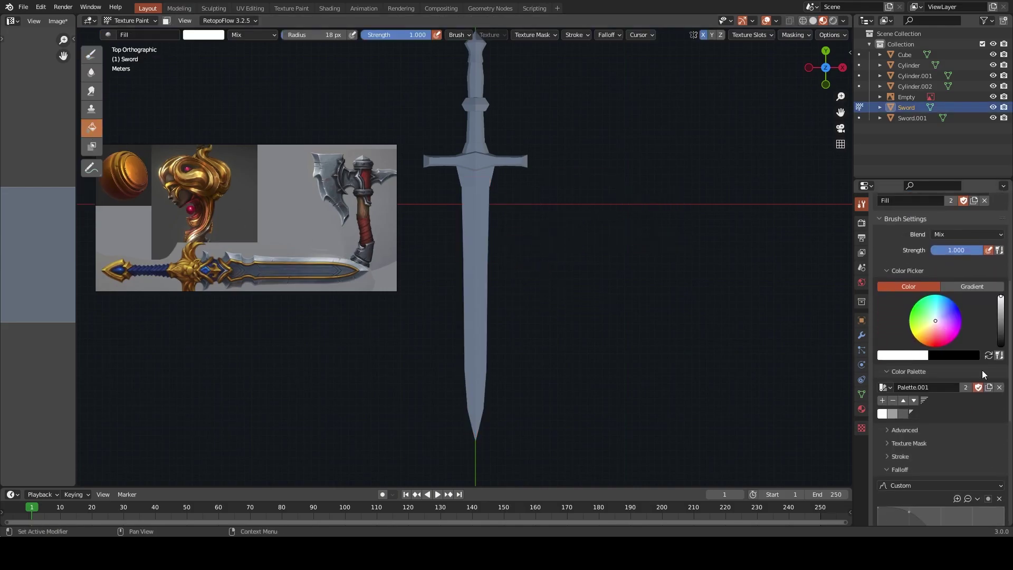
pyautogui.click(901, 414)
pyautogui.click(475, 316)
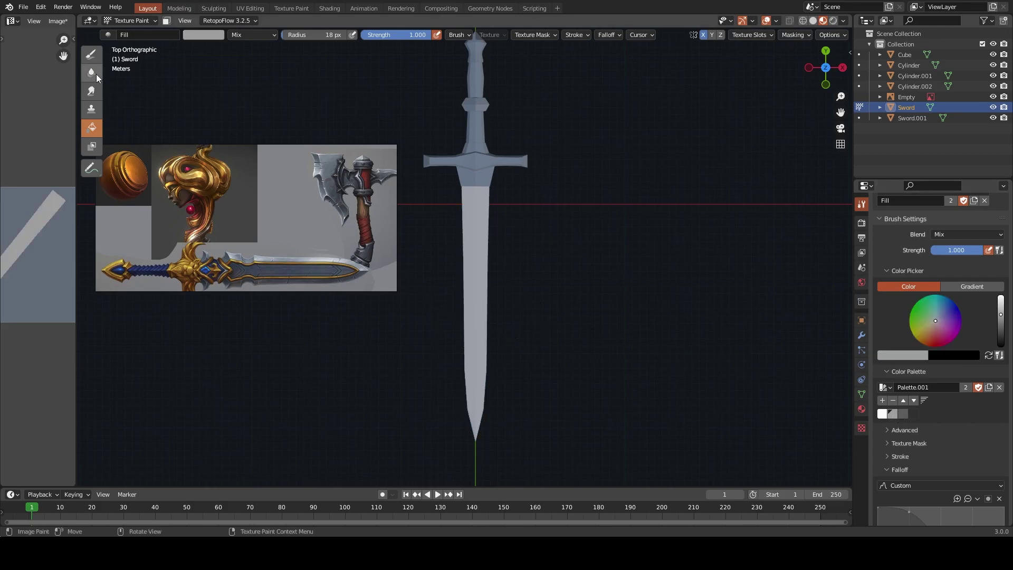
# Shade the blade's edges with the darker grey swatch using freehand strokes
pyautogui.click(90, 54)
pyautogui.click(902, 425)
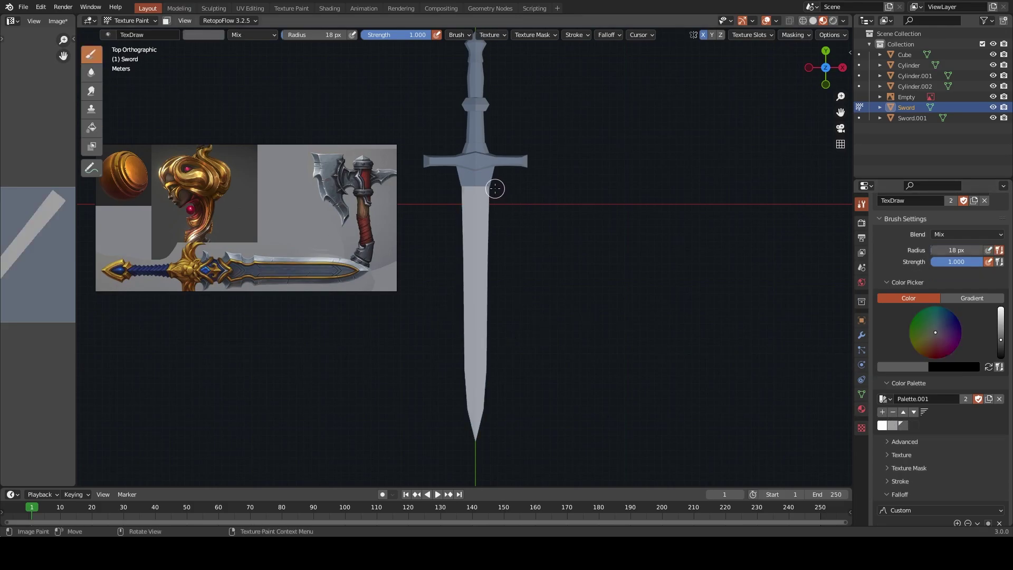
pyautogui.moveTo(490, 210); pyautogui.dragTo(484, 414)
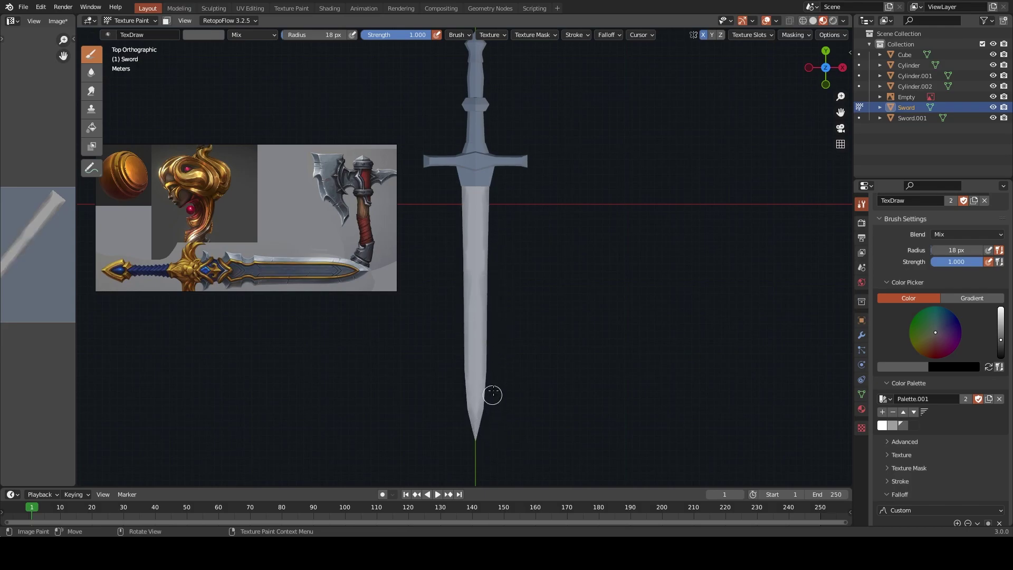
pyautogui.moveTo(491, 282); pyautogui.dragTo(493, 198)
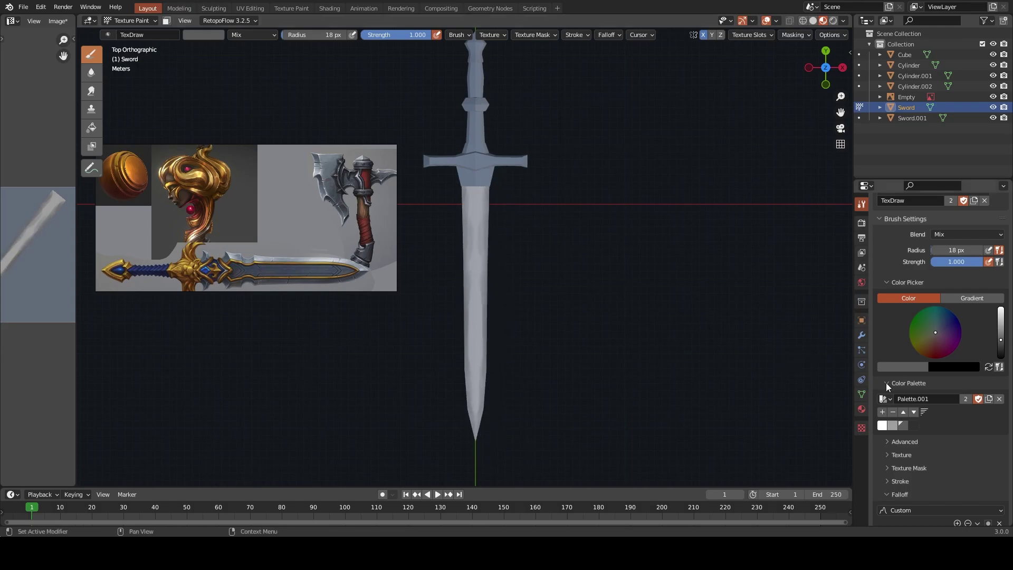
pyautogui.click(914, 425)
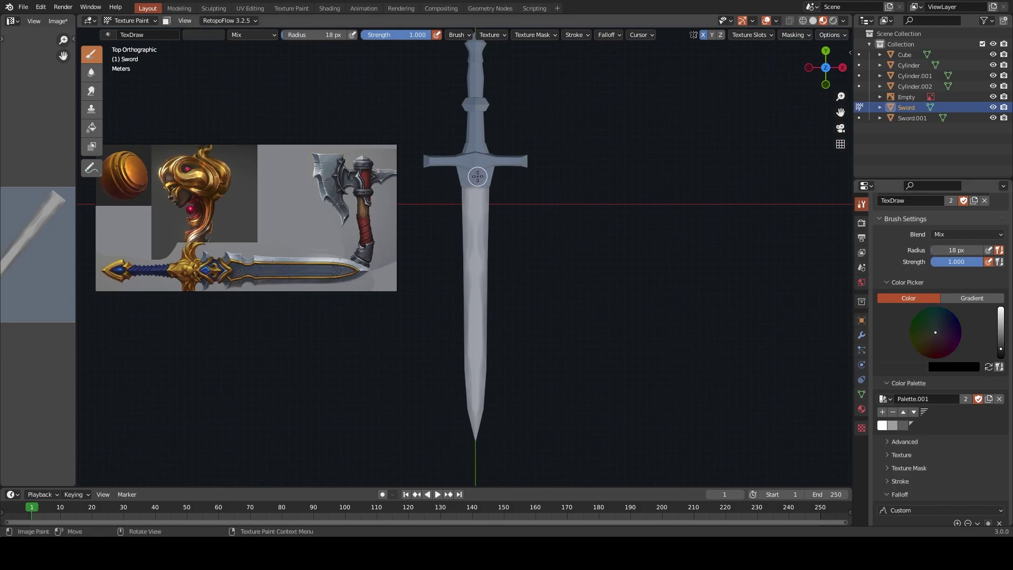
# Shrink the brush, lower strength to 0.554 and sample a lighter grey from the blade
pyautogui.press(']')
pyautogui.press(']')
pyautogui.press(']')
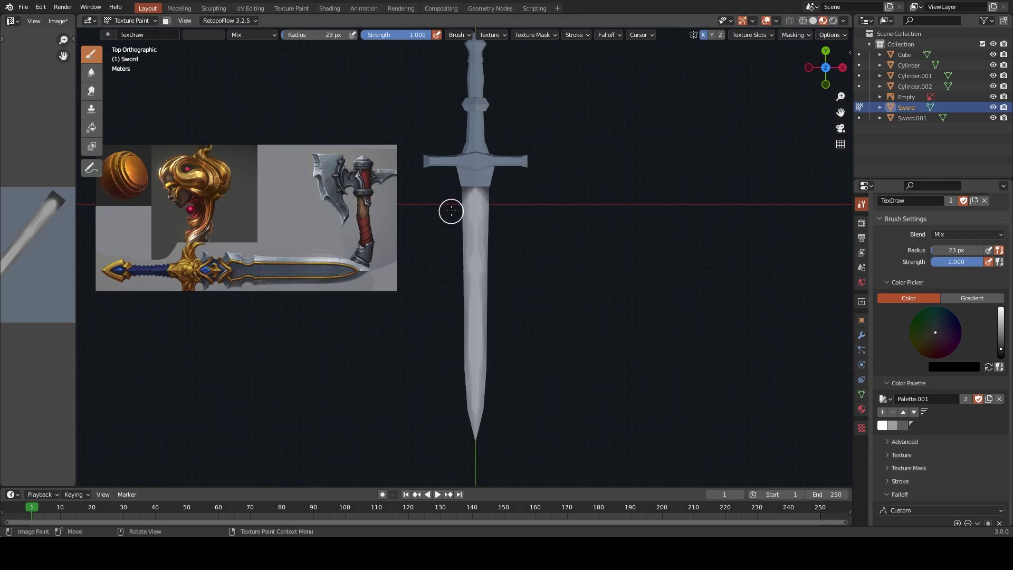
pyautogui.press('[')
pyautogui.press('[')
pyautogui.press('[')
pyautogui.press('s')
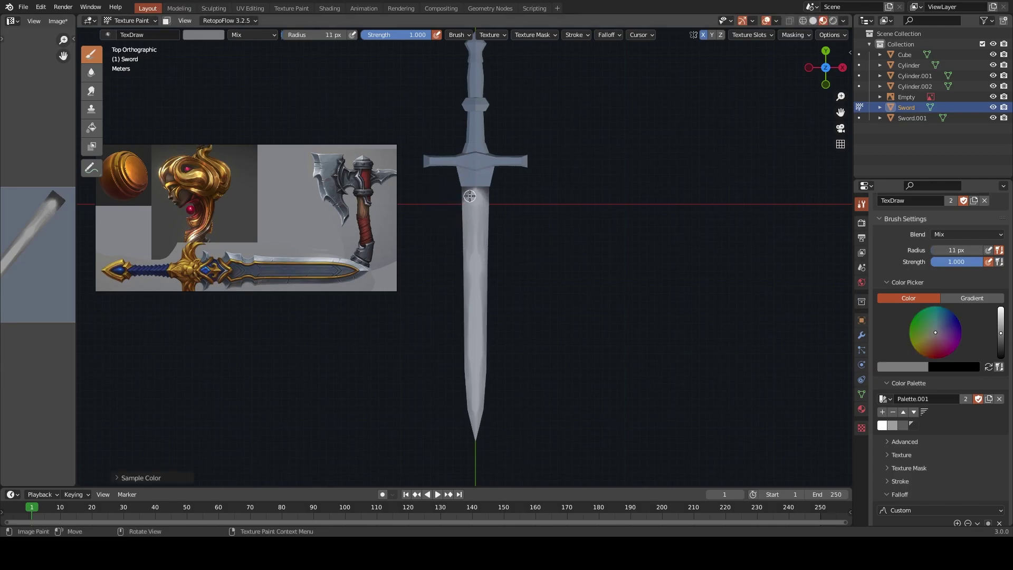
pyautogui.press('s')
pyautogui.press('[')
pyautogui.moveTo(976, 261); pyautogui.dragTo(954, 262)
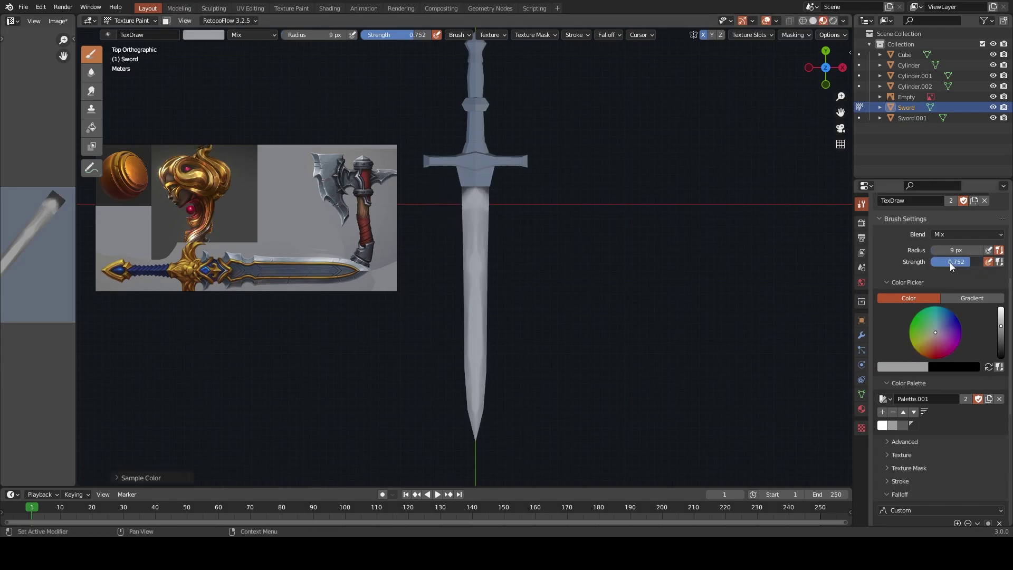
pyautogui.press('s')
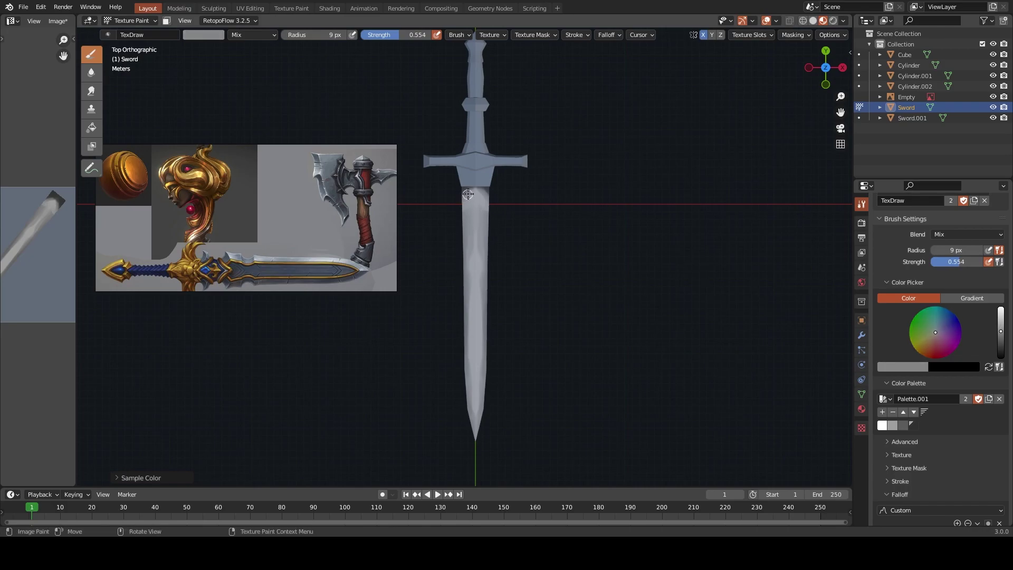
pyautogui.press('s')
pyautogui.press('s')
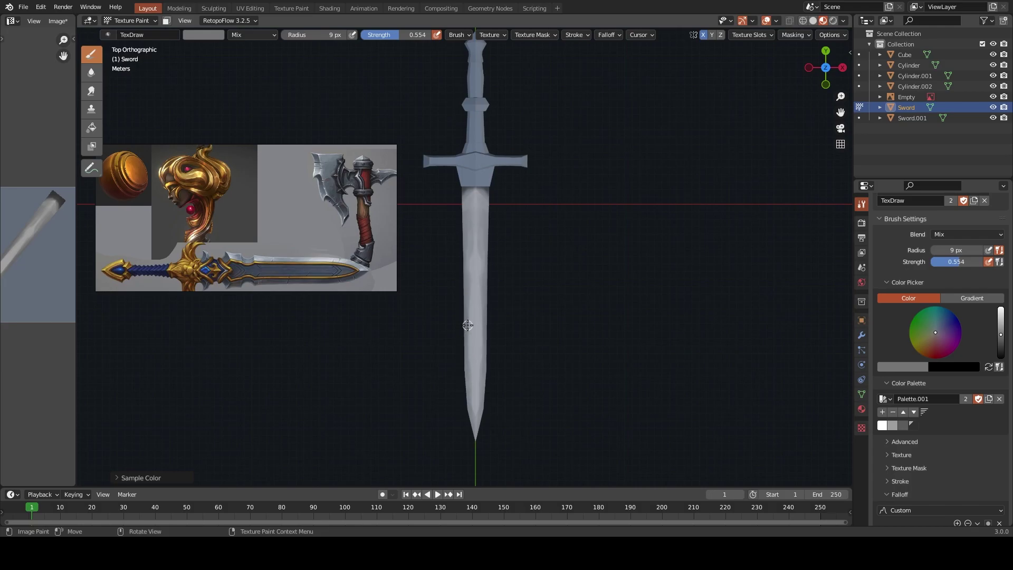
pyautogui.press('s')
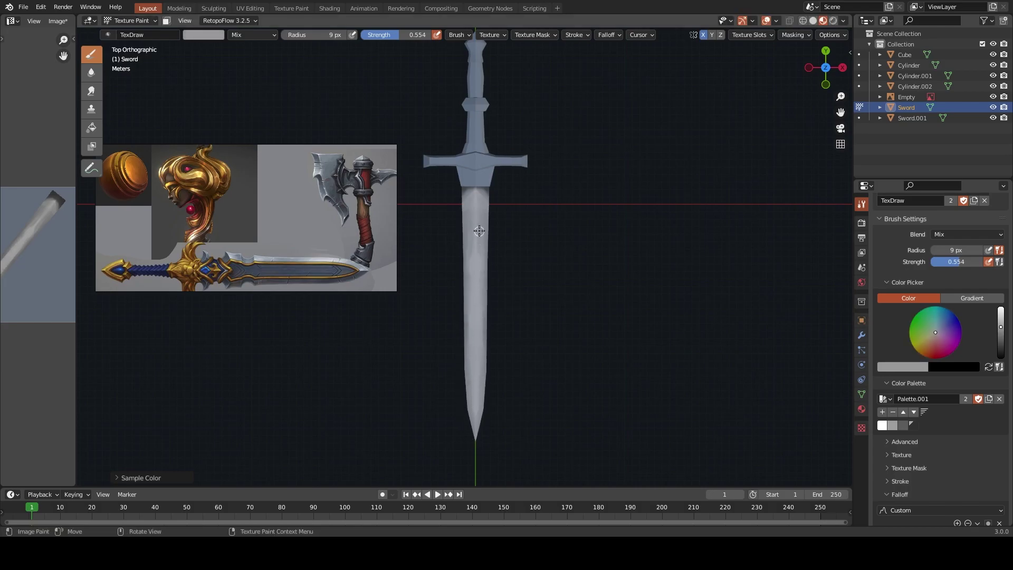
pyautogui.press('s')
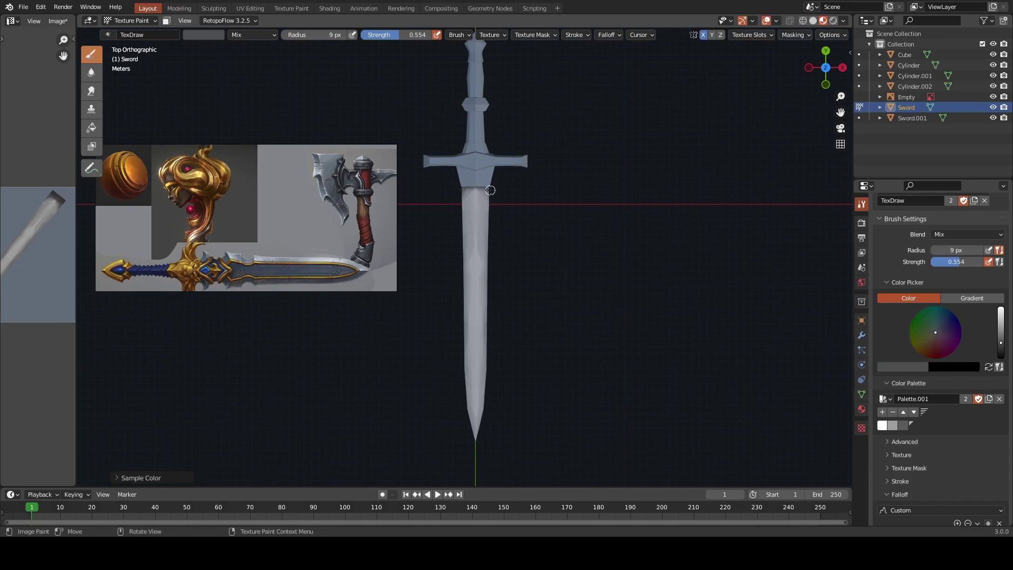
pyautogui.press('s')
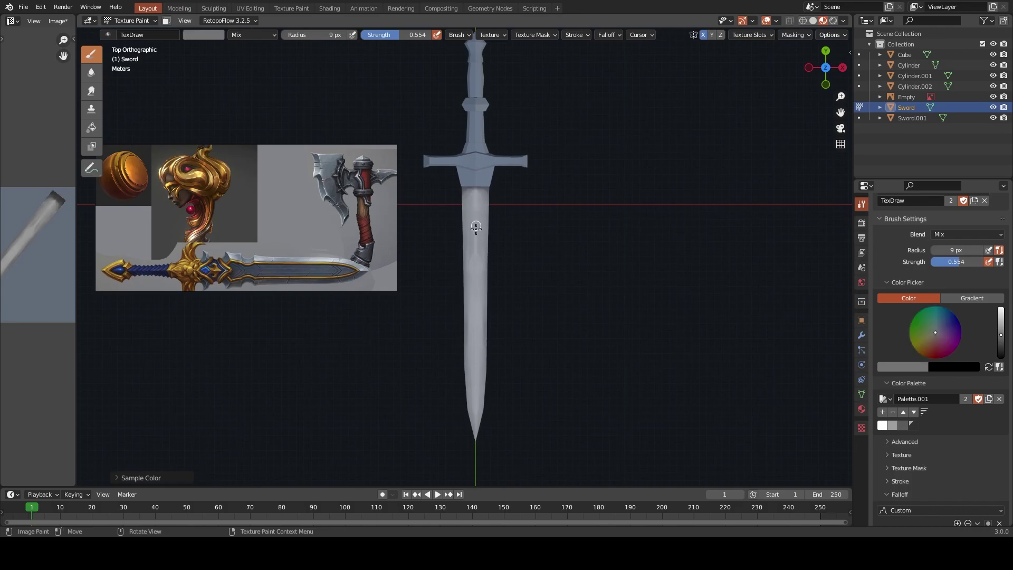
pyautogui.press('s')
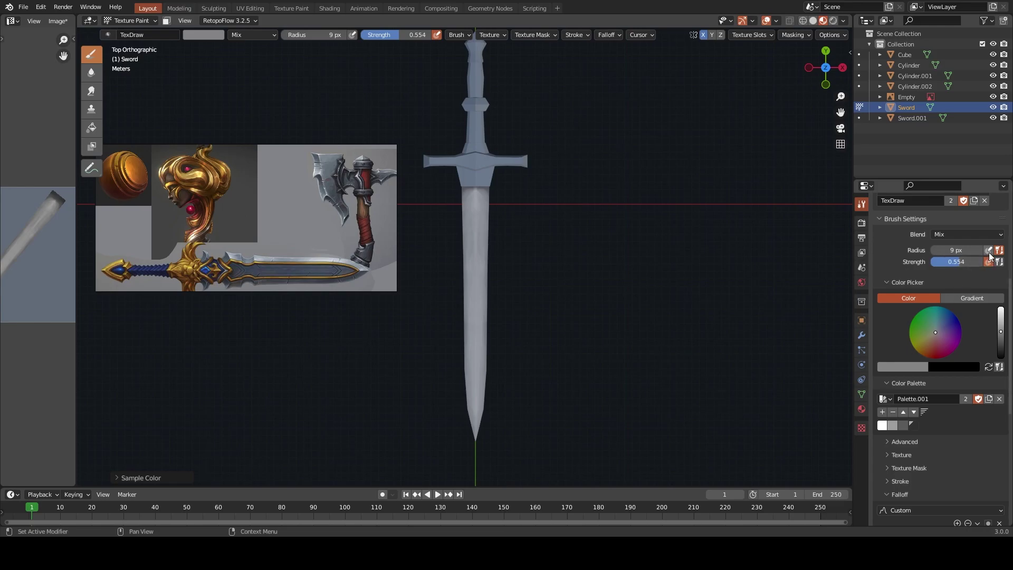
pyautogui.press('s')
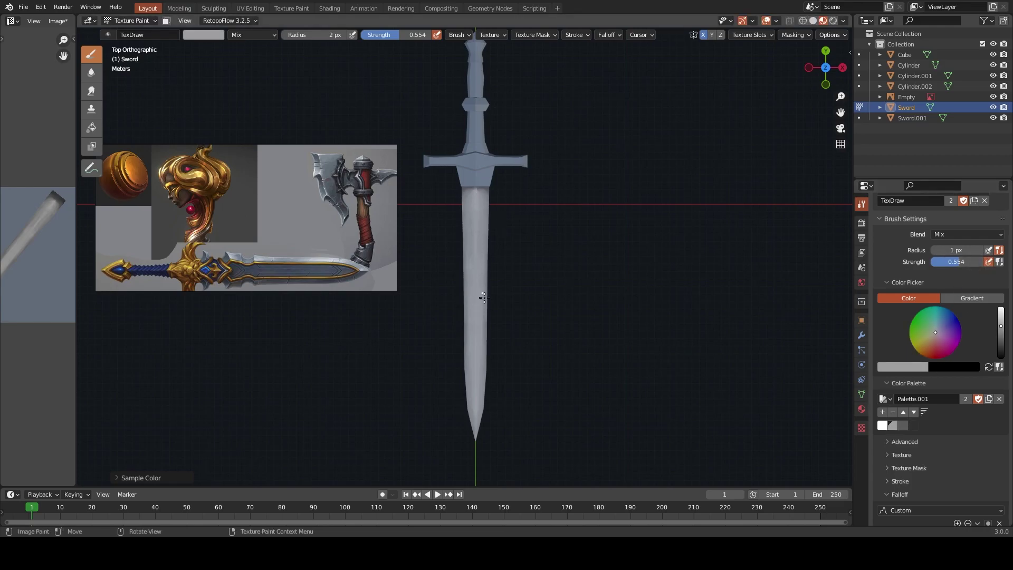
# Set the stroke method to Line, strength to 1.0 and pick the white swatch
pyautogui.scroll(-8, 878, 457)
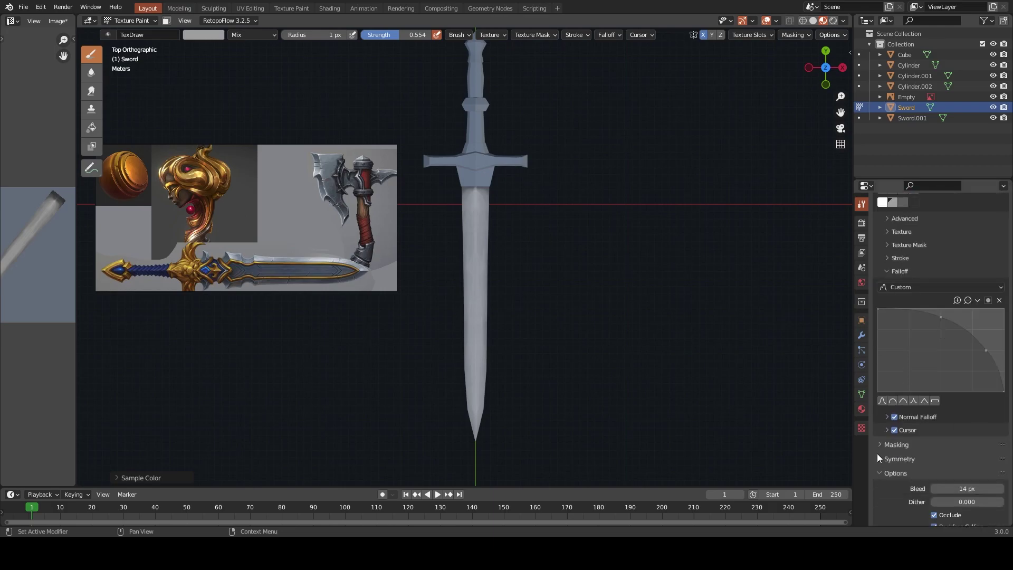
pyautogui.click(900, 258)
pyautogui.click(954, 274)
pyautogui.click(938, 347)
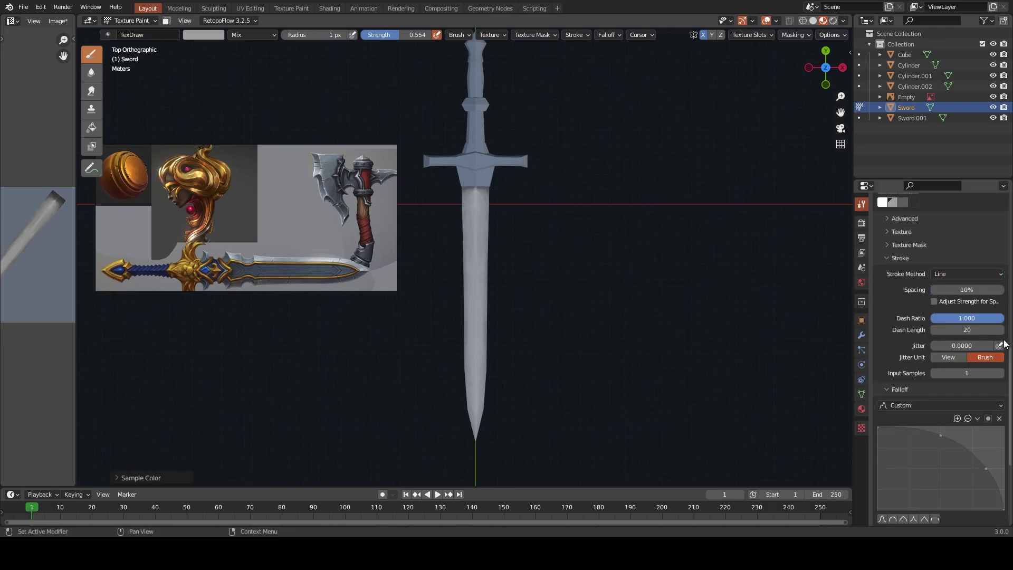
pyautogui.scroll(5, 1004, 344)
pyautogui.moveTo(954, 384); pyautogui.dragTo(982, 384)
pyautogui.scroll(4, 932, 481)
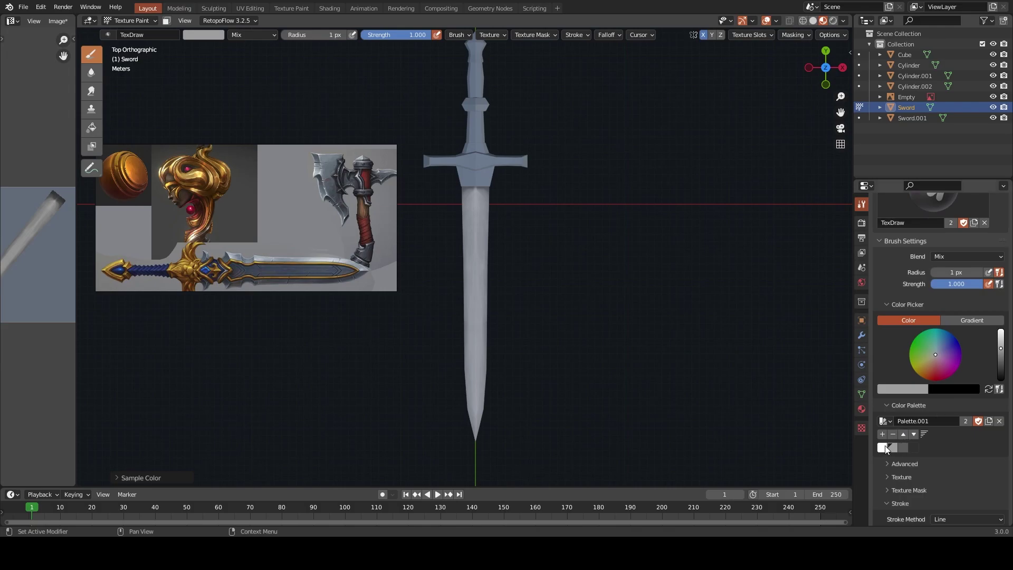
pyautogui.click(885, 446)
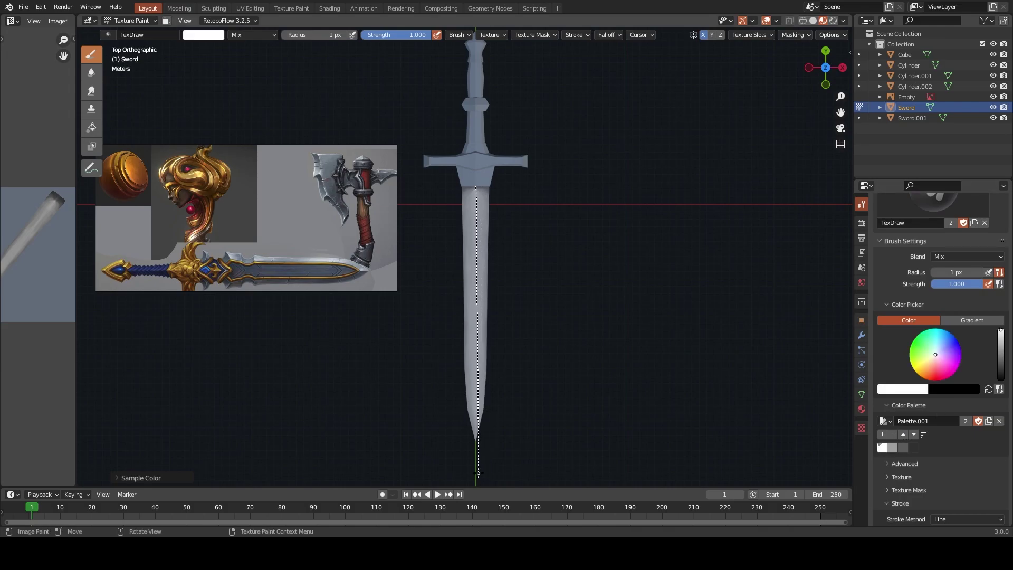
# Paint a straight white centre line from blade top to tip, then switch to Object Mode
pyautogui.moveTo(482, 361); pyautogui.dragTo(475, 435)
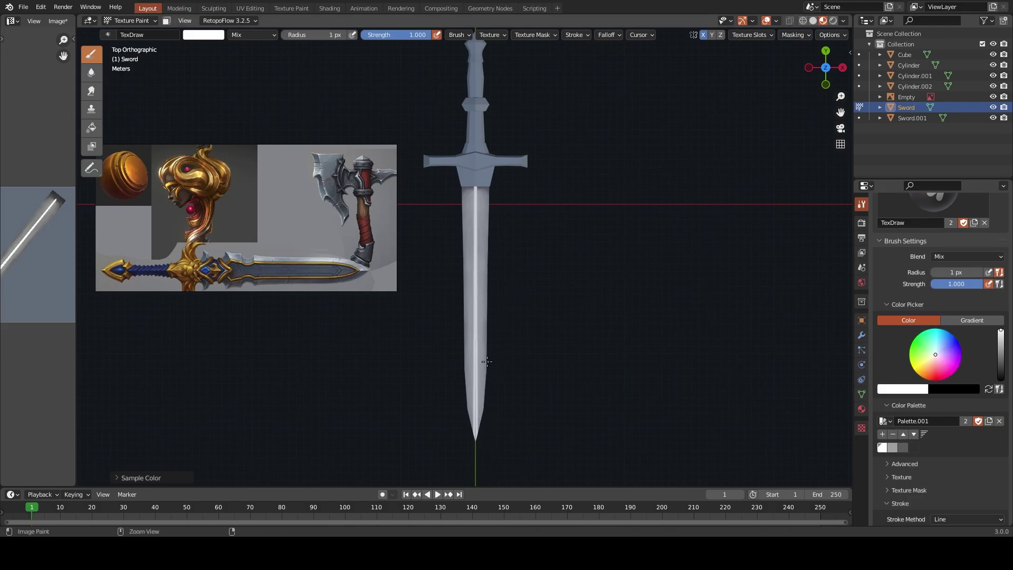
pyautogui.hotkey('ctrl', 'z')
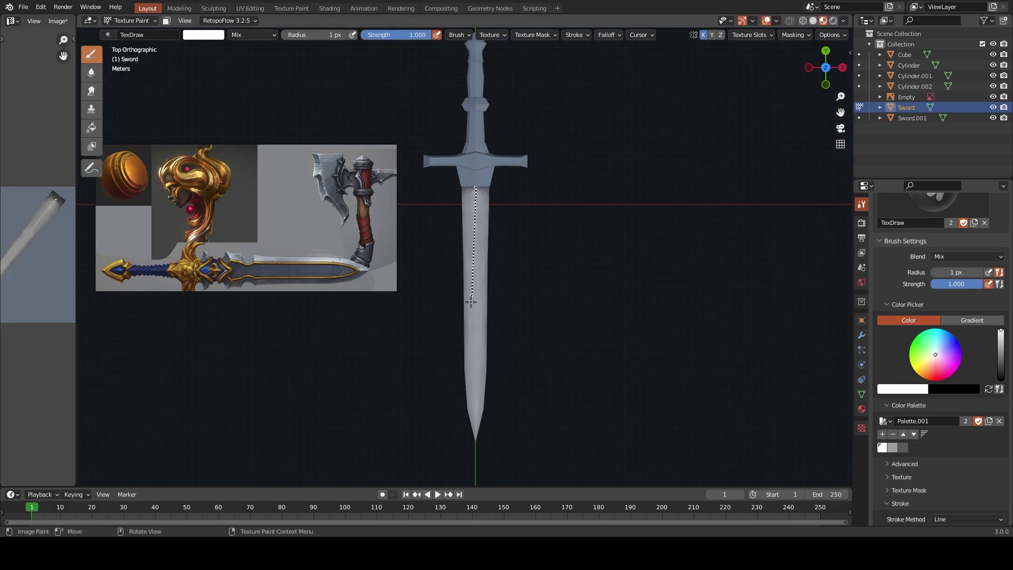
pyautogui.moveTo(471, 302); pyautogui.dragTo(478, 463)
pyautogui.hotkey('ctrl', 'z')
pyautogui.scroll(2, 520, 350)
pyautogui.scroll(2, 525, 226)
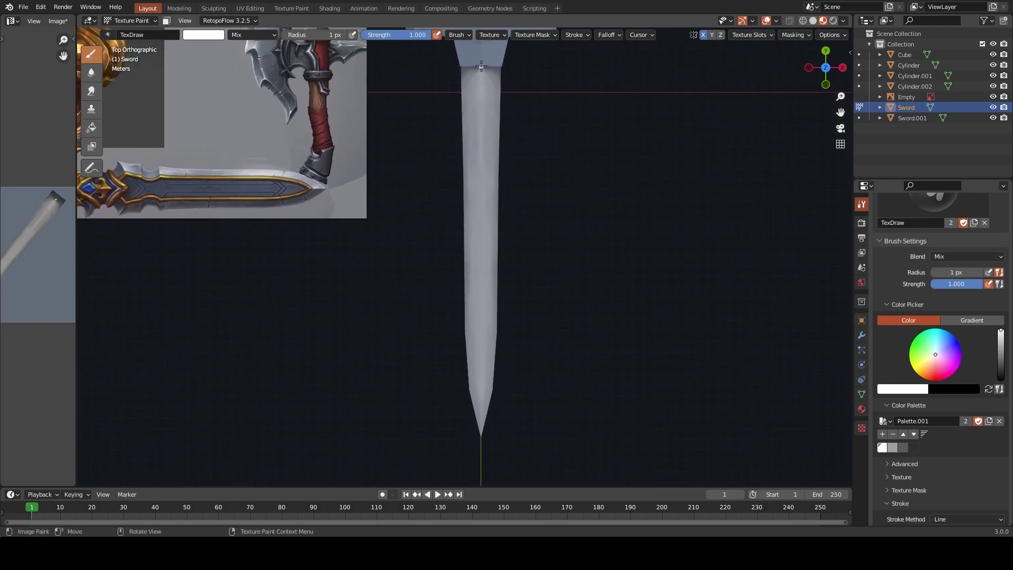
pyautogui.moveTo(484, 206); pyautogui.dragTo(481, 452)
pyautogui.scroll(2, 517, 316)
pyautogui.scroll(-4, 517, 306)
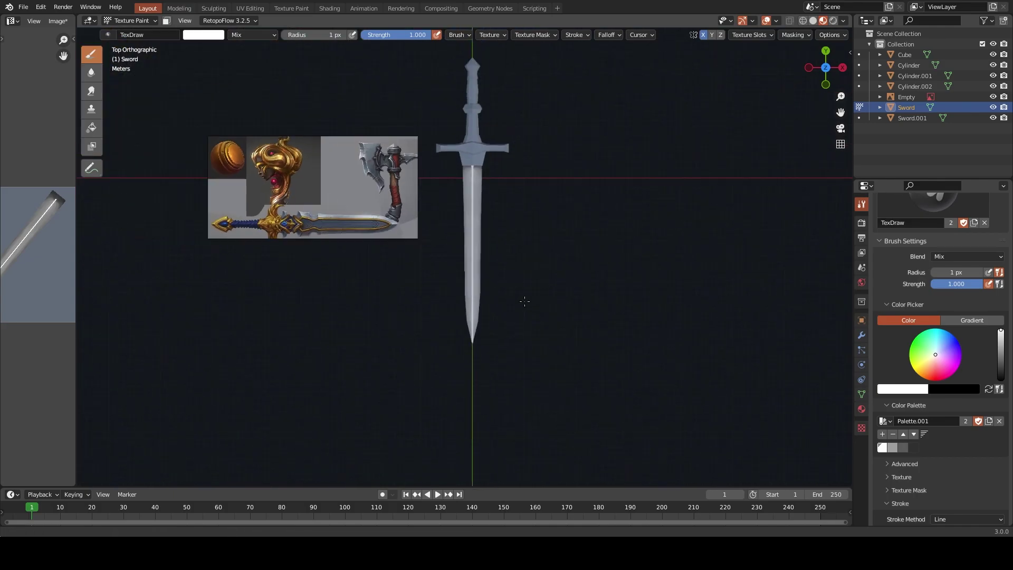
pyautogui.hotkey('ctrl', 'Tab')
pyautogui.hotkey('ctrl', 'Tab')
# Select Sword.001 and set the stroke method back to Space for freehand painting
pyautogui.press('Escape')
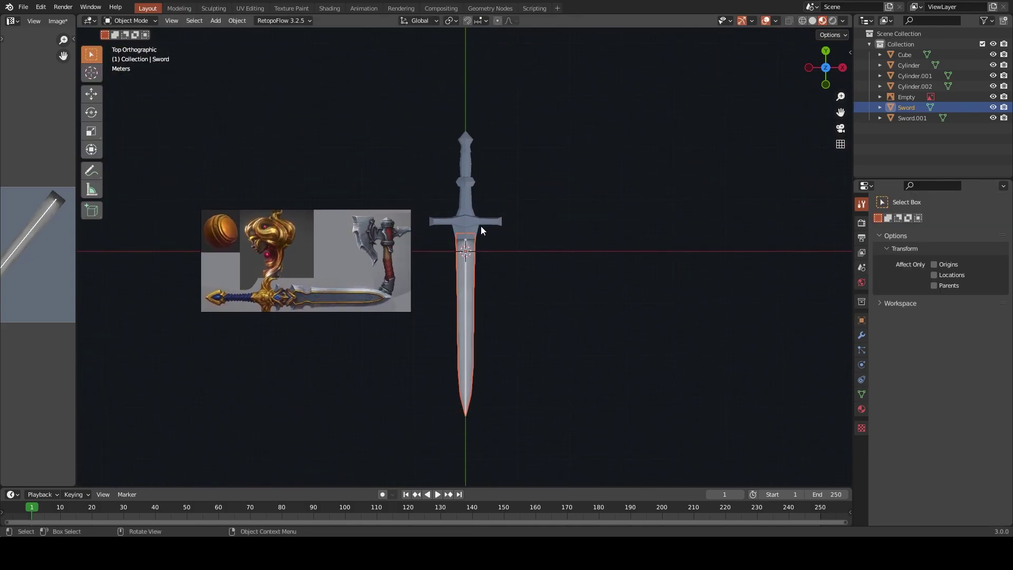
pyautogui.click(467, 237)
pyautogui.hotkey('ctrl', 'Tab')
pyautogui.scroll(-10, 939, 369)
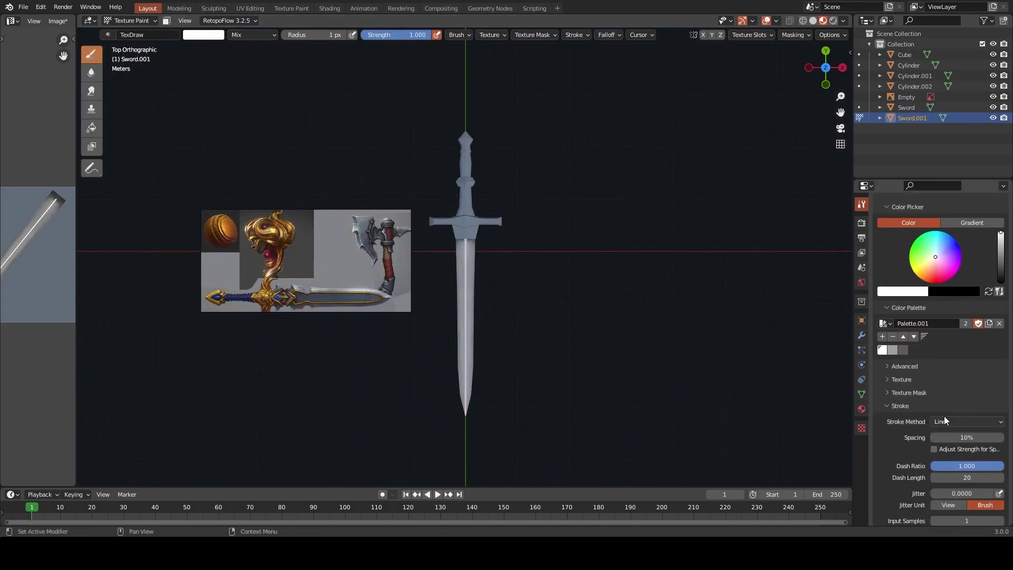
pyautogui.click(967, 421)
pyautogui.click(943, 457)
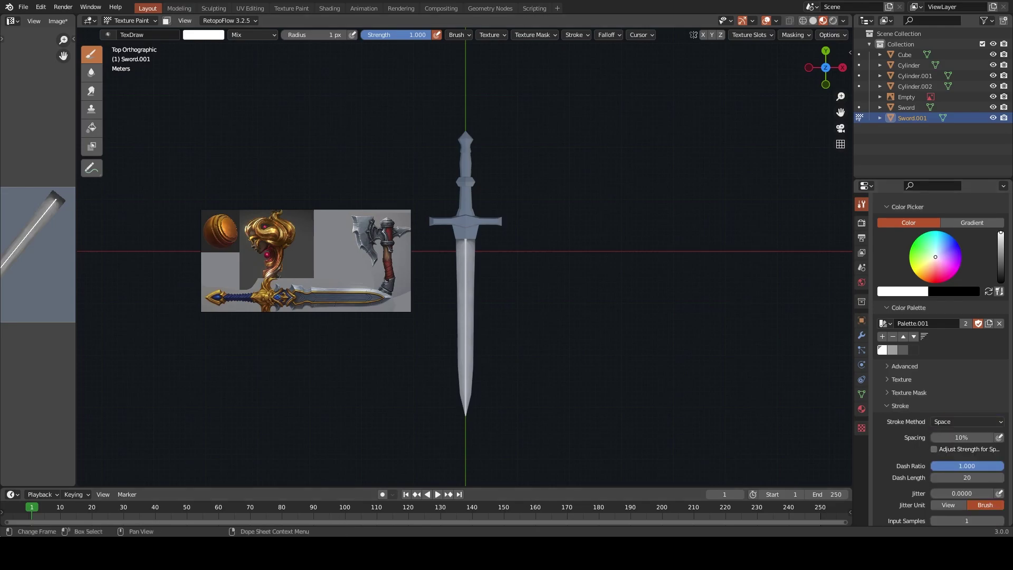
pyautogui.scroll(2, 497, 283)
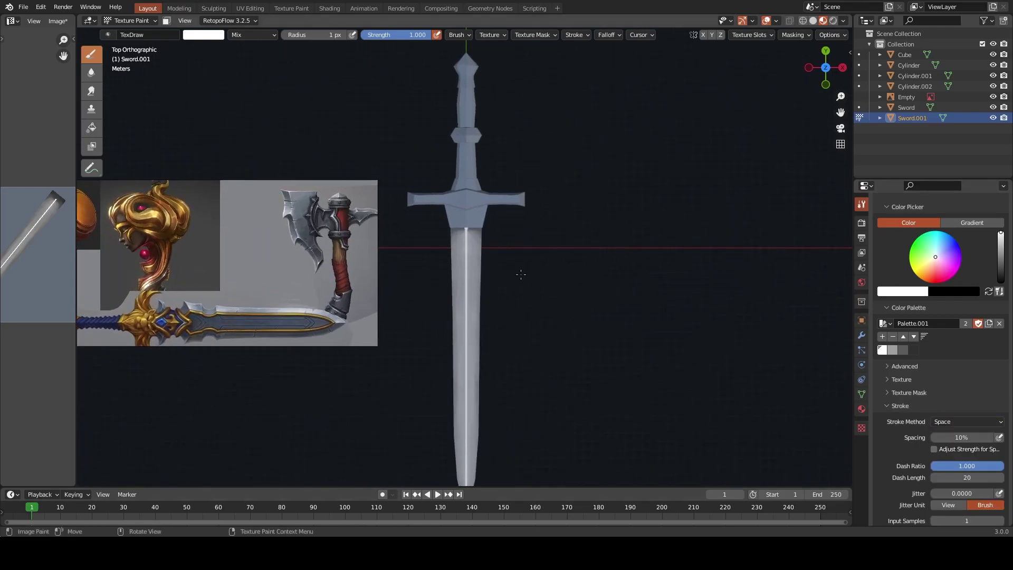
pyautogui.scroll(2, 485, 342)
# Shade the blade below the crossguard in grey, then set a 15 px radius and sample grey
pyautogui.keyDown('shift'); pyautogui.moveTo(484, 342); pyautogui.dragTo(487, 364, button='middle'); pyautogui.keyUp('shift')
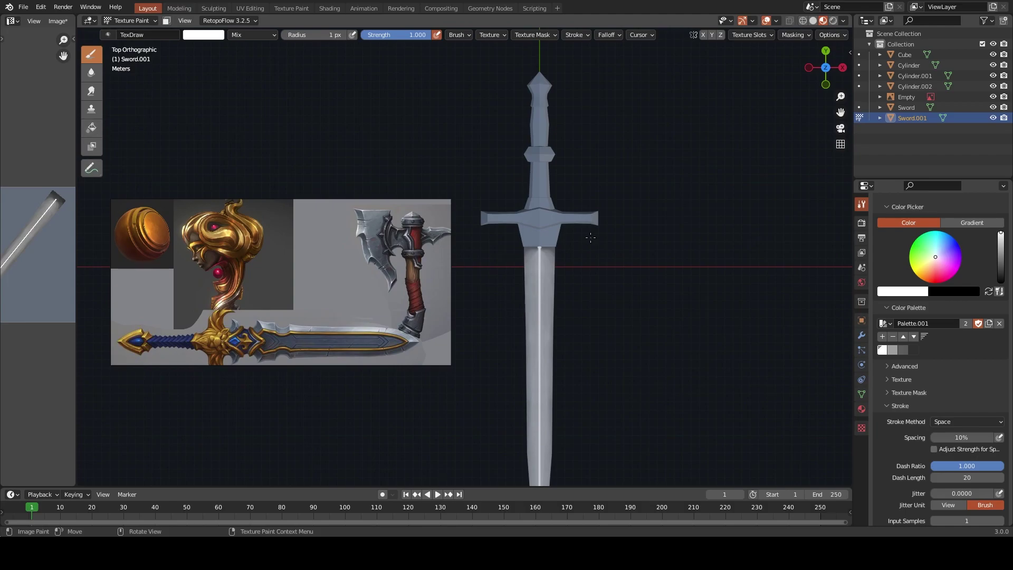
pyautogui.click(892, 350)
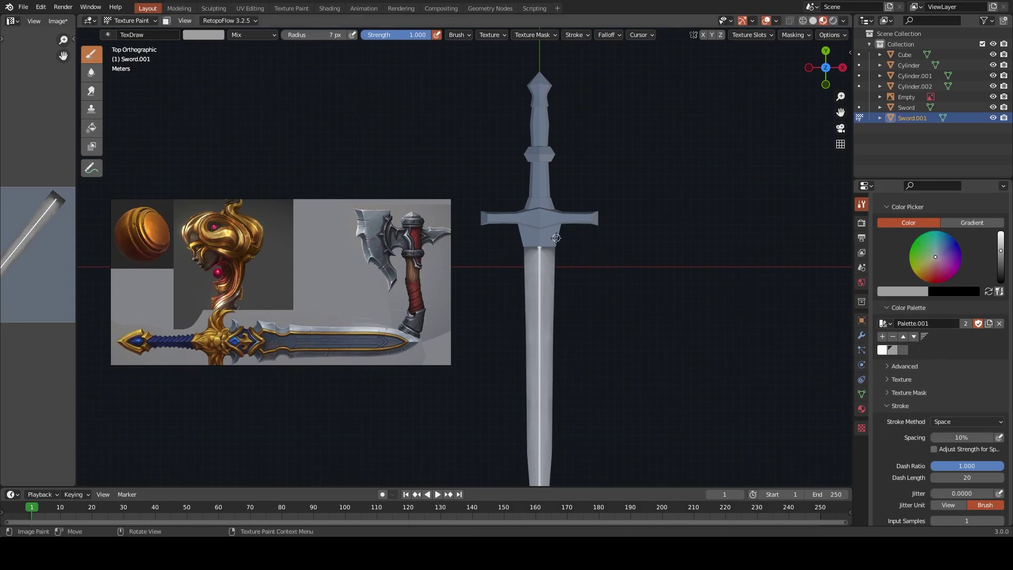
pyautogui.press('f')
pyautogui.moveTo(519, 238); pyautogui.dragTo(556, 232)
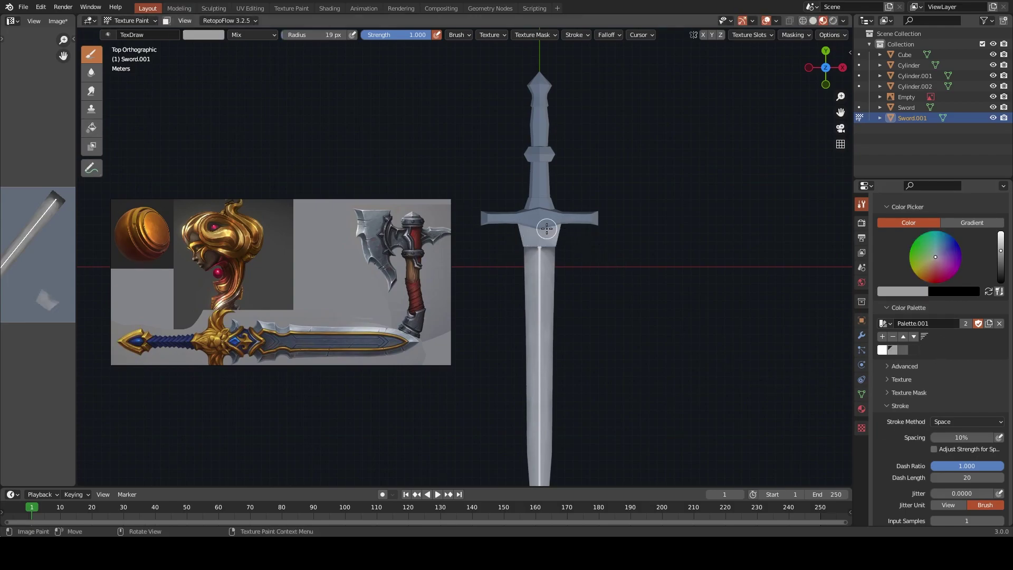
pyautogui.click(908, 349)
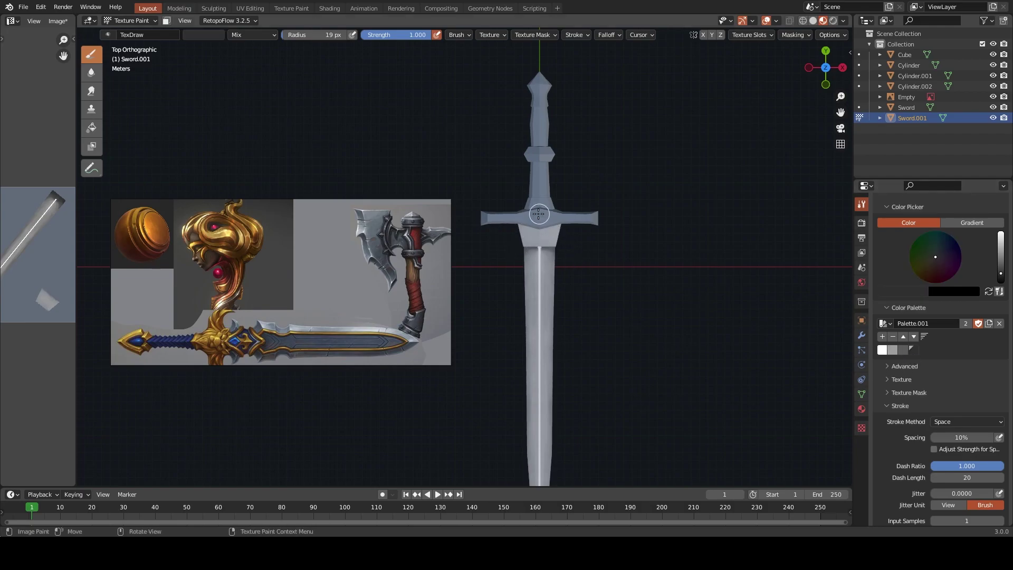
pyautogui.press('f')
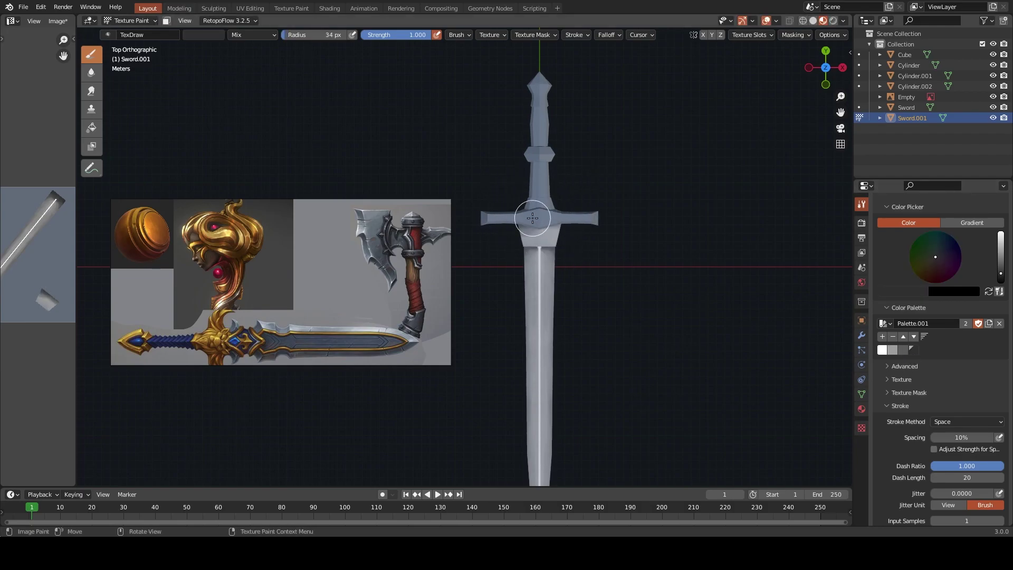
pyautogui.press('f')
pyautogui.click(538, 222)
pyautogui.scroll(3, 553, 227)
pyautogui.press('s')
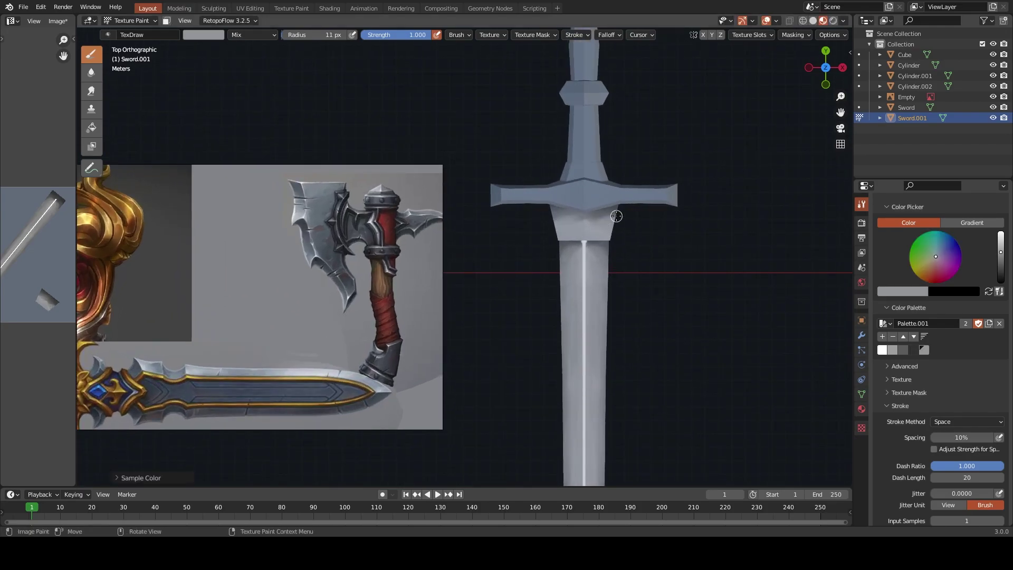
# Sample lighter grey, resize the brush, and paint light strokes on the block's upper right
pyautogui.press('s')
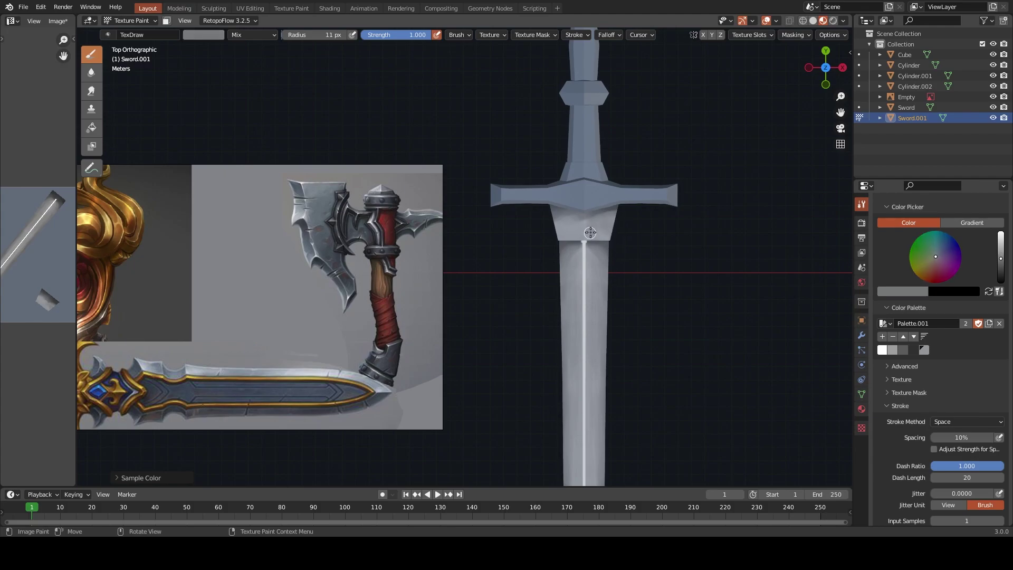
pyautogui.scroll(1, 586, 274)
pyautogui.scroll(4, 577, 327)
pyautogui.press('s')
pyautogui.press('f')
pyautogui.click(571, 316)
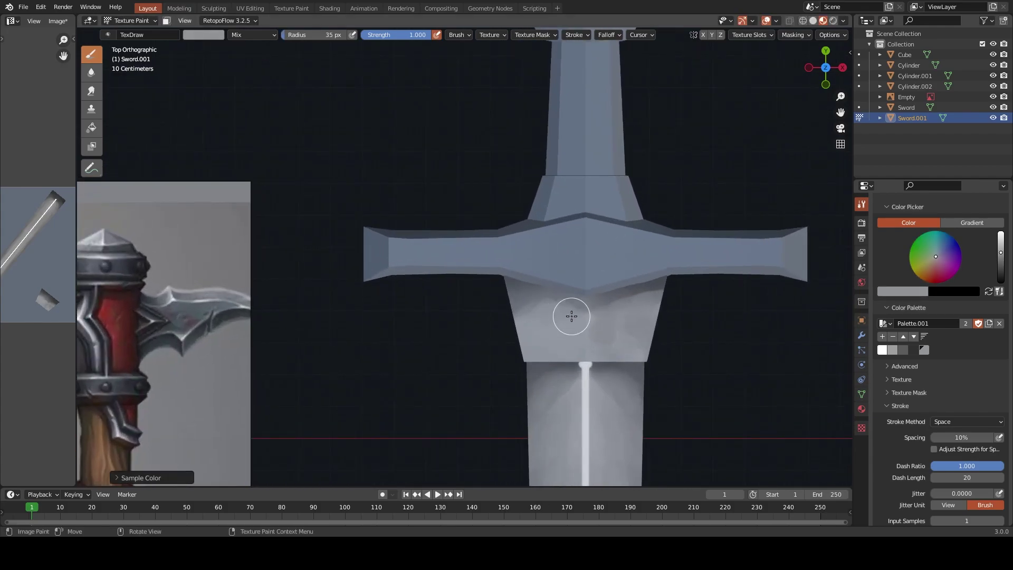
pyautogui.press('f')
pyautogui.click(525, 316)
pyautogui.press('s')
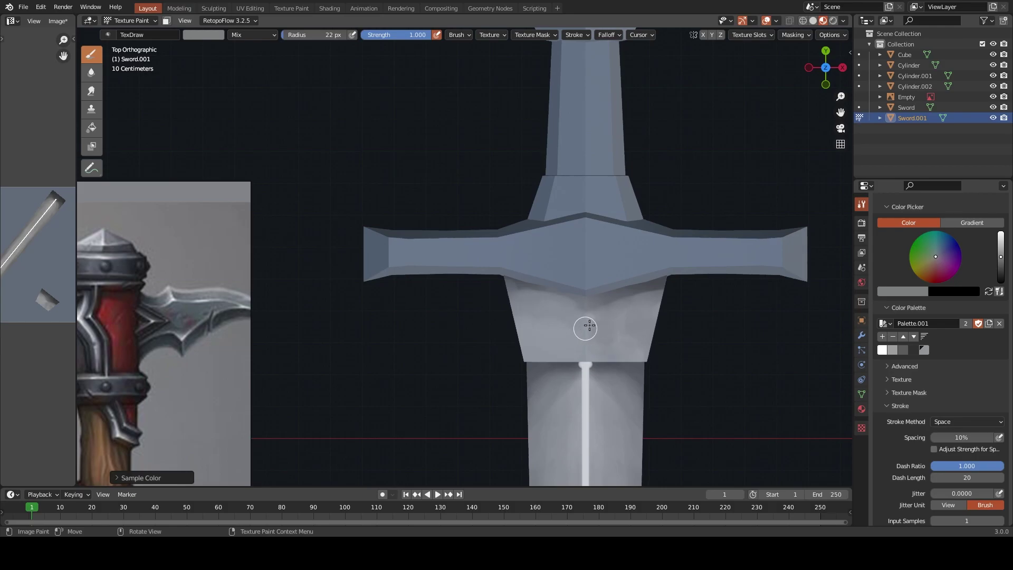
pyautogui.moveTo(612, 295); pyautogui.dragTo(654, 301)
# Pick up a lighter grey from the block and paint strokes across it with a smaller brush
pyautogui.press('s')
pyautogui.press('f')
pyautogui.click(652, 352)
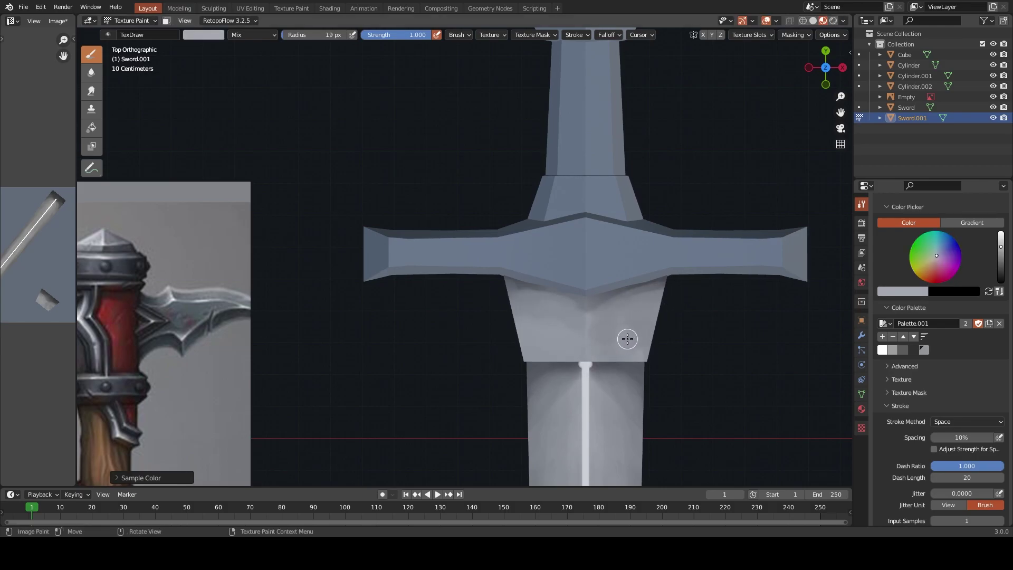
pyautogui.moveTo(652, 352); pyautogui.dragTo(641, 317)
pyautogui.press('s')
pyautogui.click(653, 304)
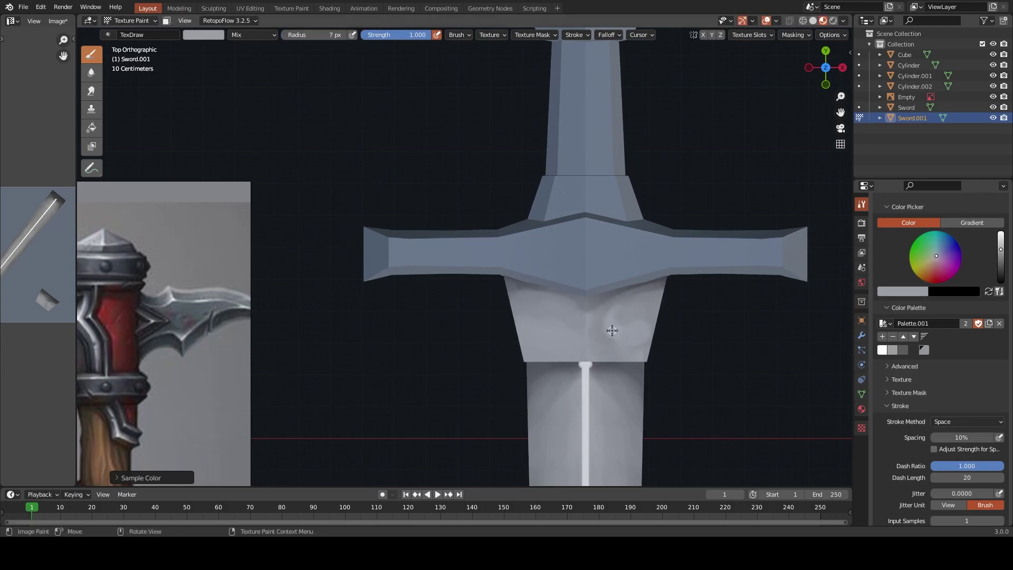
pyautogui.press('f')
pyautogui.click(549, 339)
# Set the brush to about 14 px and paint a light stroke left of the block's top
pyautogui.press('s')
pyautogui.press('f')
pyautogui.click(531, 327)
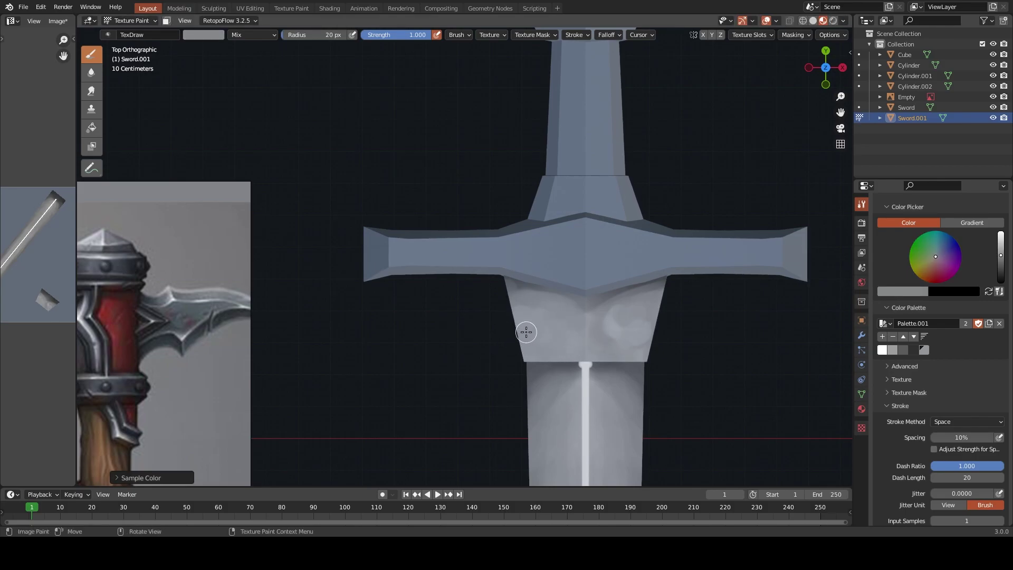
pyautogui.press('s')
pyautogui.press('s')
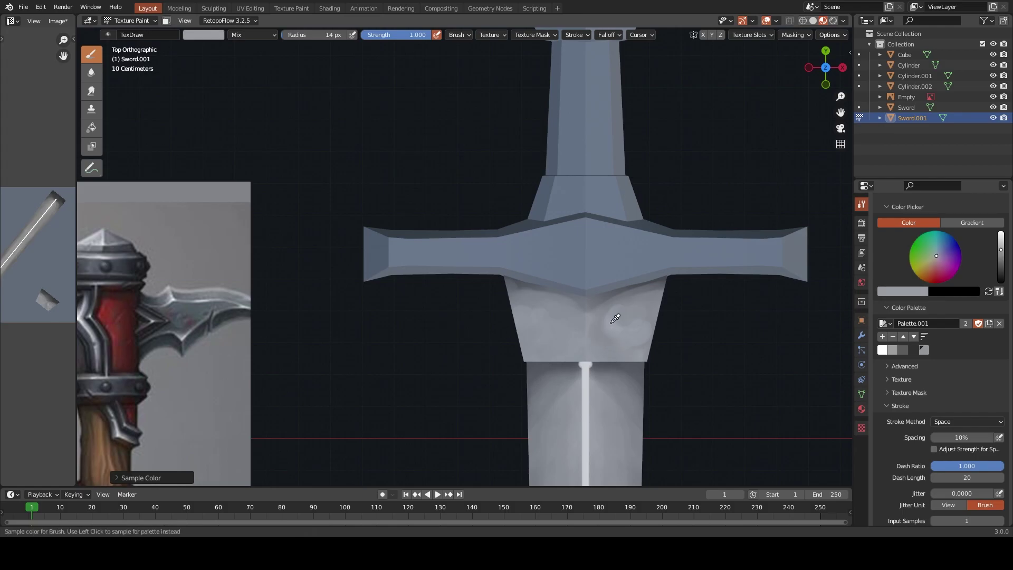
pyautogui.press('f')
pyautogui.click(575, 327)
# Compare greys sampled across the block and guard, then paint light strokes over the block's upper part
pyautogui.press('s')
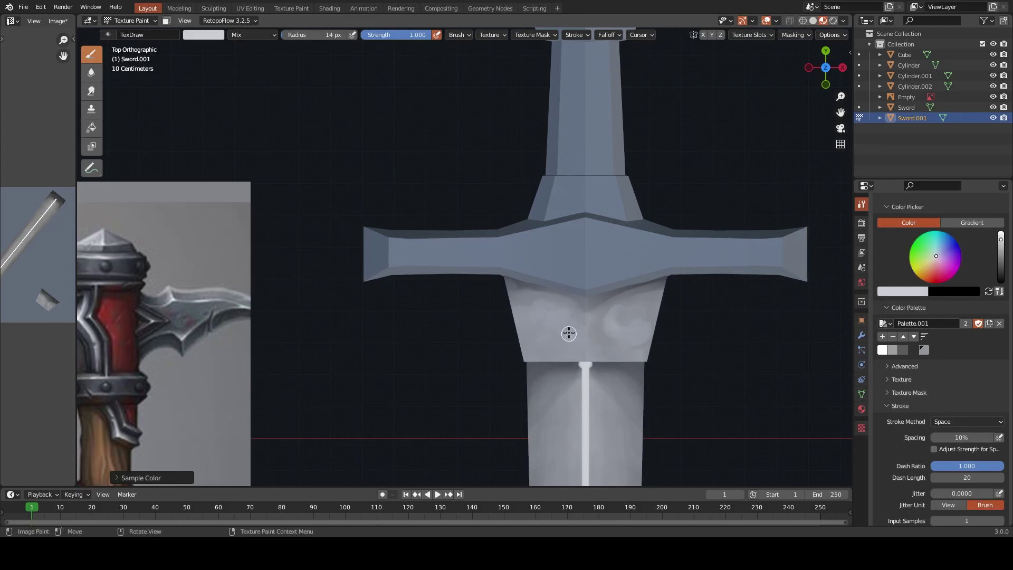
pyautogui.moveTo(564, 332); pyautogui.dragTo(534, 316)
pyautogui.rightClick(533, 317)
pyautogui.press('s')
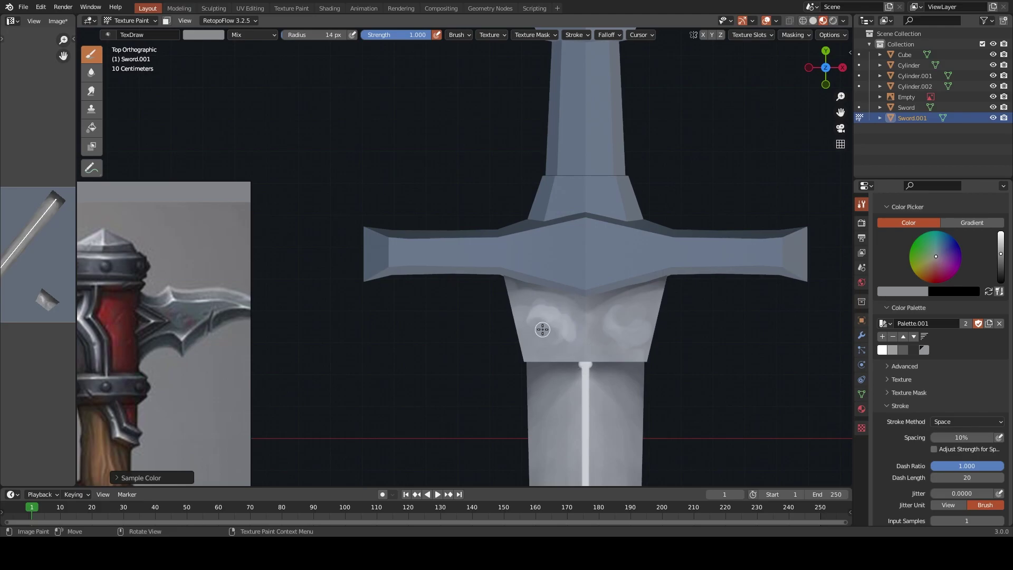
pyautogui.press('s')
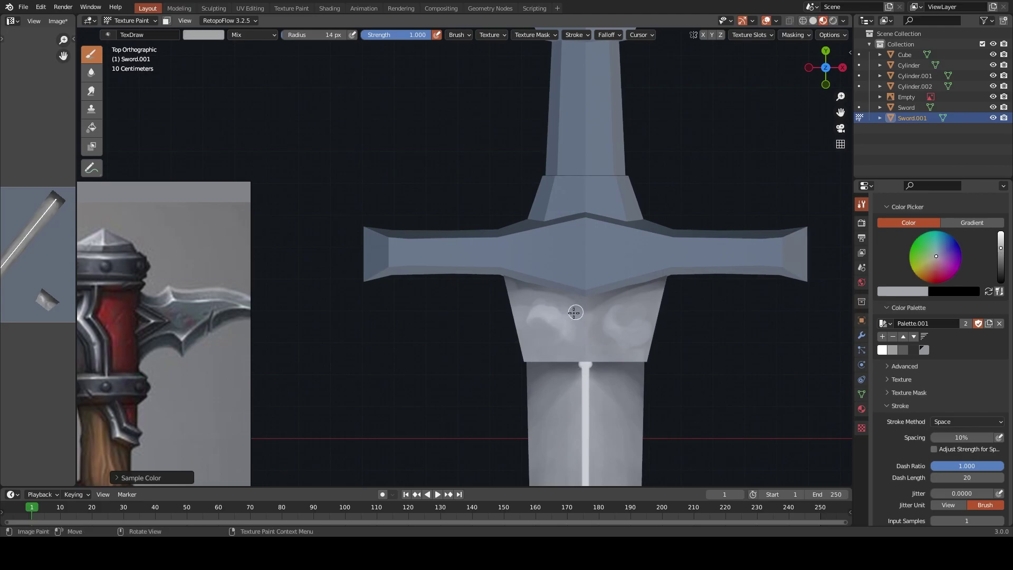
pyautogui.press('s')
pyautogui.press('s')
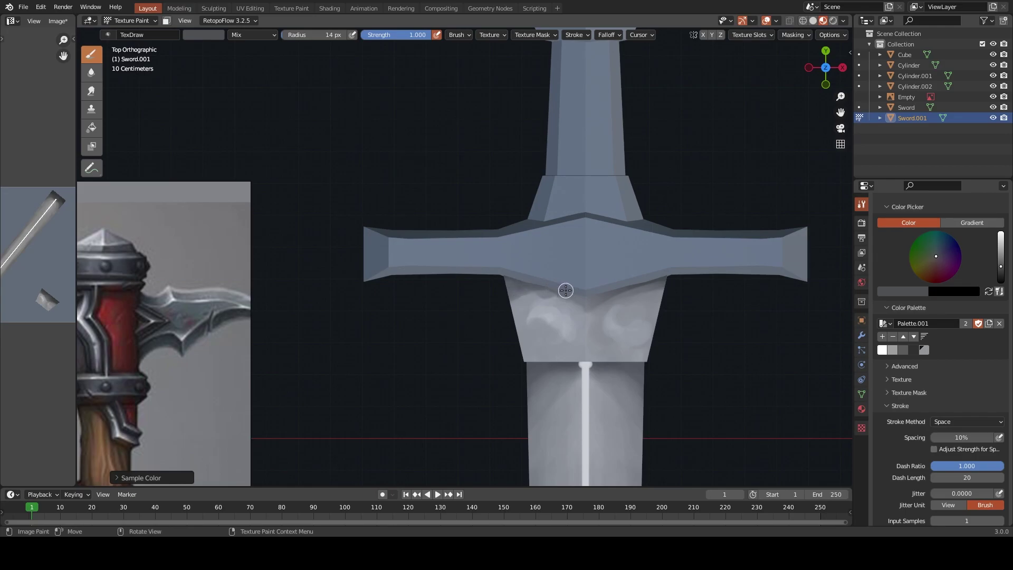
pyautogui.press('s')
pyautogui.press('s')
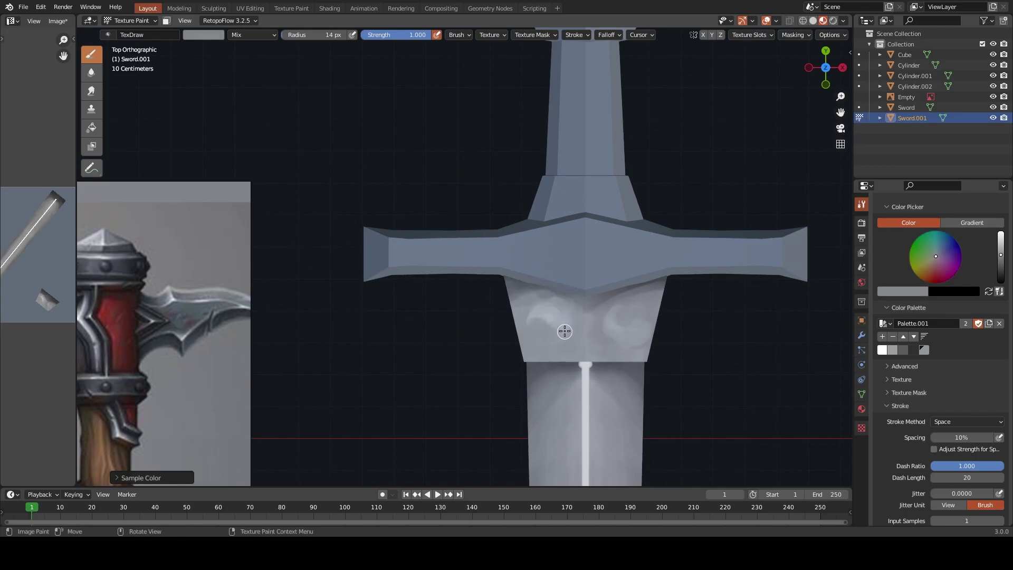
pyautogui.press('s')
pyautogui.press('s')
pyautogui.press('s')
pyautogui.press('s')
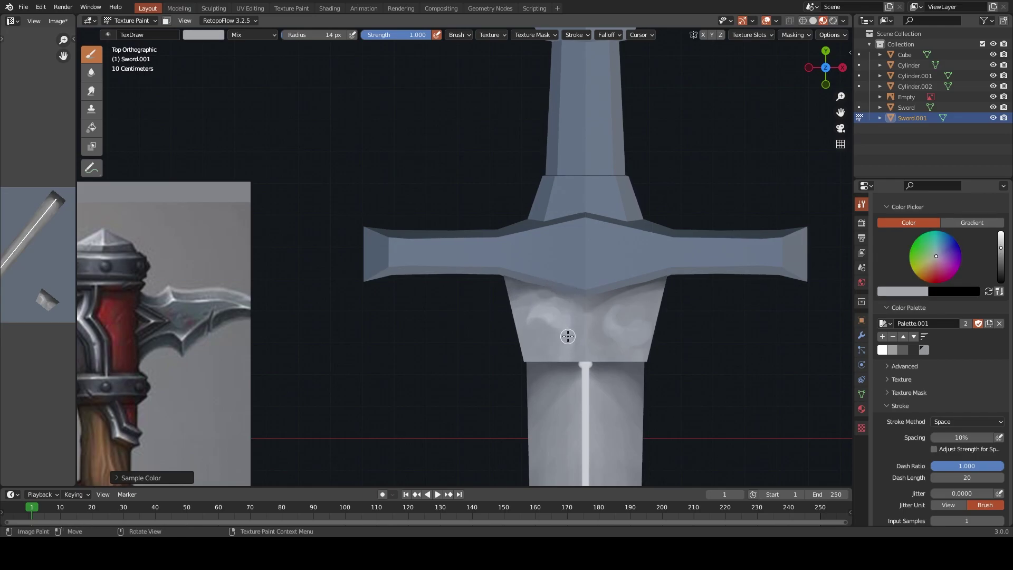
pyautogui.press('s')
pyautogui.press('s')
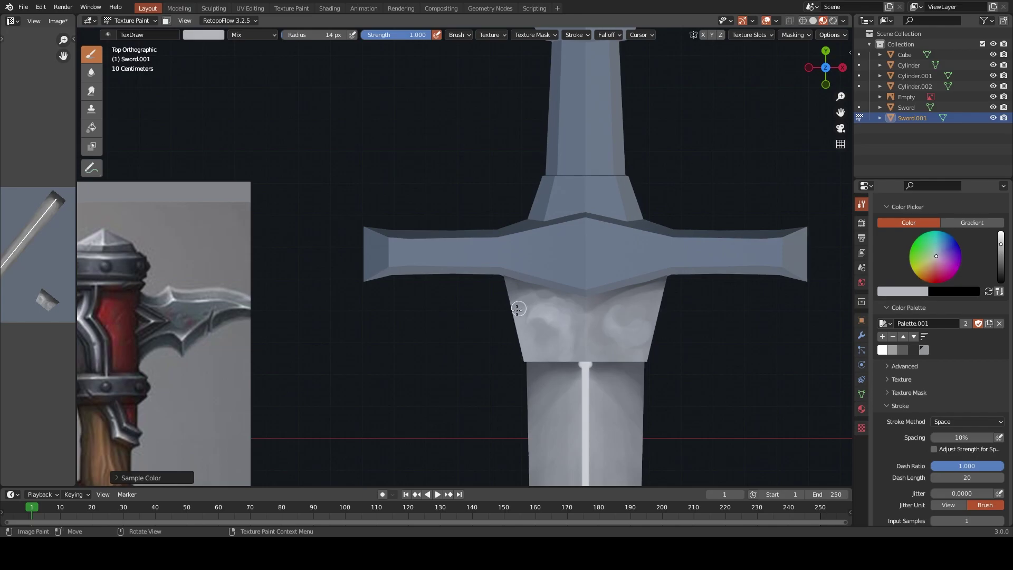
pyautogui.press('s')
pyautogui.press('s')
pyautogui.moveTo(606, 301); pyautogui.dragTo(646, 302)
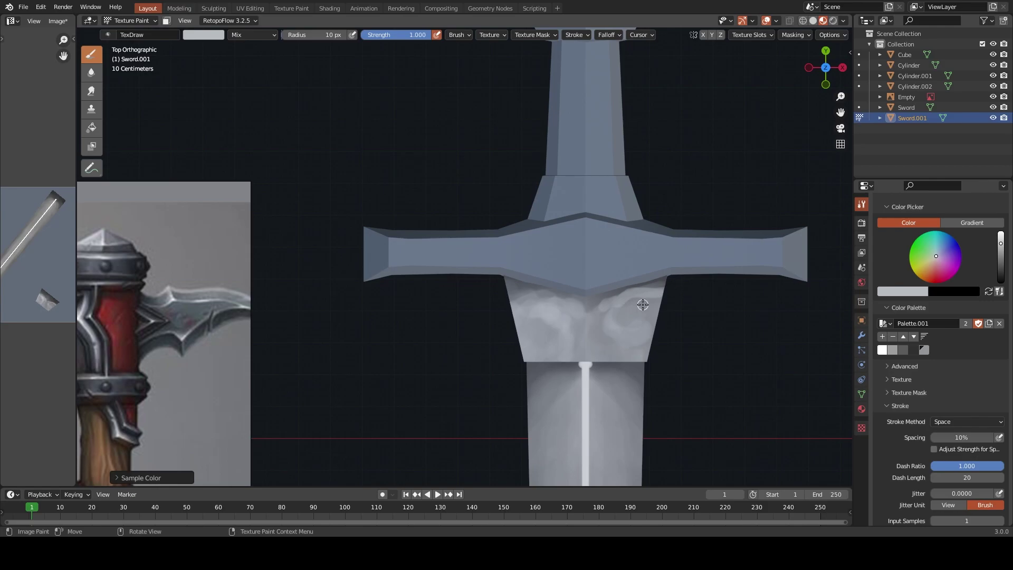
# Sample greys from the blade's central ridge and shrink the brush to 3 px for fine detail
pyautogui.press('s')
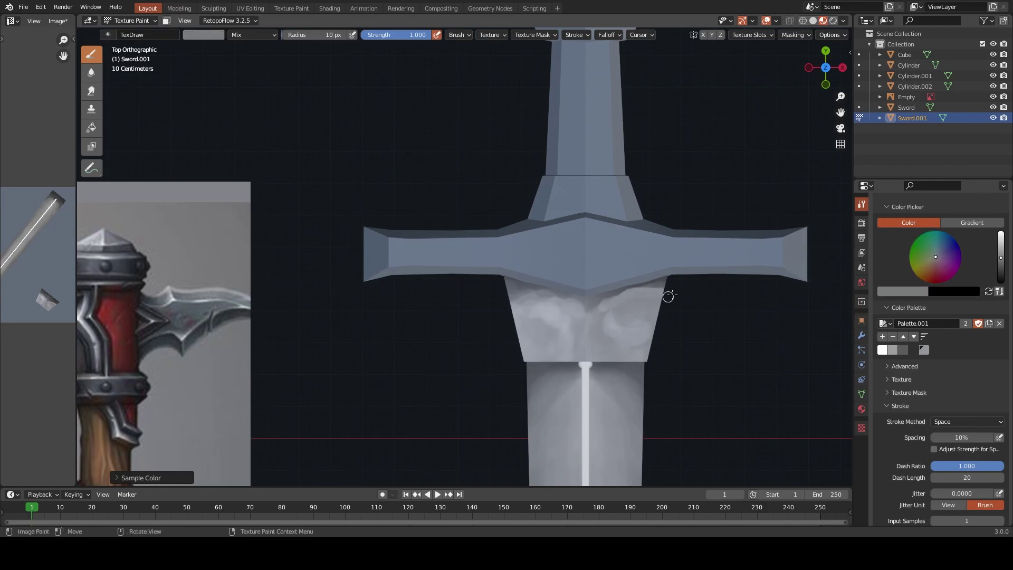
pyautogui.press('s')
pyautogui.press('s')
pyautogui.press('s')
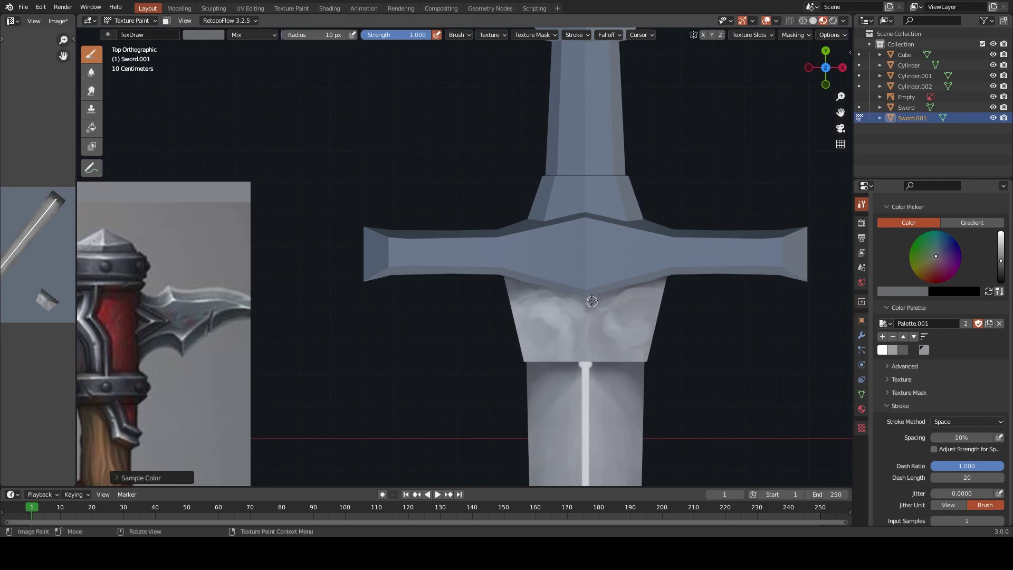
pyautogui.press('s')
pyautogui.press('f')
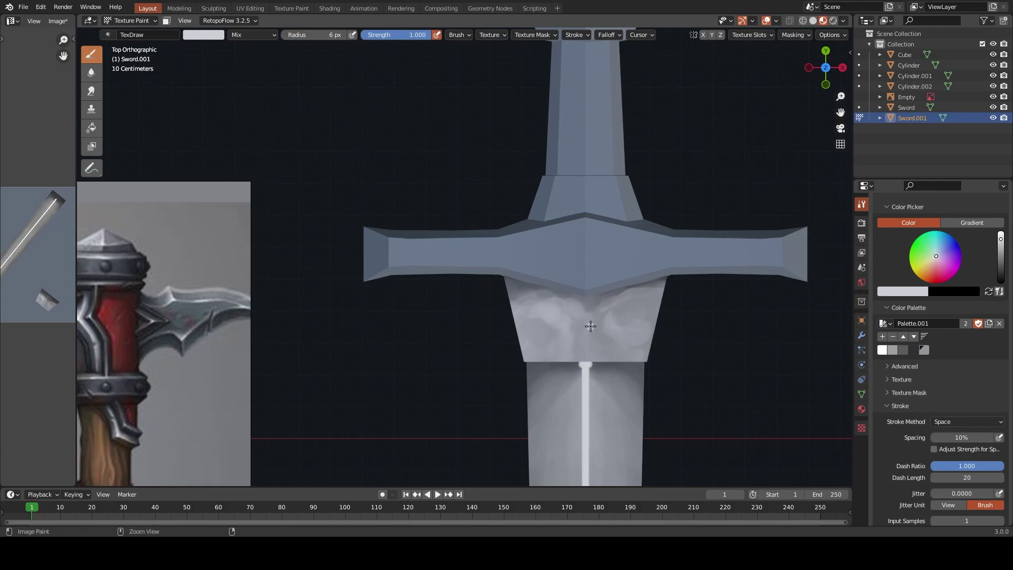
pyautogui.click(587, 316)
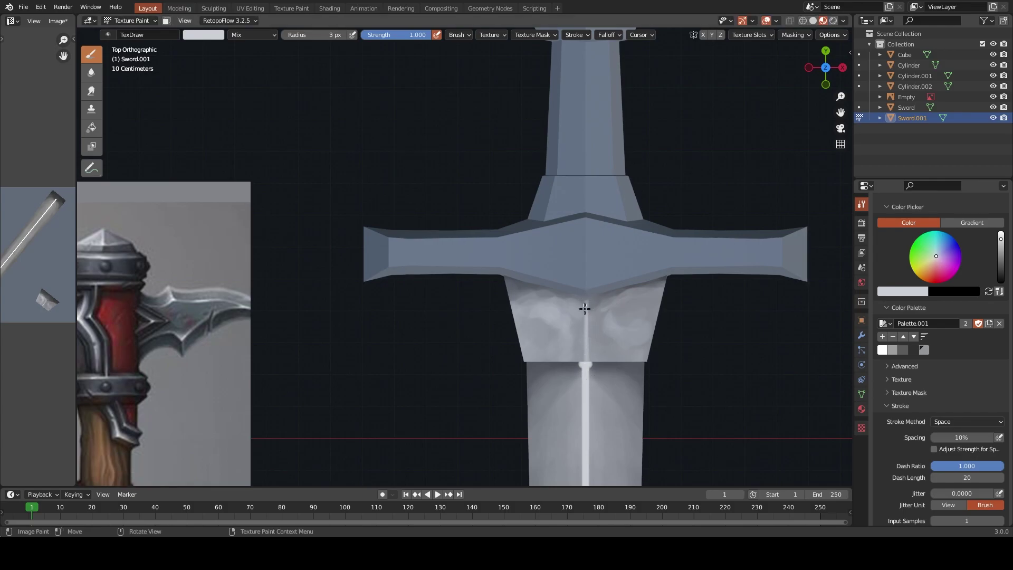
pyautogui.scroll(3, 593, 361)
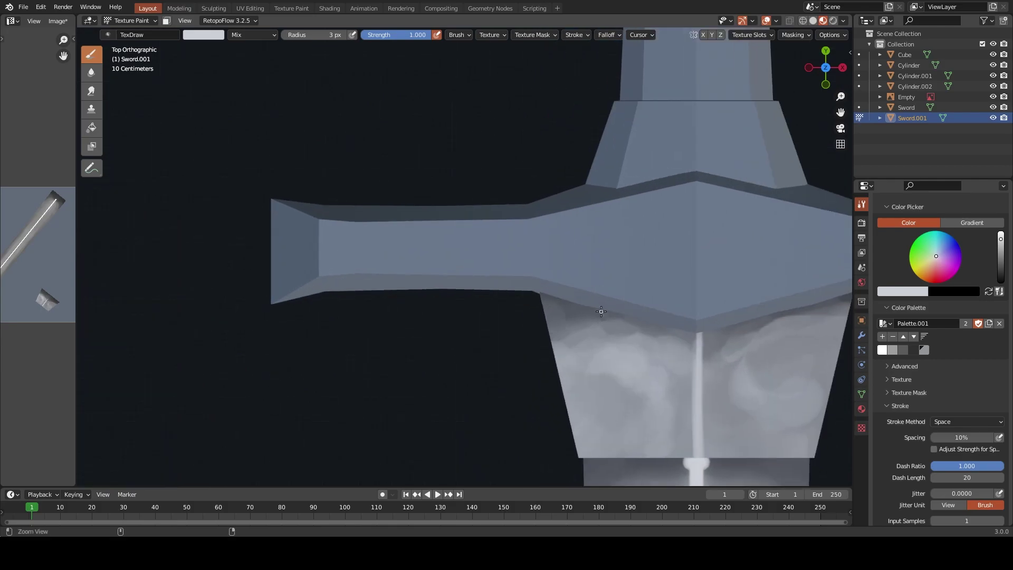
pyautogui.scroll(-6, 599, 310)
pyautogui.scroll(-4, 549, 445)
pyautogui.scroll(-2, 416, 301)
# Enter Texture Paint on the crossguard with a 13 px brush and a darker sampled grey
pyautogui.scroll(2, 416, 300)
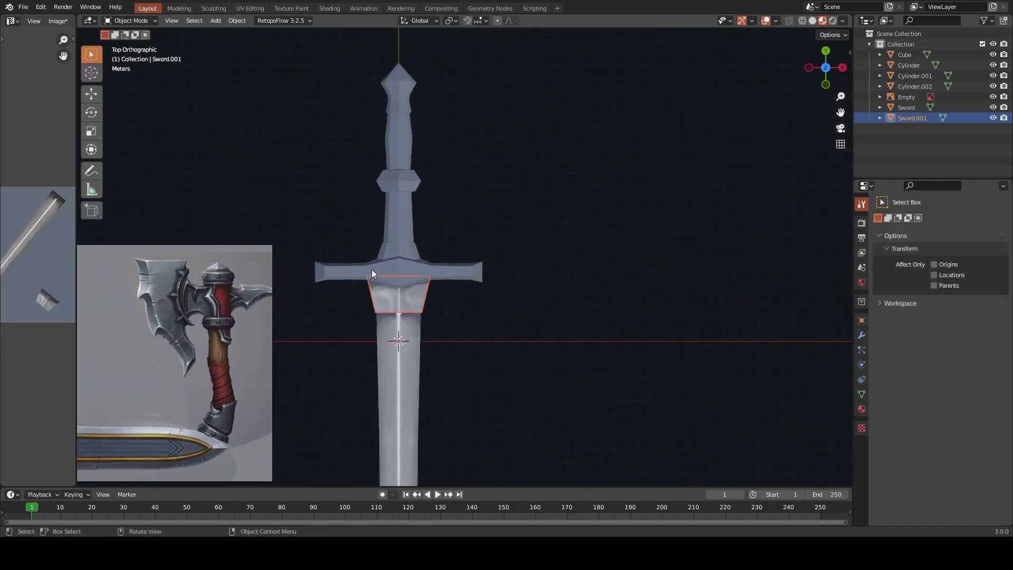
pyautogui.hotkey('alt', 'q')
pyautogui.scroll(2, 532, 272)
pyautogui.hotkey('ctrl', 'Tab')
pyautogui.click(586, 248)
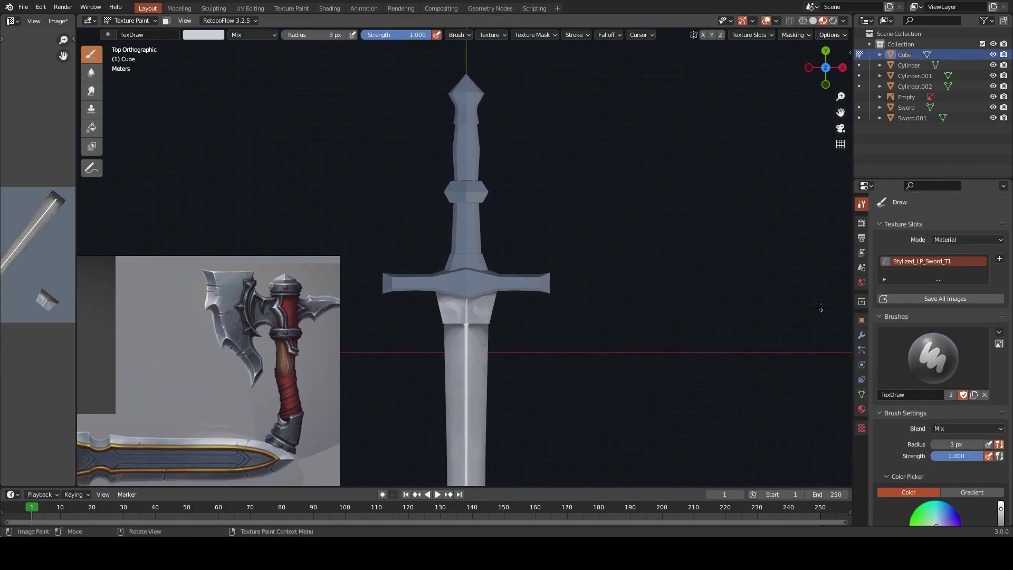
pyautogui.press('s')
pyautogui.press('f')
pyautogui.click(489, 298)
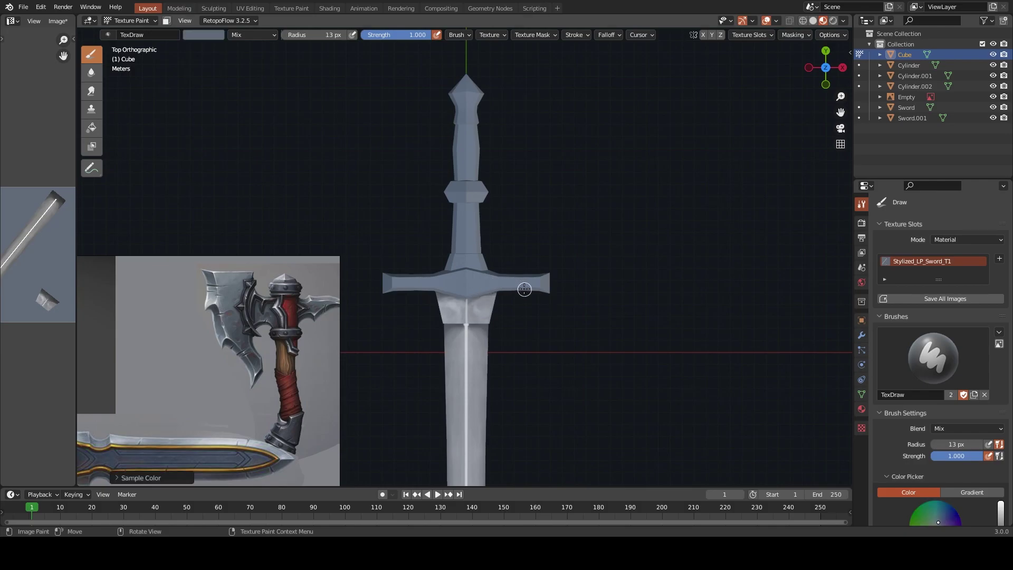
# Toggle Texture Paint off and on again, then sample a colour from the crossguard
pyautogui.hotkey('ctrl', 'Tab')
pyautogui.hotkey('ctrl', 'Tab')
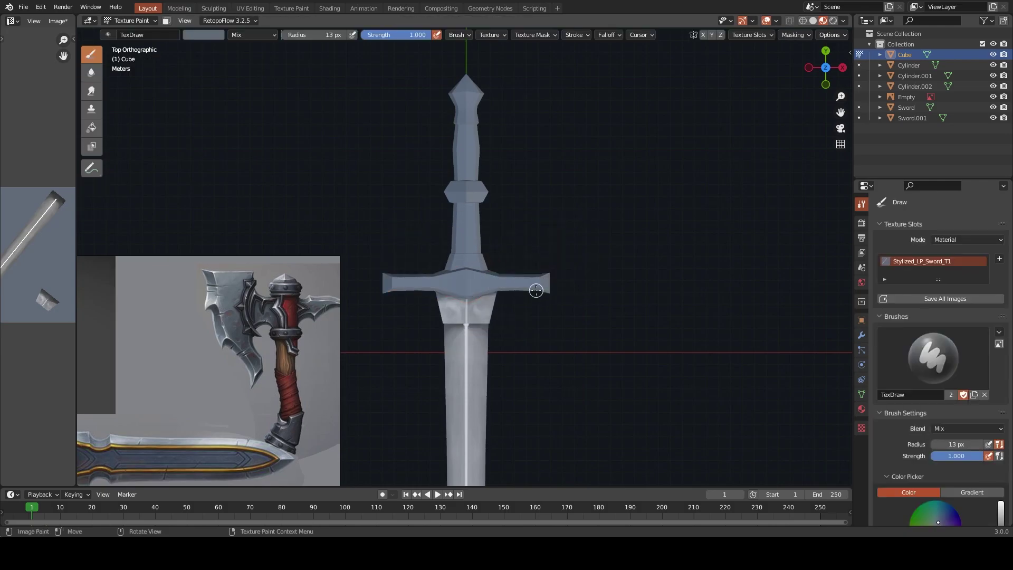
pyautogui.scroll(-2, 534, 349)
pyautogui.scroll(3, 533, 349)
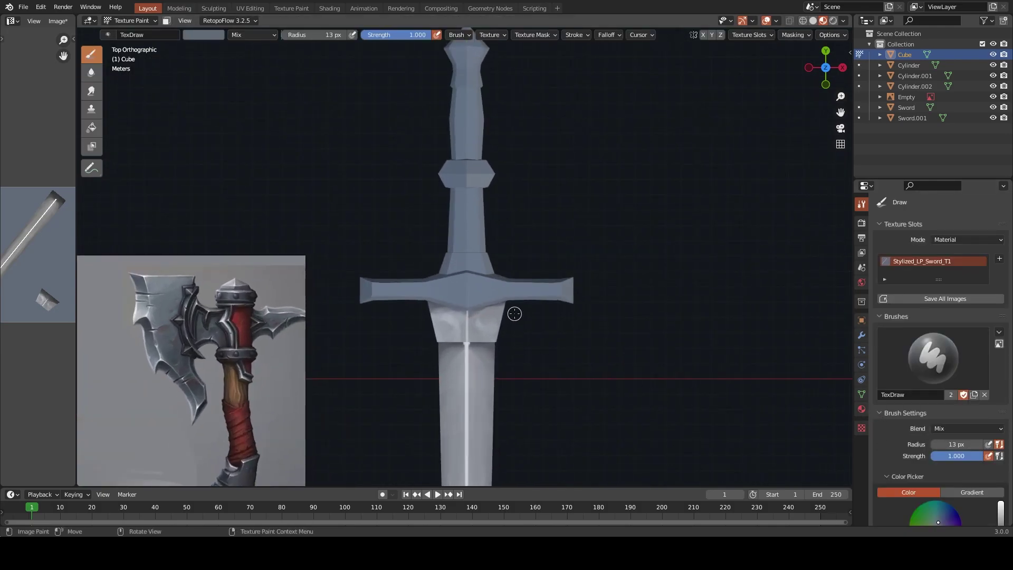
pyautogui.scroll(-5, 939, 358)
pyautogui.press('s')
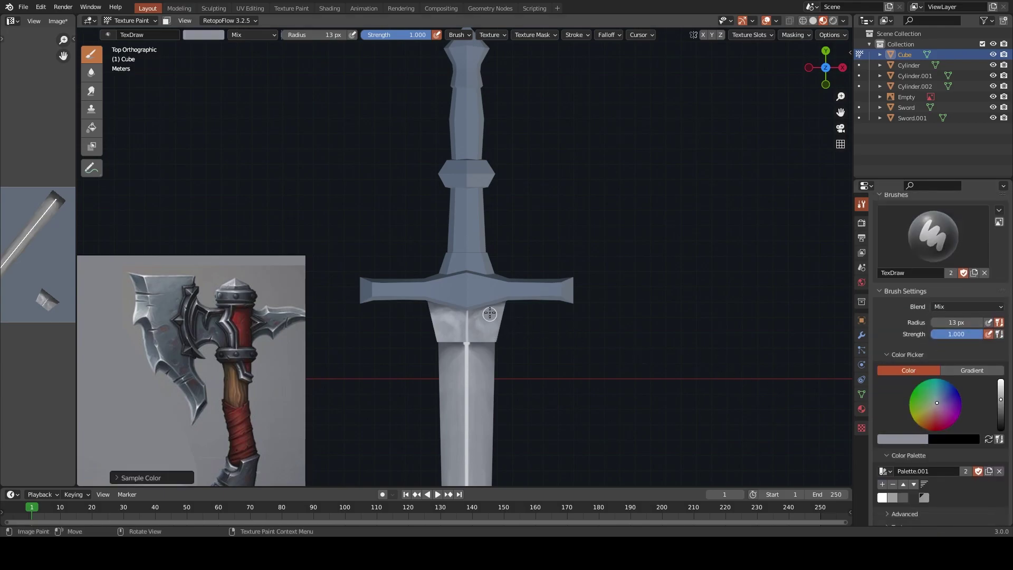
pyautogui.click(483, 293)
pyautogui.press('f')
# Fill the crossguard with flat darker grey, then paint a light stroke along its lower edge with Draw
pyautogui.click(91, 127)
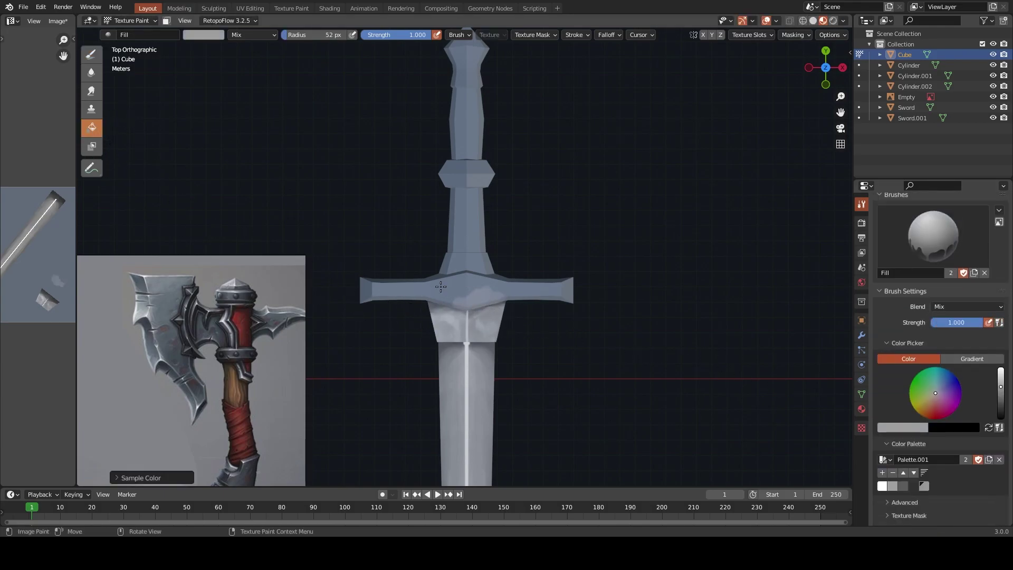
pyautogui.press('s')
pyautogui.click(480, 308)
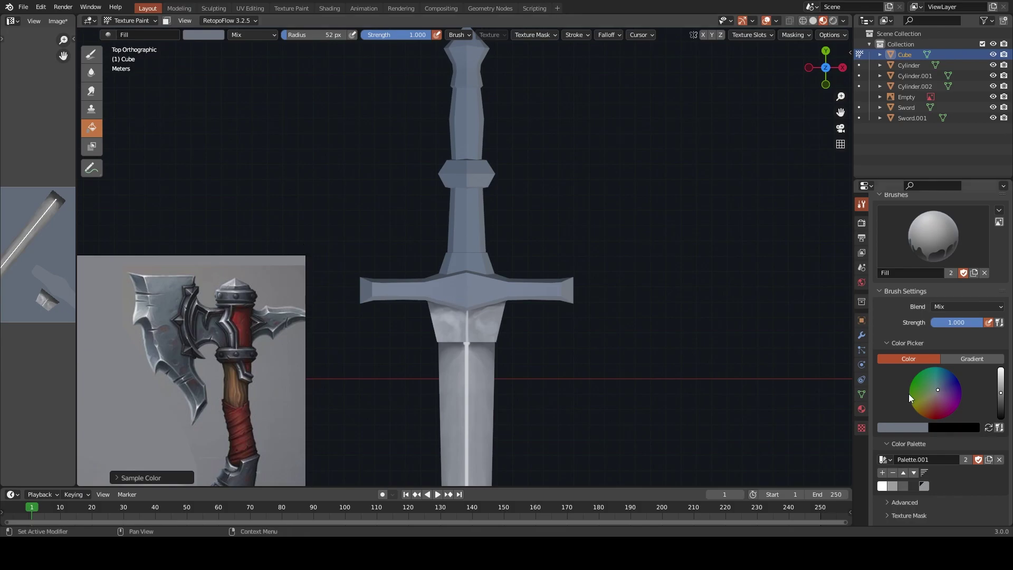
pyautogui.click(903, 485)
pyautogui.click(516, 282)
pyautogui.click(91, 54)
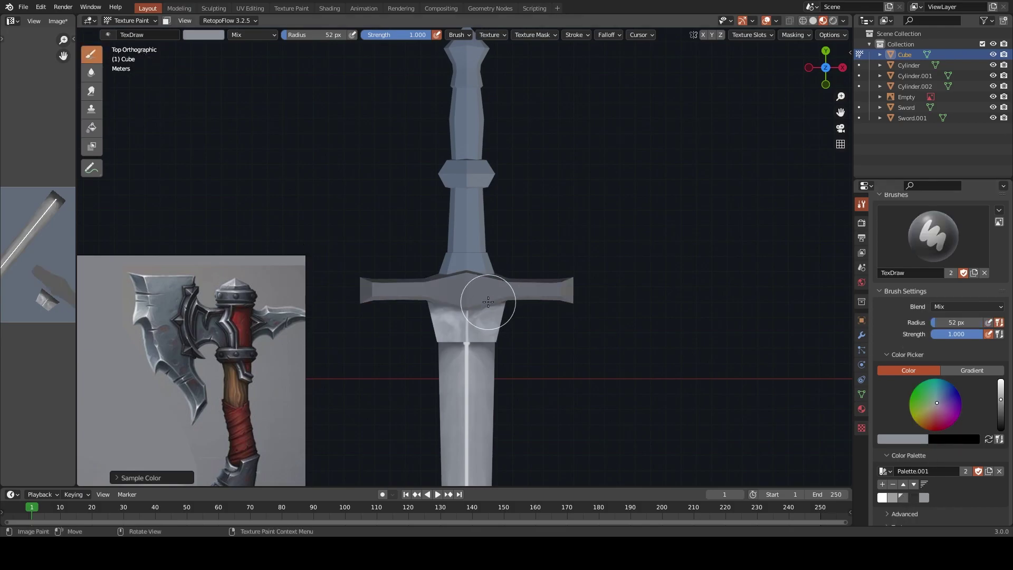
pyautogui.scroll(3, 510, 378)
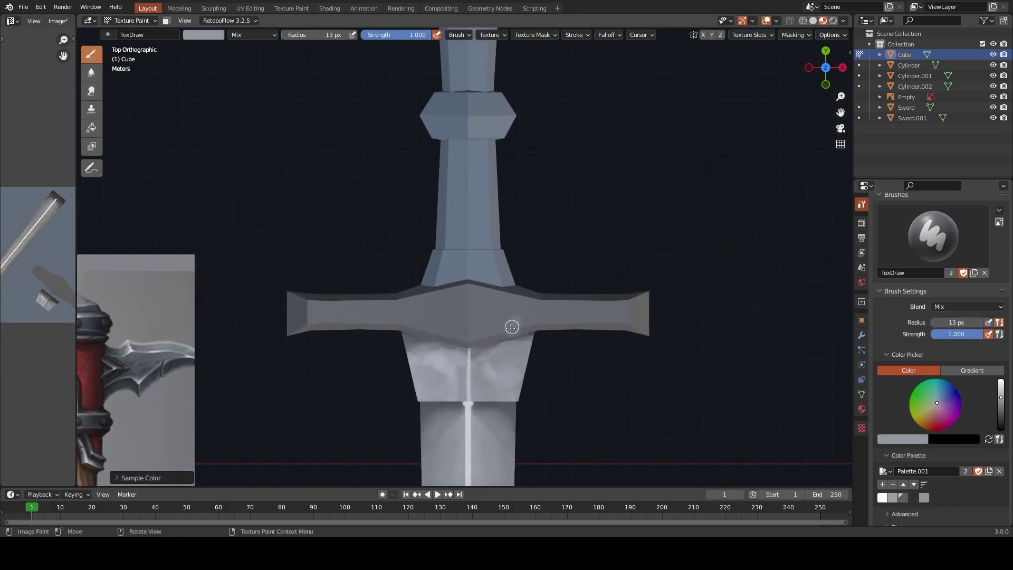
pyautogui.moveTo(511, 323); pyautogui.dragTo(595, 335)
pyautogui.moveTo(595, 335); pyautogui.dragTo(574, 304, button='middle')
# Undo two unwanted strokes and repaint light grey along the crossguard's lower edge to its tip
pyautogui.hotkey('ctrl', 'z')
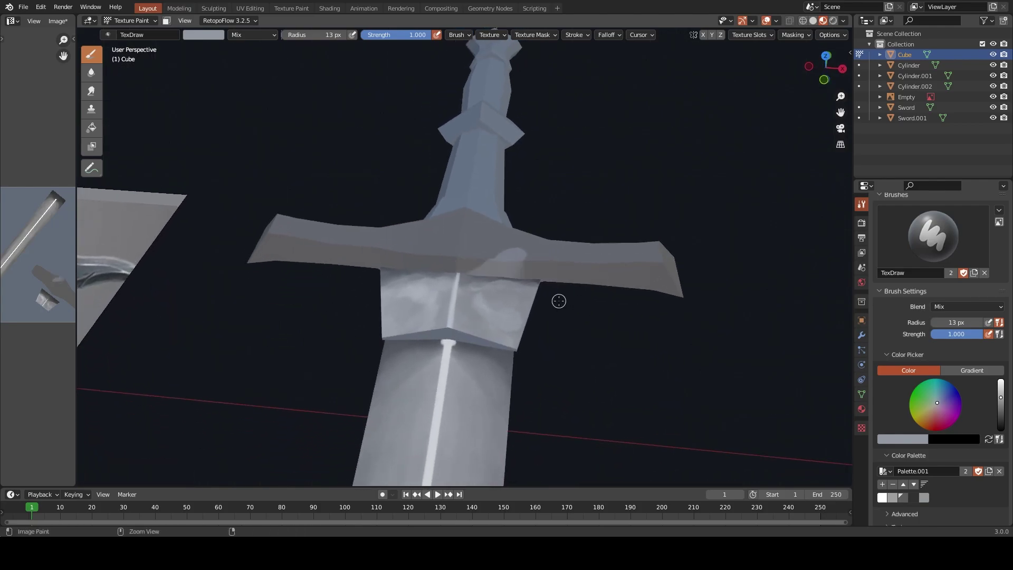
pyautogui.hotkey('ctrl', 'z')
pyautogui.moveTo(525, 285)
pyautogui.mouseDown()
pyautogui.moveTo(693, 289)
pyautogui.moveTo(538, 287)
pyautogui.moveTo(663, 276)
pyautogui.mouseUp()
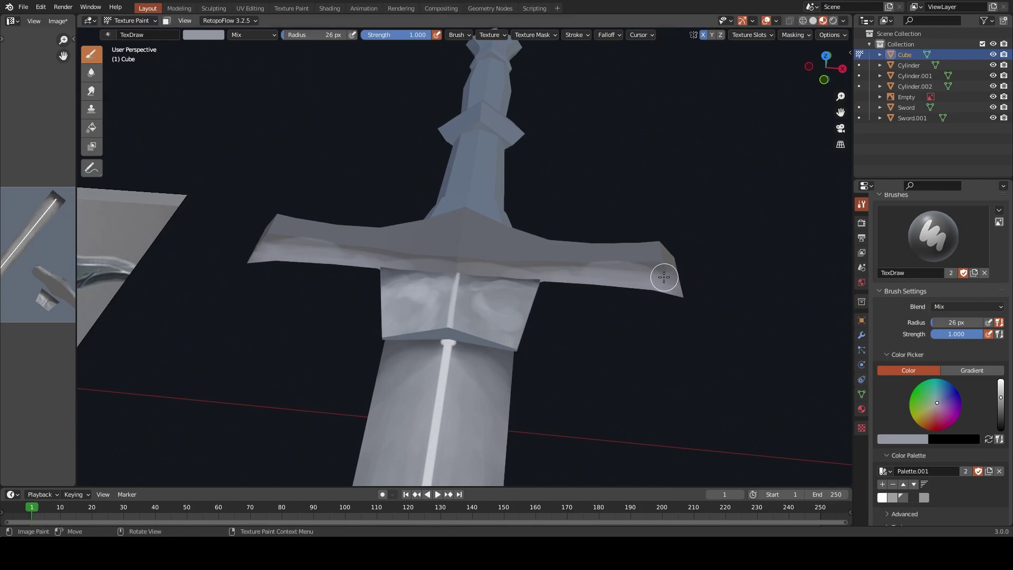
pyautogui.press('[')
pyautogui.moveTo(663, 276); pyautogui.dragTo(388, 246, button='middle')
pyautogui.moveTo(387, 246)
pyautogui.mouseDown()
pyautogui.moveTo(280, 310)
pyautogui.moveTo(269, 297)
pyautogui.moveTo(339, 273)
pyautogui.moveTo(437, 208)
pyautogui.mouseUp()
pyautogui.press('[')
pyautogui.press('[')
pyautogui.press('[')
# Dab light and darker grey blotches onto the crossguard centre with a 14 px brush
pyautogui.press('s')
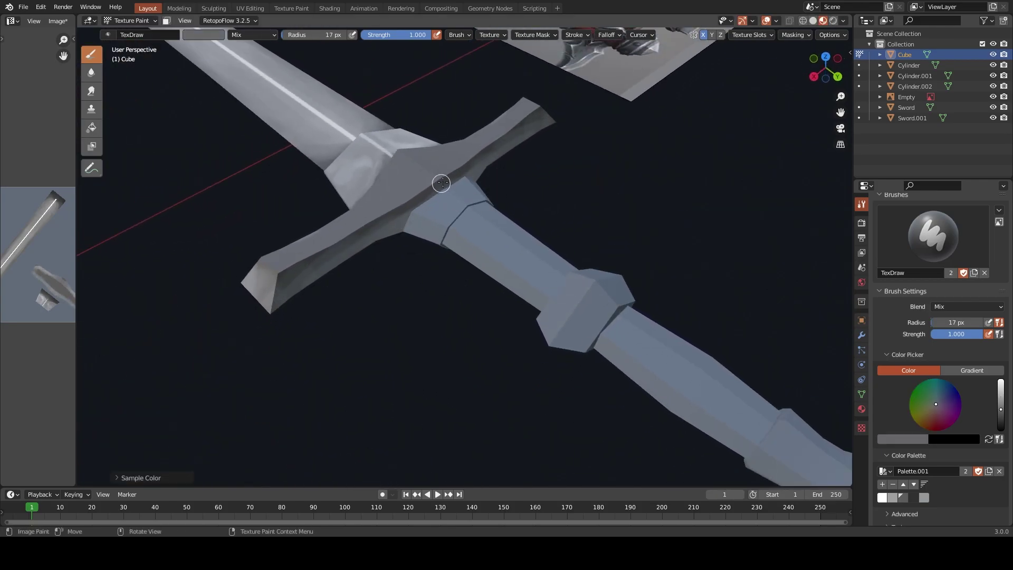
pyautogui.press('s')
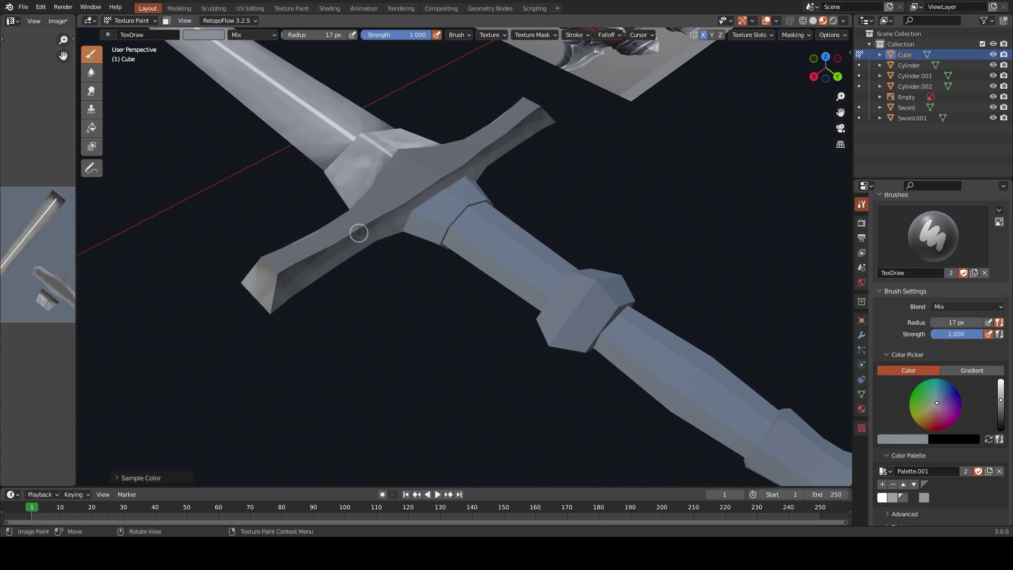
pyautogui.moveTo(351, 287); pyautogui.dragTo(402, 255, button='middle')
pyautogui.moveTo(402, 255)
pyautogui.mouseDown()
pyautogui.moveTo(418, 255)
pyautogui.moveTo(378, 243)
pyautogui.moveTo(341, 376)
pyautogui.mouseUp()
pyautogui.press('[')
pyautogui.press('[')
pyautogui.press('s')
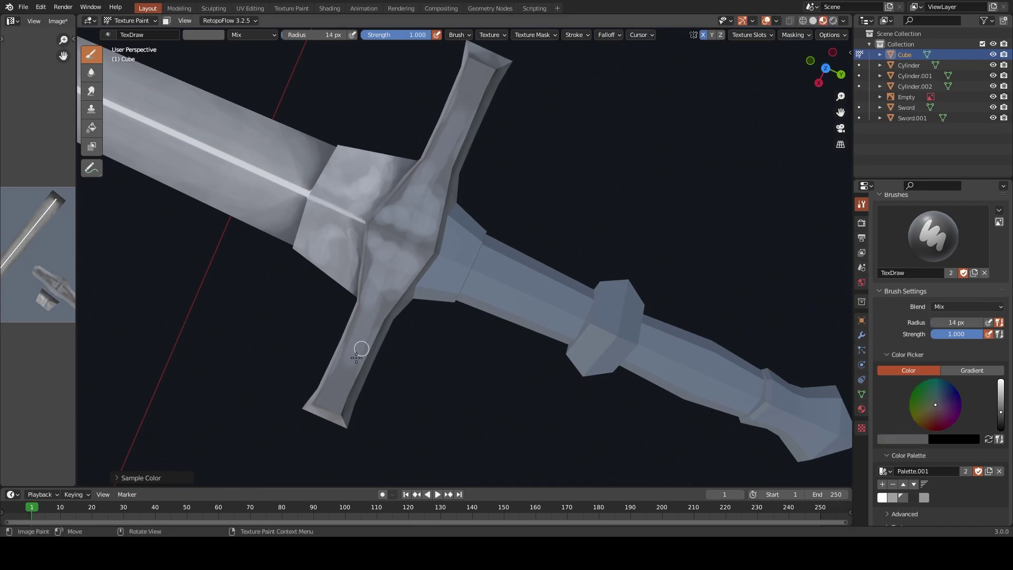
pyautogui.press('s')
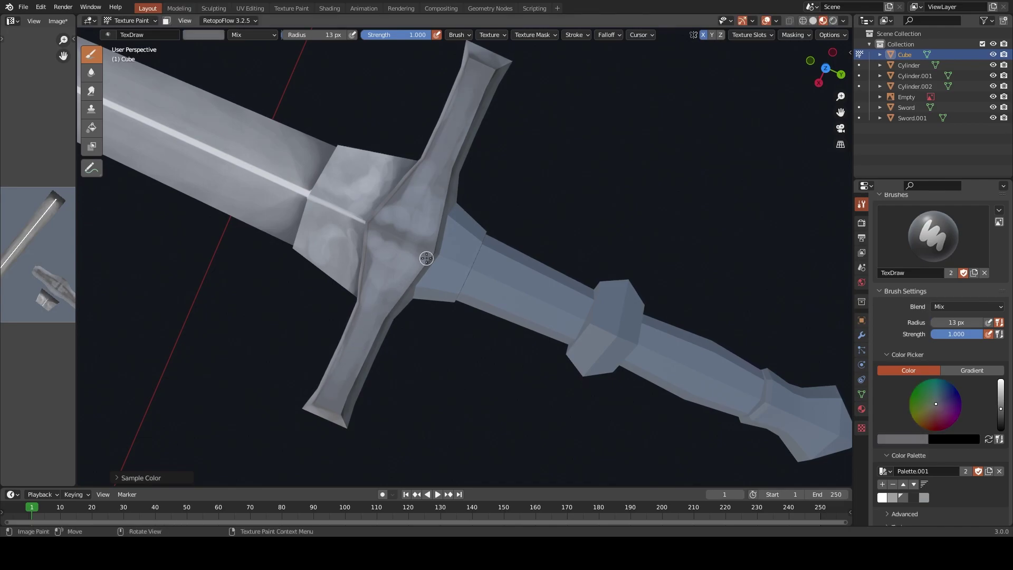
pyautogui.press('s')
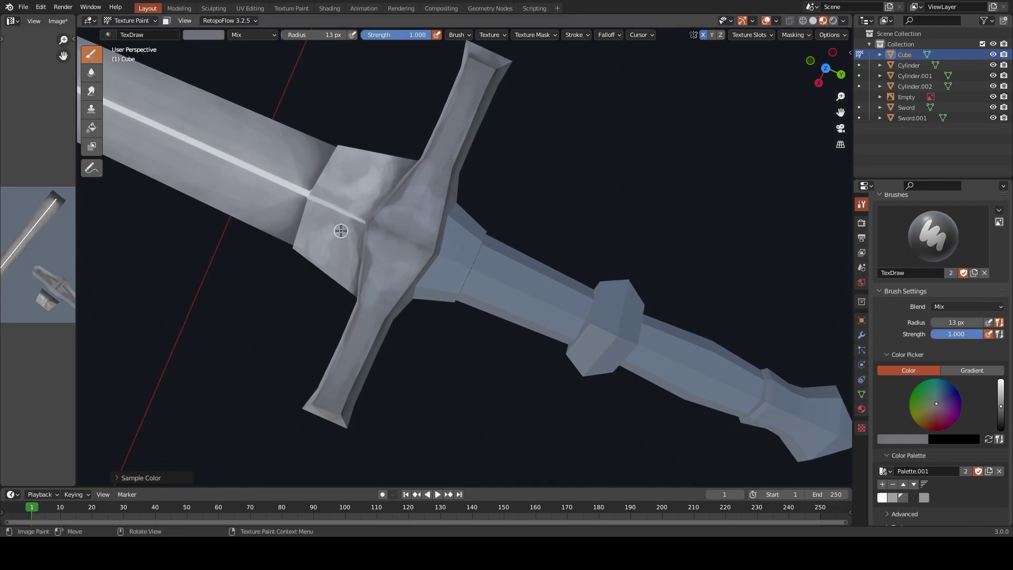
pyautogui.press('s')
pyautogui.moveTo(401, 235)
pyautogui.mouseDown()
pyautogui.moveTo(410, 253)
pyautogui.moveTo(371, 227)
pyautogui.moveTo(361, 294)
pyautogui.moveTo(425, 219)
pyautogui.mouseUp()
pyautogui.press('s')
pyautogui.moveTo(380, 295)
pyautogui.mouseDown()
pyautogui.moveTo(380, 255)
pyautogui.moveTo(383, 297)
pyautogui.mouseUp()
# From a front view, paint a straight grey stroke across the guard with a 15 px brush
pyautogui.press('[')
pyautogui.press('[')
pyautogui.press('s')
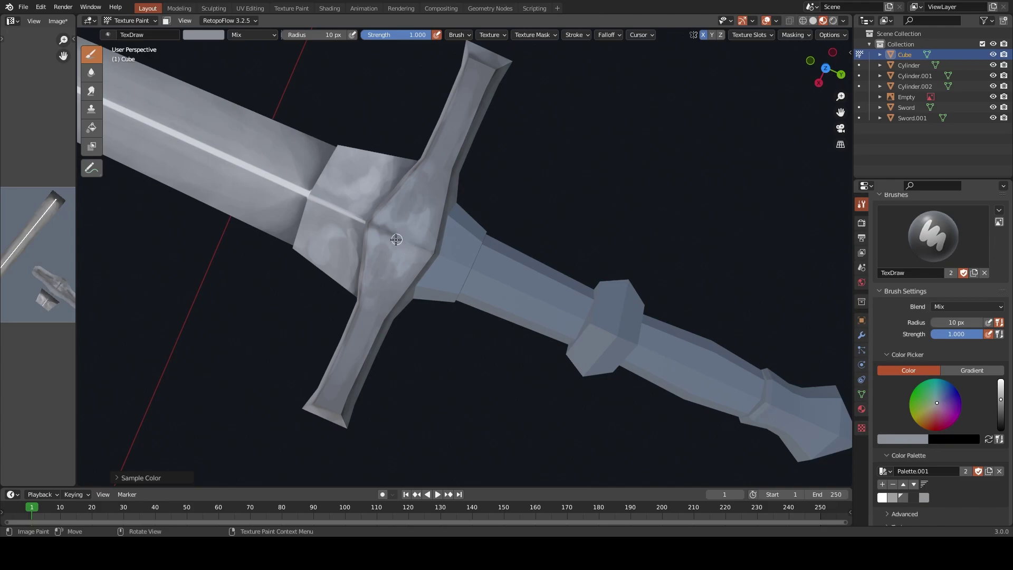
pyautogui.press('s')
pyautogui.moveTo(378, 241)
pyautogui.mouseDown(button='middle')
pyautogui.moveTo(579, 315)
pyautogui.moveTo(450, 370)
pyautogui.moveTo(568, 359)
pyautogui.mouseUp(button='middle')
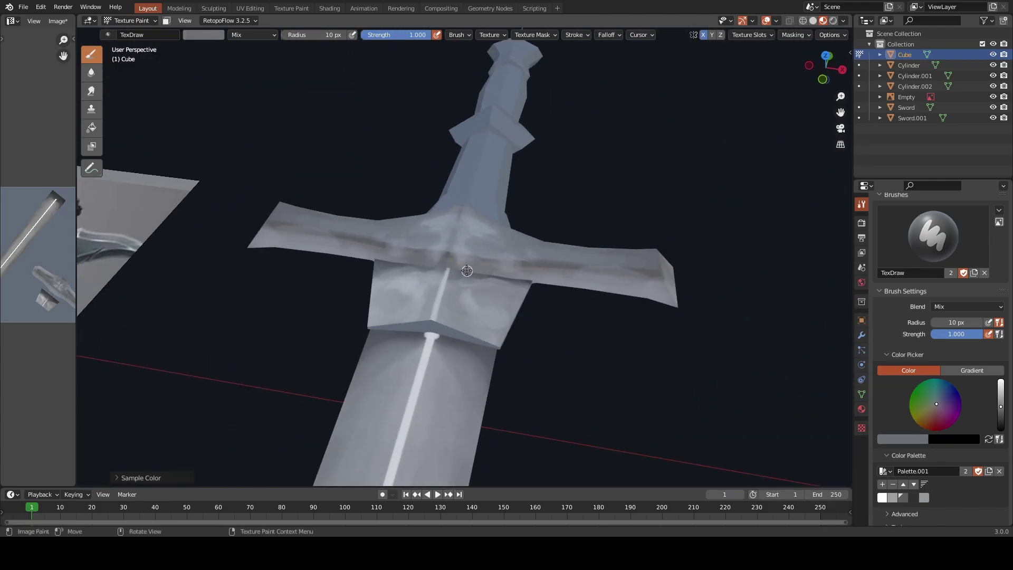
pyautogui.press('f')
pyautogui.click(461, 272)
pyautogui.moveTo(472, 280); pyautogui.dragTo(474, 296)
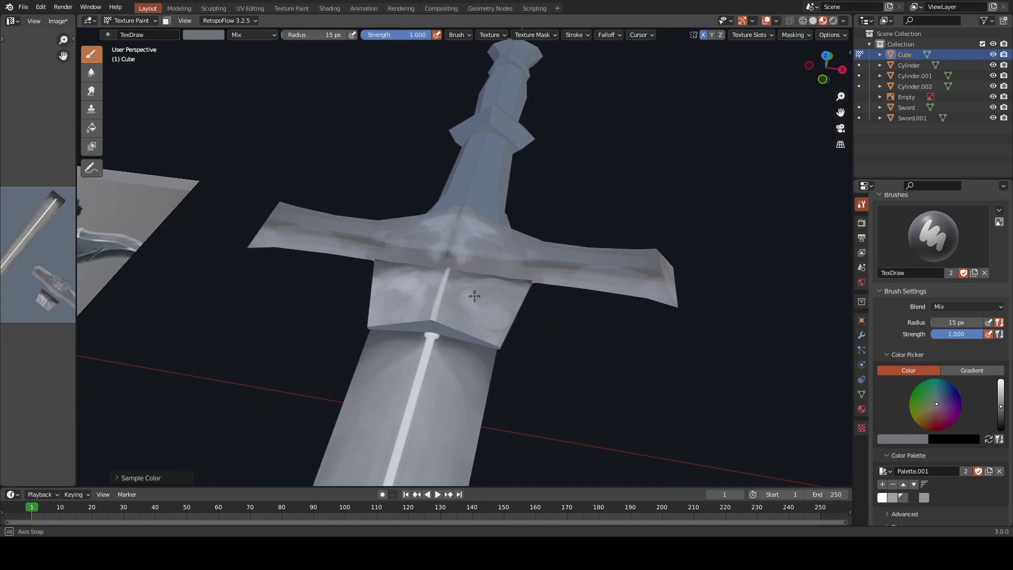
pyautogui.moveTo(474, 296); pyautogui.dragTo(481, 311, button='middle')
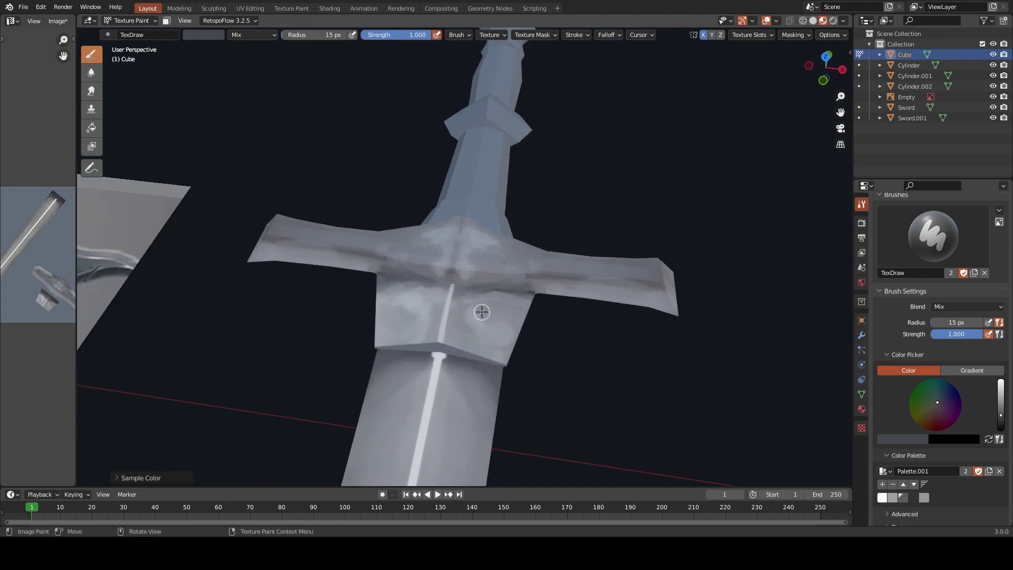
# From a side view with a 16 px brush, dab mirrored light blobs onto the guard
pyautogui.press('f')
pyautogui.click(533, 304)
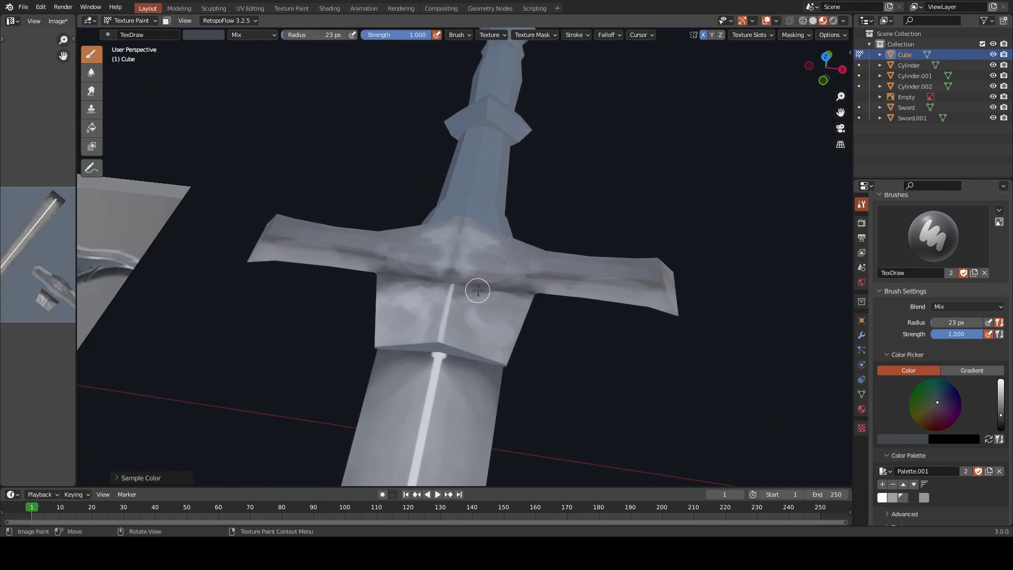
pyautogui.press('f')
pyautogui.click(586, 315)
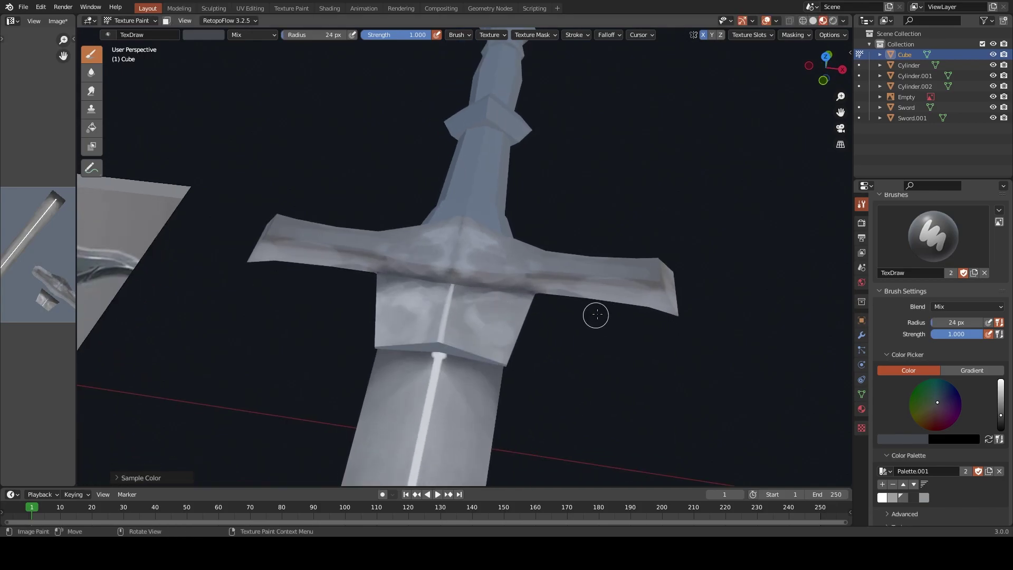
pyautogui.moveTo(463, 287); pyautogui.dragTo(328, 287, button='middle')
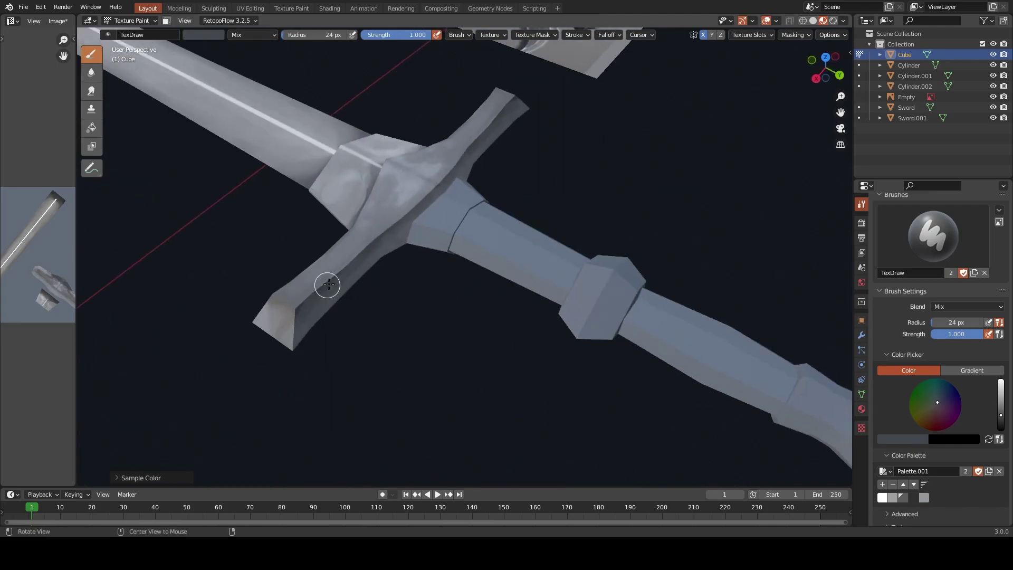
pyautogui.press('f')
pyautogui.click(436, 200)
pyautogui.press('s')
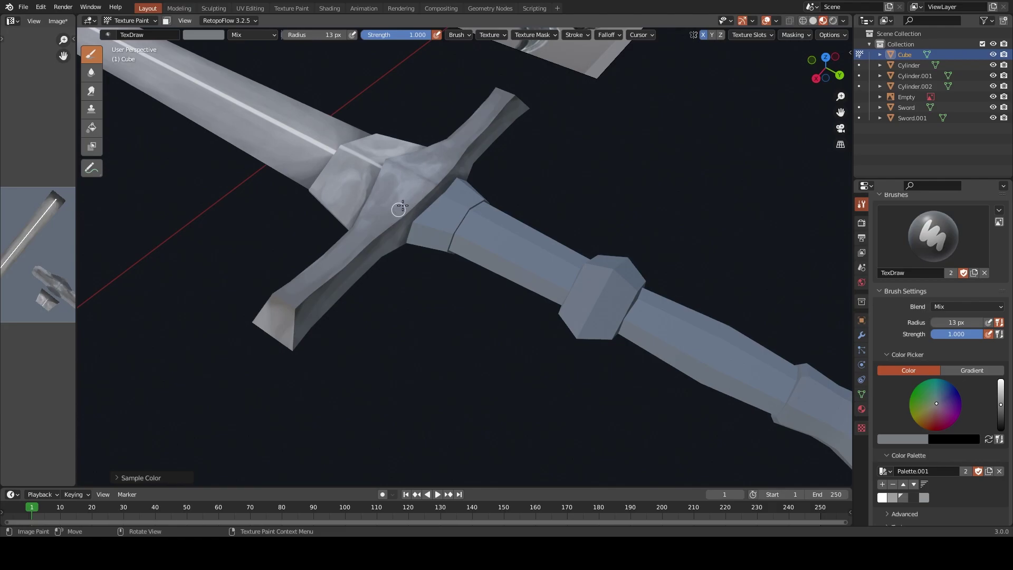
pyautogui.moveTo(423, 186); pyautogui.dragTo(372, 250, button='middle')
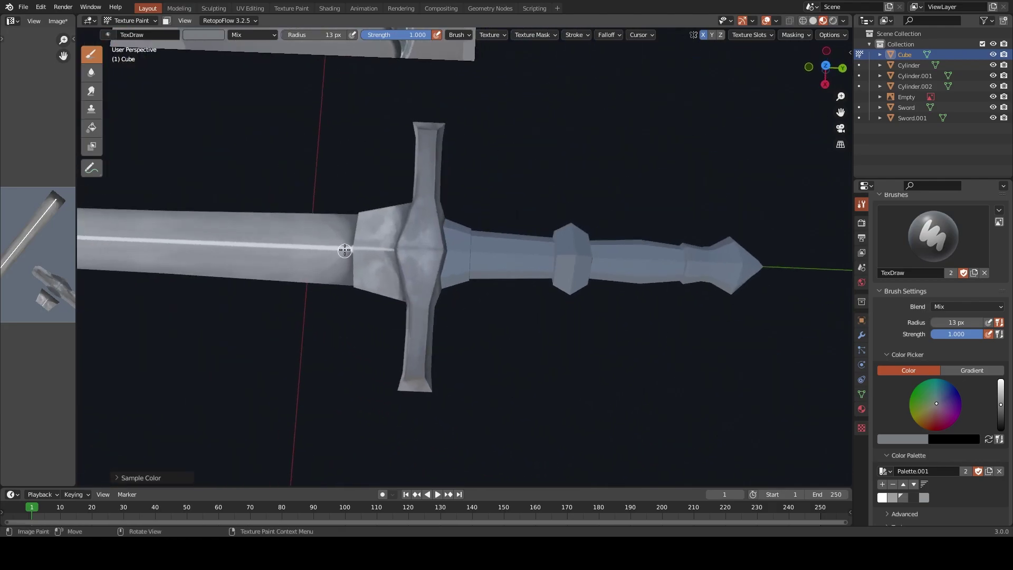
pyautogui.press('s')
pyautogui.scroll(2, 345, 247)
pyautogui.moveTo(398, 225)
pyautogui.mouseDown()
pyautogui.moveTo(393, 143)
pyautogui.moveTo(403, 98)
pyautogui.mouseUp()
# Paint grey onto the guard's upper arm and darker grey along its left arm
pyautogui.press('s')
pyautogui.press('s')
pyautogui.press('s')
pyautogui.keyDown('shift'); pyautogui.moveTo(404, 98); pyautogui.dragTo(389, 208, button='middle'); pyautogui.keyUp('shift')
pyautogui.press('s')
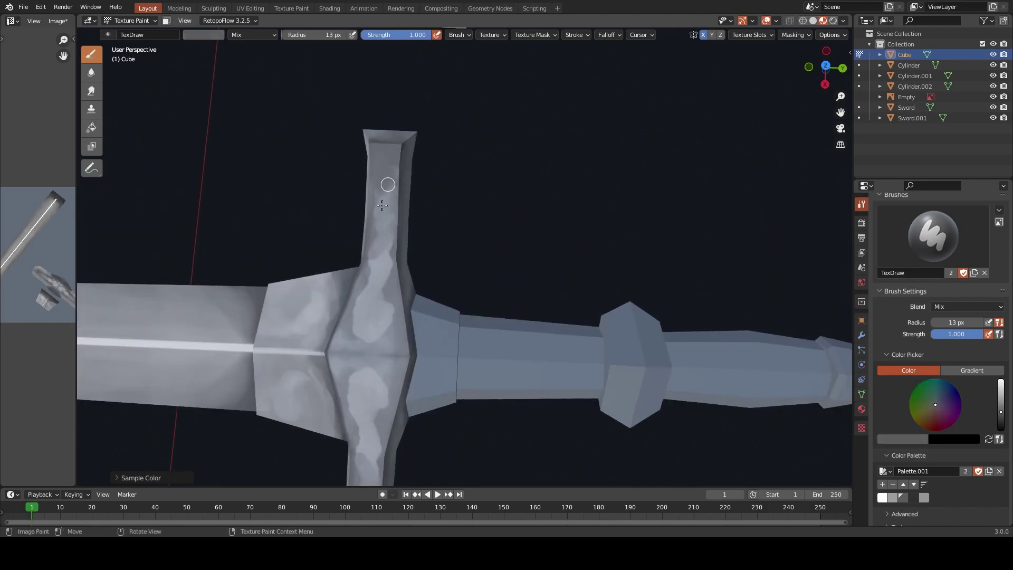
pyautogui.moveTo(389, 158)
pyautogui.mouseDown()
pyautogui.moveTo(392, 281)
pyautogui.moveTo(371, 296)
pyautogui.moveTo(397, 343)
pyautogui.moveTo(394, 332)
pyautogui.moveTo(367, 350)
pyautogui.moveTo(347, 341)
pyautogui.mouseUp()
pyautogui.press('s')
pyautogui.press('s')
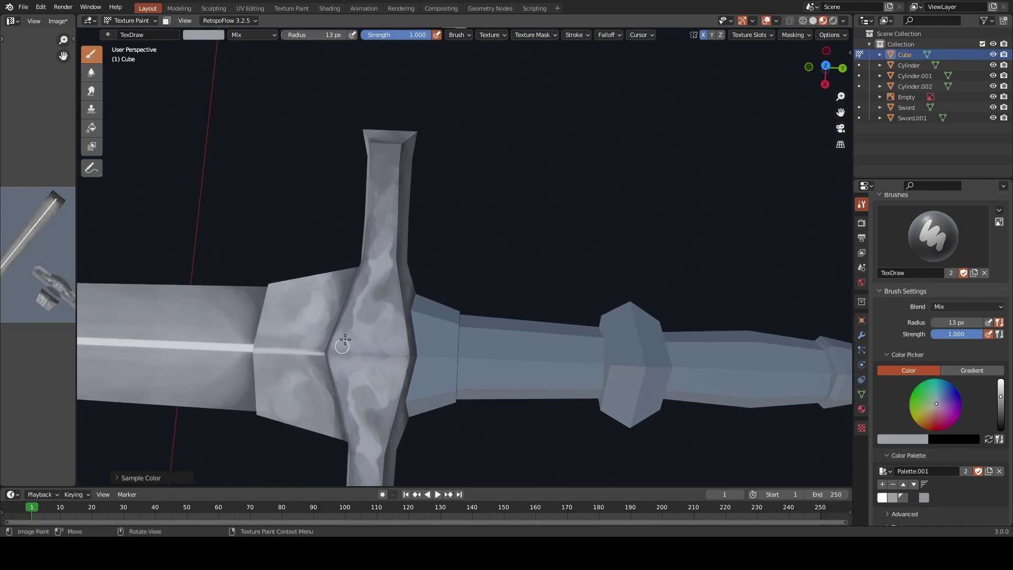
pyautogui.press('s')
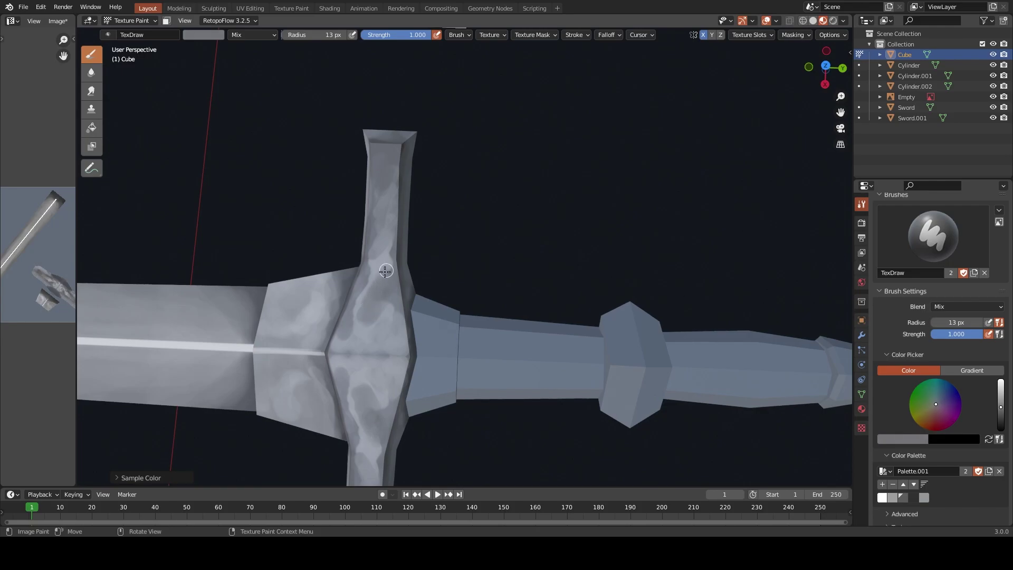
pyautogui.press('s')
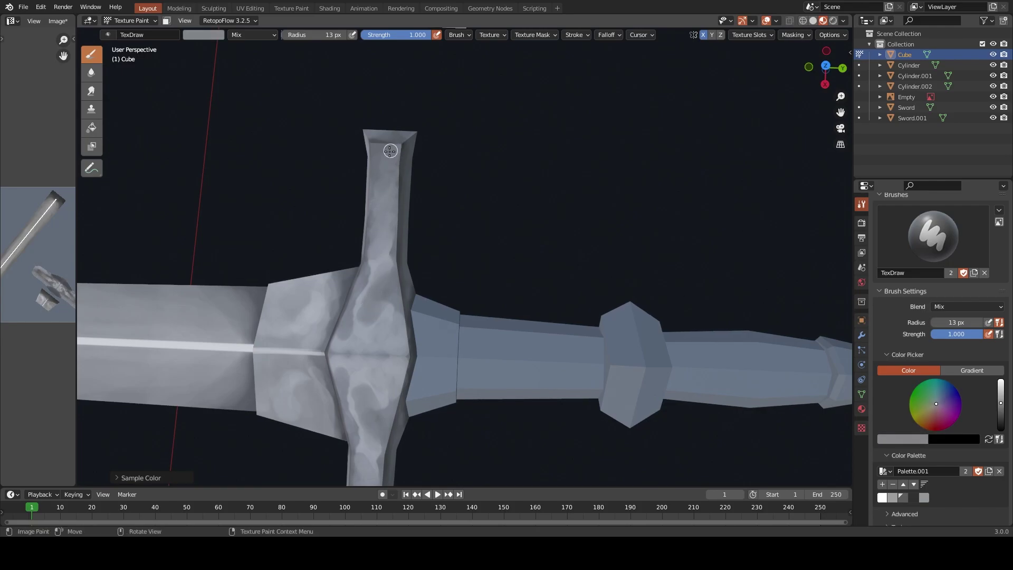
pyautogui.press('s')
pyautogui.scroll(-3, 390, 245)
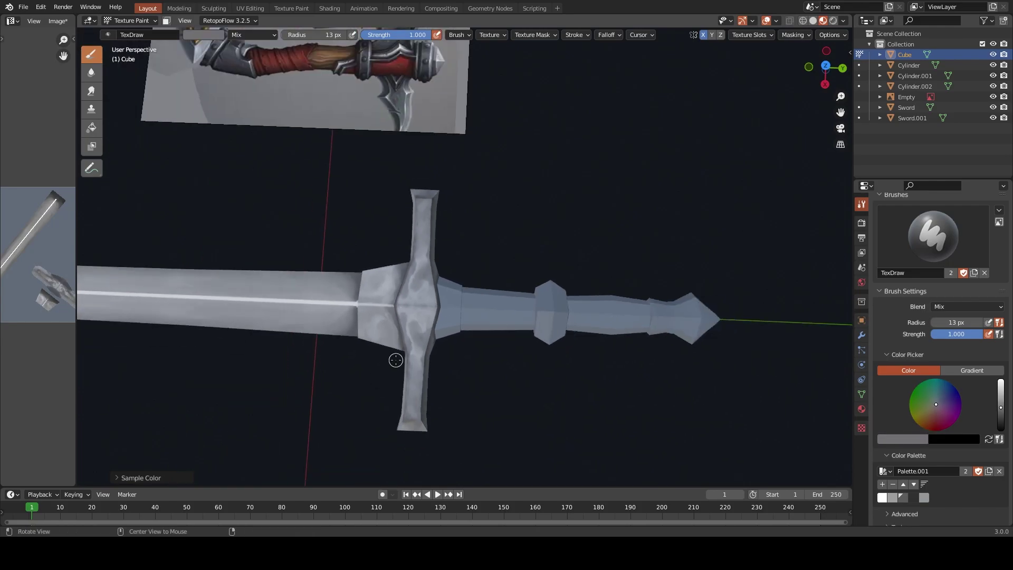
pyautogui.moveTo(429, 298); pyautogui.dragTo(577, 325, button='middle')
pyautogui.scroll(4, 576, 325)
pyautogui.moveTo(592, 278); pyautogui.dragTo(531, 227, button='middle')
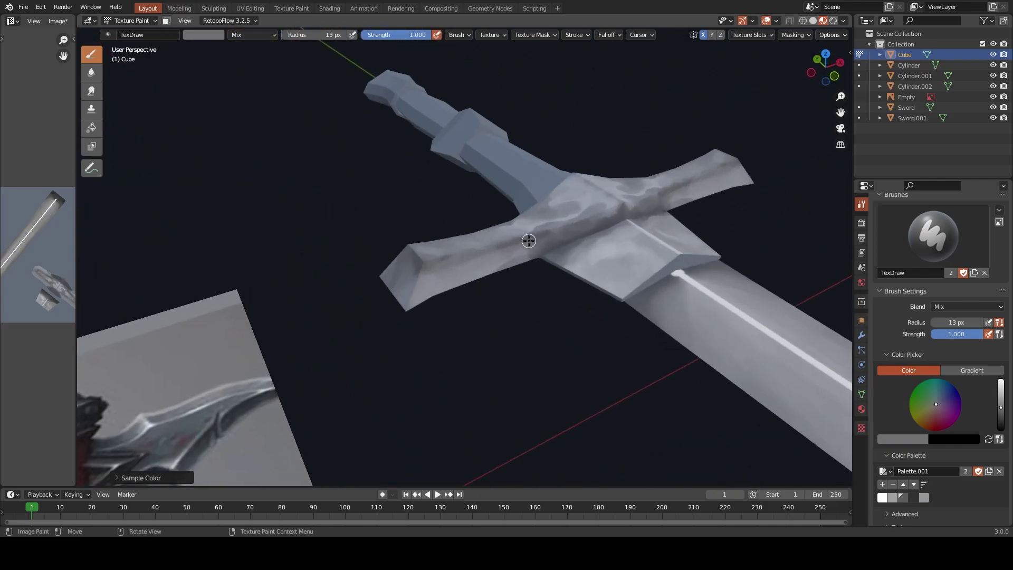
pyautogui.moveTo(531, 226)
pyautogui.mouseDown()
pyautogui.moveTo(426, 285)
pyautogui.moveTo(464, 286)
pyautogui.mouseUp()
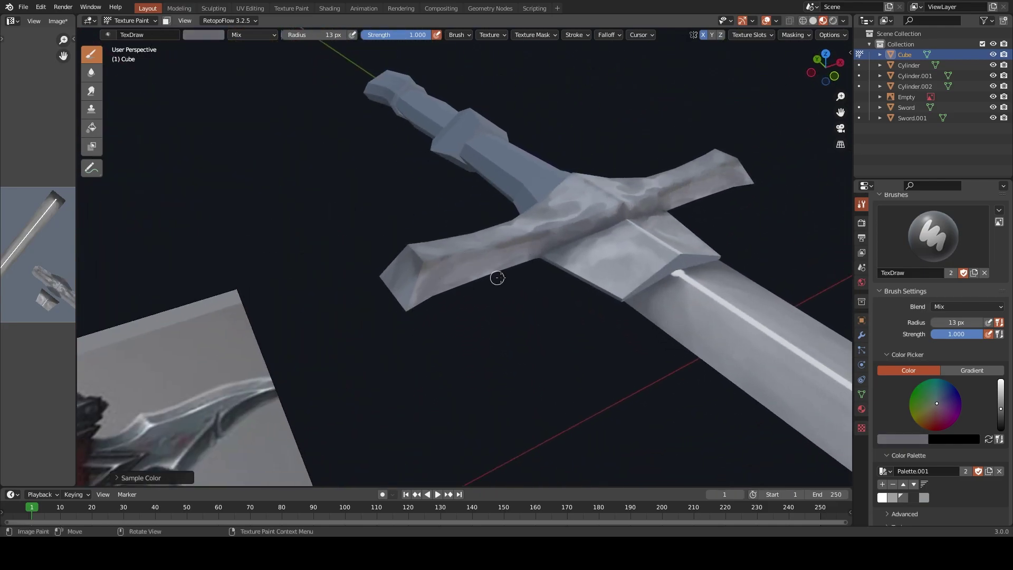
pyautogui.moveTo(414, 328); pyautogui.dragTo(478, 315, button='middle')
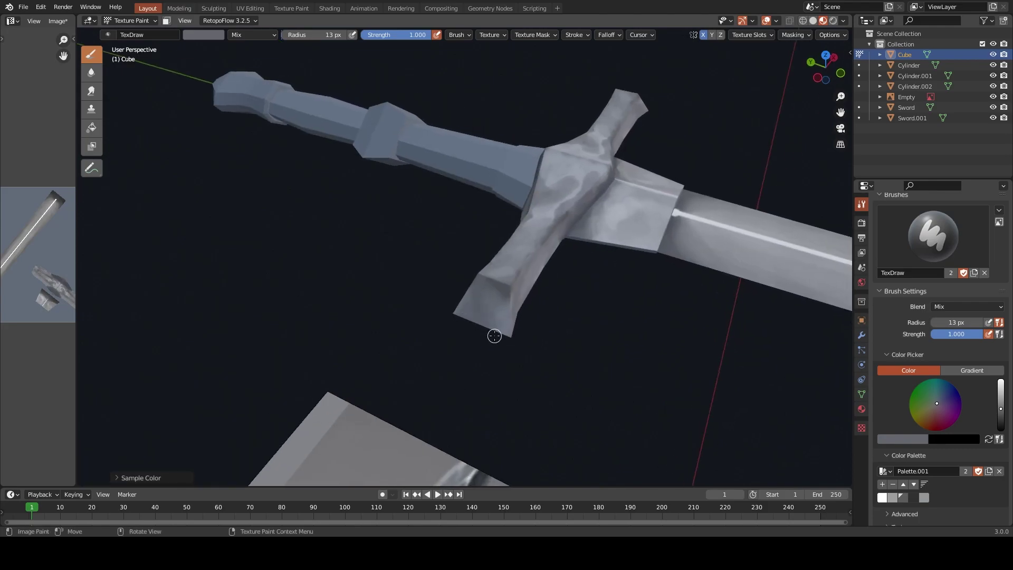
# Sample a light grey and paint highlights along the crossguard's edge and lower arm
pyautogui.press('s')
pyautogui.scroll(3, 495, 285)
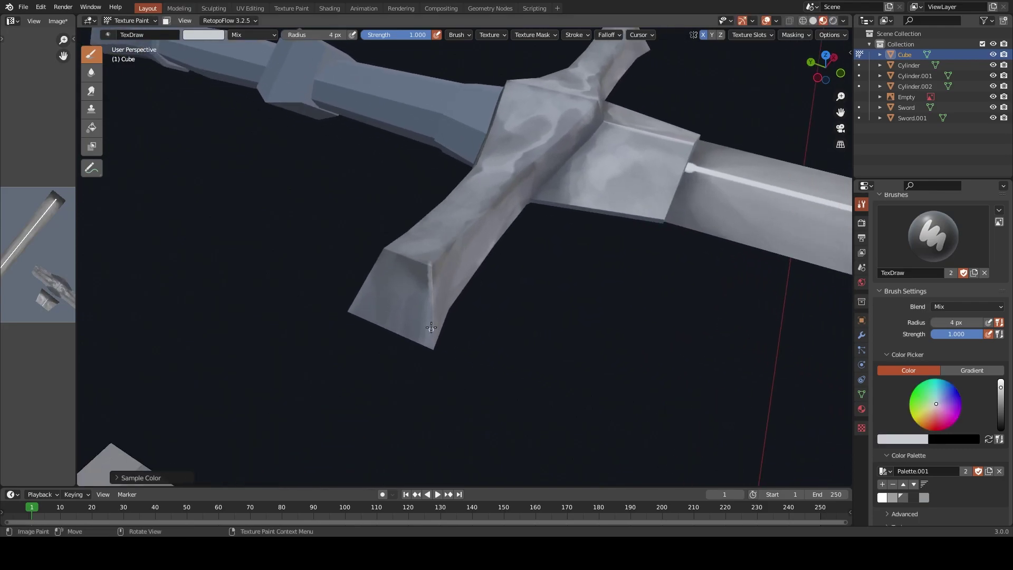
pyautogui.moveTo(431, 327)
pyautogui.mouseDown(button='middle')
pyautogui.moveTo(356, 279)
pyautogui.moveTo(482, 281)
pyautogui.mouseUp(button='middle')
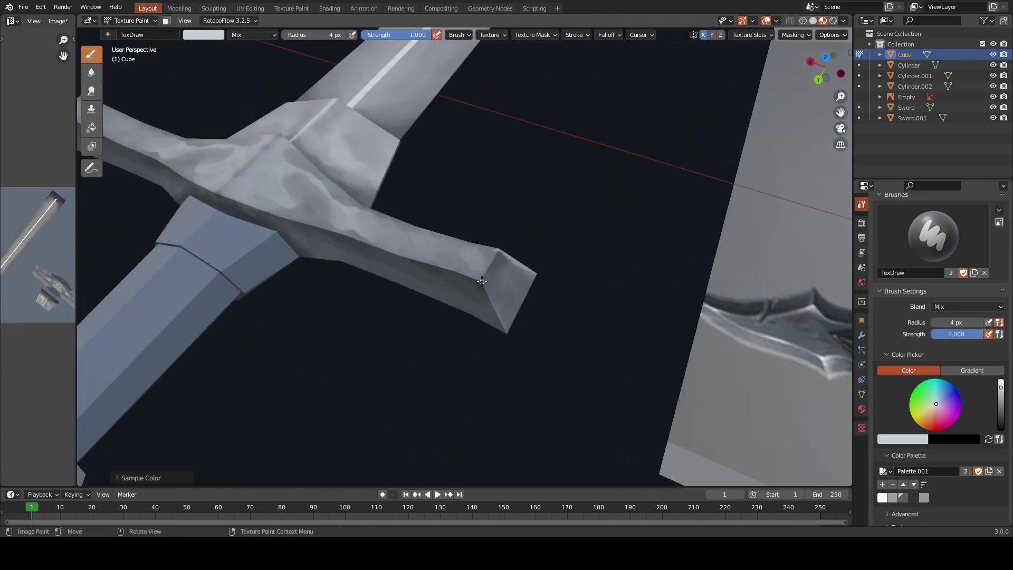
pyautogui.moveTo(525, 319)
pyautogui.mouseDown(button='middle')
pyautogui.moveTo(484, 291)
pyautogui.moveTo(549, 291)
pyautogui.moveTo(482, 335)
pyautogui.mouseUp(button='middle')
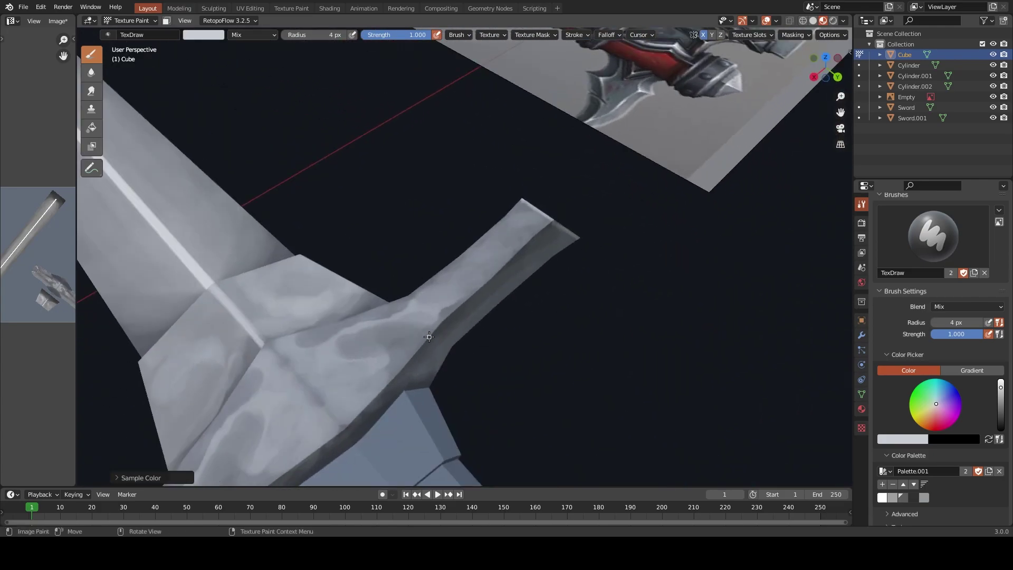
pyautogui.moveTo(449, 314); pyautogui.dragTo(563, 213)
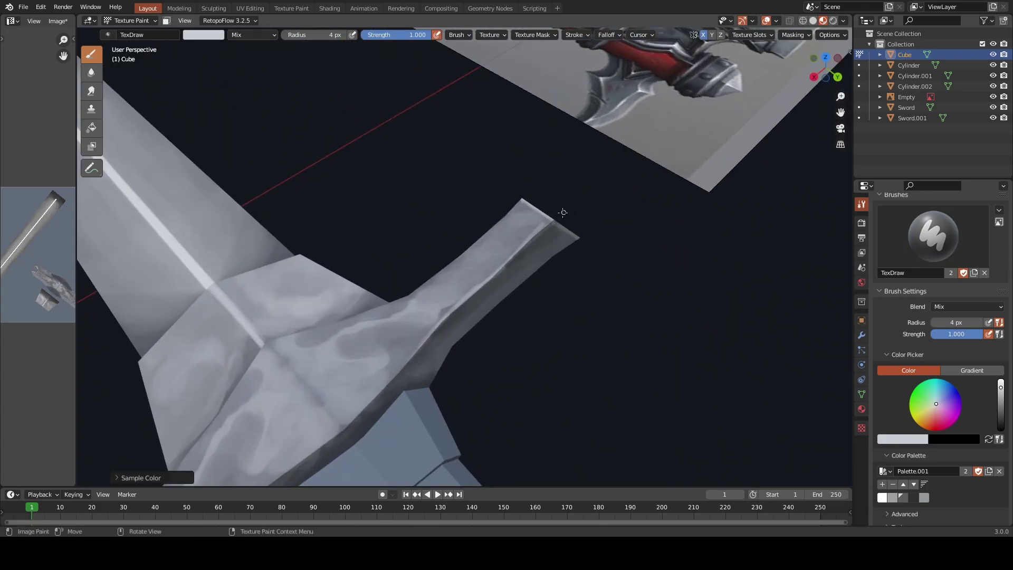
pyautogui.keyDown('shift'); pyautogui.moveTo(461, 343); pyautogui.dragTo(540, 243, button='middle'); pyautogui.keyUp('shift')
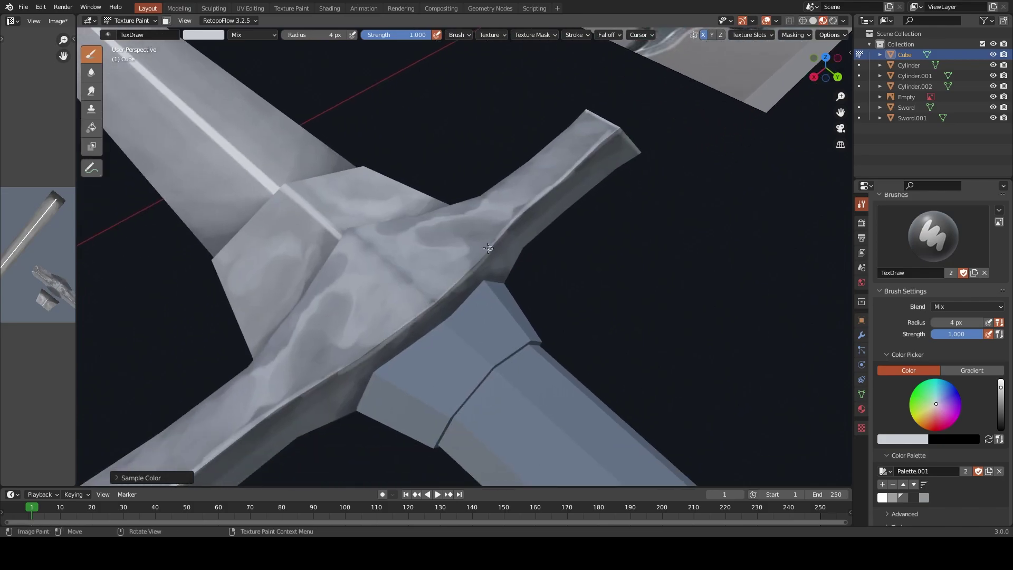
pyautogui.moveTo(337, 372)
pyautogui.mouseDown()
pyautogui.moveTo(475, 267)
pyautogui.moveTo(554, 183)
pyautogui.mouseUp()
# Paint light strokes along the guard arm's edge and down its centre ridge
pyautogui.moveTo(579, 145)
pyautogui.mouseDown(button='middle')
pyautogui.moveTo(384, 311)
pyautogui.moveTo(343, 256)
pyautogui.mouseUp(button='middle')
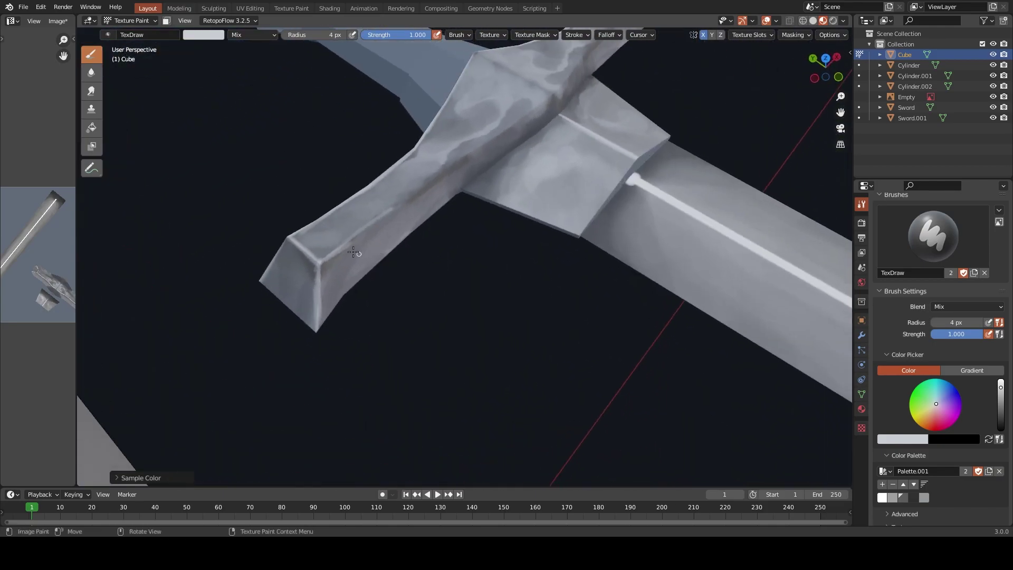
pyautogui.moveTo(337, 258); pyautogui.dragTo(536, 107)
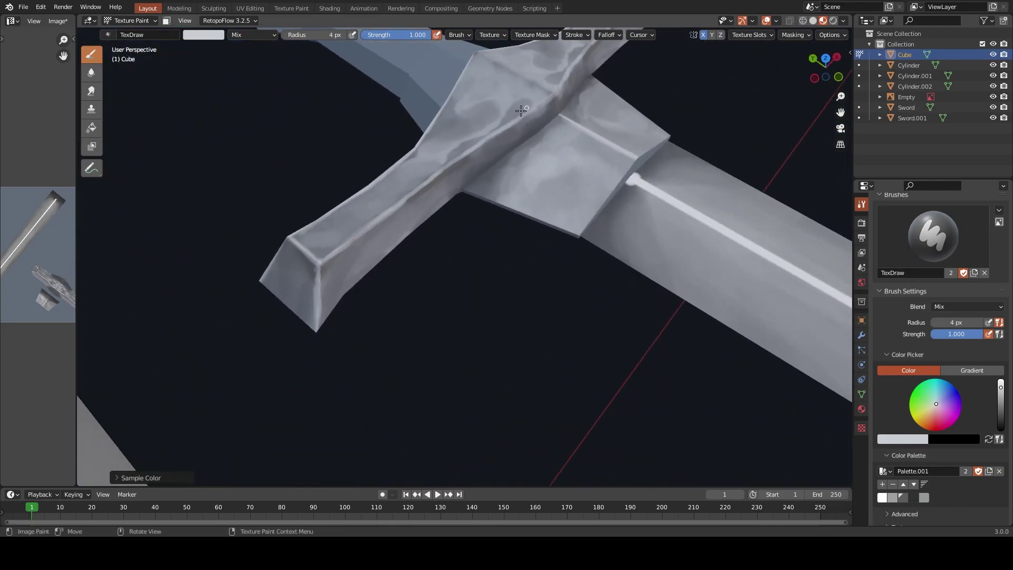
pyautogui.moveTo(467, 153); pyautogui.dragTo(617, 262, button='middle')
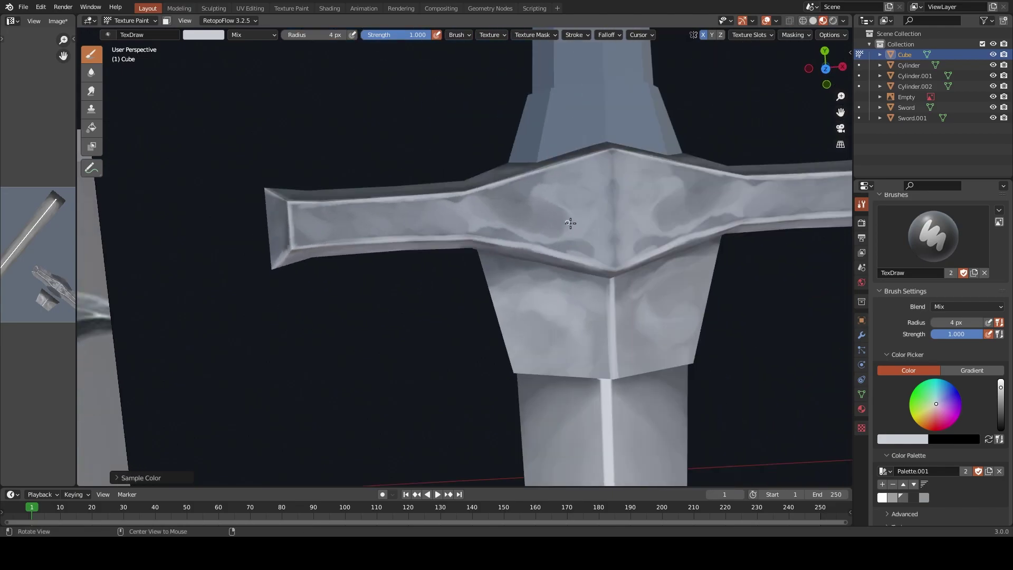
pyautogui.moveTo(612, 153); pyautogui.dragTo(610, 242)
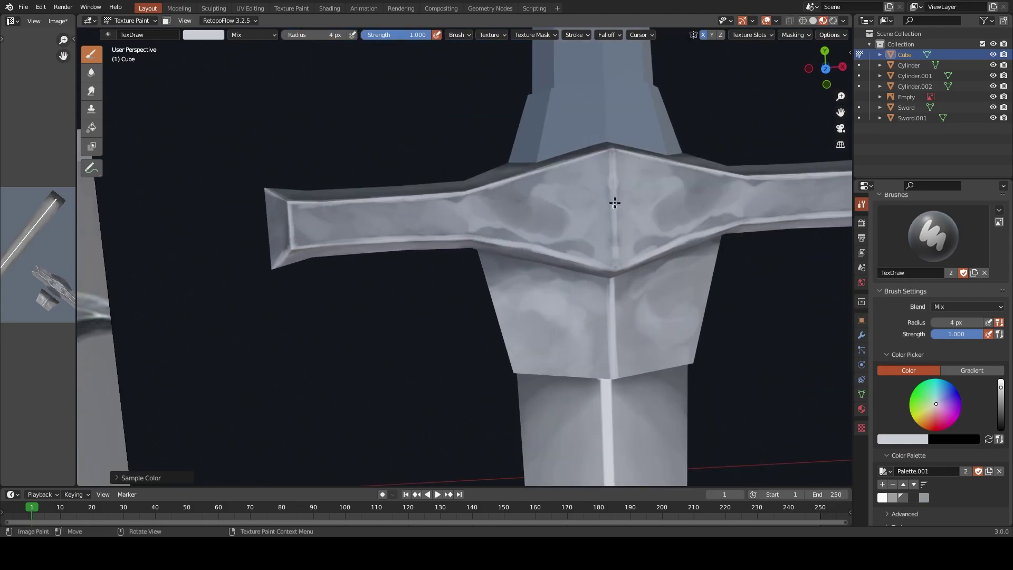
pyautogui.moveTo(612, 154); pyautogui.dragTo(616, 268)
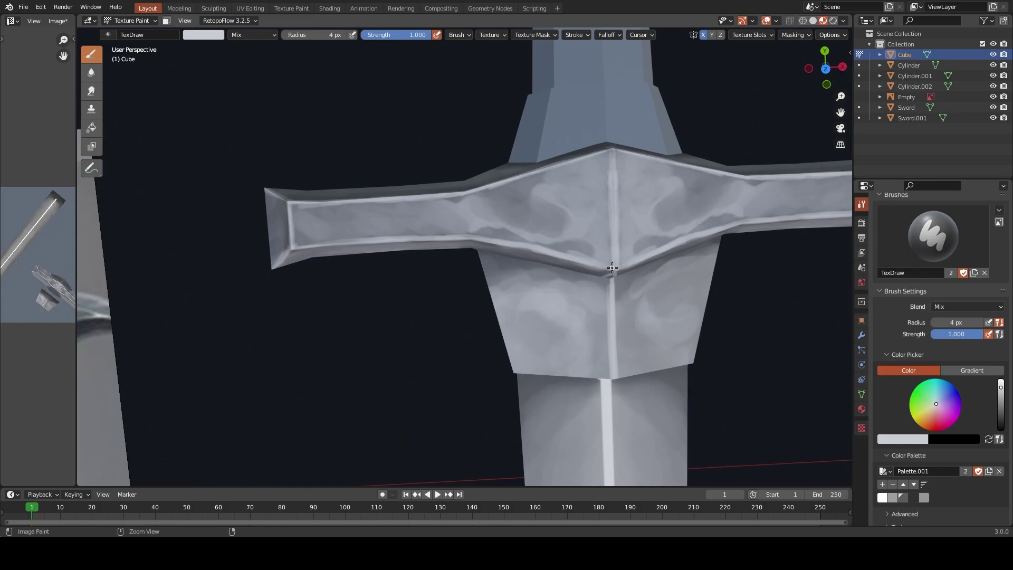
# Sample darker and lighter greys at the guard's end, then view the whole sword upright
pyautogui.moveTo(614, 264)
pyautogui.mouseDown(button='middle')
pyautogui.moveTo(642, 275)
pyautogui.moveTo(459, 325)
pyautogui.moveTo(538, 300)
pyautogui.moveTo(471, 287)
pyautogui.mouseUp(button='middle')
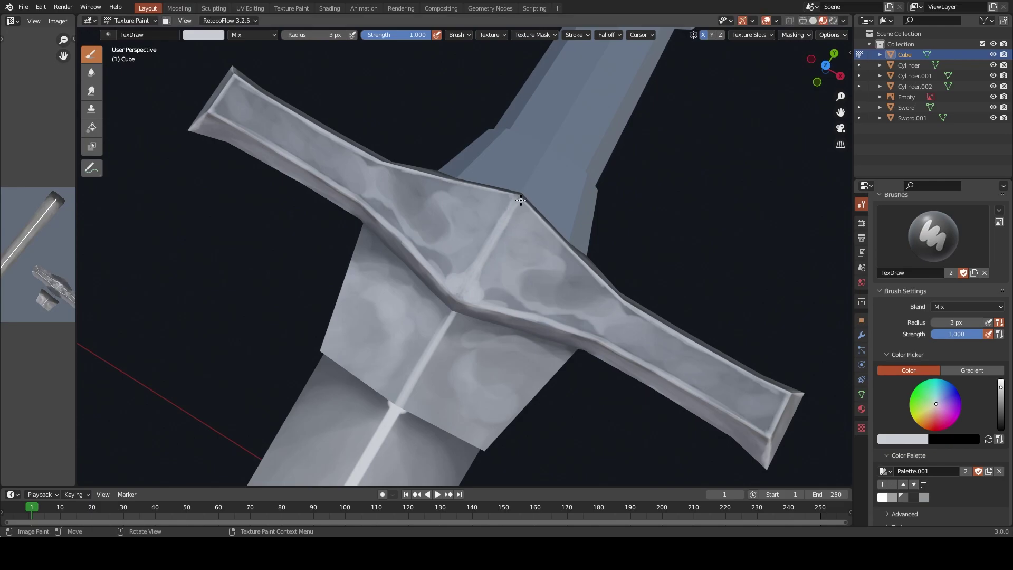
pyautogui.keyDown('shift'); pyautogui.moveTo(786, 425); pyautogui.dragTo(518, 310, button='middle'); pyautogui.keyUp('shift')
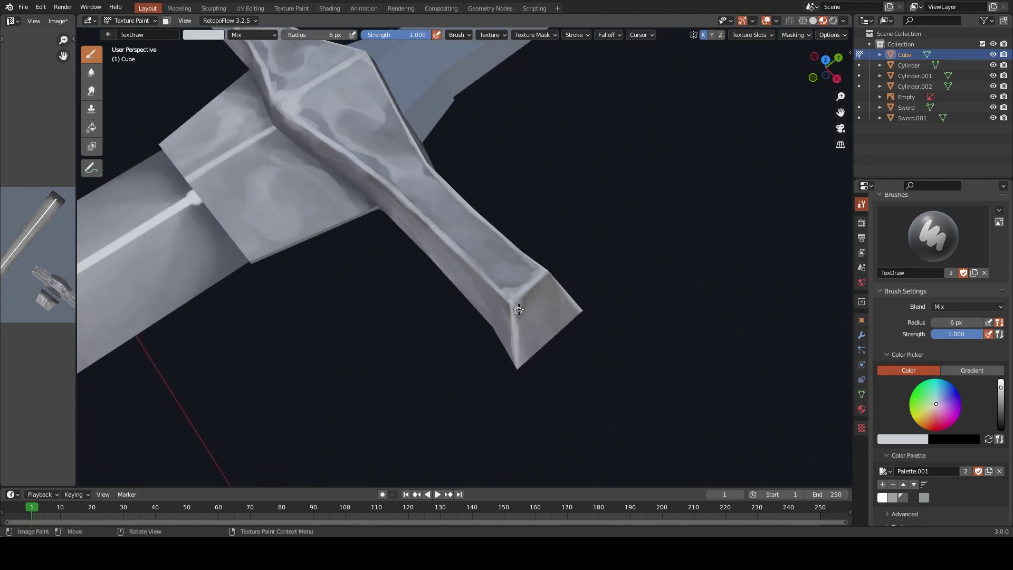
pyautogui.press('s')
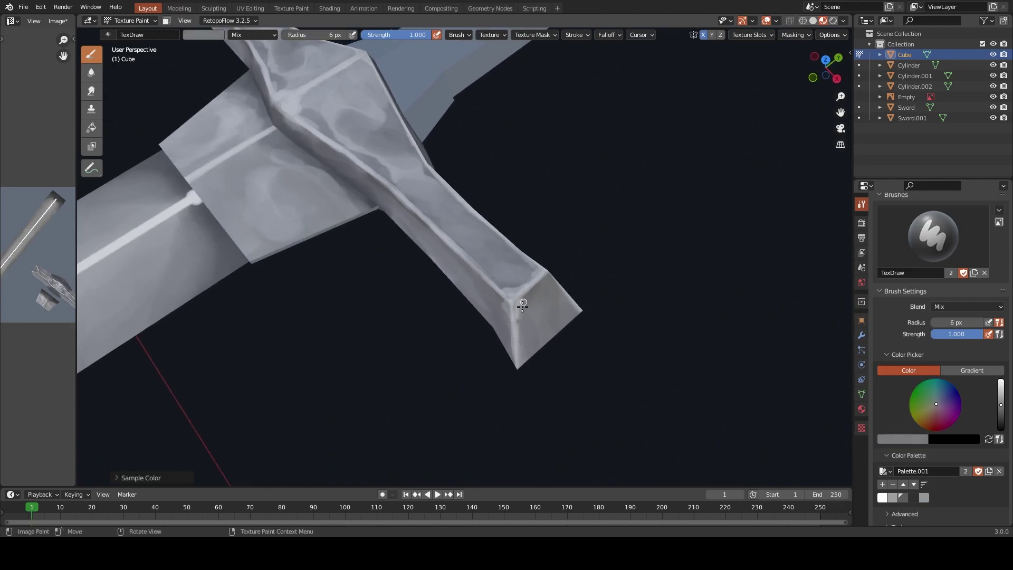
pyautogui.moveTo(520, 314); pyautogui.dragTo(540, 265, button='middle')
pyautogui.press('s')
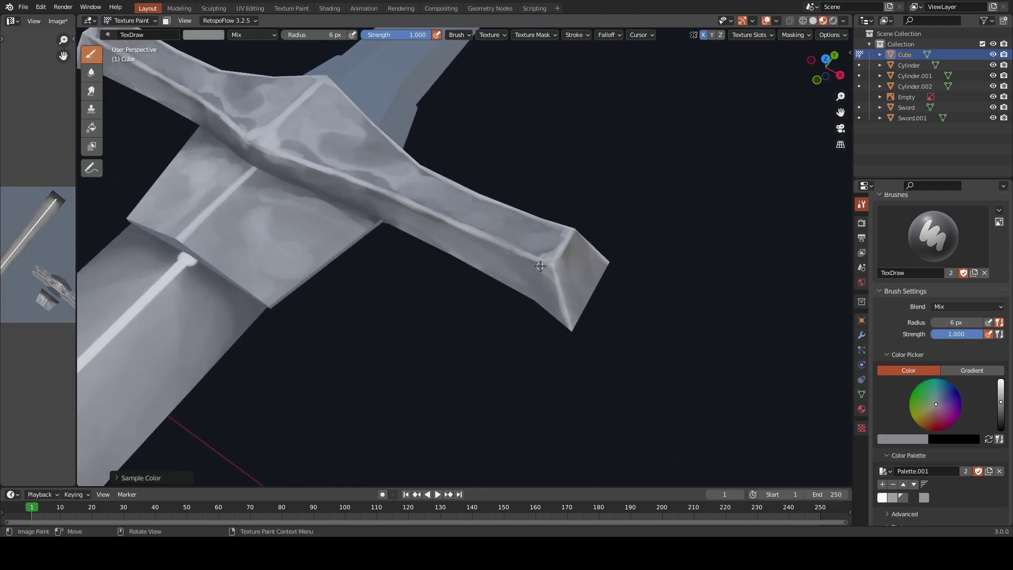
pyautogui.scroll(-5, 564, 324)
pyautogui.moveTo(513, 343); pyautogui.dragTo(508, 380, button='middle')
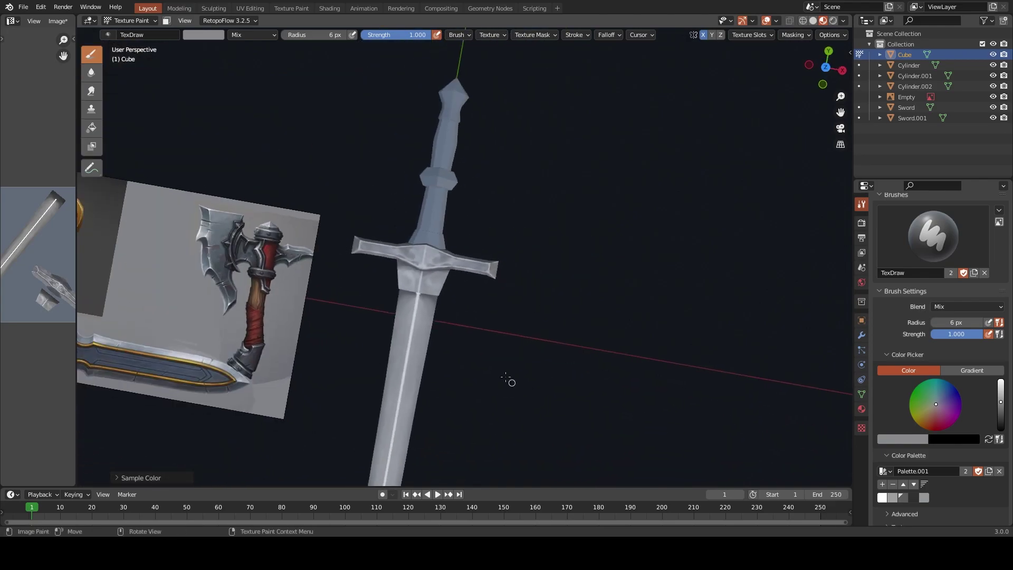
pyautogui.moveTo(520, 338); pyautogui.dragTo(543, 371, button='middle')
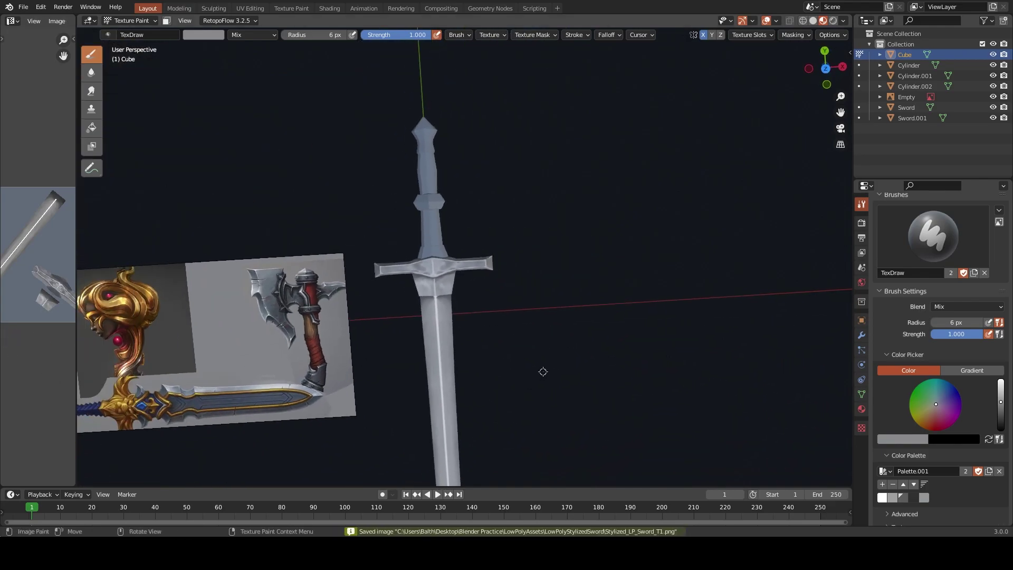
# Select the grip, enter Texture Paint mode, and fill it with a darker grey
pyautogui.press('KP_7')
pyautogui.scroll(3, 425, 264)
pyautogui.click(396, 237)
pyautogui.hotkey('ctrl', 'Tab')
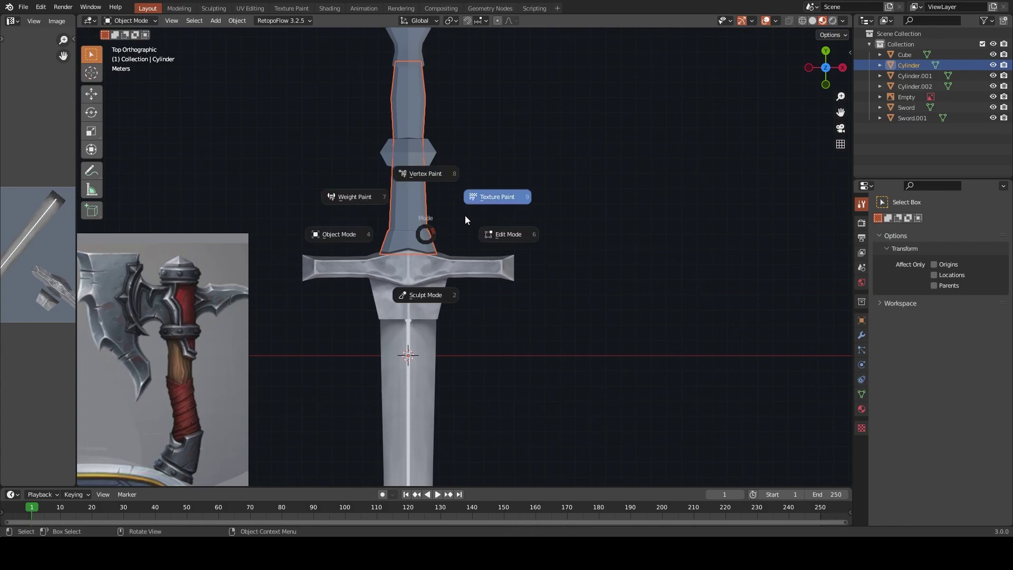
pyautogui.click(511, 203)
pyautogui.click(92, 128)
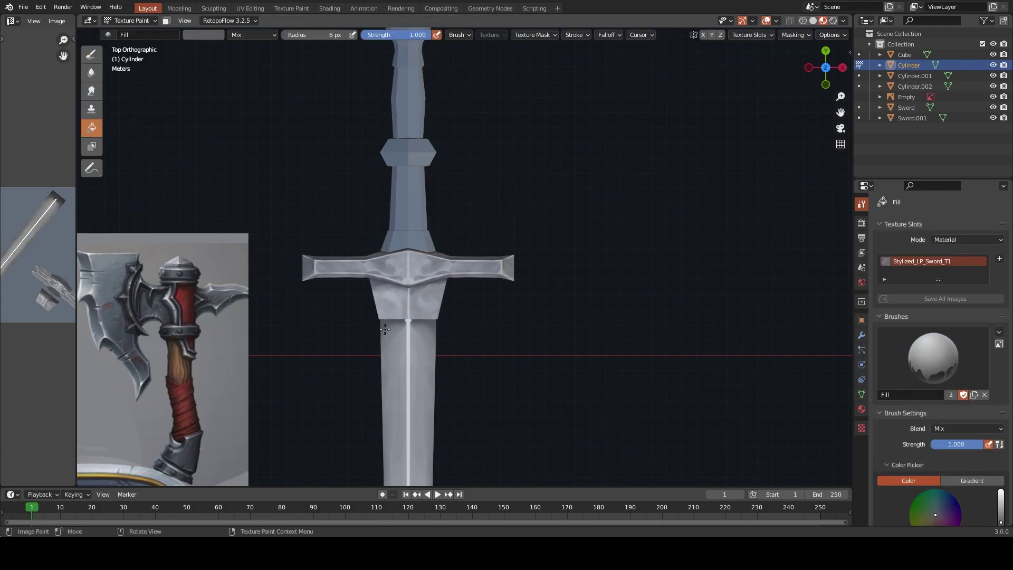
pyautogui.press('s')
pyautogui.click(423, 285)
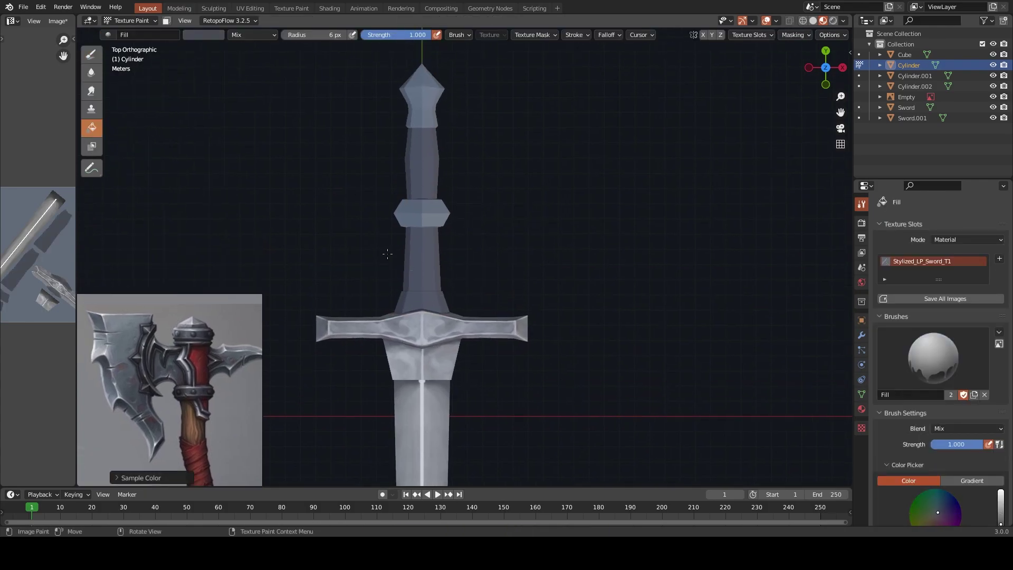
# Switch back to the draw brush at 15 px and paint lighter tones on the upper grip
pyautogui.keyDown('shift'); pyautogui.moveTo(423, 285); pyautogui.dragTo(437, 346, button='middle'); pyautogui.keyUp('shift')
pyautogui.click(91, 53)
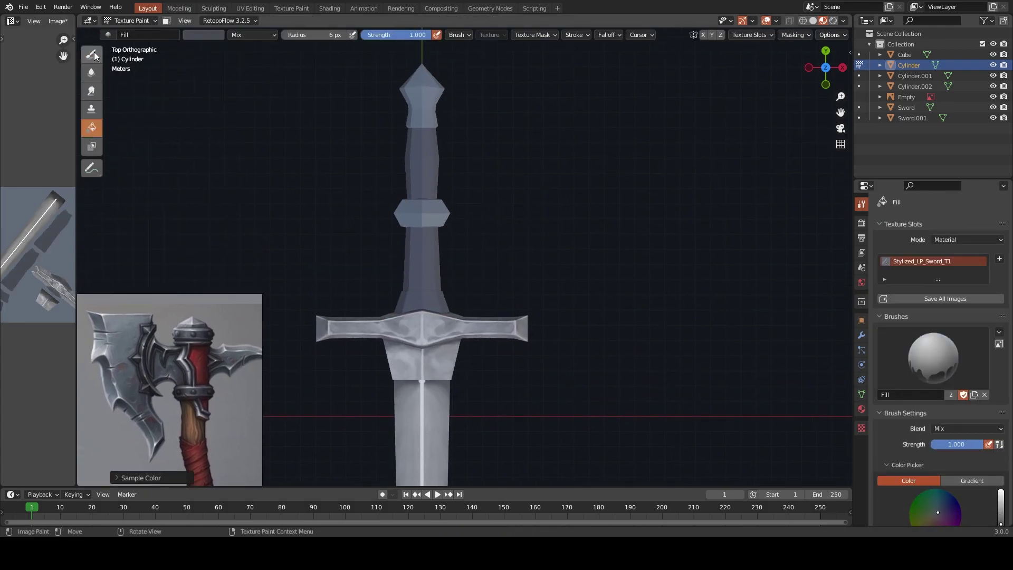
pyautogui.press('f')
pyautogui.click(447, 276)
pyautogui.moveTo(434, 228); pyautogui.dragTo(434, 283)
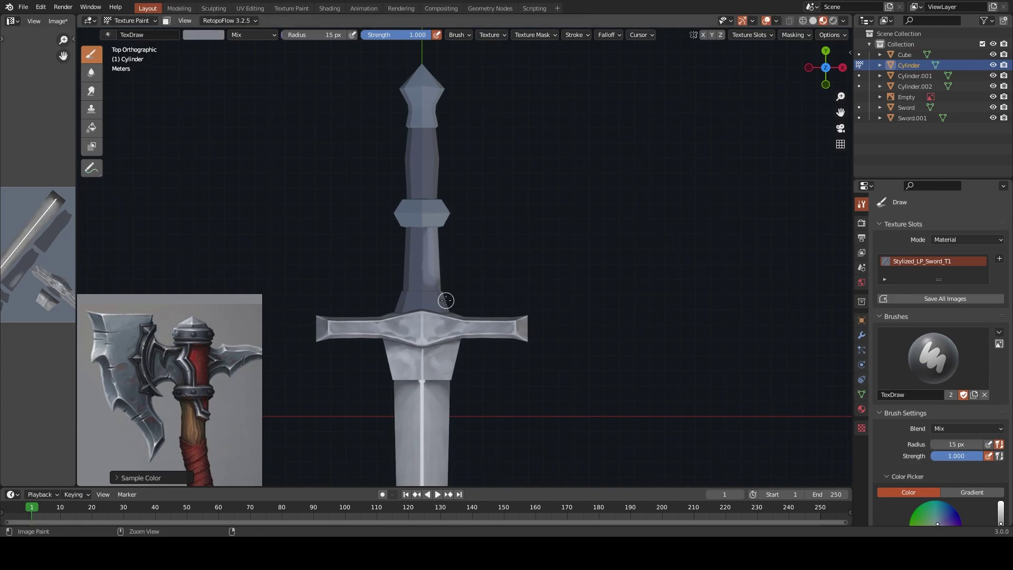
pyautogui.hotkey('ctrl', 'z')
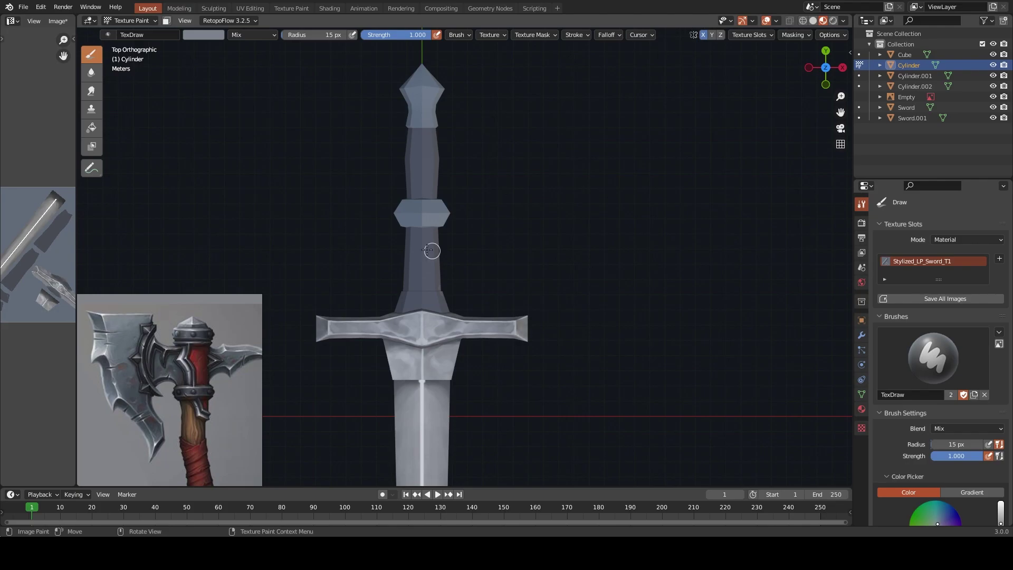
pyautogui.moveTo(430, 224)
pyautogui.mouseDown()
pyautogui.moveTo(446, 289)
pyautogui.moveTo(427, 276)
pyautogui.moveTo(436, 123)
pyautogui.moveTo(437, 188)
pyautogui.mouseUp()
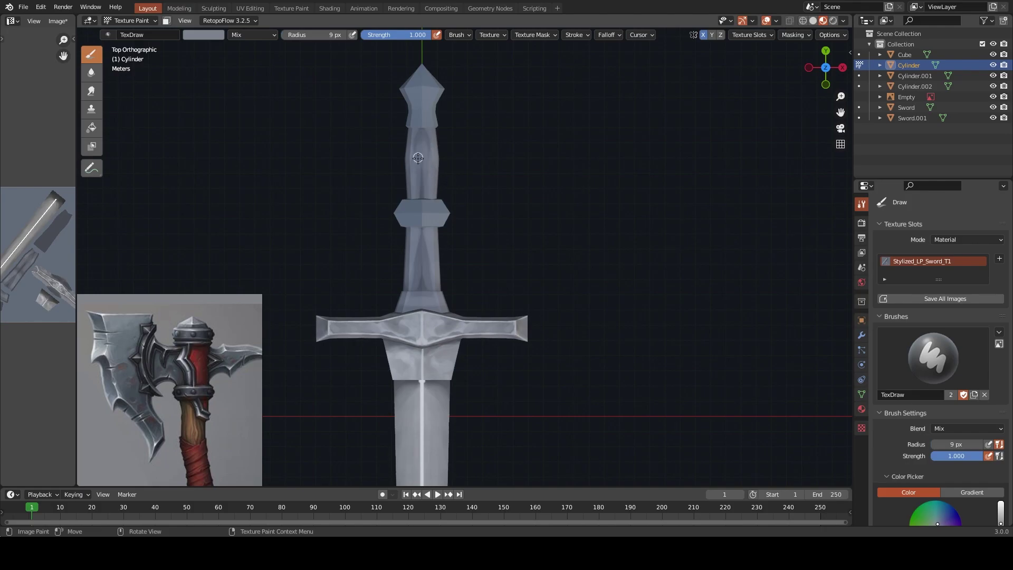
pyautogui.moveTo(423, 174); pyautogui.dragTo(422, 197)
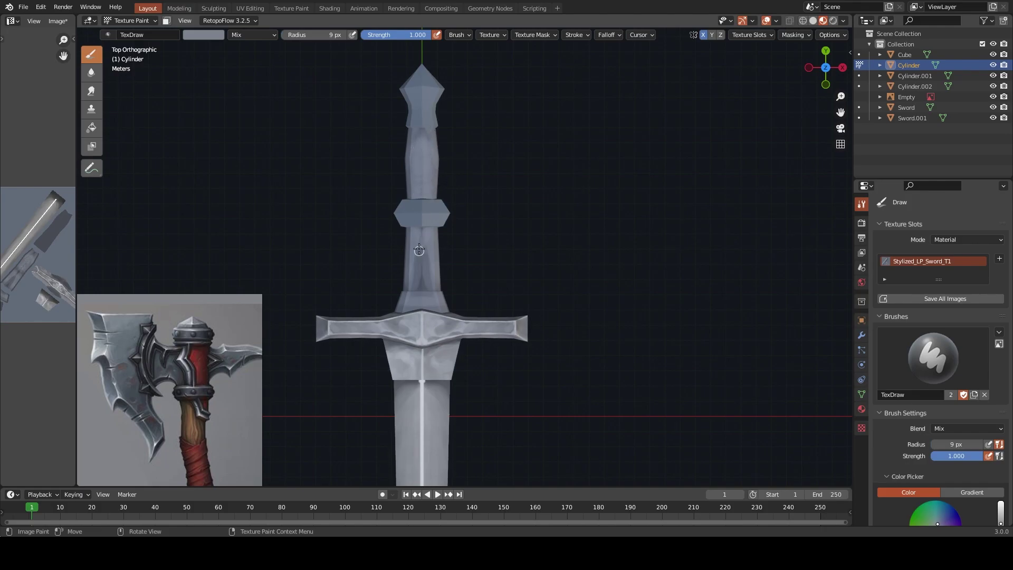
pyautogui.moveTo(419, 250); pyautogui.dragTo(427, 273)
# Orbit around the sword and sample greys from the crossguard and blade
pyautogui.moveTo(438, 279)
pyautogui.mouseDown(button='middle')
pyautogui.moveTo(484, 235)
pyautogui.moveTo(469, 244)
pyautogui.mouseUp(button='middle')
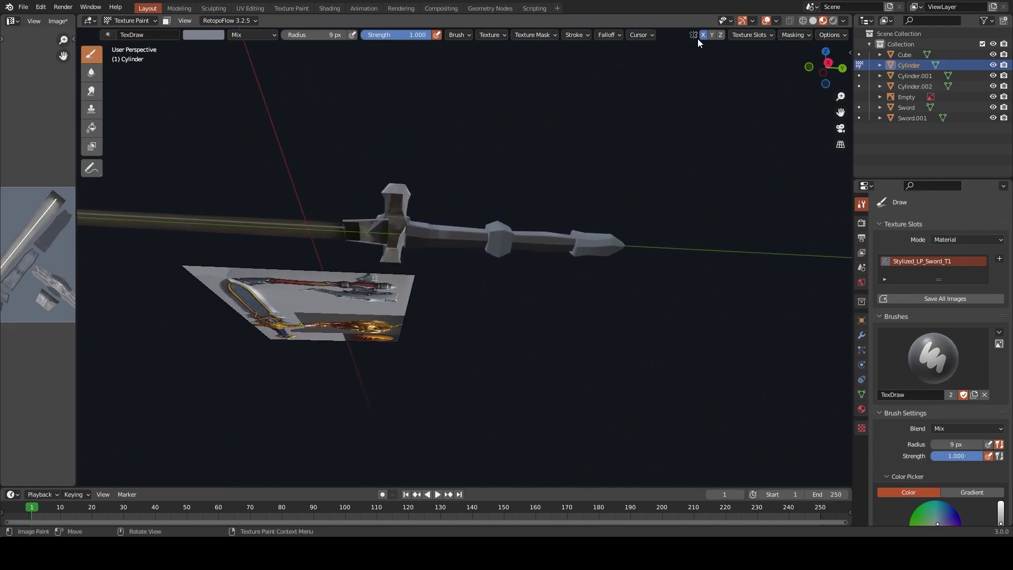
pyautogui.moveTo(479, 289); pyautogui.dragTo(486, 294, button='middle')
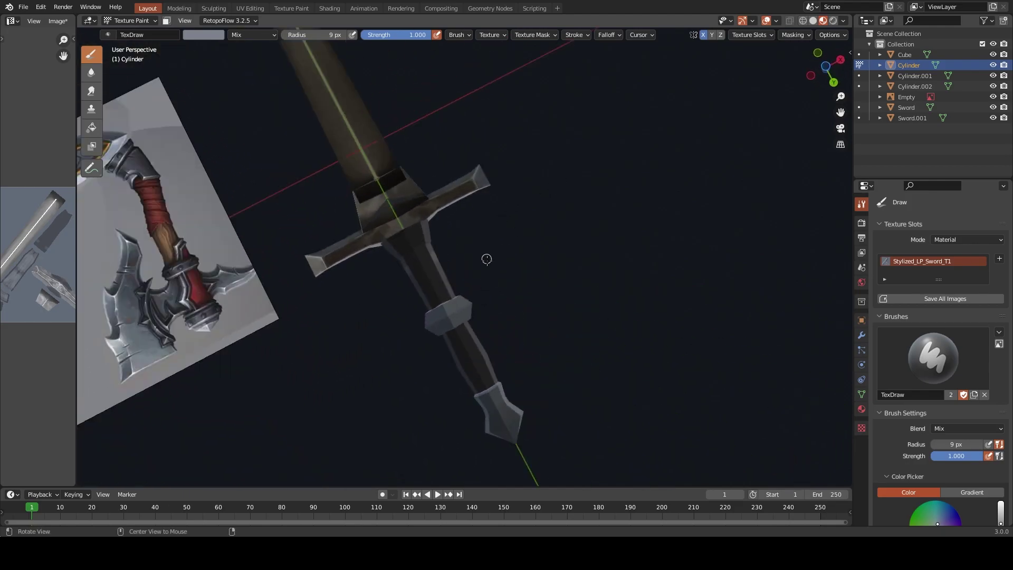
pyautogui.moveTo(487, 259)
pyautogui.mouseDown(button='middle')
pyautogui.moveTo(516, 386)
pyautogui.moveTo(448, 208)
pyautogui.mouseUp(button='middle')
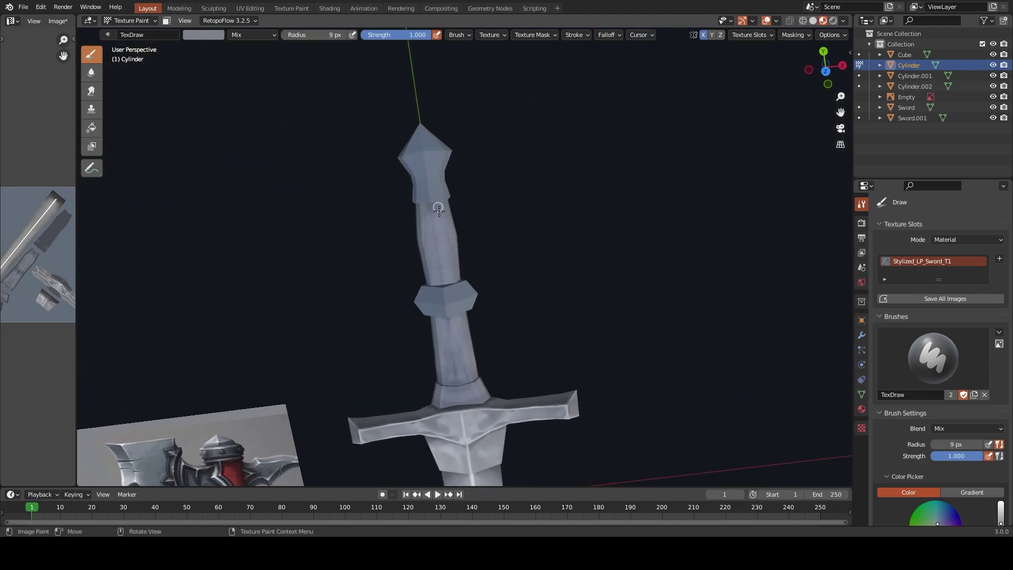
pyautogui.moveTo(447, 277)
pyautogui.mouseDown(button='middle')
pyautogui.moveTo(480, 223)
pyautogui.moveTo(430, 316)
pyautogui.moveTo(477, 307)
pyautogui.mouseUp(button='middle')
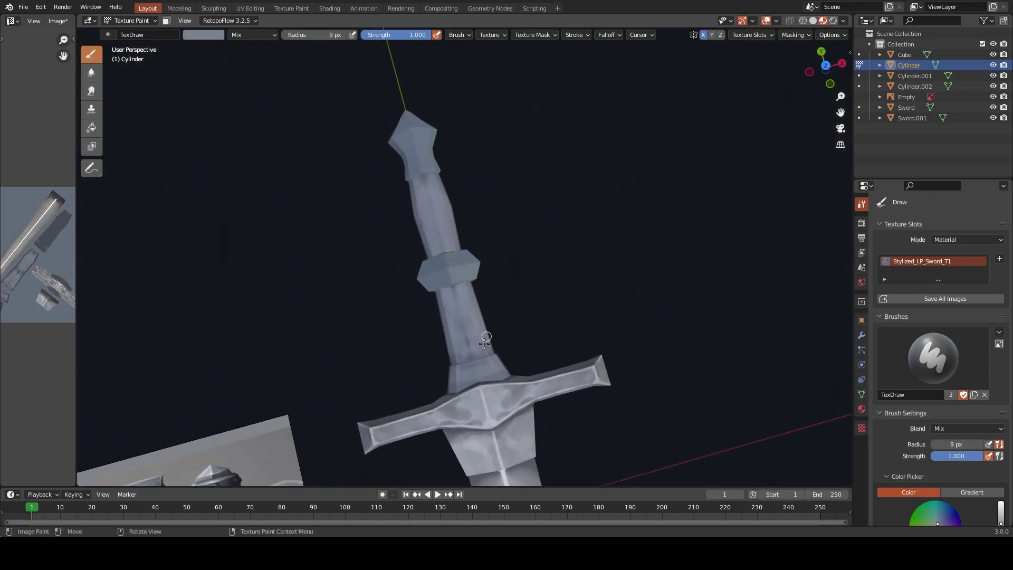
pyautogui.press('s')
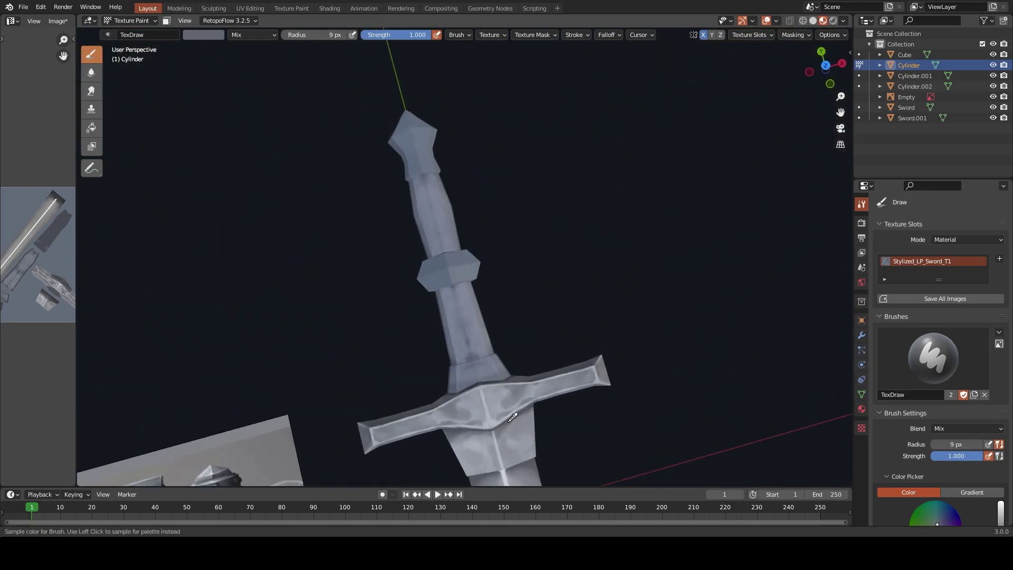
pyautogui.moveTo(518, 355); pyautogui.dragTo(740, 46, button='middle')
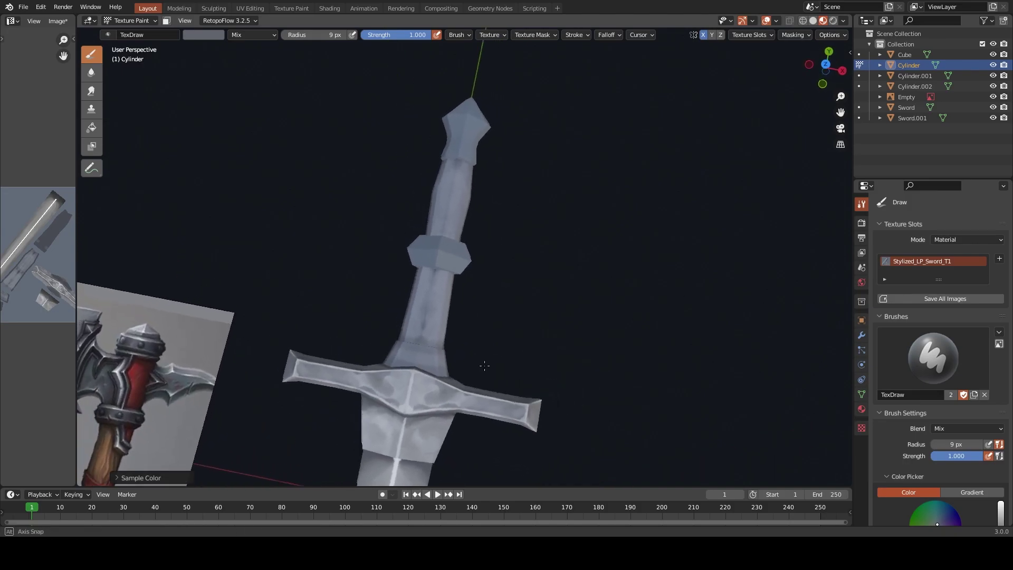
pyautogui.press('s')
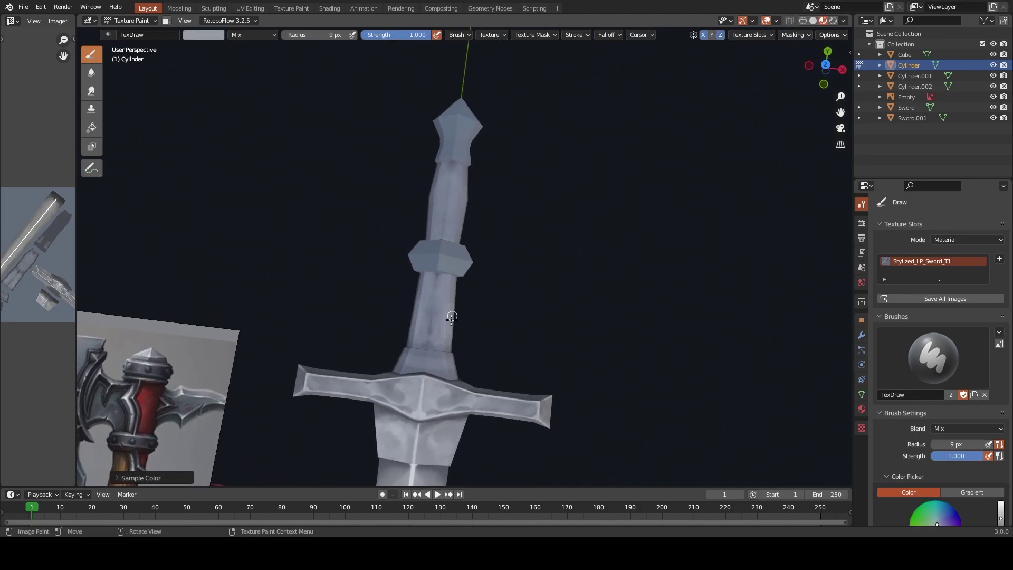
# Flood the grip with flat grey, then paint mottled tones along its length
pyautogui.click(91, 127)
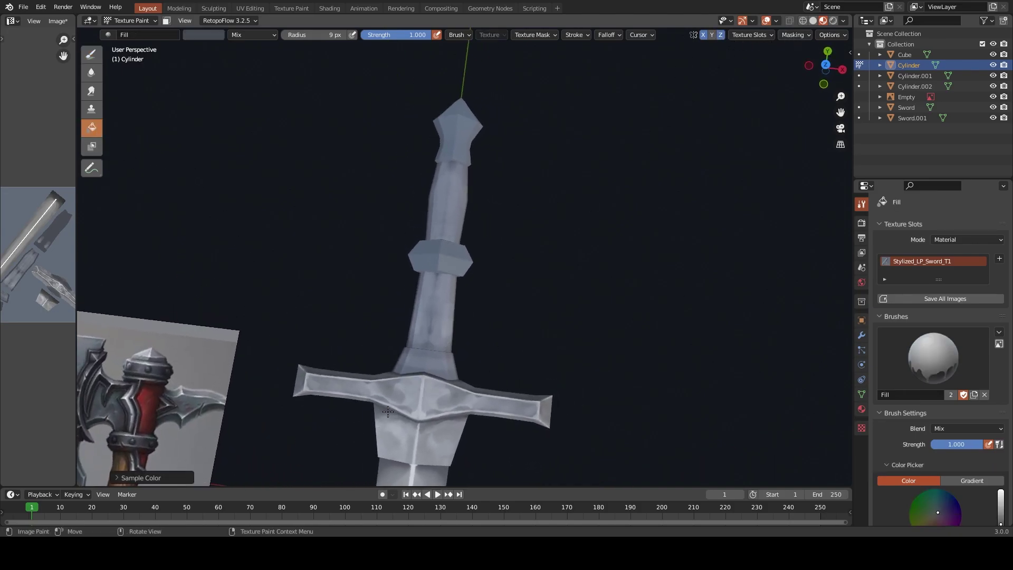
pyautogui.click(437, 377)
pyautogui.click(91, 53)
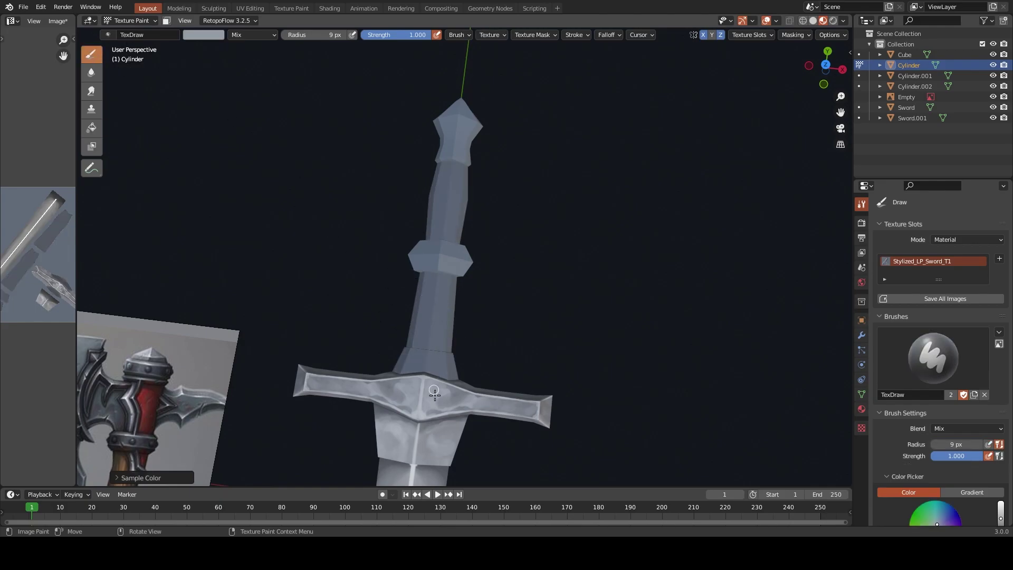
pyautogui.moveTo(434, 394)
pyautogui.mouseDown()
pyautogui.moveTo(446, 367)
pyautogui.moveTo(429, 340)
pyautogui.moveTo(463, 181)
pyautogui.moveTo(452, 168)
pyautogui.moveTo(453, 269)
pyautogui.mouseUp()
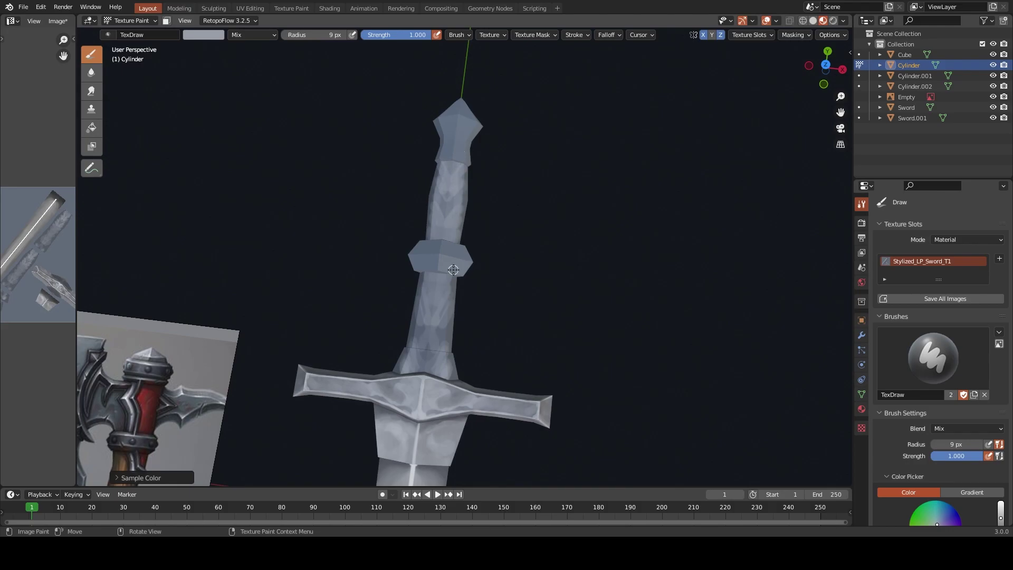
pyautogui.moveTo(465, 172); pyautogui.dragTo(447, 222)
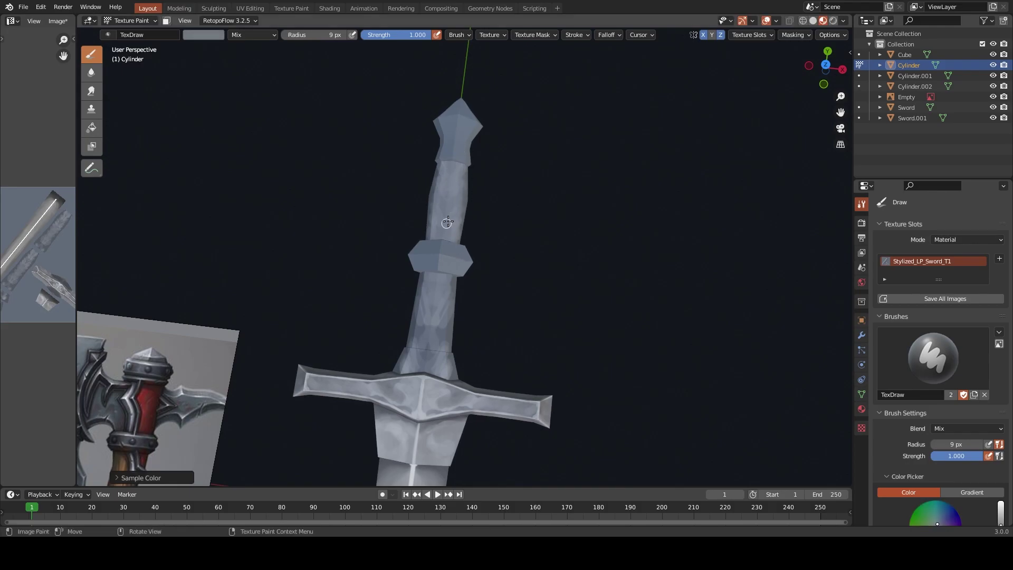
pyautogui.moveTo(447, 287)
pyautogui.mouseDown()
pyautogui.moveTo(441, 339)
pyautogui.moveTo(430, 285)
pyautogui.moveTo(444, 306)
pyautogui.moveTo(450, 181)
pyautogui.mouseUp()
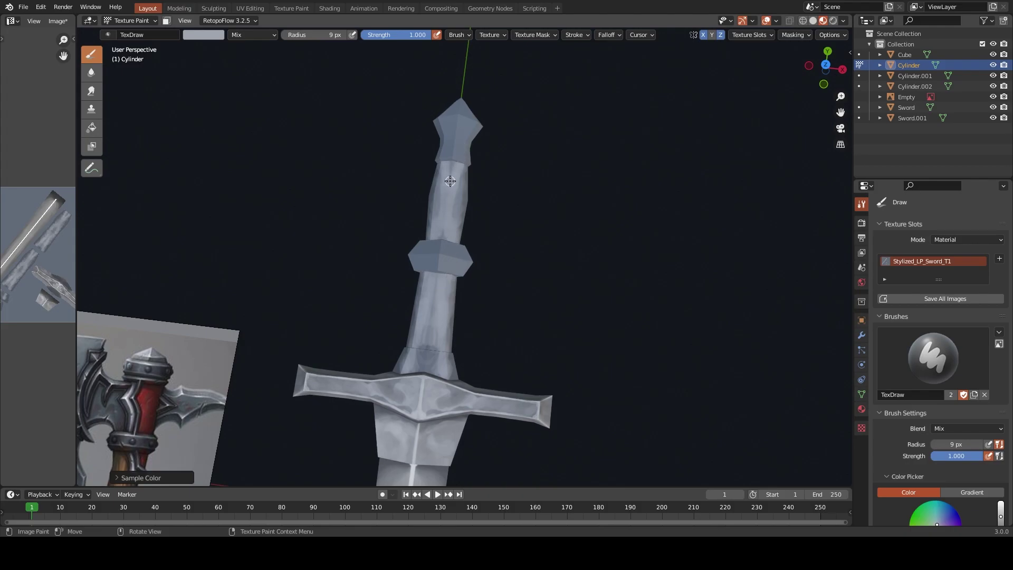
pyautogui.moveTo(430, 366)
pyautogui.mouseDown()
pyautogui.moveTo(424, 348)
pyautogui.moveTo(439, 373)
pyautogui.mouseUp()
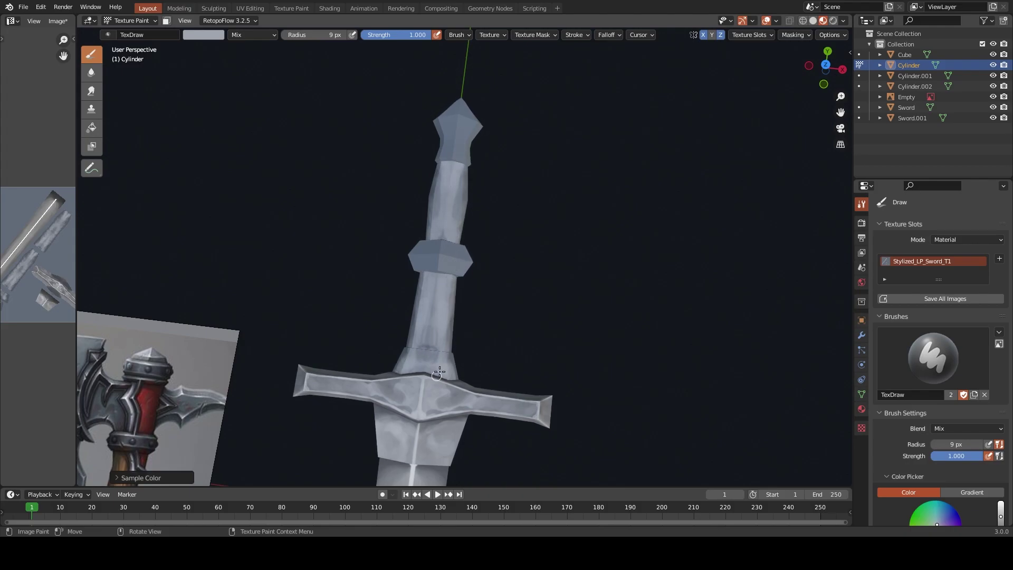
# Paint black shading along the crossguard ridge, then sample a grey from the handle
pyautogui.press('s')
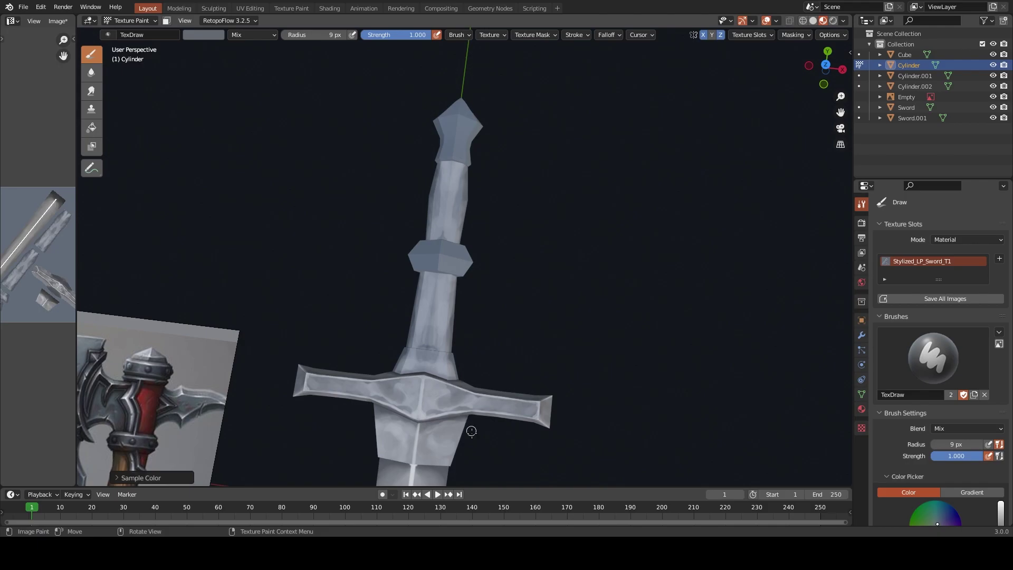
pyautogui.scroll(-10, 939, 343)
pyautogui.click(913, 323)
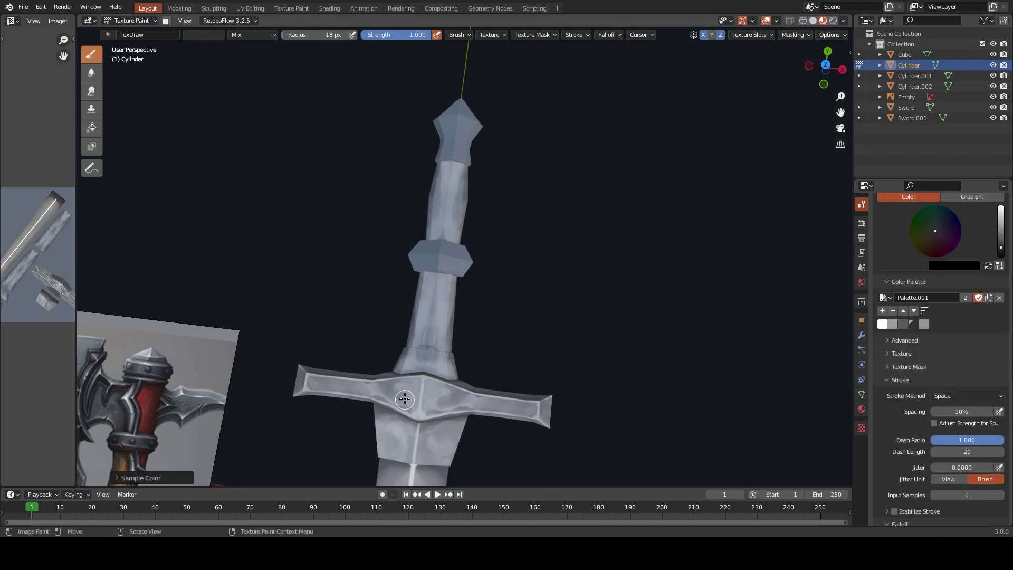
pyautogui.moveTo(405, 399)
pyautogui.mouseDown()
pyautogui.moveTo(396, 374)
pyautogui.moveTo(443, 375)
pyautogui.moveTo(454, 391)
pyautogui.moveTo(446, 352)
pyautogui.mouseUp()
pyautogui.moveTo(481, 350); pyautogui.dragTo(362, 196, button='middle')
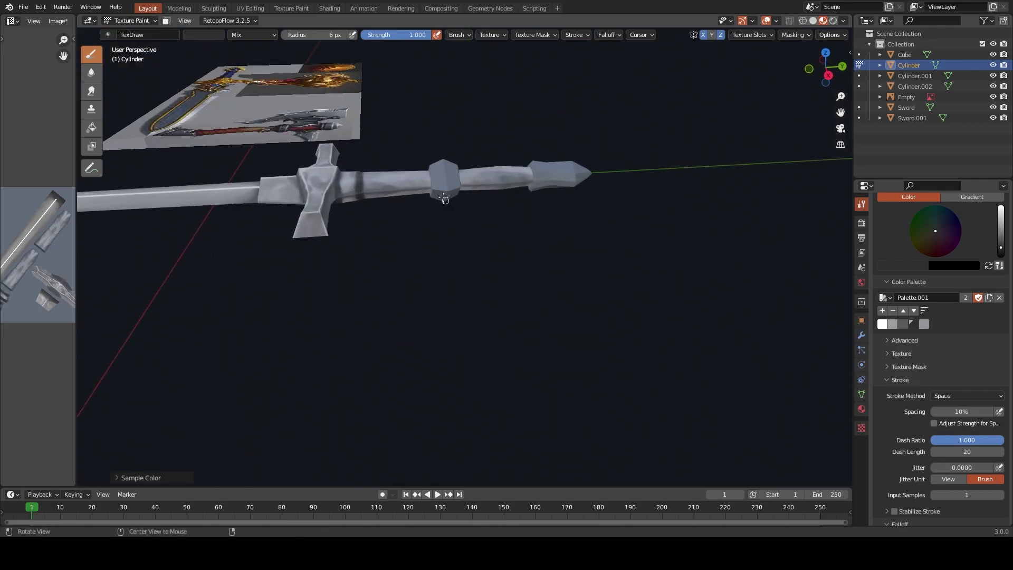
pyautogui.moveTo(428, 162)
pyautogui.mouseDown(button='middle')
pyautogui.moveTo(430, 269)
pyautogui.moveTo(418, 223)
pyautogui.mouseUp(button='middle')
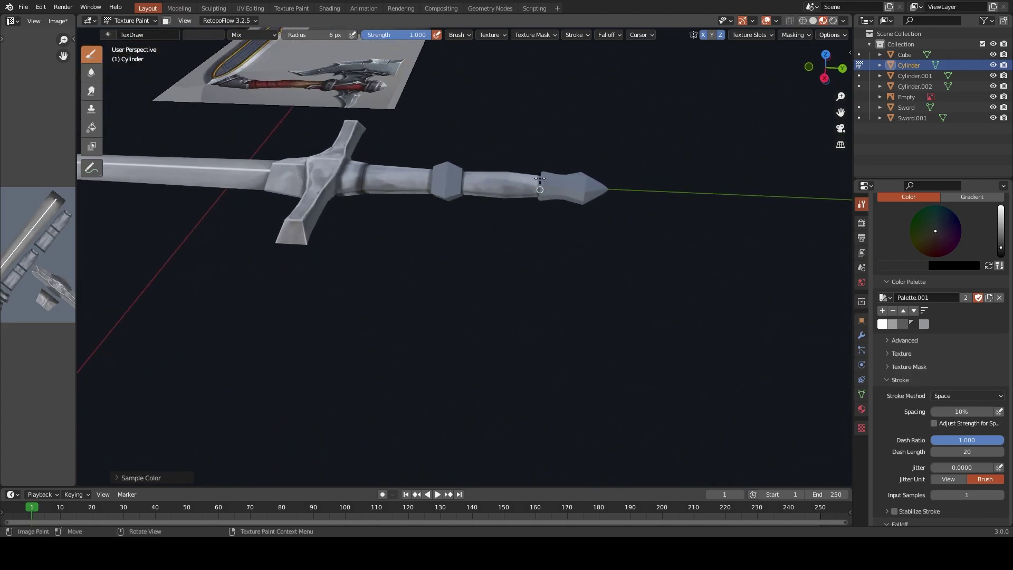
pyautogui.press('s')
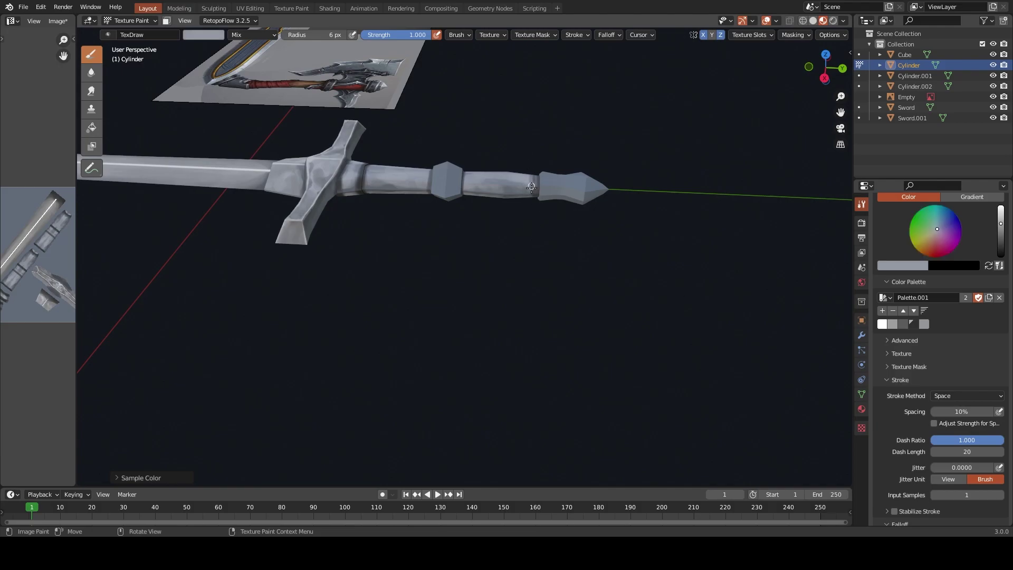
pyautogui.moveTo(531, 185); pyautogui.dragTo(543, 253, button='middle')
# Set the grip to Shade Smooth with Auto Smooth turned off
pyautogui.press('s')
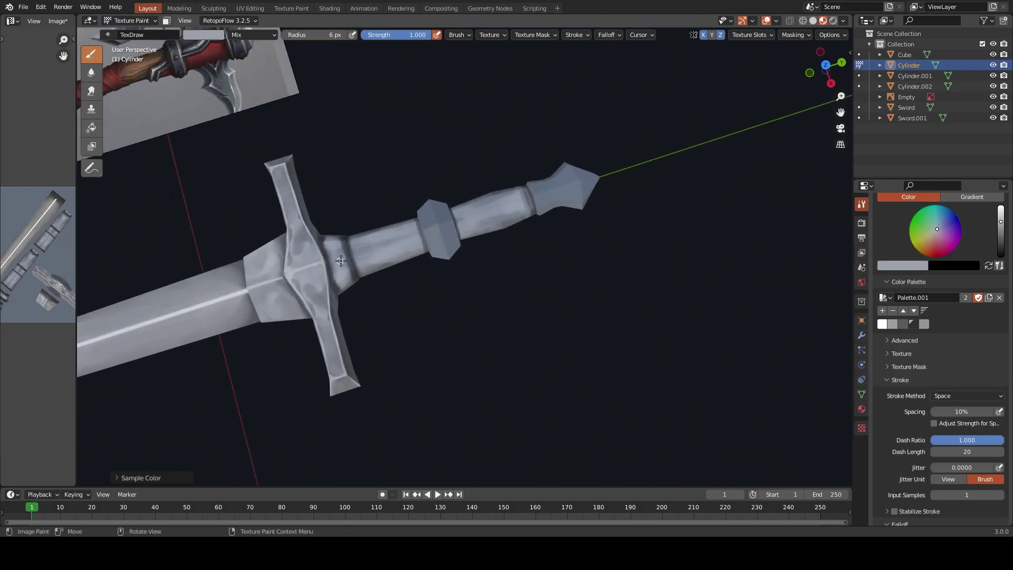
pyautogui.press('s')
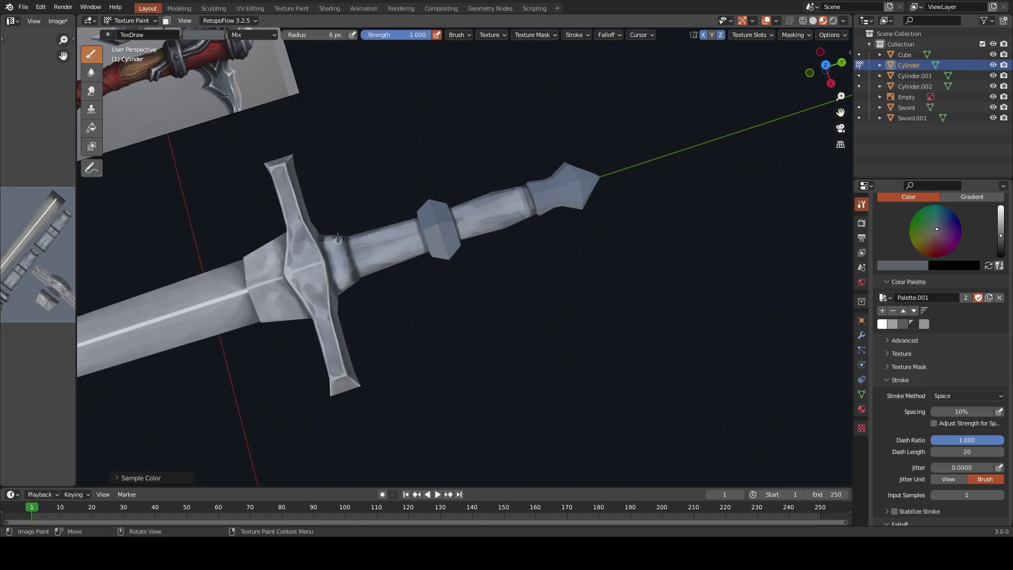
pyautogui.hotkey('ctrl', 'Tab')
pyautogui.rightClick(385, 228)
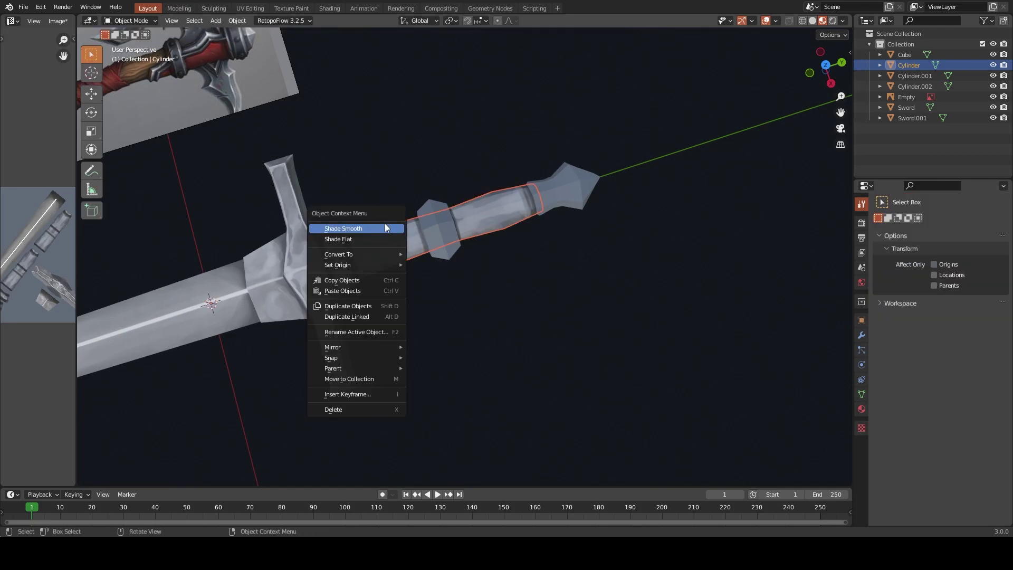
pyautogui.click(385, 227)
pyautogui.click(861, 409)
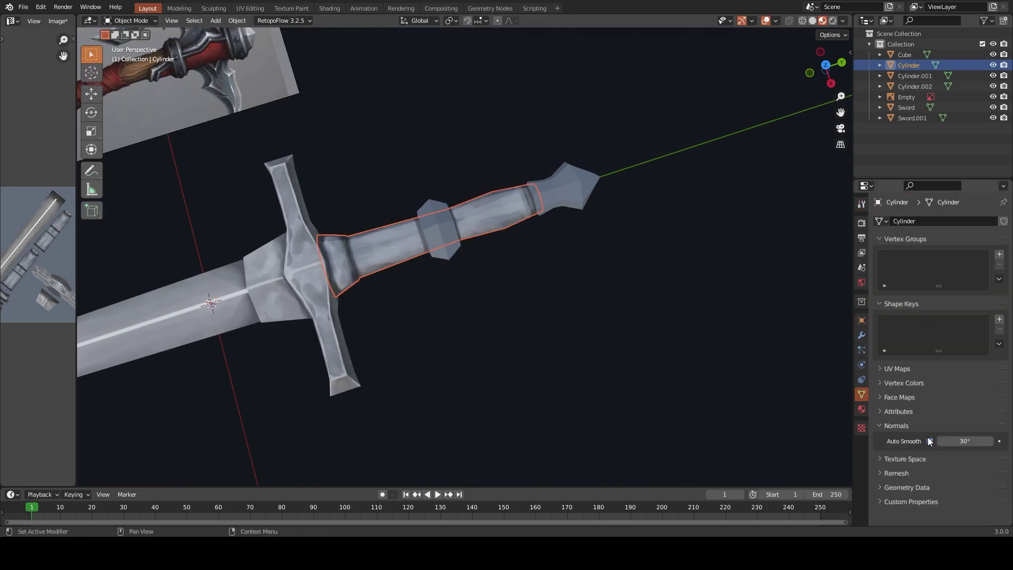
pyautogui.click(928, 440)
# Back in Texture Paint, sample a darker grey and paint dark marks on the handle
pyautogui.hotkey('ctrl', 'Tab')
pyautogui.click(474, 190)
pyautogui.moveTo(401, 198); pyautogui.dragTo(438, 306, button='middle')
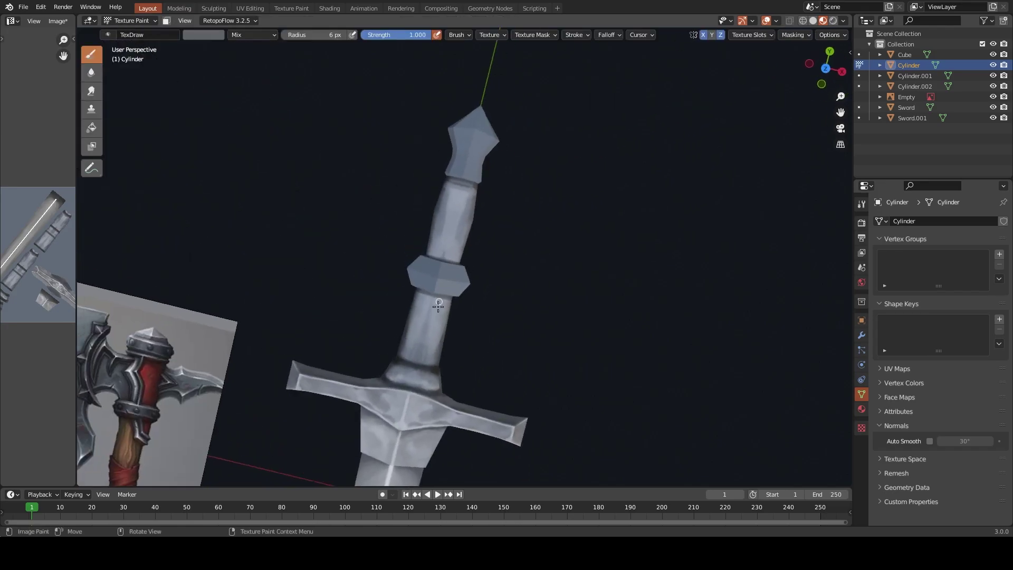
pyautogui.press('s')
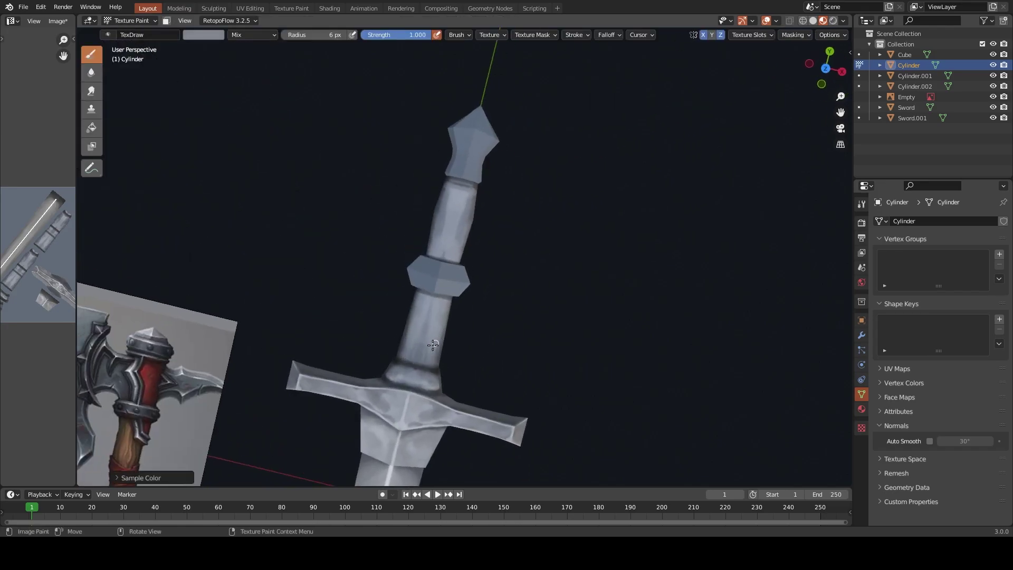
pyautogui.press('s')
pyautogui.moveTo(424, 358); pyautogui.dragTo(426, 340)
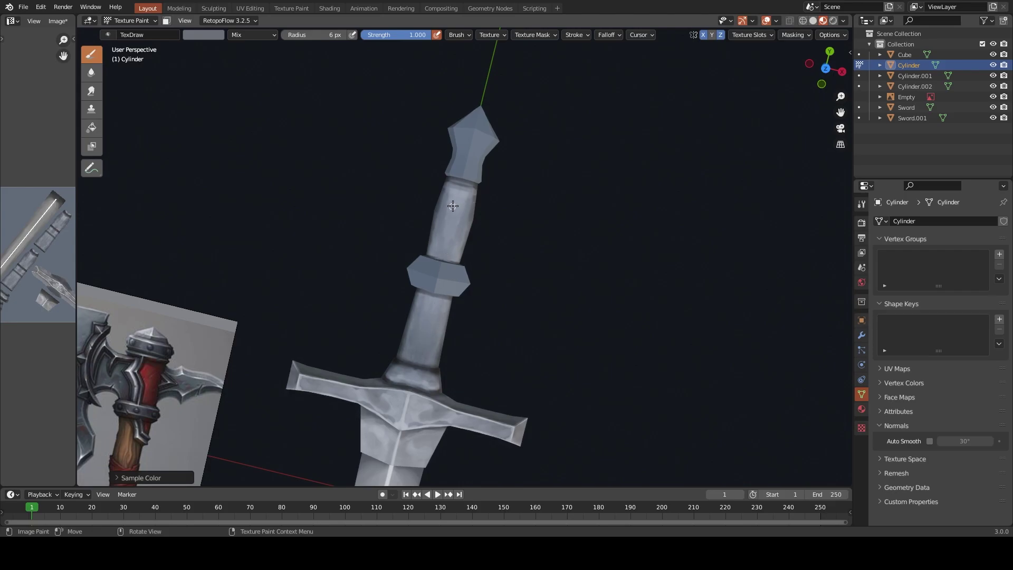
pyautogui.moveTo(479, 286); pyautogui.dragTo(481, 234, button='middle')
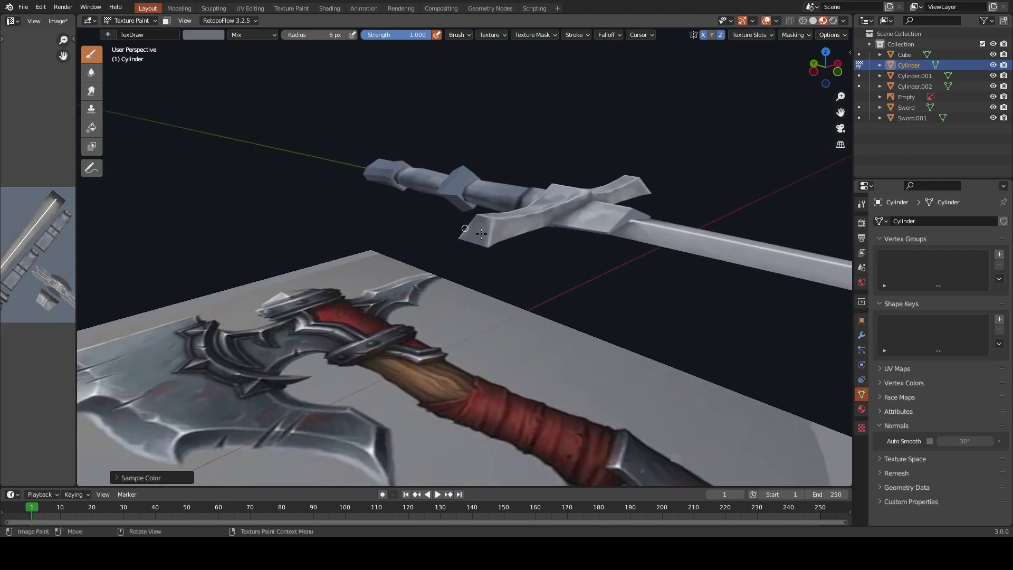
pyautogui.moveTo(587, 212); pyautogui.dragTo(404, 172, button='middle')
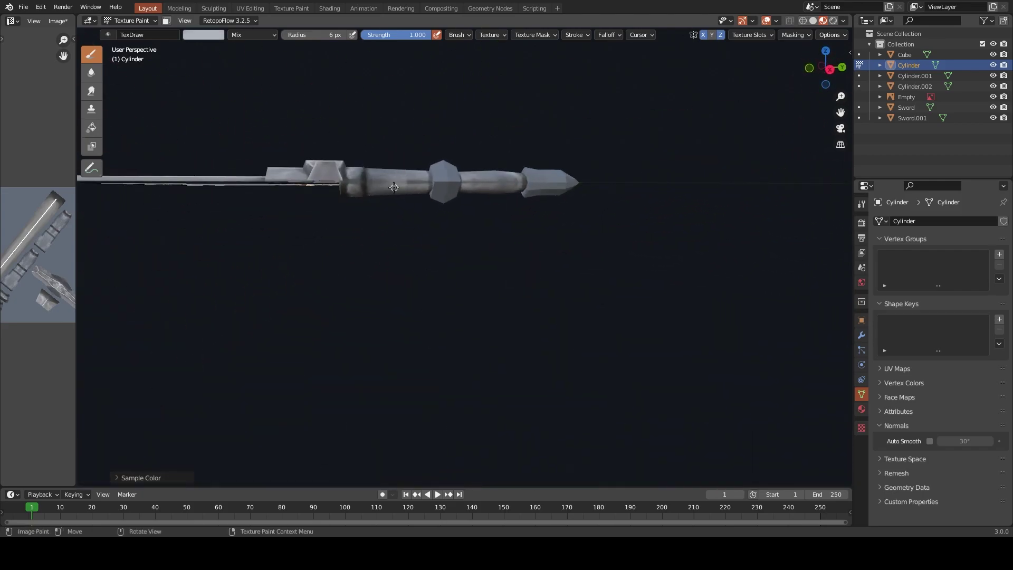
# Shrink the brush radius from 12 px to 5 px and switch to the top view
pyautogui.press('f')
pyautogui.click(416, 180)
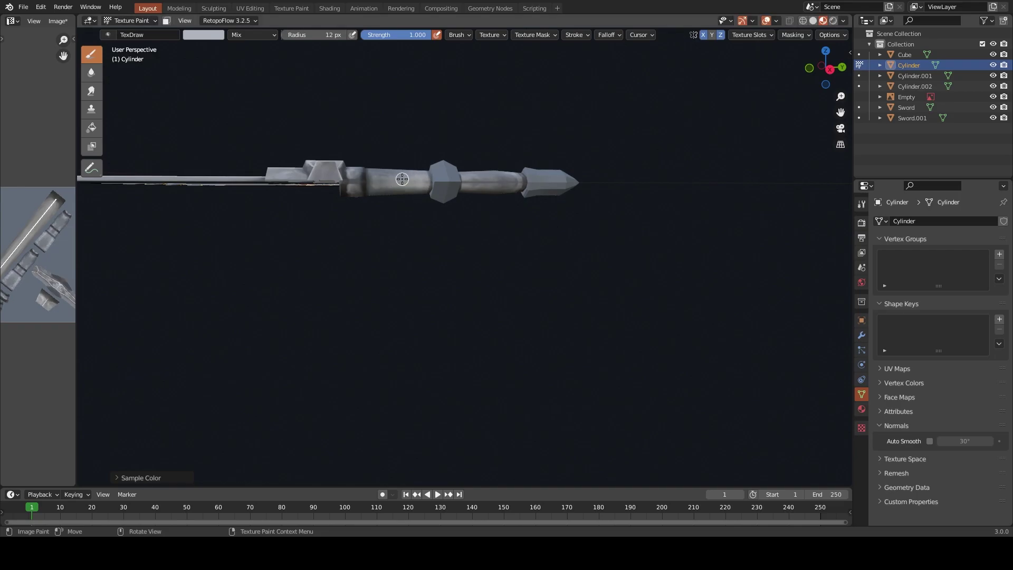
pyautogui.press('f')
pyautogui.click(487, 181)
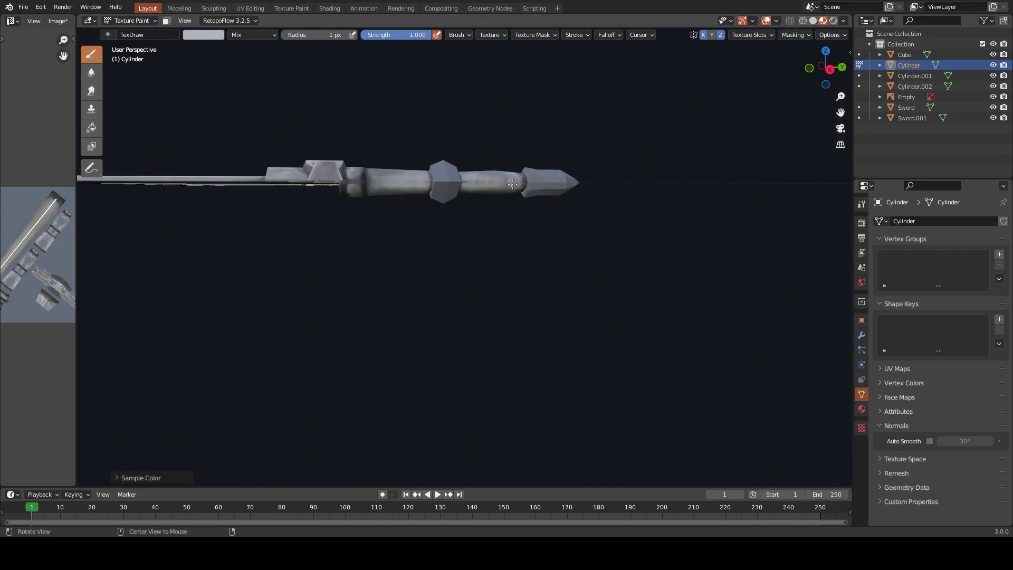
pyautogui.moveTo(487, 181); pyautogui.dragTo(484, 240, button='middle')
pyautogui.press('f')
pyautogui.click(499, 217)
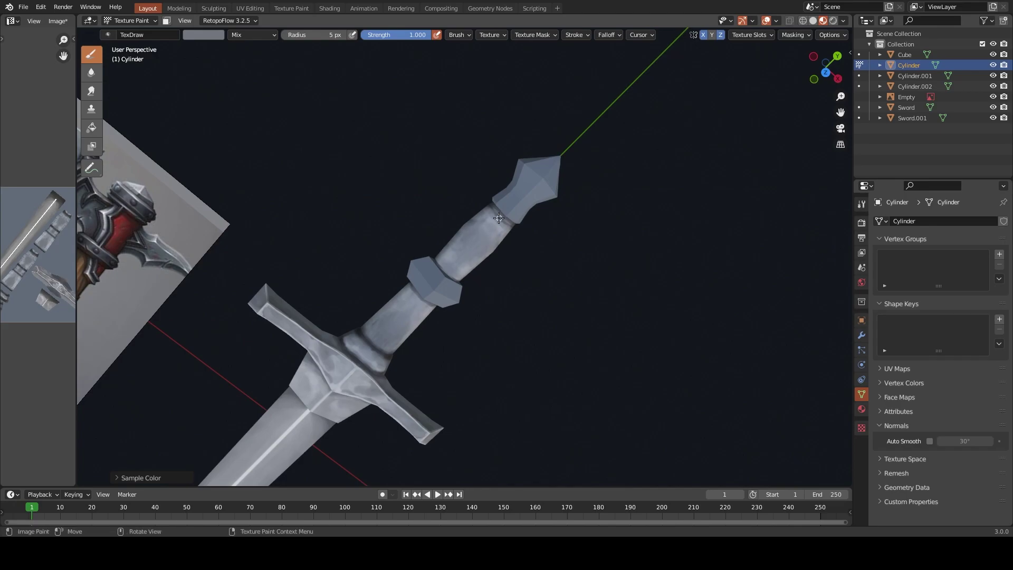
pyautogui.press('g')
pyautogui.click(507, 255)
pyautogui.press('KP_7')
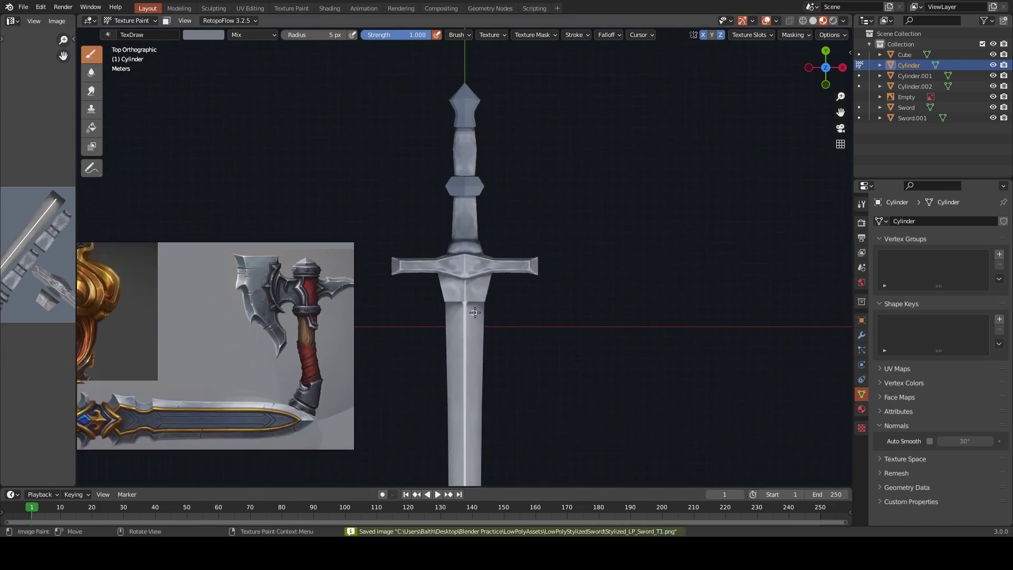
# Make the Sword blade the active object for texture painting
pyautogui.hotkey('ctrl', 'Tab')
pyautogui.click(475, 311)
pyautogui.hotkey('ctrl', 'Tab')
pyautogui.click(541, 257)
pyautogui.press('s')
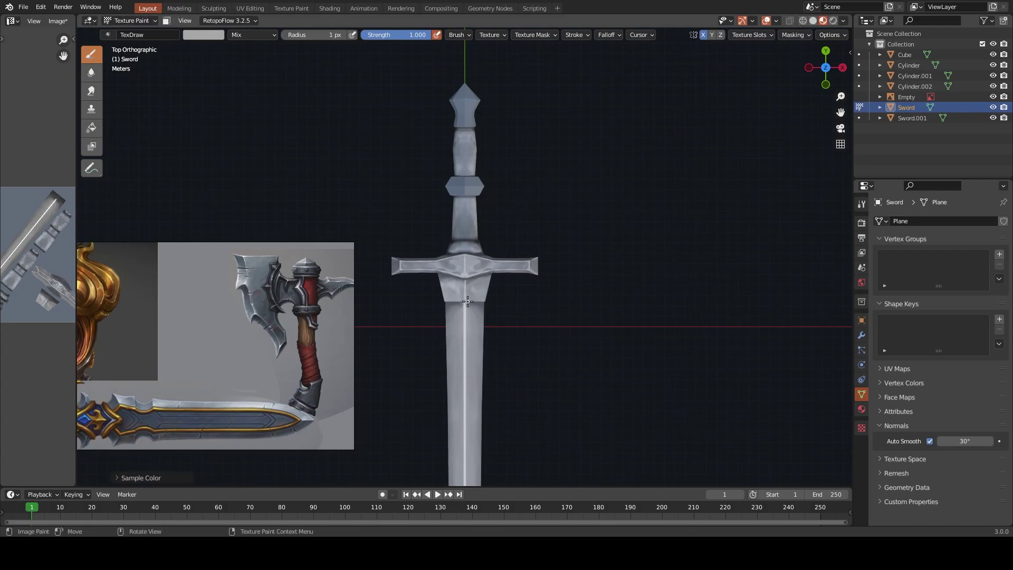
pyautogui.keyDown('shift'); pyautogui.moveTo(477, 386); pyautogui.dragTo(485, 279, button='middle'); pyautogui.keyUp('shift')
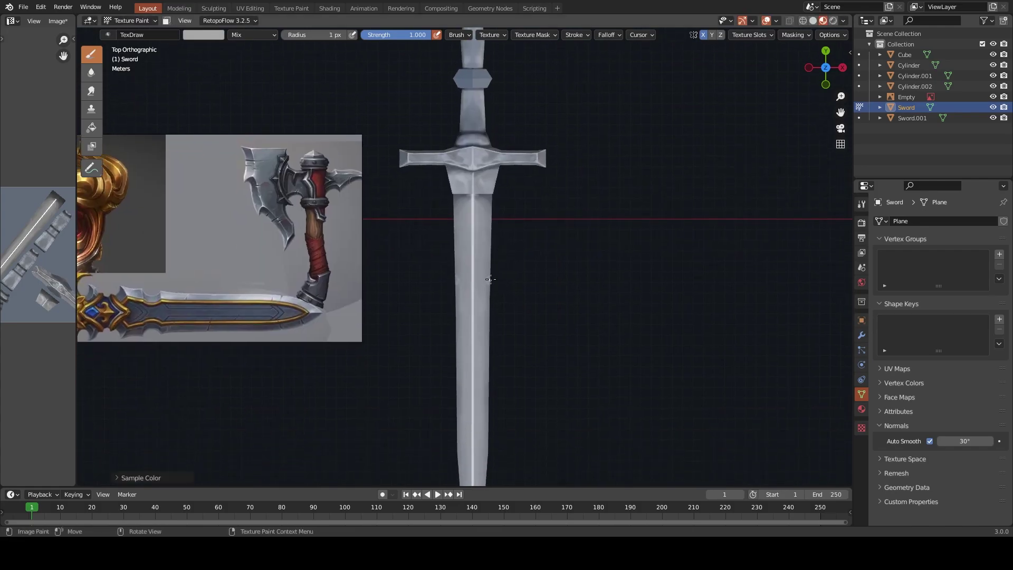
# With a 3 px brush, sample white and darker greys from the blade
pyautogui.press('s')
pyautogui.press('s')
pyautogui.press('f')
pyautogui.click(477, 259)
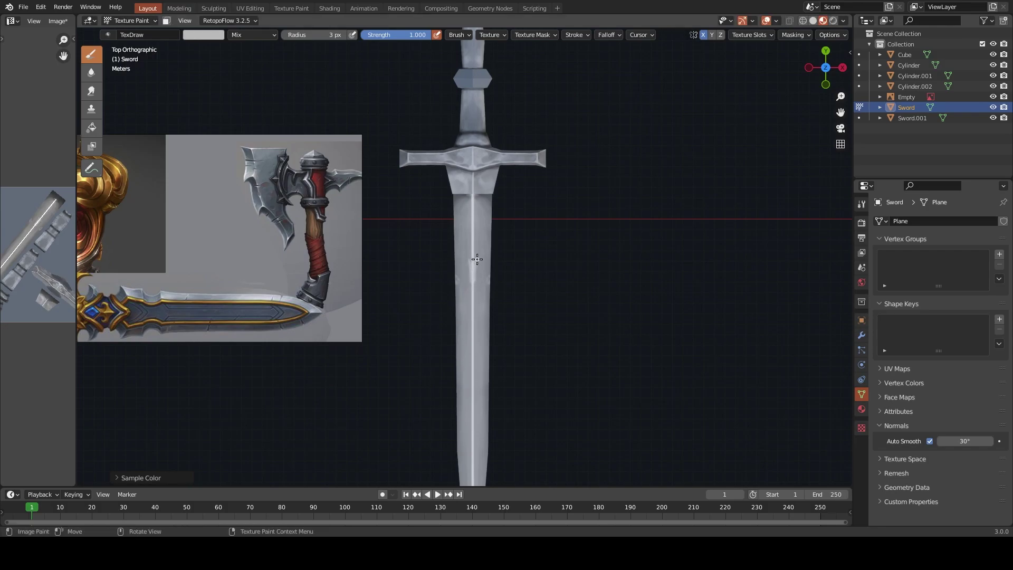
pyautogui.press('s')
pyautogui.press('s')
pyautogui.press('s')
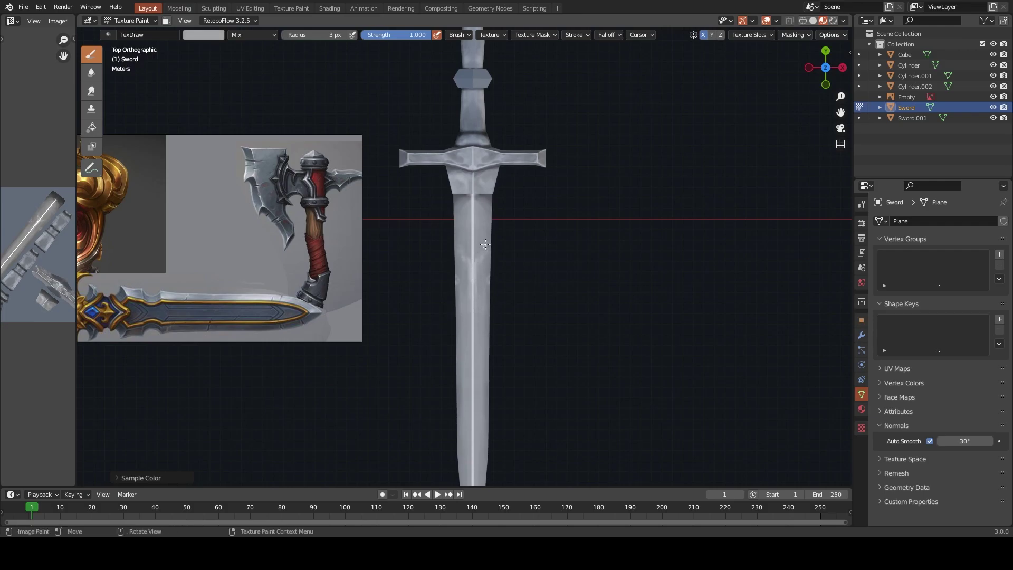
pyautogui.press('s')
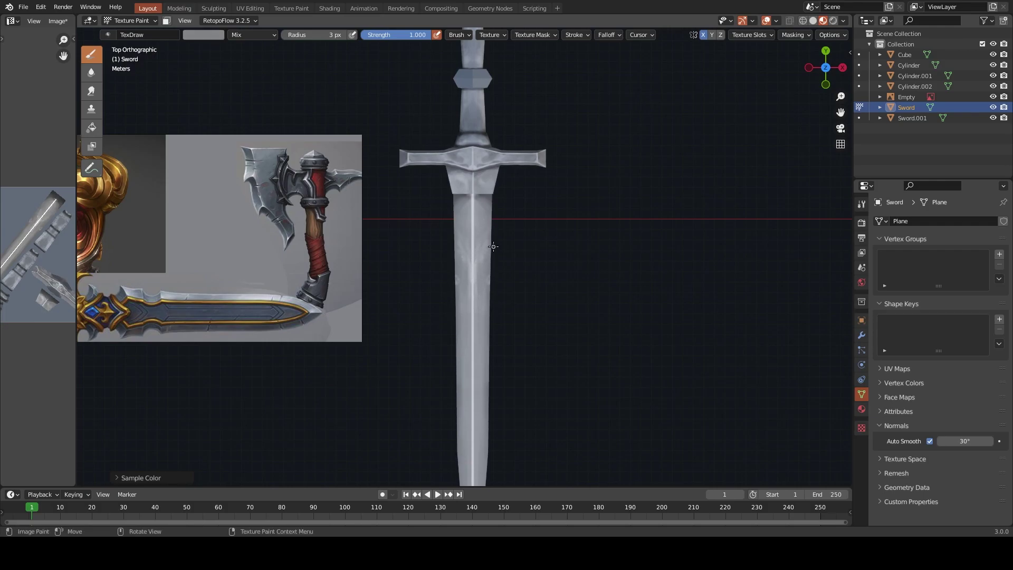
pyautogui.press('s')
pyautogui.press('s')
pyautogui.press('s')
pyautogui.press('s')
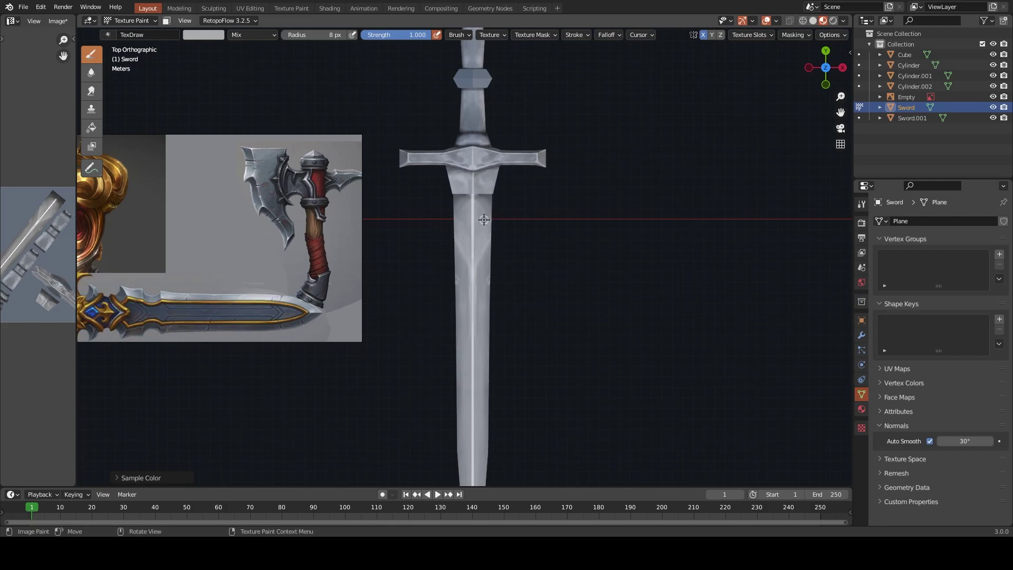
# Work down the blade toward its tip, sampling white for the centre-ridge highlight
pyautogui.keyDown('shift'); pyautogui.scroll(-3, 471, 236); pyautogui.keyUp('shift')
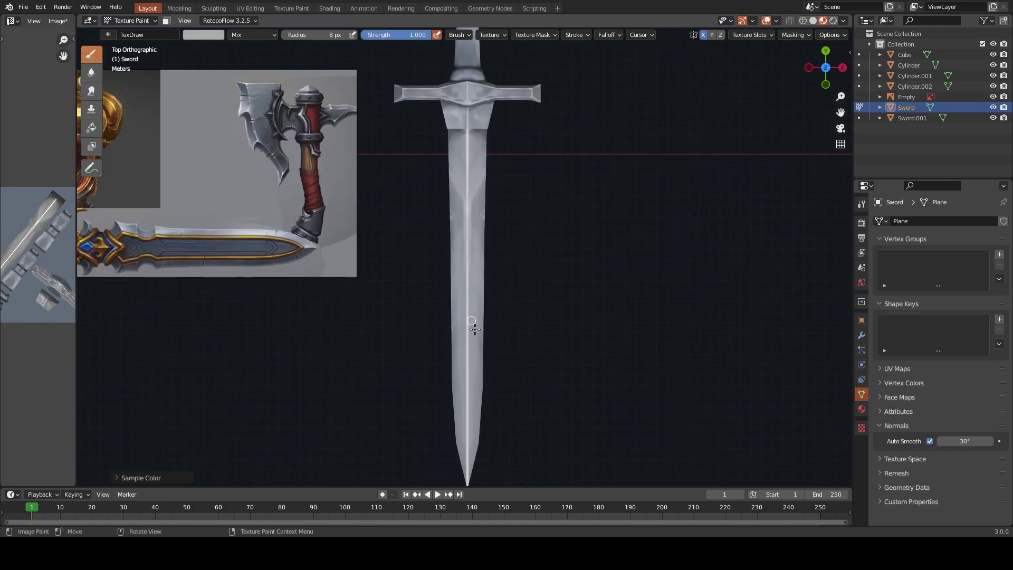
pyautogui.keyDown('shift'); pyautogui.scroll(-2, 475, 368); pyautogui.keyUp('shift')
pyautogui.keyDown('shift'); pyautogui.scroll(-1, 459, 390); pyautogui.keyUp('shift')
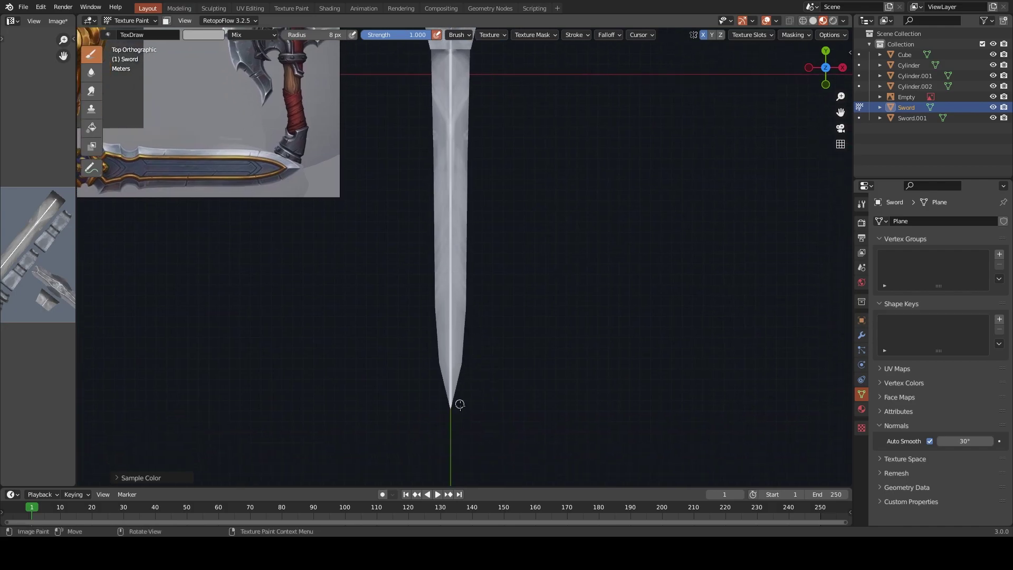
pyautogui.press('s')
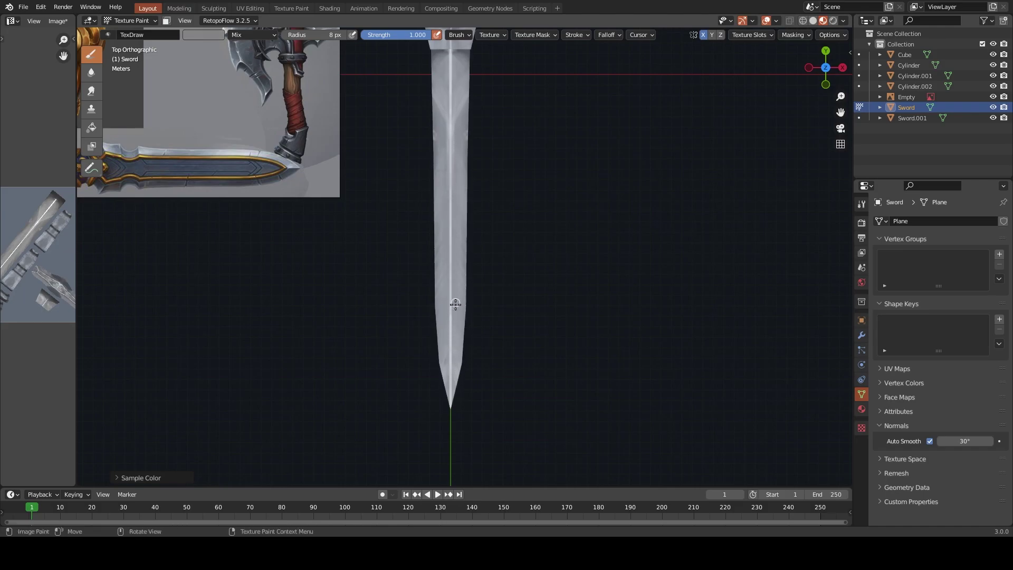
pyautogui.scroll(-3, 455, 305)
pyautogui.scroll(3, 441, 275)
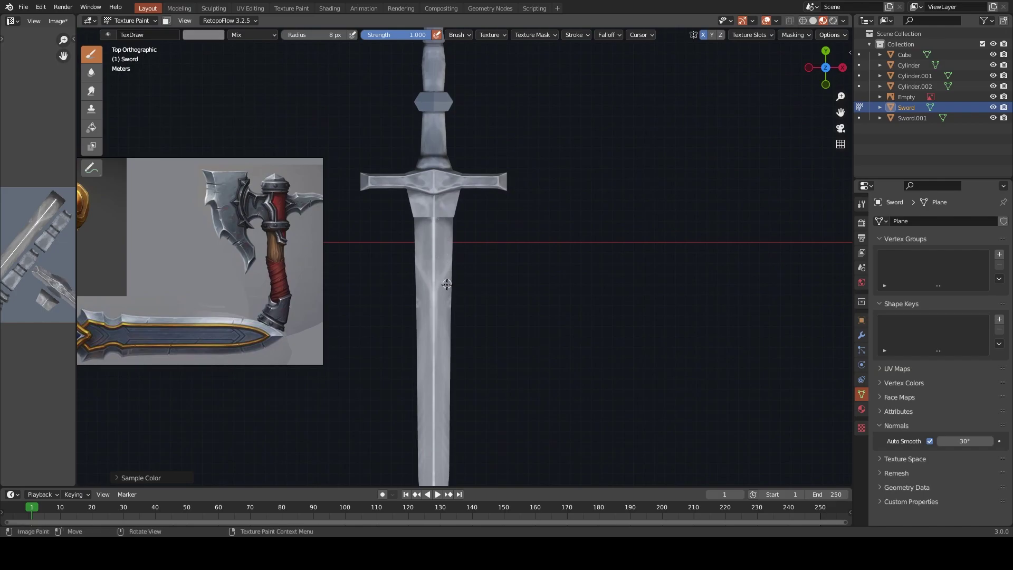
pyautogui.keyDown('shift'); pyautogui.scroll(-4, 441, 311); pyautogui.keyUp('shift')
pyautogui.keyDown('shift'); pyautogui.scroll(-1, 435, 338); pyautogui.keyUp('shift')
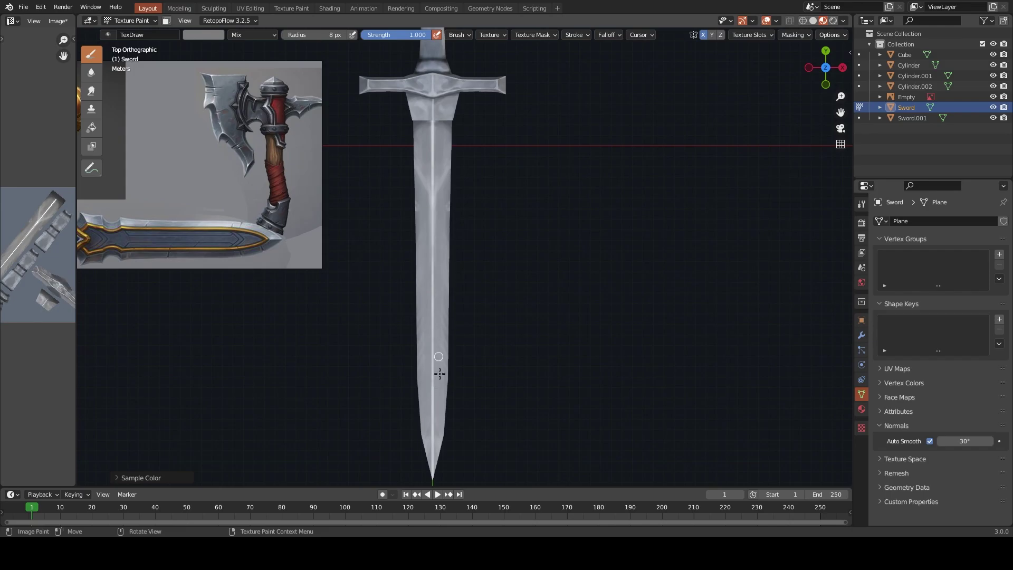
pyautogui.keyDown('shift'); pyautogui.scroll(8, 440, 374); pyautogui.keyUp('shift')
# Move texture painting from the grip over to the Cylinder.001 object
pyautogui.hotkey('ctrl', 'Tab')
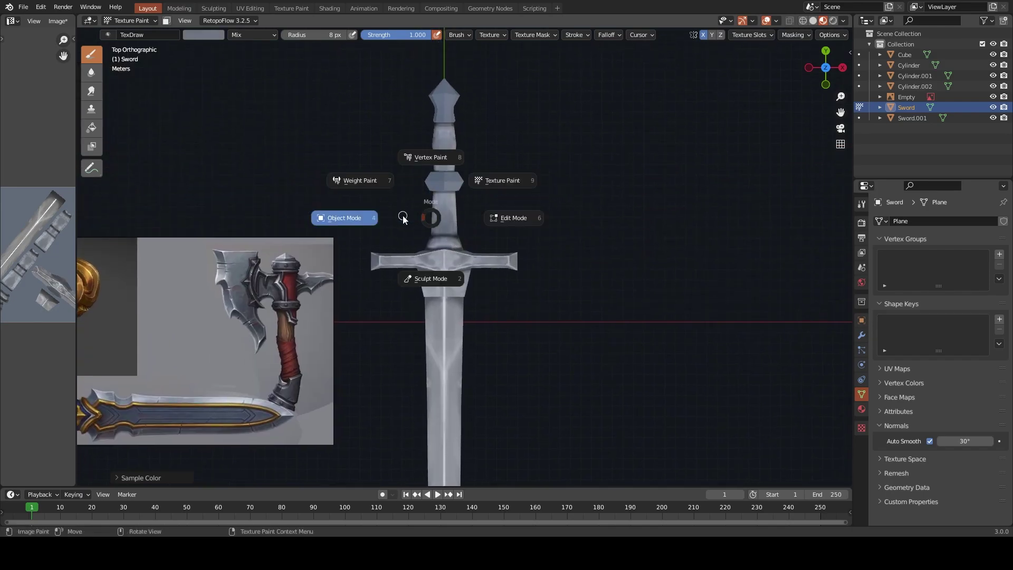
pyautogui.click(403, 218)
pyautogui.click(445, 211)
pyautogui.hotkey('ctrl', 'Tab')
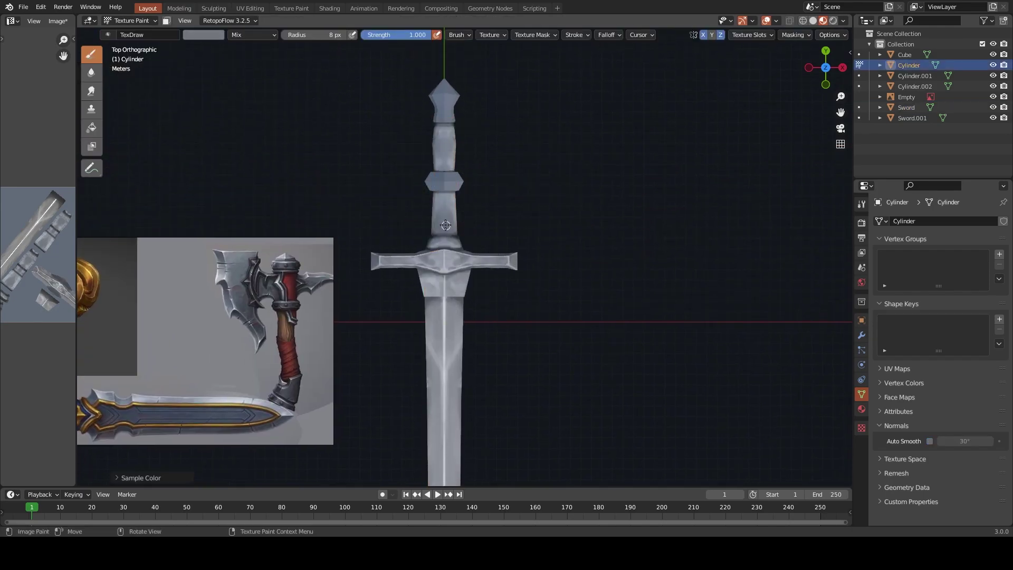
pyautogui.press('s')
pyautogui.keyDown('shift'); pyautogui.scroll(5, 444, 227); pyautogui.keyUp('shift')
pyautogui.hotkey('ctrl', 'Tab')
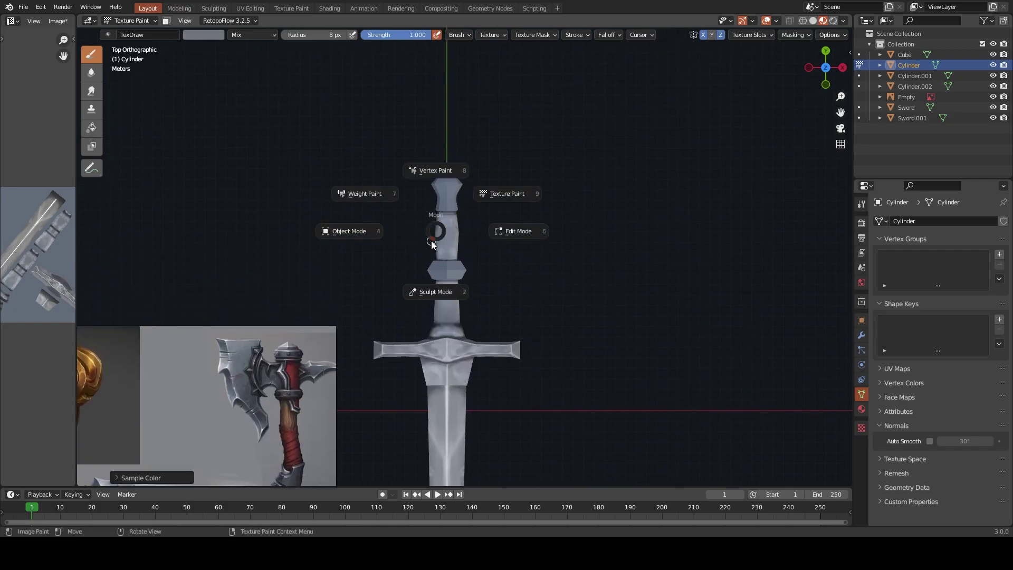
pyautogui.click(415, 258)
pyautogui.click(446, 267)
pyautogui.hotkey('ctrl', 'Tab')
pyautogui.click(525, 168)
# Sample a darker grey from the model and enlarge the brush radius
pyautogui.keyDown('shift'); pyautogui.scroll(-5, 469, 270); pyautogui.keyUp('shift')
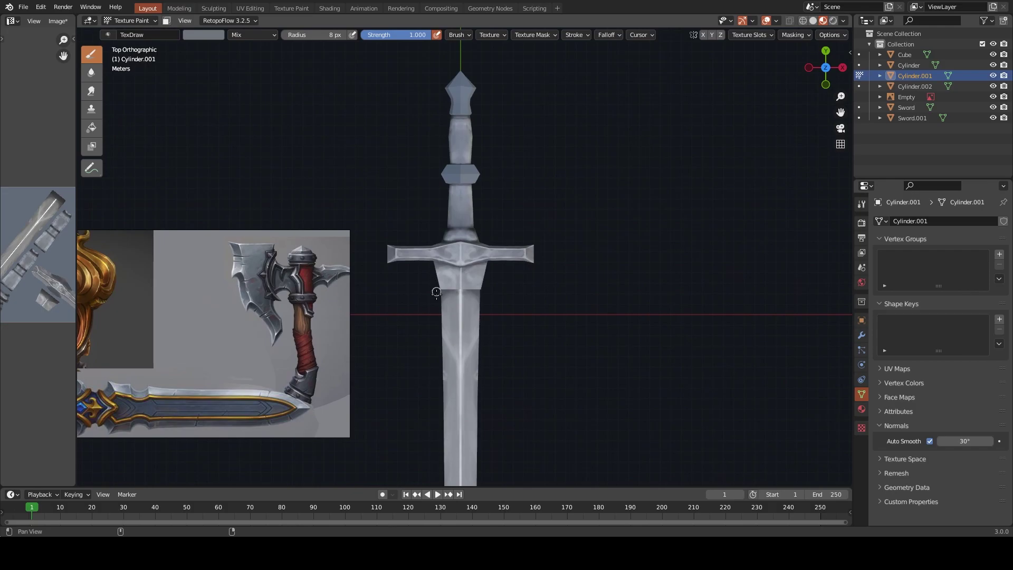
pyautogui.press('s')
pyautogui.keyDown('shift'); pyautogui.scroll(2, 479, 200); pyautogui.keyUp('shift')
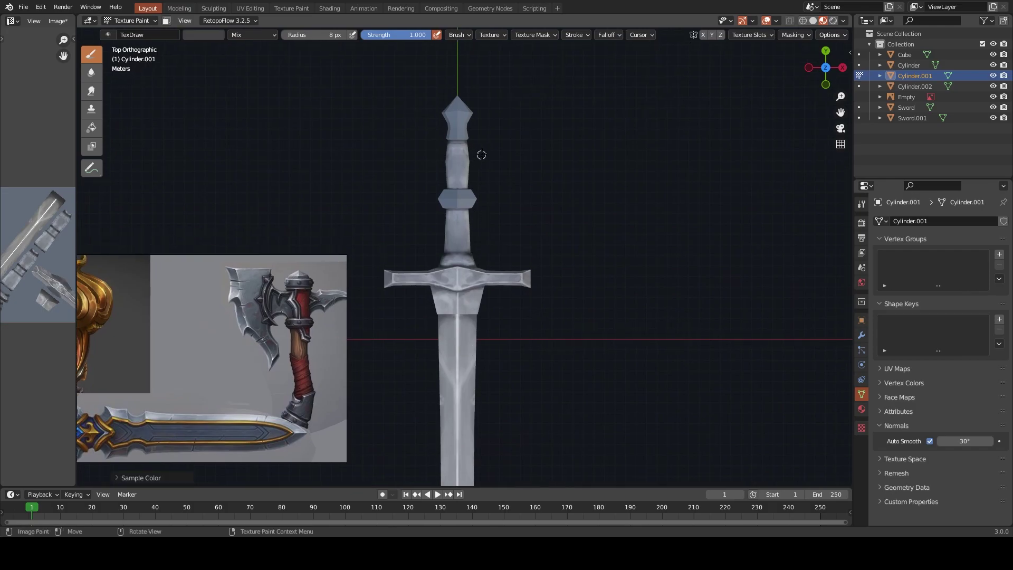
pyautogui.press('f')
pyautogui.click(499, 206)
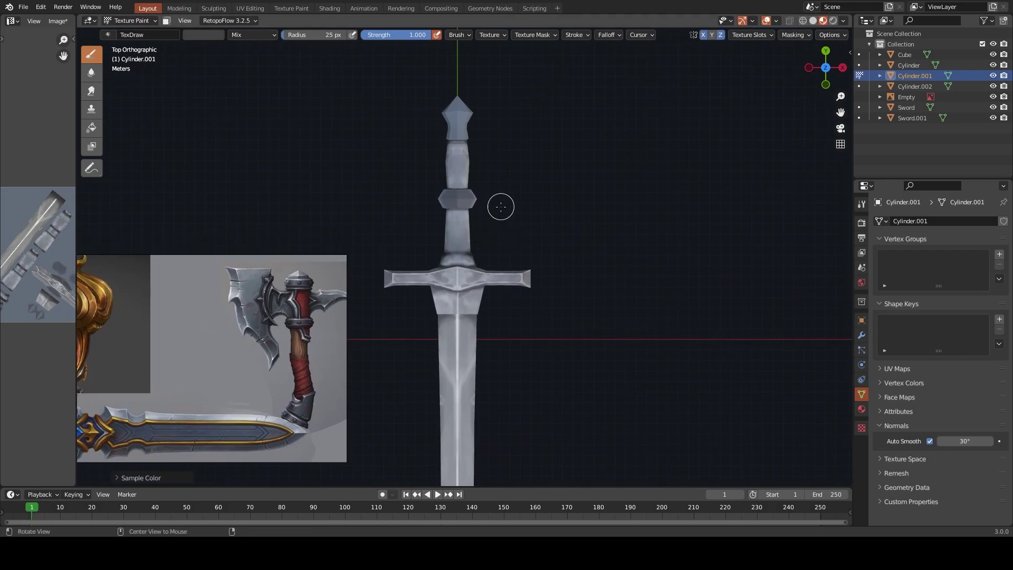
pyautogui.moveTo(500, 206)
pyautogui.mouseDown(button='middle')
pyautogui.moveTo(515, 199)
pyautogui.moveTo(488, 305)
pyautogui.moveTo(483, 287)
pyautogui.moveTo(493, 291)
pyautogui.moveTo(490, 351)
pyautogui.mouseUp(button='middle')
# Sample light and darker greys with a smaller brush while laying the sword horizontal
pyautogui.press('s')
pyautogui.scroll(4, 528, 267)
pyautogui.press('f')
pyautogui.click(501, 306)
pyautogui.moveTo(473, 299); pyautogui.dragTo(475, 289, button='middle')
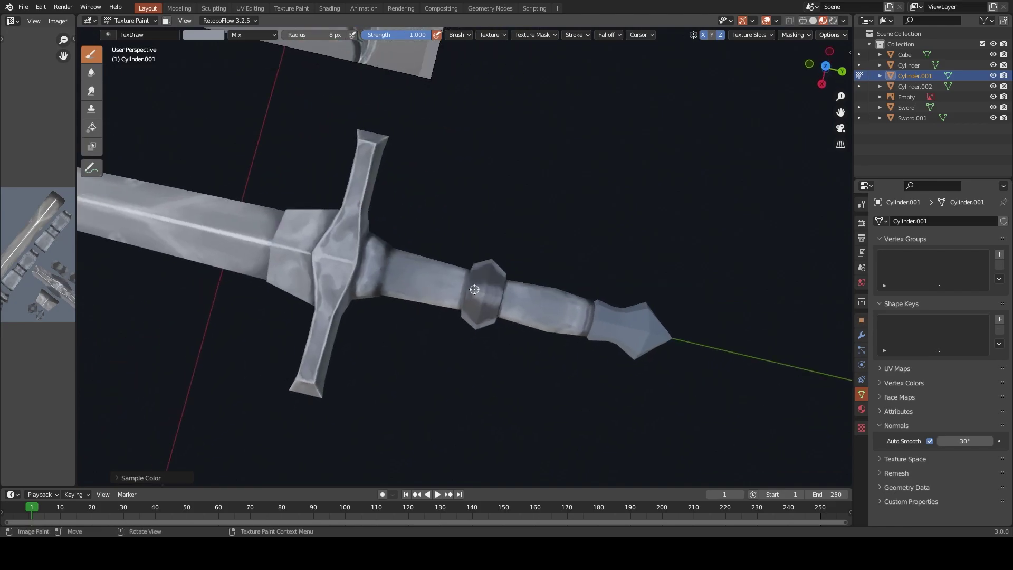
pyautogui.press('s')
pyautogui.press('s')
pyautogui.press('s')
pyautogui.press('s')
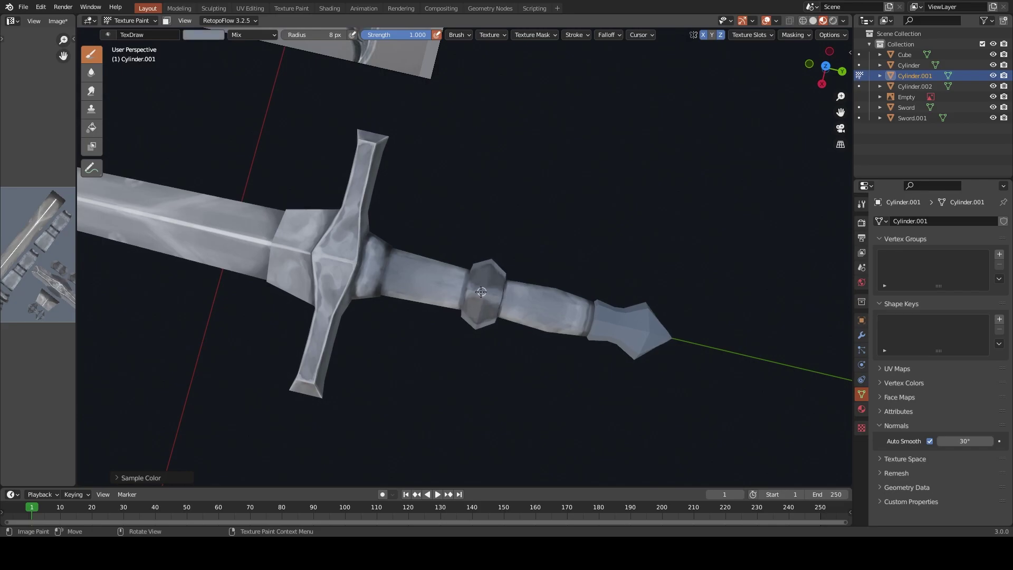
pyautogui.moveTo(484, 291)
pyautogui.mouseDown(button='middle')
pyautogui.moveTo(488, 322)
pyautogui.moveTo(499, 307)
pyautogui.mouseUp(button='middle')
pyautogui.press('s')
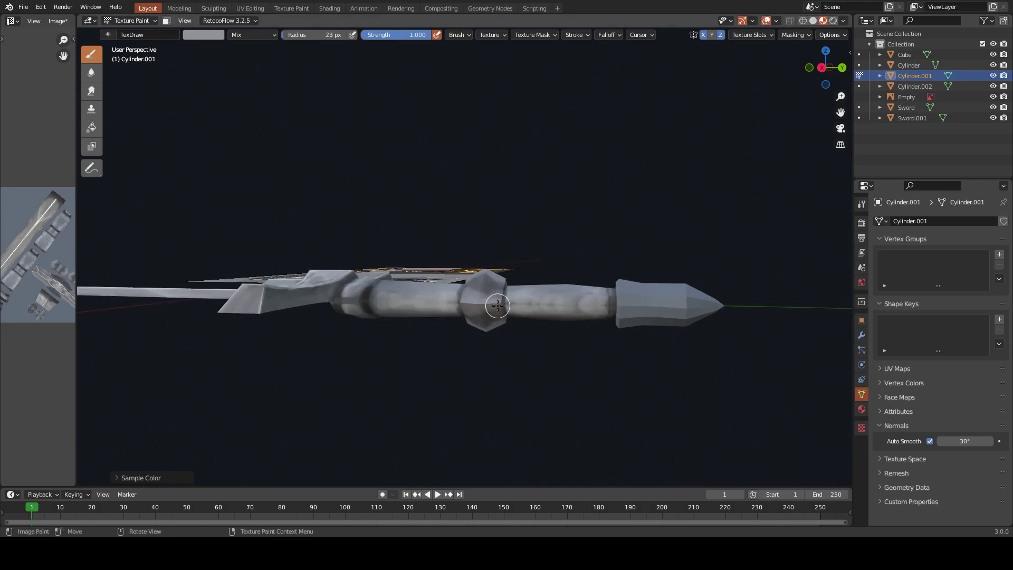
# Shrink the brush from 13 px to 8 px and finer, sampling a light grey
pyautogui.press('[')
pyautogui.press('[')
pyautogui.press('[')
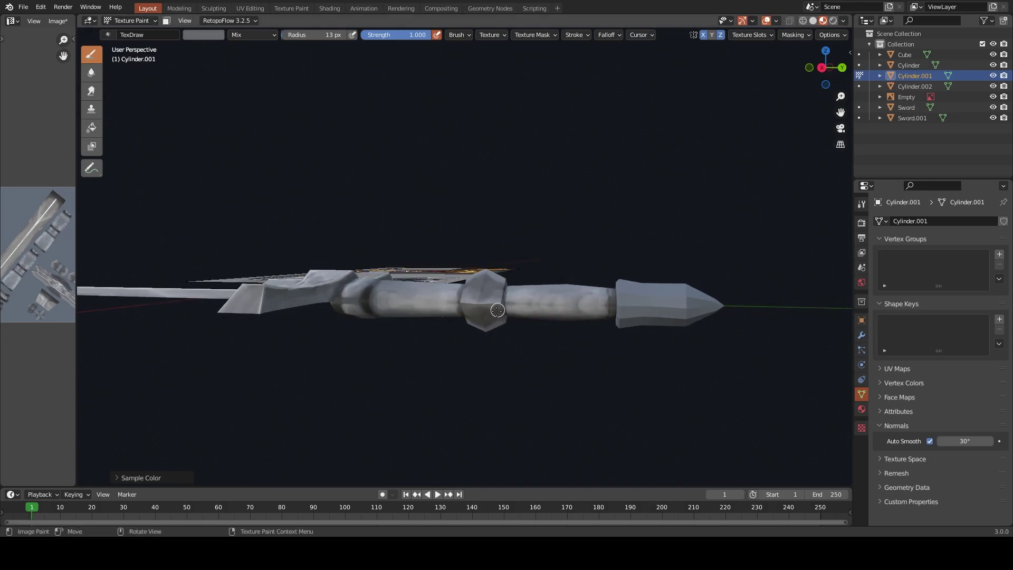
pyautogui.moveTo(479, 289)
pyautogui.mouseDown(button='middle')
pyautogui.moveTo(488, 300)
pyautogui.moveTo(500, 294)
pyautogui.moveTo(498, 337)
pyautogui.mouseUp(button='middle')
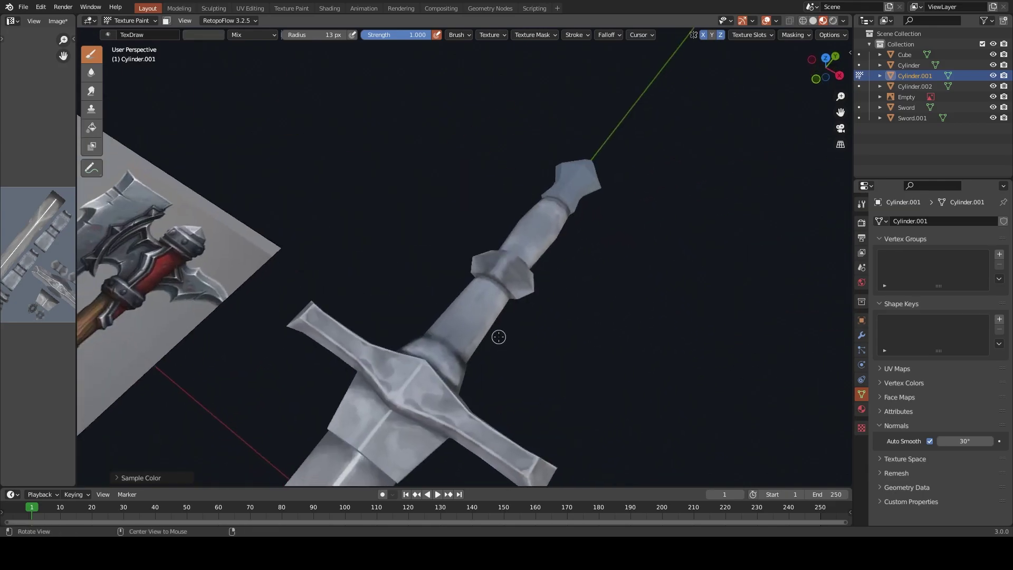
pyautogui.press('[')
pyautogui.press('[')
pyautogui.press('[')
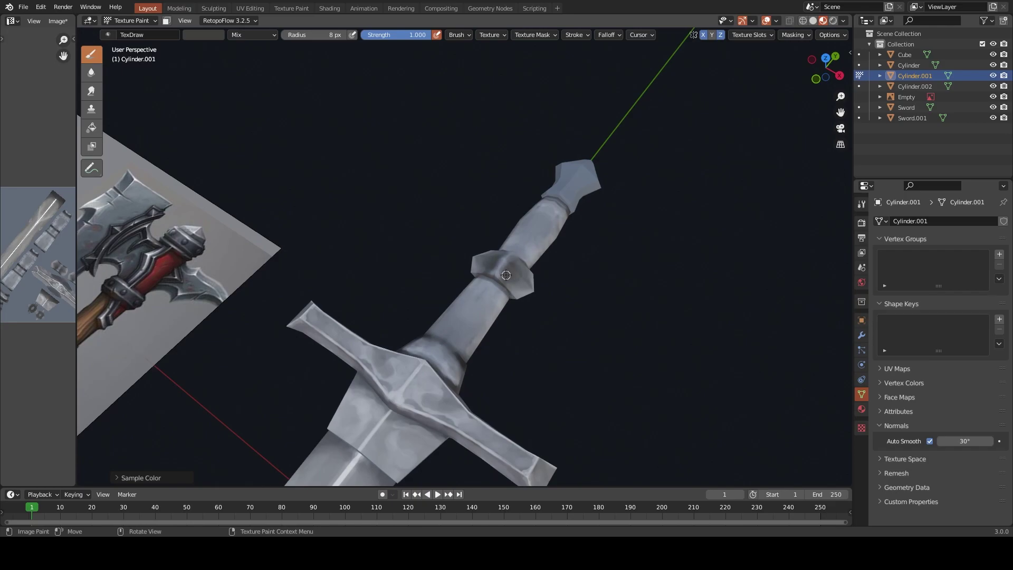
pyautogui.moveTo(506, 275); pyautogui.dragTo(510, 289, button='middle')
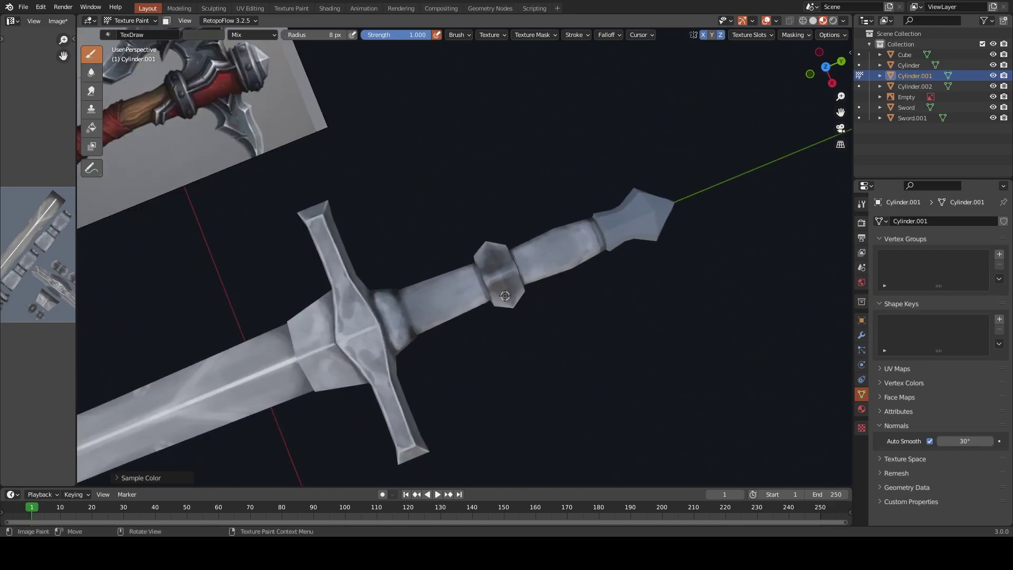
pyautogui.press('s')
pyautogui.press('[')
pyautogui.press('[')
pyautogui.press('[')
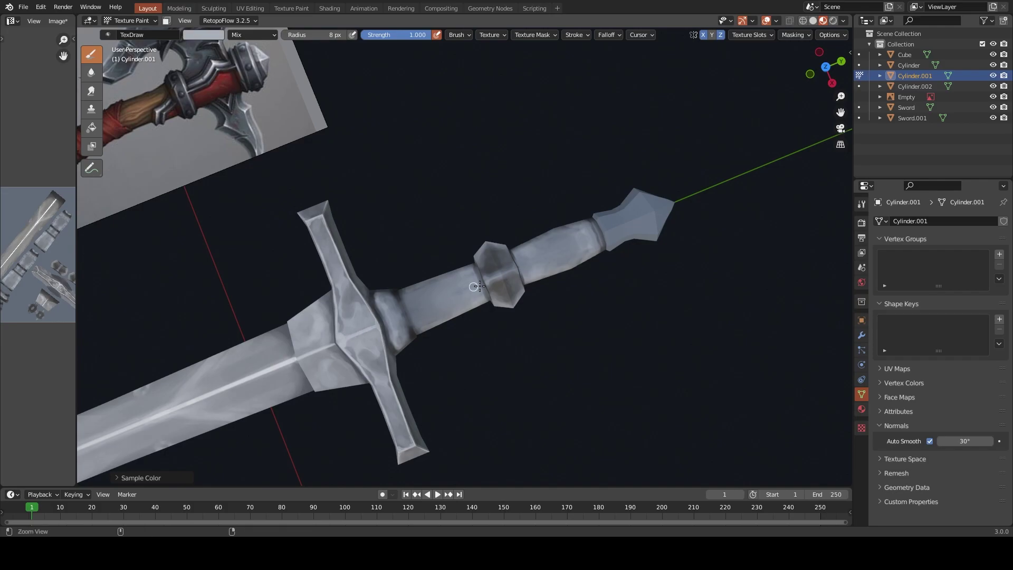
pyautogui.scroll(3, 512, 305)
# Paint thin light highlights along the grip ring's top, right and middle edges
pyautogui.moveTo(507, 300); pyautogui.dragTo(564, 280)
pyautogui.moveTo(569, 281)
pyautogui.mouseDown(button='middle')
pyautogui.moveTo(542, 366)
pyautogui.moveTo(545, 340)
pyautogui.mouseUp(button='middle')
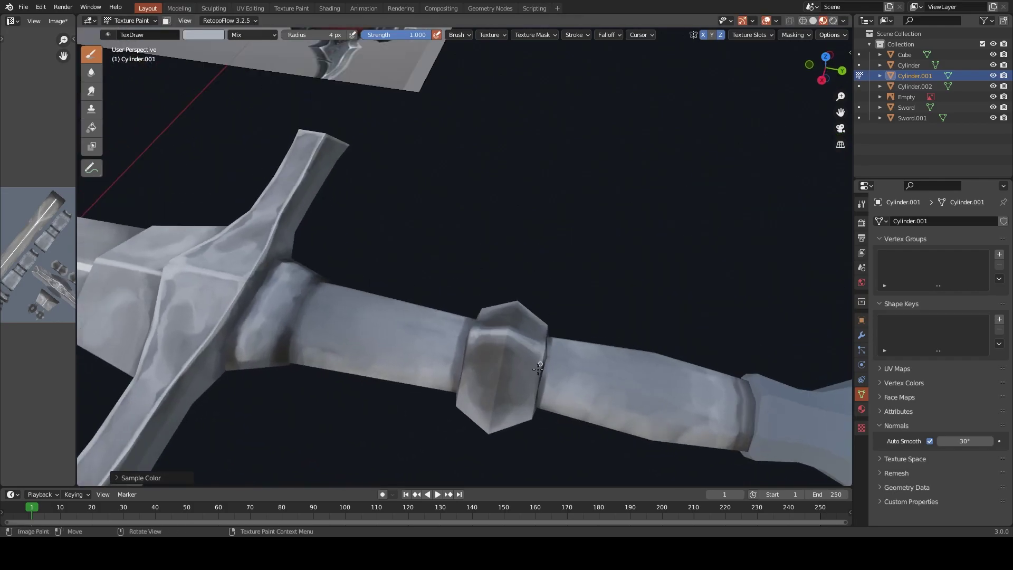
pyautogui.moveTo(545, 341); pyautogui.dragTo(532, 393)
pyautogui.moveTo(532, 393); pyautogui.dragTo(514, 335, button='middle')
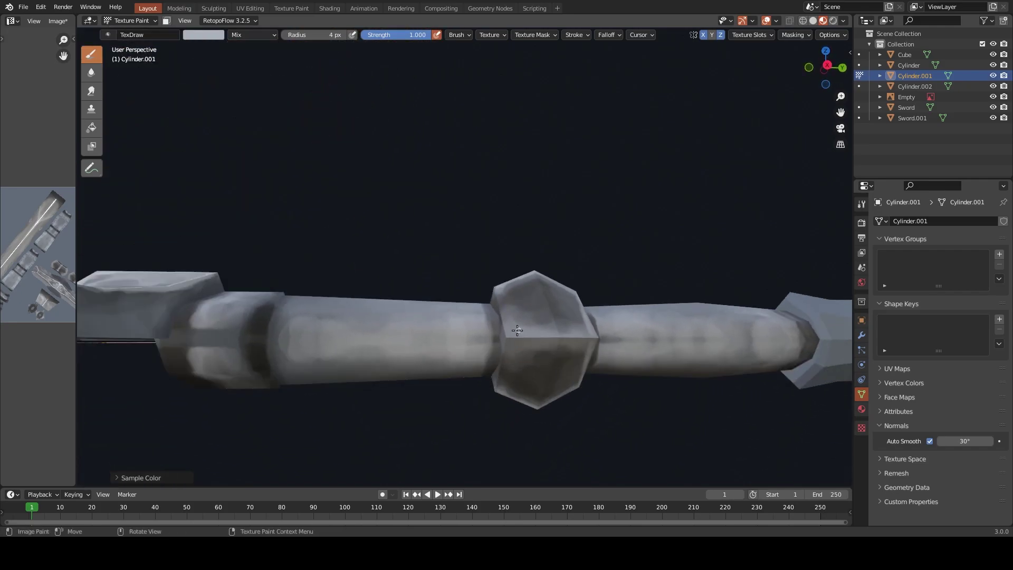
pyautogui.moveTo(514, 335); pyautogui.dragTo(575, 335)
pyautogui.press('f')
pyautogui.click(528, 338)
pyautogui.press('[')
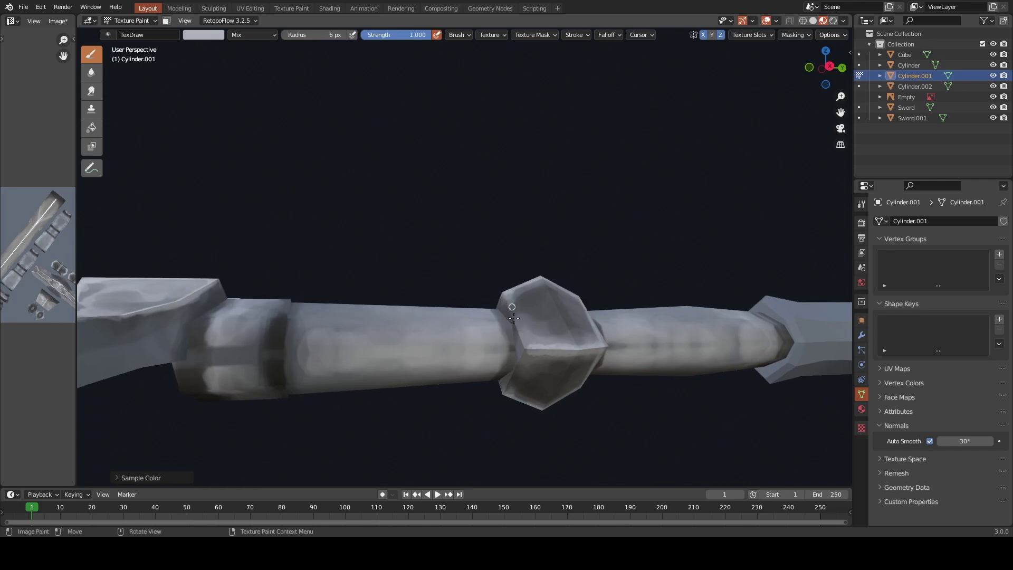
pyautogui.moveTo(514, 296); pyautogui.dragTo(520, 387)
pyautogui.moveTo(522, 370); pyautogui.dragTo(549, 330, button='middle')
# Alternate sampling dark and light greys from the handle while viewing it from below
pyautogui.press('s')
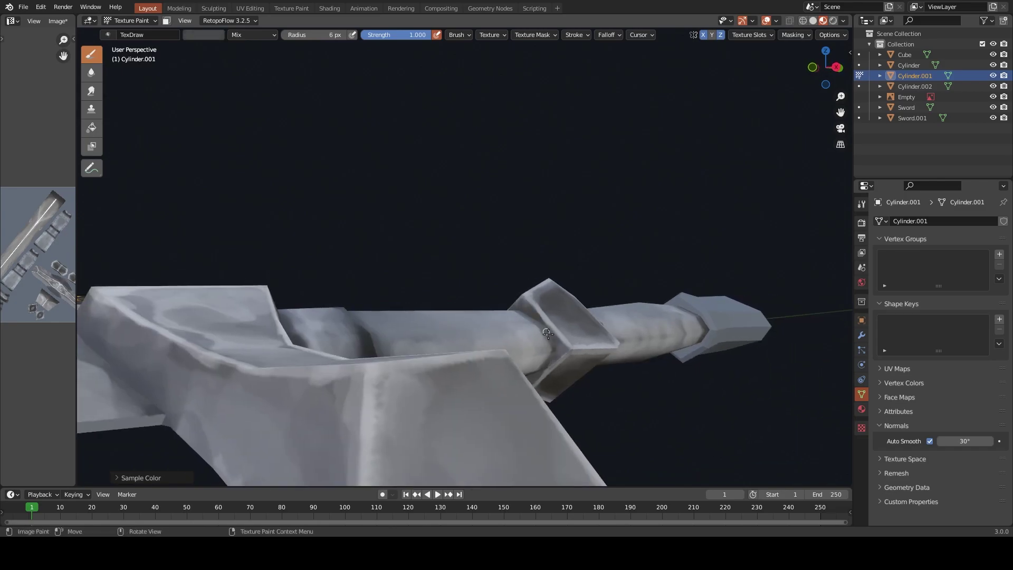
pyautogui.press('s')
pyautogui.press('s')
pyautogui.moveTo(564, 340); pyautogui.dragTo(501, 280, button='middle')
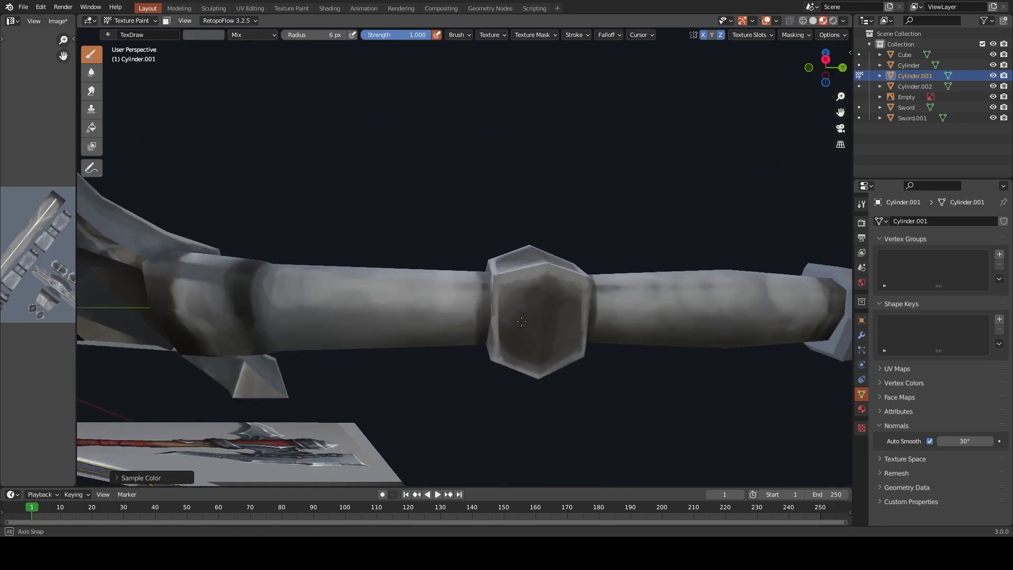
pyautogui.press('s')
pyautogui.moveTo(495, 319); pyautogui.dragTo(561, 335, button='middle')
pyautogui.press('s')
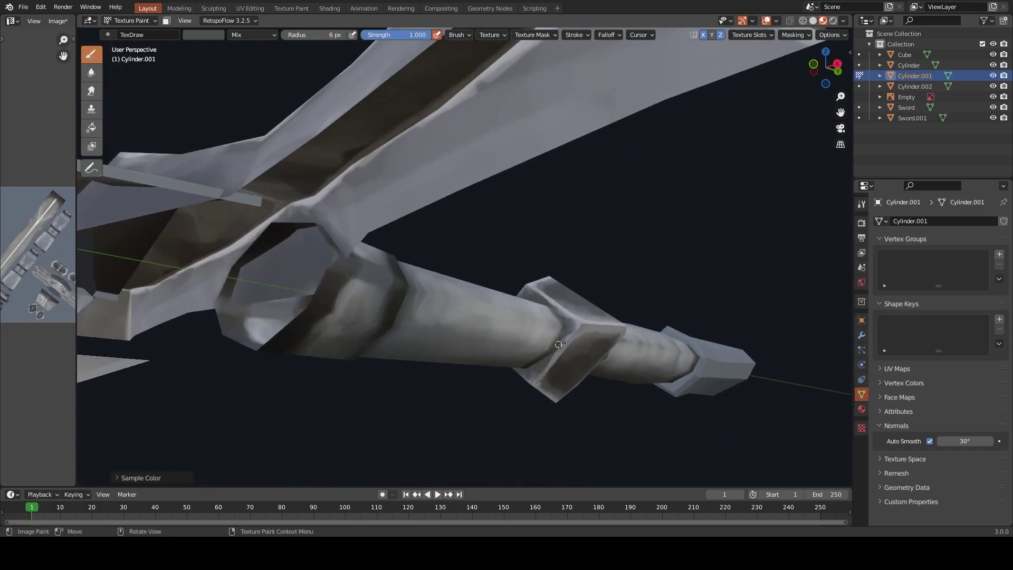
pyautogui.press('s')
pyautogui.press('s')
pyautogui.press('s')
pyautogui.moveTo(557, 352)
pyautogui.mouseDown(button='middle')
pyautogui.moveTo(557, 312)
pyautogui.moveTo(500, 325)
pyautogui.mouseUp(button='middle')
pyautogui.press('s')
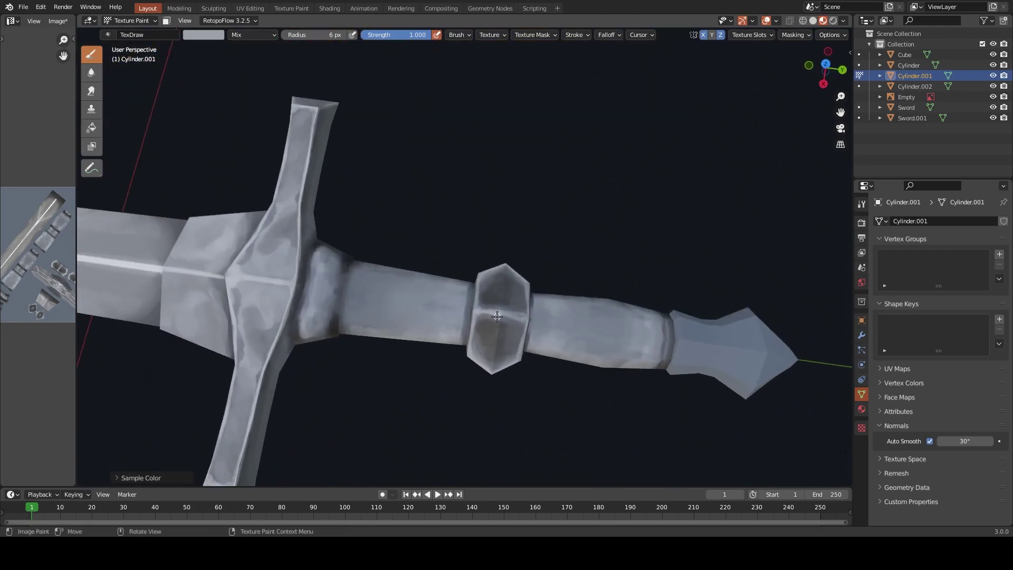
pyautogui.press('s')
pyautogui.press('s')
pyautogui.press('s')
# Paint light strokes on the grip ring's faces, then view the whole sword
pyautogui.press('s')
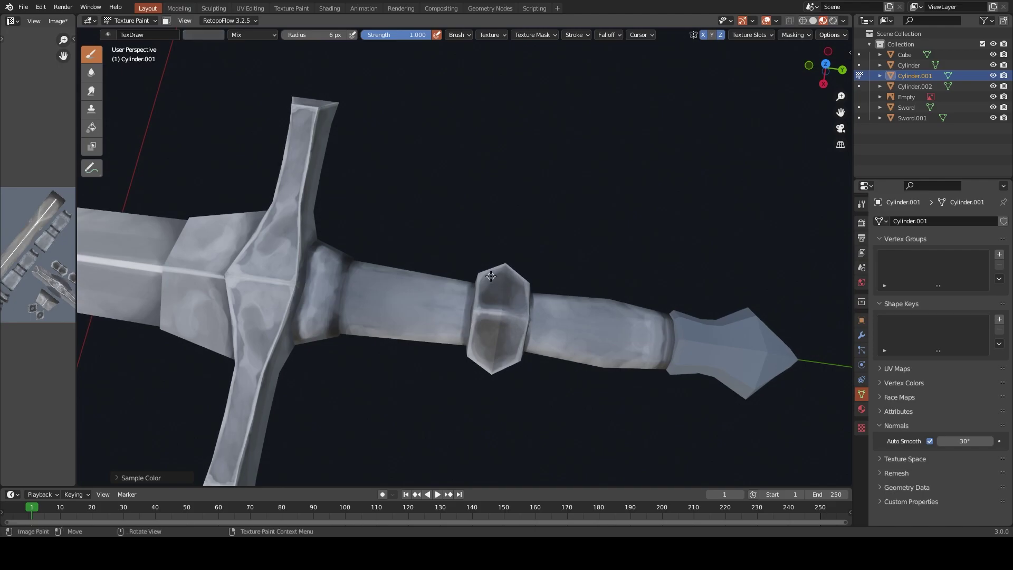
pyautogui.press('s')
pyautogui.press('s')
pyautogui.press('s')
pyautogui.press('s')
pyautogui.moveTo(500, 279)
pyautogui.mouseDown()
pyautogui.moveTo(503, 300)
pyautogui.moveTo(508, 288)
pyautogui.mouseUp()
pyautogui.press('s')
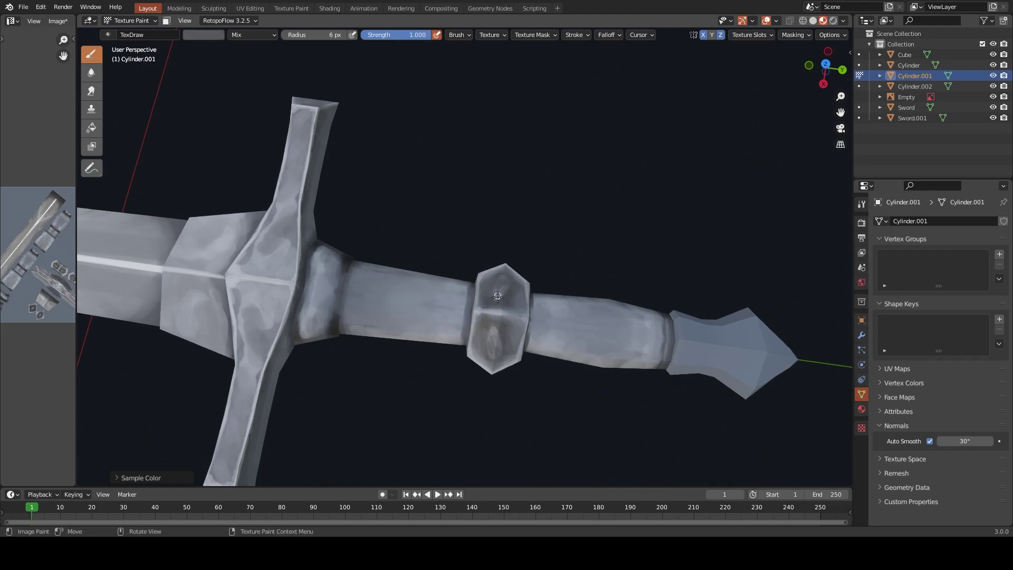
pyautogui.scroll(-4, 498, 297)
pyautogui.moveTo(464, 406); pyautogui.dragTo(567, 362, button='middle')
# Save the Stylized_LP_Sword_T1.png texture and snap to a top view
pyautogui.hotkey('alt', 's')
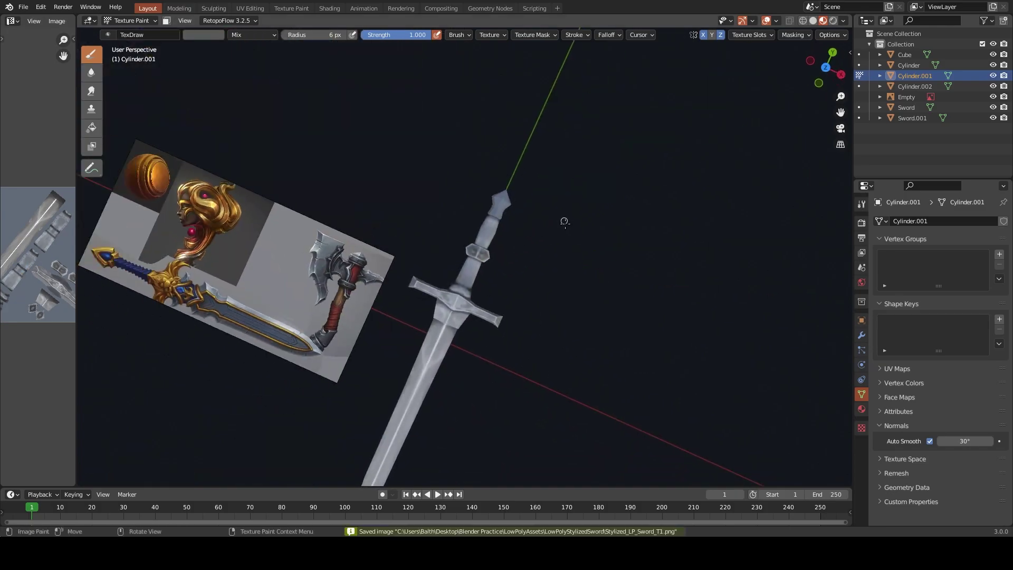
pyautogui.press('KP_7')
pyautogui.scroll(2, 573, 271)
pyautogui.scroll(2, 547, 190)
# Make Cylinder.002 the painted object and return to texture painting with the Draw brush
pyautogui.hotkey('ctrl', 'Tab')
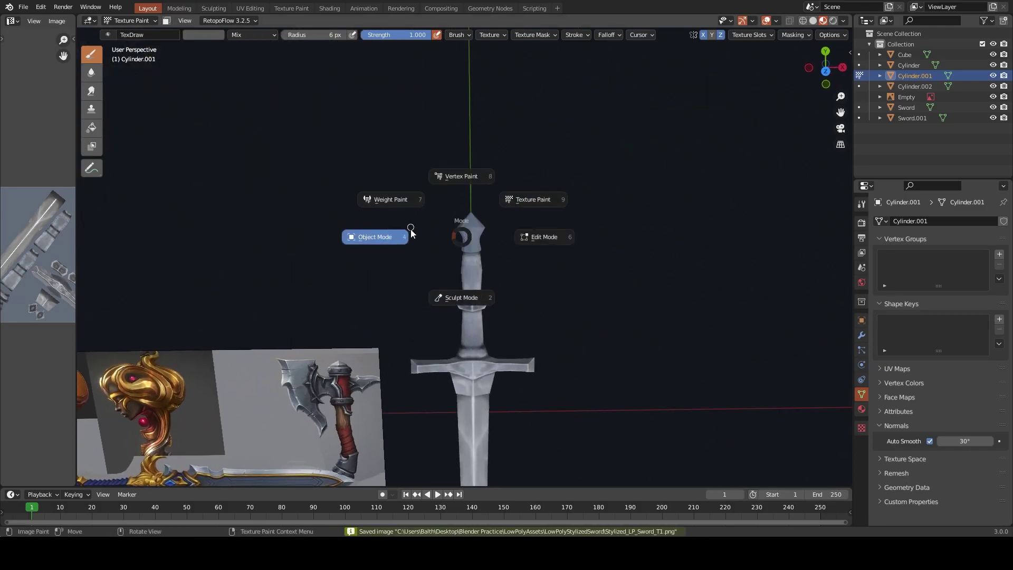
pyautogui.press('Escape')
pyautogui.hotkey('alt', 'q')
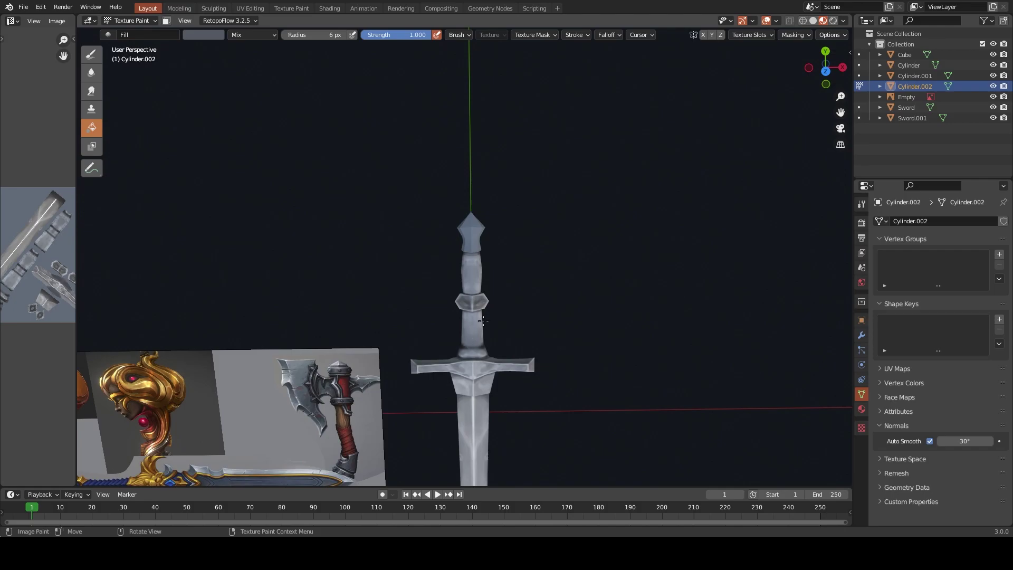
pyautogui.press('s')
pyautogui.press('d')
pyautogui.hotkey('ctrl', 'Tab')
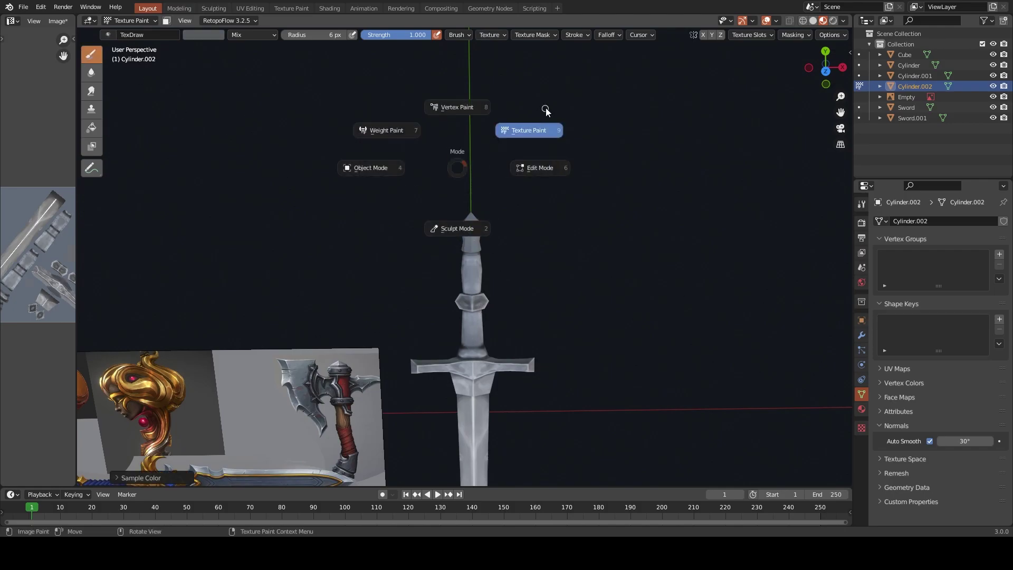
pyautogui.click(546, 127)
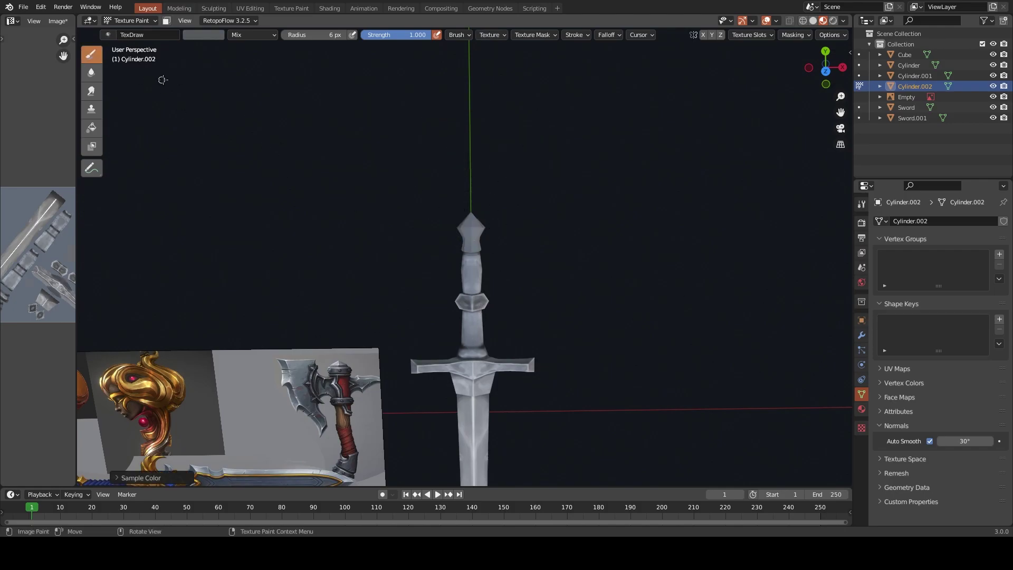
# Sample a lighter grey and a dark grey near the pommel
pyautogui.press('s')
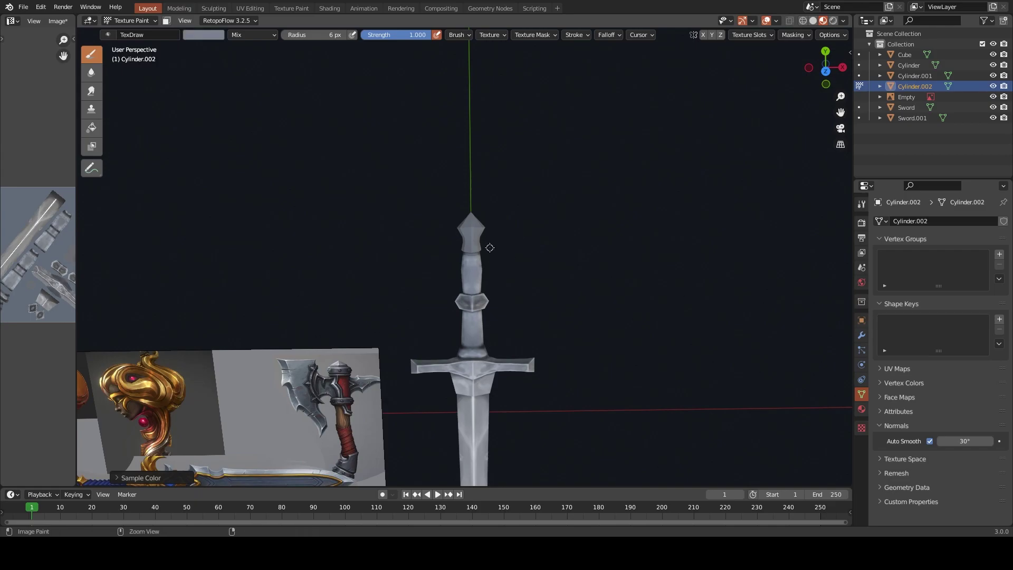
pyautogui.keyDown('ctrl'); pyautogui.click(489, 252); pyautogui.keyUp('ctrl')
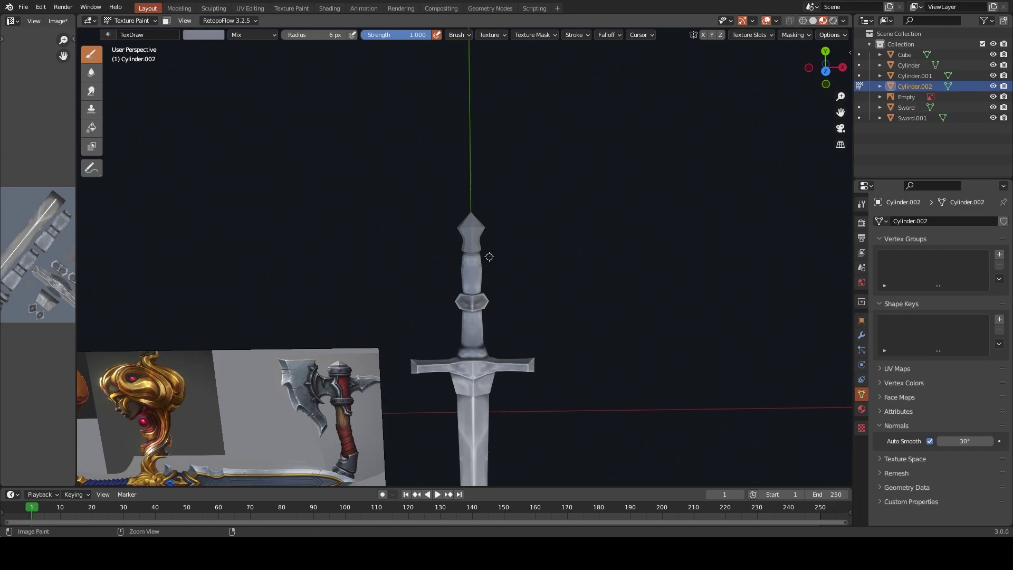
pyautogui.press('s')
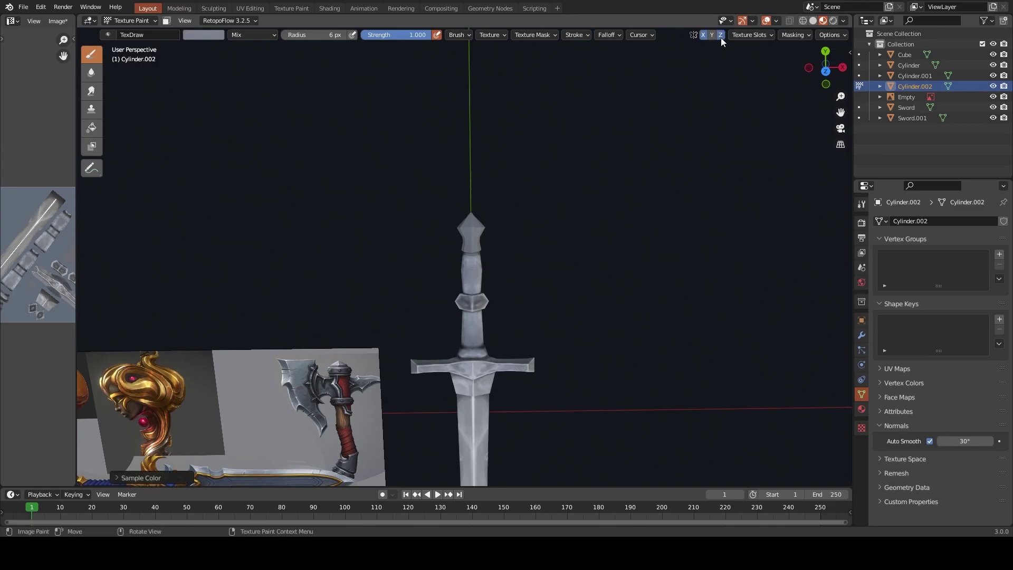
pyautogui.press('s')
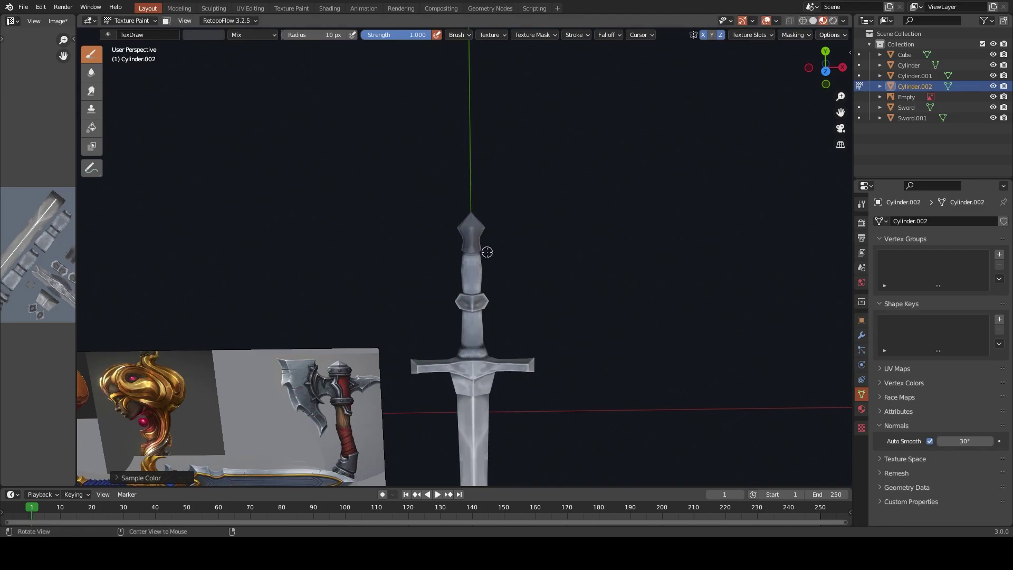
# Sample the pommel's grey-blue, set a 6 px brush, and stroke down the pommel
pyautogui.scroll(5, 478, 234)
pyautogui.moveTo(531, 235)
pyautogui.keyDown('alt'); pyautogui.mouseDown()
pyautogui.moveTo(428, 237)
pyautogui.moveTo(544, 227)
pyautogui.mouseUp(); pyautogui.keyUp('alt')
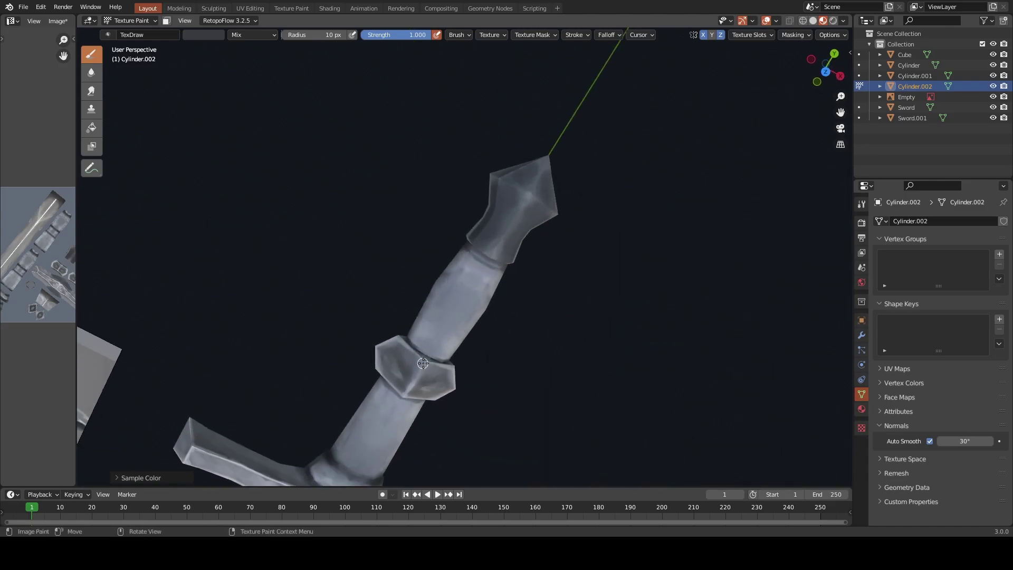
pyautogui.press('s')
pyautogui.press('f')
pyautogui.click(491, 251)
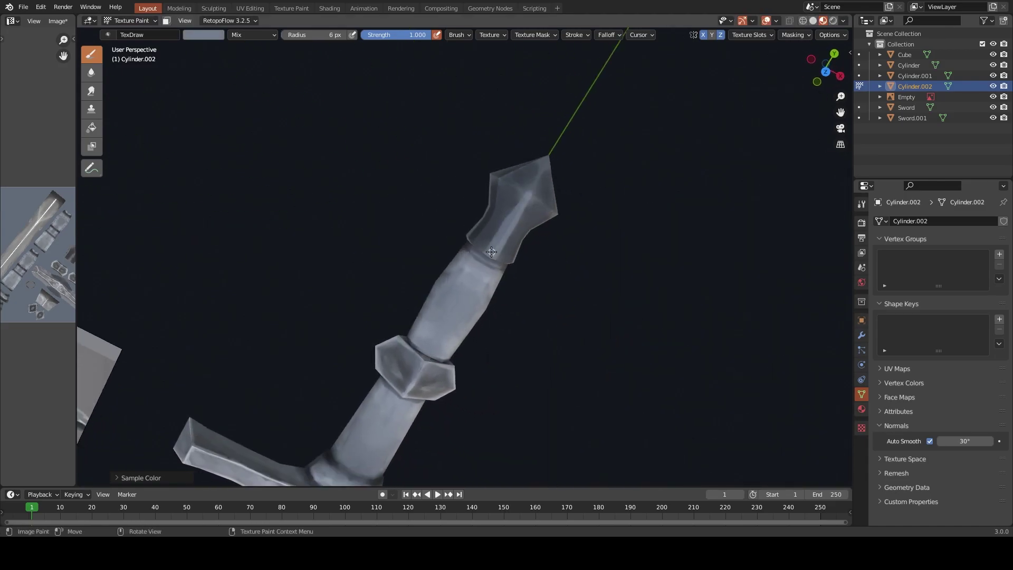
pyautogui.scroll(-1, 401, 340)
pyautogui.scroll(-3, 493, 230)
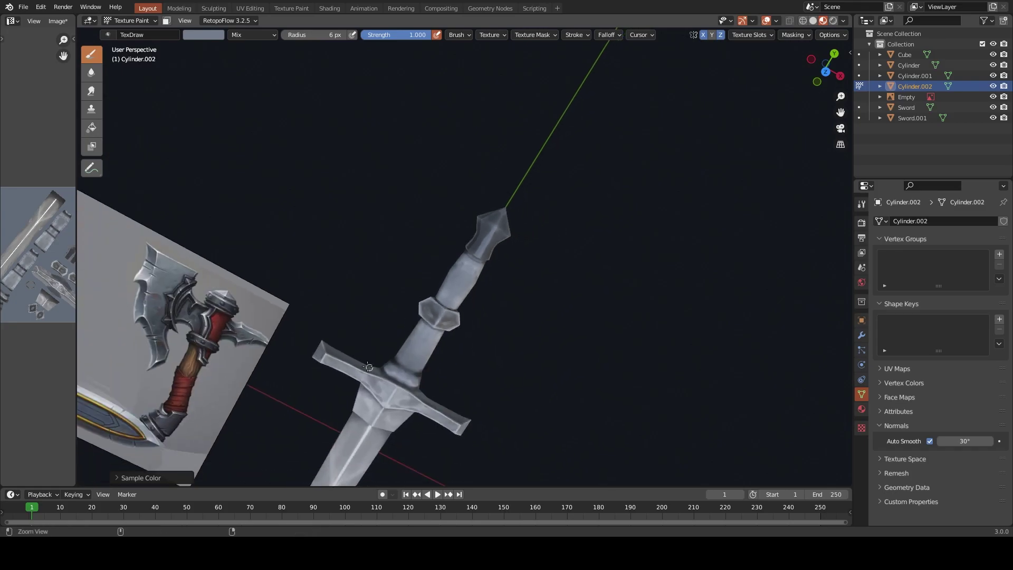
pyautogui.moveTo(493, 230); pyautogui.dragTo(483, 262)
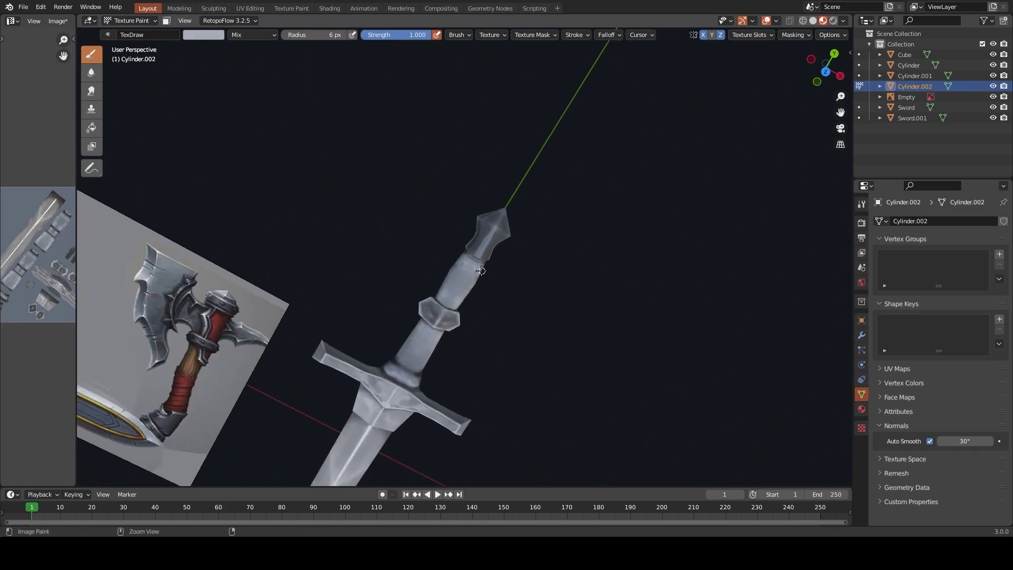
# Paint bright strokes and white highlights along the pommel tip edges
pyautogui.press('s')
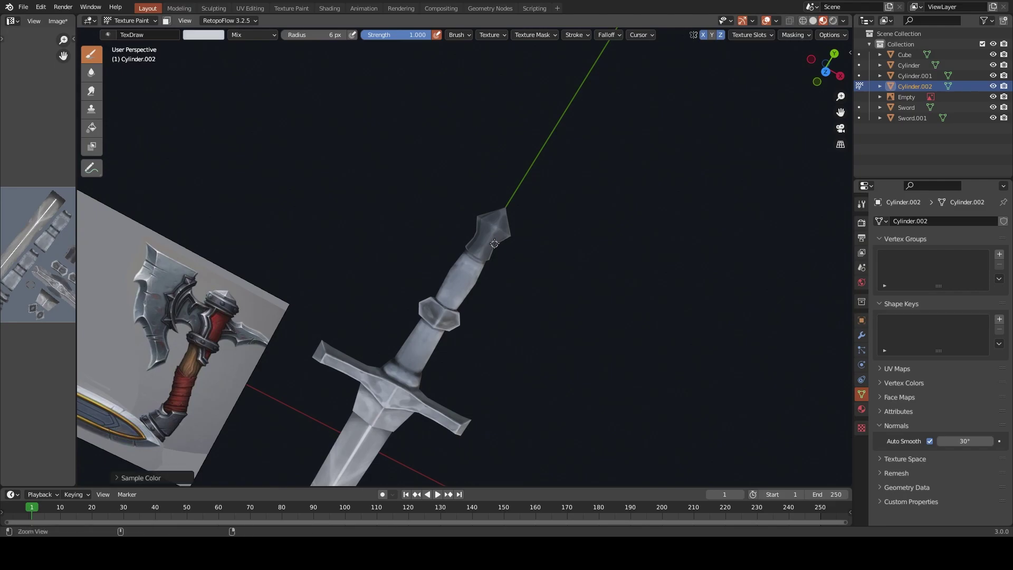
pyautogui.scroll(5, 491, 227)
pyautogui.moveTo(486, 229)
pyautogui.mouseDown()
pyautogui.moveTo(430, 323)
pyautogui.moveTo(507, 194)
pyautogui.mouseUp()
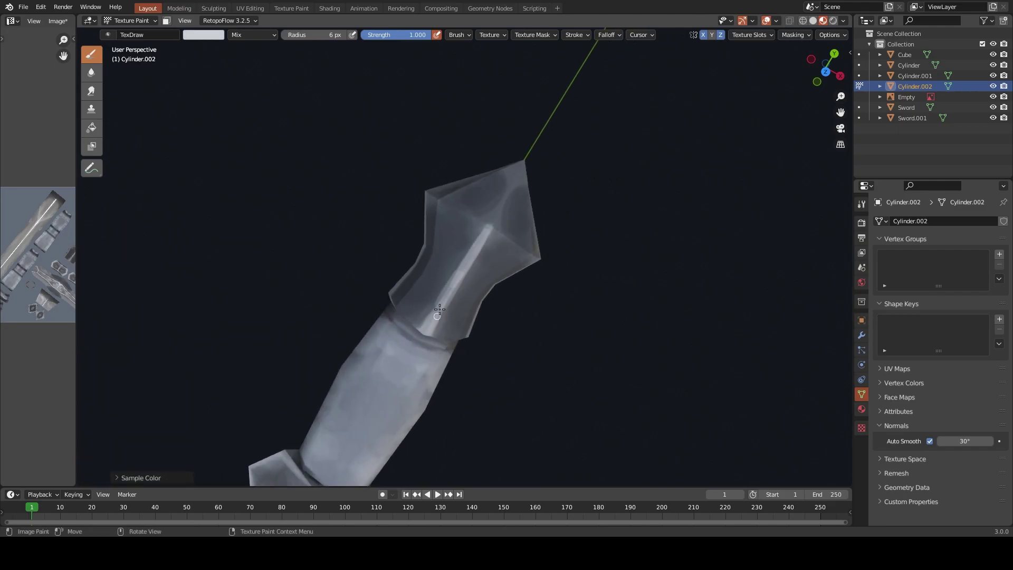
pyautogui.moveTo(507, 194)
pyautogui.mouseDown(button='middle')
pyautogui.moveTo(679, 238)
pyautogui.moveTo(478, 252)
pyautogui.mouseUp(button='middle')
pyautogui.moveTo(477, 252)
pyautogui.mouseDown()
pyautogui.moveTo(580, 258)
pyautogui.moveTo(495, 256)
pyautogui.mouseUp()
pyautogui.moveTo(496, 256); pyautogui.dragTo(495, 285, button='middle')
pyautogui.moveTo(495, 284)
pyautogui.mouseDown()
pyautogui.moveTo(483, 311)
pyautogui.moveTo(514, 226)
pyautogui.moveTo(475, 293)
pyautogui.mouseUp()
# Paint highlights up the pommel edges and shade the pommel face
pyautogui.moveTo(475, 293); pyautogui.dragTo(394, 276, button='middle')
pyautogui.moveTo(395, 276)
pyautogui.mouseDown()
pyautogui.moveTo(420, 327)
pyautogui.moveTo(379, 256)
pyautogui.mouseUp()
pyautogui.moveTo(380, 256); pyautogui.dragTo(418, 253, button='middle')
pyautogui.moveTo(418, 253); pyautogui.dragTo(434, 230)
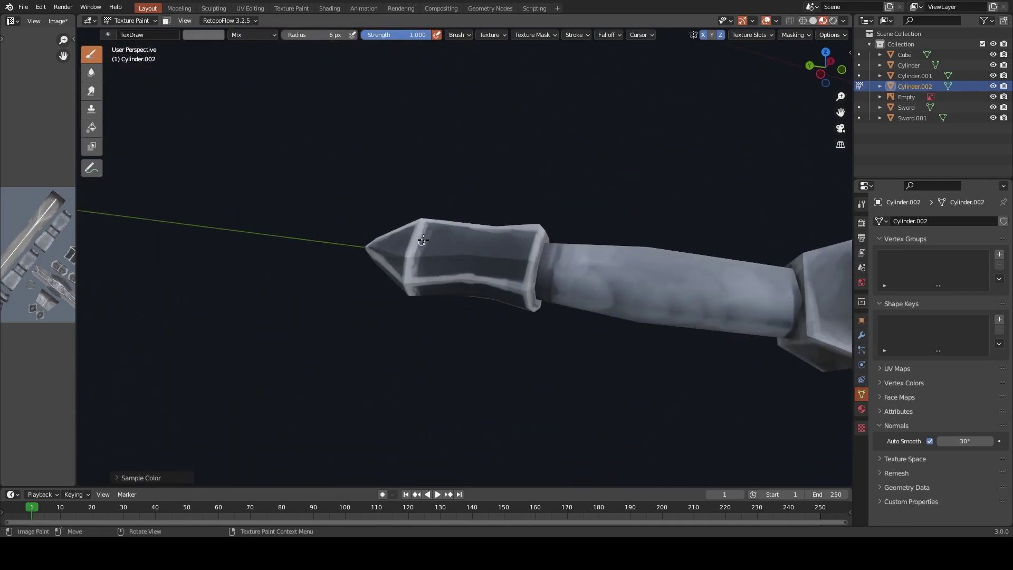
pyautogui.moveTo(434, 230); pyautogui.dragTo(448, 260, button='middle')
pyautogui.moveTo(456, 253)
pyautogui.mouseDown()
pyautogui.moveTo(515, 232)
pyautogui.moveTo(533, 244)
pyautogui.moveTo(489, 275)
pyautogui.moveTo(453, 275)
pyautogui.mouseUp()
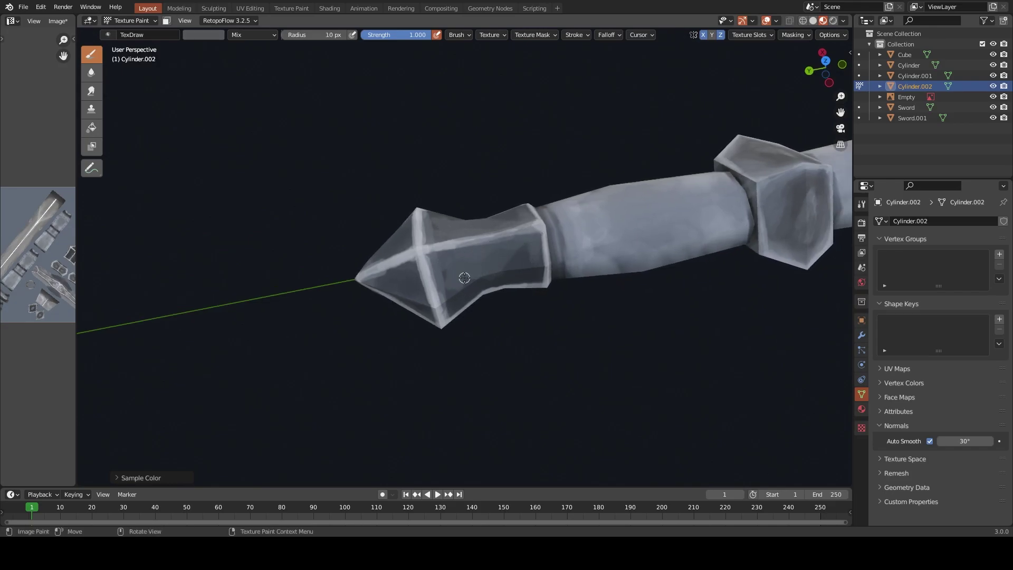
pyautogui.moveTo(463, 276); pyautogui.dragTo(486, 264, button='middle')
# Paint lighter strokes on the pommel face, resampling brighter shades from the pommel
pyautogui.press('s')
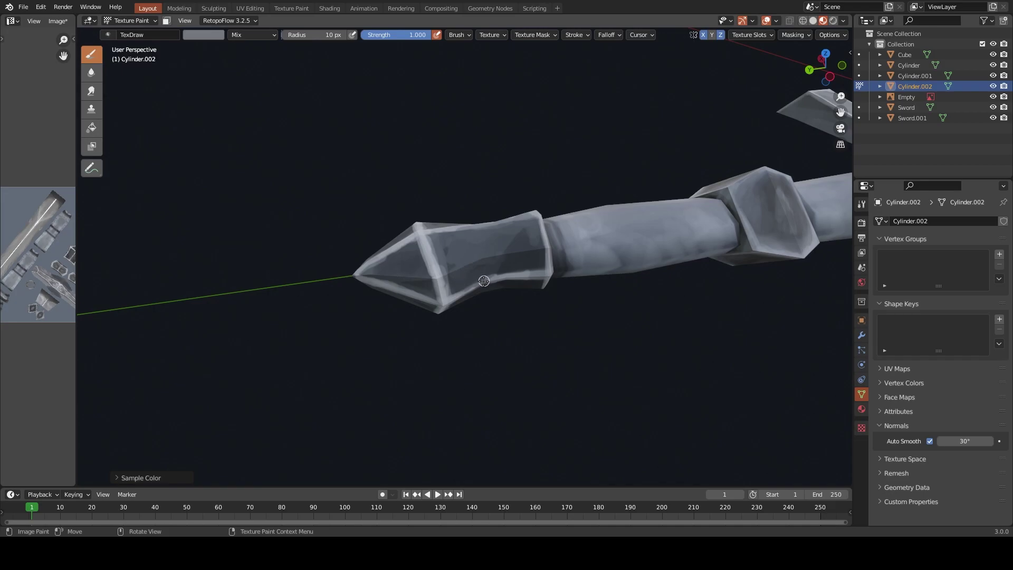
pyautogui.moveTo(478, 280)
pyautogui.mouseDown()
pyautogui.moveTo(463, 285)
pyautogui.moveTo(475, 245)
pyautogui.moveTo(472, 257)
pyautogui.mouseUp()
pyautogui.press('s')
pyautogui.press('s')
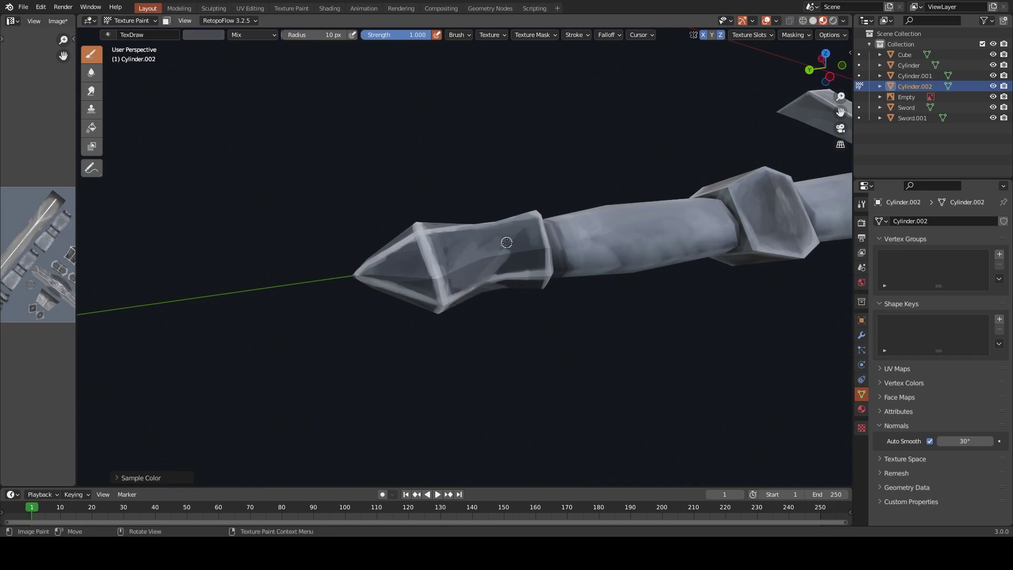
pyautogui.moveTo(522, 255); pyautogui.dragTo(492, 266, button='middle')
pyautogui.press('s')
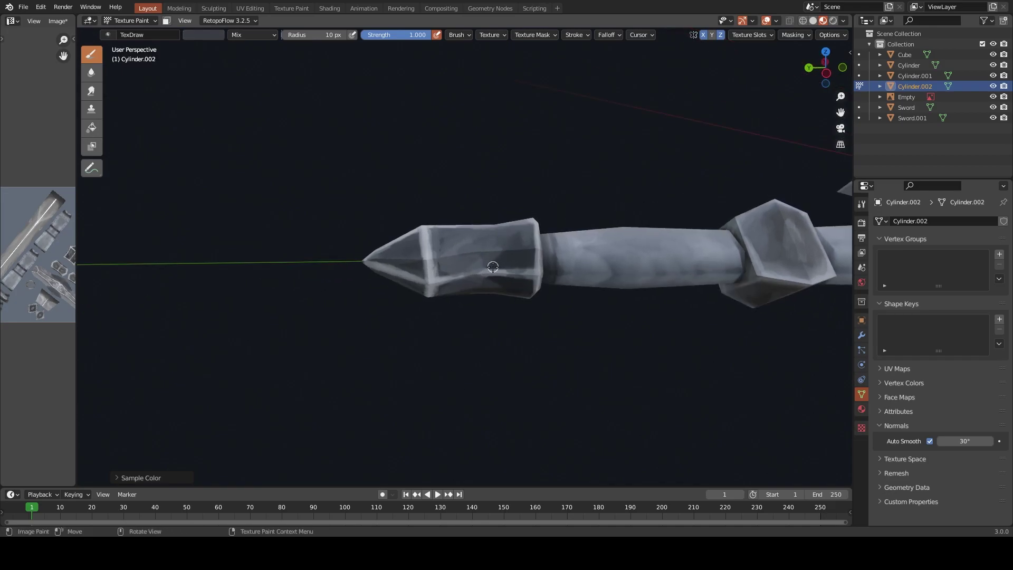
pyautogui.press('s')
pyautogui.press('s')
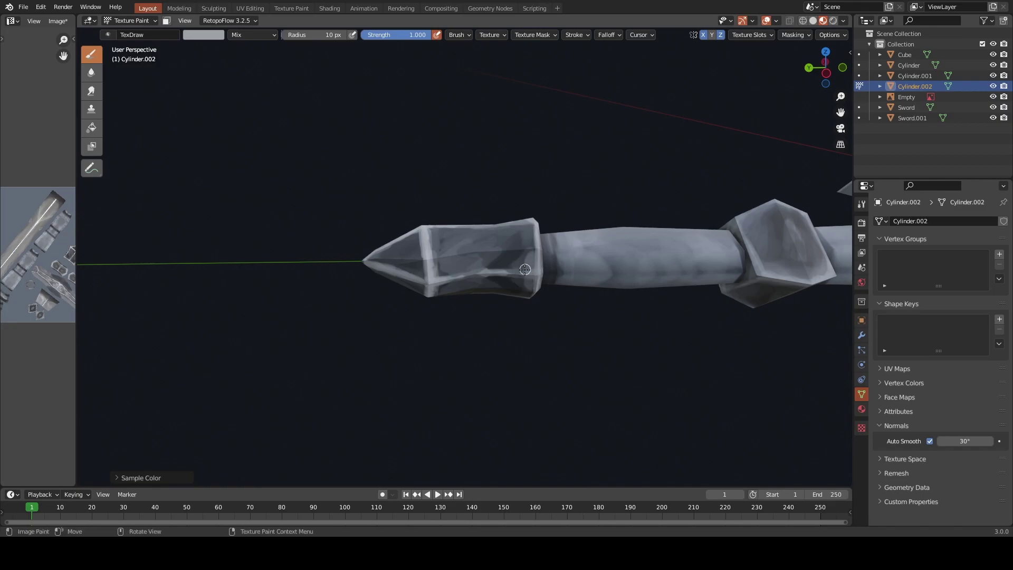
pyautogui.press('s')
pyautogui.press('s')
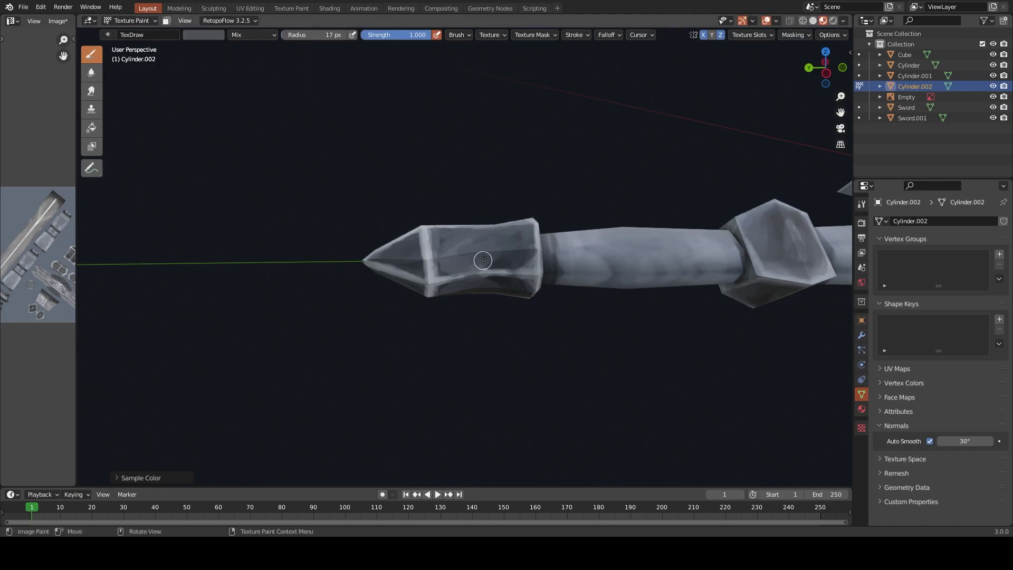
pyautogui.moveTo(447, 256); pyautogui.dragTo(413, 266, button='middle')
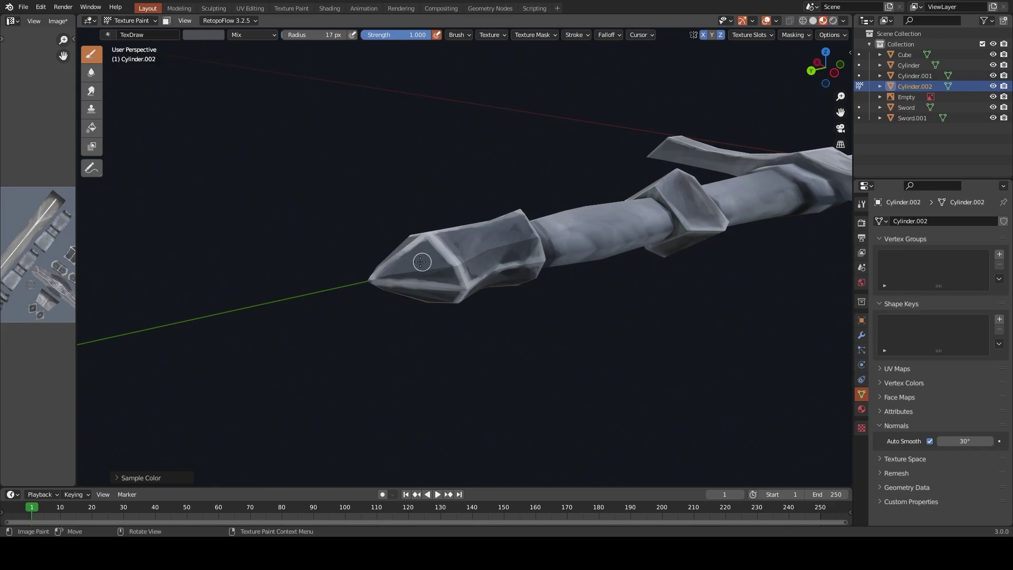
# Shrink the brush to 11 px and turn off Auto Smooth on the mesh
pyautogui.press('f')
pyautogui.click(438, 263)
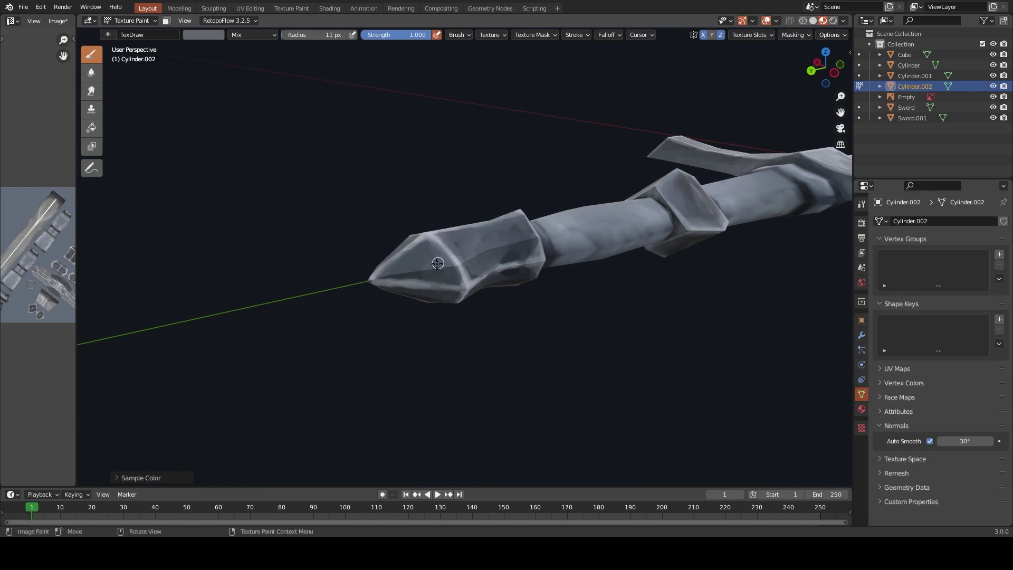
pyautogui.click(929, 441)
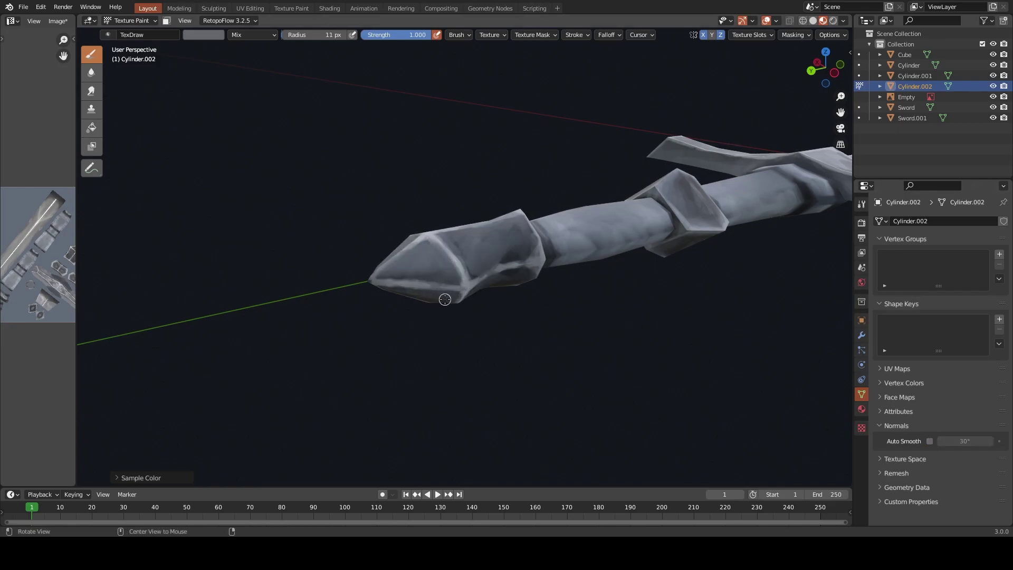
pyautogui.moveTo(445, 299); pyautogui.dragTo(509, 262, button='middle')
# Darken the pommel's inner panels using 25 px and 17 px brushes
pyautogui.press('f')
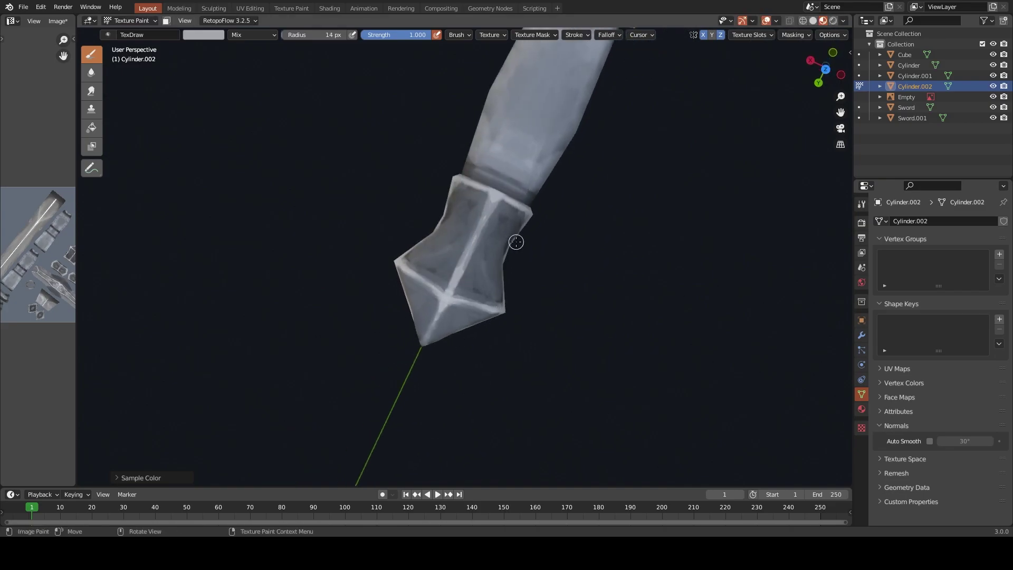
pyautogui.click(502, 234)
pyautogui.moveTo(503, 234); pyautogui.dragTo(490, 254)
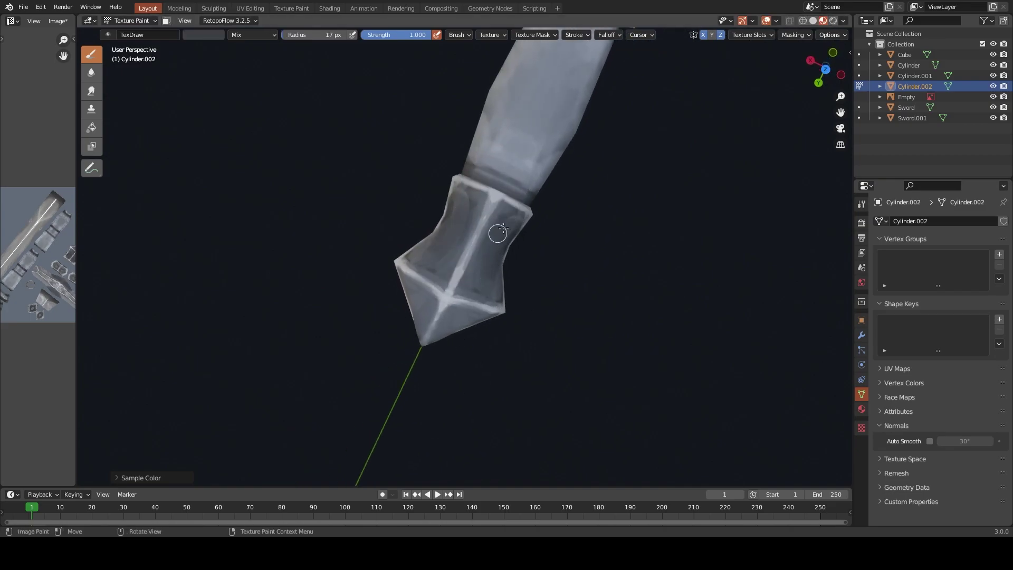
pyautogui.press('f')
pyautogui.click(501, 206)
pyautogui.moveTo(501, 206); pyautogui.dragTo(493, 282)
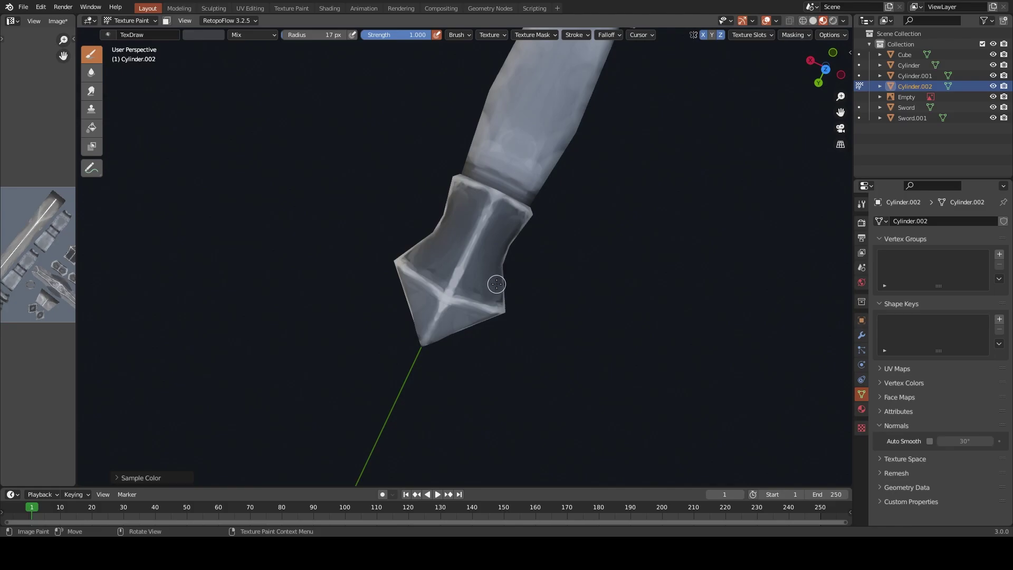
pyautogui.moveTo(493, 283)
pyautogui.mouseDown(button='middle')
pyautogui.moveTo(501, 280)
pyautogui.moveTo(464, 279)
pyautogui.mouseUp(button='middle')
pyautogui.moveTo(463, 279); pyautogui.dragTo(466, 274)
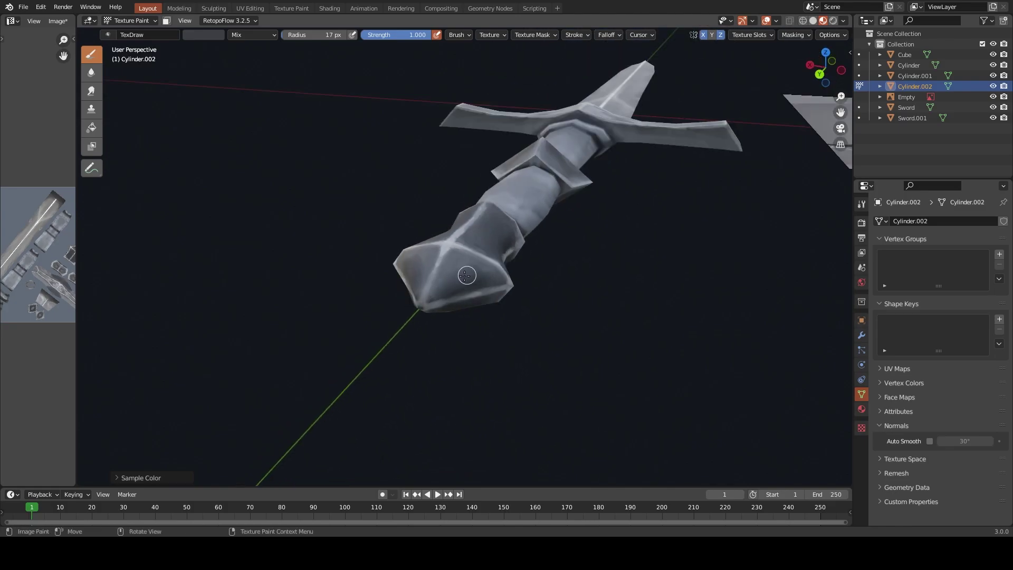
pyautogui.press('s')
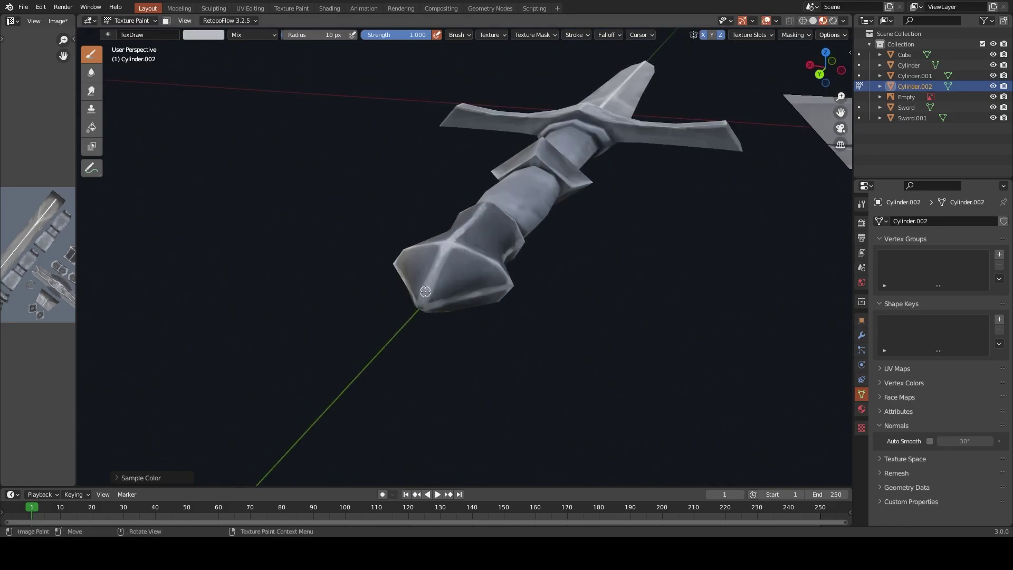
pyautogui.moveTo(448, 262)
pyautogui.mouseDown(button='middle')
pyautogui.moveTo(558, 255)
pyautogui.moveTo(588, 380)
pyautogui.moveTo(538, 416)
pyautogui.moveTo(431, 353)
pyautogui.mouseUp(button='middle')
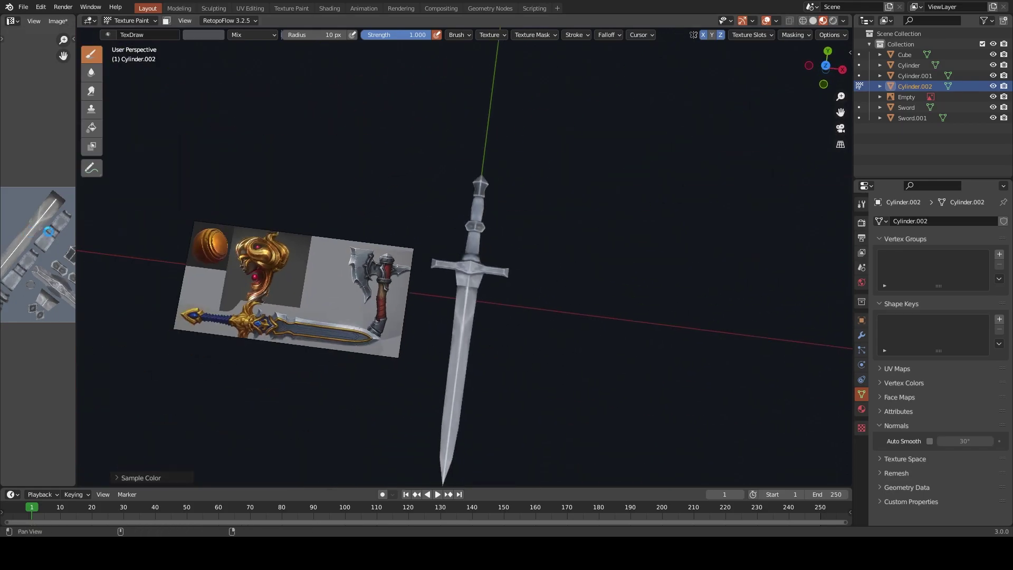
# Save the texture image, hide the reference empty in Object Mode, and save Lp_StylizedSword.blend
pyautogui.hotkey('alt', 's')
pyautogui.moveTo(504, 188)
pyautogui.mouseDown(button='middle')
pyautogui.moveTo(523, 208)
pyautogui.moveTo(497, 175)
pyautogui.moveTo(516, 226)
pyautogui.moveTo(511, 252)
pyautogui.mouseUp(button='middle')
pyautogui.hotkey('ctrl', 'Tab')
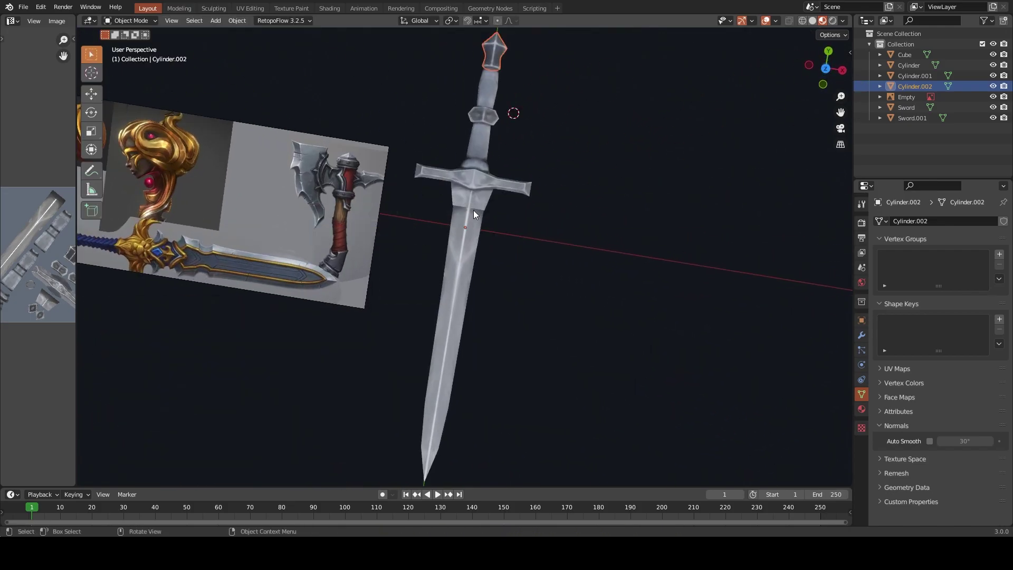
pyautogui.click(451, 214)
pyautogui.press('h')
pyautogui.press('a')
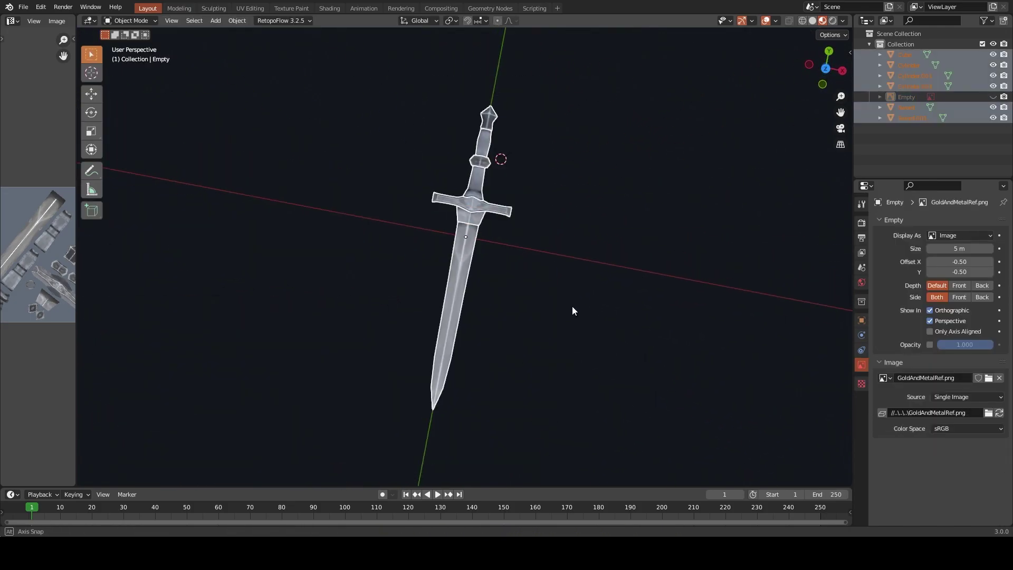
pyautogui.press('KP_7')
pyautogui.hotkey('alt', 'a')
pyautogui.hotkey('ctrl', 's')
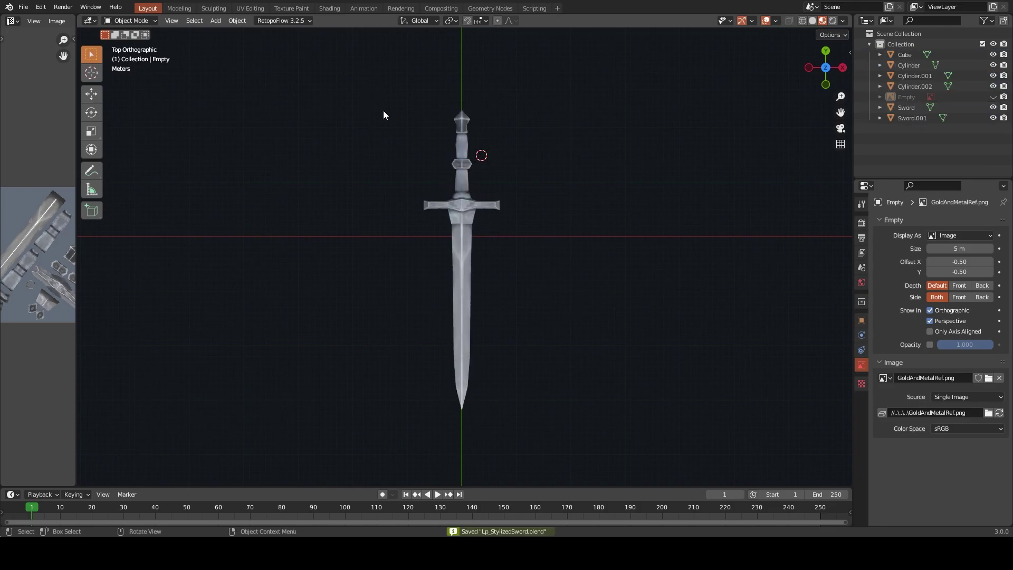
# Save the work, zoom the texture canvas, and add a new empty layer
pyautogui.press('a')
pyautogui.click(56, 20)
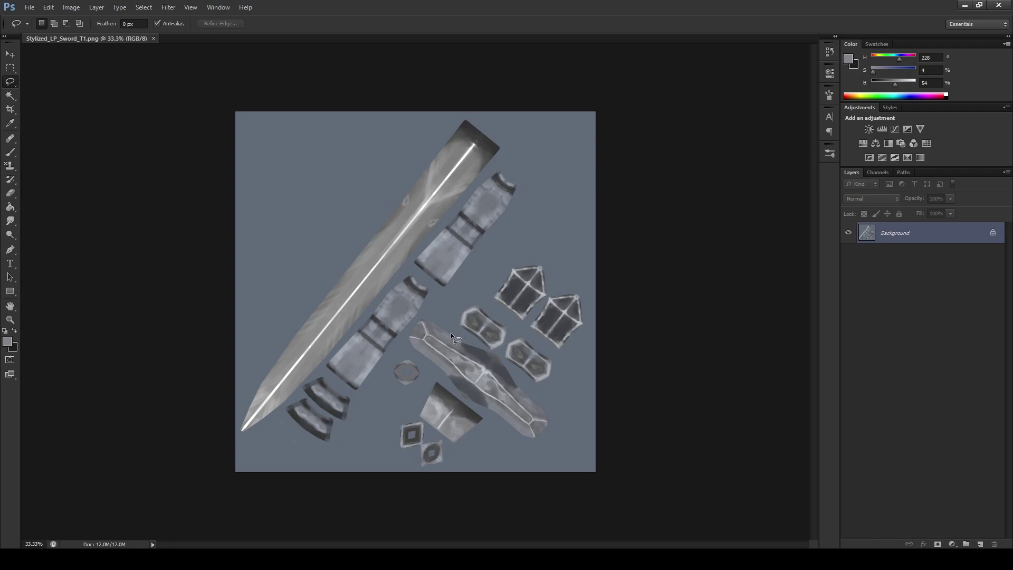
pyautogui.press('z')
pyautogui.moveTo(476, 359)
pyautogui.mouseDown()
pyautogui.moveTo(583, 388)
pyautogui.moveTo(551, 402)
pyautogui.mouseUp()
pyautogui.click(981, 545)
pyautogui.scroll(-1, 527, 385)
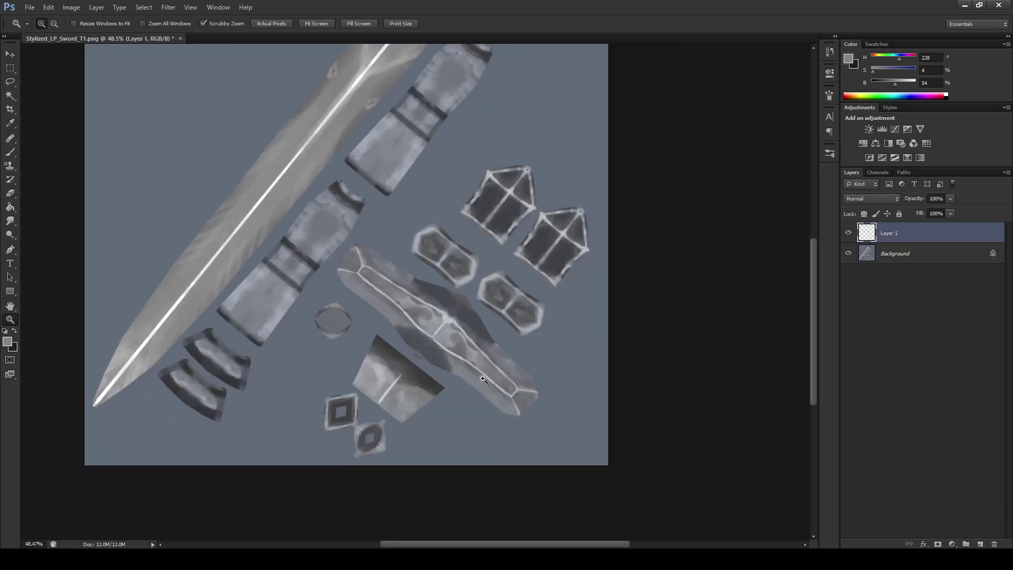
# Try lasso selections around the handle pieces, clearing each attempt
pyautogui.press('l')
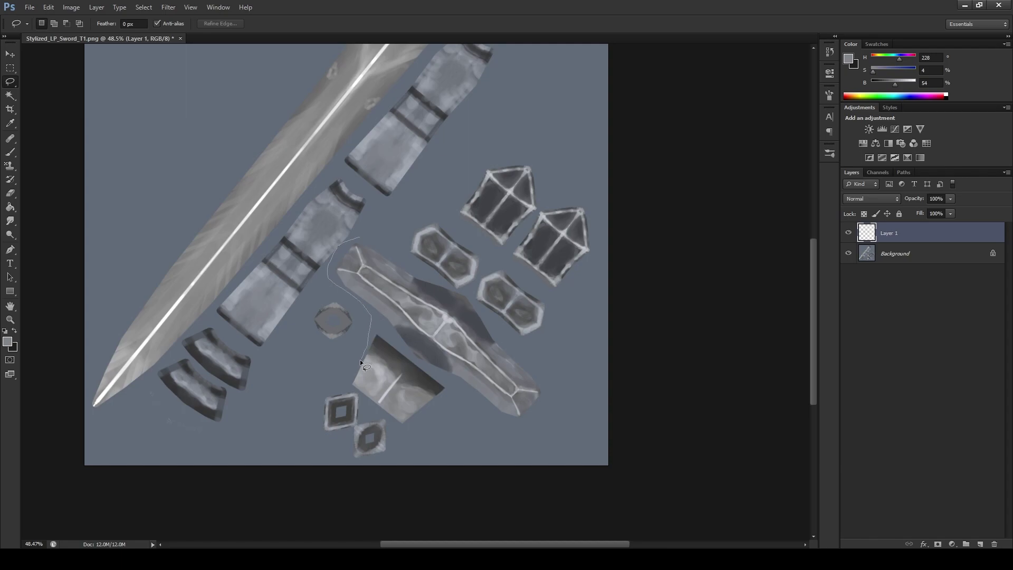
pyautogui.moveTo(360, 303); pyautogui.dragTo(357, 242)
pyautogui.hotkey('ctrl', 'd')
pyautogui.moveTo(479, 180); pyautogui.dragTo(342, 266)
pyautogui.hotkey('ctrl', 'd')
# Lasso the lower-right hilt pieces and add a Gradient Map limited to them
pyautogui.hotkey('alt', '[')
pyautogui.moveTo(524, 155)
pyautogui.mouseDown()
pyautogui.moveTo(346, 267)
pyautogui.moveTo(317, 467)
pyautogui.moveTo(580, 364)
pyautogui.moveTo(590, 181)
pyautogui.moveTo(522, 155)
pyautogui.mouseUp()
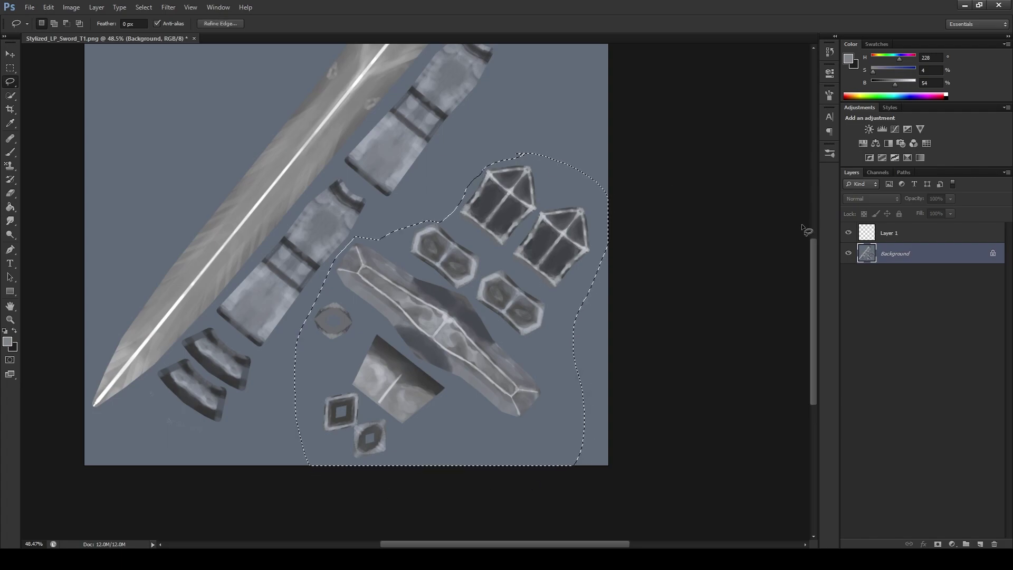
pyautogui.click(897, 232)
pyautogui.click(950, 544)
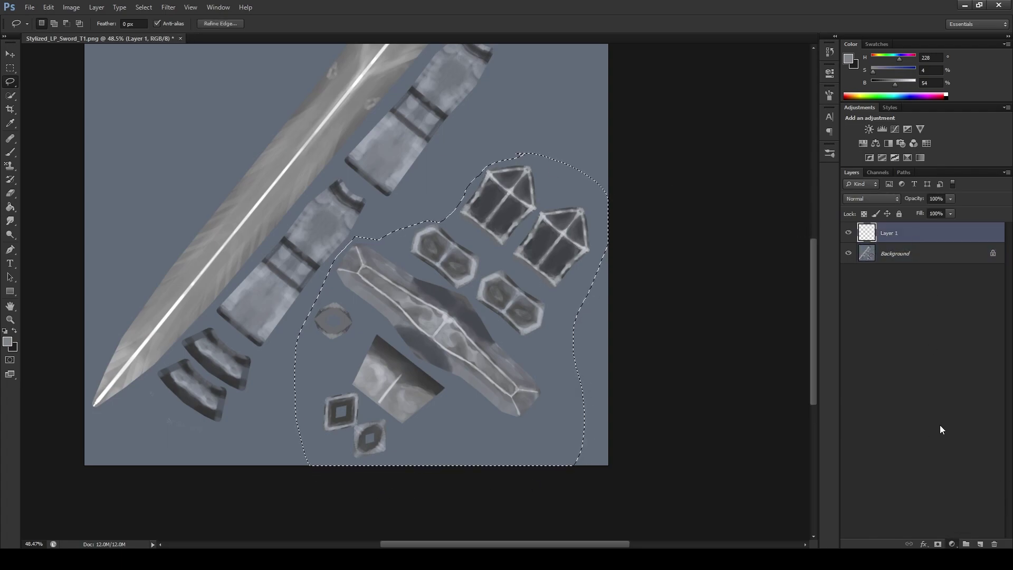
pyautogui.click(964, 521)
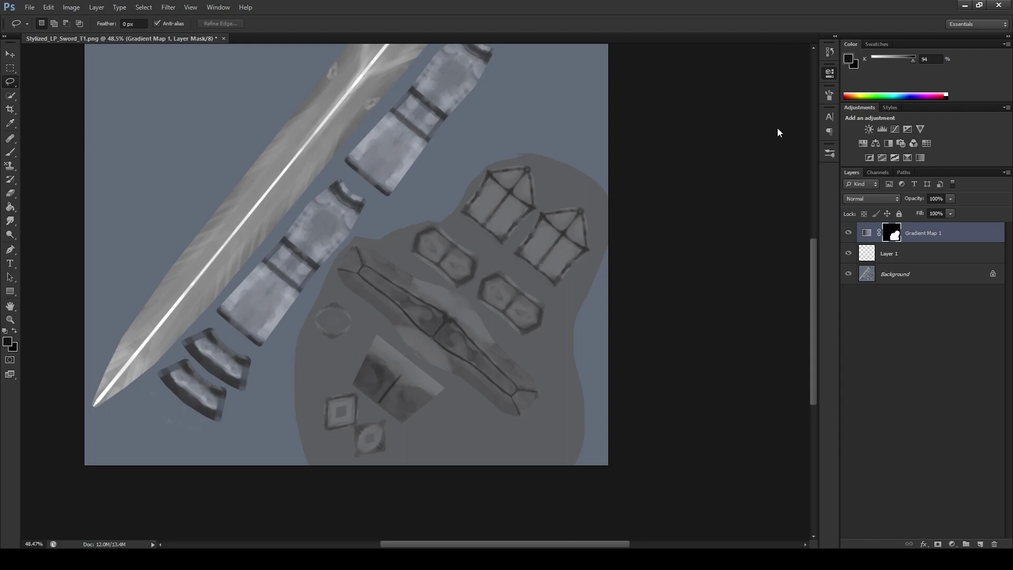
# Sample brown-to-gold colours into the Gradient Map and save as Stylized_LP_Sword_T1.psd
pyautogui.press('i')
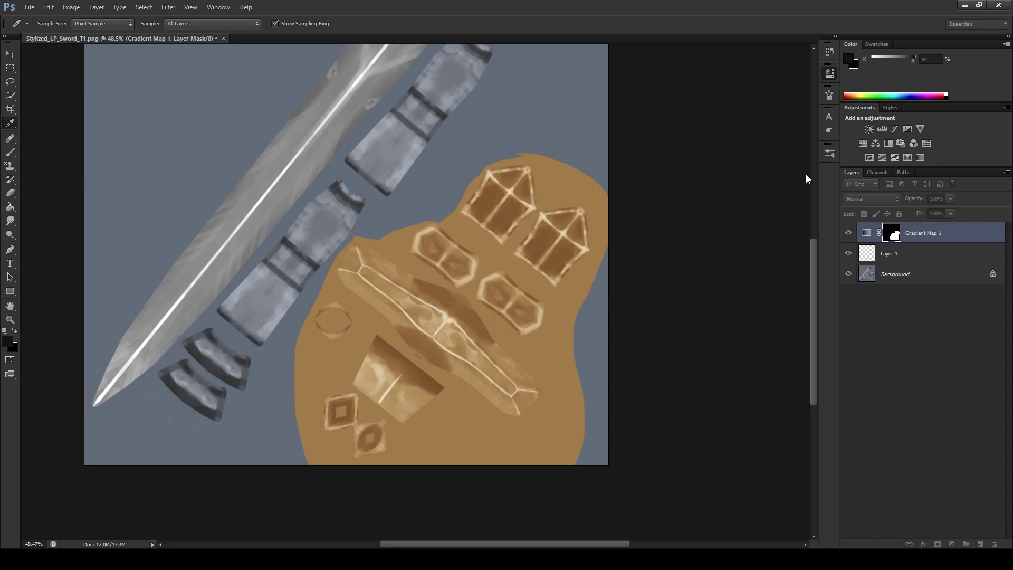
pyautogui.press('l')
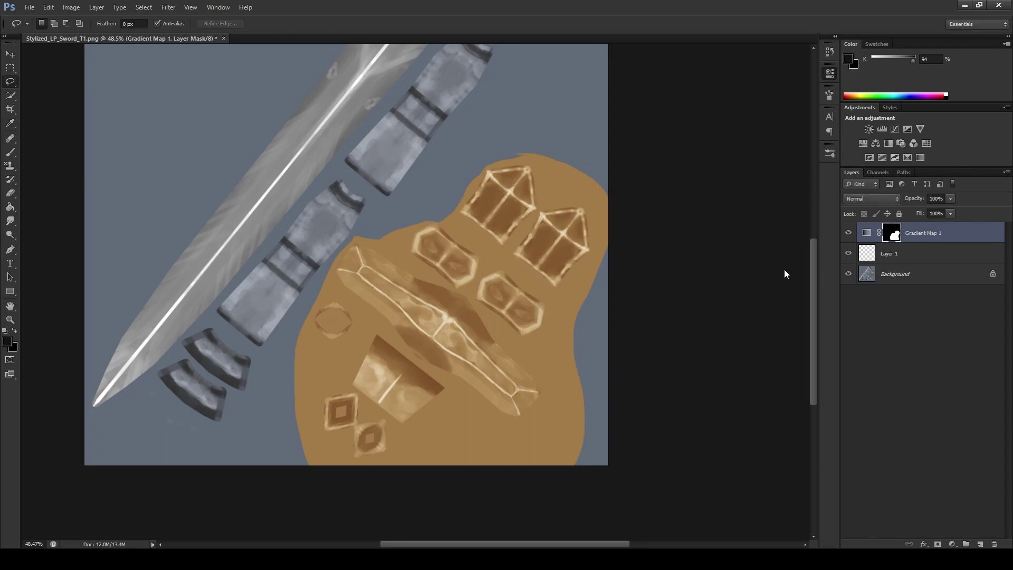
pyautogui.hotkey('ctrl', 's')
pyautogui.press('Return')
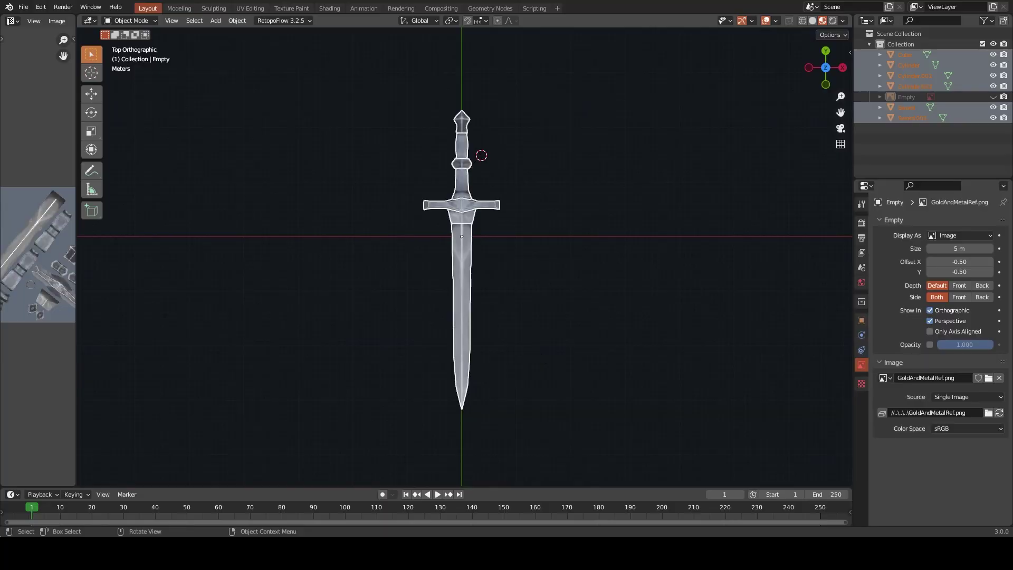
# Turn the left Image Editor into a widened Shader Editor showing the sword's material
pyautogui.click(13, 20)
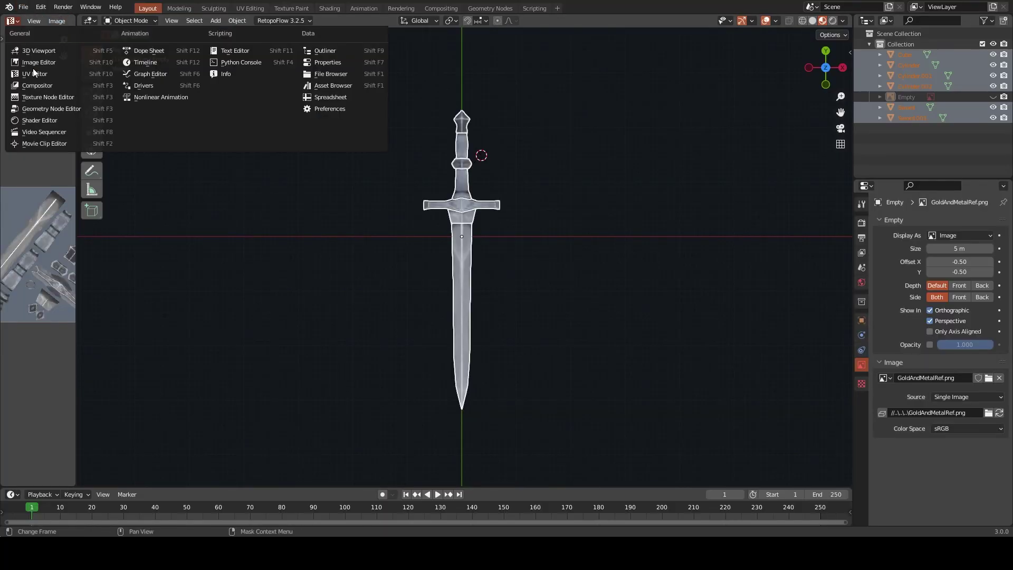
pyautogui.click(35, 123)
pyautogui.moveTo(74, 67); pyautogui.dragTo(426, 67)
pyautogui.click(640, 254)
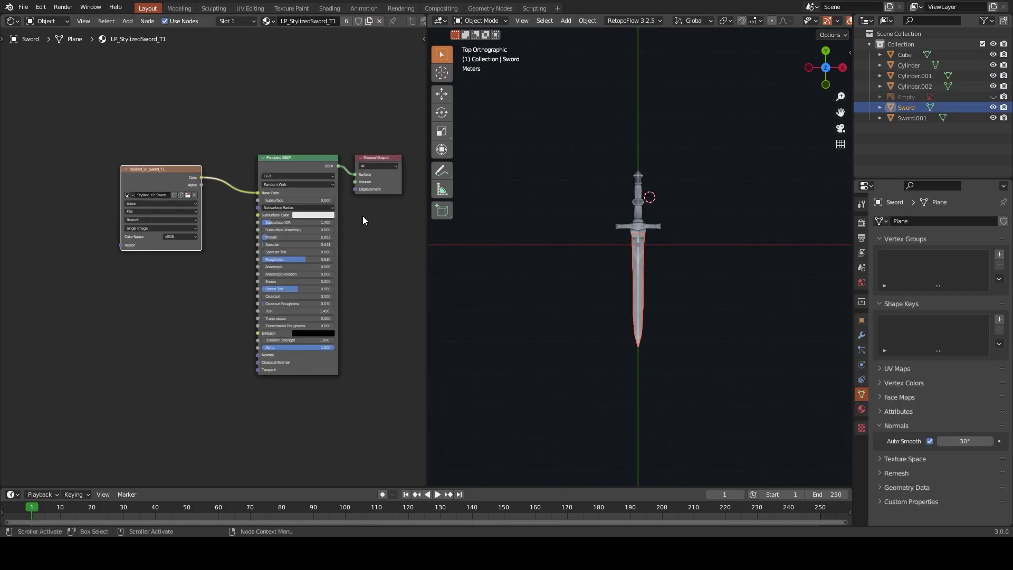
# Enlarge the 3D view and orbit around the sword to inspect the gold hilt
pyautogui.moveTo(423, 273); pyautogui.dragTo(139, 274)
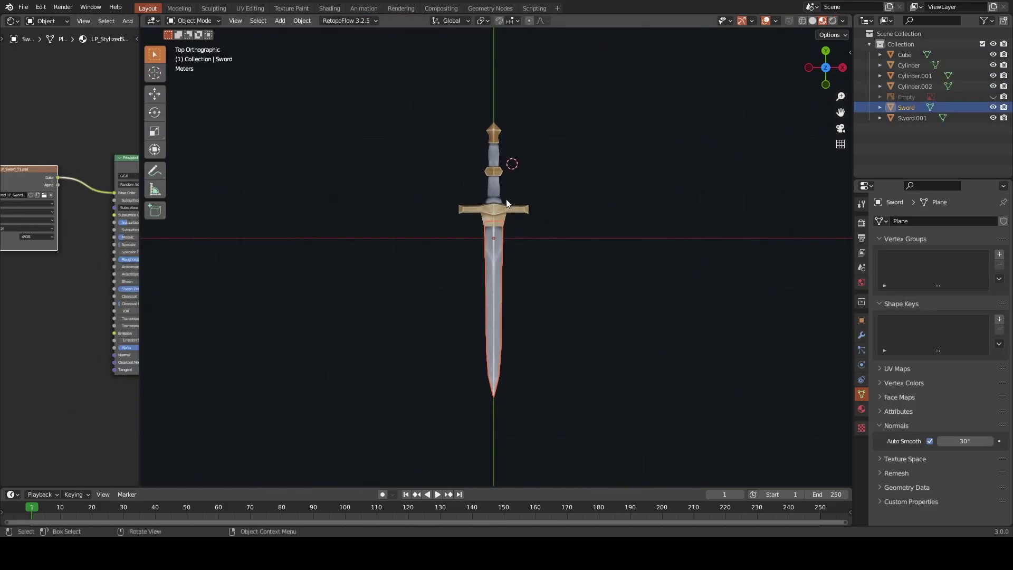
pyautogui.scroll(5, 612, 166)
pyautogui.click(612, 166)
pyautogui.moveTo(611, 166)
pyautogui.mouseDown(button='middle')
pyautogui.moveTo(689, 172)
pyautogui.moveTo(540, 192)
pyautogui.moveTo(706, 228)
pyautogui.moveTo(644, 330)
pyautogui.moveTo(717, 270)
pyautogui.moveTo(412, 159)
pyautogui.moveTo(583, 231)
pyautogui.mouseUp(button='middle')
pyautogui.scroll(-2, 584, 231)
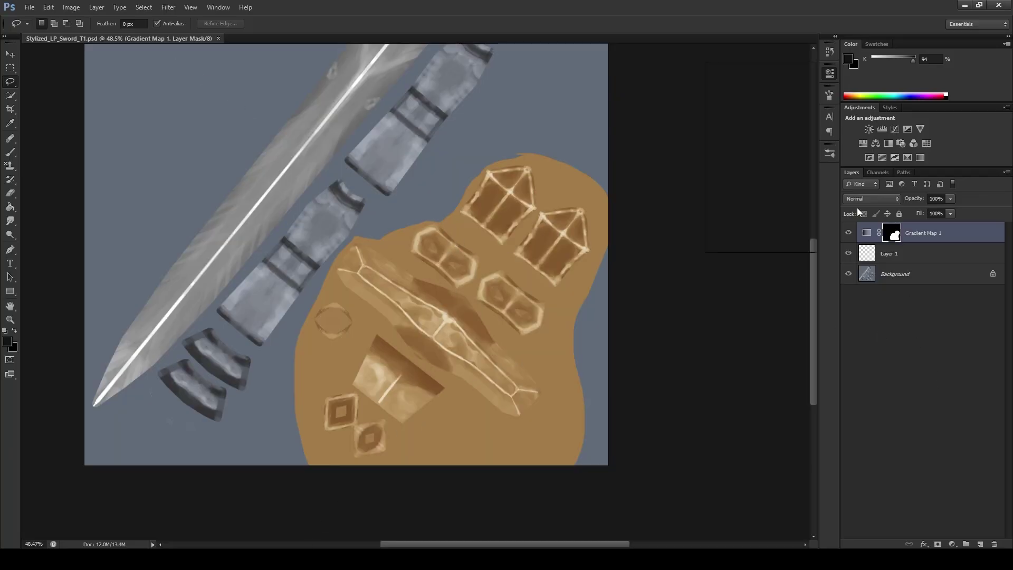
# Darken the Gradient Map 1 gold colours and save the texture
pyautogui.press('i')
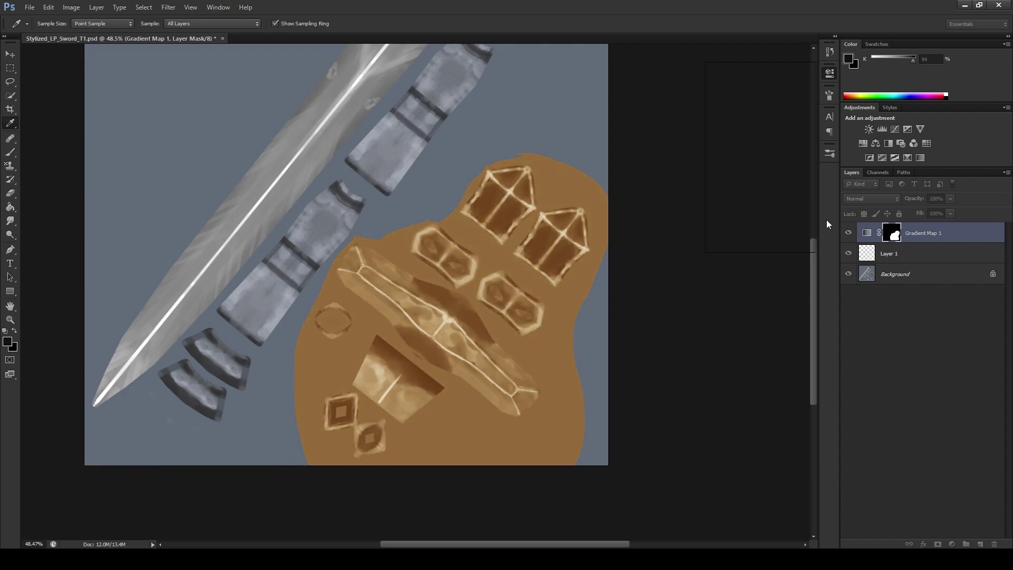
pyautogui.press('l')
pyautogui.hotkey('ctrl', 's')
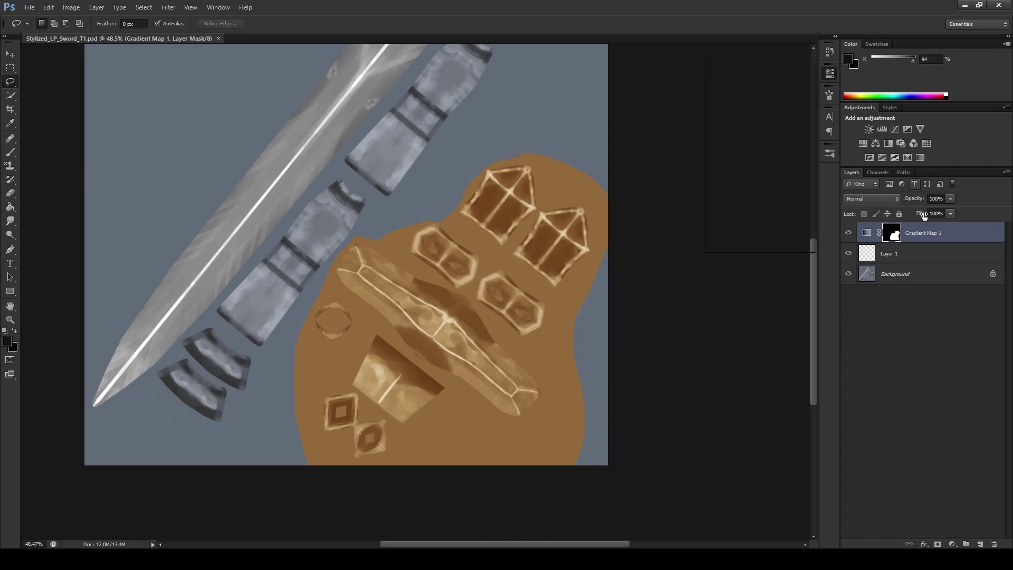
# Compare darker, orange and brown hilt tints, keep the duller brown, and resave
pyautogui.press('i')
pyautogui.hotkey('ctrl', 'z')
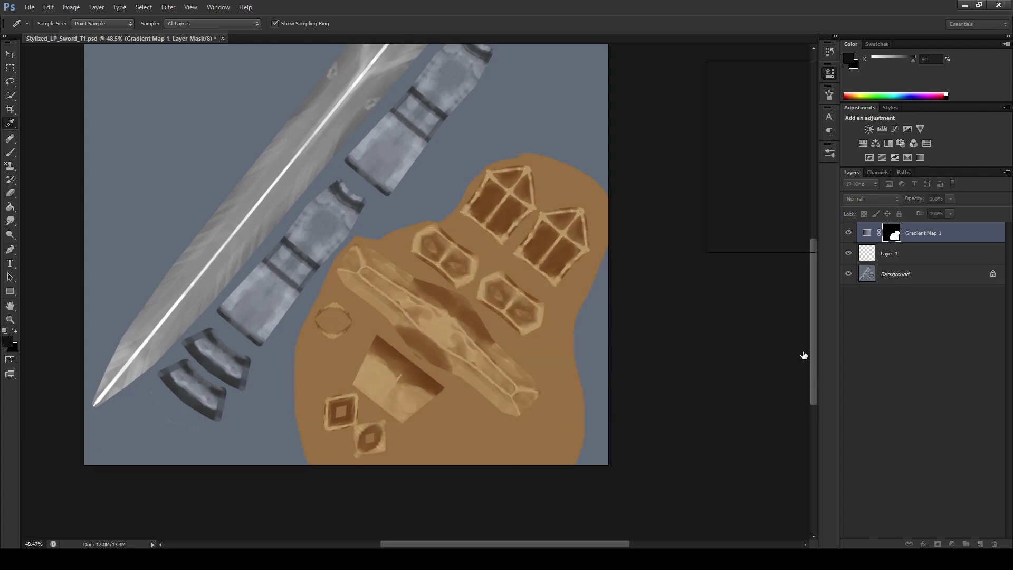
pyautogui.hotkey('ctrl', 'z')
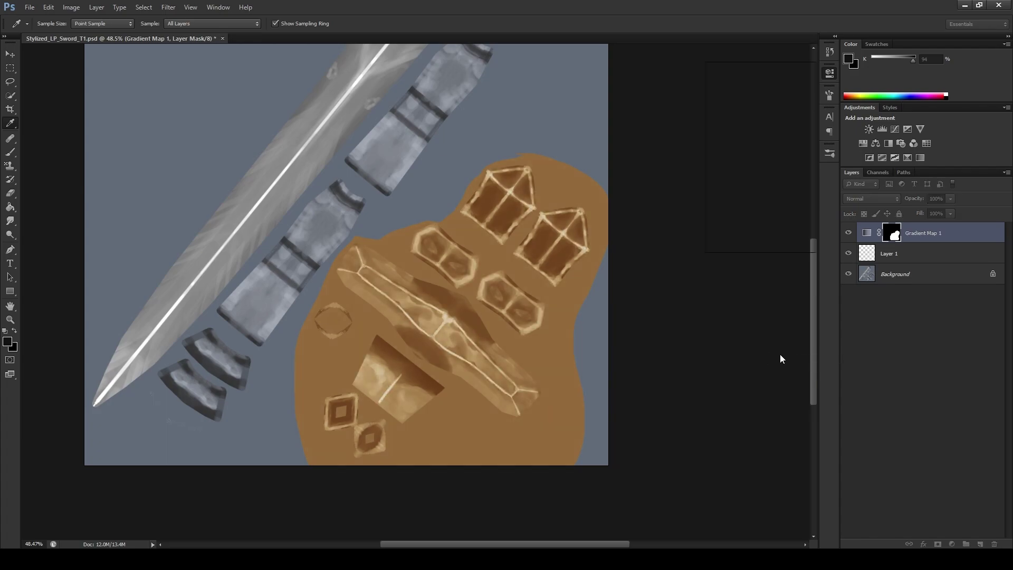
pyautogui.hotkey('ctrl', 'z')
pyautogui.hotkey('ctrl', 'z')
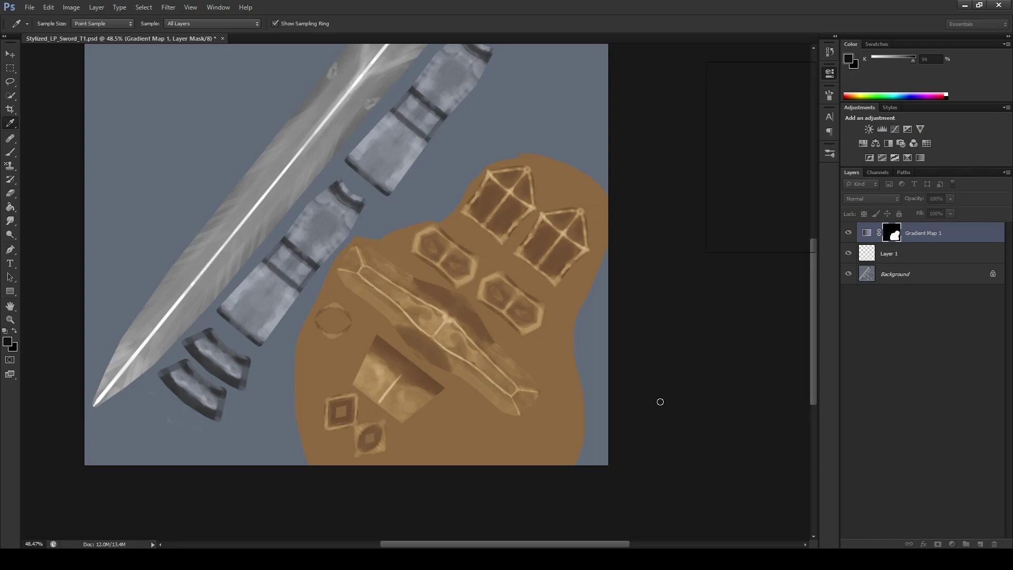
pyautogui.hotkey('ctrl', 'z')
pyautogui.hotkey('ctrl', 'z')
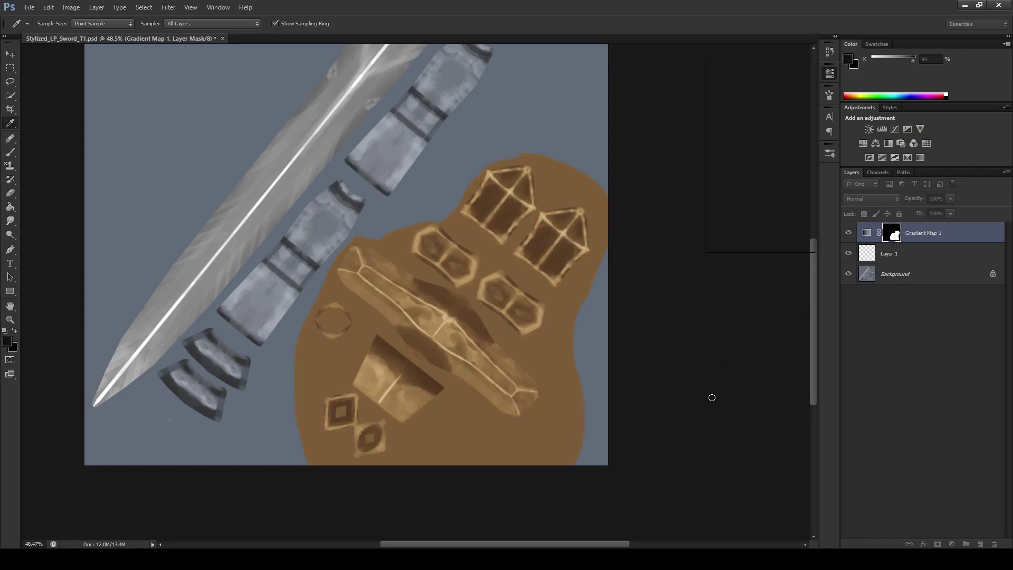
pyautogui.hotkey('ctrl', 'z')
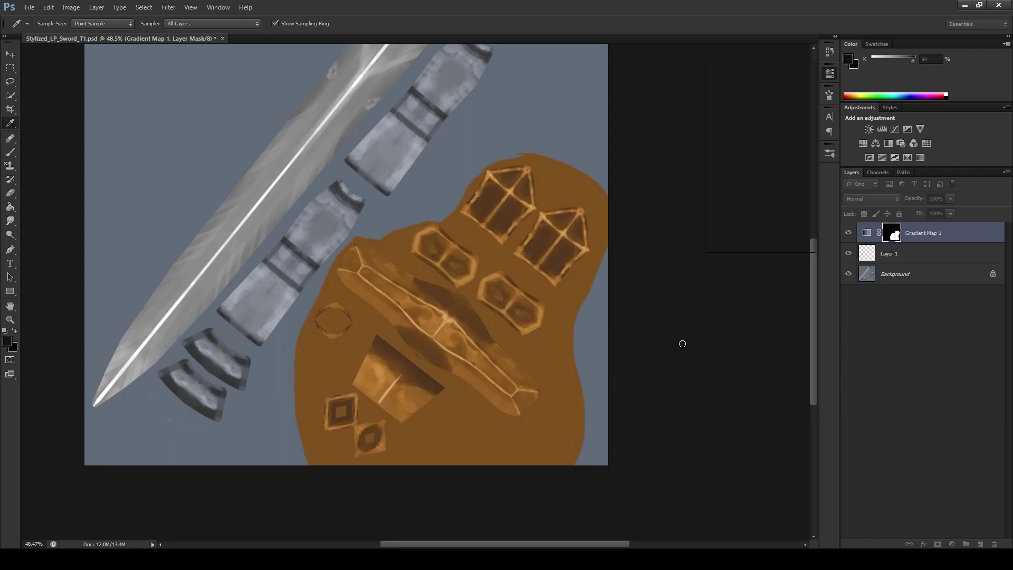
pyautogui.hotkey('ctrl', 'z')
pyautogui.press('l')
pyautogui.hotkey('ctrl', 's')
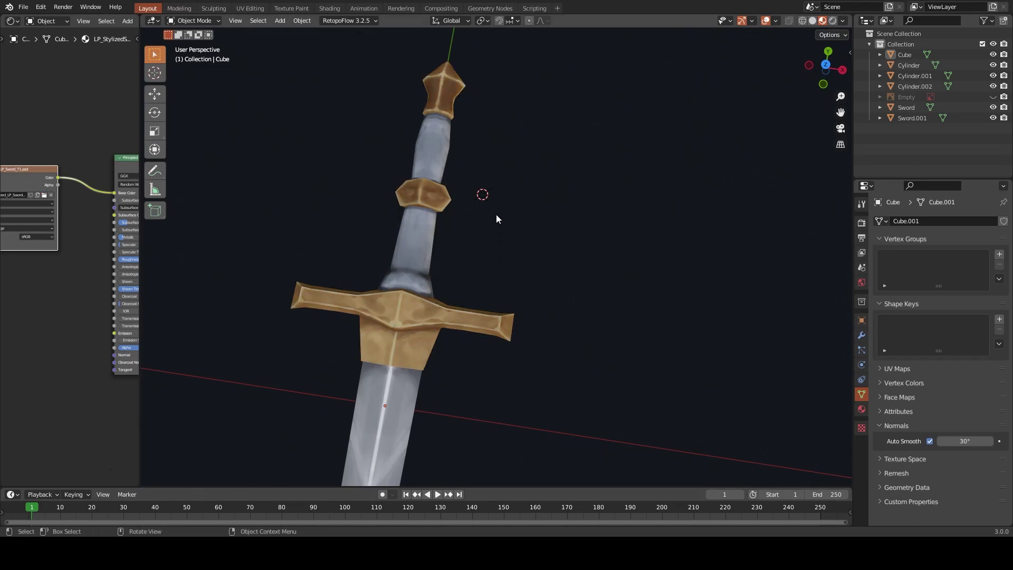
pyautogui.moveTo(496, 214)
pyautogui.mouseDown(button='middle')
pyautogui.moveTo(494, 268)
pyautogui.moveTo(625, 153)
pyautogui.moveTo(524, 280)
pyautogui.moveTo(536, 337)
pyautogui.moveTo(596, 259)
pyautogui.moveTo(523, 284)
pyautogui.moveTo(650, 173)
pyautogui.moveTo(679, 239)
pyautogui.moveTo(459, 260)
pyautogui.moveTo(528, 248)
pyautogui.moveTo(420, 380)
pyautogui.mouseUp(button='middle')
pyautogui.scroll(3, 596, 259)
pyautogui.scroll(-3, 599, 242)
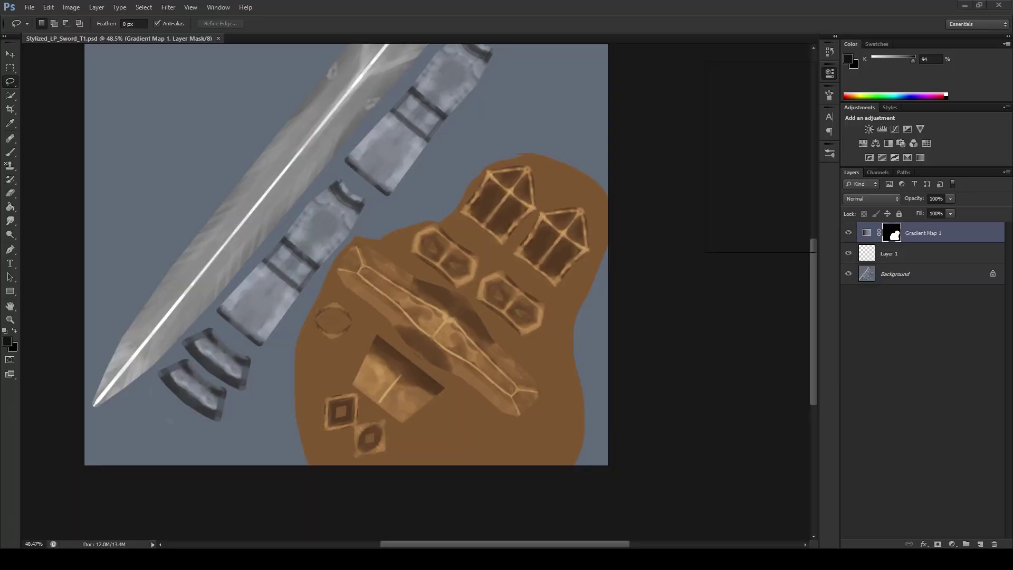
pyautogui.scroll(-1, 437, 290)
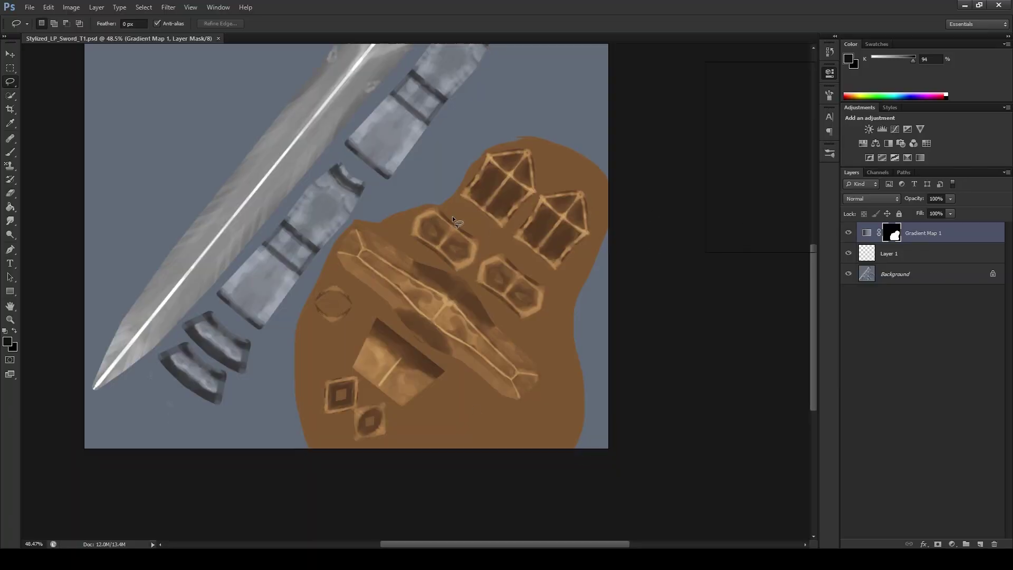
# Make the Background layer active and zoom out to see the whole texture
pyautogui.click(895, 274)
pyautogui.press('z')
pyautogui.moveTo(407, 197); pyautogui.dragTo(303, 212)
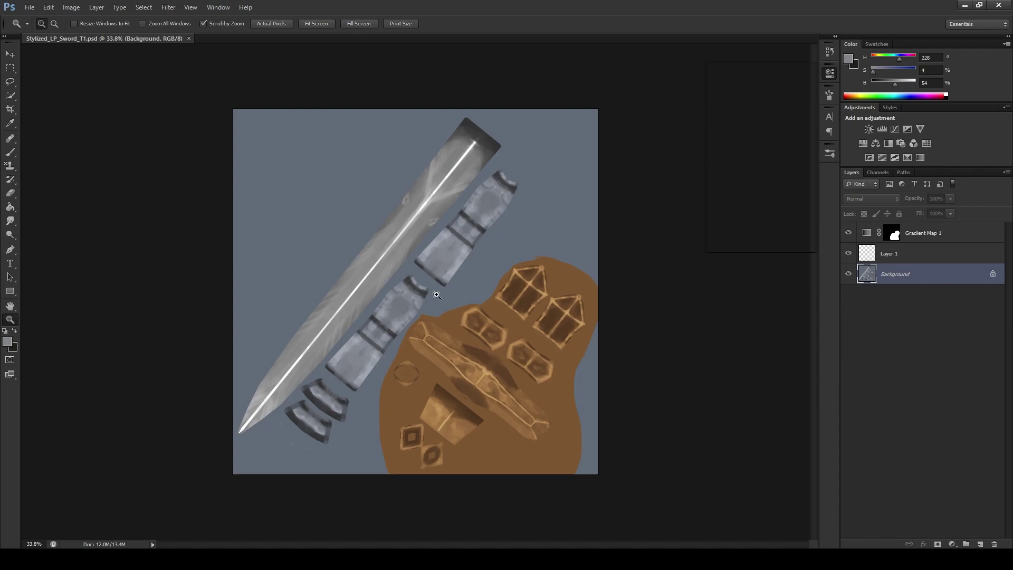
# Lasso around the grip segments and add a new empty layer
pyautogui.press('l')
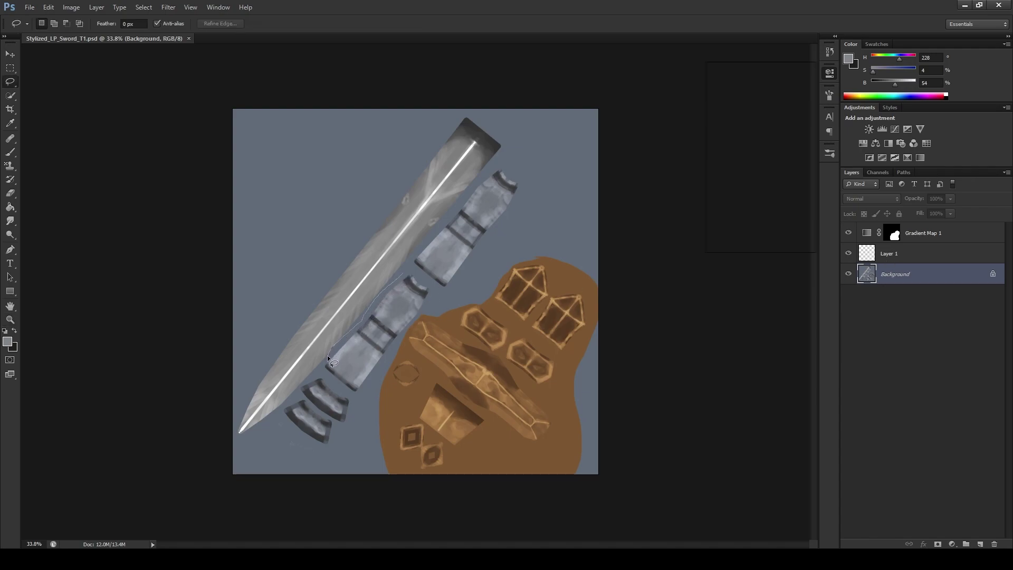
pyautogui.moveTo(327, 356); pyautogui.dragTo(403, 273)
pyautogui.click(403, 274)
pyautogui.moveTo(322, 371); pyautogui.dragTo(392, 368)
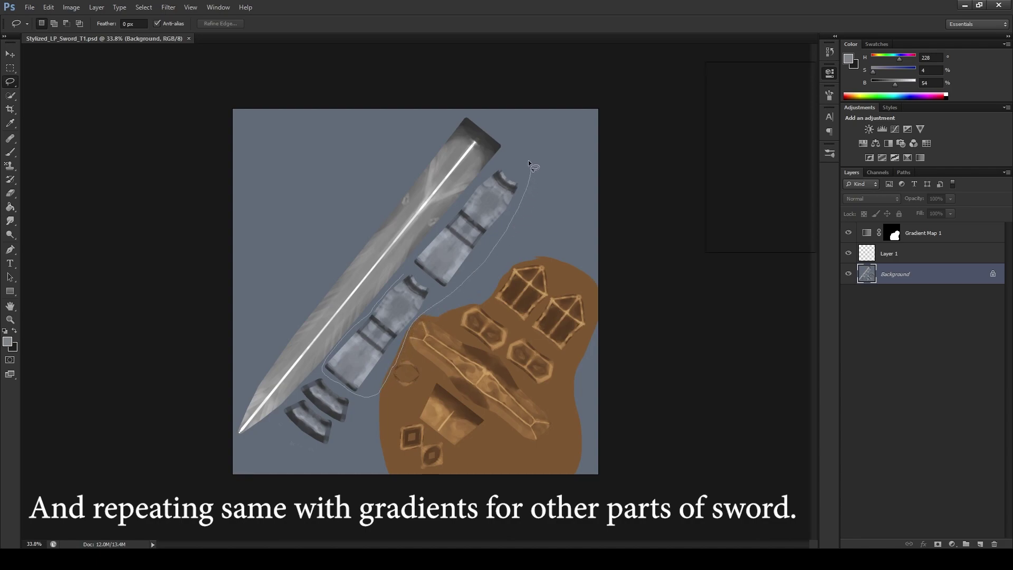
pyautogui.moveTo(448, 223); pyautogui.dragTo(460, 242)
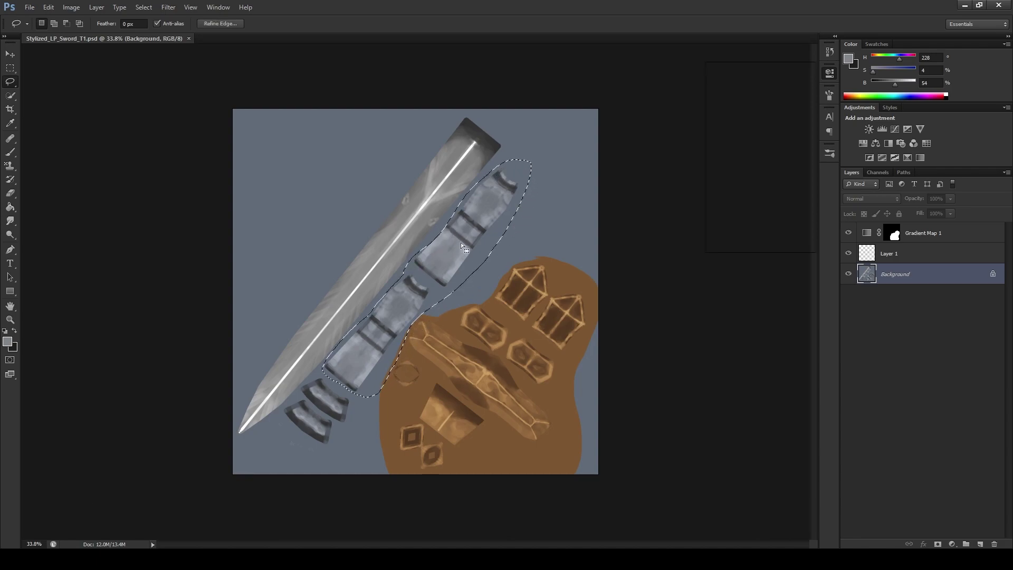
pyautogui.click(979, 544)
# Add a grip-limited Gradient Map and try orange-red and other gradient presets
pyautogui.click(952, 544)
pyautogui.click(951, 522)
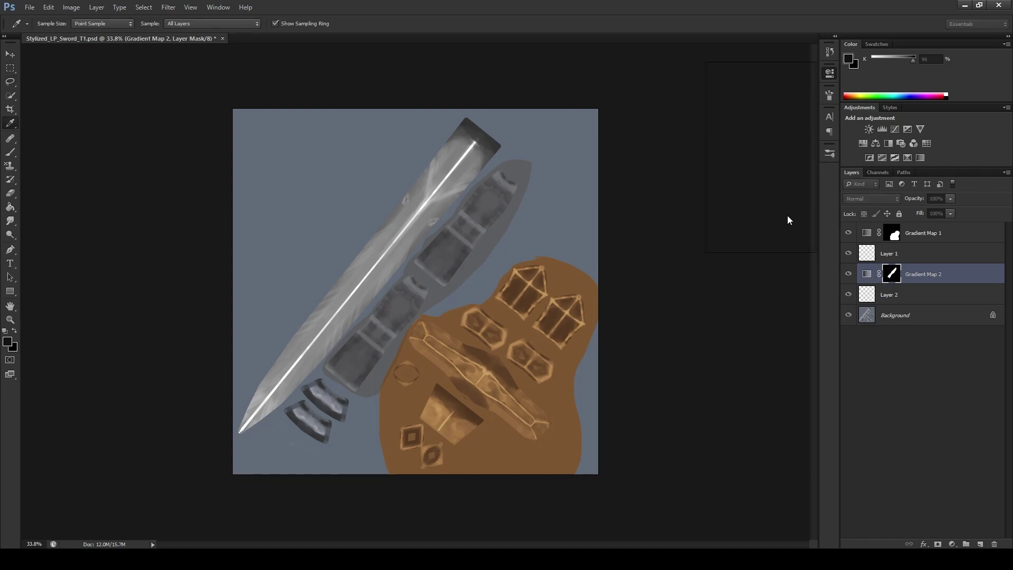
pyautogui.hotkey('ctrl', 'z')
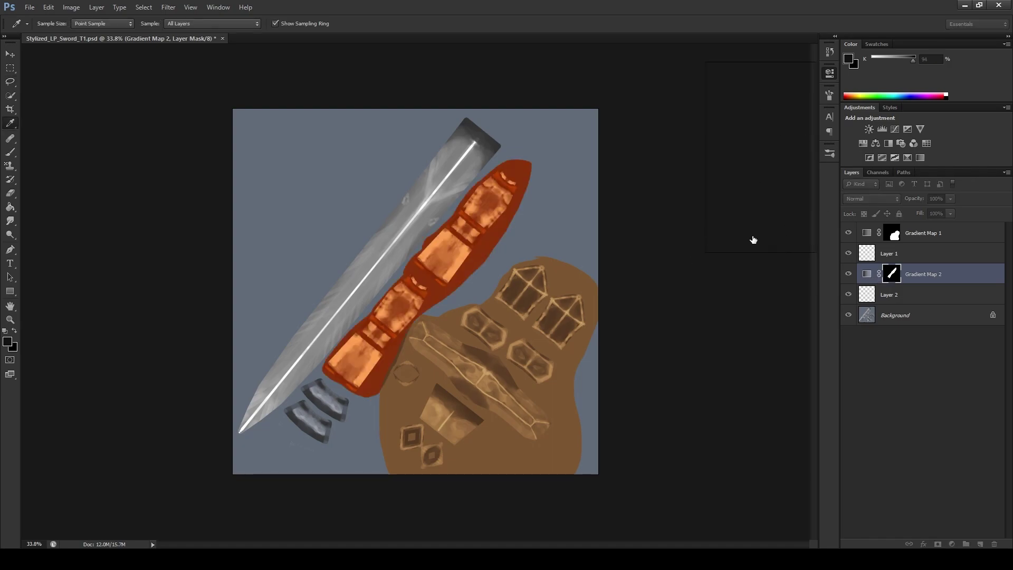
pyautogui.hotkey('ctrl', 'alt', 'z')
pyautogui.hotkey('ctrl', 'alt', 'z')
pyautogui.hotkey('ctrl', 'alt', 'z')
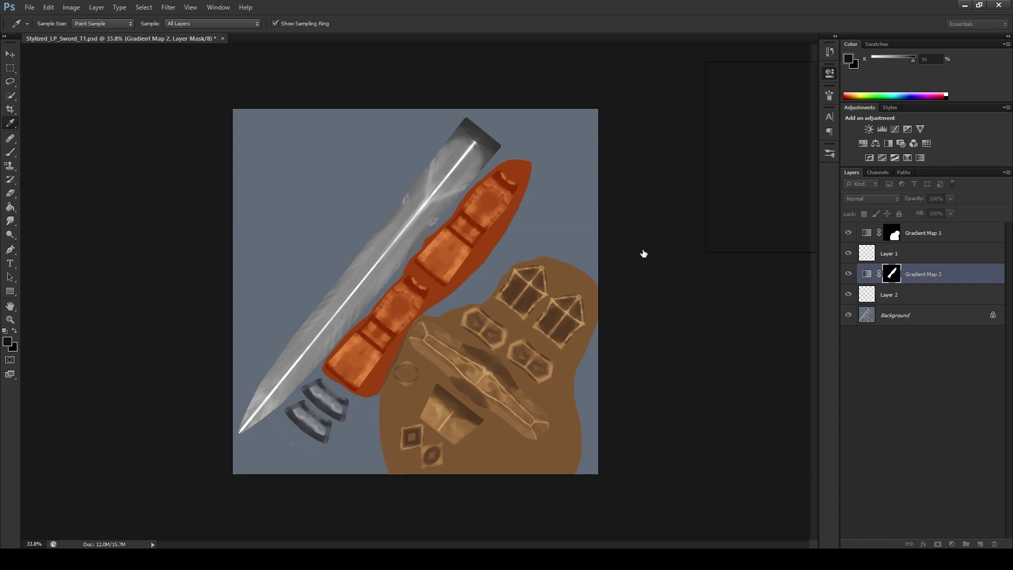
# Cycle grey and orange presets before settling on teal-blue with warm highlights
pyautogui.hotkey('ctrl', 'alt', 'z')
pyautogui.hotkey('ctrl', 'shift', 'z')
pyautogui.hotkey('ctrl', 'alt', 'z')
pyautogui.hotkey('ctrl', 'shift', 'z')
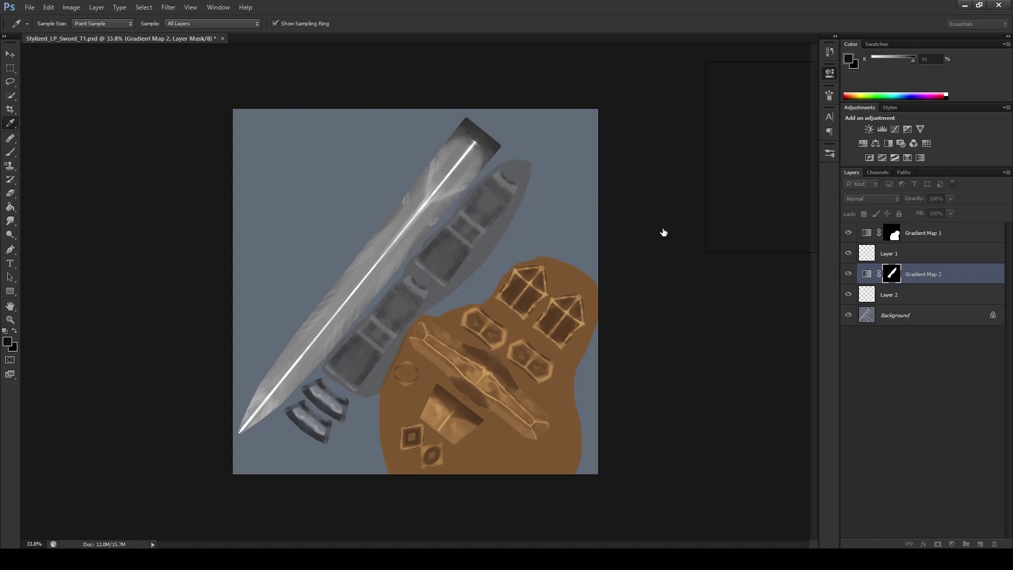
pyautogui.hotkey('ctrl', 'shift', 'z')
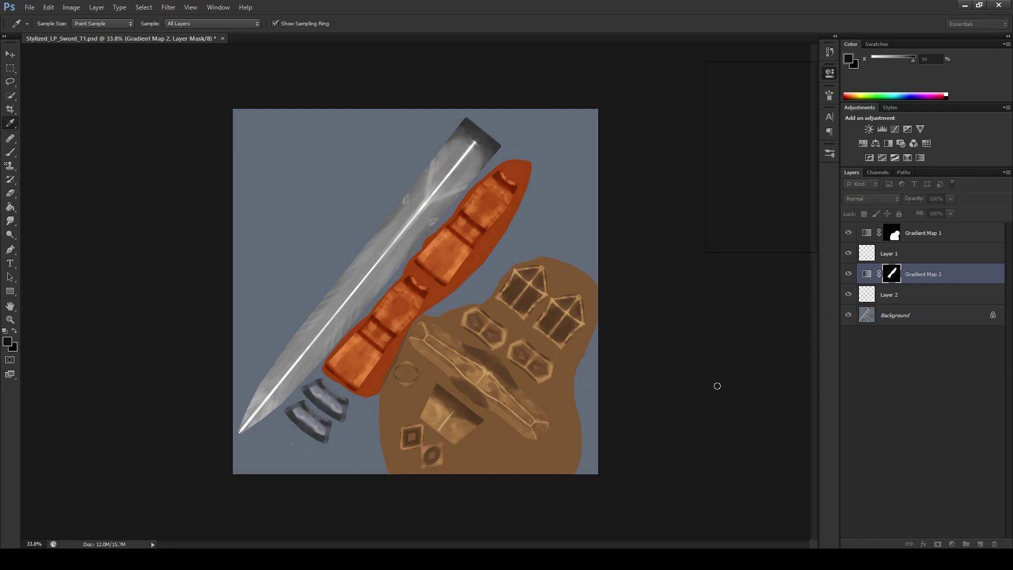
pyautogui.hotkey('ctrl', 'shift', 'z')
pyautogui.hotkey('ctrl', 'z')
pyautogui.hotkey('ctrl', 'alt', 'z')
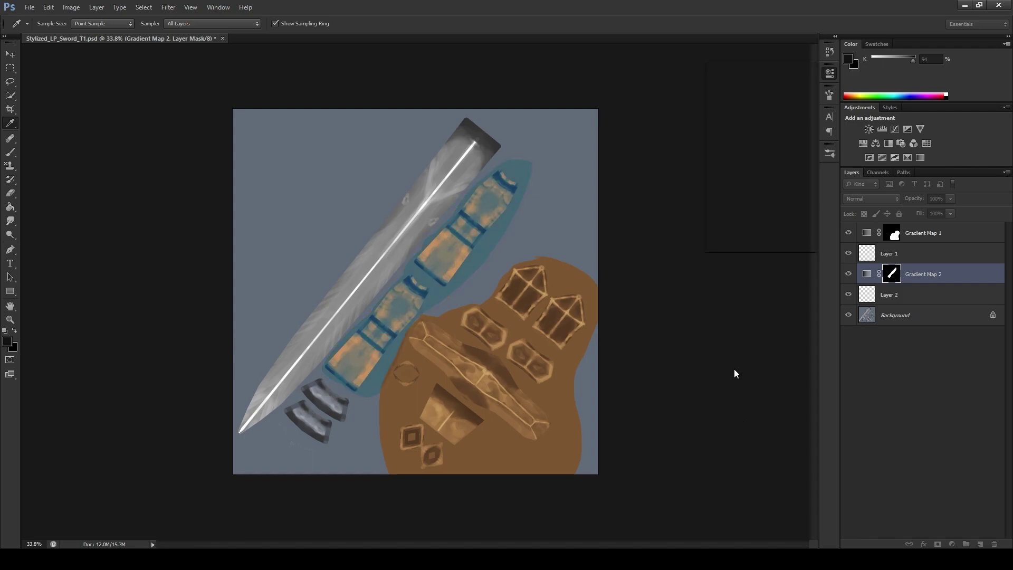
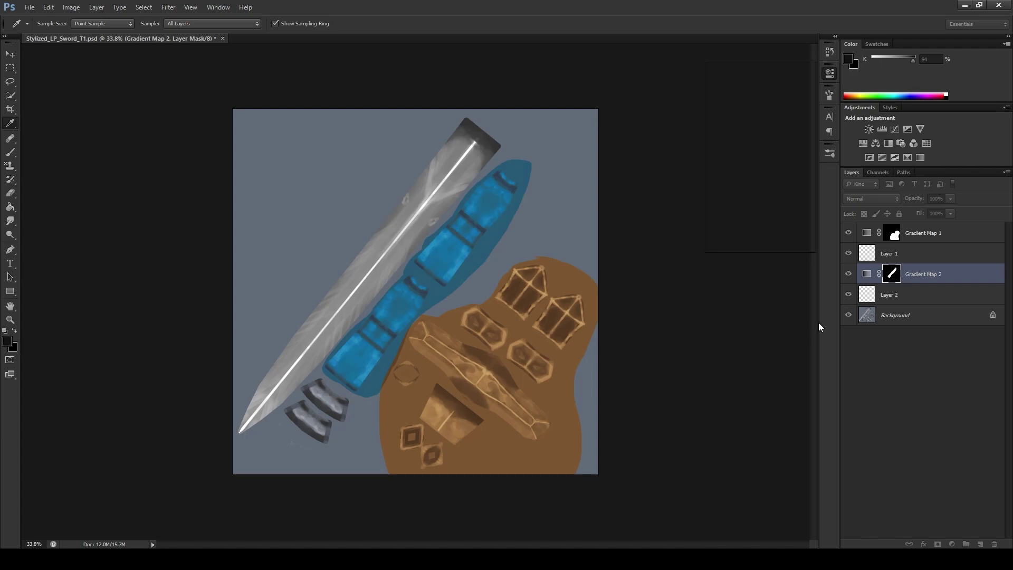
# Switch to the Lasso tool, then jump to Blender to view the textured sword
pyautogui.press('l')
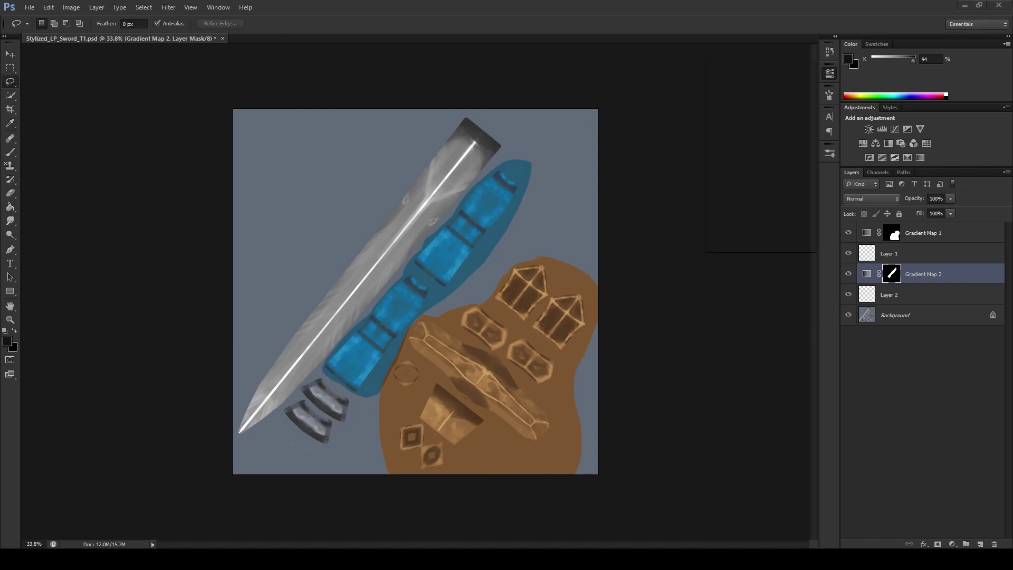
pyautogui.hotkey('alt', 'Tab')
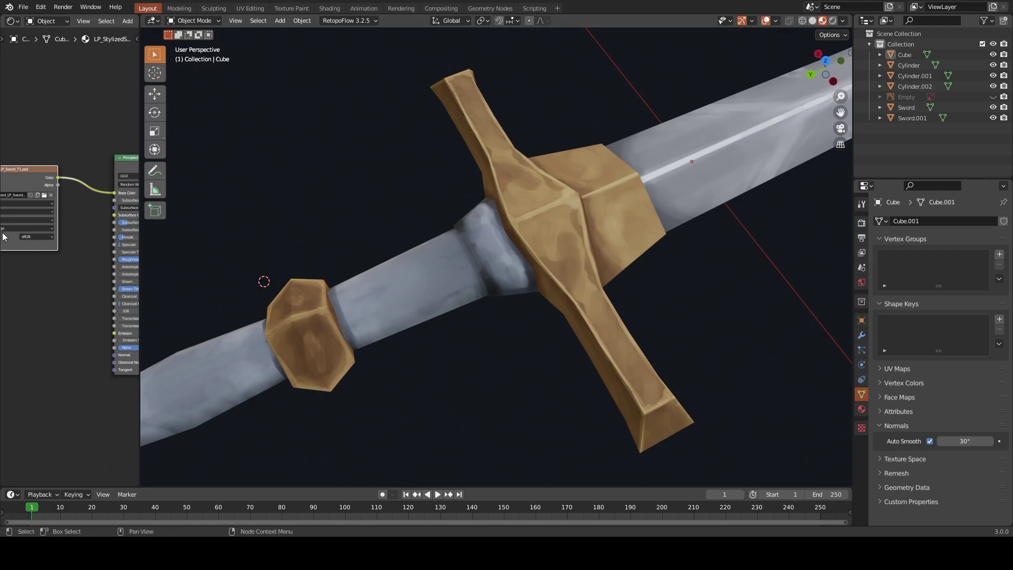
# Zoom and orbit around the sword to inspect its blue grip, gold guard and silver blade
pyautogui.scroll(-5, 484, 201)
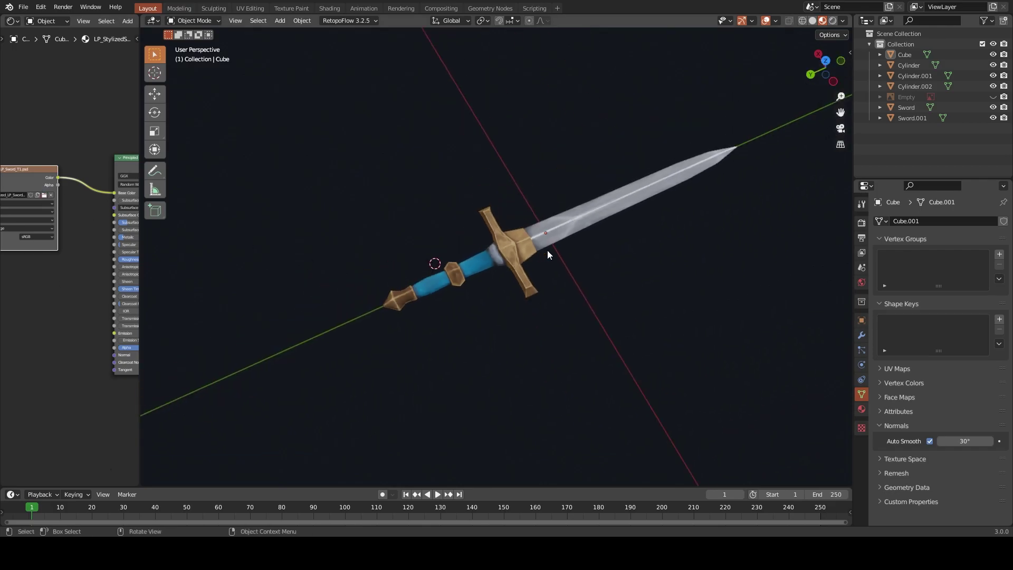
pyautogui.moveTo(546, 250)
pyautogui.mouseDown(button='middle')
pyautogui.moveTo(611, 254)
pyautogui.moveTo(674, 163)
pyautogui.moveTo(581, 263)
pyautogui.moveTo(469, 335)
pyautogui.mouseUp(button='middle')
pyautogui.scroll(4, 594, 267)
pyautogui.scroll(-3, 594, 267)
pyautogui.scroll(2, 470, 335)
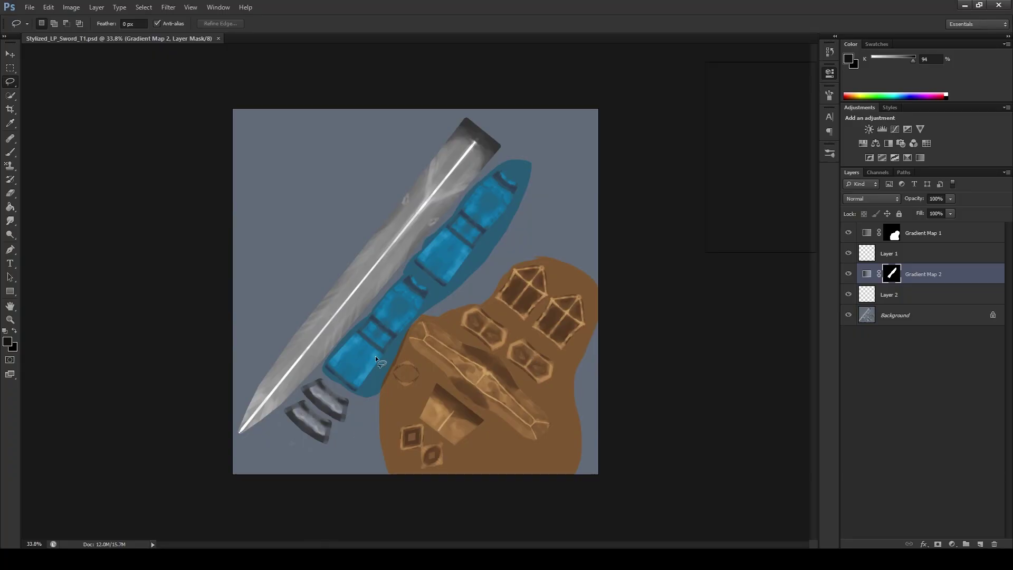
# With Layer 1 active, lasso both grey bands below the blade
pyautogui.click(872, 257)
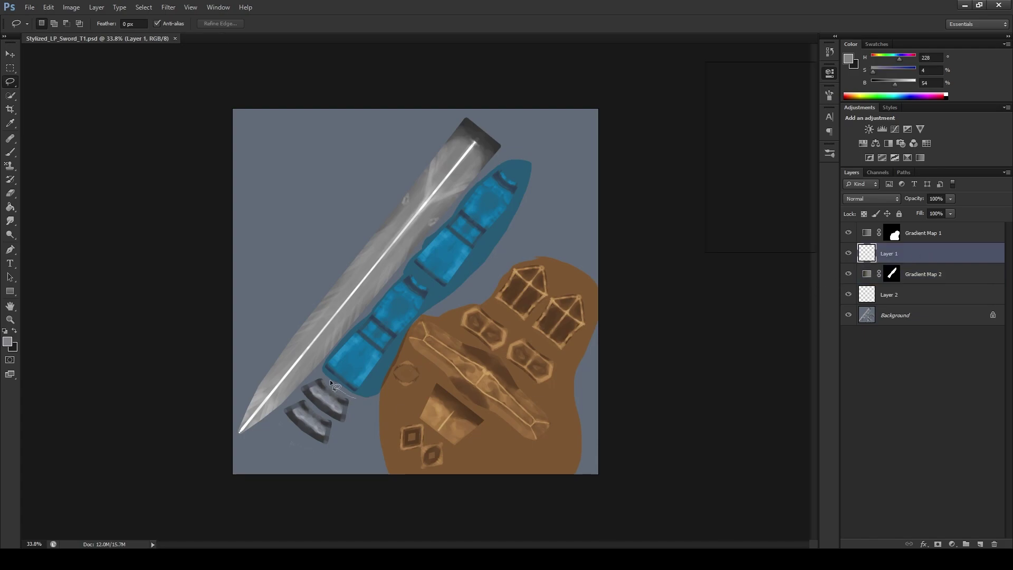
pyautogui.moveTo(299, 383); pyautogui.dragTo(353, 407)
pyautogui.moveTo(285, 403); pyautogui.dragTo(358, 406)
# Delete the accidentally duplicated Gradient Map 1 copy
pyautogui.keyDown('alt'); pyautogui.moveTo(891, 236); pyautogui.dragTo(873, 259); pyautogui.keyUp('alt')
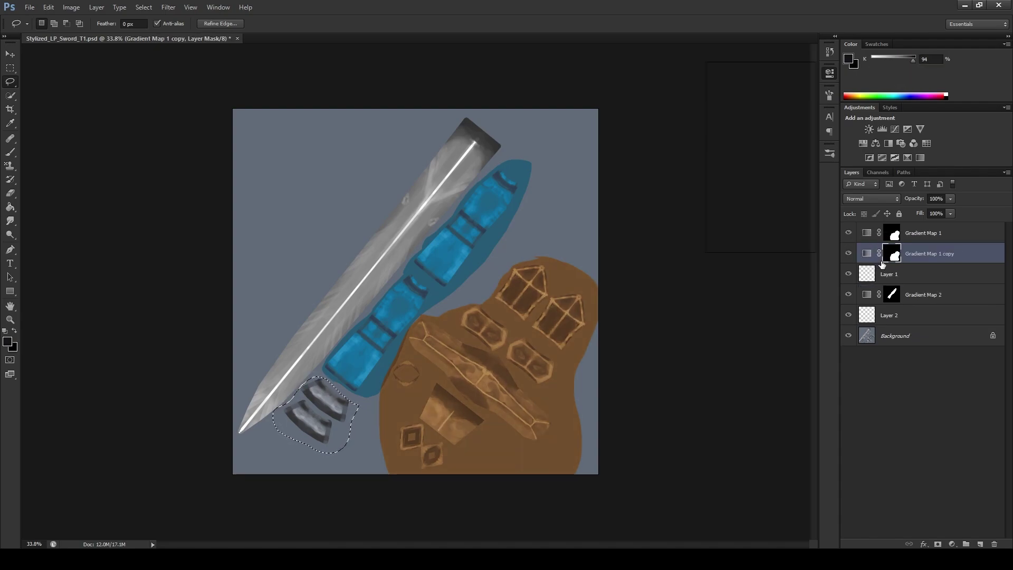
pyautogui.click(867, 254)
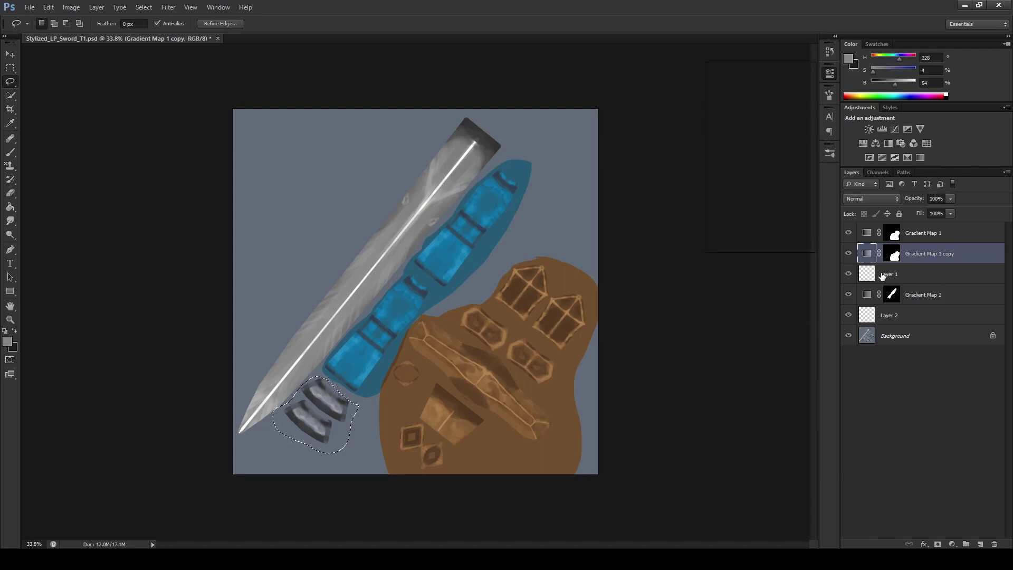
pyautogui.press('Delete')
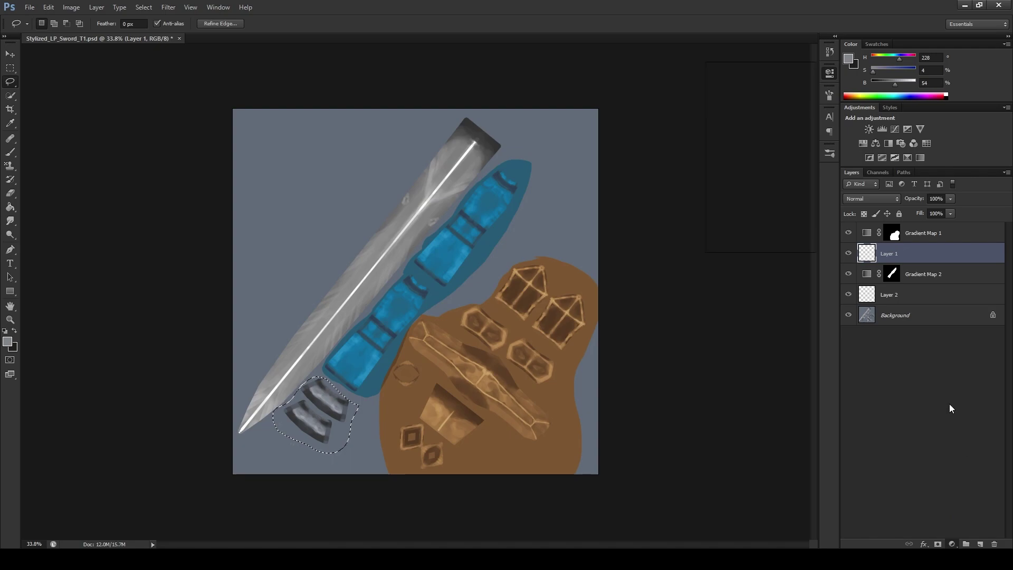
# Add a Gradient Map adjustment layer above Background, masked to the grey bands
pyautogui.click(880, 316)
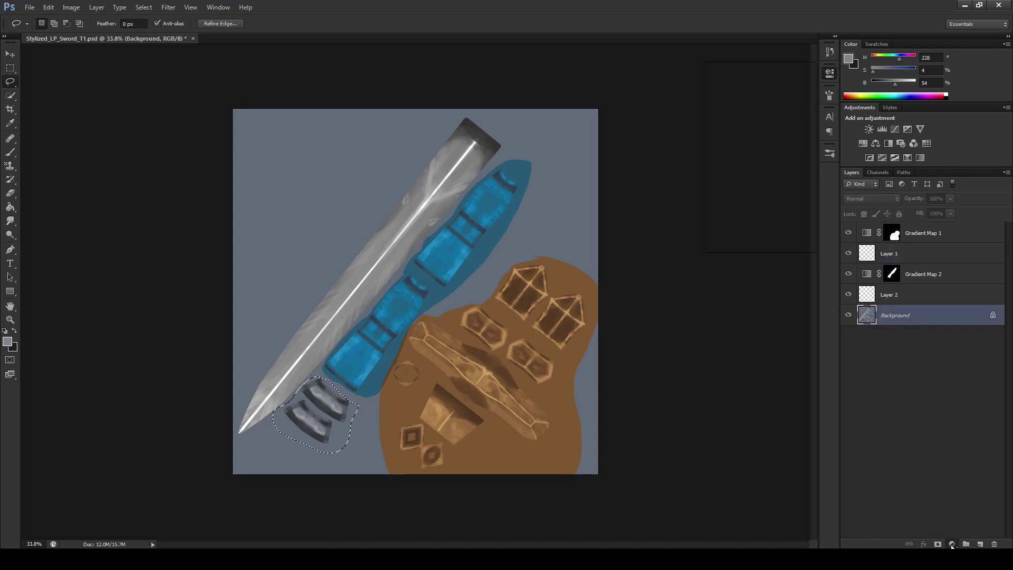
pyautogui.moveTo(952, 544); pyautogui.dragTo(961, 529)
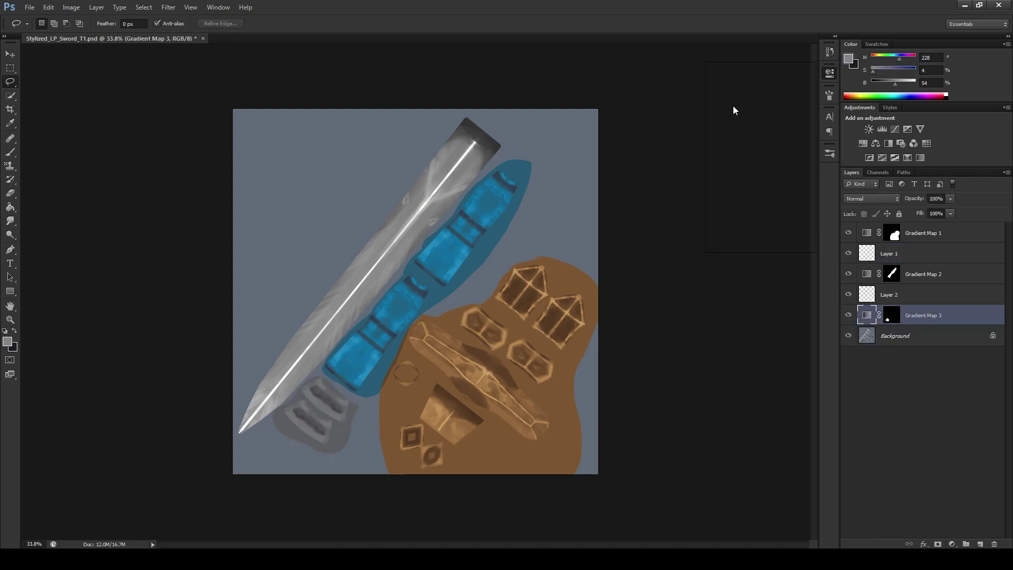
pyautogui.press('i')
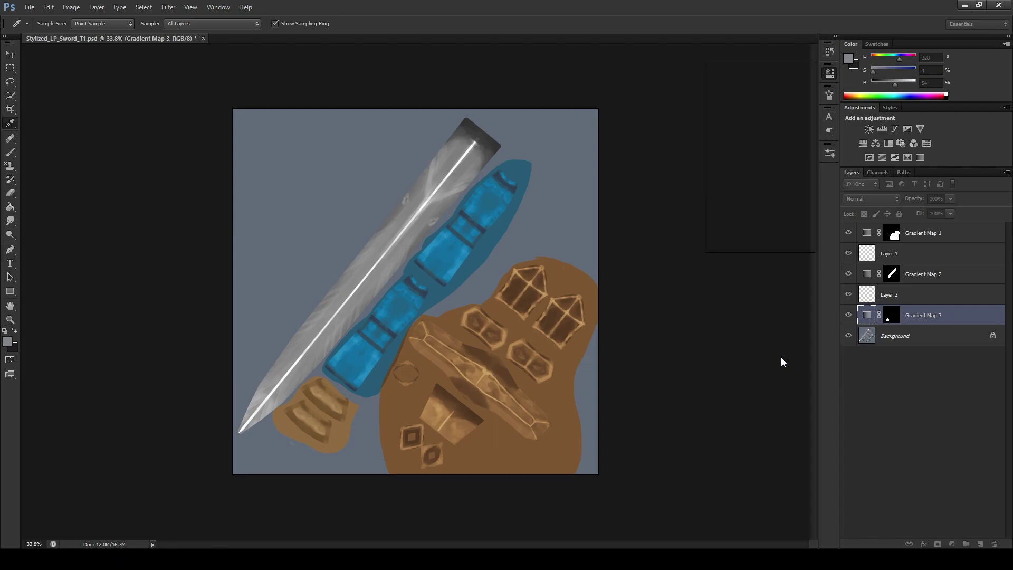
# Recolour Gradient Map 3 golden orange for the banded pieces and save the texture
pyautogui.moveTo(677, 370); pyautogui.dragTo(683, 343)
pyautogui.press('l')
pyautogui.hotkey('ctrl', 's')
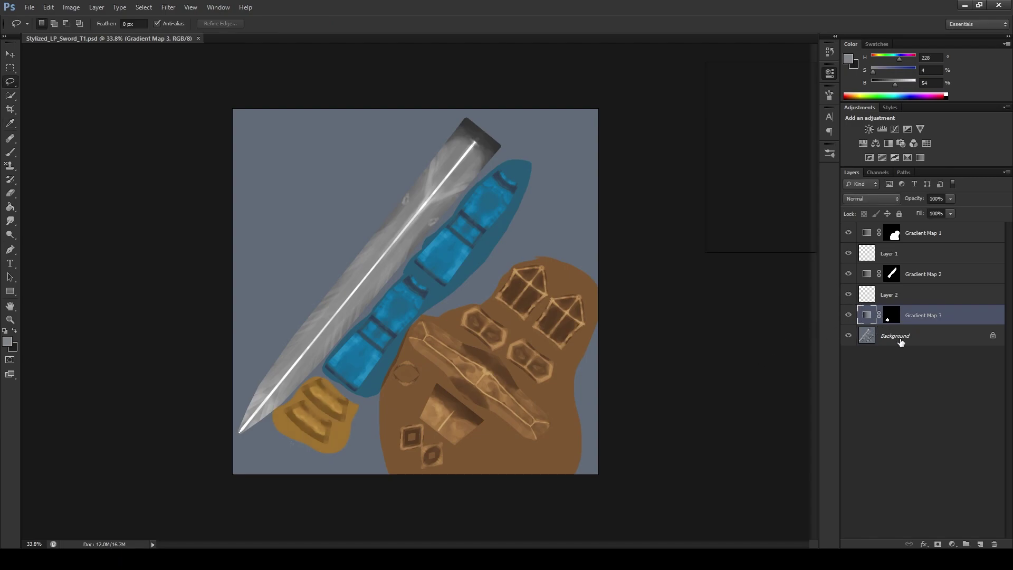
pyautogui.click(899, 341)
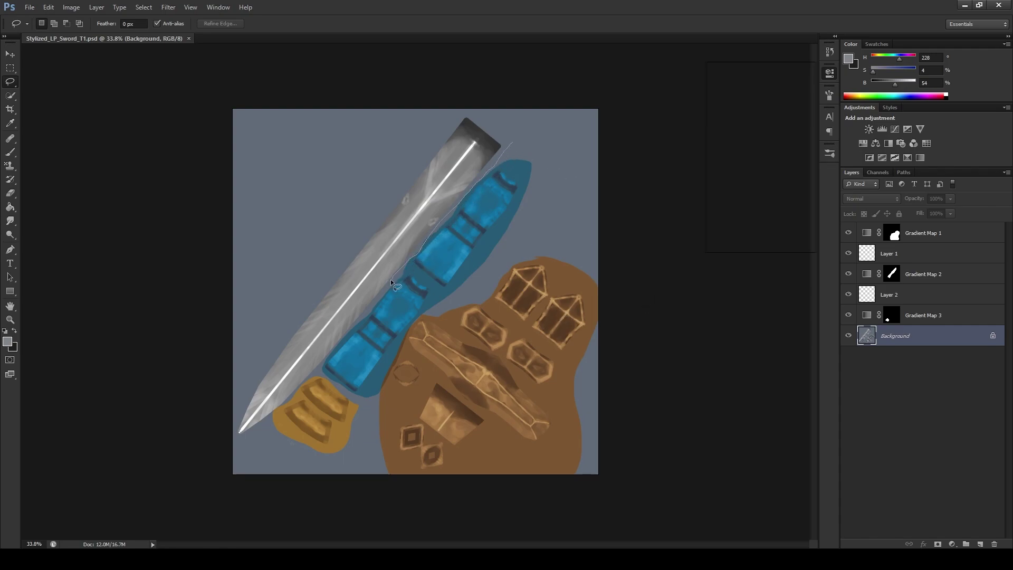
# Lasso around the blade and add Gradient Map 4 masked to it
pyautogui.moveTo(348, 335); pyautogui.dragTo(318, 369)
pyautogui.moveTo(281, 403); pyautogui.dragTo(509, 140)
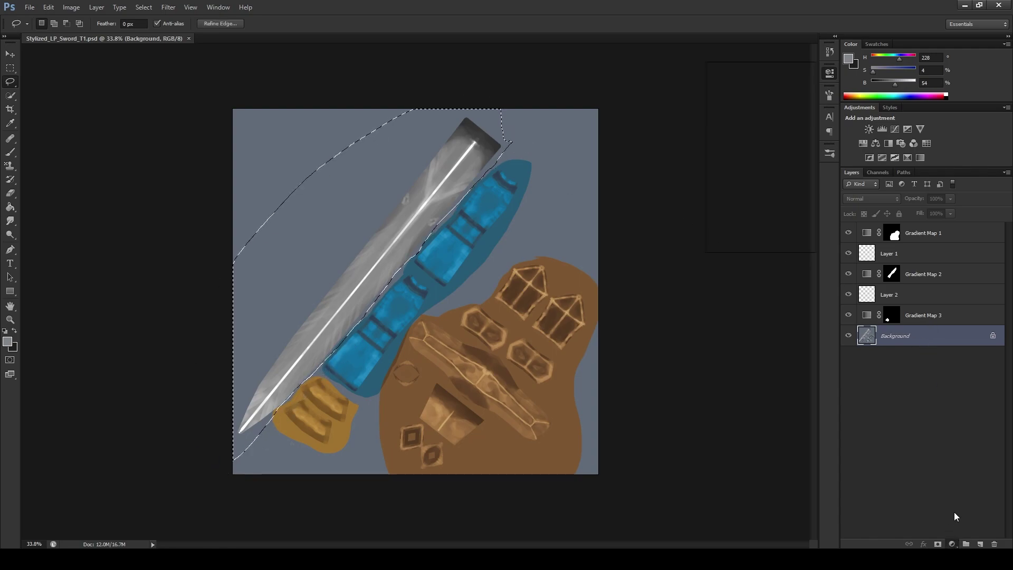
pyautogui.click(952, 544)
pyautogui.click(943, 523)
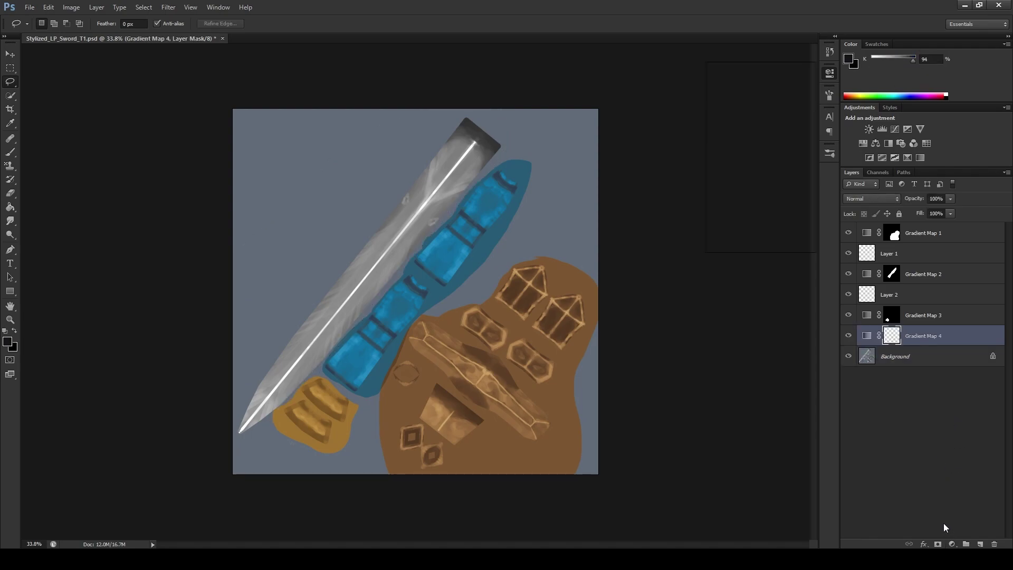
pyautogui.press('i')
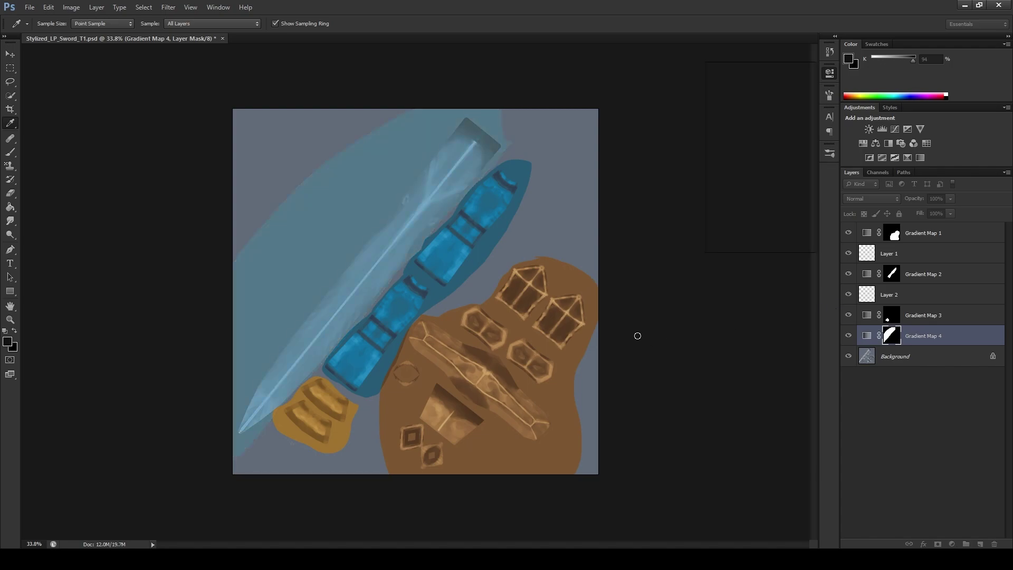
# Settle the blade gradient on a darker slate grey-blue tint
pyautogui.hotkey('ctrl', 'z')
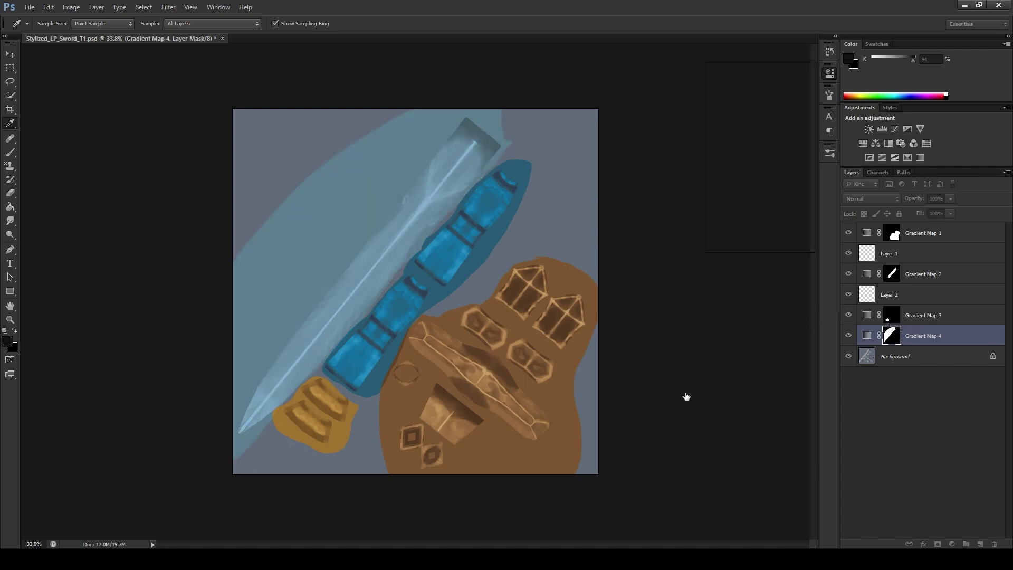
pyautogui.hotkey('ctrl', 'z')
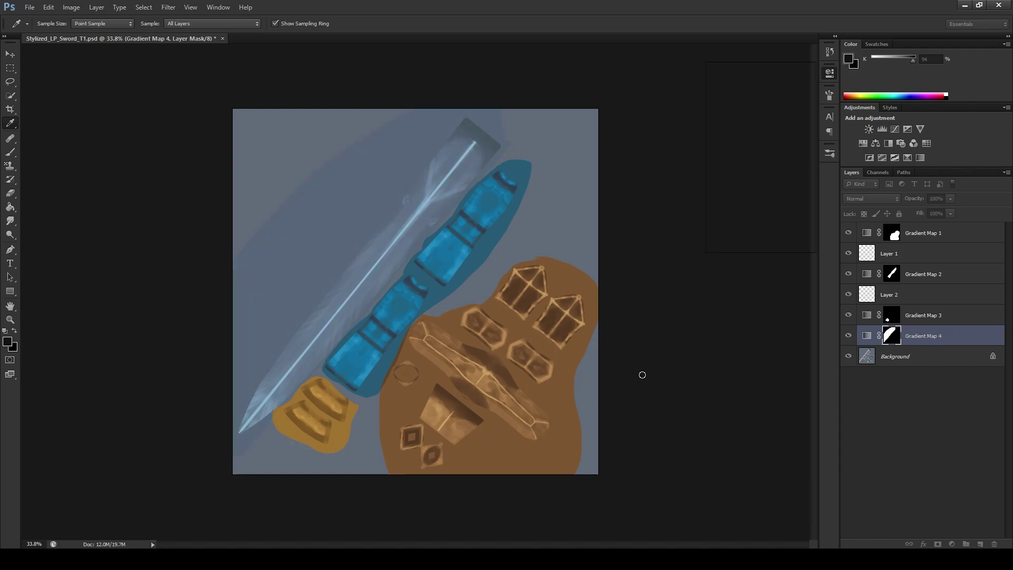
pyautogui.hotkey('ctrl', 'z')
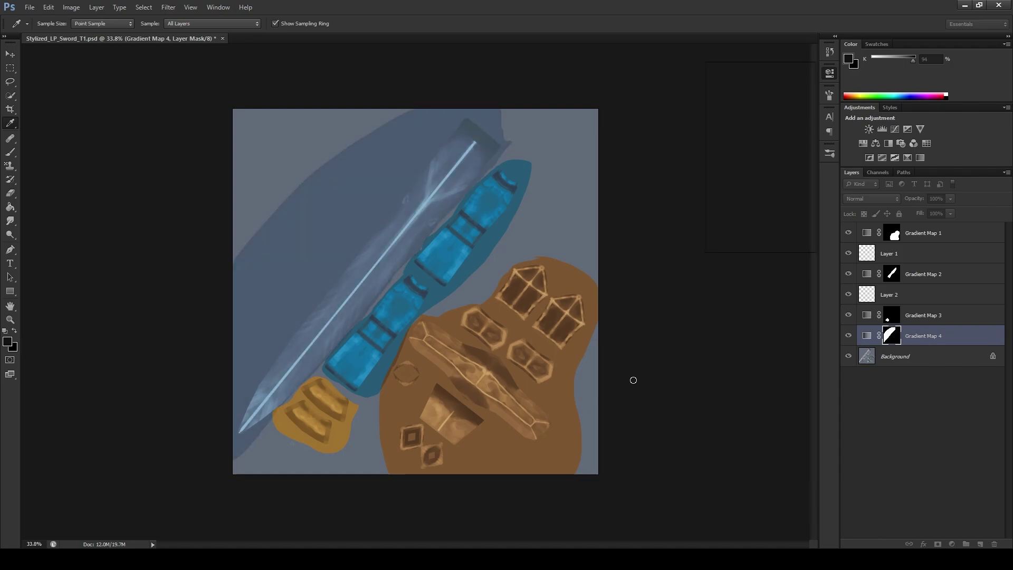
pyautogui.press('l')
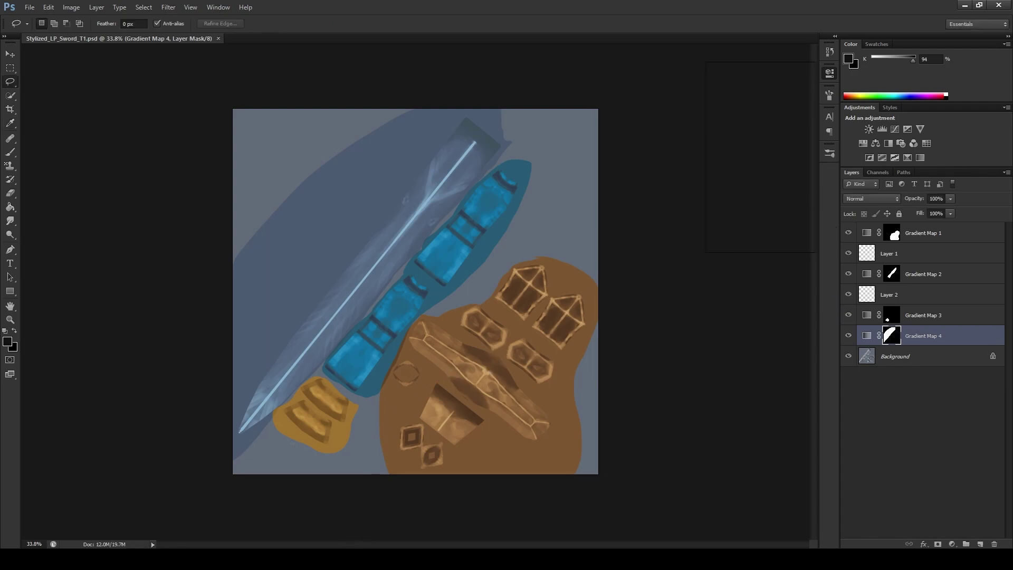
# Back in Blender, save Lp_StylizedSword.blend and select the sword for texture painting
pyautogui.hotkey('alt', 'Tab')
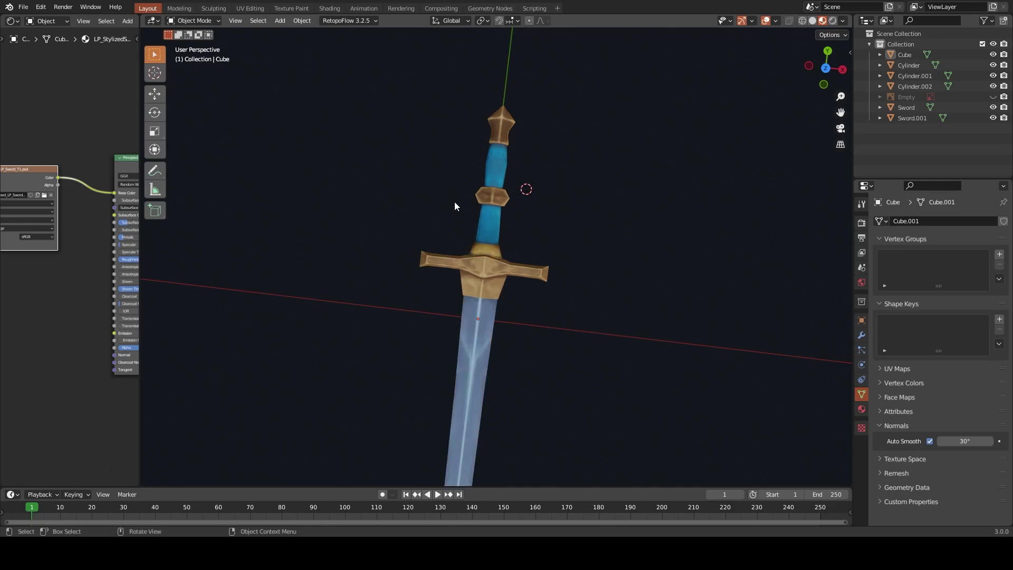
pyautogui.moveTo(593, 299)
pyautogui.keyDown('ctrl'); pyautogui.mouseDown(button='middle')
pyautogui.moveTo(552, 362)
pyautogui.moveTo(592, 290)
pyautogui.mouseUp(button='middle'); pyautogui.keyUp('ctrl')
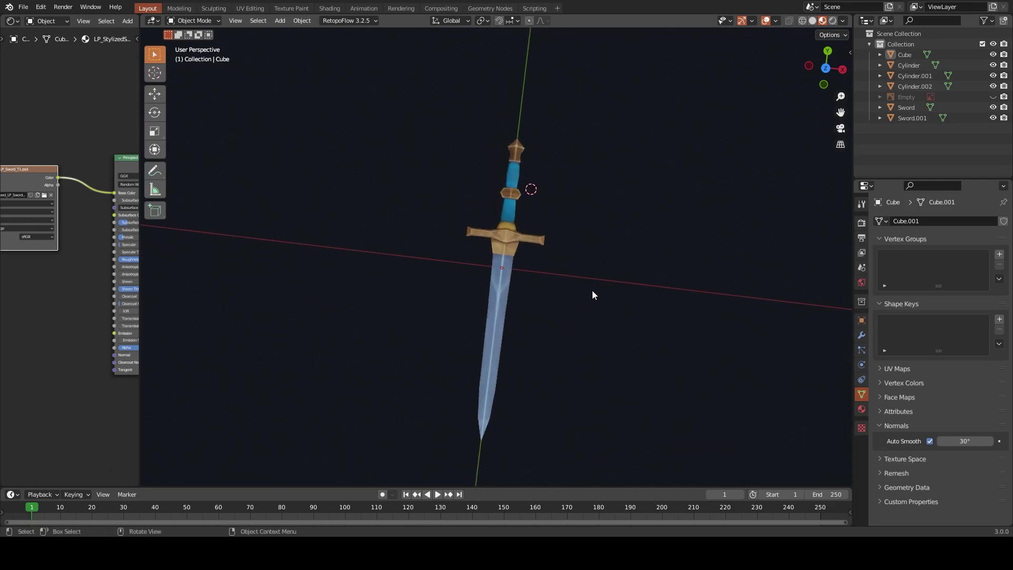
pyautogui.hotkey('ctrl', 's')
pyautogui.click(522, 288)
pyautogui.hotkey('ctrl', 'Tab')
# Enter Texture Paint, show the reference image, set a top-down orthographic view, and save
pyautogui.click(613, 212)
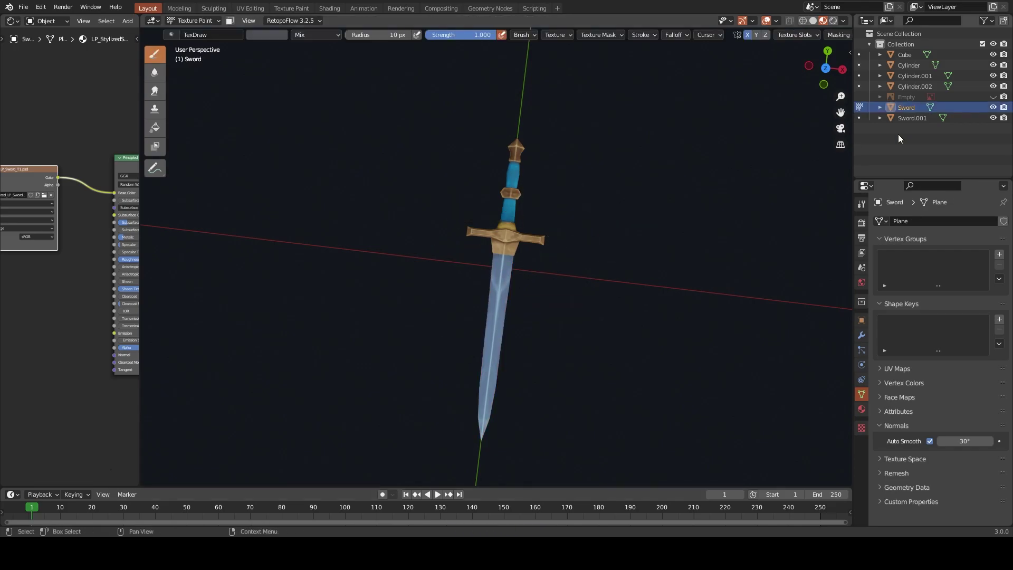
pyautogui.click(992, 97)
pyautogui.moveTo(538, 332)
pyautogui.mouseDown(button='middle')
pyautogui.moveTo(562, 332)
pyautogui.moveTo(547, 319)
pyautogui.mouseUp(button='middle')
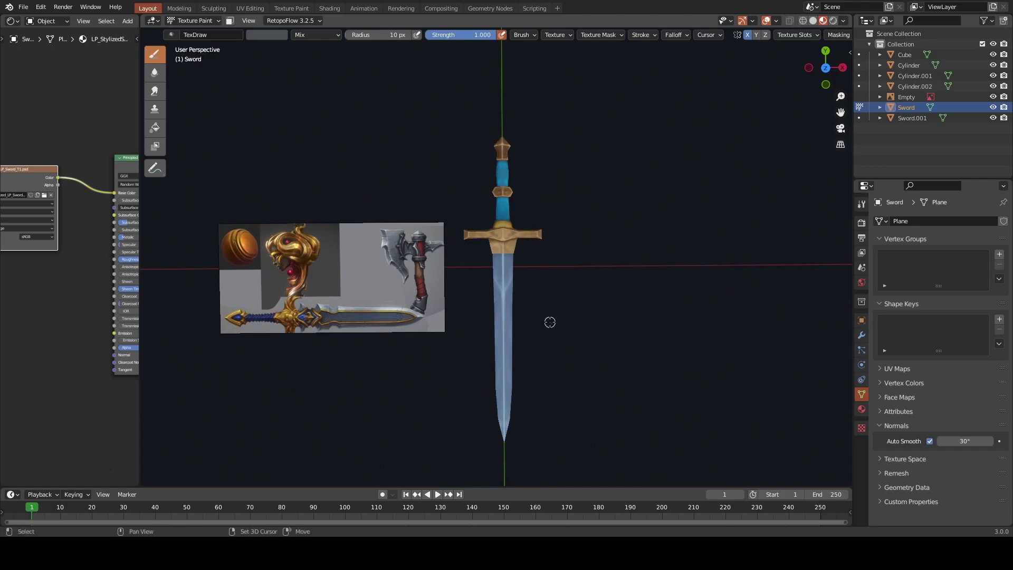
pyautogui.press('KP_7')
pyautogui.scroll(4, 639, 232)
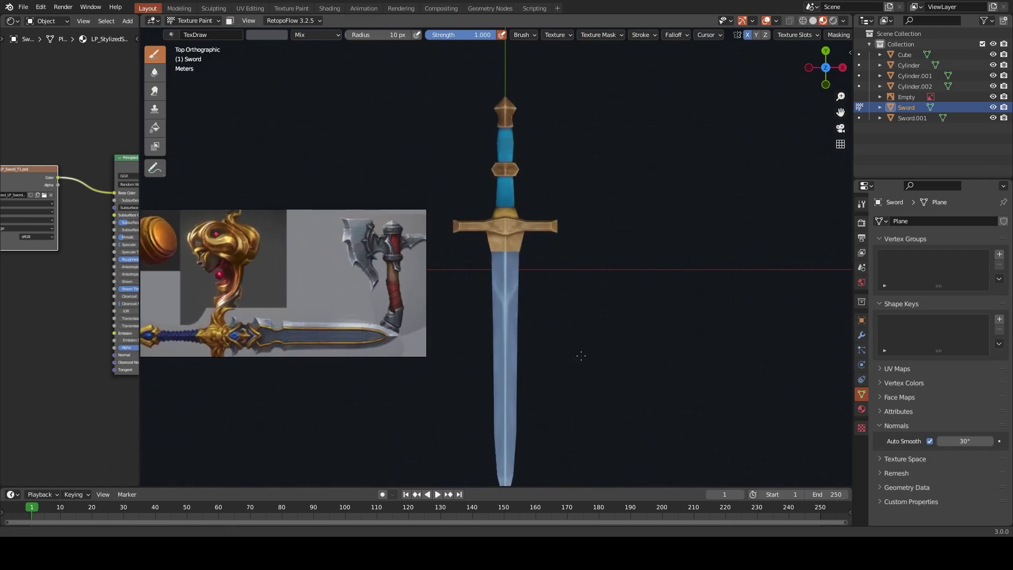
pyautogui.scroll(3, 638, 232)
pyautogui.scroll(-2, 639, 233)
pyautogui.keyDown('shift'); pyautogui.moveTo(554, 390); pyautogui.dragTo(549, 362, button='middle'); pyautogui.keyUp('shift')
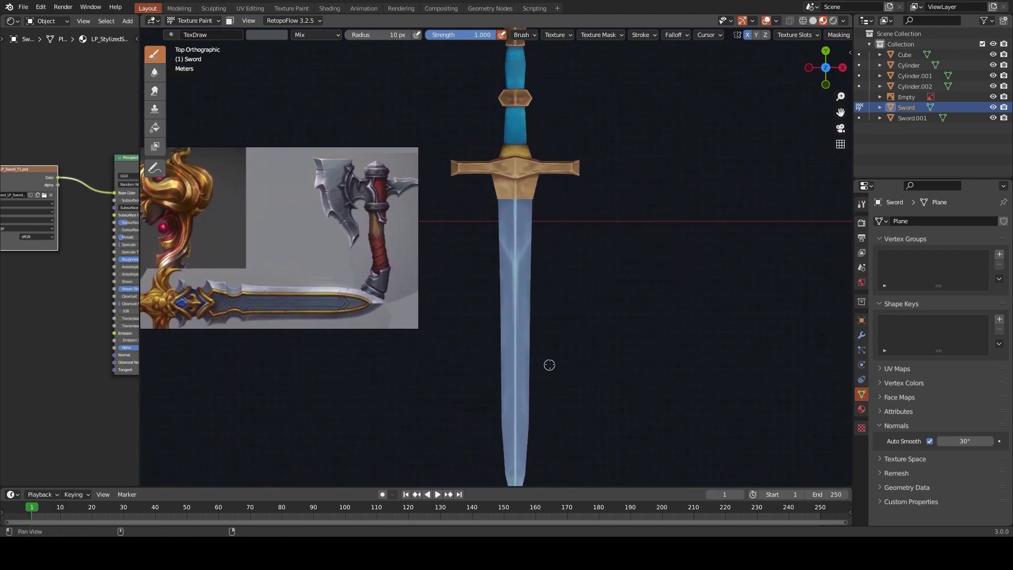
pyautogui.scroll(2, 520, 296)
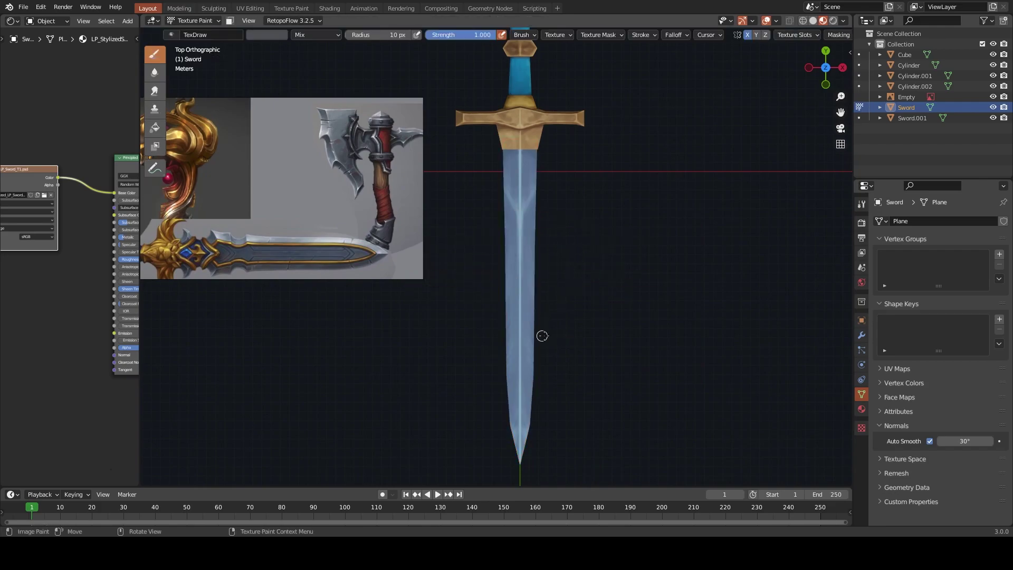
pyautogui.hotkey('ctrl', 's')
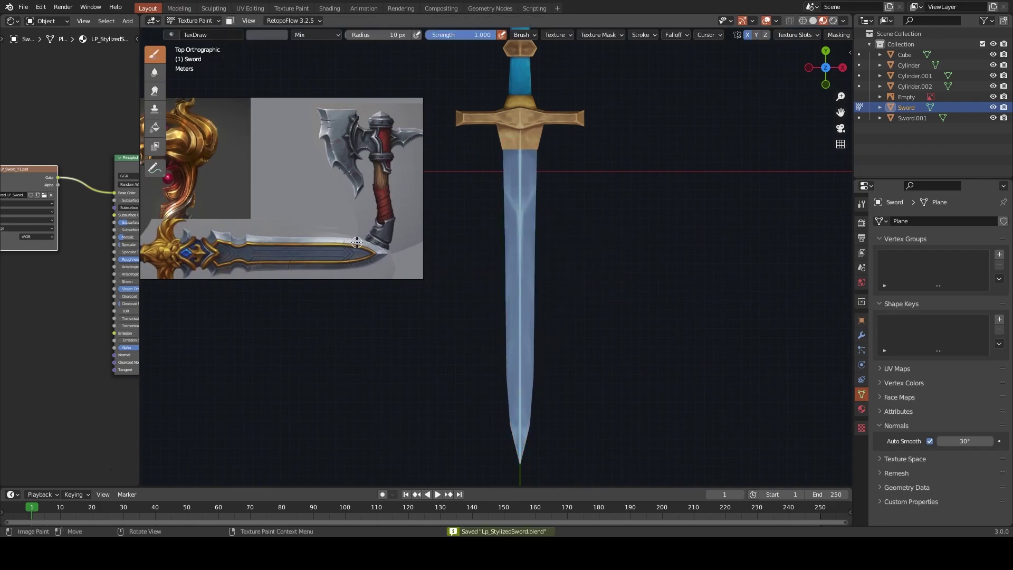
# Sample a pale grey-blue, lower brush Strength to 0.683, and paint mirrored streaks on the lower blade
pyautogui.press('s')
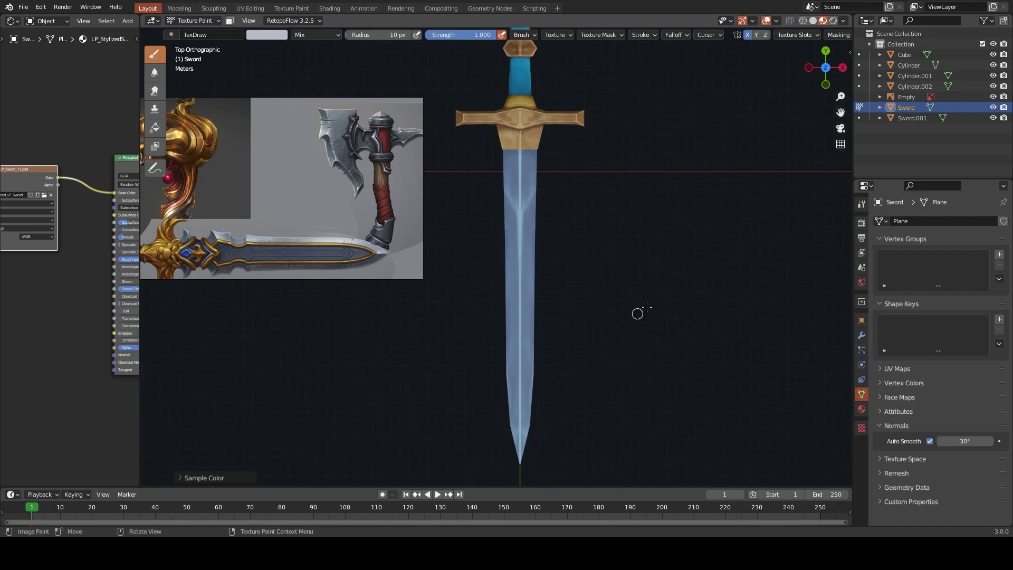
pyautogui.click(861, 205)
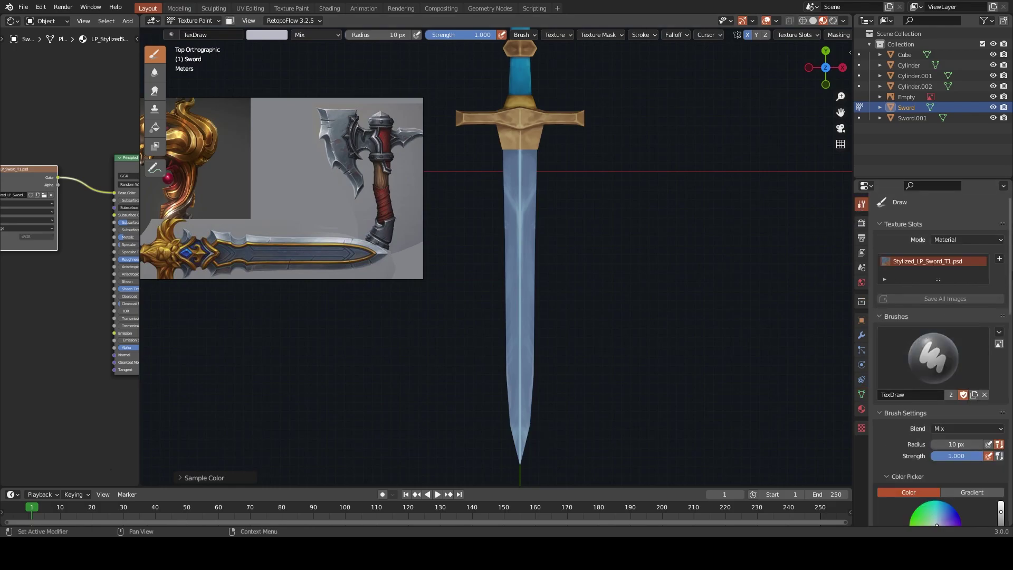
pyautogui.moveTo(966, 456); pyautogui.dragTo(948, 455)
pyautogui.scroll(-10, 948, 456)
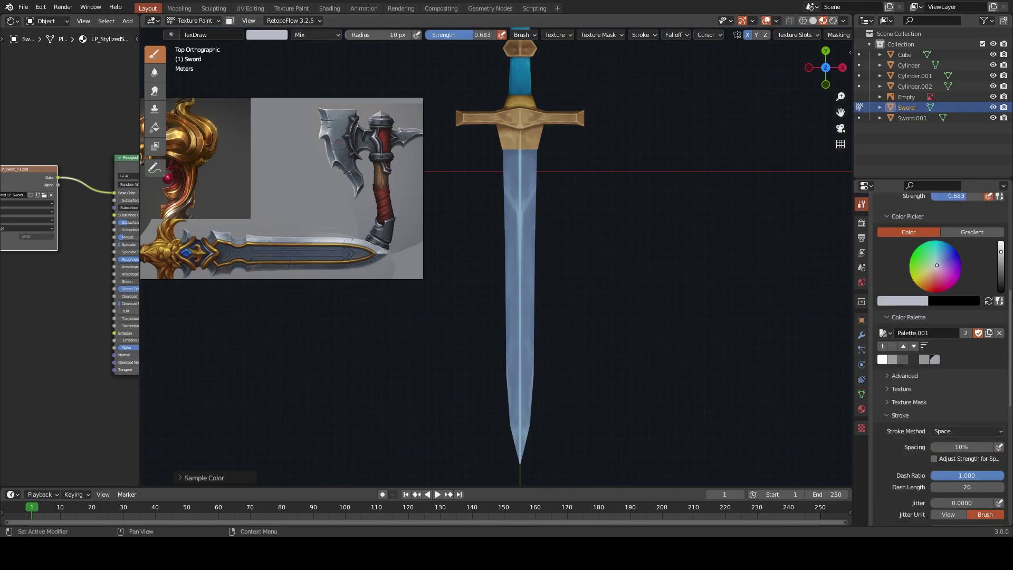
pyautogui.scroll(-4, 897, 454)
pyautogui.scroll(-5, 896, 454)
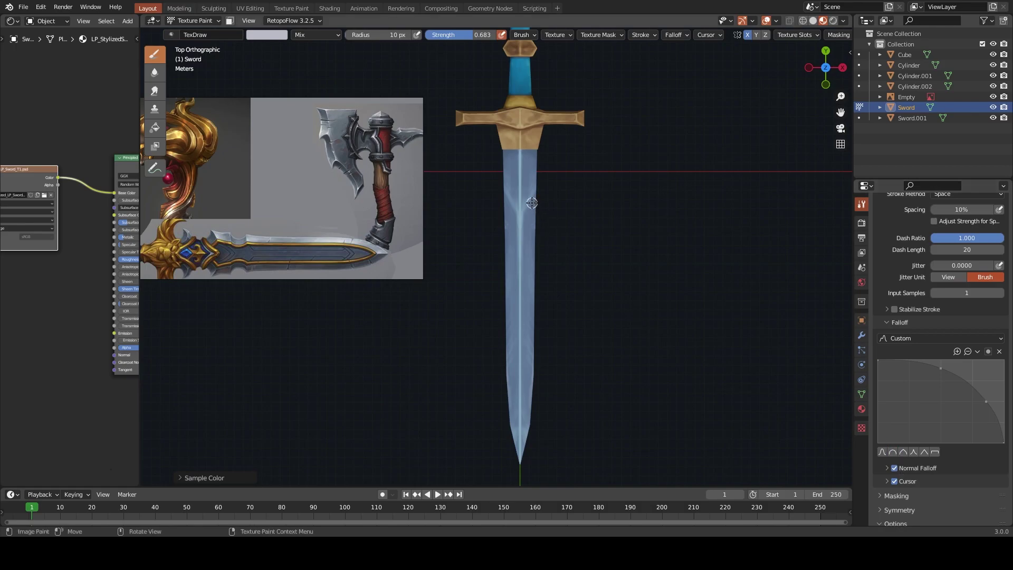
pyautogui.moveTo(533, 227)
pyautogui.mouseDown()
pyautogui.moveTo(533, 197)
pyautogui.moveTo(527, 263)
pyautogui.mouseUp()
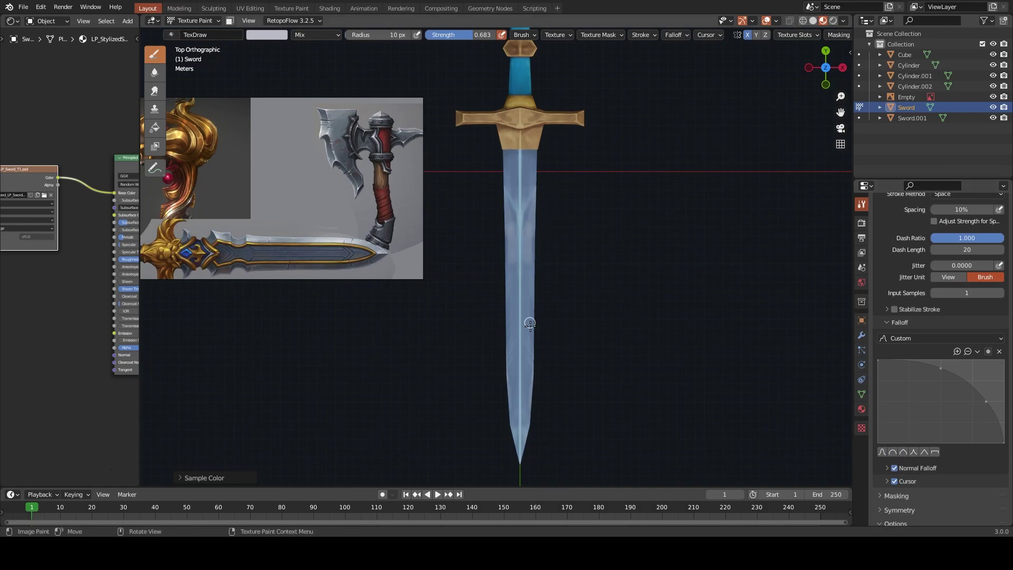
# Shrink the brush radius to 7 px and paint a faint light streak on the blade
pyautogui.press('s')
pyautogui.press('f')
pyautogui.click(530, 268)
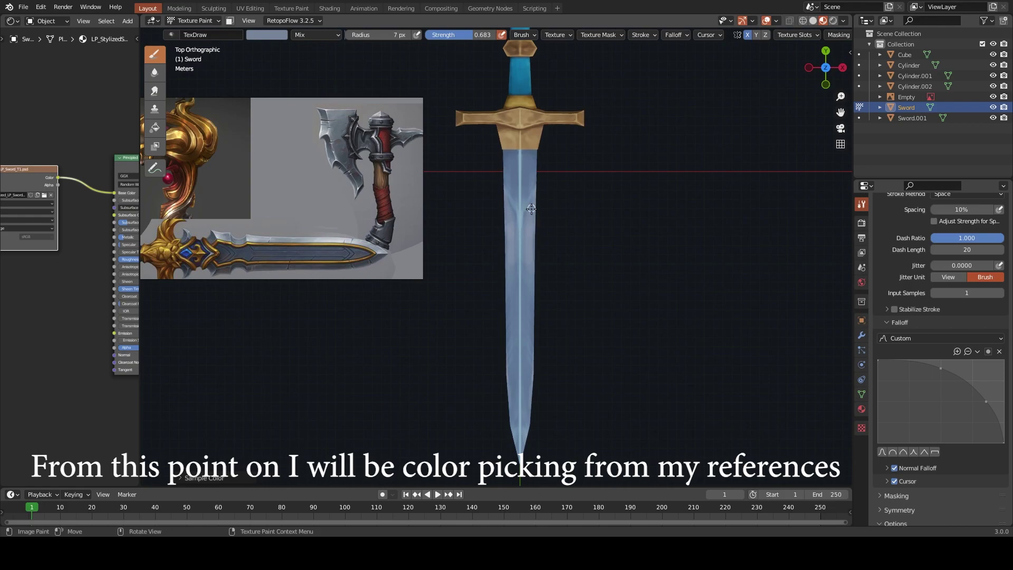
pyautogui.moveTo(531, 209); pyautogui.dragTo(532, 232)
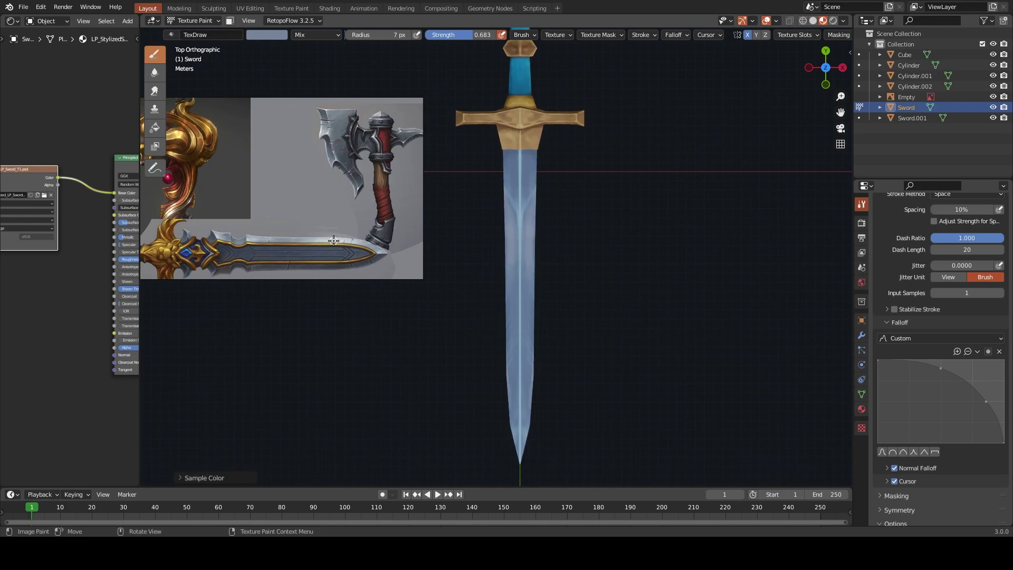
# Sample a light bluish grey and adjust the brush radius from 40 to 15 to 10 px
pyautogui.press('s')
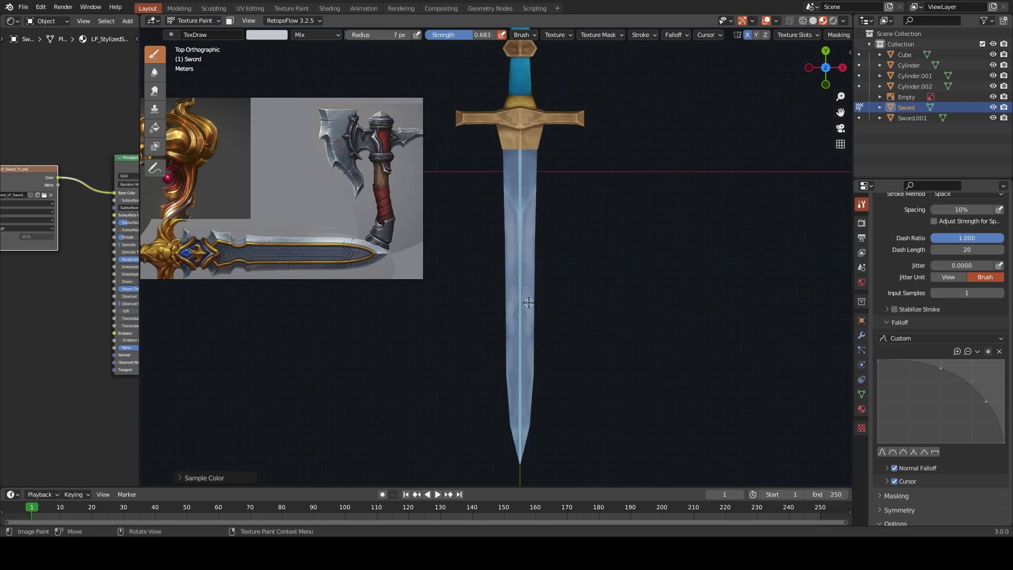
pyautogui.press('f')
pyautogui.click(541, 320)
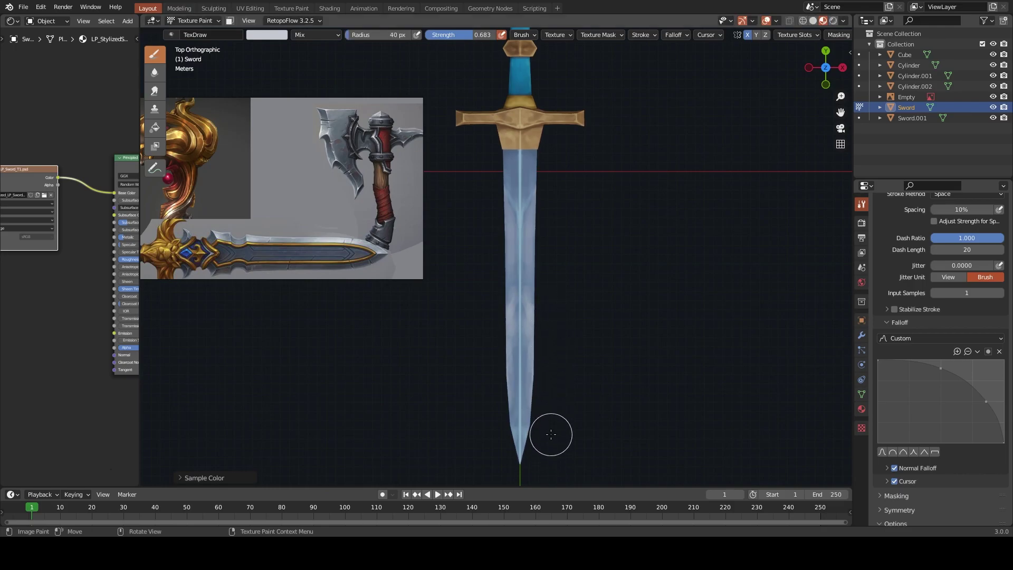
pyautogui.press('f')
pyautogui.click(534, 370)
pyautogui.press('f')
pyautogui.click(530, 348)
pyautogui.press('s')
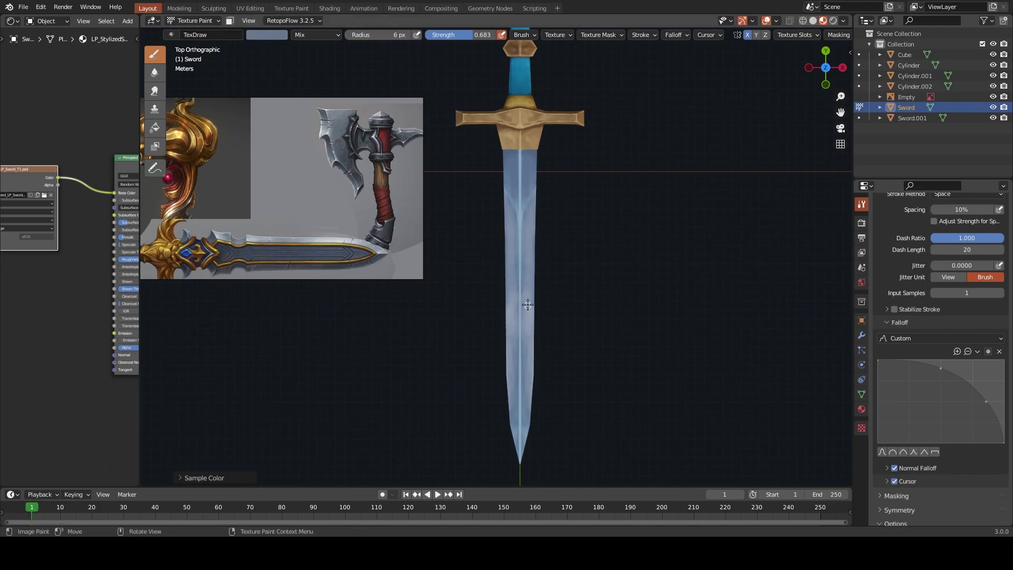
pyautogui.scroll(1, 530, 293)
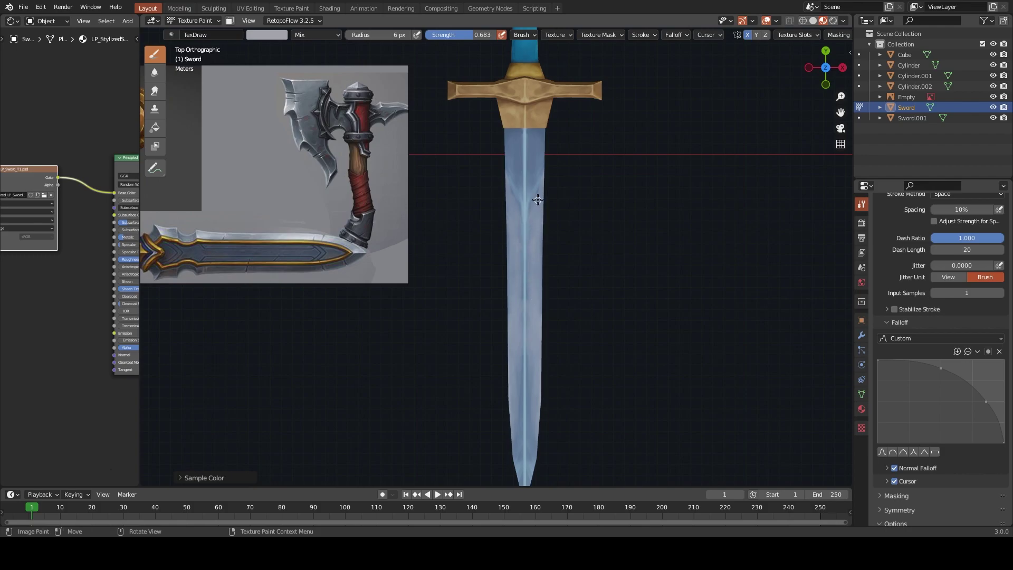
# Sample the blade's pale blue and paint a darker patch near the blade tip
pyautogui.press('s')
pyautogui.press('s')
pyautogui.press('s')
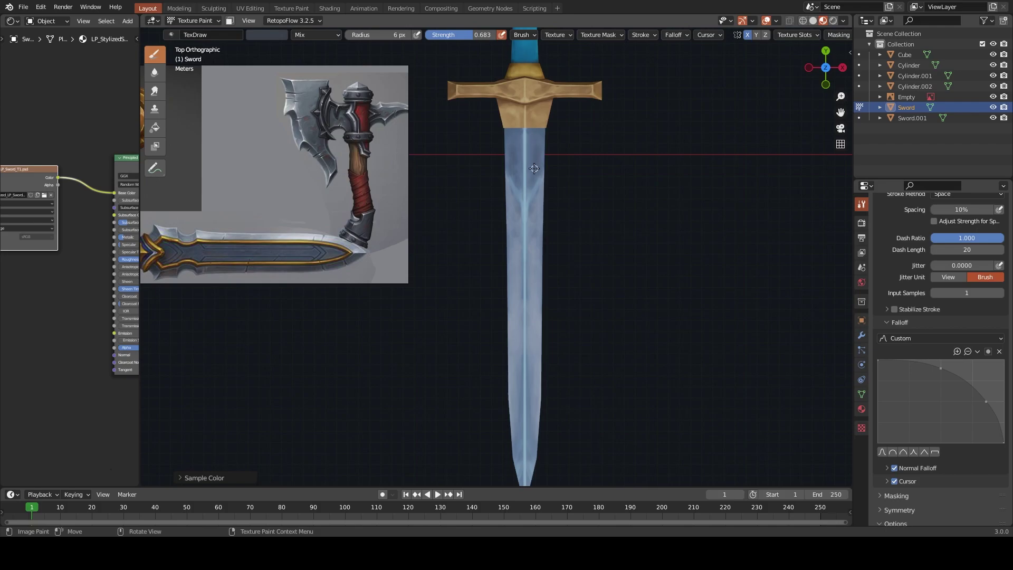
pyautogui.keyDown('shift'); pyautogui.scroll(-3, 535, 269); pyautogui.keyUp('shift')
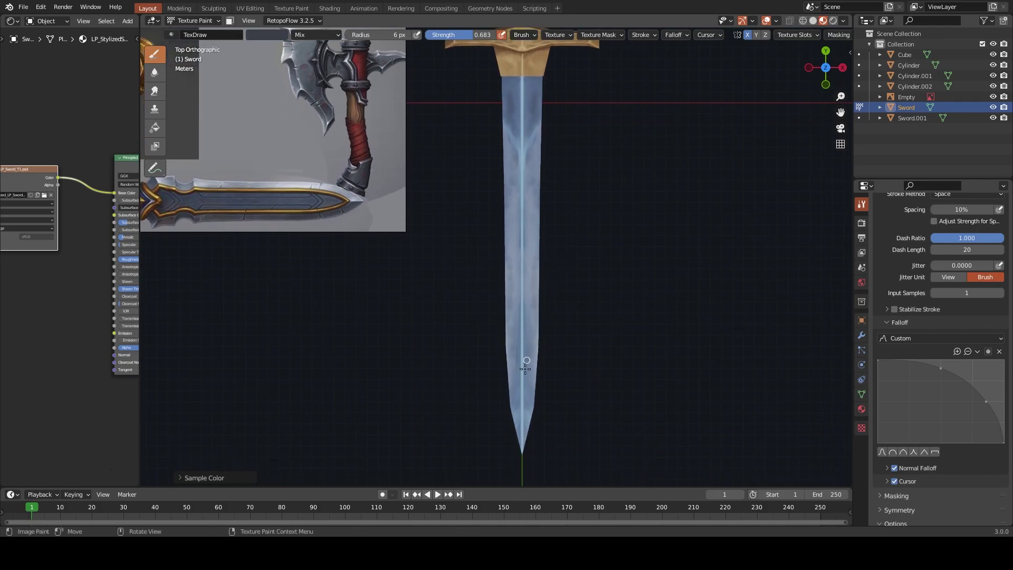
pyautogui.moveTo(528, 384); pyautogui.dragTo(528, 406)
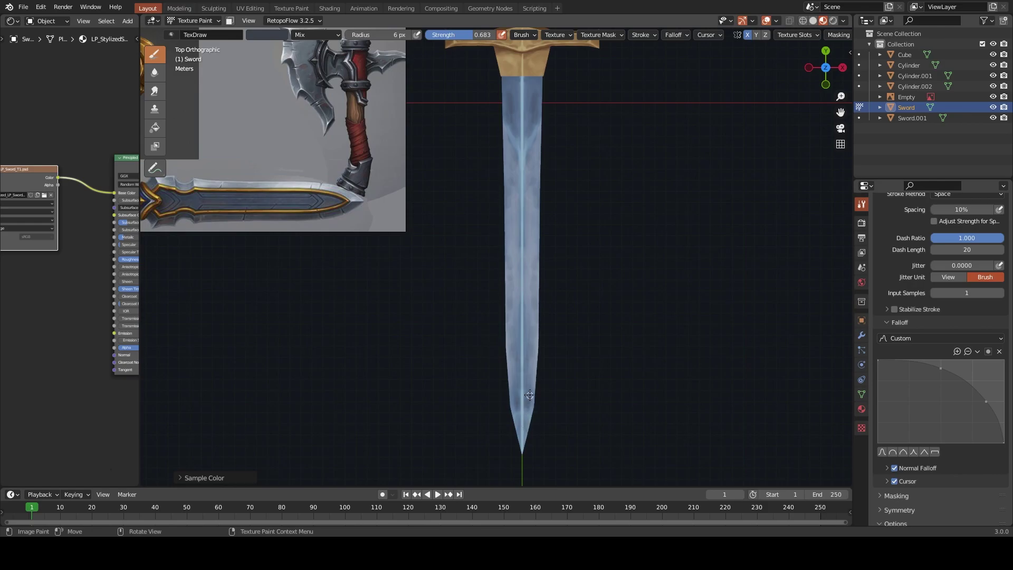
pyautogui.keyDown('shift'); pyautogui.scroll(6, 503, 265); pyautogui.keyUp('shift')
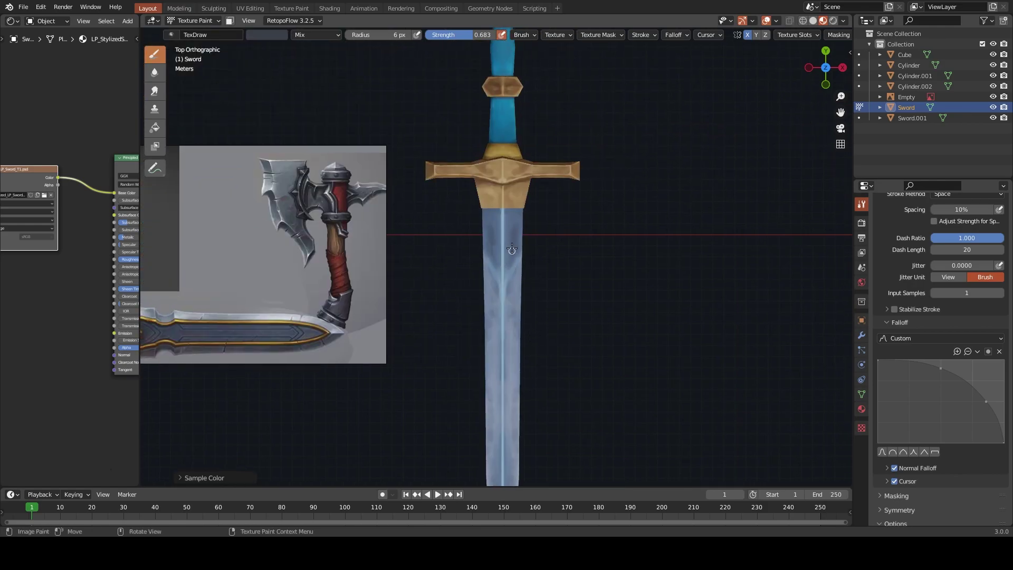
# Re-sample light and dark blade greys from the reference to fine-tune the blade shading
pyautogui.press('s')
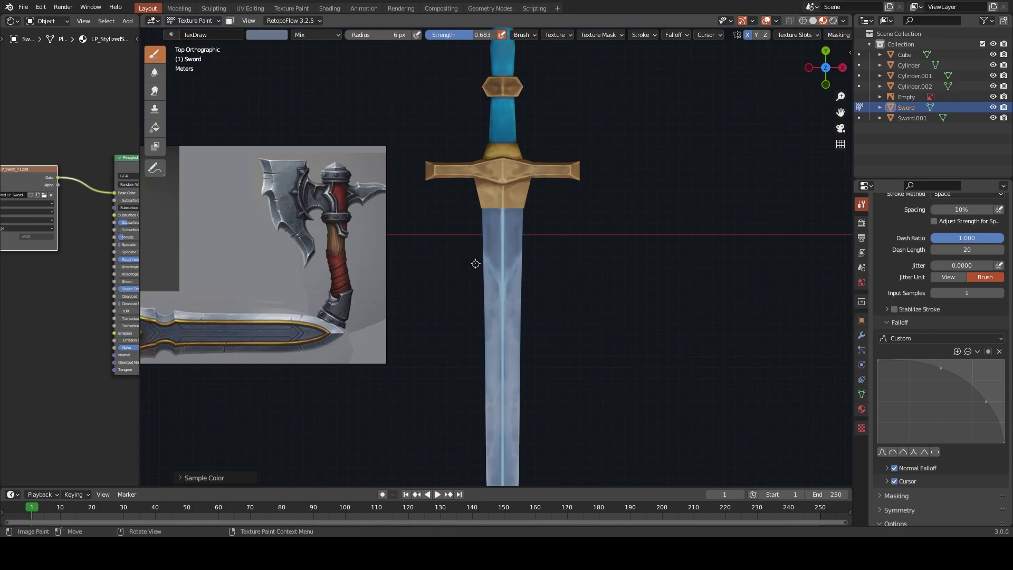
pyautogui.press('s')
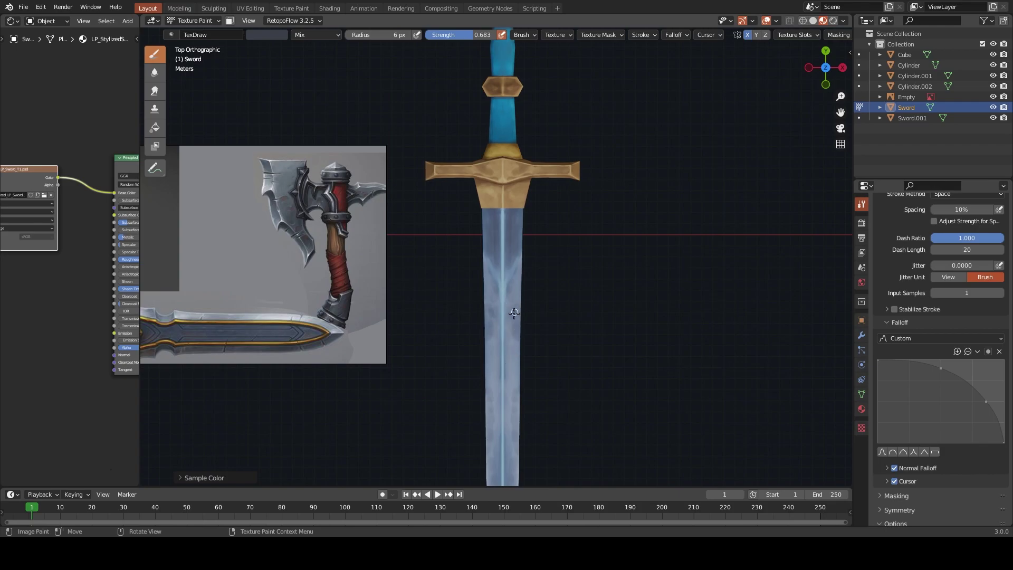
pyautogui.keyDown('shift'); pyautogui.scroll(-3, 519, 284); pyautogui.keyUp('shift')
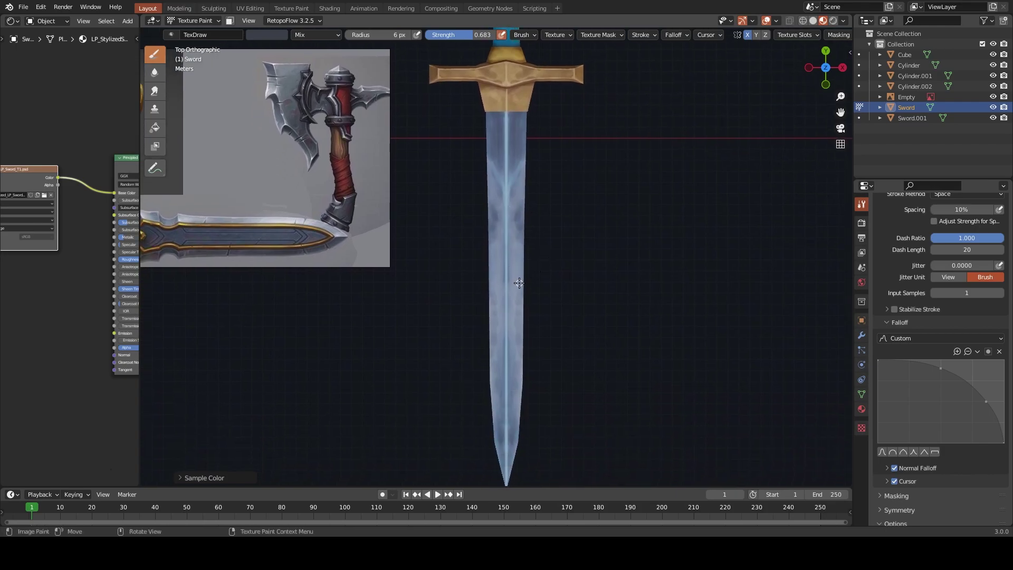
pyautogui.press('s')
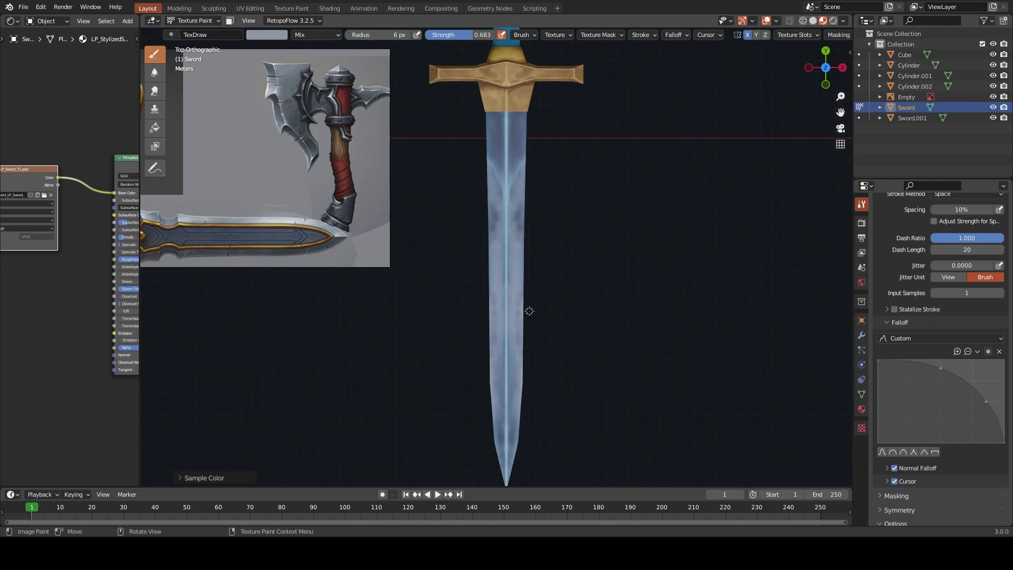
pyautogui.press('s')
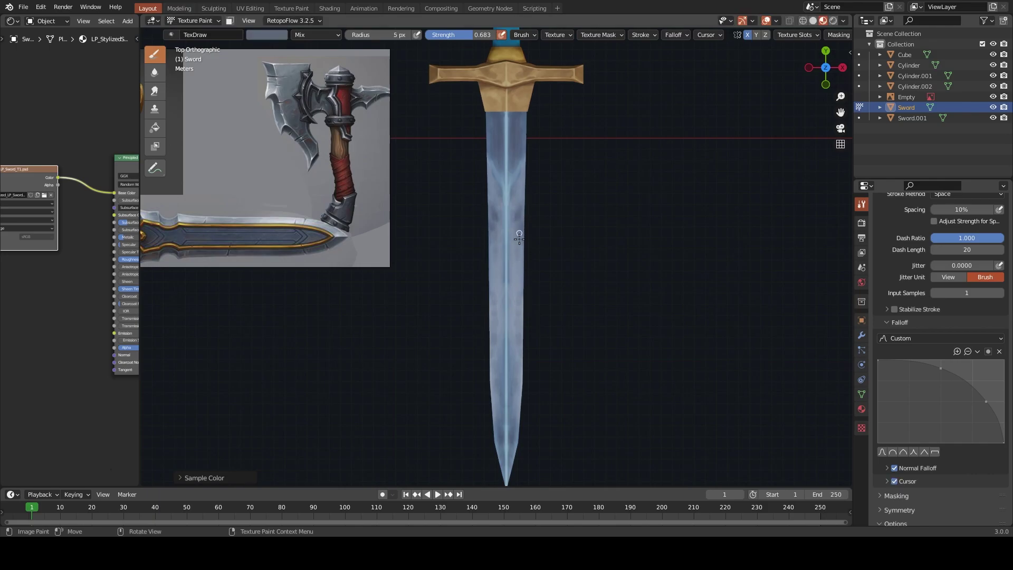
pyautogui.press('s')
pyautogui.press('s')
pyautogui.press('s')
pyautogui.press('s')
pyautogui.press('s')
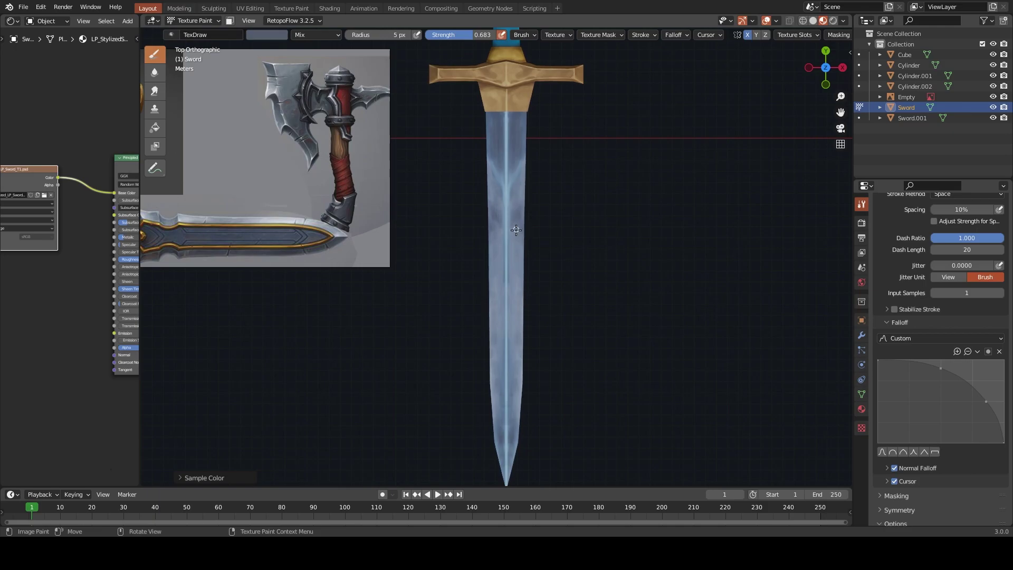
pyautogui.press('s')
pyautogui.press('s')
pyautogui.keyDown('shift'); pyautogui.moveTo(508, 396); pyautogui.dragTo(514, 327, button='middle'); pyautogui.keyUp('shift')
pyautogui.keyDown('shift'); pyautogui.scroll(5, 512, 224); pyautogui.keyUp('shift')
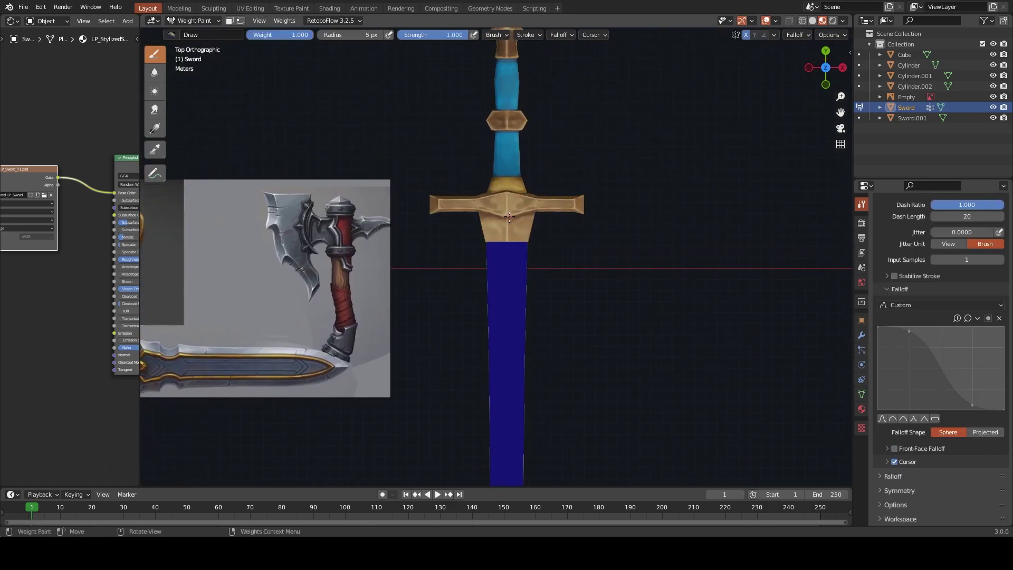
# Leave Weight Paint for Object Mode and select Sword.001
pyautogui.hotkey('ctrl', 'Tab')
pyautogui.hotkey('ctrl', 'Tab')
pyautogui.click(464, 214)
pyautogui.hotkey('ctrl', 'Tab')
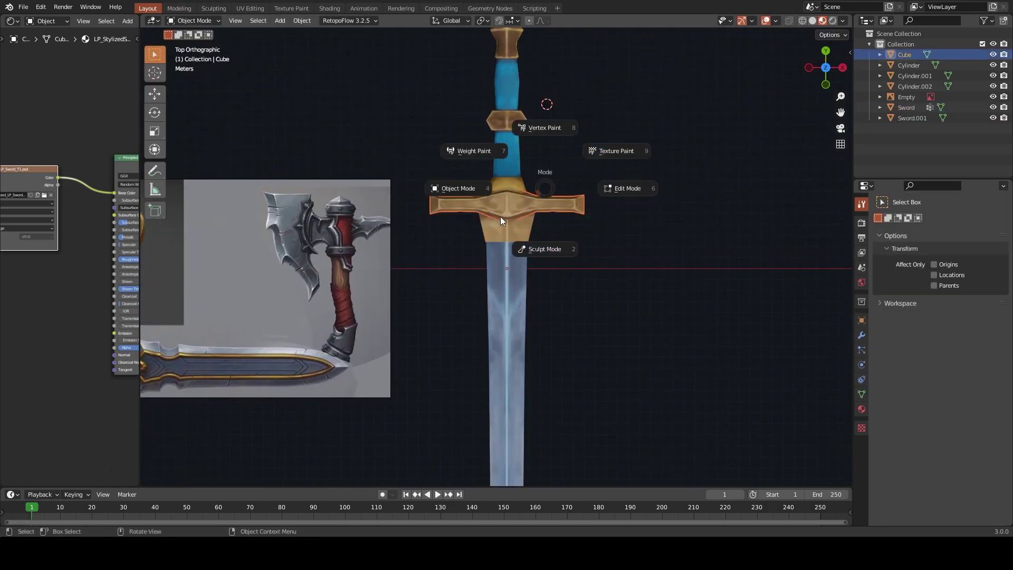
pyautogui.click(498, 235)
pyautogui.hotkey('ctrl', 'Tab')
pyautogui.keyDown('shift'); pyautogui.moveTo(512, 278); pyautogui.dragTo(621, 239, button='middle'); pyautogui.keyUp('shift')
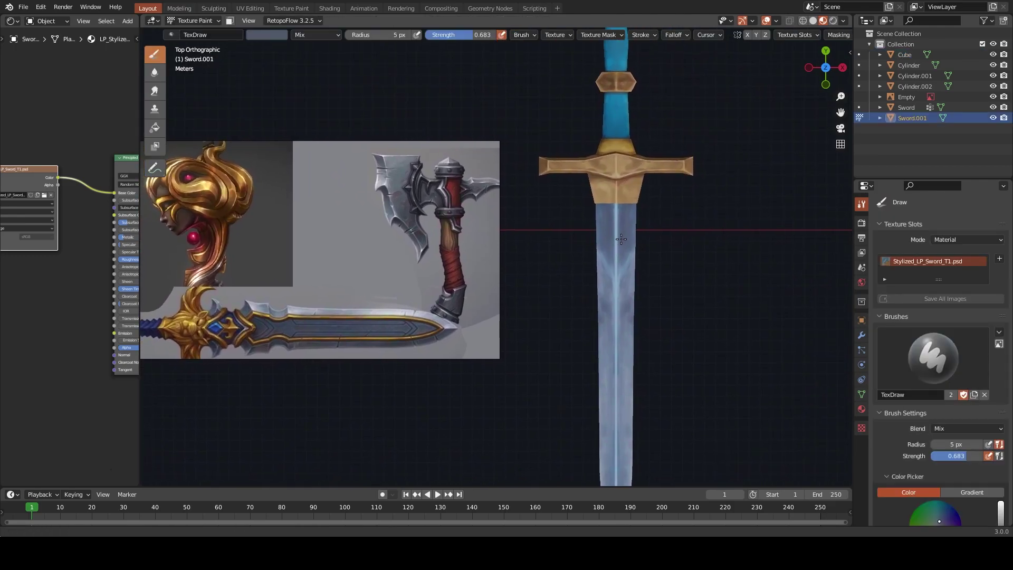
pyautogui.scroll(-2, 621, 239)
pyautogui.hotkey('ctrl', 'Tab')
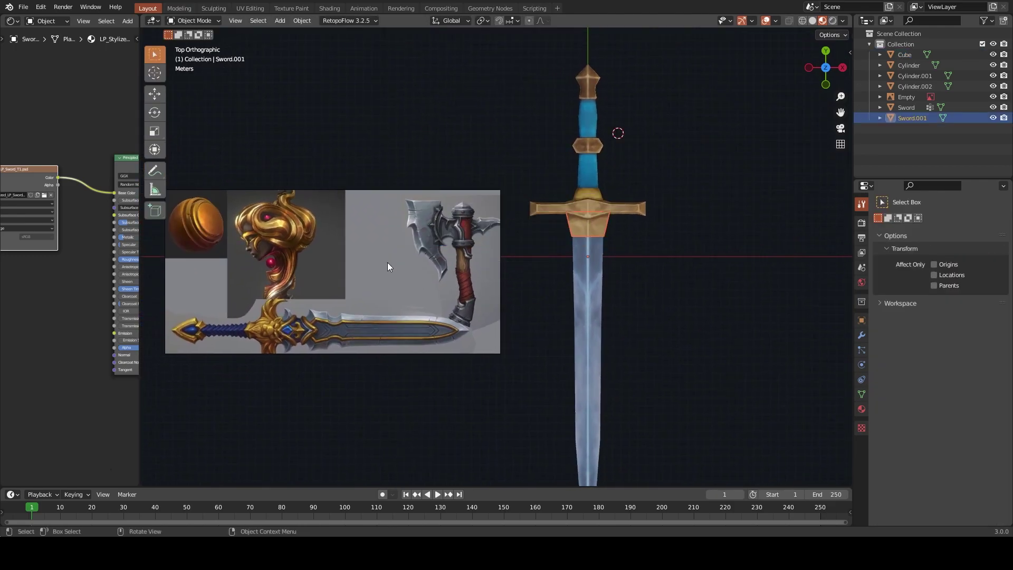
# Move the reference image behind the sword, re-enter Texture Paint on Sword.001, and sample brown
pyautogui.moveTo(387, 262); pyautogui.dragTo(611, 193)
pyautogui.keyDown('shift'); pyautogui.moveTo(667, 169); pyautogui.dragTo(603, 209, button='middle'); pyautogui.keyUp('shift')
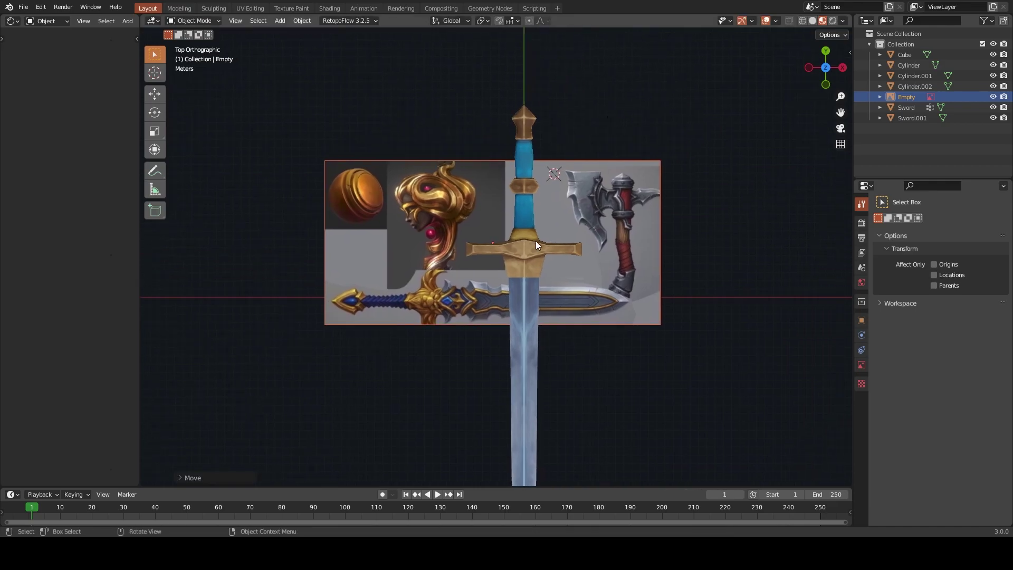
pyautogui.click(530, 261)
pyautogui.hotkey('ctrl', 'Tab')
pyautogui.click(618, 219)
pyautogui.scroll(-3, 618, 219)
pyautogui.scroll(6, 618, 219)
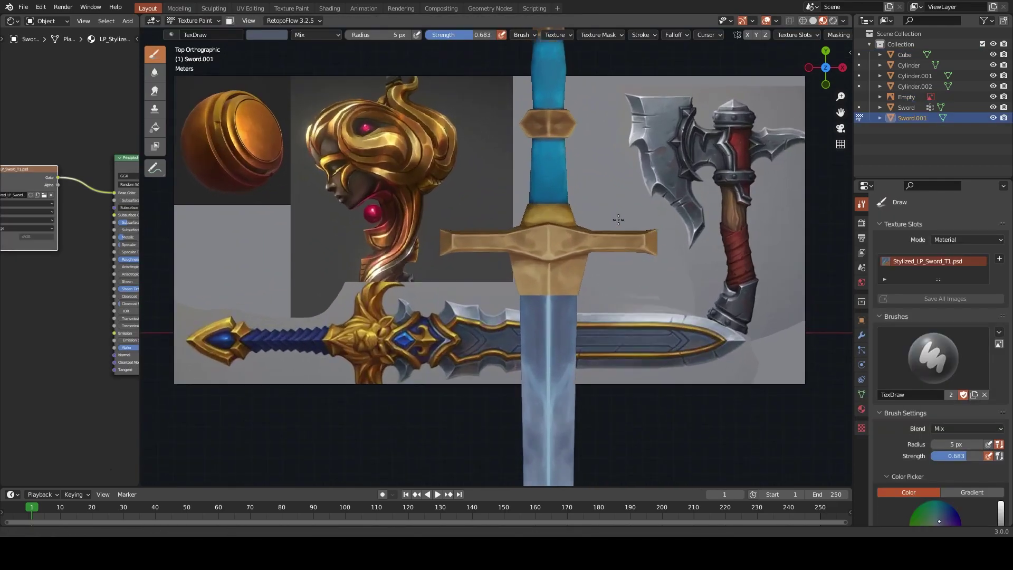
pyautogui.moveTo(618, 219)
pyautogui.mouseDown(button='middle')
pyautogui.moveTo(522, 244)
pyautogui.moveTo(505, 273)
pyautogui.moveTo(579, 301)
pyautogui.moveTo(549, 312)
pyautogui.moveTo(552, 298)
pyautogui.mouseUp(button='middle')
pyautogui.press('s')
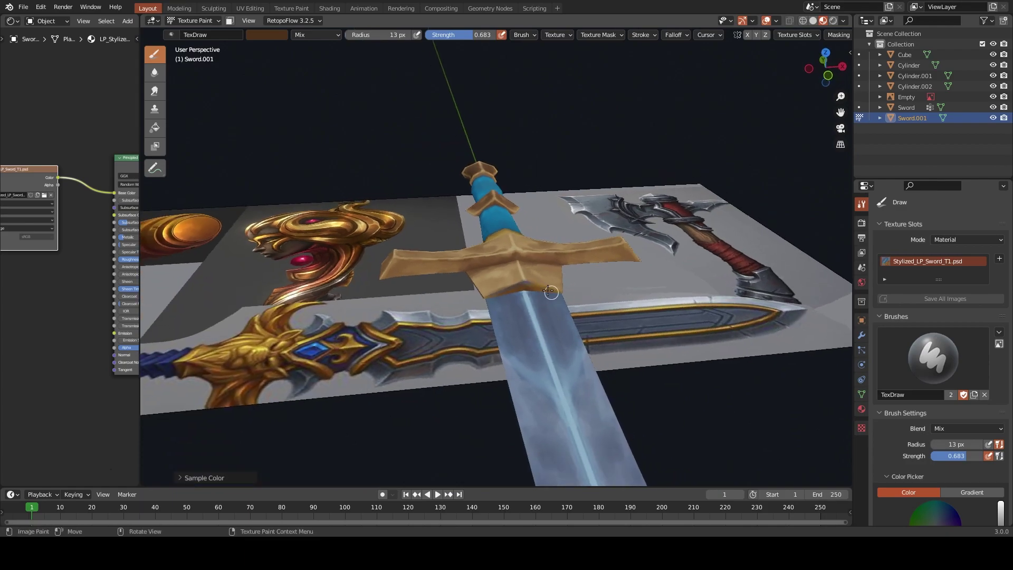
# Tune the brush radius between 8 and 26 px and orbit the sword to a diagonal view
pyautogui.press('[')
pyautogui.press('[')
pyautogui.press('[')
pyautogui.moveTo(554, 298)
pyautogui.mouseDown(button='middle')
pyautogui.moveTo(536, 309)
pyautogui.moveTo(536, 299)
pyautogui.mouseUp(button='middle')
pyautogui.press(']')
pyautogui.press(']')
pyautogui.press(']')
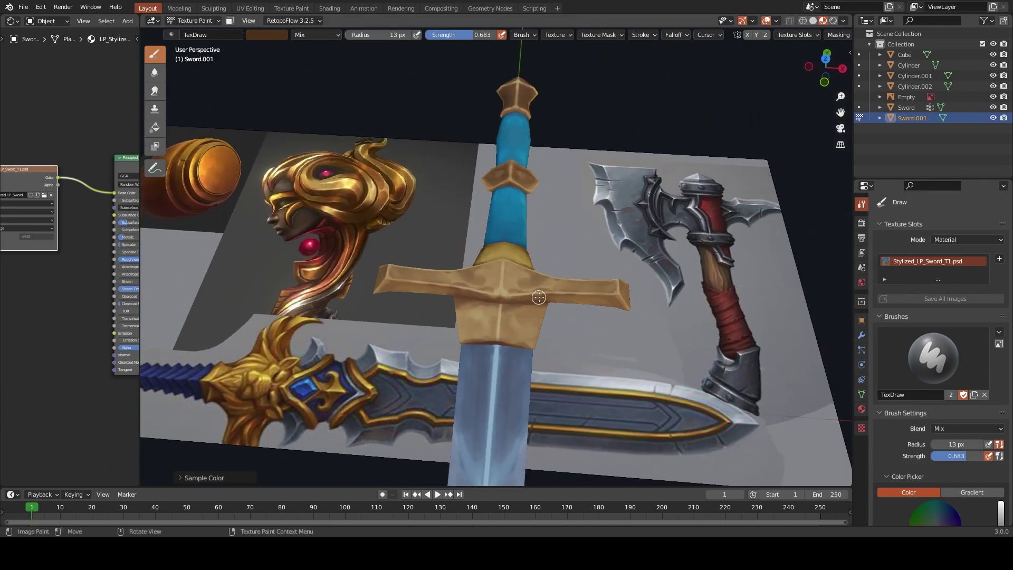
pyautogui.press(']')
pyautogui.press(']')
pyautogui.press(']')
pyautogui.press('[')
pyautogui.press('[')
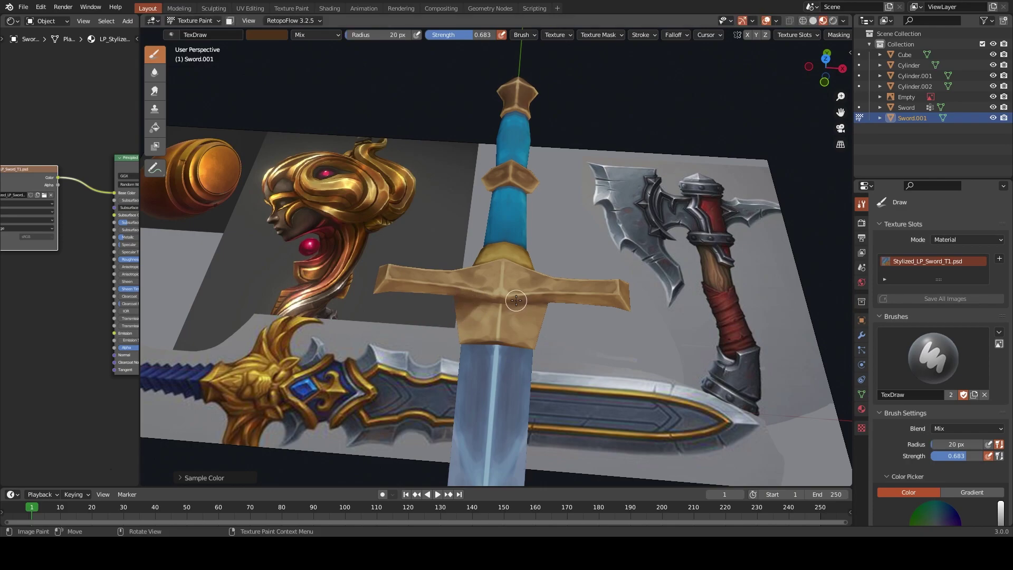
pyautogui.press('[')
pyautogui.press('[')
pyautogui.press('[')
pyautogui.moveTo(556, 332)
pyautogui.mouseDown(button='middle')
pyautogui.moveTo(538, 355)
pyautogui.moveTo(520, 334)
pyautogui.mouseUp(button='middle')
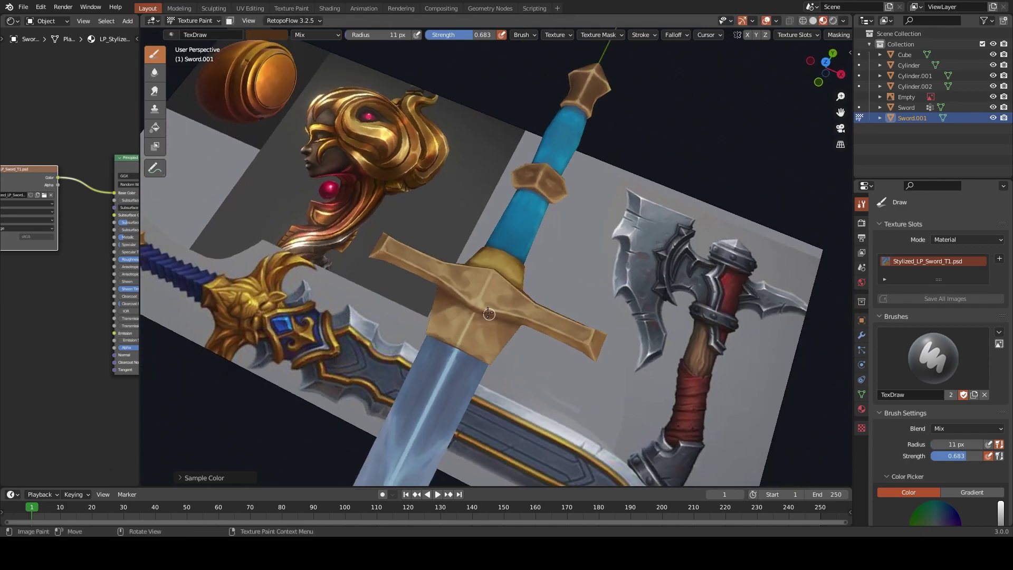
pyautogui.press(']')
pyautogui.press(']')
pyautogui.press(']')
pyautogui.press('[')
pyautogui.press('[')
pyautogui.press('[')
pyautogui.scroll(-2, 488, 357)
pyautogui.scroll(4, 477, 356)
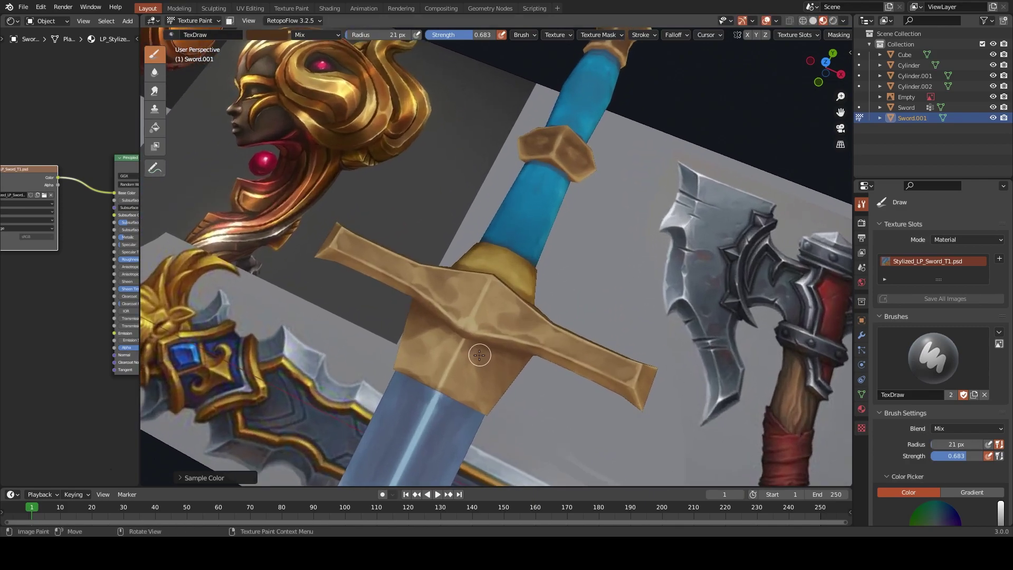
# Sample the crossguard's tan and paint a squarer lower-left corner on the crossguard
pyautogui.press('s')
pyautogui.press('s')
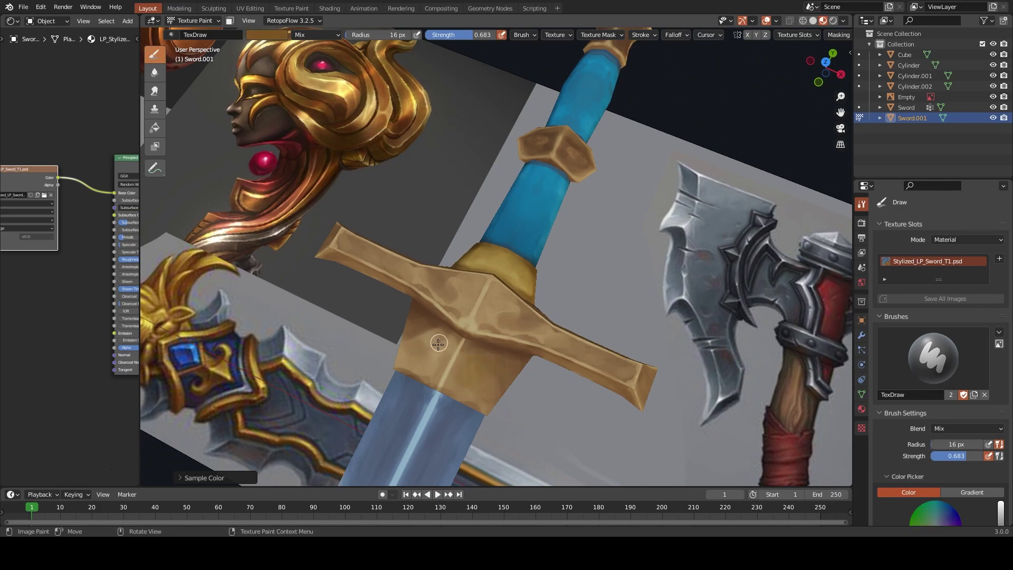
pyautogui.moveTo(399, 353); pyautogui.dragTo(398, 368)
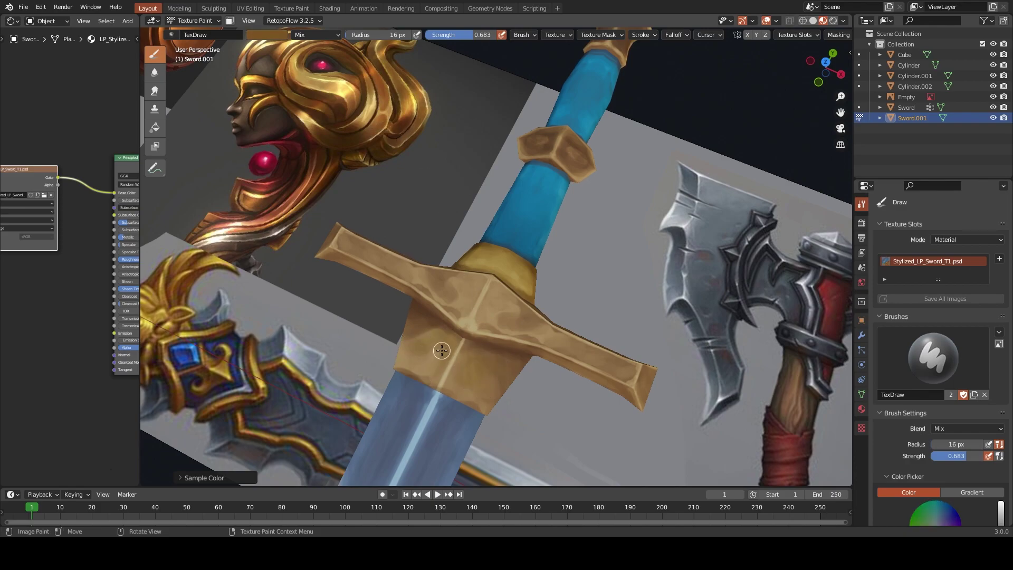
pyautogui.moveTo(449, 388); pyautogui.dragTo(536, 313, button='middle')
pyautogui.press('s')
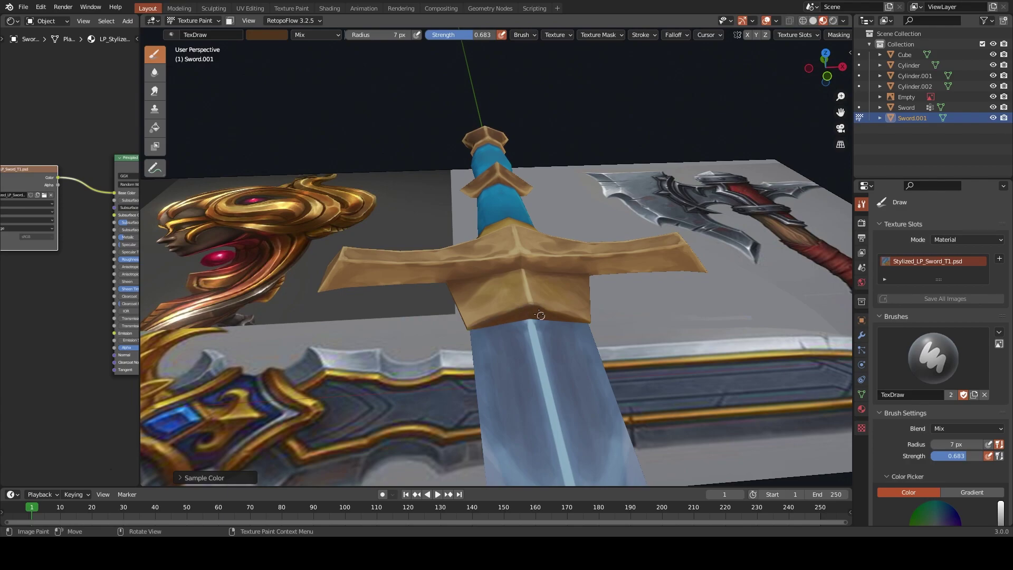
pyautogui.scroll(2, 535, 329)
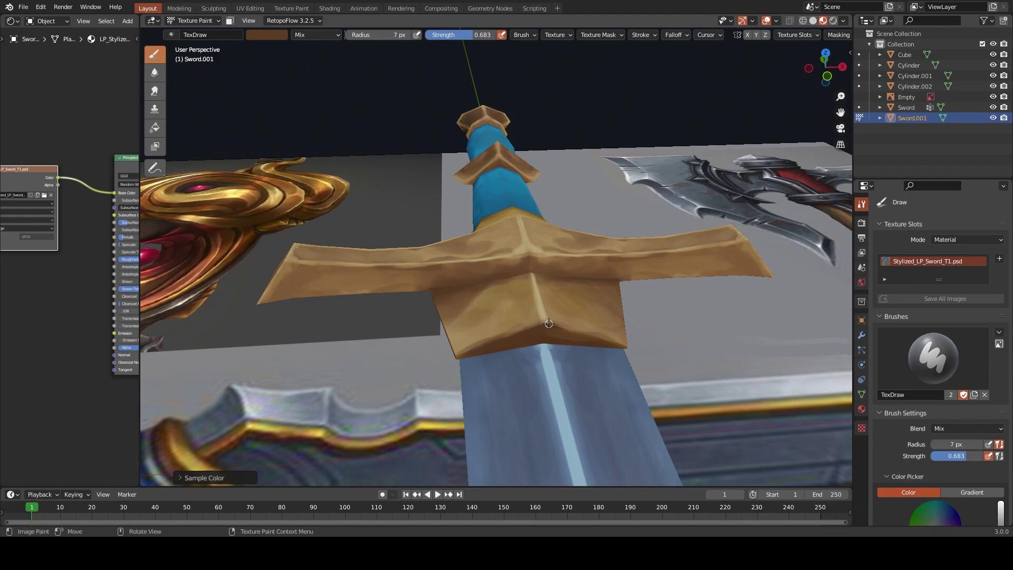
pyautogui.press('s')
# Sample darker brown and lighter orange crossguard tones, shrink the brush, and return to Object Mode
pyautogui.press('s')
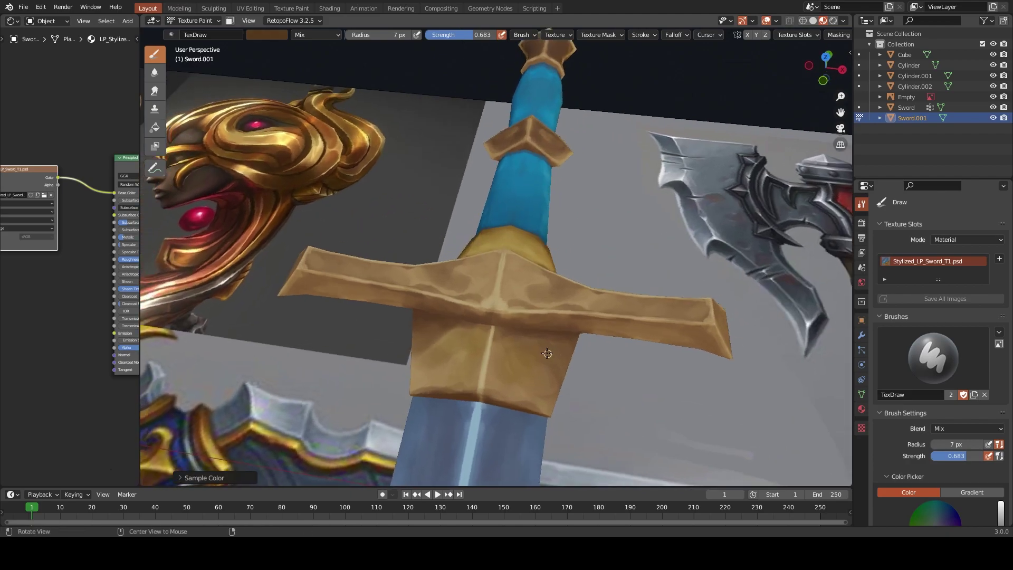
pyautogui.moveTo(546, 339)
pyautogui.mouseDown(button='middle')
pyautogui.moveTo(414, 173)
pyautogui.moveTo(493, 332)
pyautogui.mouseUp(button='middle')
pyautogui.press('s')
pyautogui.press('f')
pyautogui.scroll(2, 493, 335)
pyautogui.press('f')
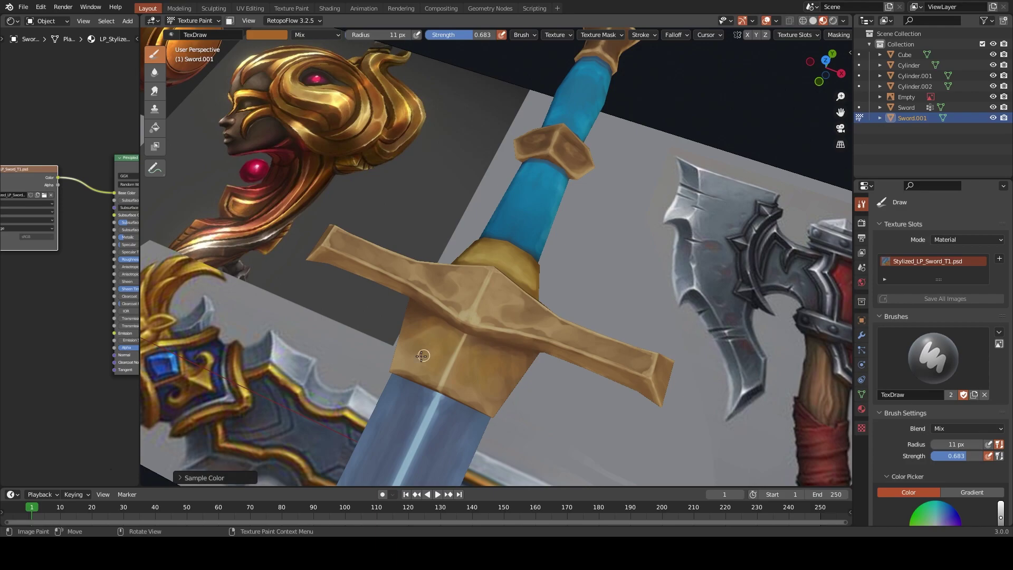
pyautogui.hotkey('ctrl', 'Tab')
pyautogui.click(337, 312)
# Select the crossguard, return to Texture Paint, and sample a dark brown from the model
pyautogui.click(437, 289)
pyautogui.hotkey('ctrl', 'Tab')
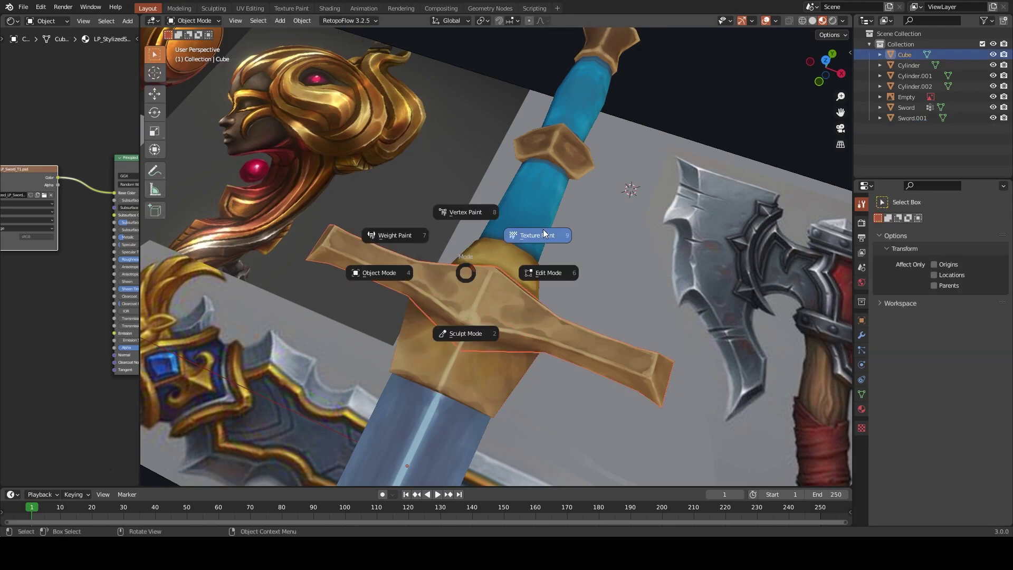
pyautogui.click(543, 229)
pyautogui.press('s')
pyautogui.moveTo(384, 285)
pyautogui.keyDown('alt'); pyautogui.mouseDown()
pyautogui.moveTo(590, 247)
pyautogui.moveTo(578, 252)
pyautogui.mouseUp(); pyautogui.keyUp('alt')
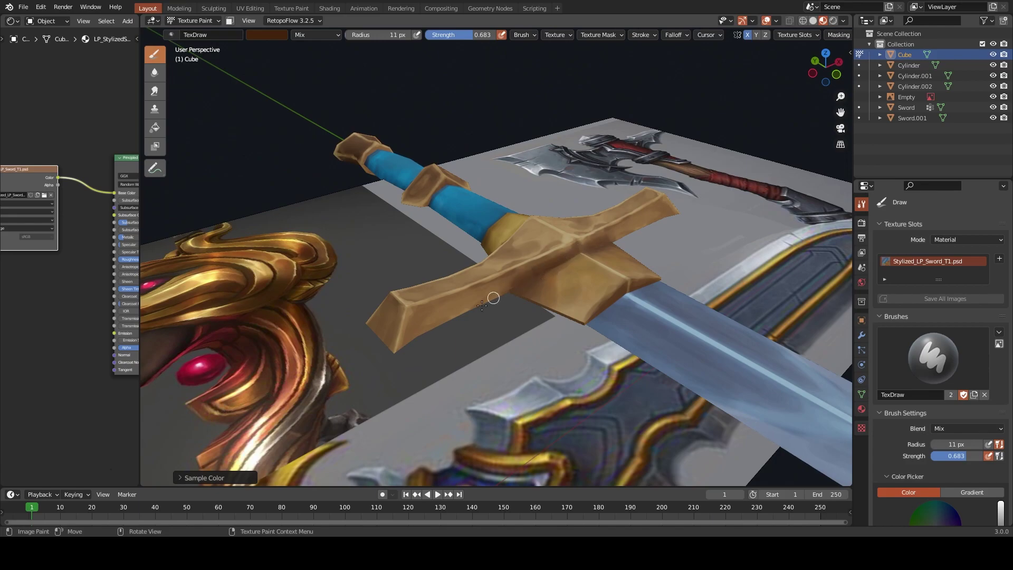
pyautogui.moveTo(575, 249)
pyautogui.mouseDown(button='middle')
pyautogui.moveTo(492, 359)
pyautogui.moveTo(515, 318)
pyautogui.mouseUp(button='middle')
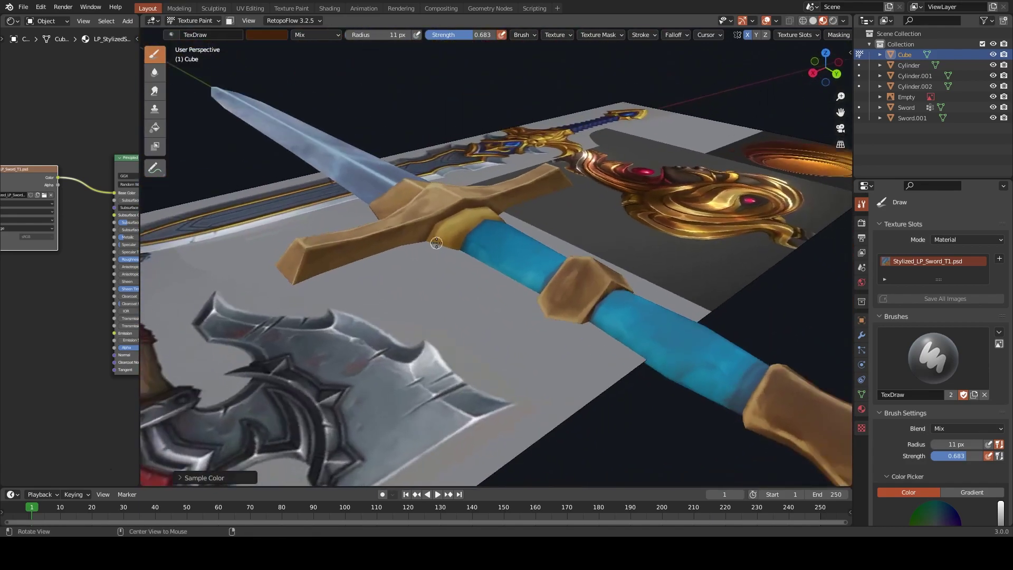
# Sample an orange tone, resizing the brush to 18, then 19, then 14 px
pyautogui.press('f')
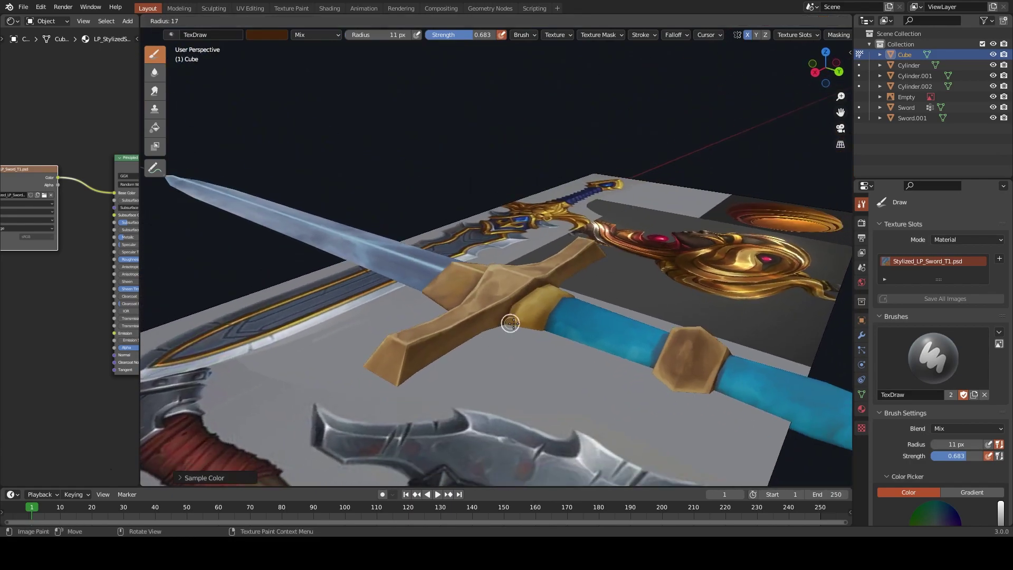
pyautogui.click(418, 369)
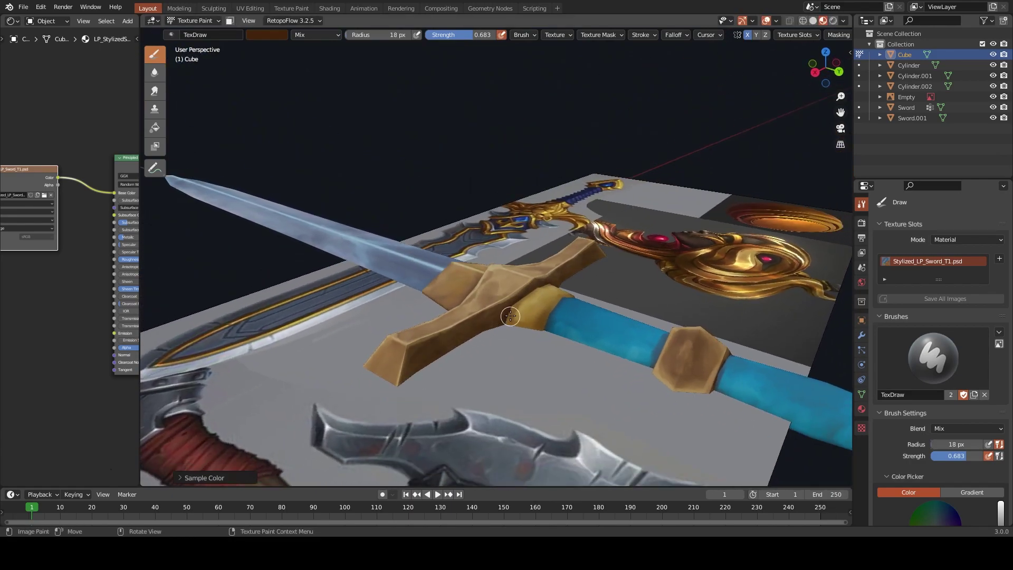
pyautogui.moveTo(509, 311)
pyautogui.mouseDown(button='middle')
pyautogui.moveTo(572, 303)
pyautogui.moveTo(610, 104)
pyautogui.moveTo(555, 271)
pyautogui.mouseUp(button='middle')
pyautogui.press('s')
pyautogui.scroll(2, 517, 248)
pyautogui.scroll(1, 517, 248)
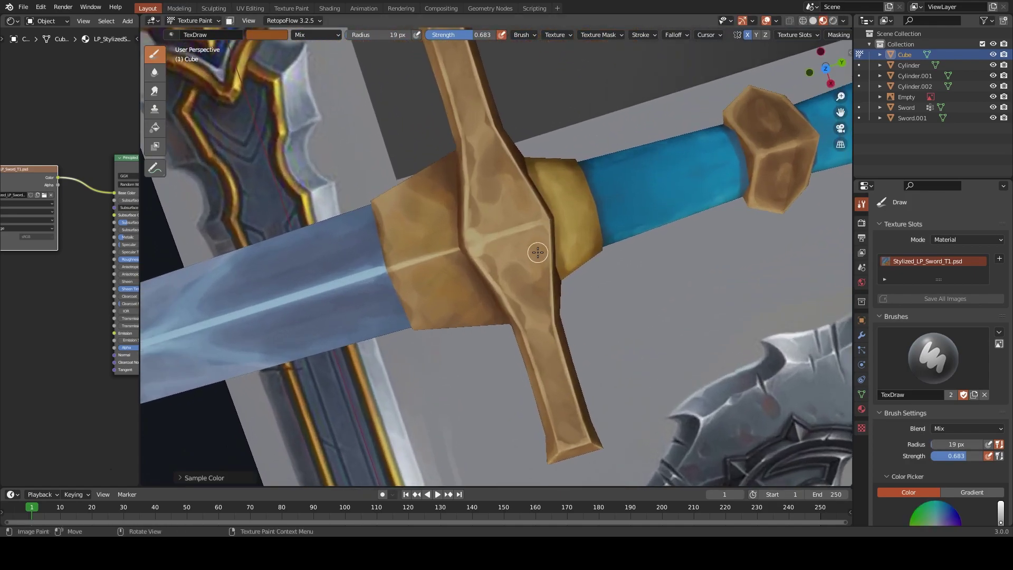
pyautogui.press('f')
pyautogui.click(541, 241)
pyautogui.press('f')
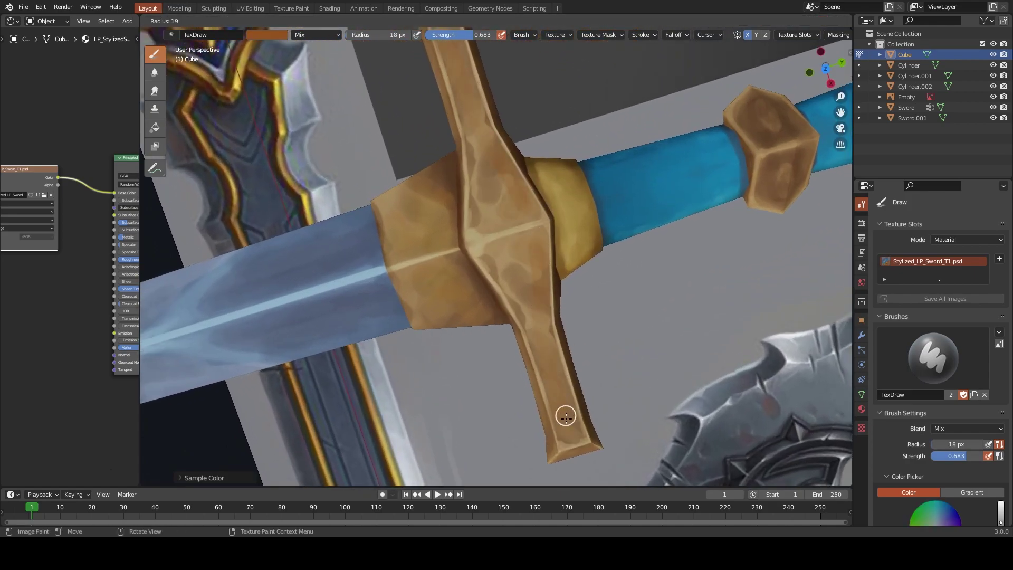
pyautogui.click(559, 393)
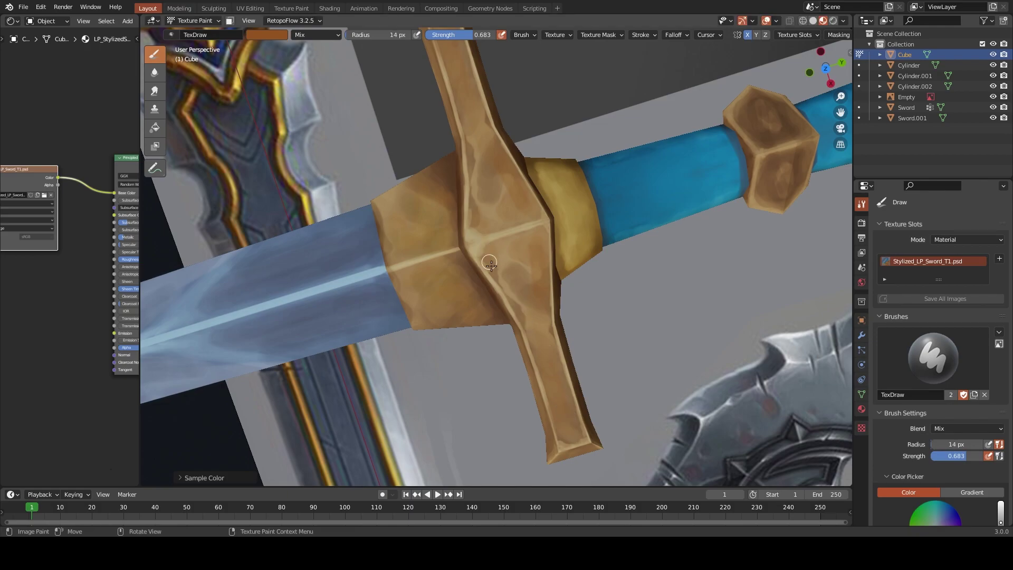
# With a 7 px brush, sample the light tan and paint highlights across the crossguard centre
pyautogui.moveTo(516, 301); pyautogui.dragTo(516, 271, button='middle')
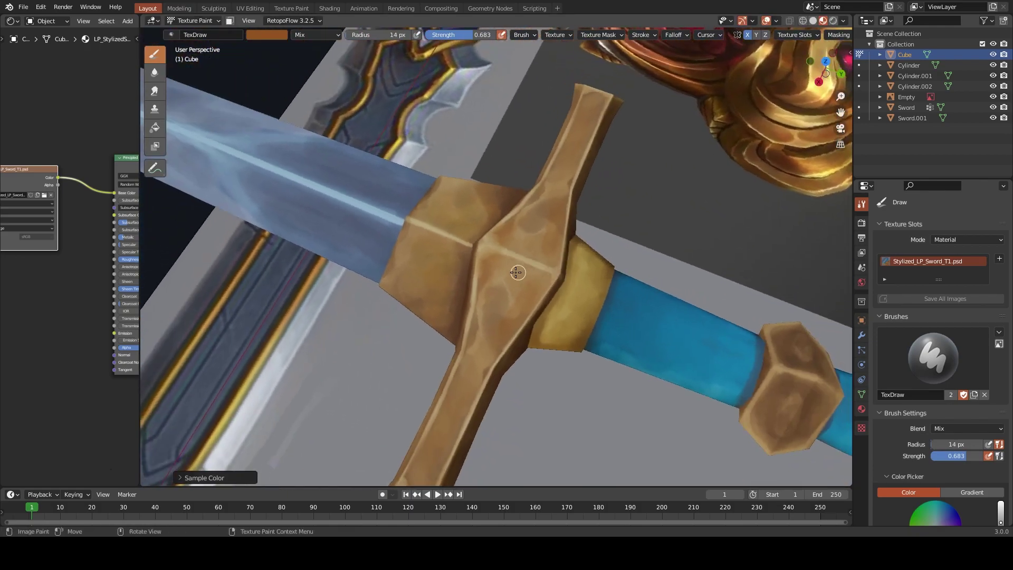
pyautogui.press('f')
pyautogui.click(490, 252)
pyautogui.press('s')
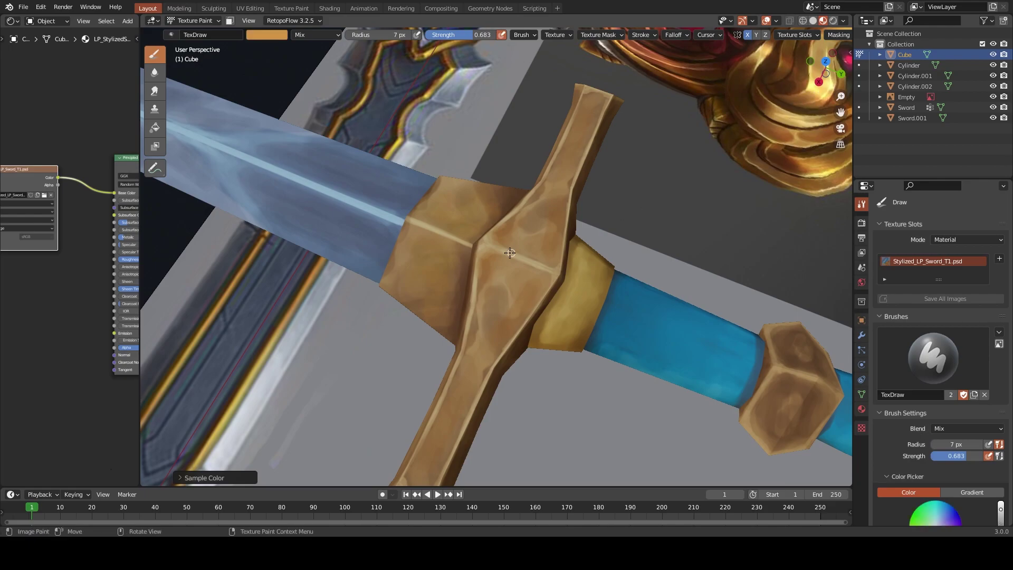
pyautogui.press('f')
pyautogui.click(523, 278)
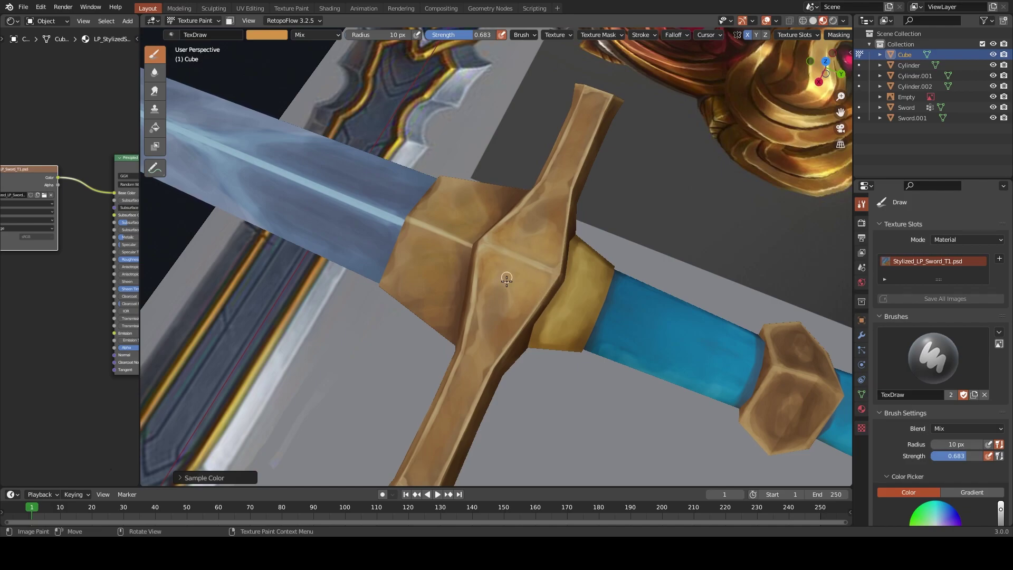
pyautogui.moveTo(506, 278)
pyautogui.mouseDown(button='middle')
pyautogui.moveTo(604, 323)
pyautogui.moveTo(552, 342)
pyautogui.moveTo(567, 333)
pyautogui.moveTo(529, 422)
pyautogui.mouseUp(button='middle')
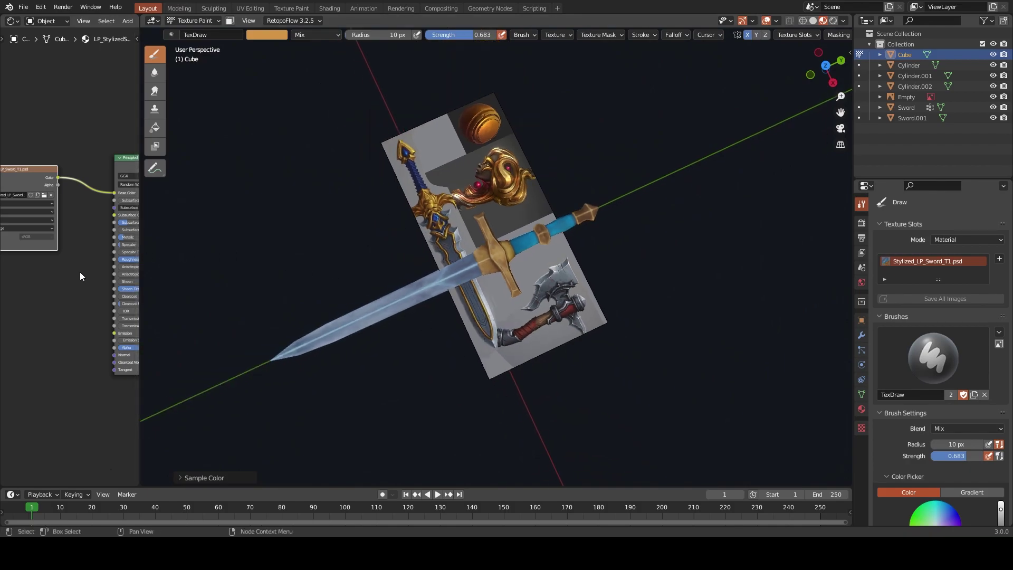
# Show the coloured sword texture in a left-panel image view and save the painted image
pyautogui.click(12, 23)
pyautogui.click(37, 79)
pyautogui.hotkey('alt', 's')
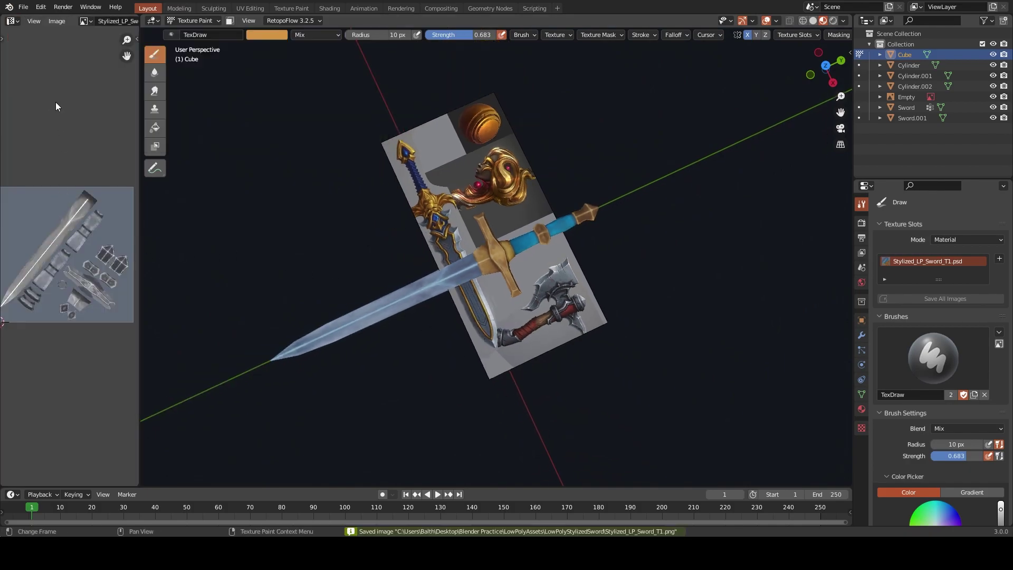
pyautogui.click(92, 24)
pyautogui.click(106, 75)
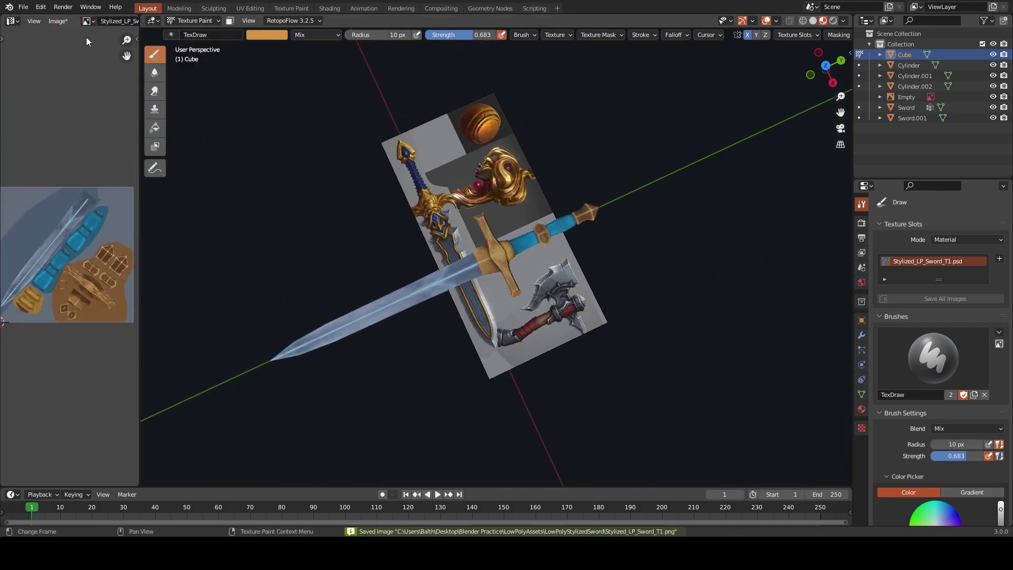
pyautogui.click(56, 21)
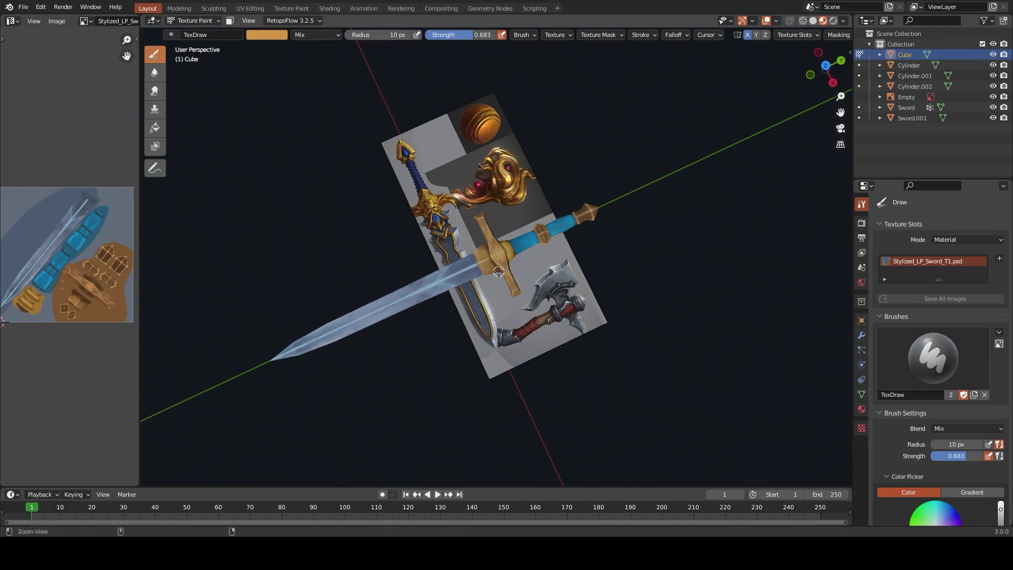
pyautogui.scroll(5, 532, 266)
# Reselect the crossguard in Texture Paint and paint a sampled-colour stroke, then shrink the brush
pyautogui.hotkey('ctrl', 'Tab')
pyautogui.click(484, 249)
pyautogui.hotkey('ctrl', 'Tab')
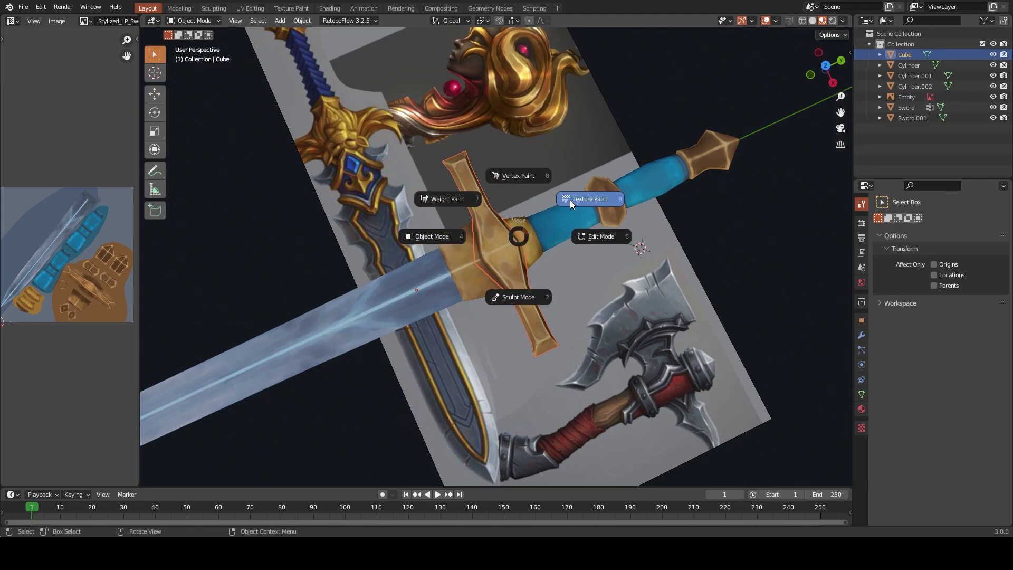
pyautogui.click(575, 203)
pyautogui.press('s')
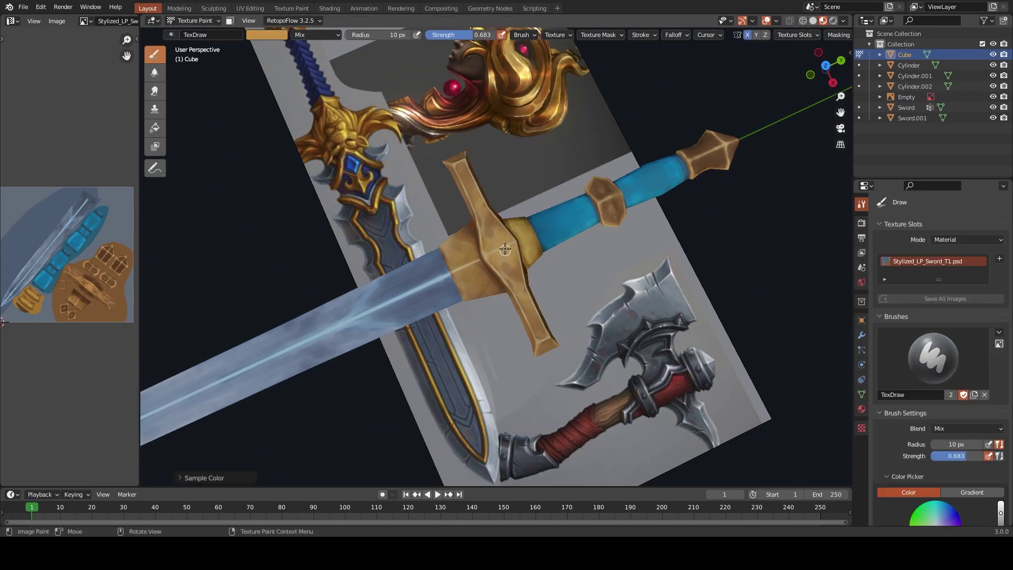
pyautogui.click(506, 247)
pyautogui.press('[')
pyautogui.press('[')
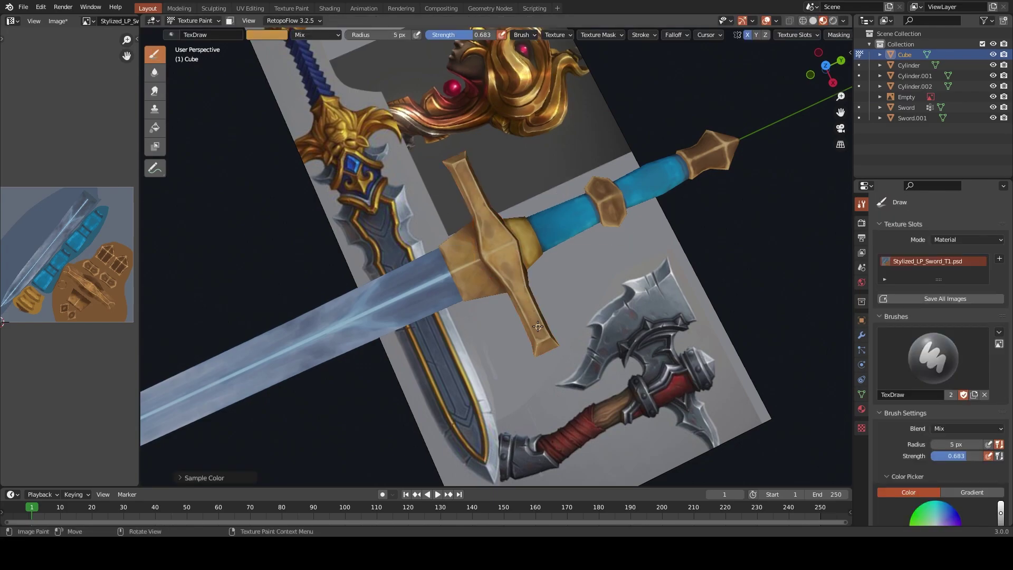
pyautogui.keyDown('shift'); pyautogui.moveTo(538, 326); pyautogui.dragTo(511, 339, button='middle'); pyautogui.keyUp('shift')
# Sample dark brown, then lighter gold tones from the crossguard, and reduce the brush radius
pyautogui.press('s')
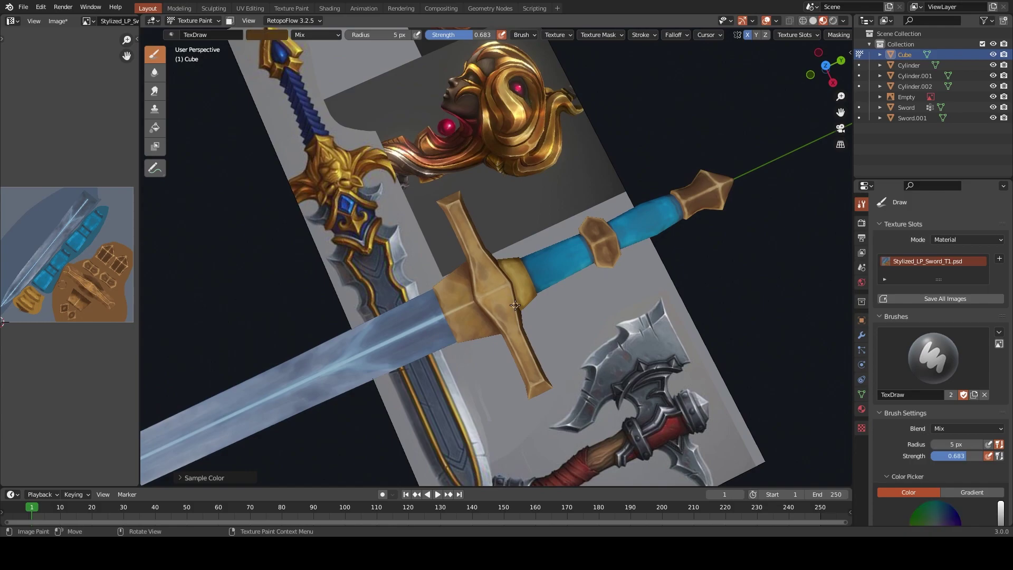
pyautogui.press('s')
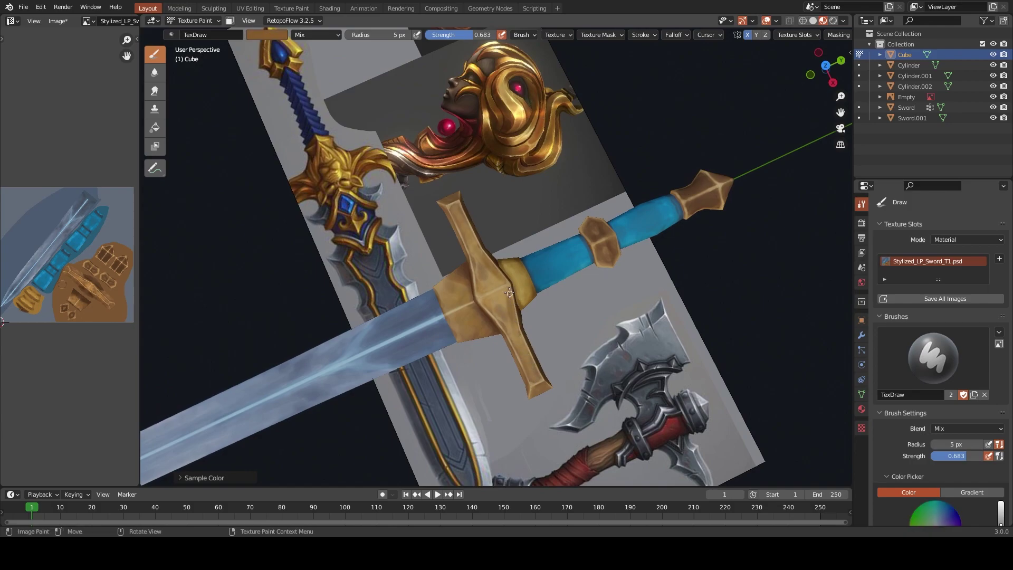
pyautogui.scroll(2, 519, 334)
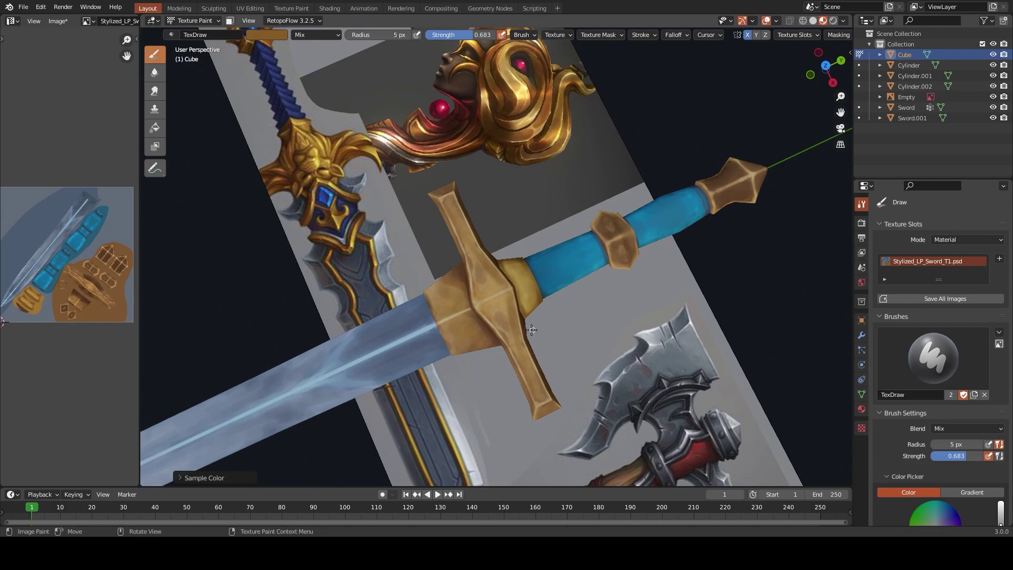
pyautogui.moveTo(538, 394)
pyautogui.mouseDown(button='middle')
pyautogui.moveTo(540, 420)
pyautogui.moveTo(500, 407)
pyautogui.mouseUp(button='middle')
pyautogui.press('s')
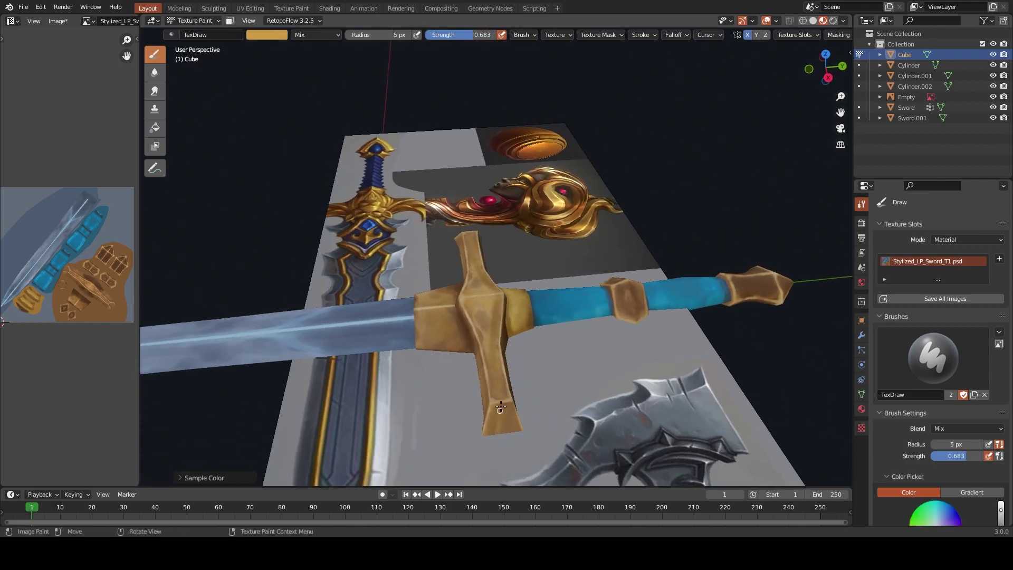
pyautogui.press('f')
pyautogui.moveTo(517, 432); pyautogui.dragTo(480, 298, button='middle')
pyautogui.scroll(5, 480, 298)
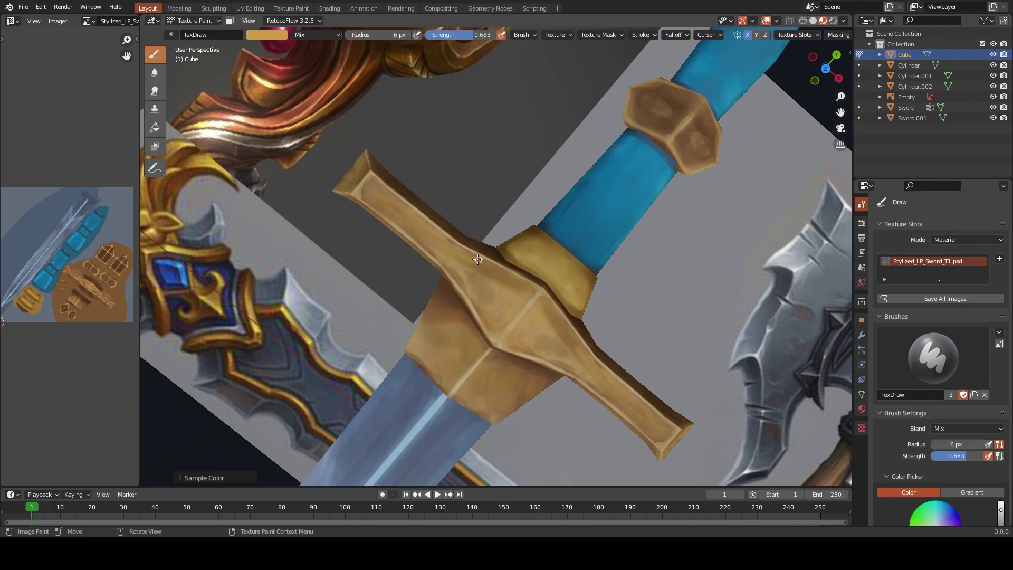
pyautogui.moveTo(477, 259); pyautogui.dragTo(505, 317, button='middle')
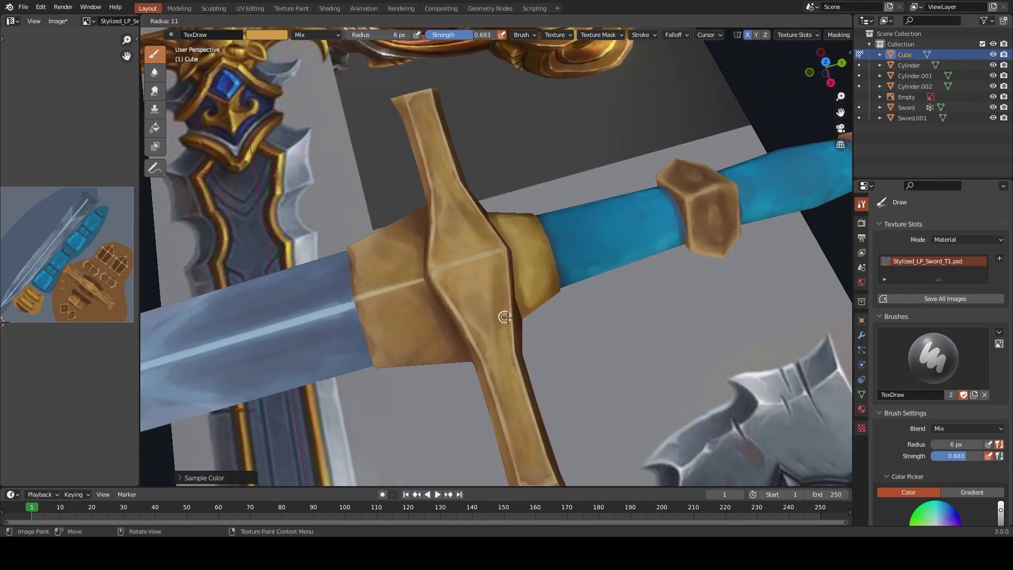
pyautogui.click(505, 312)
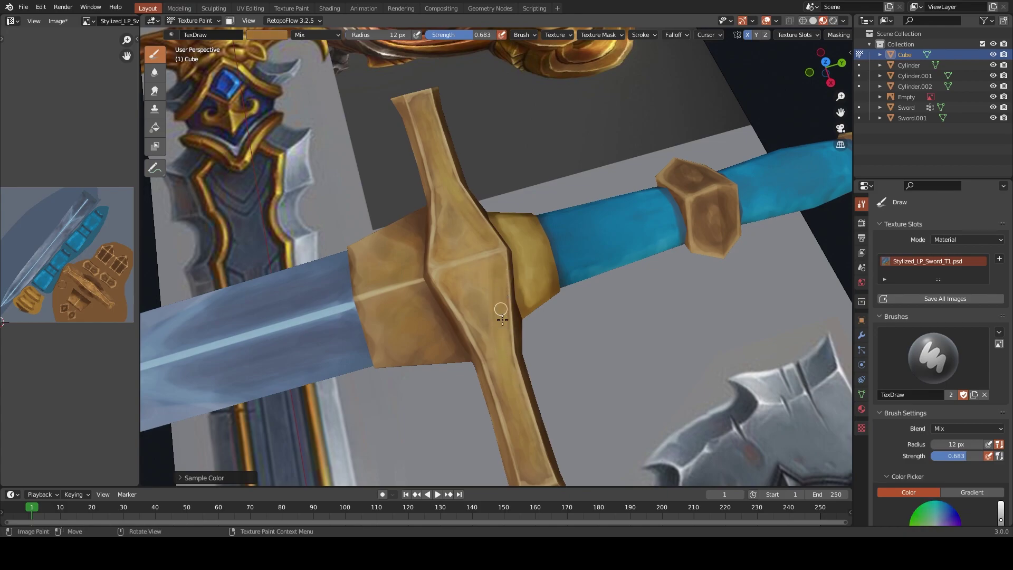
pyautogui.press('f')
pyautogui.click(505, 365)
# Shrink the brush to 4 px and pick a pale yellow for the ridge highlights
pyautogui.scroll(-4, 501, 269)
pyautogui.press('s')
pyautogui.moveTo(504, 279)
pyautogui.mouseDown(button='middle')
pyautogui.moveTo(597, 301)
pyautogui.moveTo(512, 295)
pyautogui.moveTo(502, 312)
pyautogui.moveTo(451, 284)
pyautogui.mouseUp(button='middle')
pyautogui.scroll(1, 511, 296)
pyautogui.press('f')
pyautogui.click(506, 313)
pyautogui.press('f')
pyautogui.click(486, 263)
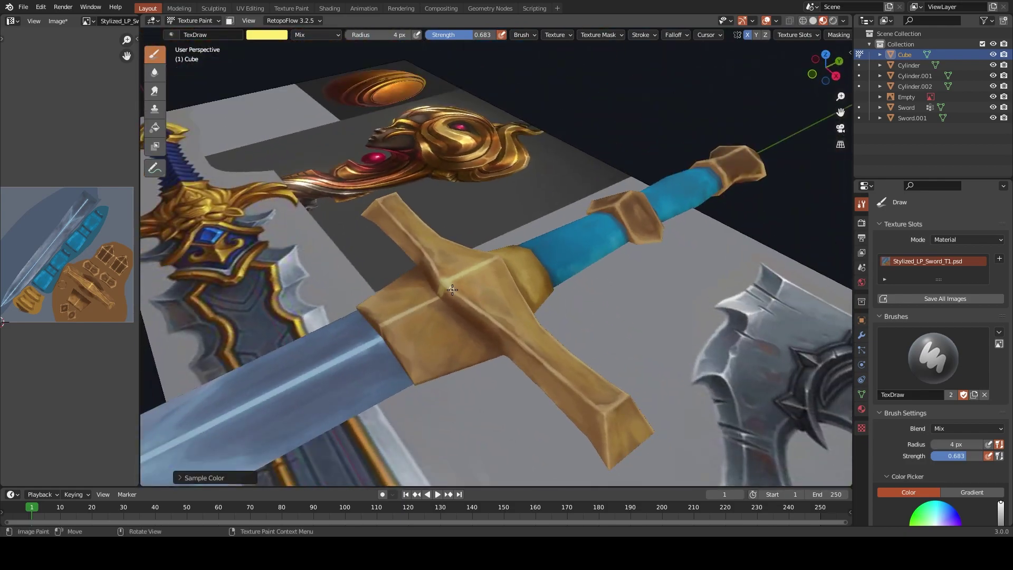
pyautogui.scroll(2, 453, 292)
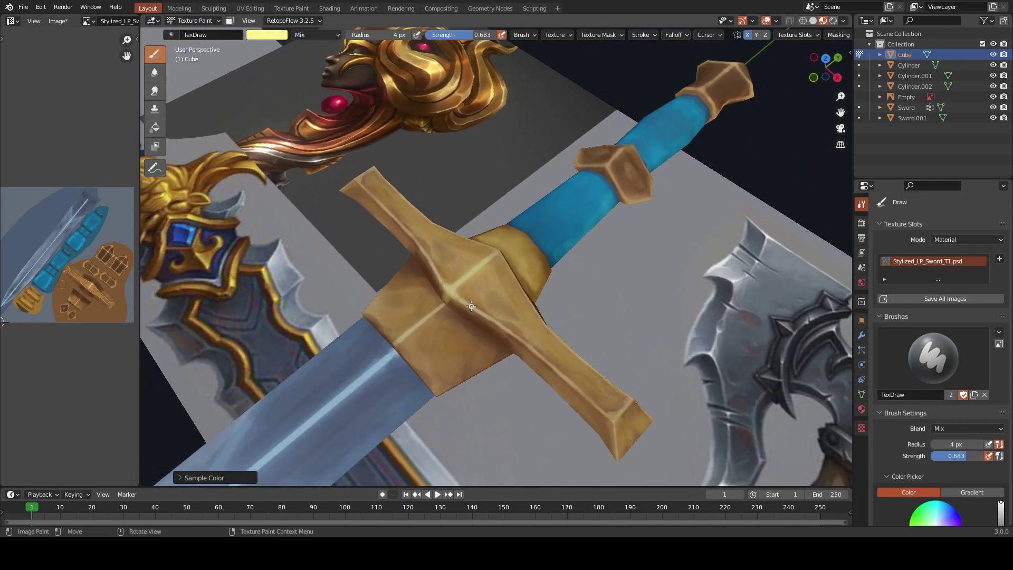
pyautogui.press('s')
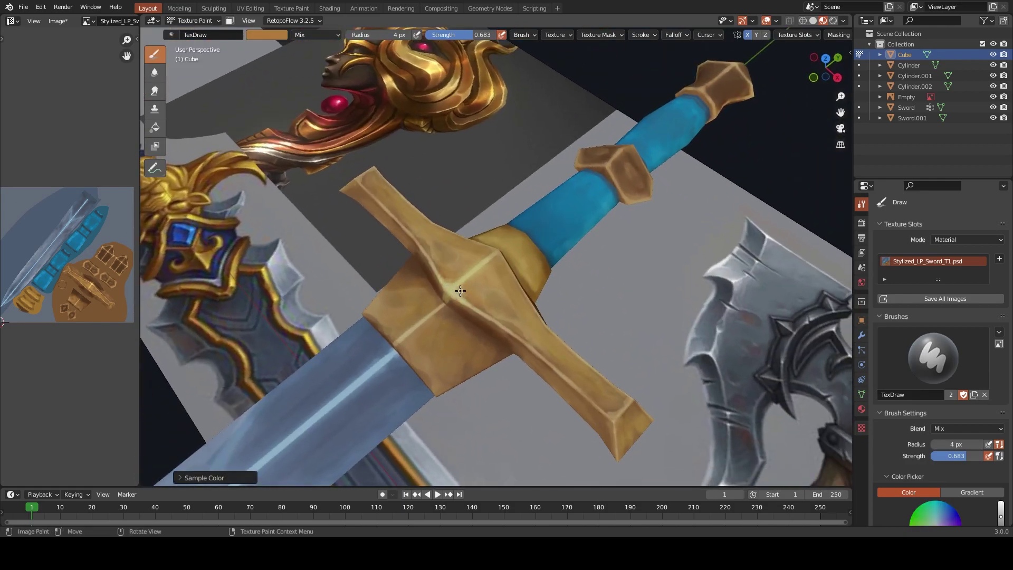
pyautogui.moveTo(484, 289); pyautogui.dragTo(420, 152, button='middle')
pyautogui.press('s')
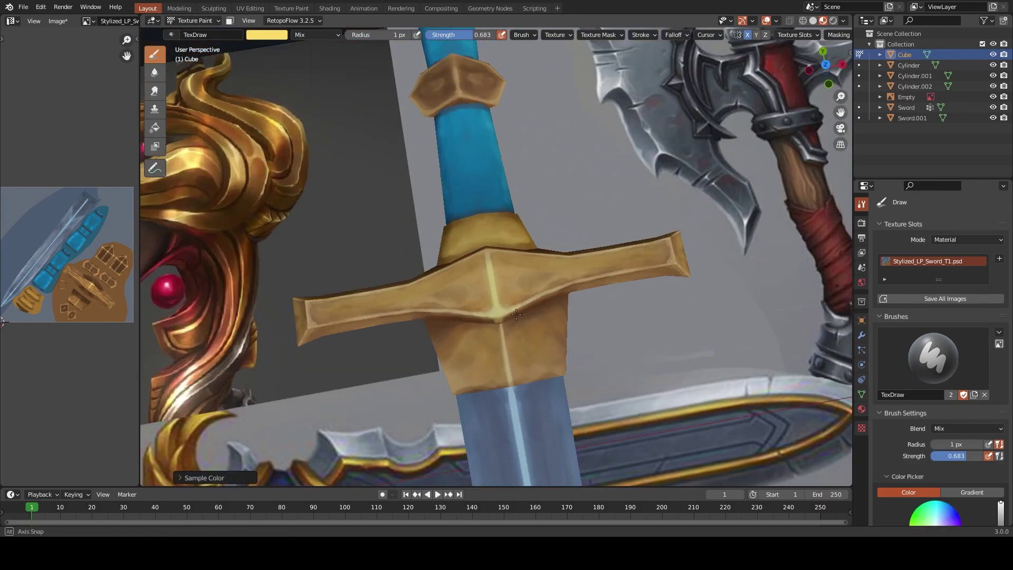
# Set the brush to 20 px and paint dark reddish-brown shading along the crossguard arms
pyautogui.moveTo(494, 282); pyautogui.dragTo(543, 277, button='middle')
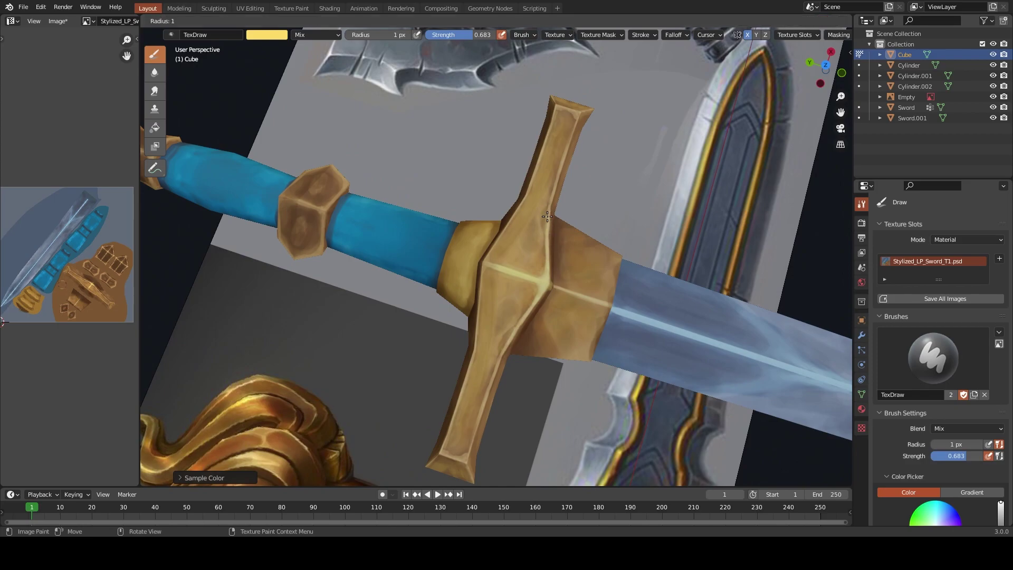
pyautogui.write('f30')
pyautogui.press('Return')
pyautogui.write('f20')
pyautogui.press('Return')
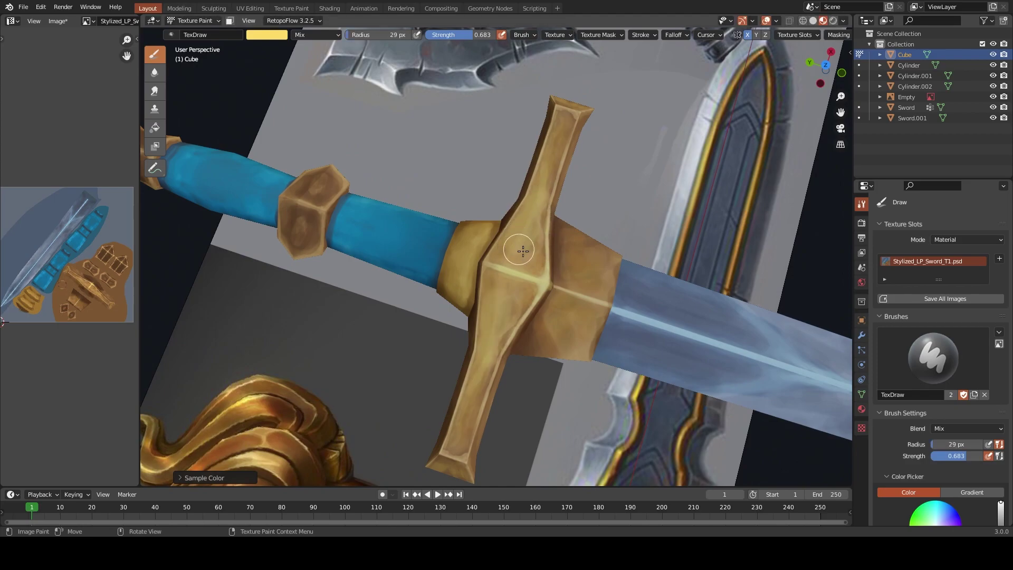
pyautogui.press('s')
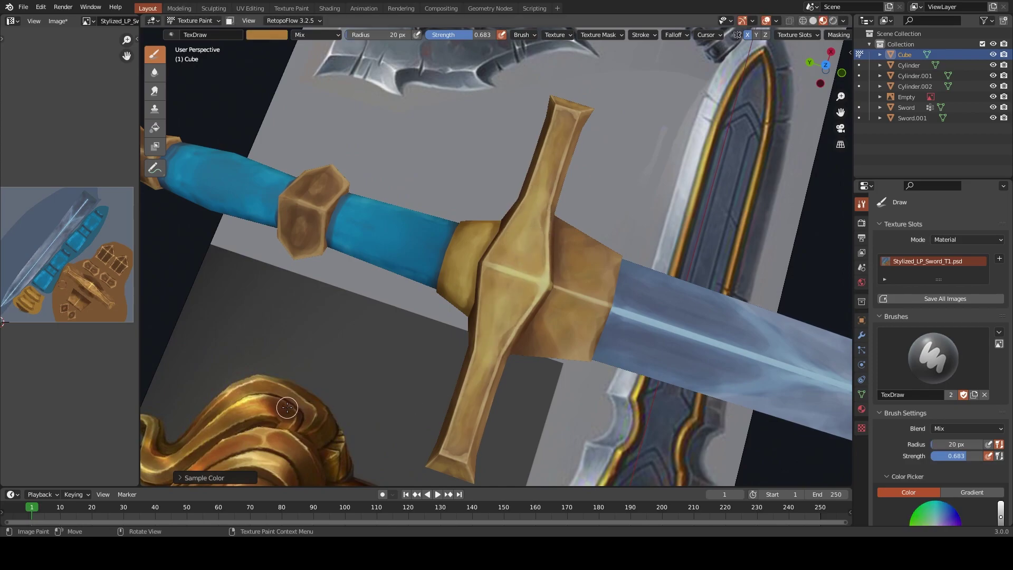
pyautogui.press('s')
pyautogui.moveTo(535, 271); pyautogui.dragTo(579, 99)
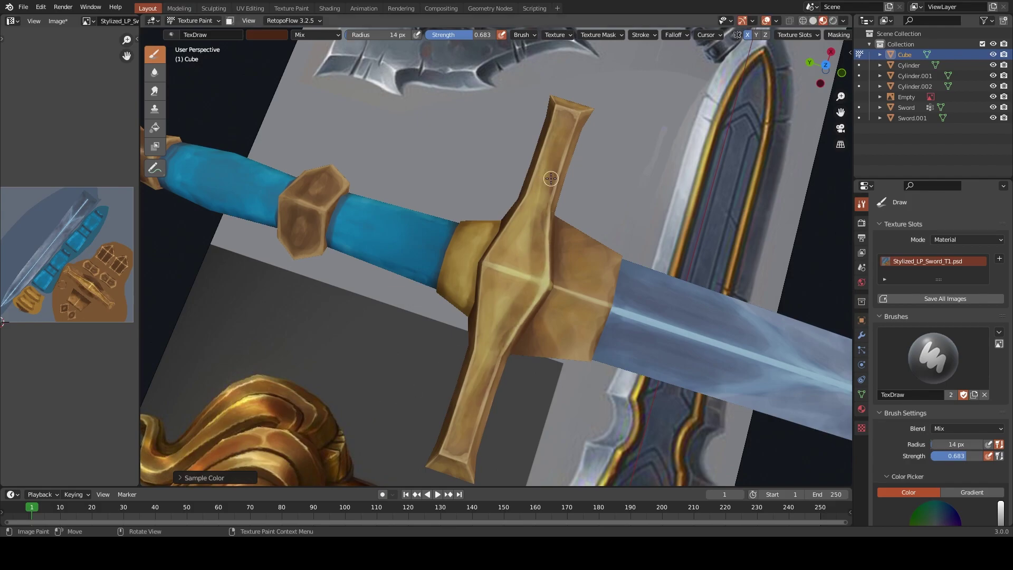
# Shrink the brush to 11 px and paint dark strokes along the crossguard's left edge
pyautogui.write('sf11')
pyautogui.press('Return')
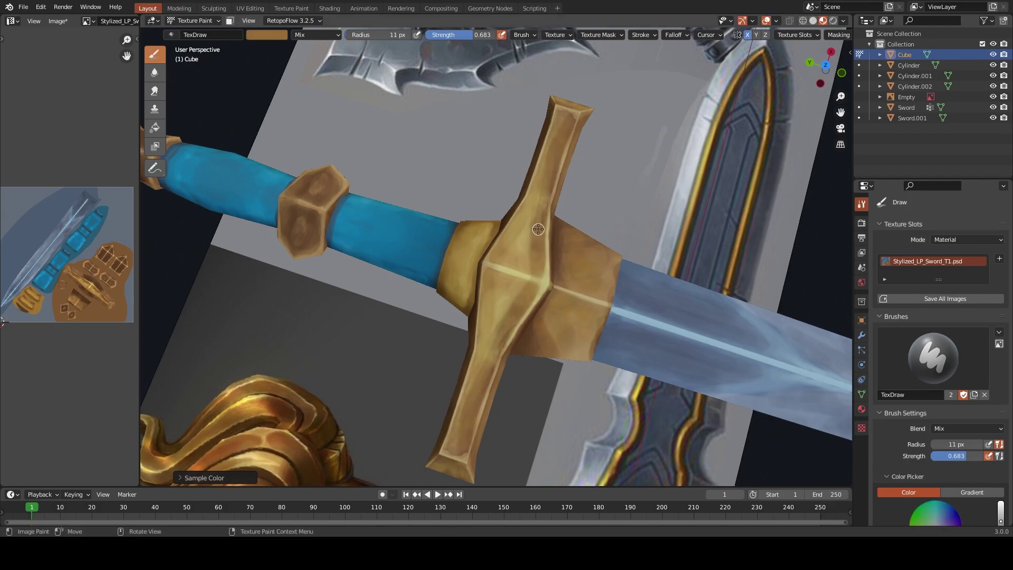
pyautogui.press('s')
pyautogui.moveTo(526, 242); pyautogui.dragTo(526, 208)
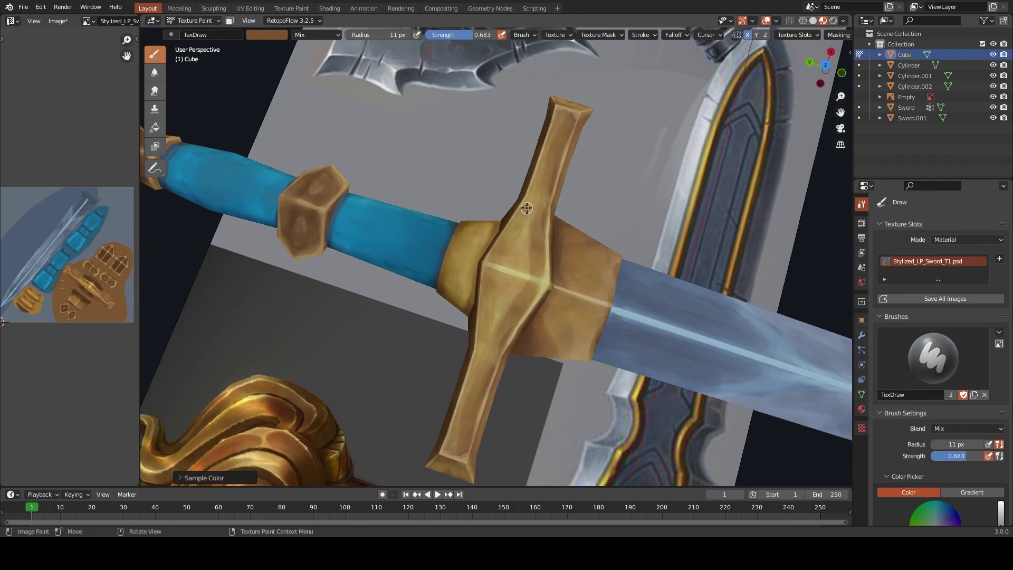
pyautogui.press('s')
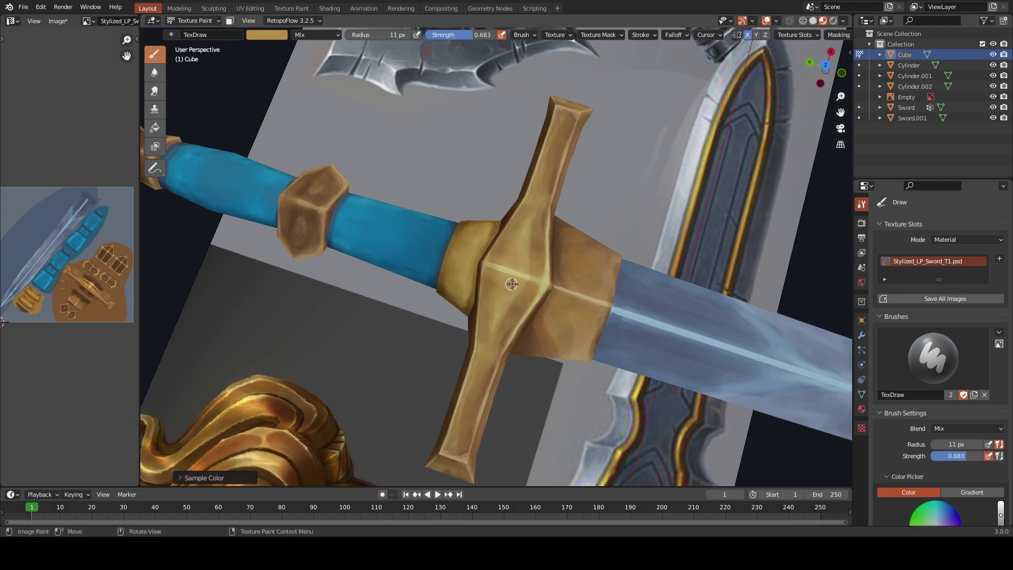
pyautogui.press('s')
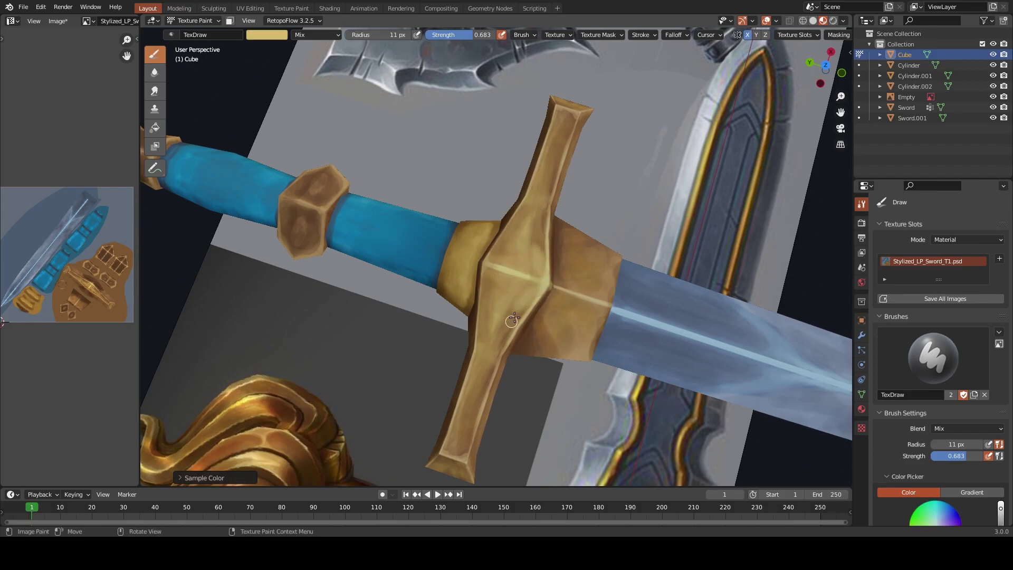
pyautogui.press('s')
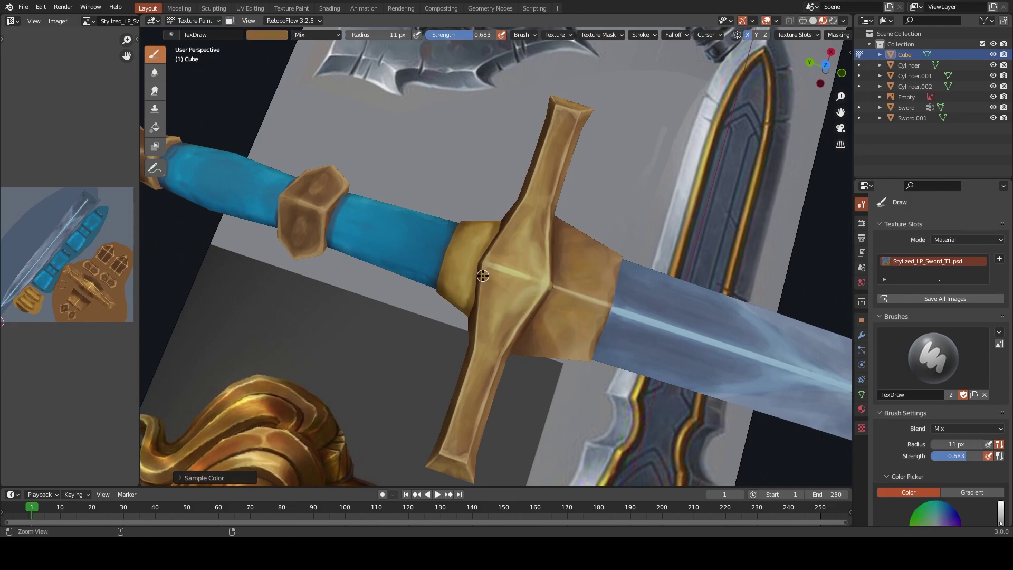
# Alternate between light gold and darker tones sampled from the crossguard
pyautogui.scroll(-1, 507, 287)
pyautogui.press('s')
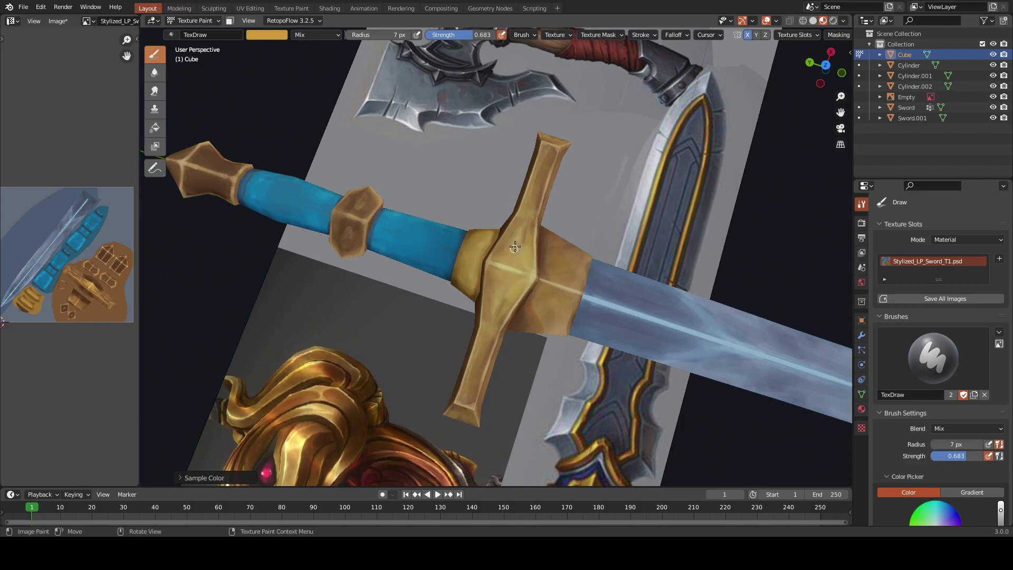
pyautogui.press('s')
pyautogui.press('s')
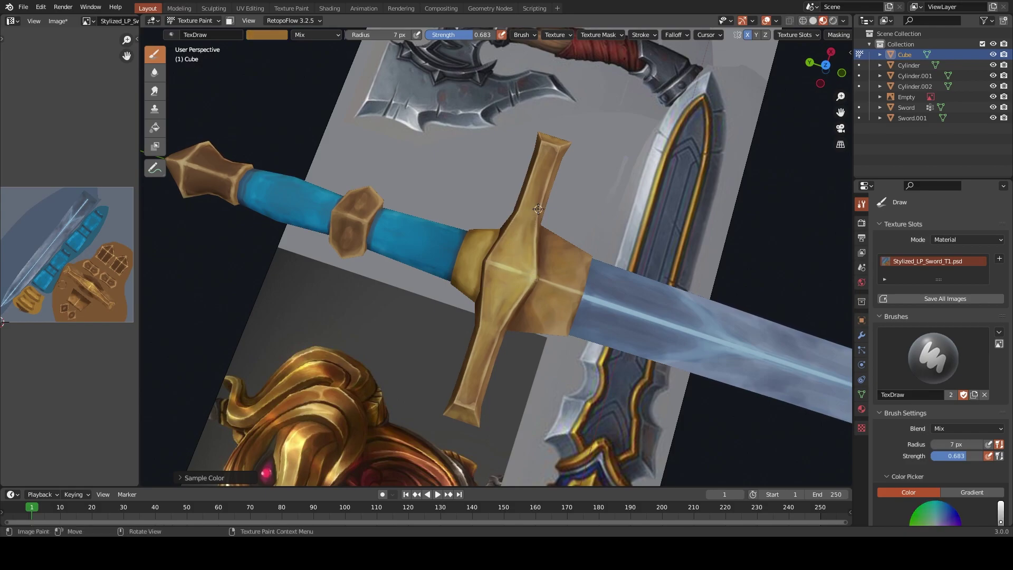
pyautogui.press('s')
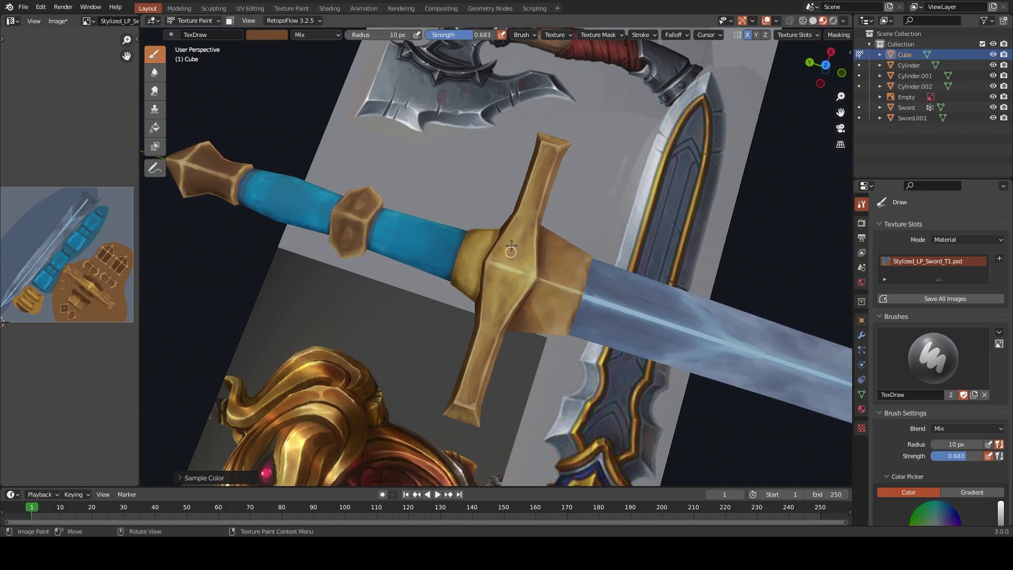
pyautogui.press('s')
pyautogui.press('s')
pyautogui.moveTo(538, 279)
pyautogui.mouseDown(button='middle')
pyautogui.moveTo(473, 312)
pyautogui.moveTo(496, 298)
pyautogui.moveTo(485, 295)
pyautogui.mouseUp(button='middle')
pyautogui.press('s')
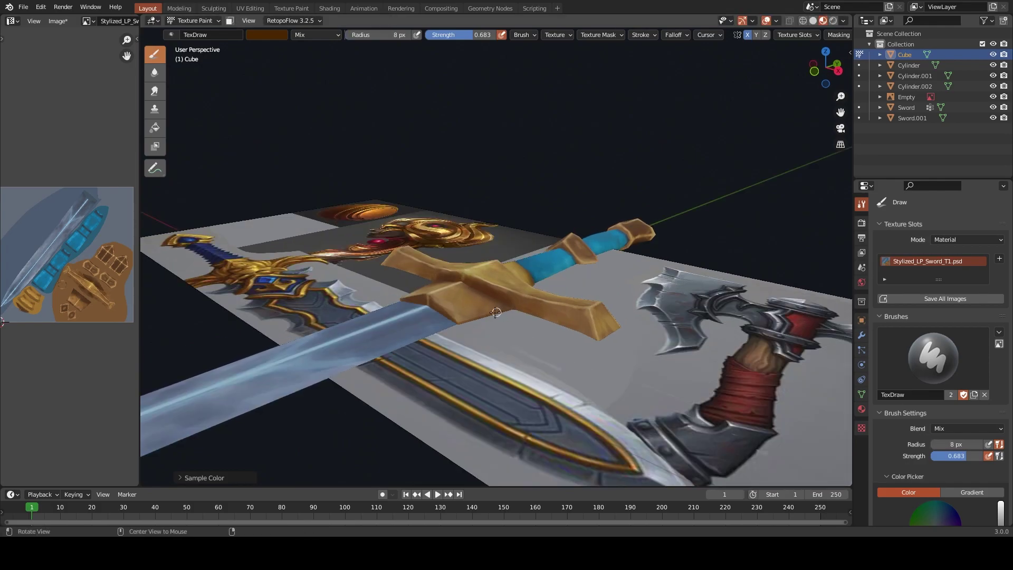
# Orbit around the sword, sampling gold, then orange-brown, then bright yellow from the guard
pyautogui.moveTo(467, 277)
pyautogui.mouseDown(button='middle')
pyautogui.moveTo(464, 333)
pyautogui.moveTo(499, 374)
pyautogui.mouseUp(button='middle')
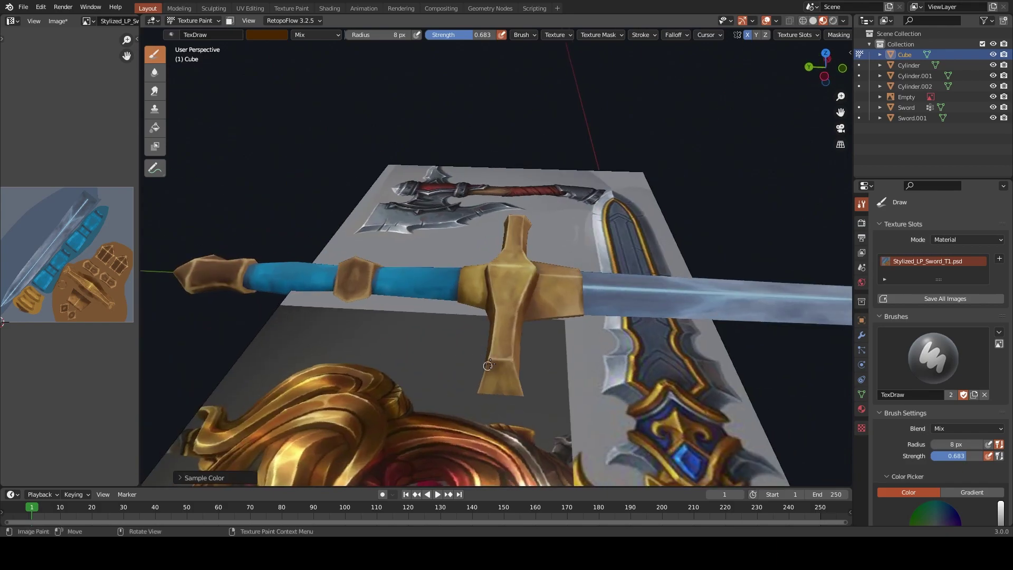
pyautogui.press('s')
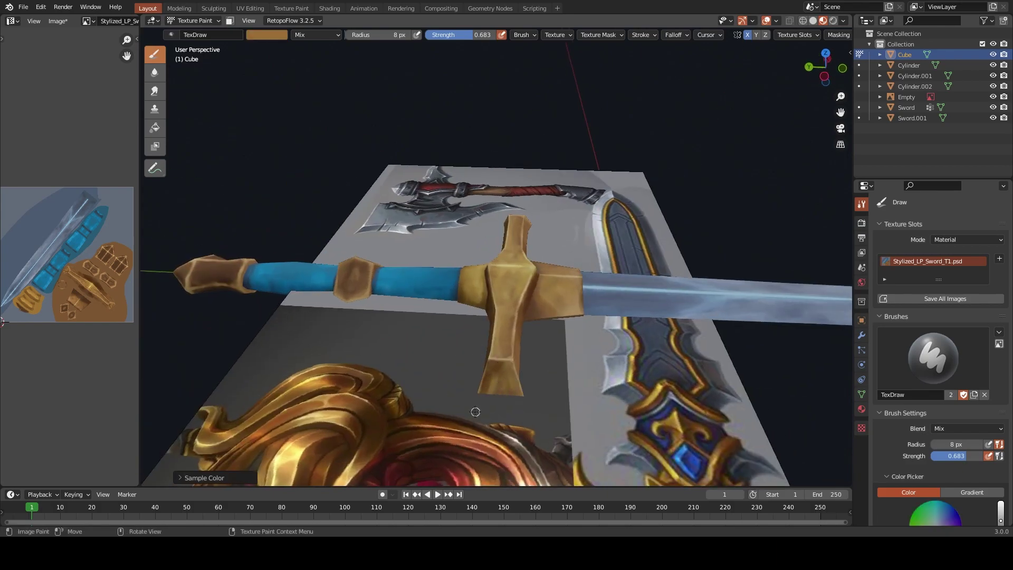
pyautogui.moveTo(474, 412); pyautogui.dragTo(324, 423, button='middle')
pyautogui.press('s')
pyautogui.moveTo(367, 386); pyautogui.dragTo(495, 340, button='middle')
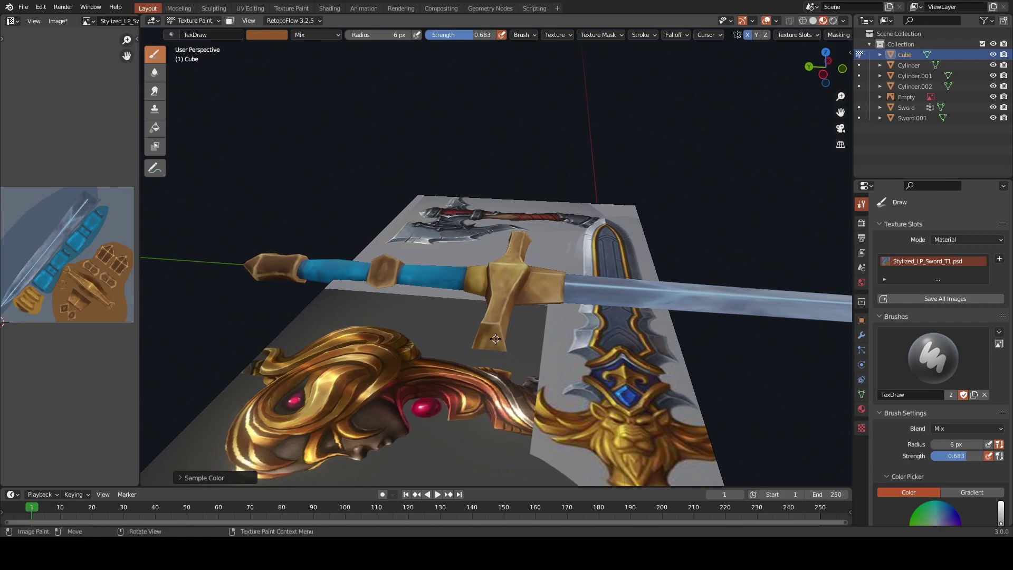
pyautogui.press('s')
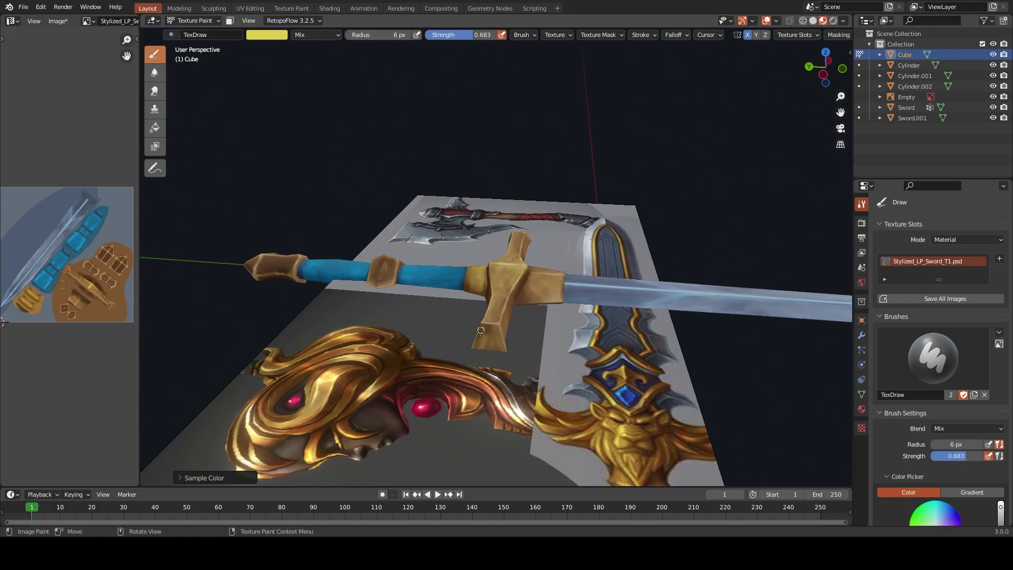
pyautogui.moveTo(487, 331); pyautogui.dragTo(493, 330, button='middle')
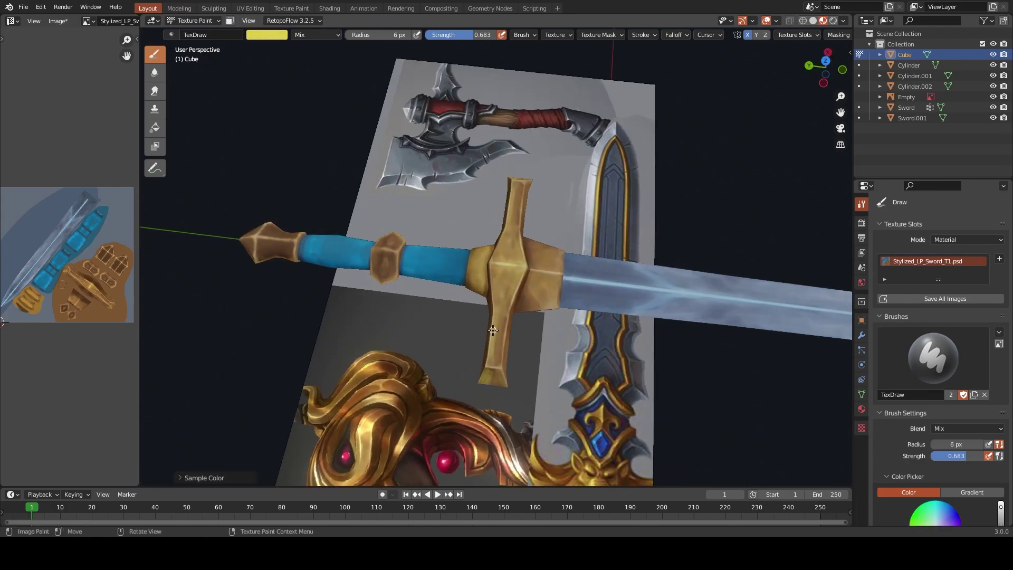
pyautogui.moveTo(487, 367); pyautogui.dragTo(523, 279, button='middle')
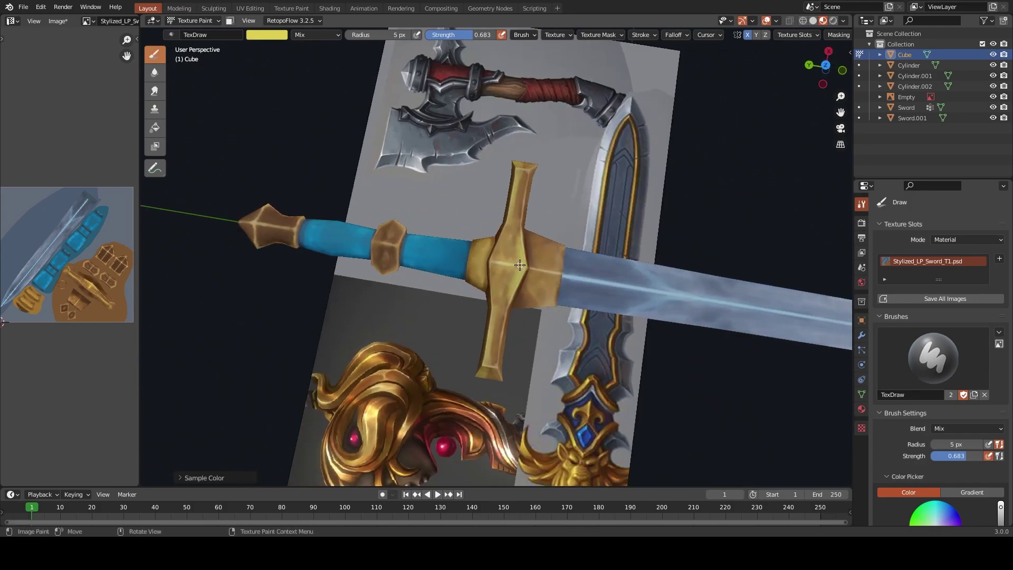
# Sample brownish and lighter golds, enlarge the brush to 6 px, and load a dark brown
pyautogui.press('s')
pyautogui.press('s')
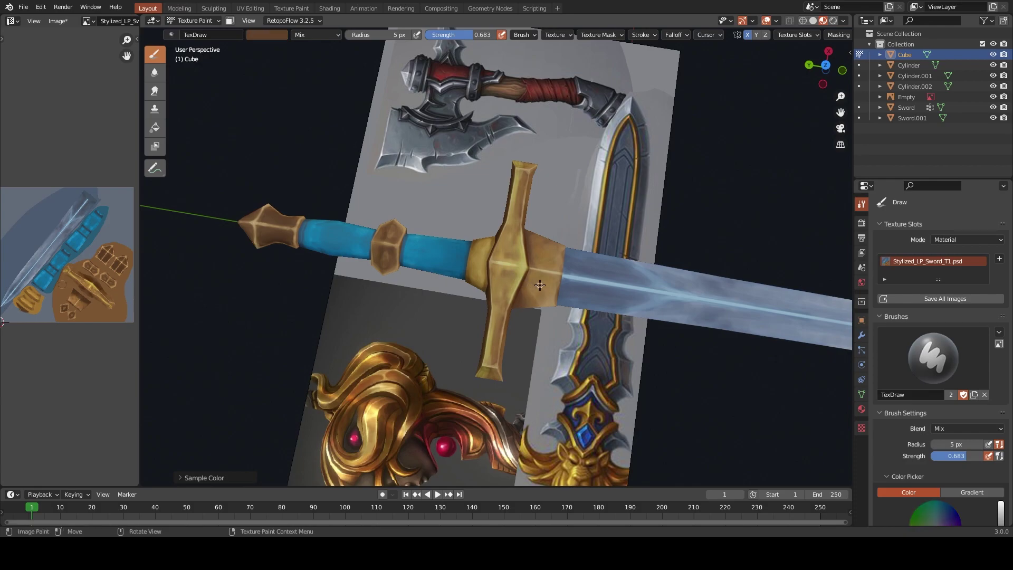
pyautogui.press('s')
pyautogui.press(']')
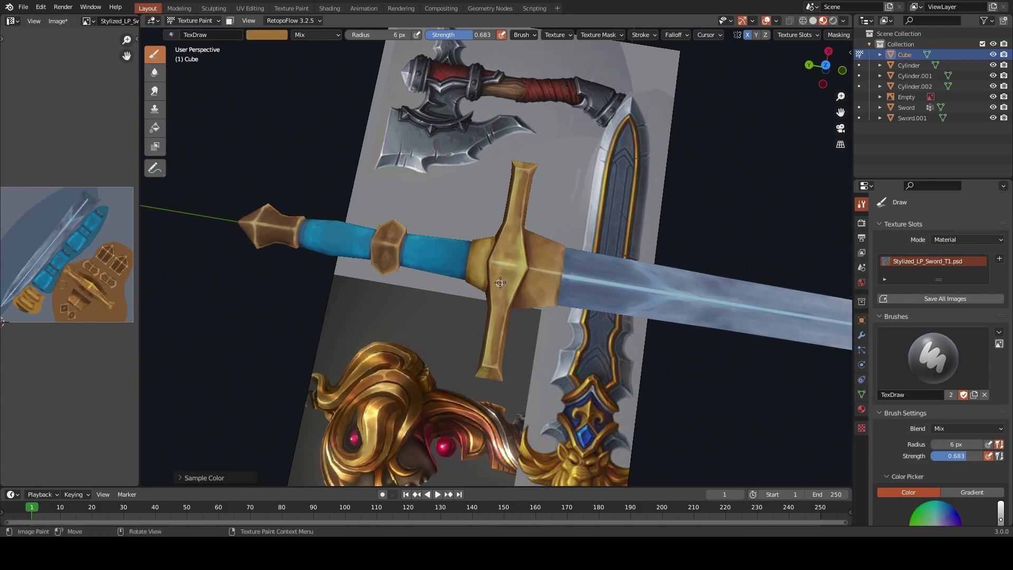
pyautogui.press('s')
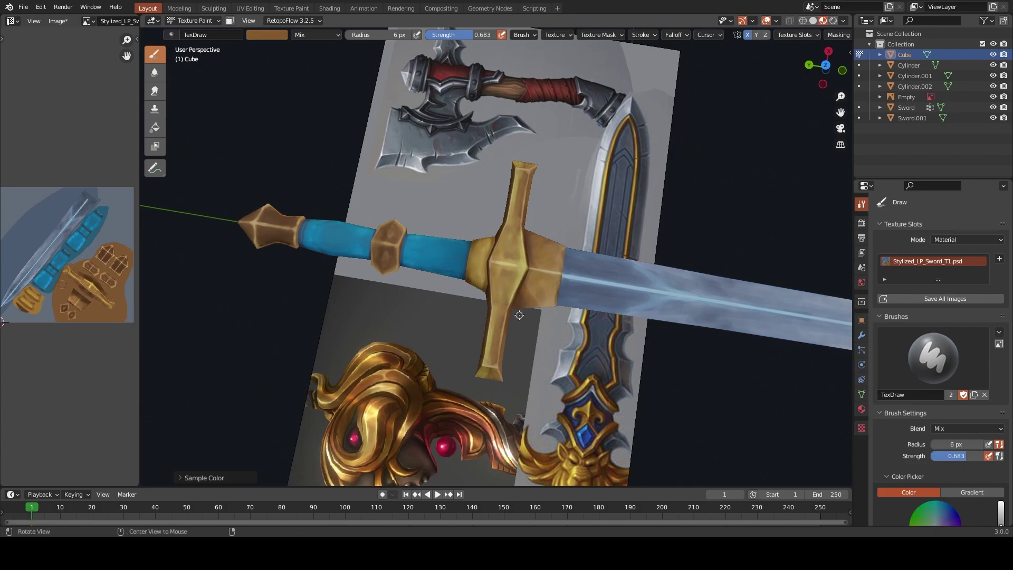
pyautogui.scroll(-1, 519, 301)
pyautogui.press('s')
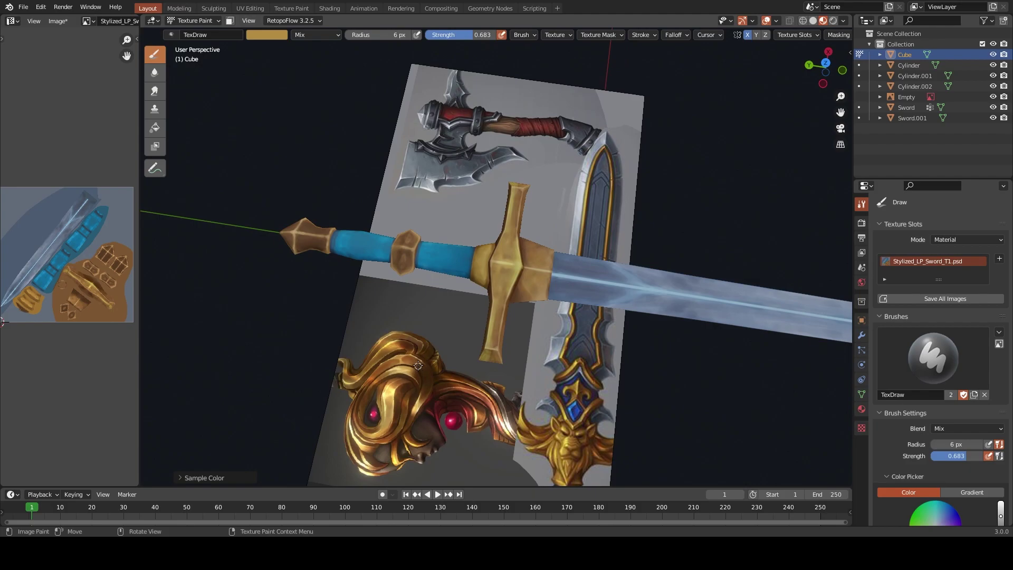
pyautogui.press('s')
pyautogui.scroll(5, 535, 316)
pyautogui.press(']')
pyautogui.press(']')
pyautogui.press(']')
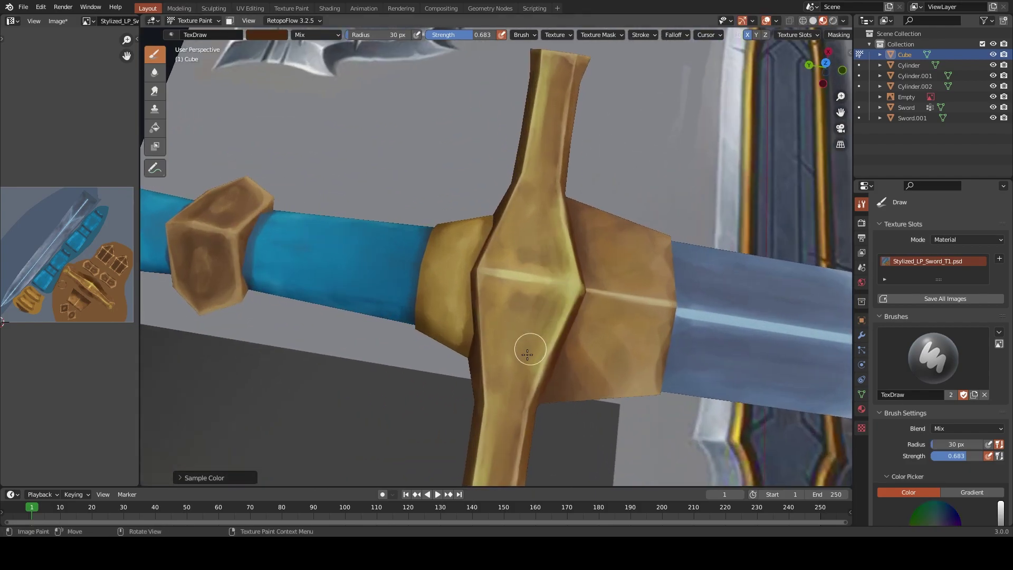
# Paint mirrored dark brown shading on the guard, then enlarge the brush to 19–24 px
pyautogui.moveTo(540, 338); pyautogui.dragTo(510, 334)
pyautogui.press('s')
pyautogui.press(']')
pyautogui.press(']')
pyautogui.press(']')
pyautogui.click(507, 314)
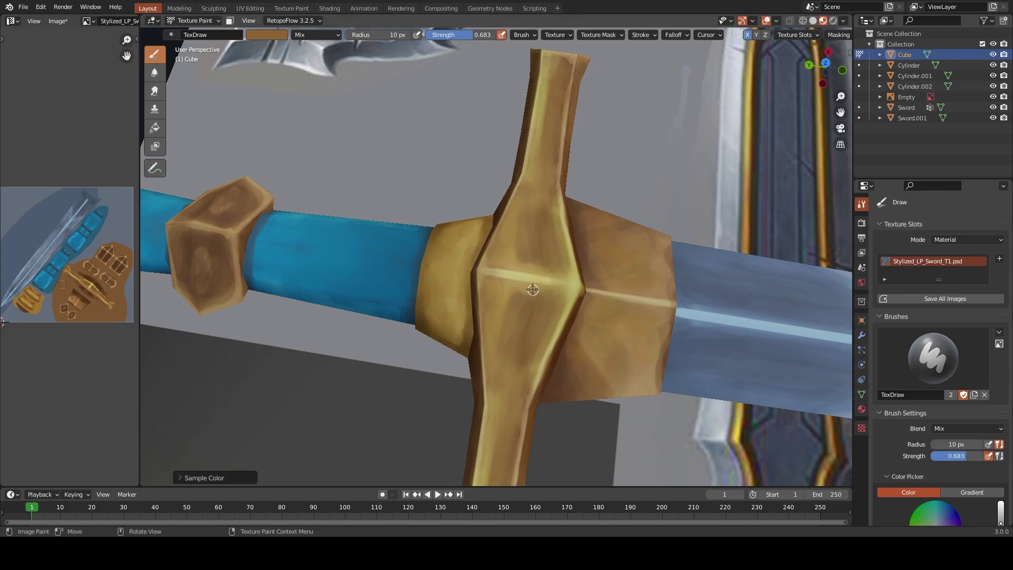
pyautogui.press('s')
pyautogui.press(']')
pyautogui.press(']')
pyautogui.press(']')
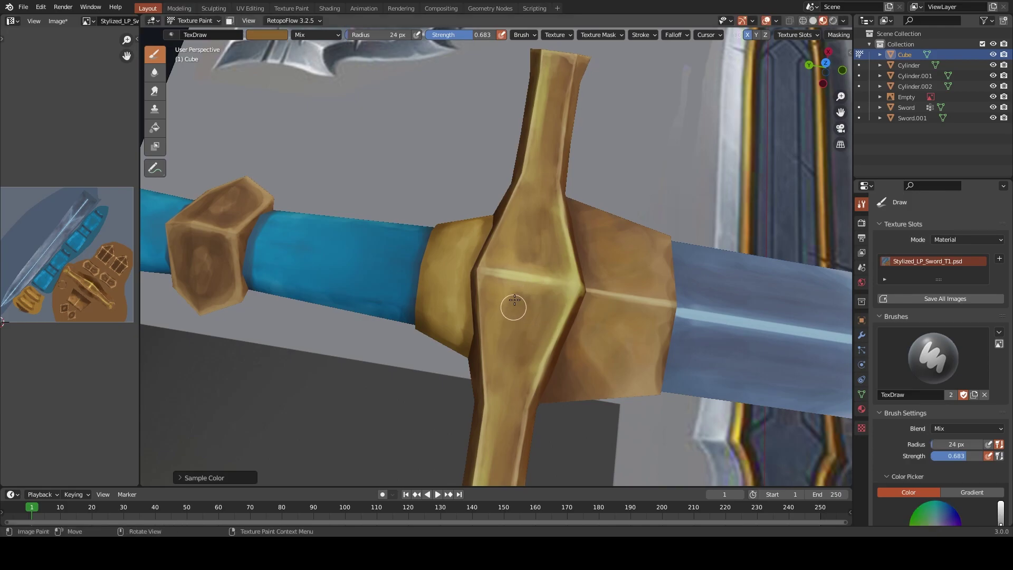
# Shrink the brush to 7 px, sampling darker brown, light gold and tan from the crossguard
pyautogui.press('s')
pyautogui.press('[')
pyautogui.press('[')
pyautogui.press('[')
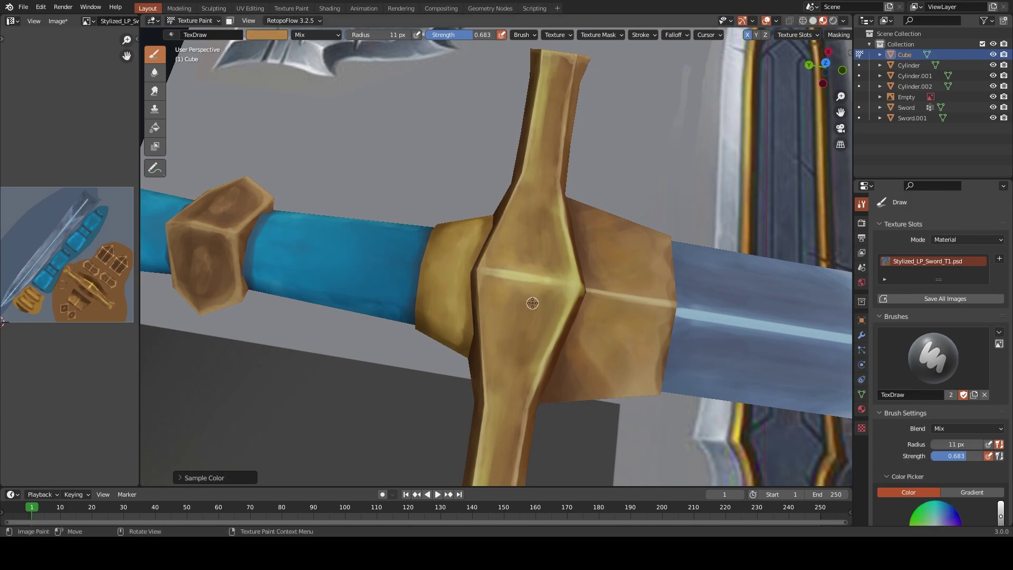
pyautogui.press('s')
pyautogui.press('s')
pyautogui.press('[')
pyautogui.press('[')
pyautogui.press('[')
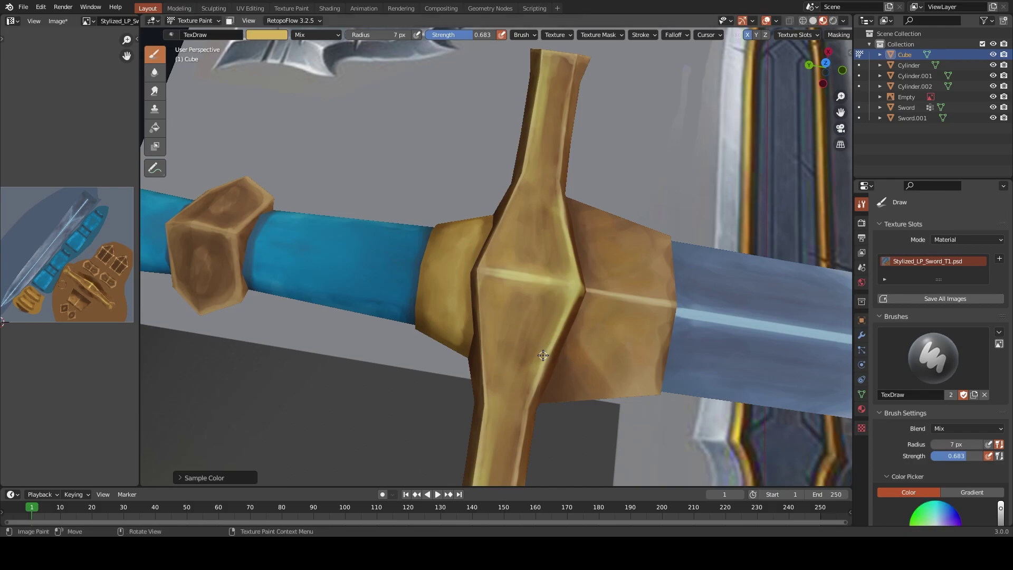
pyautogui.press('s')
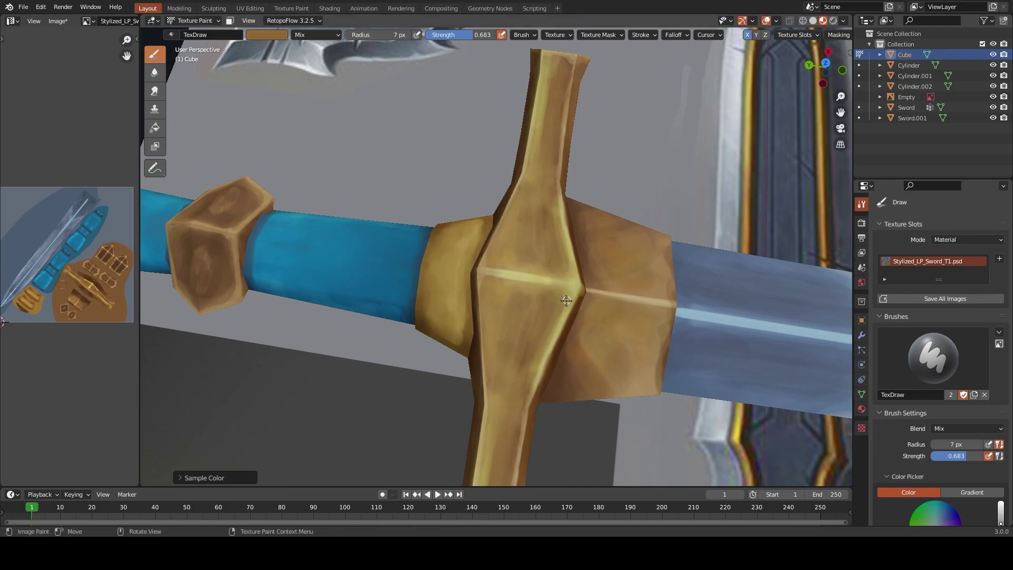
pyautogui.scroll(-5, 566, 300)
pyautogui.moveTo(566, 301)
pyautogui.keyDown('alt'); pyautogui.mouseDown()
pyautogui.moveTo(513, 278)
pyautogui.moveTo(349, 461)
pyautogui.mouseUp(); pyautogui.keyUp('alt')
pyautogui.scroll(6, 513, 278)
pyautogui.press('s')
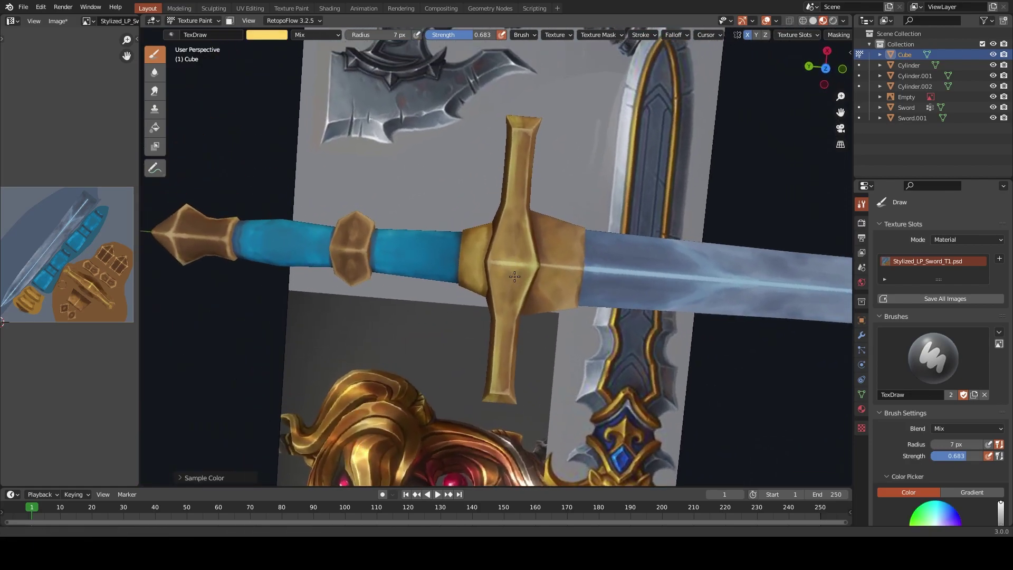
pyautogui.scroll(3, 576, 270)
pyautogui.moveTo(583, 274)
pyautogui.mouseDown(button='middle')
pyautogui.moveTo(560, 242)
pyautogui.moveTo(615, 262)
pyautogui.mouseUp(button='middle')
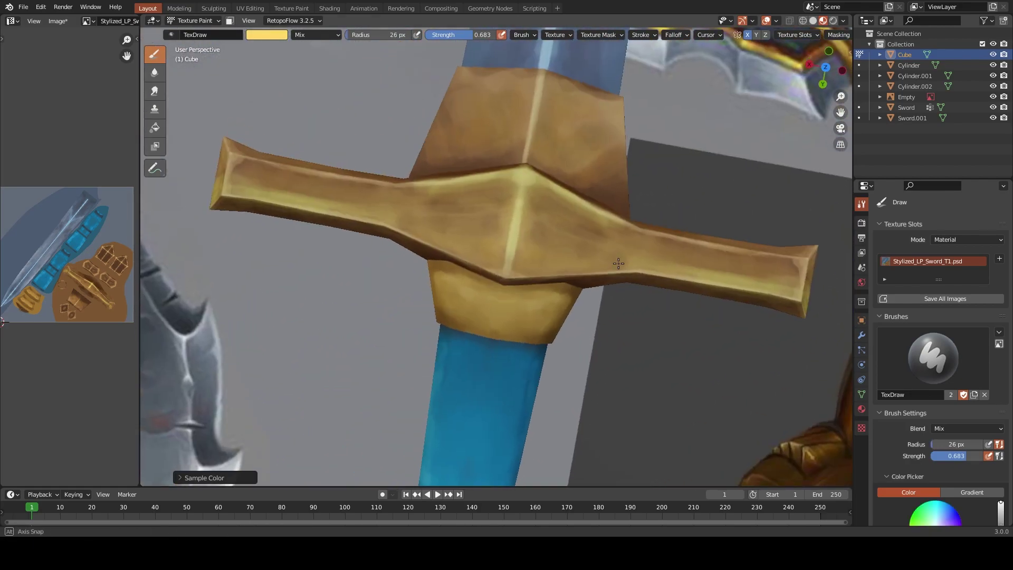
# Paint a bright highlight down the crossguard's central ridge with a 26 px brush
pyautogui.press('f')
pyautogui.click(529, 188)
pyautogui.moveTo(529, 189); pyautogui.dragTo(501, 266)
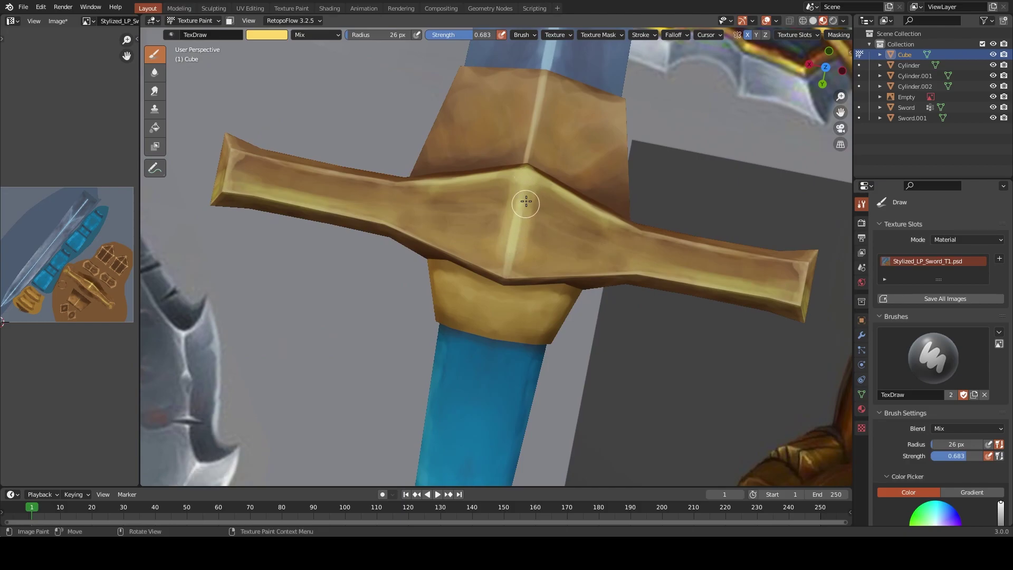
pyautogui.moveTo(527, 179); pyautogui.dragTo(544, 211)
# Paint a 20 px brown stroke beside the ridge, then resample gold and ochre shades
pyautogui.press('s')
pyautogui.press('f')
pyautogui.click(543, 242)
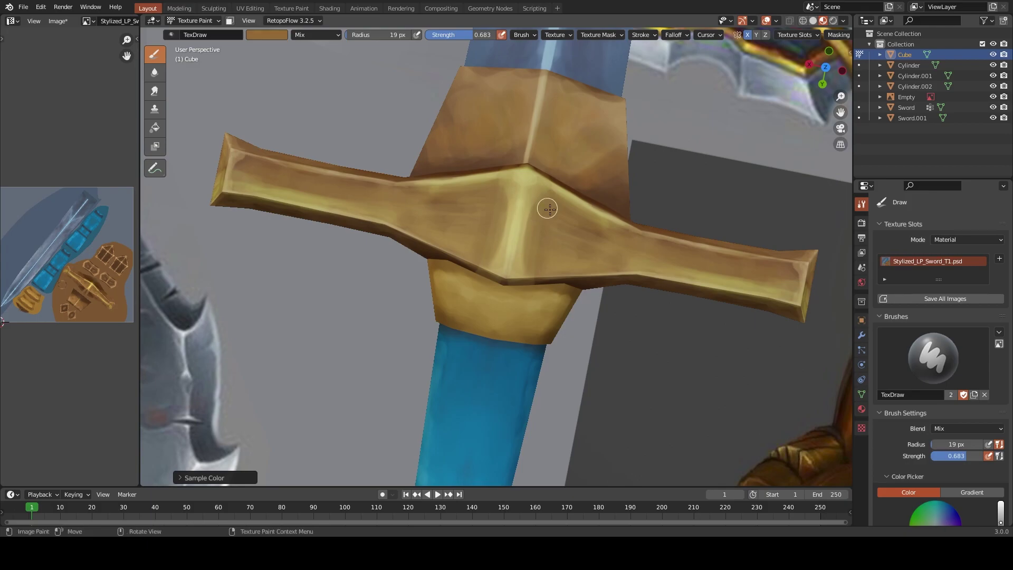
pyautogui.press('s')
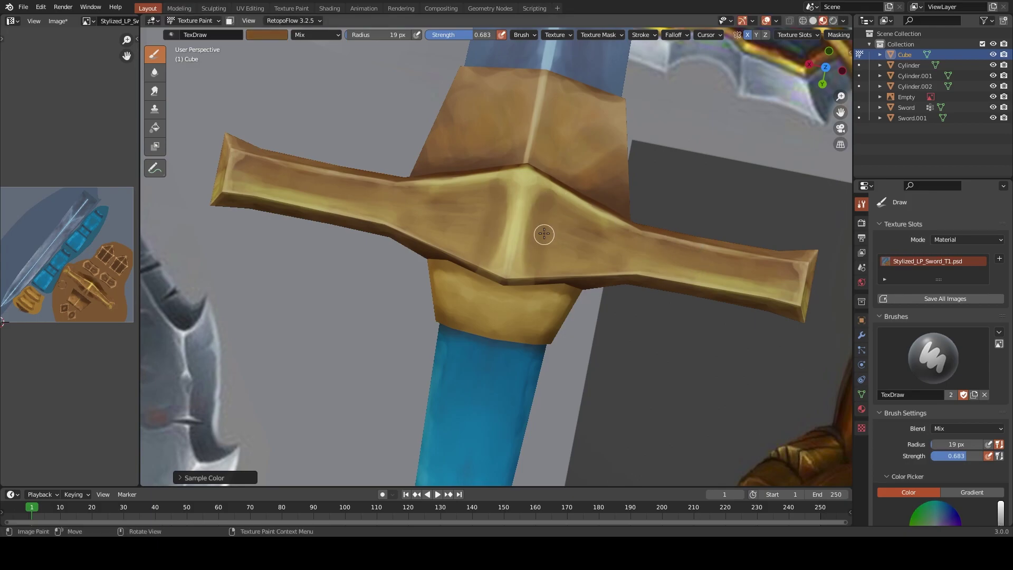
pyautogui.press('s')
pyautogui.press('s')
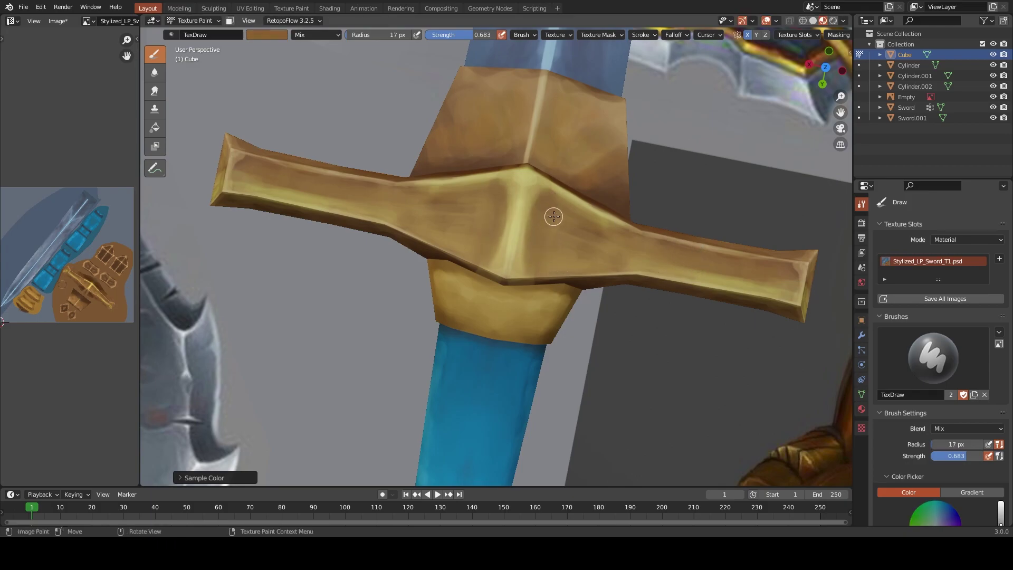
pyautogui.press('s')
pyautogui.press('s')
# Darken the crossguard centre with browns sampled from the guard, viewed close up
pyautogui.moveTo(623, 245)
pyautogui.keyDown('ctrl'); pyautogui.mouseDown(button='middle')
pyautogui.moveTo(507, 243)
pyautogui.moveTo(463, 201)
pyautogui.mouseUp(button='middle'); pyautogui.keyUp('ctrl')
pyautogui.moveTo(457, 190); pyautogui.dragTo(496, 268)
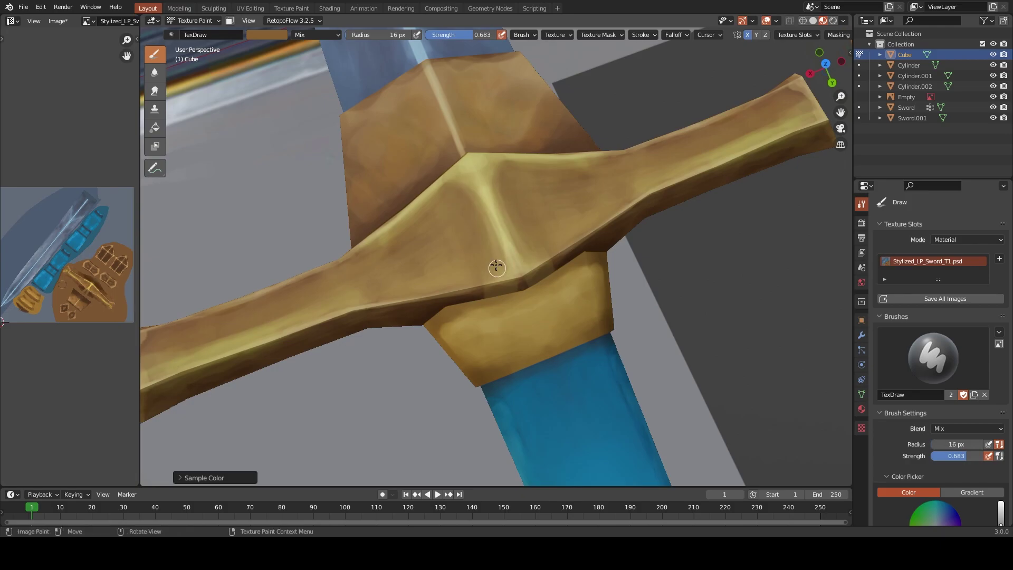
pyautogui.press('s')
pyautogui.moveTo(482, 269); pyautogui.dragTo(615, 273, button='middle')
pyautogui.press('s')
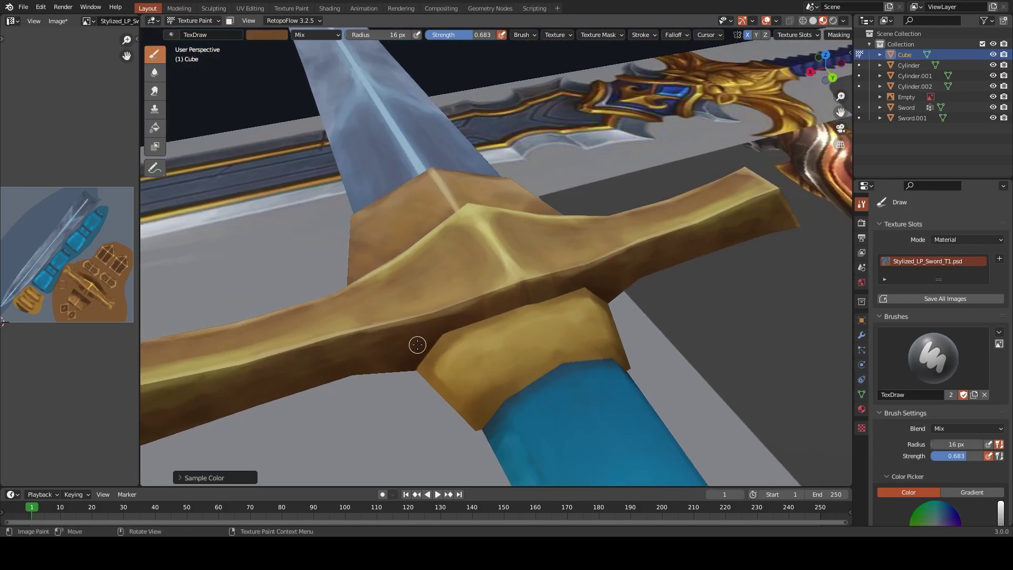
pyautogui.press('s')
pyautogui.keyDown('ctrl'); pyautogui.moveTo(416, 344); pyautogui.dragTo(508, 368, button='middle'); pyautogui.keyUp('ctrl')
pyautogui.press('s')
# Shade the crossguard arms from lower angles with redder, dark and orange browns, brush 12–28 px
pyautogui.moveTo(525, 289); pyautogui.dragTo(597, 301, button='middle')
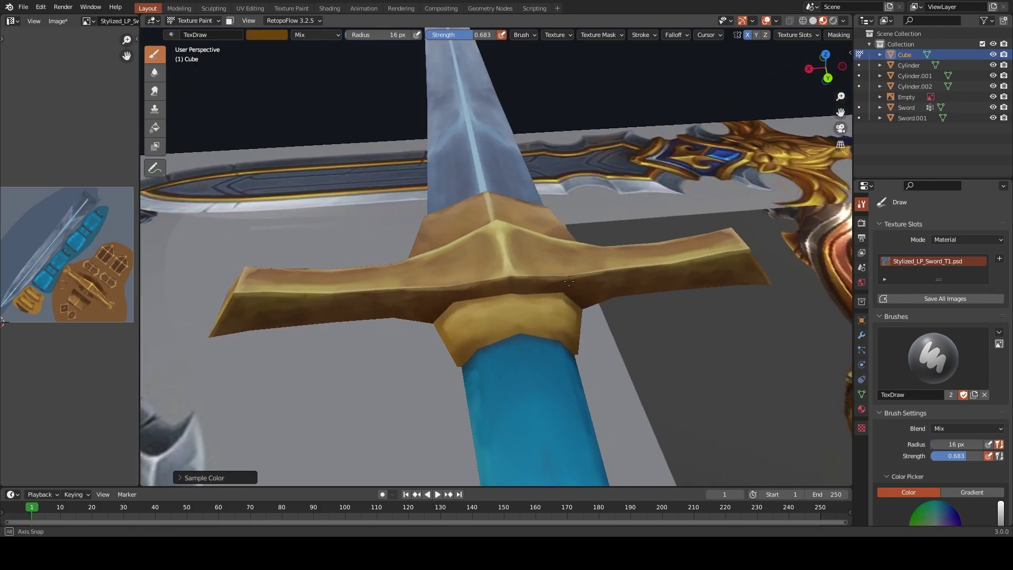
pyautogui.moveTo(711, 293); pyautogui.dragTo(617, 274, button='middle')
pyautogui.press('s')
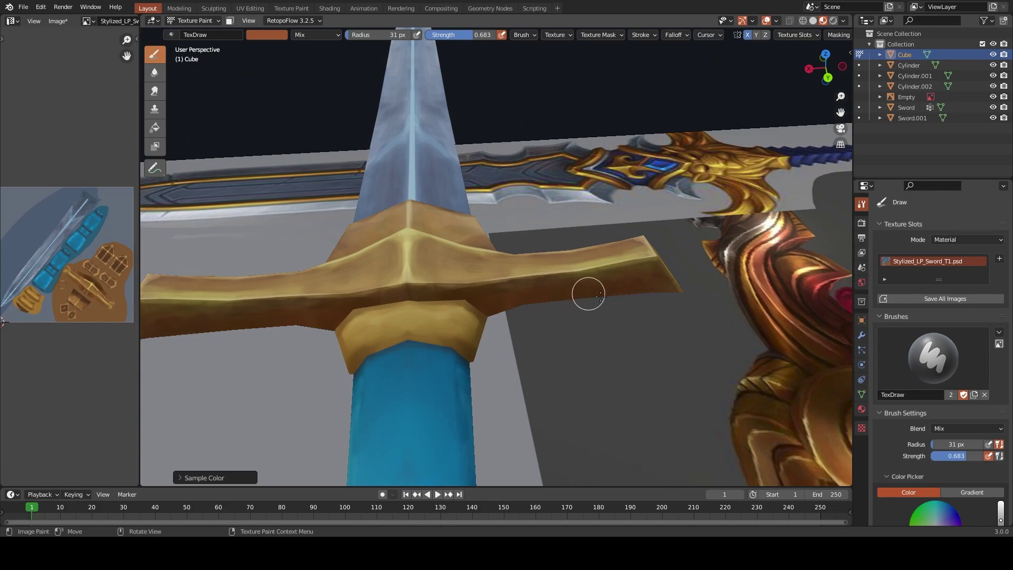
pyautogui.moveTo(588, 292)
pyautogui.mouseDown(button='middle')
pyautogui.moveTo(630, 466)
pyautogui.moveTo(533, 355)
pyautogui.mouseUp(button='middle')
pyautogui.press('[')
pyautogui.press('[')
pyautogui.press('[')
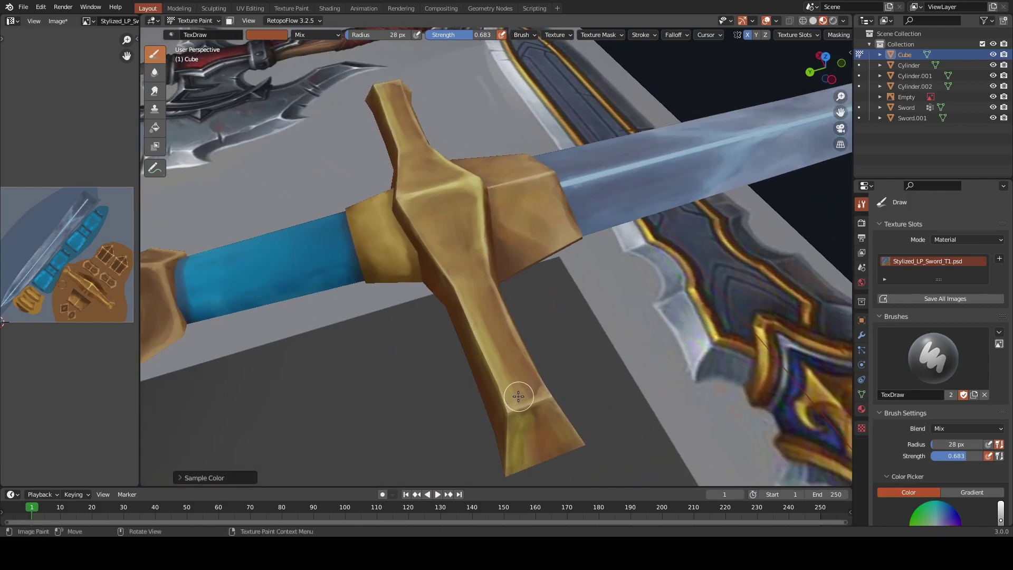
pyautogui.moveTo(549, 390)
pyautogui.mouseDown(button='middle')
pyautogui.moveTo(515, 271)
pyautogui.moveTo(498, 294)
pyautogui.mouseUp(button='middle')
pyautogui.press(']')
pyautogui.press(']')
pyautogui.press(']')
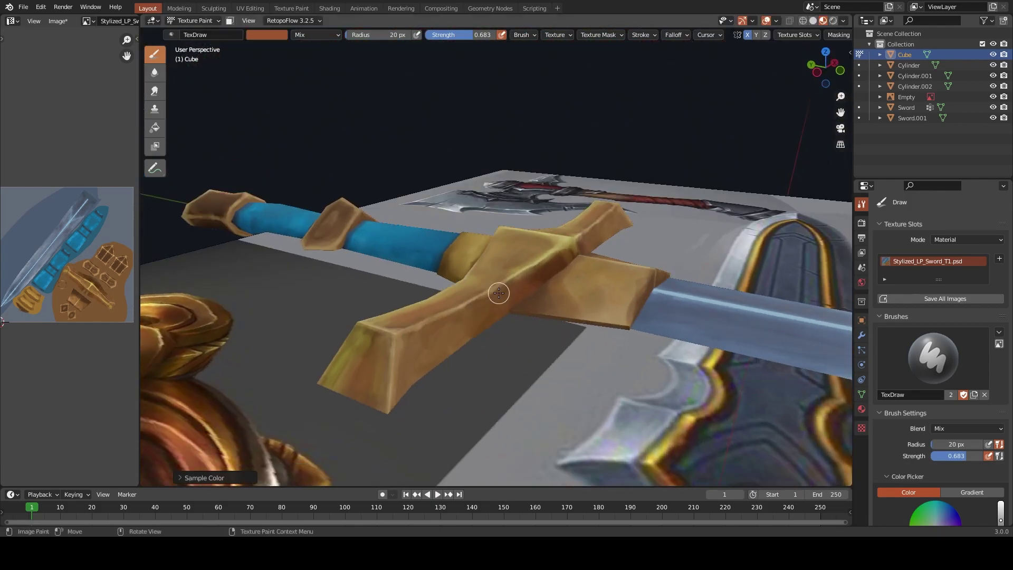
pyautogui.press('s')
pyautogui.press('[')
pyautogui.press('[')
pyautogui.press('[')
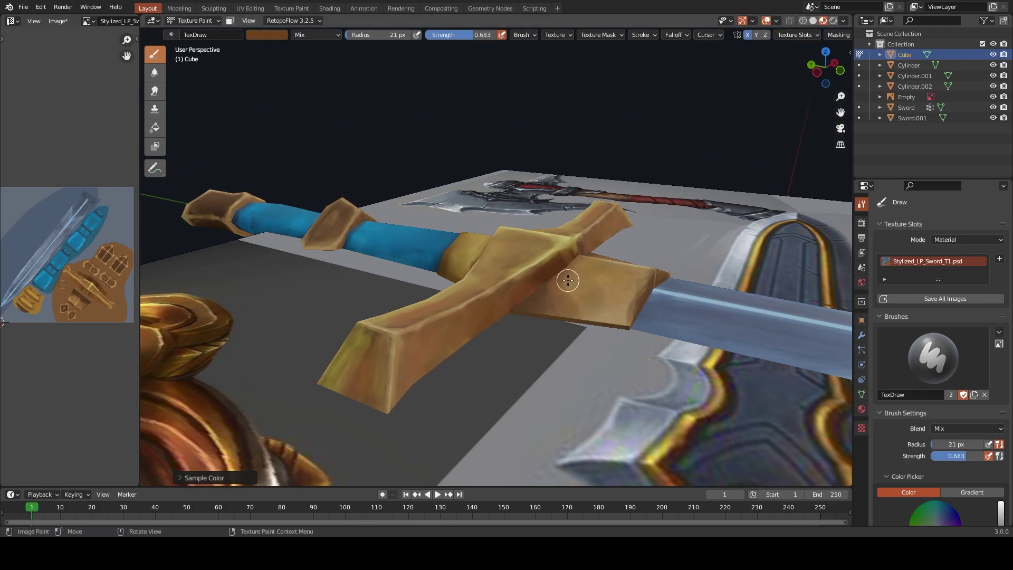
pyautogui.press('s')
pyautogui.press(']')
pyautogui.press(']')
pyautogui.press(']')
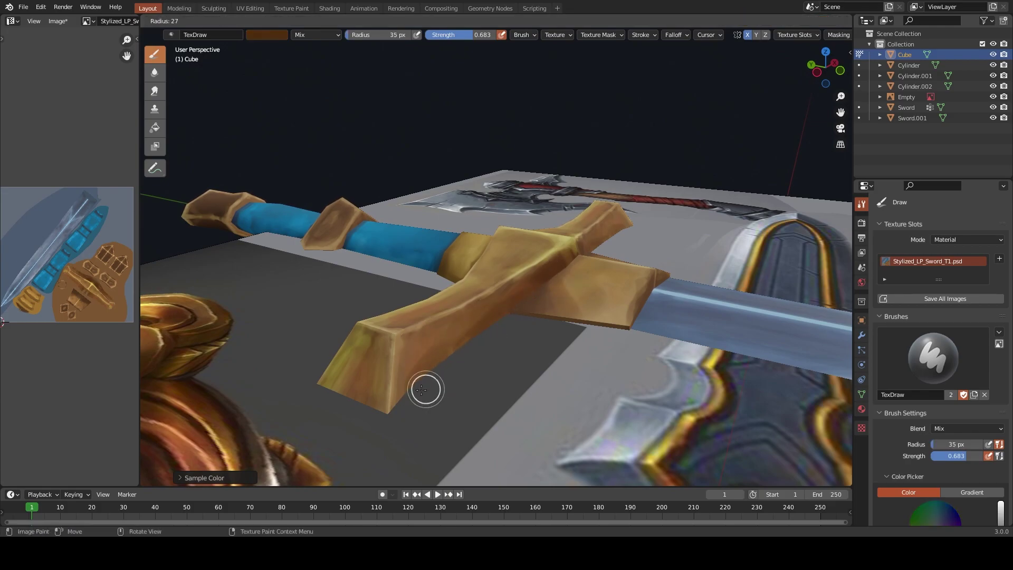
pyautogui.press('s')
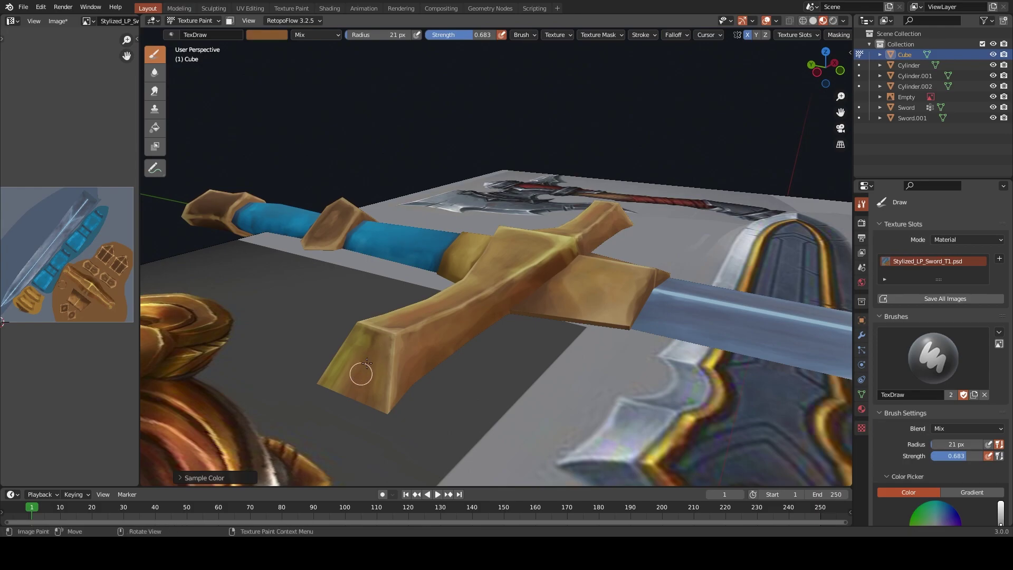
# Load the crossguard's light gold with a 7 px brush from a frontal view
pyautogui.moveTo(361, 368); pyautogui.dragTo(393, 396, button='middle')
pyautogui.press('[')
pyautogui.press('[')
pyautogui.press('[')
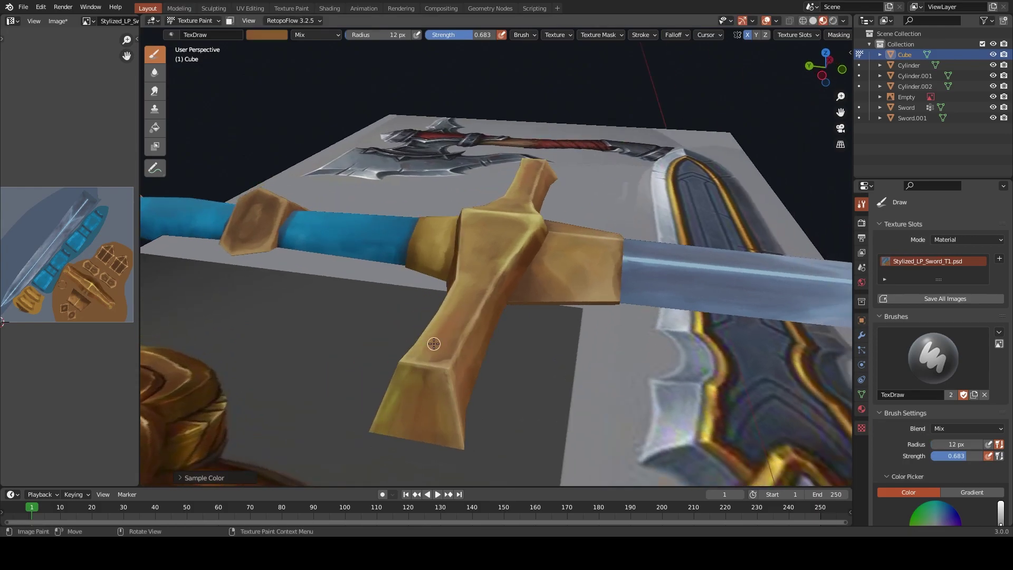
pyautogui.moveTo(498, 241); pyautogui.dragTo(450, 384, button='middle')
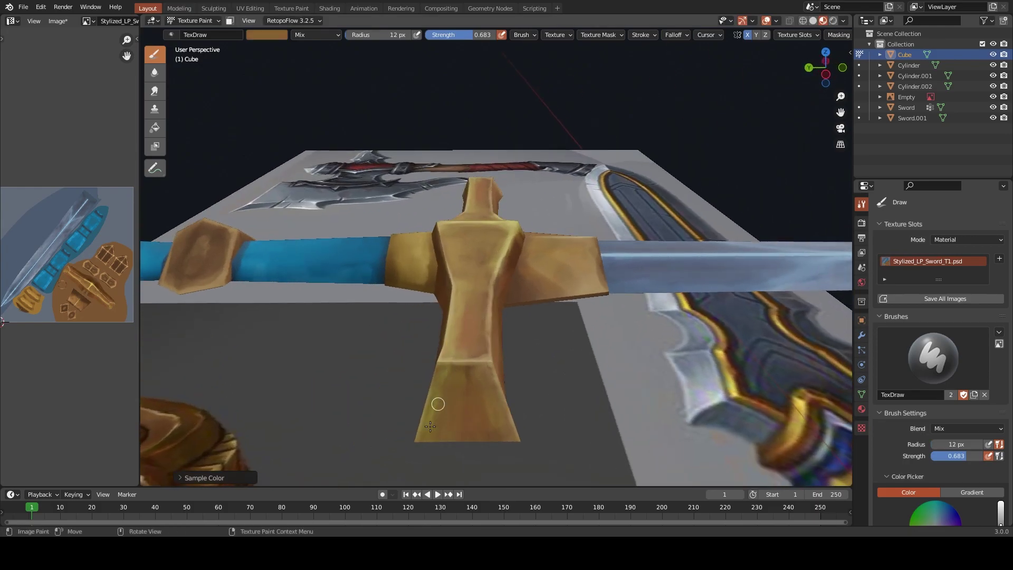
pyautogui.press('s')
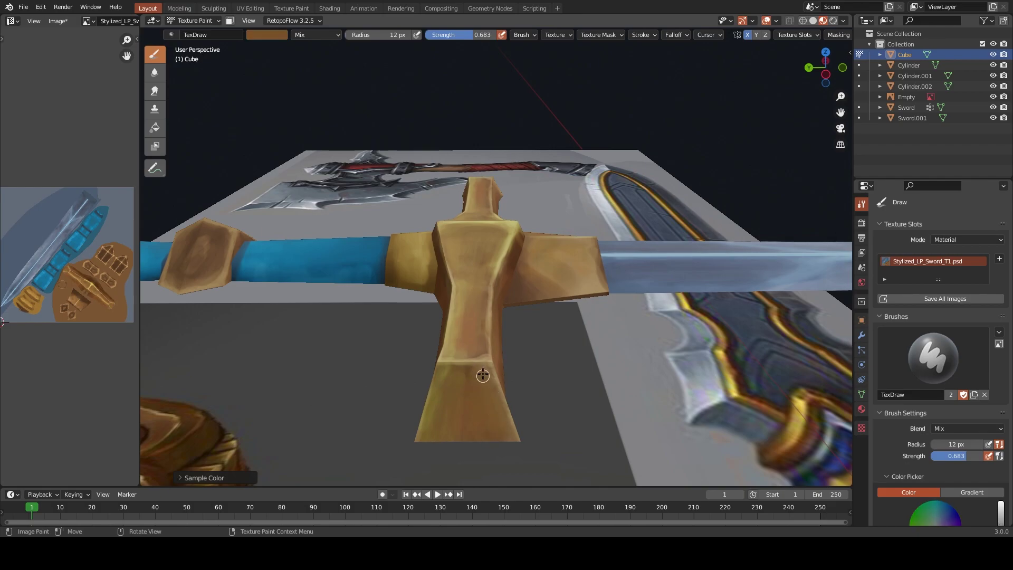
pyautogui.press('s')
pyautogui.moveTo(518, 224)
pyautogui.mouseDown(button='middle')
pyautogui.moveTo(450, 389)
pyautogui.moveTo(421, 405)
pyautogui.moveTo(311, 162)
pyautogui.mouseUp(button='middle')
pyautogui.press('[')
pyautogui.press('[')
pyautogui.press('[')
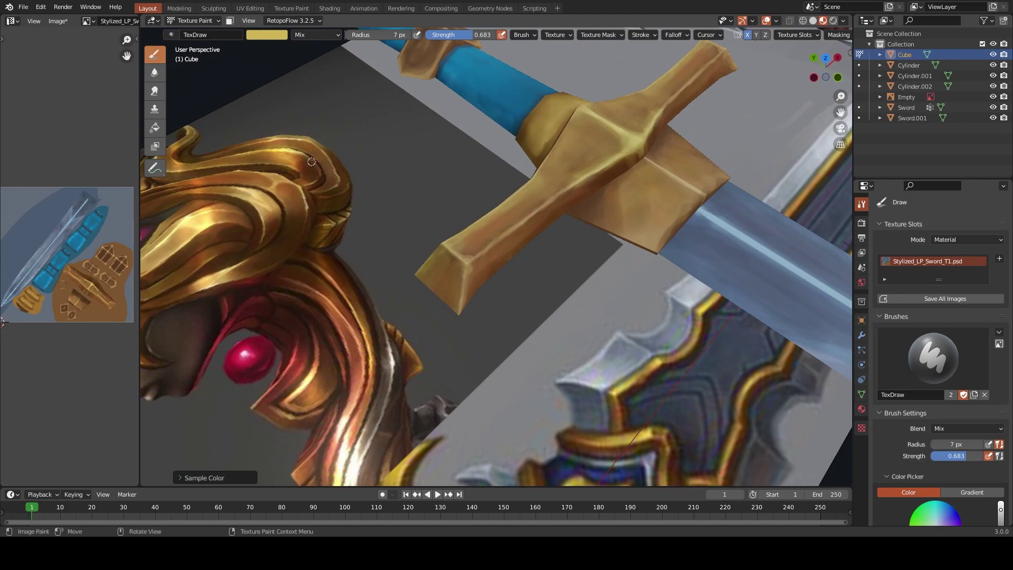
# Paint a bright gold highlight along the crossguard arm's edge to its tip
pyautogui.press('s')
pyautogui.scroll(4, 460, 271)
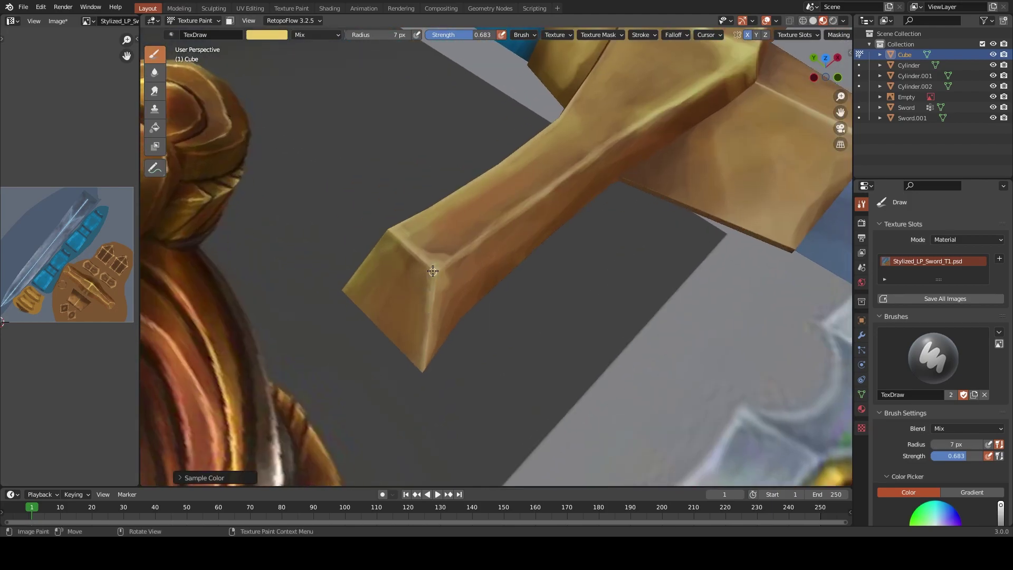
pyautogui.moveTo(433, 271); pyautogui.dragTo(417, 409)
pyautogui.press('f')
pyautogui.click(441, 296)
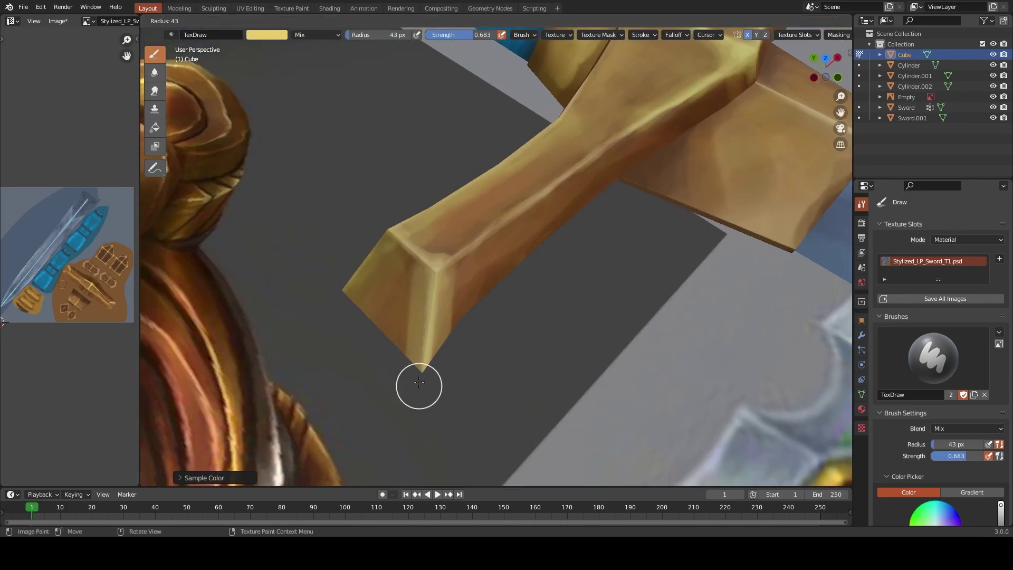
pyautogui.press('s')
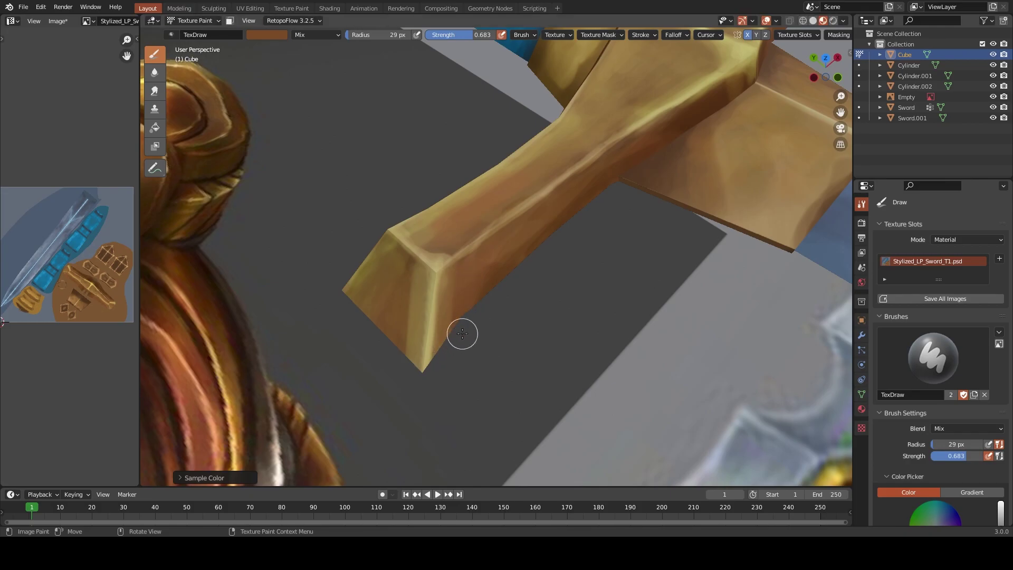
pyautogui.moveTo(464, 332); pyautogui.dragTo(459, 339, button='middle')
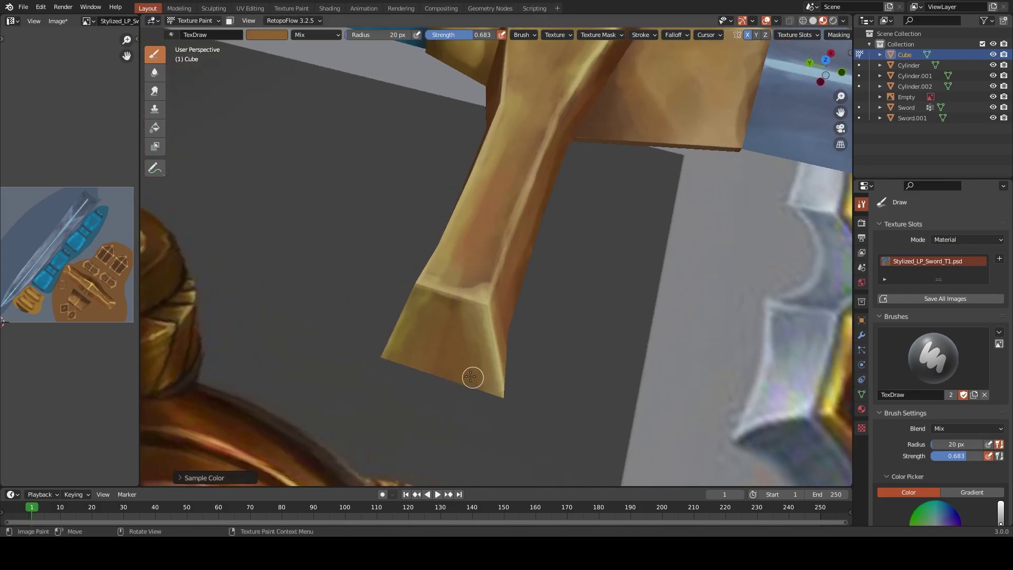
pyautogui.press('f')
pyautogui.click(467, 314)
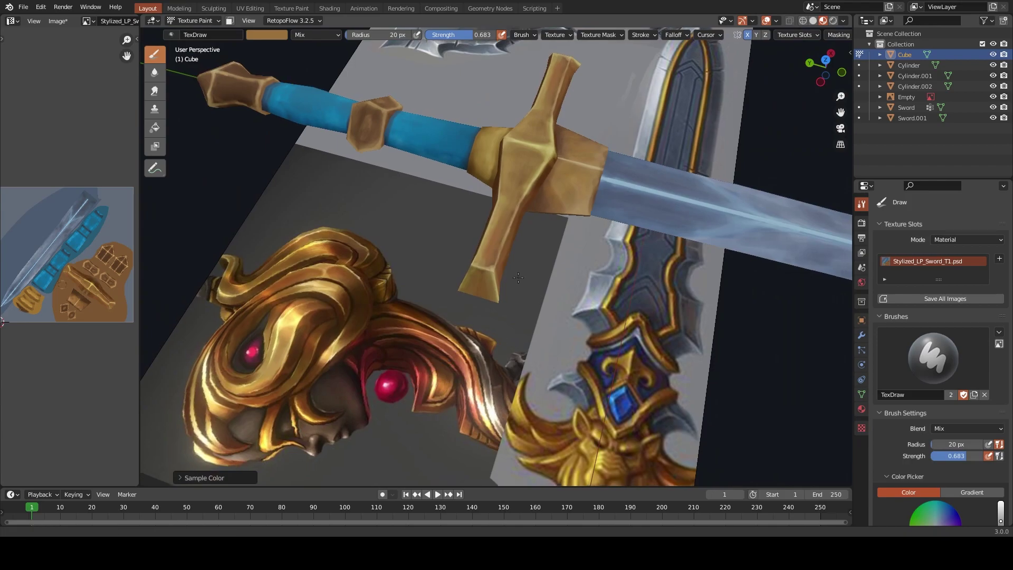
pyautogui.moveTo(466, 314); pyautogui.dragTo(514, 202, button='middle')
# Add a short light yellow stroke on the crossguard arm with a 10 px brush
pyautogui.press('s')
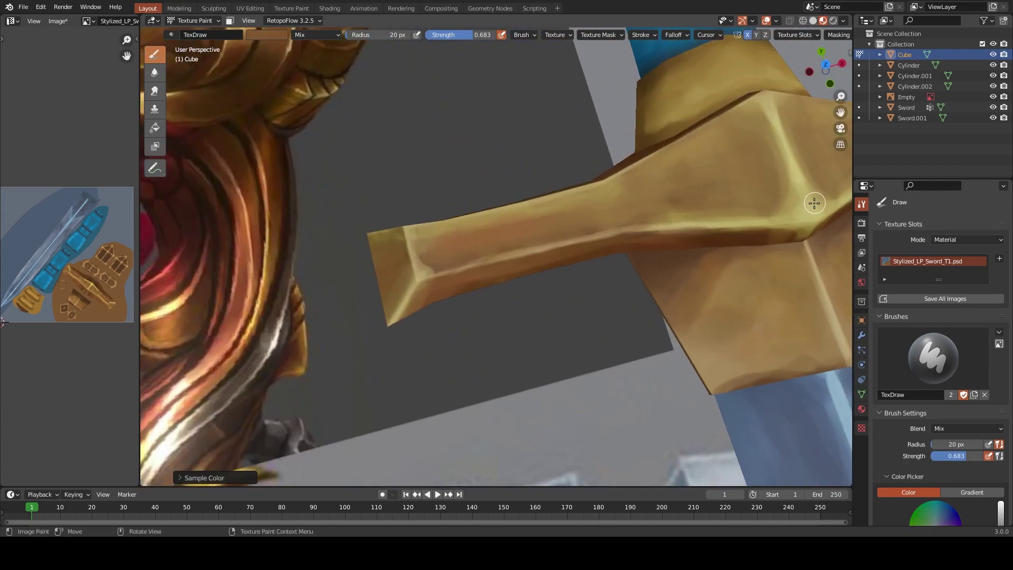
pyautogui.press('s')
pyautogui.moveTo(427, 256); pyautogui.dragTo(523, 315, button='middle')
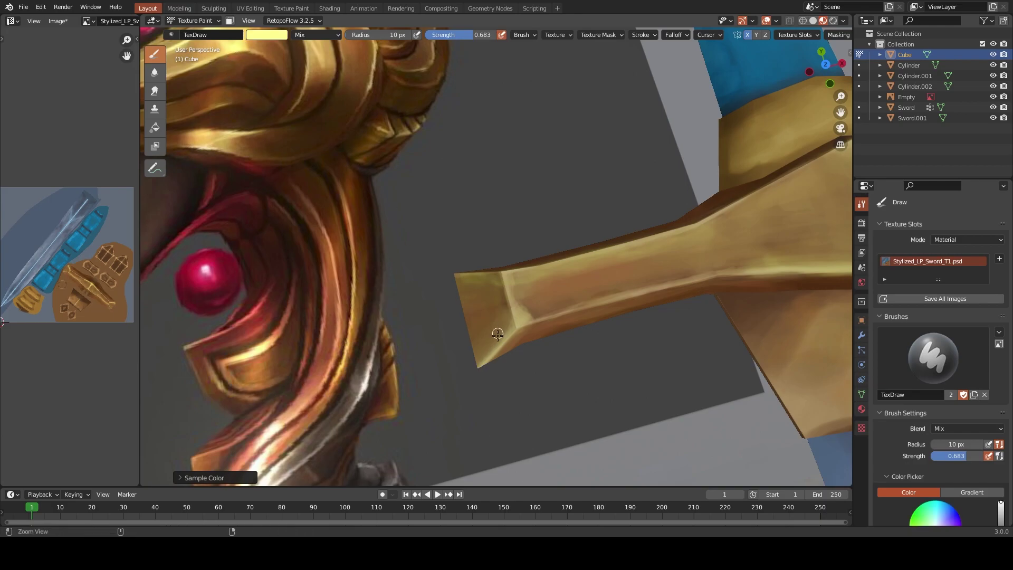
pyautogui.scroll(2, 532, 344)
pyautogui.moveTo(541, 356); pyautogui.dragTo(523, 350)
pyautogui.moveTo(523, 349); pyautogui.dragTo(569, 295, button='middle')
pyautogui.press('s')
pyautogui.scroll(-3, 938, 317)
pyautogui.scroll(-6, 938, 317)
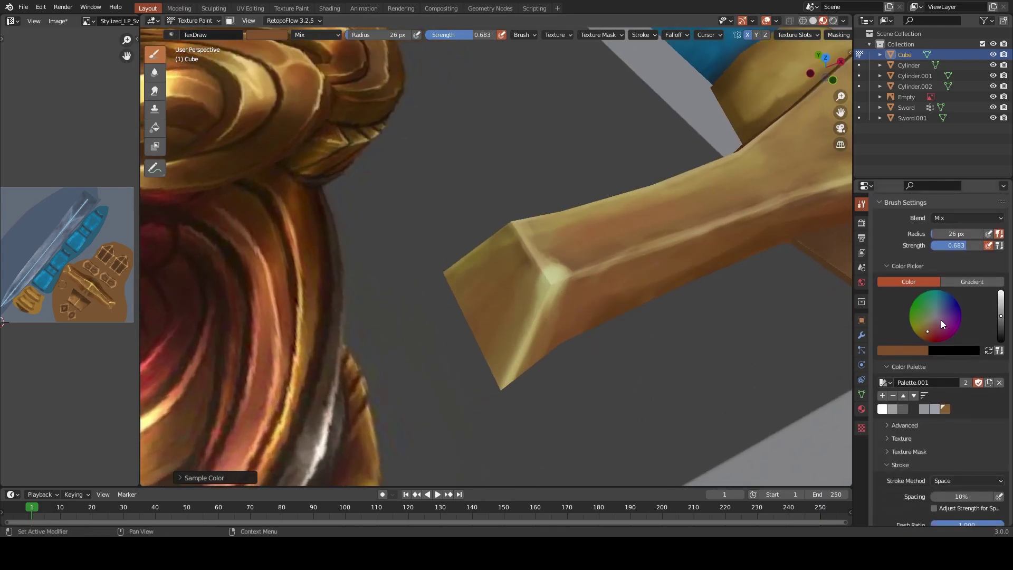
# Paint a bright yellow highlight on the crossguard corner and soften it with brown
pyautogui.click(940, 319)
pyautogui.moveTo(1000, 316); pyautogui.dragTo(1005, 289)
pyautogui.press('f')
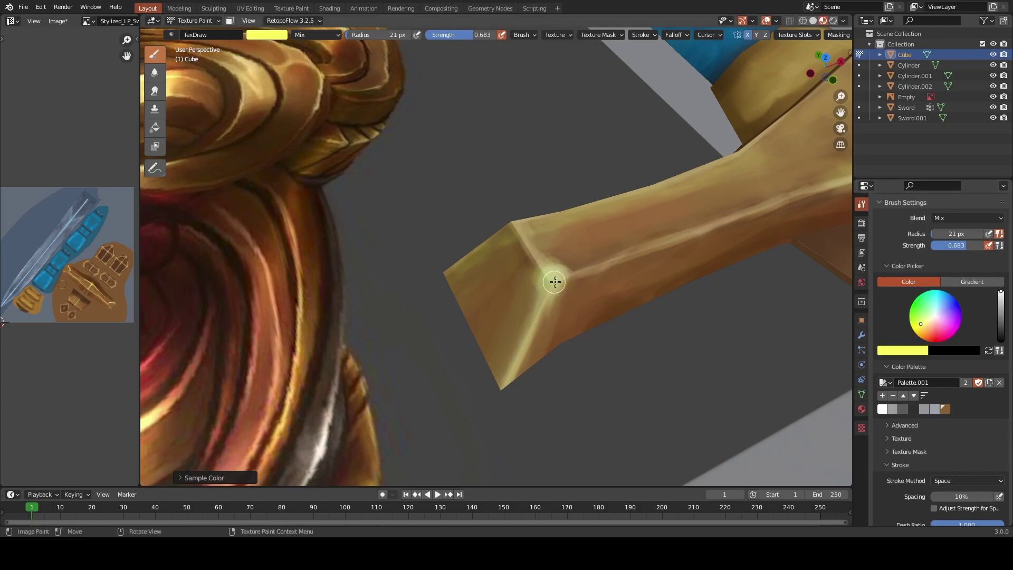
pyautogui.moveTo(554, 280)
pyautogui.mouseDown()
pyautogui.moveTo(544, 296)
pyautogui.moveTo(560, 290)
pyautogui.mouseUp()
pyautogui.press('s')
pyautogui.press('f')
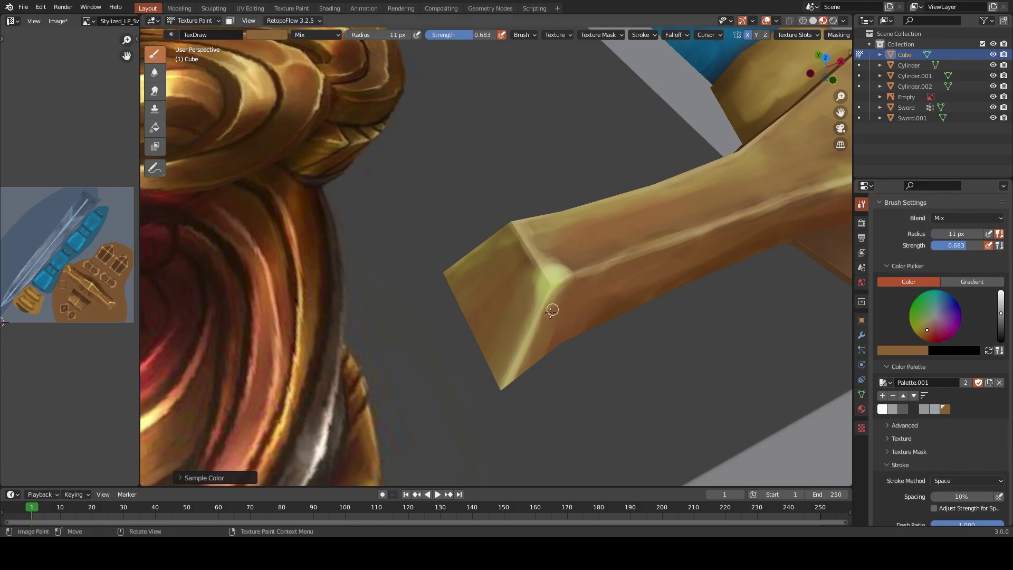
pyautogui.moveTo(550, 310); pyautogui.dragTo(571, 320, button='middle')
# Store a light tan palette swatch and load a darker brown with a 12 px brush
pyautogui.press('s')
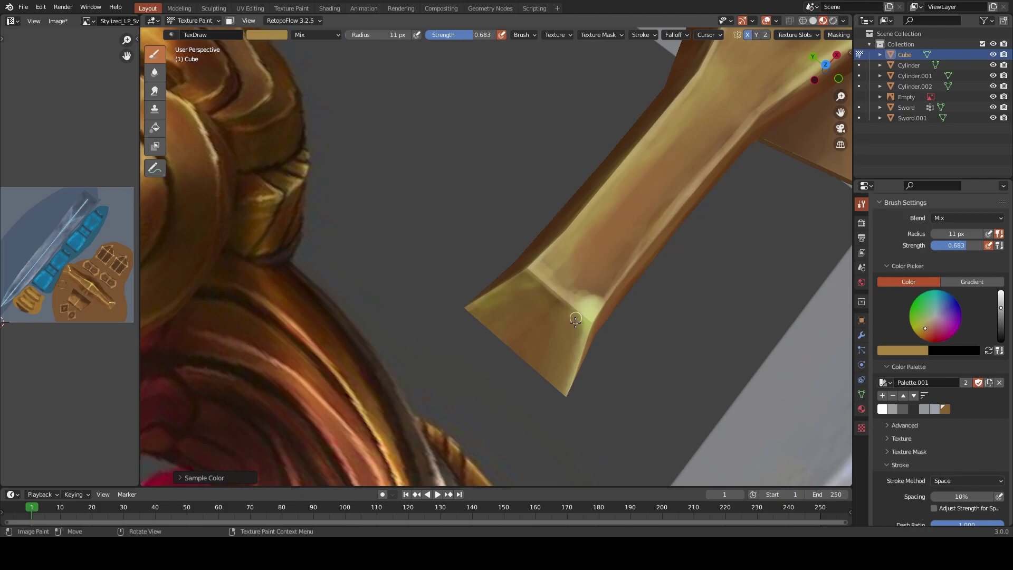
pyautogui.press('s')
pyautogui.press('s')
pyautogui.press('s')
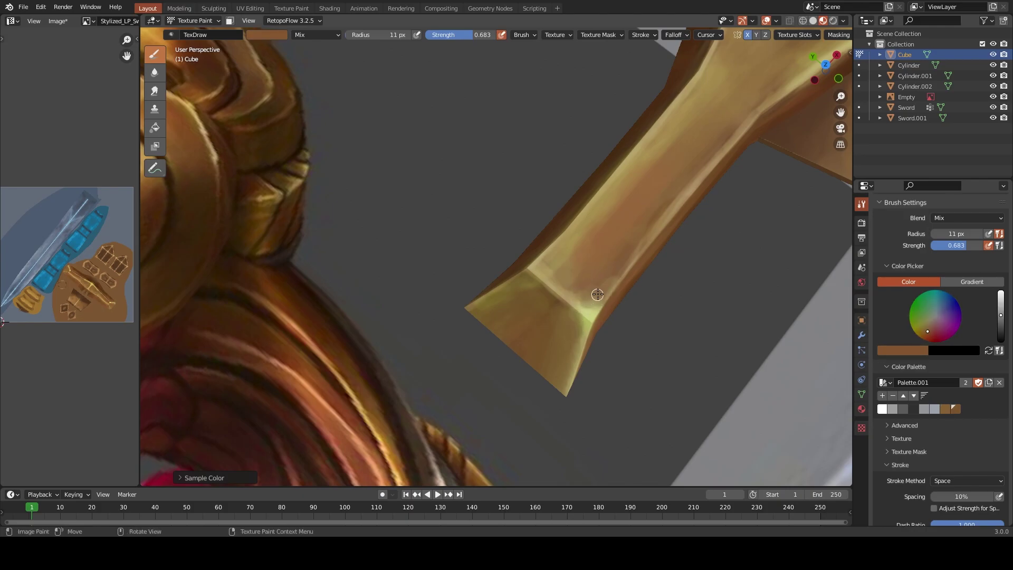
pyautogui.moveTo(660, 335); pyautogui.dragTo(583, 244, button='middle')
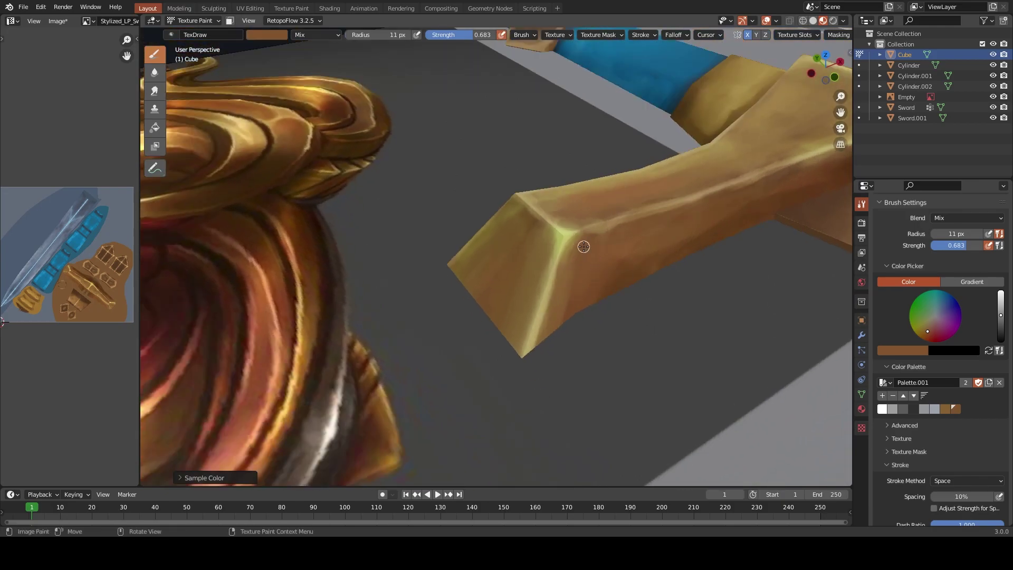
pyautogui.press('s')
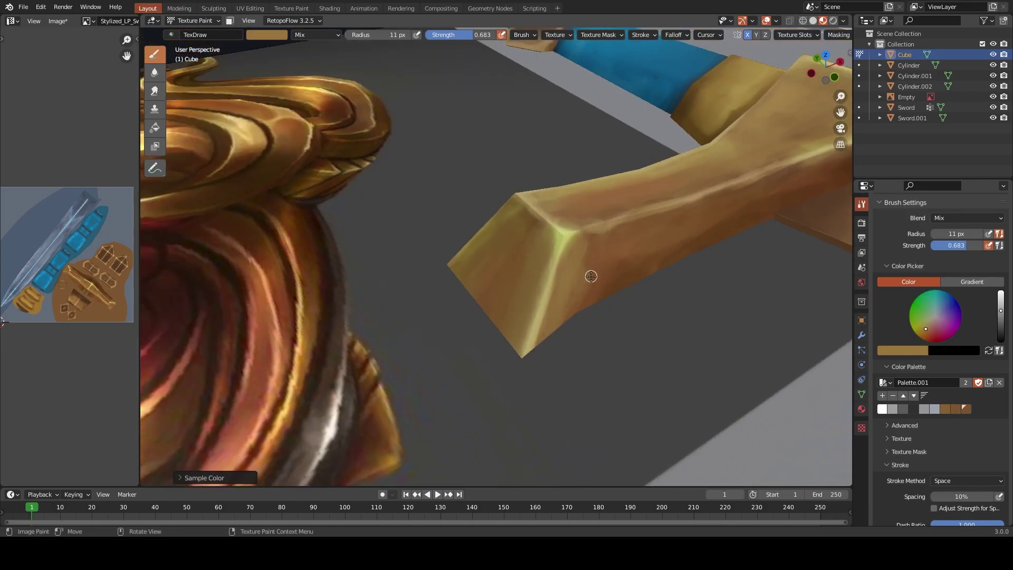
pyautogui.press('s')
pyautogui.press('s')
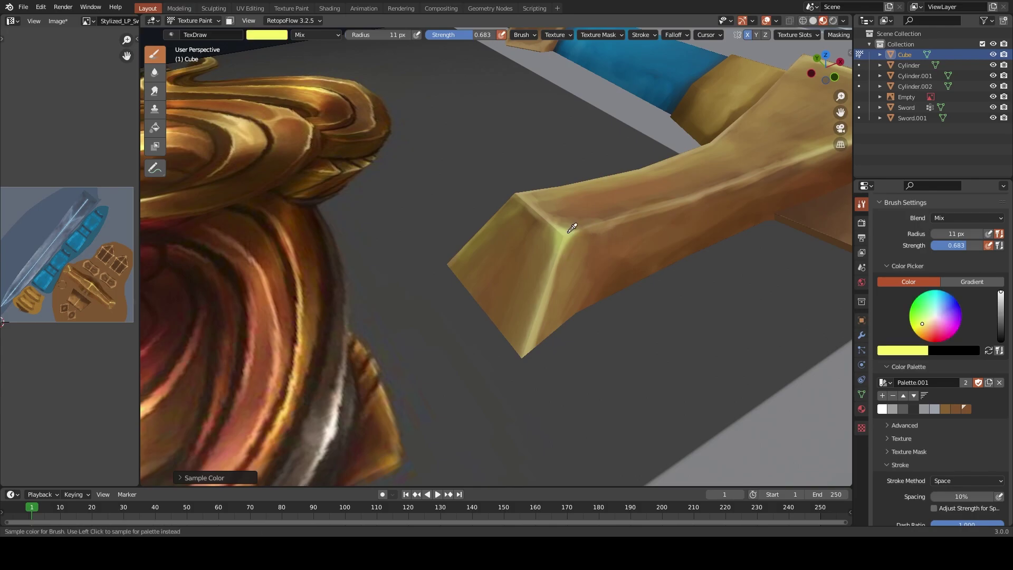
pyautogui.press(']')
pyautogui.press('s')
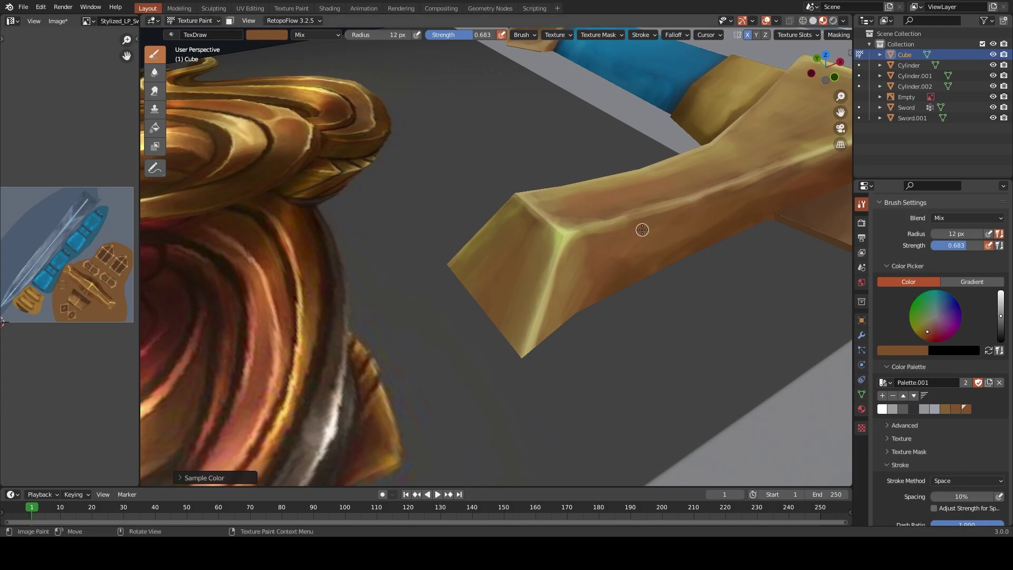
pyautogui.scroll(-5, 642, 230)
pyautogui.moveTo(642, 230); pyautogui.dragTo(242, 283, button='middle')
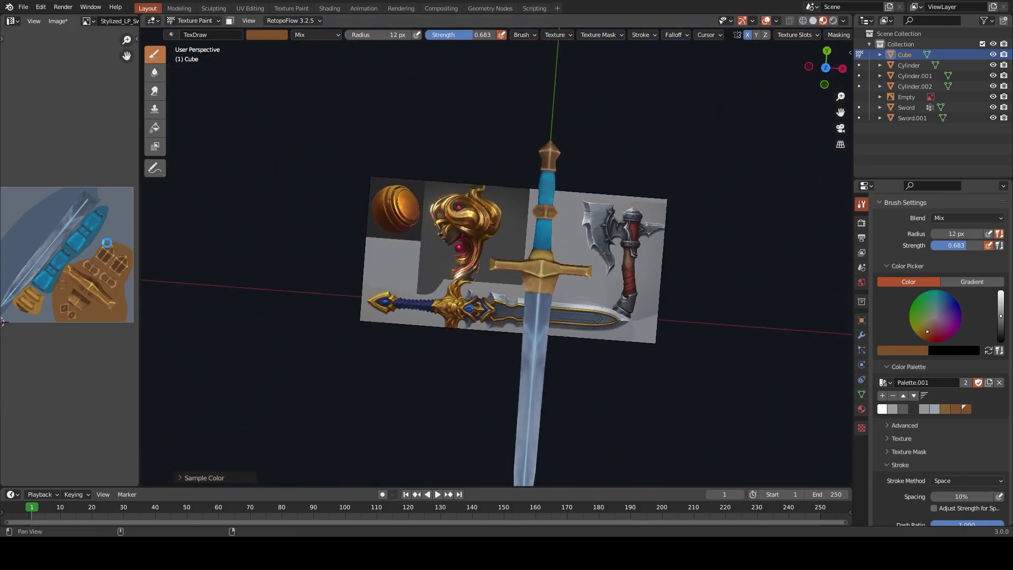
# Save the Stylized_LP_Sword_T1 texture and resume Texture Paint on Sword.001
pyautogui.hotkey('alt', 's')
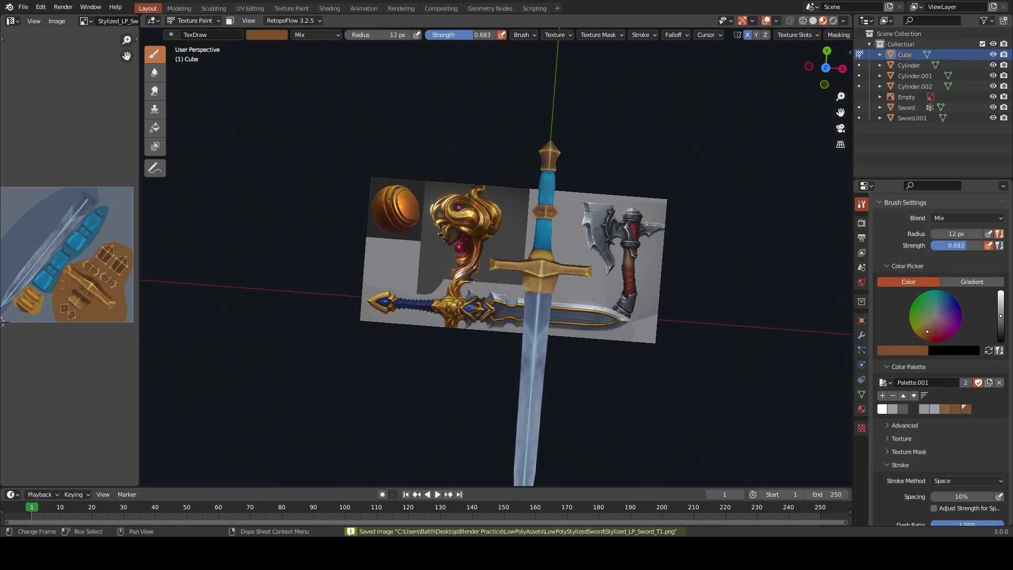
pyautogui.scroll(2, 524, 250)
pyautogui.scroll(2, 482, 263)
pyautogui.hotkey('alt', 'q')
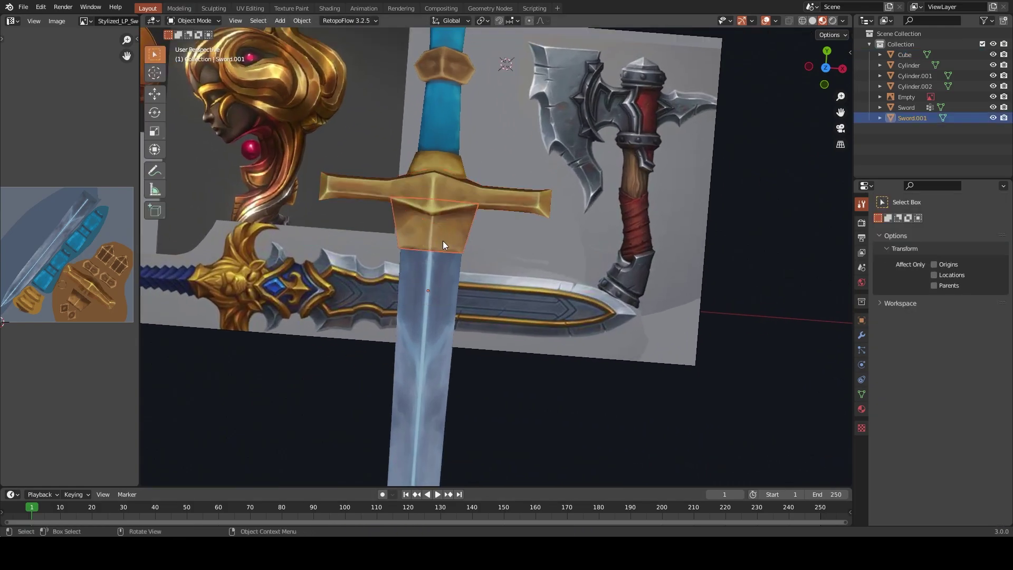
pyautogui.keyDown('shift'); pyautogui.moveTo(305, 93); pyautogui.dragTo(319, 148, button='middle'); pyautogui.keyUp('shift')
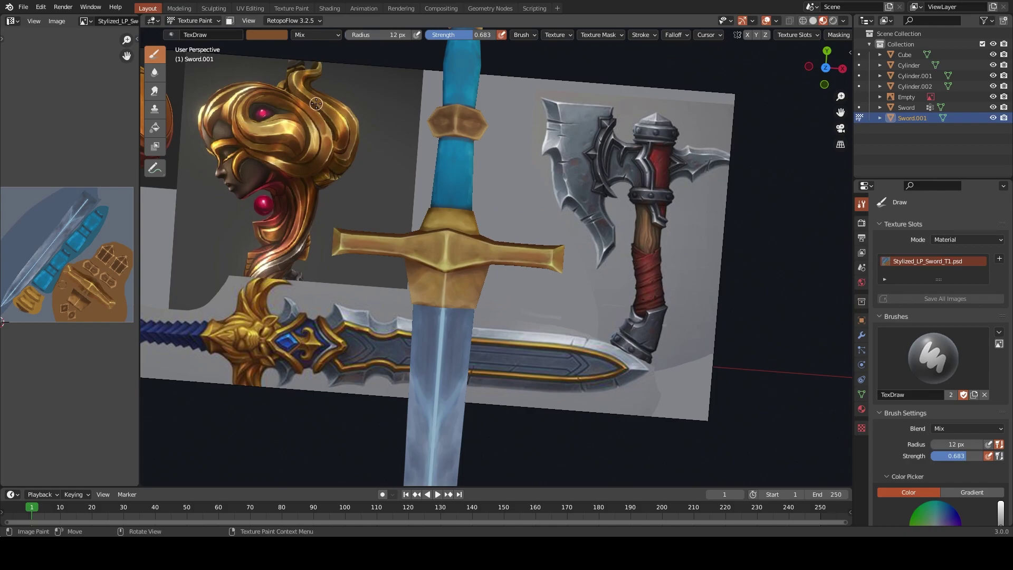
pyautogui.press('s')
# Paint tans and darker browns on the crossguard's central block, brush 10 then 8 px
pyautogui.click(478, 274)
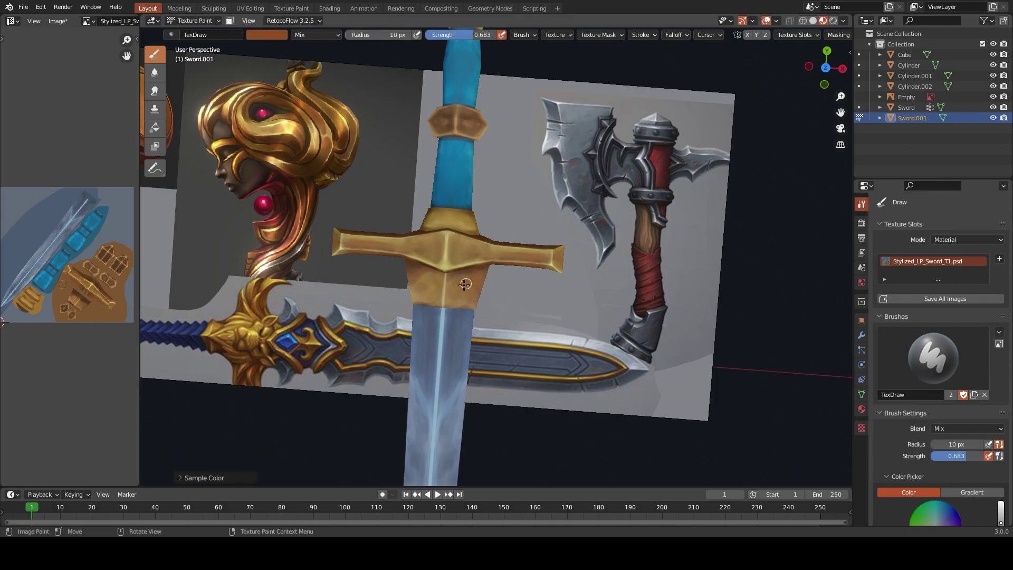
pyautogui.press('[')
pyautogui.press('s')
pyautogui.press('s')
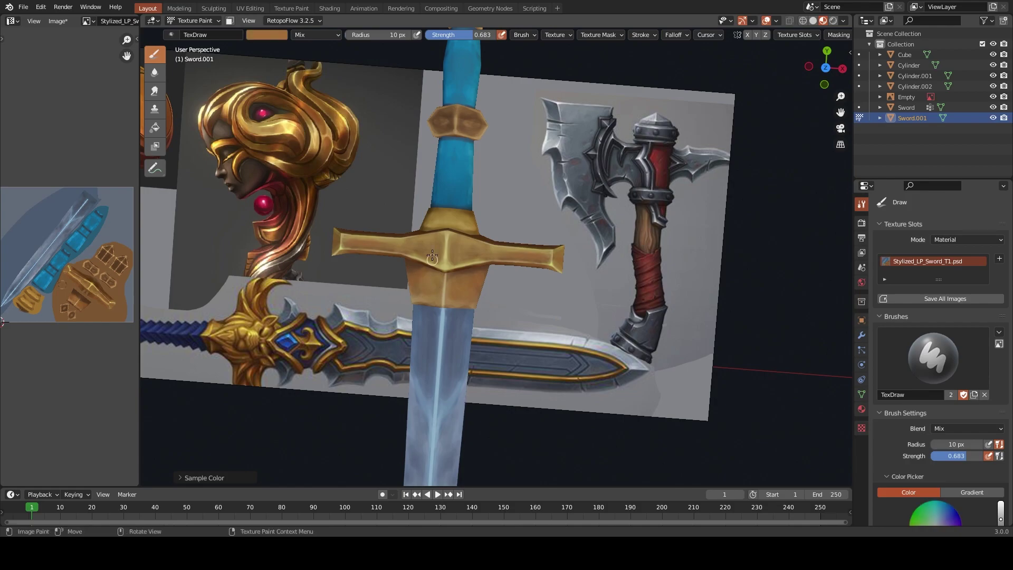
pyautogui.press('s')
pyautogui.press('s')
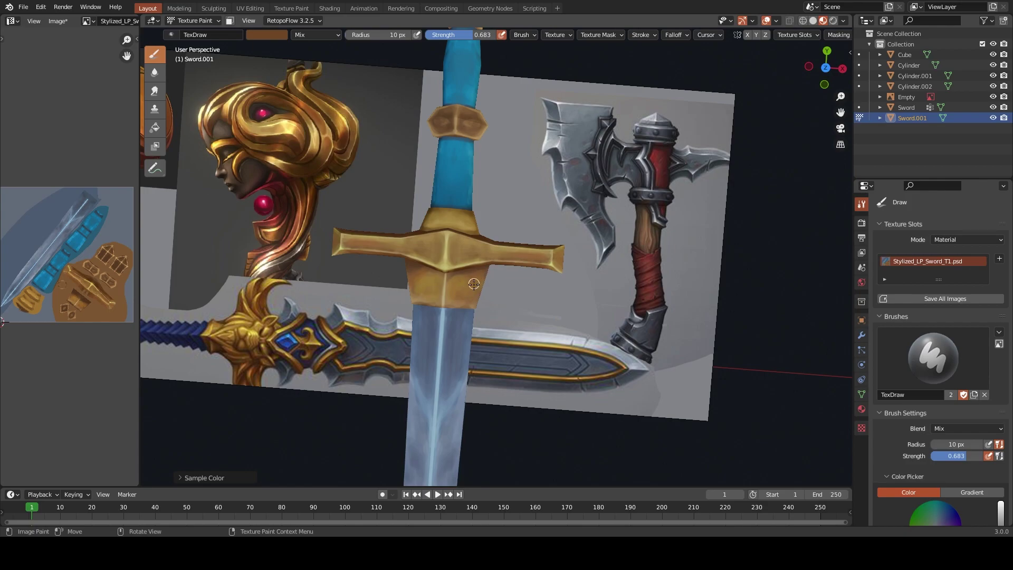
pyautogui.press('s')
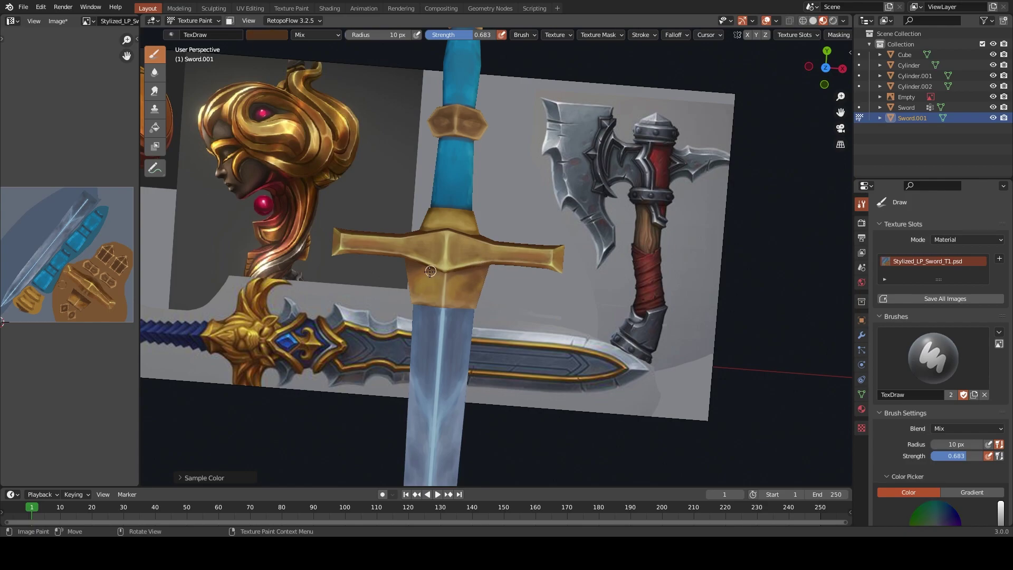
pyautogui.press('s')
pyautogui.press('[')
pyautogui.press('[')
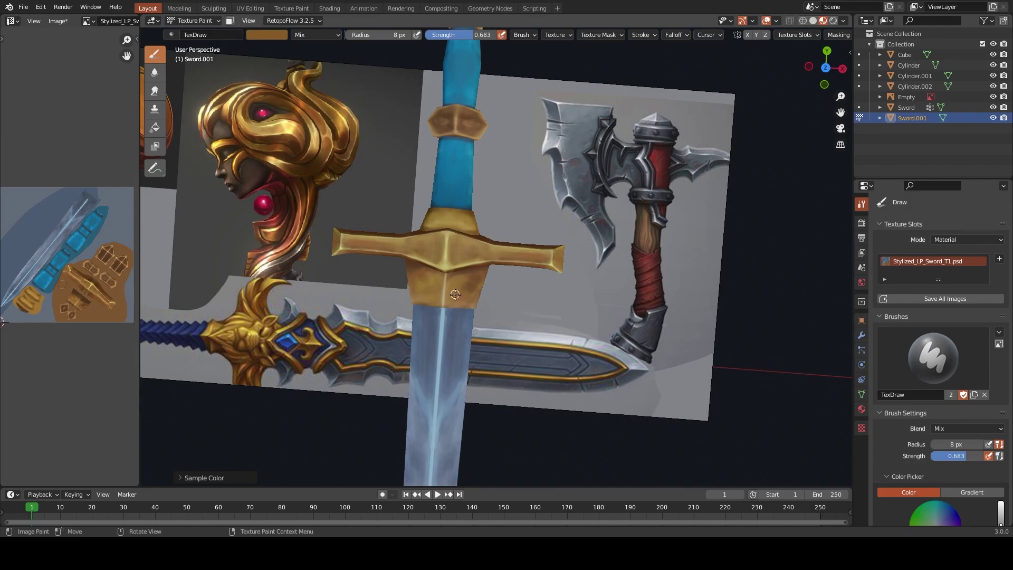
pyautogui.scroll(1, 455, 294)
pyautogui.press('s')
# Paint darker and lighter golds on the guard block with 23 px and 11 px brushes
pyautogui.press('f')
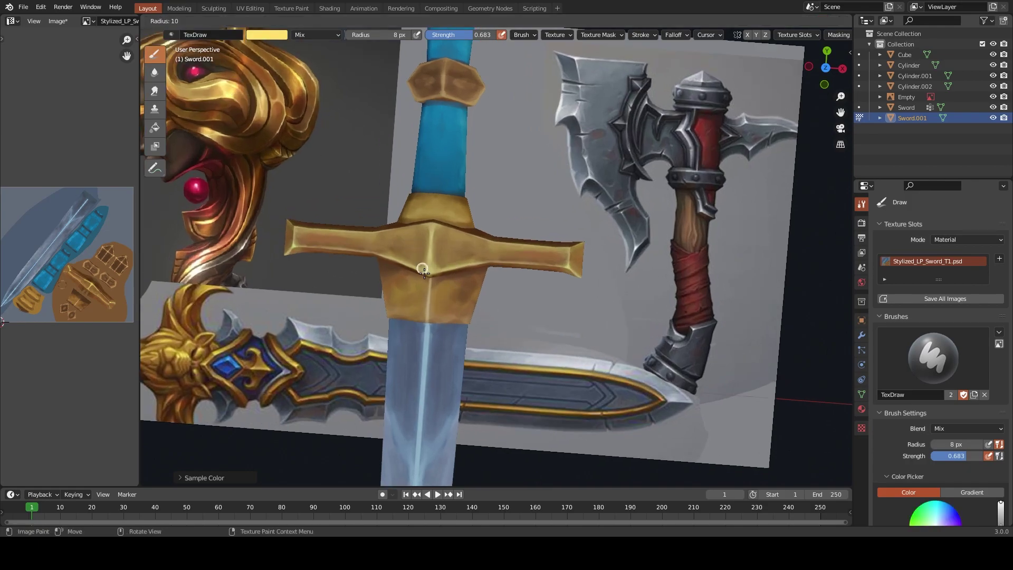
pyautogui.click(422, 280)
pyautogui.press('f')
pyautogui.click(428, 301)
pyautogui.press('f')
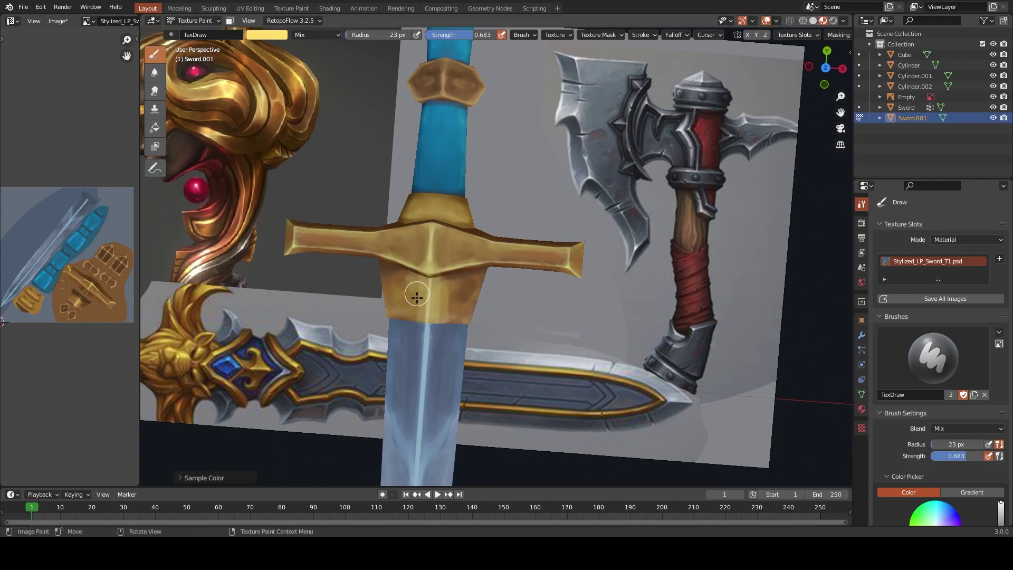
pyautogui.click(439, 305)
pyautogui.press('s')
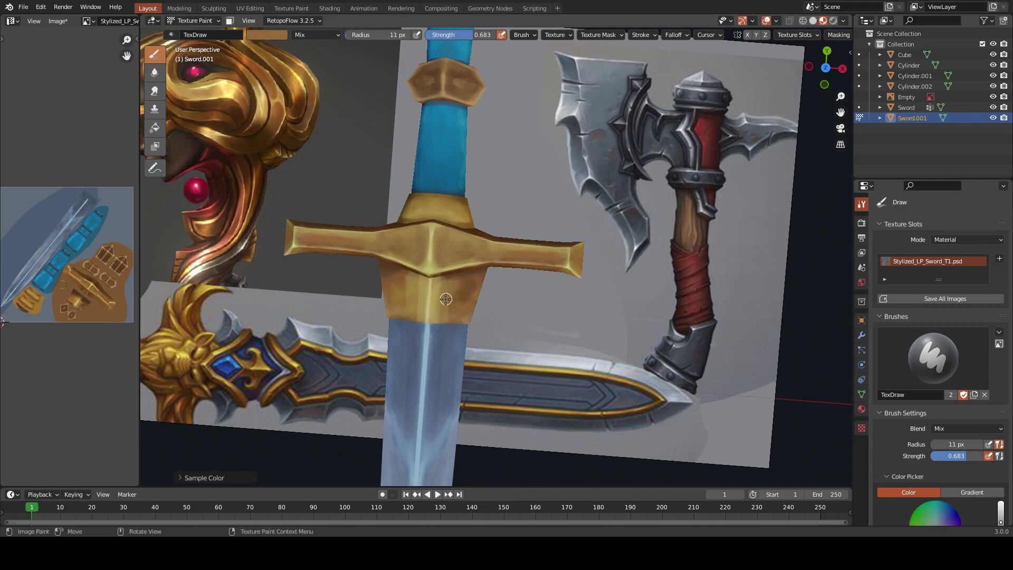
pyautogui.click(467, 285)
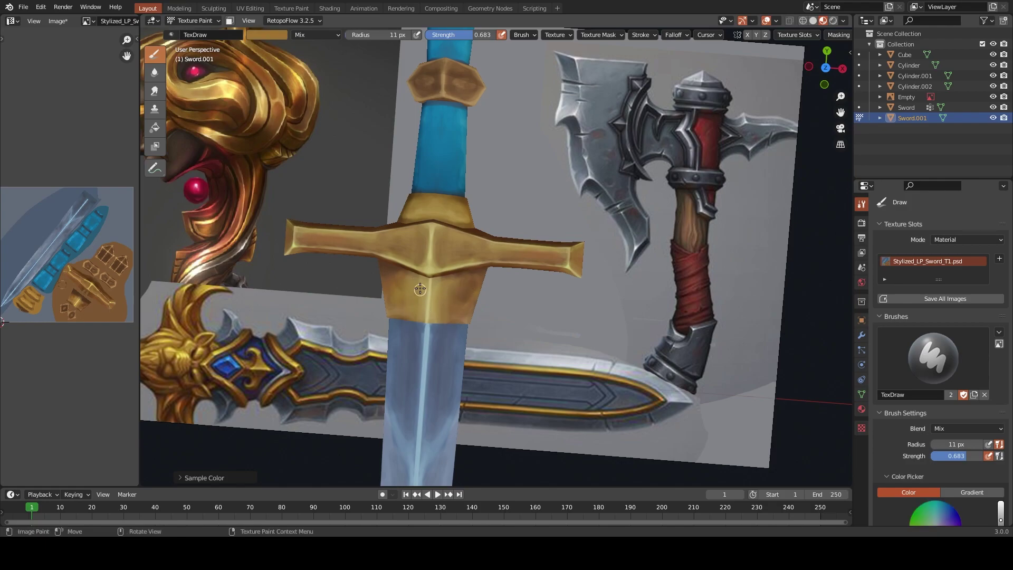
pyautogui.press('s')
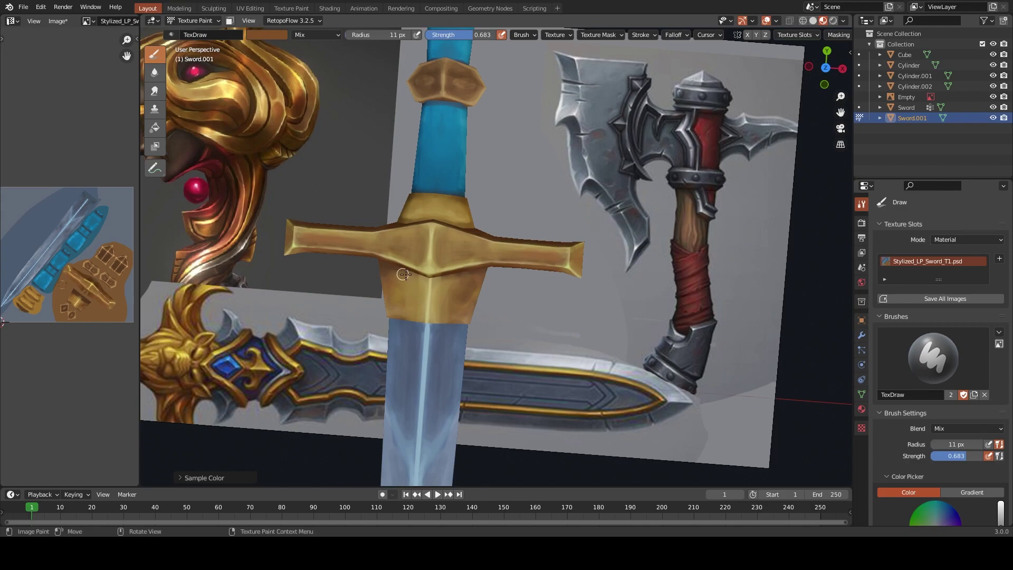
pyautogui.press('f')
pyautogui.click(391, 273)
# Dab small dark brown spots on the guard block with a 6 px brush
pyautogui.scroll(2, 391, 273)
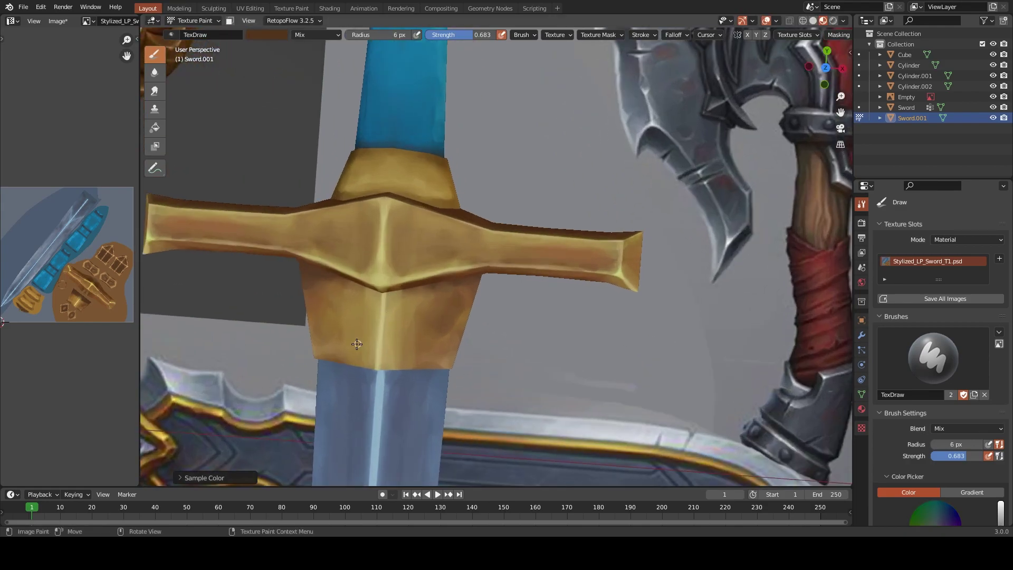
pyautogui.scroll(2, 393, 275)
pyautogui.click(397, 279)
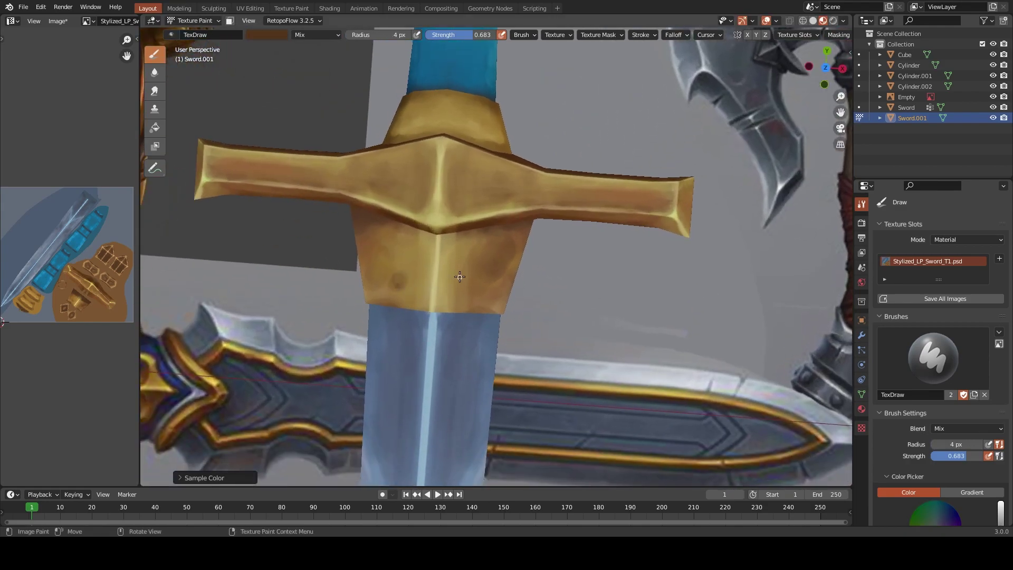
pyautogui.press('s')
pyautogui.press('s')
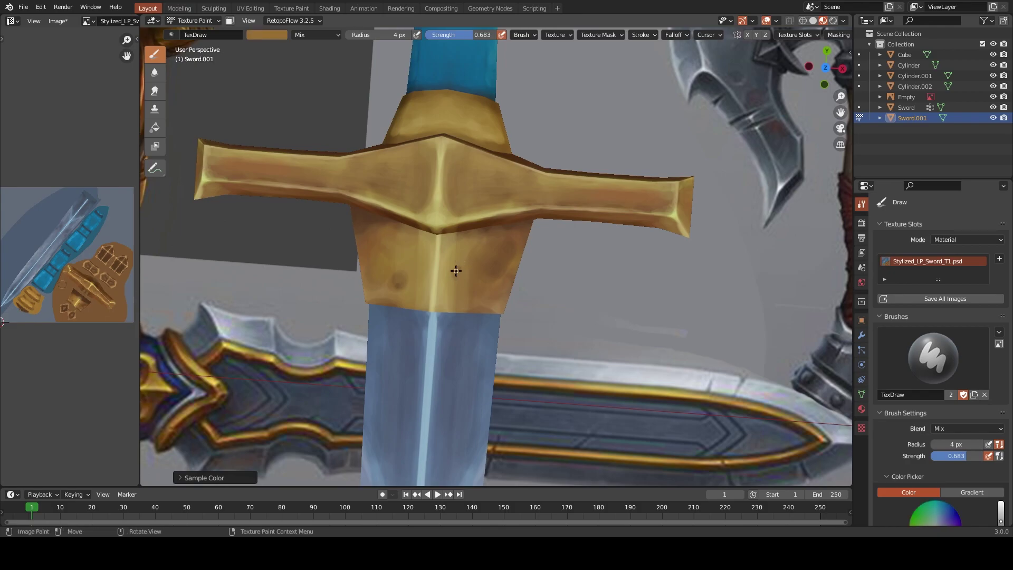
pyautogui.press('s')
pyautogui.press('s')
pyautogui.press('f')
pyautogui.click(396, 278)
pyautogui.scroll(-2, 401, 285)
pyautogui.scroll(-3, 459, 280)
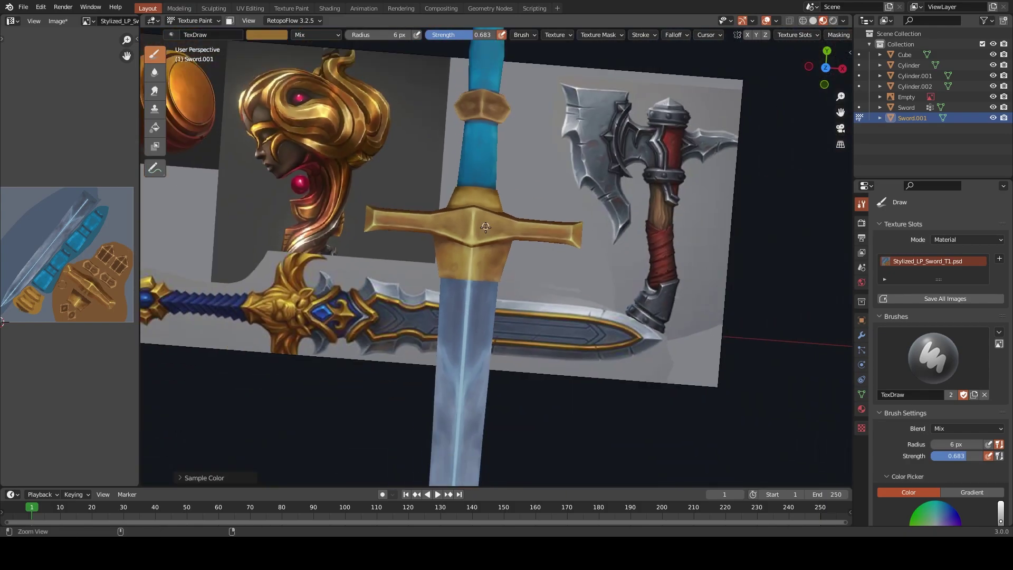
pyautogui.scroll(5, 462, 280)
pyautogui.press('s')
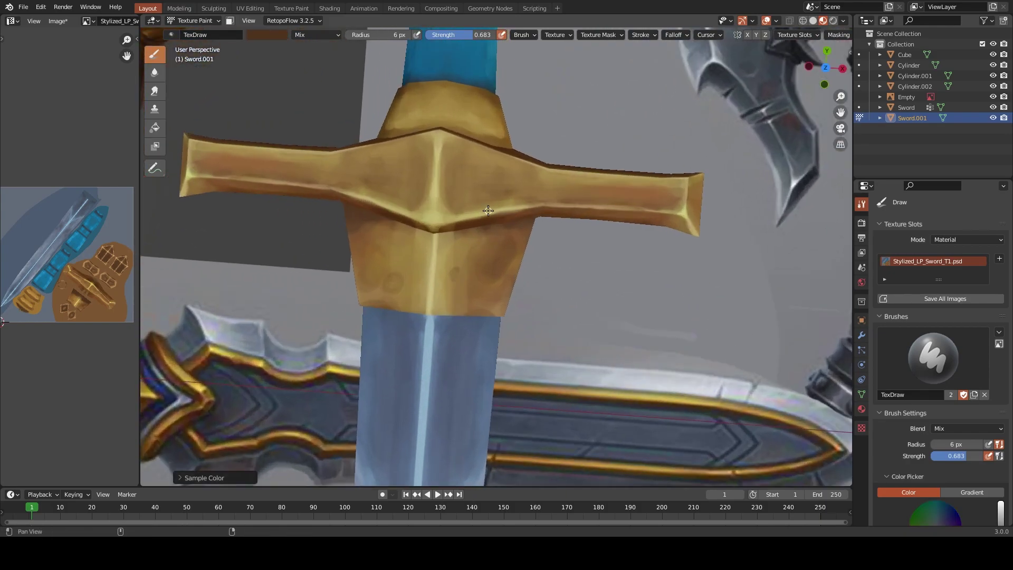
pyautogui.hotkey('alt', 'q')
pyautogui.scroll(3, 463, 220)
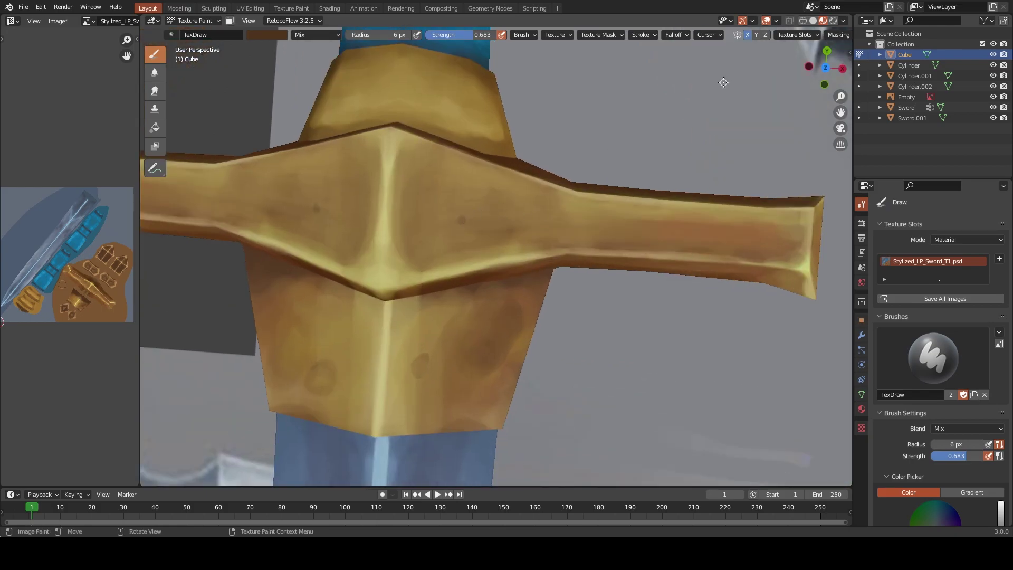
# Highlight the dent's lower-right rim in pale yellow and darken its upper-right rim at 8 px
pyautogui.moveTo(461, 222); pyautogui.dragTo(461, 226)
pyautogui.press('s')
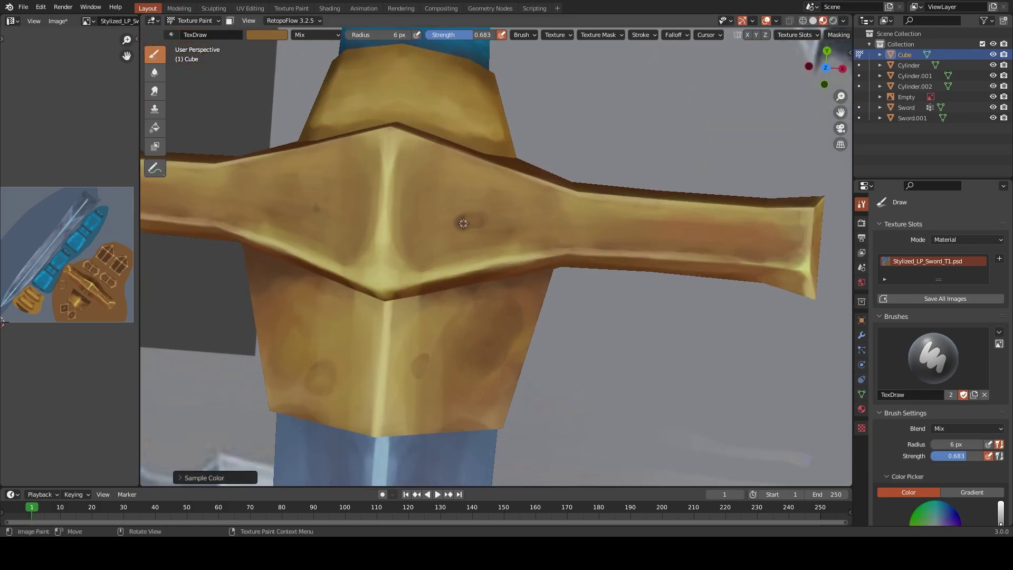
pyautogui.press('s')
pyautogui.press('[')
pyautogui.scroll(2, 383, 267)
pyautogui.scroll(1, 390, 264)
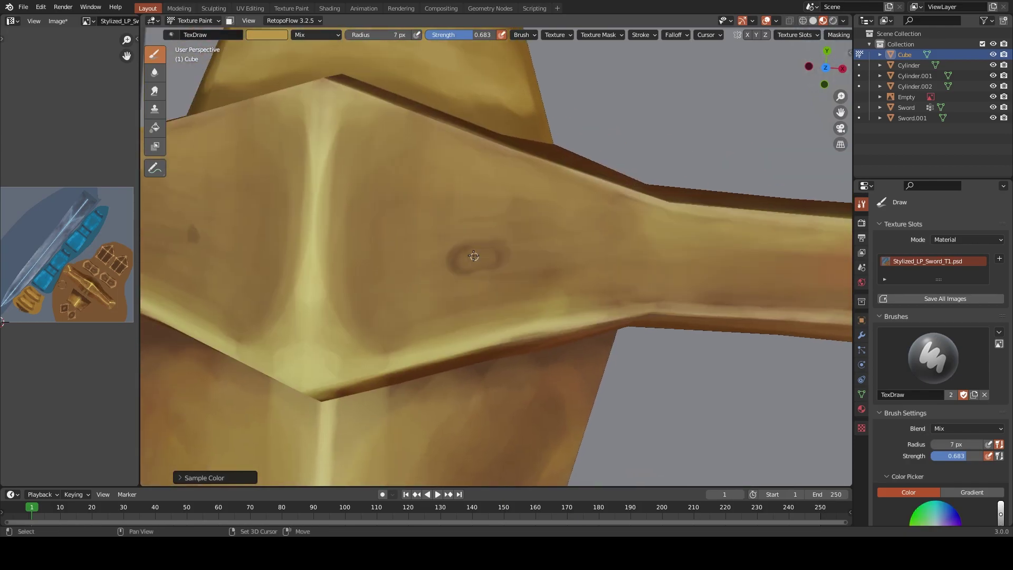
pyautogui.moveTo(468, 273)
pyautogui.mouseDown()
pyautogui.moveTo(506, 260)
pyautogui.moveTo(460, 274)
pyautogui.mouseUp()
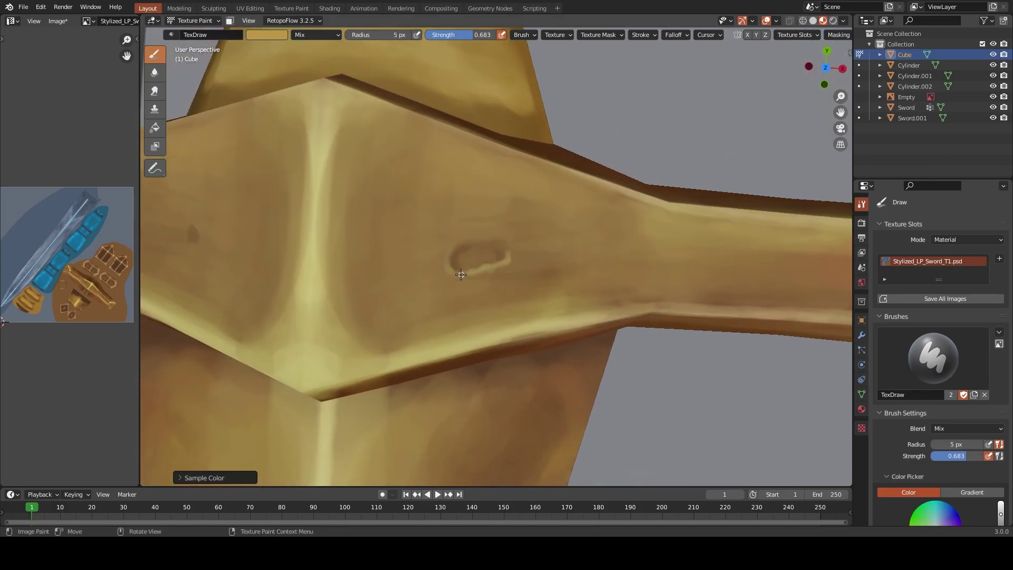
pyautogui.press('s')
pyautogui.press(']')
pyautogui.press(']')
pyautogui.press(']')
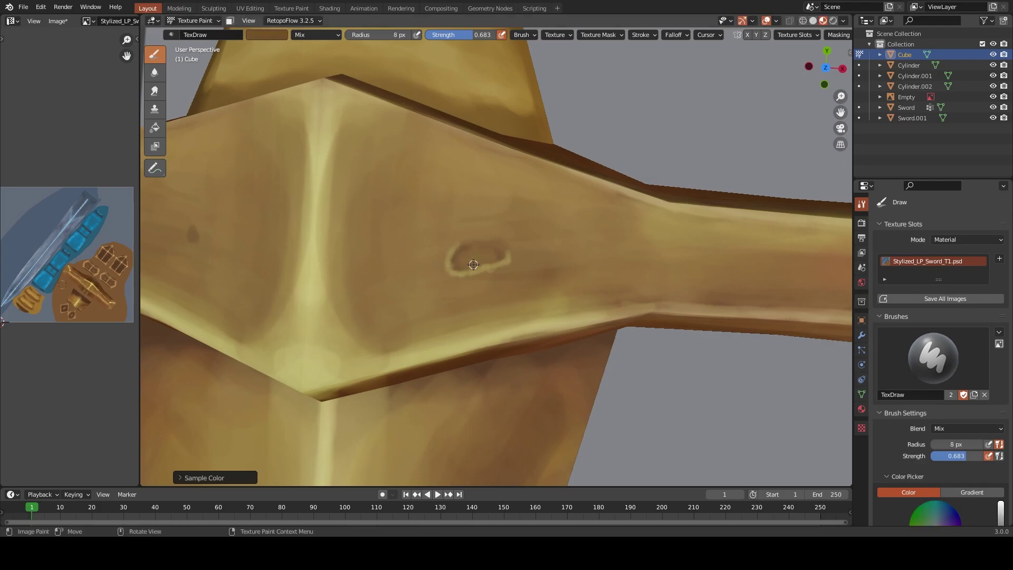
pyautogui.moveTo(483, 262); pyautogui.dragTo(506, 253)
# Run pale highlights down the guard's central ridge and the oval's left edge, then load brown
pyautogui.press('s')
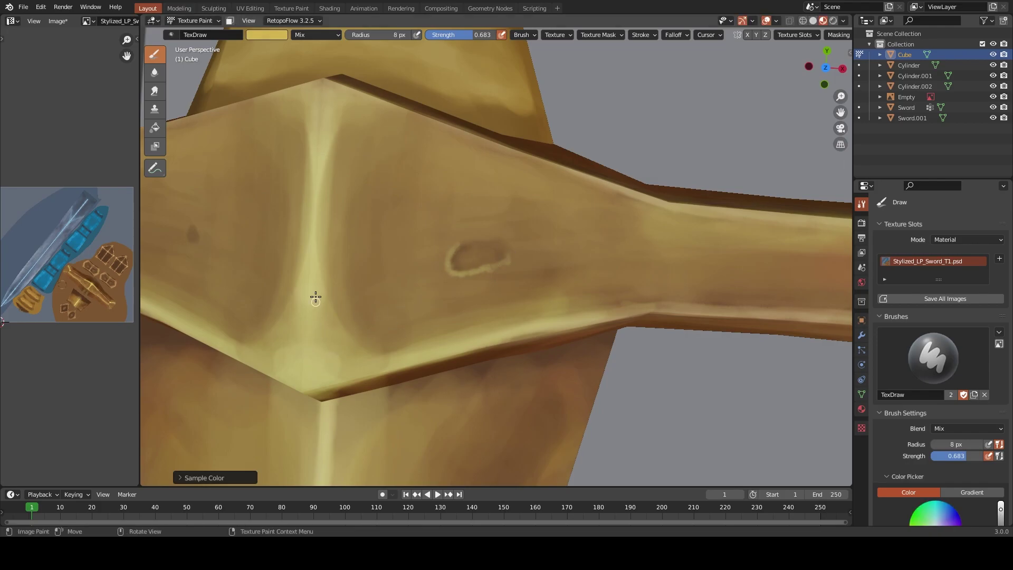
pyautogui.scroll(-10, 939, 369)
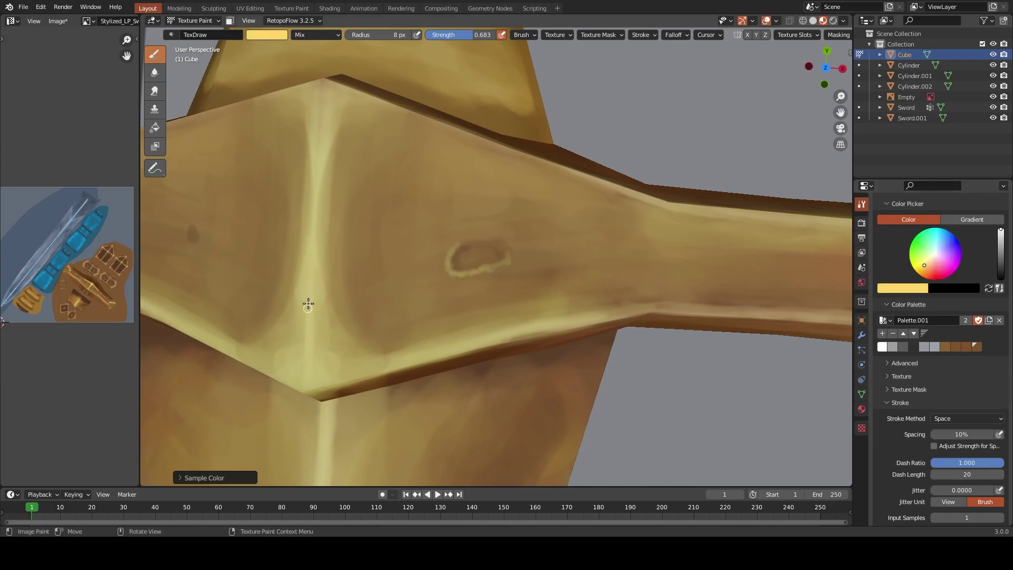
pyautogui.moveTo(310, 249); pyautogui.dragTo(372, 240, button='middle')
pyautogui.moveTo(371, 240); pyautogui.dragTo(362, 330)
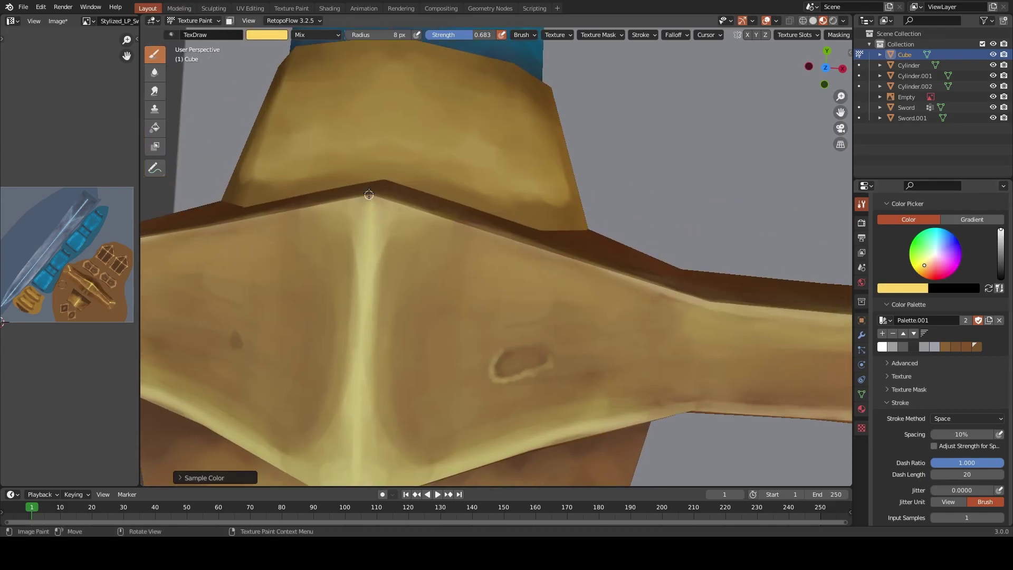
pyautogui.moveTo(364, 357); pyautogui.dragTo(443, 272, button='middle')
pyautogui.moveTo(443, 271); pyautogui.dragTo(446, 305)
pyautogui.press('s')
pyautogui.press('s')
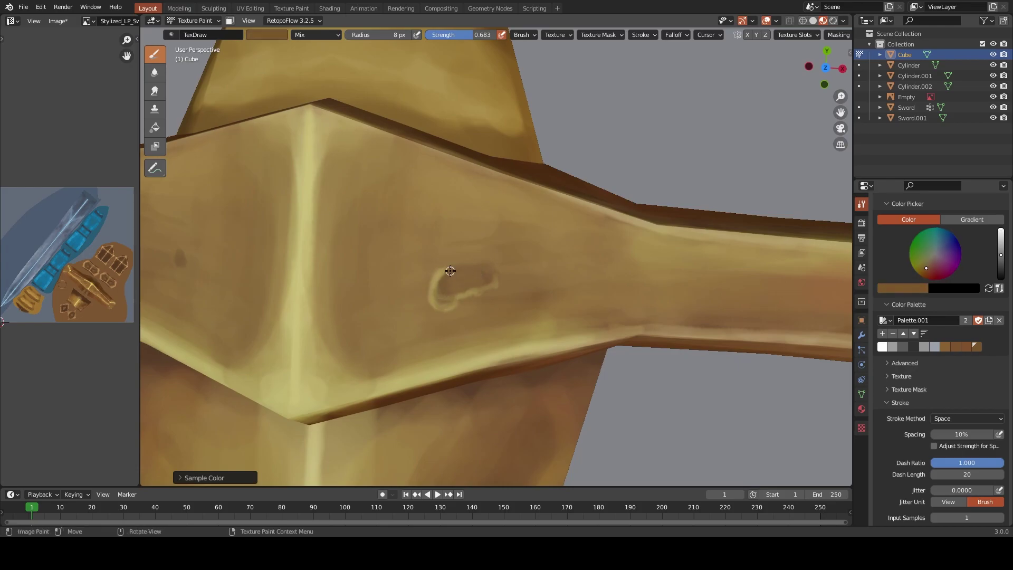
pyautogui.press('s')
pyautogui.scroll(-2, 453, 297)
pyautogui.scroll(-5, 453, 297)
# Paint a curved light gold stroke on the Sword.001 guard, extending it upward
pyautogui.keyDown('shift'); pyautogui.moveTo(453, 297); pyautogui.dragTo(515, 306, button='middle'); pyautogui.keyUp('shift')
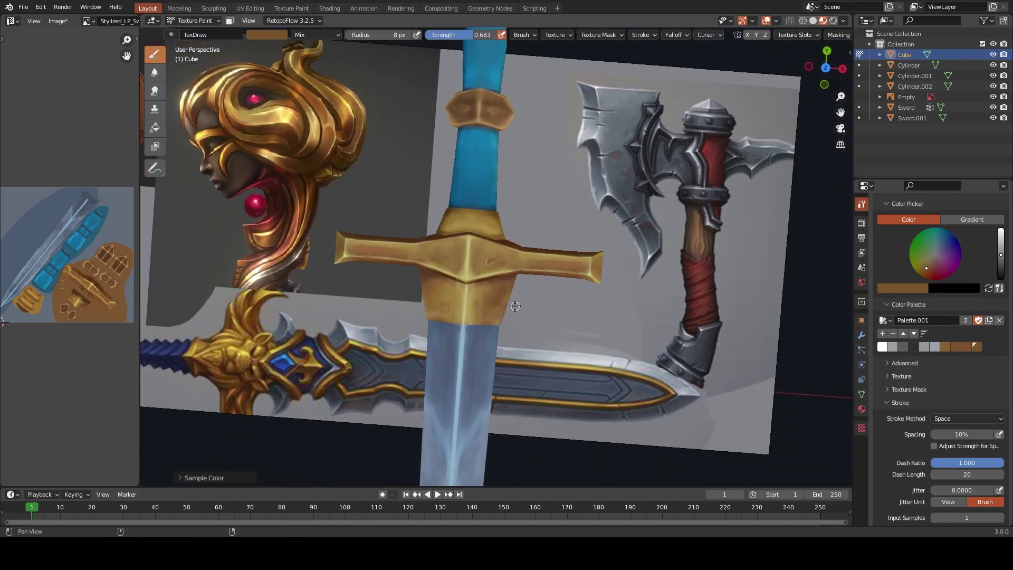
pyautogui.scroll(3, 496, 211)
pyautogui.scroll(2, 475, 221)
pyautogui.press('s')
pyautogui.scroll(2, 452, 222)
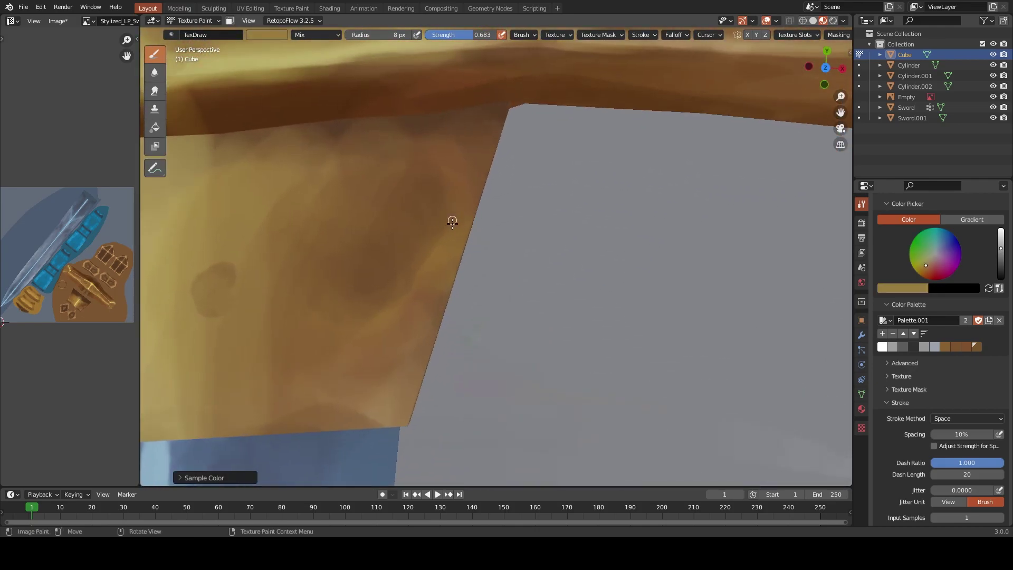
pyautogui.hotkey('alt', 'q')
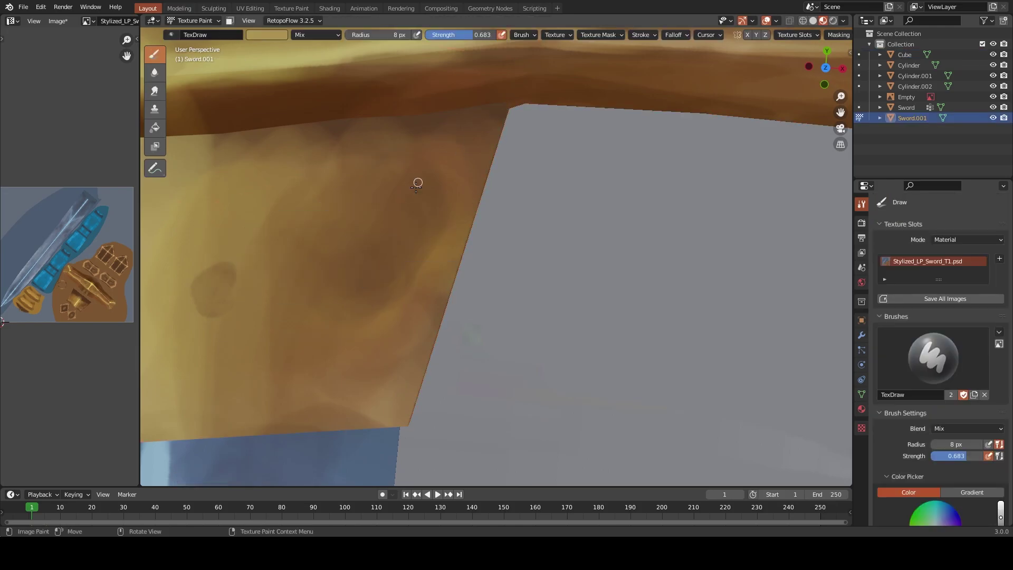
pyautogui.moveTo(454, 213)
pyautogui.mouseDown()
pyautogui.moveTo(396, 308)
pyautogui.moveTo(326, 319)
pyautogui.mouseUp()
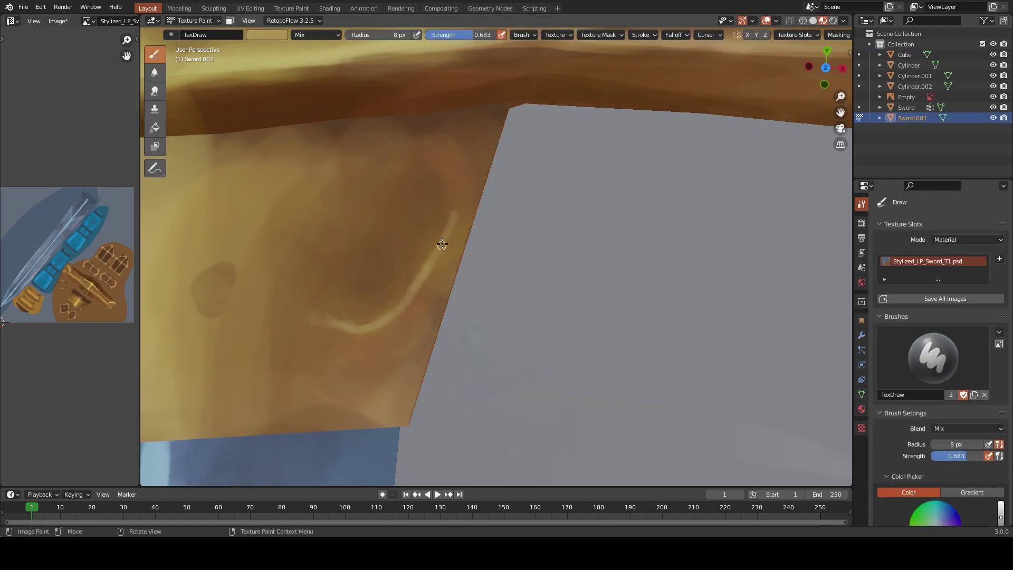
pyautogui.moveTo(454, 212); pyautogui.dragTo(458, 177)
# Shade the gold stroke's right edge with brown at 14 px and save Stylized_LP_Sword_T1.png
pyautogui.press('s')
pyautogui.press('f')
pyautogui.click(462, 195)
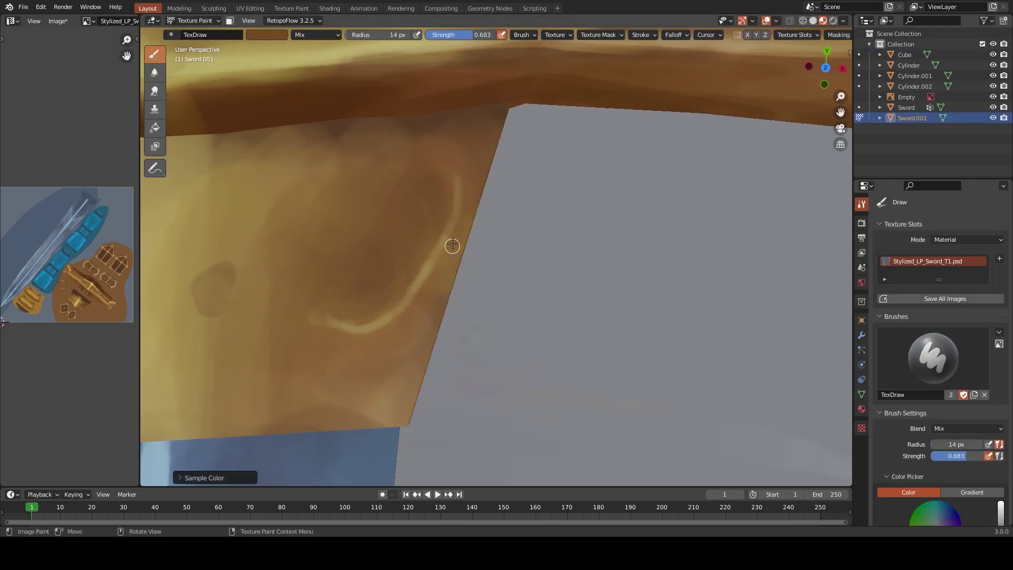
pyautogui.moveTo(452, 245)
pyautogui.mouseDown()
pyautogui.moveTo(452, 233)
pyautogui.moveTo(407, 321)
pyautogui.moveTo(406, 311)
pyautogui.moveTo(391, 332)
pyautogui.moveTo(344, 311)
pyautogui.moveTo(368, 319)
pyautogui.mouseUp()
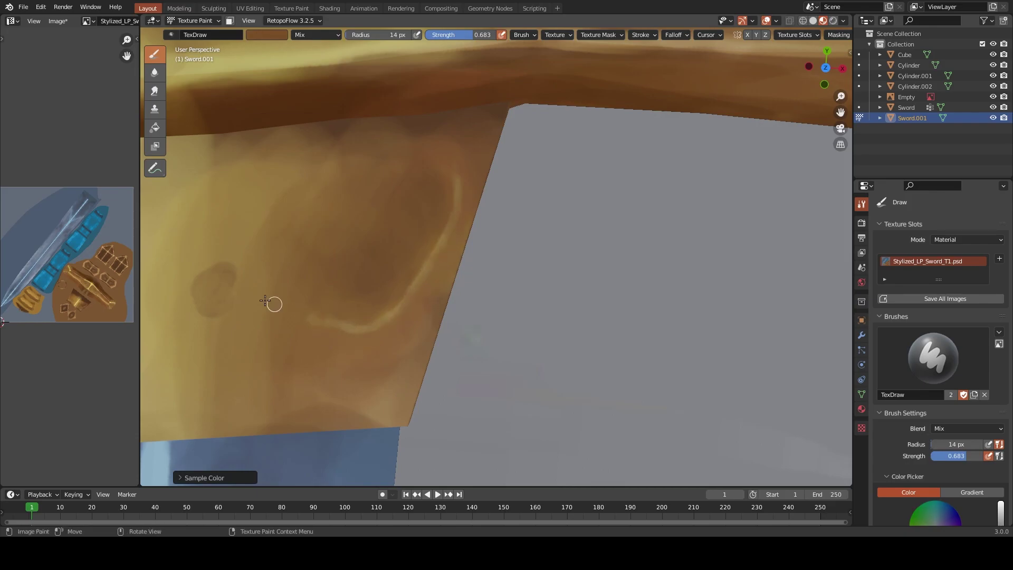
pyautogui.press('s')
pyautogui.press('s')
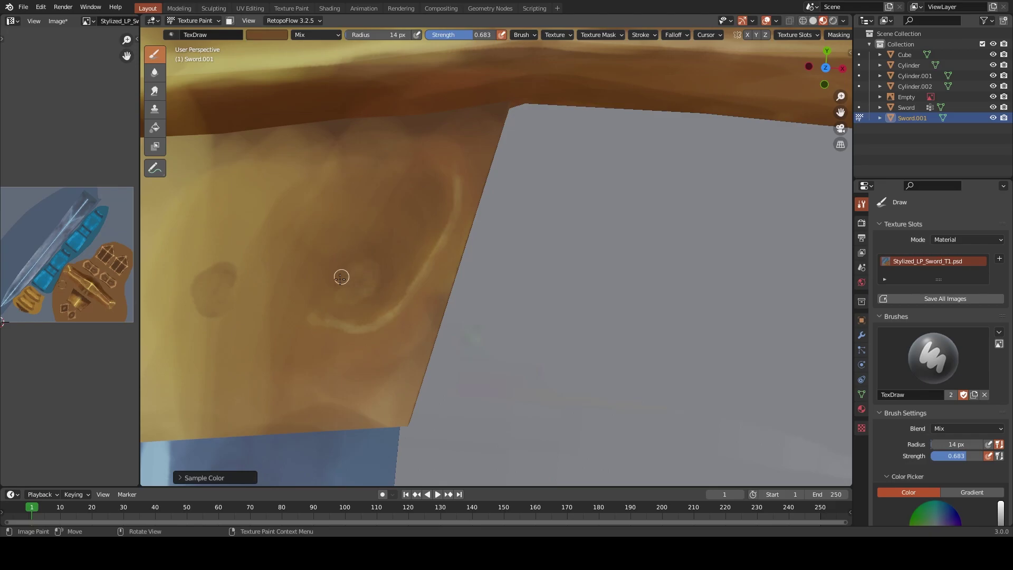
pyautogui.moveTo(339, 248)
pyautogui.keyDown('ctrl'); pyautogui.mouseDown(button='middle')
pyautogui.moveTo(495, 234)
pyautogui.moveTo(510, 219)
pyautogui.moveTo(504, 266)
pyautogui.moveTo(499, 259)
pyautogui.mouseUp(button='middle'); pyautogui.keyUp('ctrl')
pyautogui.scroll(-5, 405, 247)
pyautogui.hotkey('alt', 's')
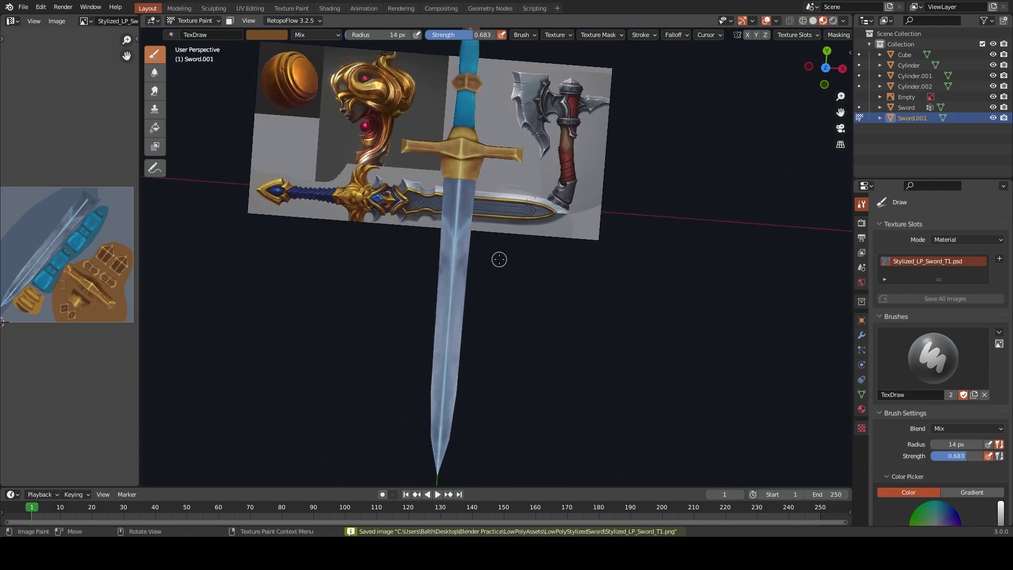
# Make the Sword blade active in Texture Paint mode and zoom in on it
pyautogui.hotkey('ctrl', 'Tab')
pyautogui.click(459, 261)
pyautogui.hotkey('ctrl', 'Tab')
pyautogui.click(531, 214)
pyautogui.moveTo(531, 215)
pyautogui.keyDown('shift'); pyautogui.mouseDown(button='middle')
pyautogui.moveTo(463, 203)
pyautogui.moveTo(510, 263)
pyautogui.moveTo(521, 141)
pyautogui.mouseUp(button='middle'); pyautogui.keyUp('shift')
# Try light sampled dabs at the top of the blade, then undo them
pyautogui.press('s')
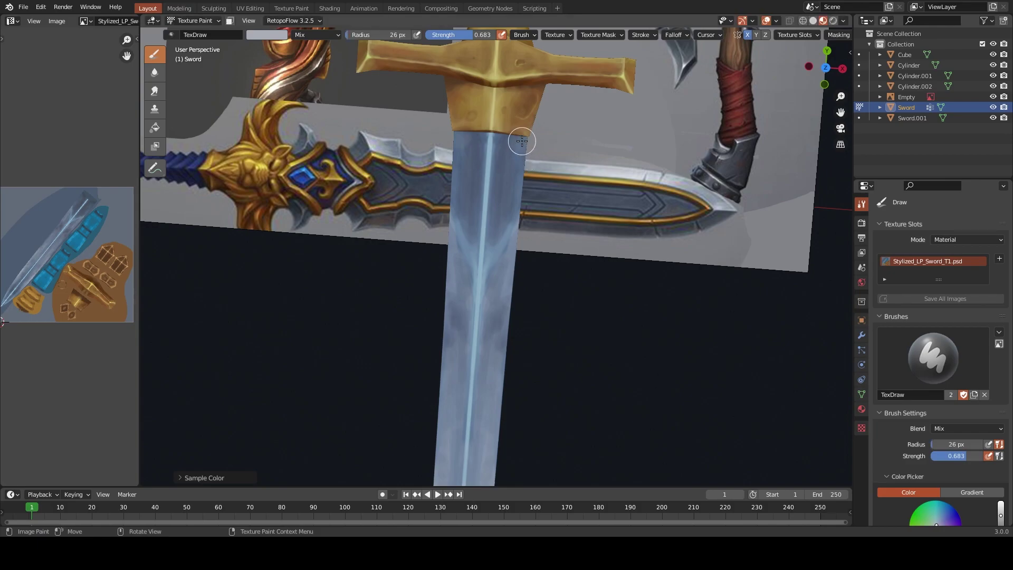
pyautogui.moveTo(521, 142); pyautogui.dragTo(507, 153)
pyautogui.click(474, 152)
pyautogui.press('s')
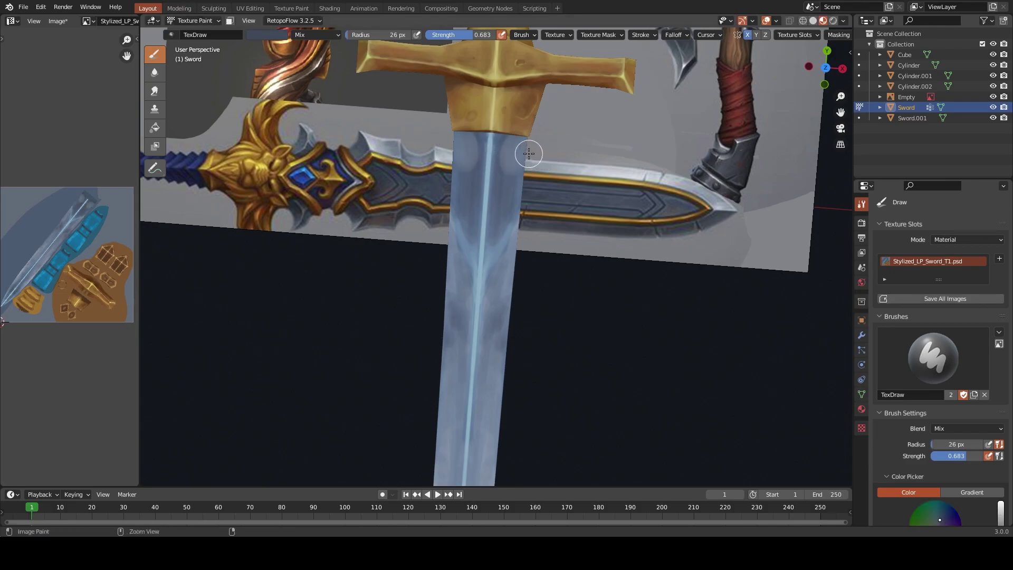
pyautogui.hotkey('ctrl', 'z')
pyautogui.hotkey('ctrl', 'z')
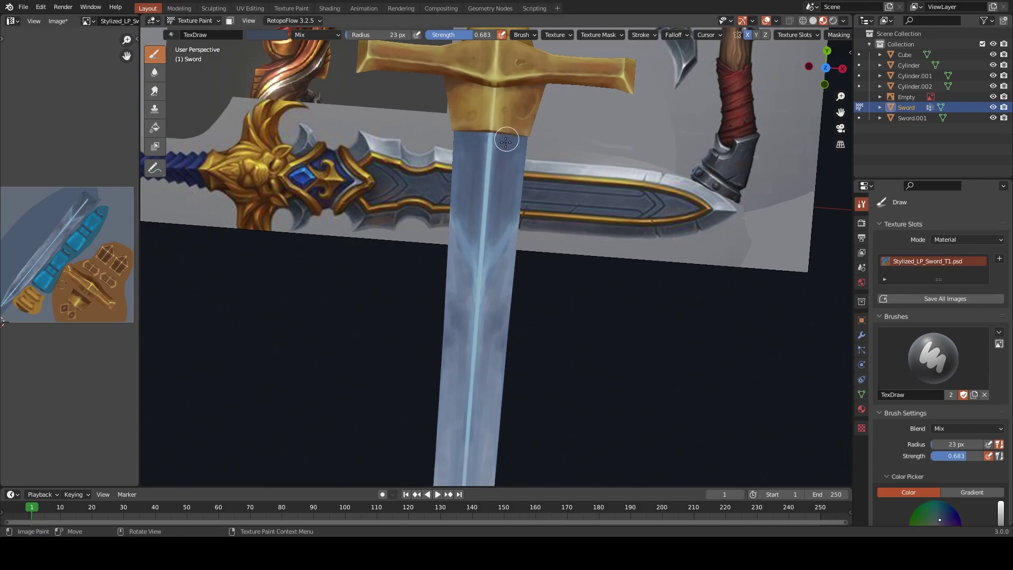
# Shrink the brush radius to 10 px, then to 7 px
pyautogui.press('f')
pyautogui.click(497, 141)
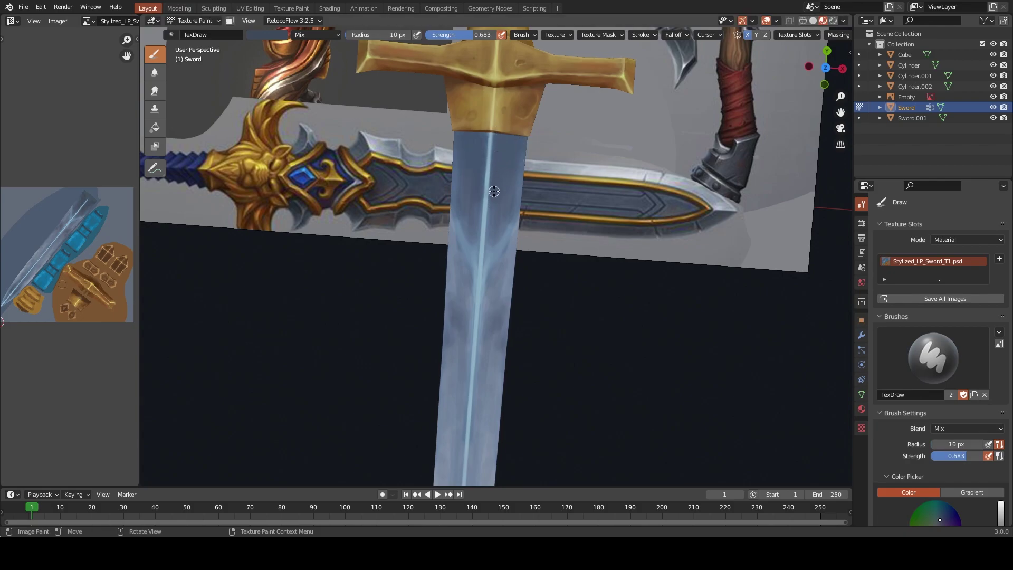
pyautogui.press('f')
pyautogui.click(495, 139)
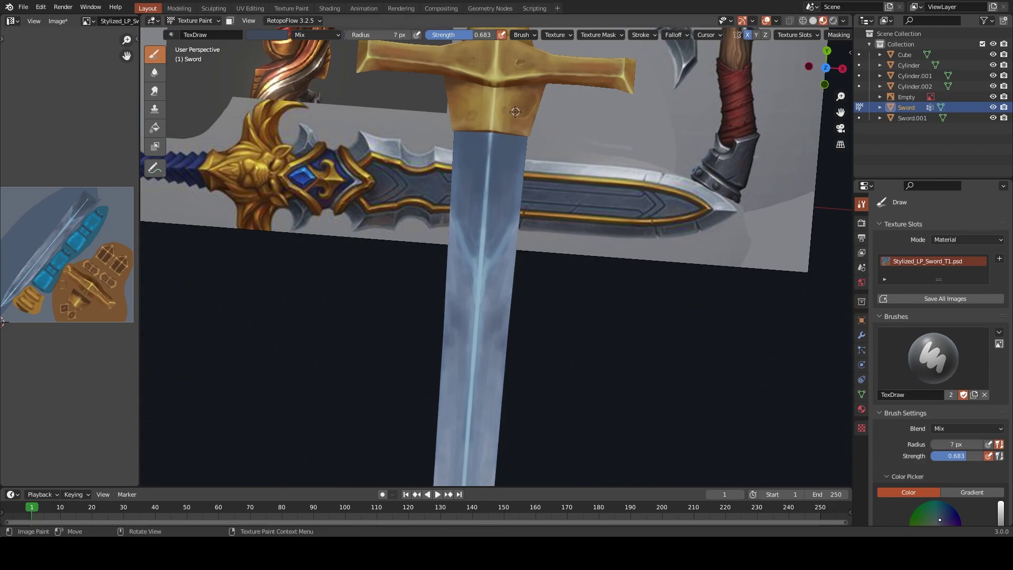
# Paint a gold V, sampled from the crossguard, extending down the blade with a widened tip
pyautogui.press('s')
pyautogui.moveTo(453, 228)
pyautogui.mouseDown()
pyautogui.moveTo(484, 275)
pyautogui.moveTo(520, 217)
pyautogui.mouseUp()
pyautogui.moveTo(485, 275)
pyautogui.mouseDown()
pyautogui.moveTo(483, 287)
pyautogui.moveTo(528, 216)
pyautogui.moveTo(480, 298)
pyautogui.mouseUp()
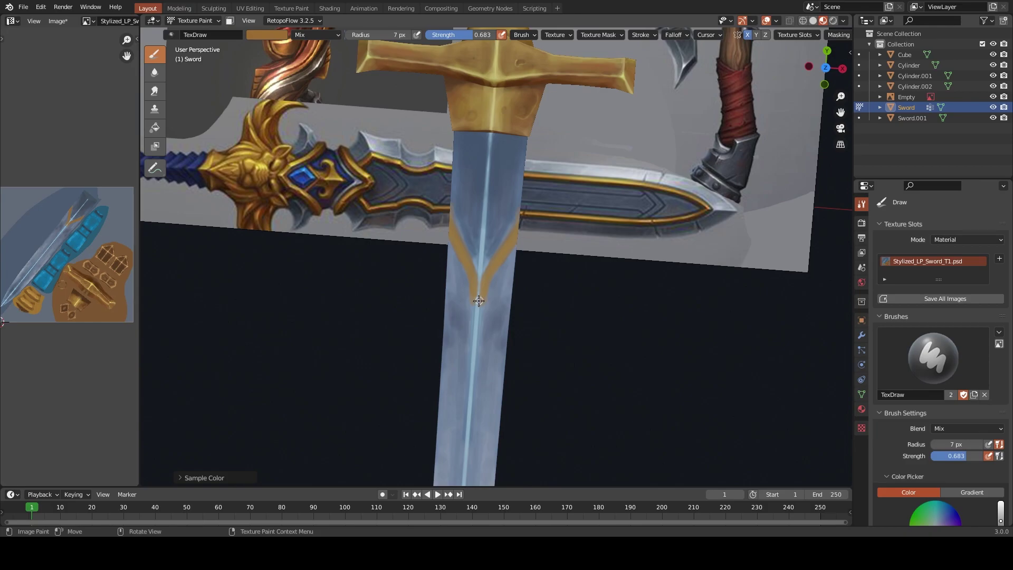
pyautogui.moveTo(479, 301); pyautogui.dragTo(483, 287)
pyautogui.moveTo(522, 219)
pyautogui.keyDown('ctrl'); pyautogui.mouseDown(button='middle')
pyautogui.moveTo(500, 315)
pyautogui.moveTo(441, 300)
pyautogui.mouseUp(button='middle'); pyautogui.keyUp('ctrl')
# Outline the gold V in dark brown, add orange along its inner edge, and save the texture image
pyautogui.press('s')
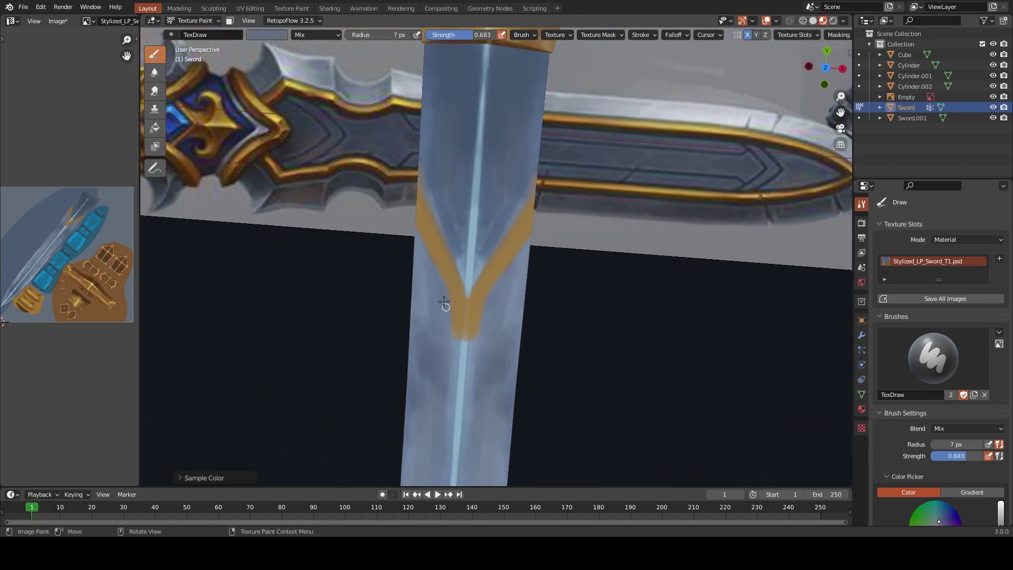
pyautogui.press('s')
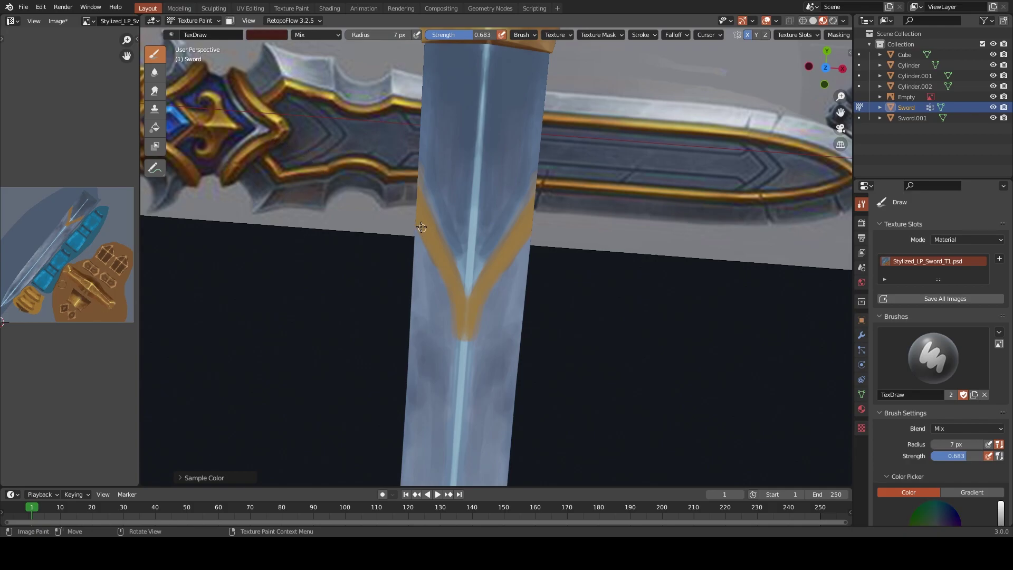
pyautogui.moveTo(419, 227)
pyautogui.mouseDown()
pyautogui.moveTo(451, 292)
pyautogui.moveTo(408, 211)
pyautogui.mouseUp()
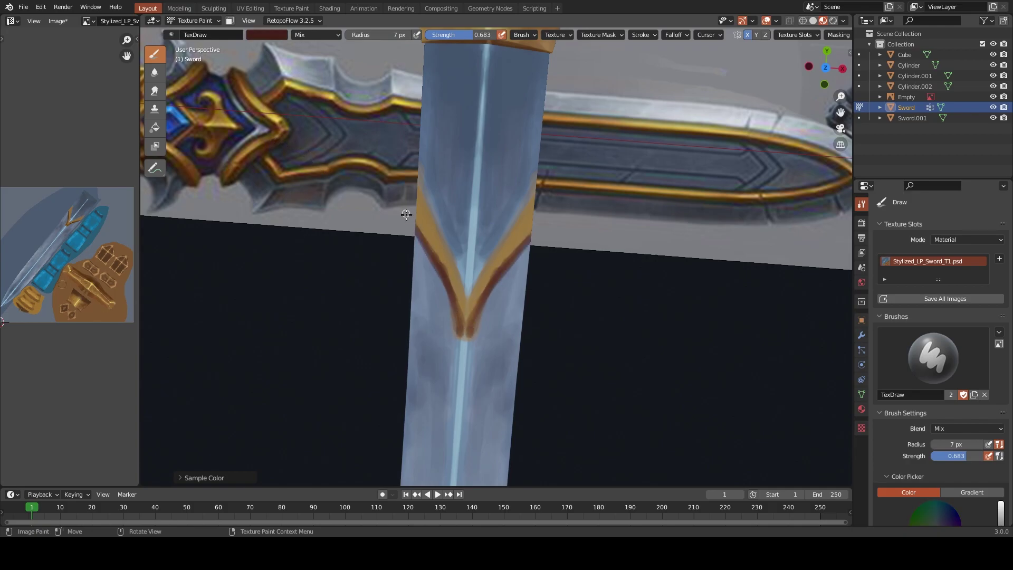
pyautogui.press('s')
pyautogui.moveTo(456, 288); pyautogui.dragTo(463, 323)
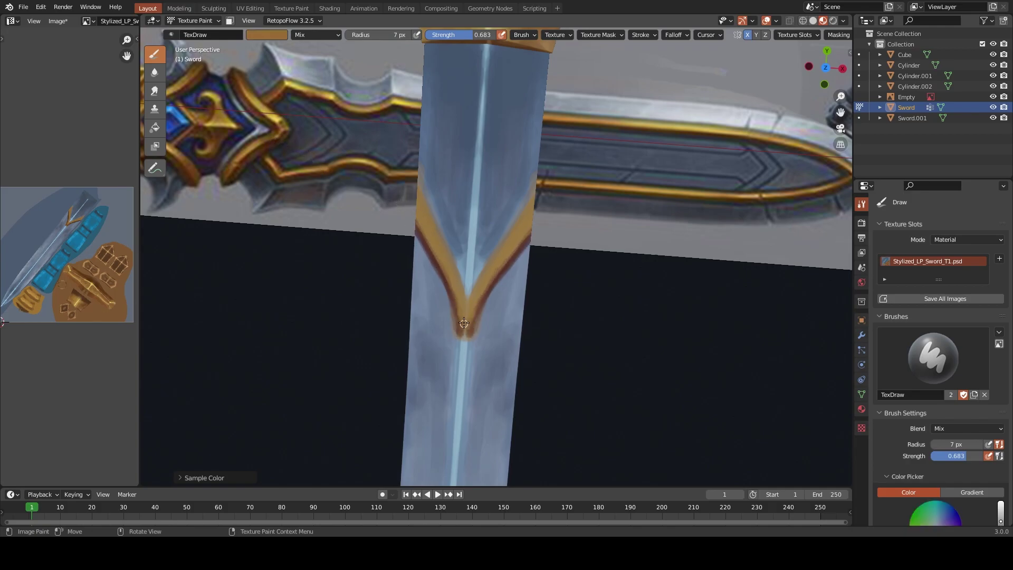
pyautogui.press('s')
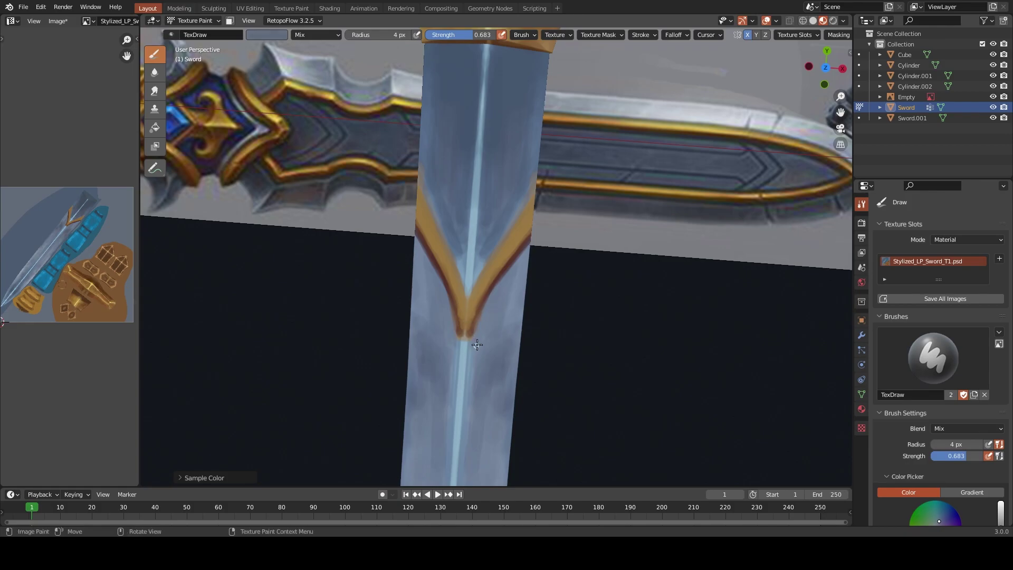
pyautogui.hotkey('alt', 's')
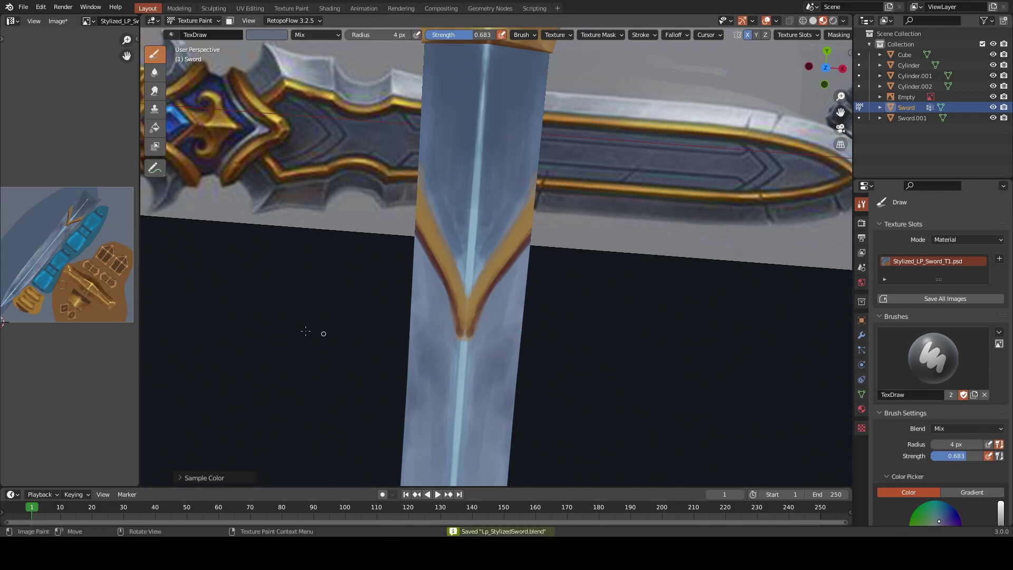
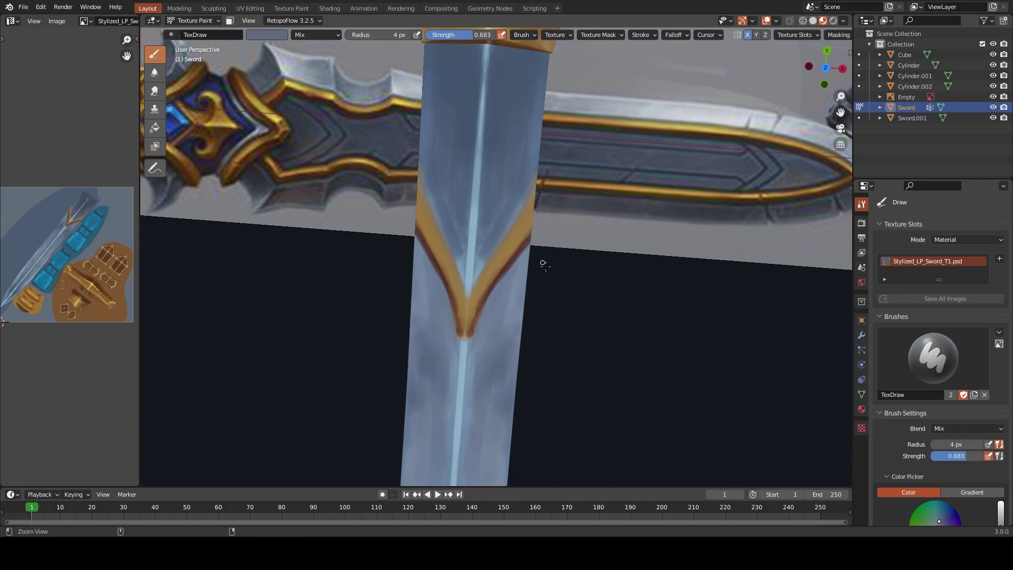
# Sample dark red from the V's edge and paint dark strokes along both mirrored V arms
pyautogui.moveTo(543, 263)
pyautogui.keyDown('ctrl'); pyautogui.mouseDown(button='middle')
pyautogui.moveTo(560, 267)
pyautogui.moveTo(551, 285)
pyautogui.mouseUp(button='middle'); pyautogui.keyUp('ctrl')
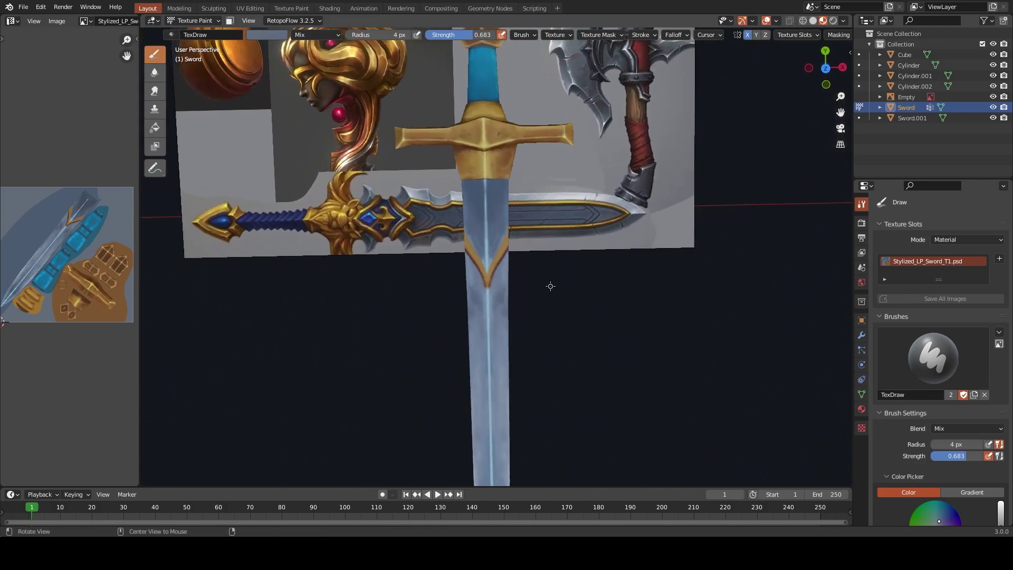
pyautogui.scroll(2, 546, 293)
pyautogui.scroll(2, 528, 285)
pyautogui.press('s')
pyautogui.scroll(1, 512, 291)
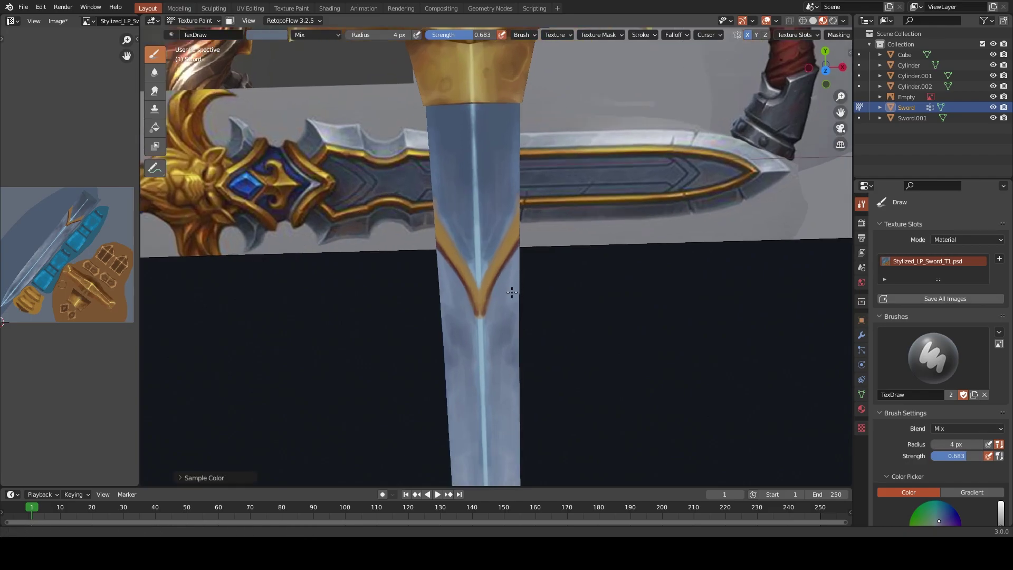
pyautogui.scroll(2, 511, 292)
pyautogui.press('s')
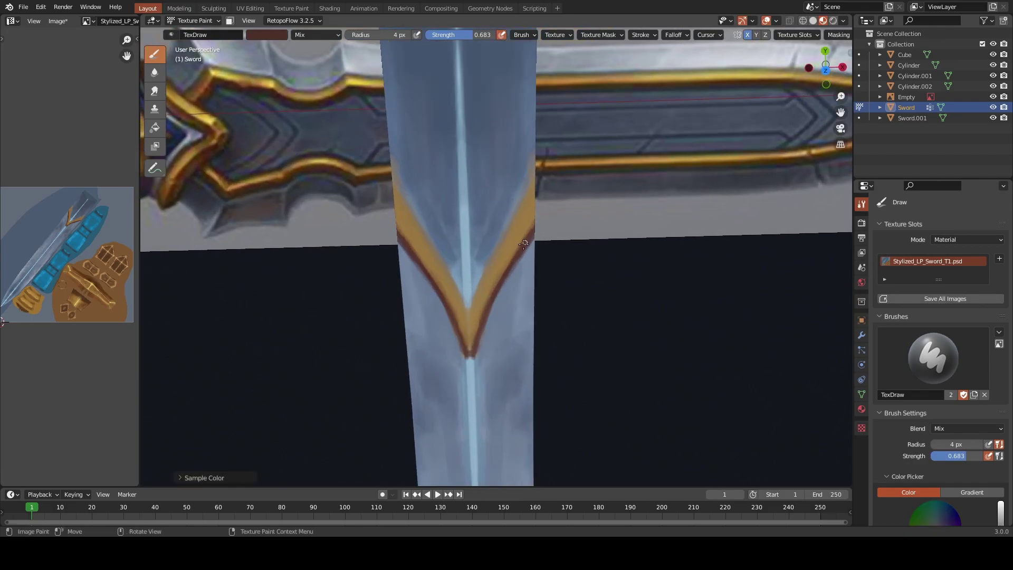
pyautogui.press('s')
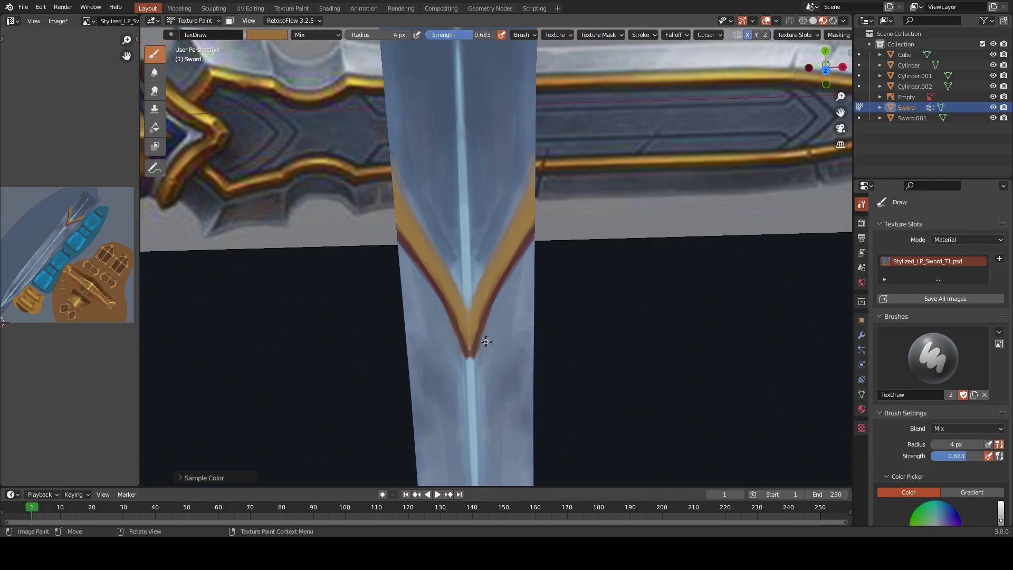
pyautogui.scroll(-1, 574, 136)
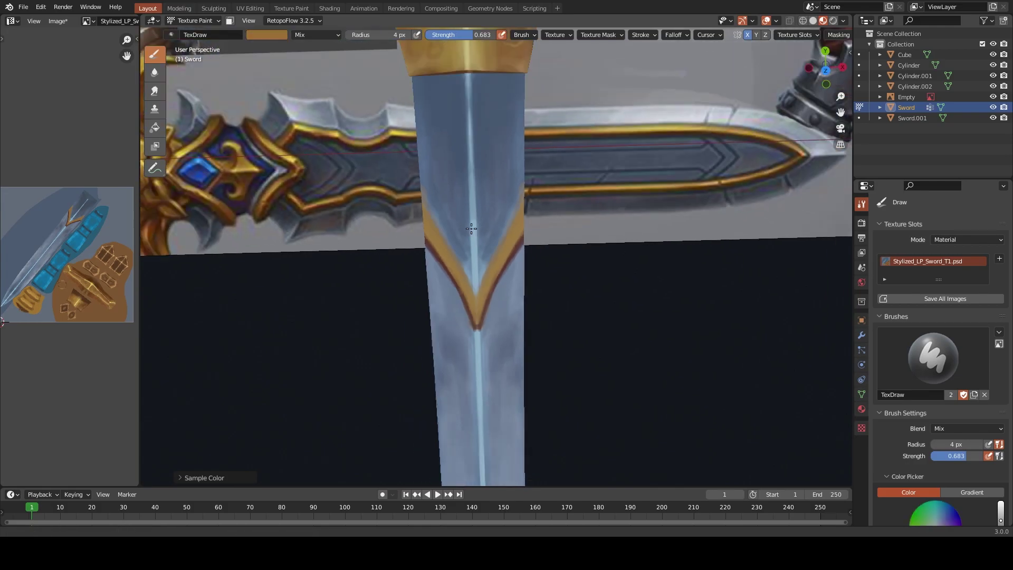
pyautogui.scroll(-2, 575, 136)
pyautogui.press('s')
pyautogui.scroll(3, 329, 239)
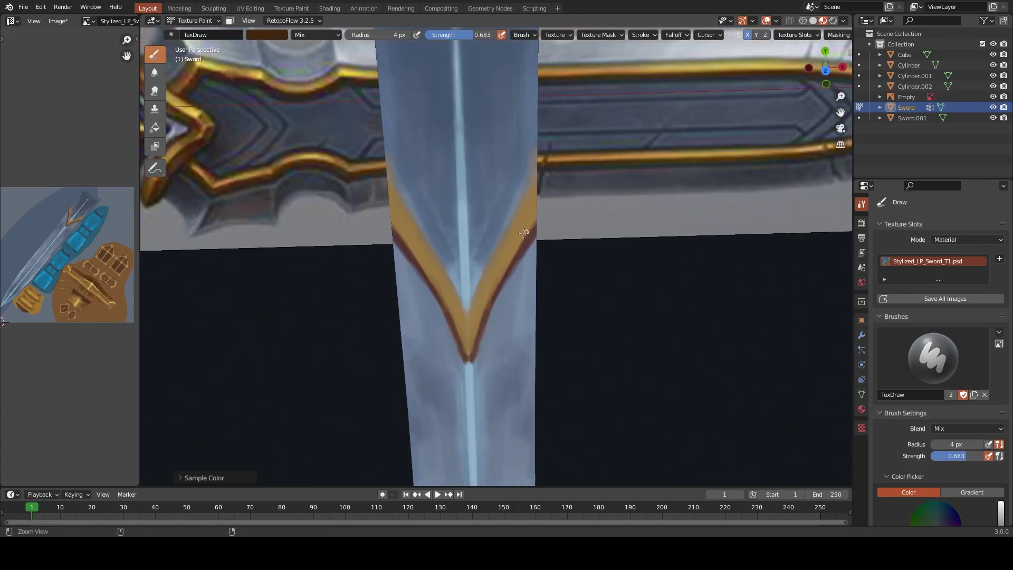
pyautogui.moveTo(527, 263)
pyautogui.mouseDown()
pyautogui.moveTo(514, 234)
pyautogui.moveTo(480, 303)
pyautogui.moveTo(472, 289)
pyautogui.mouseUp()
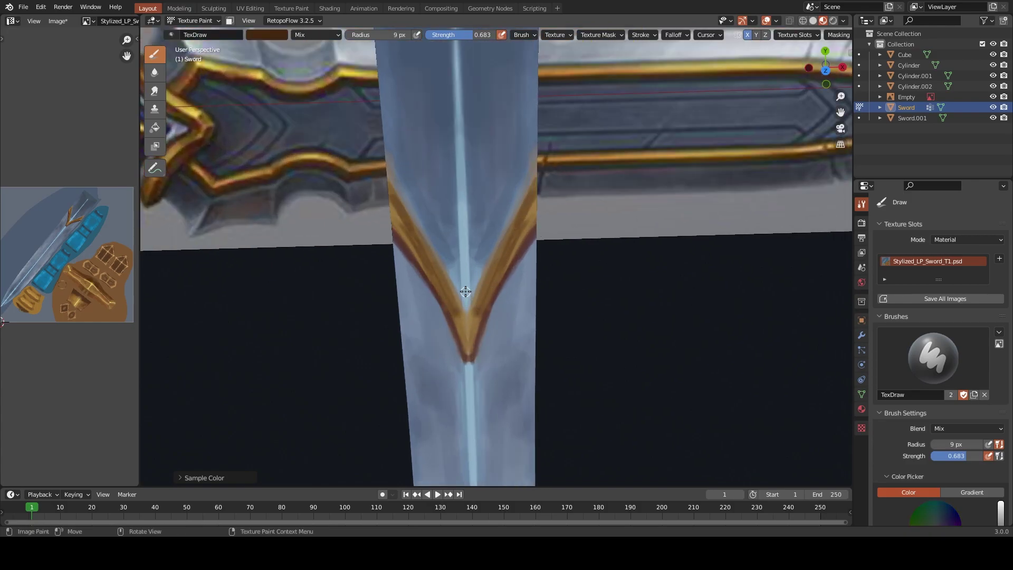
# Paint lighter orange along both edges of the V and down its right arm with a 7 px brush
pyautogui.press('s')
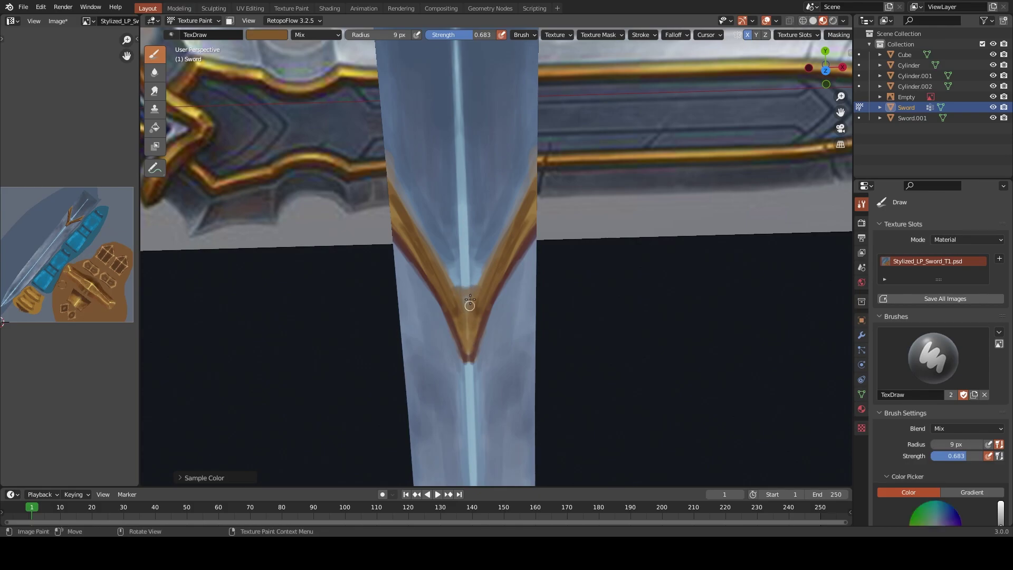
pyautogui.press('[')
pyautogui.press('[')
pyautogui.press('s')
pyautogui.press('s')
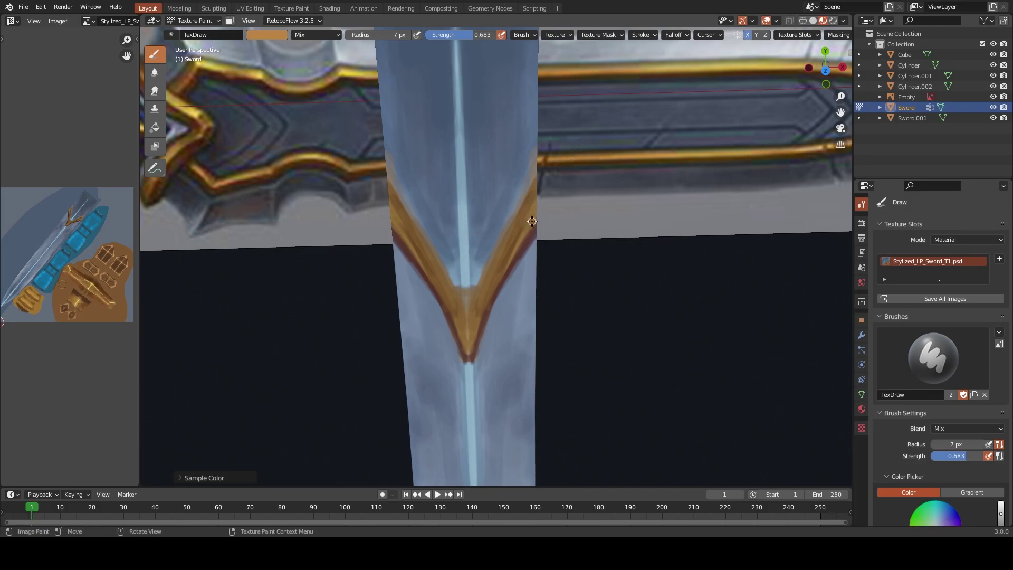
pyautogui.moveTo(530, 217); pyautogui.dragTo(488, 304)
pyautogui.press('s')
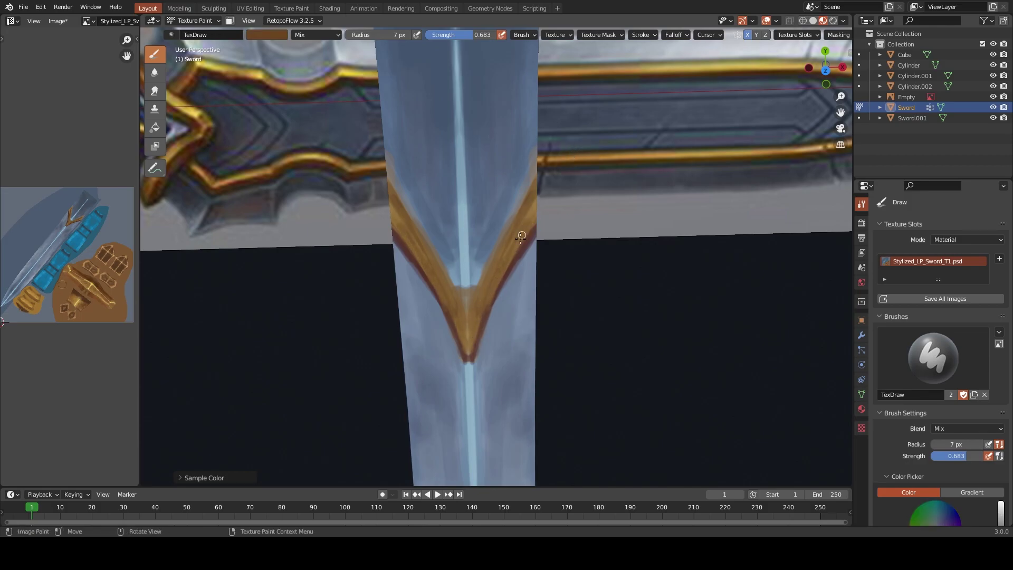
pyautogui.press('s')
pyautogui.moveTo(530, 200); pyautogui.dragTo(480, 292)
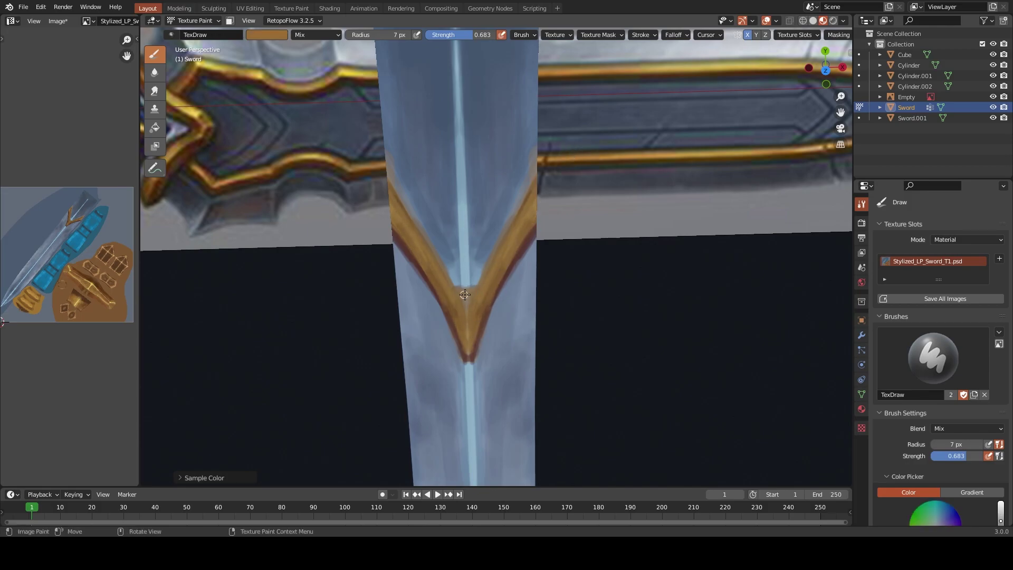
# Outline the V arms in dark reddish-brown at 2 px and brighten the V apex with orange
pyautogui.press('f')
pyautogui.click(455, 287)
pyautogui.press('s')
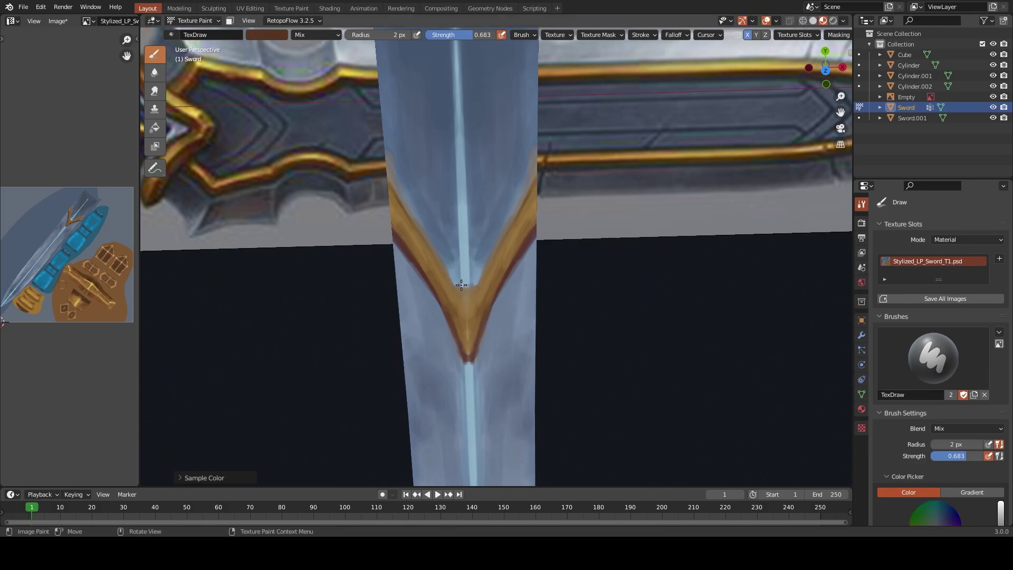
pyautogui.moveTo(478, 283); pyautogui.dragTo(534, 170)
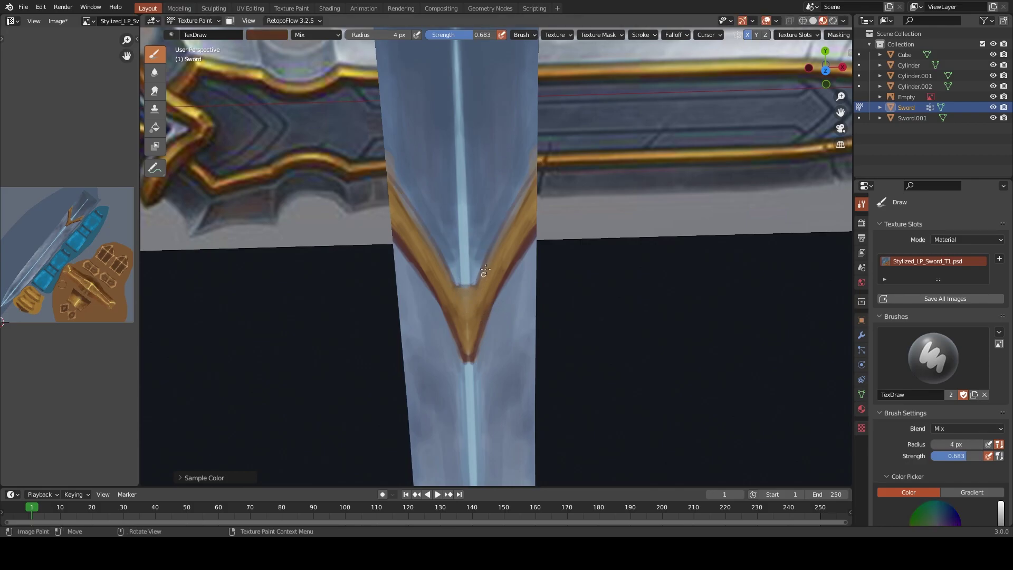
pyautogui.moveTo(509, 224); pyautogui.dragTo(533, 171)
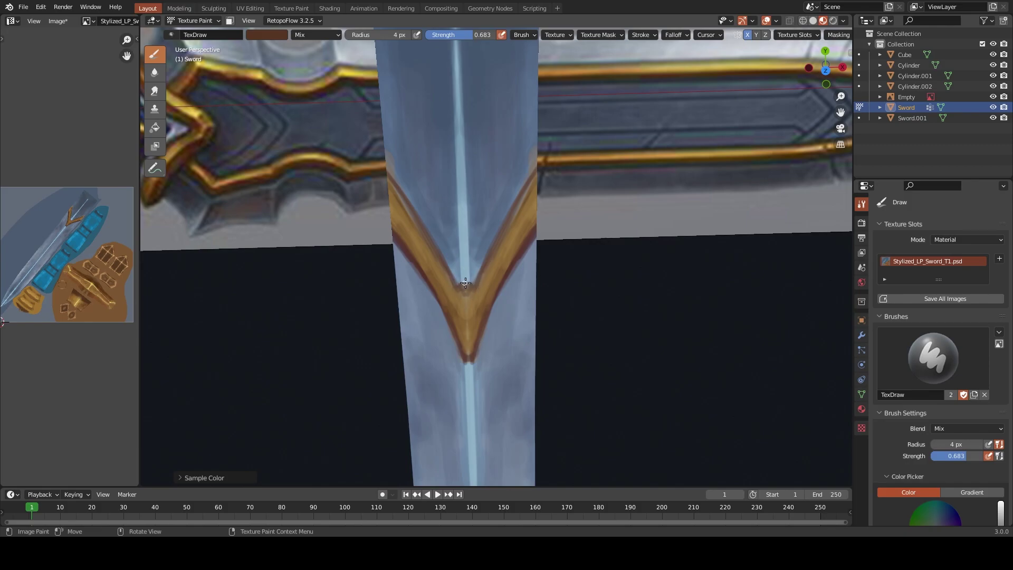
pyautogui.press('s')
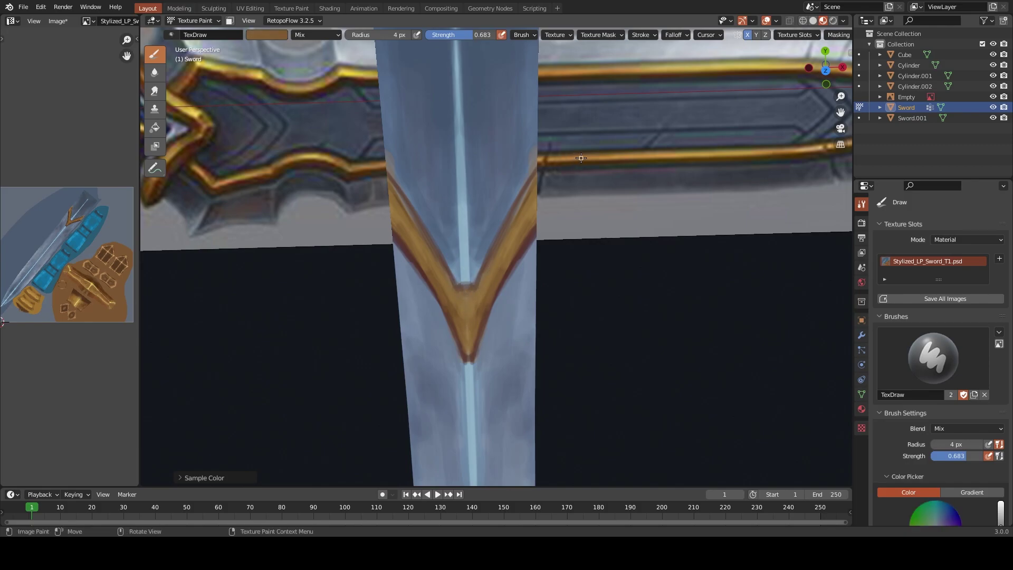
pyautogui.moveTo(466, 296); pyautogui.dragTo(471, 347)
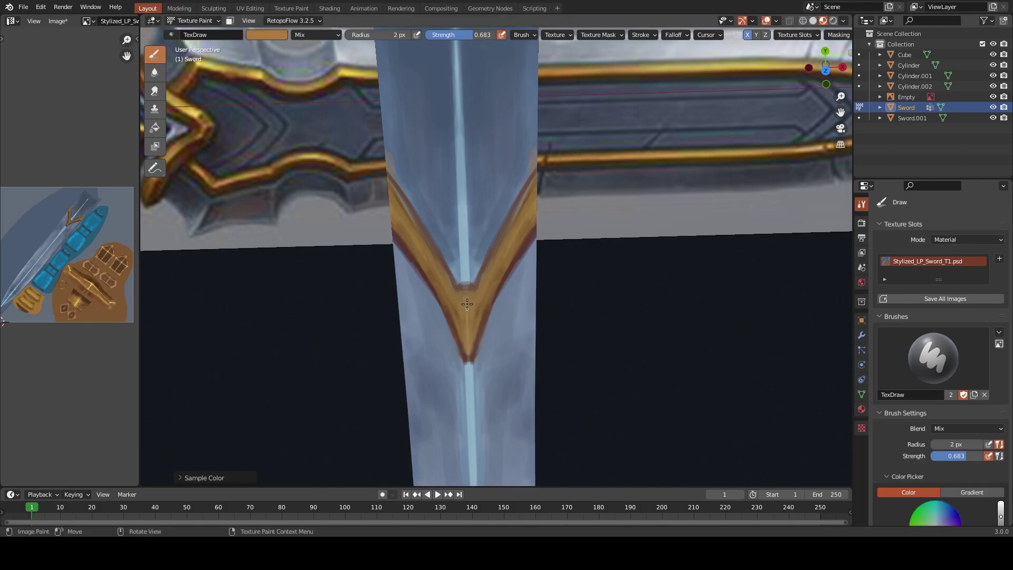
# Repaint both V arms in a brighter, wider gold with a 7 px brush
pyautogui.press('s')
pyautogui.keyDown('ctrl'); pyautogui.moveTo(486, 302); pyautogui.dragTo(522, 153, button='middle'); pyautogui.keyUp('ctrl')
pyautogui.press('s')
pyautogui.scroll(2, 527, 127)
pyautogui.press('[')
pyautogui.press('[')
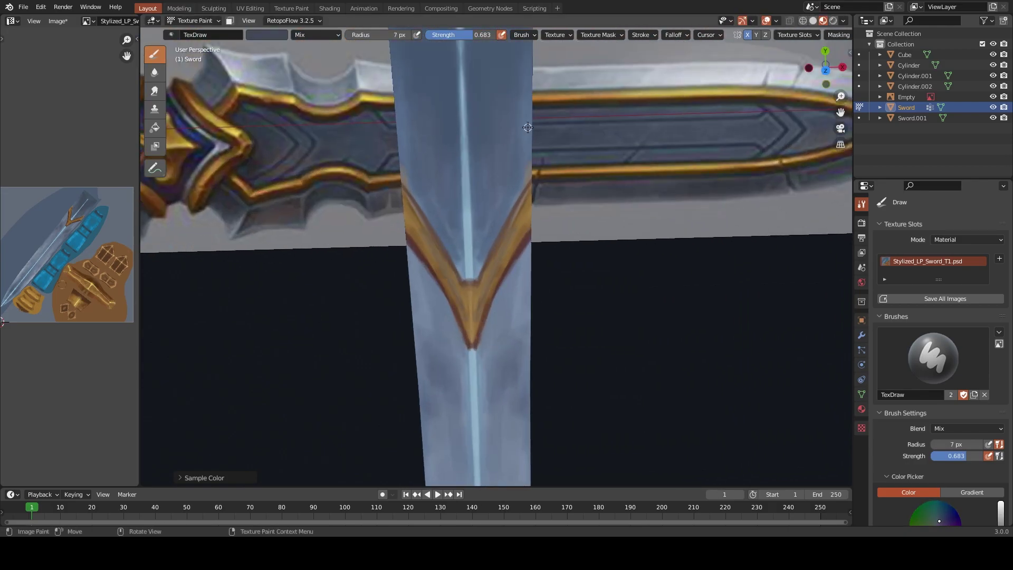
pyautogui.scroll(-5, 527, 127)
pyautogui.press('s')
pyautogui.scroll(5, 505, 153)
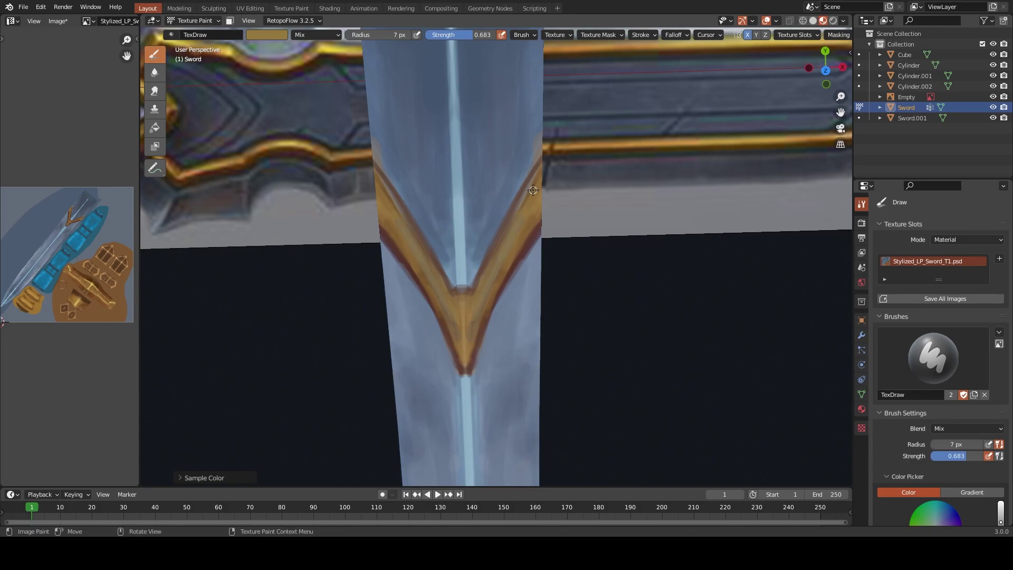
pyautogui.moveTo(520, 192); pyautogui.dragTo(475, 300)
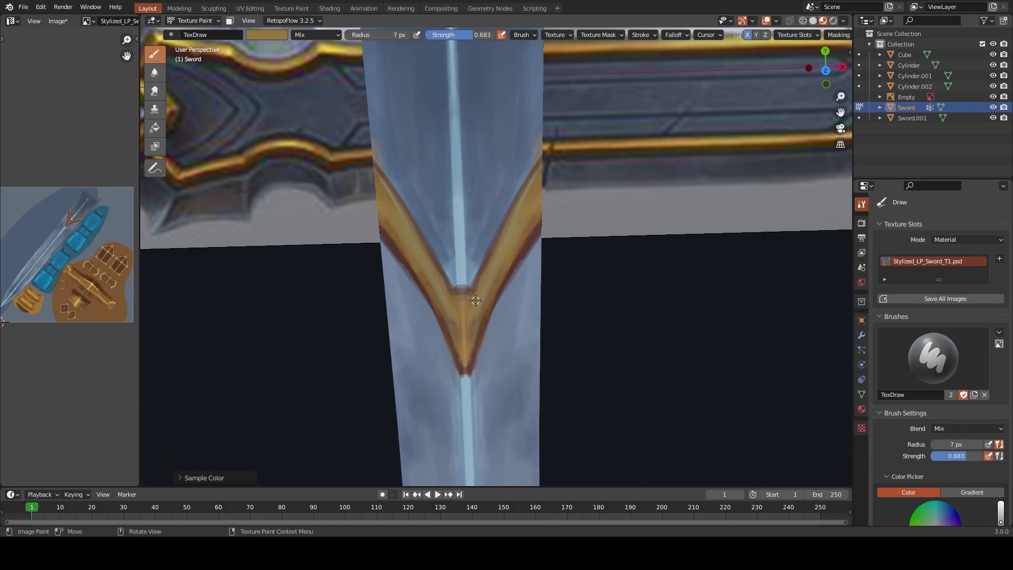
# Sample red-brown and orange-tan tones at the blade edge and shrink the brush to 6 px
pyautogui.press('s')
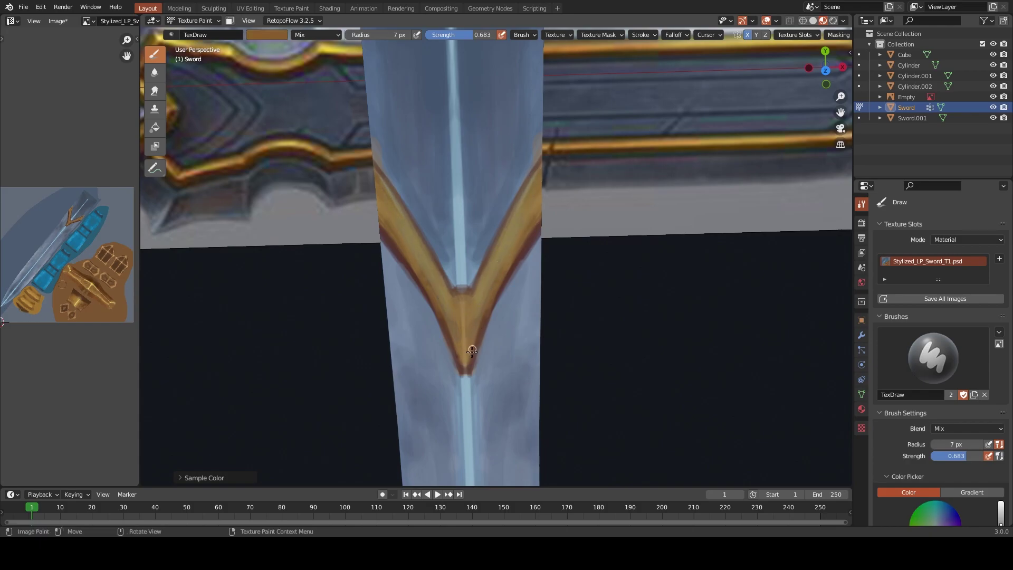
pyautogui.press('[')
pyautogui.press('s')
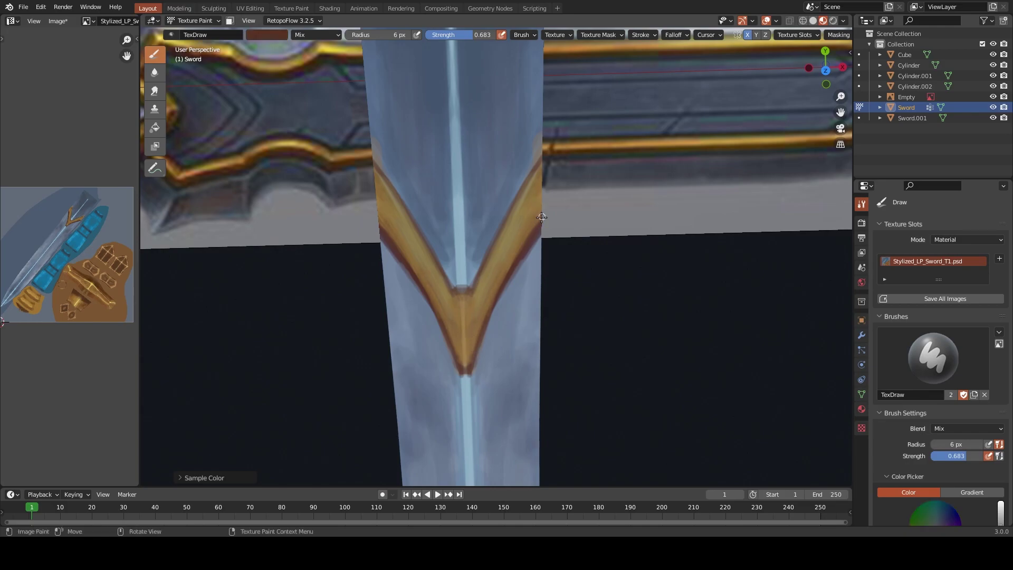
pyautogui.press('s')
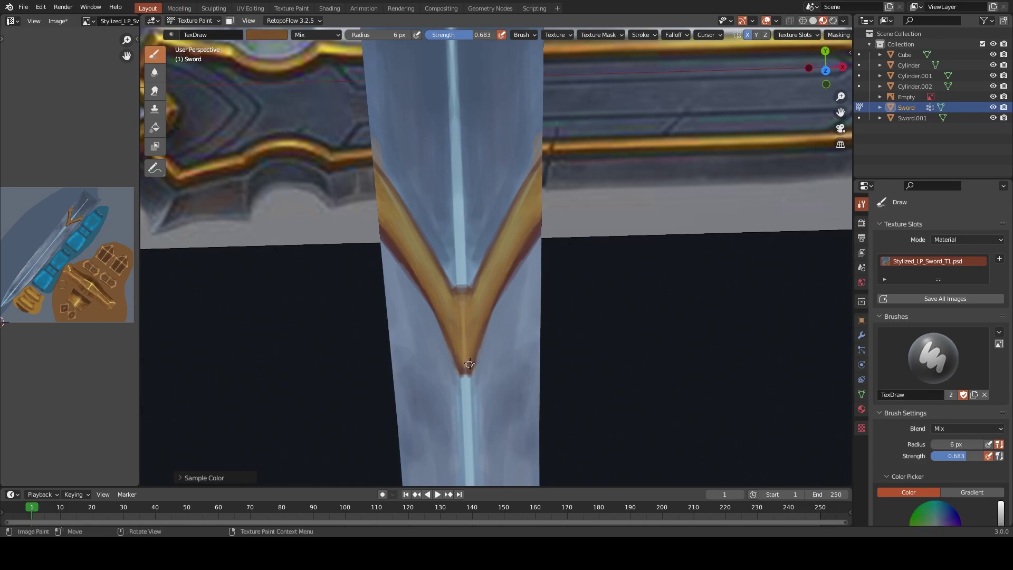
# Set the brush to 14 px and sample a lighter gold from the collar
pyautogui.scroll(-4, 515, 253)
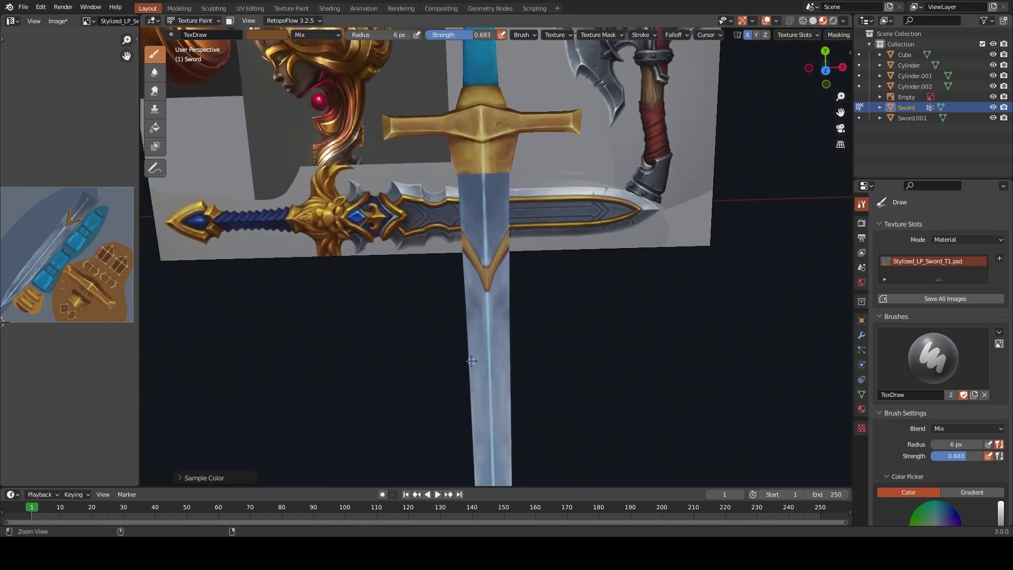
pyautogui.scroll(-2, 516, 243)
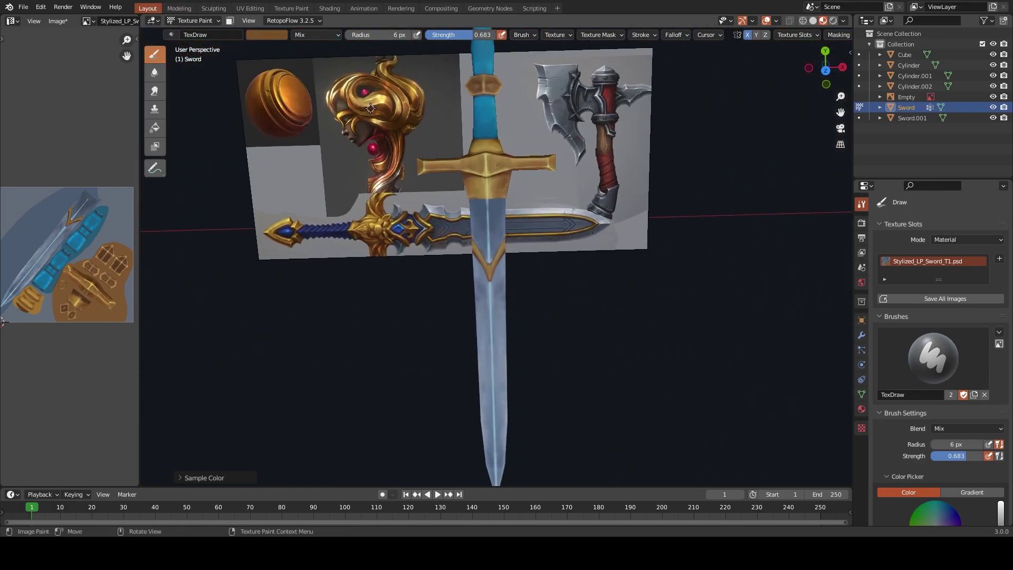
pyautogui.press('s')
pyautogui.scroll(6, 489, 264)
pyautogui.press('f')
pyautogui.click(499, 262)
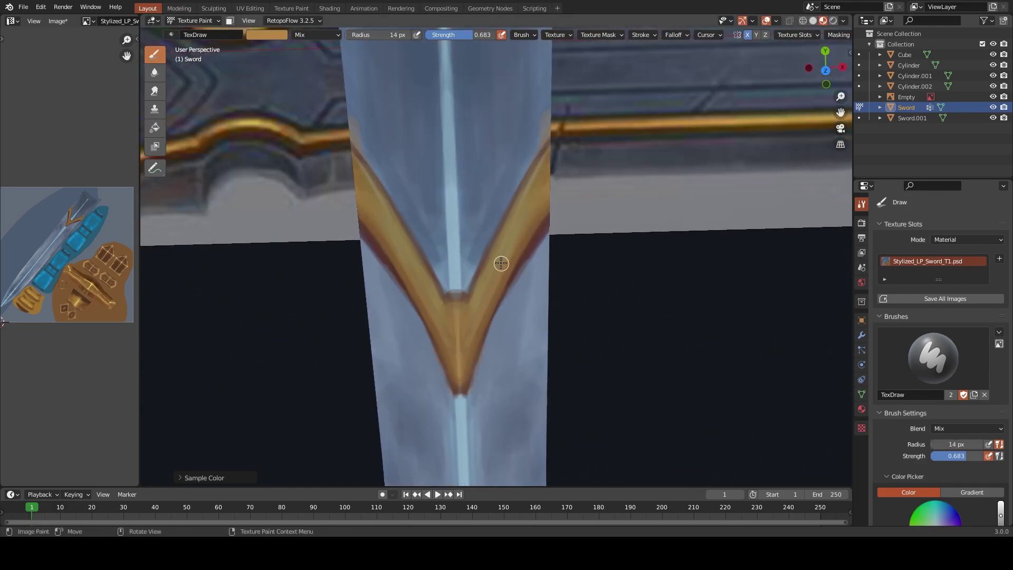
pyautogui.scroll(-4, 459, 306)
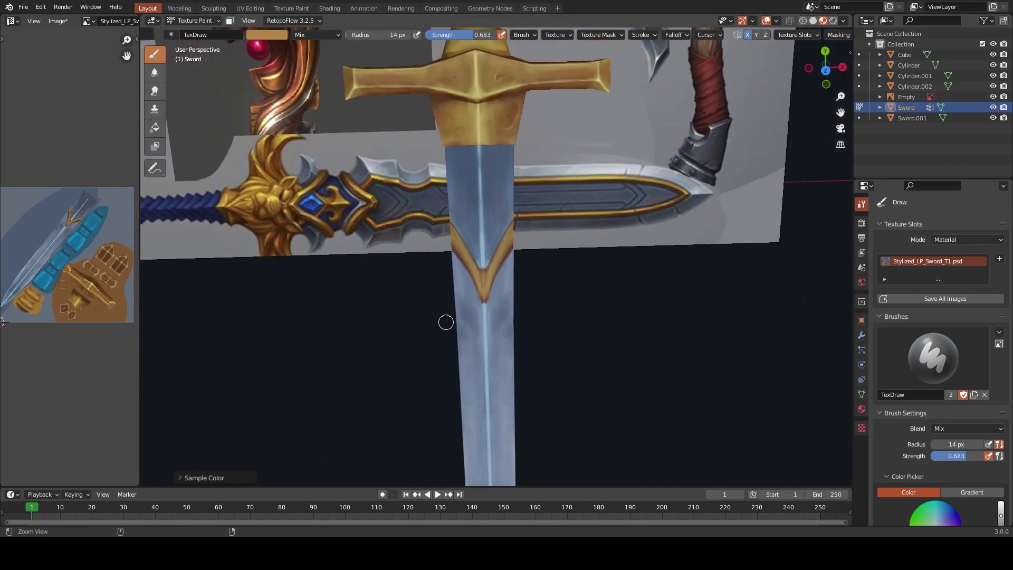
pyautogui.scroll(-2, 445, 321)
# Repaint the V tip and both arms in brighter yellow-gold with a 12 px brush
pyautogui.press('s')
pyautogui.scroll(6, 498, 259)
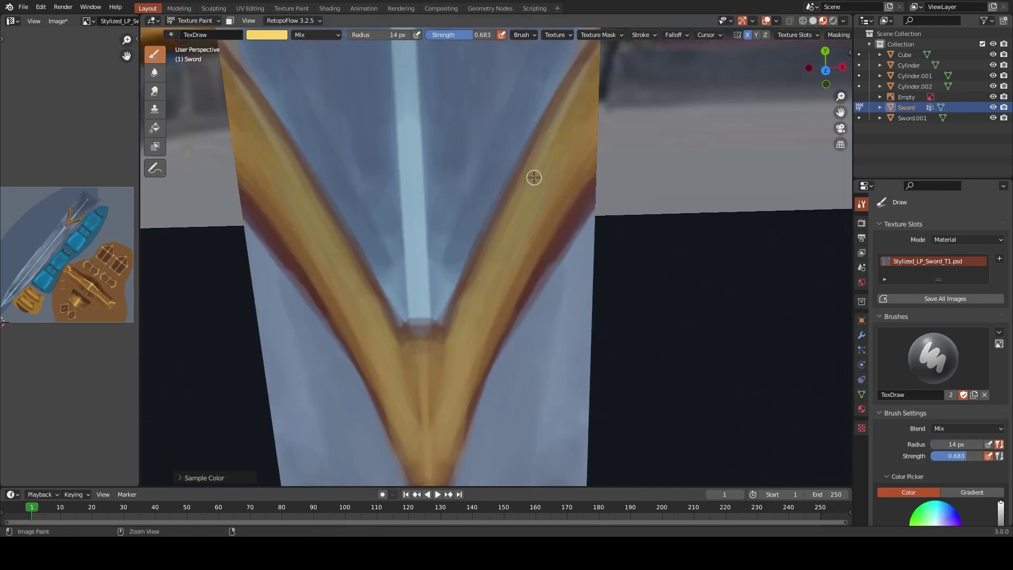
pyautogui.scroll(-2, 474, 316)
pyautogui.press('[')
pyautogui.moveTo(461, 368)
pyautogui.mouseDown()
pyautogui.moveTo(461, 397)
pyautogui.moveTo(572, 146)
pyautogui.mouseUp()
pyautogui.moveTo(506, 279); pyautogui.dragTo(582, 123)
# Brighten both V arms with a deeper gold using mirrored strokes at 8 px
pyautogui.press('s')
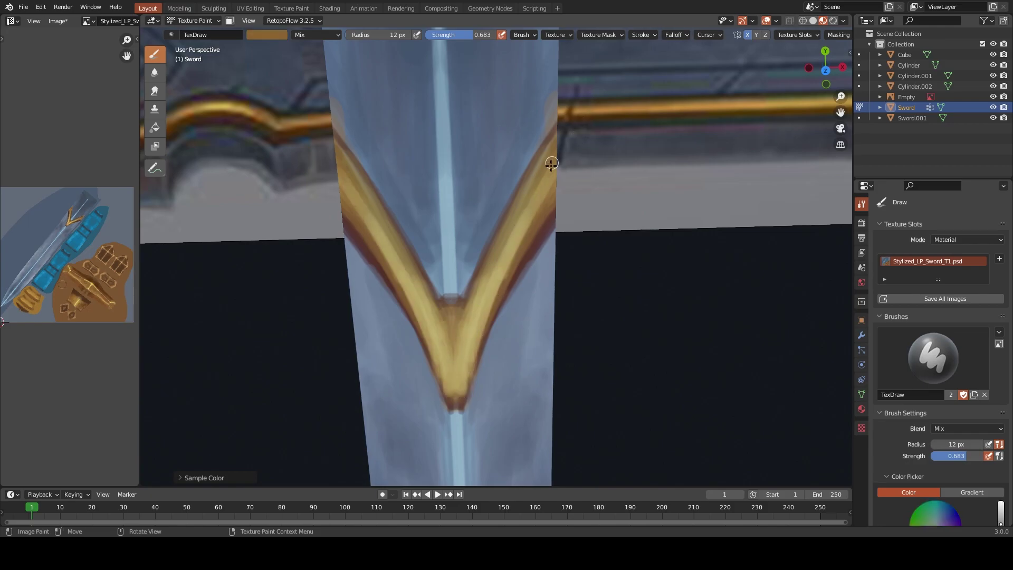
pyautogui.press('s')
pyautogui.moveTo(545, 191); pyautogui.dragTo(515, 264)
pyautogui.press('s')
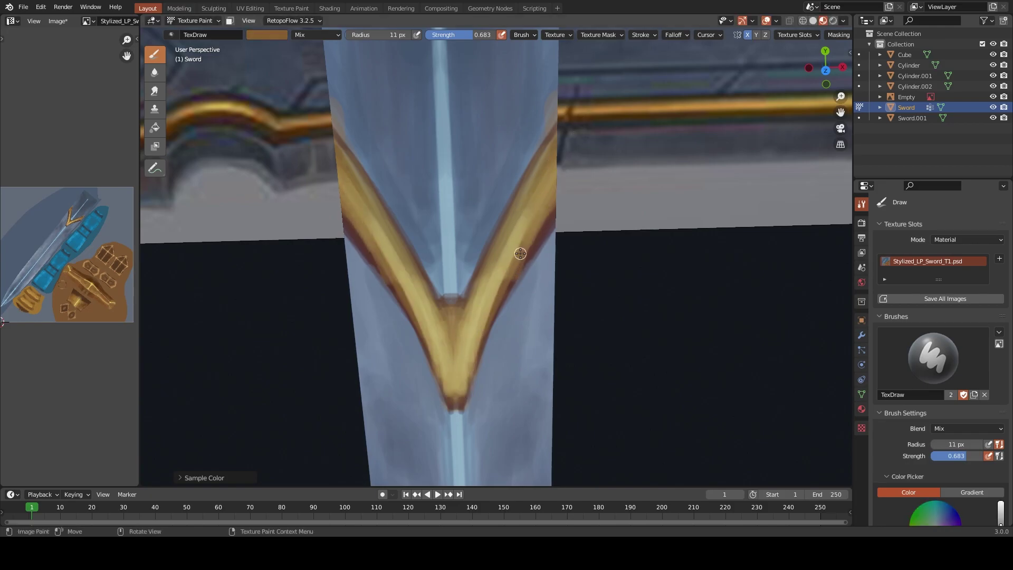
pyautogui.press('[')
pyautogui.press('[')
pyautogui.press('[')
pyautogui.press('s')
pyautogui.click(515, 268)
pyautogui.moveTo(490, 306); pyautogui.dragTo(468, 375)
# Darken the V tip and inner right arm with darker orange-brown
pyautogui.press('s')
pyautogui.press('s')
pyautogui.click(515, 265)
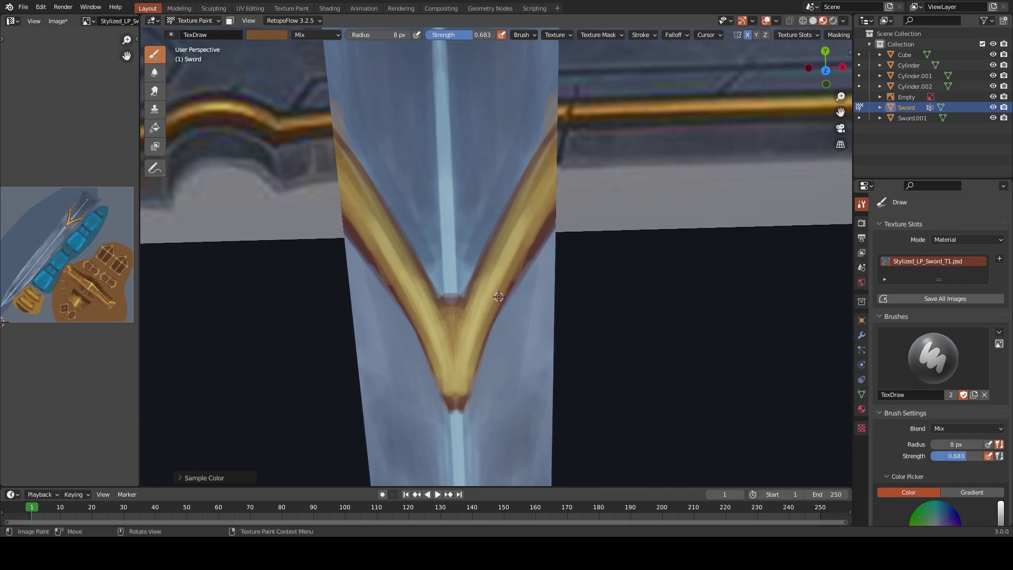
pyautogui.moveTo(500, 296)
pyautogui.mouseDown()
pyautogui.moveTo(452, 407)
pyautogui.moveTo(463, 402)
pyautogui.mouseUp()
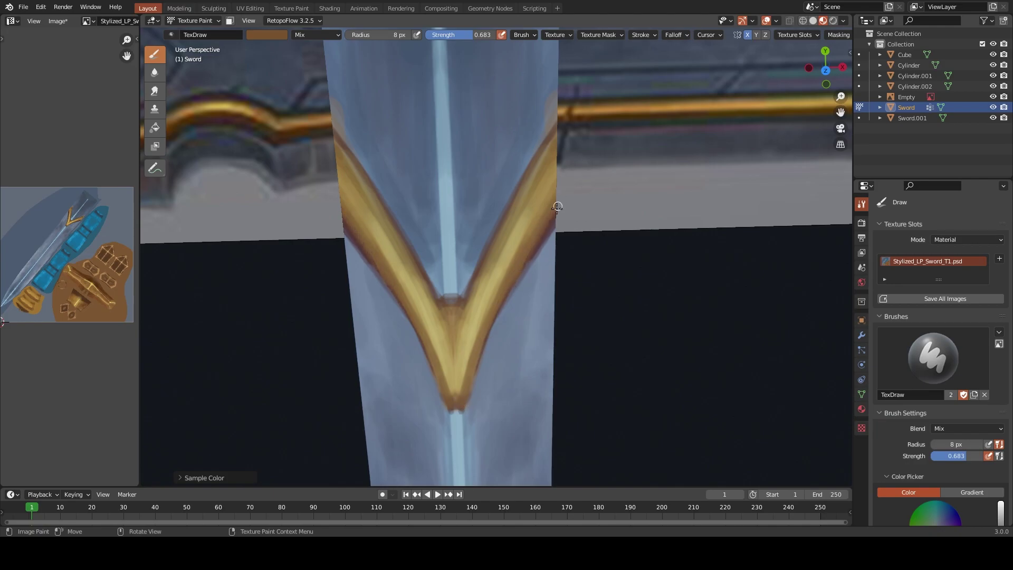
pyautogui.press('s')
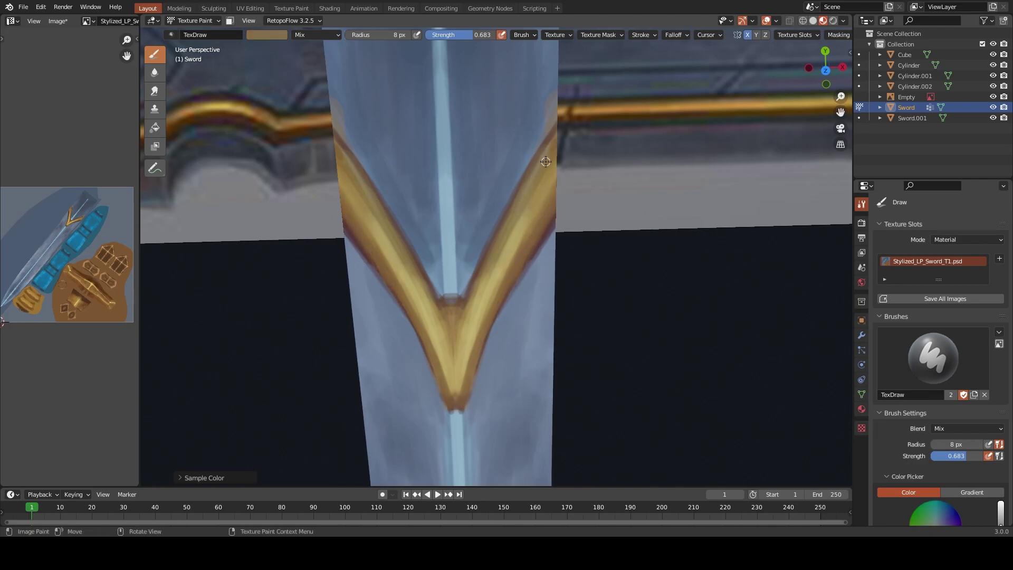
pyautogui.press('s')
pyautogui.moveTo(488, 272); pyautogui.dragTo(460, 331)
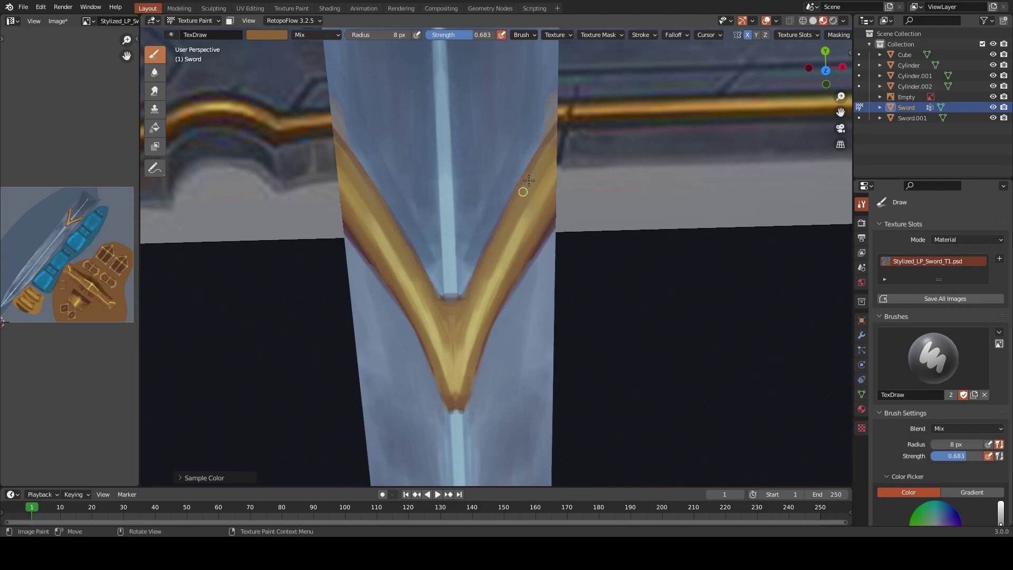
# Add a light-gold highlight along the V's right arm with a 6 px brush
pyautogui.press('s')
pyautogui.press('[')
pyautogui.press('[')
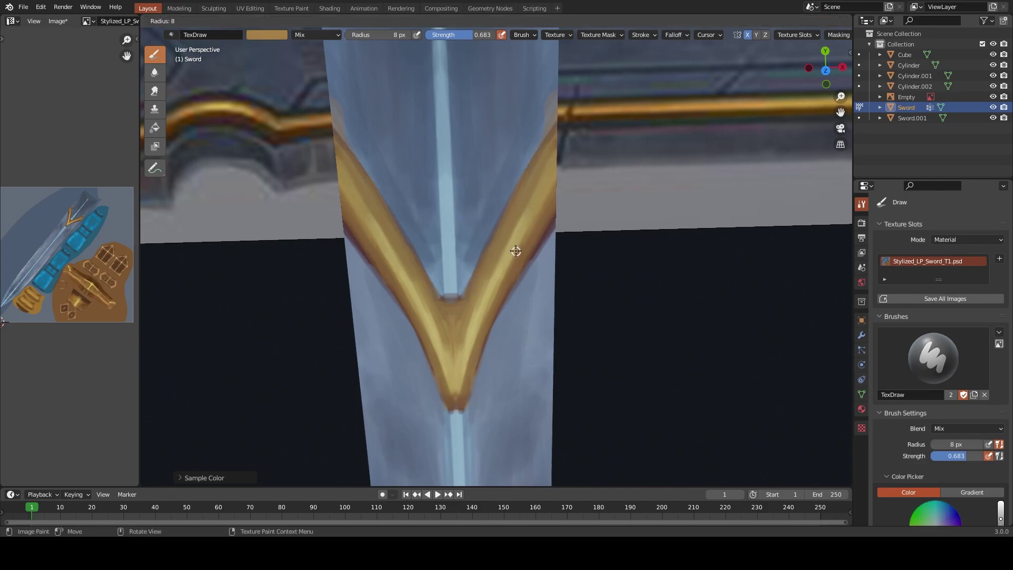
pyautogui.press('s')
pyautogui.moveTo(512, 249); pyautogui.dragTo(455, 366)
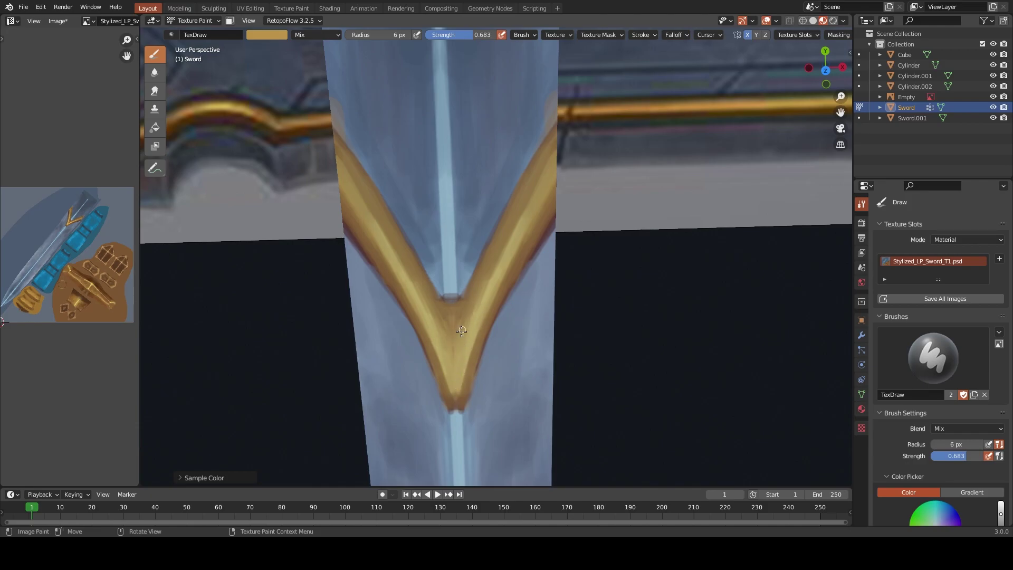
# Zoom closer and darken the outer edges of both V arms with a 7 px brush
pyautogui.press('s')
pyautogui.press('s')
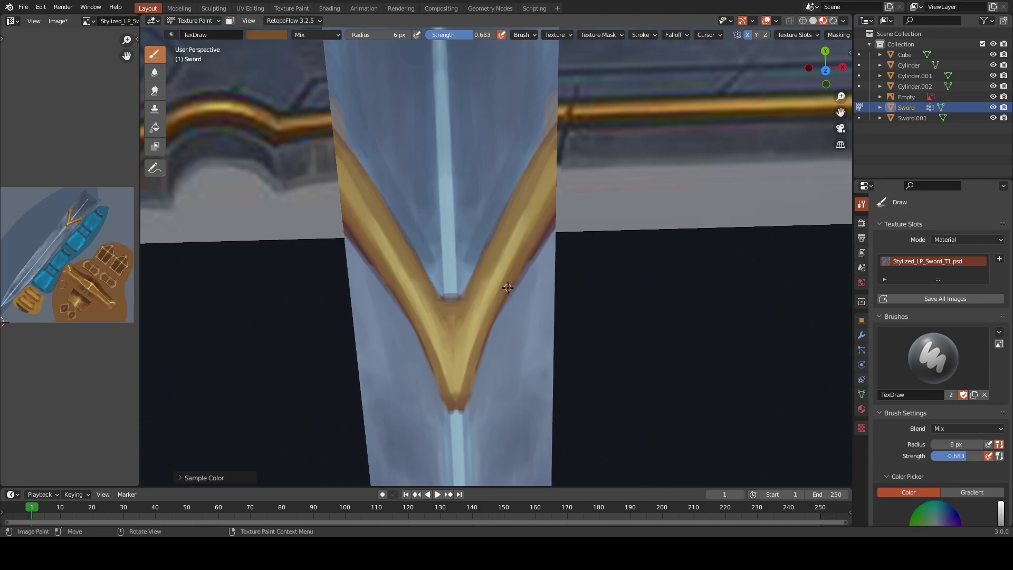
pyautogui.press('s')
pyautogui.press('[')
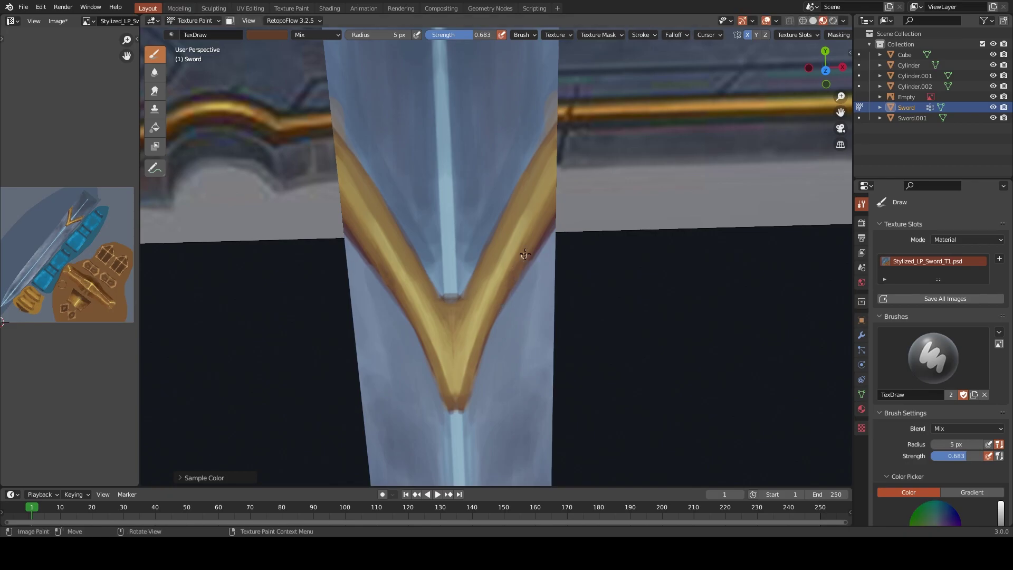
pyautogui.press('s')
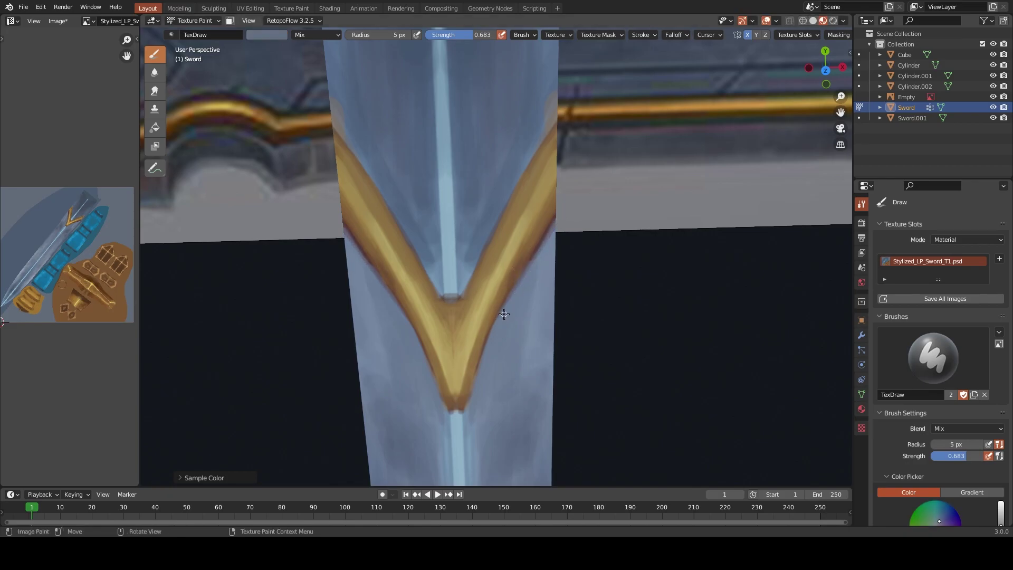
pyautogui.press('s')
pyautogui.keyDown('ctrl'); pyautogui.moveTo(513, 250); pyautogui.dragTo(495, 321, button='middle'); pyautogui.keyUp('ctrl')
pyautogui.press('f')
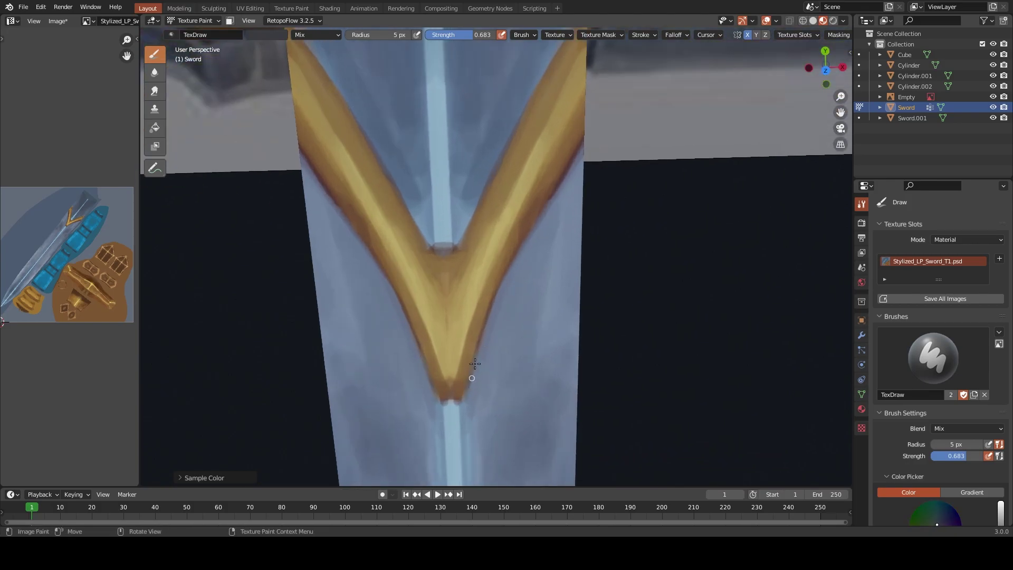
pyautogui.click(496, 321)
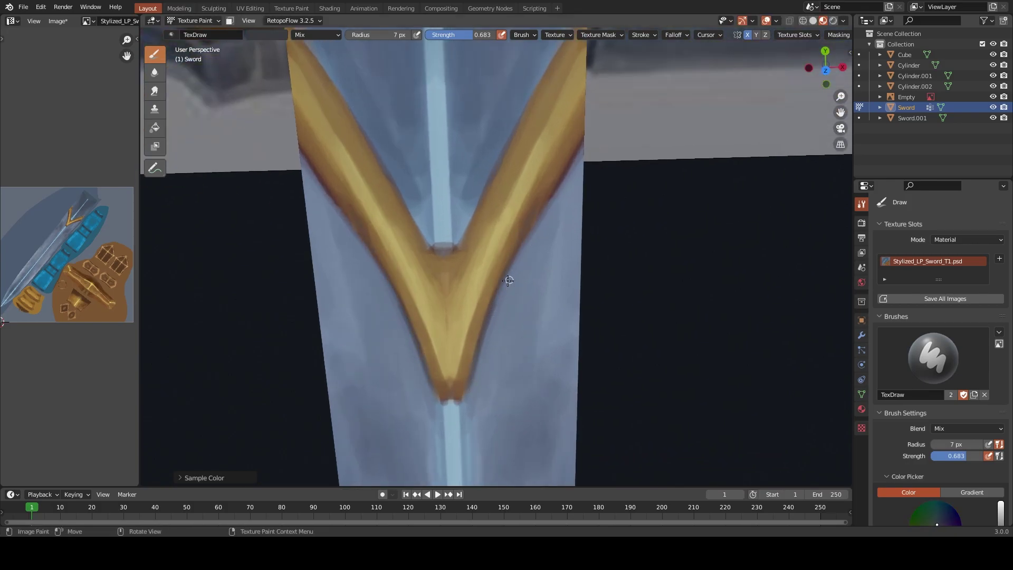
pyautogui.moveTo(535, 221)
pyautogui.mouseDown()
pyautogui.moveTo(591, 139)
pyautogui.moveTo(474, 385)
pyautogui.moveTo(446, 405)
pyautogui.moveTo(464, 393)
pyautogui.mouseUp()
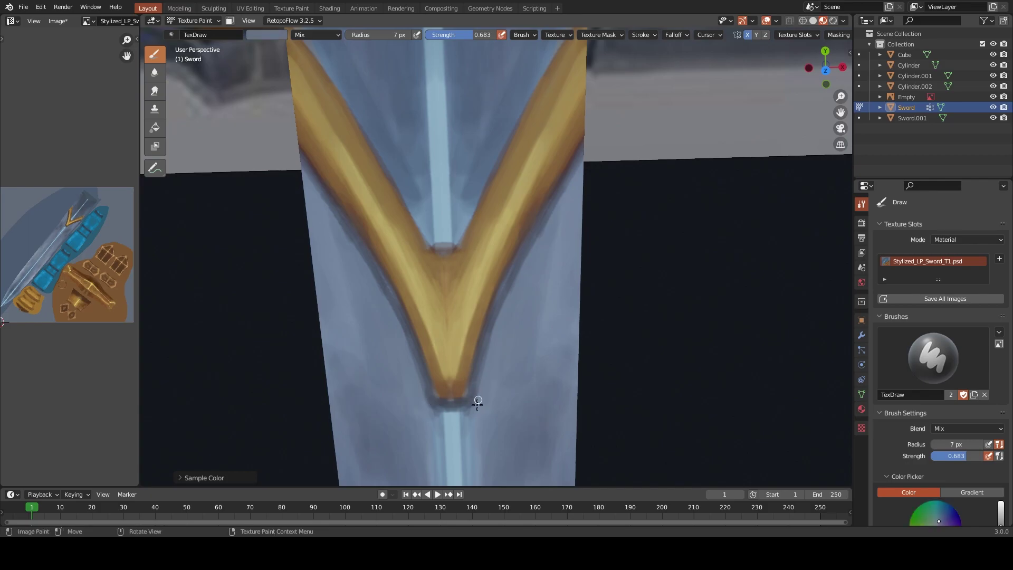
# Add bright gold highlights along the right arm at 3 px and lower arms at 7 px
pyautogui.press('s')
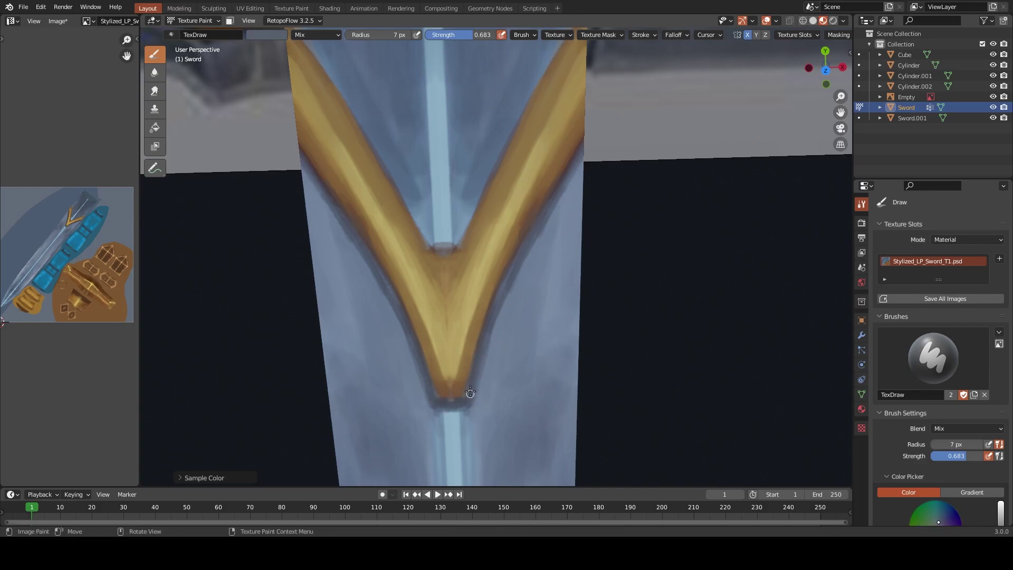
pyautogui.press('s')
pyautogui.press('s')
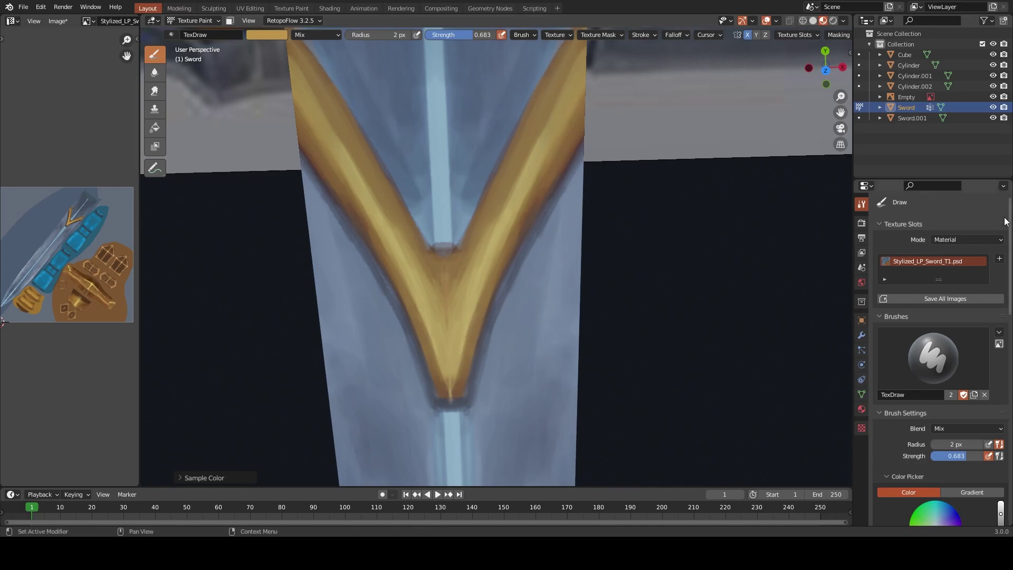
pyautogui.scroll(-10, 941, 238)
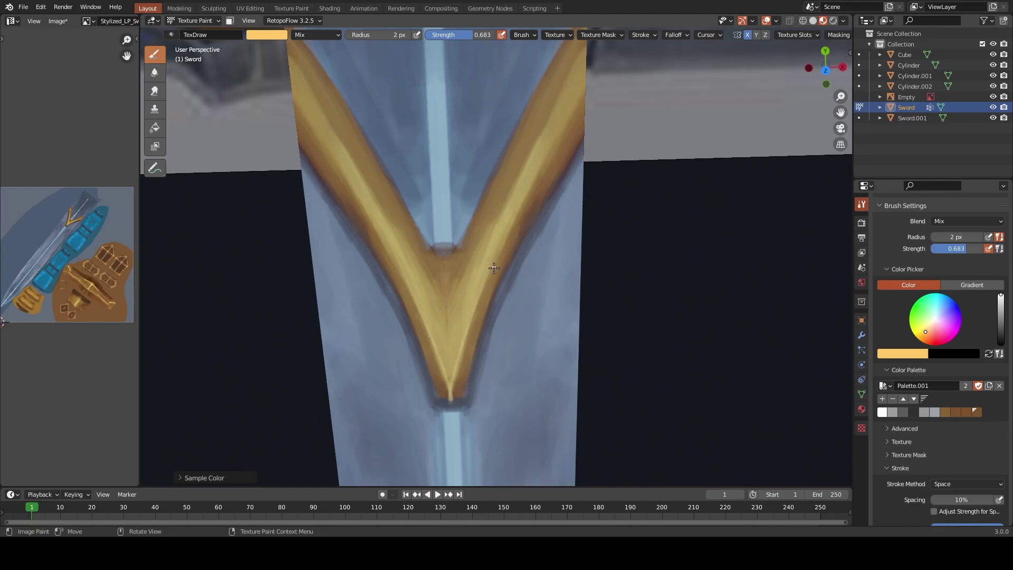
pyautogui.press(']')
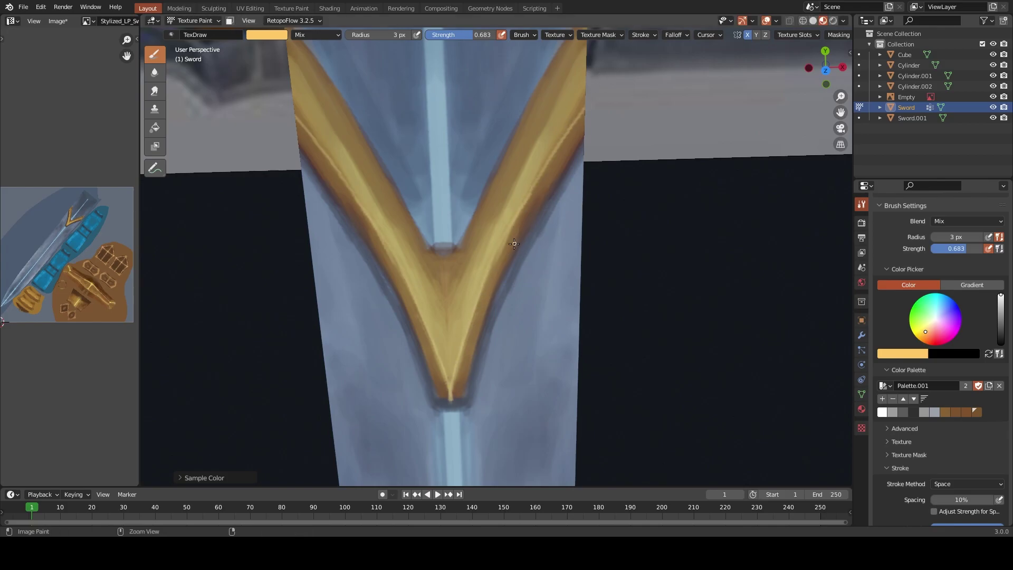
pyautogui.moveTo(515, 244); pyautogui.dragTo(562, 131)
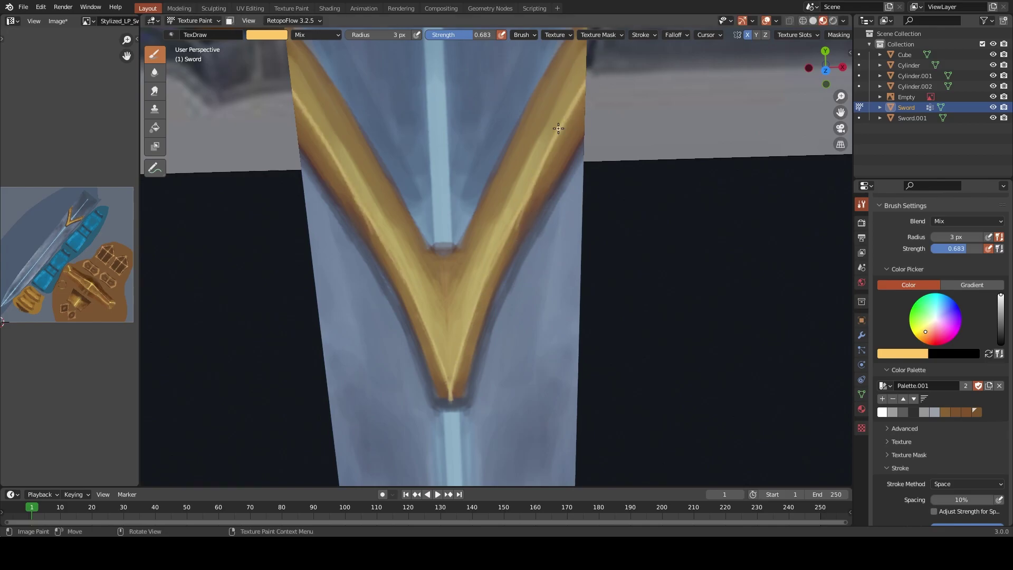
pyautogui.press(']')
pyautogui.press(']')
pyautogui.press(']')
pyautogui.moveTo(493, 266); pyautogui.dragTo(460, 385)
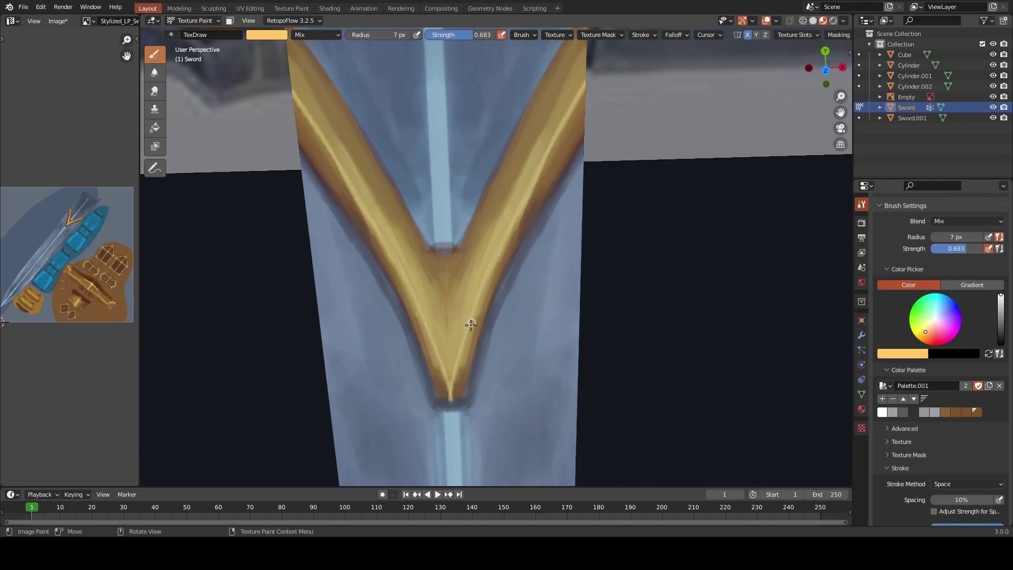
# Sample a darker brown, zoom out, and save the texture to Stylized_LP_Sword_T1.png
pyautogui.press('s')
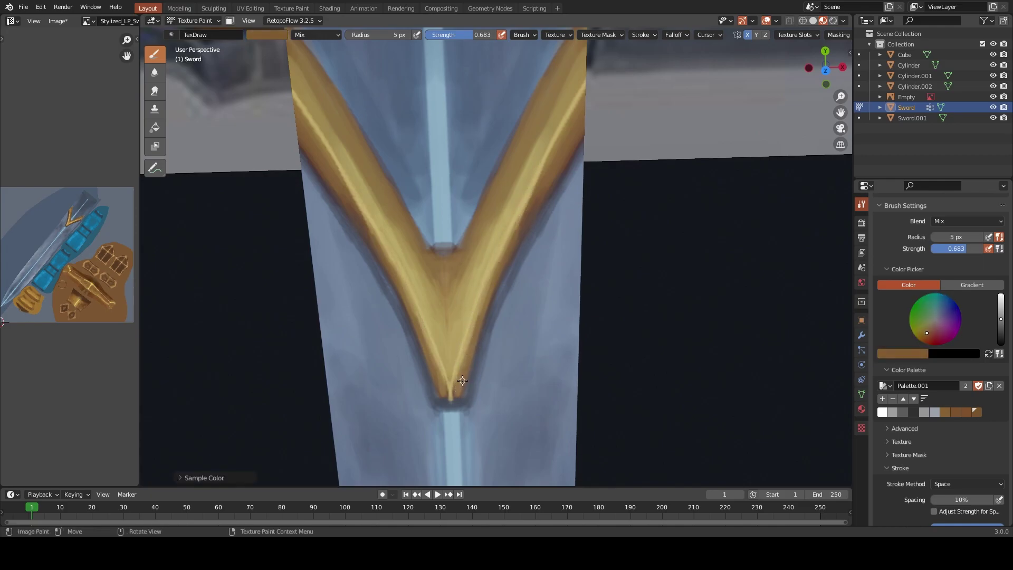
pyautogui.press('s')
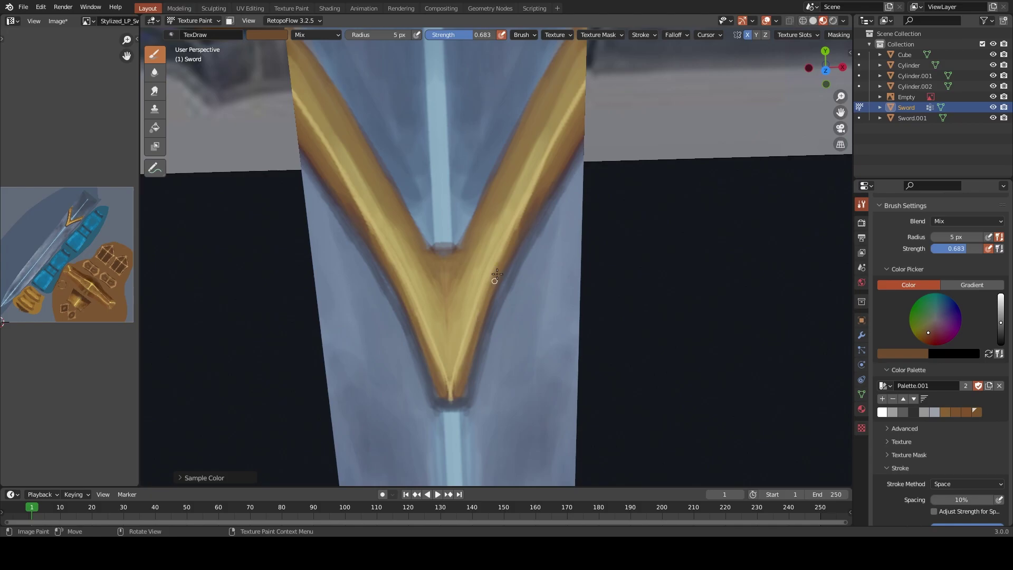
pyautogui.press('s')
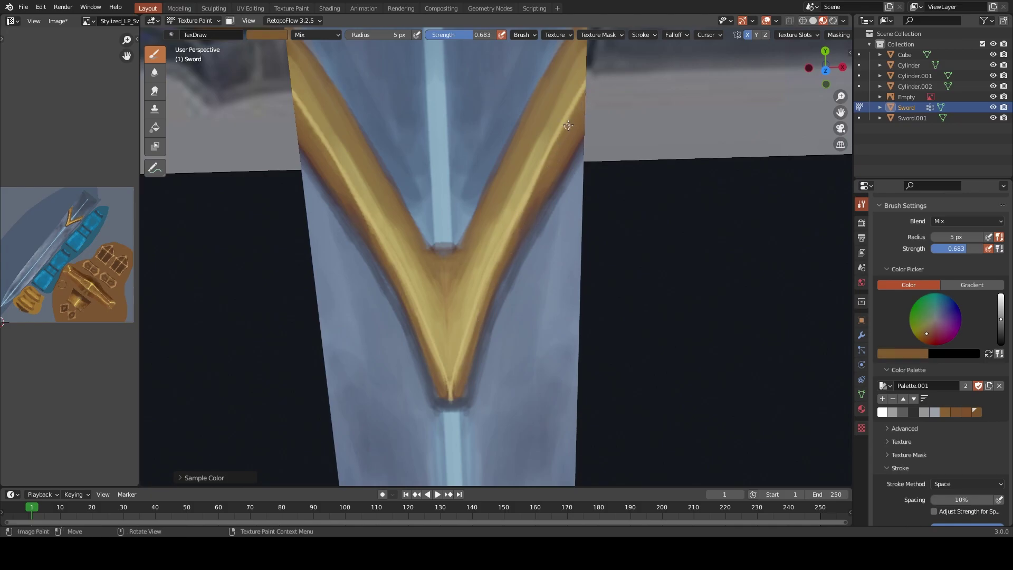
pyautogui.press('s')
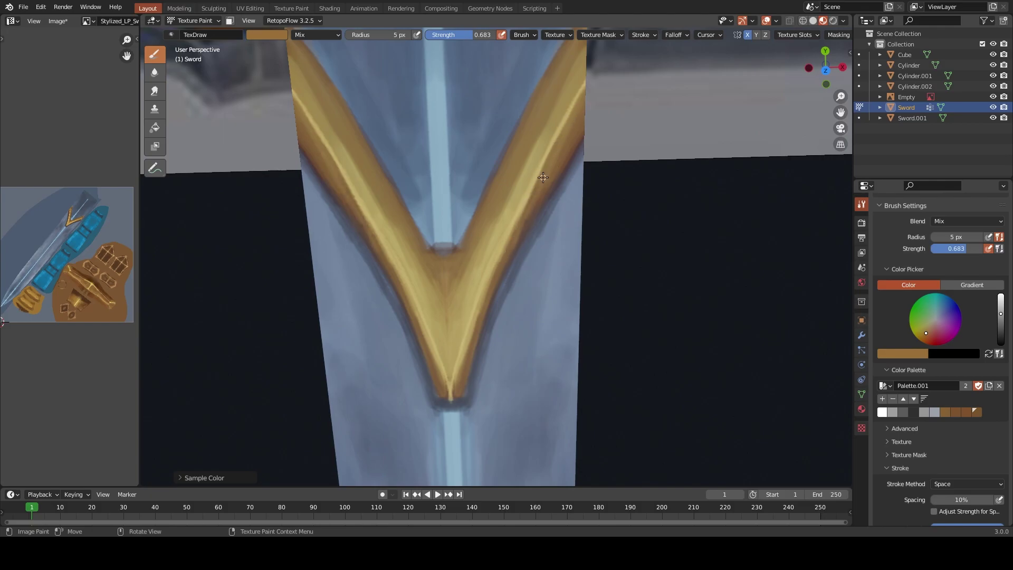
pyautogui.press('s')
pyautogui.press(']')
pyautogui.press(']')
pyautogui.press(']')
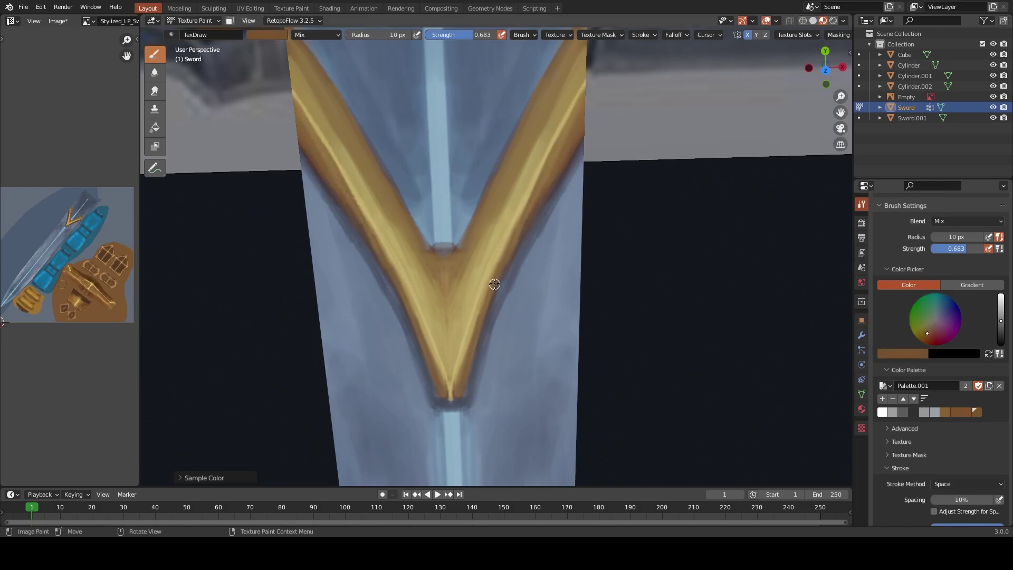
pyautogui.scroll(-5, 557, 149)
pyautogui.moveTo(557, 148)
pyautogui.mouseDown(button='middle')
pyautogui.moveTo(495, 265)
pyautogui.moveTo(539, 264)
pyautogui.moveTo(525, 270)
pyautogui.mouseUp(button='middle')
pyautogui.hotkey('alt', 's')
# Set a 12 px brush and paint dark shading along both blade edges below the crossguard
pyautogui.scroll(3, 538, 264)
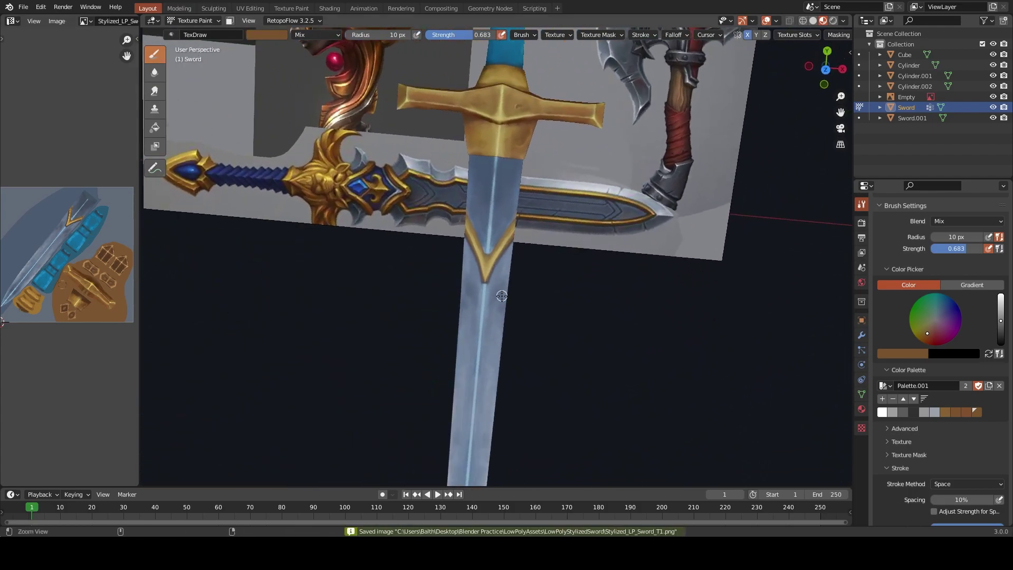
pyautogui.scroll(3, 525, 270)
pyautogui.press('s')
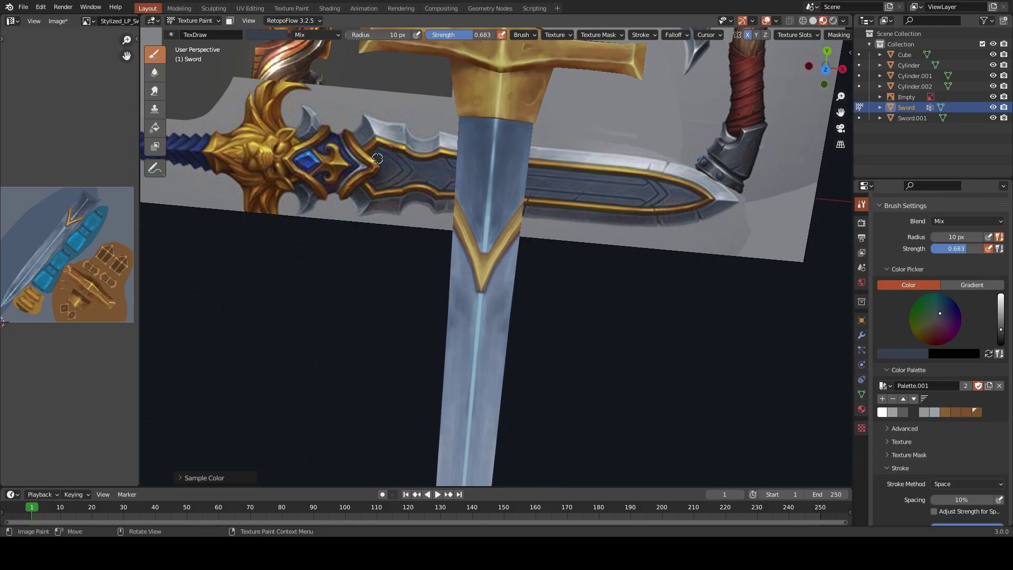
pyautogui.press('f')
pyautogui.click(511, 125)
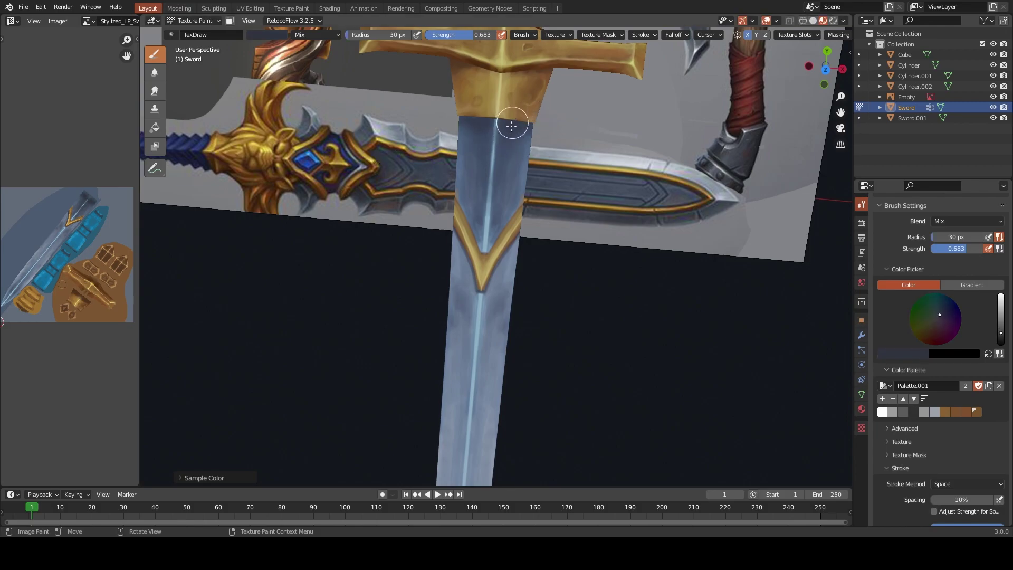
pyautogui.press('f')
pyautogui.click(507, 153)
pyautogui.press('s')
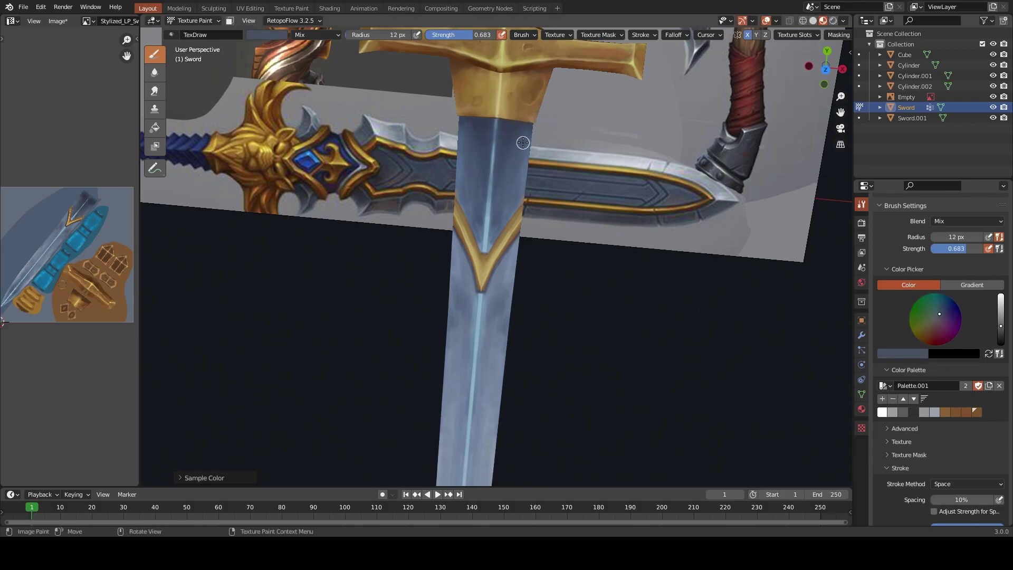
pyautogui.press('s')
pyautogui.press('s')
pyautogui.moveTo(519, 295); pyautogui.dragTo(499, 412)
pyautogui.moveTo(499, 411)
pyautogui.keyDown('shift'); pyautogui.mouseDown(button='middle')
pyautogui.moveTo(535, 240)
pyautogui.moveTo(580, 132)
pyautogui.mouseUp(button='middle'); pyautogui.keyUp('shift')
# Sample light and darker blue-grey blade tones with an 8 px brush, bringing the blade tip into view
pyautogui.press('s')
pyautogui.press('f')
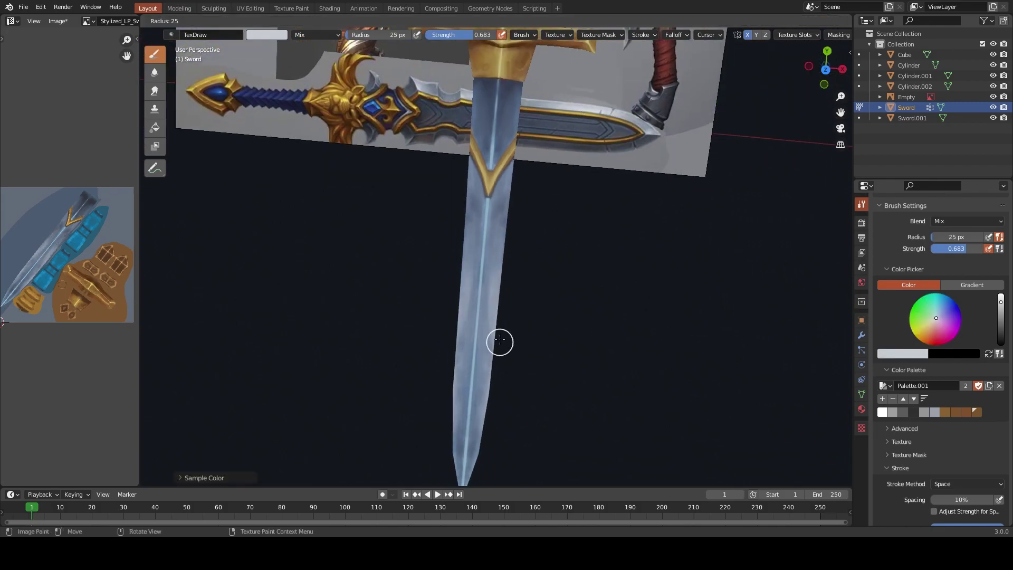
pyautogui.click(499, 345)
pyautogui.press('s')
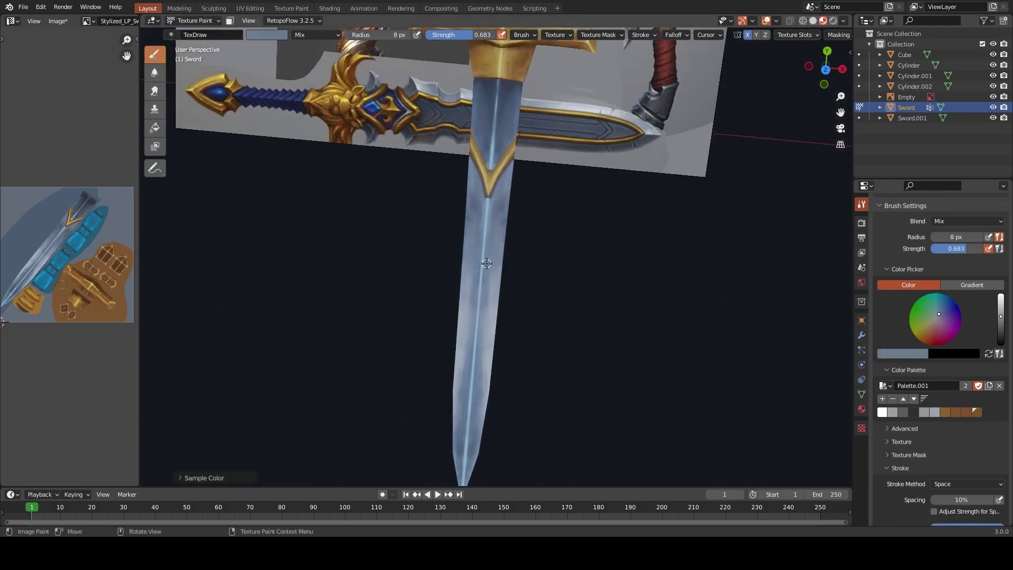
pyautogui.press('s')
pyautogui.press('s')
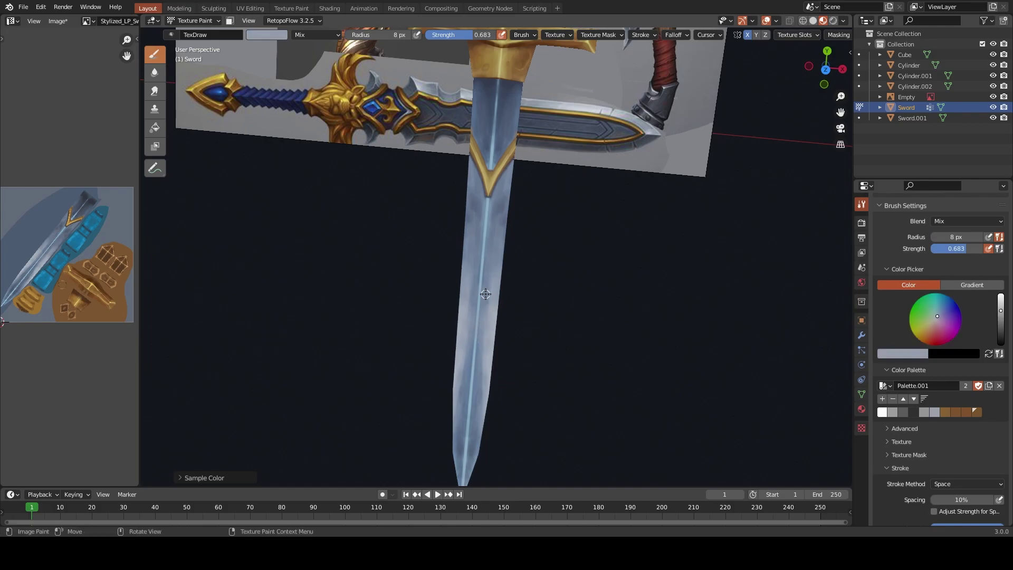
pyautogui.press('s')
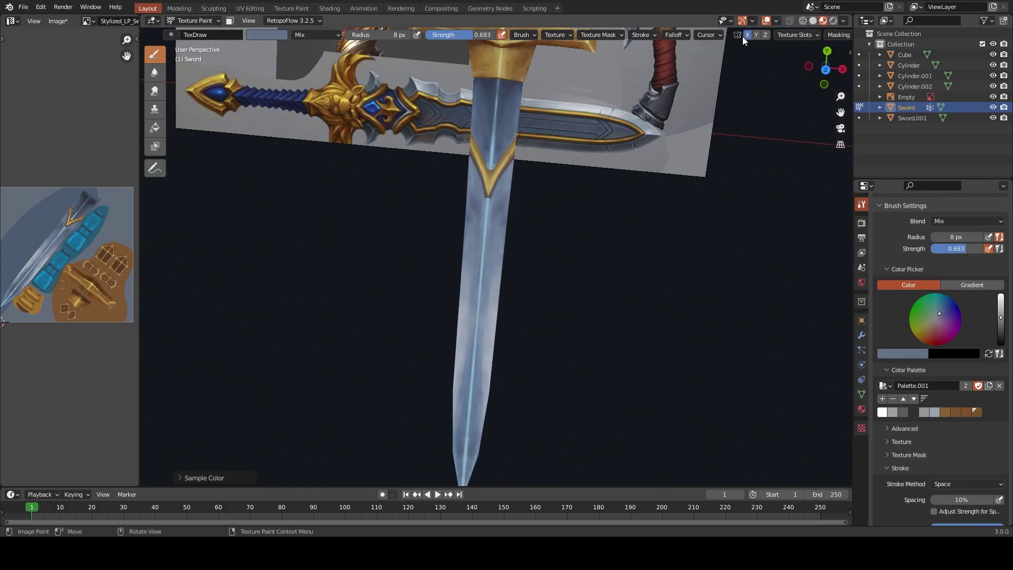
pyautogui.moveTo(556, 228); pyautogui.dragTo(573, 176, button='middle')
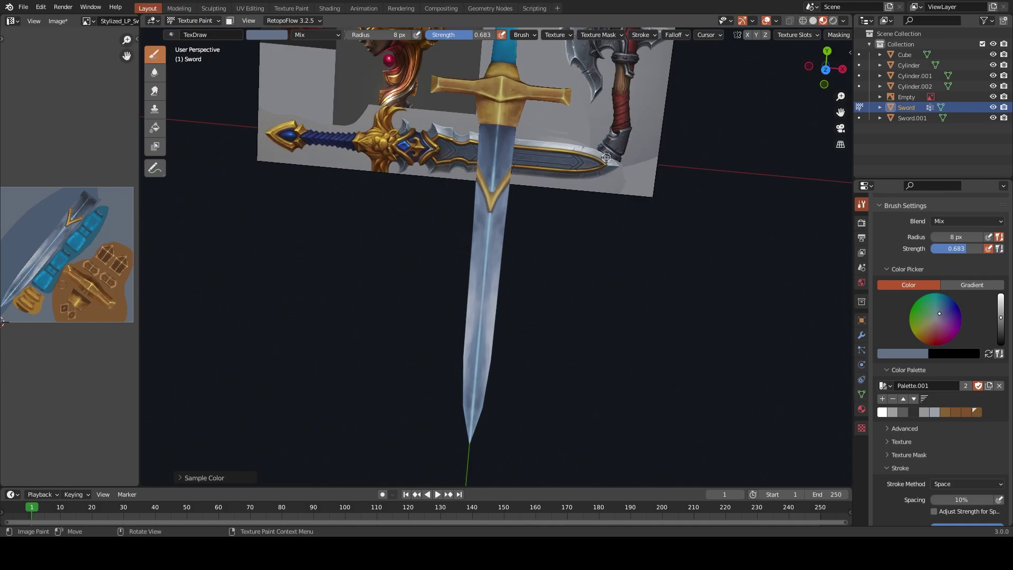
pyautogui.press('s')
pyautogui.scroll(2, 490, 377)
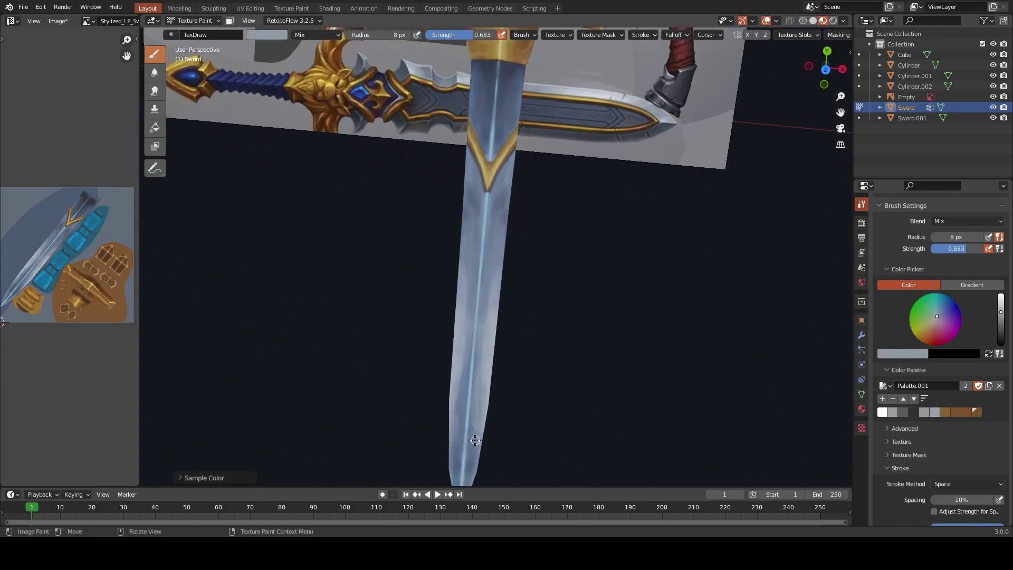
pyautogui.press('s')
pyautogui.press('s')
pyautogui.press('s')
pyautogui.press('s')
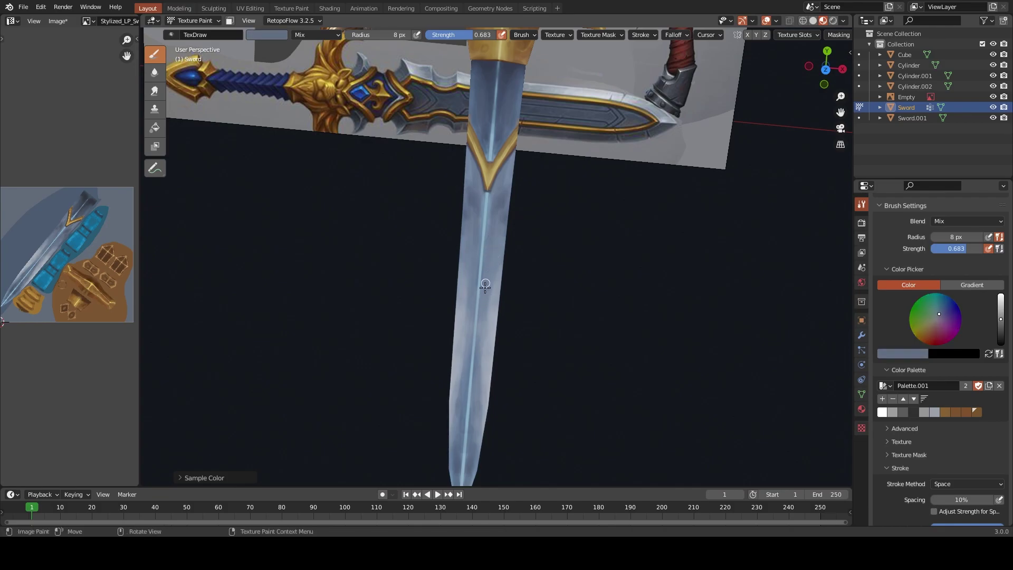
pyautogui.keyDown('shift'); pyautogui.moveTo(482, 408); pyautogui.dragTo(464, 304, button='middle'); pyautogui.keyUp('shift')
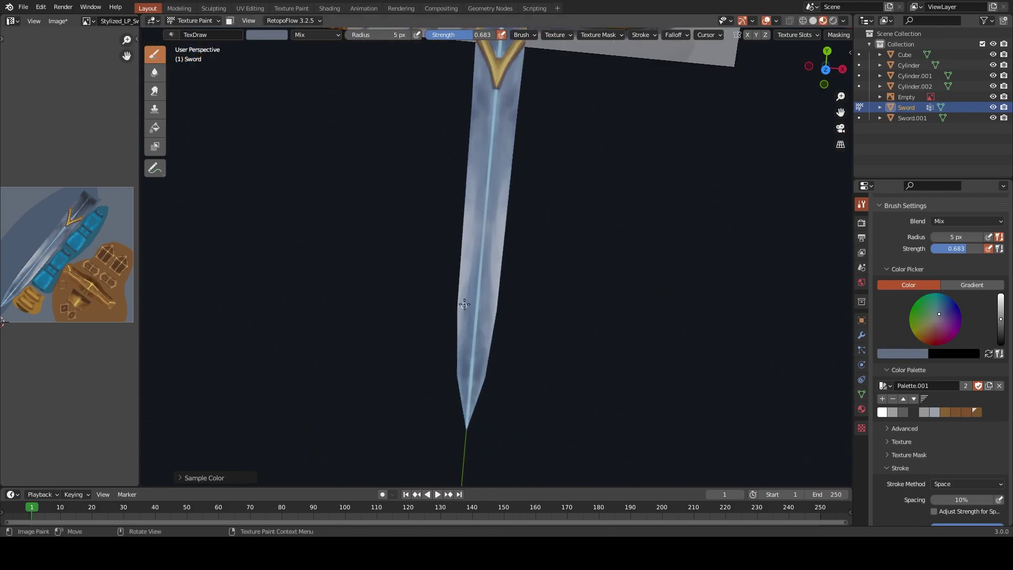
# Pick darker and brighter blade tones while resizing the brush between 14, 11 and 15 px
pyautogui.press('s')
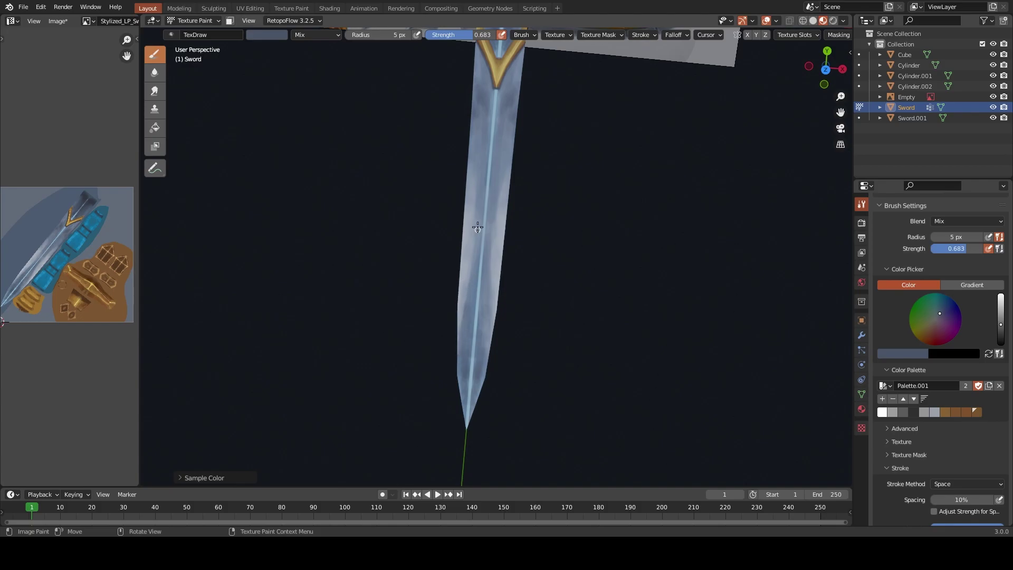
pyautogui.press('s')
pyautogui.press('f')
pyautogui.click(471, 207)
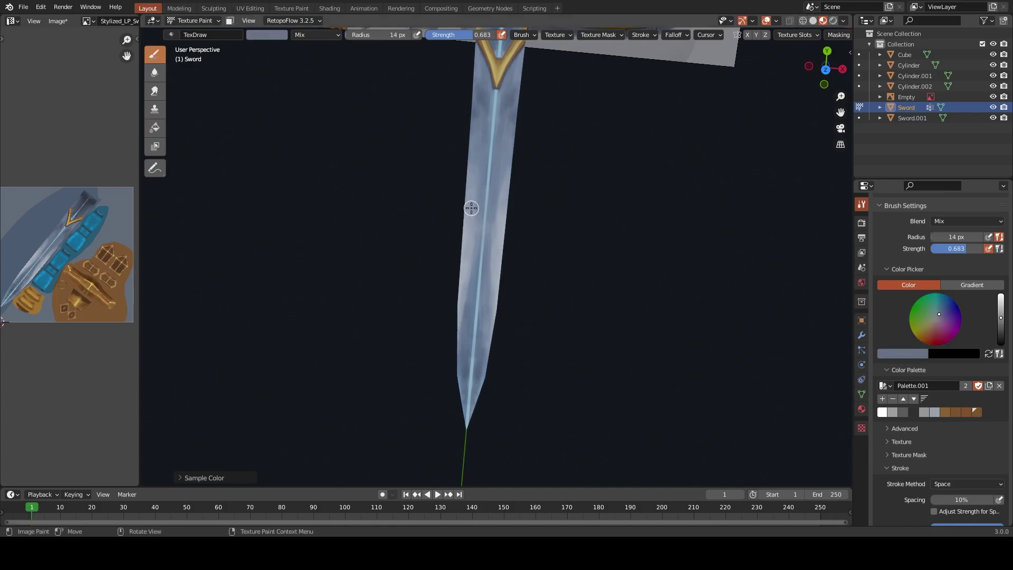
pyautogui.press('f')
pyautogui.click(468, 219)
pyautogui.press('s')
pyautogui.click(505, 206)
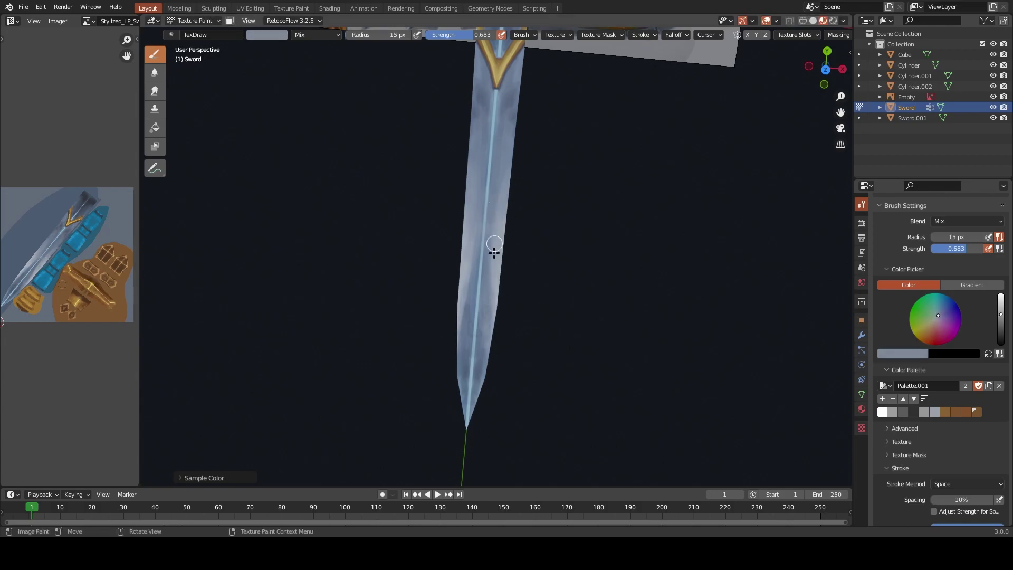
pyautogui.scroll(-4, 496, 285)
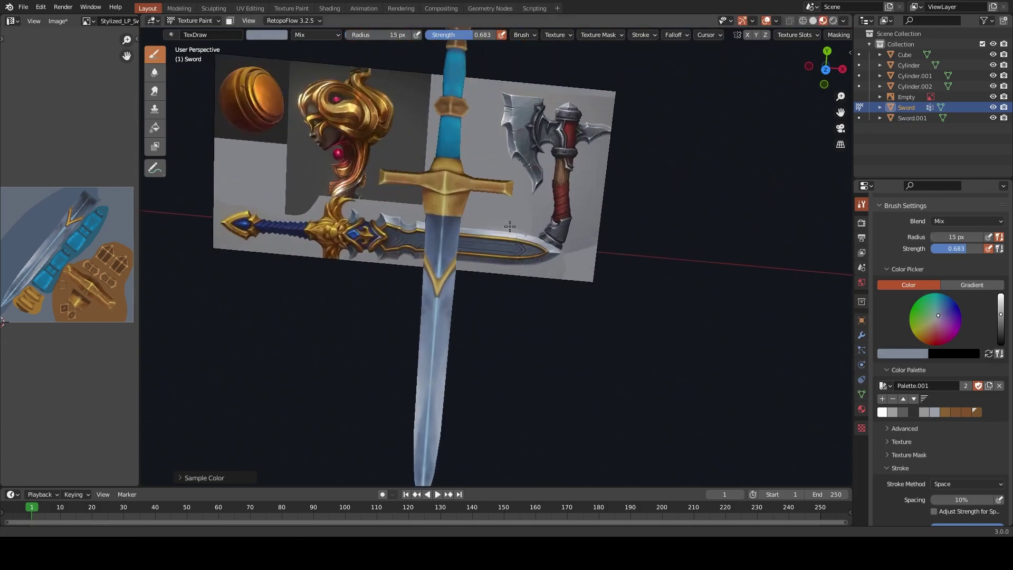
# Paint pale greenish-grey highlights along both blade edges near the crossguard, then undo them
pyautogui.keyDown('ctrl'); pyautogui.moveTo(525, 225); pyautogui.dragTo(448, 232, button='middle'); pyautogui.keyUp('ctrl')
pyautogui.press('s')
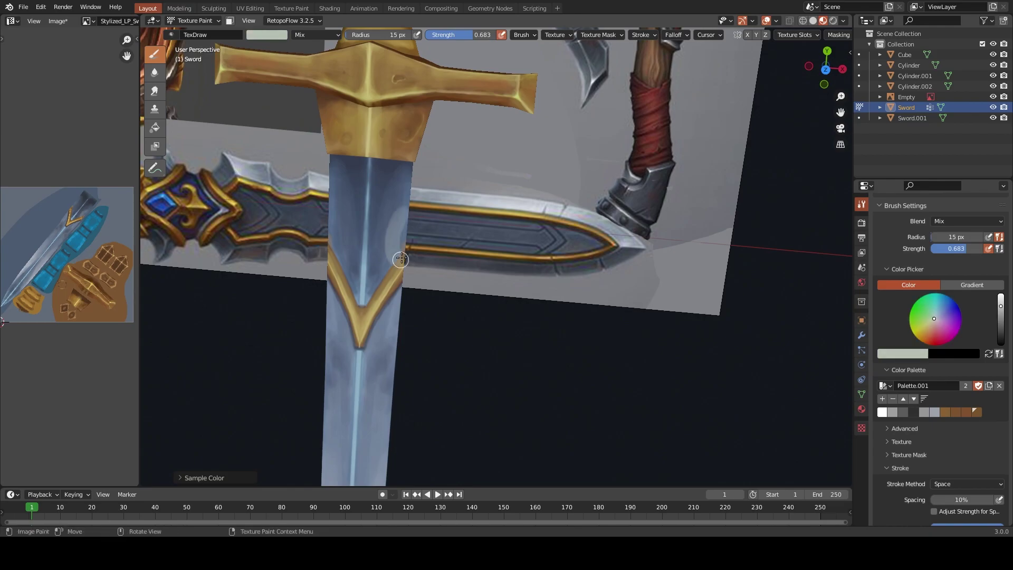
pyautogui.moveTo(401, 260); pyautogui.dragTo(407, 232)
pyautogui.moveTo(446, 201)
pyautogui.mouseDown()
pyautogui.moveTo(407, 226)
pyautogui.moveTo(422, 181)
pyautogui.moveTo(378, 283)
pyautogui.mouseUp()
pyautogui.press('f')
pyautogui.hotkey('ctrl', 'z')
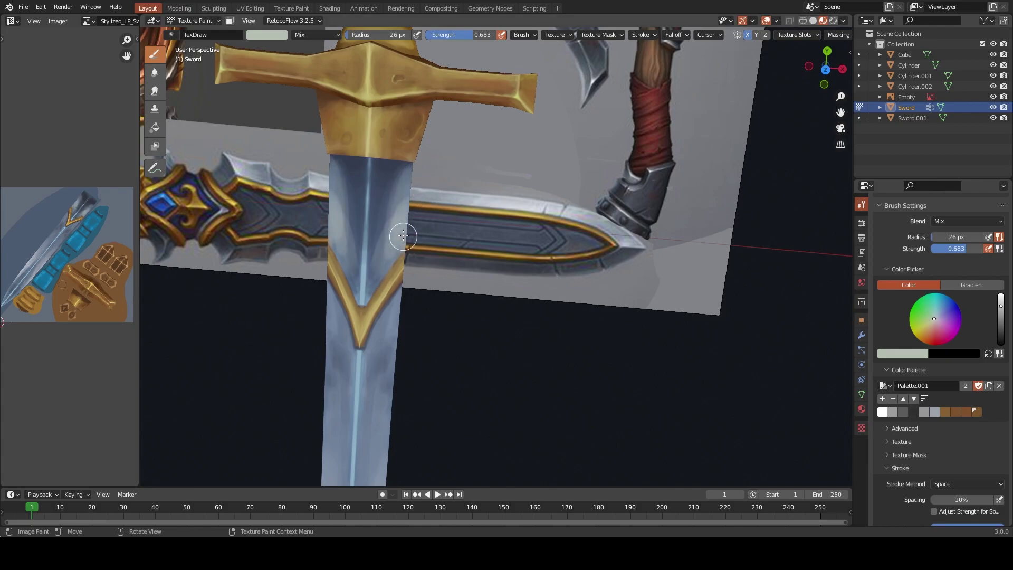
# With a 6 px brush, paint lighter blue-grey strokes at the top of the blade
pyautogui.press('s')
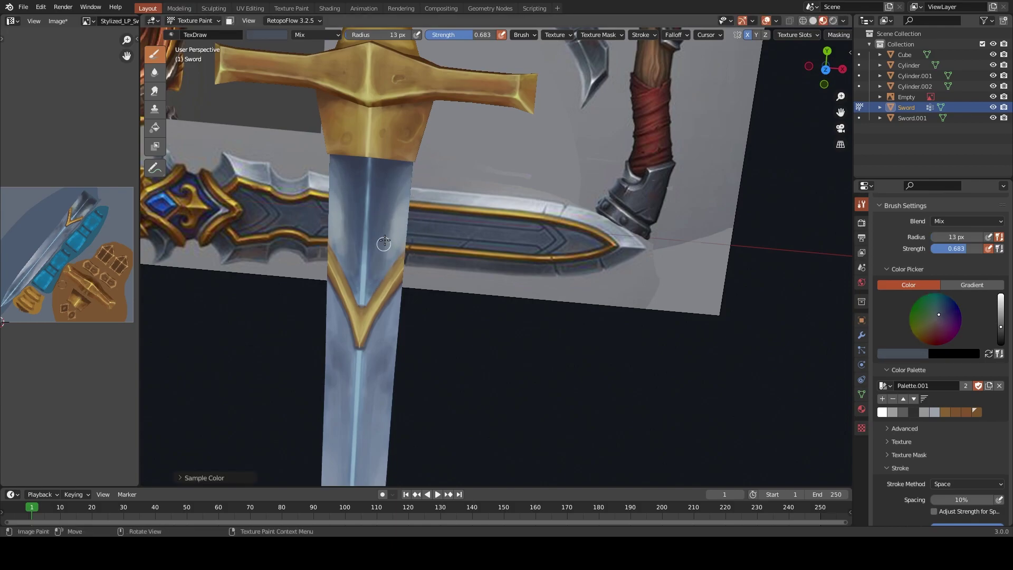
pyautogui.press('f')
pyautogui.click(373, 284)
pyautogui.press('s')
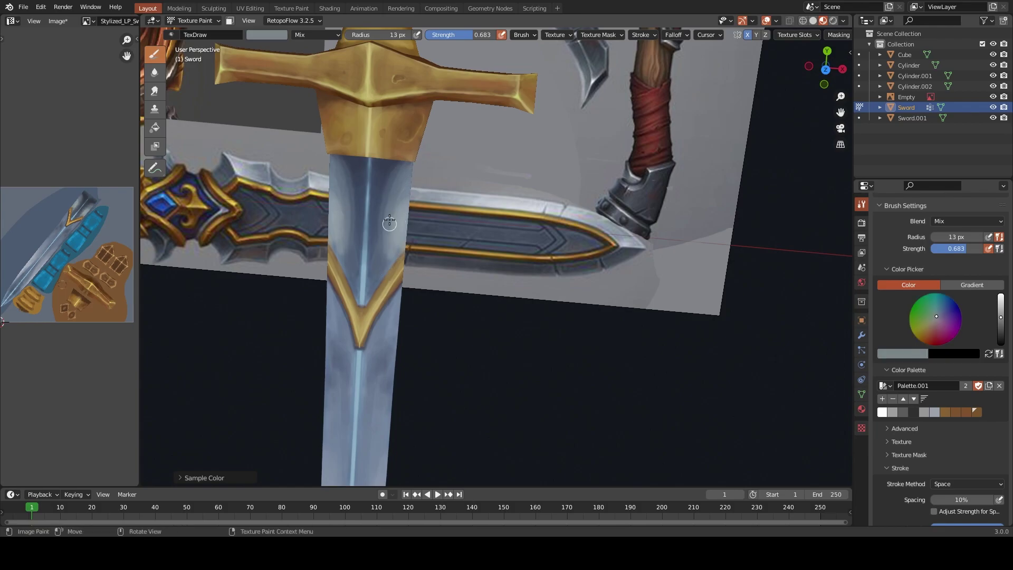
pyautogui.press('s')
# Sample mid and lighter blue-grey tones, enlarging the brush from 19 px to 55 px
pyautogui.press('s')
pyautogui.moveTo(345, 158); pyautogui.dragTo(351, 222)
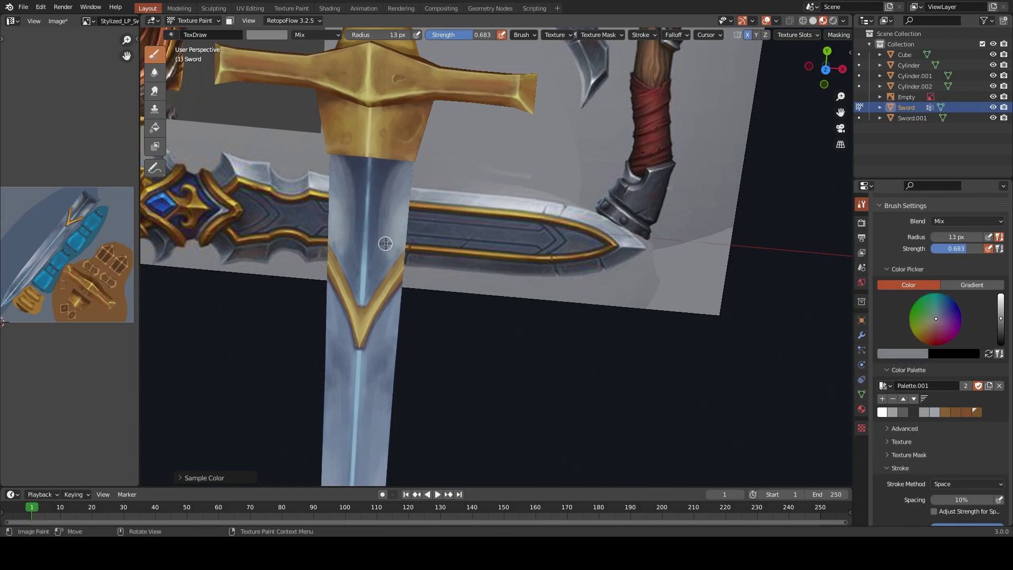
pyautogui.moveTo(381, 177); pyautogui.dragTo(379, 235)
pyautogui.press('s')
pyautogui.press('s')
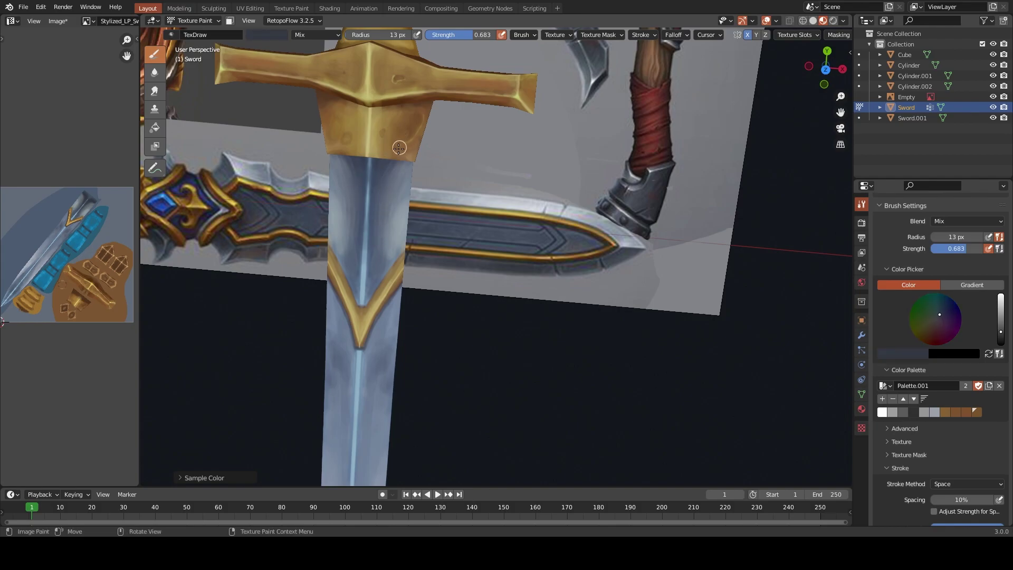
pyautogui.press('f')
pyautogui.click(406, 174)
pyautogui.press('s')
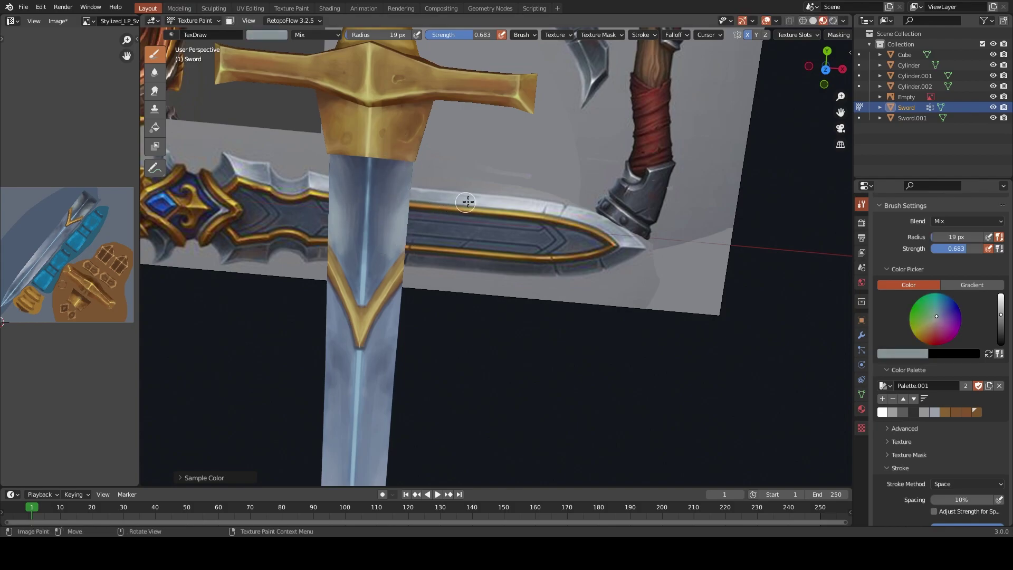
pyautogui.press('s')
pyautogui.press('f')
pyautogui.click(435, 220)
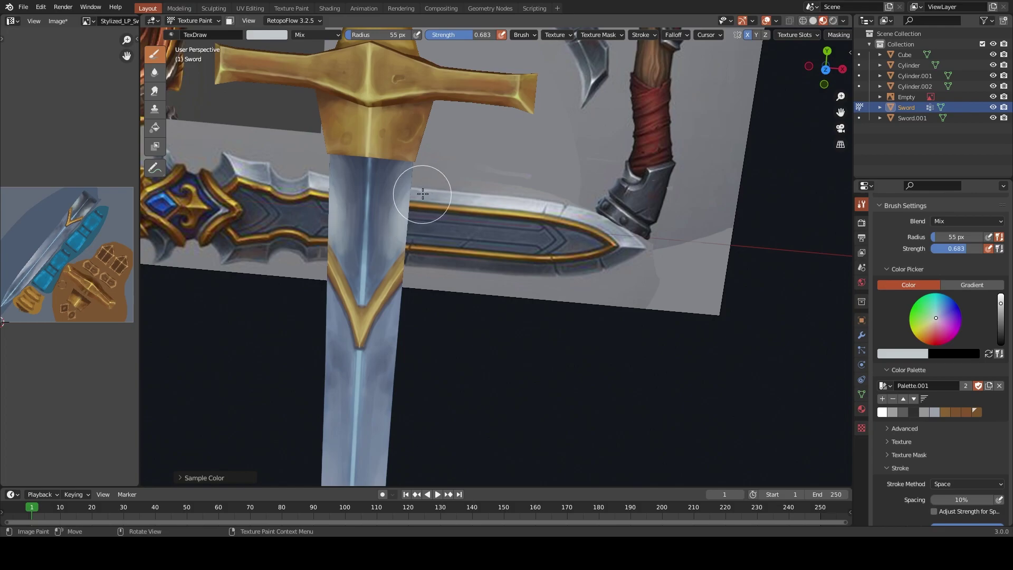
# Sample darker and lighter blade tones and resize the brush to 29 px, then 19 px
pyautogui.press('s')
pyautogui.click(384, 241)
pyautogui.press('f')
pyautogui.click(396, 166)
pyautogui.press('s')
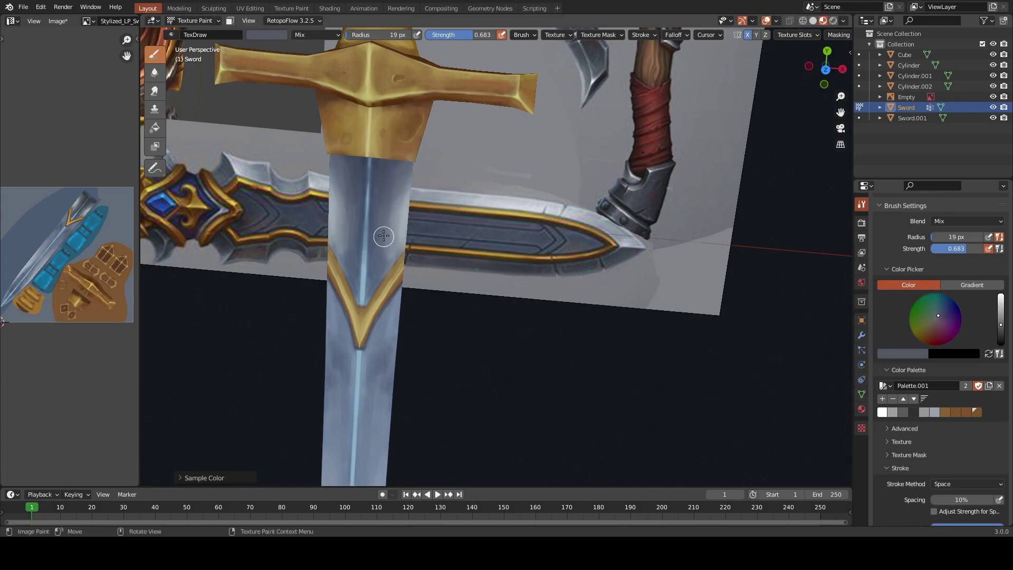
pyautogui.scroll(-3, 380, 379)
pyautogui.press('f')
pyautogui.click(463, 290)
pyautogui.scroll(3, 469, 170)
# Sample darker and lighter tones at the blade's top and set the brush to 19 px
pyautogui.scroll(2, 469, 169)
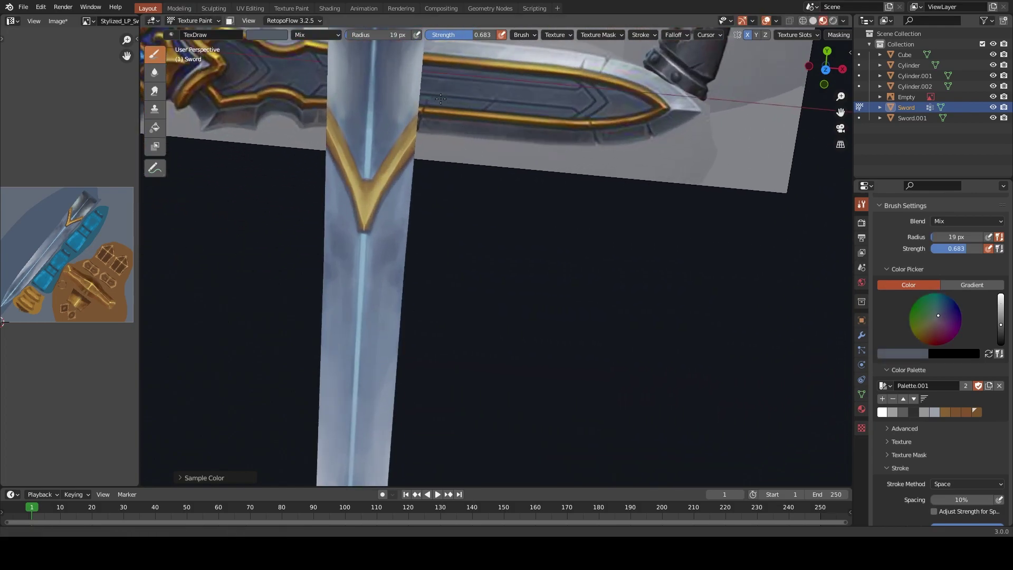
pyautogui.scroll(2, 401, 244)
pyautogui.press('s')
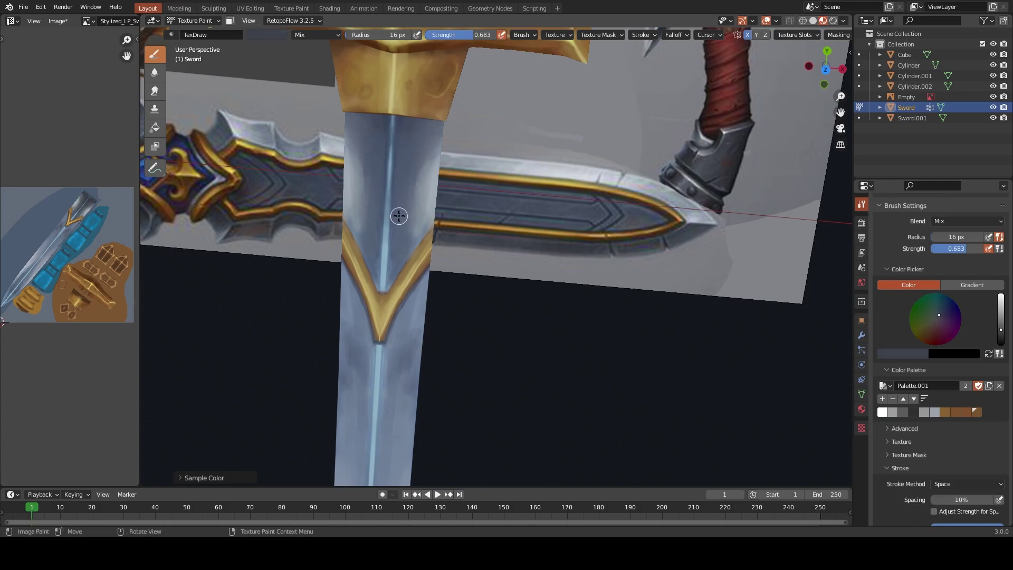
pyautogui.press('s')
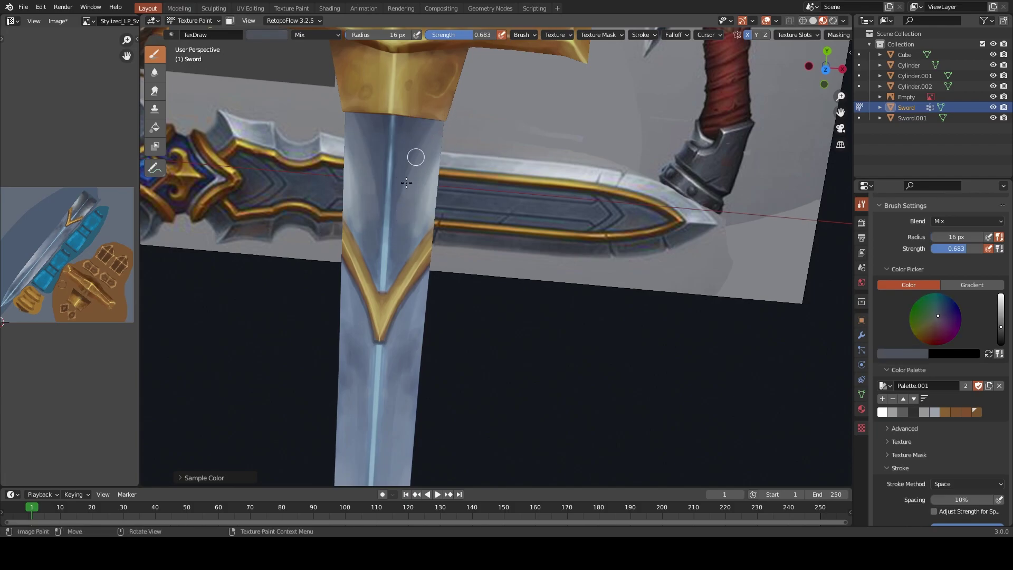
pyautogui.press('s')
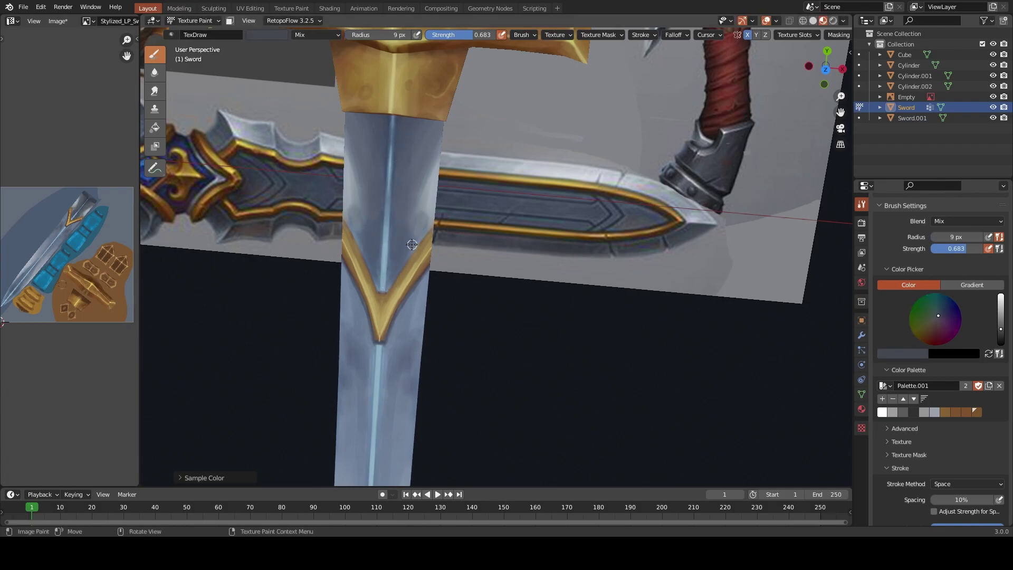
pyautogui.press('f')
pyautogui.click(429, 221)
# Shrink the brush to 13 px and resample lighter and darker blue-grey blade tones
pyautogui.press('s')
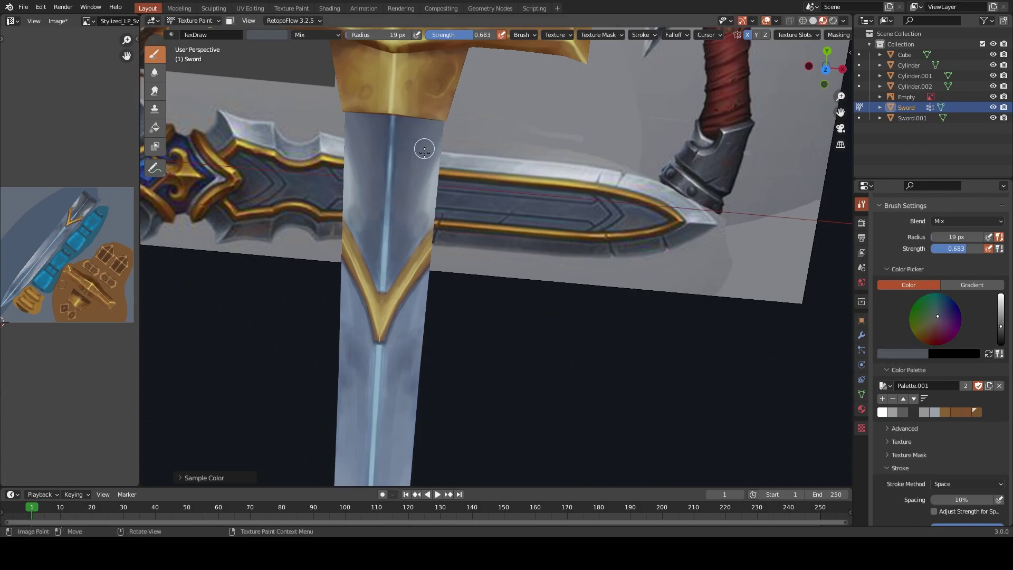
pyautogui.press('s')
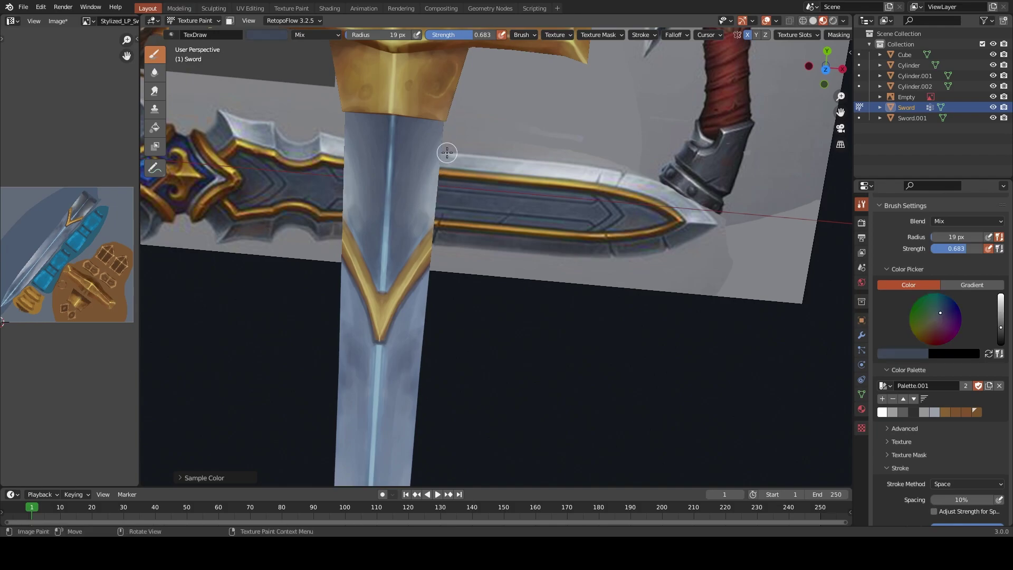
pyautogui.press('s')
pyautogui.press('s')
pyautogui.press('f')
pyautogui.click(414, 226)
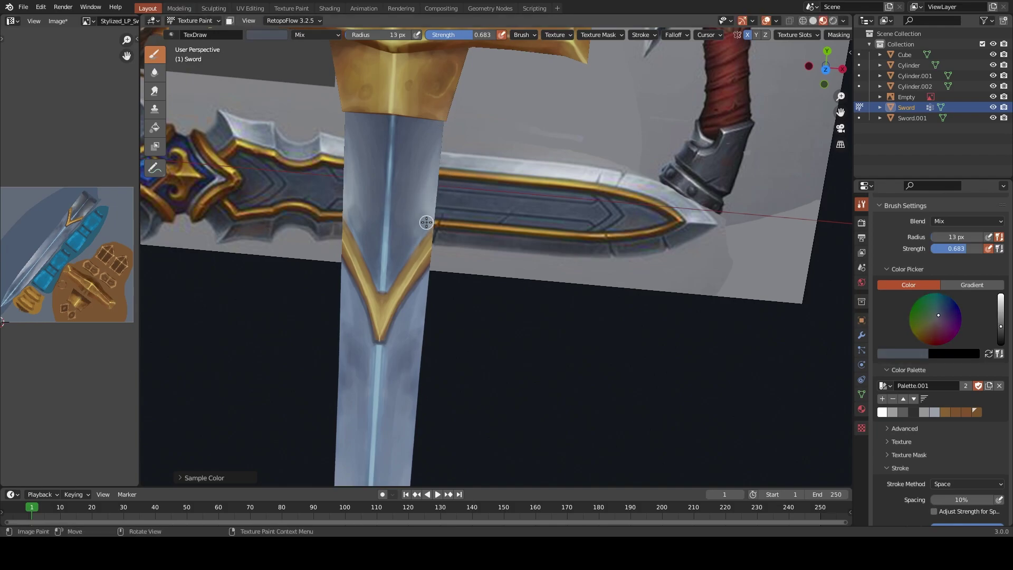
pyautogui.press('s')
pyautogui.press('s')
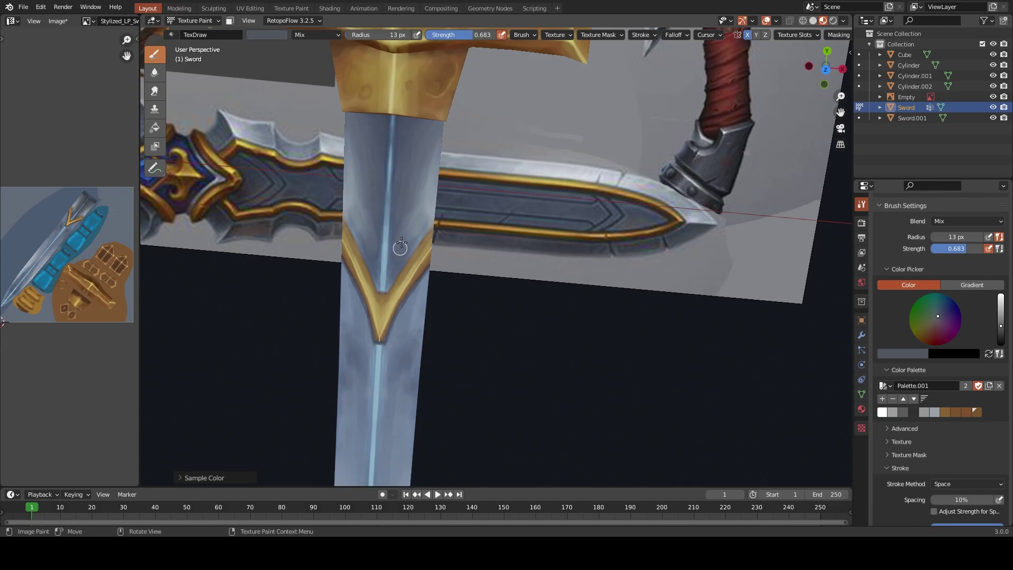
pyautogui.press('s')
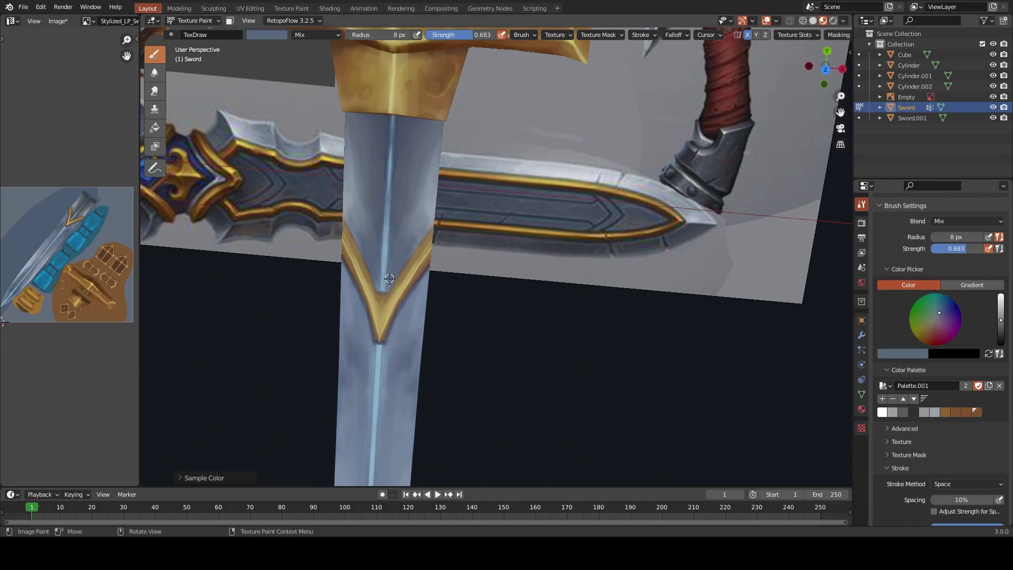
pyautogui.press('s')
pyautogui.press('KP_Decimal')
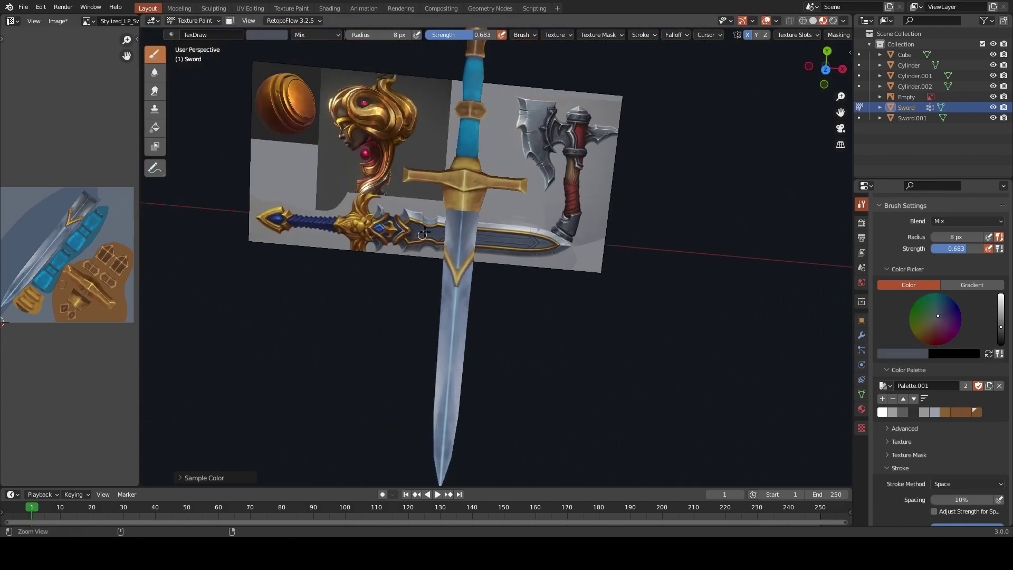
# Paint mirrored light highlights down both blade edges just below the crossguard
pyautogui.scroll(5, 522, 281)
pyautogui.moveTo(521, 281)
pyautogui.keyDown('shift'); pyautogui.mouseDown(button='middle')
pyautogui.moveTo(356, 193)
pyautogui.moveTo(443, 224)
pyautogui.mouseUp(button='middle'); pyautogui.keyUp('shift')
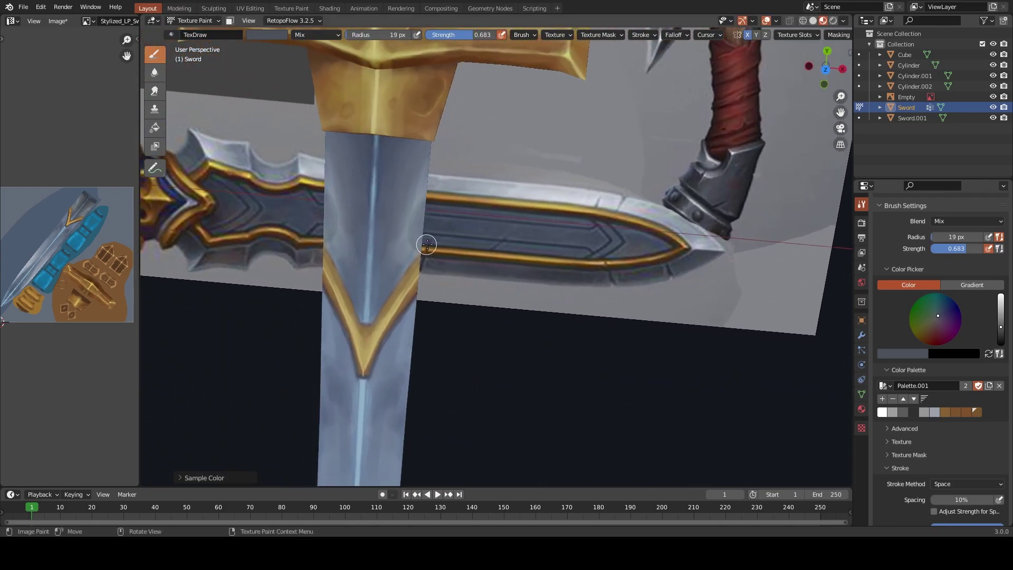
pyautogui.press('s')
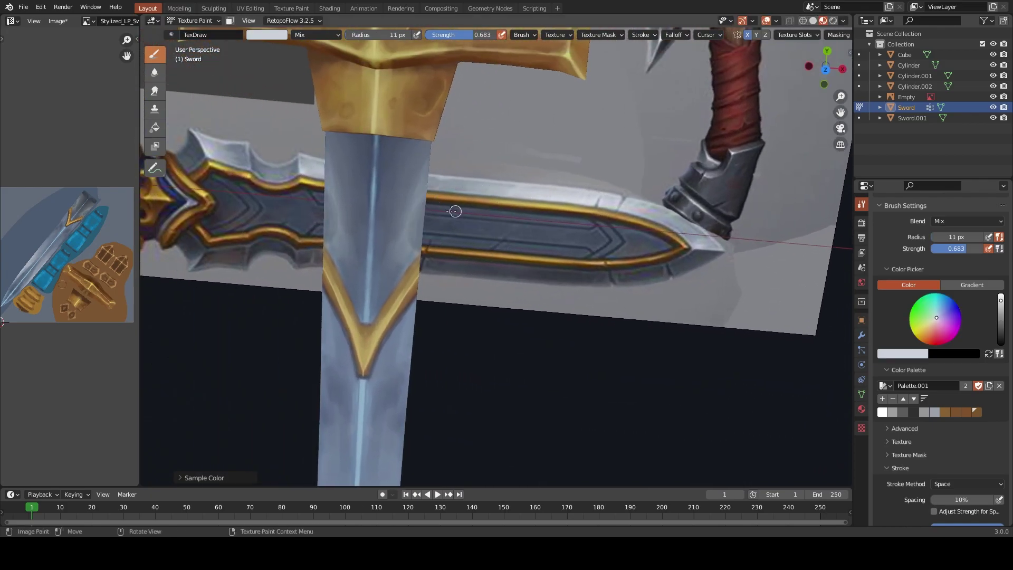
pyautogui.moveTo(430, 182); pyautogui.dragTo(429, 249)
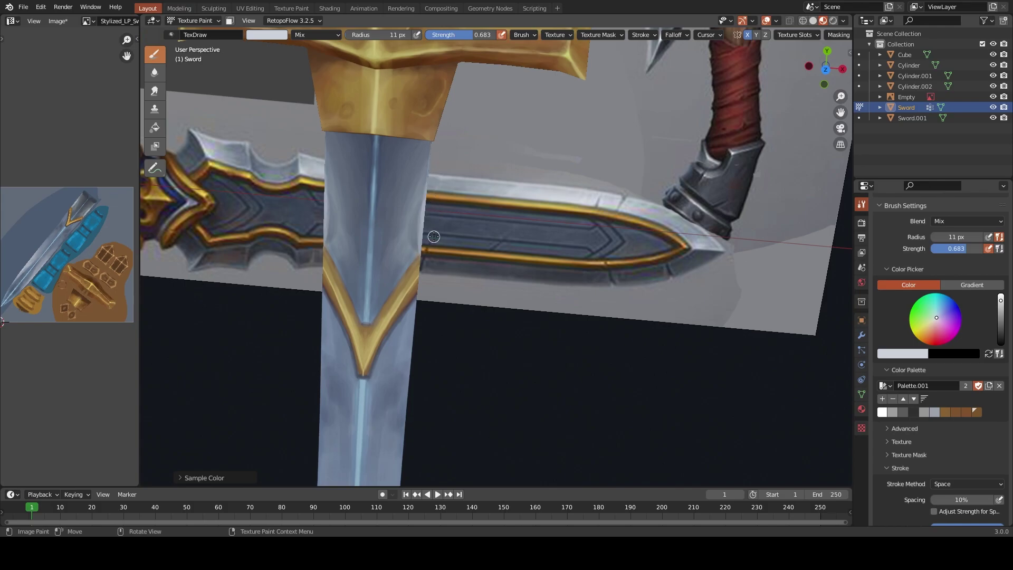
pyautogui.moveTo(429, 142); pyautogui.dragTo(427, 213)
pyautogui.press('s')
pyautogui.click(429, 211)
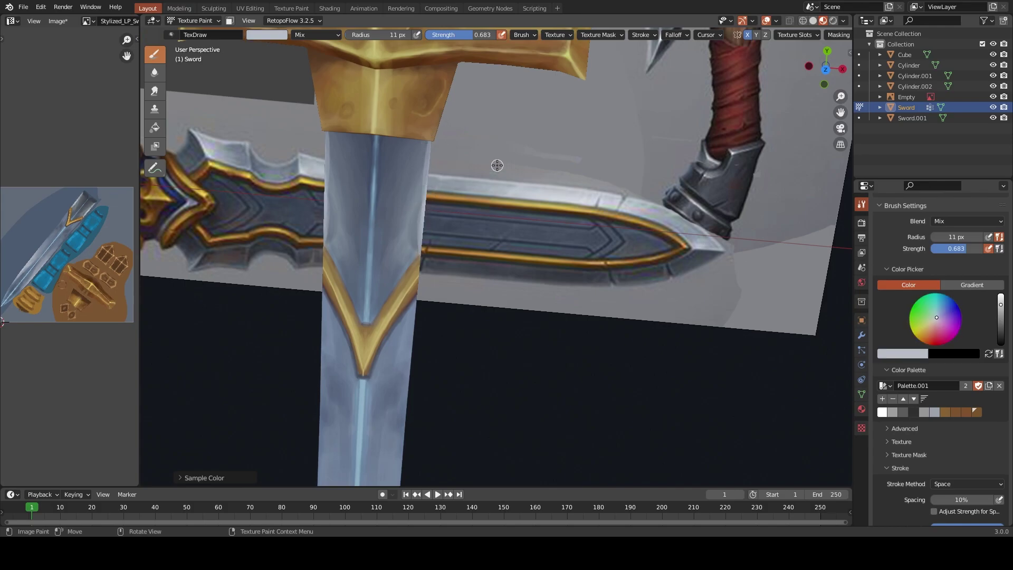
# Lighten the lower blade edges toward the tip, then sample a darker blue-grey near the guard
pyautogui.moveTo(538, 188); pyautogui.dragTo(459, 161, button='middle')
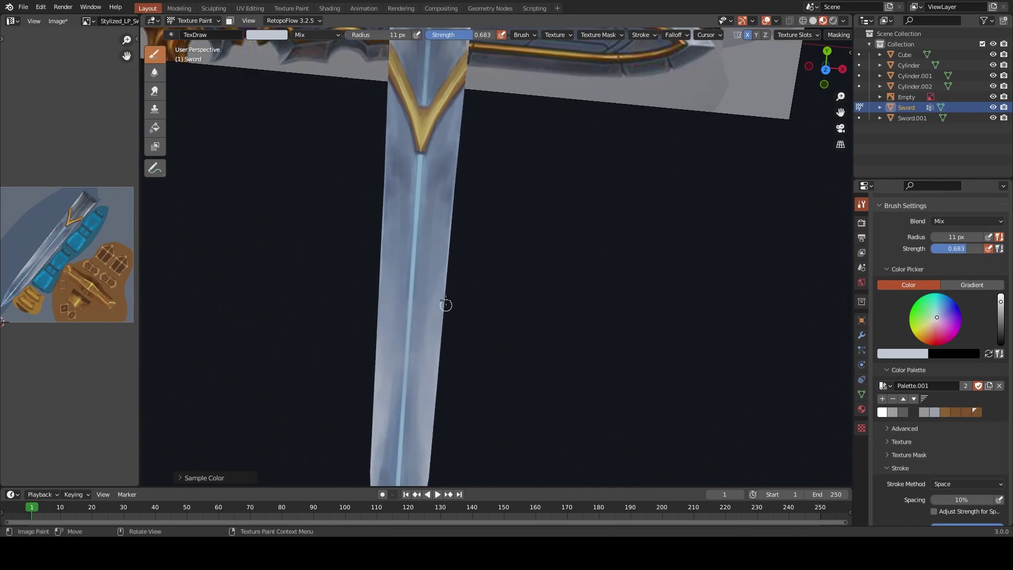
pyautogui.moveTo(445, 305); pyautogui.dragTo(448, 293)
pyautogui.moveTo(437, 395)
pyautogui.keyDown('shift'); pyautogui.mouseDown(button='middle')
pyautogui.moveTo(445, 252)
pyautogui.moveTo(443, 349)
pyautogui.mouseUp(button='middle'); pyautogui.keyUp('shift')
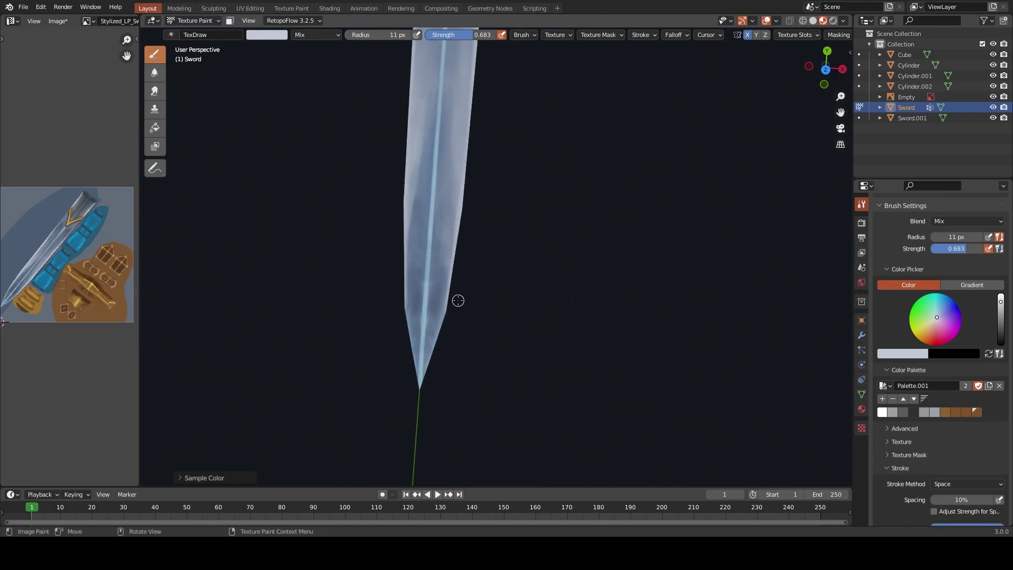
pyautogui.moveTo(453, 317); pyautogui.dragTo(455, 311)
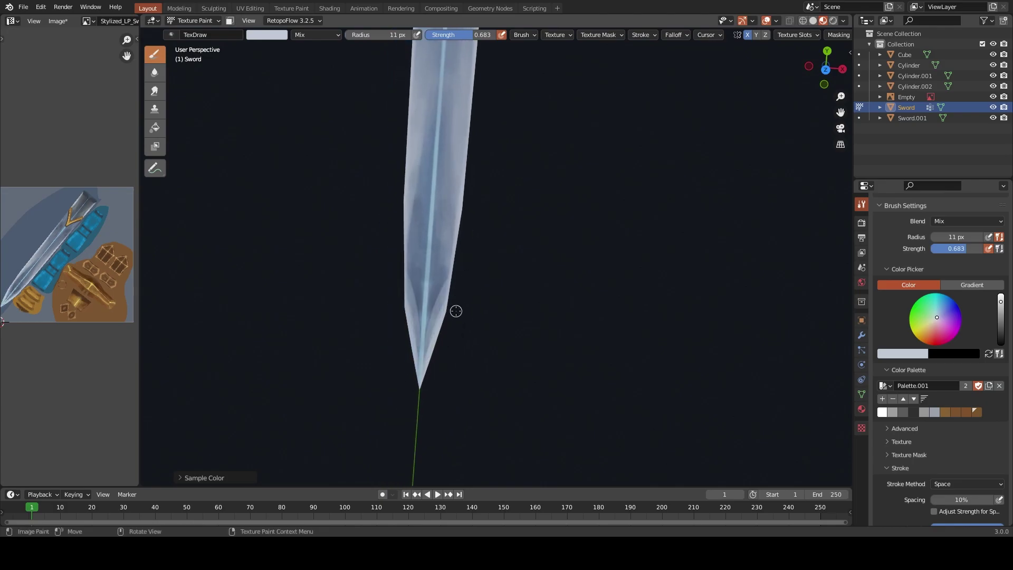
pyautogui.keyDown('shift'); pyautogui.moveTo(456, 311); pyautogui.dragTo(452, 348, button='middle'); pyautogui.keyUp('shift')
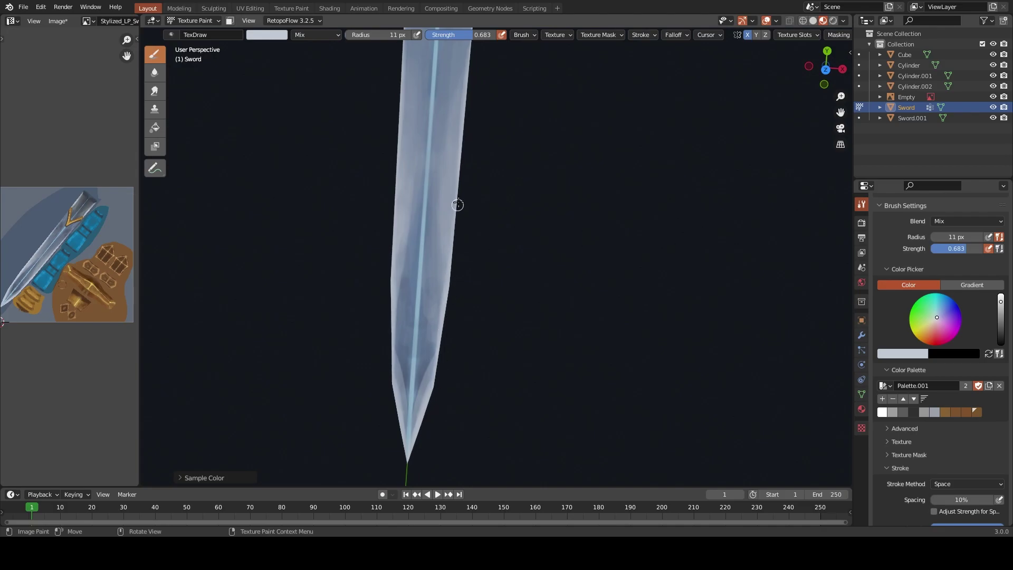
pyautogui.keyDown('shift'); pyautogui.moveTo(457, 205); pyautogui.dragTo(447, 365, button='middle'); pyautogui.keyUp('shift')
pyautogui.keyDown('shift'); pyautogui.moveTo(456, 178); pyautogui.dragTo(448, 323, button='middle'); pyautogui.keyUp('shift')
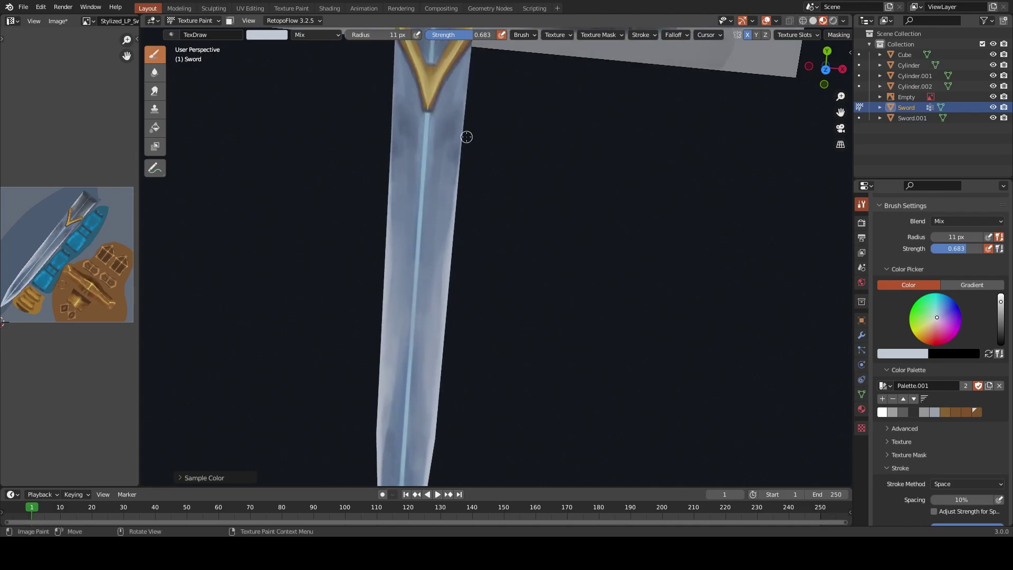
pyautogui.keyDown('shift'); pyautogui.moveTo(477, 108); pyautogui.dragTo(472, 172, button='middle'); pyautogui.keyUp('shift')
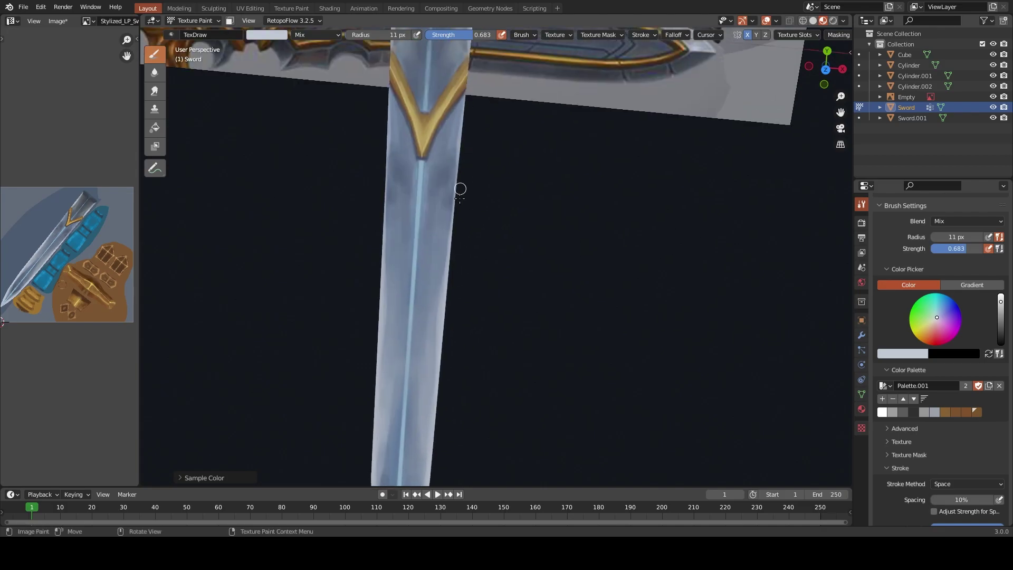
pyautogui.press('s')
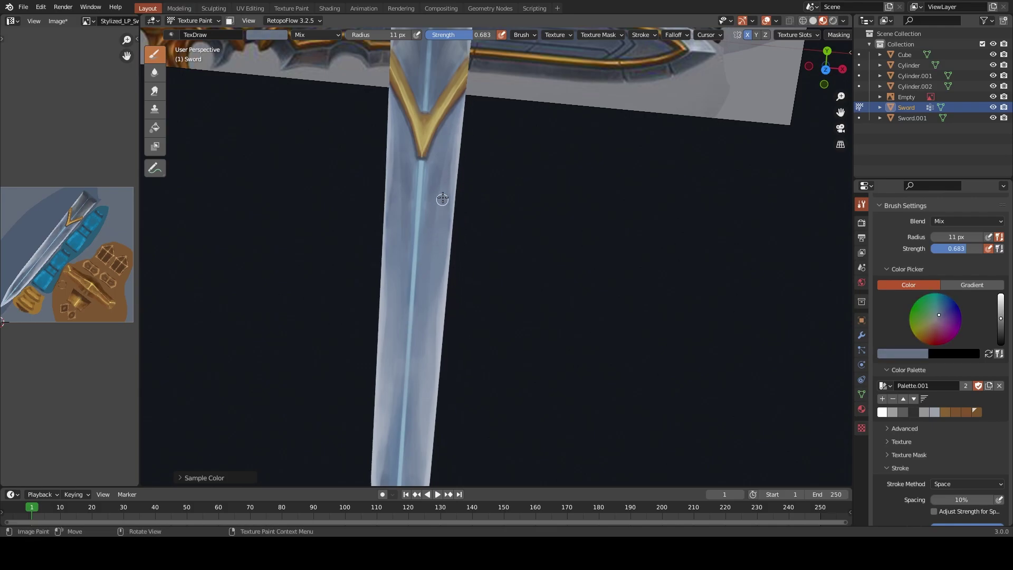
# Shrink the brush to about 7 px and sample light, neutral and dark blue-greys
pyautogui.scroll(-5, 470, 165)
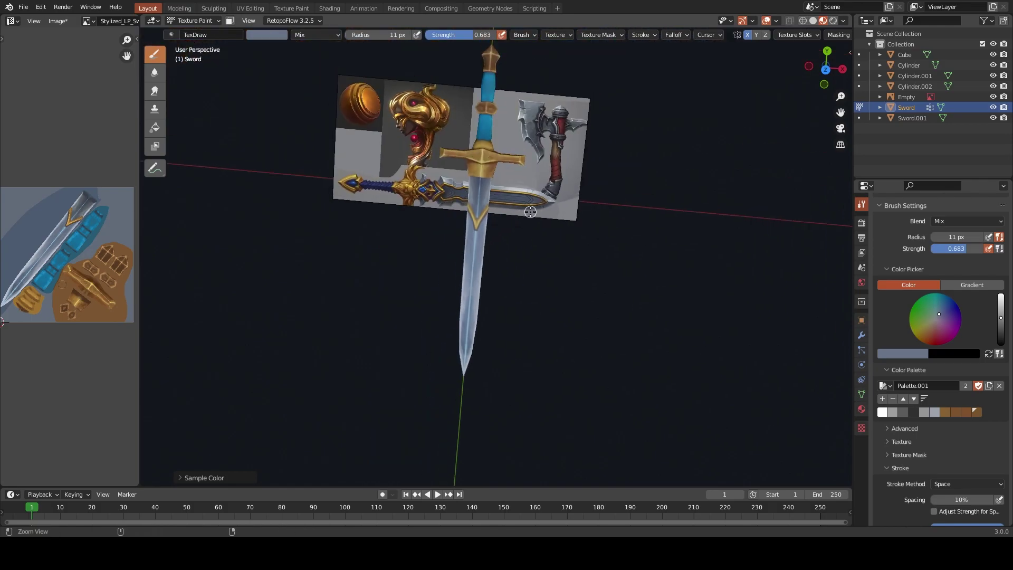
pyautogui.moveTo(520, 292)
pyautogui.mouseDown(button='middle')
pyautogui.moveTo(599, 253)
pyautogui.moveTo(558, 242)
pyautogui.moveTo(509, 343)
pyautogui.mouseUp(button='middle')
pyautogui.scroll(4, 509, 343)
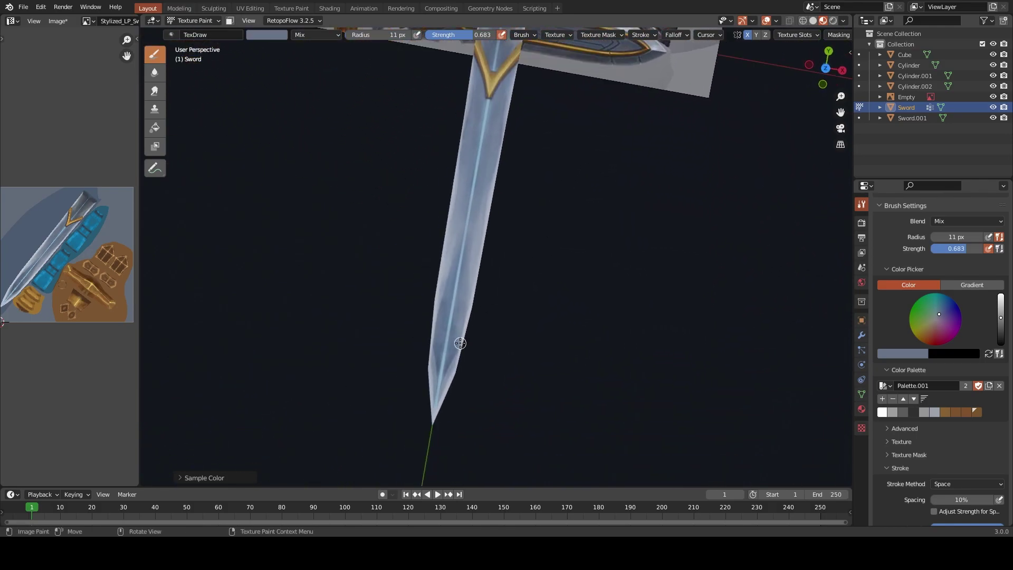
pyautogui.press('[')
pyautogui.press('[')
pyautogui.press('[')
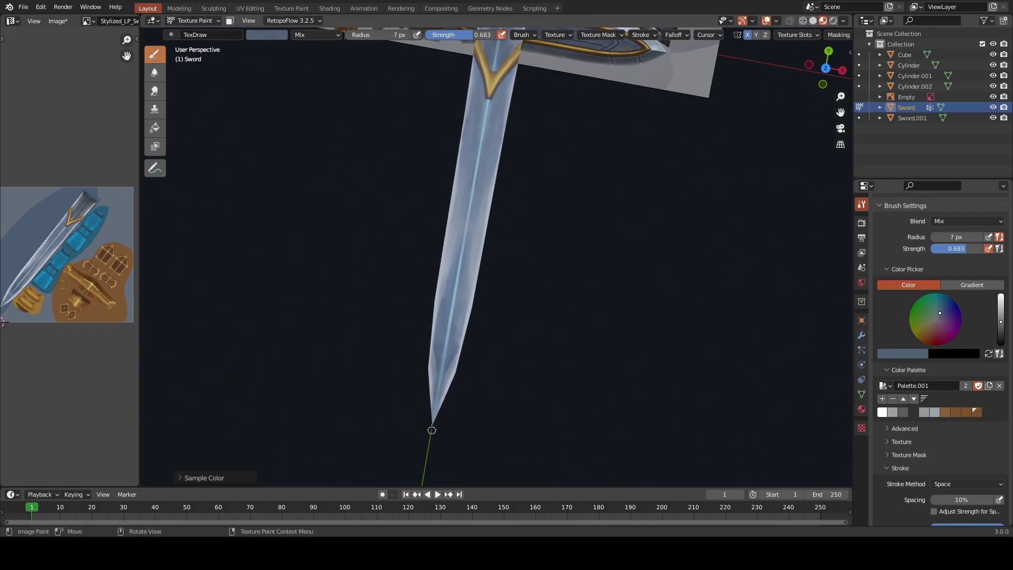
pyautogui.press('s')
pyautogui.press('s')
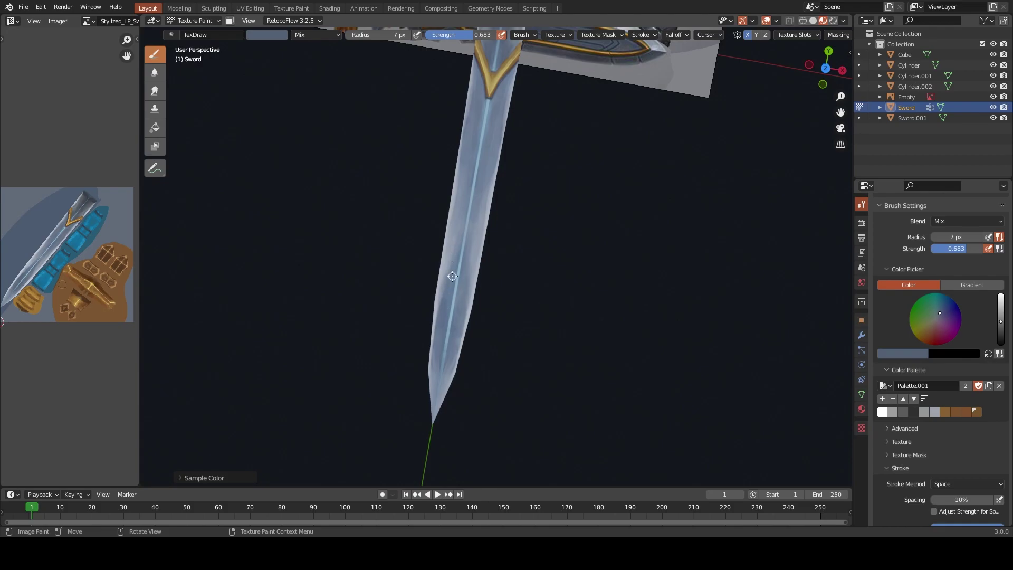
pyautogui.press('s')
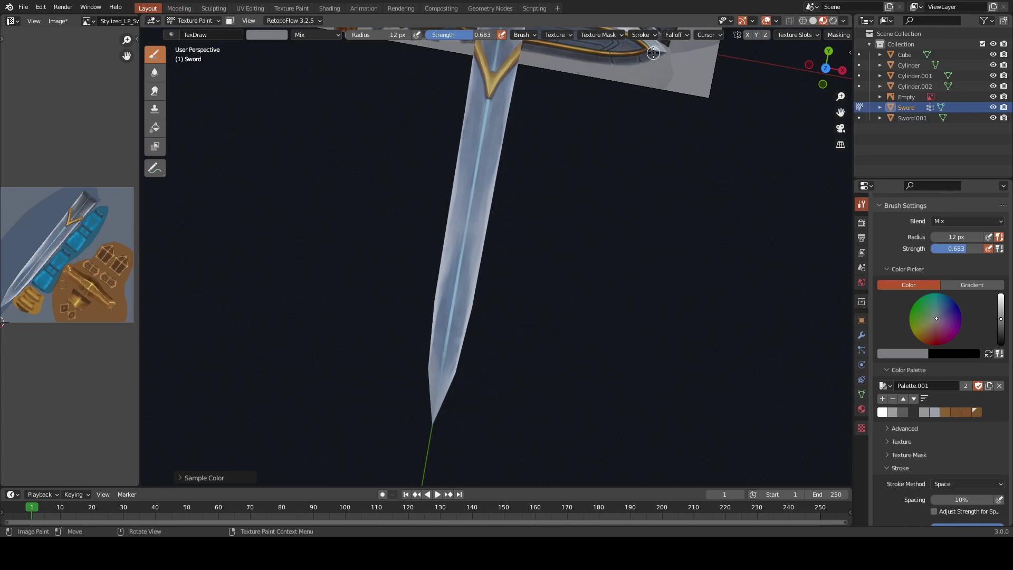
pyautogui.press('s')
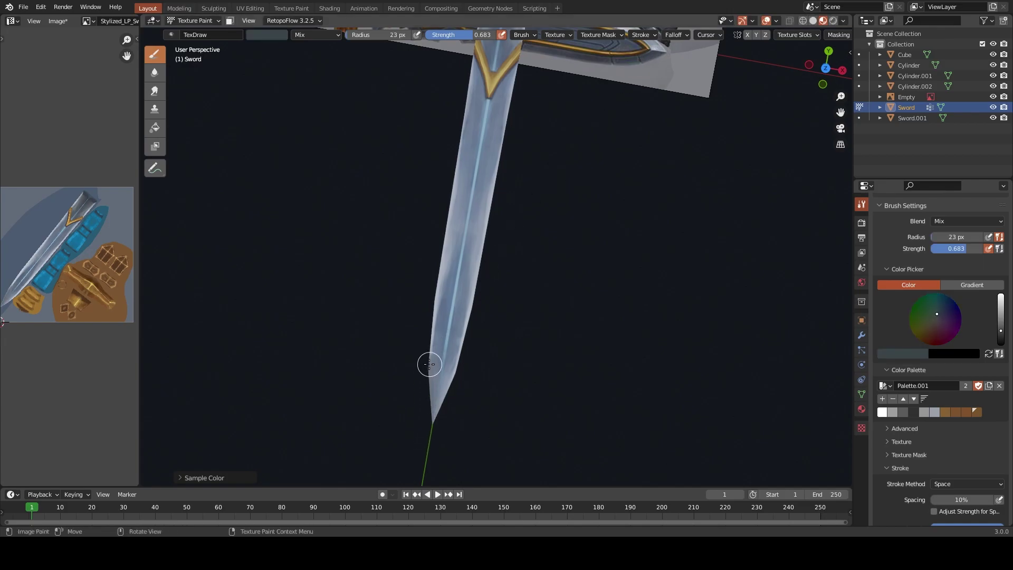
# Enlarge the brush to 23 px and sample lighter blade tones, brightening the brush colour
pyautogui.press('f')
pyautogui.click(421, 396)
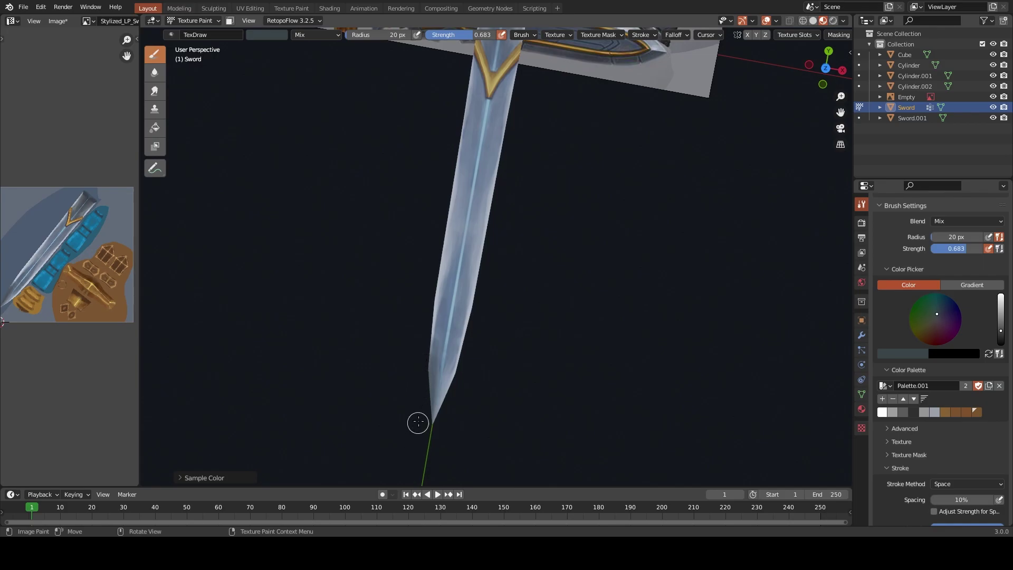
pyautogui.press('s')
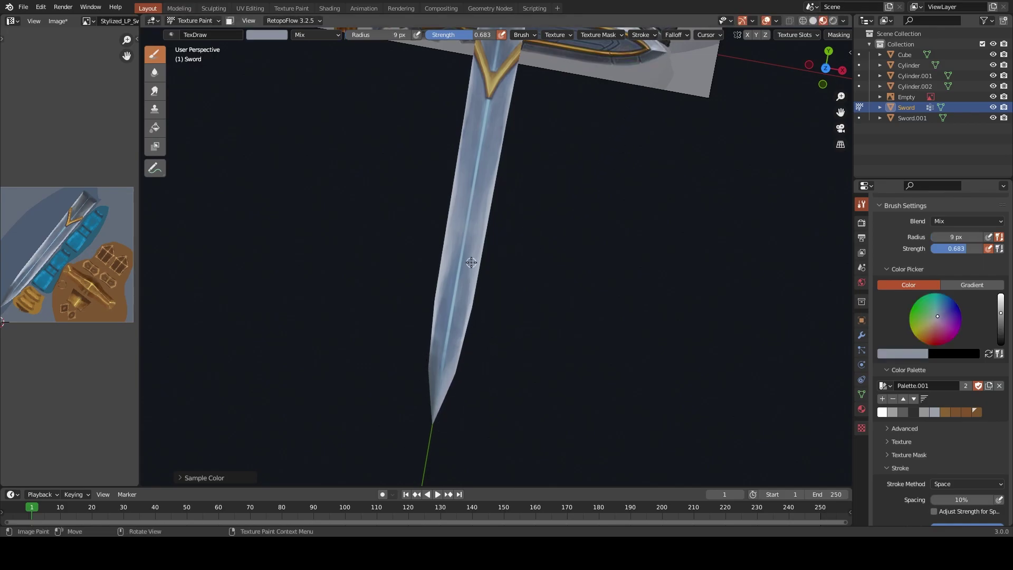
pyautogui.press('s')
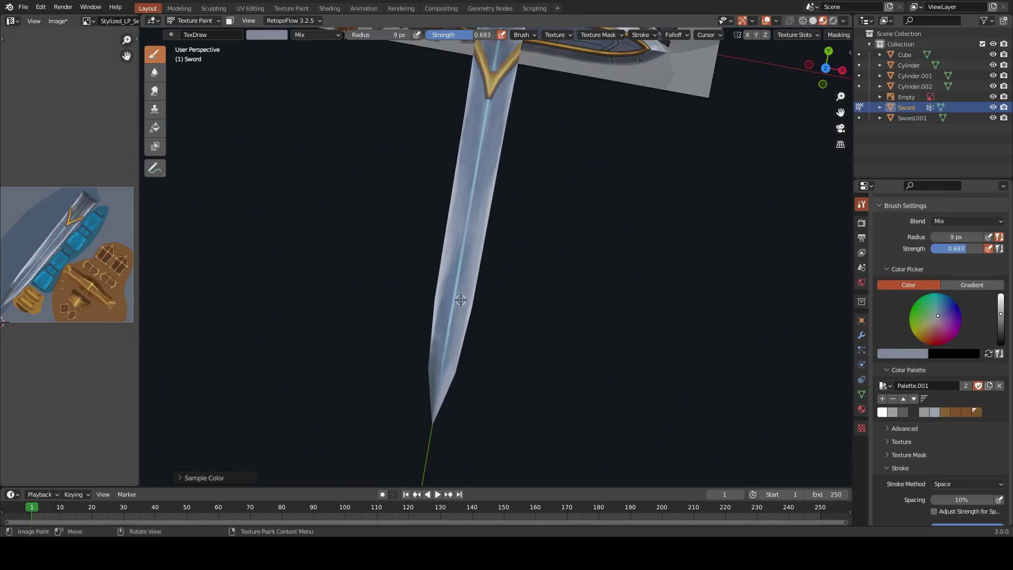
pyautogui.scroll(-2, 450, 354)
pyautogui.scroll(2, 468, 346)
pyautogui.press('s')
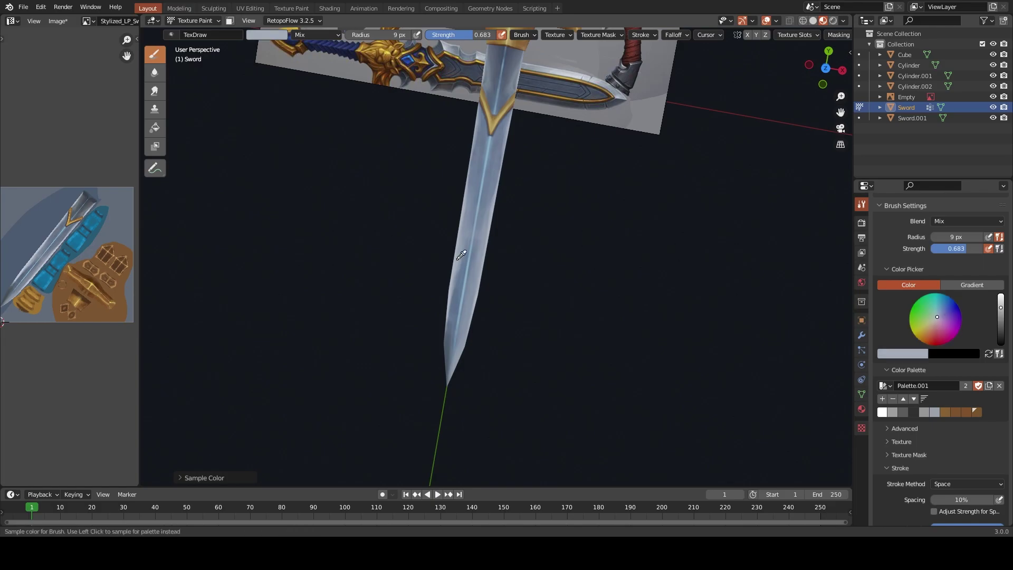
pyautogui.moveTo(1001, 309); pyautogui.dragTo(1001, 295)
pyautogui.keyDown('shift'); pyautogui.moveTo(493, 357); pyautogui.dragTo(553, 309, button='middle'); pyautogui.keyUp('shift')
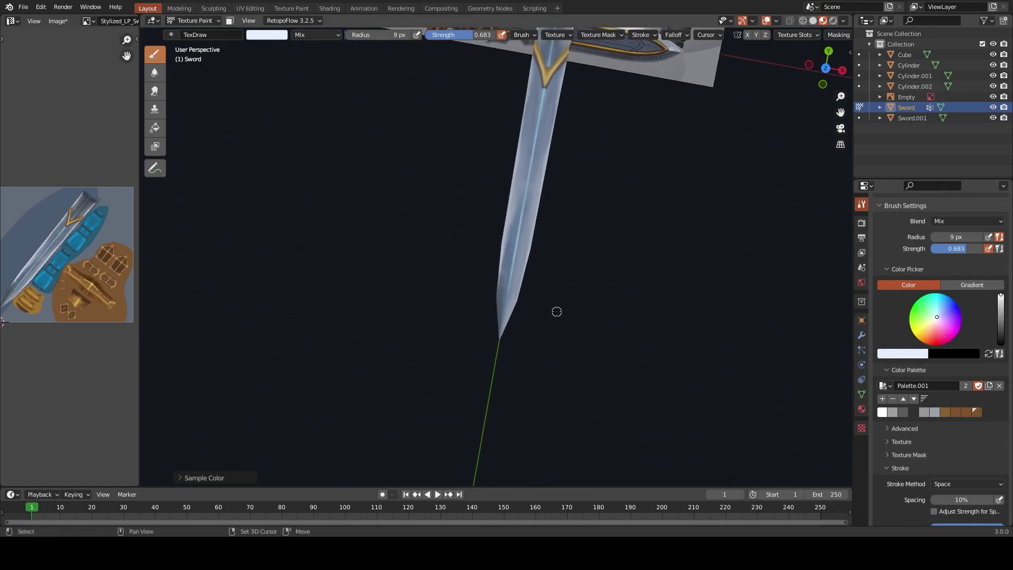
# Switch to Top Orthographic view and set the brush Stroke Method to Line
pyautogui.press('KP_7')
pyautogui.scroll(2, 646, 310)
pyautogui.keyDown('shift'); pyautogui.moveTo(631, 337); pyautogui.dragTo(595, 239, button='middle'); pyautogui.keyUp('shift')
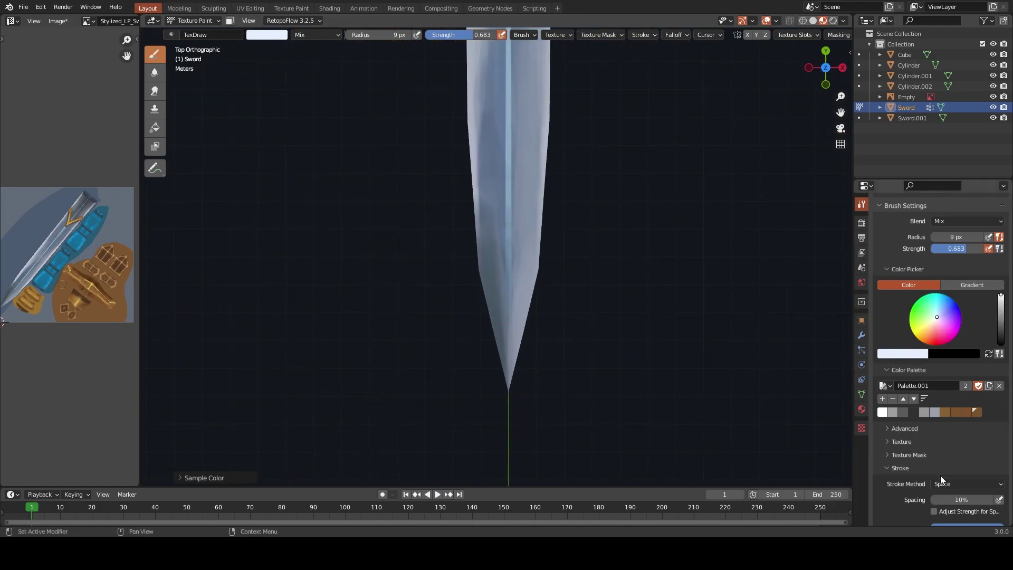
pyautogui.scroll(-10, 939, 475)
pyautogui.scroll(1, 939, 364)
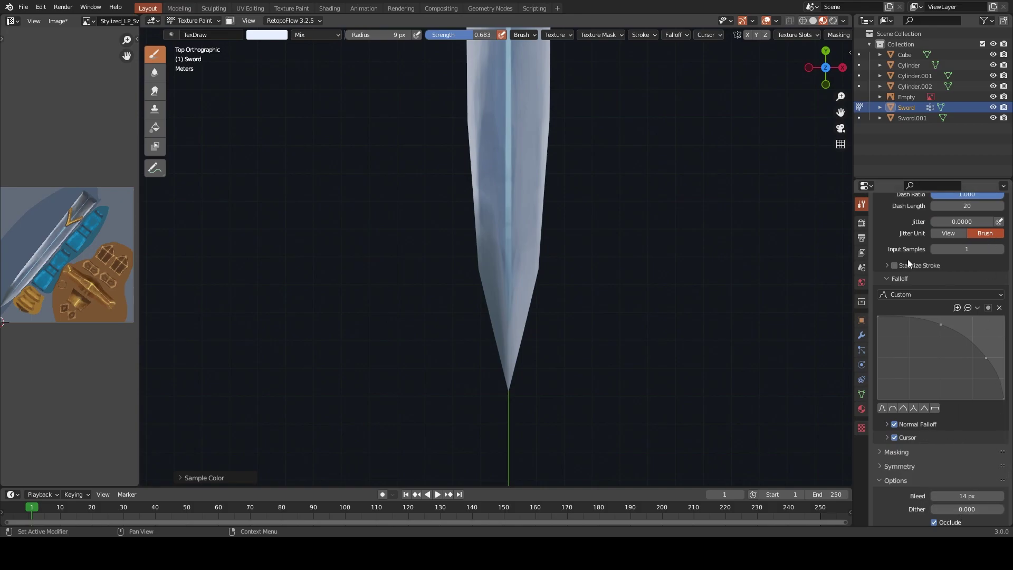
pyautogui.scroll(4, 940, 358)
pyautogui.scroll(4, 940, 358)
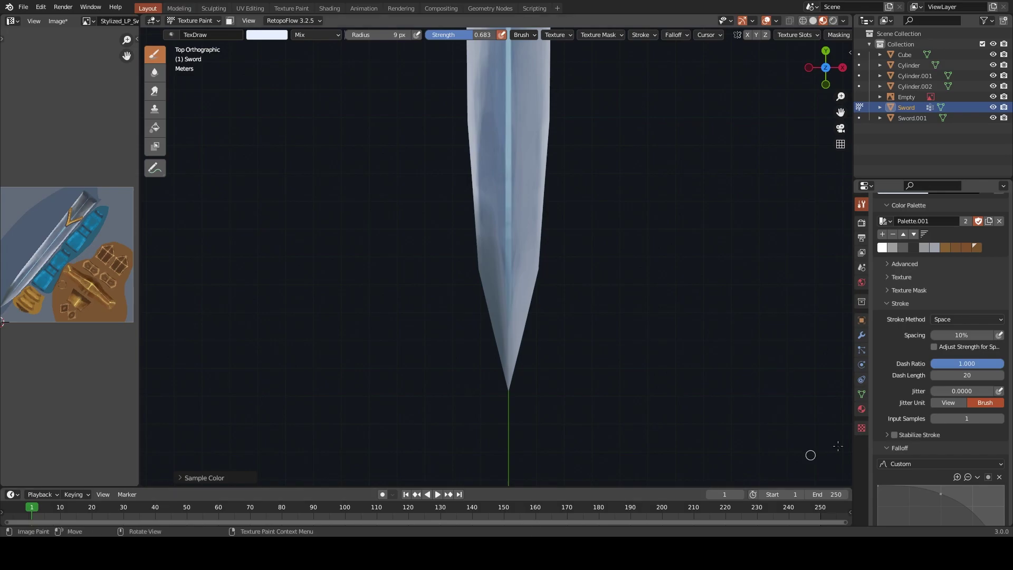
pyautogui.click(949, 319)
pyautogui.click(944, 389)
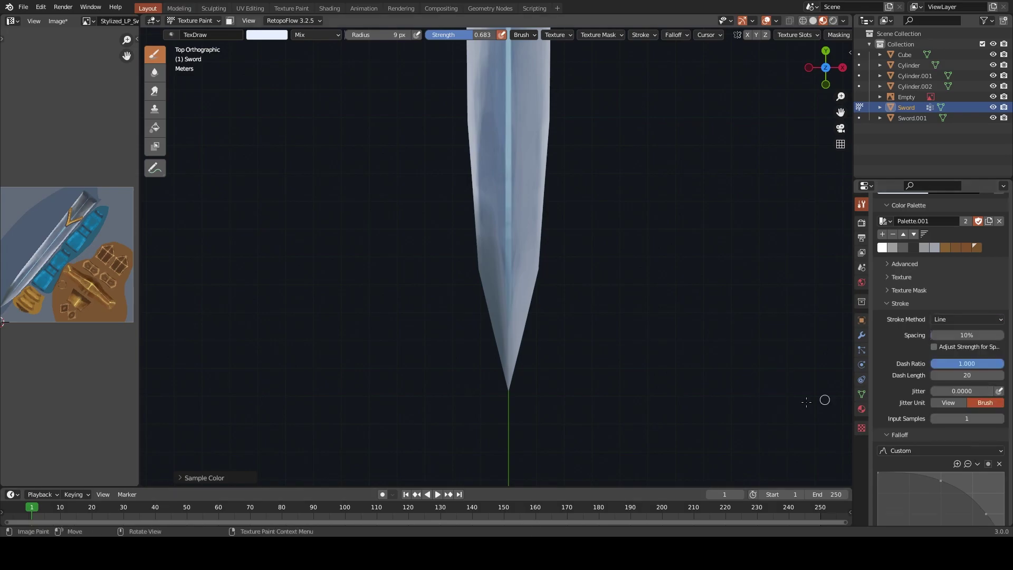
# Paint straight bright centre lines down the blade from the guard to the tip
pyautogui.moveTo(510, 312); pyautogui.dragTo(507, 418)
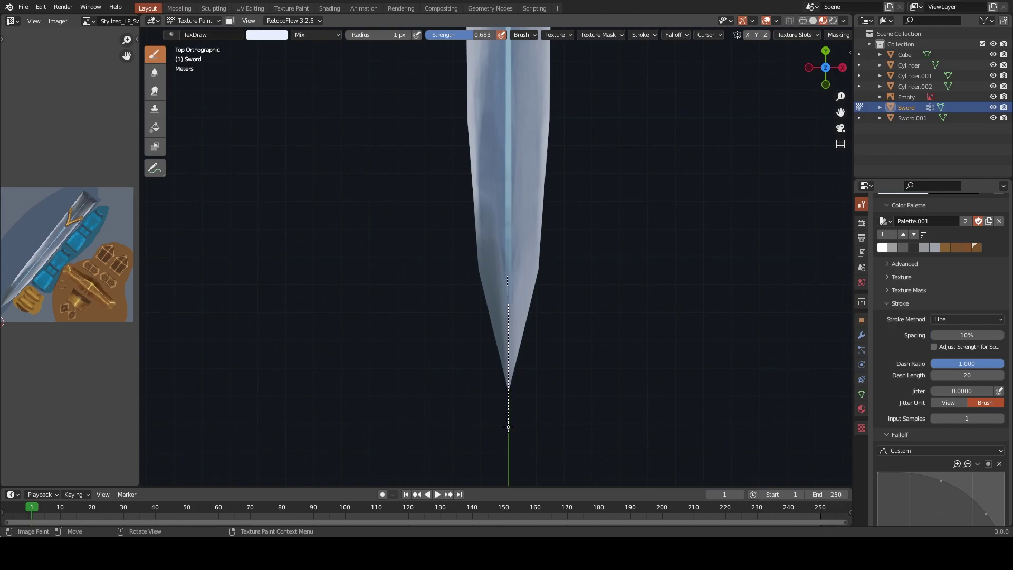
pyautogui.moveTo(508, 418); pyautogui.dragTo(507, 417)
pyautogui.scroll(-3, 546, 280)
pyautogui.keyDown('shift'); pyautogui.scroll(3, 547, 281); pyautogui.keyUp('shift')
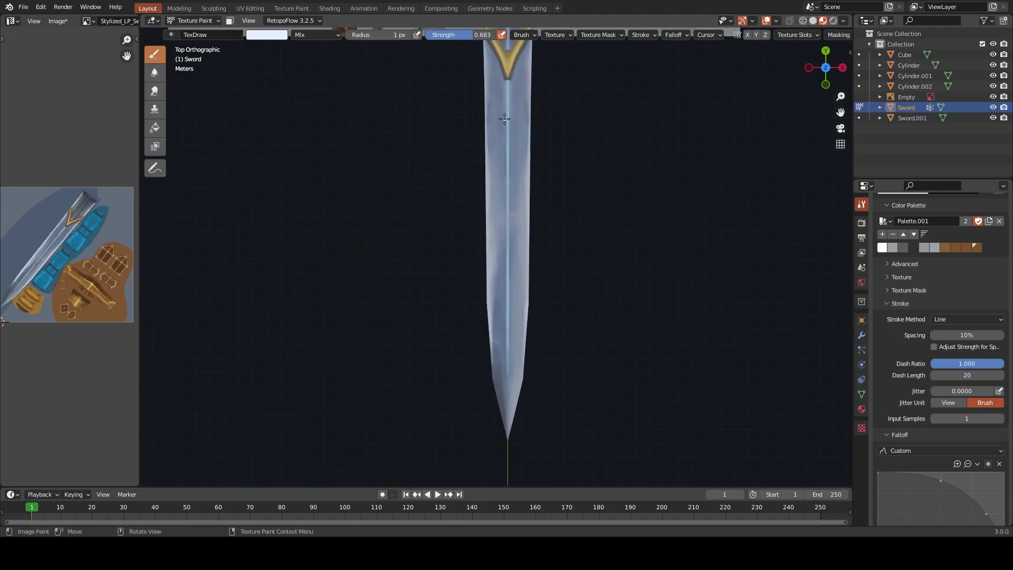
pyautogui.moveTo(508, 79)
pyautogui.mouseDown()
pyautogui.moveTo(504, 463)
pyautogui.moveTo(508, 439)
pyautogui.mouseUp()
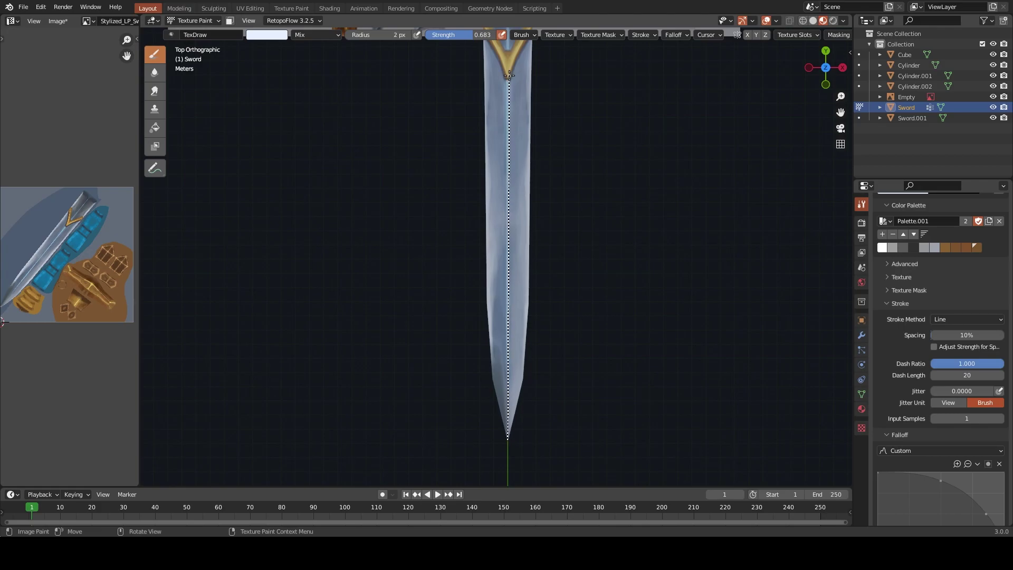
pyautogui.moveTo(506, 387); pyautogui.dragTo(508, 67)
# Up close, redraw the centre line from the guard down to the gold V
pyautogui.moveTo(569, 241)
pyautogui.keyDown('ctrl'); pyautogui.mouseDown(button='middle')
pyautogui.moveTo(537, 234)
pyautogui.moveTo(542, 104)
pyautogui.mouseUp(button='middle'); pyautogui.keyUp('ctrl')
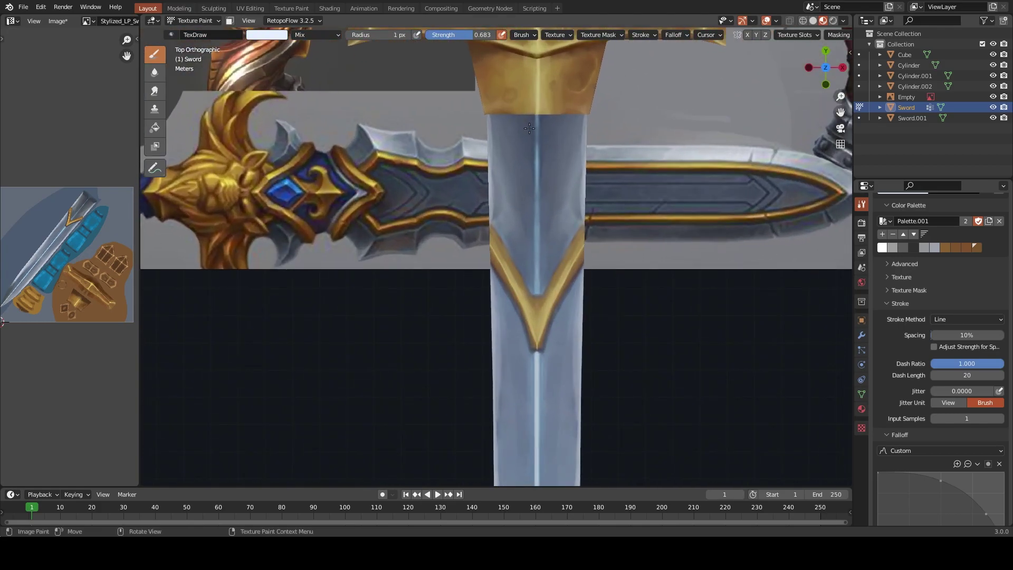
pyautogui.moveTo(547, 96); pyautogui.dragTo(546, 309)
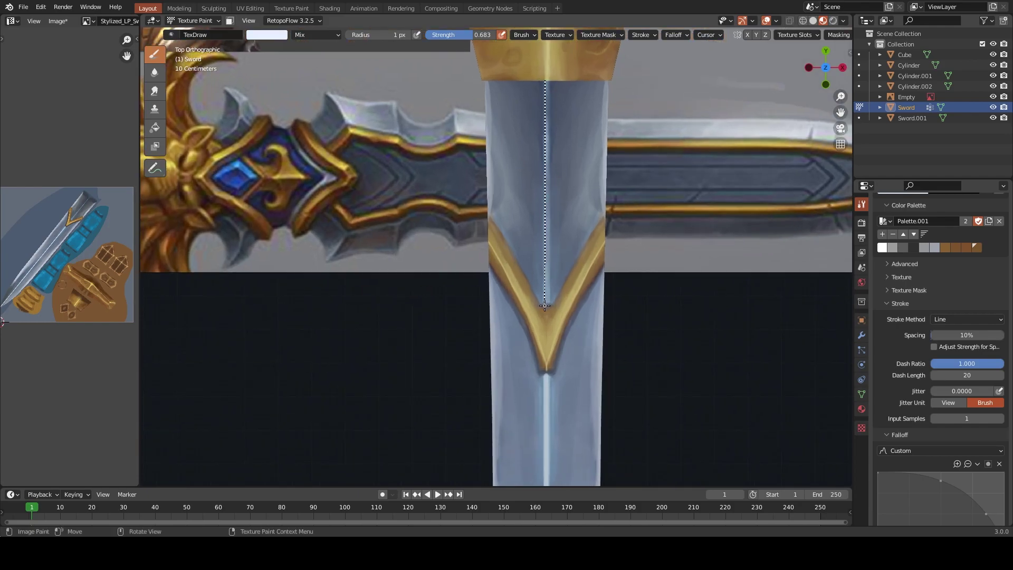
pyautogui.moveTo(546, 82); pyautogui.dragTo(544, 306)
pyautogui.moveTo(586, 213)
pyautogui.keyDown('ctrl'); pyautogui.mouseDown(button='middle')
pyautogui.moveTo(570, 271)
pyautogui.moveTo(540, 227)
pyautogui.mouseUp(button='middle'); pyautogui.keyUp('ctrl')
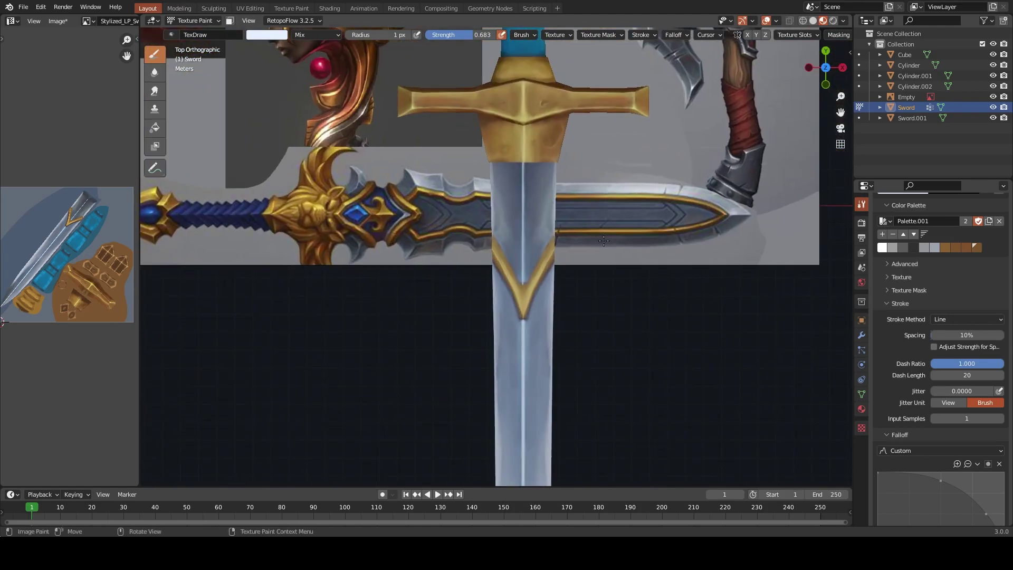
# Switch the stroke method back to spaced freehand, sample a dark blue-grey and set an 8 px brush
pyautogui.click(963, 319)
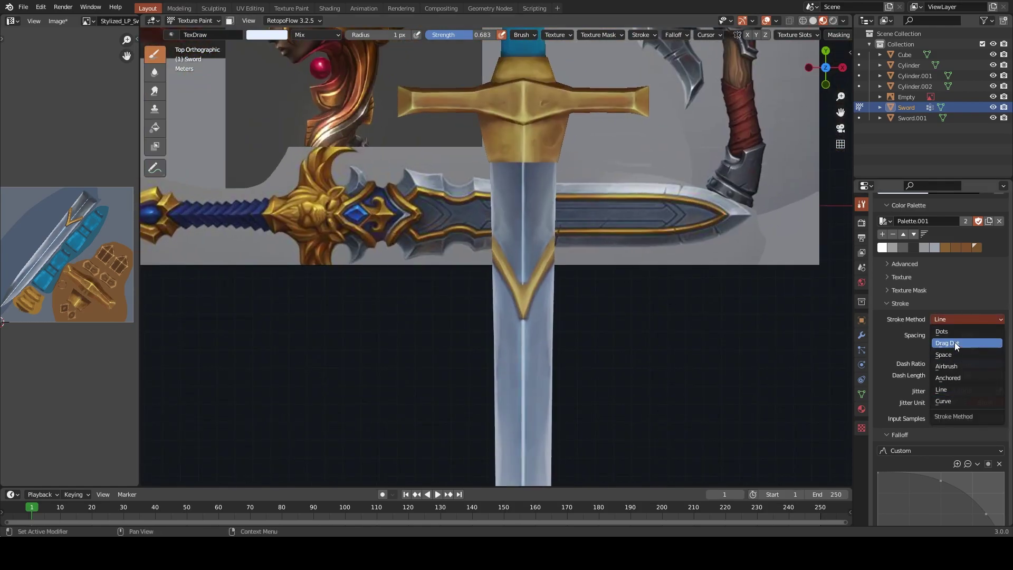
pyautogui.click(945, 354)
pyautogui.press('s')
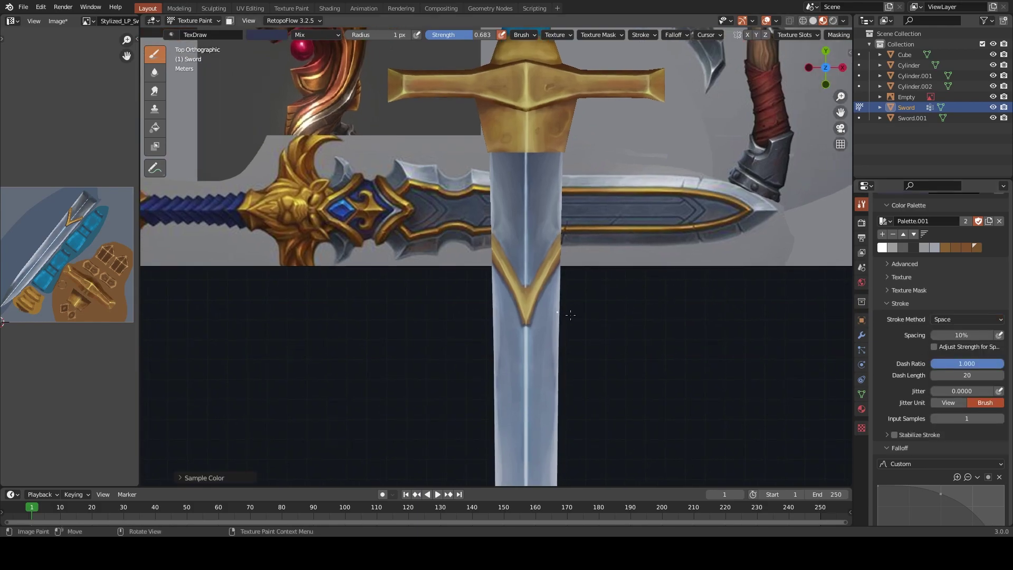
pyautogui.scroll(3, 565, 317)
pyautogui.press('f')
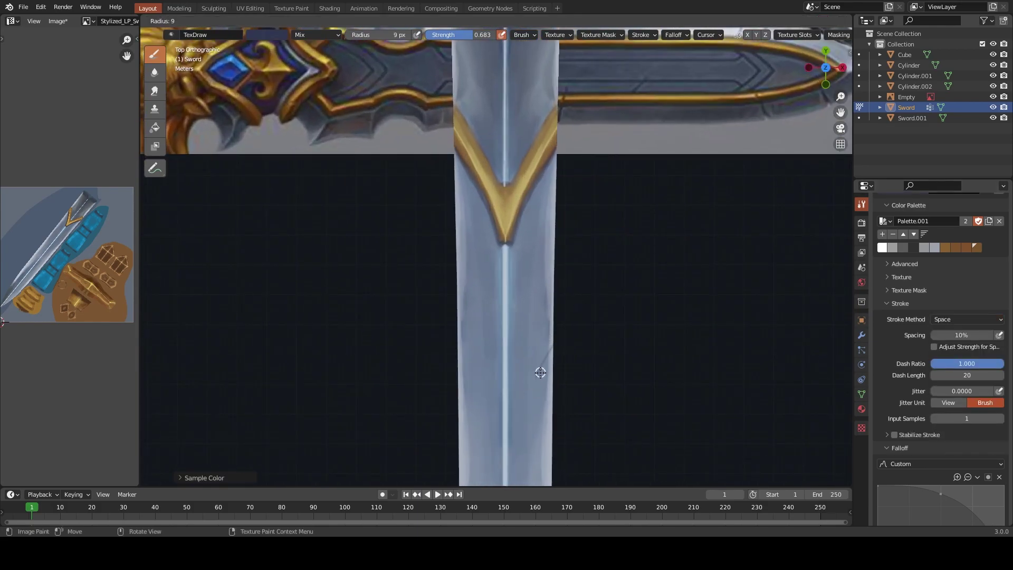
pyautogui.click(570, 333)
pyautogui.scroll(2, 1005, 318)
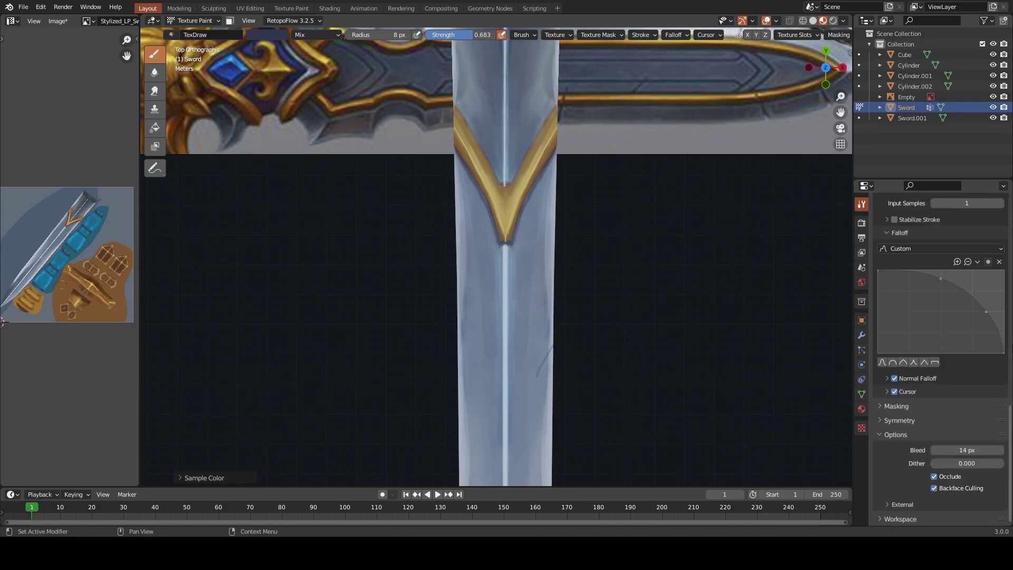
pyautogui.scroll(10, 942, 317)
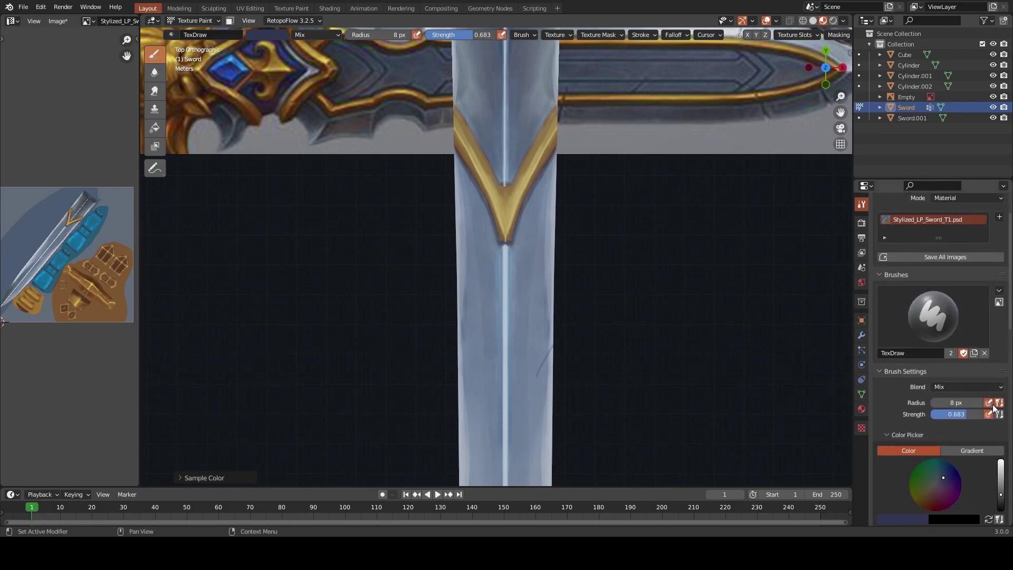
# Undo a faint stray stroke, raise brush strength to 0.861 and sample a light grey-blue
pyautogui.hotkey('ctrl', 'z')
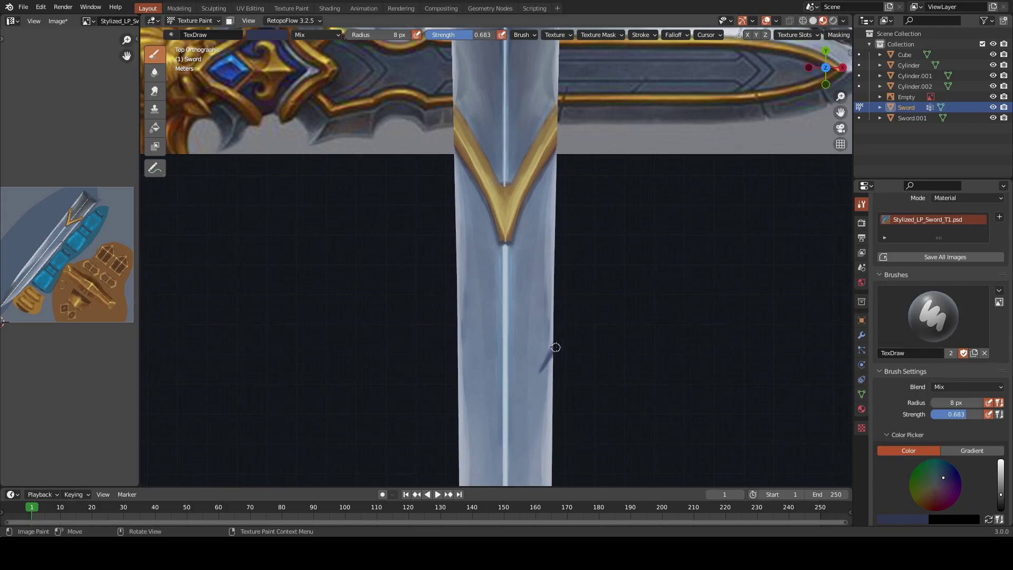
pyautogui.click(956, 403)
pyautogui.moveTo(964, 418); pyautogui.dragTo(974, 418)
pyautogui.press('s')
pyautogui.scroll(2, 563, 296)
pyautogui.scroll(-2, 581, 281)
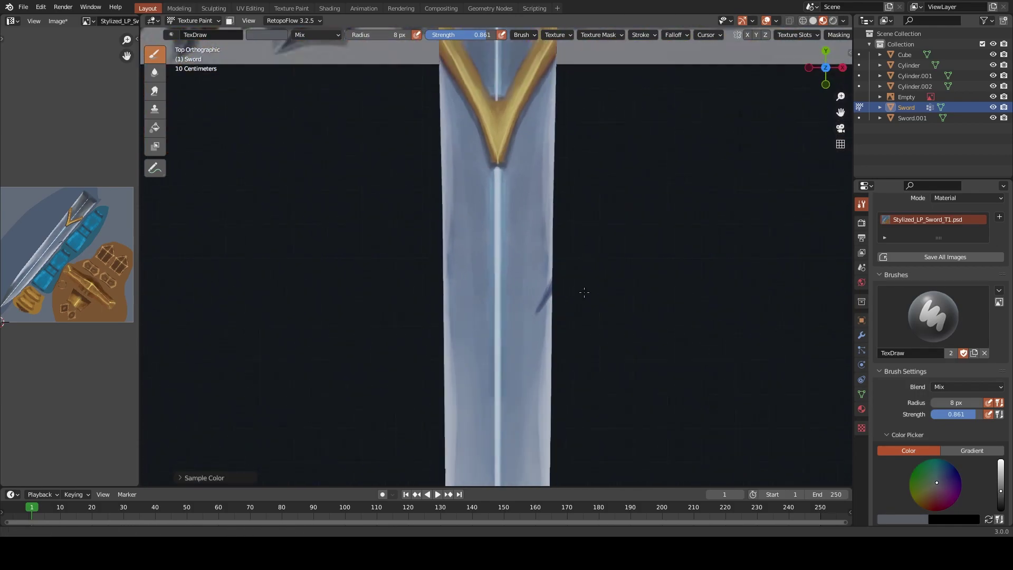
pyautogui.scroll(-3, 372, 134)
# Sample a darker tone and paint a short dark nick with a 5 px brush at full strength
pyautogui.press('s')
pyautogui.press('[')
pyautogui.press('[')
pyautogui.press('[')
pyautogui.scroll(3, 560, 261)
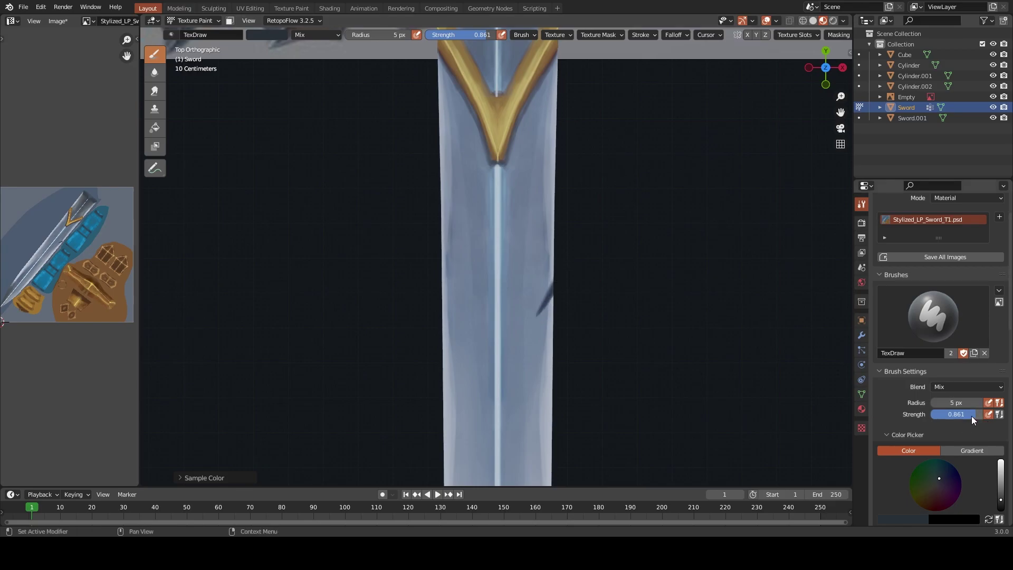
pyautogui.moveTo(971, 416); pyautogui.dragTo(981, 415)
pyautogui.scroll(-3, 684, 301)
pyautogui.scroll(1, 542, 282)
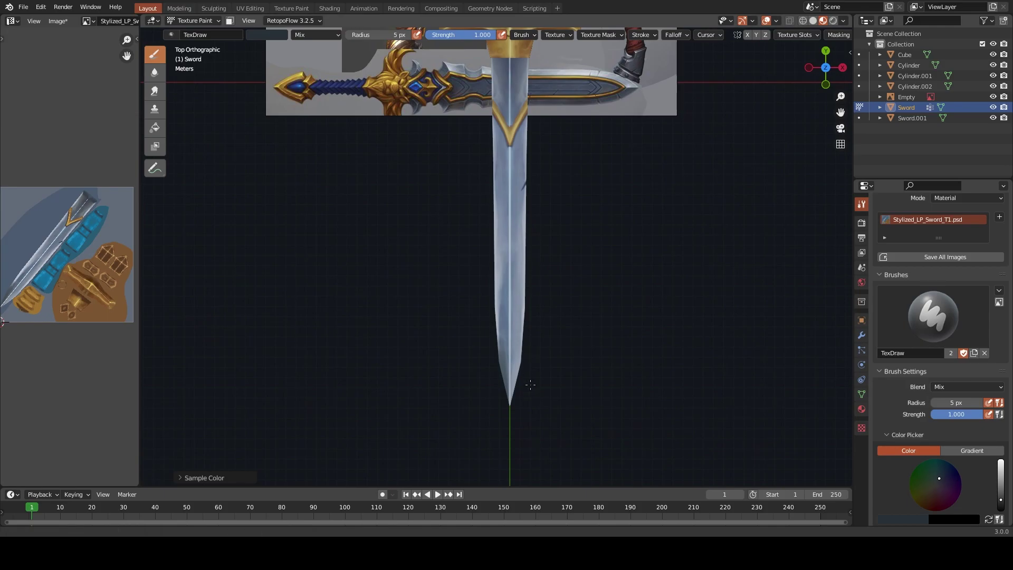
pyautogui.scroll(2, 527, 363)
pyautogui.scroll(4, 494, 412)
pyautogui.moveTo(489, 404); pyautogui.dragTo(498, 416)
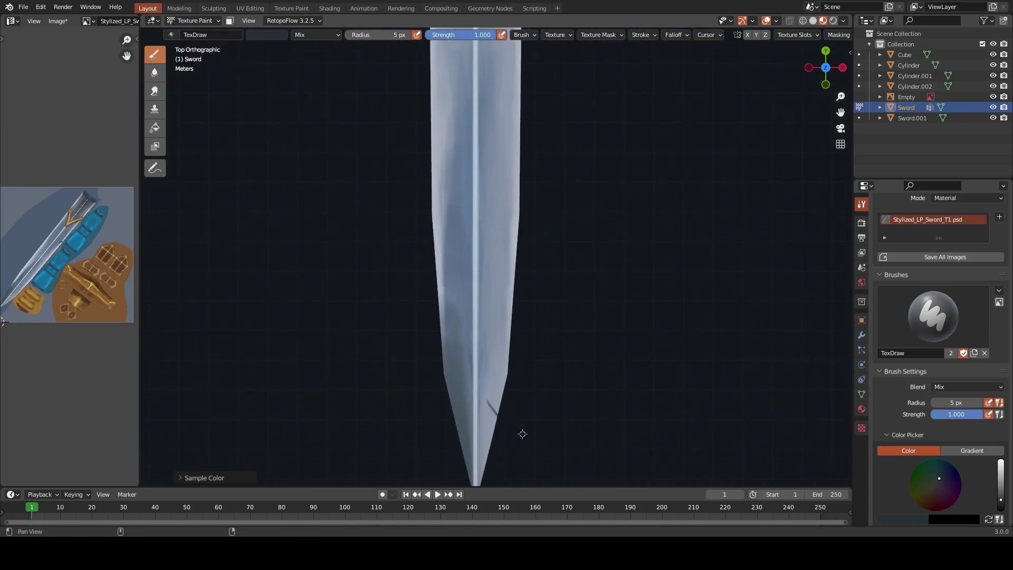
# Try several brush sizes, settling on a smaller one
pyautogui.scroll(2, 523, 430)
pyautogui.press('f')
pyautogui.click(476, 449)
pyautogui.press('f')
pyautogui.click(446, 398)
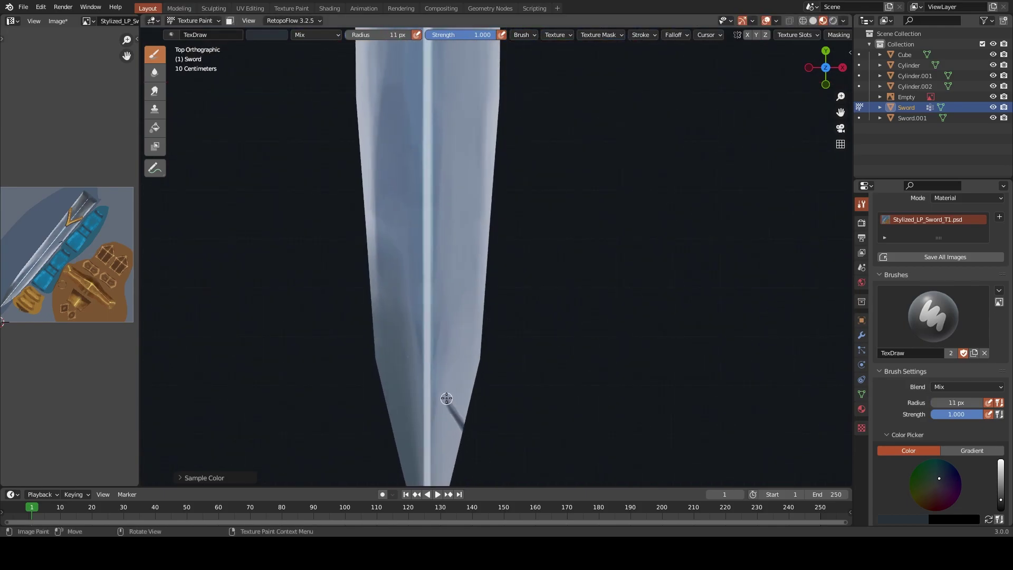
pyautogui.press('f')
pyautogui.click(452, 332)
pyautogui.scroll(-3, 452, 334)
pyautogui.scroll(-2, 498, 272)
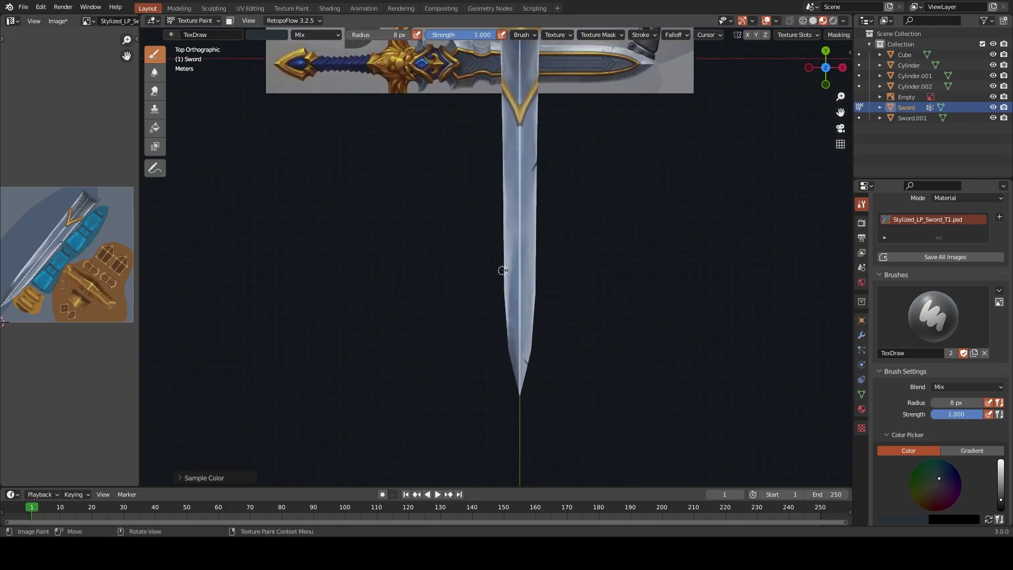
# Shrink the brush for finer strokes and paint over the top of the dark streak near the narrowing section
pyautogui.press('[')
pyautogui.scroll(2, 514, 267)
pyautogui.scroll(3, 524, 271)
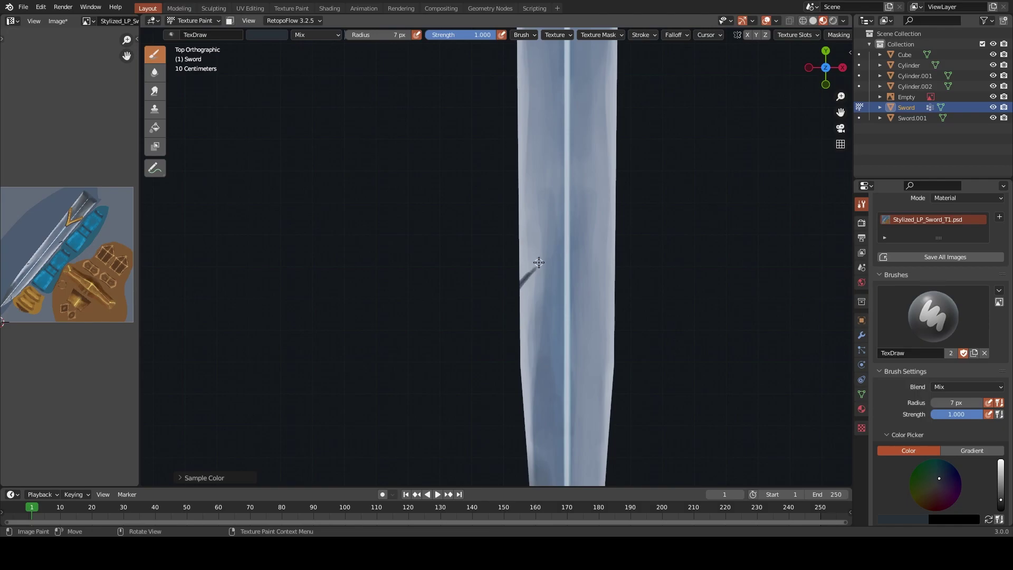
pyautogui.press('[')
pyautogui.press('[')
pyautogui.scroll(-3, 538, 262)
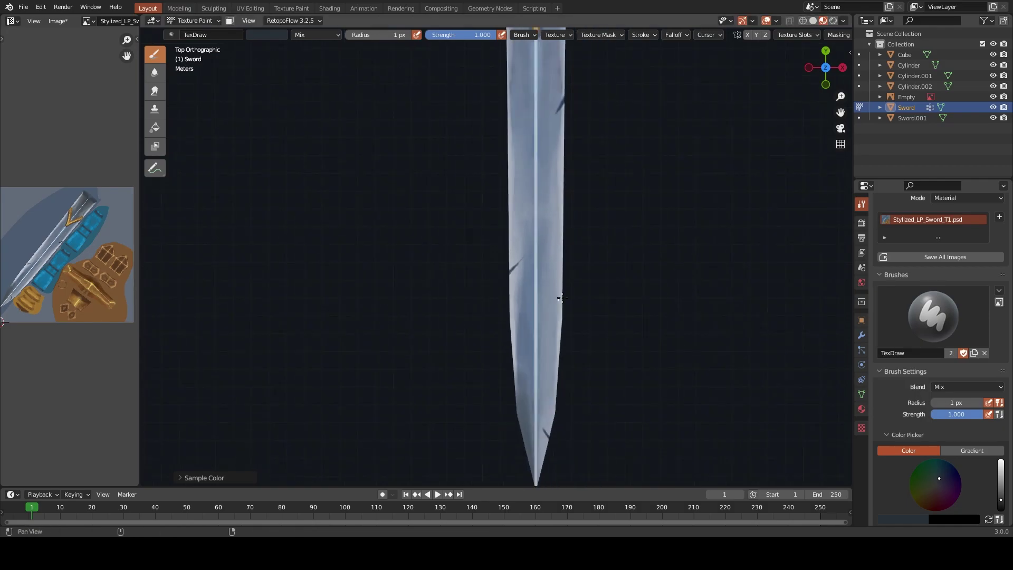
pyautogui.moveTo(533, 264)
pyautogui.keyDown('shift'); pyautogui.mouseDown(button='middle')
pyautogui.moveTo(401, 266)
pyautogui.moveTo(377, 174)
pyautogui.mouseUp(button='middle'); pyautogui.keyUp('shift')
pyautogui.scroll(3, 380, 294)
pyautogui.keyDown('shift'); pyautogui.moveTo(380, 294); pyautogui.dragTo(484, 320, button='middle'); pyautogui.keyUp('shift')
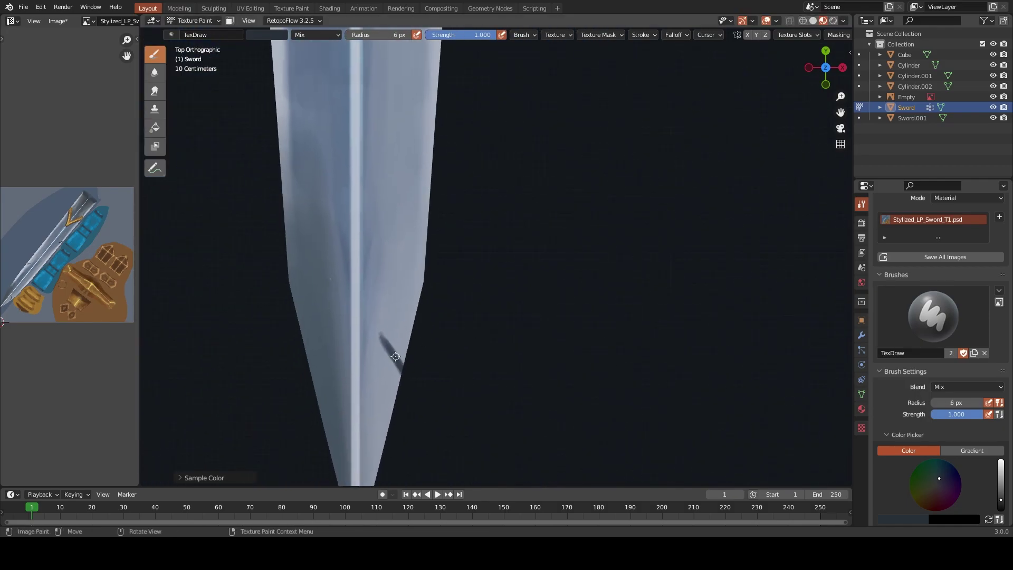
pyautogui.moveTo(381, 337); pyautogui.dragTo(380, 325)
# Deepen the dark diagonal streak on the blade using sampled dark and light blade tones
pyautogui.keyDown('shift'); pyautogui.scroll(5, 430, 335); pyautogui.keyUp('shift')
pyautogui.keyDown('ctrl'); pyautogui.hscroll(-2, 489, 294); pyautogui.keyUp('ctrl')
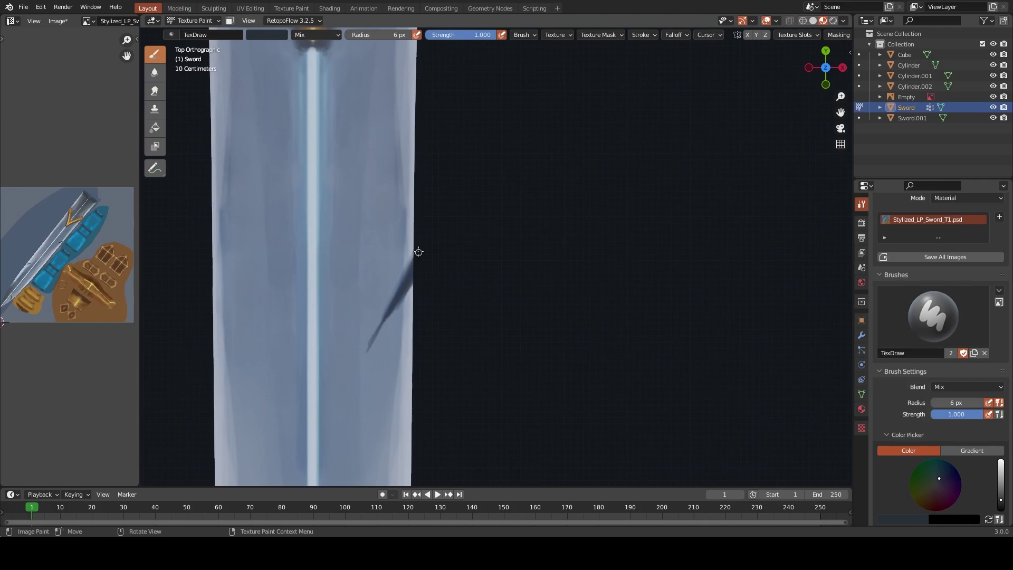
pyautogui.press('s')
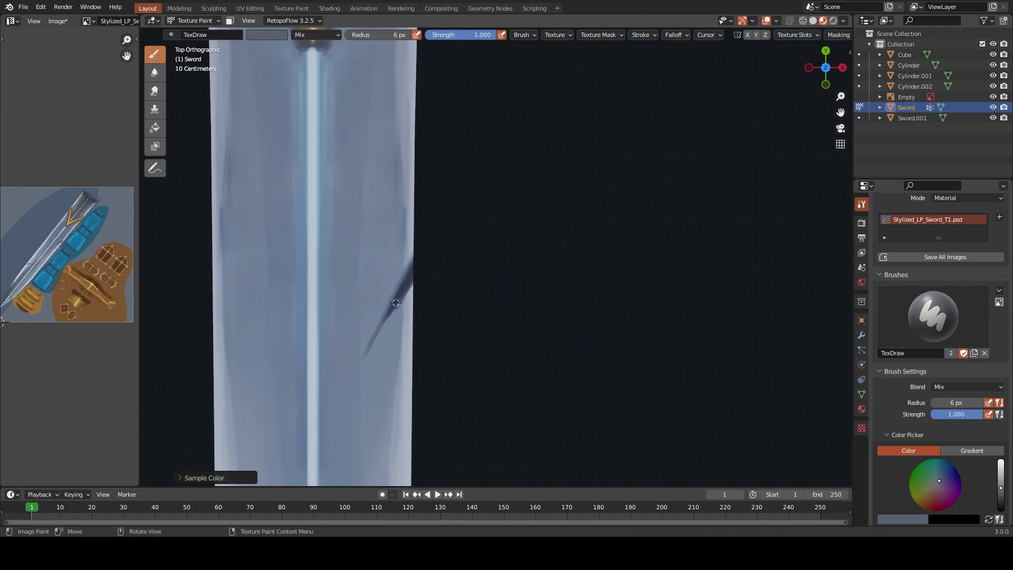
pyautogui.press('s')
pyautogui.moveTo(390, 313); pyautogui.dragTo(363, 360)
pyautogui.press('s')
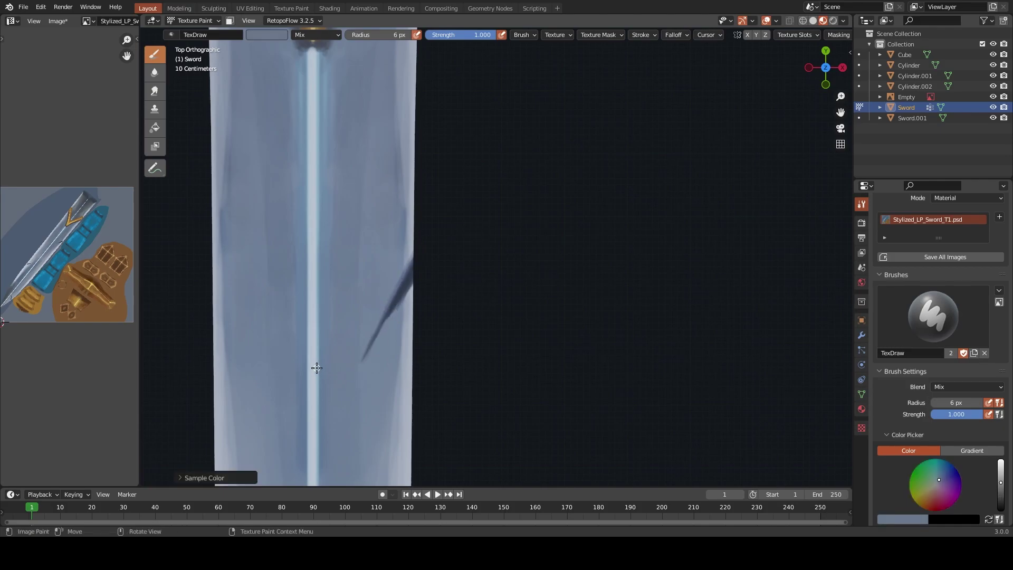
pyautogui.press('s')
pyautogui.scroll(-1, 379, 330)
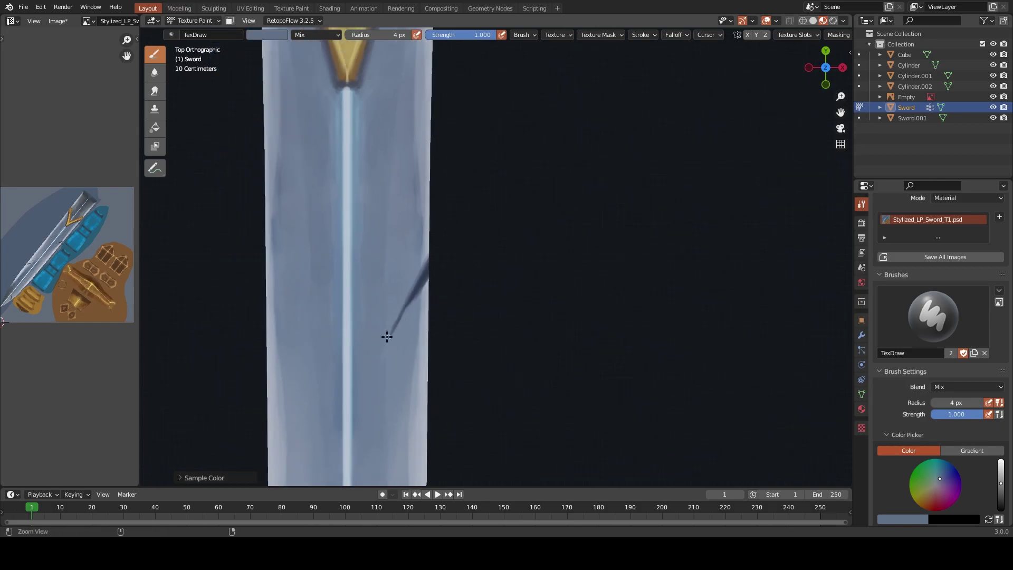
pyautogui.press('s')
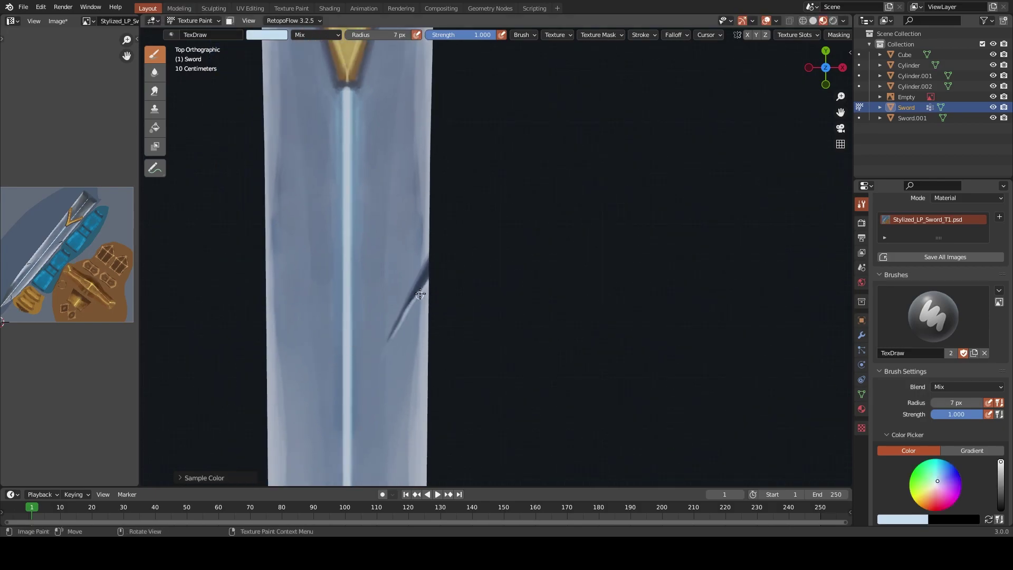
pyautogui.scroll(-2, 408, 289)
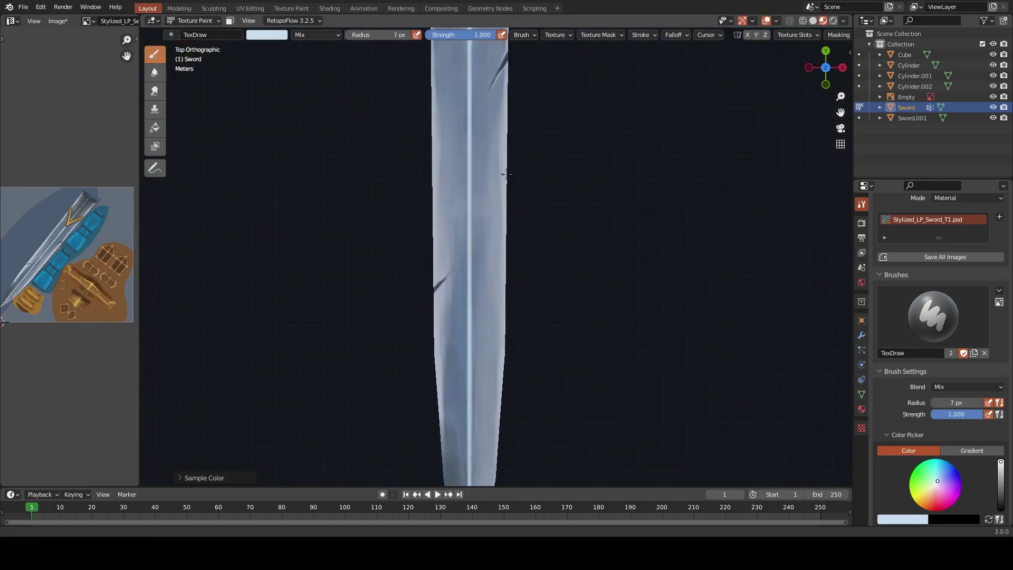
pyautogui.moveTo(424, 400)
pyautogui.keyDown('shift'); pyautogui.mouseDown(button='middle')
pyautogui.moveTo(476, 345)
pyautogui.moveTo(396, 280)
pyautogui.mouseUp(button='middle'); pyautogui.keyUp('shift')
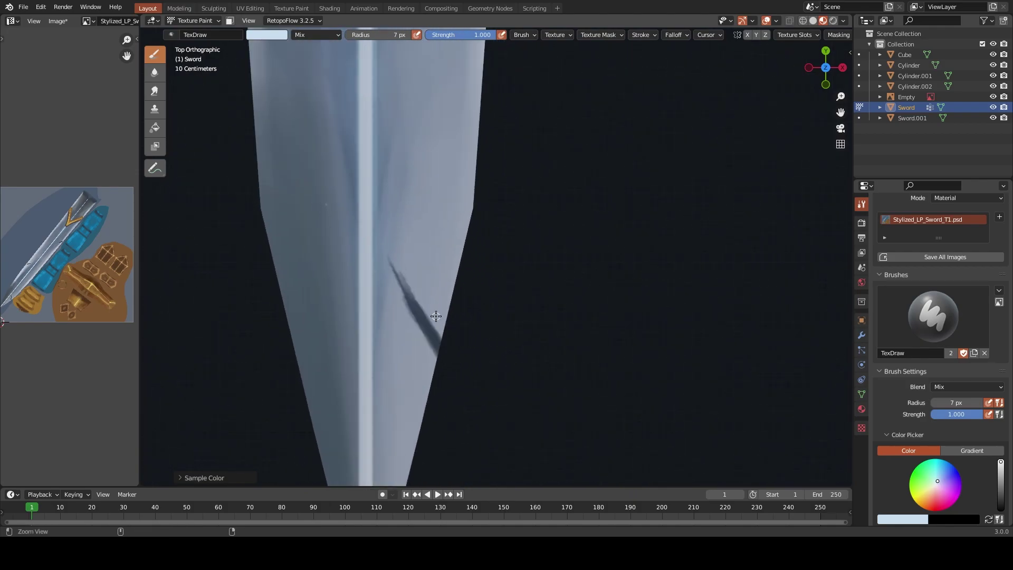
# Sample a darker grey-blue and extend the dark stroke along the blade's left edge
pyautogui.press('s')
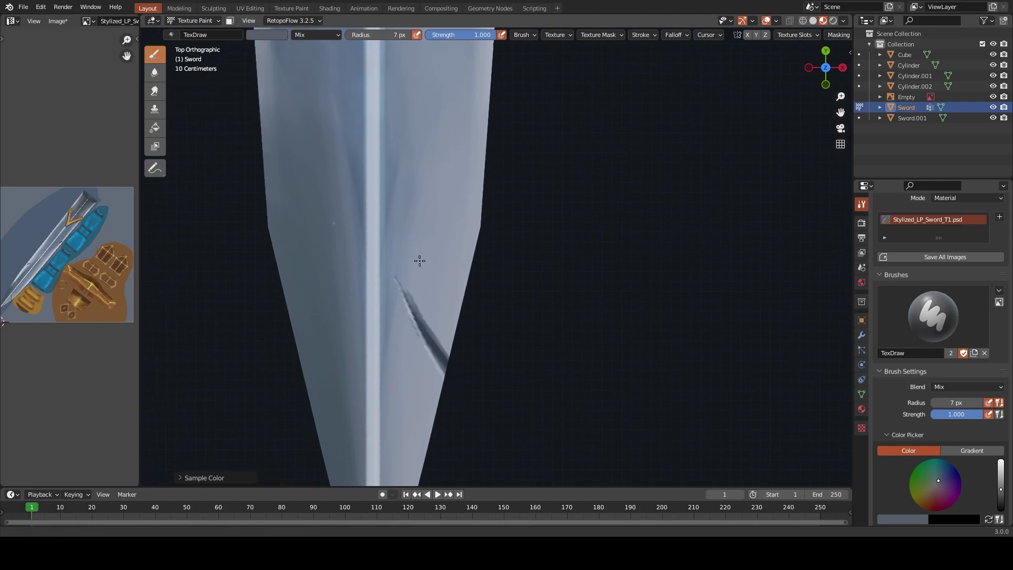
pyautogui.scroll(-2, 386, 267)
pyautogui.moveTo(386, 267)
pyautogui.keyDown('shift'); pyautogui.mouseDown(button='middle')
pyautogui.moveTo(502, 165)
pyautogui.moveTo(466, 237)
pyautogui.moveTo(380, 252)
pyautogui.mouseUp(button='middle'); pyautogui.keyUp('shift')
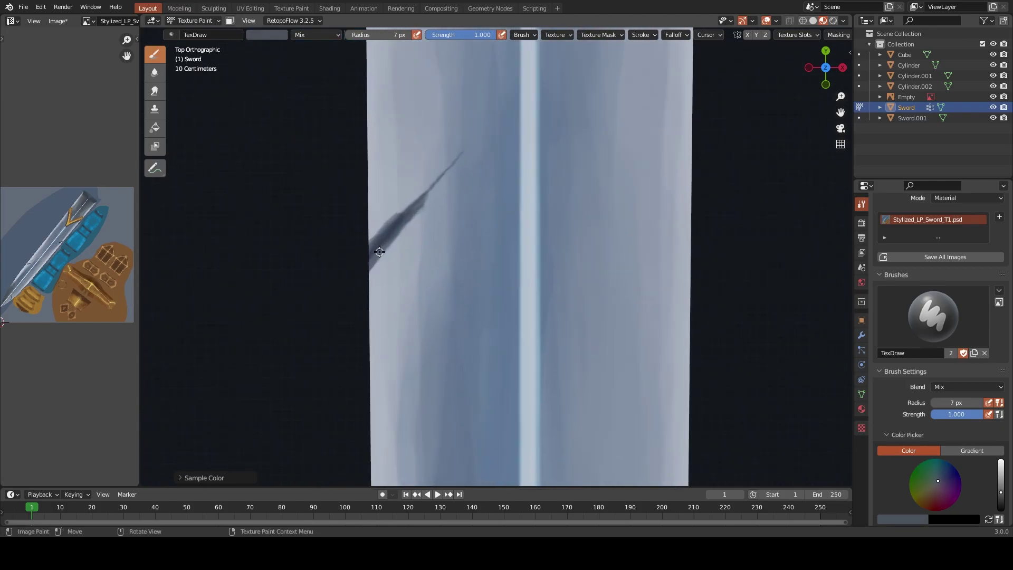
pyautogui.moveTo(384, 256); pyautogui.dragTo(414, 217)
# Sample several blade blues and lengthen the dark nick further up the blade
pyautogui.press('s')
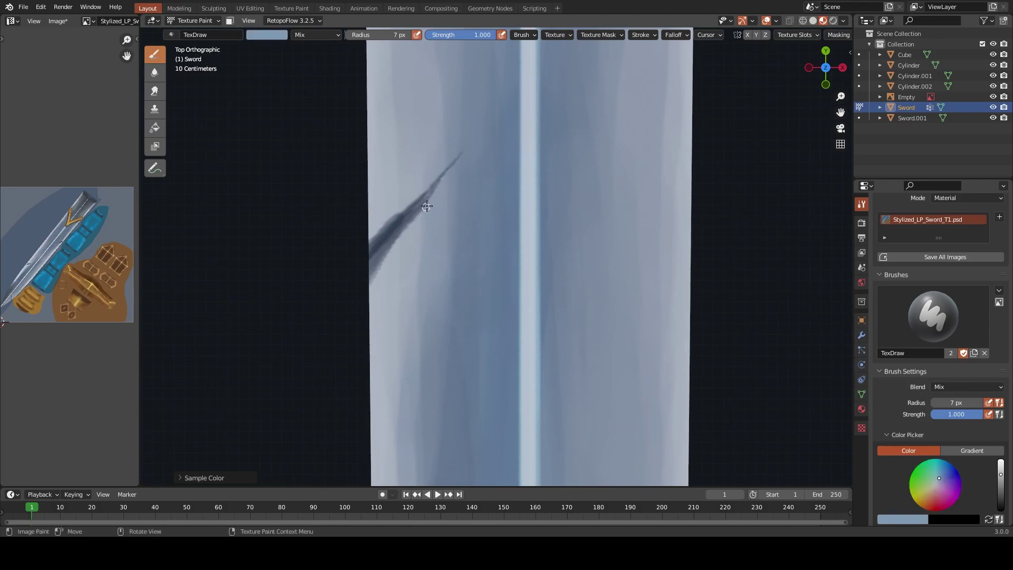
pyautogui.press('s')
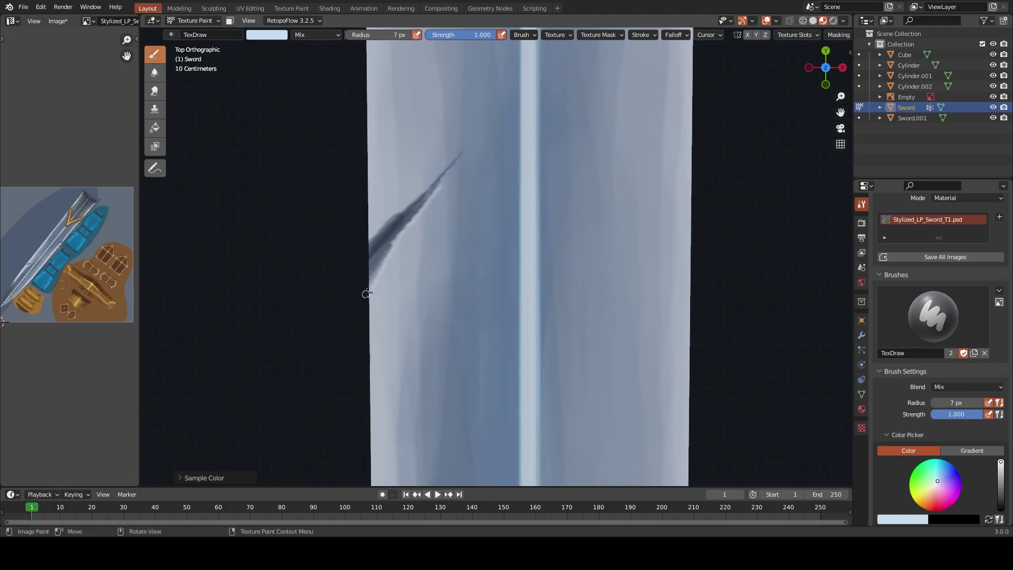
pyautogui.scroll(-2, 411, 271)
pyautogui.scroll(2, 475, 232)
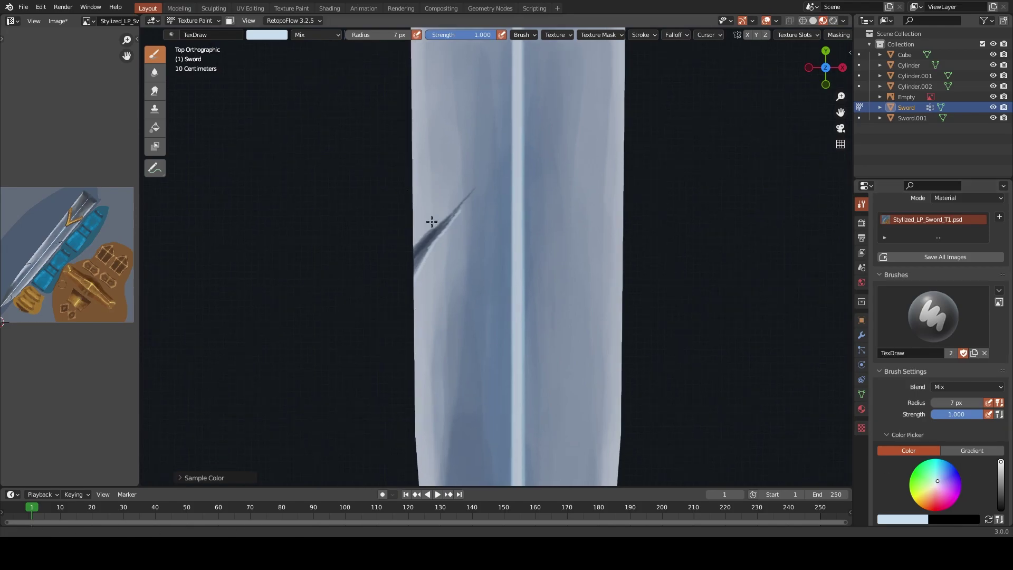
pyautogui.press('s')
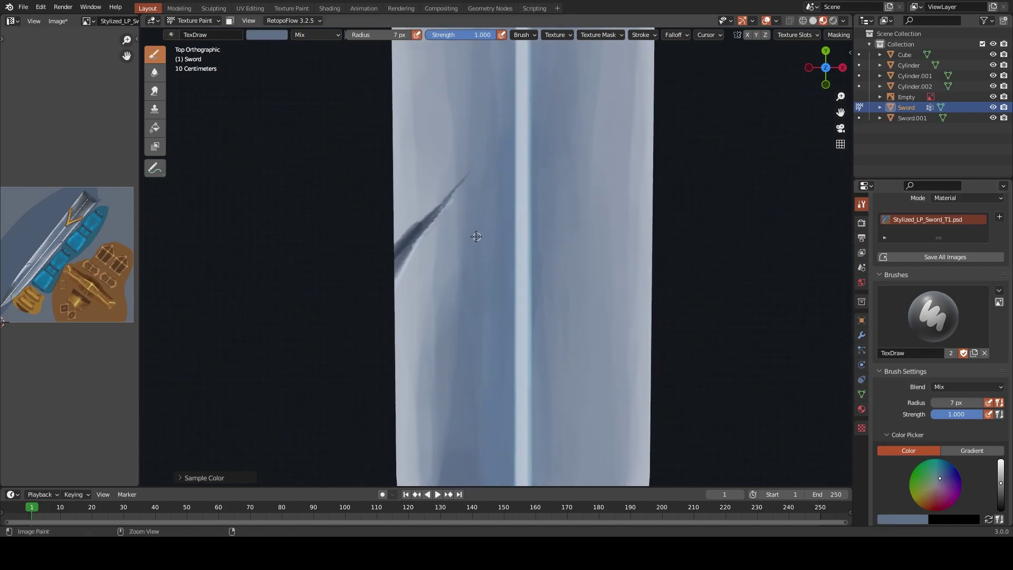
pyautogui.scroll(-2, 475, 233)
pyautogui.press('s')
pyautogui.scroll(3, 511, 246)
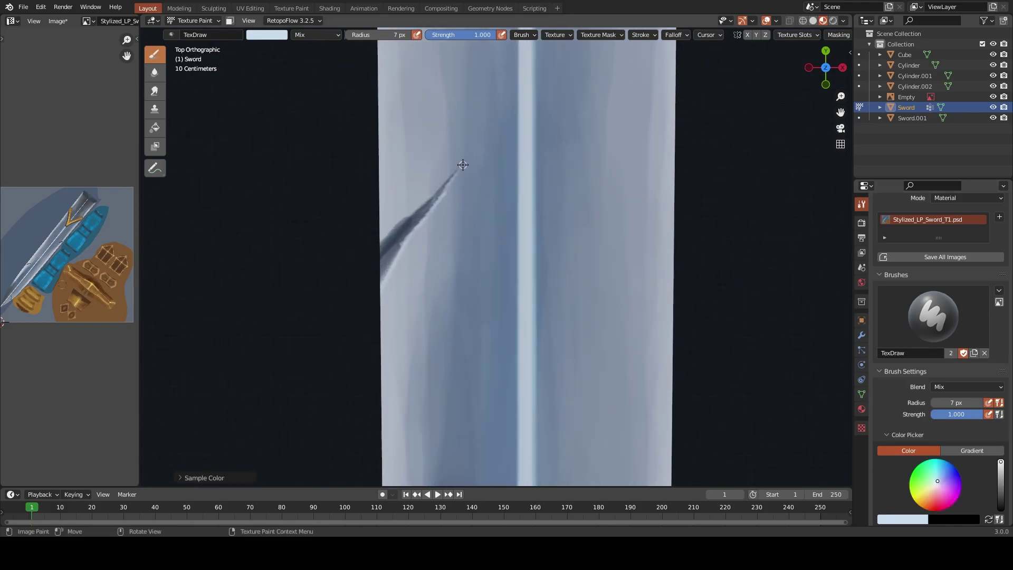
pyautogui.moveTo(463, 165); pyautogui.dragTo(469, 158)
pyautogui.scroll(-5, 455, 188)
# Pick a darker greyish blue and paint a dark nick on the blade's left edge
pyautogui.scroll(-4, 486, 215)
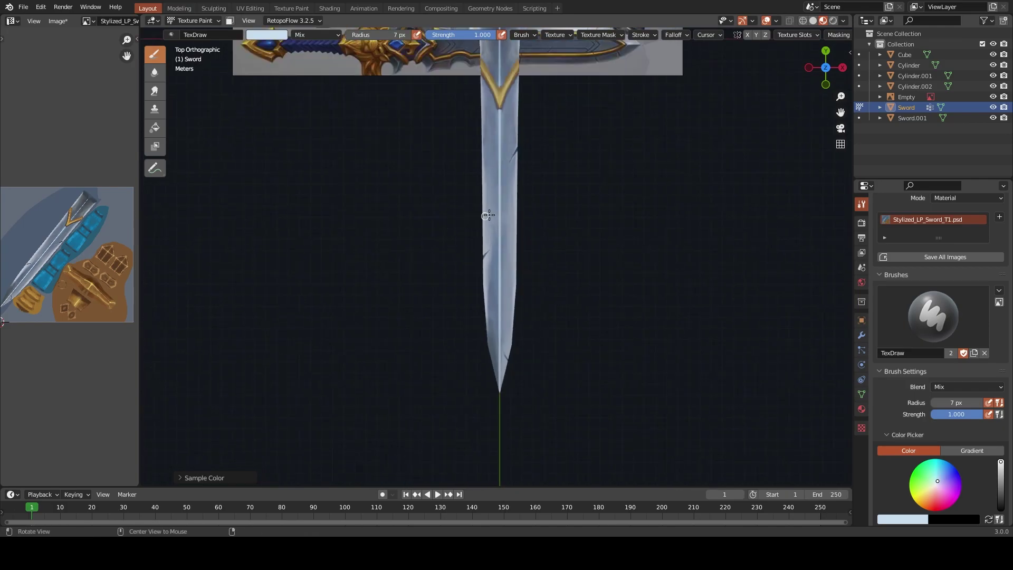
pyautogui.scroll(1, 474, 237)
pyautogui.scroll(2, 412, 260)
pyautogui.moveTo(1000, 462); pyautogui.dragTo(1000, 486)
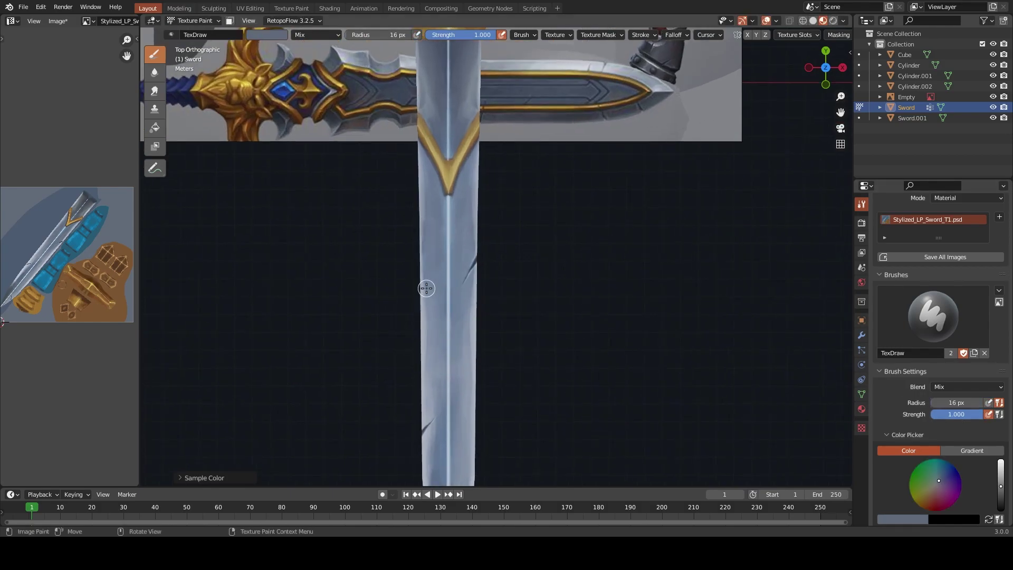
pyautogui.press('s')
pyautogui.moveTo(430, 282); pyautogui.dragTo(430, 248)
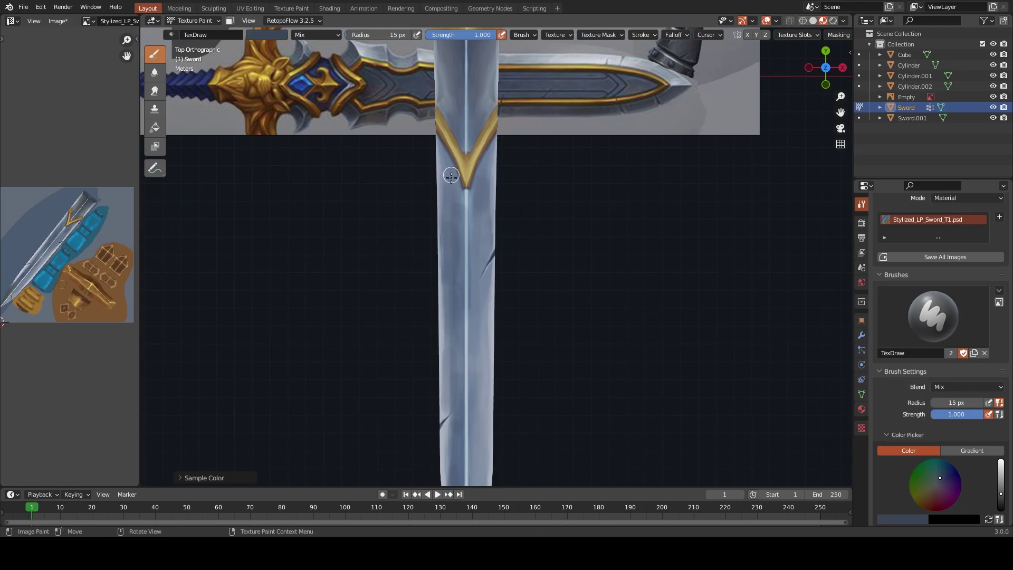
# Move further down the blade, shrink the brush and sample several light and dark blue-grey tones
pyautogui.keyDown('shift'); pyautogui.moveTo(483, 277); pyautogui.dragTo(483, 187, button='middle'); pyautogui.keyUp('shift')
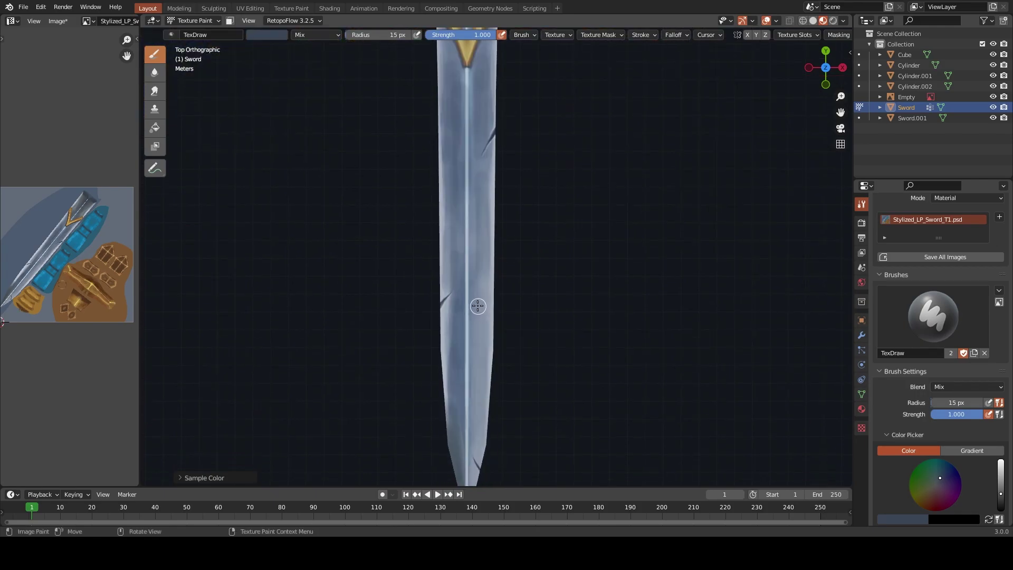
pyautogui.press('[')
pyautogui.press('[')
pyautogui.press('s')
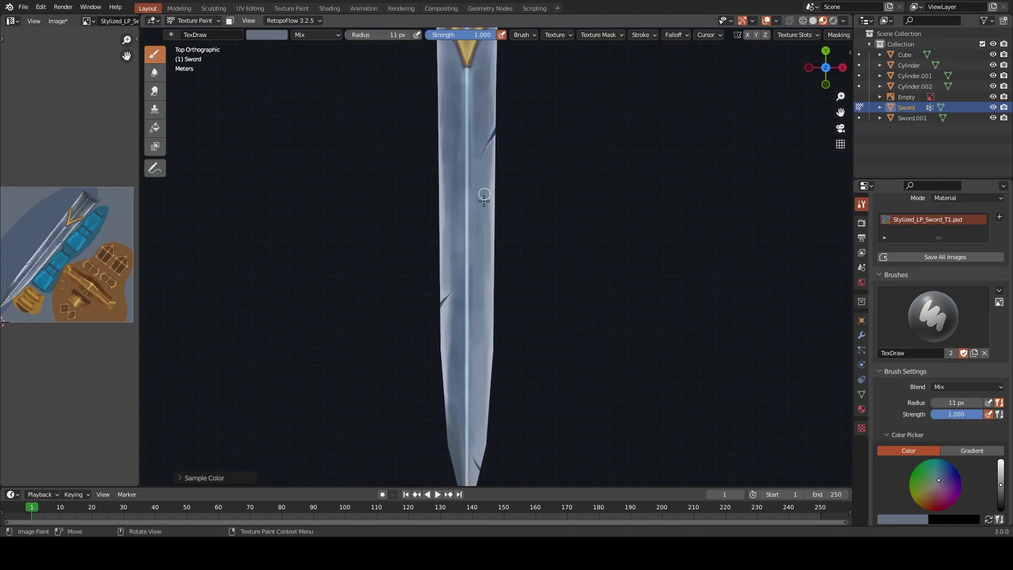
pyautogui.press('s')
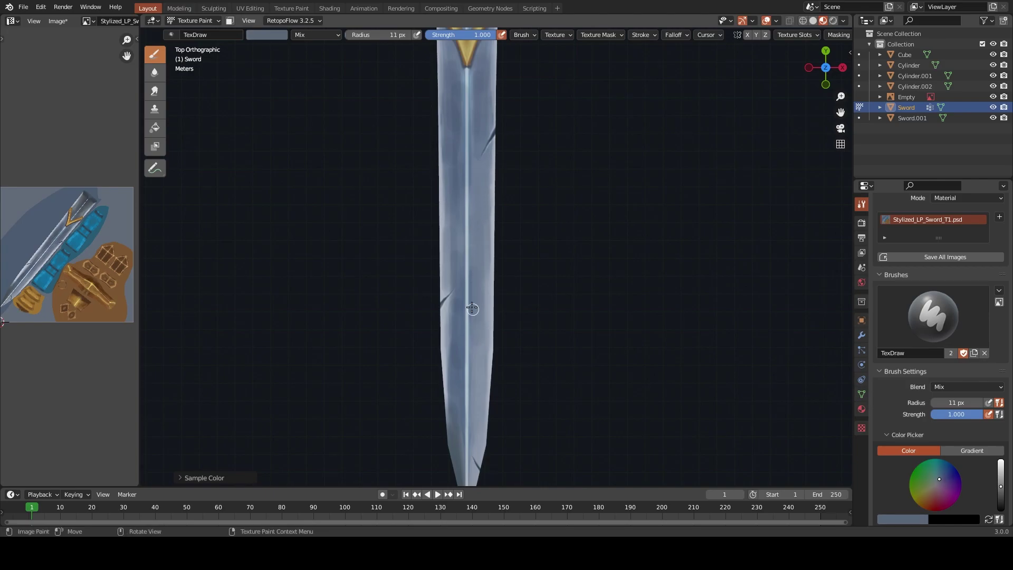
pyautogui.press('s')
pyautogui.press('s')
pyautogui.press('s')
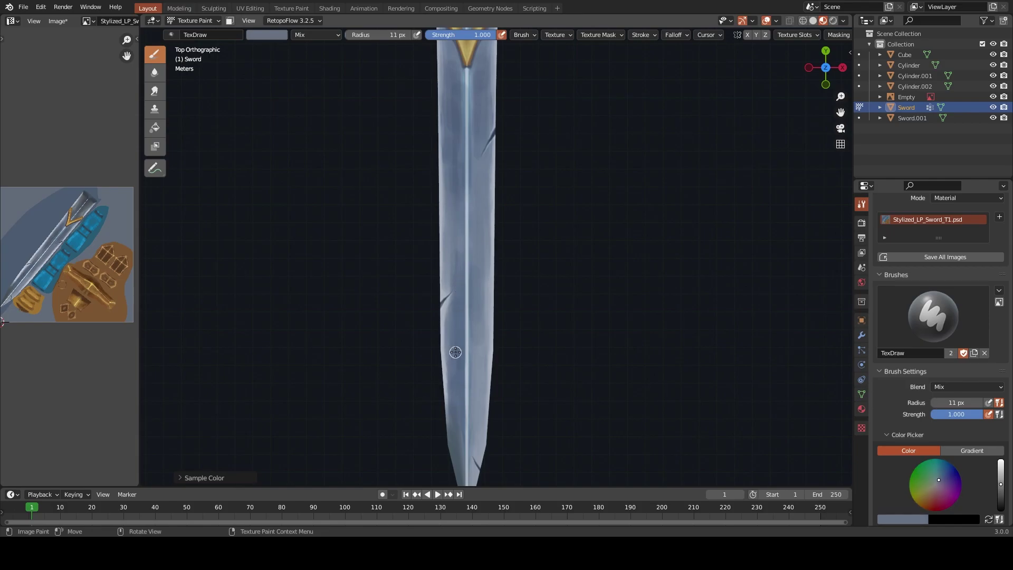
pyautogui.press('s')
pyautogui.keyDown('shift'); pyautogui.scroll(-3, 448, 401); pyautogui.keyUp('shift')
pyautogui.press('s')
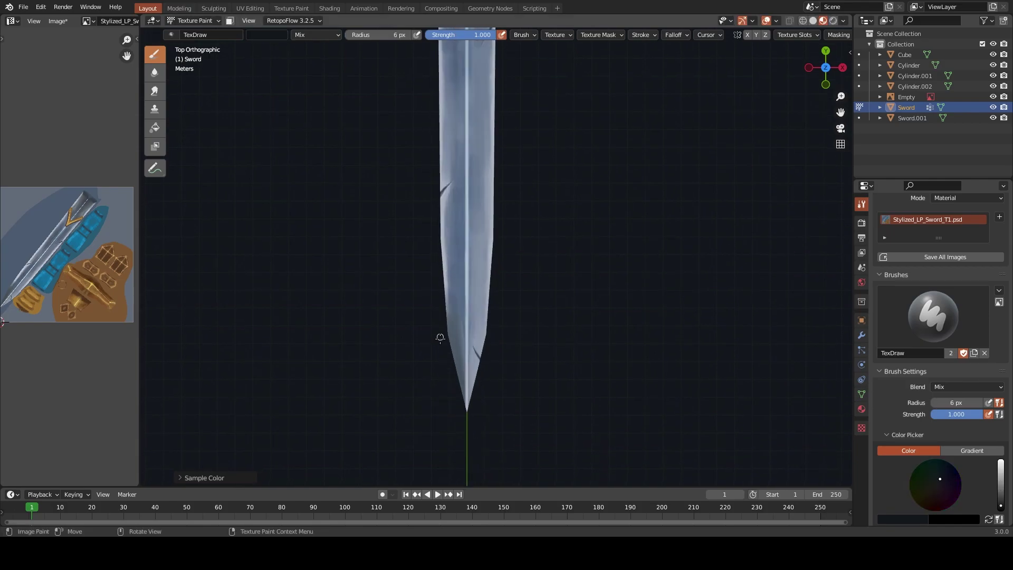
pyautogui.press('s')
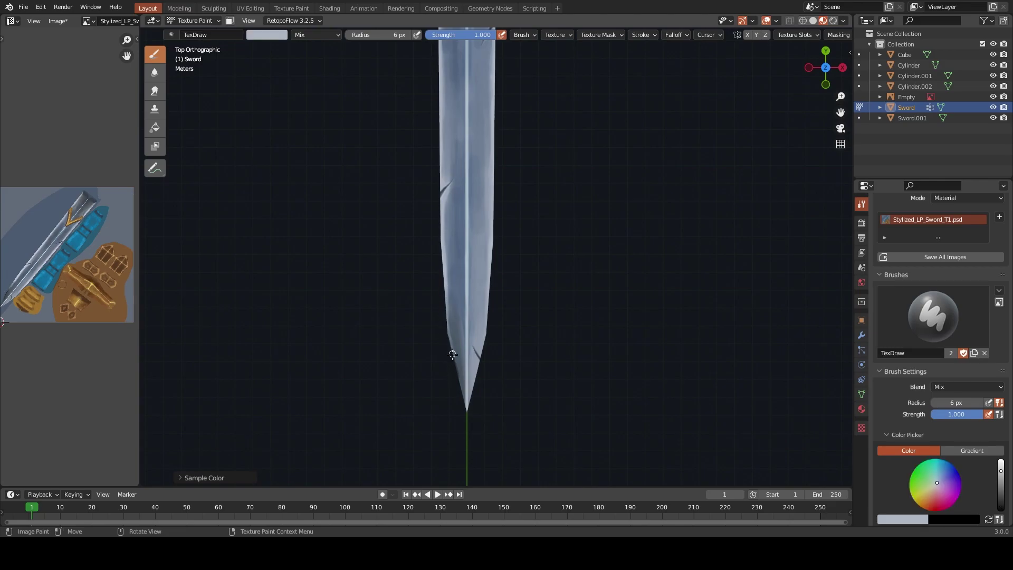
pyautogui.press('s')
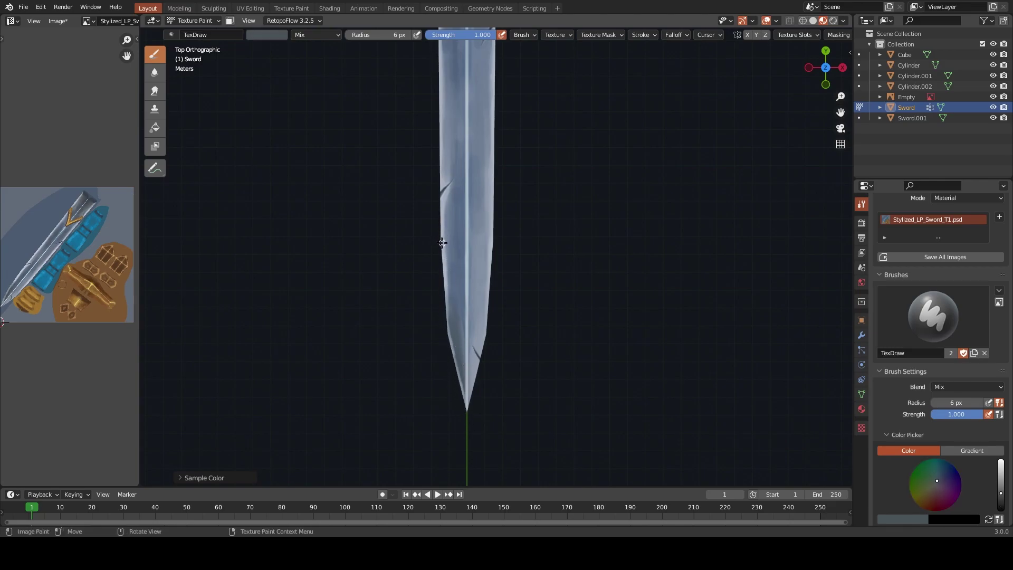
pyautogui.press('s')
# Resize the brush large, then to 5 px, and sample darker and lighter blade tones
pyautogui.press('f')
pyautogui.click(484, 373)
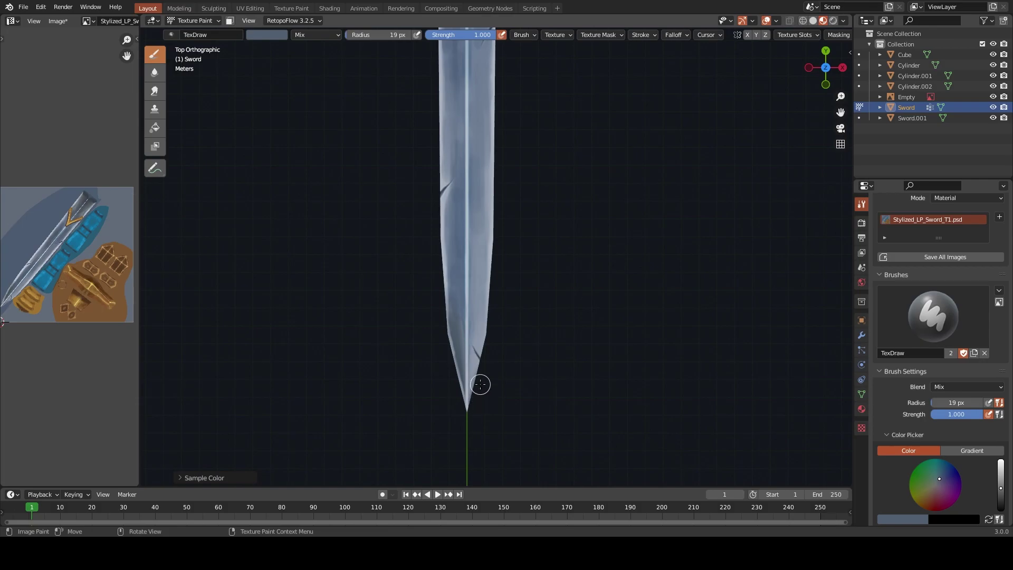
pyautogui.press('s')
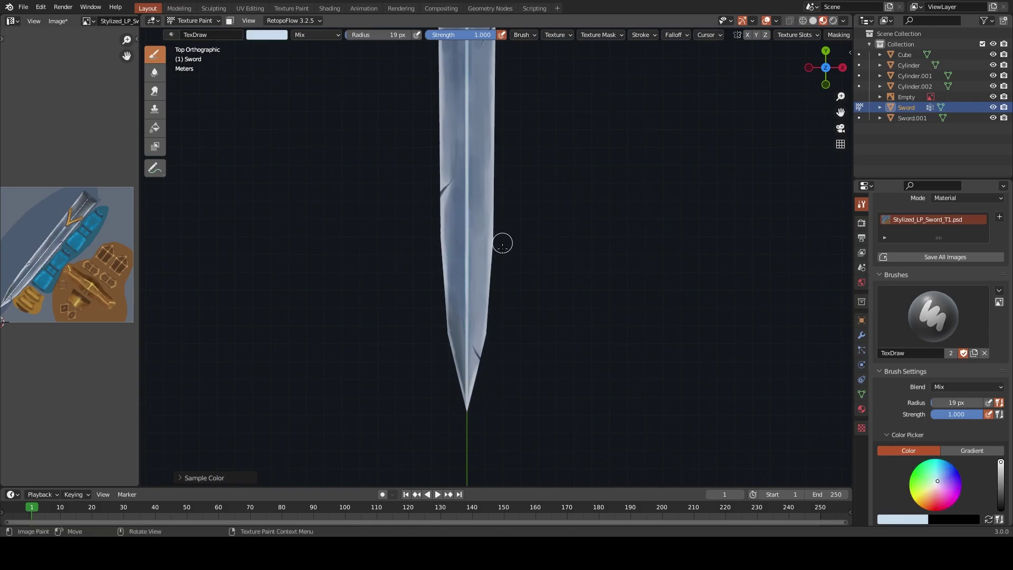
pyautogui.keyDown('shift'); pyautogui.scroll(3, 520, 310); pyautogui.keyUp('shift')
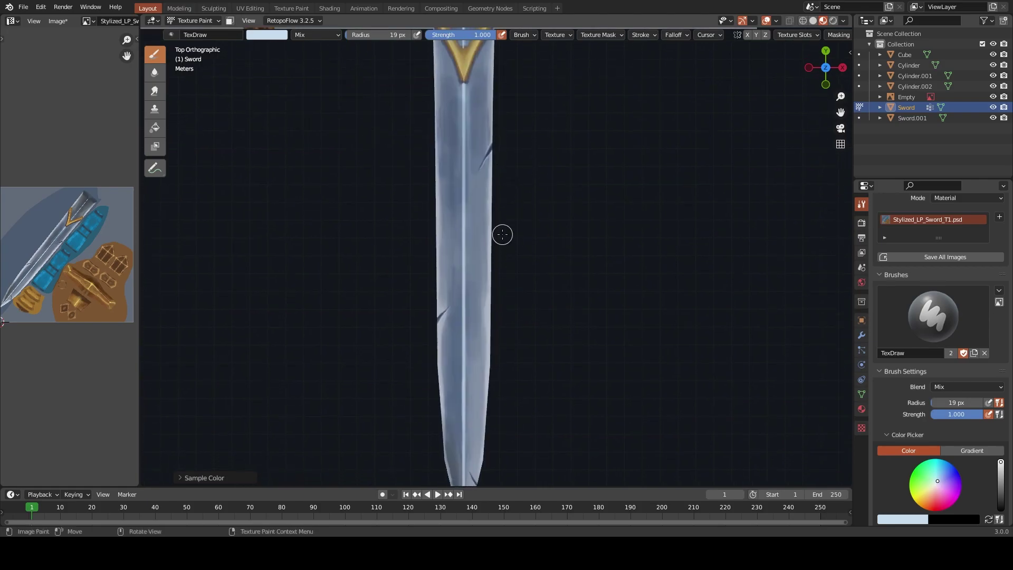
pyautogui.keyDown('shift'); pyautogui.scroll(5, 502, 233); pyautogui.keyUp('shift')
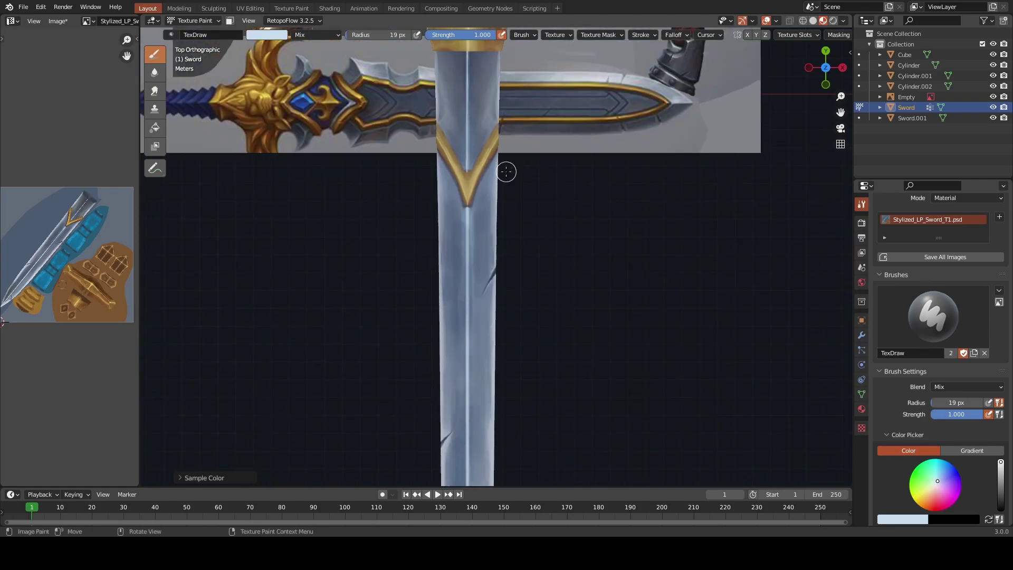
pyautogui.press('f')
pyautogui.click(473, 239)
pyautogui.press('s')
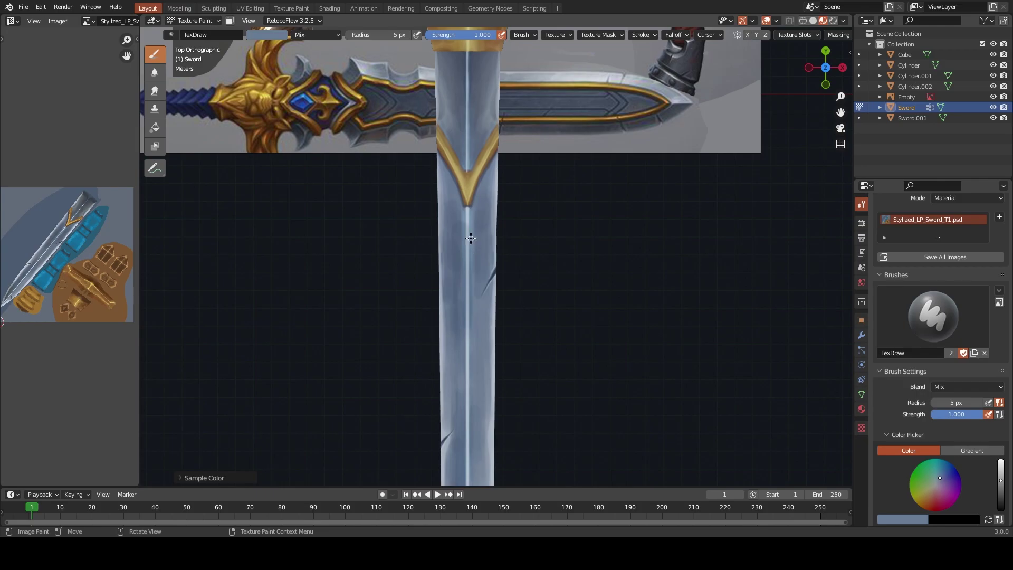
pyautogui.press('s')
pyautogui.press('s')
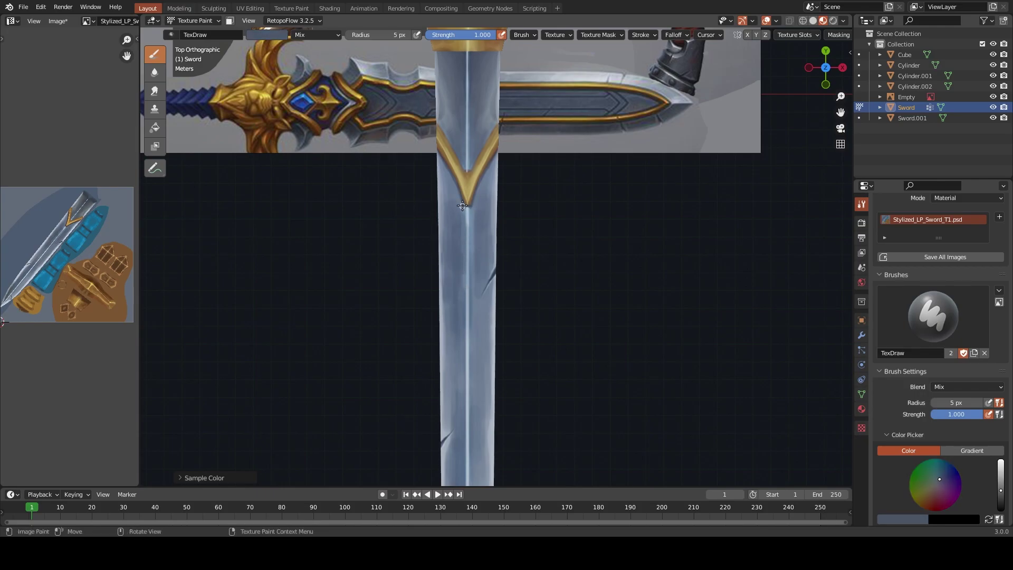
# Paint a lighter blue stroke on the lower blade with a 13 px brush
pyautogui.press('s')
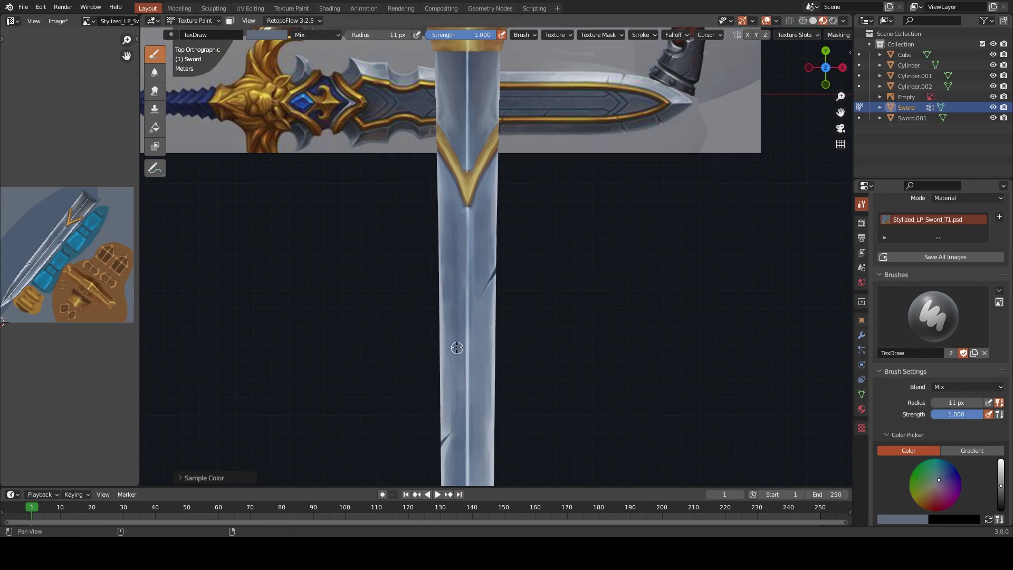
pyautogui.keyDown('shift'); pyautogui.moveTo(454, 348); pyautogui.dragTo(478, 219, button='middle'); pyautogui.keyUp('shift')
pyautogui.press(']')
pyautogui.press(']')
pyautogui.press(']')
pyautogui.press('s')
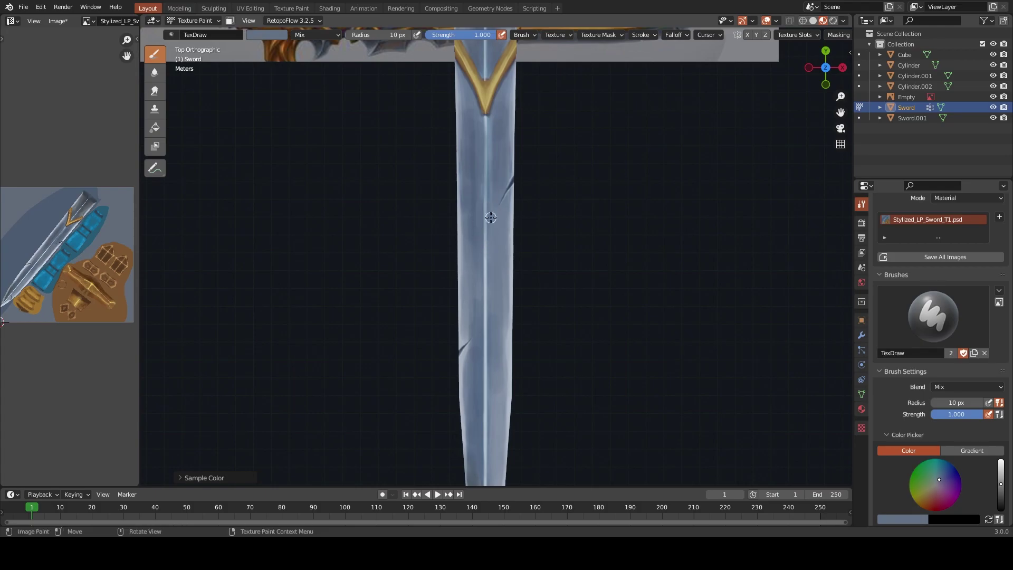
pyautogui.press('[')
pyautogui.press('[')
pyautogui.press('[')
pyautogui.keyDown('shift'); pyautogui.moveTo(490, 318); pyautogui.dragTo(495, 280, button='middle'); pyautogui.keyUp('shift')
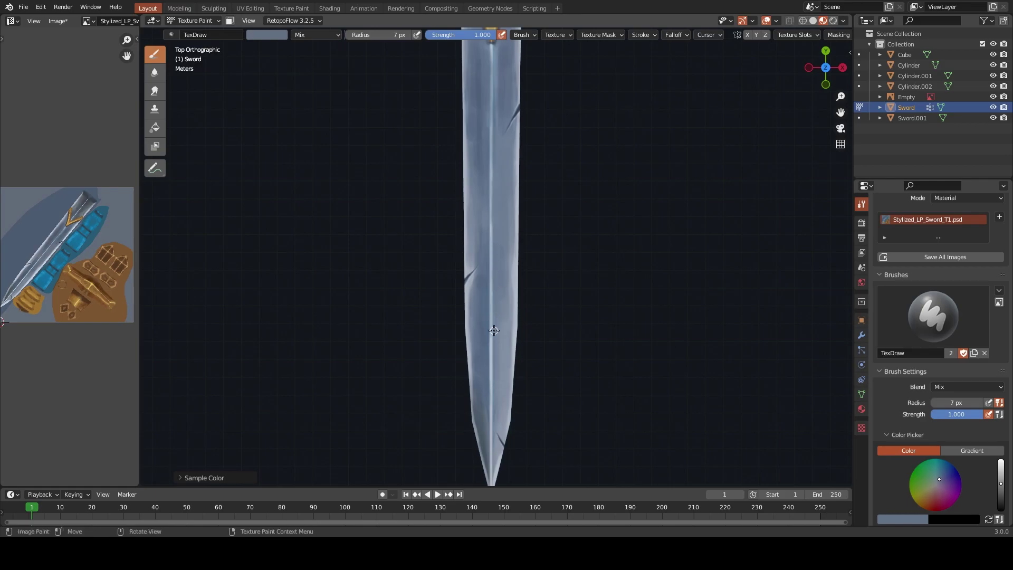
pyautogui.press('s')
pyautogui.press('s')
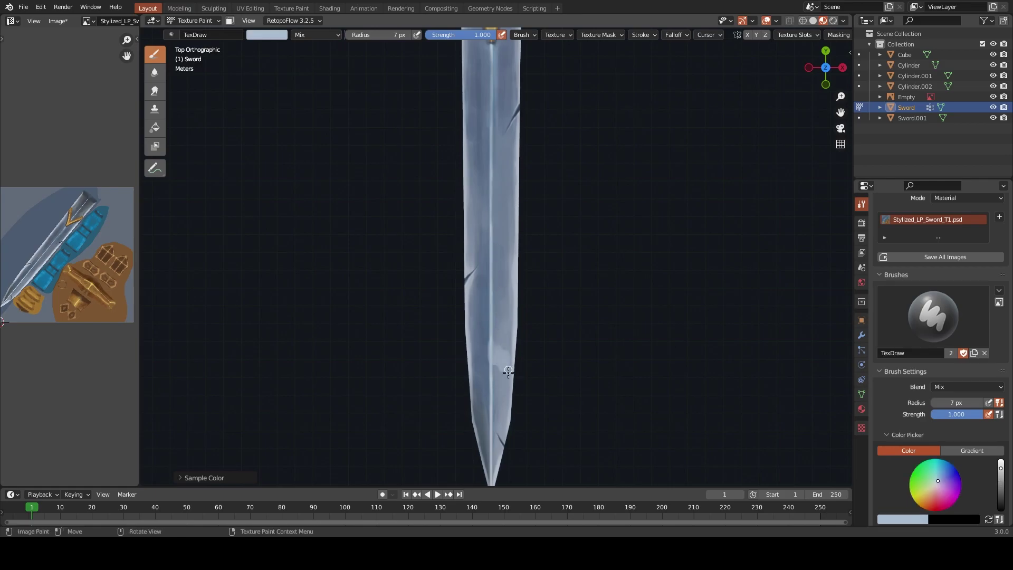
pyautogui.keyDown('shift'); pyautogui.moveTo(508, 373); pyautogui.dragTo(493, 318, button='middle'); pyautogui.keyUp('shift')
pyautogui.scroll(4, 493, 318)
pyautogui.press('s')
pyautogui.press('s')
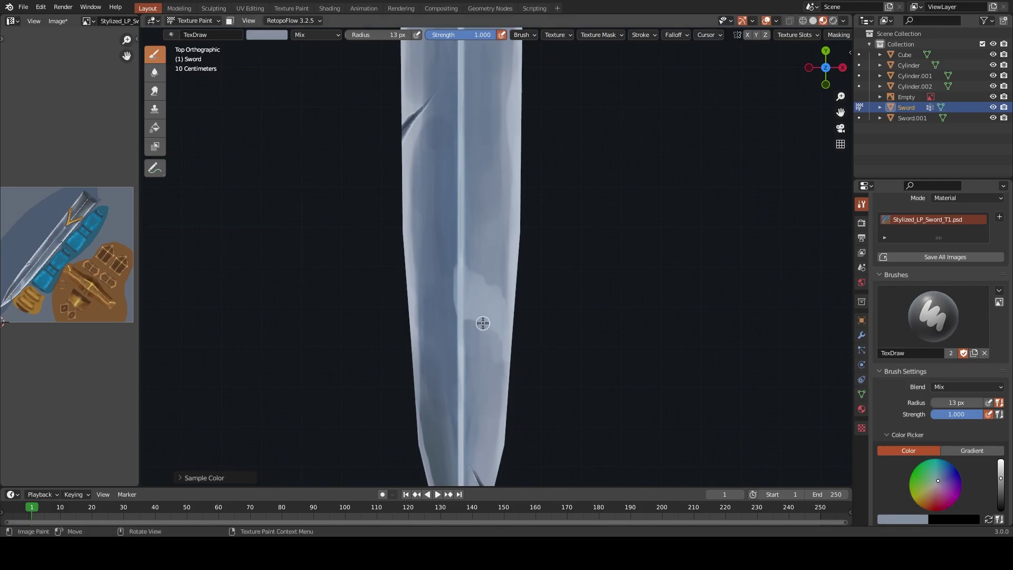
pyautogui.press('s')
pyautogui.press('s')
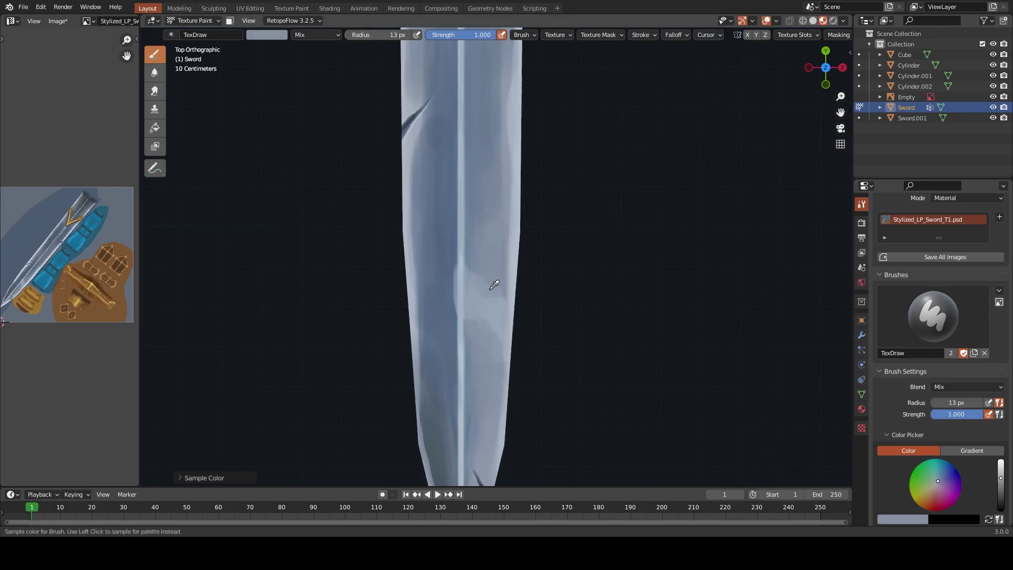
pyautogui.moveTo(462, 277)
pyautogui.mouseDown()
pyautogui.moveTo(477, 307)
pyautogui.moveTo(497, 318)
pyautogui.mouseUp()
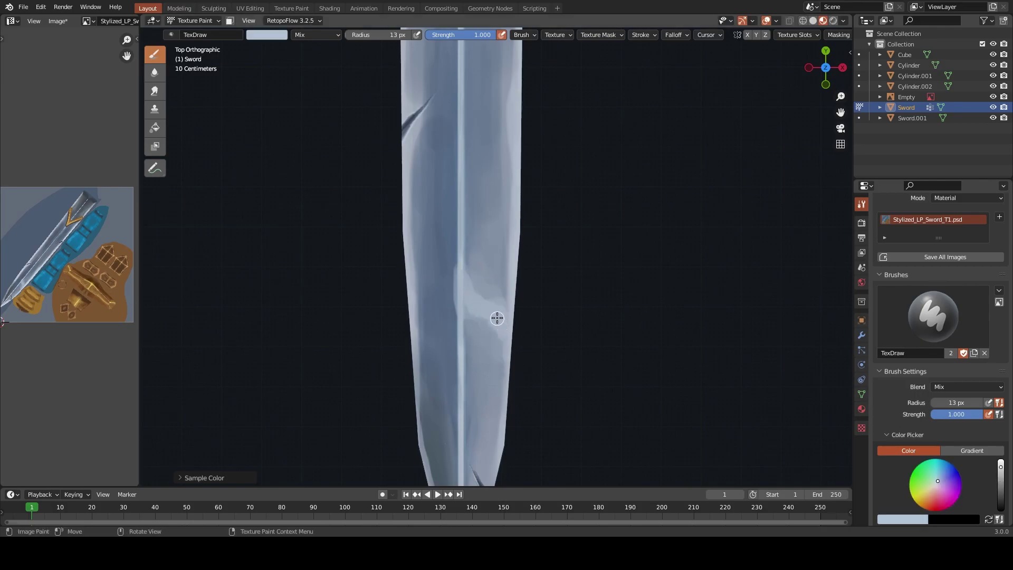
# Sample darker and lighter blade tones while adjusting the brush between 10 and 21 px
pyautogui.press('s')
pyautogui.press('s')
pyautogui.press('[')
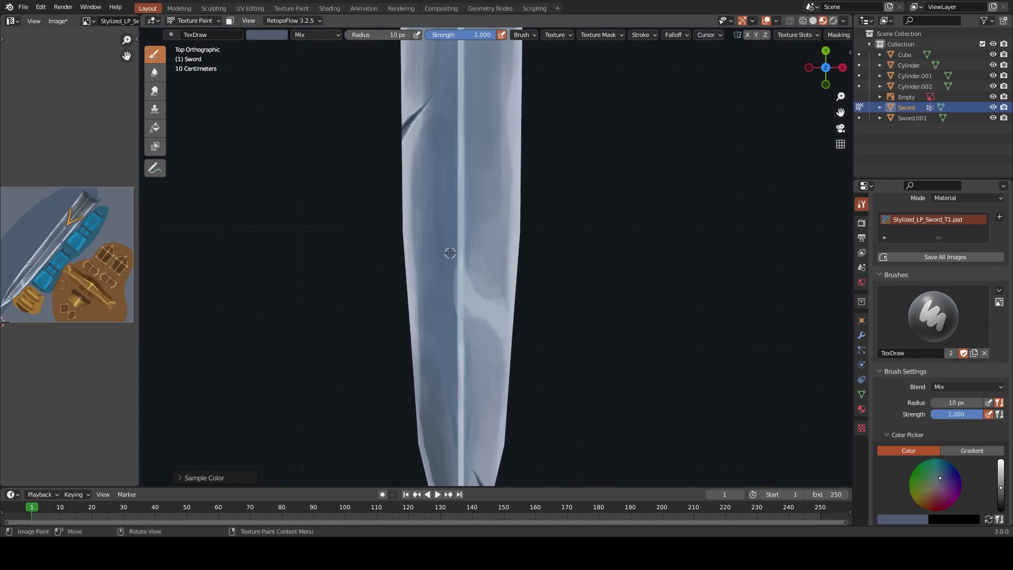
pyautogui.press('s')
pyautogui.press('s')
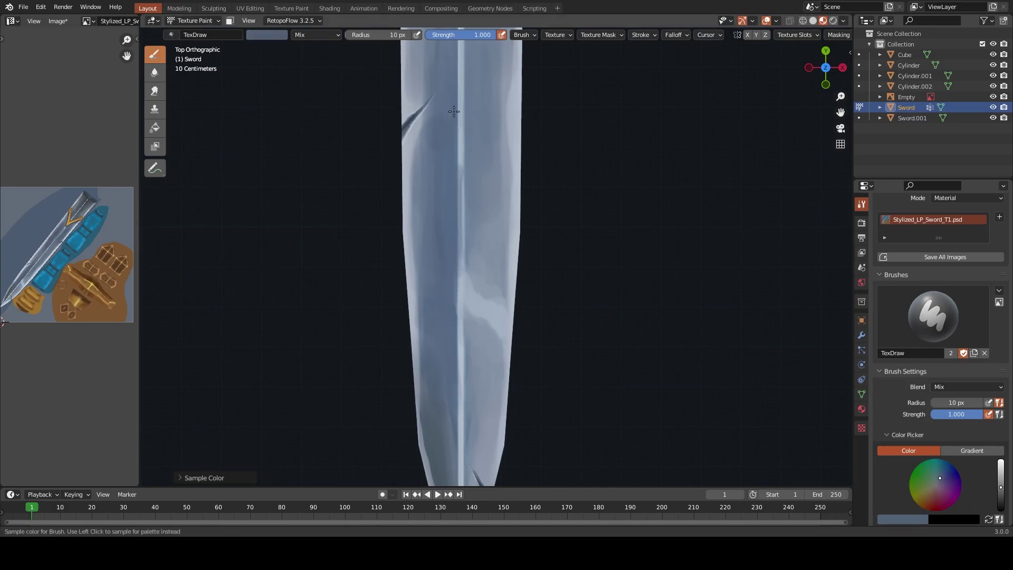
pyautogui.press('s')
pyautogui.press(']')
pyautogui.press(']')
pyautogui.press(']')
pyautogui.press('s')
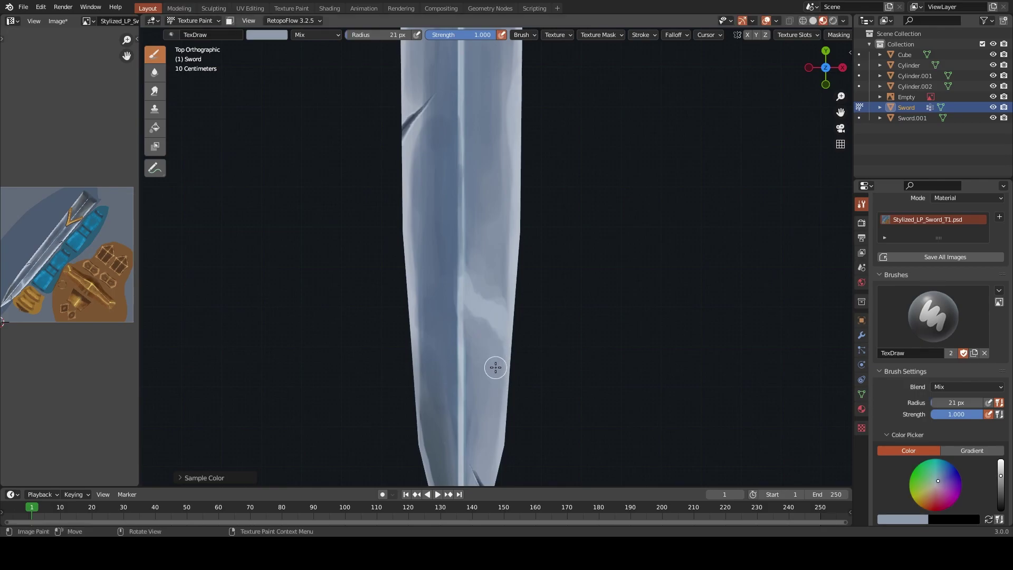
pyautogui.scroll(-5, 490, 338)
# Set the brush to 3 px then 14 px and paint highlight strokes on the blade
pyautogui.press('f')
pyautogui.scroll(-3, 499, 311)
pyautogui.scroll(-2, 493, 314)
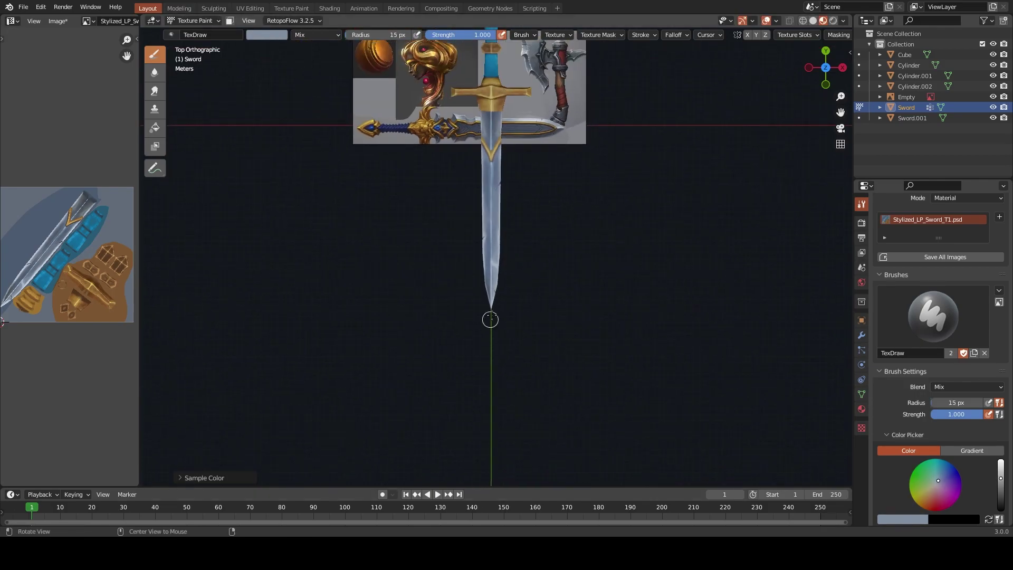
pyautogui.click(517, 287)
pyautogui.scroll(2, 572, 171)
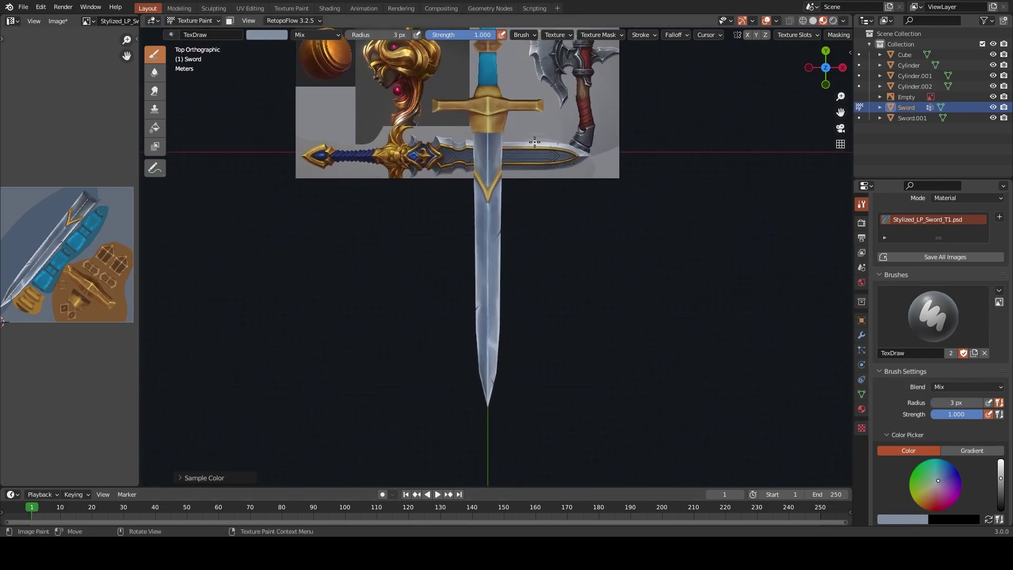
pyautogui.scroll(3, 493, 267)
pyautogui.press('f')
pyautogui.click(498, 235)
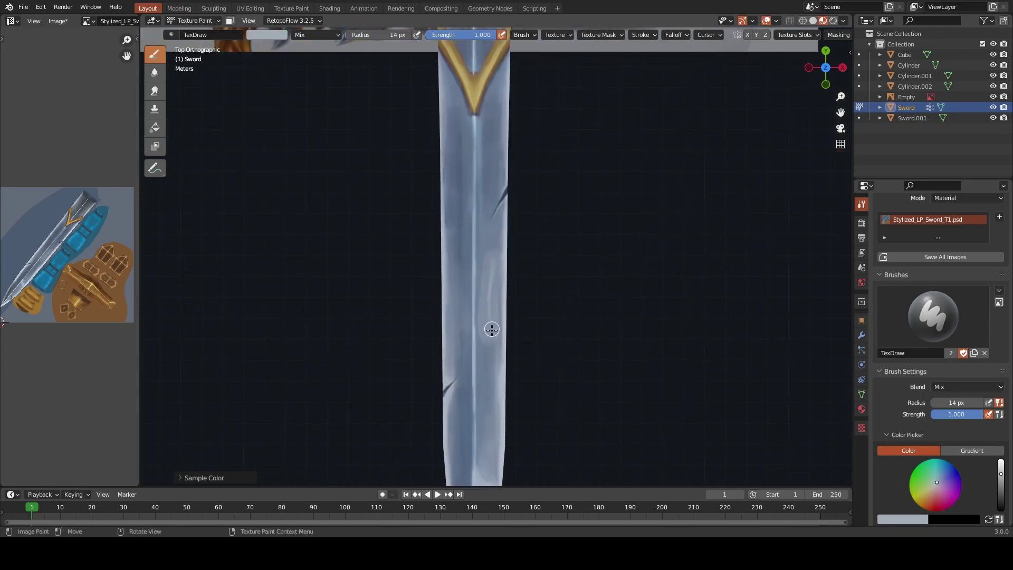
pyautogui.press('s')
pyautogui.press('s')
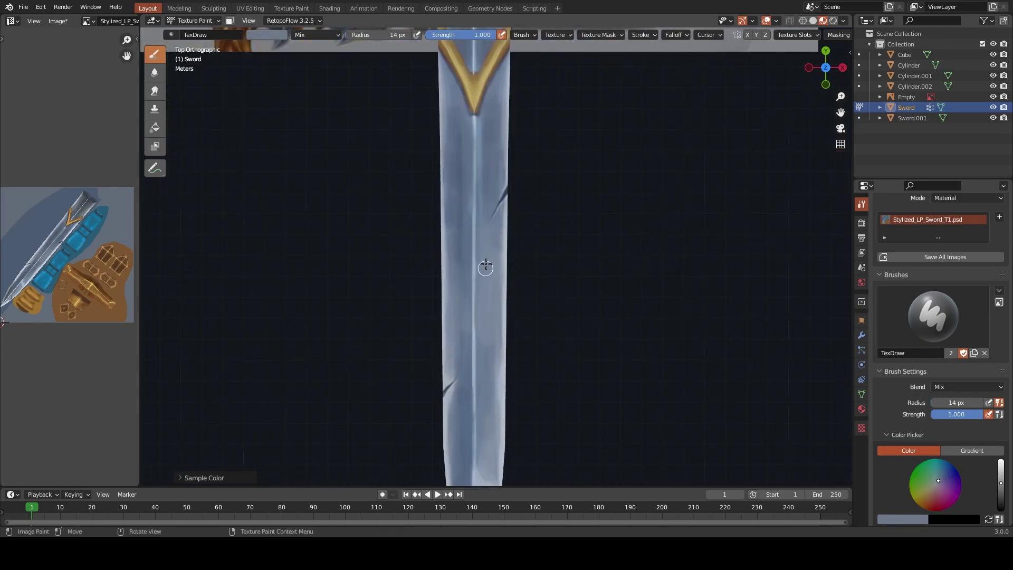
# Shrink the brush to 11 px, sample lighter and darker shades, and check the whole sword
pyautogui.press('s')
pyautogui.moveTo(498, 287); pyautogui.dragTo(491, 232)
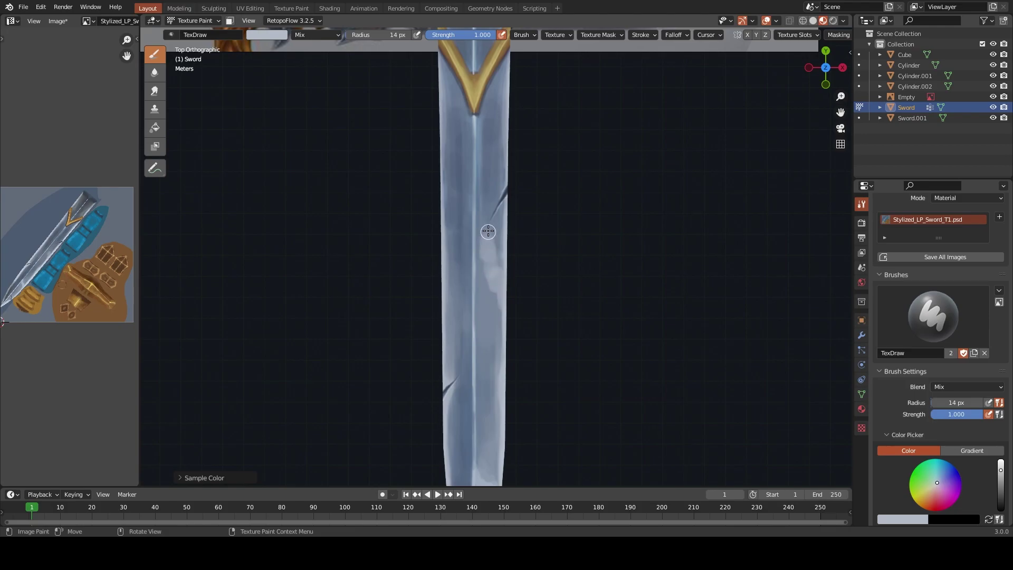
pyautogui.press('s')
pyautogui.press('[')
pyautogui.press('[')
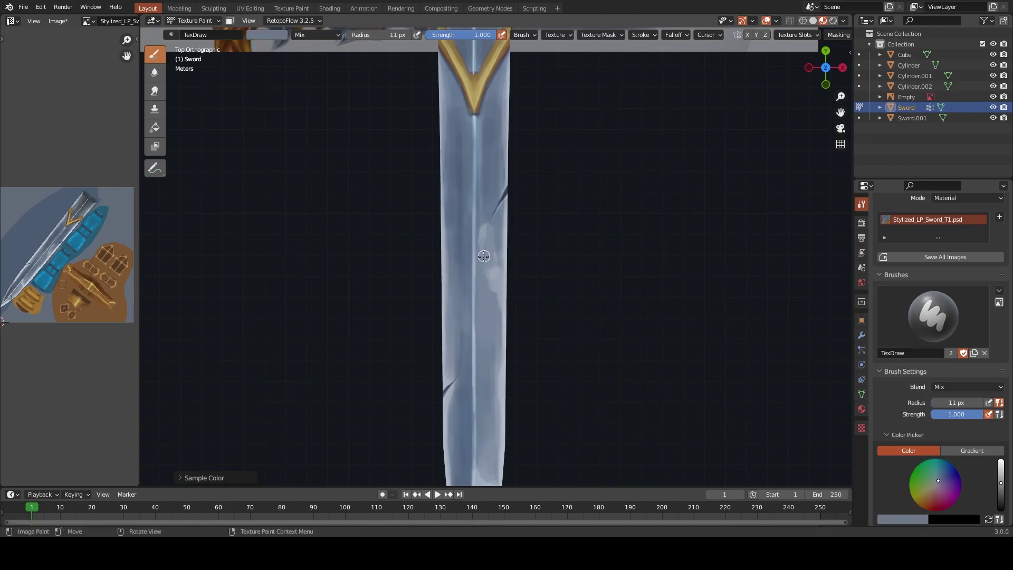
pyautogui.press('s')
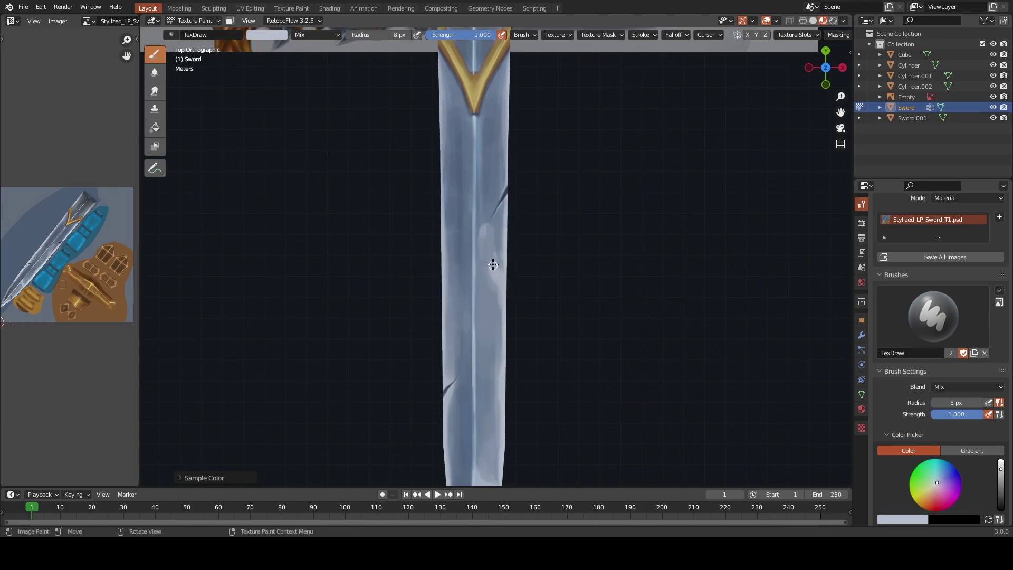
pyautogui.press('s')
pyautogui.press('s')
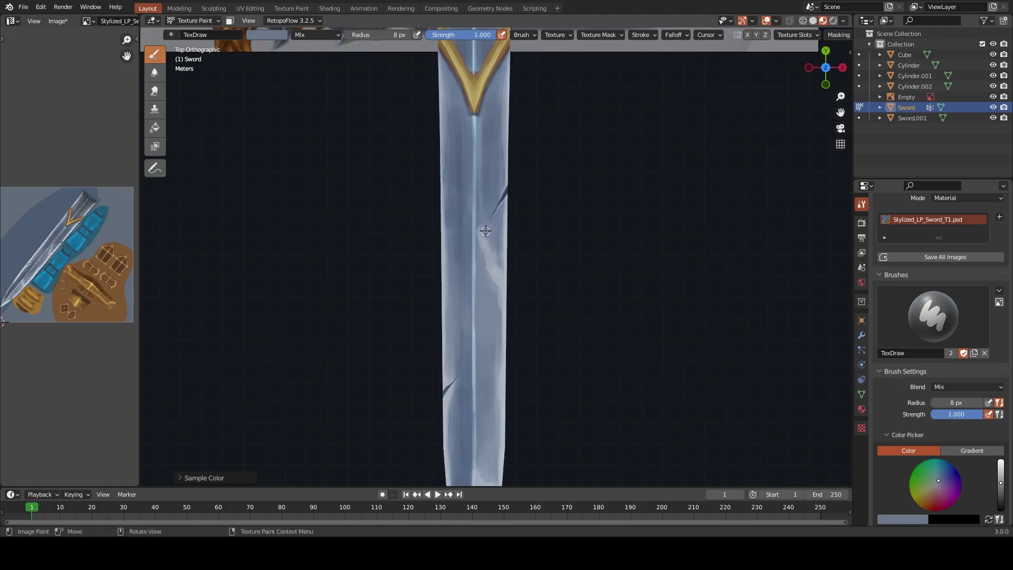
pyautogui.press('s')
pyautogui.press('s')
pyautogui.press('s')
pyautogui.press('s')
pyautogui.press('s')
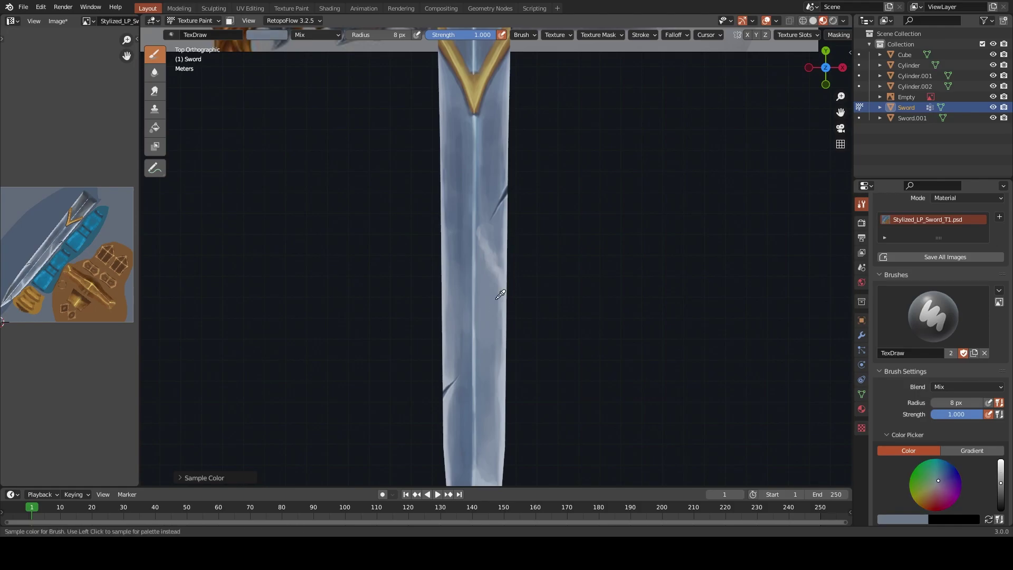
pyautogui.moveTo(496, 296)
pyautogui.keyDown('ctrl'); pyautogui.mouseDown(button='middle')
pyautogui.moveTo(500, 369)
pyautogui.moveTo(508, 217)
pyautogui.mouseUp(button='middle'); pyautogui.keyUp('ctrl')
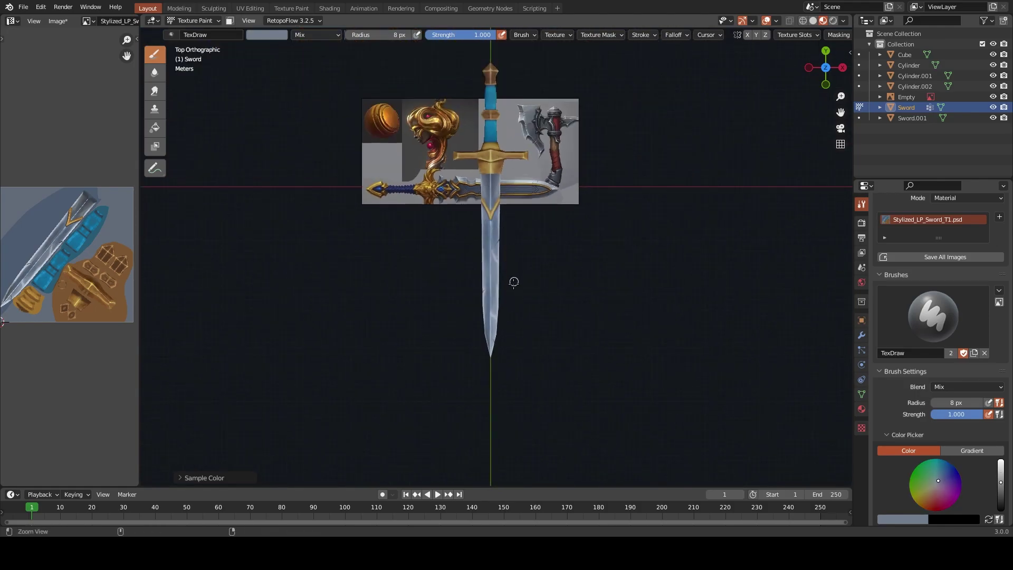
pyautogui.keyDown('ctrl'); pyautogui.moveTo(513, 280); pyautogui.dragTo(505, 174, button='middle'); pyautogui.keyUp('ctrl')
# Sample a lighter grey and change the brush from 40 px to 7 px
pyautogui.press('s')
pyautogui.press('f')
pyautogui.click(522, 264)
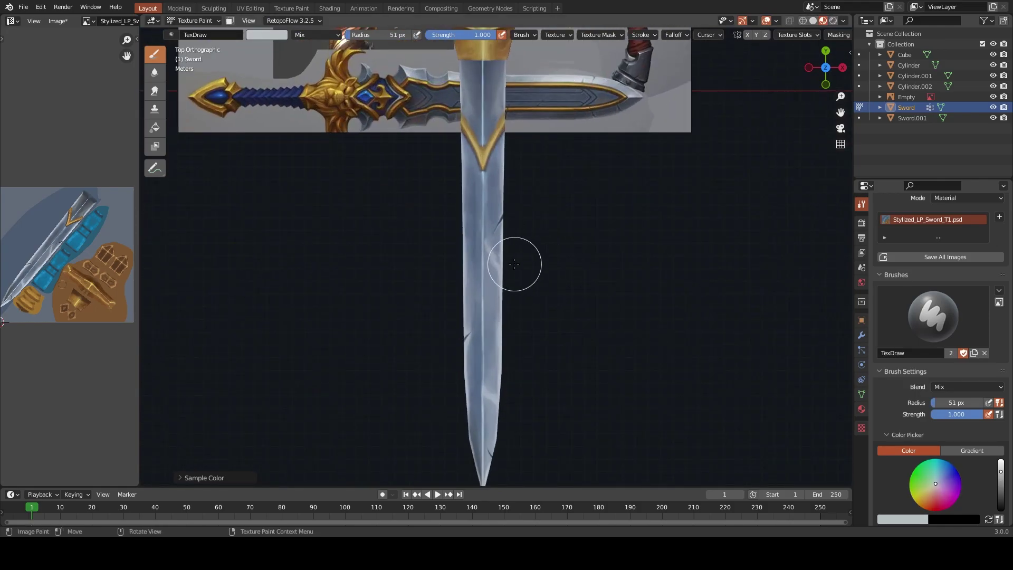
pyautogui.press('f')
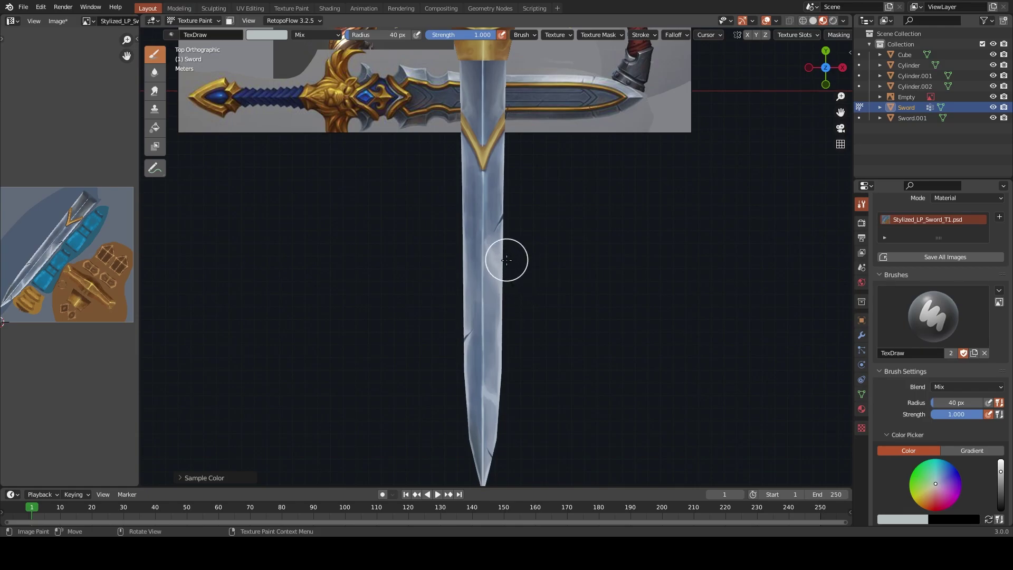
pyautogui.click(507, 258)
pyautogui.scroll(-5, 524, 239)
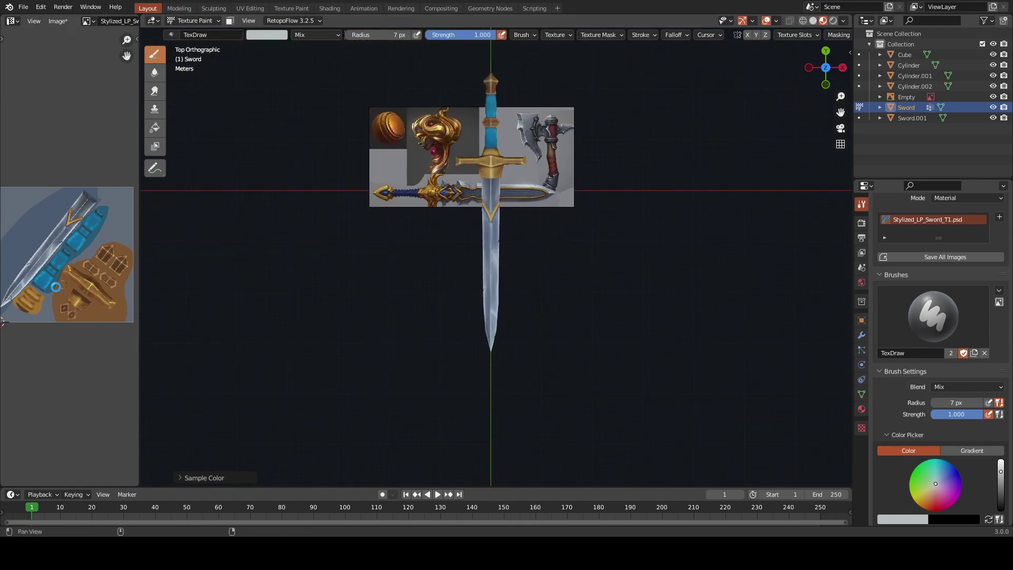
# Save the painted texture image as Stylized_LP_Sword_T1.png
pyautogui.hotkey('alt', 's')
pyautogui.scroll(-1, 534, 215)
pyautogui.scroll(2, 534, 214)
# Select the grip Cylinder and bring it into Texture Paint mode via Edit Mode
pyautogui.keyDown('shift'); pyautogui.moveTo(559, 182); pyautogui.dragTo(553, 255, button='middle'); pyautogui.keyUp('shift')
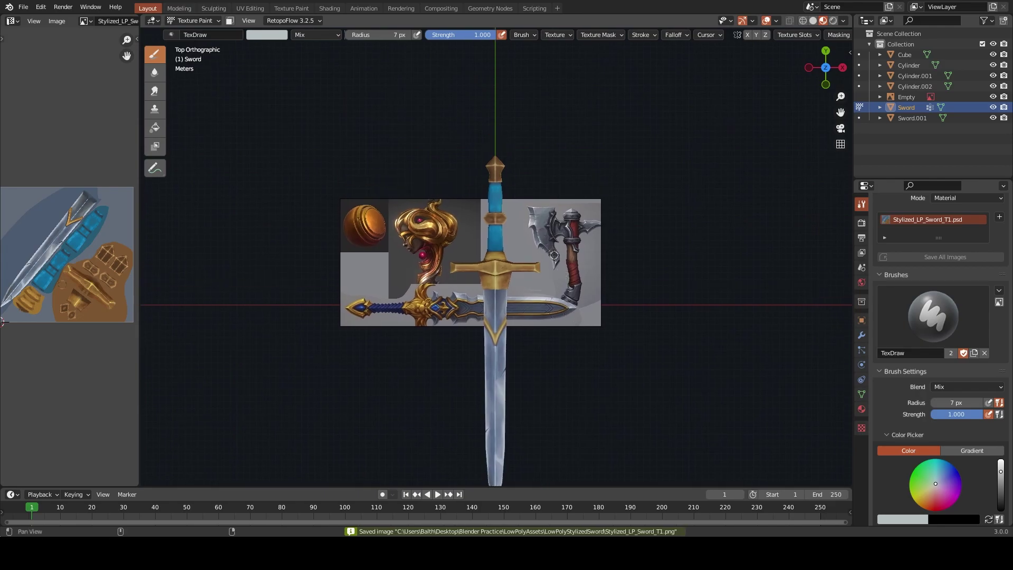
pyautogui.scroll(4, 540, 232)
pyautogui.scroll(3, 540, 221)
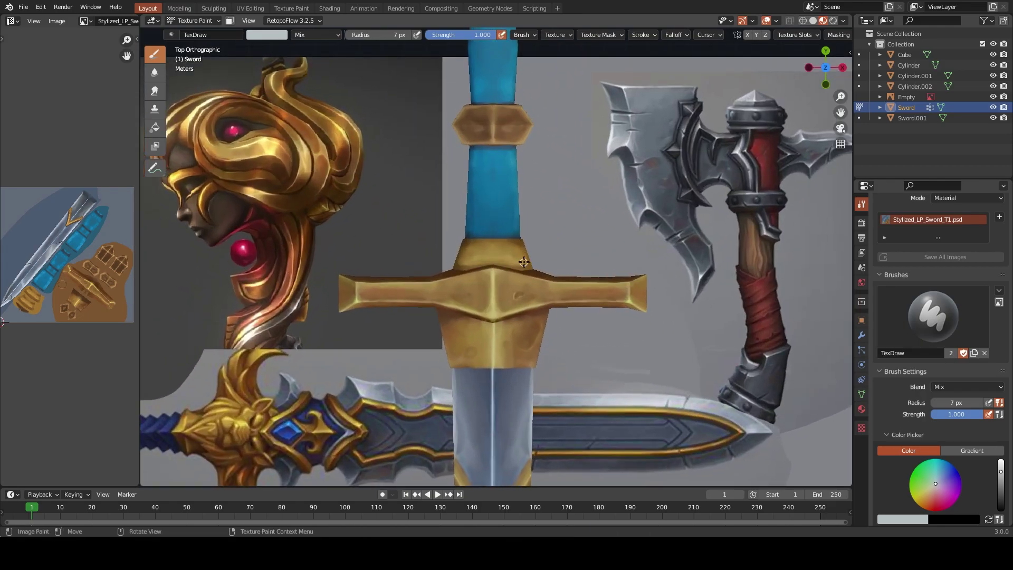
pyautogui.hotkey('ctrl', 'Tab')
pyautogui.click(501, 259)
pyautogui.hotkey('ctrl', 'Tab')
pyautogui.click(595, 207)
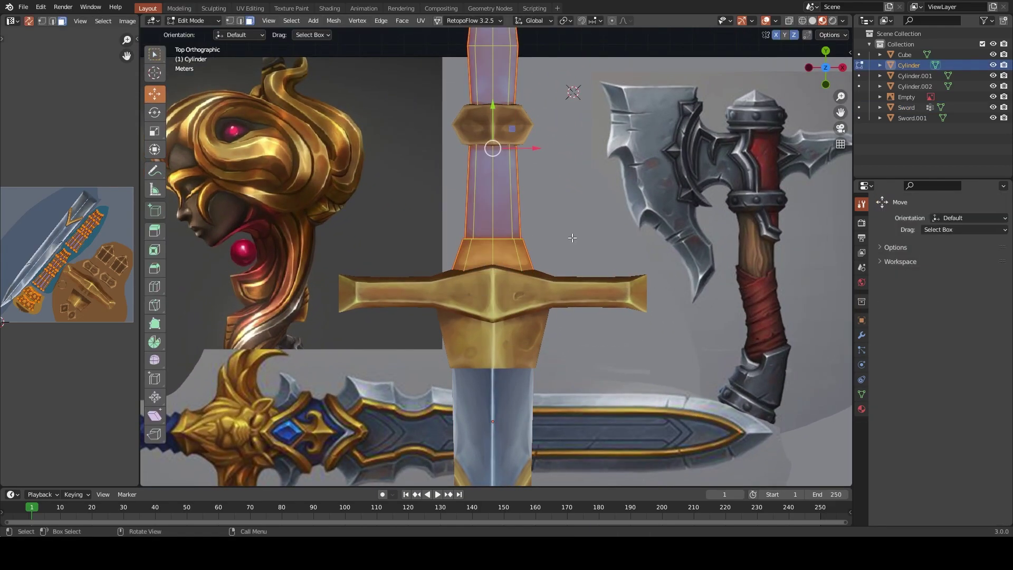
pyautogui.hotkey('ctrl', 'Tab')
pyautogui.click(597, 186)
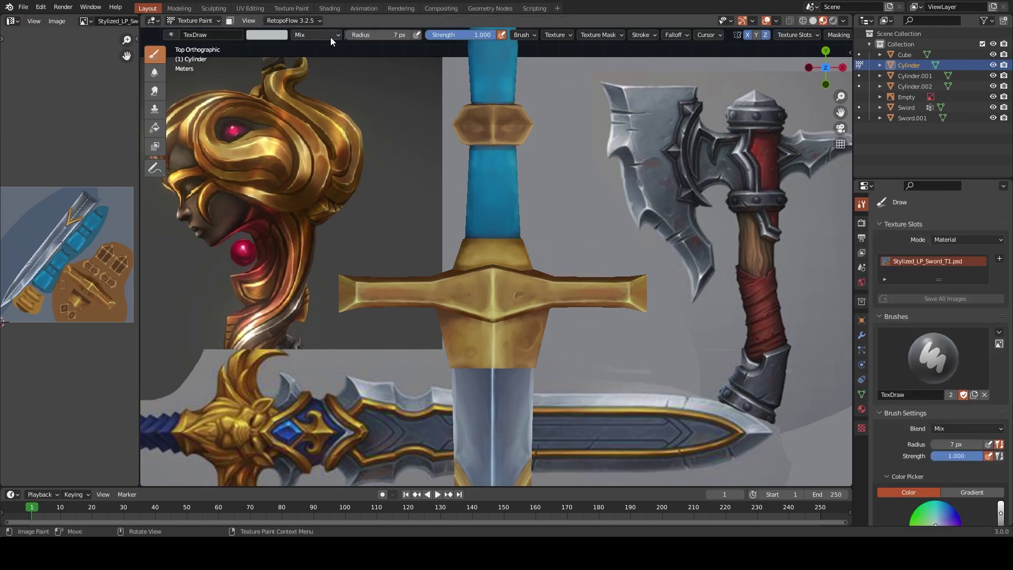
# Enable the face paint mask, shrink the brush to 12 px, and sample orange-gold from the crossguard
pyautogui.click(230, 21)
pyautogui.press('s')
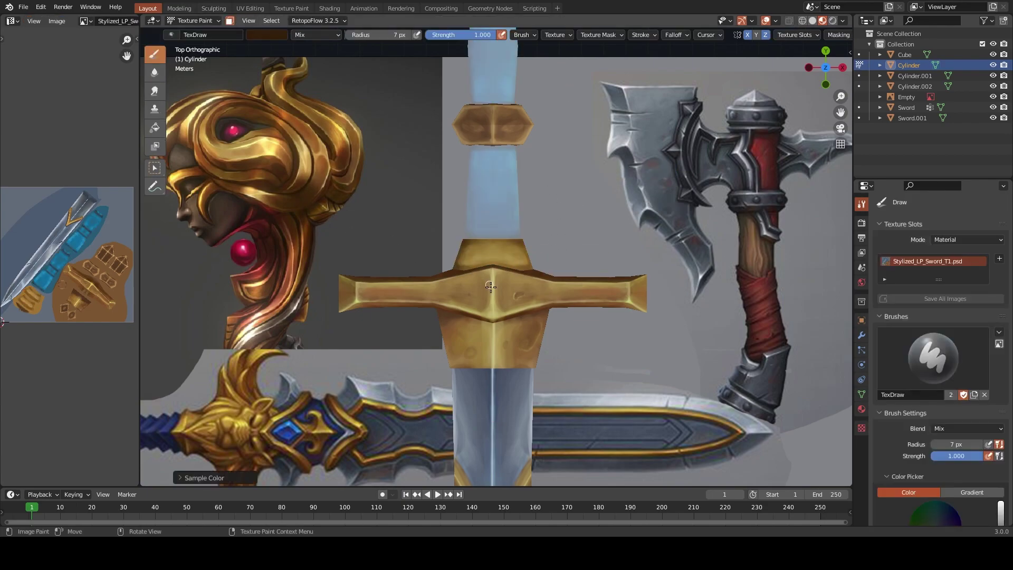
pyautogui.press('f')
pyautogui.click(521, 232)
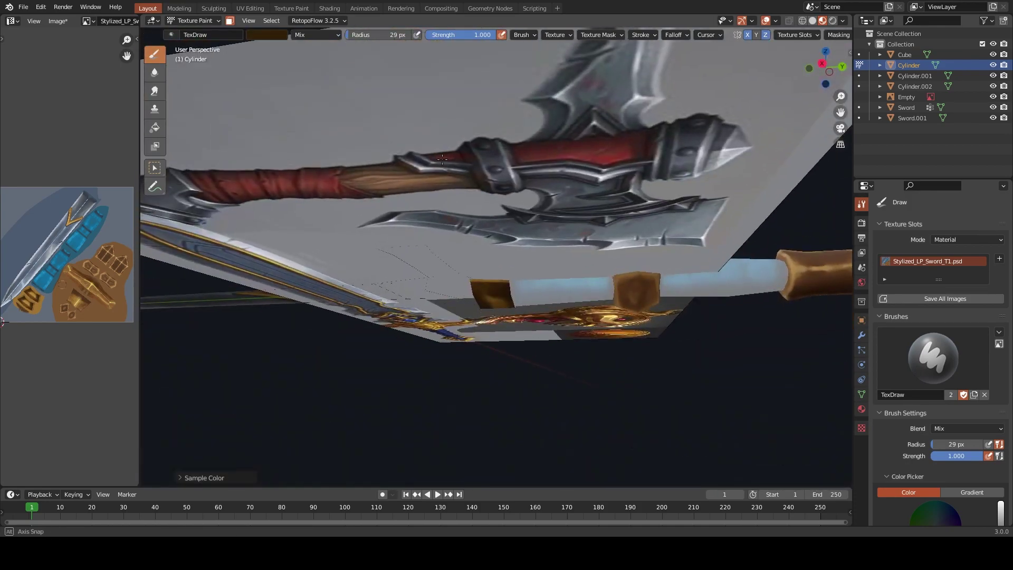
pyautogui.moveTo(560, 291)
pyautogui.mouseDown(button='middle')
pyautogui.moveTo(491, 317)
pyautogui.moveTo(511, 328)
pyautogui.mouseUp(button='middle')
pyautogui.scroll(2, 503, 301)
pyautogui.scroll(-2, 503, 301)
pyautogui.scroll(3, 546, 287)
pyautogui.press('s')
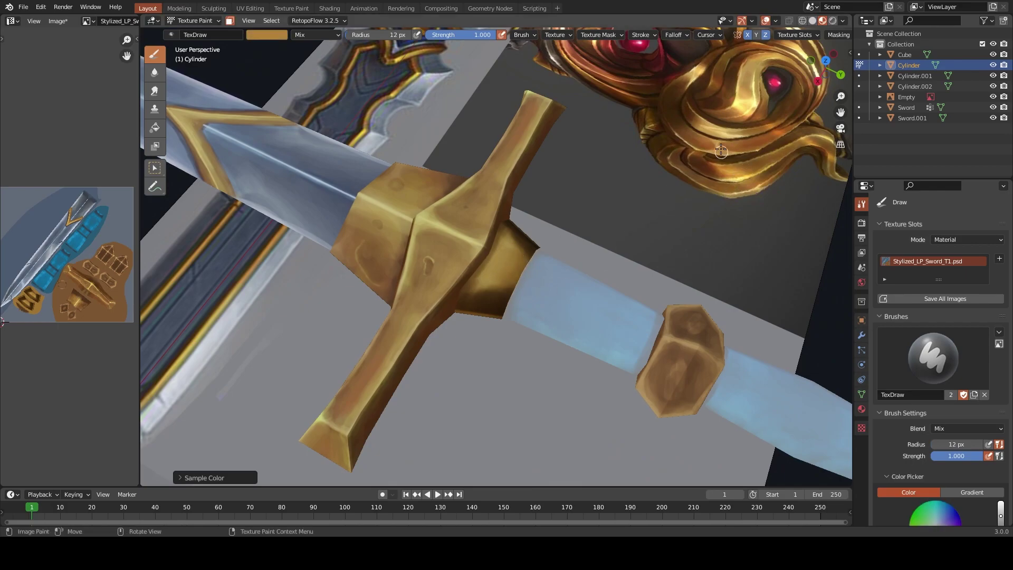
# Paint a light yellow highlight on the crossguard's dark side, then sample several gold tones
pyautogui.press('s')
pyautogui.moveTo(515, 277); pyautogui.dragTo(499, 264)
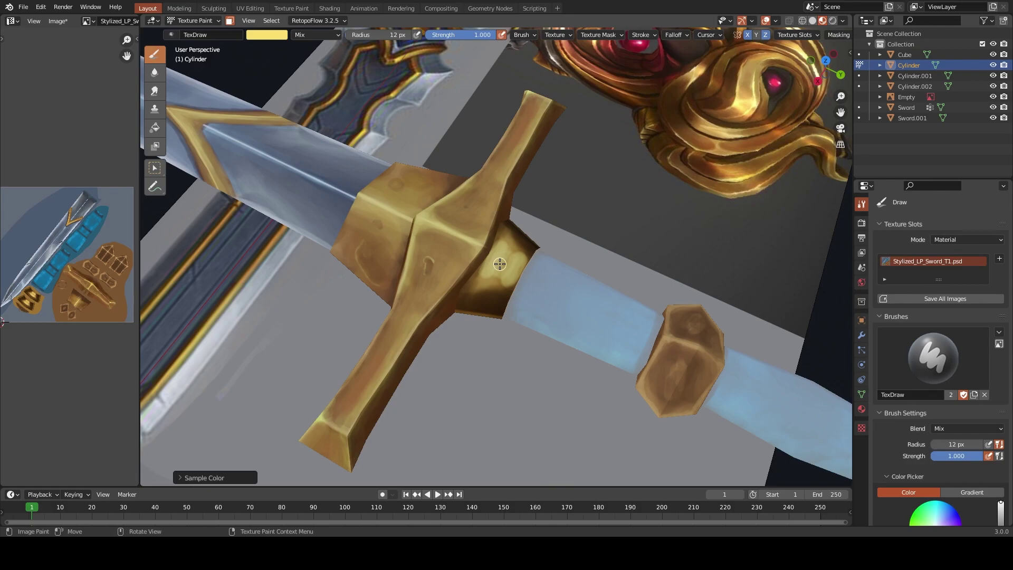
pyautogui.press('s')
pyautogui.press('s')
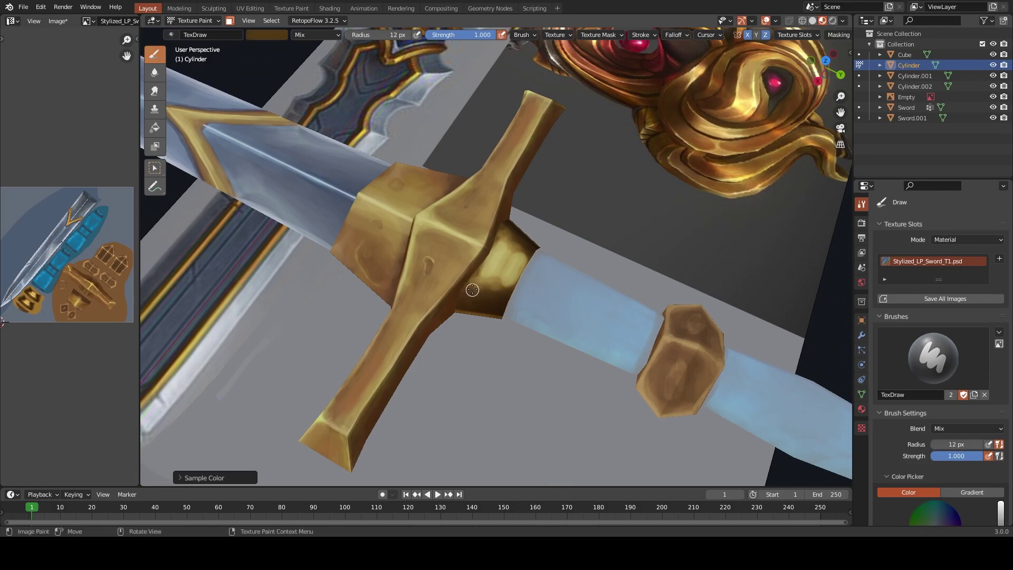
pyautogui.press('s')
pyautogui.press('s')
pyautogui.press('s')
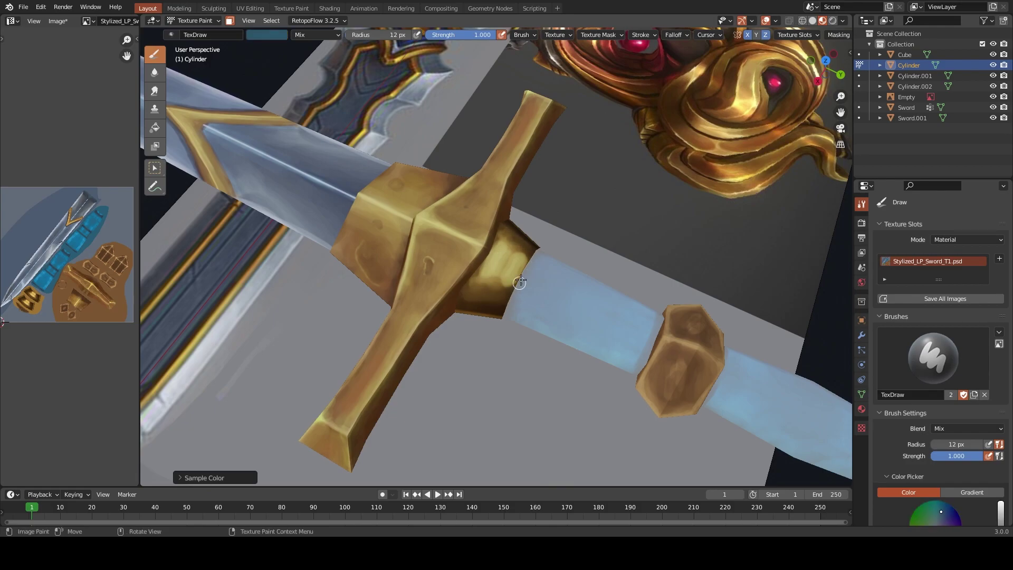
pyautogui.press('s')
pyautogui.press('s')
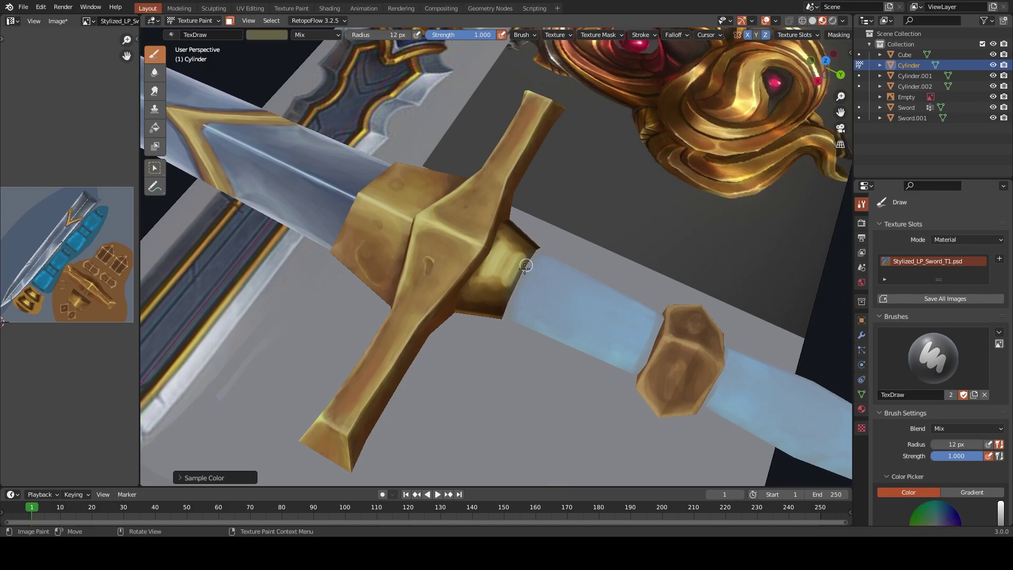
pyautogui.press('s')
pyautogui.press('s')
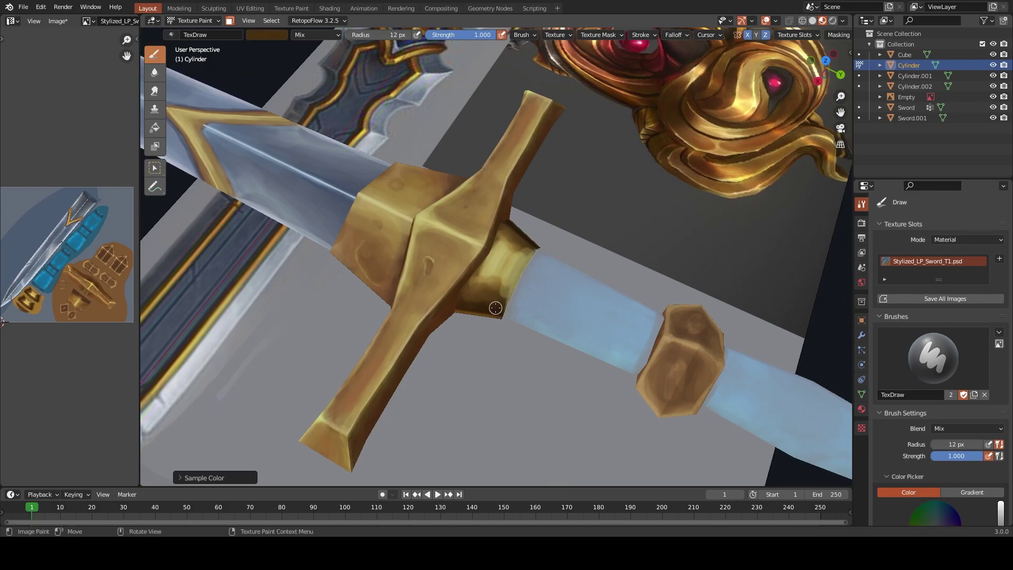
pyautogui.press('s')
pyautogui.scroll(4, 508, 291)
# Paint a dark brown shadow along the collar's lower edge while orbiting around the crossguard
pyautogui.moveTo(536, 246); pyautogui.dragTo(564, 222, button='middle')
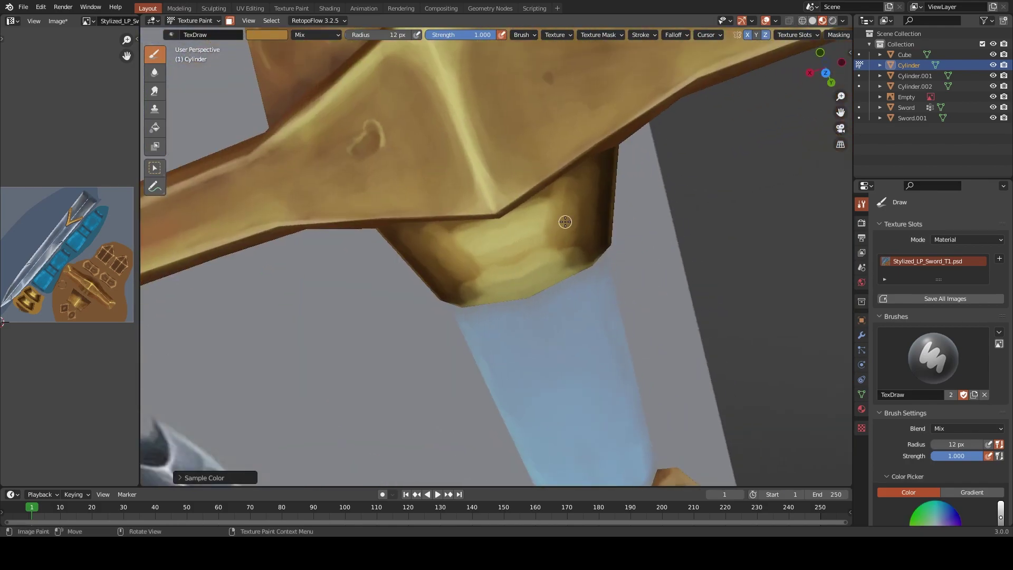
pyautogui.press('s')
pyautogui.press('s')
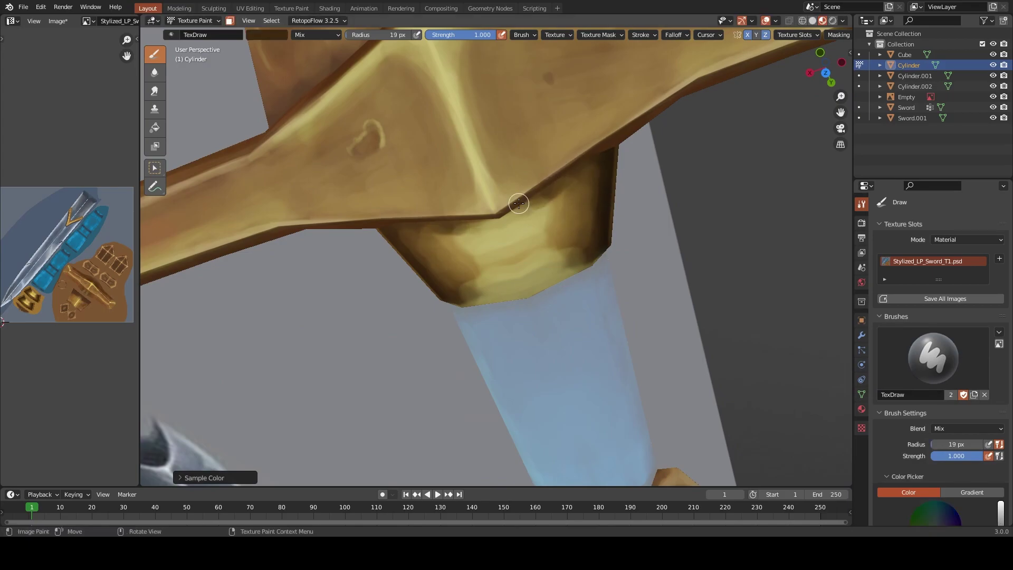
pyautogui.moveTo(487, 217); pyautogui.dragTo(543, 200)
pyautogui.press('s')
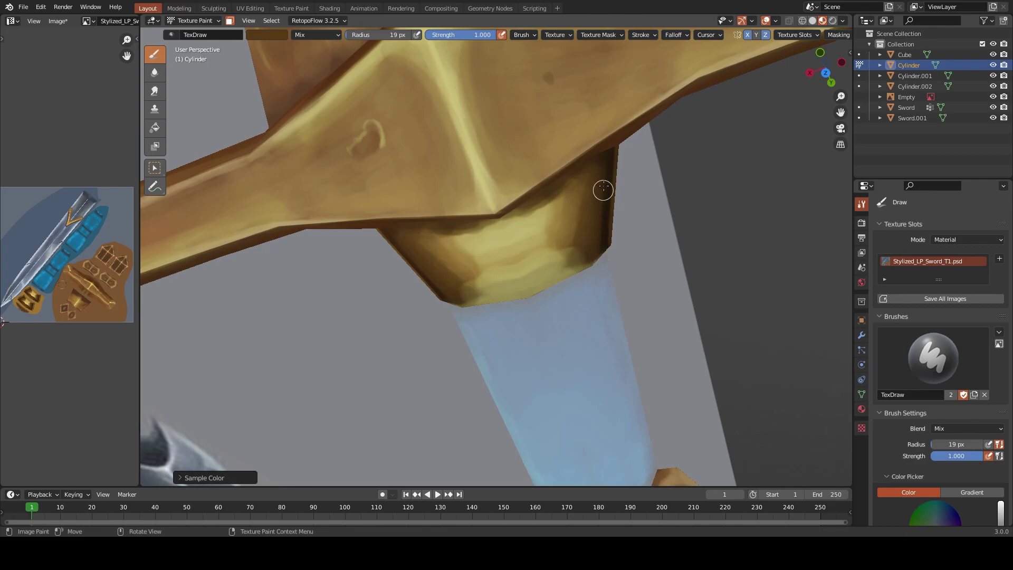
pyautogui.moveTo(403, 260); pyautogui.dragTo(469, 148, button='middle')
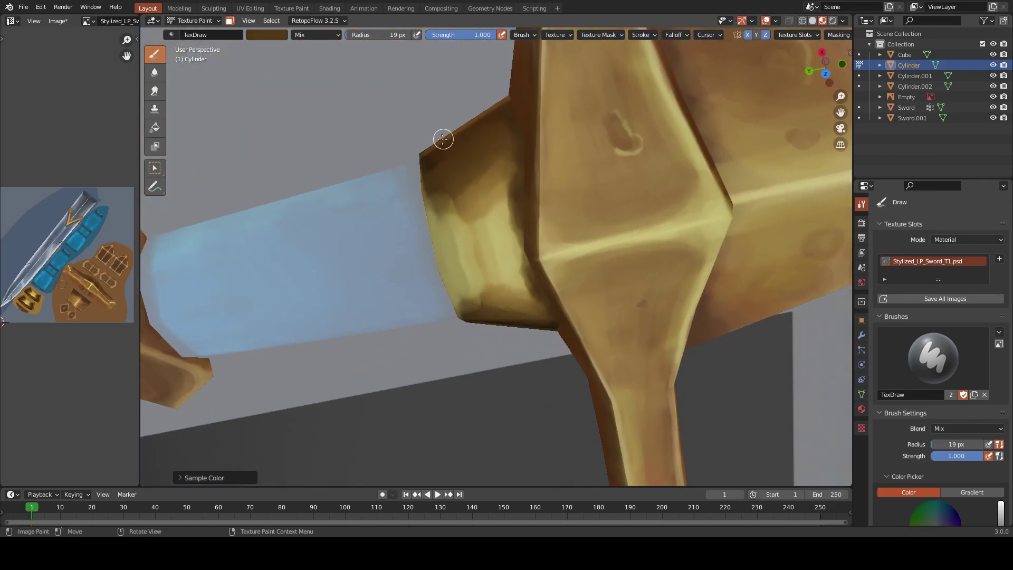
pyautogui.moveTo(443, 140)
pyautogui.mouseDown(button='middle')
pyautogui.moveTo(559, 137)
pyautogui.moveTo(448, 210)
pyautogui.moveTo(485, 129)
pyautogui.moveTo(459, 138)
pyautogui.moveTo(526, 143)
pyautogui.mouseUp(button='middle')
pyautogui.press('s')
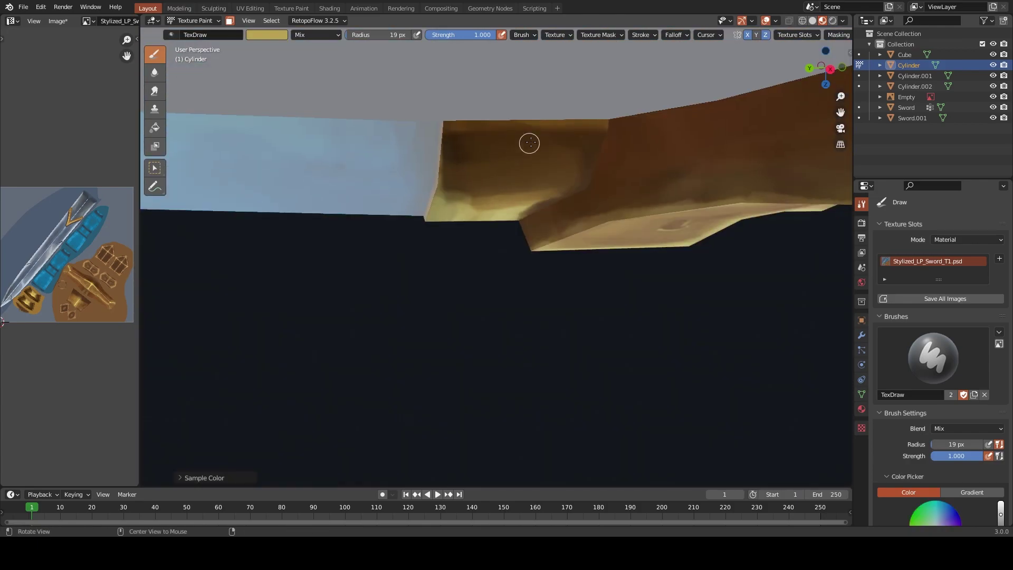
pyautogui.scroll(-5, 526, 142)
pyautogui.click(920, 98)
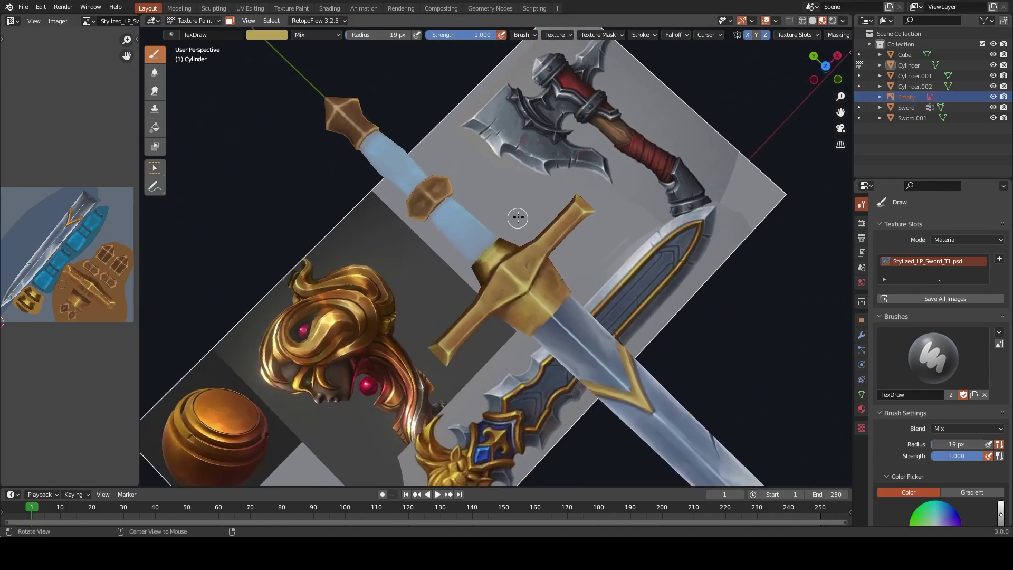
# Reselect the Cylinder handle in Object Mode and return to Texture Paint
pyautogui.moveTo(340, 196); pyautogui.dragTo(517, 218, button='middle')
pyautogui.scroll(-3, 528, 238)
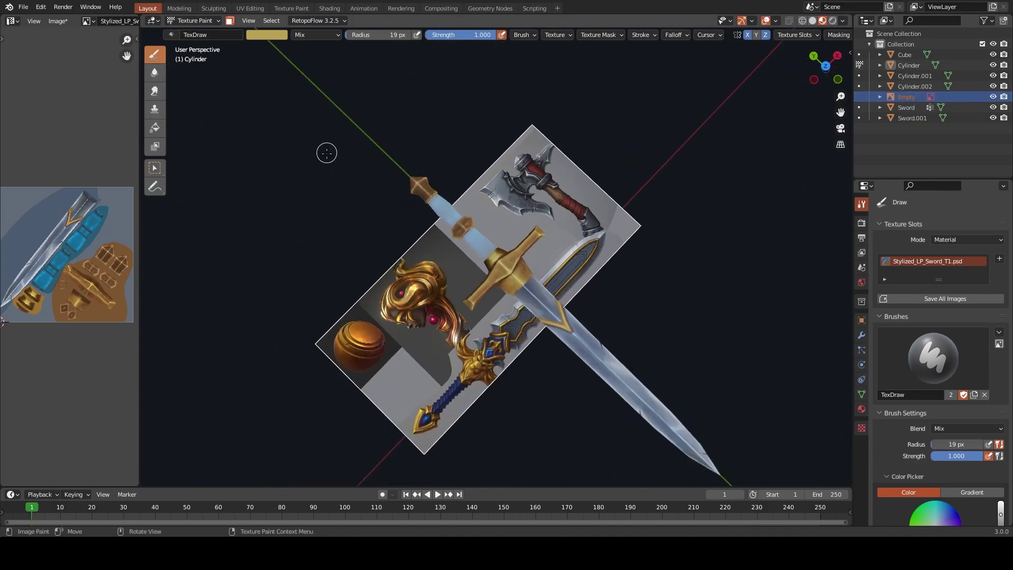
pyautogui.hotkey('ctrl', 'Tab')
pyautogui.moveTo(441, 261); pyautogui.dragTo(461, 165, button='middle')
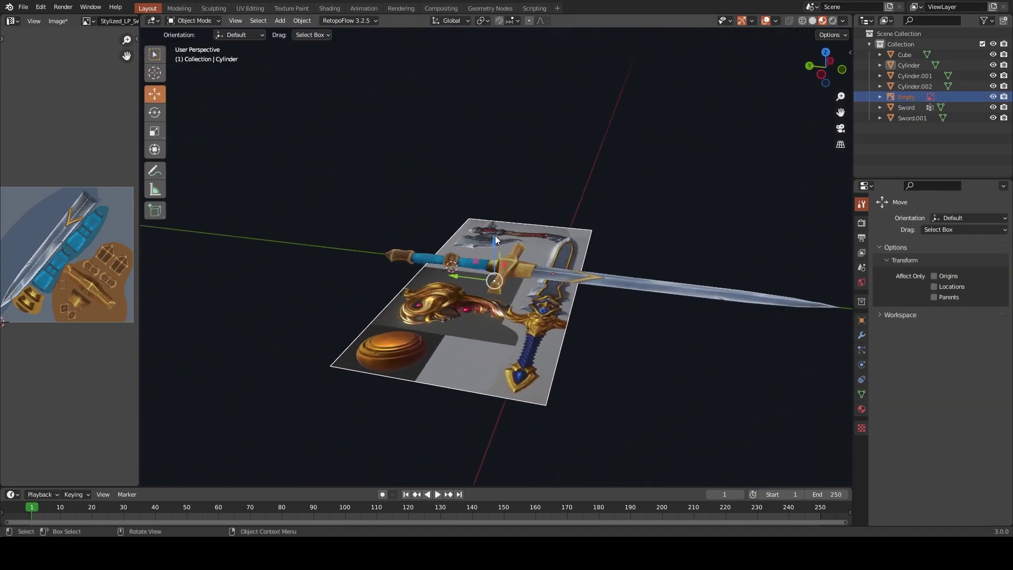
pyautogui.moveTo(495, 235); pyautogui.dragTo(530, 250, button='middle')
pyautogui.click(530, 250)
pyautogui.click(498, 262)
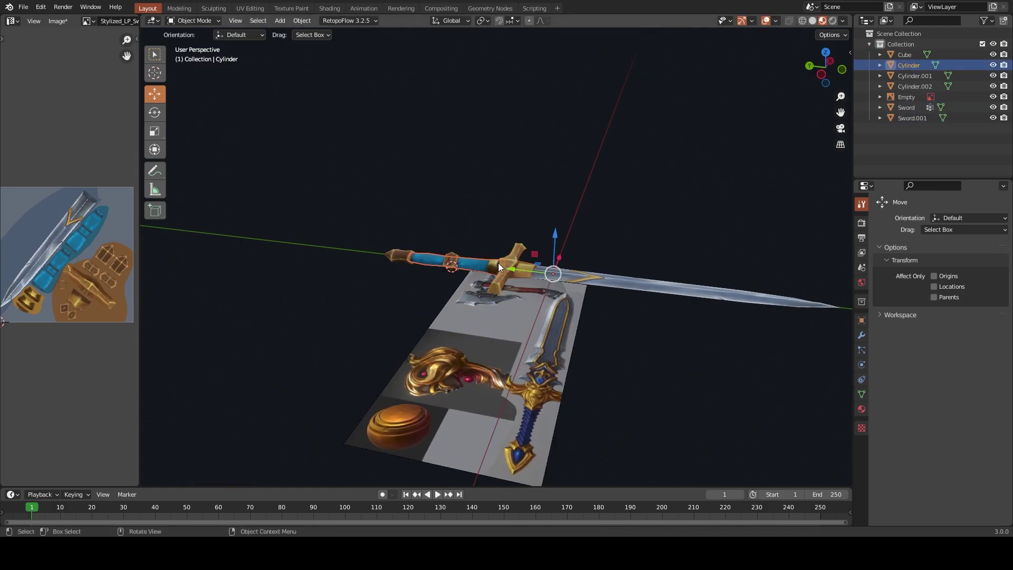
pyautogui.hotkey('ctrl', 'Tab')
# Sample gold and darker browns, then paint a lighter gold stroke across the grip collar
pyautogui.scroll(5, 577, 172)
pyautogui.moveTo(527, 264)
pyautogui.mouseDown(button='middle')
pyautogui.moveTo(511, 333)
pyautogui.moveTo(561, 334)
pyautogui.mouseUp(button='middle')
pyautogui.scroll(4, 561, 335)
pyautogui.press('s')
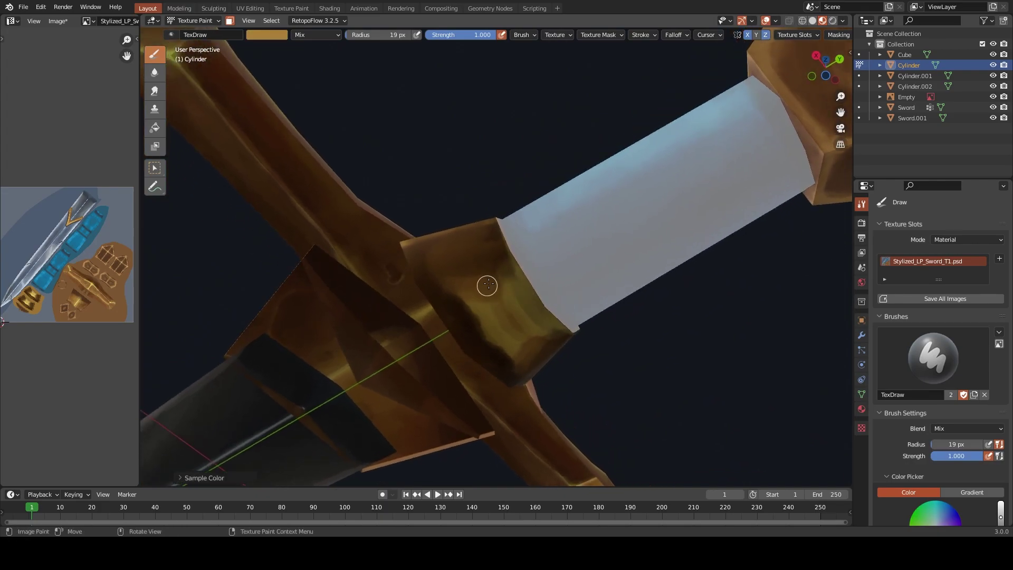
pyautogui.press('s')
pyautogui.press('s')
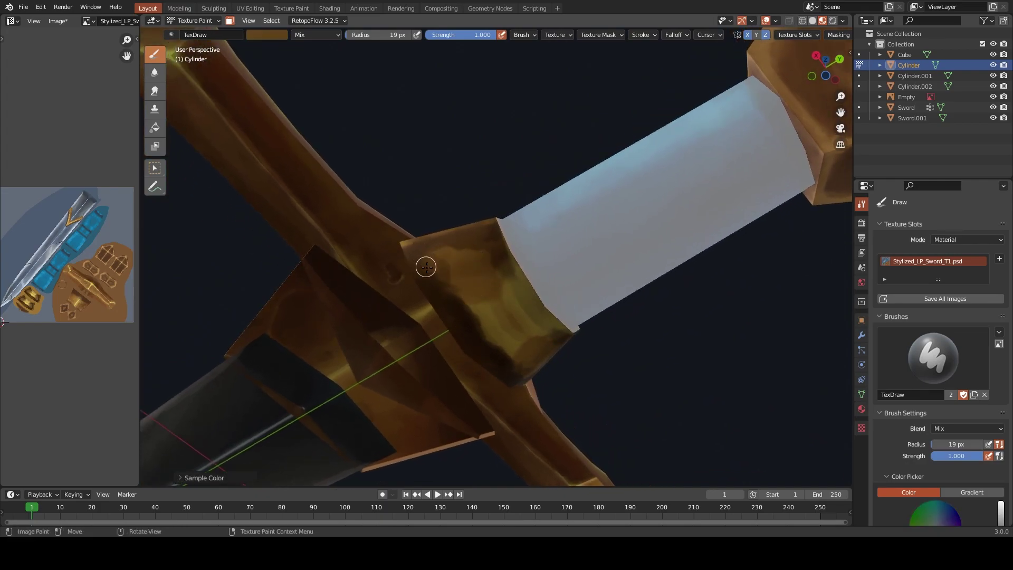
pyautogui.press('s')
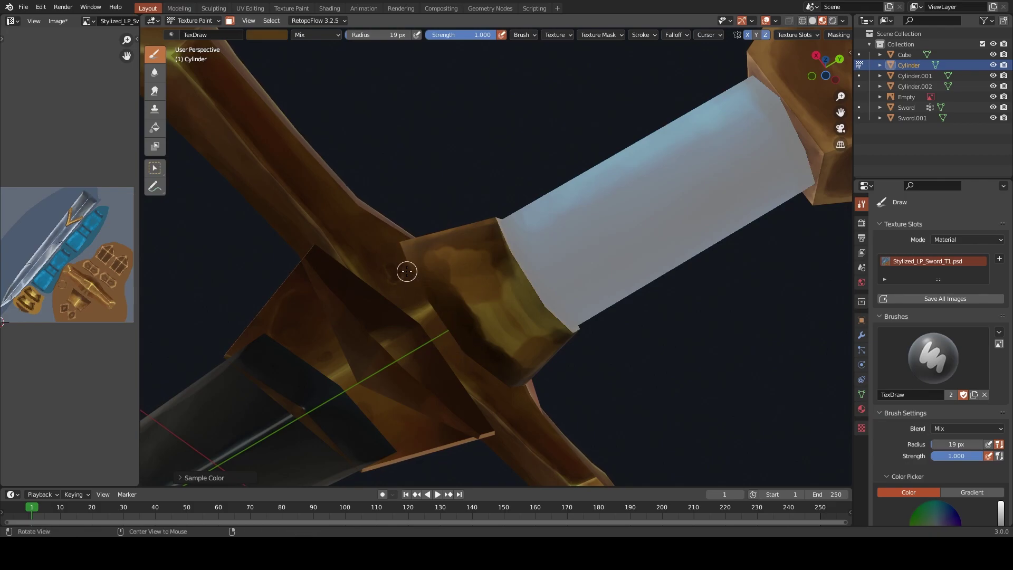
pyautogui.moveTo(406, 271)
pyautogui.mouseDown(button='middle')
pyautogui.moveTo(468, 371)
pyautogui.moveTo(468, 327)
pyautogui.mouseUp(button='middle')
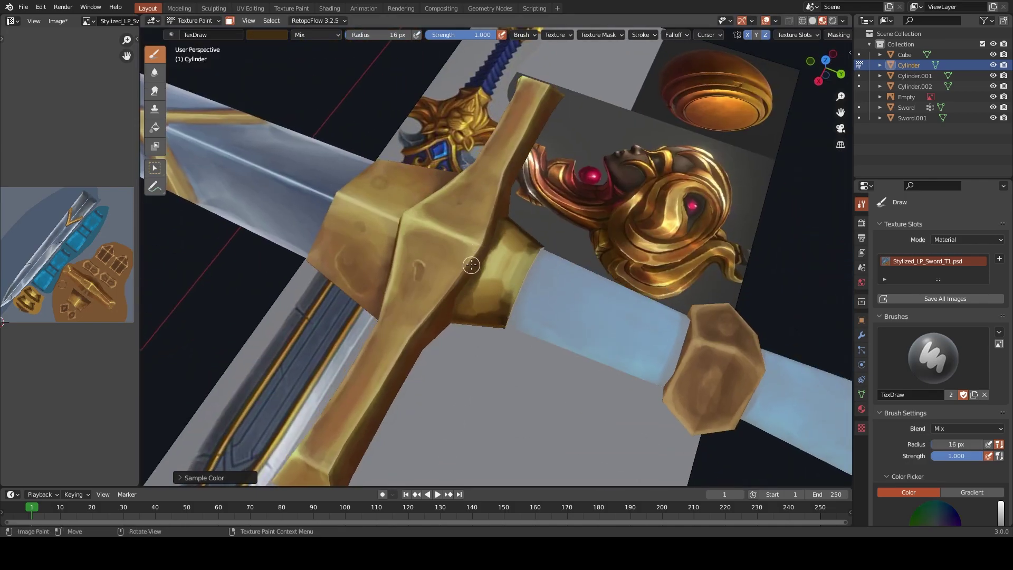
pyautogui.moveTo(491, 230)
pyautogui.mouseDown(button='middle')
pyautogui.moveTo(463, 329)
pyautogui.moveTo(472, 297)
pyautogui.mouseUp(button='middle')
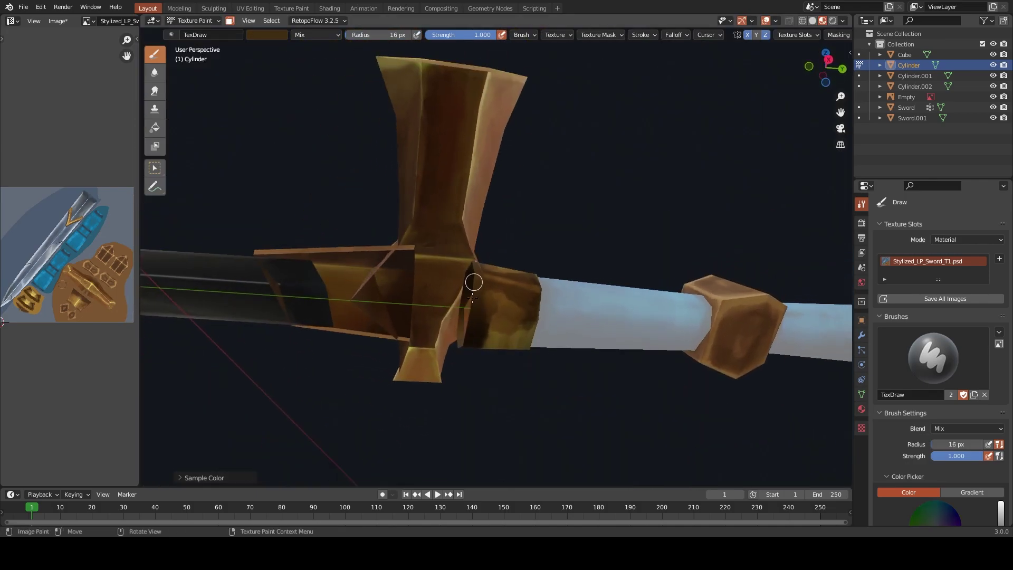
pyautogui.moveTo(490, 332); pyautogui.dragTo(488, 312, button='middle')
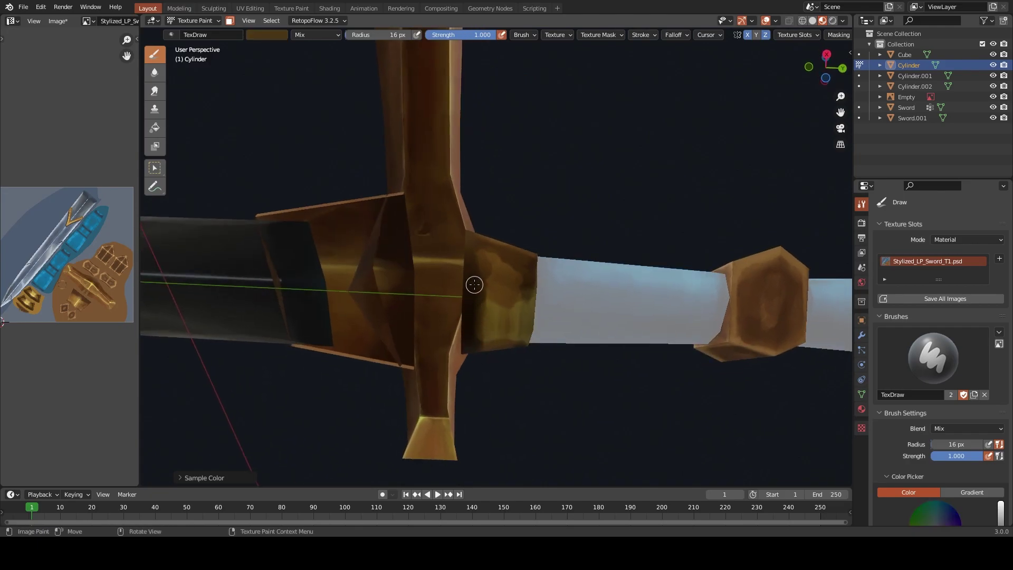
pyautogui.moveTo(476, 269)
pyautogui.mouseDown(button='middle')
pyautogui.moveTo(479, 323)
pyautogui.moveTo(478, 310)
pyautogui.mouseUp(button='middle')
pyautogui.moveTo(478, 310); pyautogui.dragTo(529, 312)
# Set the brush to 17 px radius and 0.485 strength, sampling lighter gold and darker brown
pyautogui.press('s')
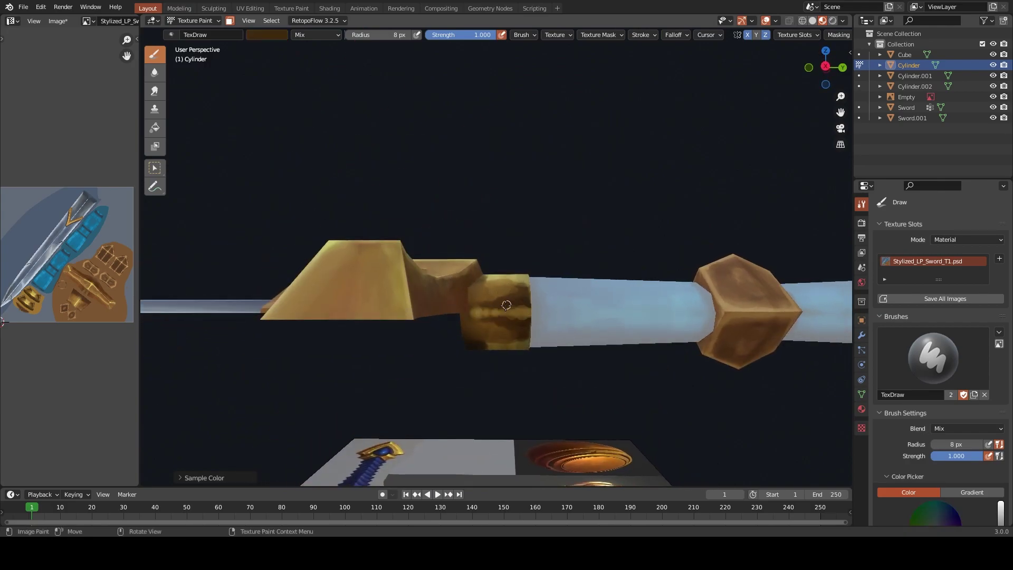
pyautogui.press('f')
pyautogui.click(514, 306)
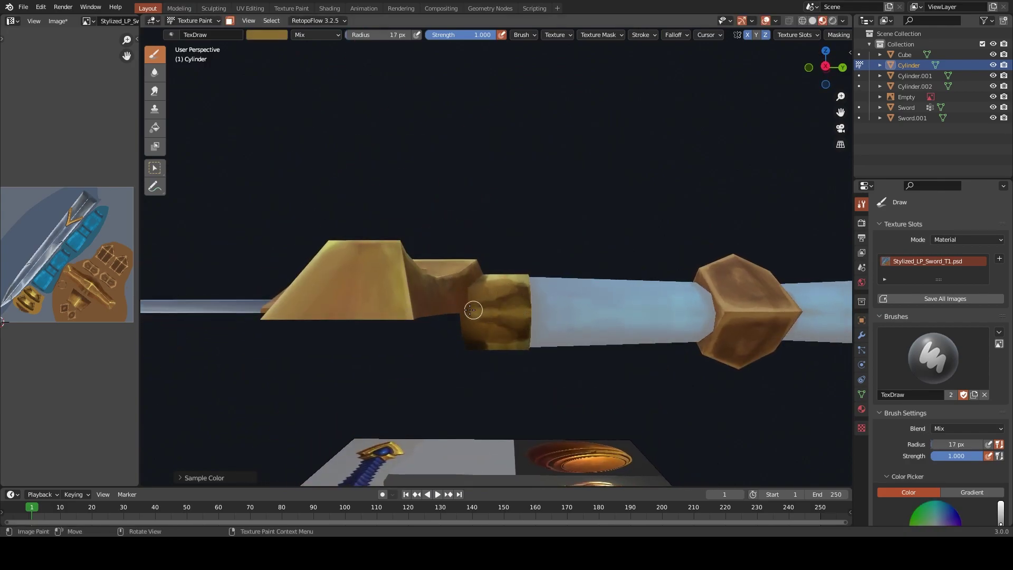
pyautogui.press('s')
pyautogui.moveTo(964, 456); pyautogui.dragTo(938, 453)
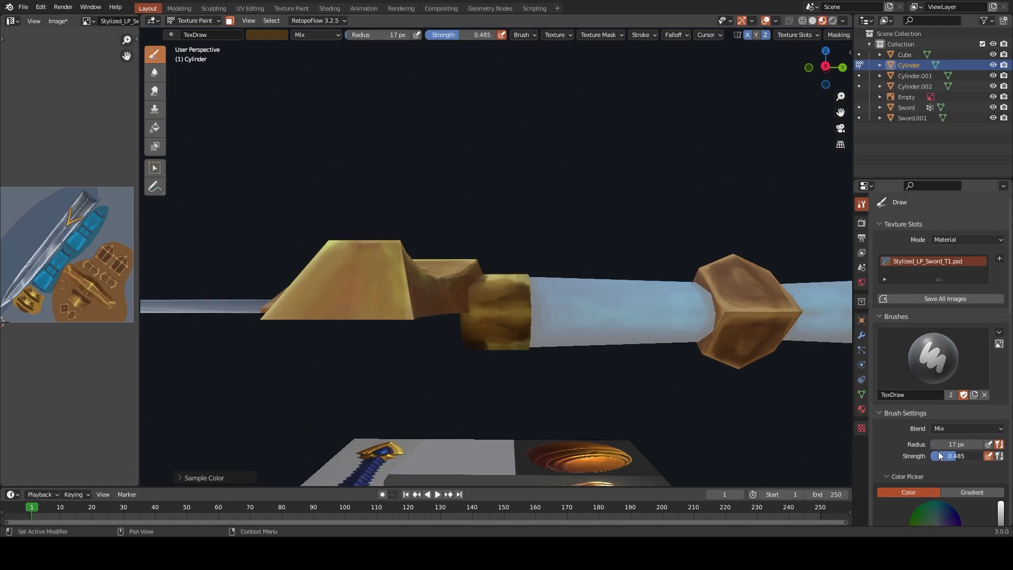
pyautogui.press('s')
pyautogui.press('s')
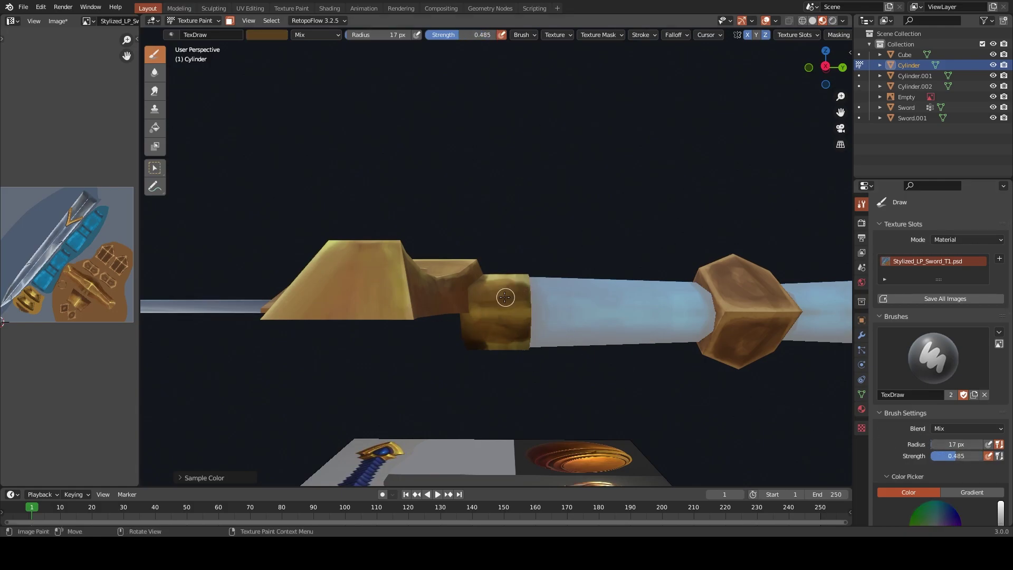
pyautogui.moveTo(517, 285); pyautogui.dragTo(487, 278, button='middle')
pyautogui.press('s')
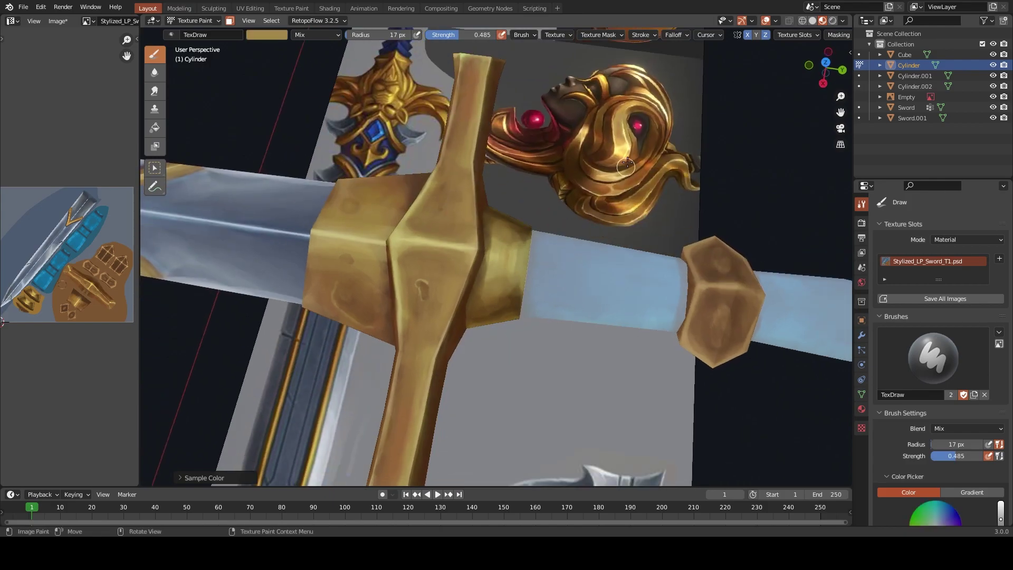
# Paint lighter gold on the collar's left and top, sampling bright yellow from the reference
pyautogui.press('s')
pyautogui.moveTo(513, 278); pyautogui.dragTo(480, 288)
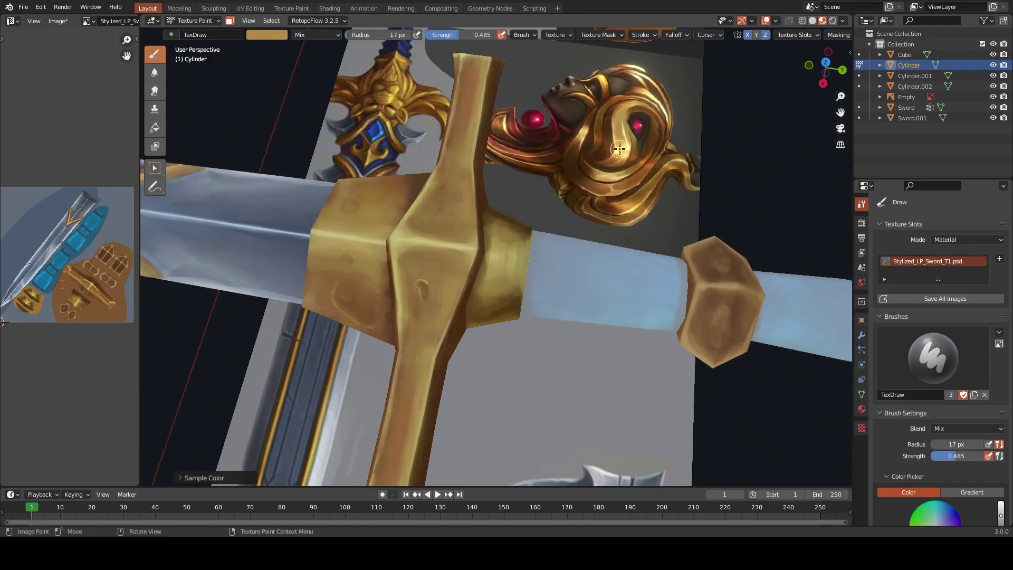
pyautogui.press('s')
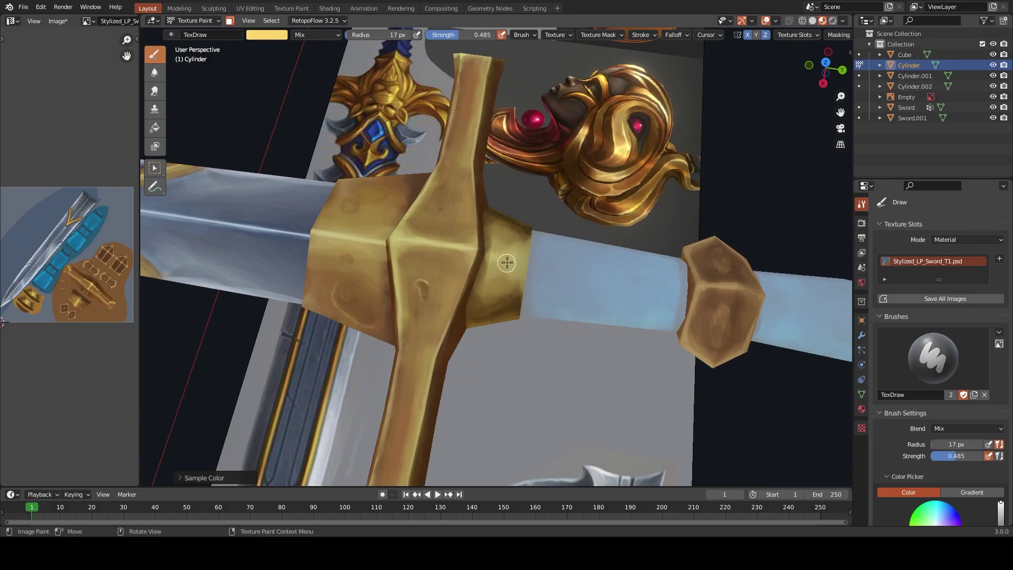
pyautogui.scroll(-3, 498, 275)
pyautogui.moveTo(498, 275); pyautogui.dragTo(542, 289, button='middle')
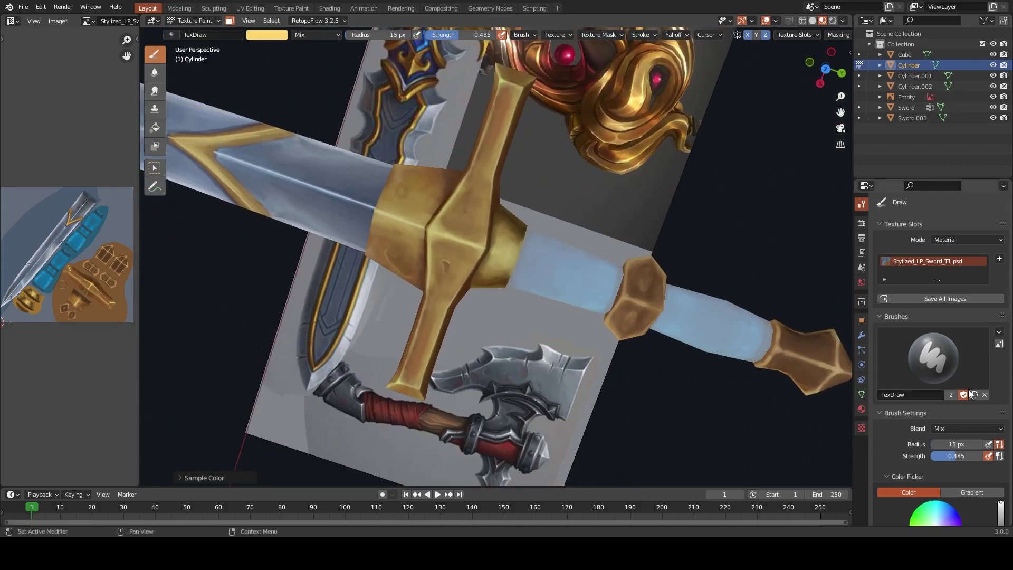
pyautogui.scroll(-5, 938, 370)
pyautogui.scroll(-1, 927, 368)
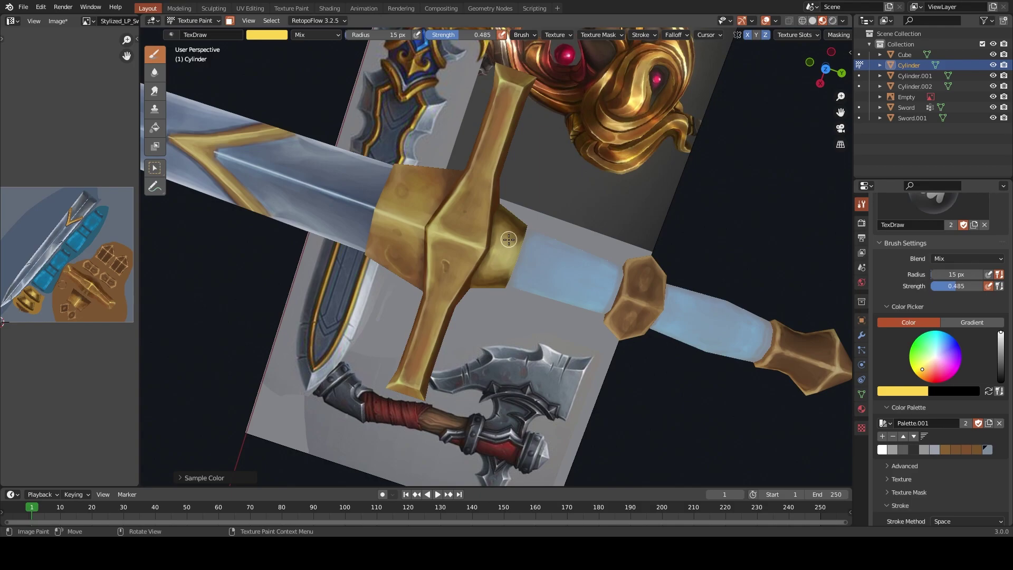
# Resize the brush to 20 px, then shrink it to 18 px and 10 px
pyautogui.press('f')
pyautogui.click(490, 247)
pyautogui.press('s')
pyautogui.press('[')
pyautogui.press('s')
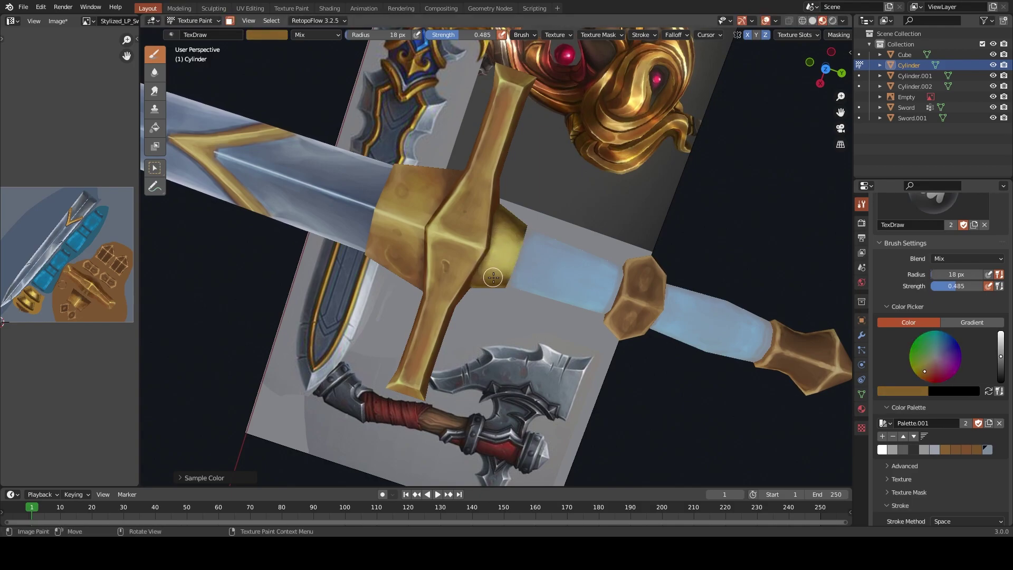
pyautogui.press('[')
pyautogui.press('[')
pyautogui.press('[')
pyautogui.press('s')
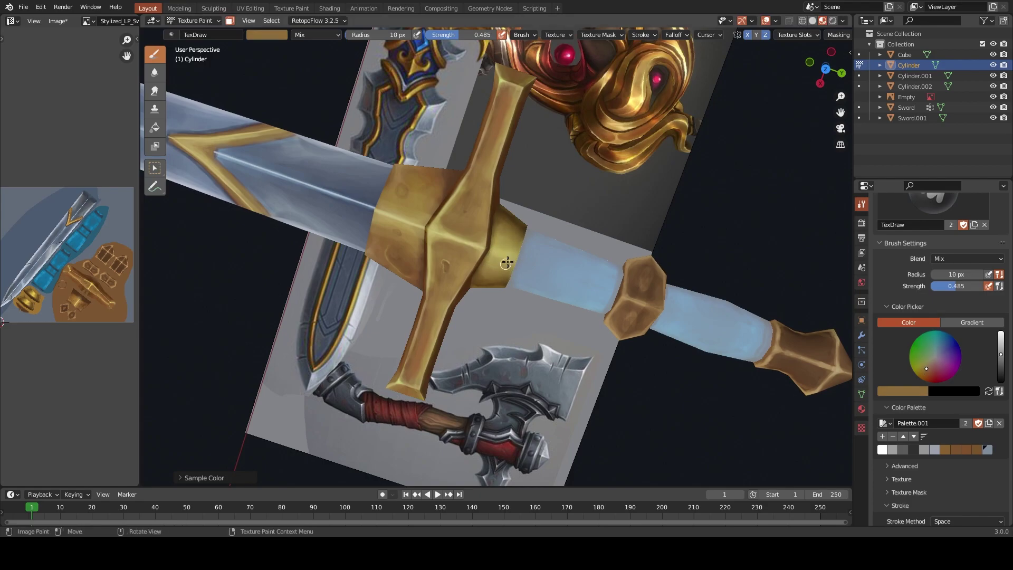
# Sample pale yellow, gold and darker orange-gold tones from the crossguard
pyautogui.press('s')
pyautogui.scroll(2, 519, 236)
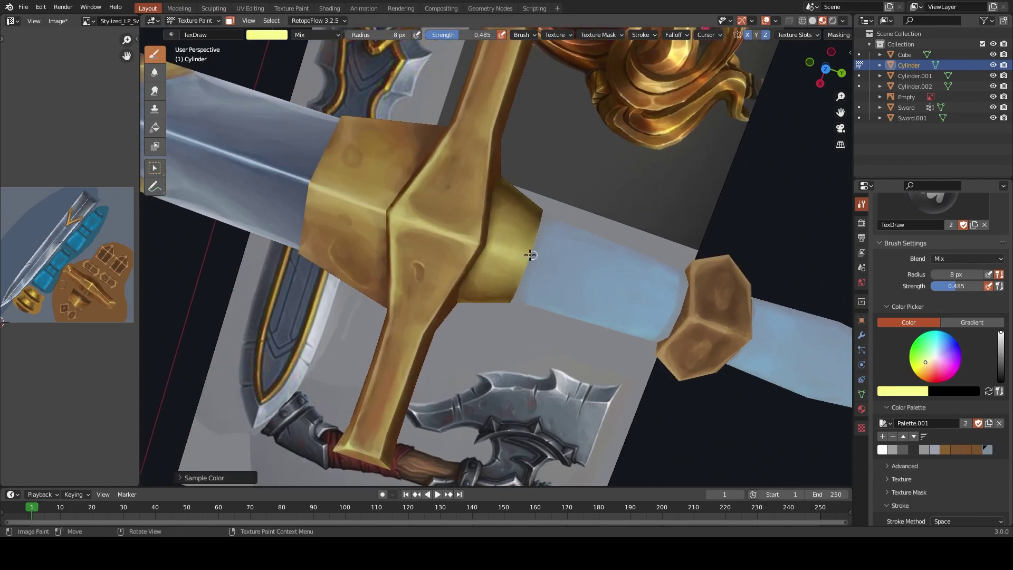
pyautogui.press('s')
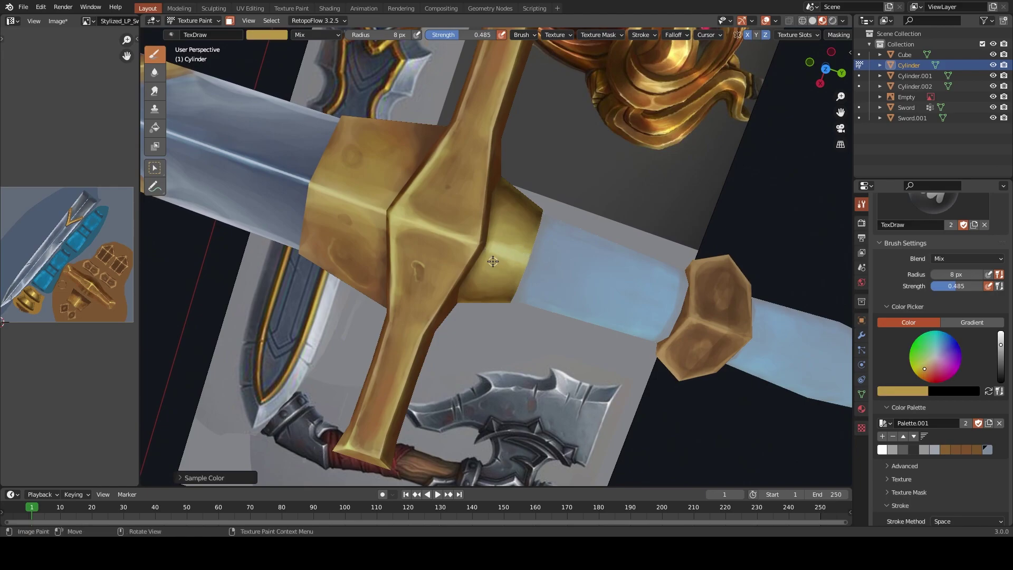
pyautogui.press('s')
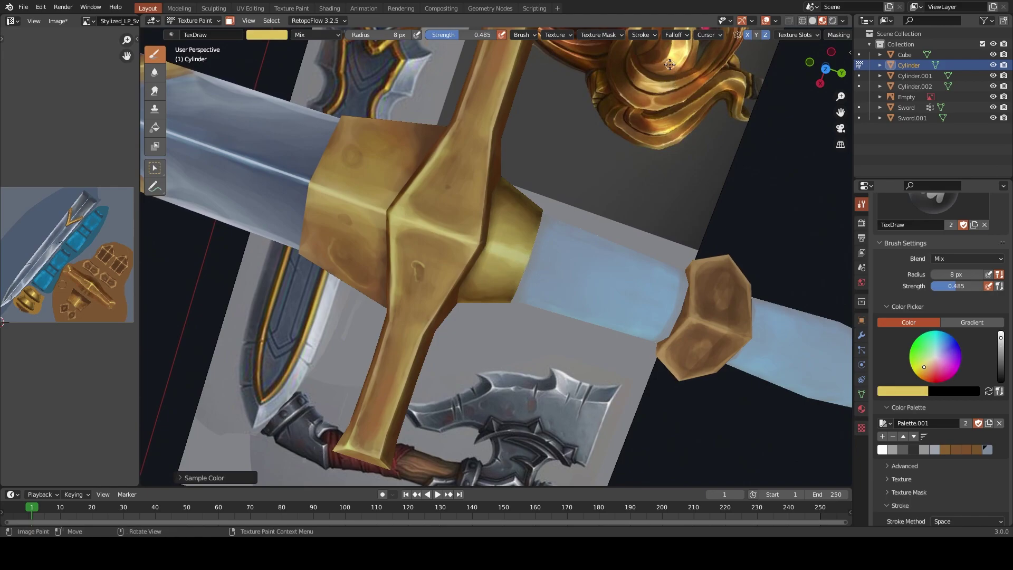
pyautogui.press('s')
# Save the painted texture to Stylized_LP_Sword_T1.png and select another object in Object Mode
pyautogui.scroll(-5, 522, 264)
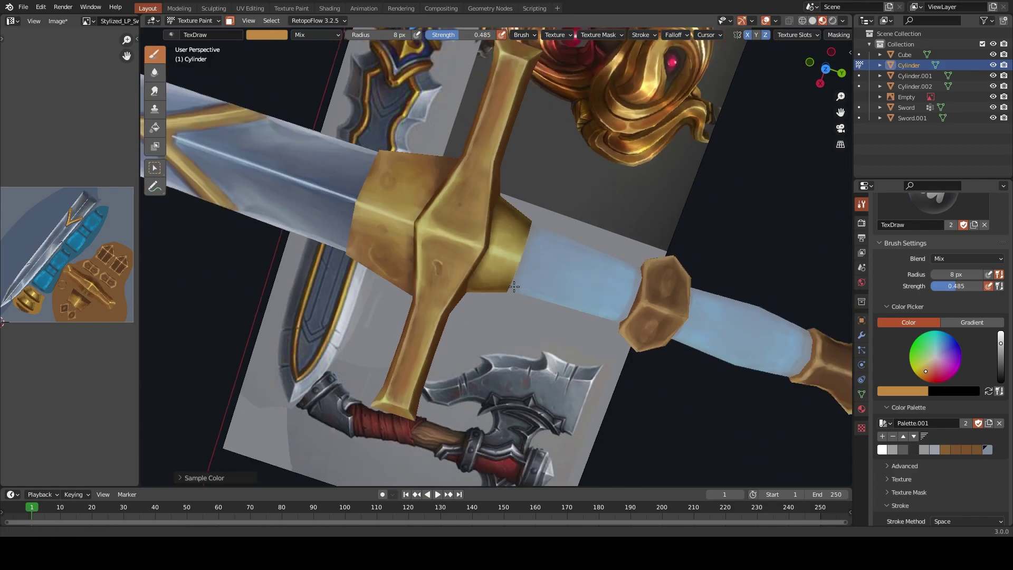
pyautogui.moveTo(523, 265)
pyautogui.mouseDown(button='middle')
pyautogui.moveTo(501, 287)
pyautogui.moveTo(488, 245)
pyautogui.moveTo(449, 276)
pyautogui.mouseUp(button='middle')
pyautogui.hotkey('alt', 's')
pyautogui.hotkey('ctrl', 'Tab')
pyautogui.click(498, 230)
# Select the grip object Cylinder.001 and switch it to Texture Paint mode
pyautogui.click(504, 220)
pyautogui.hotkey('ctrl', 'Tab')
pyautogui.hotkey('ctrl', 'Tab')
pyautogui.click(597, 229)
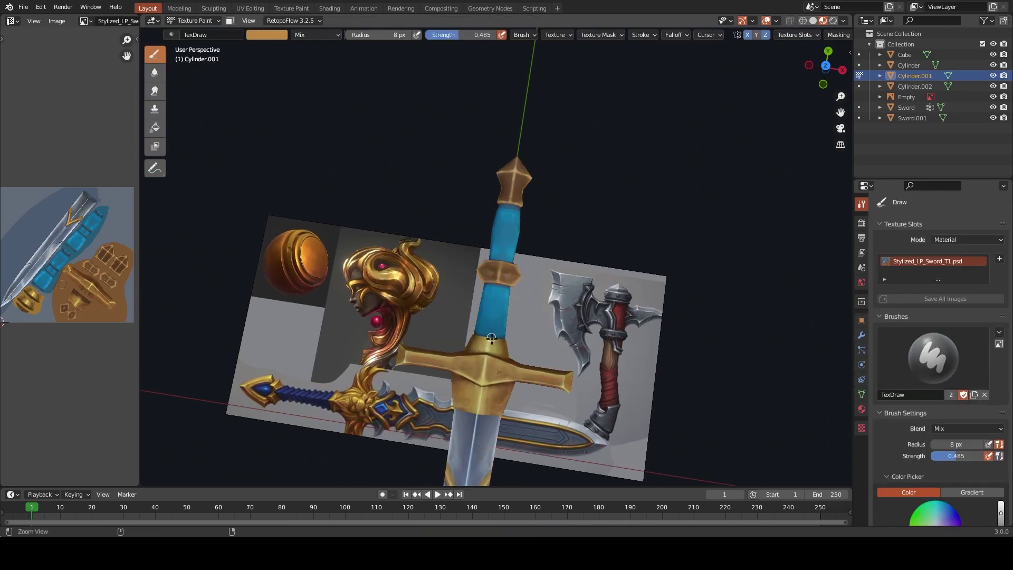
pyautogui.scroll(3, 491, 338)
# With a 16 px brush, paint dark brown shading and lighter gold highlights on the hexagonal ring
pyautogui.press('s')
pyautogui.click(493, 279)
pyautogui.scroll(1, 476, 283)
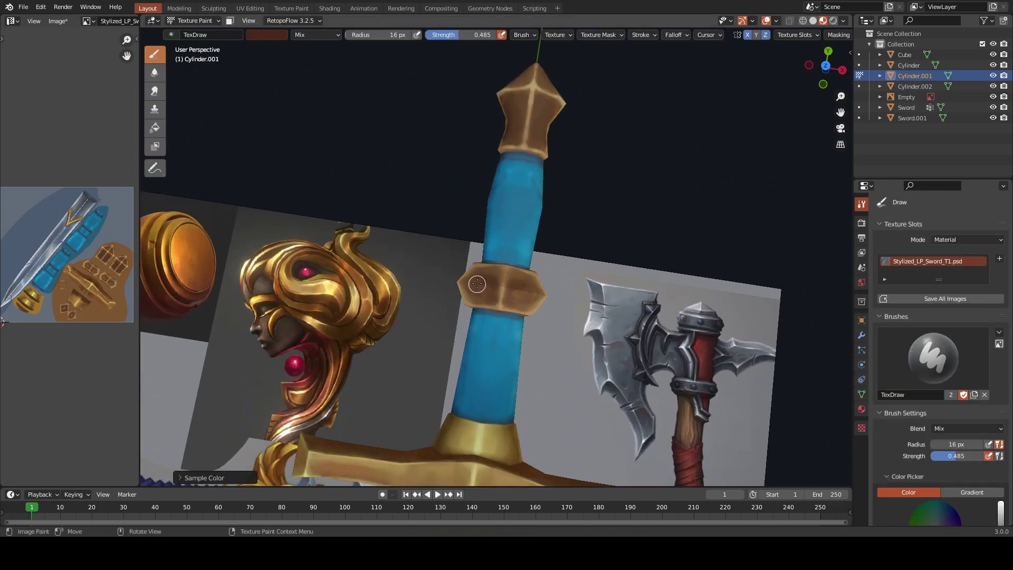
pyautogui.moveTo(477, 284); pyautogui.dragTo(486, 290)
pyautogui.press('s')
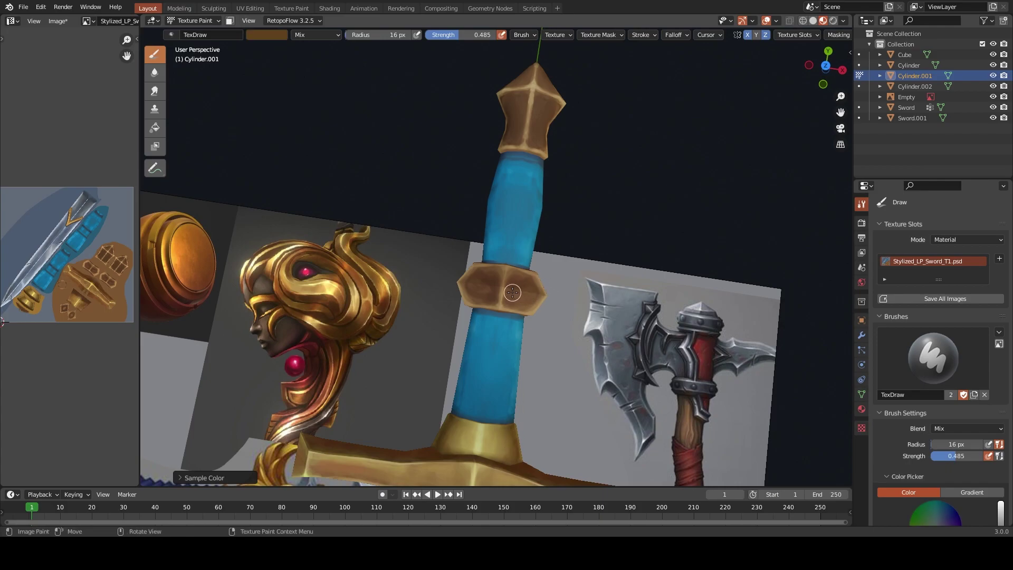
pyautogui.press('s')
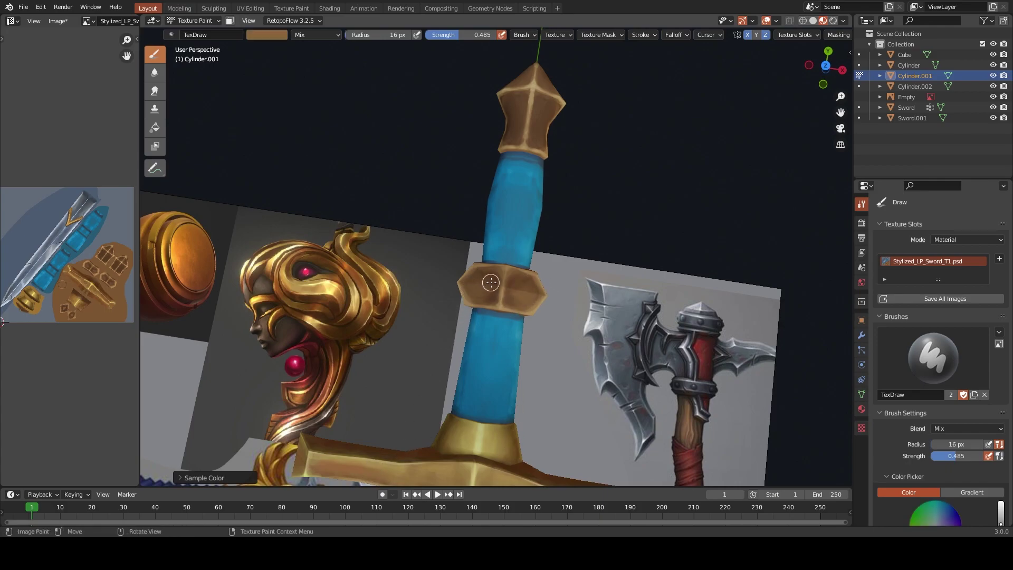
pyautogui.press('s')
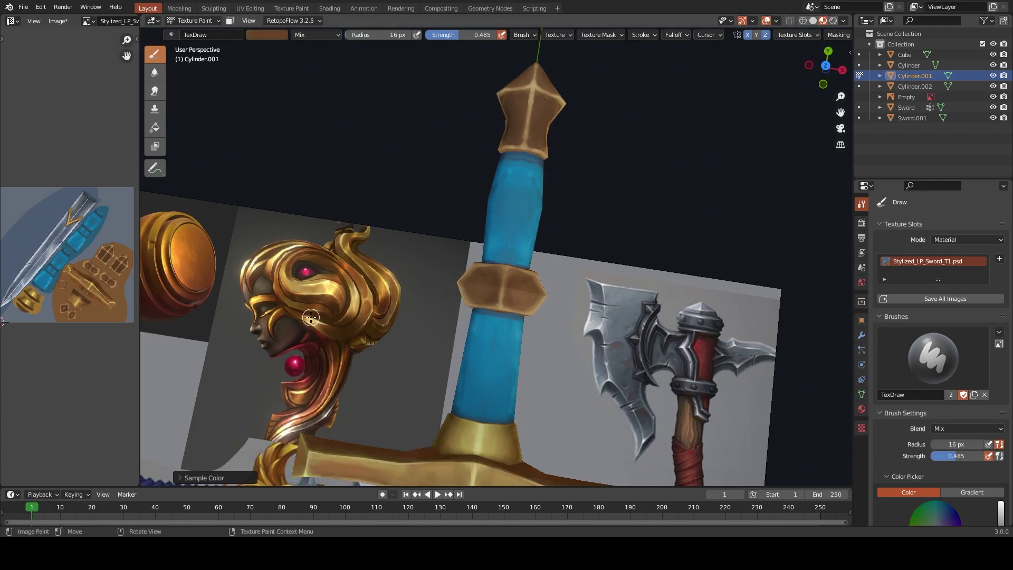
pyautogui.press('s')
pyautogui.moveTo(501, 272); pyautogui.dragTo(501, 304)
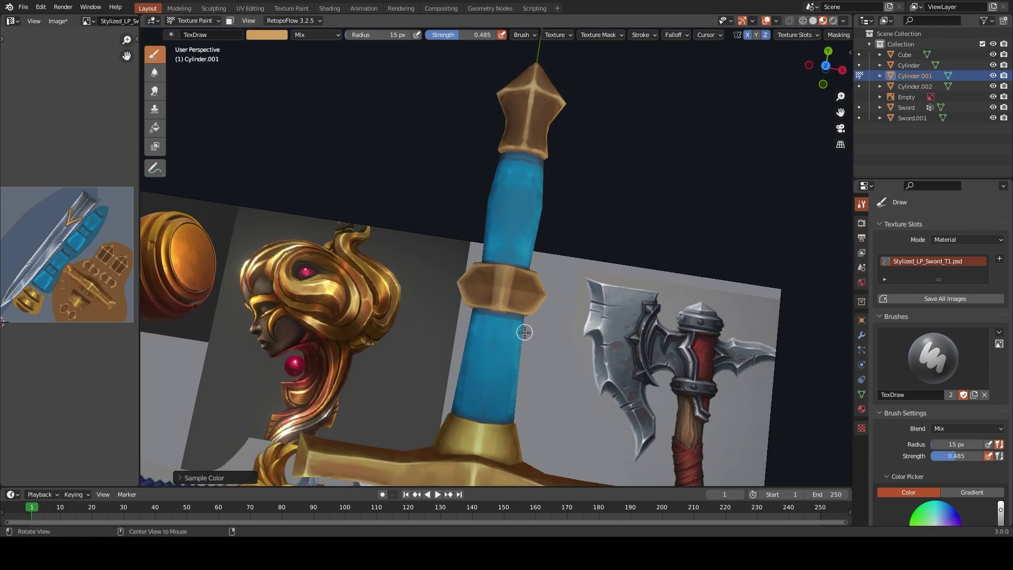
pyautogui.moveTo(525, 332); pyautogui.dragTo(450, 389, button='middle')
# Orbit around the handle to check it, sampling bright gold and brown tones
pyautogui.moveTo(450, 389); pyautogui.dragTo(467, 410)
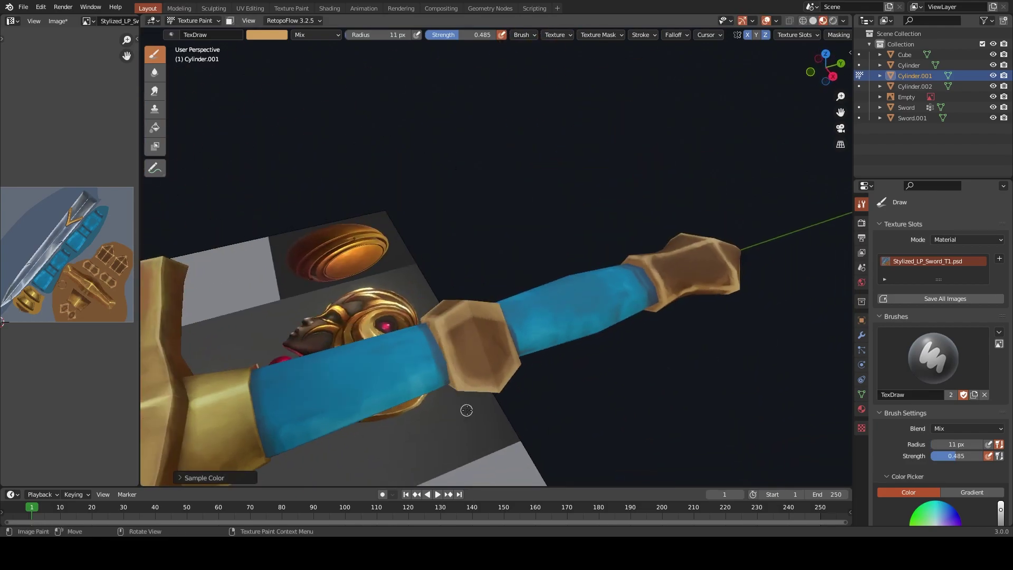
pyautogui.moveTo(466, 410); pyautogui.dragTo(466, 225, button='middle')
pyautogui.press('s')
pyautogui.moveTo(474, 312)
pyautogui.mouseDown(button='middle')
pyautogui.moveTo(477, 347)
pyautogui.moveTo(479, 327)
pyautogui.mouseUp(button='middle')
pyautogui.moveTo(462, 388)
pyautogui.mouseDown(button='middle')
pyautogui.moveTo(516, 323)
pyautogui.moveTo(517, 353)
pyautogui.mouseUp(button='middle')
pyautogui.press('s')
pyautogui.press('s')
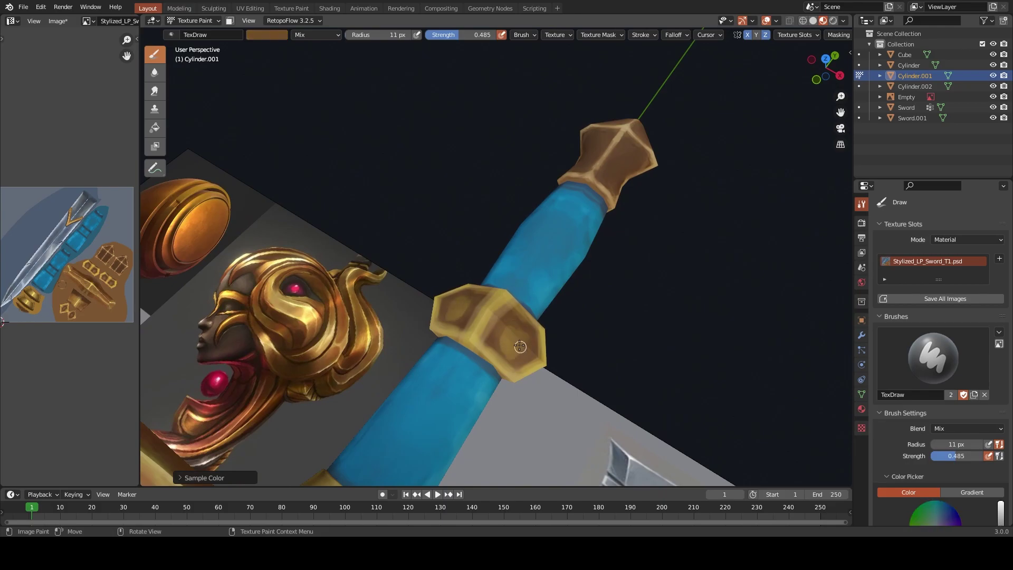
pyautogui.moveTo(514, 308); pyautogui.dragTo(292, 247, button='middle')
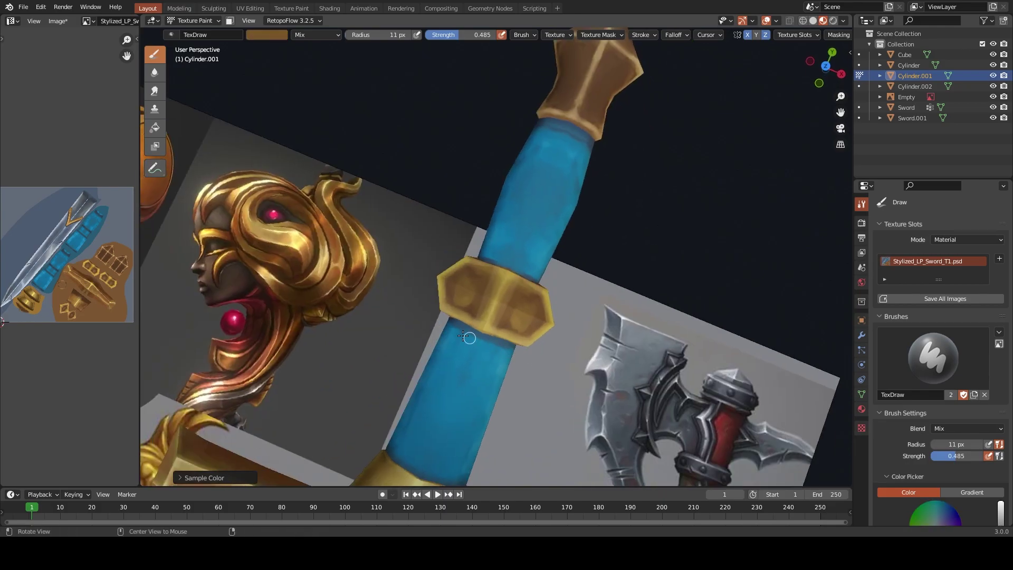
# Frame the grip ring with an 11 px brush, sampling dark brown, golden brown and pale yellow
pyautogui.moveTo(474, 279); pyautogui.dragTo(425, 289, button='middle')
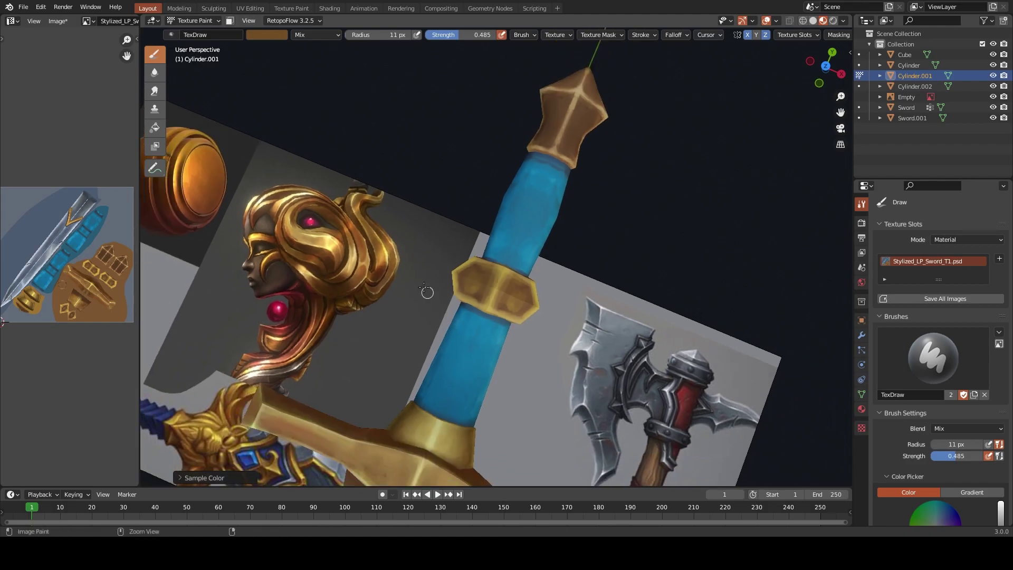
pyautogui.scroll(3, 489, 277)
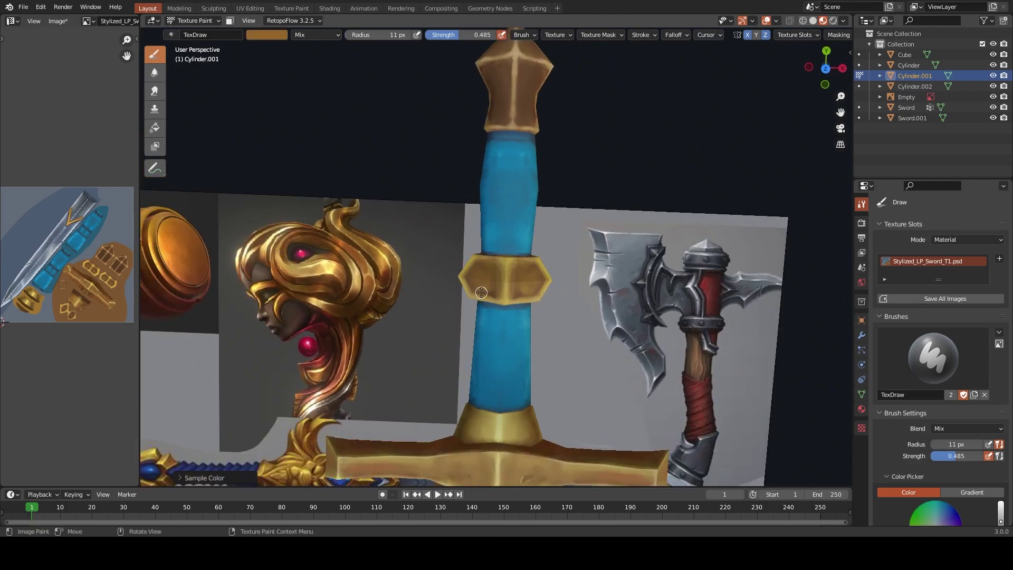
pyautogui.moveTo(476, 284); pyautogui.dragTo(534, 282, button='middle')
pyautogui.press('s')
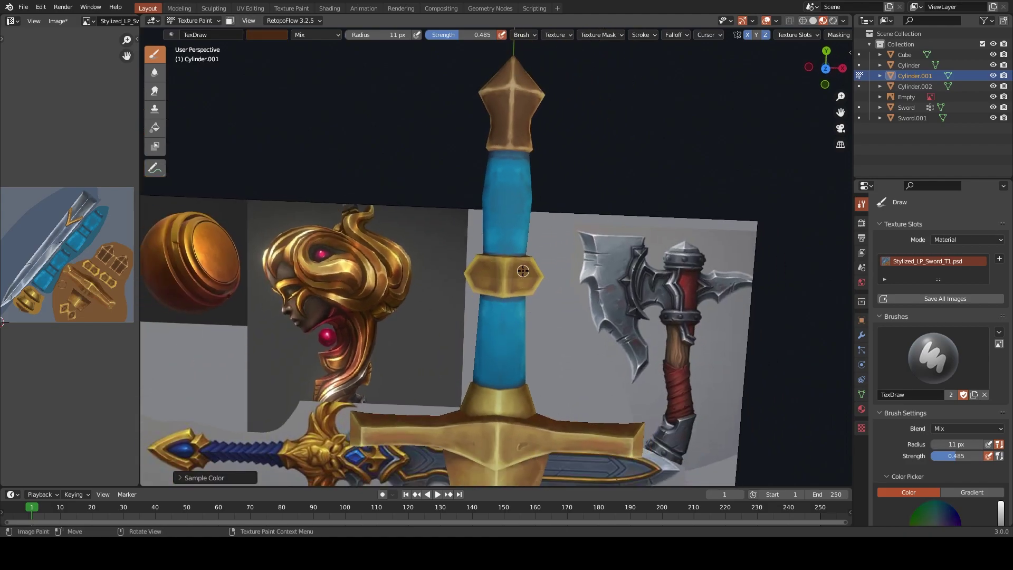
pyautogui.press('s')
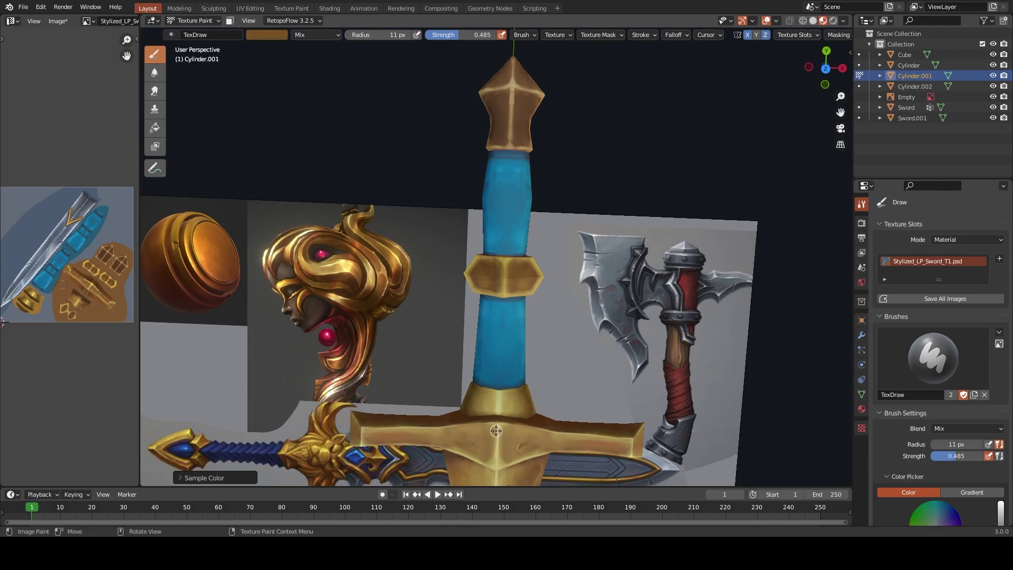
pyautogui.press('s')
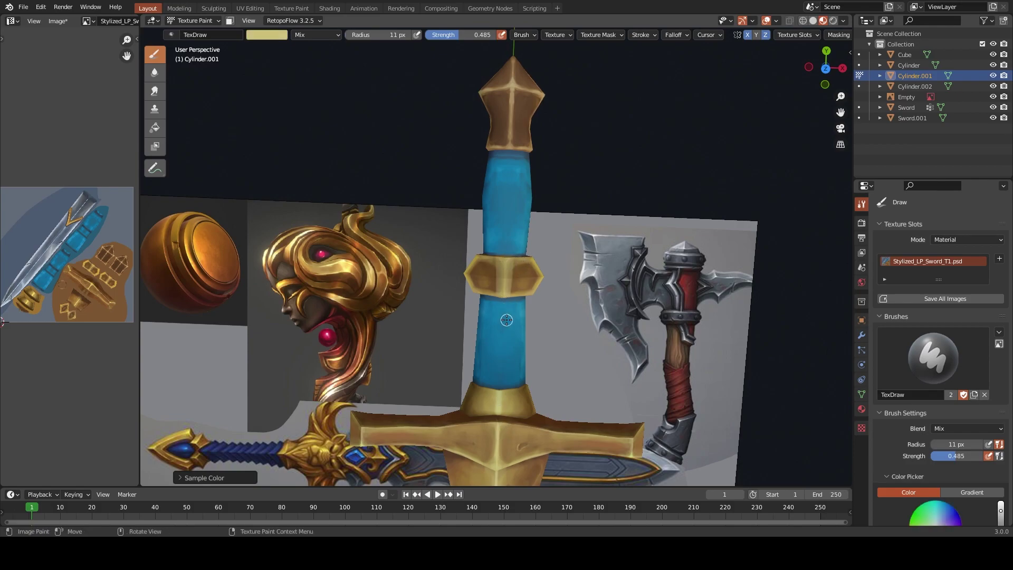
pyautogui.press('s')
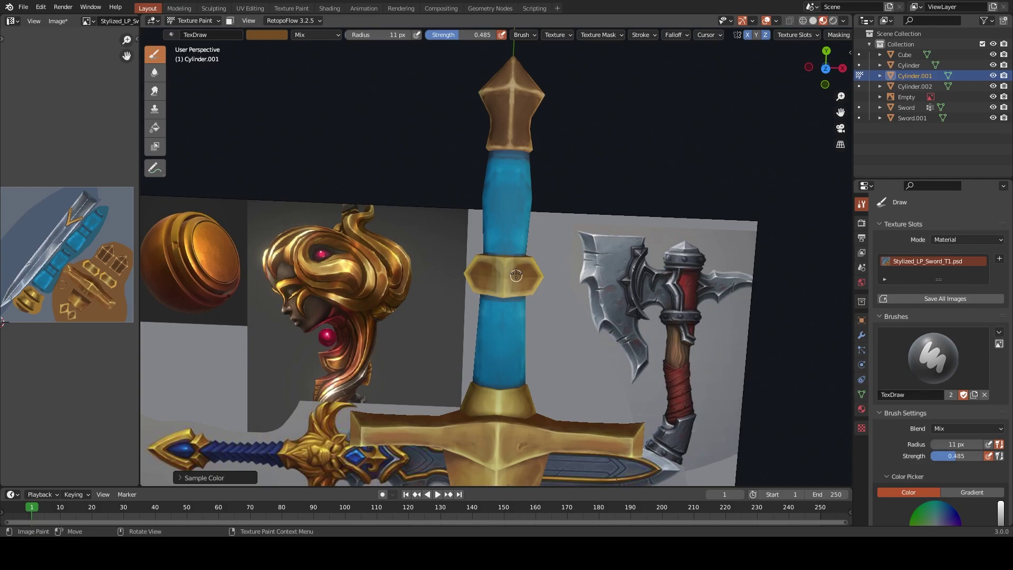
# Keep alternating pale yellow, golden-brown, lighter gold and darker brown tones on the ring
pyautogui.scroll(-1, 516, 275)
pyautogui.press('s')
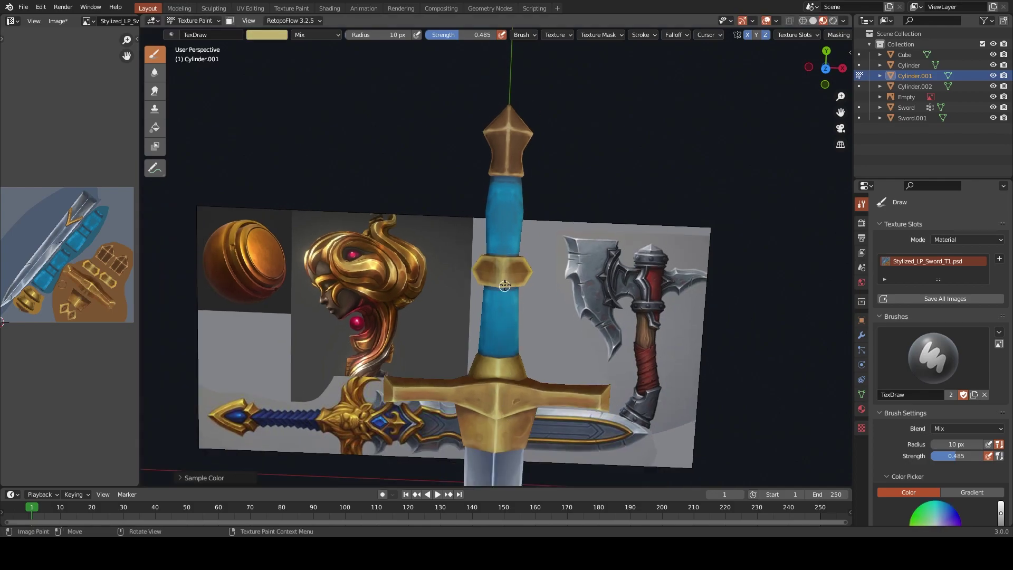
pyautogui.press('s')
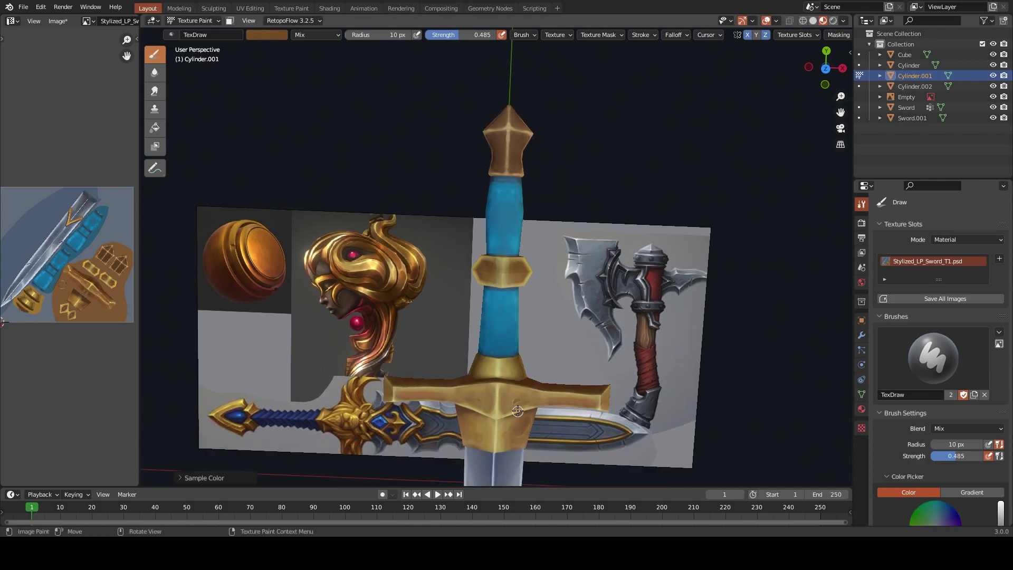
pyautogui.press('s')
pyautogui.press('s')
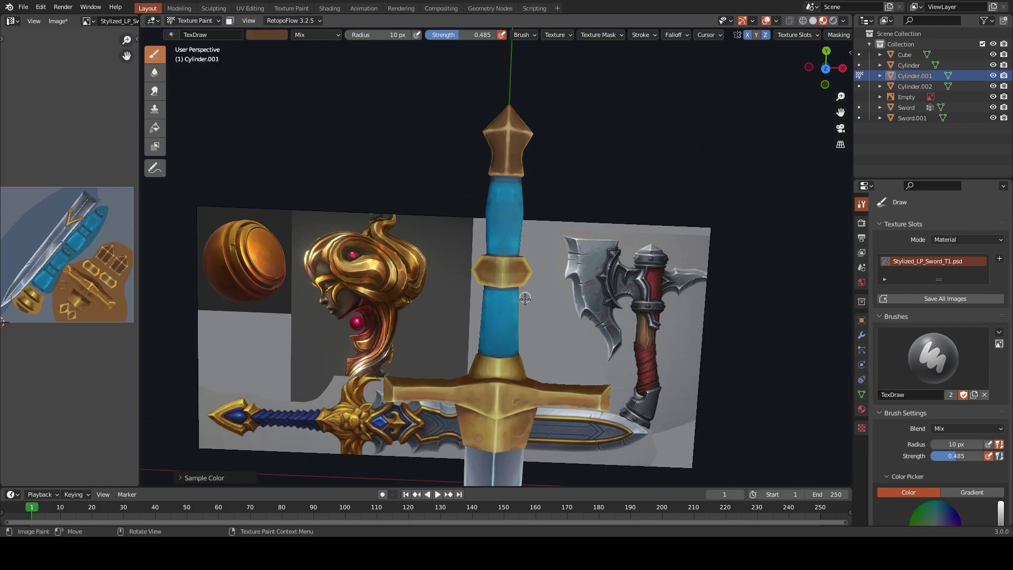
pyautogui.scroll(3, 505, 276)
pyautogui.press('s')
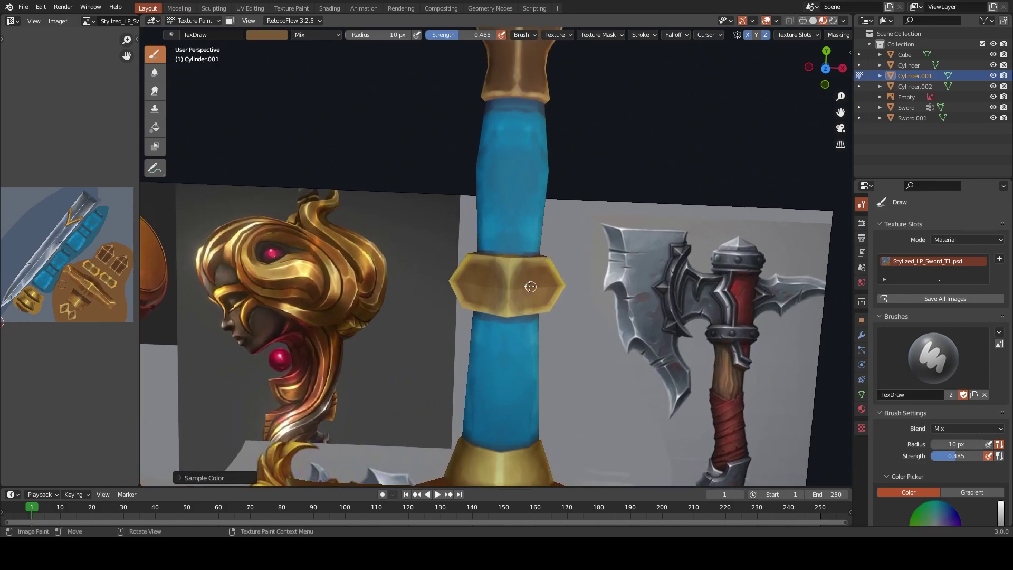
# Orbit the grip diagonally and touch up the ring with lighter and darker gold-brown samples
pyautogui.moveTo(550, 273)
pyautogui.mouseDown(button='middle')
pyautogui.moveTo(543, 317)
pyautogui.moveTo(486, 340)
pyautogui.mouseUp(button='middle')
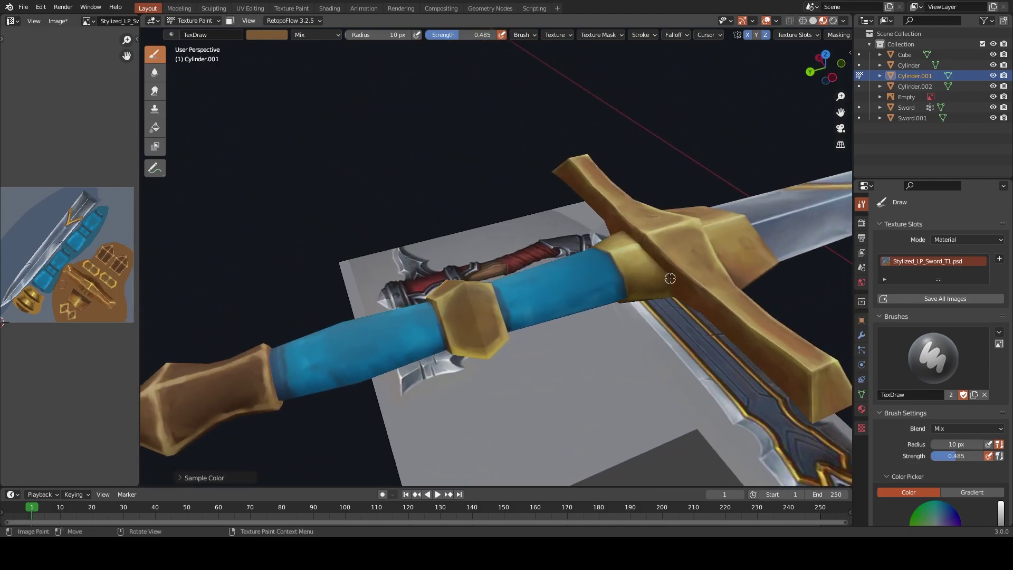
pyautogui.press('s')
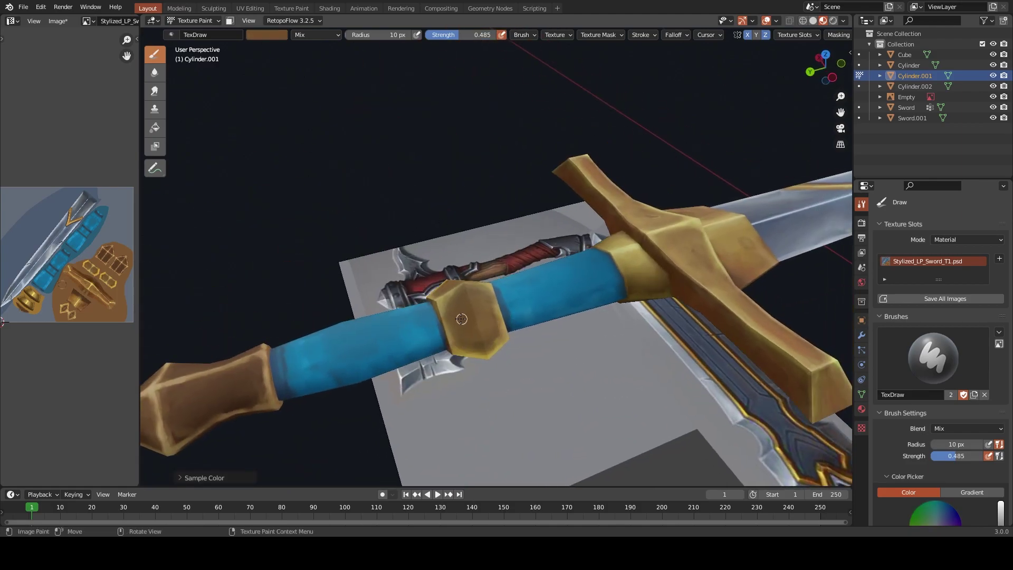
pyautogui.press('s')
pyautogui.press('s')
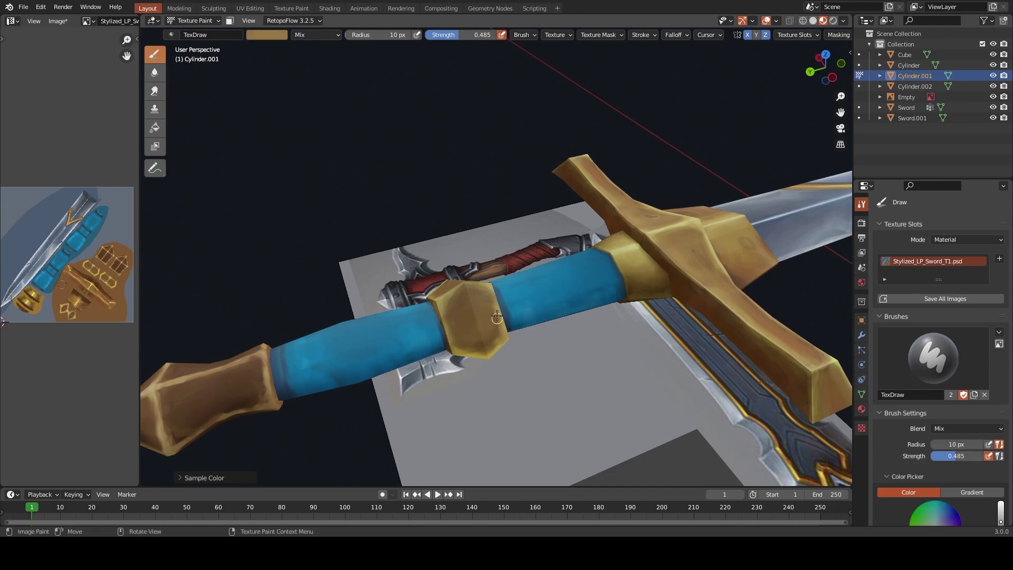
pyautogui.press('s')
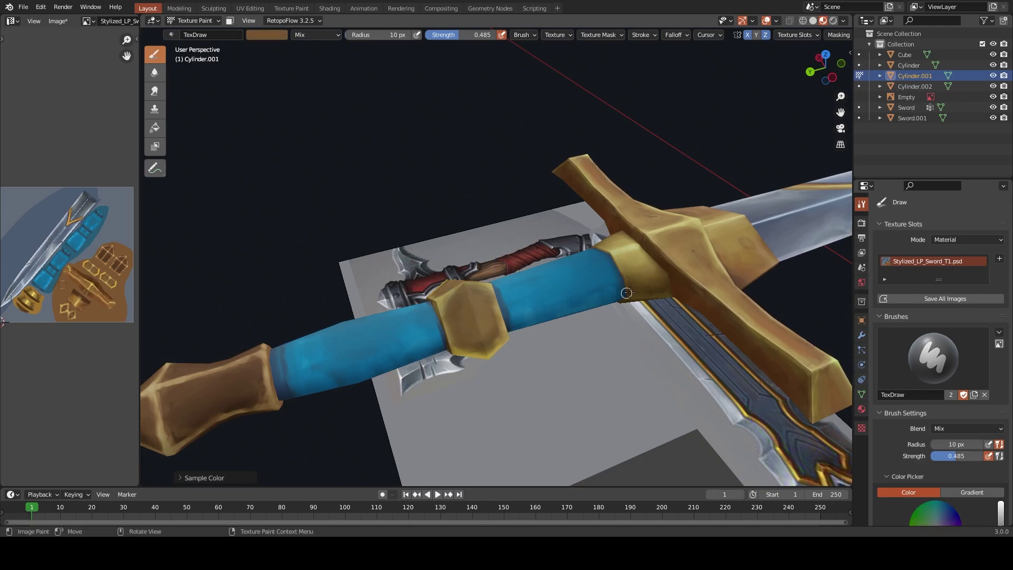
pyautogui.press('s')
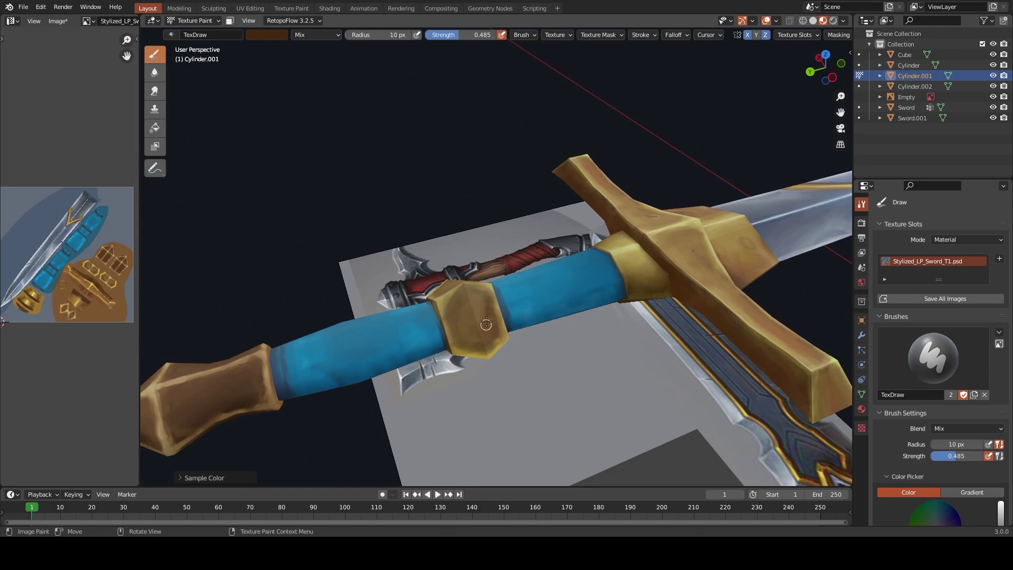
pyautogui.press('s')
pyautogui.press('s')
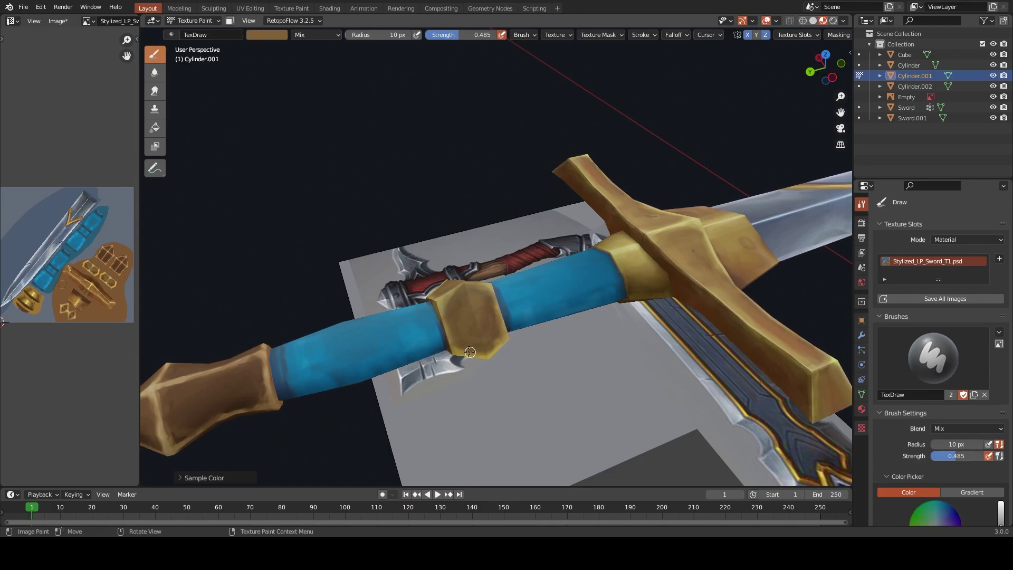
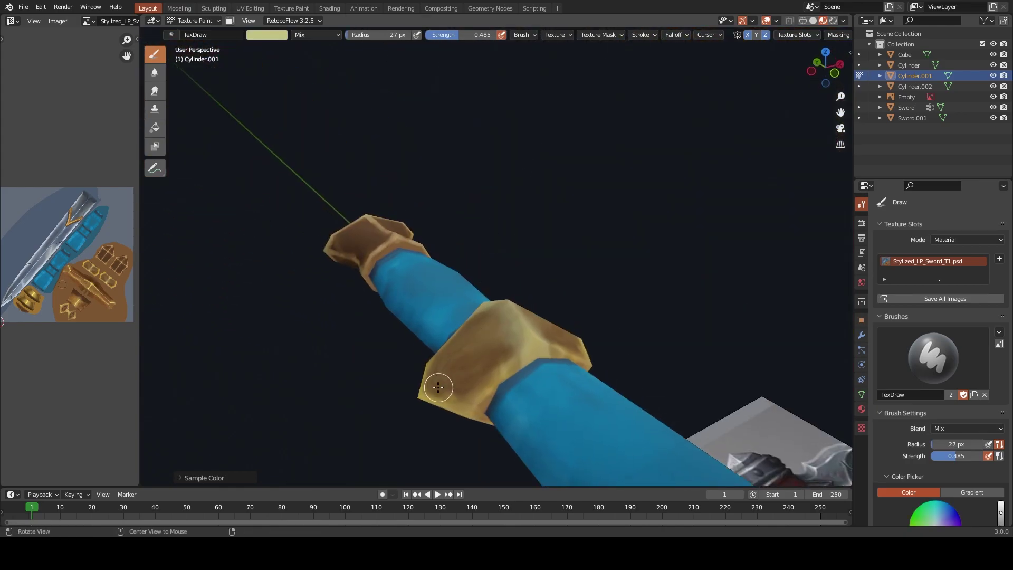
# Paint pale yellow highlight streaks across the gold ring on the grip
pyautogui.moveTo(464, 278)
pyautogui.mouseDown(button='middle')
pyautogui.moveTo(618, 237)
pyautogui.moveTo(457, 324)
pyautogui.mouseUp(button='middle')
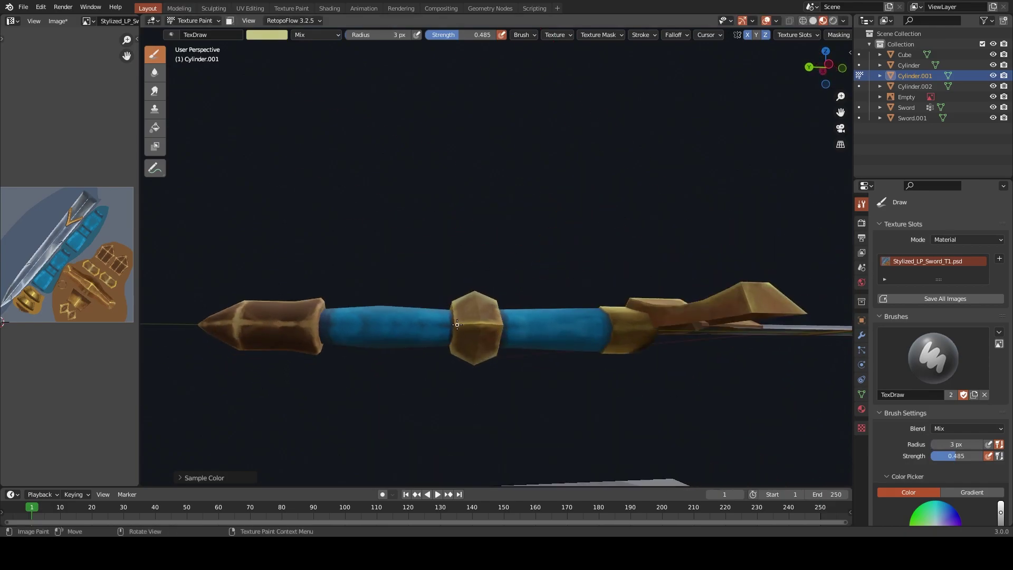
pyautogui.click(861, 394)
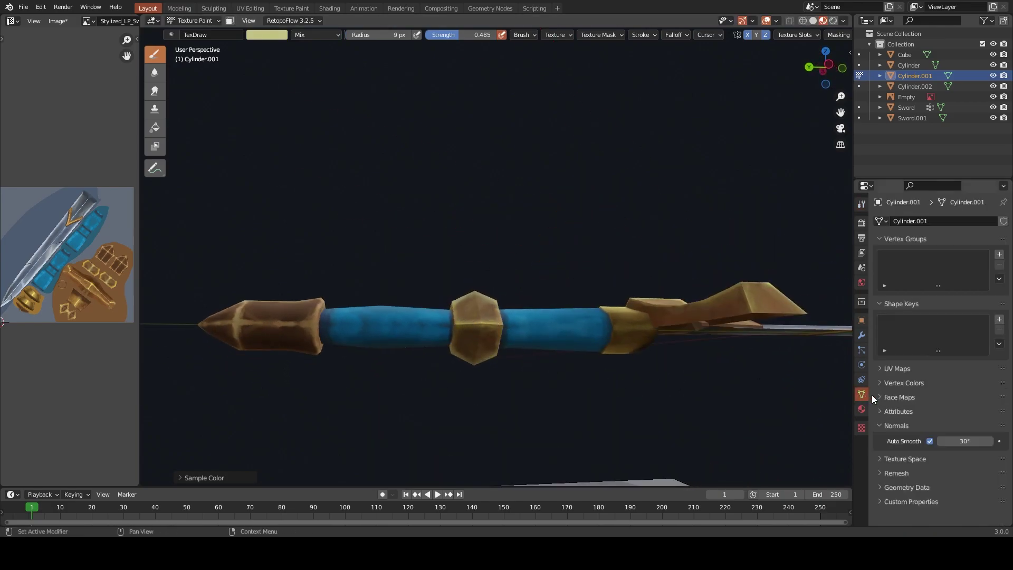
pyautogui.scroll(3, 466, 351)
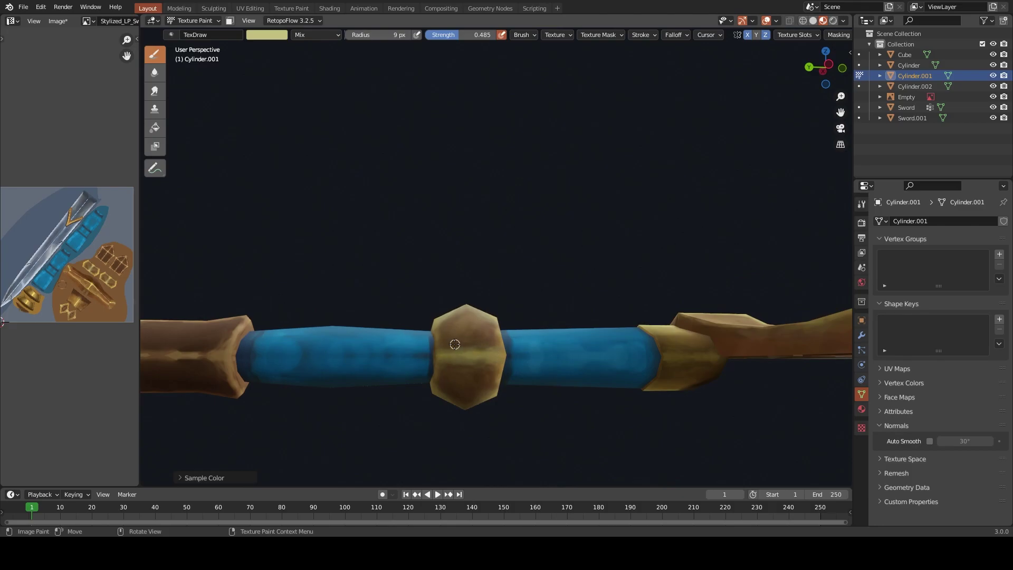
pyautogui.press('s')
pyautogui.moveTo(466, 348)
pyautogui.mouseDown(button='middle')
pyautogui.moveTo(488, 308)
pyautogui.moveTo(545, 263)
pyautogui.mouseUp(button='middle')
pyautogui.press('s')
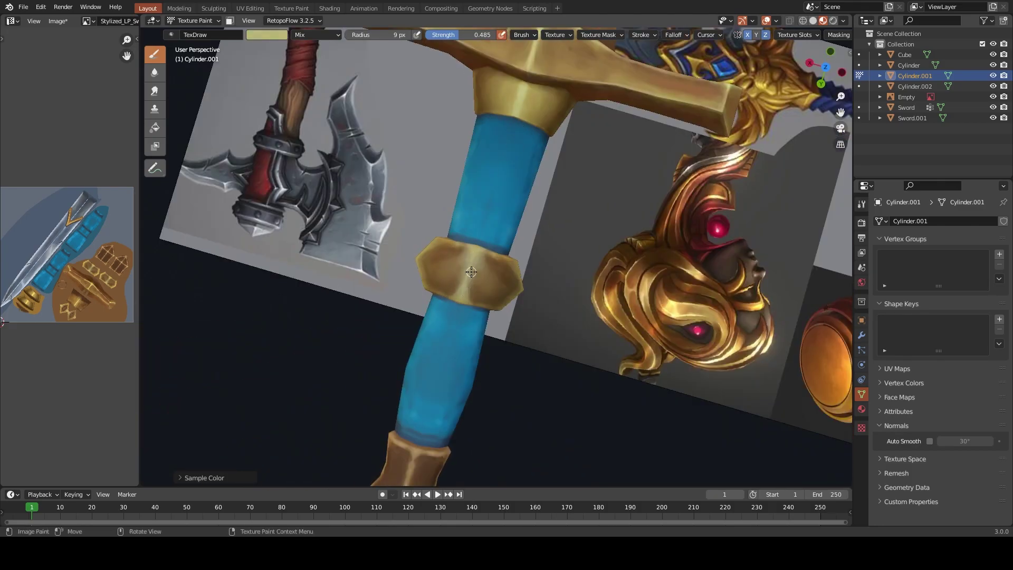
pyautogui.press('s')
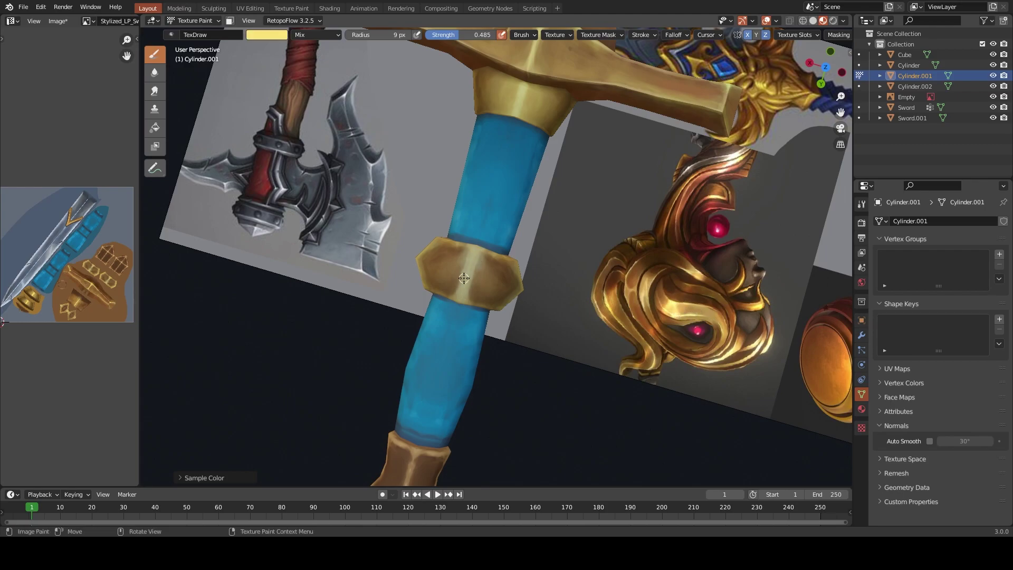
pyautogui.moveTo(463, 286)
pyautogui.mouseDown()
pyautogui.moveTo(497, 294)
pyautogui.moveTo(473, 270)
pyautogui.mouseUp()
# Shade the gold ring with a darker brown and view the grip horizontally
pyautogui.press('s')
pyautogui.press('s')
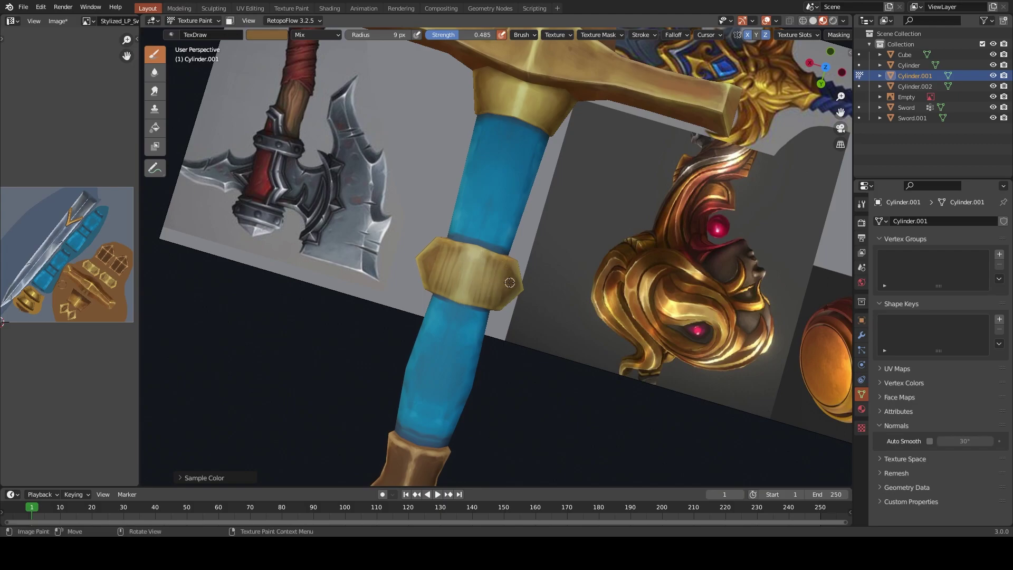
pyautogui.click(608, 289)
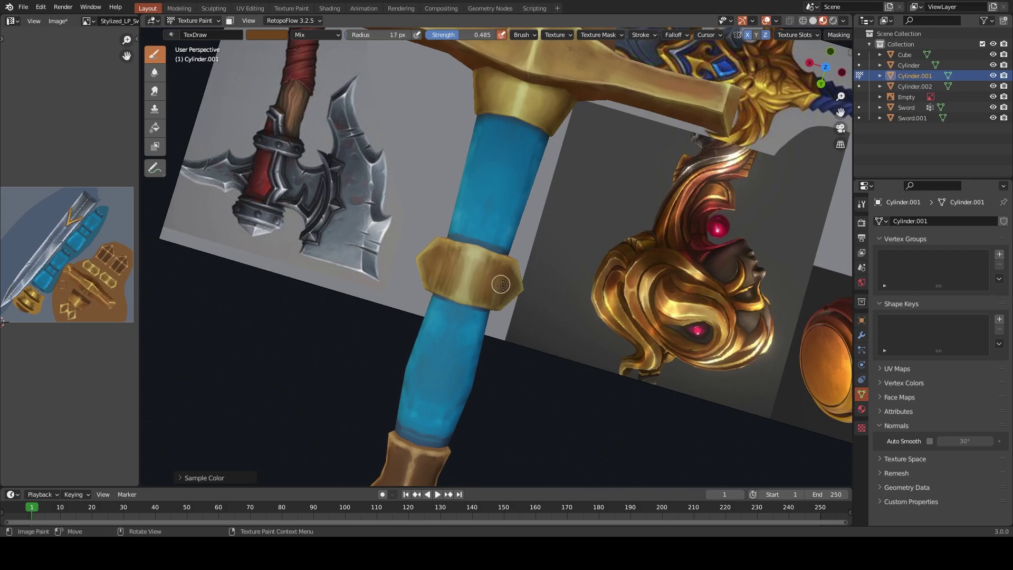
pyautogui.moveTo(498, 290)
pyautogui.mouseDown(button='middle')
pyautogui.moveTo(459, 333)
pyautogui.moveTo(463, 357)
pyautogui.moveTo(516, 411)
pyautogui.moveTo(545, 411)
pyautogui.moveTo(520, 297)
pyautogui.moveTo(580, 304)
pyautogui.mouseUp(button='middle')
pyautogui.scroll(-5, 486, 366)
# Sample gold tones from the fittings and shrink the brush to about 11 px
pyautogui.scroll(-2, 580, 303)
pyautogui.scroll(3, 591, 305)
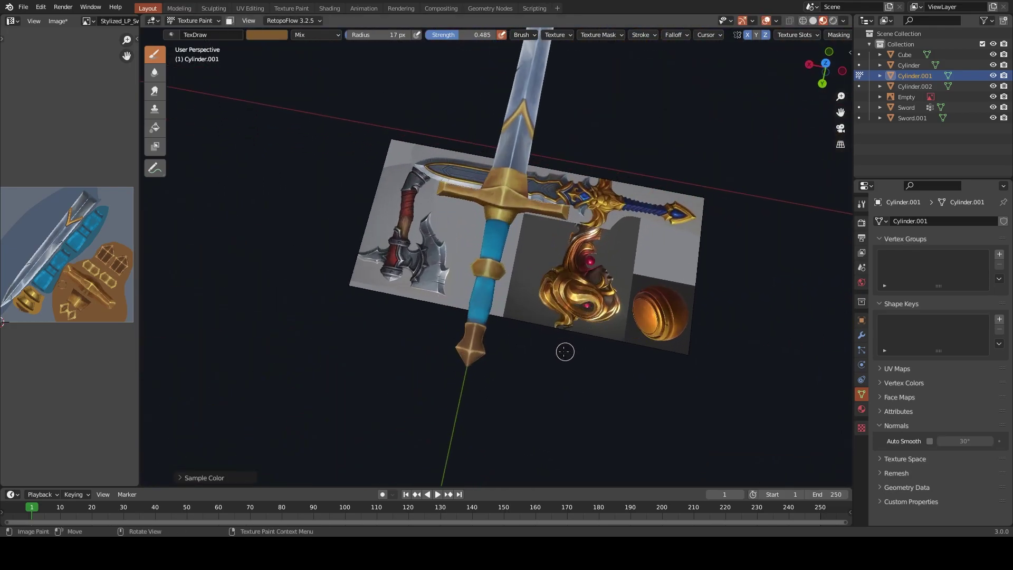
pyautogui.scroll(1, 608, 201)
pyautogui.press('s')
pyautogui.scroll(2, 613, 196)
pyautogui.scroll(2, 475, 306)
pyautogui.press('[')
pyautogui.press('[')
pyautogui.press('[')
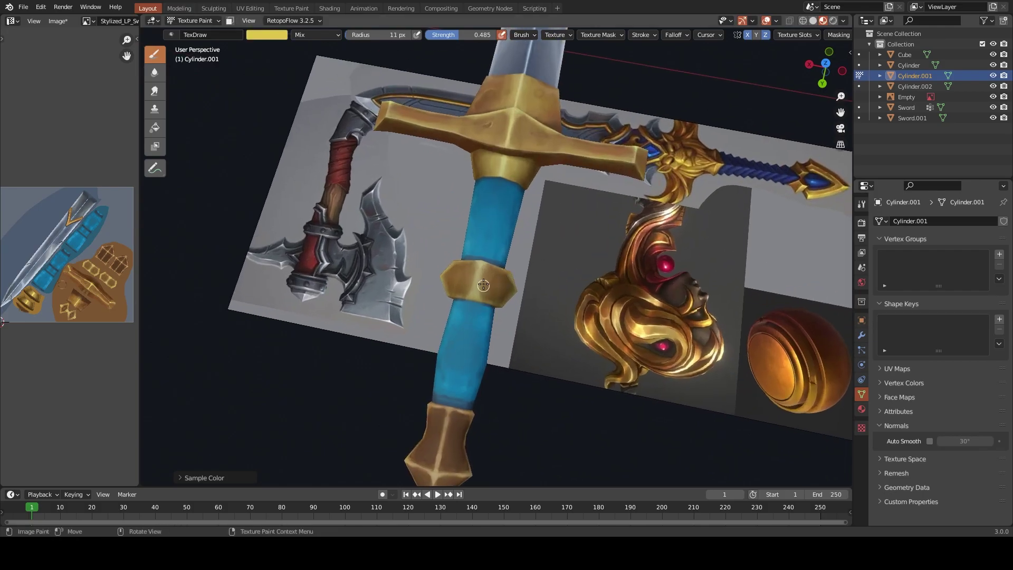
pyautogui.press('s')
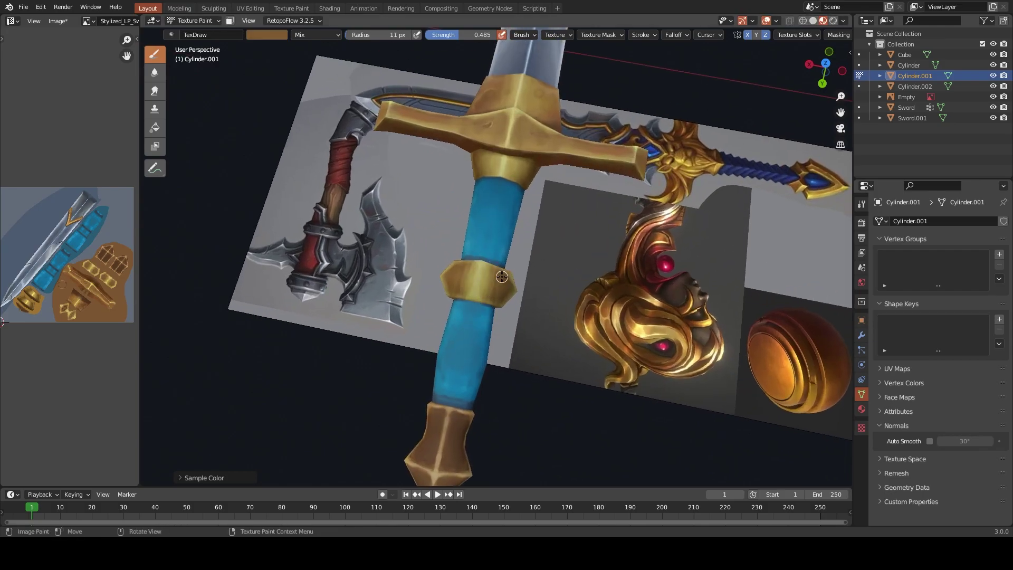
pyautogui.press('[')
pyautogui.press('[')
pyautogui.press('[')
pyautogui.click(497, 282)
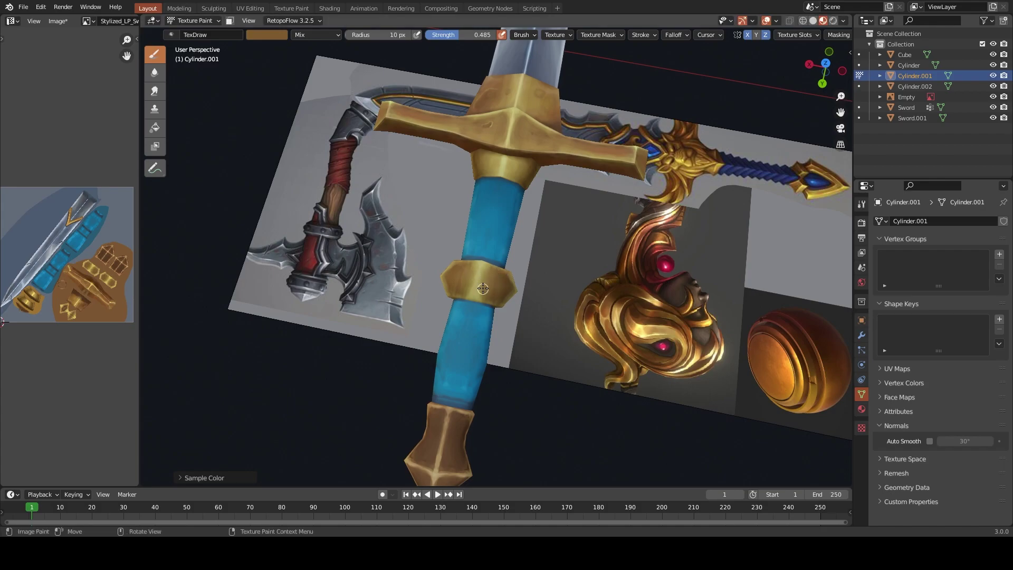
# Look at the grip from below and sample darker reddish-brown and gold ring tones
pyautogui.moveTo(487, 270)
pyautogui.mouseDown(button='middle')
pyautogui.moveTo(592, 298)
pyautogui.moveTo(477, 323)
pyautogui.moveTo(478, 311)
pyautogui.moveTo(543, 295)
pyautogui.moveTo(507, 309)
pyautogui.mouseUp(button='middle')
pyautogui.press('s')
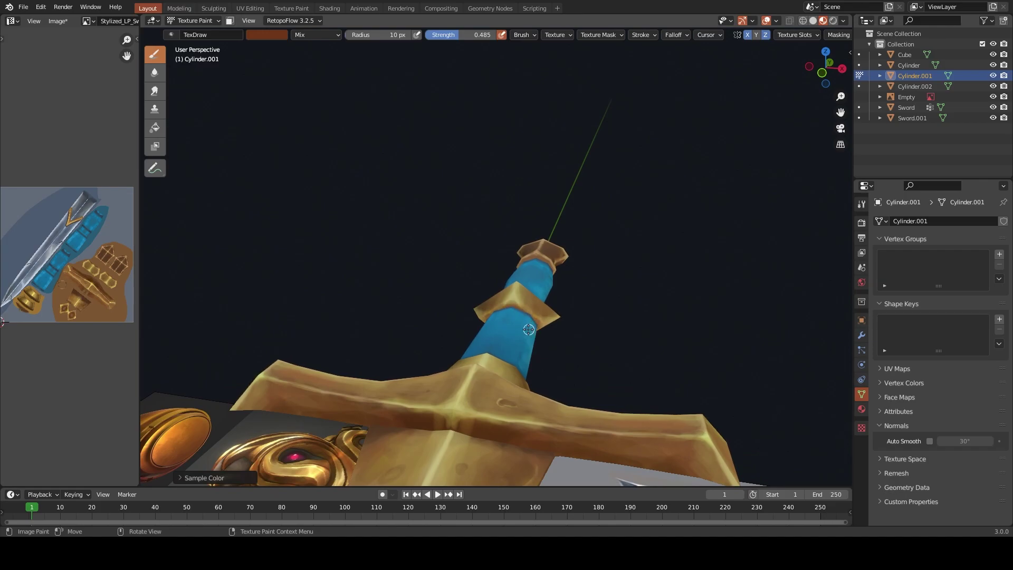
pyautogui.moveTo(529, 329)
pyautogui.mouseDown(button='middle')
pyautogui.moveTo(497, 345)
pyautogui.moveTo(539, 351)
pyautogui.moveTo(538, 364)
pyautogui.mouseUp(button='middle')
pyautogui.press('s')
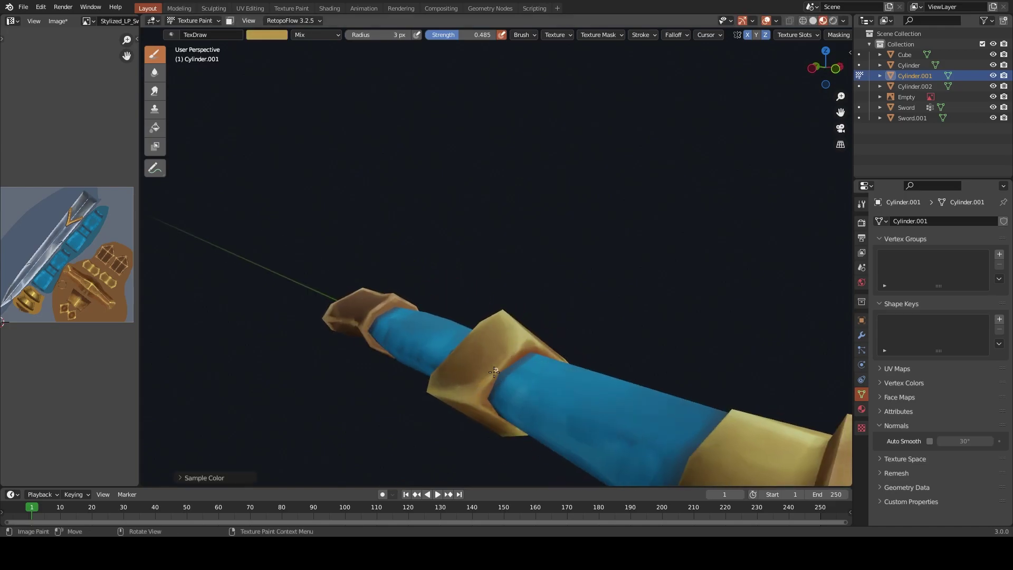
pyautogui.scroll(-4, 521, 352)
# Save Lp_StylizedSword.blend and make the Sword object the paint target
pyautogui.hotkey('ctrl', 's')
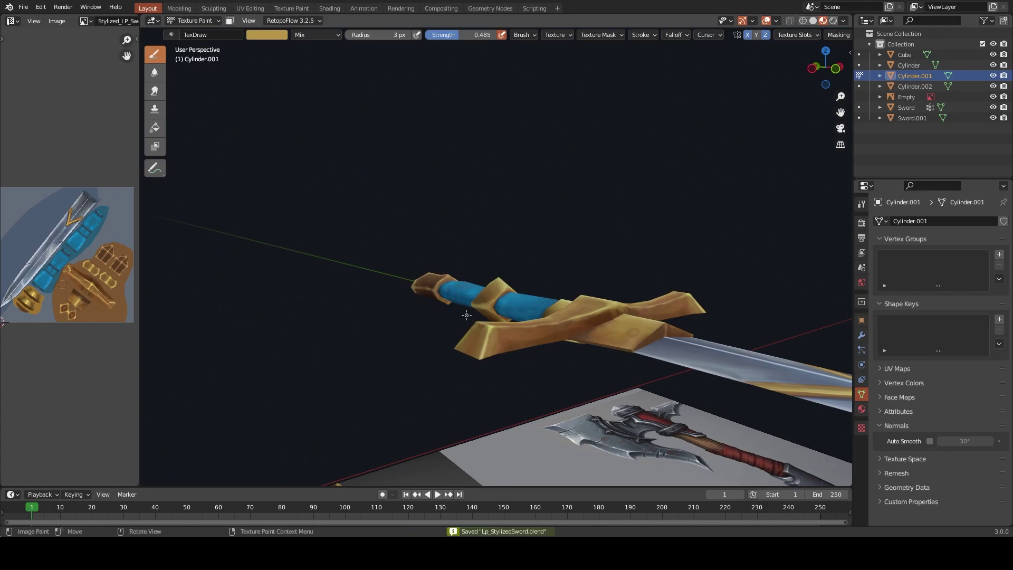
pyautogui.moveTo(549, 315)
pyautogui.mouseDown(button='middle')
pyautogui.moveTo(577, 394)
pyautogui.moveTo(592, 395)
pyautogui.mouseUp(button='middle')
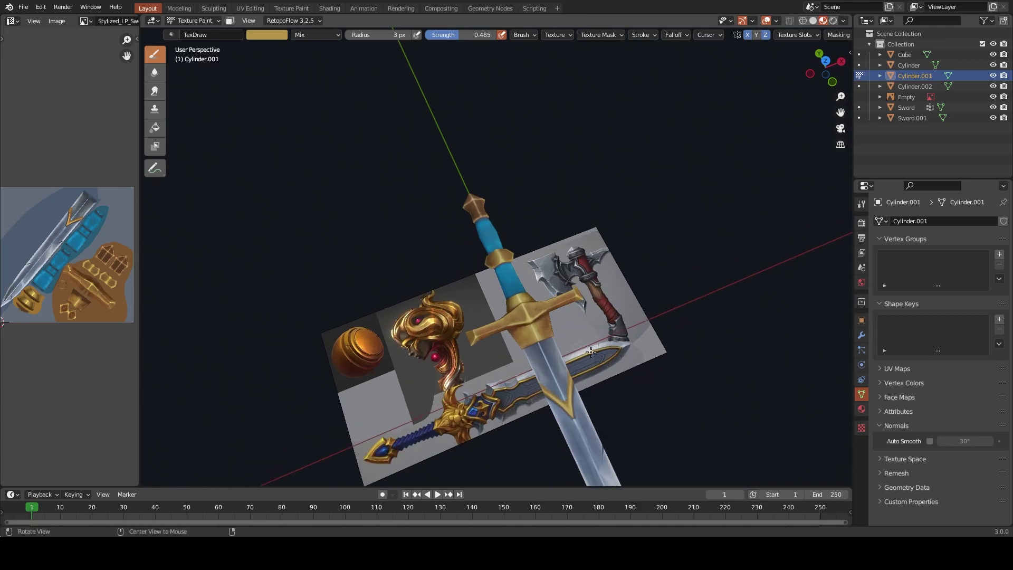
pyautogui.moveTo(591, 352)
pyautogui.mouseDown(button='middle')
pyautogui.moveTo(528, 384)
pyautogui.moveTo(539, 338)
pyautogui.moveTo(631, 378)
pyautogui.mouseUp(button='middle')
pyautogui.hotkey('alt', 'q')
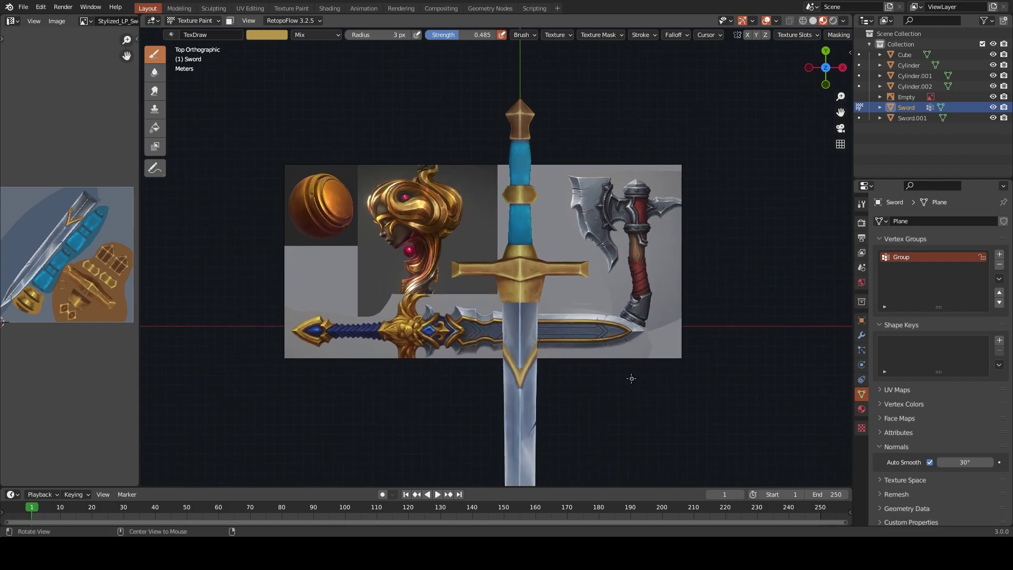
# Zoom in on the blade's gold V, enable X symmetry and set the brush to black
pyautogui.moveTo(588, 413)
pyautogui.keyDown('shift'); pyautogui.mouseDown(button='middle')
pyautogui.moveTo(588, 349)
pyautogui.moveTo(645, 229)
pyautogui.moveTo(638, 260)
pyautogui.moveTo(386, 183)
pyautogui.mouseUp(button='middle'); pyautogui.keyUp('shift')
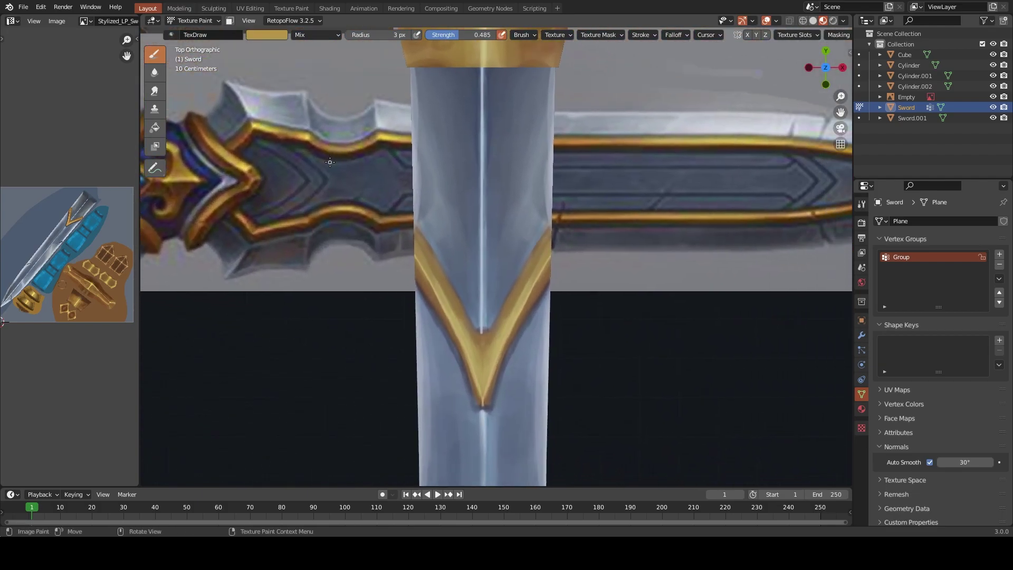
pyautogui.press('s')
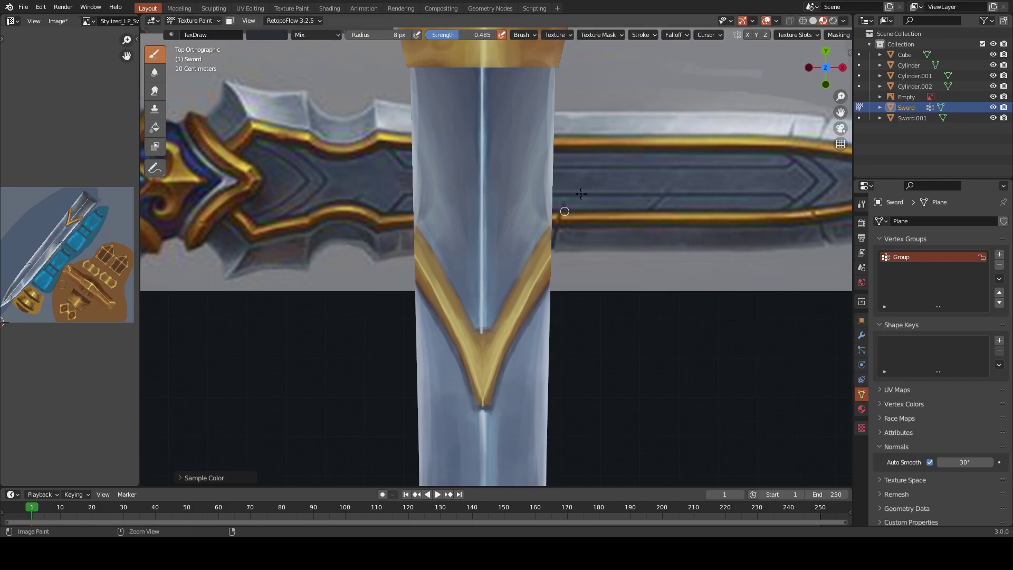
pyautogui.click(747, 35)
pyautogui.click(862, 204)
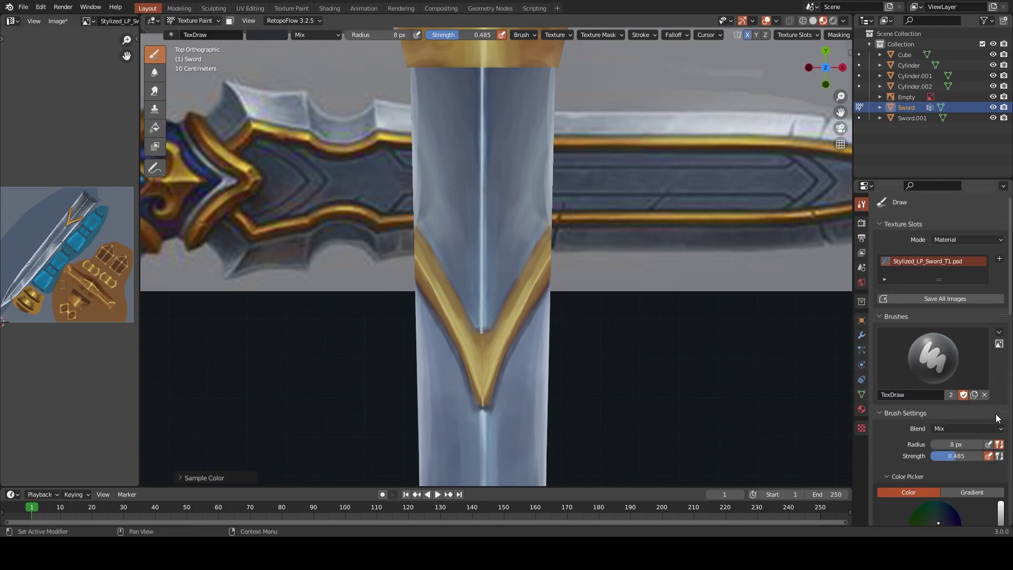
pyautogui.scroll(-10, 991, 453)
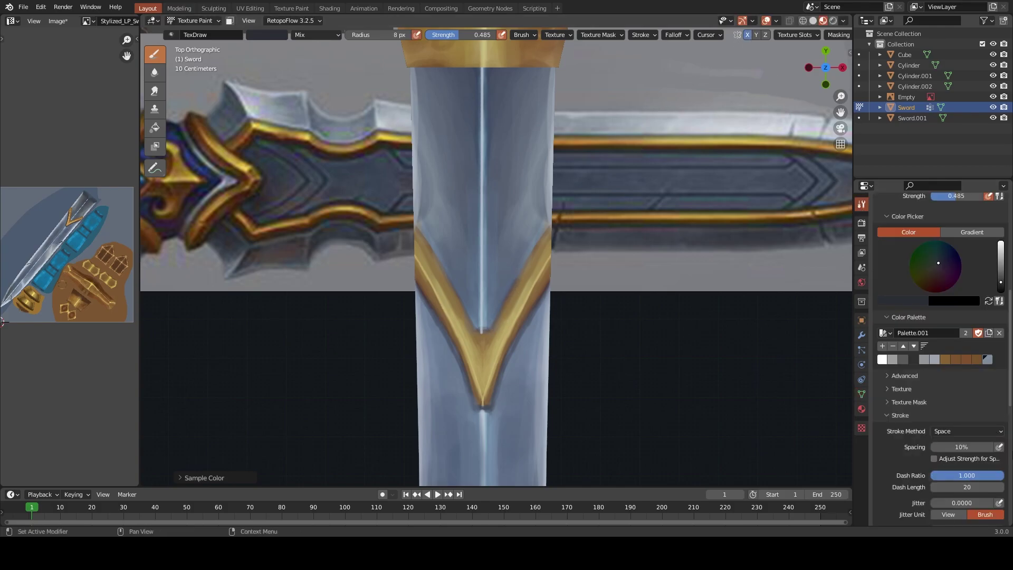
pyautogui.click(1003, 289)
# Try dark strokes along the V's inner edge with a smaller brush, undoing each attempt
pyautogui.moveTo(491, 327); pyautogui.dragTo(526, 263)
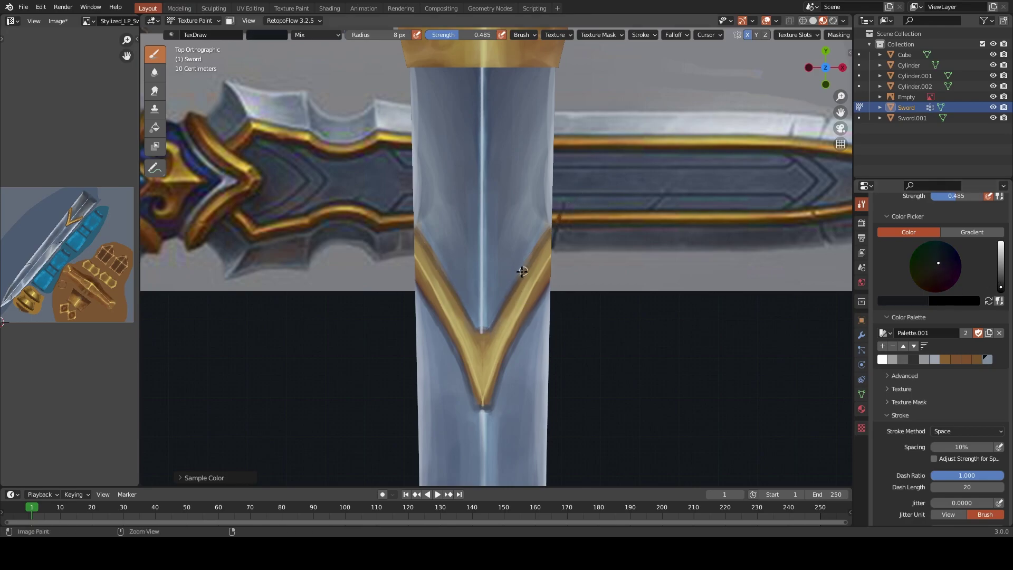
pyautogui.hotkey('ctrl', 'z')
pyautogui.press('[')
pyautogui.moveTo(488, 325); pyautogui.dragTo(524, 248)
pyautogui.hotkey('ctrl', 'z')
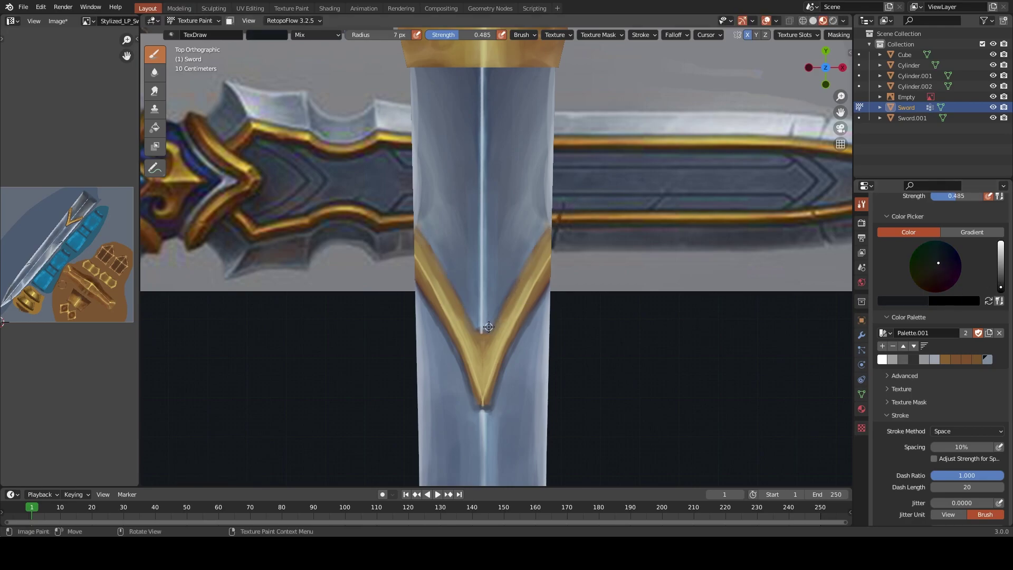
pyautogui.moveTo(551, 215)
pyautogui.mouseDown()
pyautogui.moveTo(495, 317)
pyautogui.moveTo(552, 215)
pyautogui.mouseUp()
pyautogui.hotkey('ctrl', 'z')
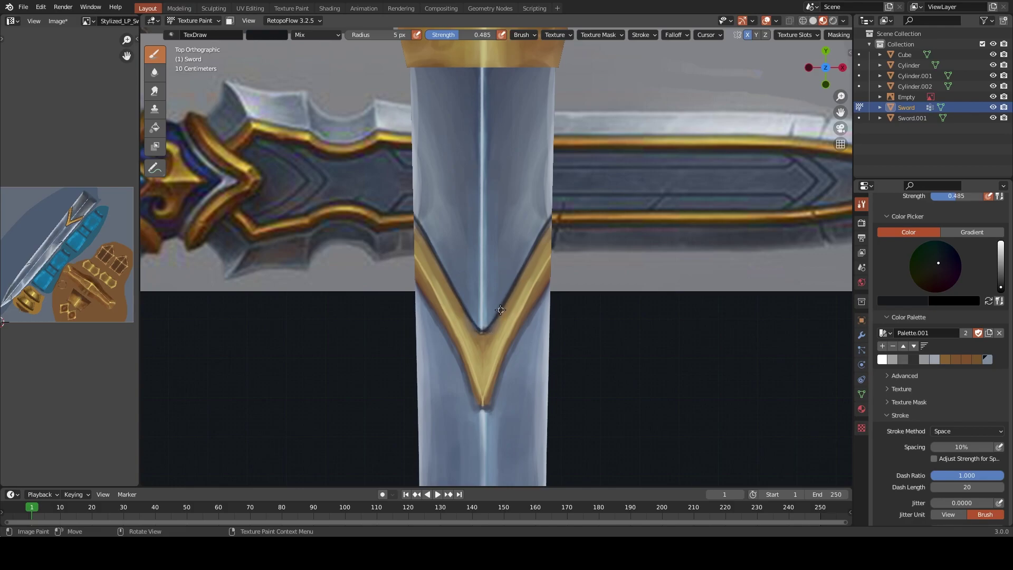
# Paint mirrored dark outlines along the gold V's inner and lower outer edges
pyautogui.moveTo(508, 306); pyautogui.dragTo(576, 184)
pyautogui.scroll(-6, 504, 295)
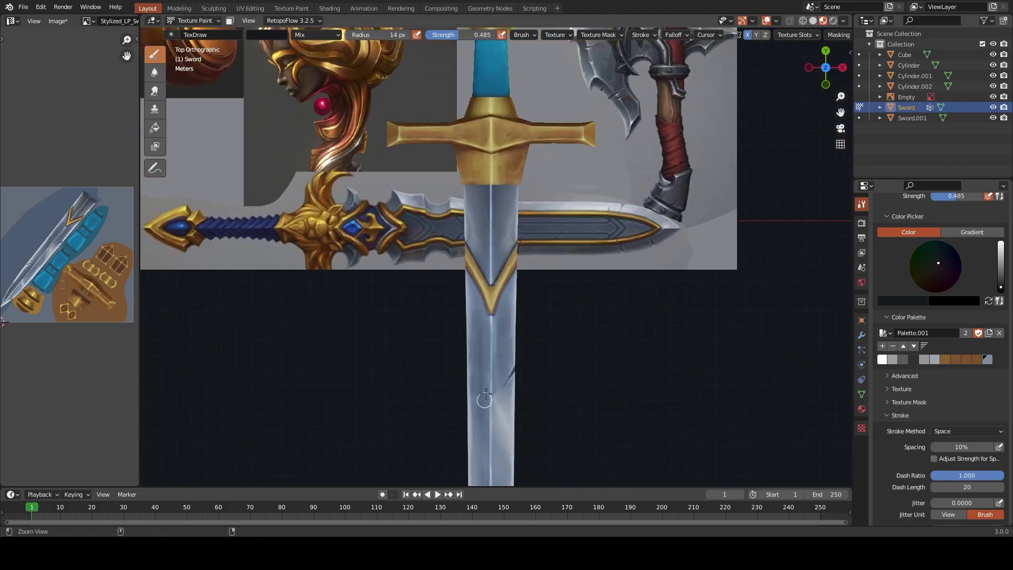
pyautogui.scroll(6, 570, 242)
pyautogui.moveTo(493, 402); pyautogui.dragTo(552, 280)
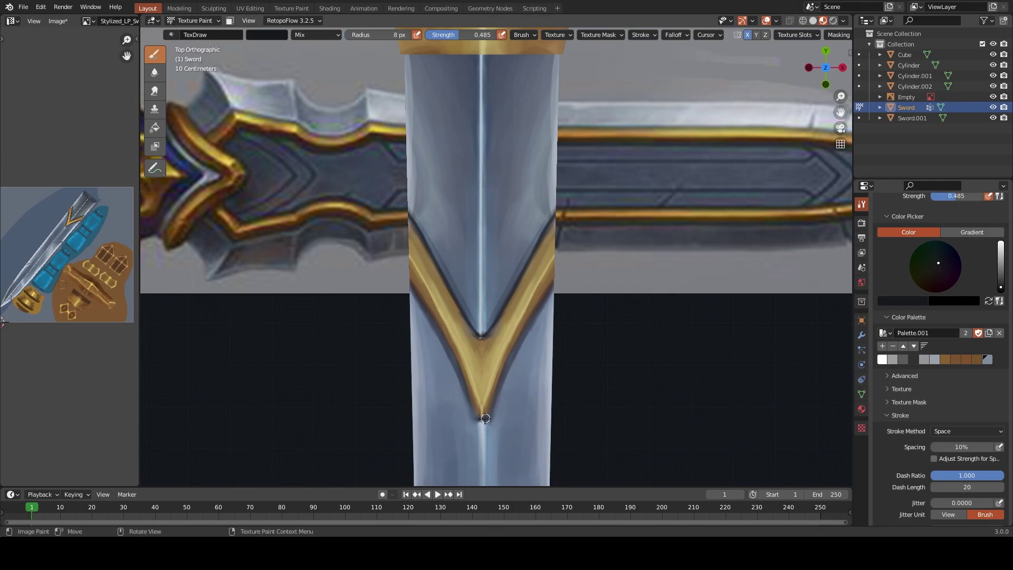
pyautogui.scroll(-3, 537, 309)
pyautogui.scroll(-3, 527, 370)
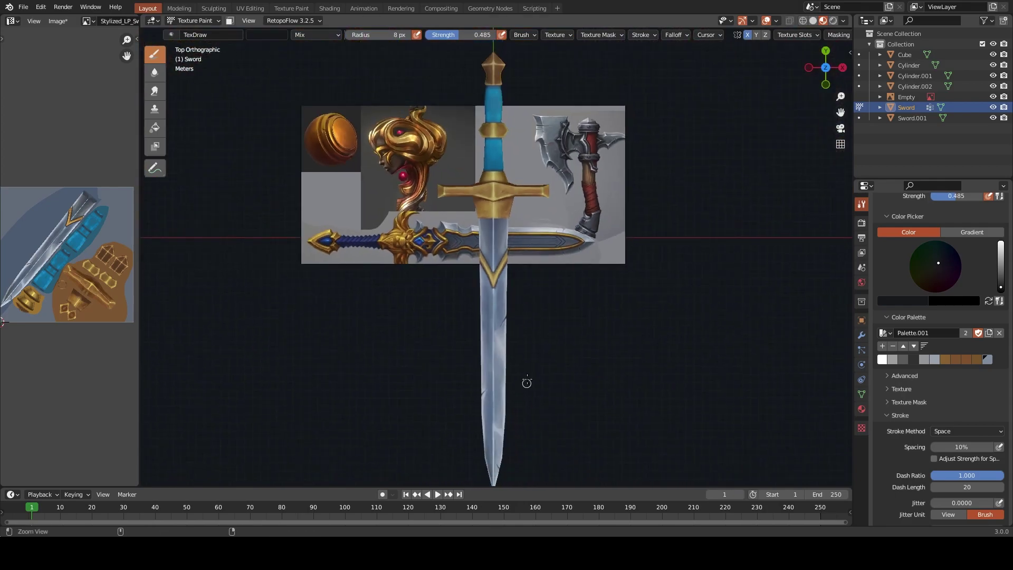
pyautogui.scroll(5, 548, 274)
# Paint light blue-grey highlights along both edges of the gold V with a fine brush
pyautogui.press('s')
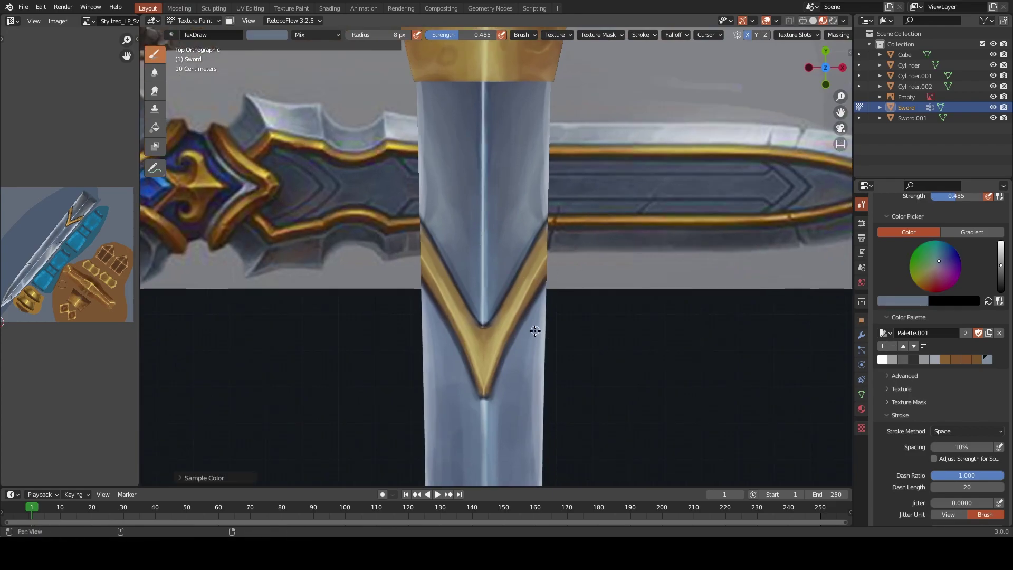
pyautogui.scroll(1, 527, 317)
pyautogui.scroll(1, 506, 316)
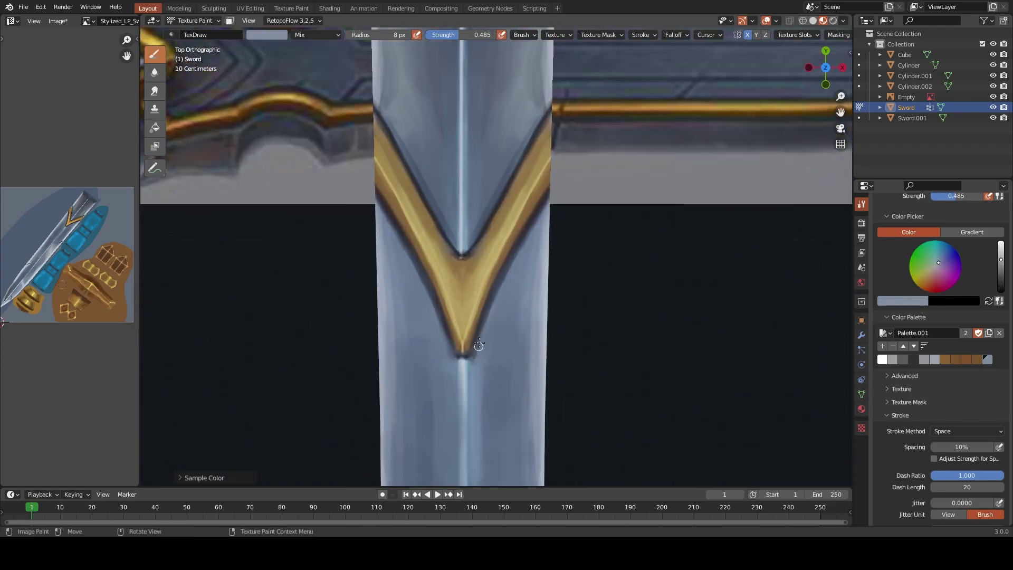
pyautogui.press('f')
pyautogui.click(540, 277)
pyautogui.press('s')
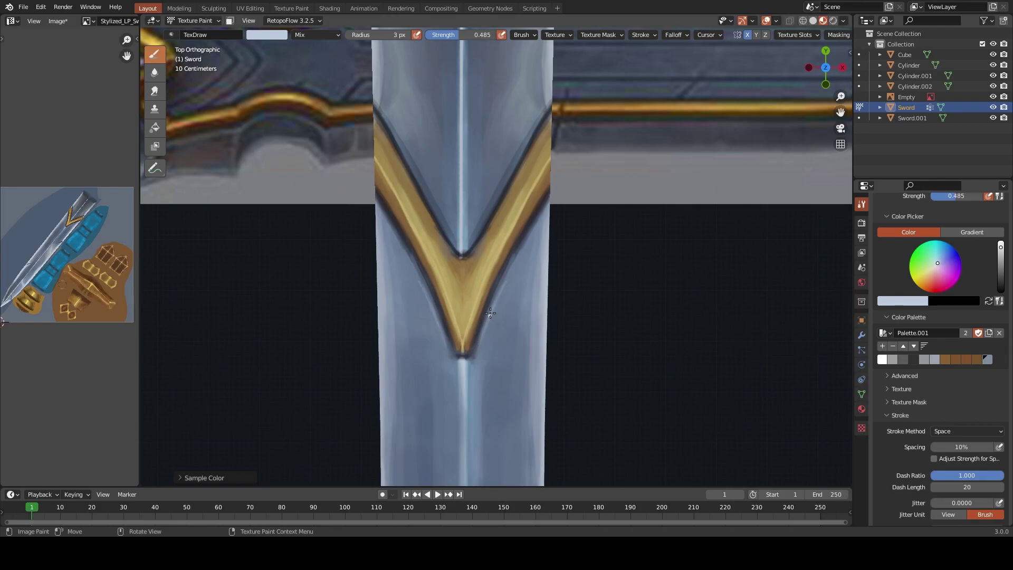
pyautogui.moveTo(490, 313)
pyautogui.mouseDown()
pyautogui.moveTo(517, 247)
pyautogui.moveTo(514, 267)
pyautogui.mouseUp()
pyautogui.press('f')
pyautogui.click(519, 254)
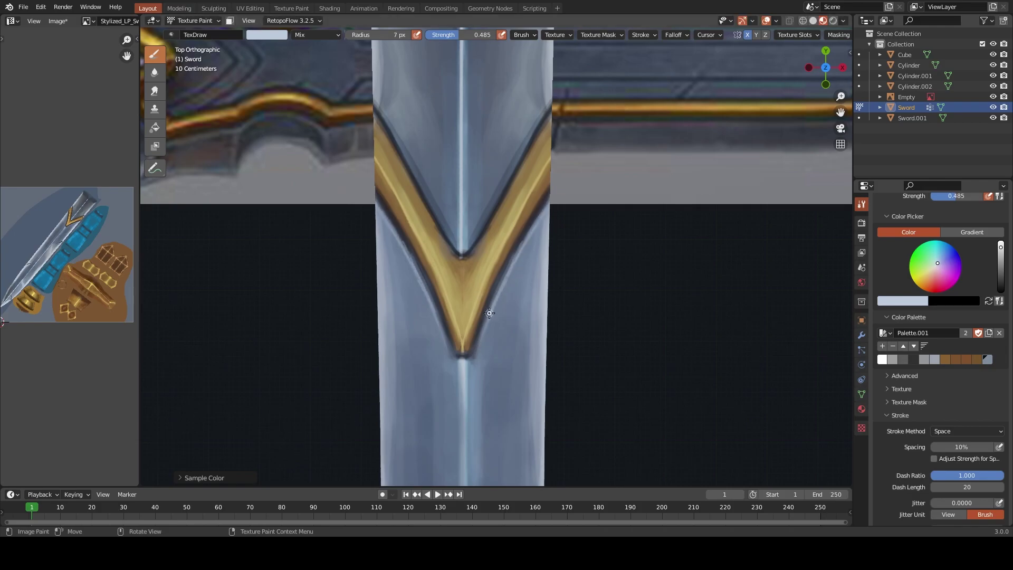
# Brighten the V's lower tip and inner edge using a 5 px brush
pyautogui.moveTo(490, 313)
pyautogui.mouseDown()
pyautogui.moveTo(469, 360)
pyautogui.moveTo(485, 324)
pyautogui.mouseUp()
pyautogui.press('s')
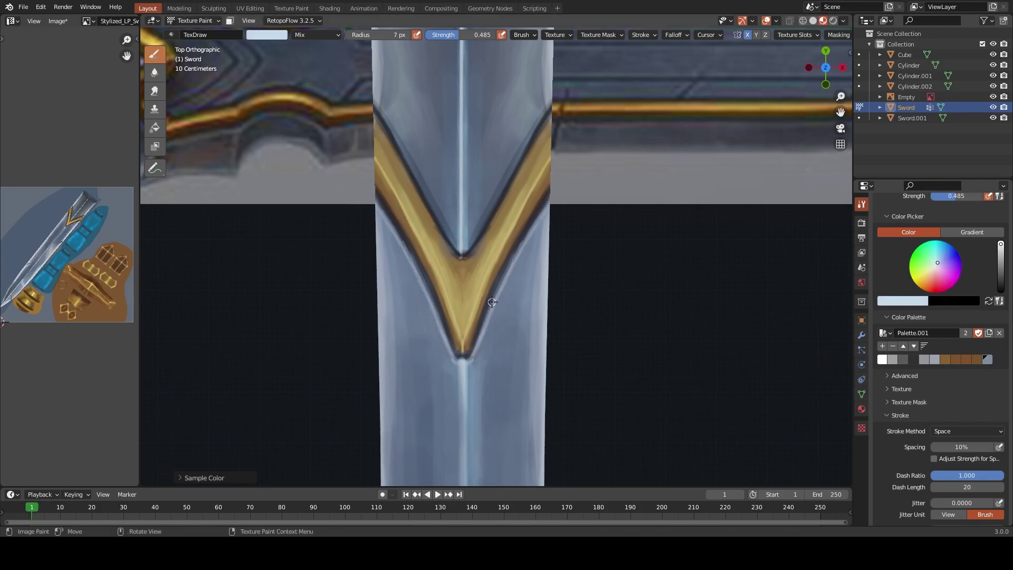
pyautogui.keyDown('shift'); pyautogui.moveTo(464, 248); pyautogui.dragTo(451, 311, button='middle'); pyautogui.keyUp('shift')
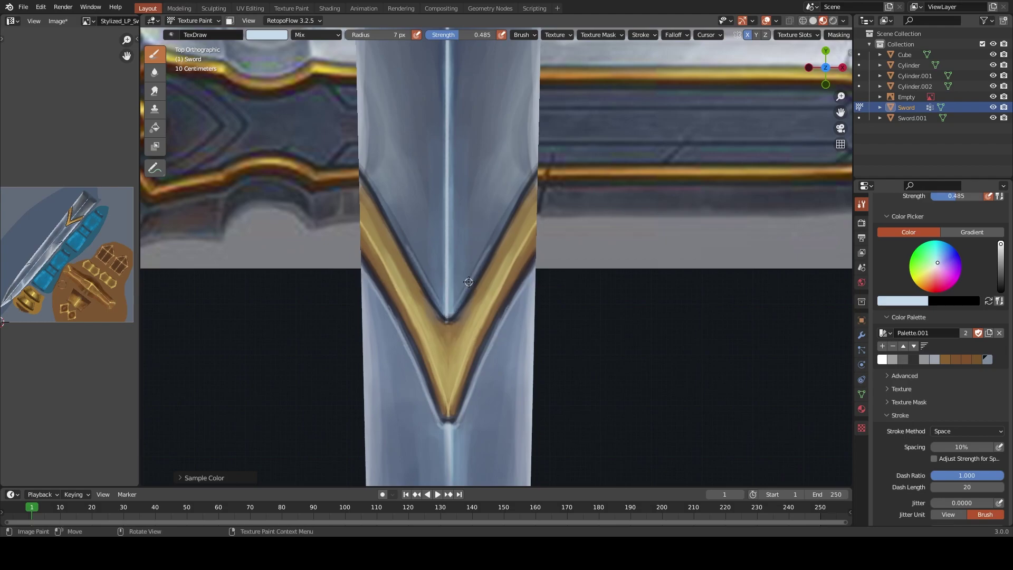
pyautogui.press('[')
pyautogui.press('[')
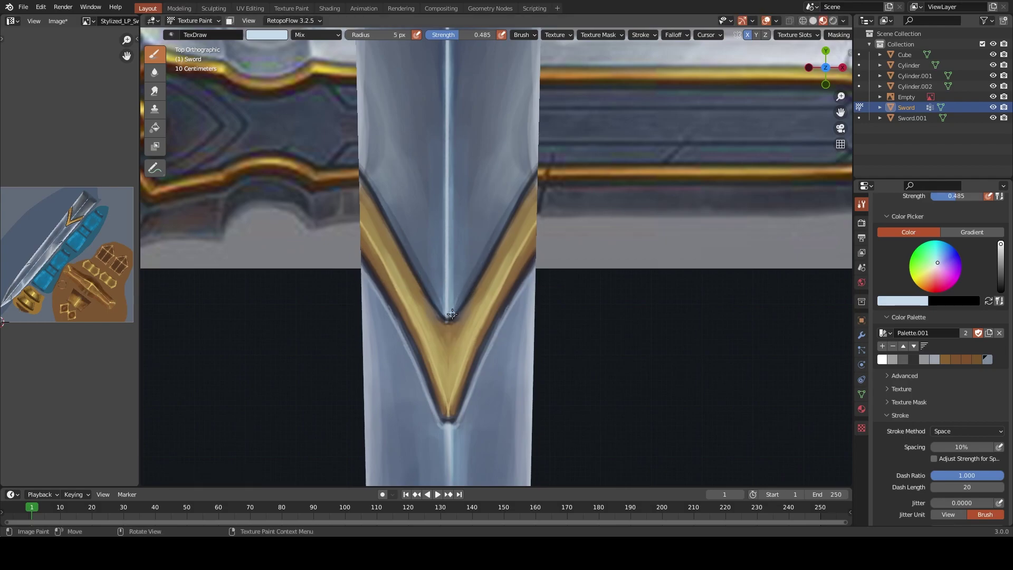
pyautogui.moveTo(495, 226); pyautogui.dragTo(470, 277)
# Save the painted texture image and frame the whole sword in top view
pyautogui.press('KP_Decimal')
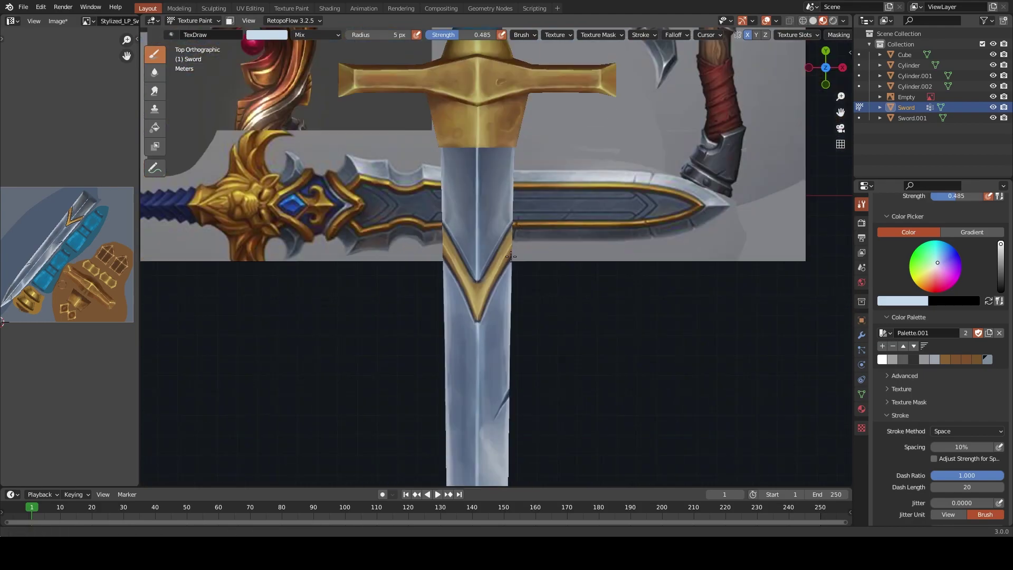
pyautogui.hotkey('alt', 's')
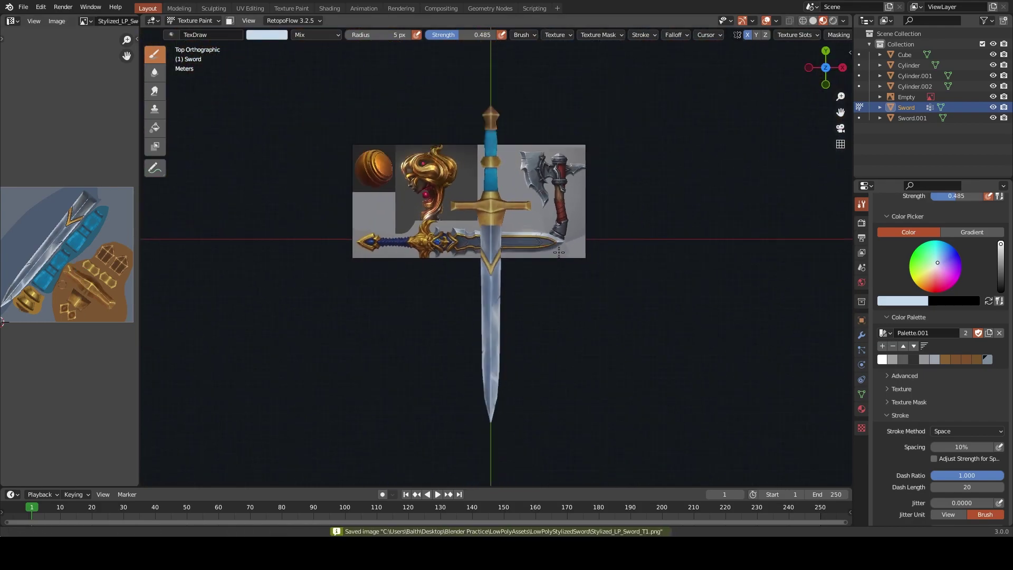
pyautogui.moveTo(532, 238)
pyautogui.mouseDown(button='middle')
pyautogui.moveTo(502, 291)
pyautogui.moveTo(537, 182)
pyautogui.moveTo(527, 336)
pyautogui.mouseUp(button='middle')
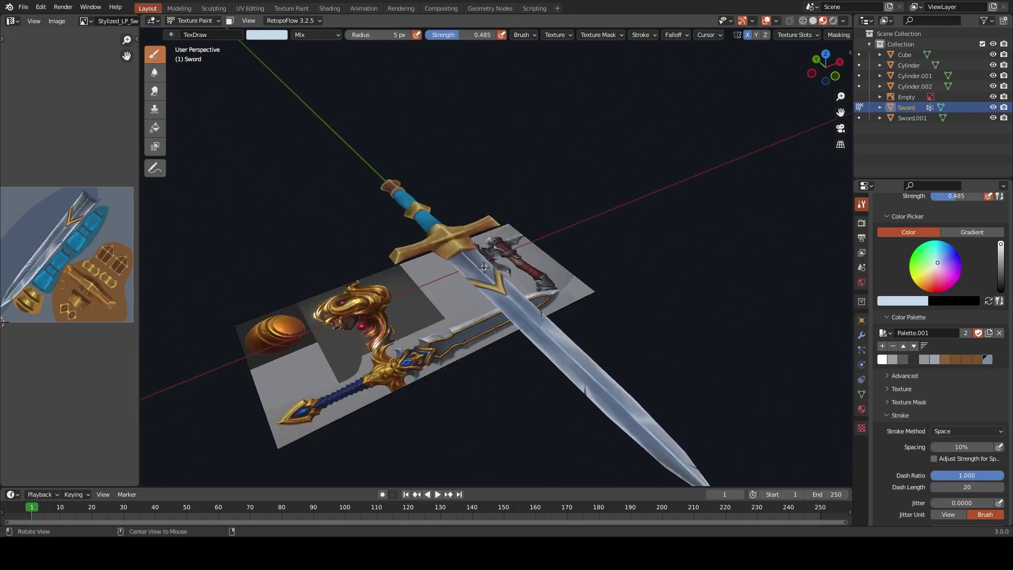
pyautogui.press('KP_7')
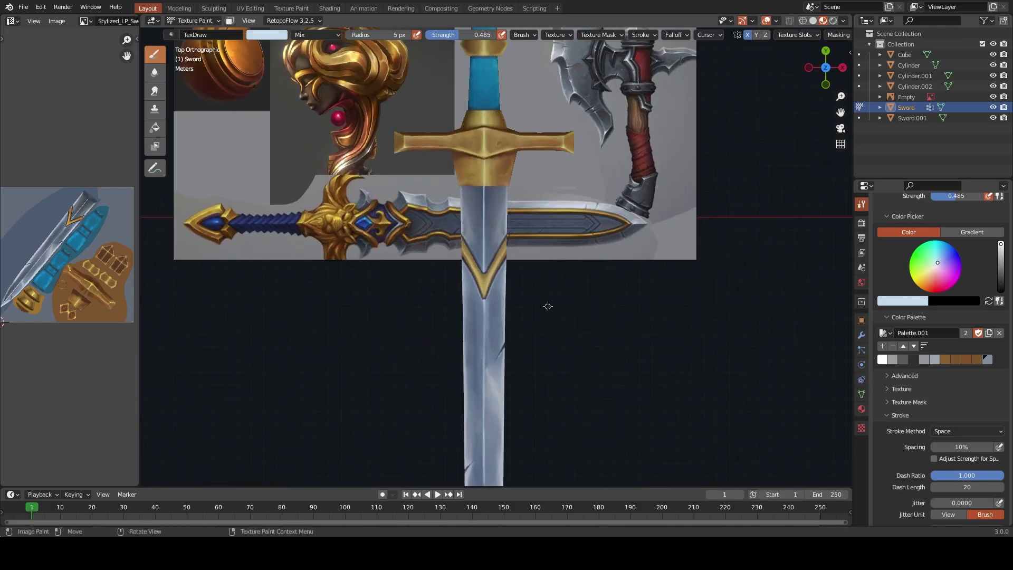
pyautogui.scroll(1, 560, 287)
pyautogui.scroll(3, 533, 287)
# Paint darker shading on the upper blade with a 13–16 px brush
pyautogui.press('s')
pyautogui.keyDown('ctrl'); pyautogui.scroll(-5, 486, 262); pyautogui.keyUp('ctrl')
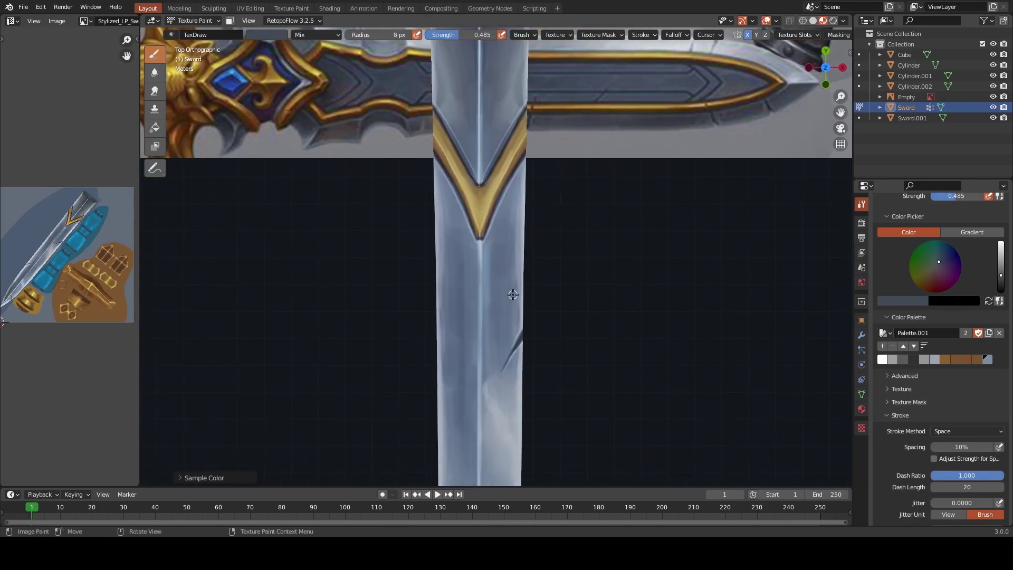
pyautogui.press('f')
pyautogui.click(511, 294)
pyautogui.keyDown('shift'); pyautogui.moveTo(512, 337); pyautogui.dragTo(534, 301, button='middle'); pyautogui.keyUp('shift')
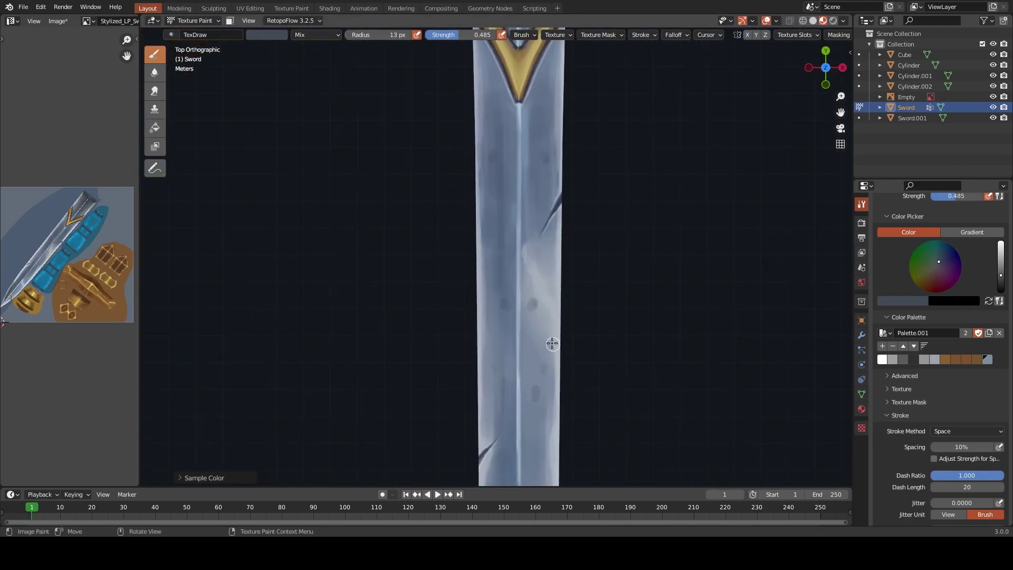
pyautogui.keyDown('shift'); pyautogui.scroll(-7, 537, 304); pyautogui.keyUp('shift')
pyautogui.keyDown('shift'); pyautogui.scroll(-1, 559, 347); pyautogui.keyUp('shift')
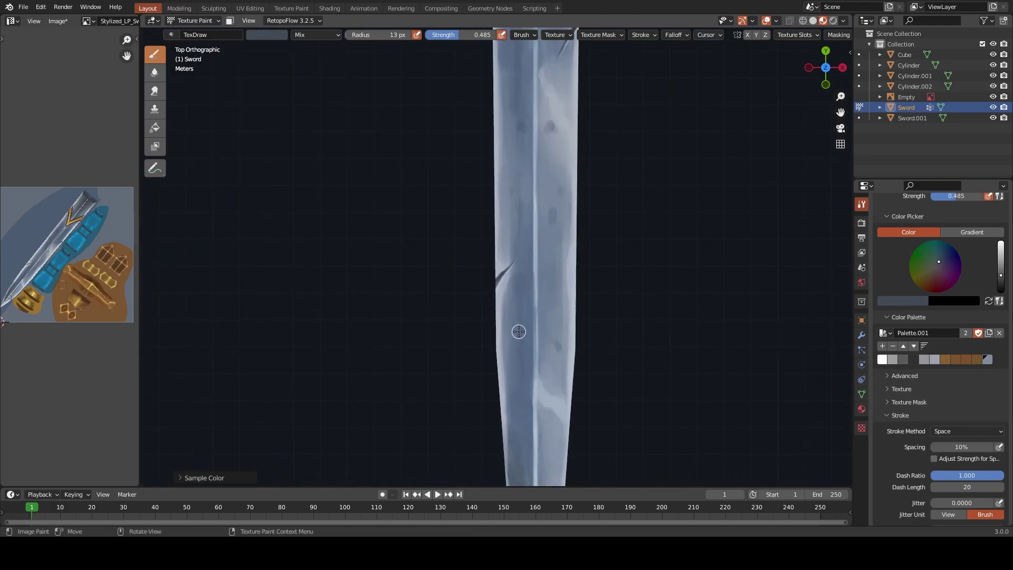
pyautogui.press(']')
pyautogui.keyDown('shift'); pyautogui.scroll(-4, 553, 375); pyautogui.keyUp('shift')
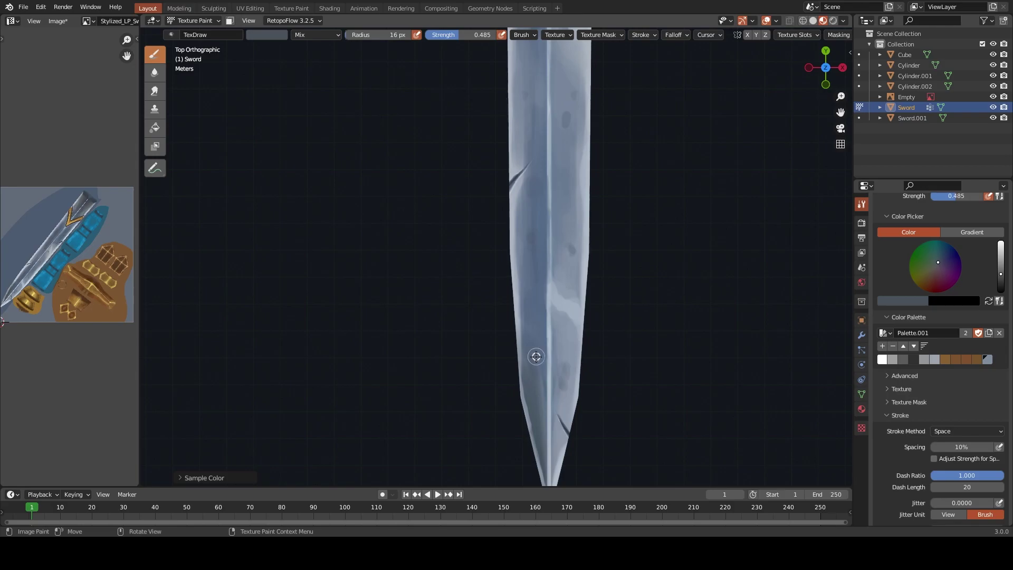
# Paint a dark crack on the blade's left edge and dab dark wear spots
pyautogui.press('s')
pyautogui.moveTo(529, 165); pyautogui.dragTo(510, 182)
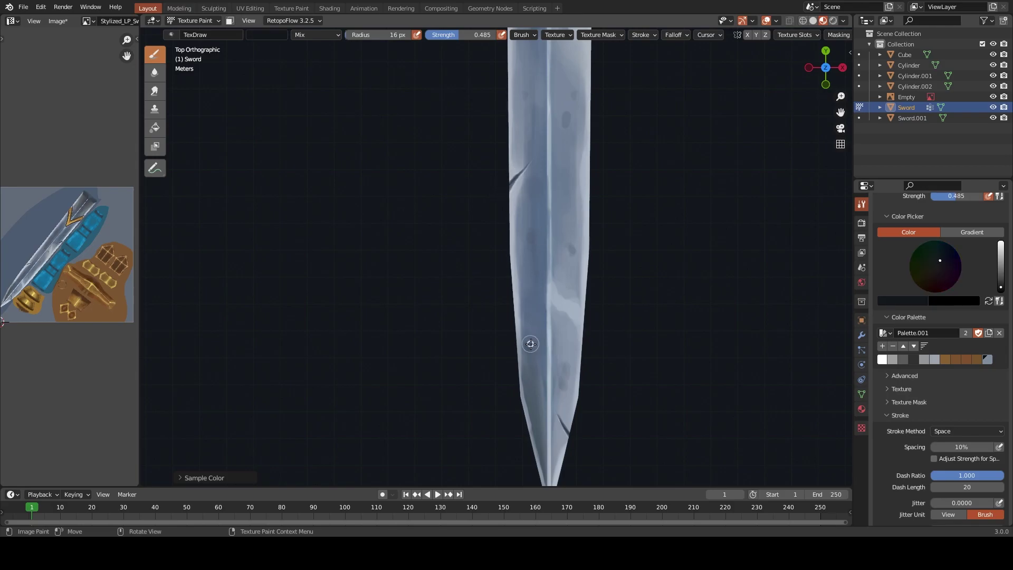
pyautogui.press(']')
pyautogui.press(']')
pyautogui.press(']')
pyautogui.keyDown('shift'); pyautogui.scroll(5, 529, 296); pyautogui.keyUp('shift')
pyautogui.keyDown('shift'); pyautogui.scroll(5, 538, 282); pyautogui.keyUp('shift')
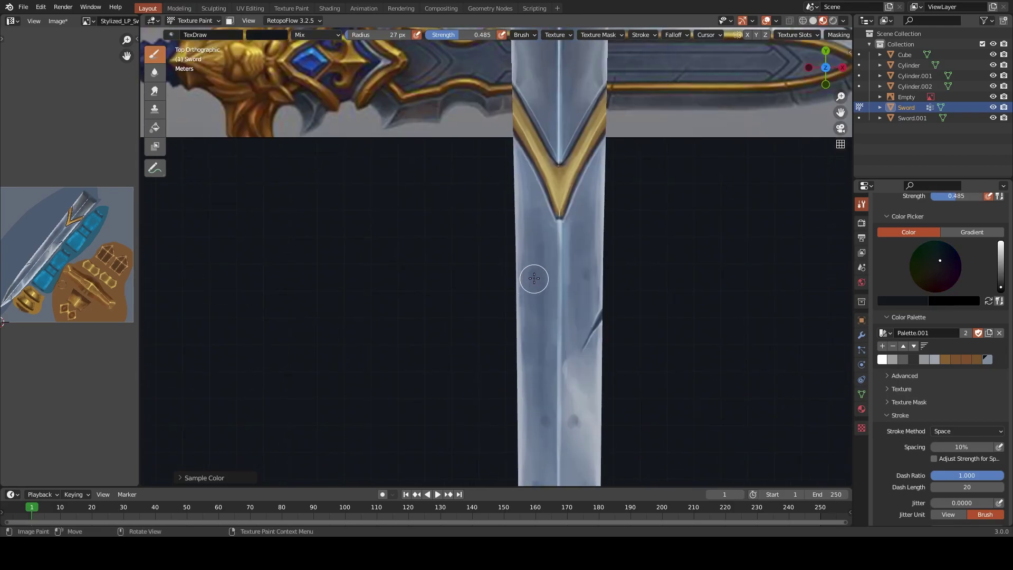
pyautogui.click(527, 277)
pyautogui.press(']')
pyautogui.press(']')
pyautogui.press(']')
pyautogui.click(529, 291)
# Resample blade blue-grey and crossguard gold-brown tones, with the brush at 24–38 px
pyautogui.press('s')
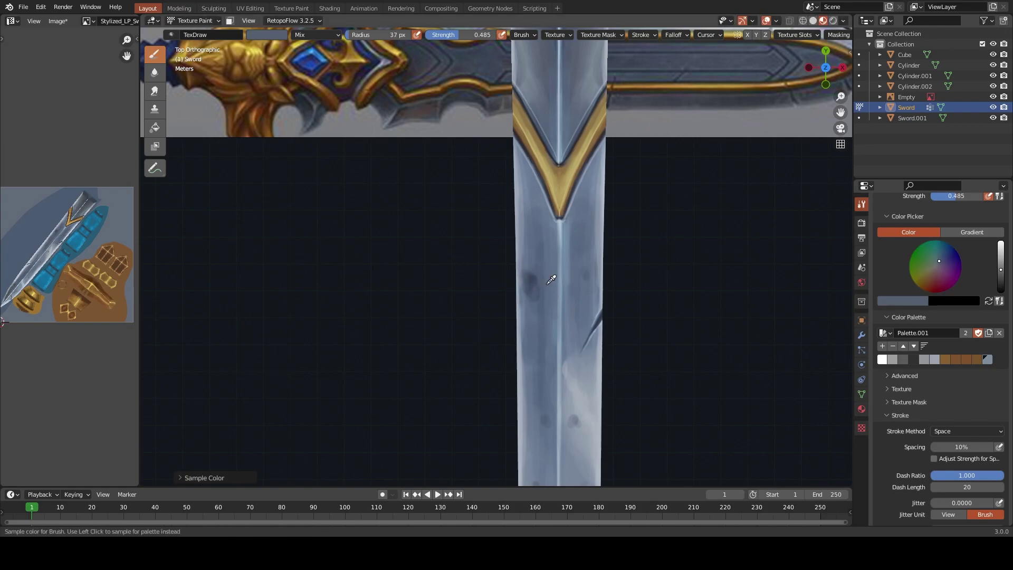
pyautogui.keyDown('shift'); pyautogui.scroll(5, 527, 317); pyautogui.keyUp('shift')
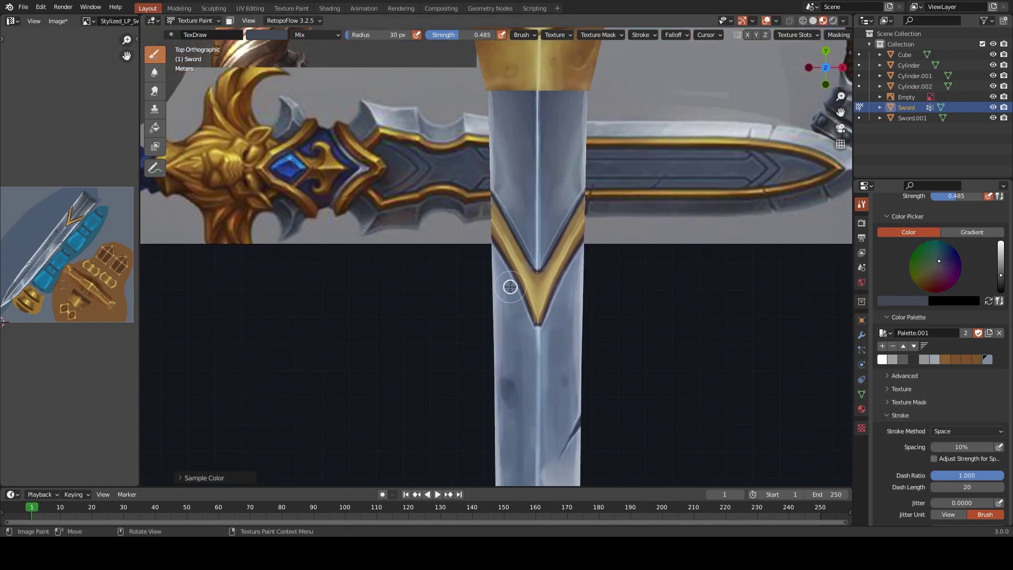
pyautogui.keyDown('shift'); pyautogui.scroll(5, 520, 274); pyautogui.keyUp('shift')
pyautogui.press('s')
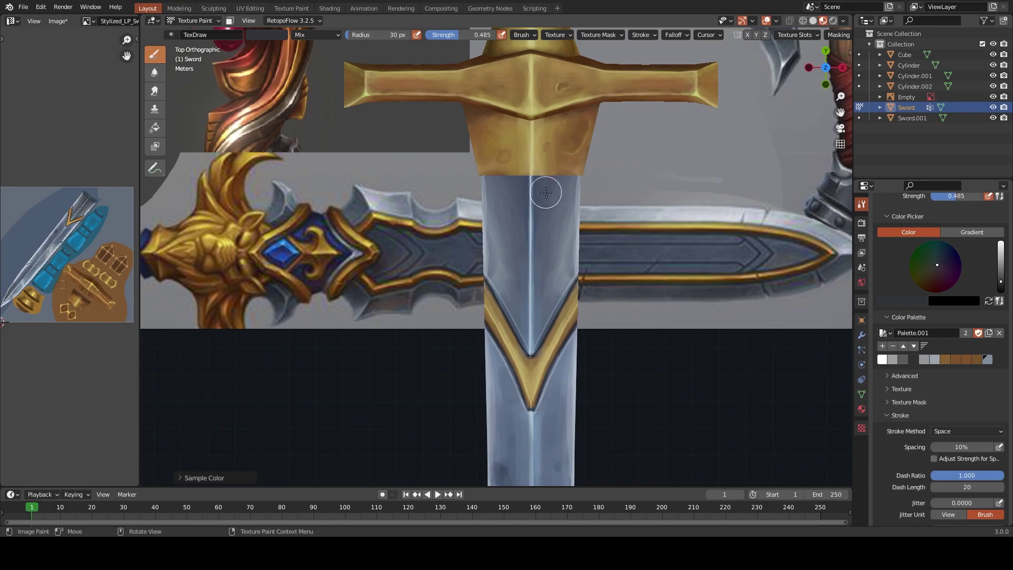
pyautogui.press('[')
pyautogui.press('[')
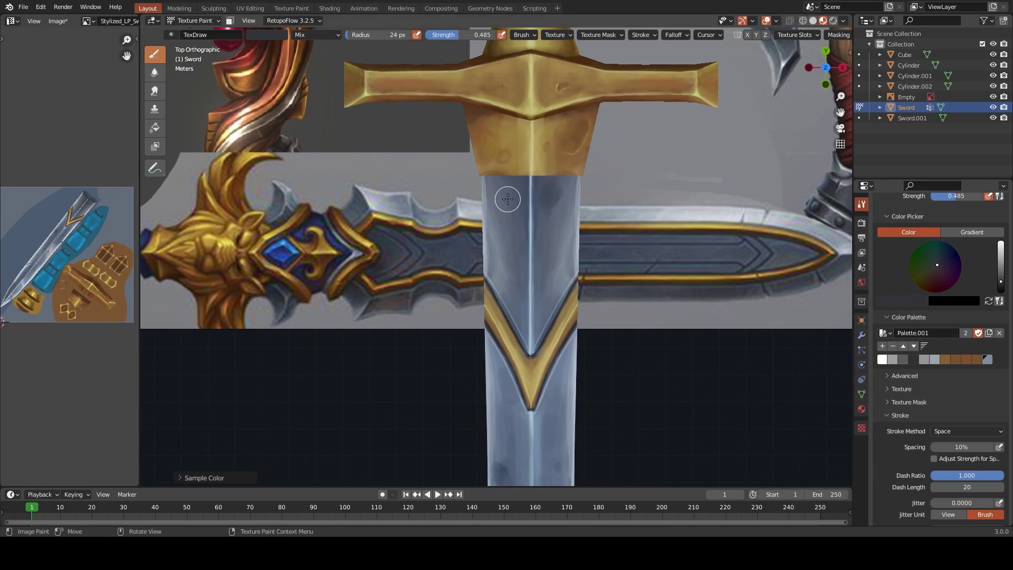
pyautogui.keyDown('ctrl'); pyautogui.moveTo(522, 232); pyautogui.dragTo(525, 257, button='middle'); pyautogui.keyUp('ctrl')
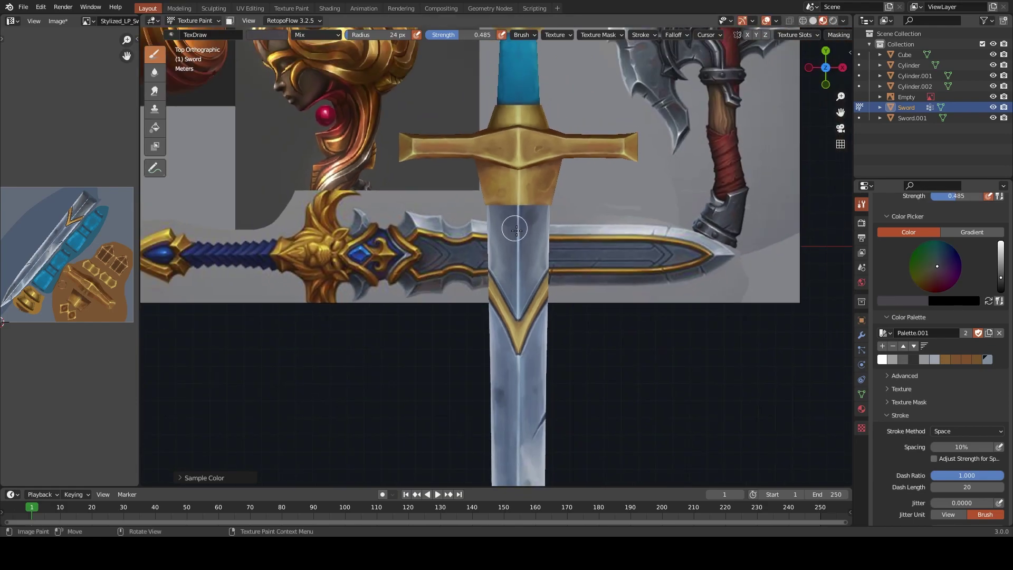
pyautogui.keyDown('shift'); pyautogui.scroll(-3, 536, 117); pyautogui.keyUp('shift')
pyautogui.press('s')
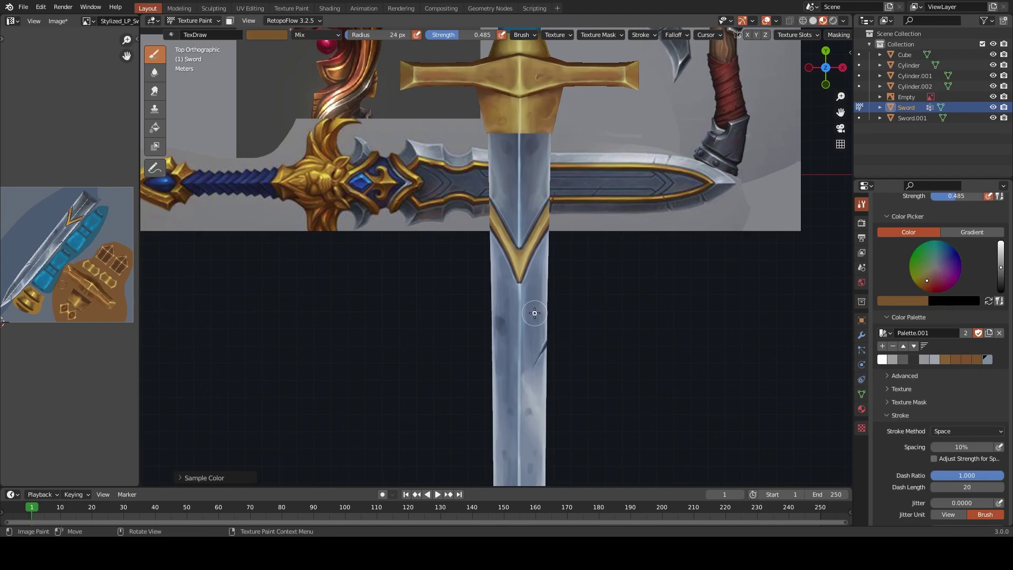
pyautogui.press(']')
pyautogui.press(']')
pyautogui.press(']')
# Bring the lower blade into view and pick a red brush colour at 22 px
pyautogui.keyDown('shift'); pyautogui.moveTo(531, 306); pyautogui.dragTo(548, 126, button='middle'); pyautogui.keyUp('shift')
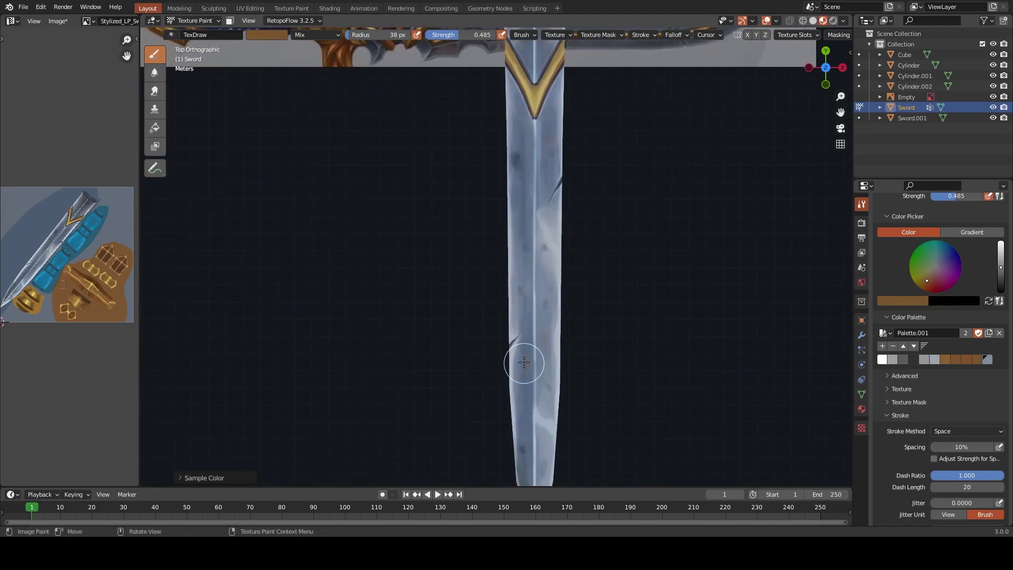
pyautogui.keyDown('shift'); pyautogui.scroll(4, 522, 359); pyautogui.keyUp('shift')
pyautogui.keyDown('shift'); pyautogui.scroll(4, 519, 353); pyautogui.keyUp('shift')
pyautogui.press('[')
pyautogui.press('[')
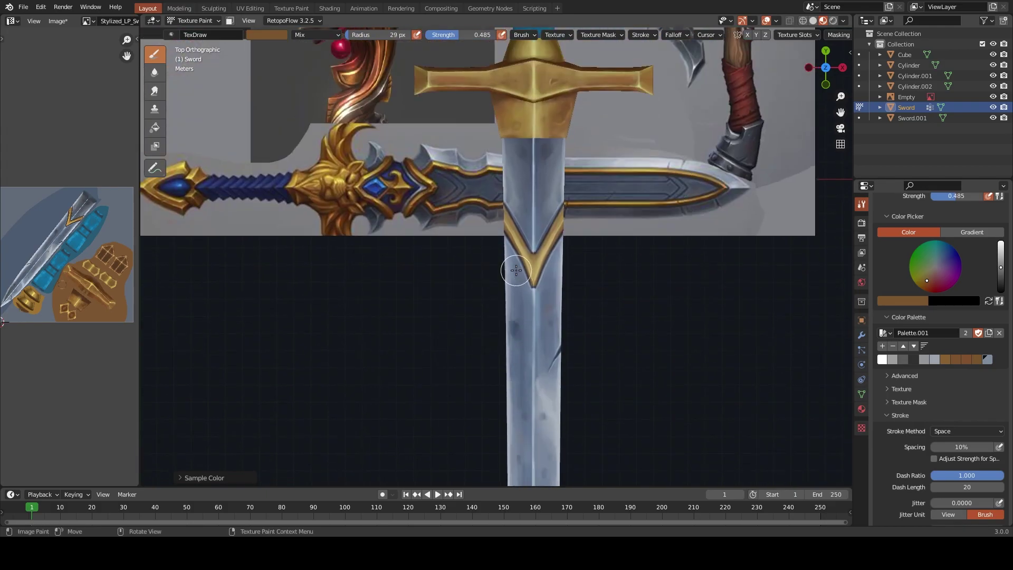
pyautogui.scroll(-3, 522, 288)
pyautogui.keyDown('ctrl'); pyautogui.moveTo(554, 243); pyautogui.dragTo(545, 355, button='middle'); pyautogui.keyUp('ctrl')
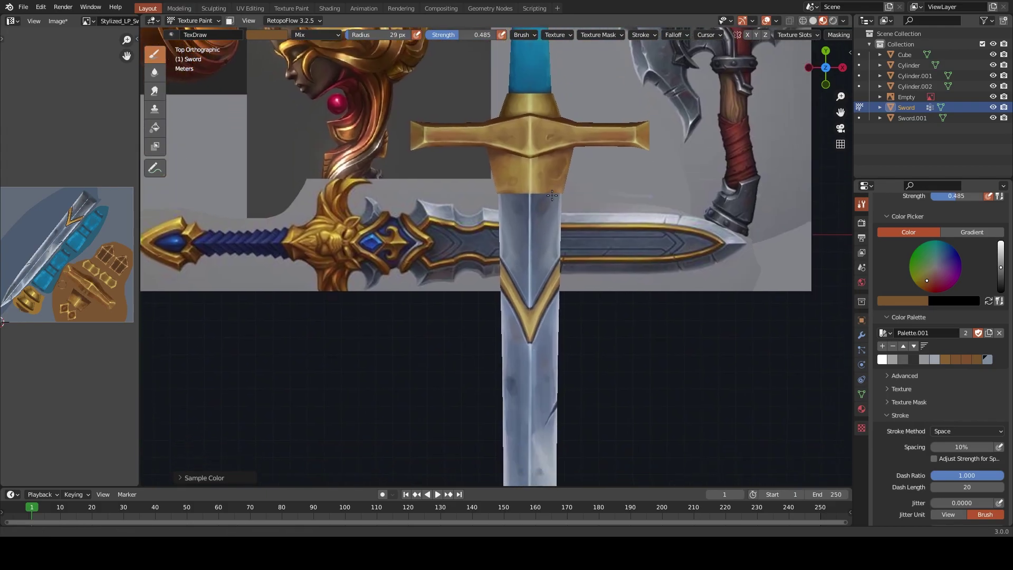
pyautogui.scroll(2, 575, 298)
pyautogui.click(931, 286)
pyautogui.scroll(1, 554, 380)
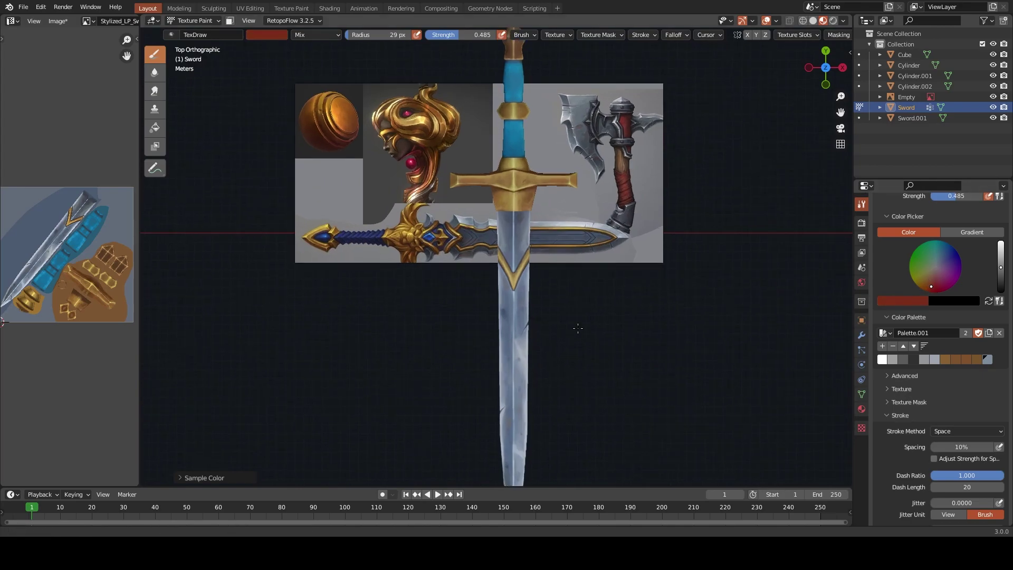
pyautogui.scroll(2, 557, 400)
pyautogui.keyDown('shift'); pyautogui.scroll(-3, 557, 399); pyautogui.keyUp('shift')
pyautogui.press('[')
pyautogui.press('[')
# Resample blade greys and crossguard gold at 13 px, then make the grip cylinder the paint target
pyautogui.press('s')
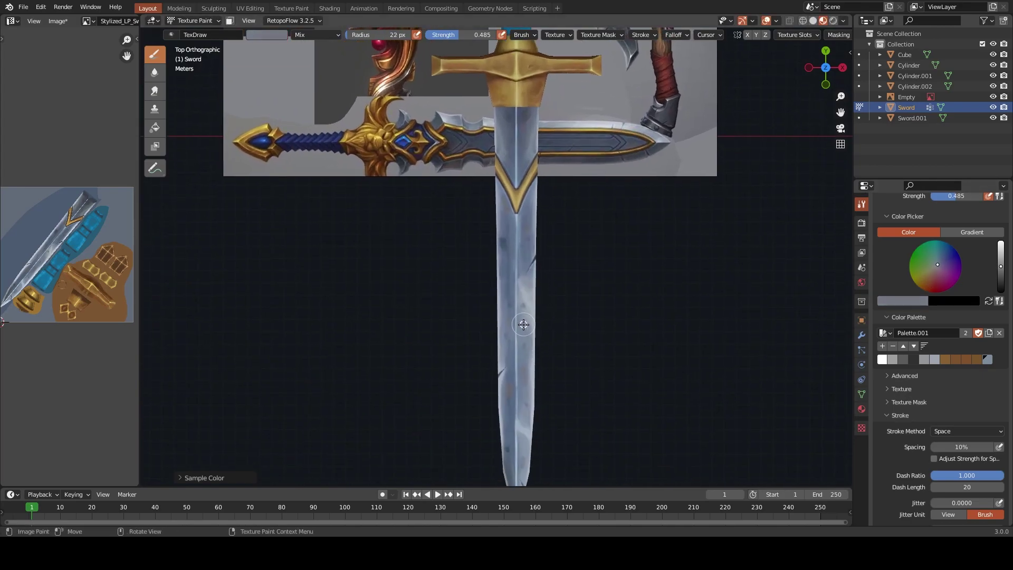
pyautogui.press('s')
pyautogui.press('[')
pyautogui.press('[')
pyautogui.press('[')
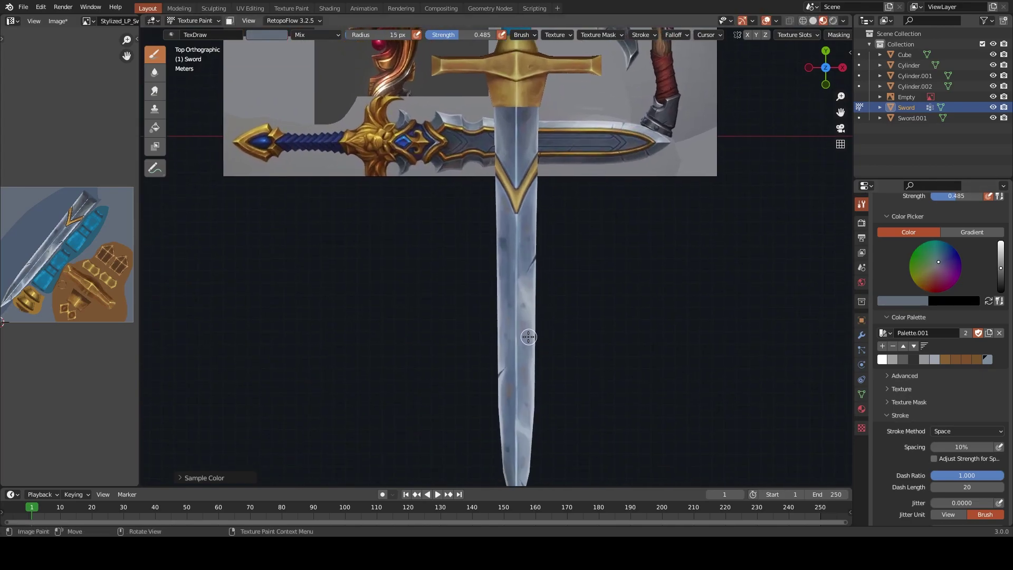
pyautogui.press('s')
pyautogui.press('s')
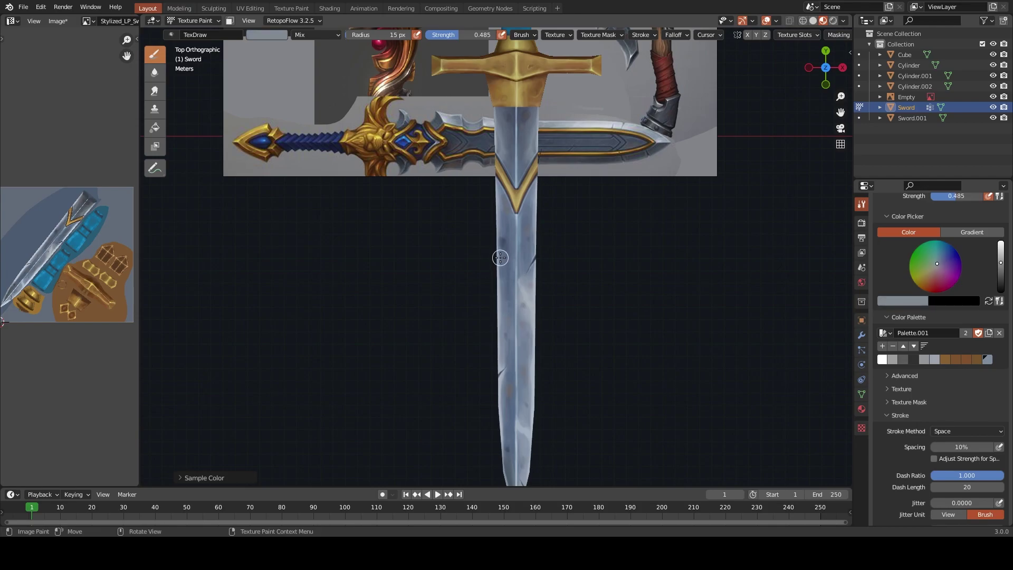
pyautogui.keyDown('shift'); pyautogui.scroll(4, 509, 266); pyautogui.keyUp('shift')
pyautogui.keyDown('shift'); pyautogui.scroll(2, 518, 280); pyautogui.keyUp('shift')
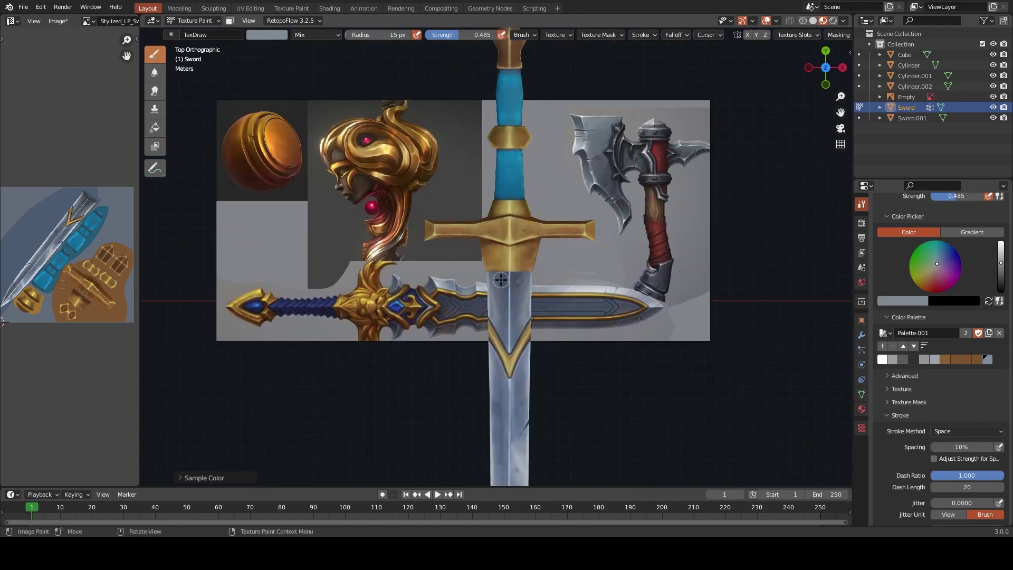
pyautogui.press('s')
pyautogui.press('[')
pyautogui.press('s')
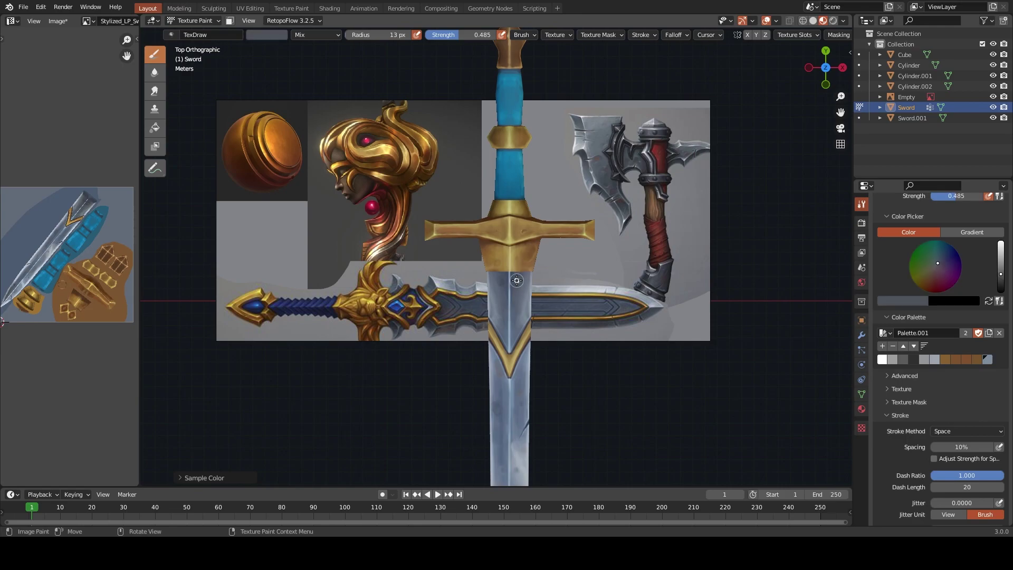
pyautogui.press('s')
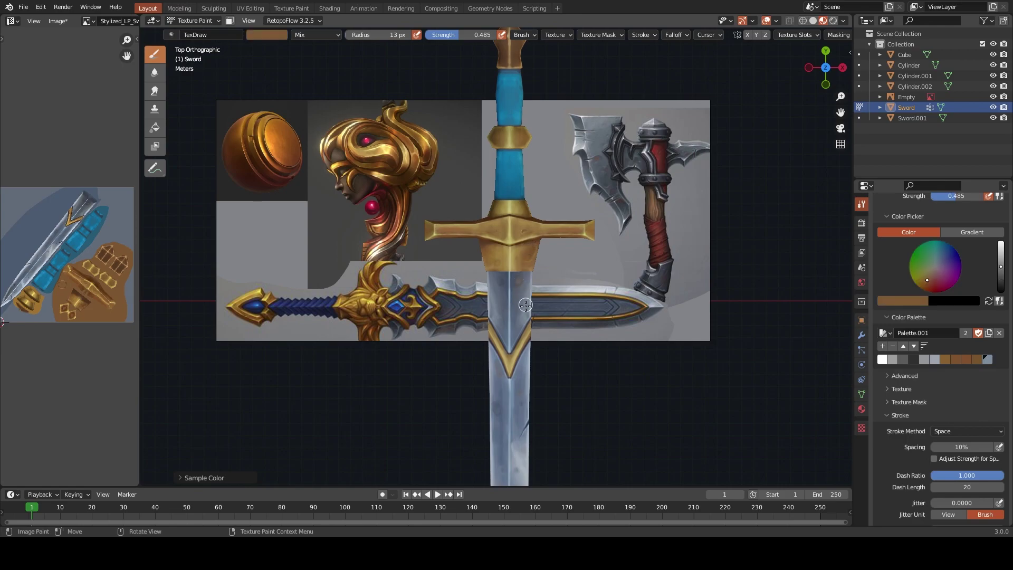
pyautogui.keyDown('ctrl'); pyautogui.moveTo(540, 354); pyautogui.dragTo(534, 422, button='middle'); pyautogui.keyUp('ctrl')
pyautogui.keyDown('ctrl'); pyautogui.moveTo(540, 328); pyautogui.dragTo(538, 253, button='middle'); pyautogui.keyUp('ctrl')
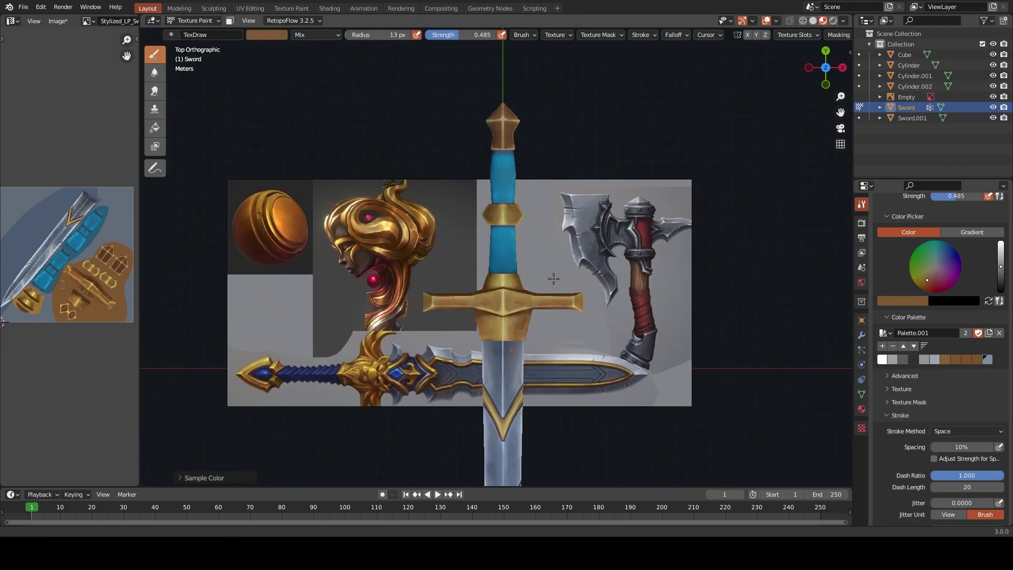
pyautogui.hotkey('alt', 'q')
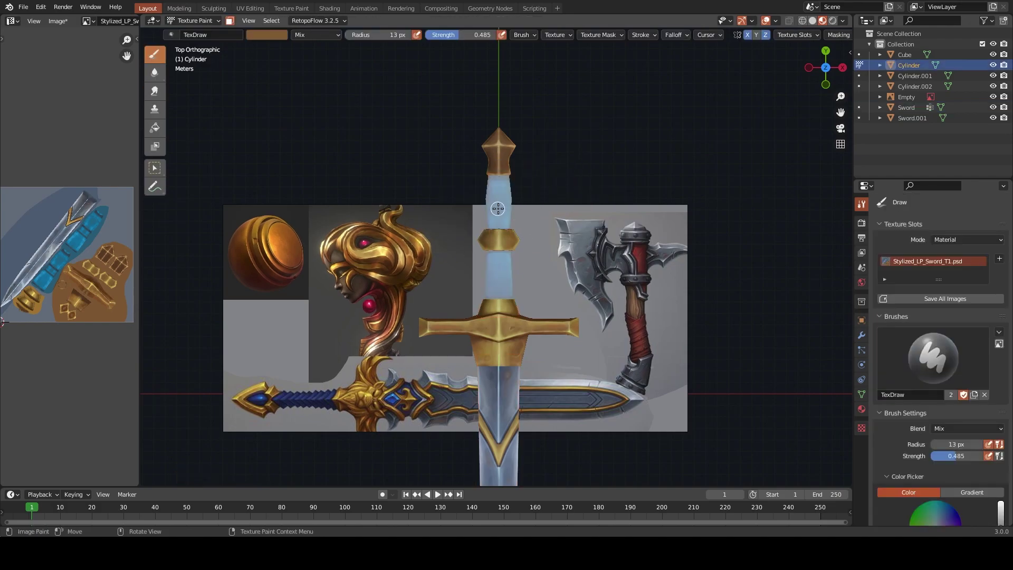
# Select the grip Cylinder, save the file, and resume Texture Paint on it
pyautogui.hotkey('ctrl', 'Tab')
pyautogui.click(421, 218)
pyautogui.click(503, 213)
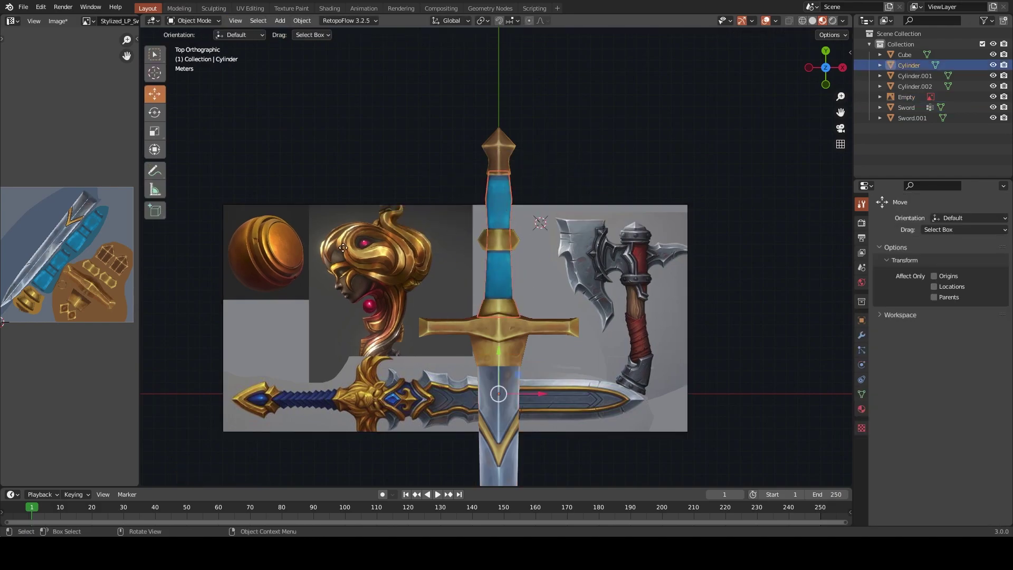
pyautogui.hotkey('ctrl', 's')
pyautogui.hotkey('ctrl', 'Tab')
pyautogui.click(615, 164)
pyautogui.scroll(2, 520, 274)
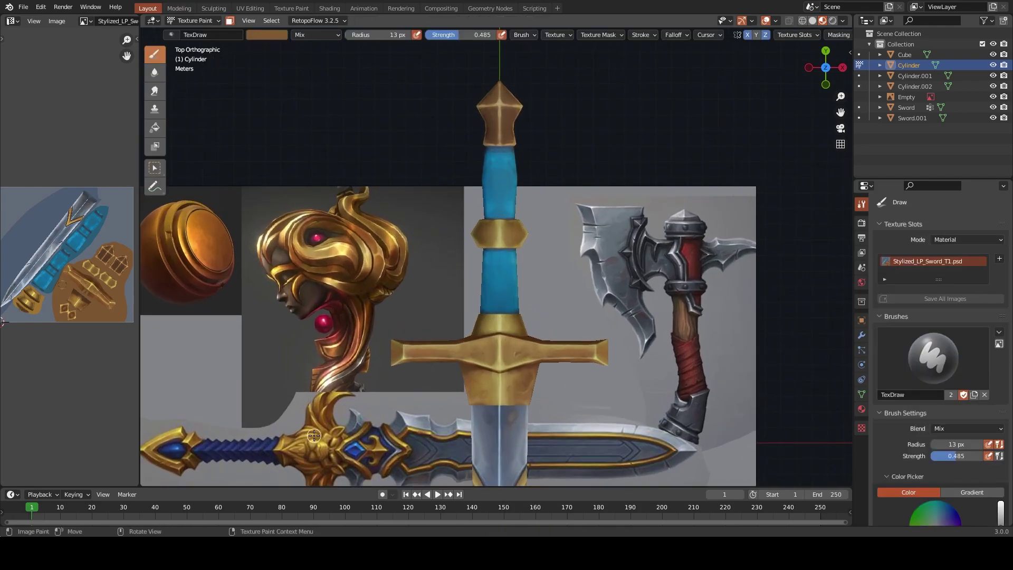
# Paint dark-blue X wraps on the lower and upper grip, undoing the upper strokes
pyautogui.press('s')
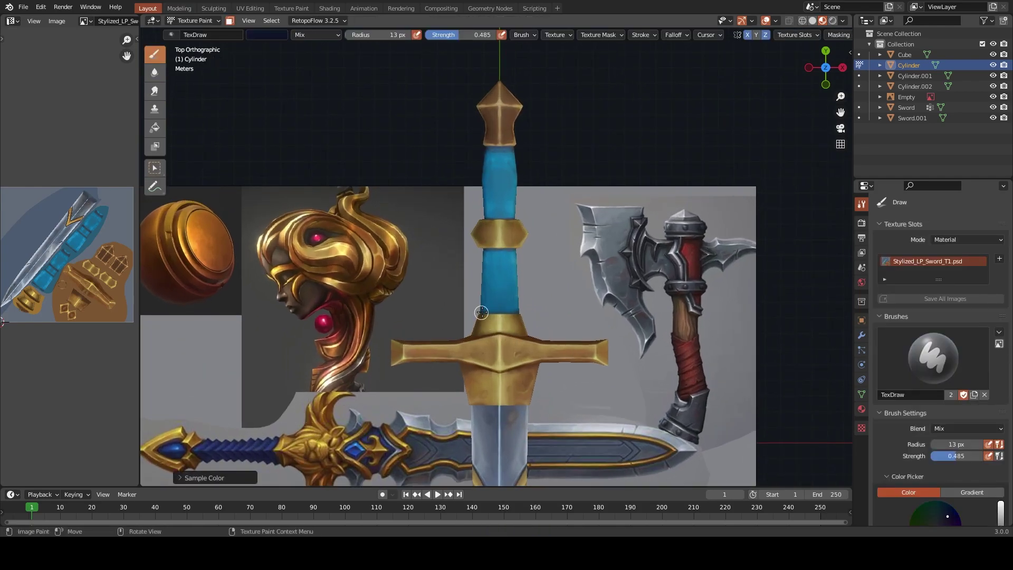
pyautogui.moveTo(515, 265); pyautogui.dragTo(485, 303)
pyautogui.moveTo(484, 266); pyautogui.dragTo(515, 303)
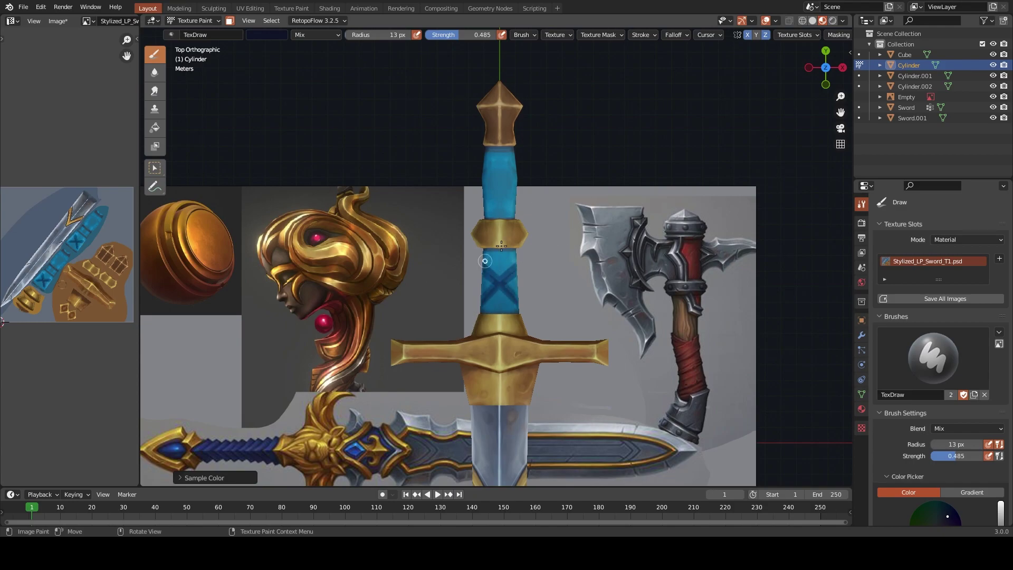
pyautogui.moveTo(515, 188); pyautogui.dragTo(483, 217)
pyautogui.moveTo(484, 188)
pyautogui.mouseDown()
pyautogui.moveTo(515, 216)
pyautogui.moveTo(513, 181)
pyautogui.mouseUp()
pyautogui.hotkey('ctrl', 'z')
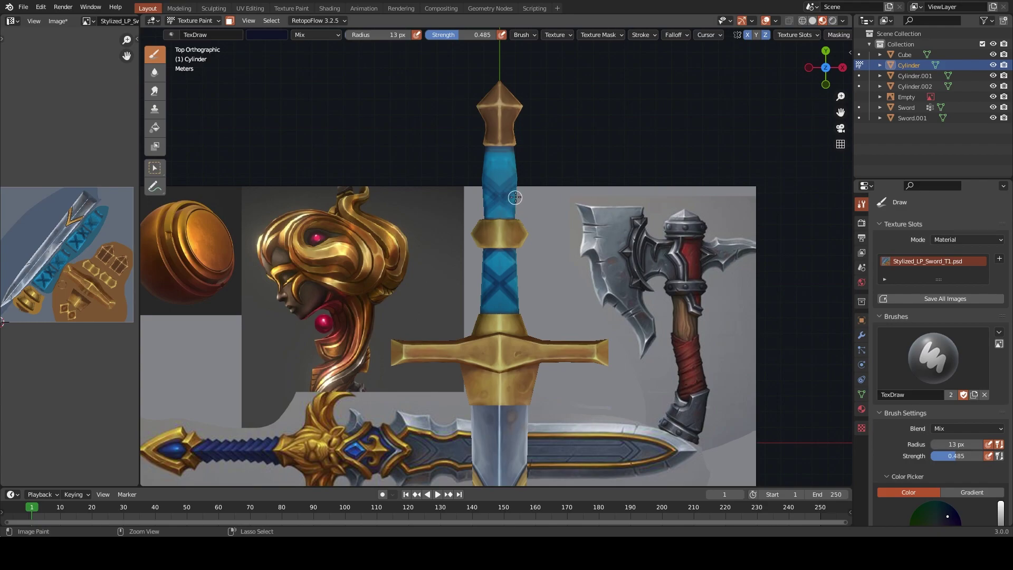
pyautogui.hotkey('ctrl', 'z')
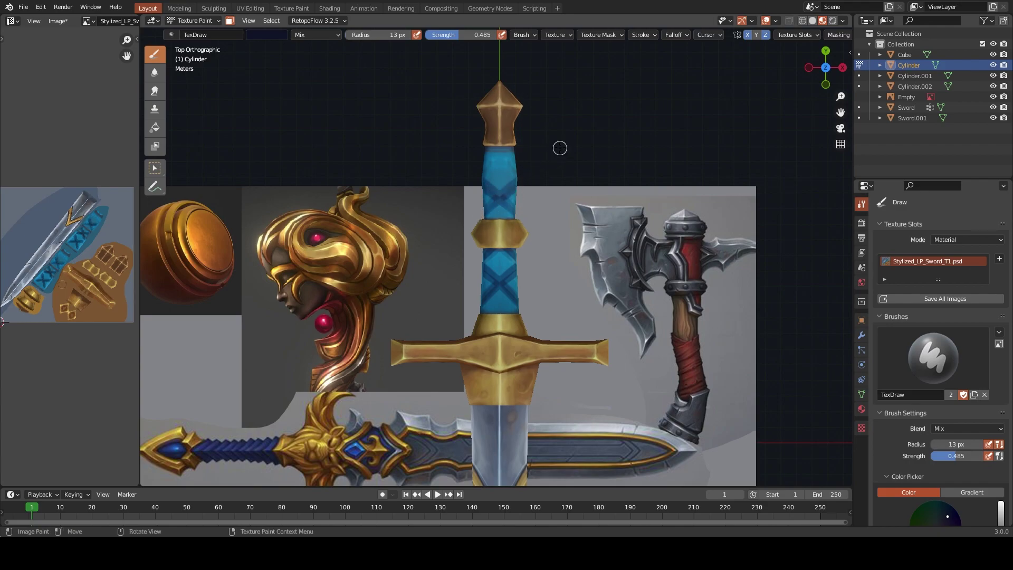
pyautogui.hotkey('ctrl', 'z')
pyautogui.hotkey('ctrl', 'z')
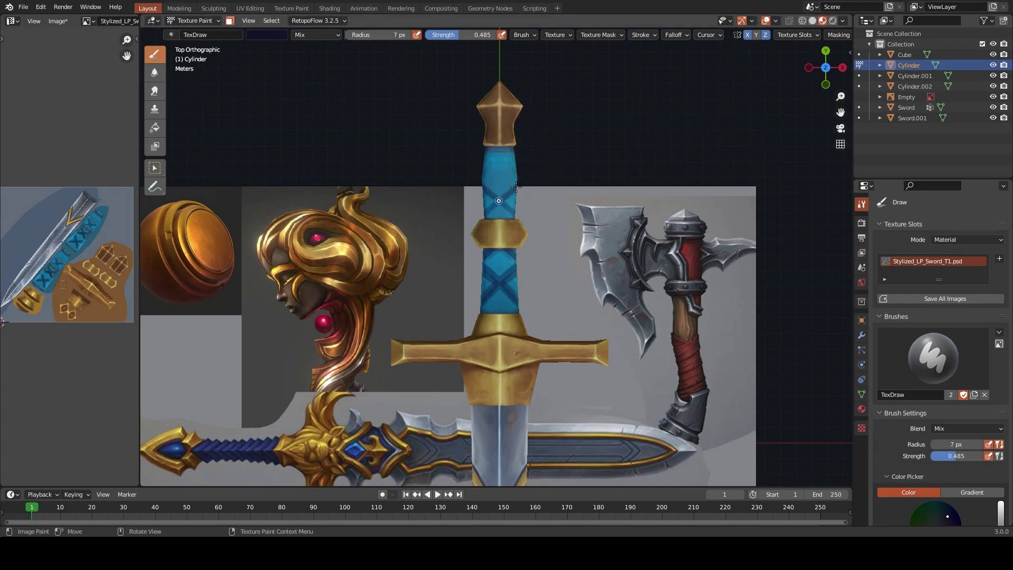
pyautogui.click(512, 154)
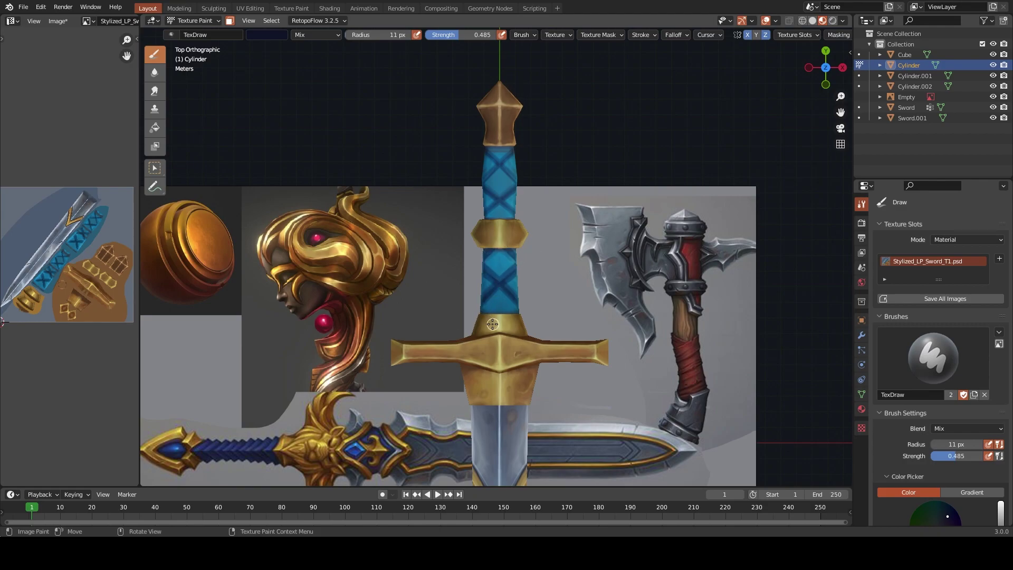
# Select the grip faces in Edit Mode, then return to Texture Paint on the textured sword
pyautogui.hotkey('ctrl', 'Tab')
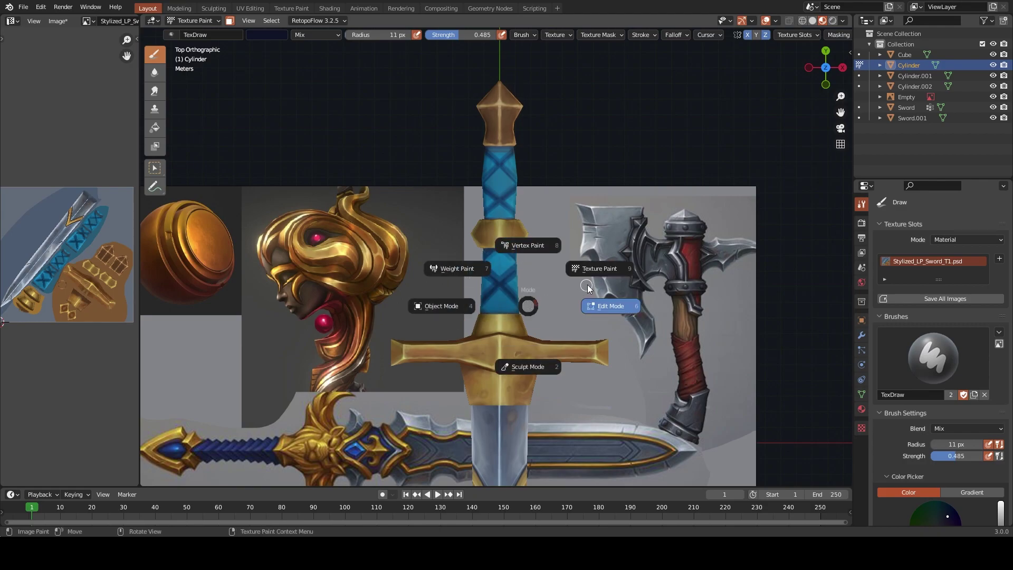
pyautogui.click(606, 305)
pyautogui.moveTo(419, 120); pyautogui.dragTo(581, 300)
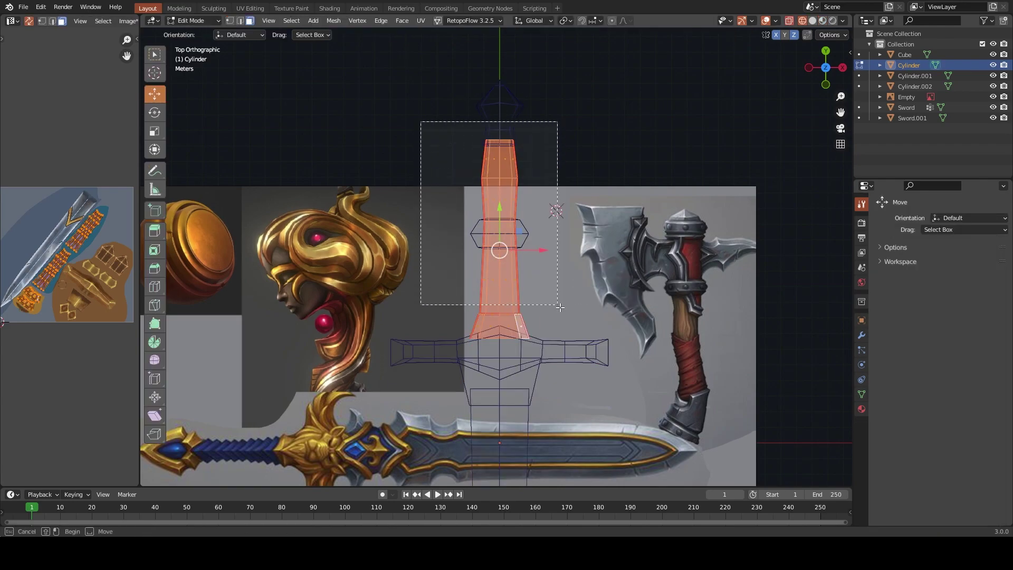
pyautogui.hotkey('ctrl', 'Tab')
pyautogui.click(627, 253)
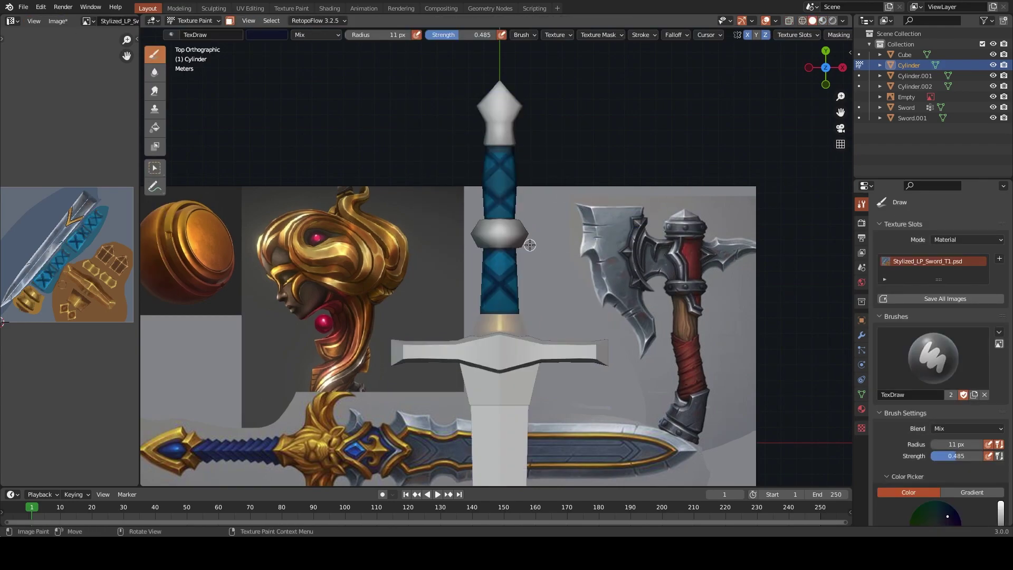
pyautogui.hotkey('ctrl', 'Tab')
pyautogui.click(502, 331)
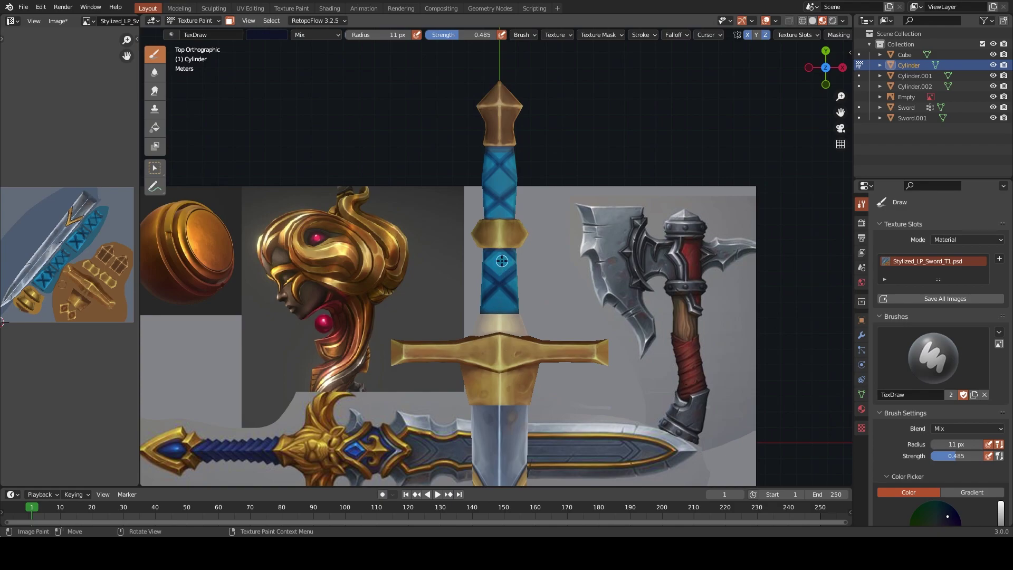
# Sample grip blues and paint lighter diamond shading between the dark X bands on the upper grip
pyautogui.scroll(3, 491, 314)
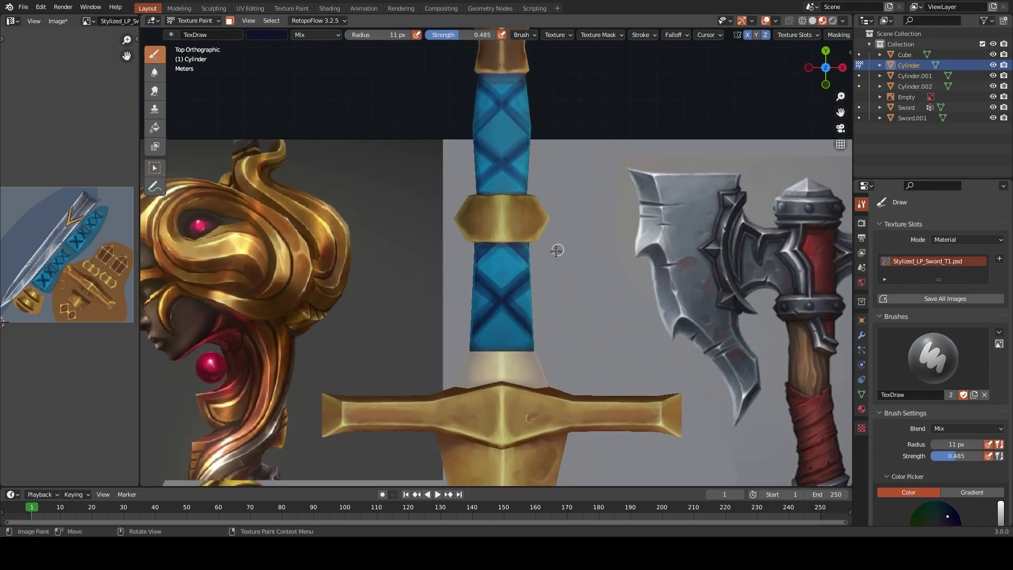
pyautogui.scroll(-3, 521, 290)
pyautogui.scroll(-1, 524, 280)
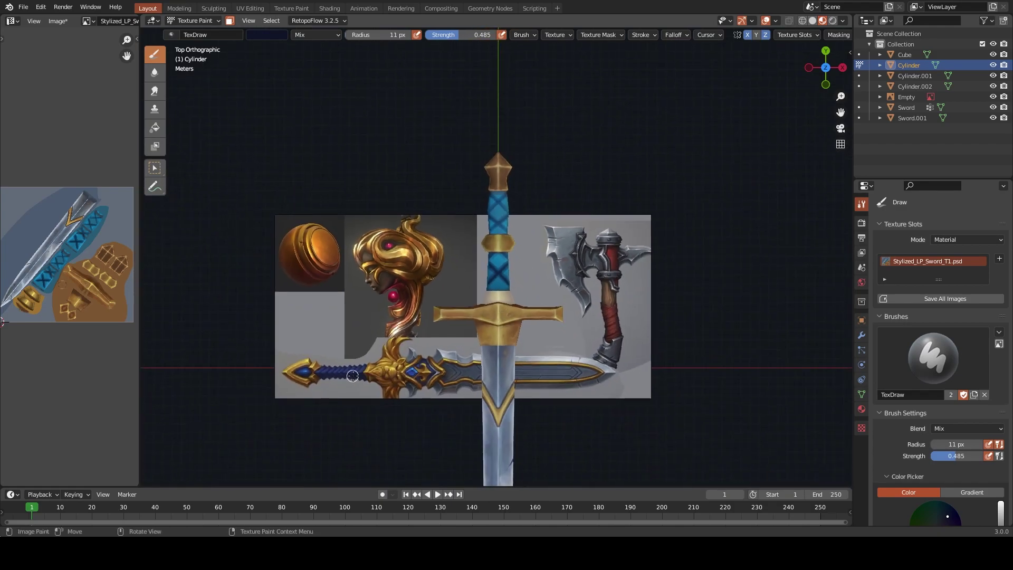
pyautogui.press('s')
pyautogui.scroll(7, 508, 281)
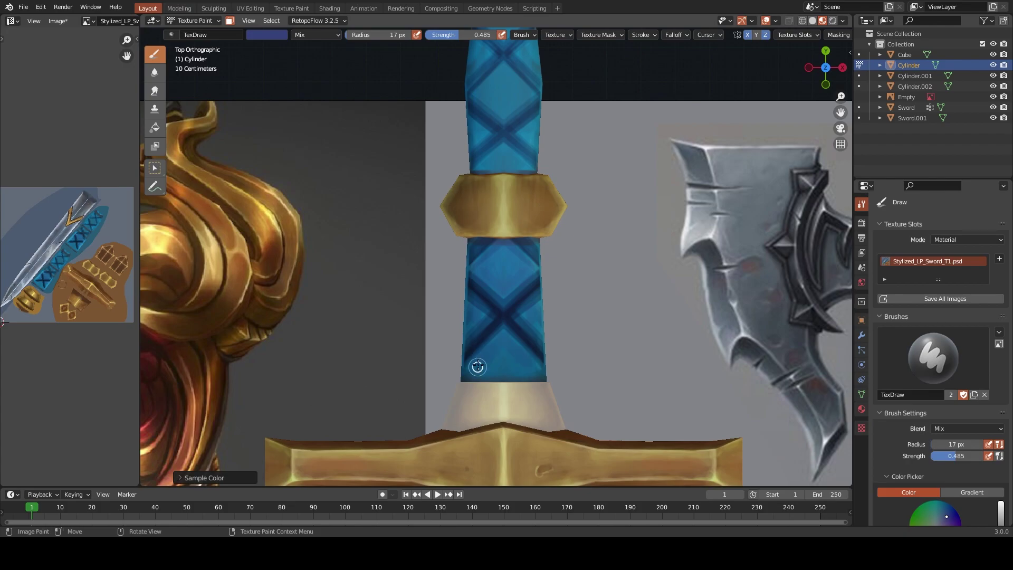
pyautogui.moveTo(527, 364)
pyautogui.keyDown('shift'); pyautogui.mouseDown(button='middle')
pyautogui.moveTo(486, 303)
pyautogui.moveTo(448, 287)
pyautogui.mouseUp(button='middle'); pyautogui.keyUp('shift')
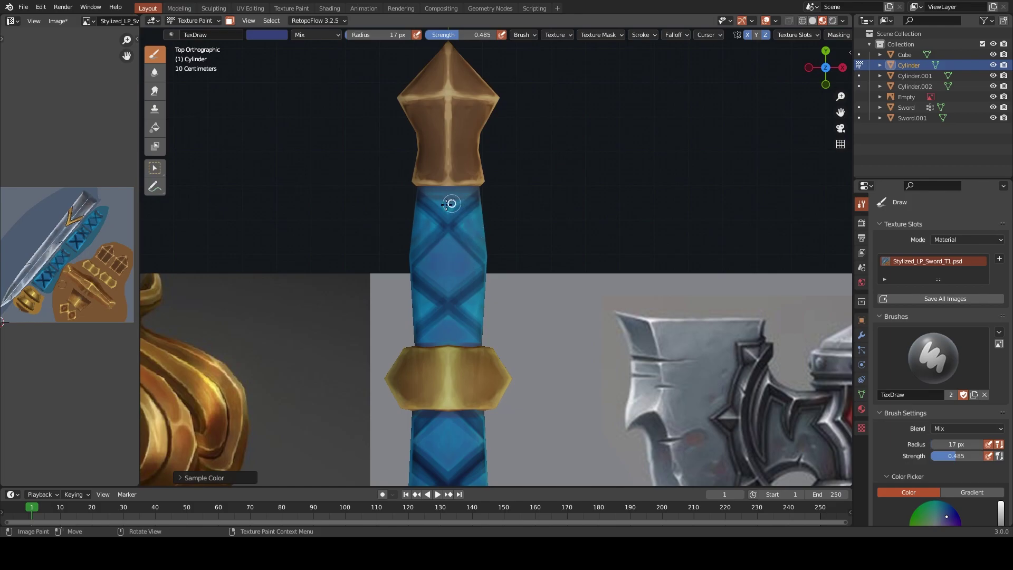
pyautogui.press('s')
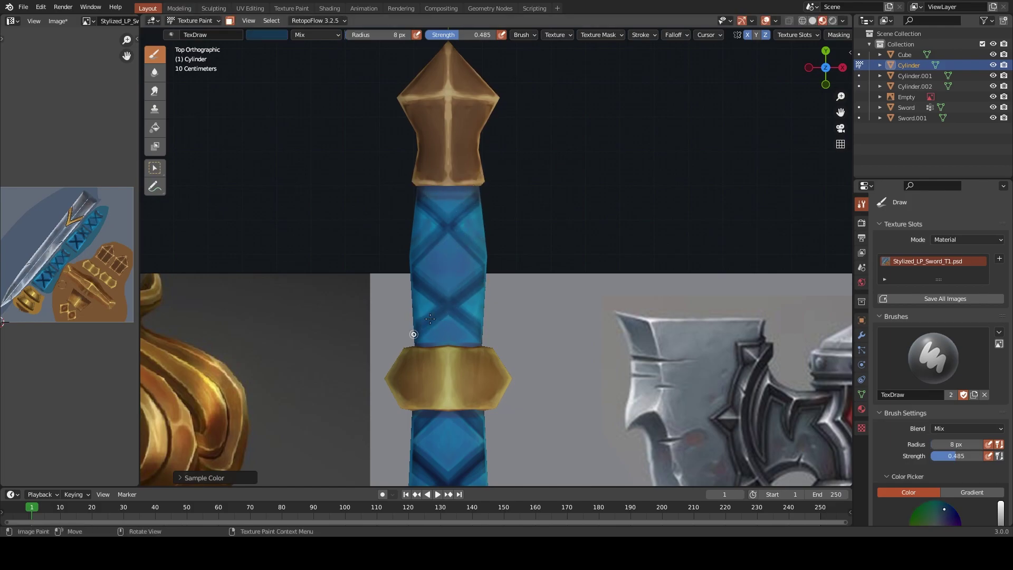
pyautogui.scroll(-6, 493, 280)
pyautogui.moveTo(493, 281)
pyautogui.mouseDown(button='middle')
pyautogui.moveTo(436, 273)
pyautogui.moveTo(406, 252)
pyautogui.moveTo(402, 281)
pyautogui.mouseUp(button='middle')
pyautogui.scroll(5, 422, 264)
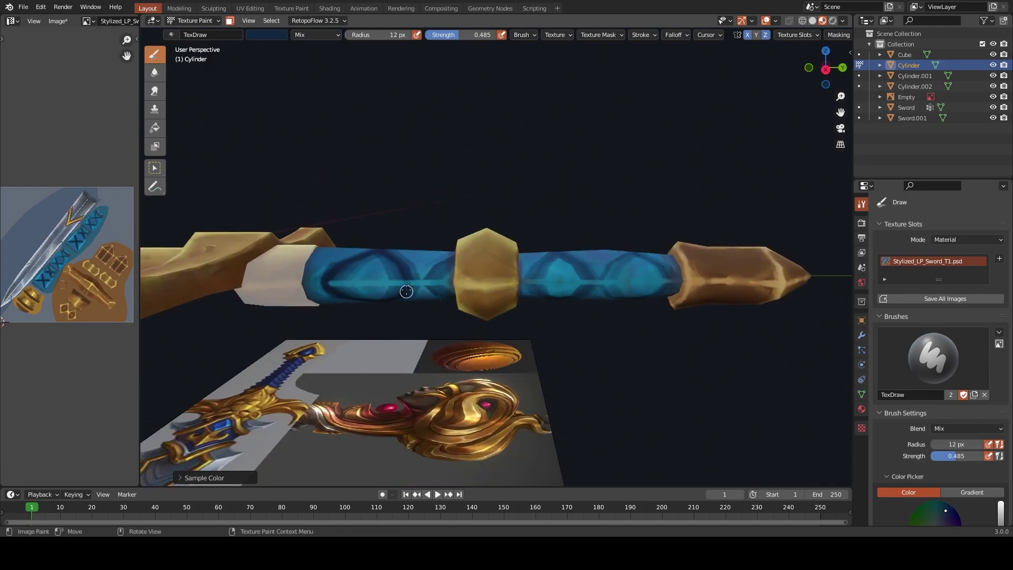
# Paint the wrap bands on the grip's sides using sampled brighter and darker blues
pyautogui.moveTo(413, 293)
pyautogui.mouseDown(button='middle')
pyautogui.moveTo(431, 209)
pyautogui.moveTo(437, 255)
pyautogui.moveTo(539, 268)
pyautogui.mouseUp(button='middle')
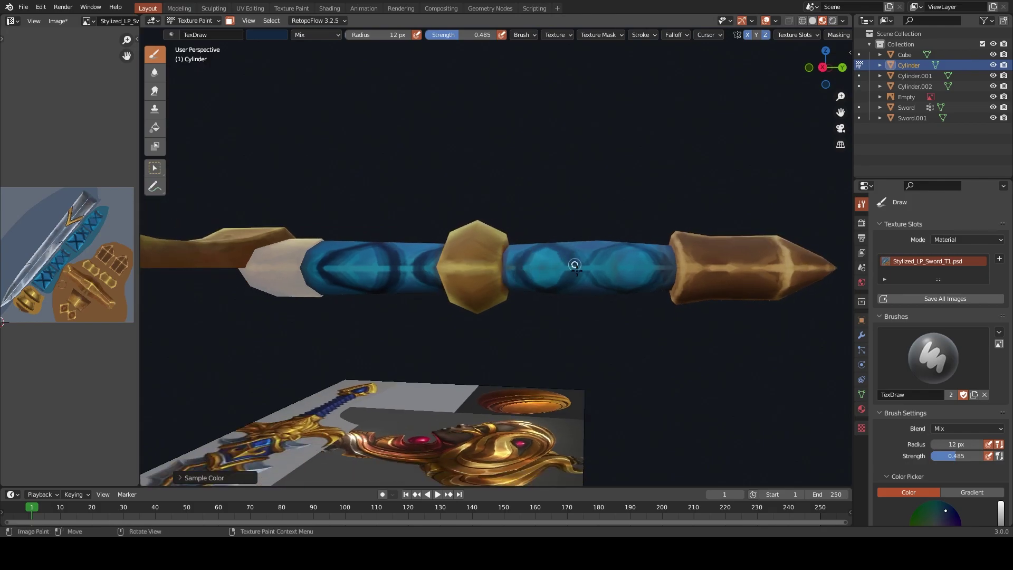
pyautogui.press('s')
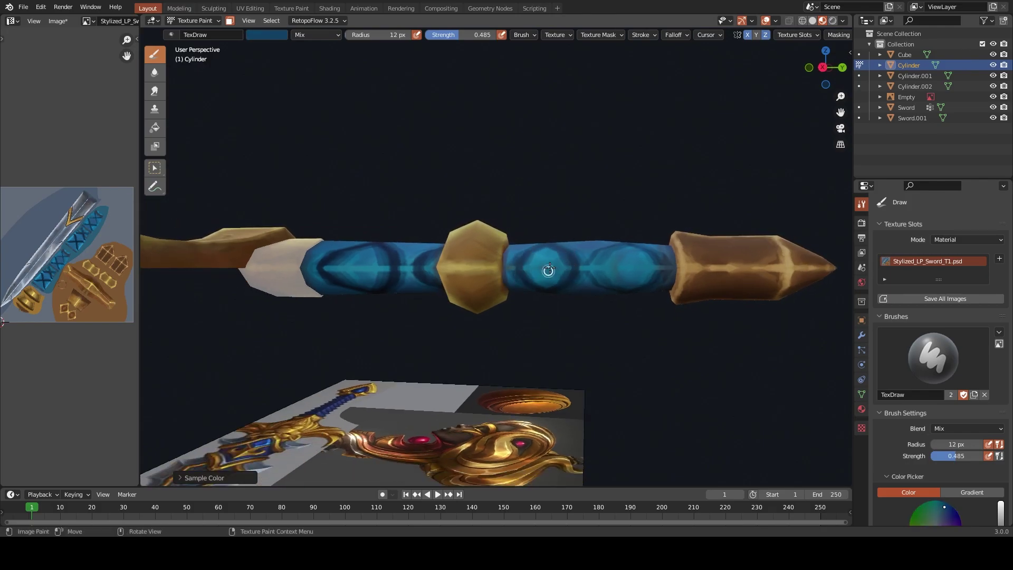
pyautogui.press('s')
pyautogui.press('s')
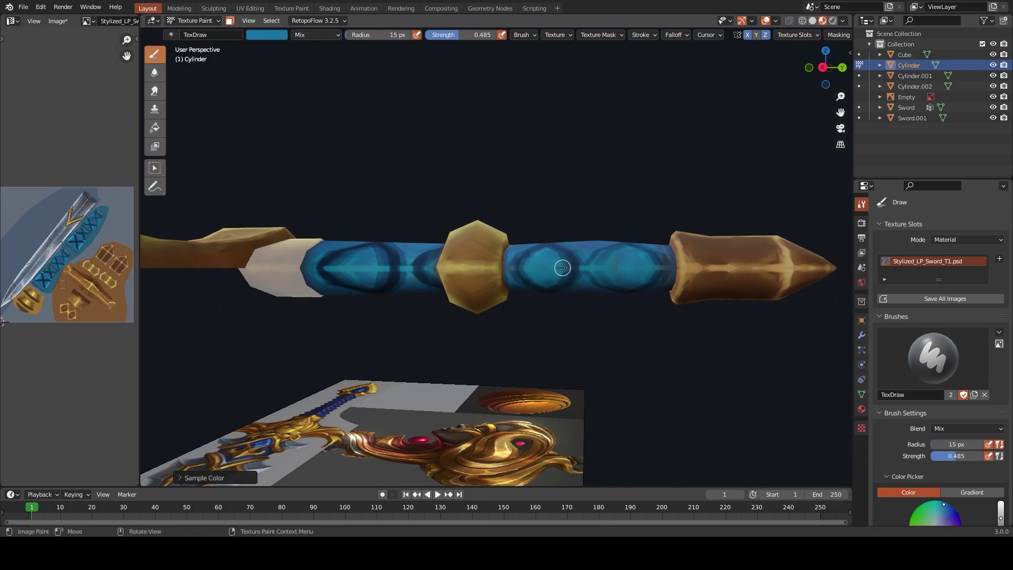
pyautogui.moveTo(562, 267)
pyautogui.mouseDown(button='middle')
pyautogui.moveTo(552, 281)
pyautogui.moveTo(516, 273)
pyautogui.mouseUp(button='middle')
pyautogui.press('s')
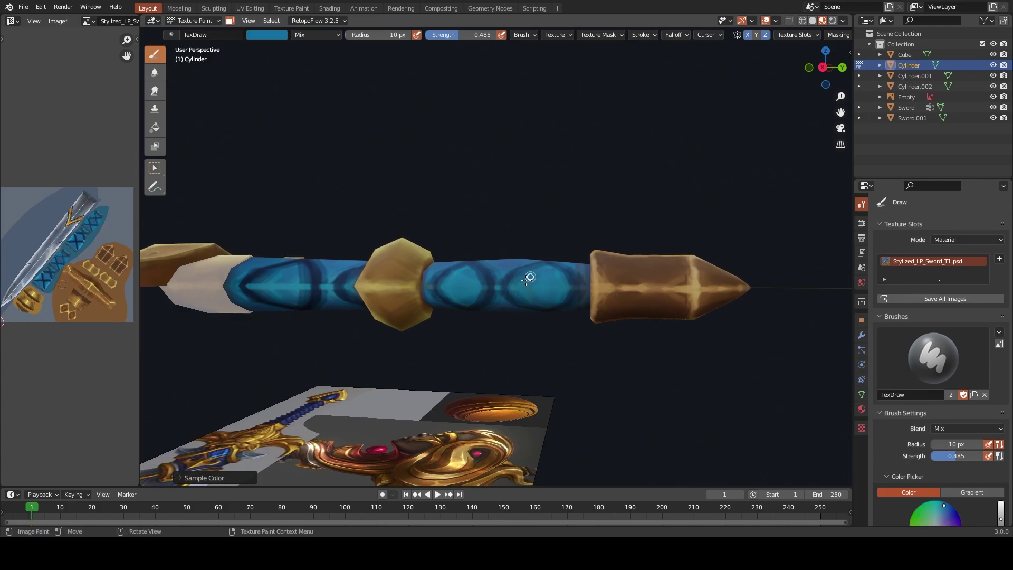
pyautogui.moveTo(546, 270)
pyautogui.mouseDown(button='middle')
pyautogui.moveTo(568, 287)
pyautogui.moveTo(584, 324)
pyautogui.moveTo(545, 324)
pyautogui.moveTo(522, 362)
pyautogui.moveTo(465, 364)
pyautogui.moveTo(445, 345)
pyautogui.moveTo(466, 280)
pyautogui.mouseUp(button='middle')
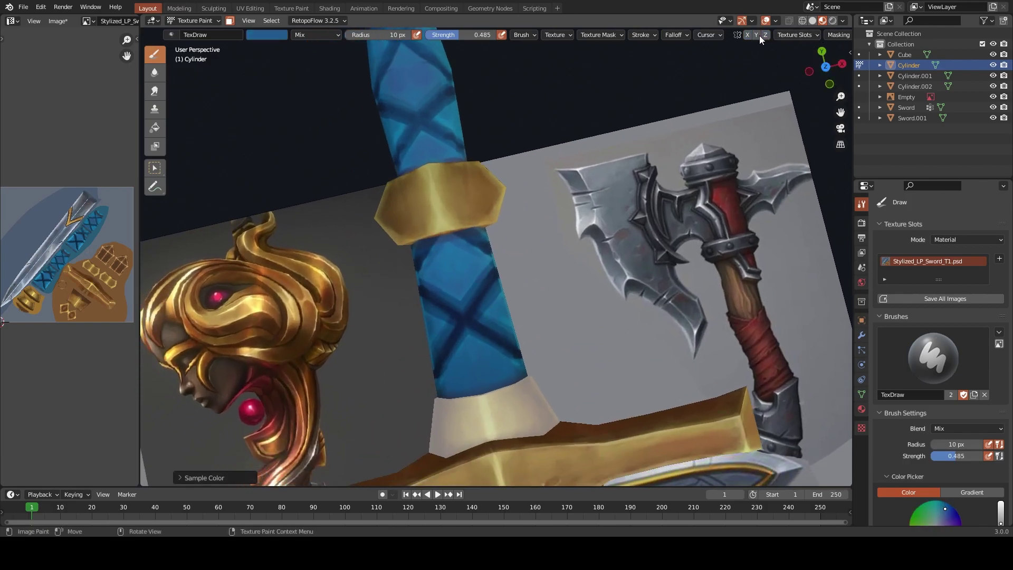
# Sample dark blue, set the brush radius to 25 px, and paint a dark diagonal wrap band
pyautogui.scroll(2, 459, 264)
pyautogui.press('s')
pyautogui.press('f')
pyautogui.click(407, 343)
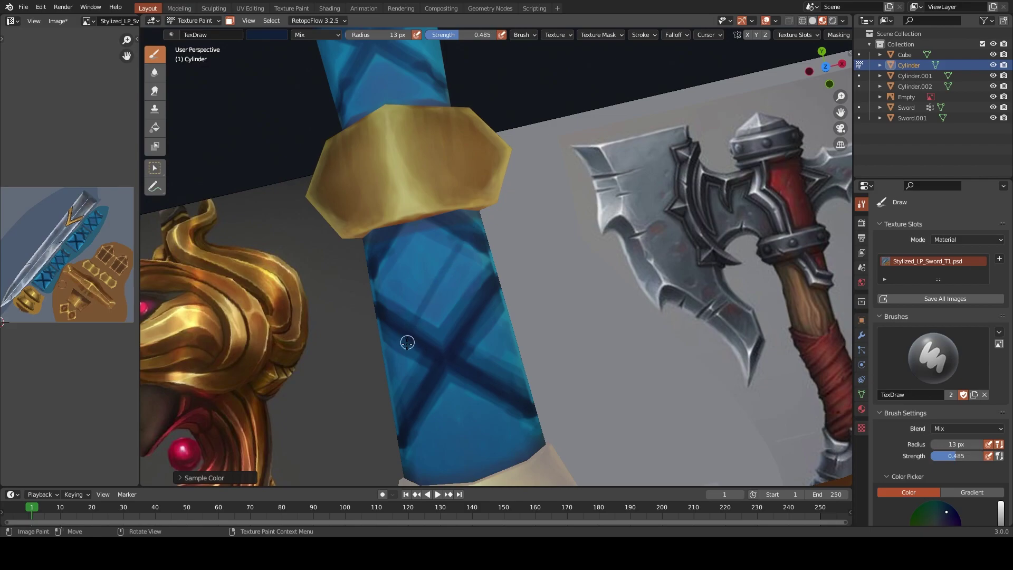
pyautogui.press('f')
pyautogui.click(465, 243)
pyautogui.moveTo(450, 260); pyautogui.dragTo(414, 321)
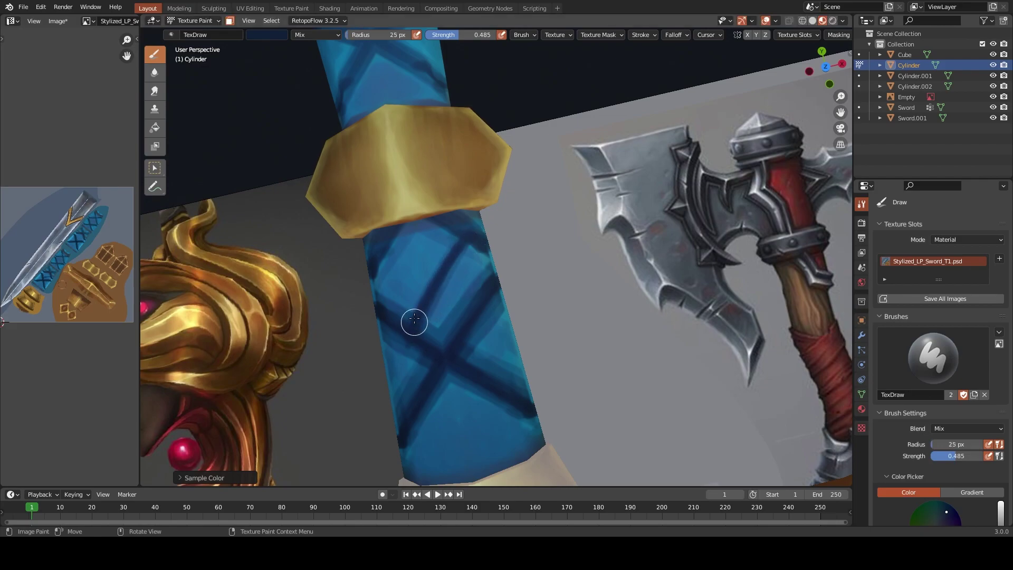
# Shade with a lighter sampled blue, adjusting the brush radius between 23, 24 and 17 px
pyautogui.press('s')
pyautogui.press('f')
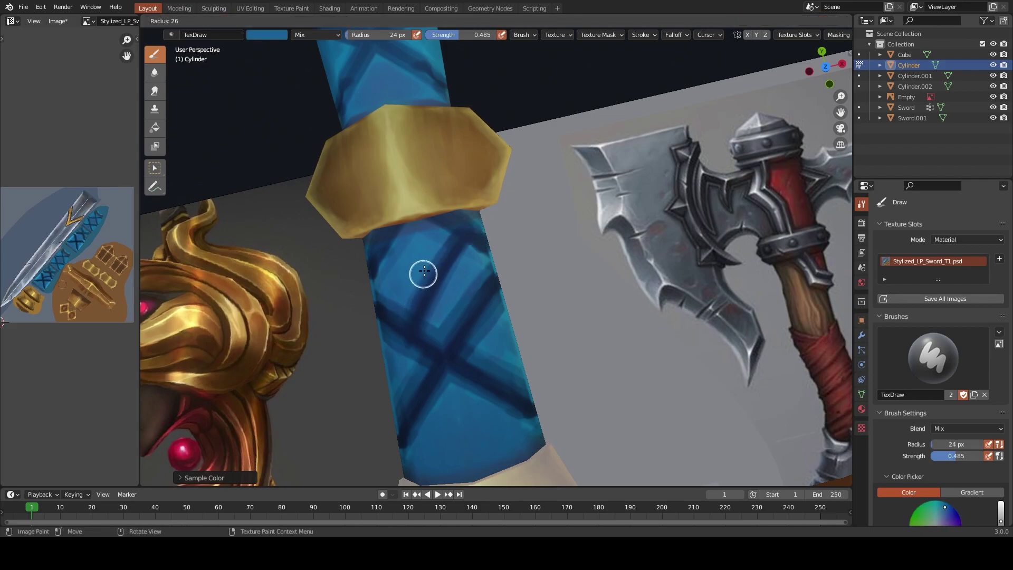
pyautogui.click(423, 271)
pyautogui.moveTo(399, 285); pyautogui.dragTo(419, 317, button='middle')
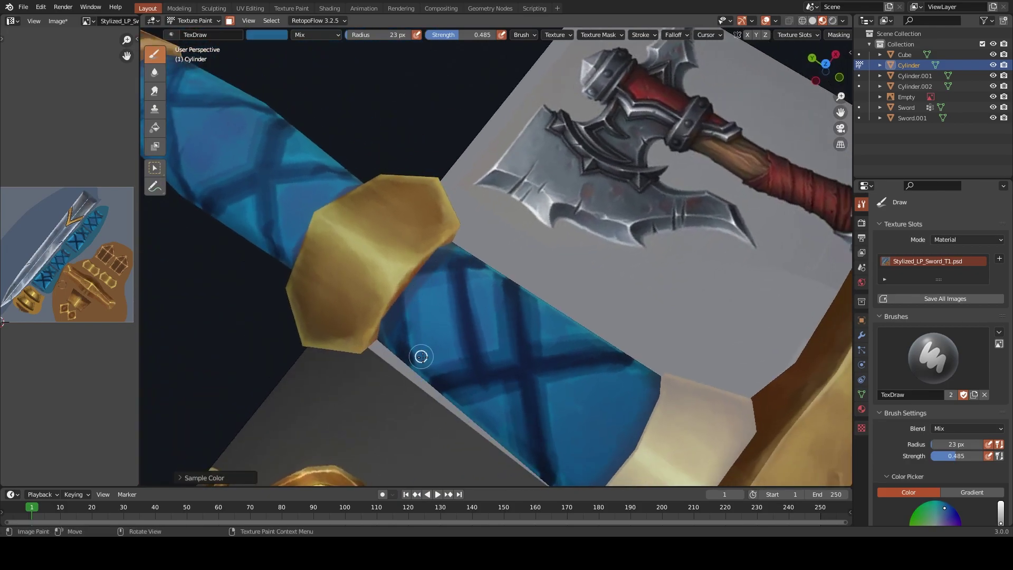
pyautogui.press('f')
pyautogui.click(422, 354)
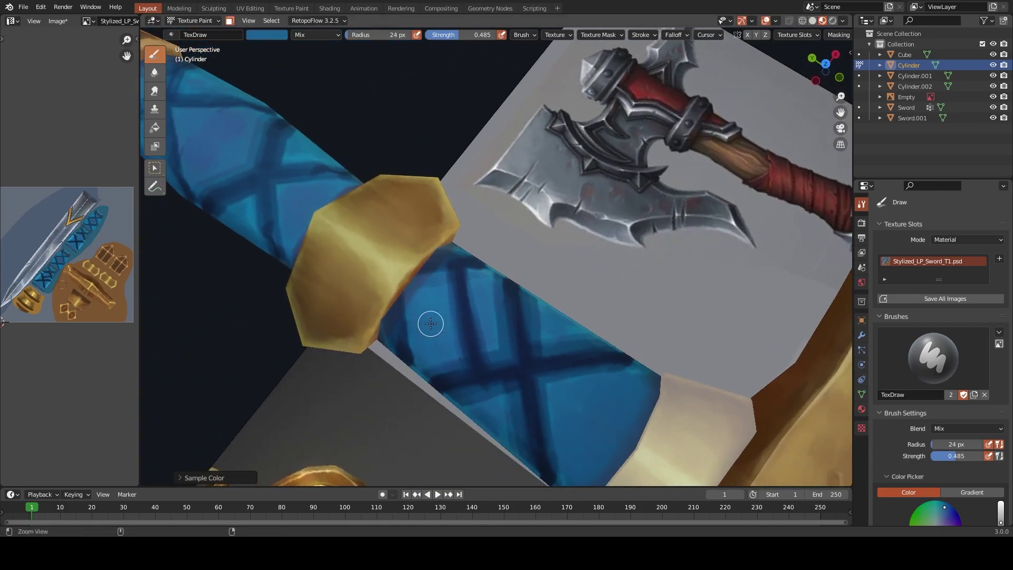
pyautogui.scroll(-5, 430, 323)
pyautogui.moveTo(437, 316); pyautogui.dragTo(505, 273, button='middle')
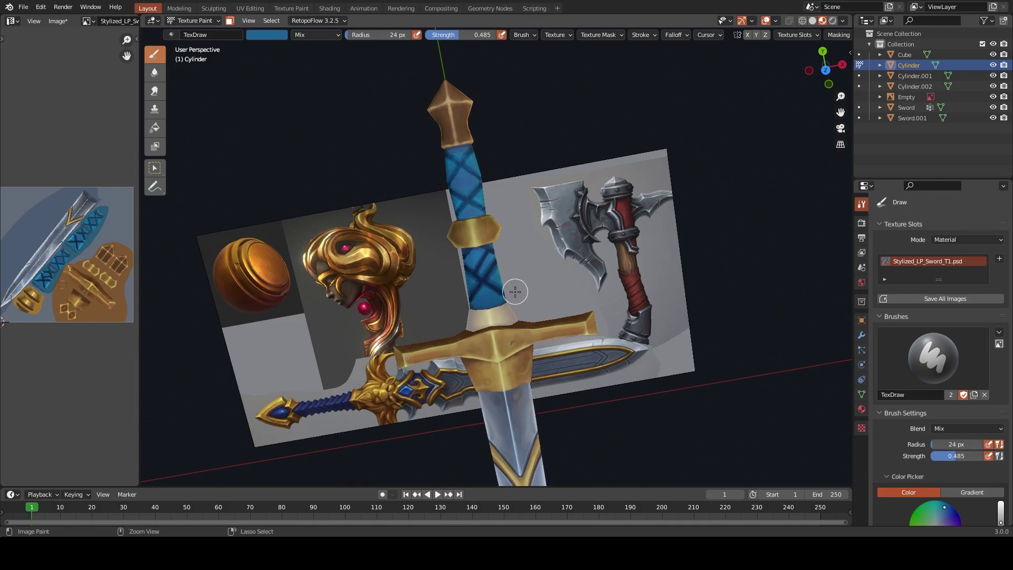
pyautogui.press('f')
pyautogui.click(468, 252)
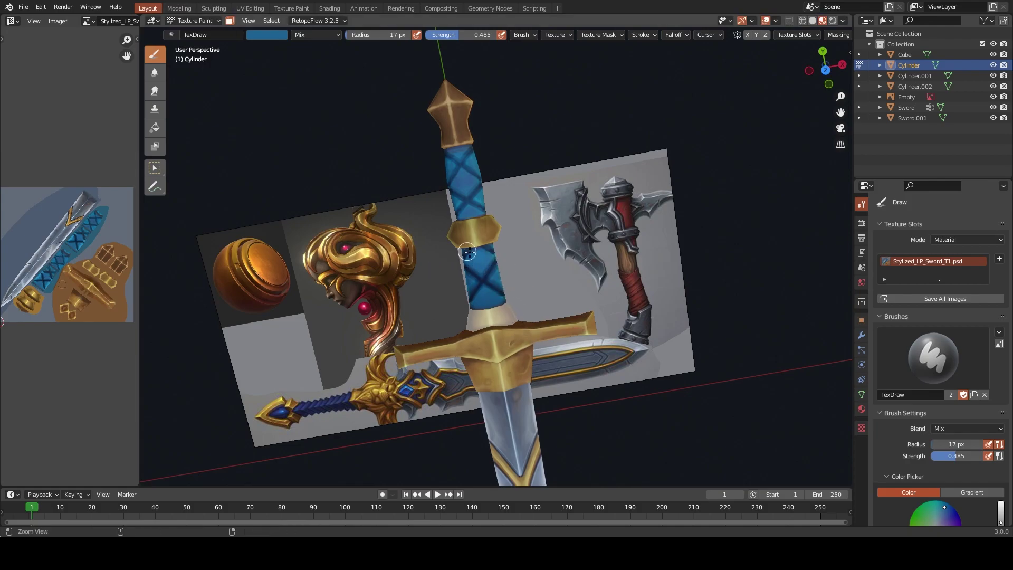
pyautogui.keyDown('ctrl'); pyautogui.moveTo(469, 252); pyautogui.dragTo(388, 359, button='middle'); pyautogui.keyUp('ctrl')
# Alternate dark and lighter sampled blues on the lower wrap, shrinking the brush to 11 px
pyautogui.press('s')
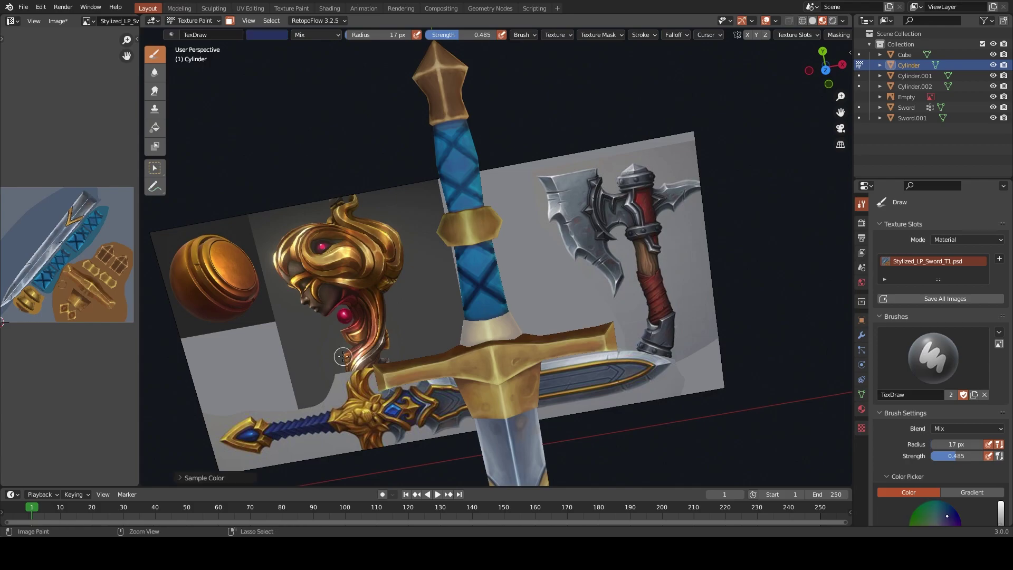
pyautogui.scroll(4, 464, 260)
pyautogui.press('f')
pyautogui.click(470, 267)
pyautogui.press('f')
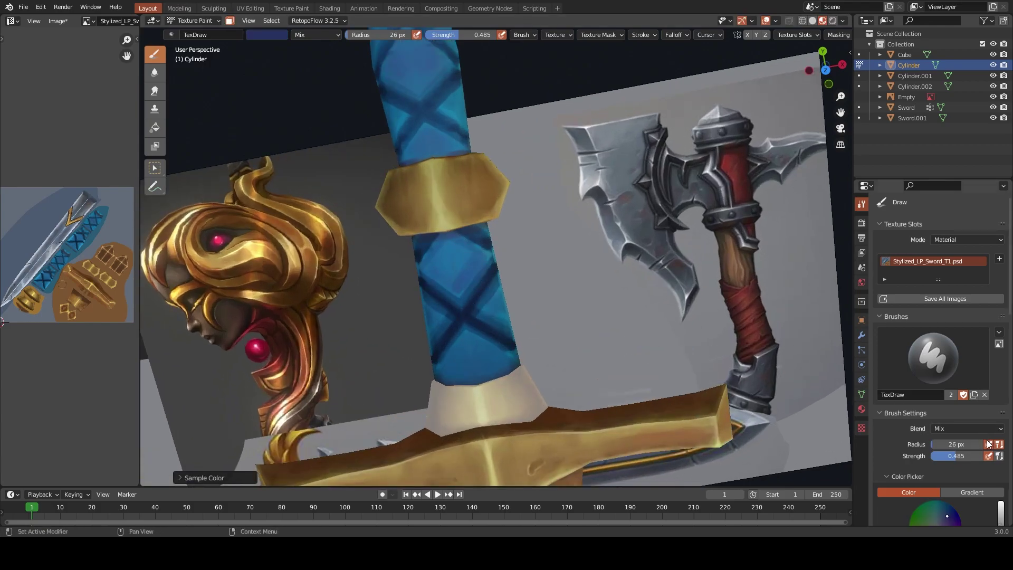
pyautogui.click(471, 291)
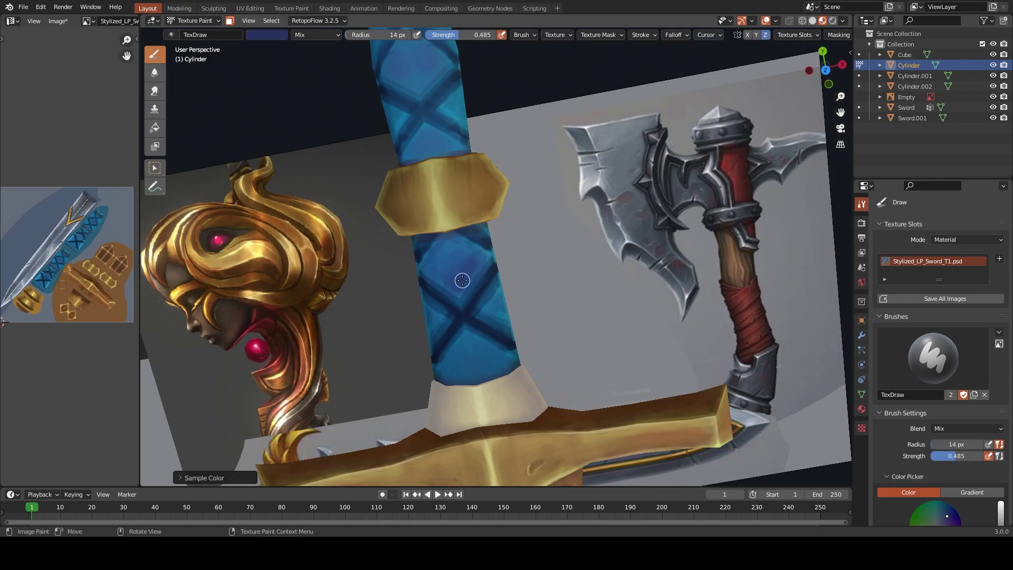
pyautogui.press('s')
pyautogui.press('s')
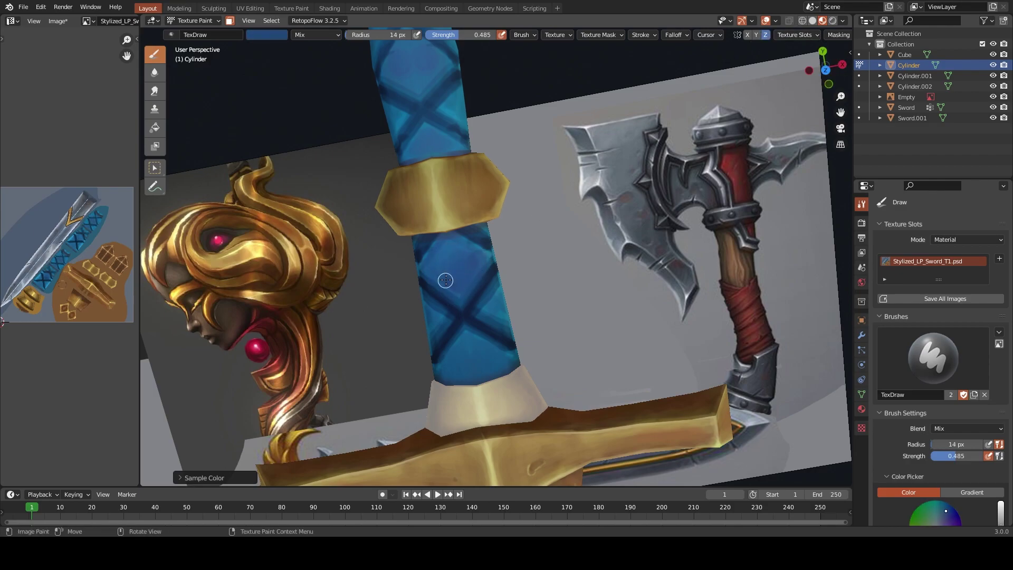
pyautogui.press('s')
pyautogui.press('s')
pyautogui.press('f')
pyautogui.click(469, 363)
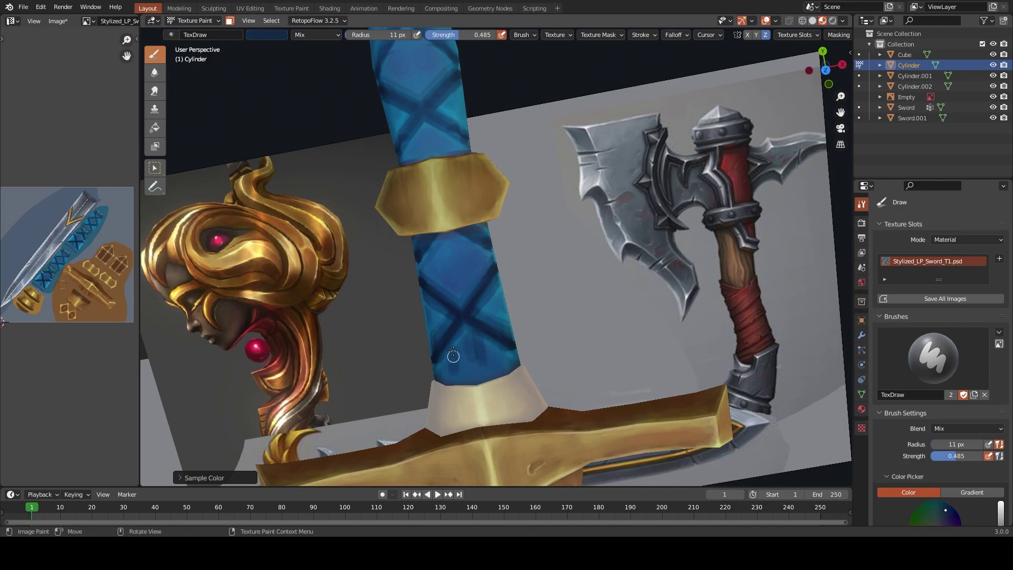
pyautogui.press('s')
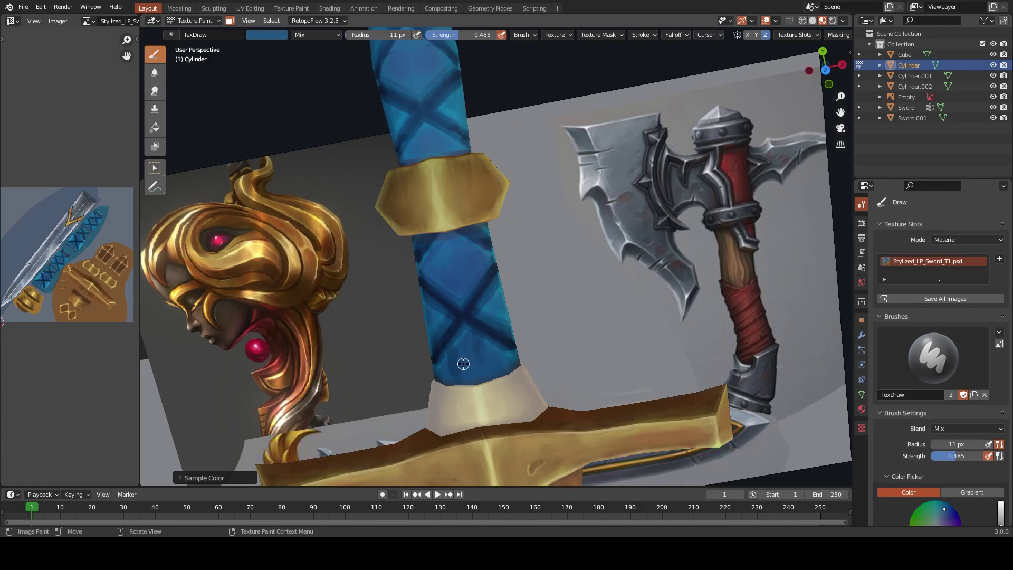
# Look along the grip lengthwise and sample a dark blue from it
pyautogui.moveTo(457, 376); pyautogui.dragTo(515, 334, button='middle')
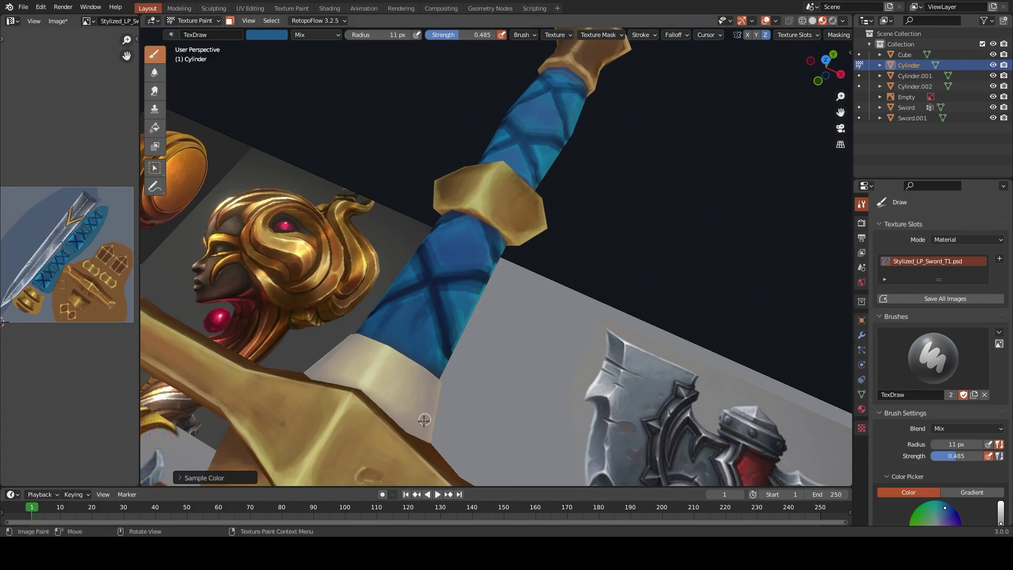
pyautogui.moveTo(423, 350); pyautogui.dragTo(448, 317, button='middle')
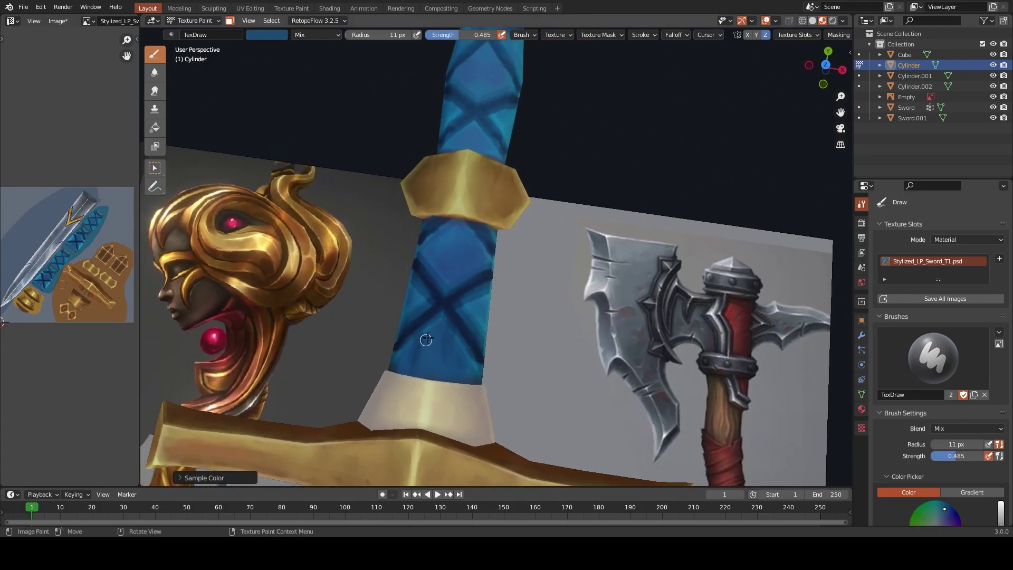
pyautogui.moveTo(402, 355); pyautogui.dragTo(540, 298, button='middle')
pyautogui.press('s')
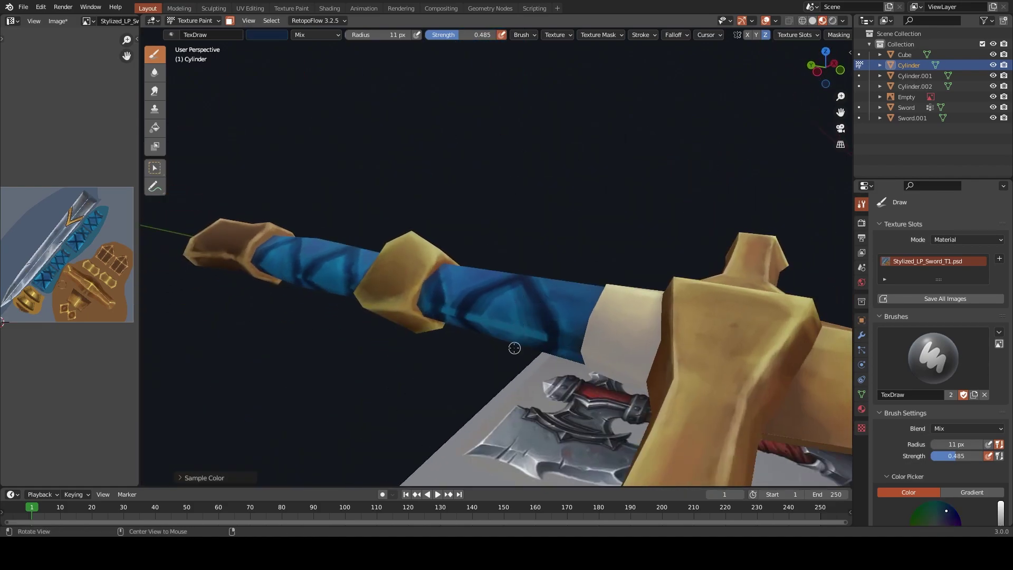
# Paint lighter blue strokes on the grip from a side-on view
pyautogui.moveTo(515, 346); pyautogui.dragTo(546, 297, button='middle')
pyautogui.press('s')
pyautogui.press('s')
pyautogui.moveTo(527, 275); pyautogui.dragTo(511, 303)
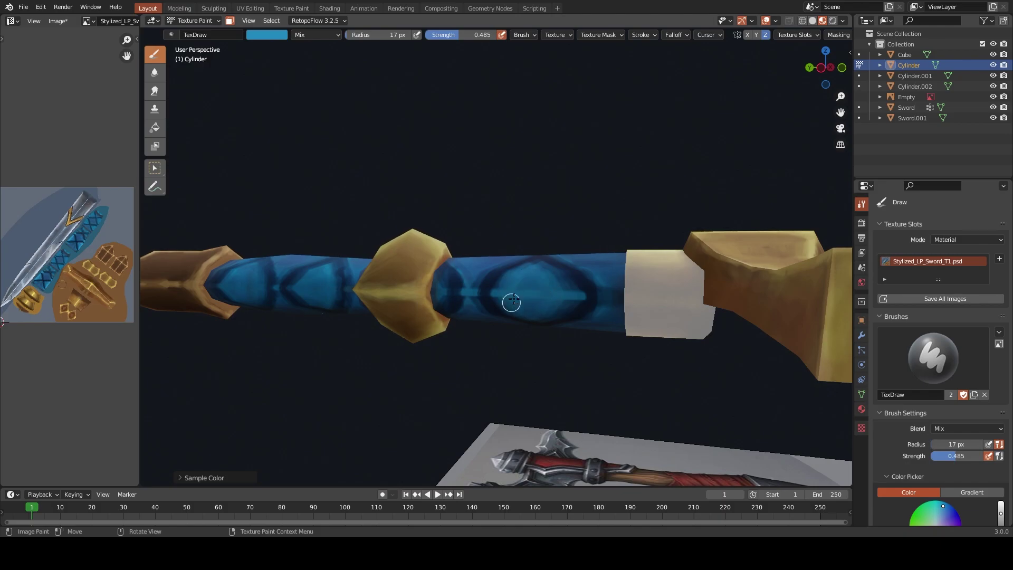
pyautogui.moveTo(548, 279)
pyautogui.mouseDown(button='middle')
pyautogui.moveTo(499, 307)
pyautogui.moveTo(527, 313)
pyautogui.moveTo(522, 321)
pyautogui.moveTo(530, 296)
pyautogui.mouseUp(button='middle')
pyautogui.press('s')
pyautogui.press('s')
pyautogui.press('s')
pyautogui.press('s')
pyautogui.scroll(-4, 506, 309)
pyautogui.scroll(2, 536, 314)
pyautogui.scroll(3, 533, 280)
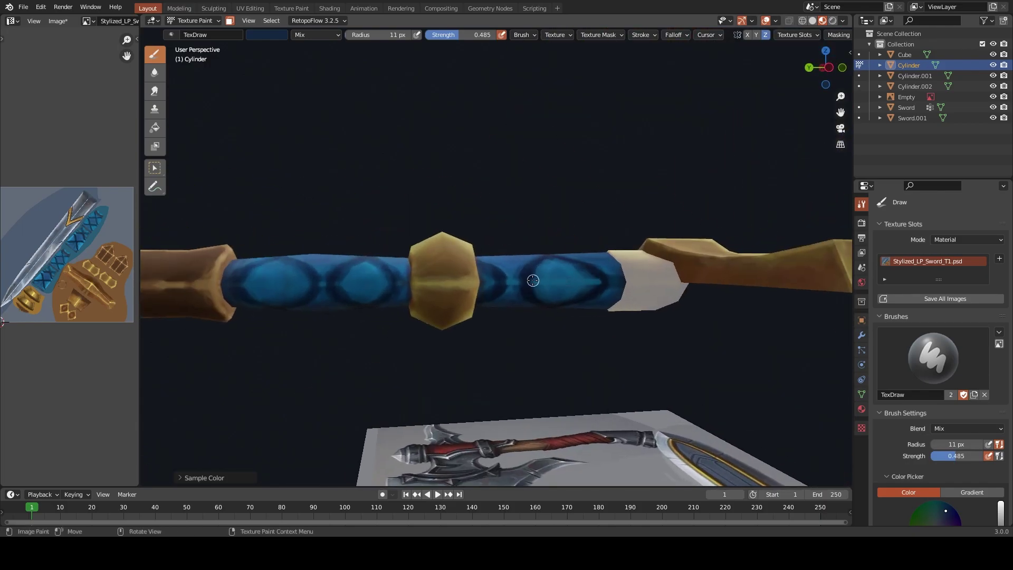
# Add a dark blue stroke across the grip, resize the brush to 14 px, and view the whole sword
pyautogui.moveTo(526, 282); pyautogui.dragTo(619, 282)
pyautogui.rightClick(563, 282)
pyautogui.moveTo(593, 280); pyautogui.dragTo(516, 280, button='middle')
pyautogui.press('[')
pyautogui.press('[')
pyautogui.press('[')
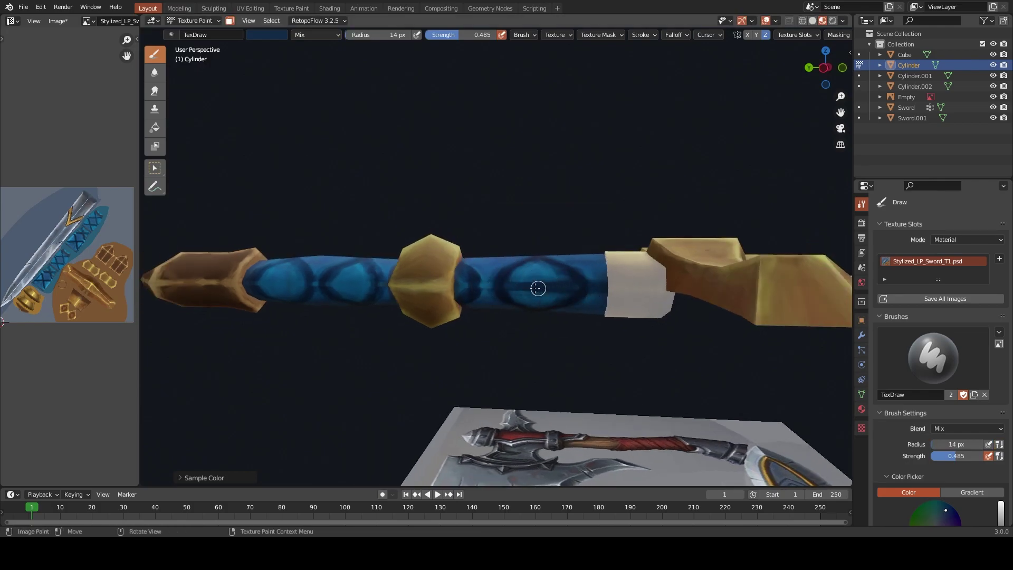
pyautogui.scroll(-6, 556, 316)
pyautogui.moveTo(556, 315)
pyautogui.mouseDown(button='middle')
pyautogui.moveTo(571, 298)
pyautogui.moveTo(649, 349)
pyautogui.mouseUp(button='middle')
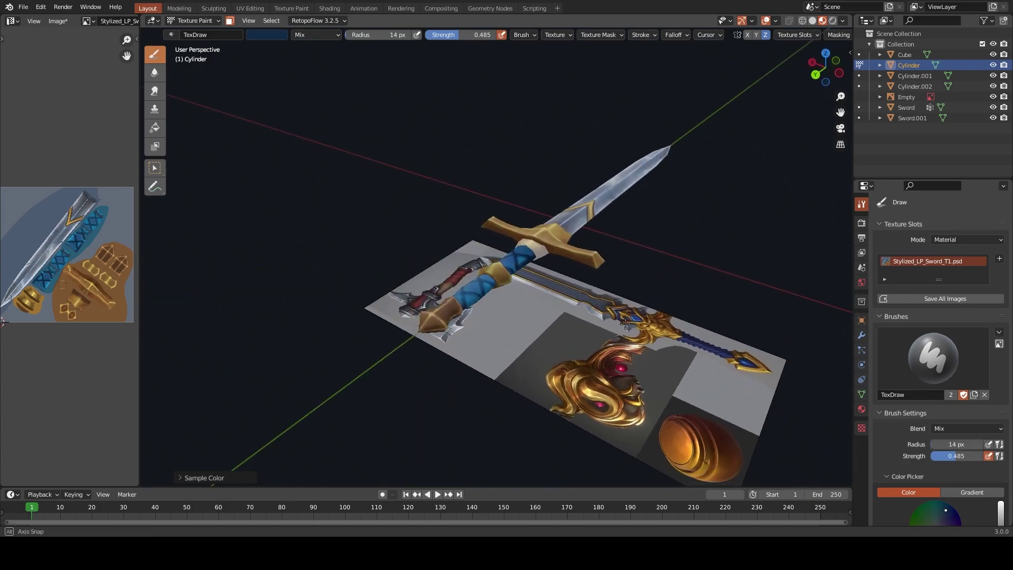
# Fill the whole sword grip with dark navy using the Fill tool
pyautogui.click(154, 128)
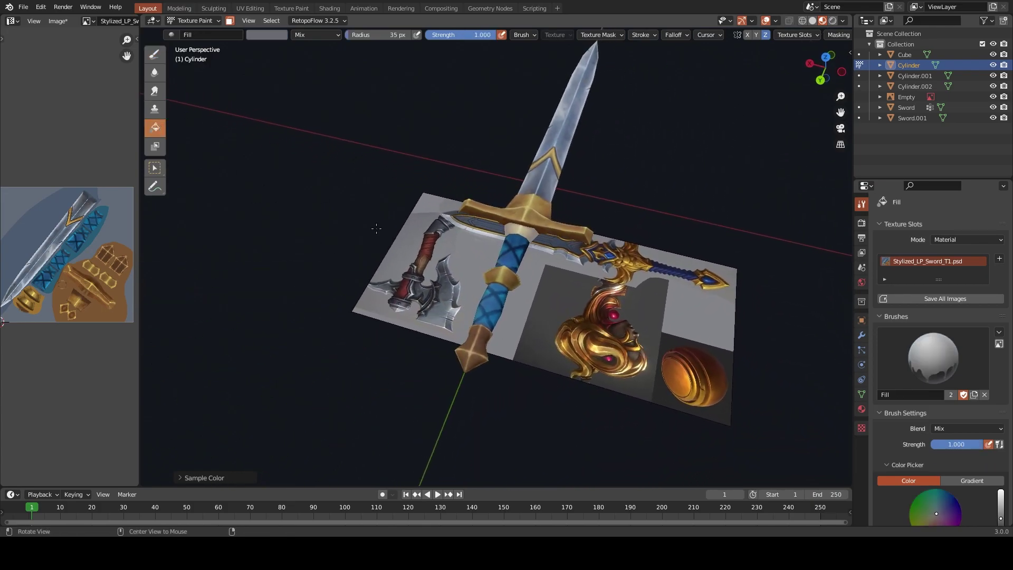
pyautogui.moveTo(580, 264); pyautogui.dragTo(609, 143, button='middle')
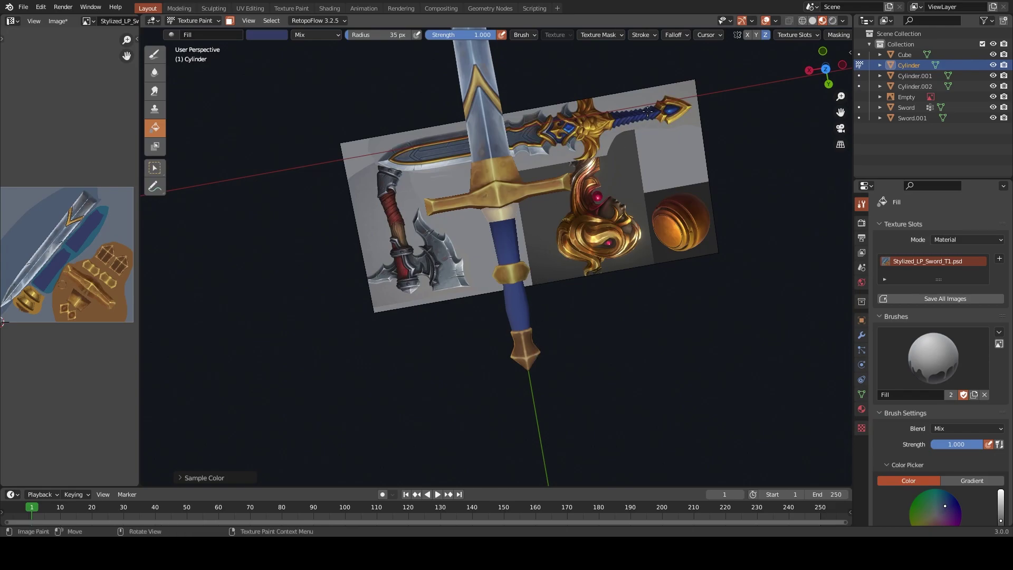
pyautogui.press('s')
pyautogui.click(522, 314)
pyautogui.click(155, 54)
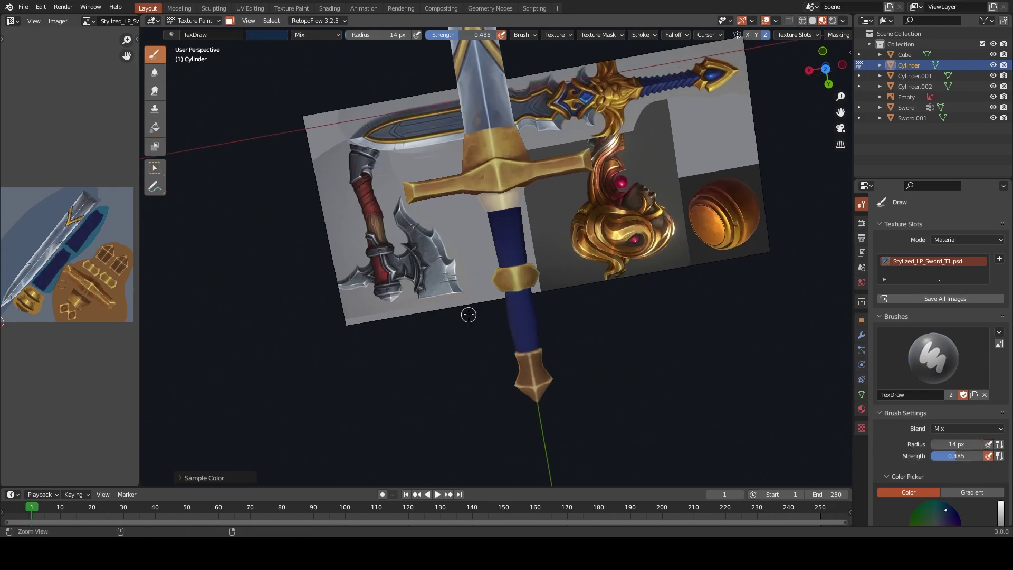
# Darken the paint colour and shrink the brush to 9 px, zoomed in on the hilt
pyautogui.moveTo(468, 311)
pyautogui.mouseDown(button='middle')
pyautogui.moveTo(578, 301)
pyautogui.moveTo(545, 331)
pyautogui.mouseUp(button='middle')
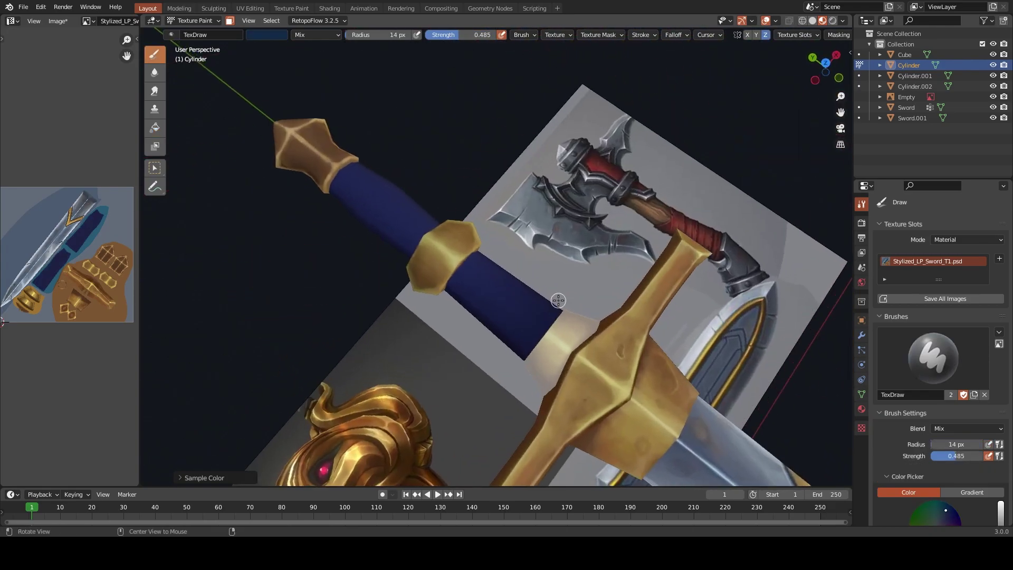
pyautogui.scroll(-8, 967, 329)
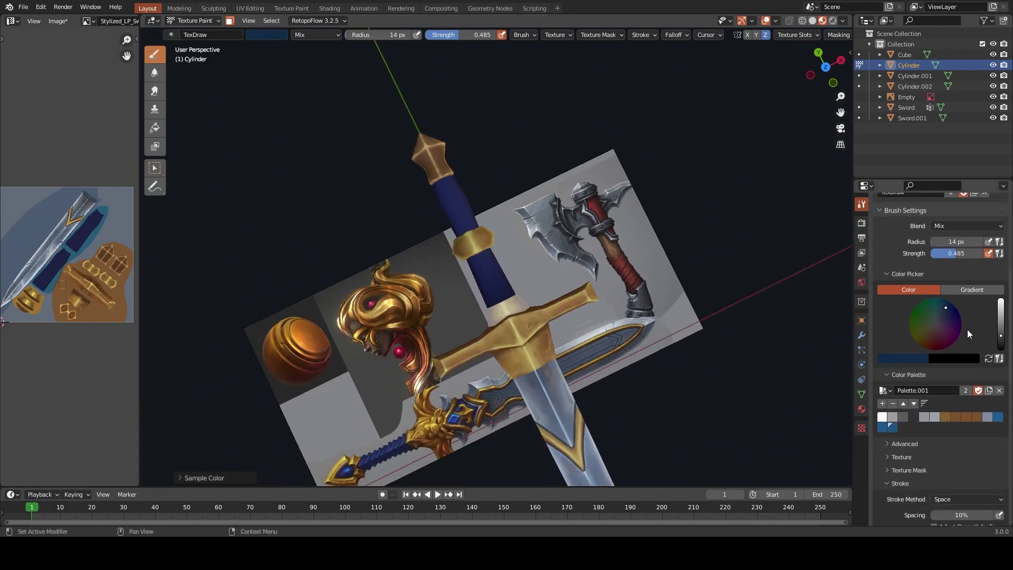
pyautogui.click(1001, 341)
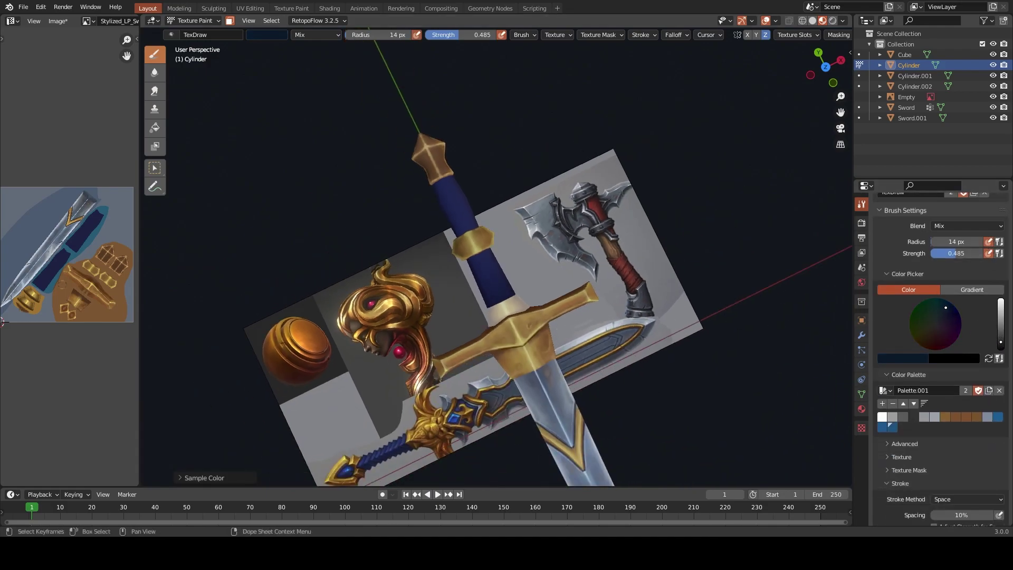
pyautogui.scroll(2, 464, 307)
pyautogui.press('[')
pyautogui.press('[')
pyautogui.press('[')
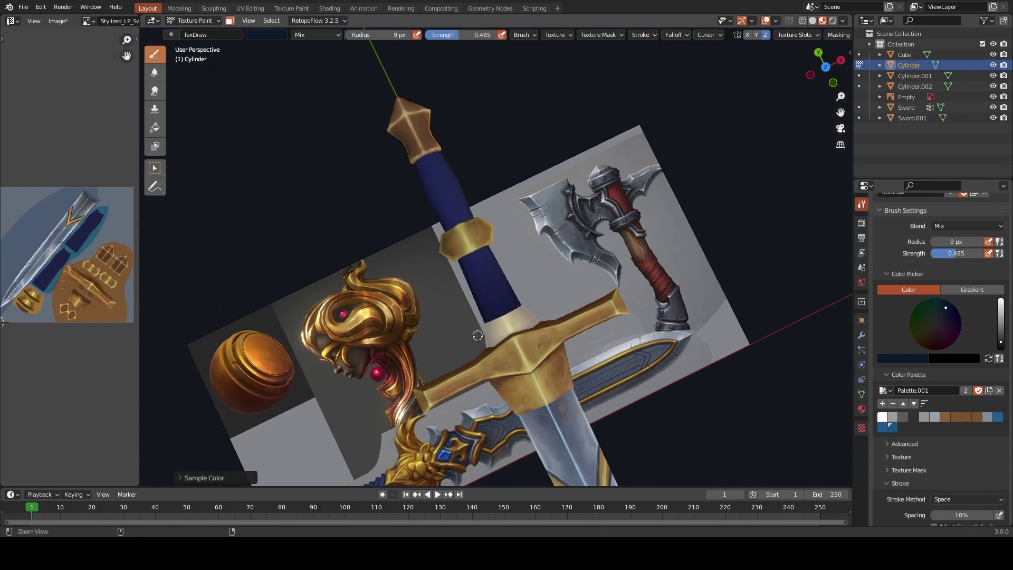
pyautogui.scroll(2, 527, 245)
pyautogui.scroll(2, 470, 342)
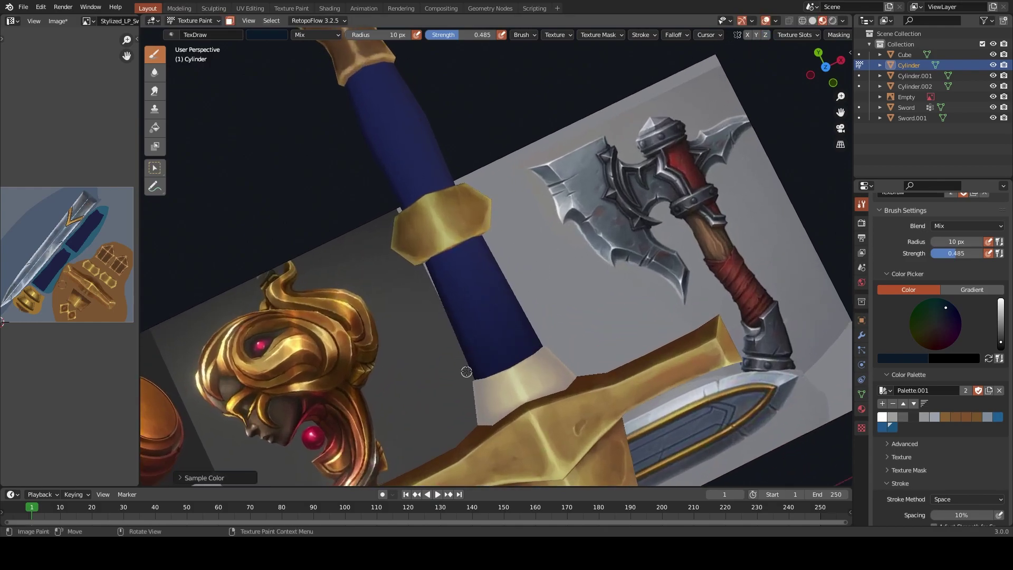
# Sample a darker colour at 17 px and paint two dark diagonal stripes across the navy grip
pyautogui.press('s')
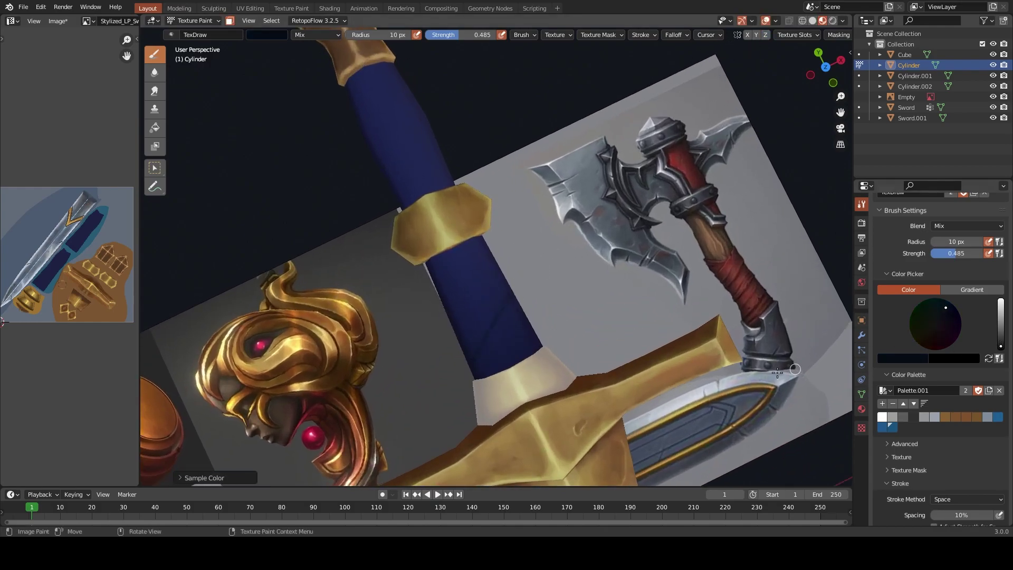
pyautogui.press(']')
pyautogui.press(']')
pyautogui.press(']')
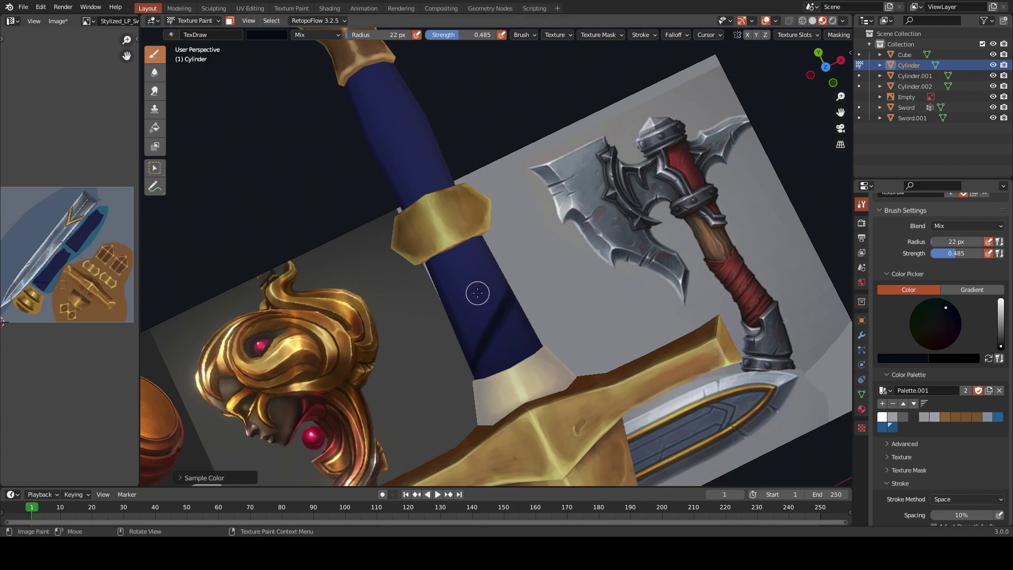
pyautogui.press('[')
pyautogui.press('[')
pyautogui.moveTo(449, 315); pyautogui.dragTo(495, 243)
pyautogui.moveTo(431, 359)
pyautogui.mouseDown()
pyautogui.moveTo(470, 273)
pyautogui.moveTo(509, 223)
pyautogui.mouseUp()
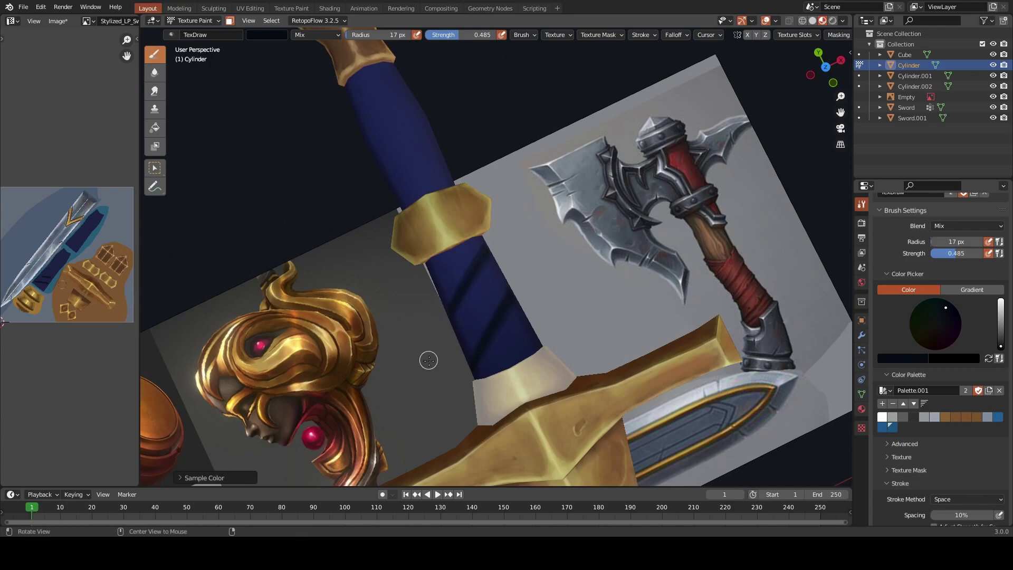
pyautogui.moveTo(427, 357)
pyautogui.mouseDown(button='middle')
pyautogui.moveTo(491, 320)
pyautogui.moveTo(511, 322)
pyautogui.mouseUp(button='middle')
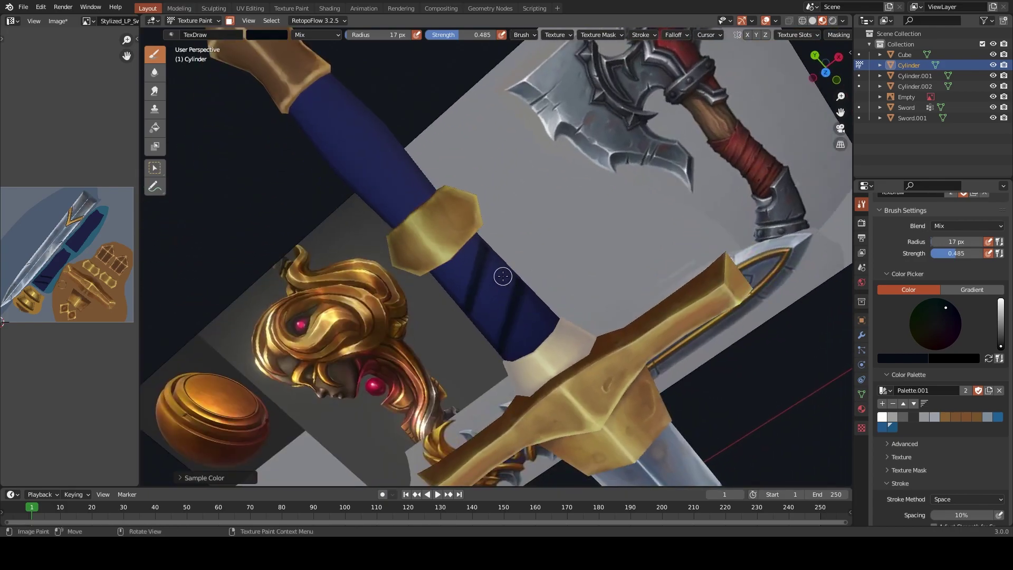
# Shrink the brush to 13 px and undo the last dark stripe on the grip
pyautogui.press('[')
pyautogui.press('[')
pyautogui.moveTo(496, 285)
pyautogui.mouseDown(button='middle')
pyautogui.moveTo(447, 272)
pyautogui.moveTo(482, 282)
pyautogui.mouseUp(button='middle')
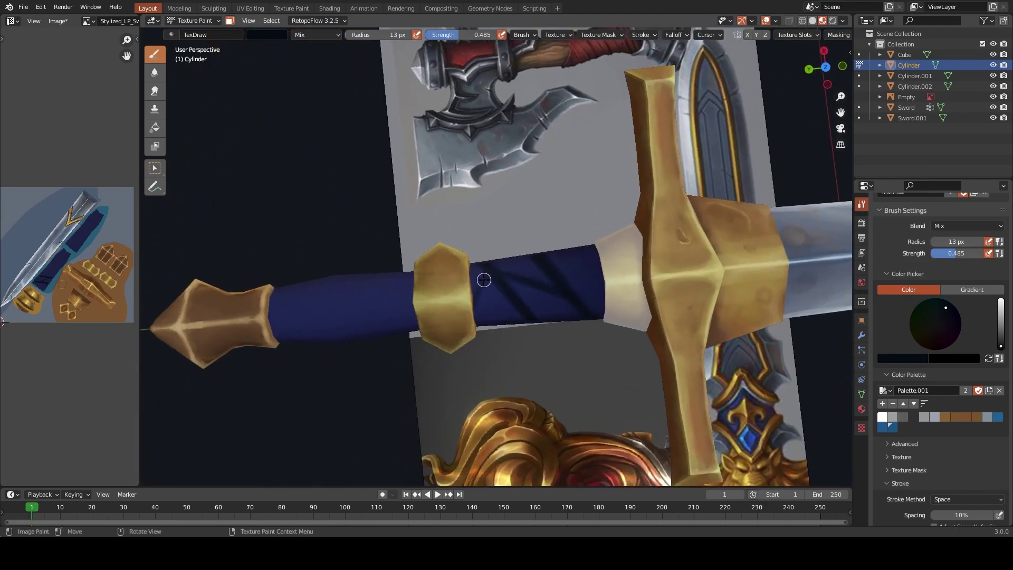
pyautogui.moveTo(495, 299); pyautogui.dragTo(508, 299, button='middle')
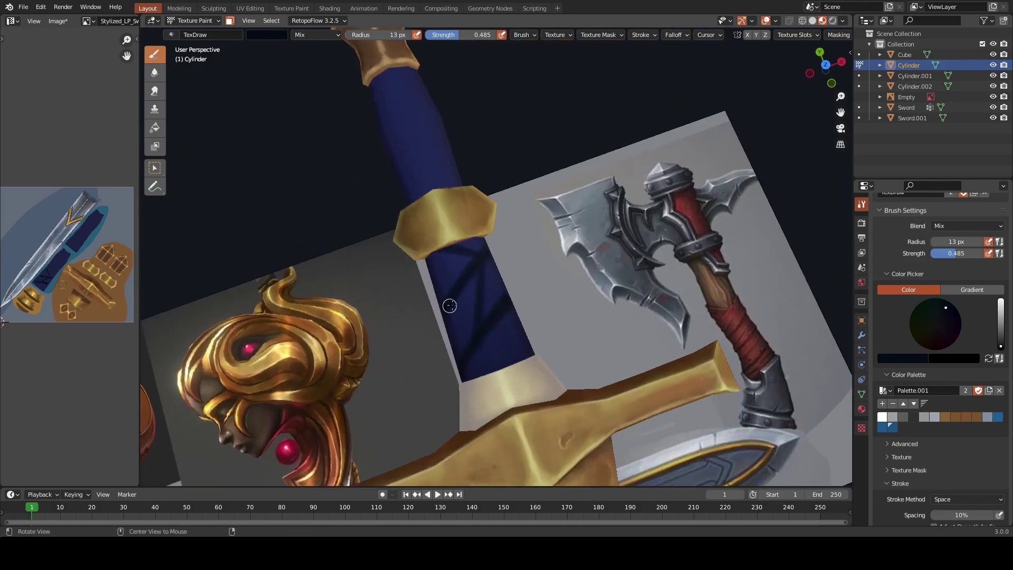
pyautogui.scroll(3, 490, 300)
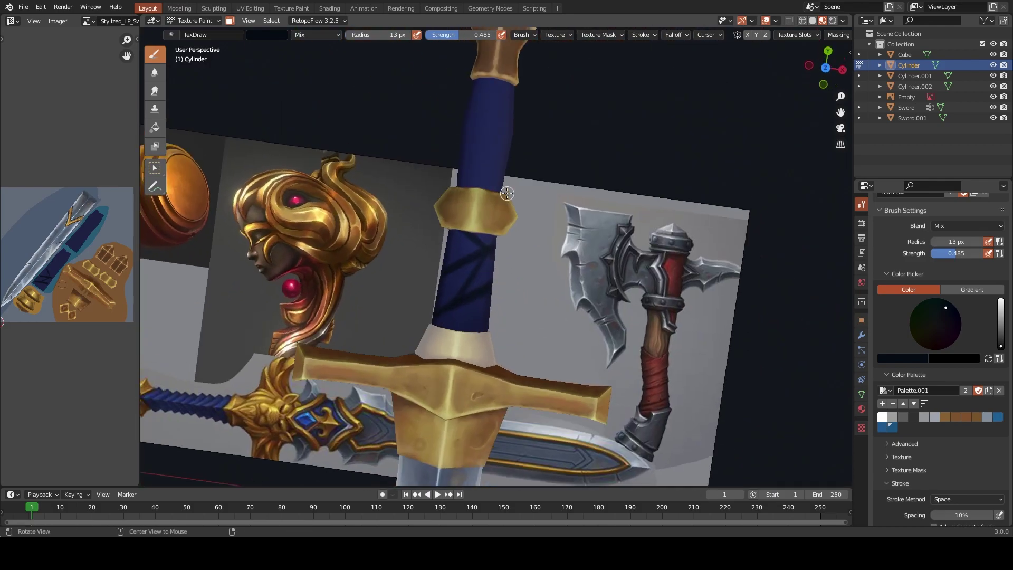
pyautogui.scroll(2, 459, 304)
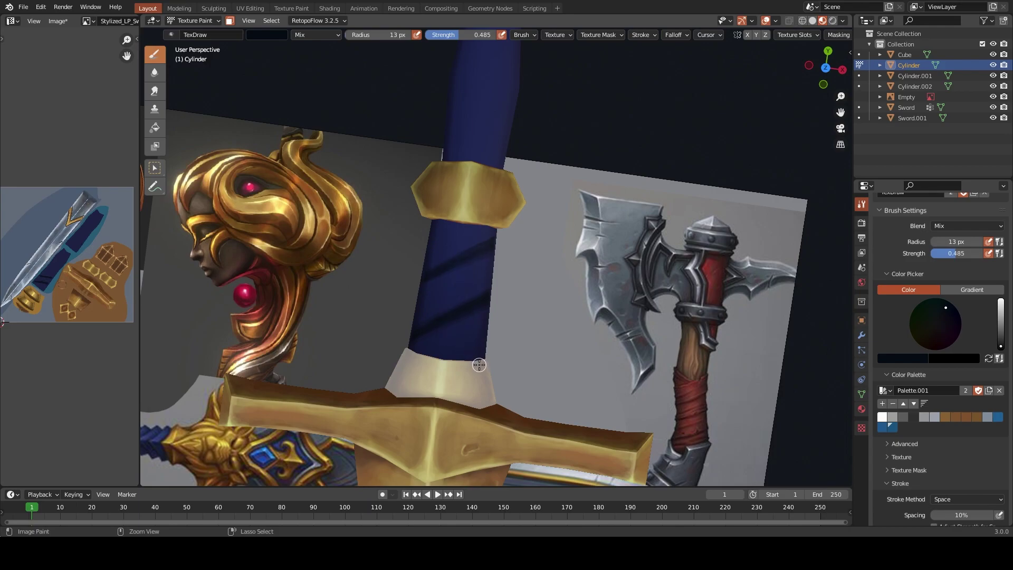
pyautogui.hotkey('ctrl', 'z')
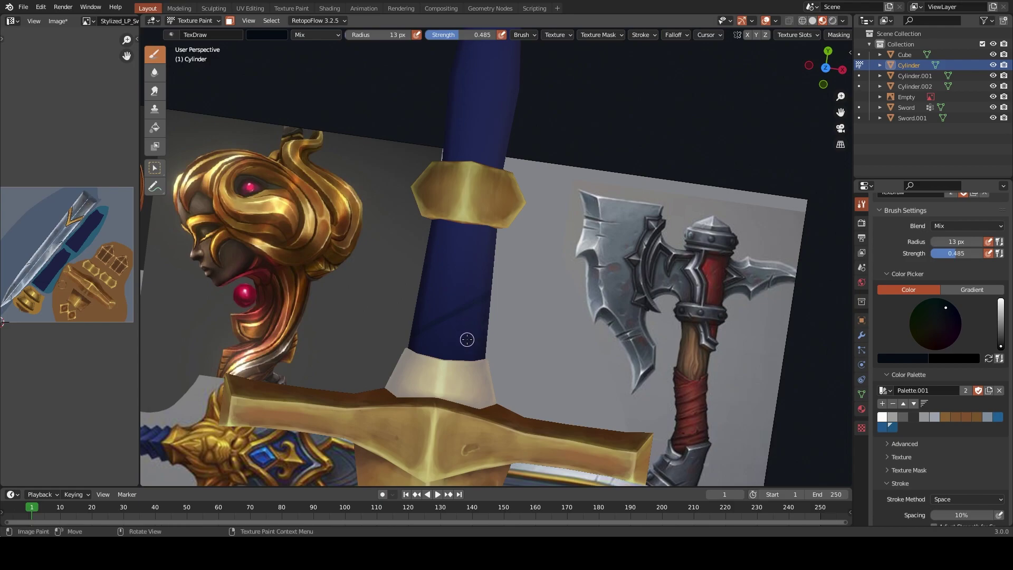
# Inspect the grip and crossguard from several angles, then sample the grip's dark navy
pyautogui.keyDown('alt'); pyautogui.moveTo(464, 339); pyautogui.dragTo(448, 315); pyautogui.keyUp('alt')
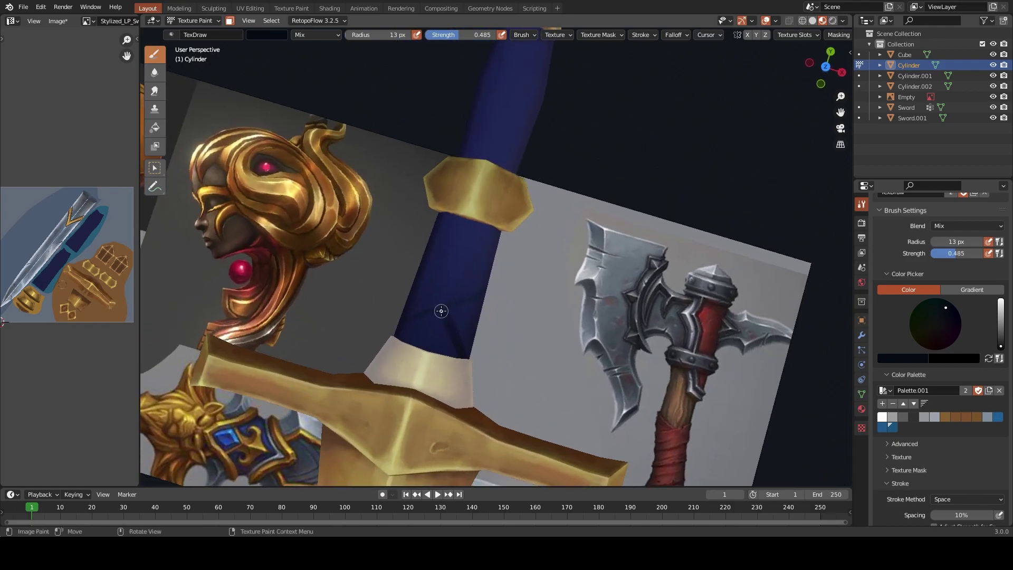
pyautogui.moveTo(441, 311); pyautogui.dragTo(487, 388, button='middle')
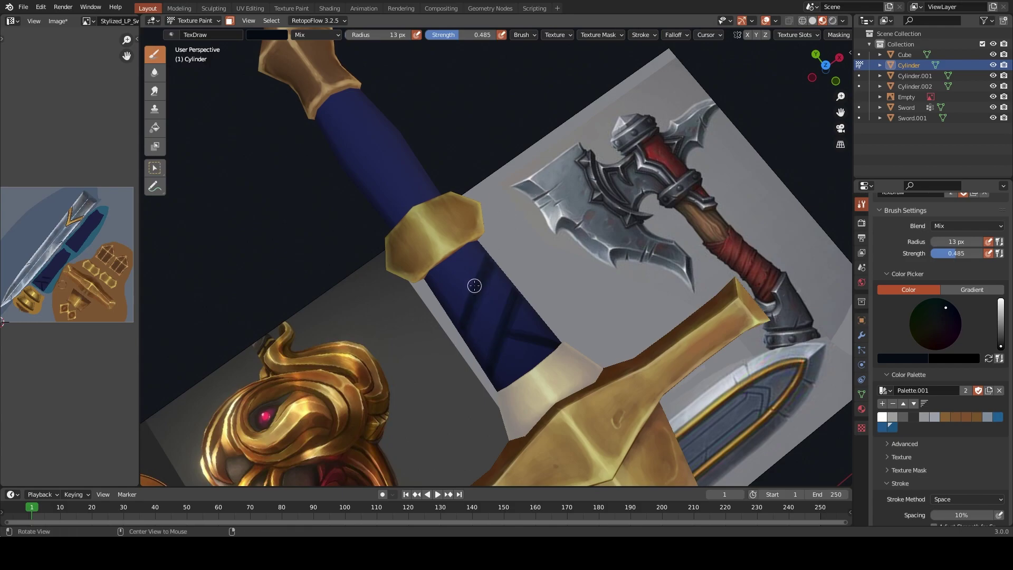
pyautogui.moveTo(473, 286); pyautogui.dragTo(540, 299, button='middle')
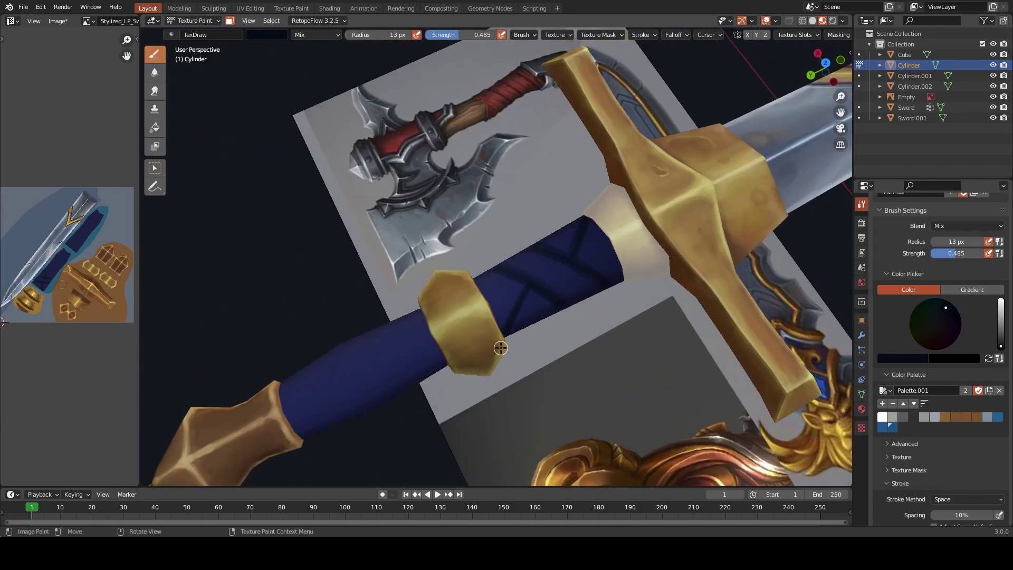
pyautogui.moveTo(500, 348); pyautogui.dragTo(505, 277, button='middle')
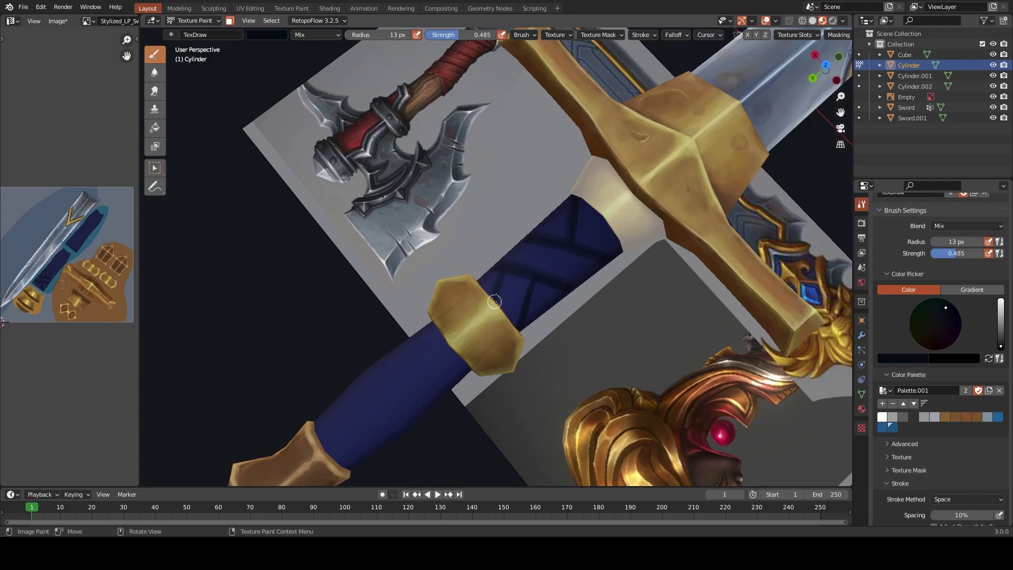
pyautogui.scroll(-5, 619, 208)
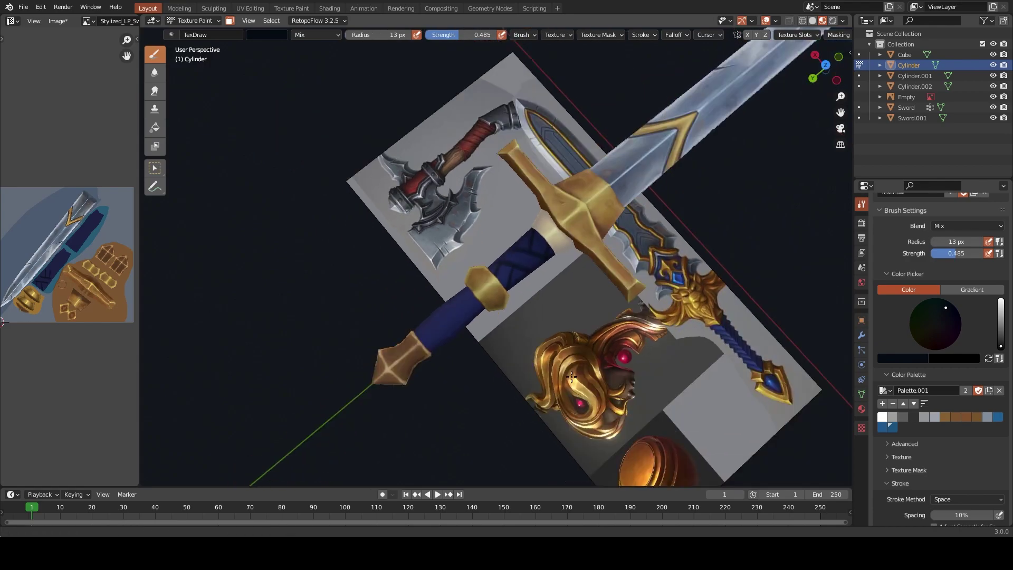
pyautogui.moveTo(620, 208); pyautogui.dragTo(480, 333, button='middle')
pyautogui.moveTo(562, 355)
pyautogui.mouseDown(button='middle')
pyautogui.moveTo(509, 378)
pyautogui.moveTo(530, 366)
pyautogui.mouseUp(button='middle')
pyautogui.scroll(-3, 528, 364)
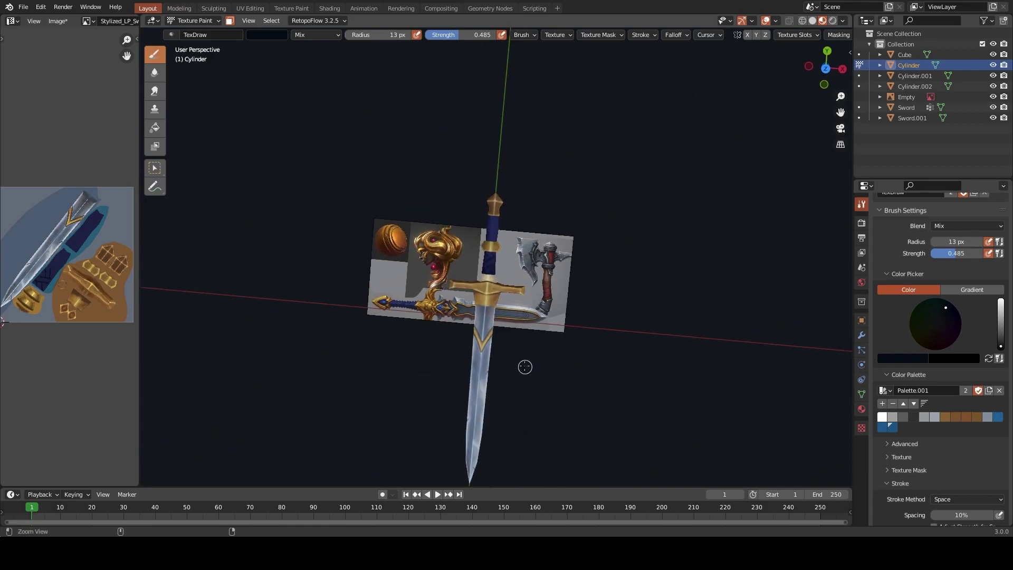
pyautogui.scroll(2, 526, 367)
pyautogui.moveTo(491, 193); pyautogui.dragTo(453, 295, button='middle')
pyautogui.scroll(3, 453, 295)
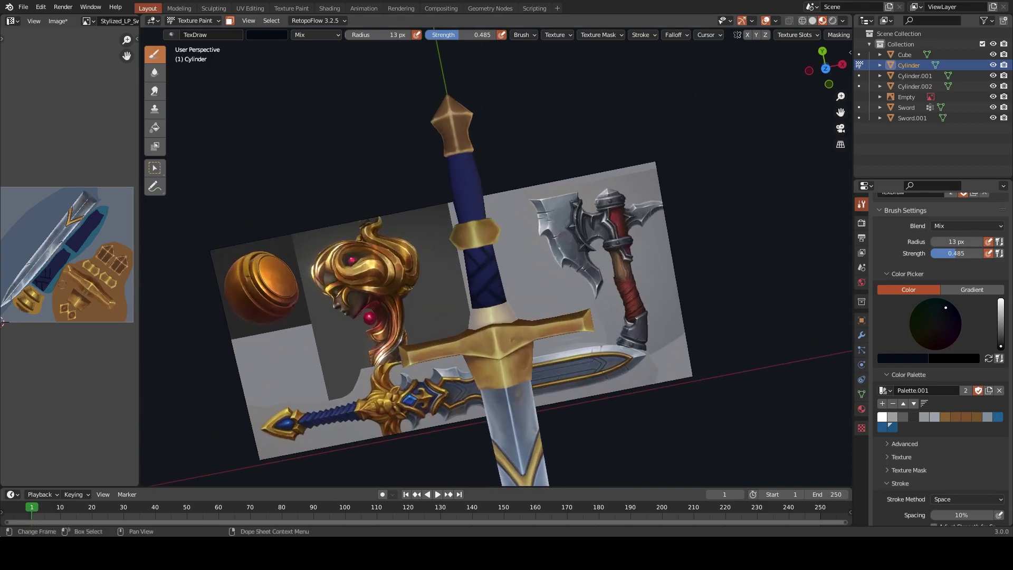
pyautogui.scroll(2, 453, 264)
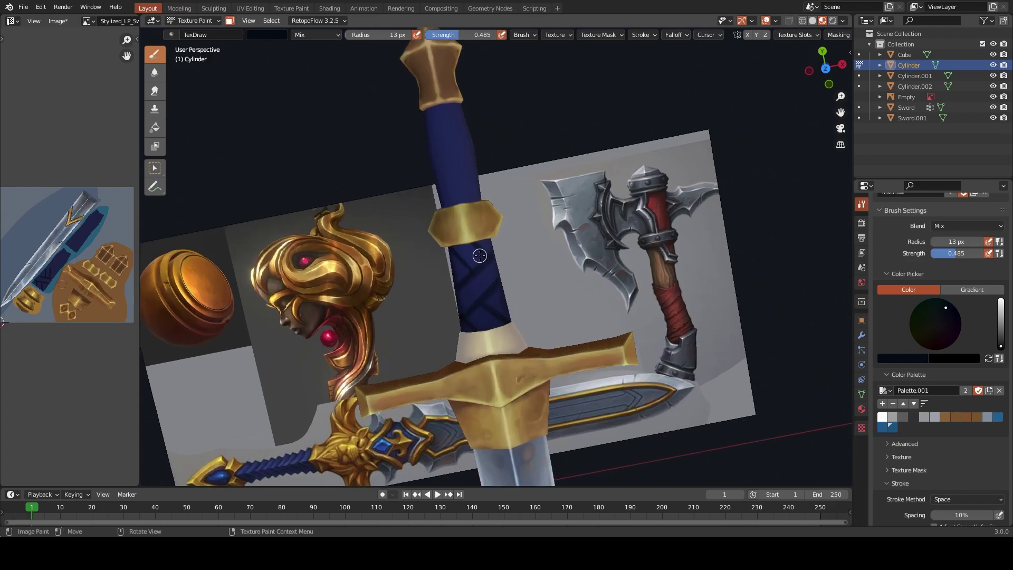
pyautogui.scroll(1, 478, 298)
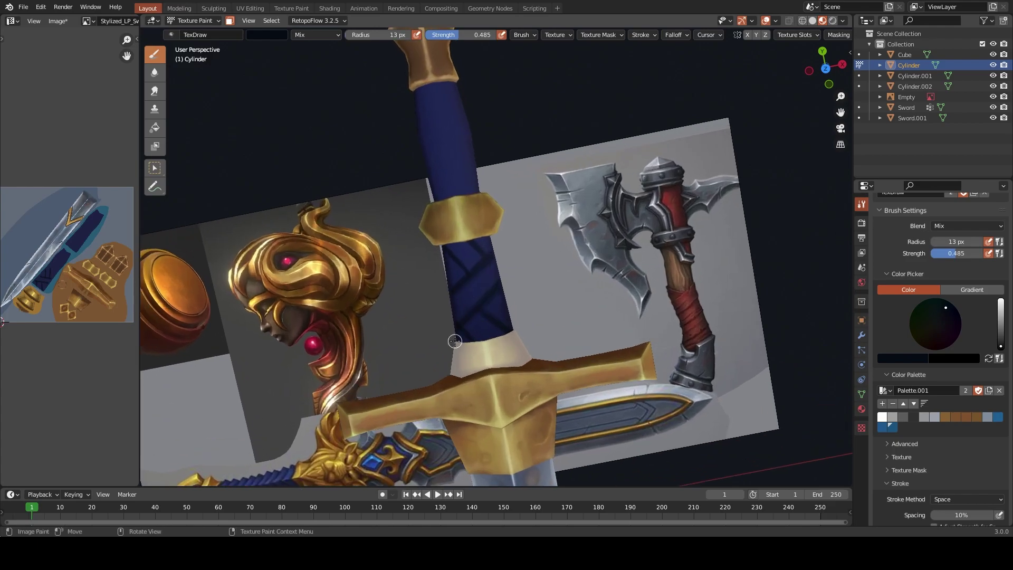
pyautogui.scroll(-1, 495, 234)
pyautogui.moveTo(510, 322); pyautogui.dragTo(484, 295, button='middle')
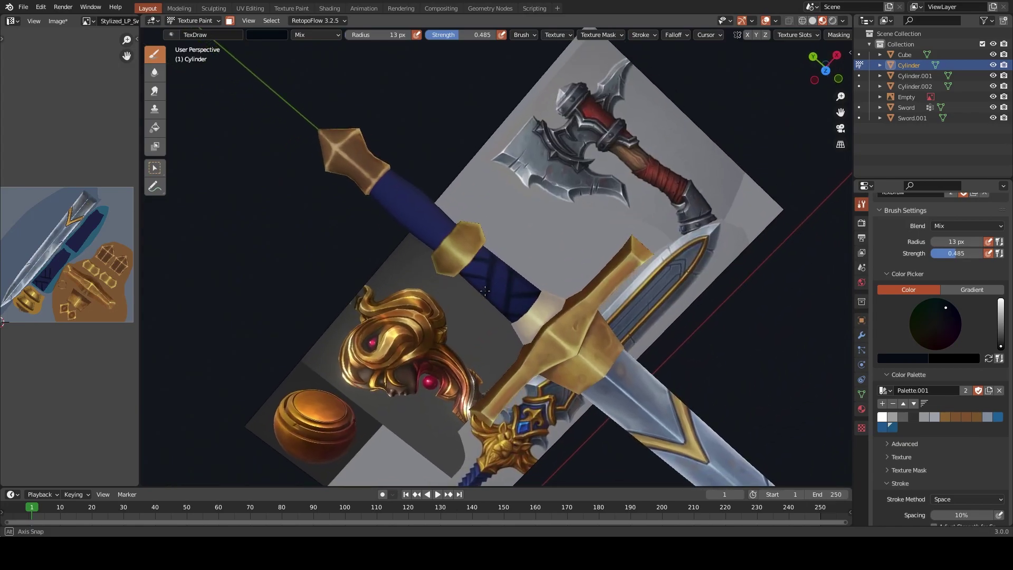
pyautogui.moveTo(483, 296); pyautogui.dragTo(494, 282, button='middle')
pyautogui.scroll(2, 500, 267)
pyautogui.press('s')
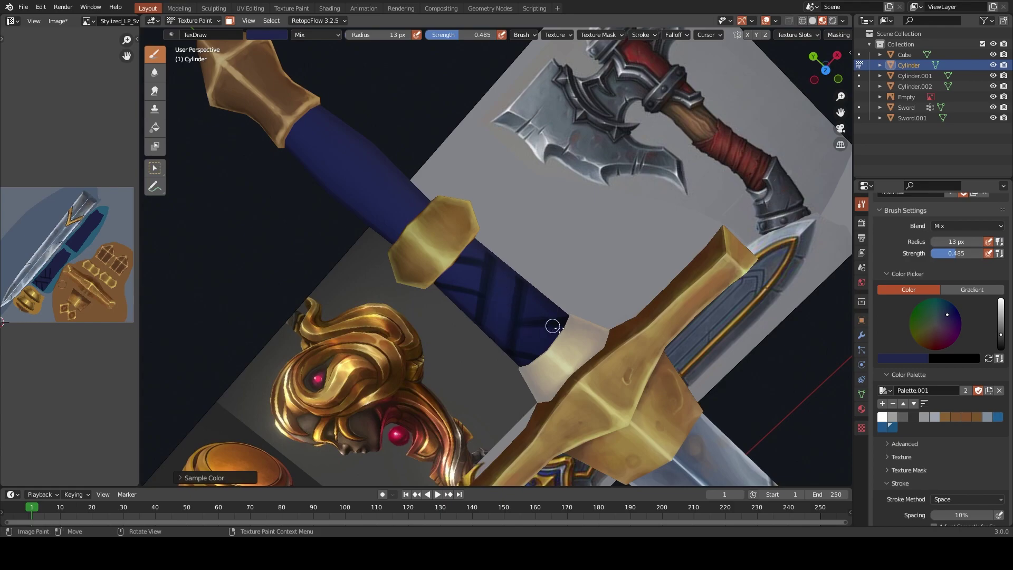
# Sample a slightly lighter grip blue and shrink the brush to 8 px while framing the grip
pyautogui.press('s')
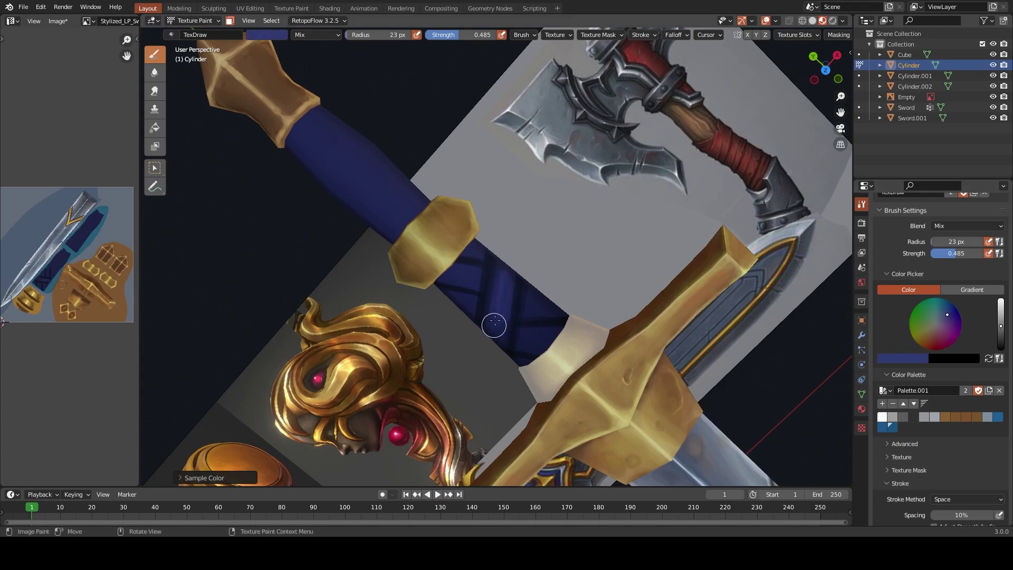
pyautogui.press(']')
pyautogui.moveTo(510, 320); pyautogui.dragTo(447, 358, button='middle')
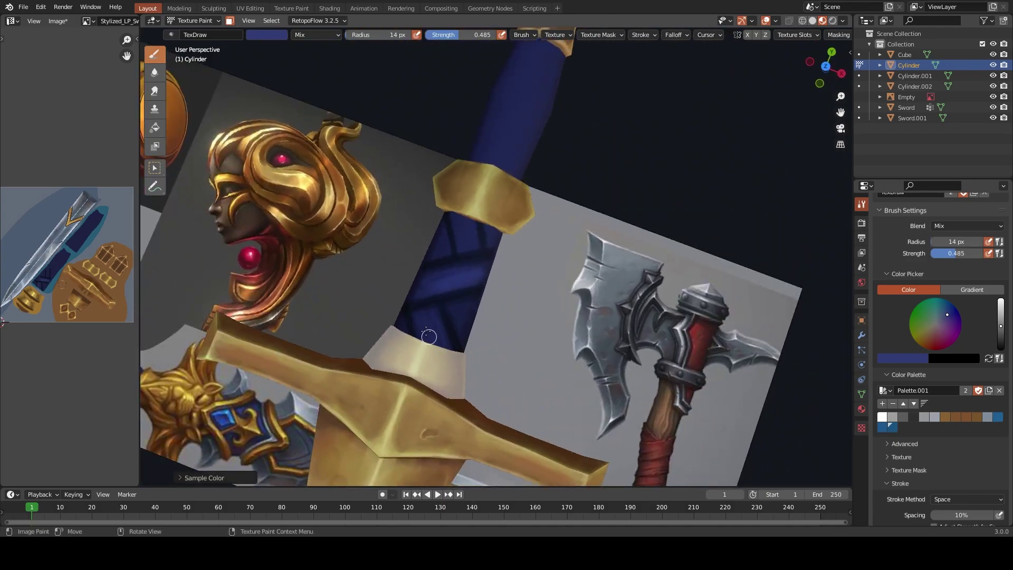
pyautogui.moveTo(428, 336)
pyautogui.mouseDown(button='middle')
pyautogui.moveTo(468, 265)
pyautogui.moveTo(469, 240)
pyautogui.moveTo(509, 244)
pyautogui.moveTo(535, 262)
pyautogui.moveTo(523, 201)
pyautogui.moveTo(539, 312)
pyautogui.moveTo(511, 301)
pyautogui.moveTo(472, 323)
pyautogui.mouseUp(button='middle')
pyautogui.scroll(-5, 535, 175)
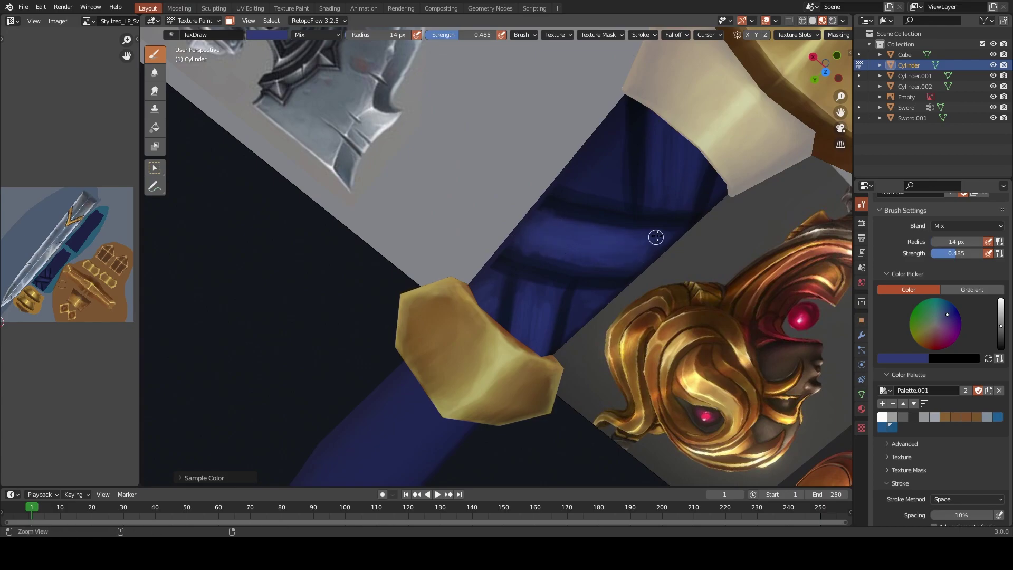
pyautogui.moveTo(655, 236)
pyautogui.mouseDown(button='middle')
pyautogui.moveTo(619, 244)
pyautogui.moveTo(606, 283)
pyautogui.moveTo(625, 281)
pyautogui.mouseUp(button='middle')
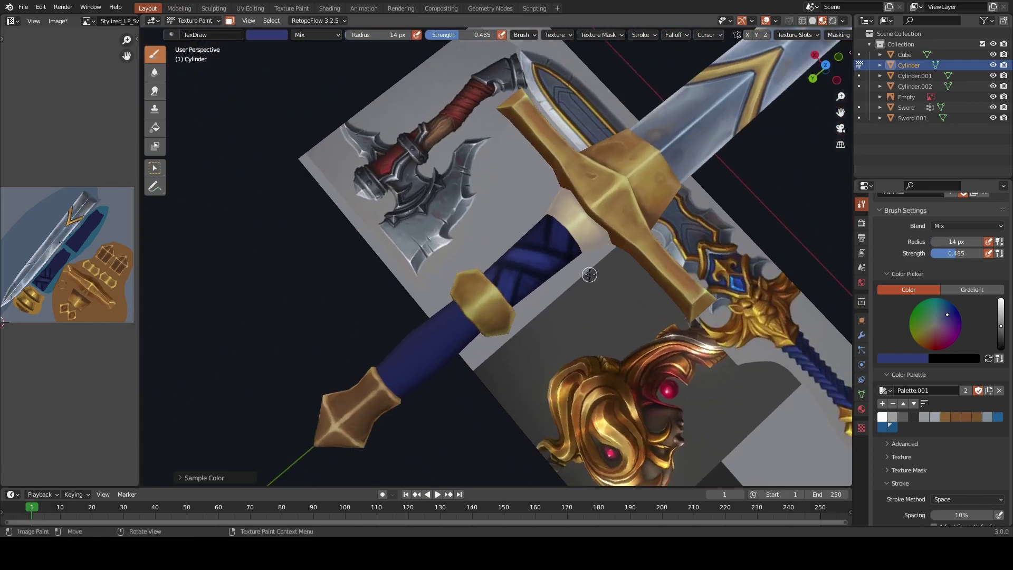
pyautogui.moveTo(1001, 326); pyautogui.dragTo(1000, 322)
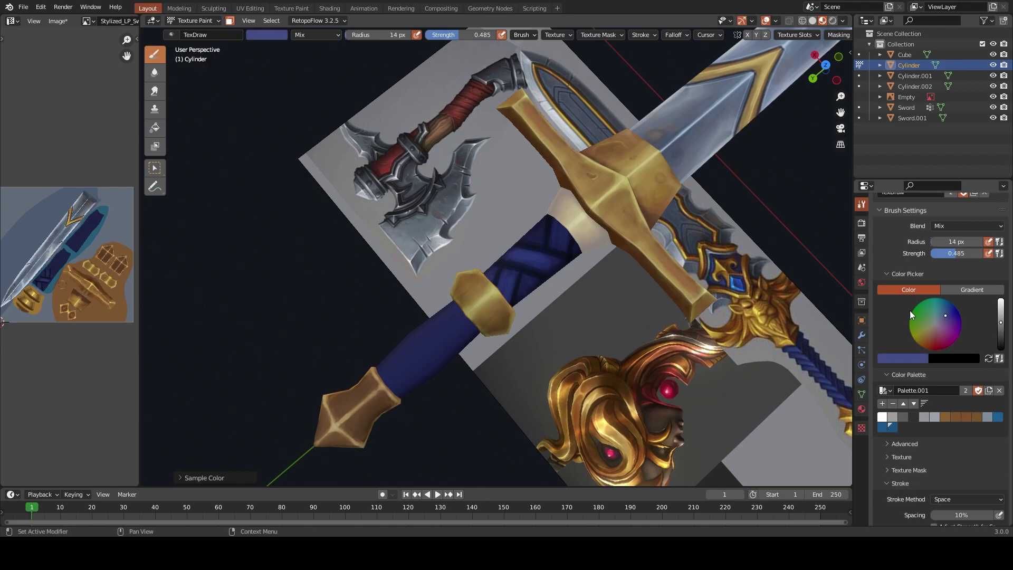
pyautogui.scroll(1, 562, 257)
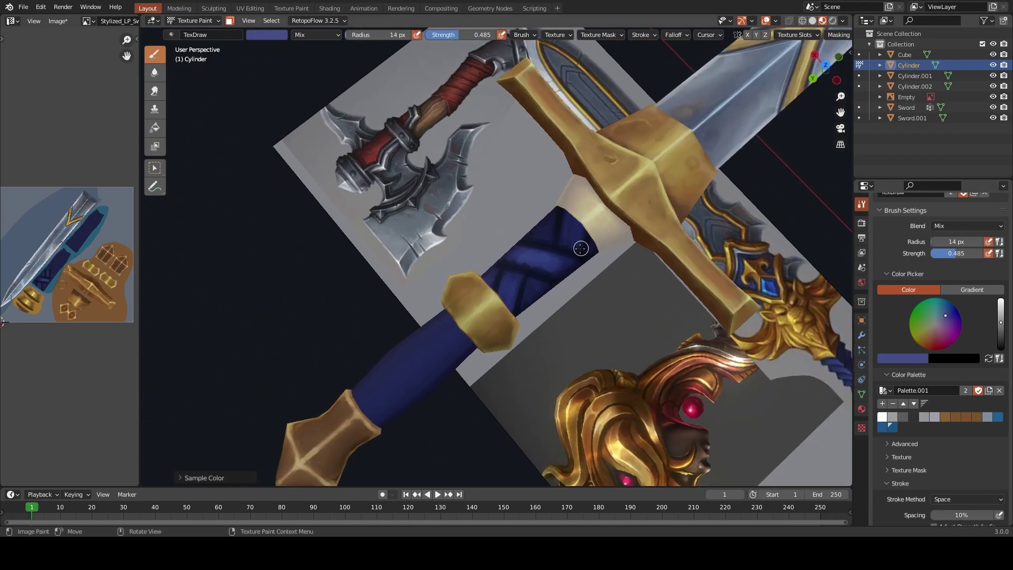
pyautogui.press('[')
pyautogui.press('[')
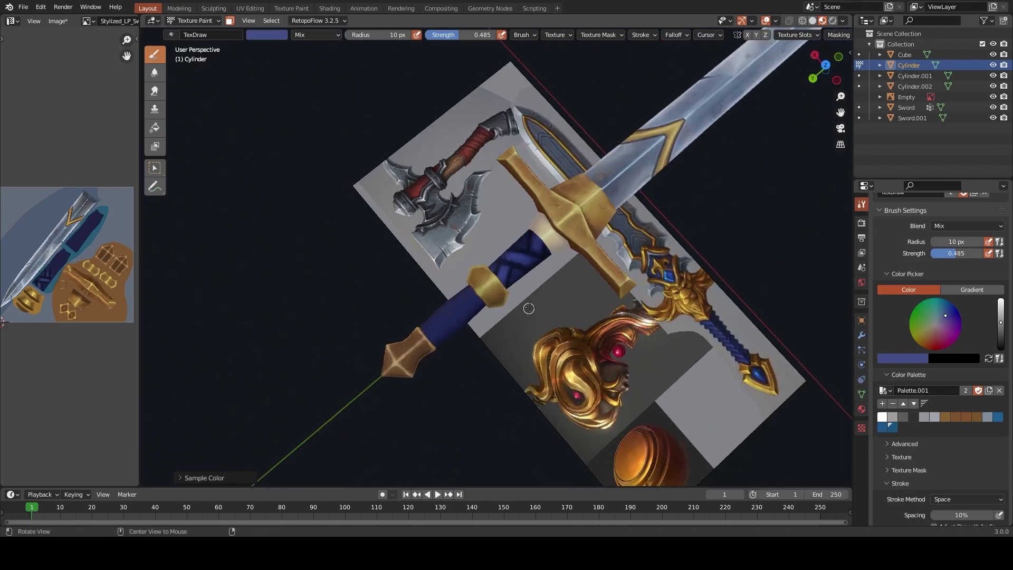
pyautogui.moveTo(519, 299); pyautogui.dragTo(511, 284, button='middle')
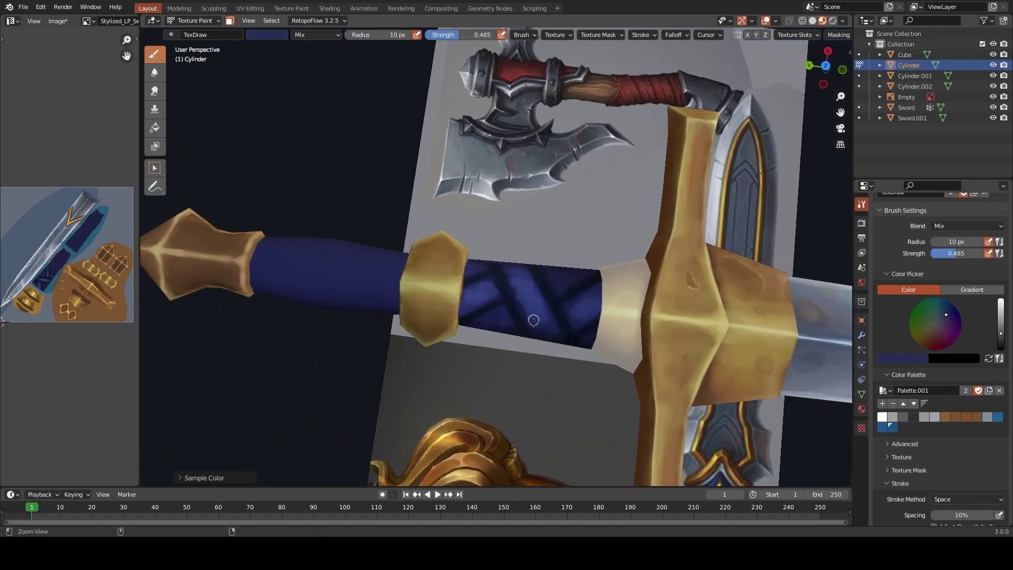
pyautogui.scroll(1, 512, 285)
pyautogui.press('[')
pyautogui.press('[')
# Sample darker, medium and lighter navy shades from the grip, orbiting close onto it
pyautogui.press('s')
pyautogui.scroll(1, 517, 295)
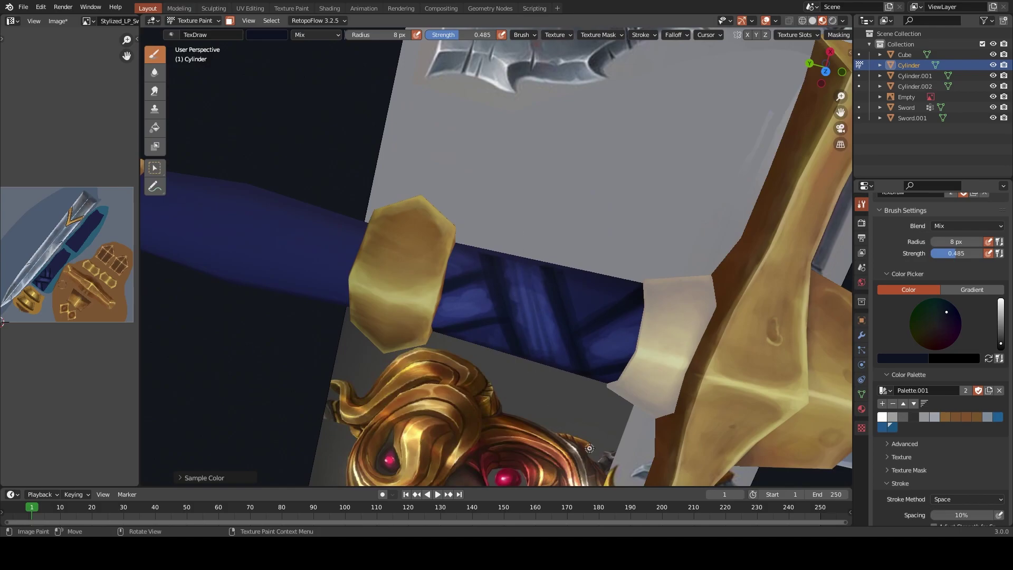
pyautogui.press('s')
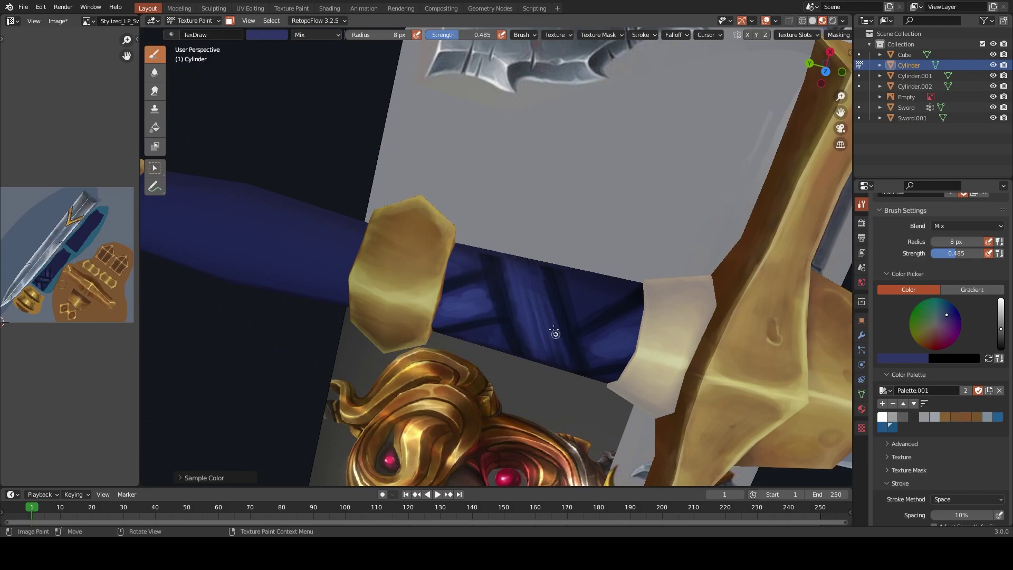
pyautogui.press('s')
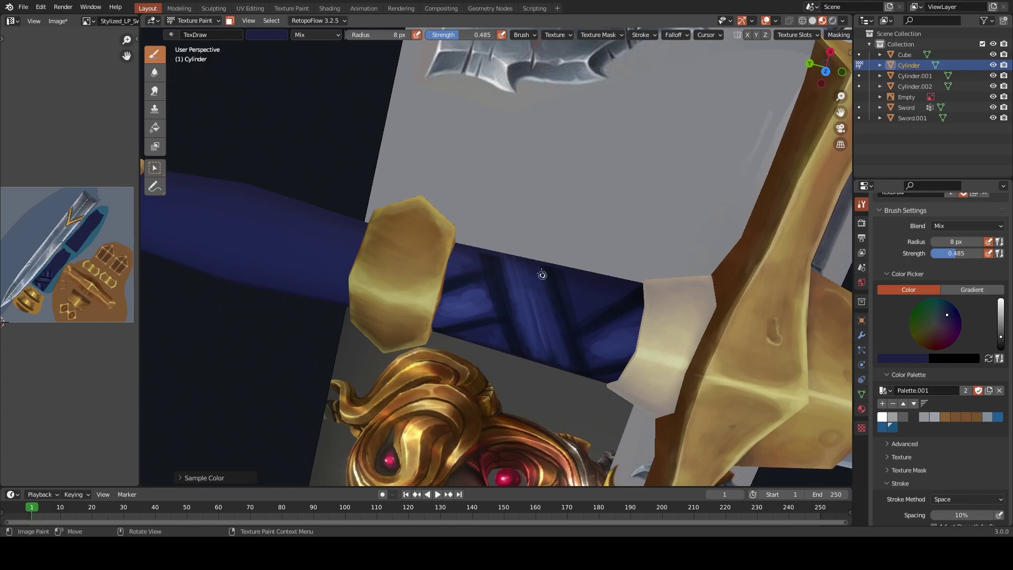
pyautogui.moveTo(575, 384); pyautogui.dragTo(537, 310, button='middle')
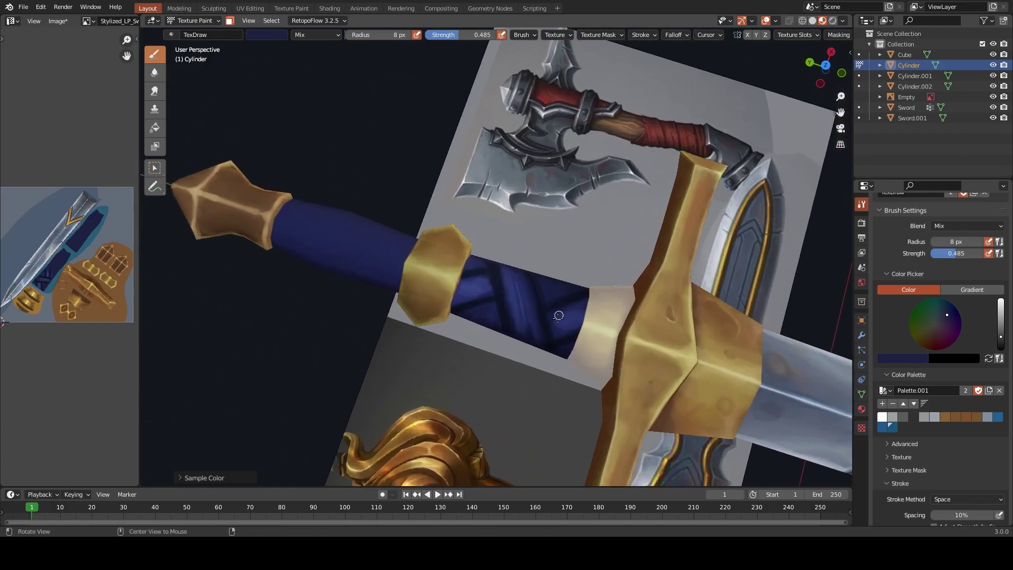
pyautogui.press('s')
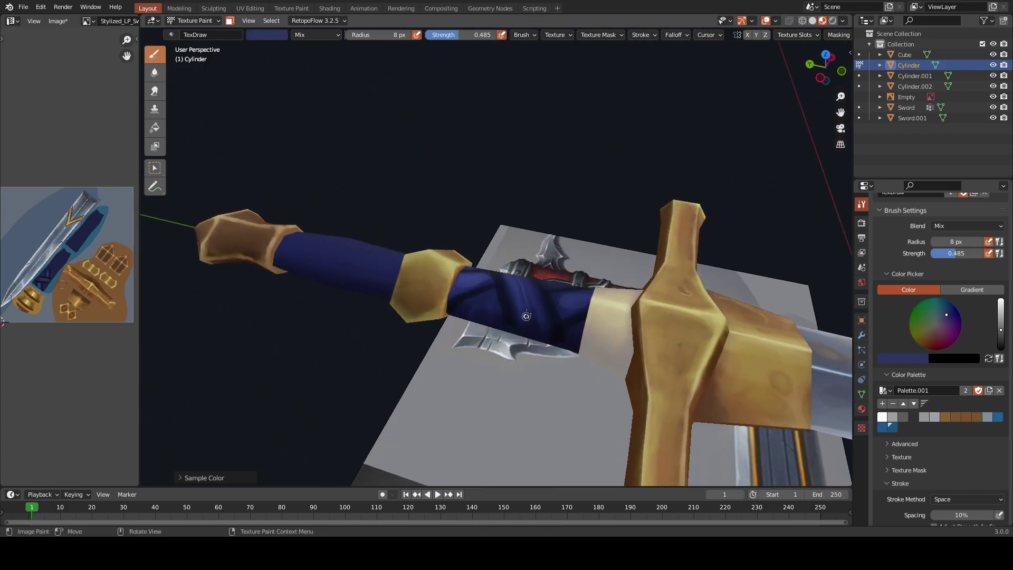
pyautogui.moveTo(530, 320); pyautogui.dragTo(526, 393, button='middle')
pyautogui.scroll(3, 501, 242)
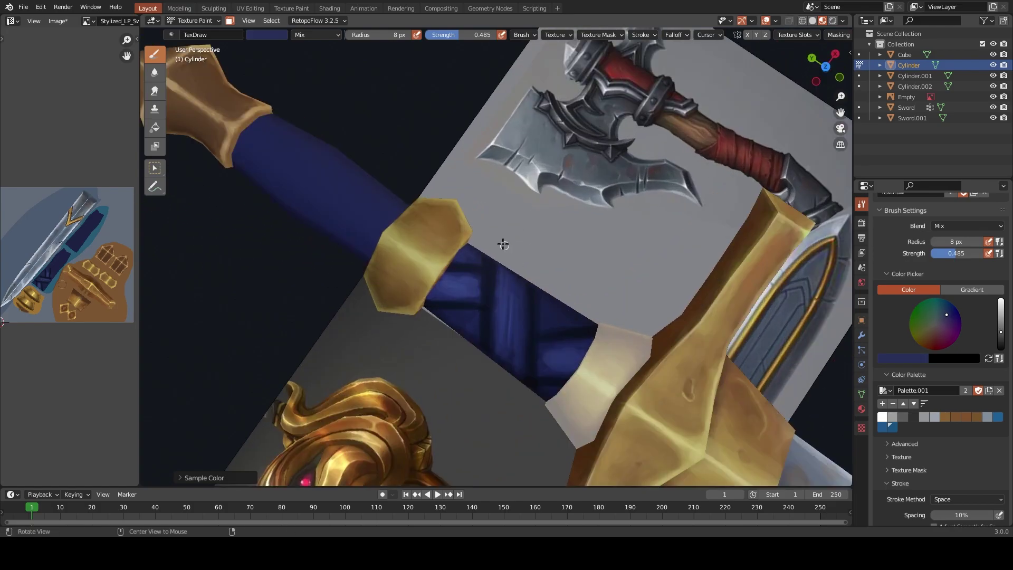
pyautogui.moveTo(502, 242); pyautogui.dragTo(542, 300, button='middle')
# Paint a light blue highlight above the gold band and dark navy wrap strokes at 10 px
pyautogui.press('s')
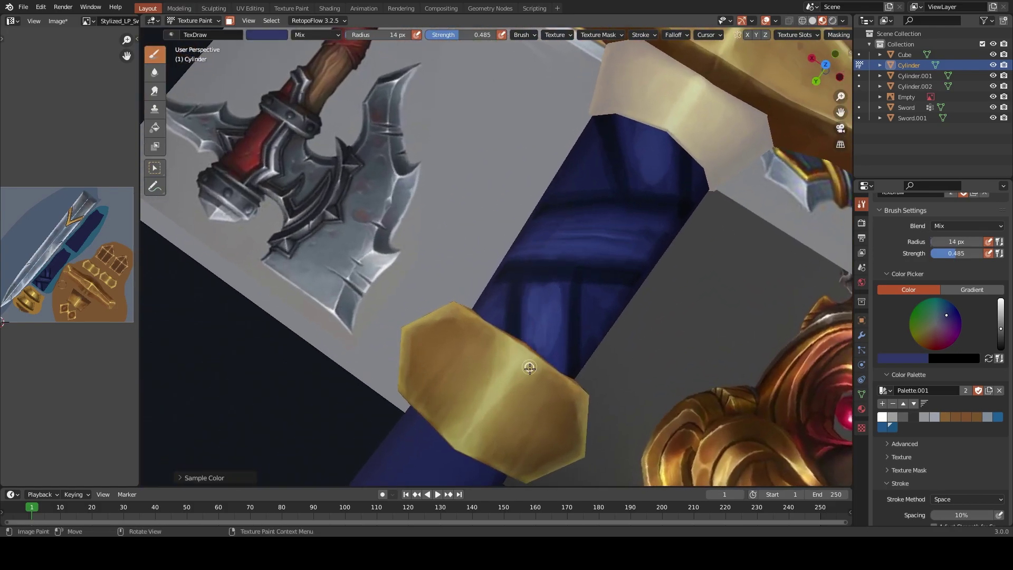
pyautogui.moveTo(522, 285); pyautogui.dragTo(520, 344)
pyautogui.press('s')
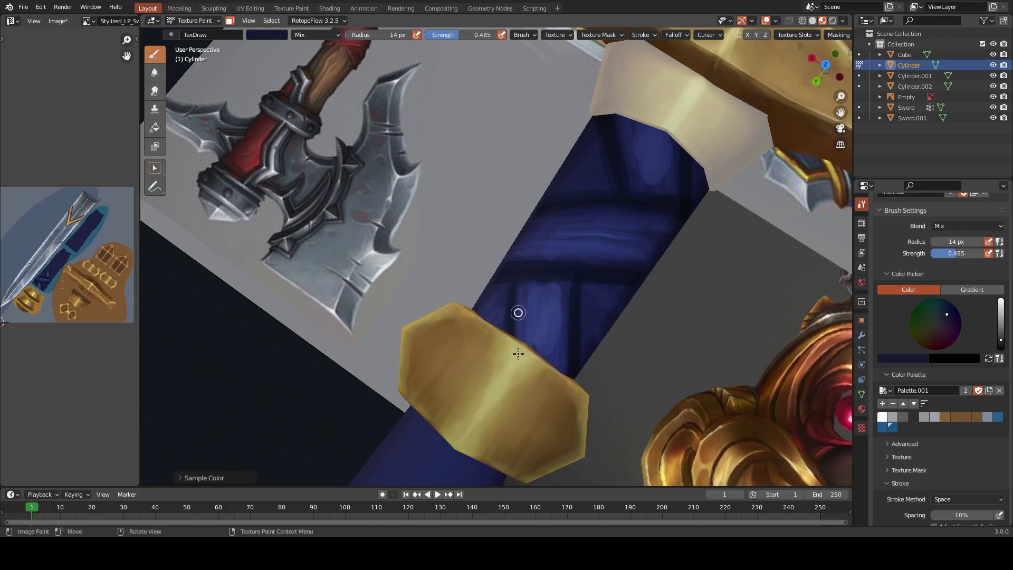
pyautogui.press('f')
pyautogui.click(511, 312)
pyautogui.press('f')
pyautogui.click(552, 274)
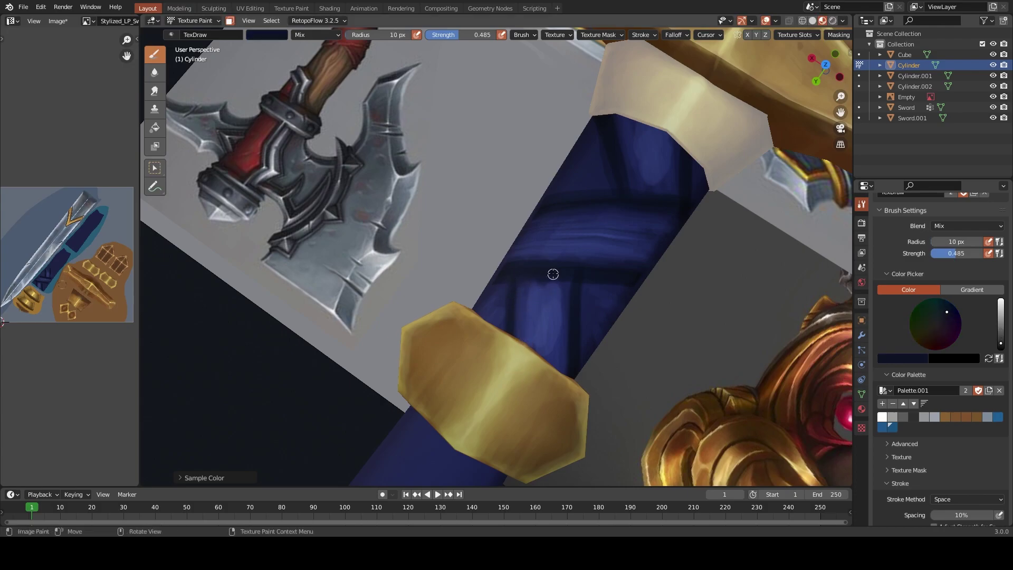
pyautogui.moveTo(536, 307)
pyautogui.mouseDown()
pyautogui.moveTo(535, 348)
pyautogui.moveTo(559, 369)
pyautogui.mouseUp()
pyautogui.press('s')
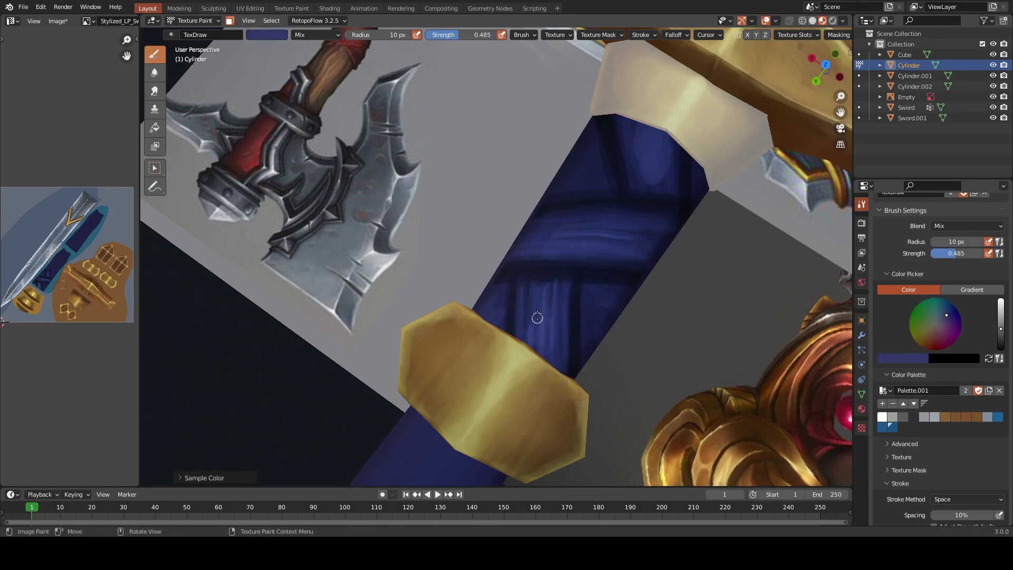
# Resample navy shades from the grip and set the brush radius to 21 px, then 19 px
pyautogui.moveTo(531, 311)
pyautogui.mouseDown(button='middle')
pyautogui.moveTo(520, 188)
pyautogui.moveTo(511, 228)
pyautogui.mouseUp(button='middle')
pyautogui.press('s')
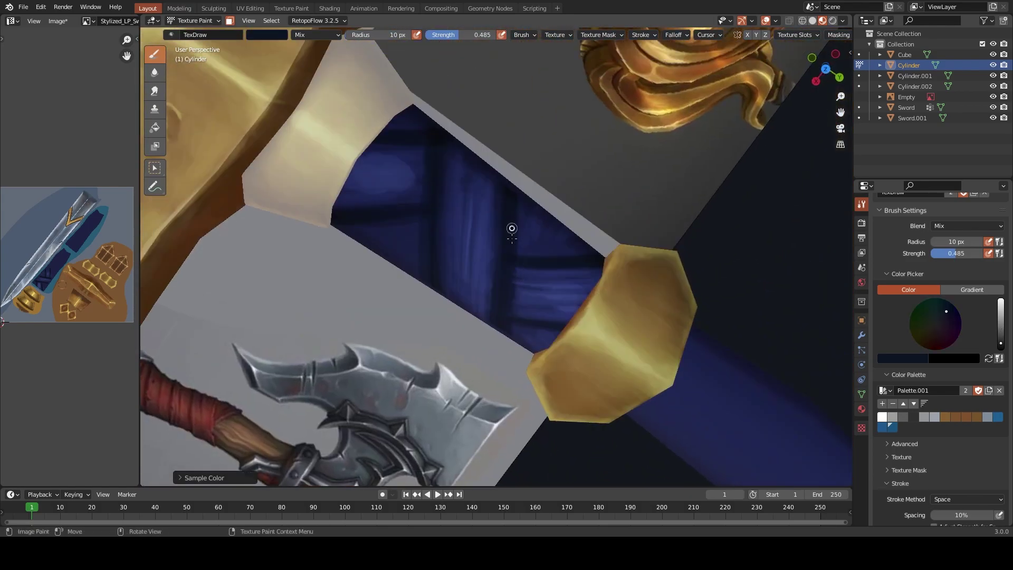
pyautogui.press('s')
pyautogui.press('s')
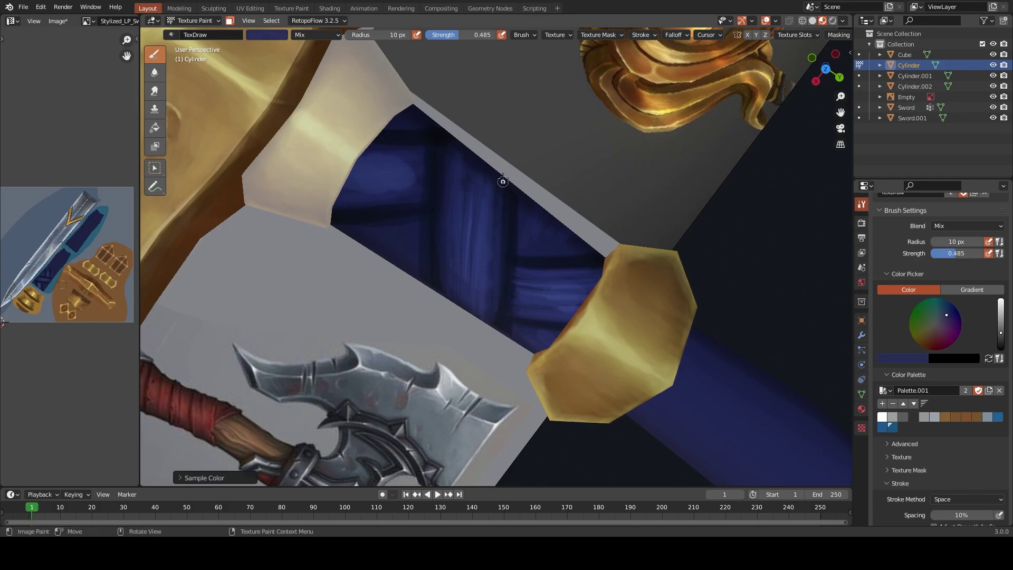
pyautogui.scroll(-5, 521, 226)
pyautogui.moveTo(516, 352)
pyautogui.mouseDown(button='middle')
pyautogui.moveTo(636, 332)
pyautogui.moveTo(609, 307)
pyautogui.moveTo(449, 241)
pyautogui.mouseUp(button='middle')
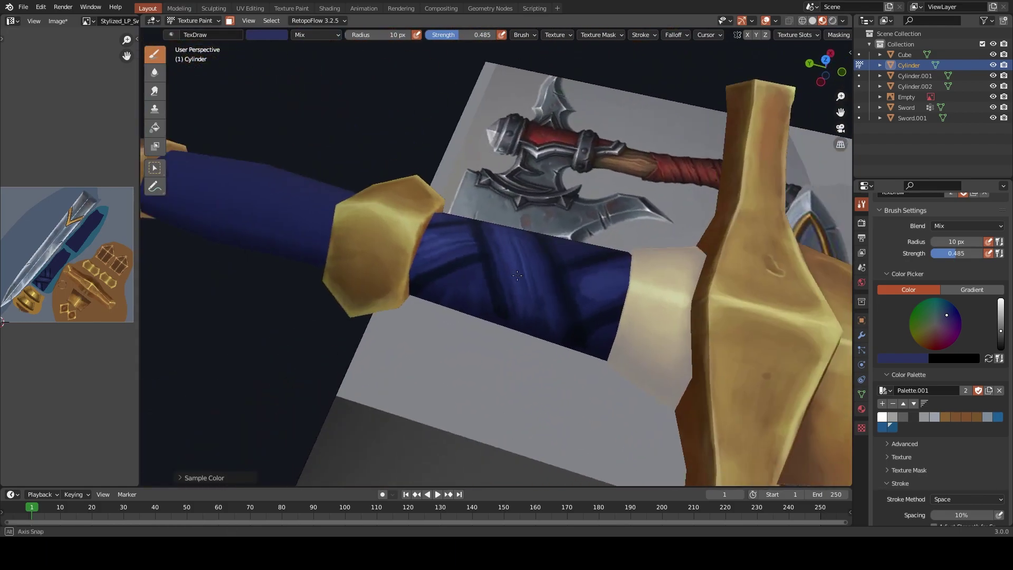
pyautogui.press('f')
pyautogui.click(509, 362)
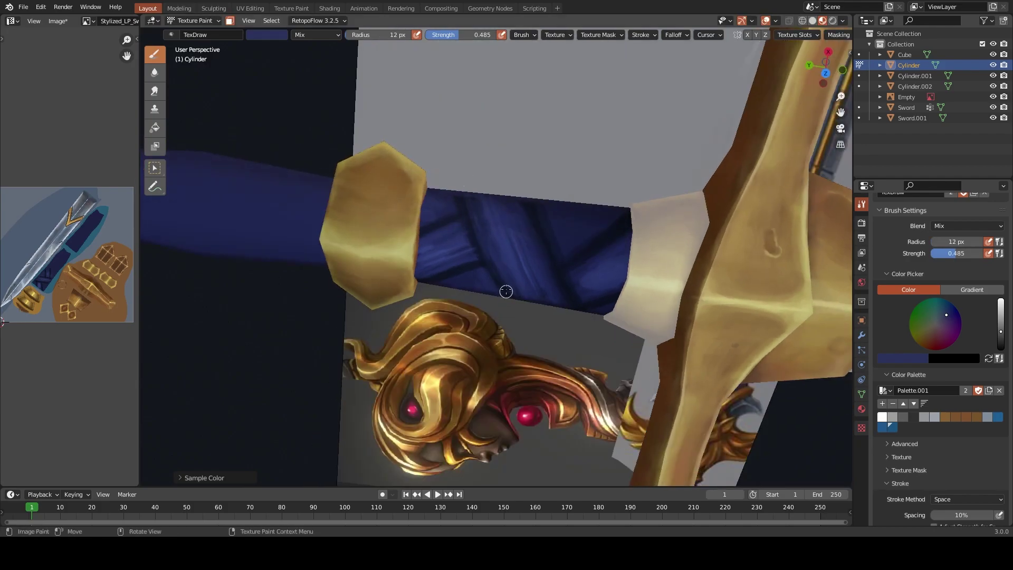
pyautogui.moveTo(506, 291); pyautogui.dragTo(504, 316, button='middle')
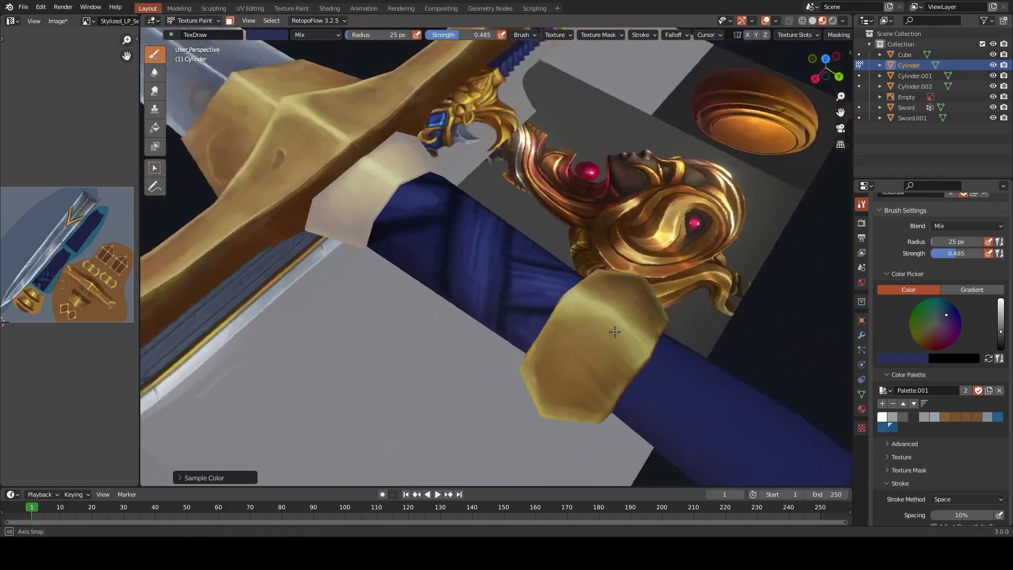
pyautogui.moveTo(506, 353)
pyautogui.mouseDown(button='middle')
pyautogui.moveTo(435, 301)
pyautogui.moveTo(459, 362)
pyautogui.mouseUp(button='middle')
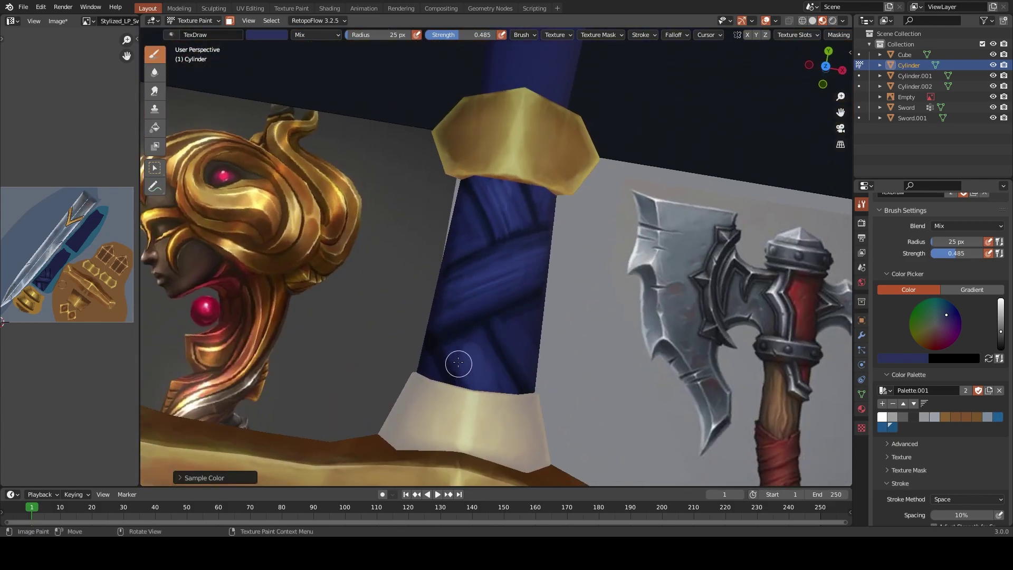
pyautogui.press('f')
pyautogui.click(459, 373)
# Sample the guard's tan and the grip navy, then save Lp_StylizedSword.blend
pyautogui.moveTo(467, 420)
pyautogui.mouseDown(button='middle')
pyautogui.moveTo(677, 346)
pyautogui.moveTo(628, 232)
pyautogui.moveTo(536, 264)
pyautogui.mouseUp(button='middle')
pyautogui.press('s')
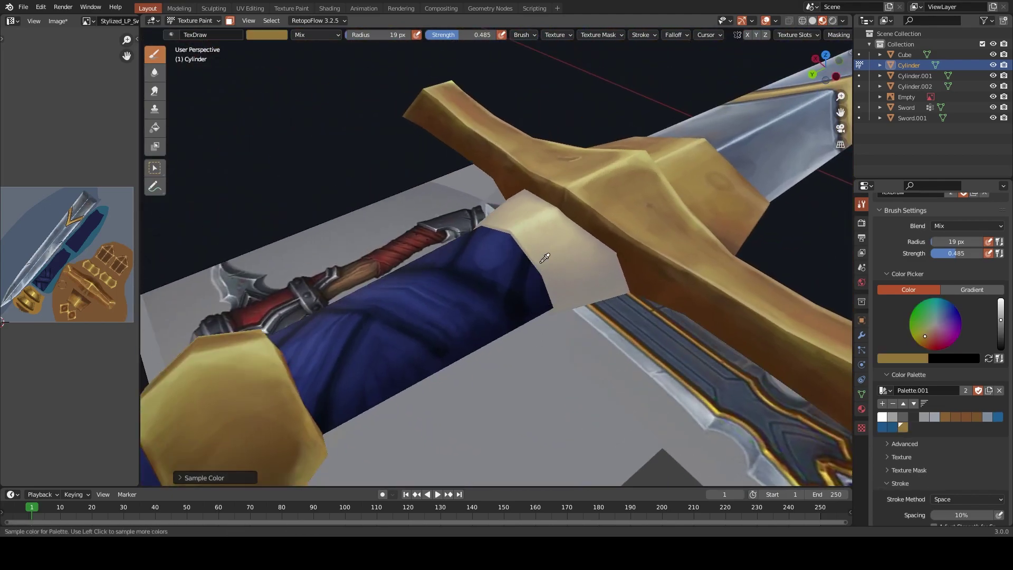
pyautogui.press('s')
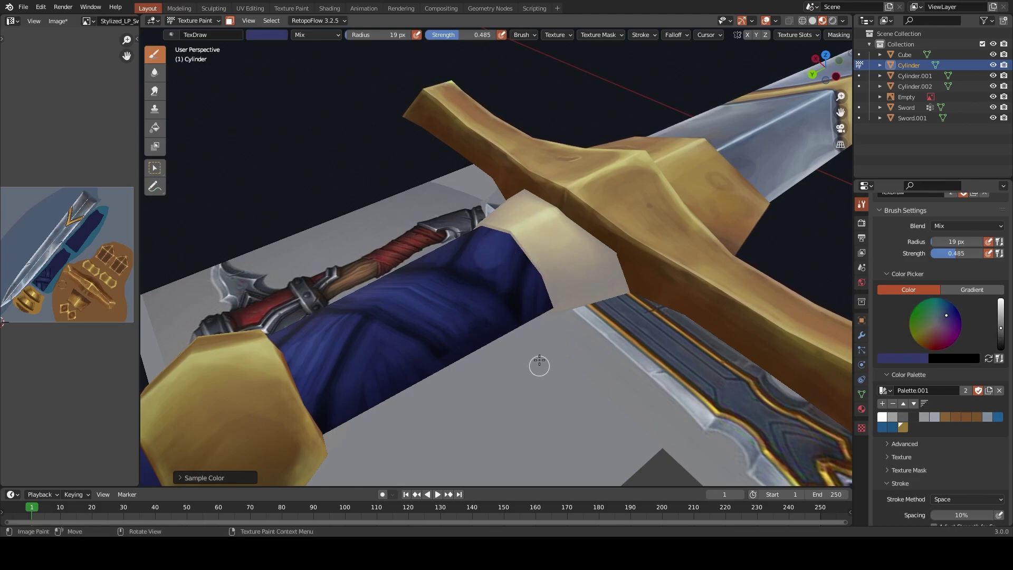
pyautogui.moveTo(534, 285); pyautogui.dragTo(582, 390, button='middle')
pyautogui.scroll(-5, 582, 391)
pyautogui.moveTo(549, 420)
pyautogui.mouseDown(button='middle')
pyautogui.moveTo(232, 304)
pyautogui.moveTo(598, 290)
pyautogui.moveTo(574, 306)
pyautogui.mouseUp(button='middle')
pyautogui.hotkey('ctrl', 's')
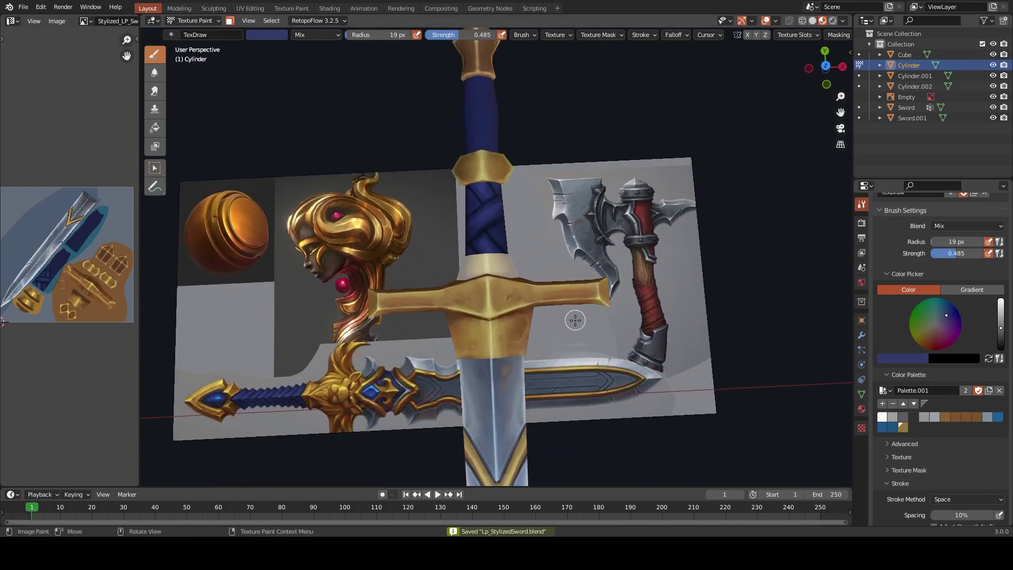
# Frame the plain upper grip and pommel, then sample the grip's navy and reduce the brush size
pyautogui.scroll(-3, 572, 327)
pyautogui.scroll(-2, 562, 374)
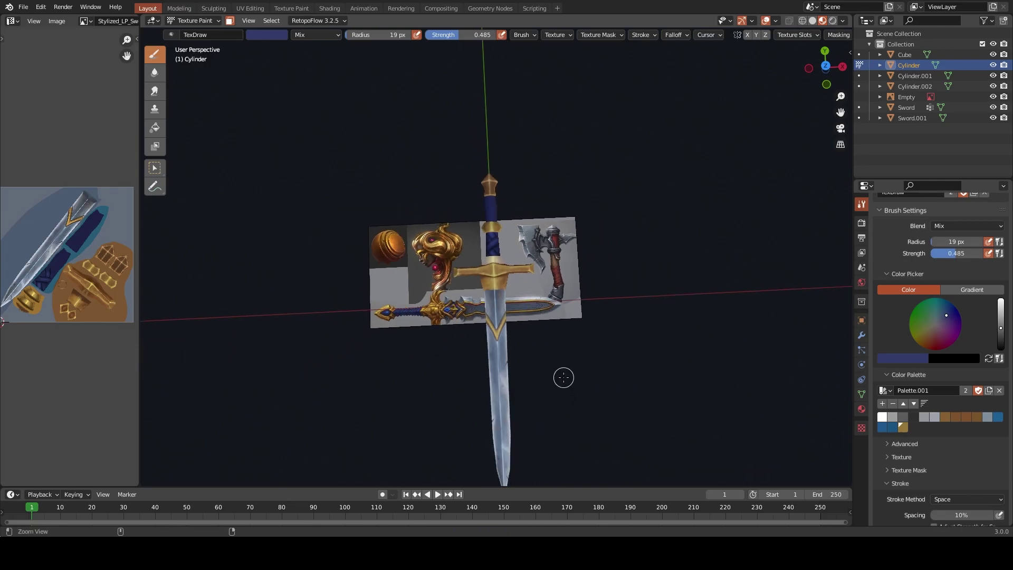
pyautogui.scroll(2, 555, 321)
pyautogui.scroll(2, 574, 252)
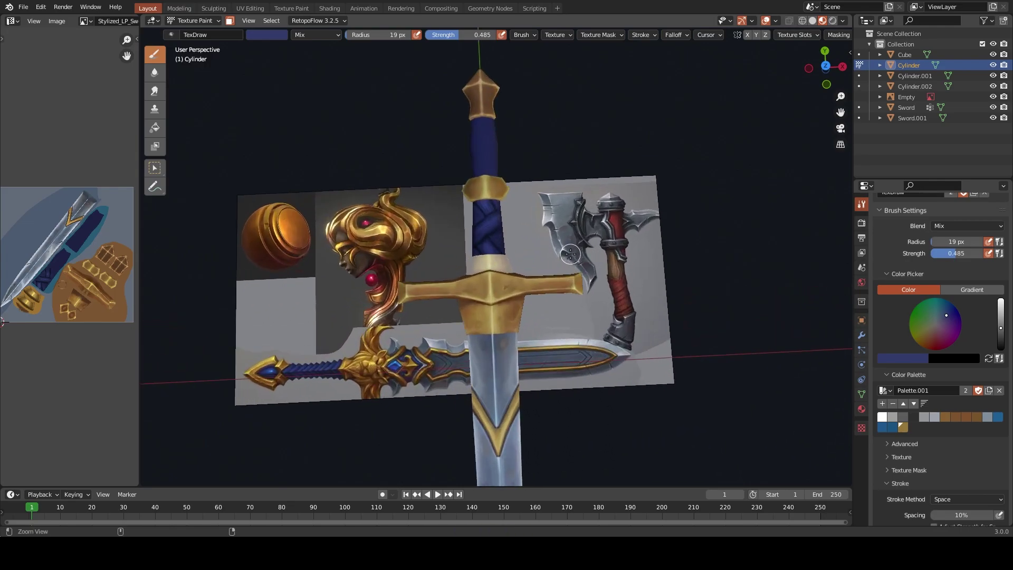
pyautogui.scroll(1, 545, 248)
pyautogui.scroll(1, 546, 184)
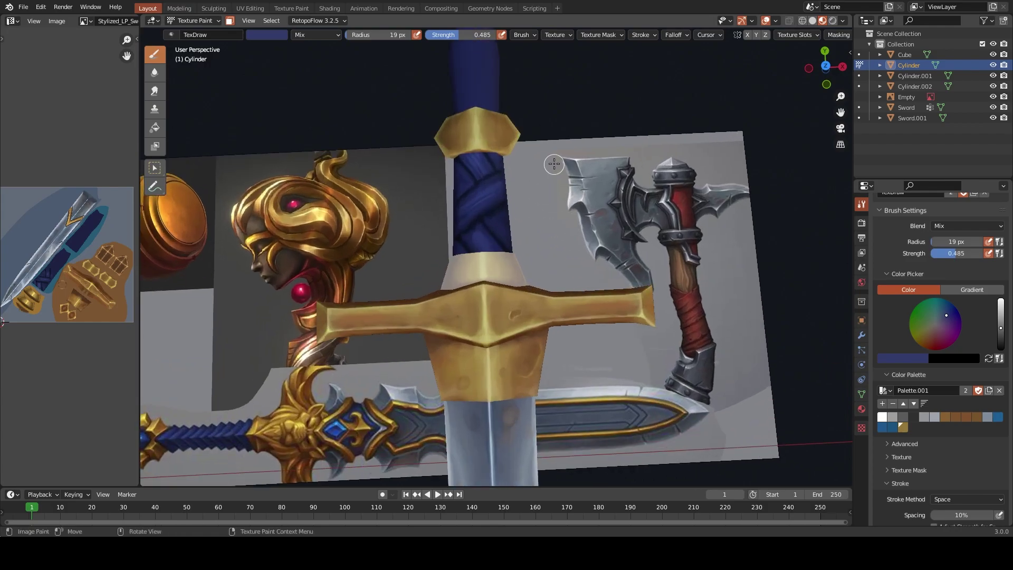
pyautogui.scroll(1, 554, 159)
pyautogui.scroll(1, 559, 143)
pyautogui.keyDown('shift'); pyautogui.moveTo(559, 144); pyautogui.dragTo(546, 20, button='middle'); pyautogui.keyUp('shift')
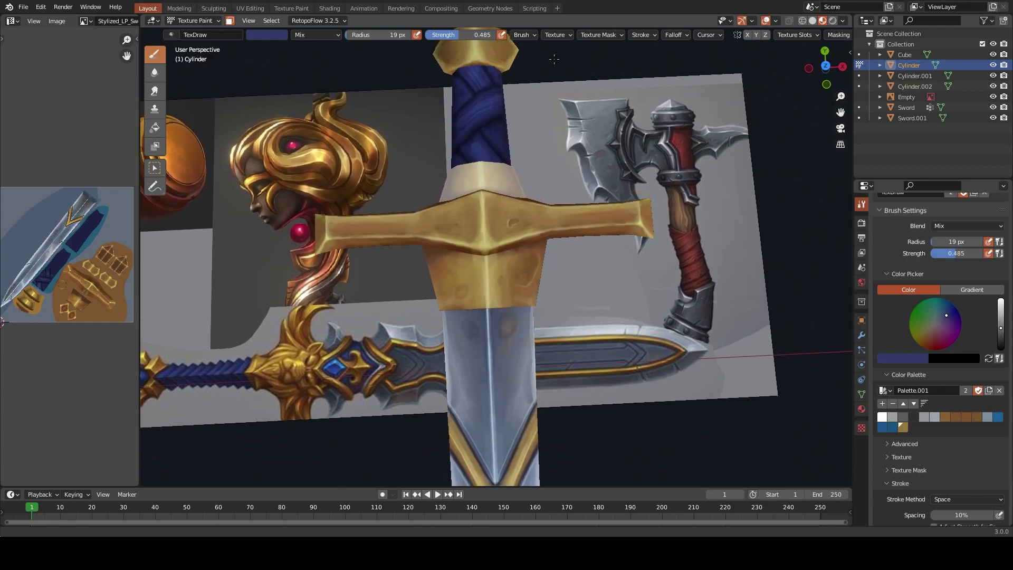
pyautogui.moveTo(546, 20)
pyautogui.keyDown('shift'); pyautogui.mouseDown(button='middle')
pyautogui.moveTo(498, 377)
pyautogui.moveTo(506, 345)
pyautogui.mouseUp(button='middle'); pyautogui.keyUp('shift')
pyautogui.press('s')
pyautogui.press('[')
pyautogui.press('[')
pyautogui.press('[')
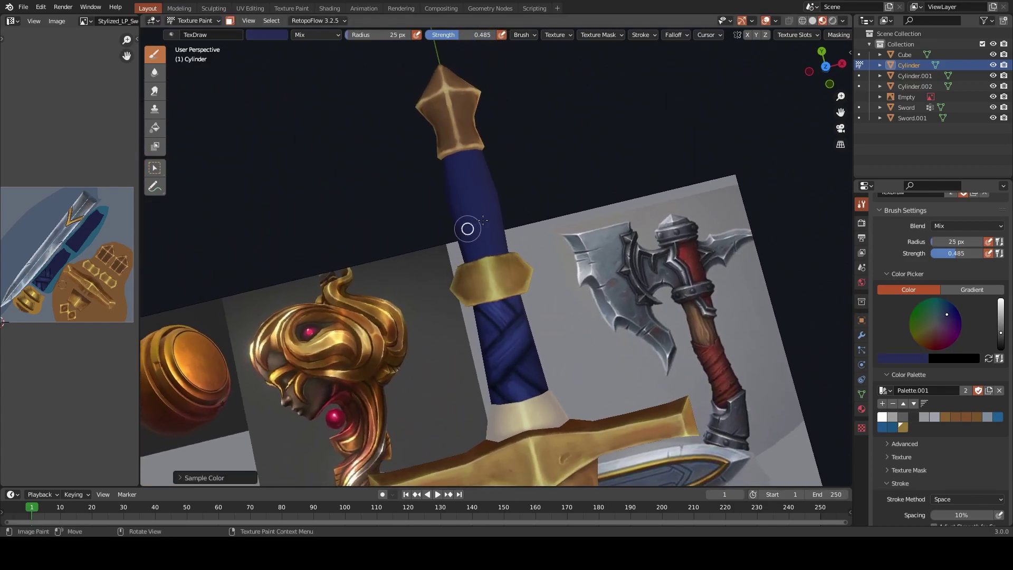
# Enlarge the brush to 25 px and sample a darker navy from the handle
pyautogui.press(']')
pyautogui.press(']')
pyautogui.press(']')
pyautogui.keyDown('ctrl'); pyautogui.moveTo(489, 141); pyautogui.dragTo(449, 382, button='middle'); pyautogui.keyUp('ctrl')
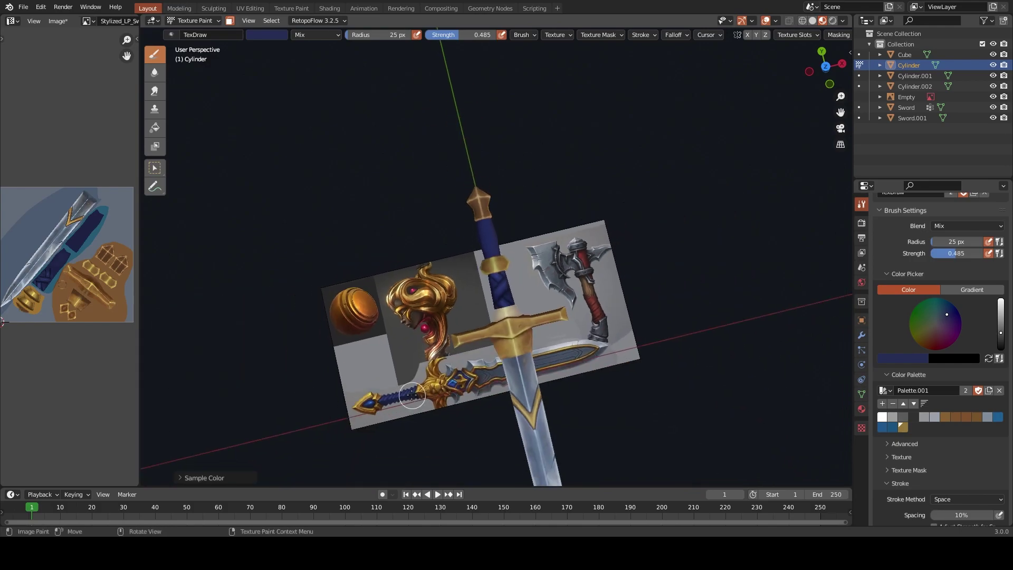
pyautogui.scroll(3, 480, 211)
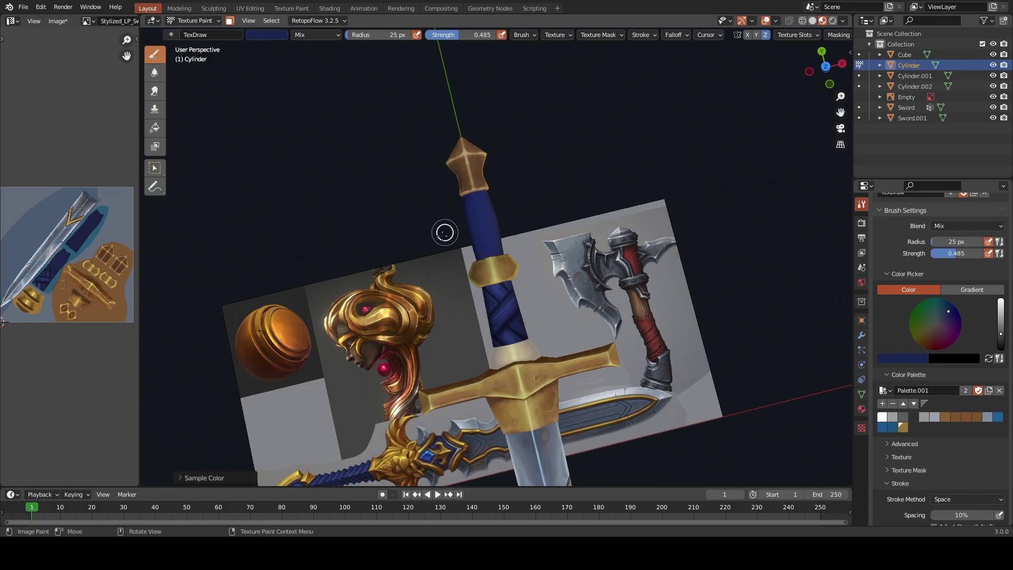
pyautogui.press('s')
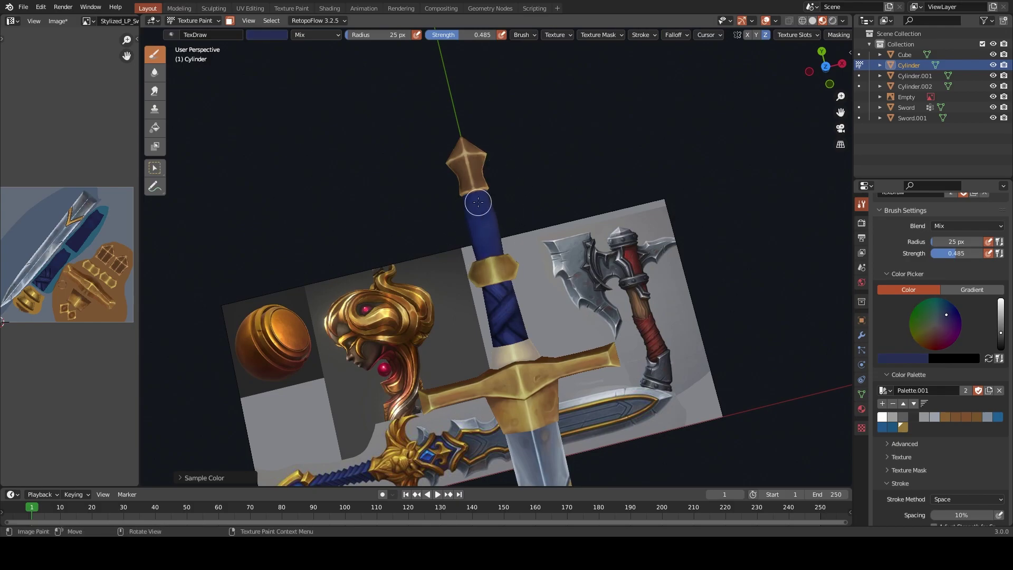
pyautogui.scroll(2, 484, 211)
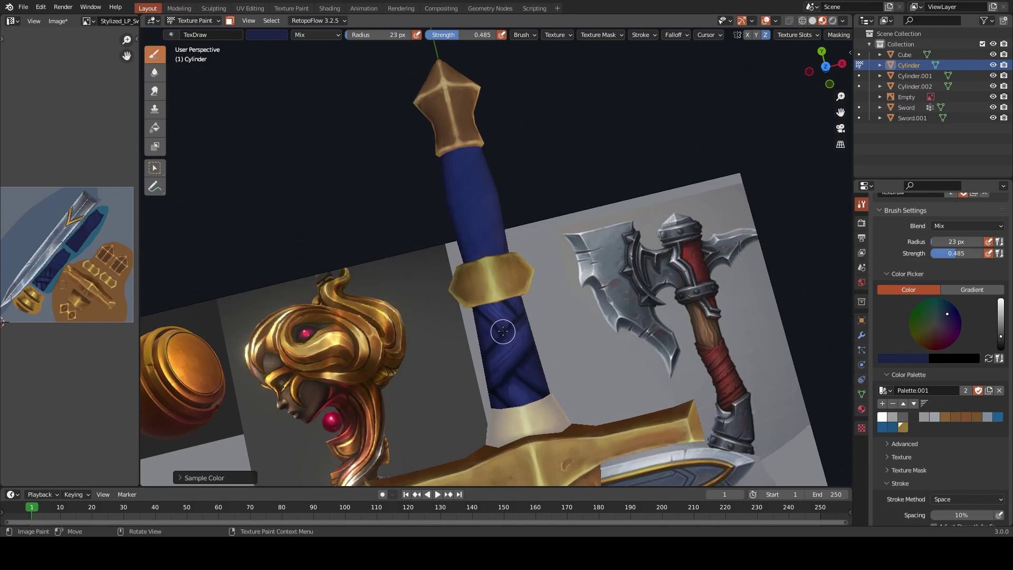
pyautogui.press('s')
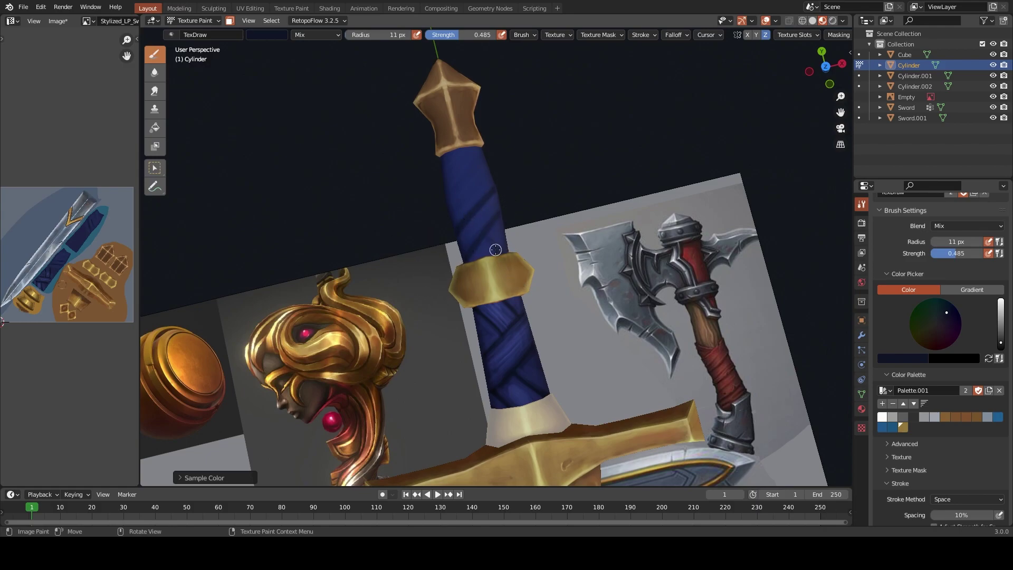
# Paint a dark diagonal wrap stroke across the upper grip
pyautogui.scroll(1, 442, 177)
pyautogui.scroll(1, 453, 185)
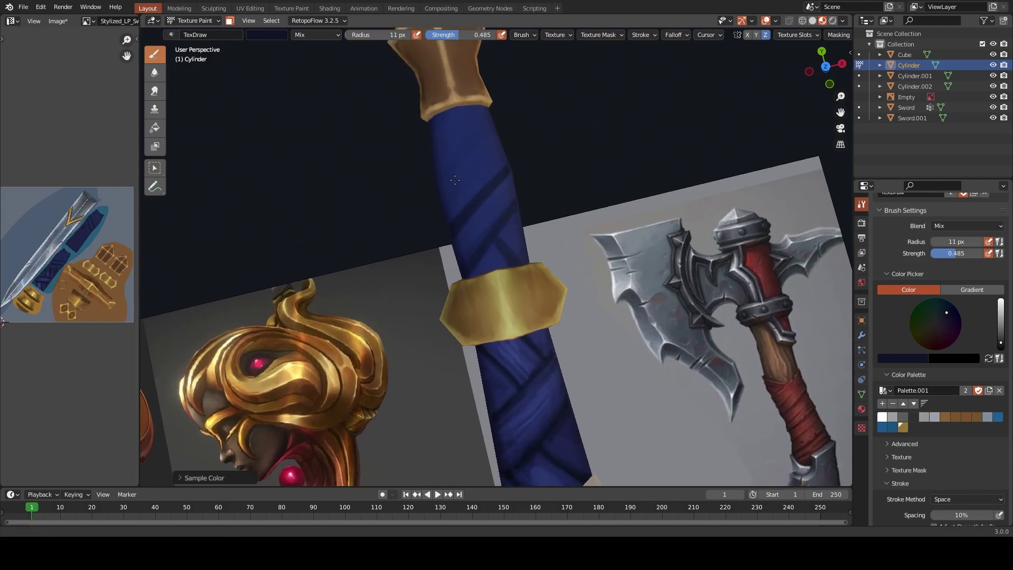
pyautogui.scroll(1, 482, 208)
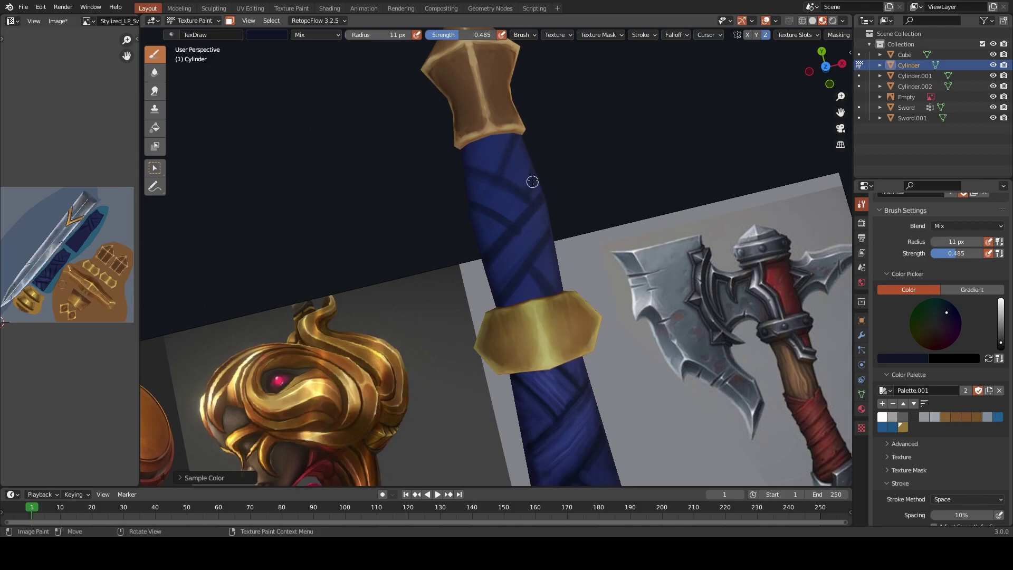
pyautogui.moveTo(561, 151); pyautogui.dragTo(538, 163)
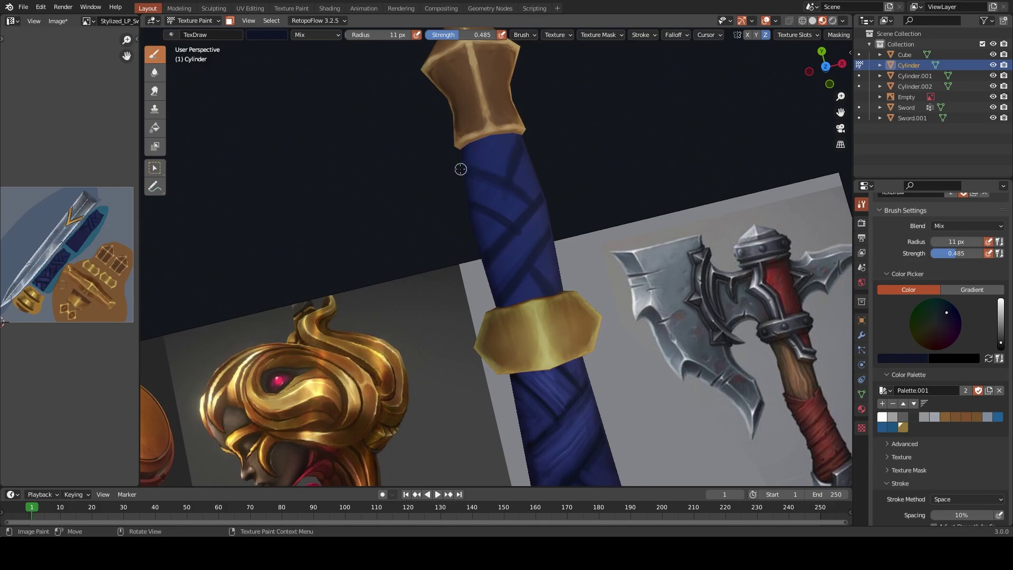
pyautogui.scroll(-6, 506, 150)
pyautogui.scroll(2, 538, 210)
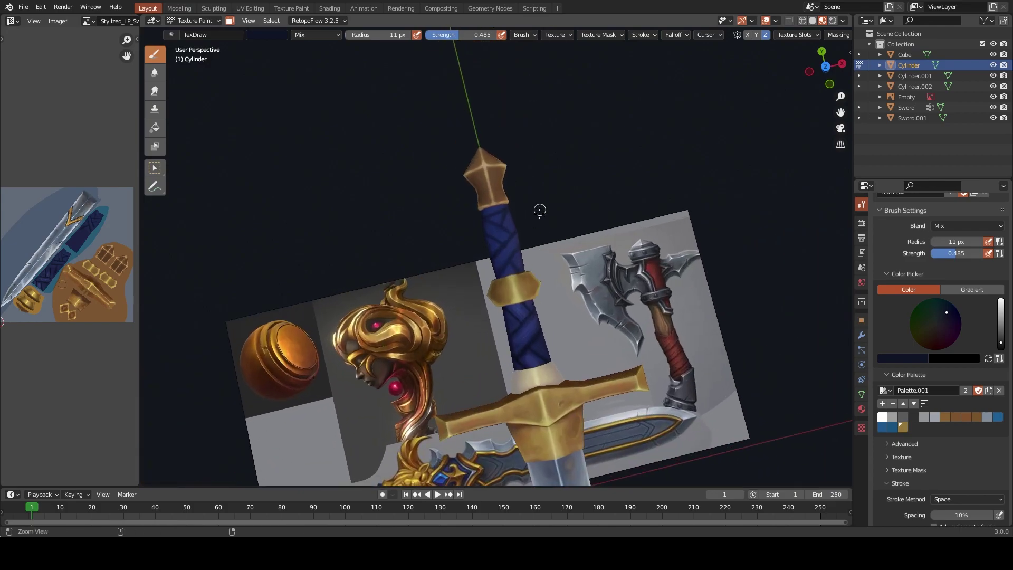
pyautogui.scroll(1, 526, 315)
# Sample progressively brighter navy from the grip and set the brush radius to 12 px
pyautogui.press('s')
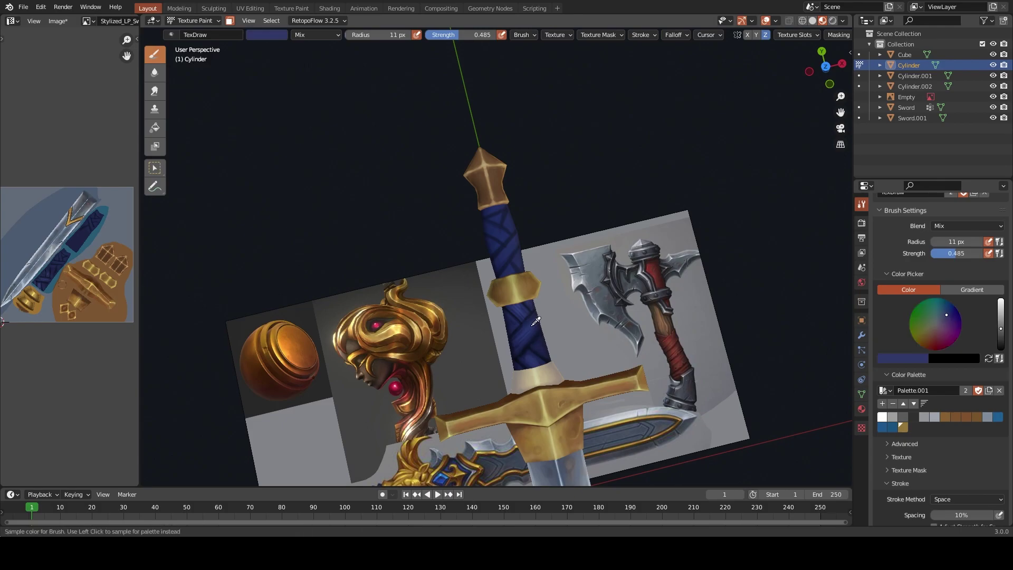
pyautogui.scroll(3, 512, 244)
pyautogui.press('s')
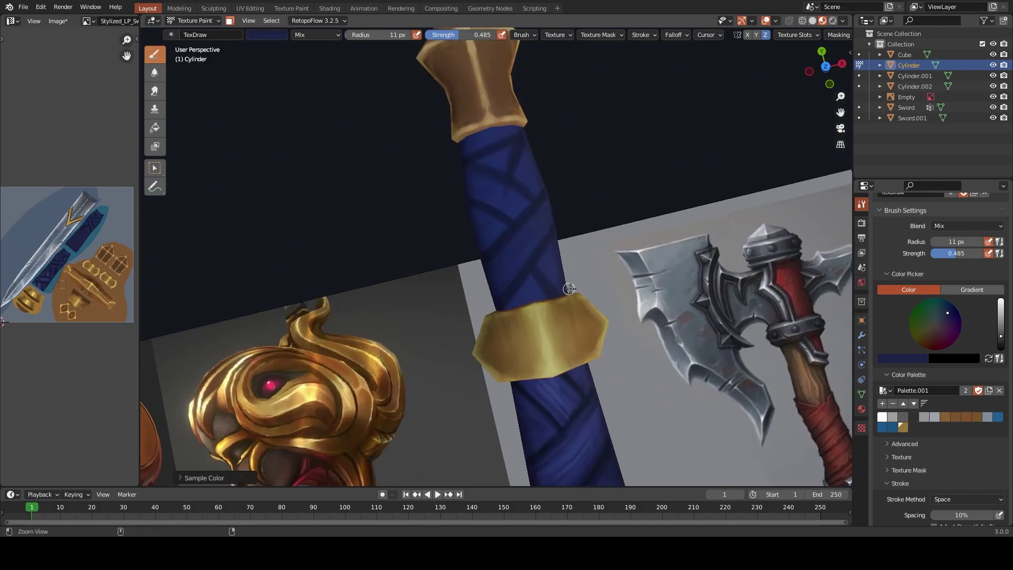
pyautogui.scroll(-1, 540, 232)
pyautogui.press('s')
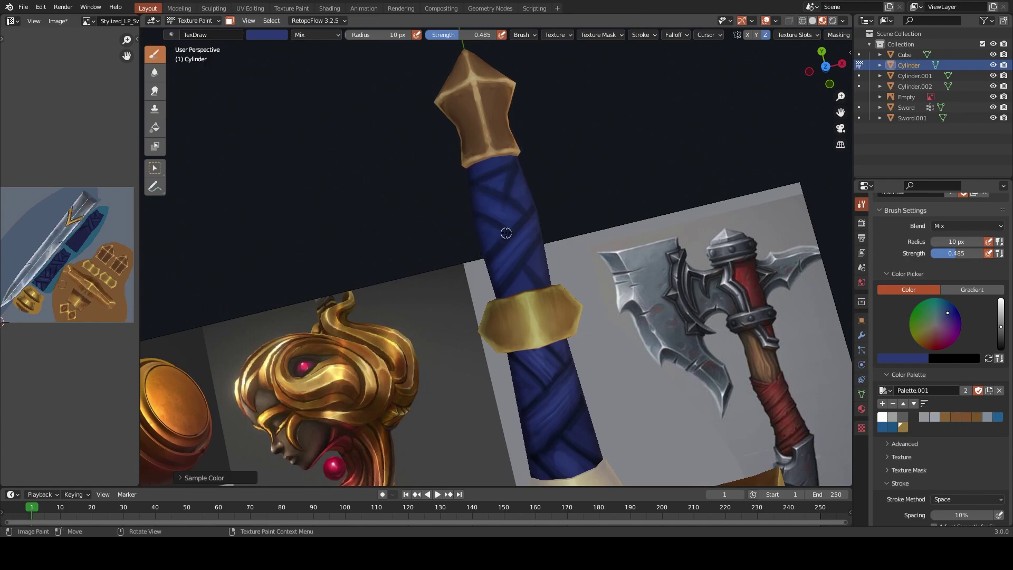
pyautogui.press('f')
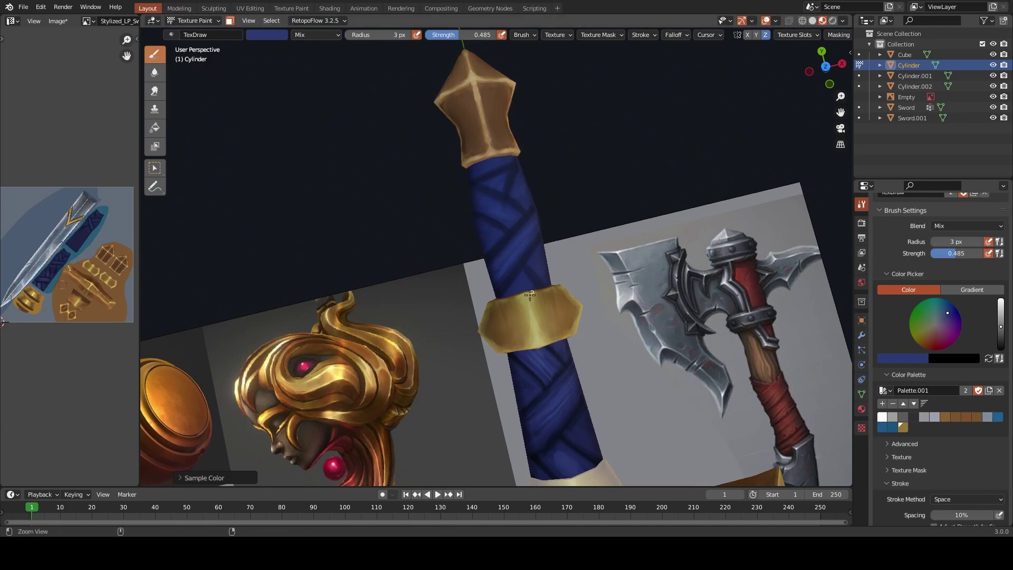
pyautogui.click(534, 308)
pyautogui.scroll(2, 535, 309)
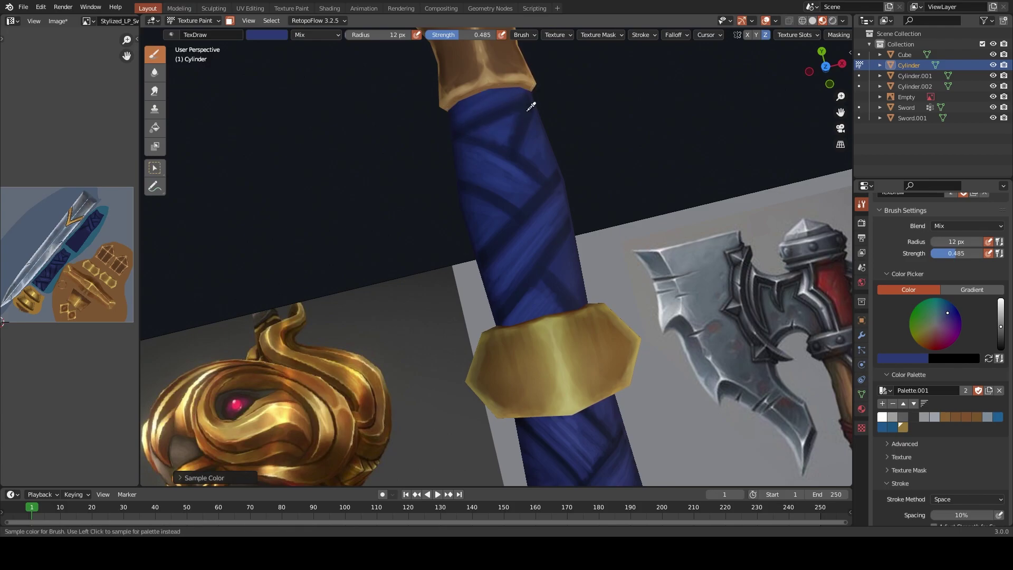
# Pick dark navy with a 46 px brush and dab it onto the grip under the pommel
pyautogui.press('s')
pyautogui.moveTo(529, 97); pyautogui.dragTo(523, 129, button='middle')
pyautogui.press('f')
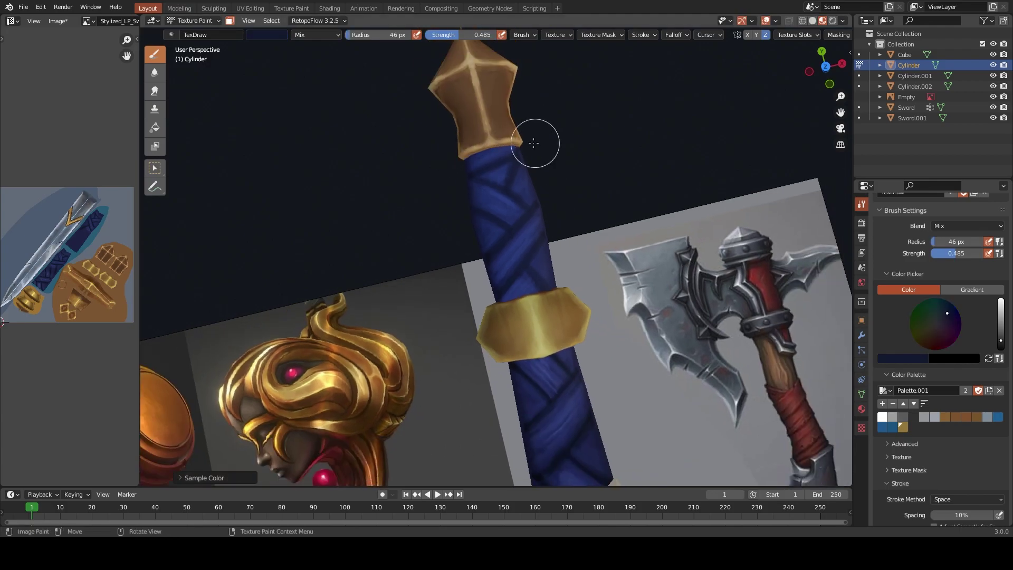
pyautogui.click(534, 143)
pyautogui.press('s')
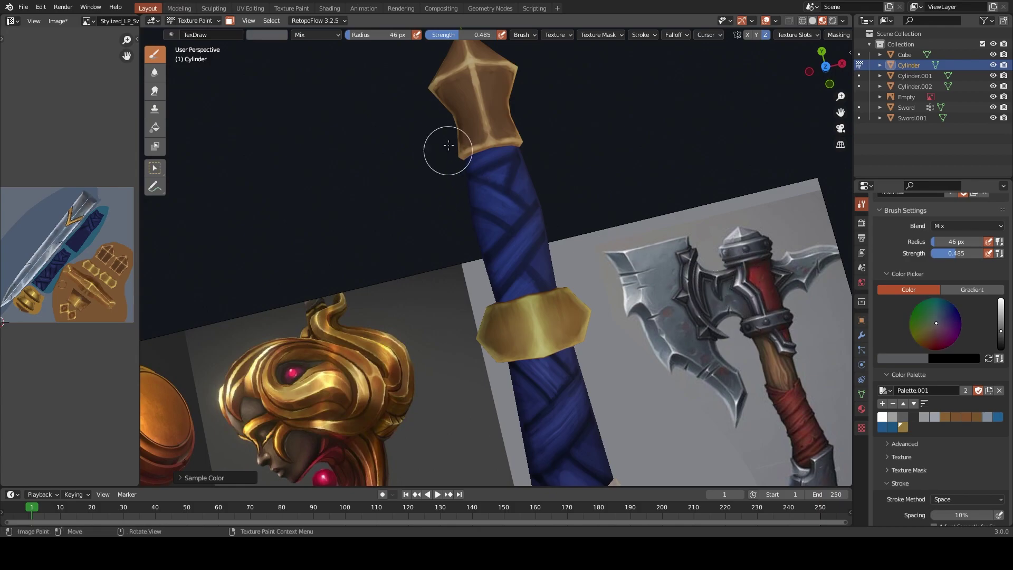
pyautogui.press('s')
pyautogui.press('f')
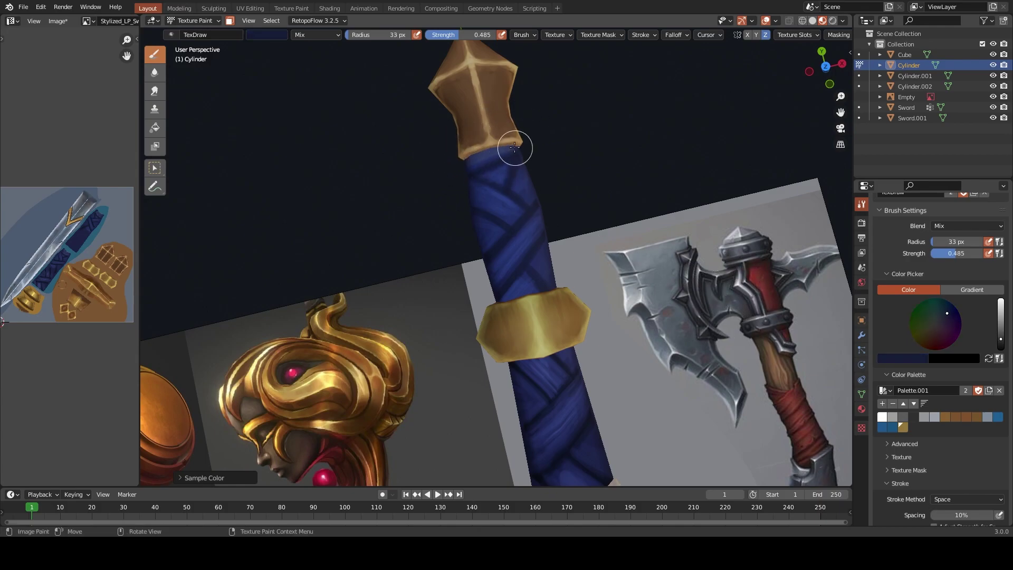
pyautogui.click(509, 150)
# Paint deep navy along the grip edge at 35 px and save Lp_StylizedSword.blend
pyautogui.press('f')
pyautogui.click(488, 172)
pyautogui.press('s')
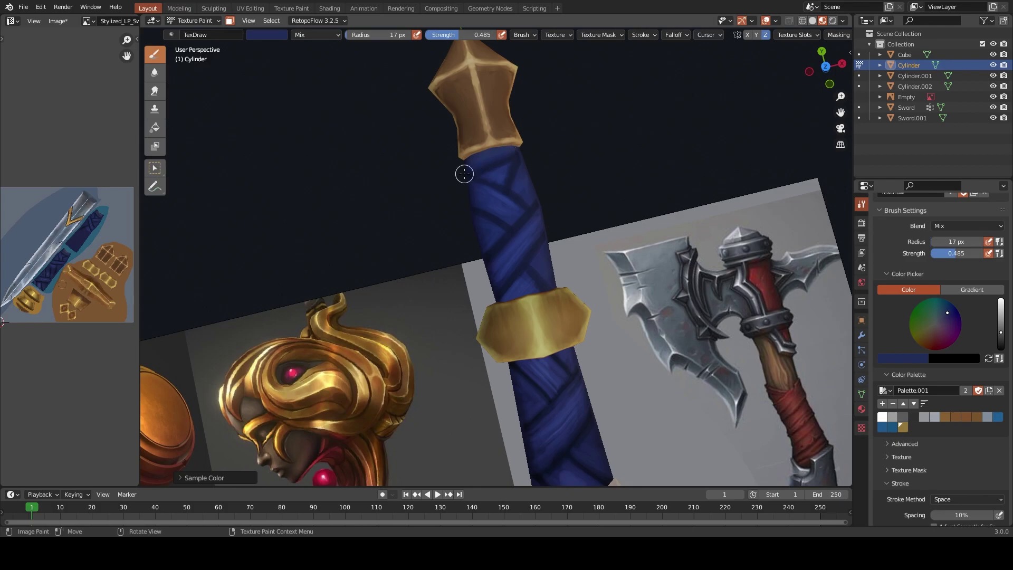
pyautogui.press('s')
pyautogui.press('f')
pyautogui.click(477, 159)
pyautogui.keyDown('ctrl'); pyautogui.moveTo(534, 117); pyautogui.dragTo(518, 171, button='middle'); pyautogui.keyUp('ctrl')
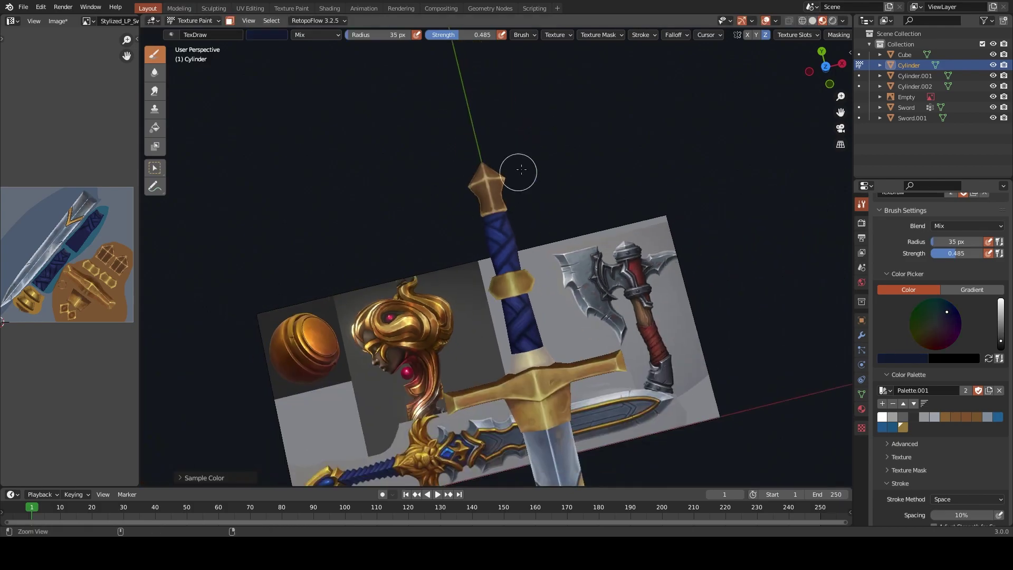
pyautogui.scroll(-3, 519, 171)
pyautogui.hotkey('ctrl', 's')
pyautogui.moveTo(528, 221)
pyautogui.mouseDown(button='middle')
pyautogui.moveTo(584, 288)
pyautogui.moveTo(617, 228)
pyautogui.mouseUp(button='middle')
# In Object Mode, give the Sword object a Mirror modifier mirrored along Z
pyautogui.hotkey('ctrl', 'Tab')
pyautogui.click(587, 271)
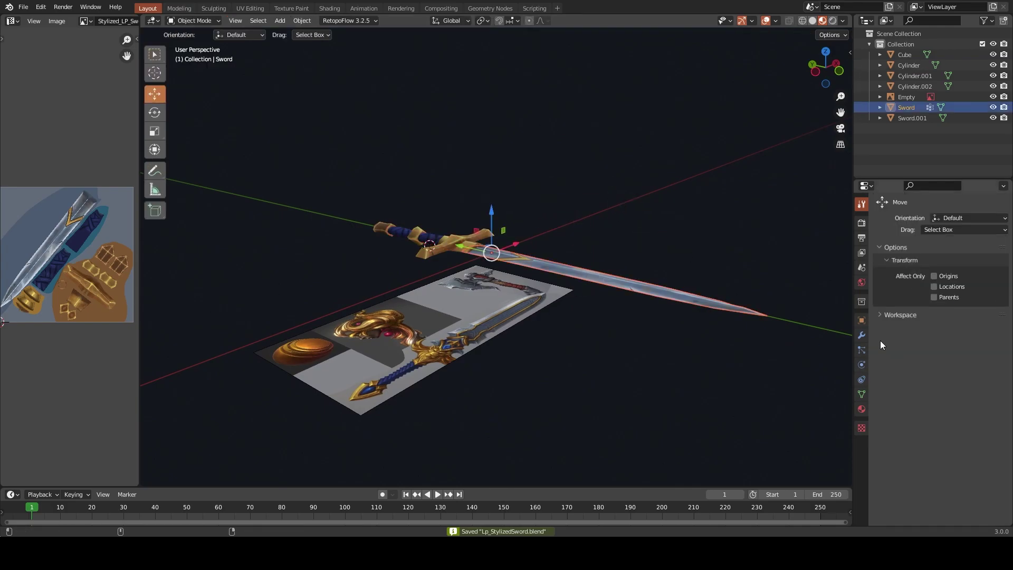
pyautogui.click(860, 335)
pyautogui.click(944, 221)
pyautogui.click(818, 373)
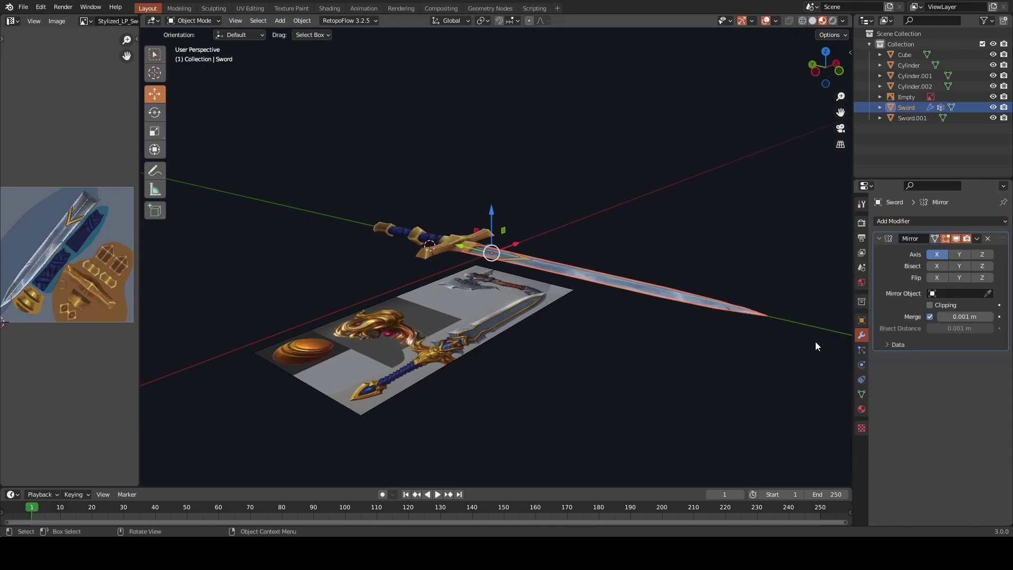
pyautogui.click(977, 254)
pyautogui.hotkey('ctrl', 'a')
pyautogui.click(697, 270)
pyautogui.moveTo(688, 271)
pyautogui.mouseDown(button='middle')
pyautogui.moveTo(659, 277)
pyautogui.moveTo(702, 299)
pyautogui.mouseUp(button='middle')
# Join the crossguard and Sword.001 into the Sword object and save the file
pyautogui.click(435, 257)
pyautogui.keyDown('shift'); pyautogui.click(648, 237); pyautogui.keyUp('shift')
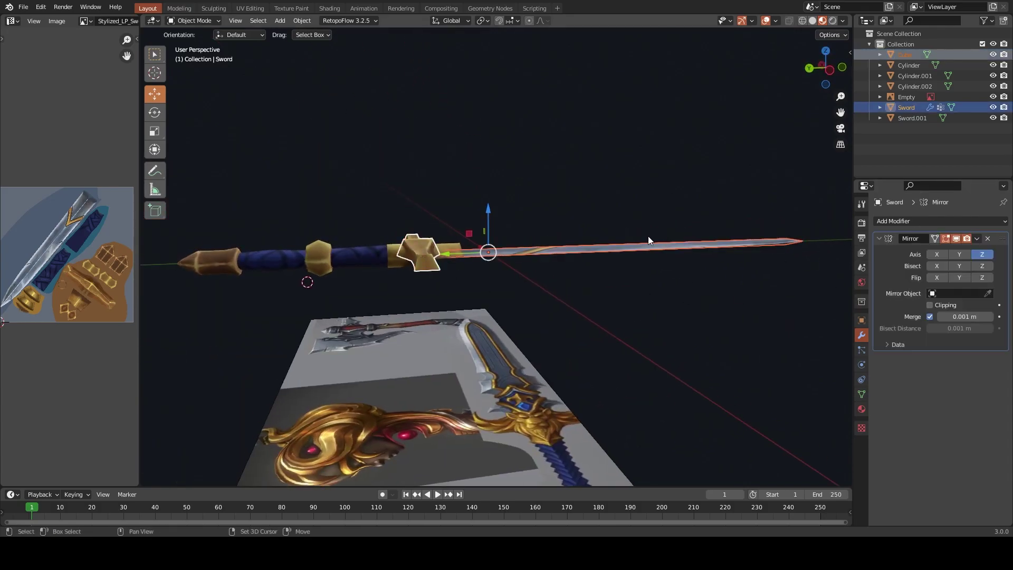
pyautogui.hotkey('ctrl', 'j')
pyautogui.moveTo(488, 292)
pyautogui.mouseDown(button='middle')
pyautogui.moveTo(718, 270)
pyautogui.moveTo(628, 273)
pyautogui.mouseUp(button='middle')
pyautogui.click(540, 252)
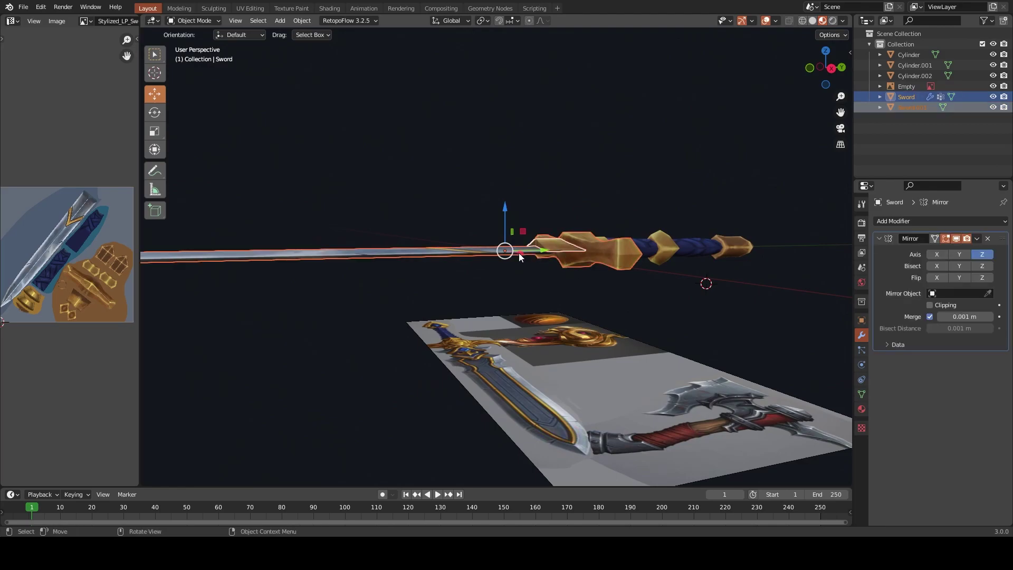
pyautogui.hotkey('ctrl', 'j')
pyautogui.moveTo(520, 251)
pyautogui.mouseDown(button='middle')
pyautogui.moveTo(594, 352)
pyautogui.moveTo(499, 248)
pyautogui.mouseUp(button='middle')
pyautogui.hotkey('alt', 'a')
pyautogui.hotkey('ctrl', 's')
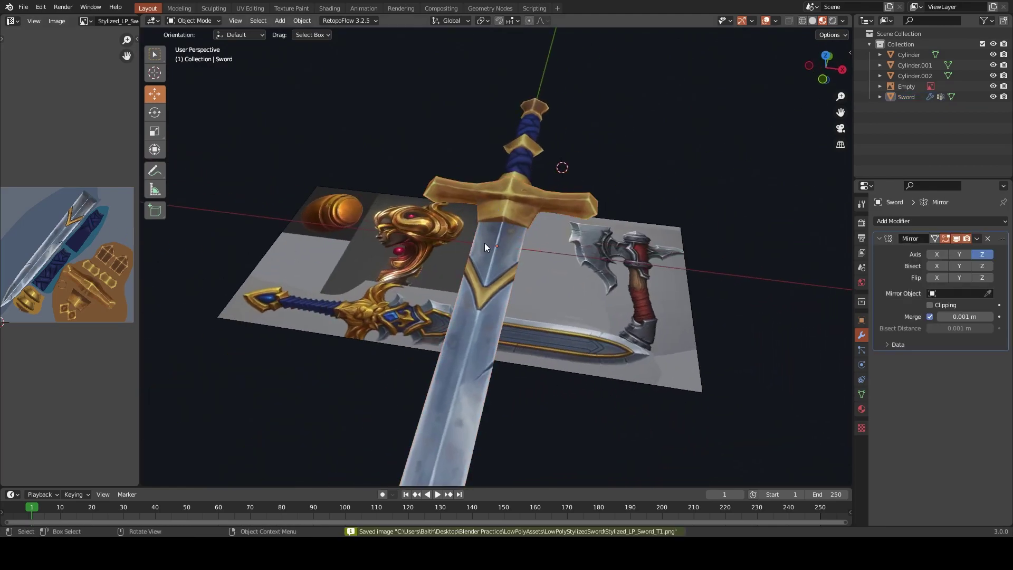
# View the painted texture in Solid shading with Flat lighting and Texture colour, then Material Preview
pyautogui.moveTo(621, 220)
pyautogui.mouseDown(button='middle')
pyautogui.moveTo(554, 298)
pyautogui.moveTo(495, 268)
pyautogui.moveTo(638, 206)
pyautogui.moveTo(583, 217)
pyautogui.moveTo(596, 211)
pyautogui.mouseUp(button='middle')
pyautogui.click(813, 21)
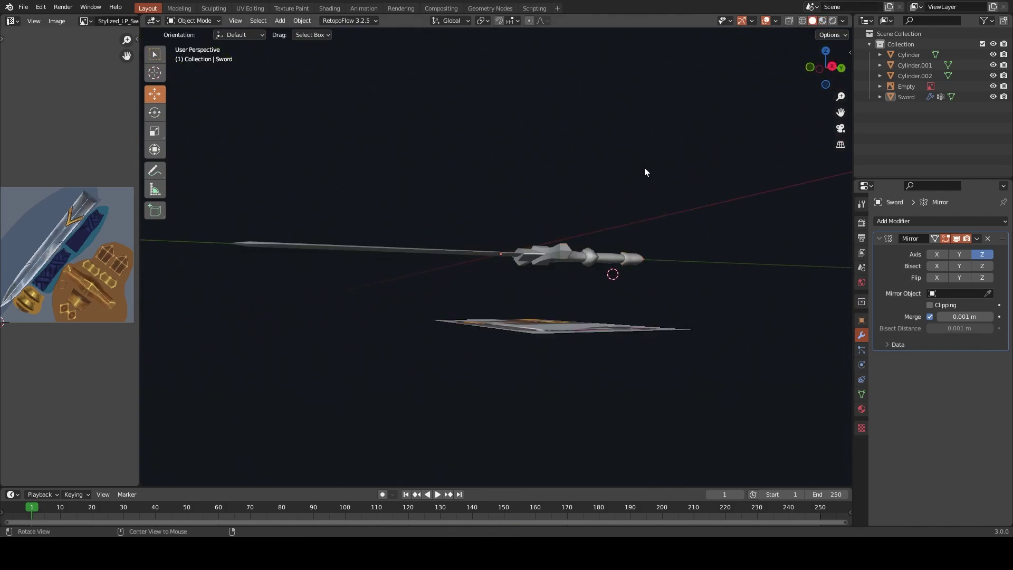
pyautogui.moveTo(644, 167); pyautogui.dragTo(812, 62, button='middle')
pyautogui.click(842, 21)
pyautogui.click(871, 75)
pyautogui.click(863, 115)
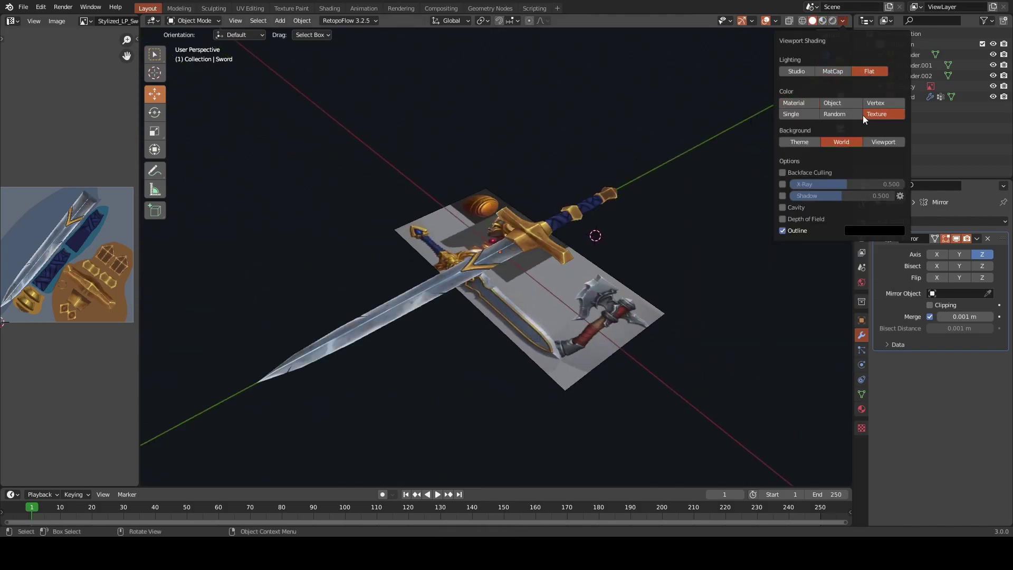
pyautogui.moveTo(781, 158)
pyautogui.mouseDown(button='middle')
pyautogui.moveTo(698, 197)
pyautogui.moveTo(627, 315)
pyautogui.moveTo(622, 258)
pyautogui.moveTo(638, 227)
pyautogui.mouseUp(button='middle')
pyautogui.click(823, 21)
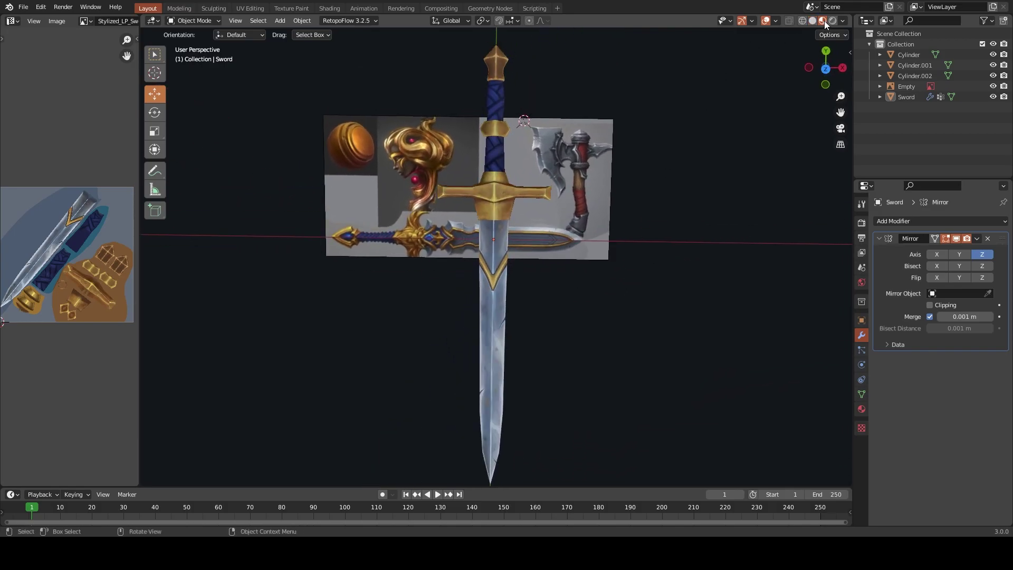
# Toggle Ambient Occlusion on and back off in Render settings to compare the look
pyautogui.click(861, 223)
pyautogui.click(881, 311)
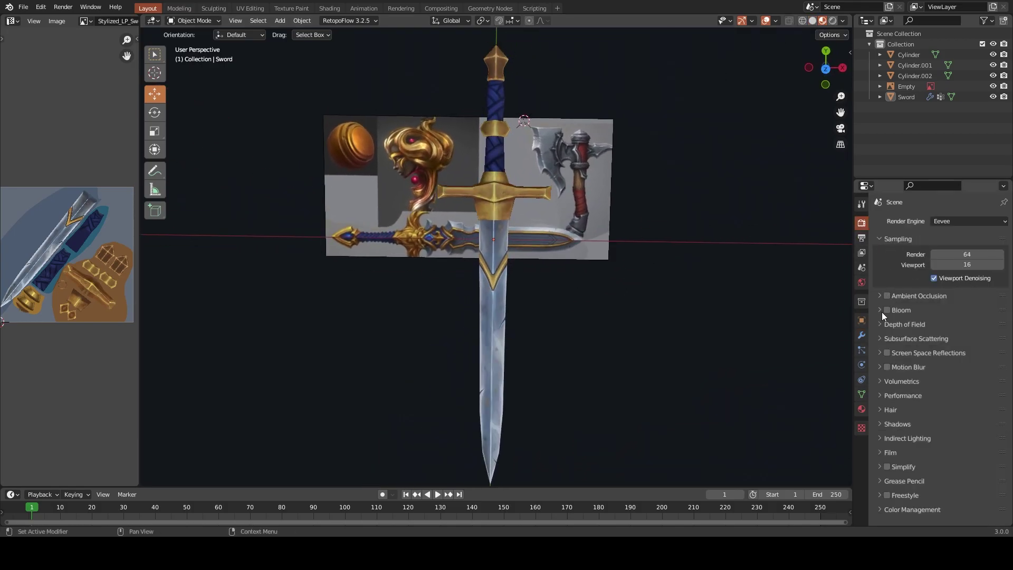
pyautogui.click(886, 295)
pyautogui.click(890, 293)
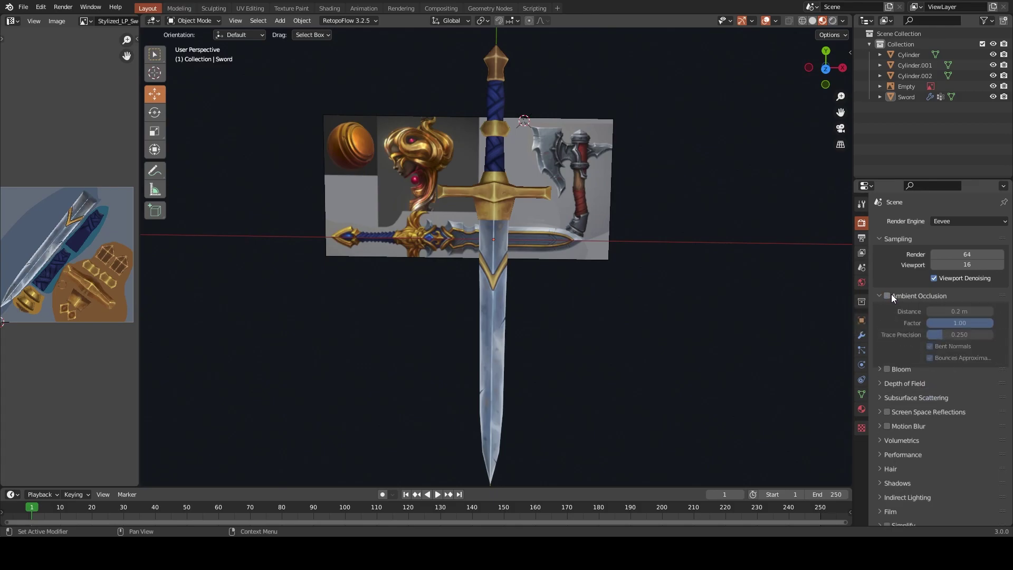
pyautogui.click(890, 293)
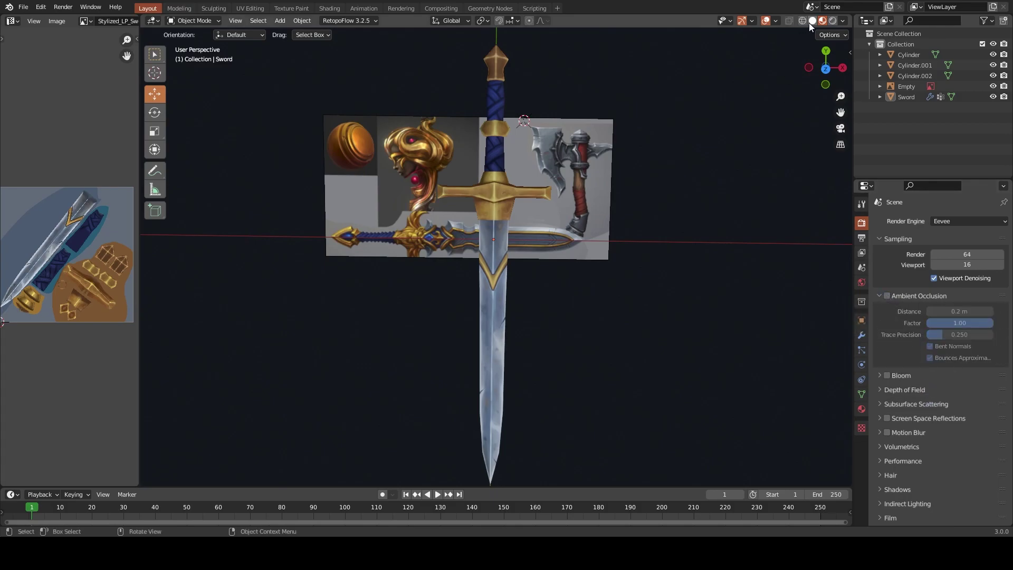
pyautogui.moveTo(685, 150)
pyautogui.mouseDown(button='middle')
pyautogui.moveTo(609, 241)
pyautogui.moveTo(599, 303)
pyautogui.moveTo(577, 267)
pyautogui.moveTo(508, 221)
pyautogui.moveTo(585, 213)
pyautogui.mouseUp(button='middle')
pyautogui.moveTo(604, 259)
pyautogui.mouseDown(button='middle')
pyautogui.moveTo(632, 252)
pyautogui.moveTo(652, 274)
pyautogui.moveTo(636, 306)
pyautogui.mouseUp(button='middle')
# Move the reference image plane to the left of the sword and save the file
pyautogui.click(591, 264)
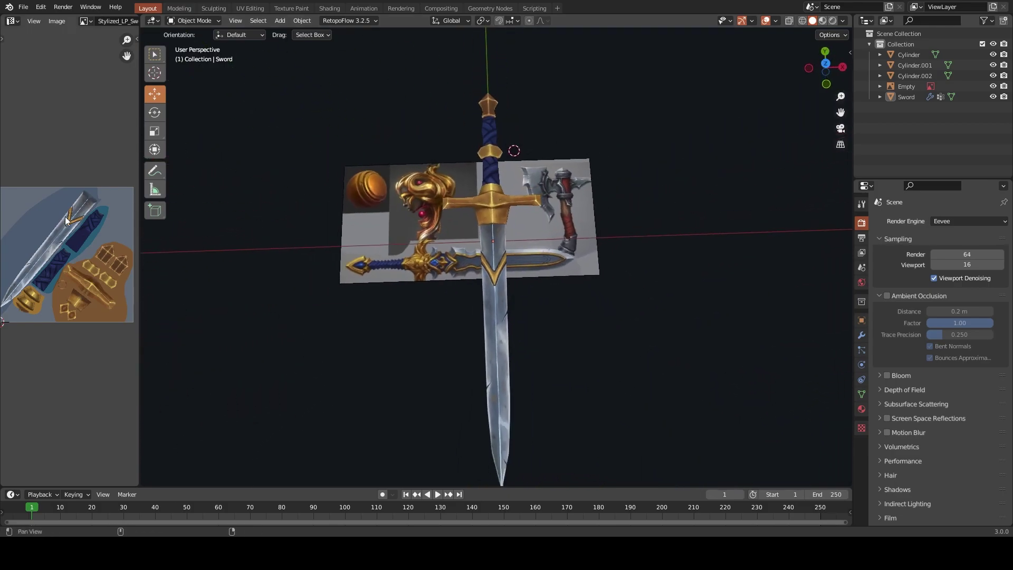
pyautogui.hotkey('ctrl', 's')
pyautogui.press('g')
pyautogui.click(338, 208)
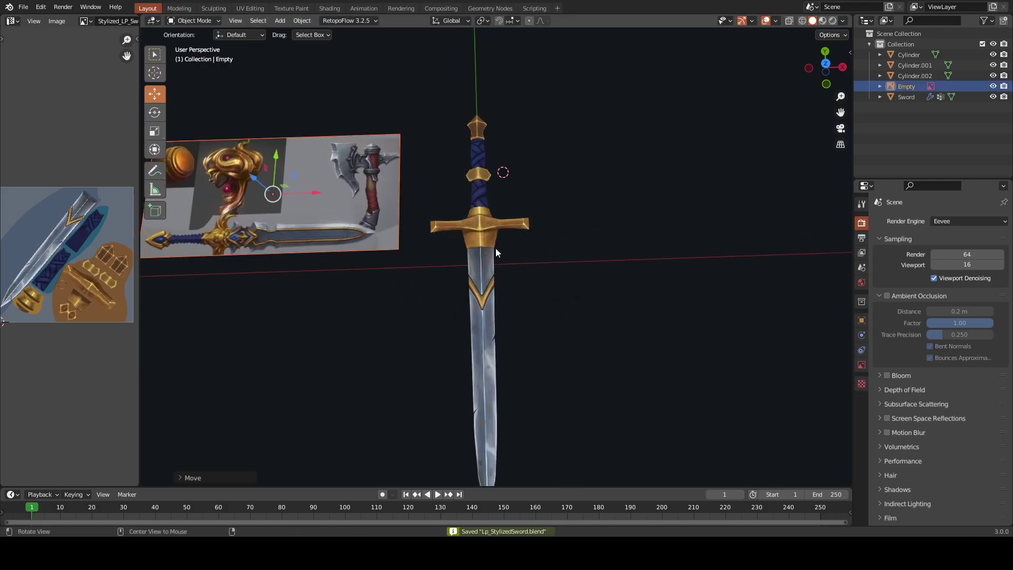
pyautogui.moveTo(338, 209)
pyautogui.mouseDown(button='middle')
pyautogui.moveTo(543, 279)
pyautogui.moveTo(492, 245)
pyautogui.moveTo(611, 235)
pyautogui.moveTo(624, 300)
pyautogui.mouseUp(button='middle')
pyautogui.scroll(-4, 549, 279)
pyautogui.click(624, 300)
pyautogui.scroll(3, 654, 292)
pyautogui.scroll(3, 696, 301)
# Select the Sword, save, and switch it into Texture Paint mode
pyautogui.moveTo(712, 318)
pyautogui.mouseDown(button='middle')
pyautogui.moveTo(739, 266)
pyautogui.moveTo(583, 297)
pyautogui.moveTo(672, 315)
pyautogui.moveTo(480, 279)
pyautogui.moveTo(464, 287)
pyautogui.moveTo(496, 248)
pyautogui.moveTo(448, 230)
pyautogui.moveTo(536, 239)
pyautogui.mouseUp(button='middle')
pyautogui.click(480, 282)
pyautogui.hotkey('ctrl', 's')
pyautogui.hotkey('ctrl', 'Tab')
pyautogui.click(622, 164)
pyautogui.scroll(3, 464, 287)
# Sample gold-brown from the crossguard, paint a stroke, and shrink the brush to 15 px
pyautogui.press('s')
pyautogui.click(579, 208)
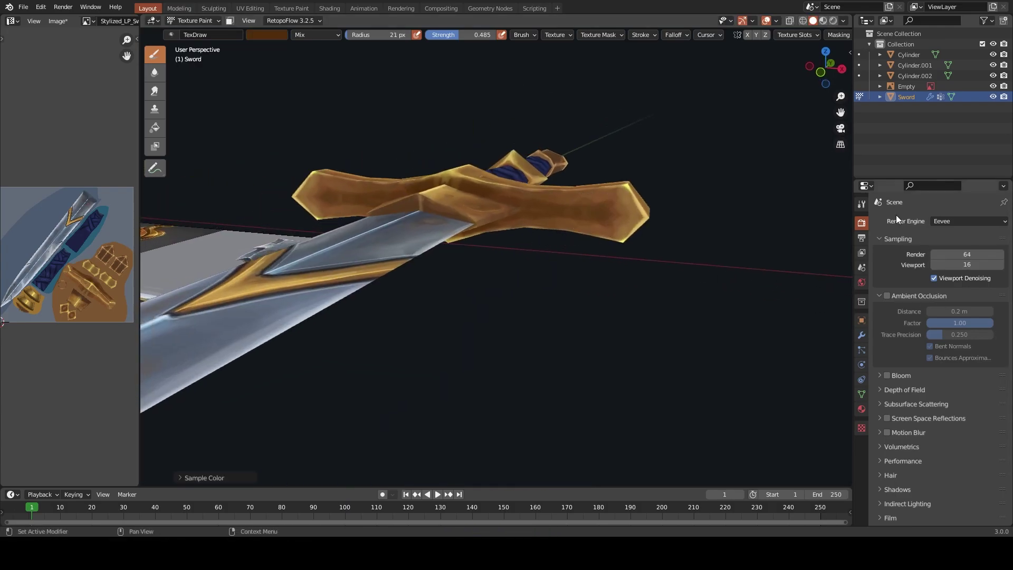
pyautogui.click(861, 204)
pyautogui.scroll(2, 598, 191)
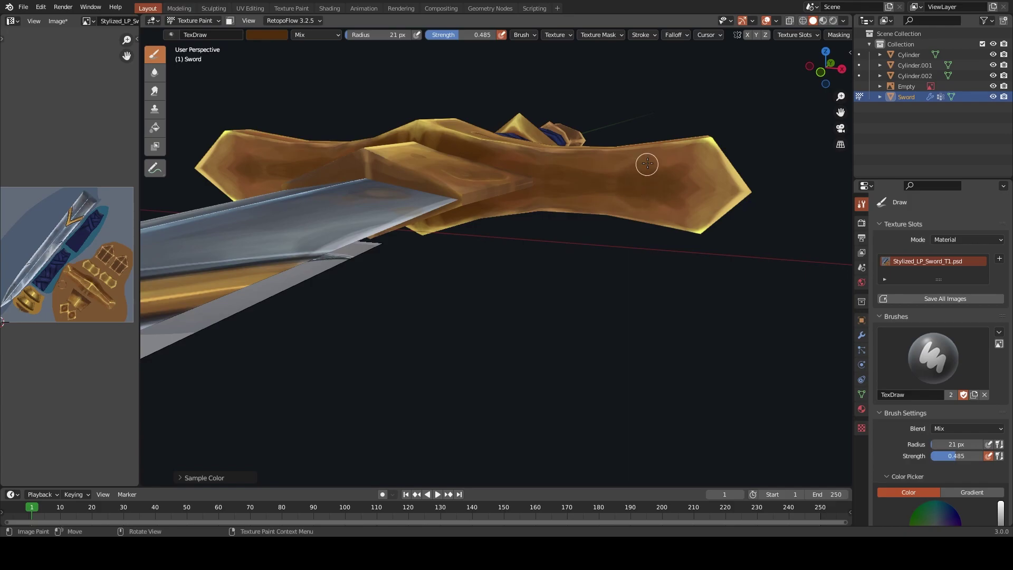
pyautogui.press('[')
pyautogui.press('[')
pyautogui.press('[')
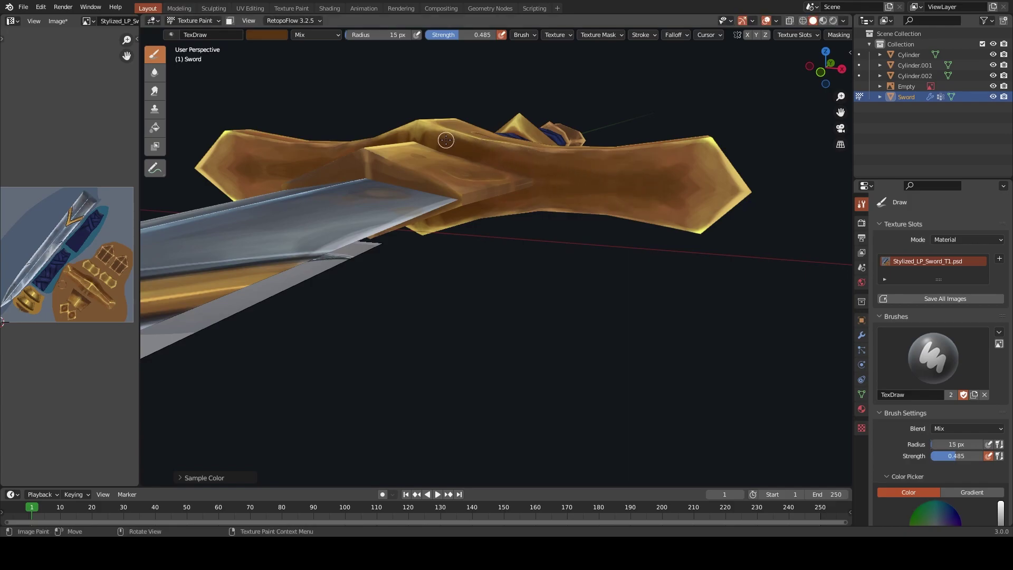
pyautogui.moveTo(429, 140); pyautogui.dragTo(529, 196, button='middle')
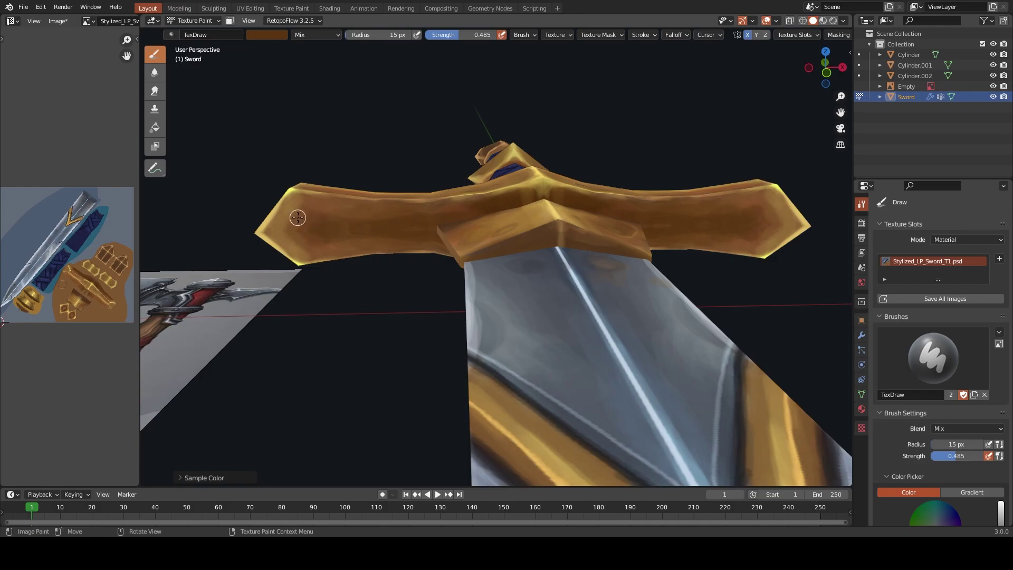
# Shade the crossguard with darker and lighter sampled browns, resizing the brush between 10 and 17 px
pyautogui.press('s')
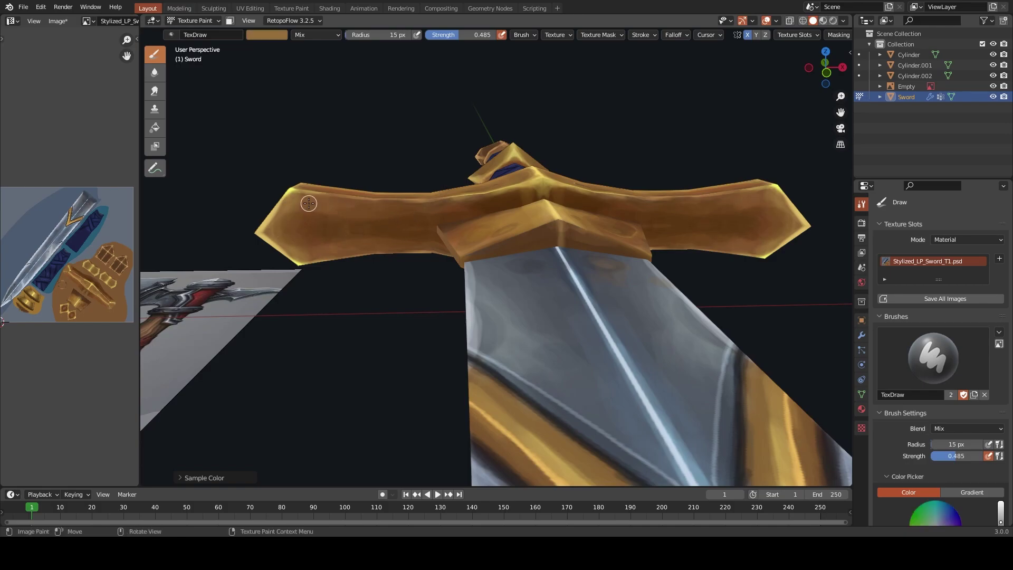
pyautogui.press('[')
pyautogui.press('[')
pyautogui.press('s')
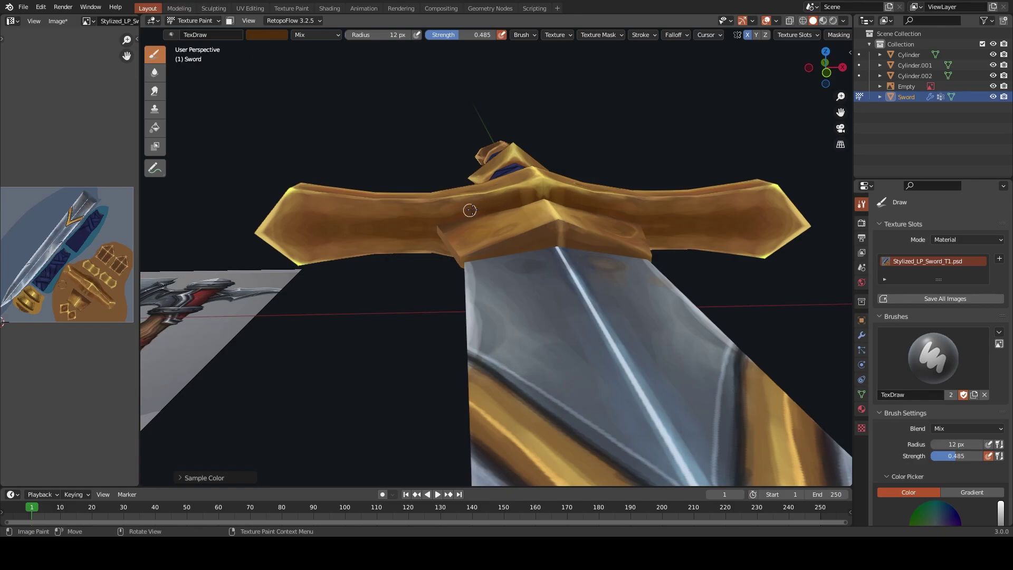
pyautogui.press('[')
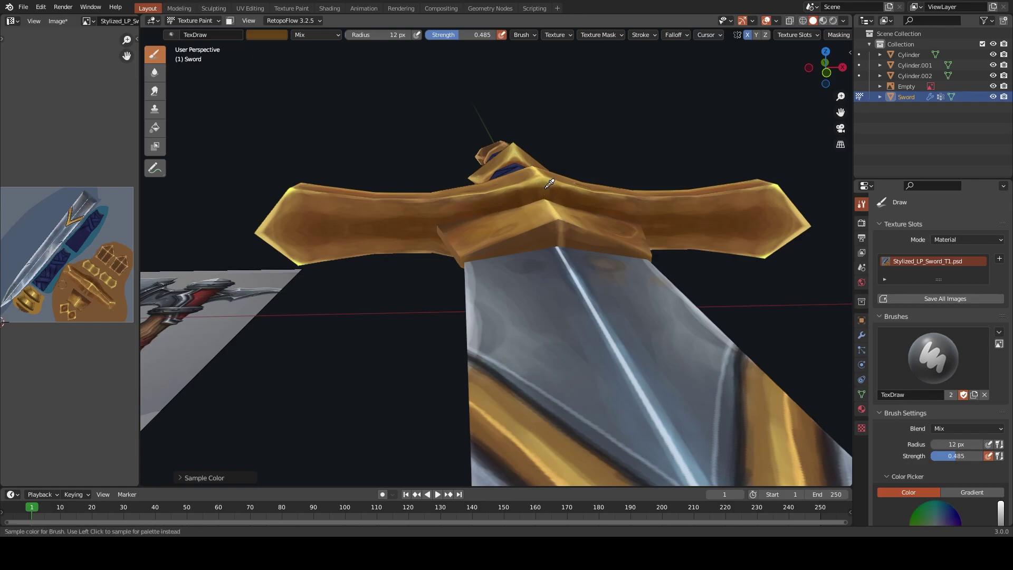
pyautogui.press('s')
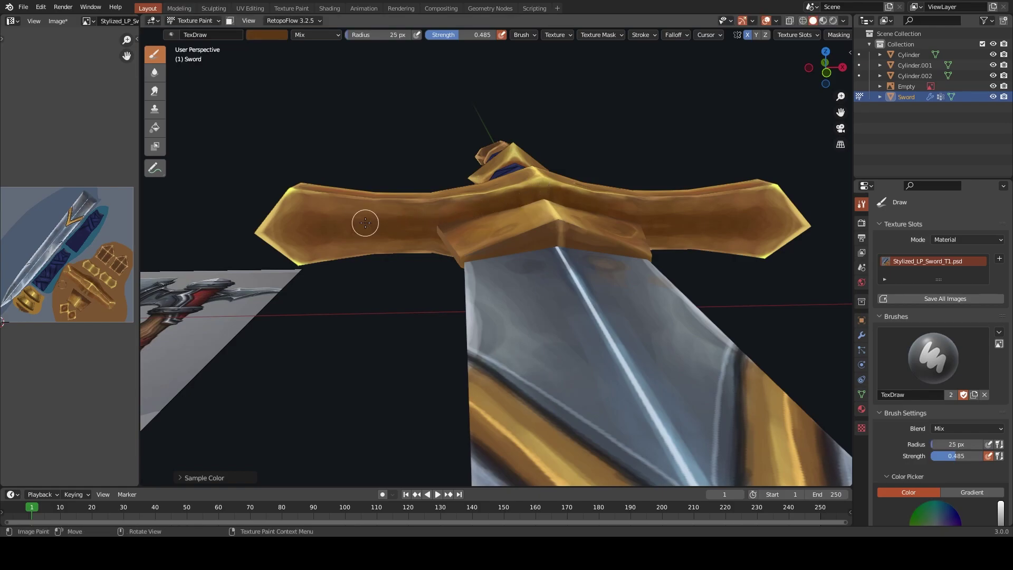
pyautogui.press('[')
pyautogui.press('[')
pyautogui.press('[')
pyautogui.press('s')
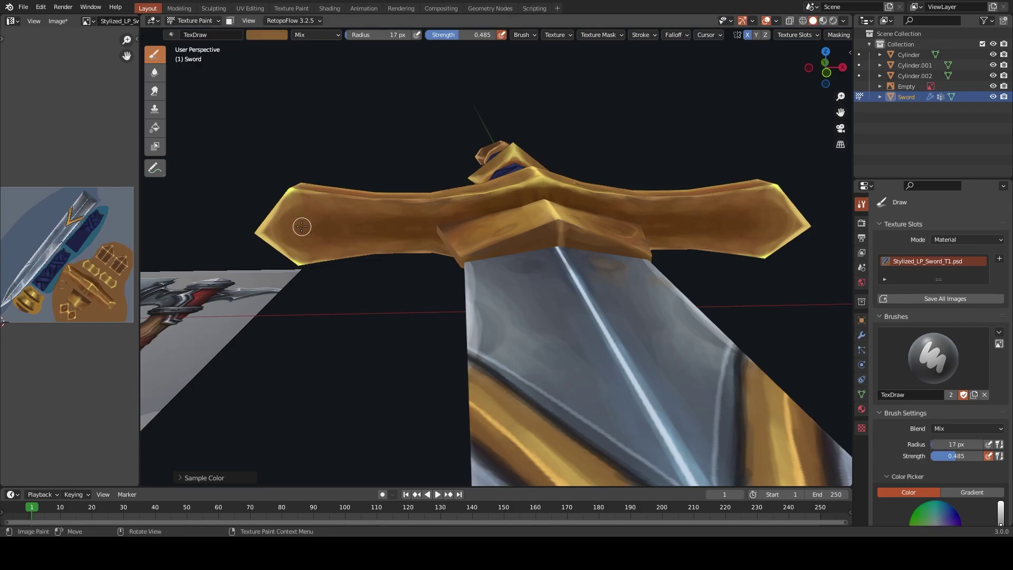
pyautogui.press('s')
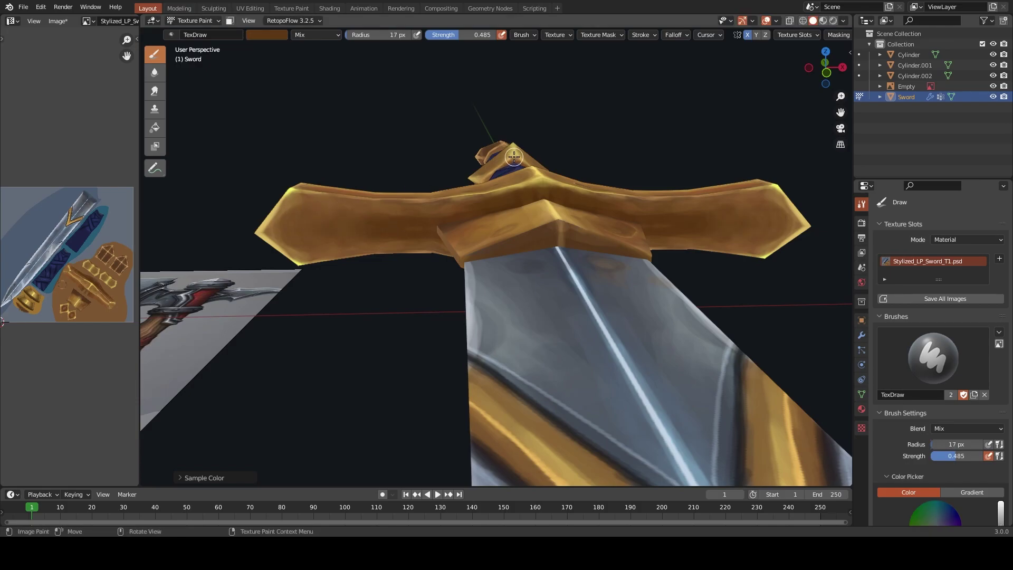
pyautogui.press('s')
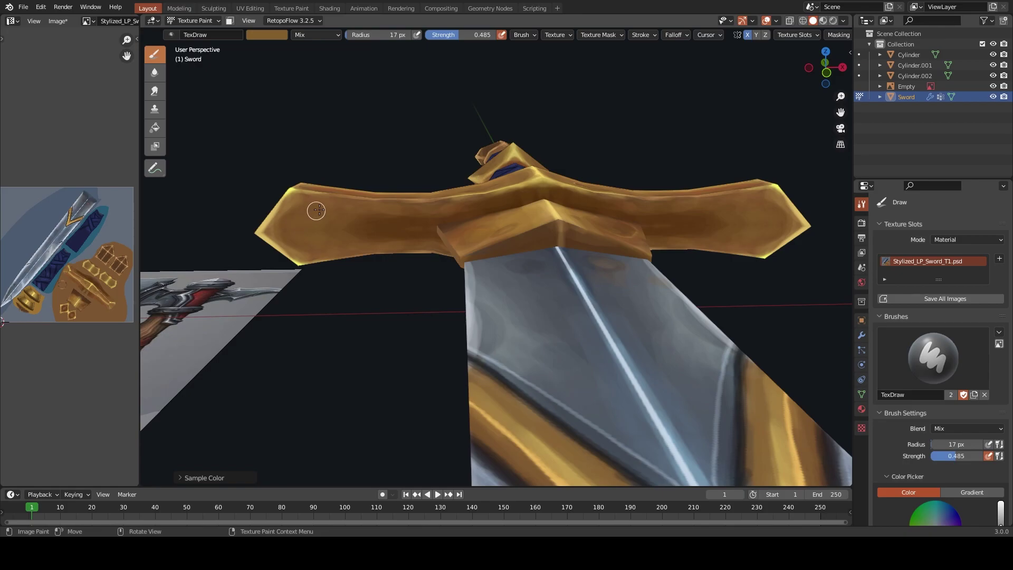
pyautogui.press('s')
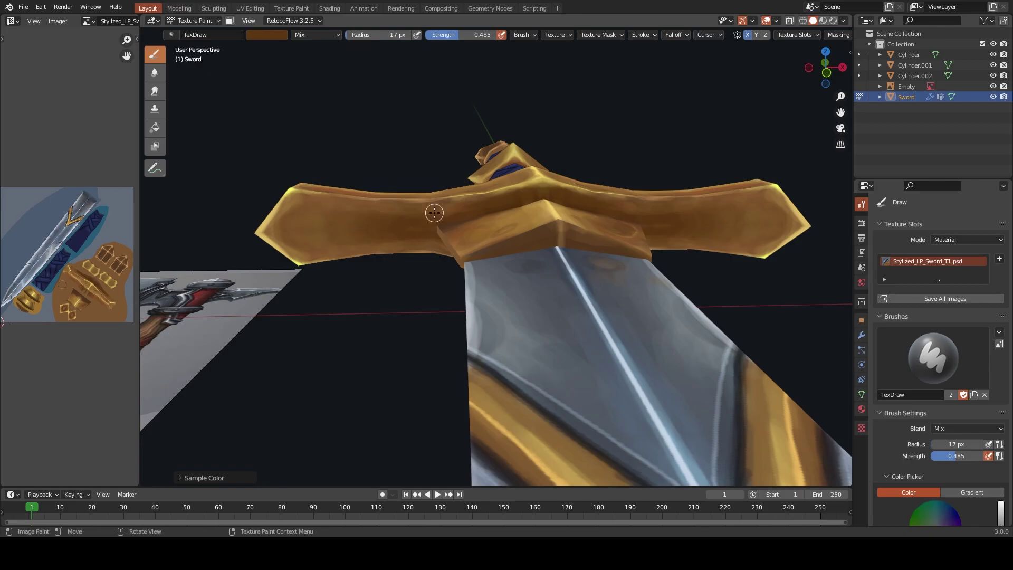
# Frame the whole sword and reference, then save Lp_StylizedSword.blend
pyautogui.scroll(-5, 423, 220)
pyautogui.moveTo(439, 267); pyautogui.dragTo(478, 257, button='middle')
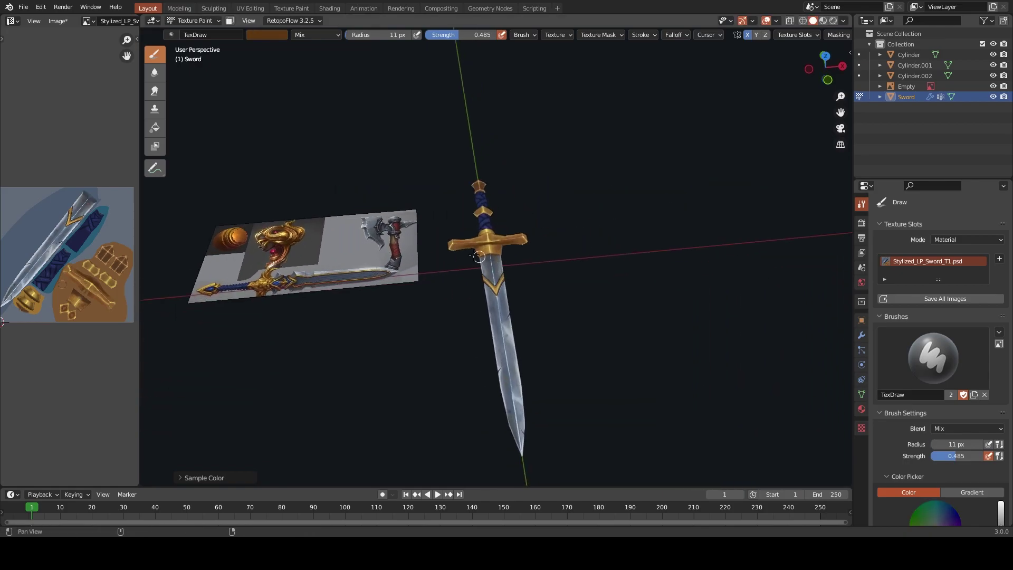
pyautogui.hotkey('ctrl', 's')
pyautogui.moveTo(551, 301)
pyautogui.mouseDown(button='middle')
pyautogui.moveTo(566, 333)
pyautogui.moveTo(635, 256)
pyautogui.moveTo(533, 256)
pyautogui.moveTo(548, 234)
pyautogui.mouseUp(button='middle')
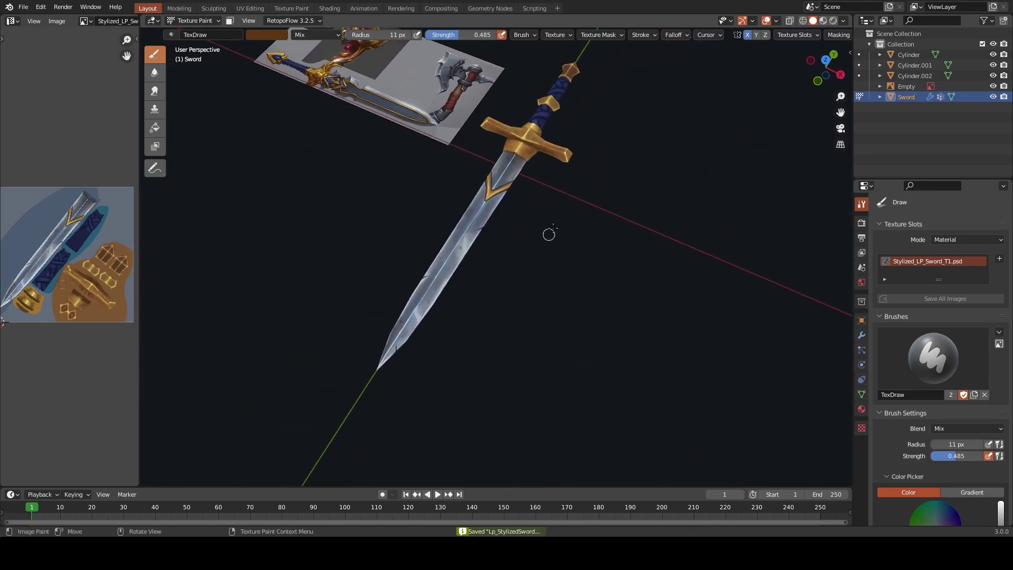
# Return the Sword to Object Mode, enable Mirror clipping, and enter Edit Mode
pyautogui.hotkey('ctrl', 'Tab')
pyautogui.click(450, 208)
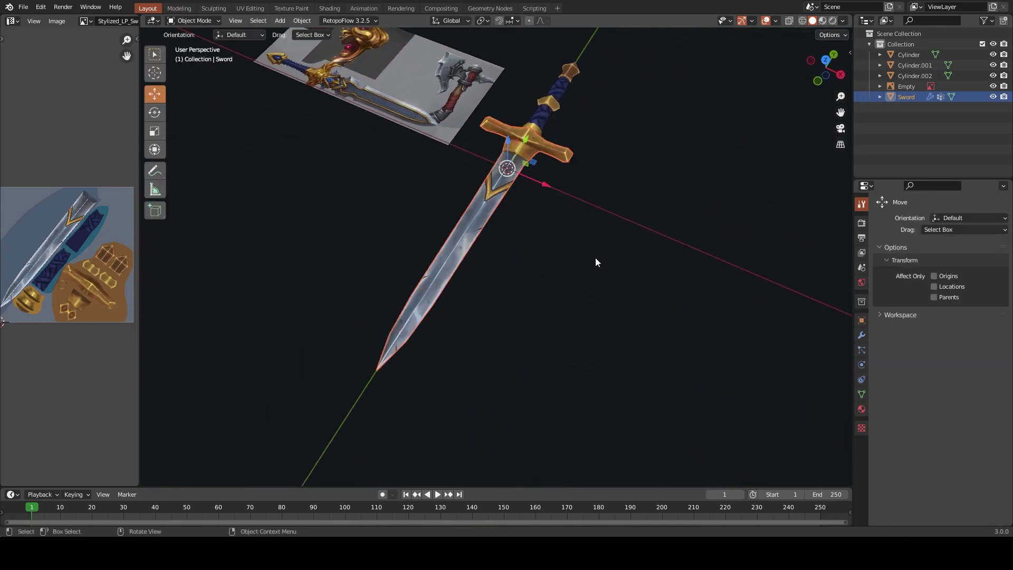
pyautogui.click(861, 335)
pyautogui.click(929, 304)
pyautogui.hotkey('ctrl', 'Tab')
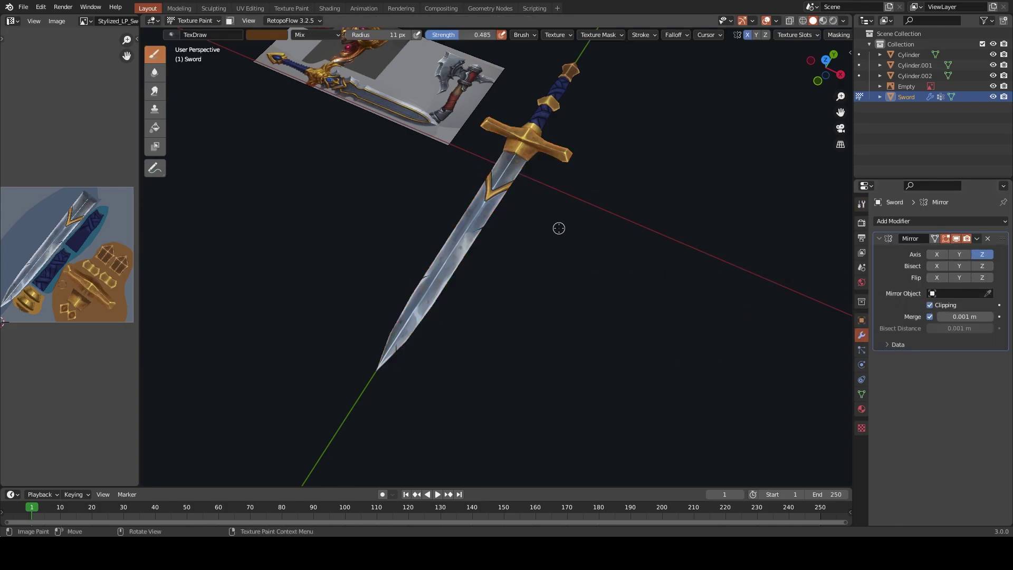
pyautogui.hotkey('ctrl', 'Tab')
pyautogui.click(472, 229)
pyautogui.hotkey('ctrl', 'Tab')
pyautogui.click(667, 176)
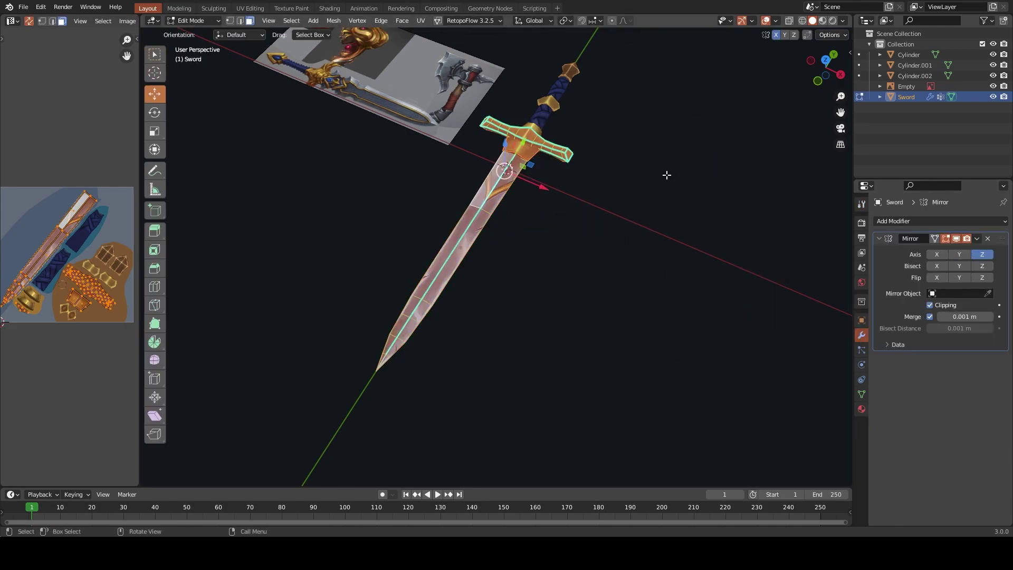
# Scale the Sword mesh slightly along Z and return to Object Mode
pyautogui.moveTo(671, 163)
pyautogui.mouseDown(button='middle')
pyautogui.moveTo(599, 211)
pyautogui.moveTo(570, 183)
pyautogui.moveTo(602, 264)
pyautogui.mouseUp(button='middle')
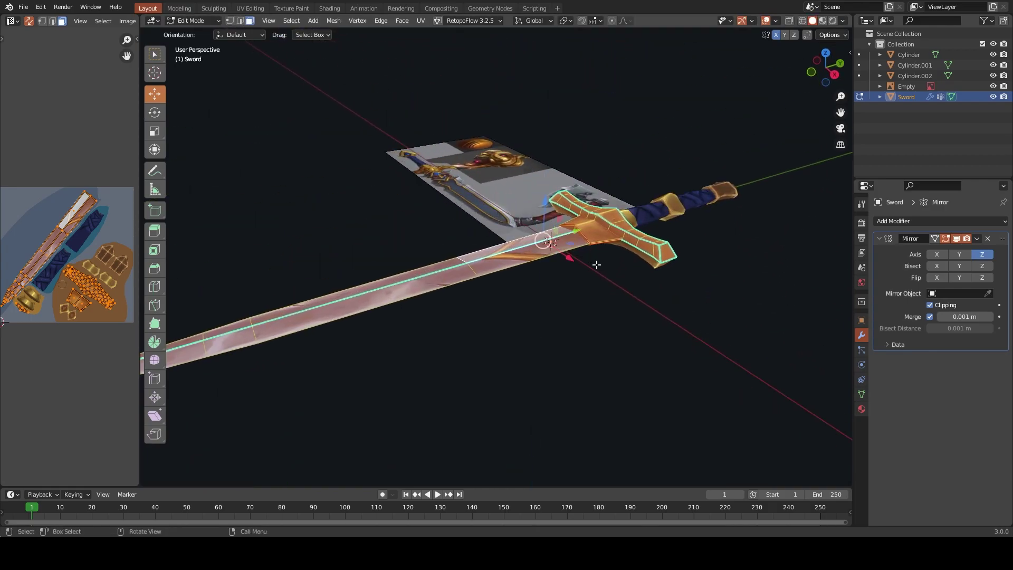
pyautogui.press('s')
pyautogui.press('z')
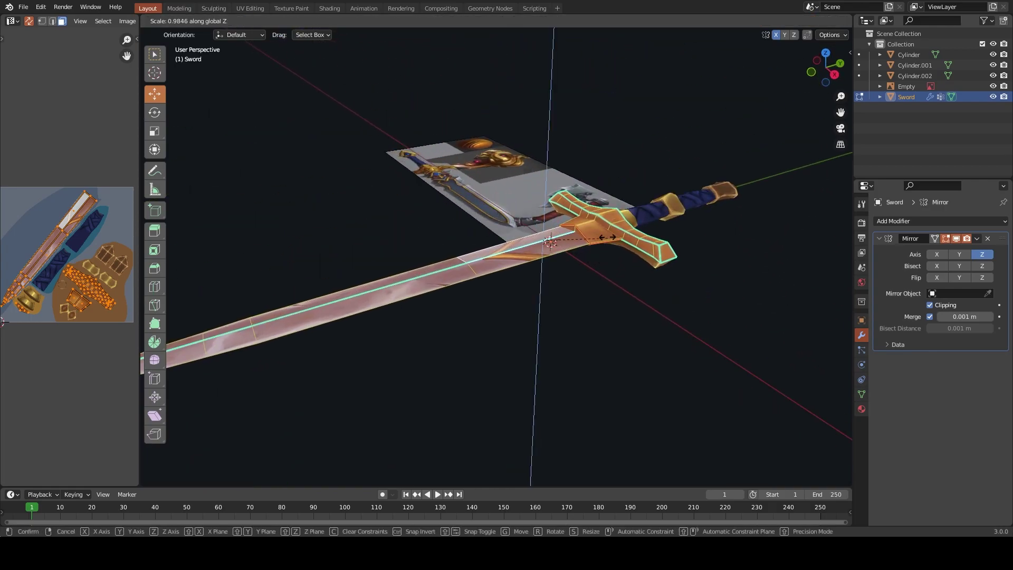
pyautogui.click(654, 97)
pyautogui.press('Tab')
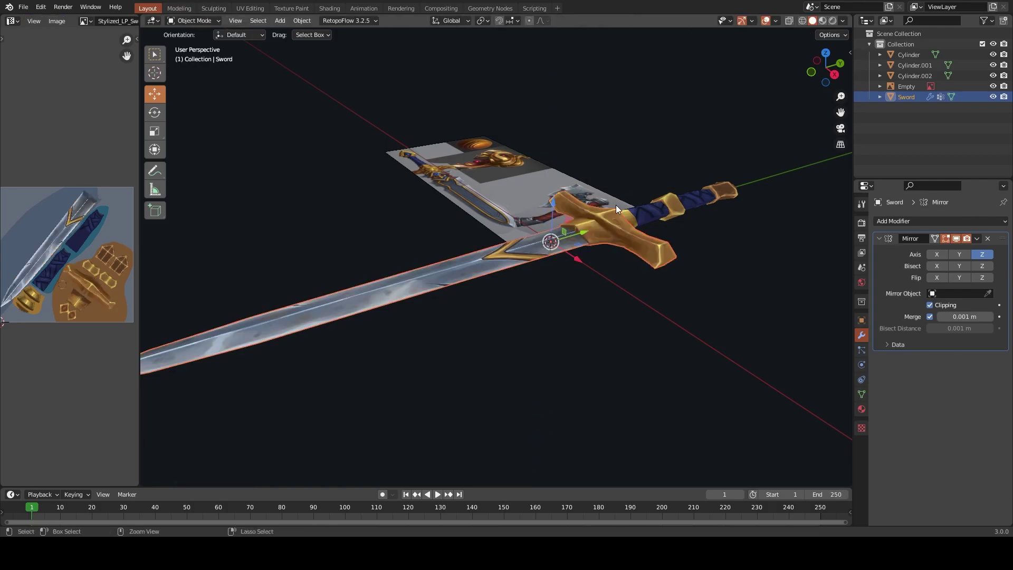
# Apply All Transforms and the Mirror modifier to the Sword
pyautogui.hotkey('ctrl', 'a')
pyautogui.click(560, 235)
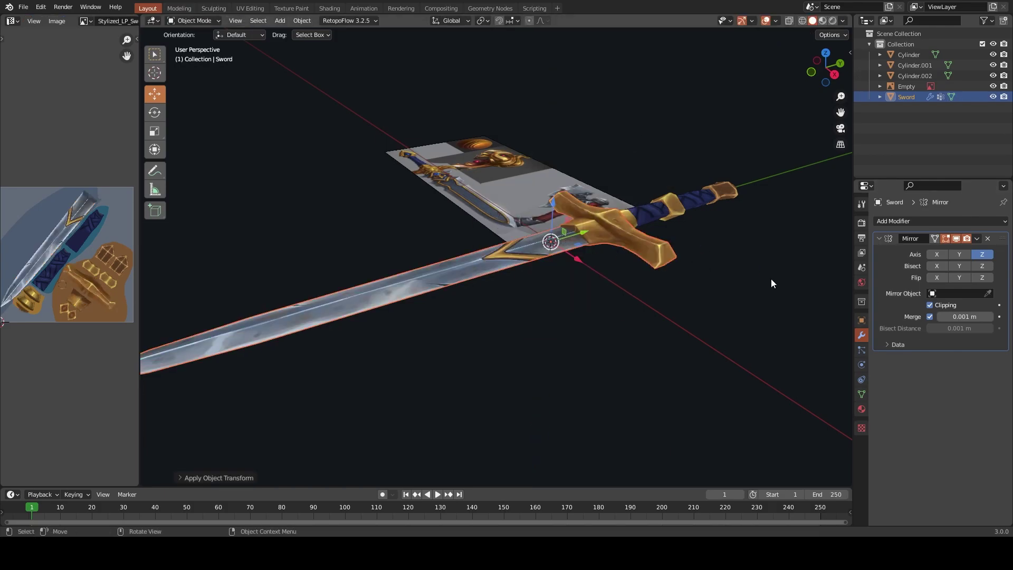
pyautogui.click(976, 238)
pyautogui.click(942, 250)
# Select the grip and pommel objects and save the file
pyautogui.click(776, 22)
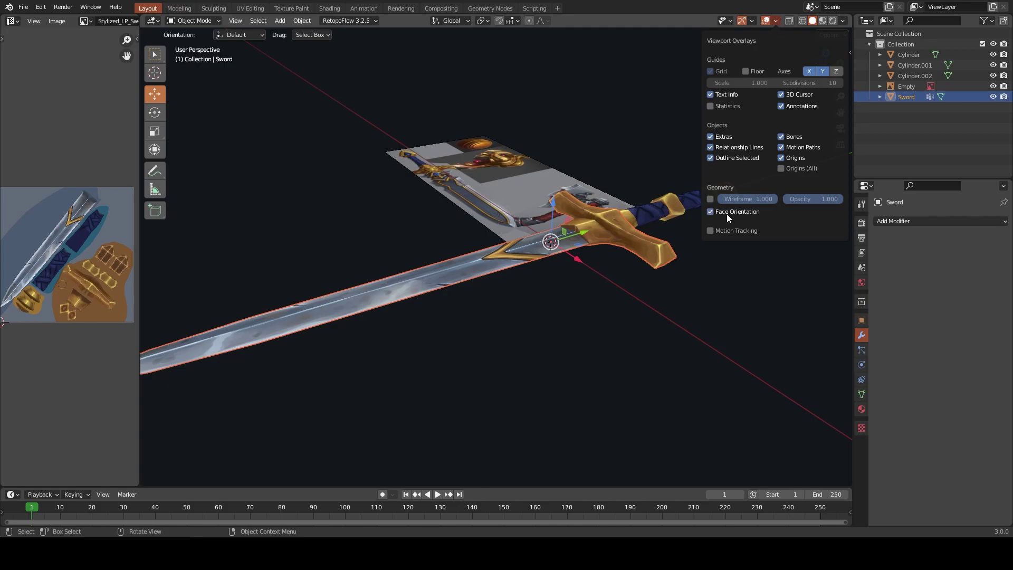
pyautogui.moveTo(727, 213)
pyautogui.mouseDown(button='middle')
pyautogui.moveTo(670, 194)
pyautogui.moveTo(495, 227)
pyautogui.moveTo(689, 262)
pyautogui.moveTo(726, 296)
pyautogui.moveTo(550, 225)
pyautogui.moveTo(593, 194)
pyautogui.moveTo(524, 169)
pyautogui.moveTo(510, 256)
pyautogui.moveTo(637, 320)
pyautogui.moveTo(680, 176)
pyautogui.moveTo(588, 225)
pyautogui.moveTo(523, 226)
pyautogui.moveTo(588, 256)
pyautogui.moveTo(596, 158)
pyautogui.moveTo(498, 169)
pyautogui.mouseUp(button='middle')
pyautogui.click(688, 261)
pyautogui.click(507, 208)
pyautogui.click(508, 208)
pyautogui.click(681, 175)
pyautogui.hotkey('ctrl', 's')
# Select every part of the sword, finishing with a box selection
pyautogui.click(523, 227)
pyautogui.click(587, 256)
pyautogui.click(527, 224)
pyautogui.keyDown('shift'); pyautogui.click(639, 249); pyautogui.keyUp('shift')
pyautogui.keyDown('shift'); pyautogui.click(702, 261); pyautogui.keyUp('shift')
pyautogui.keyDown('shift'); pyautogui.click(660, 254); pyautogui.keyUp('shift')
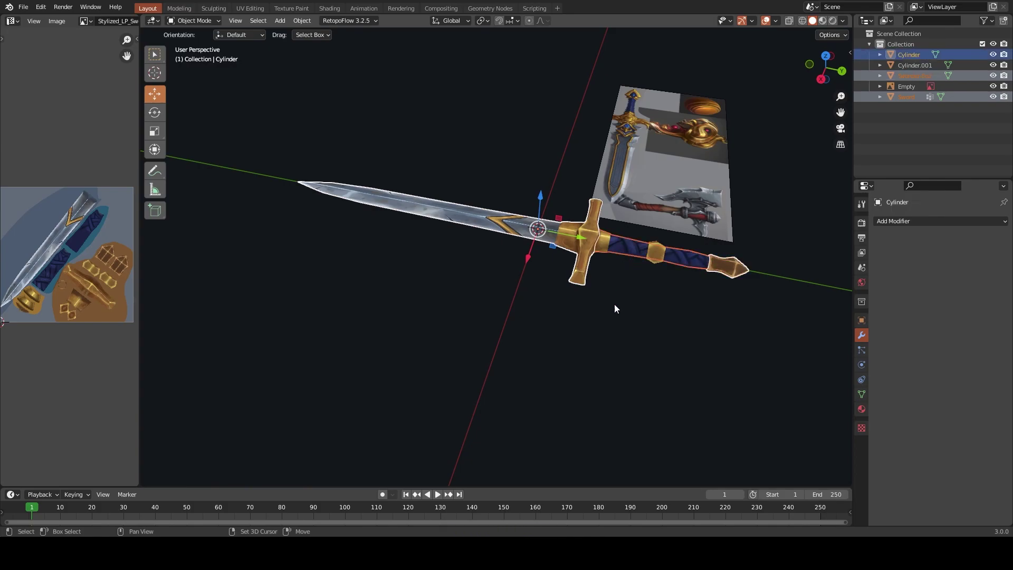
pyautogui.moveTo(614, 304); pyautogui.dragTo(718, 406, button='middle')
pyautogui.moveTo(720, 376); pyautogui.dragTo(268, 206)
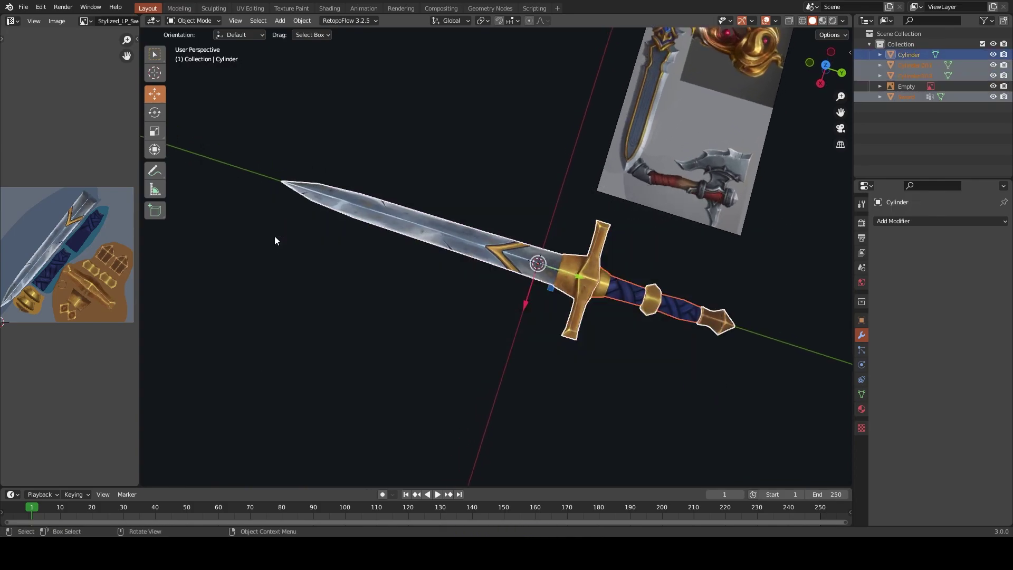
pyautogui.moveTo(274, 235)
pyautogui.mouseDown(button='middle')
pyautogui.moveTo(622, 226)
pyautogui.moveTo(610, 170)
pyautogui.moveTo(592, 294)
pyautogui.mouseUp(button='middle')
# Rotate the sword parts 90° about Y and raise them along Z
pyautogui.press('r')
pyautogui.press('y')
pyautogui.press('9')
pyautogui.press('0')
pyautogui.press('Return')
pyautogui.press('g')
pyautogui.press('z')
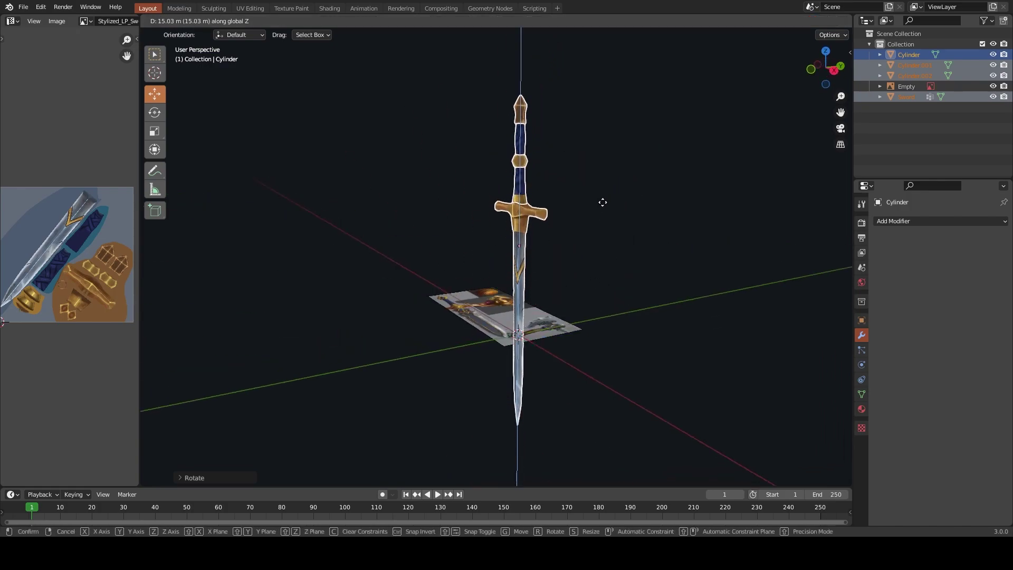
pyautogui.click(631, 97)
# Deselect the parts and save the file with the sword standing upright
pyautogui.click(673, 210)
pyautogui.moveTo(673, 210)
pyautogui.mouseDown(button='middle')
pyautogui.moveTo(683, 200)
pyautogui.moveTo(588, 246)
pyautogui.moveTo(559, 225)
pyautogui.mouseUp(button='middle')
pyautogui.hotkey('ctrl', 's')
pyautogui.scroll(3, 559, 225)
pyautogui.scroll(2, 597, 224)
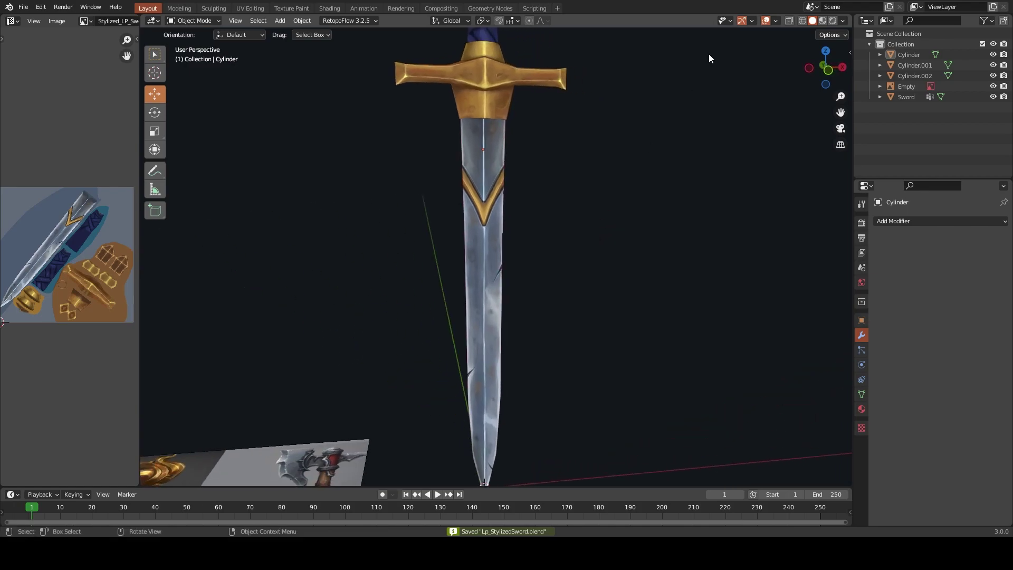
# Inspect the upright sword from side views and select the Sword object
pyautogui.click(775, 20)
pyautogui.scroll(-3, 616, 204)
pyautogui.moveTo(616, 204); pyautogui.dragTo(592, 195, button='middle')
pyautogui.scroll(4, 603, 206)
pyautogui.scroll(-3, 610, 327)
pyautogui.scroll(-2, 567, 287)
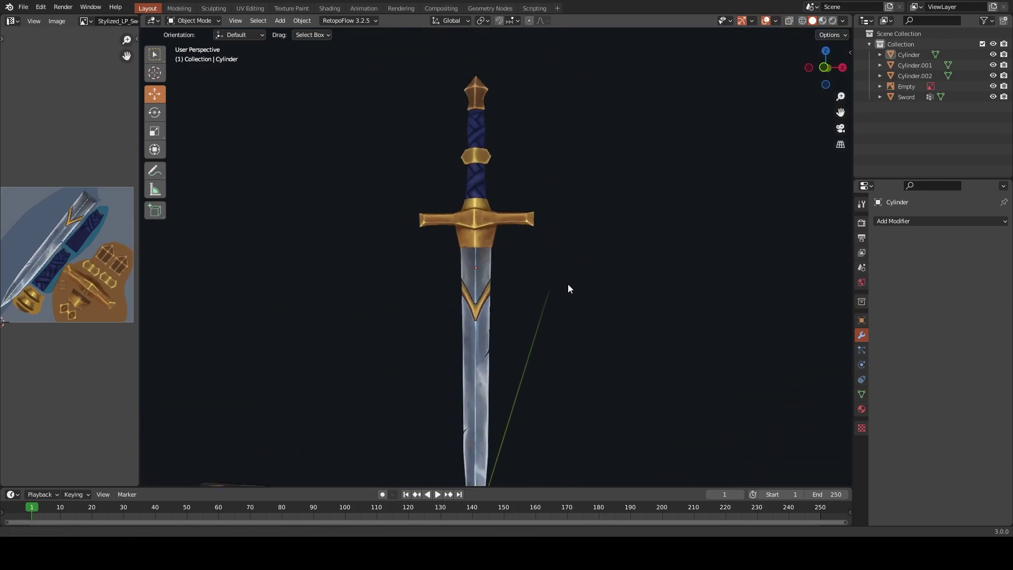
pyautogui.moveTo(568, 288)
pyautogui.mouseDown(button='middle')
pyautogui.moveTo(663, 287)
pyautogui.moveTo(428, 305)
pyautogui.mouseUp(button='middle')
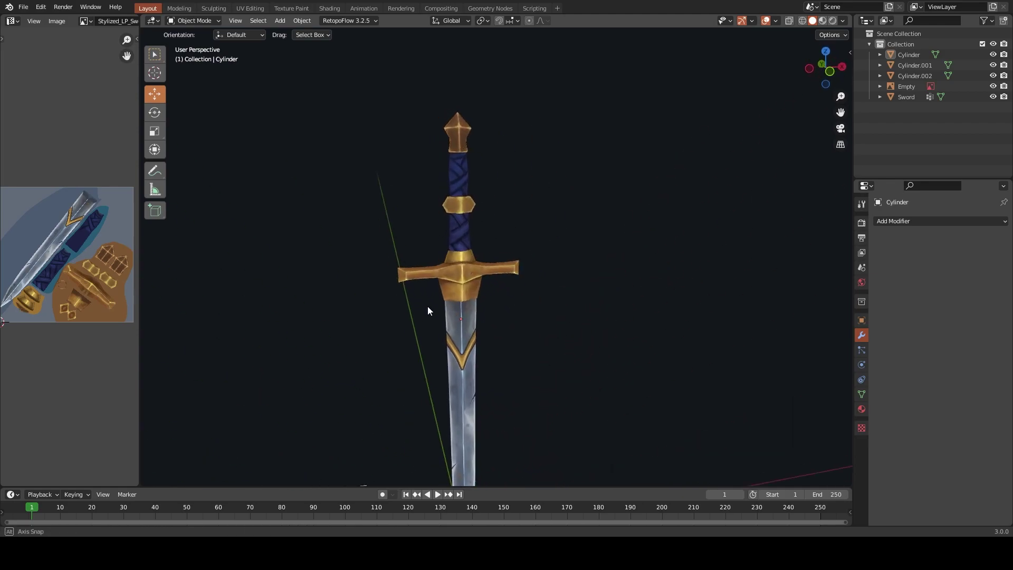
pyautogui.scroll(2, 536, 264)
pyautogui.scroll(2, 559, 274)
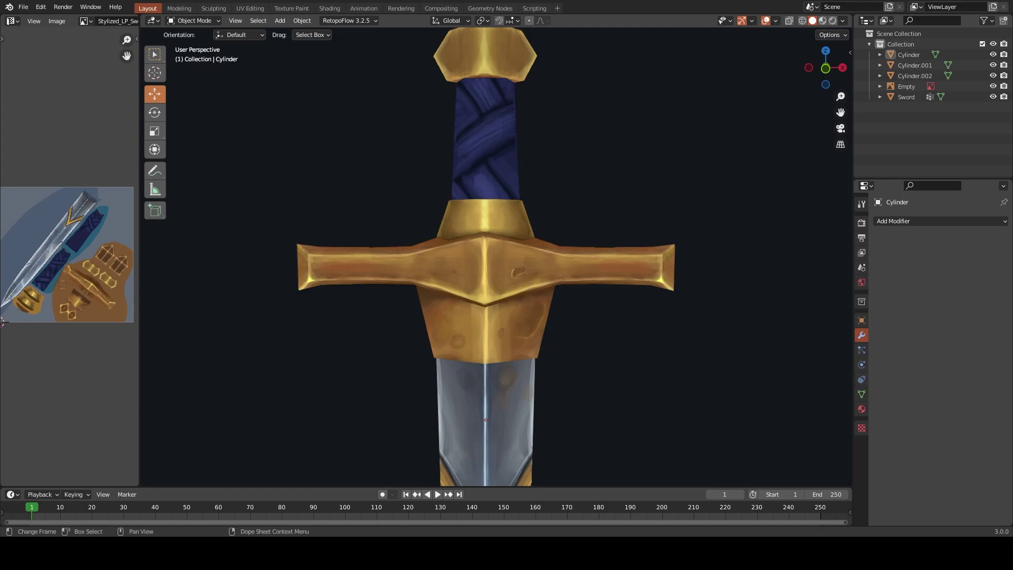
pyautogui.click(504, 284)
# Switch the Sword to Texture Paint, sample the crossguard colour, and darken it
pyautogui.hotkey('ctrl', 'Tab')
pyautogui.click(634, 204)
pyautogui.scroll(2, 541, 303)
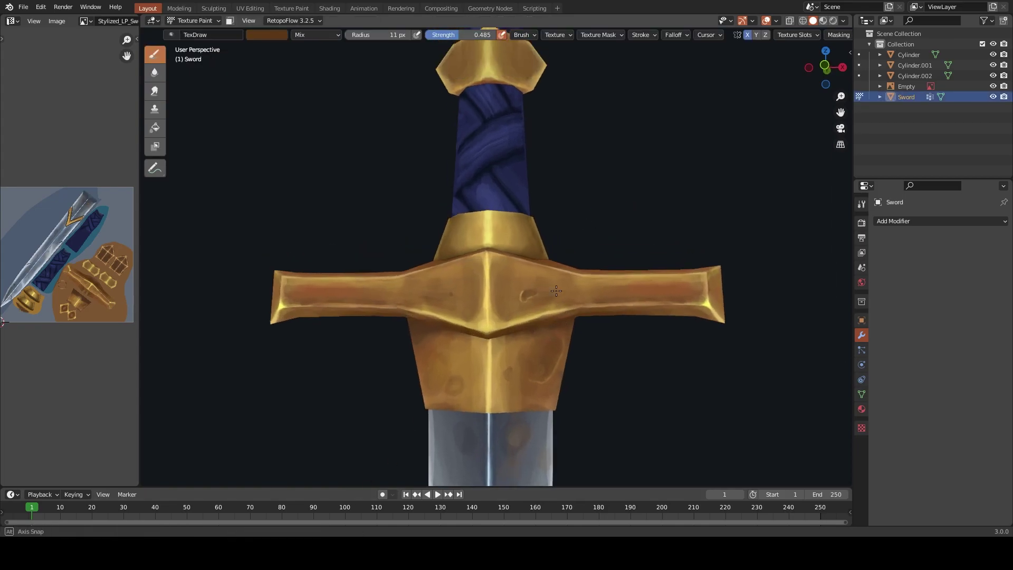
pyautogui.click(861, 204)
pyautogui.scroll(-8, 988, 335)
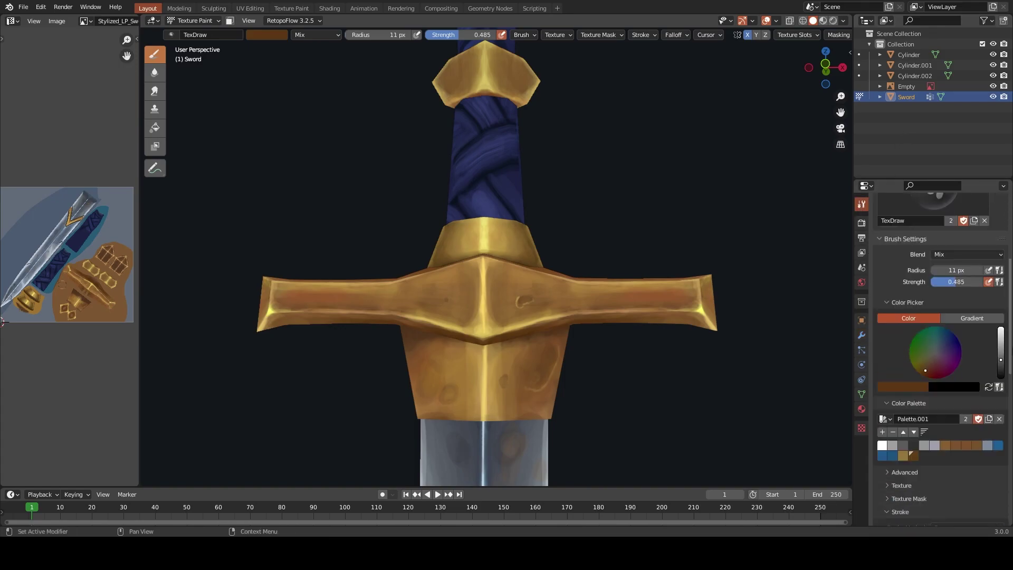
pyautogui.scroll(-2, 987, 336)
pyautogui.press('s')
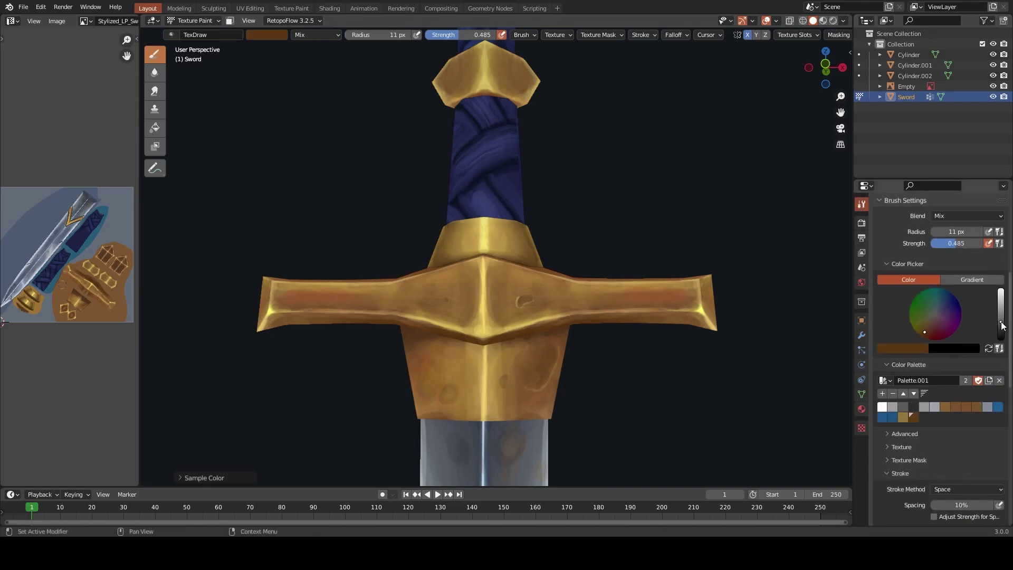
pyautogui.moveTo(1000, 321); pyautogui.dragTo(1000, 329)
pyautogui.scroll(1, 698, 325)
# Paint dark strokes along the crossguard's right arm and enlarge the brush to 17 px
pyautogui.moveTo(650, 324); pyautogui.dragTo(670, 315)
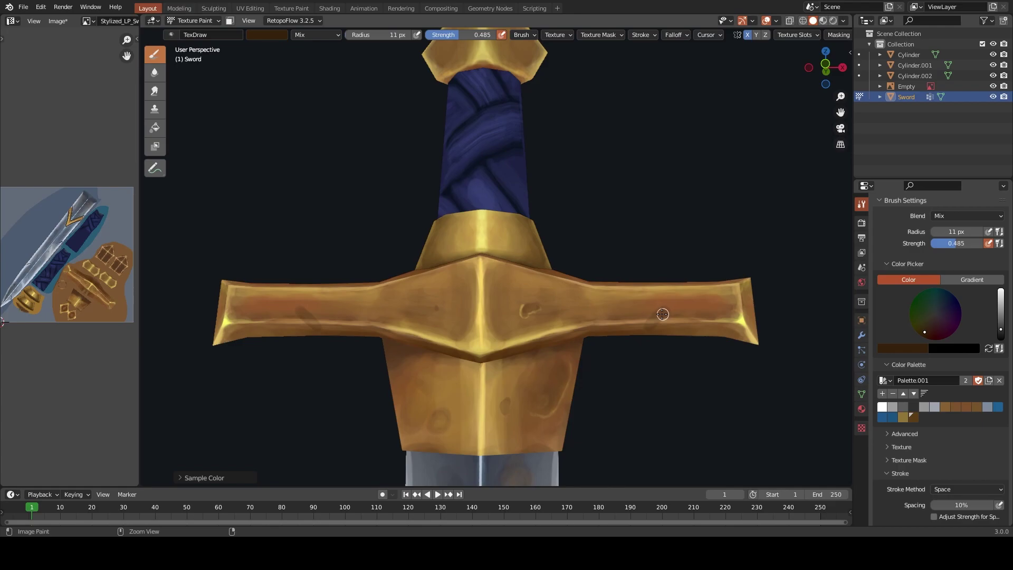
pyautogui.moveTo(741, 165)
pyautogui.mouseDown(button='middle')
pyautogui.moveTo(581, 261)
pyautogui.moveTo(621, 255)
pyautogui.mouseUp(button='middle')
pyautogui.moveTo(621, 255); pyautogui.dragTo(591, 294)
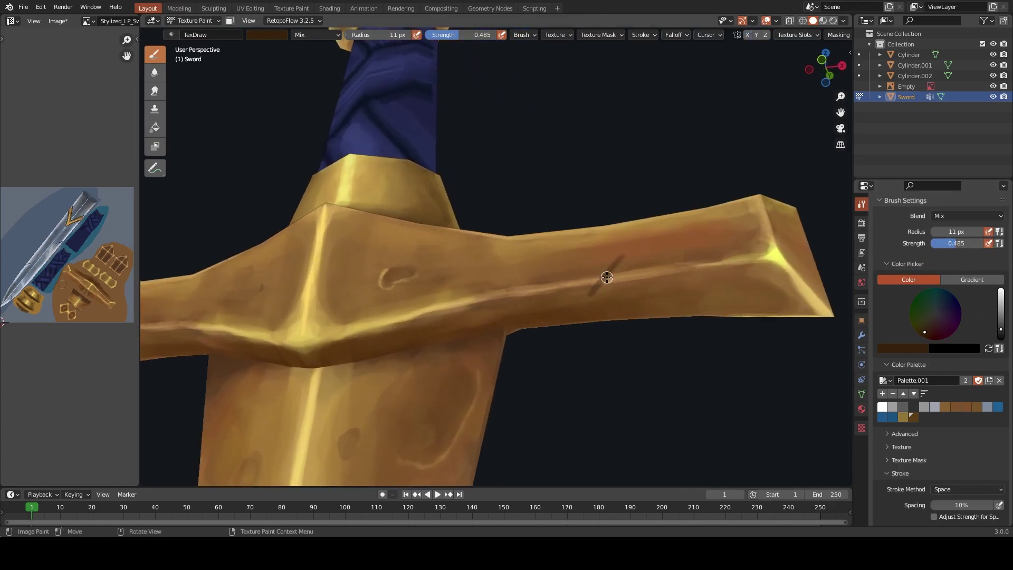
pyautogui.moveTo(606, 277)
pyautogui.mouseDown(button='middle')
pyautogui.moveTo(553, 287)
pyautogui.moveTo(484, 278)
pyautogui.mouseUp(button='middle')
pyautogui.press(']')
pyautogui.press(']')
pyautogui.press(']')
# Redo the scratch with brush strength raised to 0.871, leaving a dark diagonal nick on the arm
pyautogui.hotkey('ctrl', 'z')
pyautogui.moveTo(497, 267); pyautogui.dragTo(468, 298)
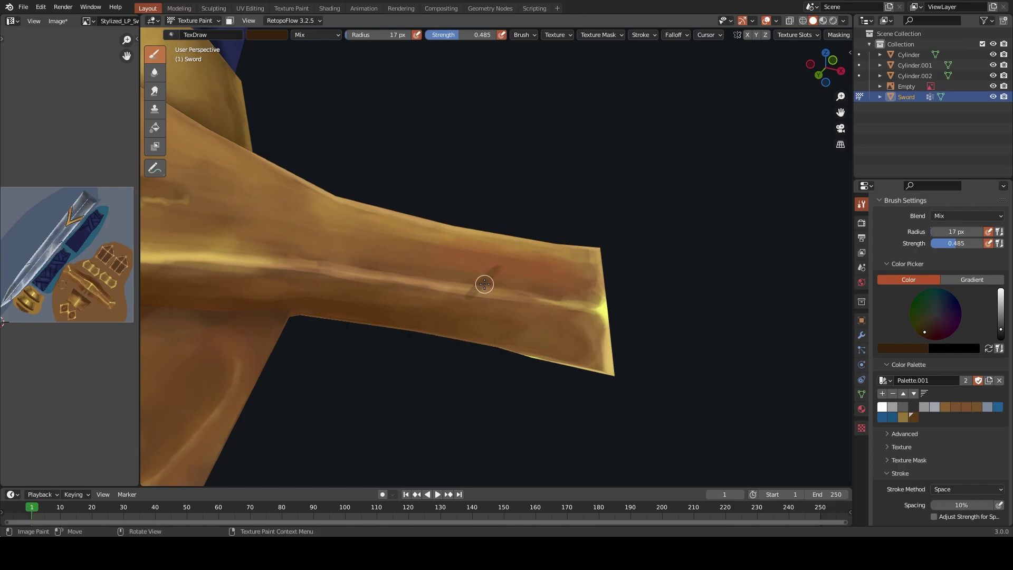
pyautogui.hotkey('ctrl', 'z')
pyautogui.scroll(2, 468, 312)
pyautogui.moveTo(950, 245); pyautogui.dragTo(972, 245)
pyautogui.moveTo(489, 288); pyautogui.dragTo(464, 313)
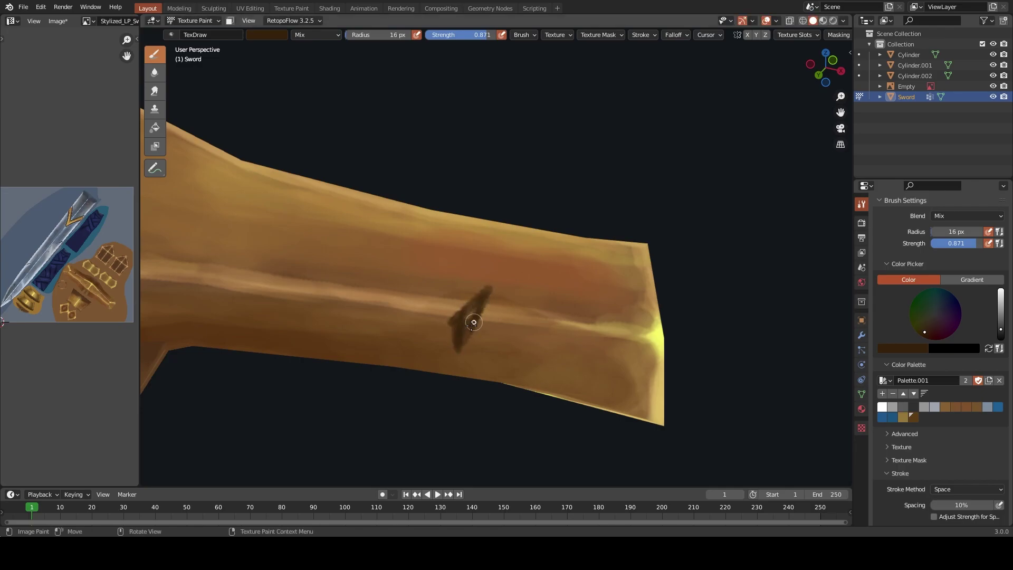
# Sample browns and a lighter orange-brown around the crossguard dent, and shrink the brush slightly
pyautogui.press('s')
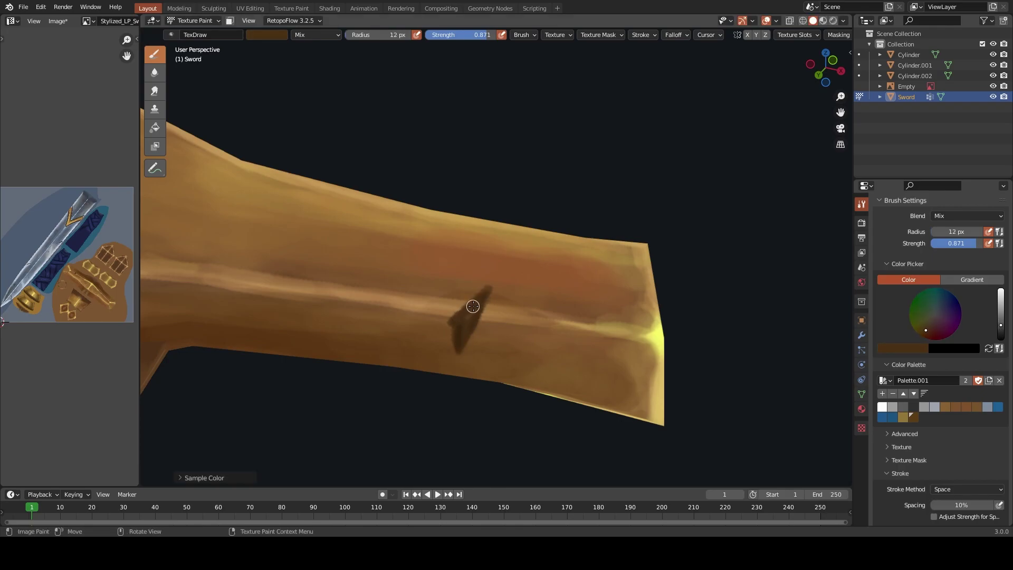
pyautogui.press('[')
pyautogui.press('s')
pyautogui.press('s')
pyautogui.press('s')
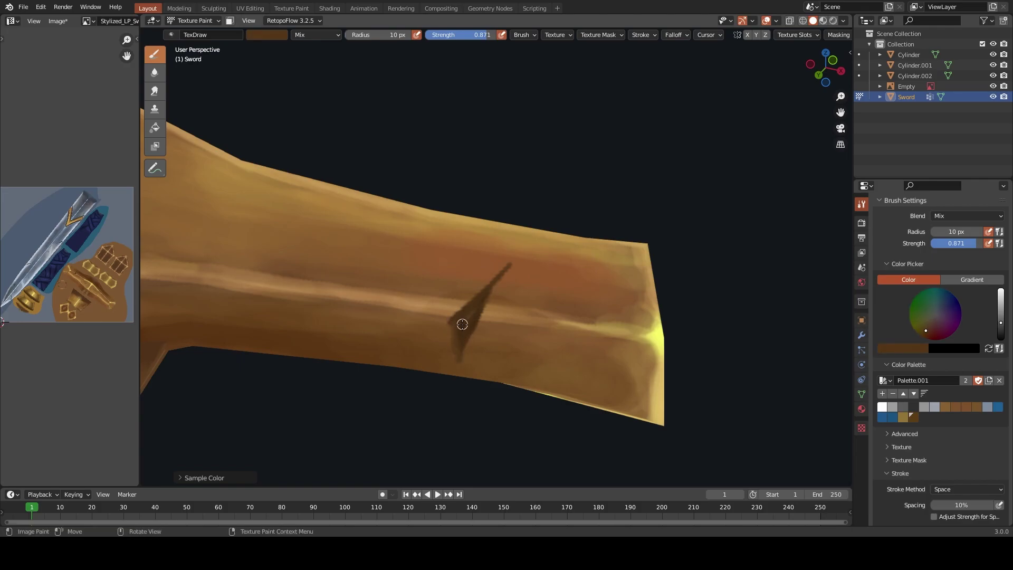
pyautogui.press('s')
pyautogui.press('s')
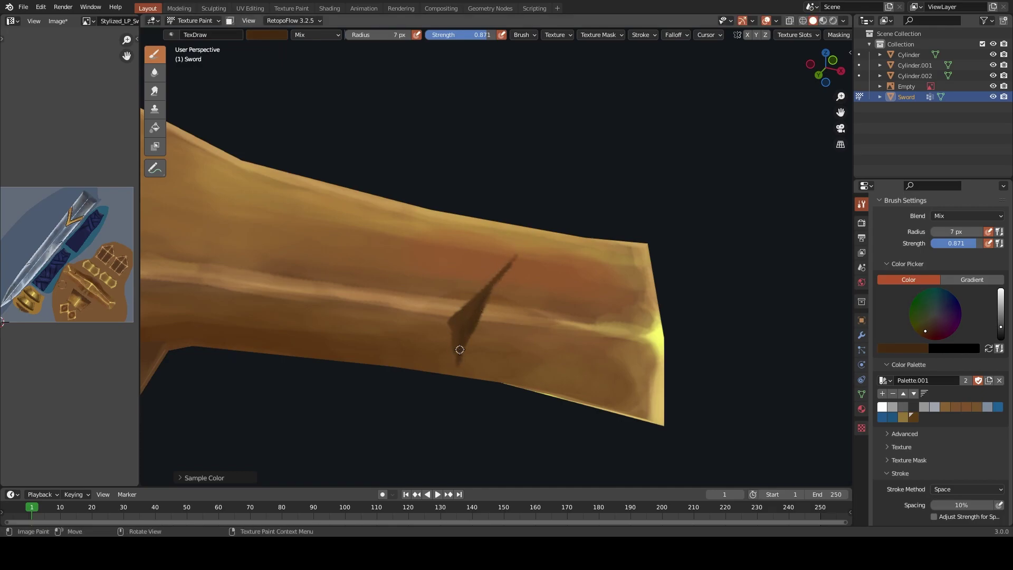
pyautogui.press('s')
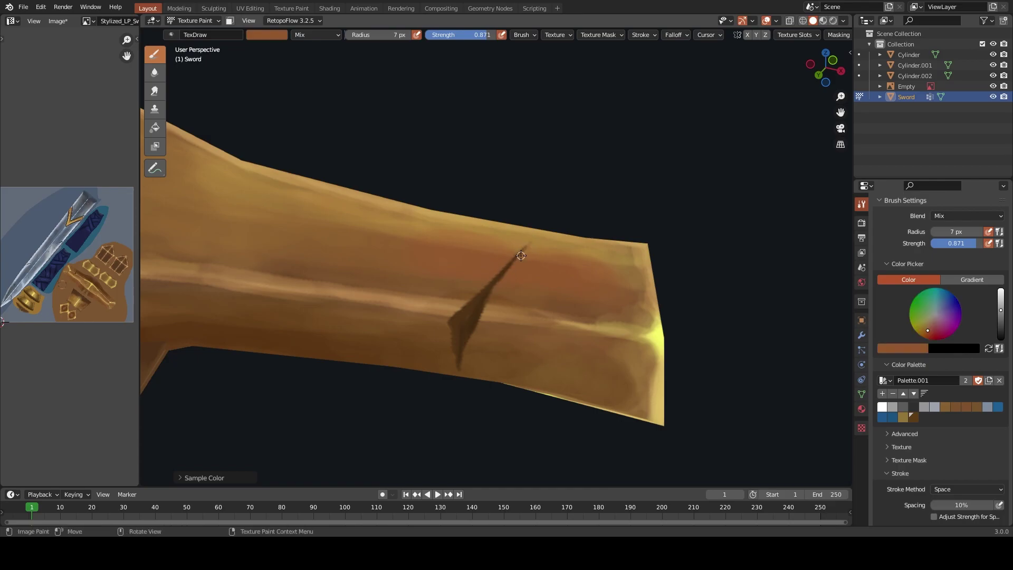
pyautogui.press('s')
pyautogui.press('s')
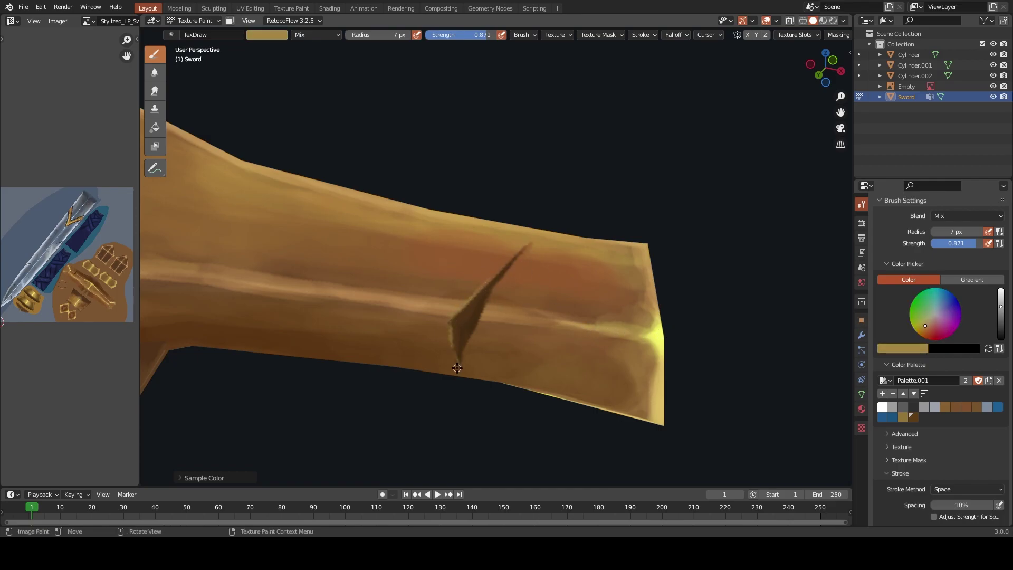
# Set the brush to 8 px and shade the dent's edge with muted gold and dark brown
pyautogui.press('f')
pyautogui.click(448, 309)
pyautogui.press('f')
pyautogui.click(451, 311)
pyautogui.press('s')
pyautogui.moveTo(497, 267); pyautogui.dragTo(539, 209, button='middle')
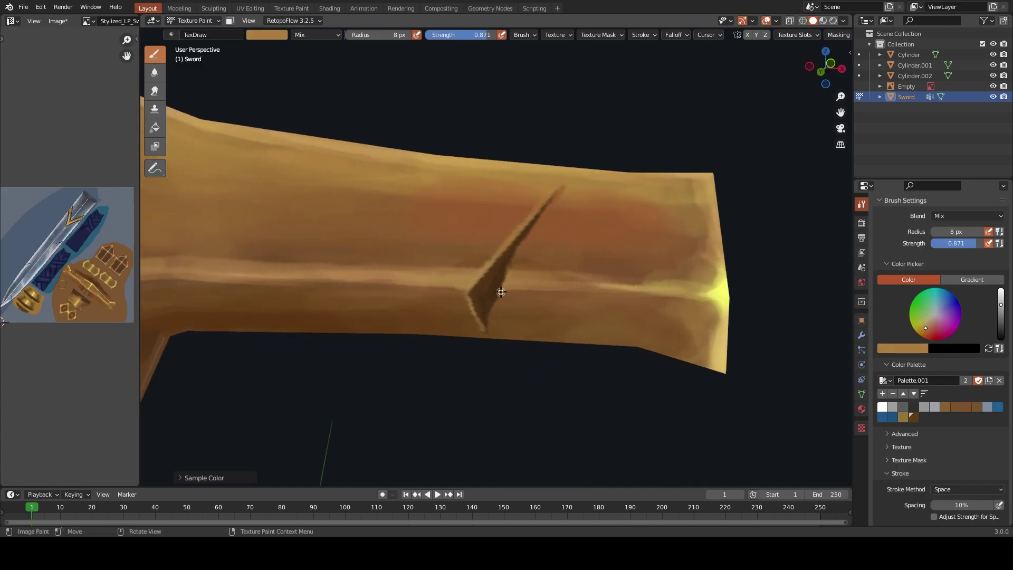
pyautogui.press('s')
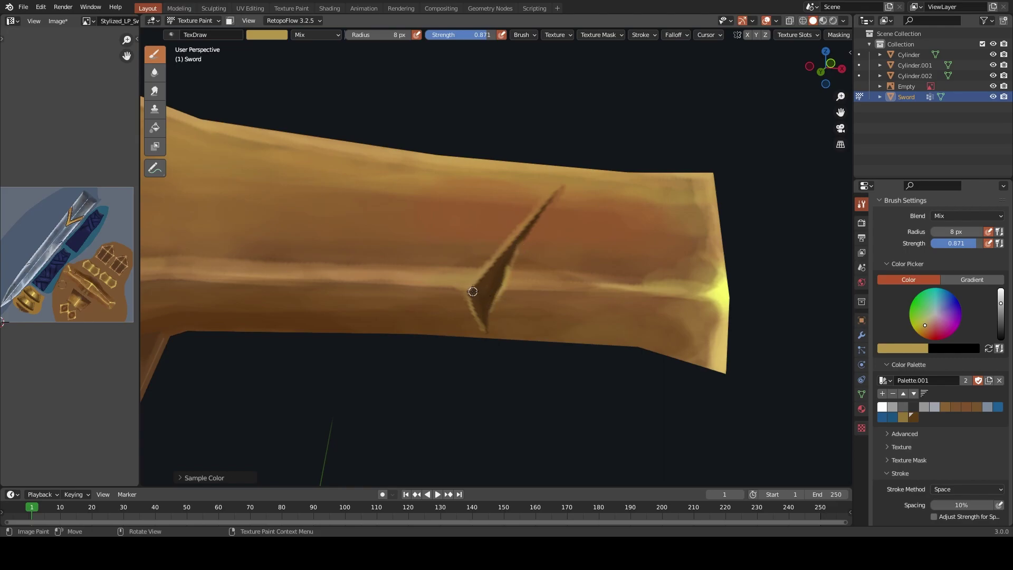
pyautogui.press('s')
pyautogui.press('s')
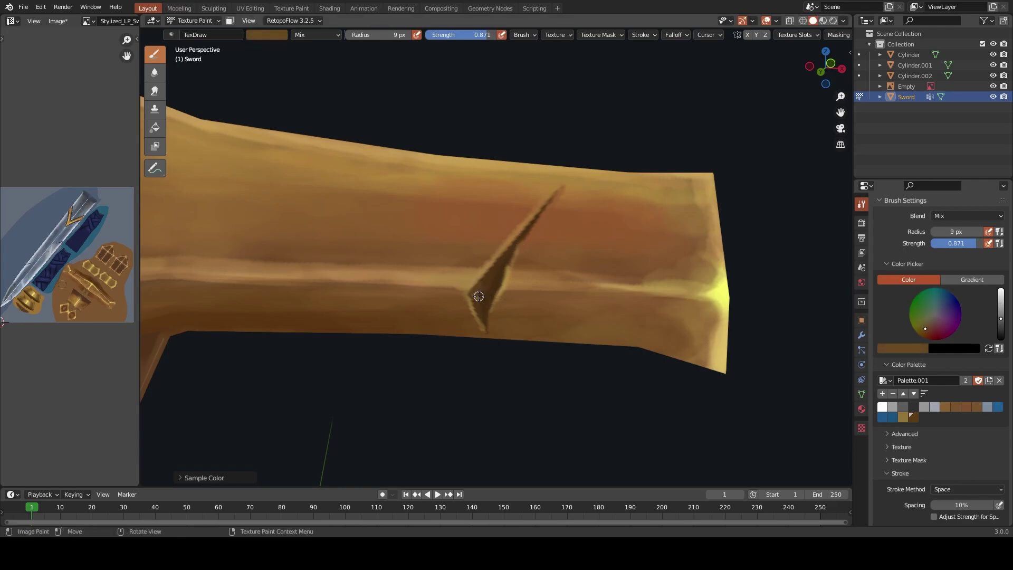
pyautogui.scroll(-5, 478, 308)
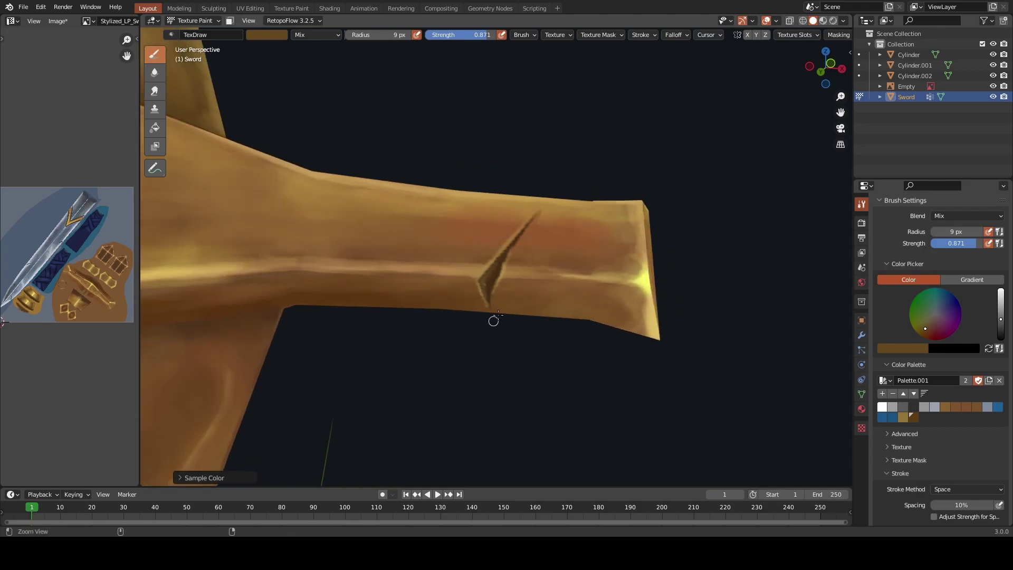
pyautogui.moveTo(493, 318); pyautogui.dragTo(340, 304, button='middle')
# Save the painted sword texture image with Alt+S
pyautogui.hotkey('alt', 's')
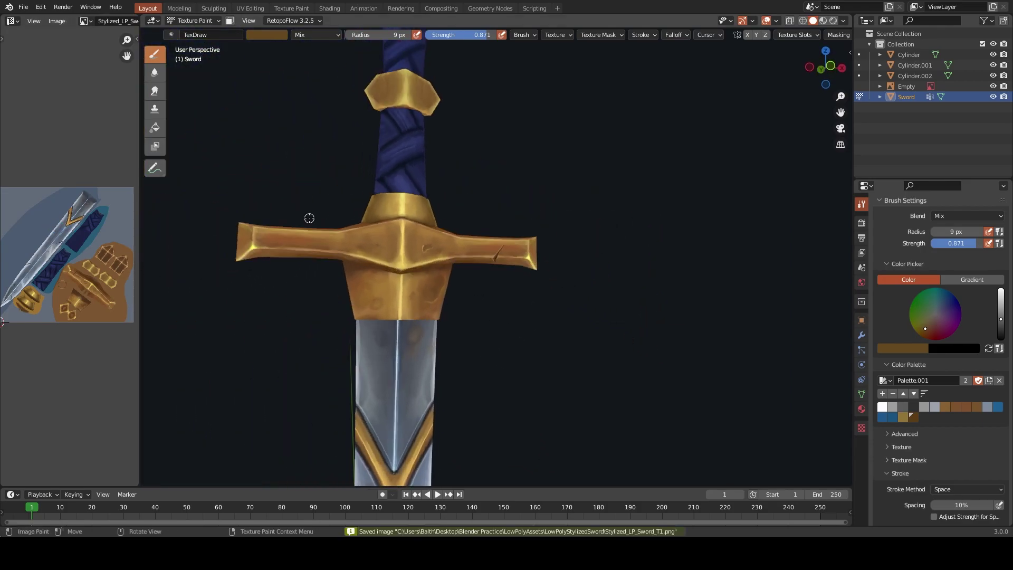
pyautogui.scroll(-2, 309, 218)
pyautogui.moveTo(309, 218); pyautogui.dragTo(570, 305, button='middle')
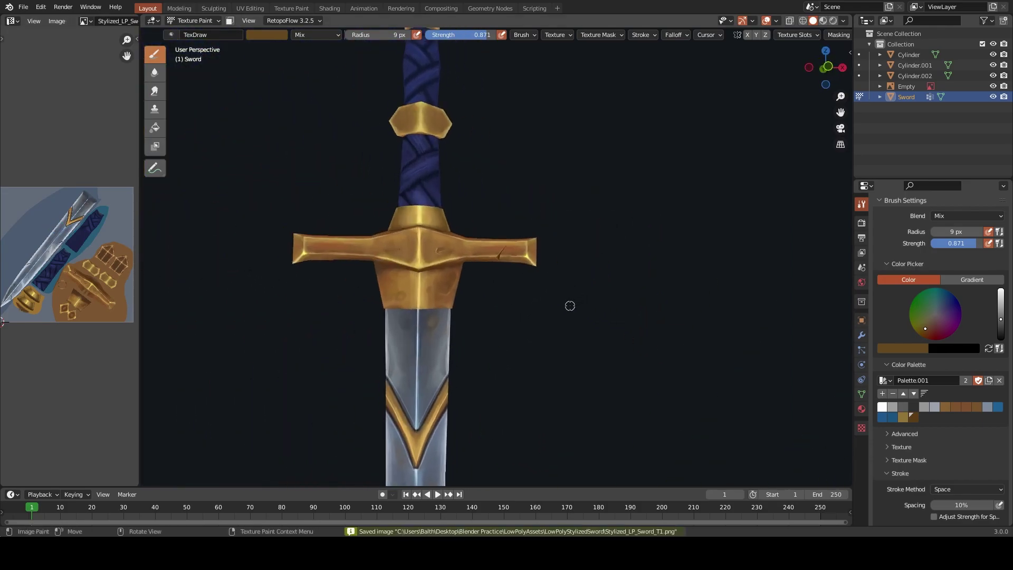
# Bring the blue grip and its gold ring into close view
pyautogui.scroll(-2, 540, 358)
pyautogui.scroll(-2, 540, 358)
pyautogui.moveTo(541, 358); pyautogui.dragTo(602, 322, button='middle')
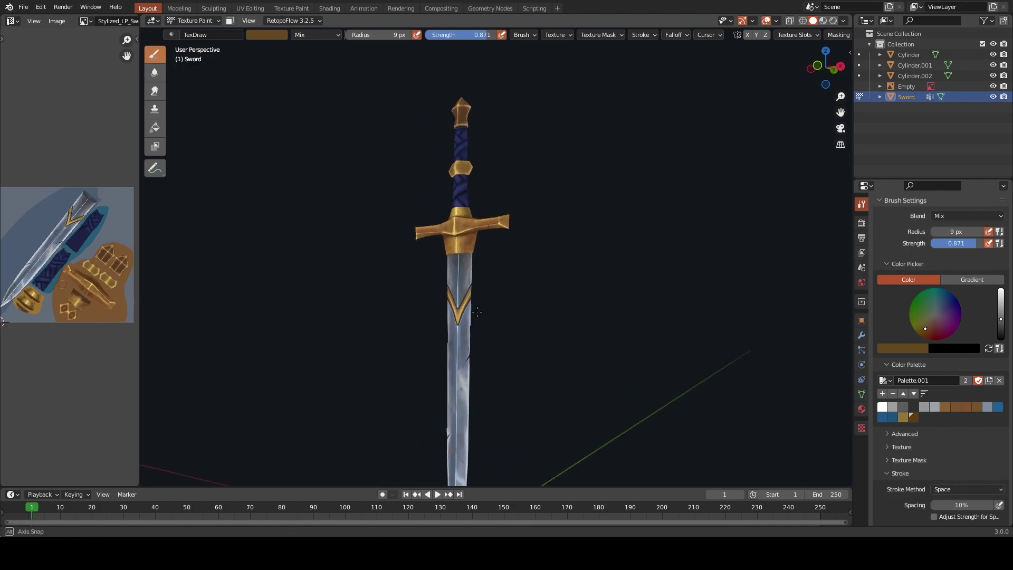
pyautogui.scroll(8, 585, 368)
pyautogui.moveTo(585, 368)
pyautogui.mouseDown(button='middle')
pyautogui.moveTo(533, 328)
pyautogui.moveTo(478, 249)
pyautogui.mouseUp(button='middle')
# Sample the grip's dark blue and make the grip Cylinder the active painting object
pyautogui.press('s')
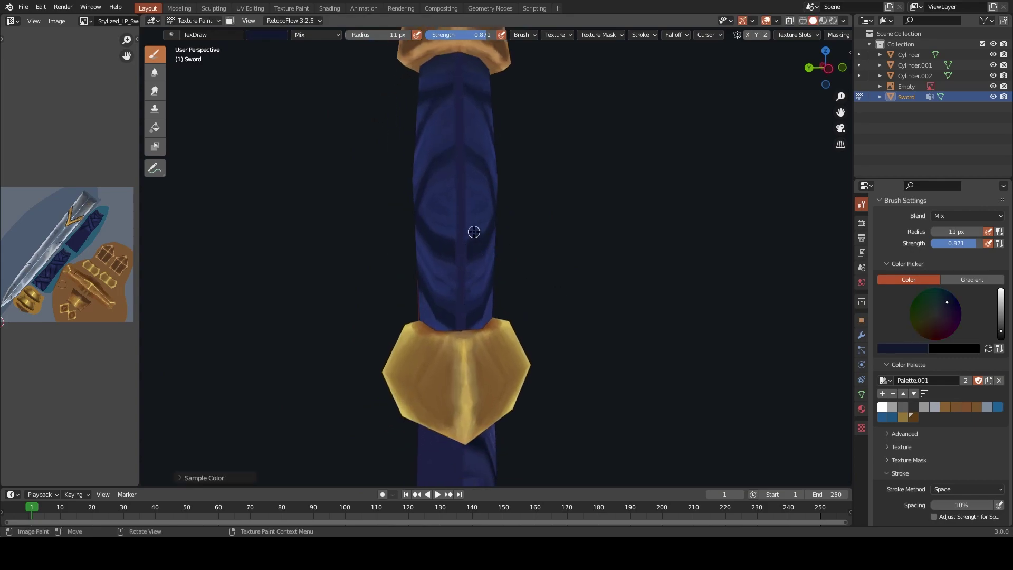
pyautogui.hotkey('ctrl', 'Tab')
pyautogui.click(453, 233)
pyautogui.hotkey('ctrl', 'Tab')
pyautogui.click(562, 161)
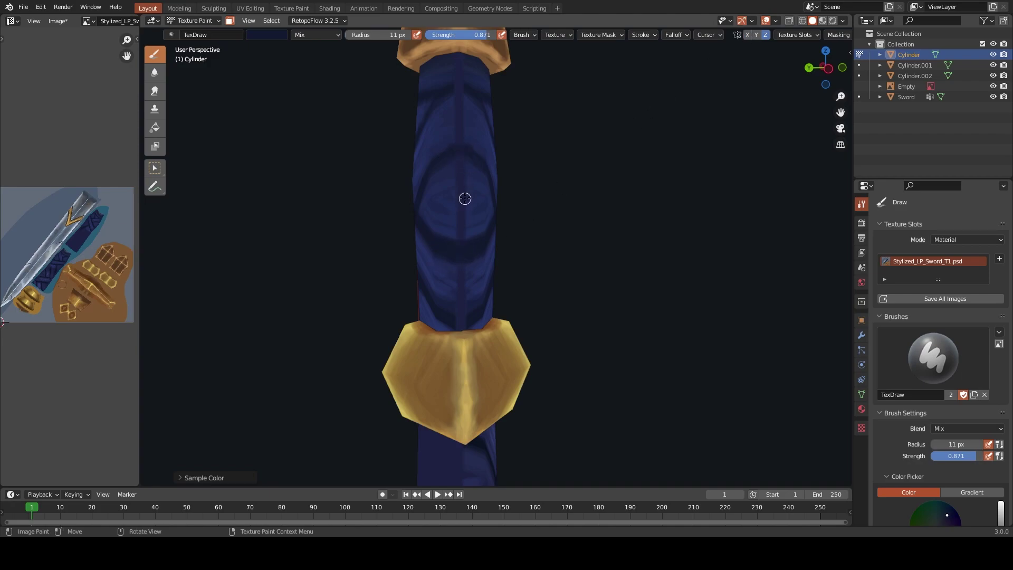
# Set the brush to 12 px and paint a lighter blue highlight on the grip
pyautogui.press(']')
pyautogui.press(']')
pyautogui.press(']')
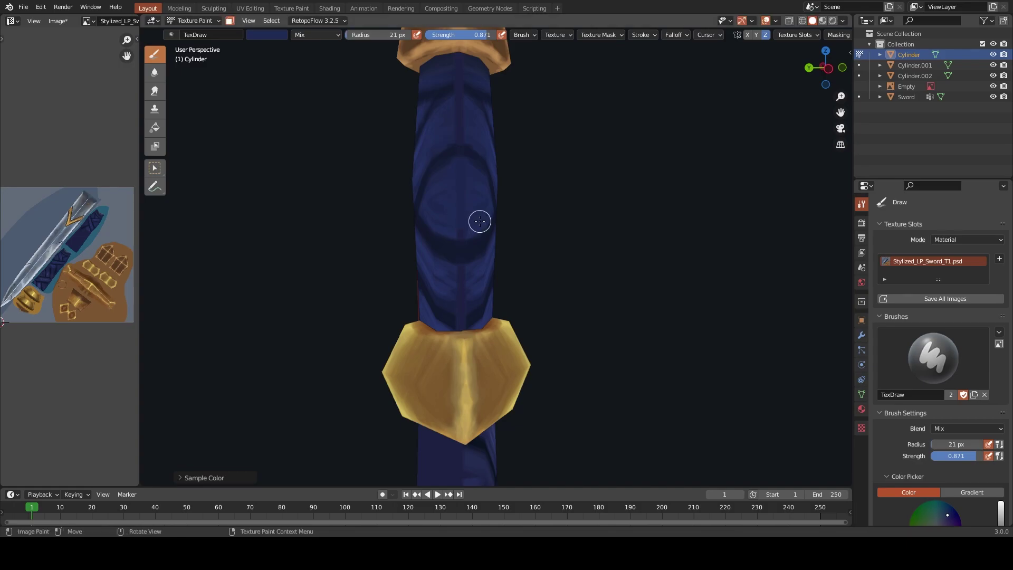
pyautogui.press('[')
pyautogui.press('[')
pyautogui.press('[')
pyautogui.moveTo(454, 176); pyautogui.dragTo(481, 185, button='middle')
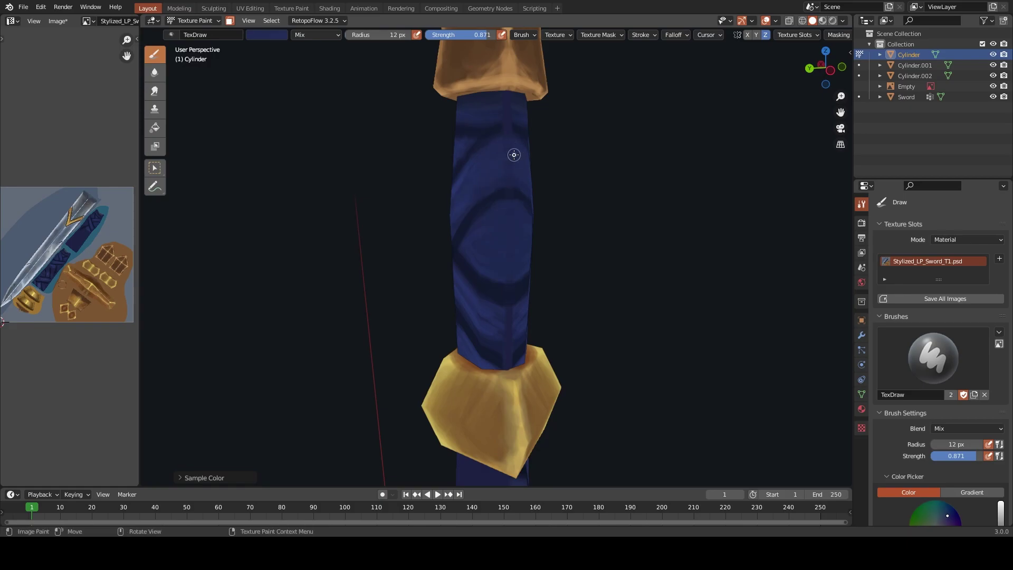
pyautogui.scroll(-5, 924, 274)
pyautogui.click(998, 420)
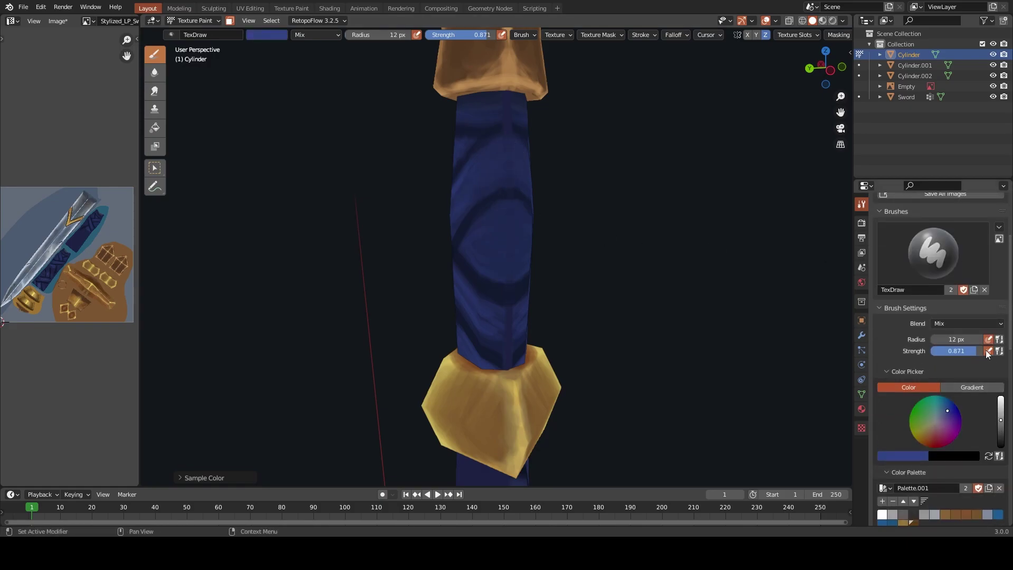
pyautogui.moveTo(515, 175); pyautogui.dragTo(503, 160)
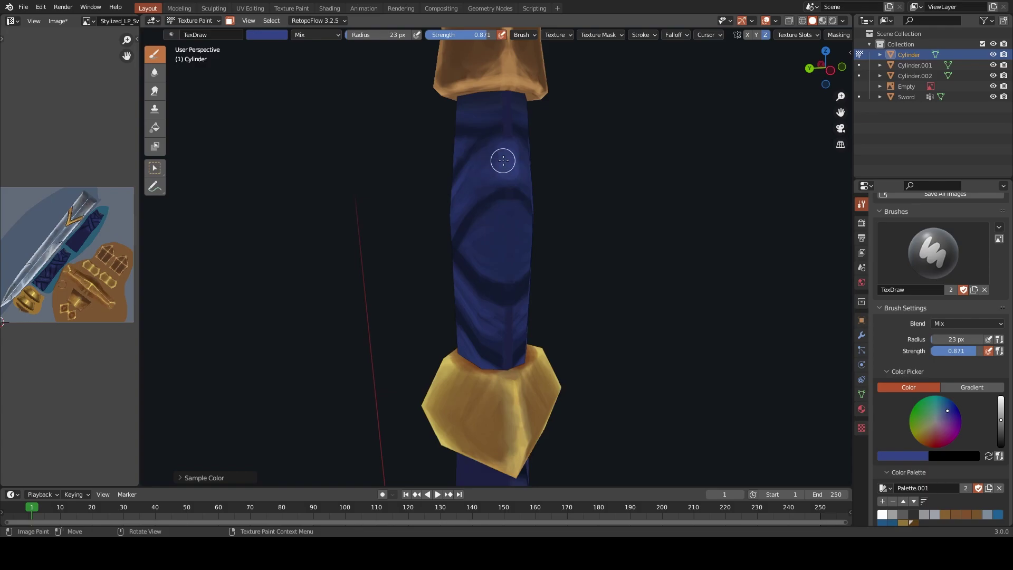
# Shrink the brush, lower strength to 0.634, and sample a darker grip blue
pyautogui.press('s')
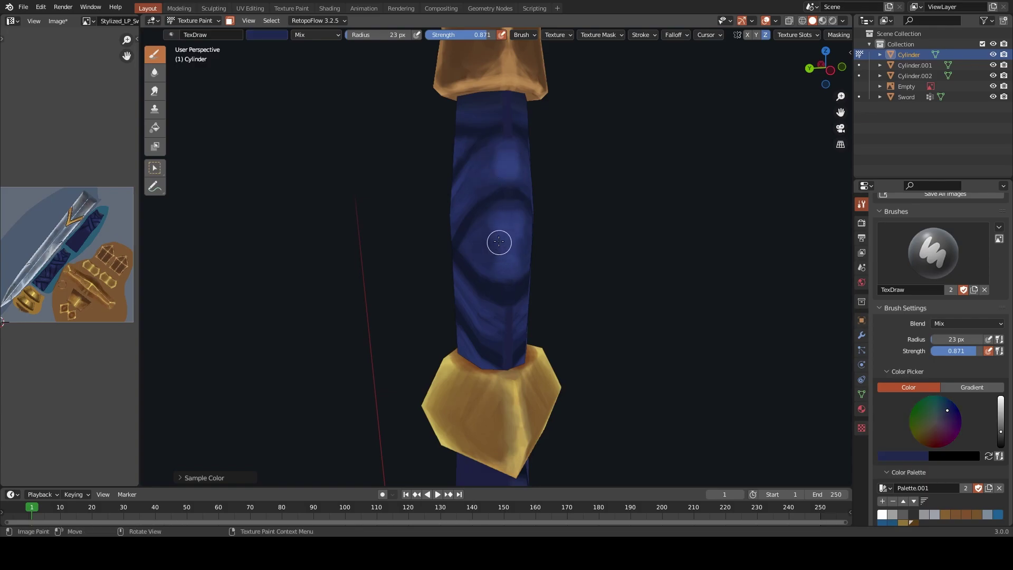
pyautogui.press('s')
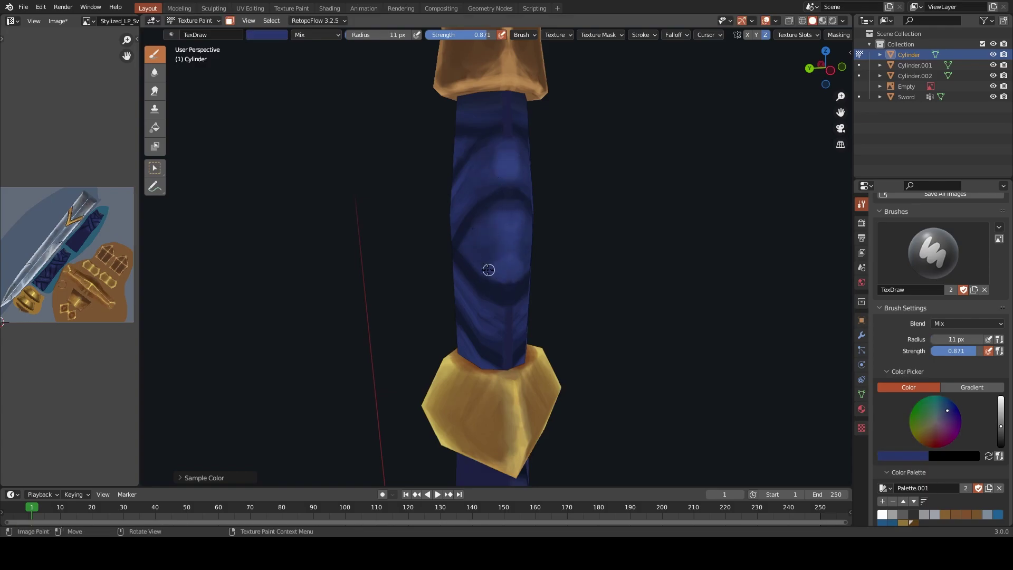
pyautogui.press('f')
pyautogui.click(516, 264)
pyautogui.moveTo(964, 351); pyautogui.dragTo(952, 351)
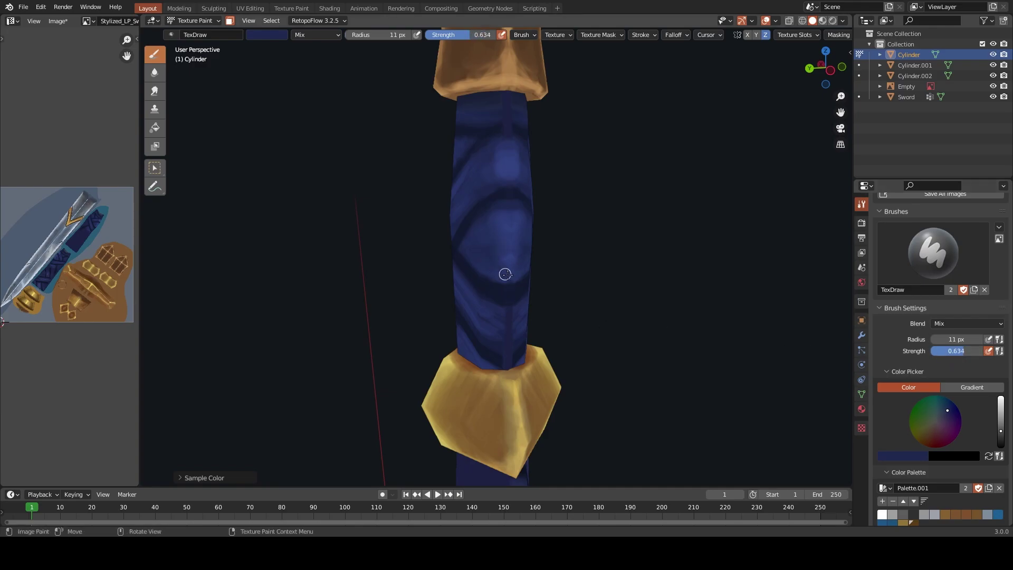
pyautogui.press('s')
pyautogui.press('s')
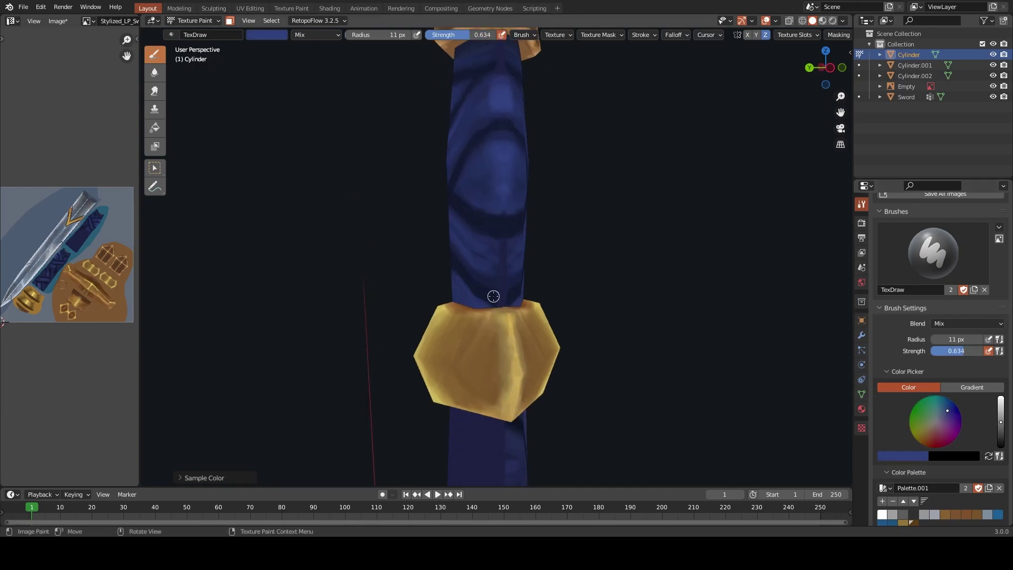
# Resize the brush to about 19 px and sample darker blues for the wrap lines
pyautogui.moveTo(513, 299); pyautogui.dragTo(490, 293, button='middle')
pyautogui.press('f')
pyautogui.click(492, 260)
pyautogui.press('[')
pyautogui.press('[')
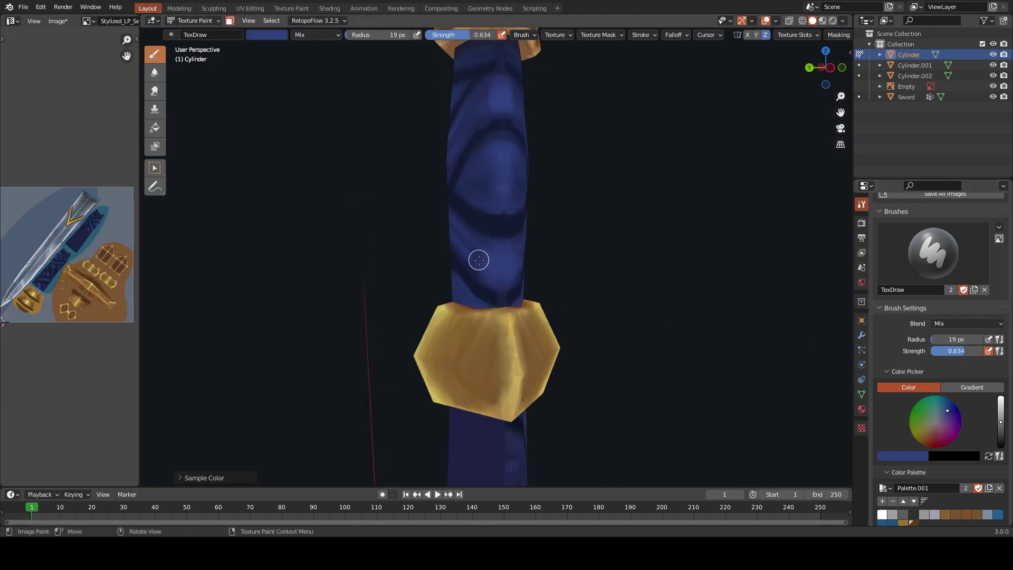
pyautogui.press('s')
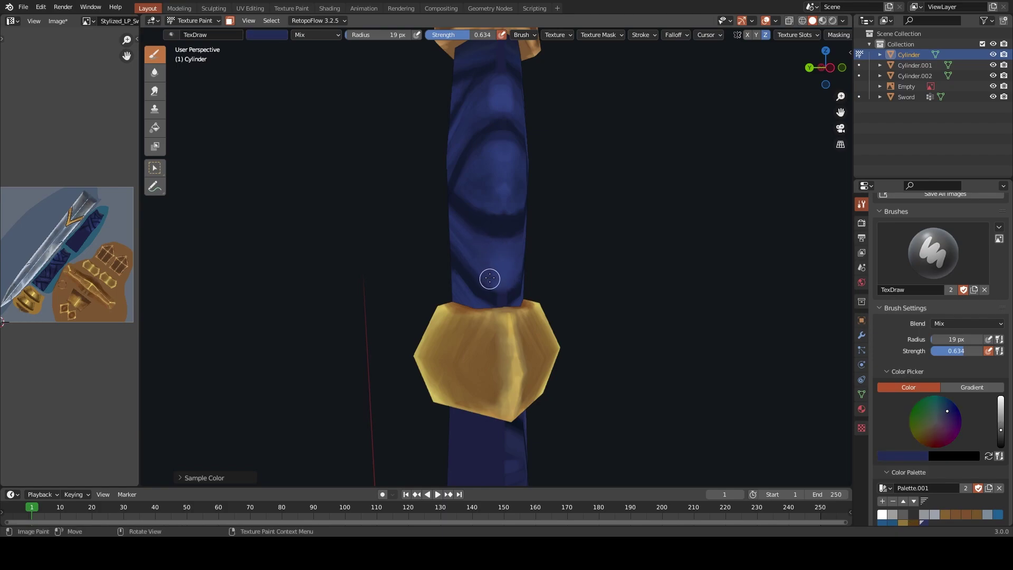
pyautogui.moveTo(490, 278); pyautogui.dragTo(468, 278, button='middle')
pyautogui.press('[')
pyautogui.press('[')
pyautogui.press('[')
pyautogui.press('s')
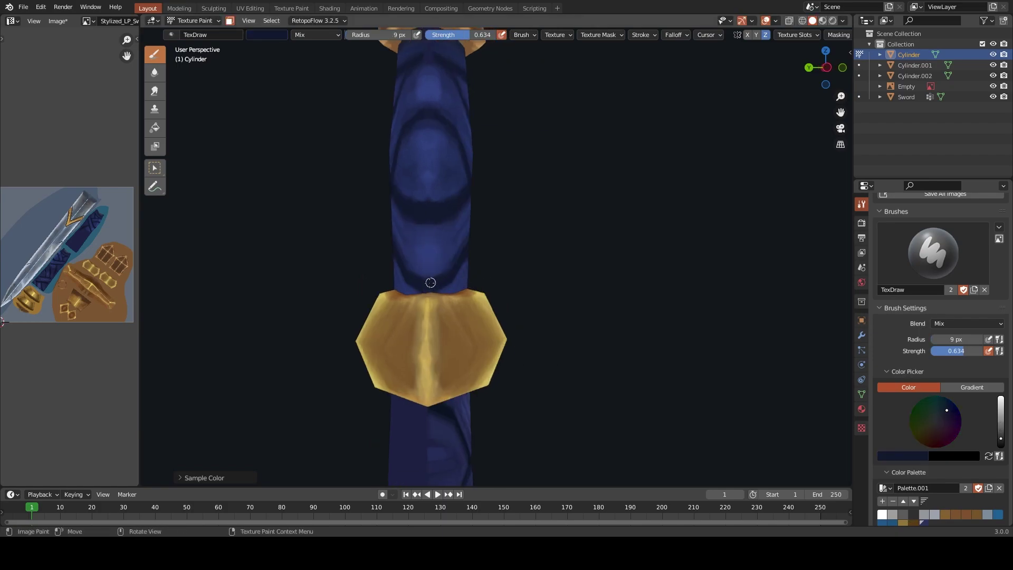
# Paint darker navy wrap shading and brighter highlights along the grip at 16-18 px
pyautogui.keyDown('shift'); pyautogui.scroll(2, 438, 293); pyautogui.keyUp('shift')
pyautogui.keyDown('shift'); pyautogui.scroll(2, 445, 307); pyautogui.keyUp('shift')
pyautogui.press('s')
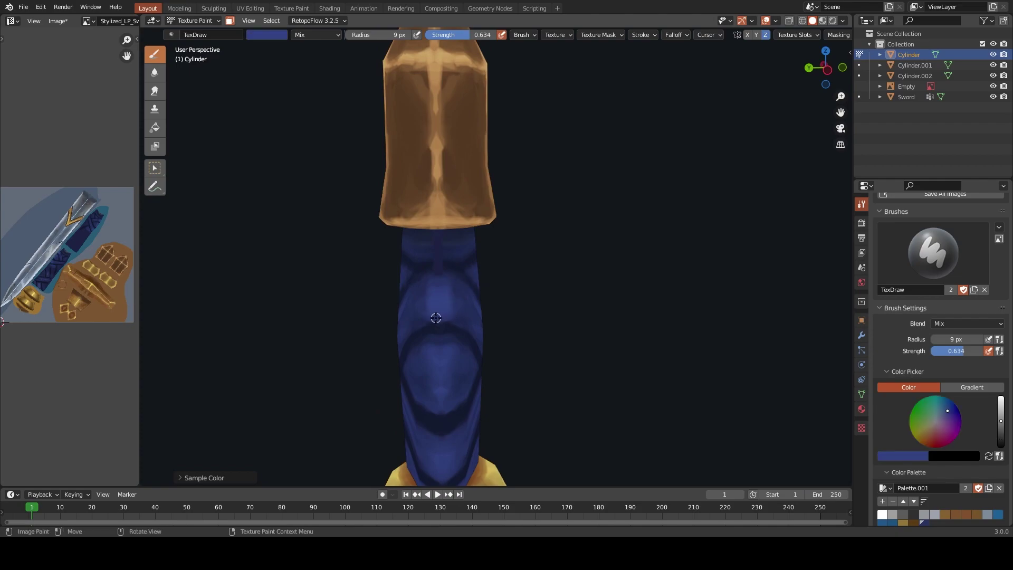
pyautogui.moveTo(450, 291); pyautogui.dragTo(390, 295, button='middle')
pyautogui.press('s')
pyautogui.press(']')
pyautogui.press(']')
pyautogui.press(']')
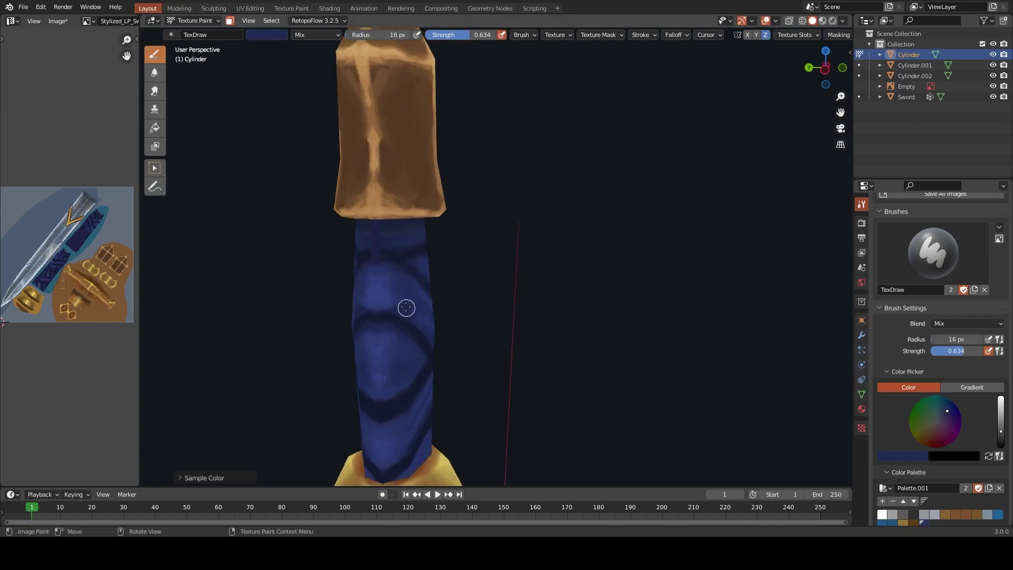
pyautogui.press('s')
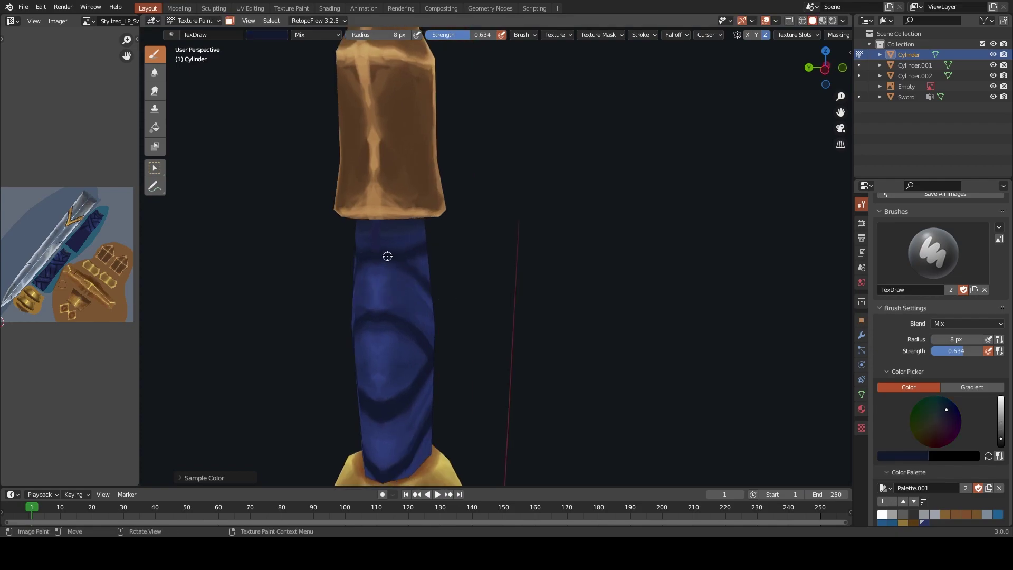
pyautogui.press('s')
pyautogui.press('s')
pyautogui.press(']')
pyautogui.press(']')
pyautogui.press(']')
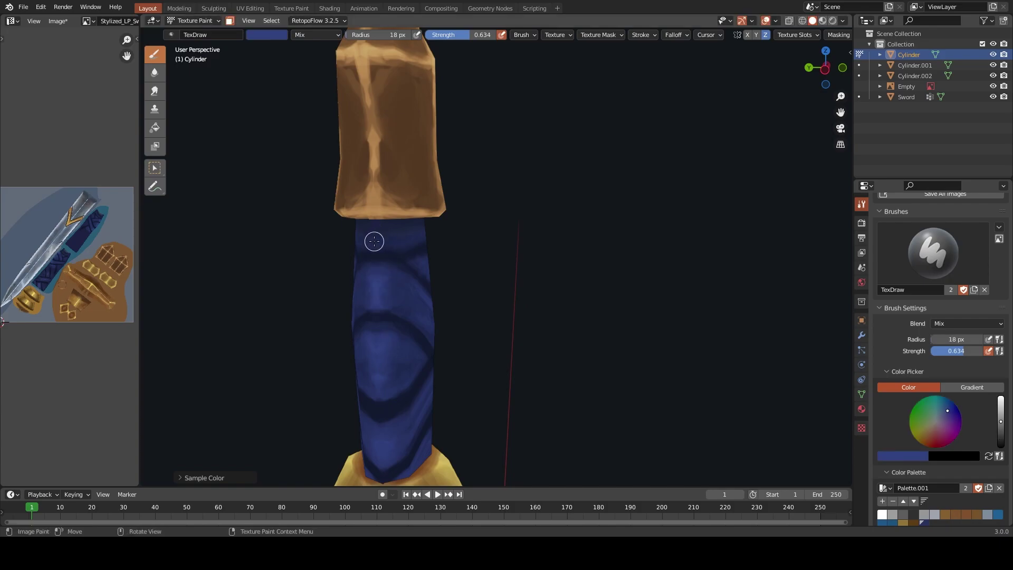
pyautogui.scroll(-4, 400, 295)
pyautogui.moveTo(416, 262)
pyautogui.mouseDown(button='middle')
pyautogui.moveTo(400, 295)
pyautogui.moveTo(414, 310)
pyautogui.mouseUp(button='middle')
# Enlarge the brush to 21 px and pick a darker blue for the wrap
pyautogui.scroll(2, 413, 310)
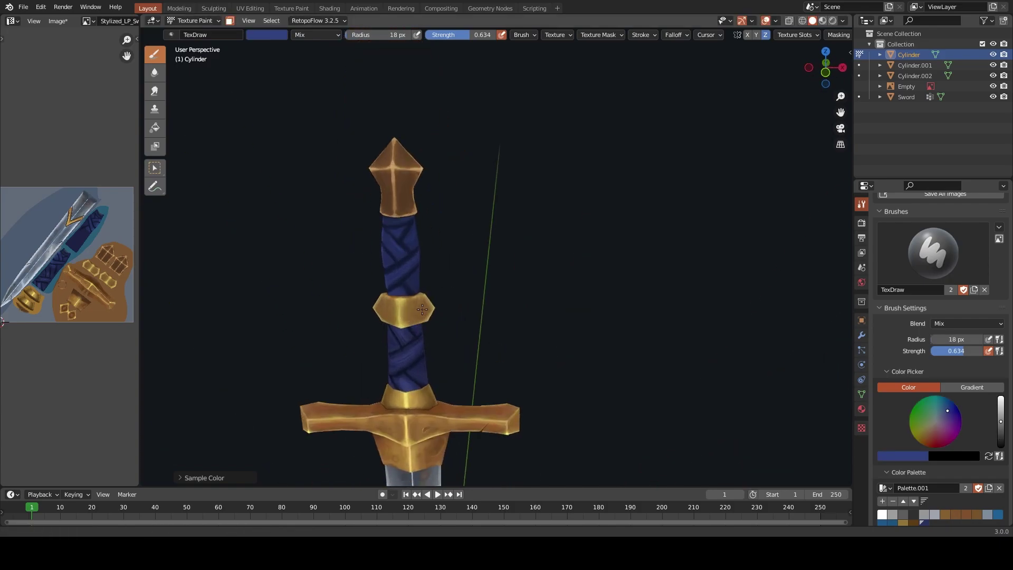
pyautogui.scroll(4, 497, 181)
pyautogui.scroll(2, 489, 215)
pyautogui.moveTo(488, 216); pyautogui.dragTo(425, 284, button='middle')
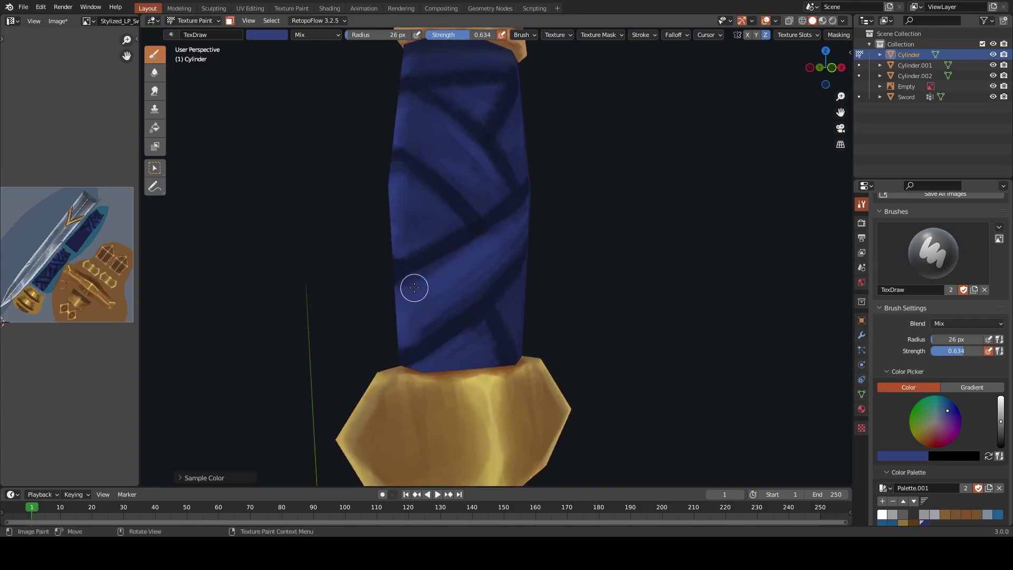
pyautogui.press('s')
pyautogui.press(']')
pyautogui.press(']')
pyautogui.moveTo(538, 214)
pyautogui.mouseDown(button='middle')
pyautogui.moveTo(583, 198)
pyautogui.moveTo(429, 185)
pyautogui.mouseUp(button='middle')
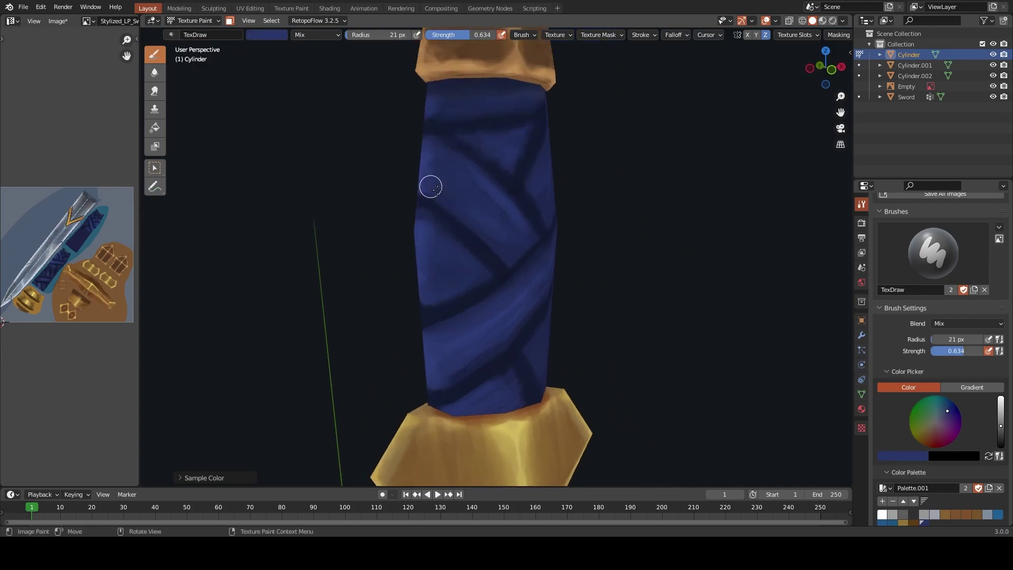
pyautogui.press('s')
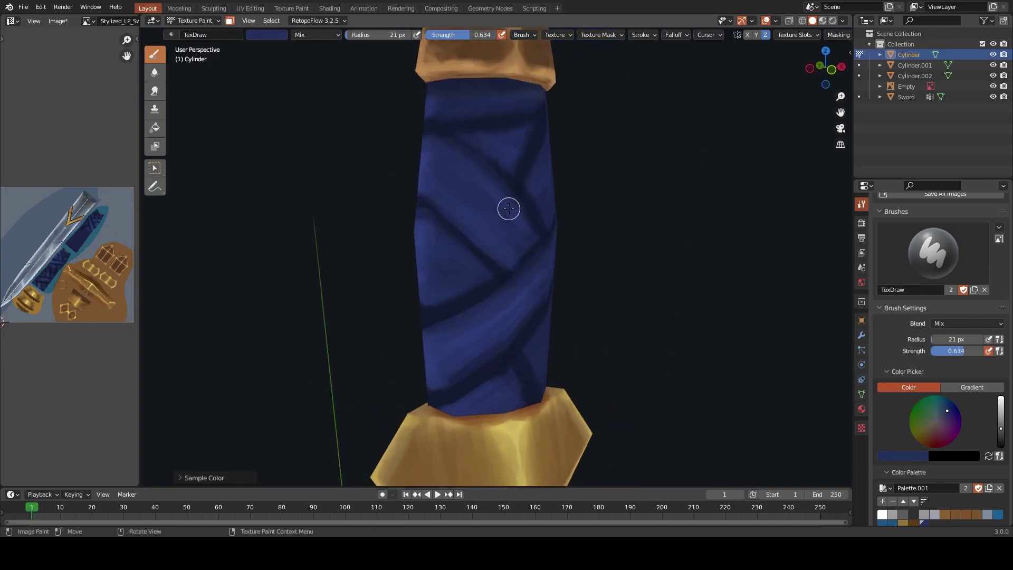
# Shrink the brush to 15 px and alternate darker and brighter blue samples on the grip
pyautogui.scroll(-4, 537, 235)
pyautogui.moveTo(536, 235); pyautogui.dragTo(523, 227, button='middle')
pyautogui.scroll(5, 523, 226)
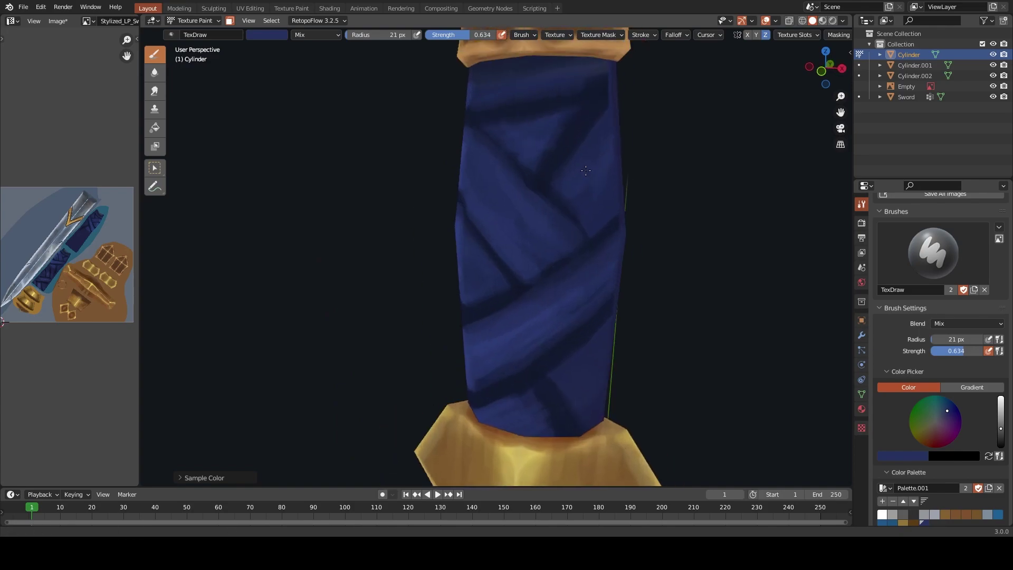
pyautogui.press('s')
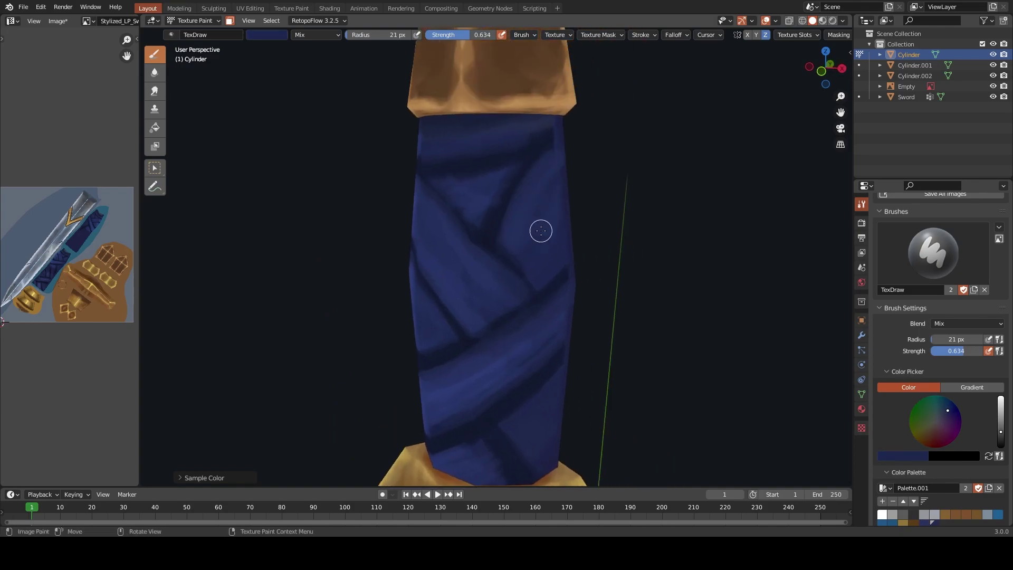
pyautogui.moveTo(469, 209); pyautogui.dragTo(407, 184, button='middle')
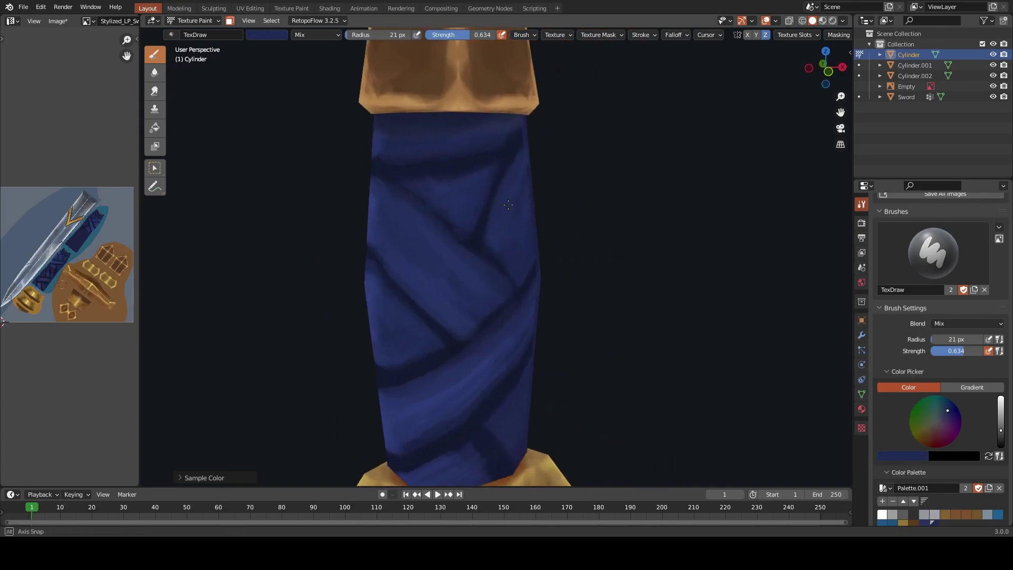
pyautogui.scroll(-5, 490, 176)
pyautogui.moveTo(490, 335); pyautogui.dragTo(495, 264, button='middle')
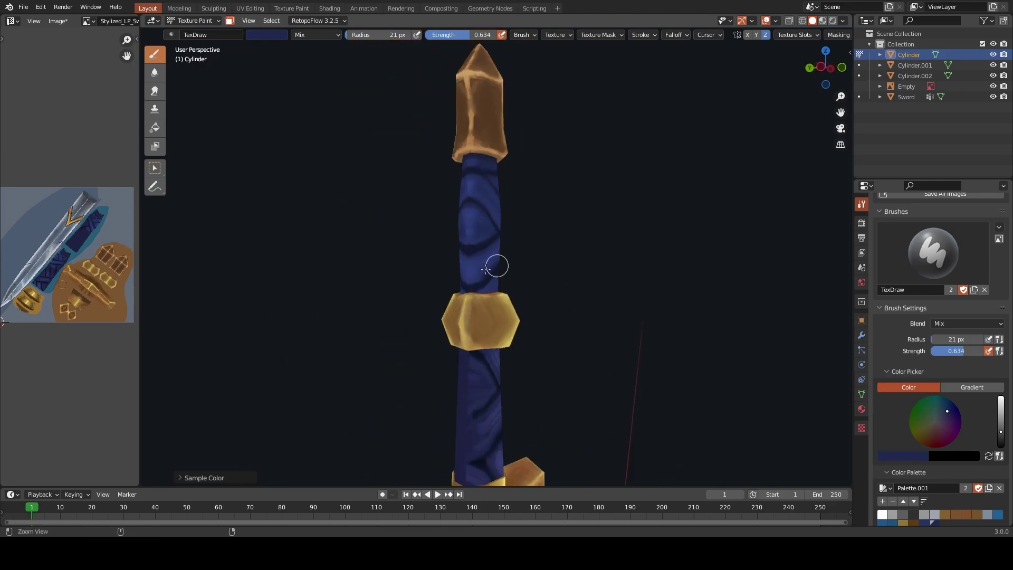
pyautogui.scroll(4, 495, 264)
pyautogui.press('[')
pyautogui.press('[')
pyautogui.press('[')
pyautogui.press('s')
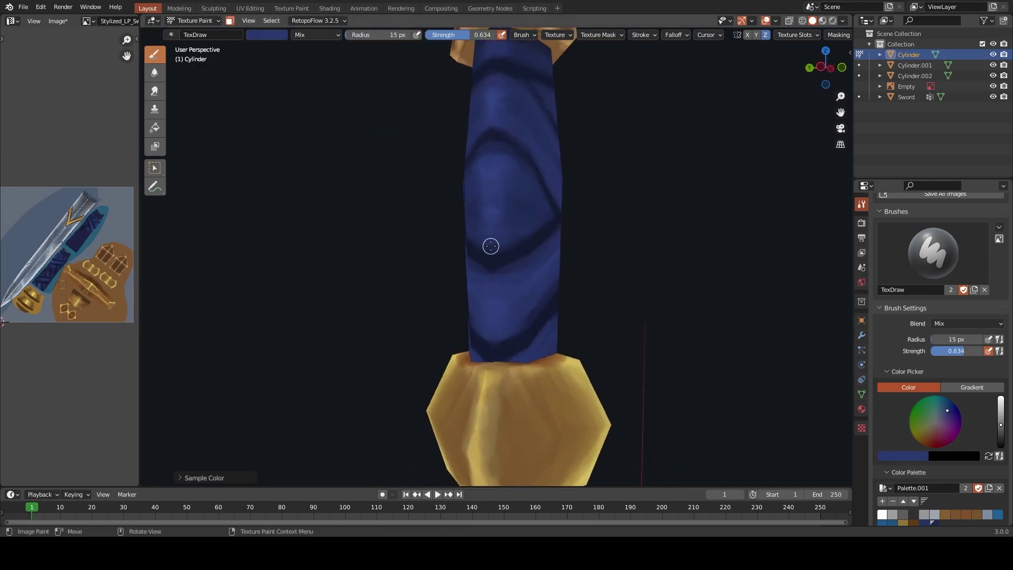
pyautogui.press('s')
# Paint dark wrap lines and lighter highlights, slightly brightening the paint colour
pyautogui.moveTo(547, 215)
pyautogui.mouseDown(button='middle')
pyautogui.moveTo(545, 290)
pyautogui.moveTo(606, 299)
pyautogui.mouseUp(button='middle')
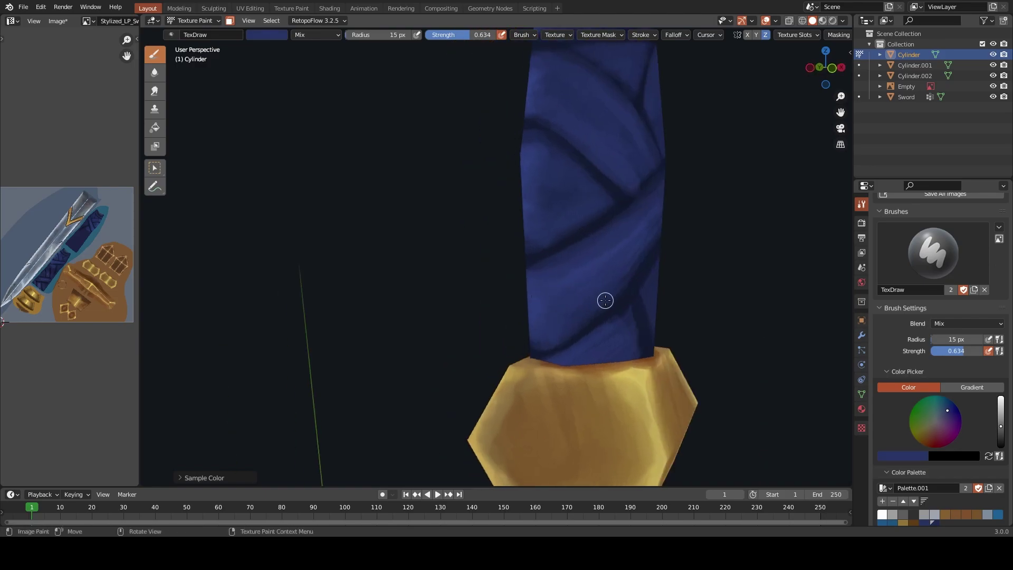
pyautogui.press('s')
pyautogui.scroll(3, 609, 275)
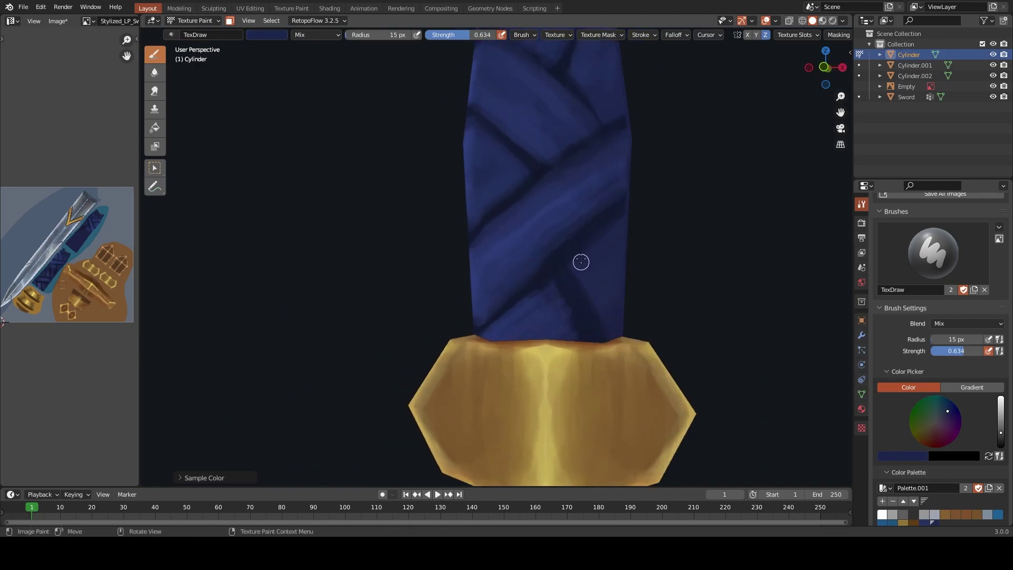
pyautogui.press('s')
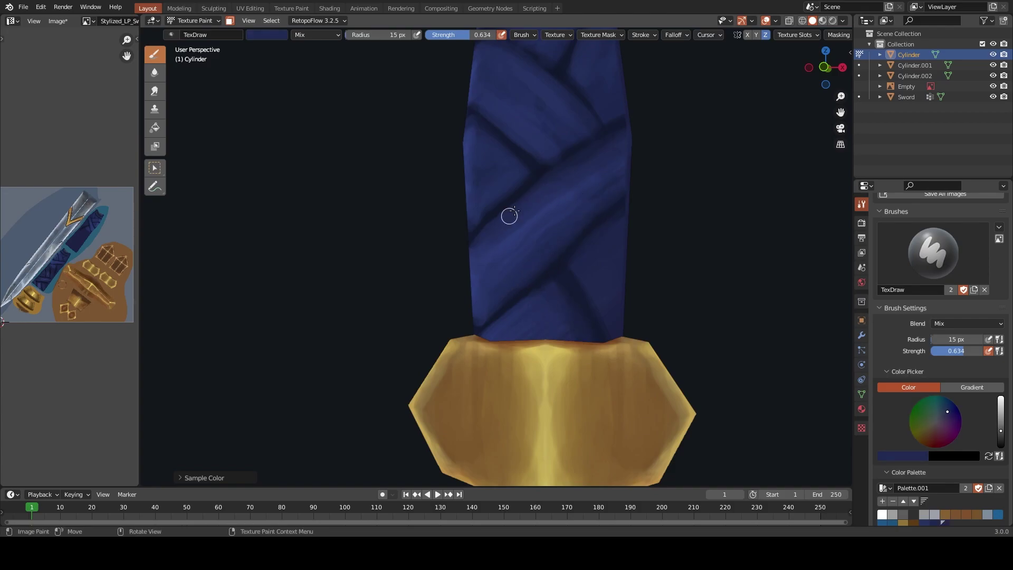
pyautogui.press('s')
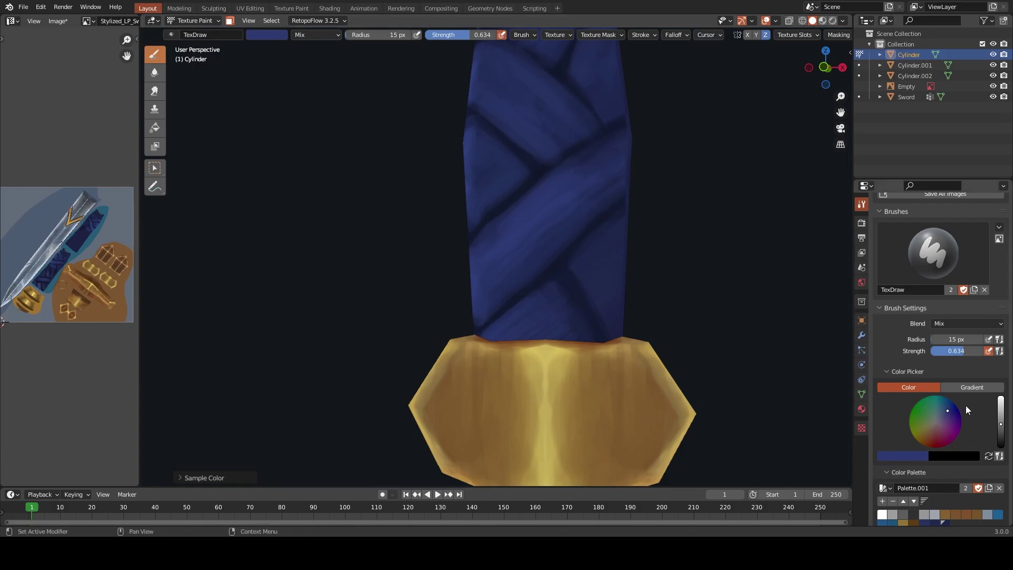
pyautogui.press('s')
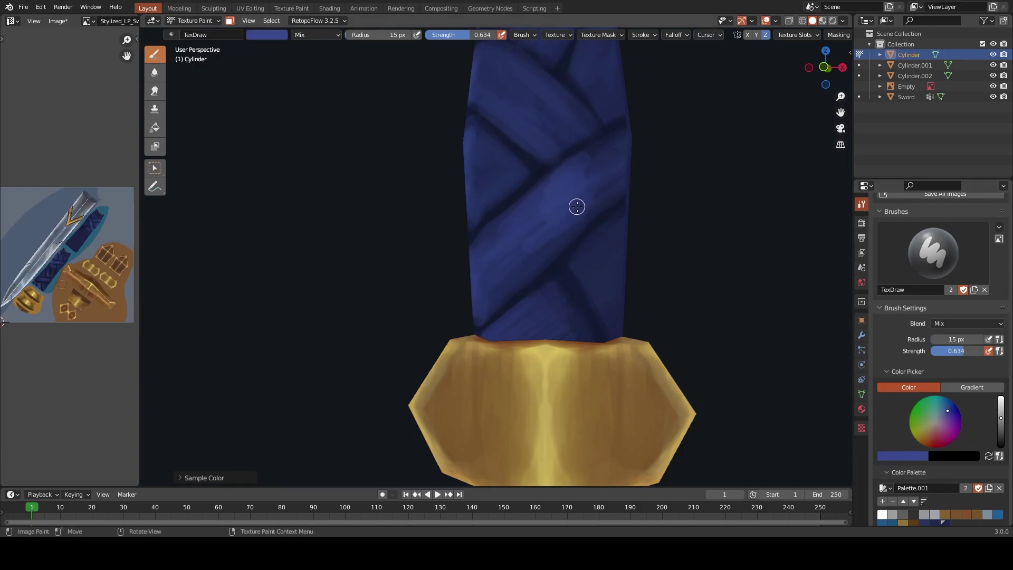
pyautogui.scroll(-5, 567, 238)
pyautogui.scroll(1, 559, 276)
pyautogui.click(1001, 416)
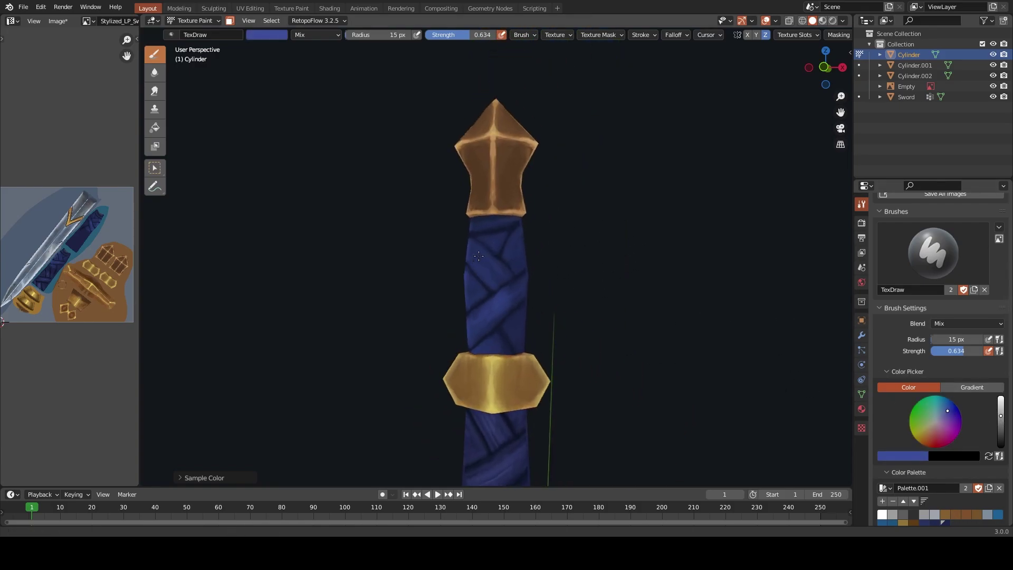
pyautogui.scroll(3, 490, 280)
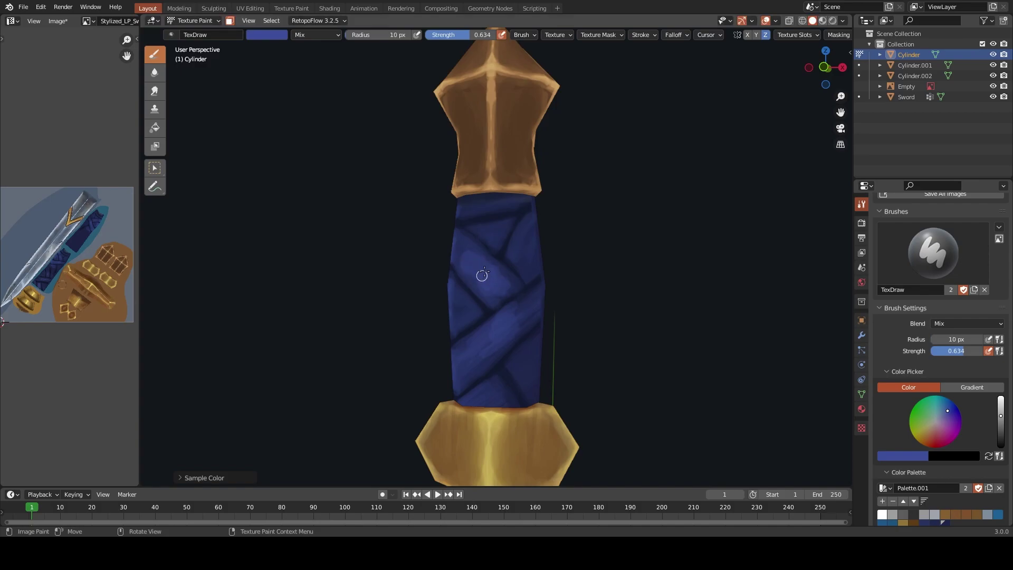
pyautogui.keyDown('shift'); pyautogui.scroll(-5, 529, 343); pyautogui.keyUp('shift')
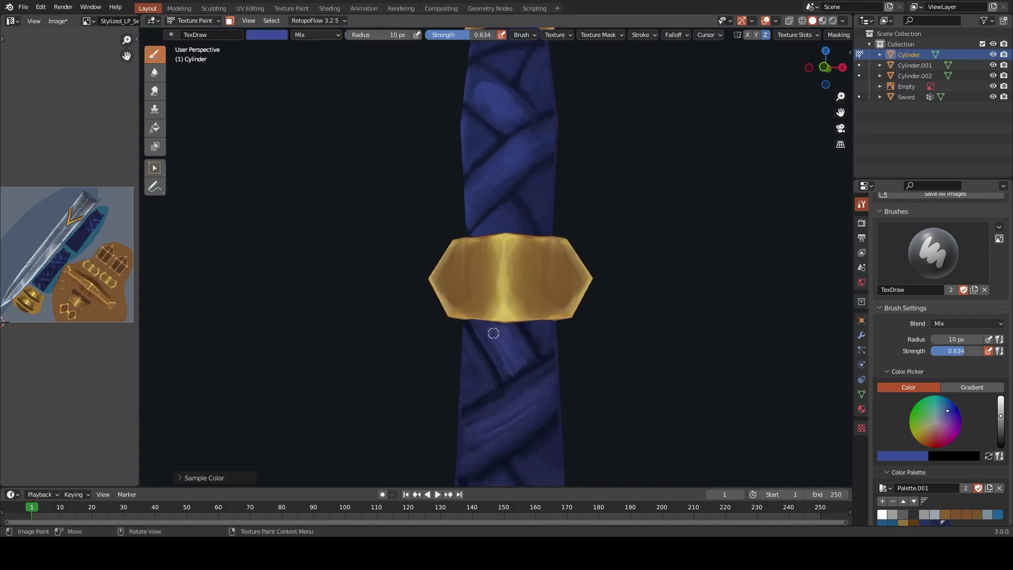
# Finish the crisscross wrap lines above and below the gold ring with a 10 px brush
pyautogui.press('s')
pyautogui.keyDown('shift'); pyautogui.scroll(3, 503, 285); pyautogui.keyUp('shift')
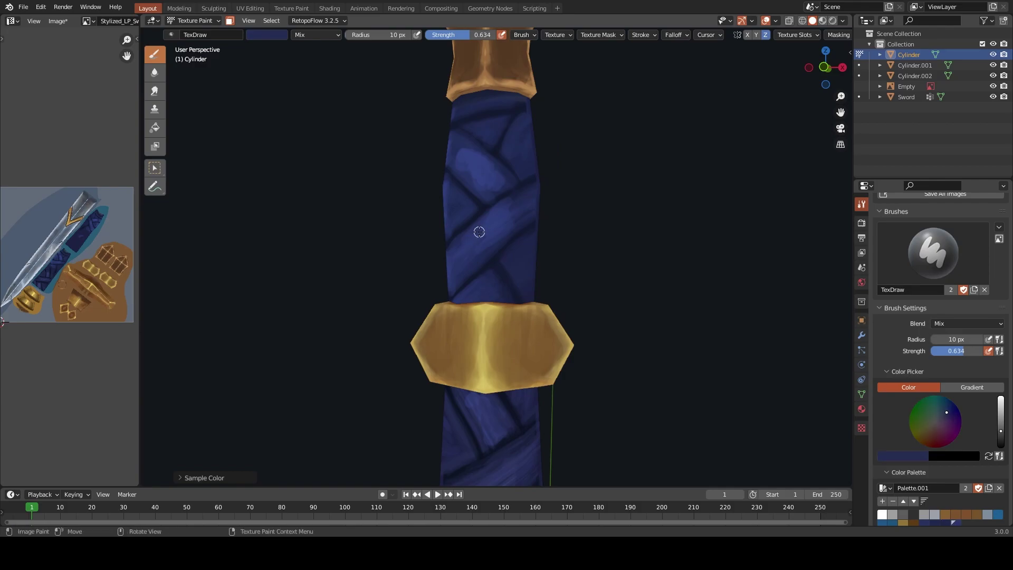
pyautogui.press('s')
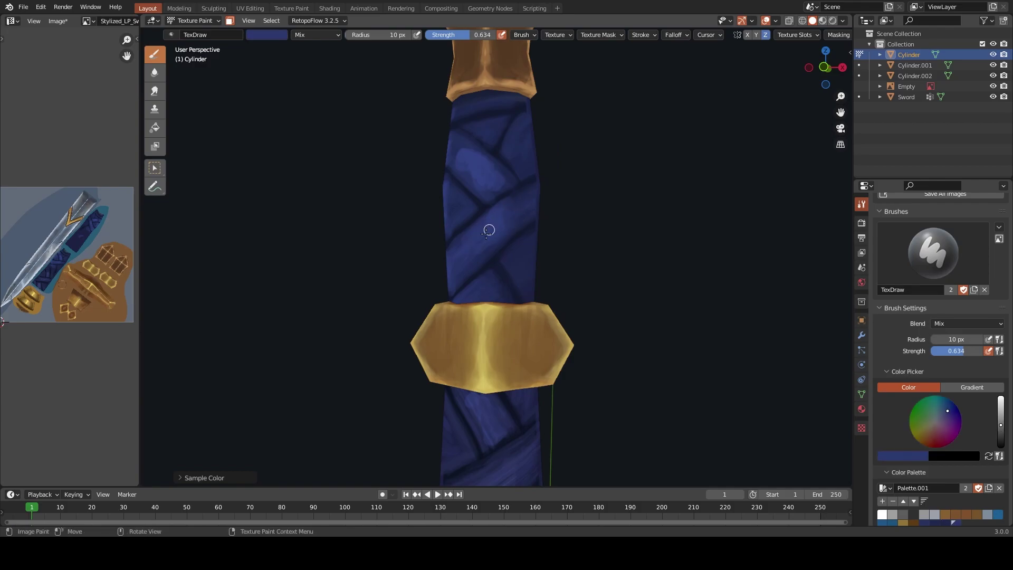
pyautogui.press('s')
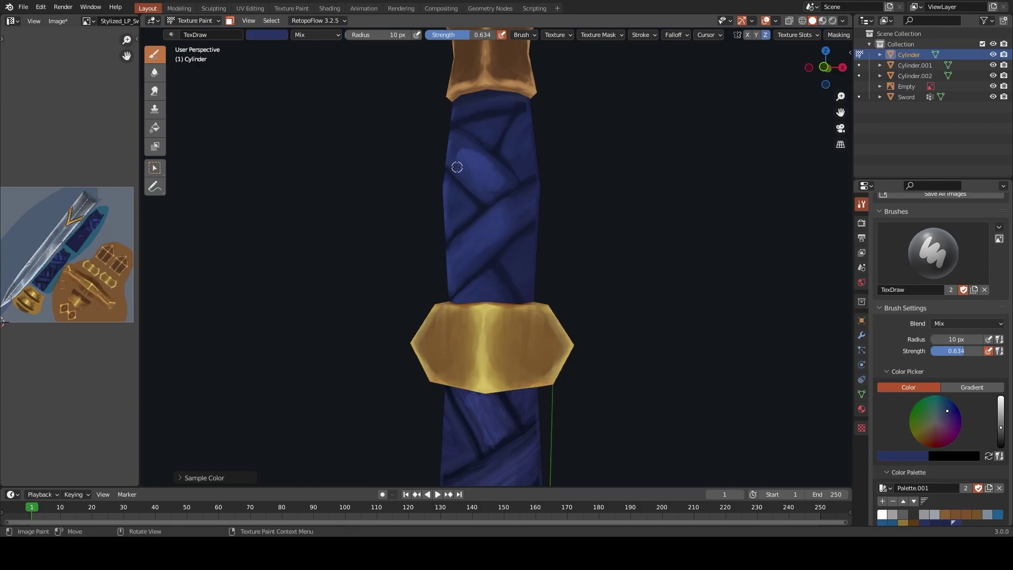
pyautogui.press('s')
pyautogui.moveTo(517, 174)
pyautogui.keyDown('ctrl'); pyautogui.mouseDown(button='middle')
pyautogui.moveTo(525, 330)
pyautogui.moveTo(500, 255)
pyautogui.mouseUp(button='middle'); pyautogui.keyUp('ctrl')
pyautogui.press('s')
pyautogui.scroll(3, 545, 316)
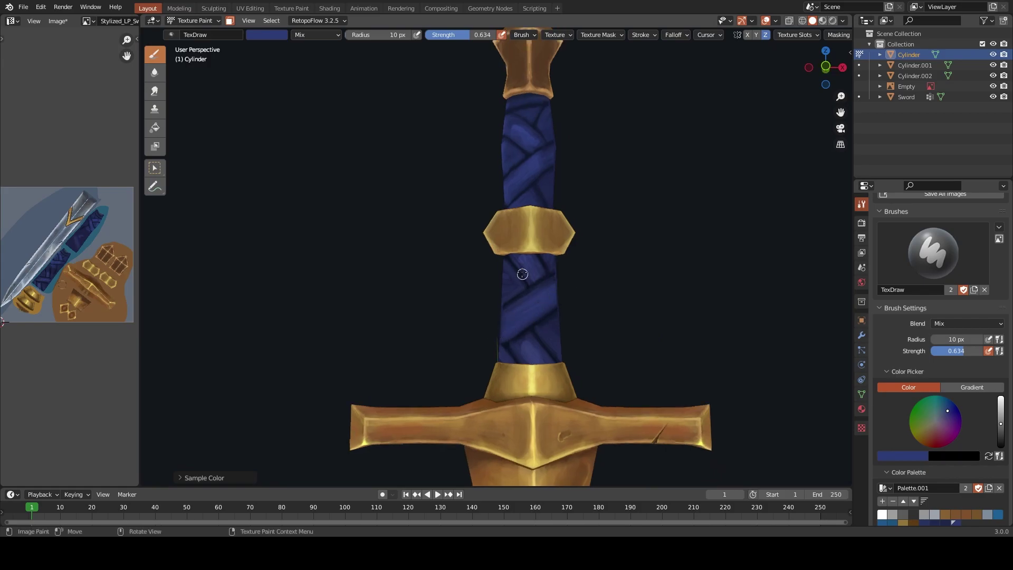
pyautogui.moveTo(539, 263); pyautogui.dragTo(572, 306, button='middle')
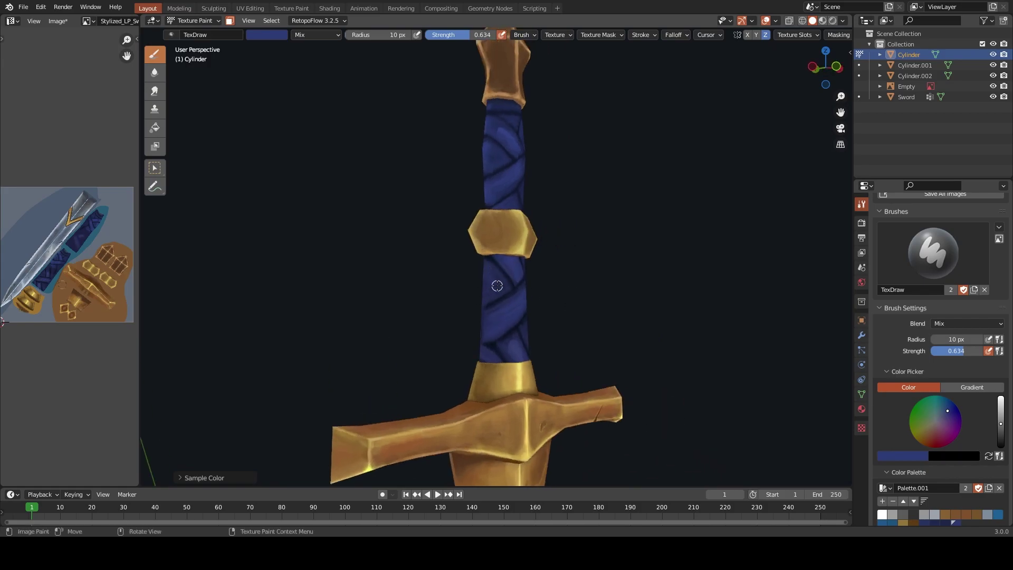
pyautogui.moveTo(488, 296)
pyautogui.mouseDown(button='middle')
pyautogui.moveTo(527, 350)
pyautogui.moveTo(569, 329)
pyautogui.mouseUp(button='middle')
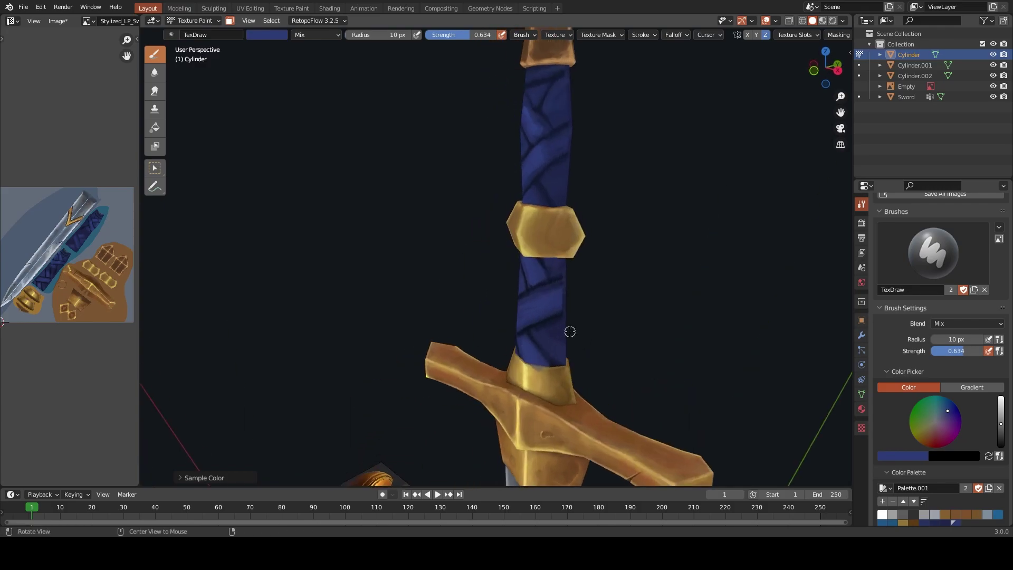
# Sample gold from the collar and a dark brown for gold shading
pyautogui.press('s')
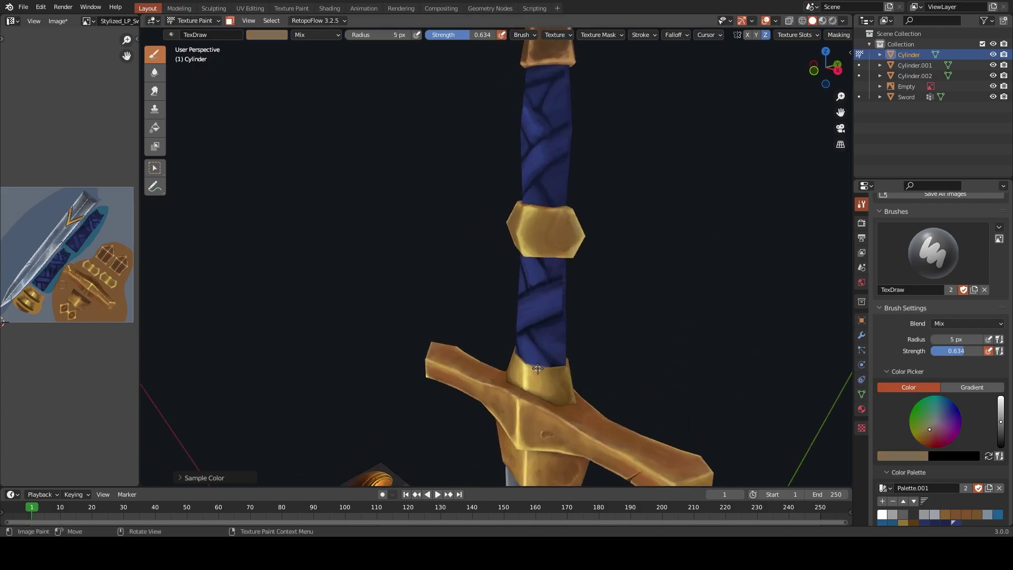
pyautogui.press('s')
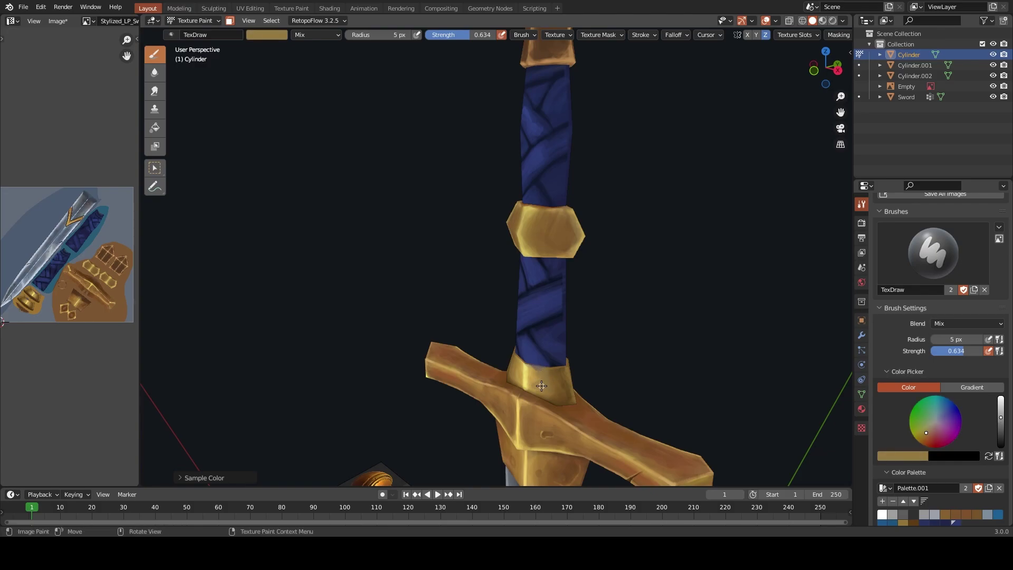
pyautogui.press('s')
pyautogui.press('s')
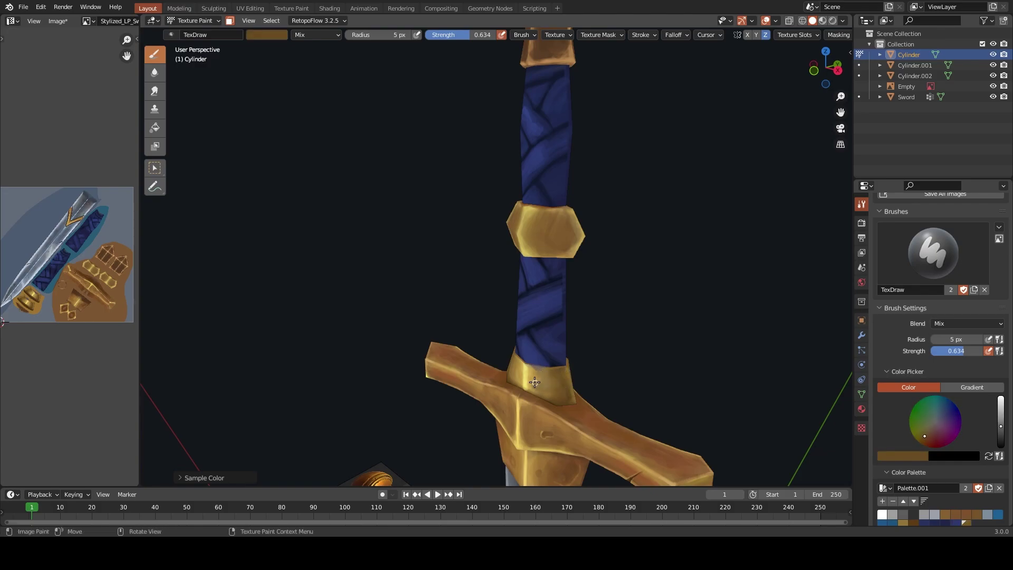
pyautogui.press('s')
pyautogui.press('s')
pyautogui.scroll(-4, 550, 381)
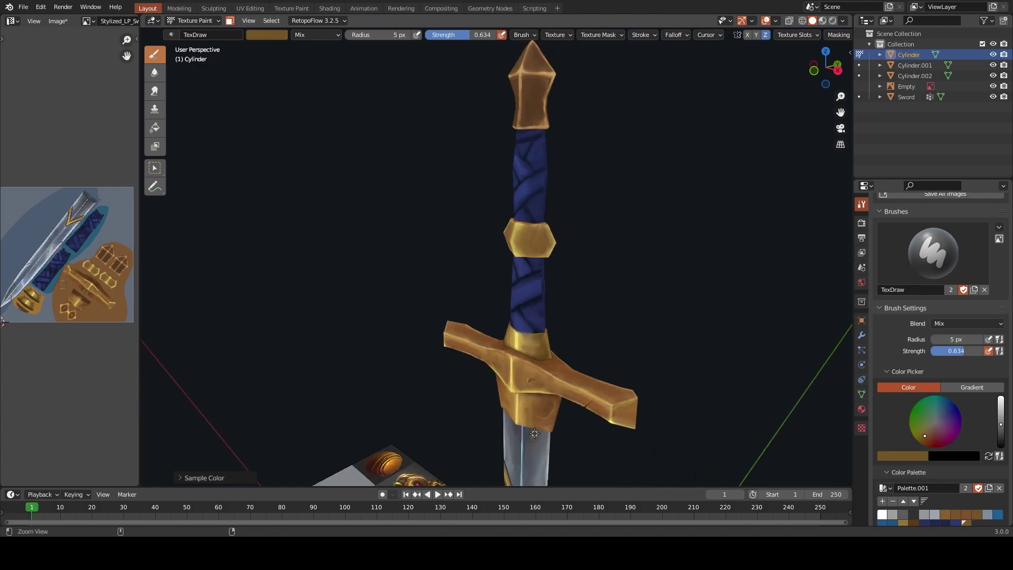
pyautogui.moveTo(550, 380); pyautogui.dragTo(588, 328, button='middle')
# Save the .blend file and painted texture with Ctrl+S, then review grip, crossguard and blade
pyautogui.hotkey('ctrl', 's')
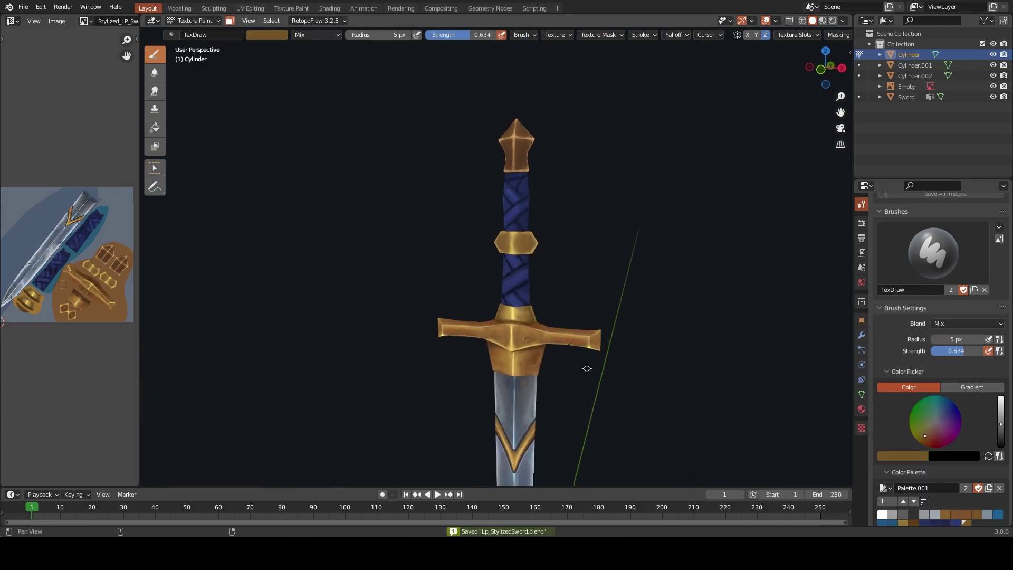
pyautogui.moveTo(588, 367)
pyautogui.mouseDown(button='middle')
pyautogui.moveTo(588, 355)
pyautogui.moveTo(563, 383)
pyautogui.moveTo(565, 464)
pyautogui.mouseUp(button='middle')
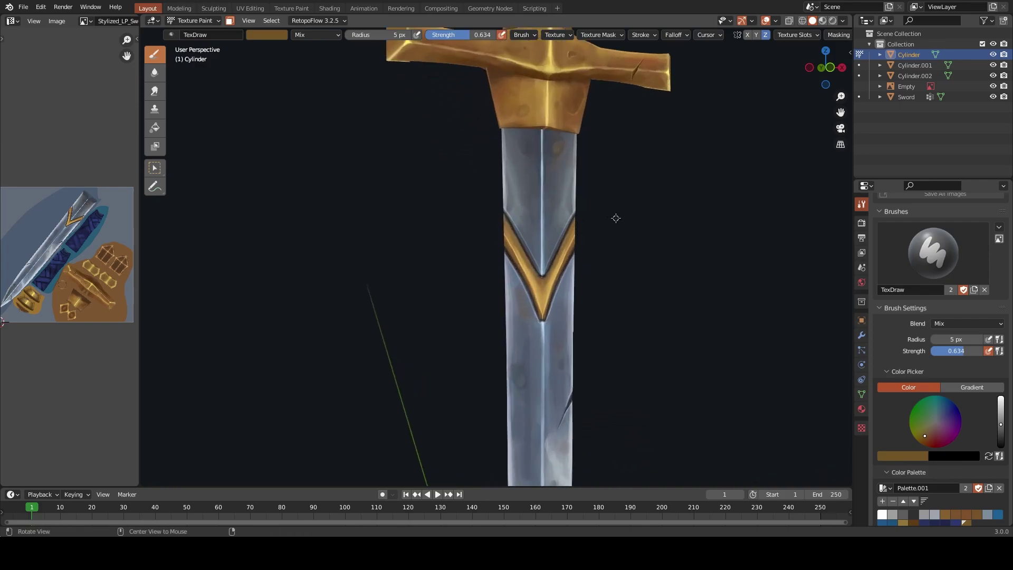
pyautogui.moveTo(527, 295)
pyautogui.mouseDown(button='middle')
pyautogui.moveTo(562, 279)
pyautogui.moveTo(443, 256)
pyautogui.moveTo(493, 345)
pyautogui.mouseUp(button='middle')
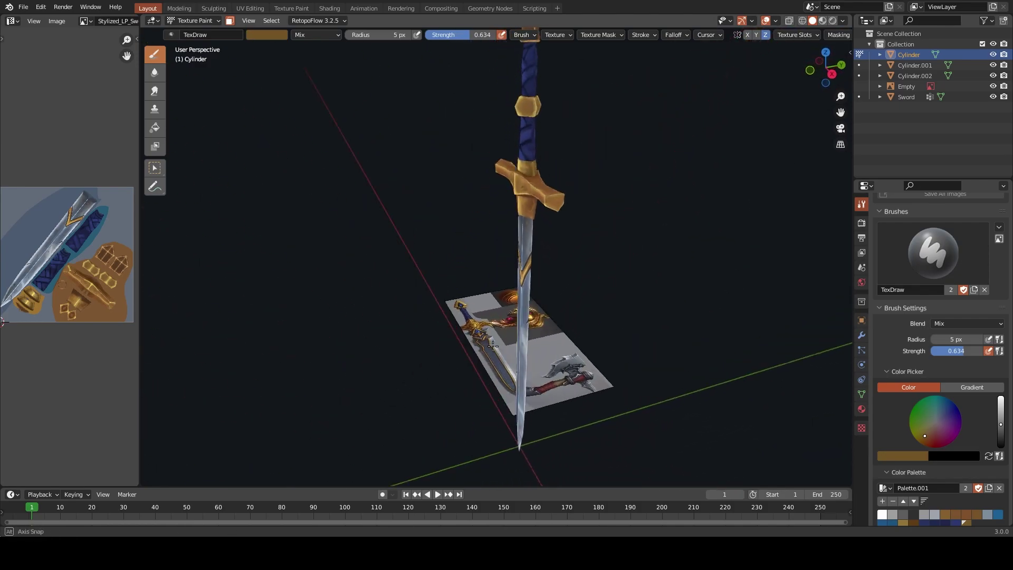
pyautogui.moveTo(493, 345)
pyautogui.mouseDown(button='middle')
pyautogui.moveTo(634, 242)
pyautogui.moveTo(533, 314)
pyautogui.mouseUp(button='middle')
# Make the Sword object active again in Texture Paint mode and sample its surface colour
pyautogui.hotkey('ctrl', 'Tab')
pyautogui.click(503, 285)
pyautogui.hotkey('ctrl', 'Tab')
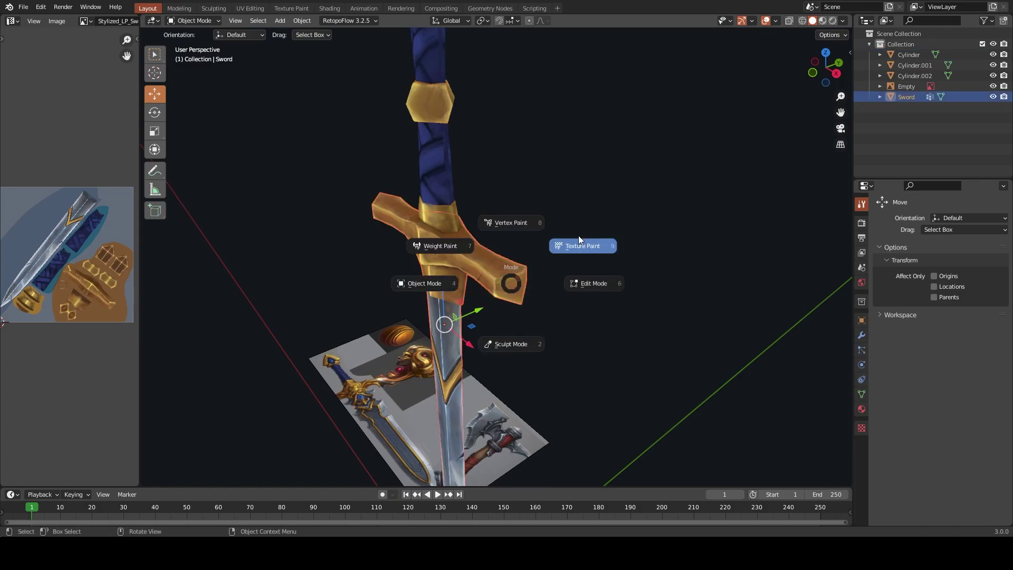
pyautogui.click(579, 238)
pyautogui.scroll(2, 372, 212)
pyautogui.press('s')
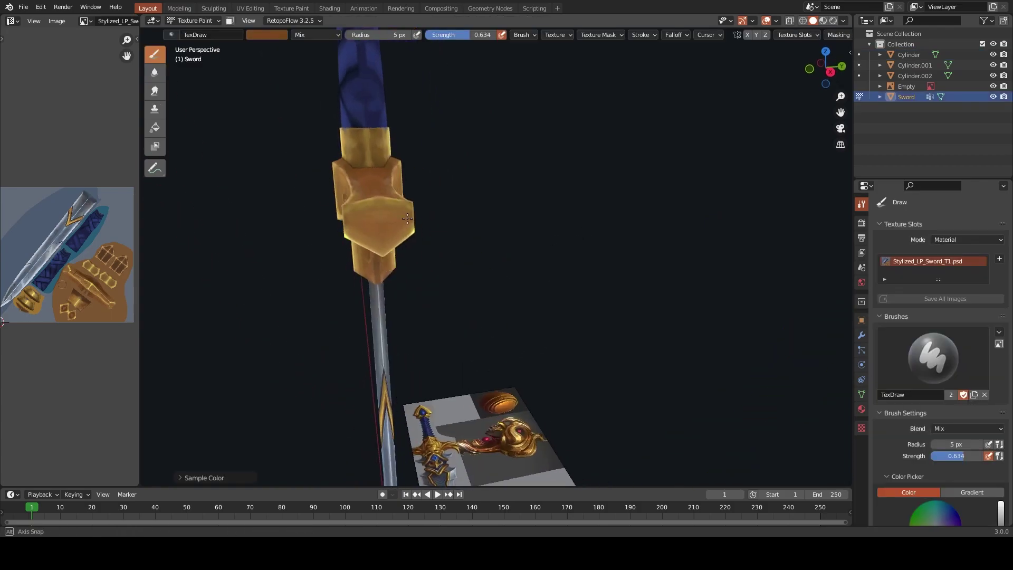
# Paint a gold stroke down the crossguard's front edge, sampling gold and orange tones
pyautogui.moveTo(381, 191)
pyautogui.mouseDown(button='middle')
pyautogui.moveTo(413, 267)
pyautogui.moveTo(454, 263)
pyautogui.mouseUp(button='middle')
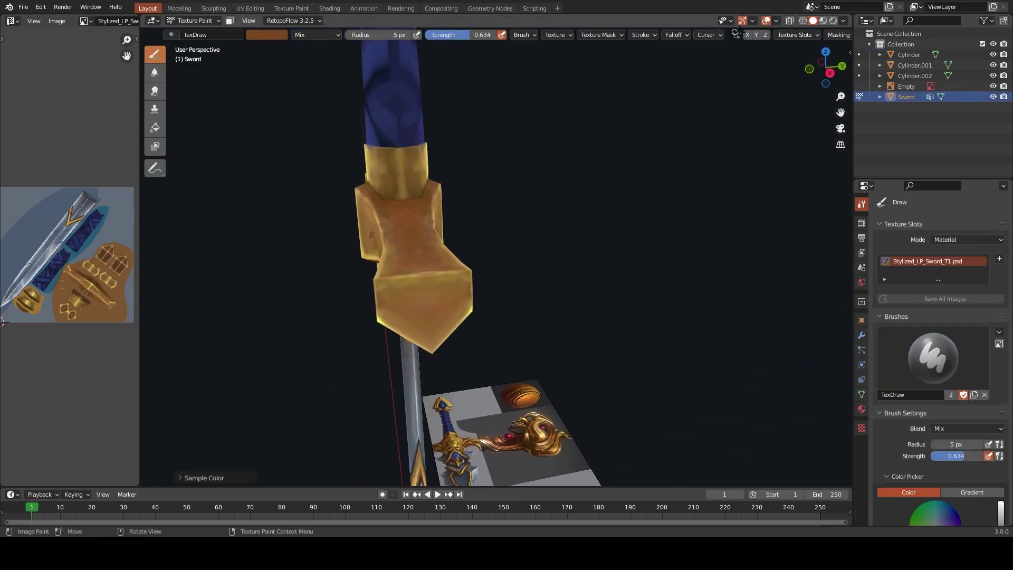
pyautogui.click(774, 23)
pyautogui.moveTo(549, 275); pyautogui.dragTo(414, 166, button='middle')
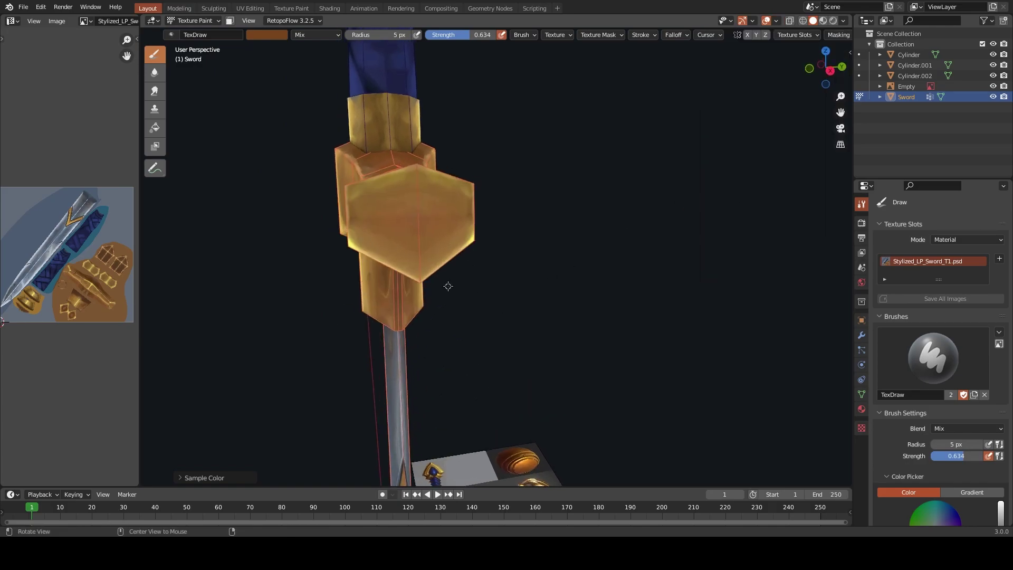
pyautogui.click(416, 168)
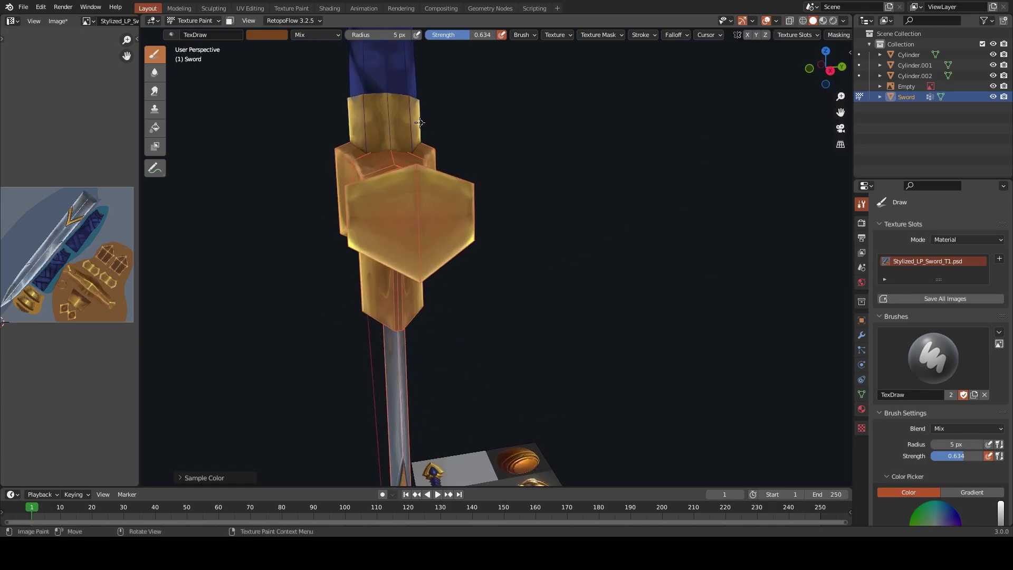
pyautogui.press('s')
pyautogui.press('s')
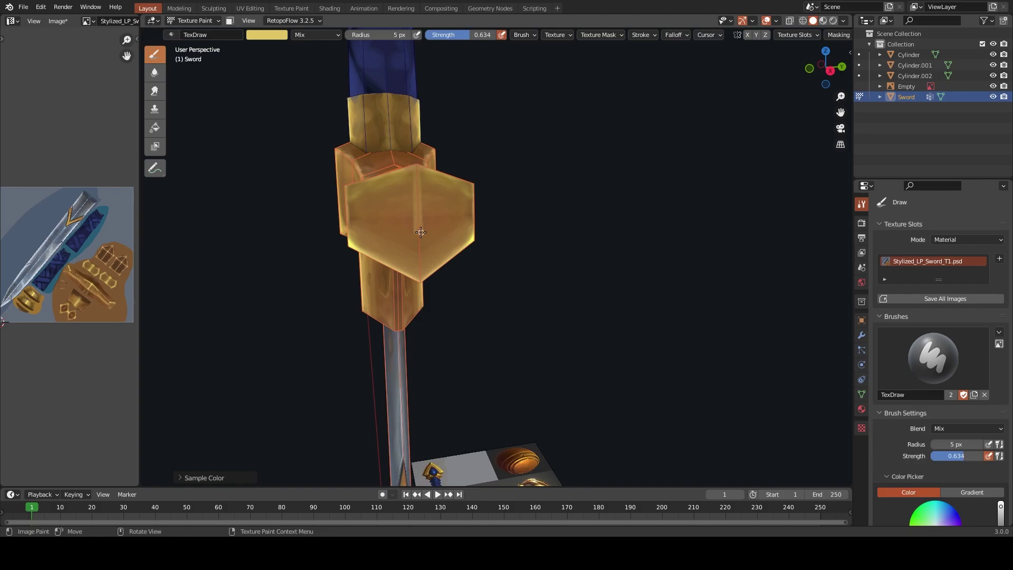
pyautogui.moveTo(418, 176)
pyautogui.mouseDown()
pyautogui.moveTo(418, 266)
pyautogui.moveTo(420, 184)
pyautogui.moveTo(422, 232)
pyautogui.moveTo(434, 207)
pyautogui.mouseUp()
pyautogui.press('s')
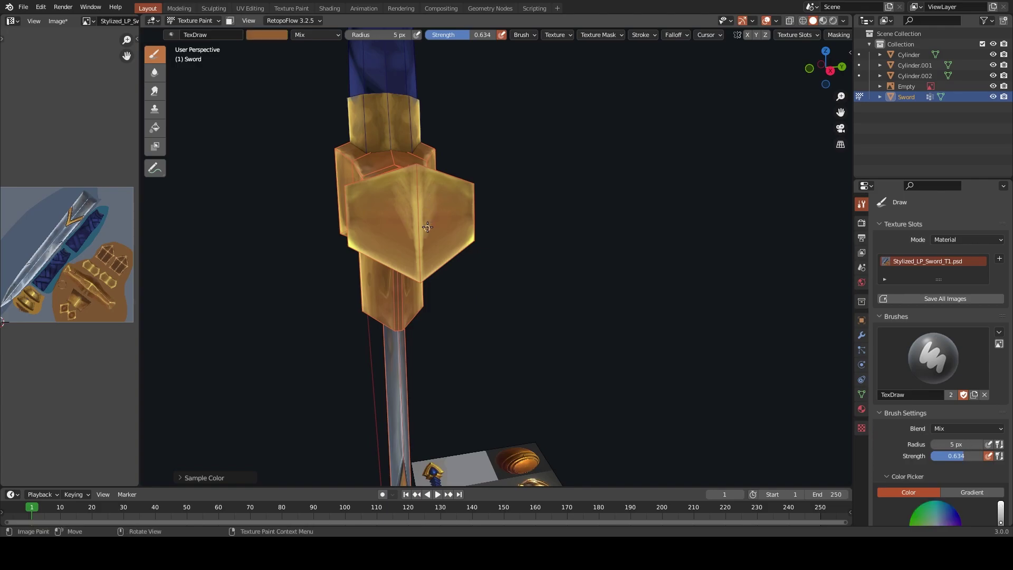
pyautogui.press('s')
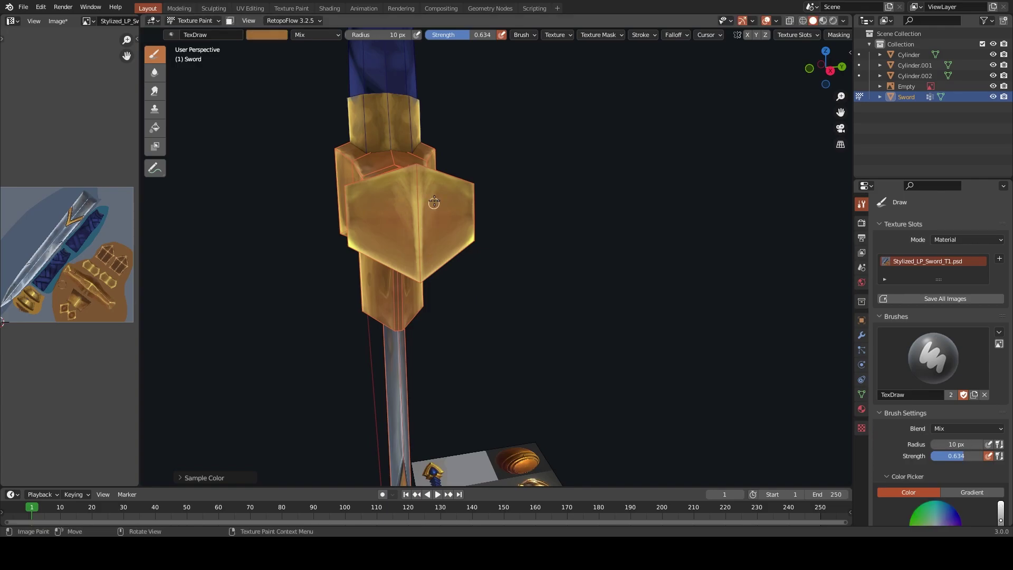
# Paint gold highlight strokes across the hexagonal end face, then frame the whole sword
pyautogui.press('s')
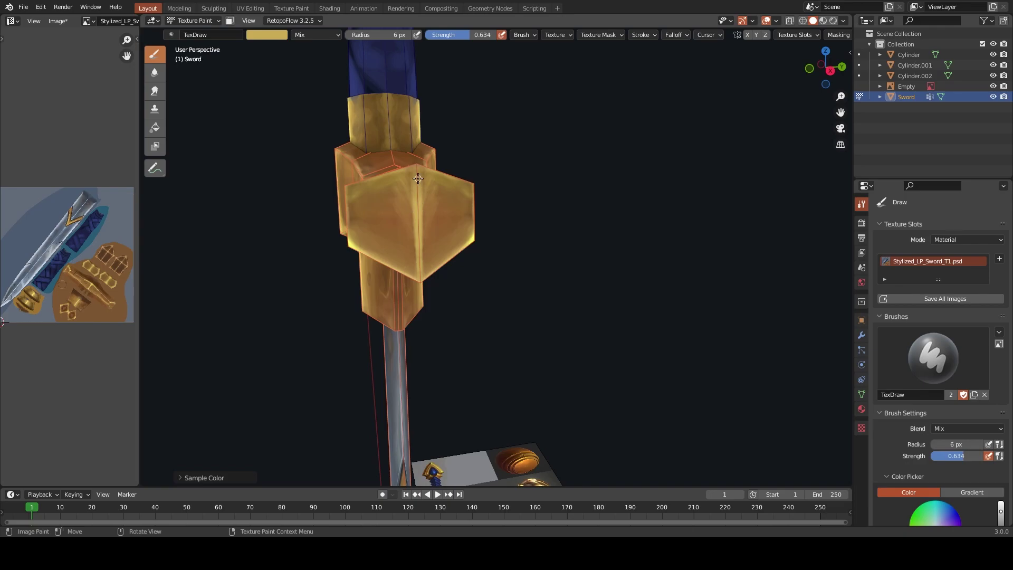
pyautogui.moveTo(418, 203)
pyautogui.mouseDown(button='middle')
pyautogui.moveTo(463, 417)
pyautogui.moveTo(475, 108)
pyautogui.moveTo(436, 297)
pyautogui.mouseUp(button='middle')
pyautogui.moveTo(441, 304); pyautogui.dragTo(414, 265)
pyautogui.press('s')
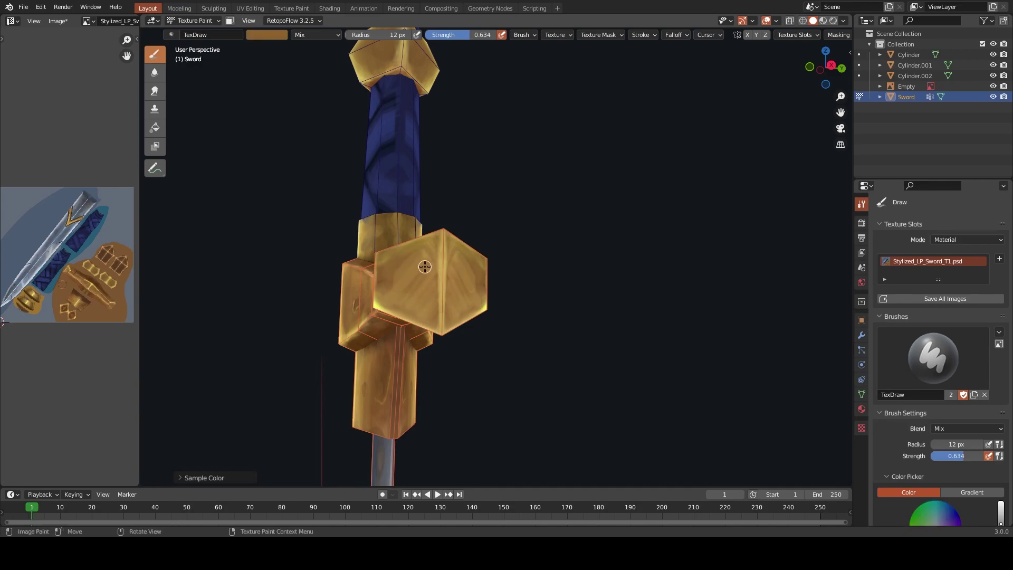
pyautogui.press('s')
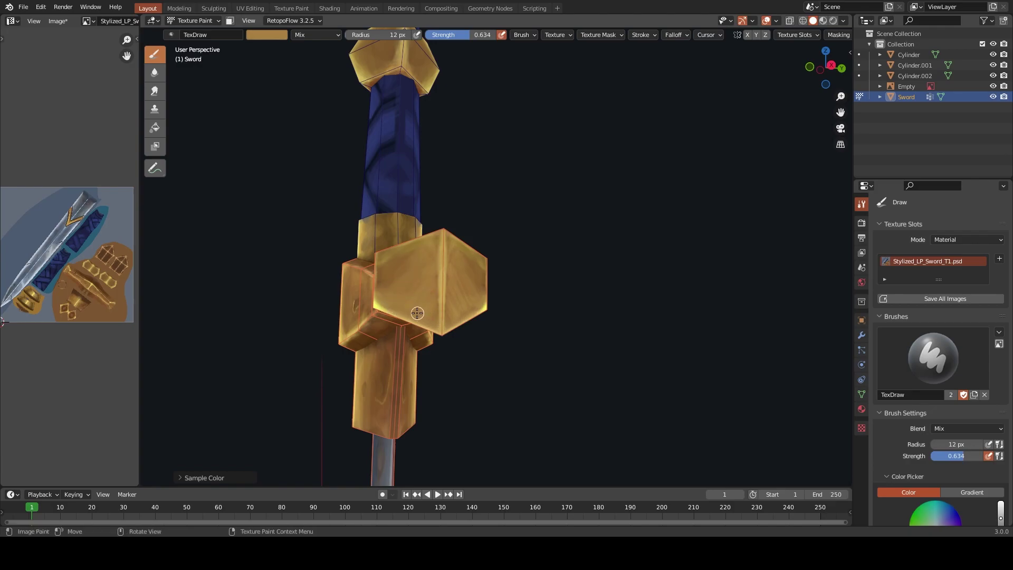
pyautogui.press('s')
pyautogui.scroll(-5, 431, 310)
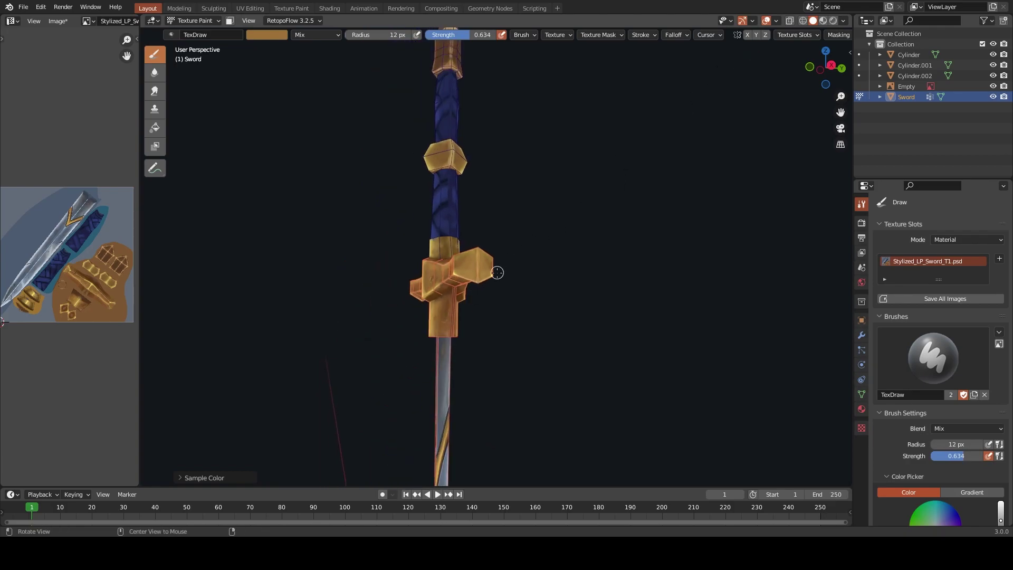
pyautogui.moveTo(493, 271)
pyautogui.mouseDown(button='middle')
pyautogui.moveTo(582, 301)
pyautogui.moveTo(589, 249)
pyautogui.mouseUp(button='middle')
pyautogui.scroll(-3, 589, 250)
pyautogui.moveTo(594, 357); pyautogui.dragTo(590, 222, button='middle')
pyautogui.click(773, 24)
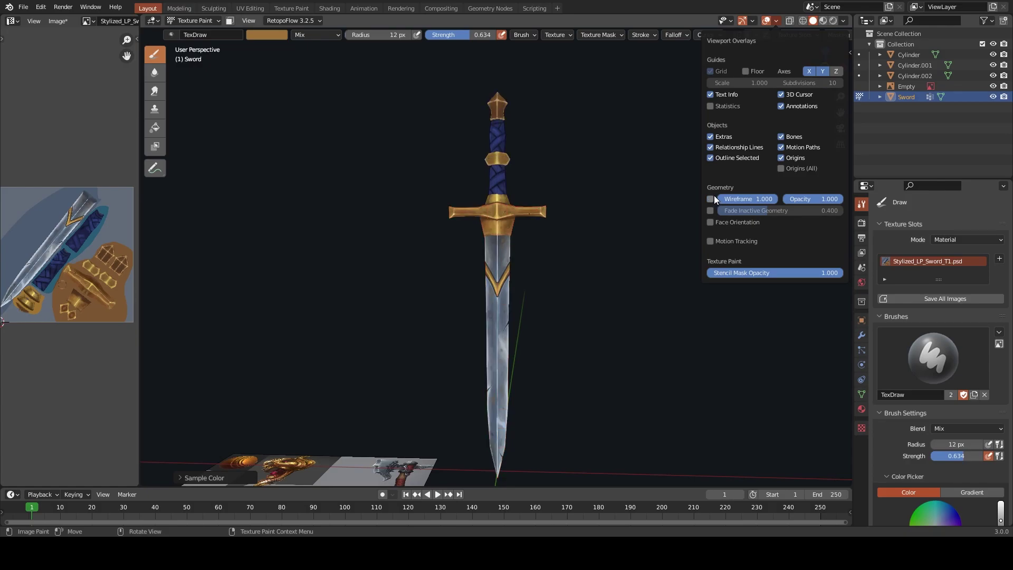
# Save the painted sword texture image with Alt+S
pyautogui.scroll(4, 640, 213)
pyautogui.hotkey('alt', 's')
pyautogui.scroll(-3, 546, 242)
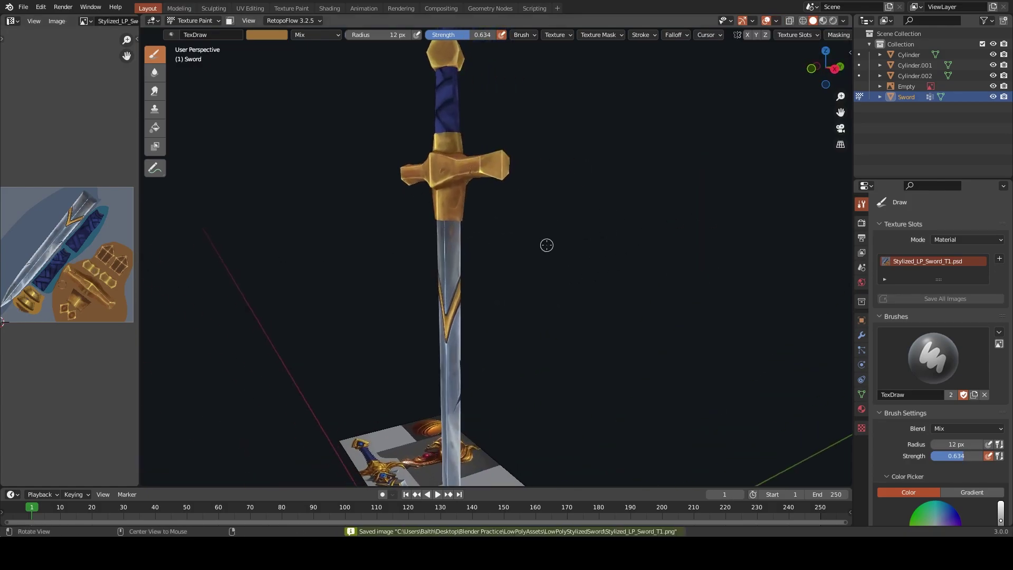
pyautogui.moveTo(546, 242); pyautogui.dragTo(546, 243, button='middle')
pyautogui.scroll(4, 546, 242)
# Sample a bright yellow and dab a highlight on the guard arm's corner, then shrink the brush
pyautogui.press('s')
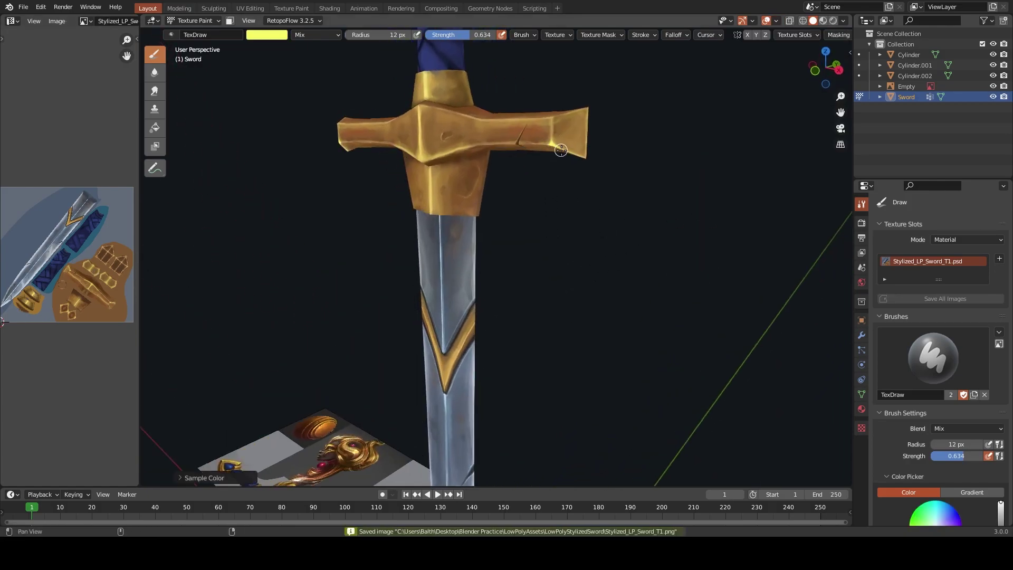
pyautogui.scroll(3, 550, 144)
pyautogui.scroll(3, 589, 390)
pyautogui.moveTo(589, 391)
pyautogui.keyDown('shift'); pyautogui.mouseDown(button='middle')
pyautogui.moveTo(523, 332)
pyautogui.moveTo(538, 335)
pyautogui.mouseUp(button='middle'); pyautogui.keyUp('shift')
pyautogui.scroll(3, 523, 333)
pyautogui.click(519, 310)
pyautogui.press('f')
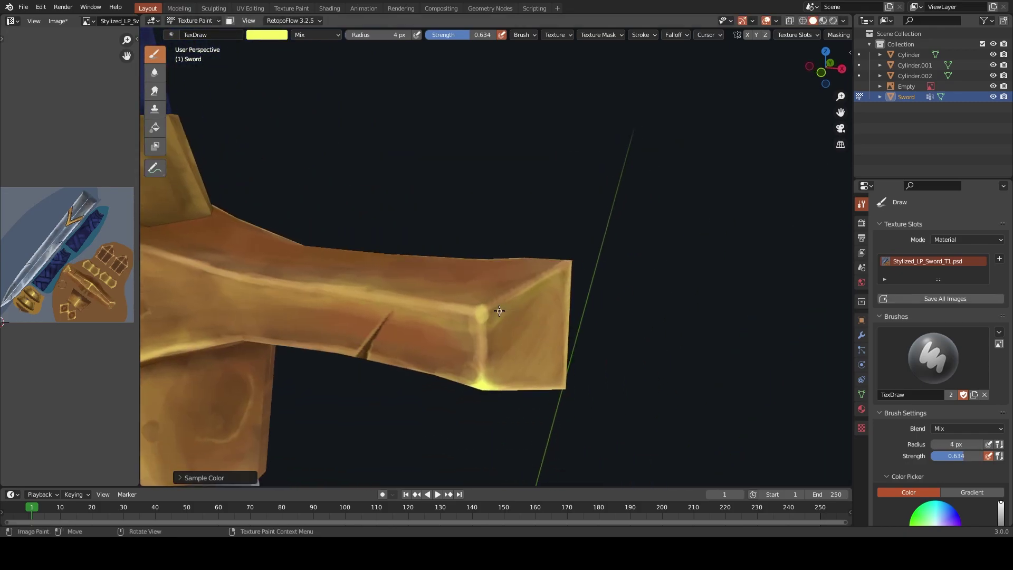
# Paint thin yellow highlights along the crossguard's ridge and down its vertical crease
pyautogui.moveTo(550, 271)
pyautogui.mouseDown(button='middle')
pyautogui.moveTo(584, 248)
pyautogui.moveTo(466, 330)
pyautogui.mouseUp(button='middle')
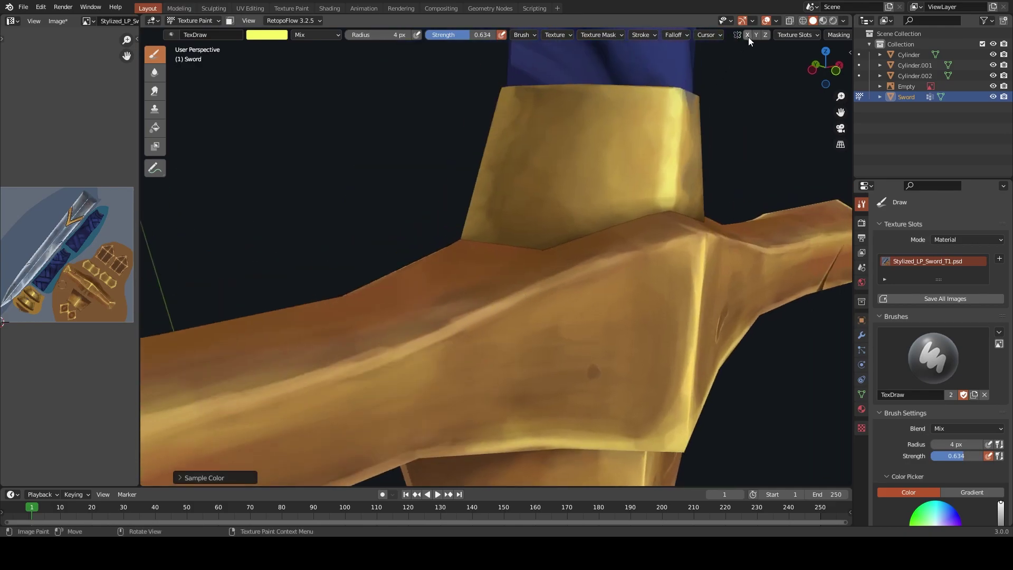
pyautogui.click(464, 324)
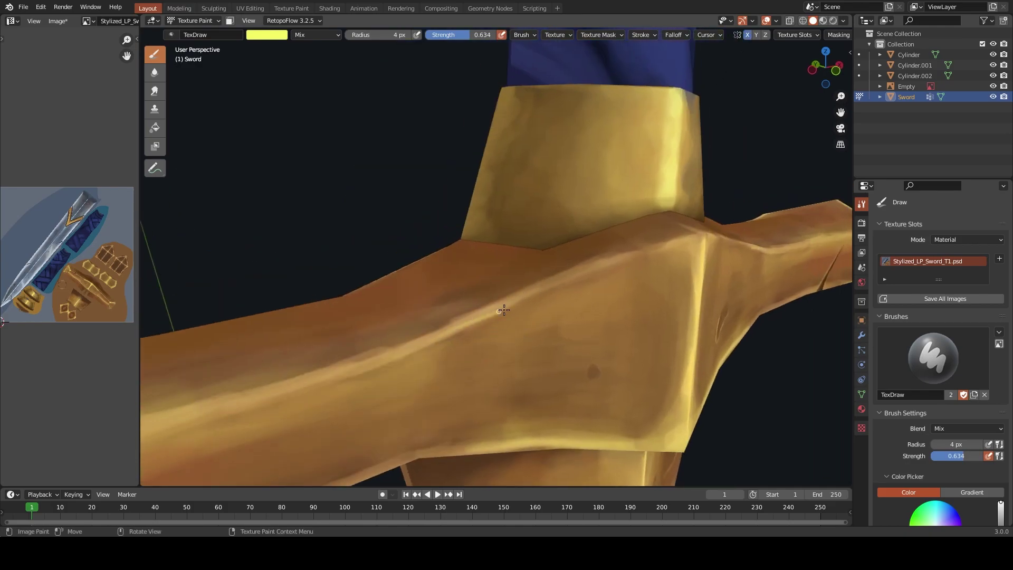
pyautogui.moveTo(447, 332); pyautogui.dragTo(696, 236)
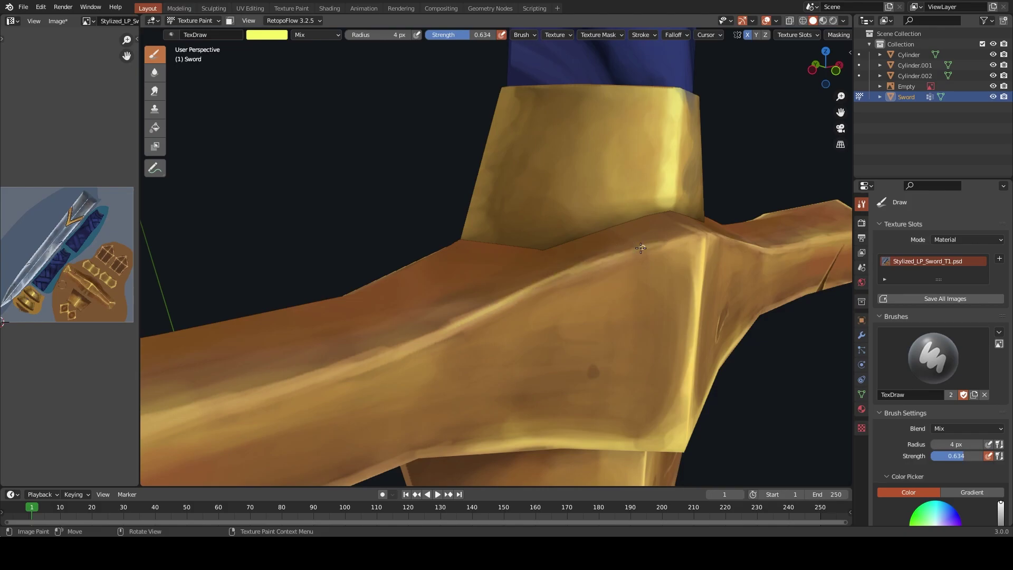
pyautogui.moveTo(530, 288); pyautogui.dragTo(456, 279, button='middle')
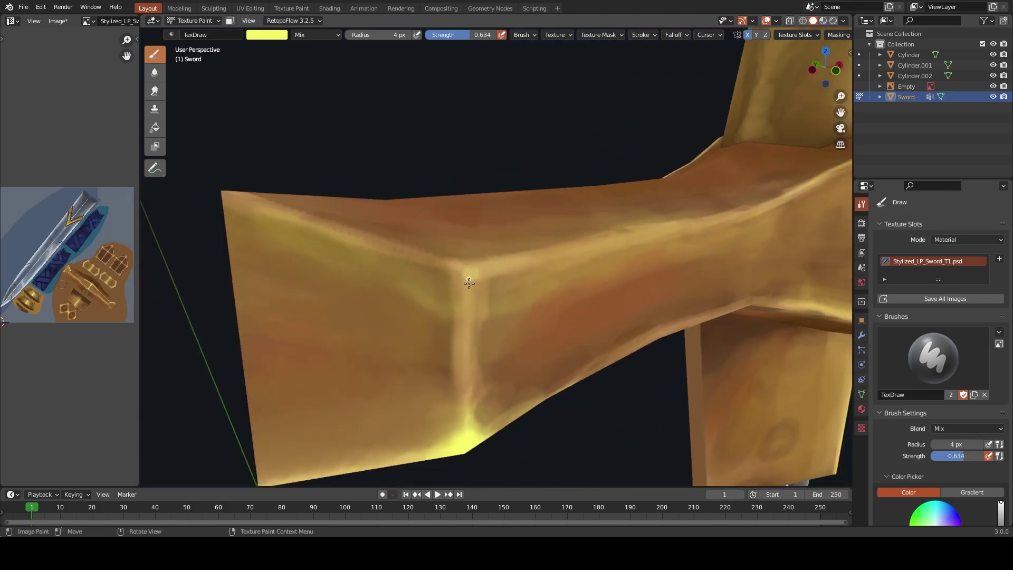
pyautogui.moveTo(469, 283); pyautogui.dragTo(469, 389)
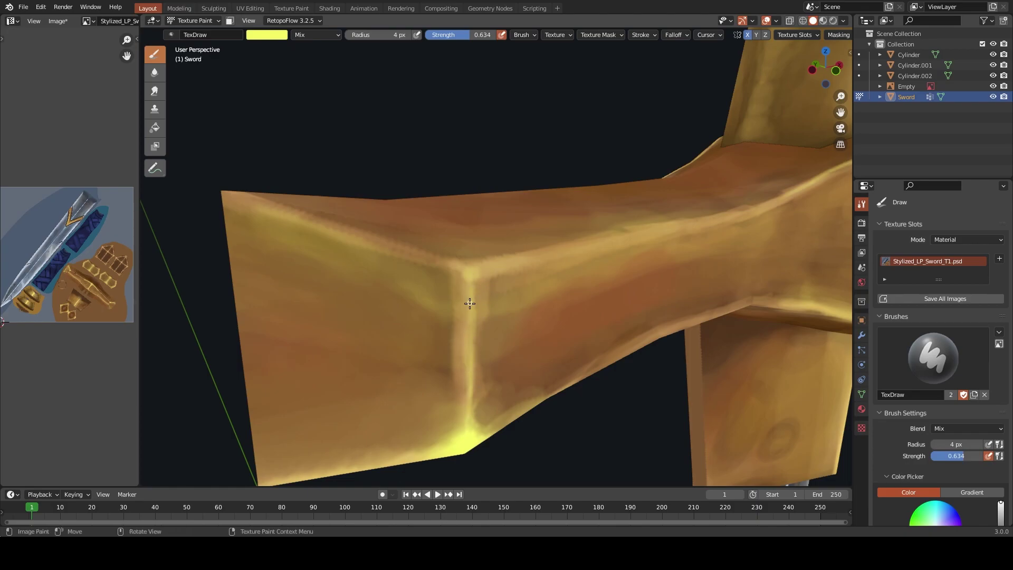
# Orbit around the crossguard, end-on from above, then out to the whole sword
pyautogui.scroll(-3, 471, 275)
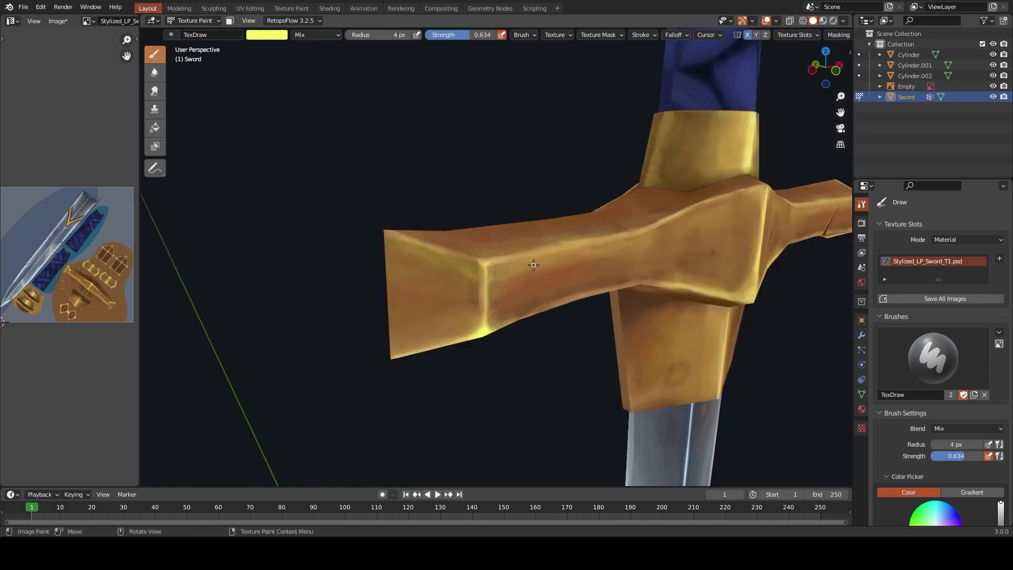
pyautogui.moveTo(471, 274); pyautogui.dragTo(508, 263, button='middle')
pyautogui.scroll(3, 508, 262)
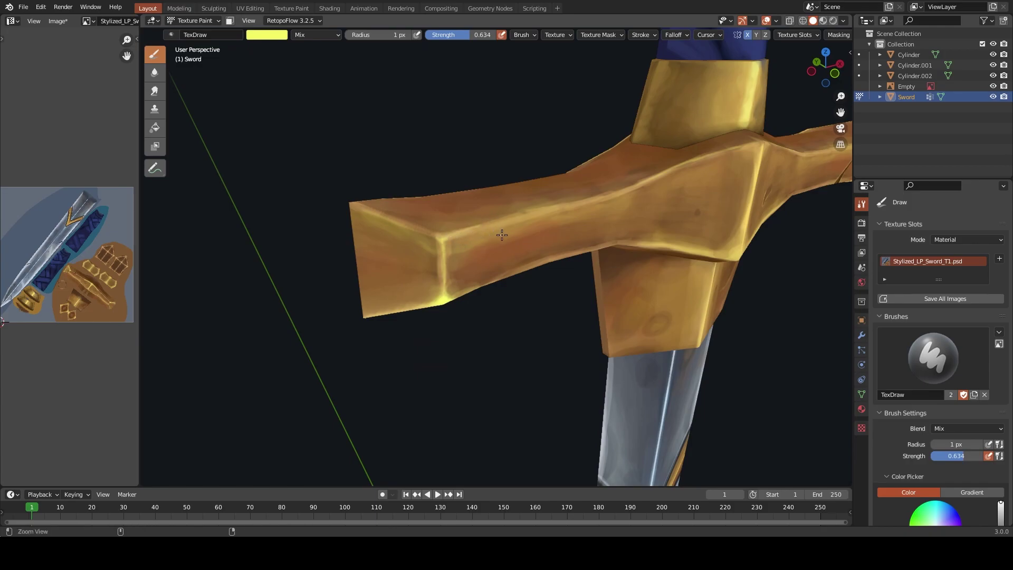
pyautogui.moveTo(477, 230); pyautogui.dragTo(520, 220, button='middle')
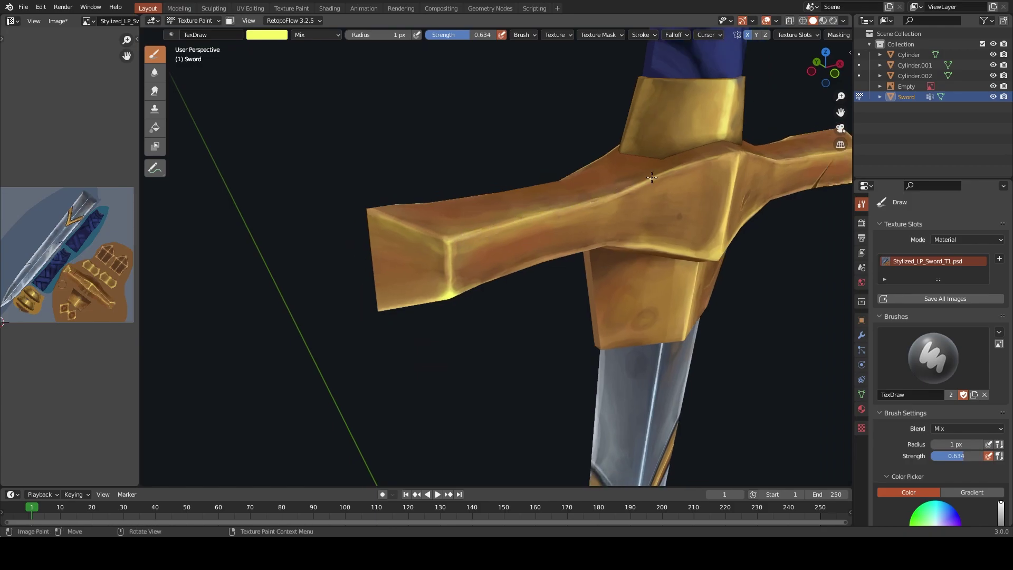
pyautogui.moveTo(652, 178)
pyautogui.mouseDown(button='middle')
pyautogui.moveTo(647, 284)
pyautogui.moveTo(626, 330)
pyautogui.moveTo(443, 207)
pyautogui.mouseUp(button='middle')
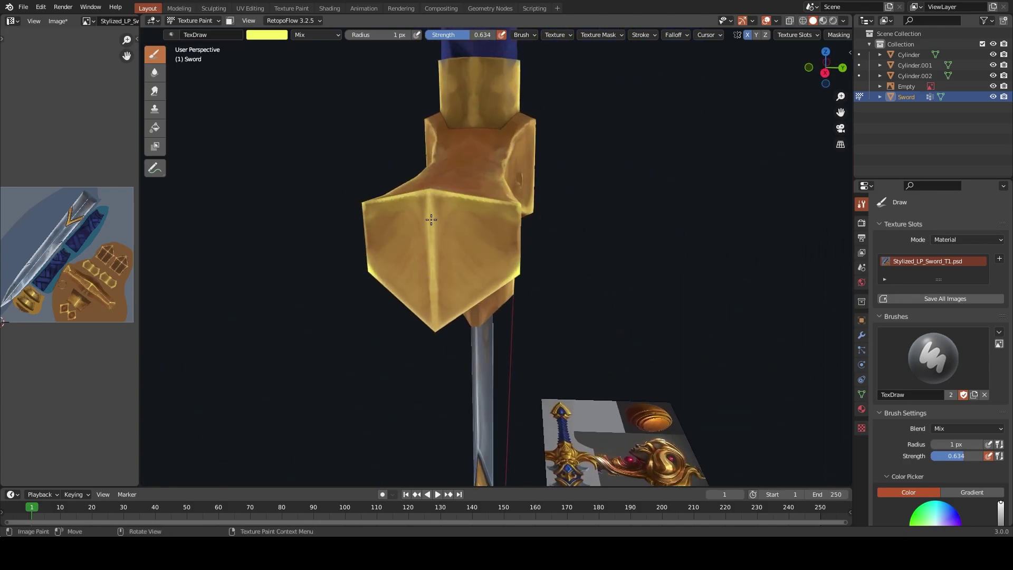
pyautogui.press('alt')
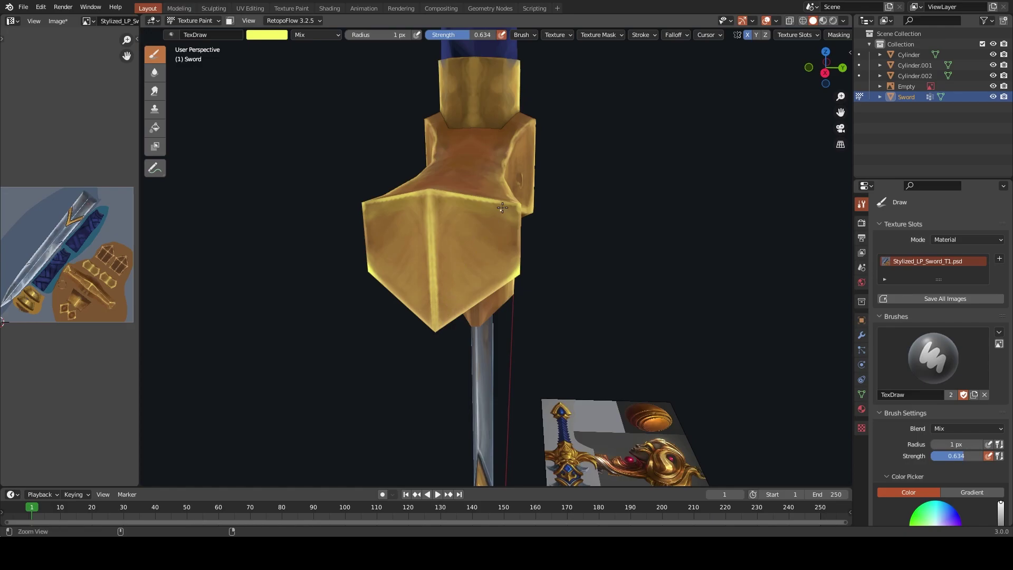
pyautogui.moveTo(502, 207)
pyautogui.keyDown('ctrl'); pyautogui.mouseDown(button='middle')
pyautogui.moveTo(528, 174)
pyautogui.moveTo(606, 245)
pyautogui.moveTo(627, 301)
pyautogui.moveTo(583, 314)
pyautogui.moveTo(508, 384)
pyautogui.moveTo(562, 308)
pyautogui.moveTo(657, 317)
pyautogui.moveTo(409, 310)
pyautogui.moveTo(424, 251)
pyautogui.moveTo(438, 247)
pyautogui.mouseUp(button='middle'); pyautogui.keyUp('ctrl')
# Save again with Ctrl+S and dab more paint on the crossguard, orbiting around the hilt
pyautogui.hotkey('ctrl', 's')
pyautogui.click(425, 250)
pyautogui.moveTo(348, 208); pyautogui.dragTo(469, 223, button='middle')
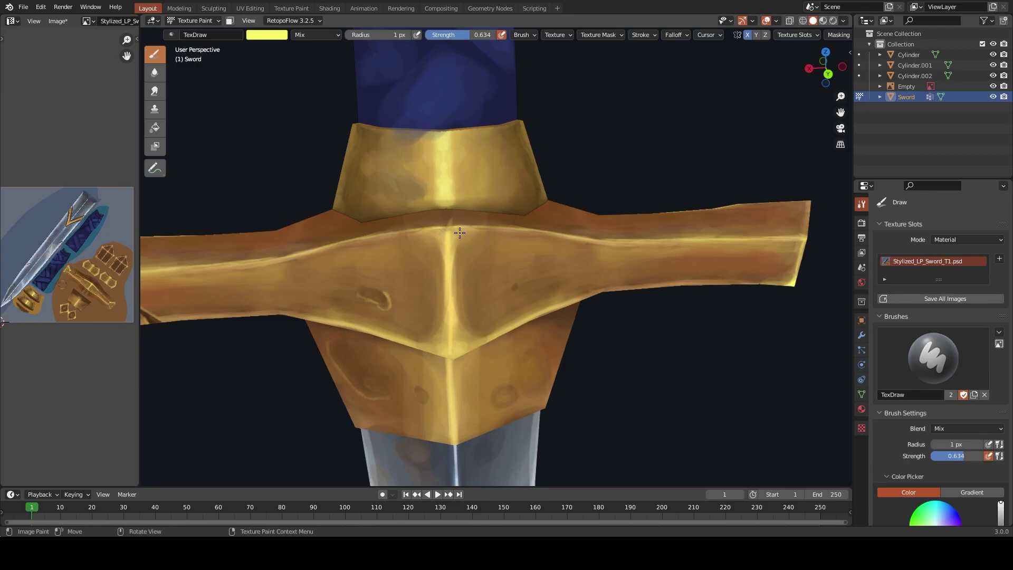
pyautogui.moveTo(462, 225)
pyautogui.mouseDown(button='middle')
pyautogui.moveTo(453, 272)
pyautogui.moveTo(635, 238)
pyautogui.mouseUp(button='middle')
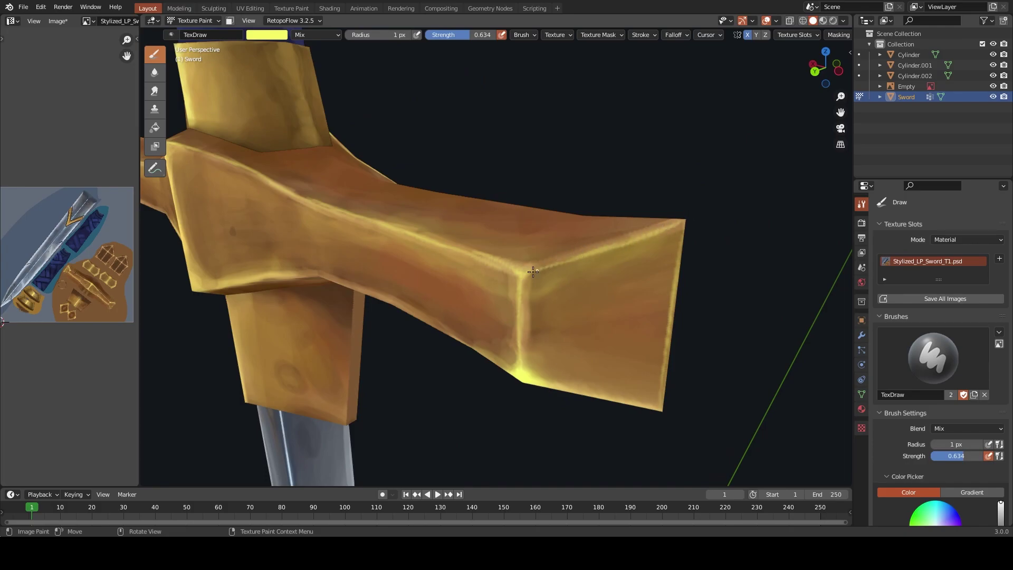
pyautogui.moveTo(542, 271)
pyautogui.mouseDown(button='middle')
pyautogui.moveTo(433, 270)
pyautogui.moveTo(396, 259)
pyautogui.mouseUp(button='middle')
# Sample browns from the hilt and paint light strokes up it
pyautogui.press('s')
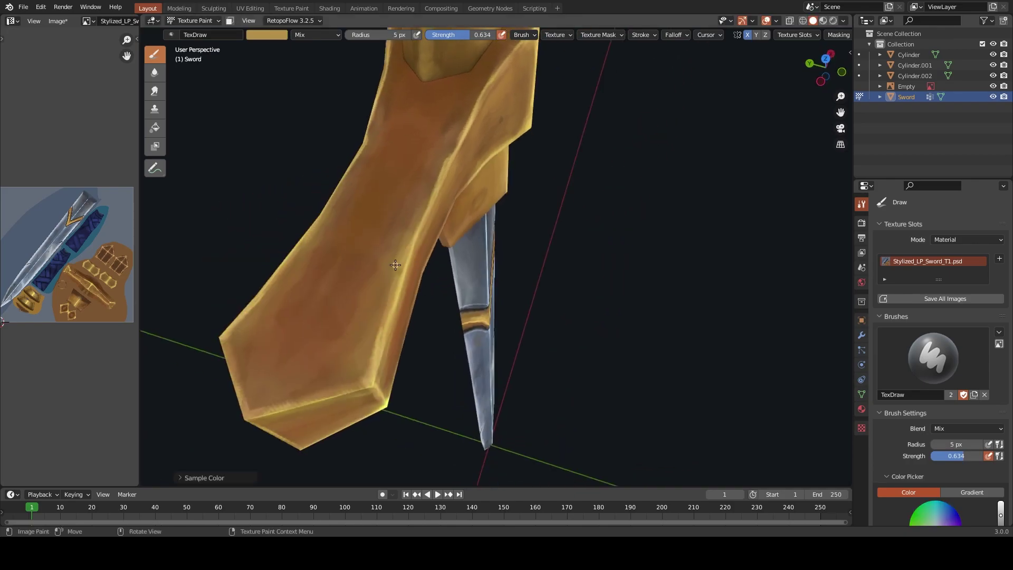
pyautogui.moveTo(396, 235); pyautogui.dragTo(381, 216)
pyautogui.press('s')
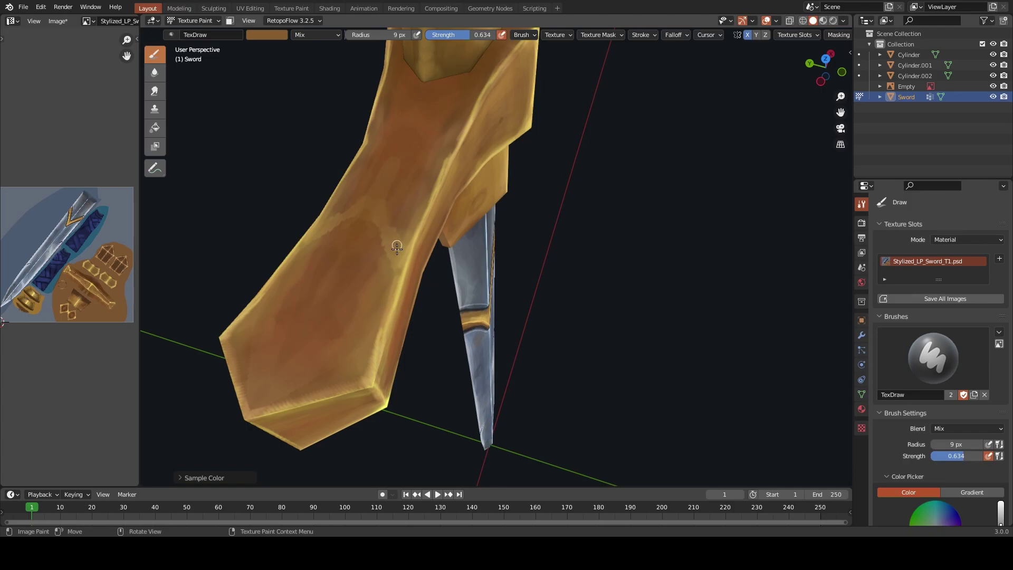
pyautogui.press('s')
pyautogui.moveTo(400, 259); pyautogui.dragTo(393, 191)
pyautogui.press('s')
pyautogui.press('f')
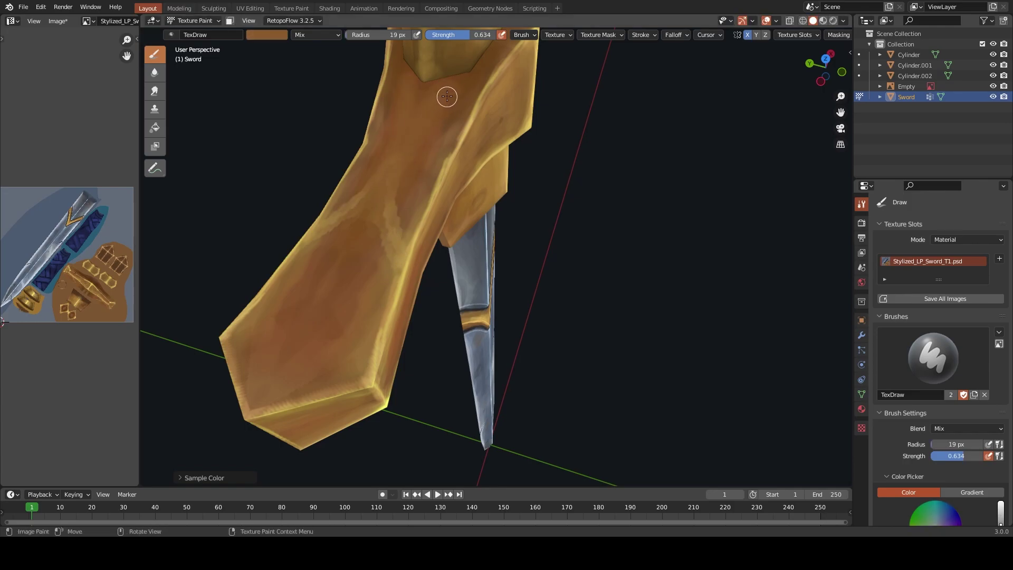
pyautogui.press('s')
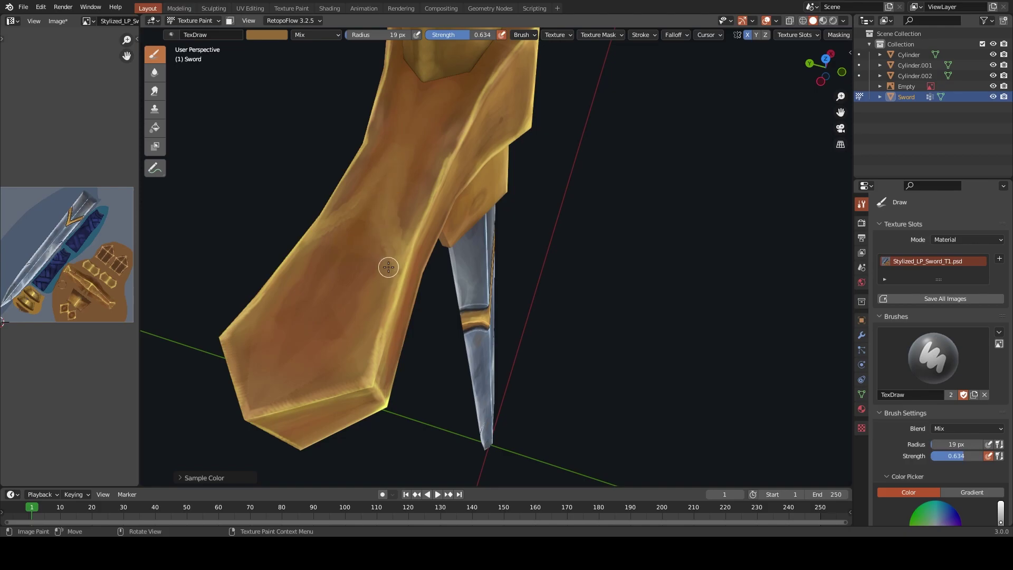
# Set the brush radius to 15 px and paint lighter strokes across the crossguard
pyautogui.press('s')
pyautogui.press('f')
pyautogui.moveTo(393, 256); pyautogui.dragTo(406, 158)
pyautogui.press('s')
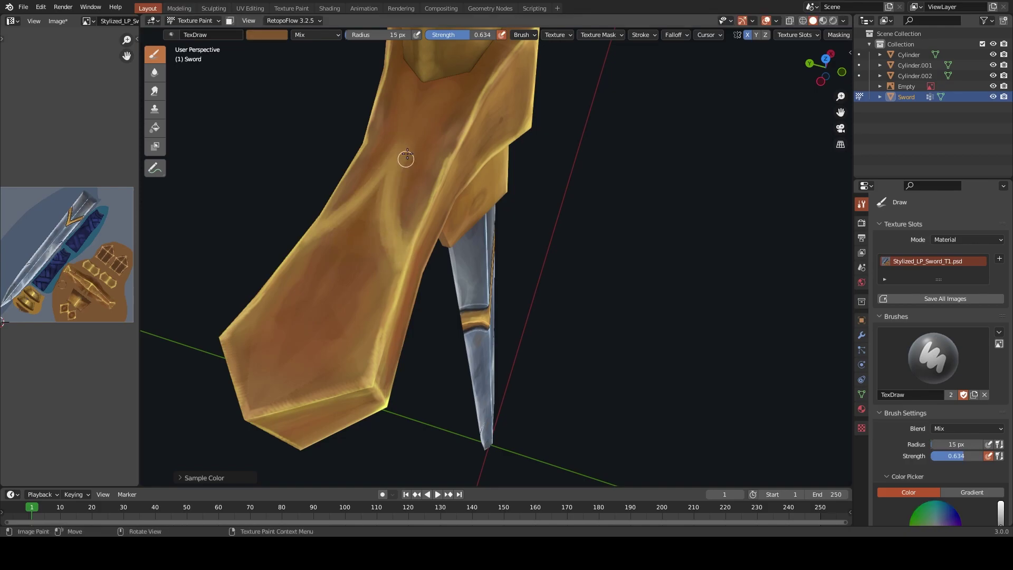
pyautogui.press('s')
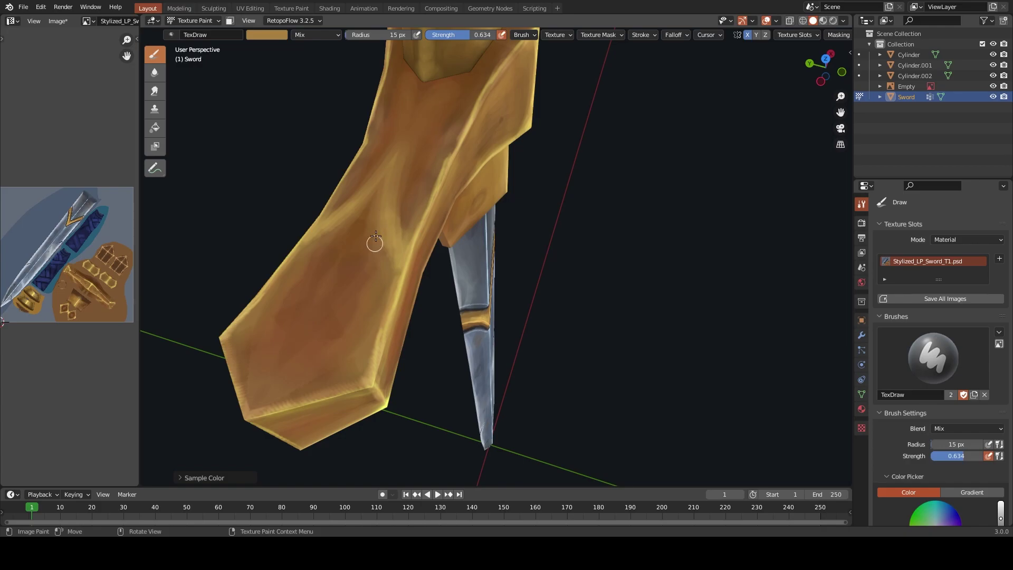
pyautogui.moveTo(373, 242); pyautogui.dragTo(343, 276)
# Sample lighter tan shades, enlarge the brush to 31 px, and view the whole crossguard
pyautogui.press('s')
pyautogui.press('s')
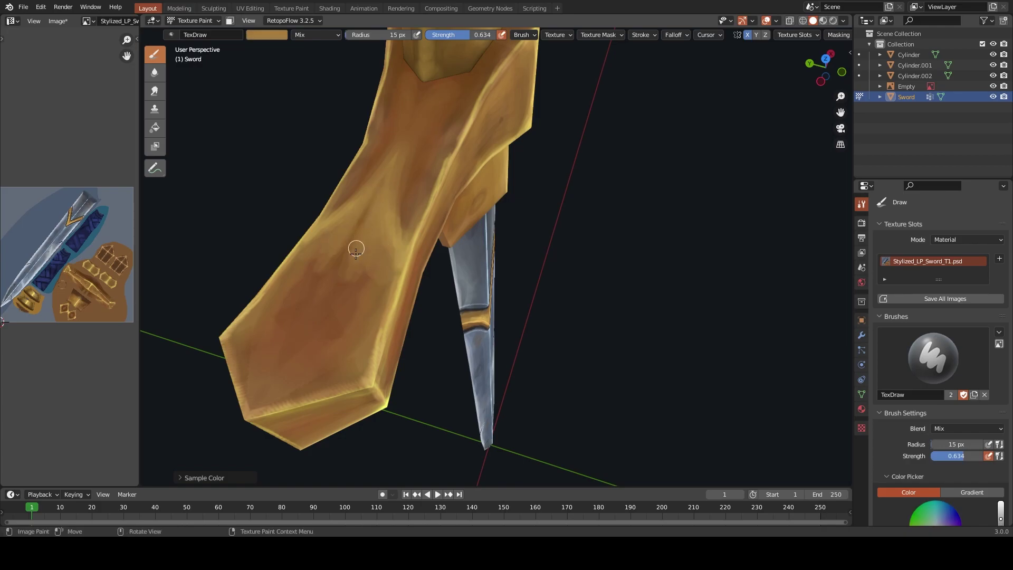
pyautogui.press('s')
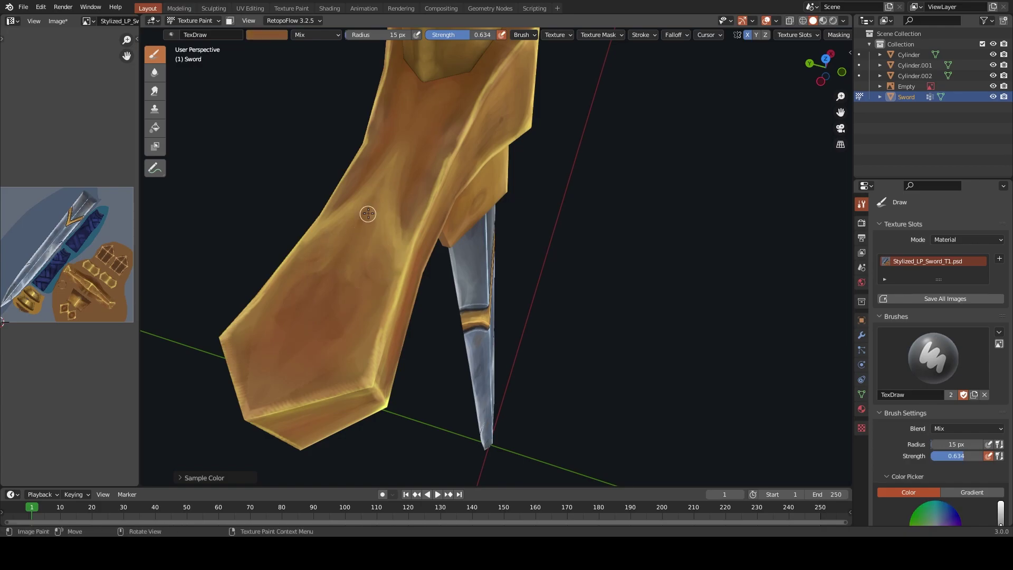
pyautogui.press('s')
pyautogui.press('s')
pyautogui.press('s')
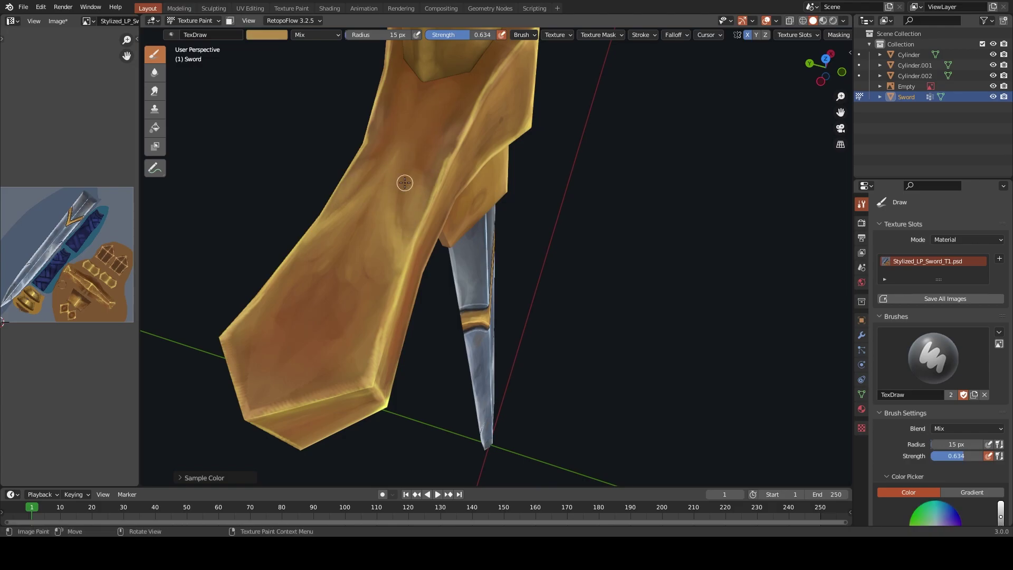
pyautogui.press('s')
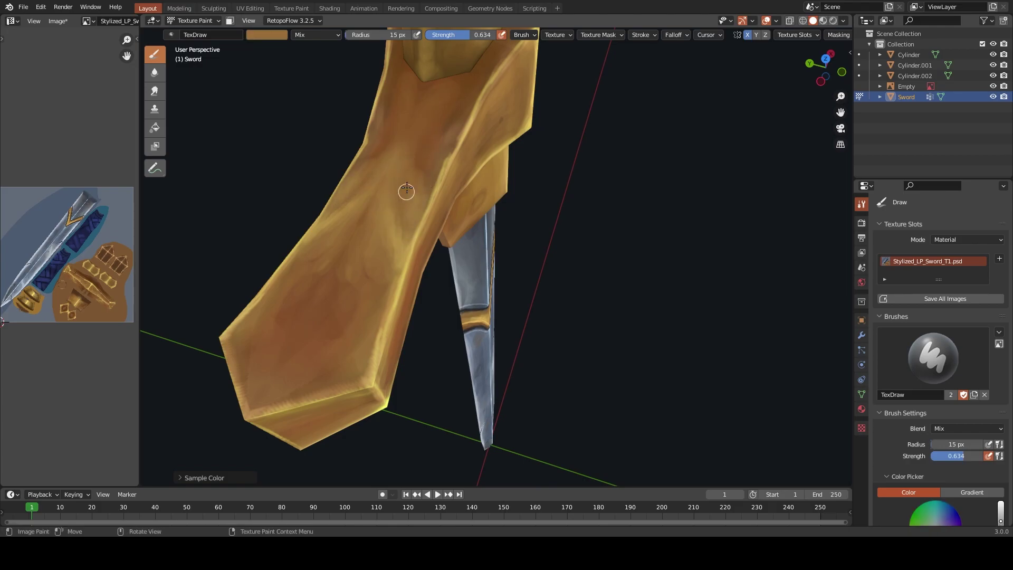
pyautogui.press('s')
pyautogui.press('f')
pyautogui.click(362, 300)
pyautogui.moveTo(368, 283); pyautogui.dragTo(444, 215, button='middle')
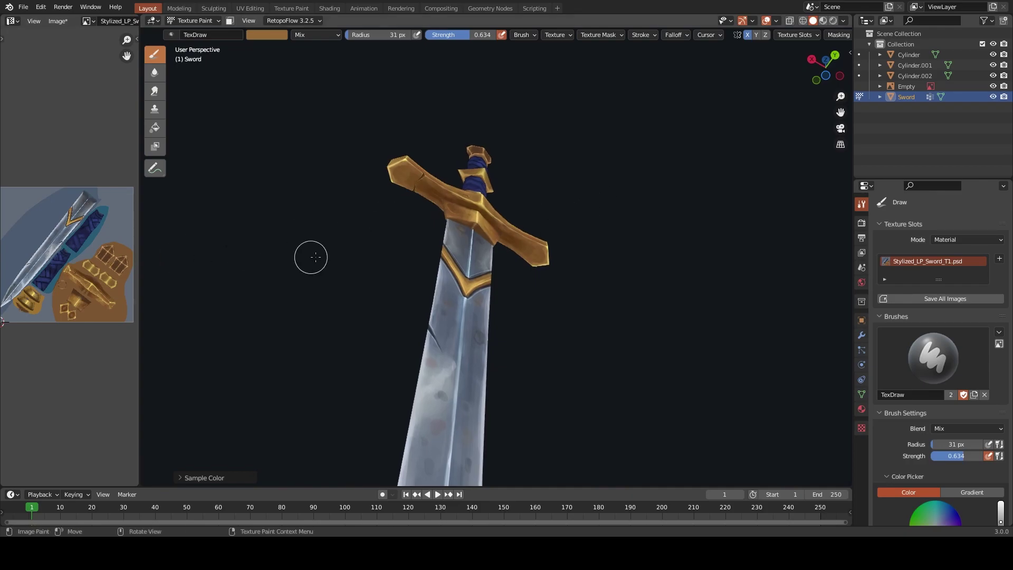
# Save the sword file with Ctrl+S and face the sword front
pyautogui.hotkey('ctrl', 's')
pyautogui.moveTo(586, 264)
pyautogui.mouseDown(button='middle')
pyautogui.moveTo(541, 296)
pyautogui.moveTo(481, 312)
pyautogui.moveTo(550, 286)
pyautogui.moveTo(561, 275)
pyautogui.moveTo(543, 280)
pyautogui.moveTo(590, 245)
pyautogui.mouseUp(button='middle')
pyautogui.scroll(-2, 481, 311)
pyautogui.scroll(5, 527, 296)
# Sample the guard's orange-brown and shrink the brush to 9 px near the blade
pyautogui.press('[')
pyautogui.press('[')
pyautogui.press('s')
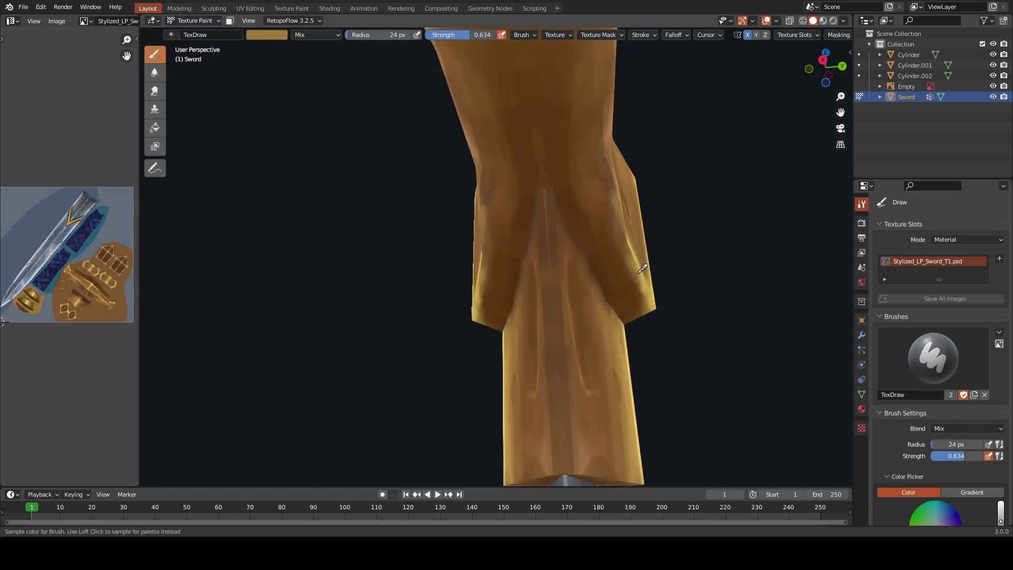
pyautogui.click(642, 269)
pyautogui.moveTo(642, 269)
pyautogui.mouseDown(button='middle')
pyautogui.moveTo(529, 282)
pyautogui.moveTo(565, 334)
pyautogui.mouseUp(button='middle')
pyautogui.press('[')
pyautogui.press('[')
pyautogui.press('[')
pyautogui.click(564, 340)
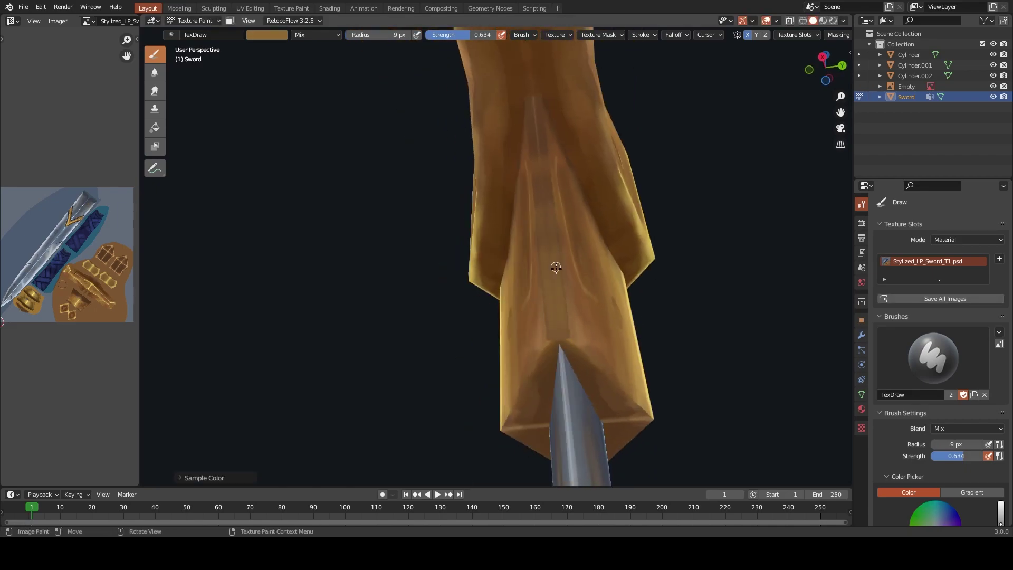
pyautogui.moveTo(558, 301); pyautogui.dragTo(537, 278, button='middle')
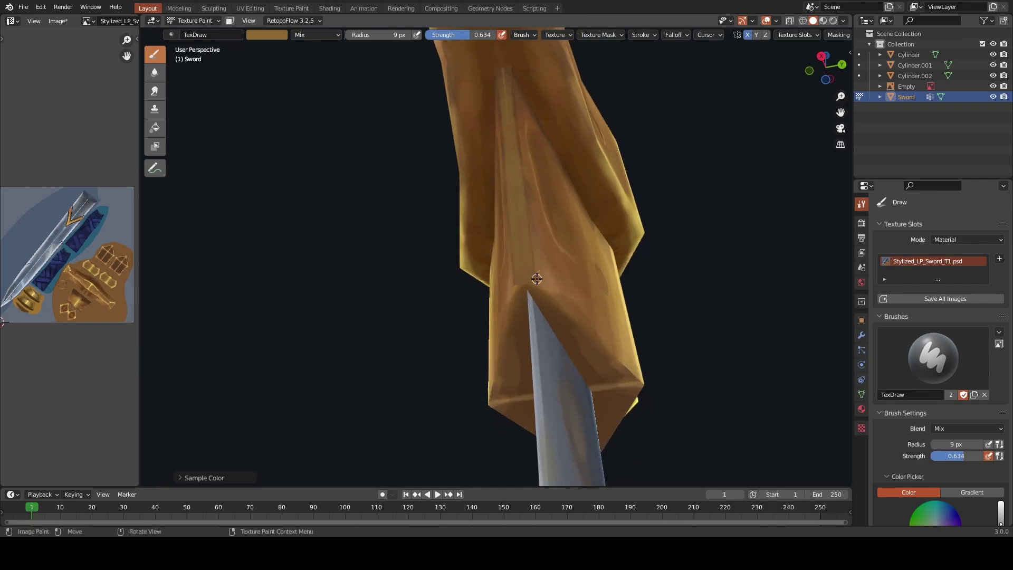
# Paint lighter gold strokes up the guard above the blade with a 7 px brush
pyautogui.press('s')
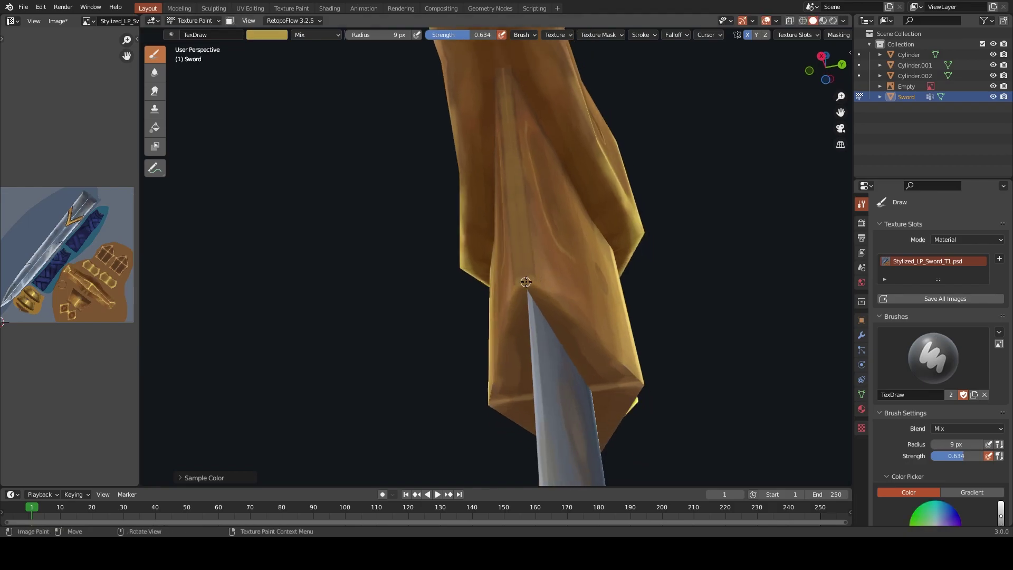
pyautogui.press('[')
pyautogui.press('[')
pyautogui.moveTo(533, 263)
pyautogui.mouseDown()
pyautogui.moveTo(520, 185)
pyautogui.moveTo(515, 198)
pyautogui.mouseUp()
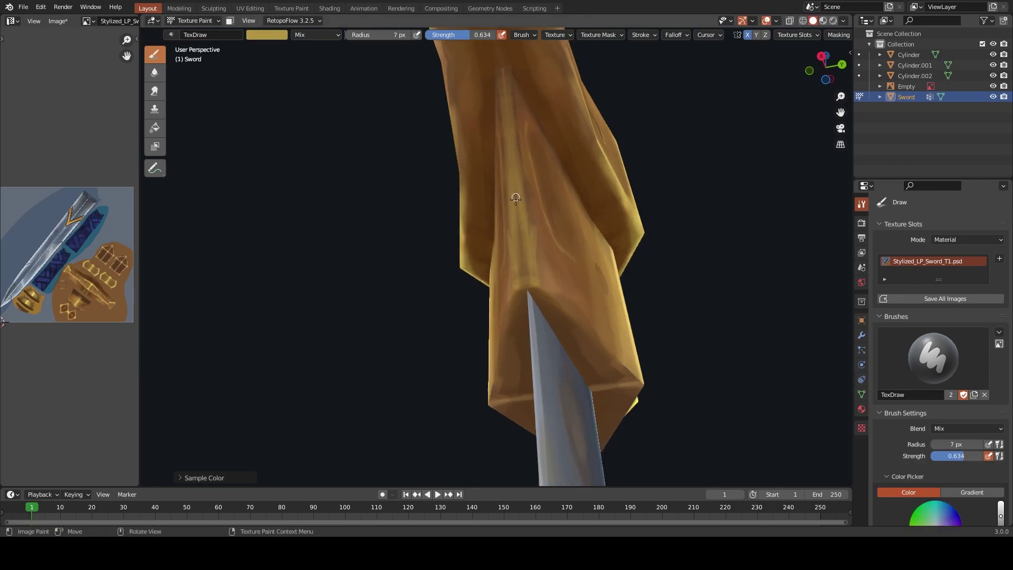
pyautogui.moveTo(518, 235)
pyautogui.mouseDown(button='middle')
pyautogui.moveTo(538, 287)
pyautogui.moveTo(423, 293)
pyautogui.mouseUp(button='middle')
# Paint pale gold highlights along the guard's lower edge and left vertical edge
pyautogui.moveTo(429, 298)
pyautogui.mouseDown()
pyautogui.moveTo(418, 294)
pyautogui.moveTo(490, 334)
pyautogui.mouseUp()
pyautogui.moveTo(490, 335)
pyautogui.mouseDown(button='middle')
pyautogui.moveTo(407, 244)
pyautogui.moveTo(420, 273)
pyautogui.mouseUp(button='middle')
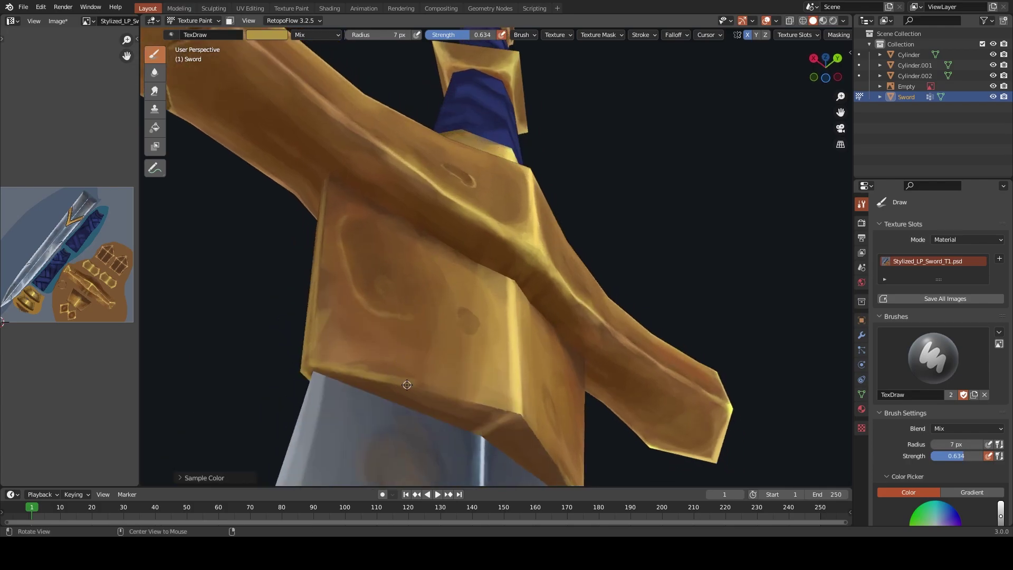
pyautogui.moveTo(398, 369); pyautogui.dragTo(418, 346, button='middle')
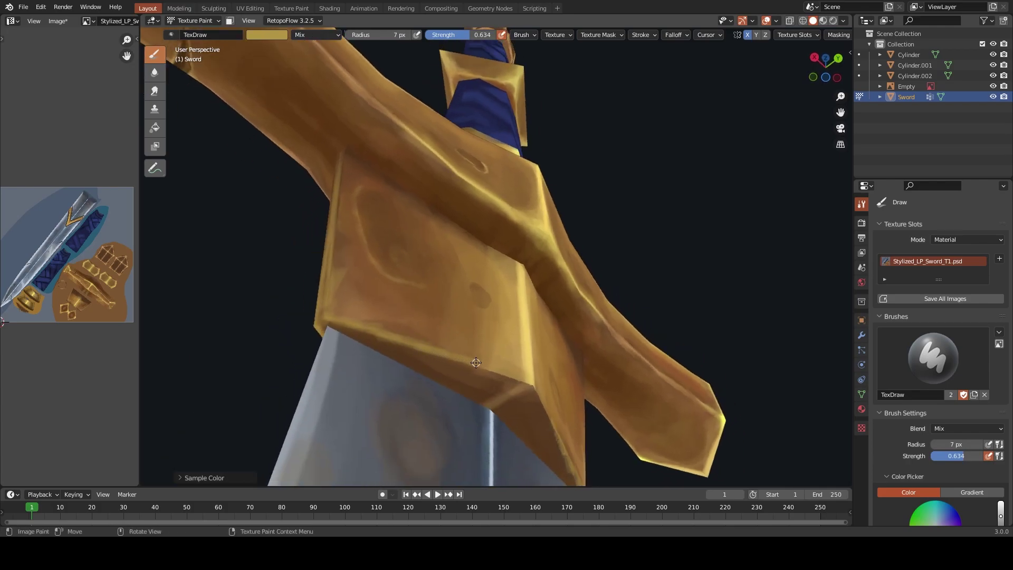
pyautogui.press('s')
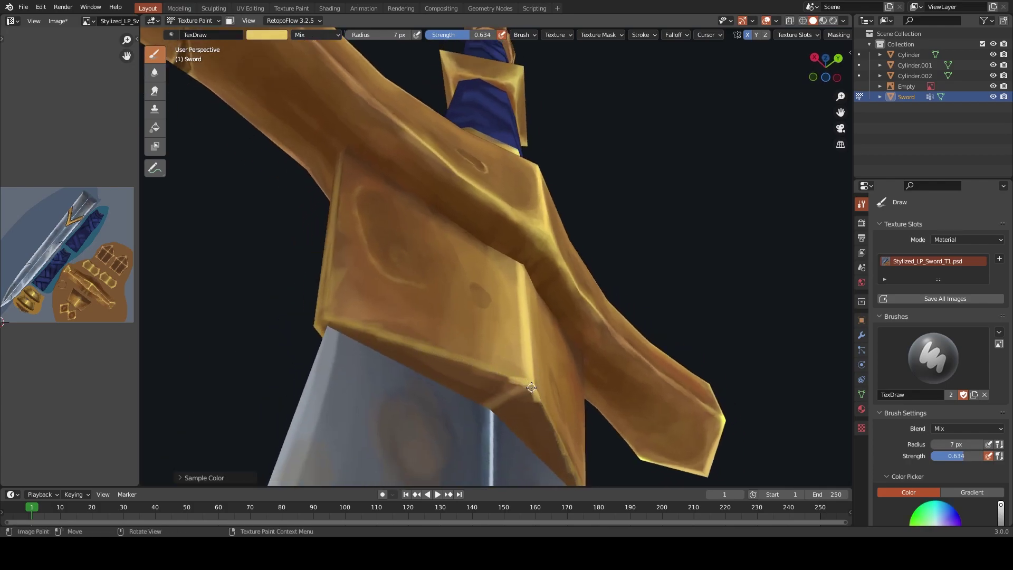
pyautogui.moveTo(531, 388); pyautogui.dragTo(486, 369)
pyautogui.moveTo(396, 341); pyautogui.dragTo(478, 363)
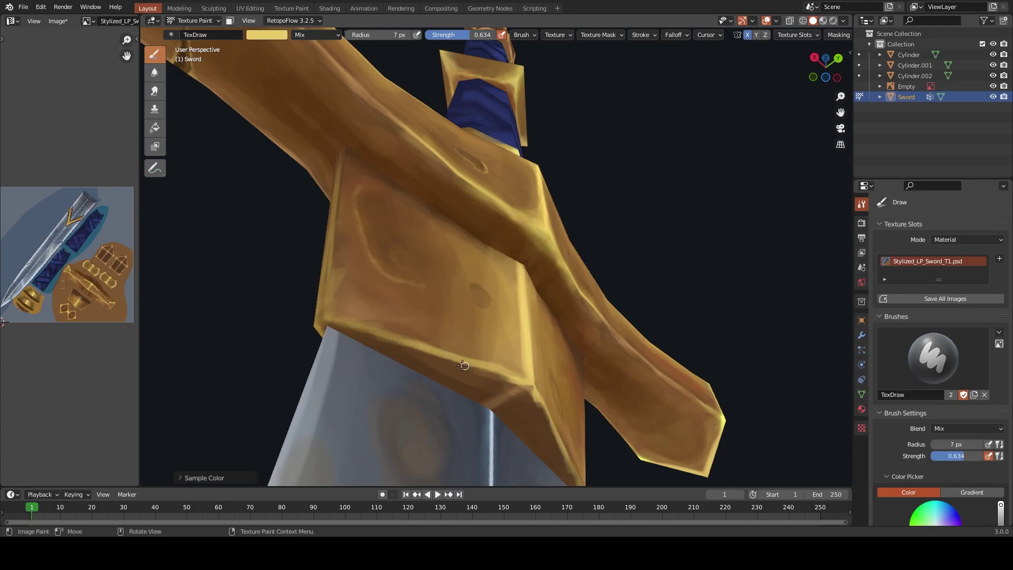
pyautogui.moveTo(463, 365); pyautogui.dragTo(418, 292, button='middle')
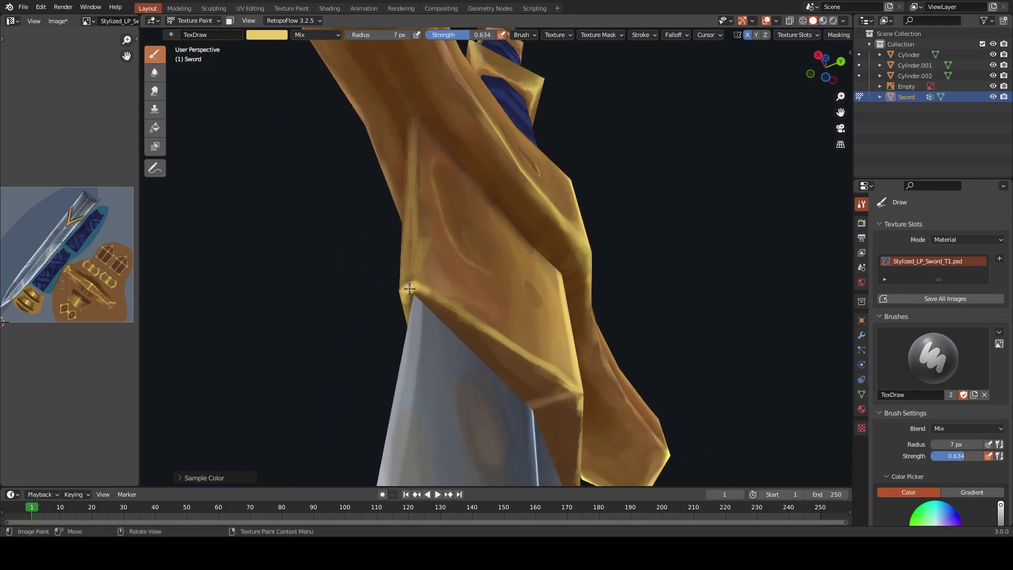
pyautogui.moveTo(411, 270); pyautogui.dragTo(416, 278)
pyautogui.moveTo(454, 306); pyautogui.dragTo(350, 266, button='middle')
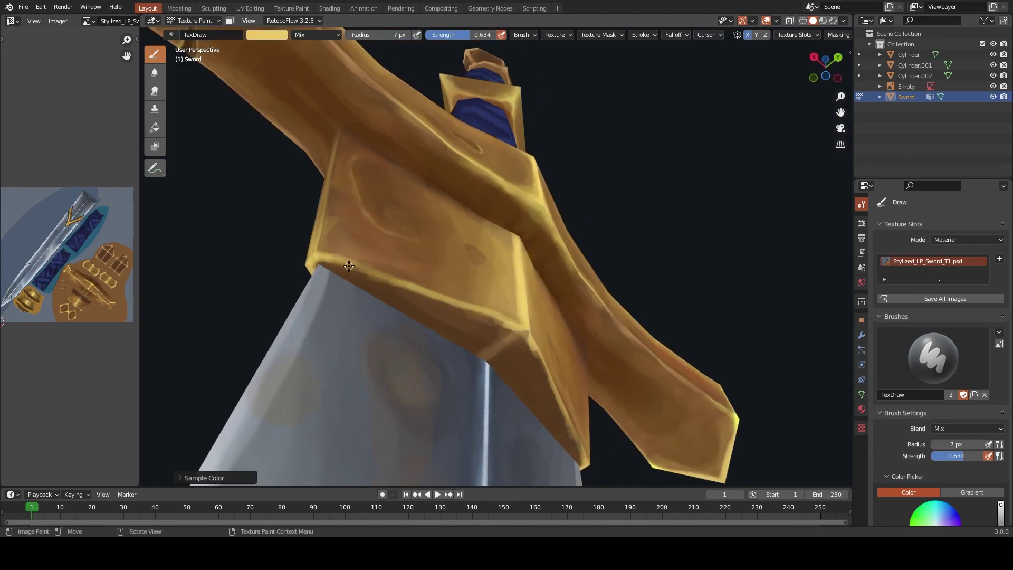
# Sample darker browns from under the guard and set the brush radius to 13 px
pyautogui.press('s')
pyautogui.press('f')
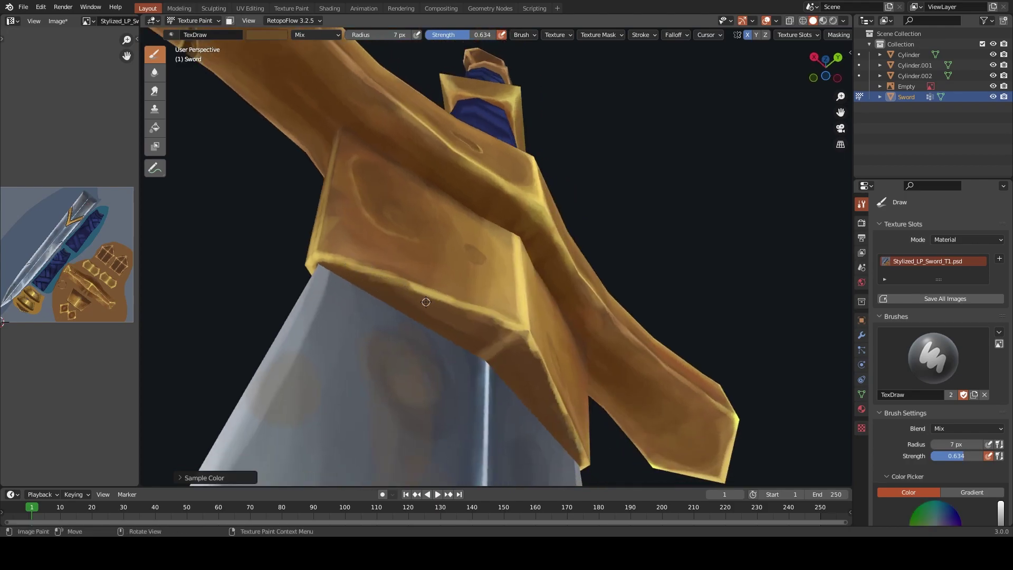
pyautogui.click(421, 298)
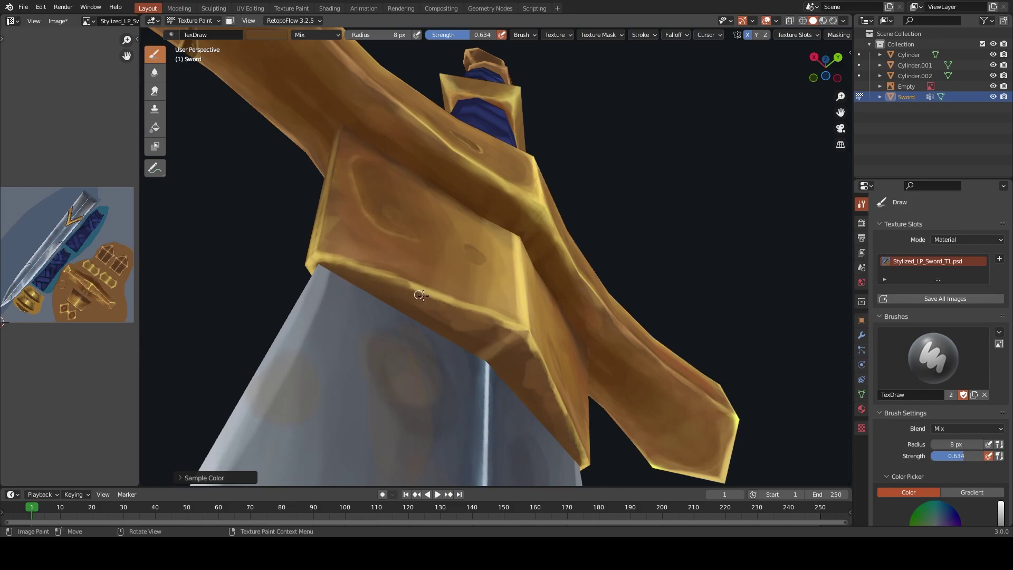
pyautogui.press('s')
pyautogui.moveTo(511, 328); pyautogui.dragTo(421, 312, button='middle')
pyautogui.press('s')
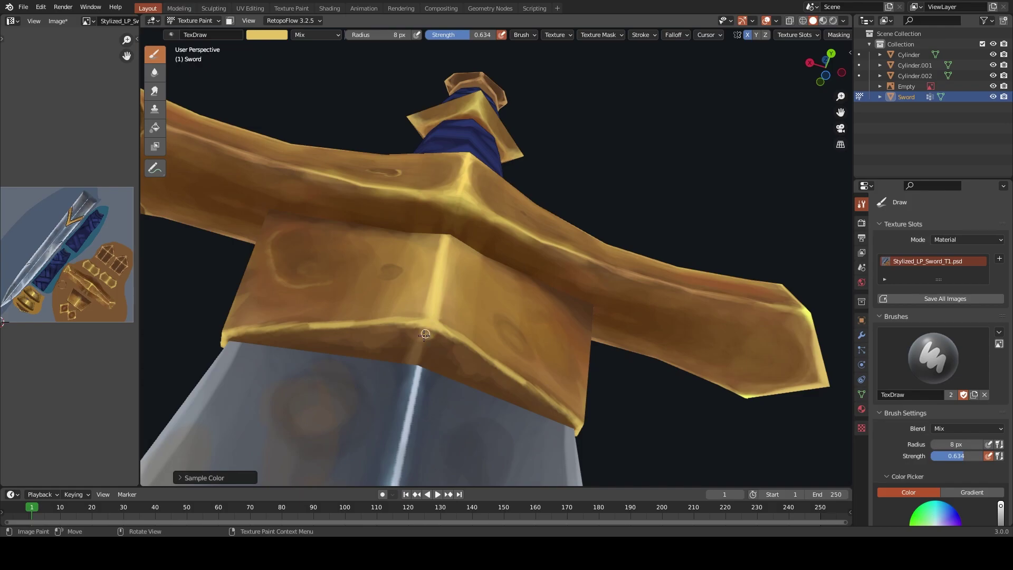
pyautogui.press('s')
pyautogui.press('s')
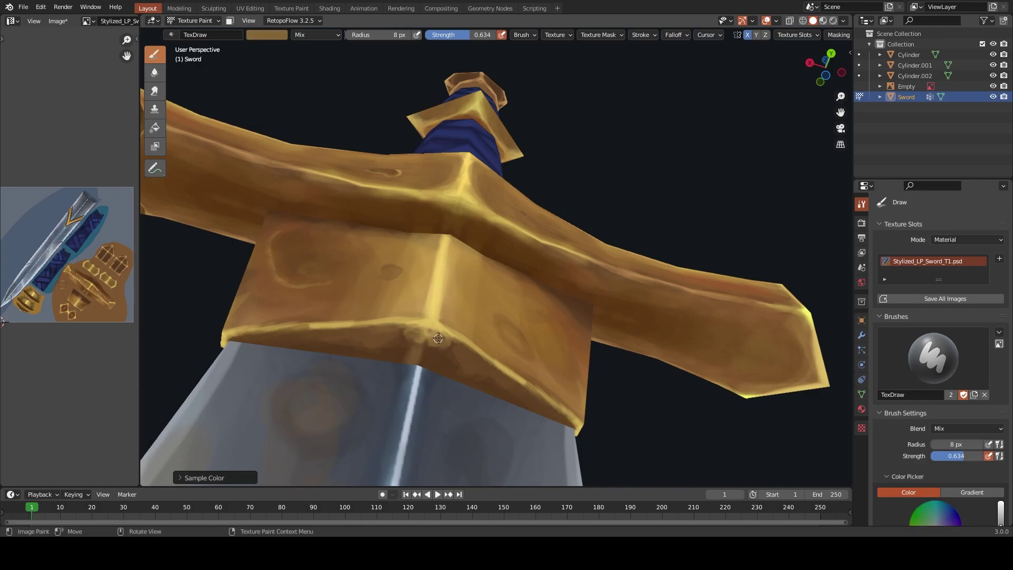
pyautogui.press('s')
pyautogui.press('s')
pyautogui.press('f')
pyautogui.click(450, 358)
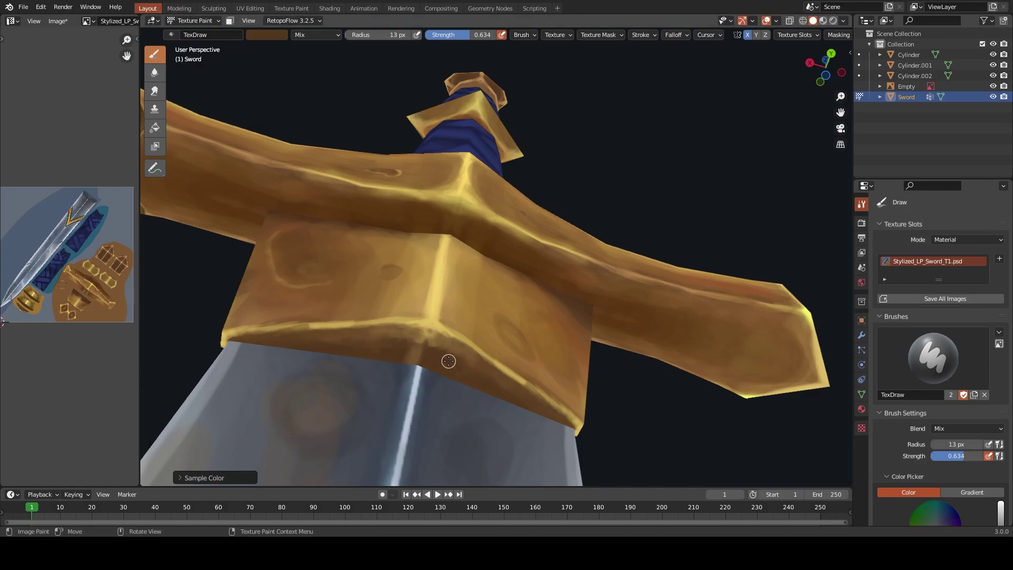
pyautogui.press('s')
pyautogui.moveTo(428, 350)
pyautogui.mouseDown(button='middle')
pyautogui.moveTo(481, 394)
pyautogui.moveTo(254, 323)
pyautogui.mouseUp(button='middle')
# Save the painted texture image and the Lp_StylizedSword.blend file
pyautogui.hotkey('shift', 'alt', 's')
pyautogui.hotkey('ctrl', 's')
pyautogui.moveTo(440, 296); pyautogui.dragTo(600, 270, button='middle')
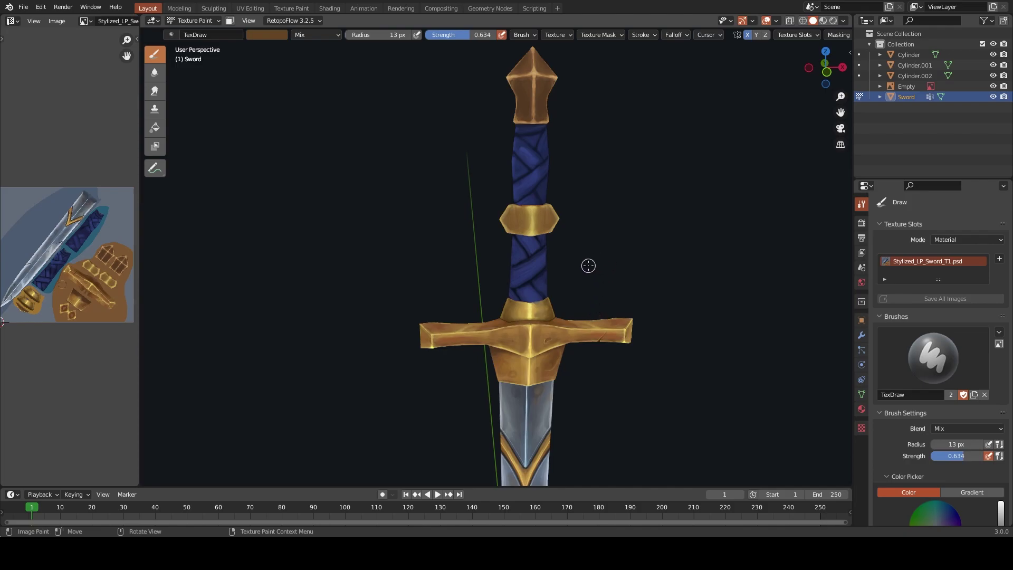
# Select the Cylinder grip object and switch it into Edit Mode
pyautogui.hotkey('ctrl', 'Tab')
pyautogui.moveTo(505, 264); pyautogui.dragTo(497, 210, button='middle')
pyautogui.click(496, 210)
pyautogui.hotkey('ctrl', 'Tab')
pyautogui.click(559, 153)
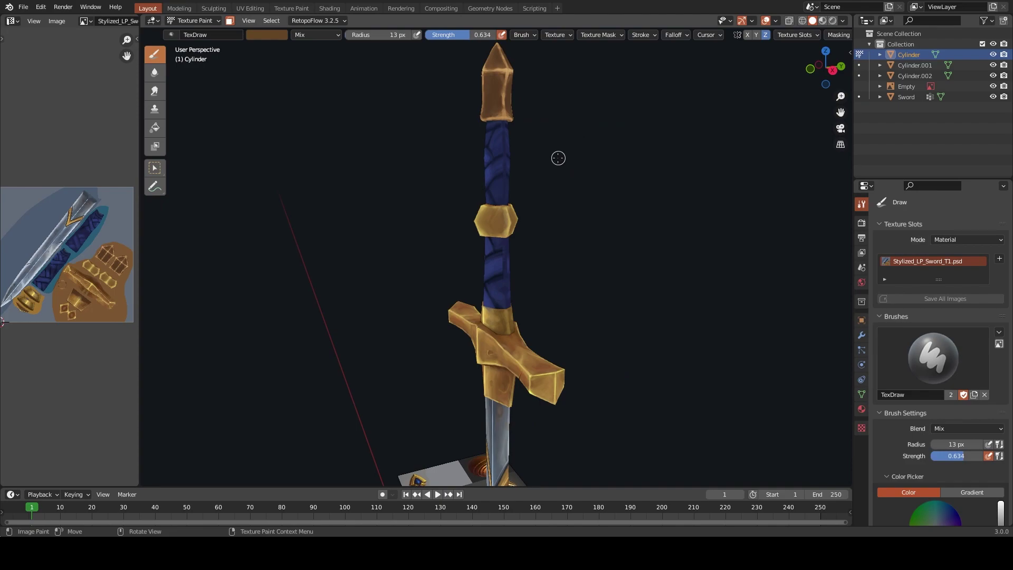
pyautogui.hotkey('ctrl', 'Tab')
pyautogui.click(614, 182)
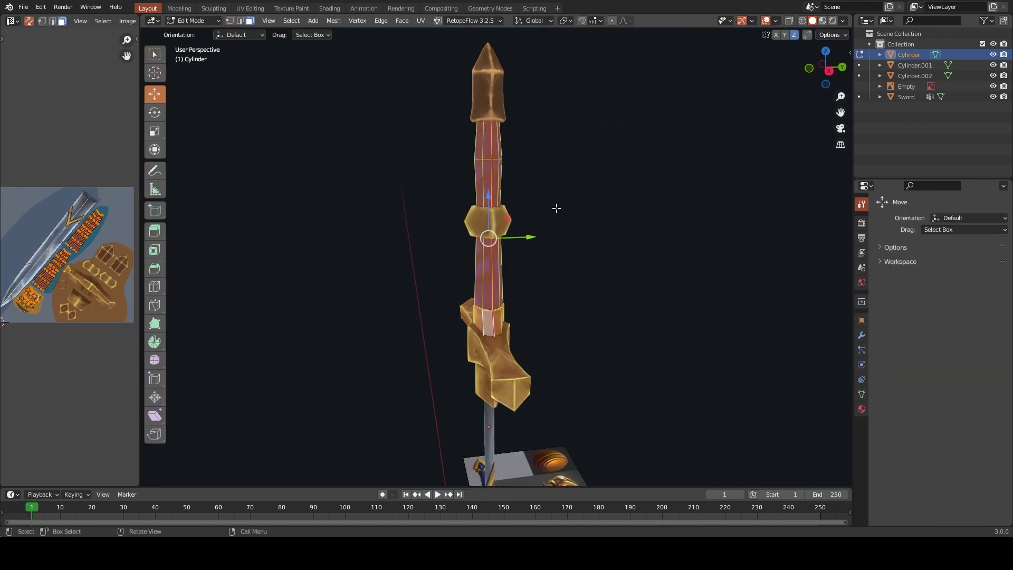
# From the right view, select and delete the grip's right-half faces
pyautogui.press('KP_3')
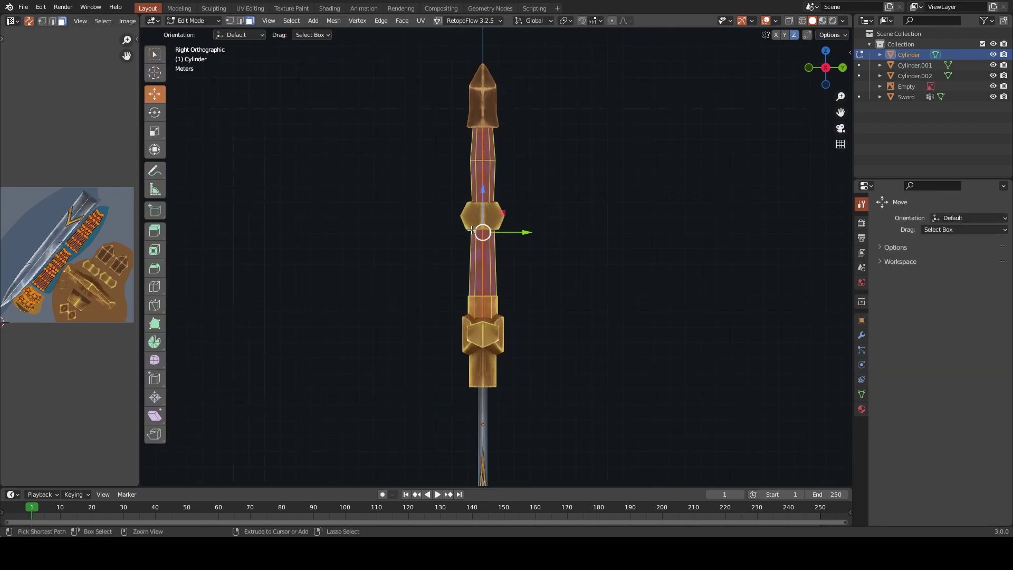
pyautogui.press('z')
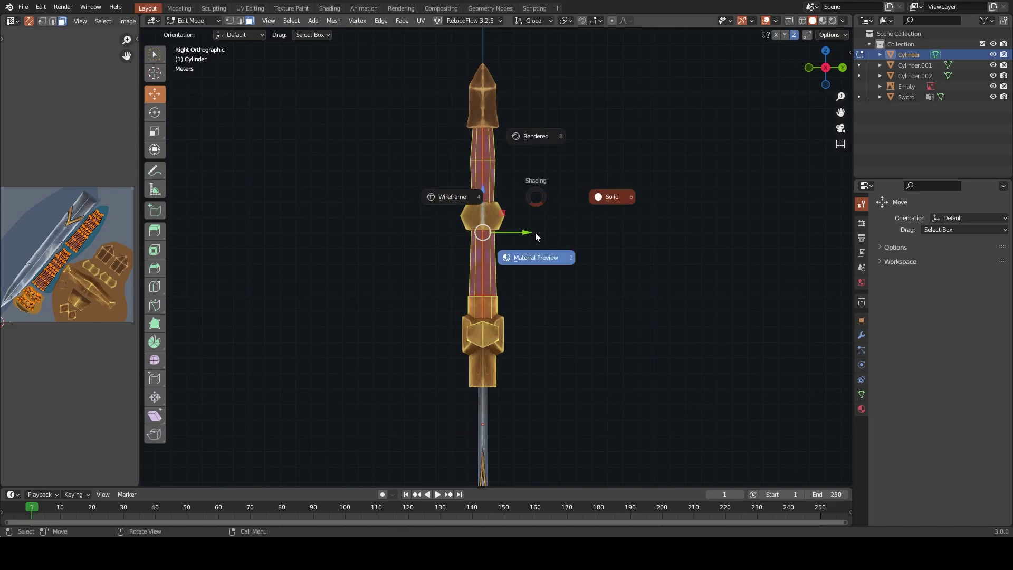
pyautogui.click(478, 204)
pyautogui.moveTo(561, 56); pyautogui.dragTo(481, 362)
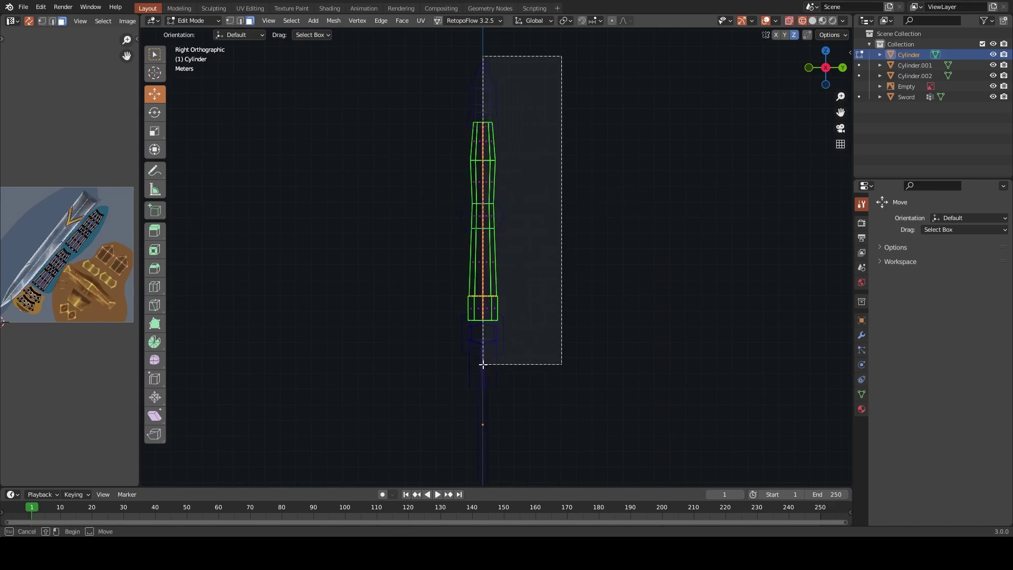
pyautogui.press('x')
pyautogui.click(489, 311)
# Apply all transforms to the grip and add a Mirror modifier with the X axis turned off
pyautogui.press('Tab')
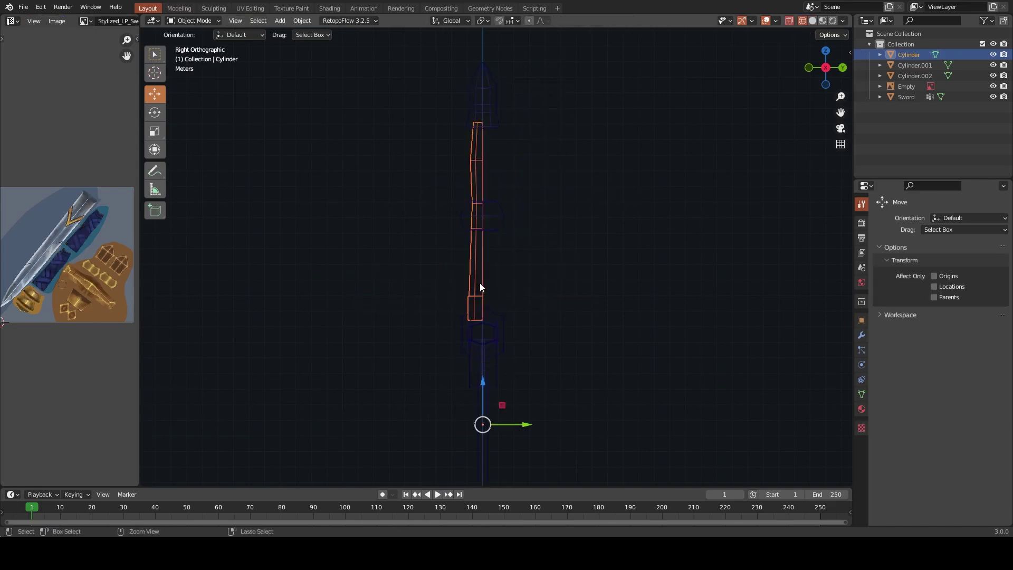
pyautogui.hotkey('ctrl', 'a')
pyautogui.click(482, 283)
pyautogui.click(861, 335)
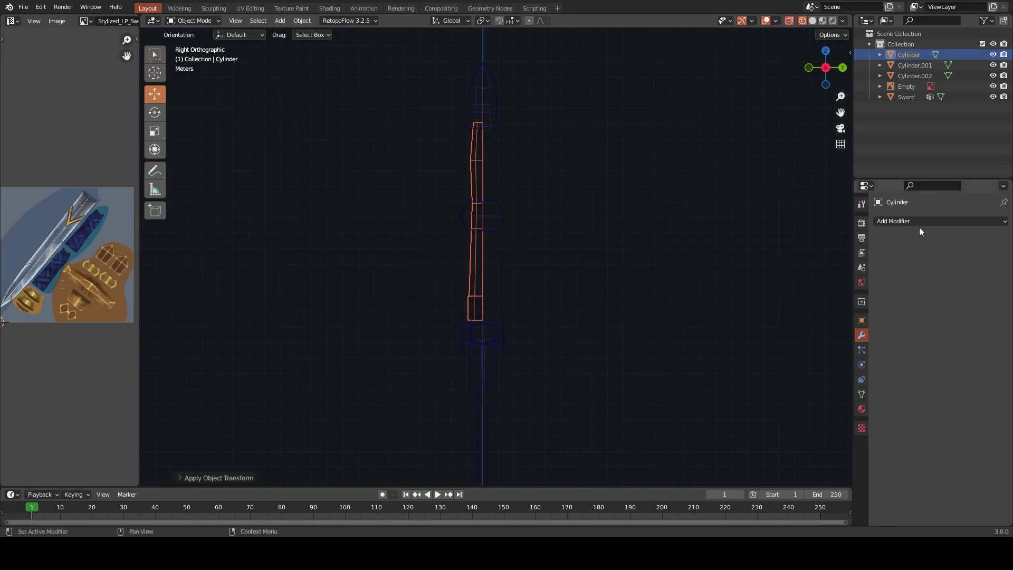
pyautogui.click(919, 226)
pyautogui.click(815, 360)
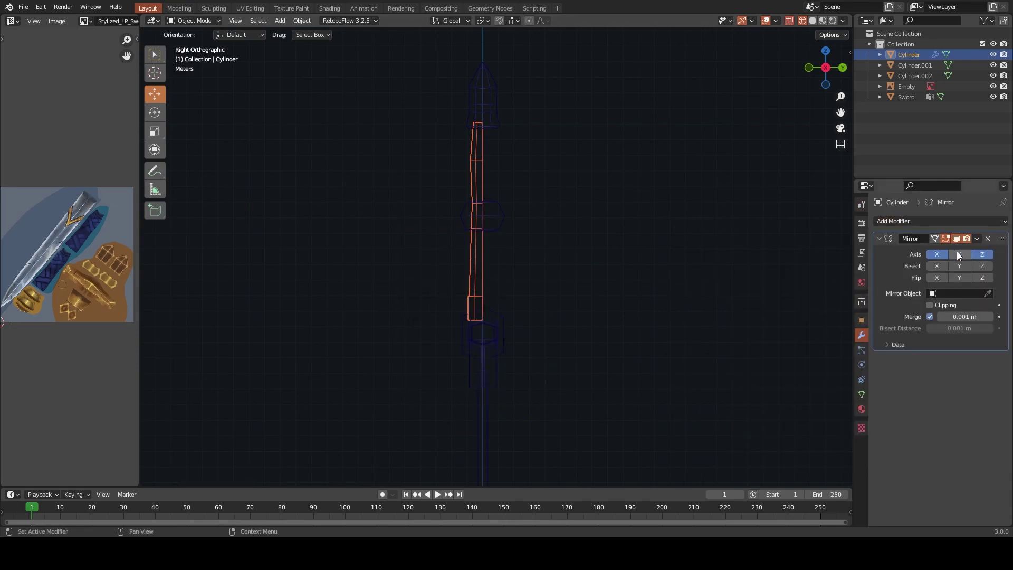
pyautogui.click(936, 255)
pyautogui.hotkey('ctrl', 'a')
pyautogui.click(682, 269)
pyautogui.moveTo(638, 303); pyautogui.dragTo(737, 326, button='middle')
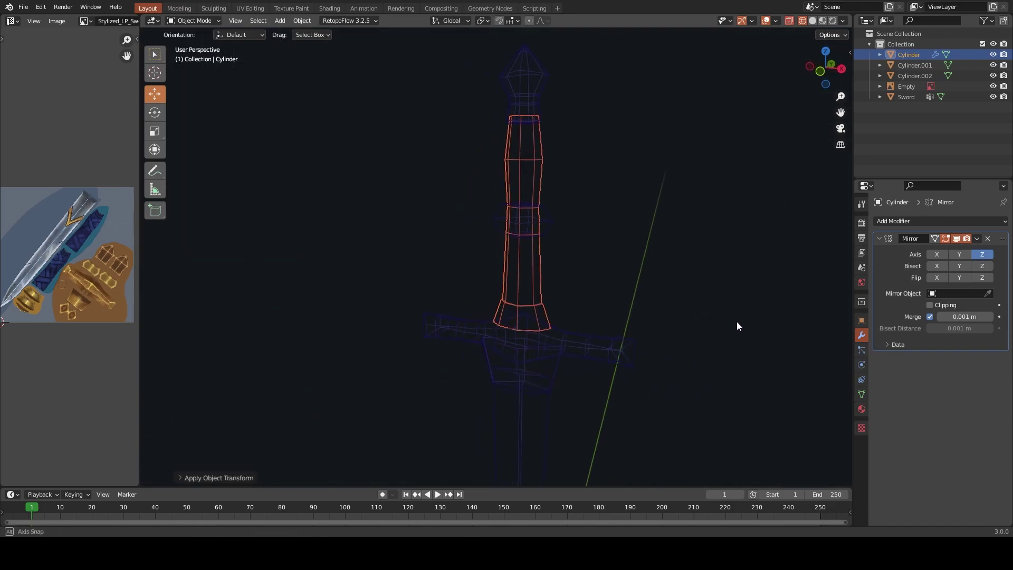
# Switch to Material Preview shading and apply the grip's transforms again
pyautogui.hotkey('ctrl', 'Tab')
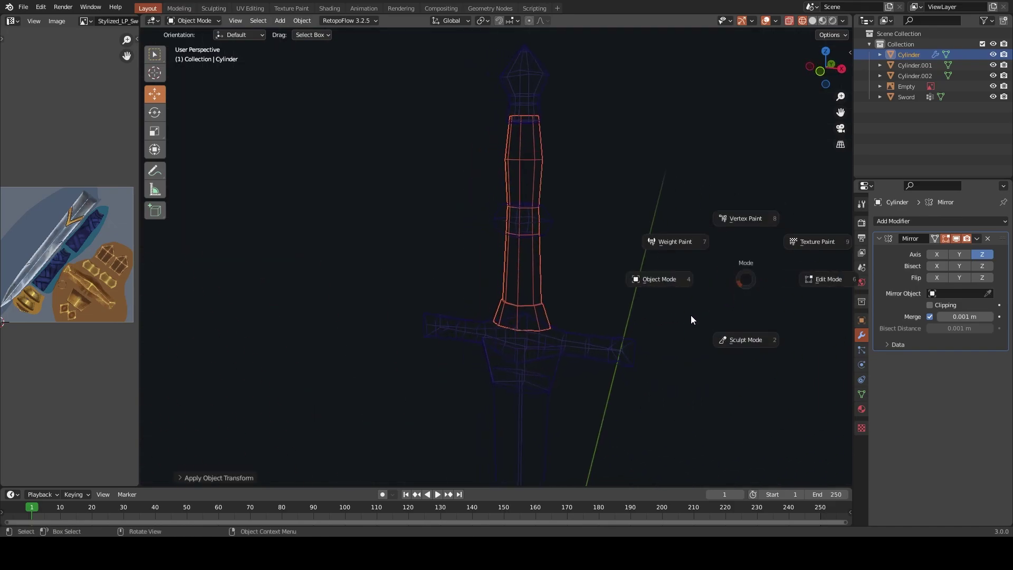
pyautogui.press('z')
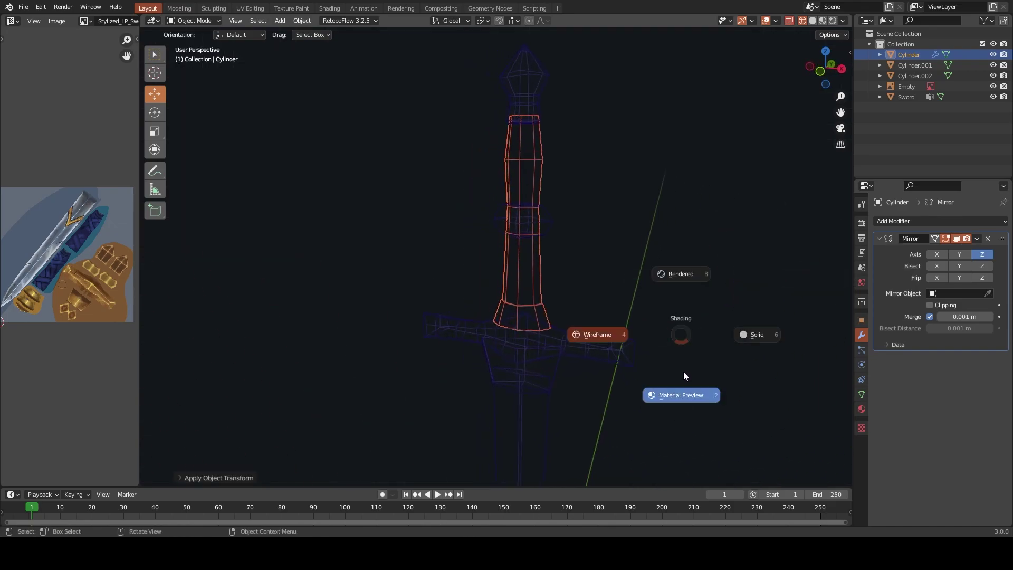
pyautogui.click(679, 368)
pyautogui.moveTo(678, 366); pyautogui.dragTo(603, 313, button='middle')
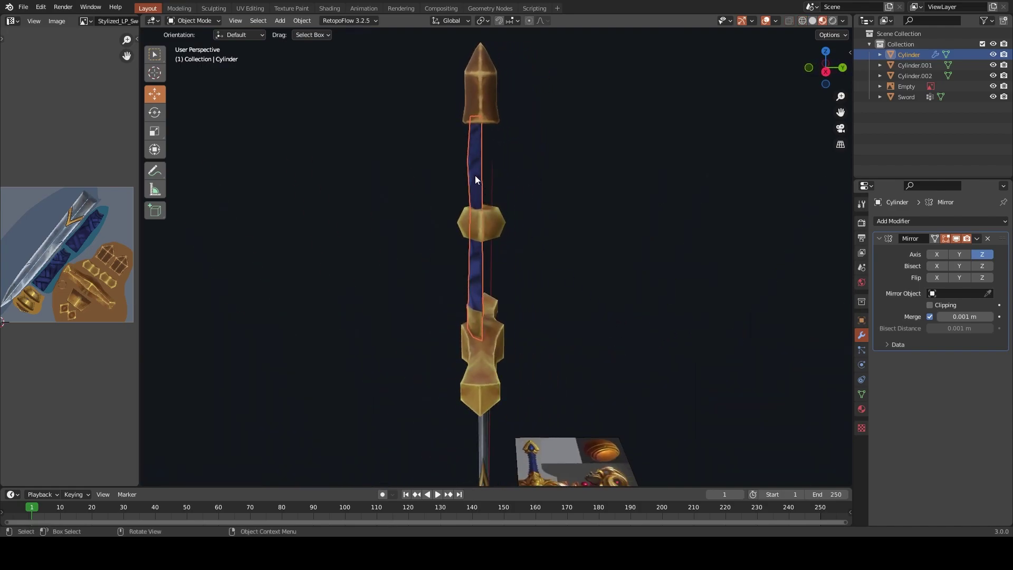
pyautogui.moveTo(614, 208)
pyautogui.keyDown('ctrl'); pyautogui.mouseDown(button='middle')
pyautogui.moveTo(593, 345)
pyautogui.moveTo(648, 311)
pyautogui.mouseUp(button='middle'); pyautogui.keyUp('ctrl')
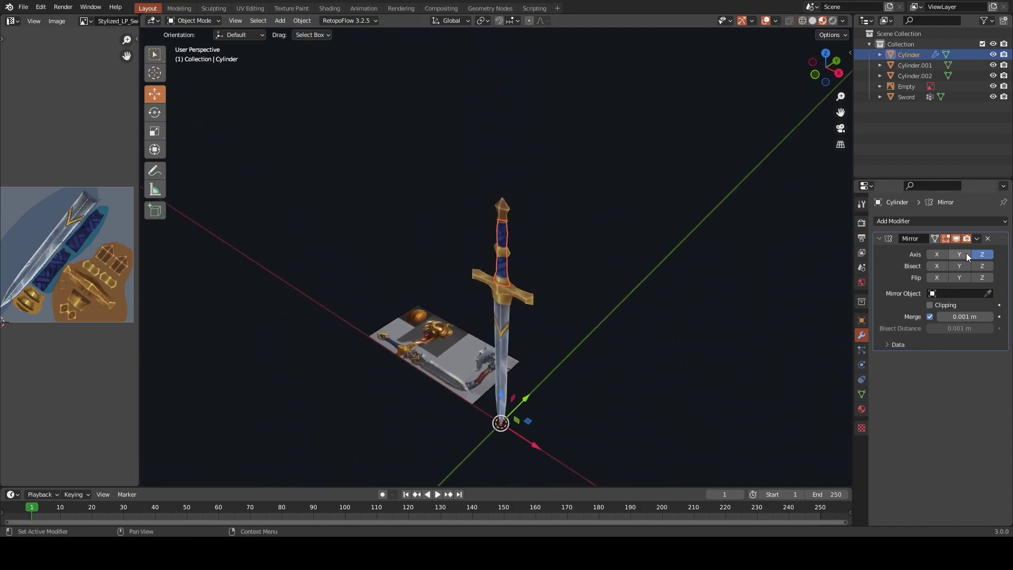
pyautogui.hotkey('ctrl', 'a')
pyautogui.click(616, 249)
pyautogui.moveTo(609, 258); pyautogui.dragTo(562, 210, button='middle')
pyautogui.hotkey('ctrl', 'Tab')
pyautogui.click(580, 198)
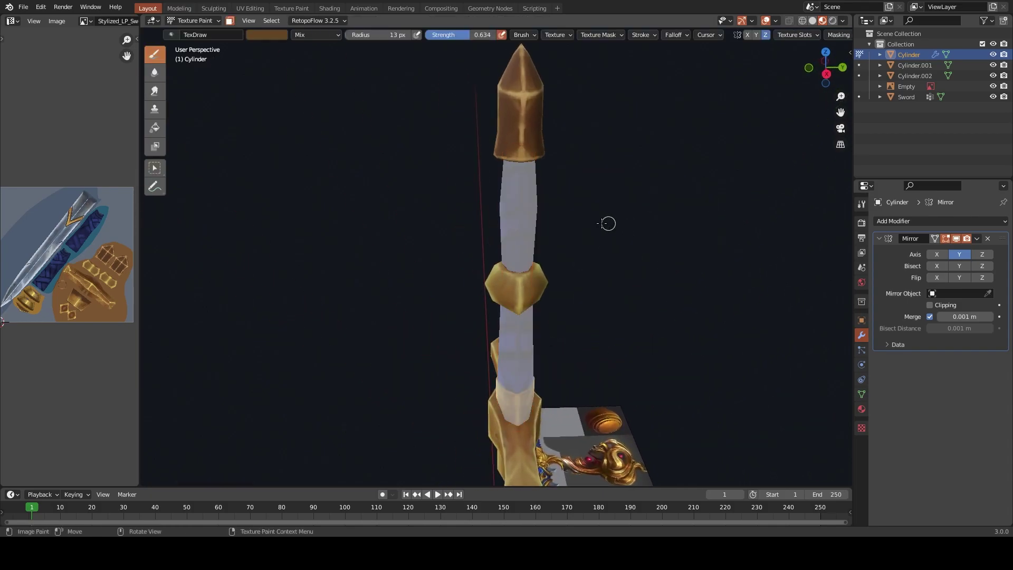
# In Edit Mode, nudge part of the grip mesh slightly along Z
pyautogui.hotkey('ctrl', 'Tab')
pyautogui.click(543, 224)
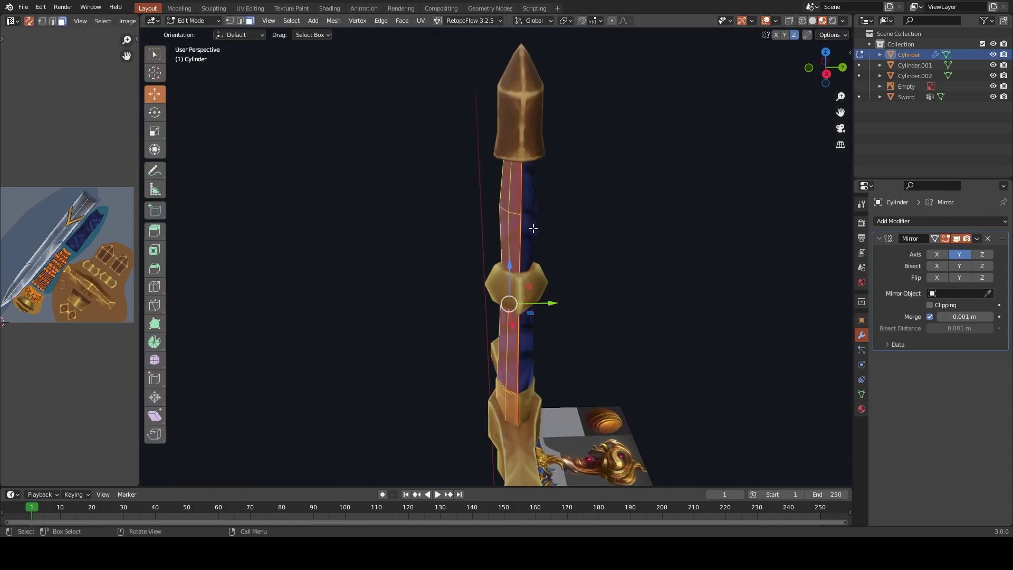
pyautogui.keyDown('alt'); pyautogui.click(528, 229); pyautogui.keyUp('alt')
pyautogui.press('g')
pyautogui.press('z')
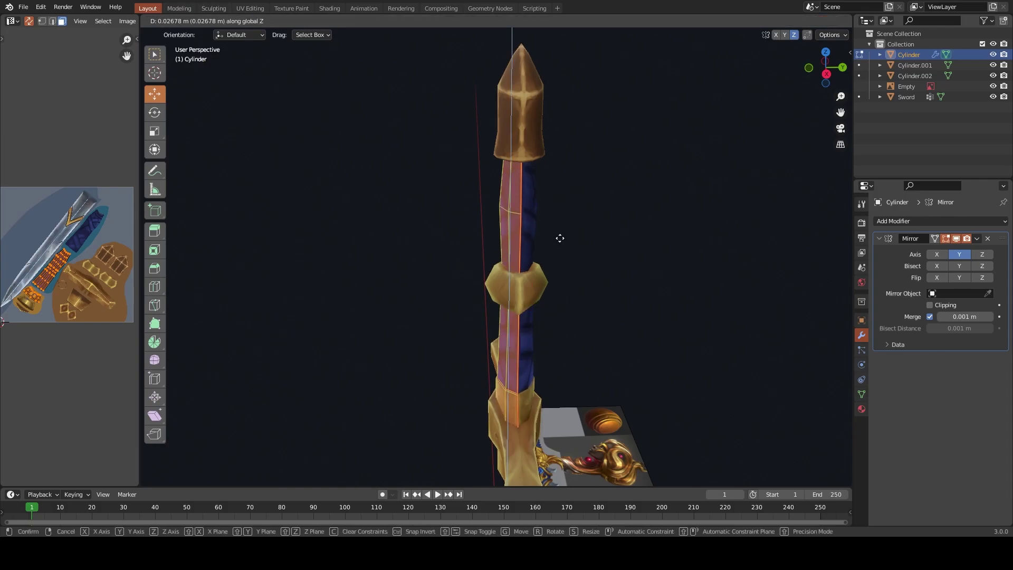
pyautogui.click(526, 239)
# Enable Clipping on the Mirror modifier and adjust the grip's centre edges along Y
pyautogui.press('g')
pyautogui.press('y')
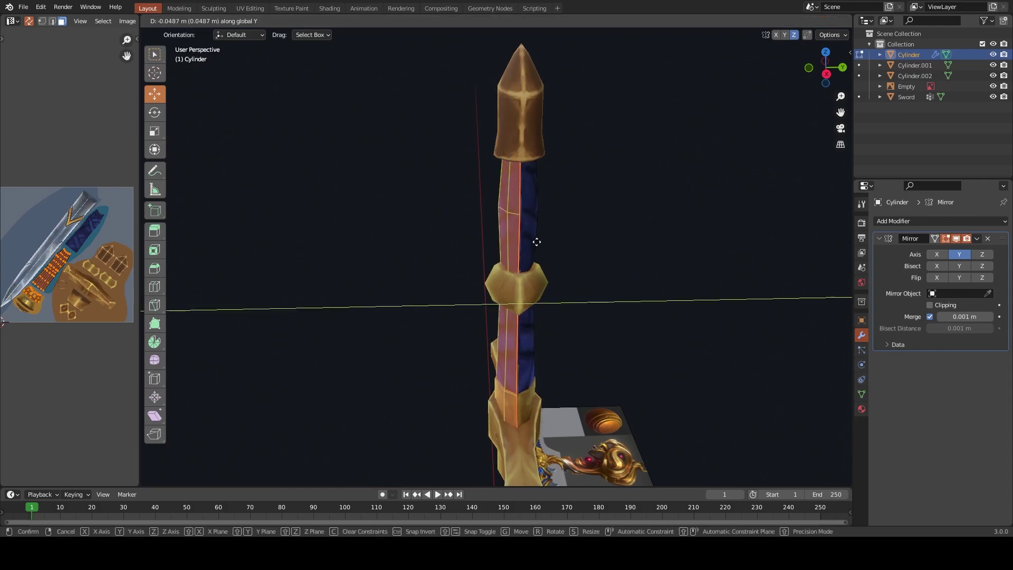
pyautogui.press('Escape')
pyautogui.click(930, 305)
pyautogui.press('2')
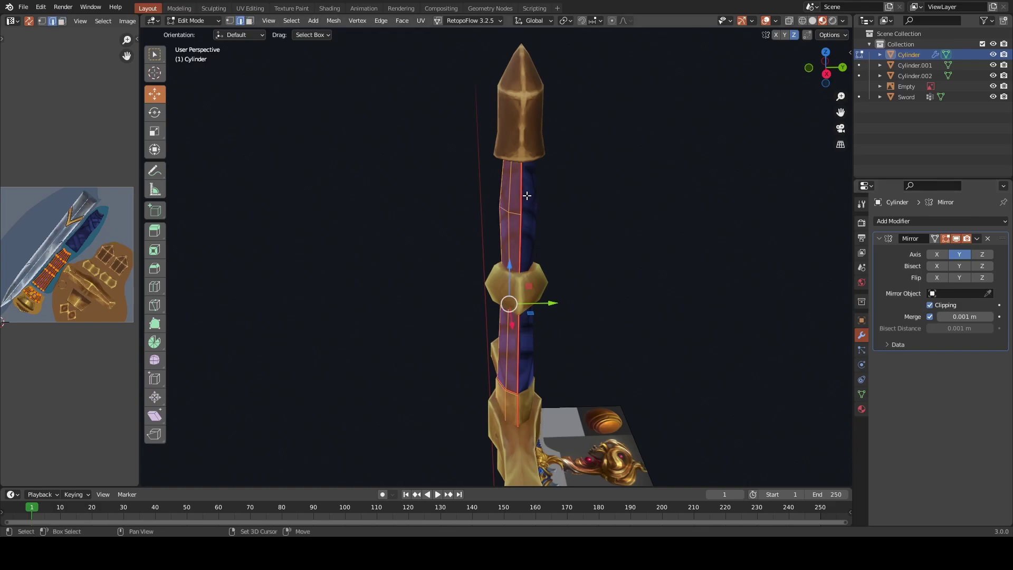
pyautogui.press('g')
pyautogui.press('y')
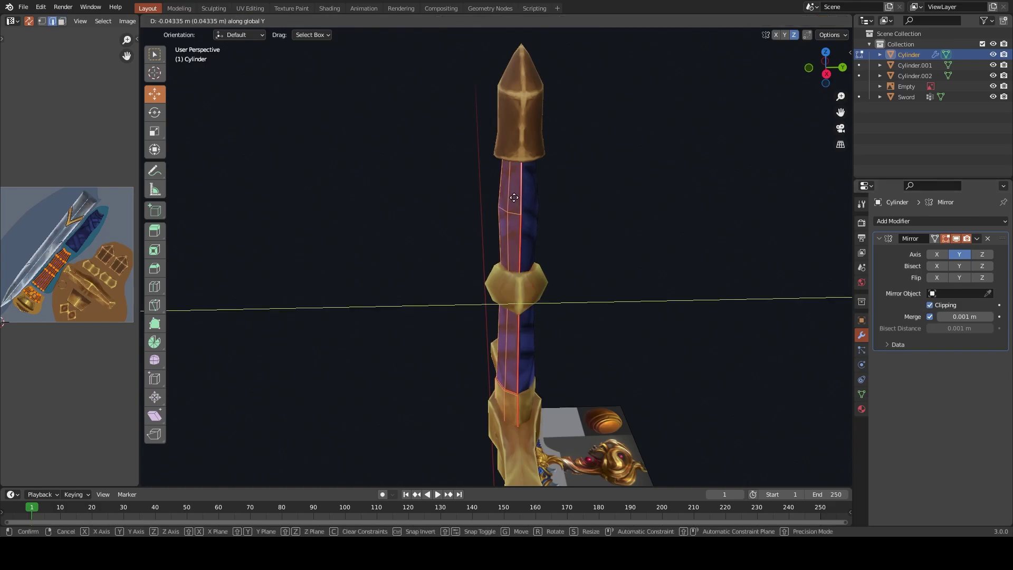
pyautogui.press('Escape')
pyautogui.press('Tab')
# Apply the Mirror modifier and save the texture as Stylized_LP_Sword_T1.png
pyautogui.click(976, 239)
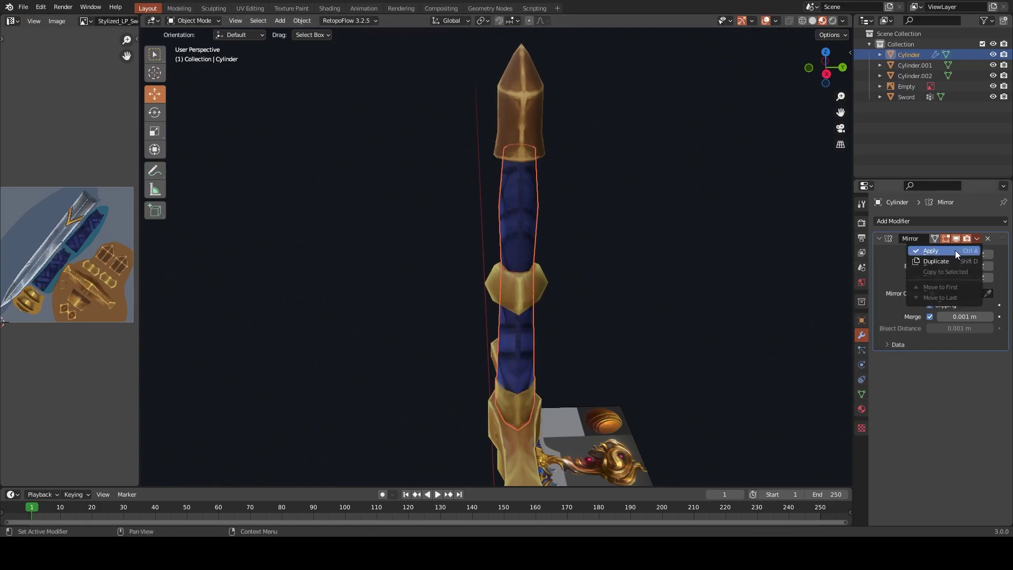
pyautogui.click(949, 251)
pyautogui.scroll(-2, 634, 314)
pyautogui.hotkey('ctrl', 's')
pyautogui.moveTo(613, 324)
pyautogui.mouseDown(button='middle')
pyautogui.moveTo(650, 341)
pyautogui.moveTo(650, 327)
pyautogui.moveTo(666, 335)
pyautogui.moveTo(664, 290)
pyautogui.moveTo(647, 331)
pyautogui.mouseUp(button='middle')
pyautogui.hotkey('alt', 'a')
# Return to Object Mode with Material Preview shading and bring the pommel into view
pyautogui.hotkey('ctrl', 'Tab')
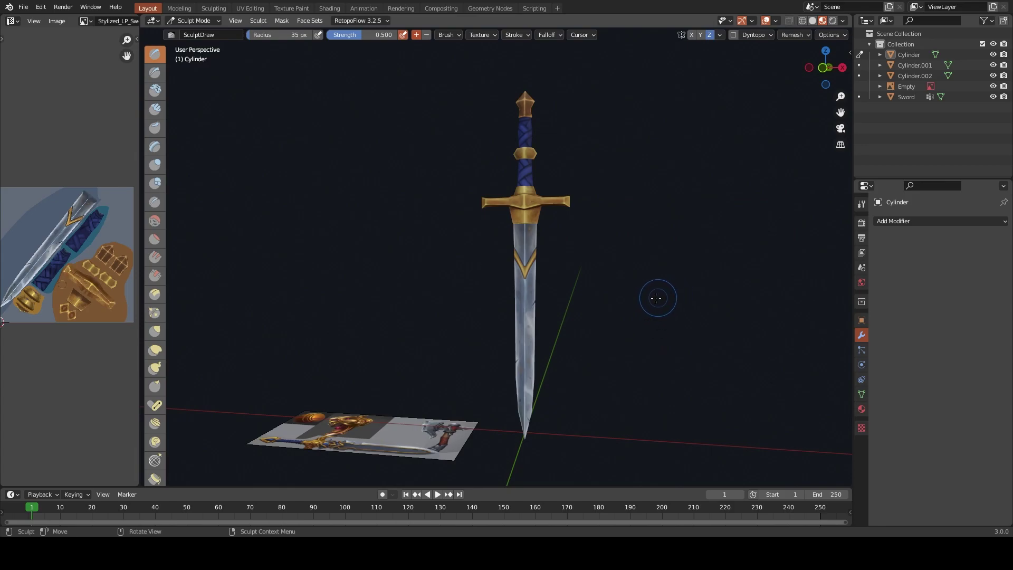
pyautogui.press('t')
pyautogui.hotkey('ctrl', 'Tab')
pyautogui.click(596, 324)
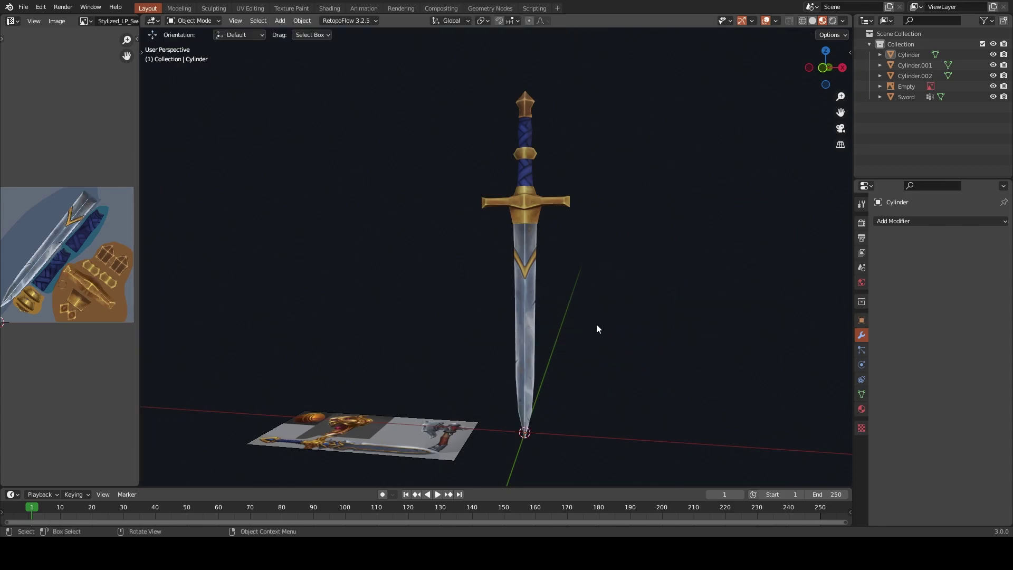
pyautogui.press('z')
pyautogui.click(603, 390)
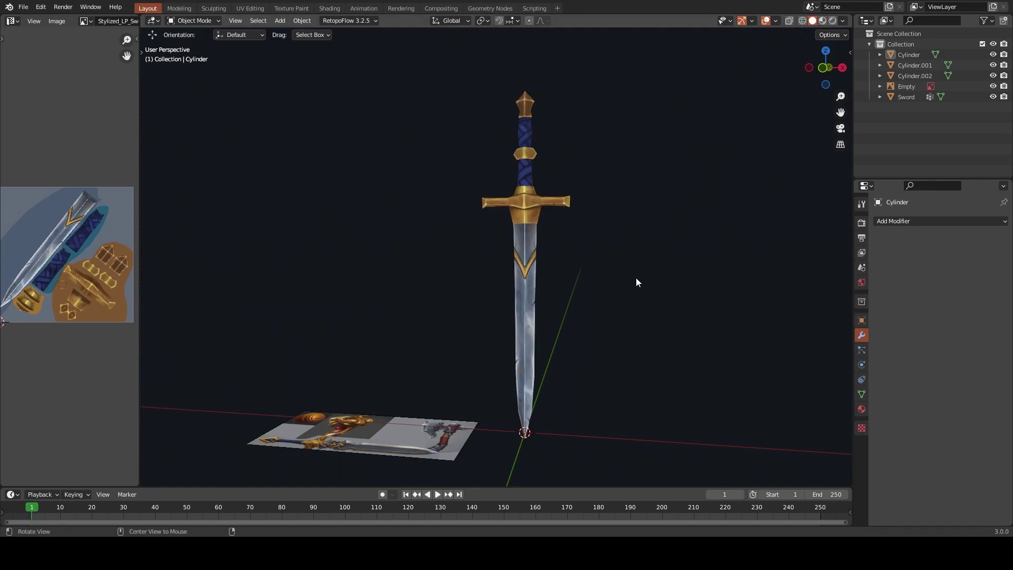
pyautogui.moveTo(635, 277)
pyautogui.mouseDown(button='middle')
pyautogui.moveTo(647, 302)
pyautogui.moveTo(635, 268)
pyautogui.mouseUp(button='middle')
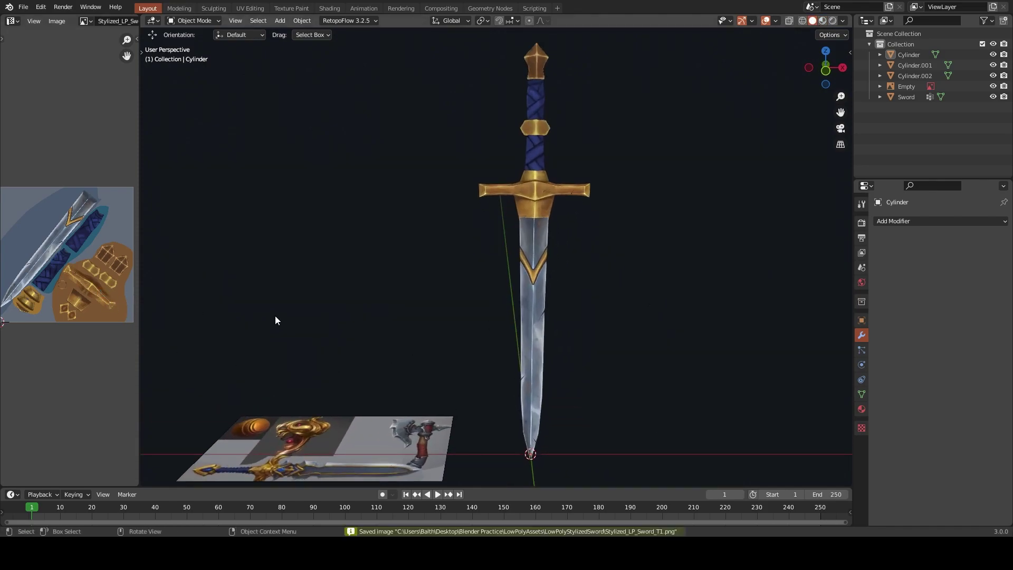
pyautogui.moveTo(275, 315)
pyautogui.keyDown('alt'); pyautogui.mouseDown()
pyautogui.moveTo(563, 277)
pyautogui.moveTo(596, 202)
pyautogui.mouseUp(); pyautogui.keyUp('alt')
pyautogui.moveTo(596, 202)
pyautogui.keyDown('ctrl'); pyautogui.mouseDown(button='middle')
pyautogui.moveTo(572, 281)
pyautogui.moveTo(508, 211)
pyautogui.mouseUp(button='middle'); pyautogui.keyUp('ctrl')
# Select the pommel, enter Texture Paint and paint a dark brown stroke on it
pyautogui.click(509, 210)
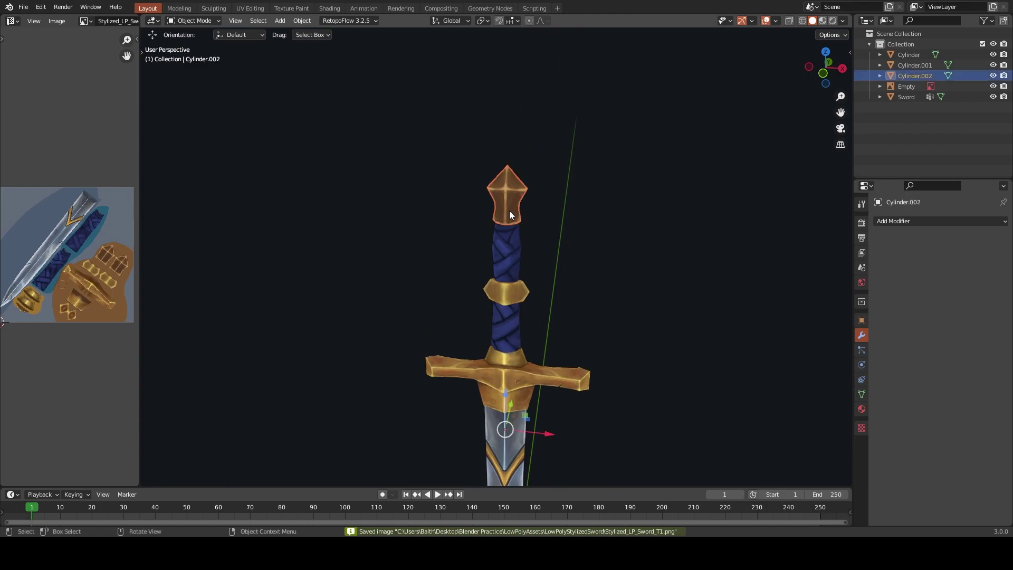
pyautogui.hotkey('ctrl', 'Tab')
pyautogui.click(600, 144)
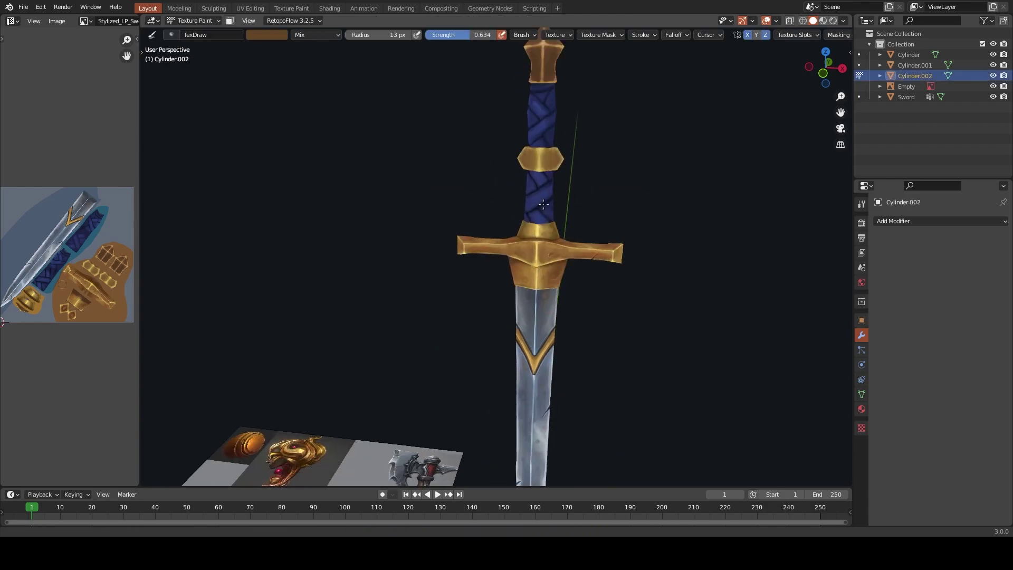
pyautogui.keyDown('alt'); pyautogui.moveTo(606, 154); pyautogui.dragTo(520, 239); pyautogui.keyUp('alt')
pyautogui.press('s')
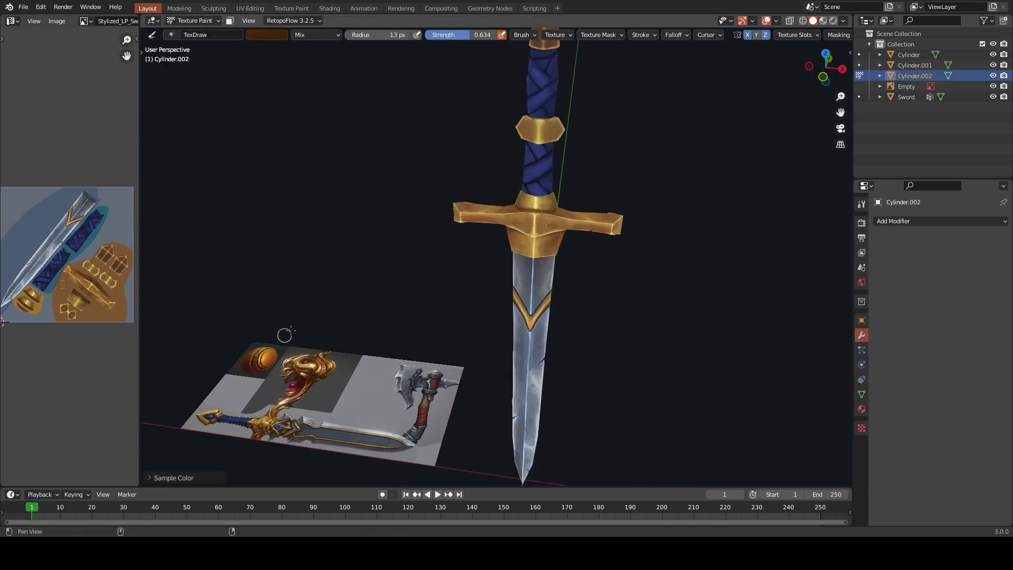
pyautogui.moveTo(282, 342)
pyautogui.keyDown('alt'); pyautogui.mouseDown()
pyautogui.moveTo(519, 232)
pyautogui.moveTo(491, 184)
pyautogui.moveTo(498, 169)
pyautogui.moveTo(504, 192)
pyautogui.mouseUp(); pyautogui.keyUp('alt')
pyautogui.click(492, 184)
# Paint a light gold cross at 10 px and a thin 9 px gold highlight
pyautogui.press('s')
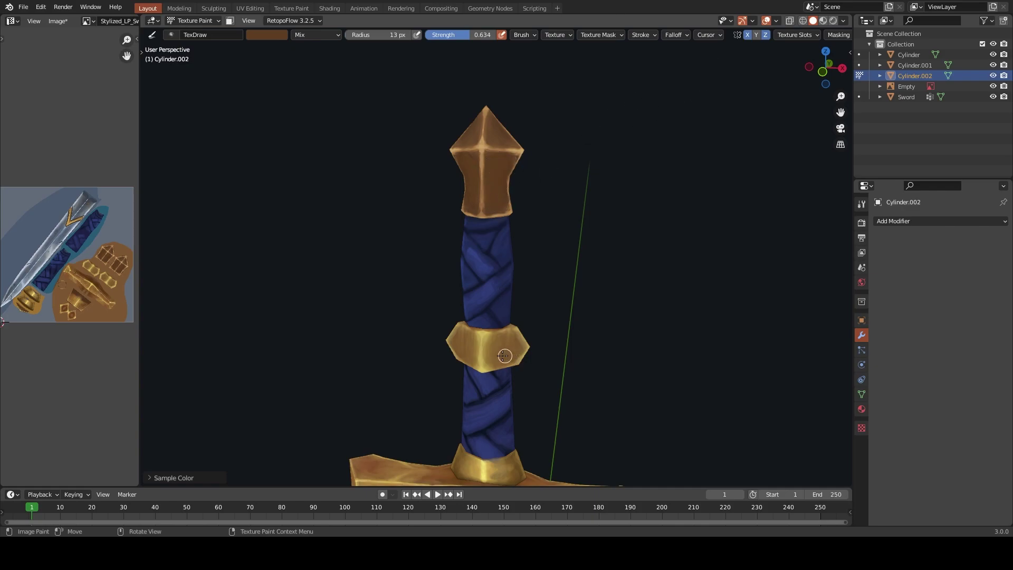
pyautogui.press('s')
pyautogui.keyDown('alt'); pyautogui.moveTo(485, 291); pyautogui.dragTo(534, 176); pyautogui.keyUp('alt')
pyautogui.press('f')
pyautogui.click(517, 223)
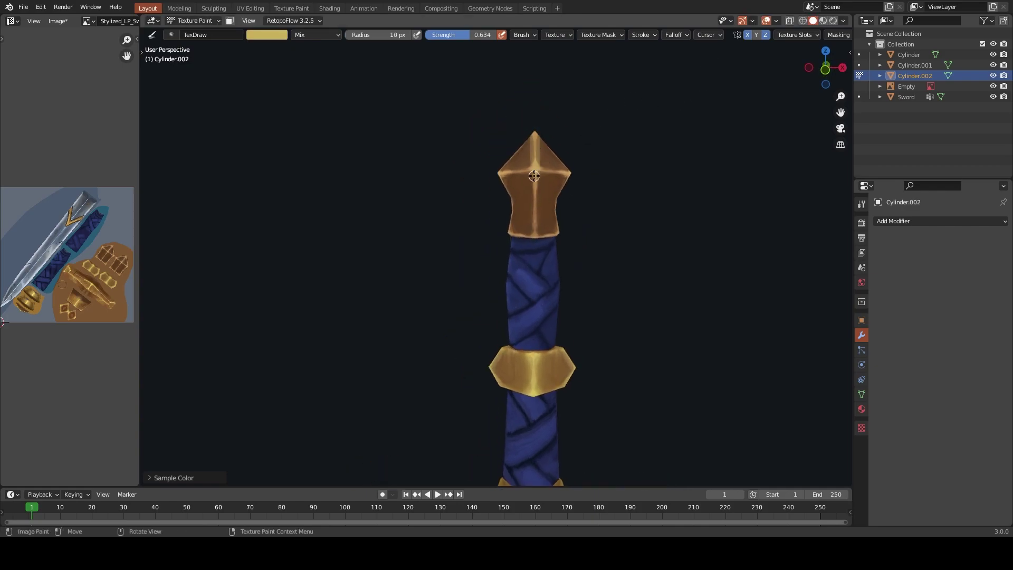
pyautogui.moveTo(534, 136)
pyautogui.mouseDown()
pyautogui.moveTo(534, 237)
pyautogui.moveTo(526, 208)
pyautogui.moveTo(565, 210)
pyautogui.mouseUp()
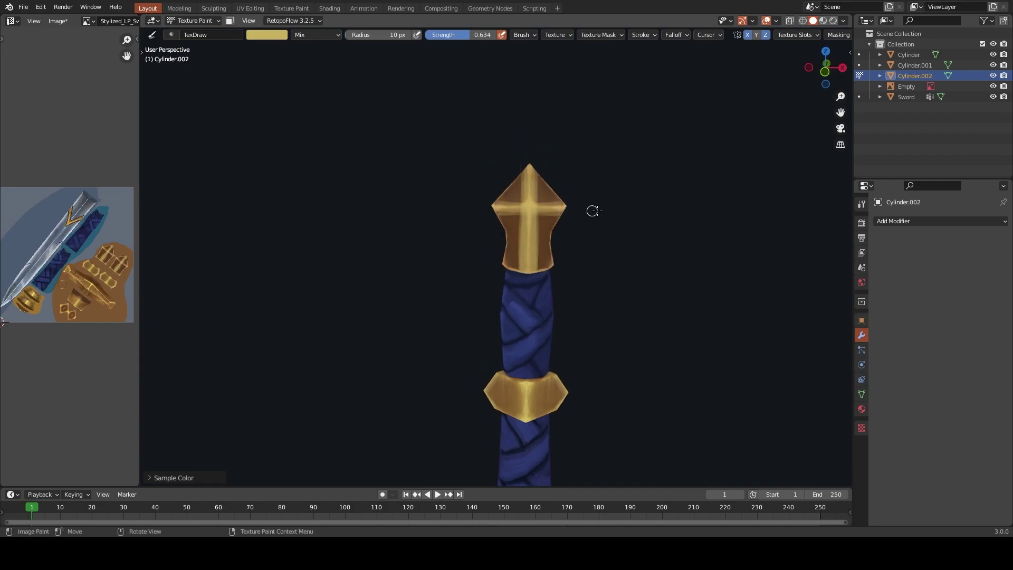
pyautogui.moveTo(592, 211); pyautogui.dragTo(451, 243, button='middle')
pyautogui.press('[')
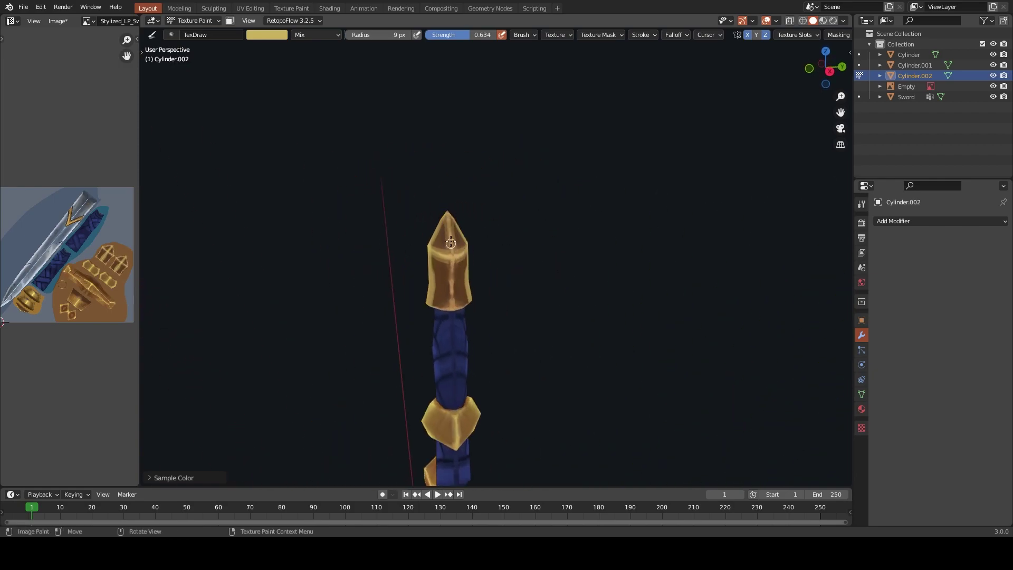
pyautogui.moveTo(450, 242); pyautogui.dragTo(452, 332)
# Sample several brown and gold tones from the pommel while orbiting around it
pyautogui.moveTo(451, 332)
pyautogui.mouseDown(button='middle')
pyautogui.moveTo(565, 203)
pyautogui.moveTo(526, 283)
pyautogui.mouseUp(button='middle')
pyautogui.press('s')
pyautogui.scroll(2, 511, 248)
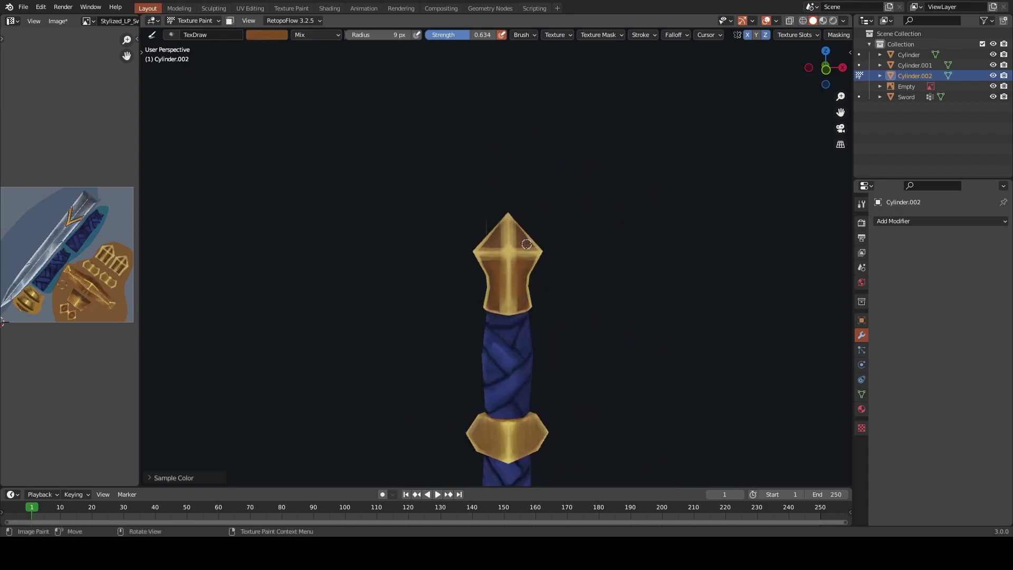
pyautogui.scroll(2, 519, 245)
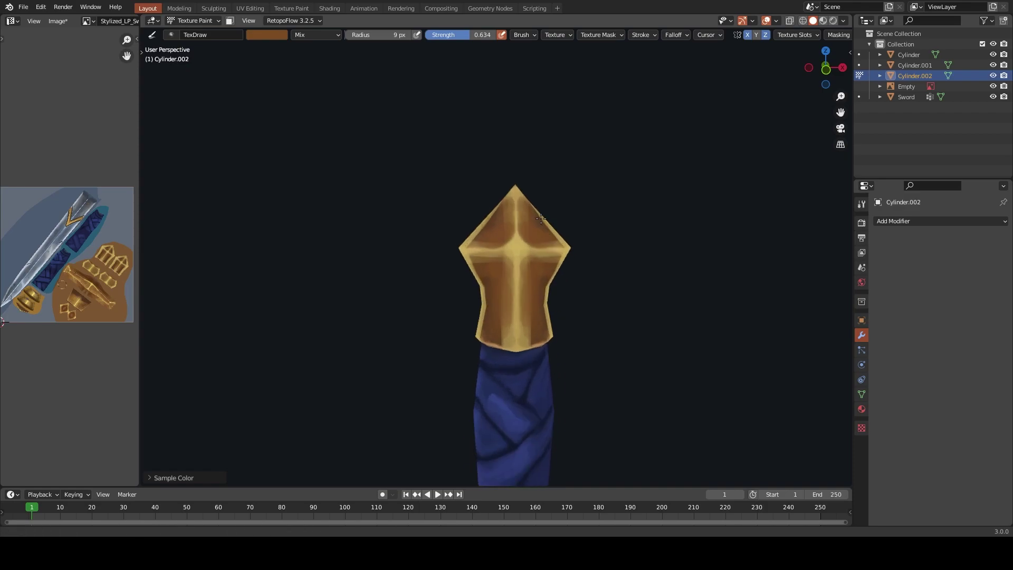
pyautogui.press('s')
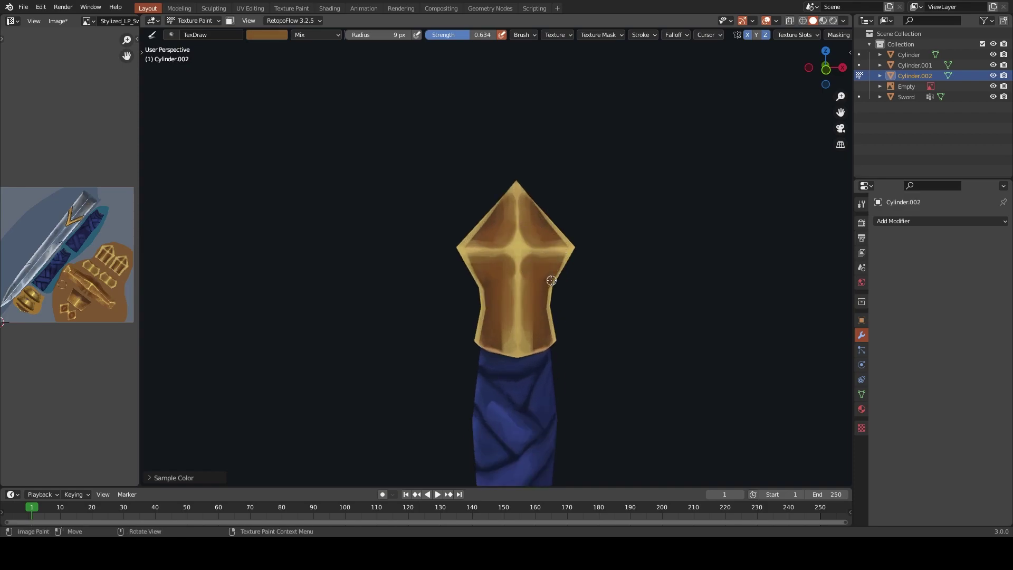
pyautogui.press('s')
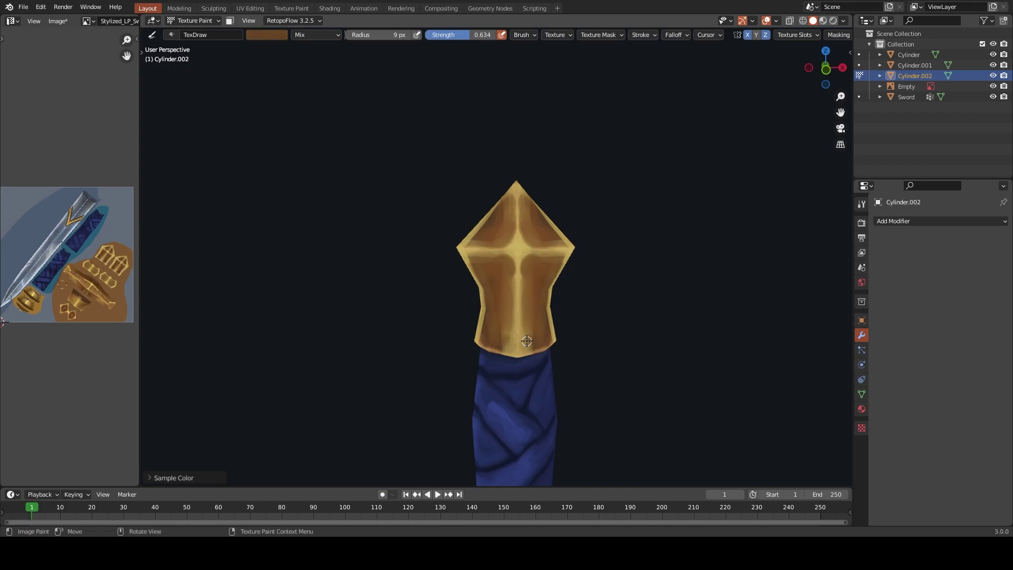
pyautogui.press('s')
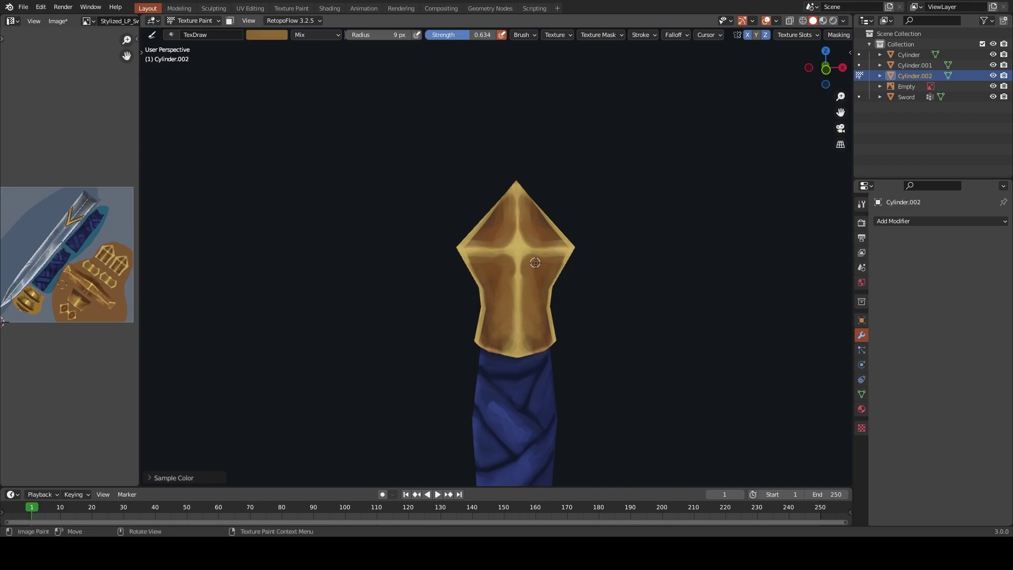
pyautogui.press('s')
pyautogui.press('s')
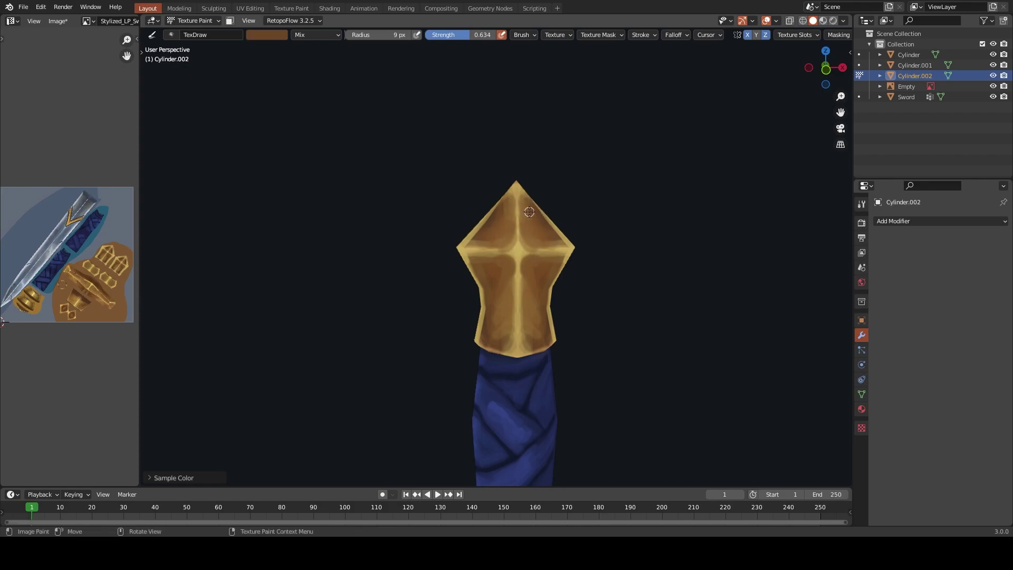
pyautogui.press('s')
pyautogui.moveTo(525, 206); pyautogui.dragTo(515, 231, button='middle')
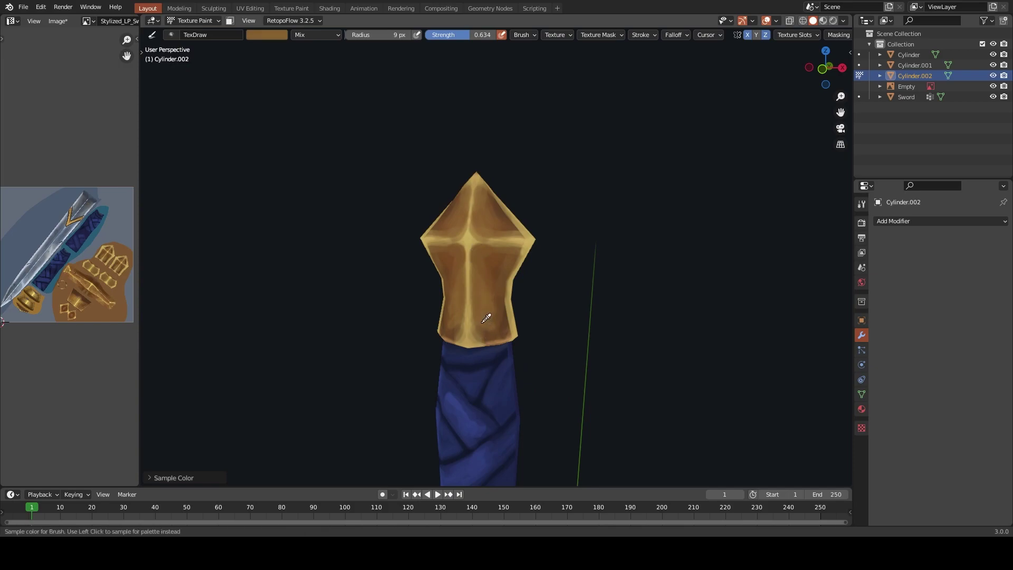
pyautogui.press('s')
pyautogui.press('s')
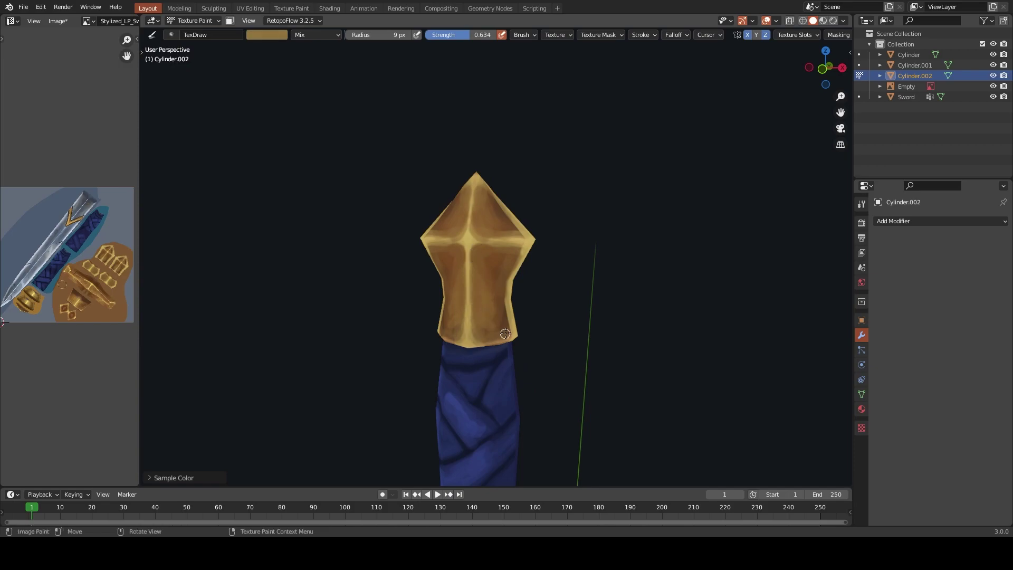
pyautogui.press('s')
pyautogui.press('s')
pyautogui.moveTo(499, 256); pyautogui.dragTo(479, 268, button='middle')
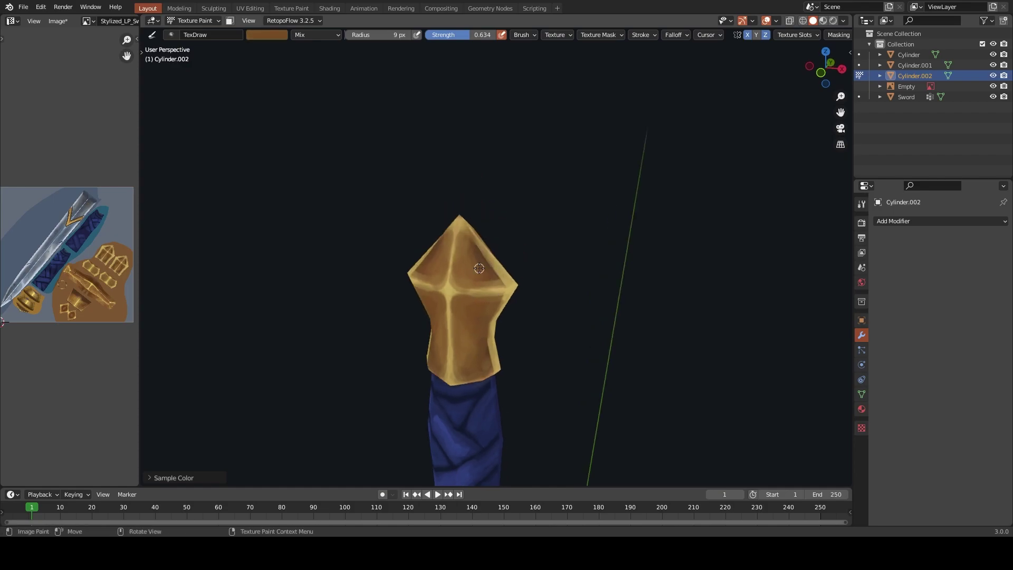
pyautogui.moveTo(425, 286)
pyautogui.mouseDown(button='middle')
pyautogui.moveTo(444, 387)
pyautogui.moveTo(401, 316)
pyautogui.mouseUp(button='middle')
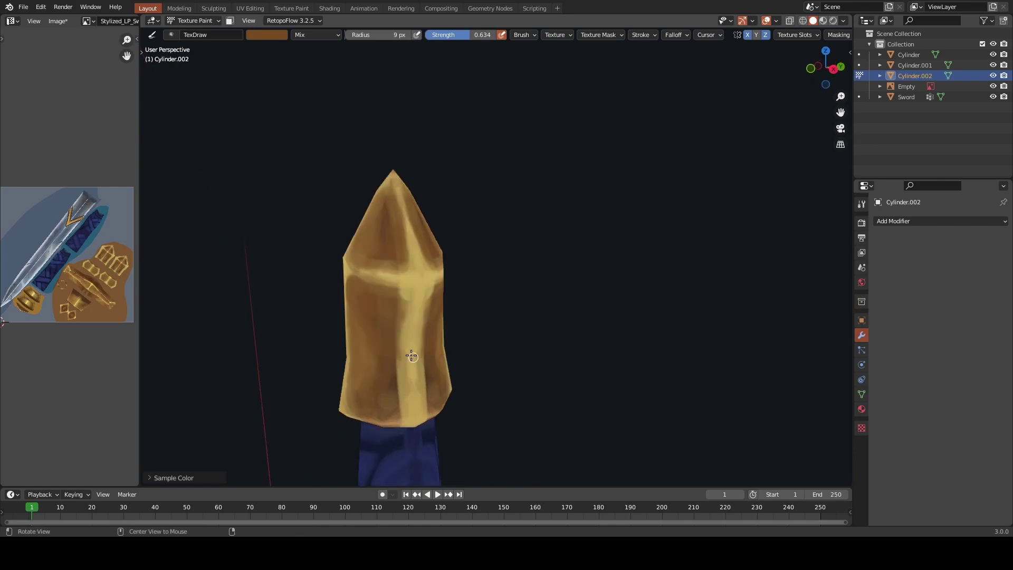
# Paint darker brown shading on the pommel front with a 17 px brush, then shrink it to 6 px
pyautogui.press('f')
pyautogui.moveTo(404, 296)
pyautogui.mouseDown()
pyautogui.moveTo(397, 400)
pyautogui.moveTo(388, 385)
pyautogui.mouseUp()
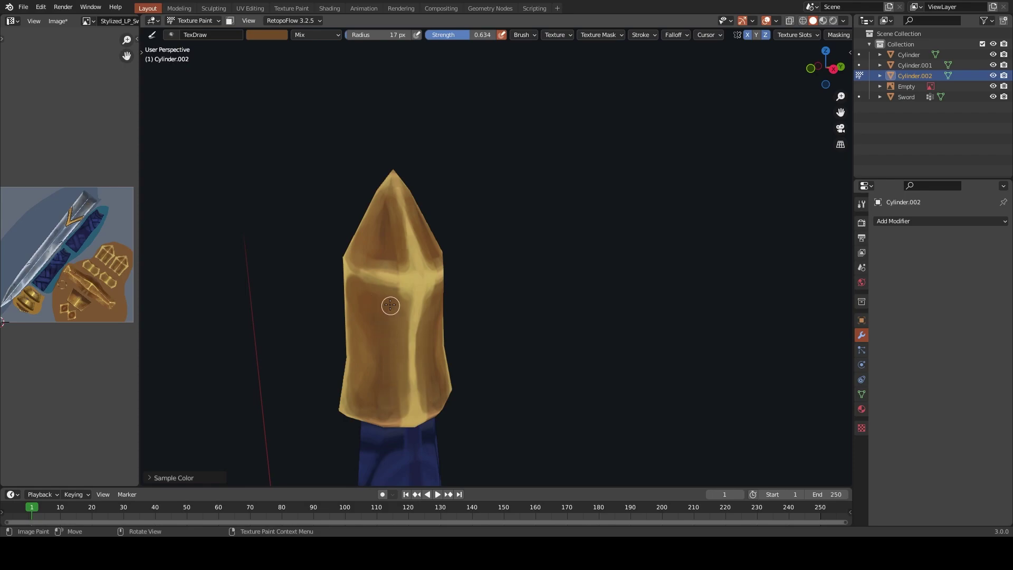
pyautogui.moveTo(390, 305)
pyautogui.mouseDown()
pyautogui.moveTo(400, 296)
pyautogui.moveTo(388, 290)
pyautogui.mouseUp()
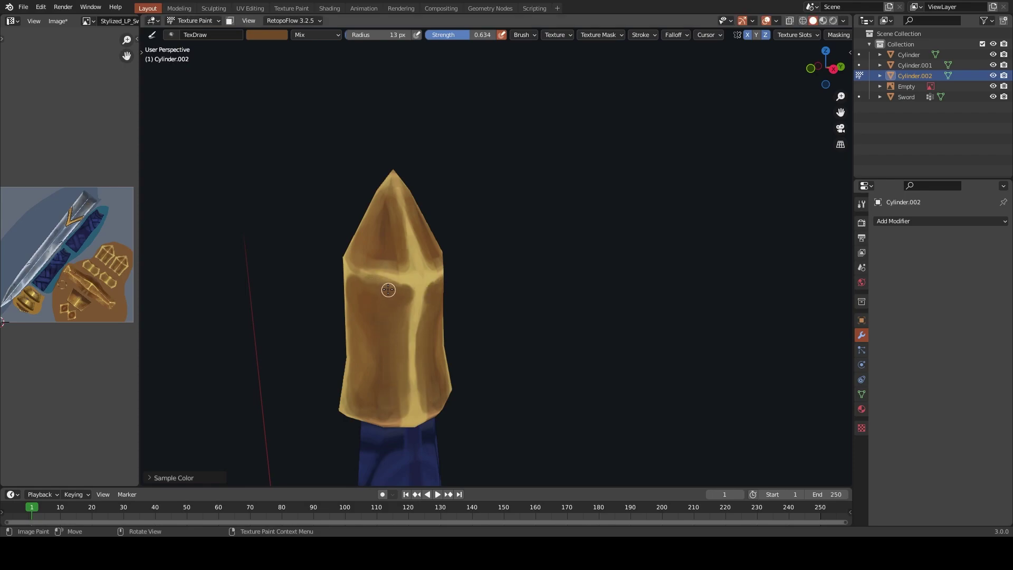
pyautogui.press('s')
pyautogui.press('s')
pyautogui.press('[')
pyautogui.press('[')
pyautogui.press('[')
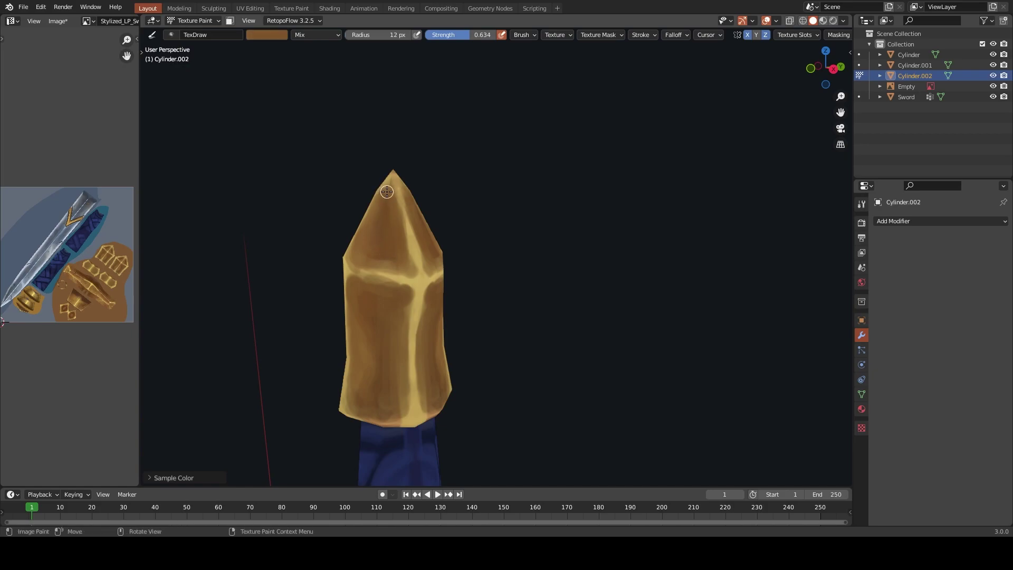
pyautogui.moveTo(402, 190); pyautogui.dragTo(353, 256, button='middle')
pyautogui.press('s')
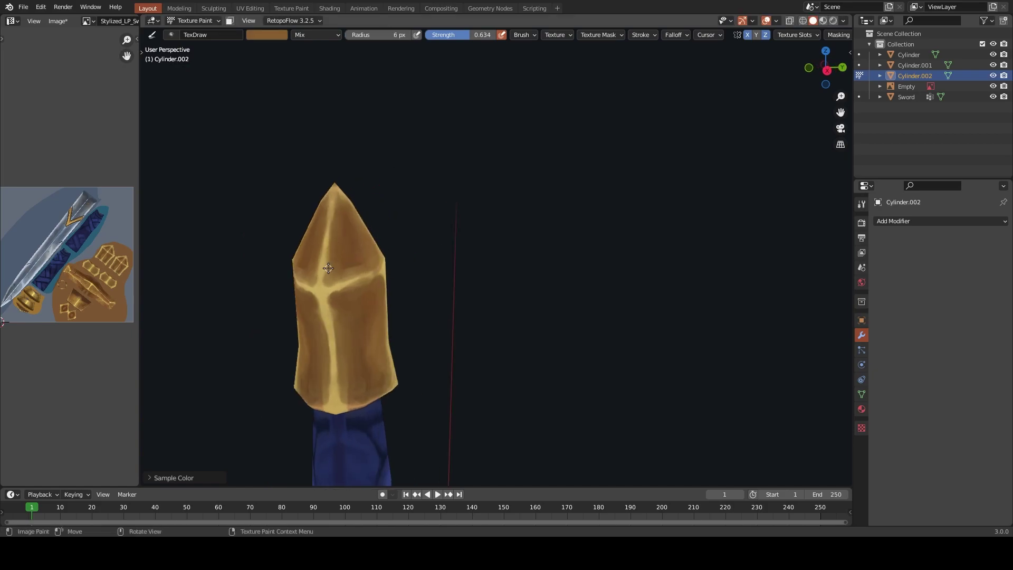
pyautogui.press('s')
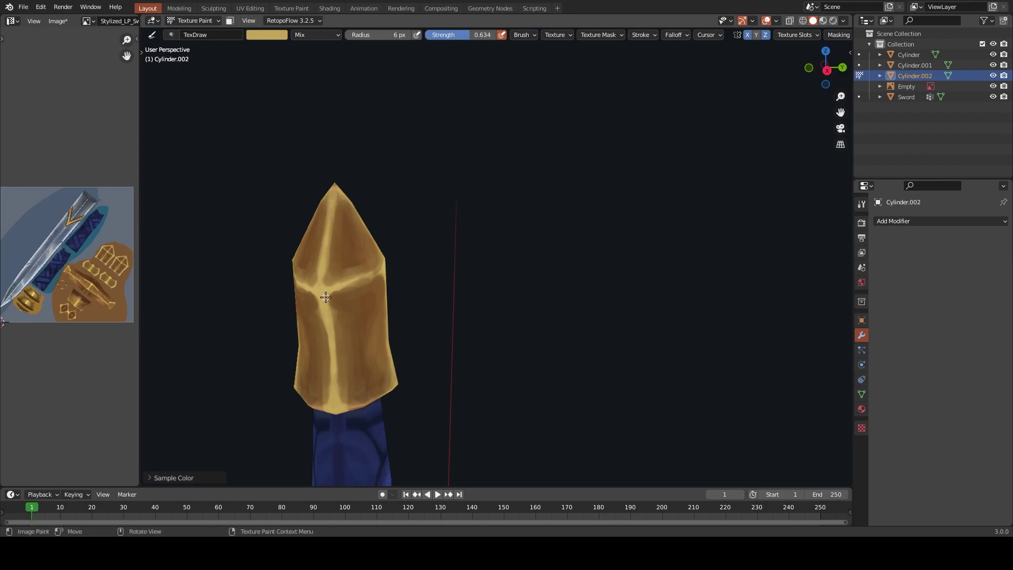
pyautogui.press('s')
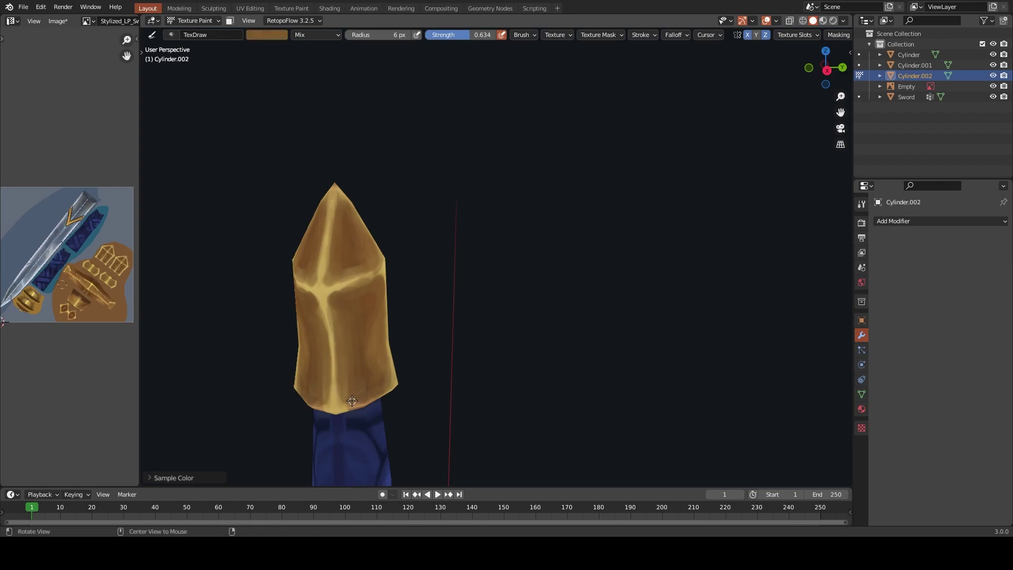
# Brighten, then slightly darken, the pommel's bottom edge and set the brush to 10 px
pyautogui.moveTo(348, 399); pyautogui.dragTo(325, 314, button='middle')
pyautogui.press('s')
pyautogui.moveTo(308, 329); pyautogui.dragTo(382, 341)
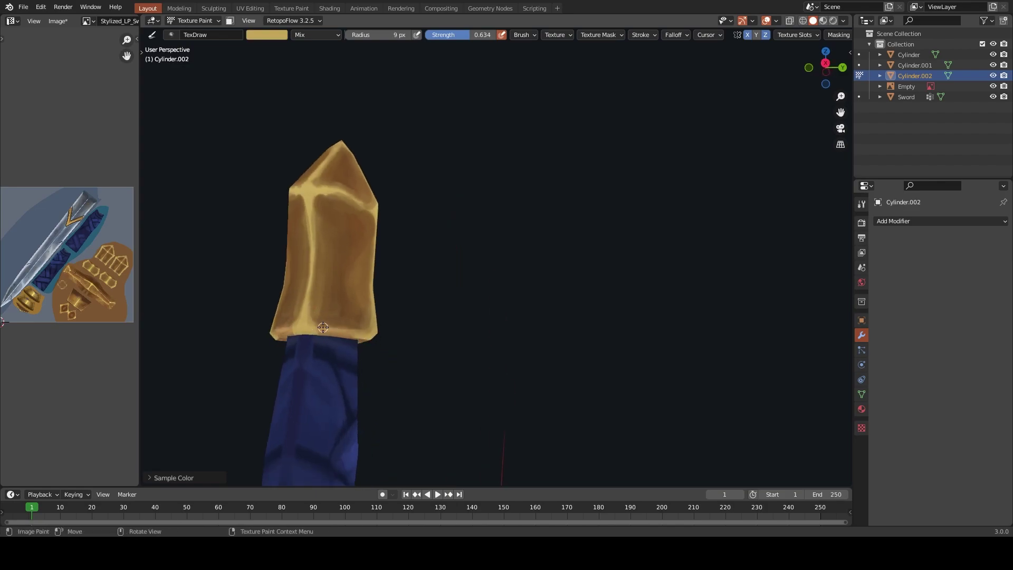
pyautogui.moveTo(382, 341); pyautogui.dragTo(611, 246, button='middle')
pyautogui.press('s')
pyautogui.moveTo(611, 246); pyautogui.dragTo(604, 257)
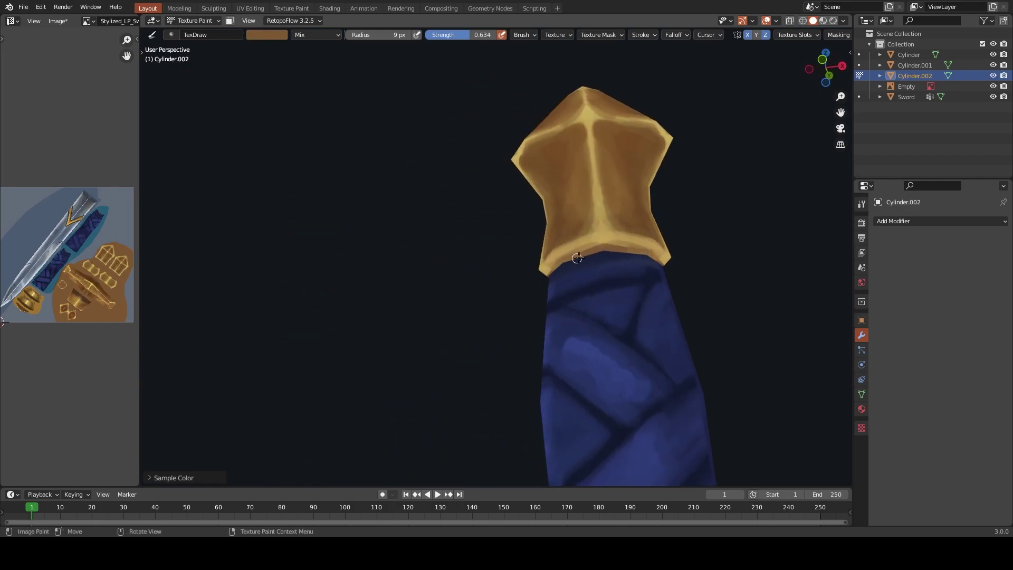
pyautogui.moveTo(626, 208); pyautogui.dragTo(560, 253, button='middle')
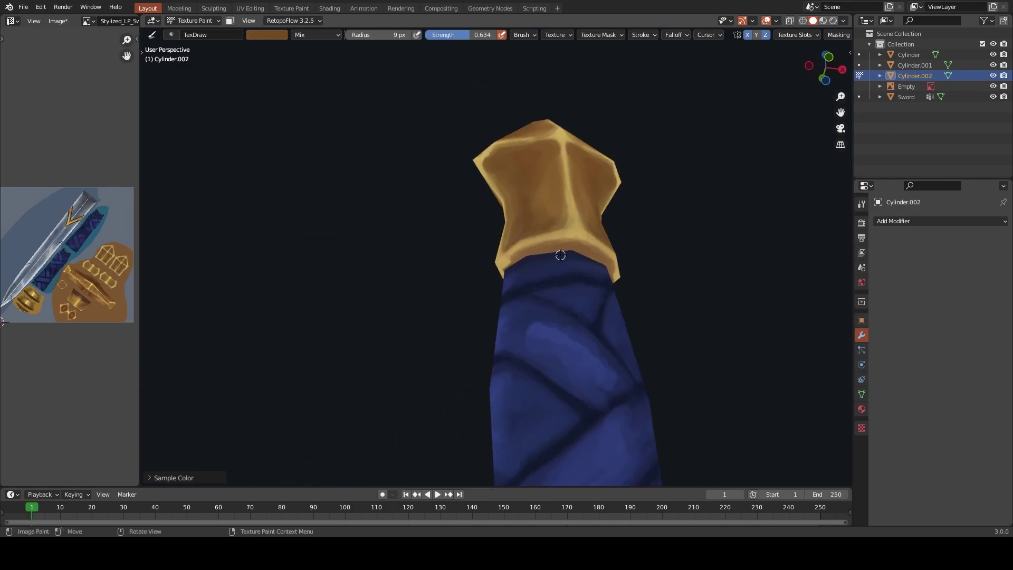
pyautogui.press(']')
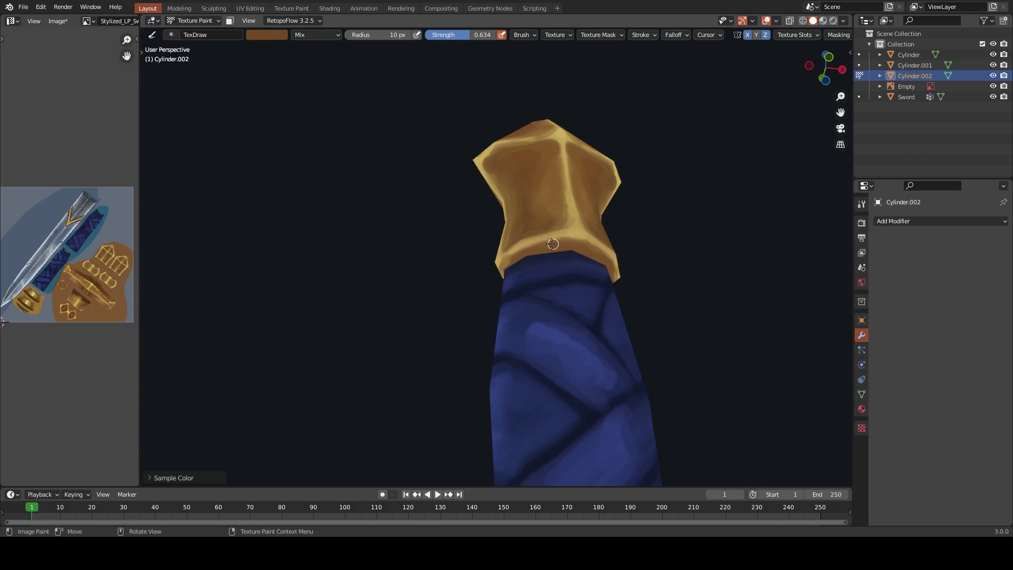
pyautogui.moveTo(579, 242); pyautogui.dragTo(491, 365, button='middle')
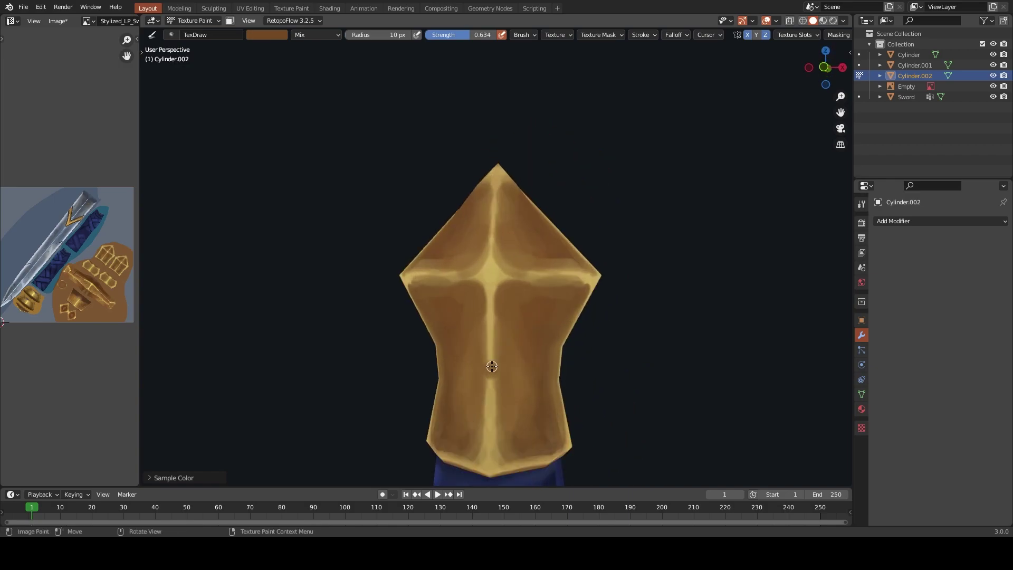
# Pick light gold and dark brown for the dent, resizing the brush through 8, 4, 11 and 25 px
pyautogui.press('[')
pyautogui.press('[')
pyautogui.press('[')
pyautogui.press('s')
pyautogui.press('[')
pyautogui.press('[')
pyautogui.press('[')
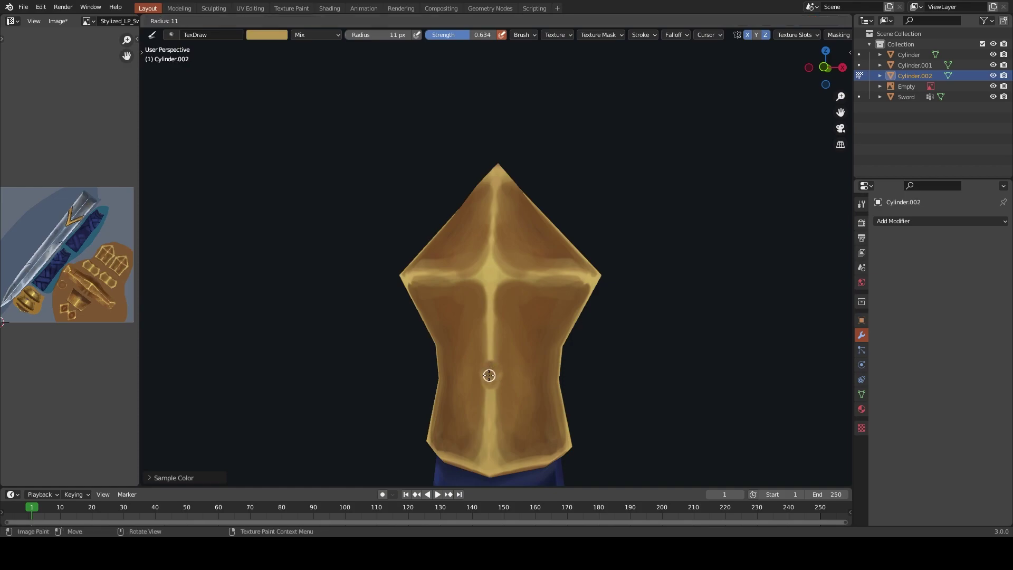
pyautogui.press('s')
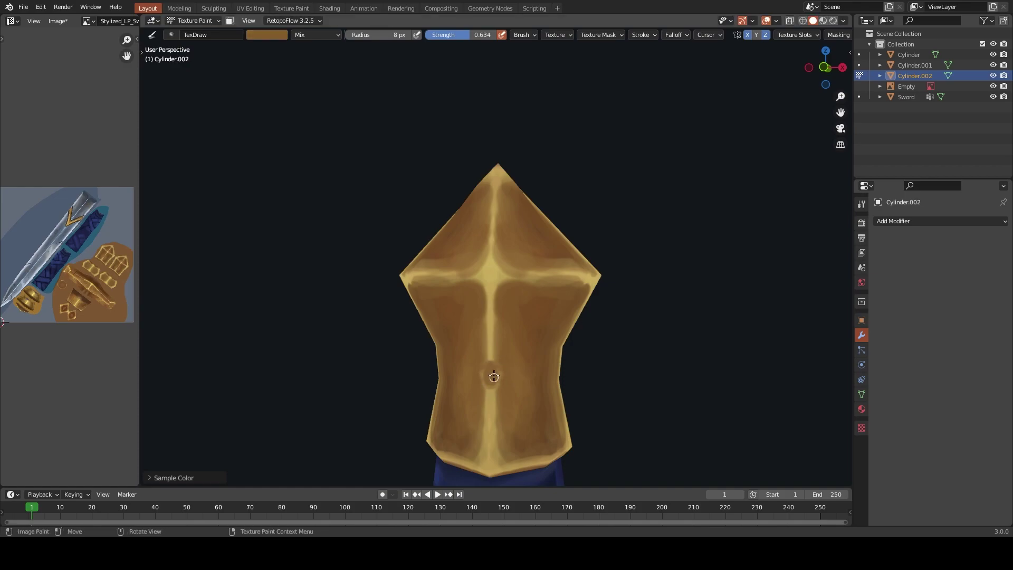
pyautogui.press('[')
pyautogui.press('[')
pyautogui.press('[')
pyautogui.press('s')
pyautogui.press('s')
pyautogui.press(']')
pyautogui.press(']')
pyautogui.press(']')
pyautogui.press('s')
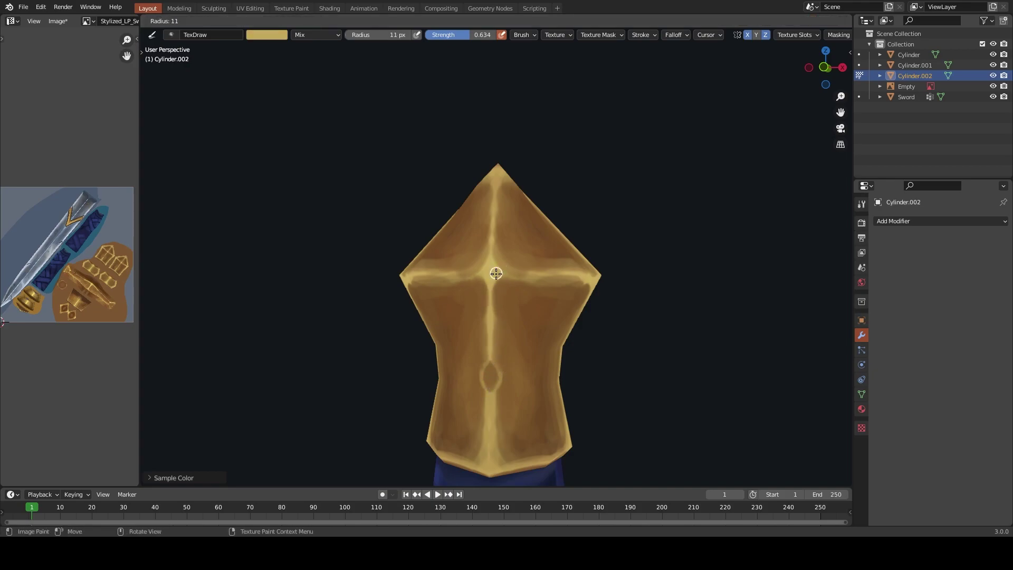
pyautogui.press('s')
pyautogui.press('f')
pyautogui.press('f')
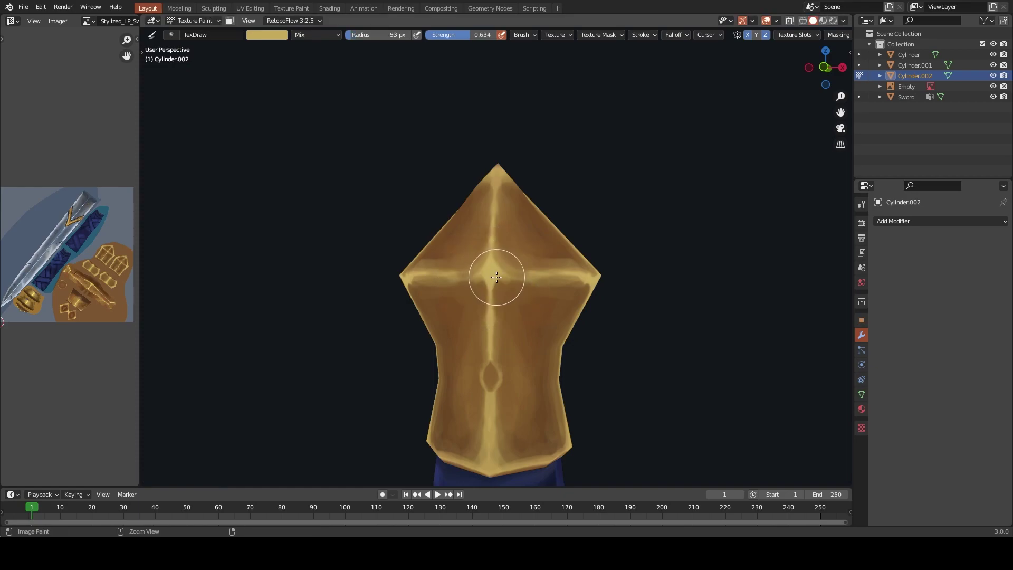
pyautogui.click(514, 289)
# Sample a darker brown at a 17 px brush and orbit to a front view of the whole sword
pyautogui.press('s')
pyautogui.press('s')
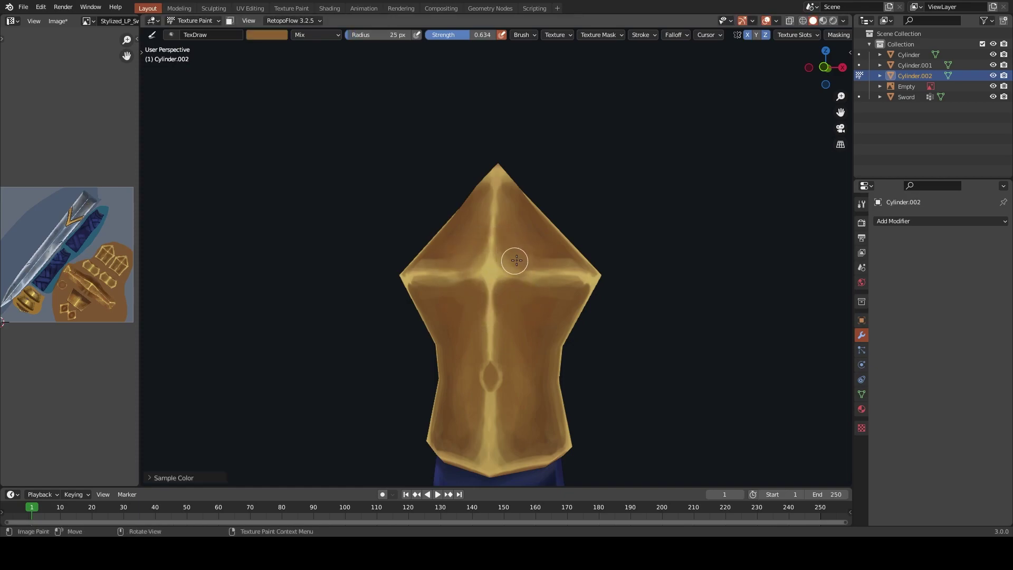
pyautogui.press('s')
pyautogui.press('f')
pyautogui.click(529, 244)
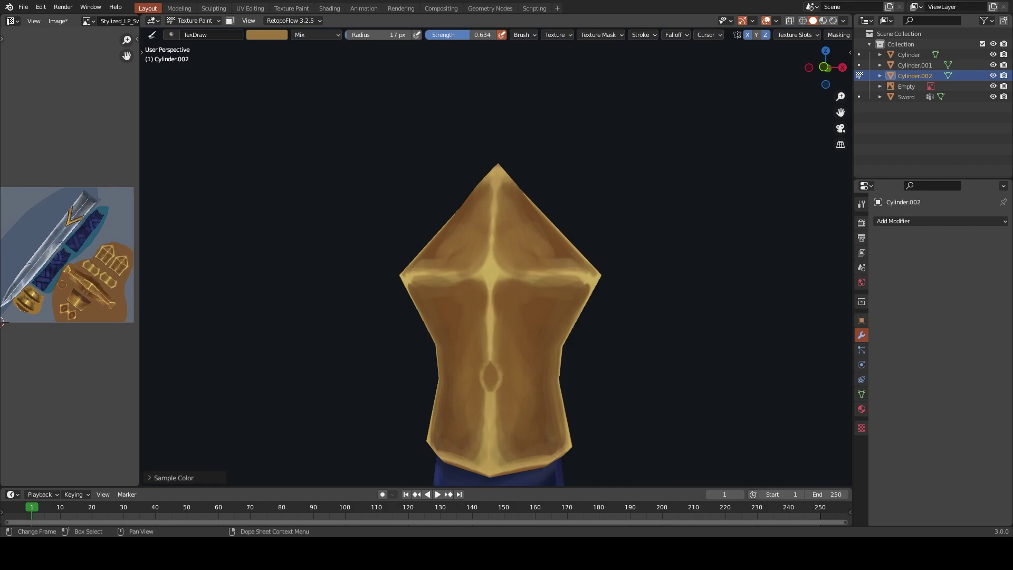
pyautogui.scroll(-2, 604, 230)
pyautogui.scroll(4, 604, 230)
pyautogui.moveTo(622, 232); pyautogui.dragTo(604, 230, button='middle')
pyautogui.press('s')
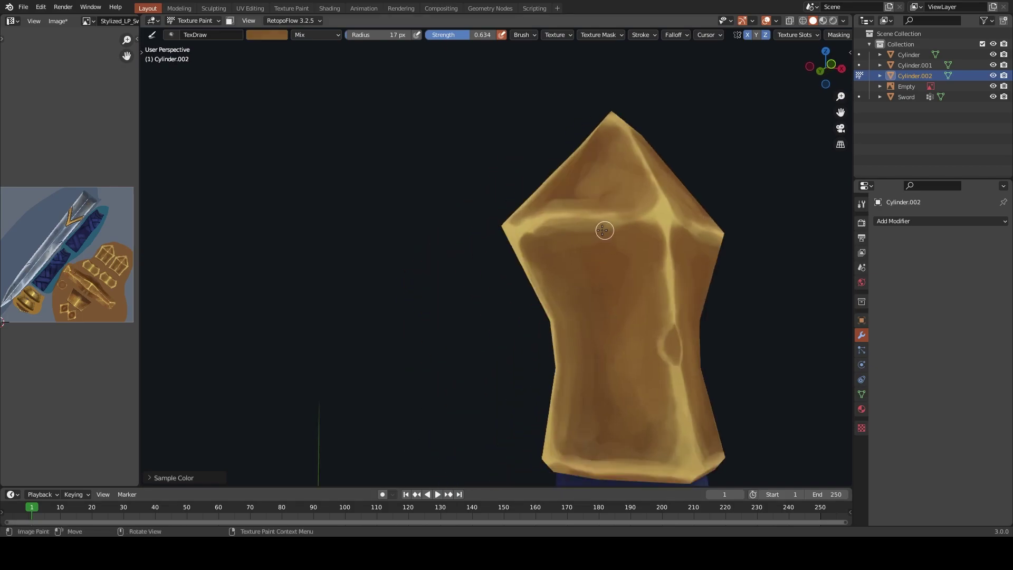
pyautogui.scroll(-3, 543, 230)
pyautogui.keyDown('shift'); pyautogui.moveTo(543, 230); pyautogui.dragTo(515, 289, button='middle'); pyautogui.keyUp('shift')
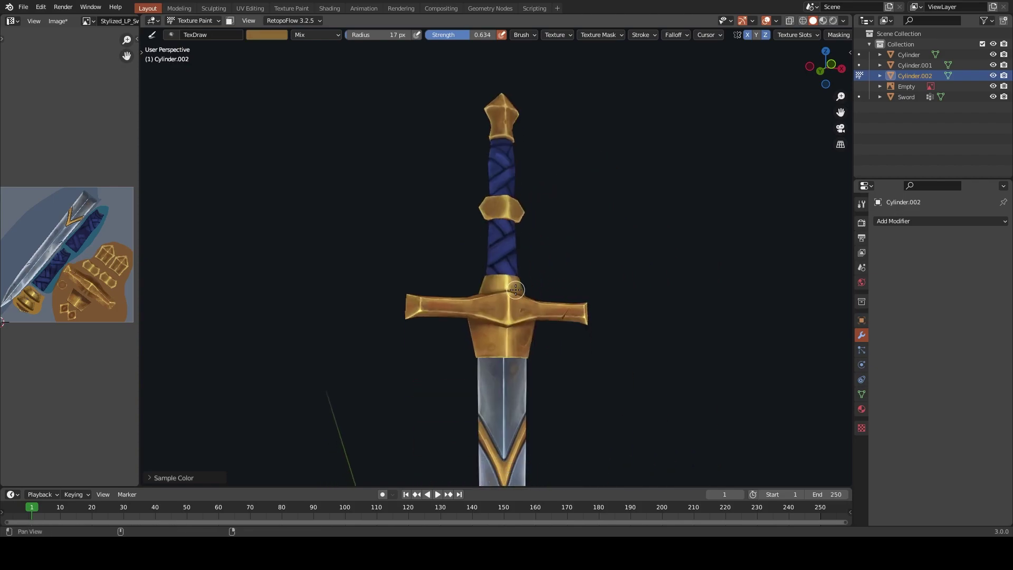
pyautogui.scroll(-3, 533, 344)
pyautogui.moveTo(524, 384)
pyautogui.mouseDown(button='middle')
pyautogui.moveTo(548, 331)
pyautogui.moveTo(523, 345)
pyautogui.moveTo(489, 157)
pyautogui.mouseUp(button='middle')
# Leave Texture Paint mode and join the Sword blade into the grip Cylinder
pyautogui.hotkey('ctrl', 'Tab')
pyautogui.click(495, 227)
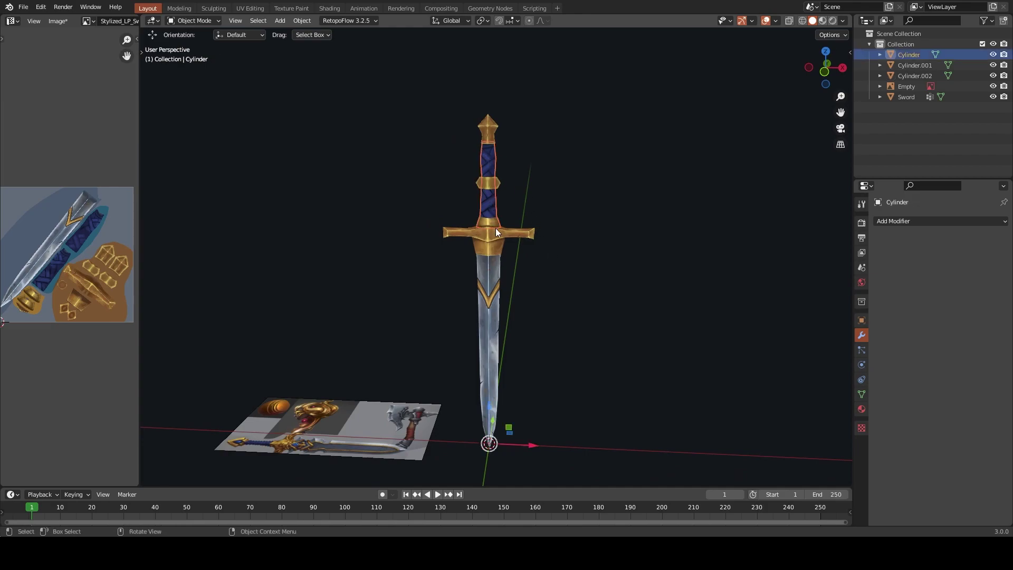
pyautogui.keyDown('shift'); pyautogui.click(488, 207); pyautogui.keyUp('shift')
pyautogui.hotkey('ctrl', 'j')
# Join collar ring Cylinder.001 into pommel Cylinder.002 and save Lp_StylizedSword.blend
pyautogui.click(501, 186)
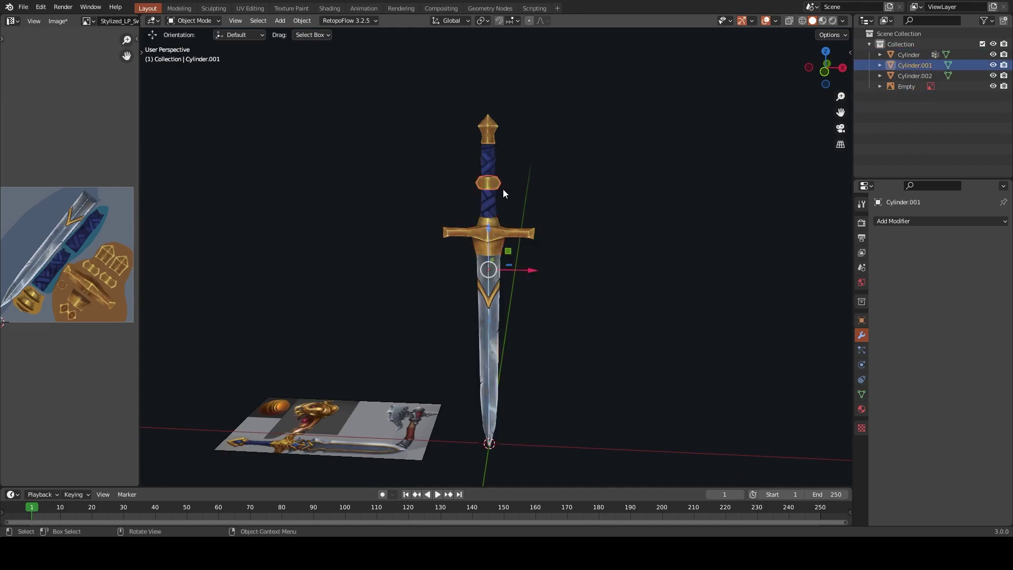
pyautogui.keyDown('shift'); pyautogui.click(492, 132); pyautogui.keyUp('shift')
pyautogui.hotkey('ctrl', 'j')
pyautogui.click(552, 186)
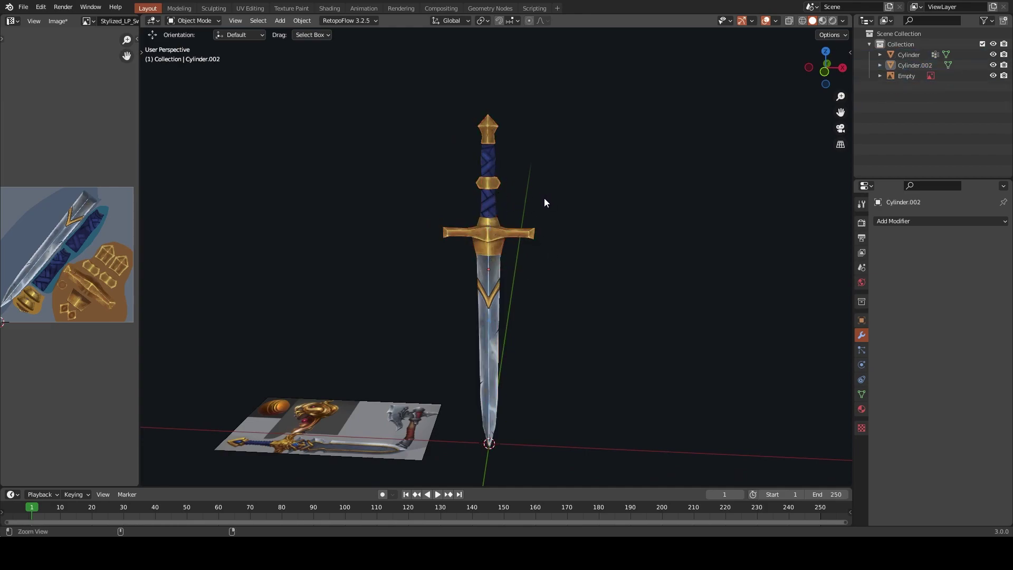
pyautogui.moveTo(543, 197)
pyautogui.keyDown('ctrl'); pyautogui.mouseDown(button='middle')
pyautogui.moveTo(556, 175)
pyautogui.moveTo(651, 208)
pyautogui.moveTo(572, 159)
pyautogui.moveTo(538, 206)
pyautogui.moveTo(520, 282)
pyautogui.moveTo(539, 304)
pyautogui.mouseUp(button='middle'); pyautogui.keyUp('ctrl')
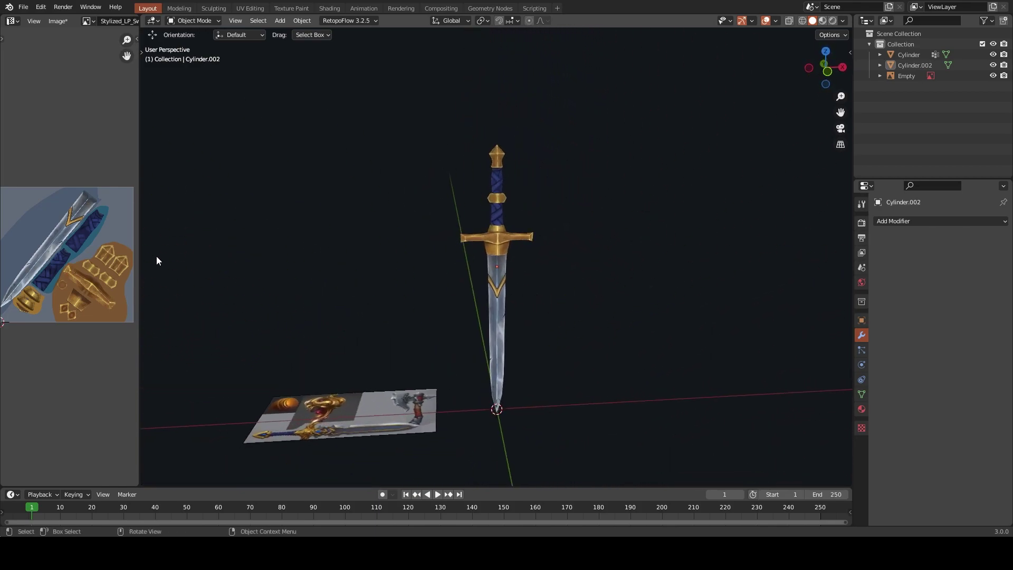
pyautogui.hotkey('ctrl', 's')
# Orbit around the finished sword and select the gold hilt piece Cylinder
pyautogui.moveTo(448, 286)
pyautogui.mouseDown(button='middle')
pyautogui.moveTo(554, 321)
pyautogui.moveTo(543, 299)
pyautogui.moveTo(728, 20)
pyautogui.moveTo(767, 18)
pyautogui.moveTo(638, 141)
pyautogui.mouseUp(button='middle')
pyautogui.scroll(5, 606, 231)
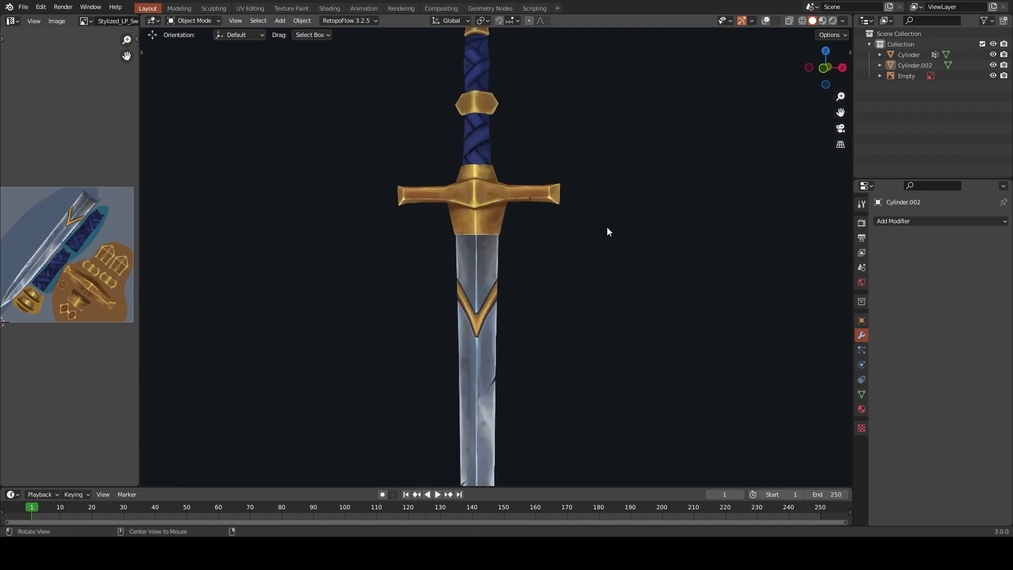
pyautogui.scroll(-5, 607, 231)
pyautogui.moveTo(516, 221)
pyautogui.mouseDown(button='middle')
pyautogui.moveTo(520, 194)
pyautogui.moveTo(484, 235)
pyautogui.moveTo(585, 240)
pyautogui.mouseUp(button='middle')
pyautogui.scroll(5, 483, 235)
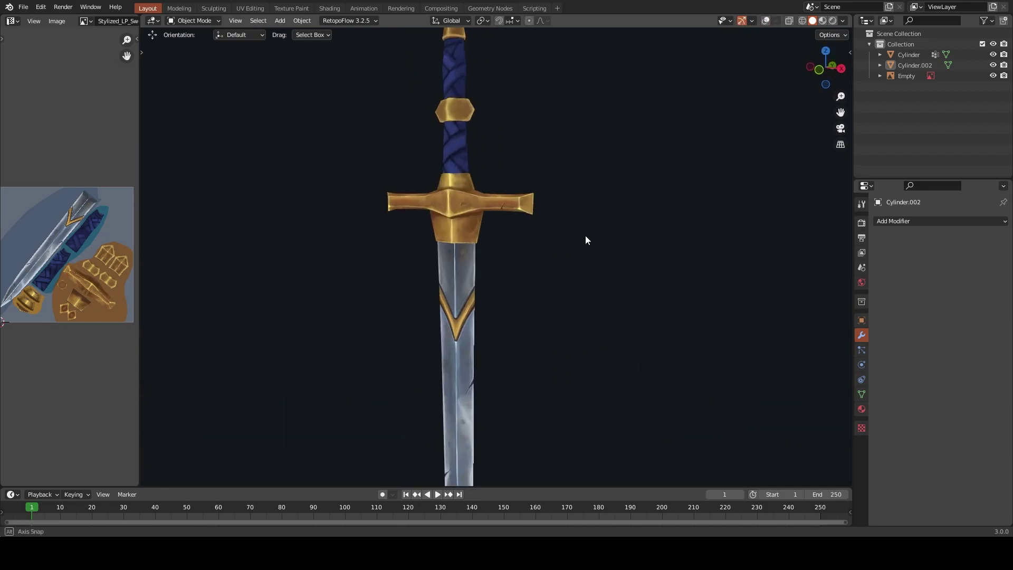
pyautogui.scroll(3, 580, 208)
pyautogui.scroll(2, 550, 227)
pyautogui.click(527, 216)
# Switch the hilt to Texture Paint mode and paint a dark dent on the gold crossguard
pyautogui.hotkey('ctrl', 'Tab')
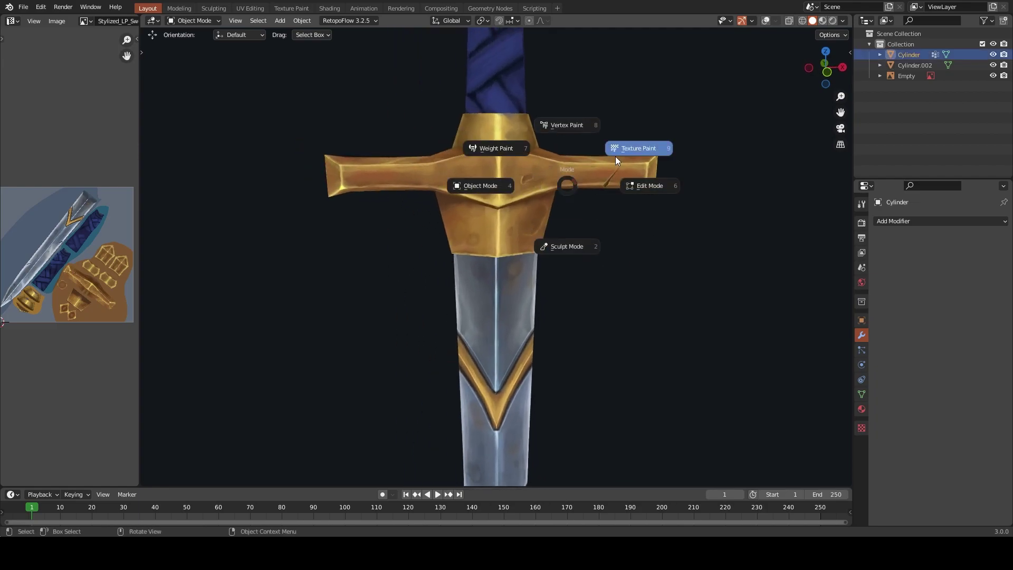
pyautogui.click(615, 156)
pyautogui.scroll(2, 502, 288)
pyautogui.press('s')
pyautogui.scroll(3, 502, 289)
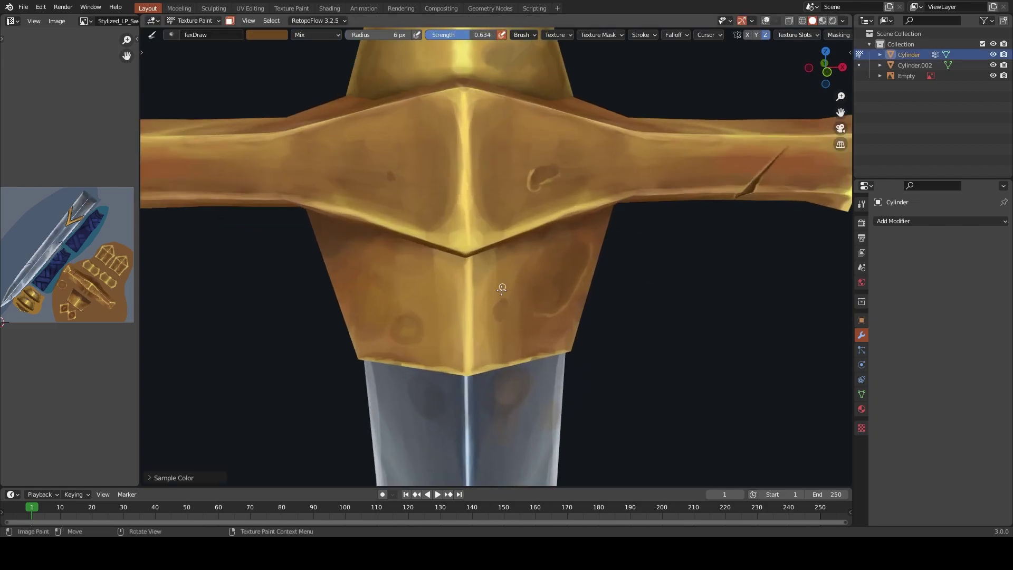
pyautogui.moveTo(502, 289); pyautogui.dragTo(532, 307)
# Sample lighter tan and darker brown dent shades from the gold surface
pyautogui.scroll(2, 502, 307)
pyautogui.scroll(2, 503, 359)
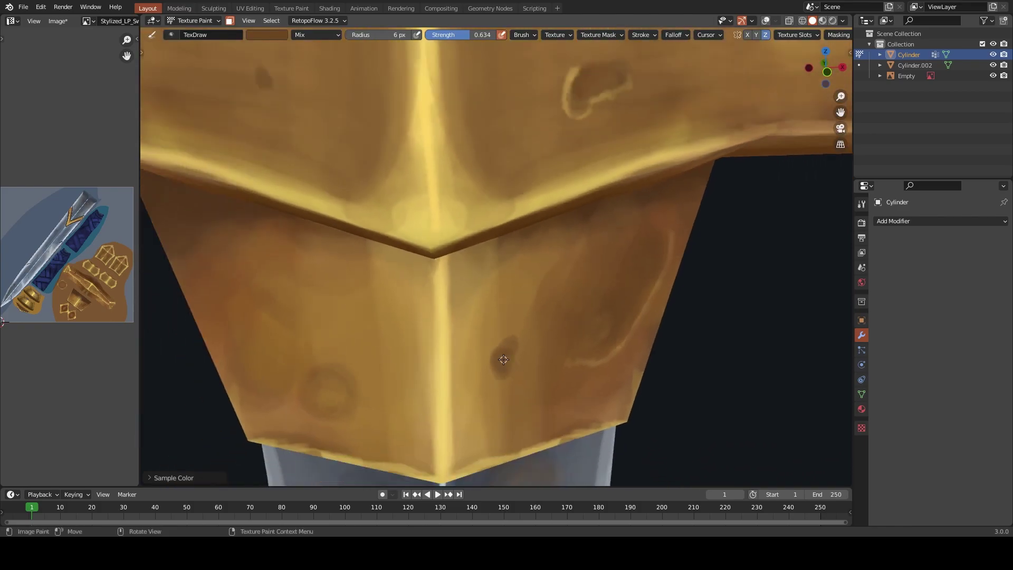
pyautogui.press('s')
pyautogui.press('s')
pyautogui.moveTo(511, 351)
pyautogui.mouseDown(button='middle')
pyautogui.moveTo(506, 262)
pyautogui.moveTo(484, 195)
pyautogui.mouseUp(button='middle')
pyautogui.press('s')
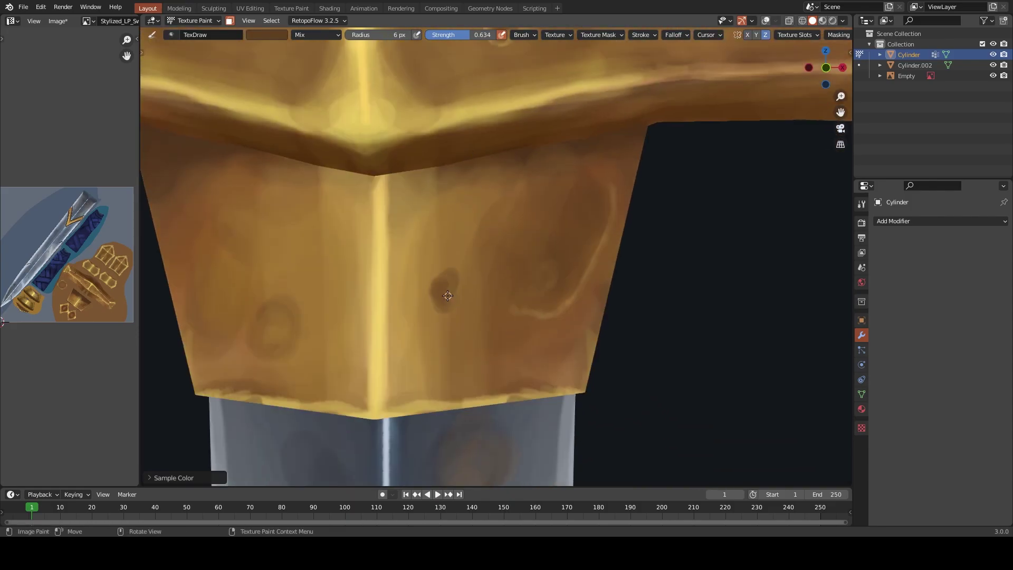
pyautogui.press('s')
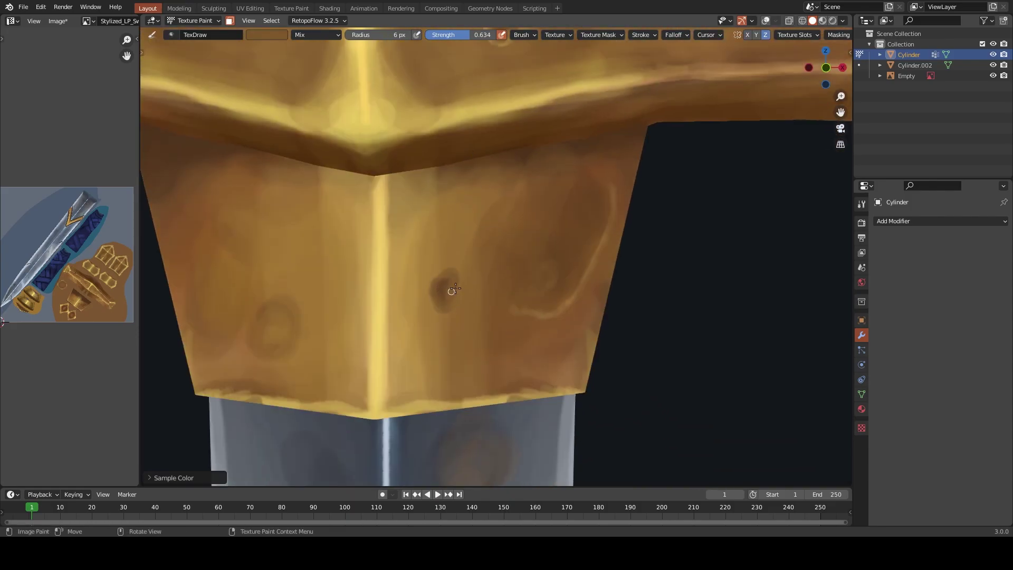
pyautogui.press('s')
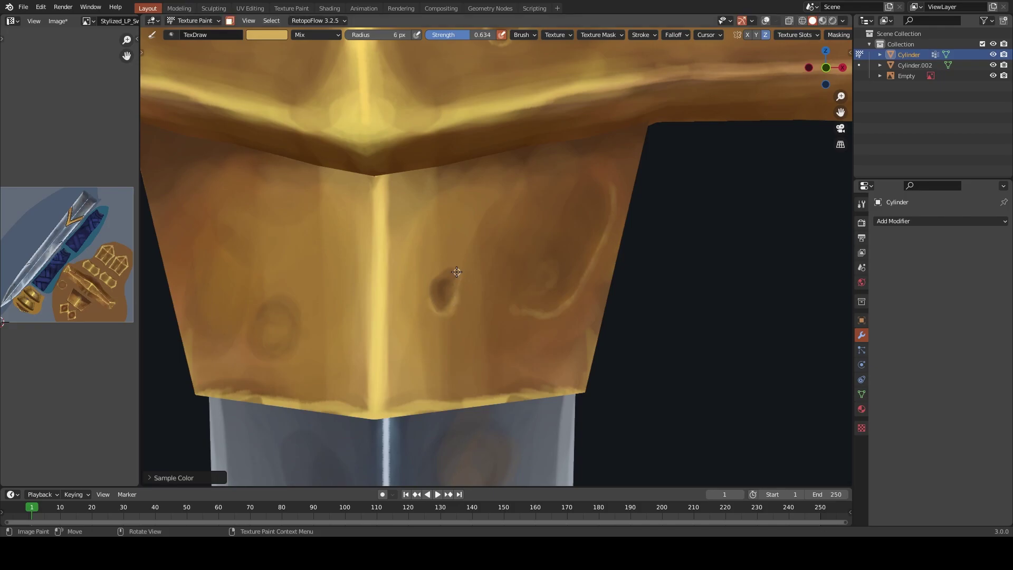
pyautogui.press('s')
pyautogui.scroll(-5, 442, 305)
pyautogui.scroll(4, 442, 306)
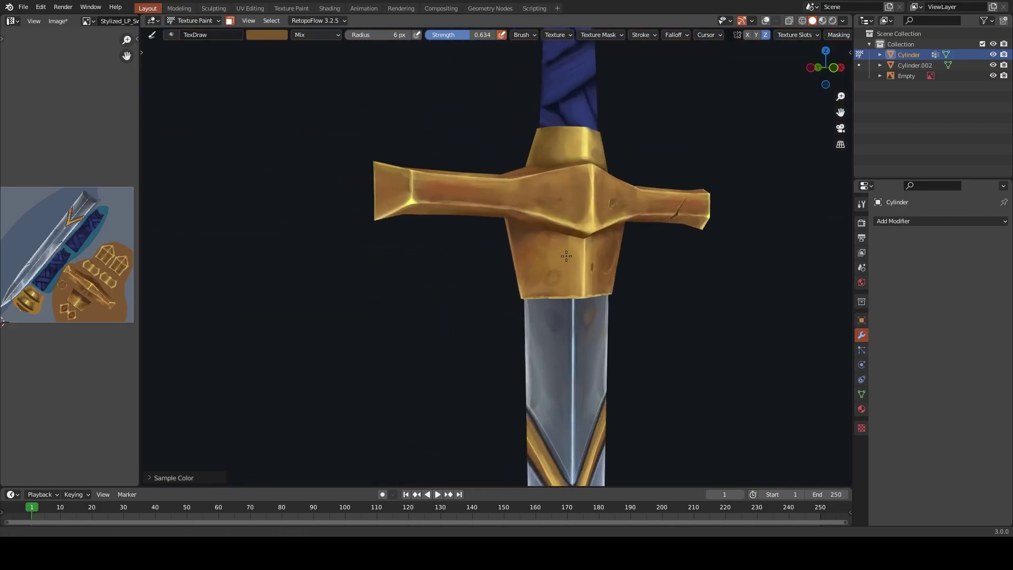
# Shrink the brush and pick a lighter gold colour from the crossguard
pyautogui.moveTo(442, 306)
pyautogui.mouseDown(button='middle')
pyautogui.moveTo(613, 244)
pyautogui.moveTo(542, 146)
pyautogui.mouseUp(button='middle')
pyautogui.press('[')
pyautogui.press('[')
pyautogui.press('s')
pyautogui.press('s')
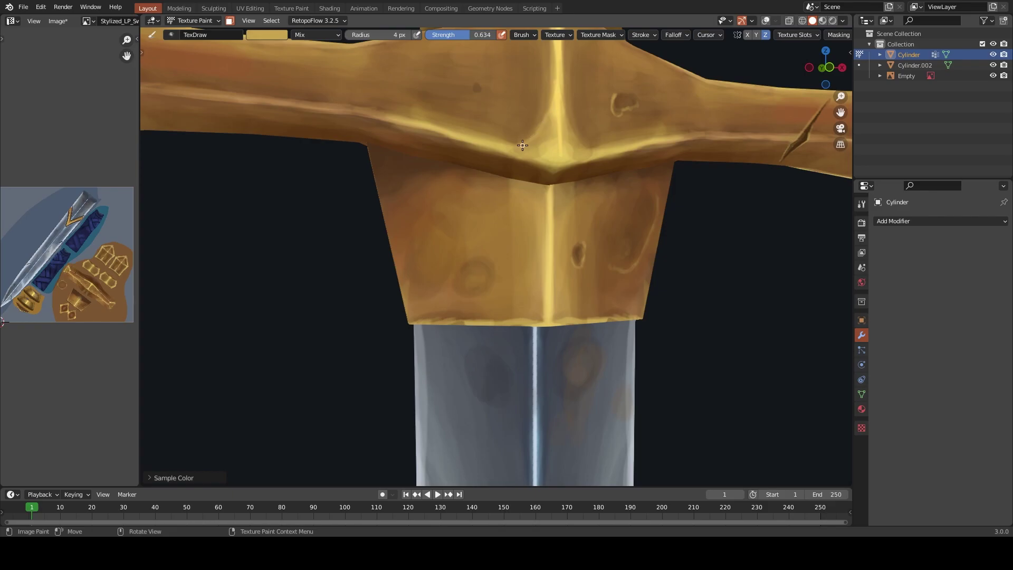
pyautogui.press('s')
pyautogui.click(561, 103)
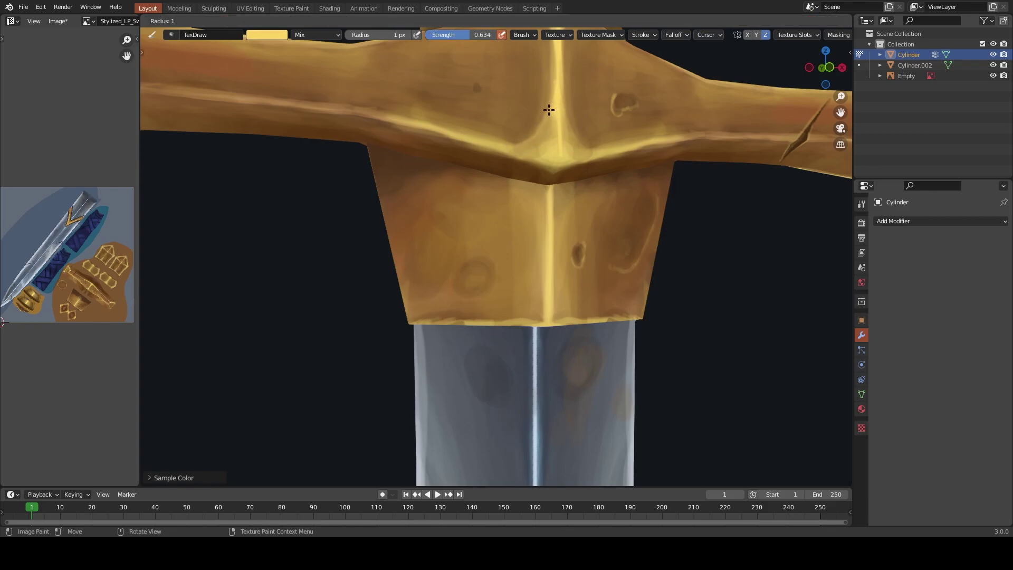
# Set the brush to 1 px, zoom in on the crossguard, and sample darker brown
pyautogui.press('[')
pyautogui.press('[')
pyautogui.press('[')
pyautogui.press('Home')
pyautogui.keyDown('ctrl'); pyautogui.moveTo(521, 242); pyautogui.dragTo(571, 300, button='middle'); pyautogui.keyUp('ctrl')
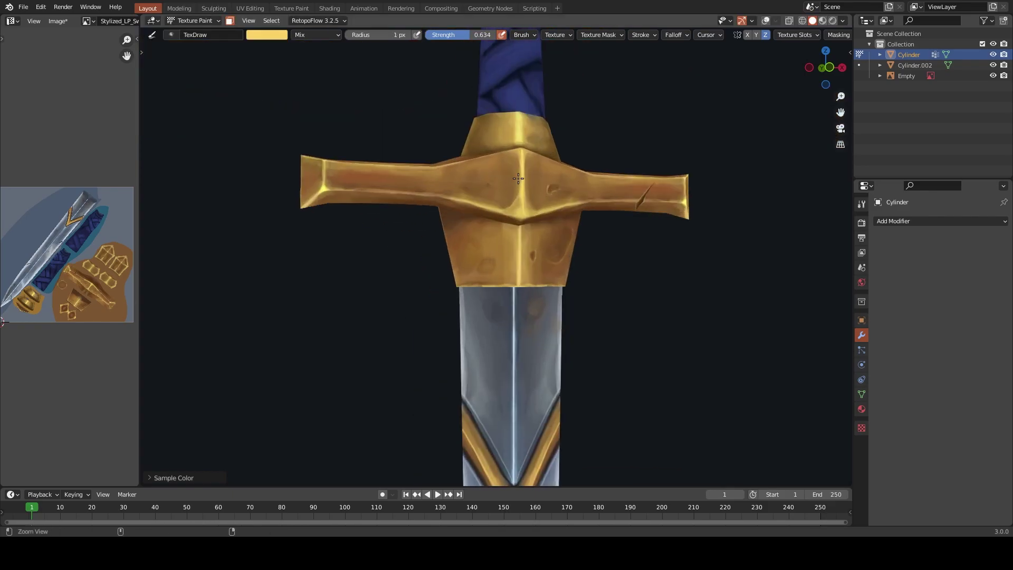
pyautogui.scroll(-5, 571, 299)
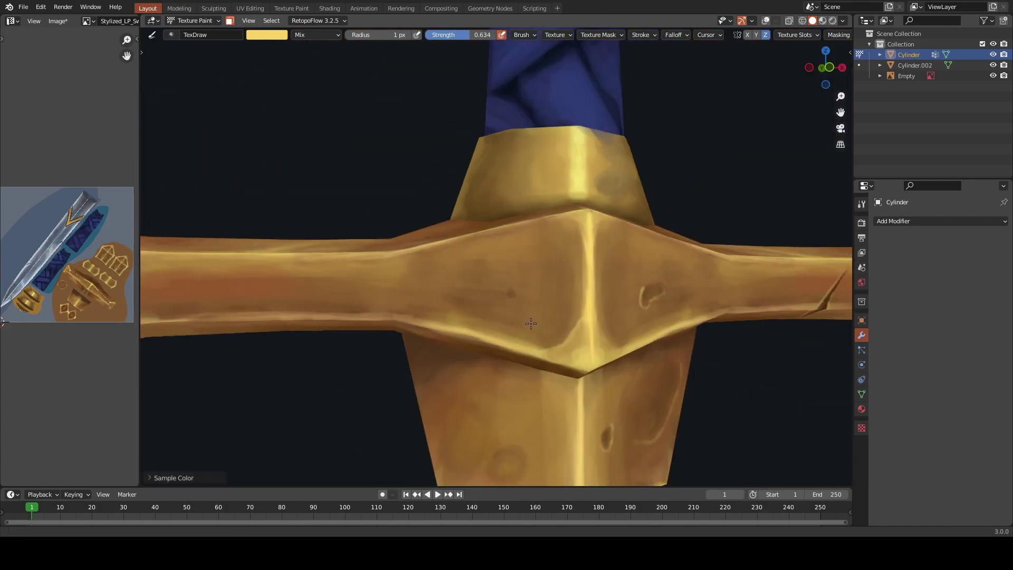
pyautogui.moveTo(559, 311); pyautogui.dragTo(522, 333, button='middle')
pyautogui.scroll(2, 521, 334)
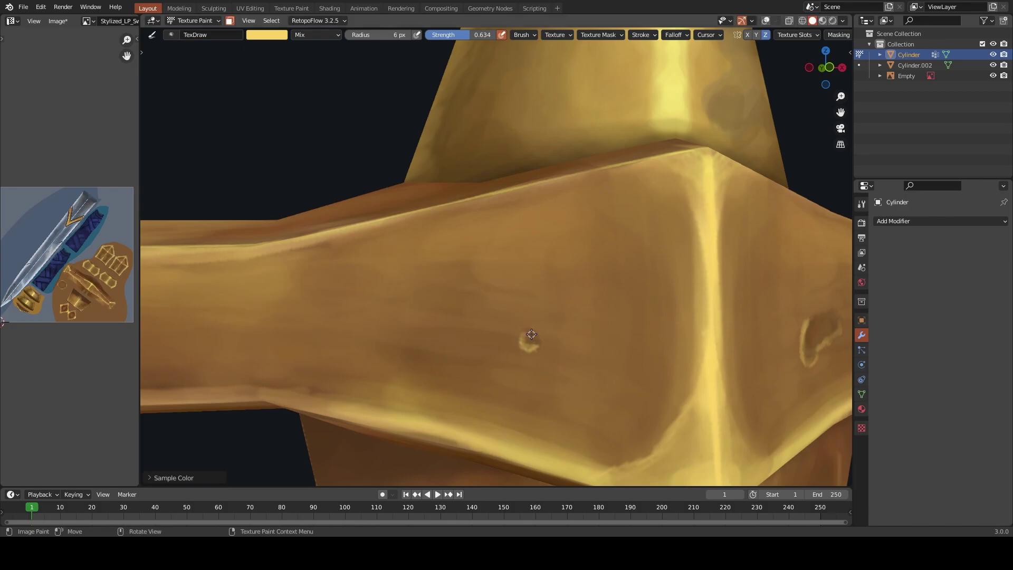
pyautogui.press('s')
pyautogui.press('s')
# Sample lighter yellow-tan tones from the crossguard for highlights
pyautogui.scroll(-4, 546, 323)
pyautogui.scroll(-2, 501, 304)
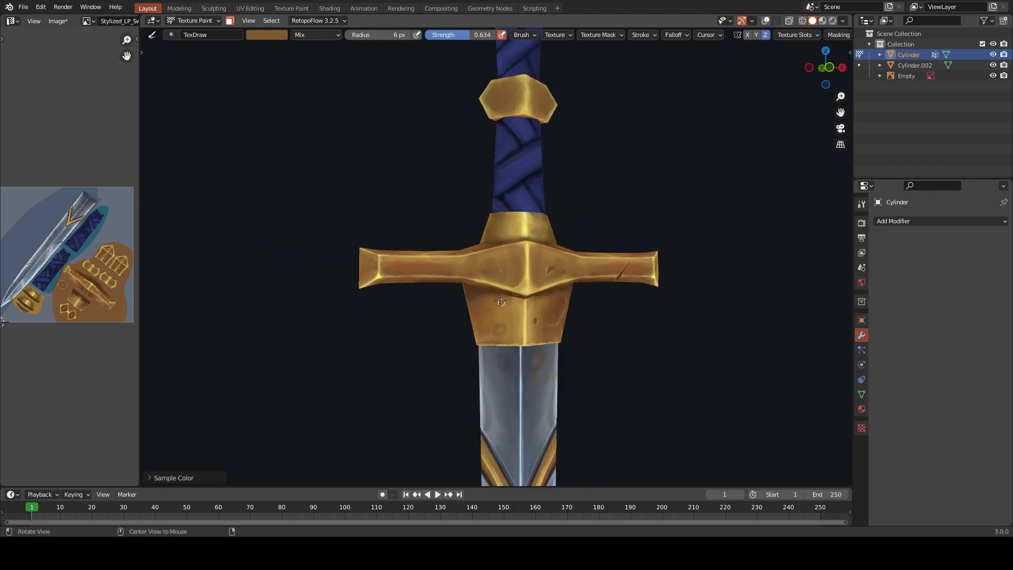
pyautogui.scroll(1, 500, 301)
pyautogui.scroll(4, 506, 295)
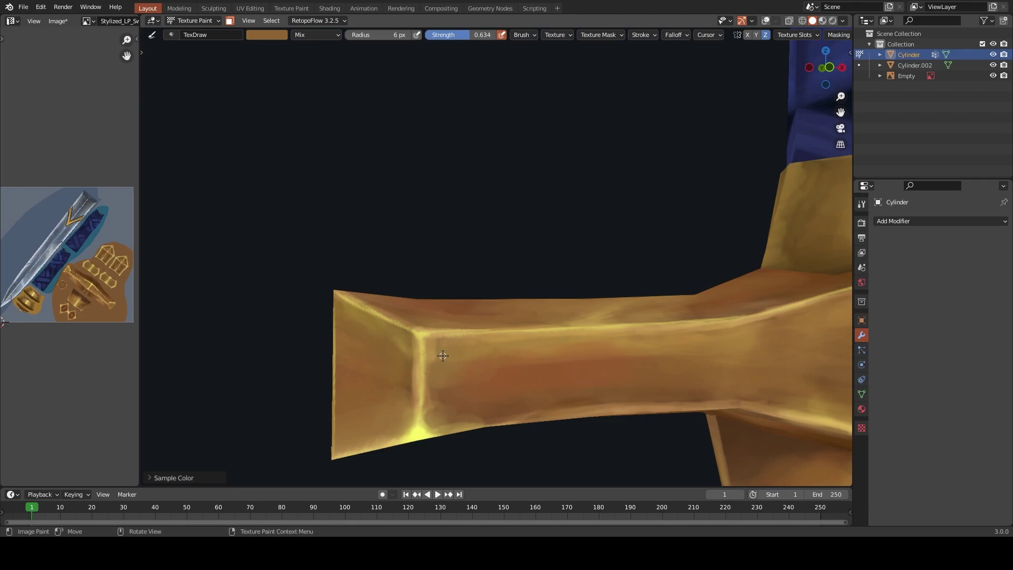
pyautogui.press('s')
pyautogui.press('s')
pyautogui.press('s')
pyautogui.scroll(-5, 429, 388)
pyautogui.scroll(2, 440, 400)
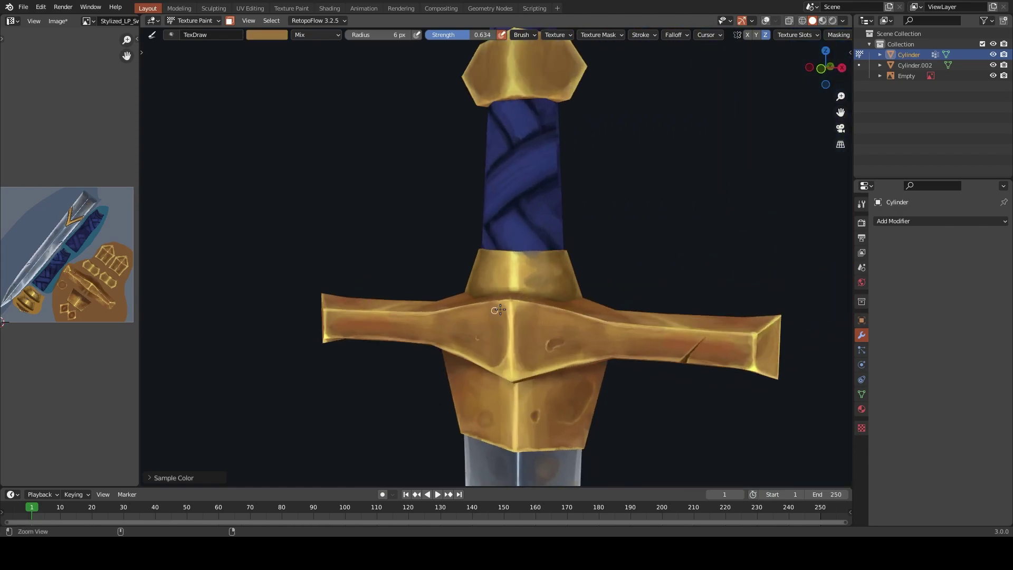
pyautogui.scroll(2, 475, 369)
pyautogui.scroll(3, 531, 296)
pyautogui.press('s')
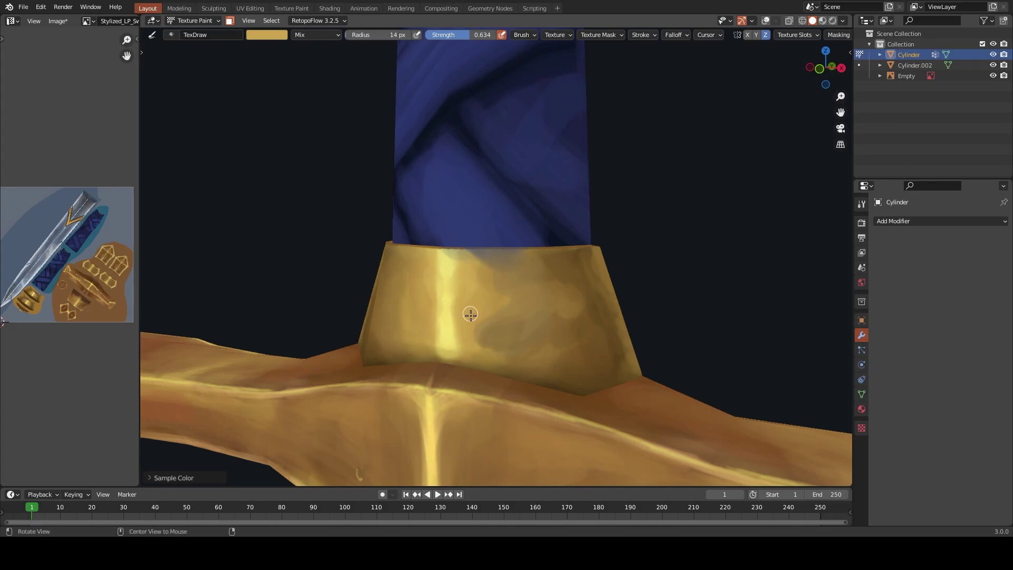
# Paint a bright highlight down the gold collar and sample brown and yellow shades
pyautogui.keyDown('shift'); pyautogui.moveTo(468, 312); pyautogui.dragTo(631, 285, button='middle'); pyautogui.keyUp('shift')
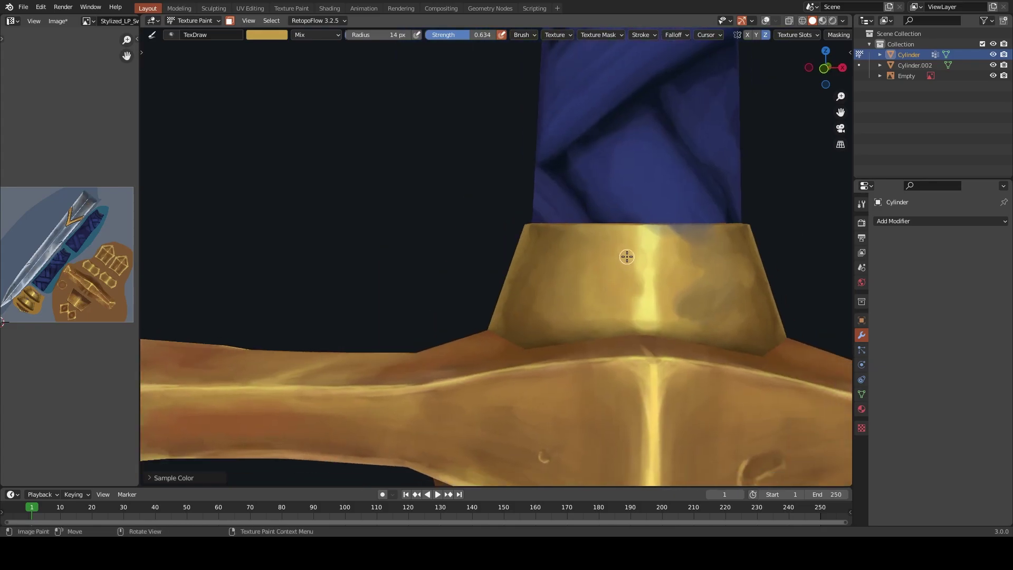
pyautogui.moveTo(636, 237); pyautogui.dragTo(646, 331)
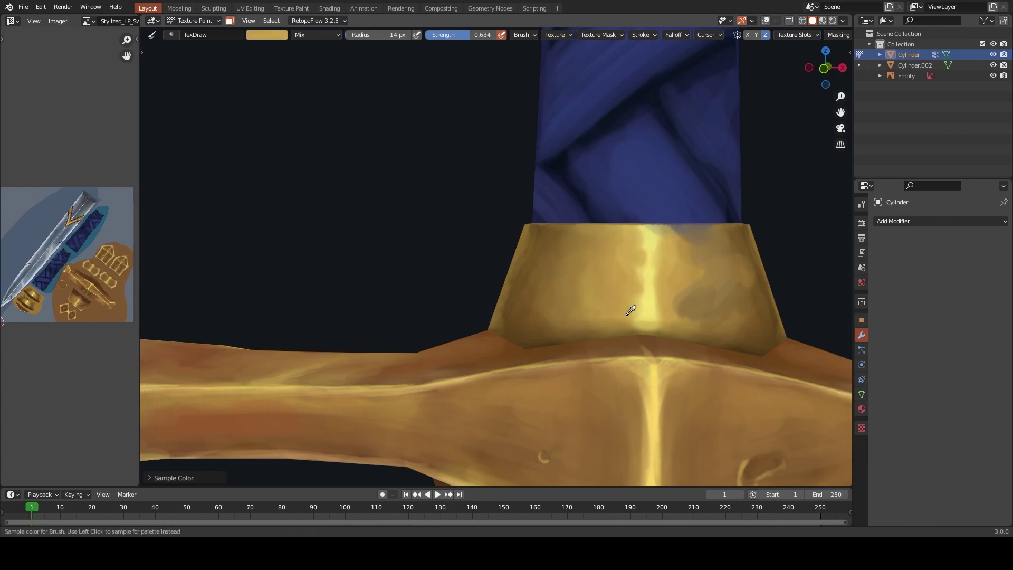
pyautogui.press('s')
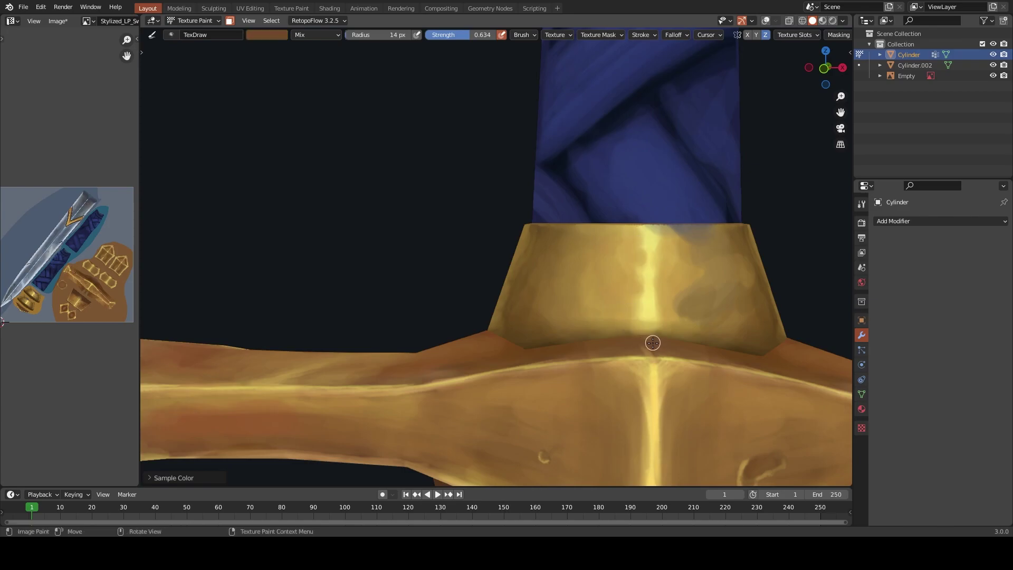
pyautogui.moveTo(647, 337); pyautogui.dragTo(526, 446, button='middle')
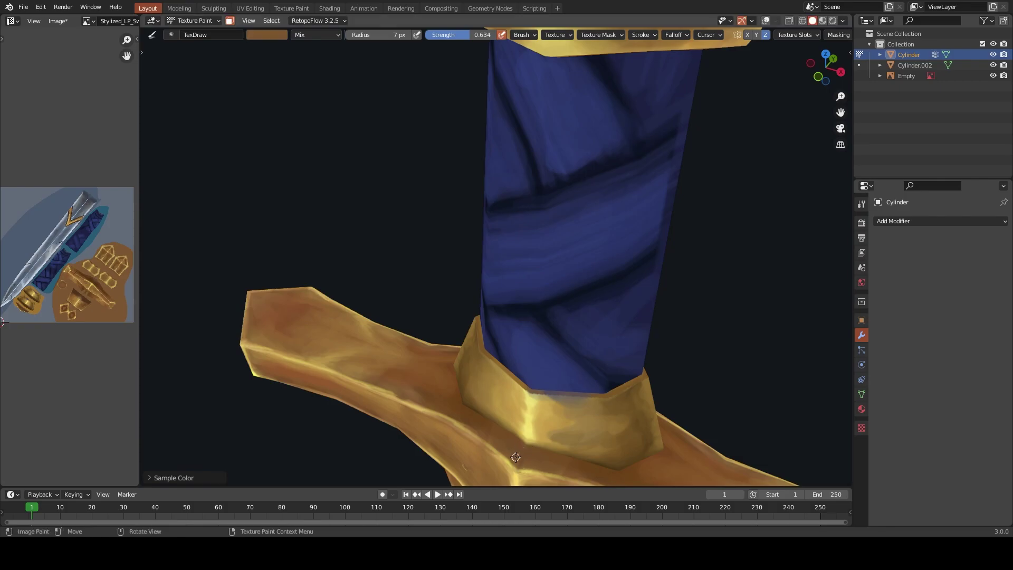
pyautogui.press('s')
pyautogui.press('s')
pyautogui.press('s')
pyautogui.press('s')
pyautogui.press('s')
# Darken the collar's lower edge and add brown strokes across the blue grip
pyautogui.moveTo(512, 443); pyautogui.dragTo(537, 396)
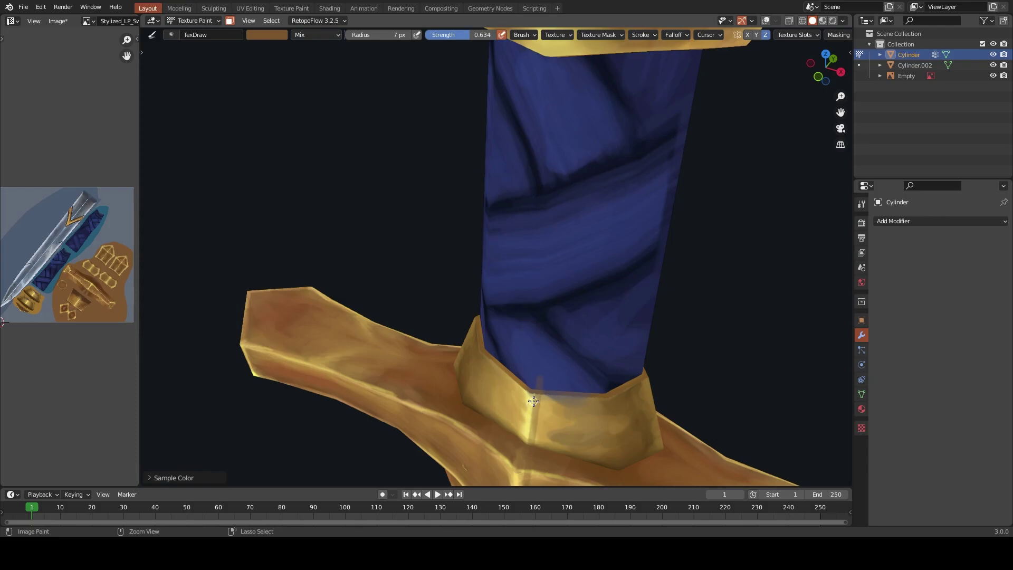
pyautogui.moveTo(560, 379); pyautogui.dragTo(578, 348)
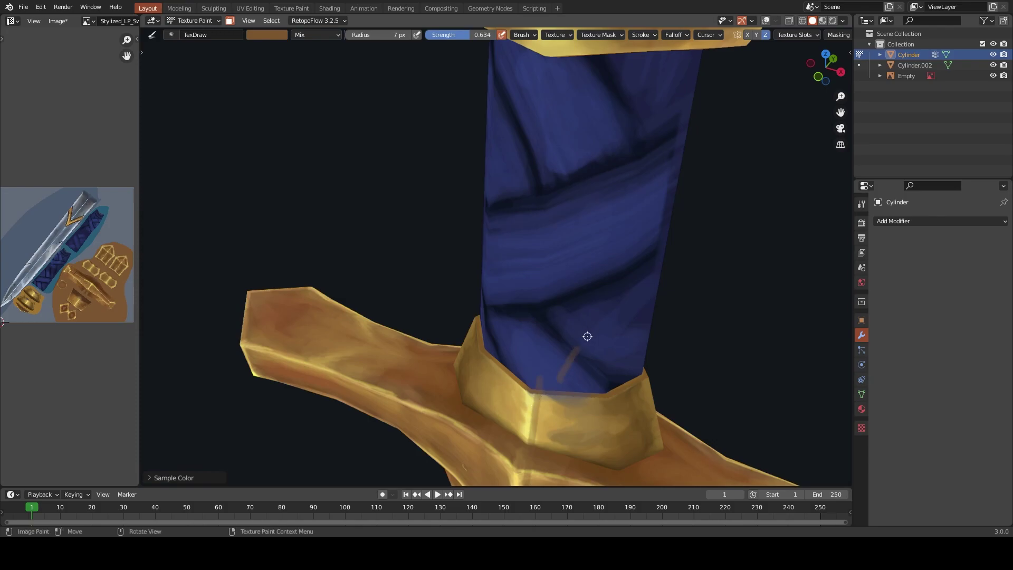
pyautogui.moveTo(559, 304)
pyautogui.mouseDown()
pyautogui.moveTo(498, 290)
pyautogui.moveTo(659, 280)
pyautogui.mouseUp()
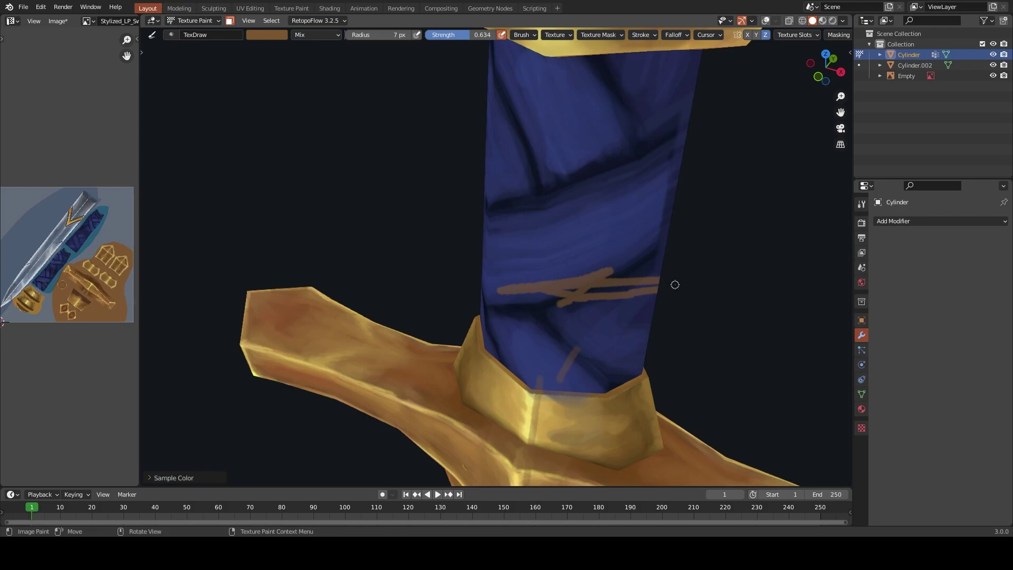
# Save the texture Stylized_LP_Sword_T1.png and Lp_StylizedSword.blend
pyautogui.scroll(-8, 580, 254)
pyautogui.scroll(-1, 557, 269)
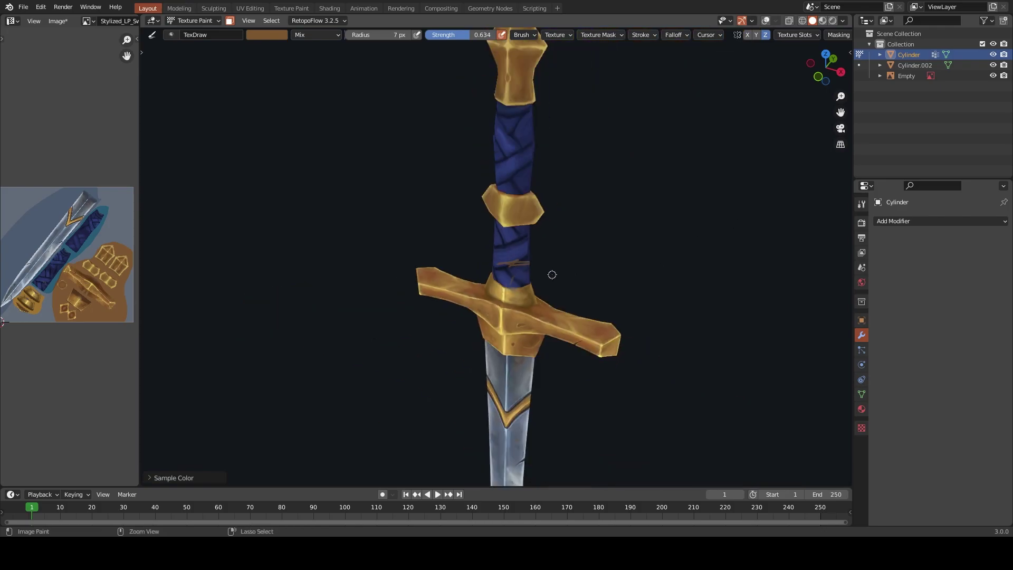
pyautogui.scroll(5, 552, 274)
pyautogui.hotkey('ctrl', 's')
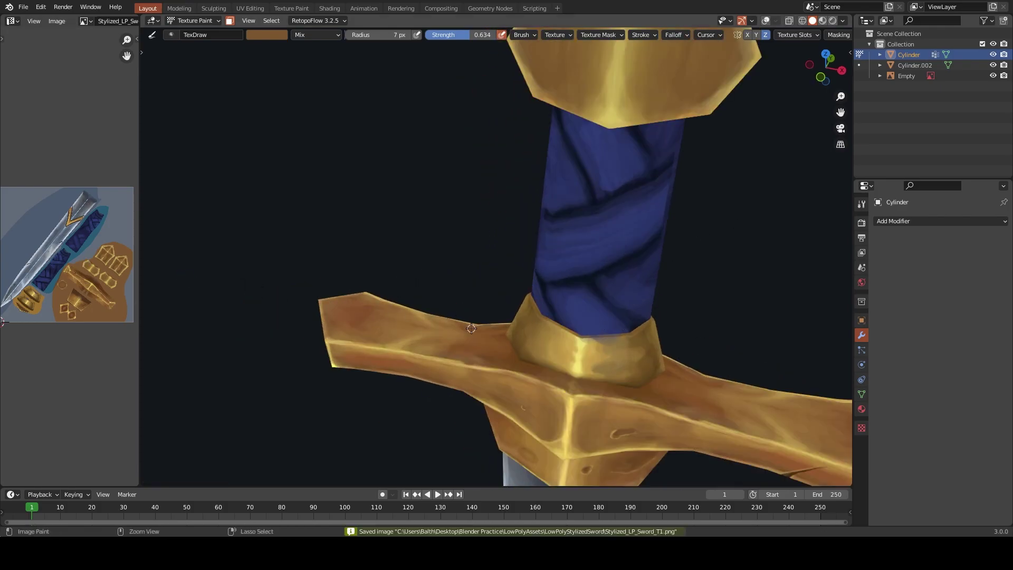
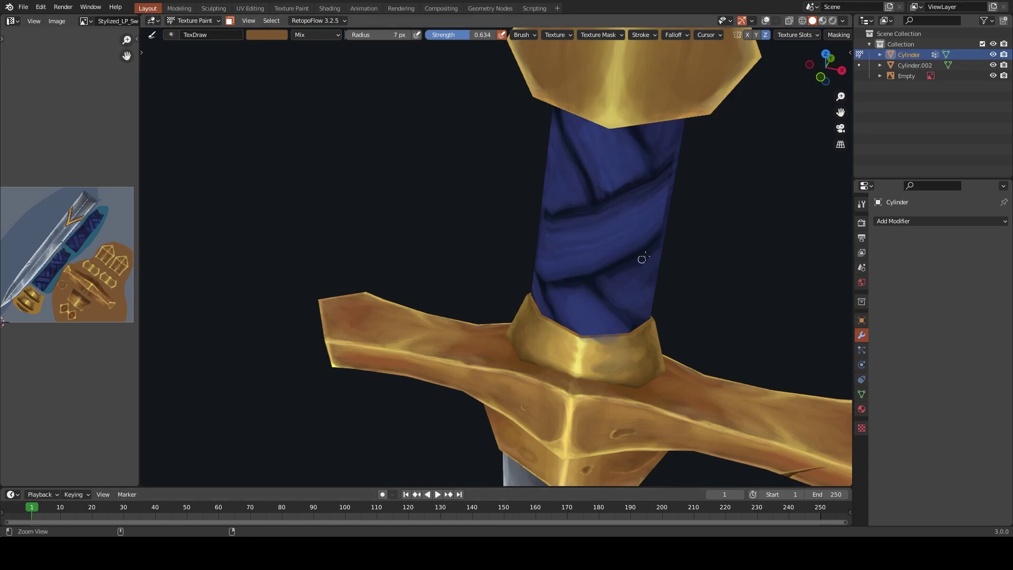
# Sample the lighter gold and dab it onto the gold collar
pyautogui.moveTo(666, 317)
pyautogui.mouseDown(button='middle')
pyautogui.moveTo(668, 328)
pyautogui.moveTo(599, 328)
pyautogui.mouseUp(button='middle')
pyautogui.scroll(3, 517, 310)
pyautogui.press('s')
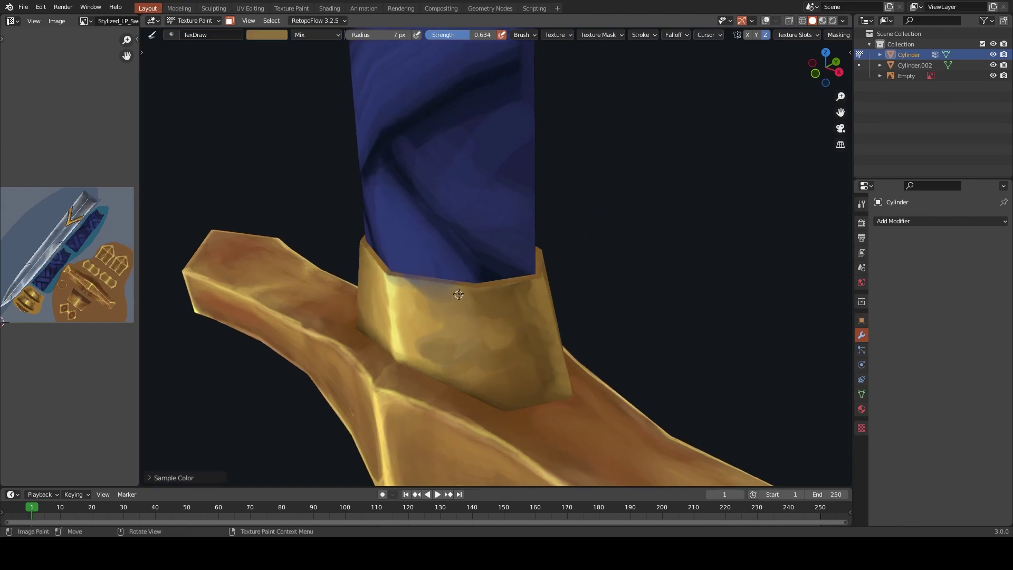
pyautogui.click(430, 290)
pyautogui.moveTo(430, 289)
pyautogui.mouseDown(button='middle')
pyautogui.moveTo(577, 335)
pyautogui.moveTo(565, 364)
pyautogui.mouseUp(button='middle')
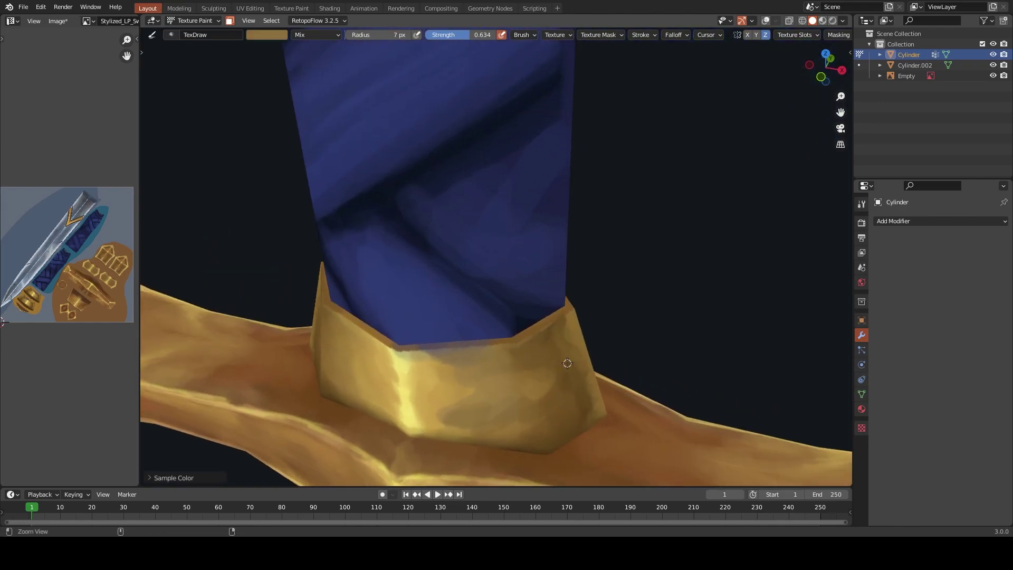
# Restrict painting to the collar faces with a face-selection paint mask
pyautogui.moveTo(716, 455); pyautogui.dragTo(515, 339, button='middle')
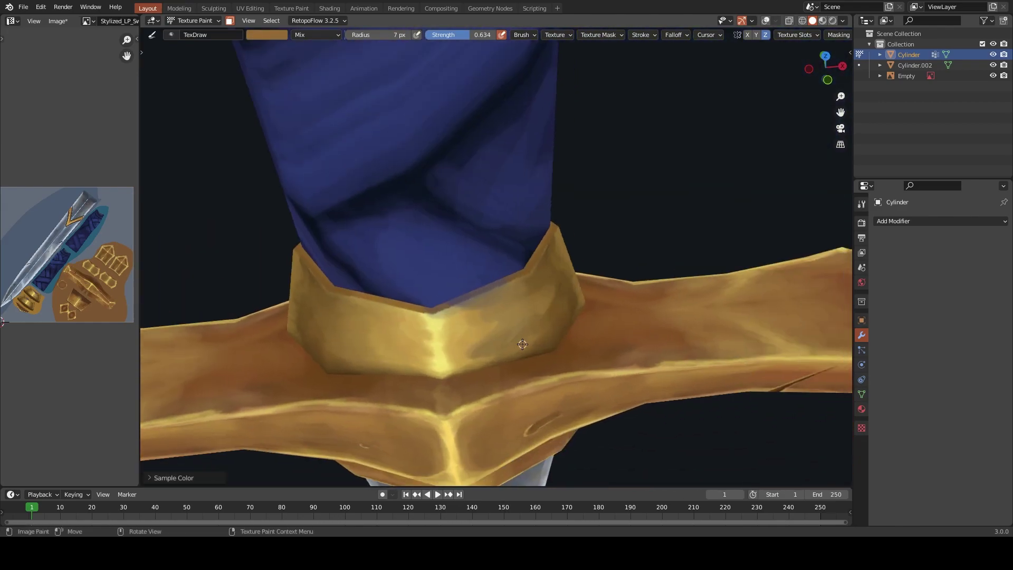
pyautogui.hotkey('ctrl', 'Tab')
pyautogui.click(606, 344)
pyautogui.press('3')
pyautogui.click(538, 315)
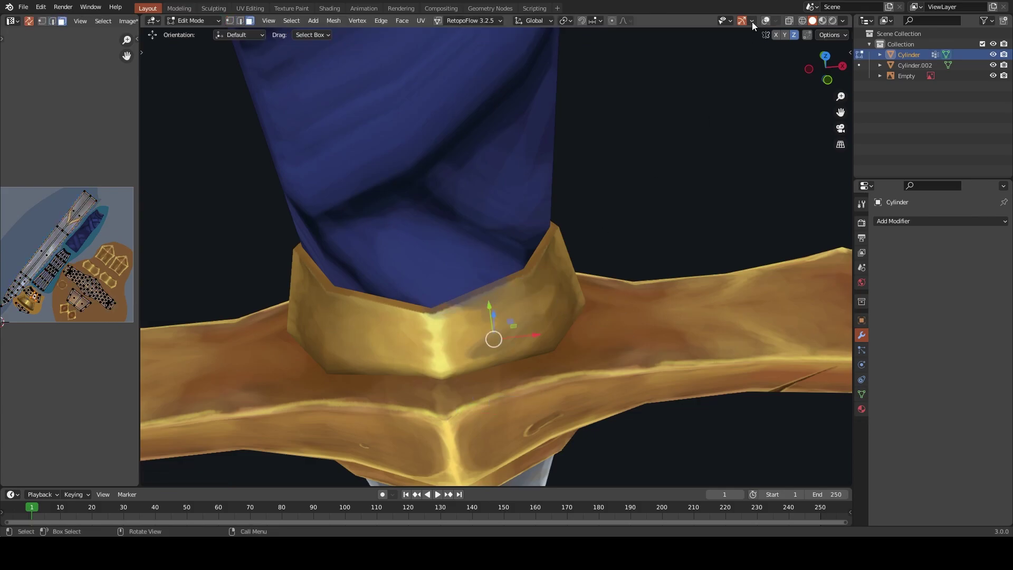
pyautogui.click(766, 20)
pyautogui.press('Tab')
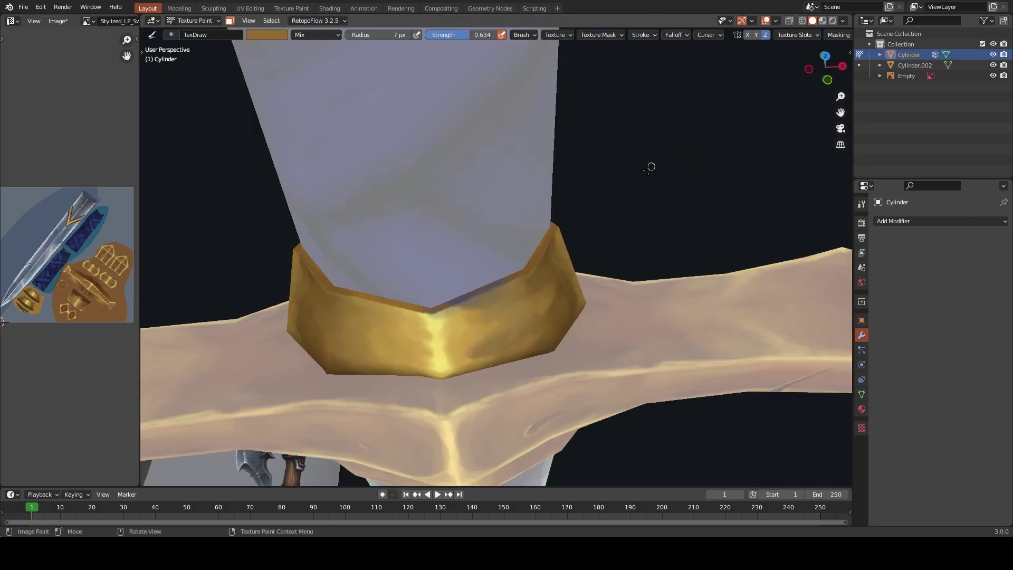
# Paint a pale yellow highlight and a darker gold stroke along the collar's upper edge
pyautogui.scroll(2, 651, 167)
pyautogui.press('s')
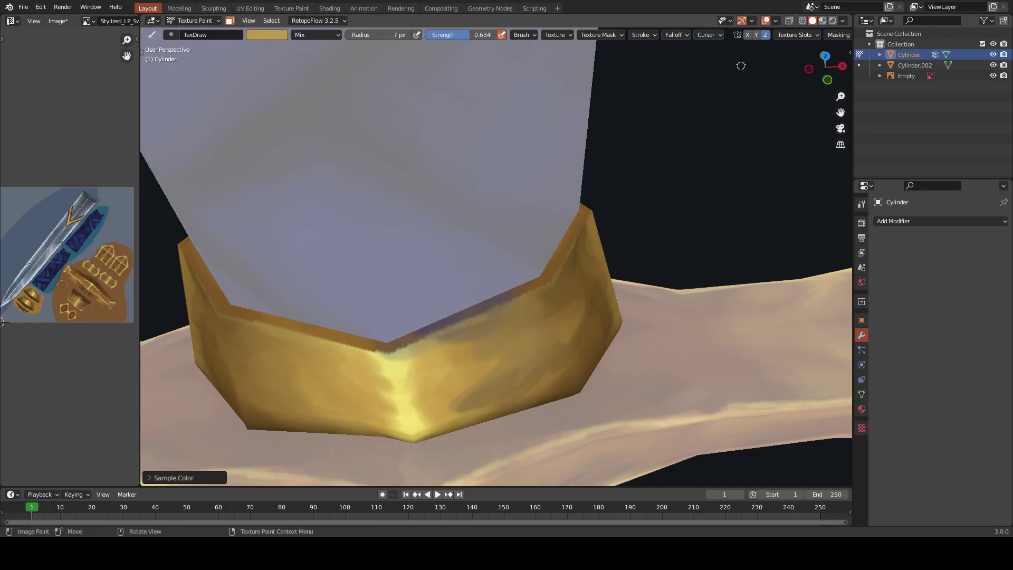
pyautogui.press('s')
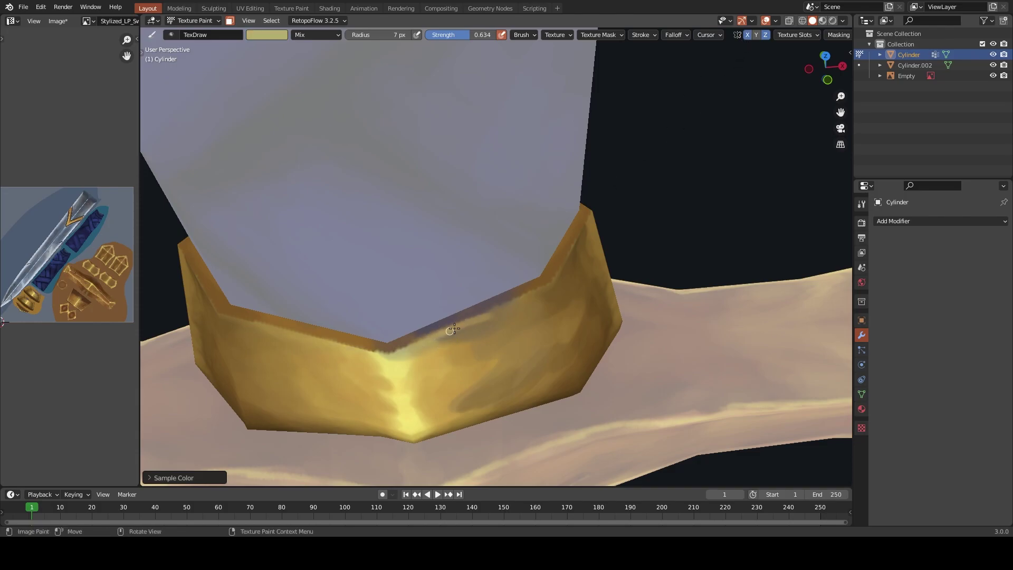
pyautogui.moveTo(444, 328)
pyautogui.mouseDown()
pyautogui.moveTo(535, 288)
pyautogui.moveTo(568, 254)
pyautogui.moveTo(461, 324)
pyautogui.mouseUp()
pyautogui.press('s')
pyautogui.press('s')
# From another angle, add pale highlights along the collar's edge and cover a streak with darker gold
pyautogui.press('s')
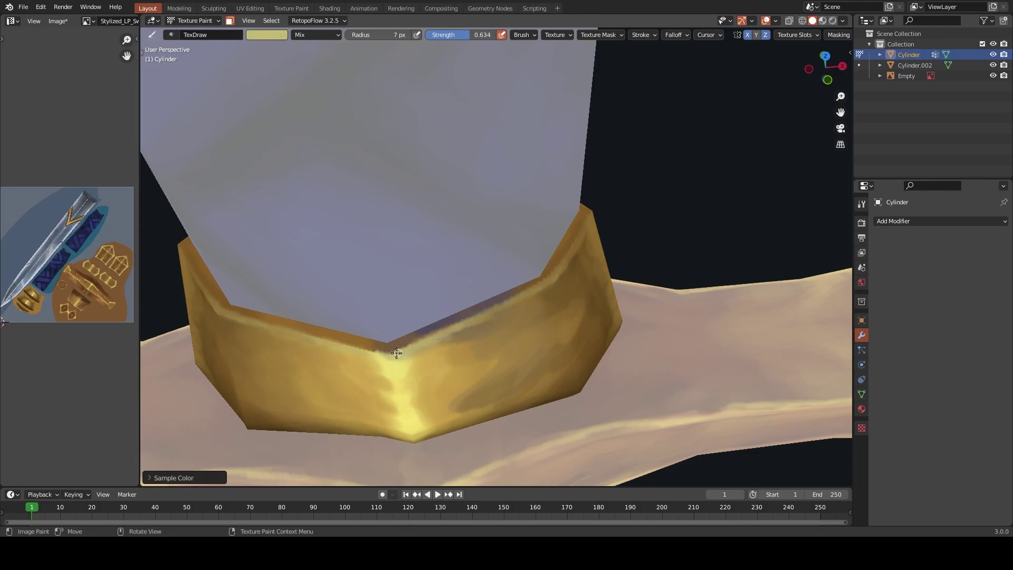
pyautogui.moveTo(397, 347); pyautogui.dragTo(543, 282)
pyautogui.moveTo(543, 283); pyautogui.dragTo(378, 327, button='middle')
pyautogui.moveTo(378, 327)
pyautogui.mouseDown()
pyautogui.moveTo(432, 261)
pyautogui.moveTo(417, 348)
pyautogui.moveTo(428, 311)
pyautogui.moveTo(417, 326)
pyautogui.mouseUp()
pyautogui.press('s')
pyautogui.press('s')
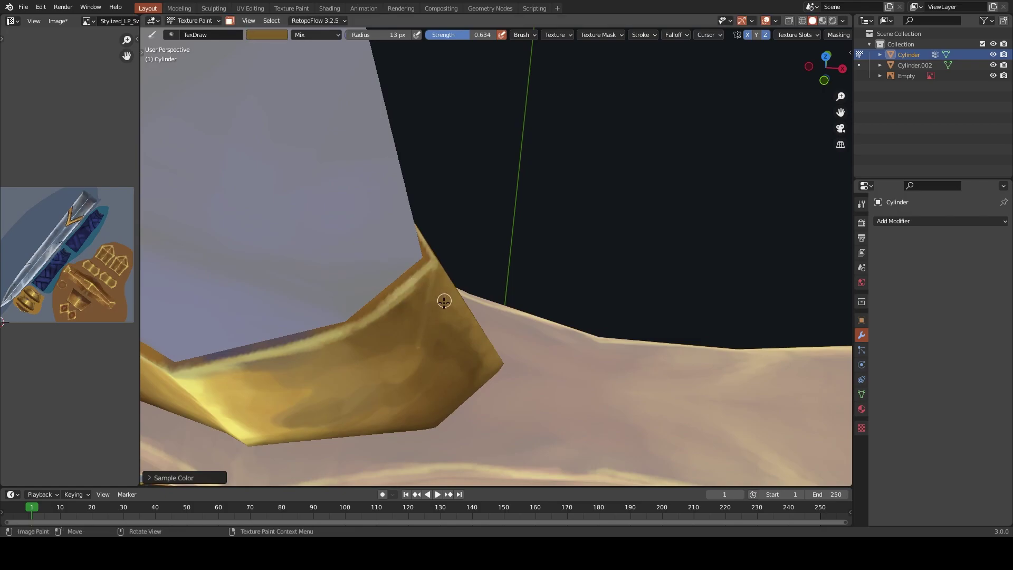
pyautogui.moveTo(441, 292); pyautogui.dragTo(427, 336)
pyautogui.press('s')
pyautogui.press('s')
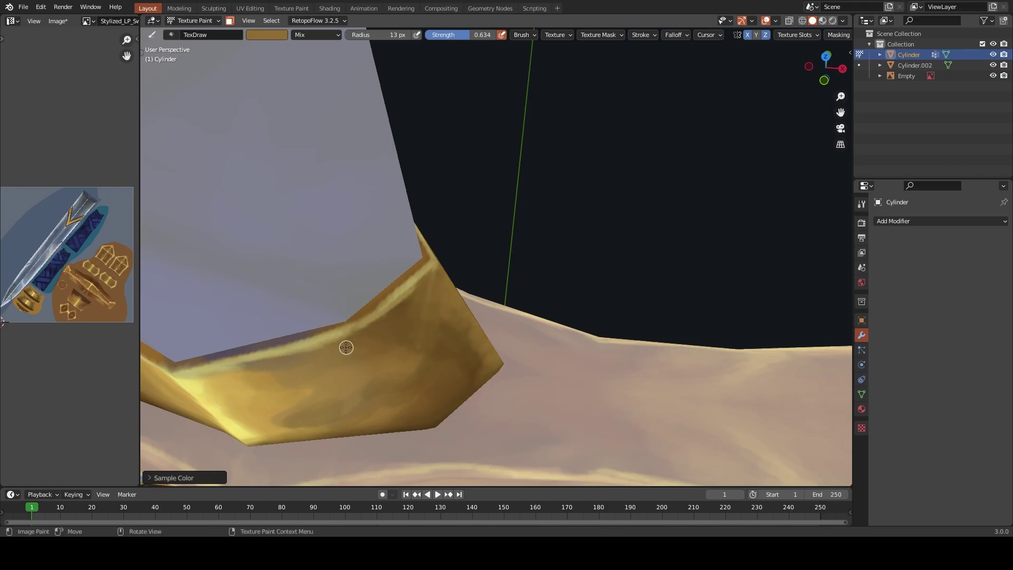
pyautogui.moveTo(346, 347)
pyautogui.mouseDown(button='middle')
pyautogui.moveTo(369, 373)
pyautogui.moveTo(555, 369)
pyautogui.mouseUp(button='middle')
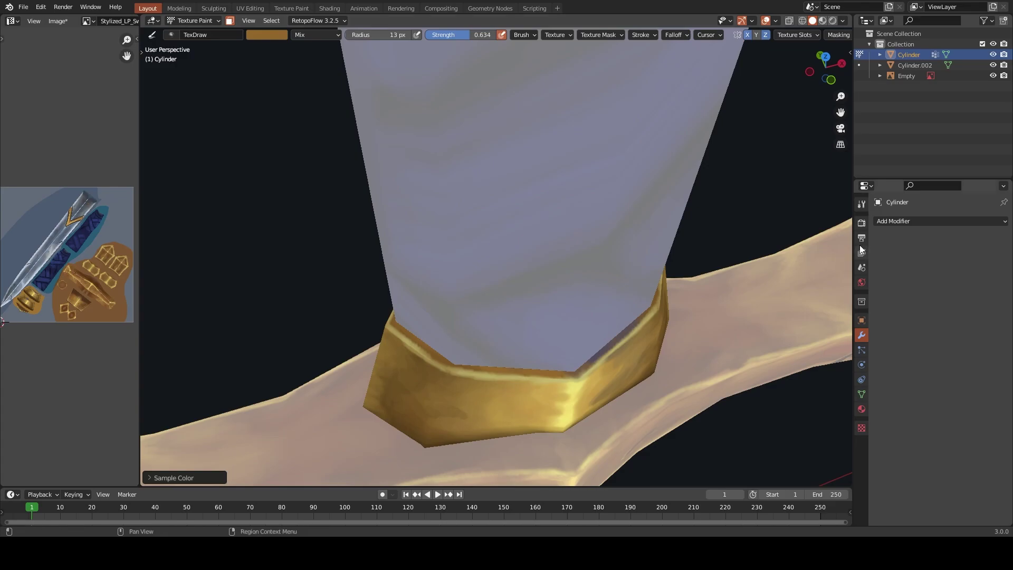
# Choose a darker brown brush colour, enlarge the brush to 66 px, and return to Object Mode
pyautogui.click(861, 203)
pyautogui.scroll(-2, 939, 317)
pyautogui.click(925, 350)
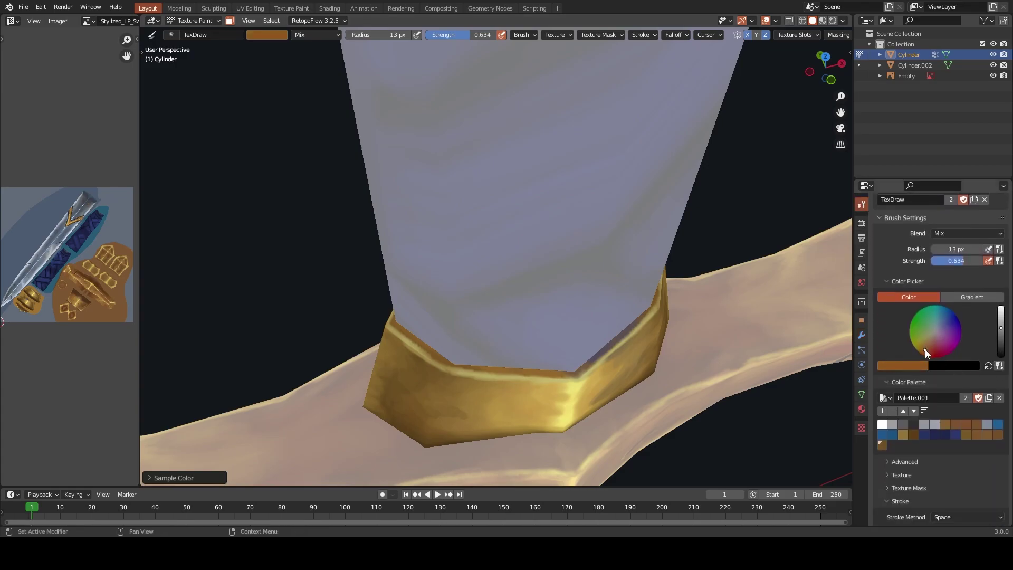
pyautogui.scroll(-2, 925, 349)
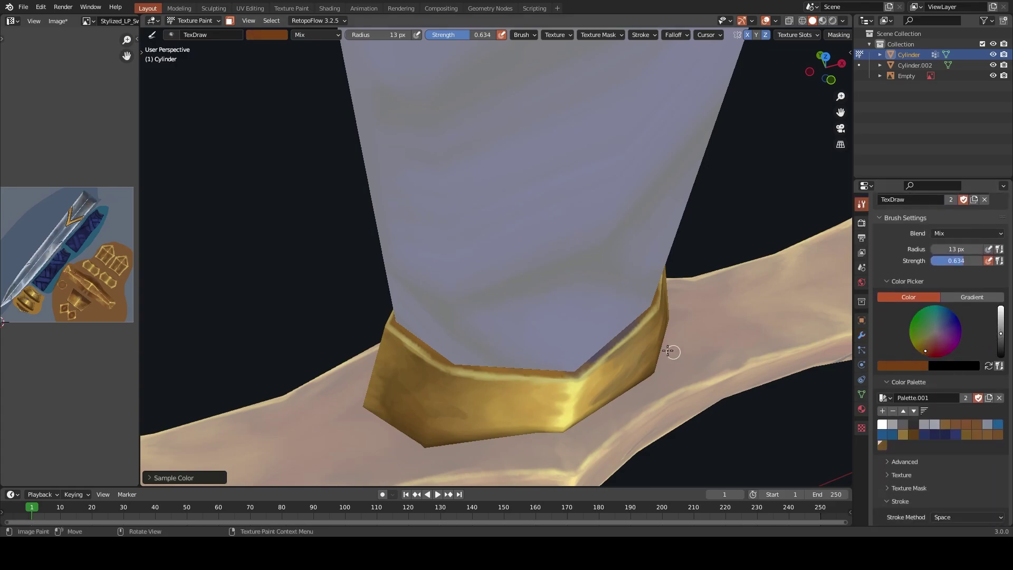
pyautogui.moveTo(622, 323); pyautogui.dragTo(615, 323, button='middle')
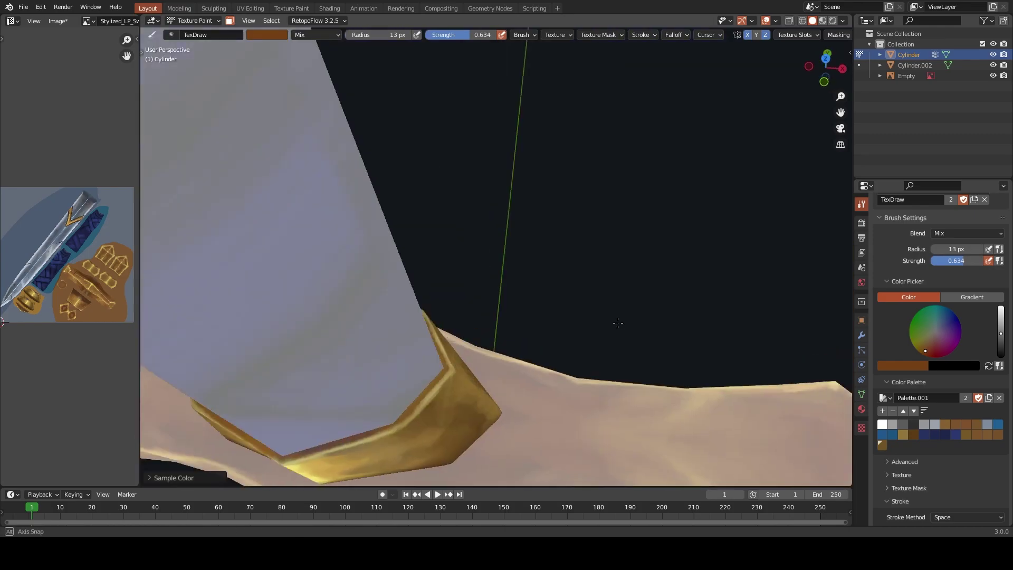
pyautogui.moveTo(408, 375); pyautogui.dragTo(487, 377, button='middle')
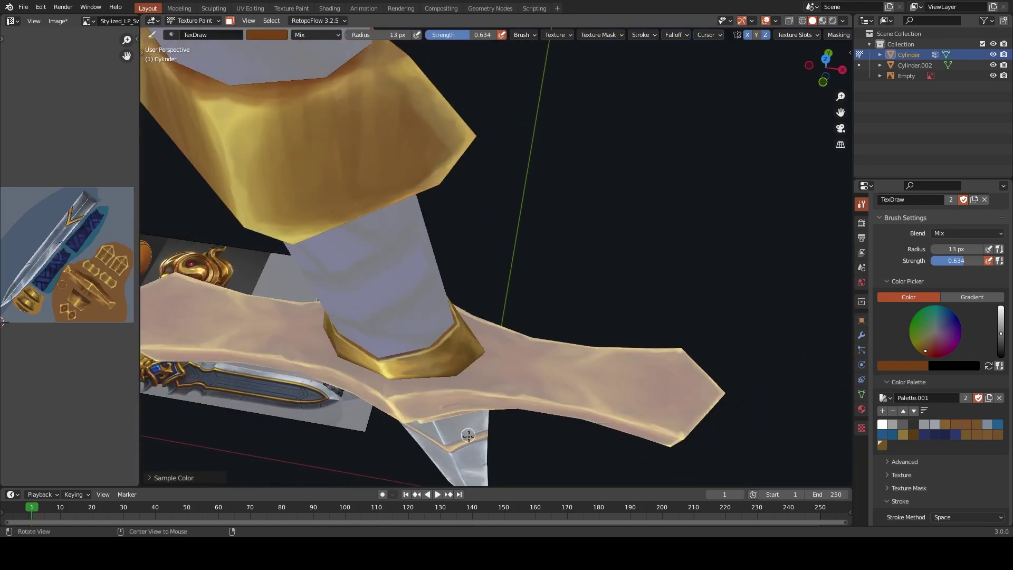
pyautogui.press('f')
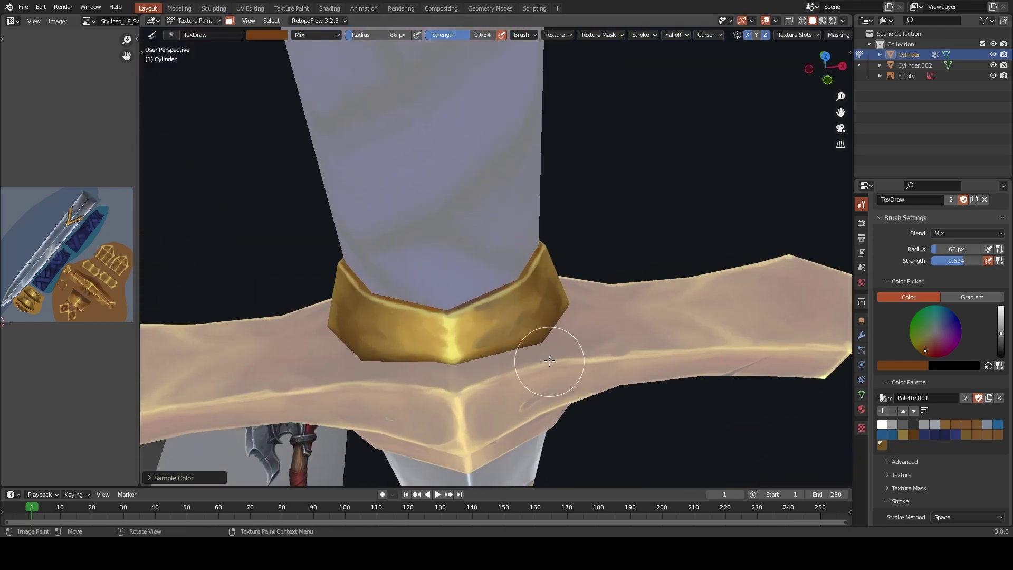
pyautogui.moveTo(501, 372)
pyautogui.mouseDown(button='middle')
pyautogui.moveTo(475, 395)
pyautogui.moveTo(455, 293)
pyautogui.mouseUp(button='middle')
pyautogui.hotkey('ctrl', 'Tab')
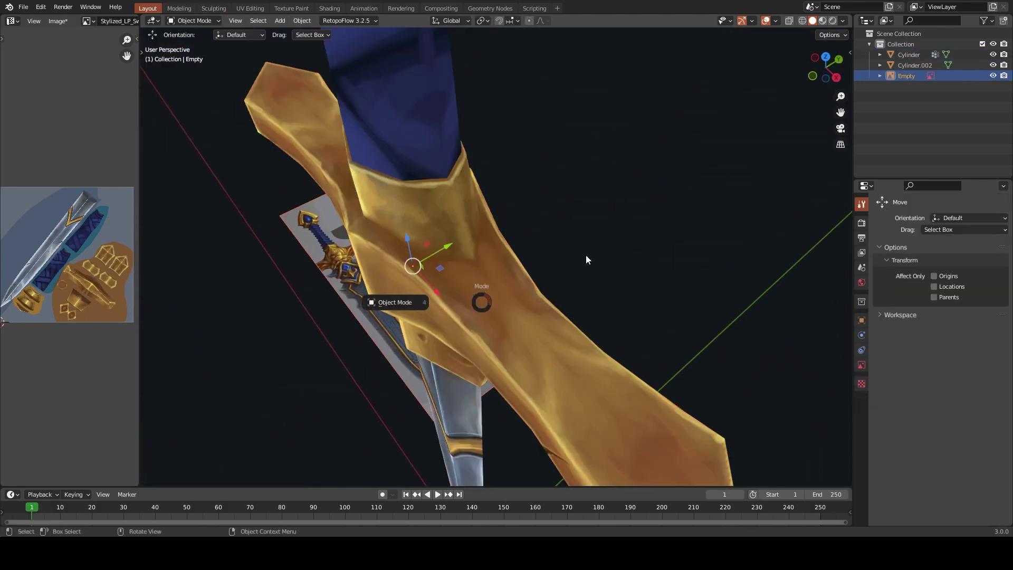
# Select the whole linked crossguard piece in Edit Mode, then go back to Texture Paint
pyautogui.hotkey('ctrl', 'Tab')
pyautogui.click(604, 318)
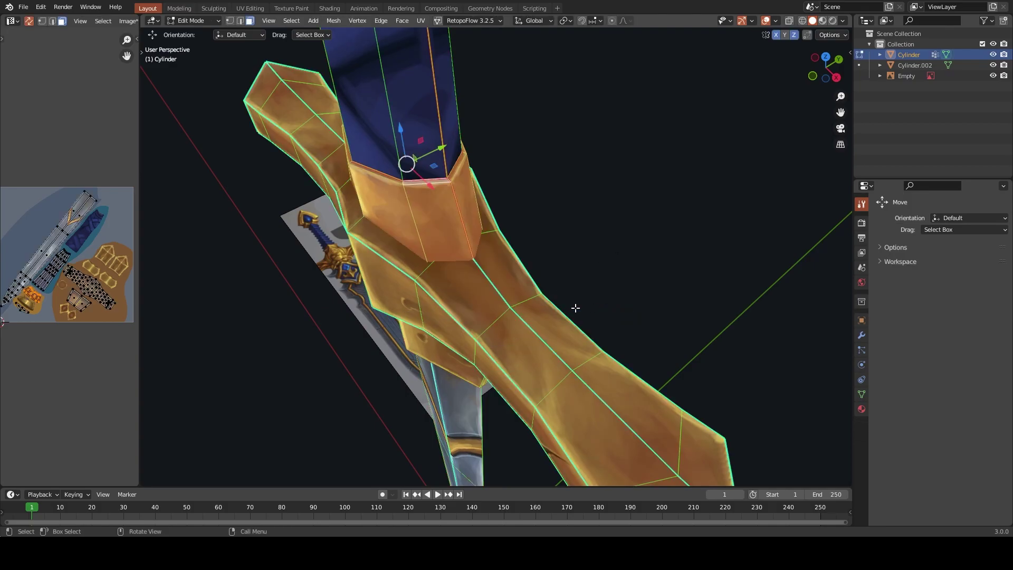
pyautogui.moveTo(573, 308); pyautogui.dragTo(585, 293, button='middle')
pyautogui.click(589, 291)
pyautogui.hotkey('ctrl', 'l')
pyautogui.hotkey('ctrl', 'Tab')
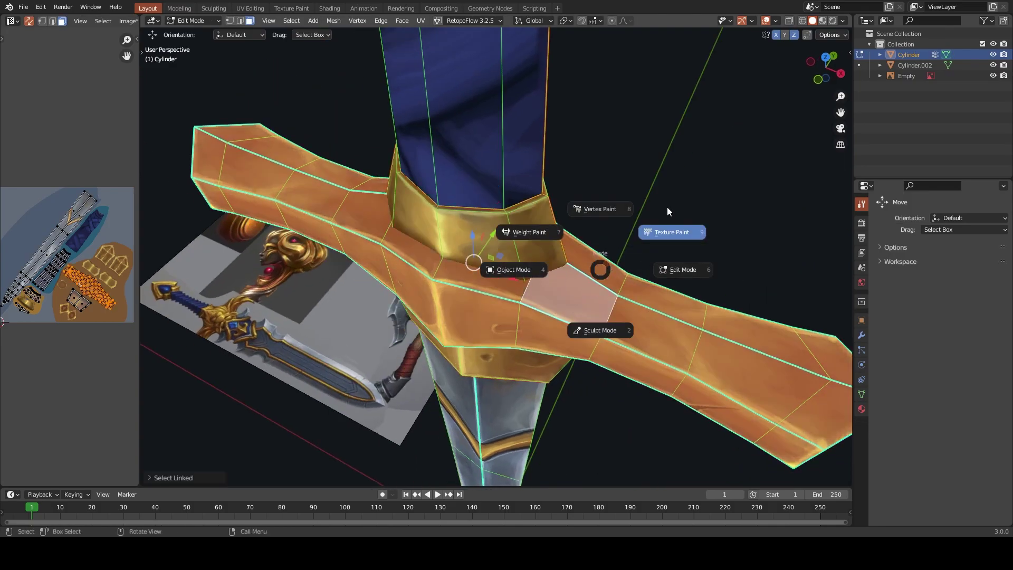
pyautogui.click(667, 207)
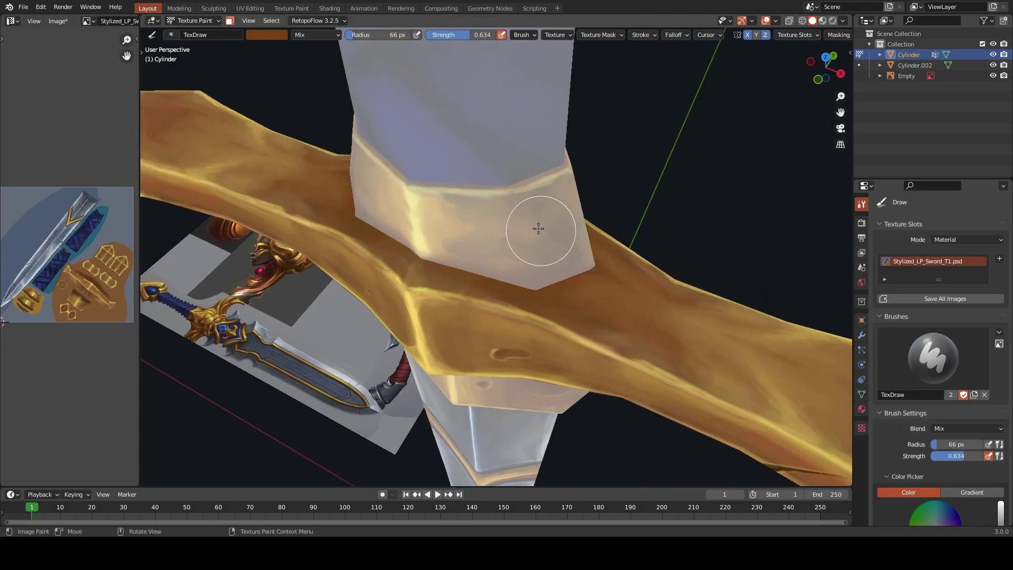
# Sample a dark red-brown and resize the brush through 29, 59 and 46 px
pyautogui.press('s')
pyautogui.press('f')
pyautogui.click(457, 264)
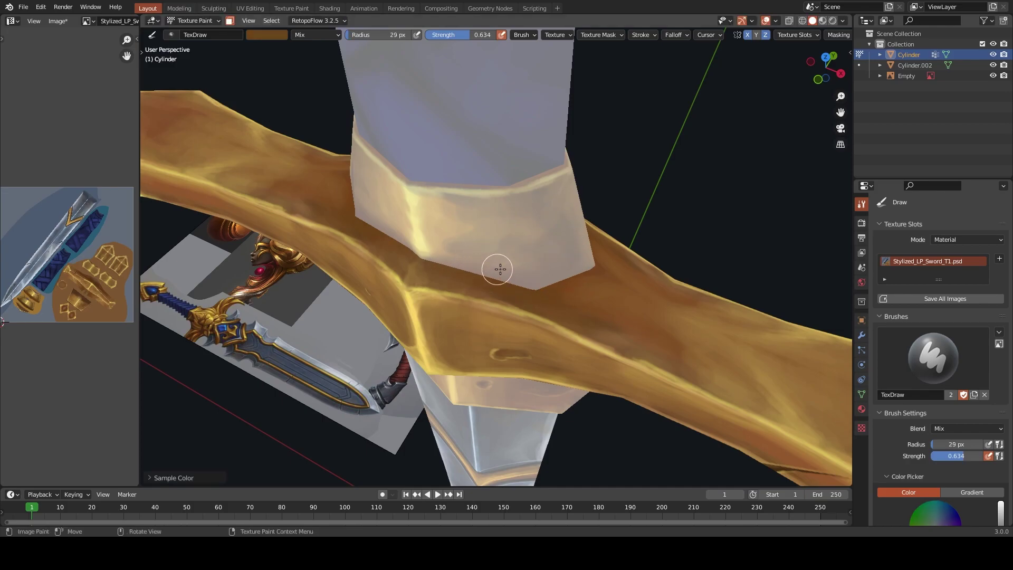
pyautogui.press('s')
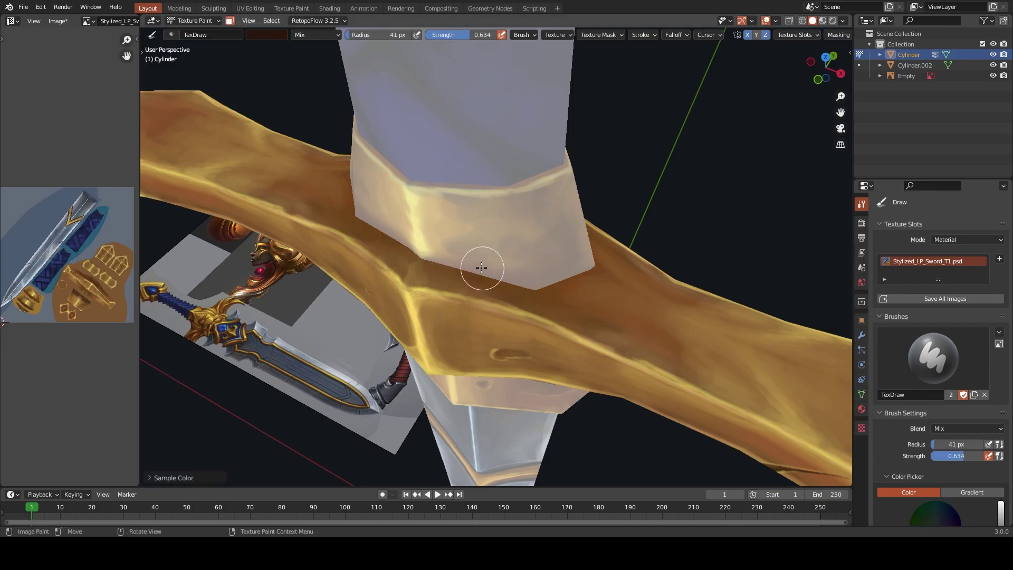
pyautogui.press('f')
pyautogui.click(464, 237)
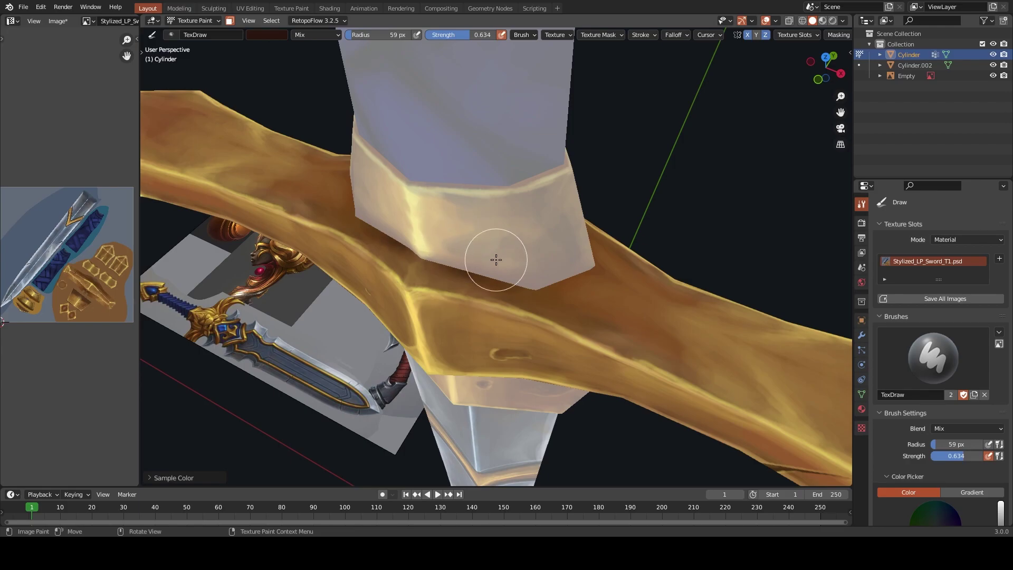
pyautogui.moveTo(554, 258); pyautogui.dragTo(389, 289, button='middle')
pyautogui.press('f')
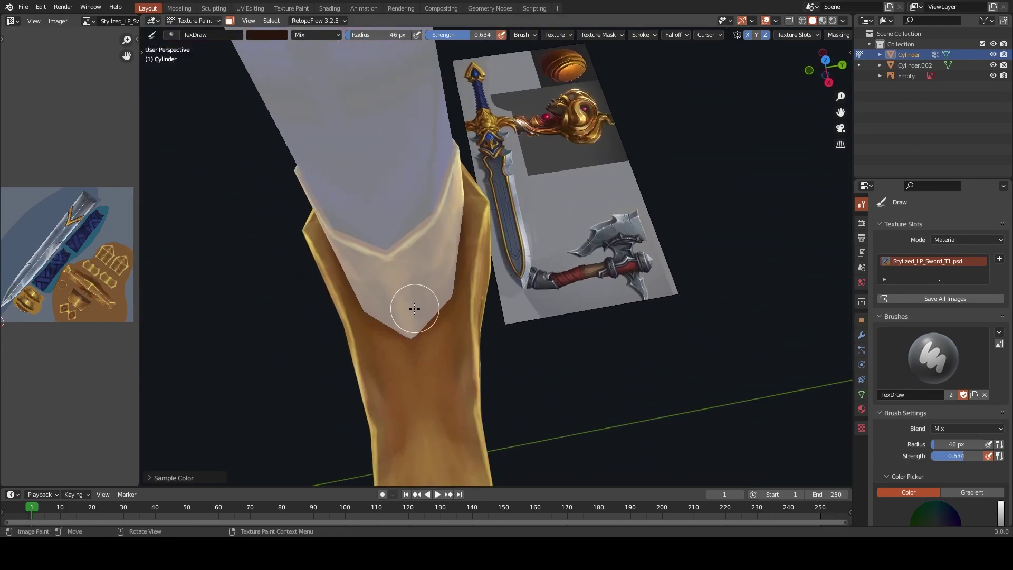
pyautogui.click(433, 291)
# Set the brush to 53 px, sample golden tan then dark brown, and shrink to 32 px
pyautogui.moveTo(437, 290); pyautogui.dragTo(441, 300, button='middle')
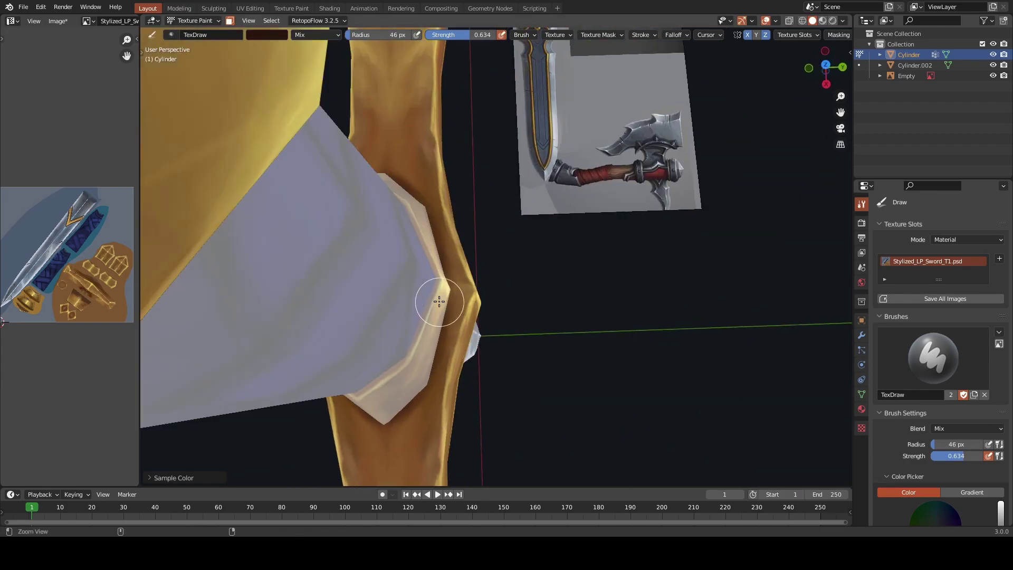
pyautogui.moveTo(407, 339)
pyautogui.mouseDown(button='middle')
pyautogui.moveTo(520, 227)
pyautogui.moveTo(570, 199)
pyautogui.mouseUp(button='middle')
pyautogui.scroll(3, 570, 199)
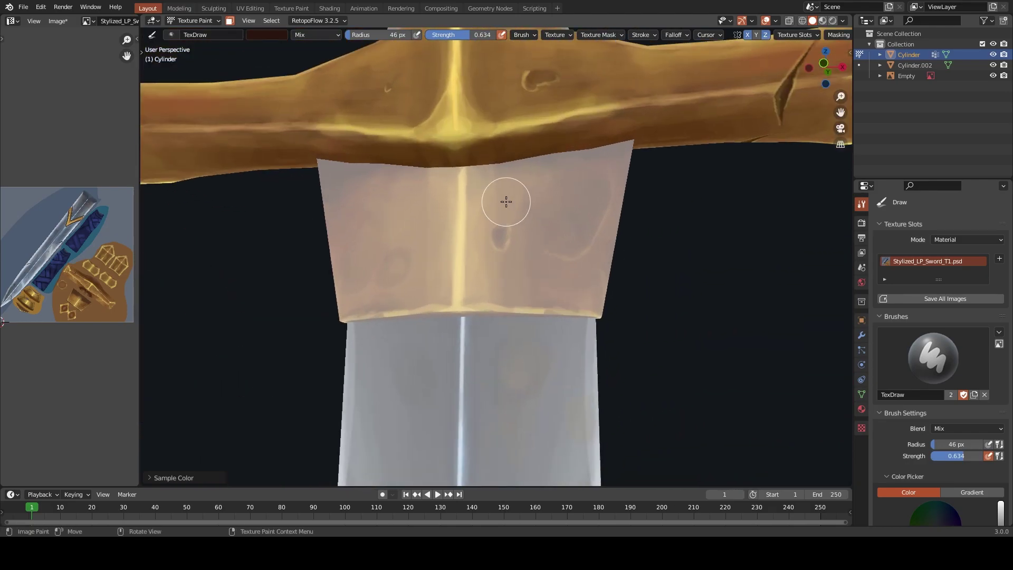
pyautogui.press('f')
pyautogui.click(607, 166)
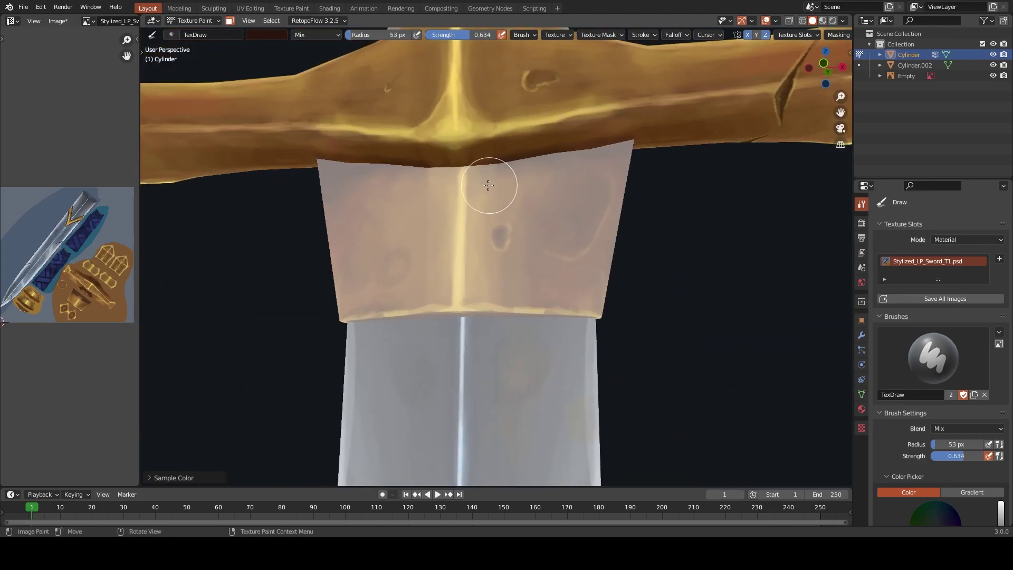
pyautogui.press('s')
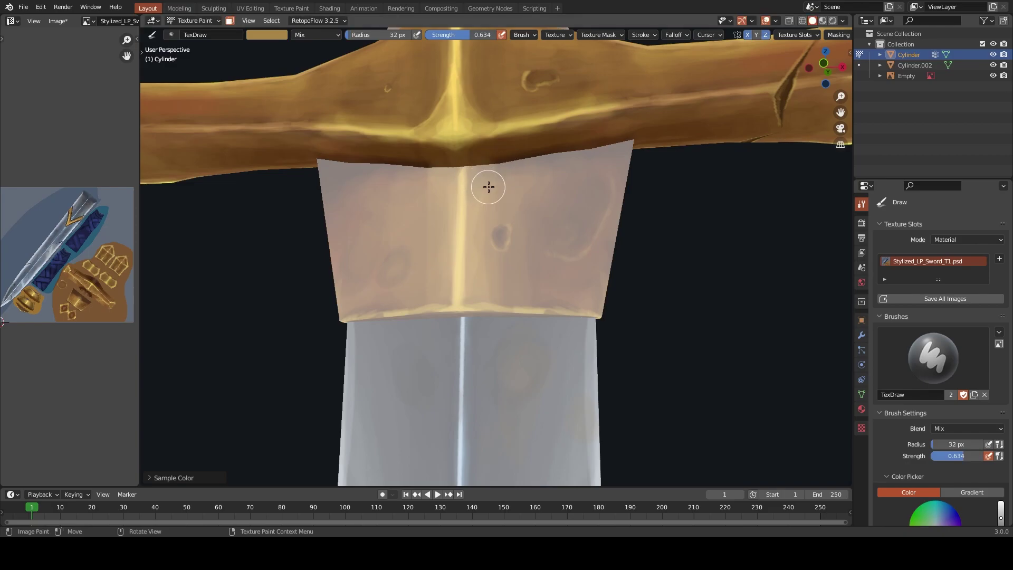
pyautogui.moveTo(481, 185); pyautogui.dragTo(491, 135, button='middle')
pyautogui.press('s')
pyautogui.press('f')
pyautogui.click(543, 115)
# Shrink the brush to 12 px and sample darker brown shading from under the guard
pyautogui.moveTo(543, 115)
pyautogui.mouseDown(button='middle')
pyautogui.moveTo(536, 208)
pyautogui.moveTo(464, 219)
pyautogui.mouseUp(button='middle')
pyautogui.press('f')
pyautogui.click(463, 228)
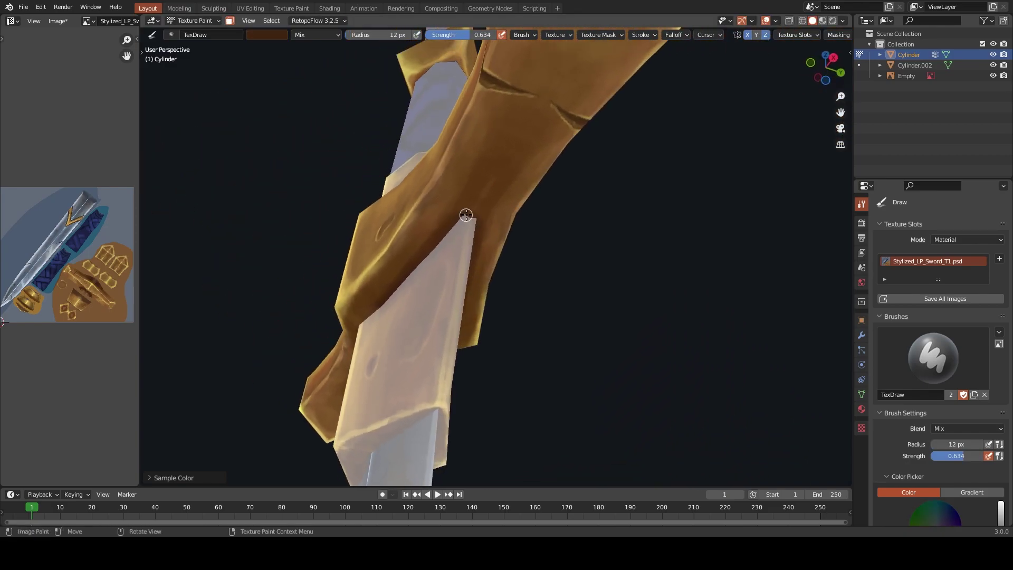
pyautogui.press('s')
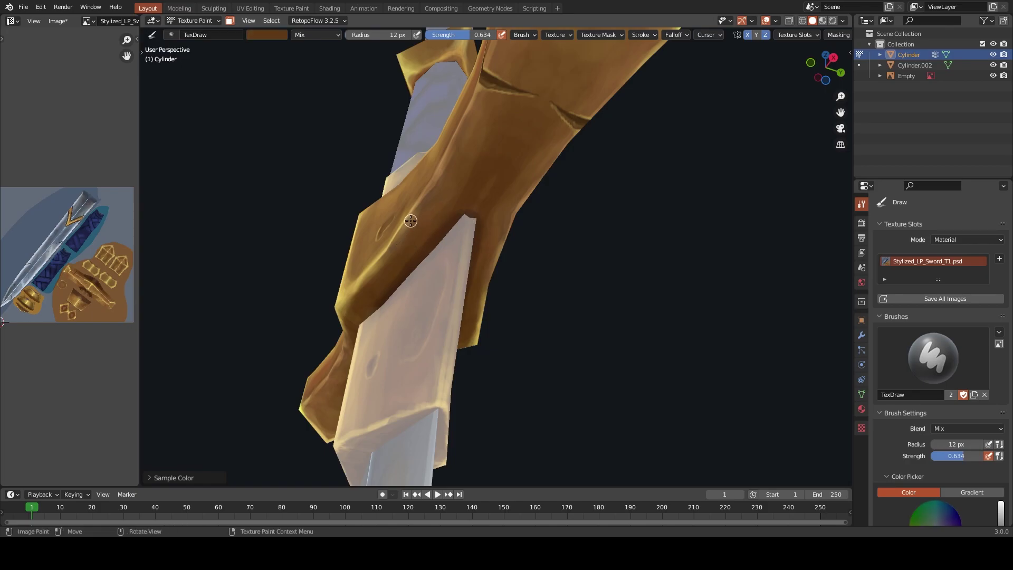
pyautogui.press('s')
pyautogui.press('s')
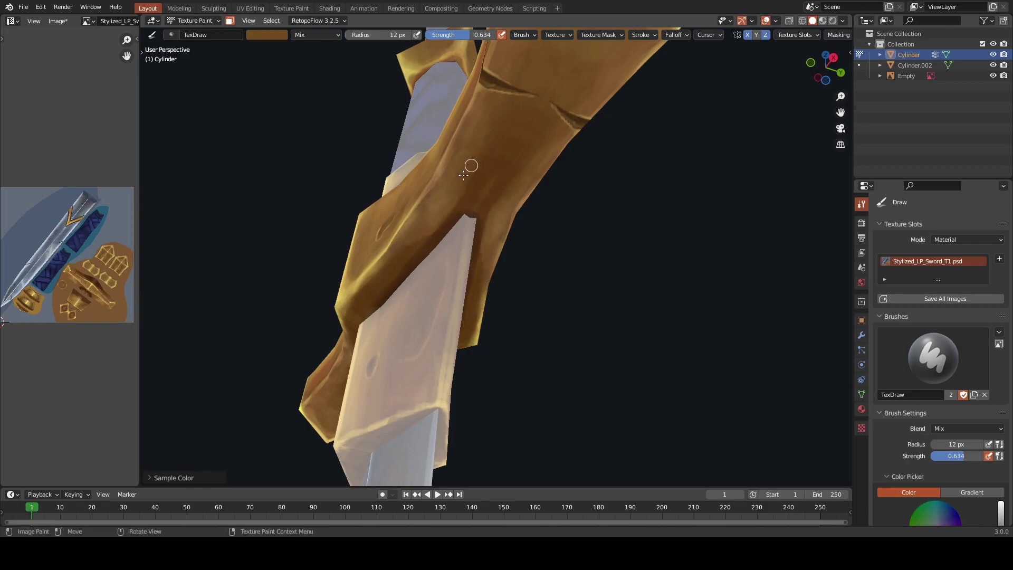
pyautogui.press('s')
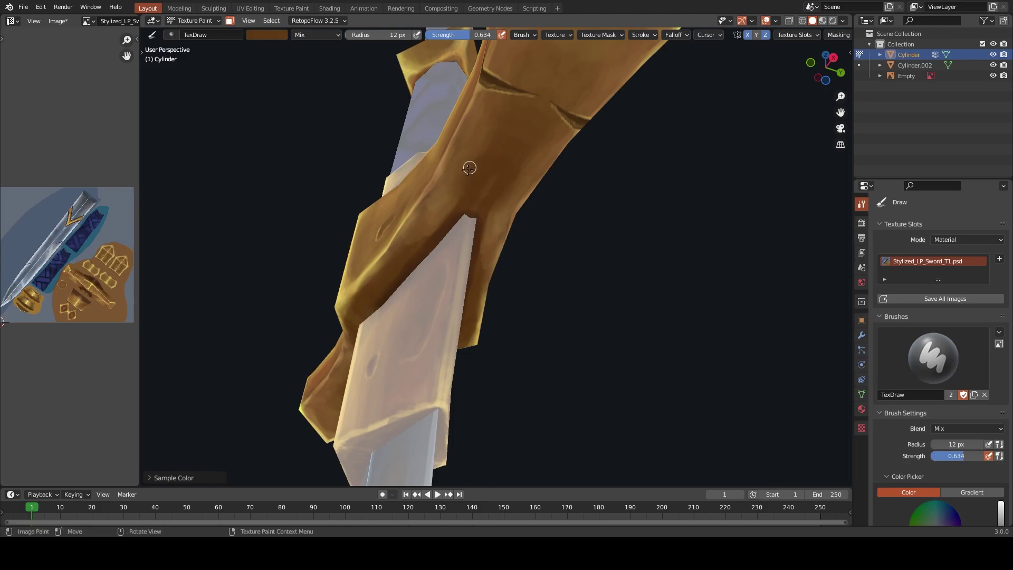
pyautogui.press('s')
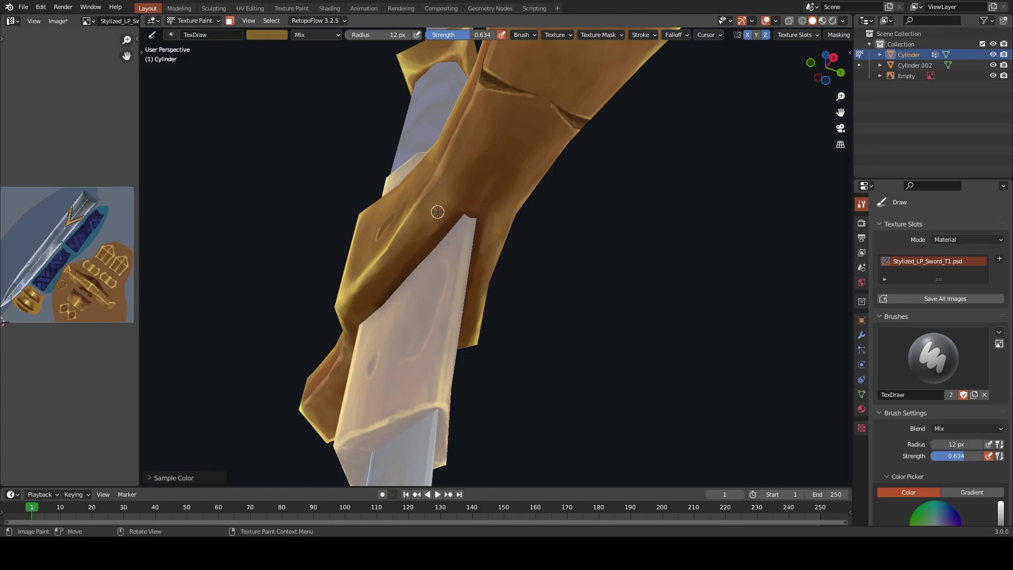
pyautogui.press('s')
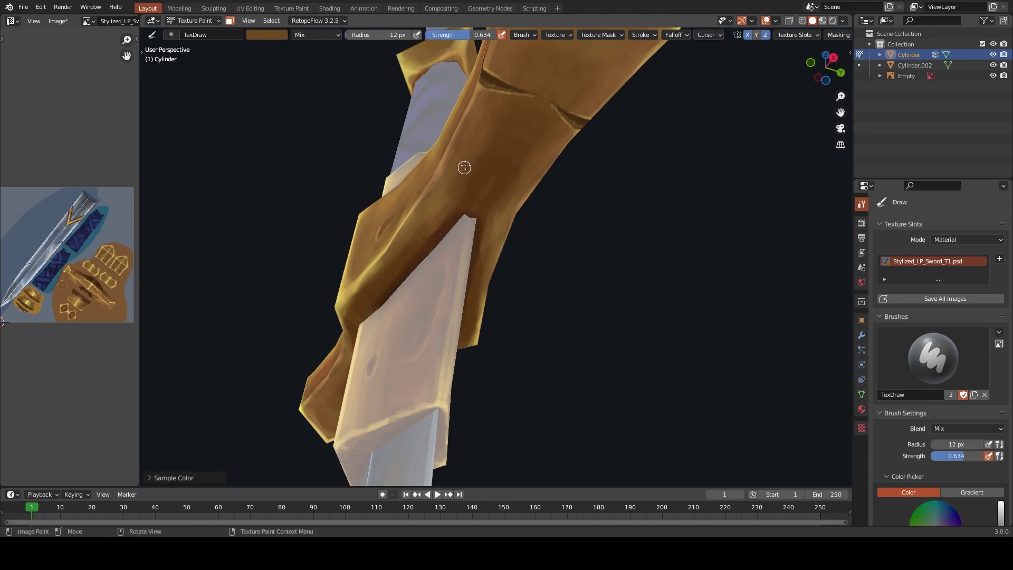
# Frame the sword frontally, sample light gold from the guard, and adjust the colour picker
pyautogui.scroll(-4, 420, 235)
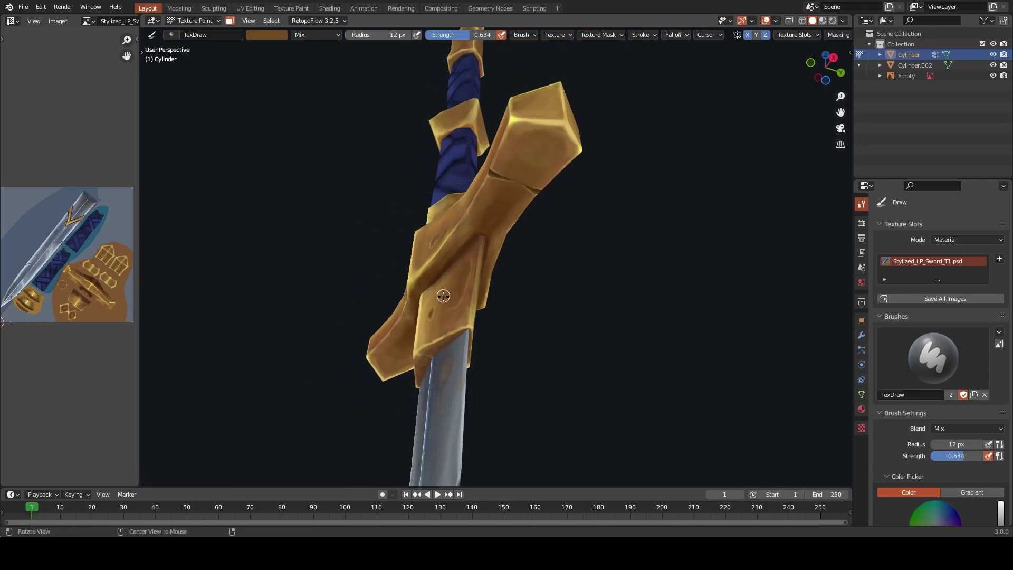
pyautogui.moveTo(443, 293)
pyautogui.mouseDown(button='middle')
pyautogui.moveTo(475, 300)
pyautogui.moveTo(530, 211)
pyautogui.mouseUp(button='middle')
pyautogui.scroll(2, 513, 312)
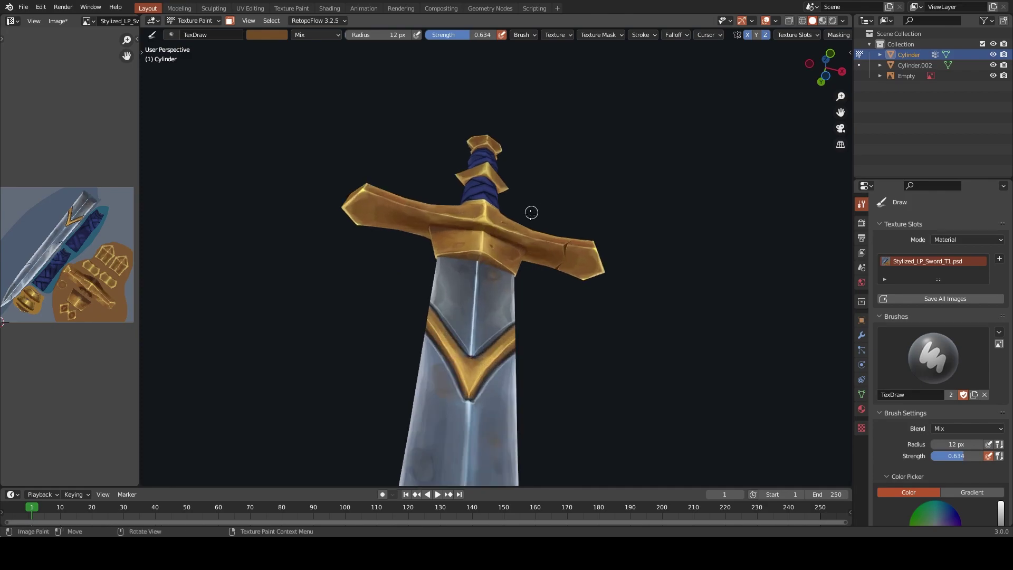
pyautogui.scroll(4, 530, 211)
pyautogui.scroll(2, 412, 255)
pyautogui.press('s')
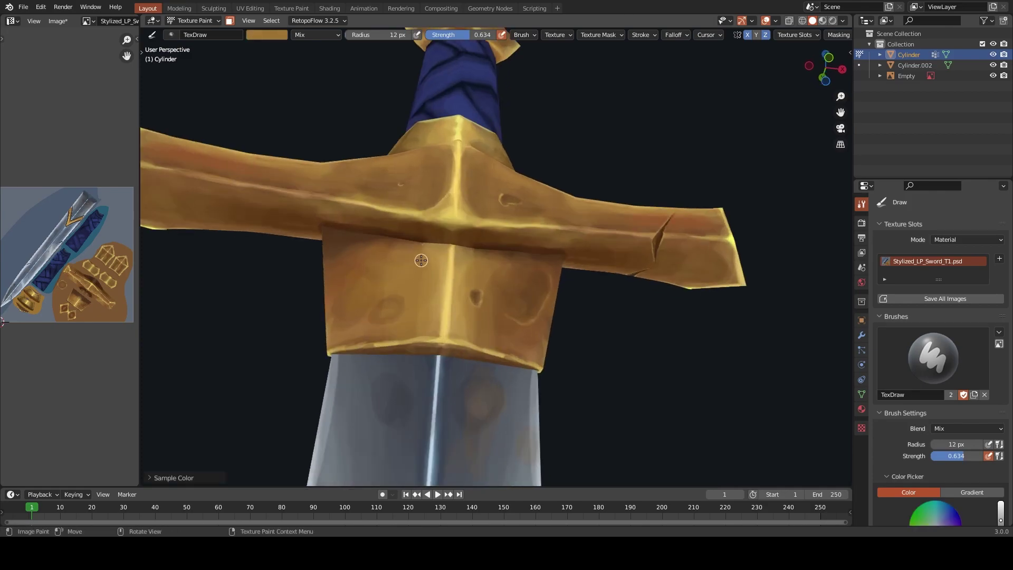
pyautogui.scroll(-10, 934, 287)
pyautogui.moveTo(918, 270); pyautogui.dragTo(919, 256)
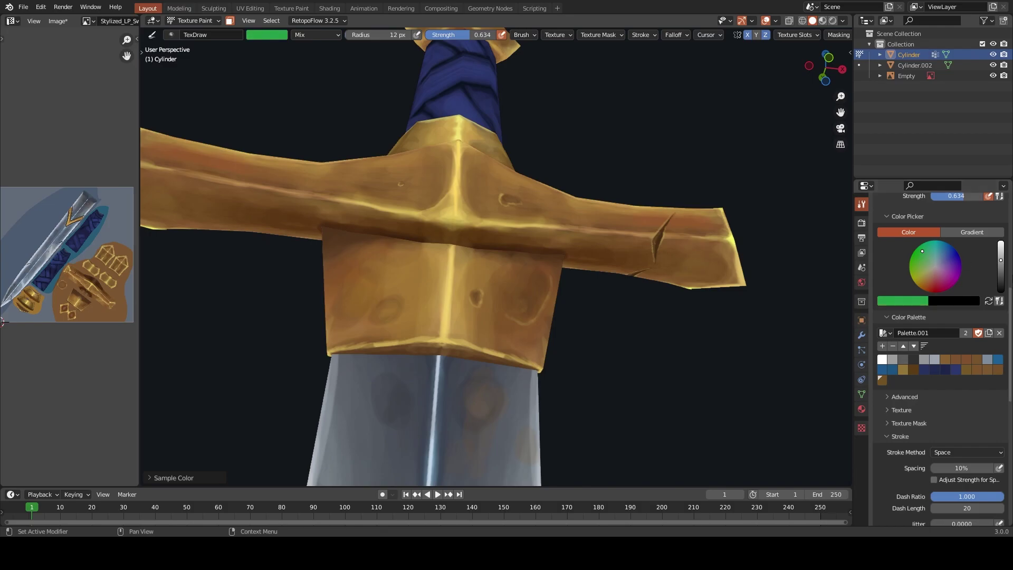
pyautogui.scroll(-2, 921, 252)
pyautogui.scroll(-2, 921, 252)
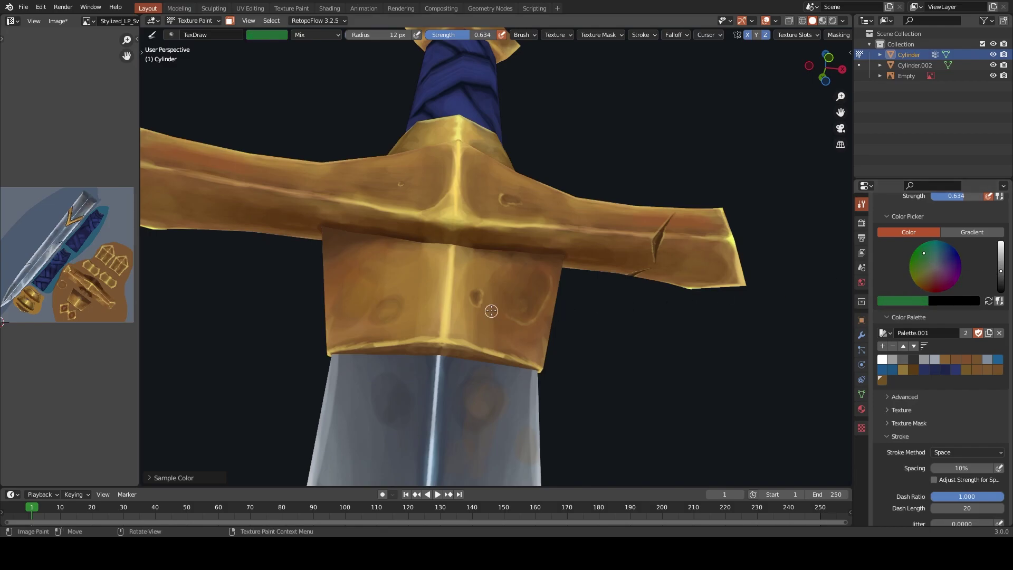
# Undo the earlier green dots and paint a single small green dot on the guard
pyautogui.hotkey('ctrl', 'z')
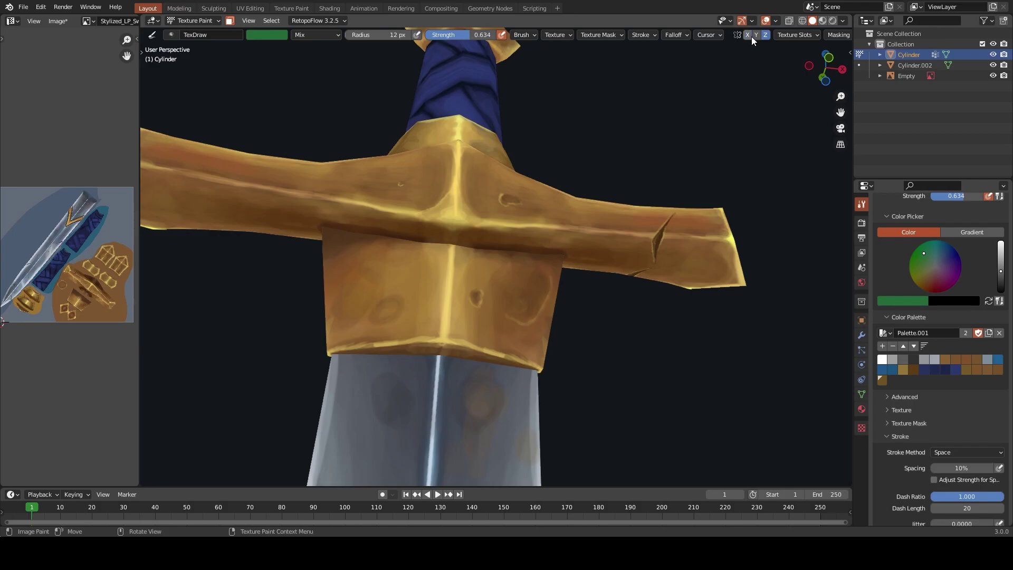
pyautogui.scroll(1, 553, 372)
pyautogui.scroll(1, 549, 391)
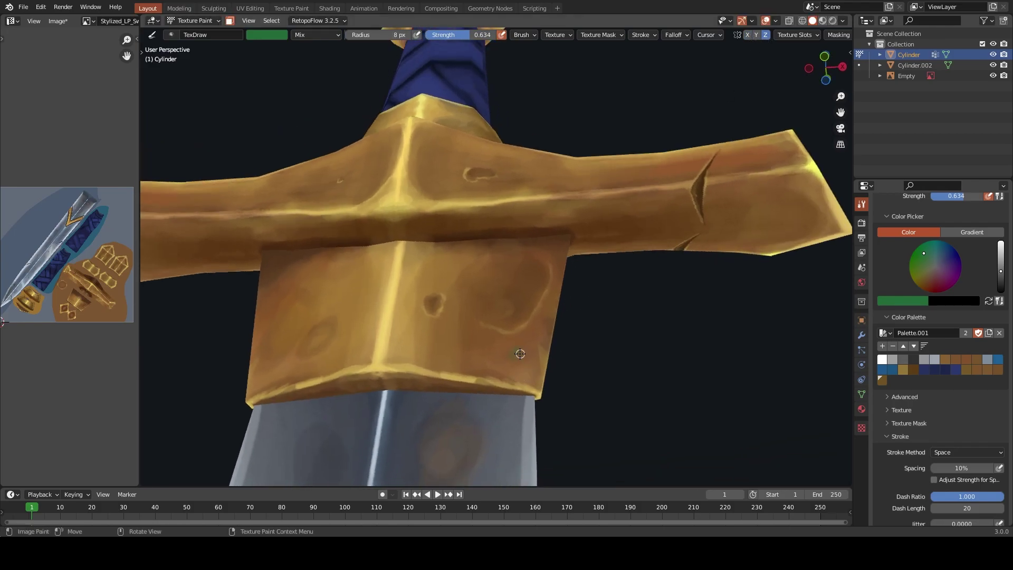
pyautogui.click(513, 355)
pyautogui.scroll(-2, 513, 355)
pyautogui.scroll(-1, 517, 295)
pyautogui.scroll(3, 523, 230)
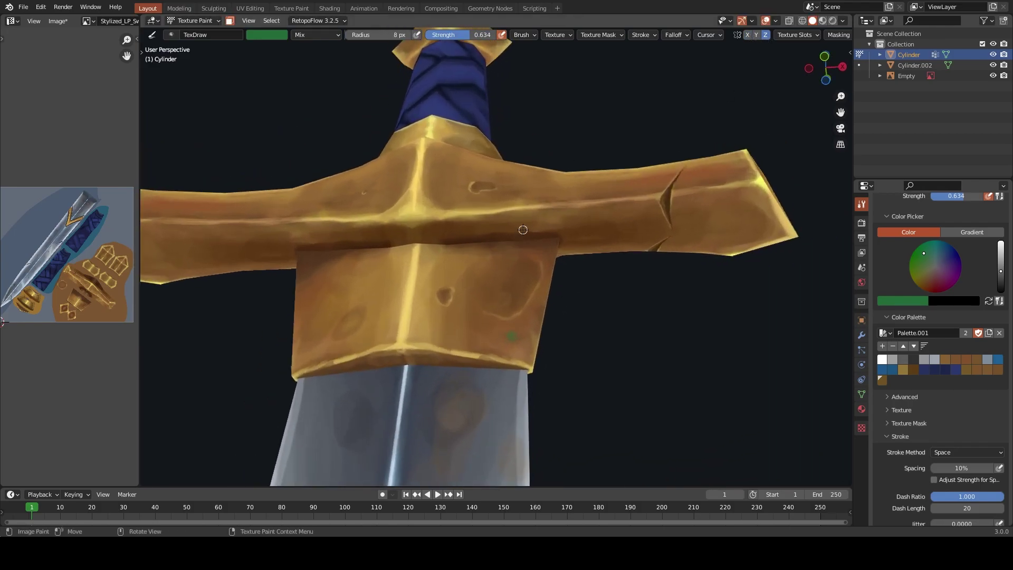
pyautogui.moveTo(517, 228); pyautogui.dragTo(517, 288, button='middle')
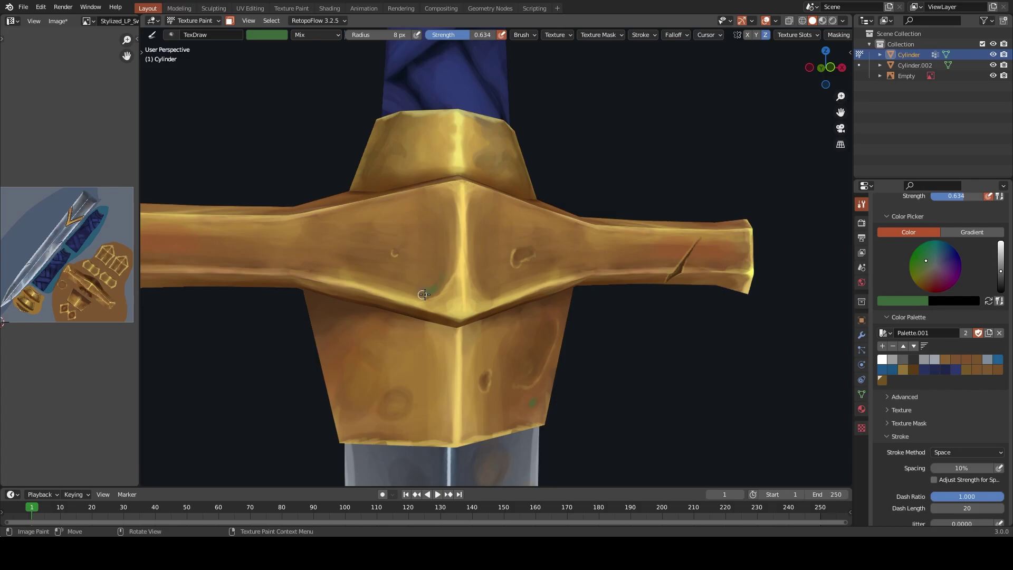
# Face the guard straight on and sample gold, olive, lighter gold and green tones from it
pyautogui.scroll(-4, 457, 290)
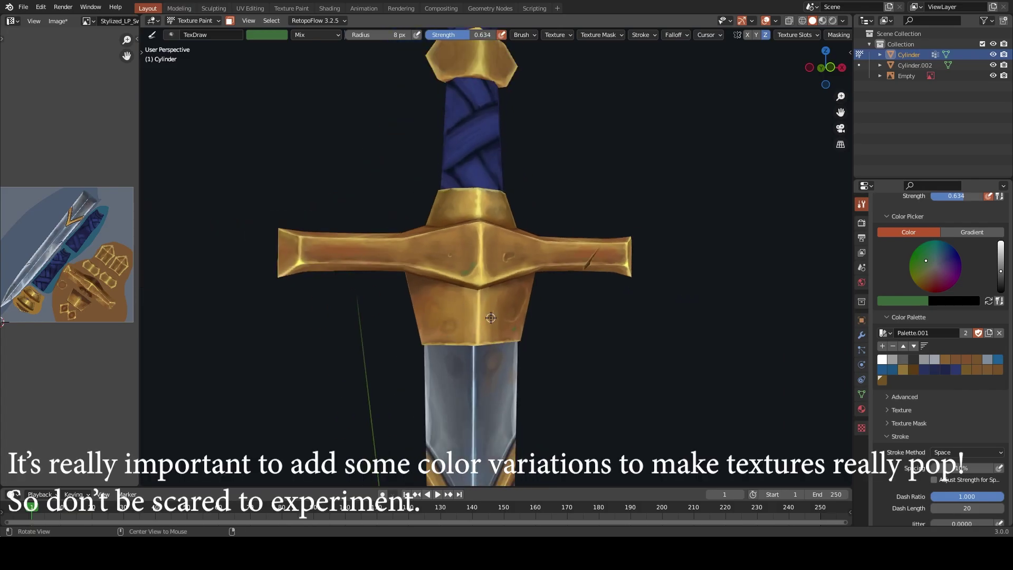
pyautogui.moveTo(456, 290); pyautogui.dragTo(491, 352, button='middle')
pyautogui.scroll(5, 491, 352)
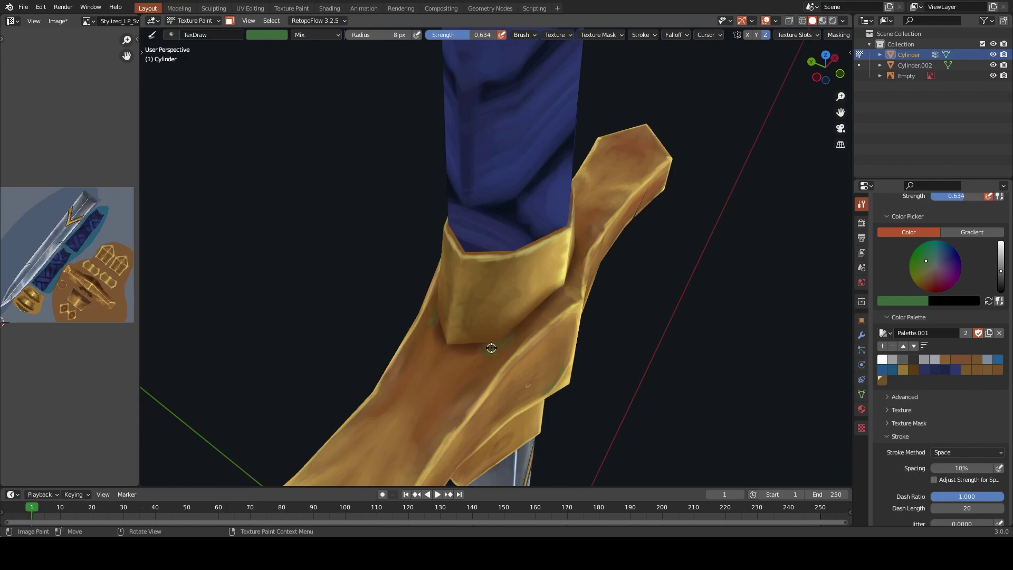
pyautogui.moveTo(533, 319)
pyautogui.mouseDown(button='middle')
pyautogui.moveTo(494, 238)
pyautogui.moveTo(494, 107)
pyautogui.moveTo(463, 174)
pyautogui.moveTo(472, 222)
pyautogui.mouseUp(button='middle')
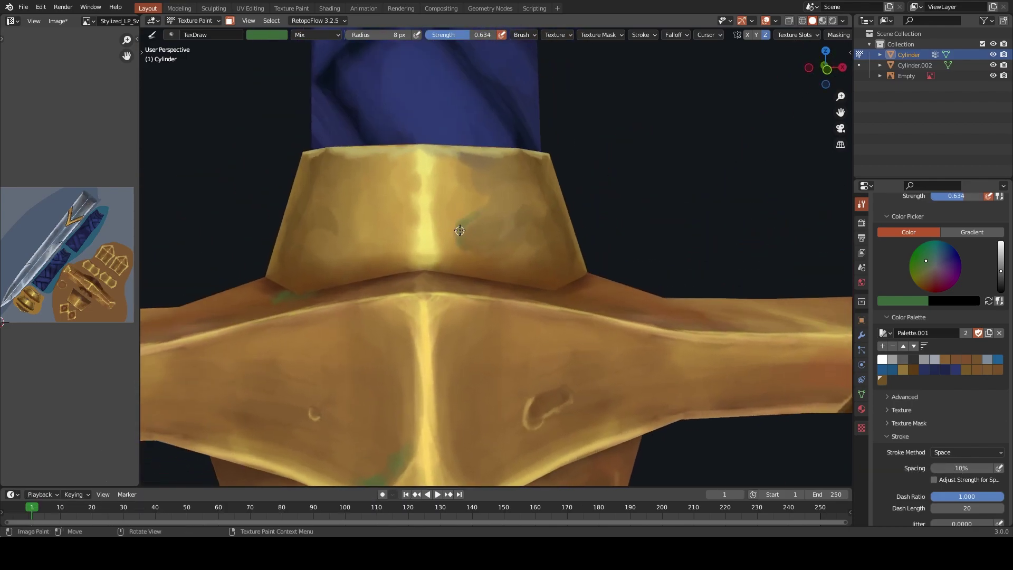
pyautogui.press('s')
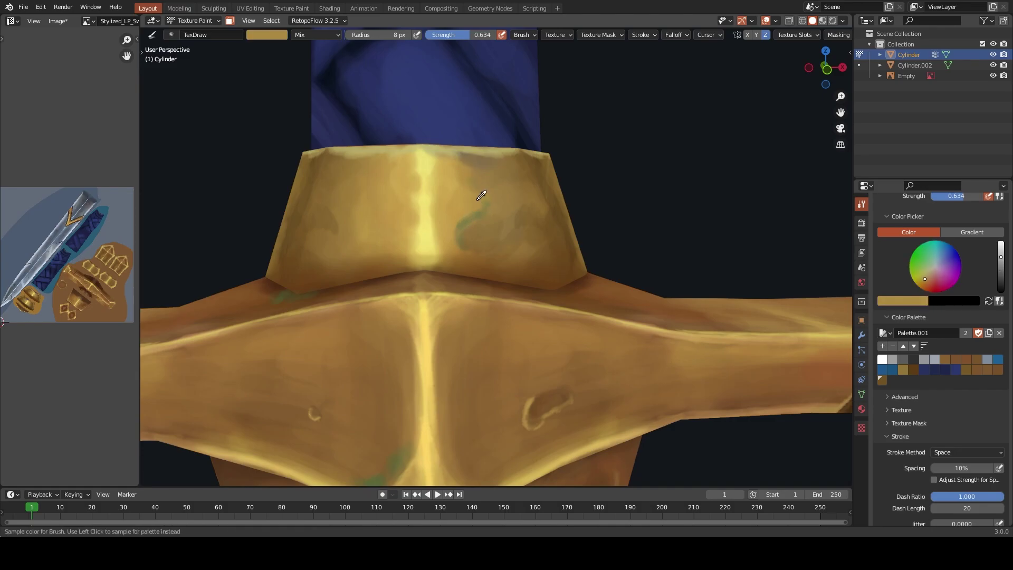
pyautogui.press('s')
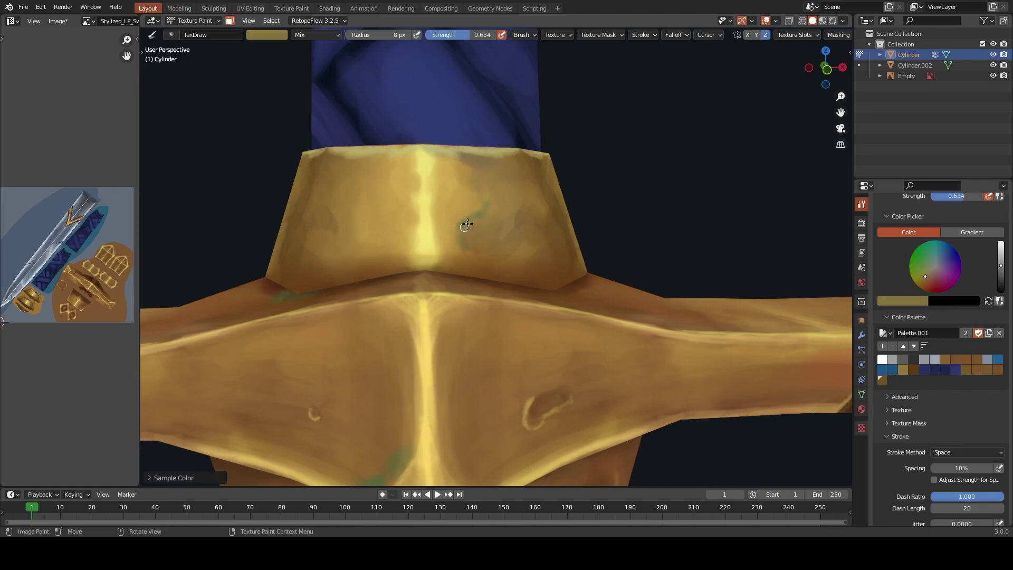
pyautogui.press('s')
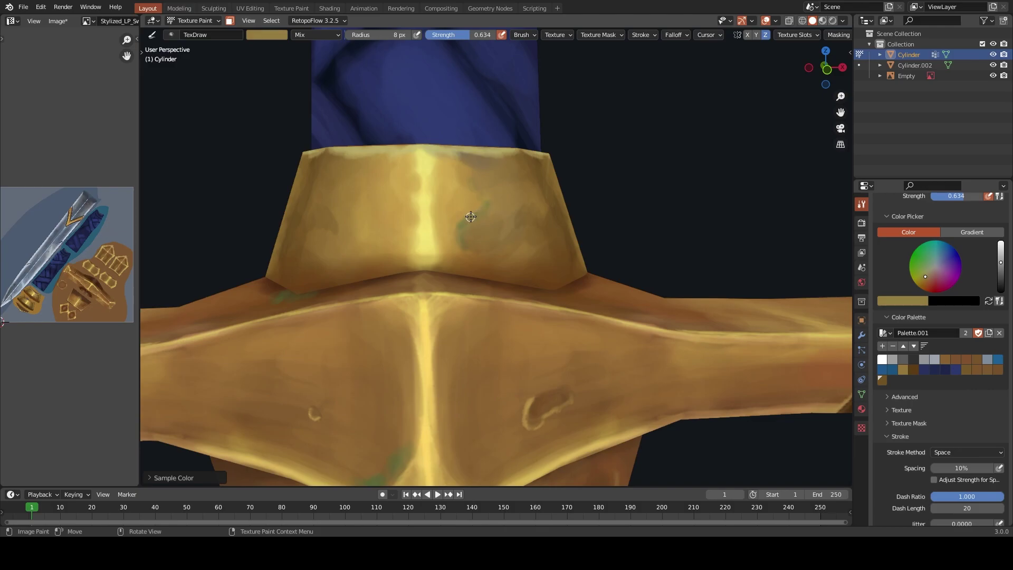
pyautogui.press('s')
# Bring the blade's gold V inlay into view and slightly darken the green paint
pyautogui.scroll(-4, 475, 209)
pyautogui.keyDown('shift'); pyautogui.moveTo(475, 208); pyautogui.dragTo(554, 79, button='middle'); pyautogui.keyUp('shift')
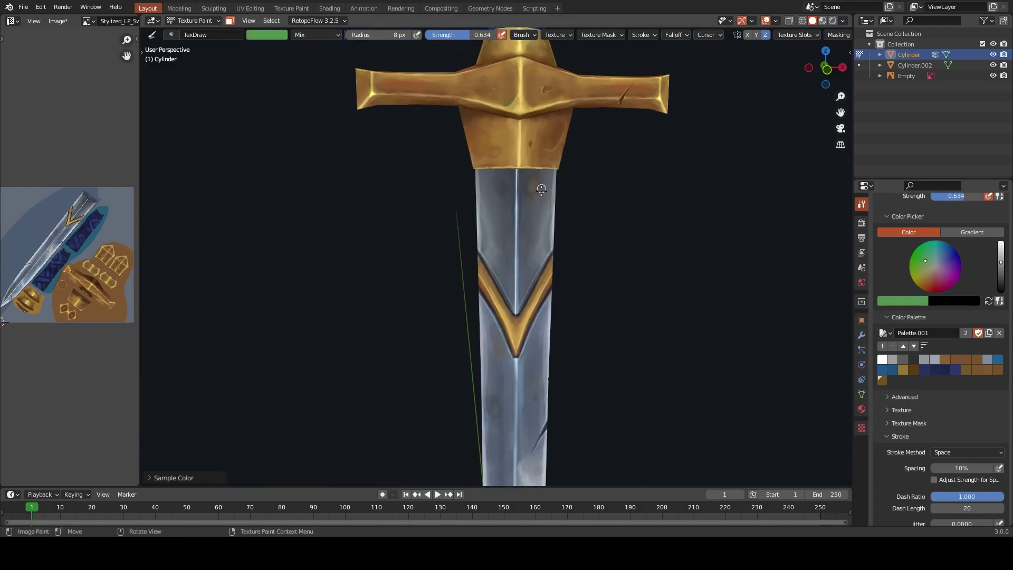
pyautogui.scroll(4, 555, 380)
pyautogui.moveTo(554, 381); pyautogui.dragTo(547, 387, button='middle')
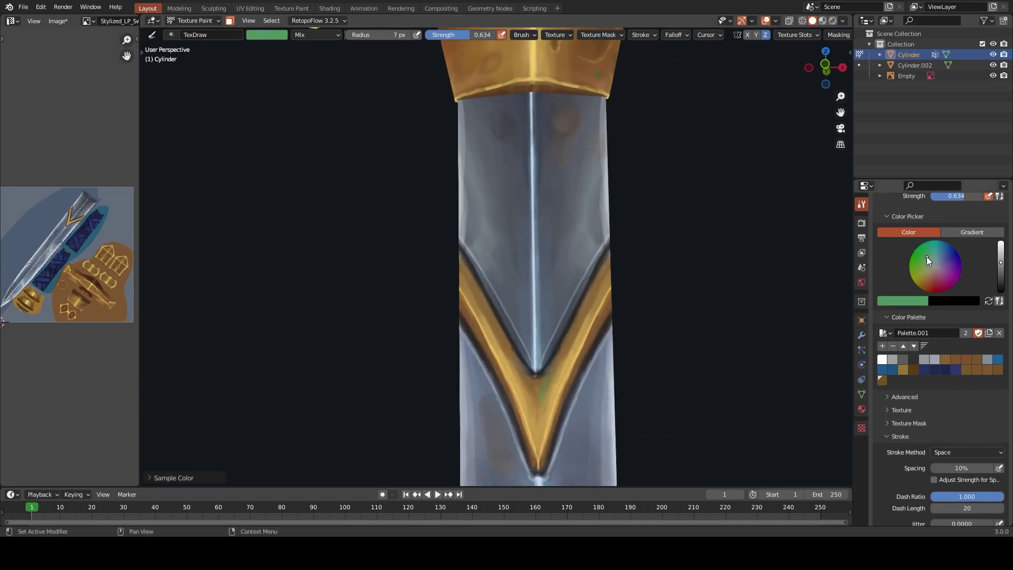
pyautogui.moveTo(1000, 262); pyautogui.dragTo(1001, 265)
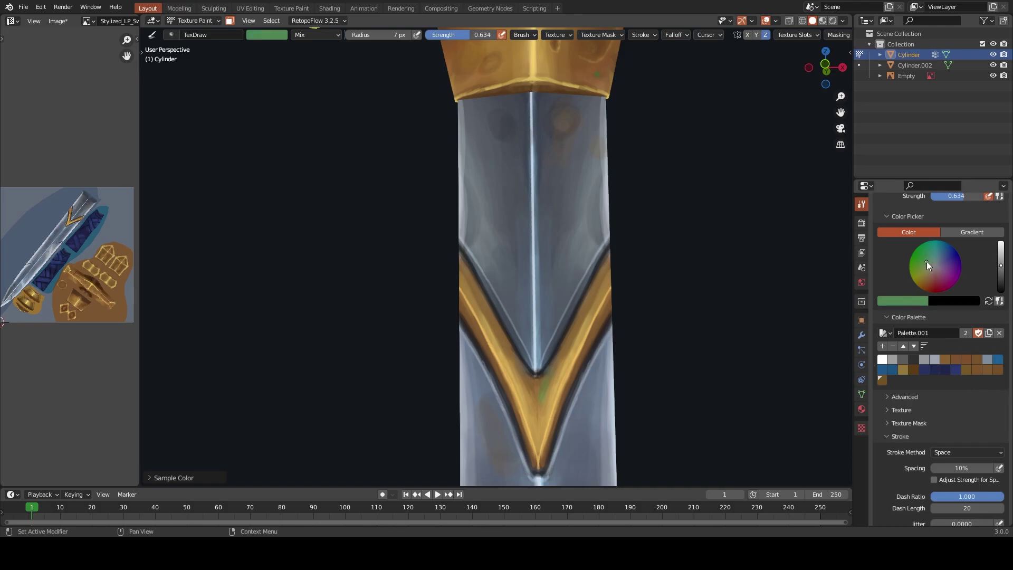
pyautogui.moveTo(546, 393)
pyautogui.mouseDown(button='middle')
pyautogui.moveTo(566, 273)
pyautogui.moveTo(589, 304)
pyautogui.mouseUp(button='middle')
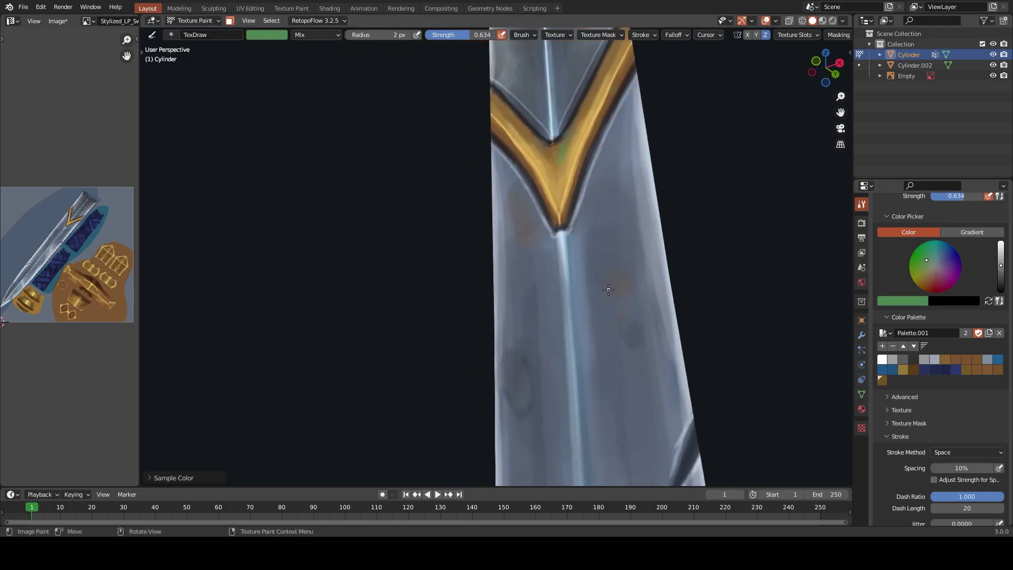
# Orbit around the lower blade and shift the paint colour's hue slightly
pyautogui.scroll(-5, 618, 289)
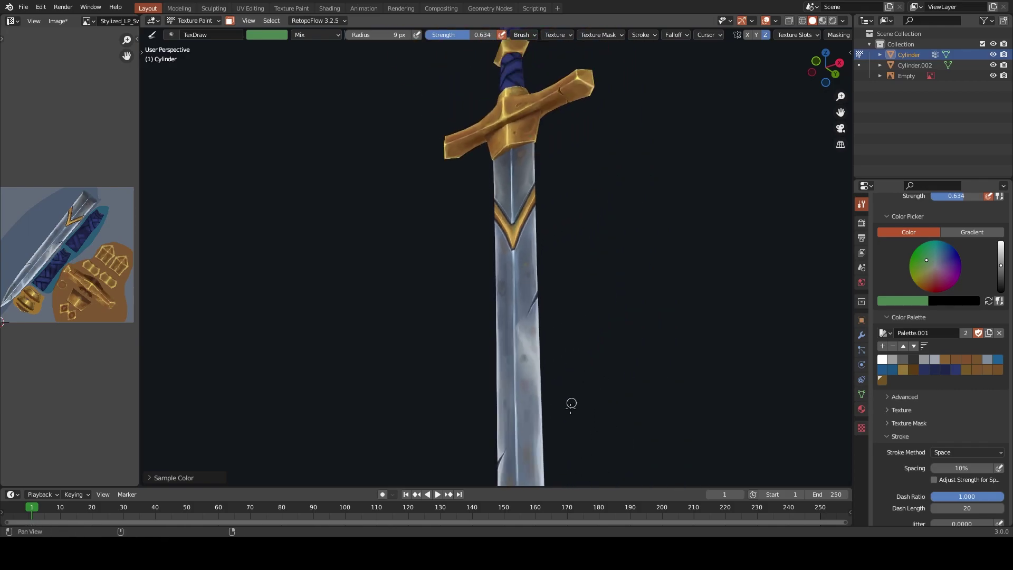
pyautogui.scroll(6, 559, 402)
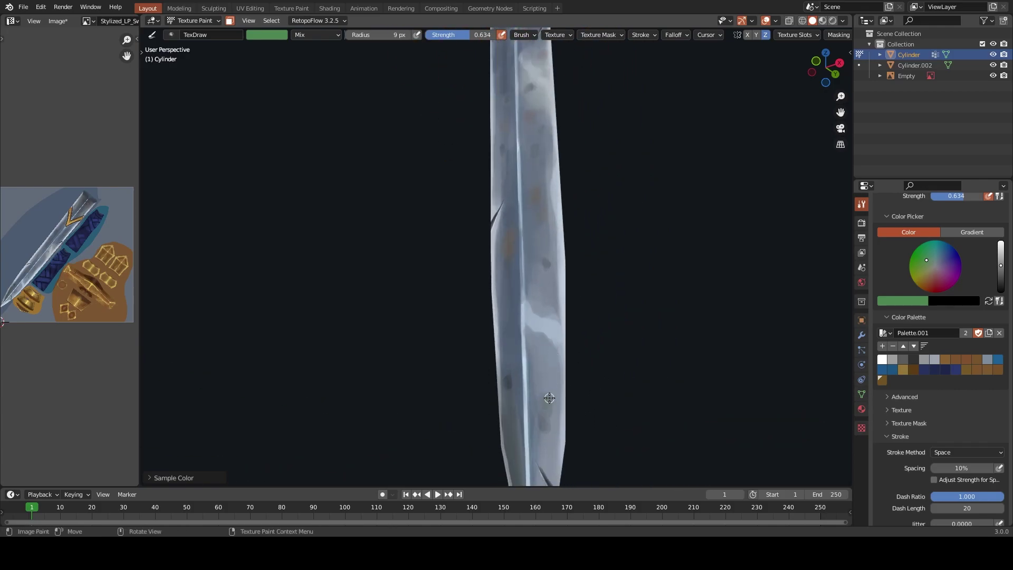
pyautogui.scroll(-5, 547, 428)
pyautogui.moveTo(538, 482); pyautogui.dragTo(585, 369, button='middle')
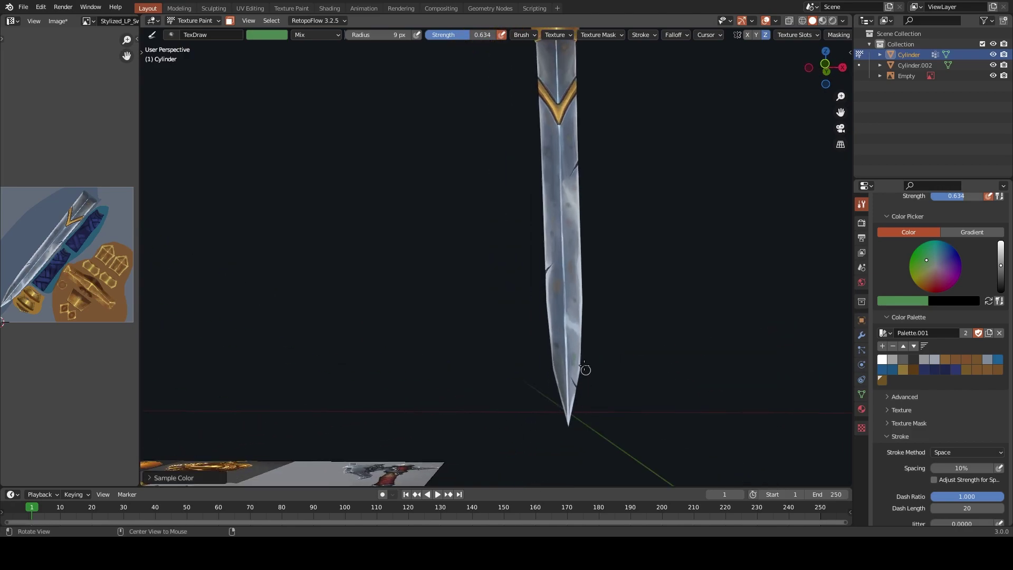
pyautogui.scroll(5, 626, 305)
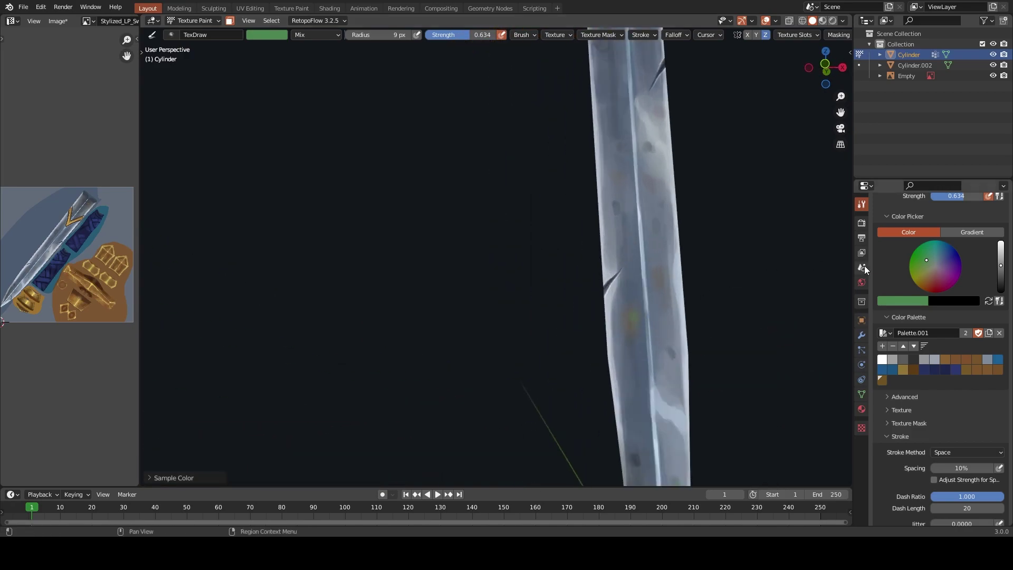
pyautogui.click(926, 256)
# Sample a greyish green and a blue-grey from the blade, then view the whole sword upright
pyautogui.press('s')
pyautogui.press('s')
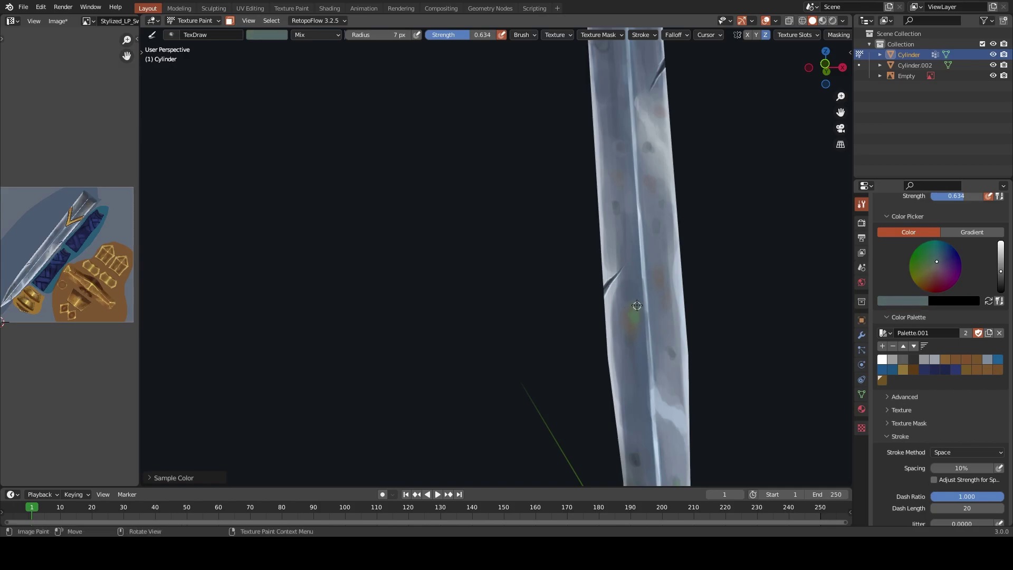
pyautogui.press('s')
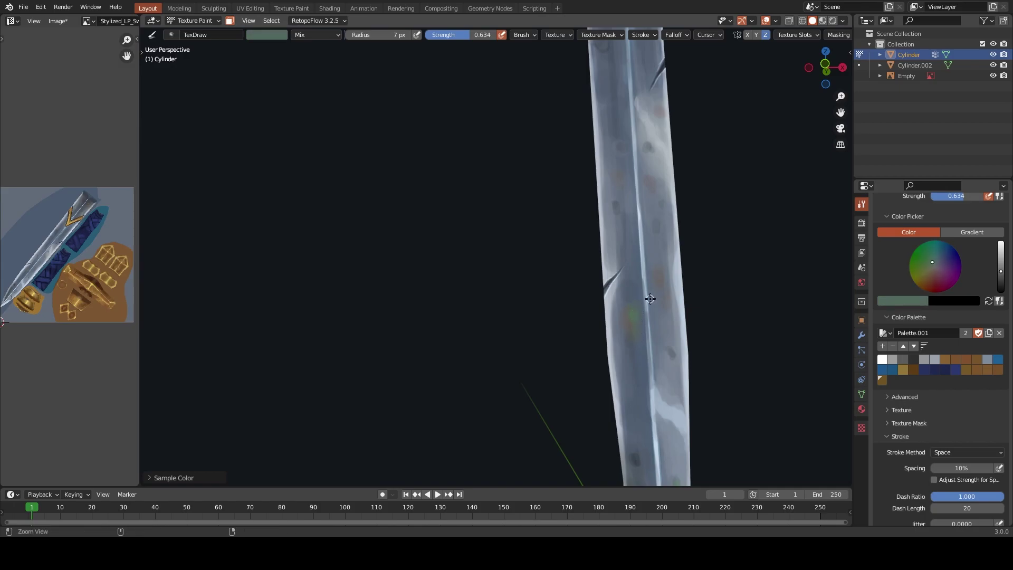
pyautogui.scroll(-5, 633, 317)
pyautogui.moveTo(587, 278); pyautogui.dragTo(530, 185, button='middle')
pyautogui.scroll(4, 530, 185)
# Sample olive green, brown and golden tan paint colours from the crossguard
pyautogui.scroll(4, 529, 185)
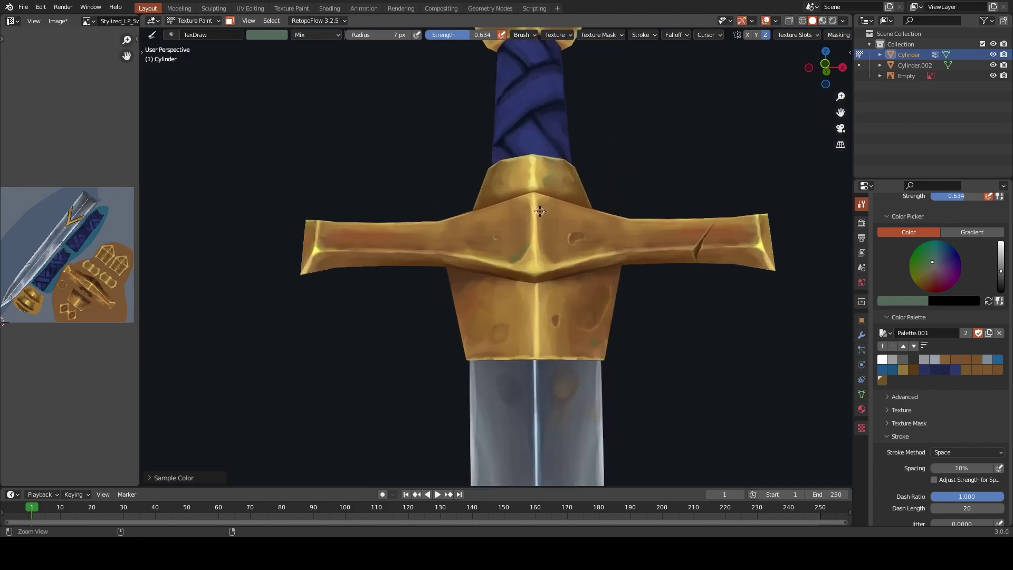
pyautogui.press('s')
pyautogui.scroll(2, 501, 372)
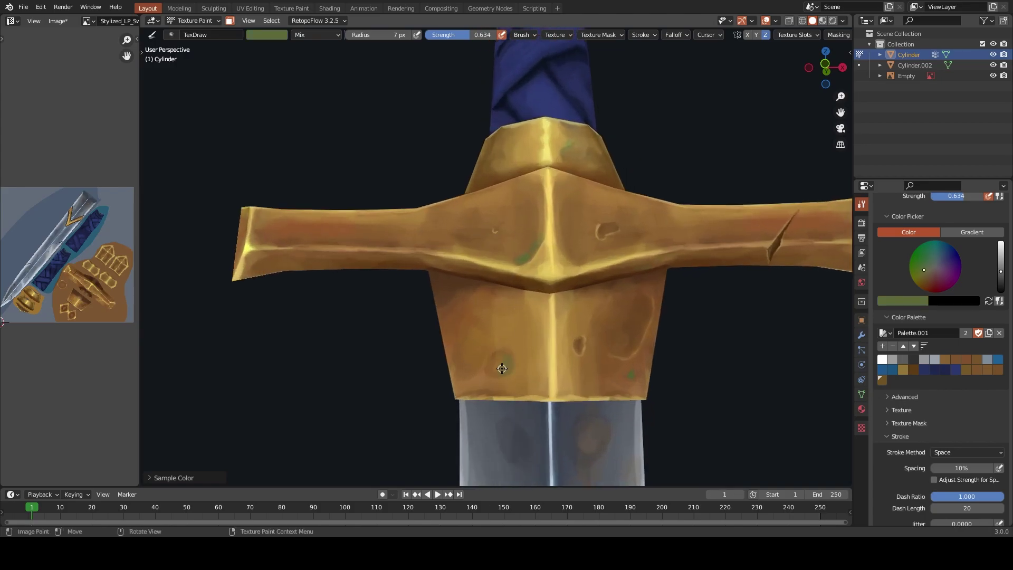
pyautogui.moveTo(509, 365)
pyautogui.mouseDown(button='middle')
pyautogui.moveTo(501, 308)
pyautogui.moveTo(505, 360)
pyautogui.mouseUp(button='middle')
pyautogui.press('s')
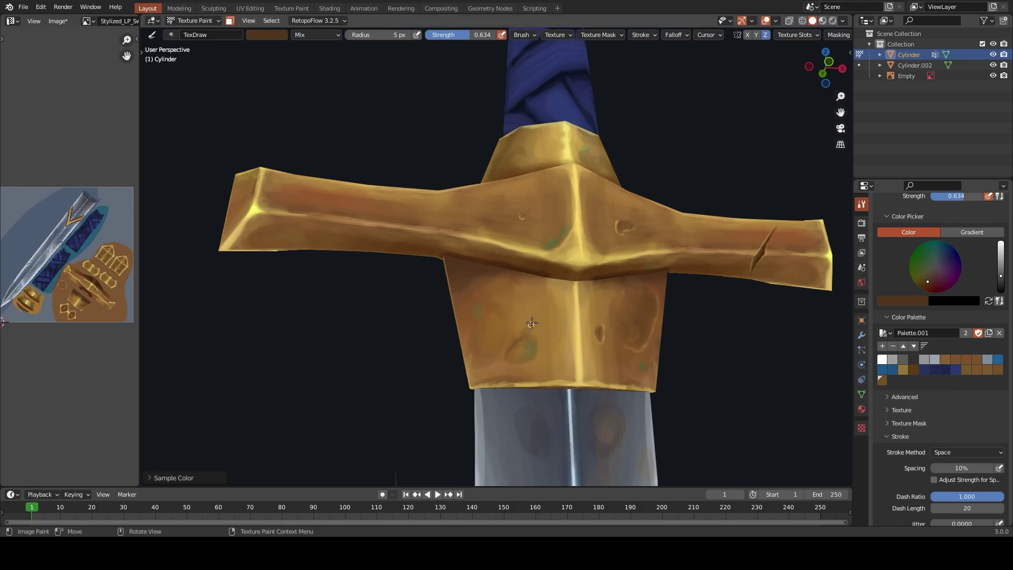
pyautogui.press('s')
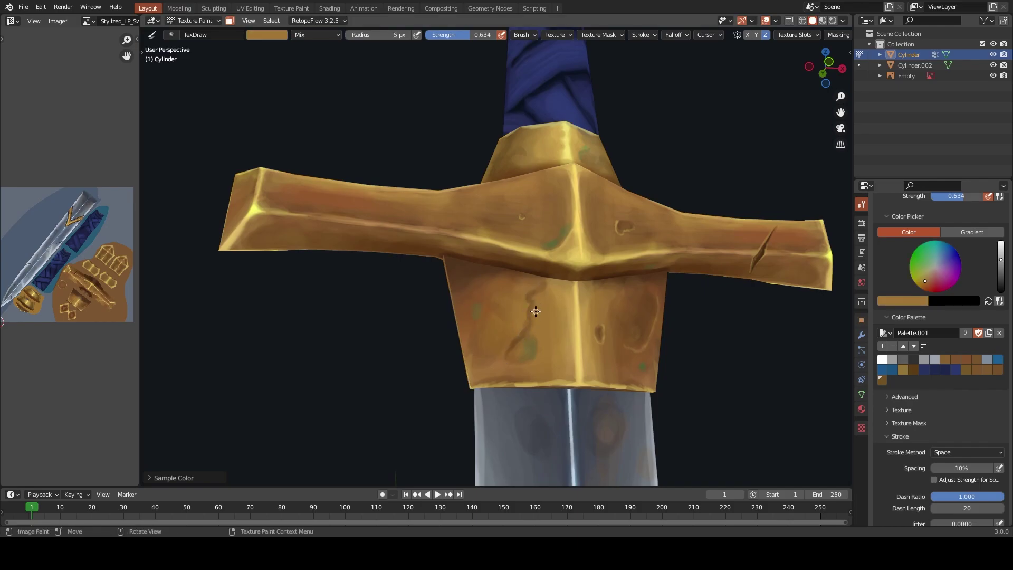
pyautogui.press('s')
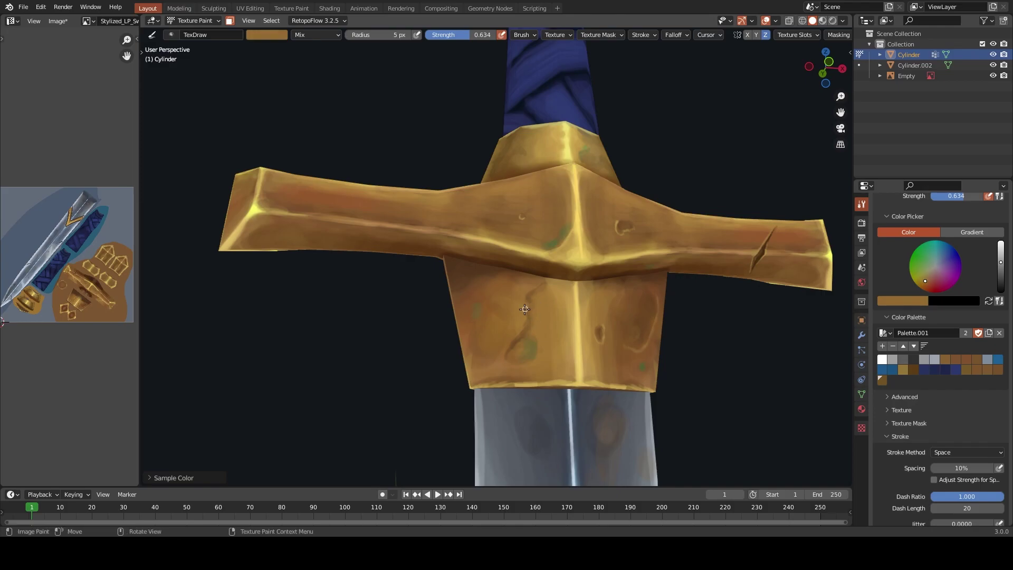
# Sample pale yellow and tan guard shades, enlarge the brush, and add a colour to the palette
pyautogui.press('s')
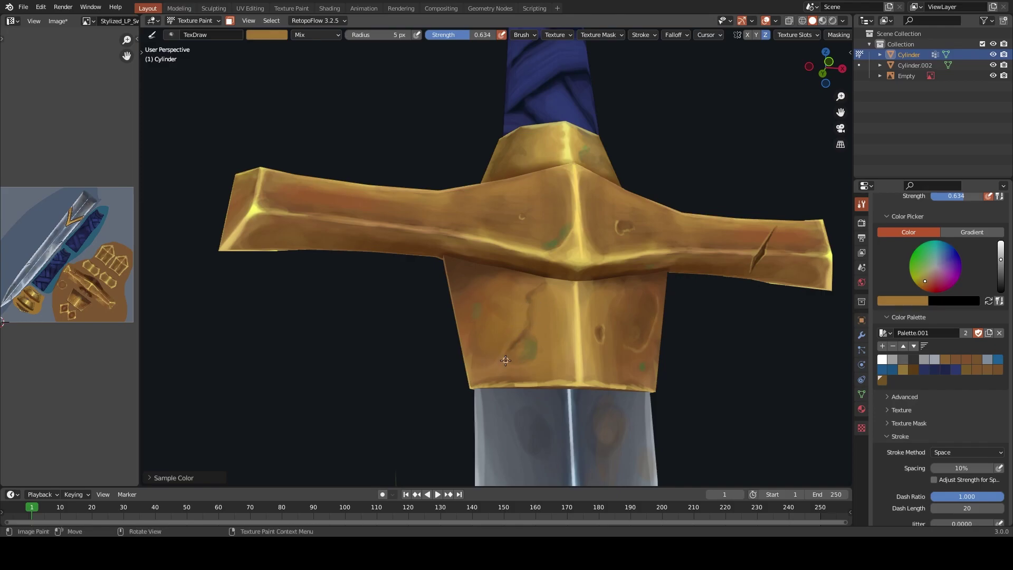
pyautogui.press('s')
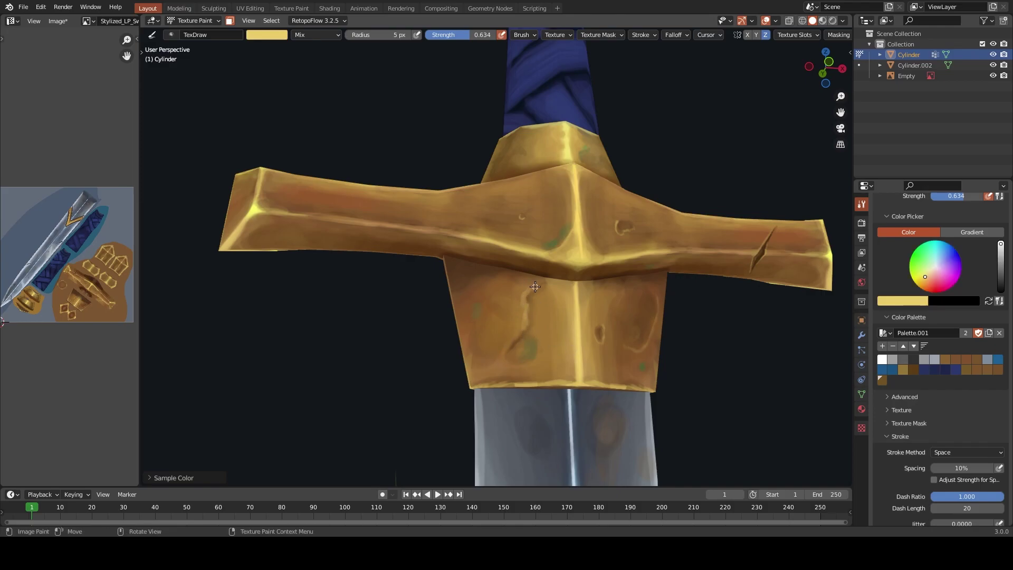
pyautogui.press('s')
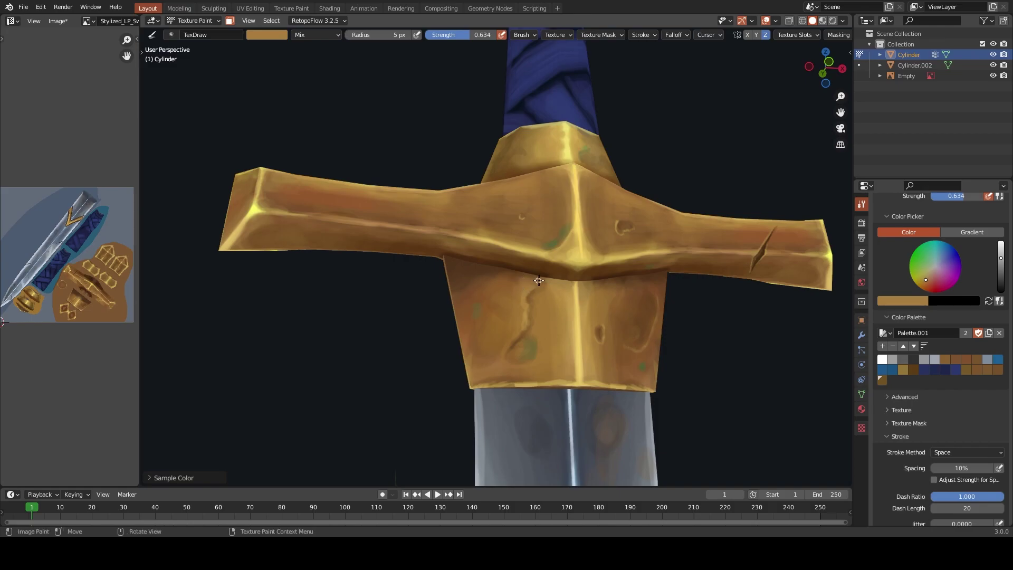
pyautogui.press('s')
pyautogui.press('s')
pyautogui.press('s')
pyautogui.press('s')
pyautogui.press('f')
pyautogui.click(530, 317)
pyautogui.press('s')
pyautogui.press('s')
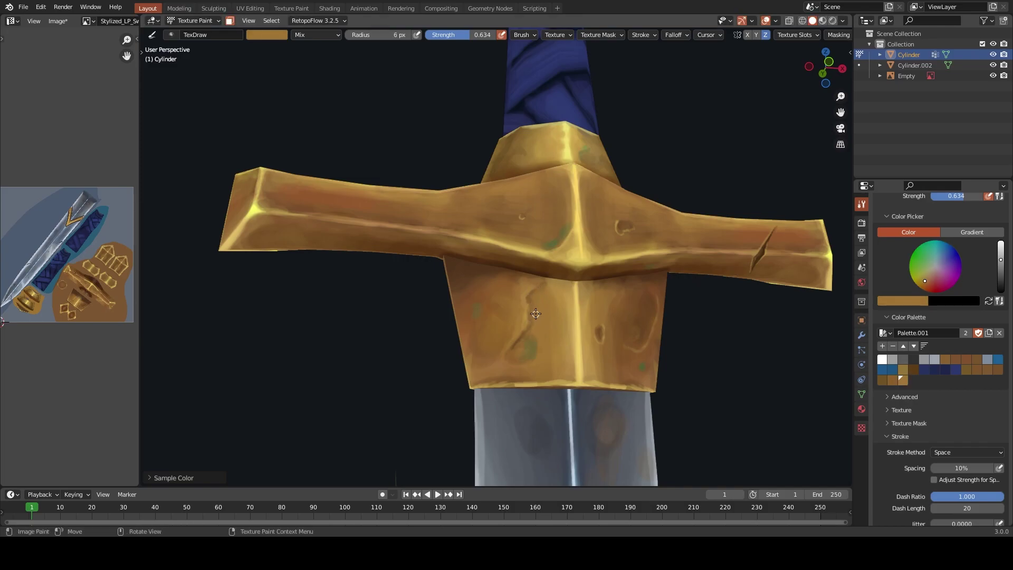
# With a 12 px brush, darken the crack on the lower guard block, then resize for highlights
pyautogui.moveTo(544, 287)
pyautogui.keyDown('ctrl'); pyautogui.mouseDown(button='middle')
pyautogui.moveTo(530, 287)
pyautogui.moveTo(601, 369)
pyautogui.moveTo(583, 357)
pyautogui.mouseUp(button='middle'); pyautogui.keyUp('ctrl')
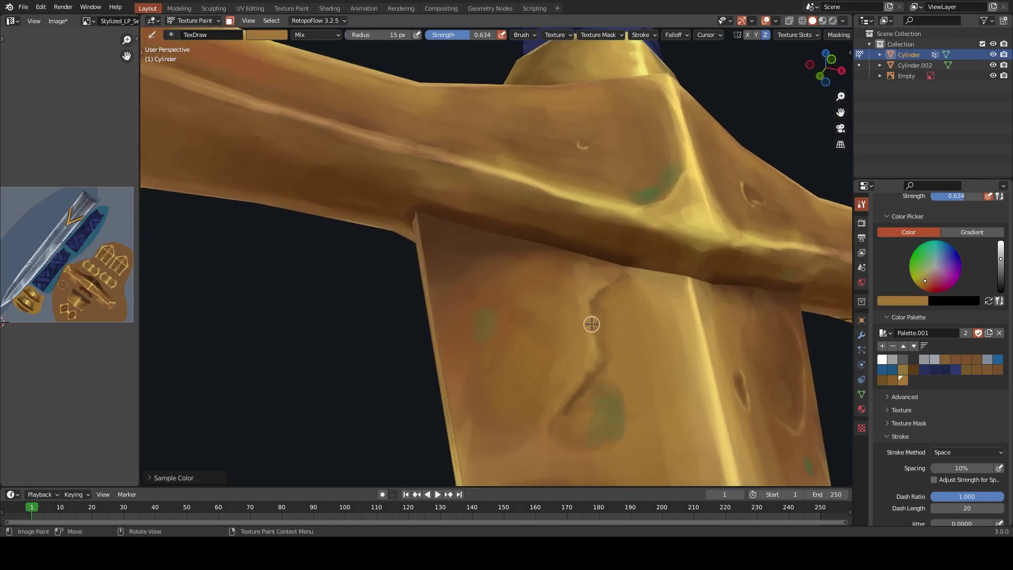
pyautogui.press('f')
pyautogui.click(579, 291)
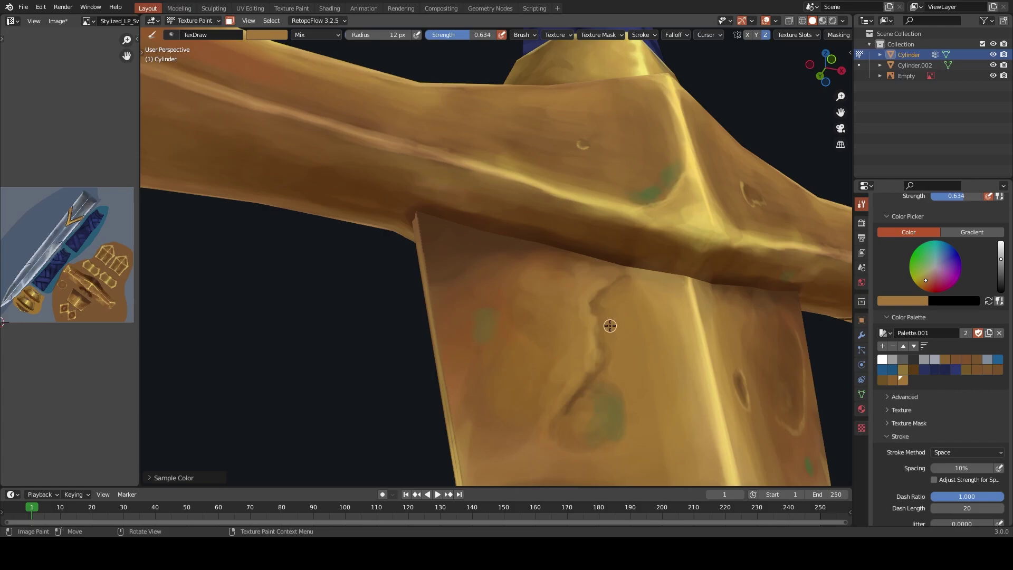
pyautogui.moveTo(598, 313); pyautogui.dragTo(598, 338)
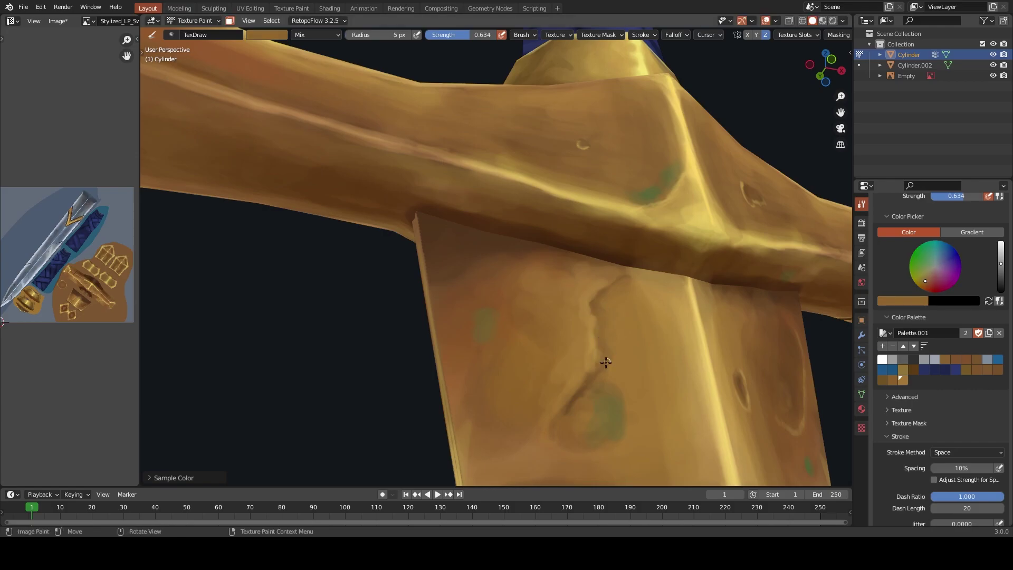
pyautogui.click(551, 422)
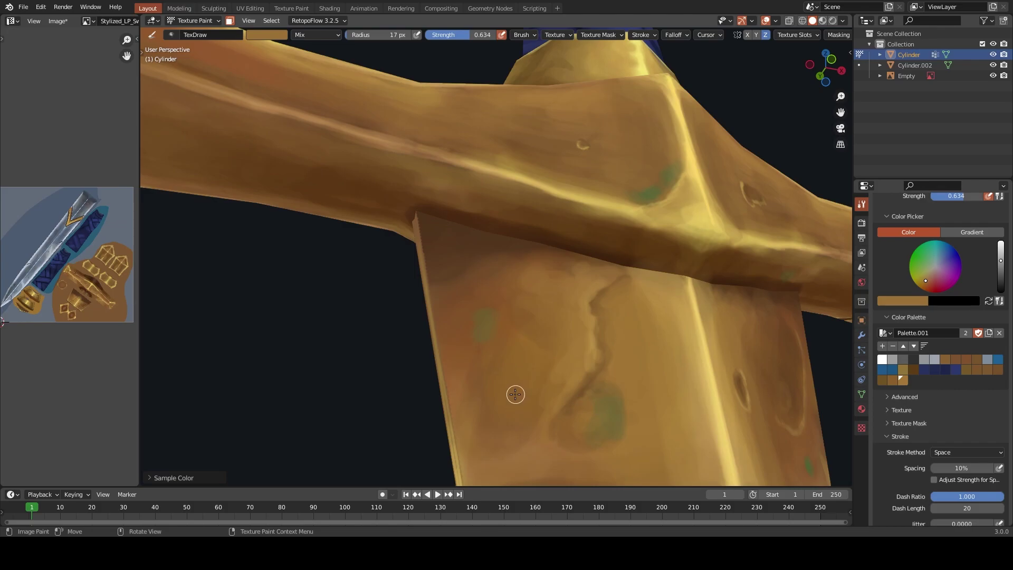
pyautogui.moveTo(631, 328); pyautogui.dragTo(643, 341, button='middle')
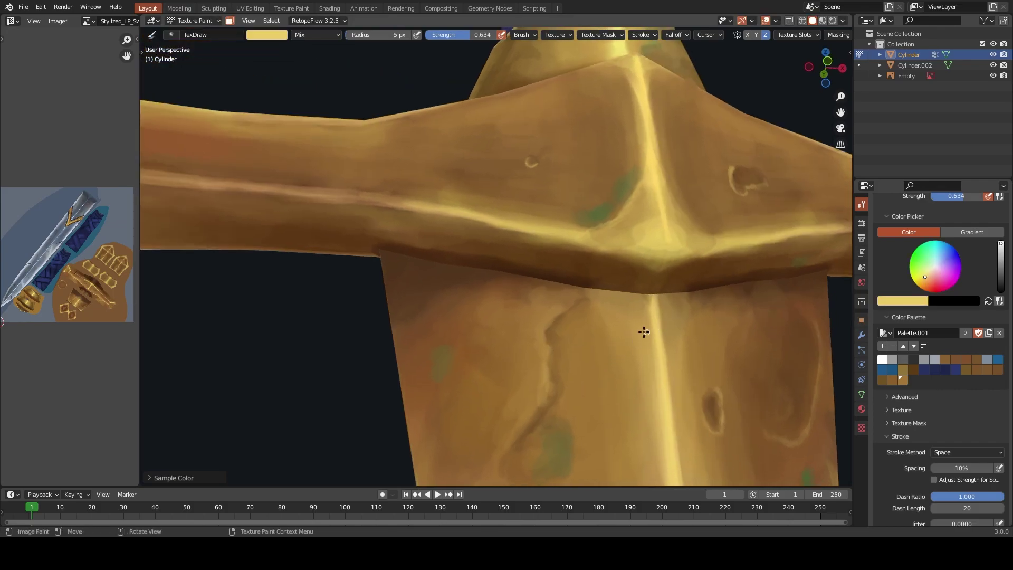
pyautogui.click(643, 341)
pyautogui.scroll(3, 643, 342)
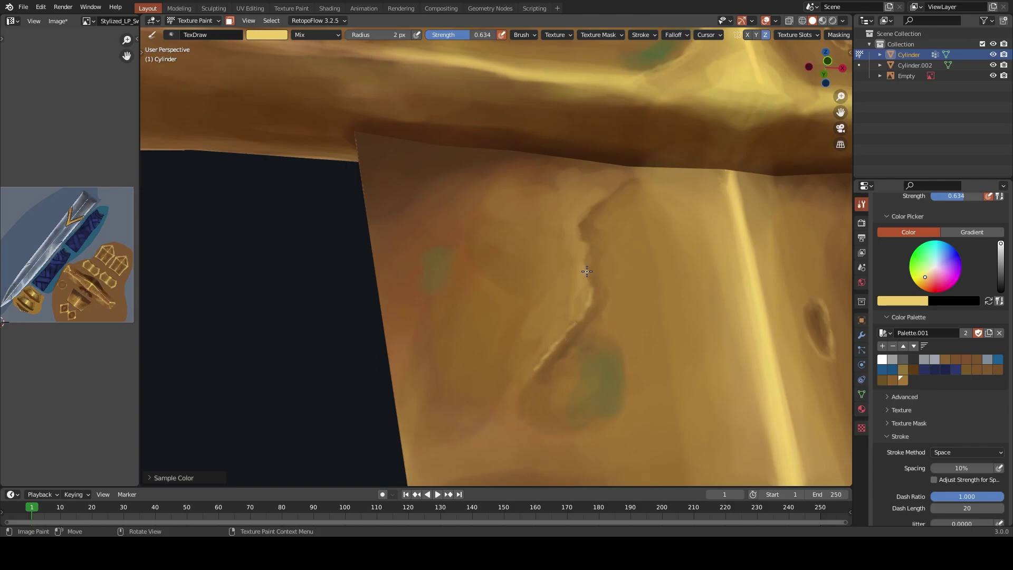
pyautogui.scroll(-6, 579, 236)
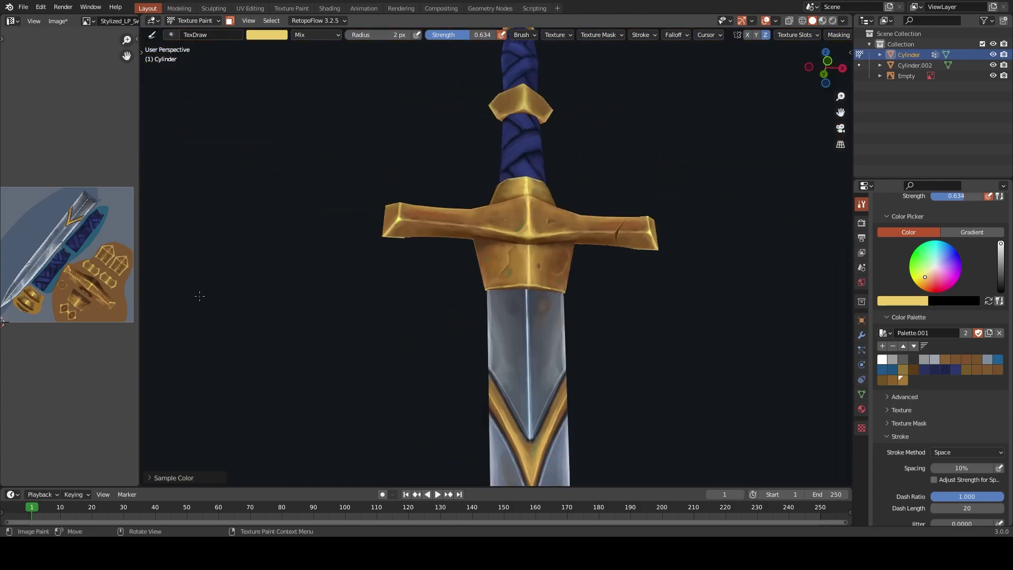
# Save the painted texture image, then set a 10 px brush and sample darker gold and brown
pyautogui.hotkey('shift', 'alt', 's')
pyautogui.scroll(1, 508, 302)
pyautogui.scroll(2, 509, 311)
pyautogui.scroll(2, 511, 324)
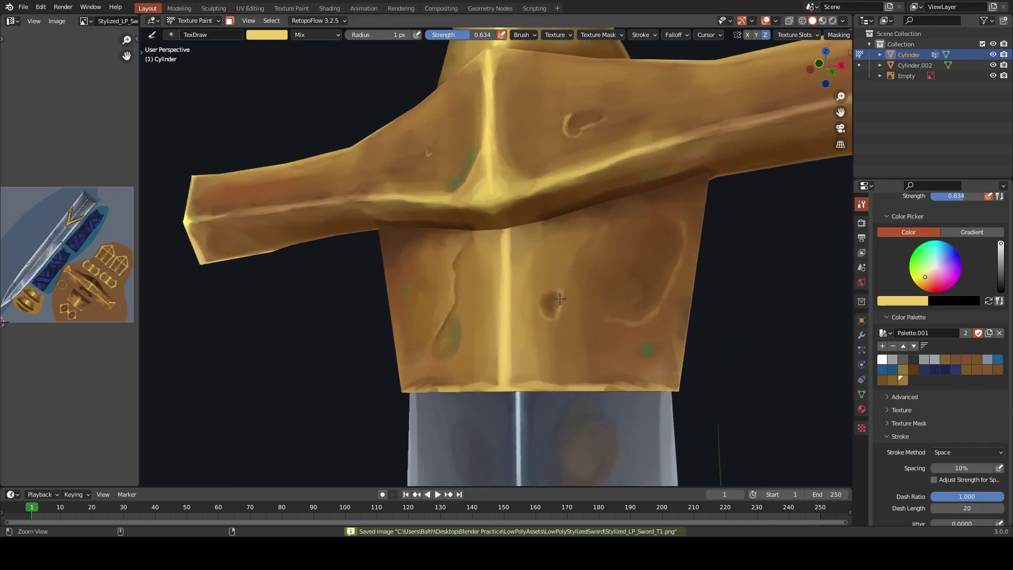
pyautogui.scroll(1, 513, 331)
pyautogui.press('0')
pyautogui.press('Return')
pyautogui.press('s')
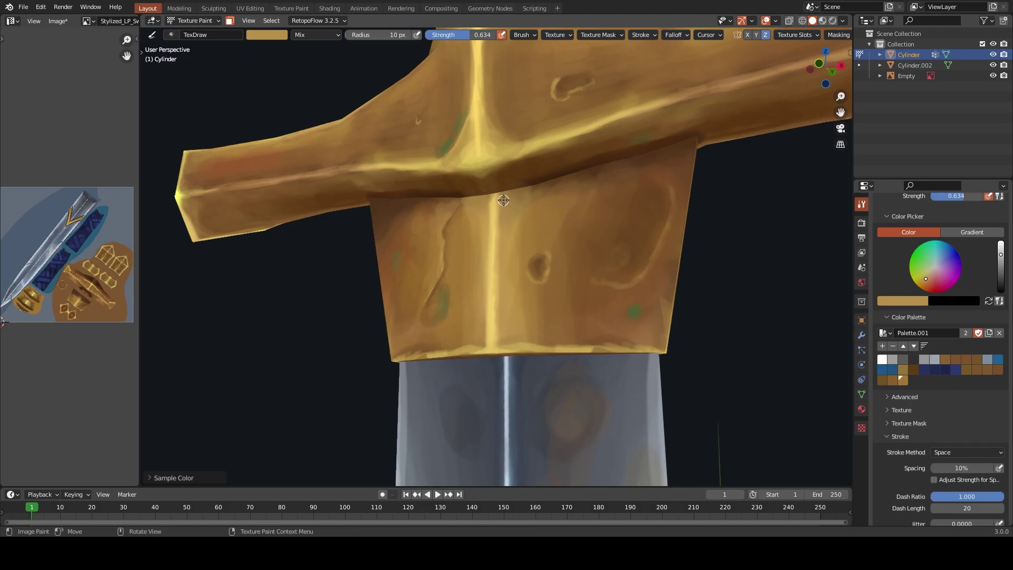
pyautogui.press('s')
# Paint a darker brown strip down the guard block and resample lighter and darker golds
pyautogui.moveTo(505, 197); pyautogui.dragTo(530, 207, button='middle')
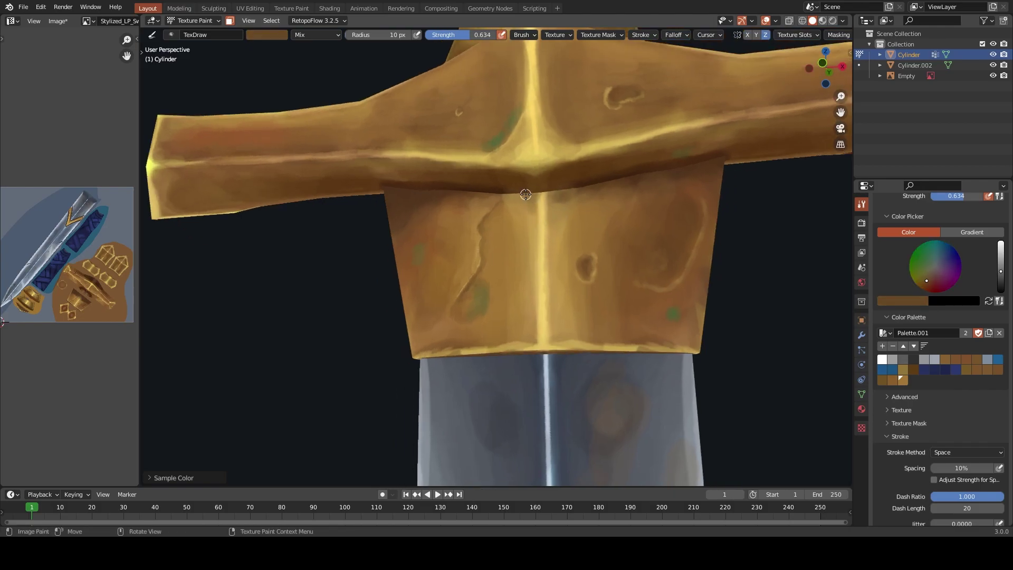
pyautogui.press('s')
pyautogui.press('s')
pyautogui.press('s')
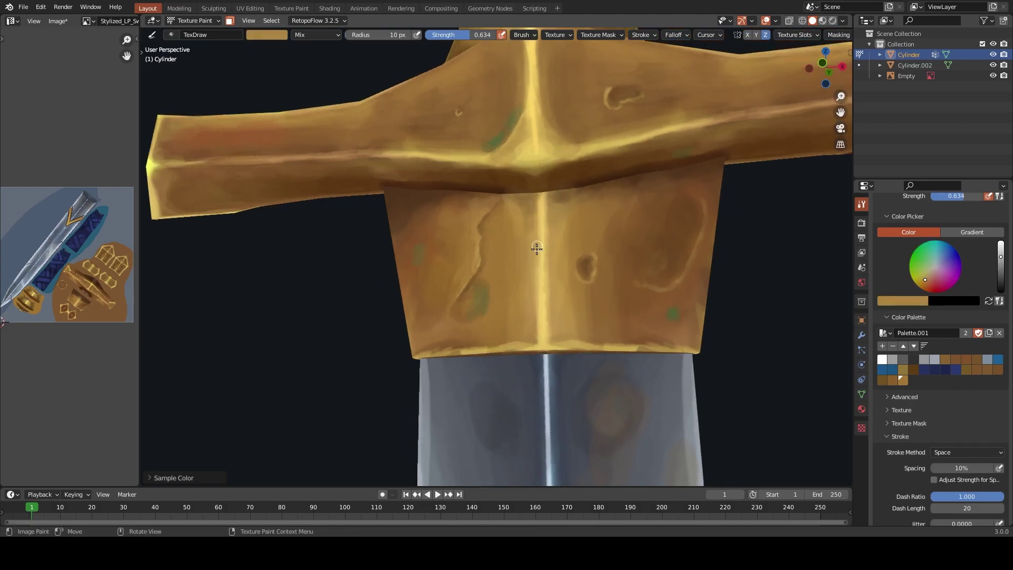
pyautogui.moveTo(536, 248); pyautogui.dragTo(533, 298)
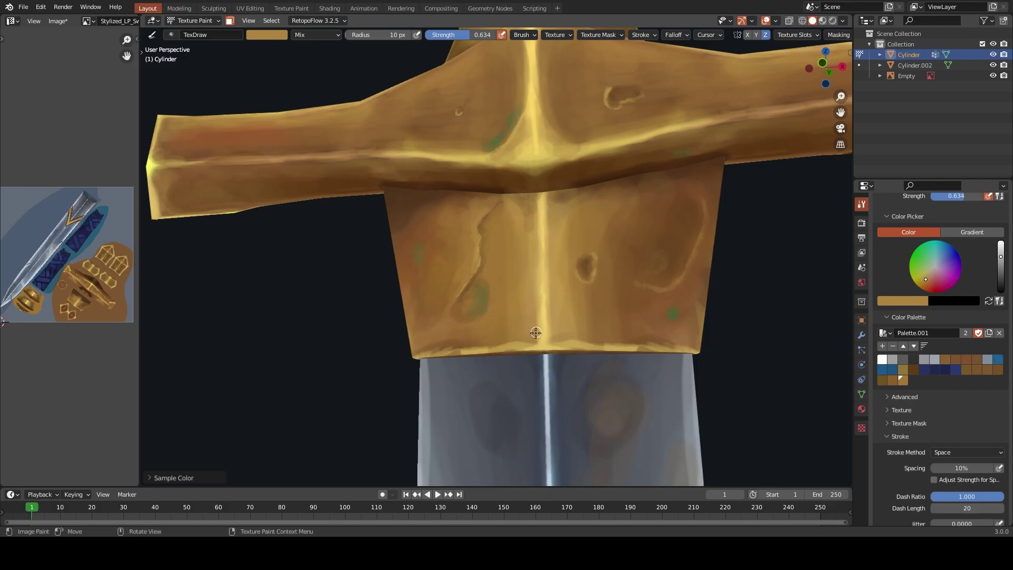
pyautogui.press('s')
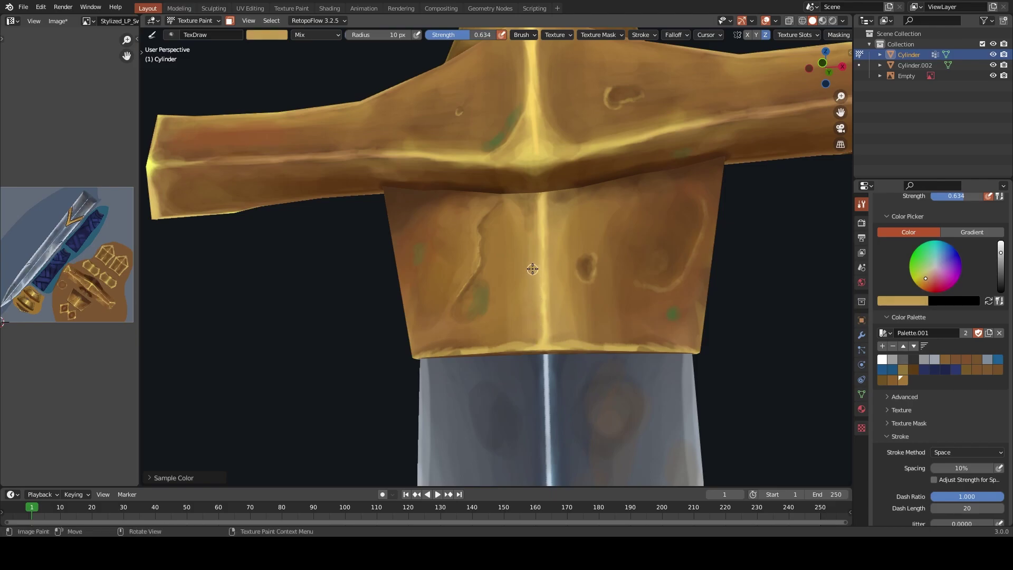
pyautogui.press('s')
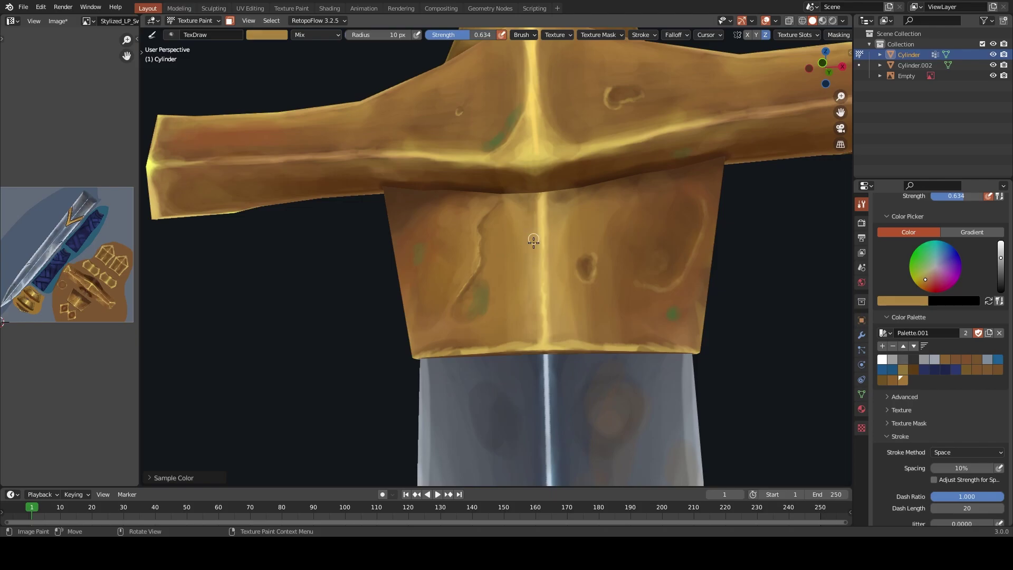
pyautogui.press('s')
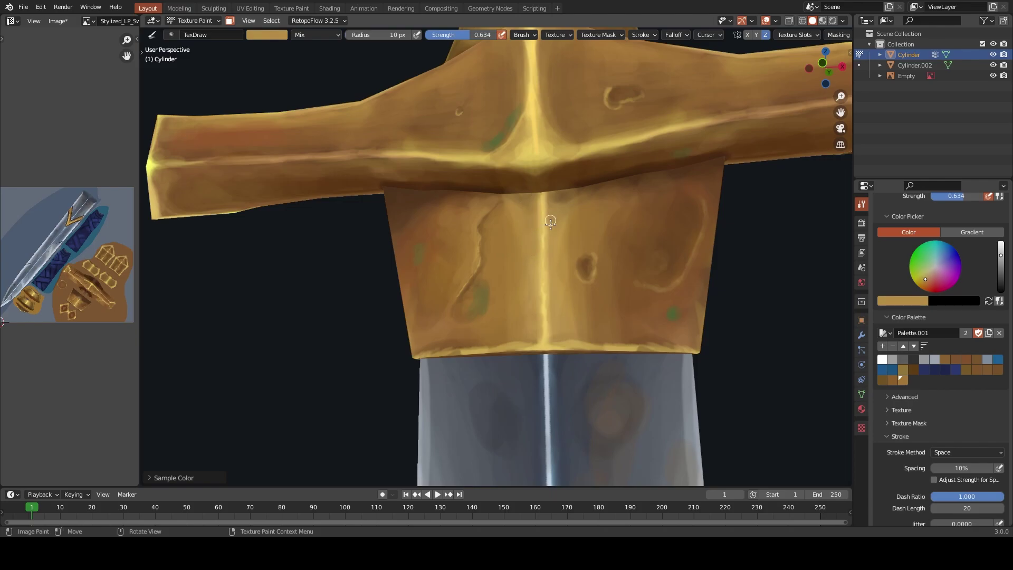
pyautogui.moveTo(550, 222)
pyautogui.keyDown('ctrl'); pyautogui.mouseDown(button='middle')
pyautogui.moveTo(564, 282)
pyautogui.moveTo(547, 343)
pyautogui.moveTo(549, 278)
pyautogui.moveTo(554, 328)
pyautogui.mouseUp(button='middle'); pyautogui.keyUp('ctrl')
# Save the texture as Stylized_LP_Sword_T1.png and the project as Lp_StylizedSword.blend
pyautogui.hotkey('alt', 's')
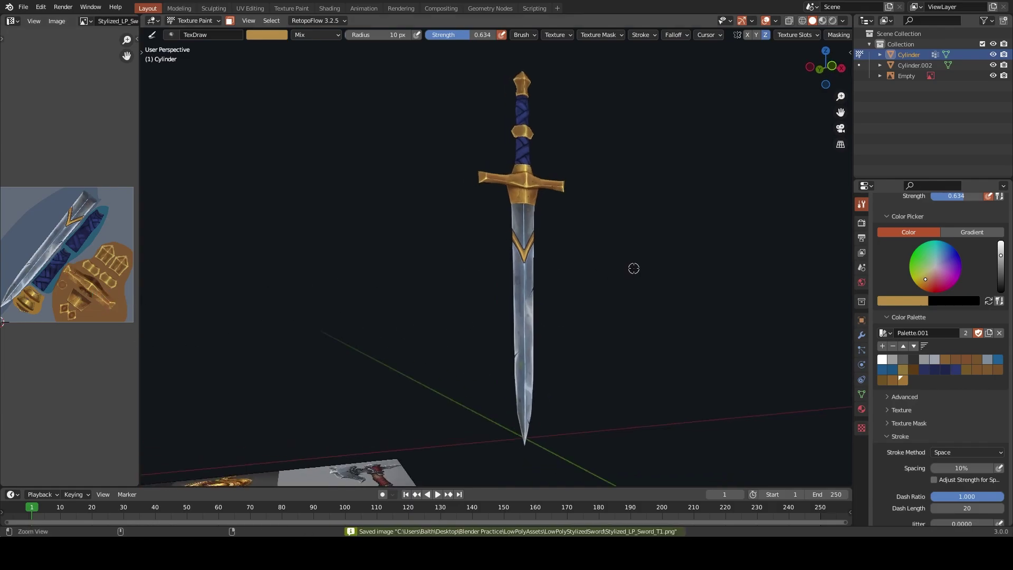
pyautogui.hotkey('ctrl', 's')
pyautogui.moveTo(633, 266)
pyautogui.mouseDown(button='middle')
pyautogui.moveTo(572, 265)
pyautogui.moveTo(570, 239)
pyautogui.moveTo(559, 241)
pyautogui.moveTo(543, 287)
pyautogui.moveTo(564, 319)
pyautogui.mouseUp(button='middle')
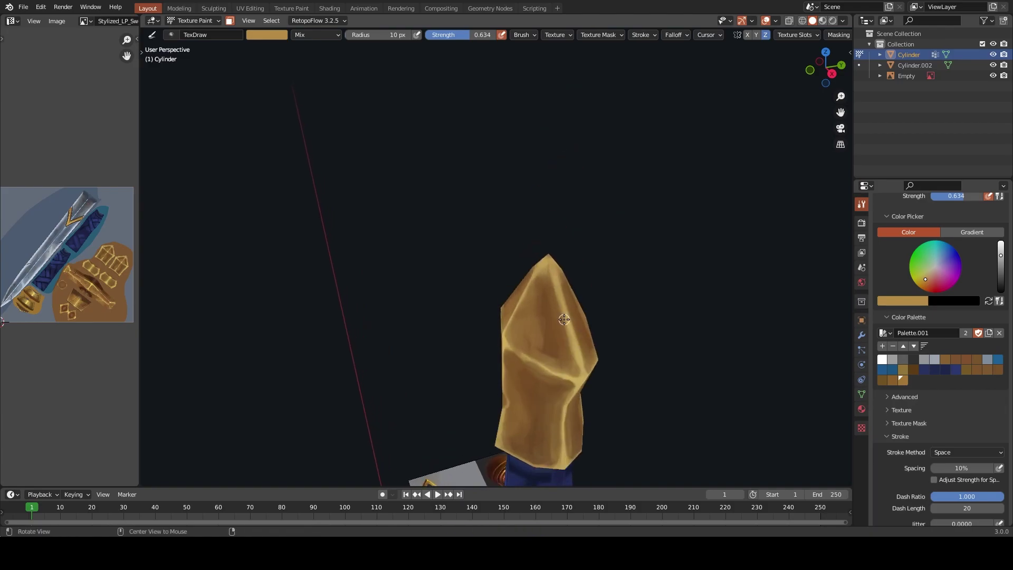
pyautogui.press('s')
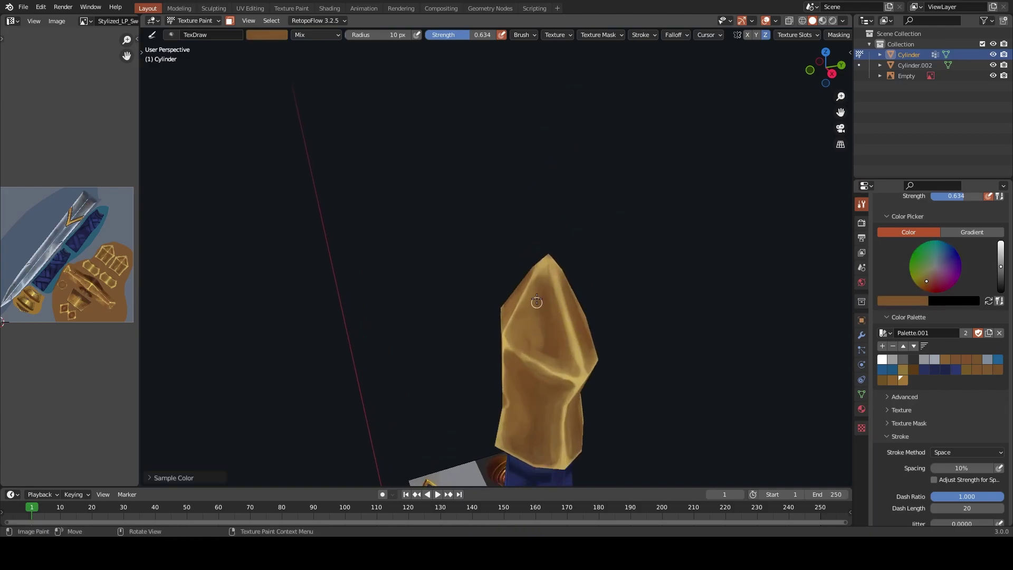
# Resume texture painting on Cylinder.002 and paint a darker brown stroke on the pommel
pyautogui.hotkey('ctrl', 'Tab')
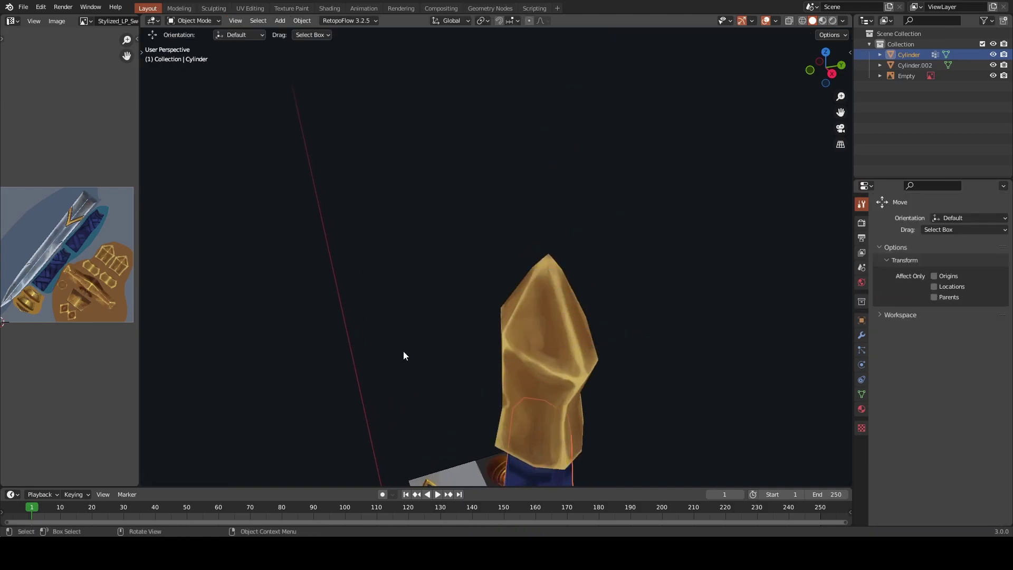
pyautogui.click(563, 319)
pyautogui.hotkey('ctrl', 'Tab')
pyautogui.click(654, 203)
pyautogui.press('s')
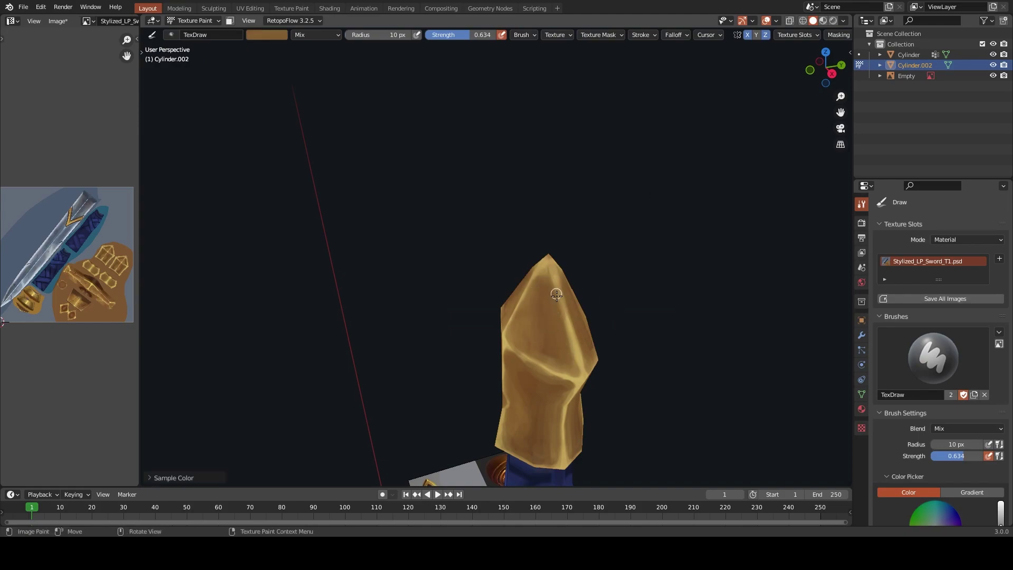
pyautogui.moveTo(558, 317); pyautogui.dragTo(573, 361)
# Frame the pommel, sample bright gold and dark brown, and switch the brush from 7 px to 16 px
pyautogui.moveTo(548, 270)
pyautogui.mouseDown(button='middle')
pyautogui.moveTo(601, 325)
pyautogui.moveTo(540, 379)
pyautogui.mouseUp(button='middle')
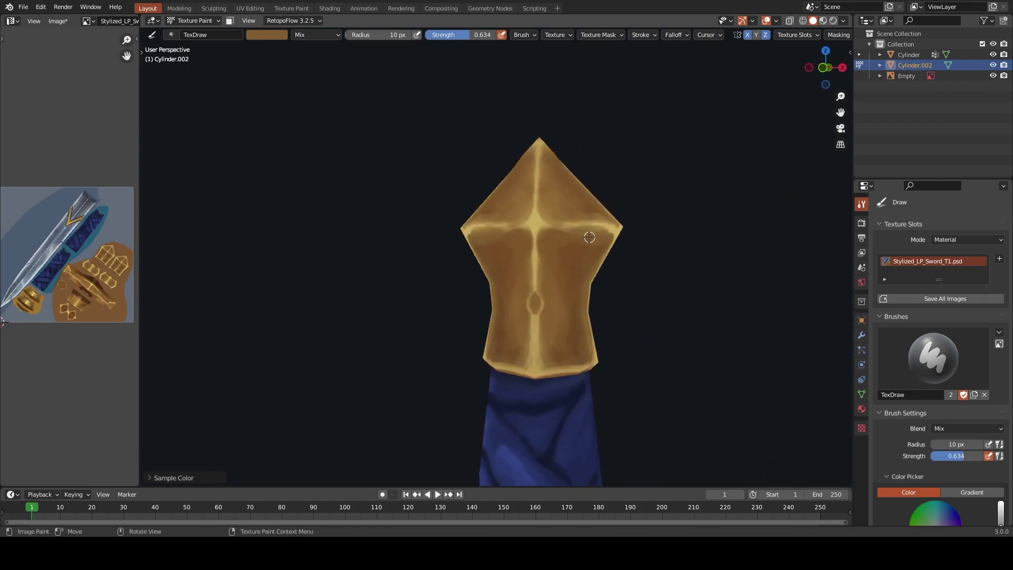
pyautogui.press('s')
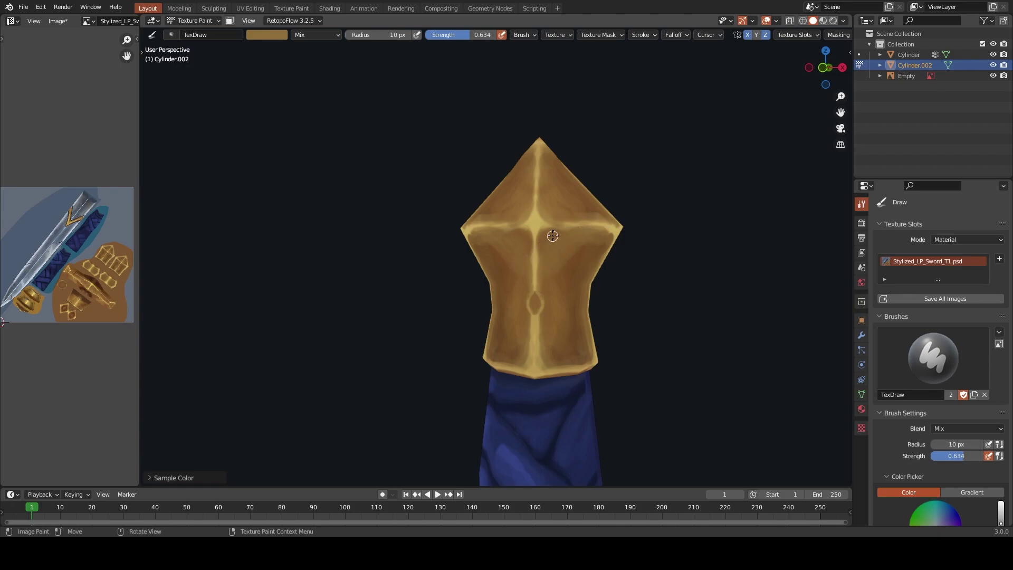
pyautogui.moveTo(571, 242); pyautogui.dragTo(512, 198, button='middle')
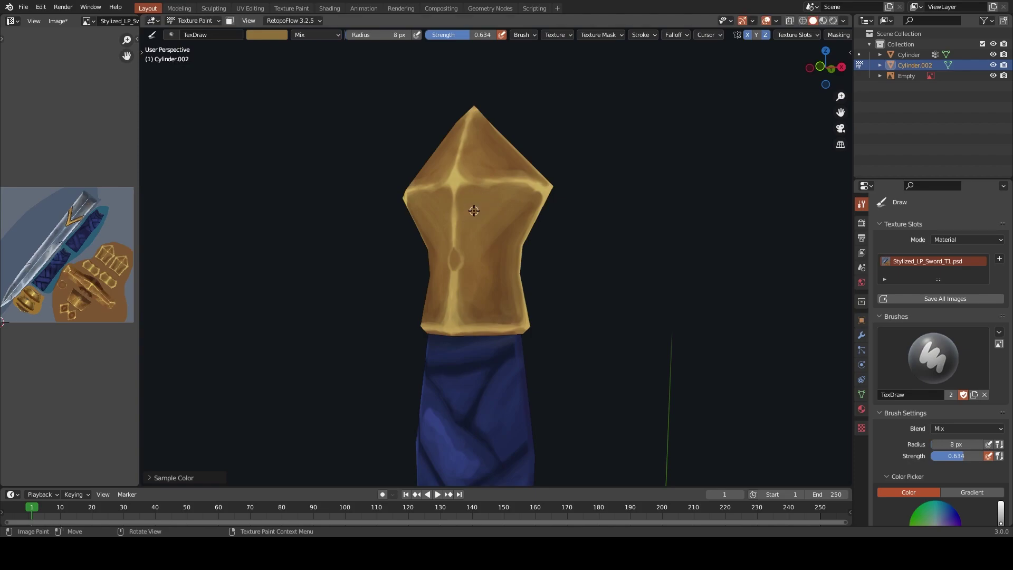
pyautogui.press('s')
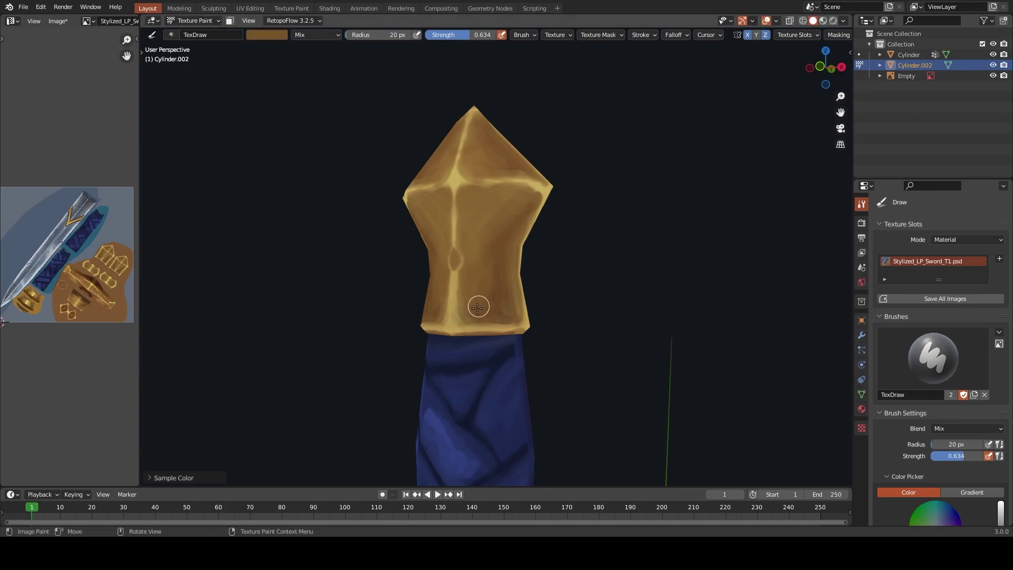
pyautogui.press('f')
pyautogui.click(463, 295)
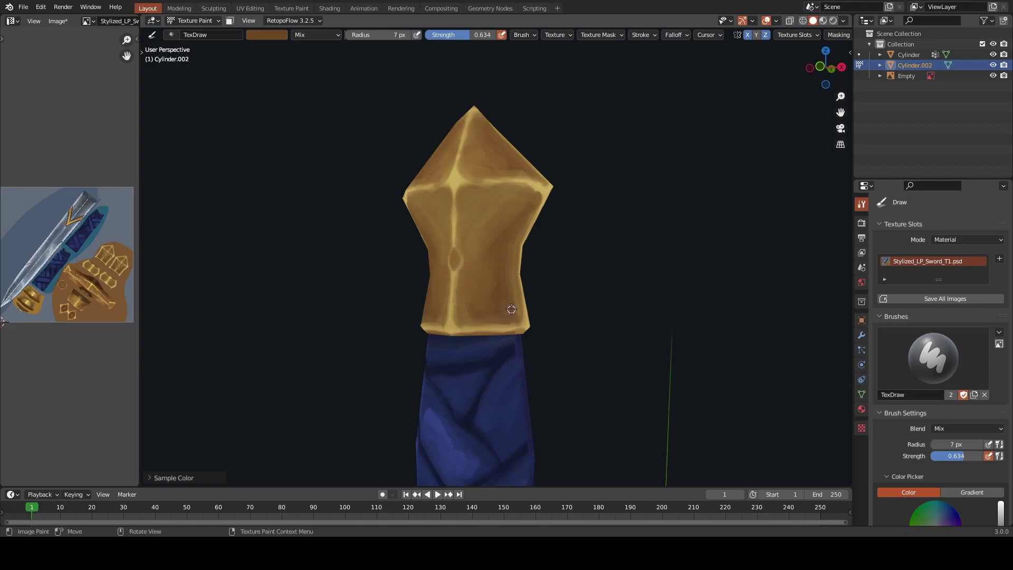
pyautogui.press('f')
pyautogui.click(498, 299)
# Sample lighter and brighter golds, shrink the brush, and orbit around the pommel's faces
pyautogui.press('s')
pyautogui.press('s')
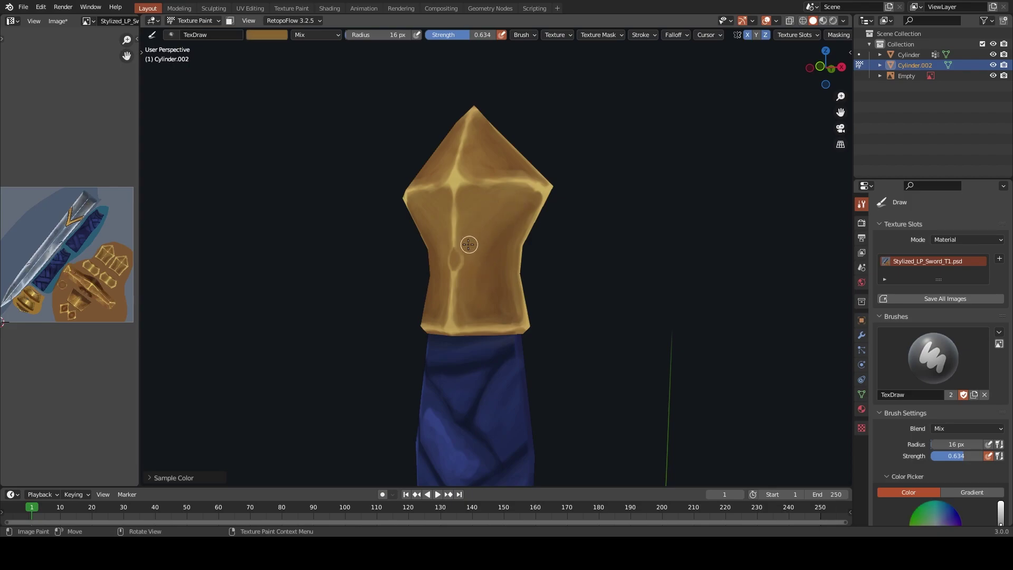
pyautogui.press('s')
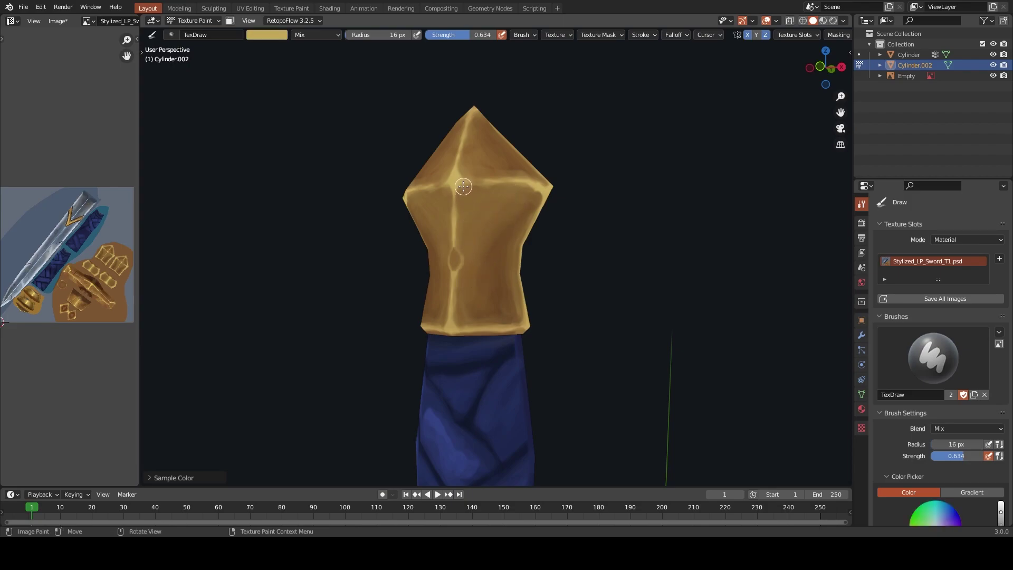
pyautogui.press('f')
pyautogui.click(477, 218)
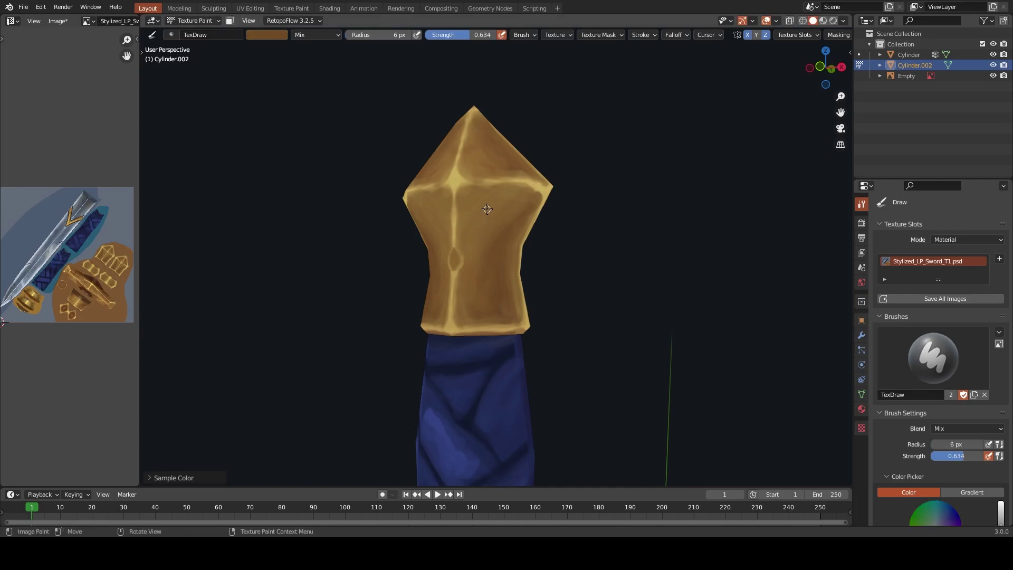
pyautogui.moveTo(505, 250); pyautogui.dragTo(527, 222, button='middle')
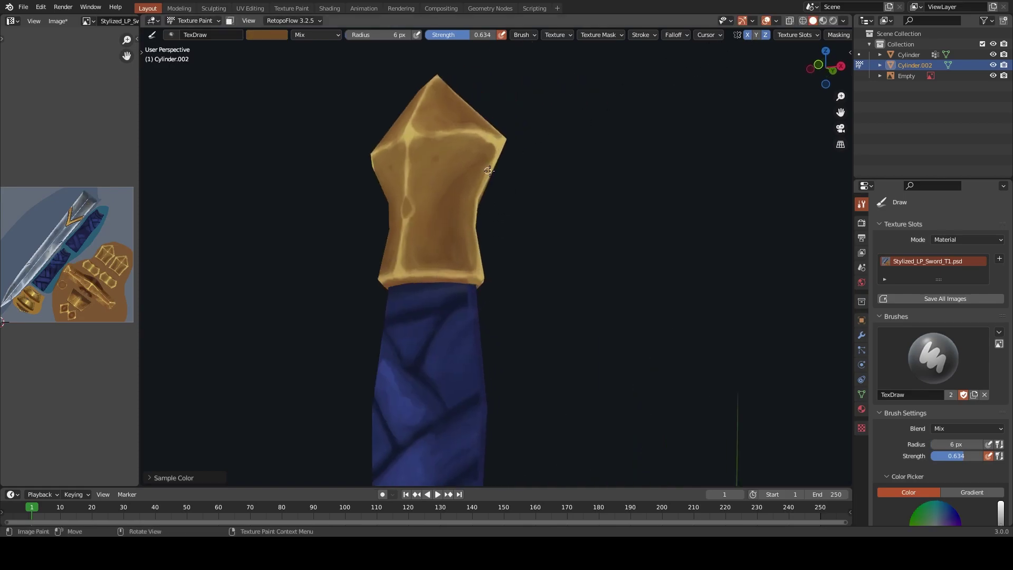
pyautogui.moveTo(560, 142); pyautogui.dragTo(539, 218, button='middle')
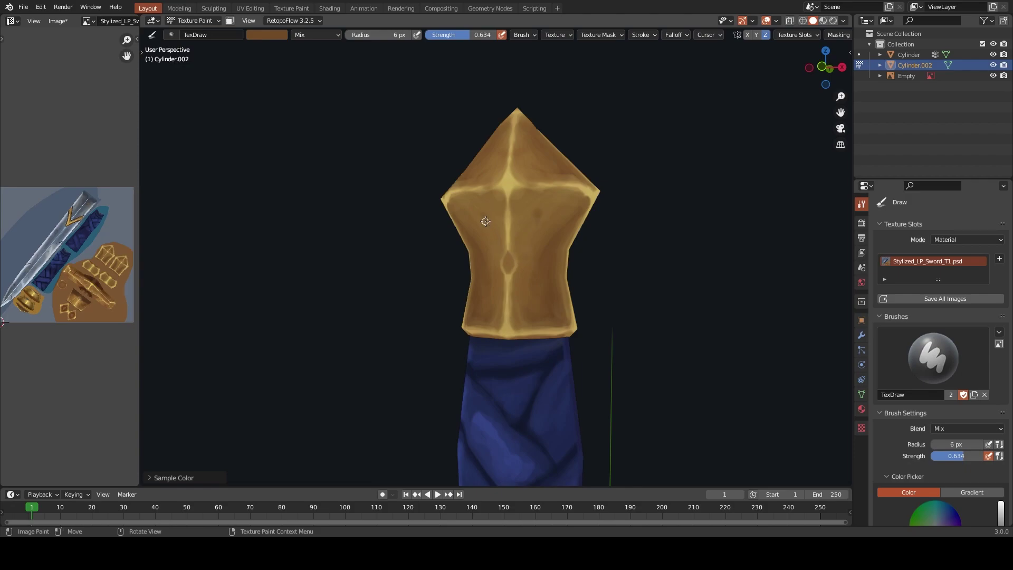
pyautogui.moveTo(525, 190); pyautogui.dragTo(473, 248, button='middle')
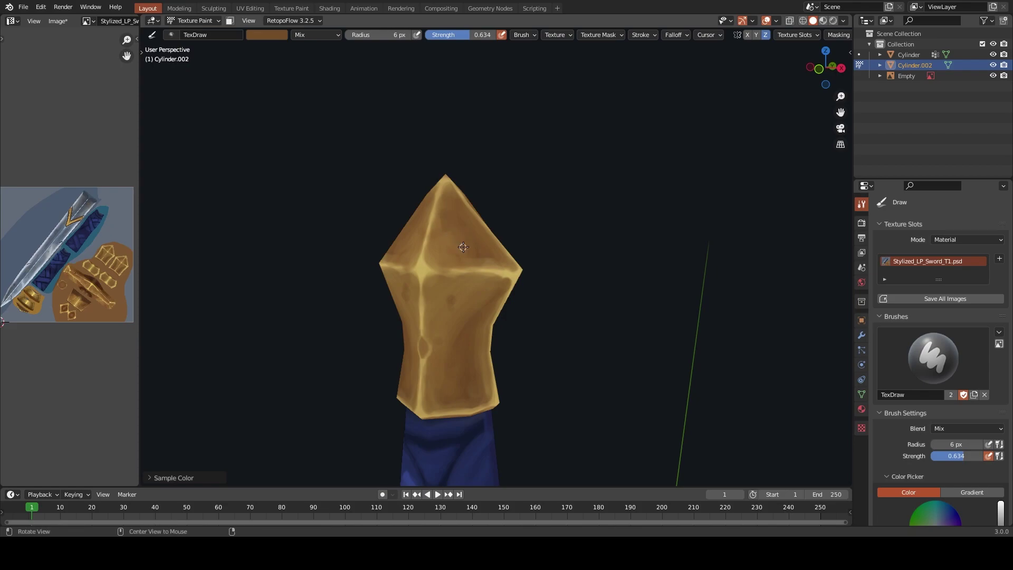
pyautogui.moveTo(449, 213); pyautogui.dragTo(619, 243, button='middle')
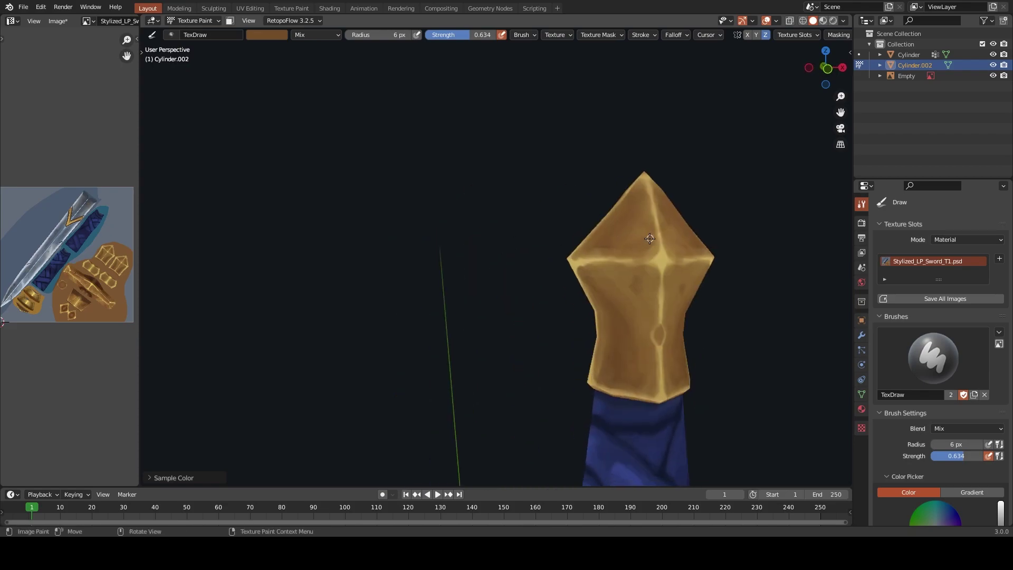
# Use a 3 px brush and lighter gold tones for edge highlights on the pommel
pyautogui.press('s')
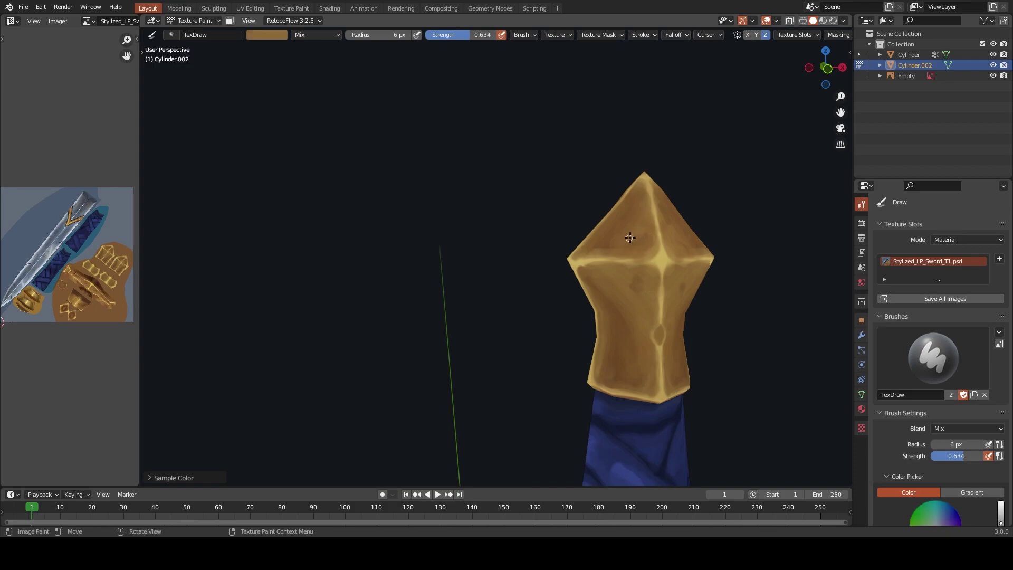
pyautogui.press('f')
pyautogui.click(635, 250)
pyautogui.press('s')
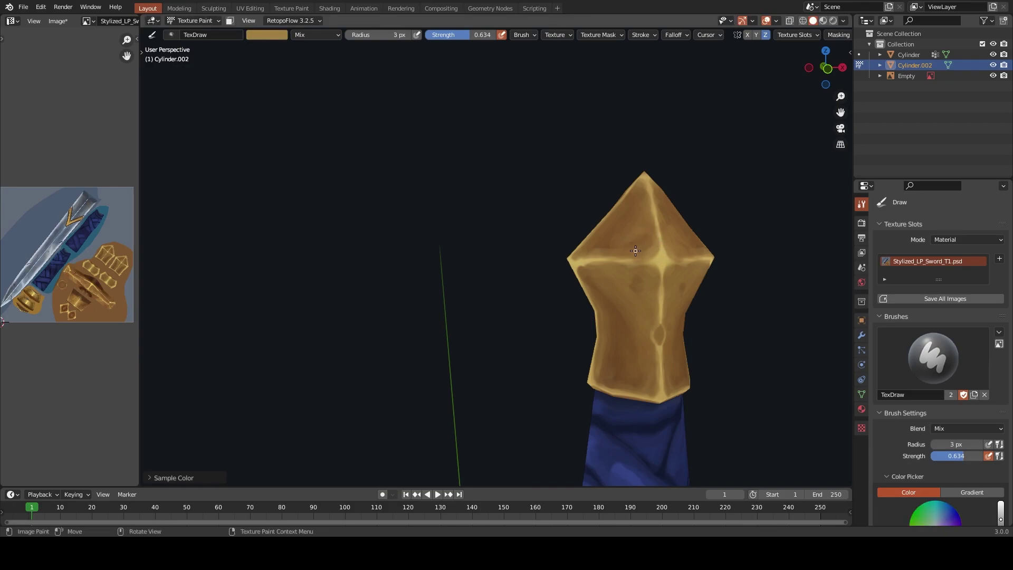
pyautogui.press('s')
pyautogui.press('s')
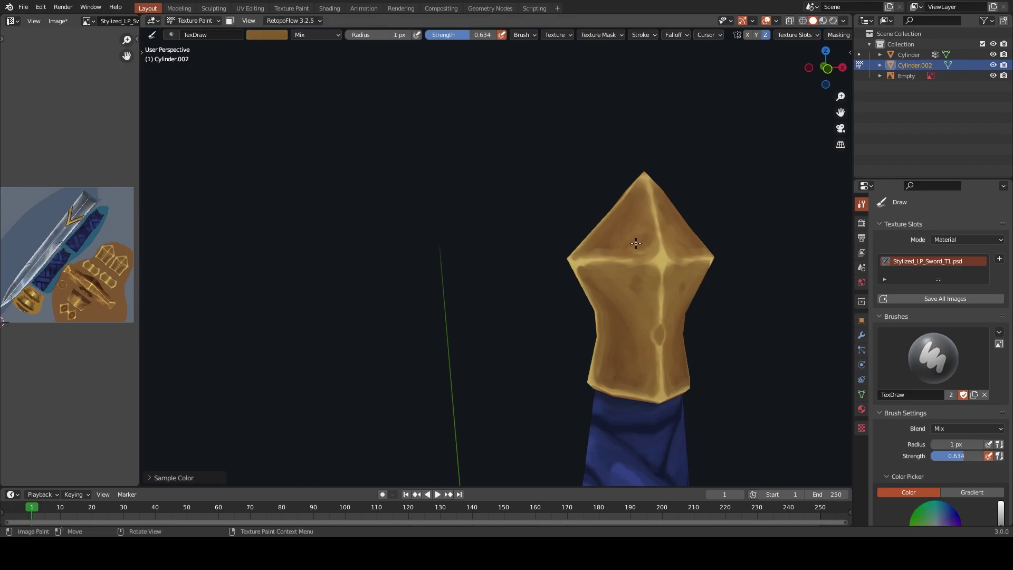
pyautogui.press('s')
pyautogui.press('s')
pyautogui.press('s')
pyautogui.press('s')
pyautogui.press('s')
pyautogui.press('s')
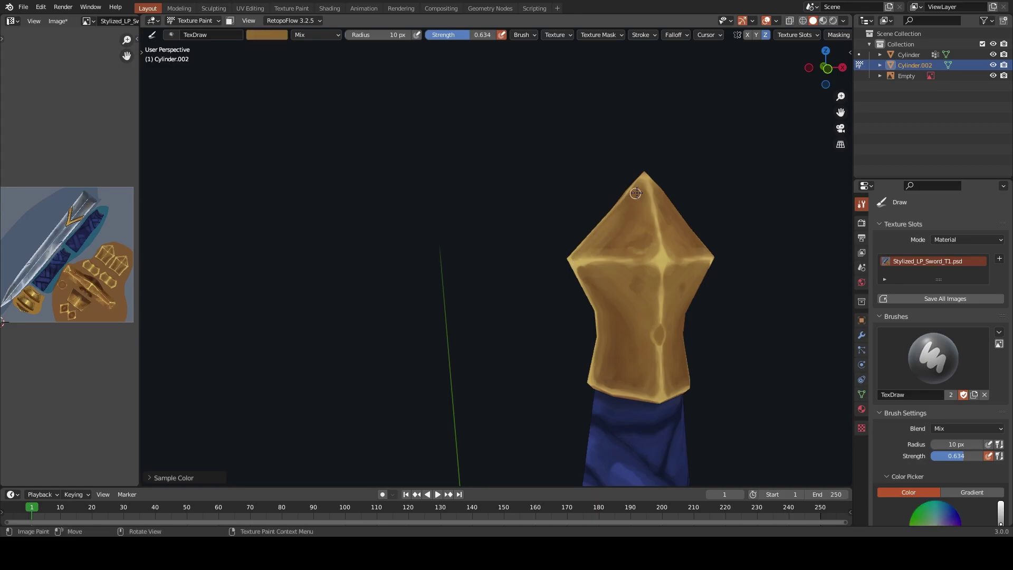
pyautogui.press('s')
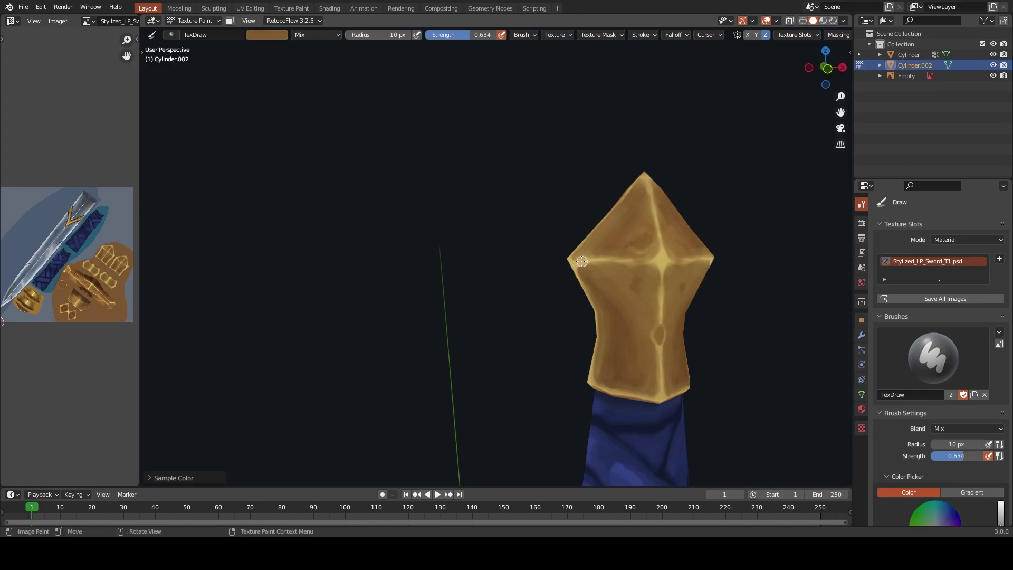
pyautogui.press('s')
pyautogui.press('s')
pyautogui.press('s')
pyautogui.press('s')
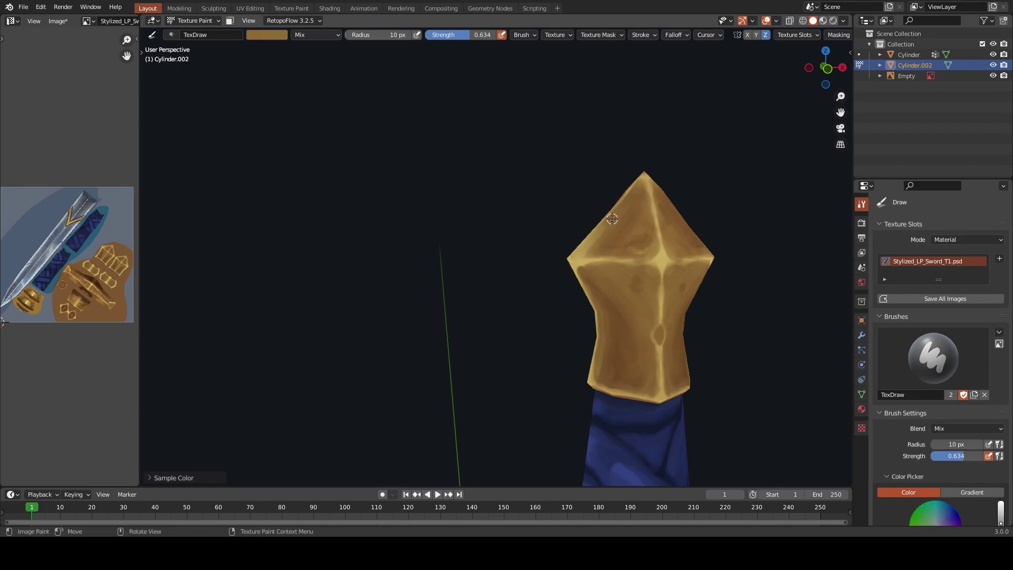
pyautogui.scroll(-8, 595, 238)
pyautogui.moveTo(559, 274)
pyautogui.mouseDown(button='middle')
pyautogui.moveTo(513, 303)
pyautogui.moveTo(556, 262)
pyautogui.mouseUp(button='middle')
pyautogui.scroll(-3, 513, 304)
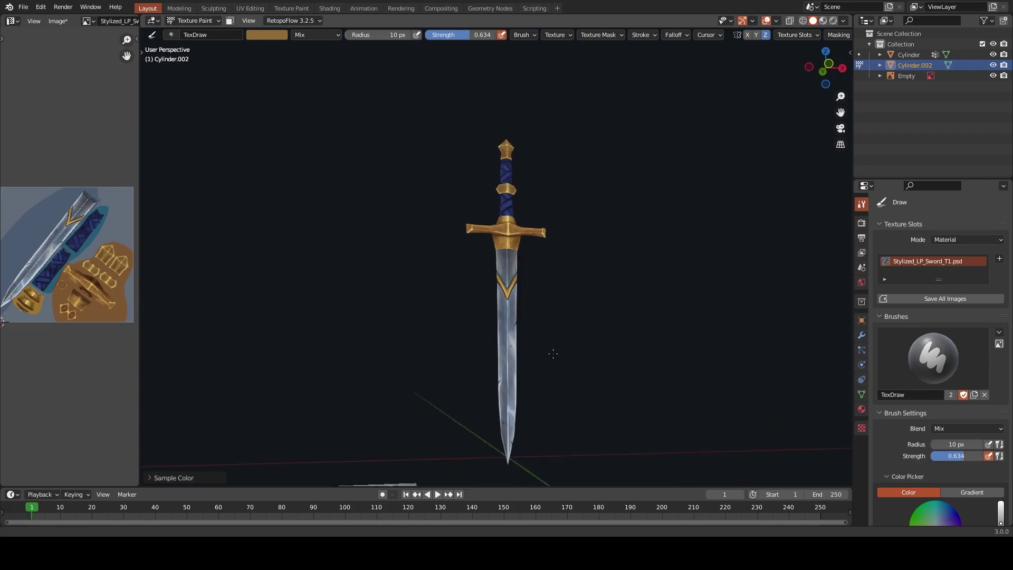
# Save the painted texture image and the Blender file
pyautogui.moveTo(551, 322); pyautogui.dragTo(503, 325, button='middle')
pyautogui.hotkey('alt', 's')
pyautogui.moveTo(439, 269); pyautogui.dragTo(558, 334, button='middle')
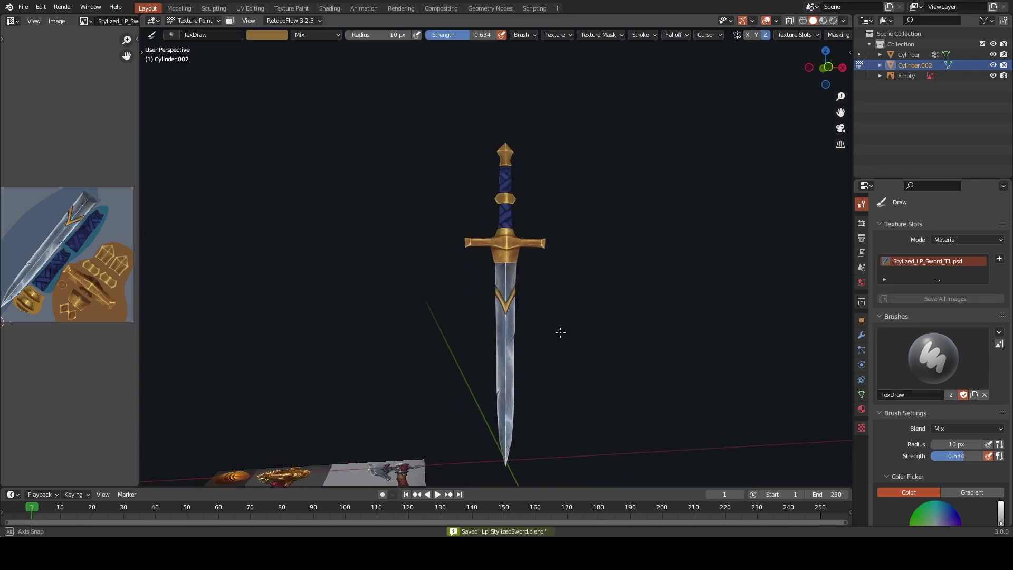
pyautogui.hotkey('ctrl', 's')
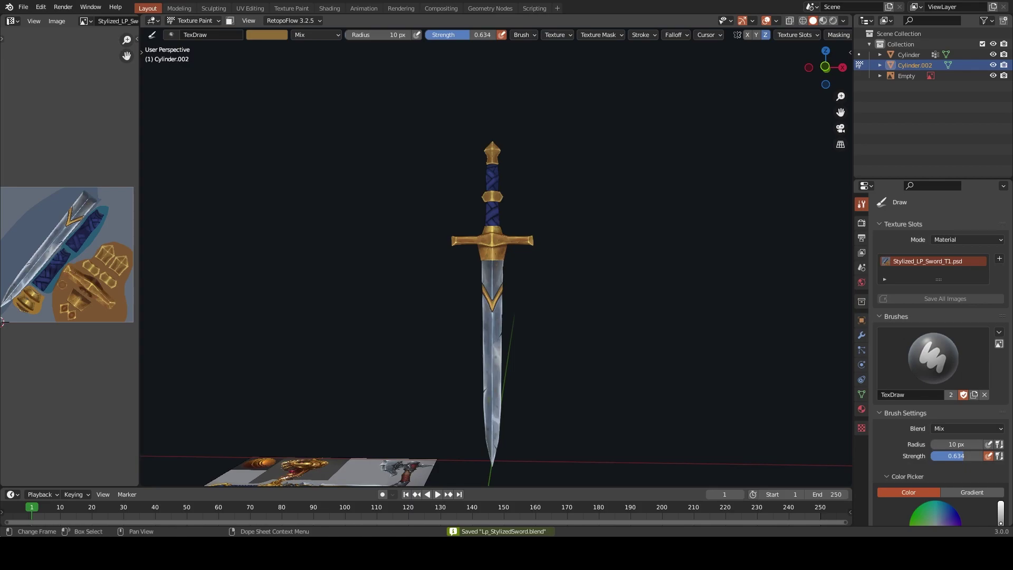
# Dab olive-gold paint onto the pommel and brighten the green brush colour
pyautogui.moveTo(475, 316)
pyautogui.keyDown('ctrl'); pyautogui.mouseDown(button='middle')
pyautogui.moveTo(524, 221)
pyautogui.moveTo(482, 234)
pyautogui.moveTo(511, 445)
pyautogui.moveTo(479, 309)
pyautogui.mouseUp(button='middle'); pyautogui.keyUp('ctrl')
pyautogui.press('s')
pyautogui.scroll(-2, 466, 240)
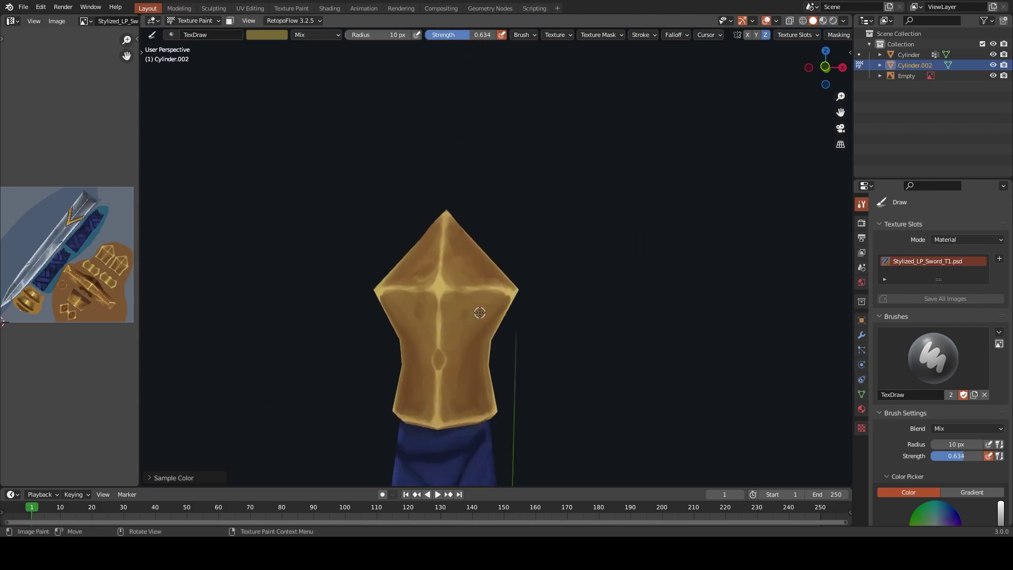
pyautogui.click(479, 316)
pyautogui.scroll(-5, 938, 342)
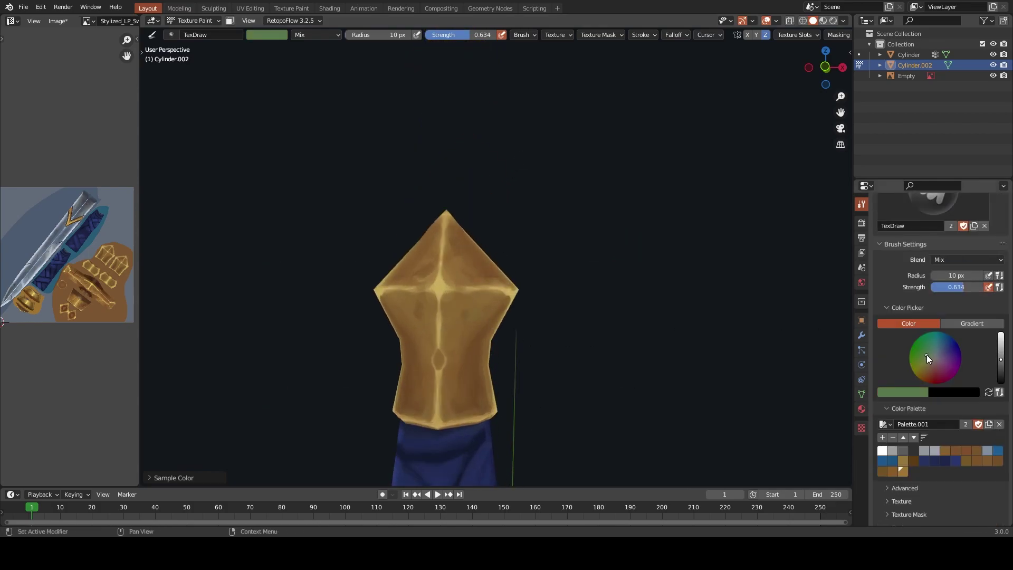
pyautogui.moveTo(1000, 366); pyautogui.dragTo(1001, 357)
pyautogui.scroll(2, 487, 312)
# Add faint green touches near the pommel's lower edge, then view the guard and grip from above
pyautogui.moveTo(467, 333)
pyautogui.mouseDown(button='middle')
pyautogui.moveTo(454, 197)
pyautogui.moveTo(560, 349)
pyautogui.mouseUp(button='middle')
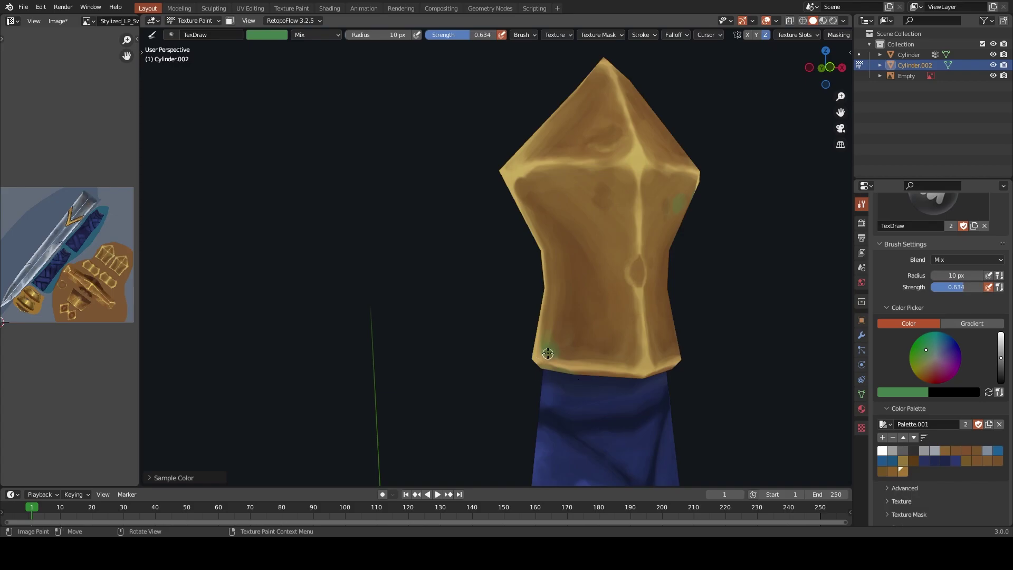
pyautogui.press('s')
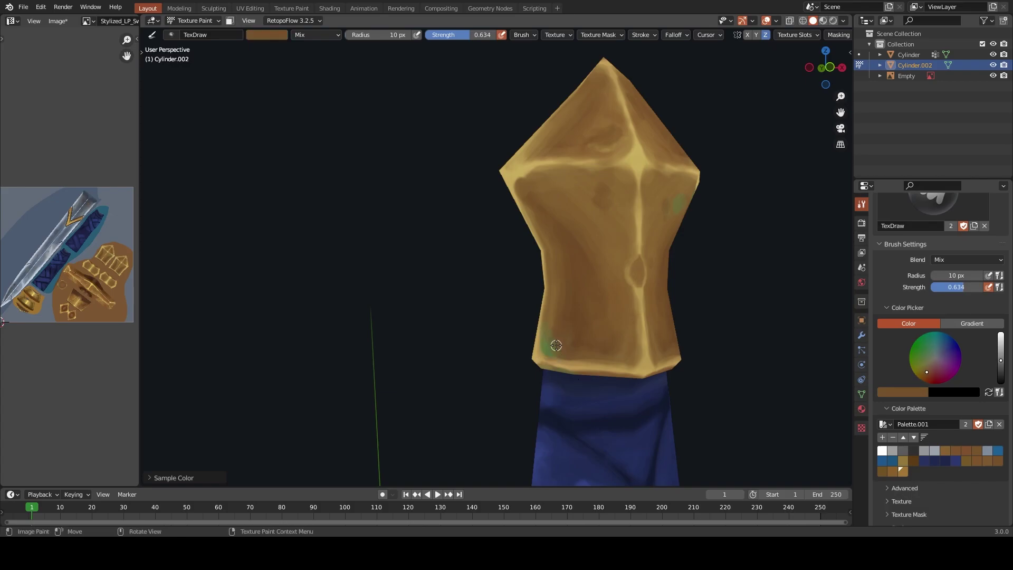
pyautogui.press('s')
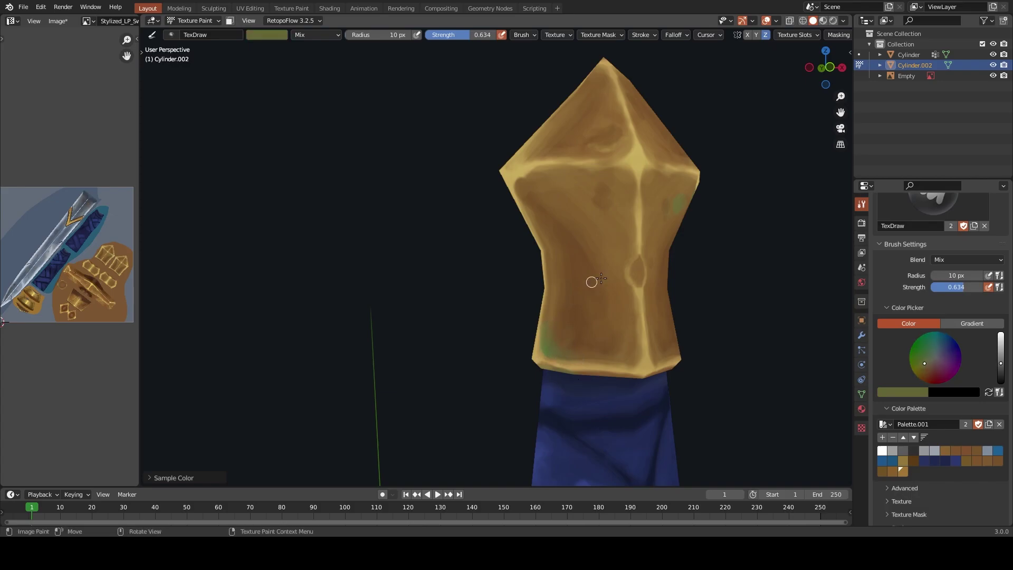
pyautogui.click(926, 345)
pyautogui.moveTo(585, 270)
pyautogui.mouseDown(button='middle')
pyautogui.moveTo(730, 305)
pyautogui.moveTo(580, 253)
pyautogui.moveTo(518, 264)
pyautogui.moveTo(528, 316)
pyautogui.mouseUp(button='middle')
pyautogui.keyDown('shift'); pyautogui.moveTo(527, 317); pyautogui.dragTo(484, 378, button='middle'); pyautogui.keyUp('shift')
pyautogui.scroll(-3, 483, 388)
# Select the main sword body and the pommel piece, briefly returning to Texture Paint
pyautogui.hotkey('ctrl', 'Tab')
pyautogui.click(536, 265)
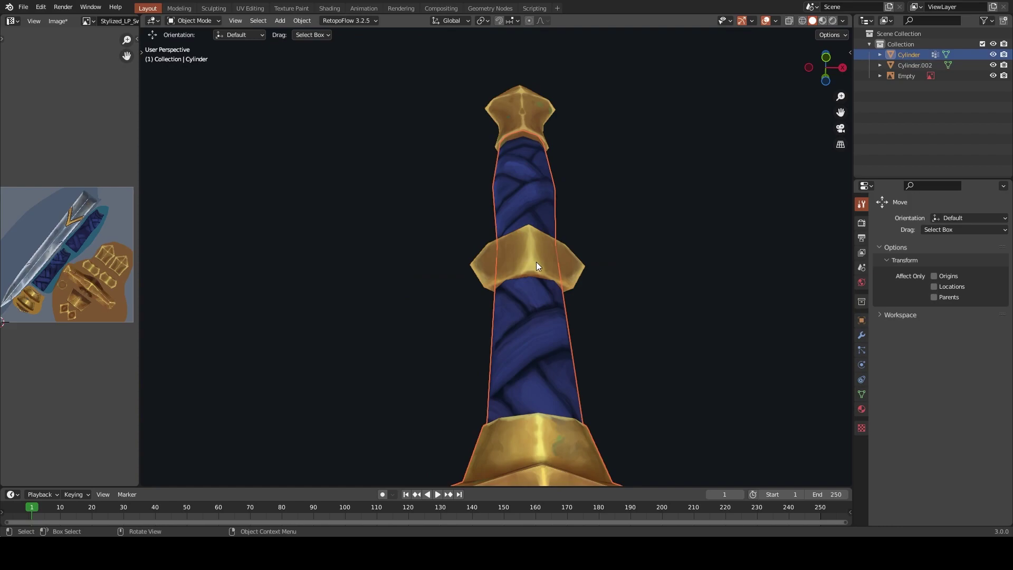
pyautogui.click(543, 269)
pyautogui.hotkey('ctrl', 'Tab')
pyautogui.click(646, 208)
pyautogui.moveTo(516, 256)
pyautogui.mouseDown(button='middle')
pyautogui.moveTo(588, 313)
pyautogui.moveTo(441, 310)
pyautogui.moveTo(529, 334)
pyautogui.mouseUp(button='middle')
pyautogui.scroll(-3, 420, 299)
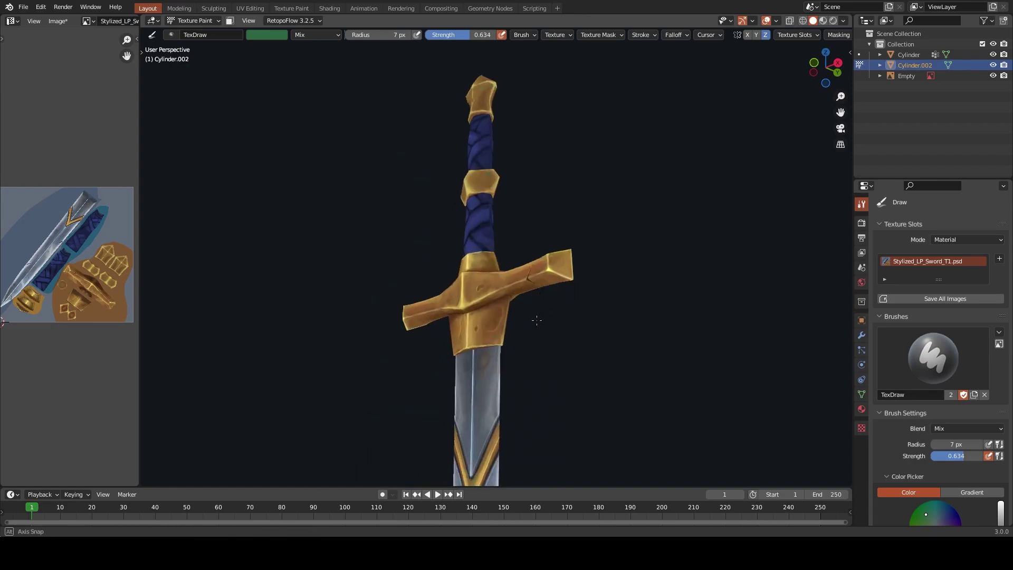
# Join the pommel piece into the main sword body with Ctrl+J, cancelling an accidental scale
pyautogui.hotkey('ctrl', 'Tab')
pyautogui.moveTo(577, 371)
pyautogui.keyDown('shift'); pyautogui.mouseDown(button='middle')
pyautogui.moveTo(538, 307)
pyautogui.moveTo(534, 344)
pyautogui.mouseUp(button='middle'); pyautogui.keyUp('shift')
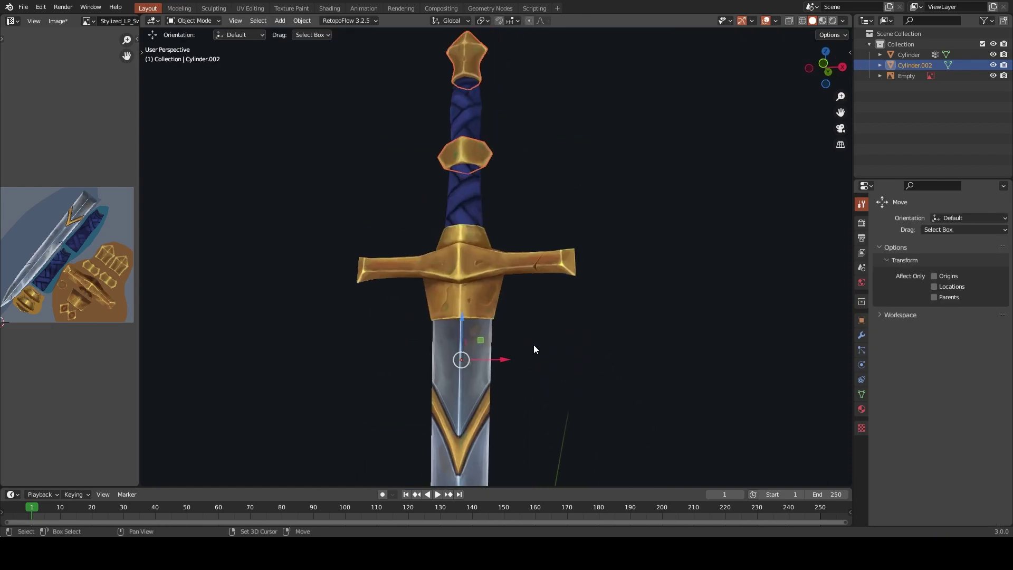
pyautogui.keyDown('shift'); pyautogui.click(493, 202); pyautogui.keyUp('shift')
pyautogui.hotkey('ctrl', 'j')
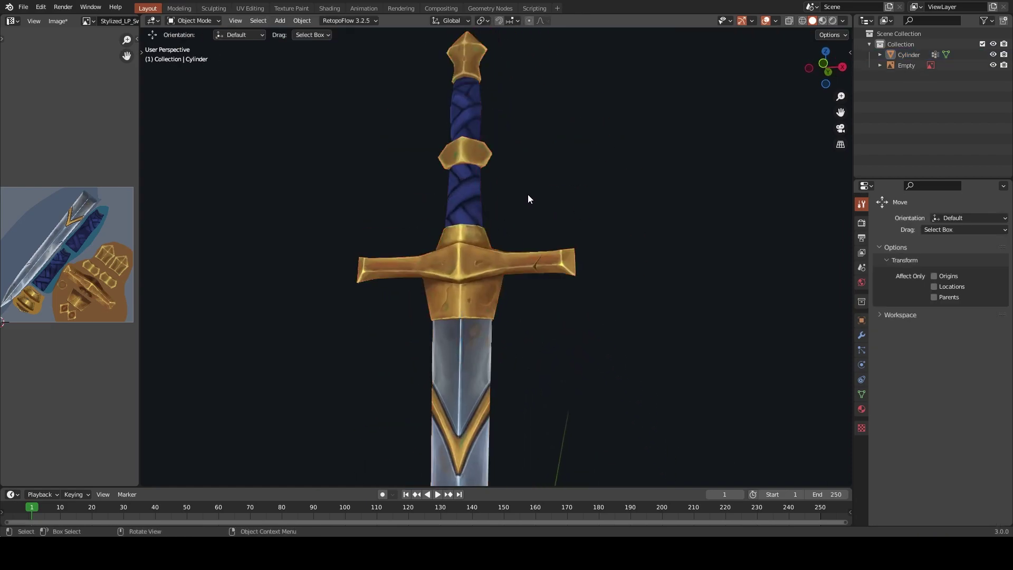
pyautogui.press('s')
pyautogui.press('Escape')
# Save Lp_StylizedSword.blend, then reselect the whole joined sword
pyautogui.scroll(-4, 606, 253)
pyautogui.click(583, 304)
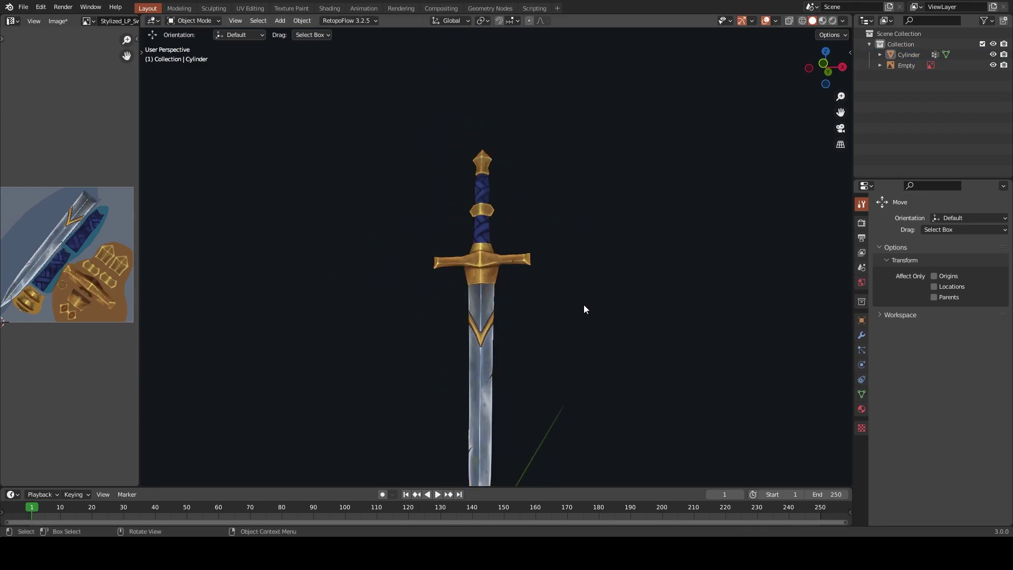
pyautogui.scroll(-1, 502, 340)
pyautogui.hotkey('ctrl', 's')
pyautogui.moveTo(522, 341); pyautogui.dragTo(536, 346, button='middle')
pyautogui.scroll(2, 535, 347)
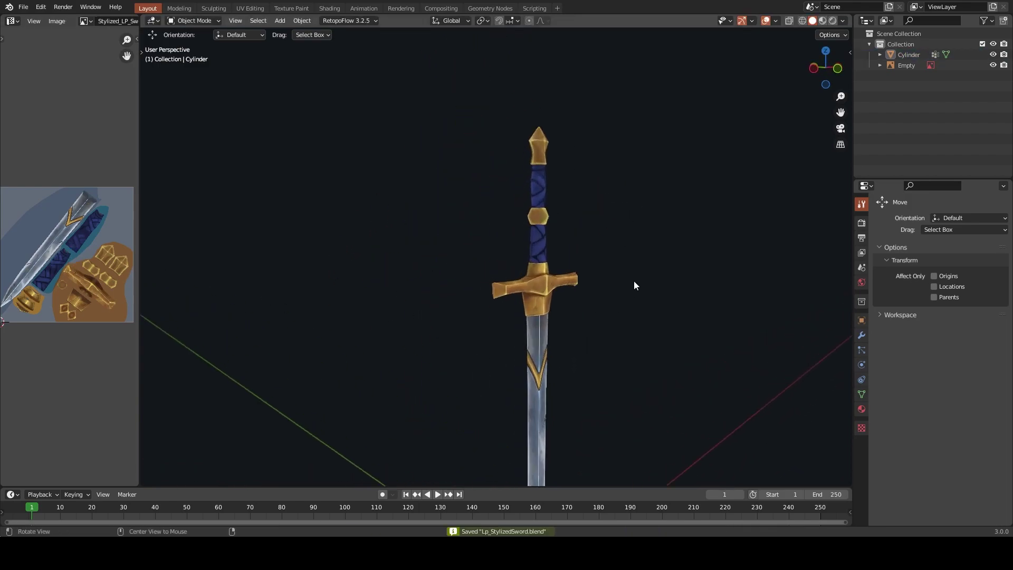
pyautogui.moveTo(635, 285)
pyautogui.mouseDown(button='middle')
pyautogui.moveTo(563, 301)
pyautogui.moveTo(577, 258)
pyautogui.moveTo(530, 283)
pyautogui.moveTo(529, 301)
pyautogui.moveTo(576, 298)
pyautogui.moveTo(551, 346)
pyautogui.moveTo(563, 370)
pyautogui.moveTo(494, 335)
pyautogui.mouseUp(button='middle')
pyautogui.click(493, 335)
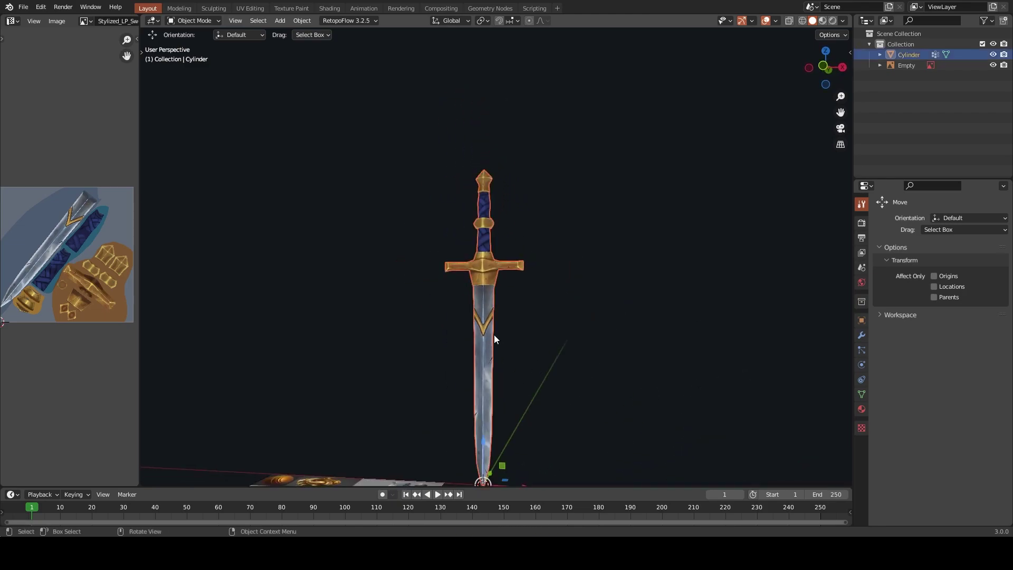
# Duplicate the sword, move the copy along X beside the original, and frame it
pyautogui.hotkey('shift', 'd')
pyautogui.rightClick(584, 378)
pyautogui.moveTo(584, 378); pyautogui.dragTo(548, 340, button='middle')
pyautogui.press('g')
pyautogui.press('x')
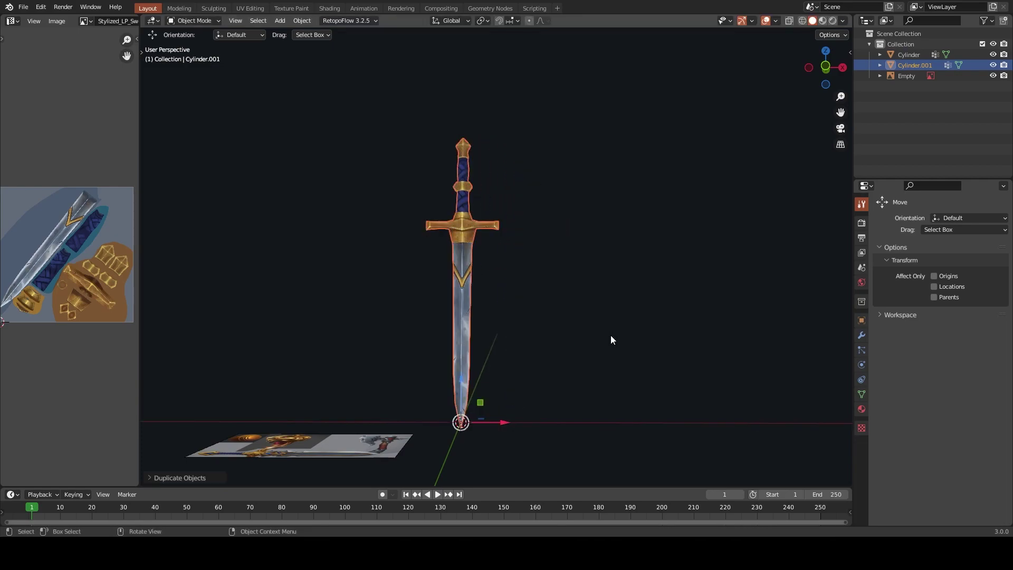
pyautogui.click(702, 306)
pyautogui.press('KP_Decimal')
# Put the copied sword into Edit Mode and select its whole mesh
pyautogui.hotkey('ctrl', 'Tab')
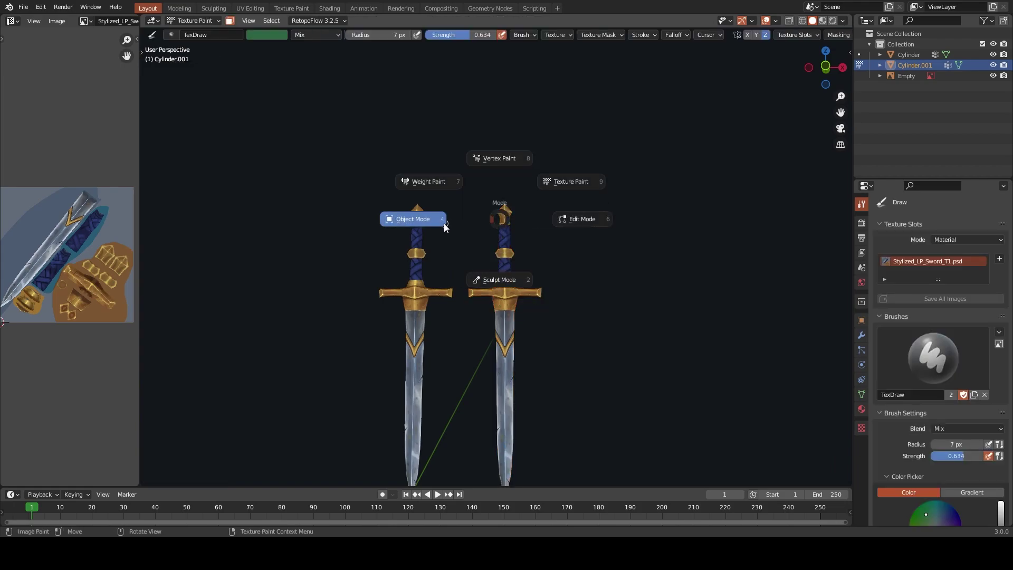
pyautogui.click(407, 218)
pyautogui.hotkey('ctrl', 'Tab')
pyautogui.click(559, 218)
pyautogui.hotkey('ctrl', 'l')
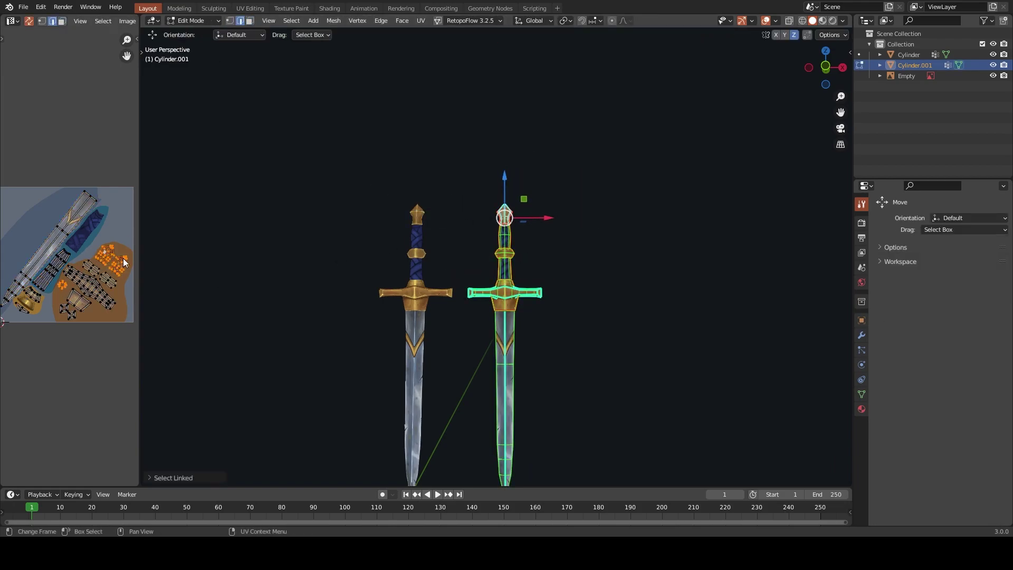
# Move the pommel UV islands, including the small remaining one, into free texture space
pyautogui.press('g')
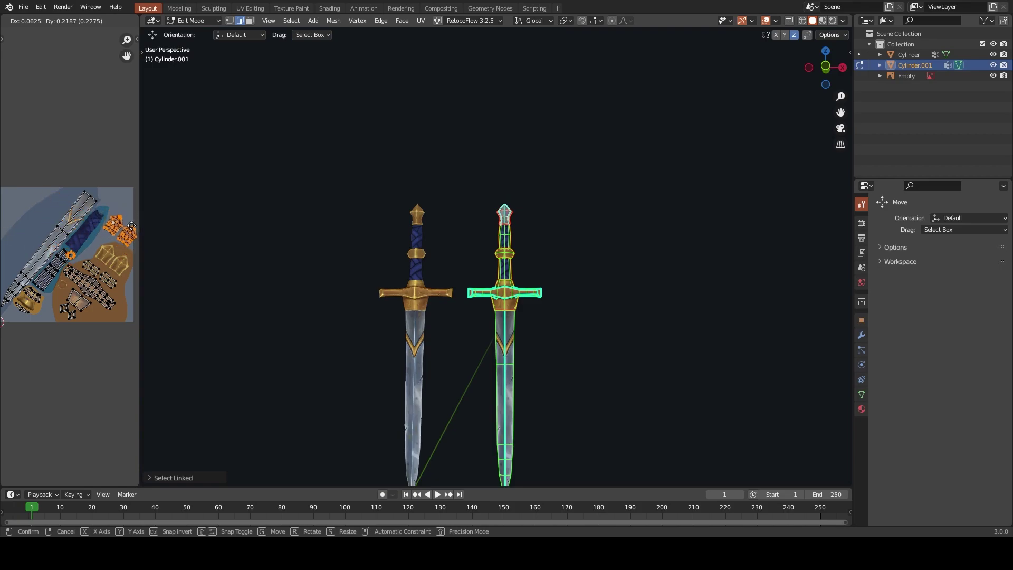
pyautogui.click(53, 205)
pyautogui.moveTo(104, 195); pyautogui.dragTo(151, 204, button='middle')
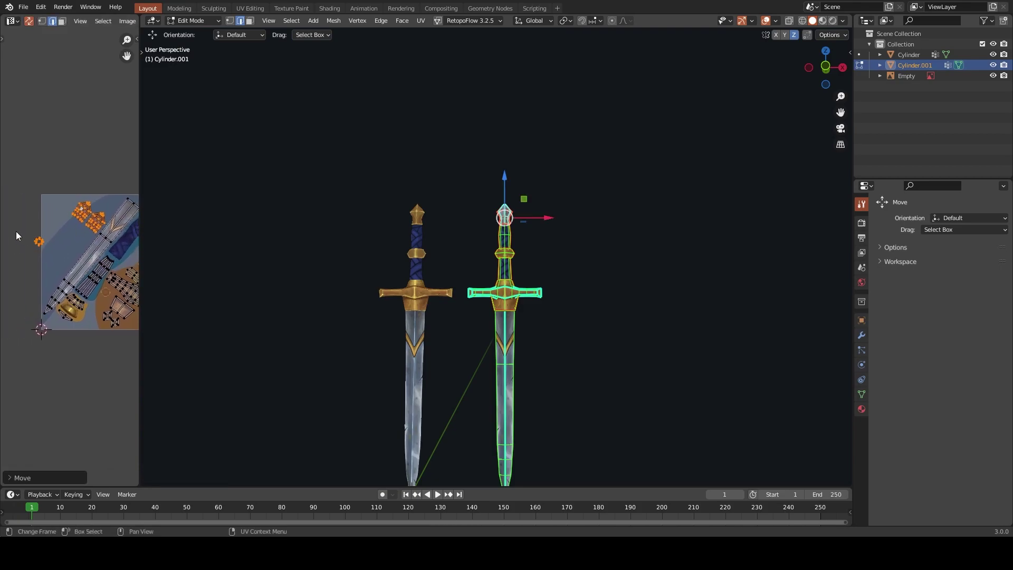
pyautogui.press('g')
pyautogui.rightClick(89, 252)
pyautogui.press('3')
pyautogui.press('g')
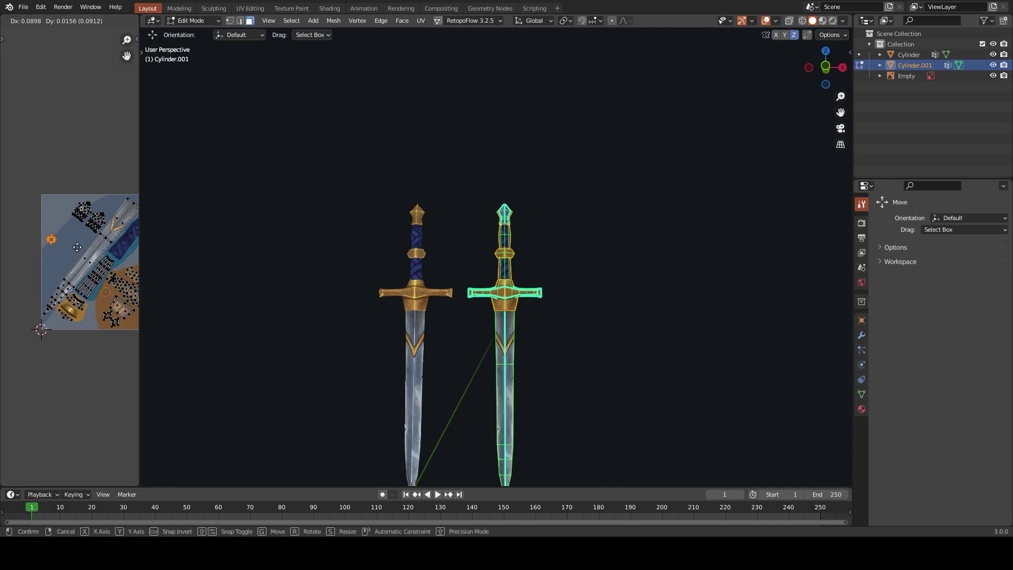
pyautogui.click(100, 241)
# Leave Edit Mode and select the reference image plane
pyautogui.keyDown('ctrl'); pyautogui.moveTo(507, 248); pyautogui.dragTo(506, 255, button='middle'); pyautogui.keyUp('ctrl')
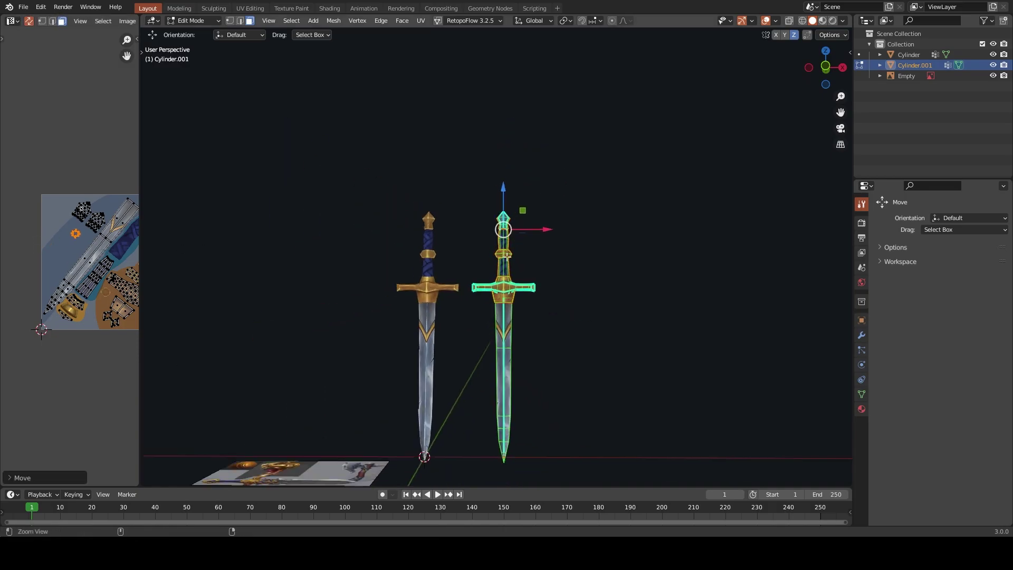
pyautogui.press('Tab')
pyautogui.click(318, 470)
# Rotate the reference image 90° on X and move it above the swords
pyautogui.write('rx')
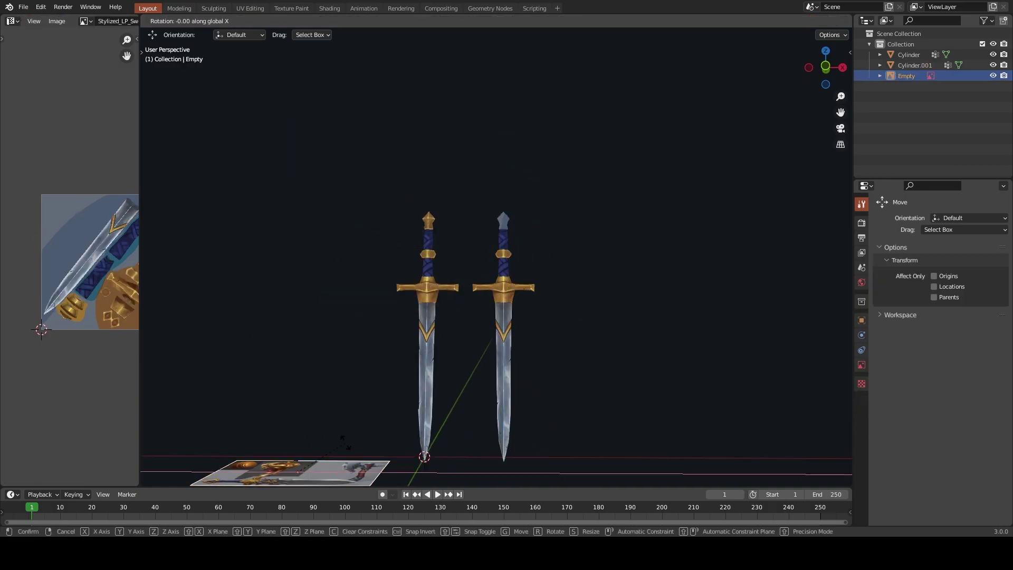
pyautogui.write('90')
pyautogui.press('Return')
pyautogui.press('g')
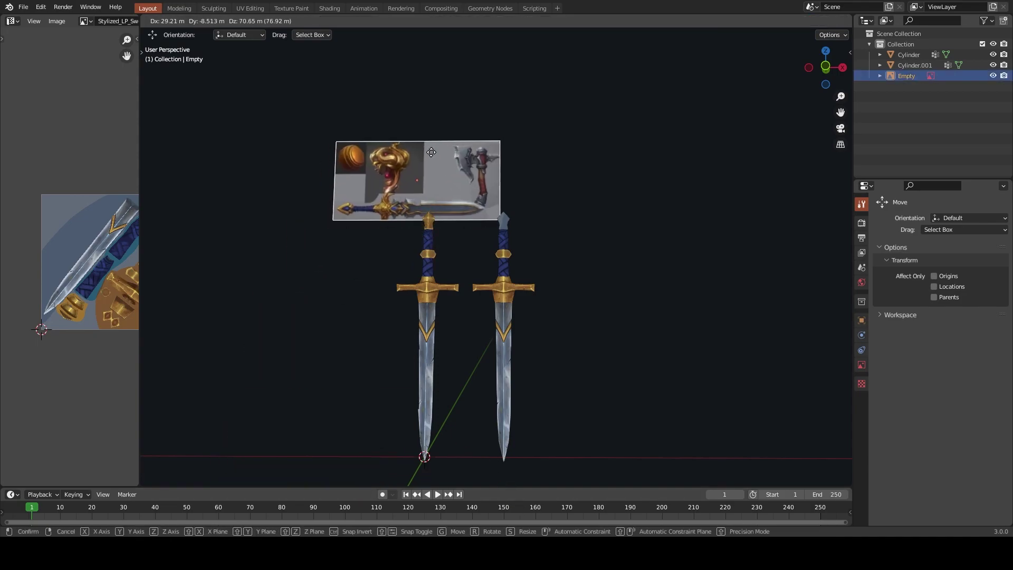
pyautogui.click(512, 129)
pyautogui.scroll(3, 588, 180)
pyautogui.scroll(2, 487, 235)
# Put the duplicate sword Cylinder.001 into Texture Paint mode with the Fill tool
pyautogui.click(486, 235)
pyautogui.hotkey('ctrl', 'Tab')
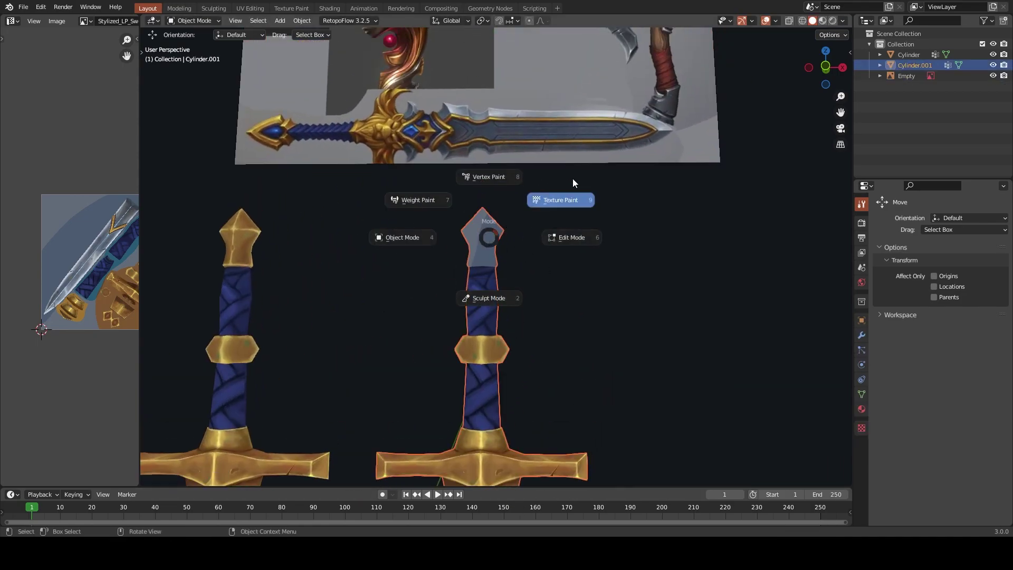
pyautogui.click(578, 236)
pyautogui.hotkey('ctrl', 'Tab')
pyautogui.click(573, 188)
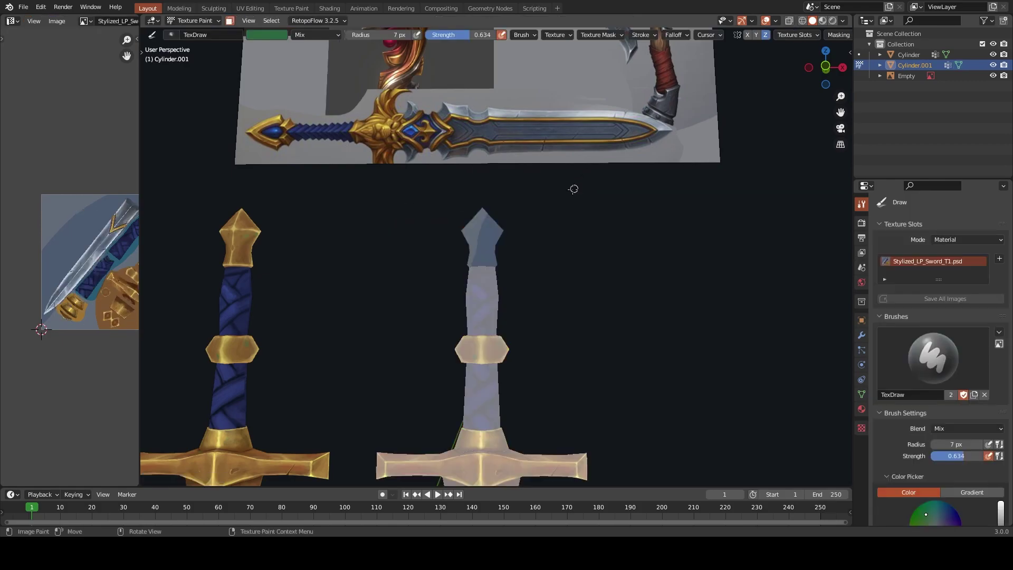
pyautogui.press('t')
pyautogui.click(155, 127)
# Sample red from the reference gem and fill the duplicate sword's pommel with it
pyautogui.scroll(-2, 451, 175)
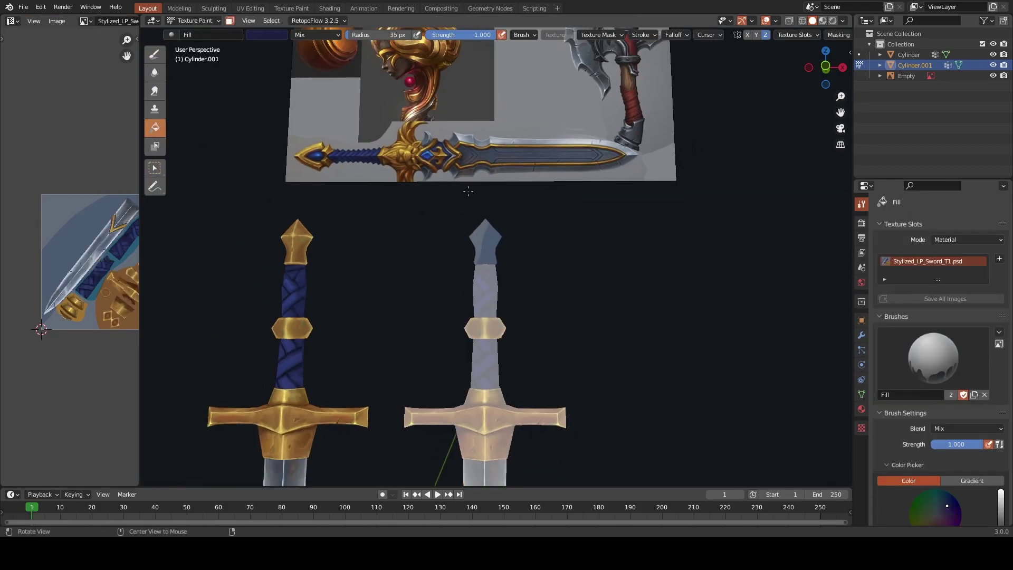
pyautogui.moveTo(450, 175)
pyautogui.keyDown('shift'); pyautogui.mouseDown(button='middle')
pyautogui.moveTo(450, 263)
pyautogui.moveTo(389, 165)
pyautogui.mouseUp(button='middle'); pyautogui.keyUp('shift')
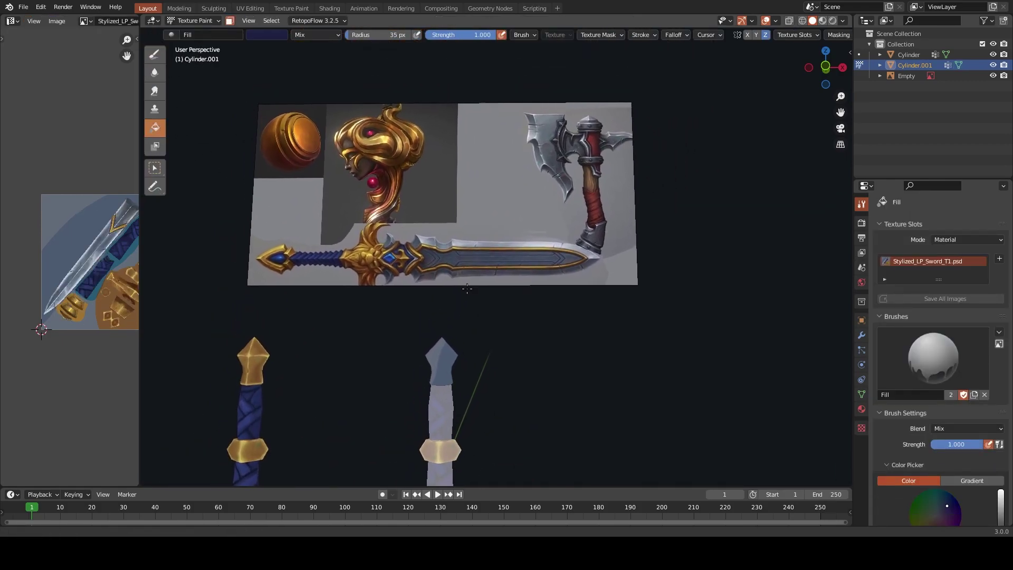
pyautogui.press('s')
pyautogui.click(442, 358)
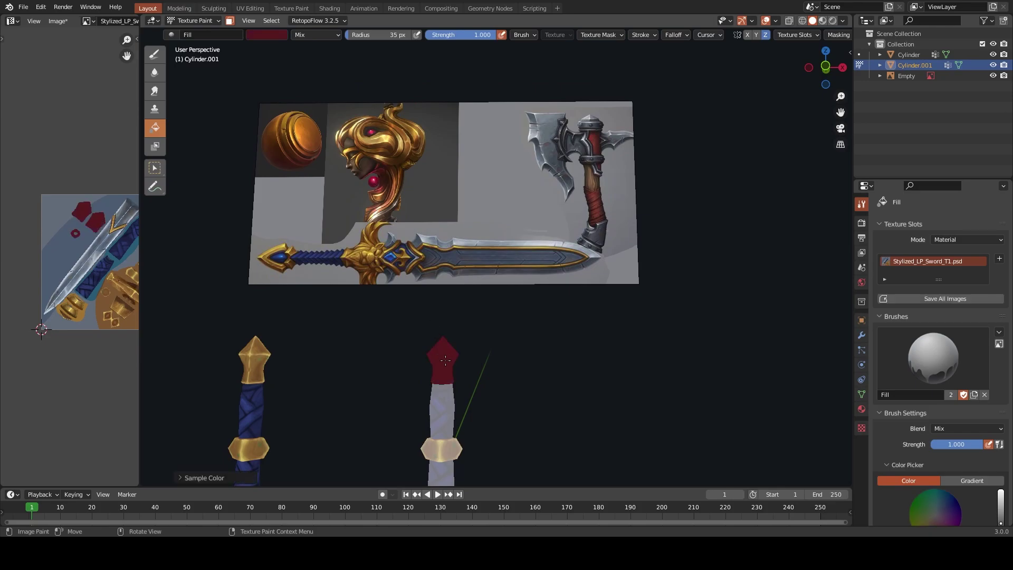
pyautogui.keyDown('shift'); pyautogui.moveTo(442, 358); pyautogui.dragTo(442, 304, button='middle'); pyautogui.keyUp('shift')
# Return to the freehand Draw brush using the pommel's red as paint colour
pyautogui.click(154, 54)
pyautogui.scroll(1, 174, 74)
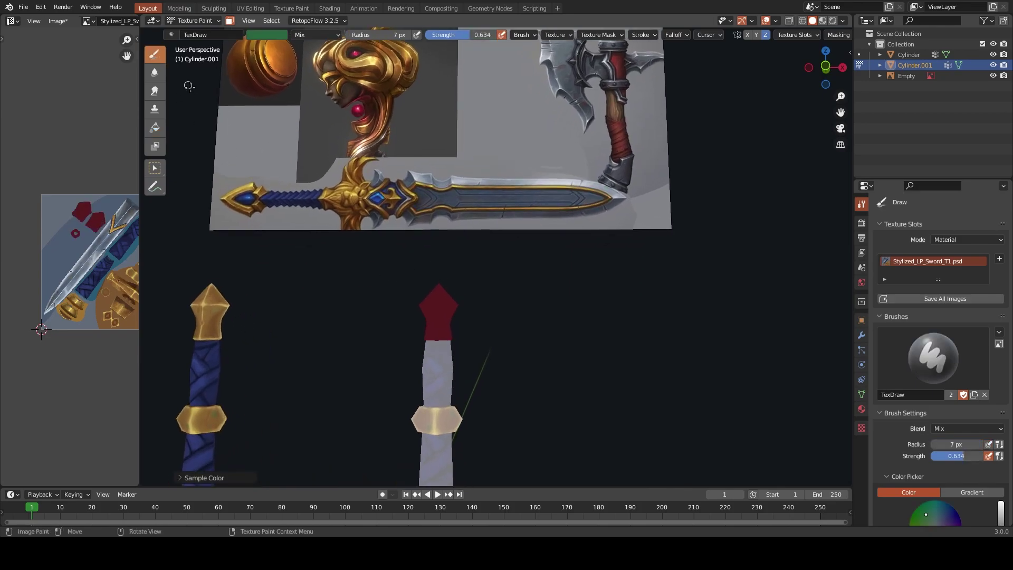
pyautogui.press('s')
pyautogui.scroll(1, 422, 343)
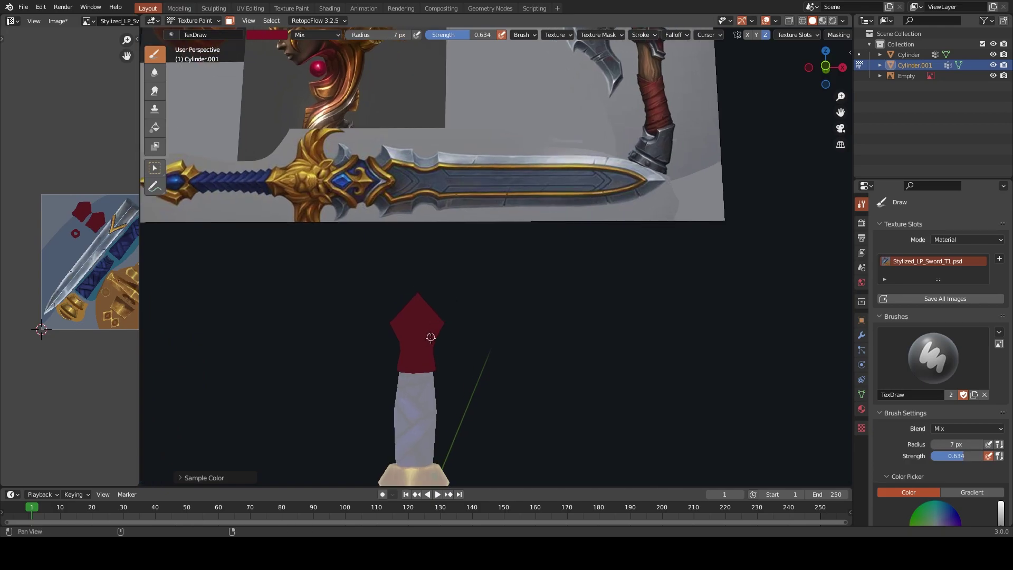
pyautogui.scroll(1, 422, 343)
pyautogui.click(838, 34)
# Enable face-selection masking and orbit until the red pommel stands upright in view
pyautogui.click(737, 34)
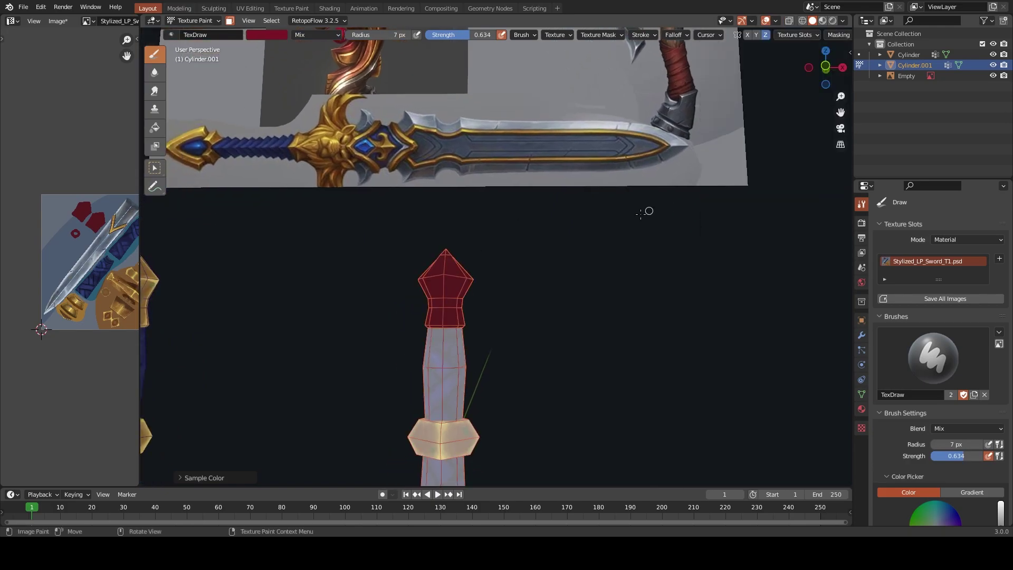
pyautogui.scroll(2, 470, 301)
pyautogui.keyDown('shift'); pyautogui.moveTo(470, 301); pyautogui.dragTo(490, 224, button='middle'); pyautogui.keyUp('shift')
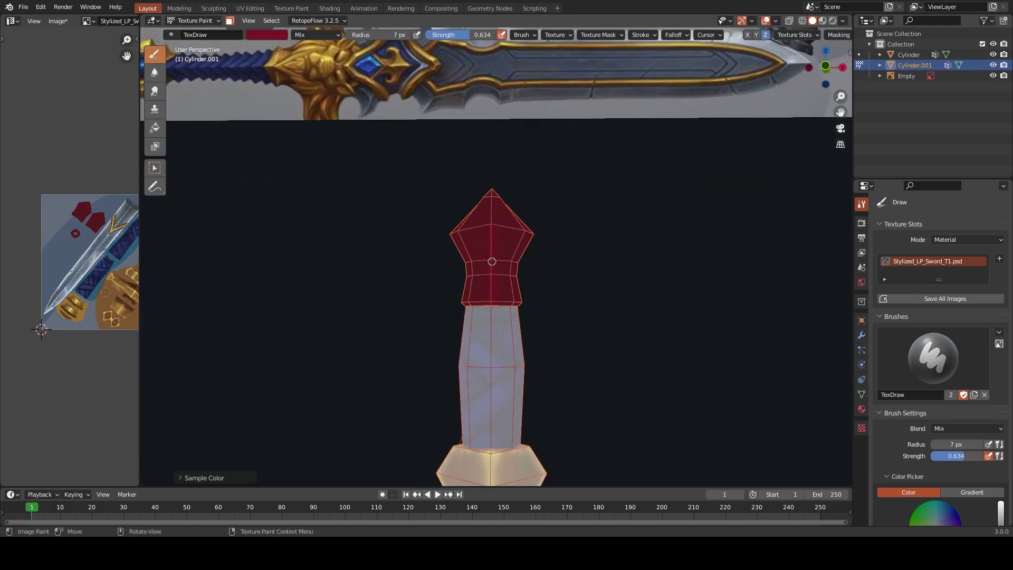
pyautogui.moveTo(489, 205); pyautogui.dragTo(410, 257, button='middle')
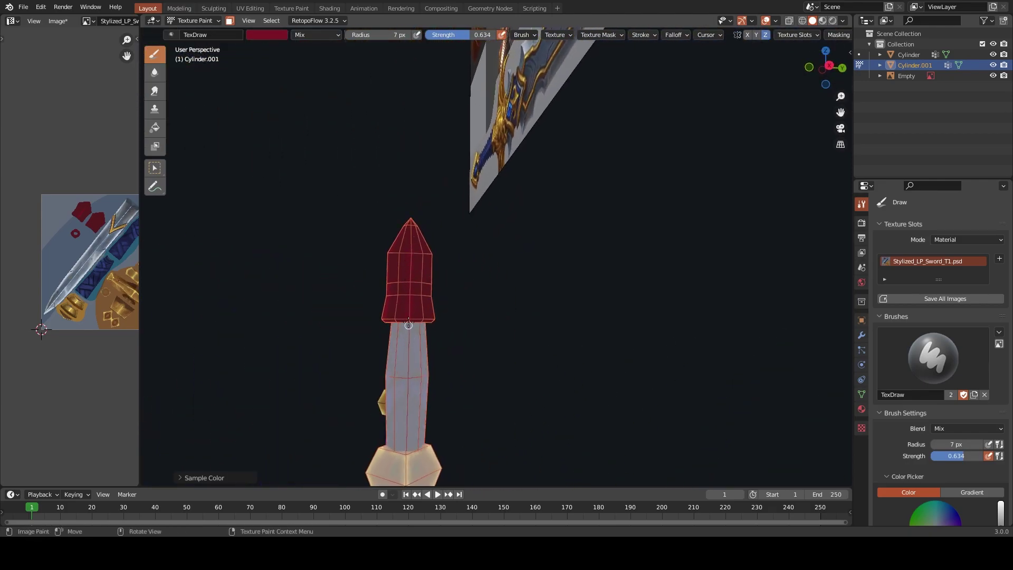
pyautogui.moveTo(411, 228); pyautogui.dragTo(656, 289, button='middle')
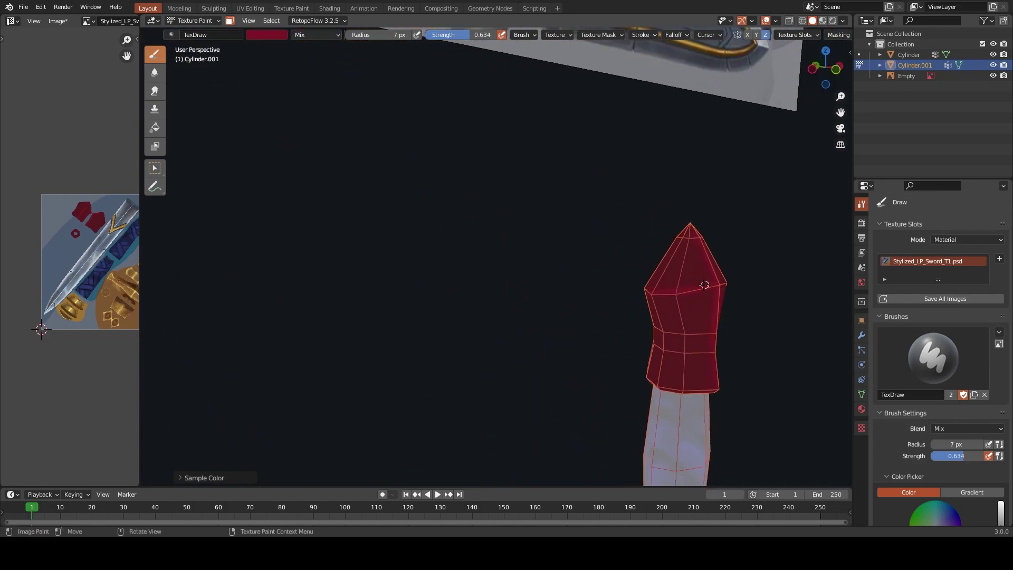
pyautogui.moveTo(665, 299); pyautogui.dragTo(543, 274, button='middle')
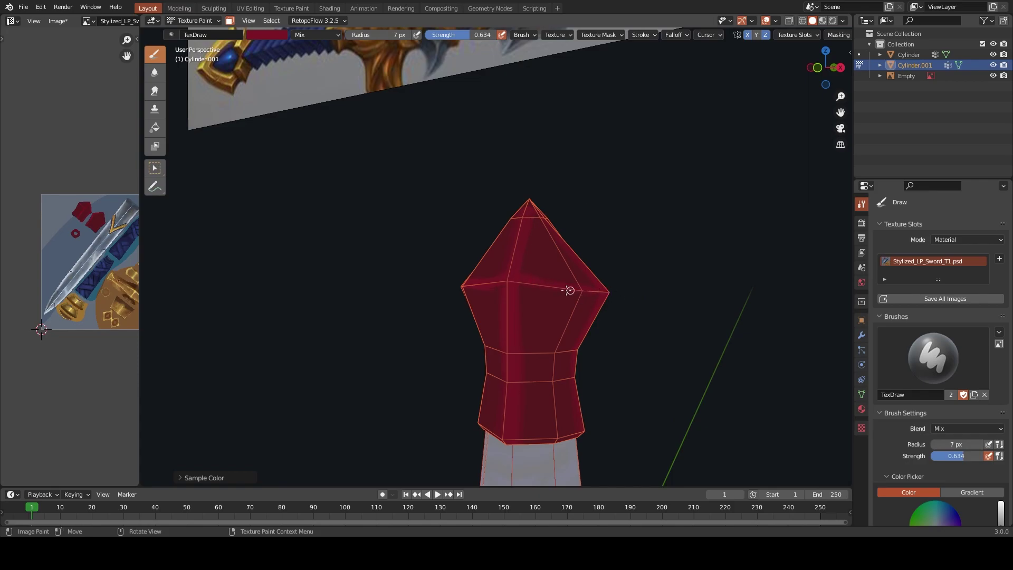
pyautogui.moveTo(605, 289); pyautogui.dragTo(735, 314, button='middle')
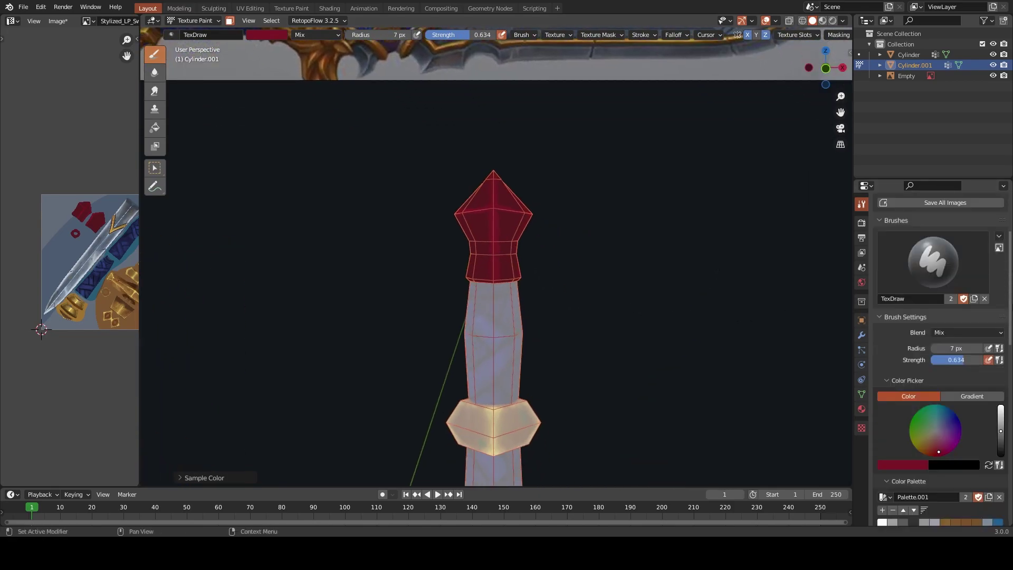
# Set the brush to about 40 px and paint dark shading on the pommel's top
pyautogui.scroll(-5, 971, 270)
pyautogui.keyDown('ctrl'); pyautogui.scroll(-3, 965, 279); pyautogui.keyUp('ctrl')
pyautogui.keyDown('ctrl'); pyautogui.scroll(-2, 962, 286); pyautogui.keyUp('ctrl')
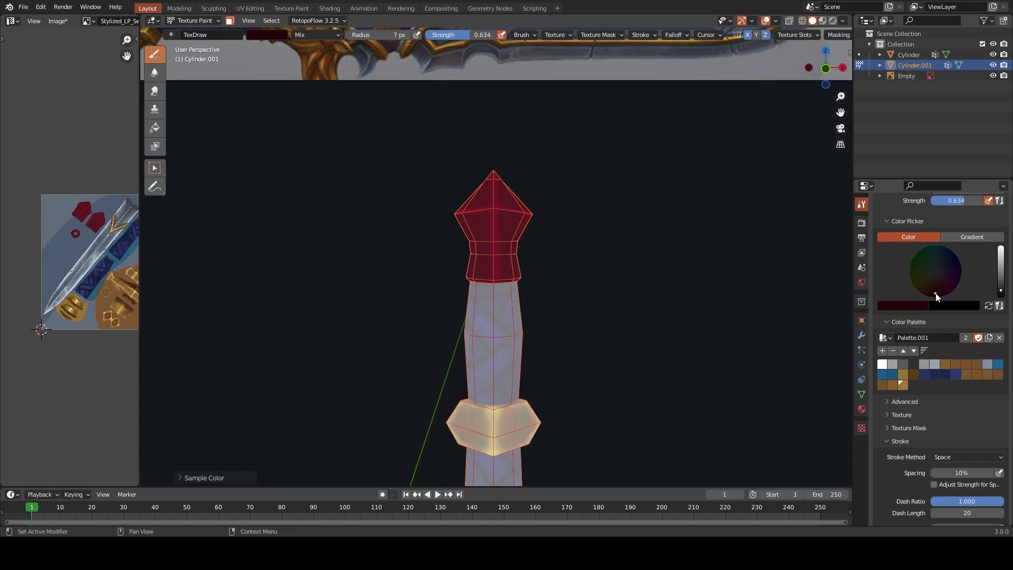
pyautogui.scroll(2, 589, 283)
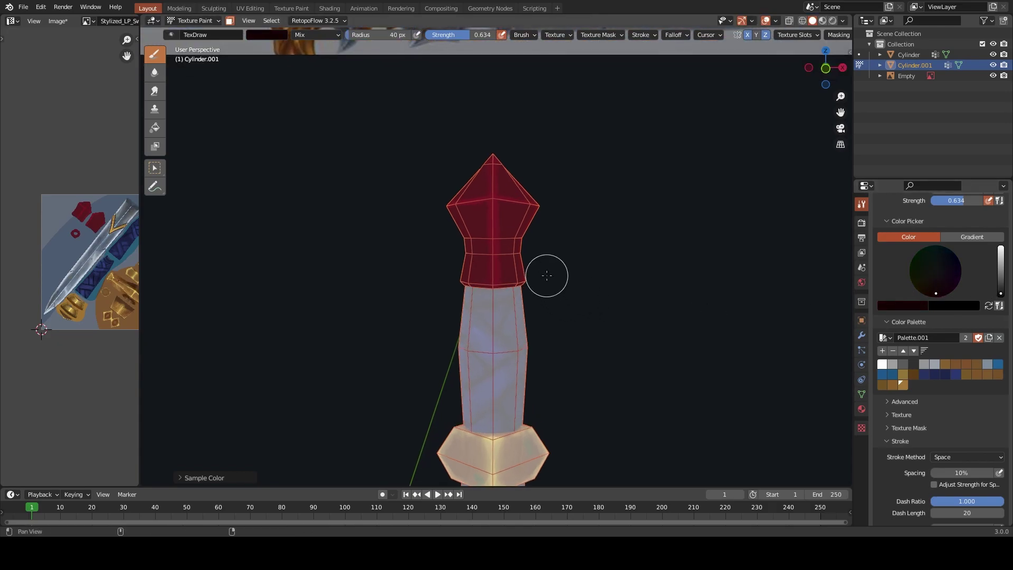
pyautogui.moveTo(548, 274); pyautogui.dragTo(582, 310, button='middle')
pyautogui.scroll(1, 583, 310)
pyautogui.moveTo(558, 274)
pyautogui.mouseDown()
pyautogui.moveTo(560, 339)
pyautogui.moveTo(581, 274)
pyautogui.mouseUp()
# Paint darker shadow strokes over the pommel with brushes shrinking to 30, 26 and 23 px
pyautogui.press('[')
pyautogui.press('[')
pyautogui.press('[')
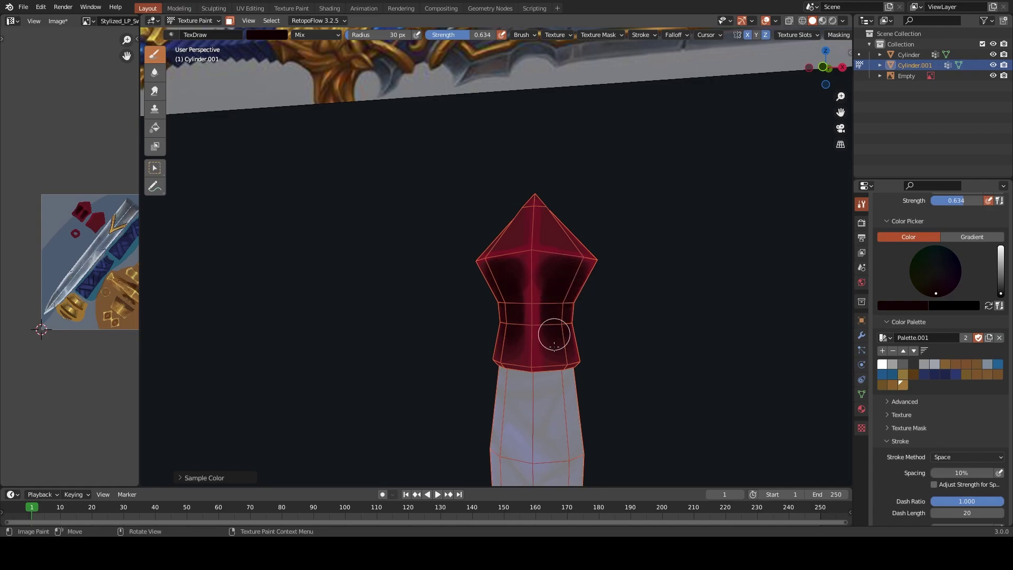
pyautogui.moveTo(552, 333)
pyautogui.keyDown('shift'); pyautogui.mouseDown(button='middle')
pyautogui.moveTo(359, 309)
pyautogui.moveTo(395, 316)
pyautogui.mouseUp(button='middle'); pyautogui.keyUp('shift')
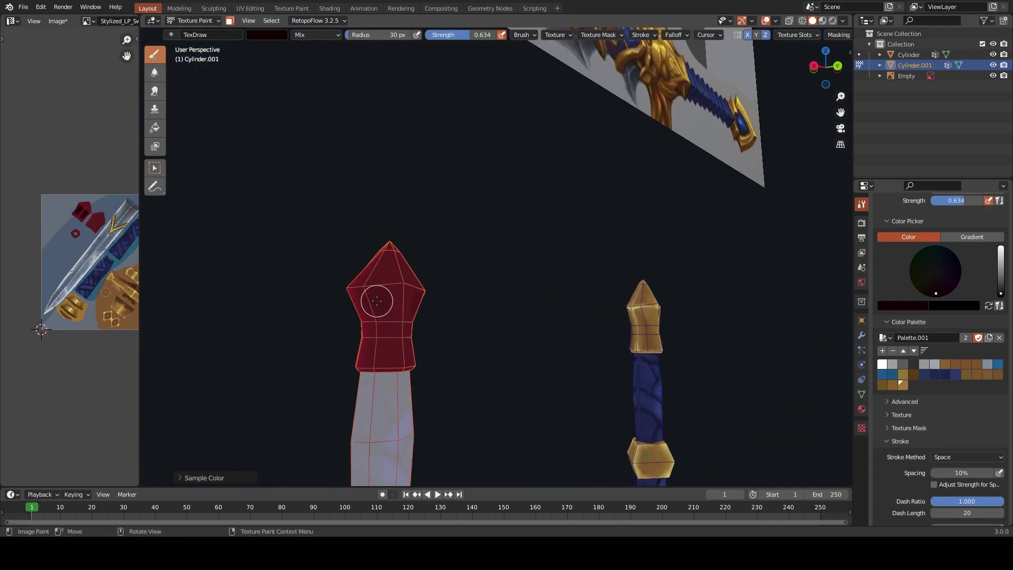
pyautogui.press('[')
pyautogui.moveTo(364, 300)
pyautogui.mouseDown()
pyautogui.moveTo(380, 350)
pyautogui.moveTo(383, 261)
pyautogui.mouseUp()
pyautogui.moveTo(383, 262)
pyautogui.mouseDown(button='middle')
pyautogui.moveTo(420, 305)
pyautogui.moveTo(576, 296)
pyautogui.moveTo(616, 355)
pyautogui.moveTo(527, 194)
pyautogui.moveTo(526, 276)
pyautogui.moveTo(452, 268)
pyautogui.mouseUp(button='middle')
pyautogui.press('[')
pyautogui.moveTo(477, 310); pyautogui.dragTo(495, 296, button='middle')
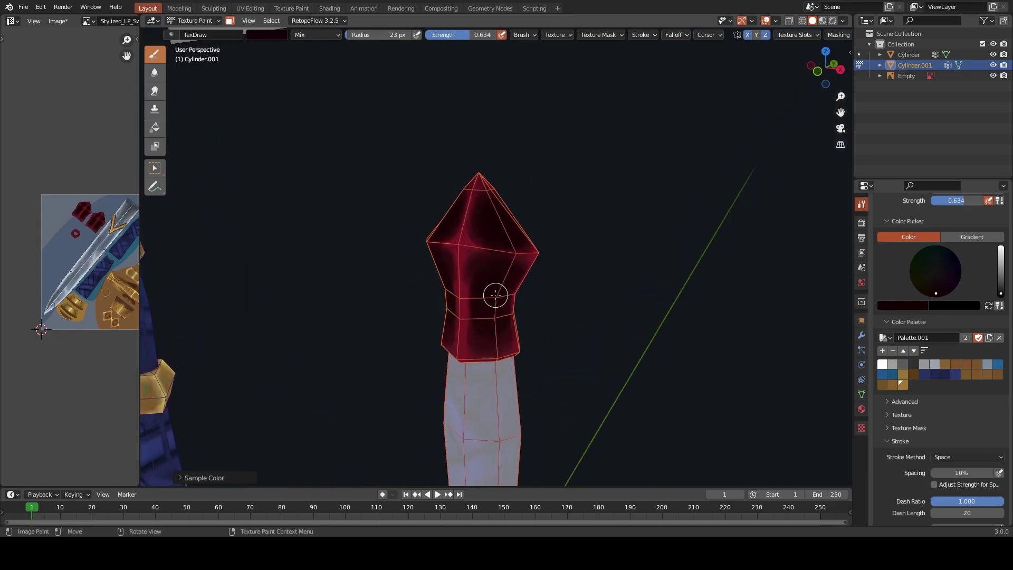
pyautogui.moveTo(442, 332)
pyautogui.mouseDown(button='middle')
pyautogui.moveTo(402, 367)
pyautogui.moveTo(599, 306)
pyautogui.moveTo(542, 238)
pyautogui.moveTo(511, 226)
pyautogui.mouseUp(button='middle')
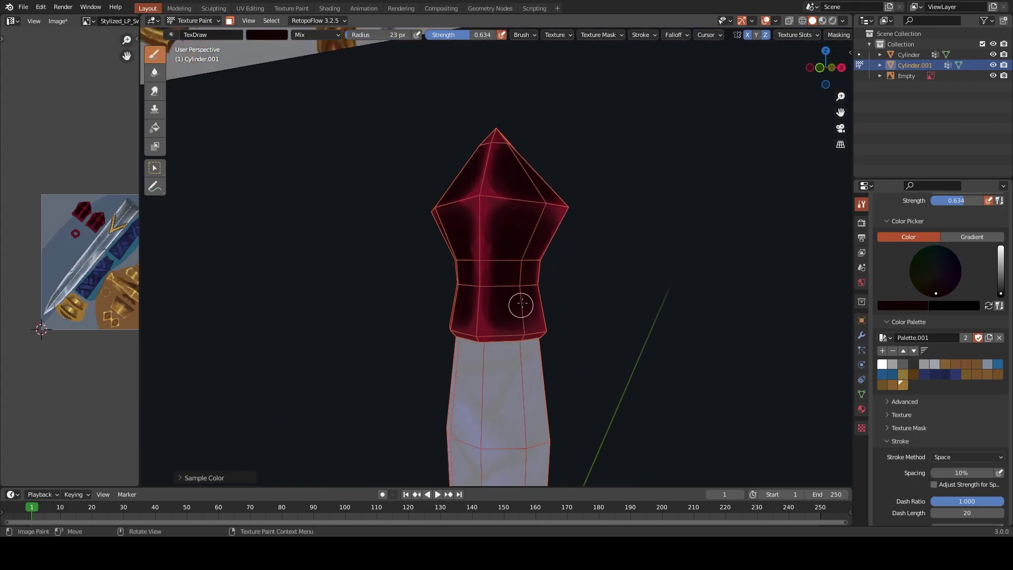
pyautogui.scroll(-7, 515, 263)
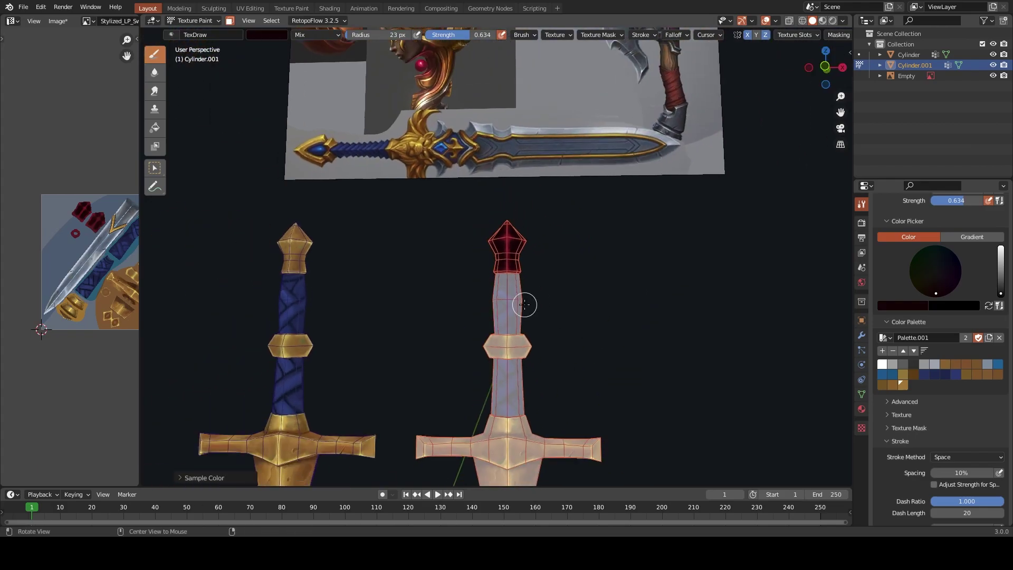
# Sample pink and paint a 10 px highlight down the pommel's centre
pyautogui.keyDown('shift'); pyautogui.scroll(3, 473, 163); pyautogui.keyUp('shift')
pyautogui.press('s')
pyautogui.scroll(4, 528, 381)
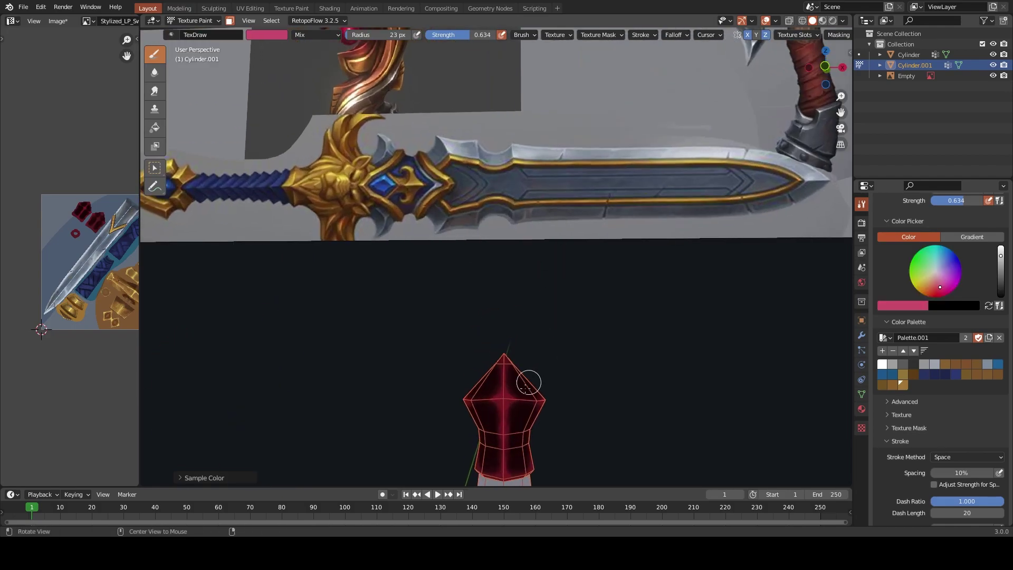
pyautogui.keyDown('shift'); pyautogui.moveTo(528, 382); pyautogui.dragTo(511, 275, button='middle'); pyautogui.keyUp('shift')
pyautogui.moveTo(507, 306)
pyautogui.mouseDown()
pyautogui.moveTo(506, 344)
pyautogui.moveTo(513, 336)
pyautogui.mouseUp()
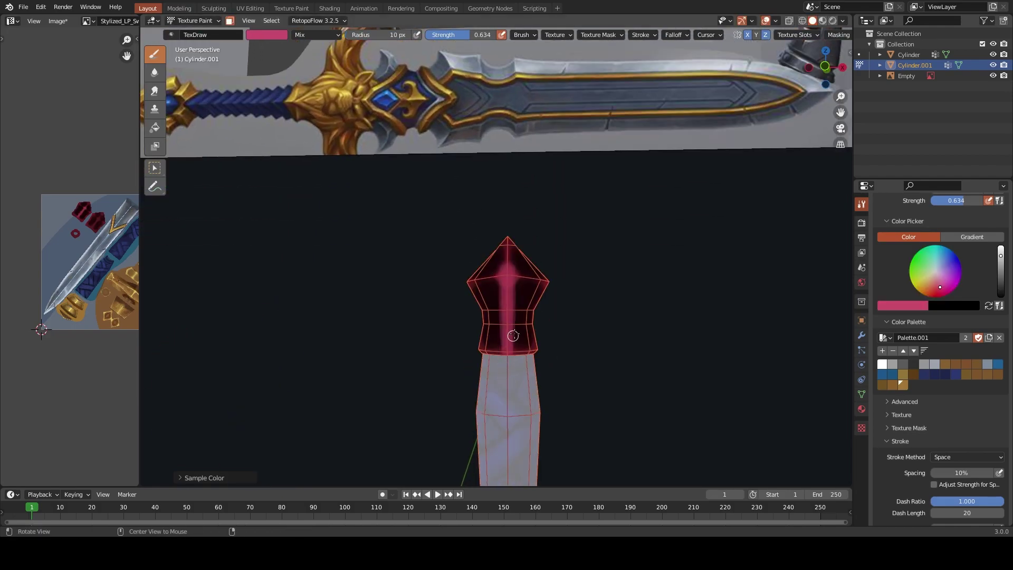
# Add a crossing pink highlight, then view both hilts in Front Orthographic
pyautogui.moveTo(513, 335); pyautogui.dragTo(503, 296, button='middle')
pyautogui.moveTo(507, 238)
pyautogui.mouseDown(button='middle')
pyautogui.moveTo(508, 285)
pyautogui.moveTo(488, 253)
pyautogui.moveTo(474, 260)
pyautogui.mouseUp(button='middle')
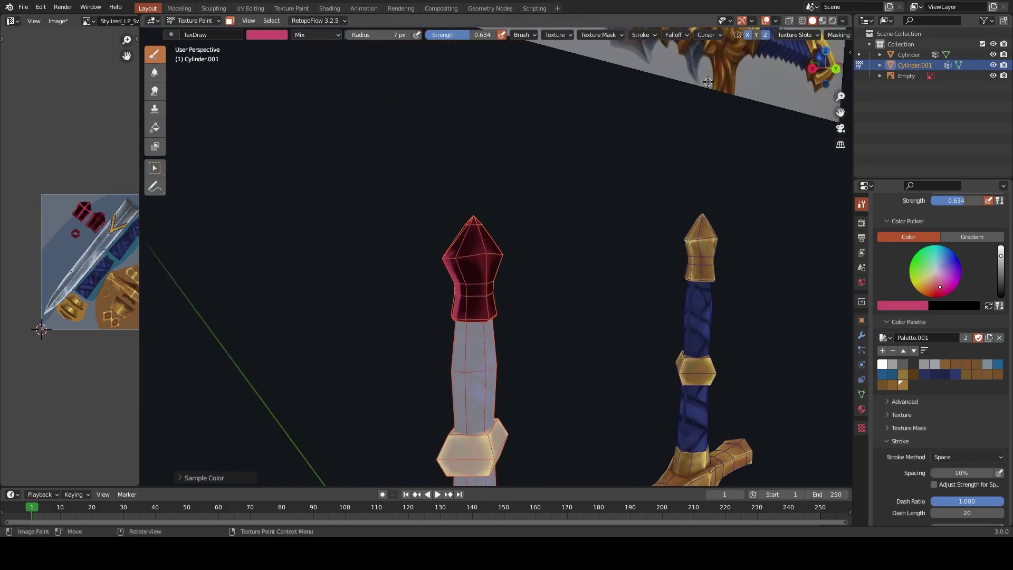
pyautogui.moveTo(452, 263)
pyautogui.mouseDown()
pyautogui.moveTo(501, 258)
pyautogui.moveTo(474, 266)
pyautogui.mouseUp()
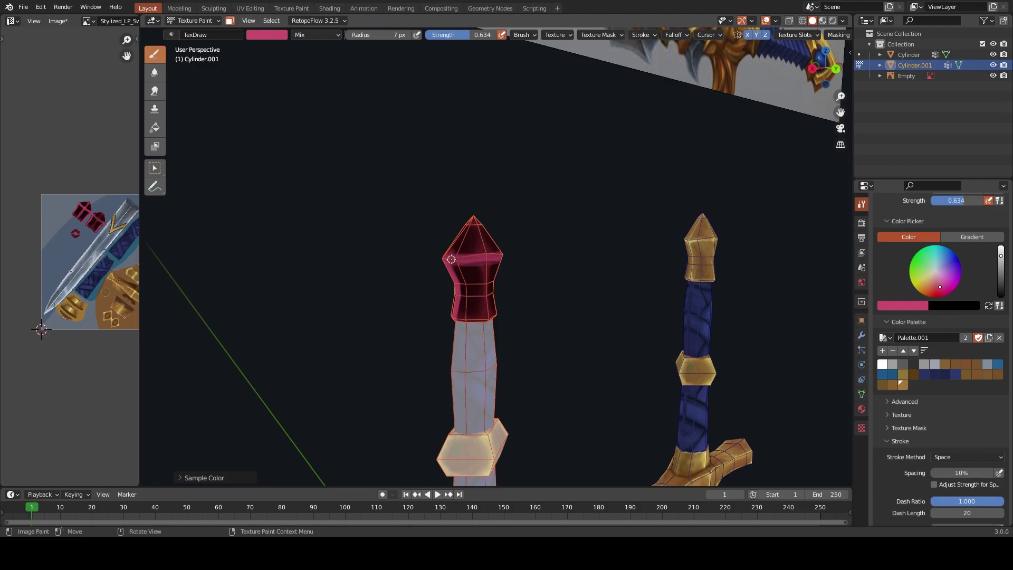
pyautogui.moveTo(493, 261)
pyautogui.mouseDown(button='middle')
pyautogui.moveTo(536, 265)
pyautogui.moveTo(549, 292)
pyautogui.moveTo(567, 290)
pyautogui.moveTo(549, 296)
pyautogui.moveTo(546, 319)
pyautogui.mouseUp(button='middle')
pyautogui.press('s')
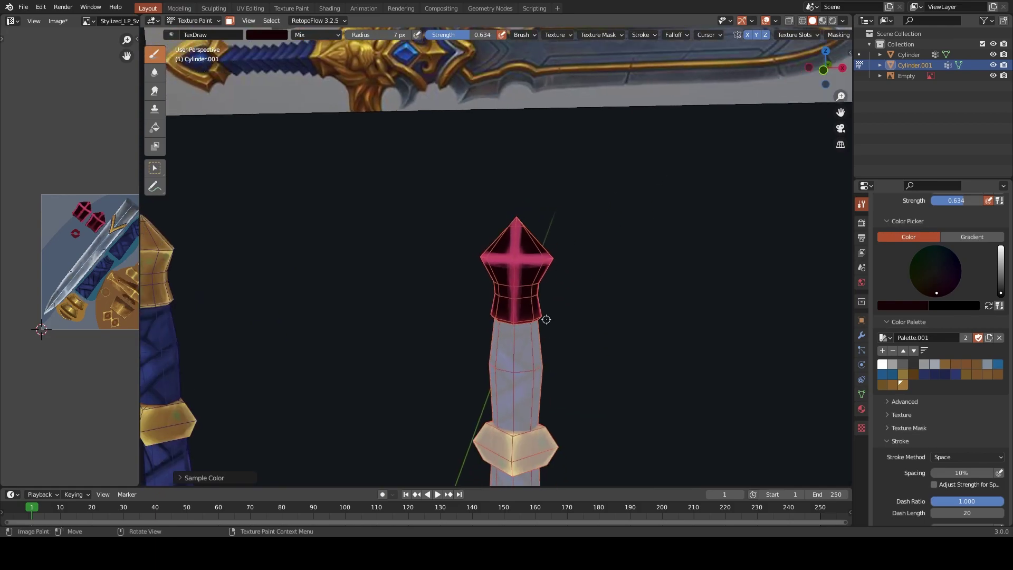
pyautogui.press('KP_1')
pyautogui.scroll(-3, 549, 306)
# Centre the gem and paint near-black shading on its top facets
pyautogui.keyDown('shift'); pyautogui.moveTo(533, 211); pyautogui.dragTo(388, 115, button='middle'); pyautogui.keyUp('shift')
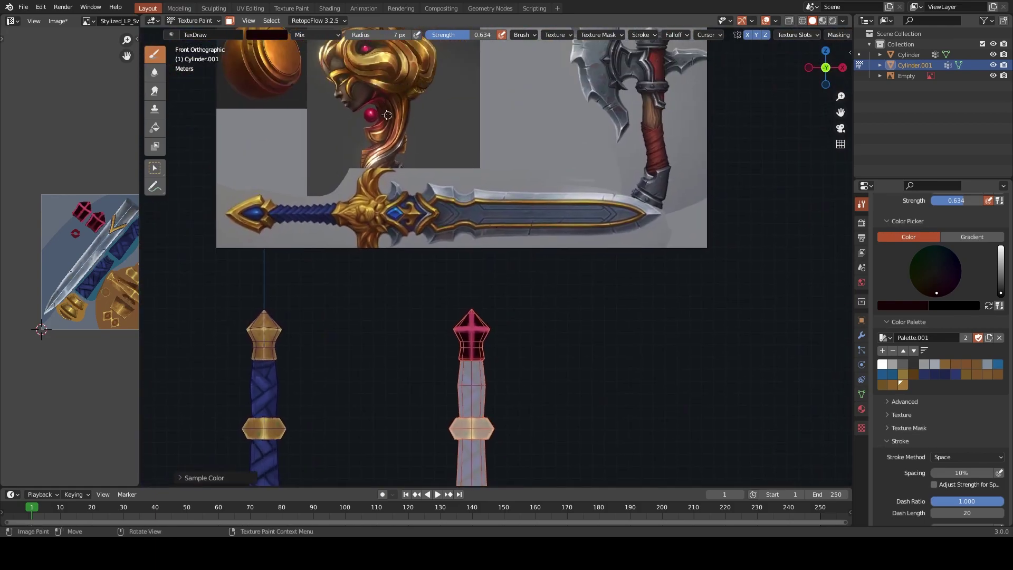
pyautogui.press('s')
pyautogui.scroll(2, 475, 343)
pyautogui.scroll(2, 478, 347)
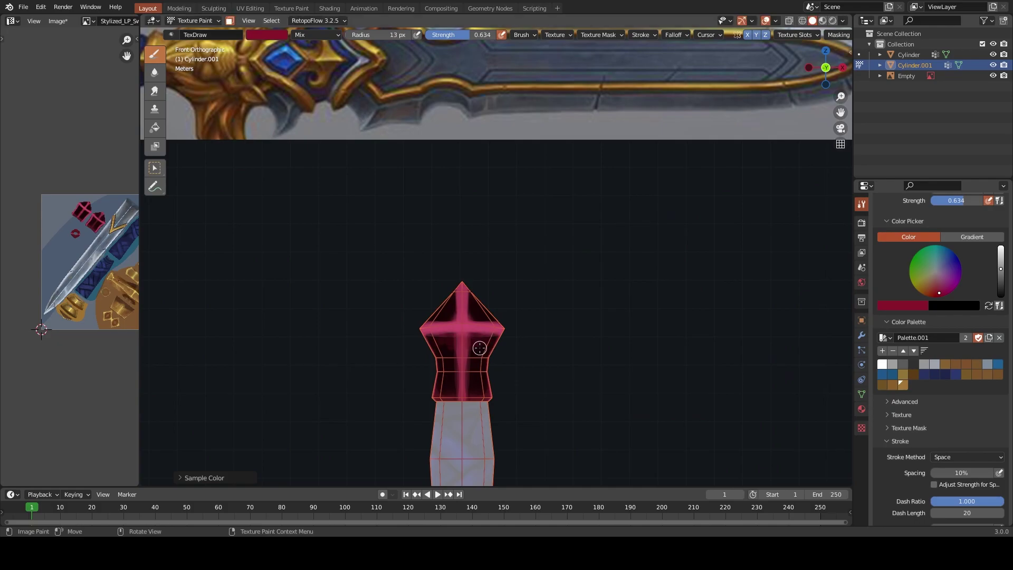
pyautogui.moveTo(478, 347)
pyautogui.keyDown('shift'); pyautogui.mouseDown(button='middle')
pyautogui.moveTo(502, 316)
pyautogui.moveTo(506, 276)
pyautogui.mouseUp(button='middle'); pyautogui.keyUp('shift')
pyautogui.press('s')
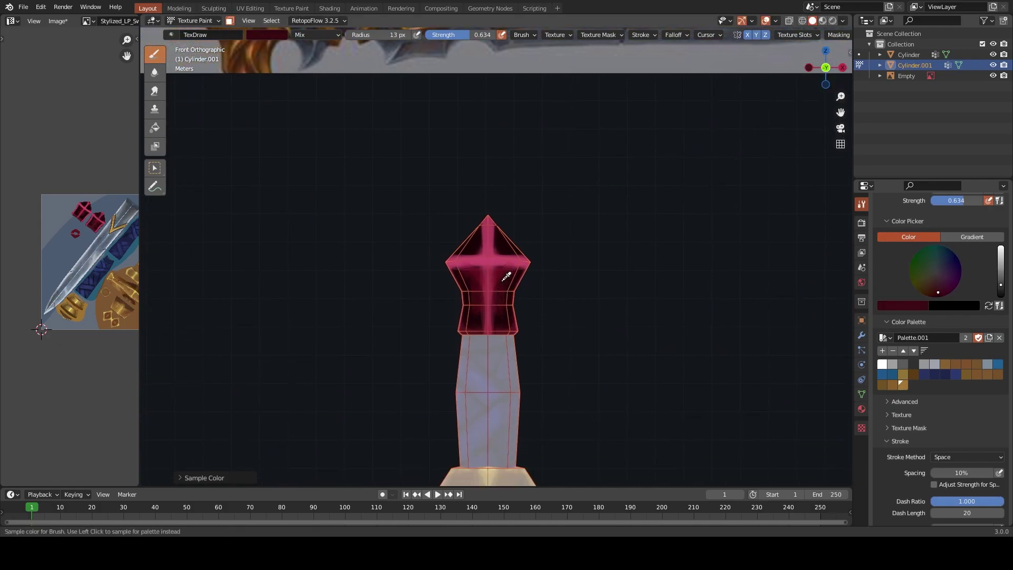
pyautogui.press('s')
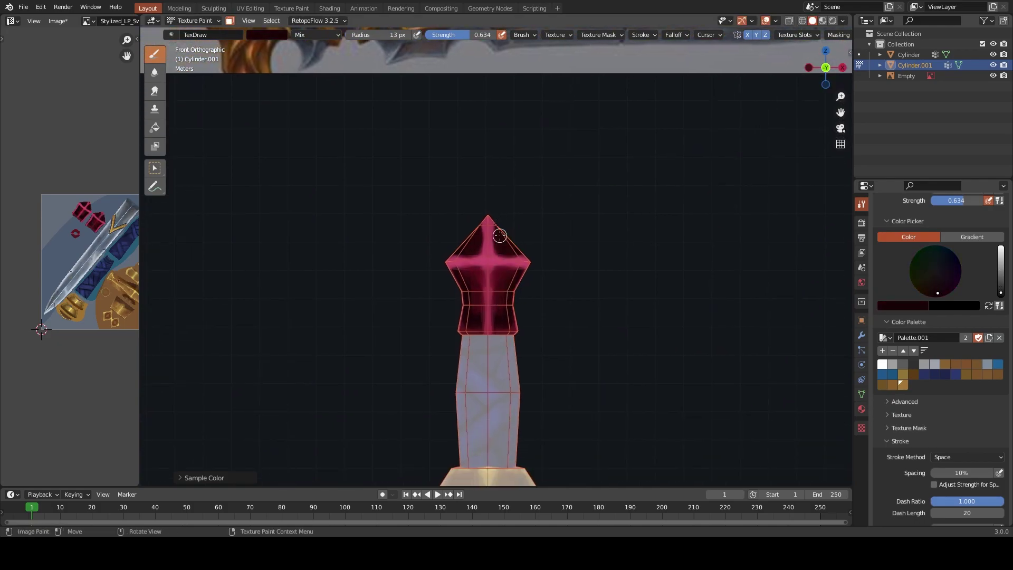
pyautogui.moveTo(495, 241); pyautogui.dragTo(513, 261)
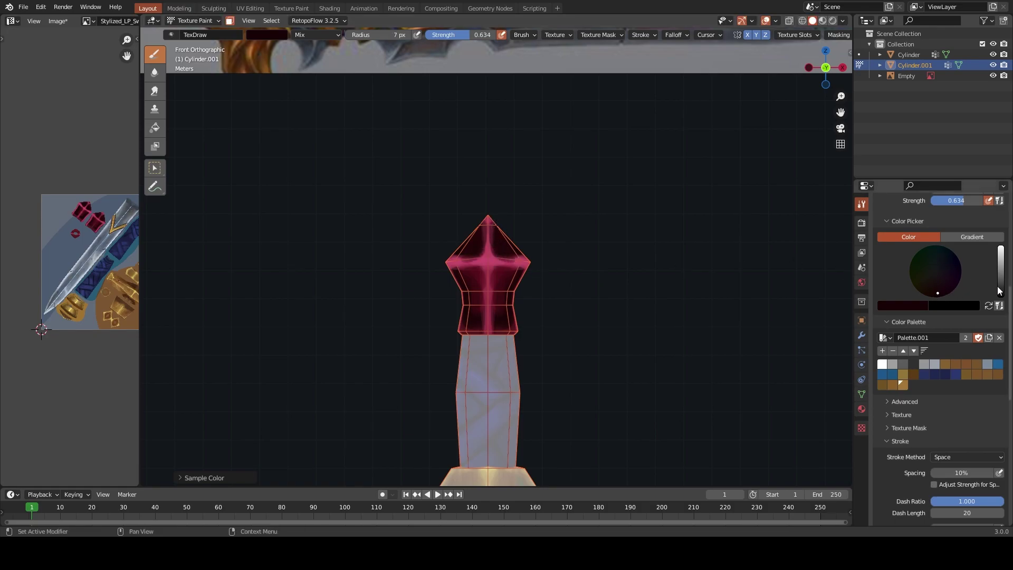
# Shift the colour to maroon and rework the red band across the gem's middle
pyautogui.moveTo(998, 287); pyautogui.dragTo(999, 276)
pyautogui.scroll(2, 507, 303)
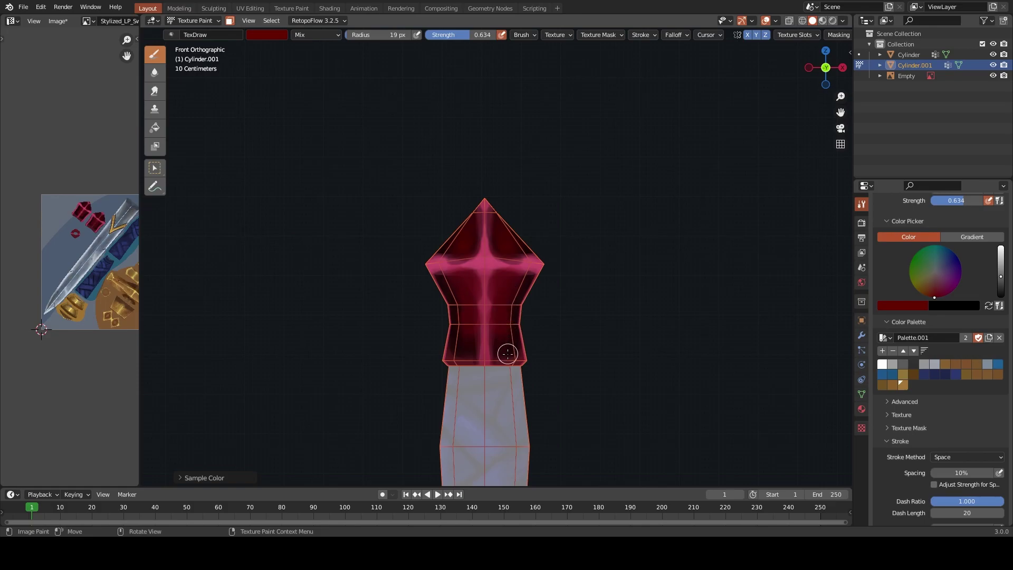
pyautogui.press('s')
pyautogui.press('s')
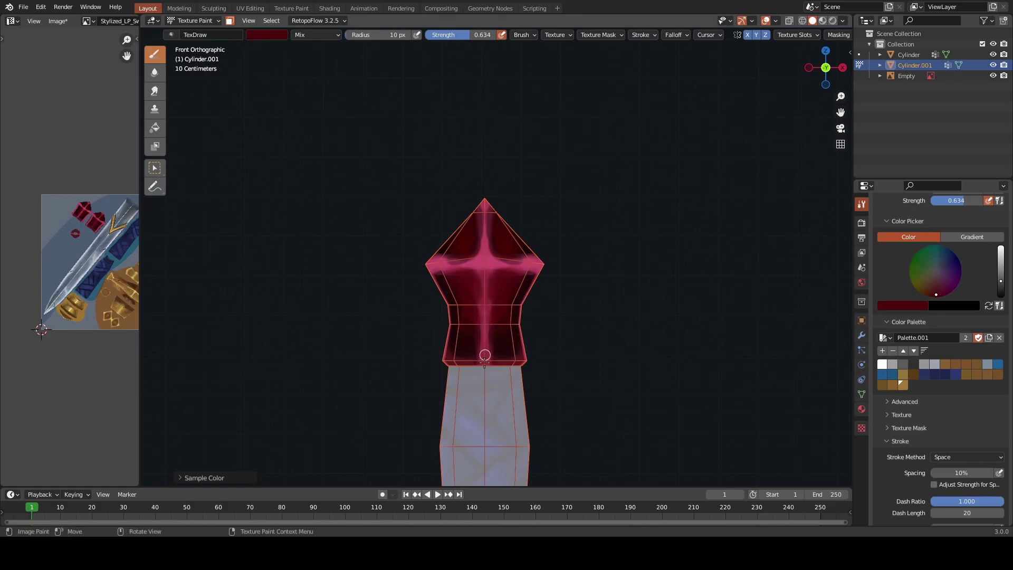
pyautogui.keyDown('ctrl'); pyautogui.scroll(5, 966, 263); pyautogui.keyUp('ctrl')
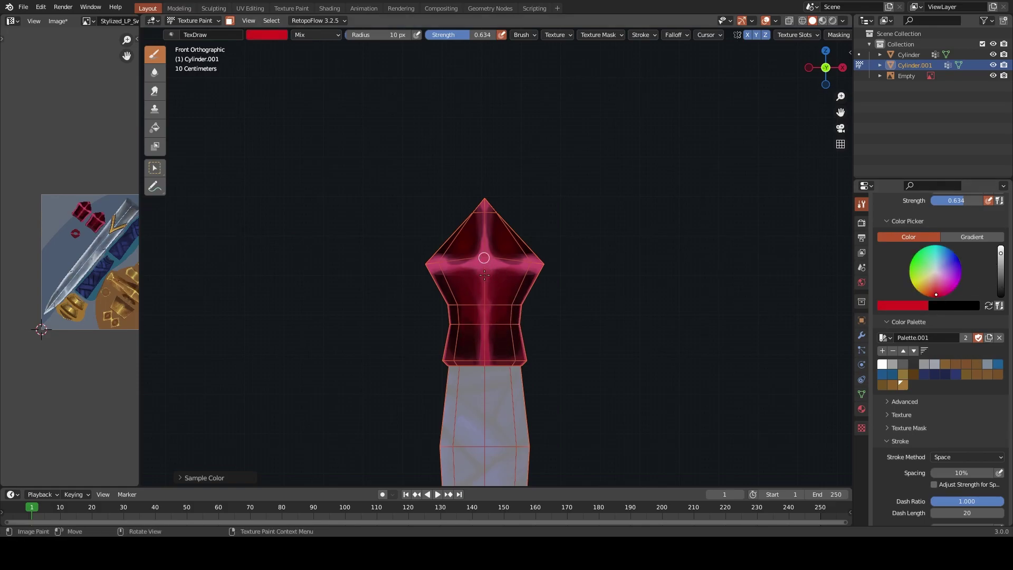
pyautogui.moveTo(483, 258); pyautogui.dragTo(561, 266)
pyautogui.press('s')
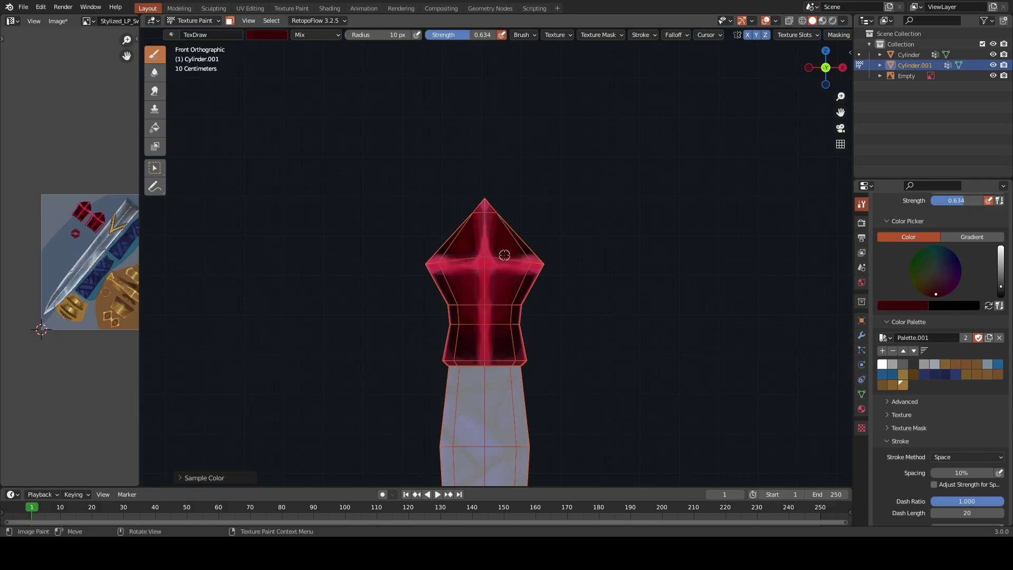
pyautogui.press('s')
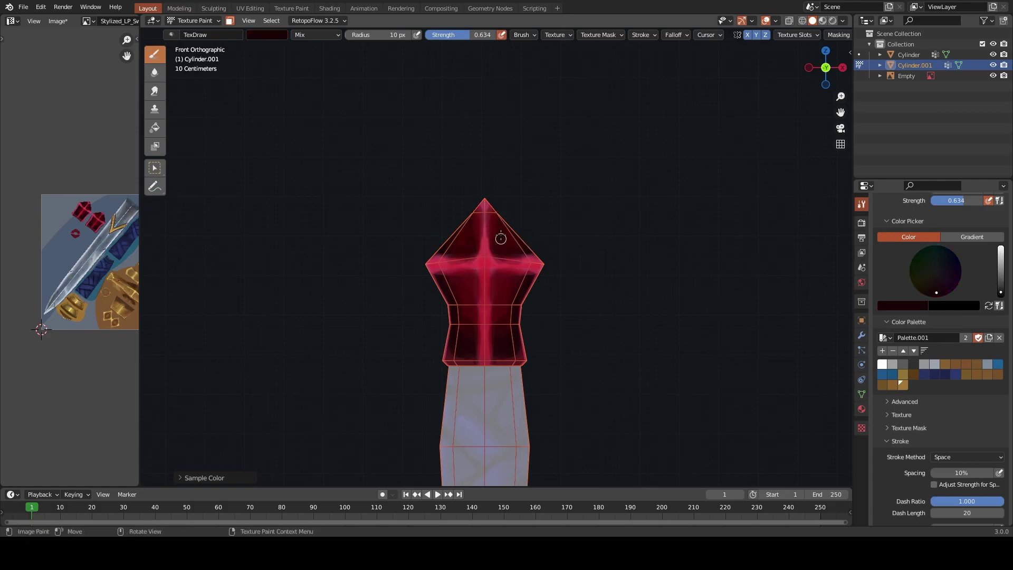
pyautogui.moveTo(491, 274)
pyautogui.mouseDown()
pyautogui.moveTo(533, 272)
pyautogui.moveTo(505, 244)
pyautogui.mouseUp()
# Sample maroon and brighter reds from the gem and paint lighter strokes on its centre
pyautogui.press('s')
pyautogui.press('s')
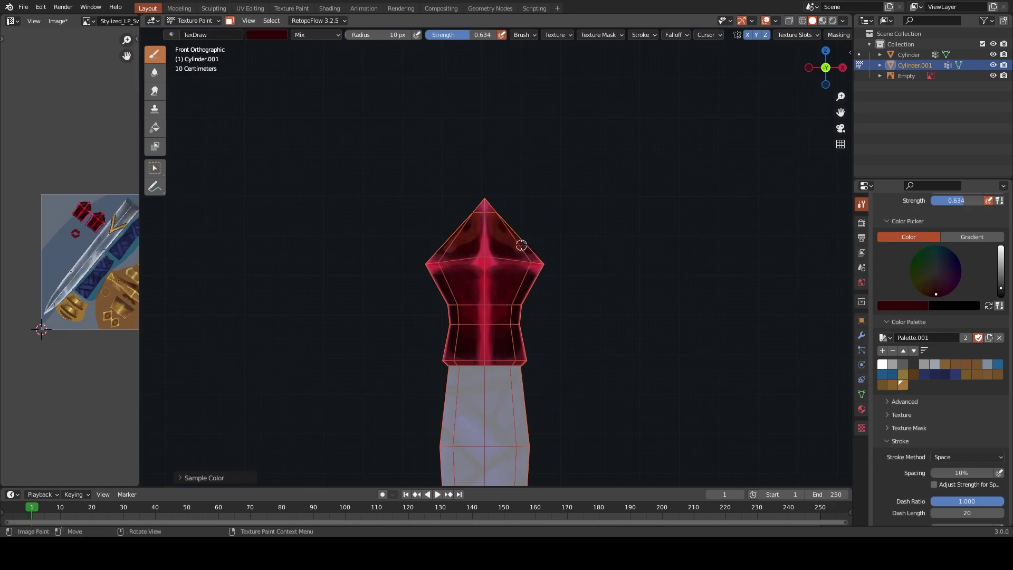
pyautogui.press('s')
pyautogui.press('s')
pyautogui.press('s')
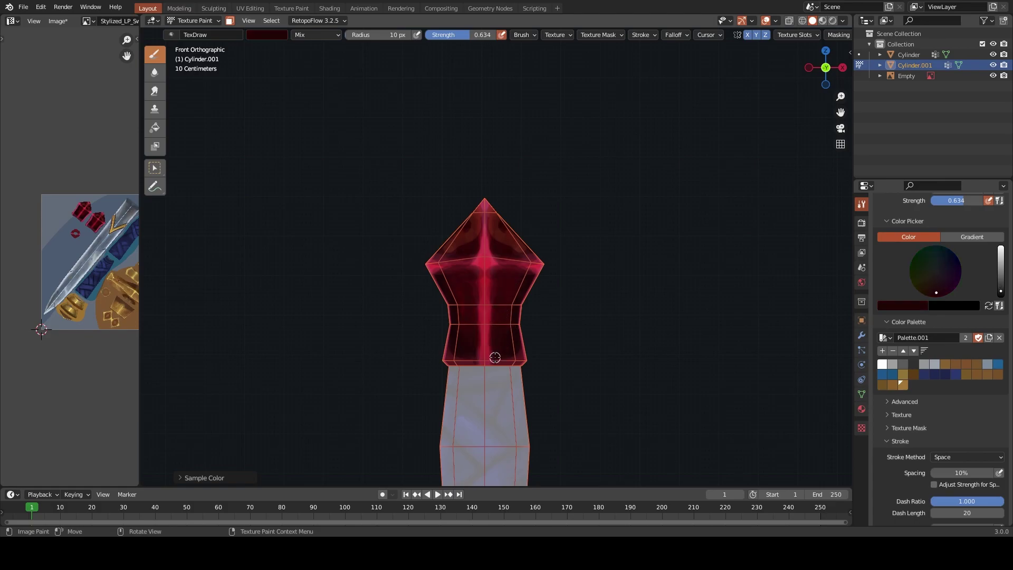
pyautogui.press('s')
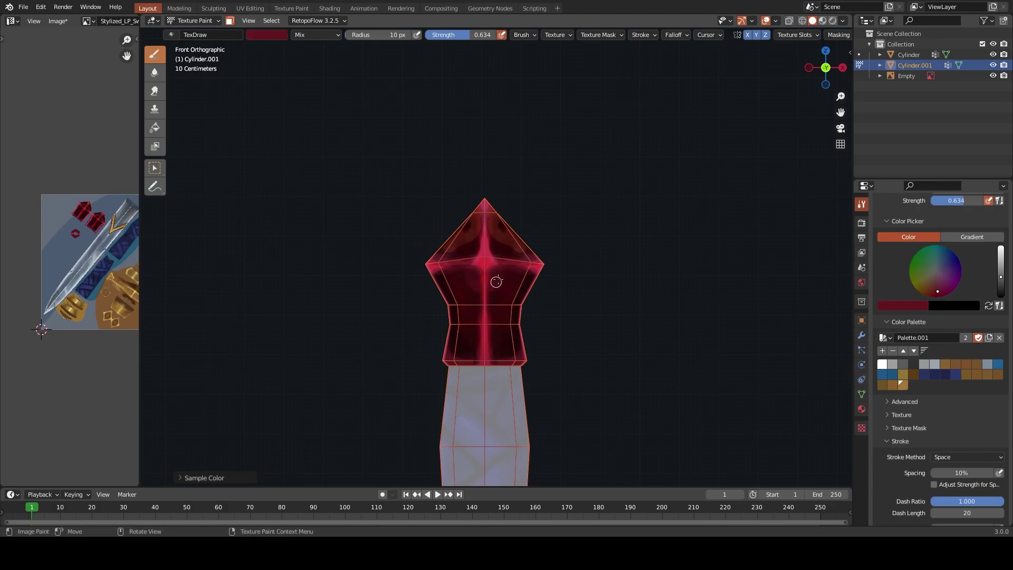
pyautogui.press('s')
pyautogui.moveTo(497, 271)
pyautogui.mouseDown()
pyautogui.moveTo(478, 277)
pyautogui.moveTo(506, 272)
pyautogui.mouseUp()
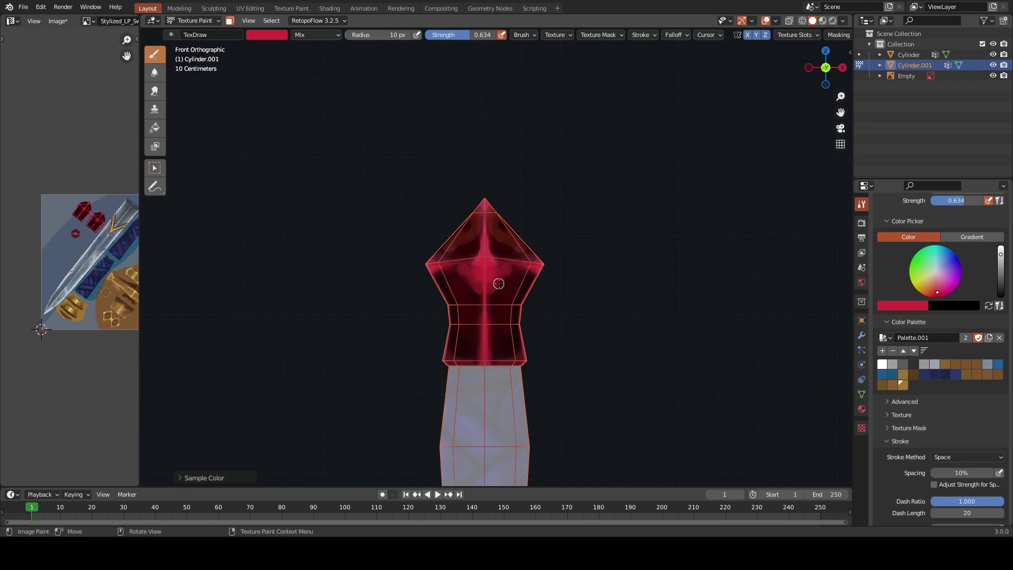
pyautogui.press('s')
pyautogui.press('s')
# Face the gem head-on and paint bright red then darker strokes on its front centre
pyautogui.press('s')
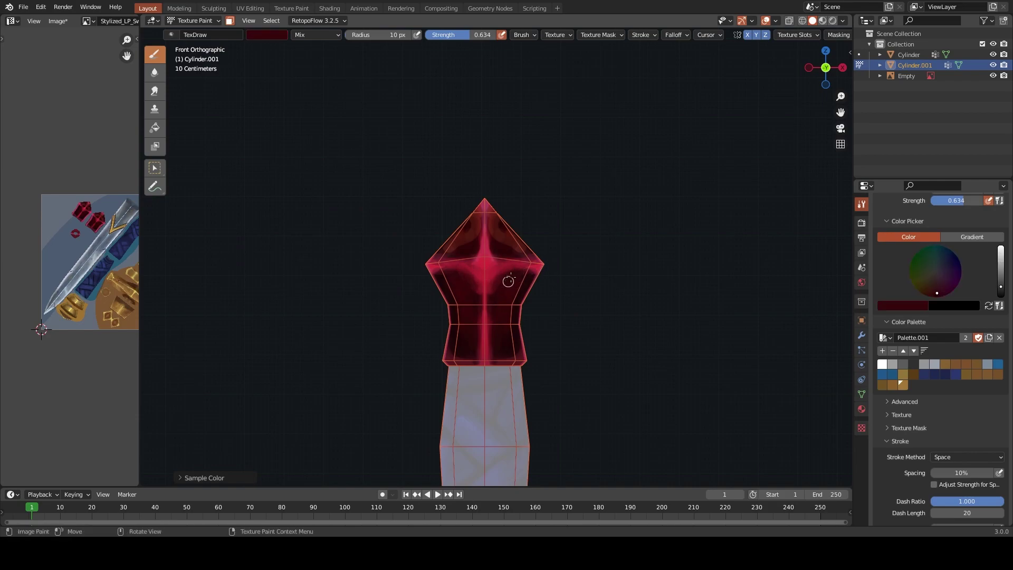
pyautogui.press('s')
pyautogui.press('s')
pyautogui.press('s')
pyautogui.moveTo(510, 323)
pyautogui.mouseDown(button='middle')
pyautogui.moveTo(458, 366)
pyautogui.moveTo(507, 340)
pyautogui.mouseUp(button='middle')
pyautogui.press('s')
pyautogui.press('s')
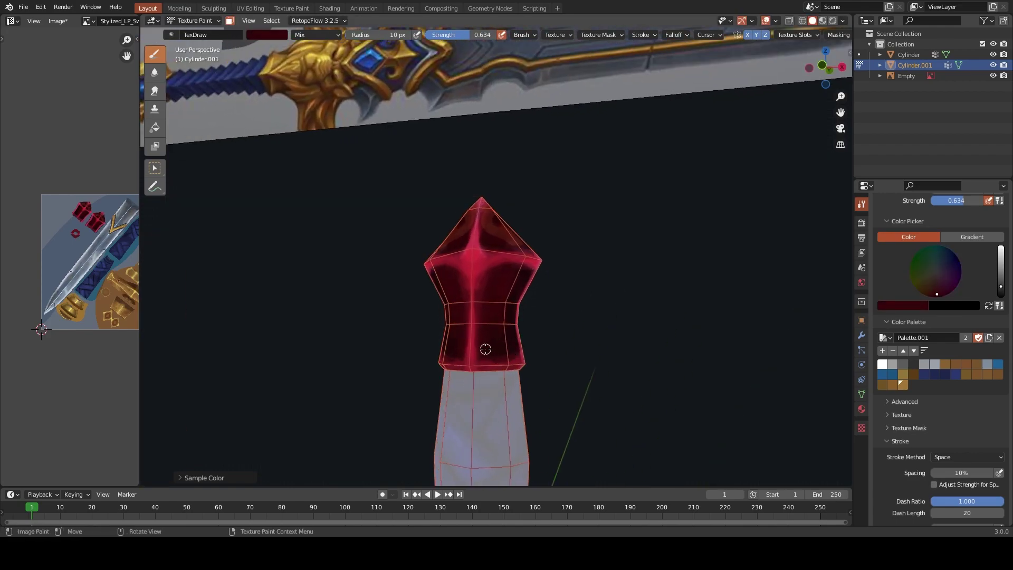
pyautogui.press('s')
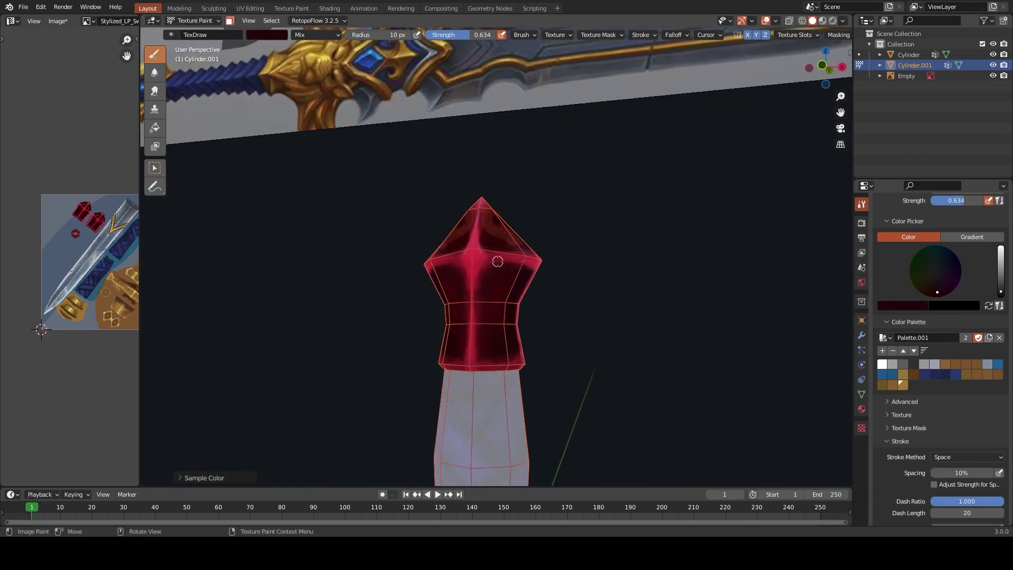
pyautogui.moveTo(497, 261); pyautogui.dragTo(485, 268, button='middle')
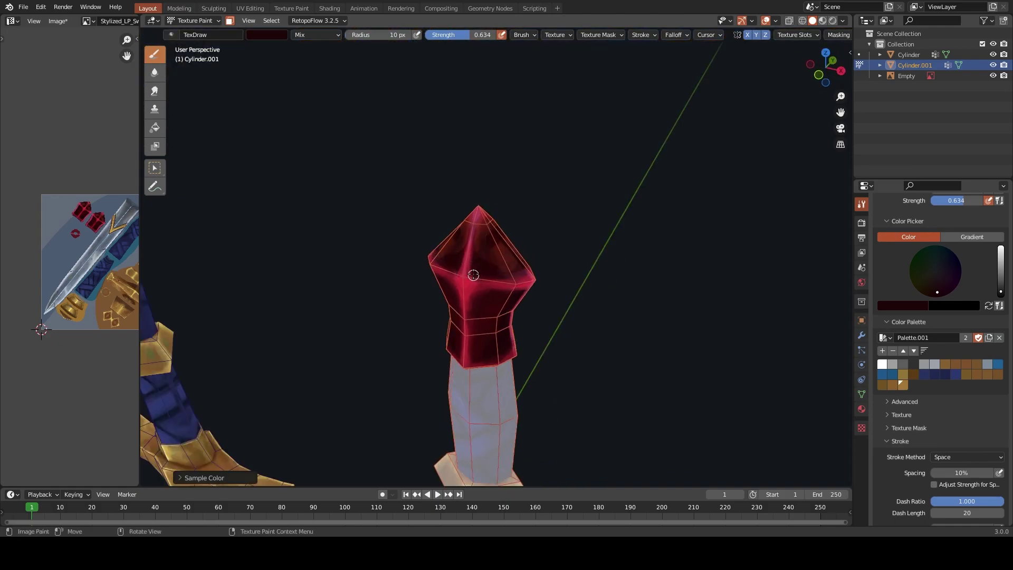
pyautogui.moveTo(473, 295)
pyautogui.mouseDown(button='middle')
pyautogui.moveTo(511, 286)
pyautogui.moveTo(488, 241)
pyautogui.moveTo(507, 277)
pyautogui.mouseUp(button='middle')
pyautogui.moveTo(506, 274); pyautogui.dragTo(507, 364)
pyautogui.press('s')
# Orbit closer, pick a darker maroon and resize the brush
pyautogui.press('s')
pyautogui.moveTo(497, 287); pyautogui.dragTo(513, 344)
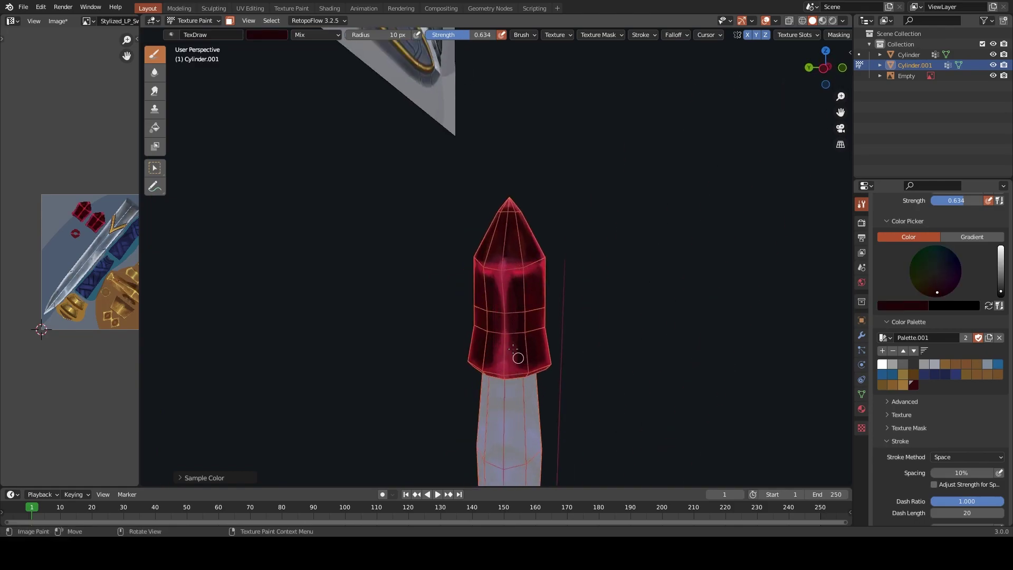
pyautogui.moveTo(526, 351); pyautogui.dragTo(434, 290, button='middle')
pyautogui.scroll(2, 459, 262)
pyautogui.press('s')
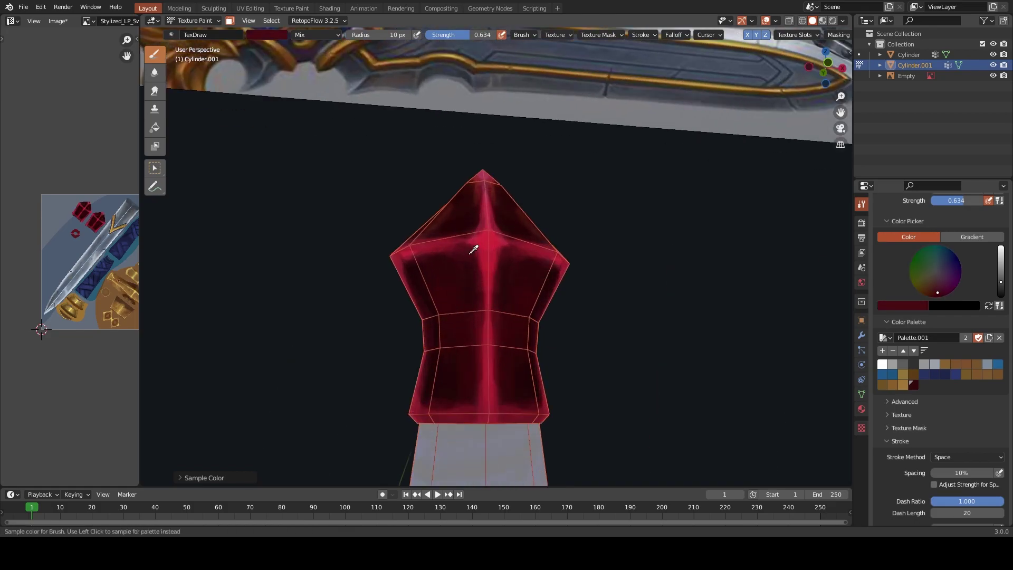
pyautogui.click(934, 292)
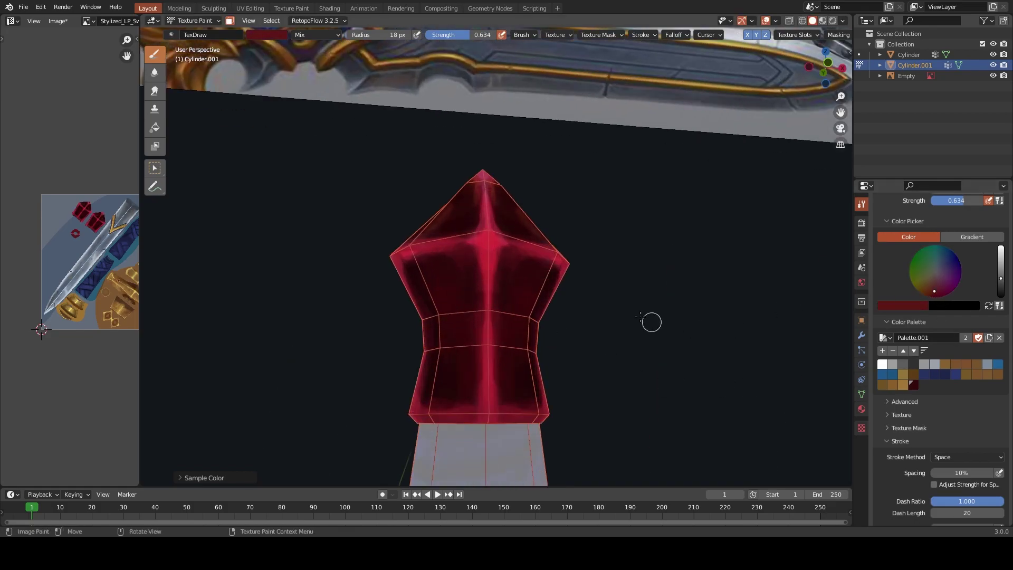
pyautogui.moveTo(527, 324); pyautogui.dragTo(516, 378, button='middle')
pyautogui.press('s')
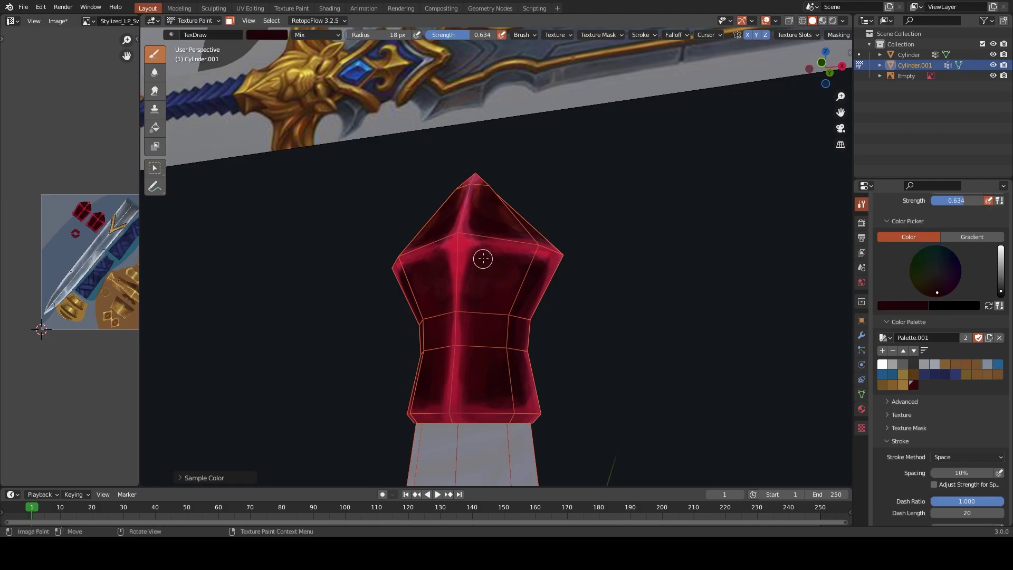
pyautogui.press('f')
pyautogui.click(486, 280)
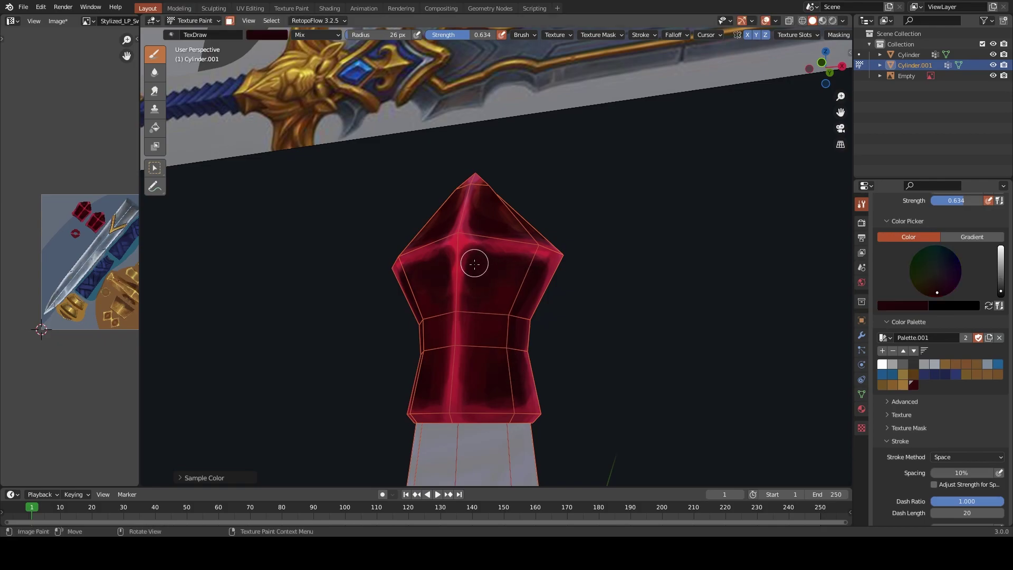
# Darken the gem's right edge and lower band, then shrink the brush to 20 px
pyautogui.moveTo(524, 302)
pyautogui.mouseDown()
pyautogui.moveTo(520, 403)
pyautogui.moveTo(480, 405)
pyautogui.mouseUp()
pyautogui.press('s')
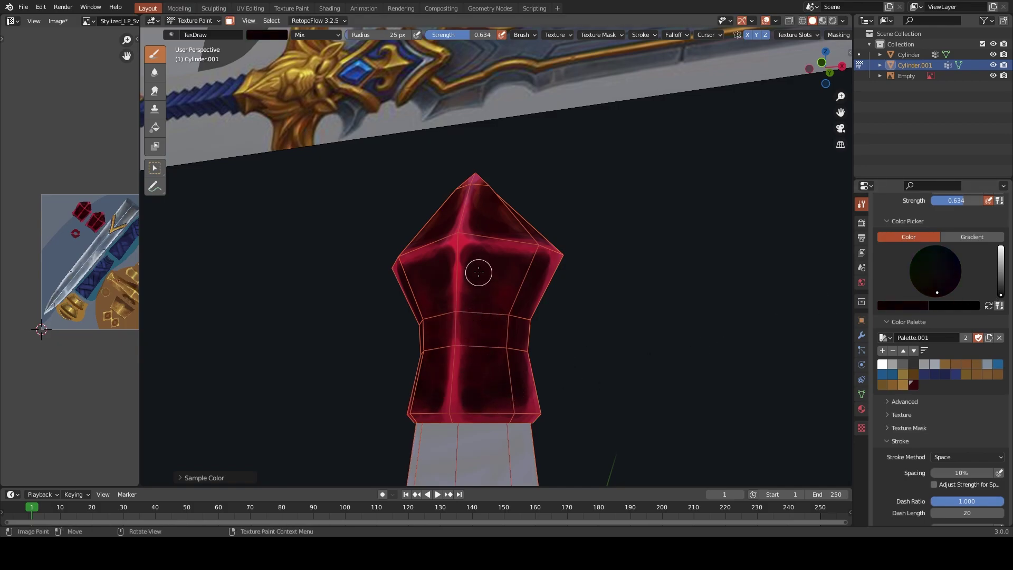
pyautogui.moveTo(533, 273)
pyautogui.mouseDown(button='middle')
pyautogui.moveTo(479, 271)
pyautogui.moveTo(457, 242)
pyautogui.mouseUp(button='middle')
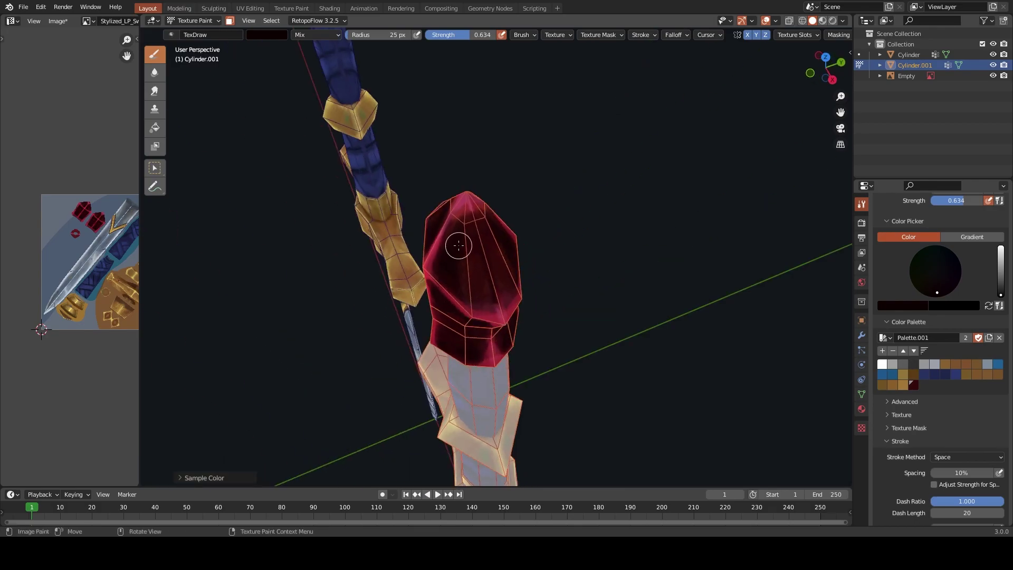
pyautogui.moveTo(493, 310)
pyautogui.mouseDown(button='middle')
pyautogui.moveTo(496, 251)
pyautogui.moveTo(482, 295)
pyautogui.mouseUp(button='middle')
pyautogui.press('[')
pyautogui.press('[')
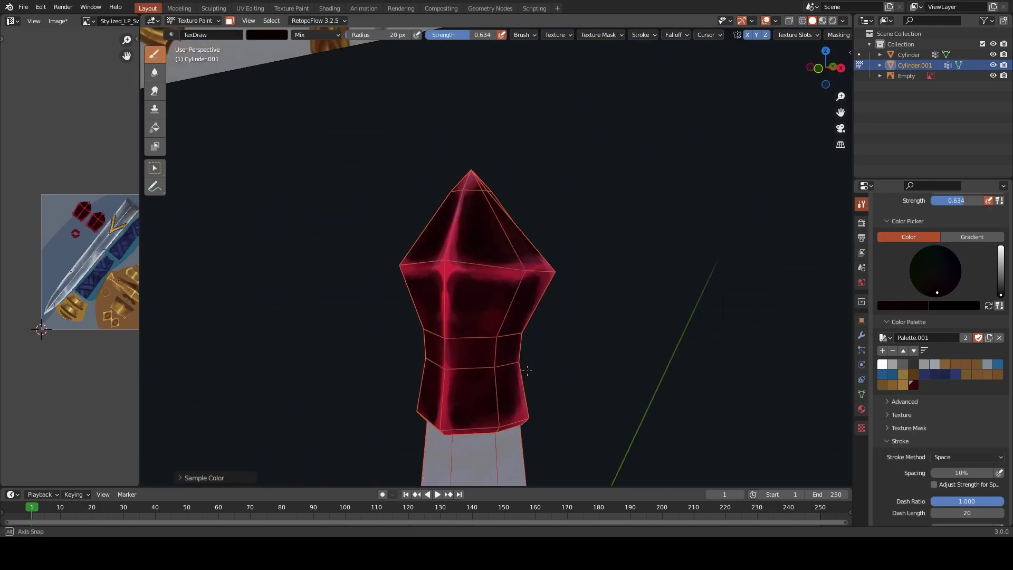
# Sample bright red, set a 28 px brush, then a smaller one with a darker red
pyautogui.press('s')
pyautogui.press('s')
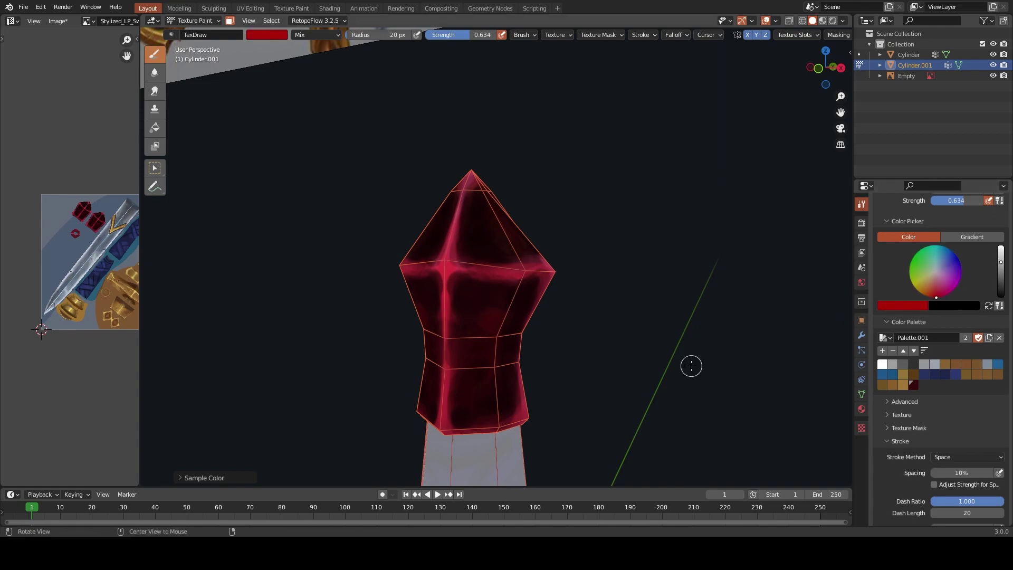
pyautogui.moveTo(689, 364); pyautogui.dragTo(531, 301, button='middle')
pyautogui.press(']')
pyautogui.press(']')
pyautogui.press(']')
pyautogui.moveTo(508, 390)
pyautogui.mouseDown(button='middle')
pyautogui.moveTo(502, 287)
pyautogui.moveTo(481, 271)
pyautogui.moveTo(524, 273)
pyautogui.mouseUp(button='middle')
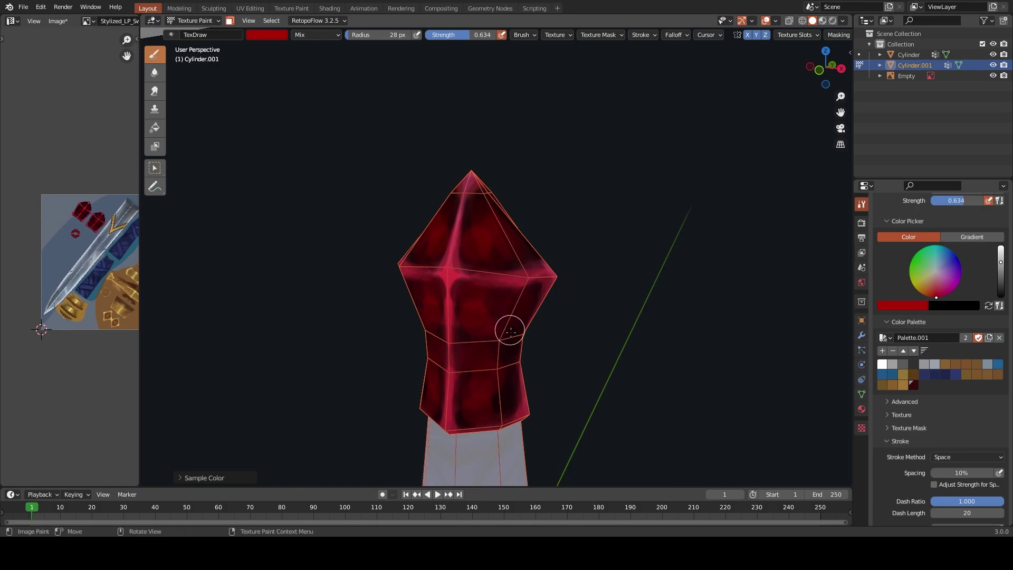
pyautogui.moveTo(508, 328); pyautogui.dragTo(498, 296, button='middle')
pyautogui.moveTo(452, 355); pyautogui.dragTo(488, 366, button='middle')
pyautogui.press('s')
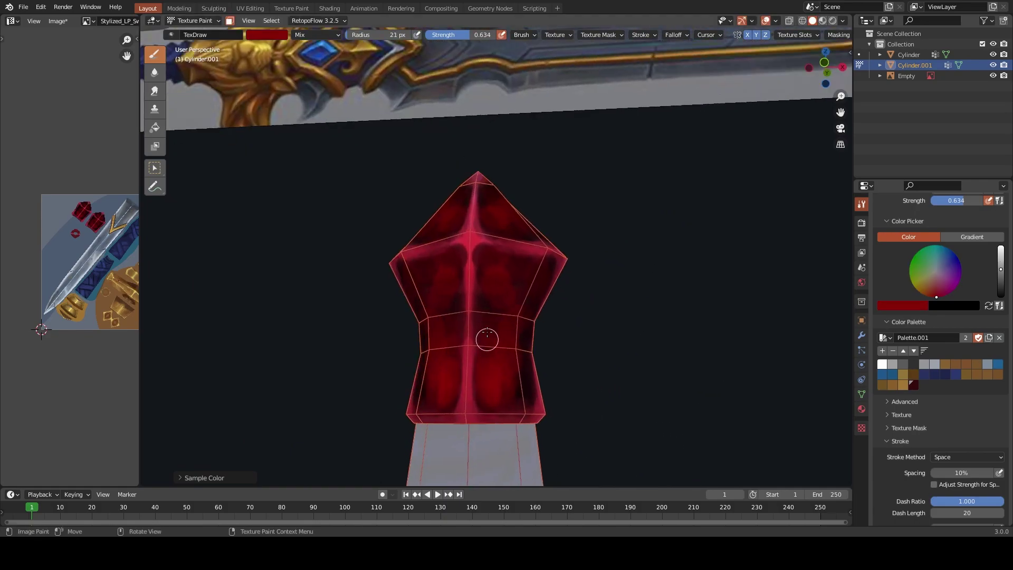
pyautogui.press('[')
pyautogui.press('[')
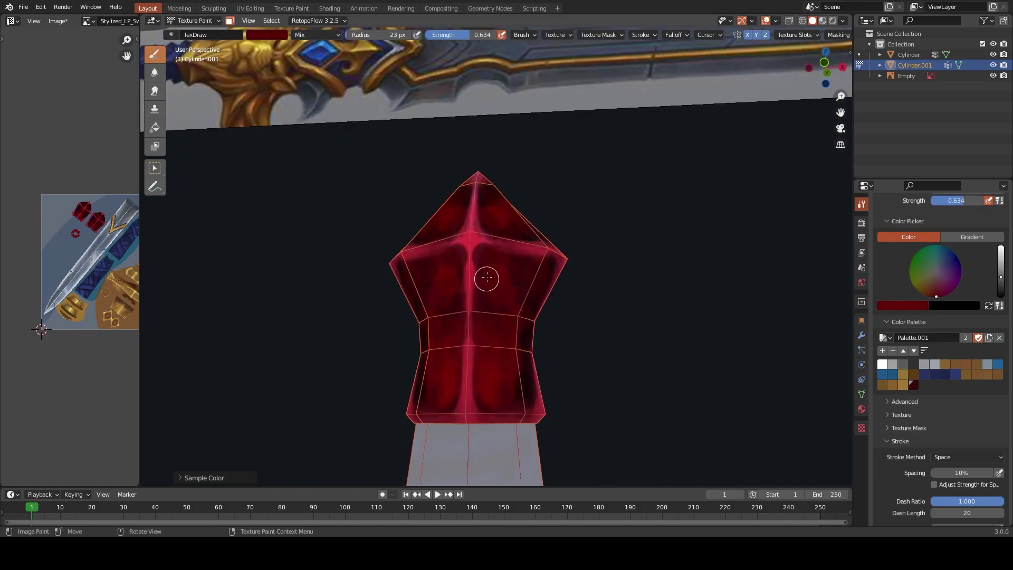
# Sample dark shadow and bright highlight reds from the gem from a front-on view
pyautogui.moveTo(506, 275); pyautogui.dragTo(492, 308, button='middle')
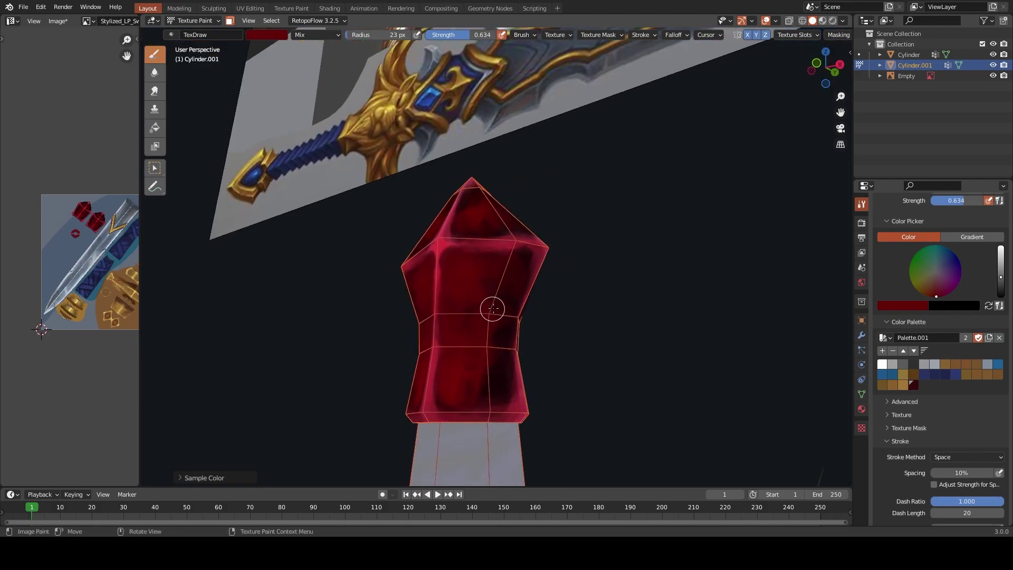
pyautogui.press('s')
pyautogui.press('s')
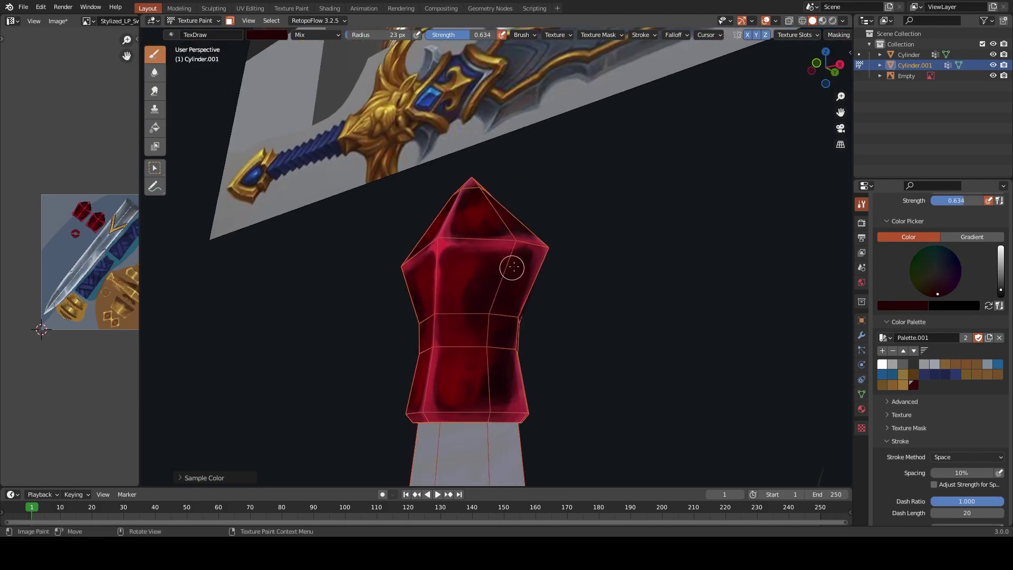
pyautogui.press('s')
pyautogui.press('s')
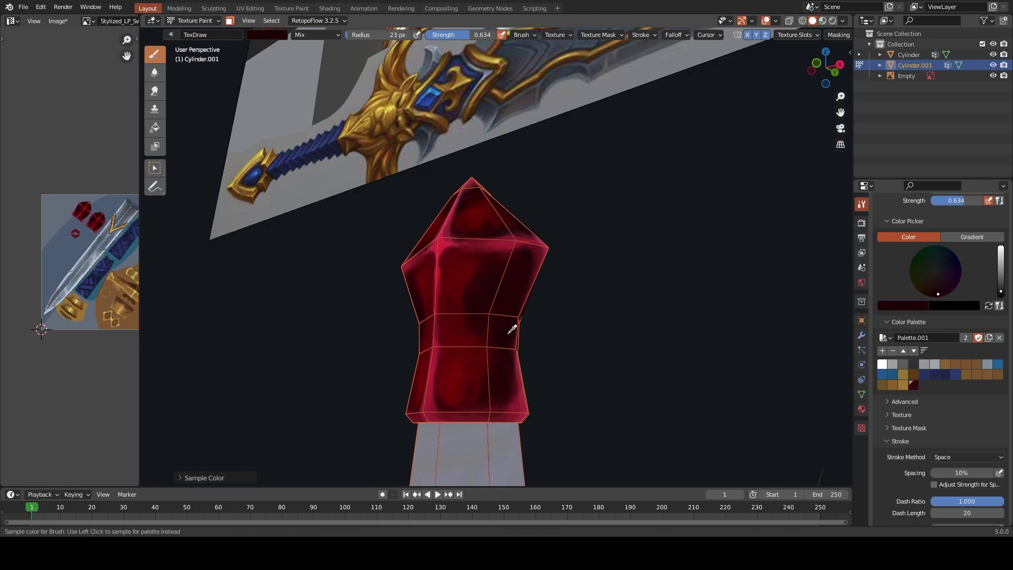
pyautogui.press('s')
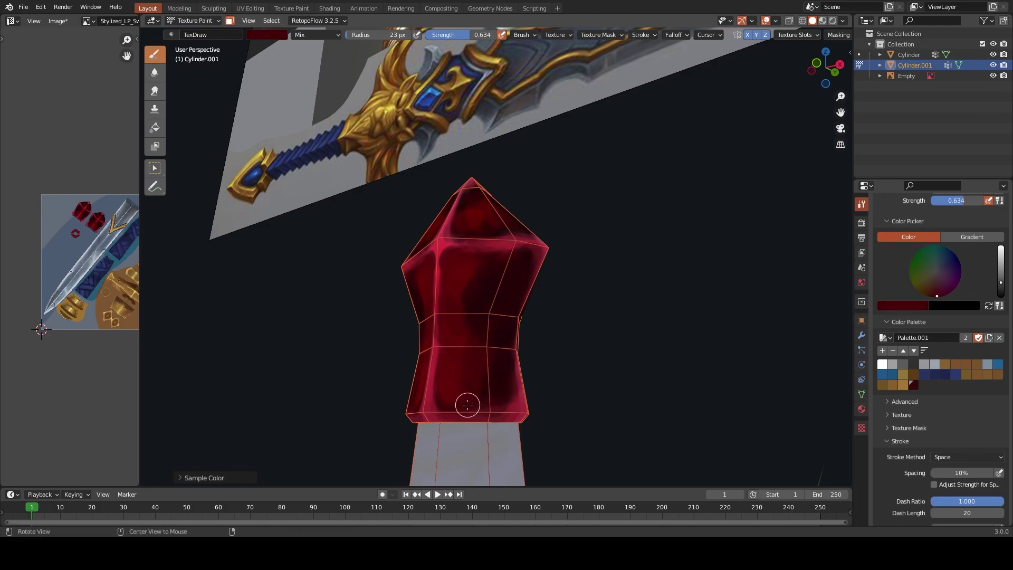
pyautogui.moveTo(466, 405); pyautogui.dragTo(527, 276, button='middle')
pyautogui.scroll(5, 516, 282)
pyautogui.scroll(2, 516, 282)
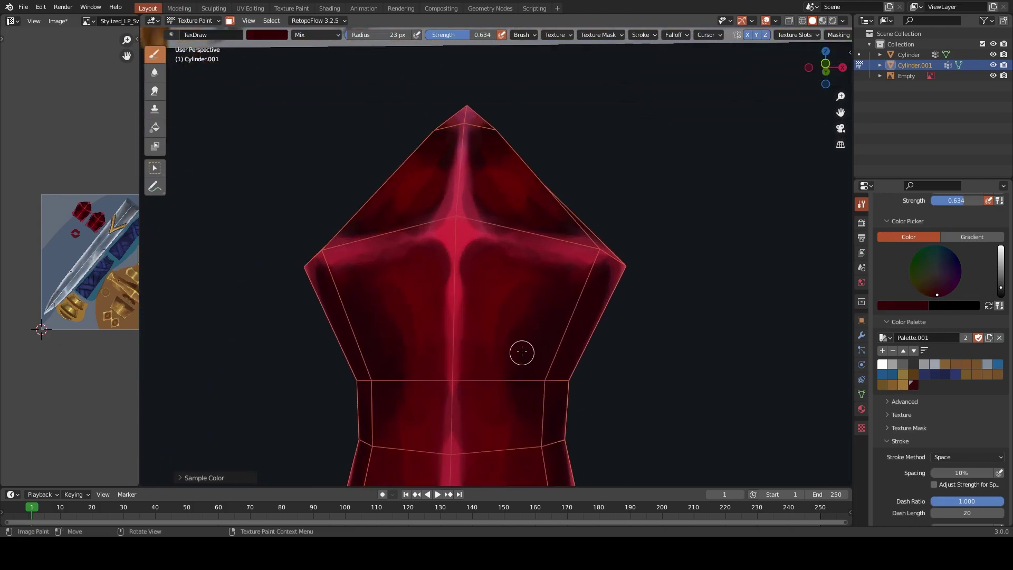
pyautogui.press('s')
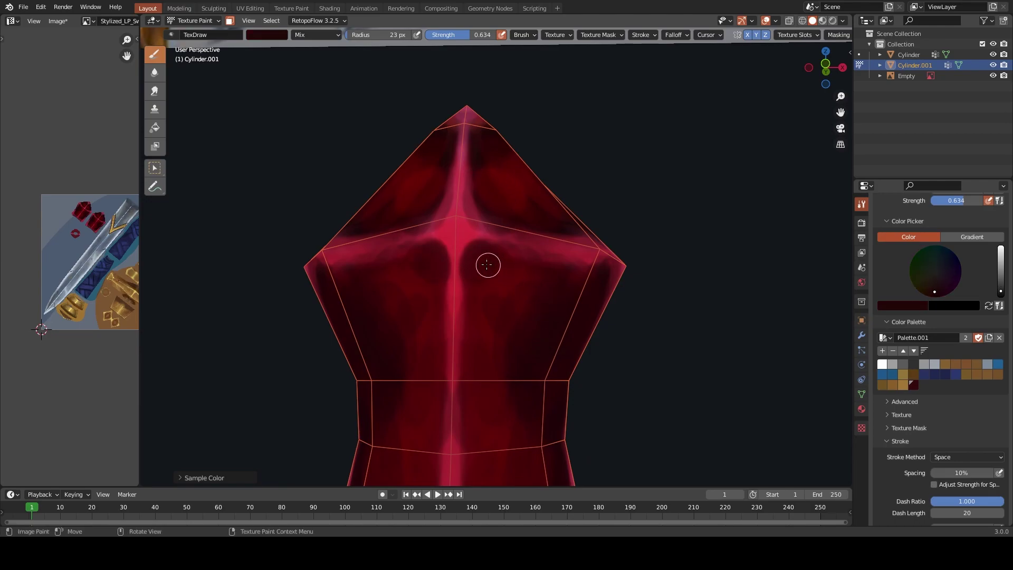
pyautogui.press('s')
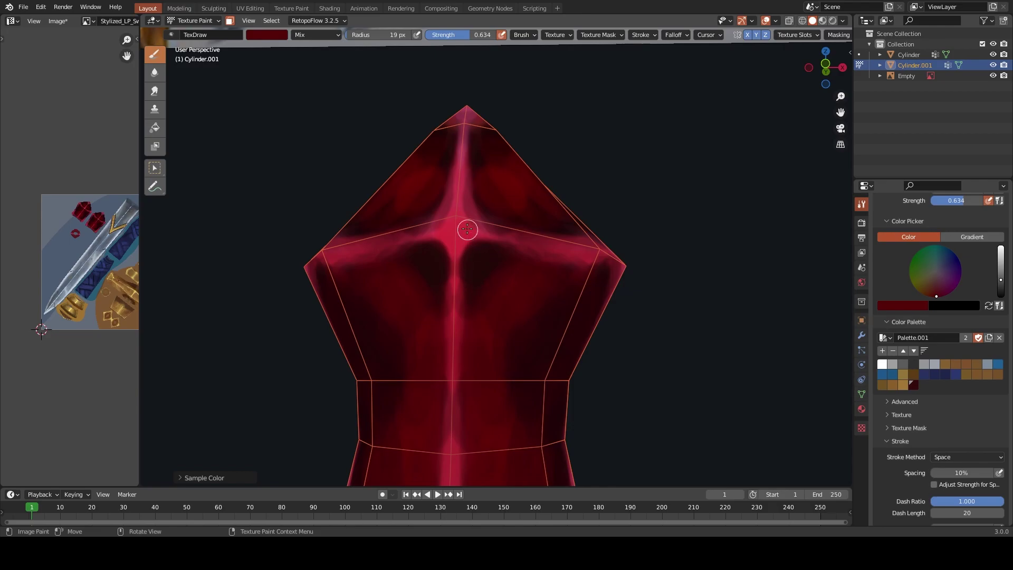
pyautogui.keyDown('ctrl'); pyautogui.moveTo(467, 229); pyautogui.dragTo(733, 279, button='middle'); pyautogui.keyUp('ctrl')
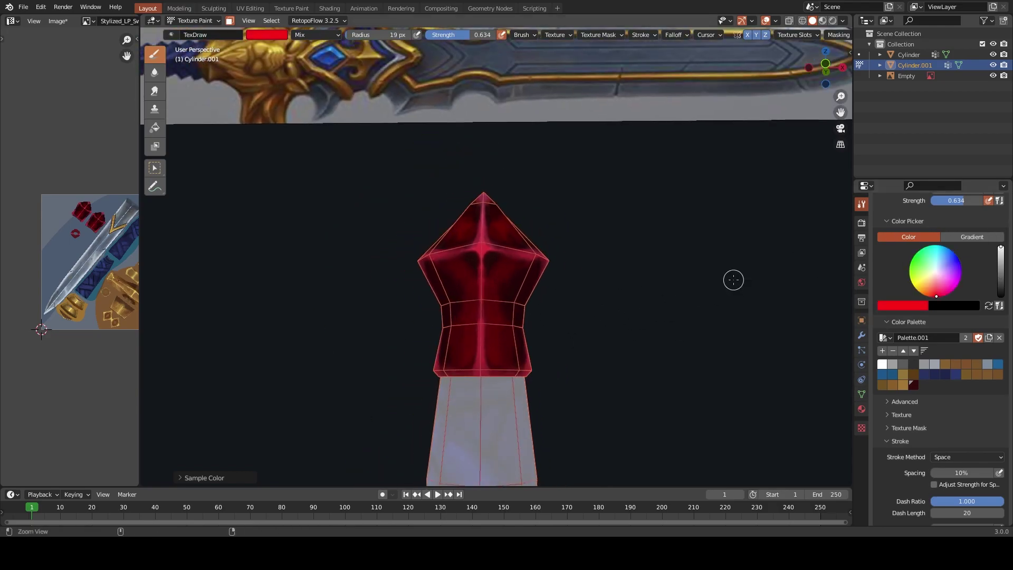
# Shrink the brush radius to 3 px for fine edge lines on the gem
pyautogui.scroll(2, 499, 283)
pyautogui.press('f')
pyautogui.scroll(1, 490, 278)
pyautogui.scroll(2, 490, 279)
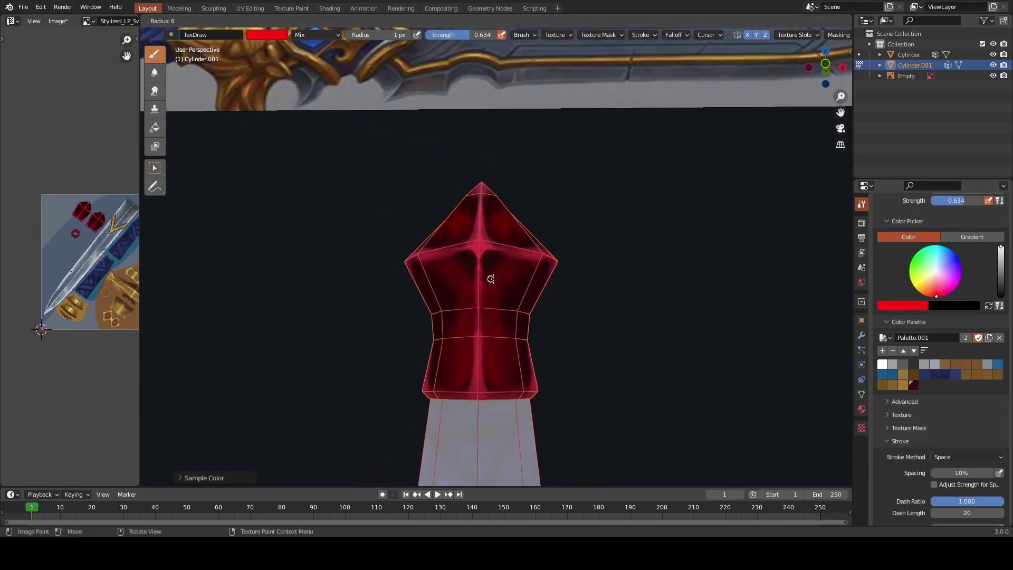
pyautogui.click(480, 265)
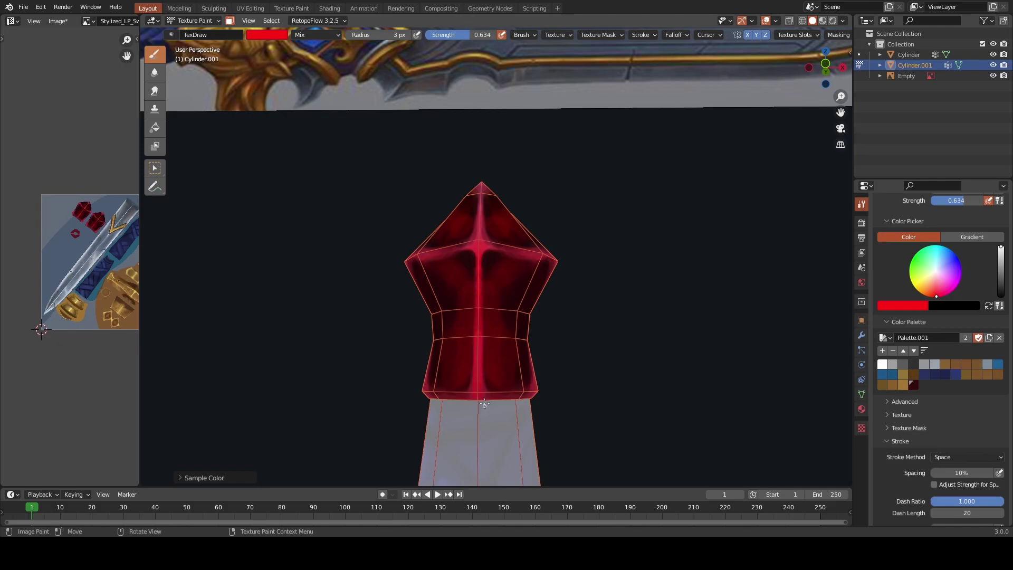
# Orbit around the pommel, picking up dark, very dark and brighter reds from the gem
pyautogui.moveTo(480, 182)
pyautogui.mouseDown(button='middle')
pyautogui.moveTo(504, 278)
pyautogui.moveTo(471, 281)
pyautogui.mouseUp(button='middle')
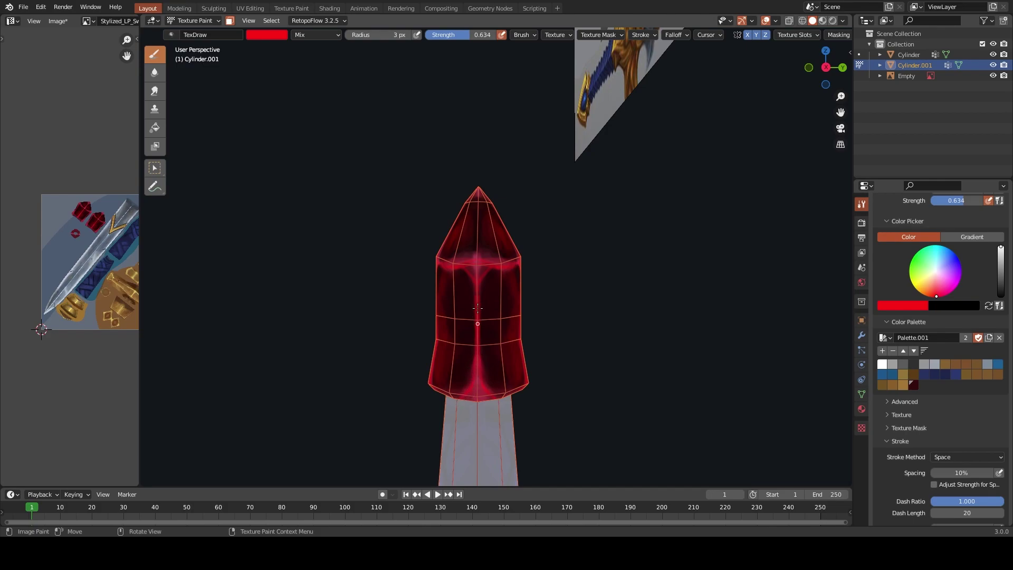
pyautogui.press('s')
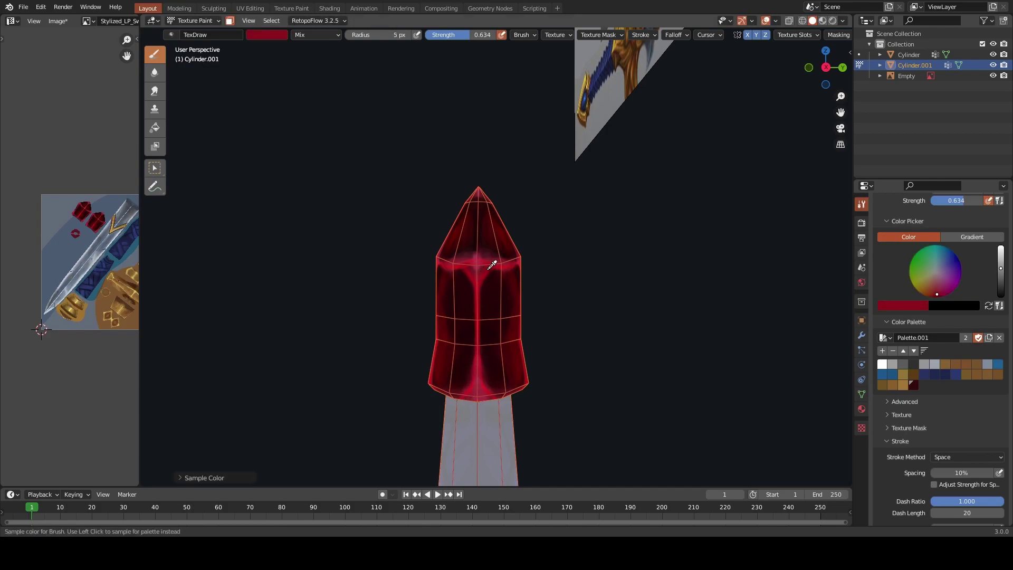
pyautogui.press('s')
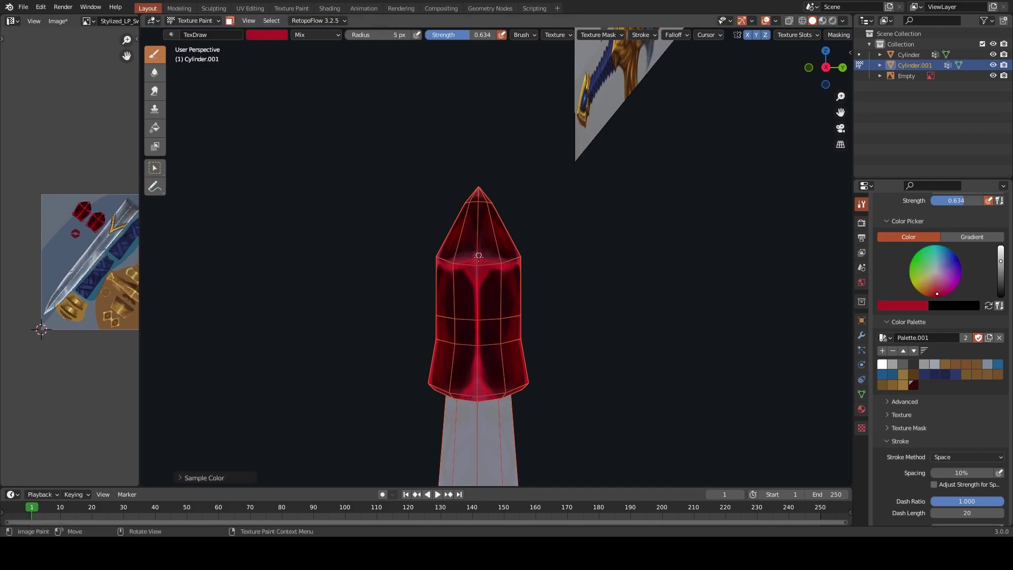
pyautogui.moveTo(482, 200); pyautogui.dragTo(488, 204, button='middle')
pyautogui.press('s')
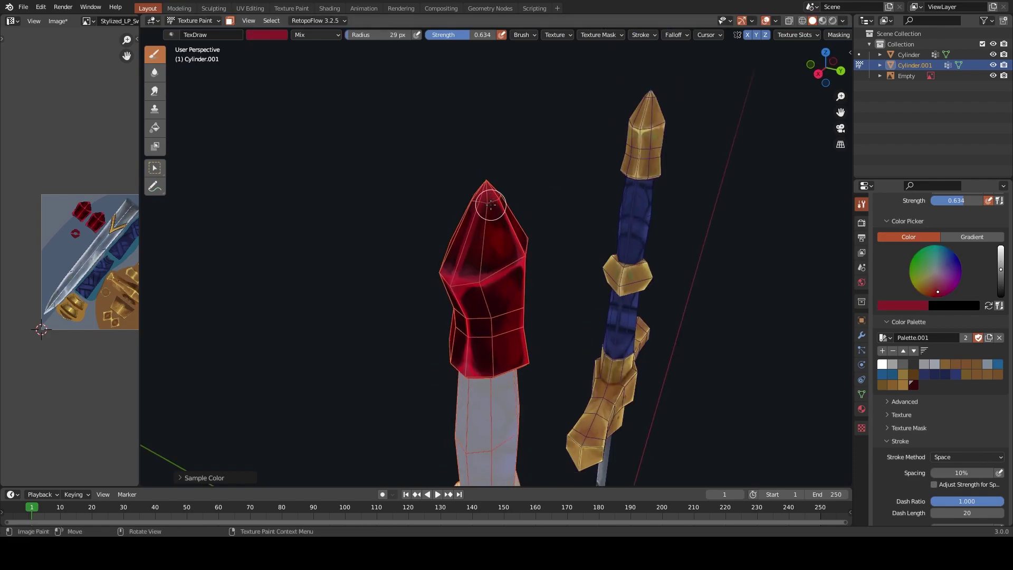
pyautogui.press('s')
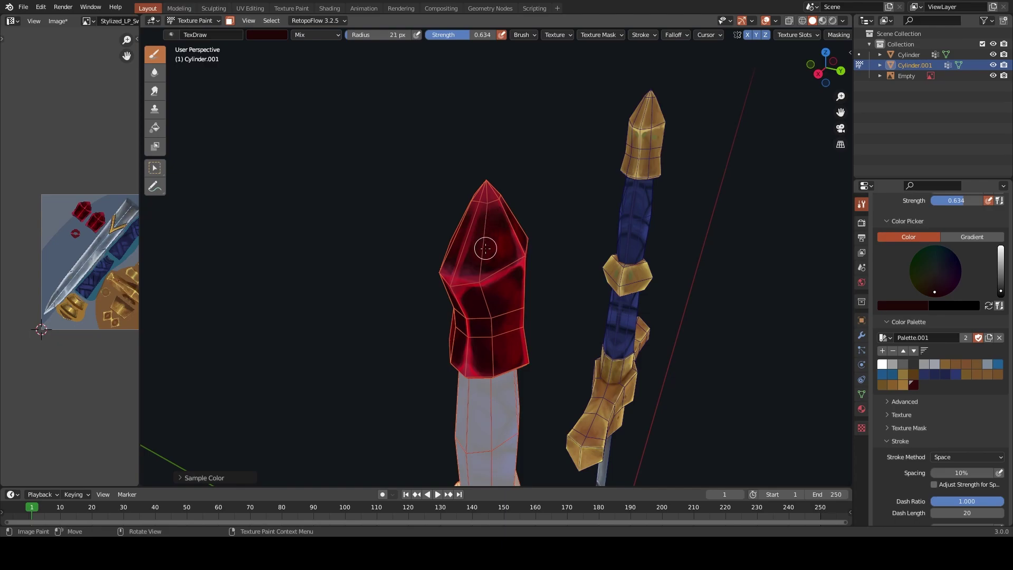
pyautogui.press('s')
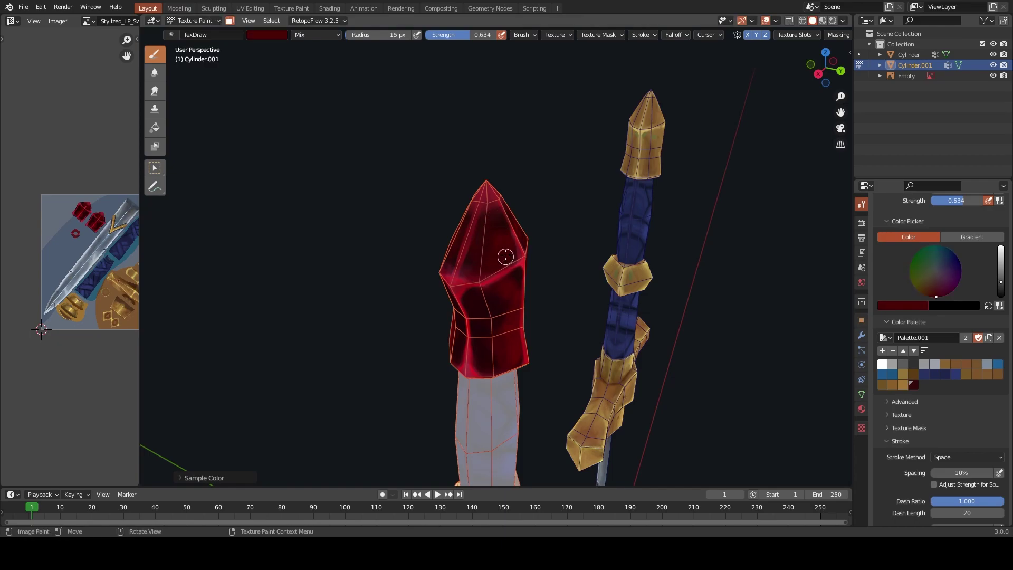
pyautogui.press('s')
# Re-centre the gem, taking a much darker red for shading and bright lit-edge red for highlights
pyautogui.moveTo(506, 266); pyautogui.dragTo(505, 277, button='middle')
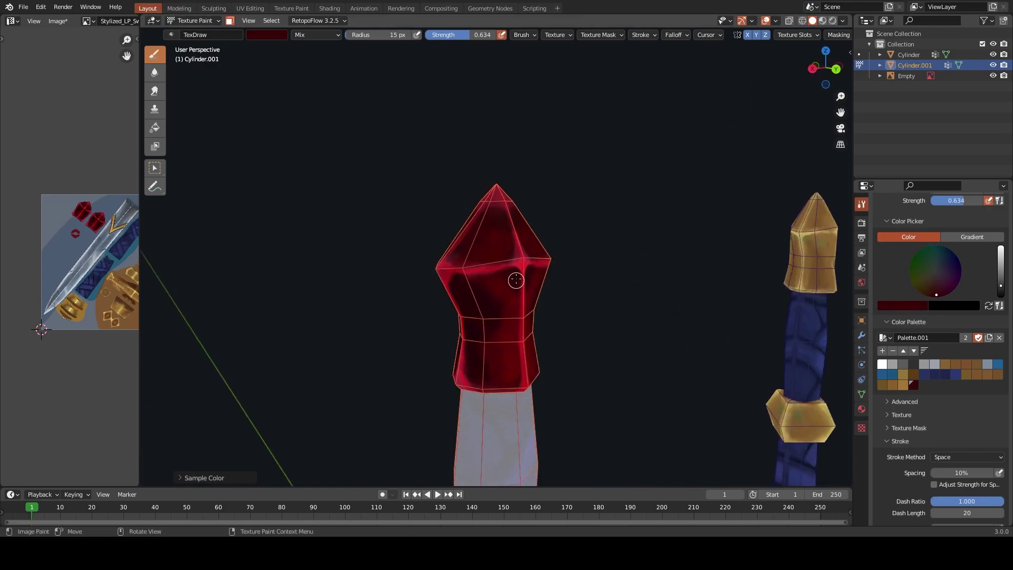
pyautogui.press('s')
pyautogui.press('s')
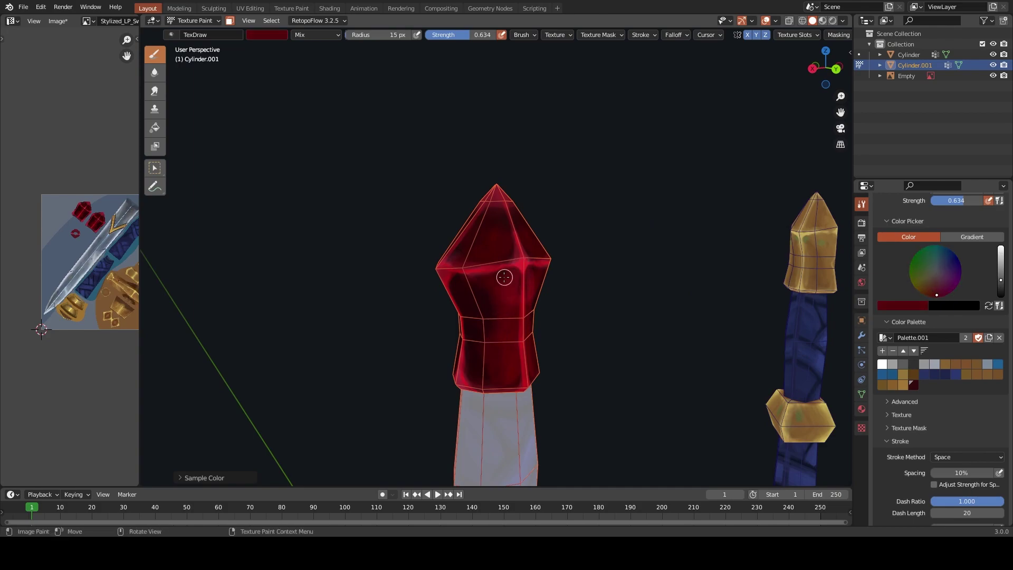
pyautogui.press('s')
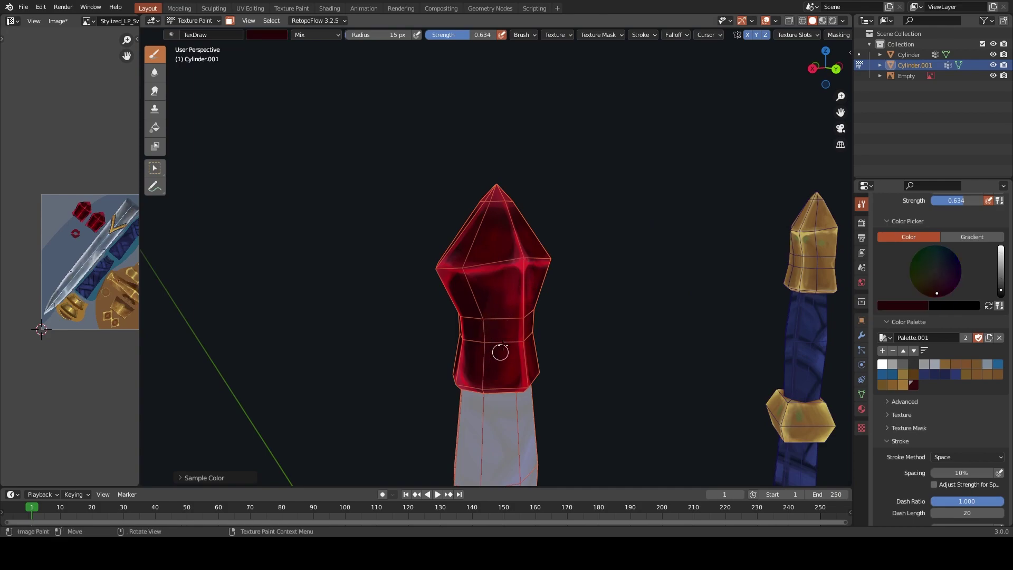
pyautogui.press('s')
pyautogui.press('s')
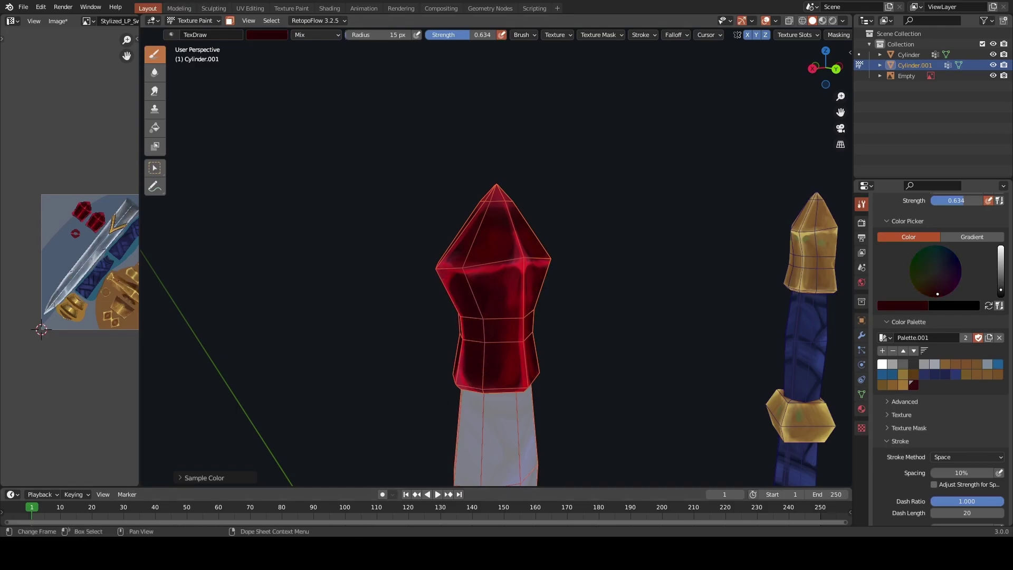
pyautogui.moveTo(420, 411); pyautogui.dragTo(514, 278, button='middle')
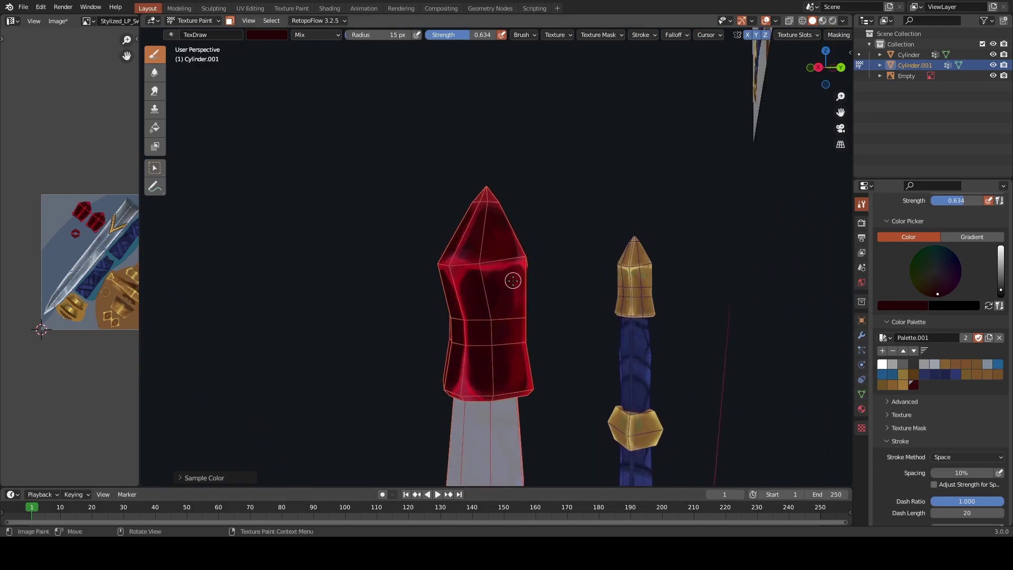
pyautogui.press('s')
pyautogui.press('s')
pyautogui.press('s')
pyautogui.press('s')
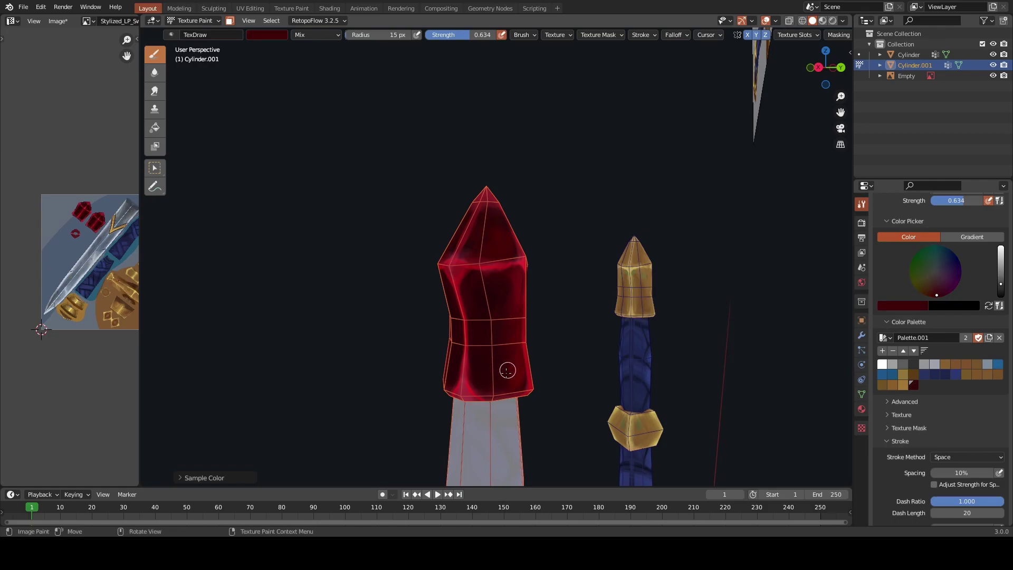
pyautogui.press('s')
pyautogui.press('s')
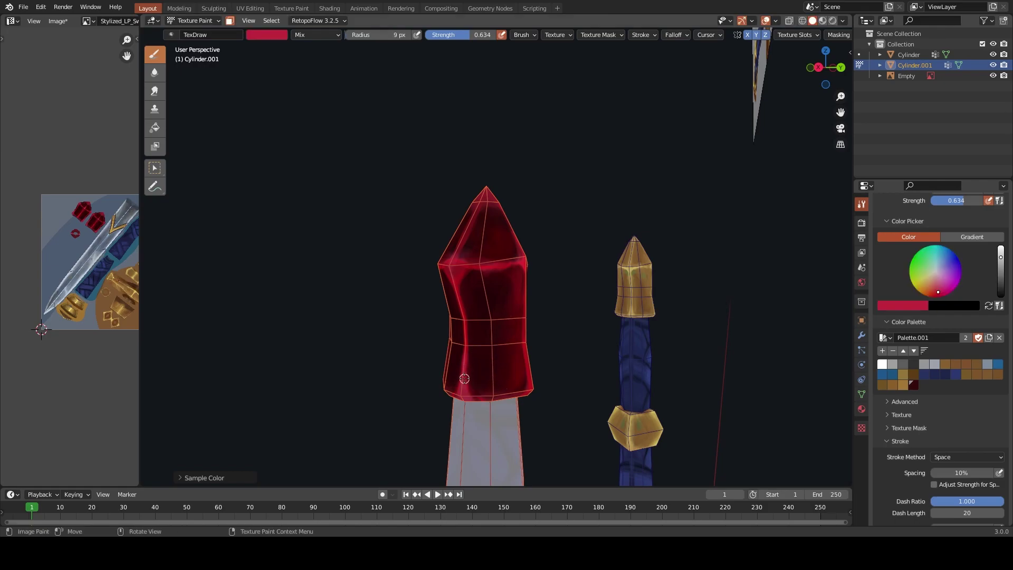
# Orbit the gem to new angles, re-sampling its red and a darker red
pyautogui.press('s')
pyautogui.moveTo(470, 355); pyautogui.dragTo(524, 366, button='middle')
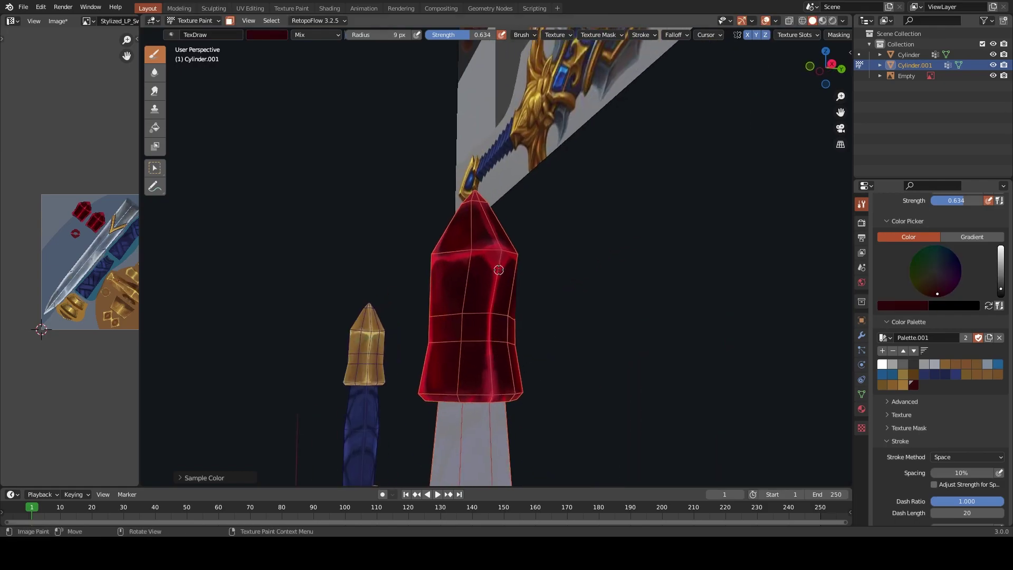
pyautogui.press('s')
pyautogui.moveTo(486, 408); pyautogui.dragTo(470, 282, button='middle')
pyautogui.press('s')
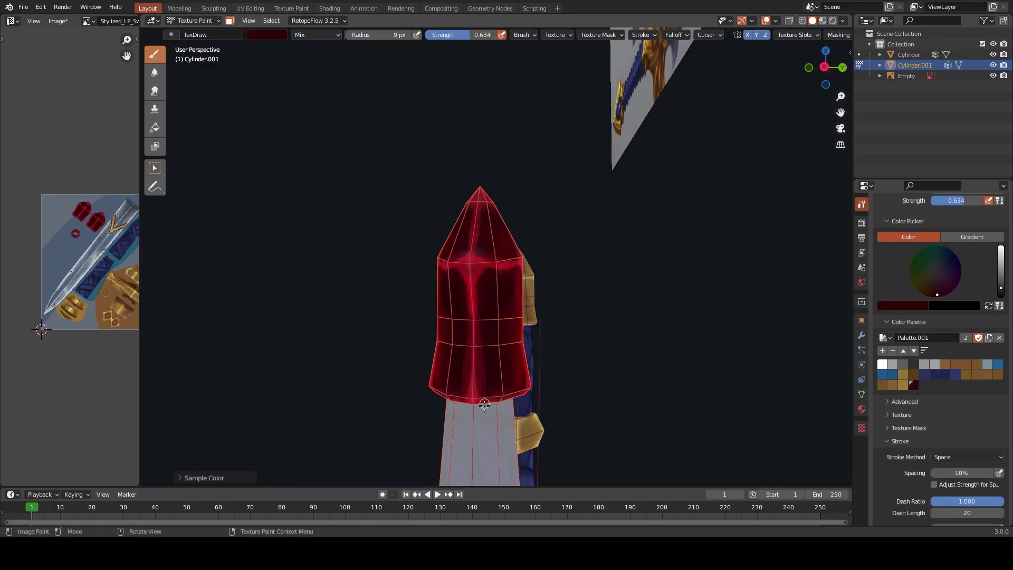
pyautogui.press('s')
pyautogui.press('s')
pyautogui.press('s')
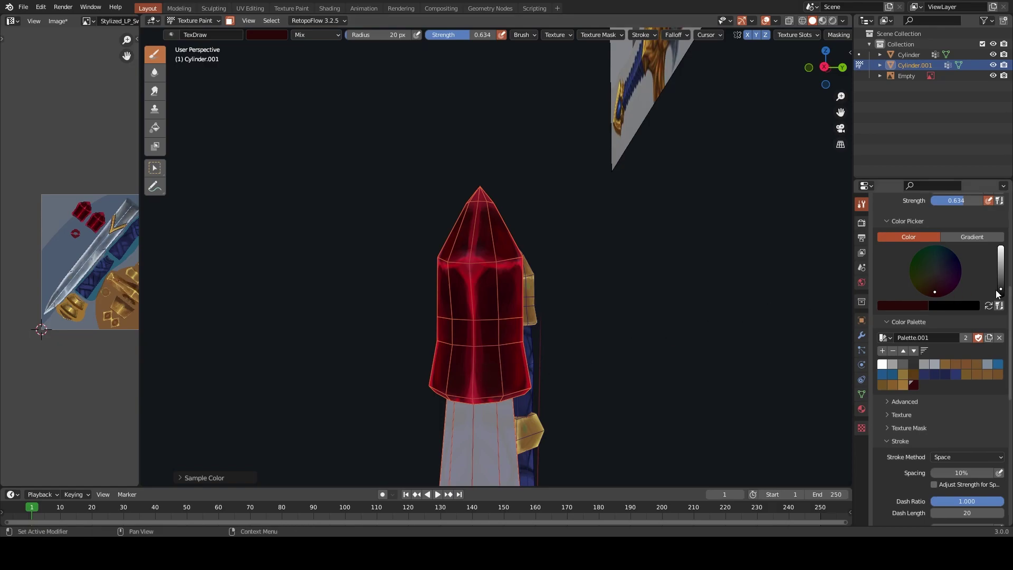
# Bring the sword back into view and enlarge the brush radius to 27 px
pyautogui.moveTo(829, 325); pyautogui.dragTo(455, 387, button='middle')
pyautogui.press('f')
pyautogui.press('f')
pyautogui.click(478, 366)
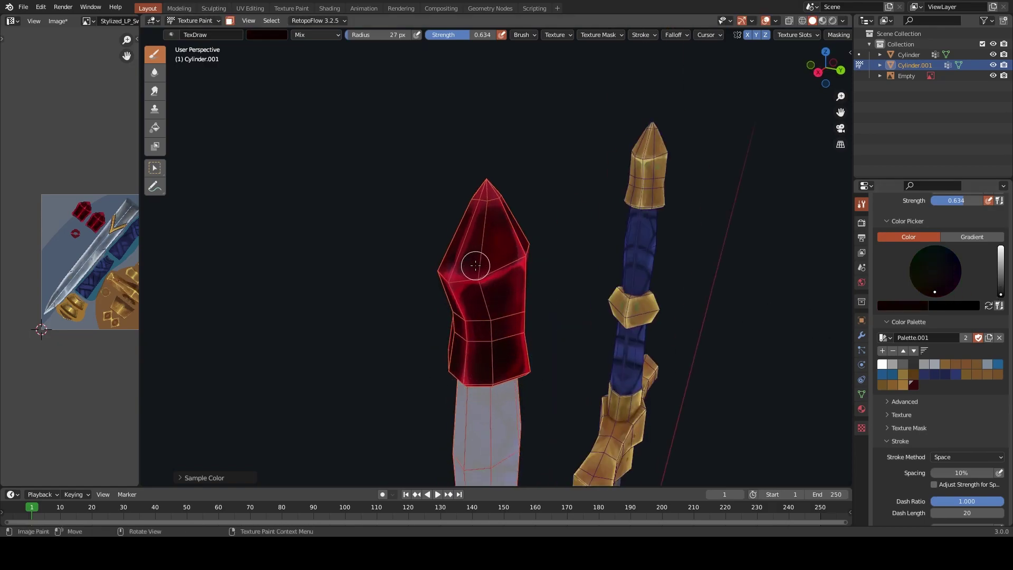
# Sample the gem's dark red, then choose a light pink brush colour at about 38 px radius
pyautogui.moveTo(491, 211); pyautogui.dragTo(502, 278, button='middle')
pyautogui.press('f')
pyautogui.click(481, 295)
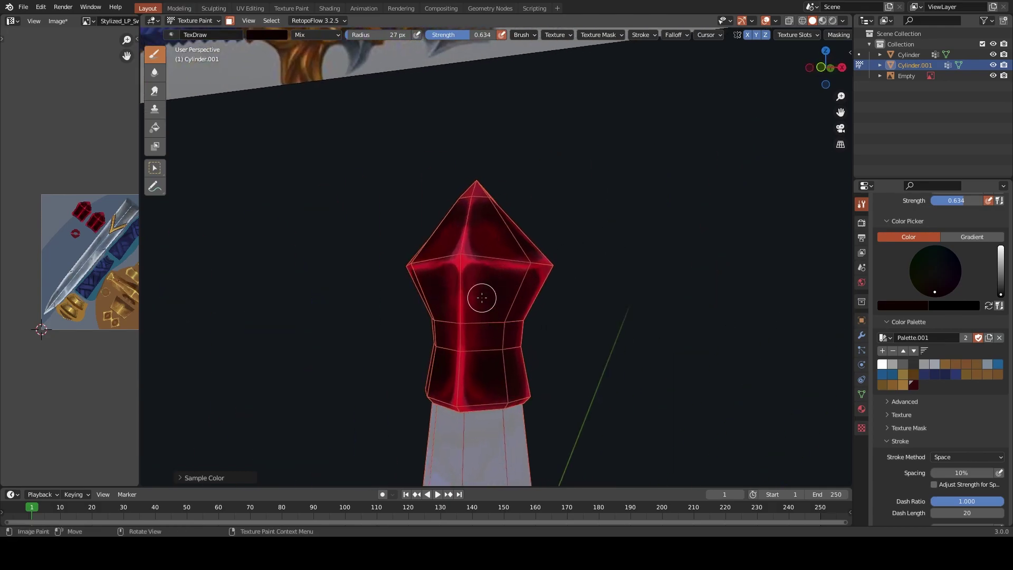
pyautogui.moveTo(498, 325); pyautogui.dragTo(497, 307, button='middle')
pyautogui.press('s')
pyautogui.press('s')
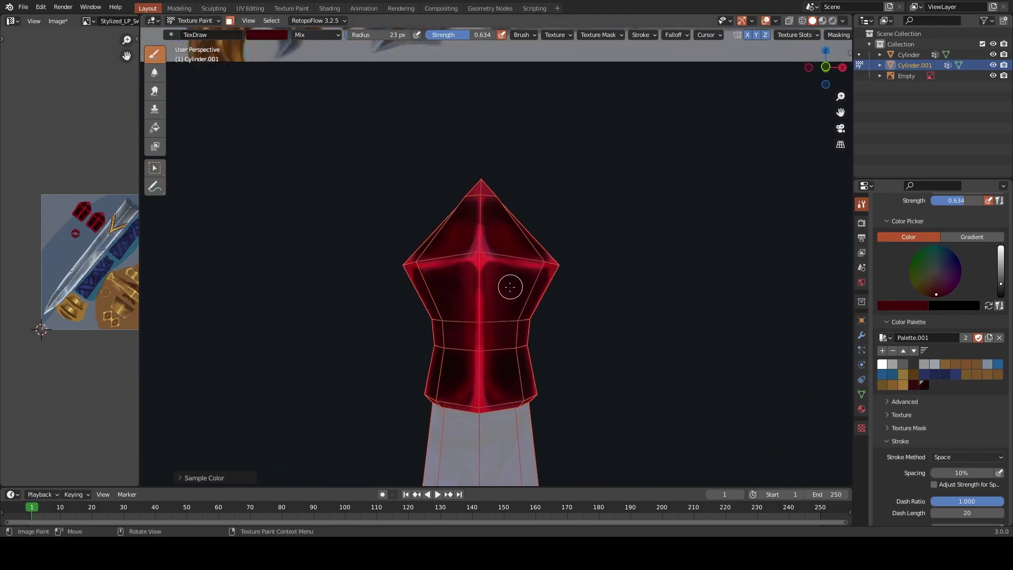
pyautogui.moveTo(1000, 283); pyautogui.dragTo(999, 246)
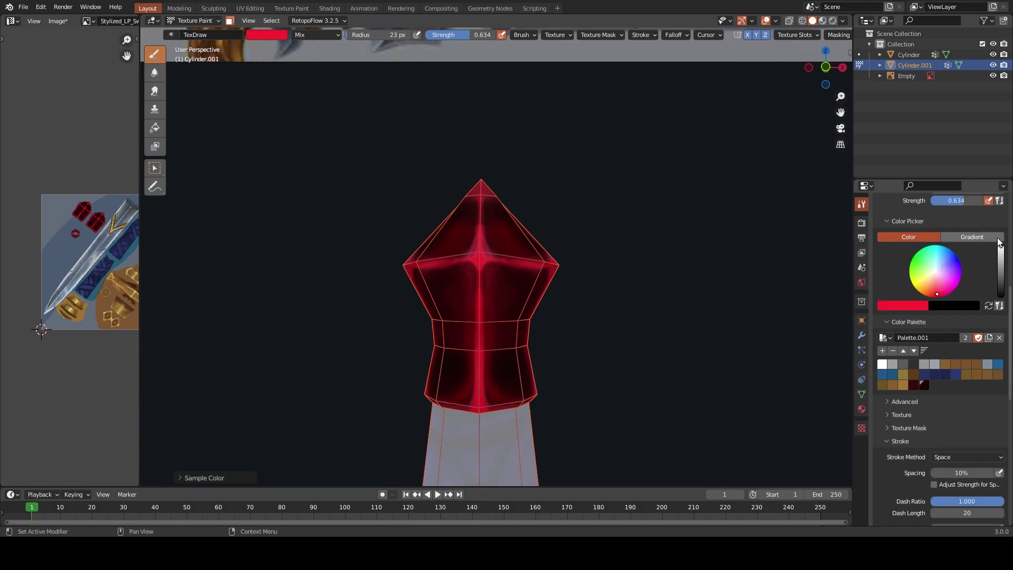
pyautogui.click(938, 284)
pyautogui.moveTo(765, 106); pyautogui.dragTo(739, 56, button='middle')
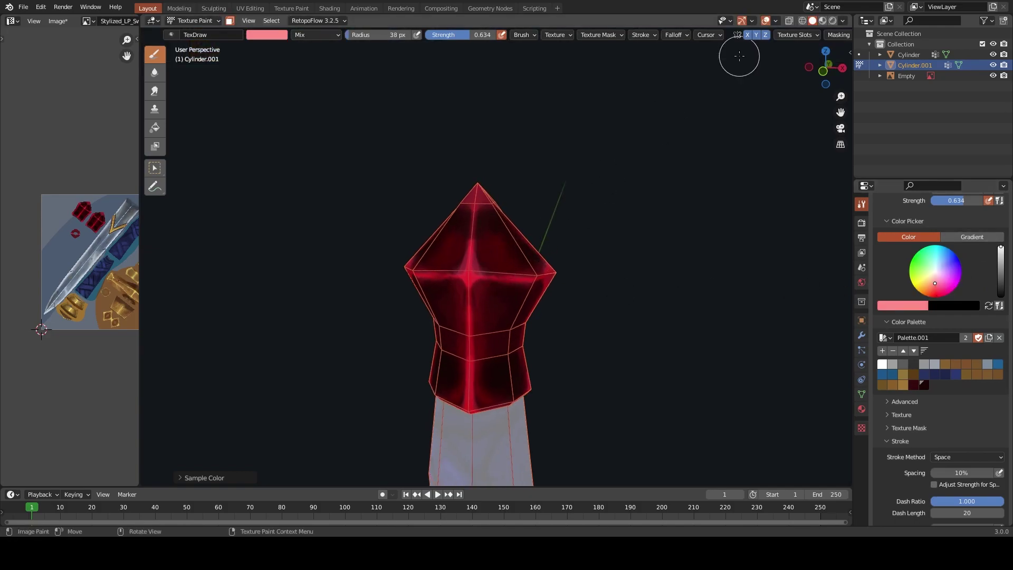
# Brush a light pink highlight across the gem's upper face, then resample the dark red
pyautogui.moveTo(493, 252); pyautogui.dragTo(498, 255)
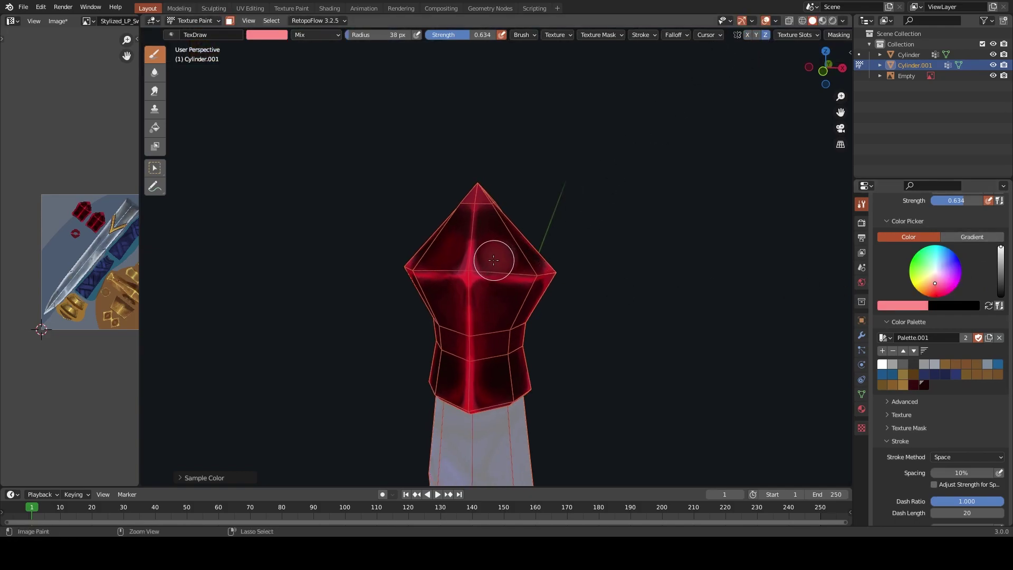
pyautogui.press('f')
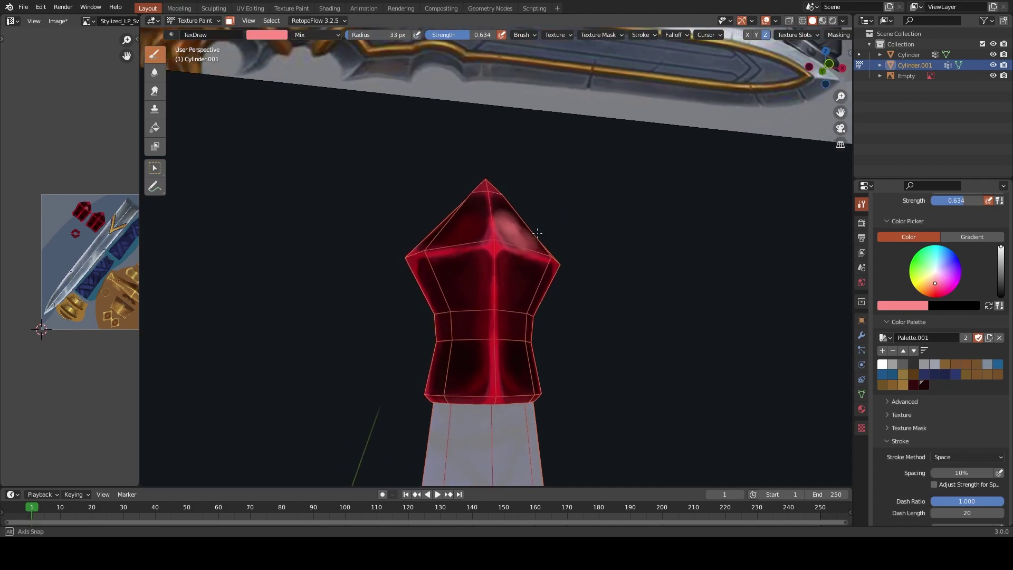
pyautogui.moveTo(481, 237); pyautogui.dragTo(533, 258, button='middle')
pyautogui.moveTo(532, 258)
pyautogui.mouseDown()
pyautogui.moveTo(532, 235)
pyautogui.moveTo(524, 253)
pyautogui.moveTo(536, 238)
pyautogui.mouseUp()
pyautogui.press('f')
pyautogui.press('s')
pyautogui.press('s')
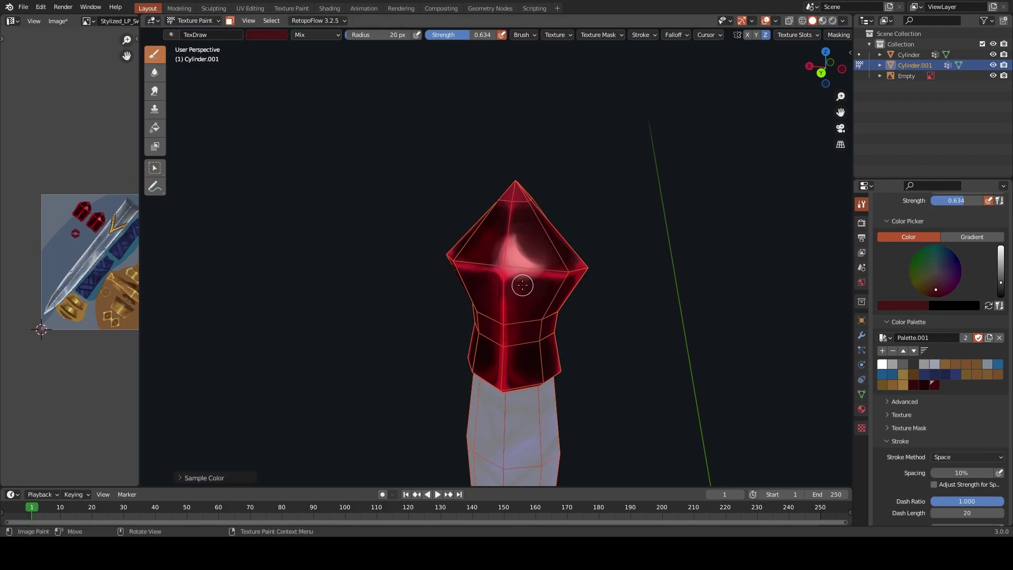
# Reframe the crystal and alternate pink and dark red samples, resizing the brush from 65 px to 26 px
pyautogui.moveTo(522, 285)
pyautogui.mouseDown(button='middle')
pyautogui.moveTo(543, 225)
pyautogui.moveTo(504, 248)
pyautogui.mouseUp(button='middle')
pyautogui.scroll(4, 543, 225)
pyautogui.press('s')
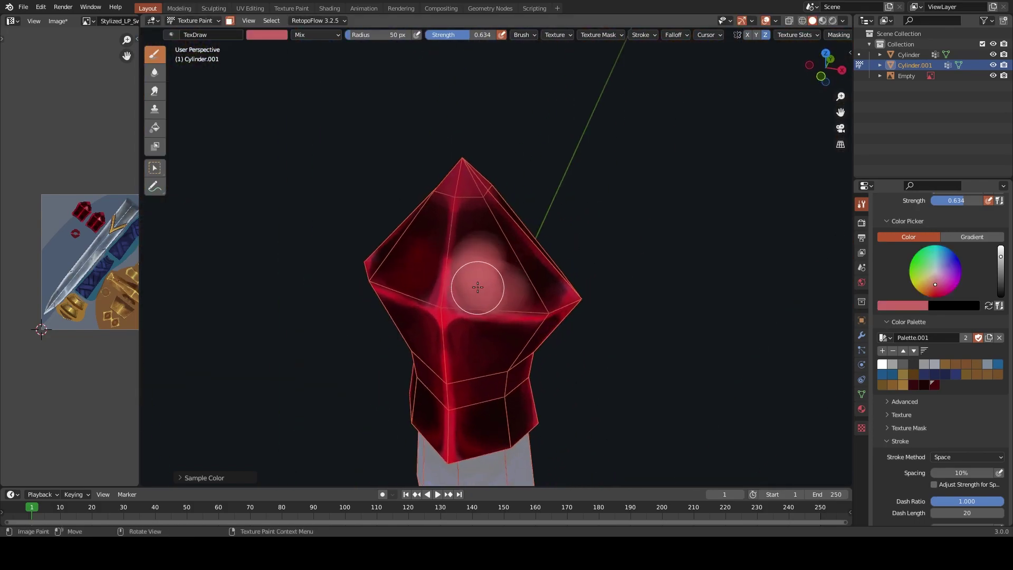
pyautogui.press('s')
pyautogui.press('s')
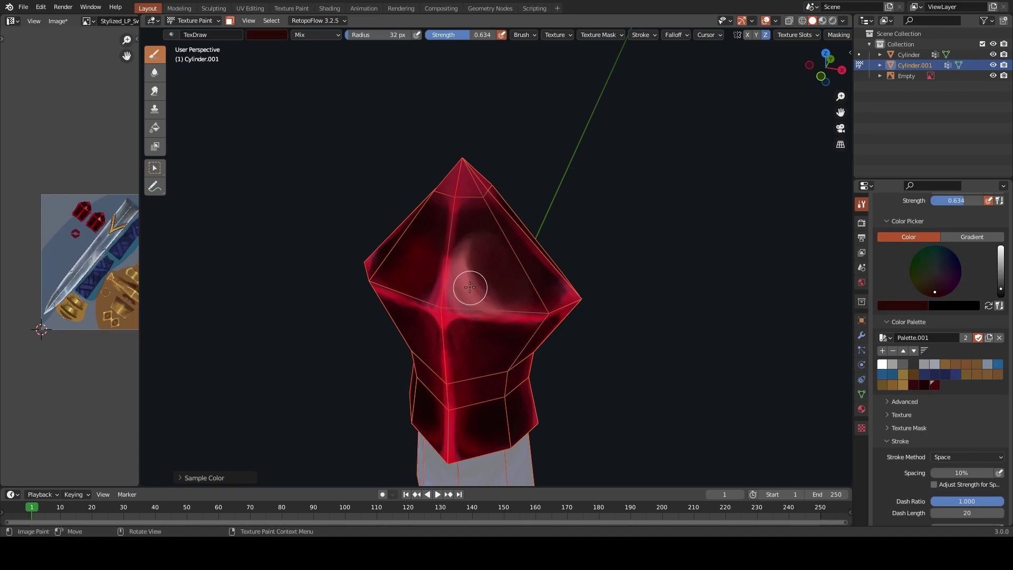
pyautogui.press('s')
pyautogui.press('f')
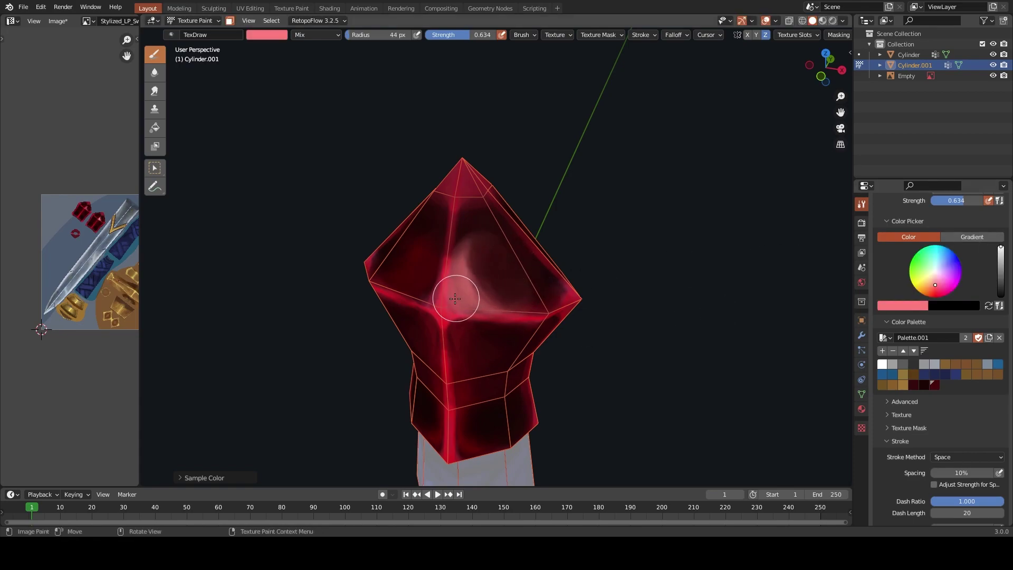
pyautogui.click(466, 298)
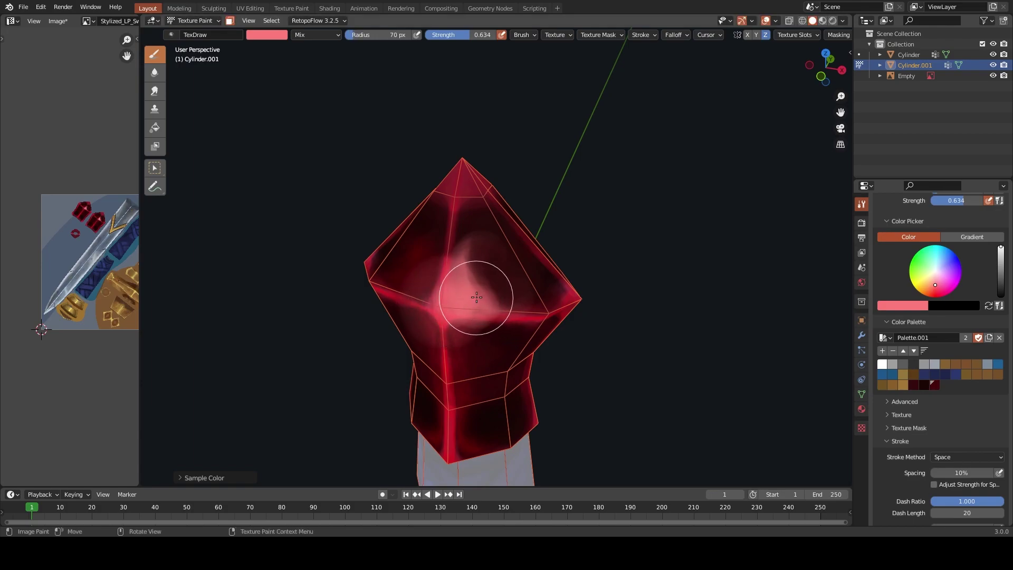
pyautogui.moveTo(470, 294); pyautogui.dragTo(478, 292, button='middle')
pyautogui.press('s')
pyautogui.press('[')
pyautogui.press('[')
pyautogui.press('[')
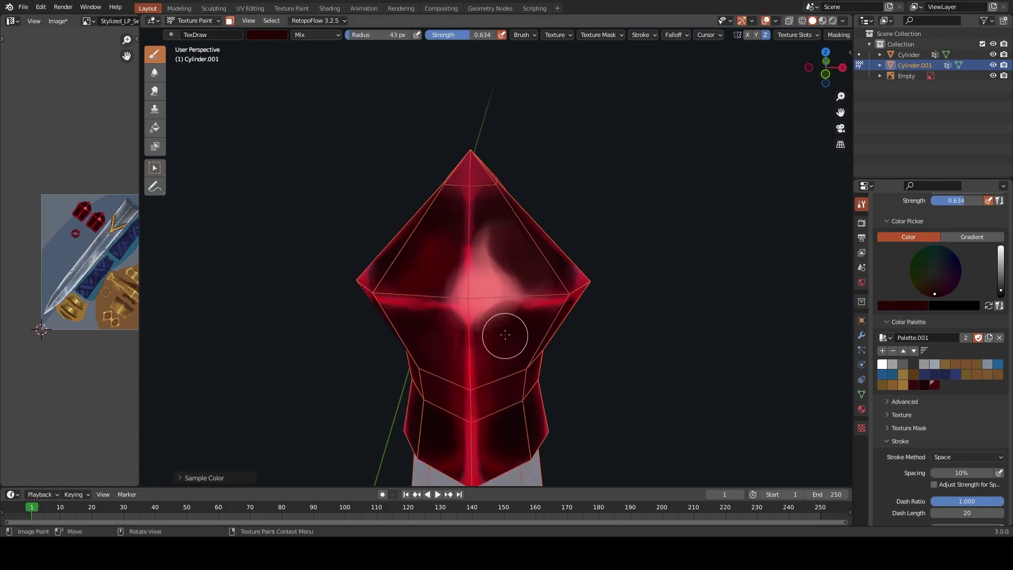
pyautogui.press('[')
pyautogui.press('[')
pyautogui.press('[')
pyautogui.press('[')
pyautogui.press('[')
# Shade the gem with near-black, bright red and pink samples at brush sizes between 12 and 40 px
pyautogui.press('s')
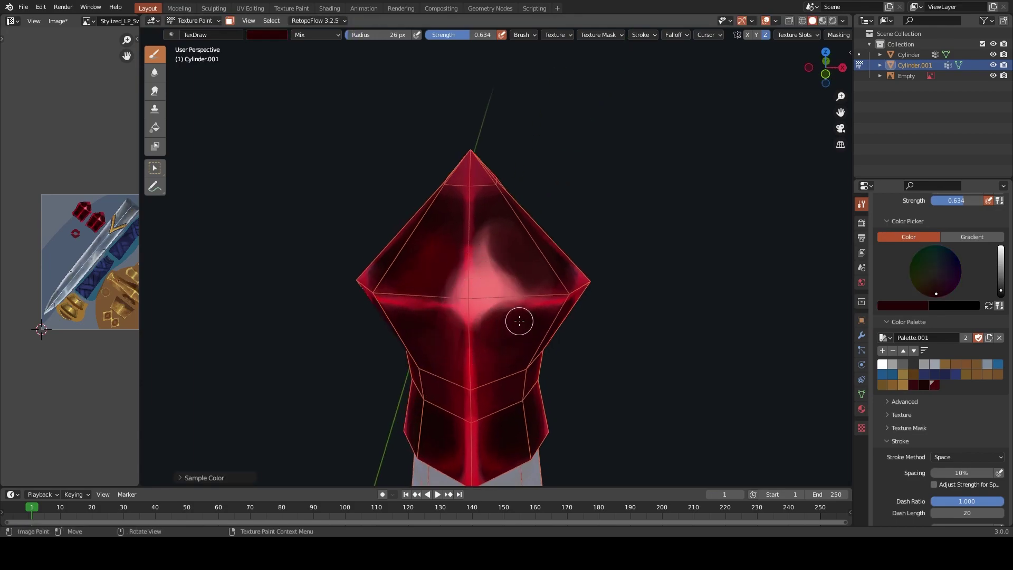
pyautogui.press('s')
pyautogui.press('s')
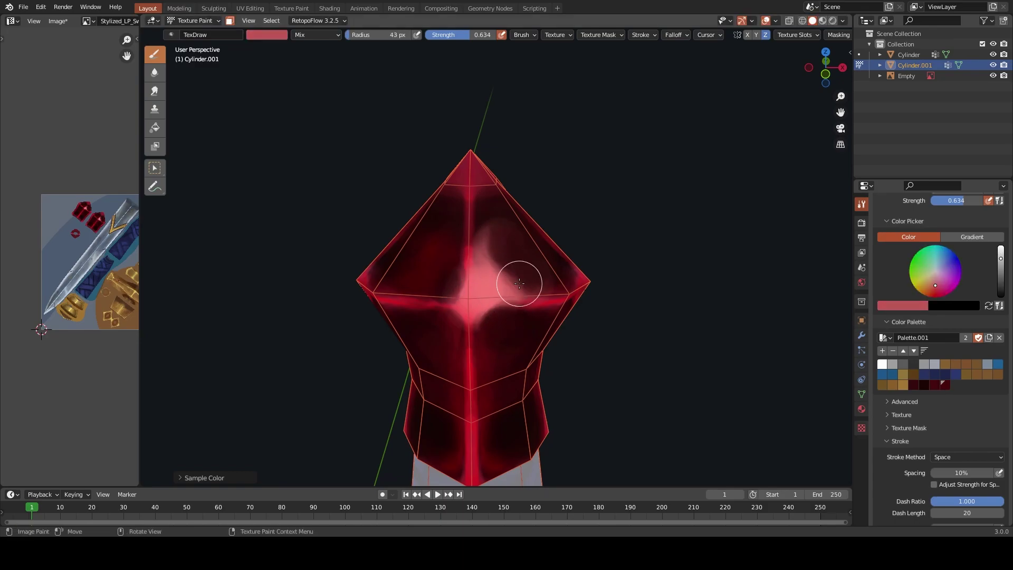
pyautogui.press(']')
pyautogui.press(']')
pyautogui.press(']')
pyautogui.press('s')
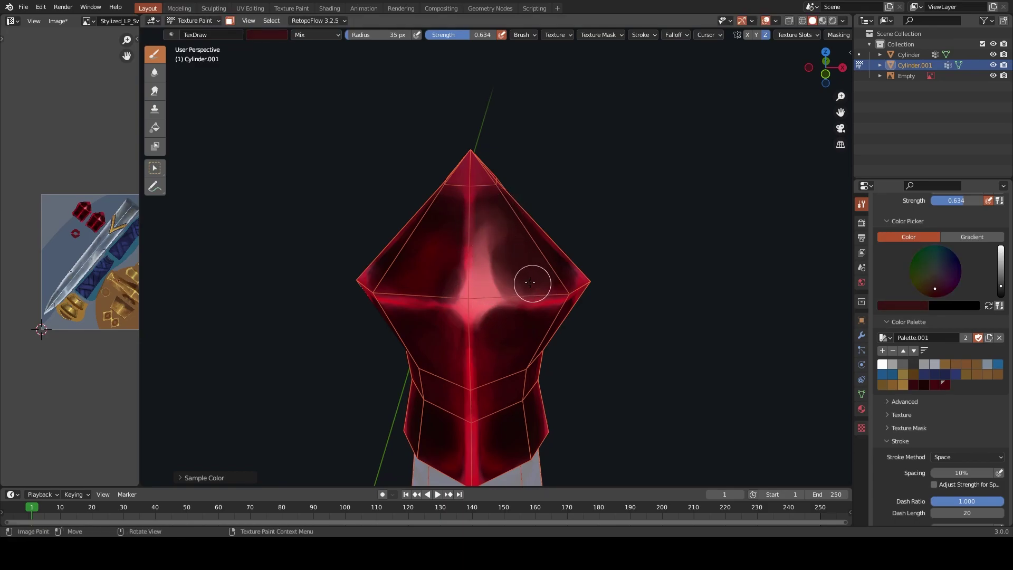
pyautogui.press('[')
pyautogui.press('[')
pyautogui.press('[')
pyautogui.press('s')
pyautogui.press('s')
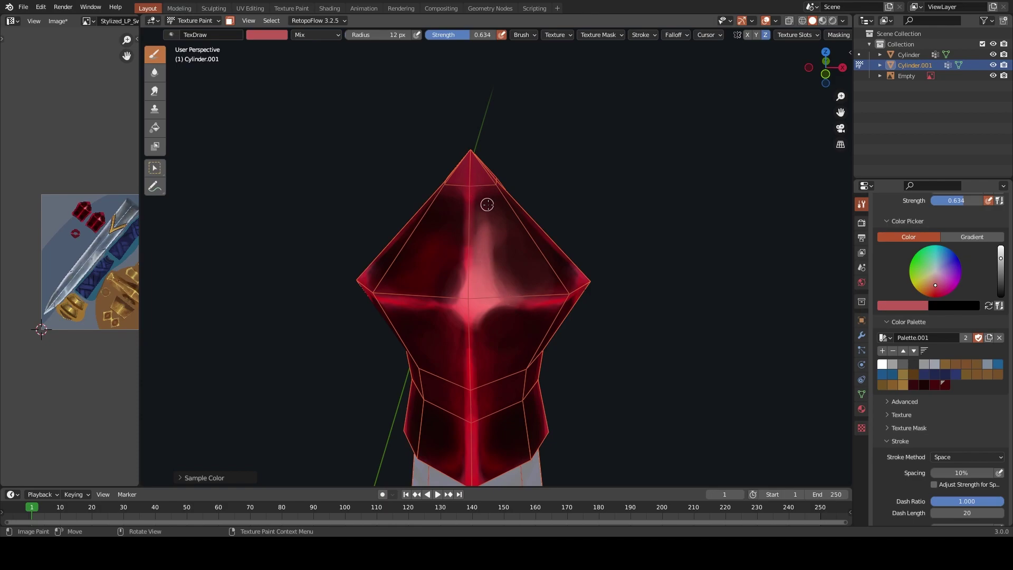
pyautogui.press('s')
pyautogui.press(']')
pyautogui.press(']')
pyautogui.press(']')
pyautogui.press('s')
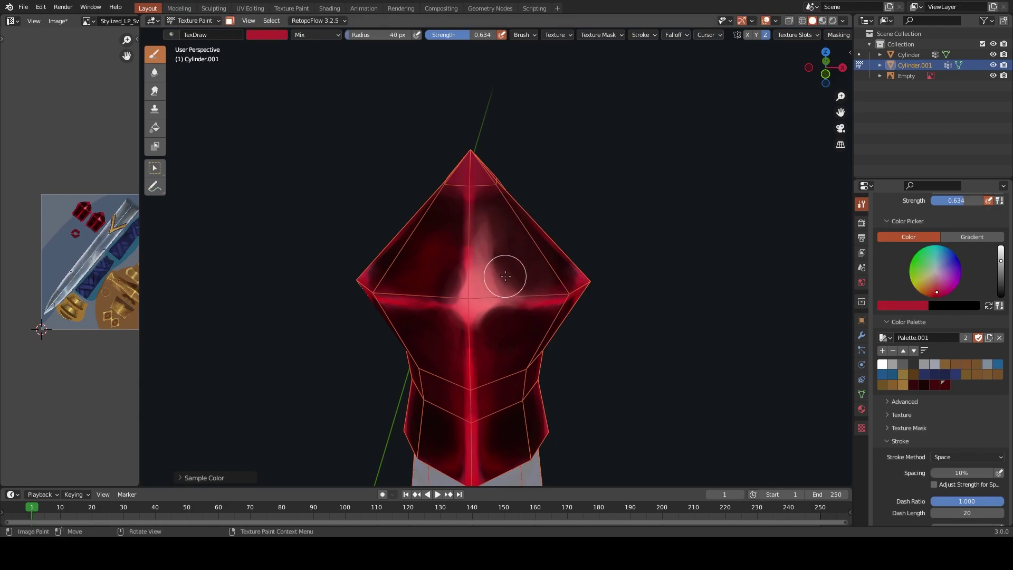
pyautogui.press('s')
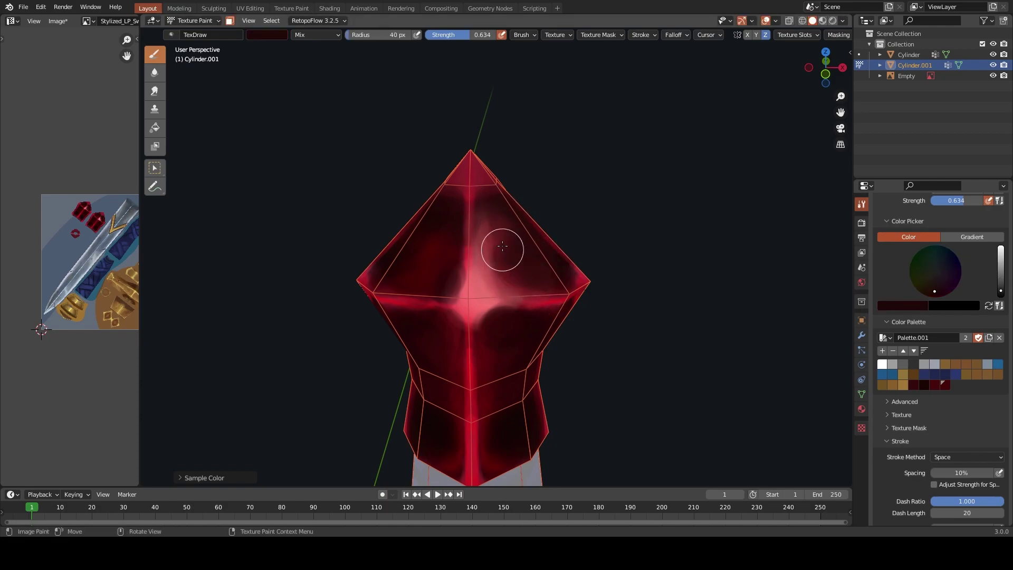
pyautogui.press('[')
pyautogui.press('[')
pyautogui.press('s')
pyautogui.moveTo(477, 253)
pyautogui.mouseDown(button='middle')
pyautogui.moveTo(480, 176)
pyautogui.moveTo(580, 135)
pyautogui.mouseUp(button='middle')
pyautogui.press(']')
pyautogui.press(']')
pyautogui.press(']')
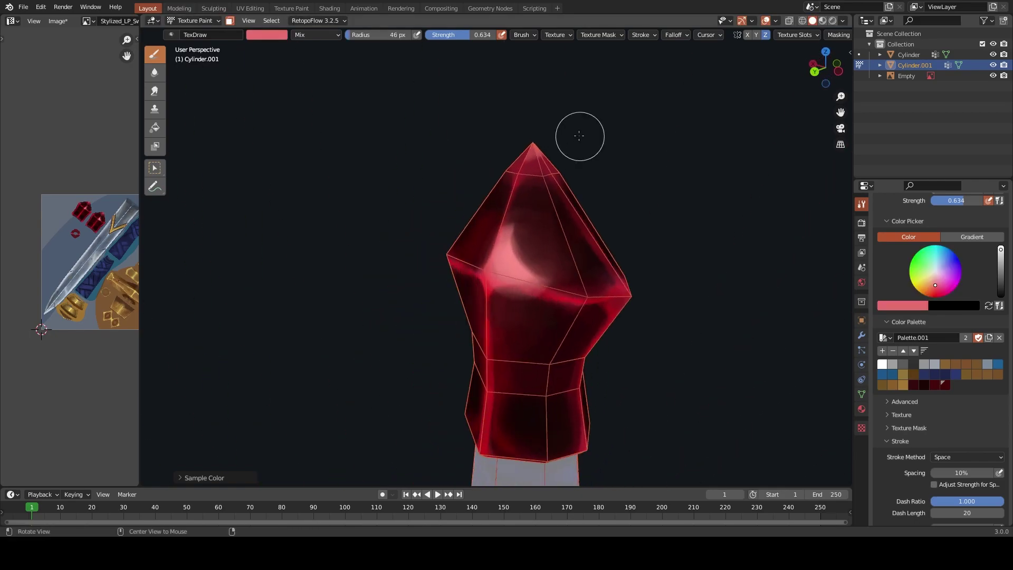
# Turn off the wireframe overlay on both swords
pyautogui.moveTo(489, 154); pyautogui.dragTo(492, 144, button='middle')
pyautogui.scroll(-5, 533, 174)
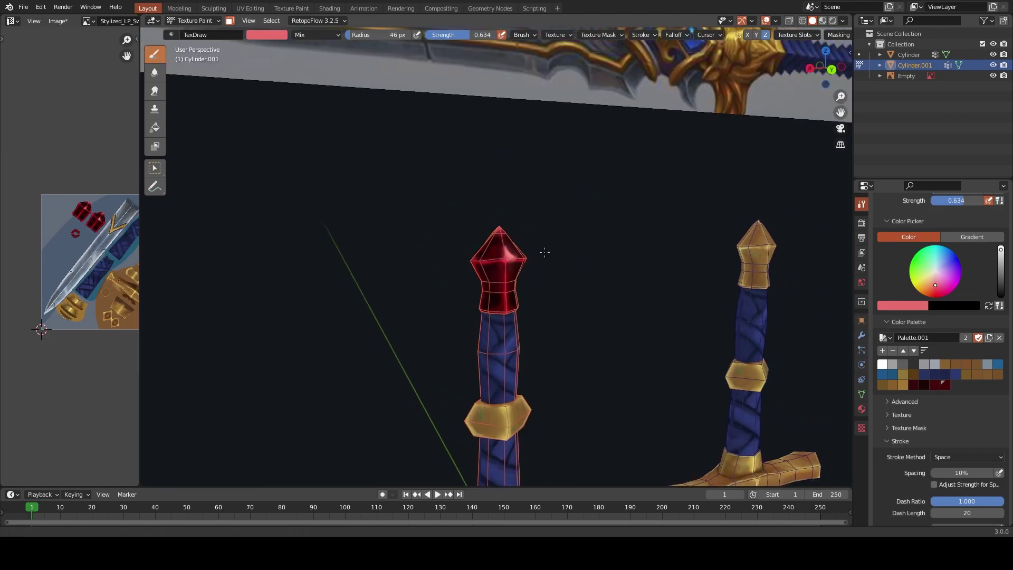
pyautogui.scroll(-3, 542, 253)
pyautogui.click(774, 21)
pyautogui.click(710, 199)
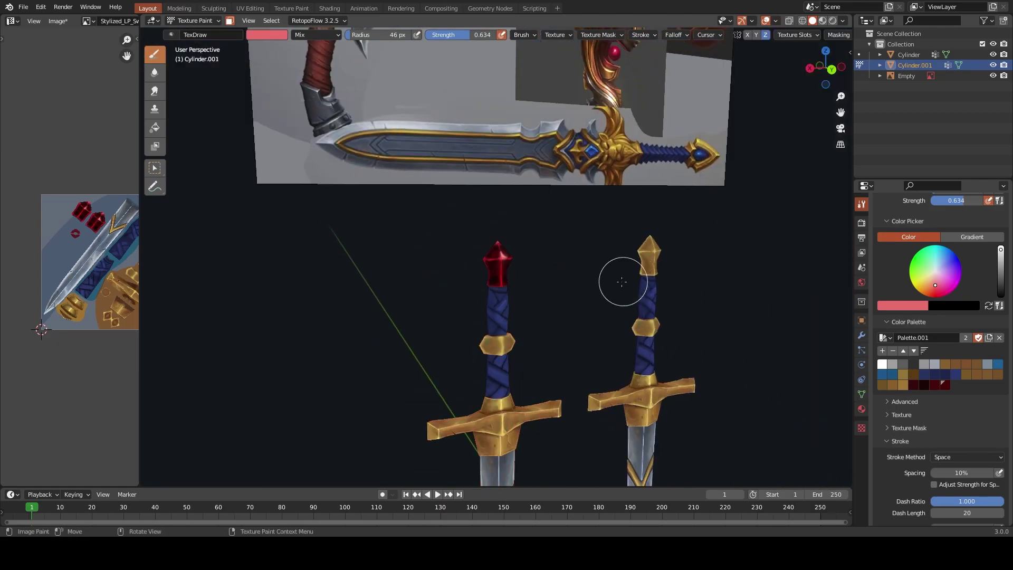
pyautogui.moveTo(368, 360)
pyautogui.mouseDown(button='middle')
pyautogui.moveTo(485, 340)
pyautogui.moveTo(587, 300)
pyautogui.moveTo(439, 300)
pyautogui.moveTo(474, 311)
pyautogui.mouseUp(button='middle')
# Save the painted texture as Stylized_LP_Sword_T1.png and frame both swords side by side
pyautogui.hotkey('alt', 's')
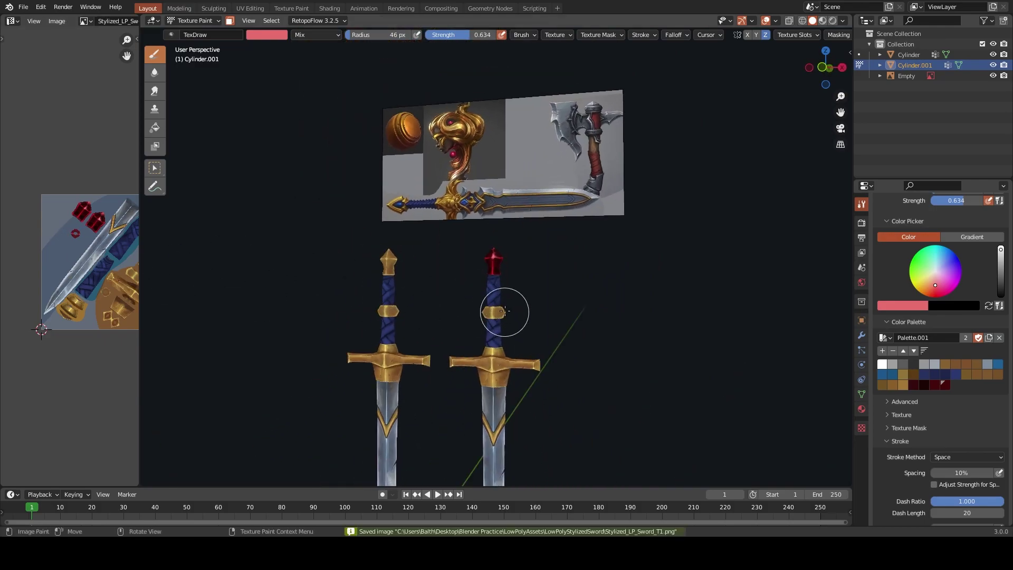
pyautogui.scroll(2, 532, 344)
pyautogui.moveTo(533, 344); pyautogui.dragTo(573, 329, button='middle')
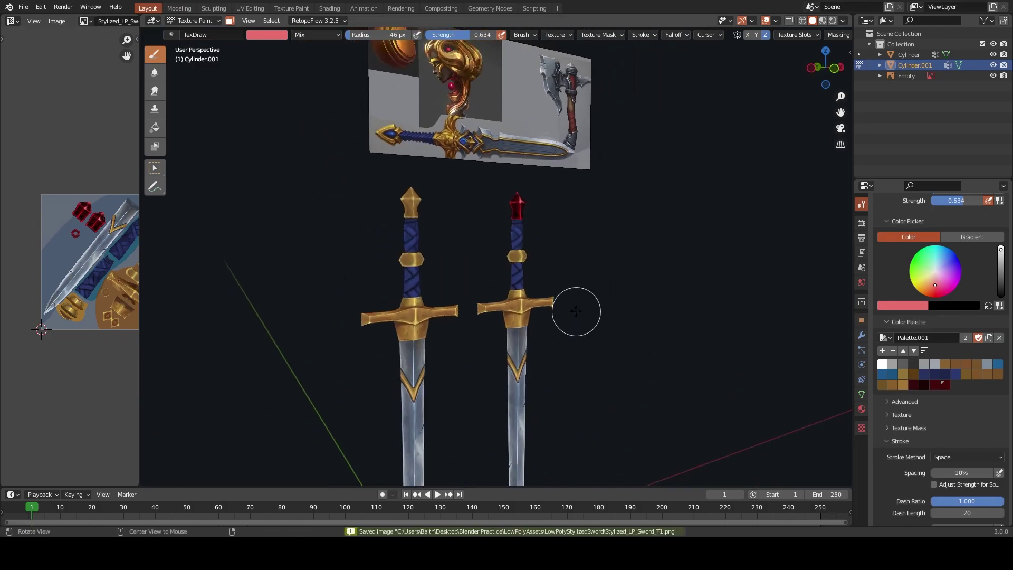
pyautogui.scroll(3, 551, 206)
pyautogui.moveTo(552, 206)
pyautogui.keyDown('shift'); pyautogui.mouseDown(button='middle')
pyautogui.moveTo(552, 242)
pyautogui.moveTo(512, 310)
pyautogui.moveTo(593, 323)
pyautogui.moveTo(531, 373)
pyautogui.moveTo(559, 248)
pyautogui.moveTo(644, 283)
pyautogui.moveTo(580, 210)
pyautogui.moveTo(555, 223)
pyautogui.mouseUp(button='middle'); pyautogui.keyUp('shift')
pyautogui.scroll(1, 572, 220)
pyautogui.scroll(-3, 568, 243)
pyautogui.scroll(2, 593, 323)
# In Edit Mode, select the entire pommel tip piece with X-ray on
pyautogui.scroll(2, 558, 223)
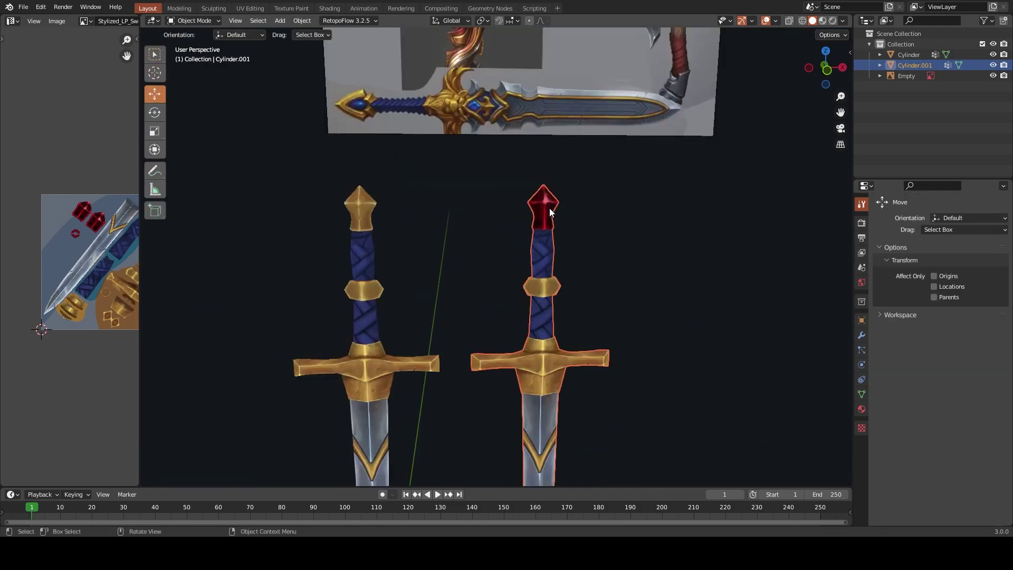
pyautogui.hotkey('ctrl', 'Tab')
pyautogui.click(598, 222)
pyautogui.scroll(4, 528, 264)
pyautogui.click(505, 180)
pyautogui.keyDown('shift'); pyautogui.click(524, 159); pyautogui.keyUp('shift')
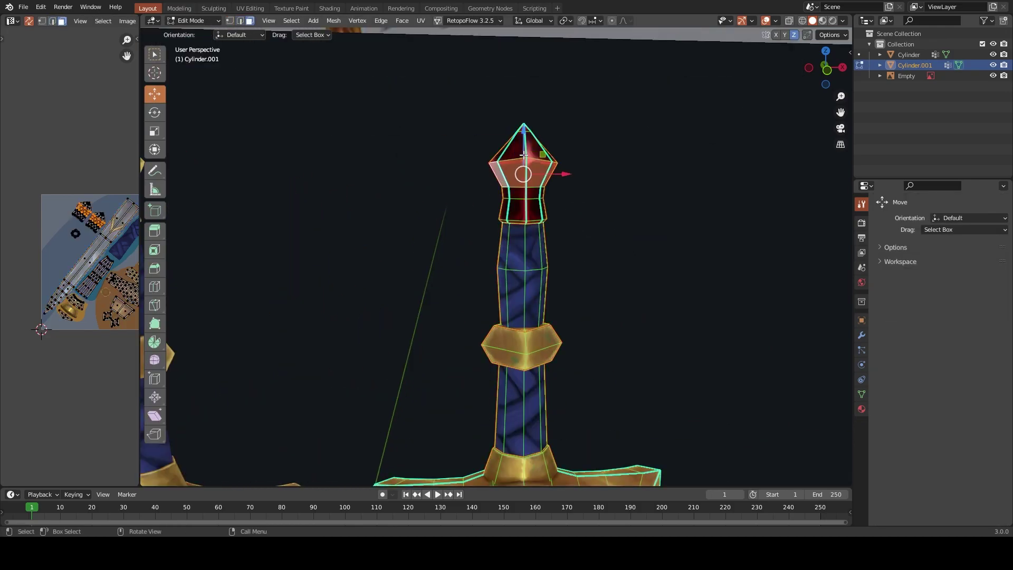
pyautogui.keyDown('shift'); pyautogui.click(528, 166); pyautogui.keyUp('shift')
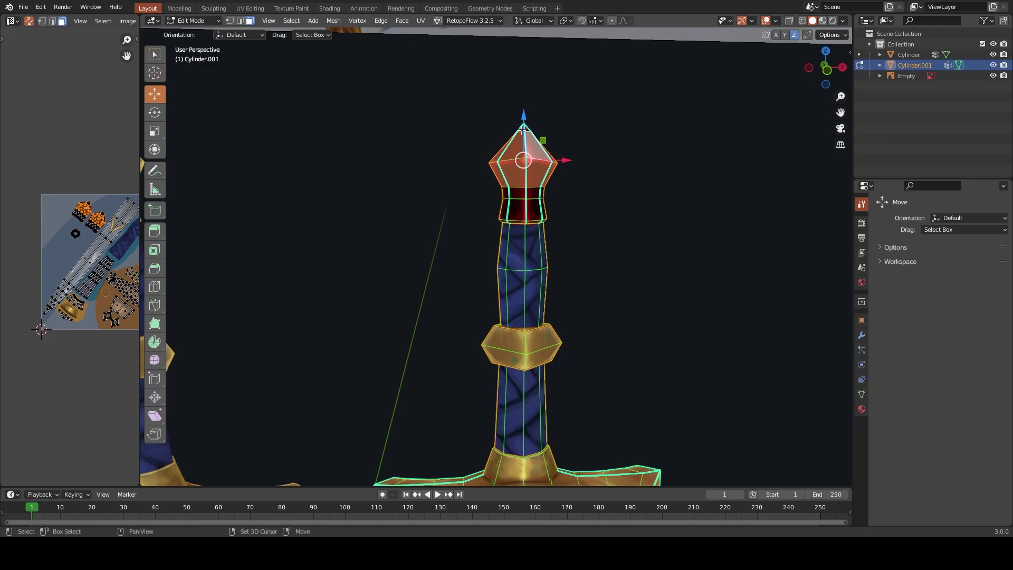
pyautogui.hotkey('alt', 'z')
pyautogui.moveTo(477, 91); pyautogui.dragTo(586, 182)
# Move the tip piece along Y down to the crossguard and rotate it on X to face outward
pyautogui.scroll(-3, 585, 181)
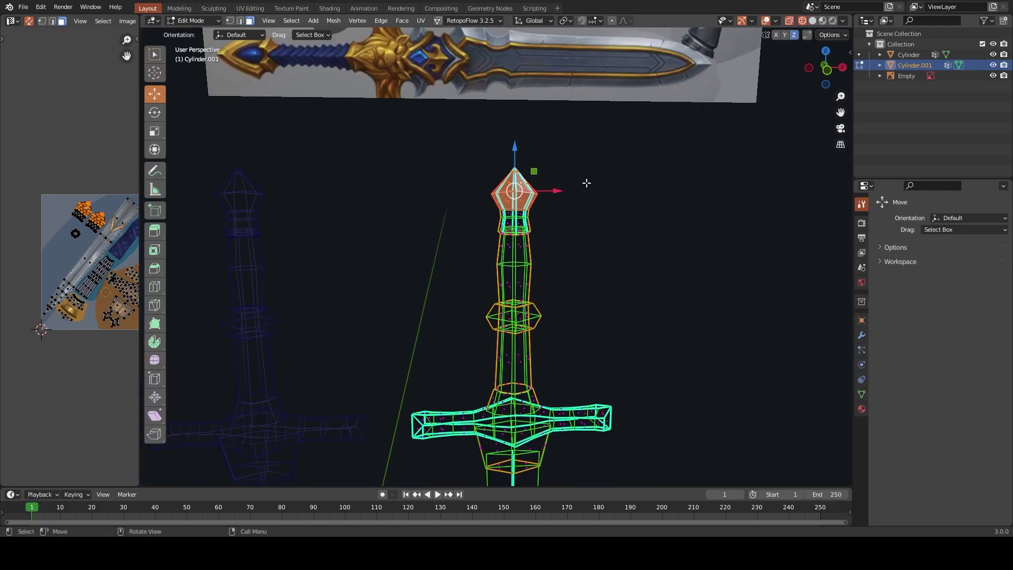
pyautogui.press('g')
pyautogui.press('y')
pyautogui.click(605, 335)
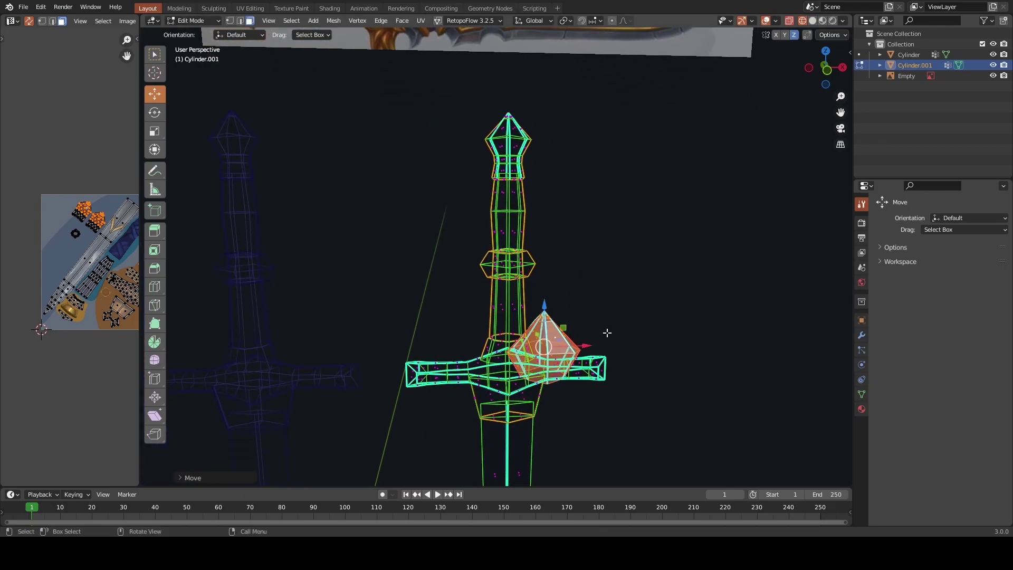
pyautogui.press('r')
pyautogui.press('x')
pyautogui.click(605, 331)
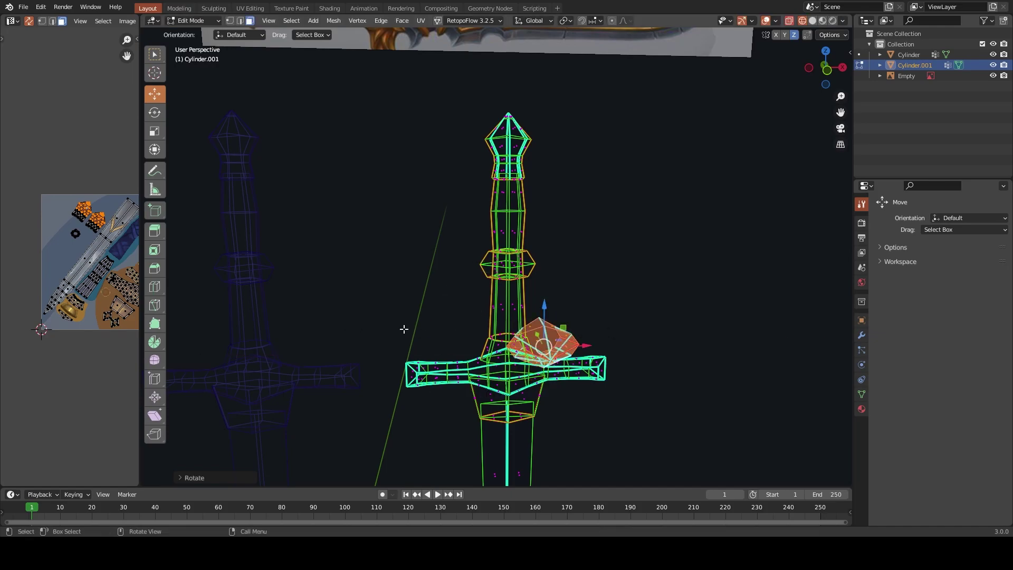
pyautogui.hotkey('alt', 'z')
# Shrink the gem and move it along Y to the crossguard's centre
pyautogui.moveTo(404, 329); pyautogui.dragTo(528, 237, button='middle')
pyautogui.scroll(3, 598, 211)
pyautogui.press('s')
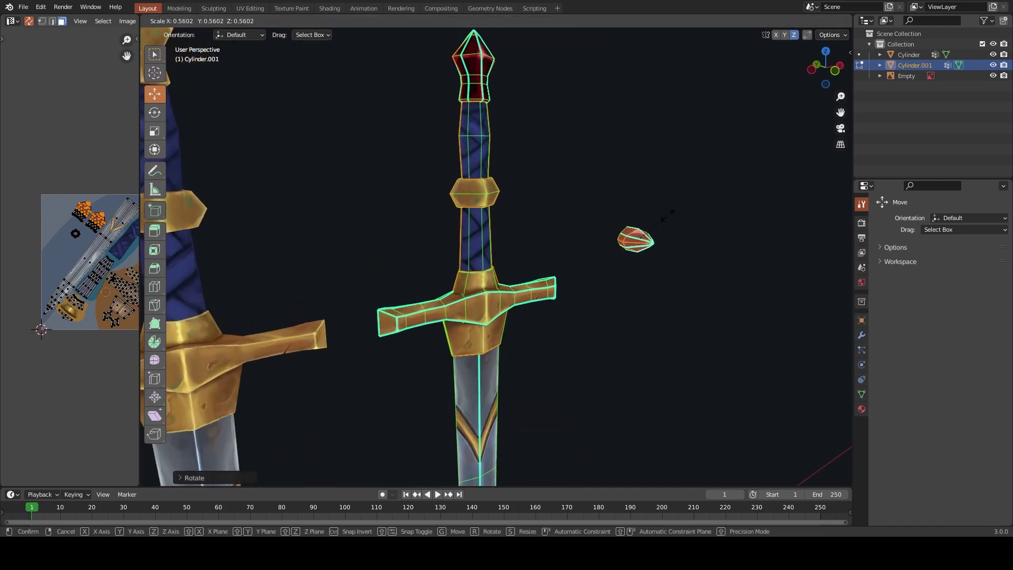
pyautogui.click(667, 216)
pyautogui.press('g')
pyautogui.press('y')
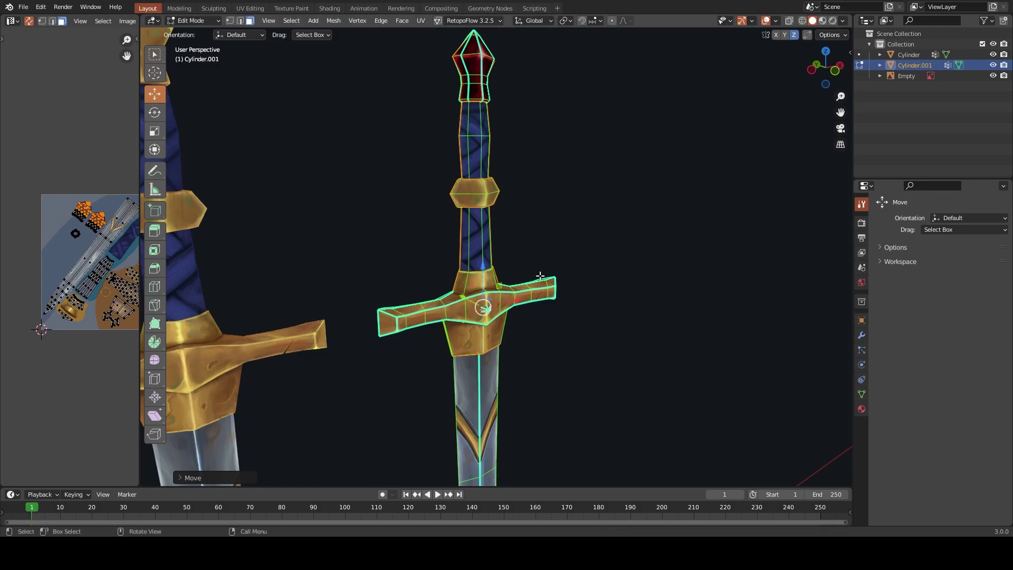
pyautogui.scroll(4, 503, 211)
pyautogui.scroll(1, 503, 217)
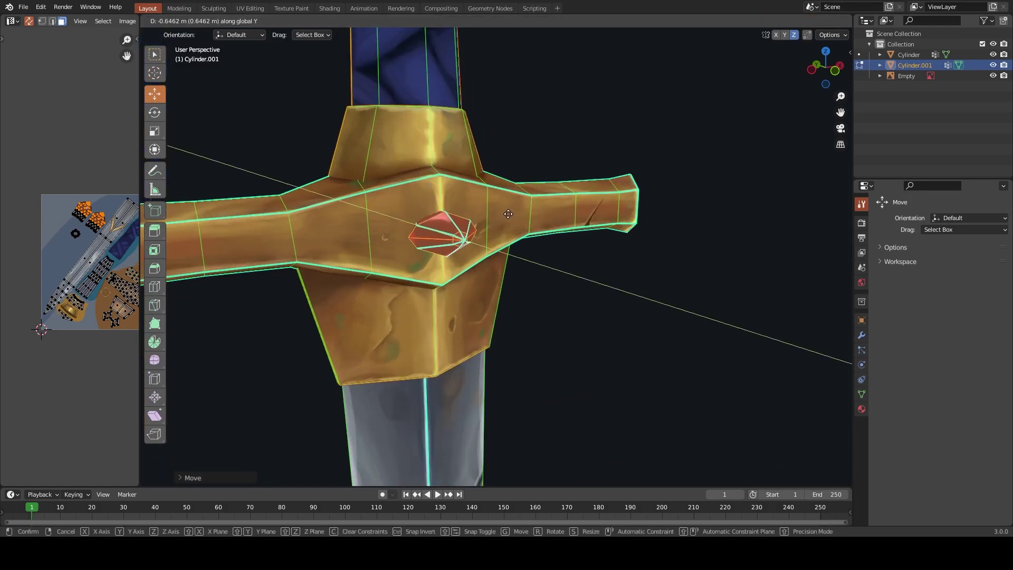
pyautogui.click(505, 217)
# Slide the gem along Y out onto the crossguard's surface
pyautogui.moveTo(505, 216)
pyautogui.mouseDown(button='middle')
pyautogui.moveTo(571, 221)
pyautogui.moveTo(673, 288)
pyautogui.mouseUp(button='middle')
pyautogui.press('g')
pyautogui.press('y')
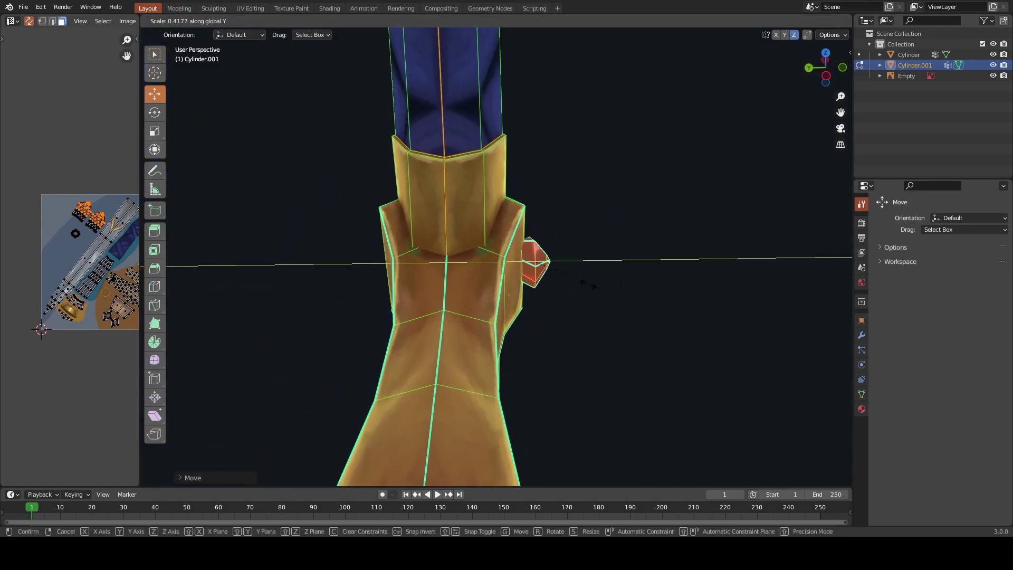
pyautogui.scroll(3, 593, 283)
pyautogui.moveTo(593, 282)
pyautogui.mouseDown(button='middle')
pyautogui.moveTo(522, 312)
pyautogui.moveTo(583, 285)
pyautogui.moveTo(633, 287)
pyautogui.mouseUp(button='middle')
pyautogui.click(515, 313)
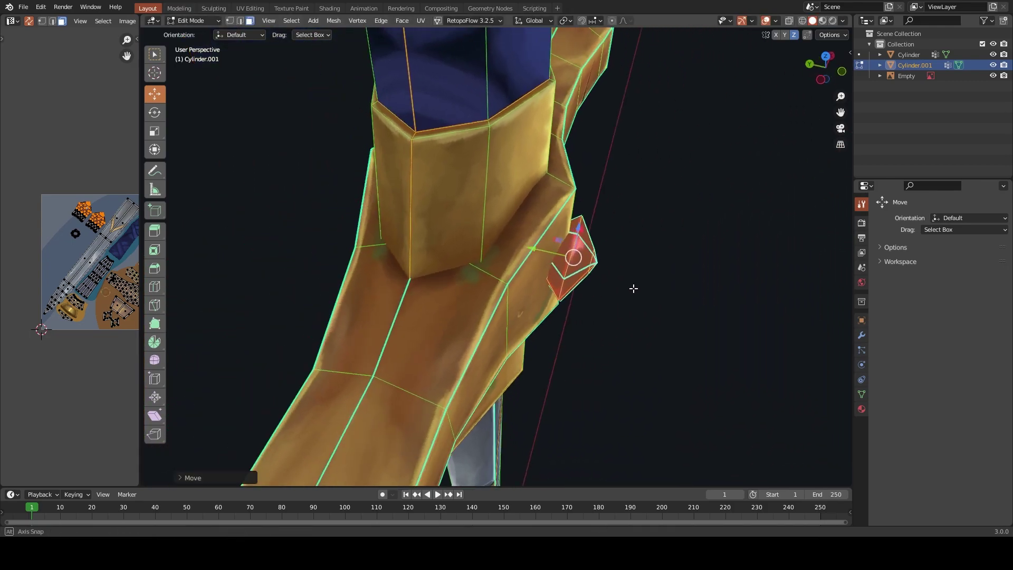
# Duplicate the gem onto the opposite face along Y and rotate the copy 180°
pyautogui.hotkey('shift', 'd')
pyautogui.press('y')
pyautogui.click(417, 263)
pyautogui.write('r180')
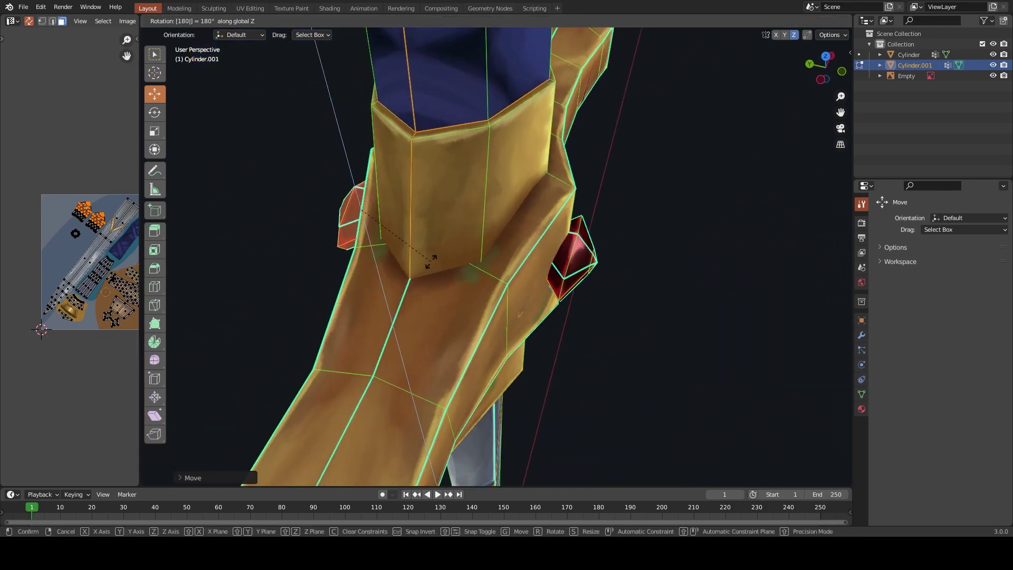
pyautogui.press('Return')
pyautogui.moveTo(430, 262)
pyautogui.mouseDown(button='middle')
pyautogui.moveTo(431, 180)
pyautogui.moveTo(473, 165)
pyautogui.moveTo(691, 173)
pyautogui.moveTo(521, 138)
pyautogui.mouseUp(button='middle')
pyautogui.click(431, 179)
pyautogui.press('Tab')
# Select both gems on the right sword and flatten them by scaling on Z
pyautogui.scroll(-3, 542, 182)
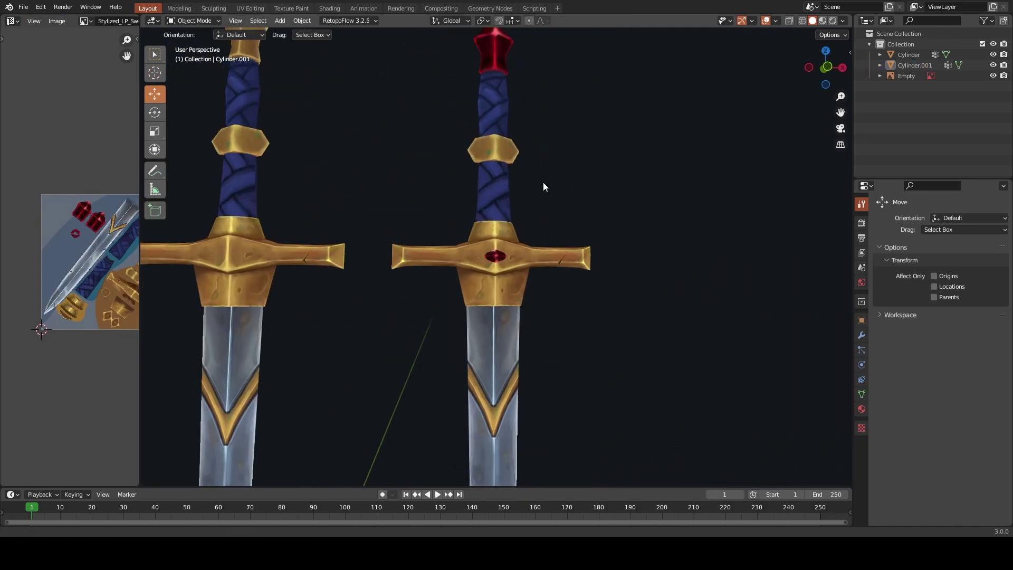
pyautogui.scroll(4, 499, 331)
pyautogui.click(498, 331)
pyautogui.press('Tab')
pyautogui.moveTo(512, 341); pyautogui.dragTo(497, 321, button='middle')
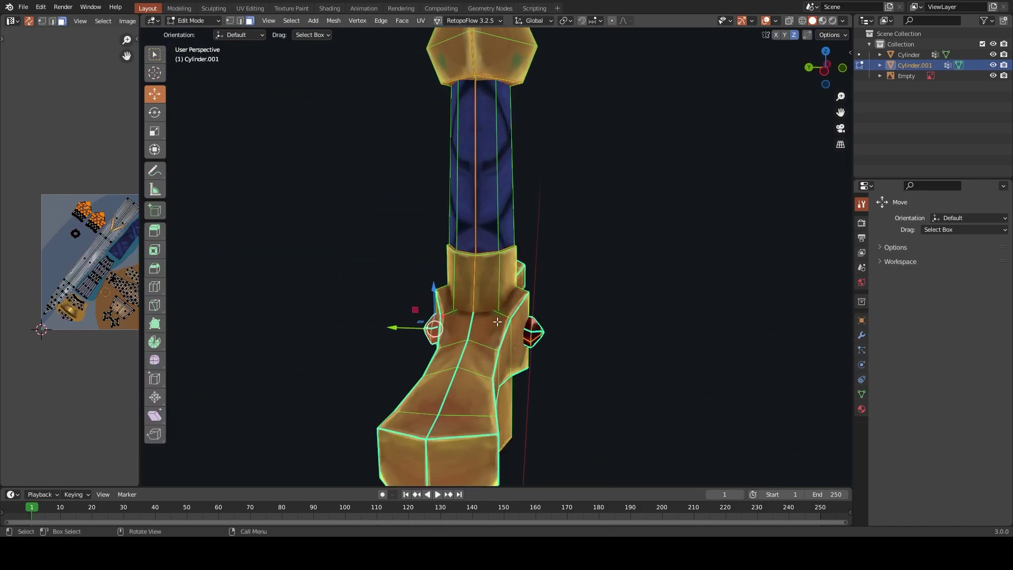
pyautogui.hotkey('ctrl', 'l')
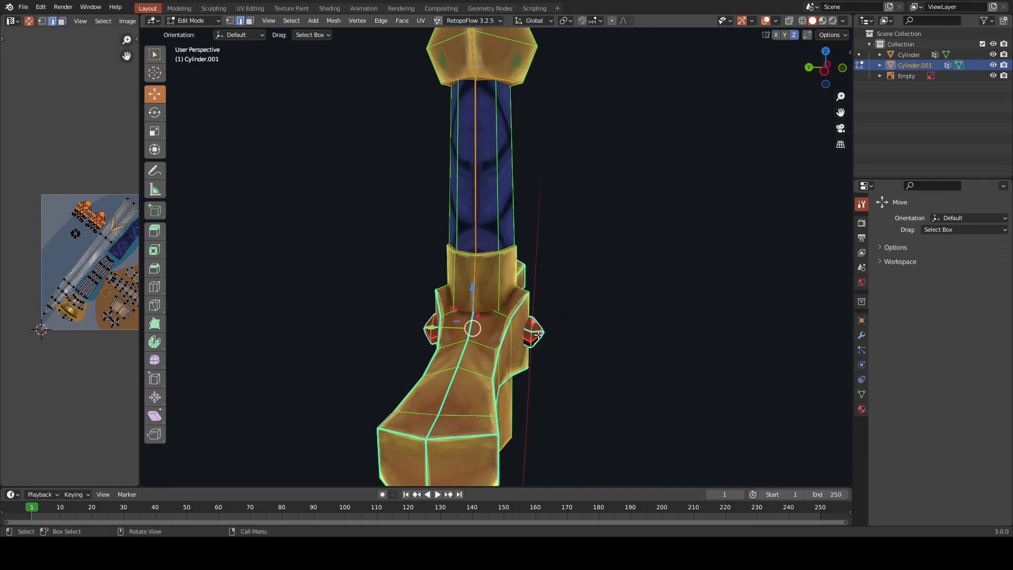
pyautogui.press('2')
pyautogui.press('s')
pyautogui.press('z')
pyautogui.click(599, 320)
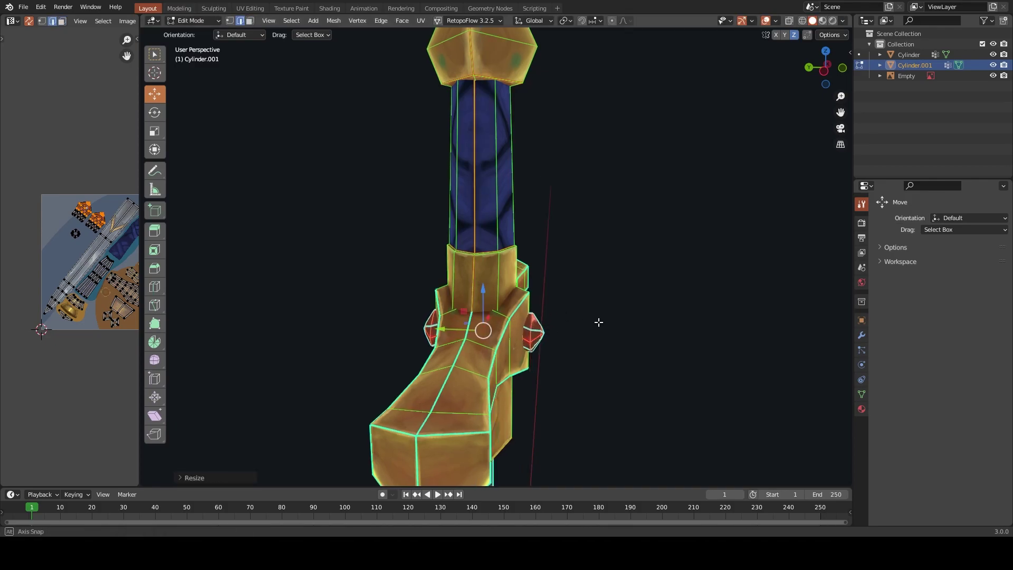
# Rotate both gems about the Y axis and check them in Object Mode
pyautogui.moveTo(599, 320); pyautogui.dragTo(585, 282, button='middle')
pyautogui.press('s')
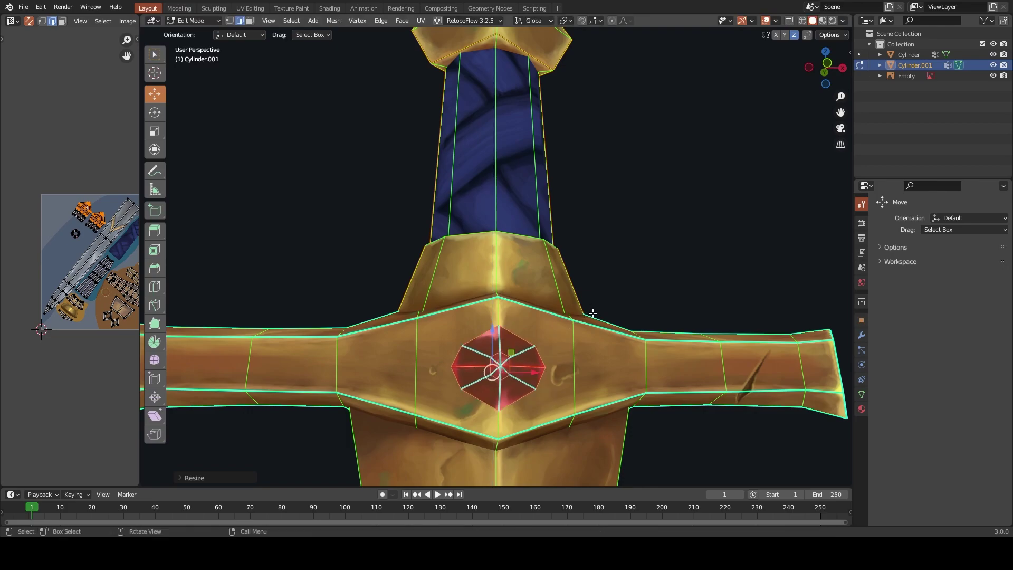
pyautogui.press('r')
pyautogui.press('y')
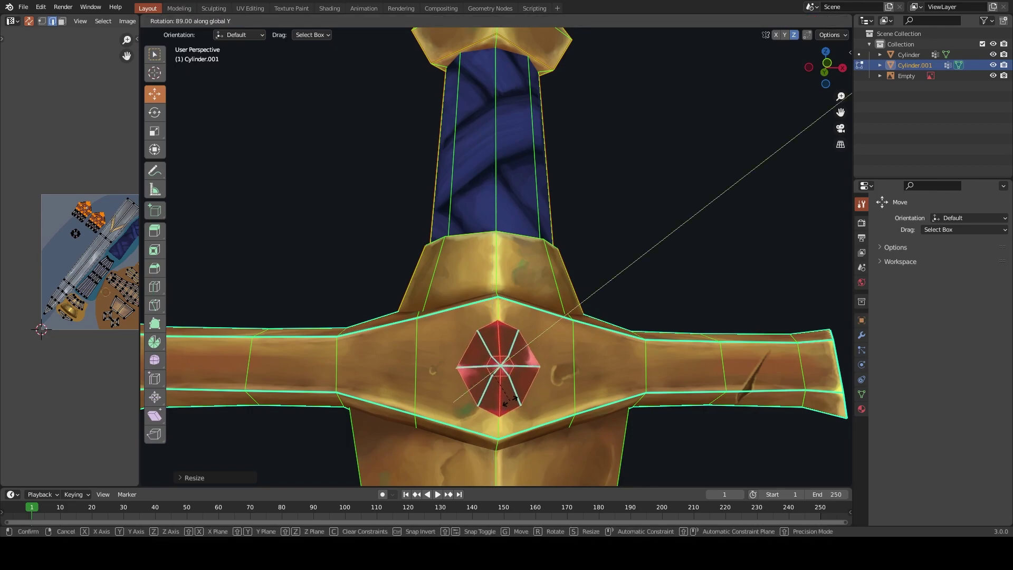
pyautogui.click(505, 398)
pyautogui.press('Tab')
pyautogui.scroll(-4, 388, 349)
pyautogui.scroll(-3, 436, 332)
pyautogui.moveTo(435, 336); pyautogui.dragTo(522, 349, button='middle')
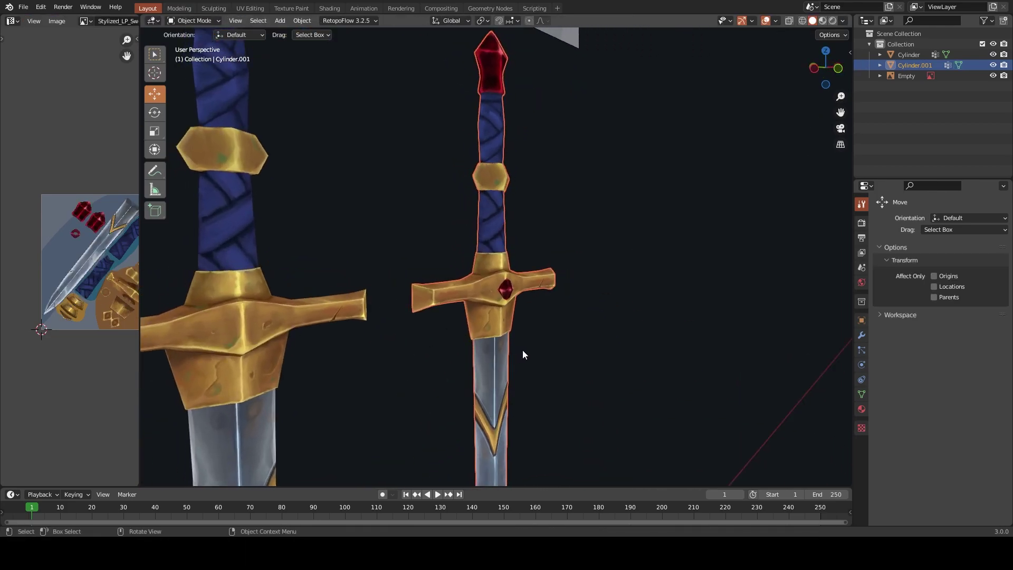
pyautogui.scroll(5, 550, 356)
# Rotate the gems further about Y to 90° and leave Edit Mode
pyautogui.press('Tab')
pyautogui.press('r')
pyautogui.press('y')
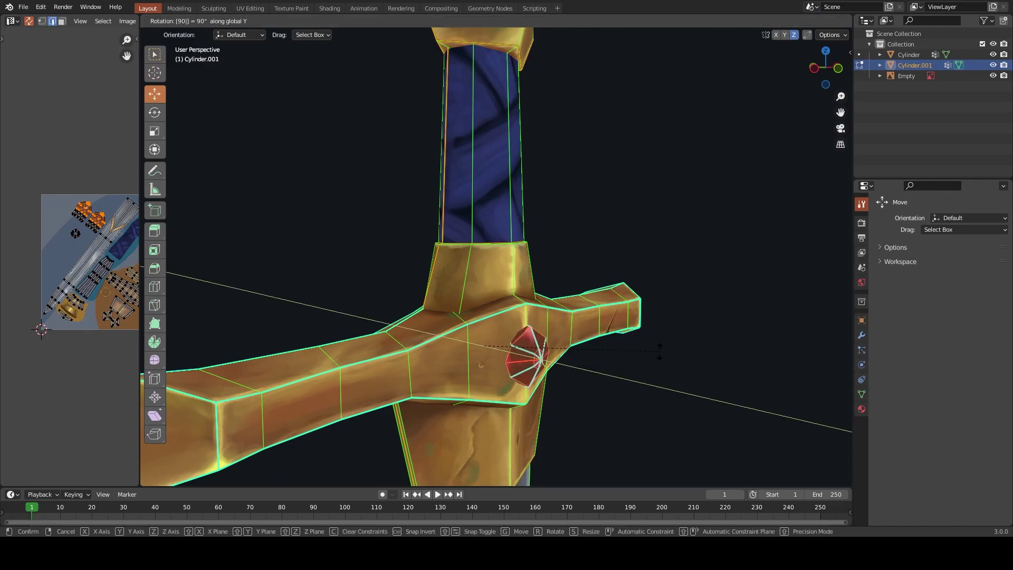
pyautogui.click(660, 351)
pyautogui.moveTo(659, 351)
pyautogui.mouseDown(button='middle')
pyautogui.moveTo(635, 293)
pyautogui.moveTo(578, 286)
pyautogui.mouseUp(button='middle')
pyautogui.press('r')
pyautogui.click(633, 294)
pyautogui.press('Tab')
# Orbit and zoom to inspect the gems from beneath the crossguard
pyautogui.scroll(-4, 616, 271)
pyautogui.scroll(5, 567, 340)
pyautogui.moveTo(567, 340)
pyautogui.mouseDown(button='middle')
pyautogui.moveTo(529, 277)
pyautogui.moveTo(555, 314)
pyautogui.mouseUp(button='middle')
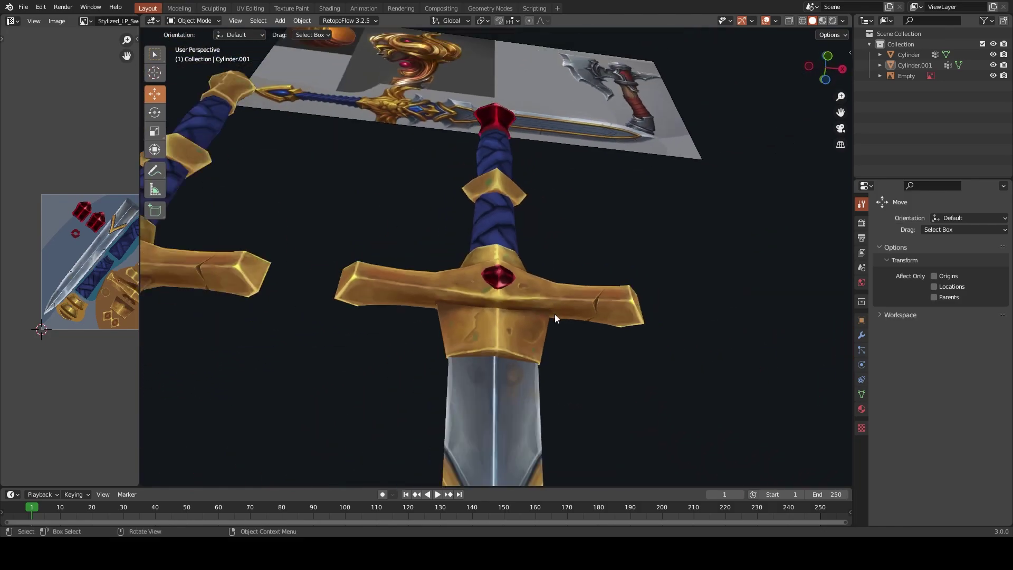
pyautogui.scroll(-3, 527, 327)
pyautogui.scroll(-3, 475, 337)
pyautogui.scroll(4, 454, 338)
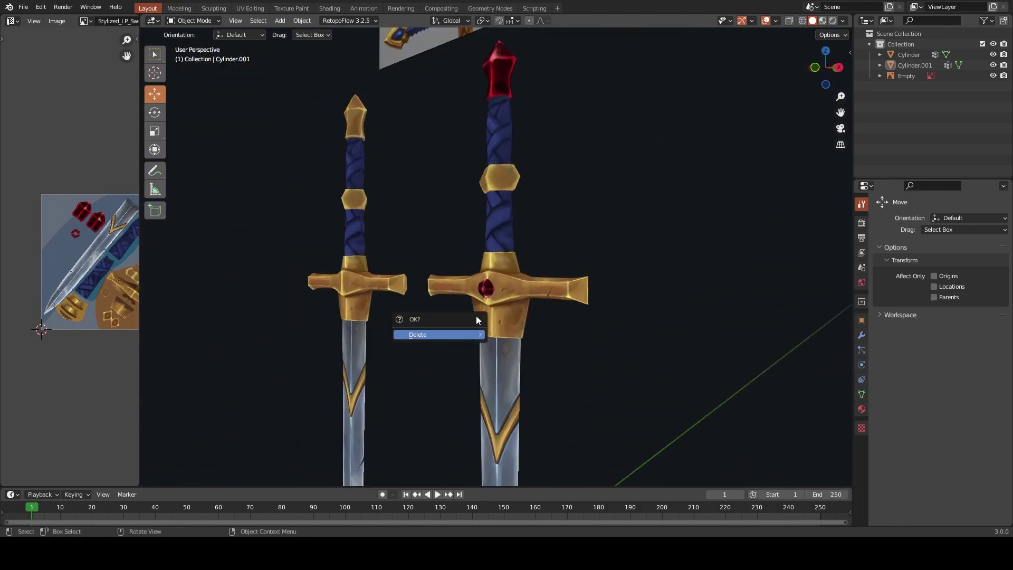
# Select the right sword, briefly enter Edit Mode, then orbit to a tilted view of both swords
pyautogui.click(475, 316)
pyautogui.press('Tab')
pyautogui.press('Tab')
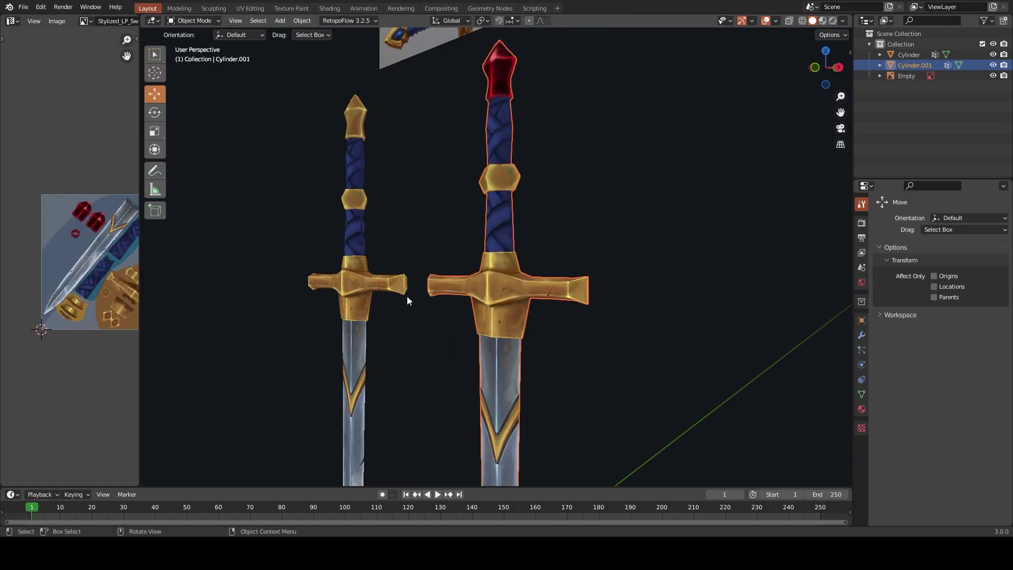
pyautogui.click(554, 118)
pyautogui.moveTo(555, 118)
pyautogui.mouseDown(button='middle')
pyautogui.moveTo(551, 222)
pyautogui.moveTo(568, 247)
pyautogui.moveTo(511, 207)
pyautogui.moveTo(550, 248)
pyautogui.mouseUp(button='middle')
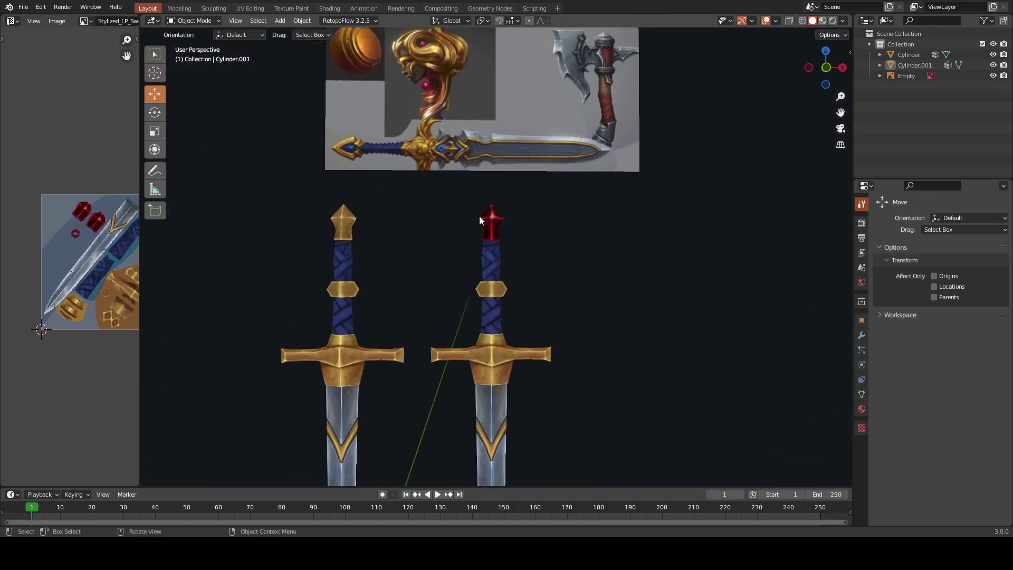
pyautogui.scroll(6, 479, 216)
# Select the red-pommel sword Cylinder.001 and toggle into Texture Paint and back to Object Mode
pyautogui.click(482, 278)
pyautogui.hotkey('ctrl', 'Tab')
pyautogui.click(568, 236)
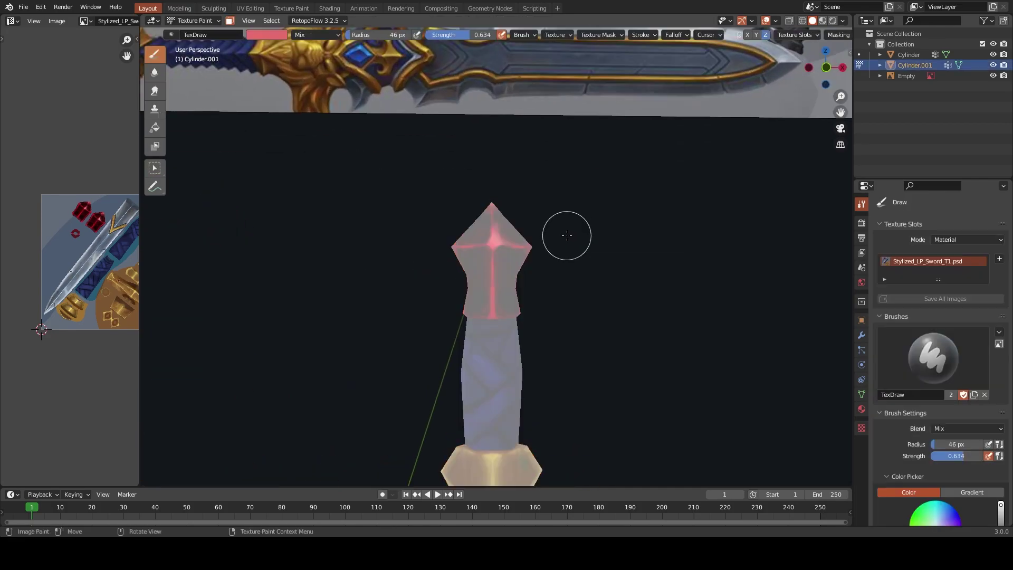
pyautogui.hotkey('ctrl', 'Tab')
pyautogui.click(457, 265)
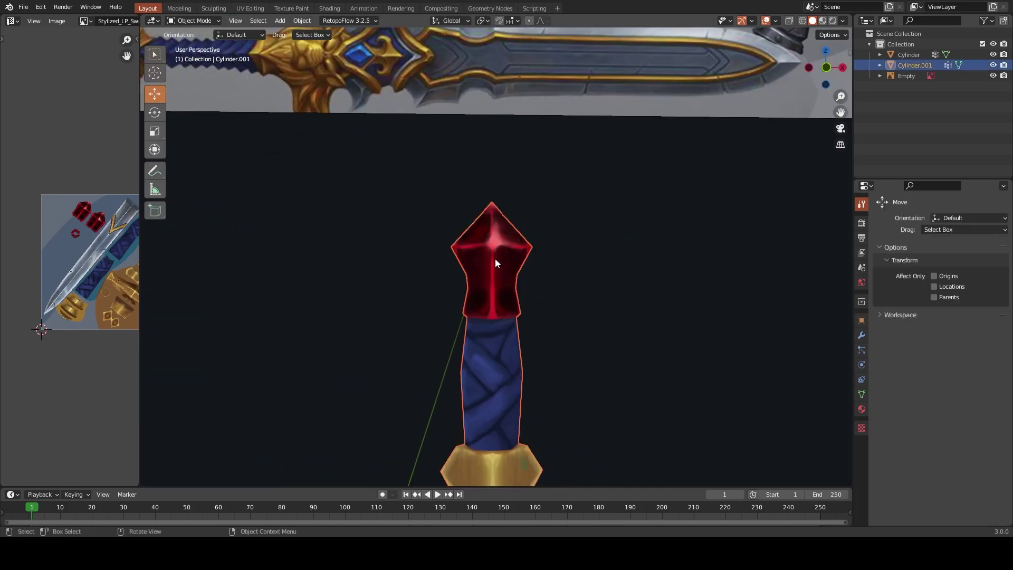
# Select the red pommel's faces with L in Edit Mode and return to Texture Paint masked to them
pyautogui.hotkey('ctrl', 'Tab')
pyautogui.click(623, 235)
pyautogui.press('l')
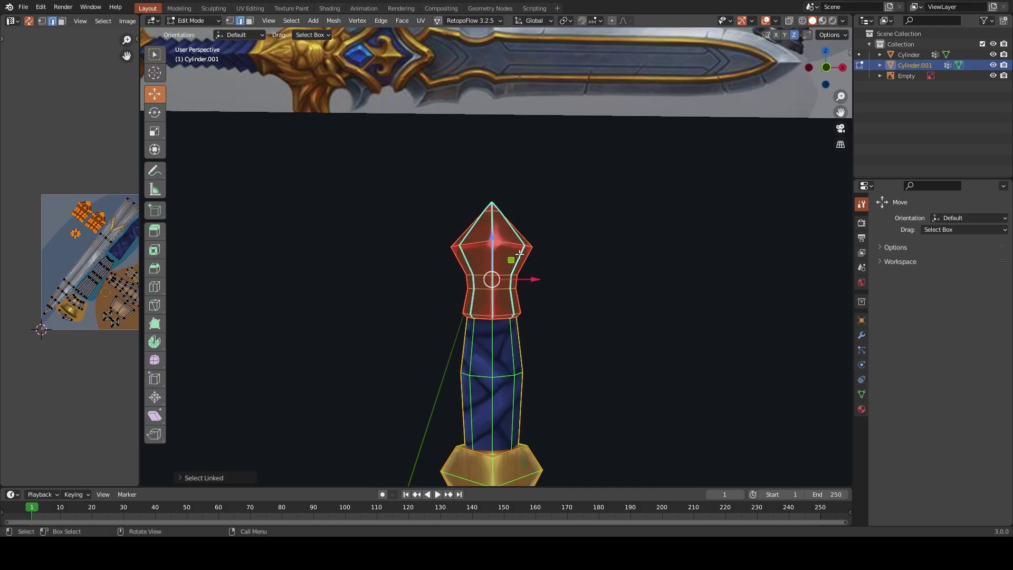
pyautogui.hotkey('ctrl', 'Tab')
pyautogui.click(581, 235)
pyautogui.scroll(2, 483, 269)
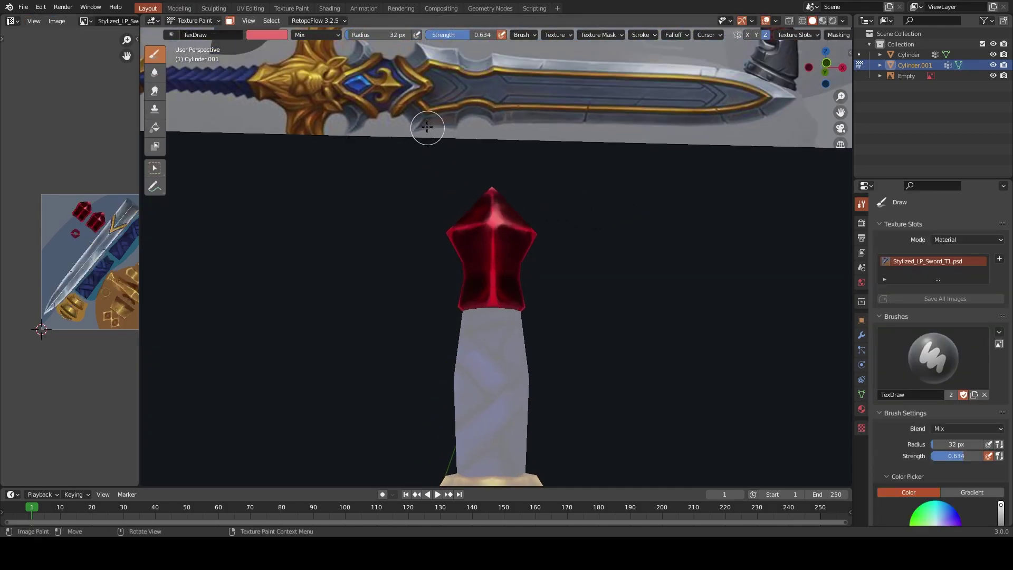
# Sample the pommel's dark red and a brownish gold, undo a stray stroke, and paint brown bands low on the pommel
pyautogui.press('s')
pyautogui.press('f')
pyautogui.click(469, 310)
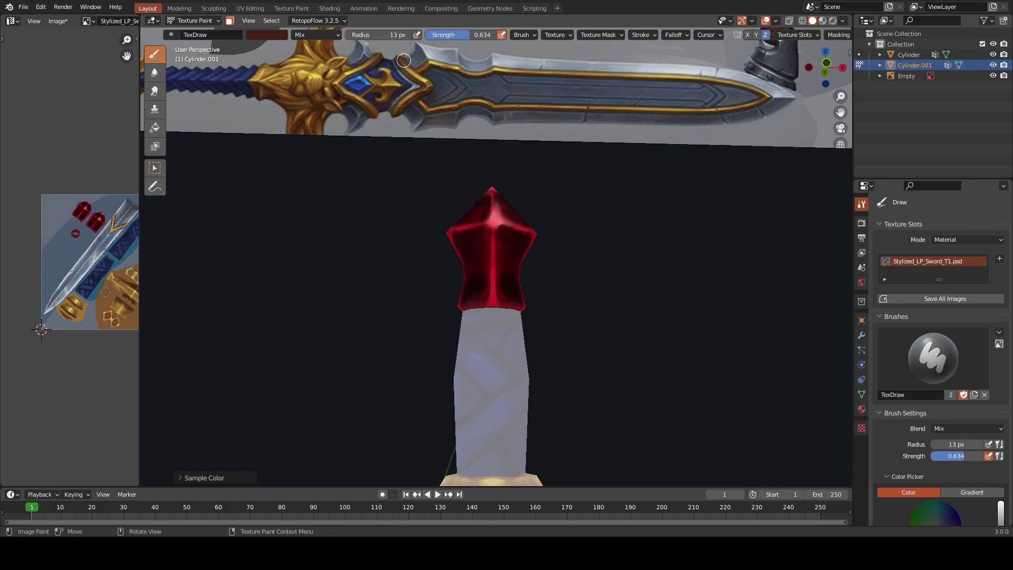
pyautogui.press('s')
pyautogui.scroll(2, 452, 248)
pyautogui.hotkey('ctrl', 'z')
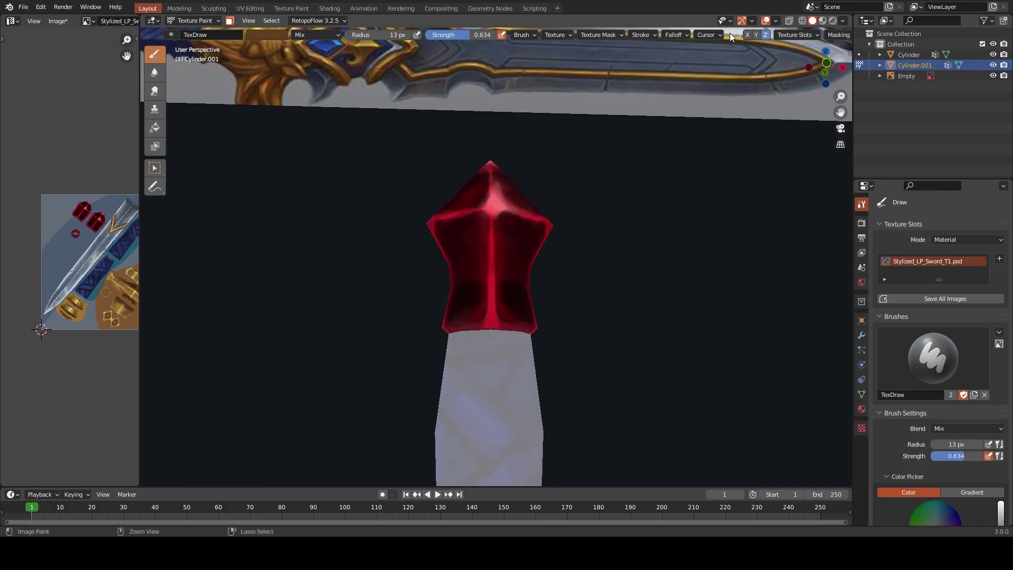
pyautogui.scroll(2, 515, 267)
pyautogui.moveTo(483, 294)
pyautogui.mouseDown()
pyautogui.moveTo(441, 345)
pyautogui.moveTo(486, 297)
pyautogui.mouseUp()
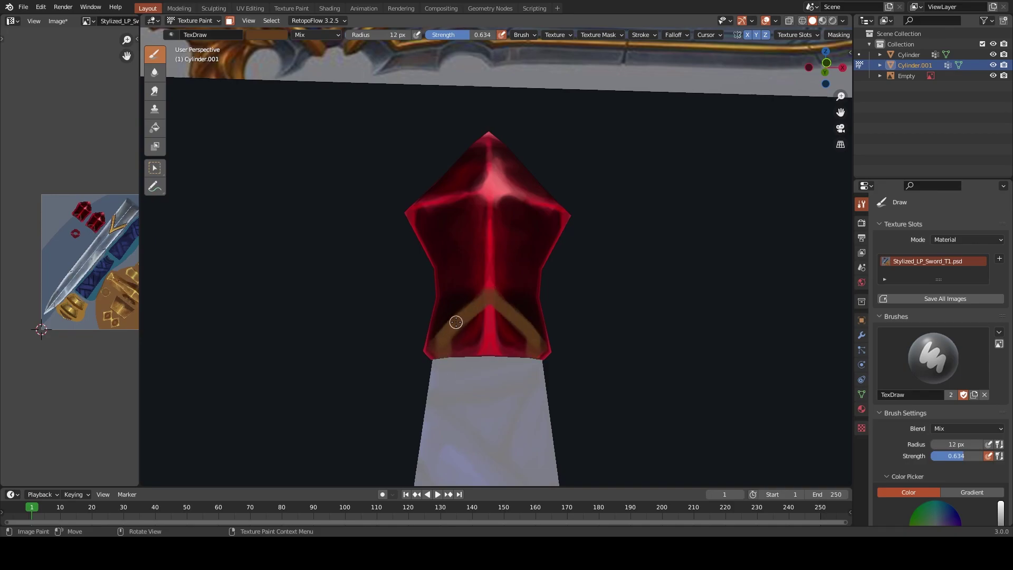
# Add a short brown stroke on the pommel while orbiting to face it front-on
pyautogui.moveTo(451, 333); pyautogui.dragTo(569, 341, button='middle')
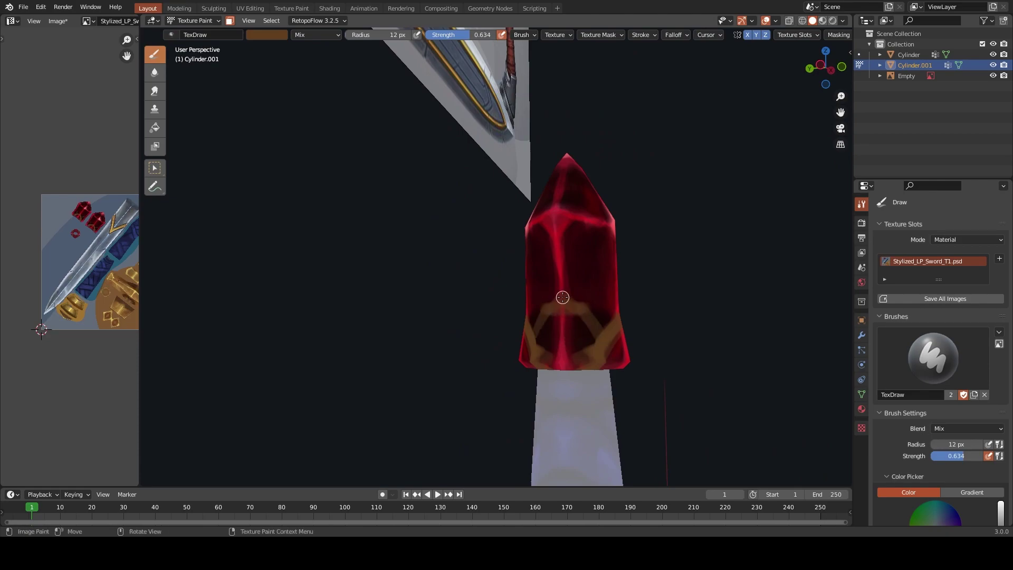
pyautogui.moveTo(586, 319); pyautogui.dragTo(589, 335)
pyautogui.moveTo(589, 335)
pyautogui.mouseDown(button='middle')
pyautogui.moveTo(515, 352)
pyautogui.moveTo(553, 334)
pyautogui.mouseUp(button='middle')
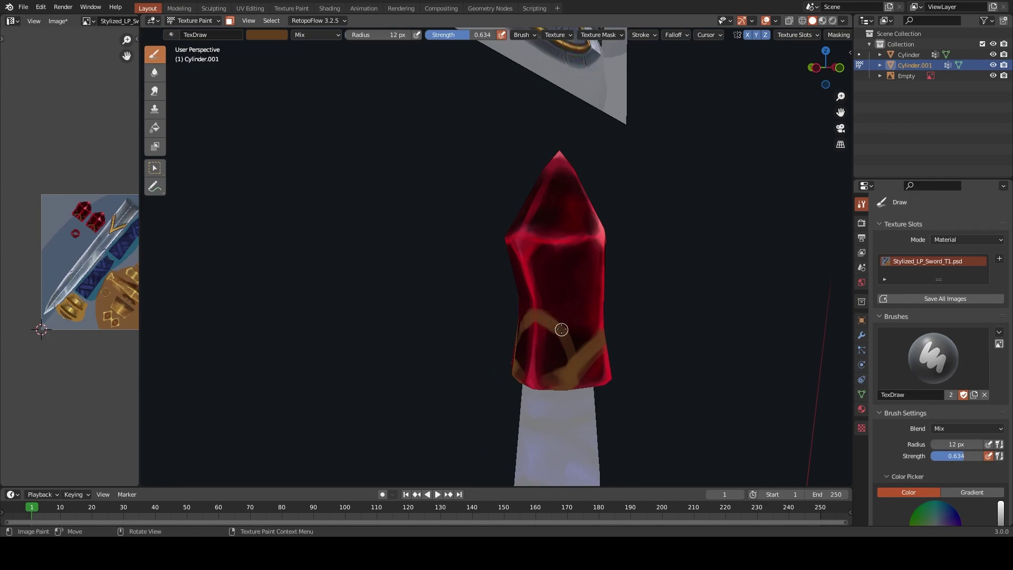
pyautogui.moveTo(576, 369)
pyautogui.mouseDown(button='middle')
pyautogui.moveTo(595, 340)
pyautogui.moveTo(497, 375)
pyautogui.mouseUp(button='middle')
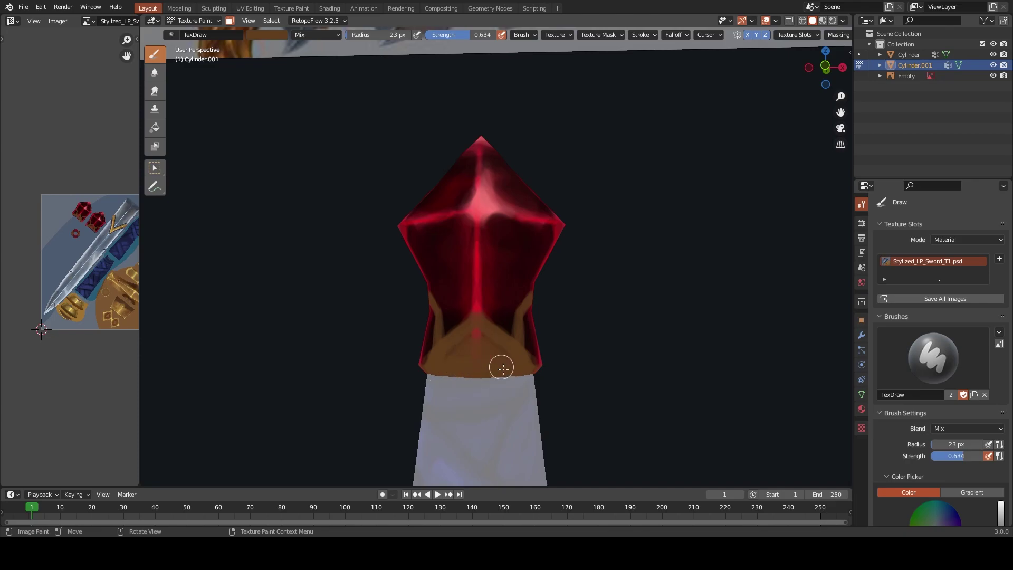
pyautogui.moveTo(487, 350)
pyautogui.mouseDown(button='middle')
pyautogui.moveTo(475, 361)
pyautogui.moveTo(409, 332)
pyautogui.moveTo(445, 318)
pyautogui.moveTo(427, 327)
pyautogui.mouseUp(button='middle')
pyautogui.moveTo(466, 357)
pyautogui.mouseDown(button='middle')
pyautogui.moveTo(436, 366)
pyautogui.moveTo(468, 358)
pyautogui.mouseUp(button='middle')
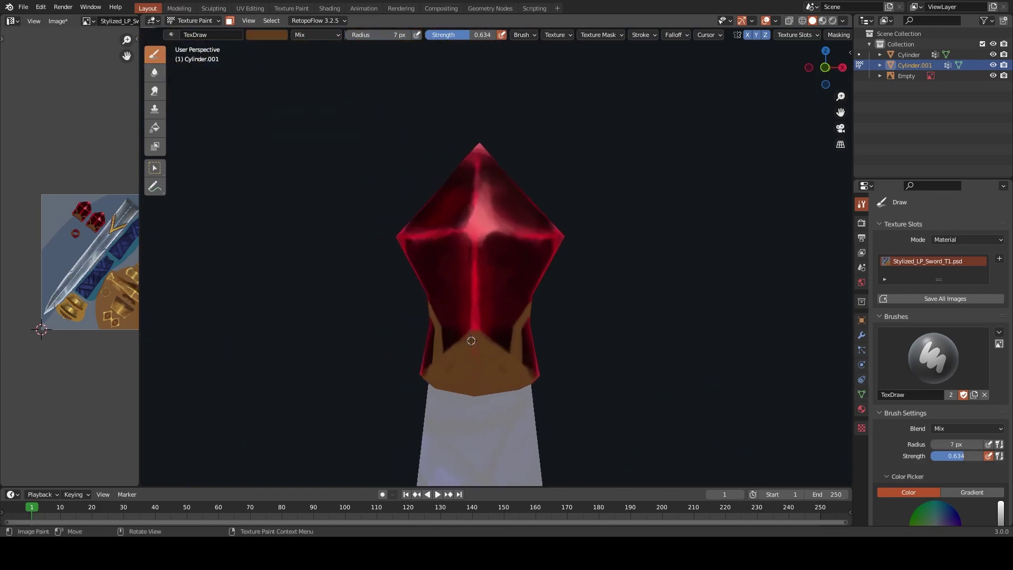
# Sample gold and paint it onto the band just below the red gem
pyautogui.press('s')
pyautogui.moveTo(437, 382)
pyautogui.mouseDown(button='middle')
pyautogui.moveTo(554, 340)
pyautogui.moveTo(454, 273)
pyautogui.mouseUp(button='middle')
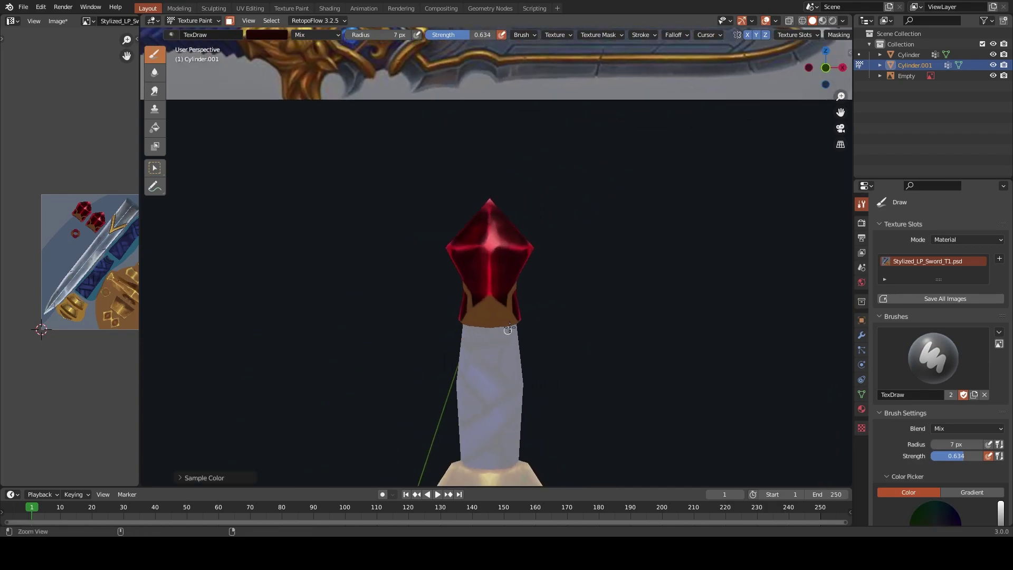
pyautogui.press('s')
pyautogui.keyDown('ctrl'); pyautogui.moveTo(497, 424); pyautogui.dragTo(505, 299, button='middle'); pyautogui.keyUp('ctrl')
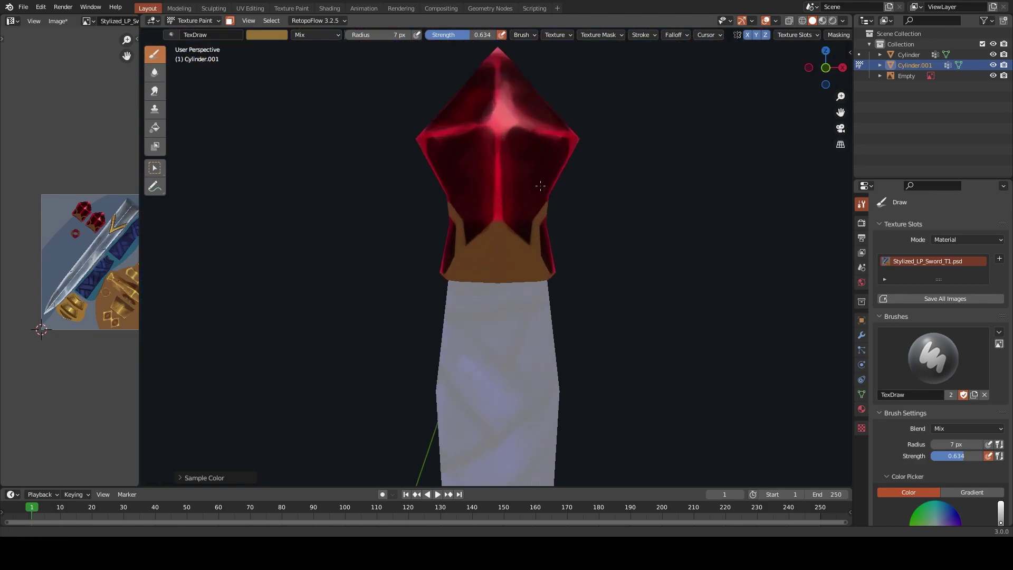
pyautogui.moveTo(513, 294); pyautogui.dragTo(507, 284)
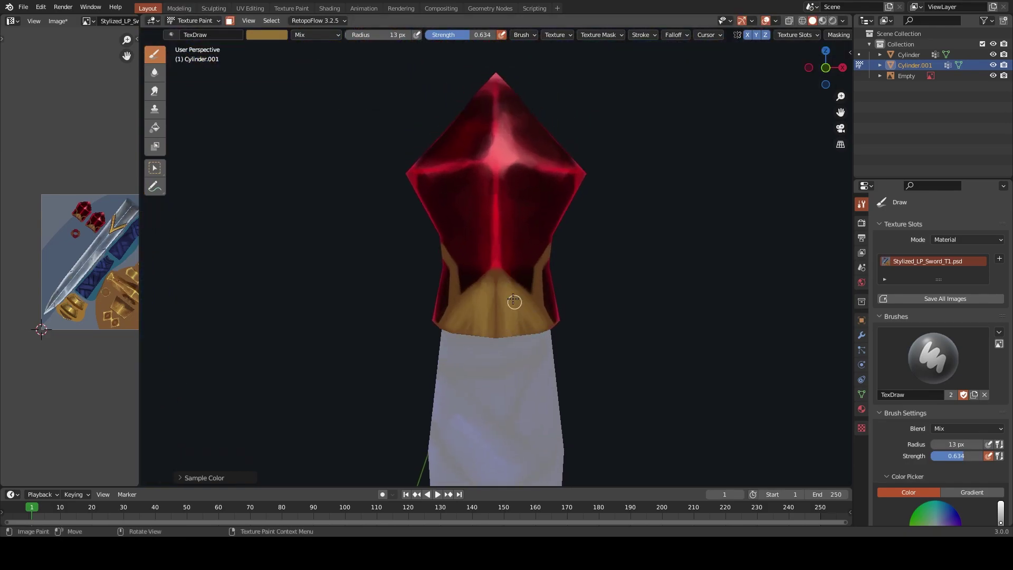
pyautogui.moveTo(513, 301)
pyautogui.mouseDown(button='middle')
pyautogui.moveTo(490, 310)
pyautogui.moveTo(434, 280)
pyautogui.mouseUp(button='middle')
# Resize the brush from 9 px to 21 px and paint gold along the band's lower edge
pyautogui.press('[')
pyautogui.press('[')
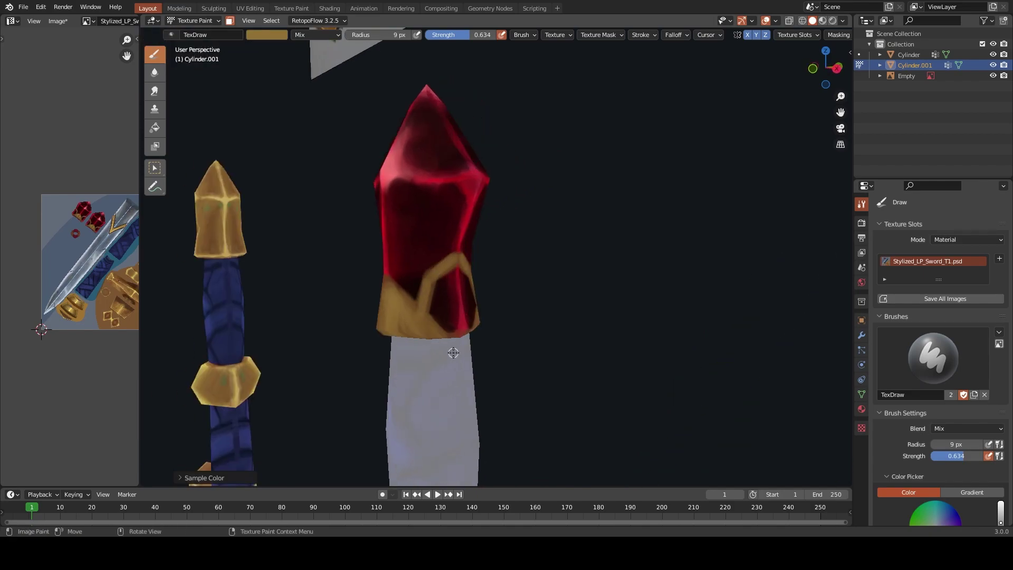
pyautogui.moveTo(453, 353); pyautogui.dragTo(510, 292, button='middle')
pyautogui.press(']')
pyautogui.press(']')
pyautogui.press(']')
pyautogui.moveTo(521, 264); pyautogui.dragTo(472, 267)
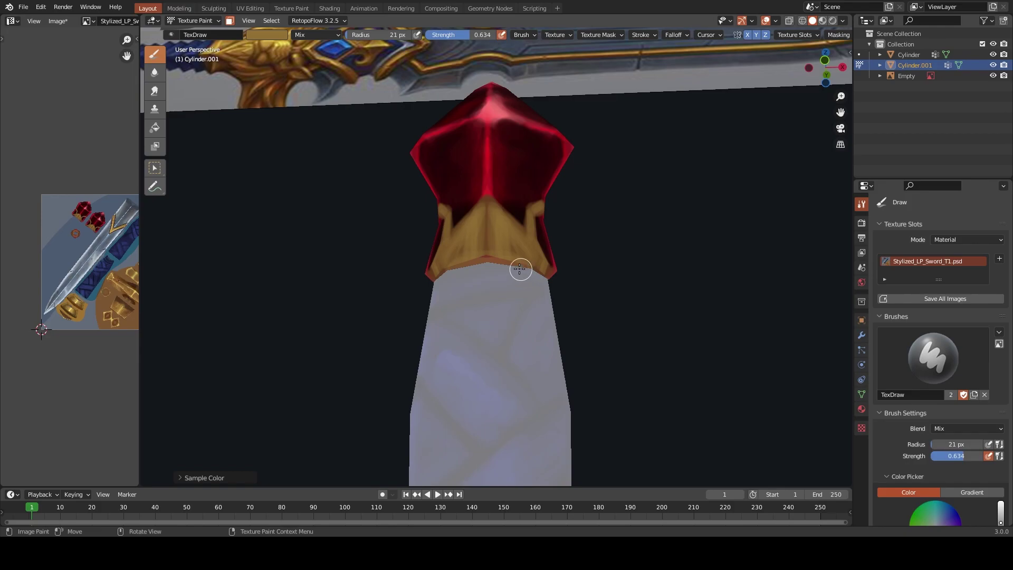
pyautogui.moveTo(518, 281)
pyautogui.mouseDown(button='middle')
pyautogui.moveTo(468, 255)
pyautogui.moveTo(444, 293)
pyautogui.moveTo(492, 307)
pyautogui.moveTo(479, 373)
pyautogui.mouseUp(button='middle')
pyautogui.moveTo(496, 433)
pyautogui.mouseDown(button='middle')
pyautogui.moveTo(436, 283)
pyautogui.moveTo(463, 248)
pyautogui.moveTo(484, 397)
pyautogui.mouseUp(button='middle')
# Resample gold from the model and band, shrinking the brush to 11 px
pyautogui.press('s')
pyautogui.click(494, 404)
pyautogui.scroll(4, 477, 226)
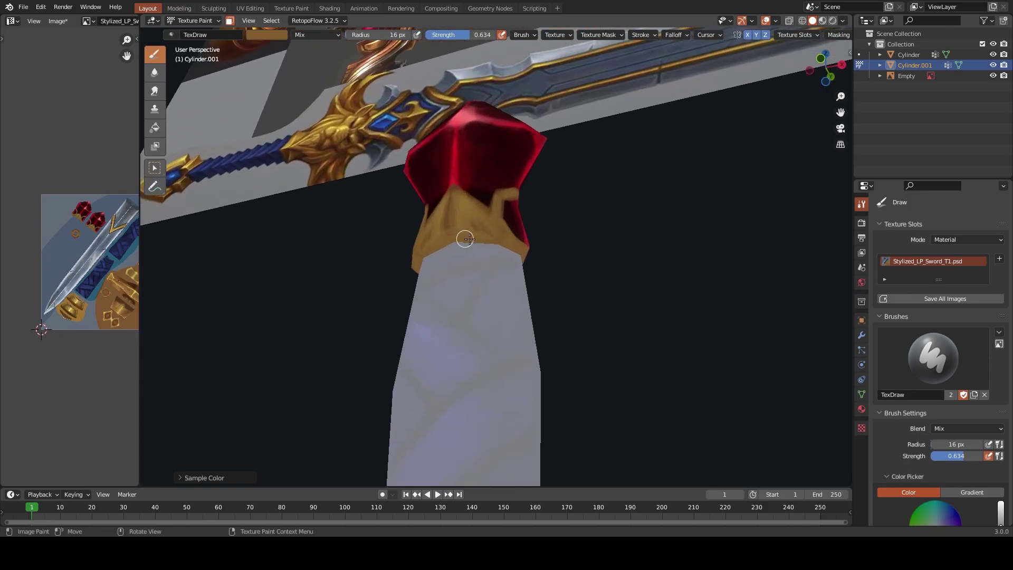
pyautogui.moveTo(500, 244)
pyautogui.mouseDown(button='middle')
pyautogui.moveTo(427, 318)
pyautogui.moveTo(452, 318)
pyautogui.moveTo(452, 285)
pyautogui.moveTo(482, 294)
pyautogui.mouseUp(button='middle')
pyautogui.press('[')
pyautogui.press('[')
pyautogui.press('[')
pyautogui.press('s')
pyautogui.click(490, 342)
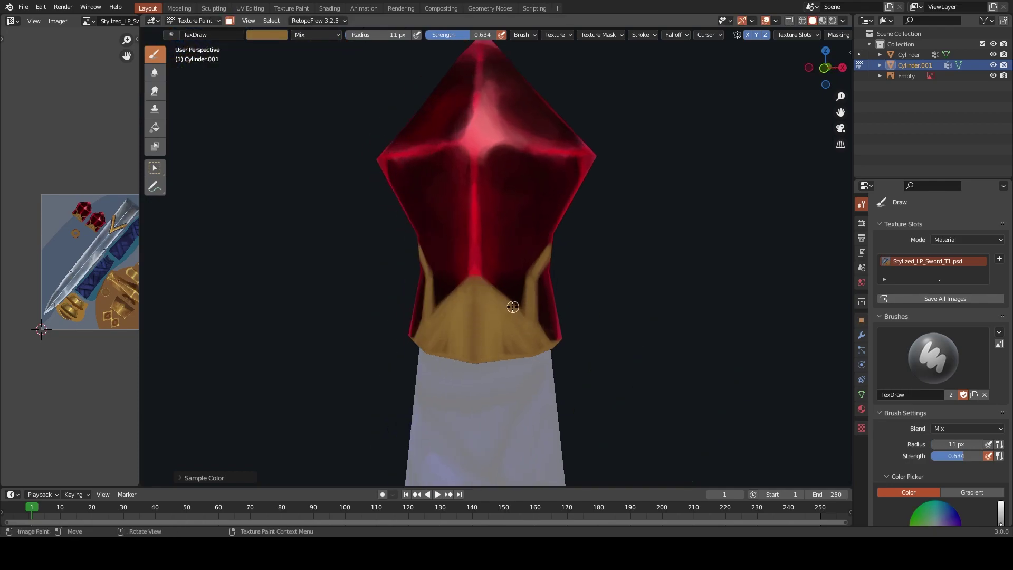
pyautogui.scroll(-6, 513, 306)
pyautogui.scroll(-1, 508, 354)
# Save Lp_StylizedSword.blend with Ctrl+S and tilt the view to check the reference image
pyautogui.press('s')
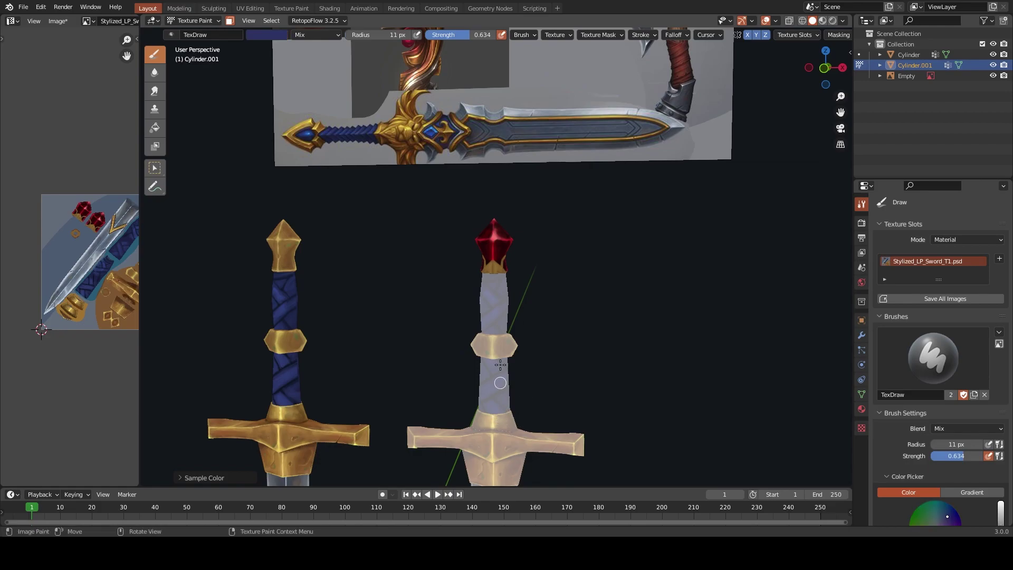
pyautogui.scroll(7, 500, 323)
pyautogui.scroll(-4, 510, 339)
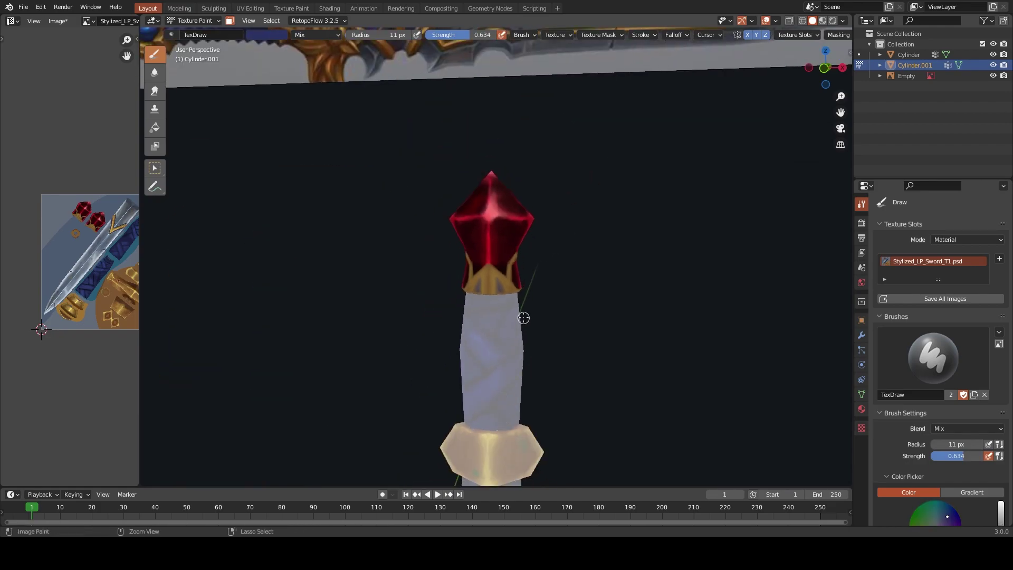
pyautogui.hotkey('ctrl', 's')
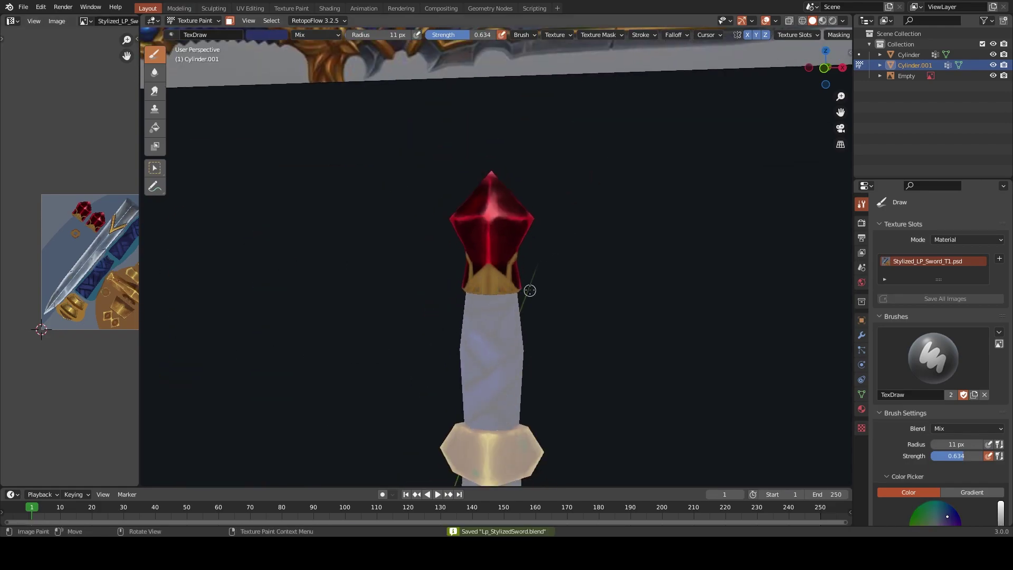
pyautogui.scroll(-3, 527, 290)
pyautogui.scroll(-1, 517, 285)
pyautogui.scroll(-1, 505, 270)
pyautogui.scroll(3, 512, 287)
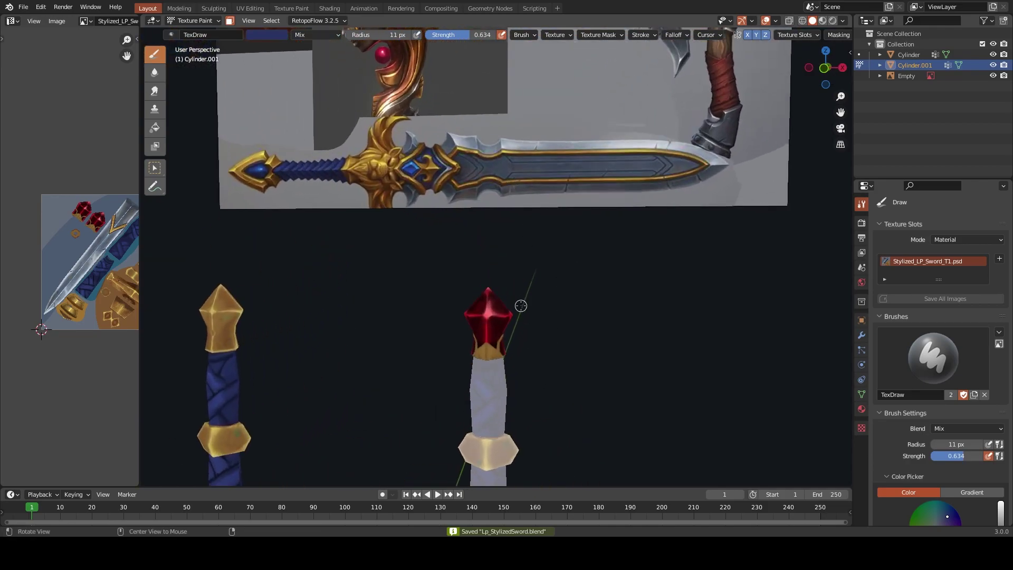
pyautogui.scroll(2, 522, 303)
pyautogui.moveTo(523, 304); pyautogui.dragTo(510, 222, button='middle')
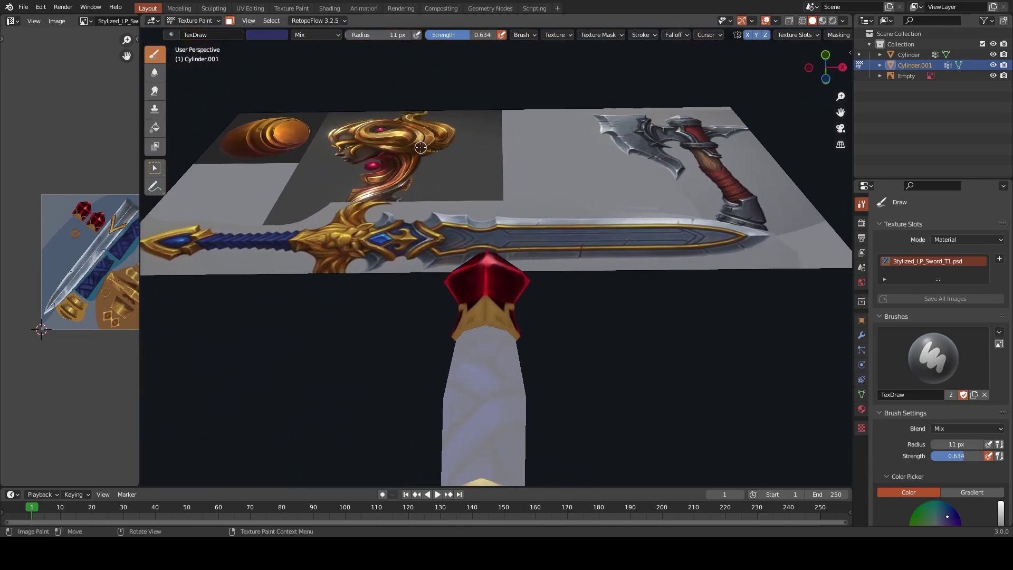
# Pick gold as the brush colour, try a dark curved line on the gold band, then undo it
pyautogui.press('s')
pyautogui.scroll(1, 459, 243)
pyautogui.click(495, 336)
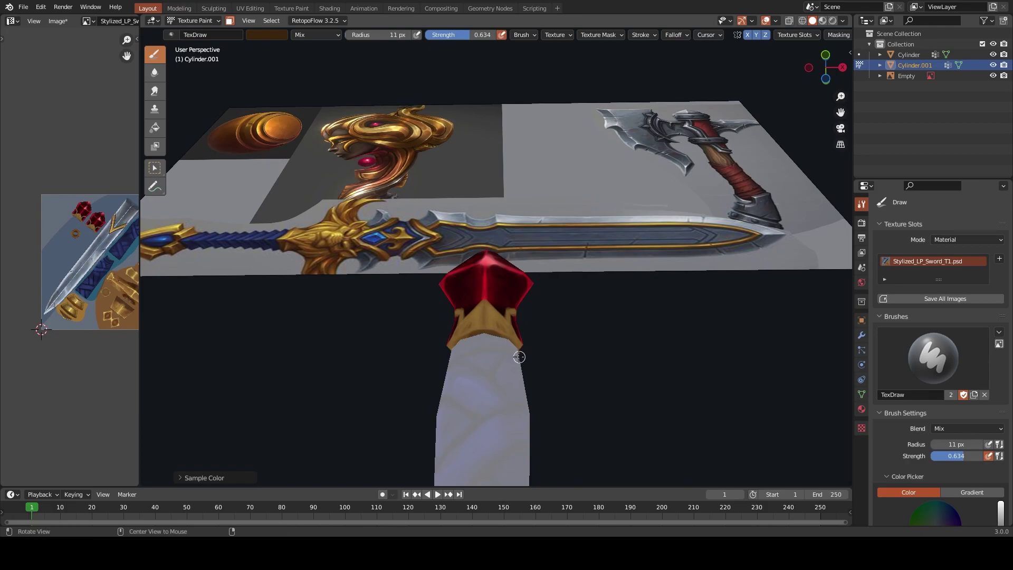
pyautogui.moveTo(519, 357)
pyautogui.mouseDown(button='middle')
pyautogui.moveTo(437, 350)
pyautogui.moveTo(464, 364)
pyautogui.mouseUp(button='middle')
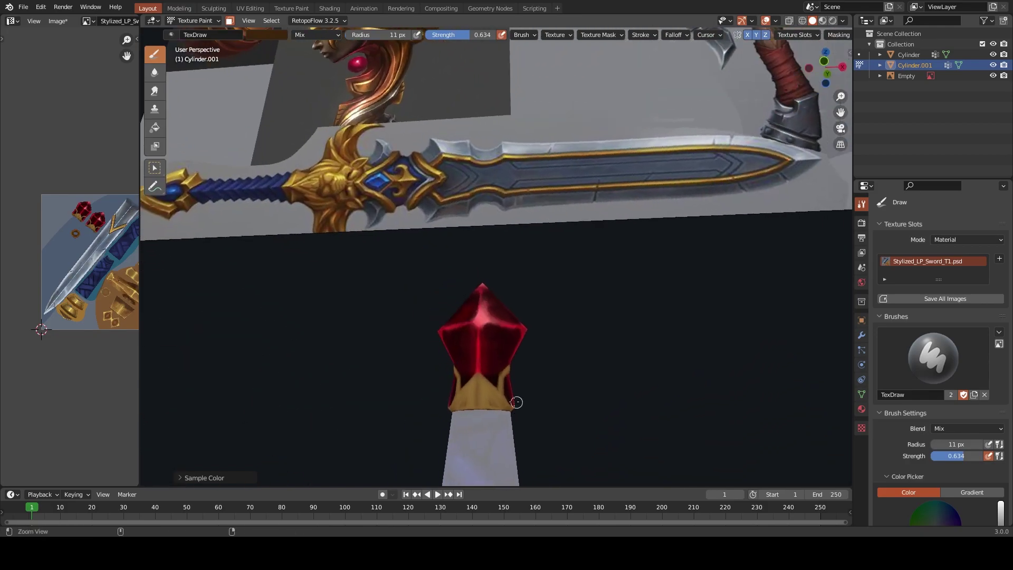
pyautogui.scroll(3, 467, 362)
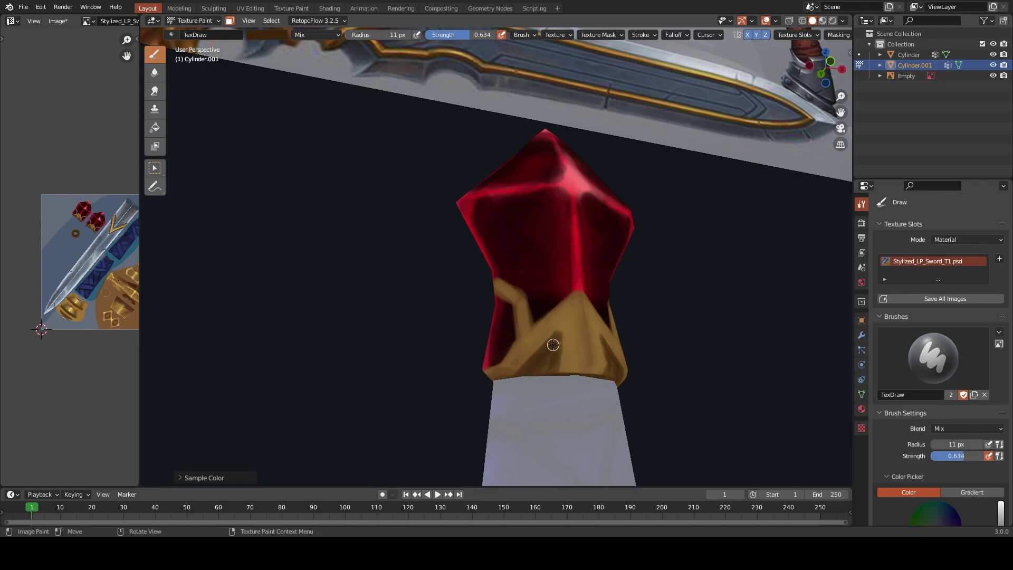
pyautogui.moveTo(542, 364)
pyautogui.mouseDown(button='middle')
pyautogui.moveTo(501, 389)
pyautogui.moveTo(542, 319)
pyautogui.mouseUp(button='middle')
pyautogui.scroll(2, 542, 319)
pyautogui.scroll(2, 569, 296)
pyautogui.moveTo(549, 363); pyautogui.dragTo(554, 321)
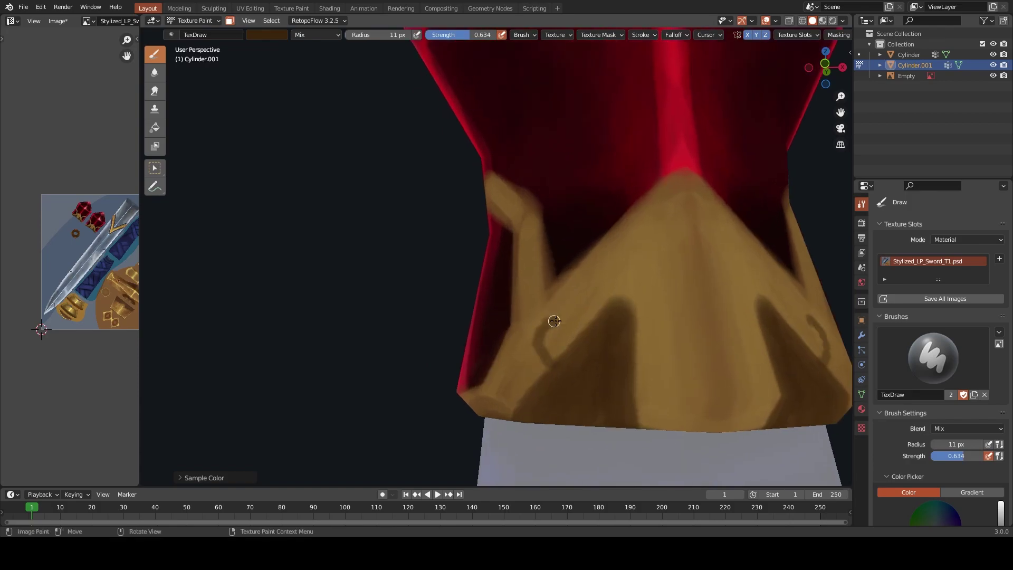
pyautogui.hotkey('ctrl', 'z')
# Enlarge the brush to 14 px and resample a slightly darker gold from the hilt
pyautogui.press(']')
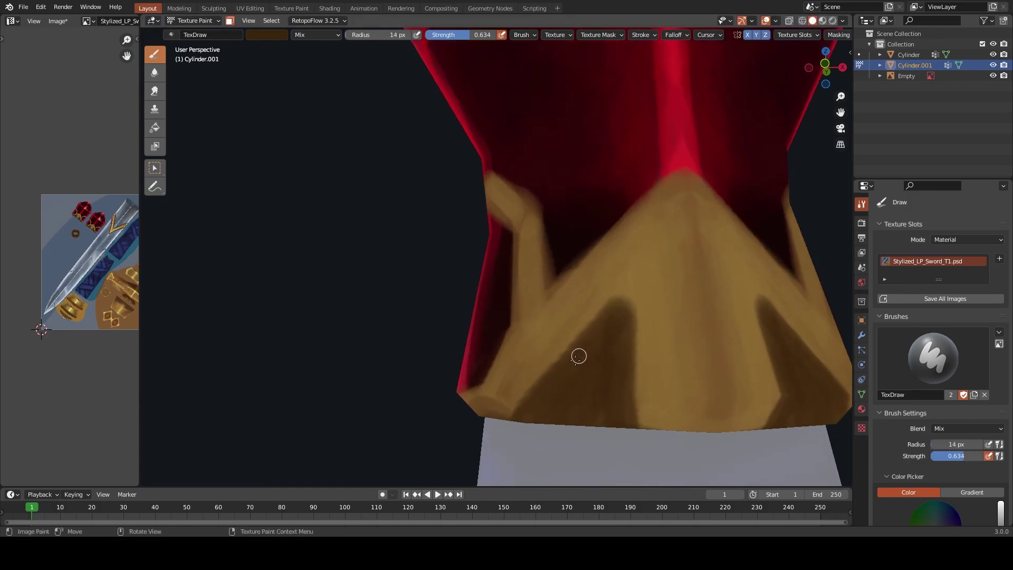
pyautogui.press('s')
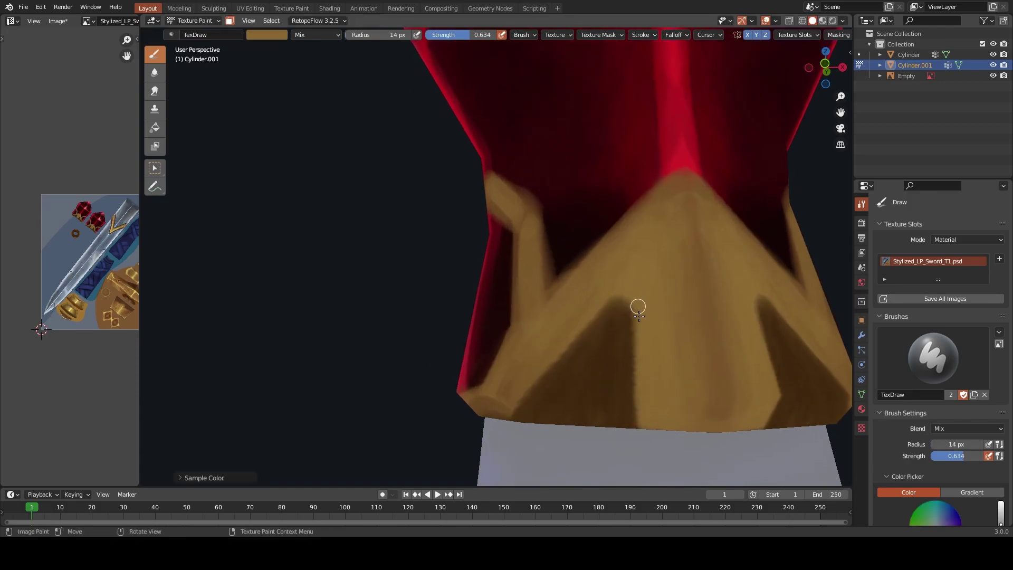
pyautogui.press('s')
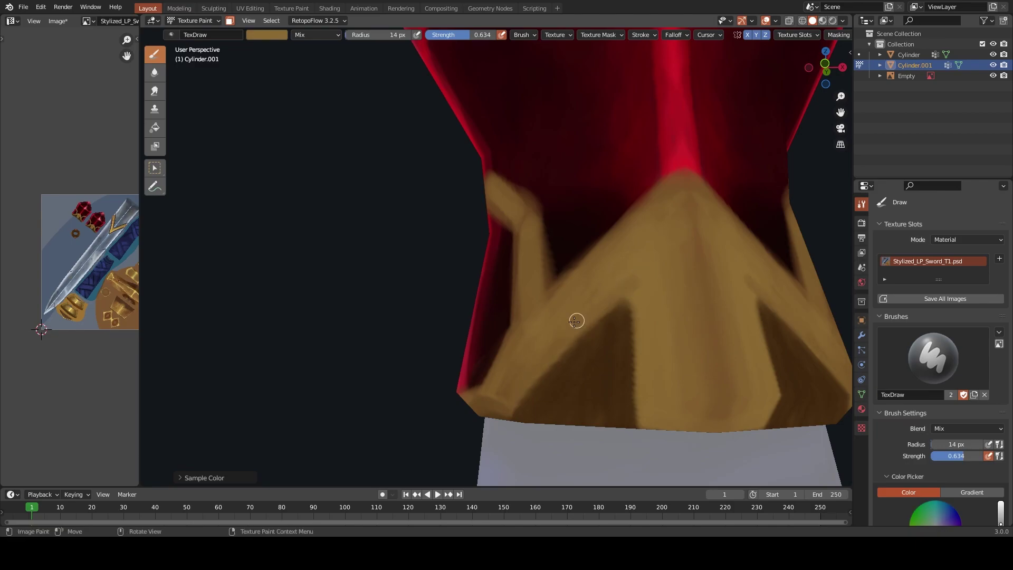
pyautogui.scroll(-3, 610, 282)
pyautogui.moveTo(610, 283)
pyautogui.mouseDown(button='middle')
pyautogui.moveTo(713, 316)
pyautogui.moveTo(570, 278)
pyautogui.moveTo(546, 287)
pyautogui.moveTo(556, 199)
pyautogui.mouseUp(button='middle')
pyautogui.scroll(3, 713, 316)
pyautogui.press('s')
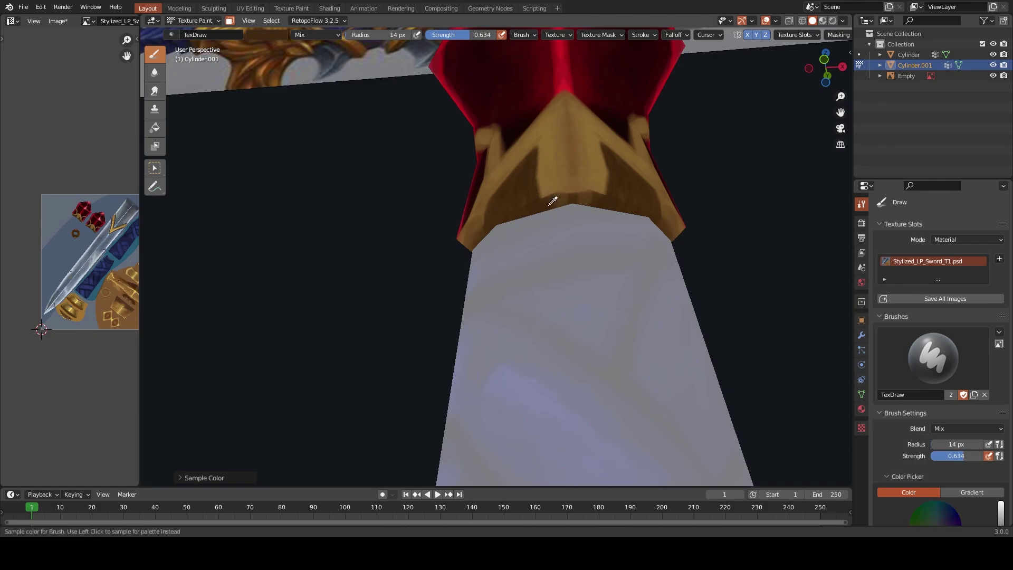
pyautogui.click(551, 203)
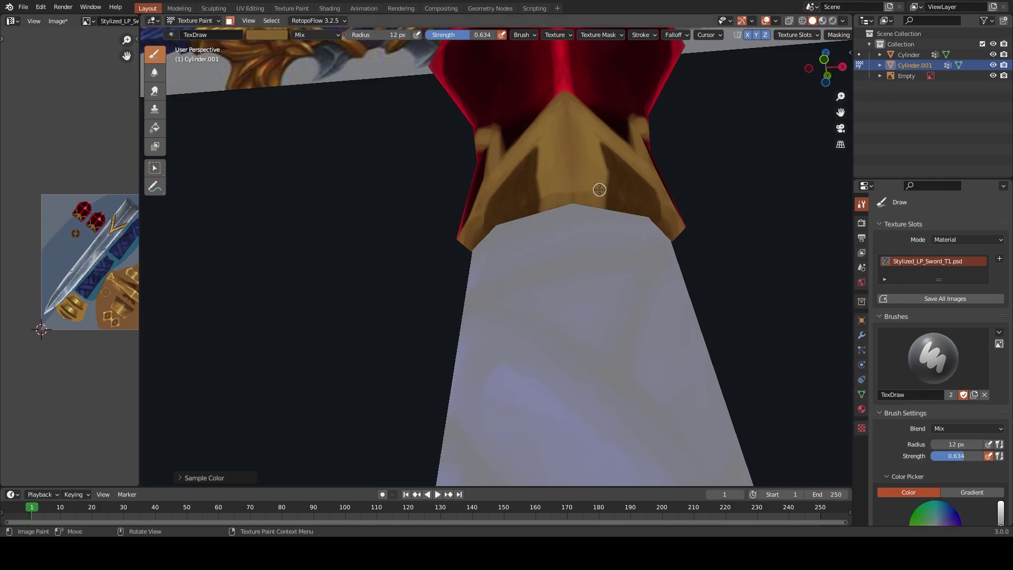
# Orbit around the gold band, then pull out to see both swords and the reference
pyautogui.moveTo(599, 189)
pyautogui.mouseDown(button='middle')
pyautogui.moveTo(477, 316)
pyautogui.moveTo(463, 385)
pyautogui.moveTo(357, 323)
pyautogui.moveTo(398, 260)
pyautogui.mouseUp(button='middle')
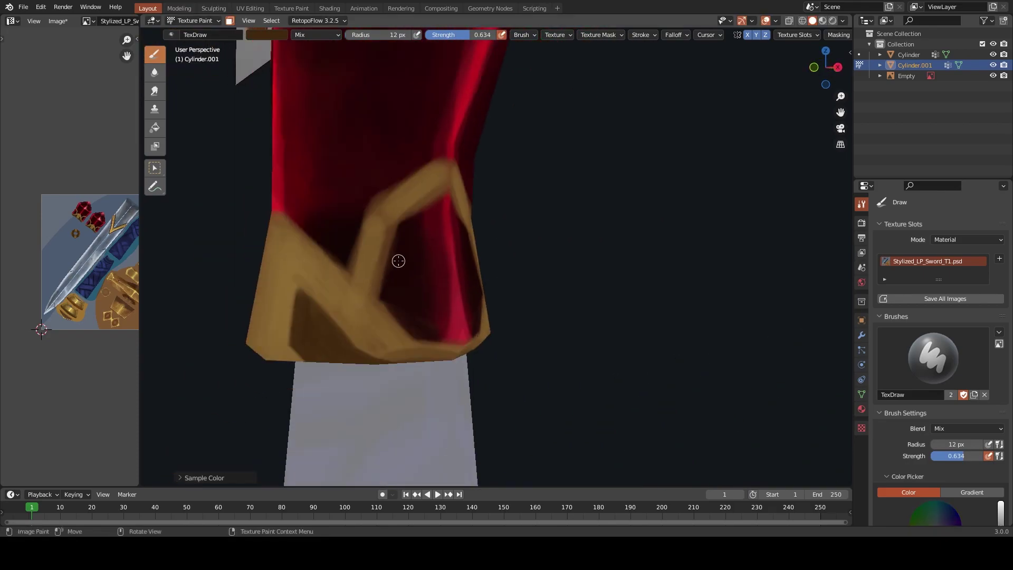
pyautogui.moveTo(319, 333); pyautogui.dragTo(290, 269, button='middle')
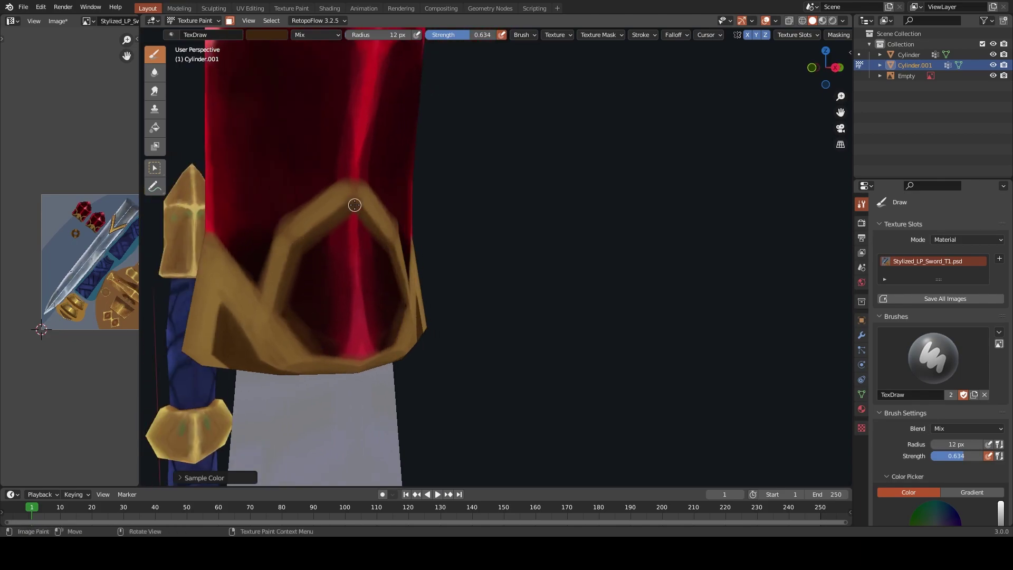
pyautogui.moveTo(354, 204)
pyautogui.mouseDown(button='middle')
pyautogui.moveTo(463, 199)
pyautogui.moveTo(262, 243)
pyautogui.moveTo(352, 223)
pyautogui.moveTo(448, 245)
pyautogui.mouseUp(button='middle')
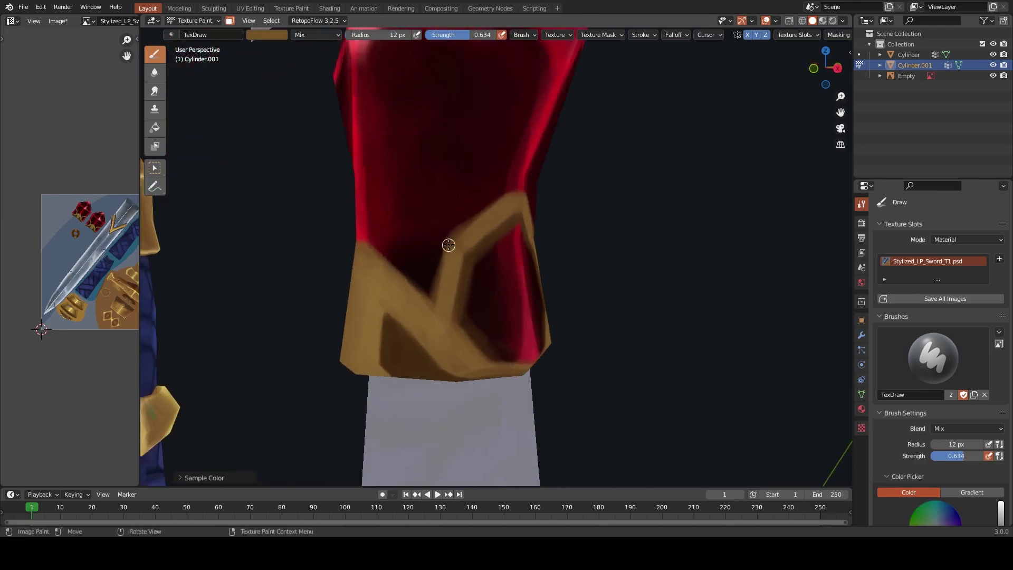
pyautogui.scroll(-10, 443, 331)
pyautogui.moveTo(442, 331)
pyautogui.mouseDown(button='middle')
pyautogui.moveTo(524, 287)
pyautogui.moveTo(506, 290)
pyautogui.mouseUp(button='middle')
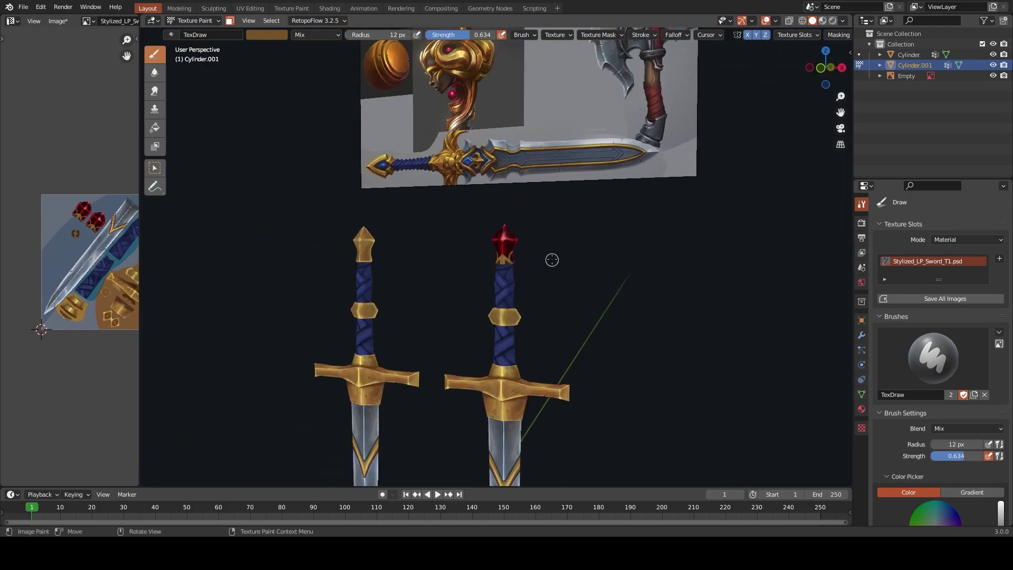
# Frame the right sword's pommel, sample a lighter gold, and shrink the brush to 9 px
pyautogui.scroll(6, 552, 259)
pyautogui.moveTo(552, 260)
pyautogui.keyDown('shift'); pyautogui.mouseDown(button='middle')
pyautogui.moveTo(573, 209)
pyautogui.moveTo(442, 156)
pyautogui.mouseUp(button='middle'); pyautogui.keyUp('shift')
pyautogui.press('s')
pyautogui.press('[')
pyautogui.press('[')
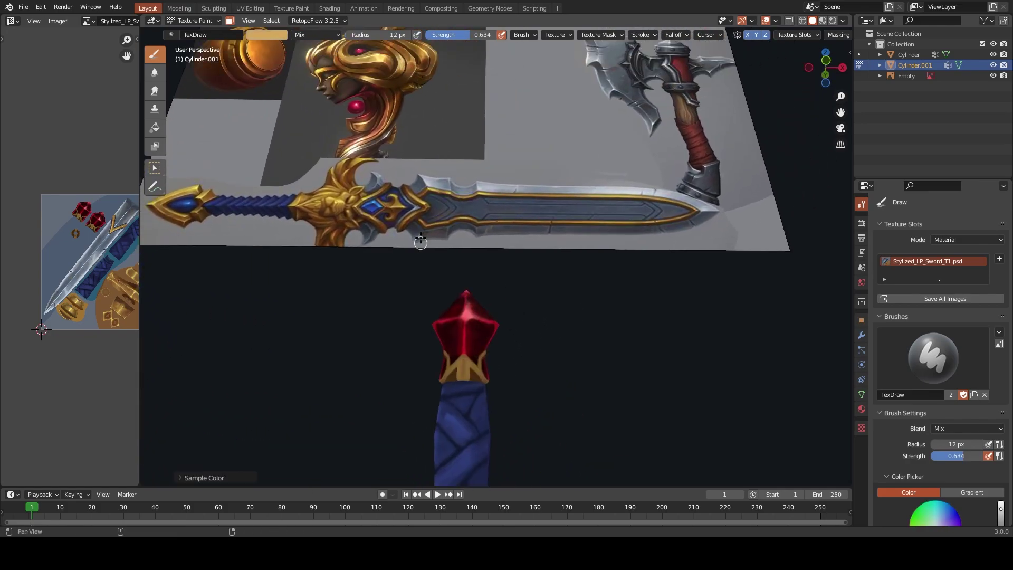
pyautogui.scroll(4, 465, 343)
pyautogui.scroll(3, 480, 249)
pyautogui.moveTo(480, 249); pyautogui.dragTo(479, 306, button='middle')
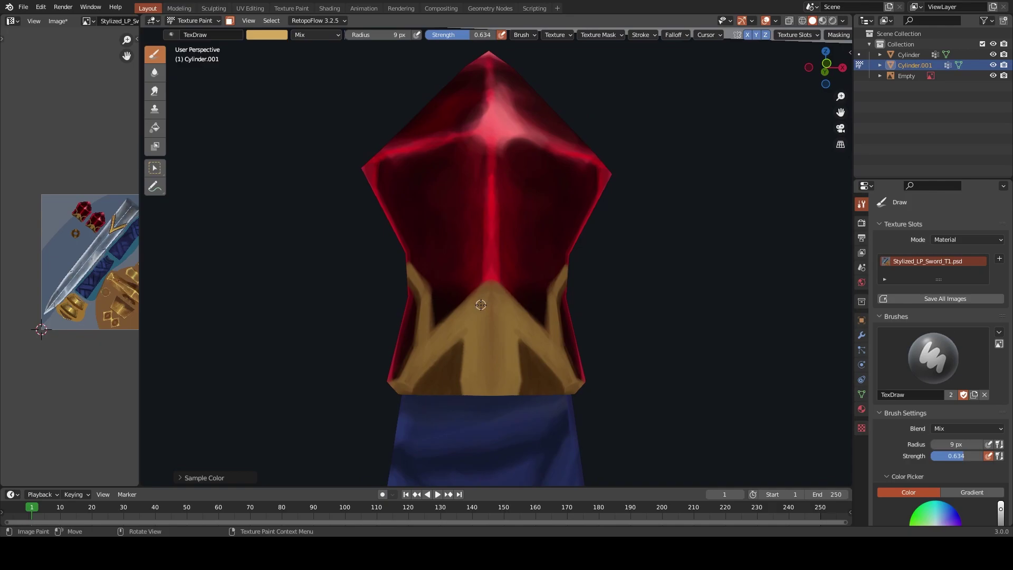
# Select the pommel's faces with A in Edit Mode, then return to Texture Paint
pyautogui.hotkey('ctrl', 'Tab')
pyautogui.click(522, 298)
pyautogui.press('a')
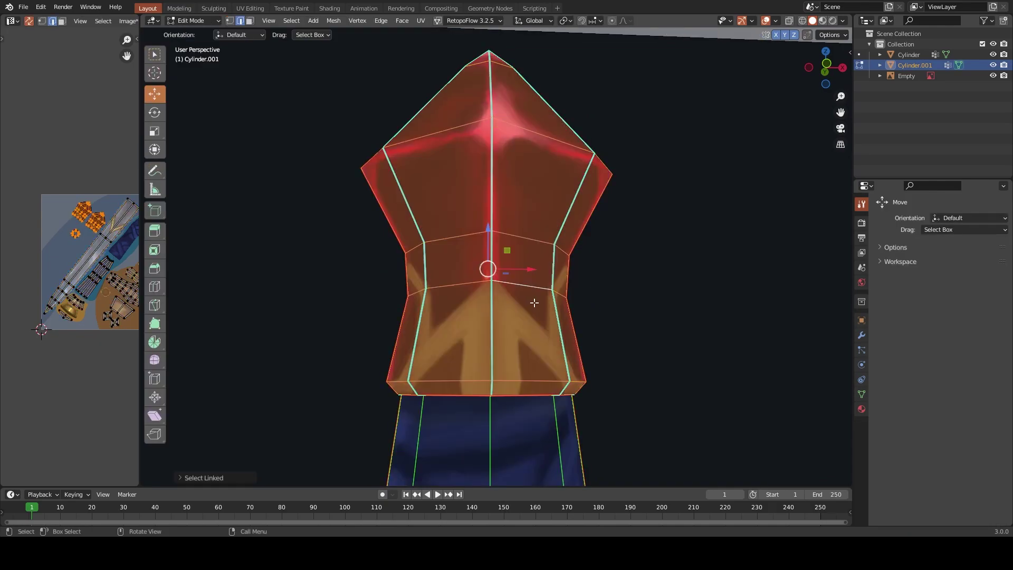
pyautogui.hotkey('ctrl', 'Tab')
pyautogui.click(645, 198)
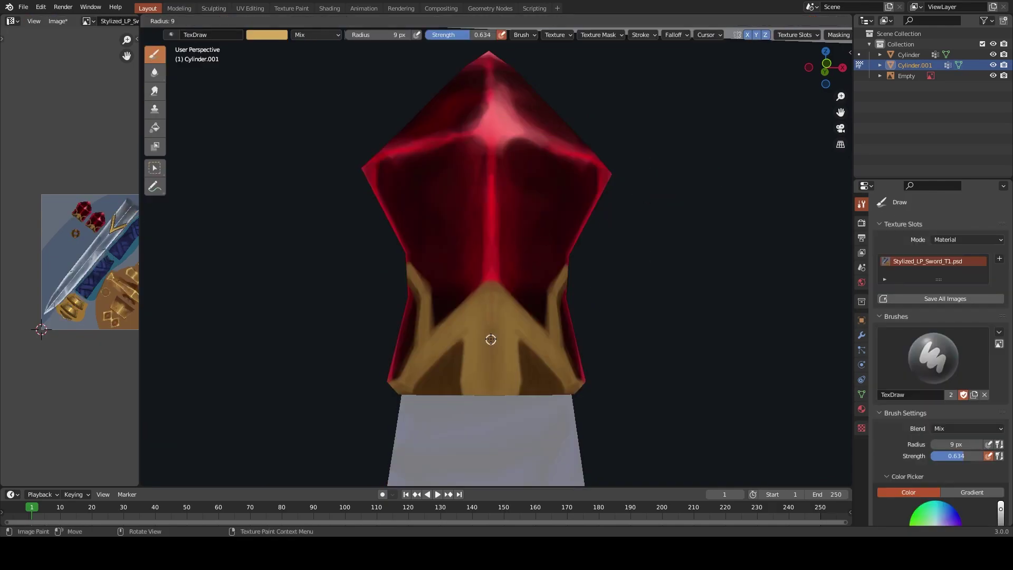
# Paint gold down the pommel's centre and along its edge with a smaller brush
pyautogui.press('[')
pyautogui.press('[')
pyautogui.moveTo(492, 289)
pyautogui.mouseDown()
pyautogui.moveTo(487, 407)
pyautogui.moveTo(494, 391)
pyautogui.mouseUp()
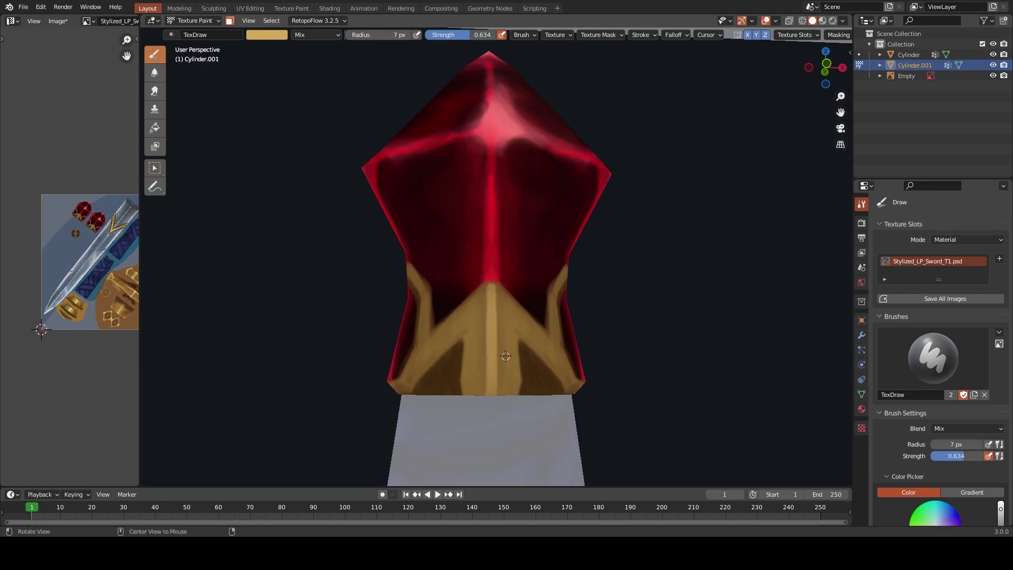
pyautogui.moveTo(494, 308)
pyautogui.mouseDown(button='middle')
pyautogui.moveTo(395, 326)
pyautogui.moveTo(425, 323)
pyautogui.mouseUp(button='middle')
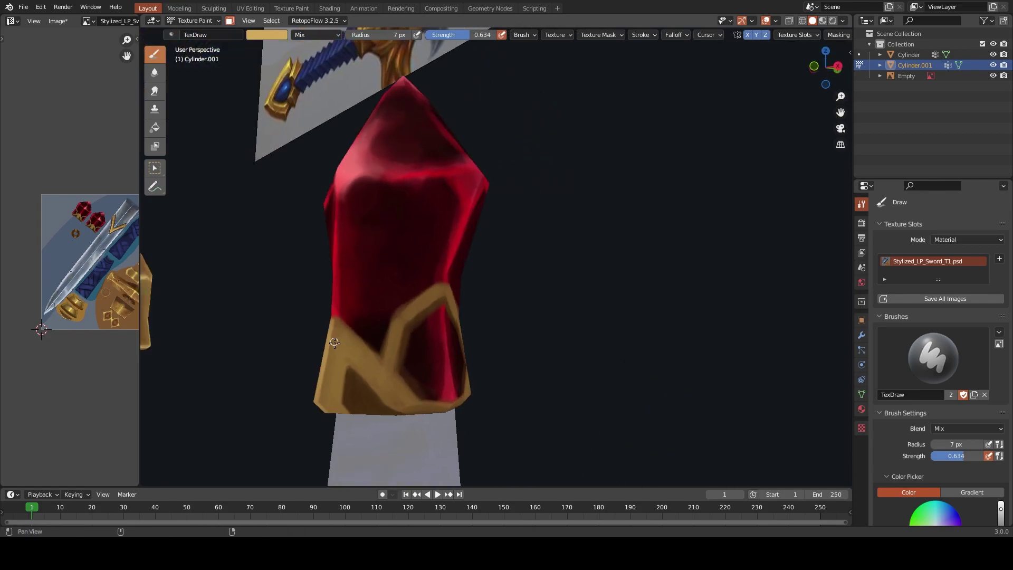
pyautogui.press('[')
pyautogui.press('[')
pyautogui.press('[')
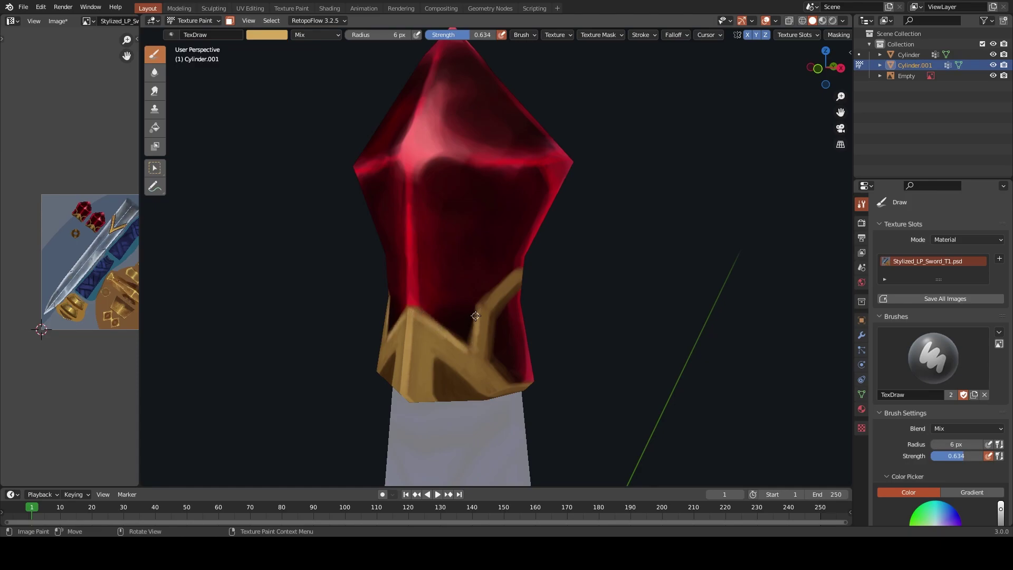
pyautogui.moveTo(475, 316); pyautogui.dragTo(476, 352)
pyautogui.moveTo(476, 353); pyautogui.dragTo(437, 327, button='middle')
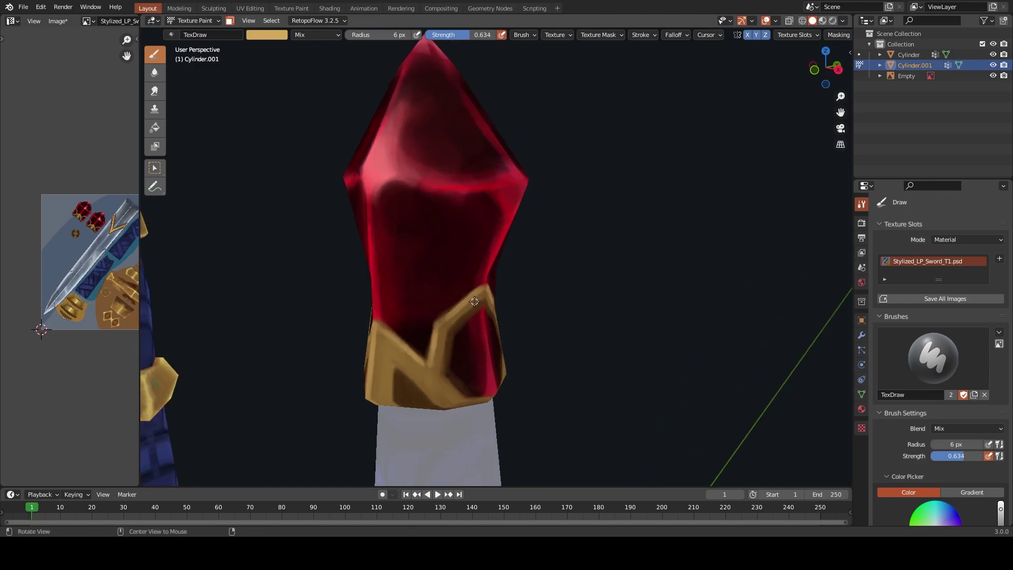
# Paint gold strokes down the band, then sample a darker gold and adjust brush size between 4 and 12 px
pyautogui.moveTo(483, 285); pyautogui.dragTo(536, 278, button='middle')
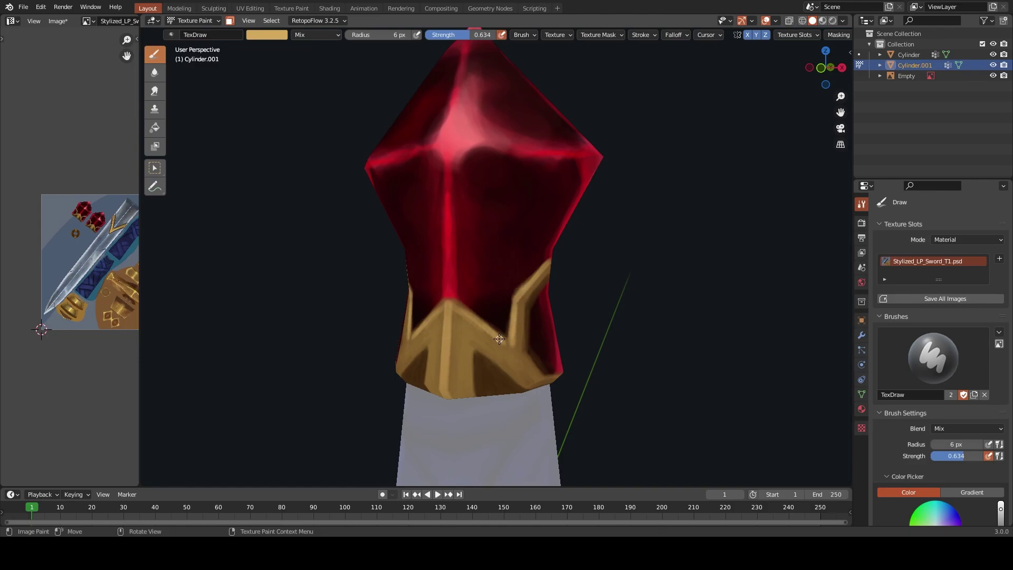
pyautogui.moveTo(499, 338)
pyautogui.mouseDown(button='middle')
pyautogui.moveTo(532, 351)
pyautogui.moveTo(485, 333)
pyautogui.moveTo(519, 297)
pyautogui.mouseUp(button='middle')
pyautogui.press('[')
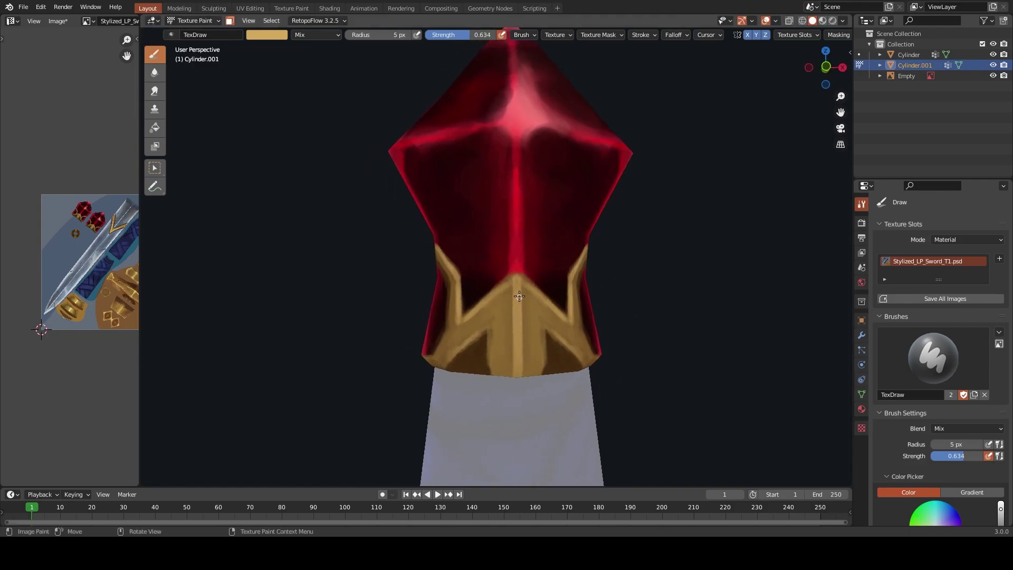
pyautogui.moveTo(526, 289); pyautogui.dragTo(523, 319)
pyautogui.press(']')
pyautogui.press(']')
pyautogui.press(']')
pyautogui.press('s')
pyautogui.press('s')
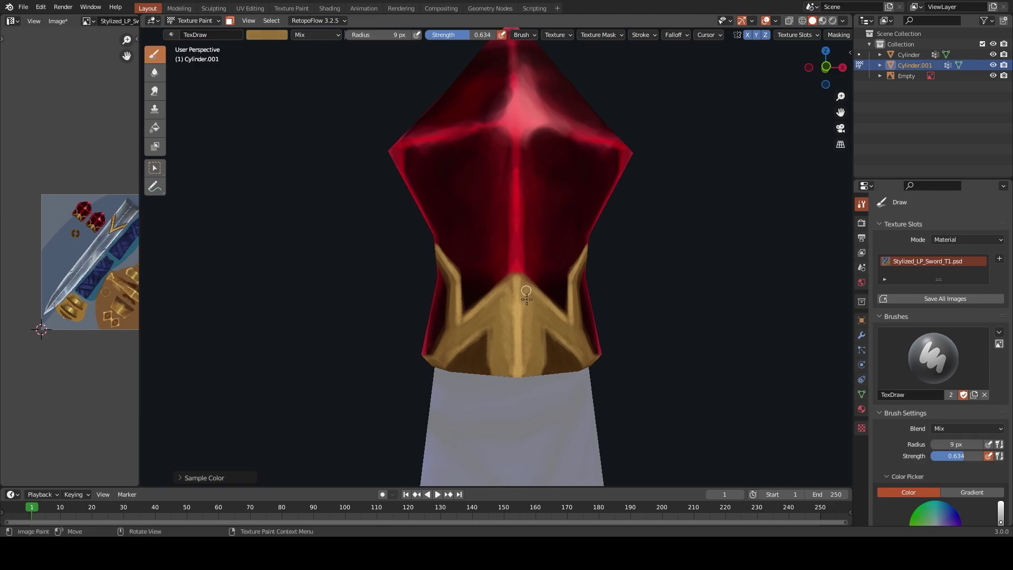
pyautogui.press('[')
pyautogui.press('[')
pyautogui.press('[')
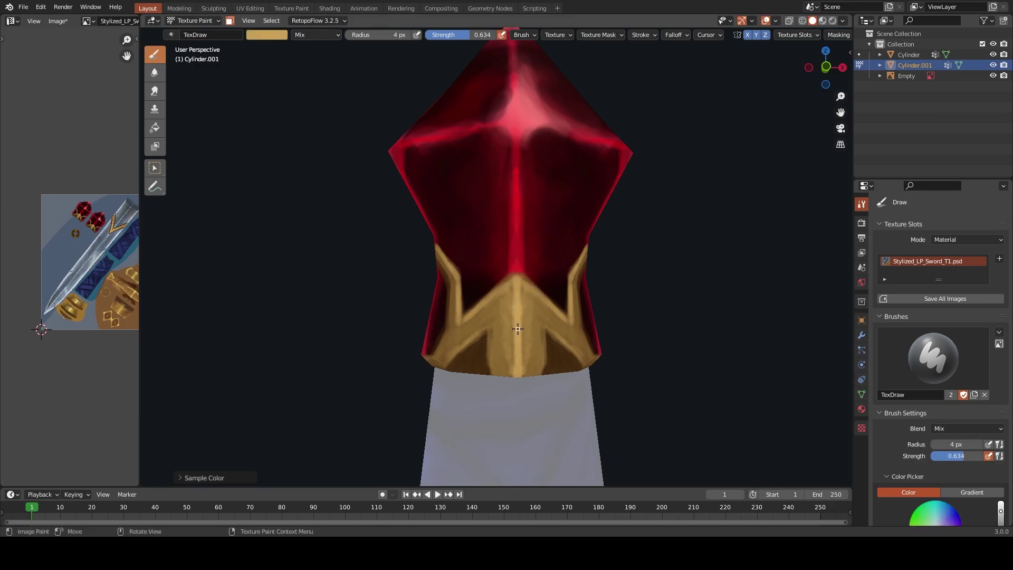
pyautogui.press(']')
pyautogui.press(']')
pyautogui.press(']')
# Reduce the brush to 11 px and sample darker and lighter golds from the band
pyautogui.moveTo(527, 348)
pyautogui.mouseDown(button='middle')
pyautogui.moveTo(514, 316)
pyautogui.moveTo(503, 333)
pyautogui.mouseUp(button='middle')
pyautogui.press('[')
pyautogui.press('s')
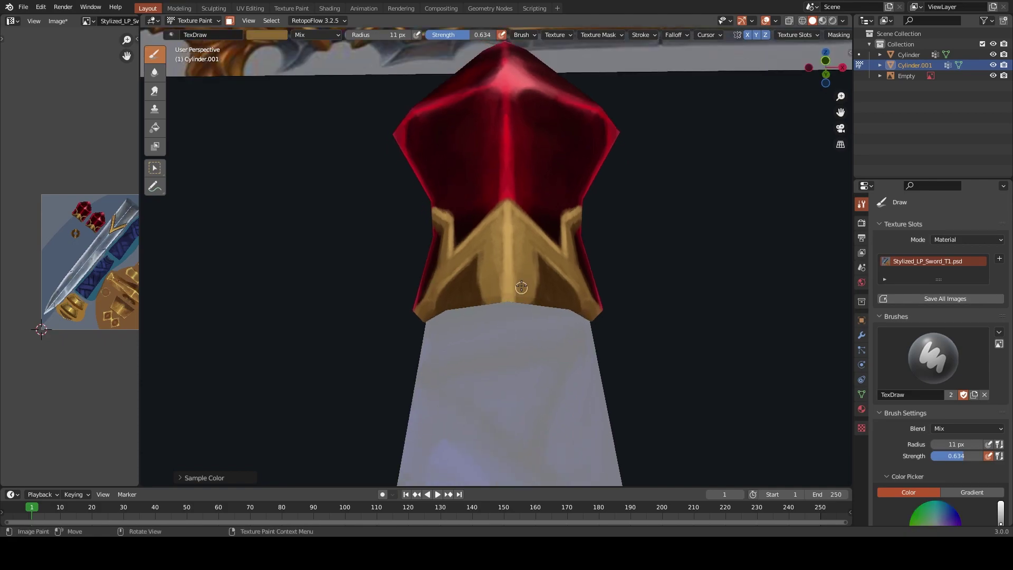
pyautogui.press('s')
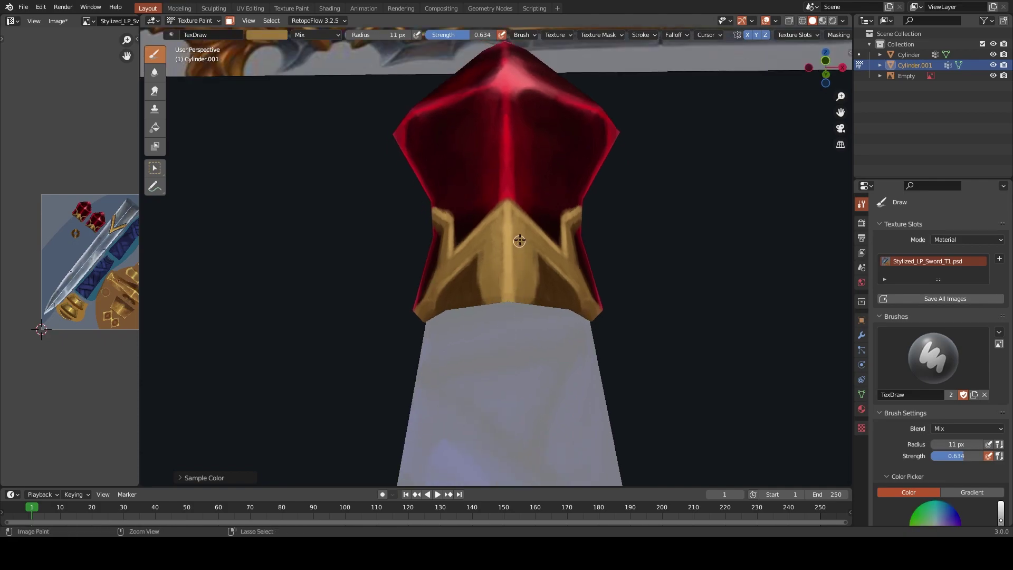
pyautogui.scroll(-5, 519, 237)
pyautogui.scroll(7, 511, 232)
pyautogui.moveTo(507, 232); pyautogui.dragTo(496, 238, button='middle')
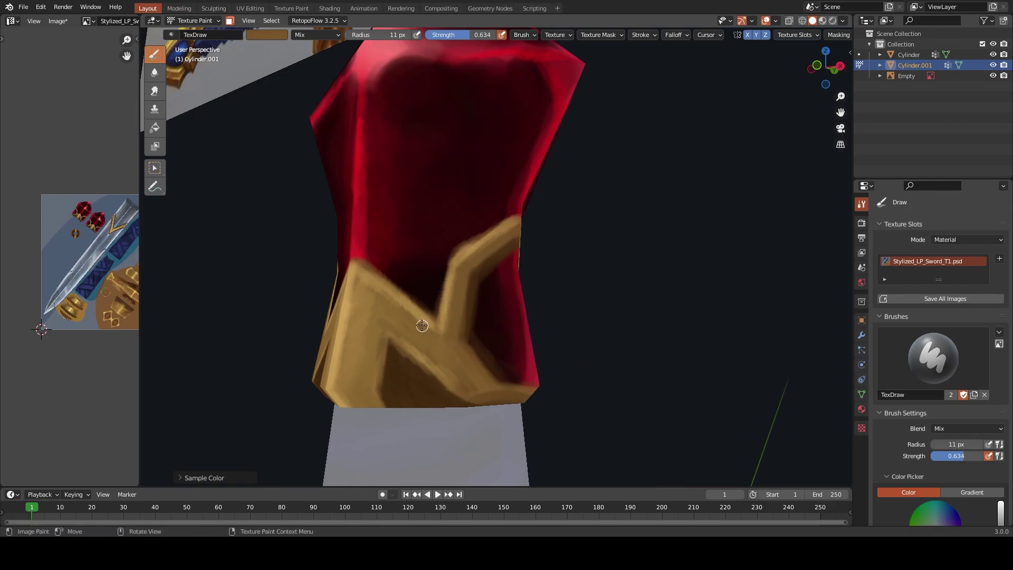
pyautogui.press('s')
pyautogui.press('s')
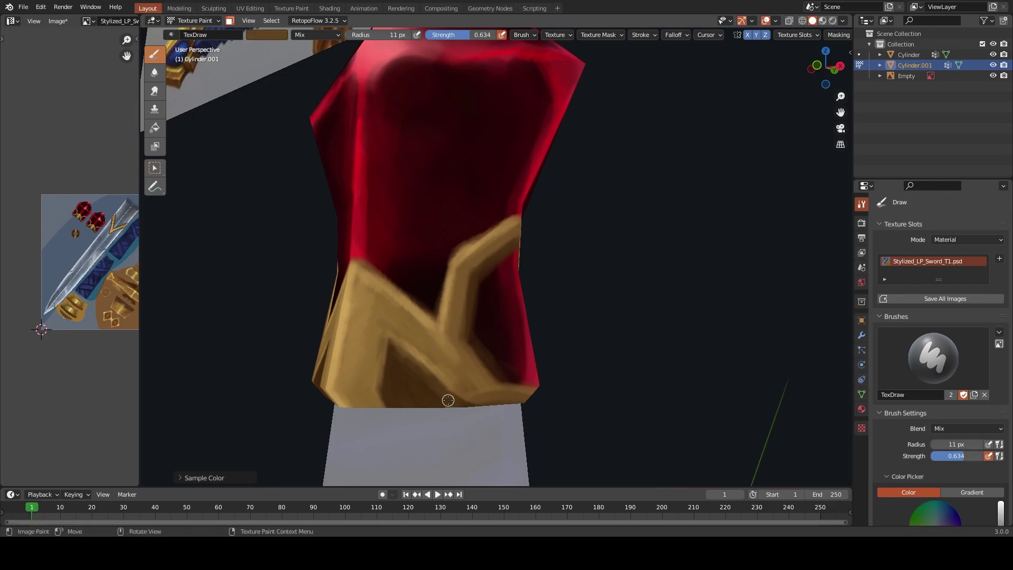
# Sample the lighter gold again and pull back to view both swords and references
pyautogui.moveTo(461, 407); pyautogui.dragTo(336, 341, button='middle')
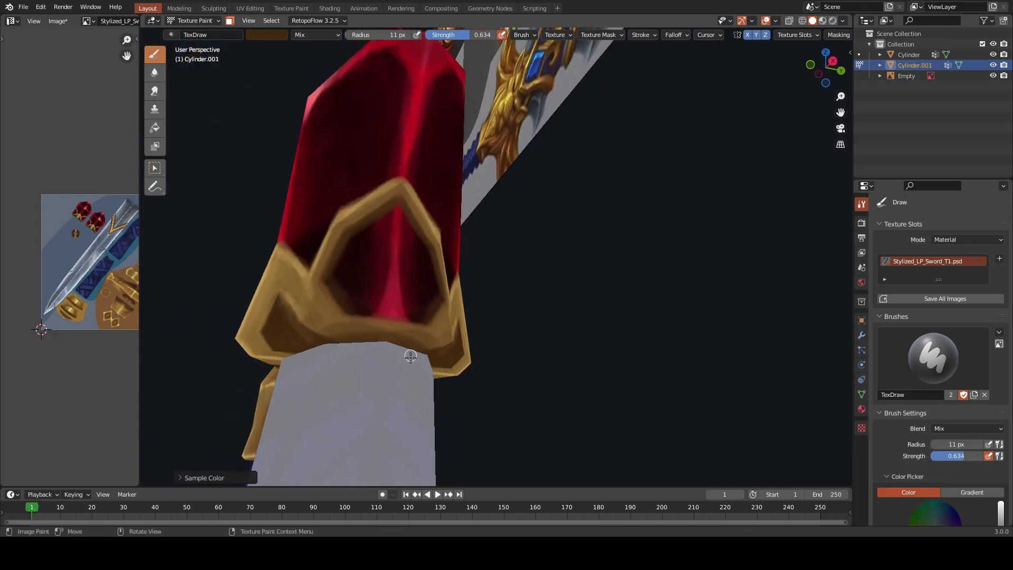
pyautogui.press('s')
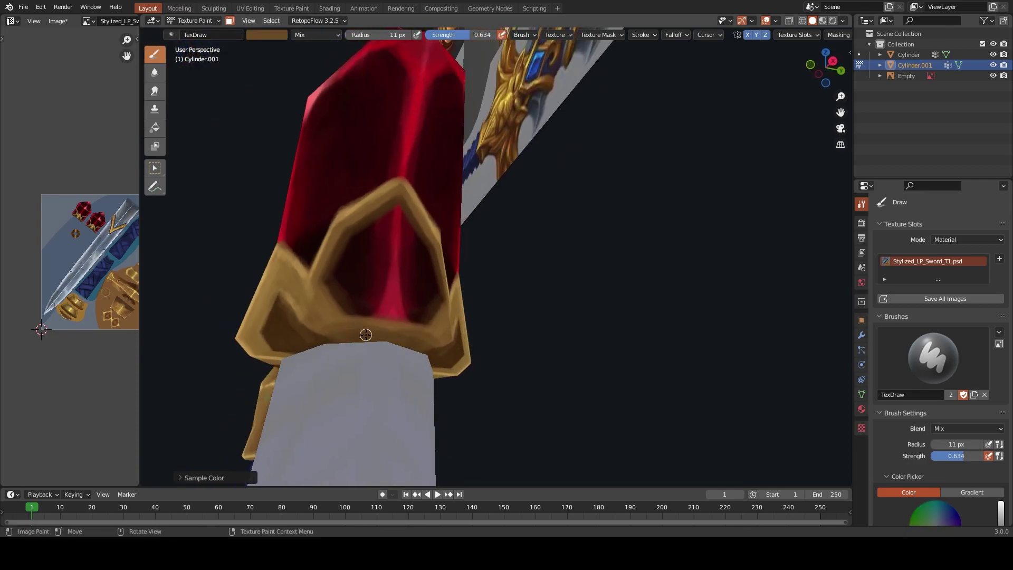
pyautogui.scroll(-5, 350, 319)
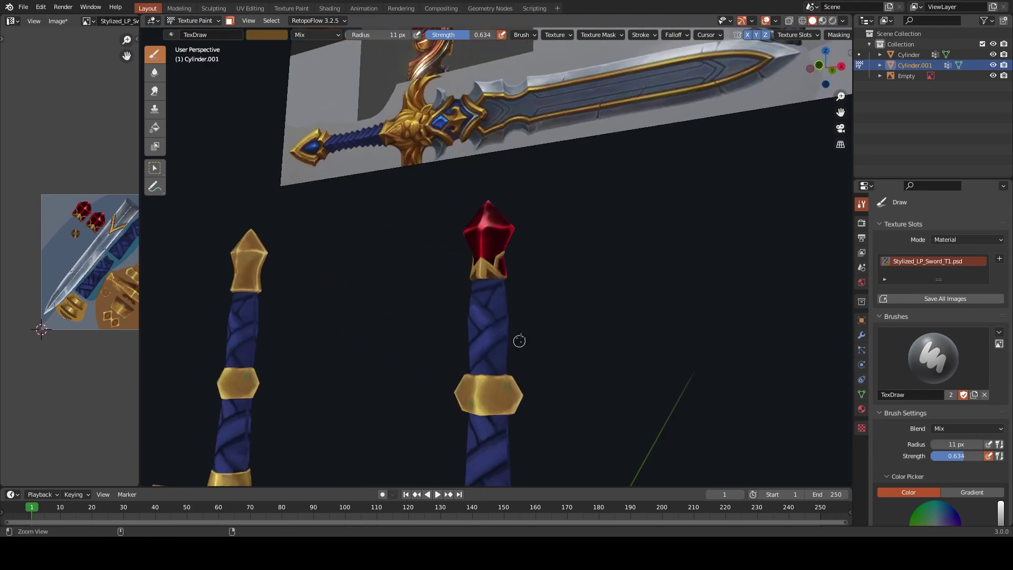
pyautogui.moveTo(521, 339)
pyautogui.mouseDown(button='middle')
pyautogui.moveTo(559, 389)
pyautogui.moveTo(316, 301)
pyautogui.mouseUp(button='middle')
pyautogui.scroll(-2, 558, 389)
# Save the texture, sample a lighter gold, and paint an 8 px stroke onto the gold band
pyautogui.hotkey('alt', 's')
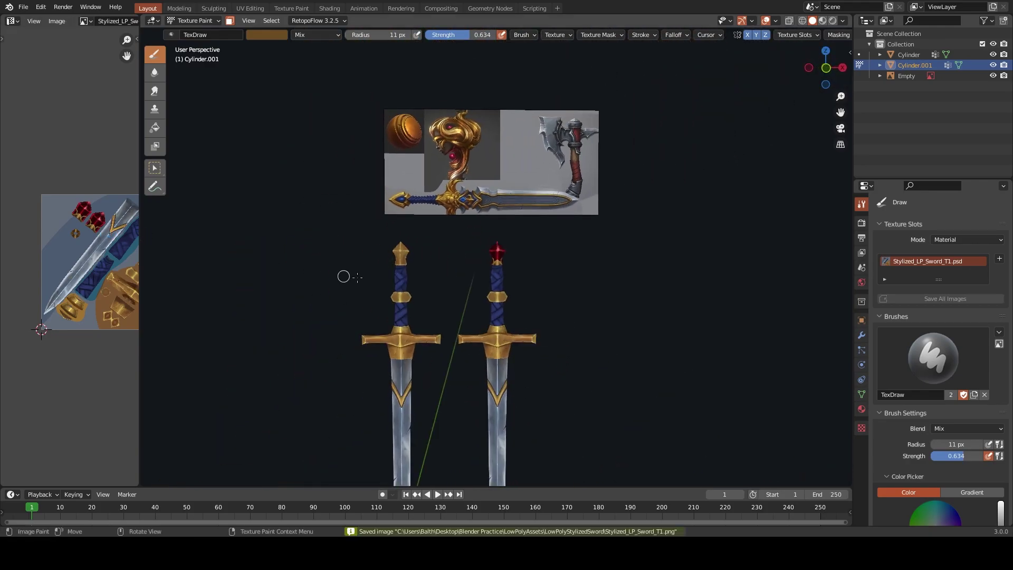
pyautogui.scroll(2, 532, 301)
pyautogui.press('s')
pyautogui.scroll(4, 527, 264)
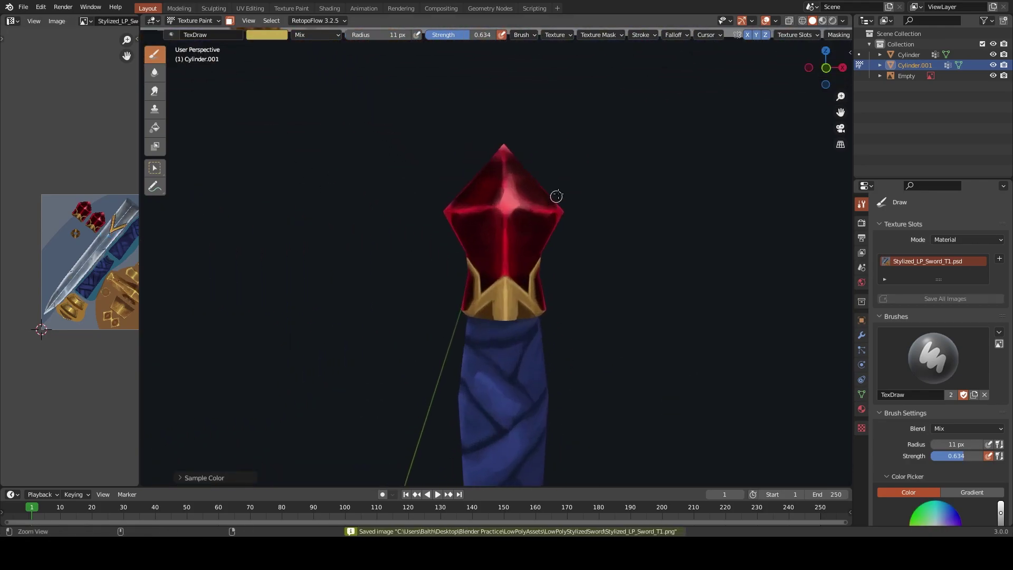
pyautogui.scroll(4, 515, 295)
pyautogui.scroll(4, 491, 206)
pyautogui.press('[')
pyautogui.press('[')
pyautogui.press('[')
pyautogui.moveTo(497, 132); pyautogui.dragTo(498, 294)
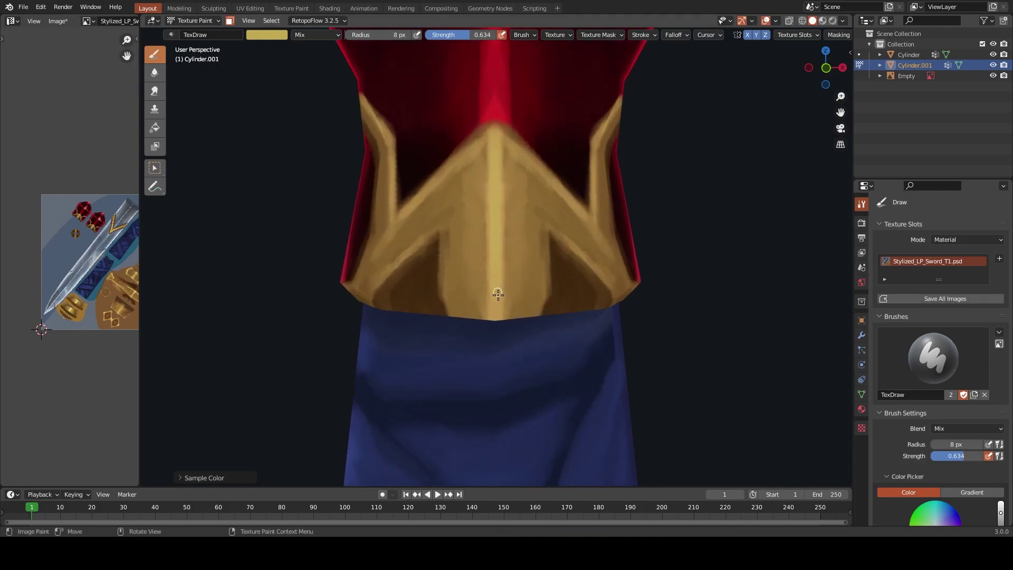
# Brighten the colour and paint bright yellow down the band's centre ridge with a 7 px brush
pyautogui.moveTo(954, 455); pyautogui.dragTo(967, 456)
pyautogui.scroll(-10, 986, 271)
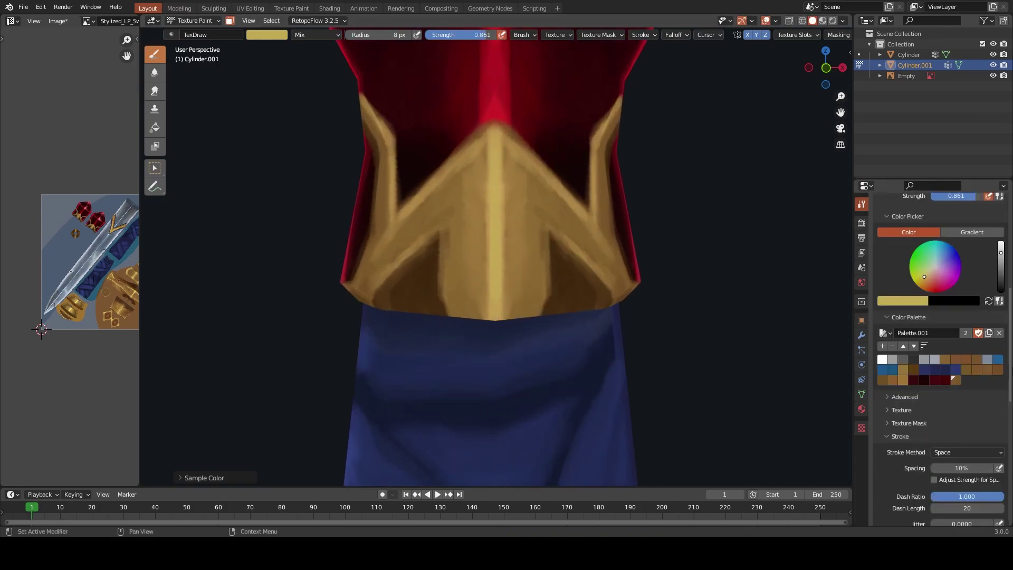
pyautogui.moveTo(1000, 252); pyautogui.dragTo(1000, 248)
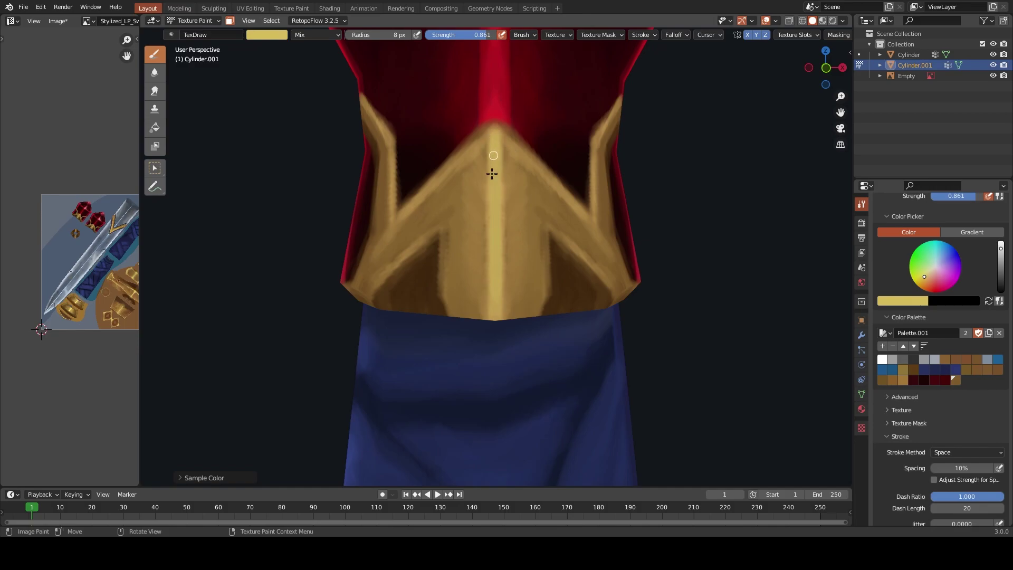
pyautogui.press('[')
pyautogui.moveTo(492, 173); pyautogui.dragTo(493, 224)
pyautogui.moveTo(498, 181); pyautogui.dragTo(496, 255)
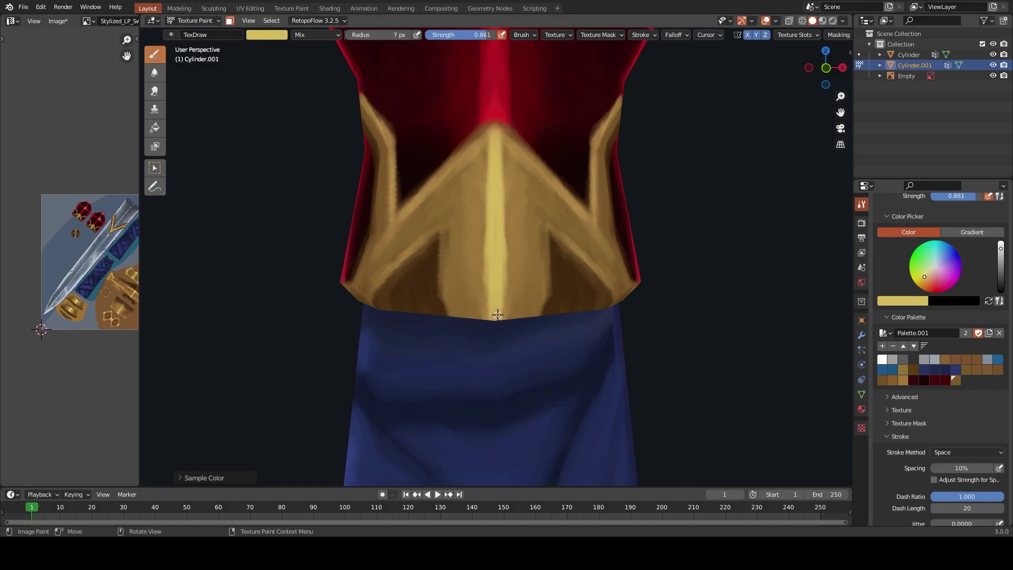
# Paint highlights along the gold band's top edge and down its side from several angles
pyautogui.moveTo(498, 314); pyautogui.dragTo(441, 271, button='middle')
pyautogui.moveTo(441, 271); pyautogui.dragTo(532, 213)
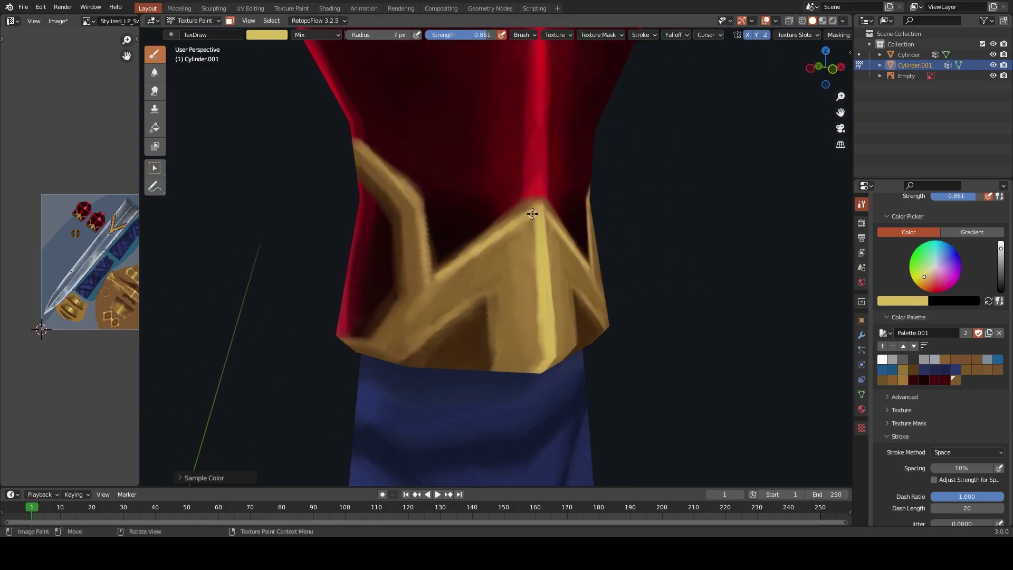
pyautogui.moveTo(453, 265); pyautogui.dragTo(502, 235, button='middle')
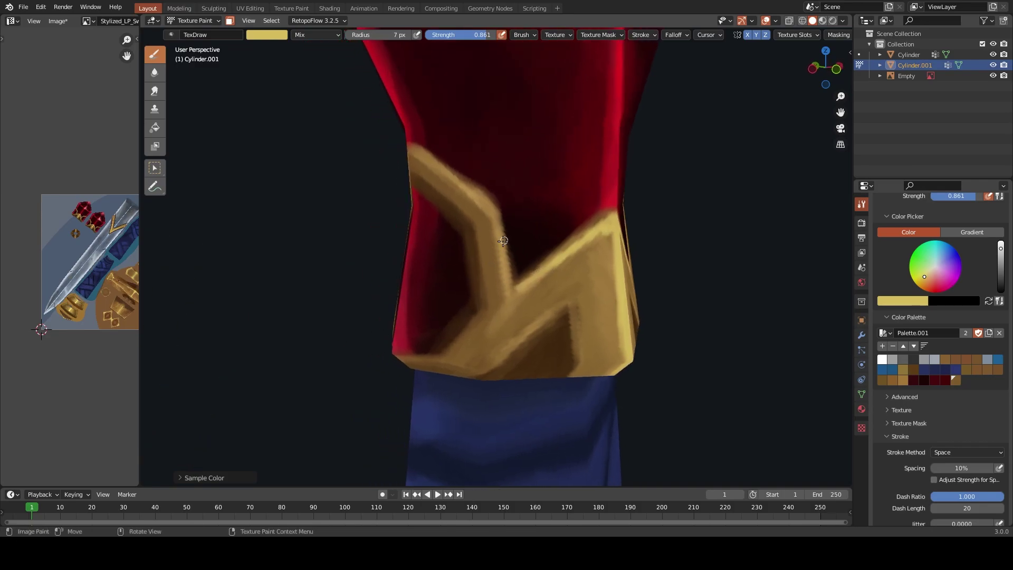
pyautogui.moveTo(501, 235); pyautogui.dragTo(503, 281)
pyautogui.moveTo(511, 290); pyautogui.dragTo(511, 180, button='middle')
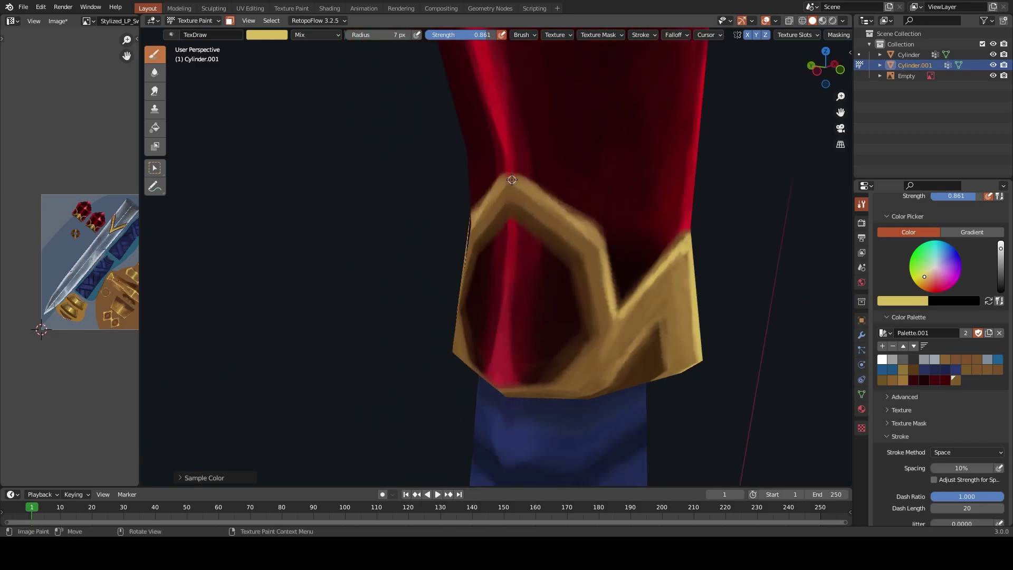
pyautogui.moveTo(517, 179); pyautogui.dragTo(592, 224)
# Highlight the inner edges of the gold band from closer angles
pyautogui.moveTo(607, 288)
pyautogui.mouseDown(button='middle')
pyautogui.moveTo(592, 264)
pyautogui.moveTo(689, 254)
pyautogui.mouseUp(button='middle')
pyautogui.moveTo(689, 254)
pyautogui.mouseDown()
pyautogui.moveTo(586, 319)
pyautogui.moveTo(694, 242)
pyautogui.mouseUp()
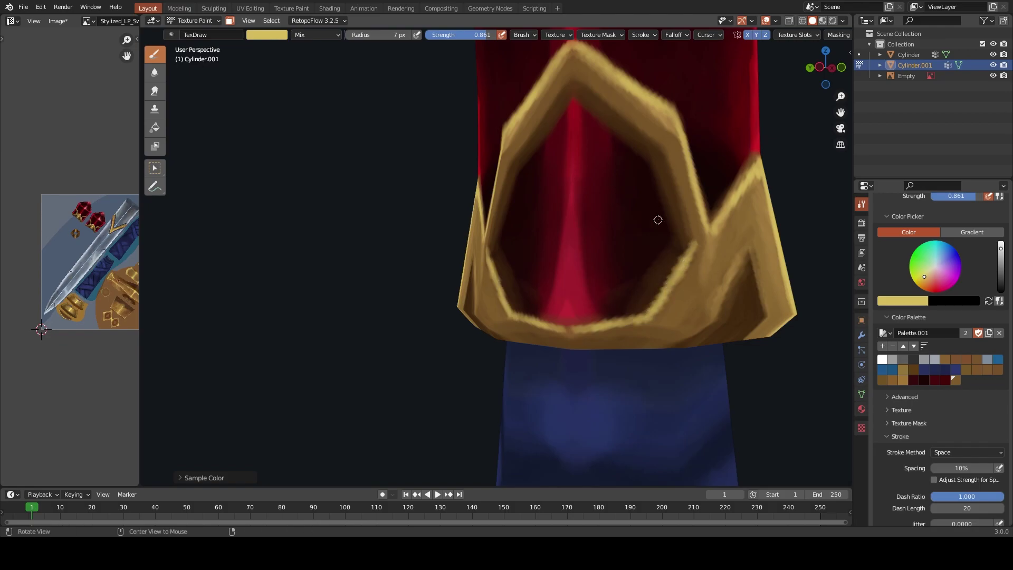
pyautogui.moveTo(655, 219); pyautogui.dragTo(660, 132, button='middle')
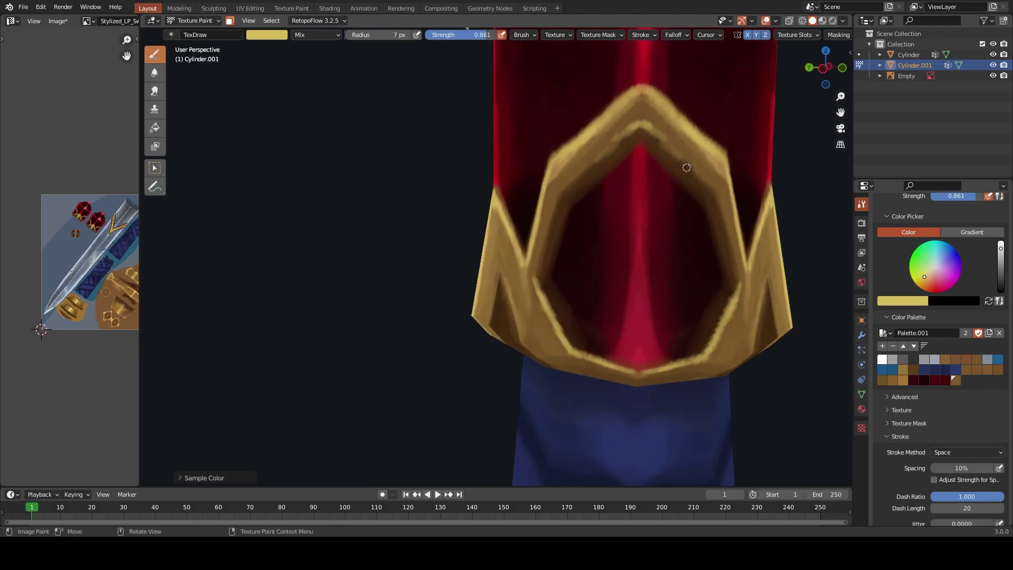
pyautogui.moveTo(651, 126); pyautogui.dragTo(720, 199)
pyautogui.moveTo(720, 199); pyautogui.dragTo(589, 137, button='middle')
pyautogui.moveTo(589, 137); pyautogui.dragTo(619, 241)
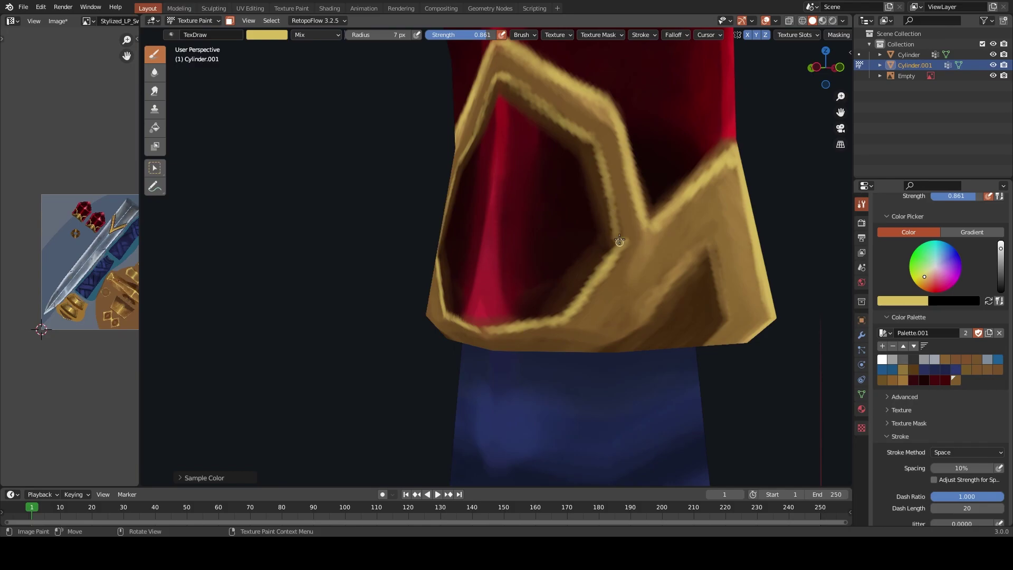
# Sample darker and lighter gold shades from the band, enlarging the brush to 16 px
pyautogui.press('s')
pyautogui.press('s')
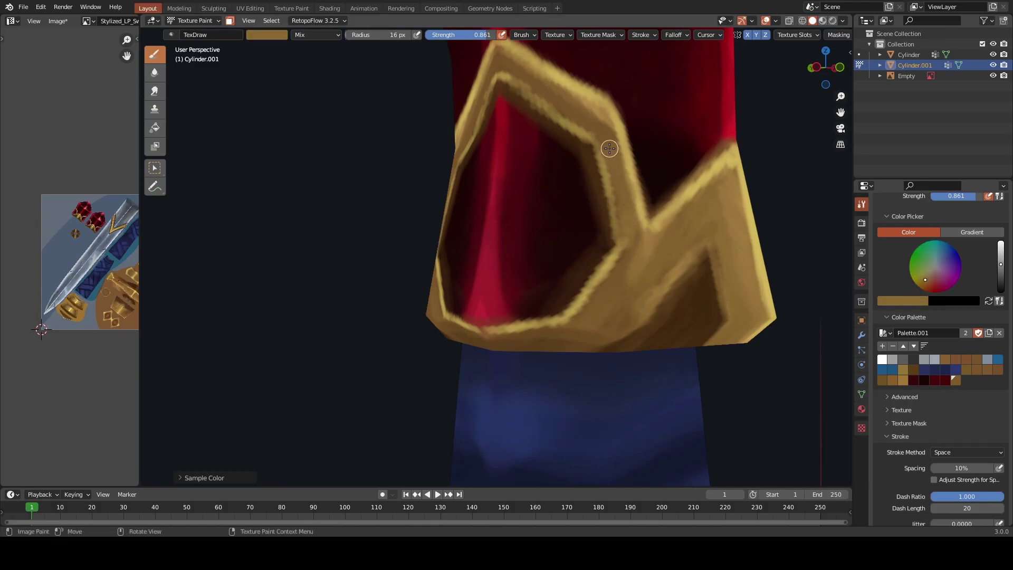
pyautogui.moveTo(599, 163); pyautogui.dragTo(543, 124, button='middle')
pyautogui.press('s')
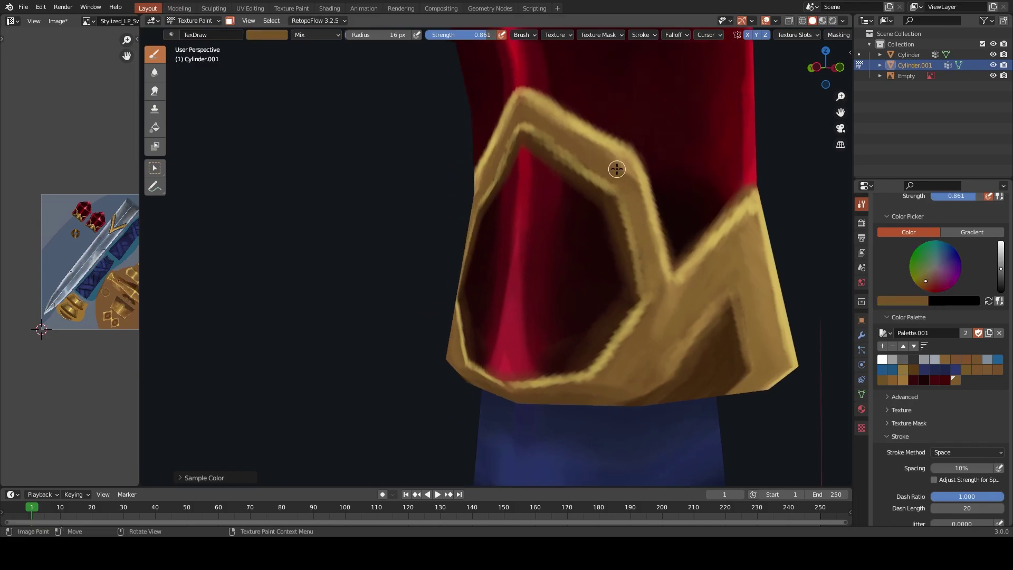
pyautogui.press('s')
pyautogui.moveTo(674, 255); pyautogui.dragTo(579, 181, button='middle')
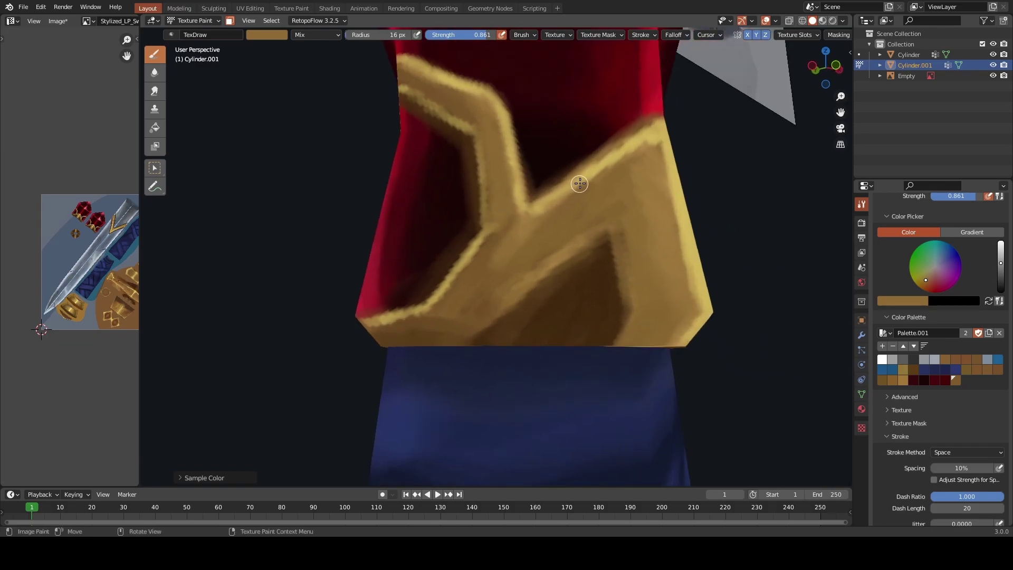
pyautogui.press('s')
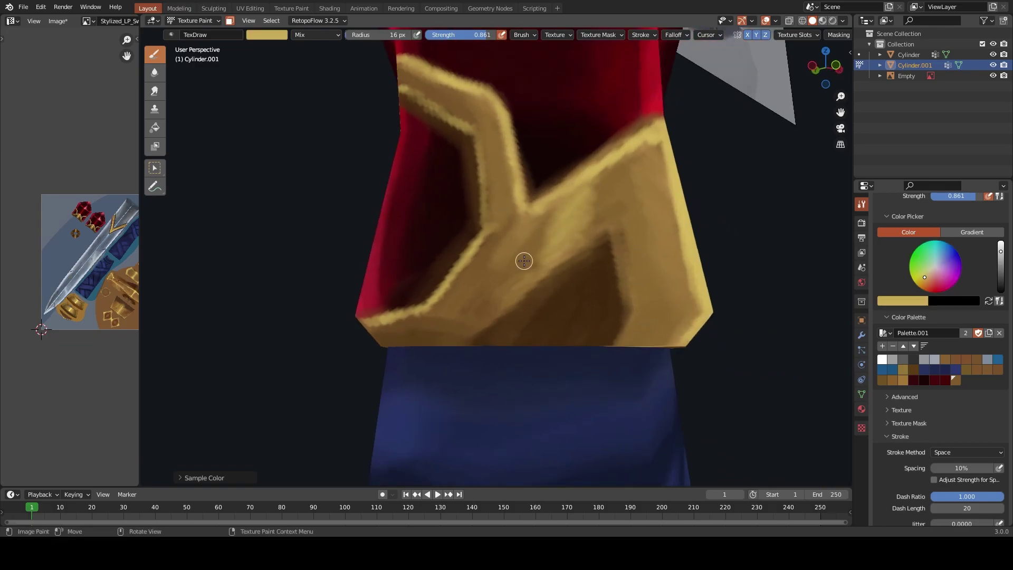
pyautogui.press('s')
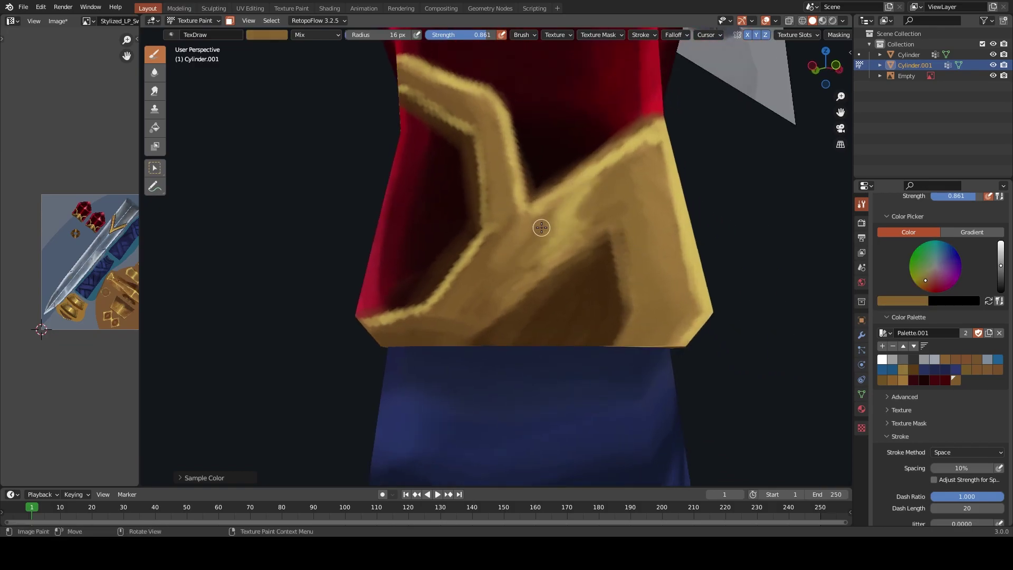
pyautogui.press('s')
# Paint lighter gold strokes down the band, resampling gold shades between strokes
pyautogui.press('s')
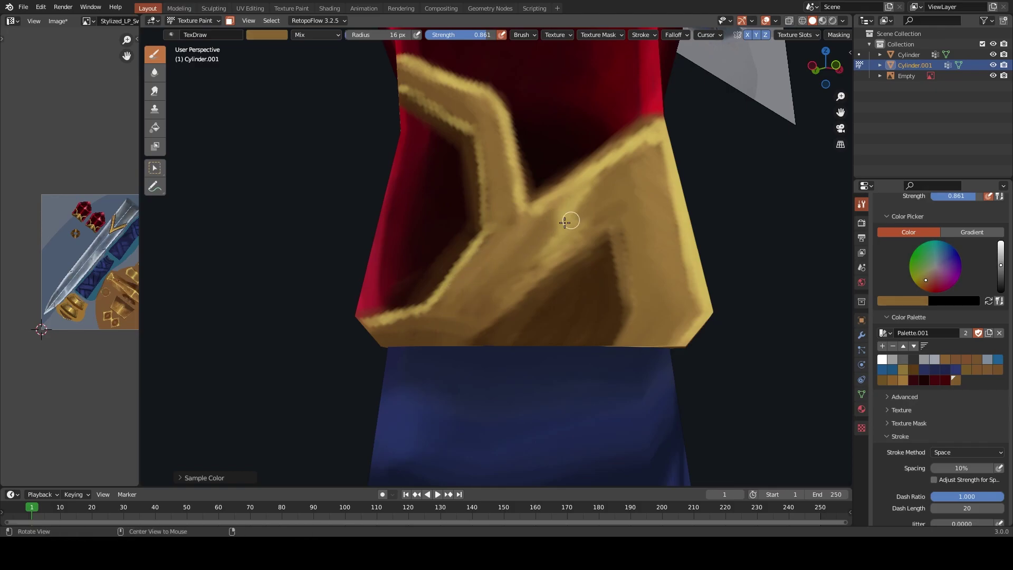
pyautogui.moveTo(565, 221); pyautogui.dragTo(538, 188, button='middle')
pyautogui.press('s')
pyautogui.moveTo(538, 188)
pyautogui.mouseDown()
pyautogui.moveTo(533, 267)
pyautogui.moveTo(499, 314)
pyautogui.mouseUp()
pyautogui.press('s')
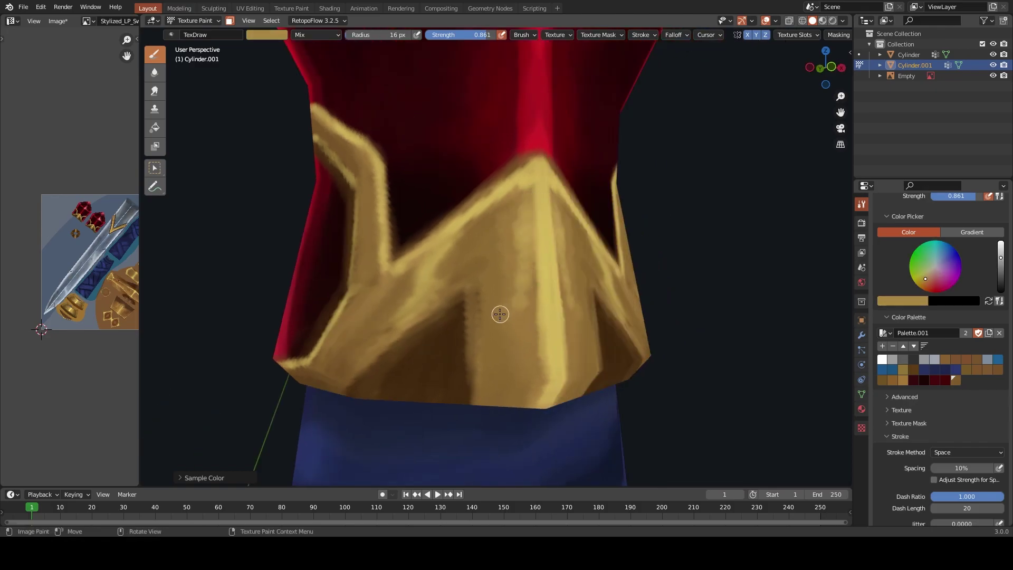
pyautogui.press('s')
pyautogui.moveTo(502, 269)
pyautogui.mouseDown()
pyautogui.moveTo(522, 207)
pyautogui.moveTo(498, 210)
pyautogui.mouseUp()
pyautogui.press('s')
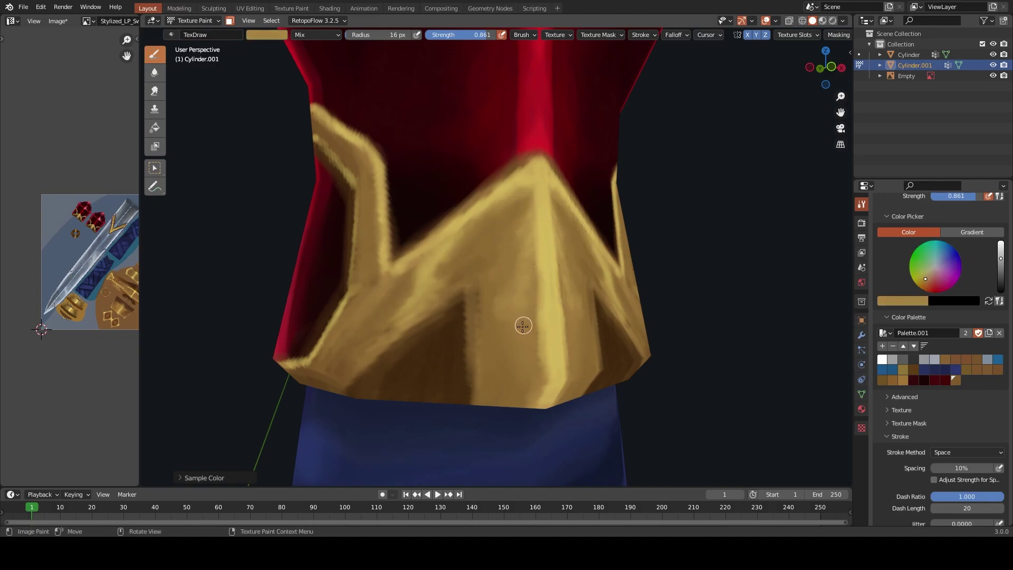
pyautogui.press('s')
pyautogui.press('s')
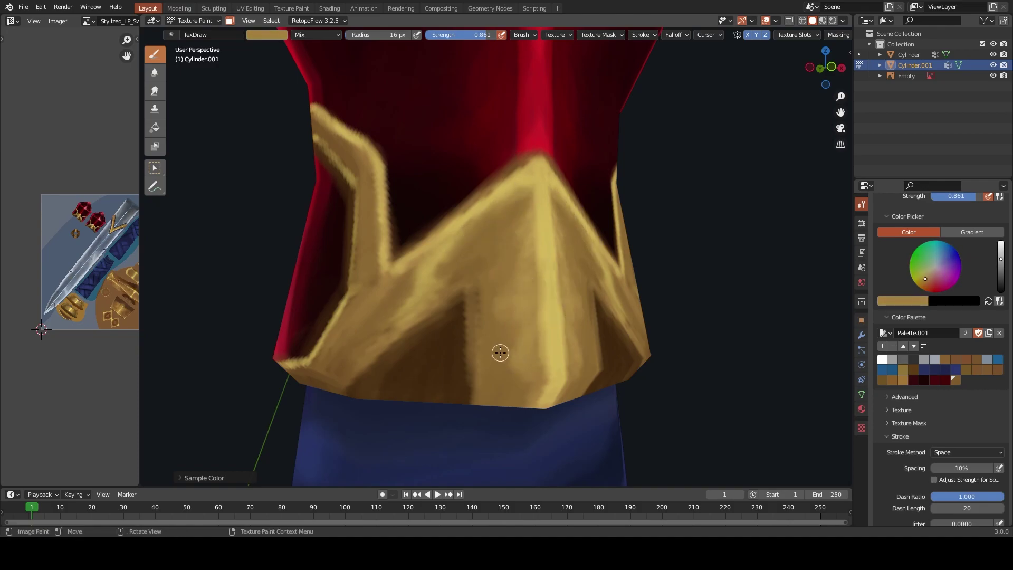
# Sample dark brown and paint a shading stroke up the gold band
pyautogui.moveTo(527, 318); pyautogui.dragTo(326, 308, button='middle')
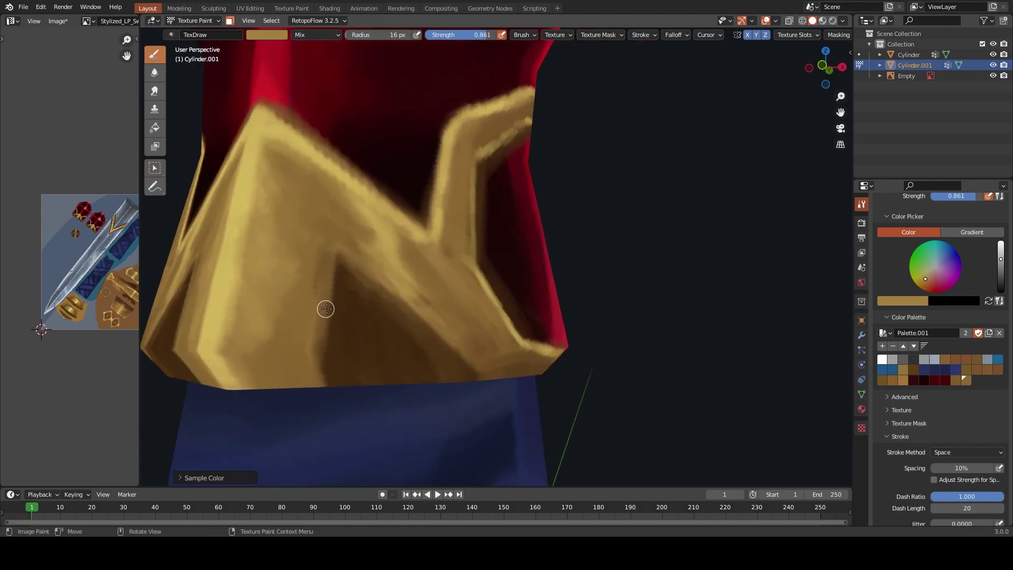
pyautogui.press('s')
pyautogui.moveTo(331, 349); pyautogui.dragTo(334, 275)
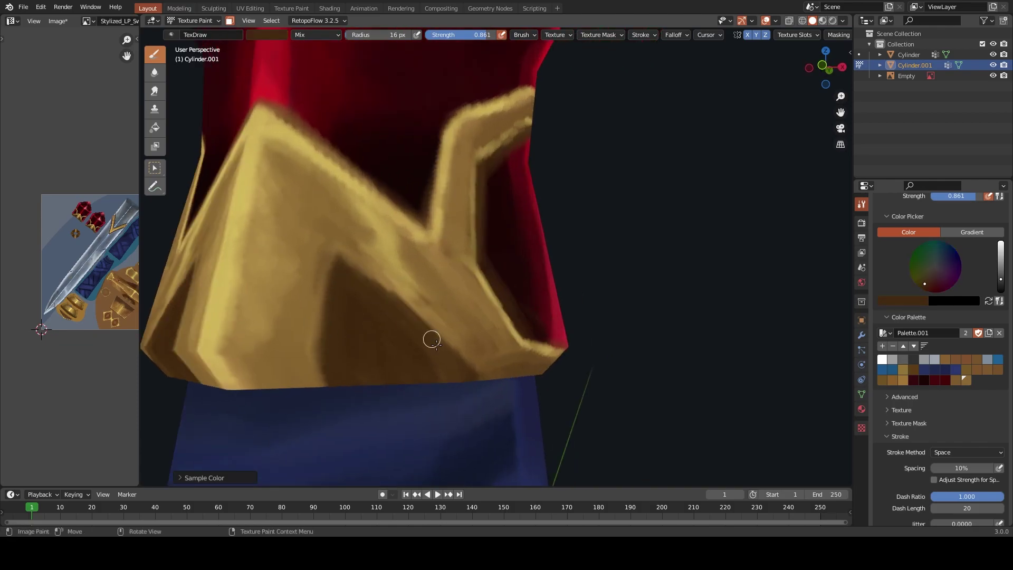
# Save the painted texture image and view both swords from the side
pyautogui.scroll(-6, 458, 350)
pyautogui.moveTo(380, 383)
pyautogui.mouseDown(button='middle')
pyautogui.moveTo(478, 308)
pyautogui.moveTo(373, 298)
pyautogui.mouseUp(button='middle')
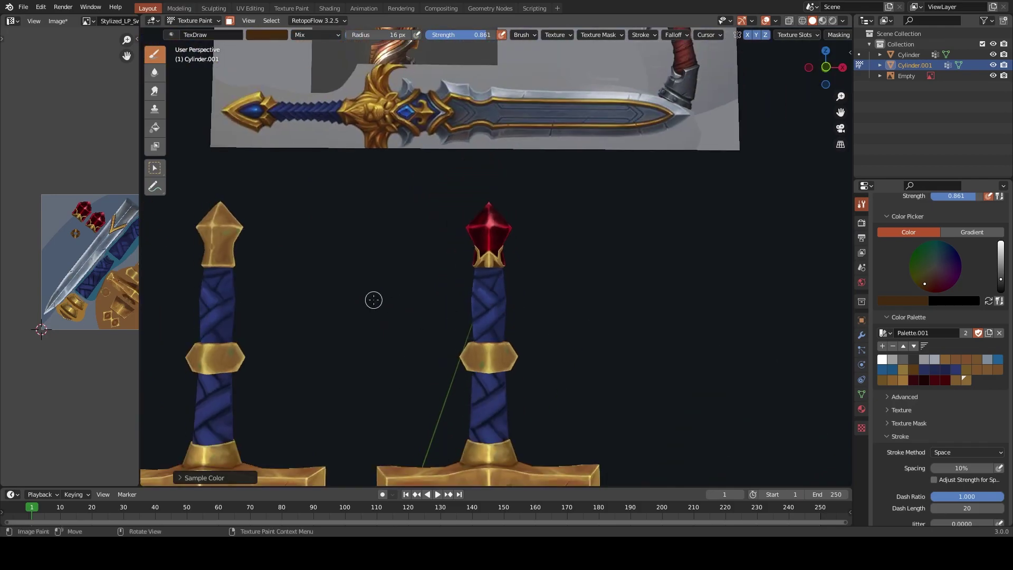
pyautogui.hotkey('alt', 's')
pyautogui.scroll(2, 536, 278)
pyautogui.scroll(1, 540, 258)
pyautogui.scroll(-3, 539, 258)
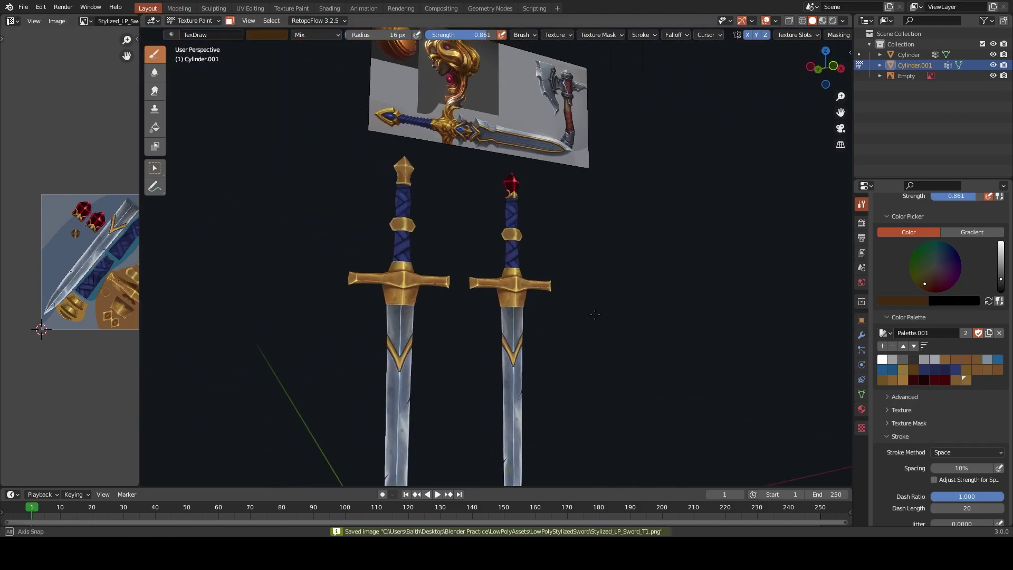
pyautogui.moveTo(539, 258)
pyautogui.mouseDown(button='middle')
pyautogui.moveTo(451, 327)
pyautogui.moveTo(572, 268)
pyautogui.moveTo(626, 299)
pyautogui.moveTo(565, 248)
pyautogui.moveTo(560, 287)
pyautogui.mouseUp(button='middle')
pyautogui.scroll(2, 571, 267)
pyautogui.scroll(-2, 572, 267)
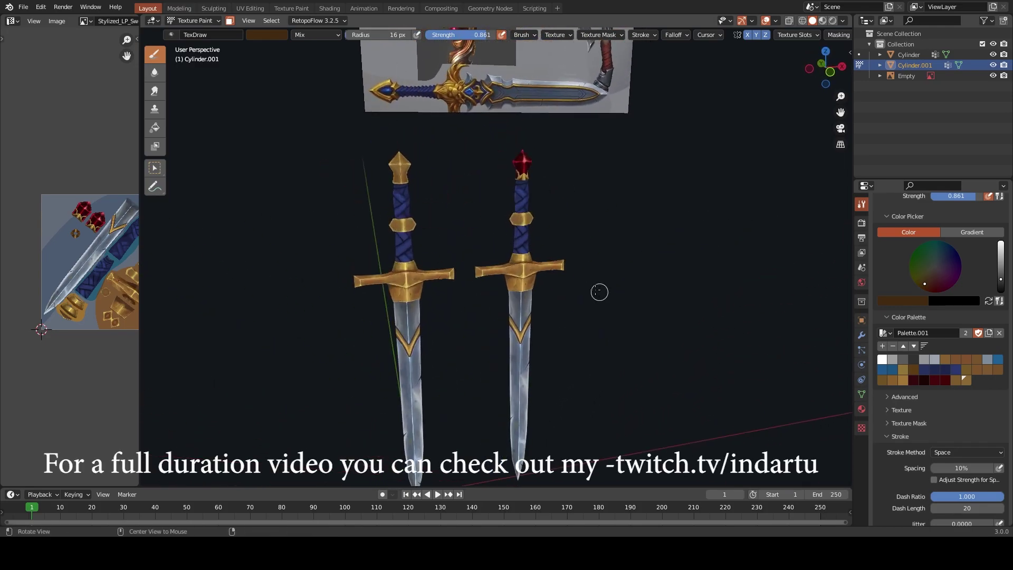
# Switch to Object Mode and delete the reference image, leaving only the two swords
pyautogui.hotkey('ctrl', 'Tab')
pyautogui.click(473, 56)
pyautogui.press('Delete')
pyautogui.moveTo(513, 77)
pyautogui.mouseDown(button='middle')
pyautogui.moveTo(605, 250)
pyautogui.moveTo(574, 255)
pyautogui.moveTo(658, 276)
pyautogui.moveTo(465, 272)
pyautogui.moveTo(394, 298)
pyautogui.moveTo(567, 280)
pyautogui.mouseUp(button='middle')
pyautogui.scroll(3, 584, 239)
pyautogui.moveTo(583, 238)
pyautogui.mouseDown(button='middle')
pyautogui.moveTo(654, 251)
pyautogui.moveTo(669, 224)
pyautogui.moveTo(549, 214)
pyautogui.mouseUp(button='middle')
pyautogui.scroll(-4, 529, 260)
pyautogui.moveTo(528, 261); pyautogui.dragTo(622, 218, button='middle')
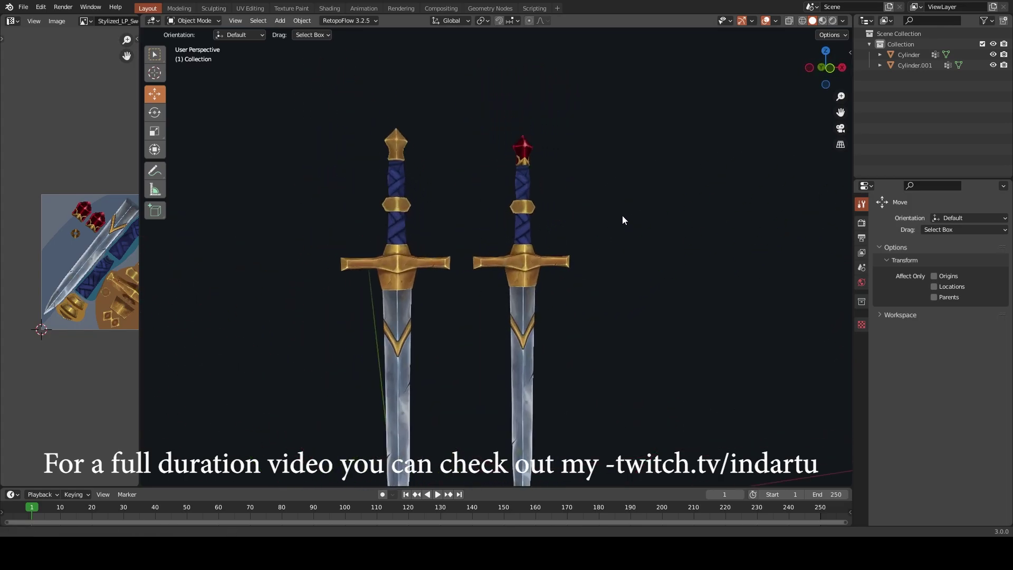
pyautogui.scroll(1, 475, 274)
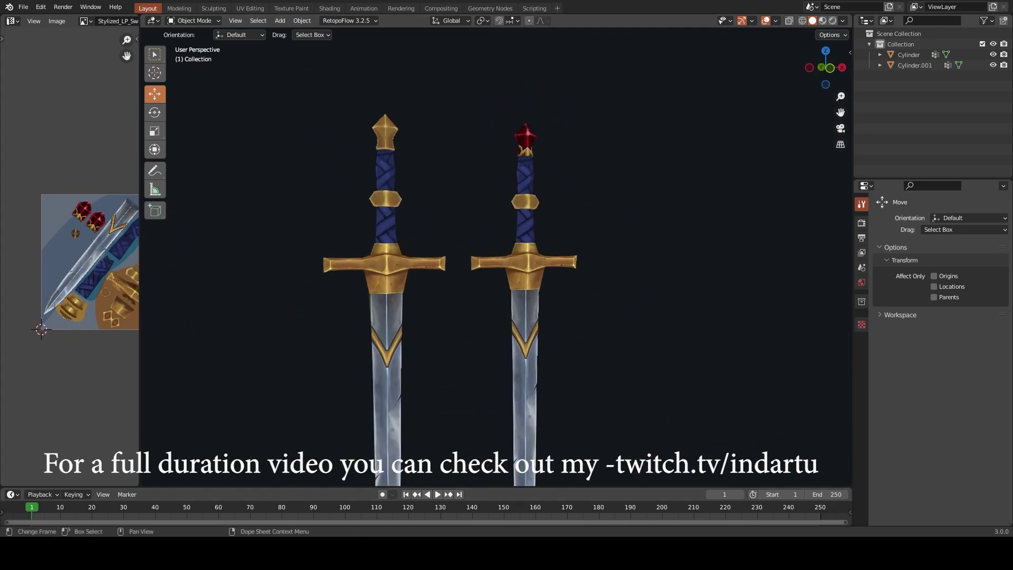
pyautogui.scroll(-2, 515, 311)
pyautogui.scroll(-1, 512, 332)
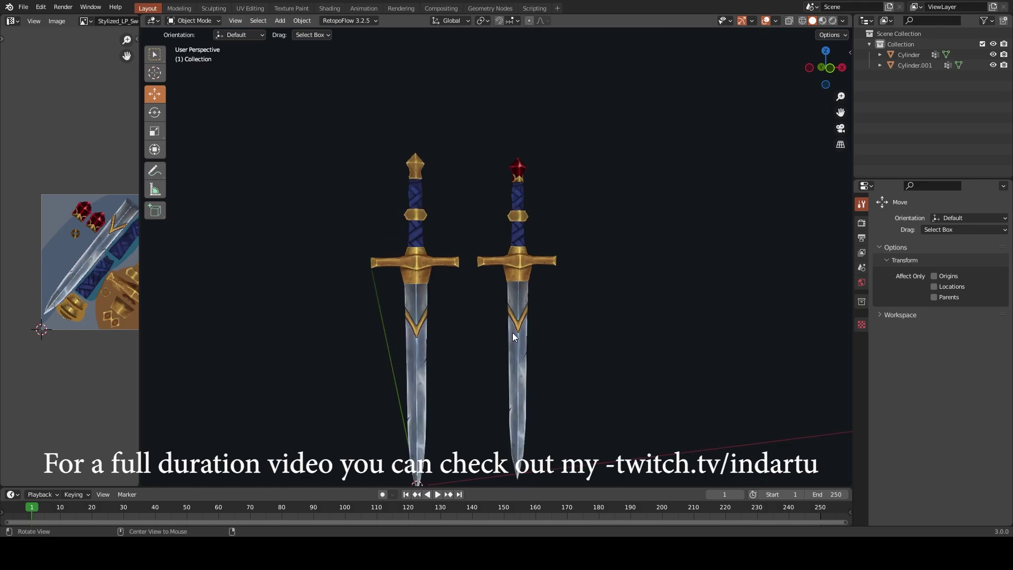
pyautogui.moveTo(512, 332); pyautogui.dragTo(523, 297, button='middle')
# Snap to front view, save the blend file, and select the left sword
pyautogui.press('KP_1')
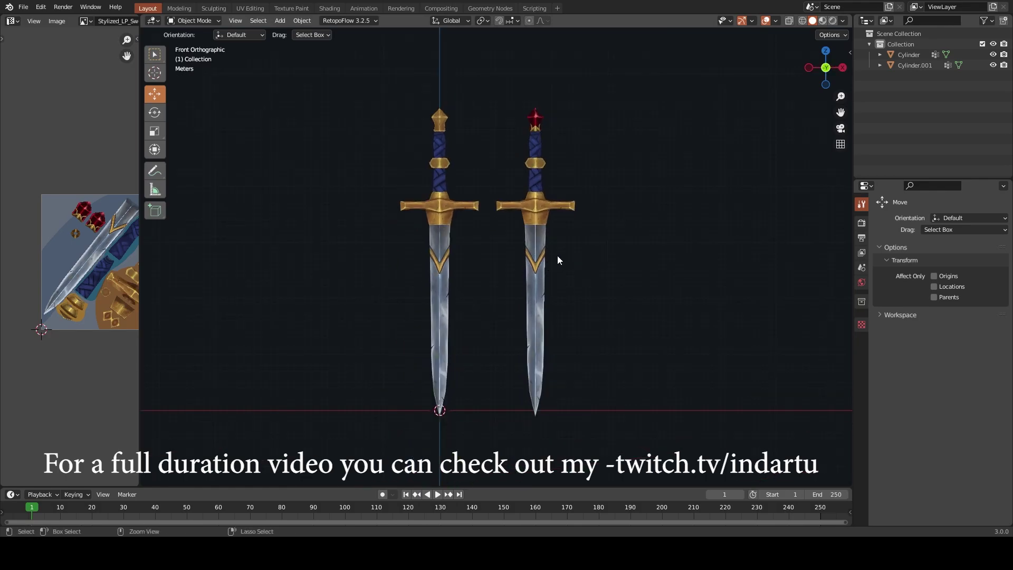
pyautogui.click(549, 265)
pyautogui.hotkey('ctrl', 's')
pyautogui.click(447, 265)
pyautogui.click(606, 248)
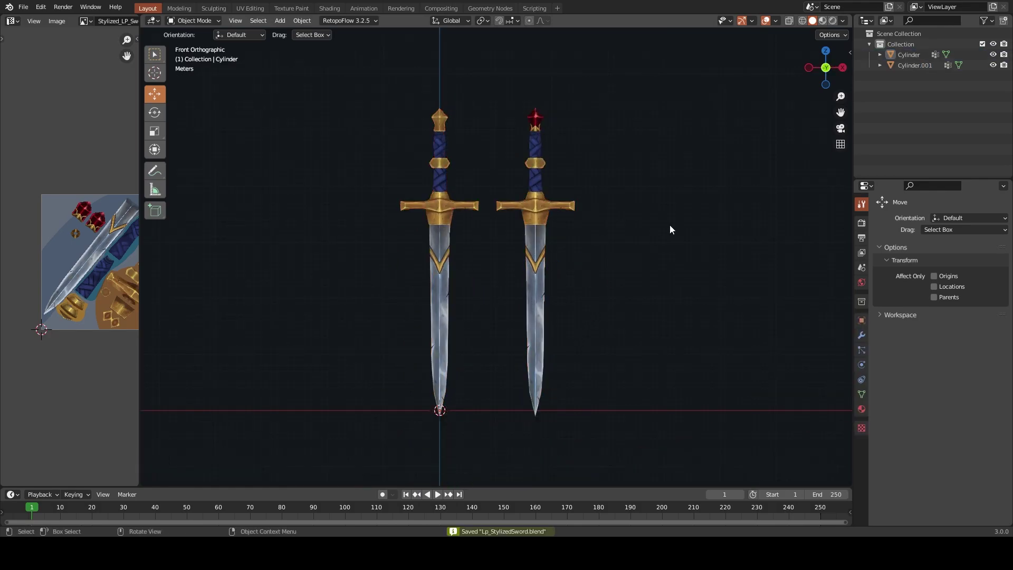
pyautogui.click(917, 55)
# Rename the swords Sword_StylizedM1 and Sword_Stylized_Crystal_M1 and save the file
pyautogui.doubleClick(916, 55)
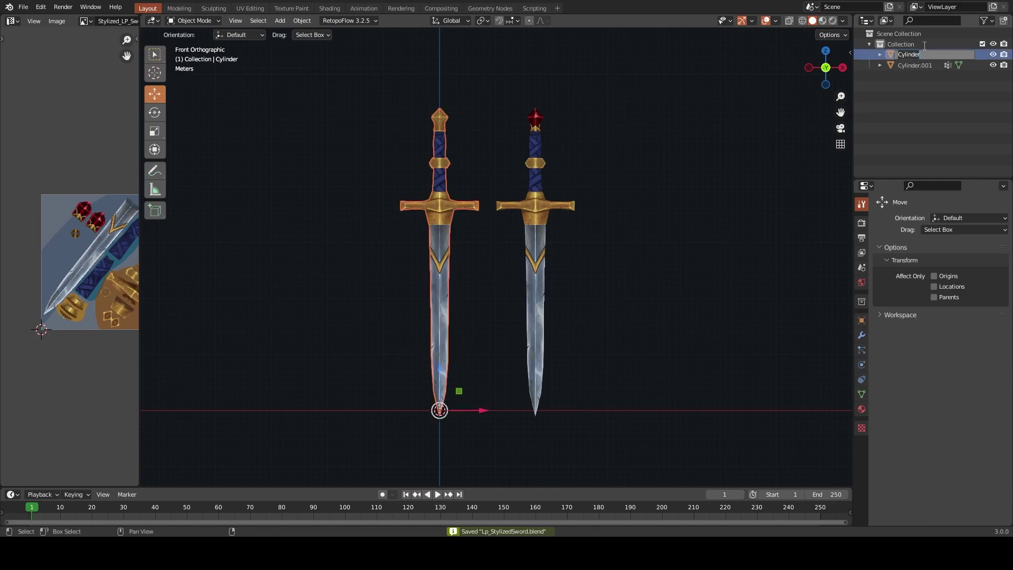
pyautogui.write('Sword_St')
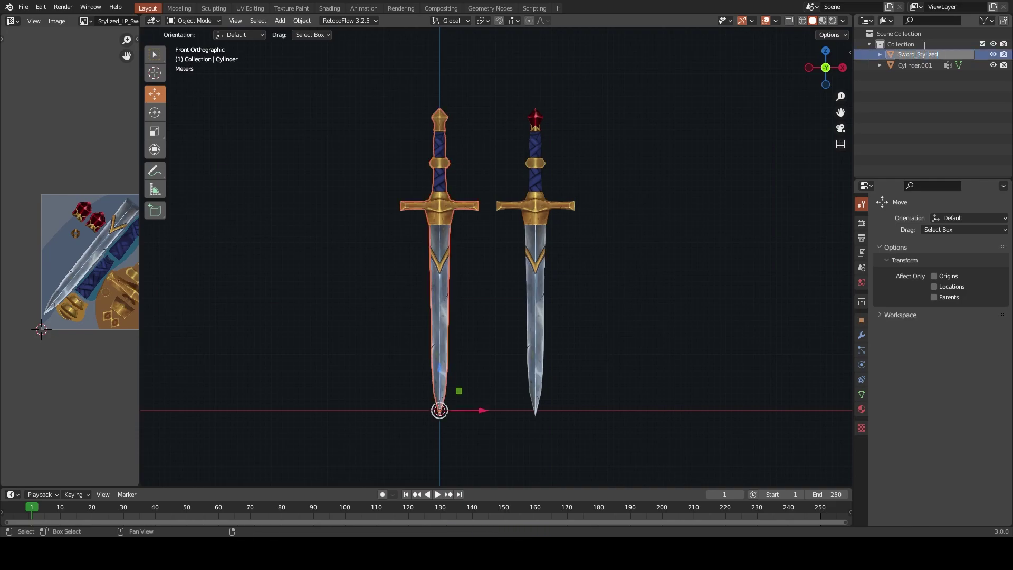
pyautogui.press('Return')
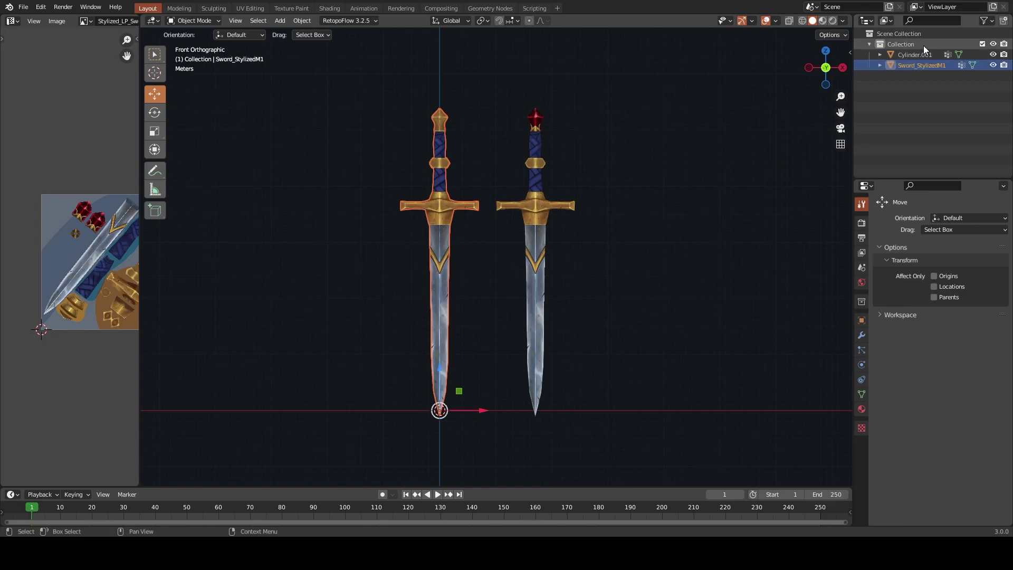
pyautogui.doubleClick(922, 47)
pyautogui.write('Sword_St')
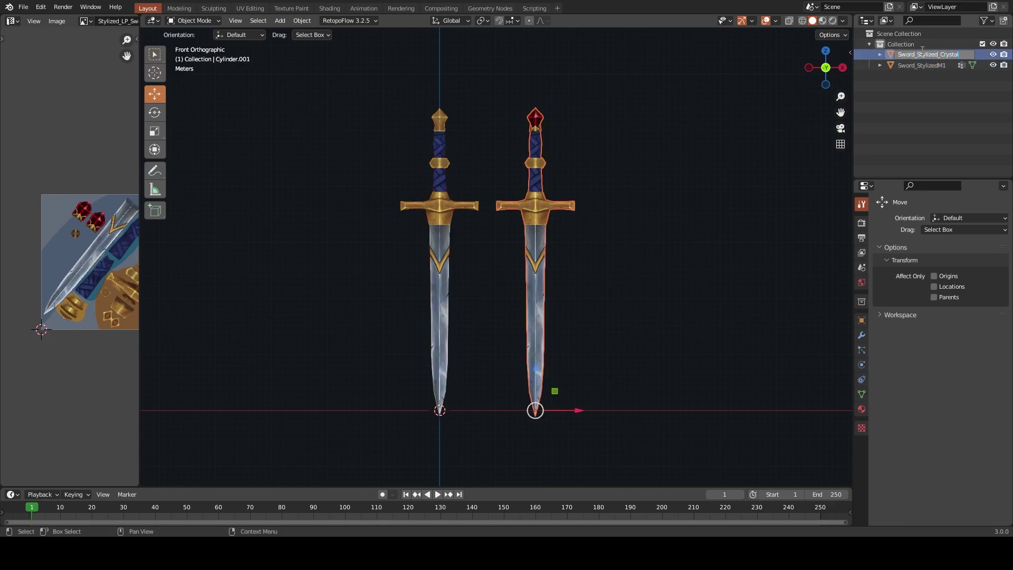
pyautogui.write('_M1')
pyautogui.press('Return')
pyautogui.hotkey('ctrl', 's')
# Browse Sword_StylizedM1's properties and vertex group options in the Outliner
pyautogui.click(972, 64)
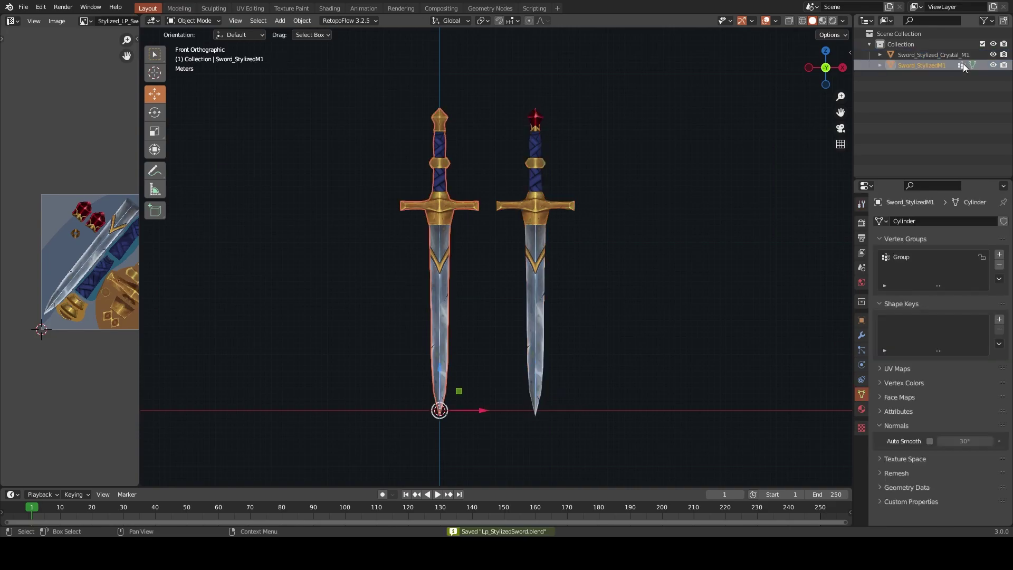
pyautogui.click(862, 378)
pyautogui.click(860, 350)
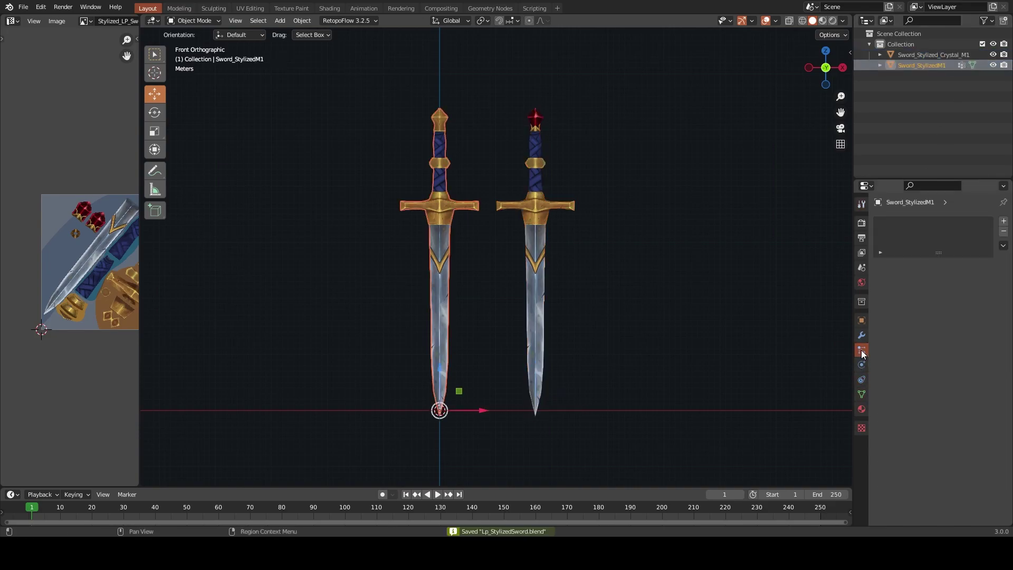
pyautogui.click(862, 303)
pyautogui.click(861, 282)
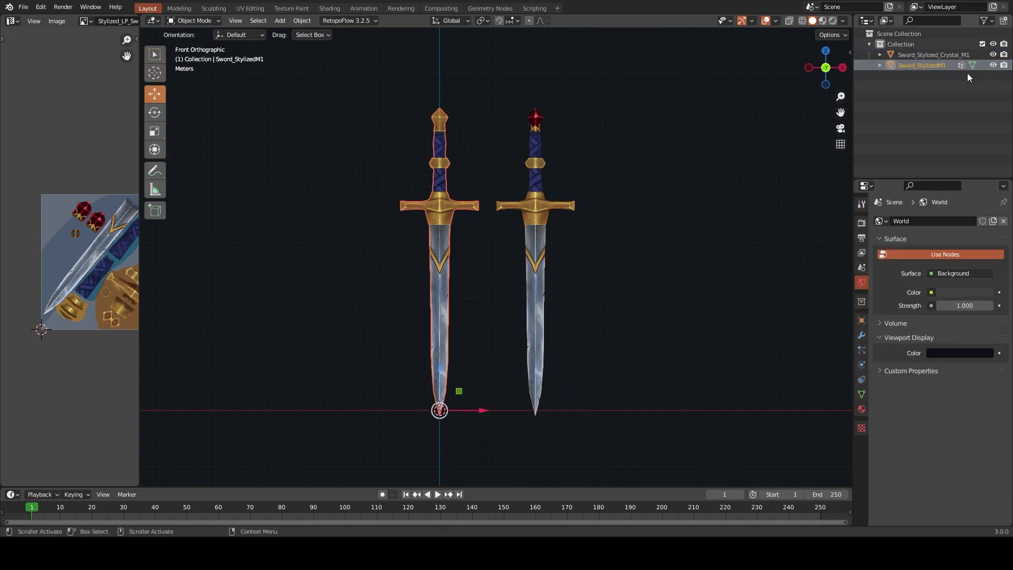
pyautogui.click(880, 64)
pyautogui.click(937, 87)
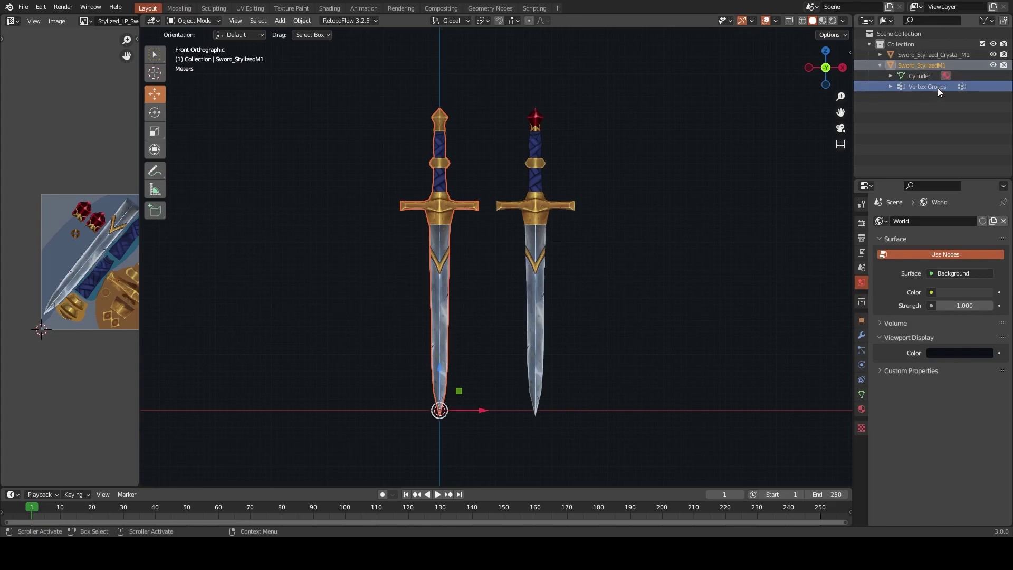
pyautogui.rightClick(937, 87)
pyautogui.click(905, 123)
# Check the left sword's modifiers, then orbit to a perspective view of both swords
pyautogui.click(659, 257)
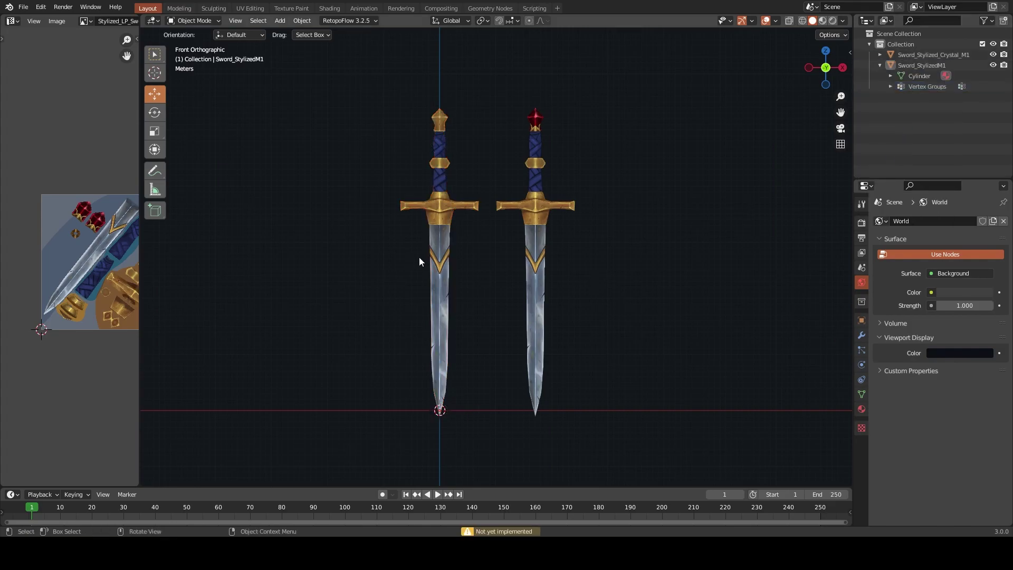
pyautogui.click(442, 252)
pyautogui.click(862, 335)
pyautogui.moveTo(823, 311)
pyautogui.mouseDown(button='middle')
pyautogui.moveTo(757, 284)
pyautogui.moveTo(660, 269)
pyautogui.mouseUp(button='middle')
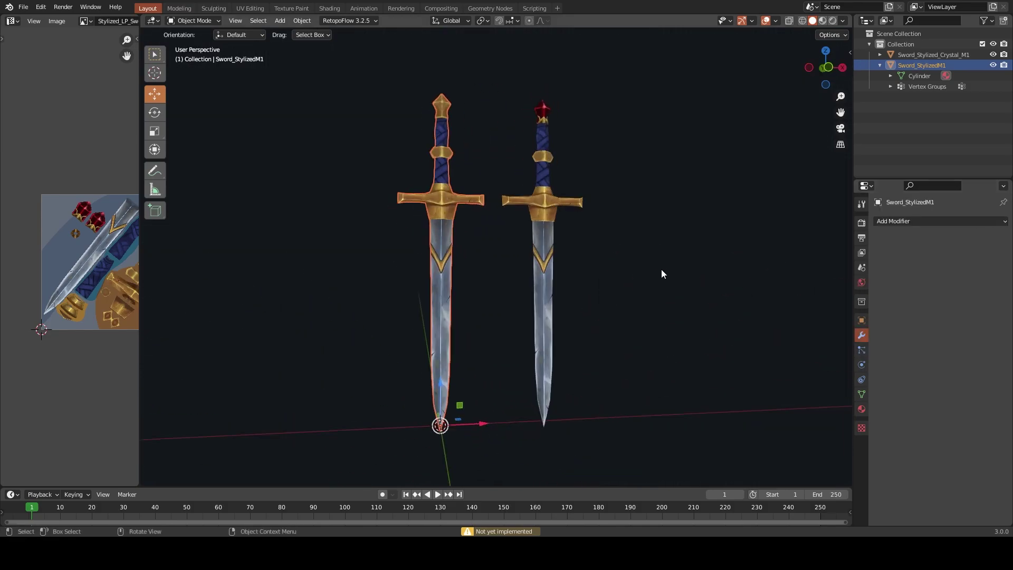
pyautogui.click(660, 269)
pyautogui.scroll(3, 643, 162)
pyautogui.moveTo(672, 181)
pyautogui.mouseDown(button='middle')
pyautogui.moveTo(569, 112)
pyautogui.moveTo(623, 148)
pyautogui.moveTo(501, 150)
pyautogui.mouseUp(button='middle')
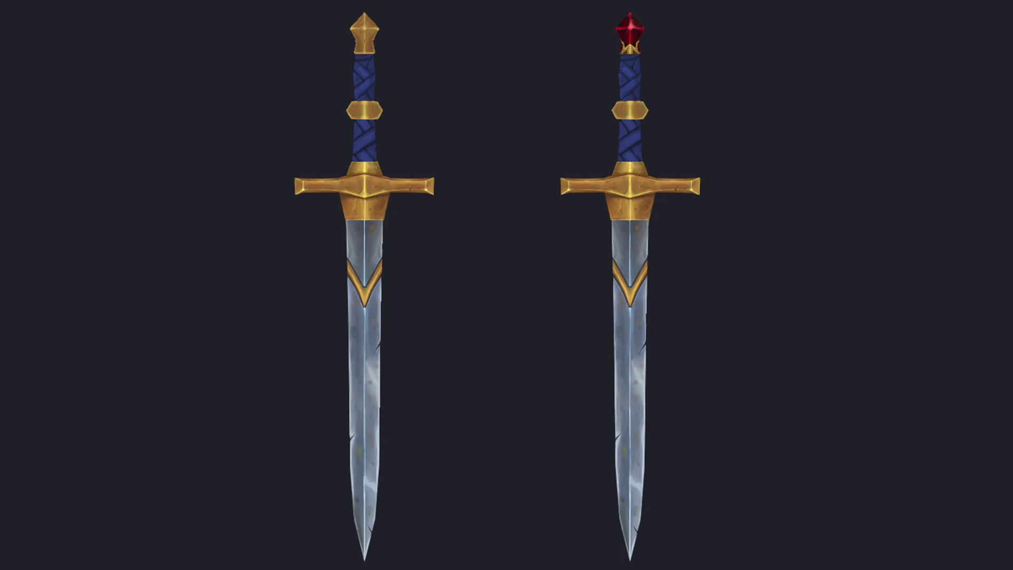